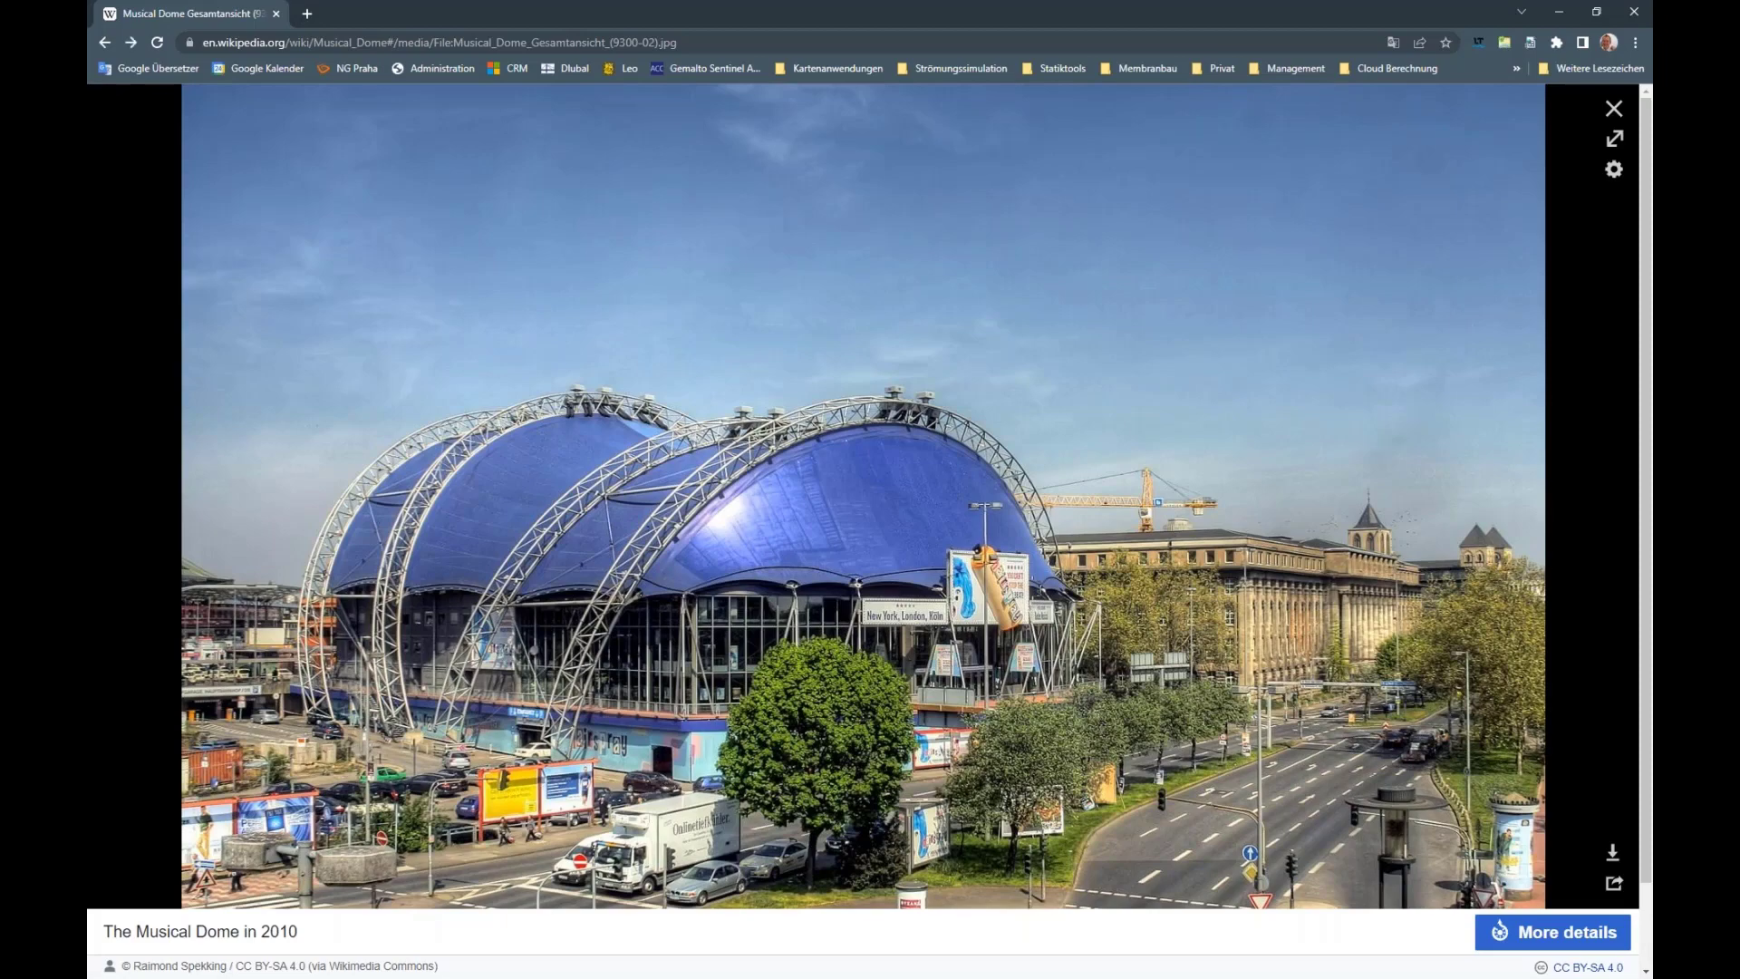
- Switch to RFEM, name the new model POS and activate the Structure Stability, Form-Finding, Wind Simulation, Stress-Strain Analysis and Steel Design add-ons
key("alt+Left")
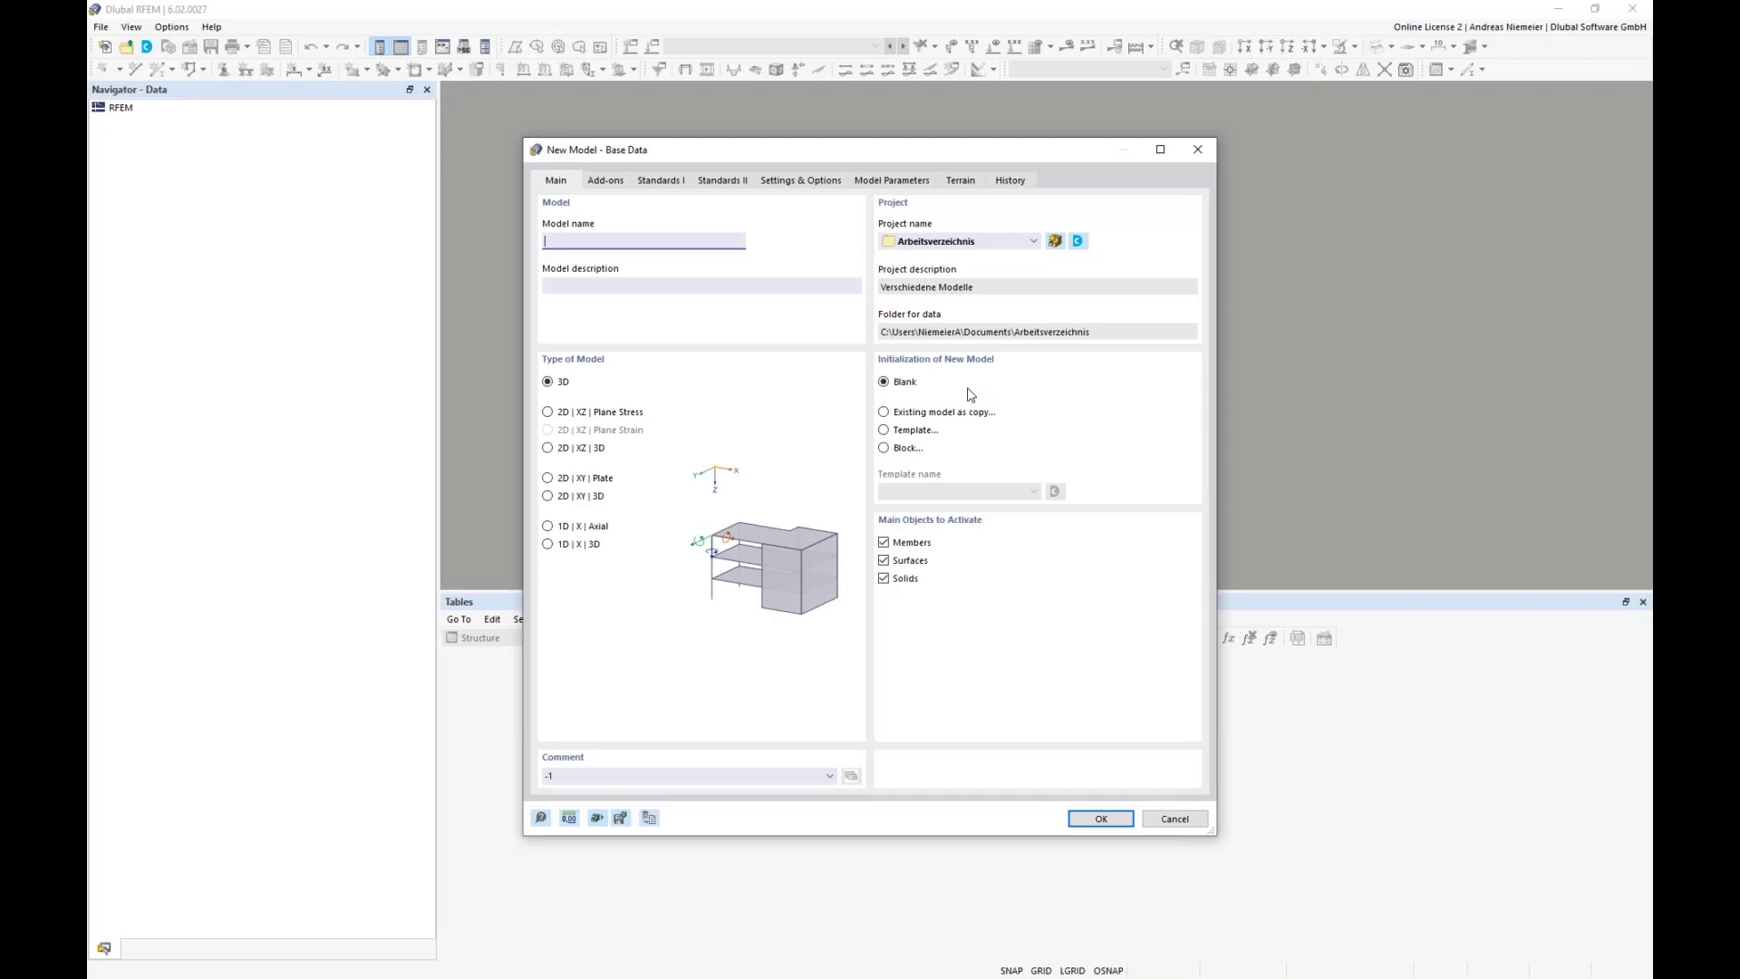
type("POS")
left_click(605, 180)
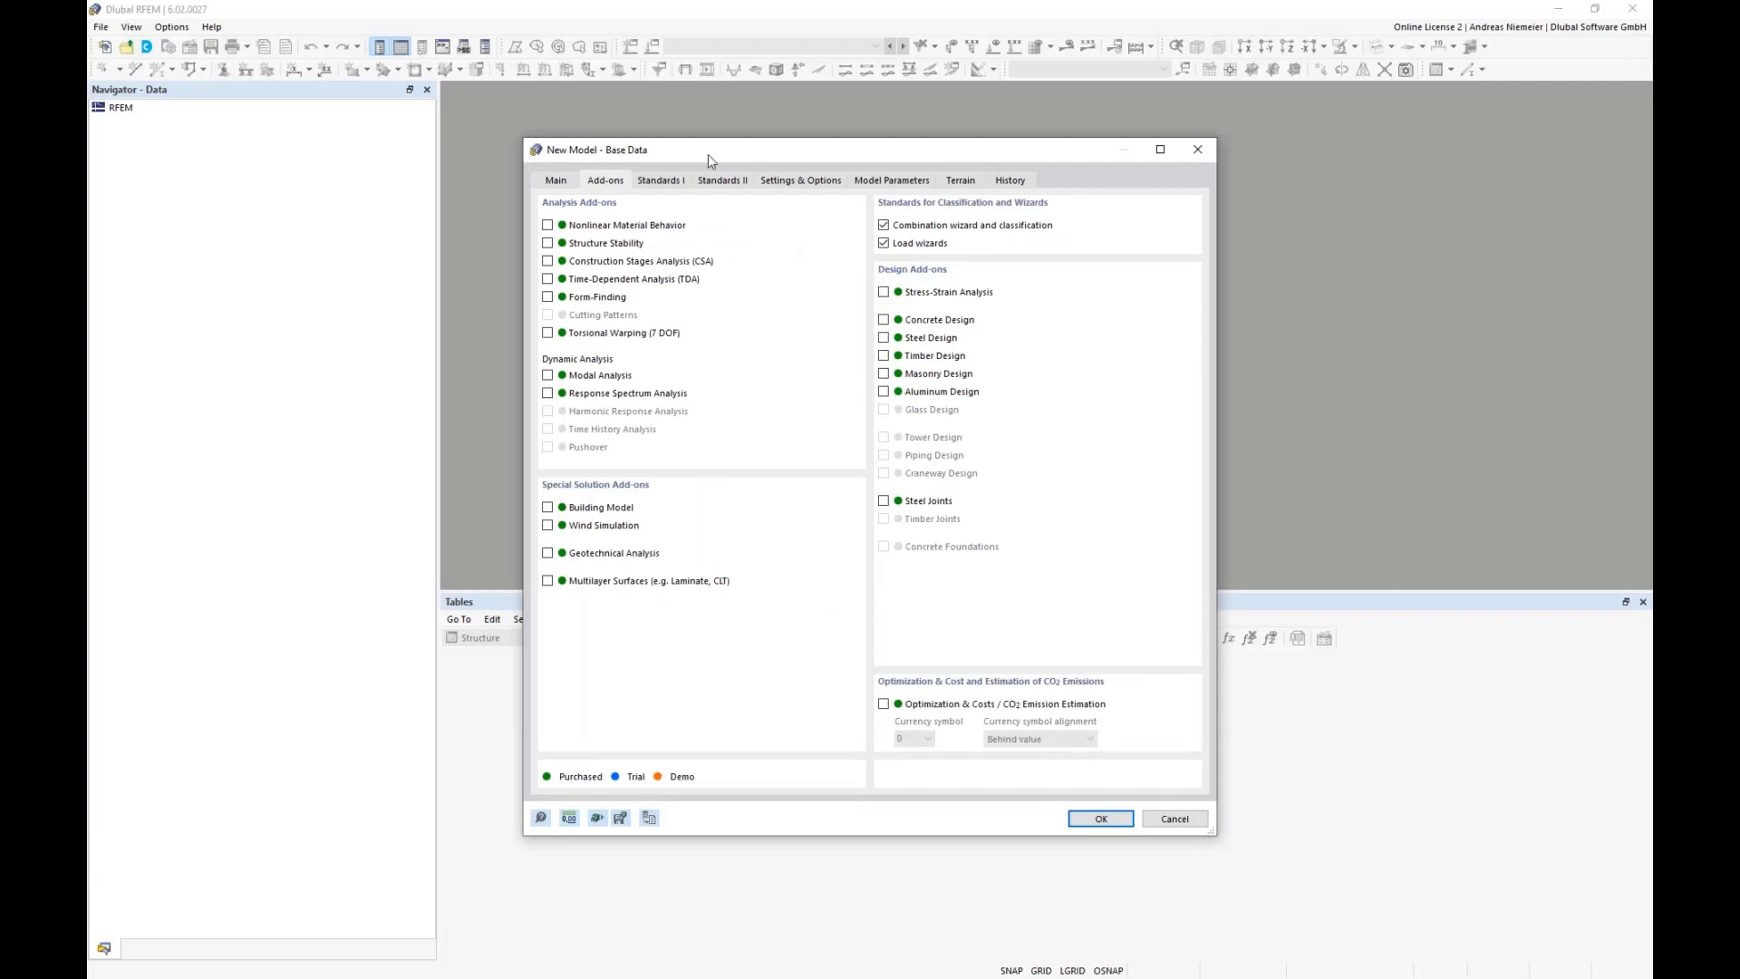
left_click(548, 244)
left_click(547, 297)
left_click(548, 526)
left_click(885, 292)
- Set the national annexes to DIN 2012-08 for EN 1990, DIN 2019-04 for EN 1991 and DIN 2020-11 for EN 1993, and create the model
left_click(659, 180)
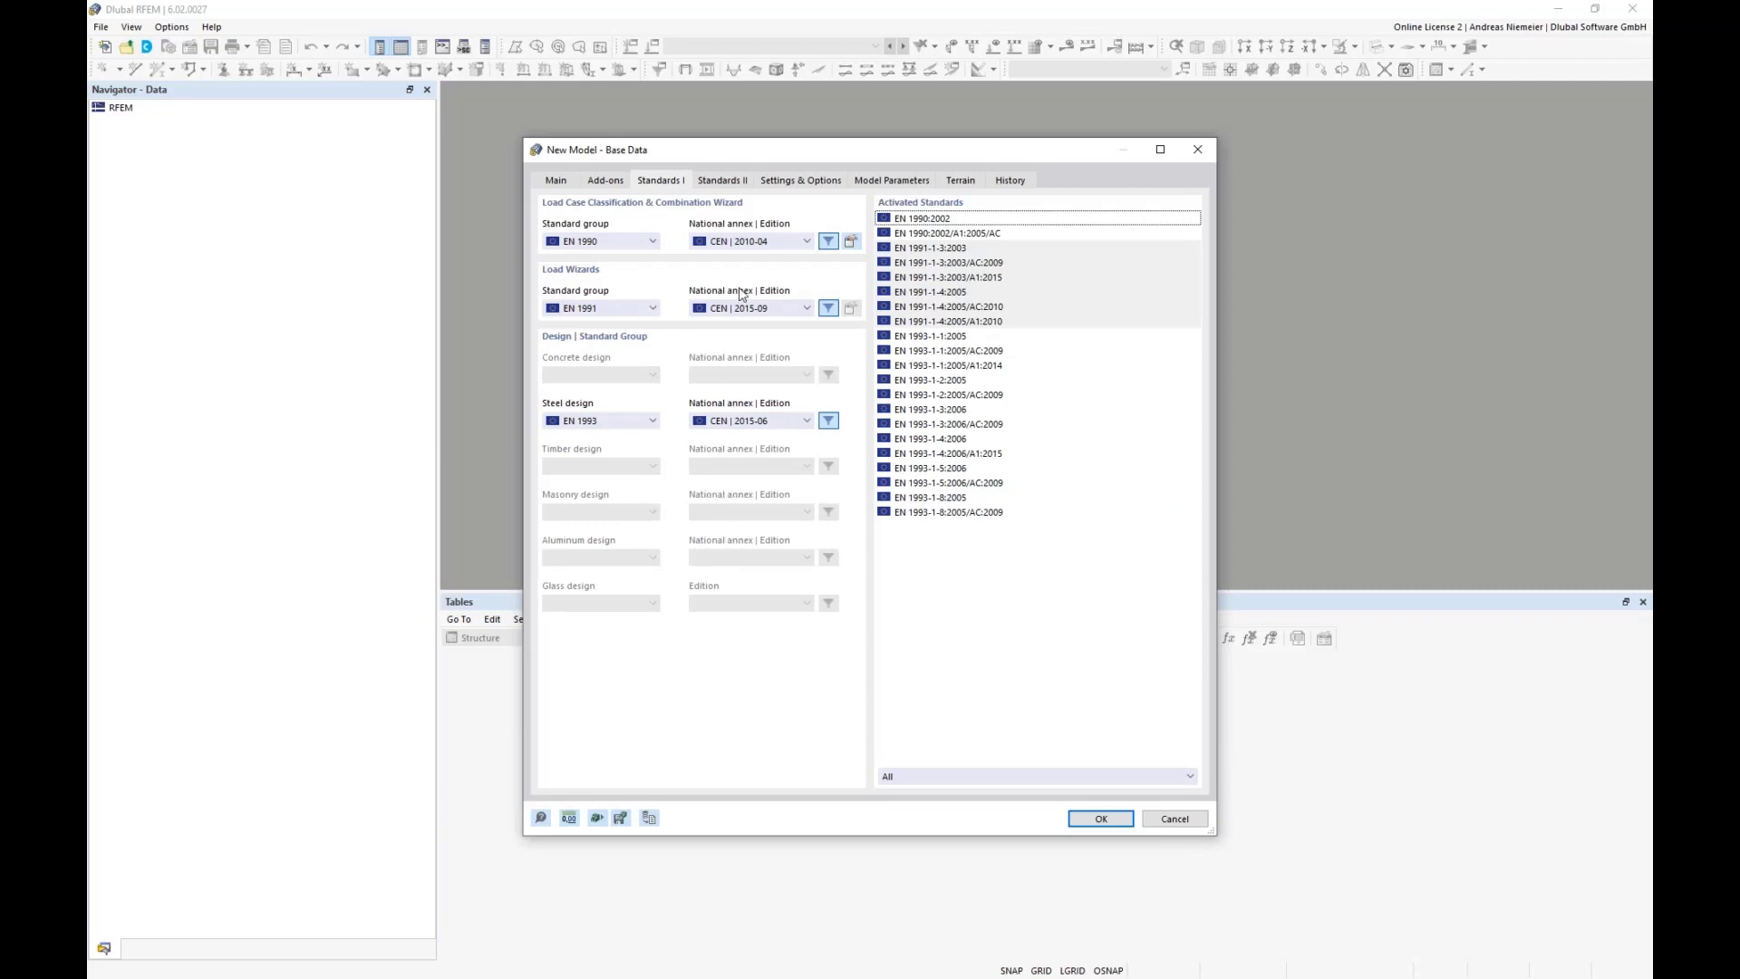
left_click(763, 243)
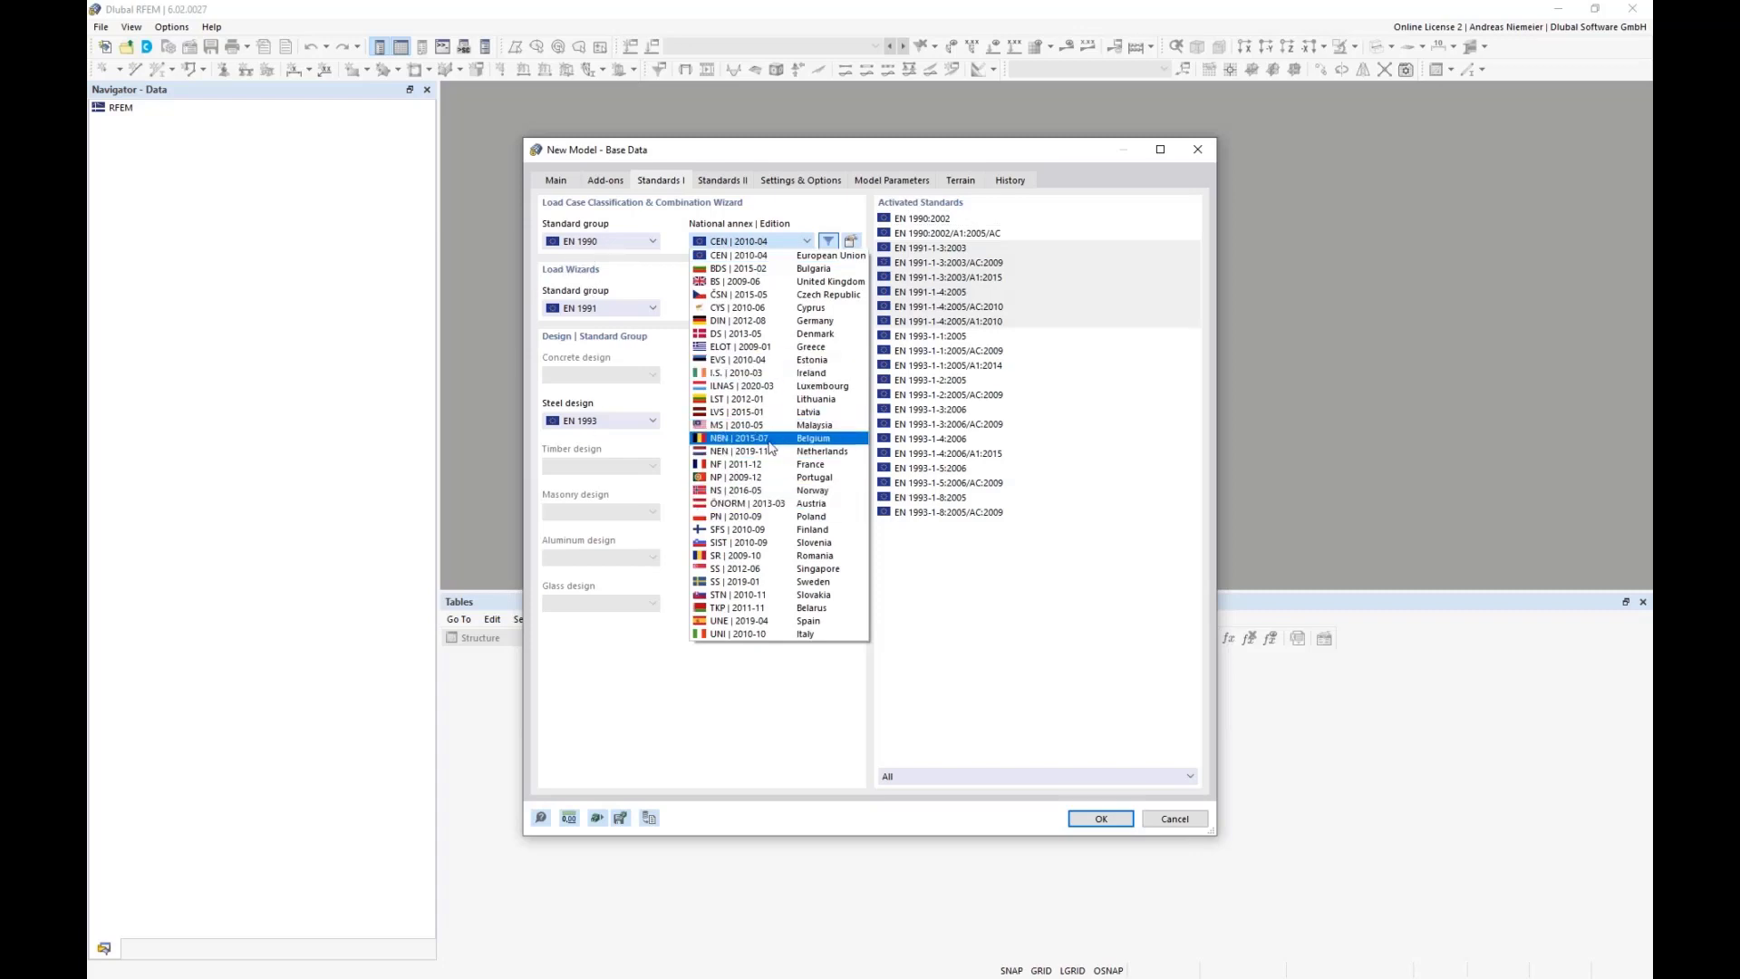
left_click(741, 320)
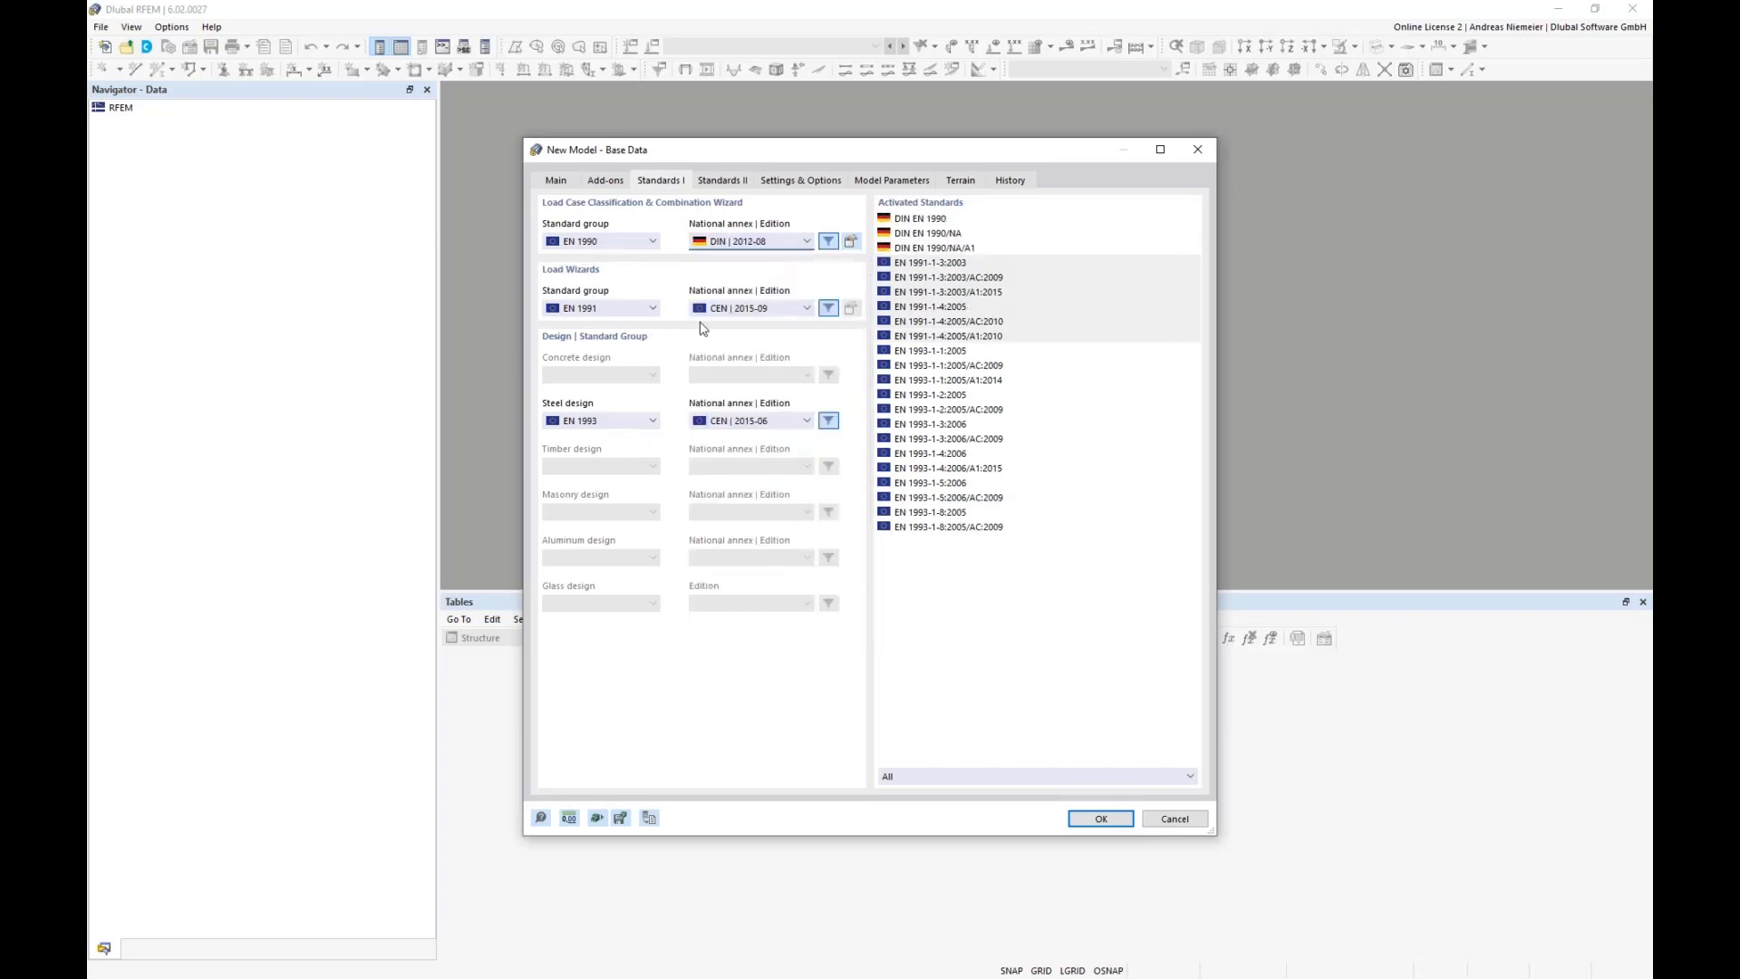
left_click(739, 310)
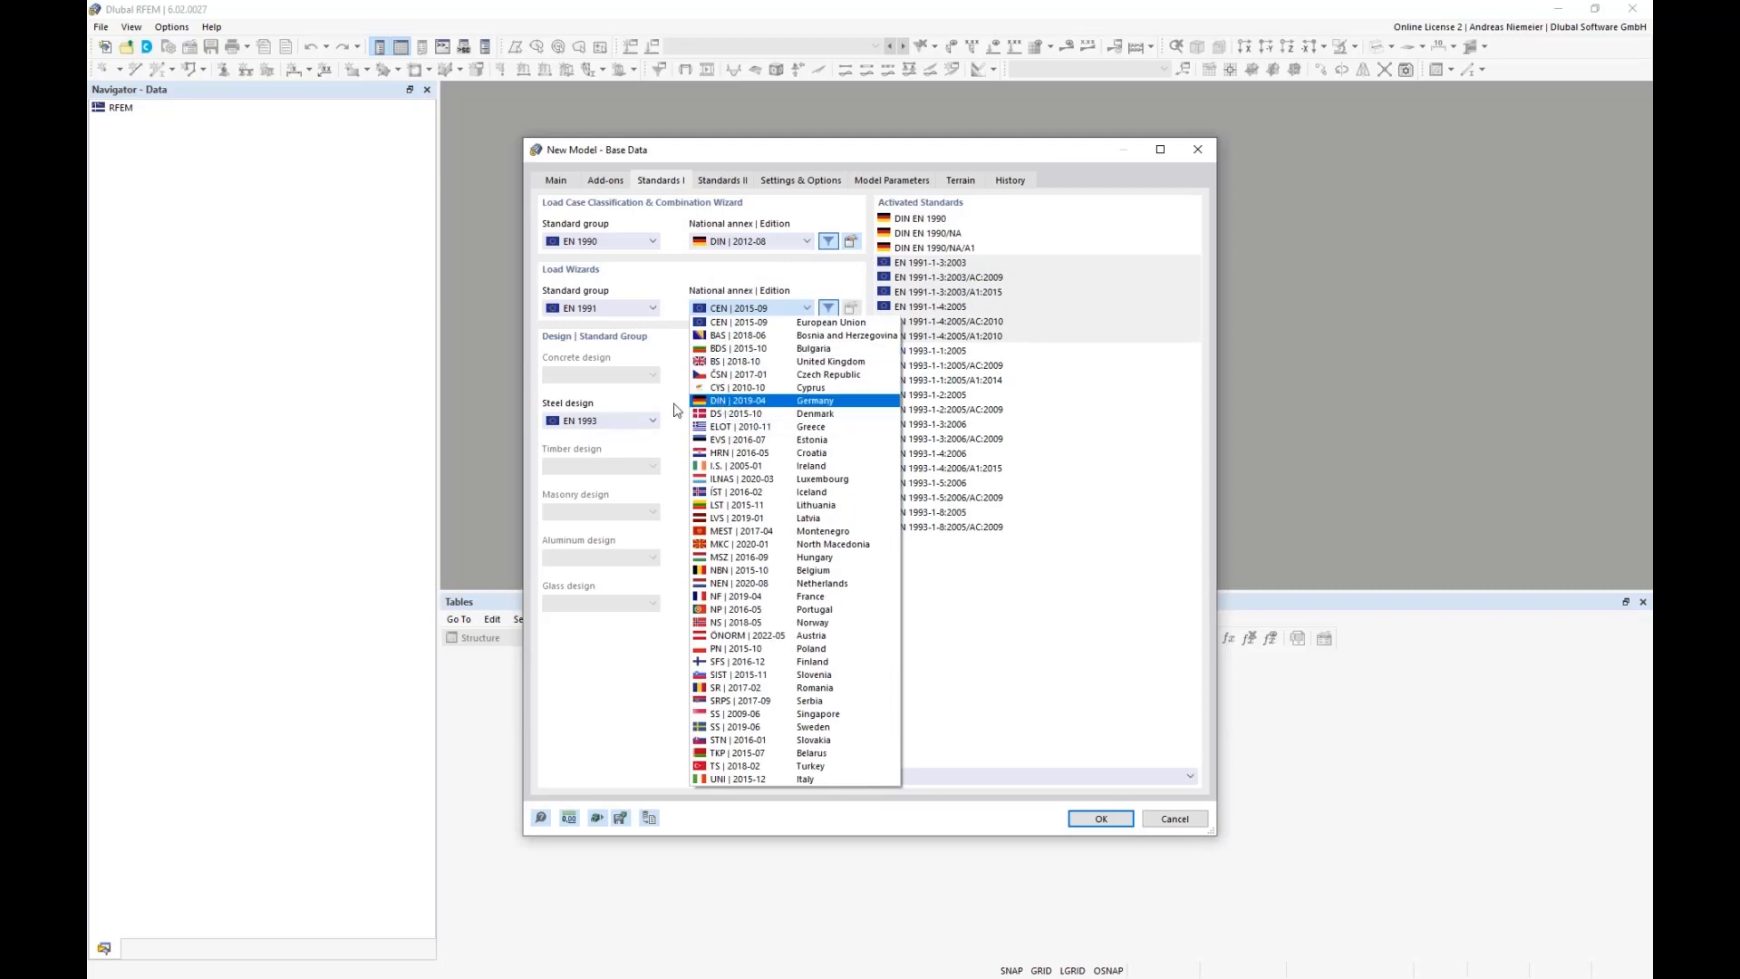
left_click(752, 401)
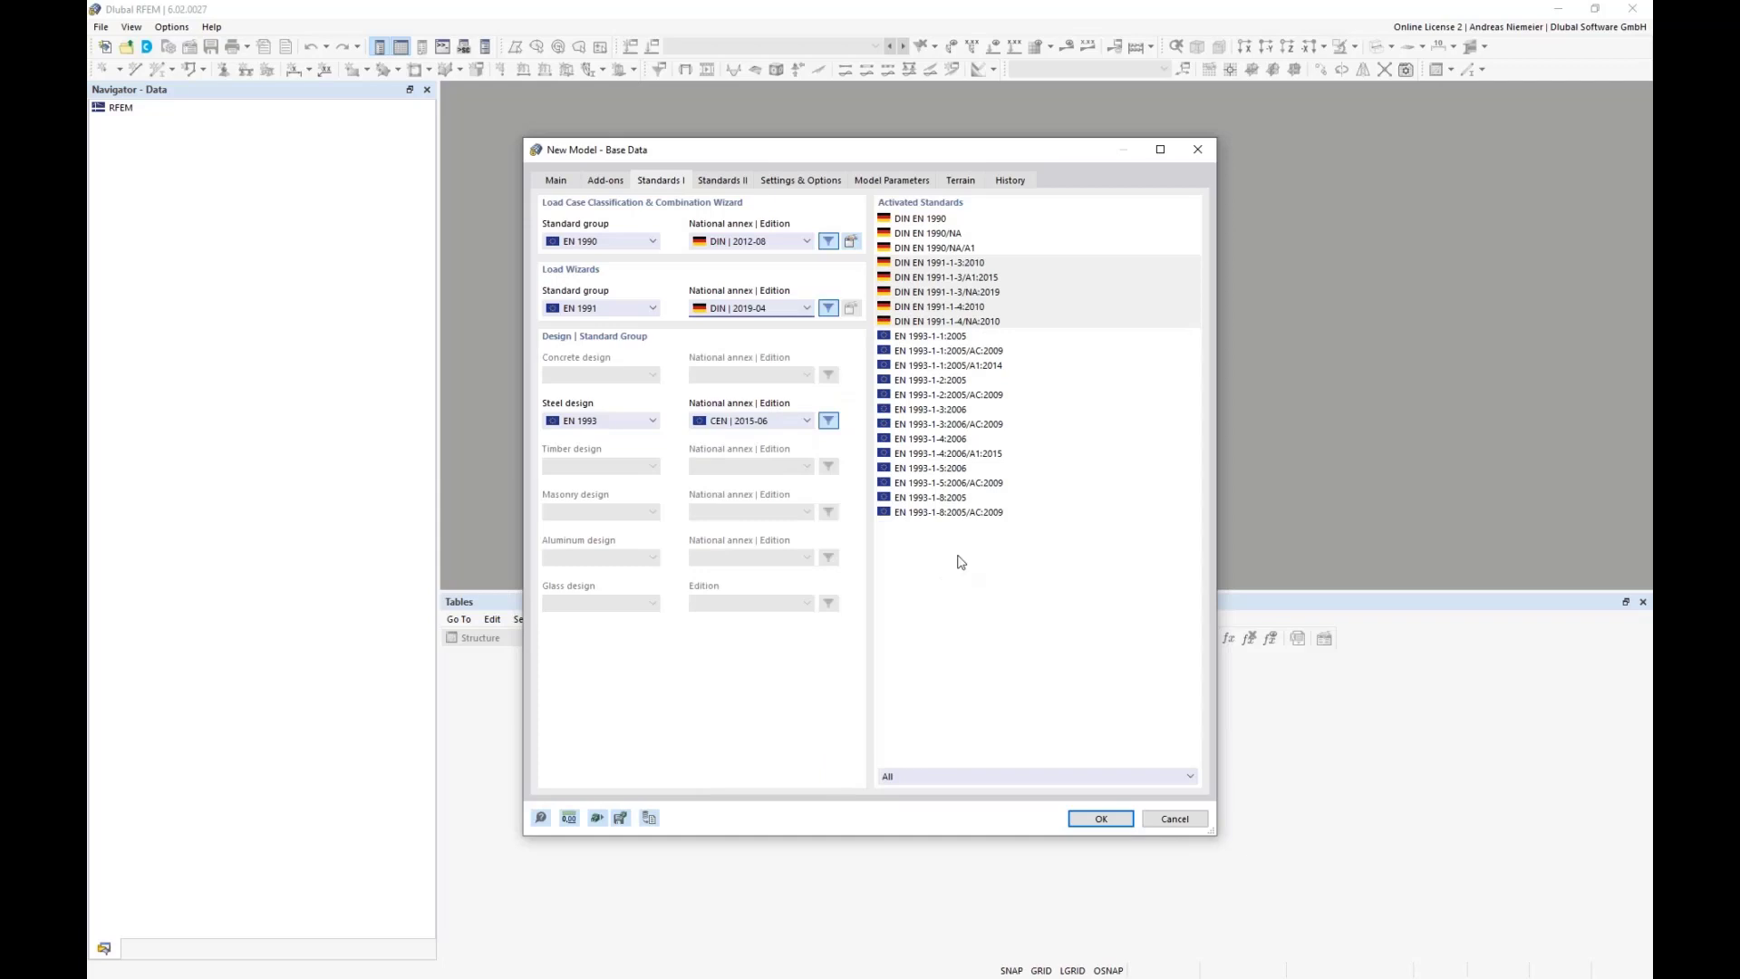
left_click(758, 423)
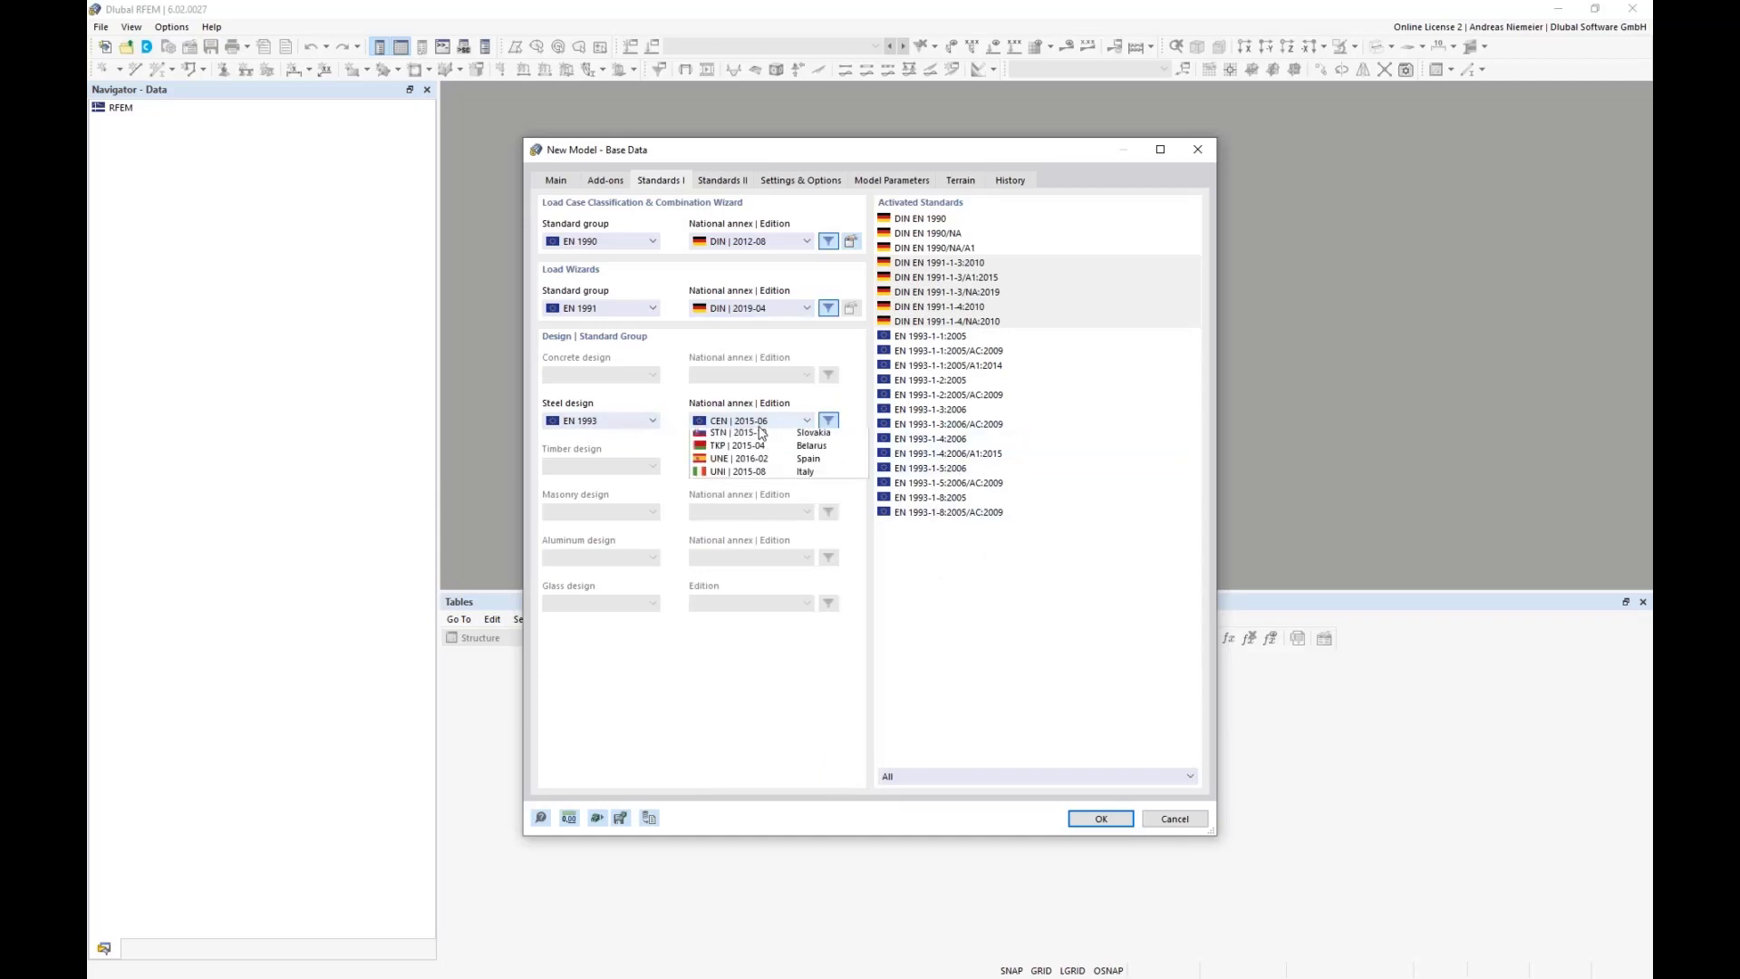
left_click(750, 515)
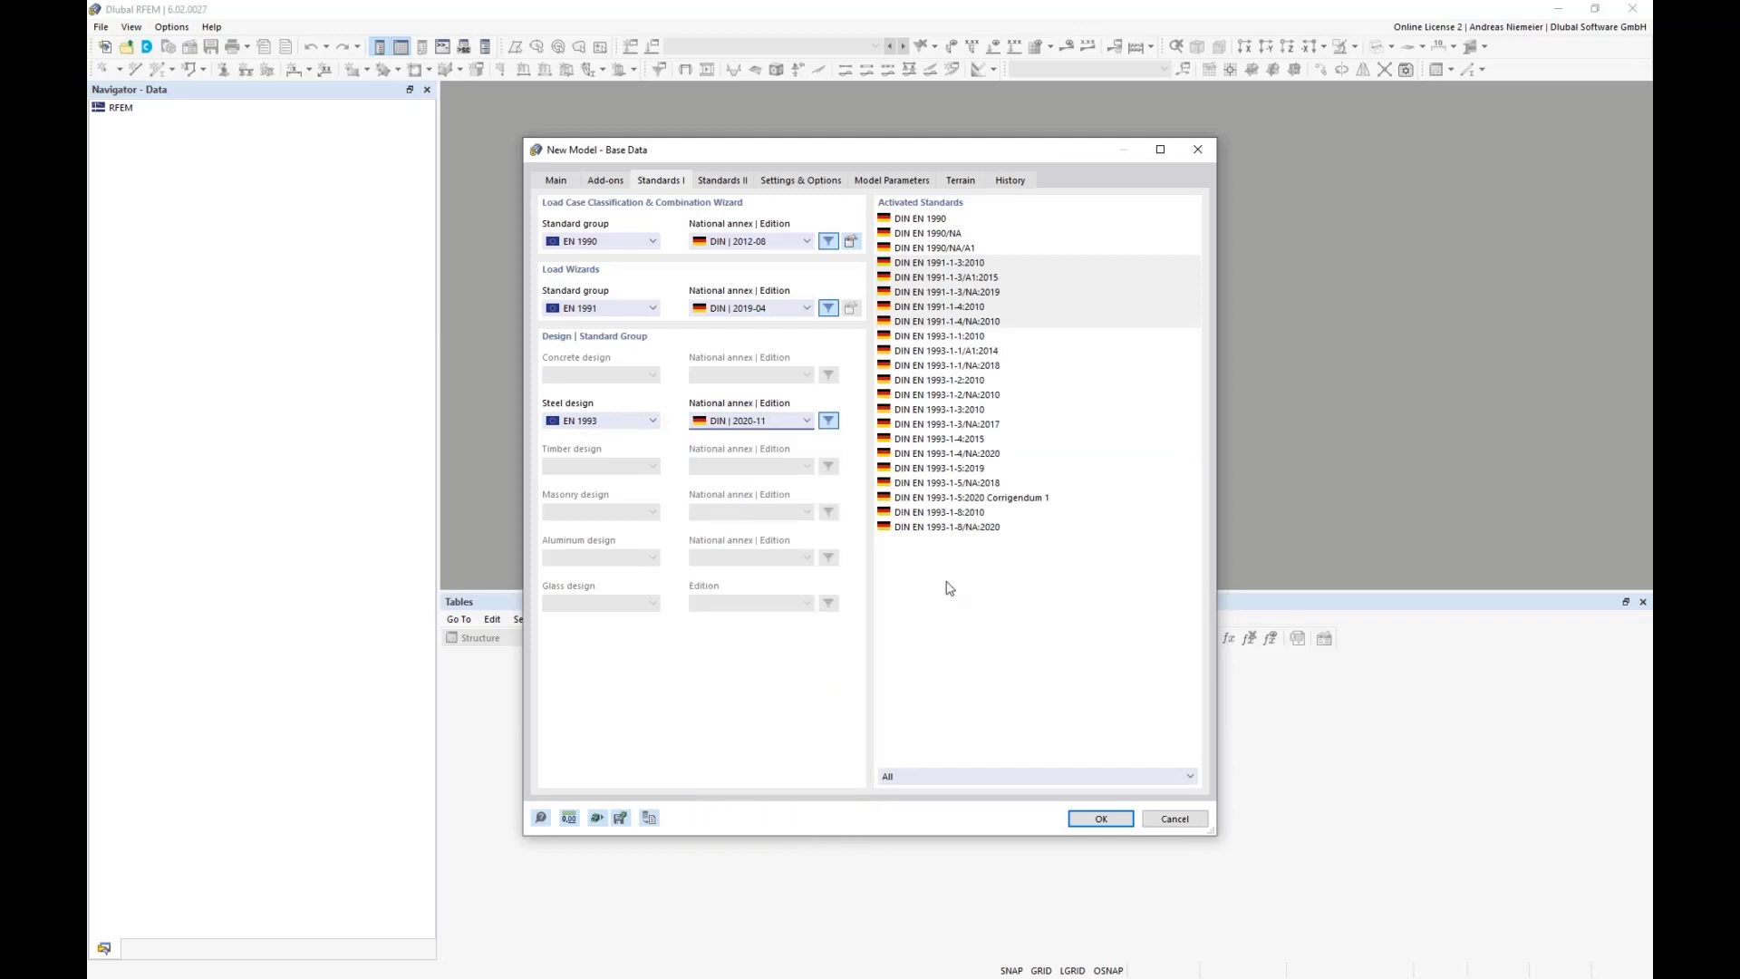
left_click(1099, 821)
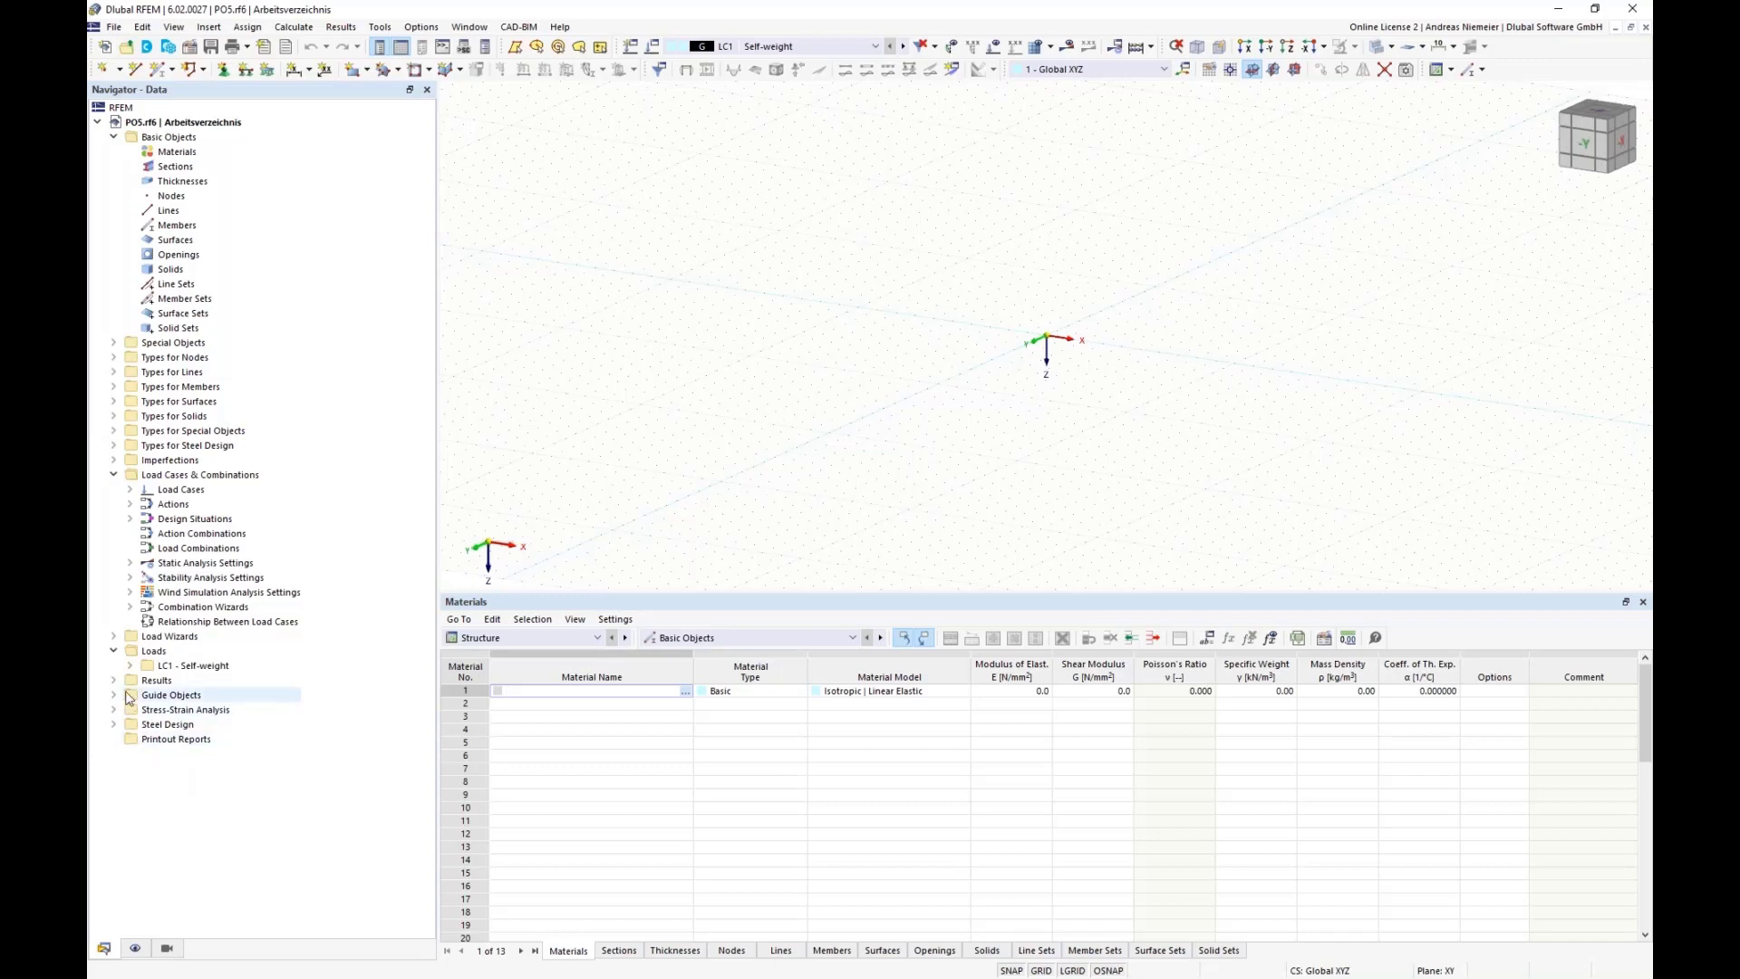
- Create a new background layer under the guide objects and name it "Base geometry"
left_click(113, 137)
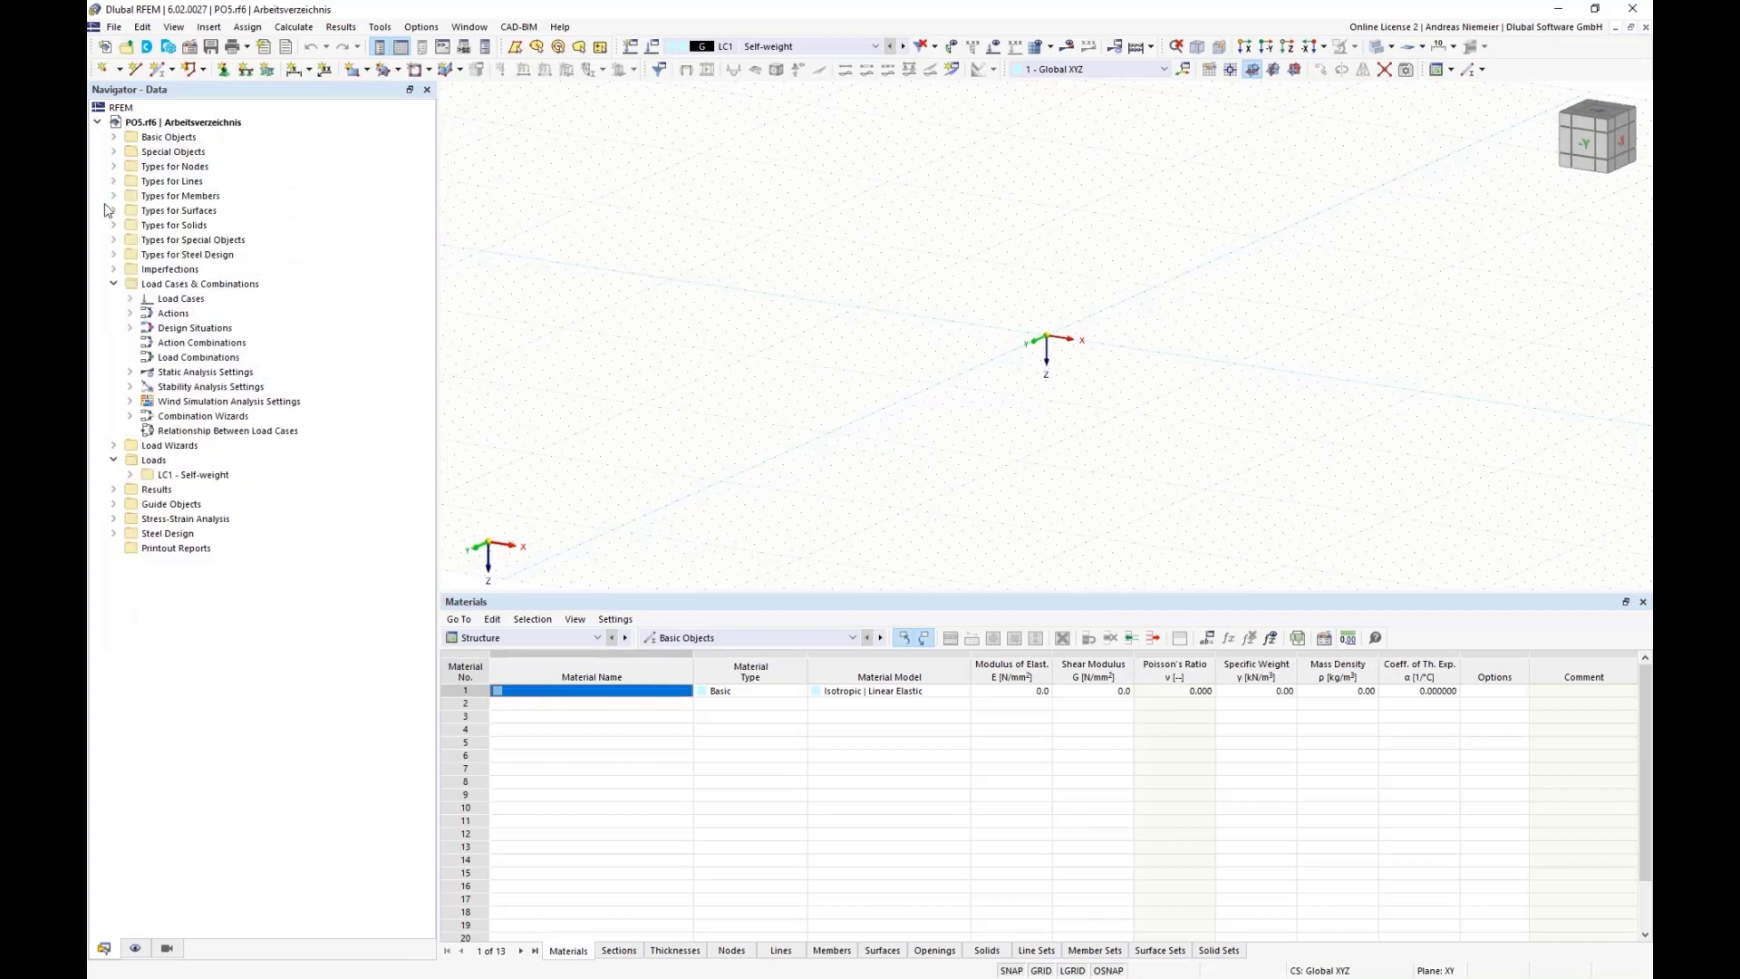
left_click(113, 284)
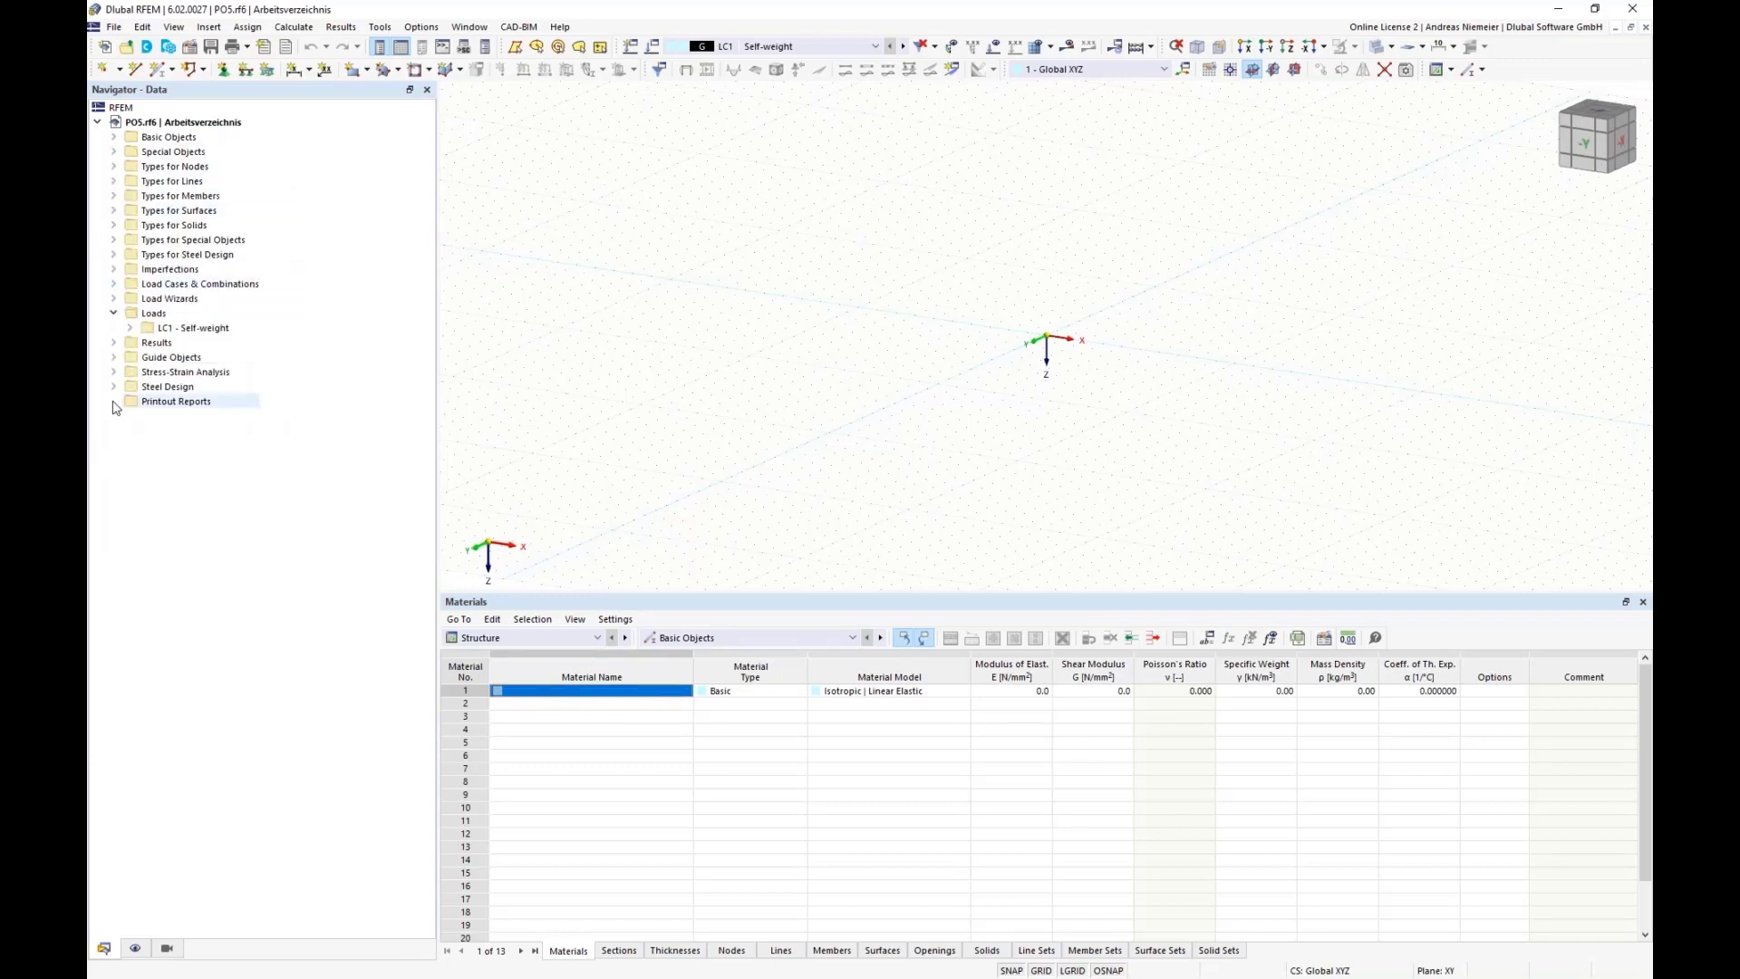
left_click(114, 357)
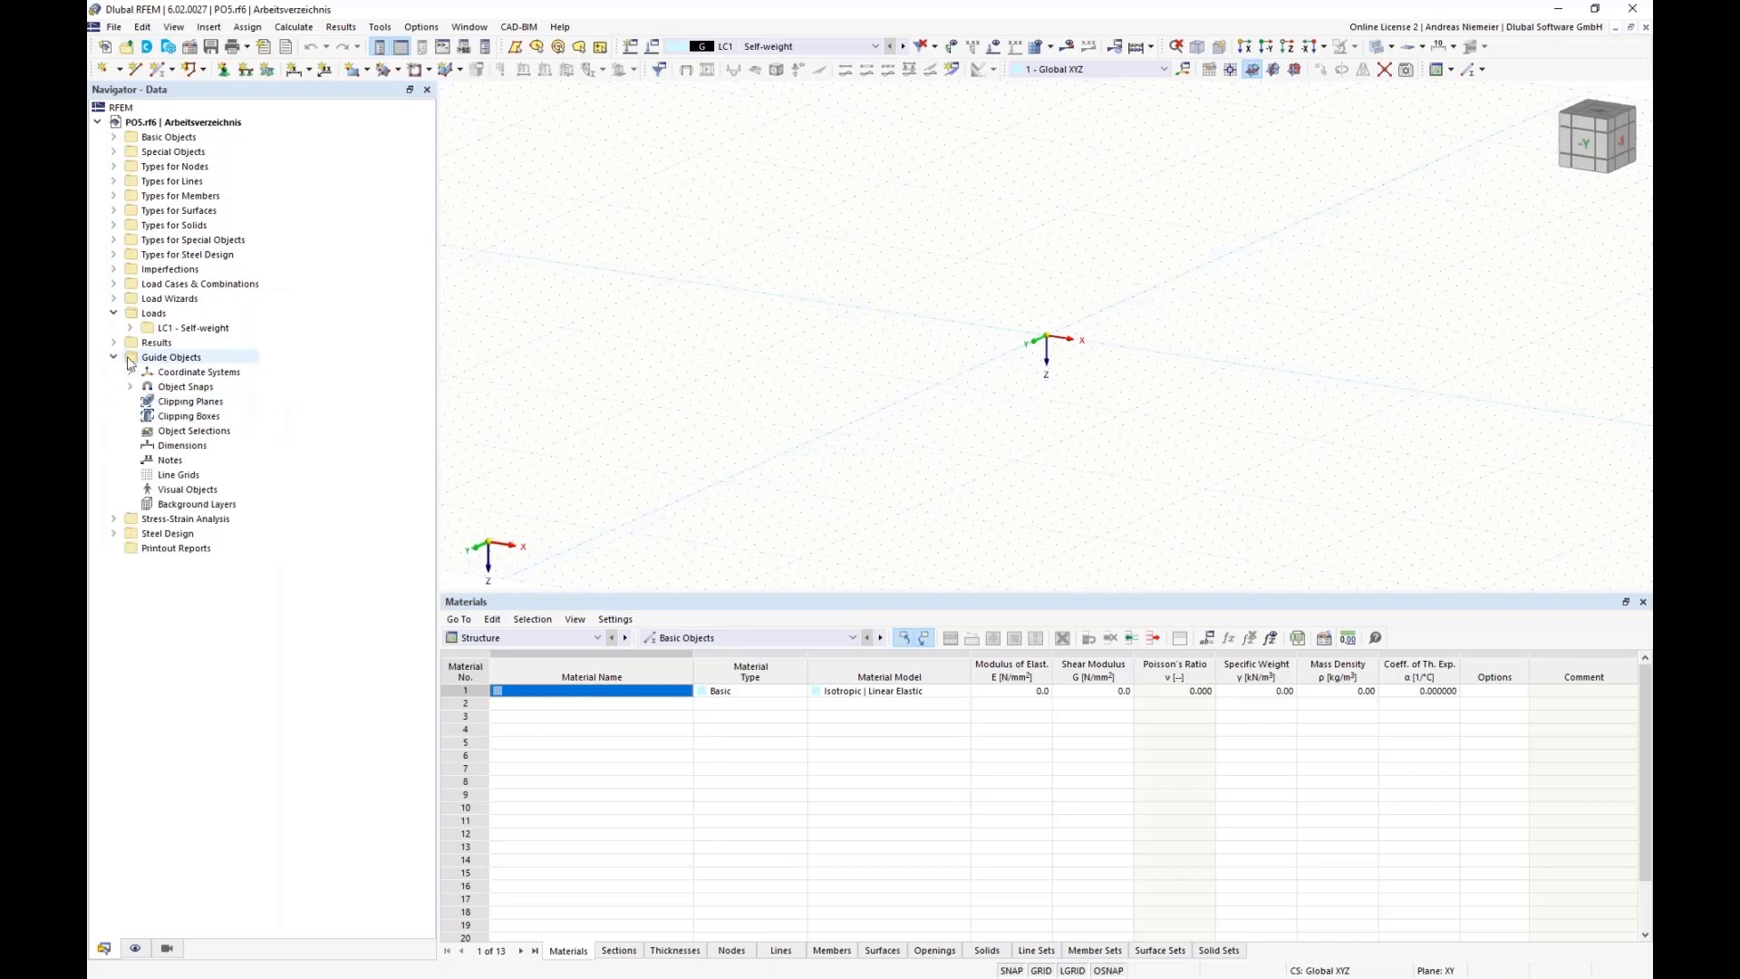
right_click(192, 505)
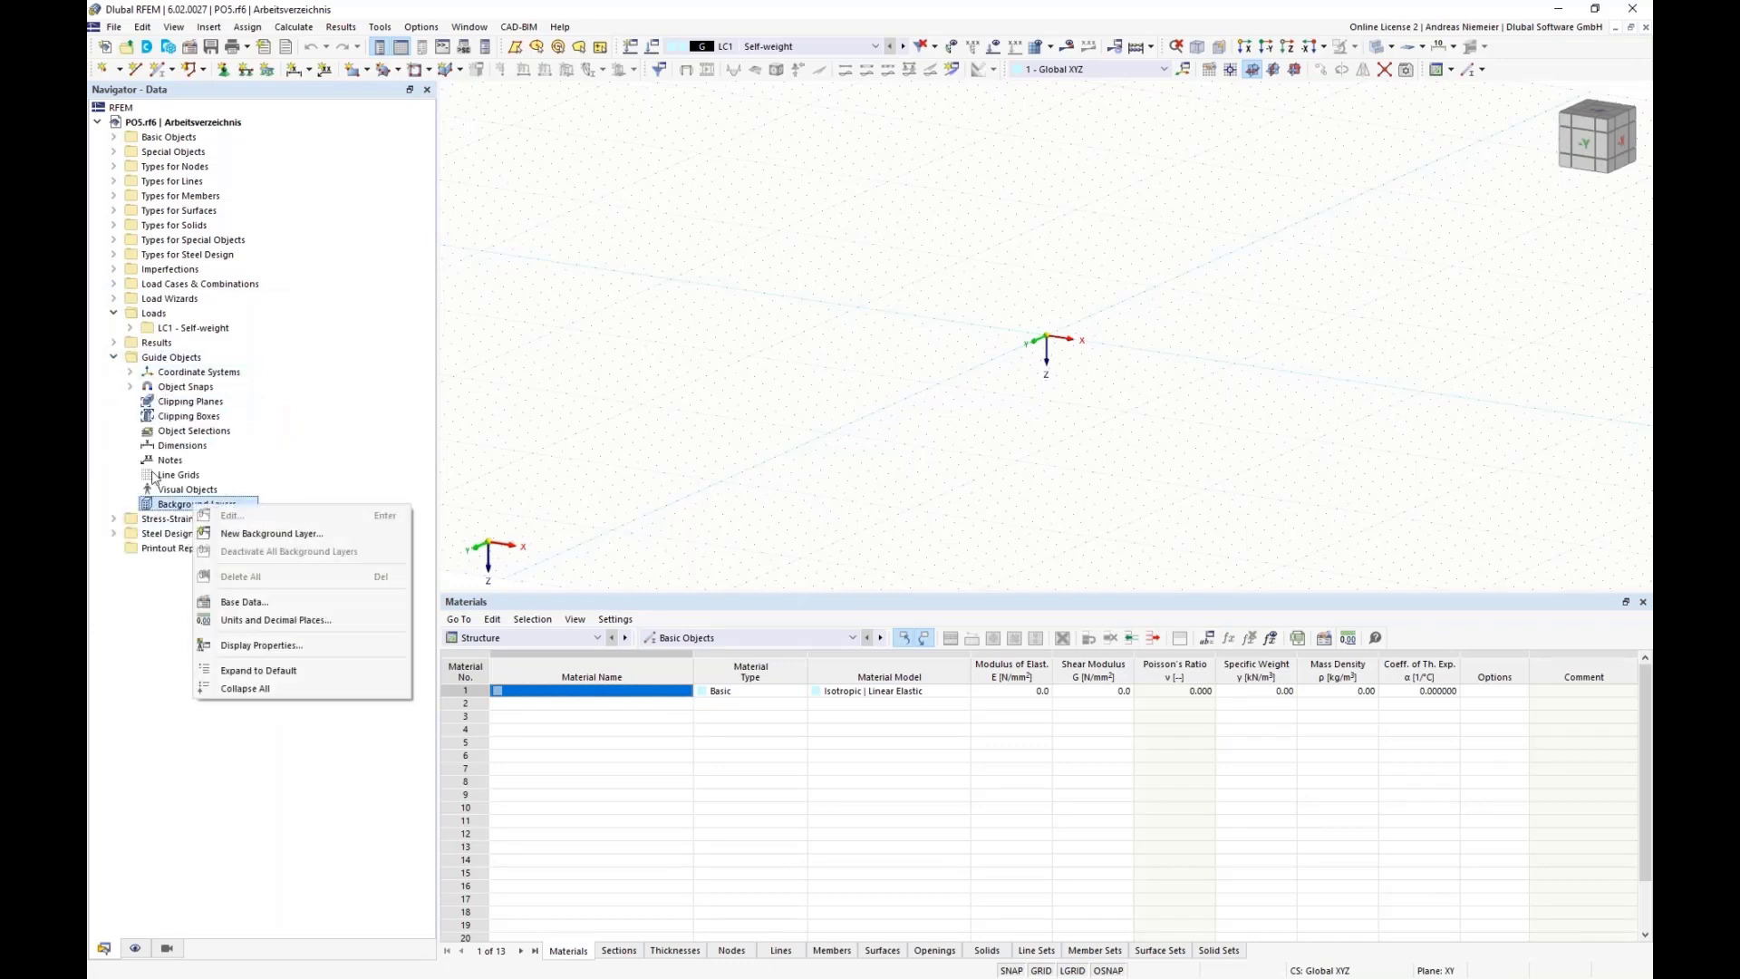
left_click(270, 534)
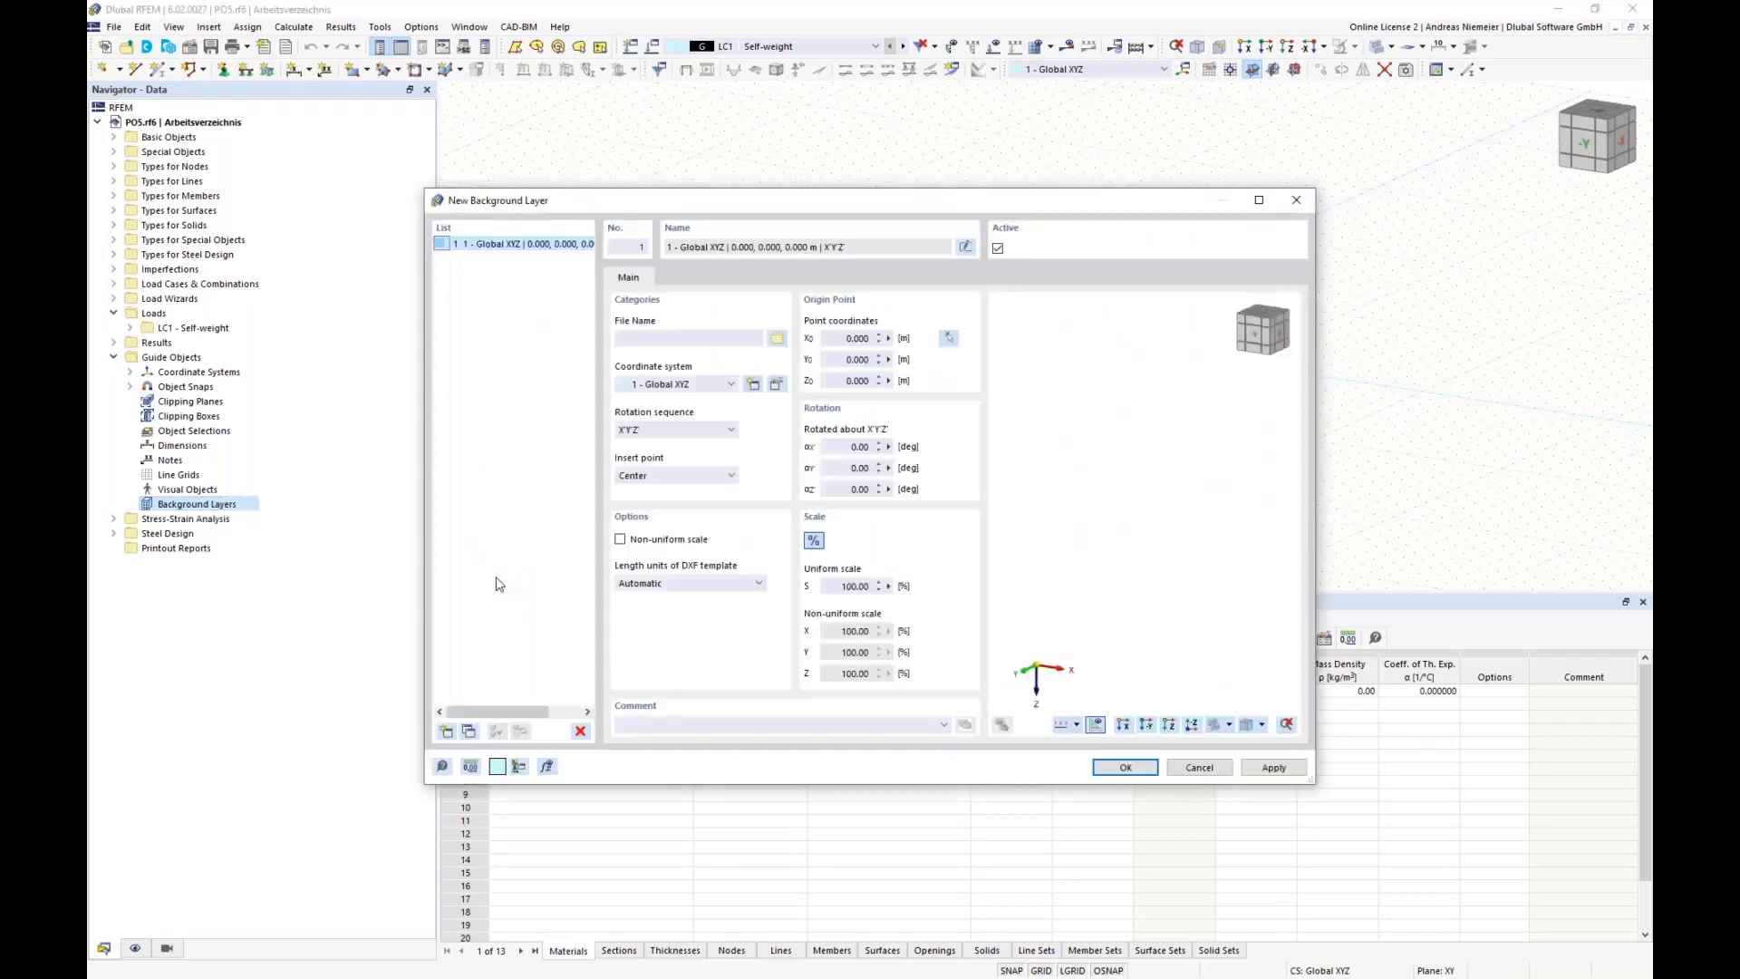
left_click(966, 247)
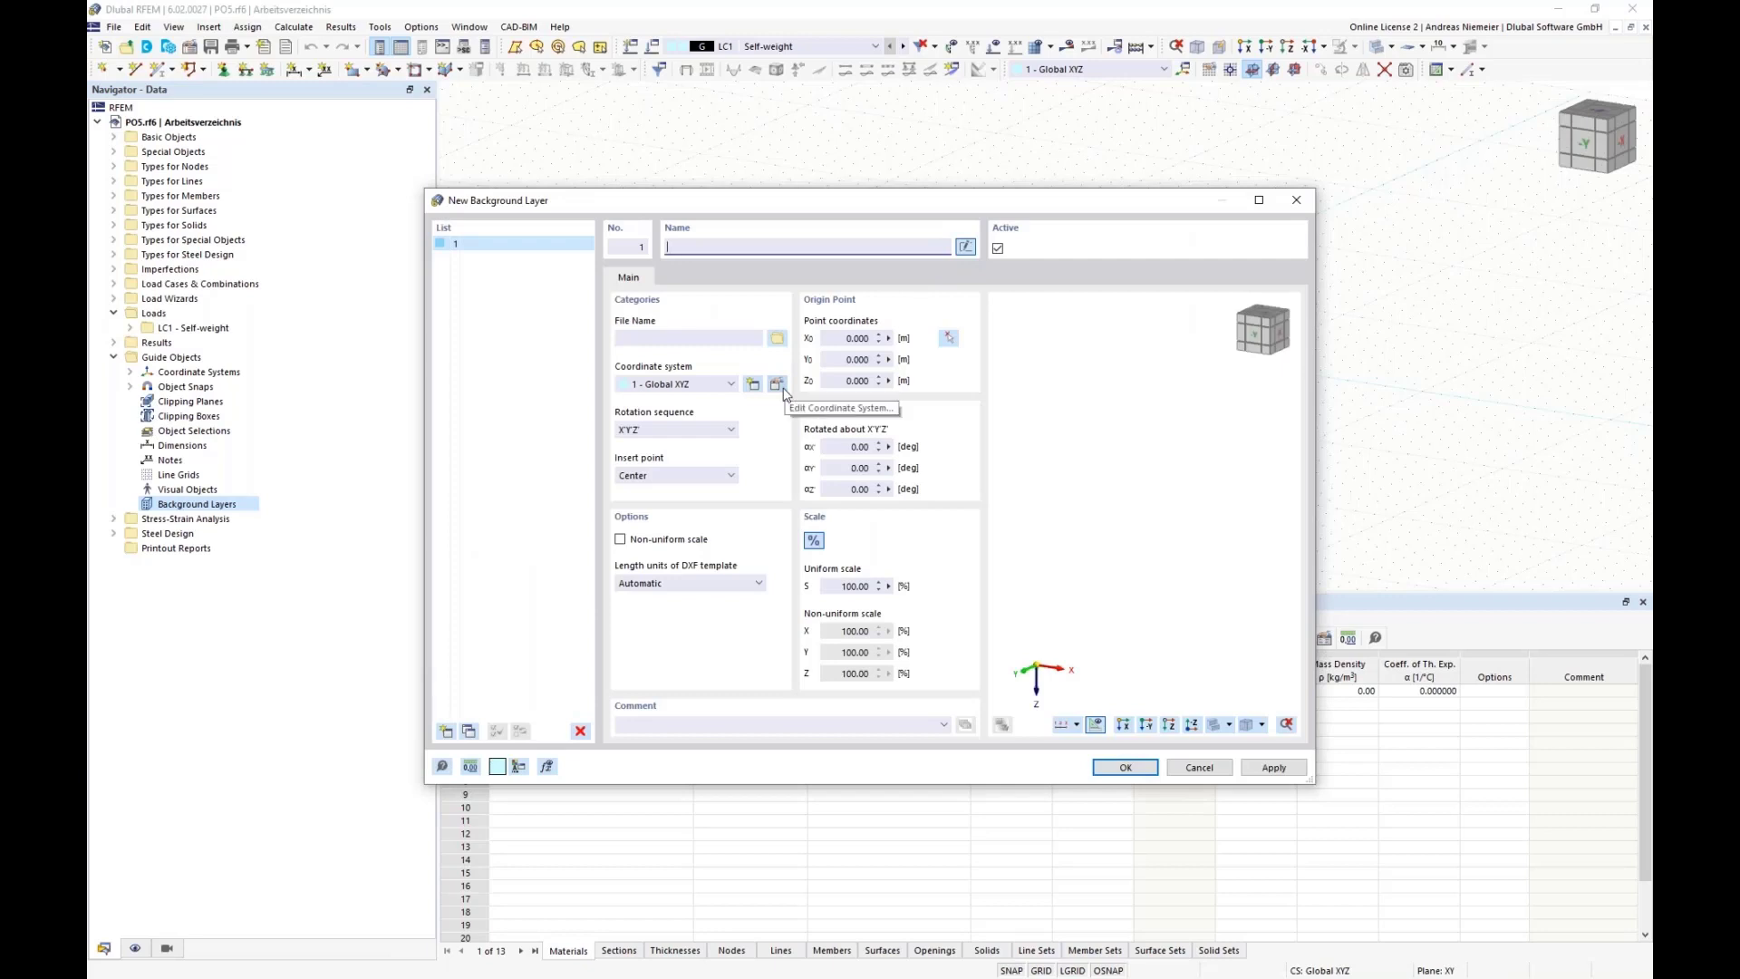
type("Base geometry")
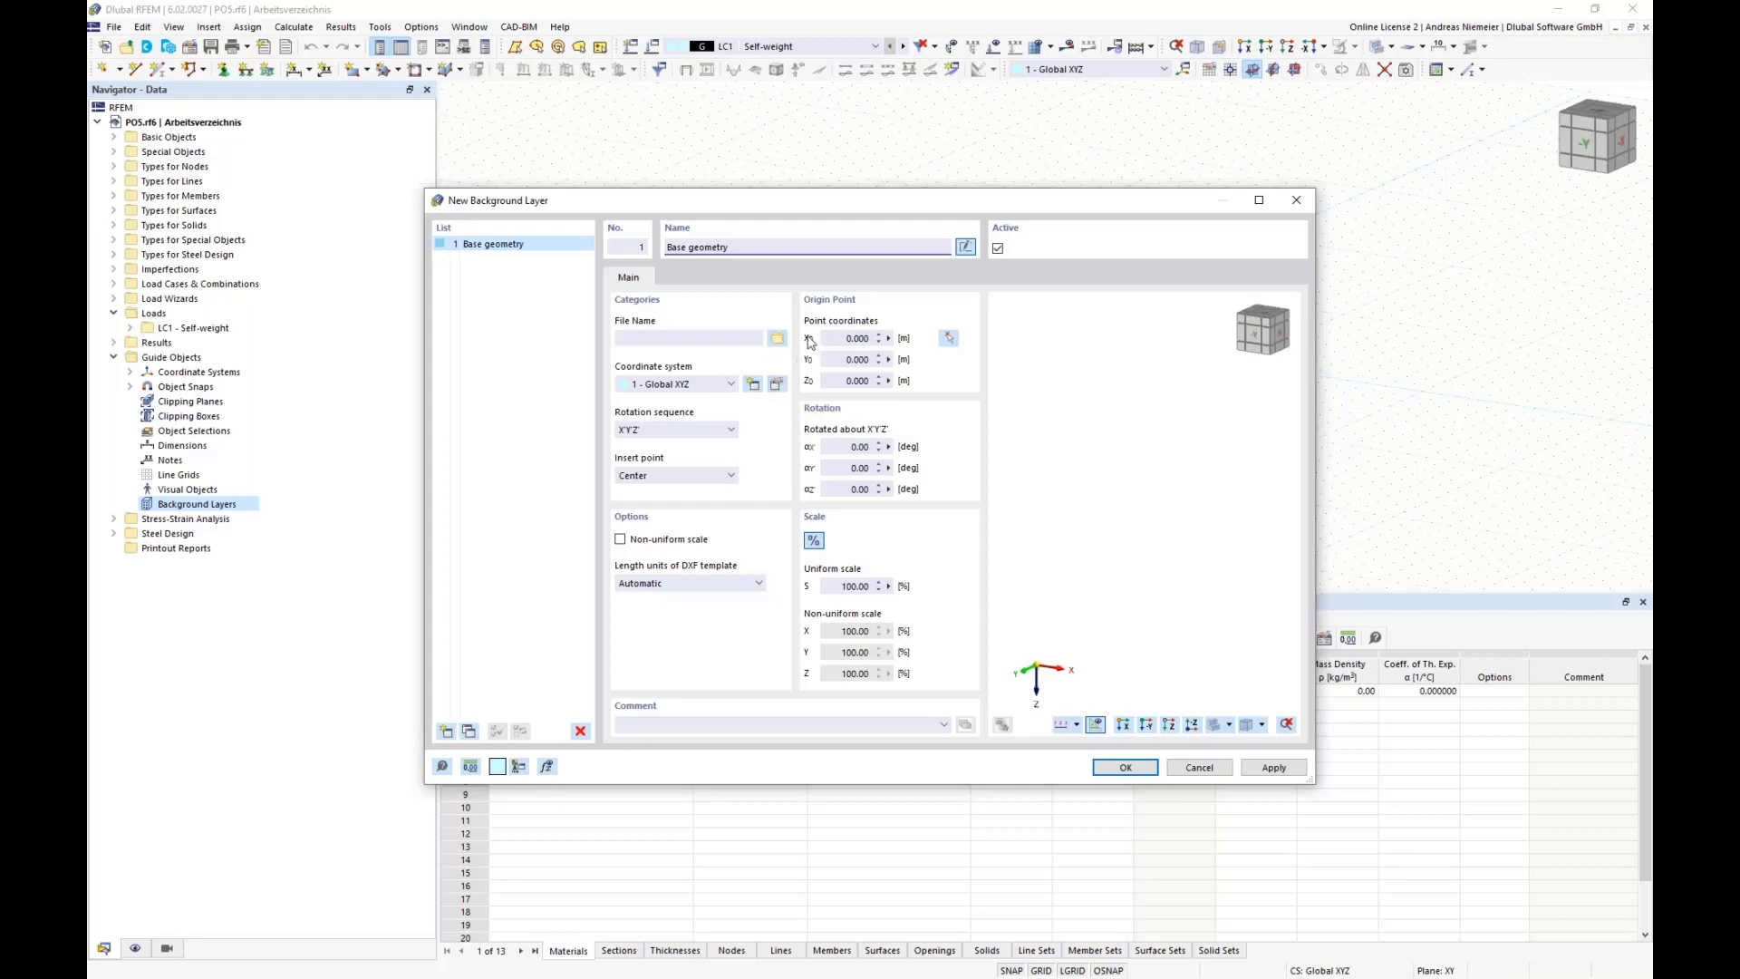
- Load Building.dxf into the background layer with the DXF length units set to m, and confirm the layer
left_click(777, 338)
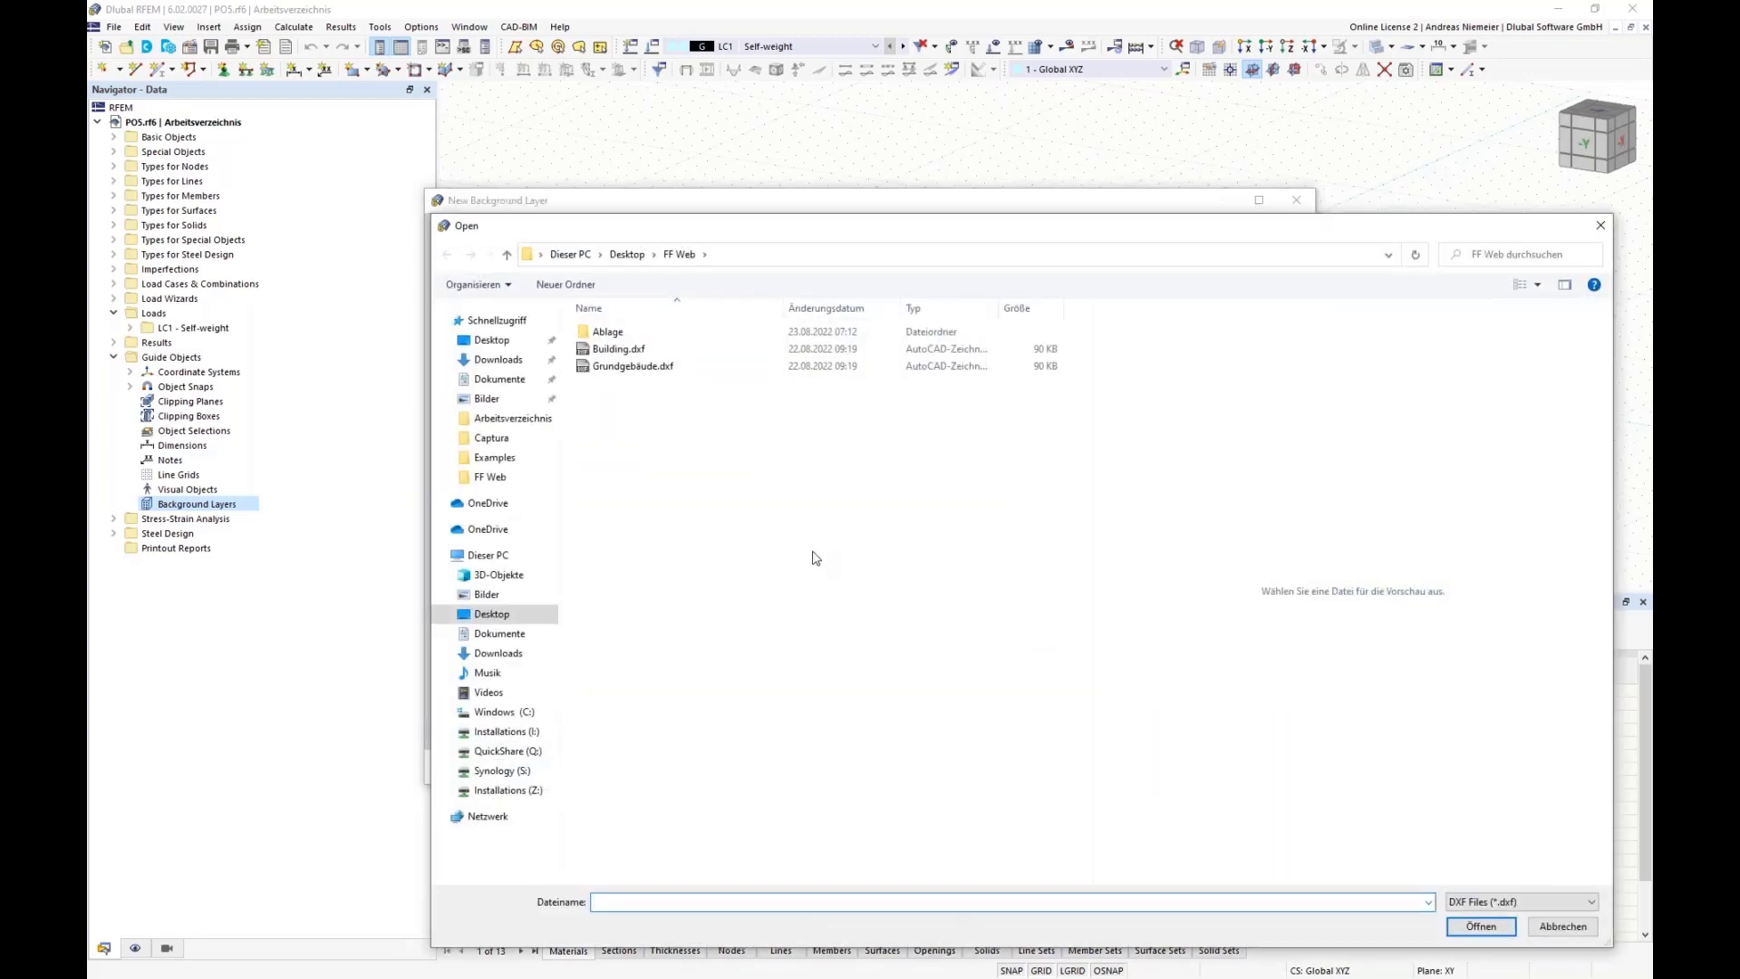
left_click(602, 353)
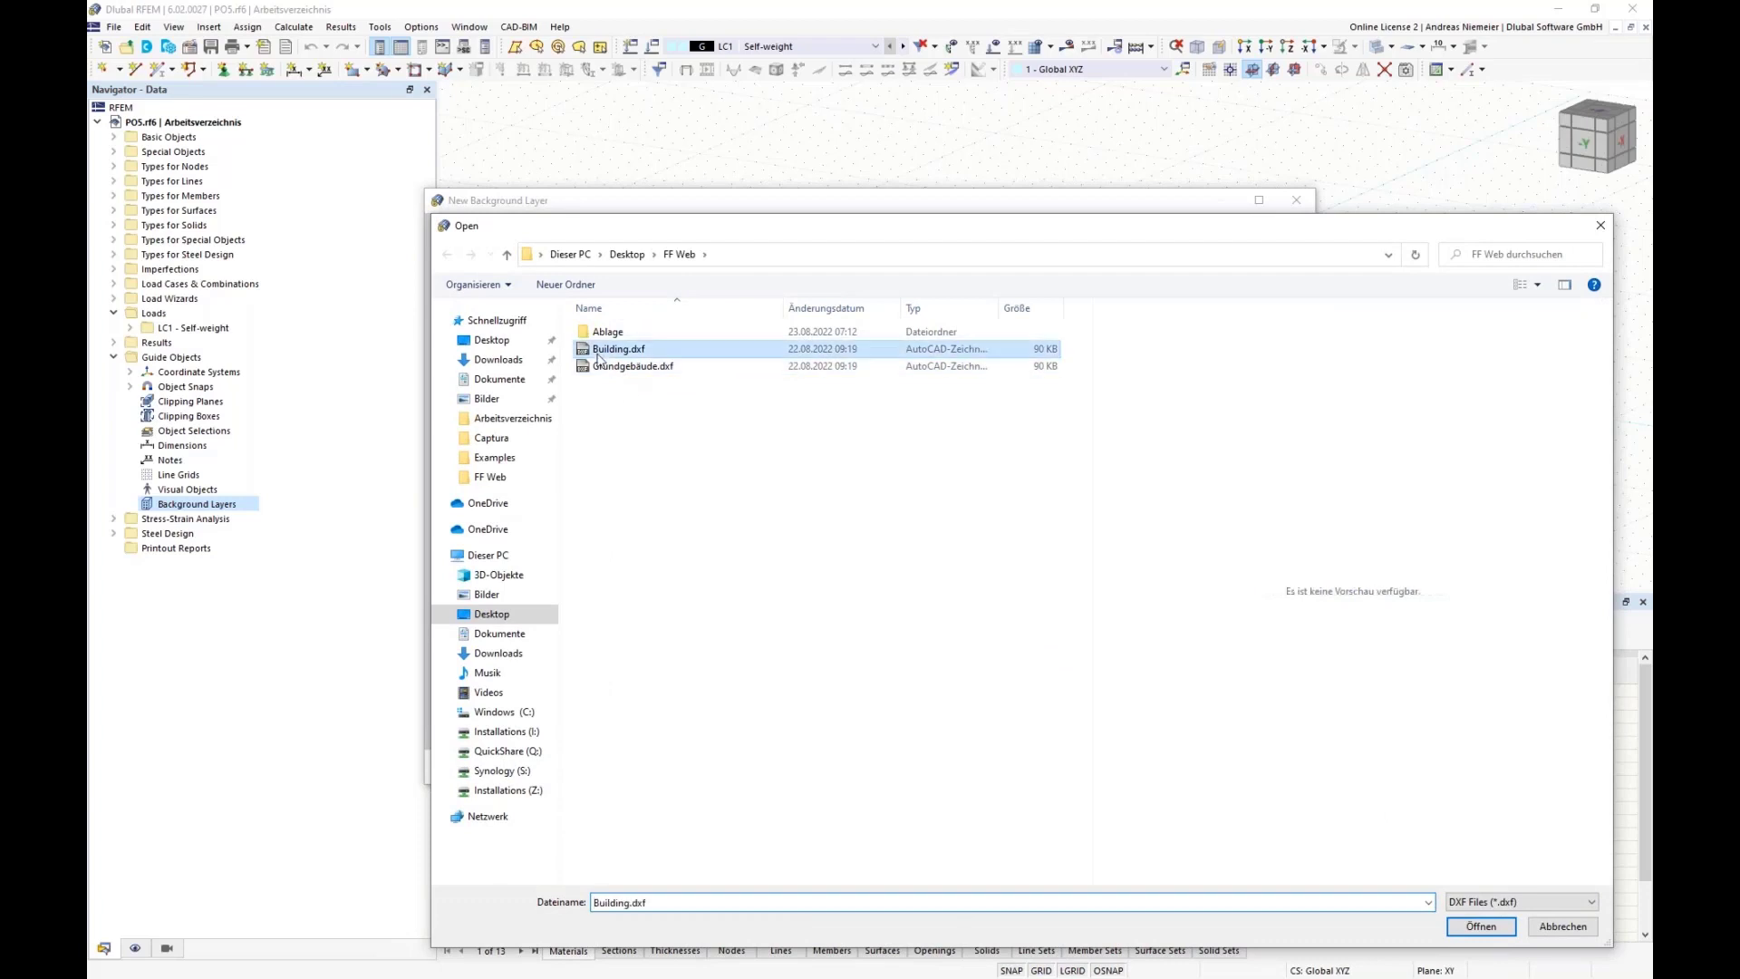
left_click(1460, 926)
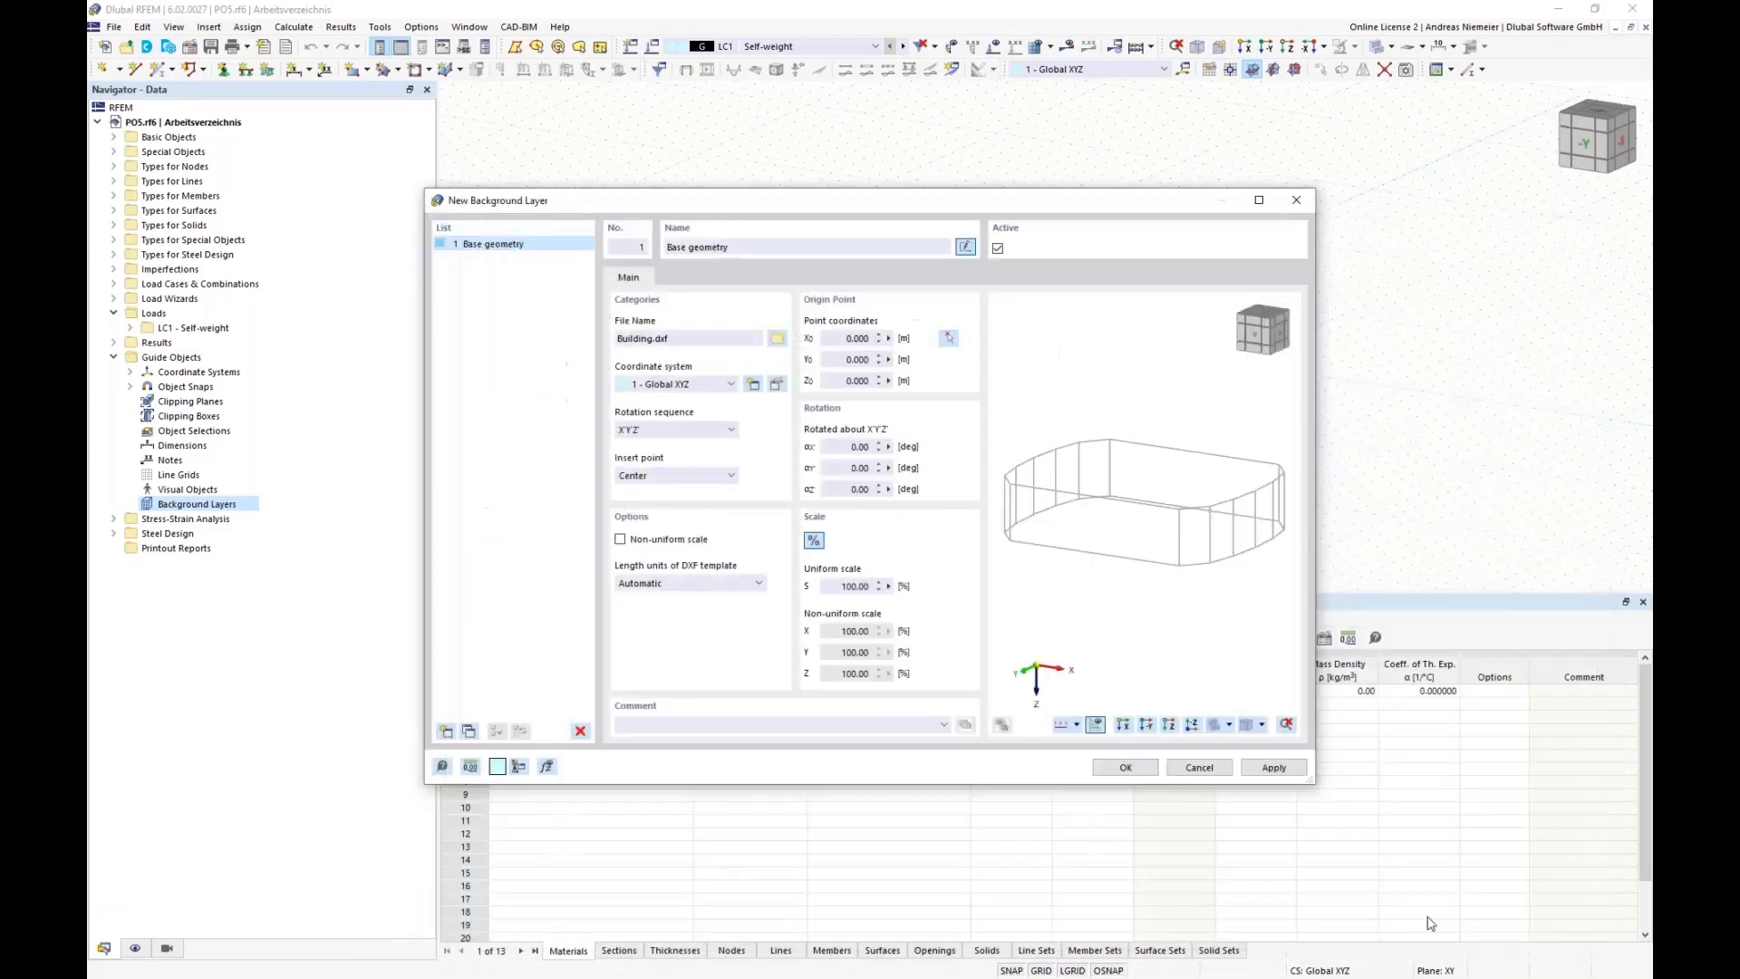
middle_click_drag(1233, 578, 1072, 569, "ctrl")
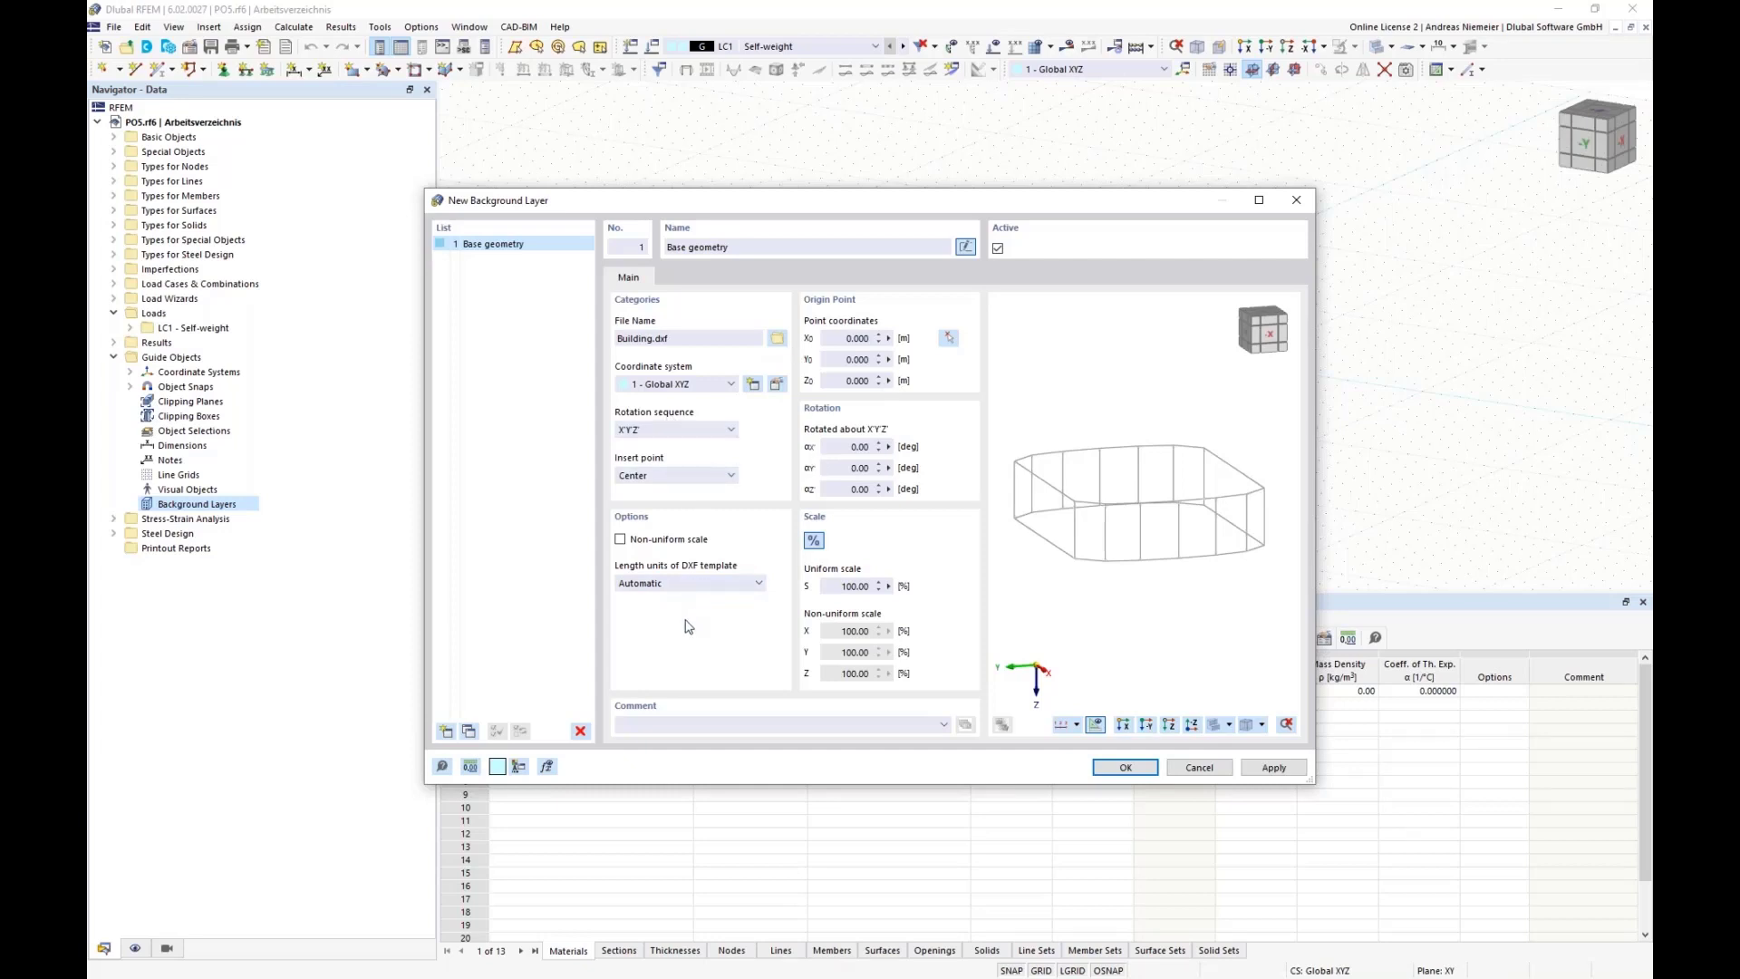
left_click(672, 588)
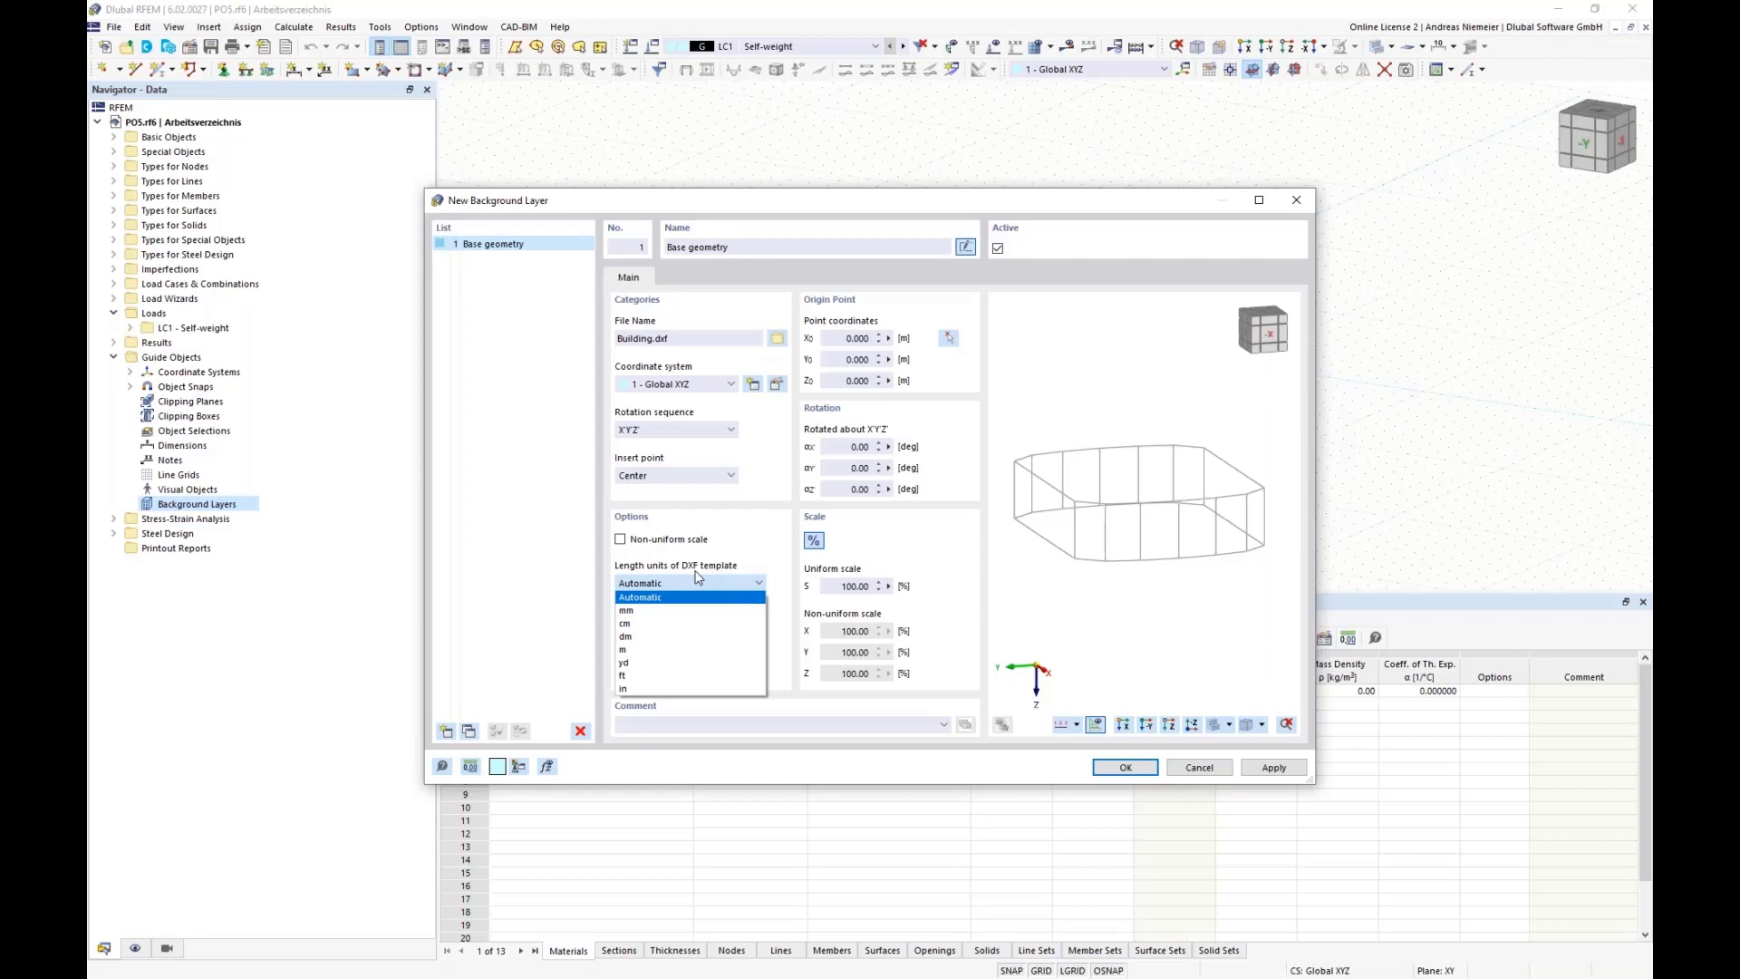
left_click(660, 650)
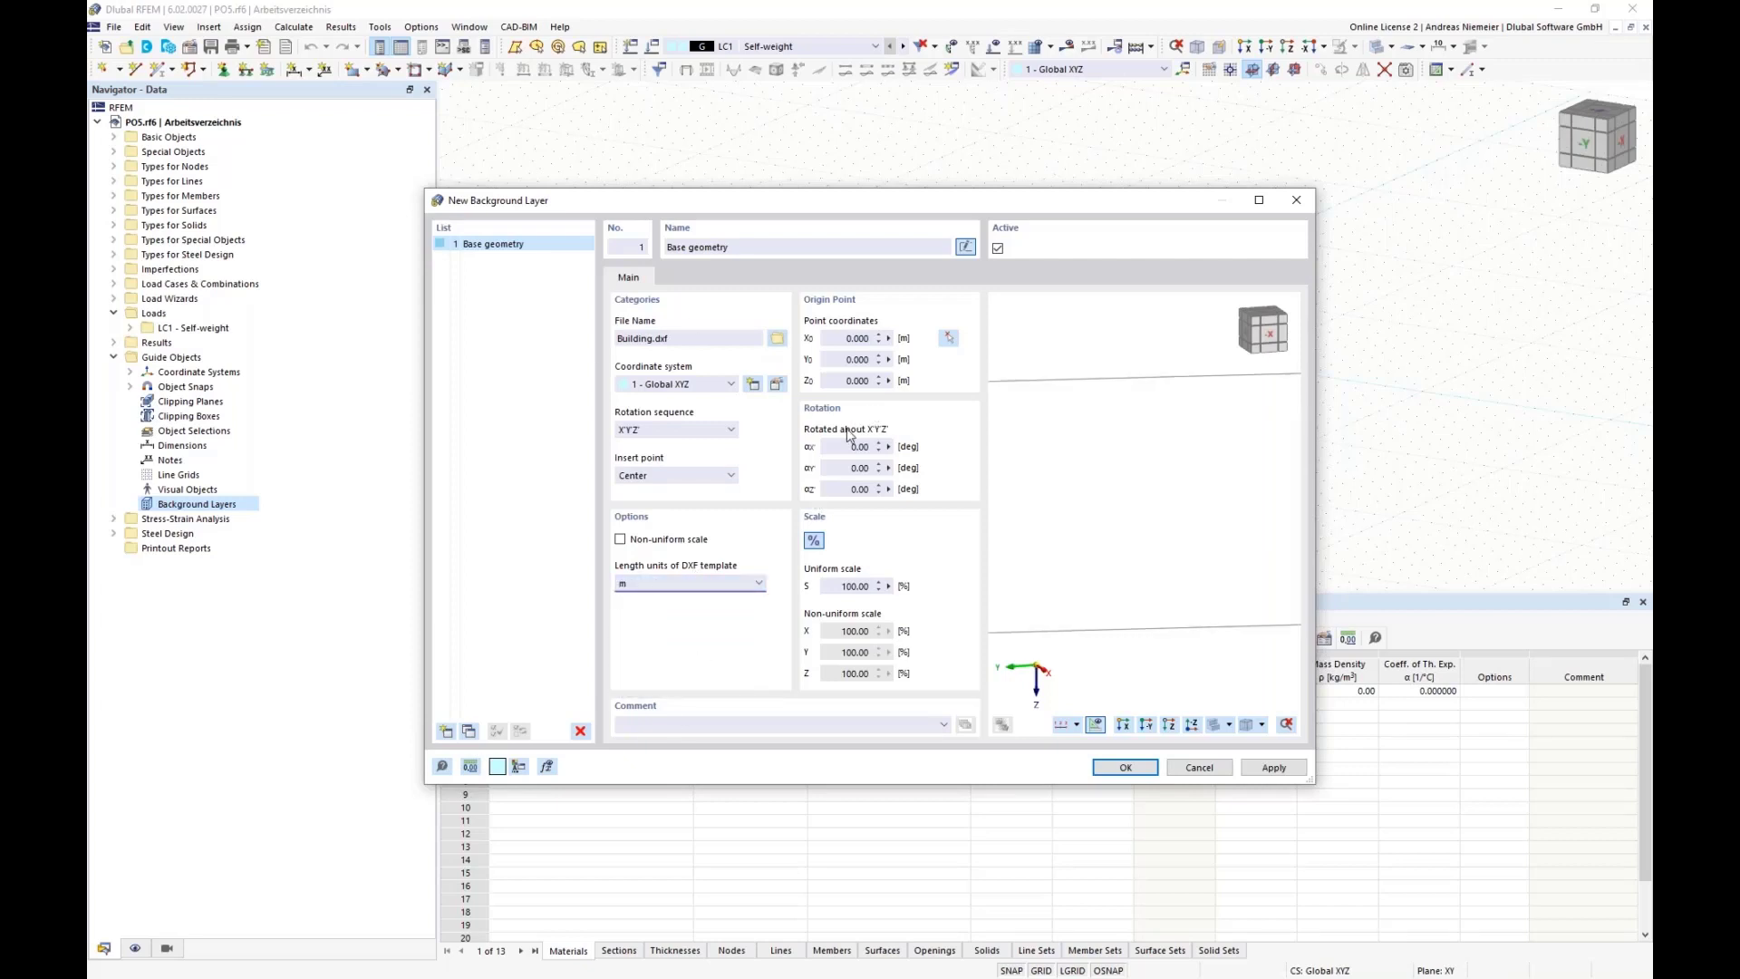
left_click(1122, 770)
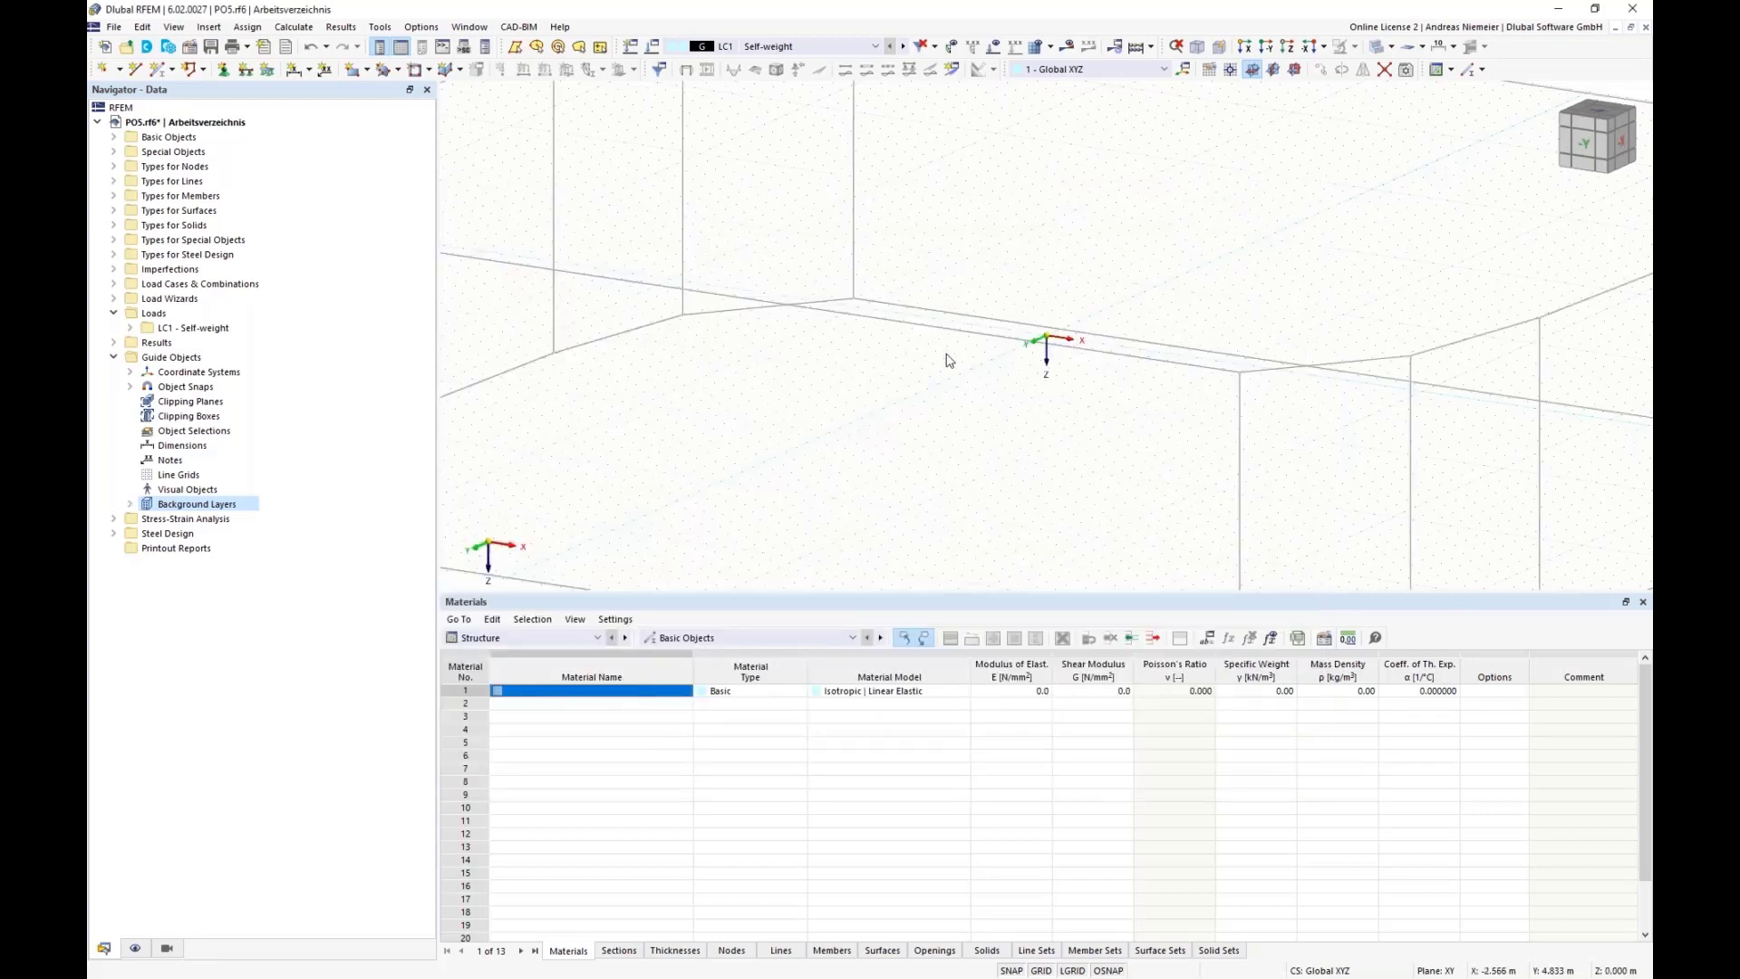
- Leave only the basic objects expanded in the data tree and hide the work plane grid
scroll(949, 361, "down", 5)
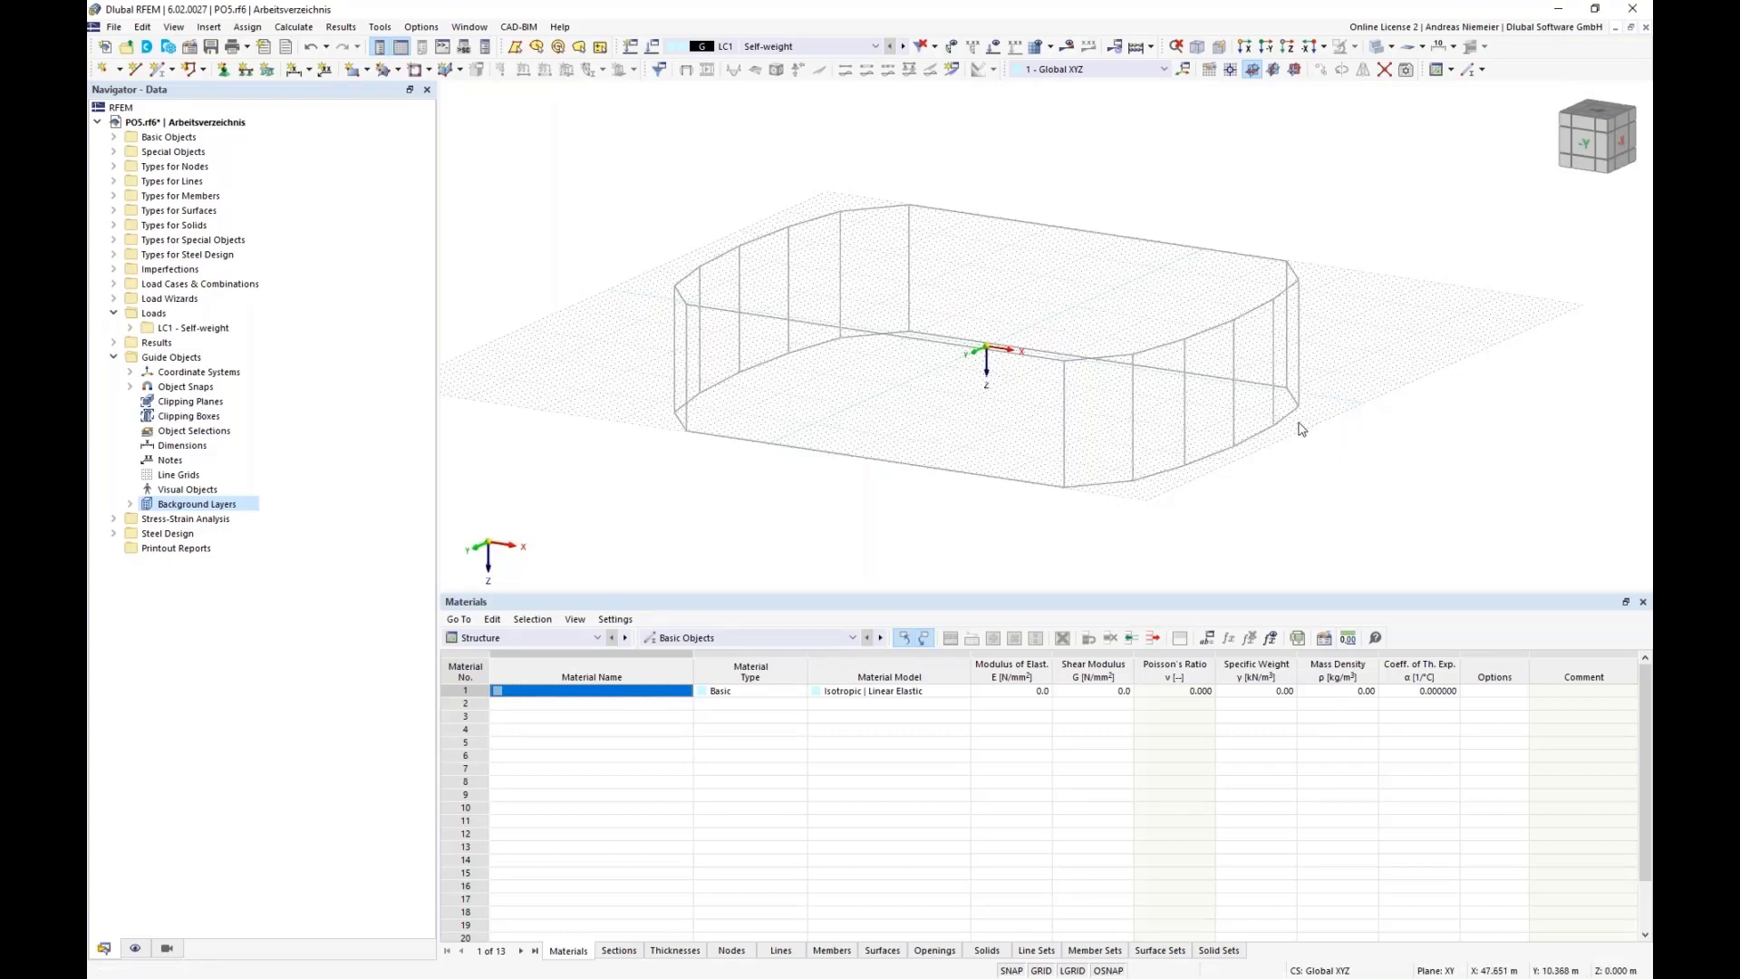
middle_click_drag(1300, 427, 1001, 701)
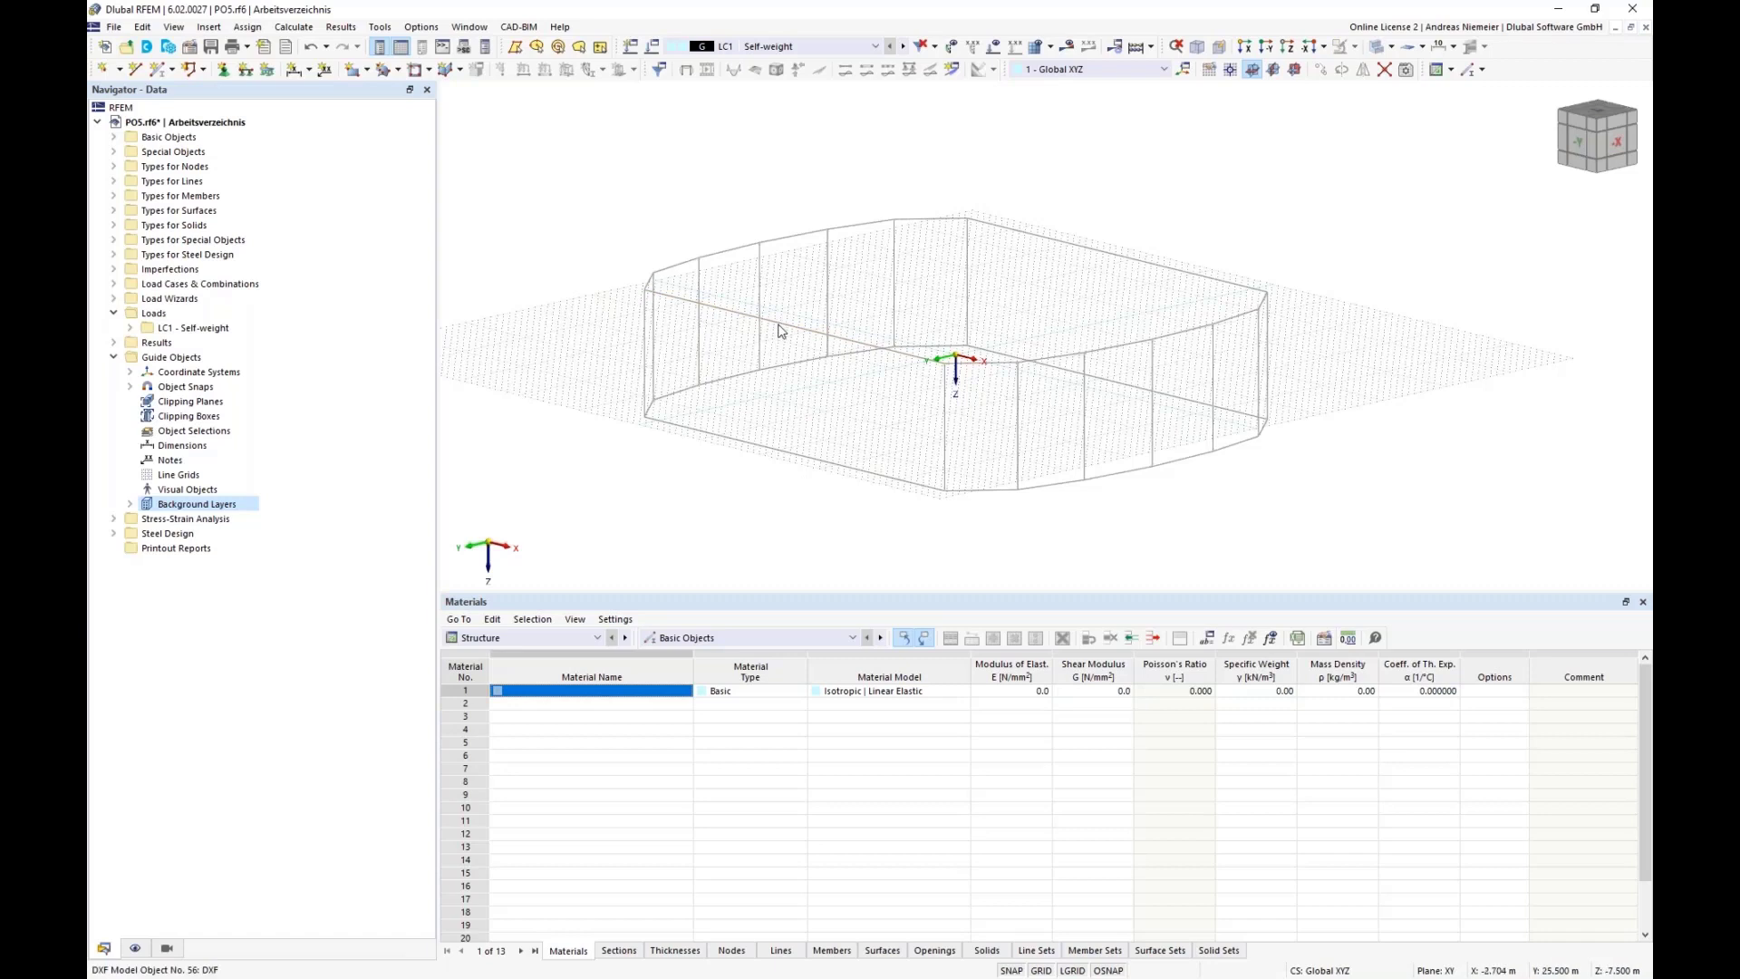
left_click(114, 357)
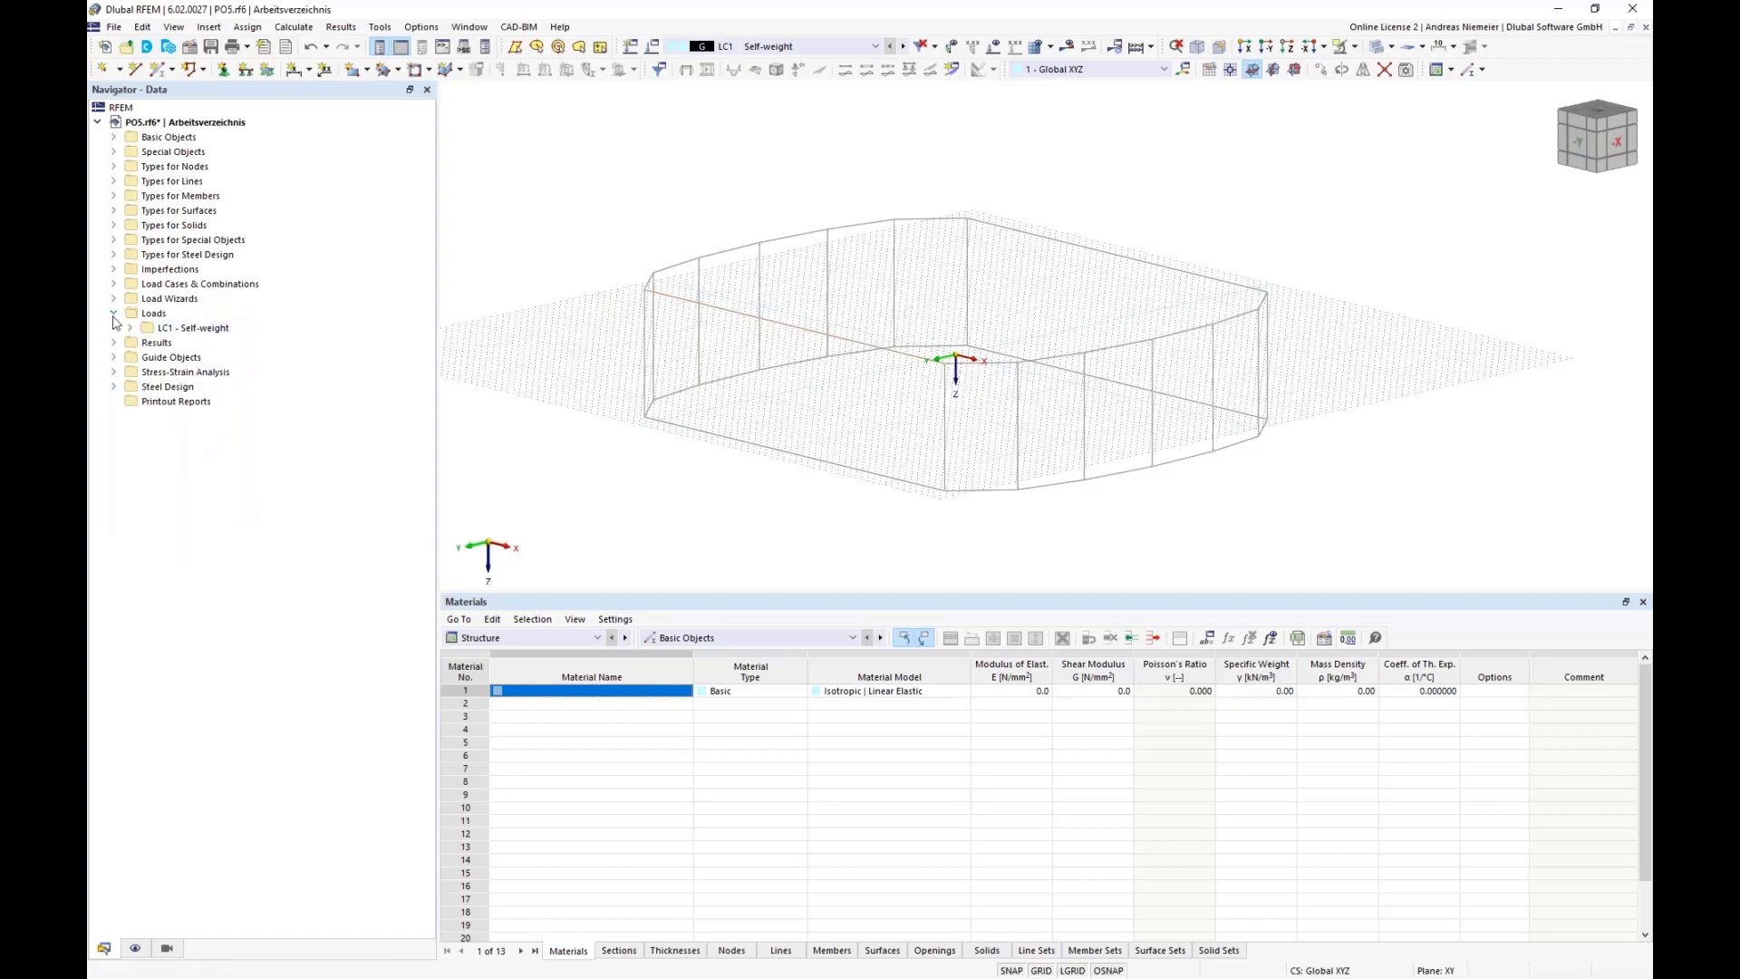
left_click(114, 315)
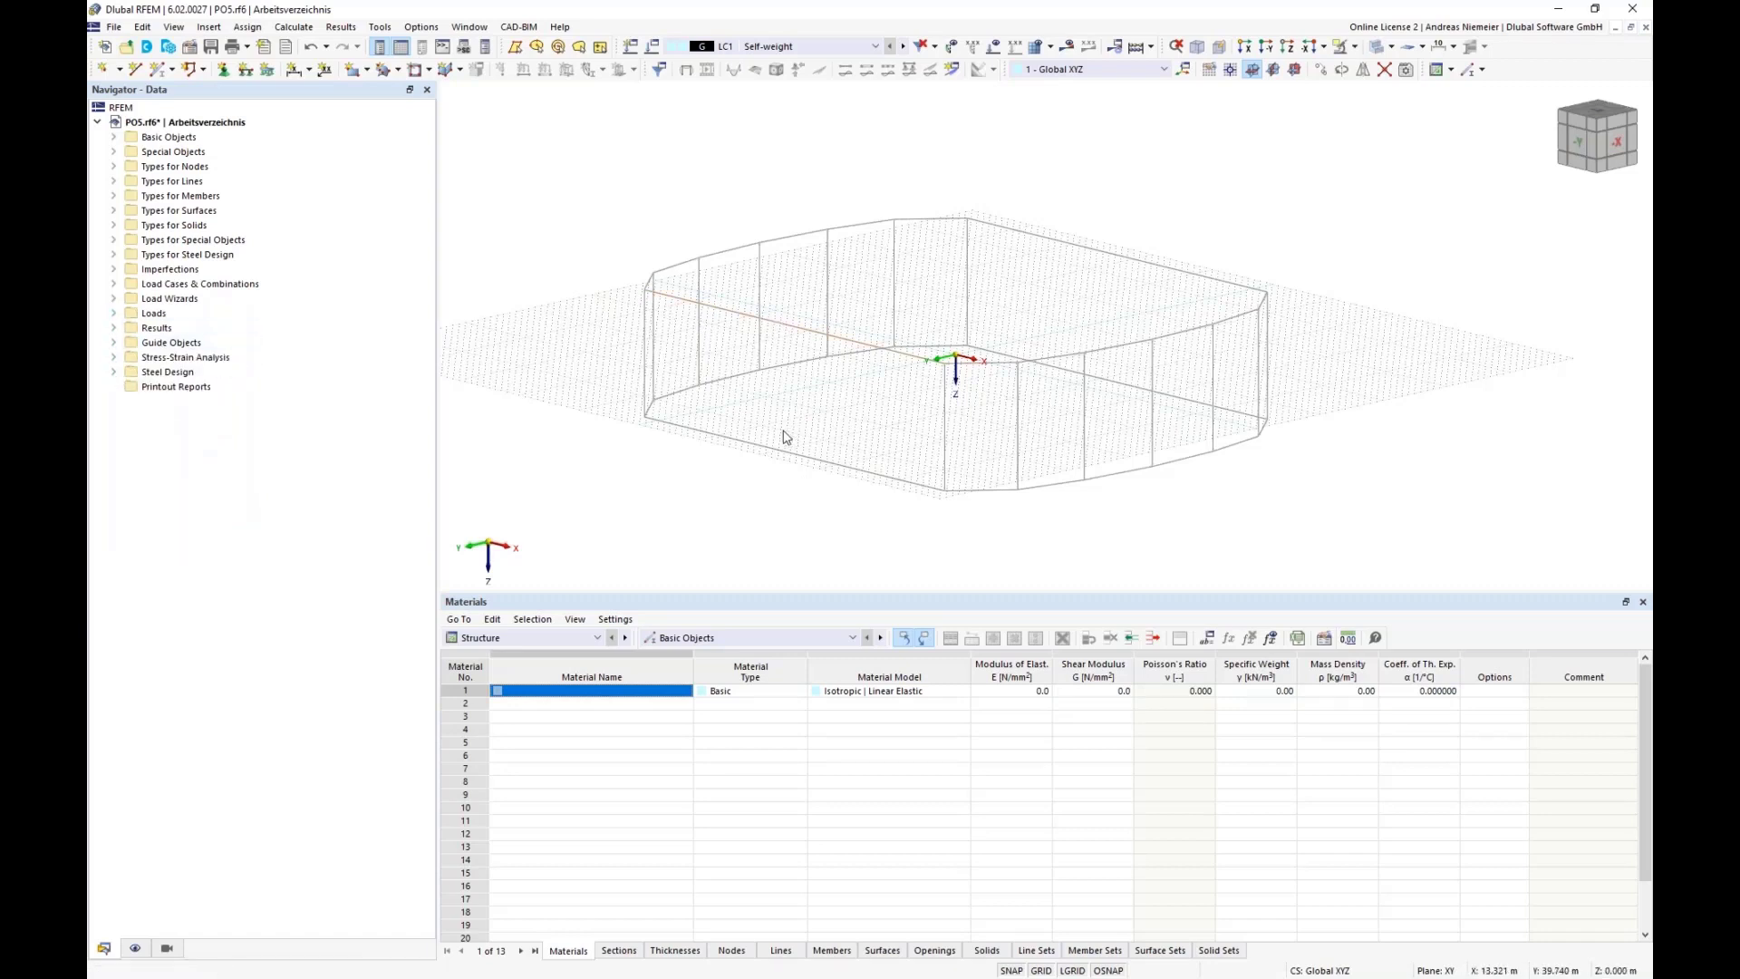
left_click(114, 138)
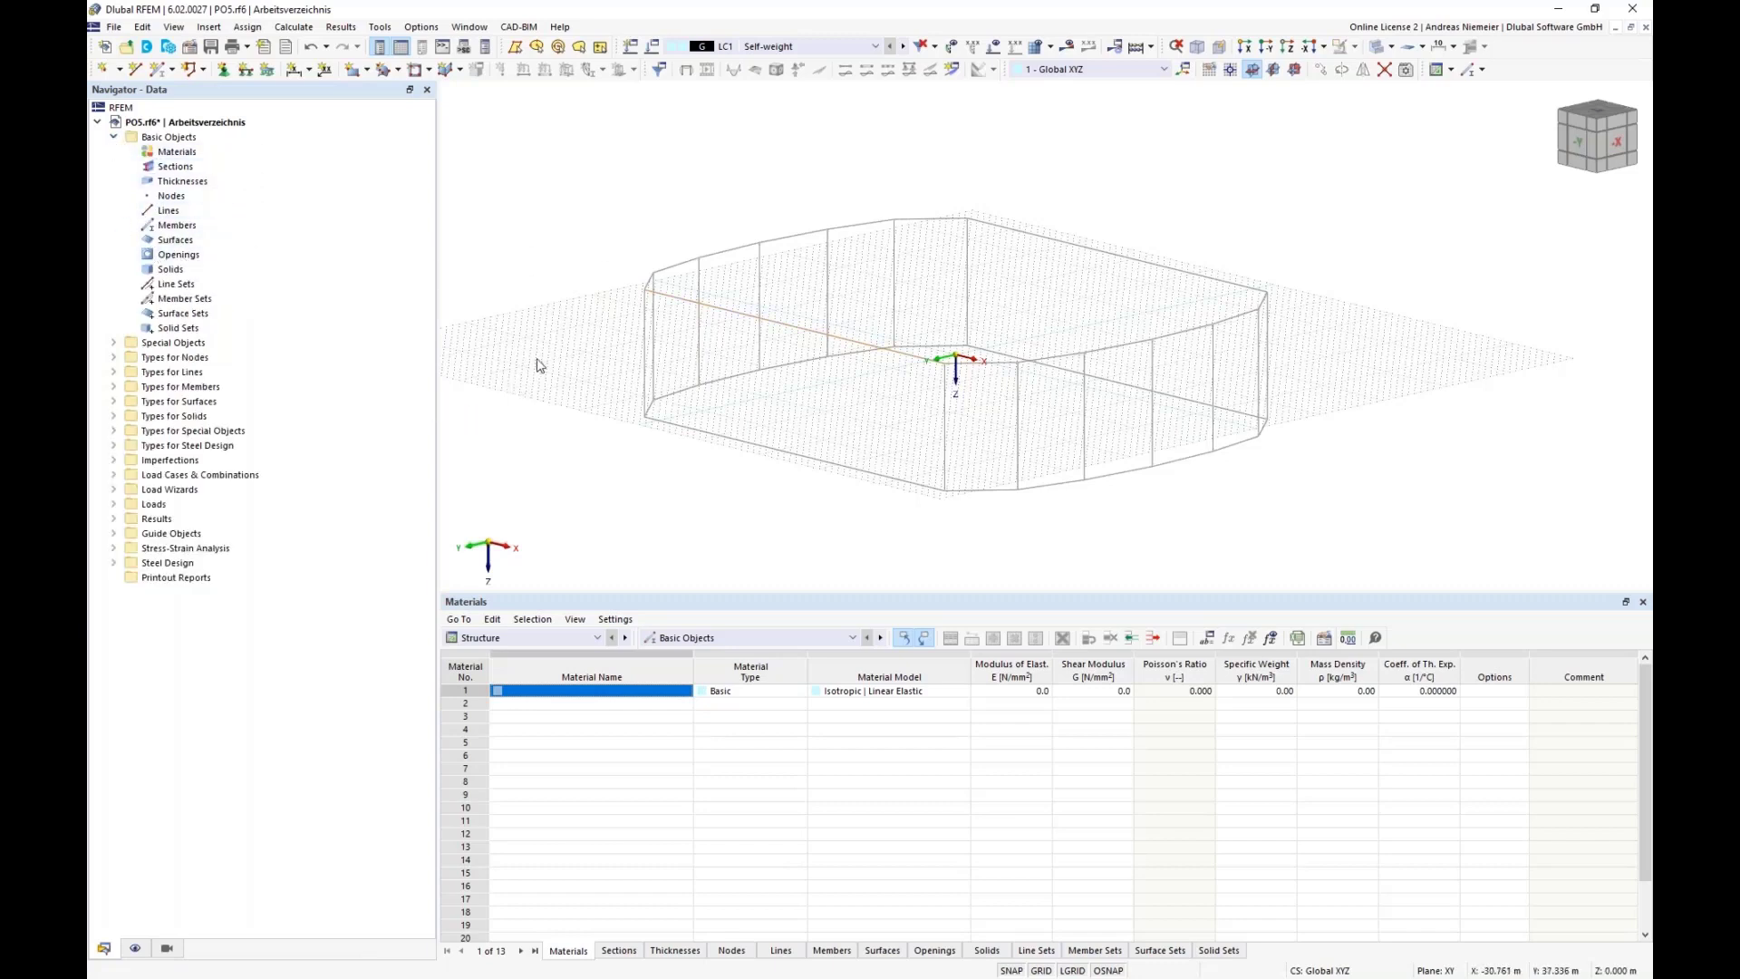
middle_click_drag(544, 349, 667, 356, "ctrl")
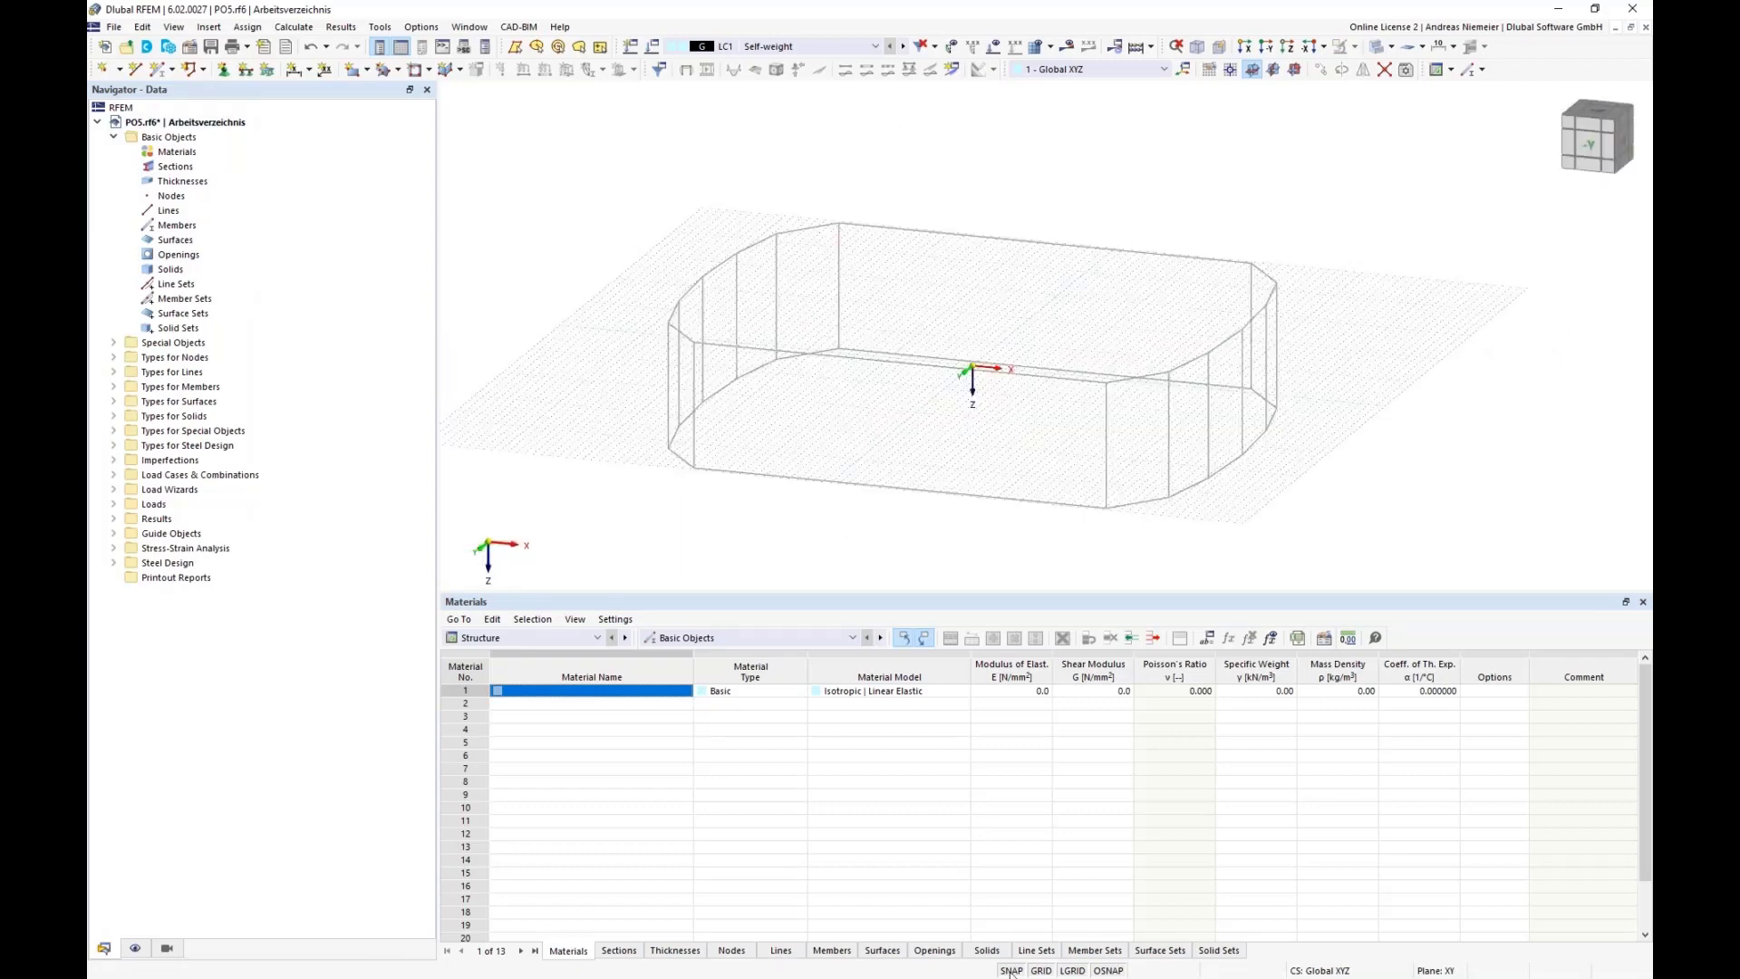
left_click(1040, 971)
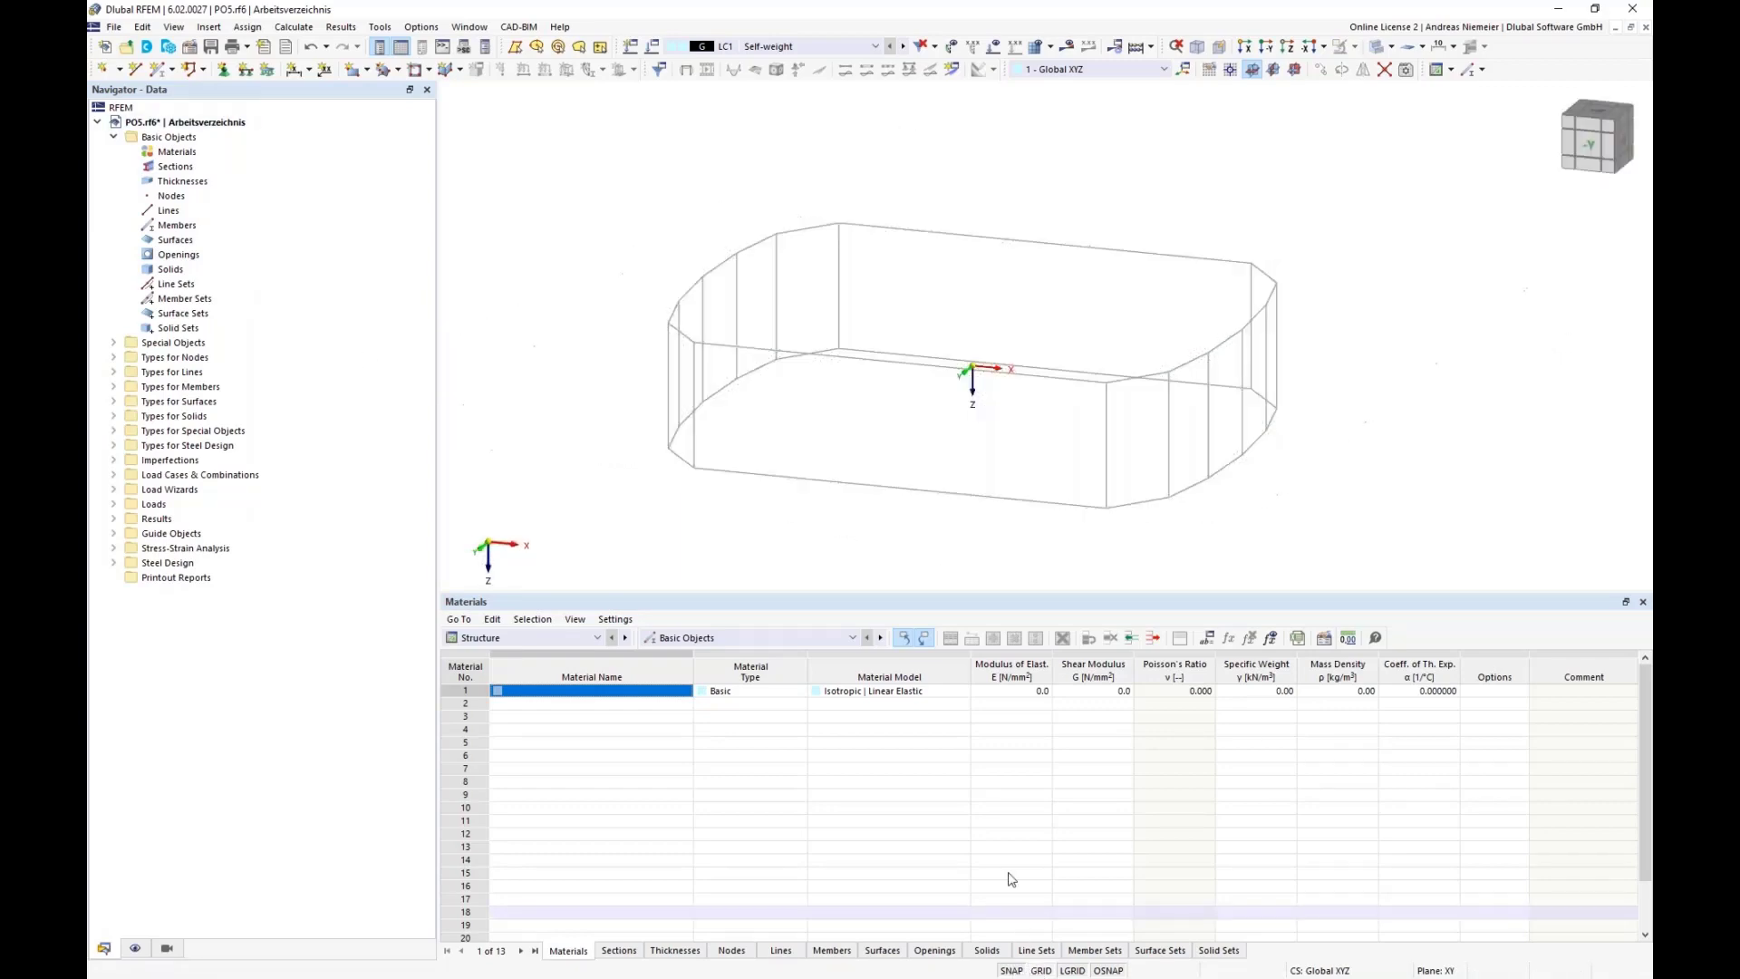
- Draw connected single lines along the rounded negative-X end of the building's upper outline, snapping to the background layer's corner points
left_click(135, 70)
scroll(816, 240, "up", 1)
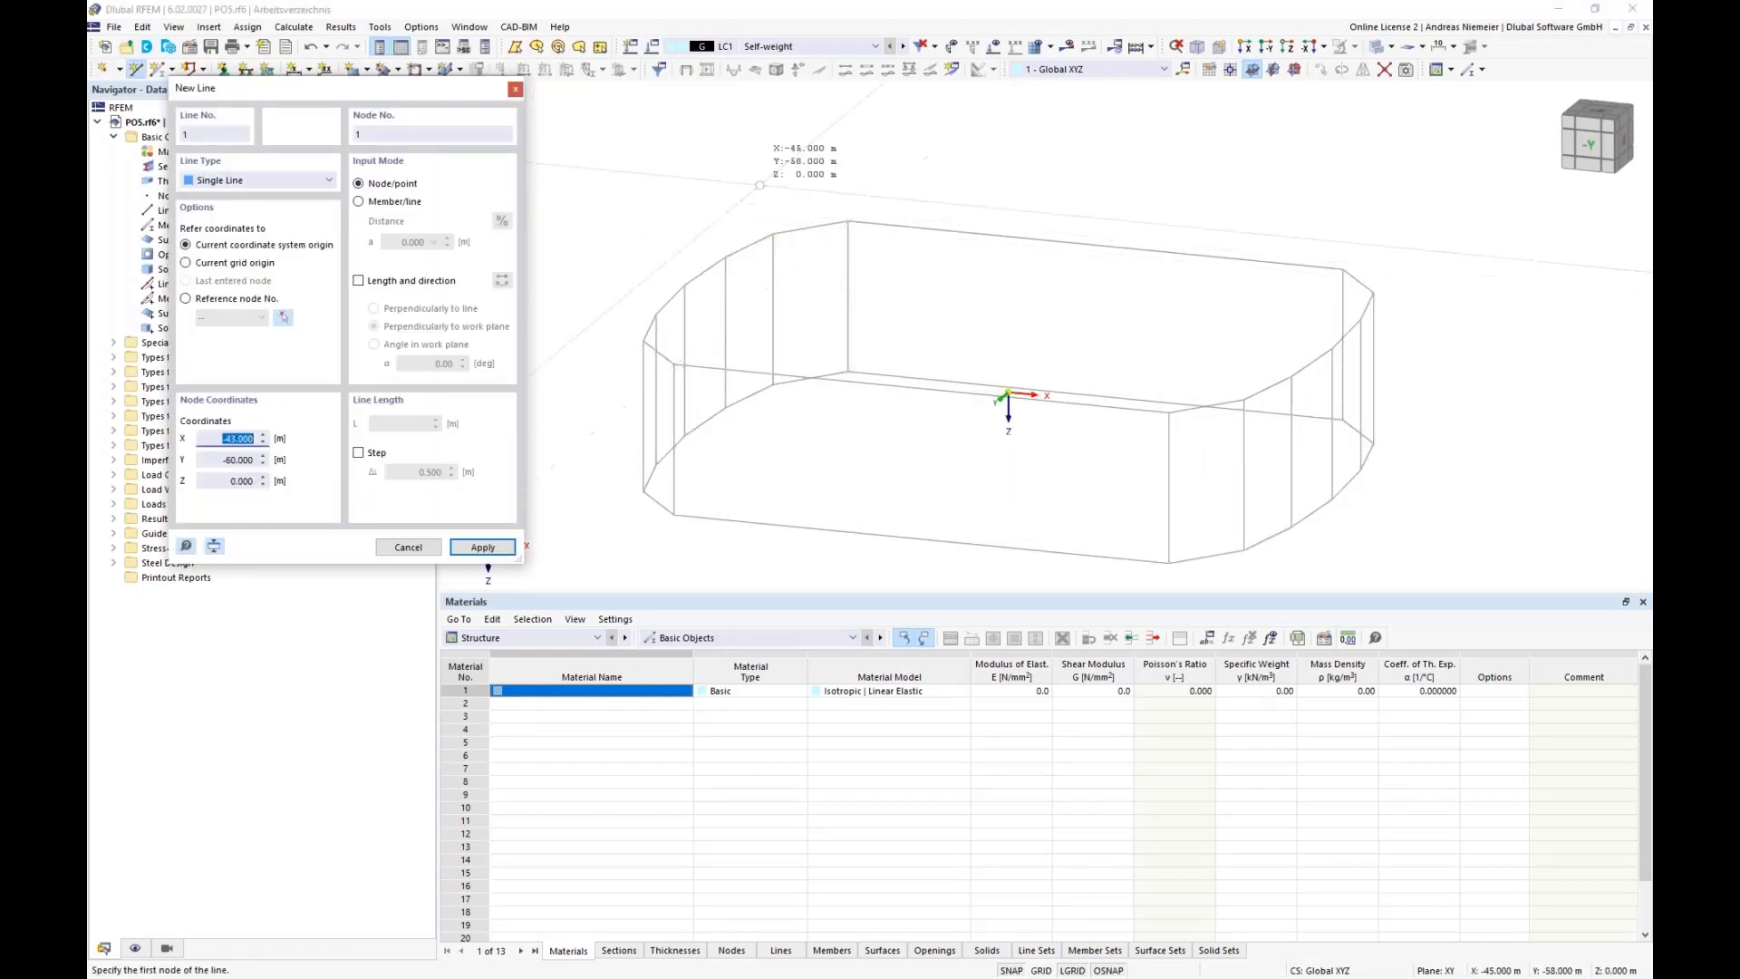
left_click(812, 227)
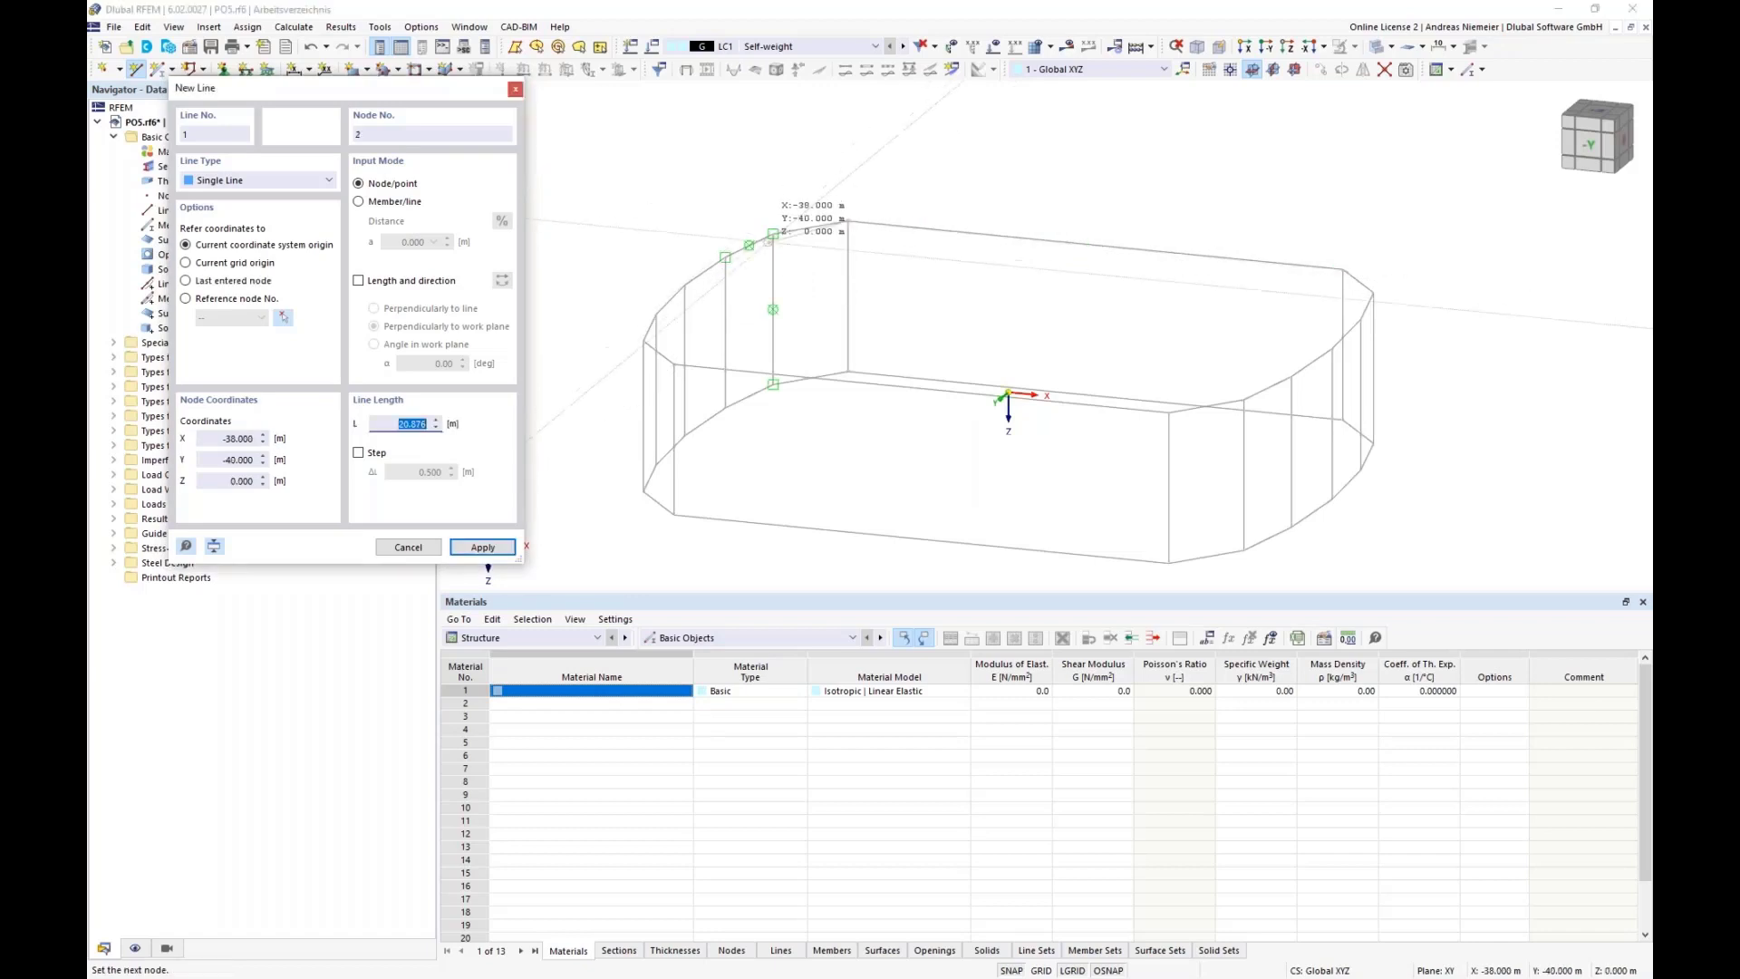
scroll(816, 224, "up", 1)
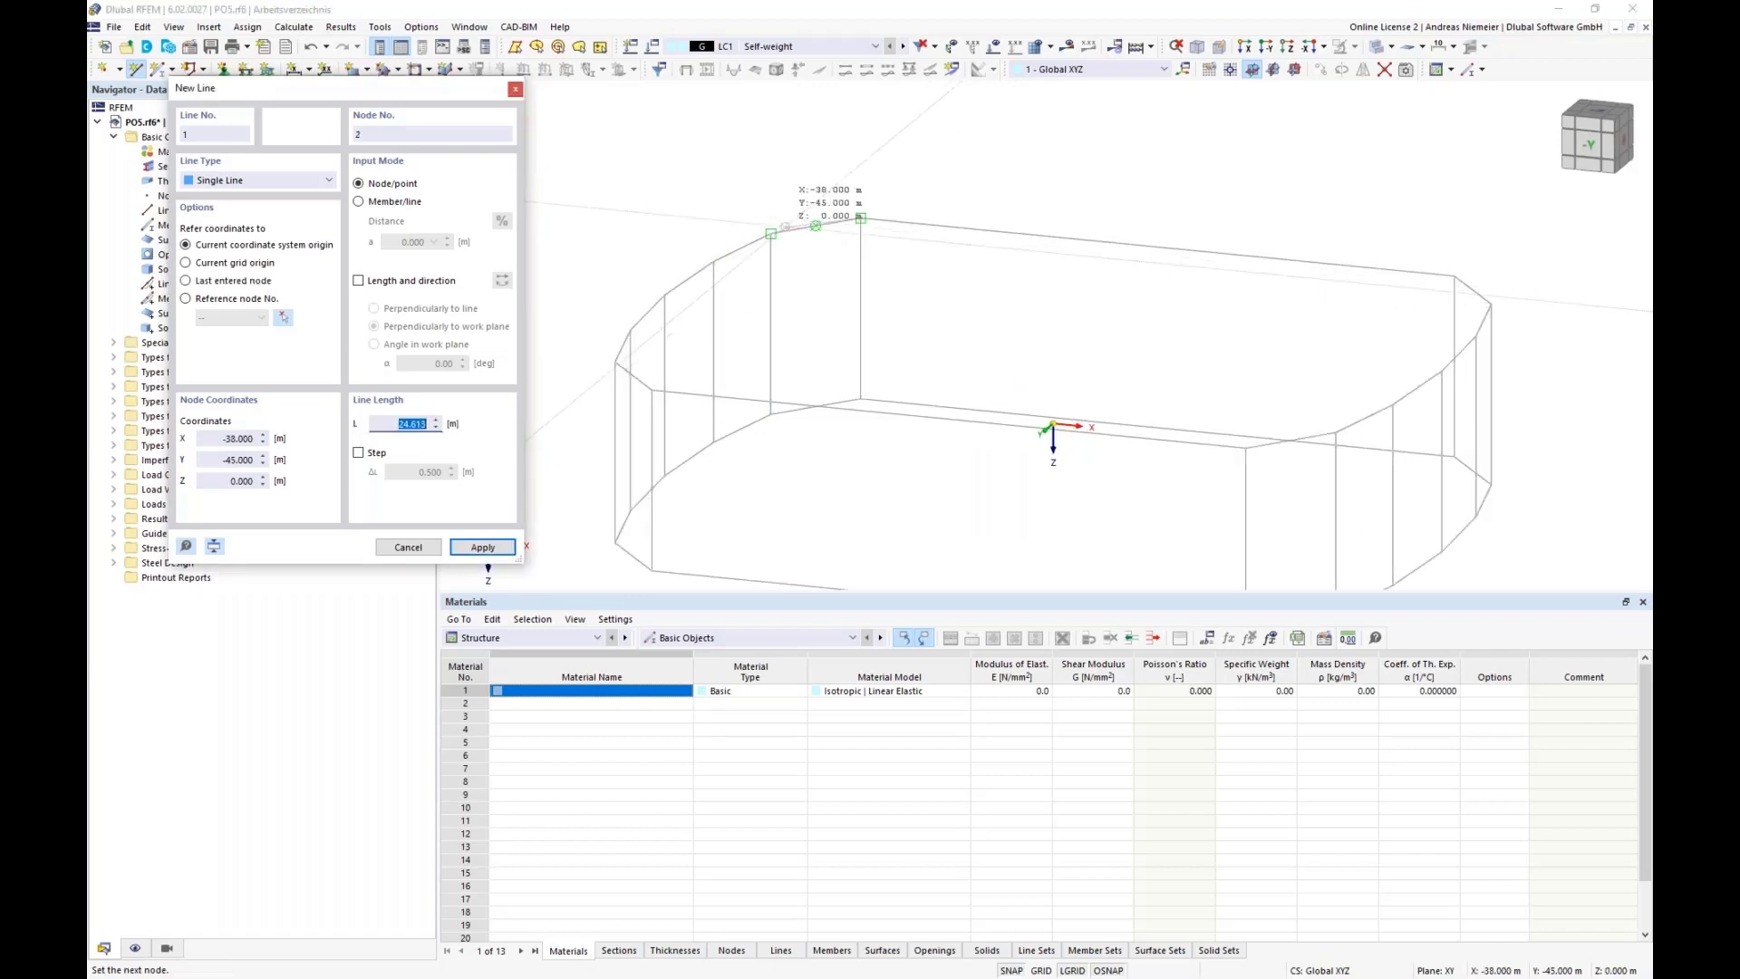
left_click(766, 238)
left_click(714, 262)
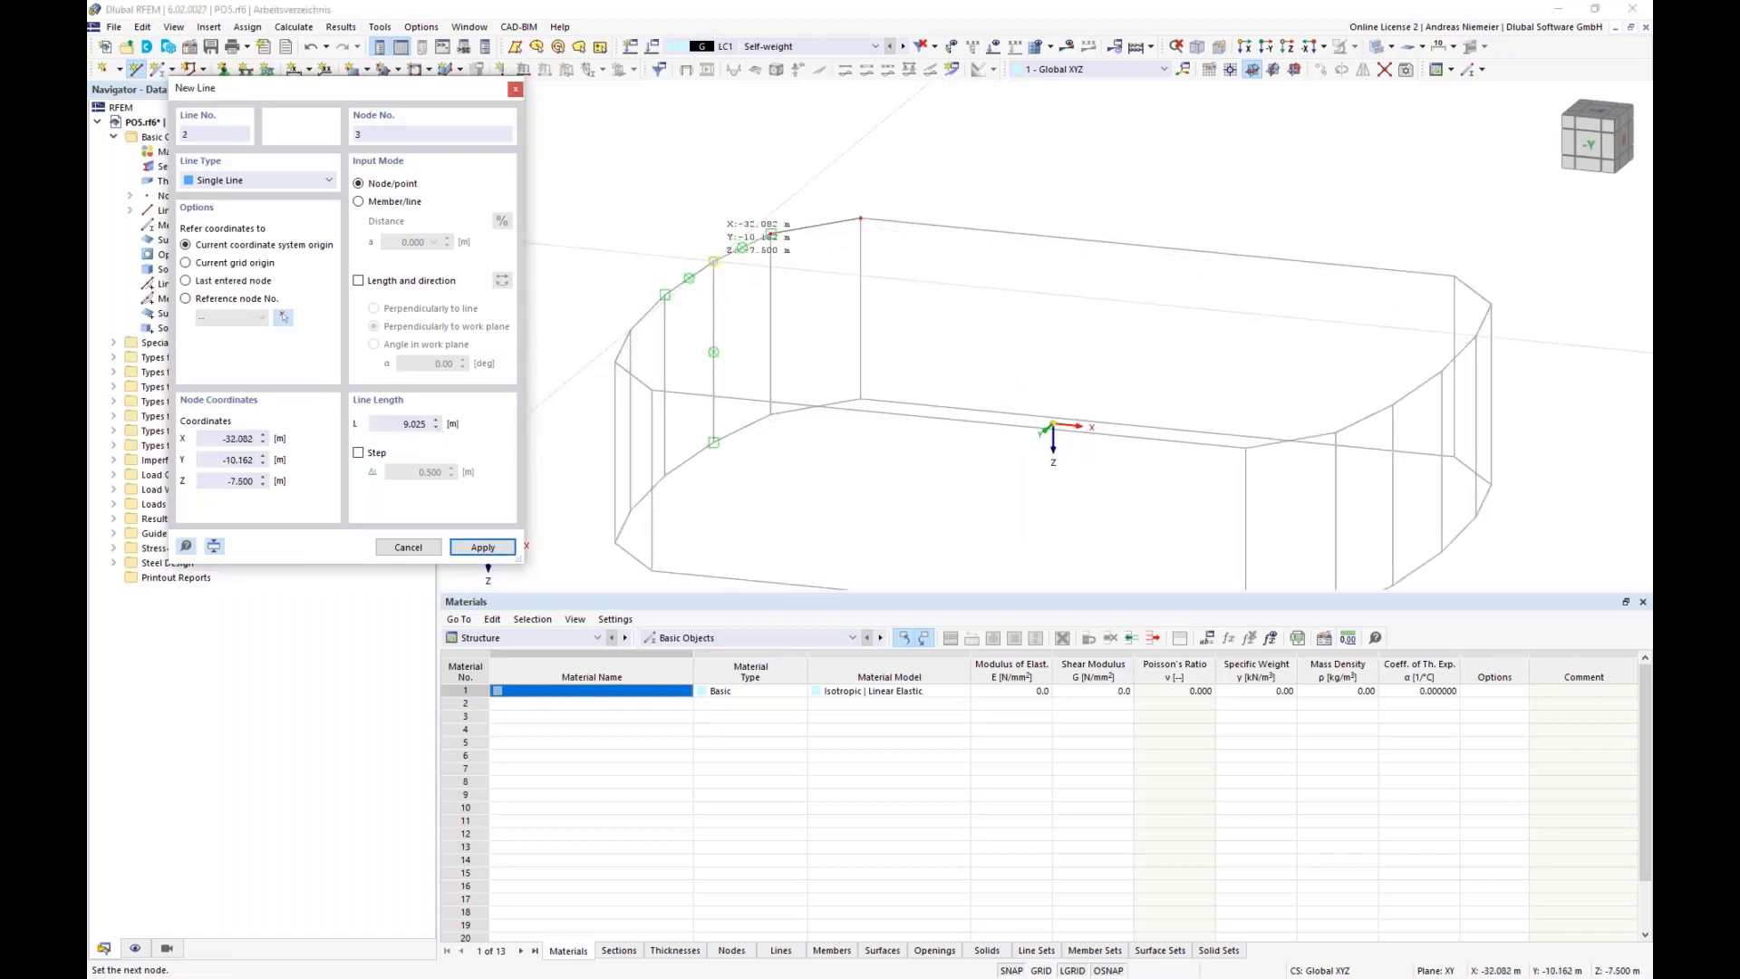
left_click(665, 294)
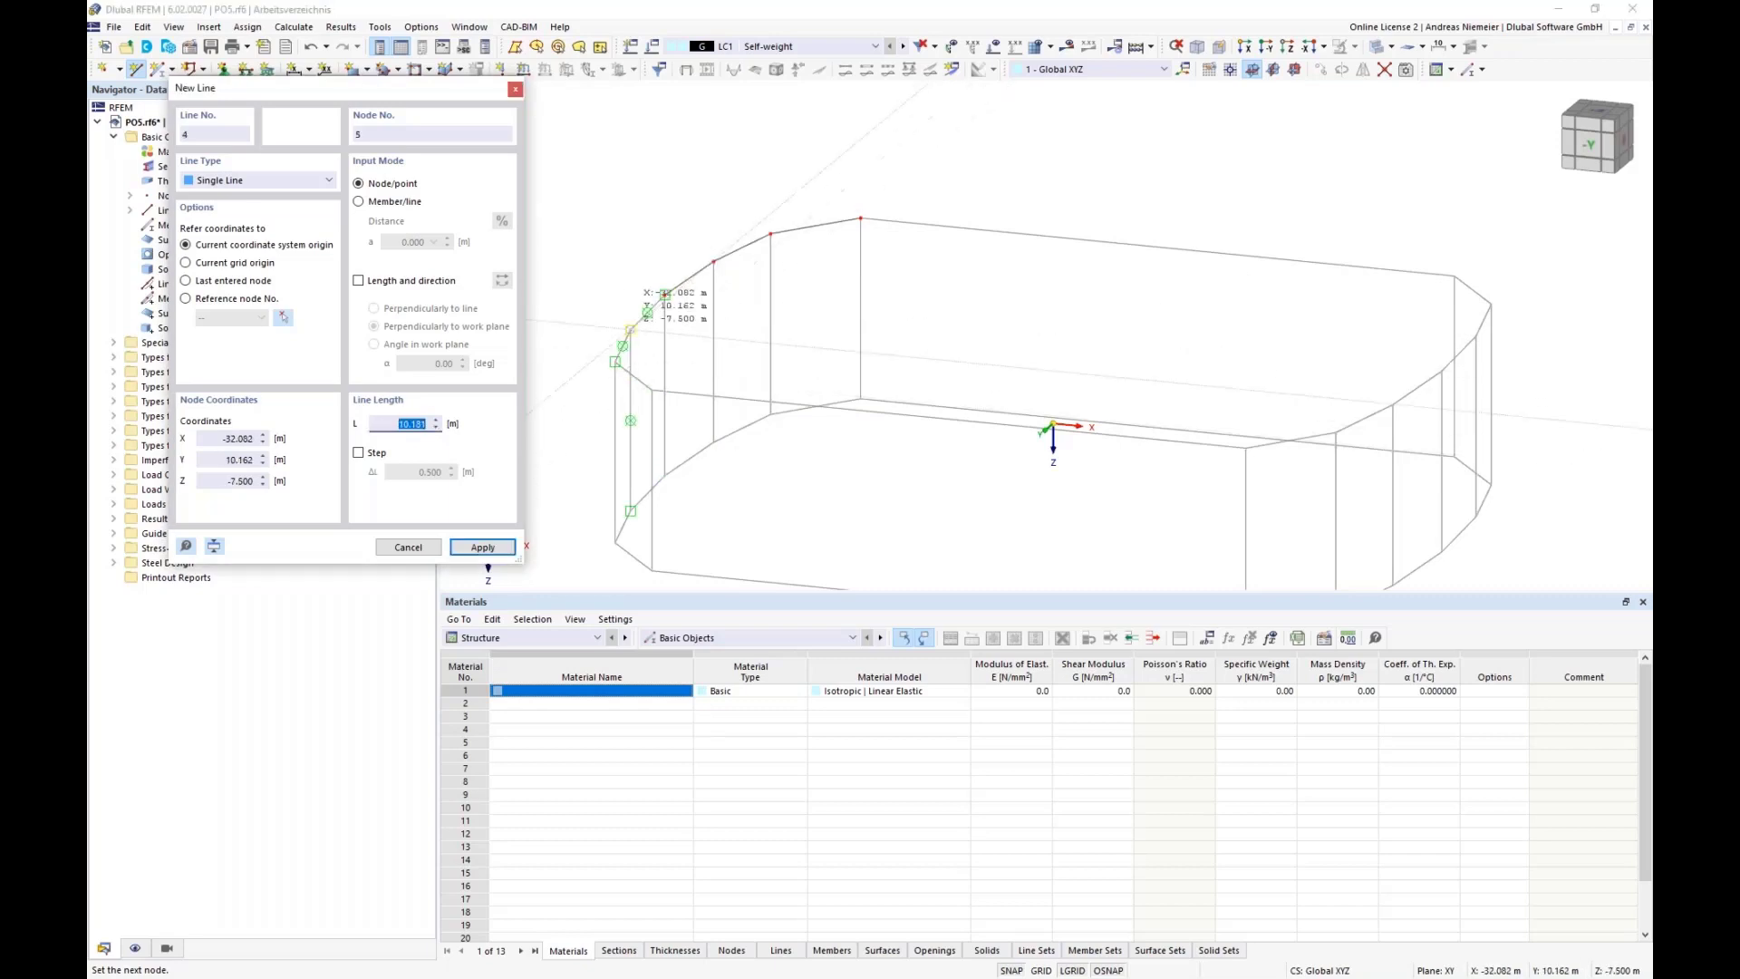
left_click(630, 331)
left_click(615, 361)
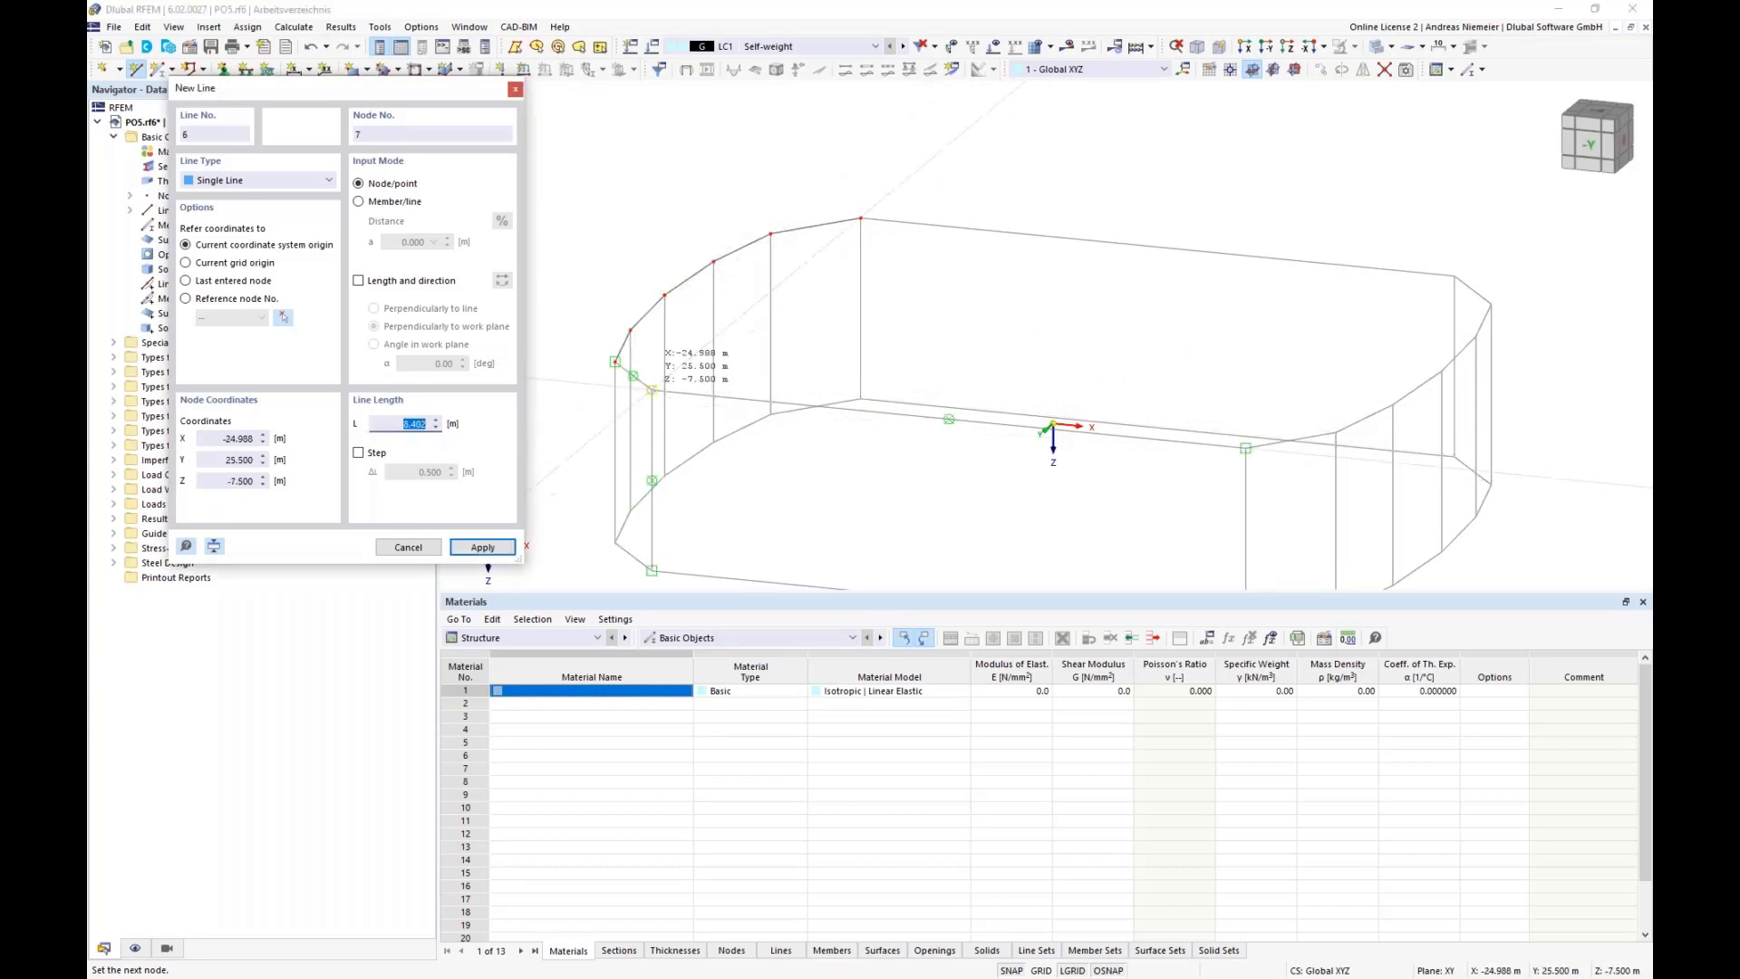
left_click(651, 390)
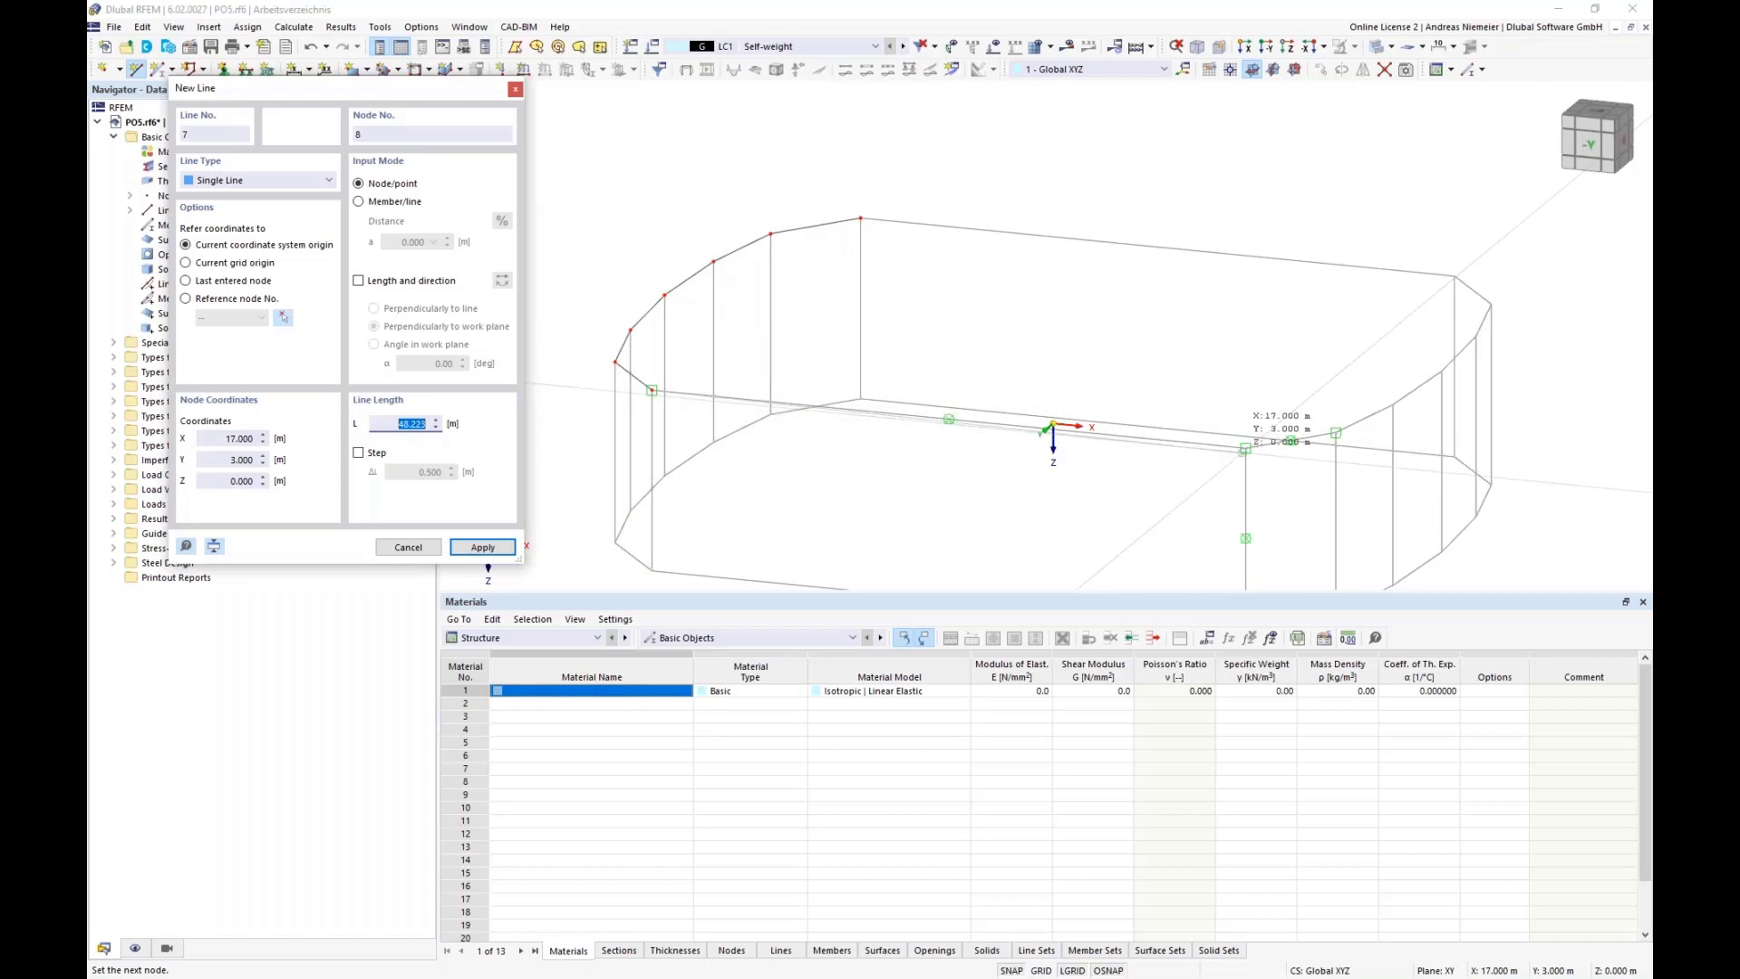
- Continue the lines along the front edge, the rounded positive-X end and the rear edge, closing the upper outline at the starting node
left_click(1245, 448)
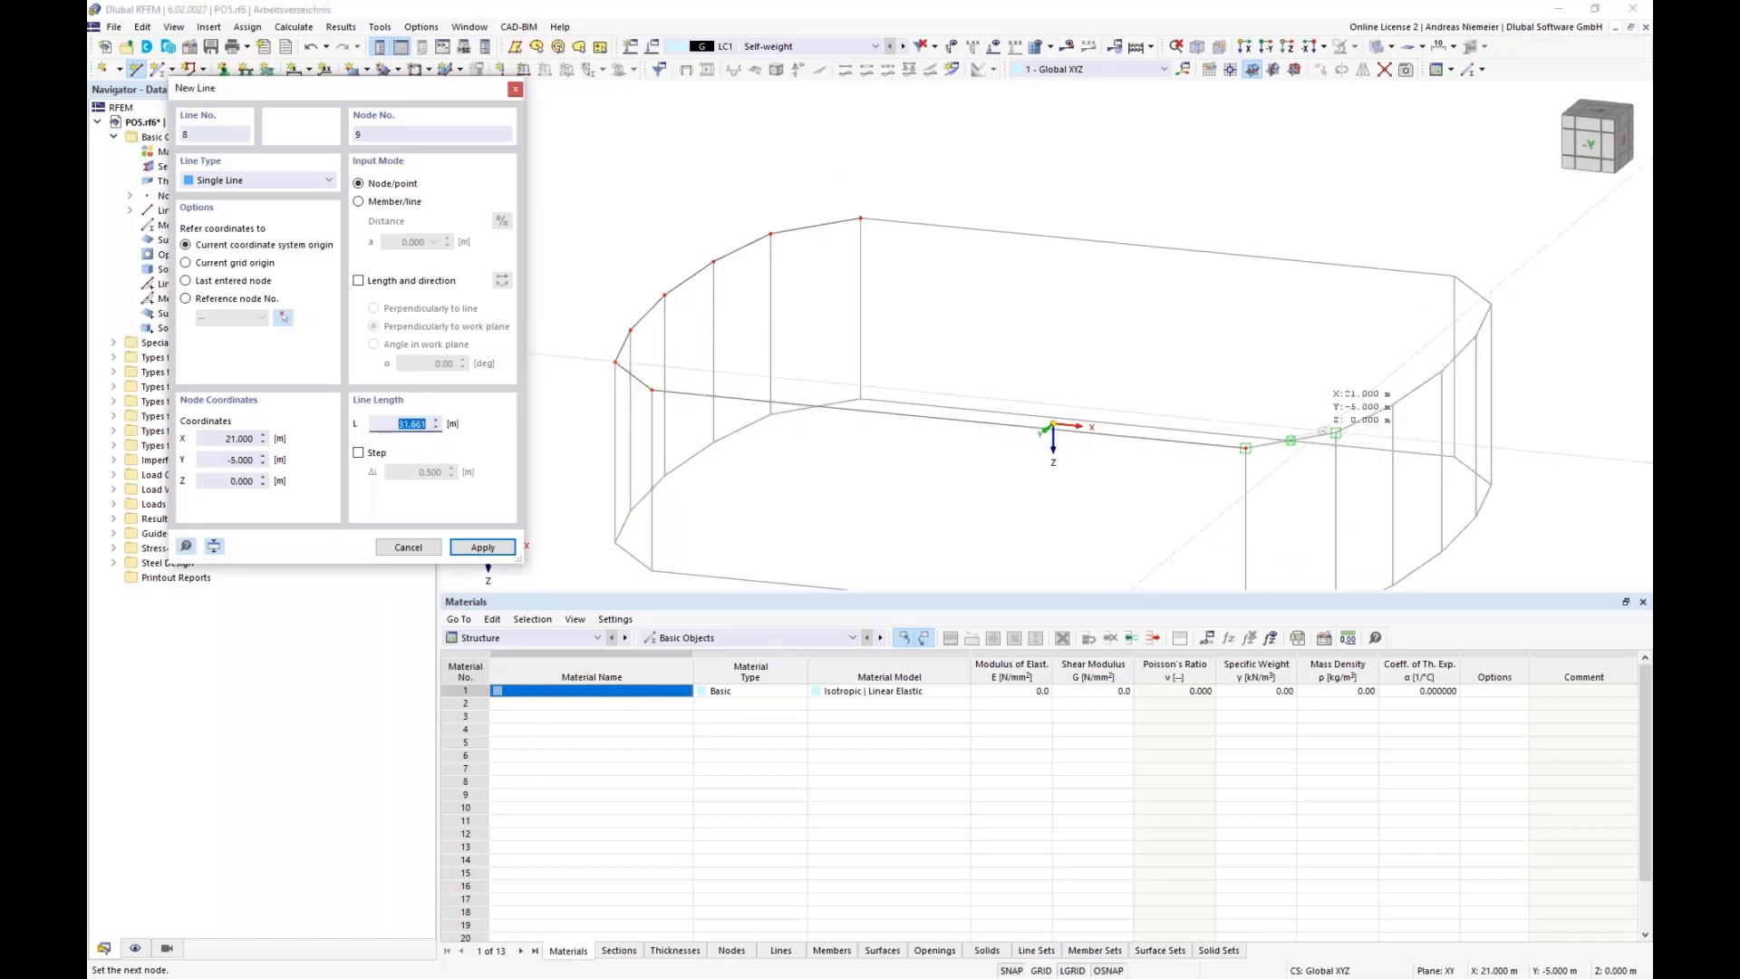
left_click(1336, 432)
left_click(1393, 405)
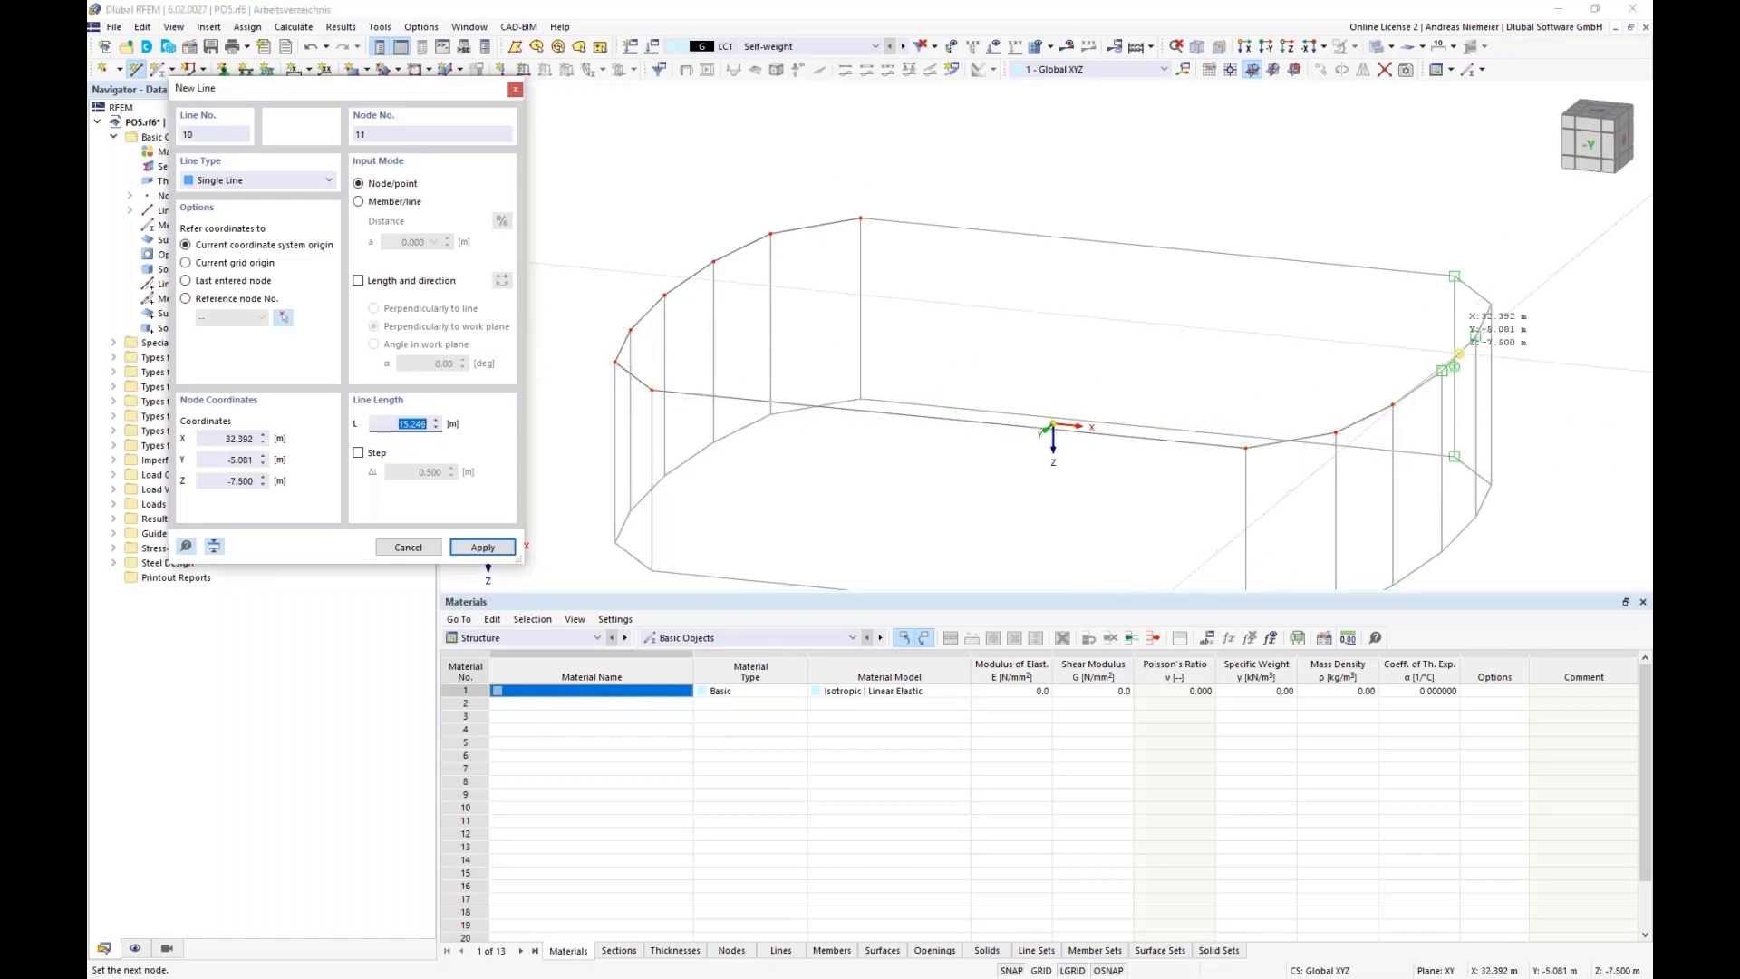
left_click(1459, 352)
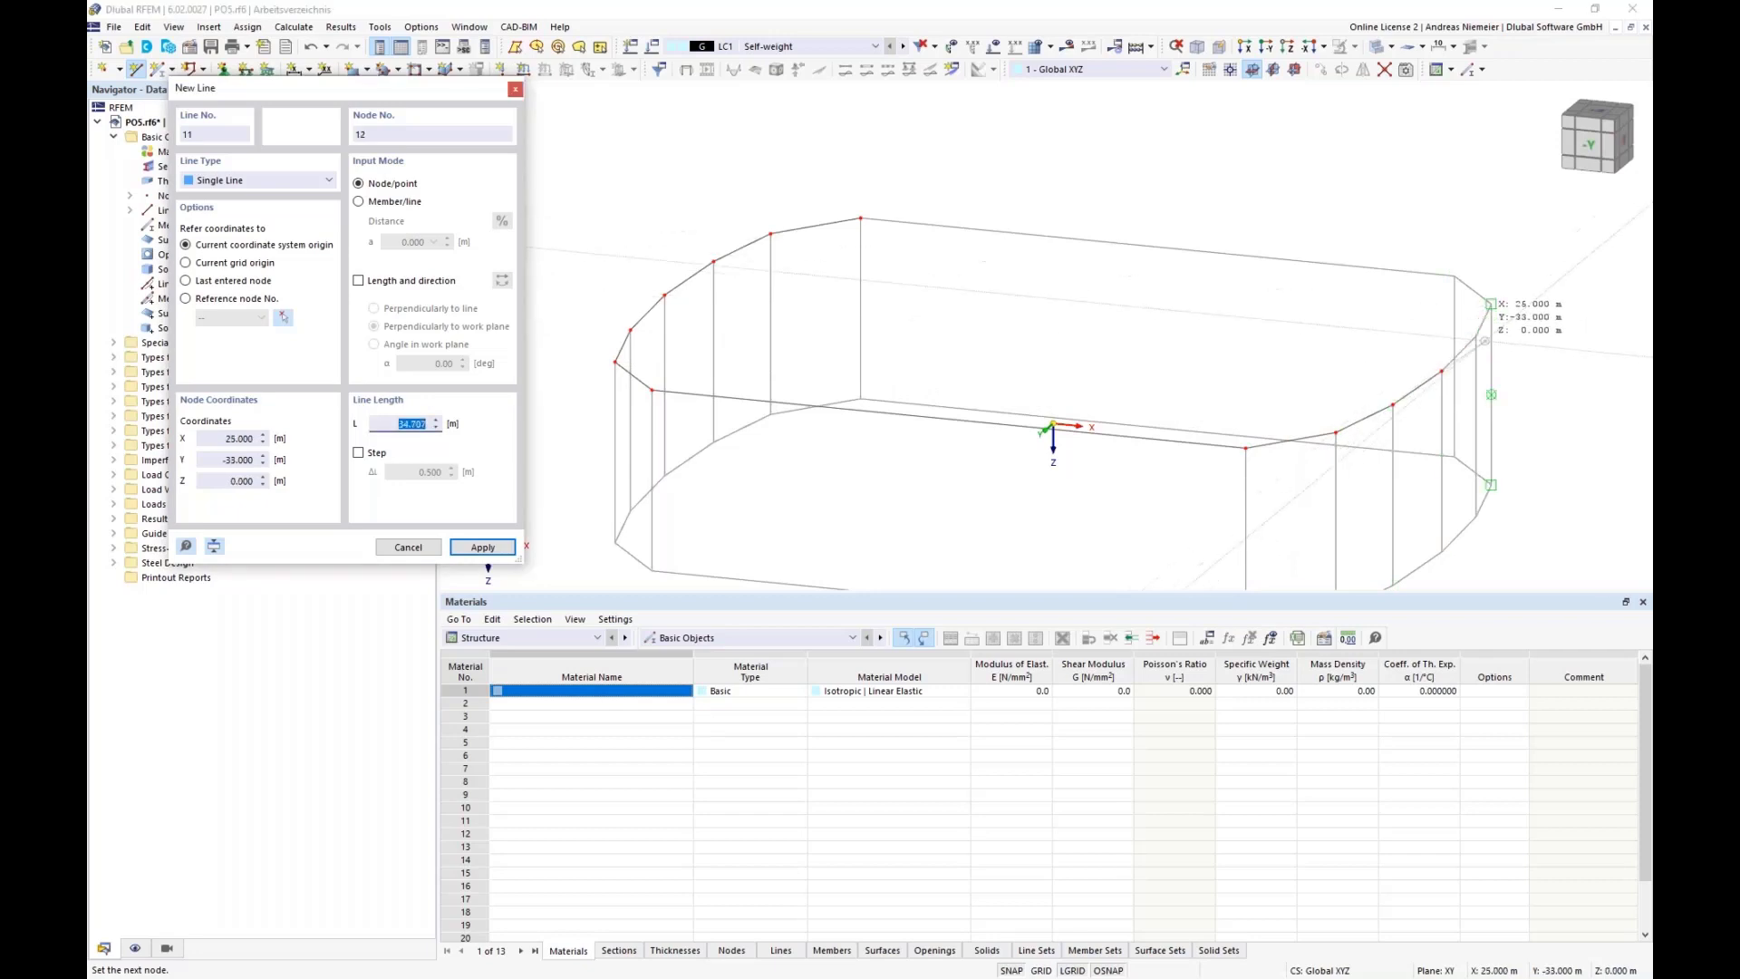
left_click(1475, 336)
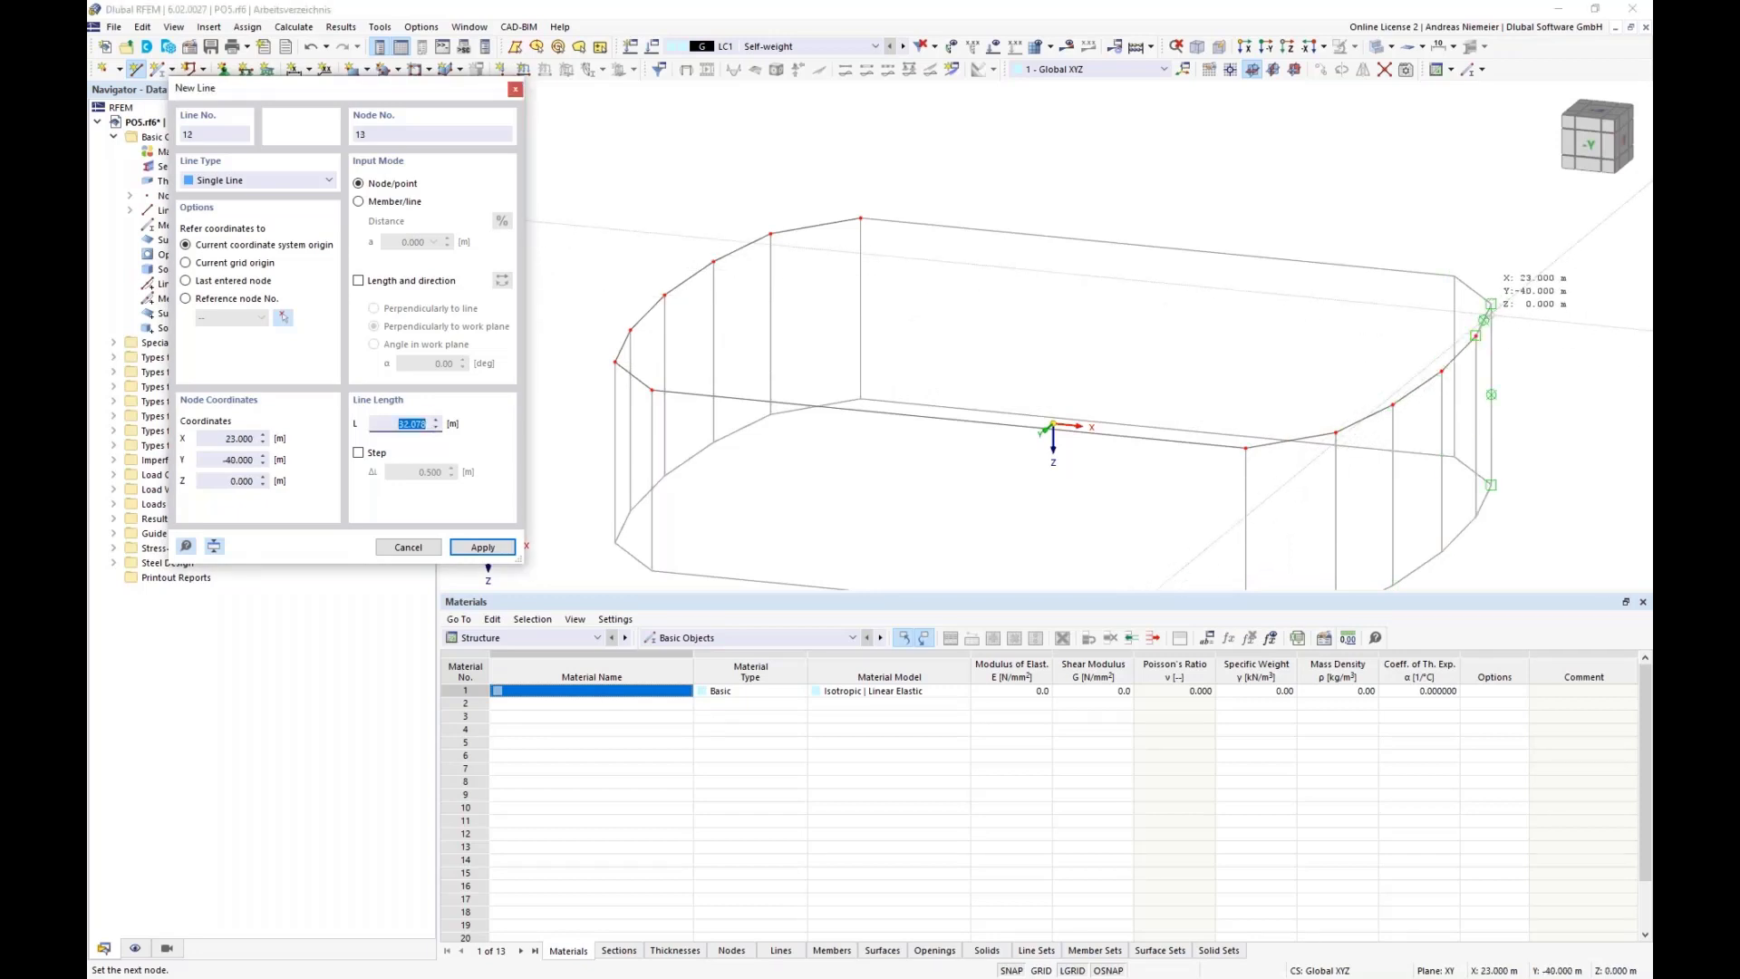
left_click(1490, 305)
left_click(1455, 276)
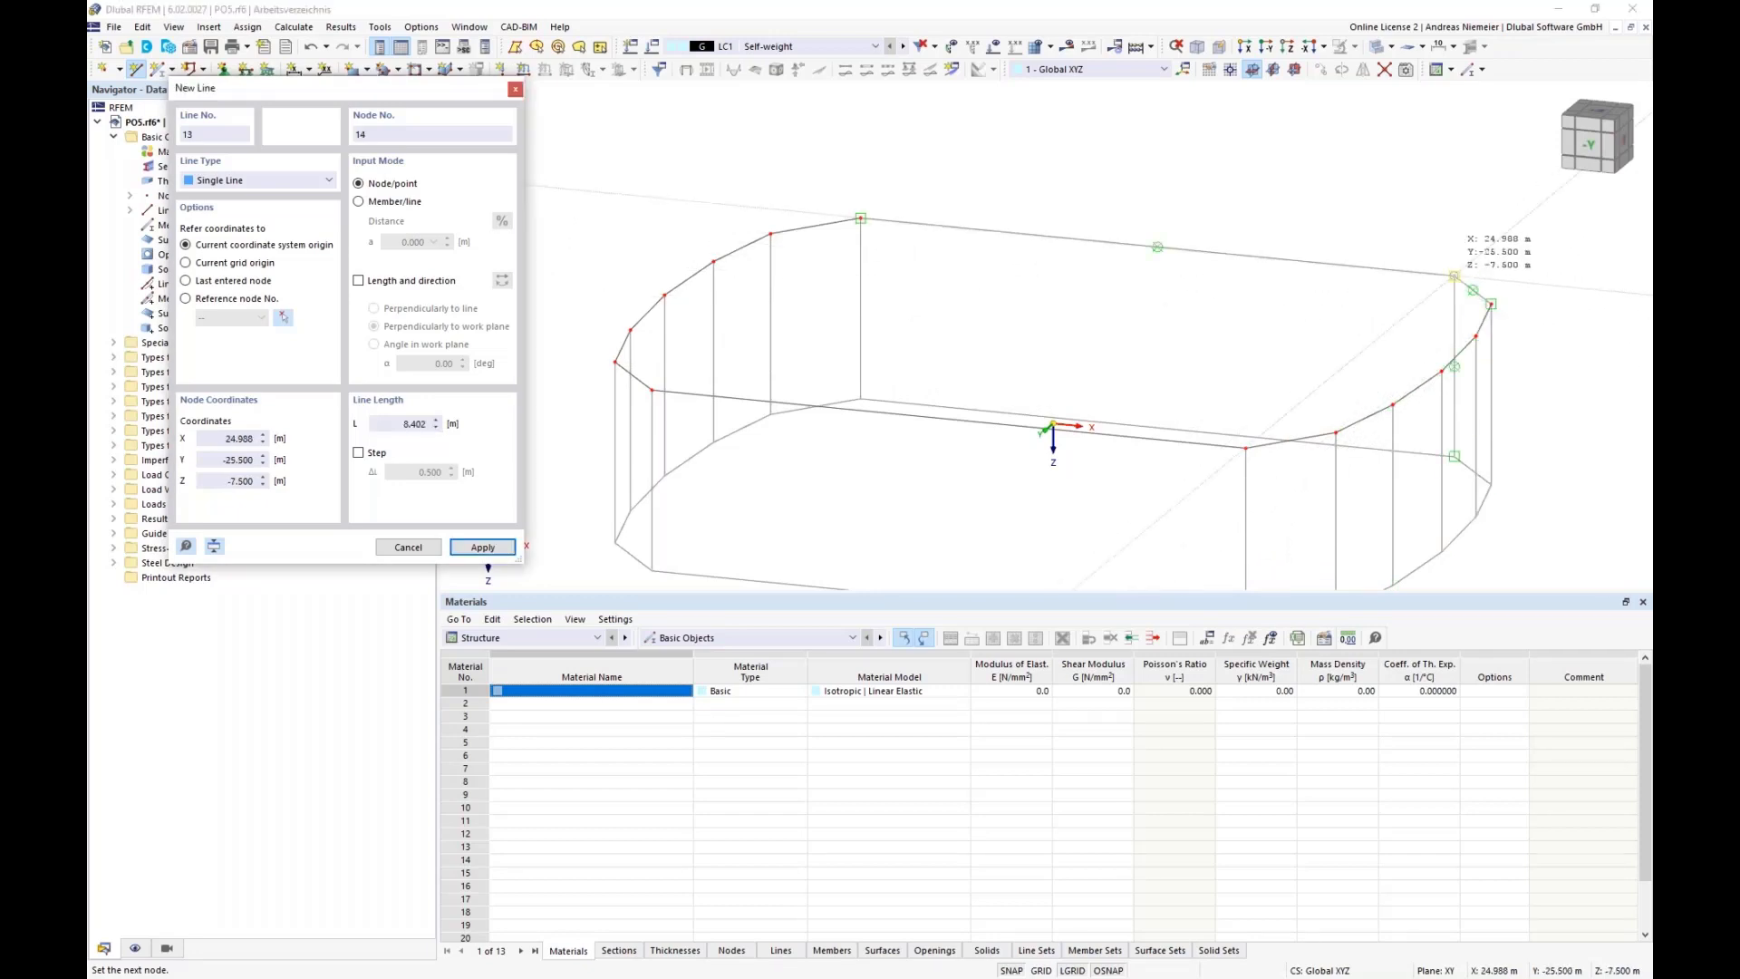
left_click(860, 217)
right_click(935, 159)
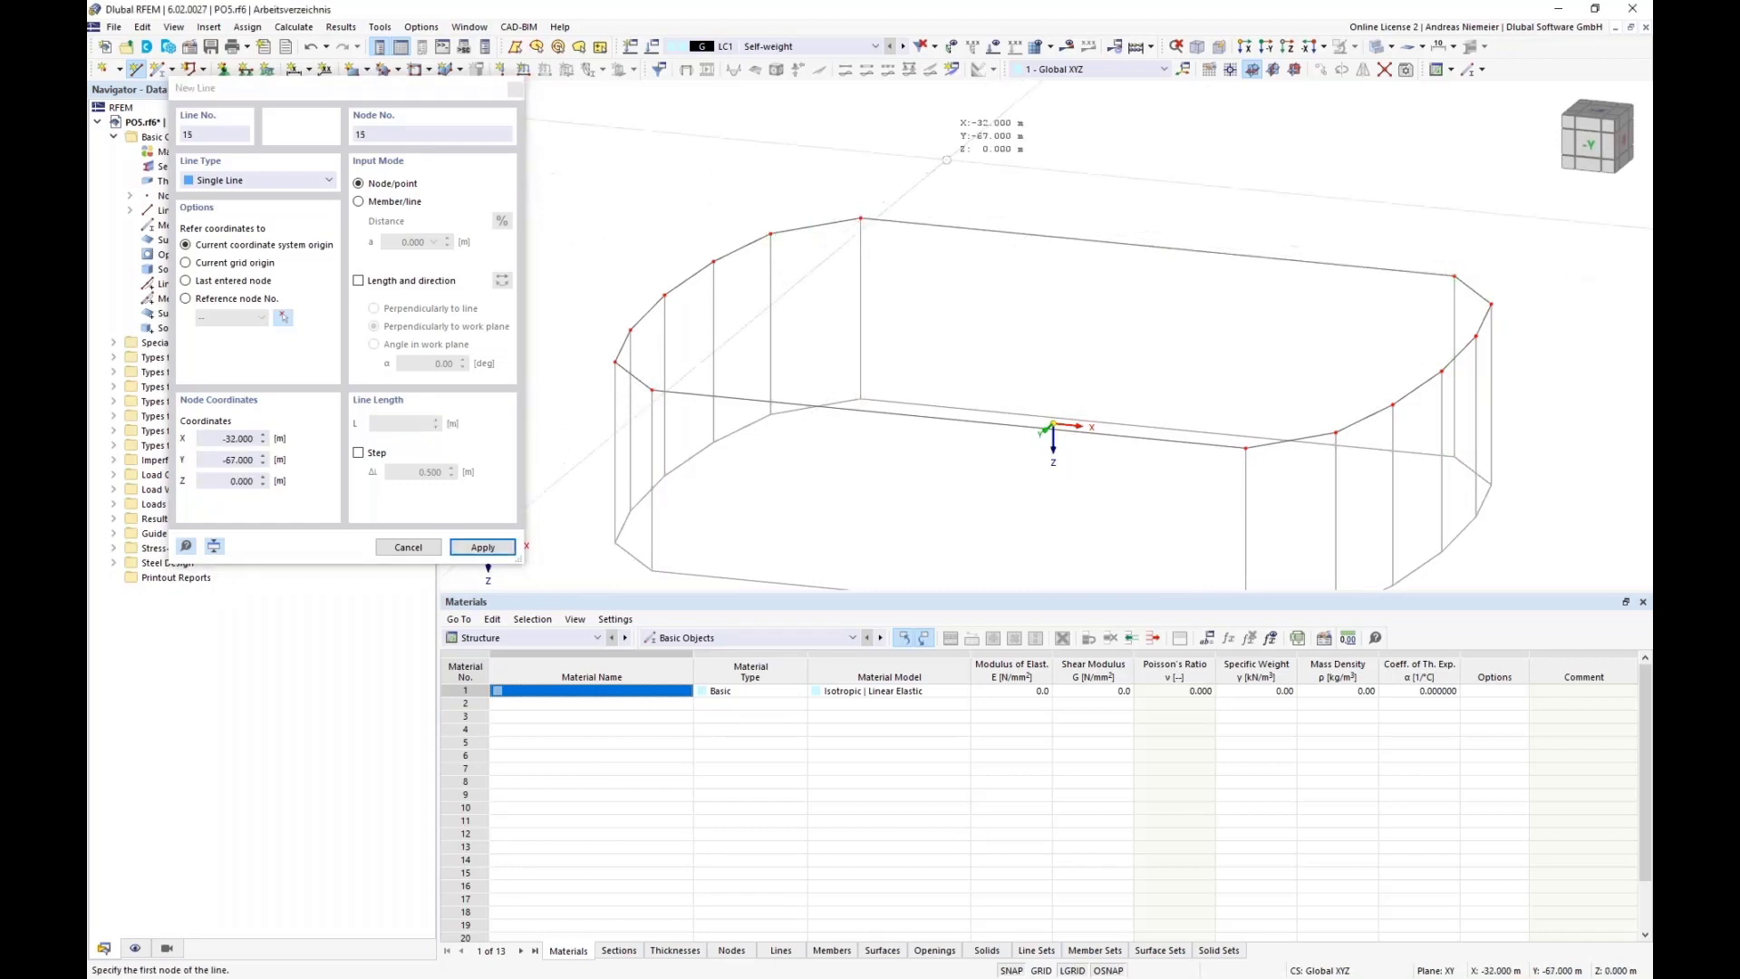
key("Escape")
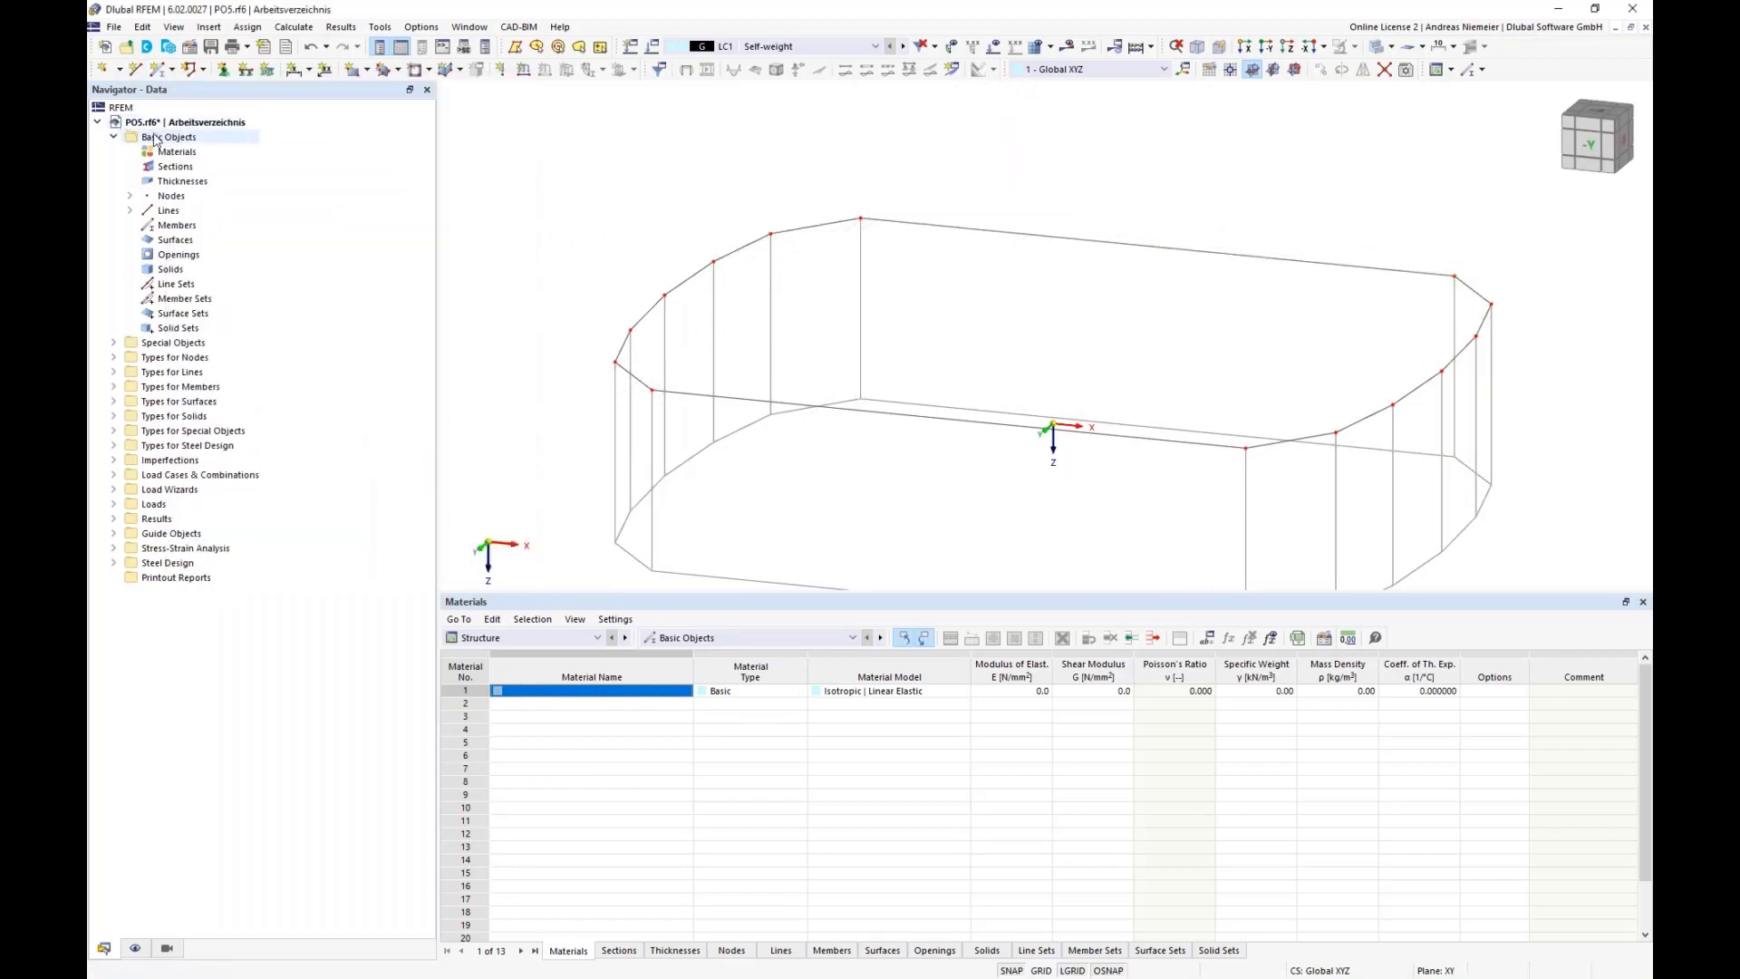
- Review the list of drawn lines in the data tree and collapse it again
left_click(129, 210)
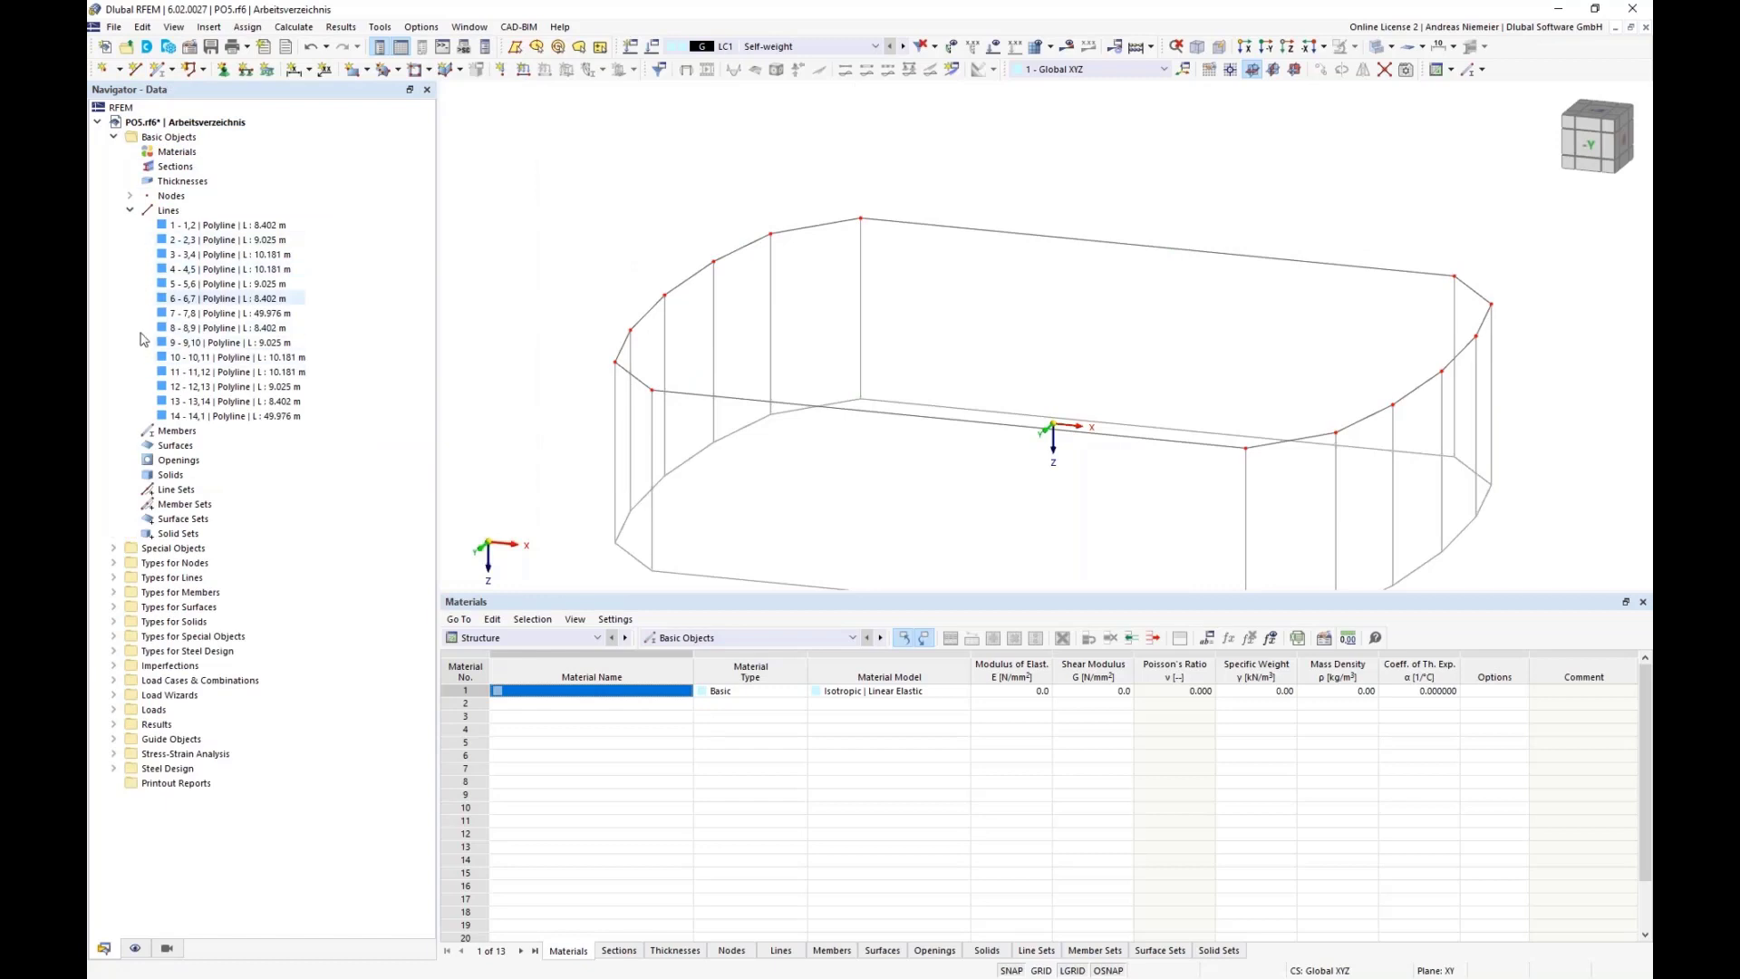
left_click(130, 211)
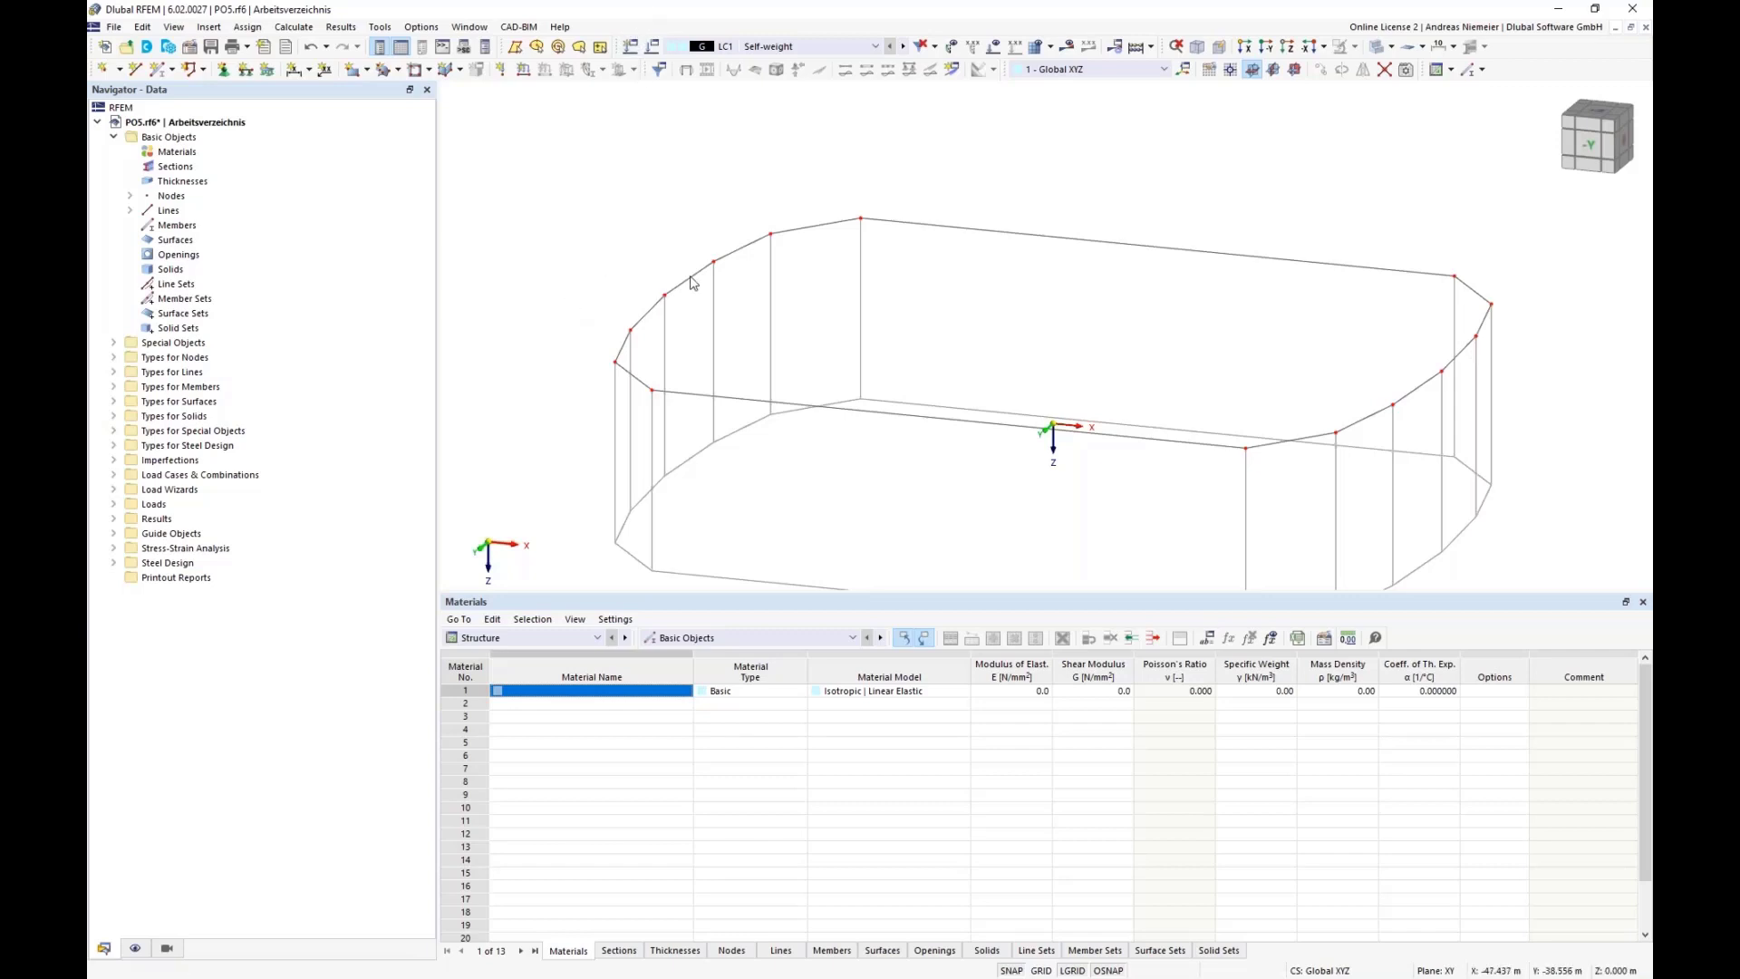
- Copy the middle node of the negative-X rounded end once, offset outward along the X axis
scroll(770, 345, "down", 2)
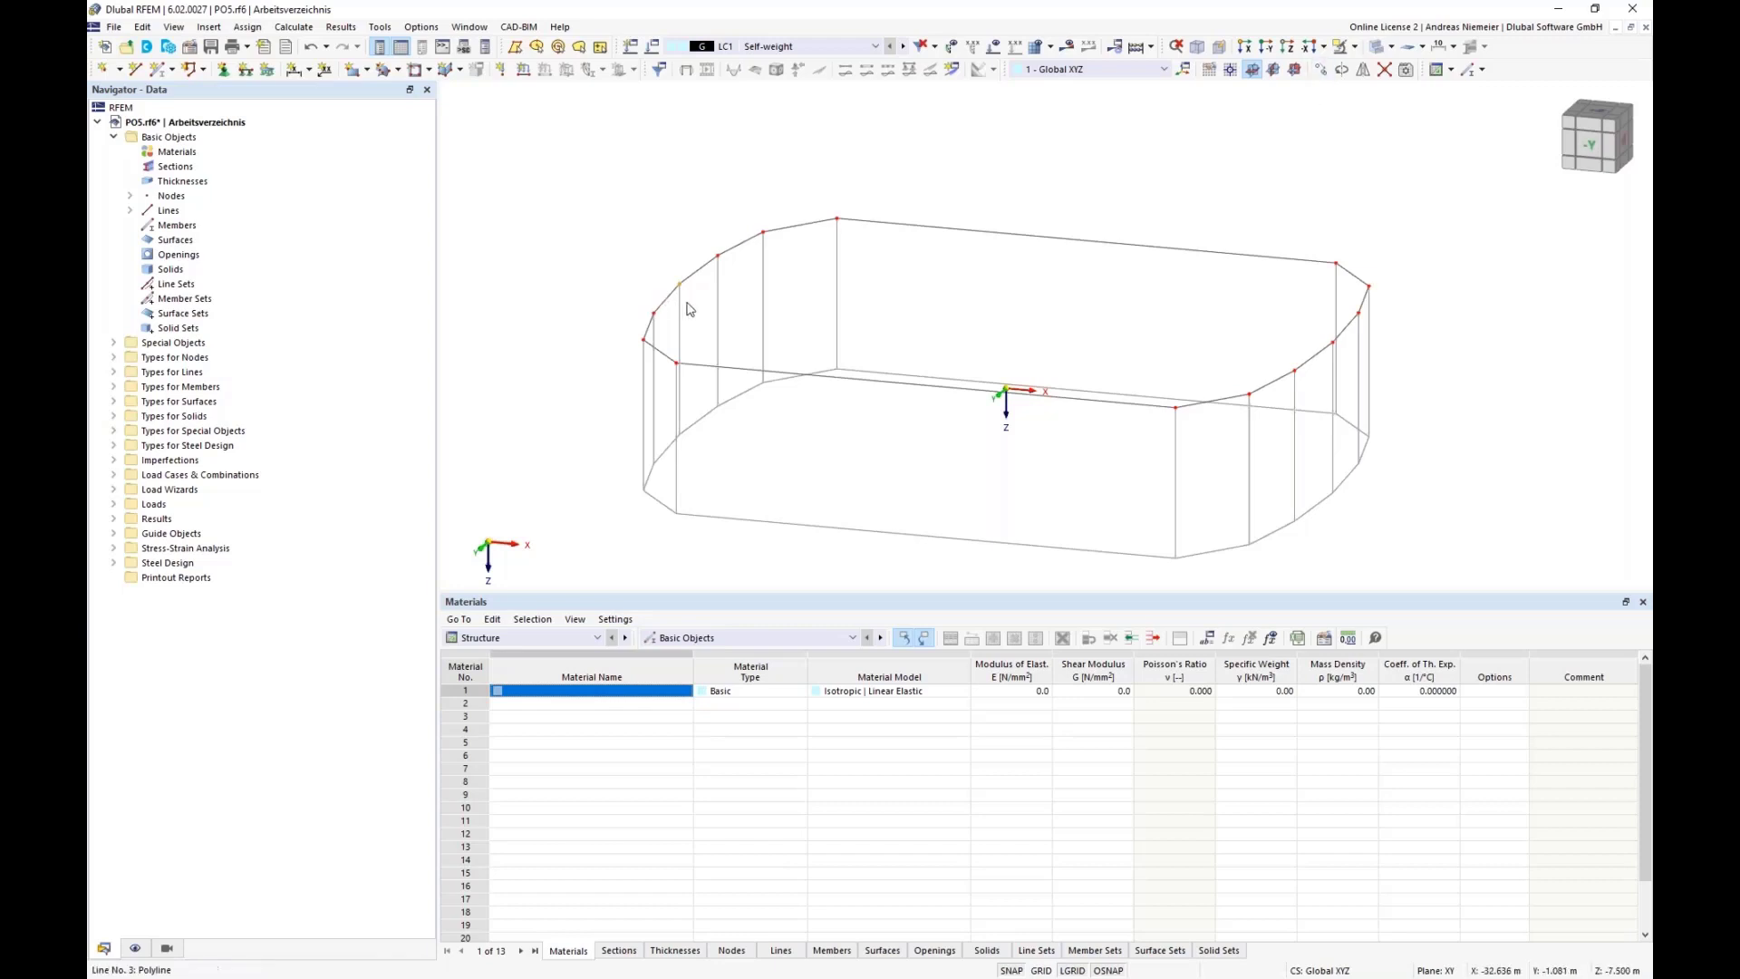
left_click(1321, 69)
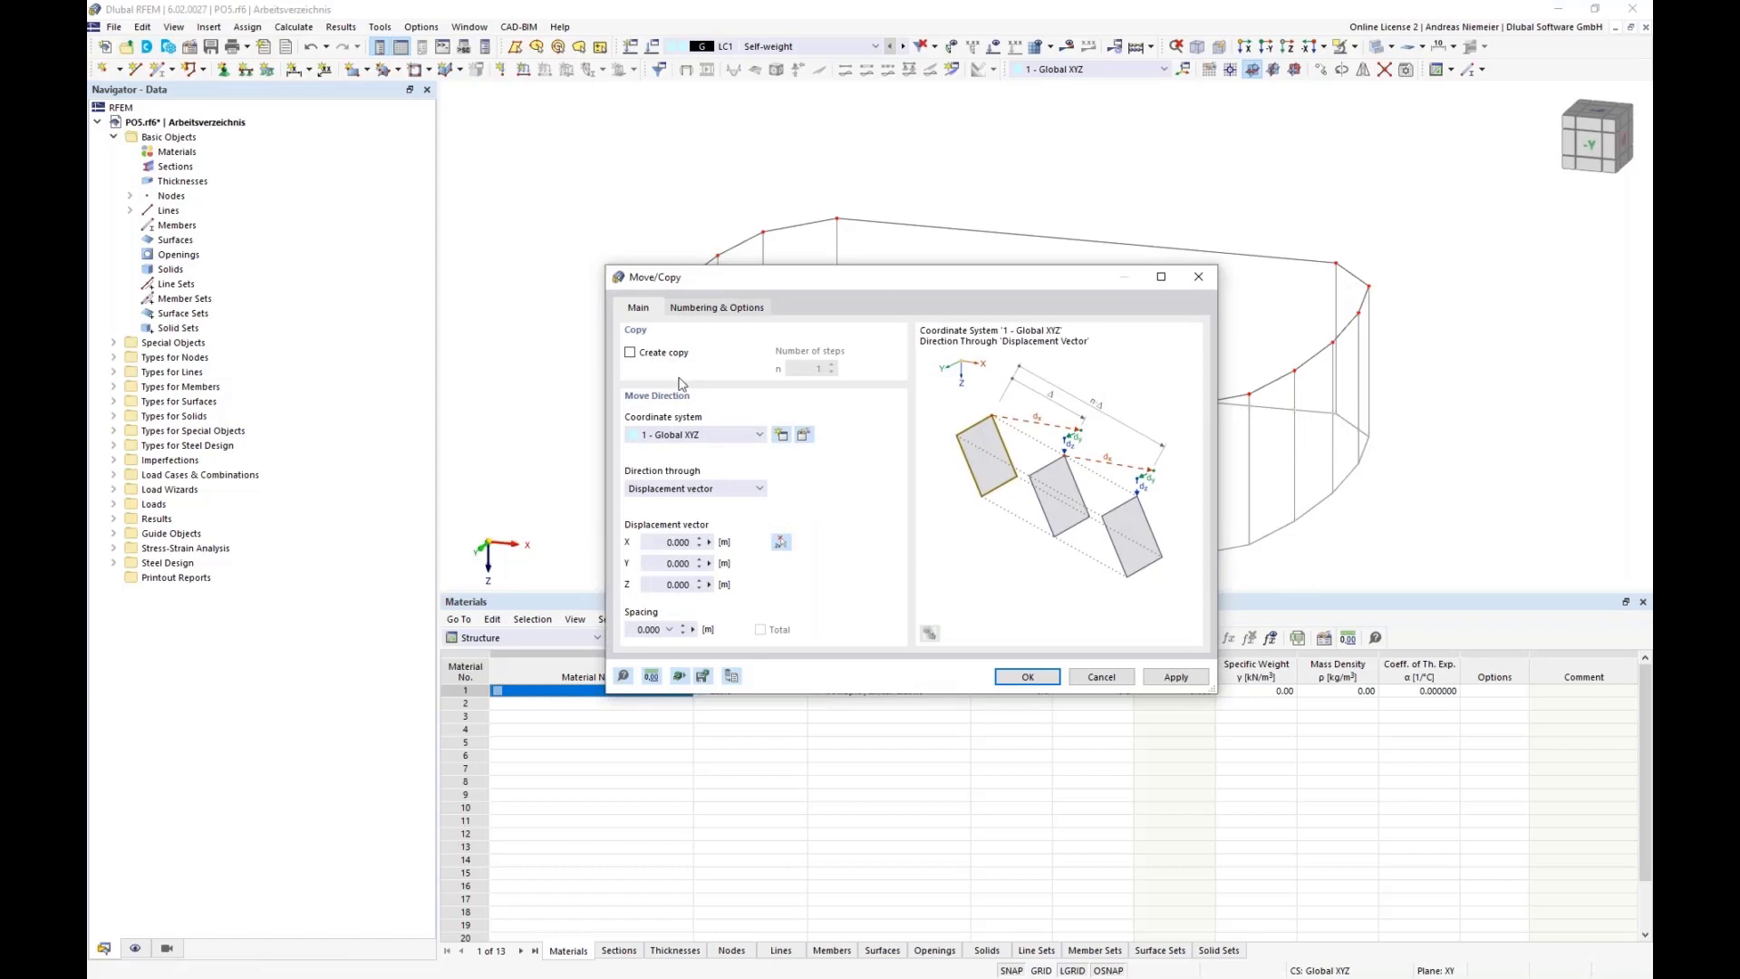
left_click(632, 352)
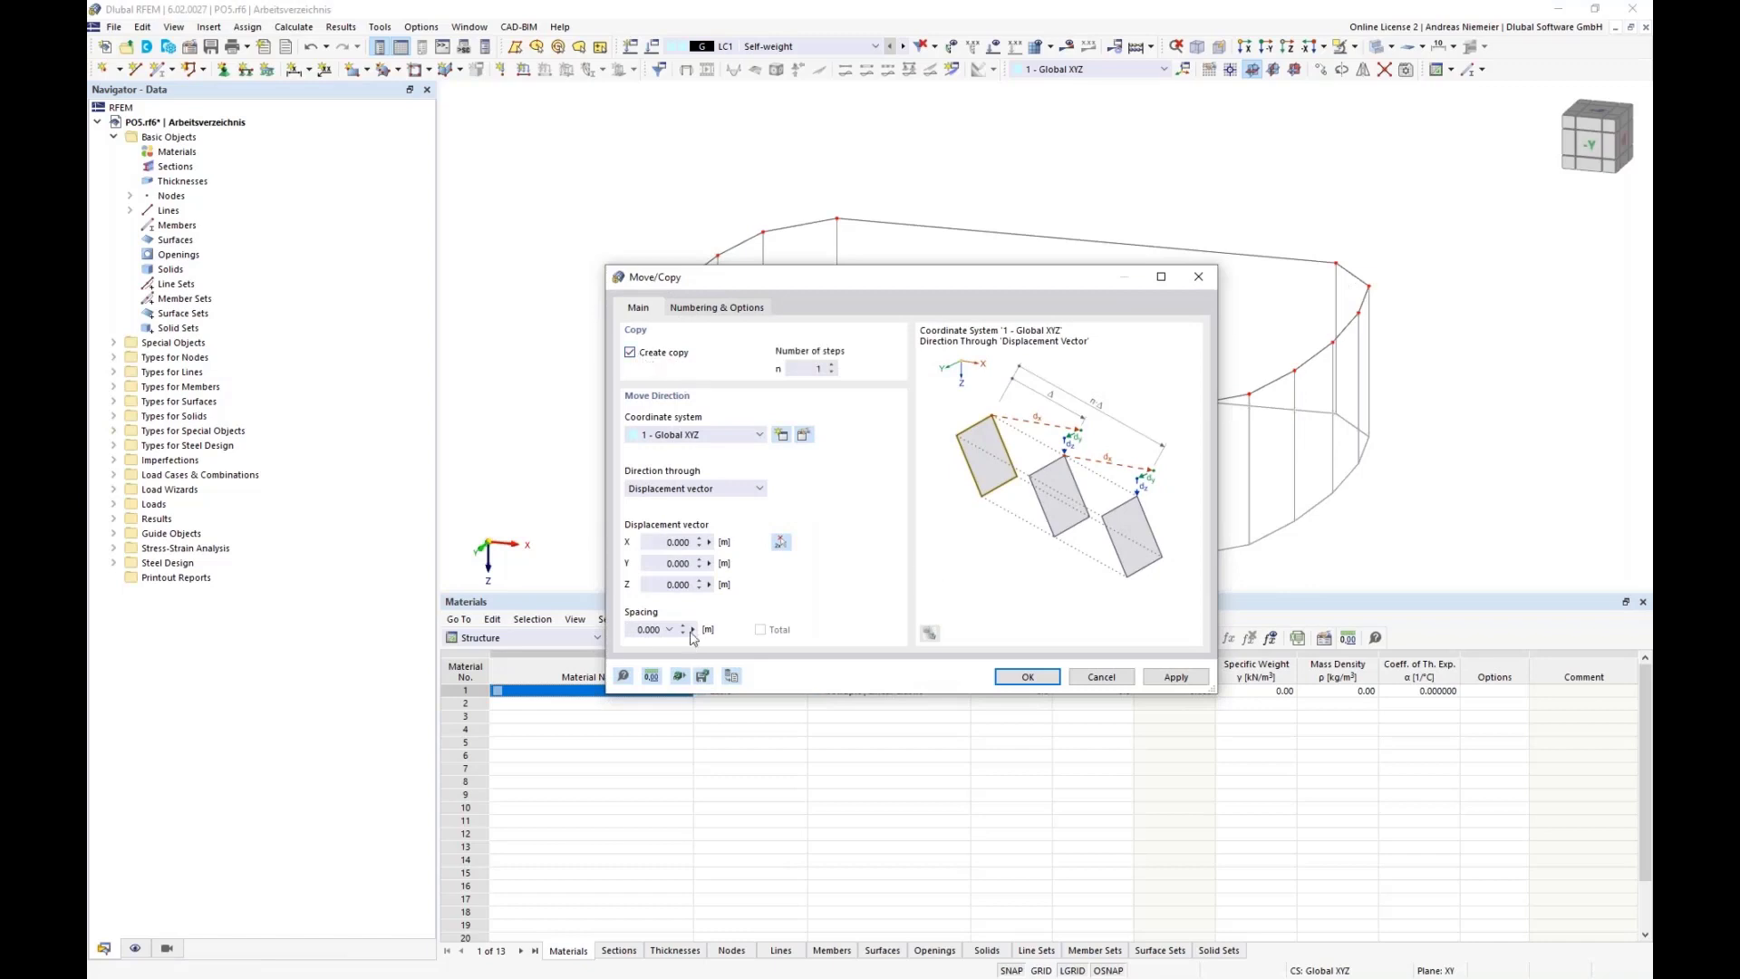
left_click(651, 544)
left_click(1027, 677)
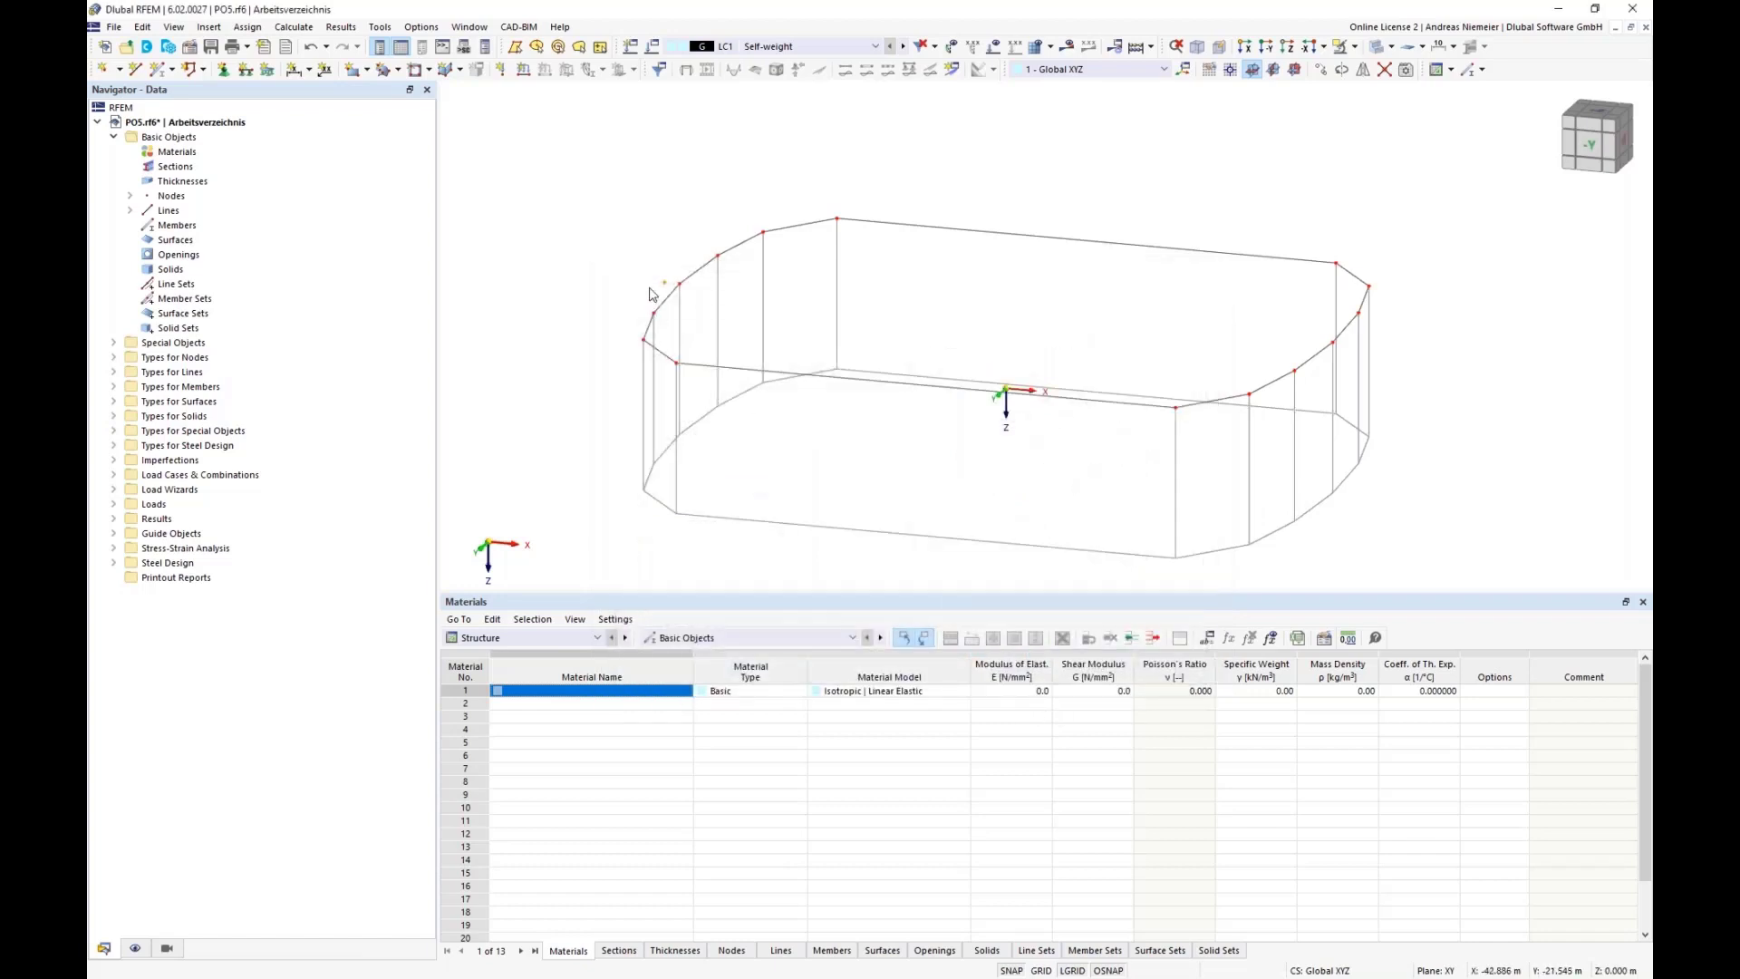
scroll(671, 299, "up", 2)
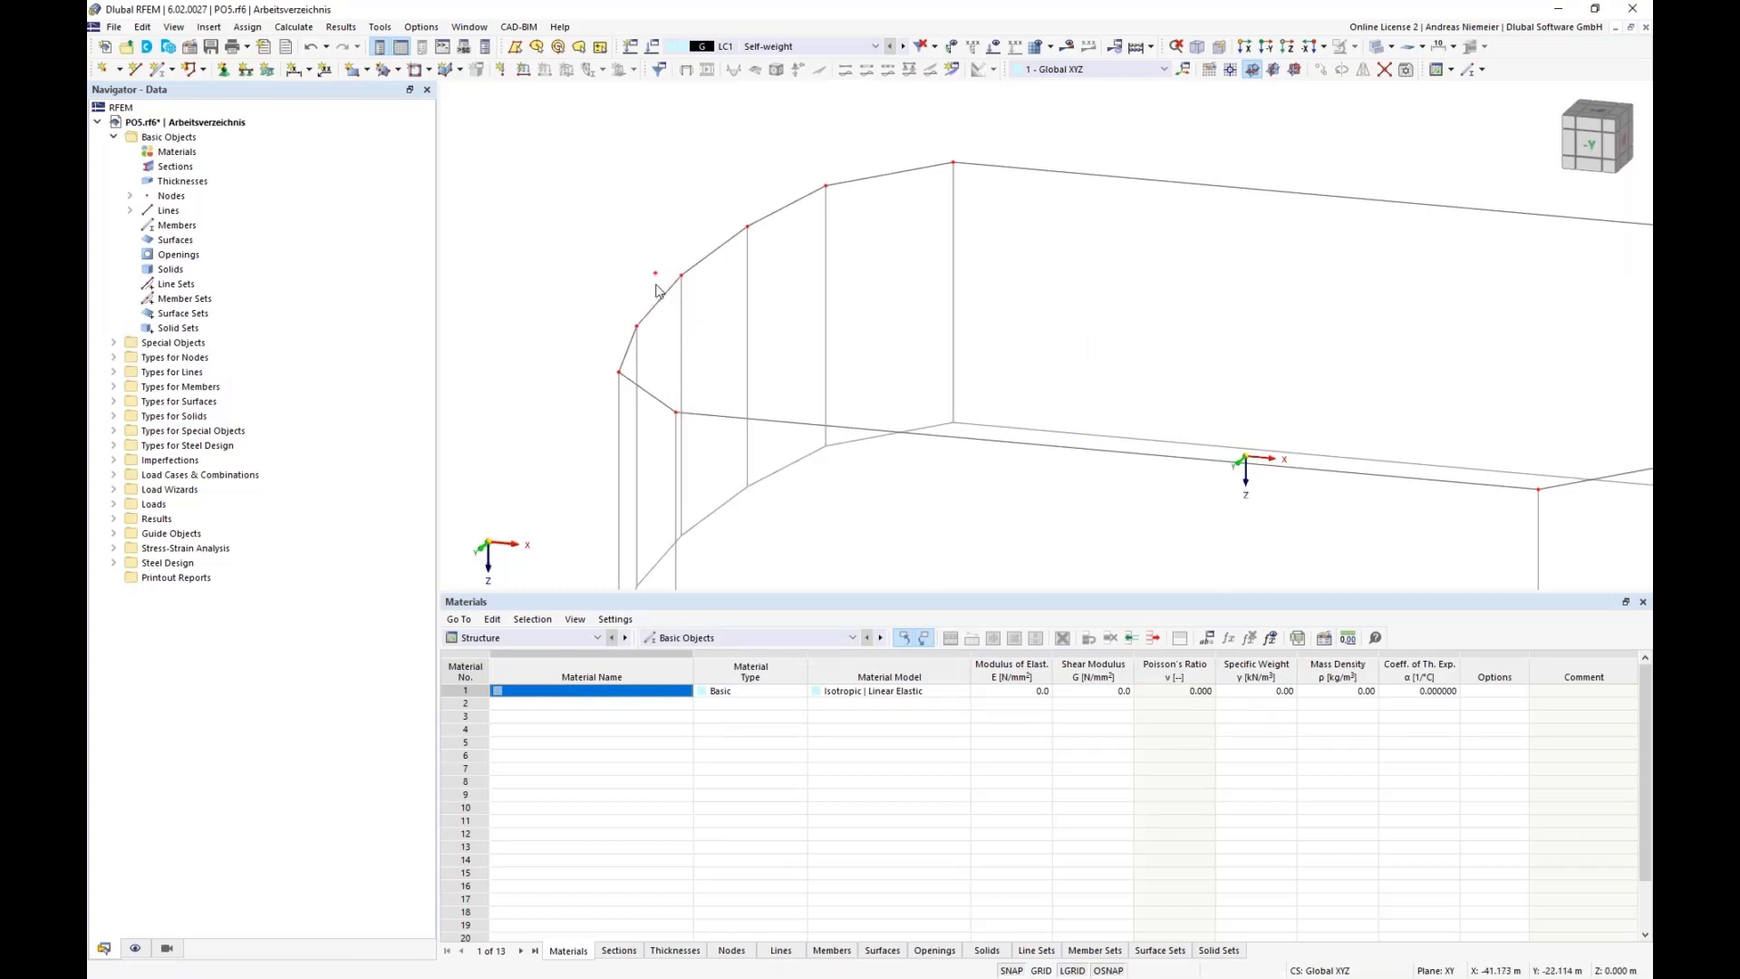
scroll(712, 323, "down", 2)
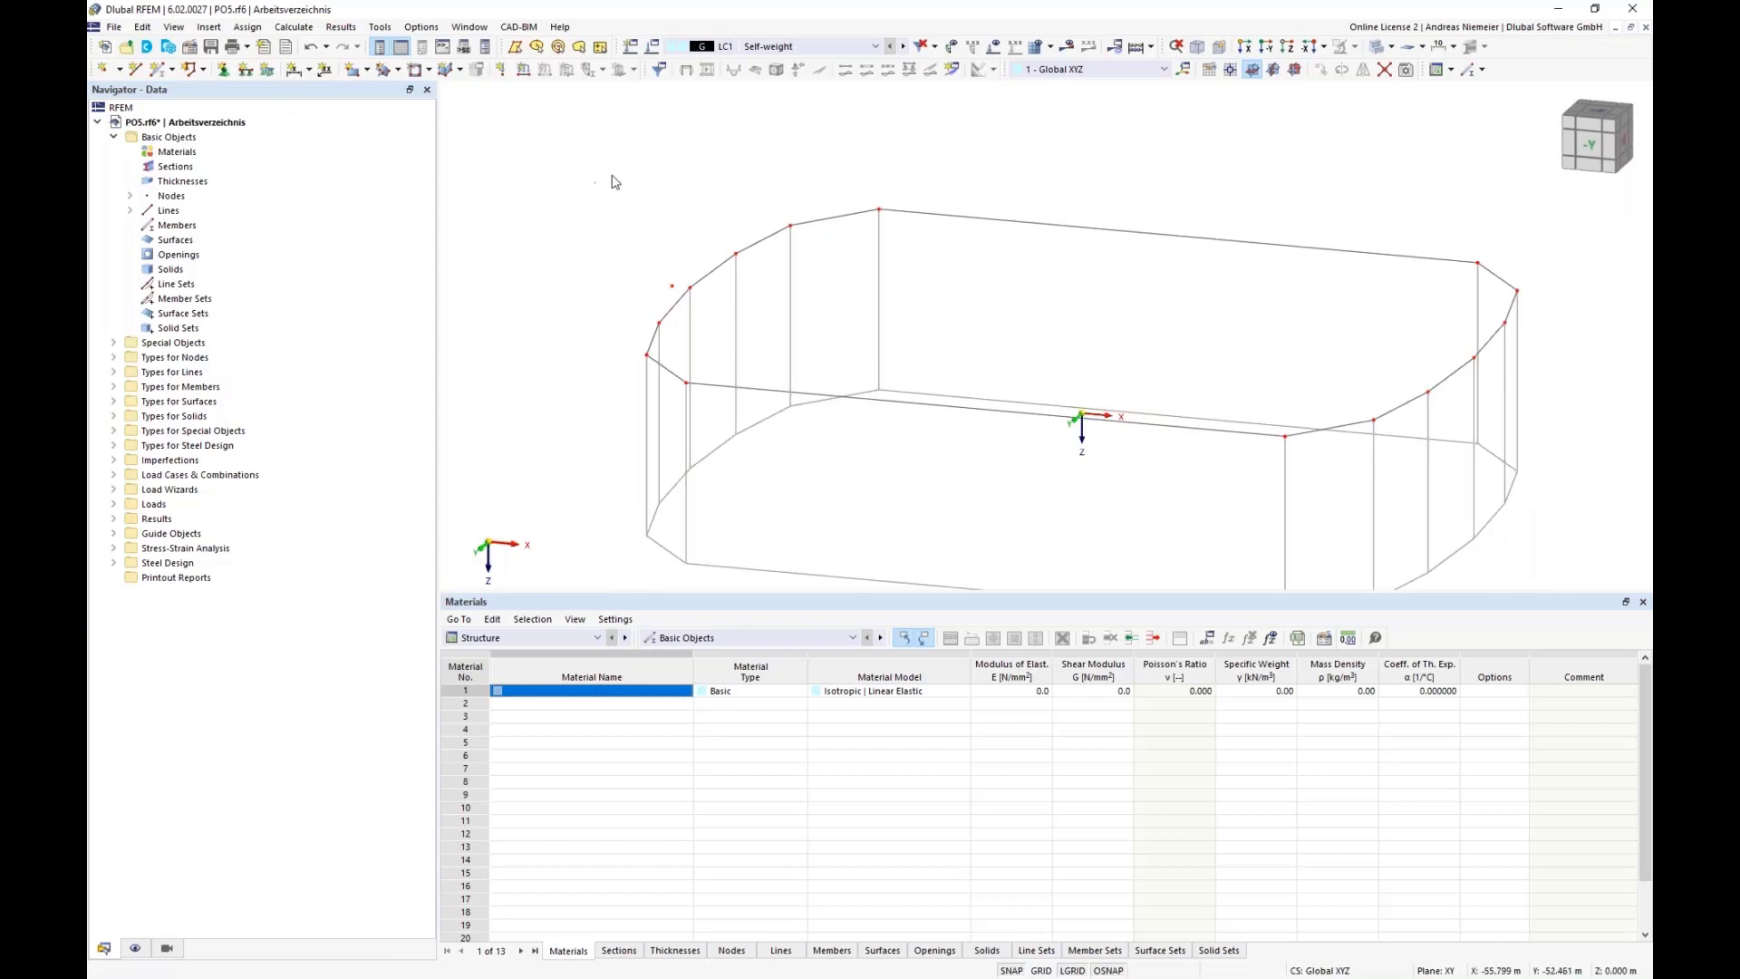
- Create a node at 50% between the rear negative-X and front positive-X corners of the upper outline, marking its centre
left_click(119, 68)
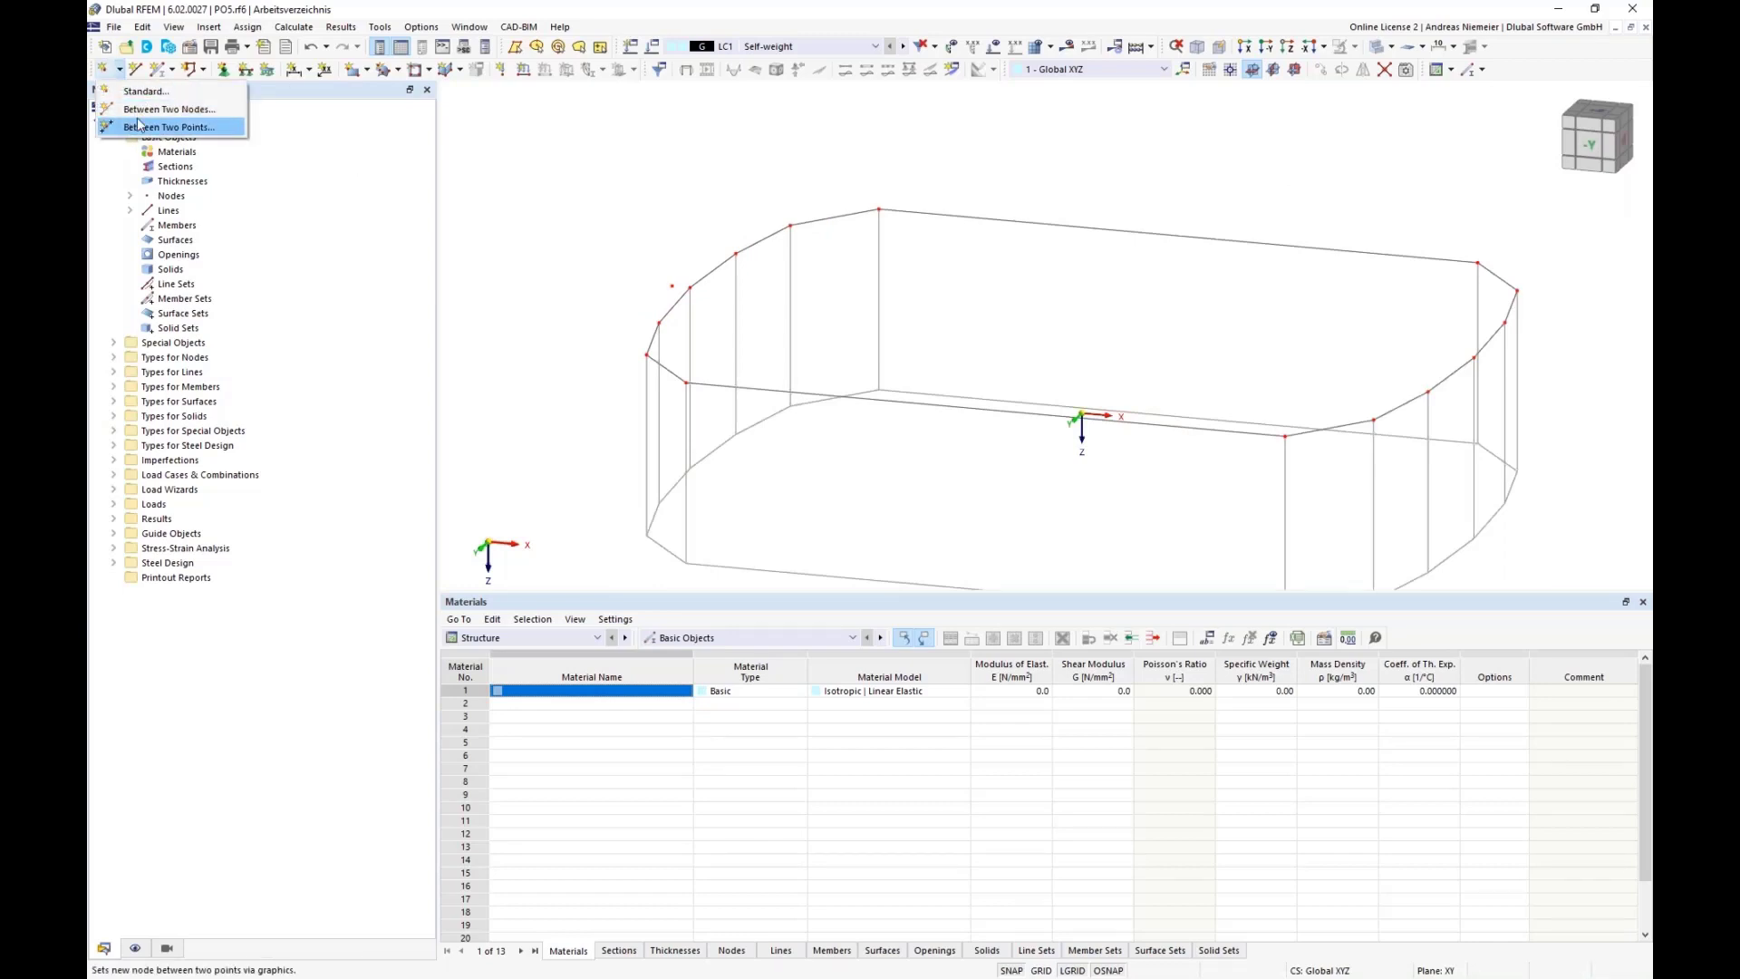
left_click(136, 110)
left_click(879, 209)
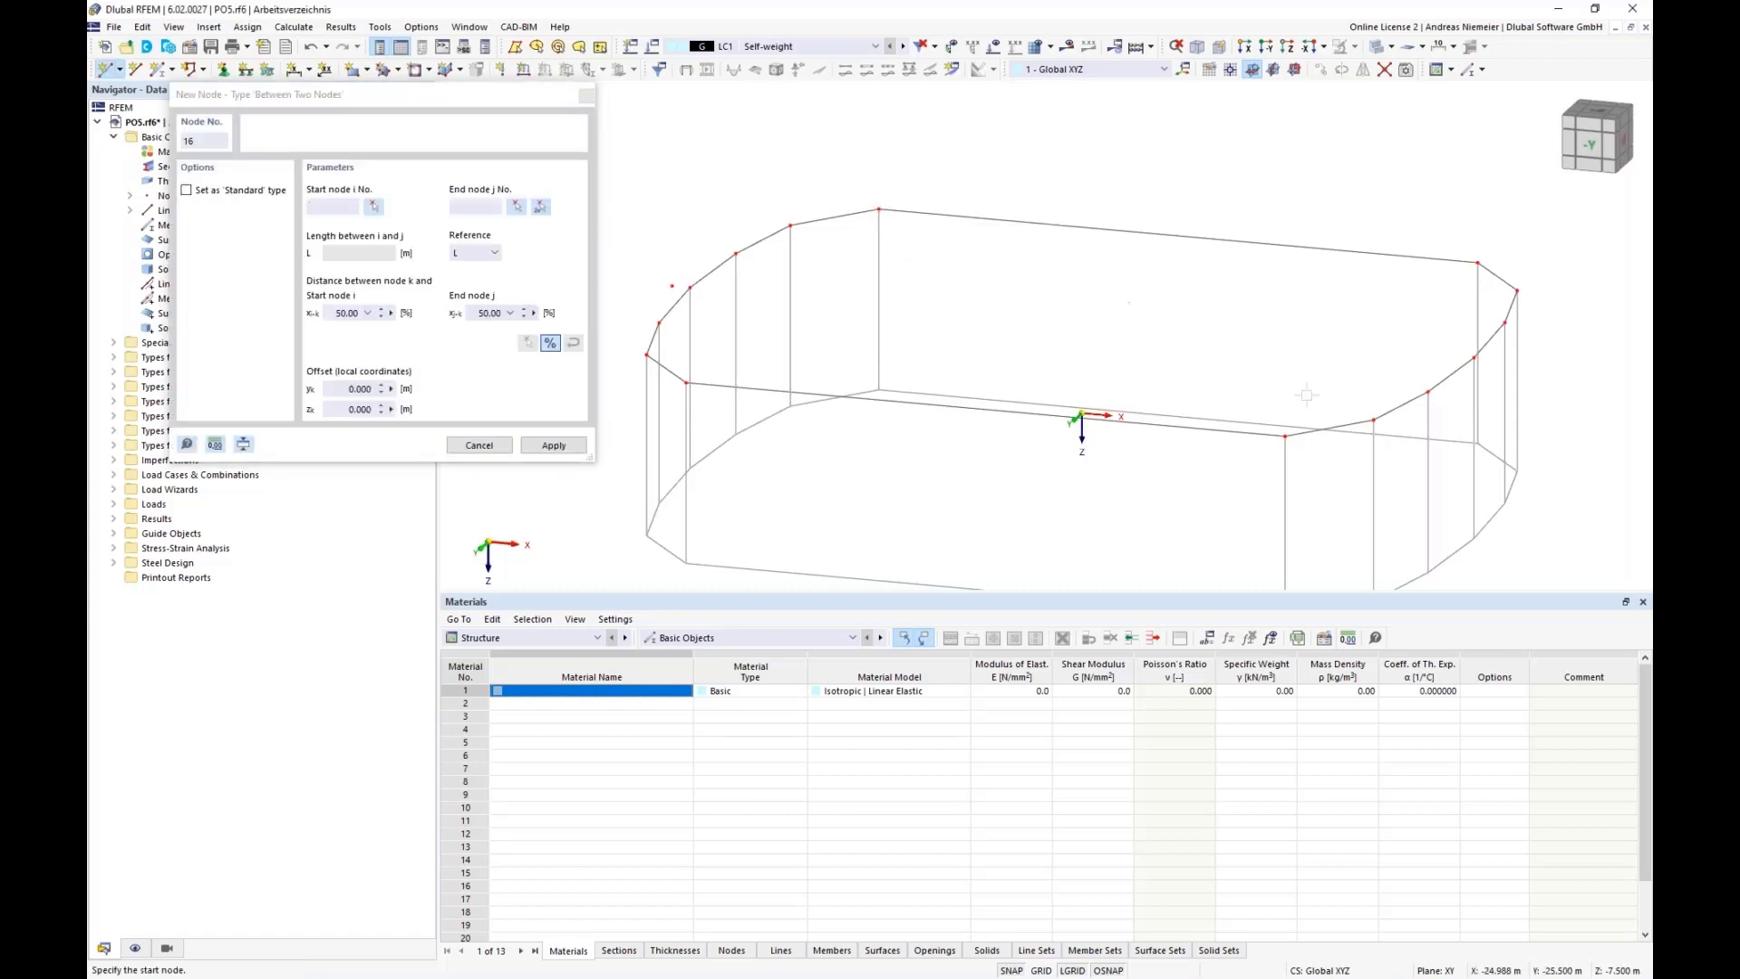
left_click(1284, 436)
left_click(554, 445)
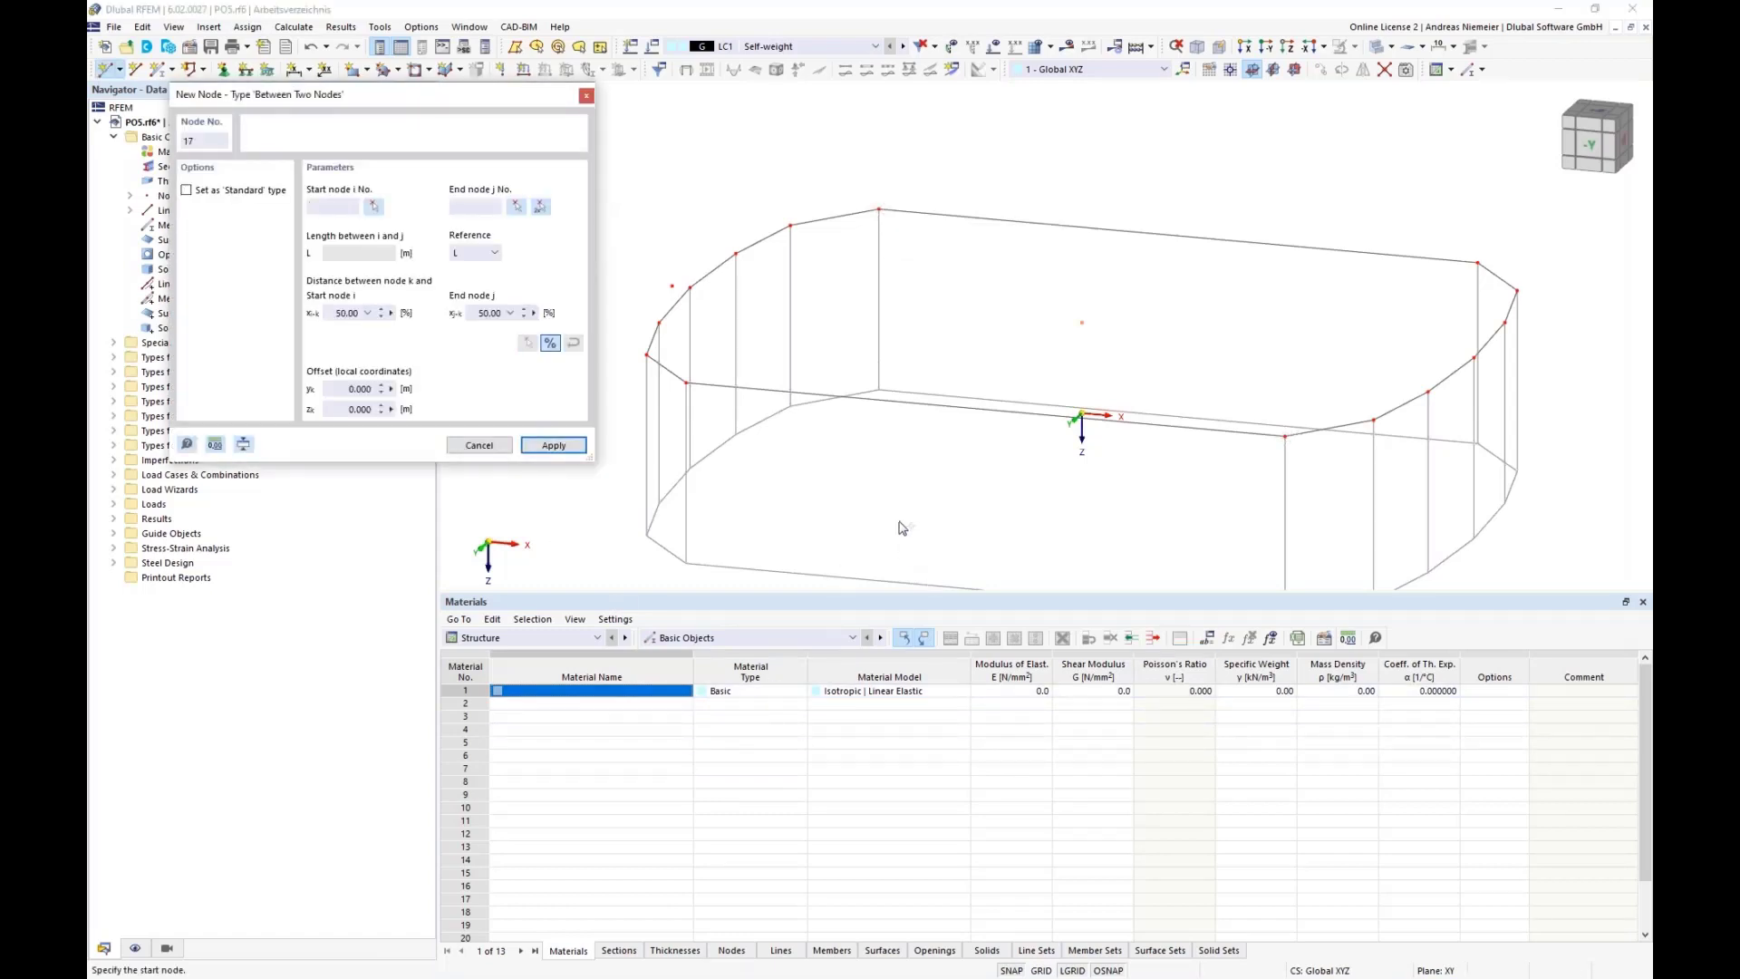
key("Escape")
- Create one scaled copy of the upper outline about its centre node, taking the scaling factor from the middle end node to its outward copy
middle_click_drag(957, 488, 1014, 436, "ctrl")
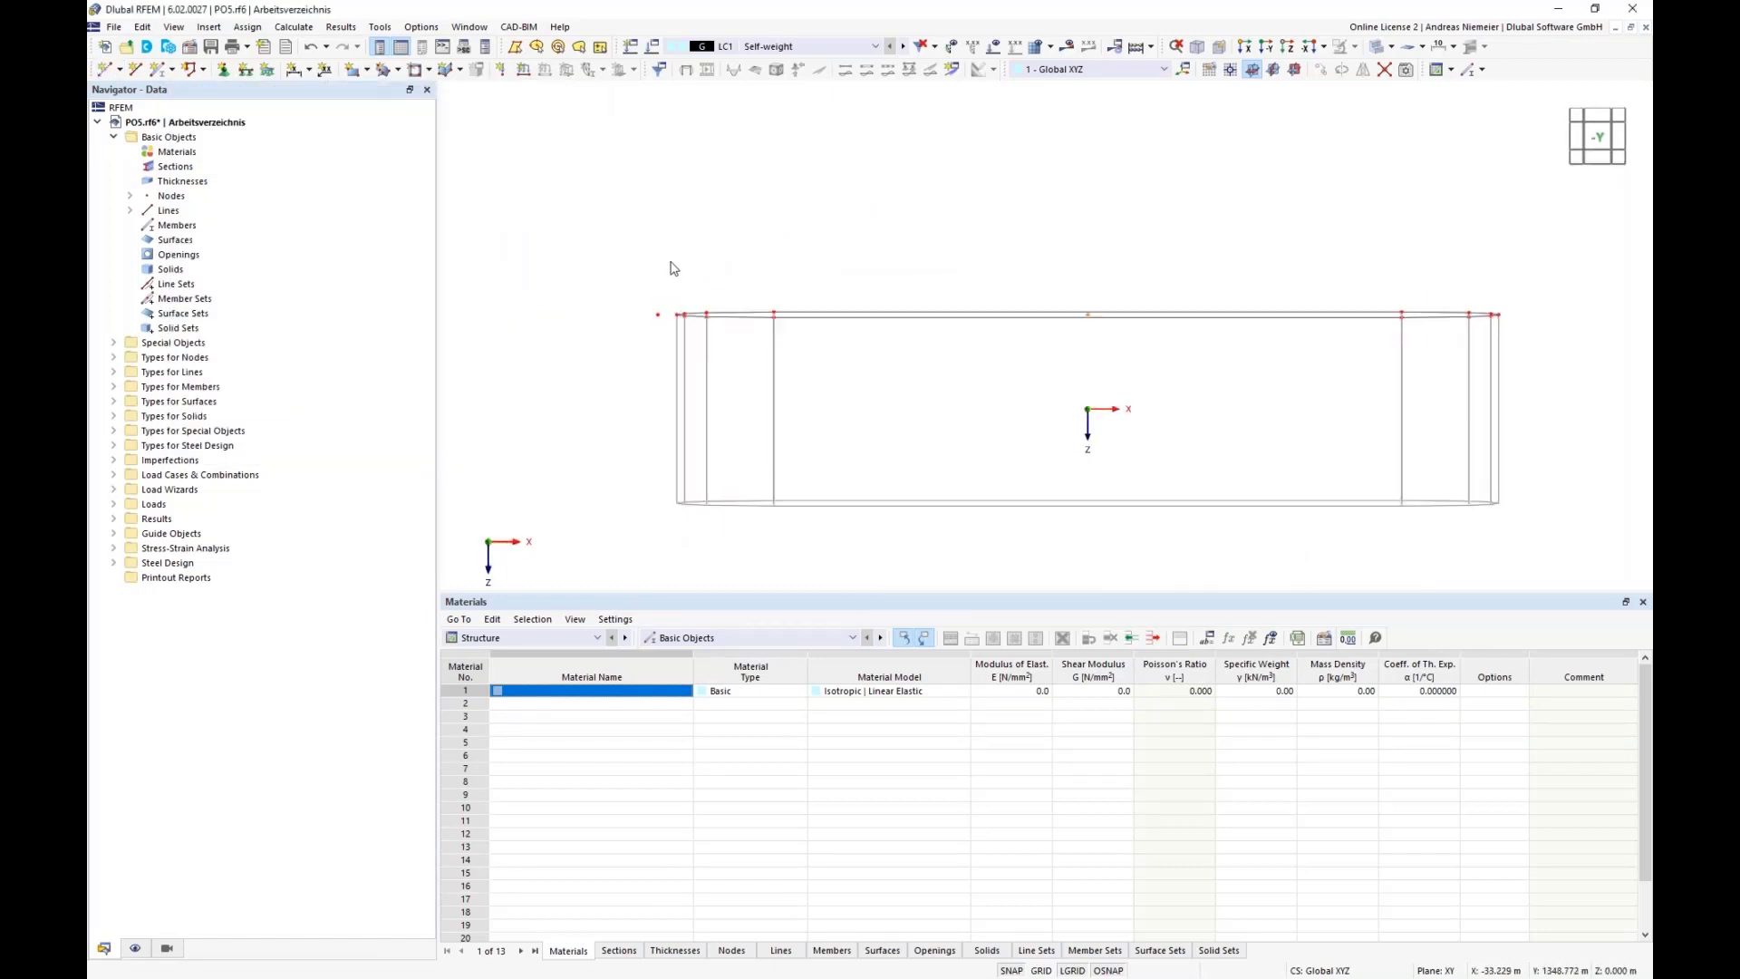
left_click_drag(670, 262, 1546, 357)
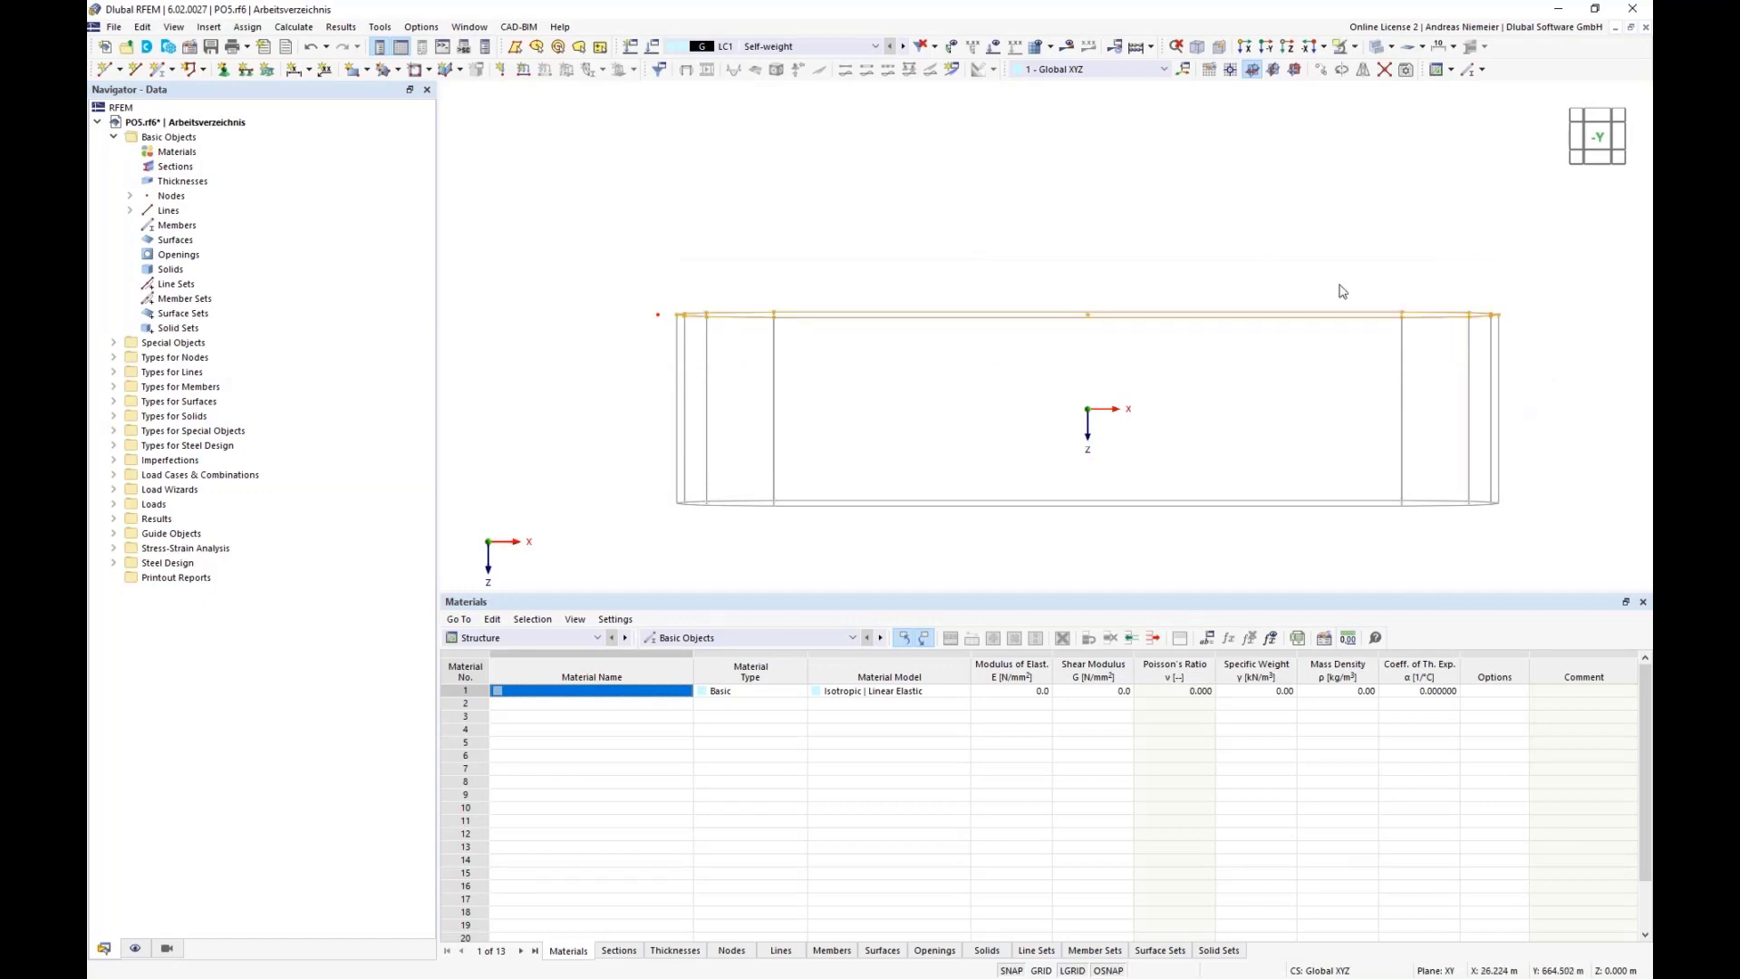
middle_click_drag(1341, 283, 1217, 331, "ctrl")
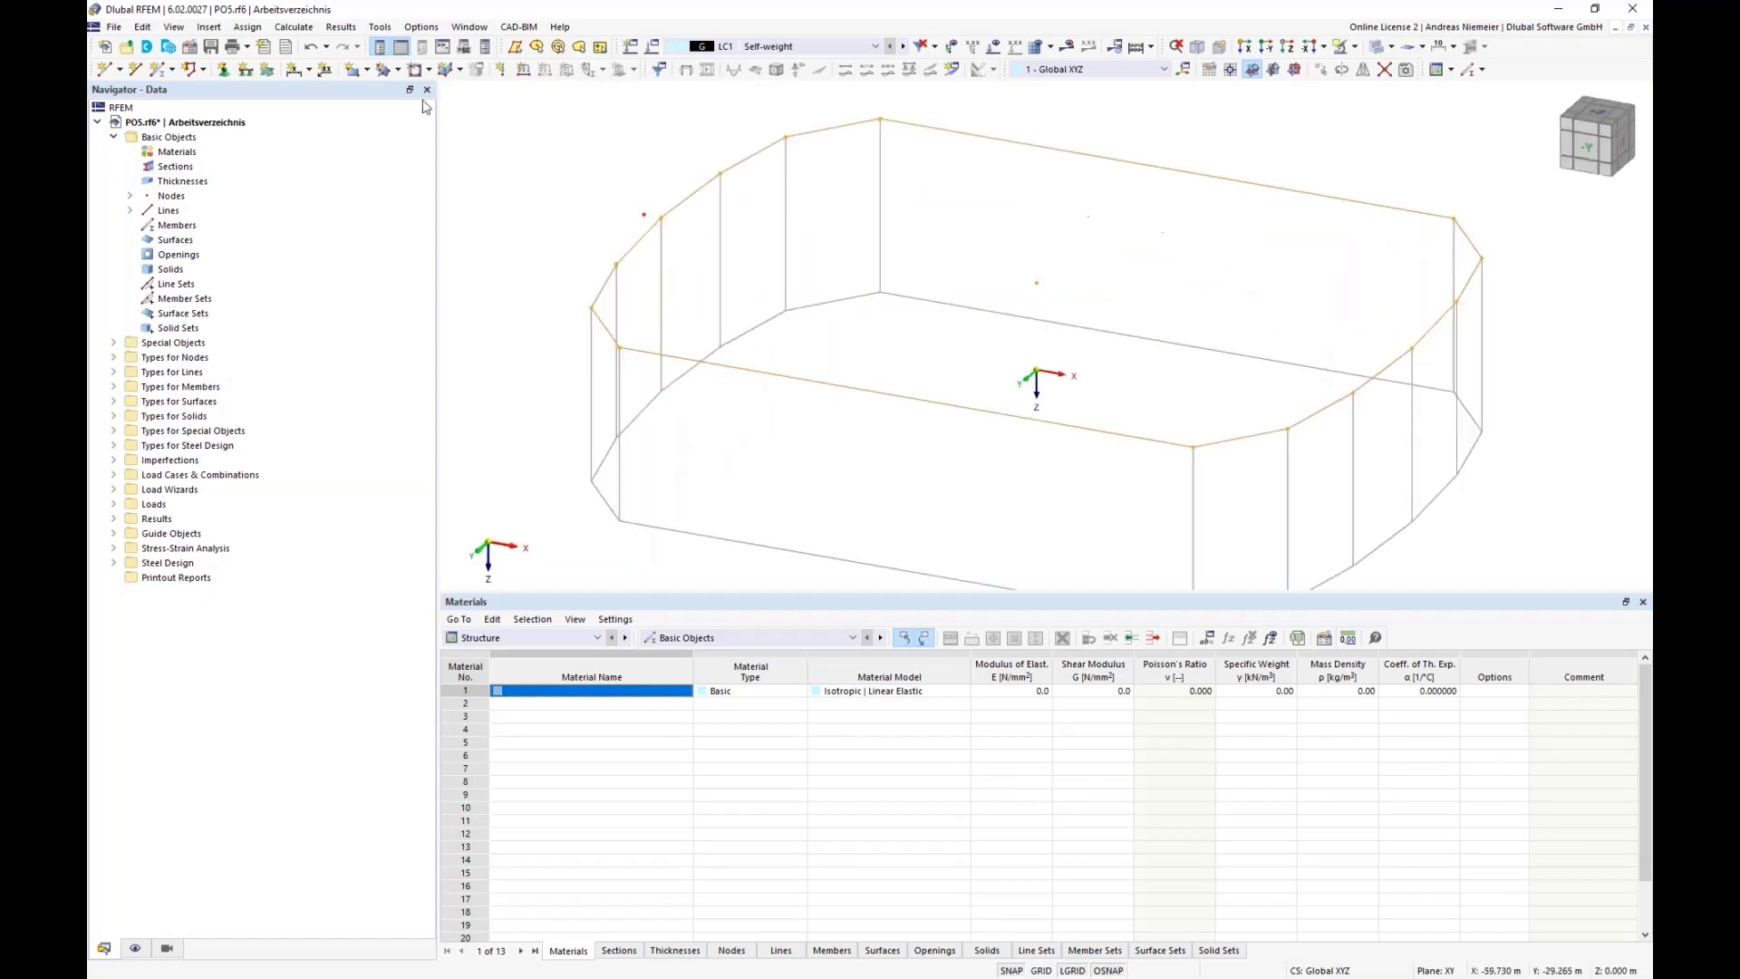
left_click(143, 27)
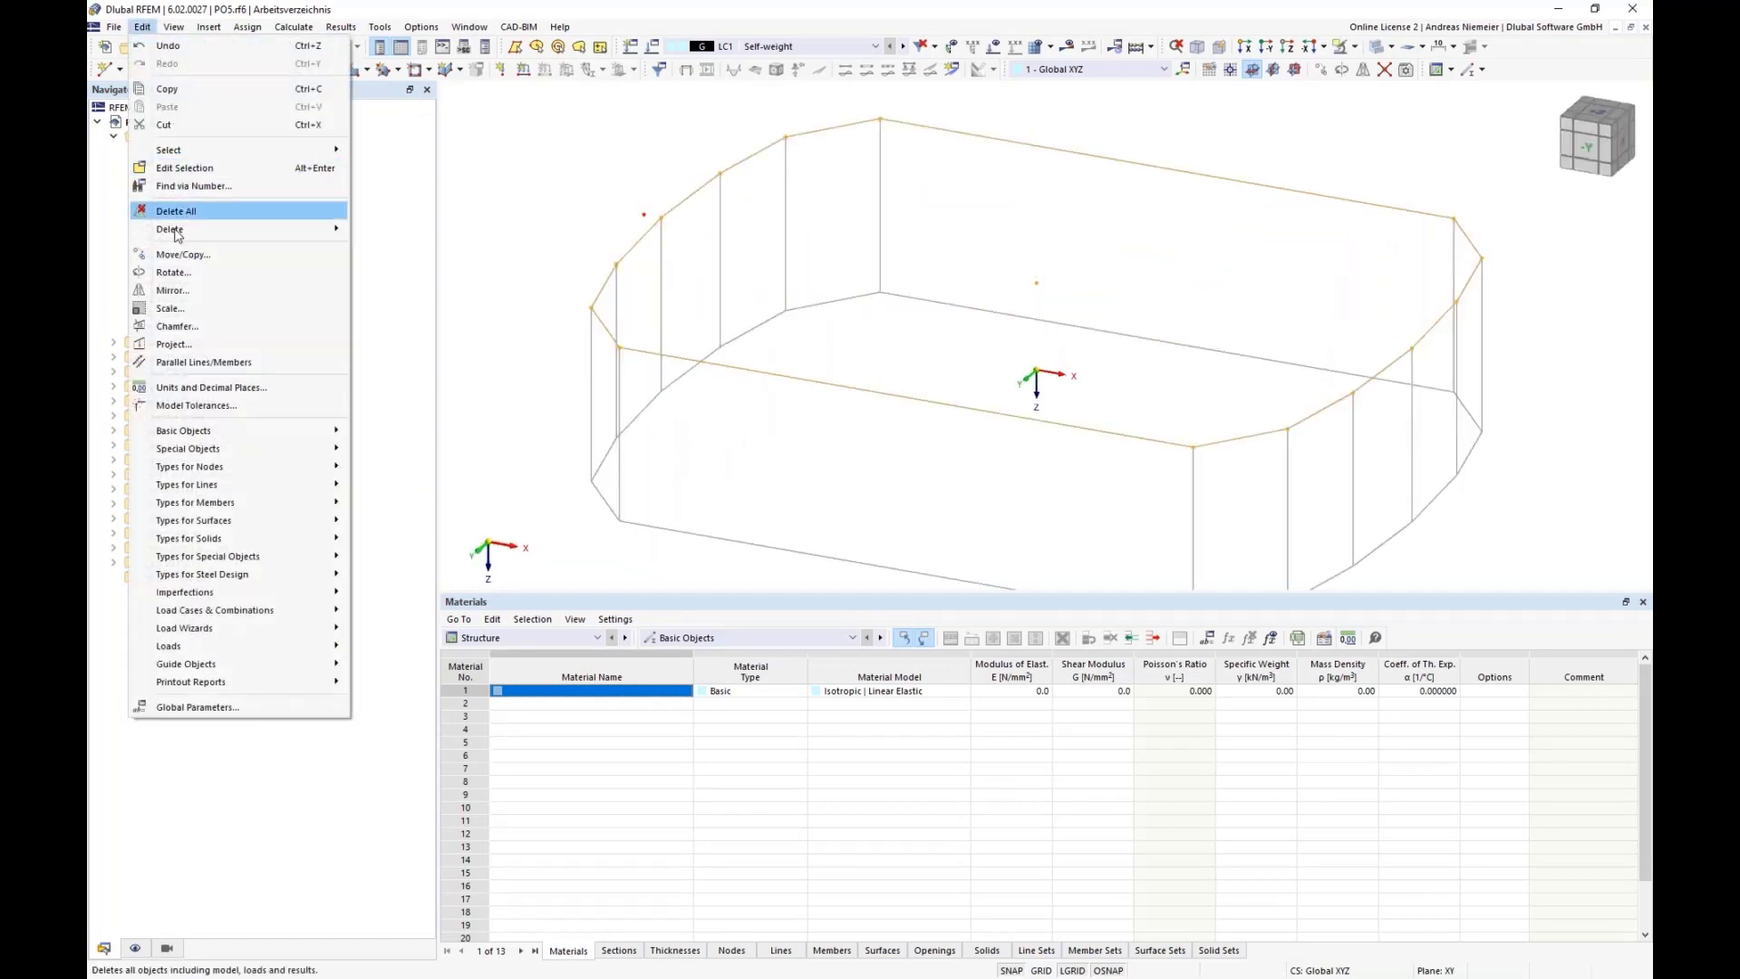
left_click(171, 309)
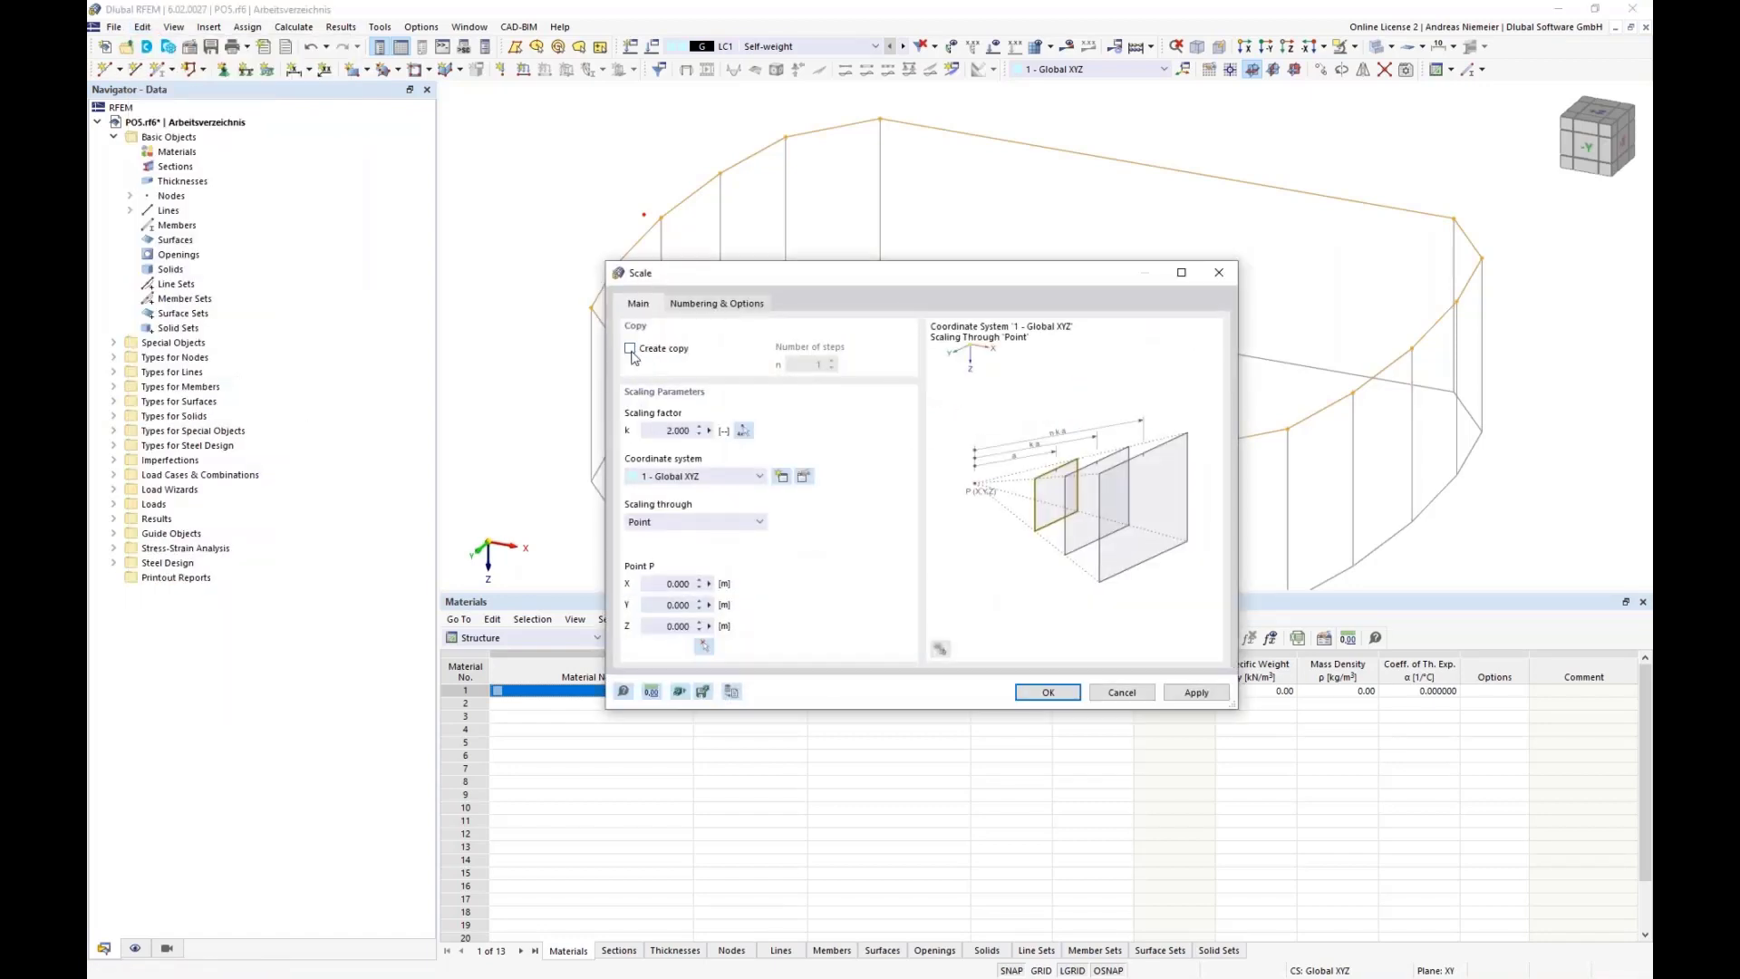
left_click(630, 349)
left_click(705, 649)
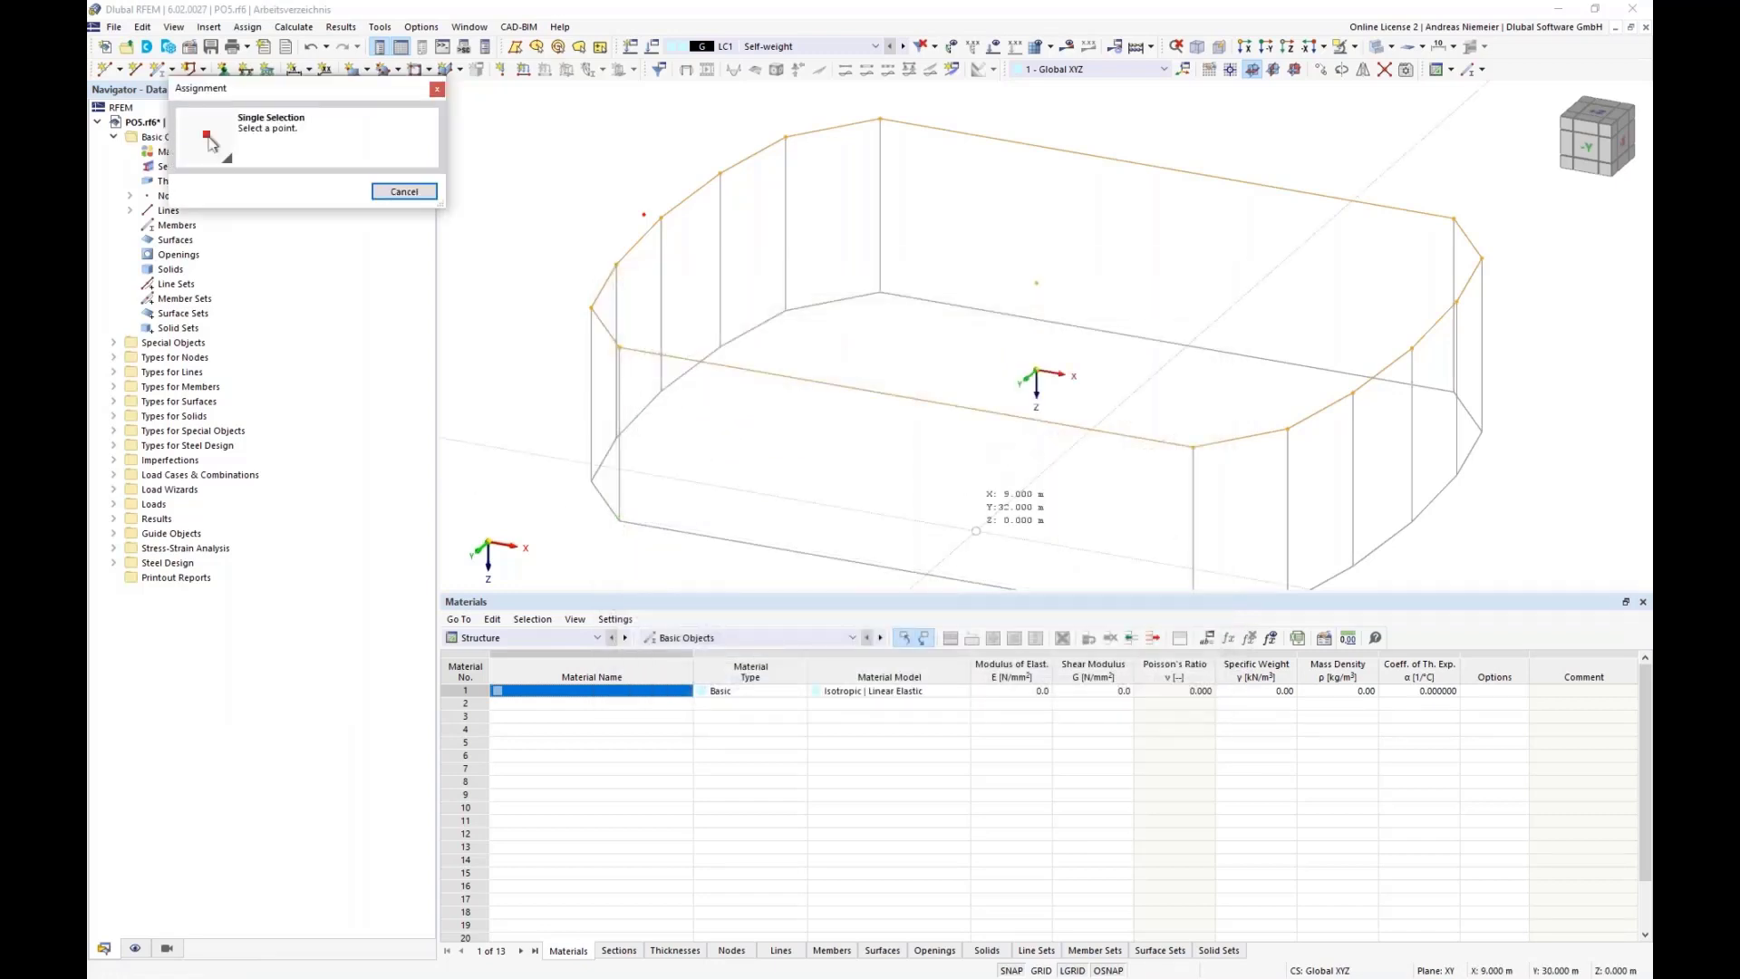
left_click(1036, 282)
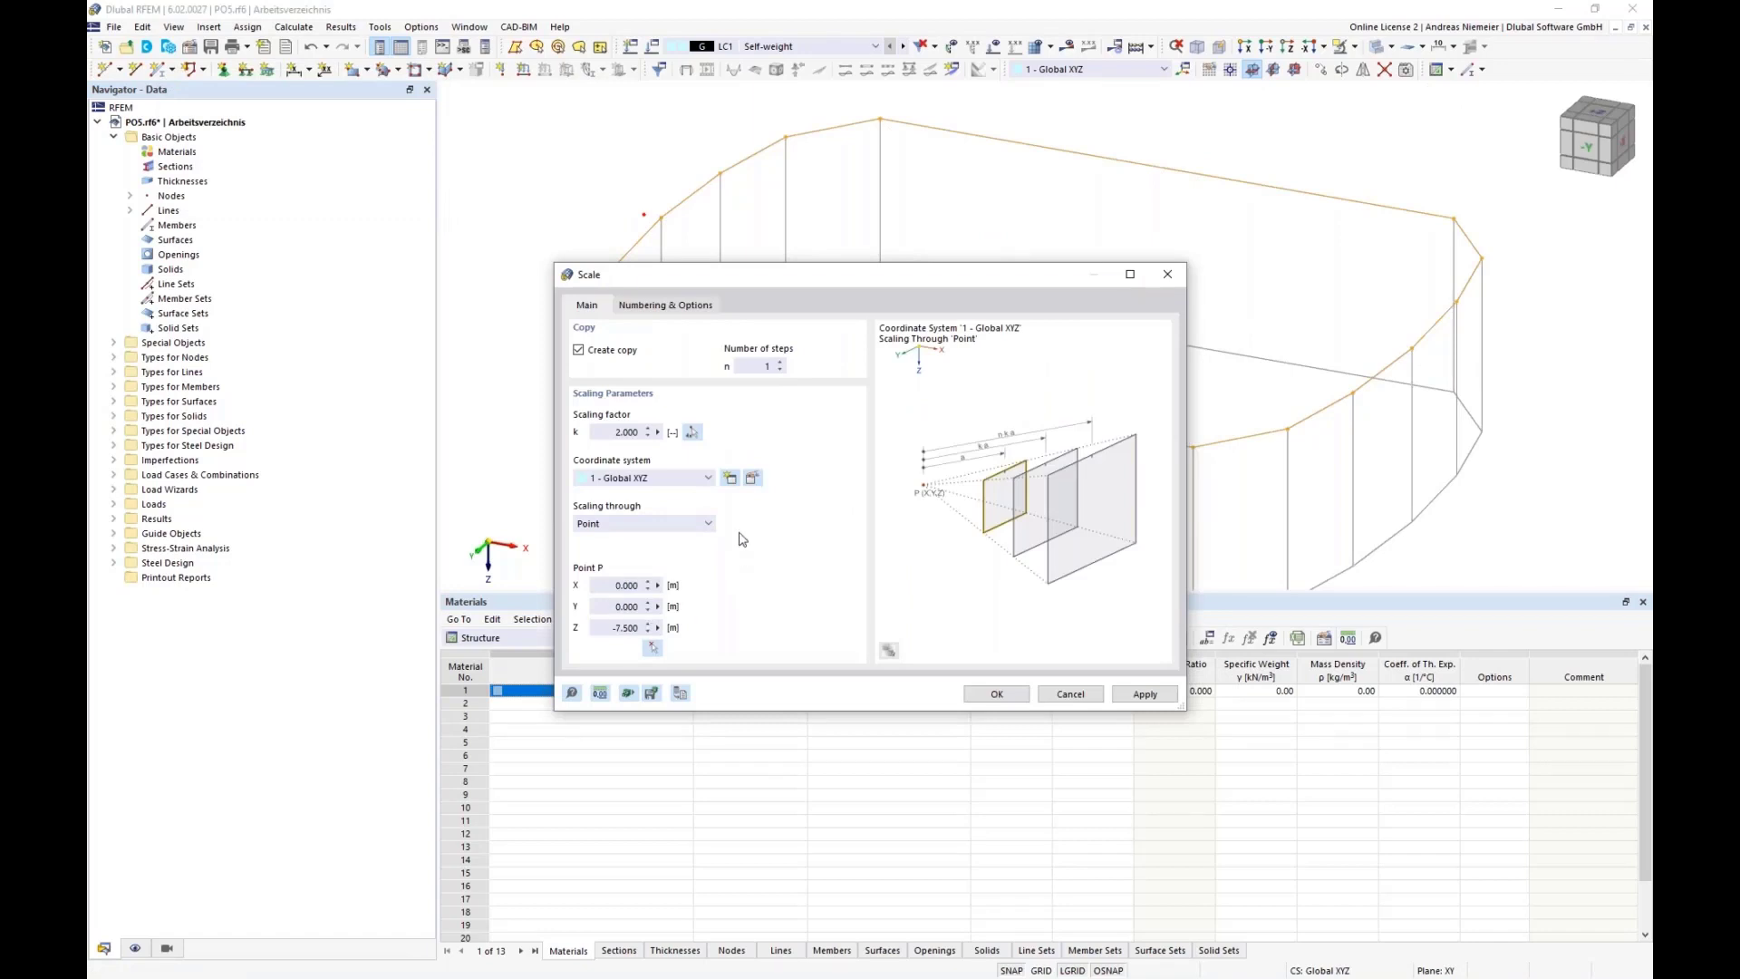
left_click(691, 432)
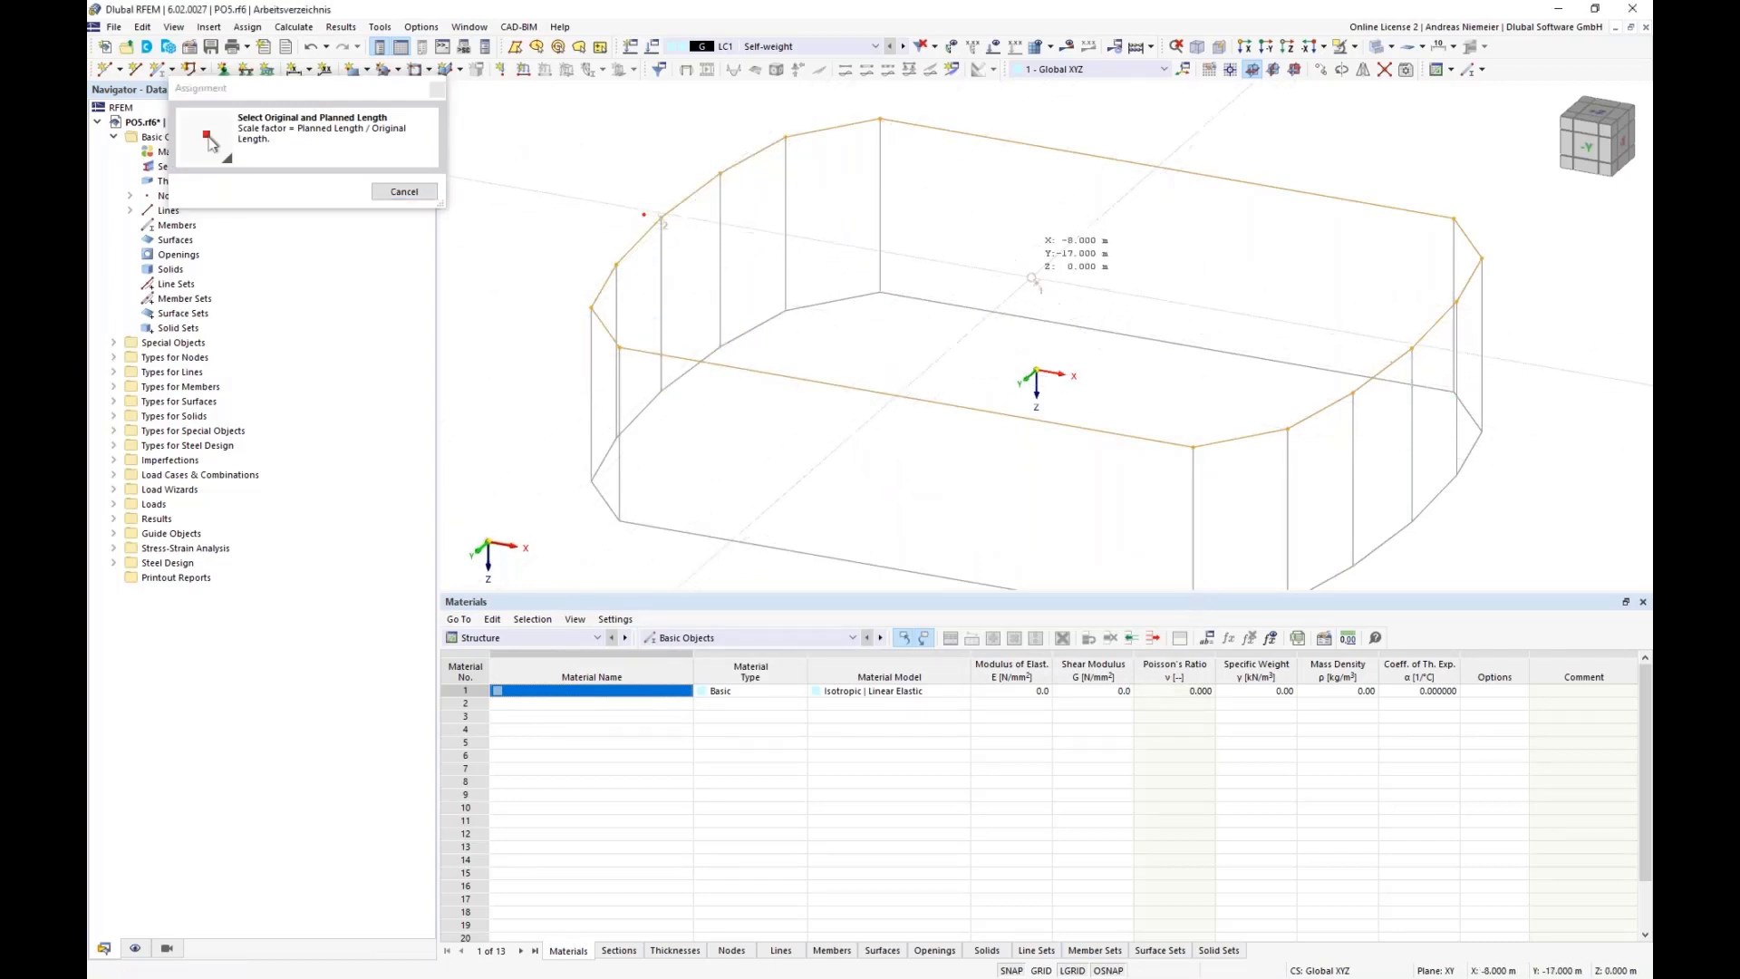
left_click(661, 218)
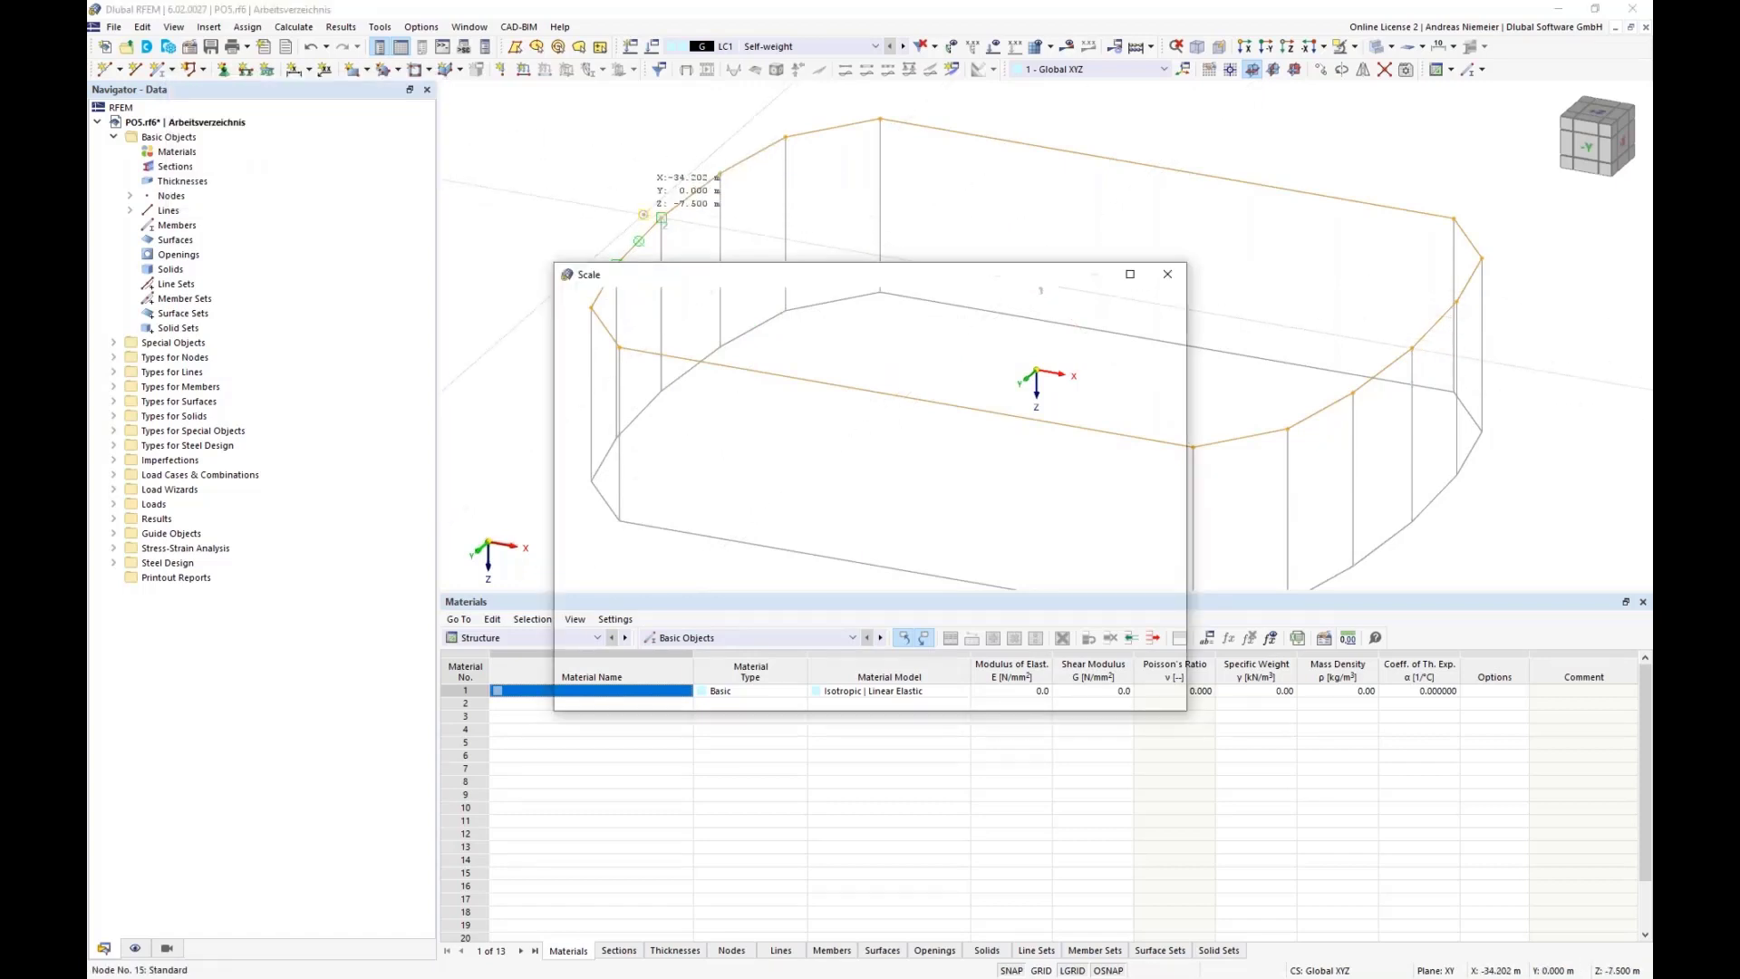
left_click(986, 694)
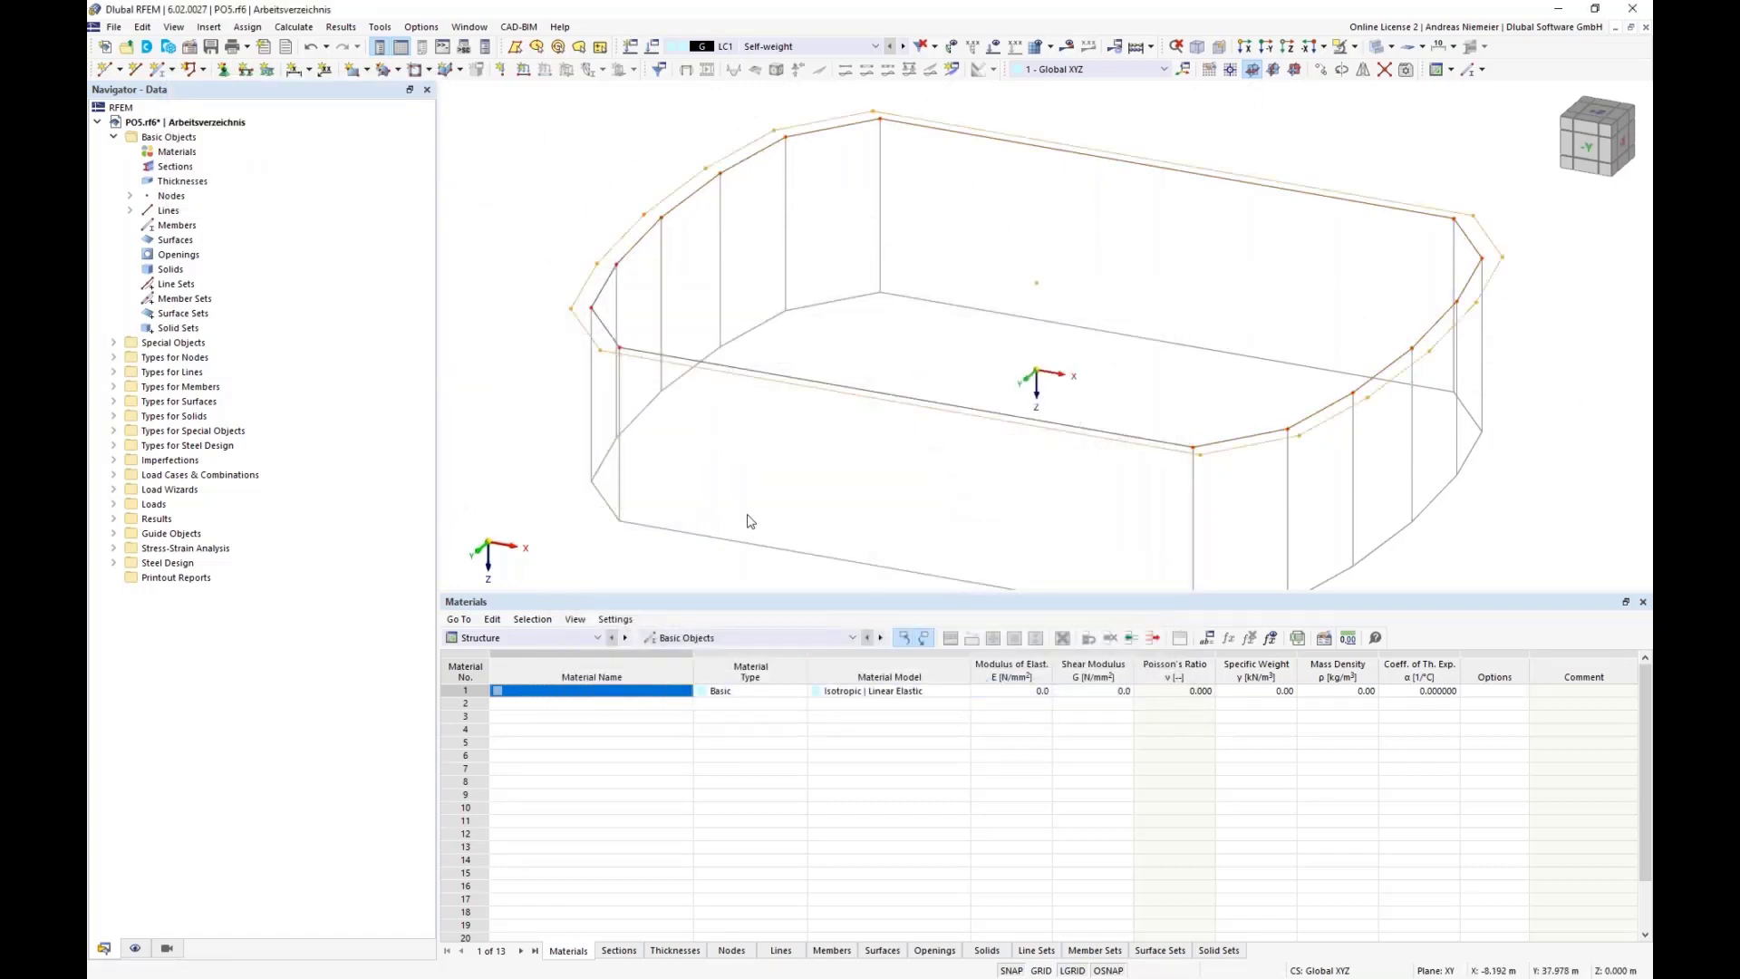
- Draw a single line along the straight lower edge of the DXF outline on the positive-Y side, from corner to corner
scroll(769, 494, "down", 2)
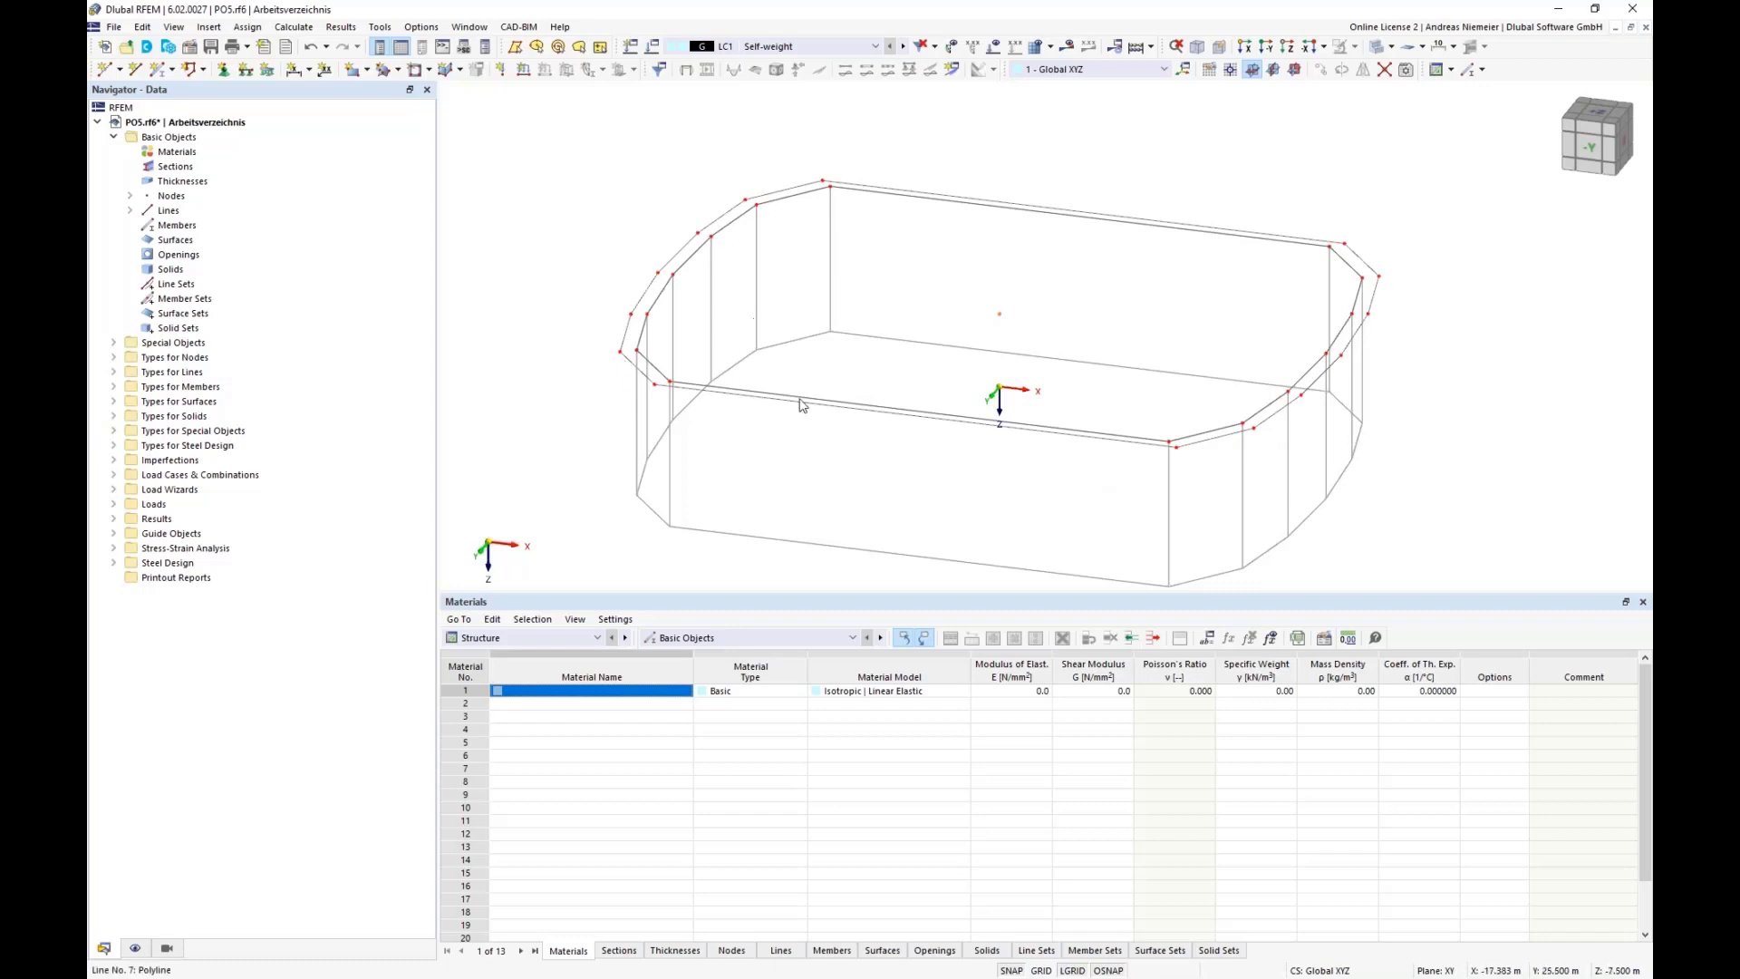
middle_click_drag(801, 406, 906, 229, "ctrl")
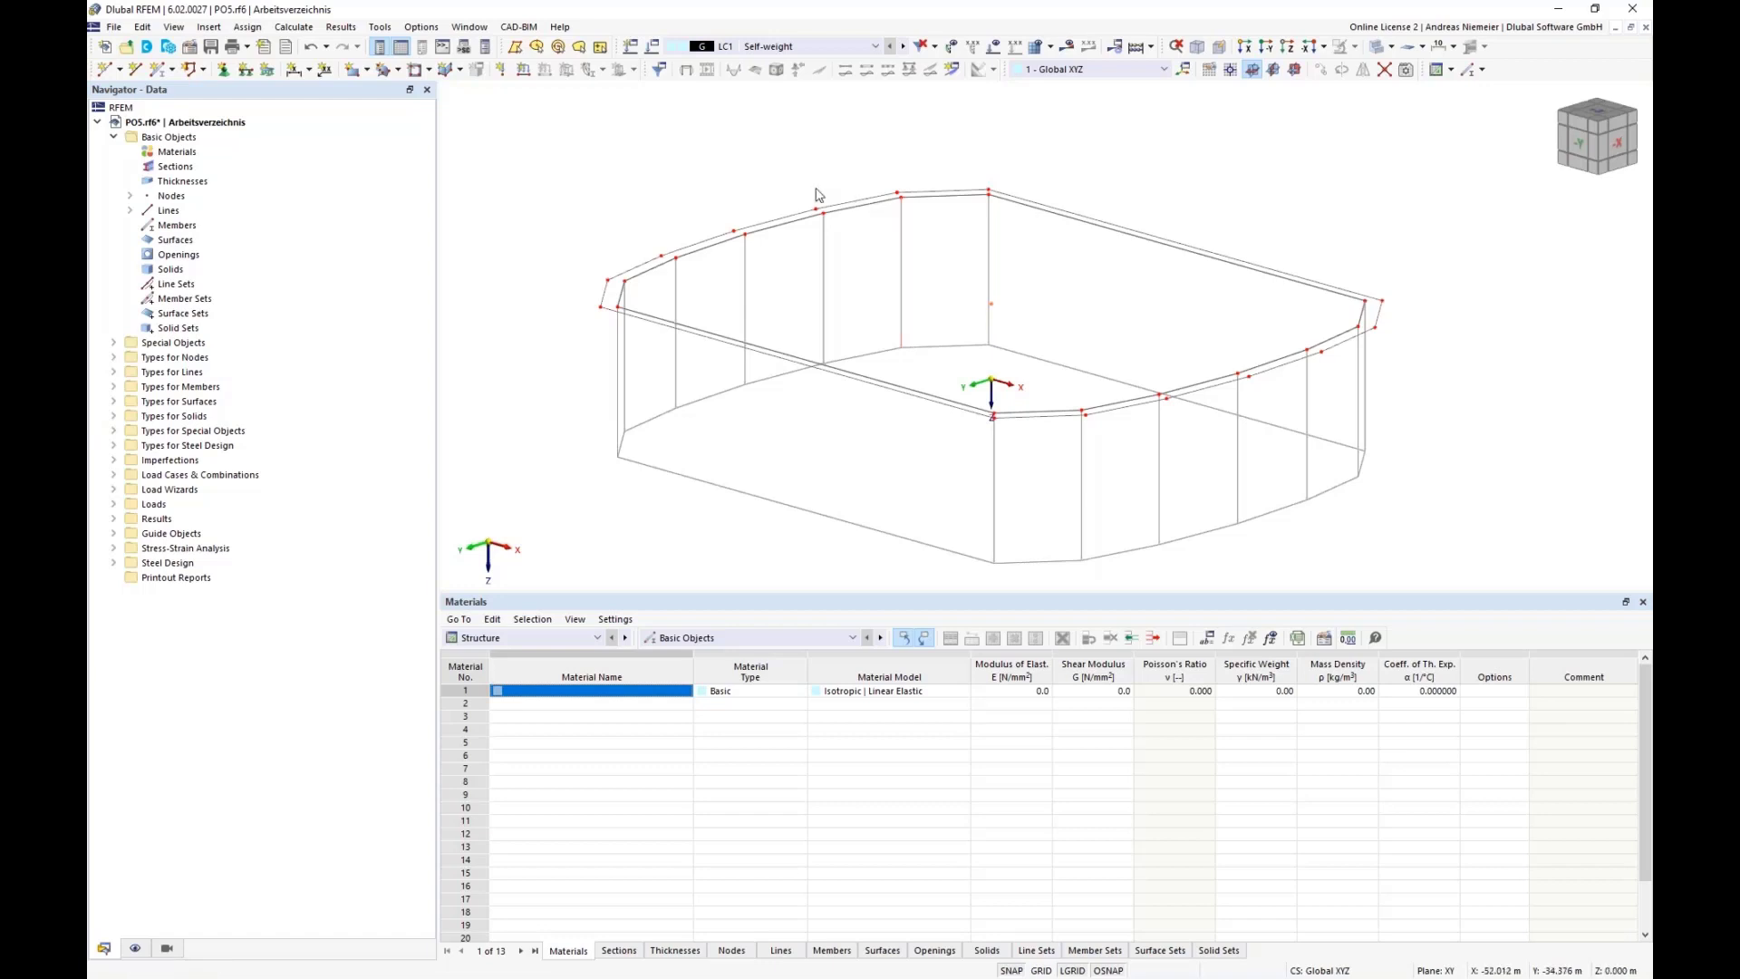
scroll(711, 174, "down", 2)
scroll(627, 365, "up", 1)
middle_click_drag(629, 387, 667, 418, "ctrl")
scroll(668, 417, "down", 1)
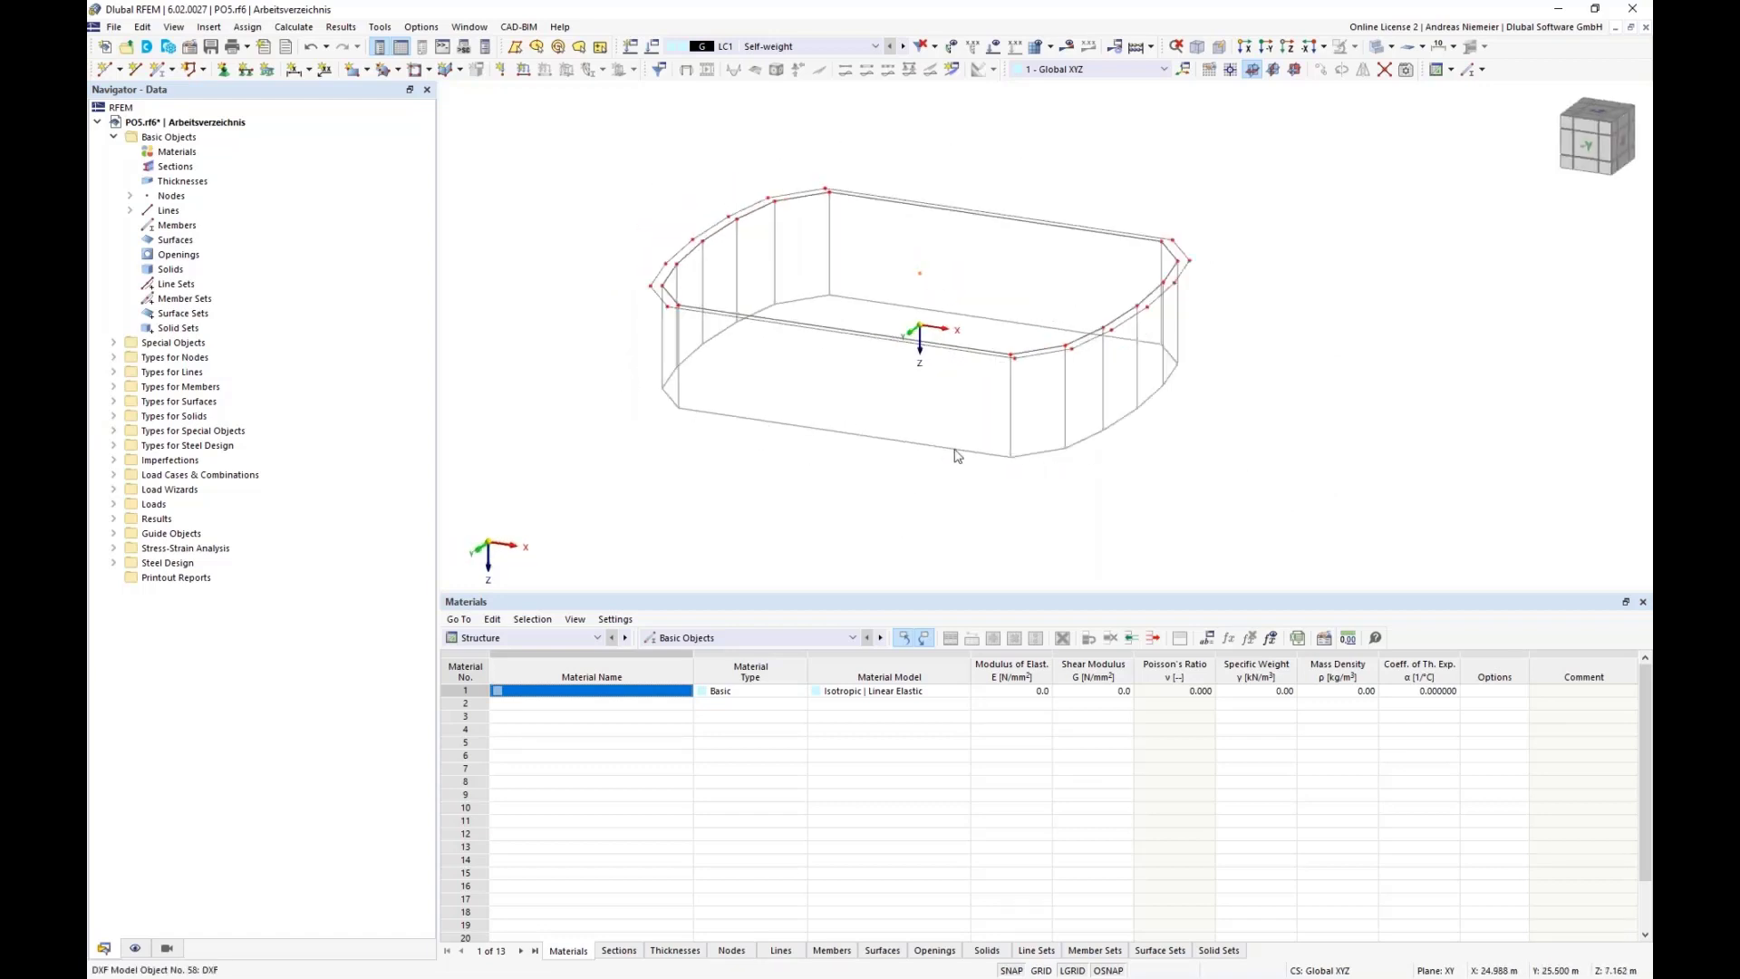
left_click(134, 71)
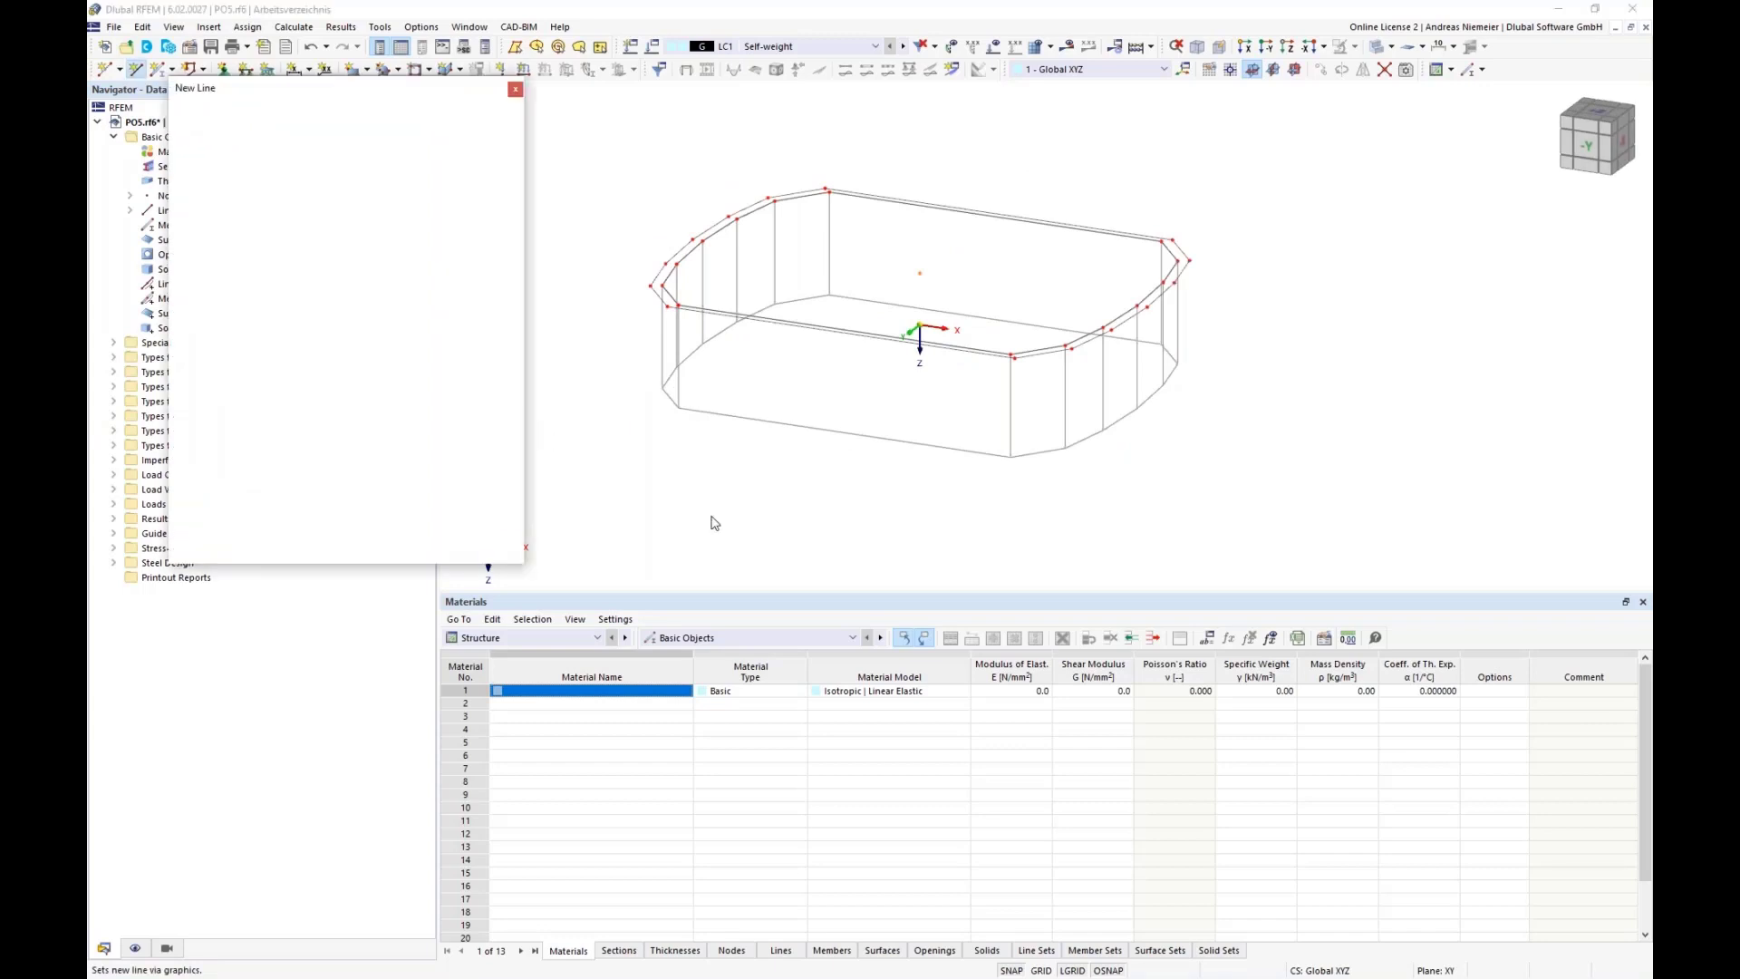
left_click(685, 408)
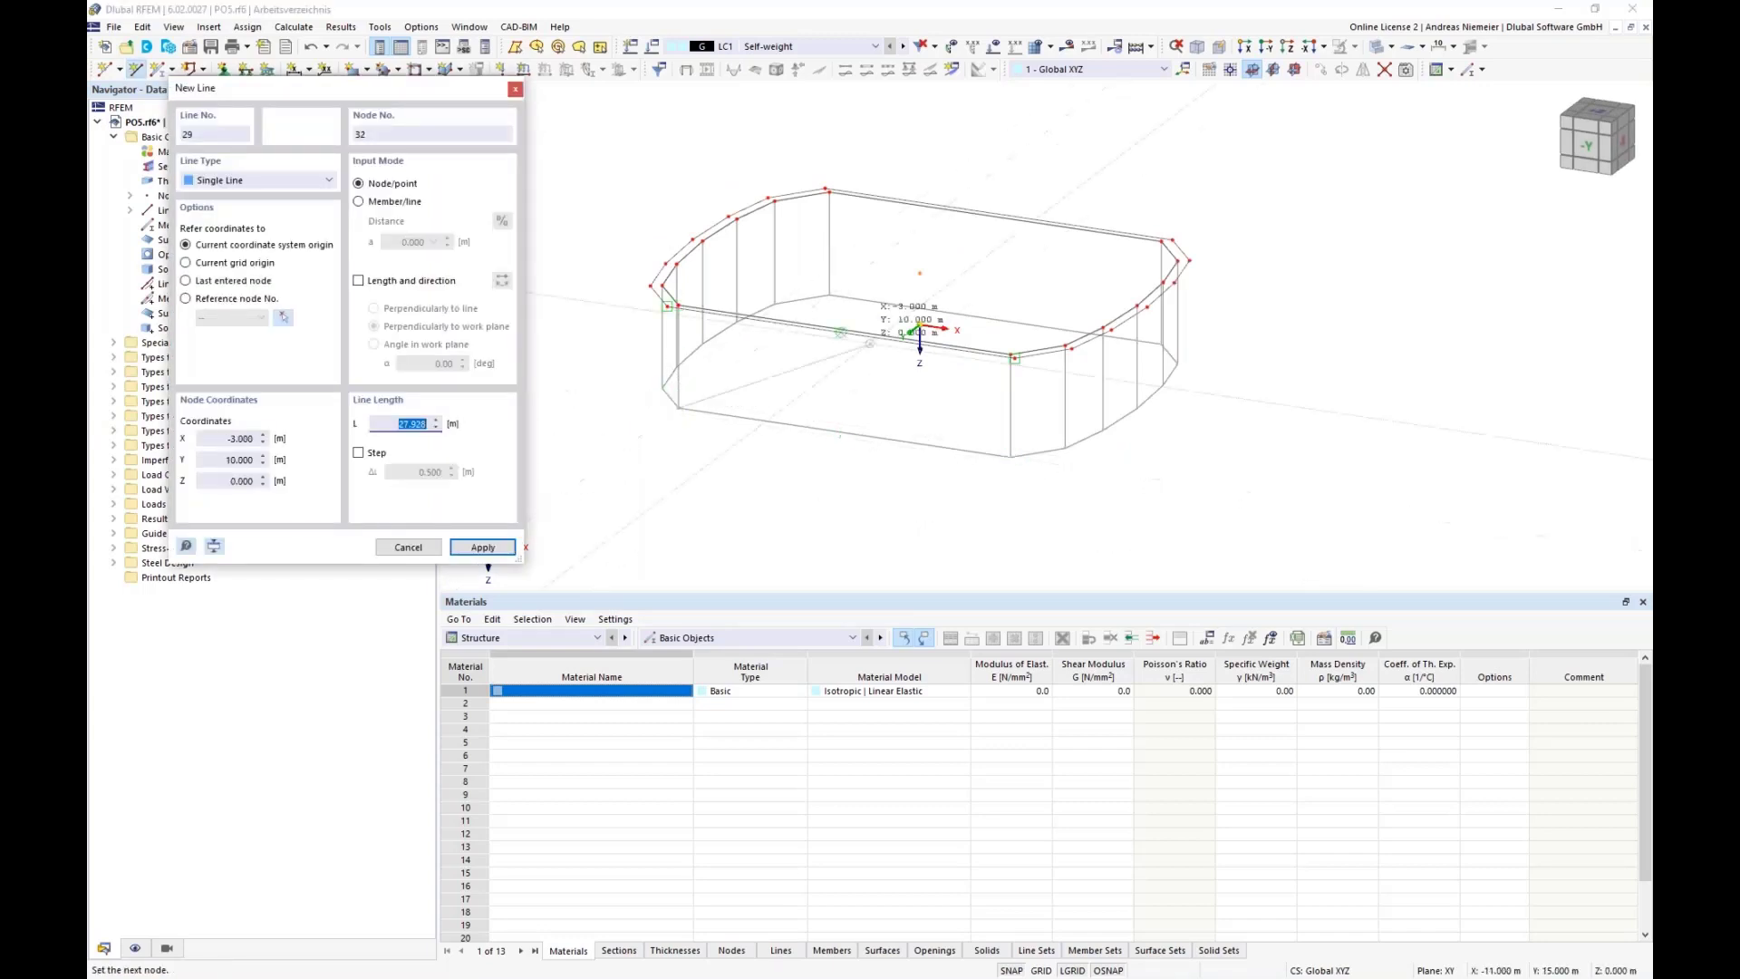
left_click(1012, 458)
right_click(1008, 520)
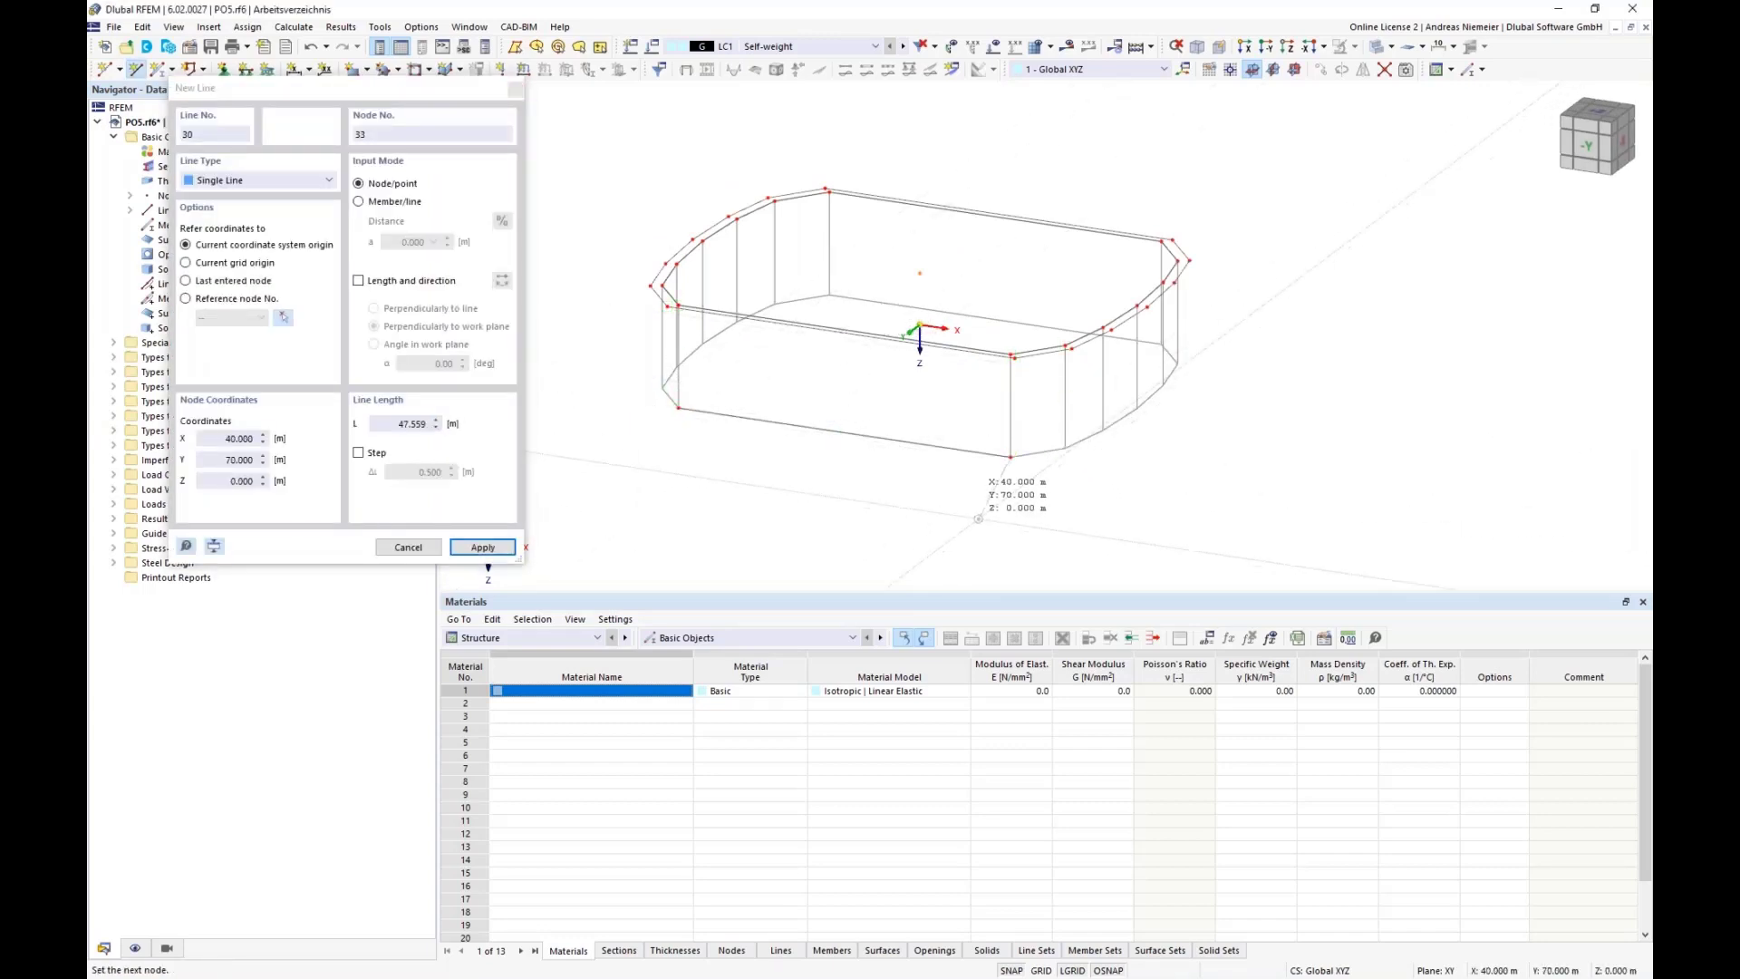
right_click(979, 515)
middle_click_drag(878, 504, 904, 501, "ctrl")
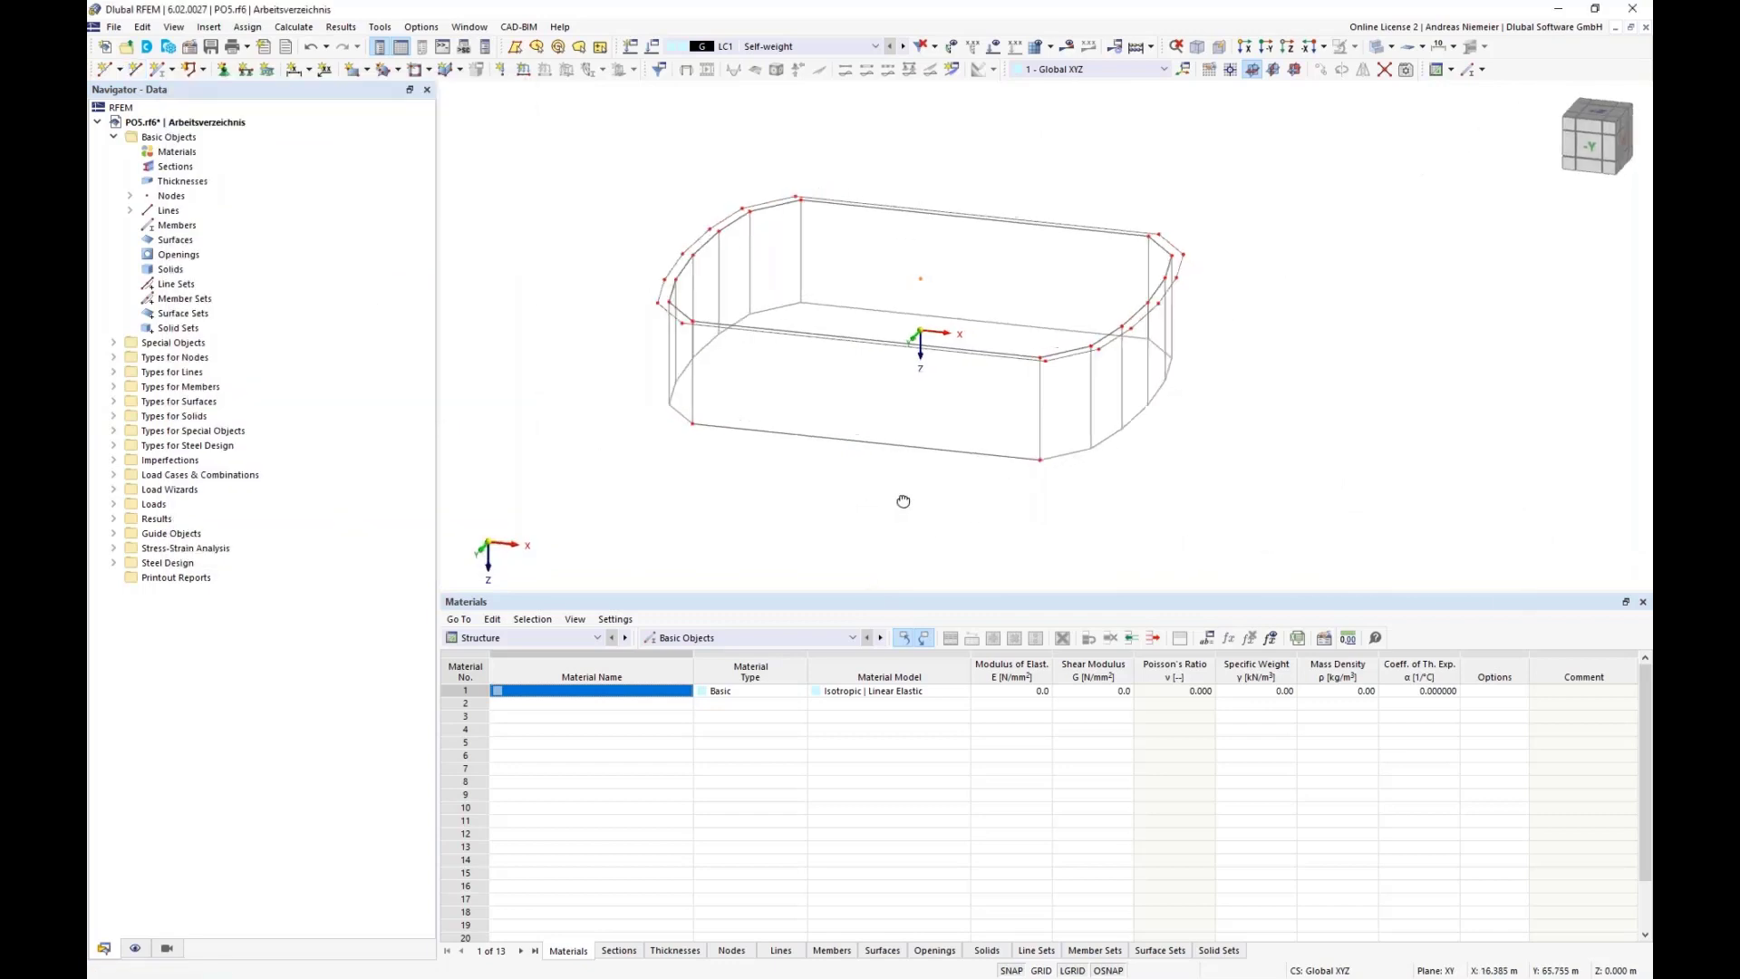
- Close the Materials table and move the new lower line by X 0 m and Y 6 m, without creating a copy
left_click(1643, 601)
middle_click_drag(903, 645, 943, 616)
scroll(952, 607, "up", 3)
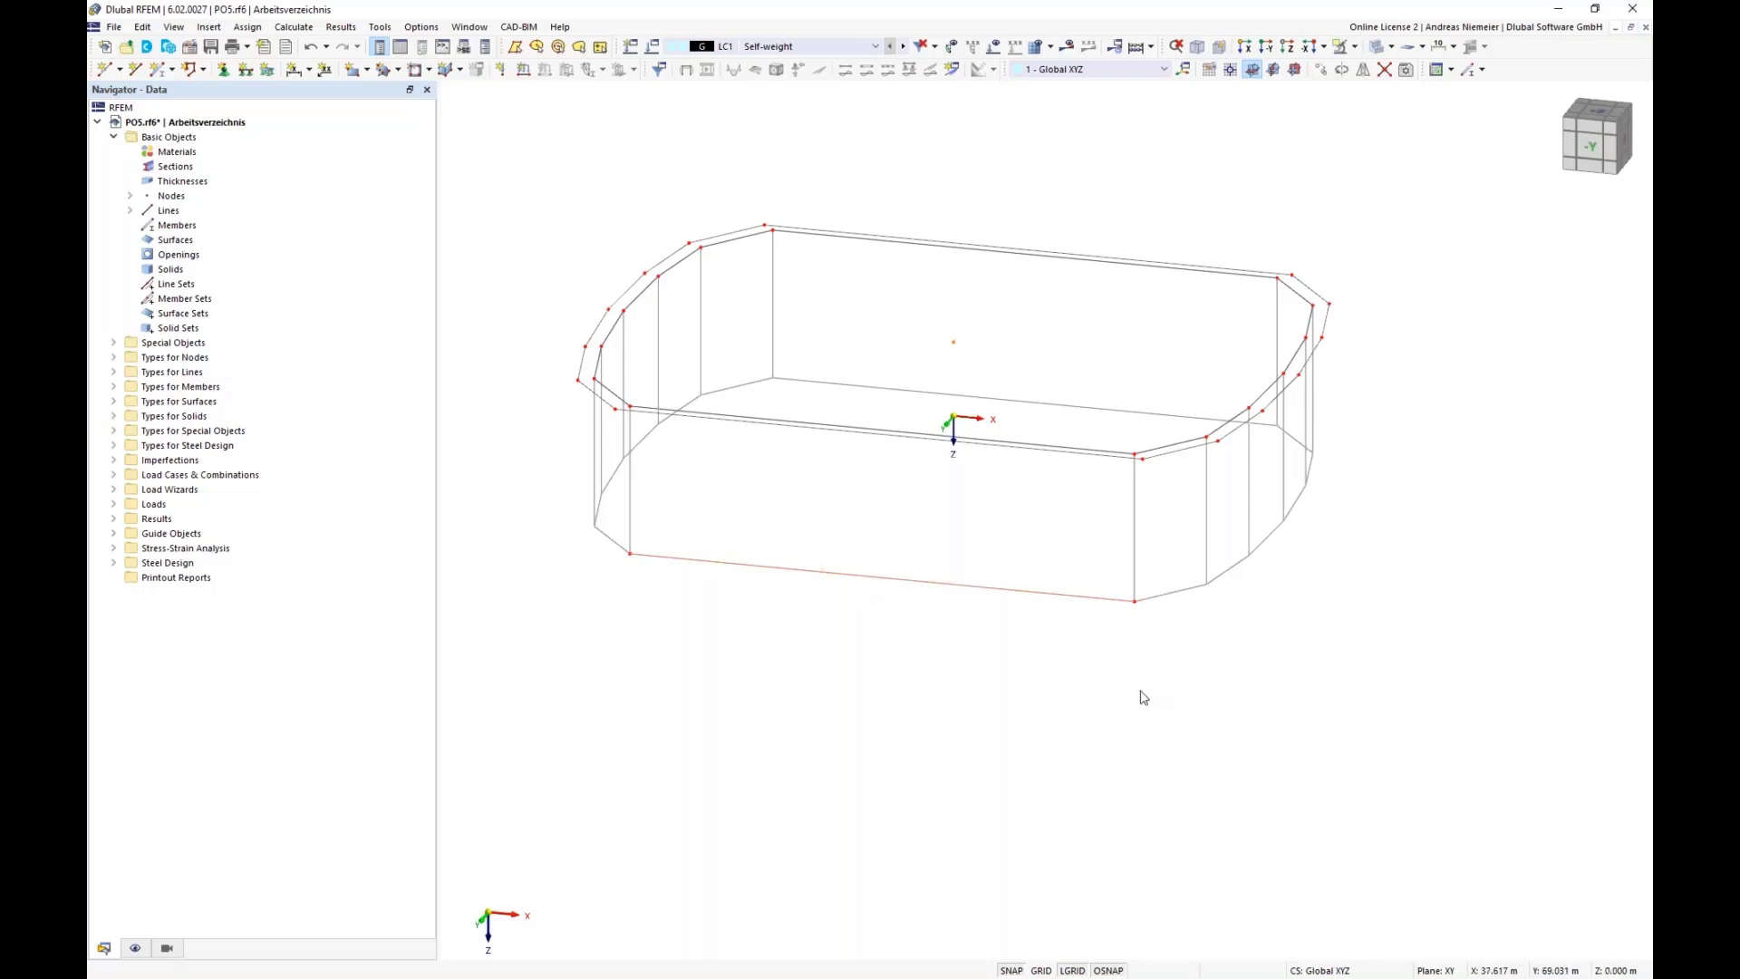
middle_click_drag(1142, 696, 1111, 681, "ctrl")
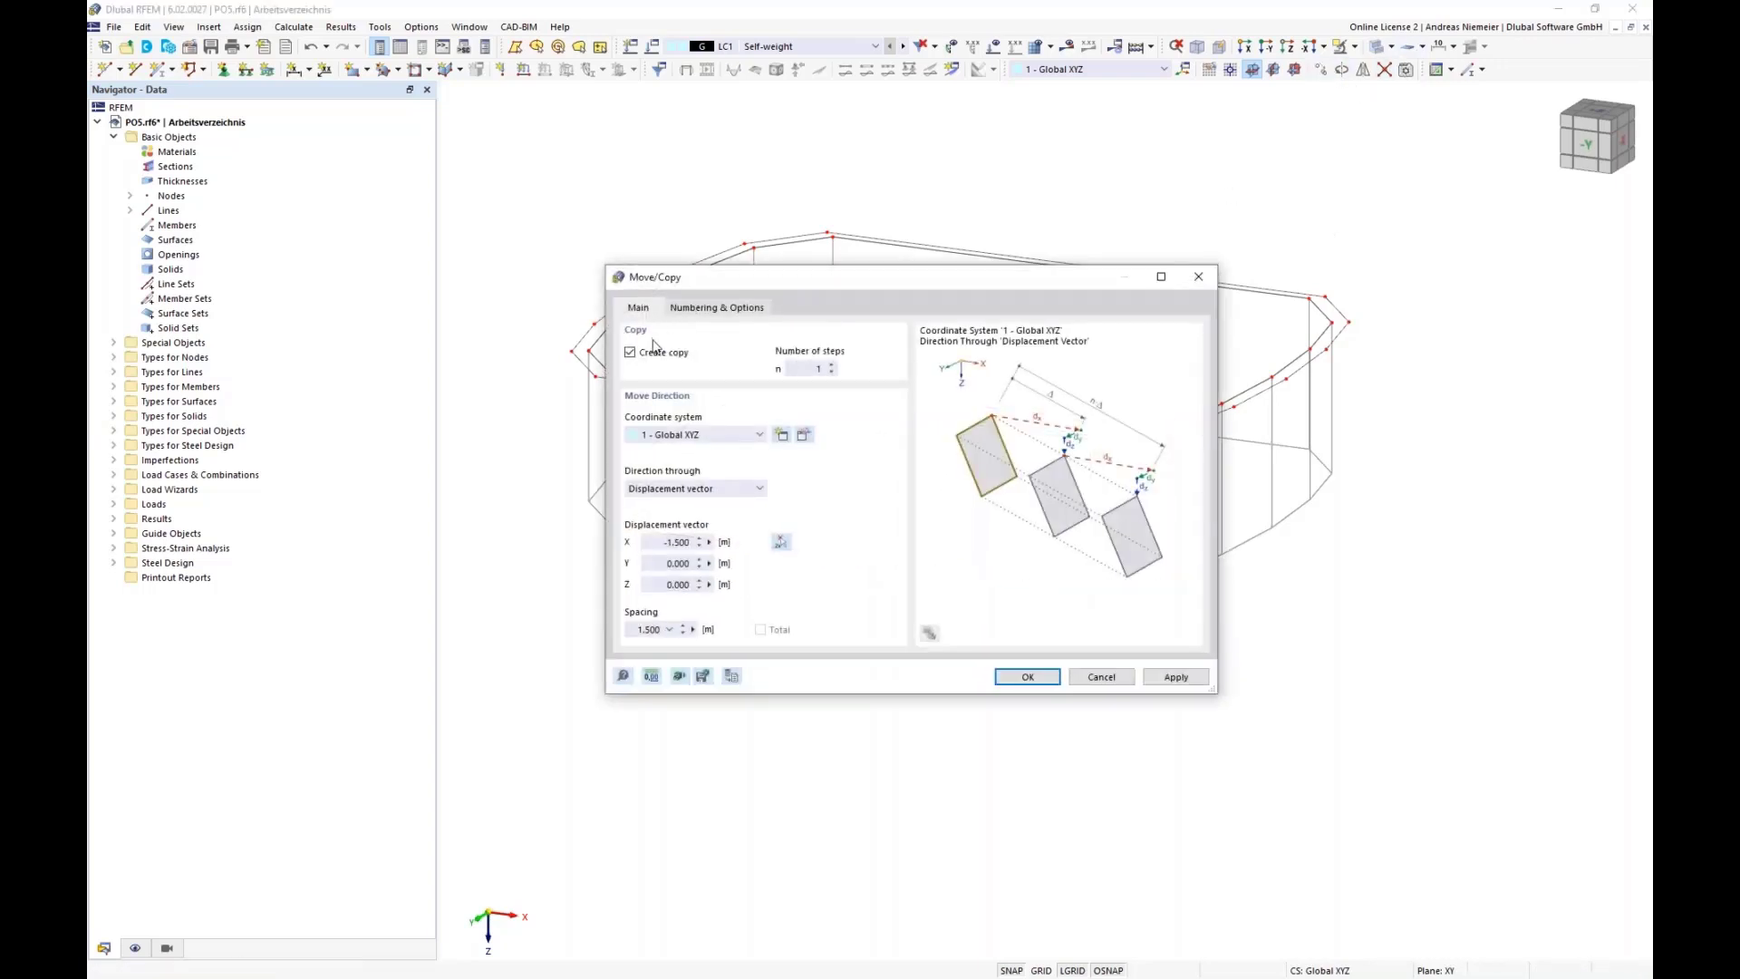
left_click(630, 352)
left_click_drag(892, 278, 1262, 274)
left_click(1041, 539)
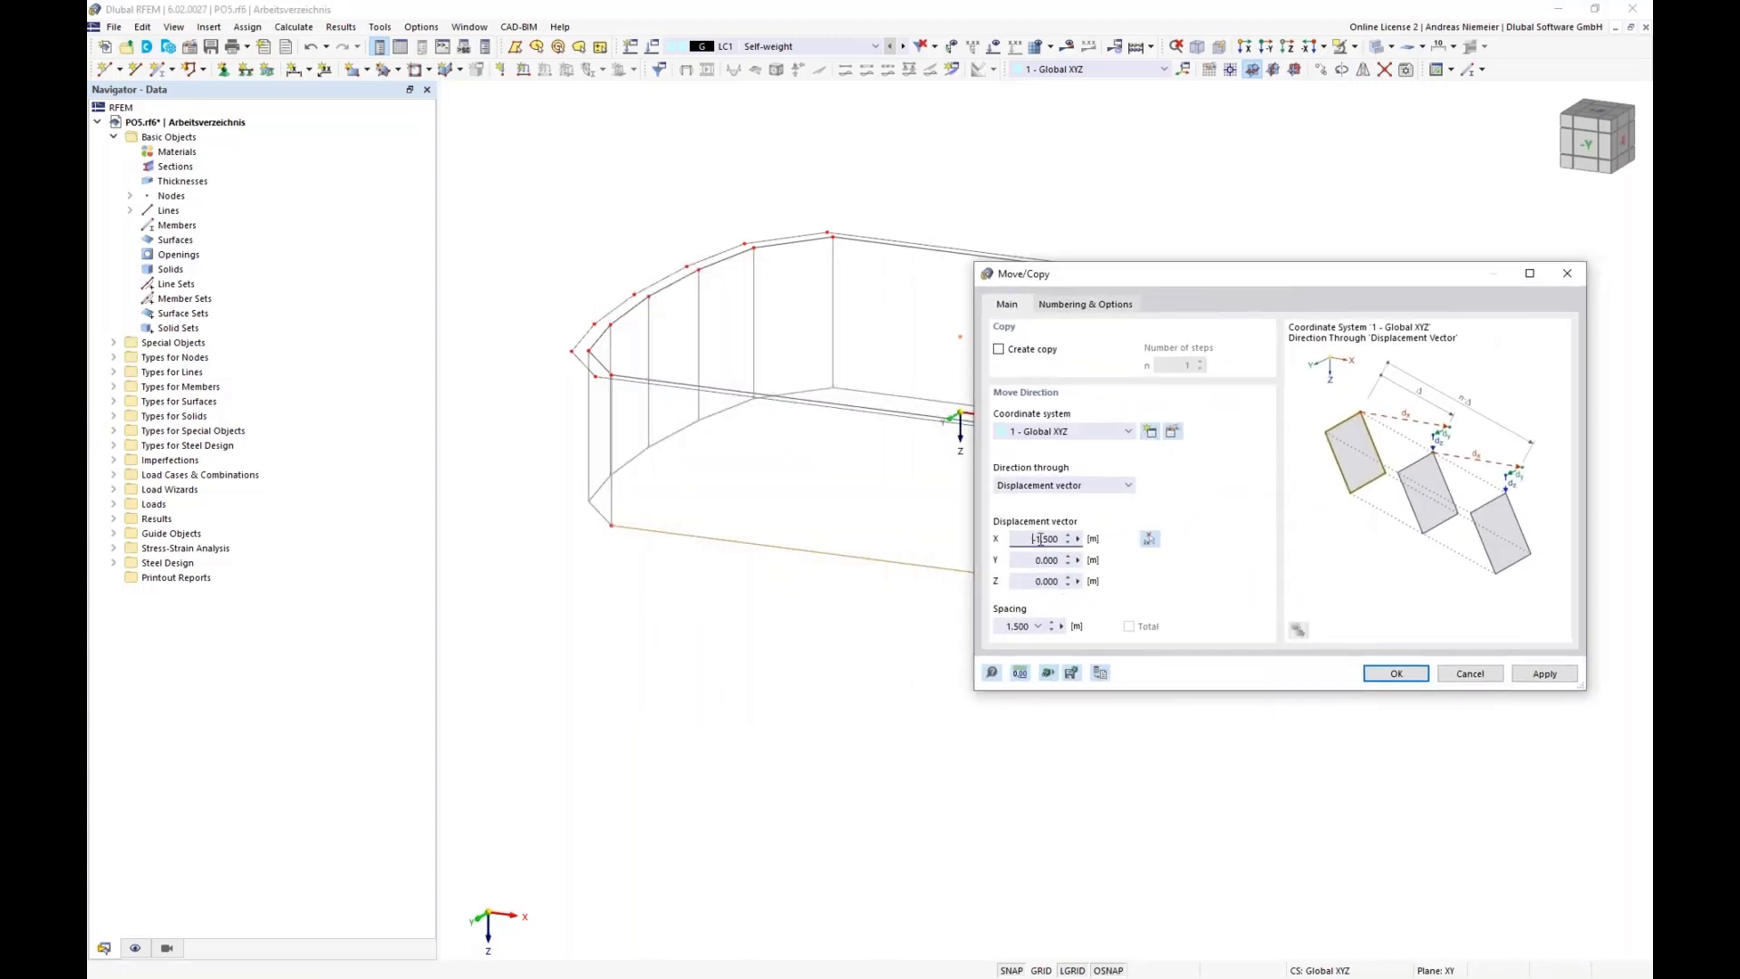
double_click(1040, 538)
type("0")
key("Tab")
type("6")
left_click(1394, 672)
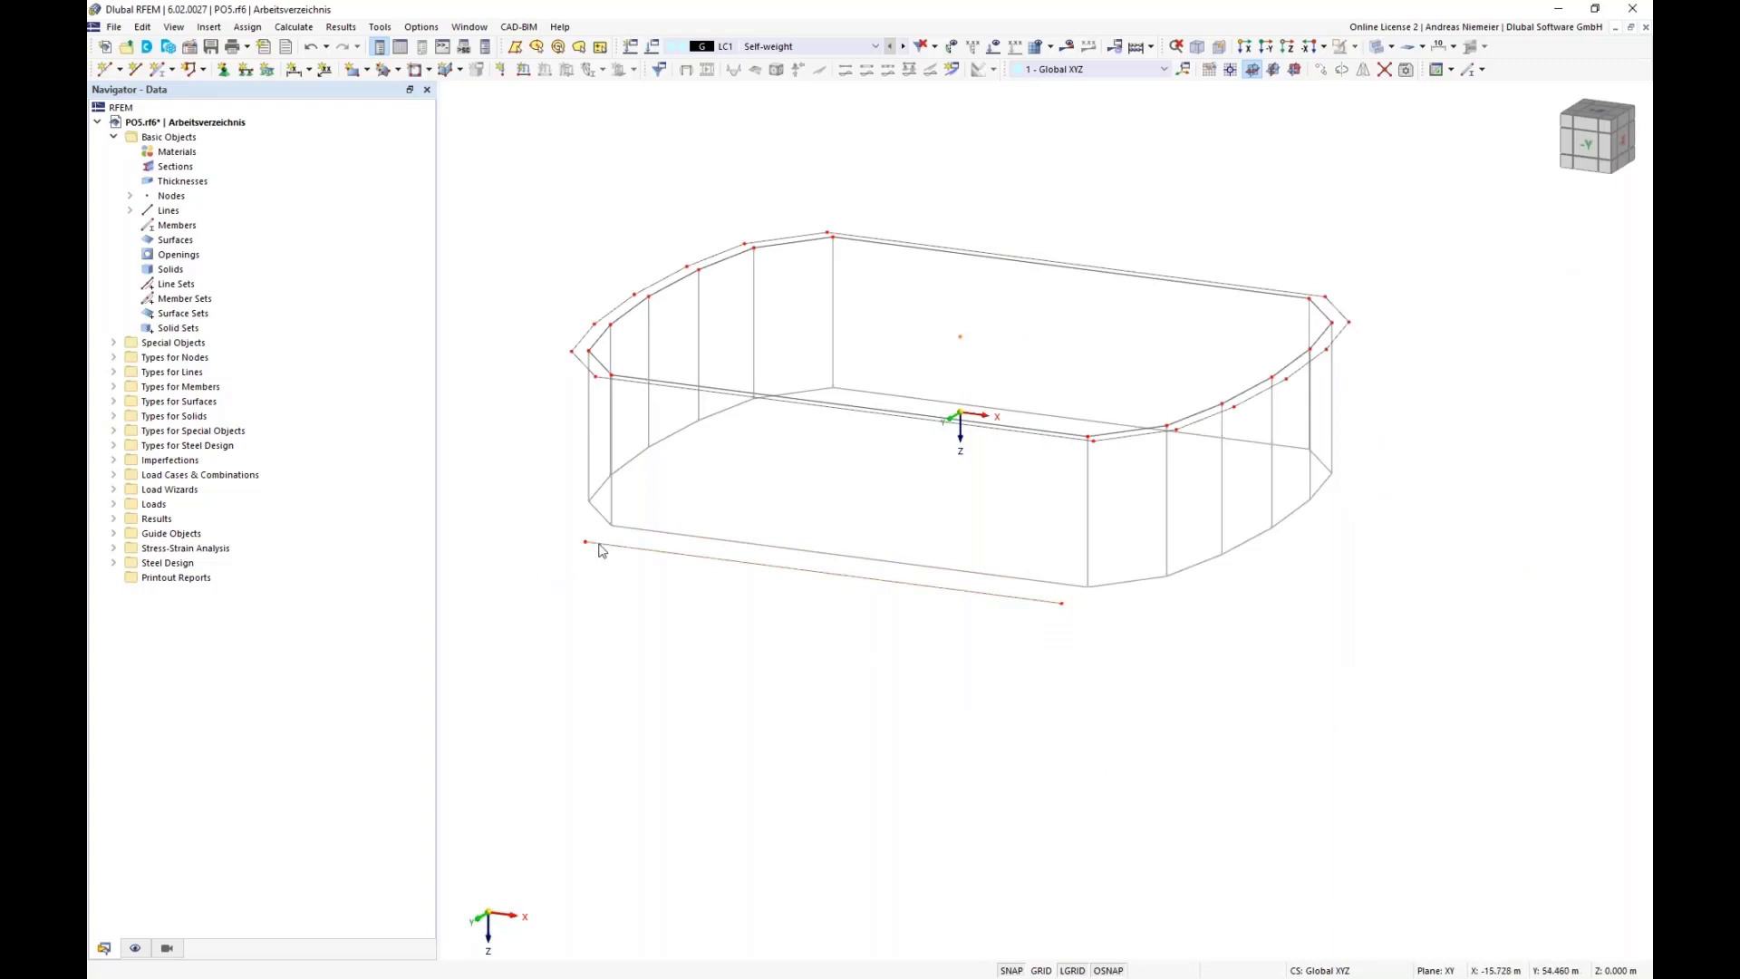
- Change the offset line's length to 41 m with Extend Line, adjusting both sides
middle_click_drag(598, 550, 681, 475, "ctrl")
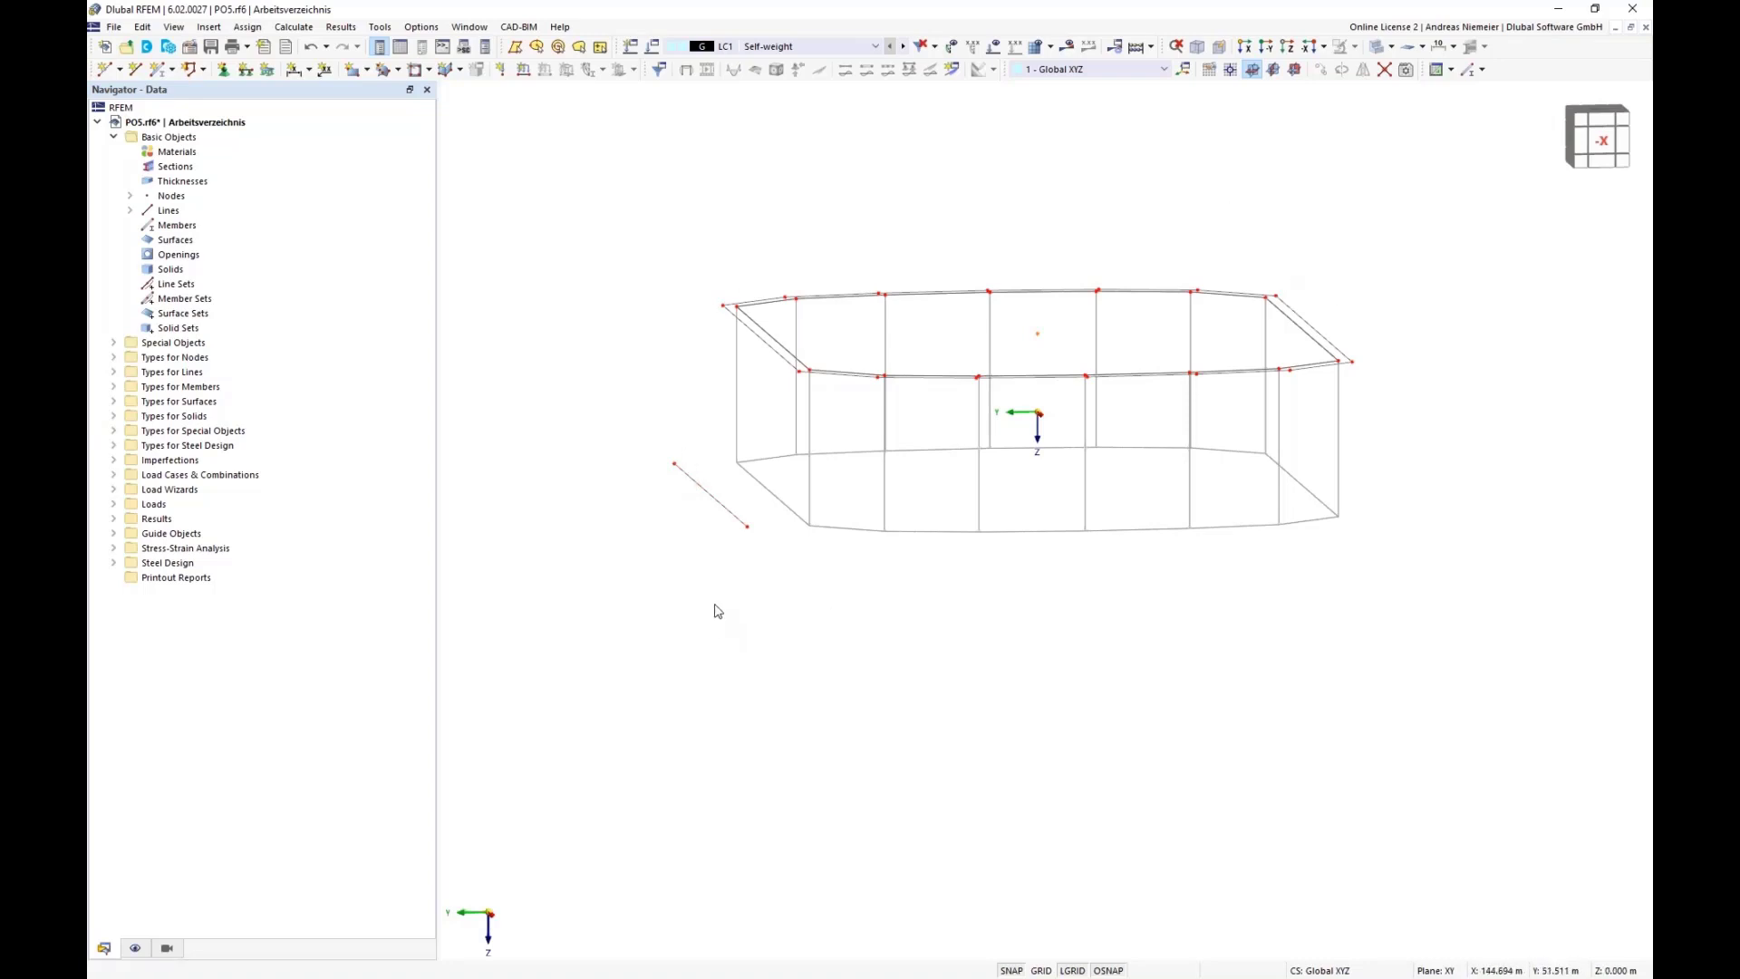
middle_click_drag(715, 610, 1129, 662, "ctrl")
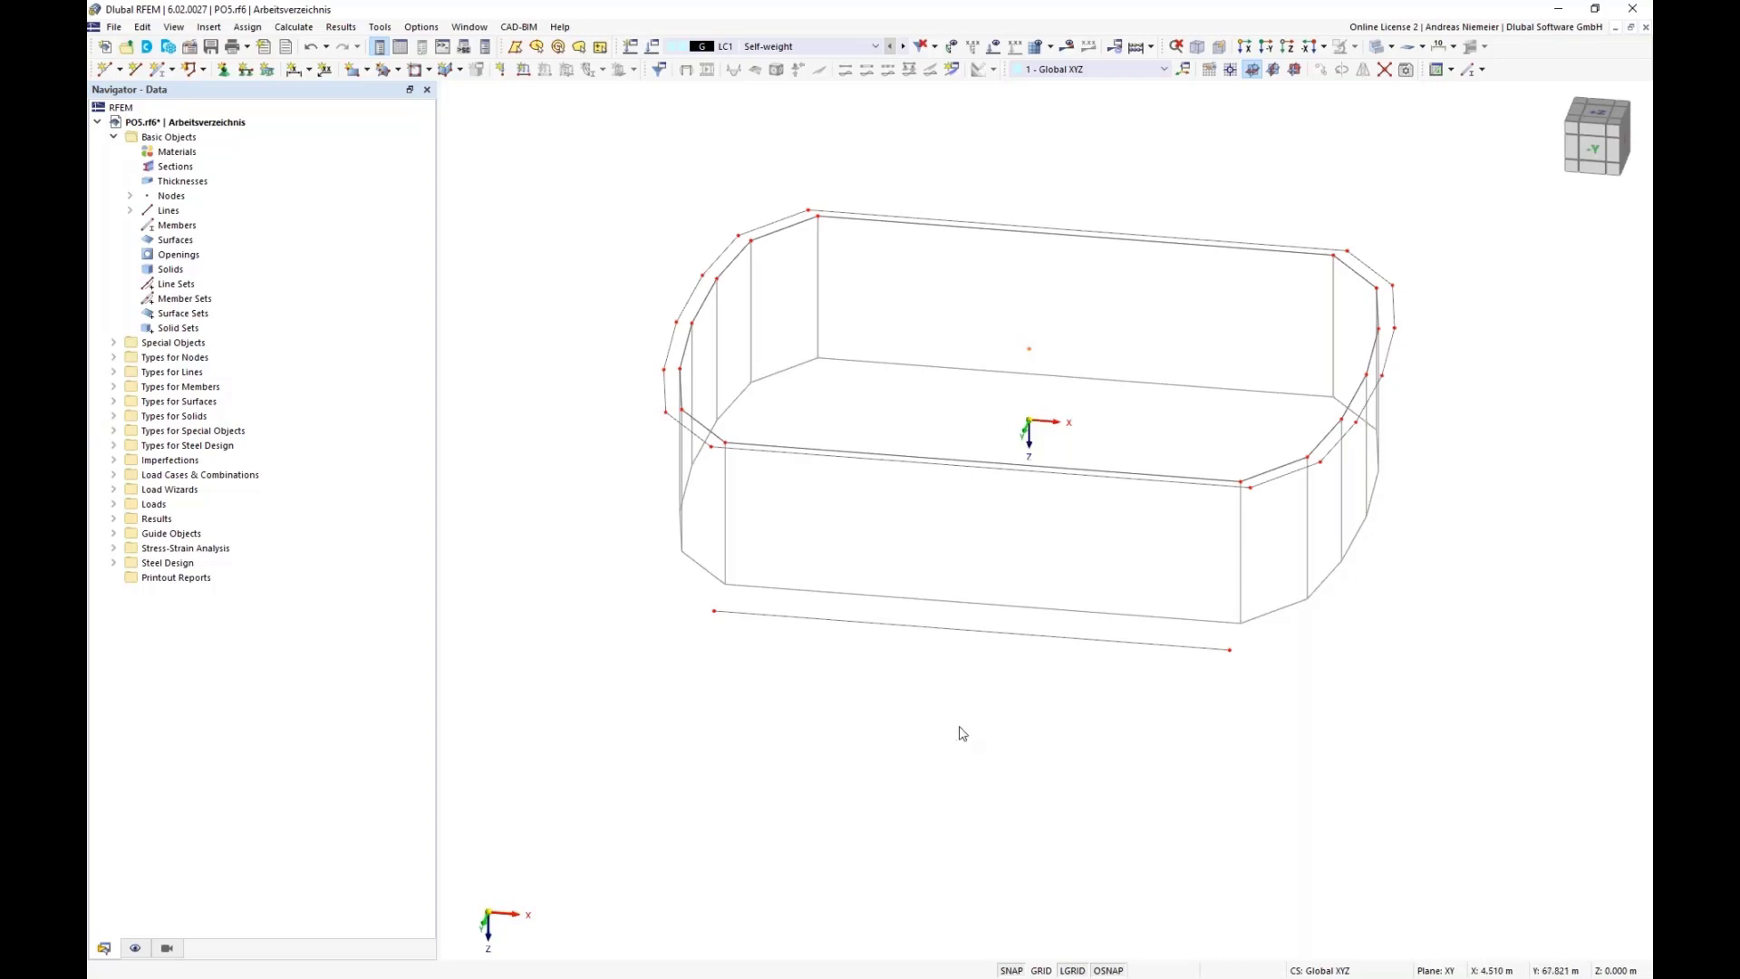
right_click(994, 638)
mouse_move(1129, 201)
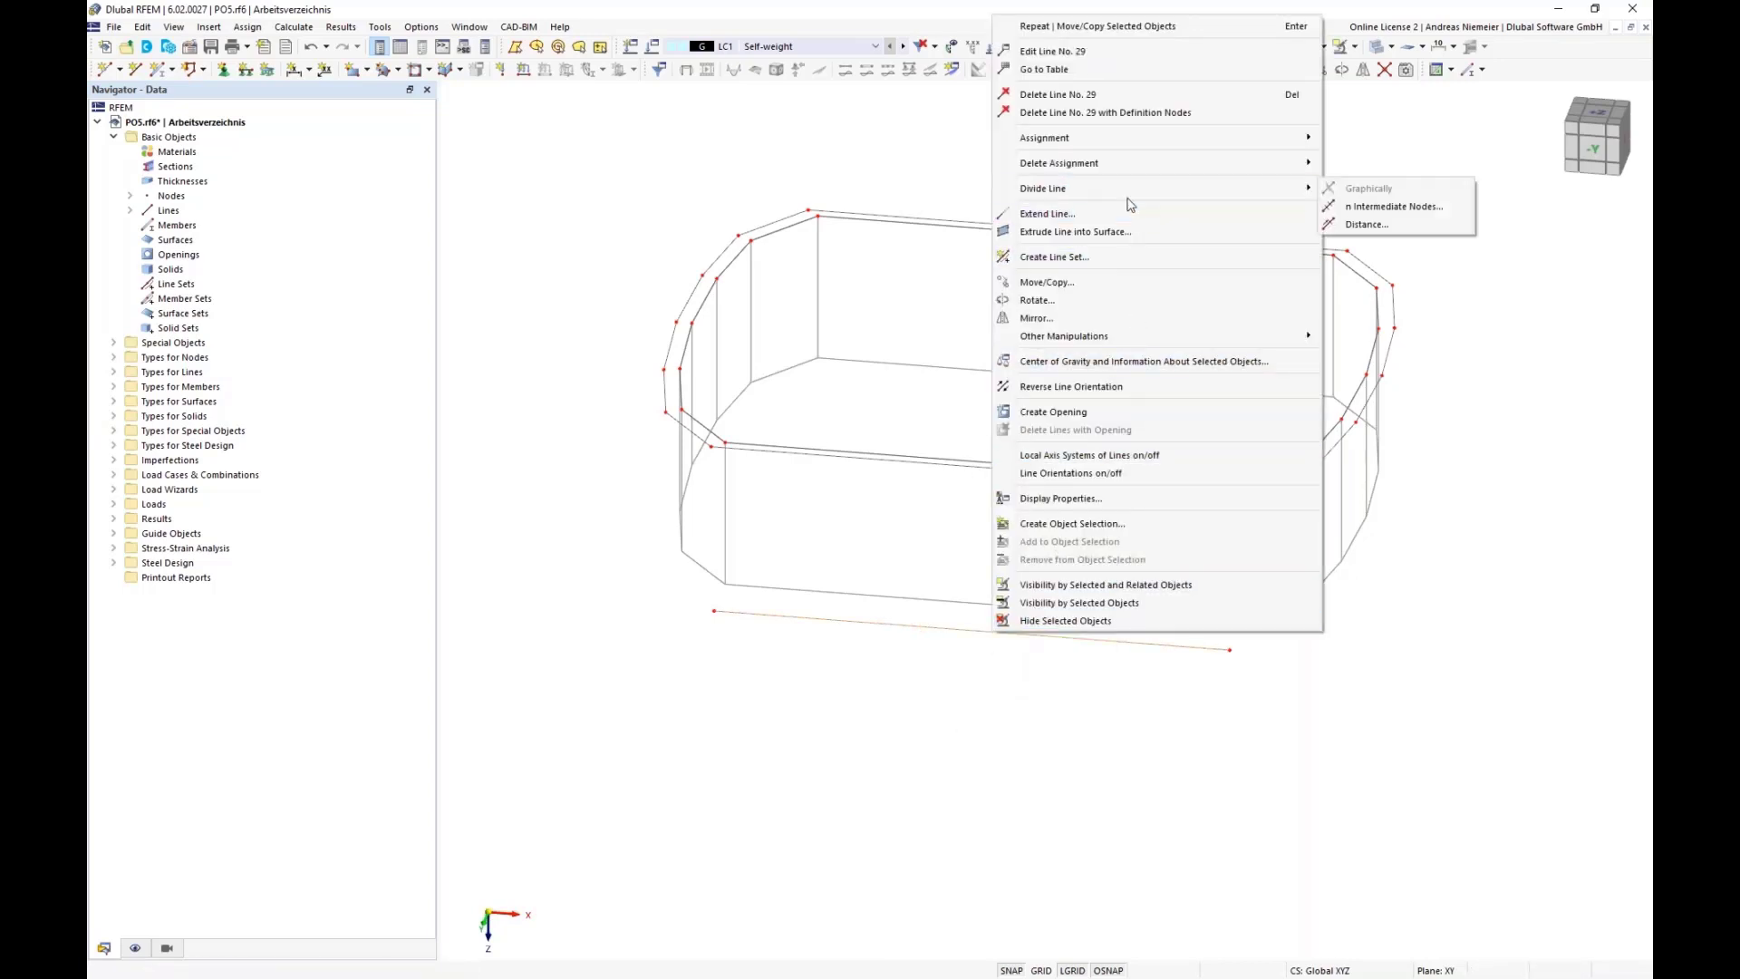
left_click(1045, 217)
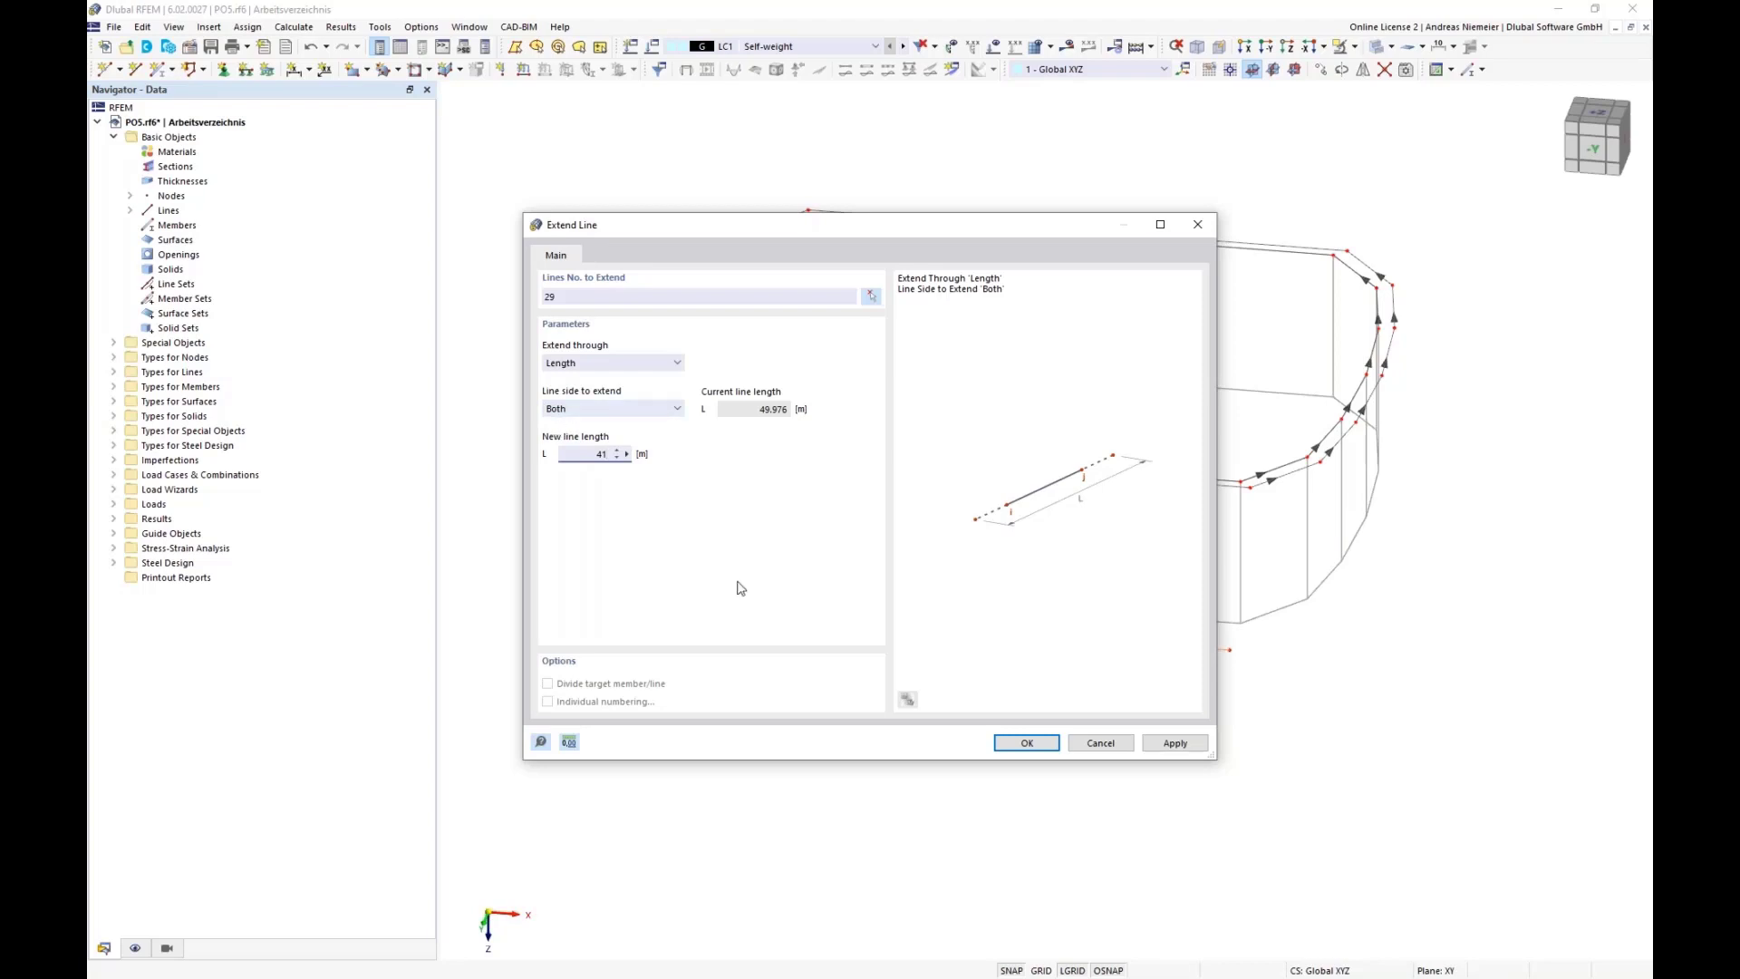
left_click(1027, 742)
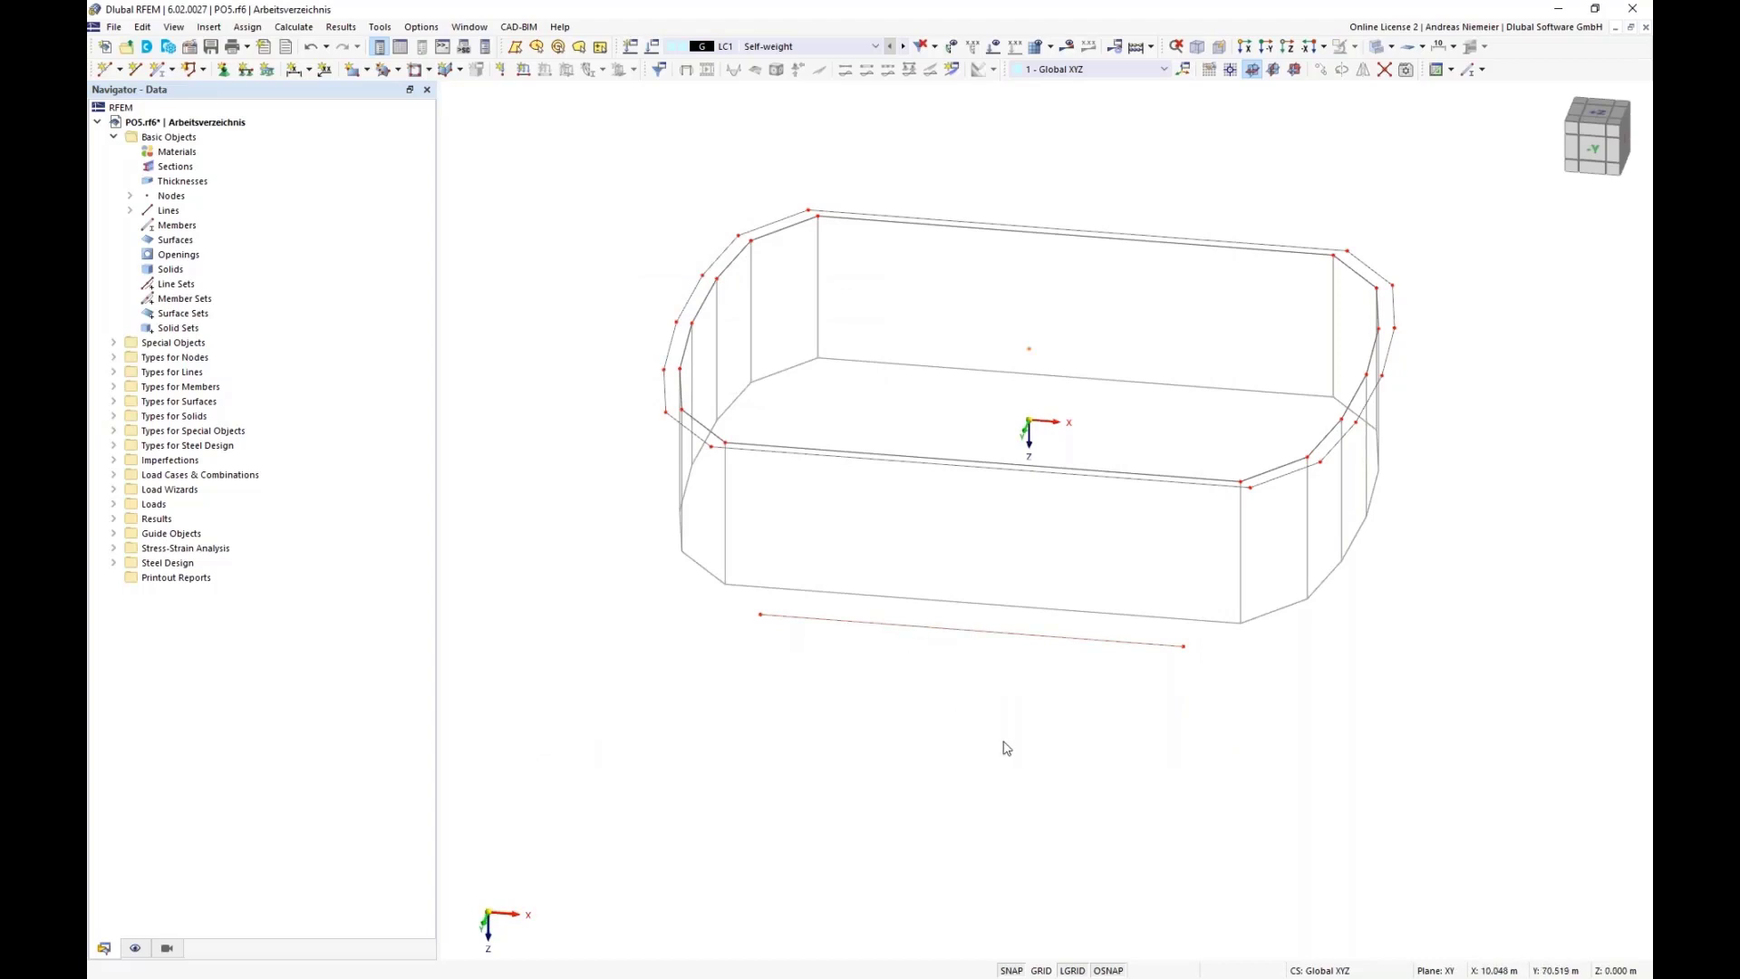
- Divide the offset line using a distance of 15 m from its start
middle_click_drag(1003, 746, 796, 534)
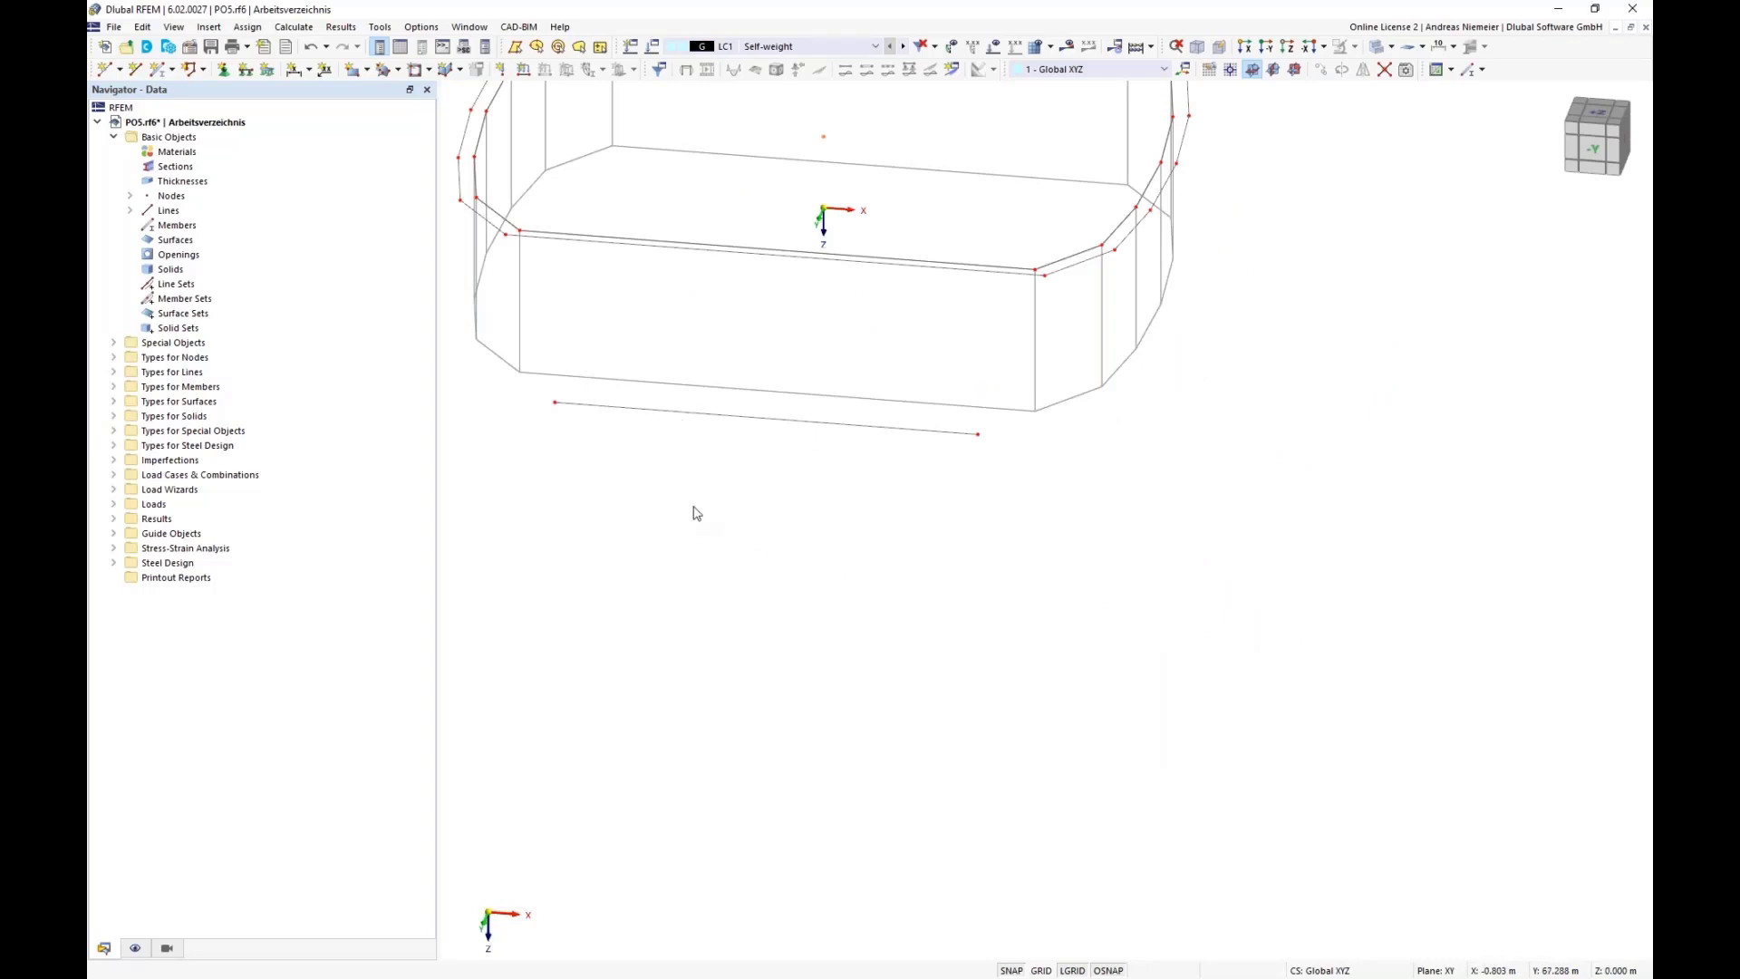
right_click(677, 410)
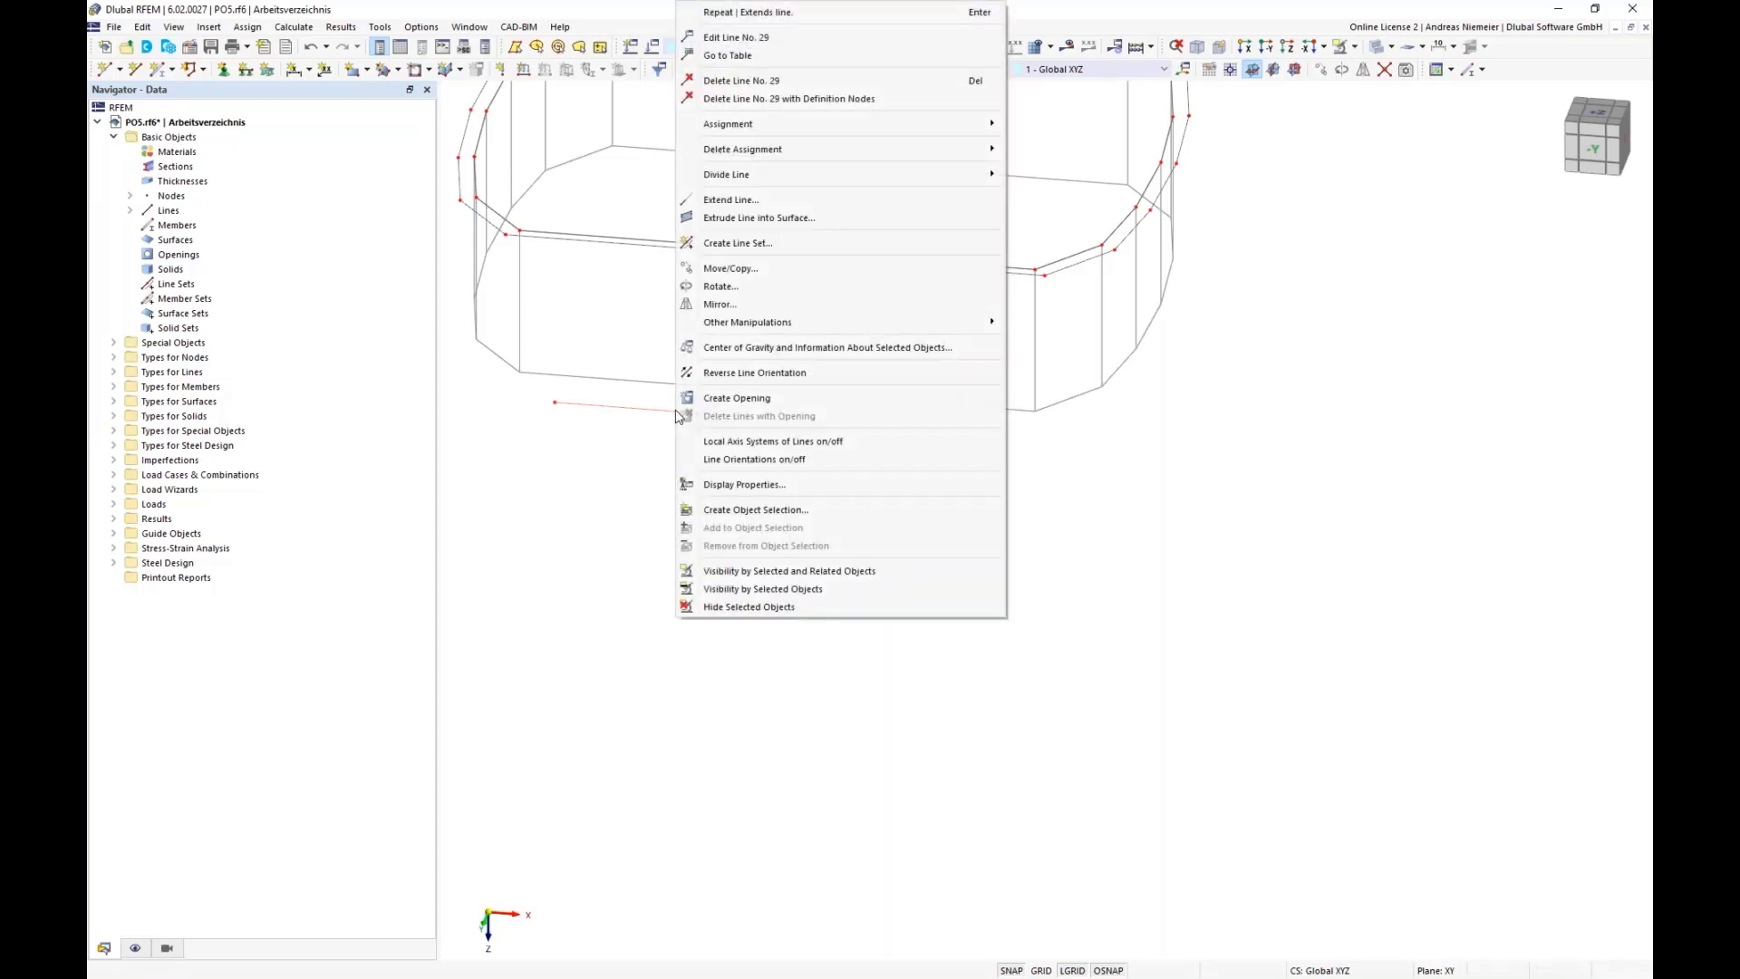
mouse_move(979, 174)
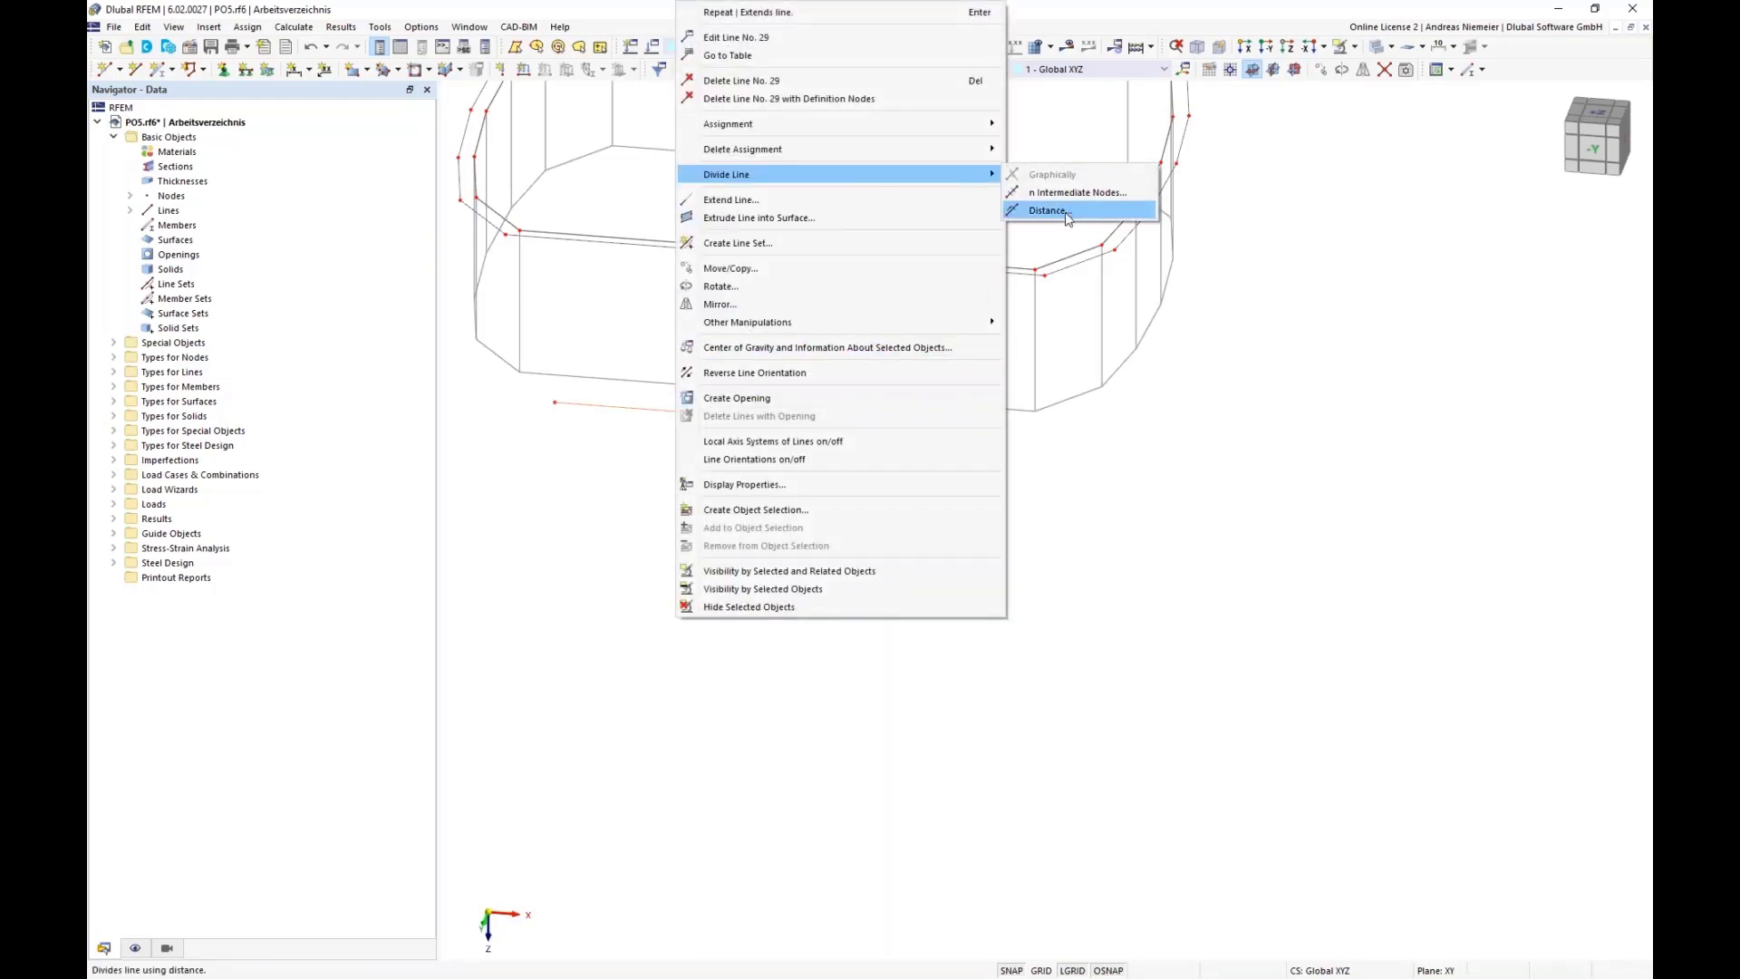
left_click(1049, 210)
left_click_drag(876, 227, 1345, 284)
left_click(1032, 413)
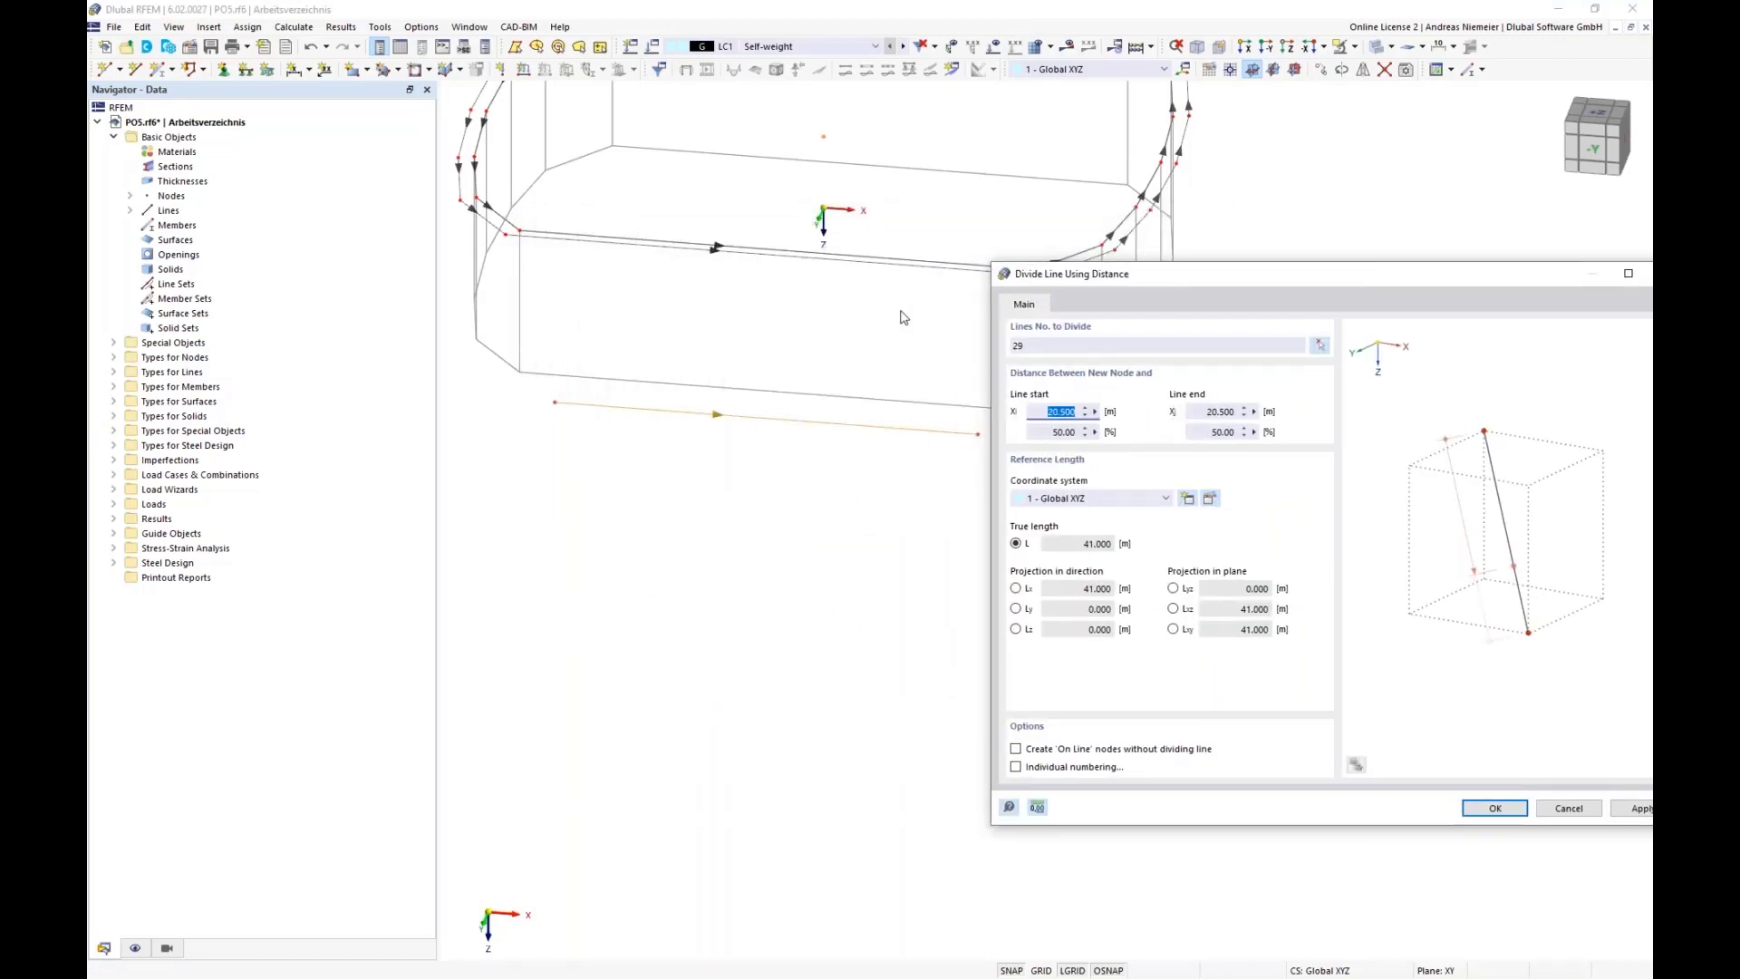
type("15")
left_click(1623, 804)
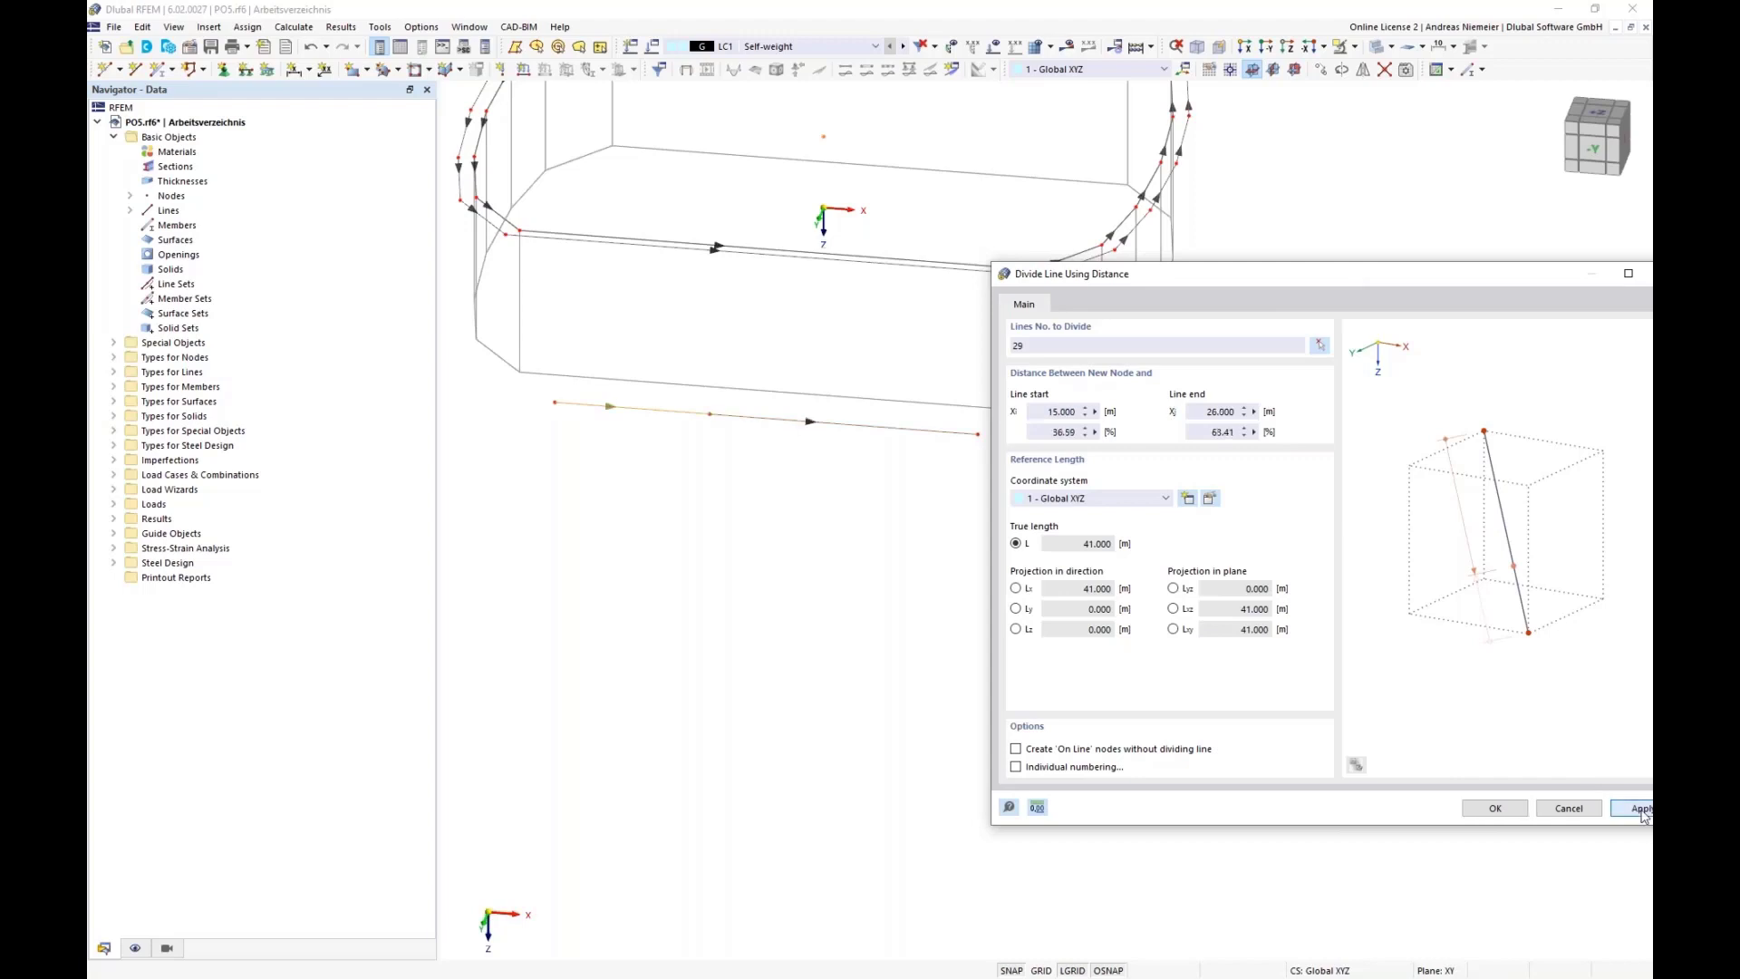
- Divide the remaining longer segment of the offset line using a distance of 15 m from its end
left_click(1319, 346)
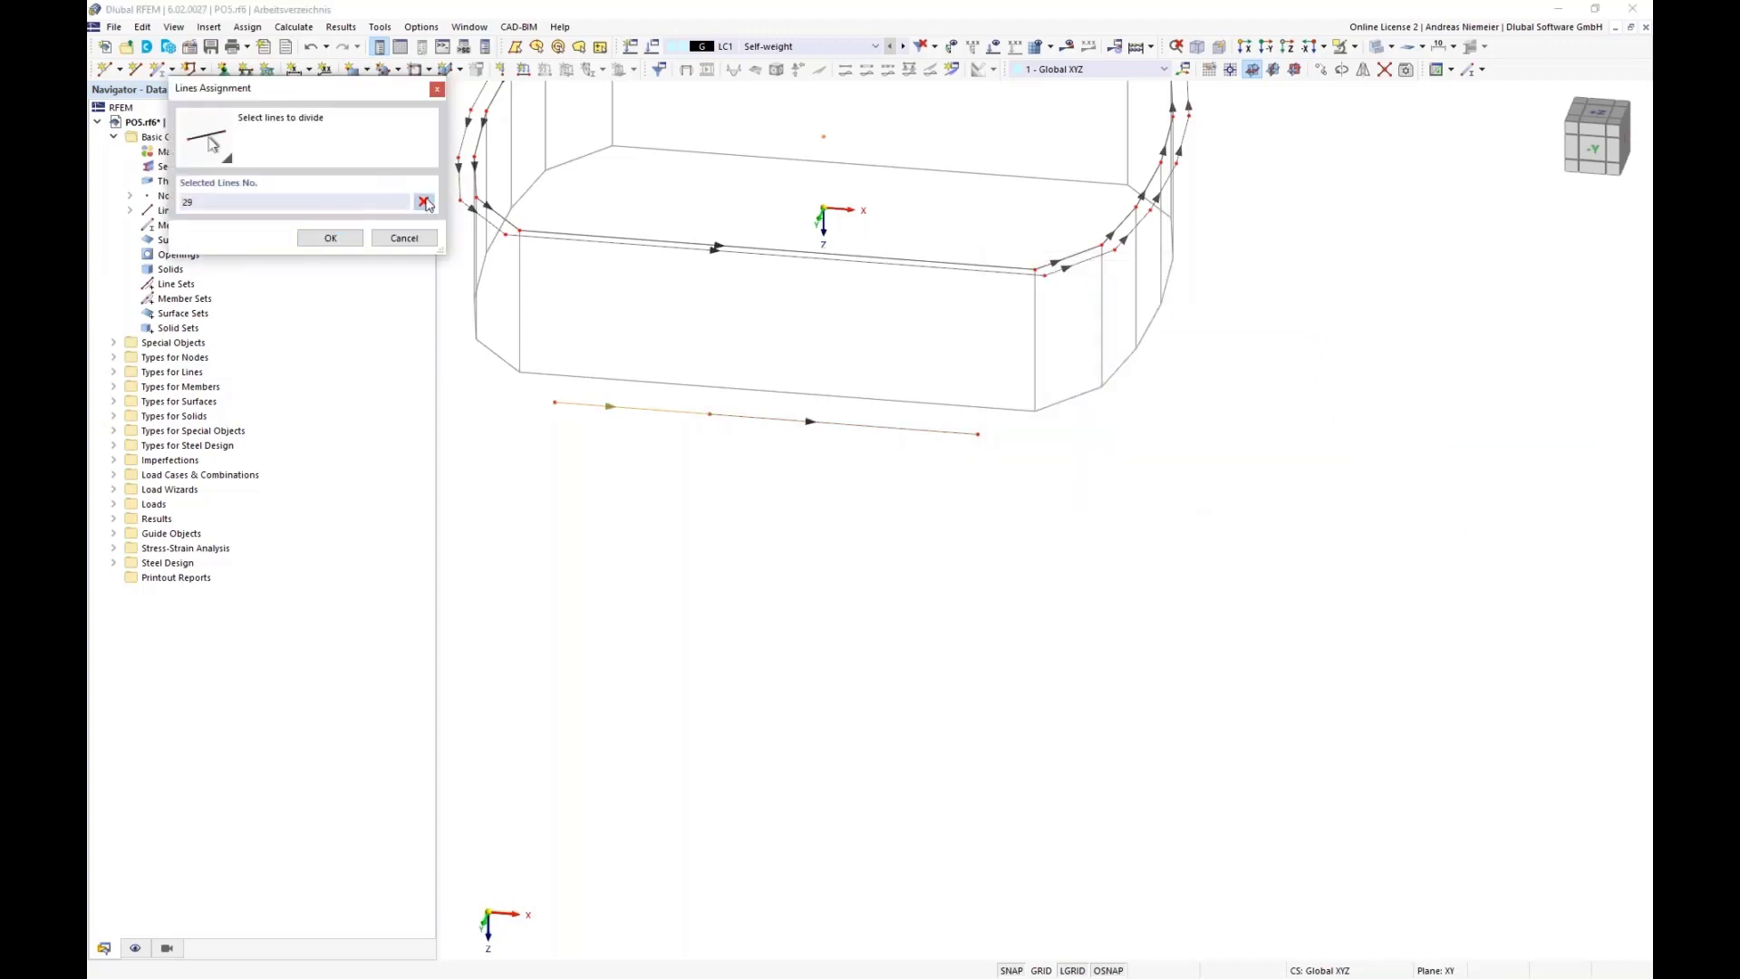
left_click(886, 429)
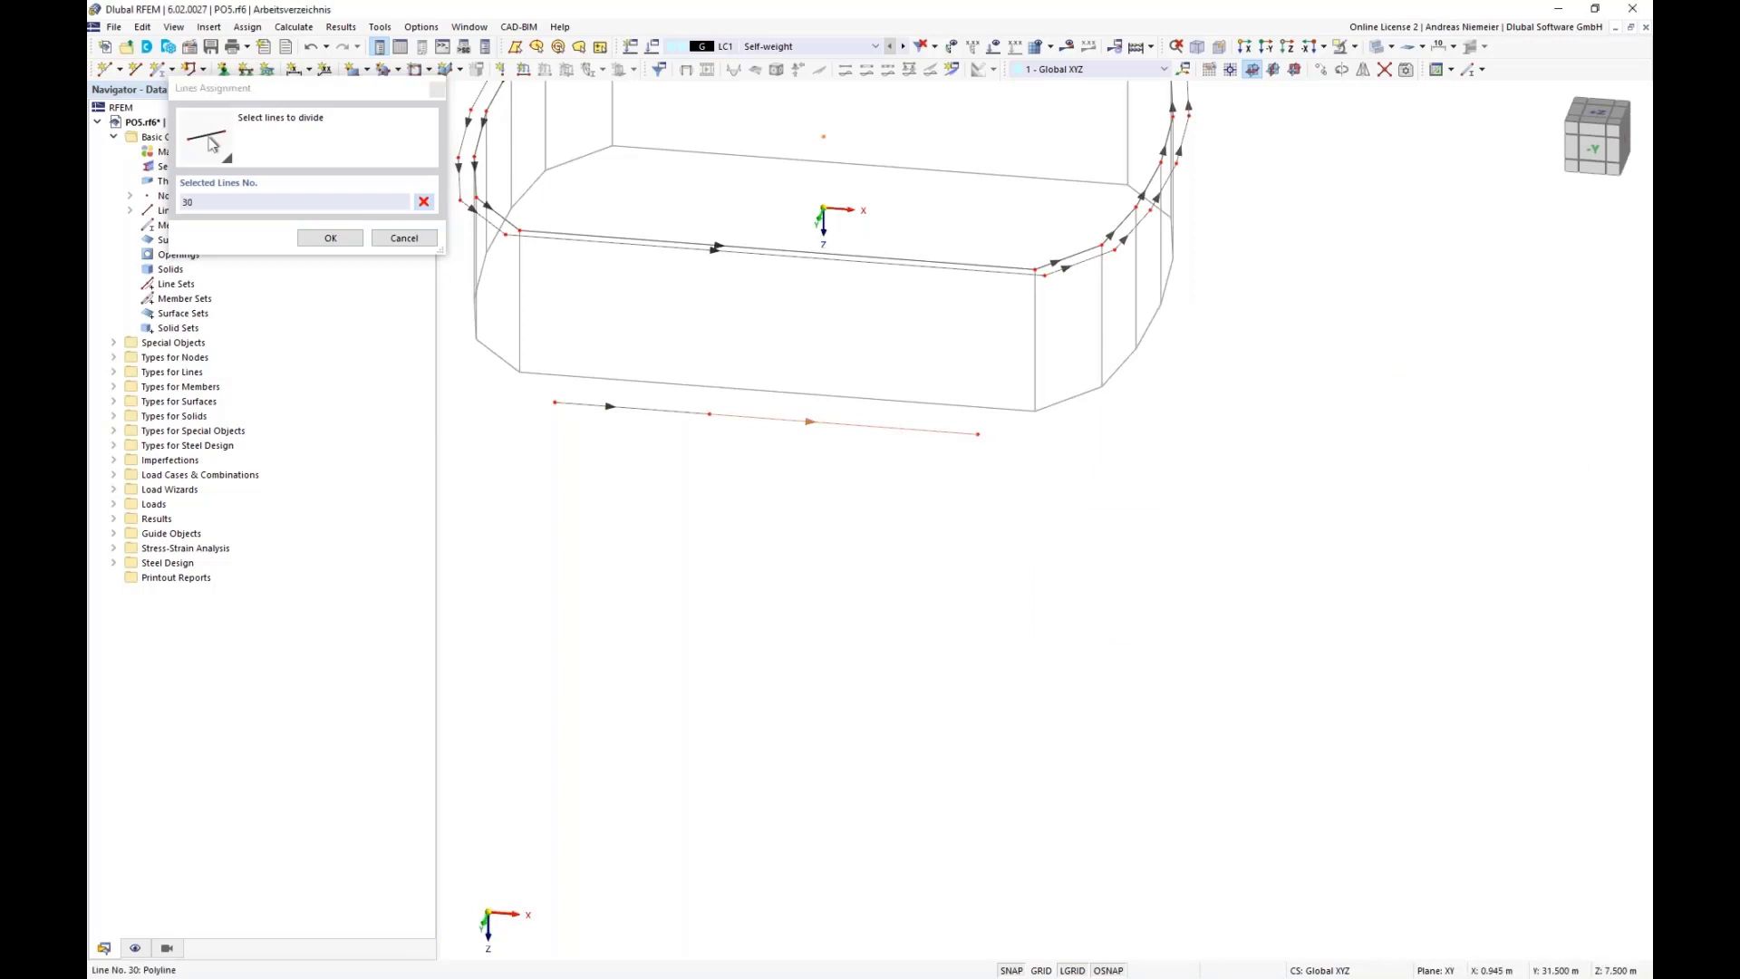
left_click(330, 238)
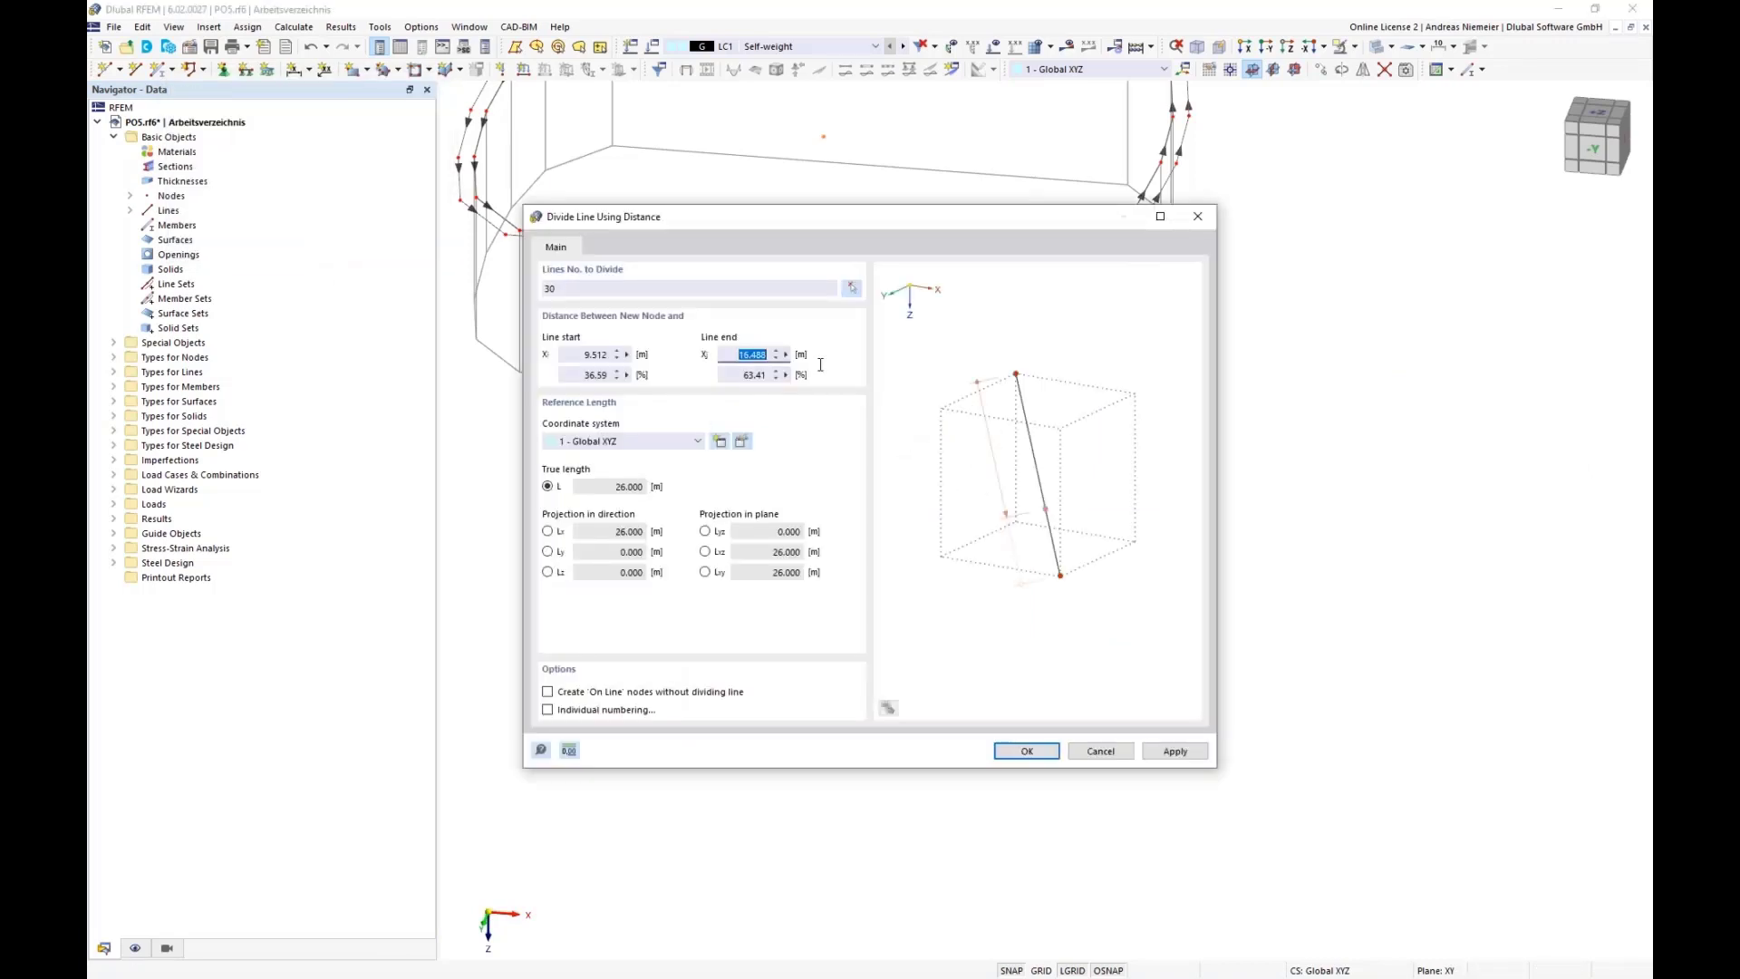
type("15")
left_click(1027, 750)
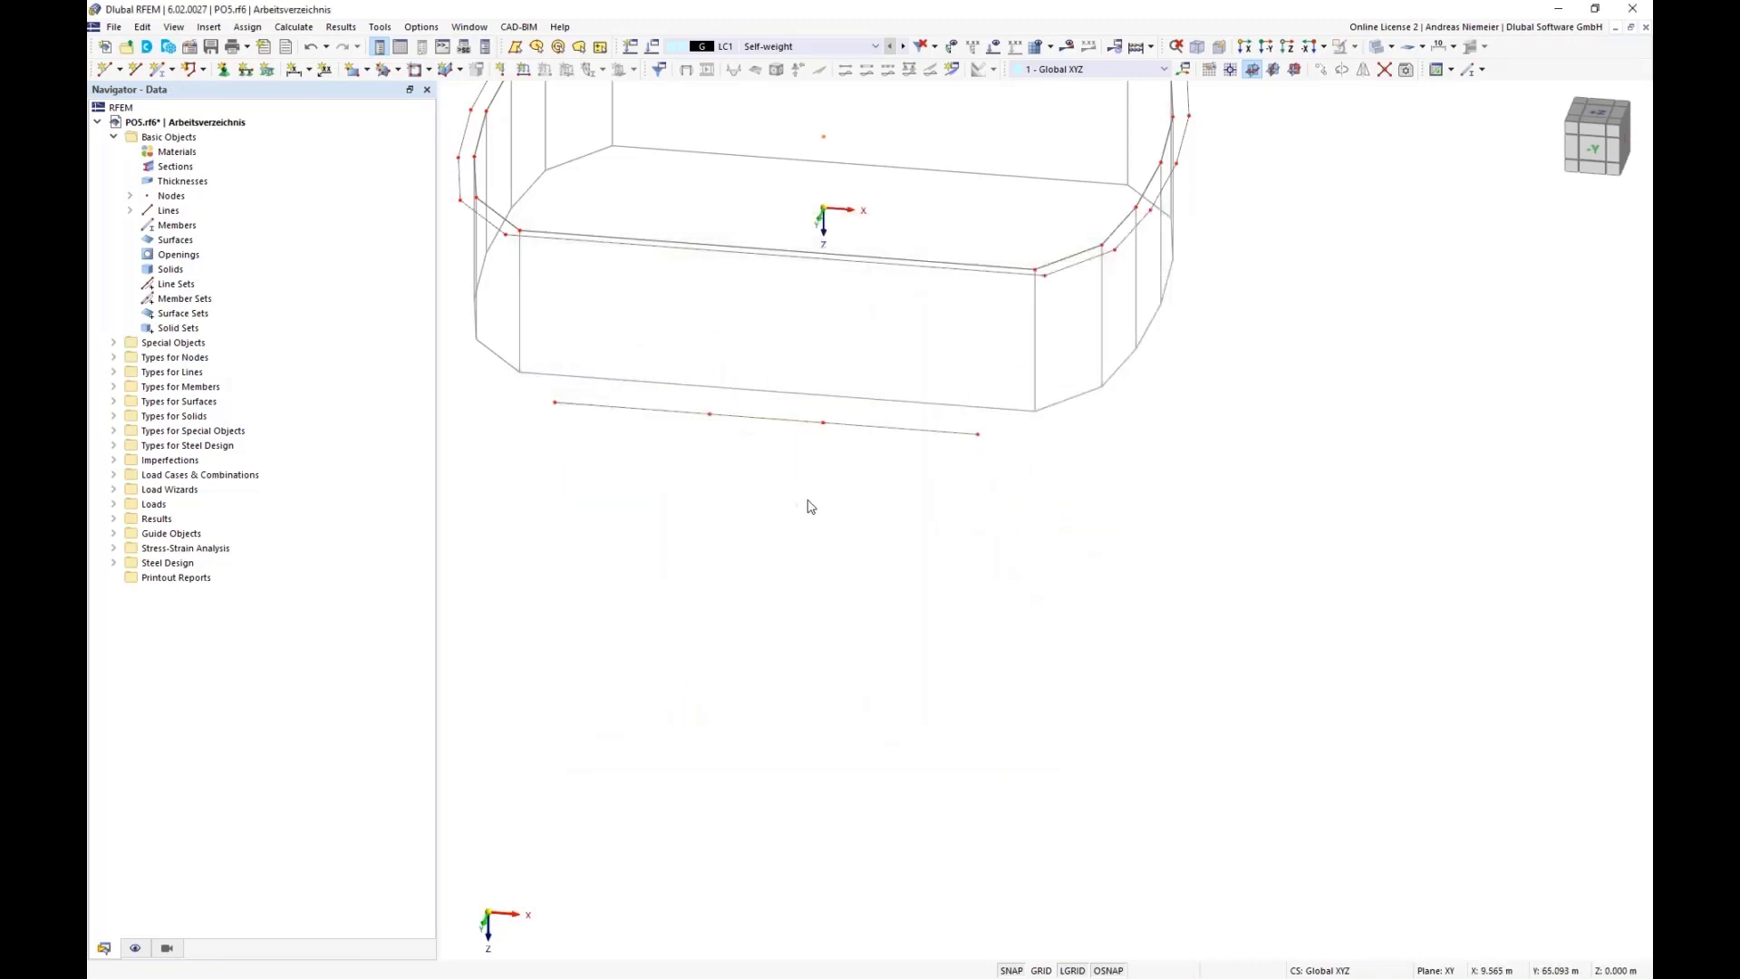
- Delete the three segments of the offset line, keeping their four nodes
middle_click_drag(685, 452, 679, 476, "ctrl")
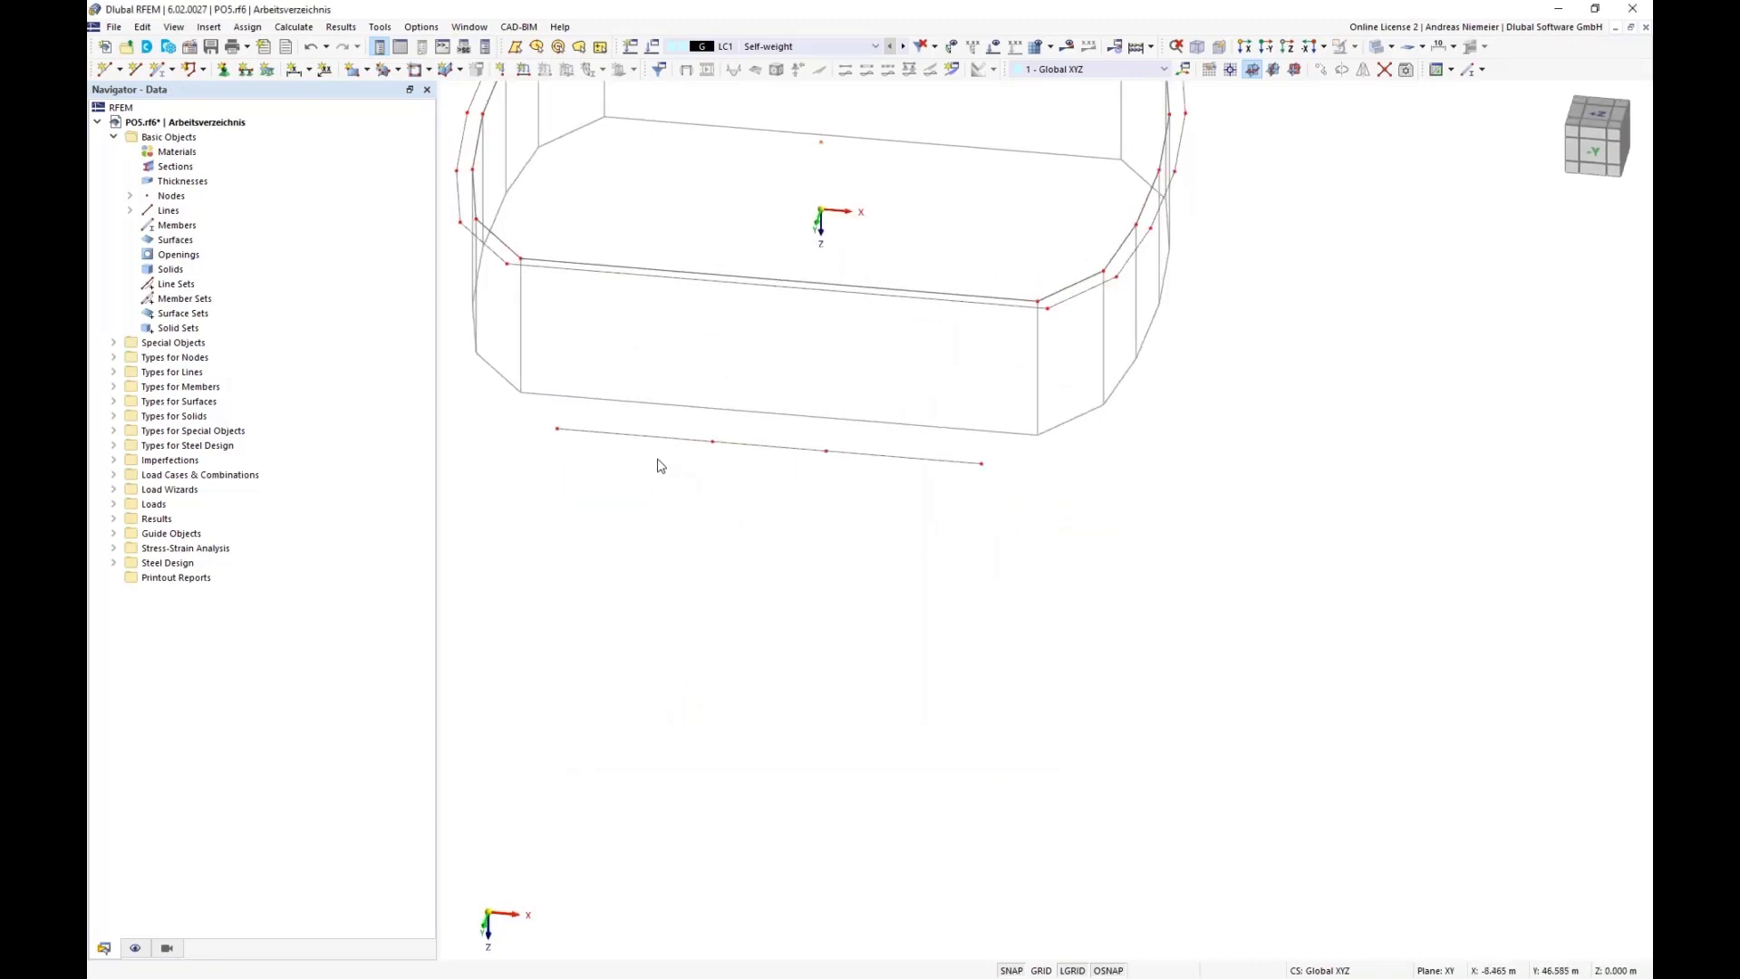
left_click(645, 435)
key("Delete")
left_click(770, 446)
key("Delete")
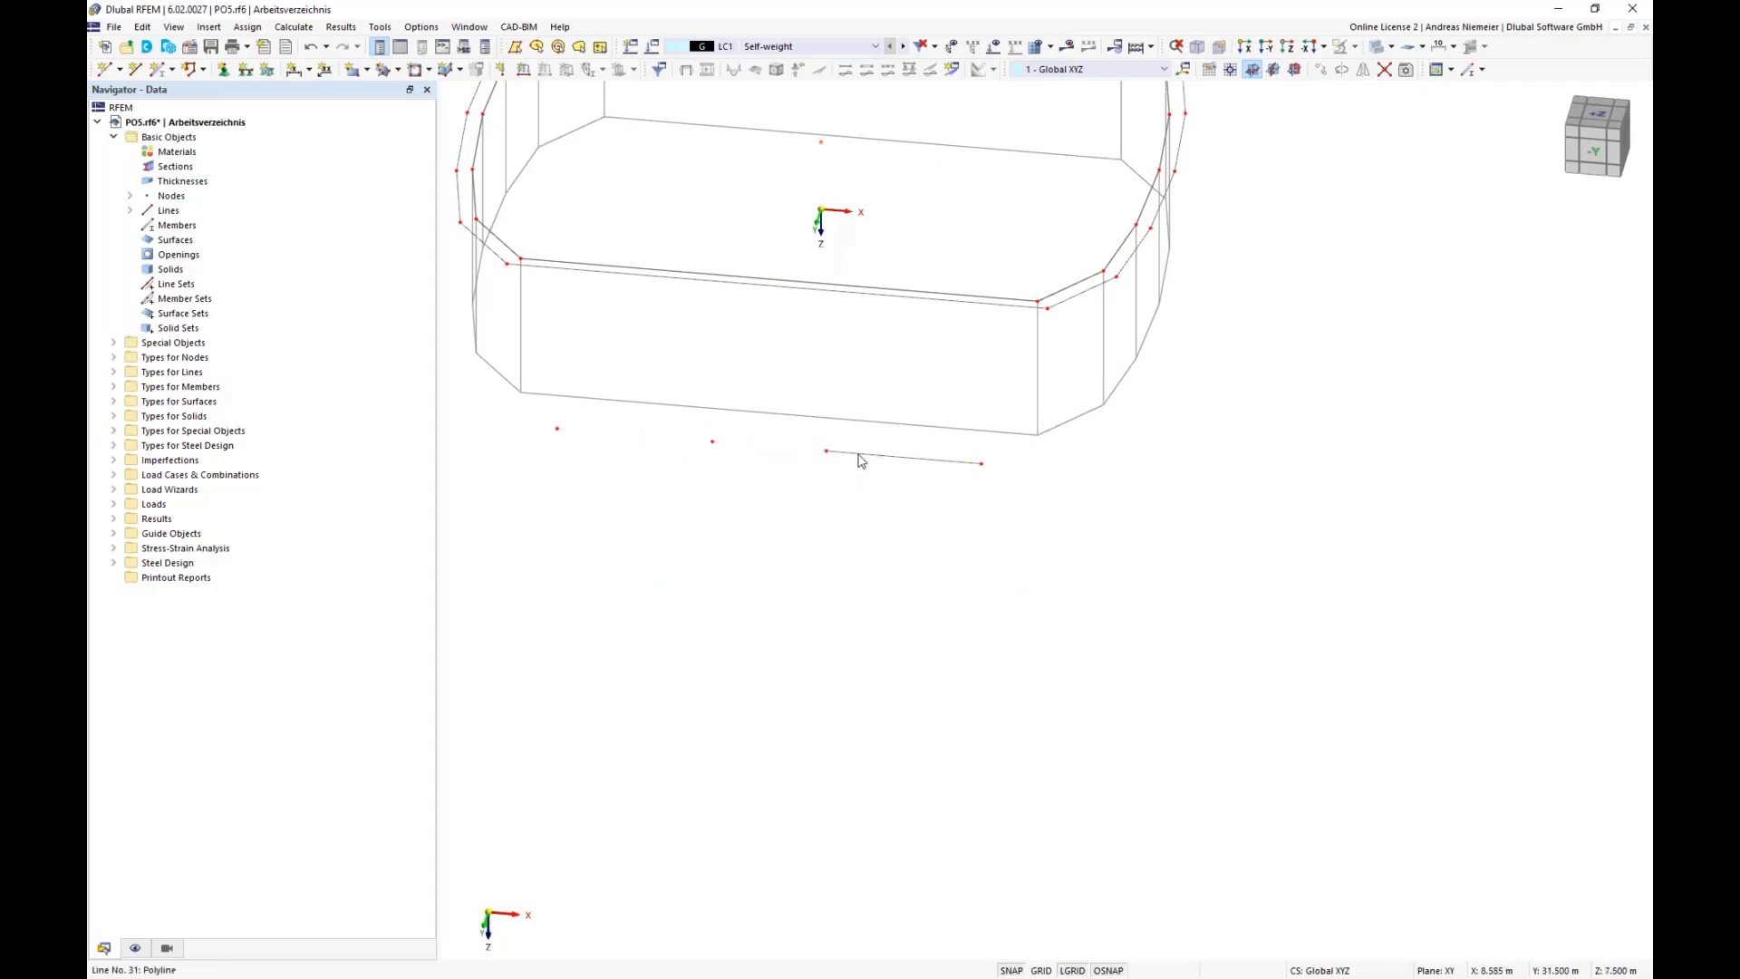
left_click(860, 455)
key("Delete")
middle_click_drag(876, 546, 843, 471)
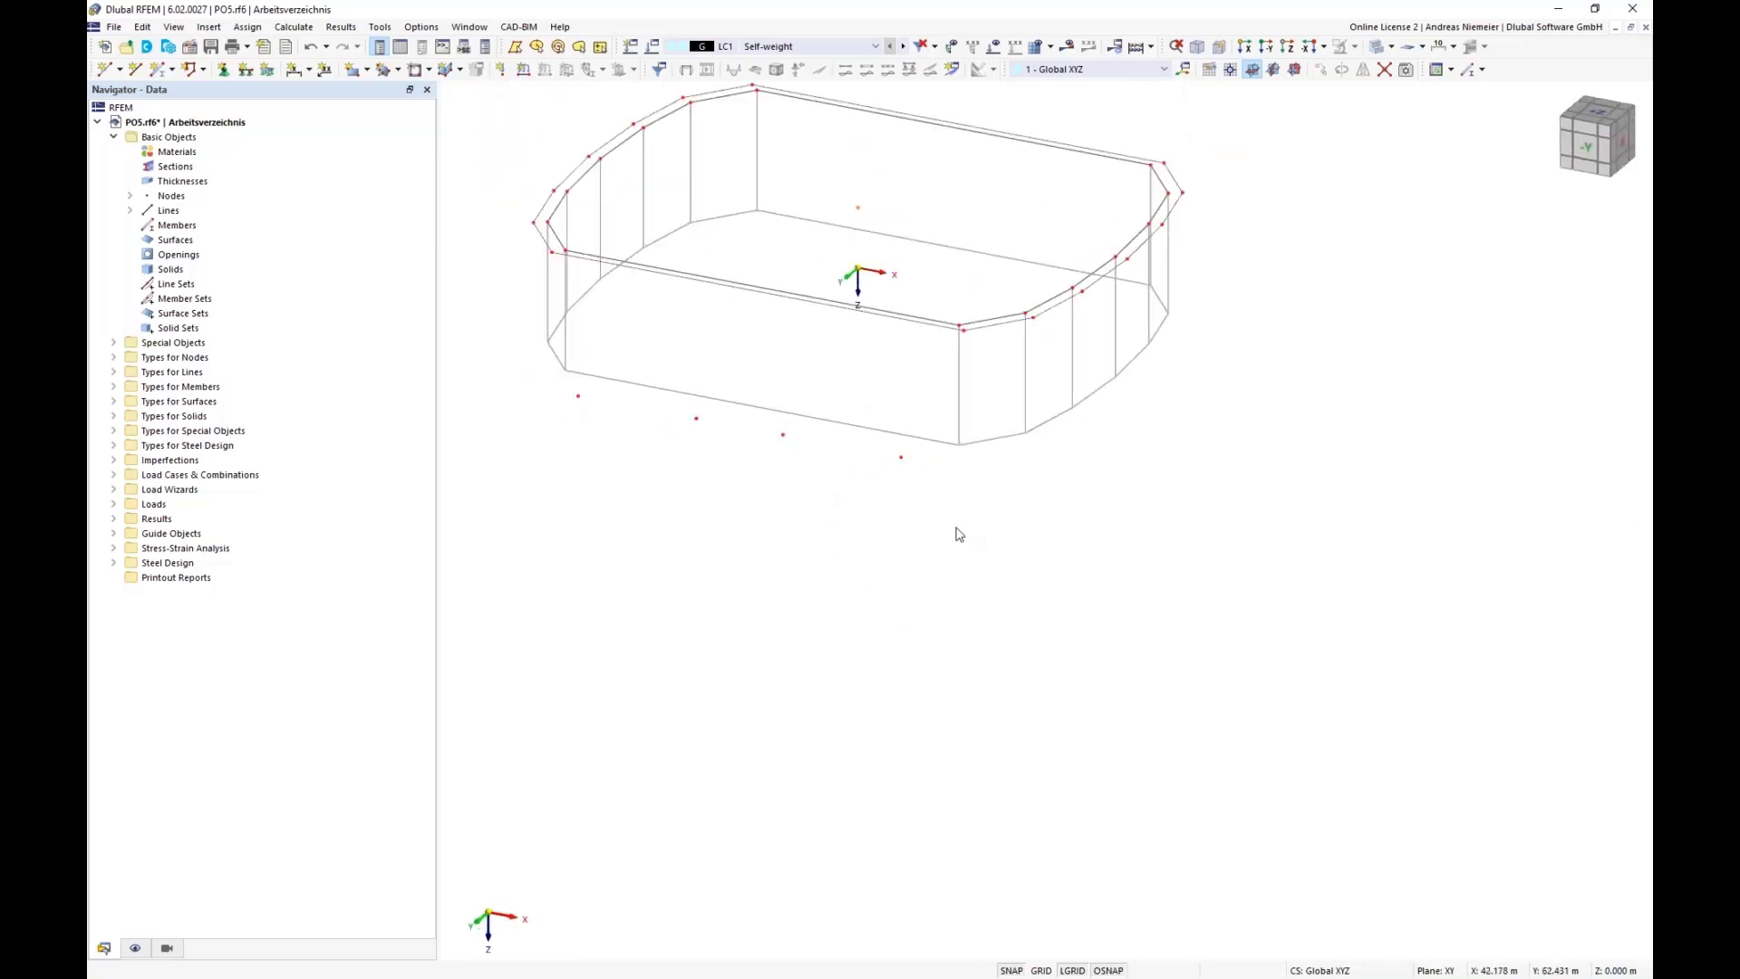
- Mirror the four offset nodes as a copy about the XZ plane through the point 0, 0, 0
middle_click_drag(979, 505, 781, 474)
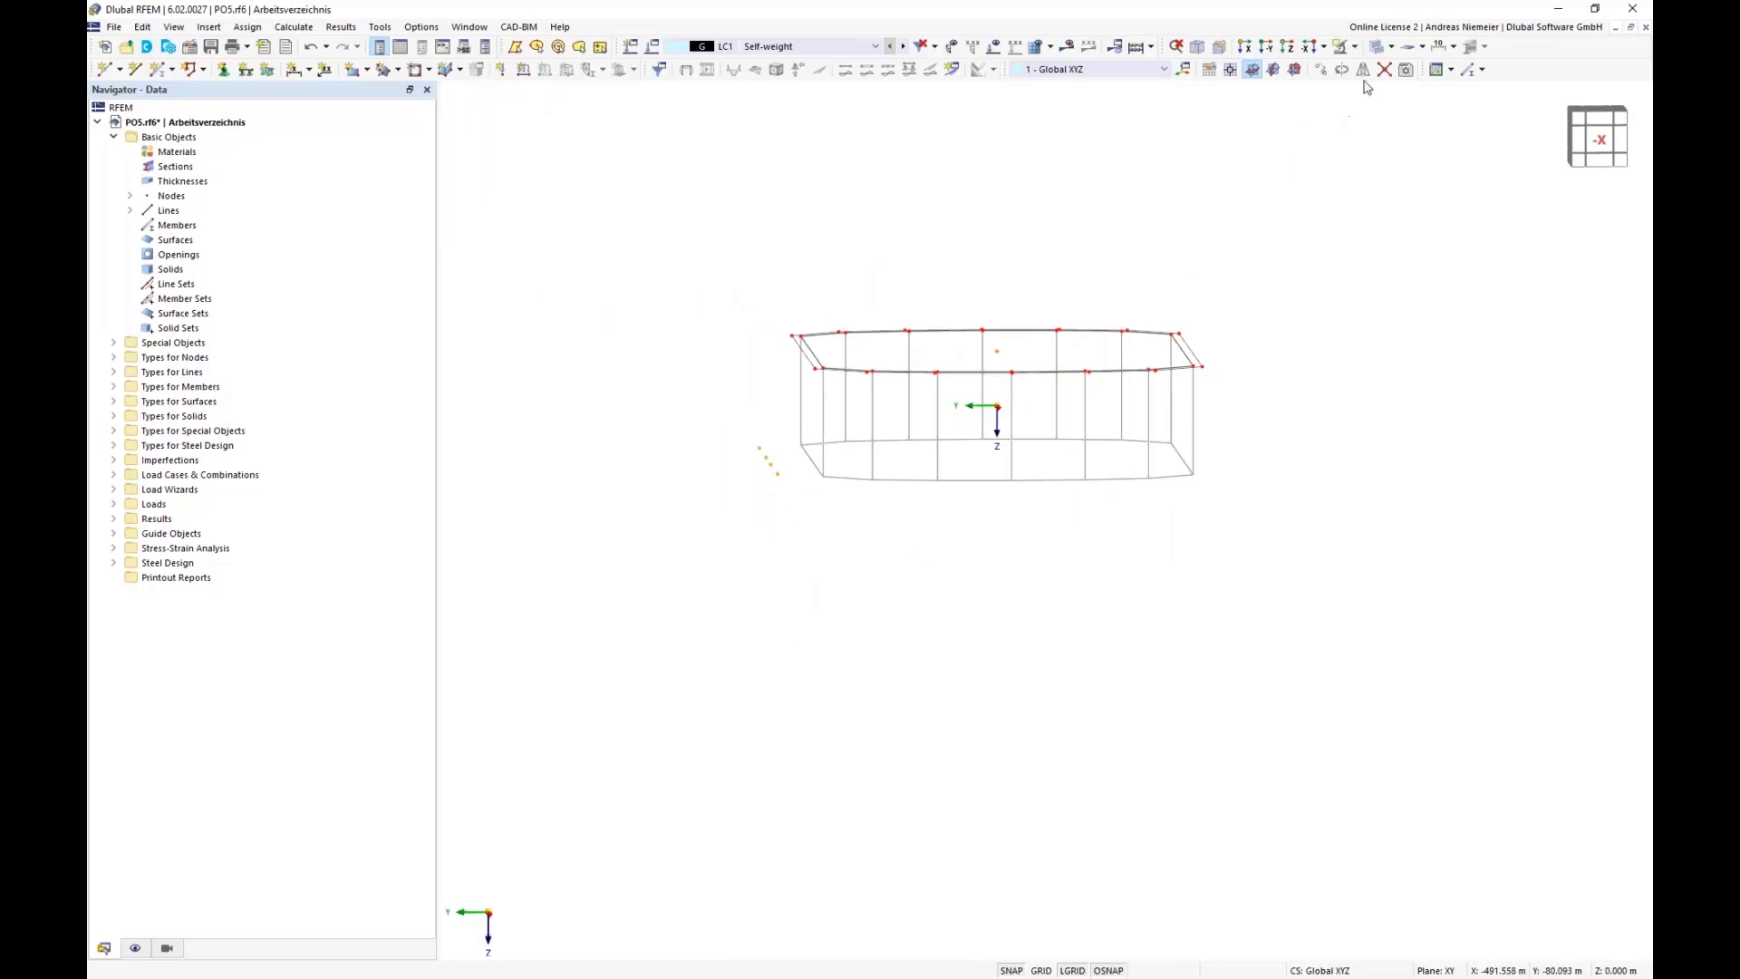
left_click(1363, 70)
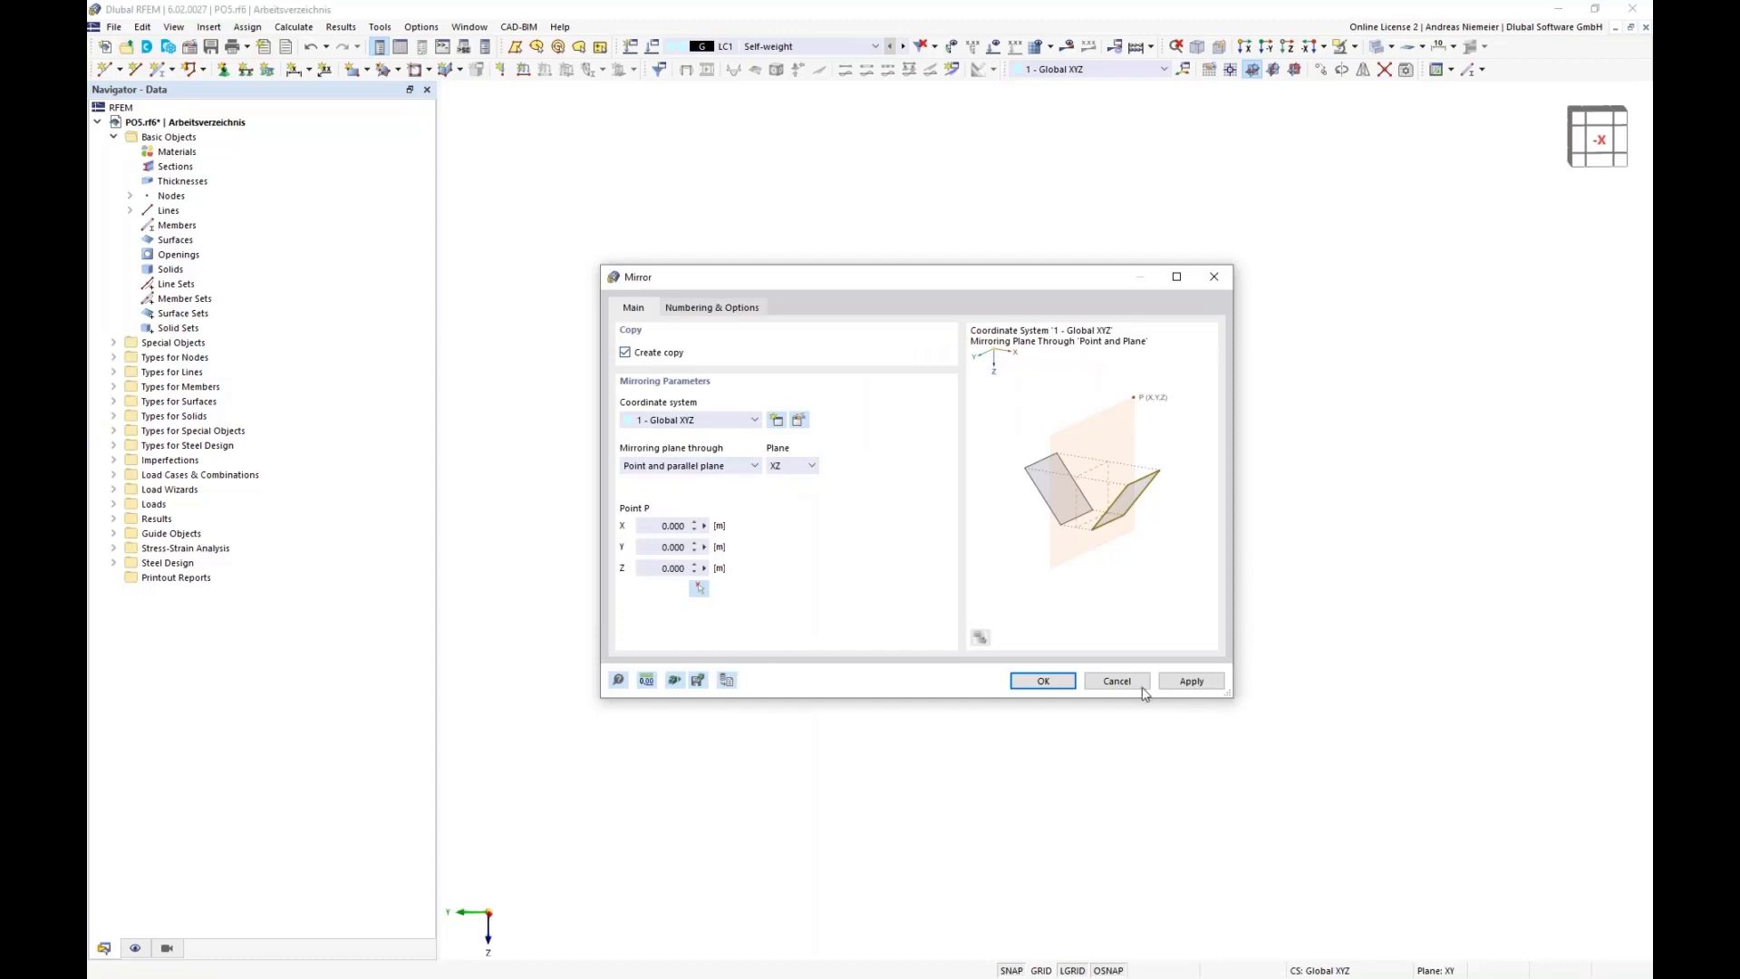
left_click(777, 466)
left_click(777, 507)
left_click(1043, 682)
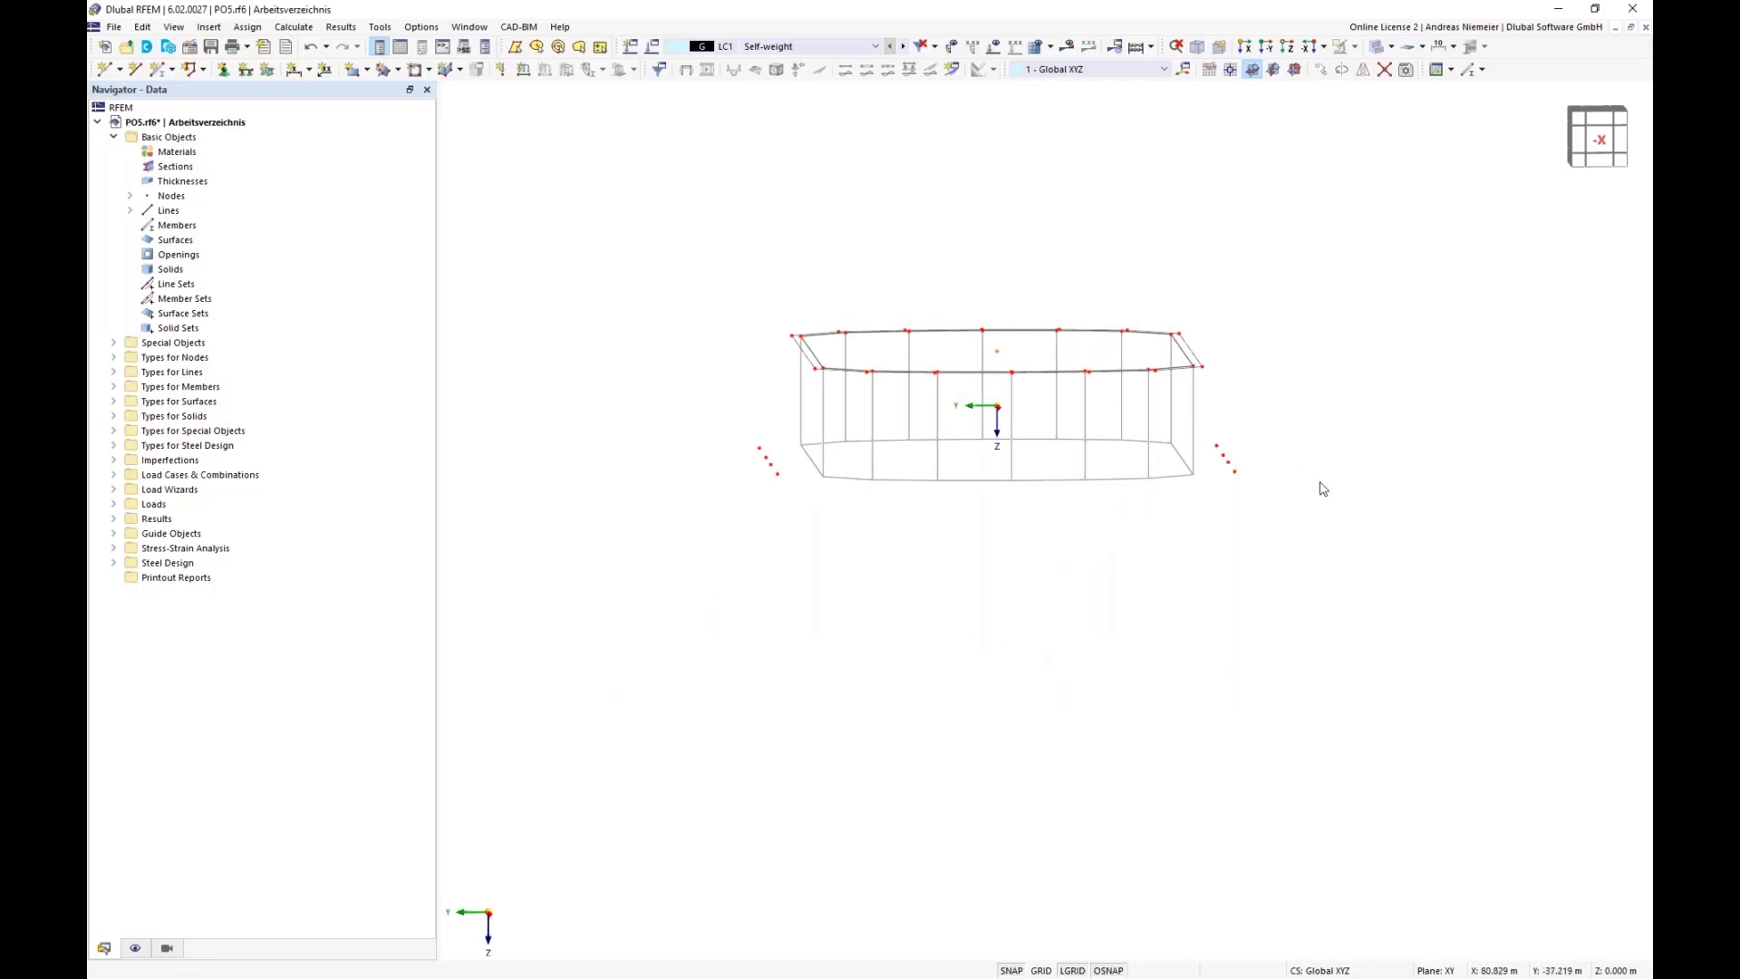
- Examine the mirrored base nodes and upper outlines in the -X and -Y side views
middle_click_drag(796, 591, 854, 589, "ctrl")
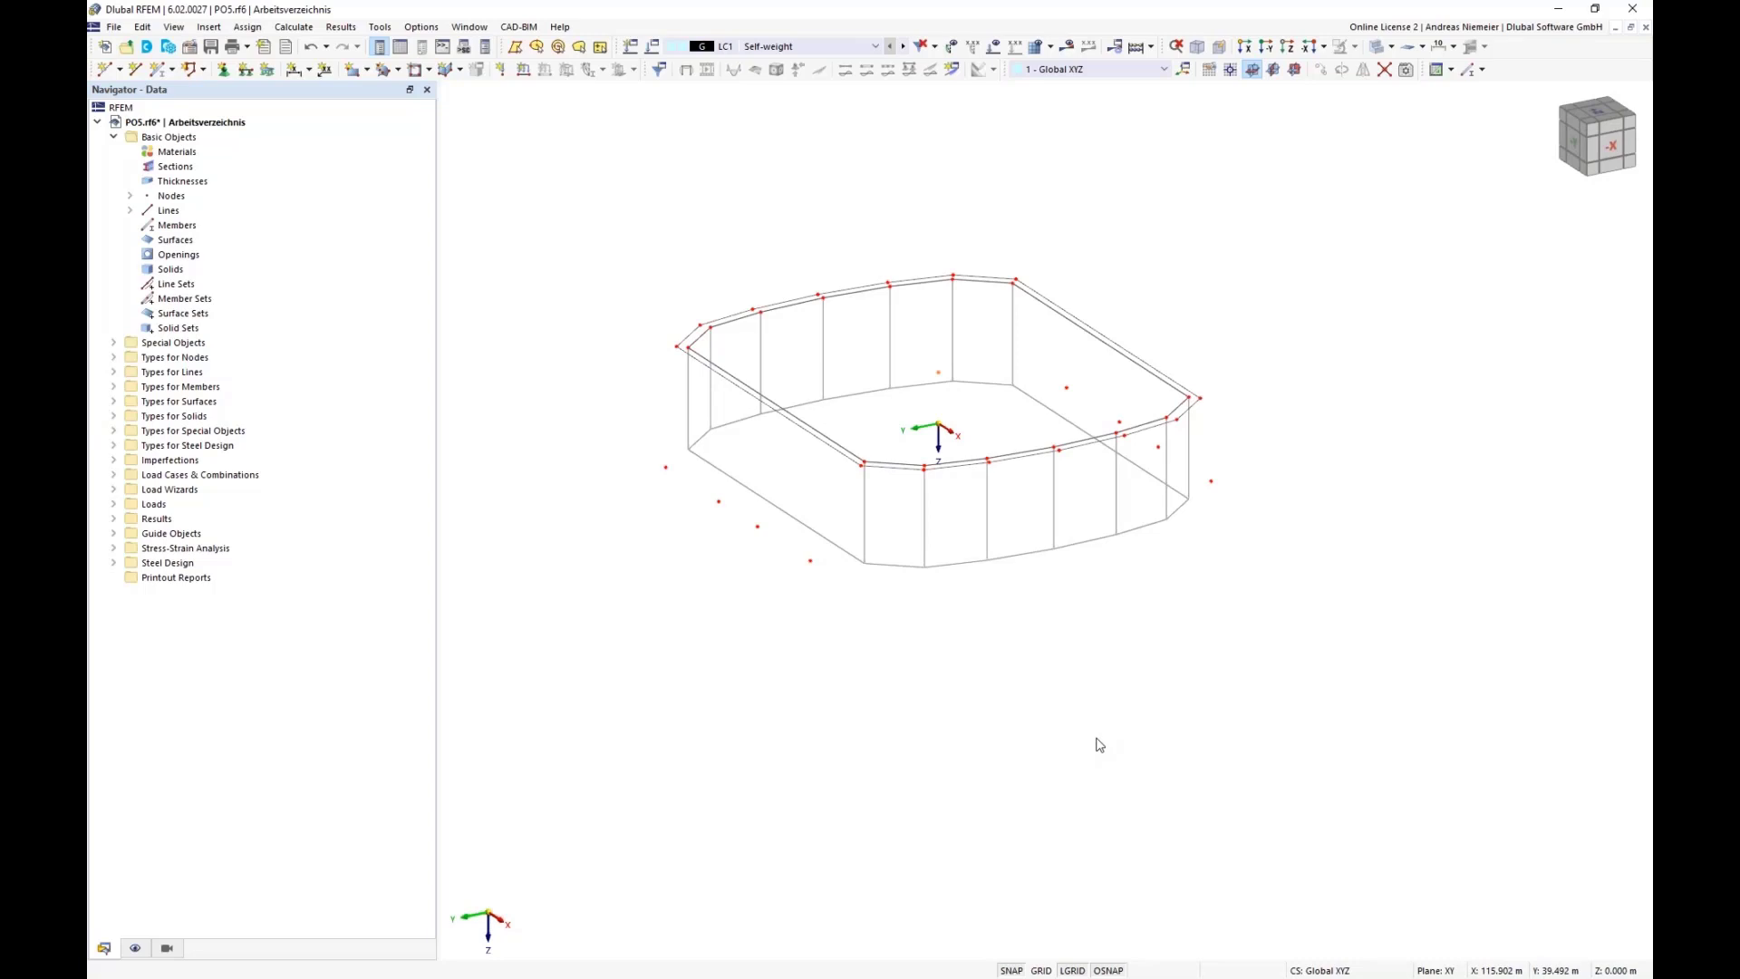
left_click(1615, 148)
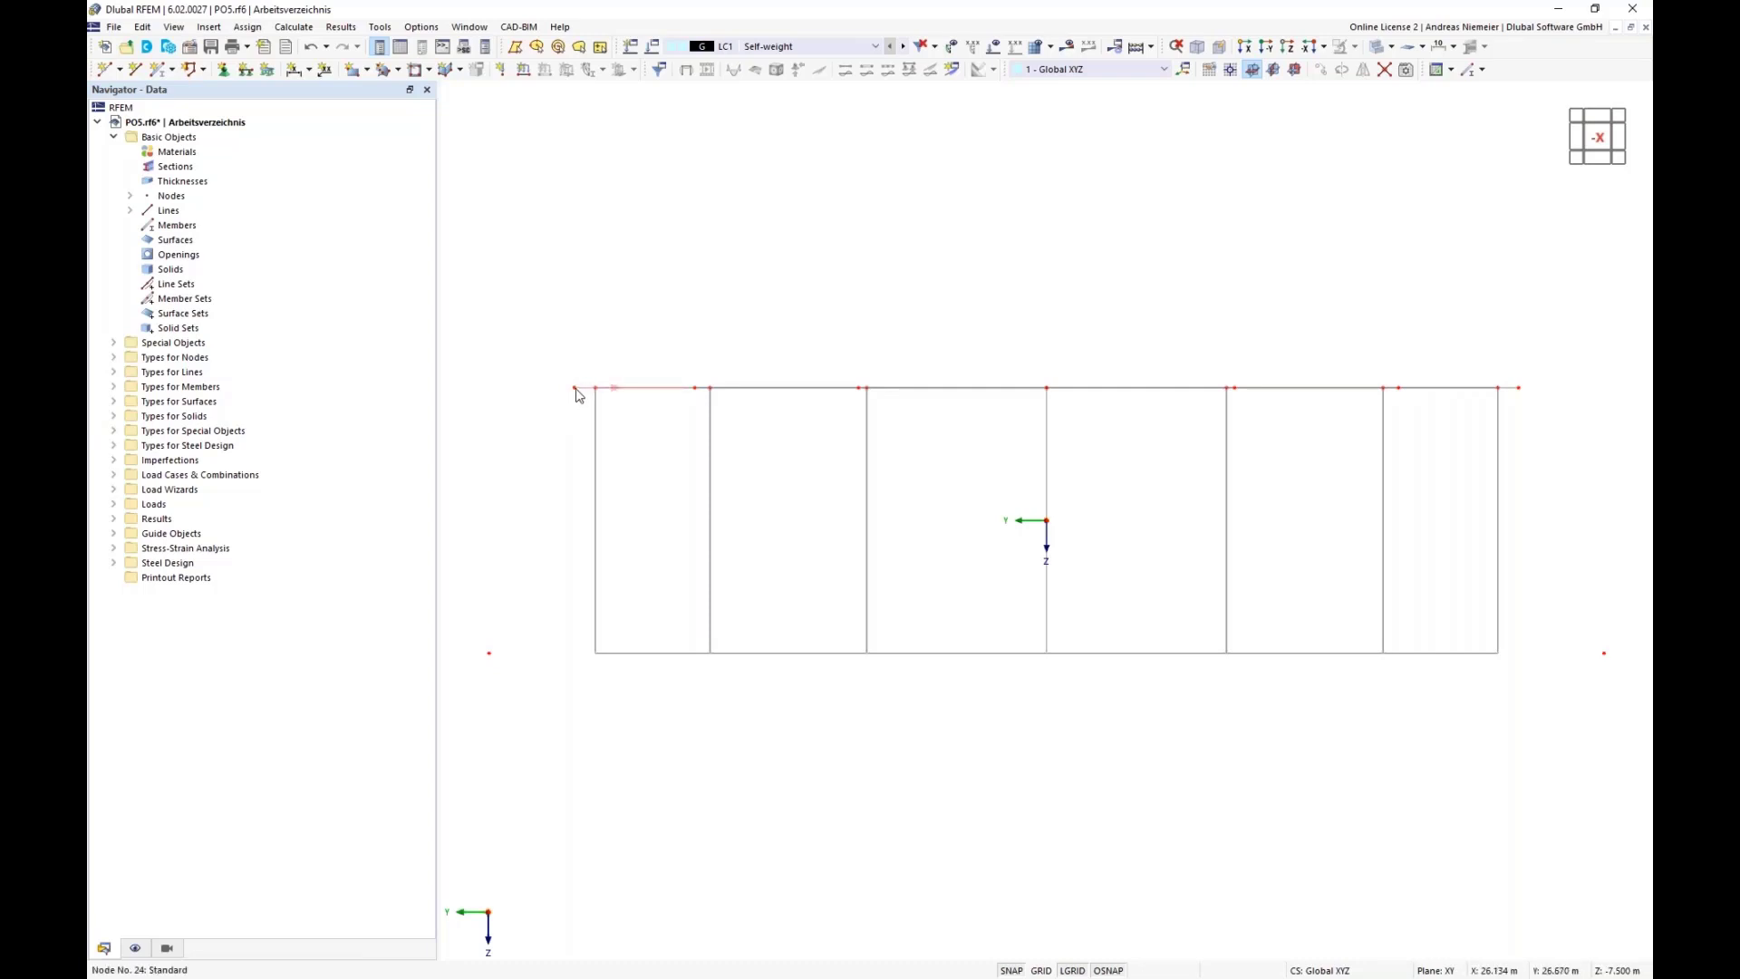
mouse_move(576, 392)
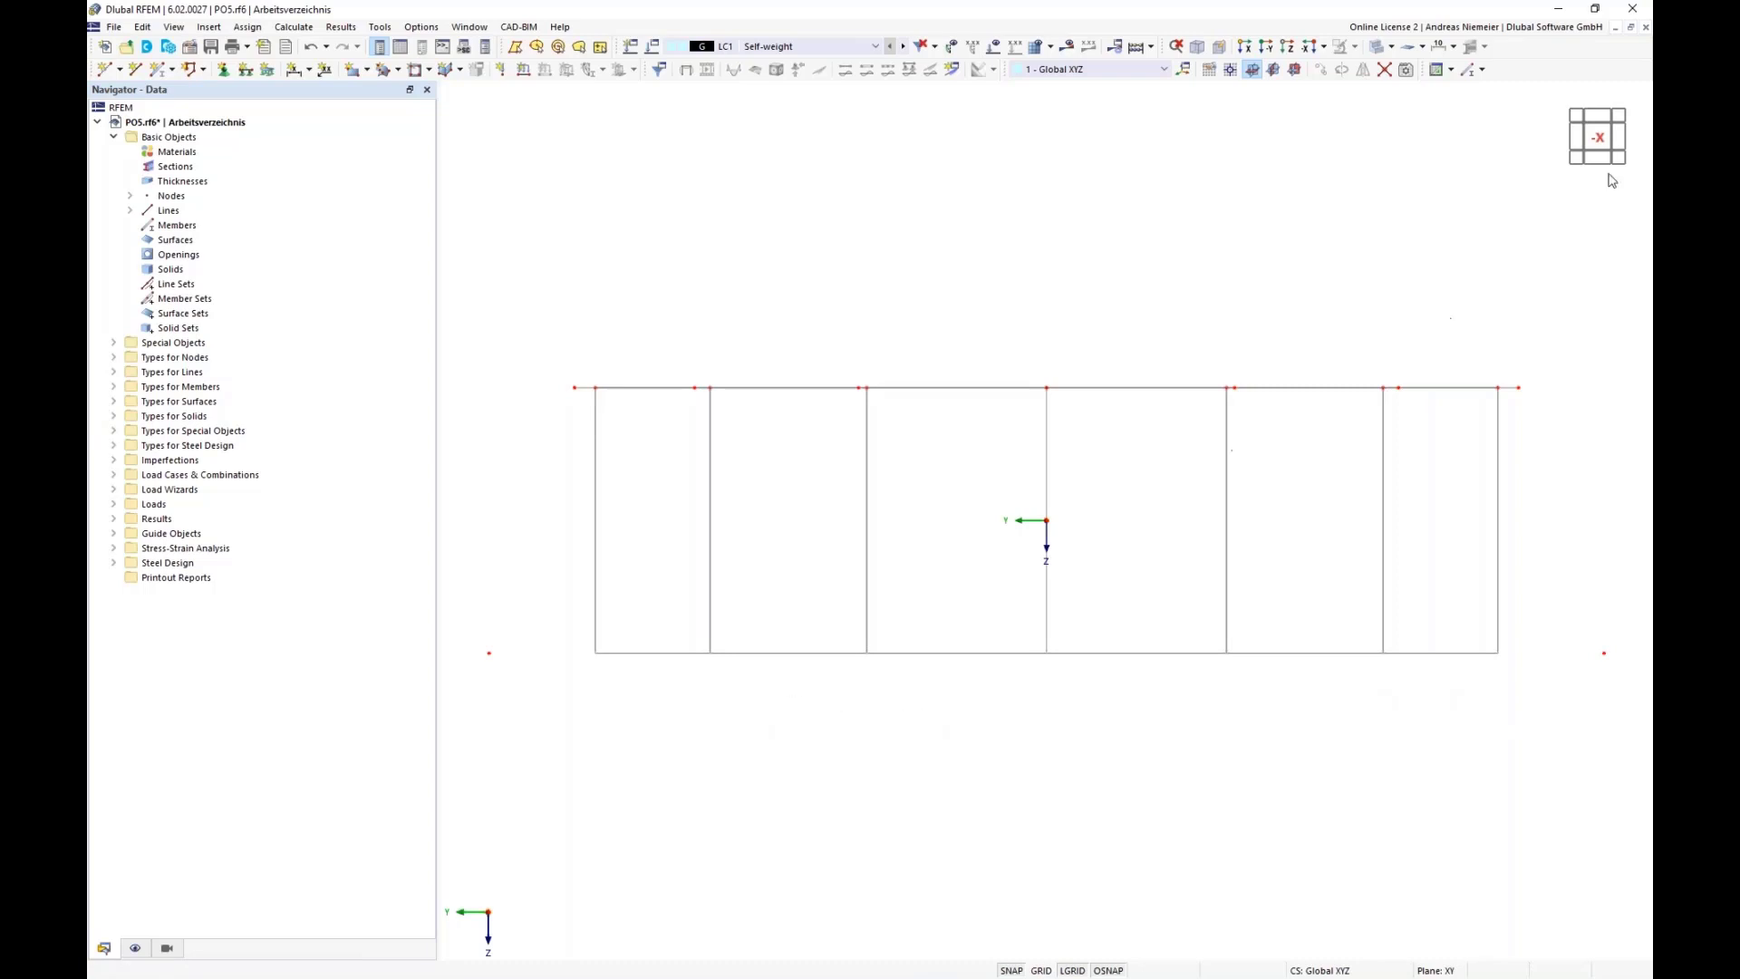
left_click(1572, 145)
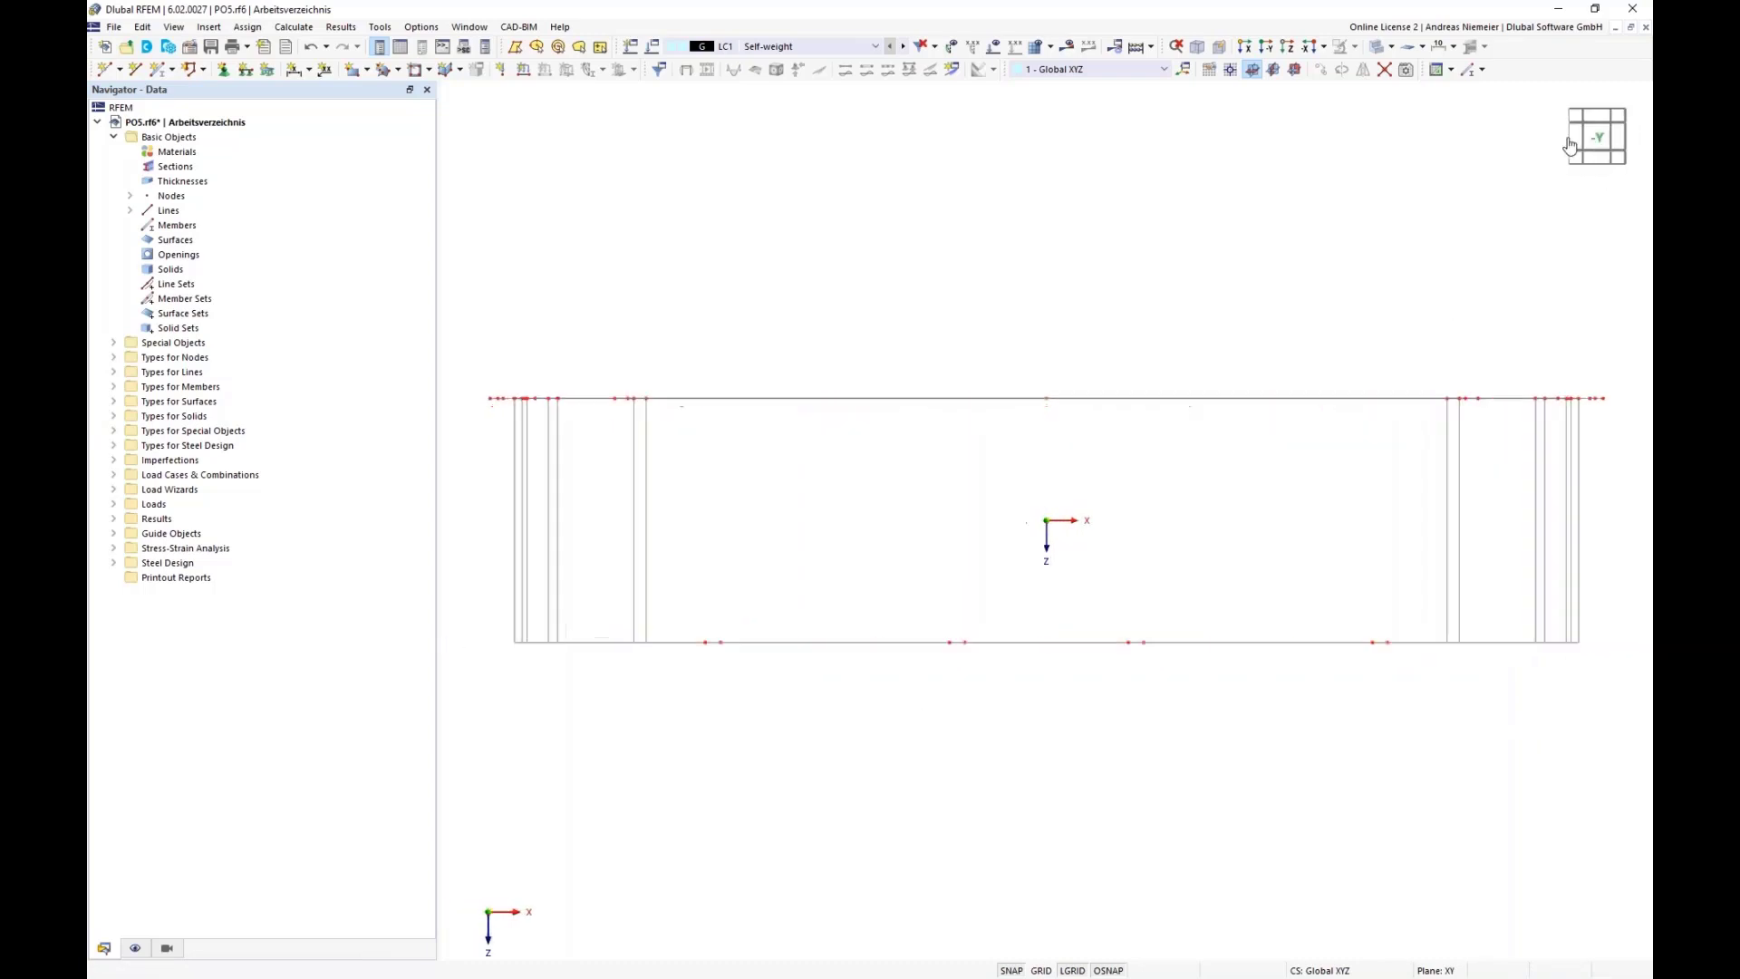
- Place the work plane origin on the base node at X 5.5, Y 31.5, Z 7.5 m and set the work plane to YZ
scroll(906, 365, "down", 1)
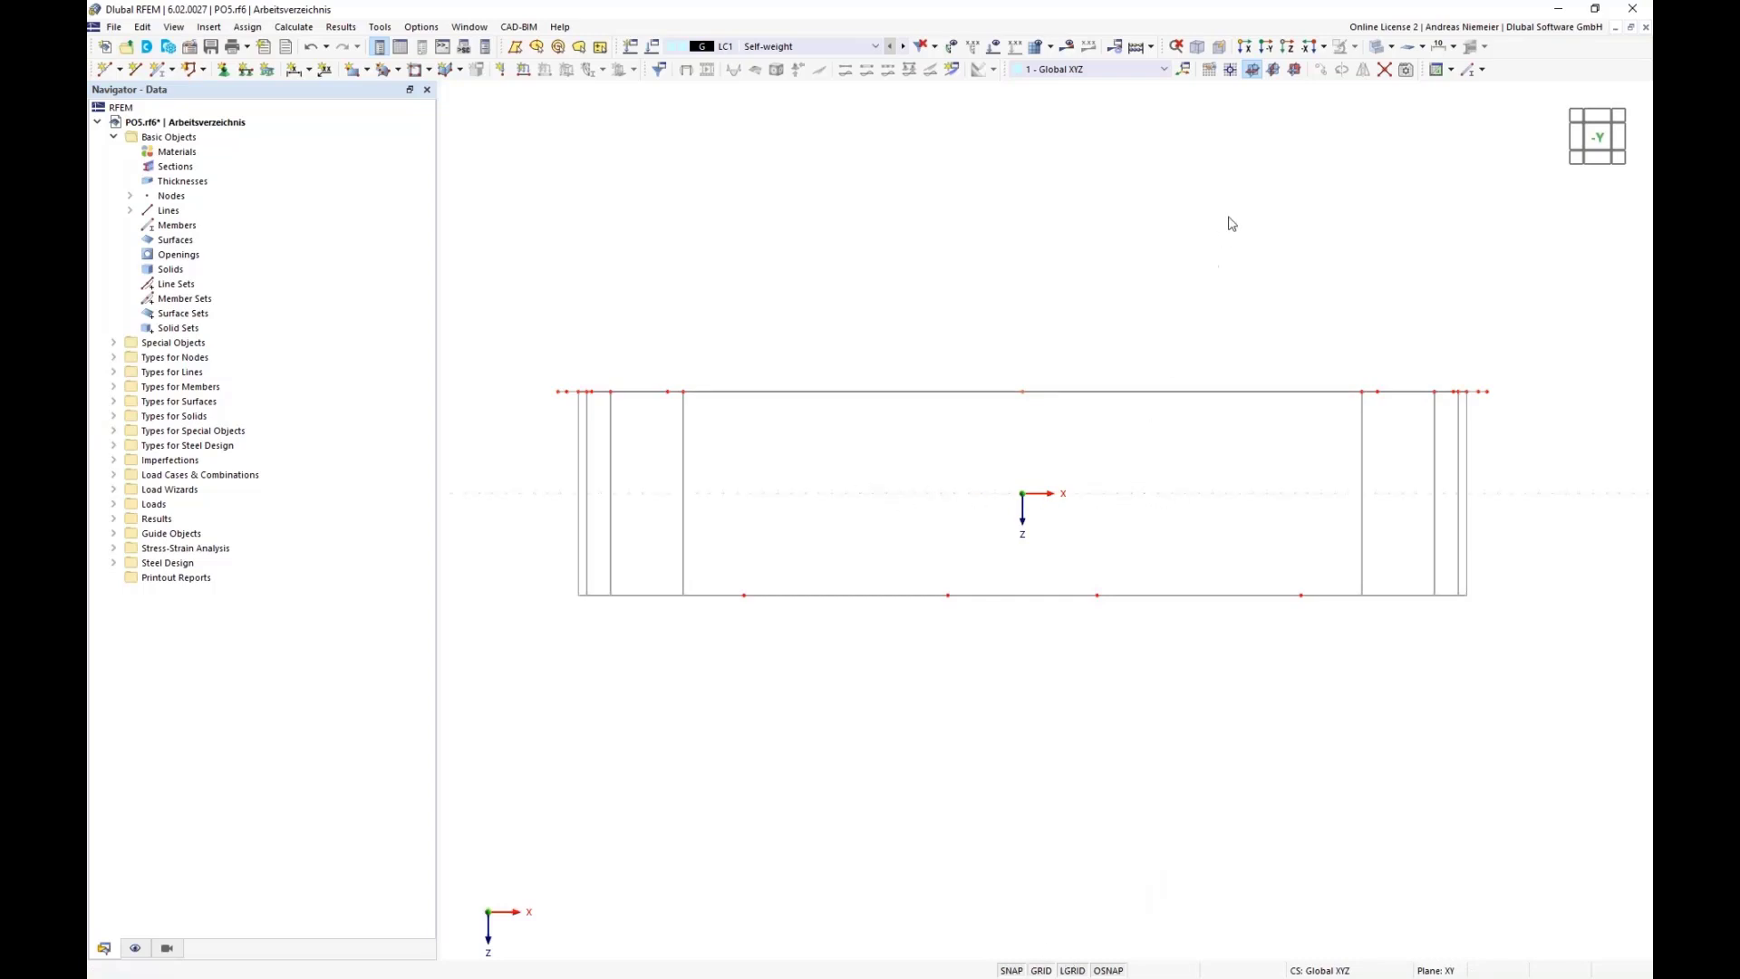
left_click(1231, 69)
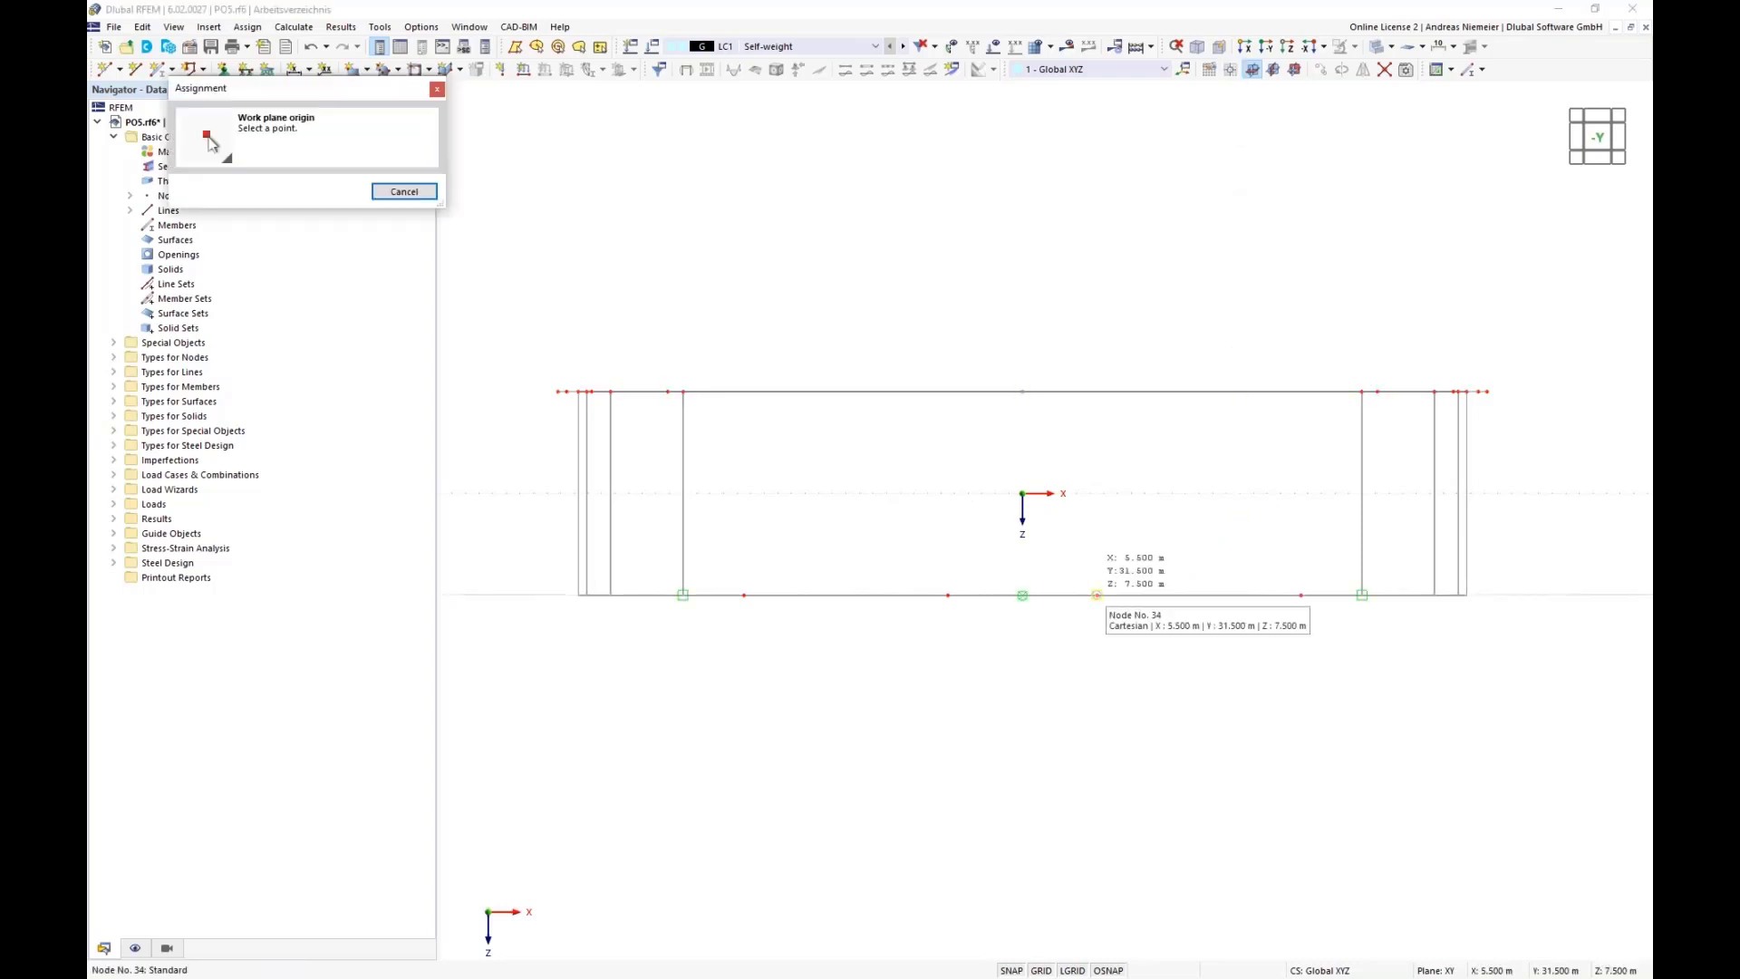
left_click(1097, 595)
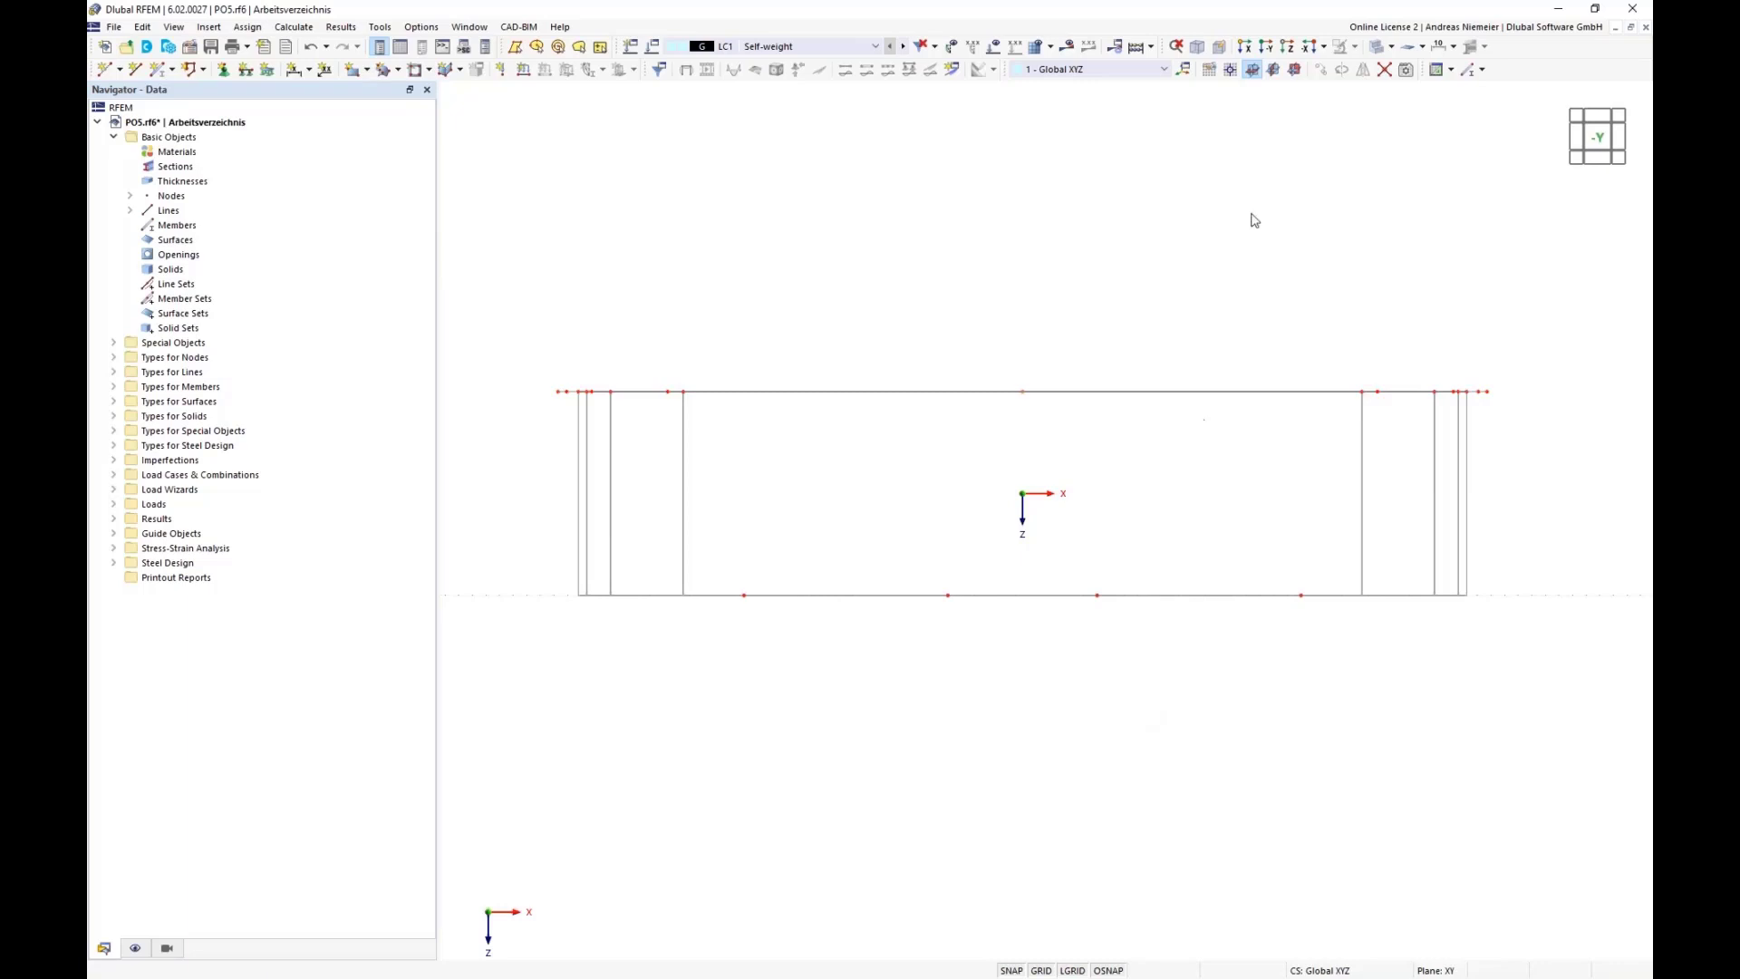
left_click(1273, 70)
middle_click_drag(1226, 475, 913, 509, "ctrl")
scroll(990, 478, "down", 6)
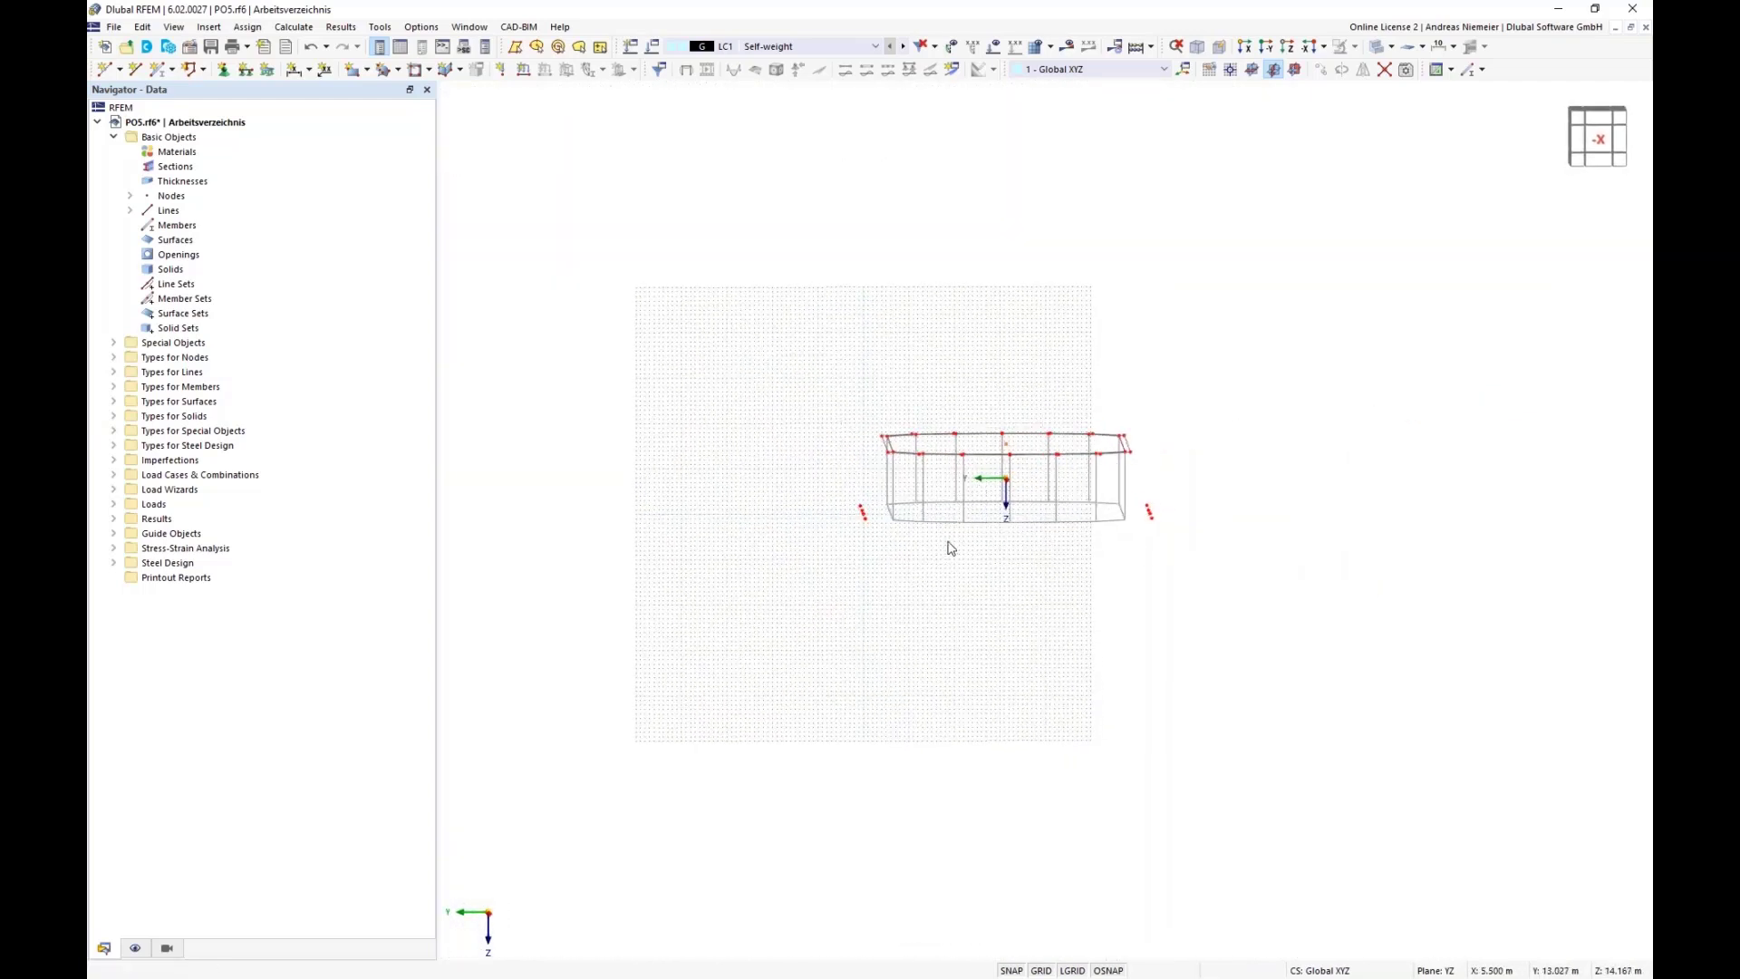
- Create a rectangular surface with stiffness type Without Thickness in the YZ work plane, large enough to cut across the whole model
left_click(367, 70)
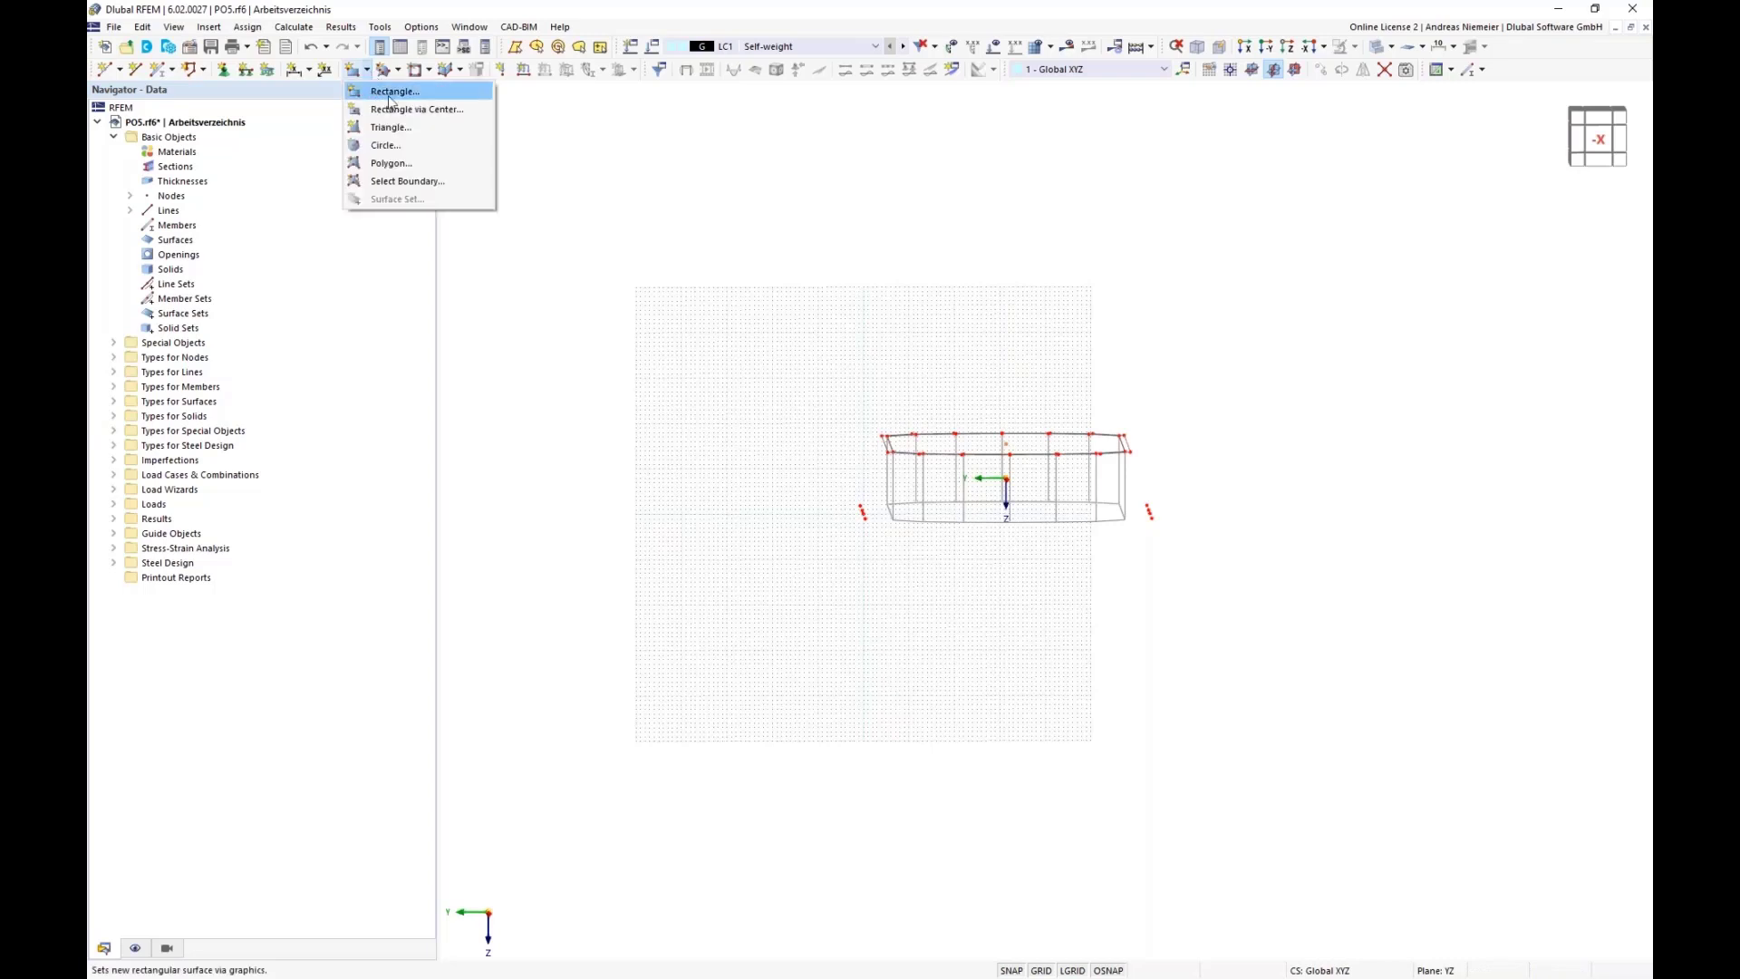
left_click(391, 93)
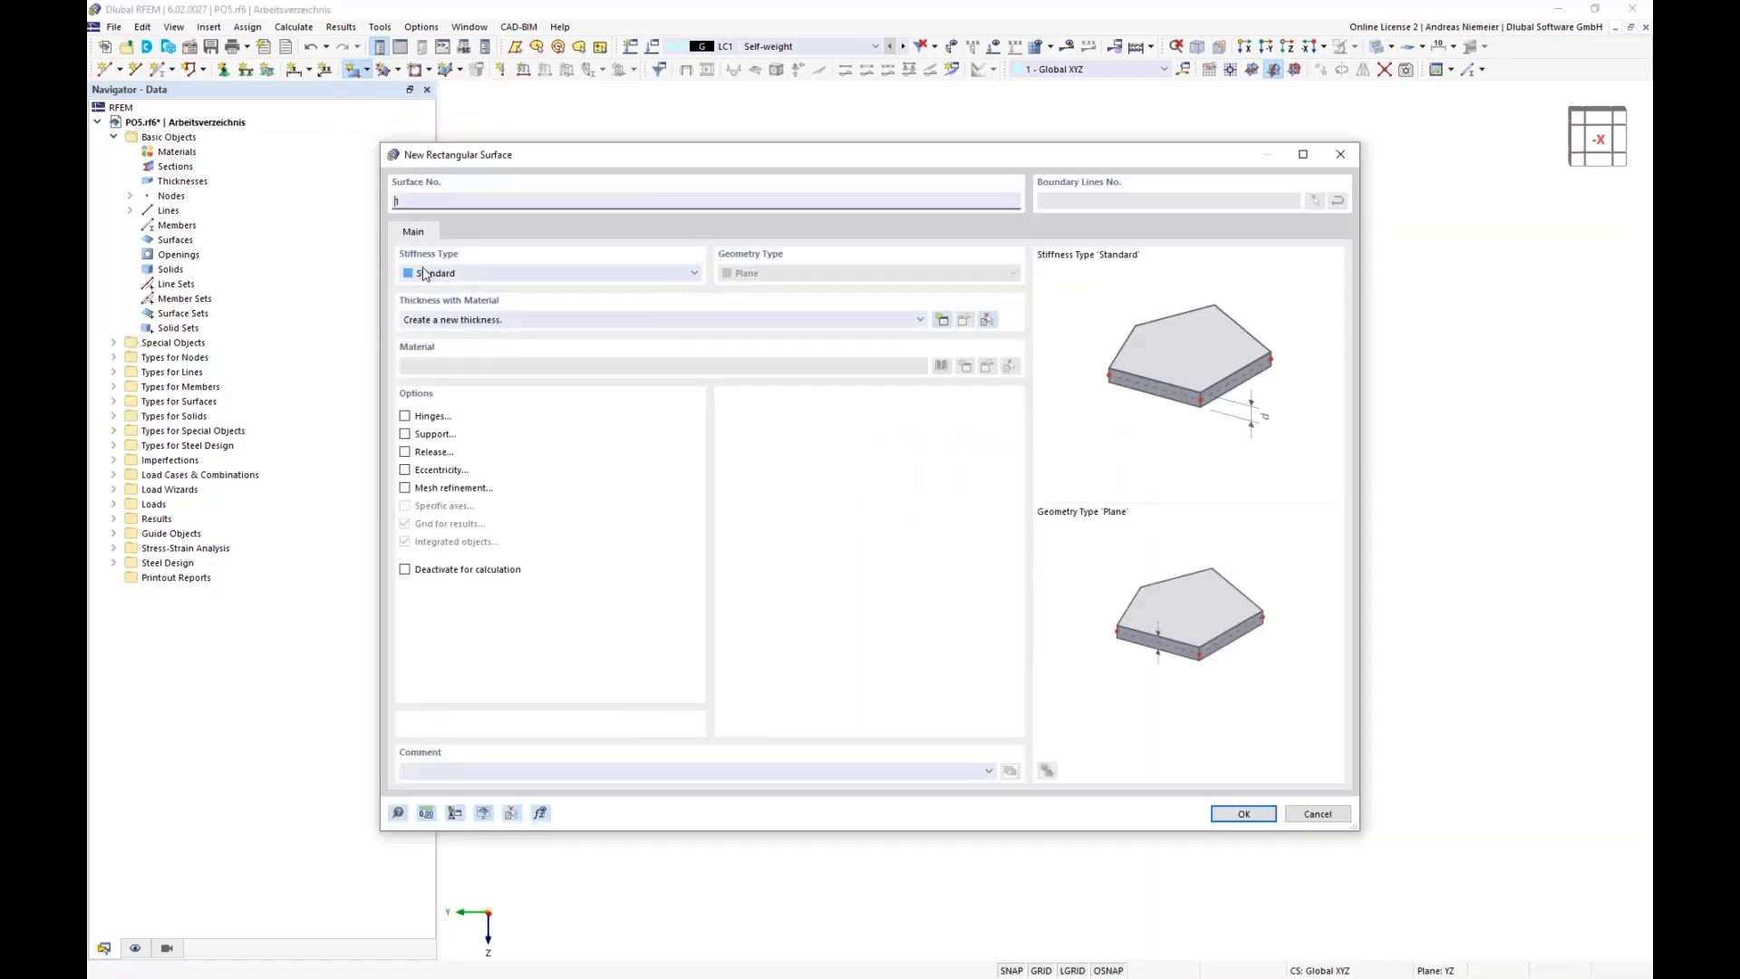
left_click(508, 278)
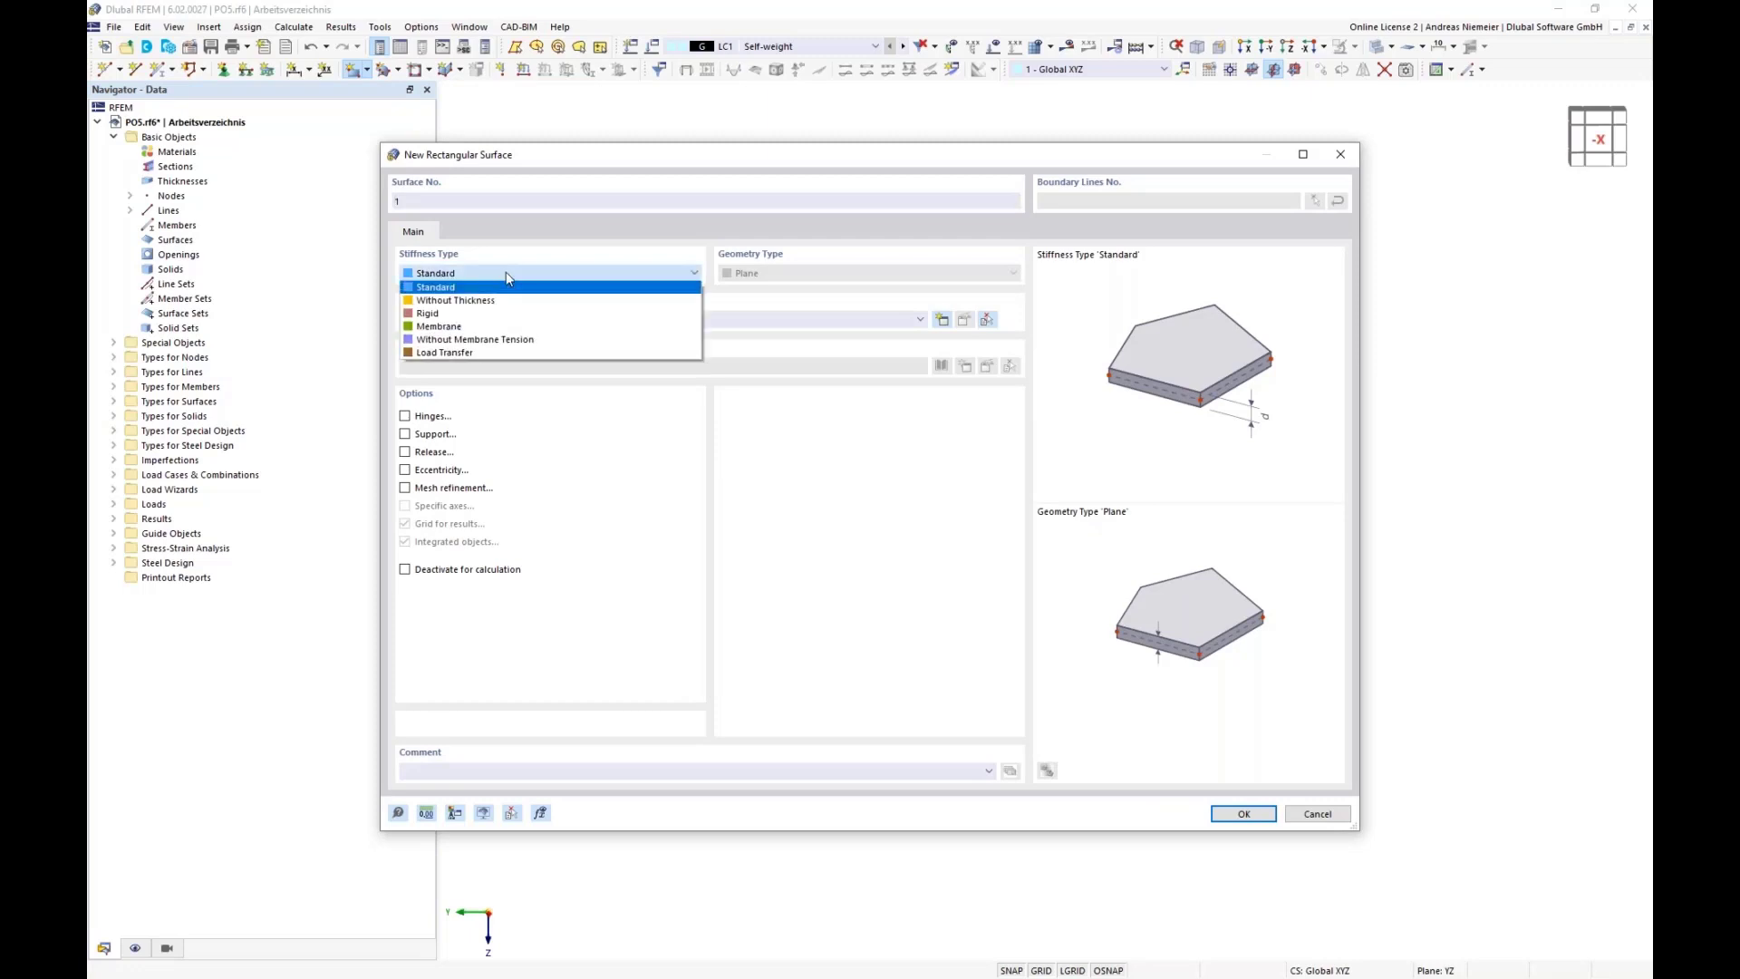
left_click(500, 300)
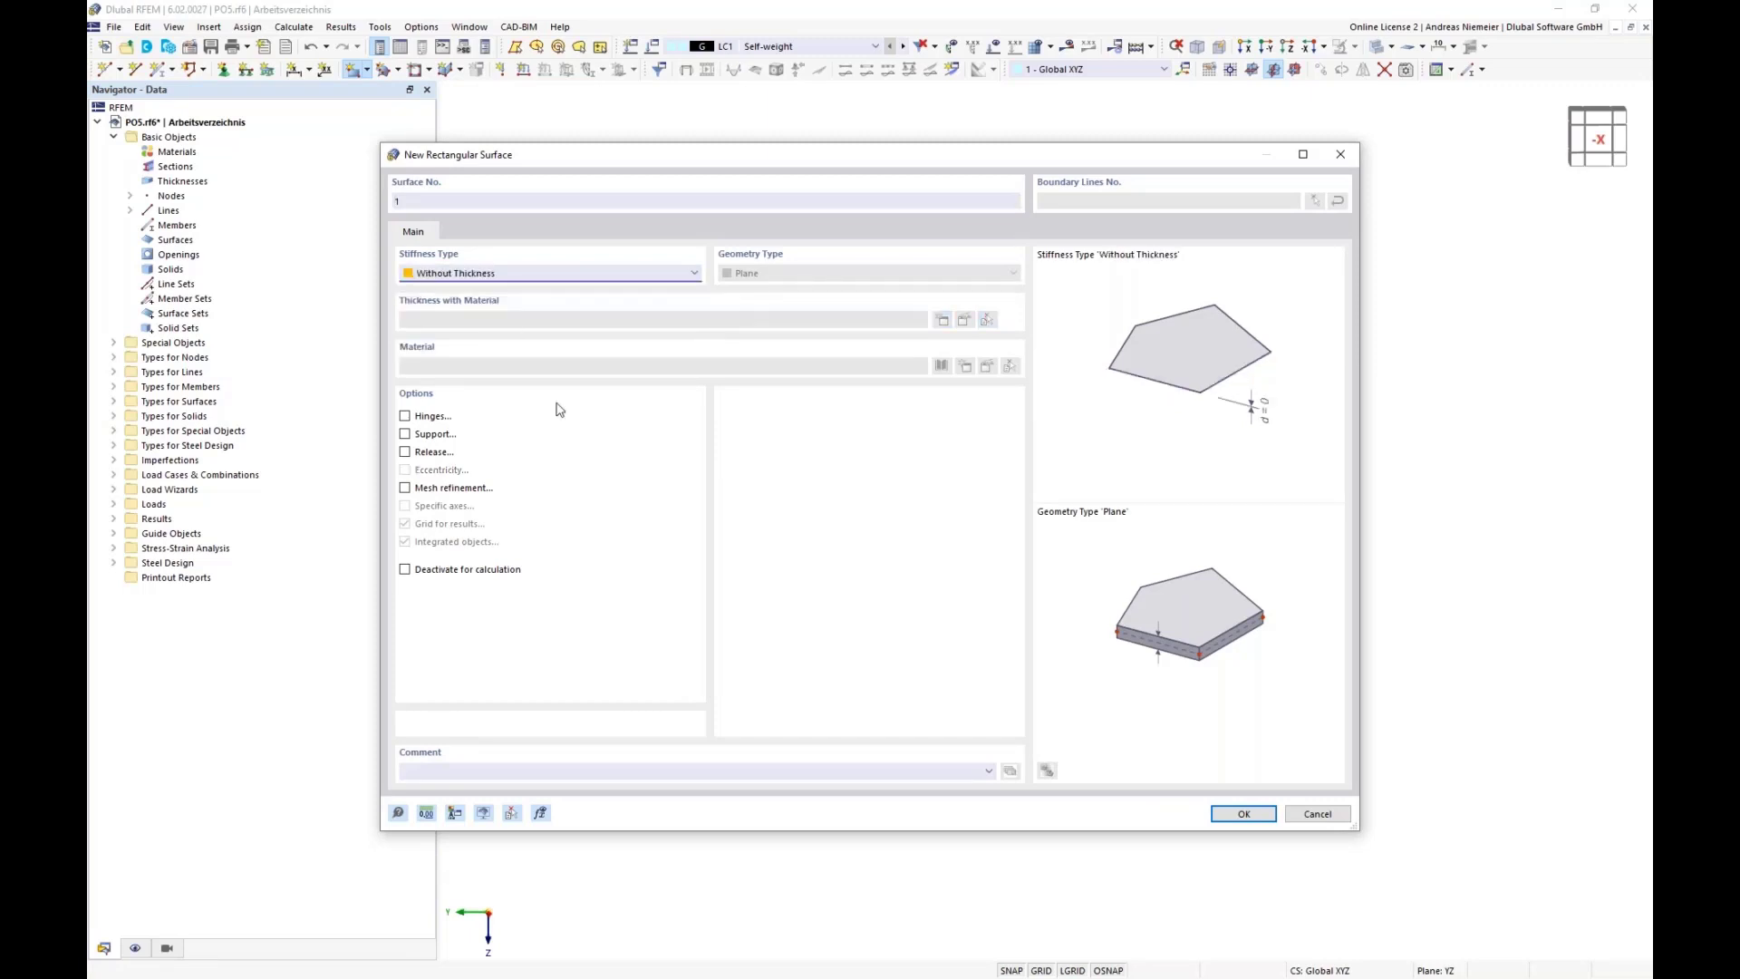
left_click(1233, 814)
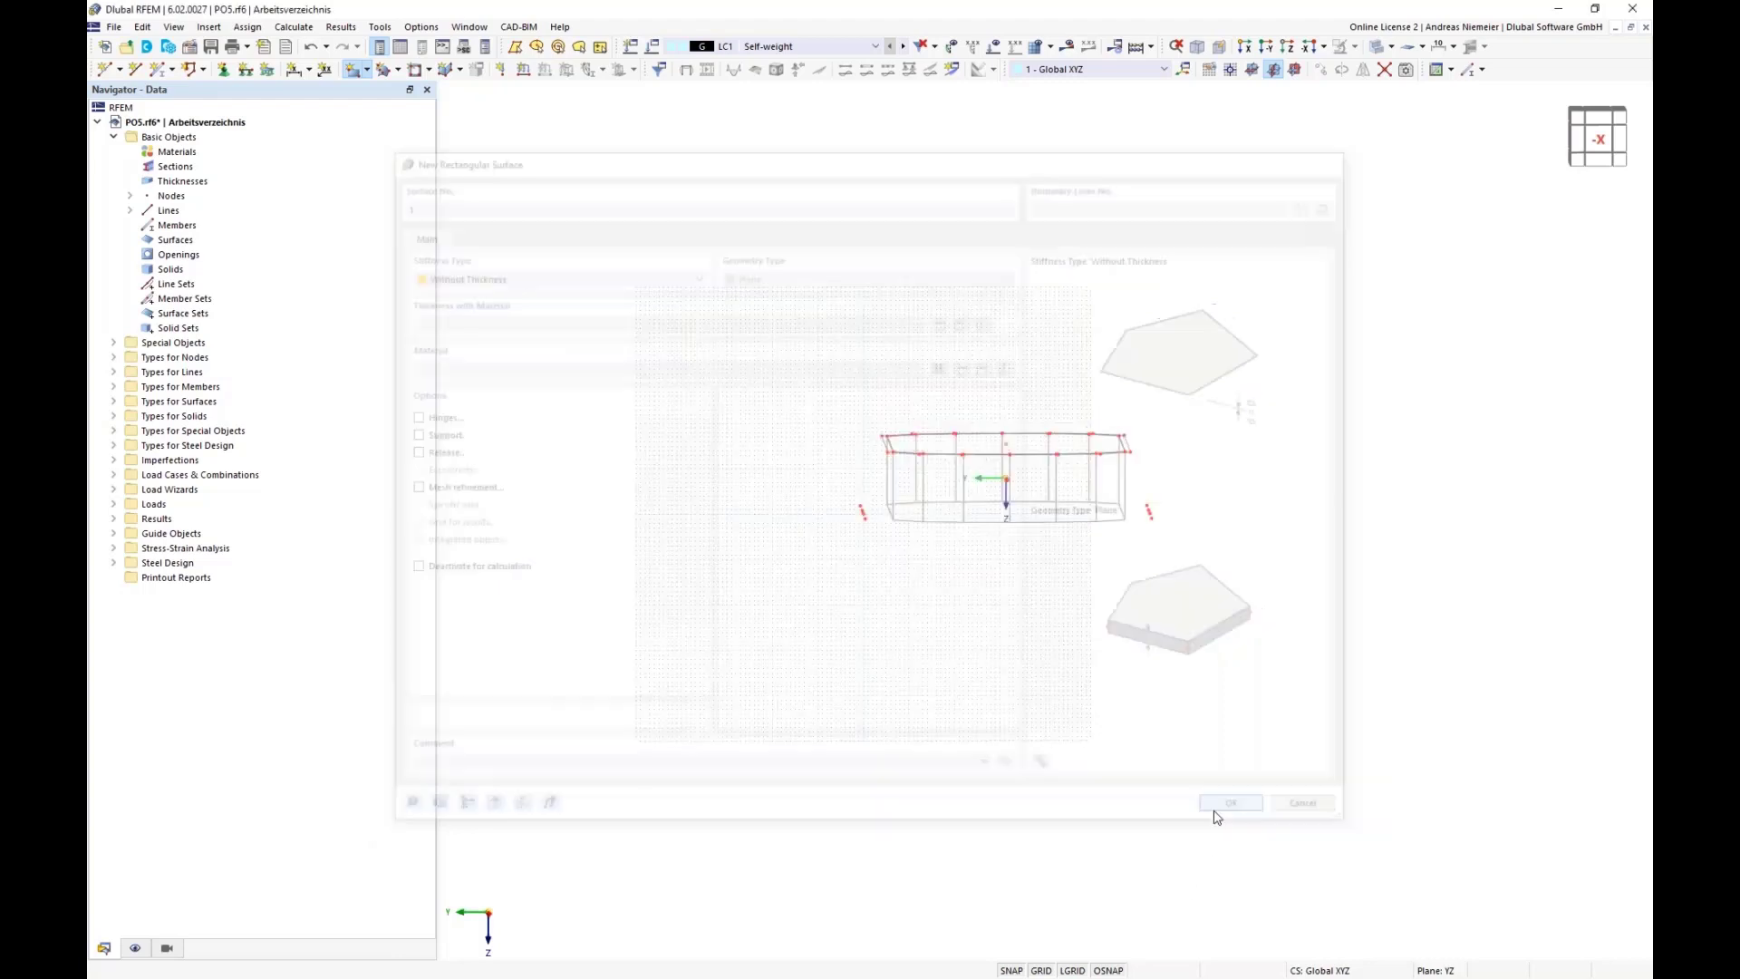
left_click(831, 419)
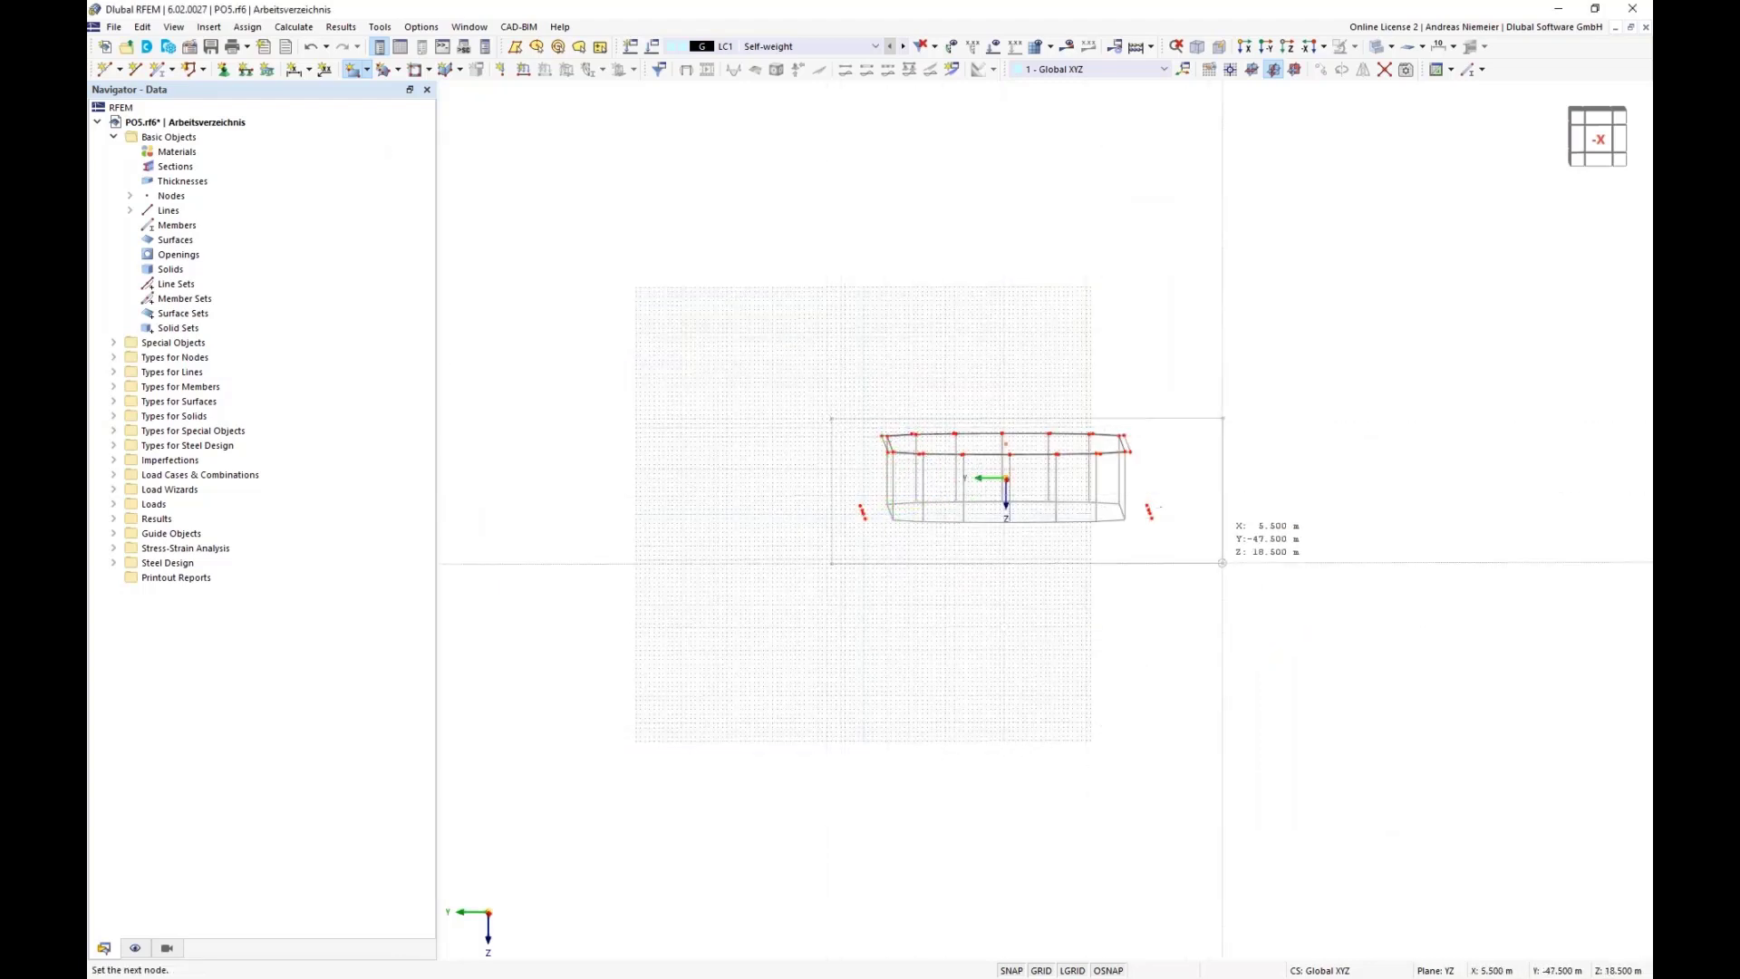
left_click(1209, 545)
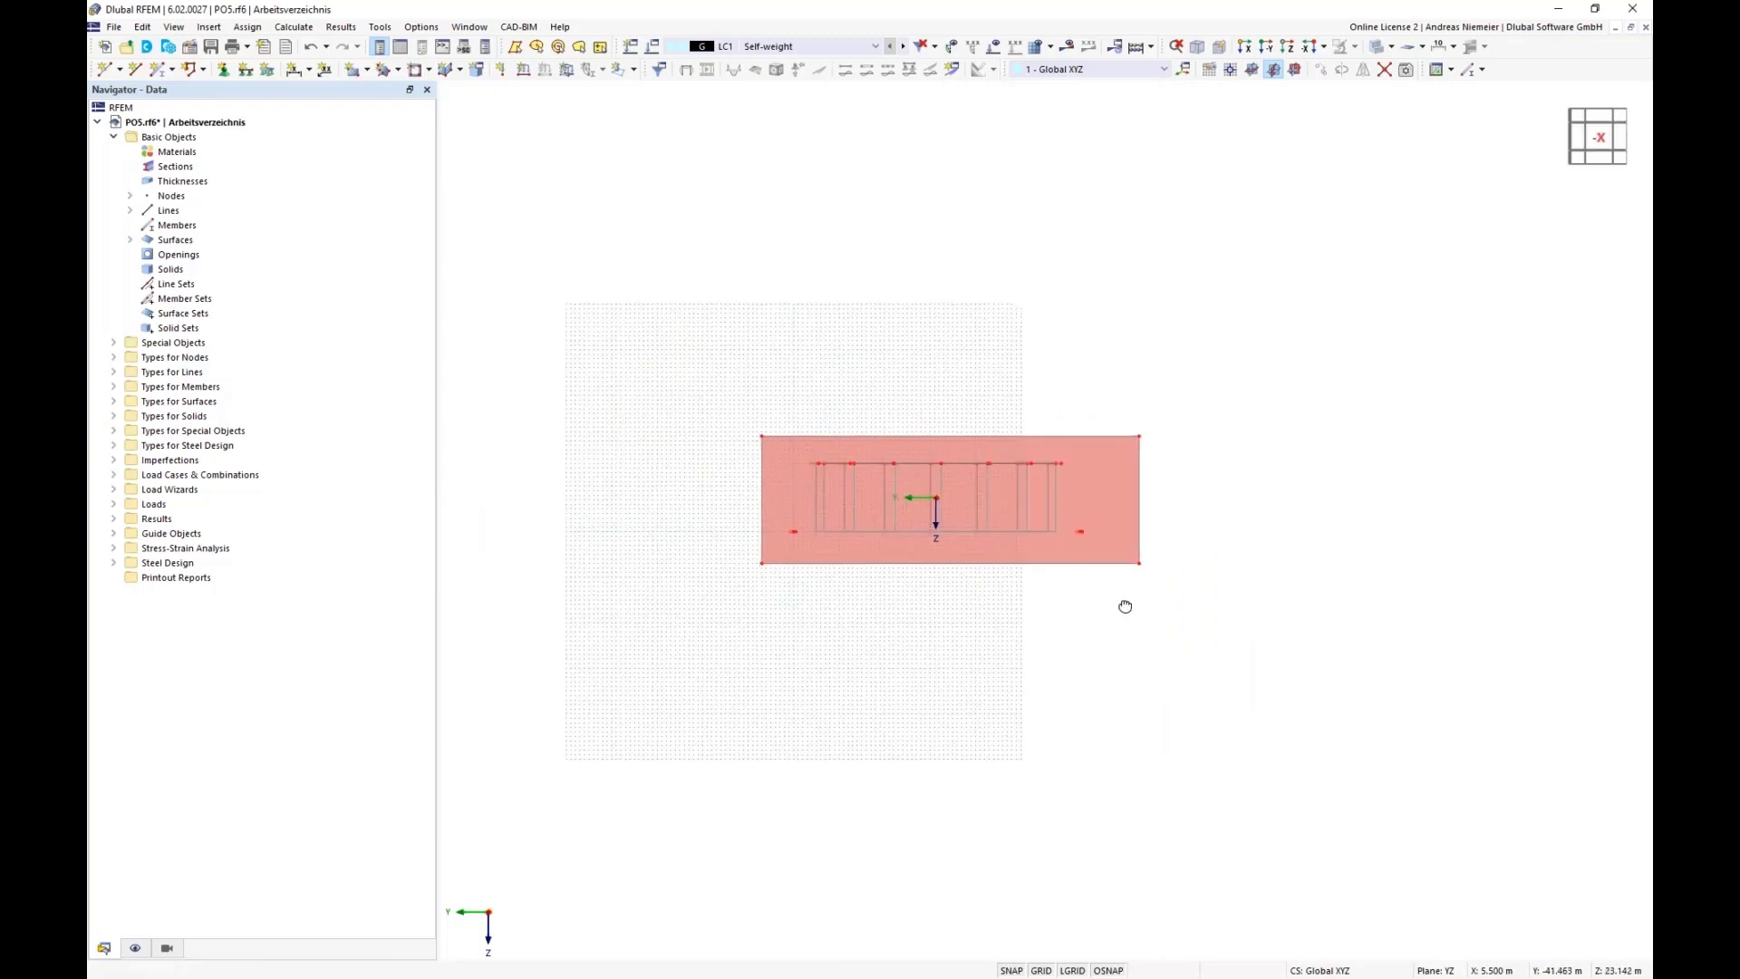
- Connect the rectangular surface with the enlarged upper outline at both long edges to generate the intersection nodes
scroll(1069, 459, "up", 2)
scroll(1068, 467, "up", 3)
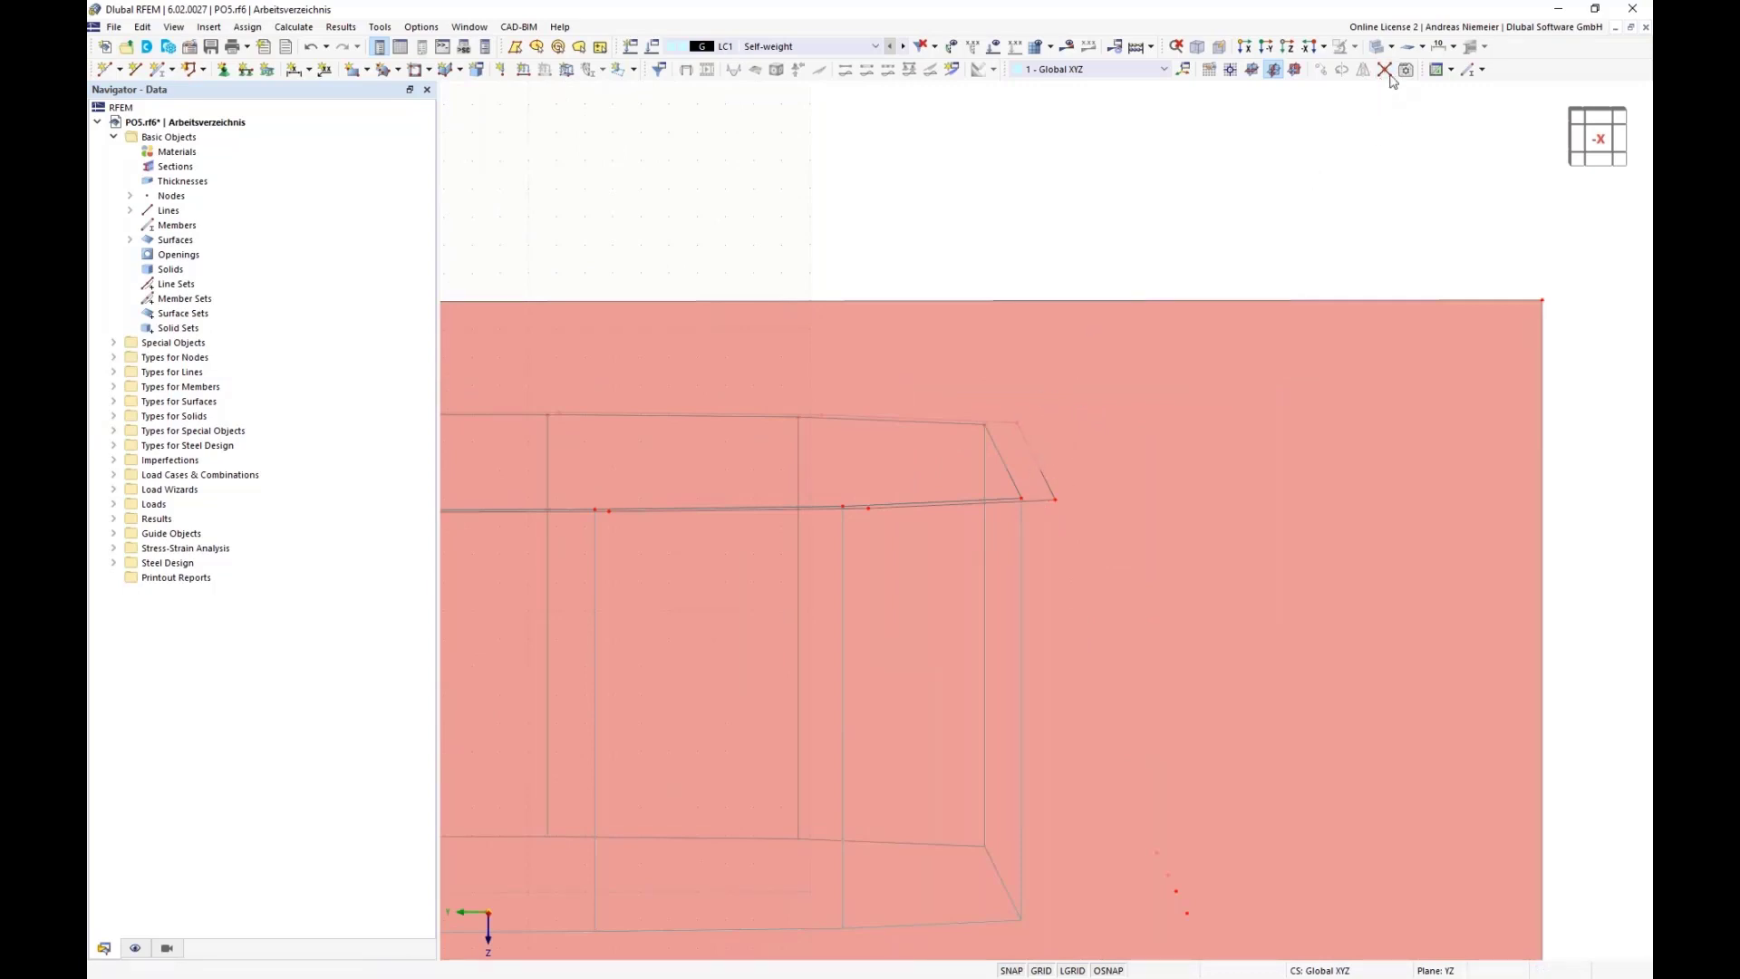
left_click_drag(1148, 219, 1027, 523)
scroll(1306, 561, "down", 5)
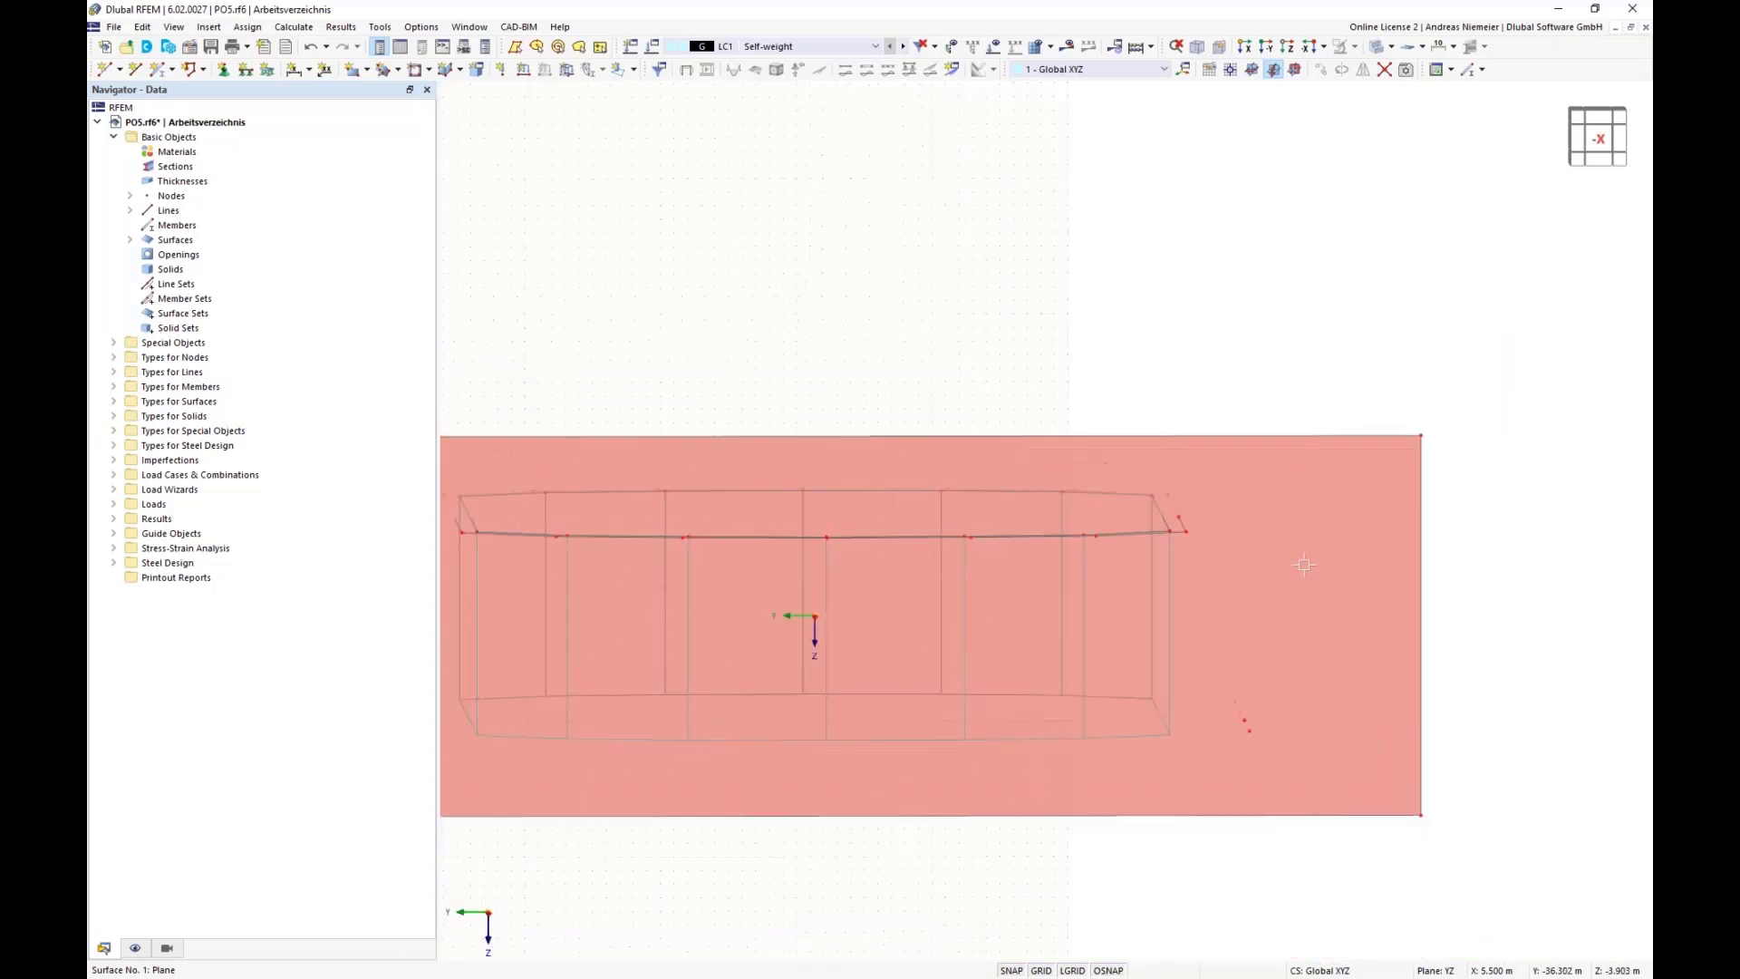
scroll(576, 520, "up", 1)
scroll(577, 520, "up", 3)
left_click_drag(631, 319, 598, 569)
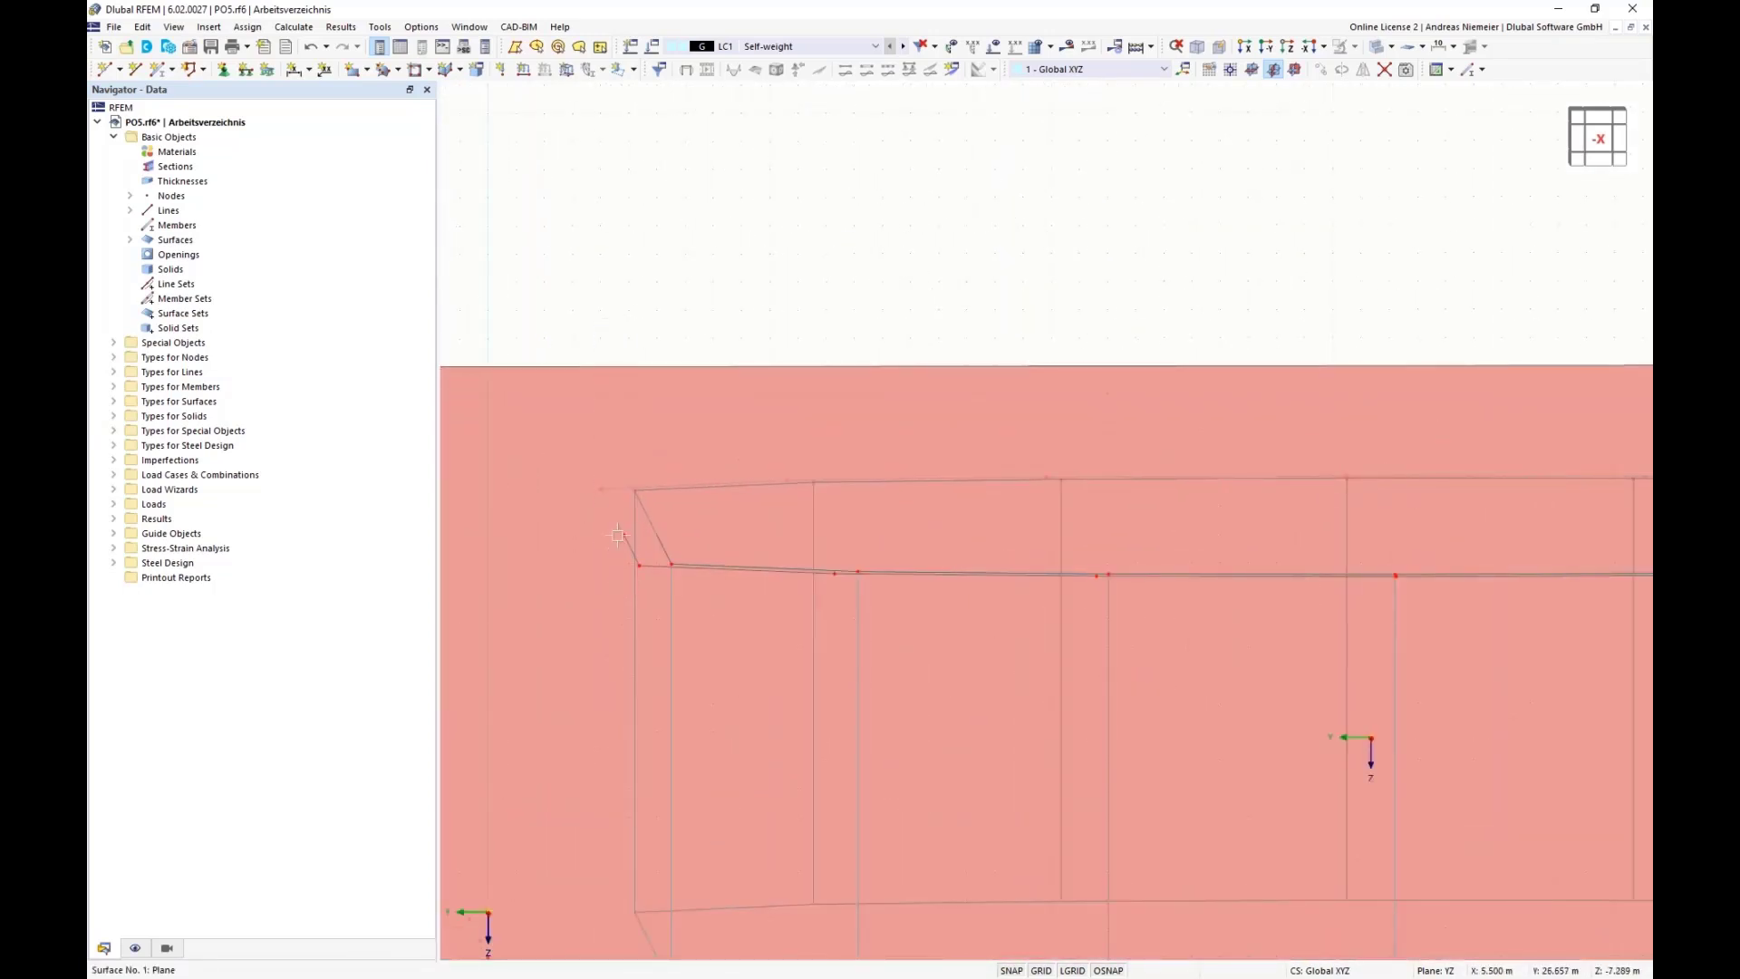
- Delete the auxiliary rectangular surface with its boundary lines and corner nodes, keeping the intersection nodes on the outline
scroll(617, 536, "down", 5)
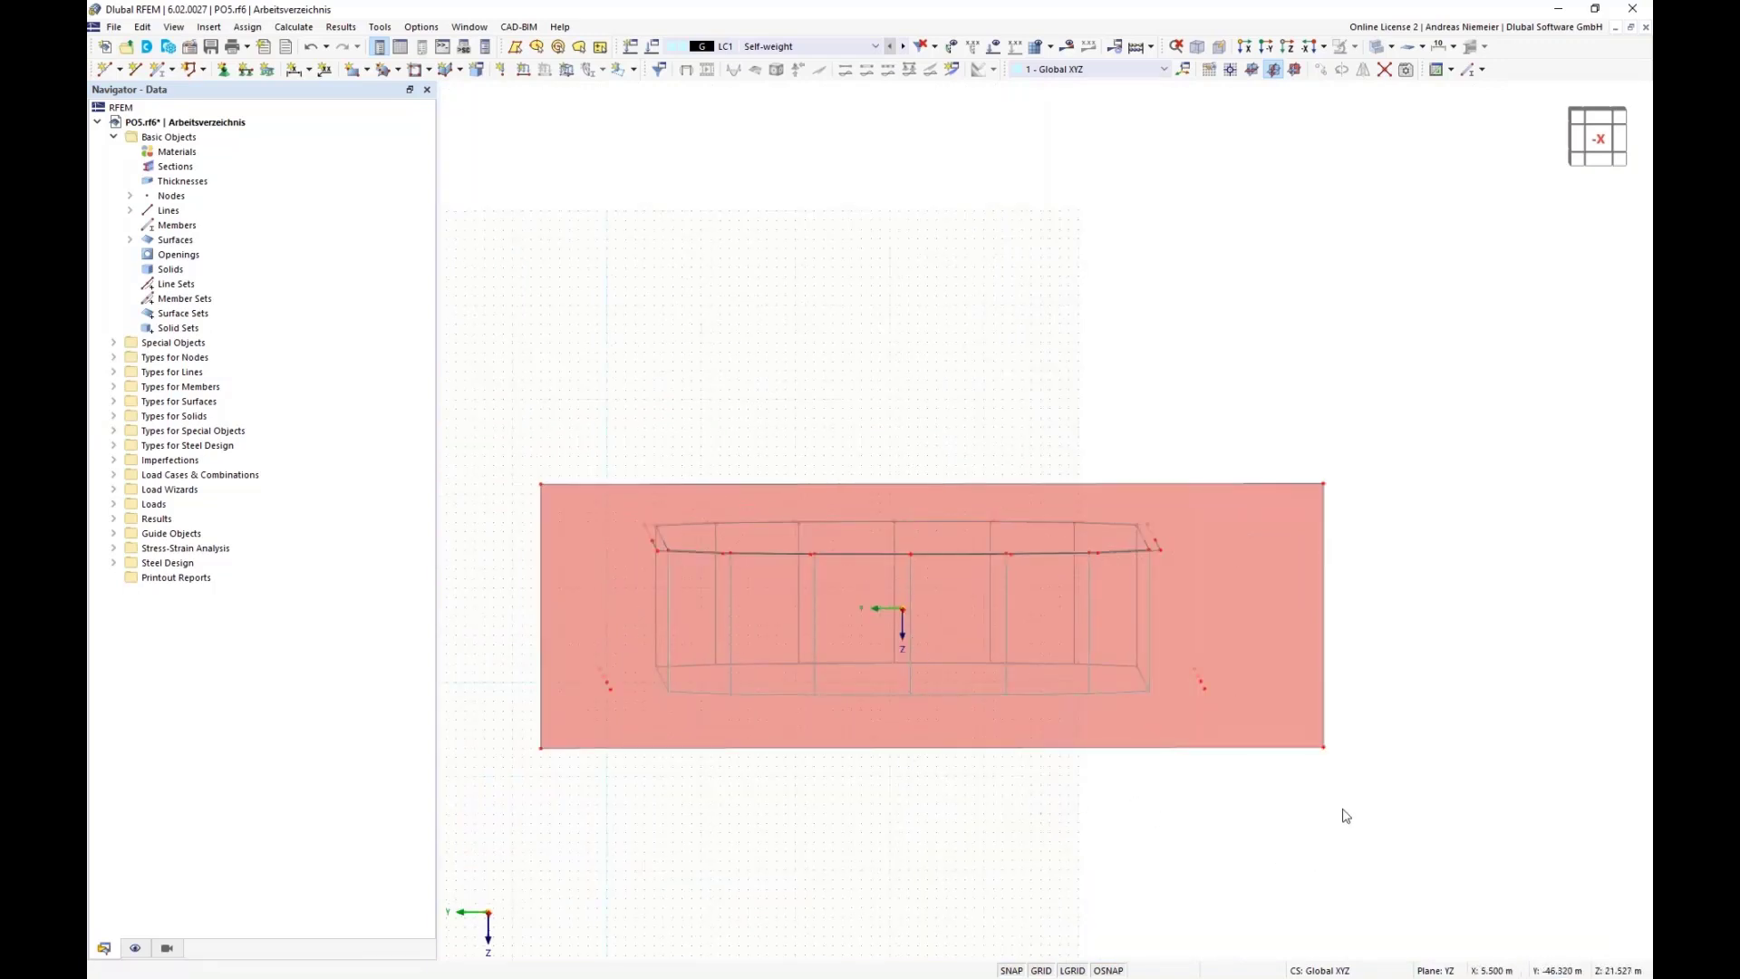
left_click_drag(1357, 820, 1302, 469)
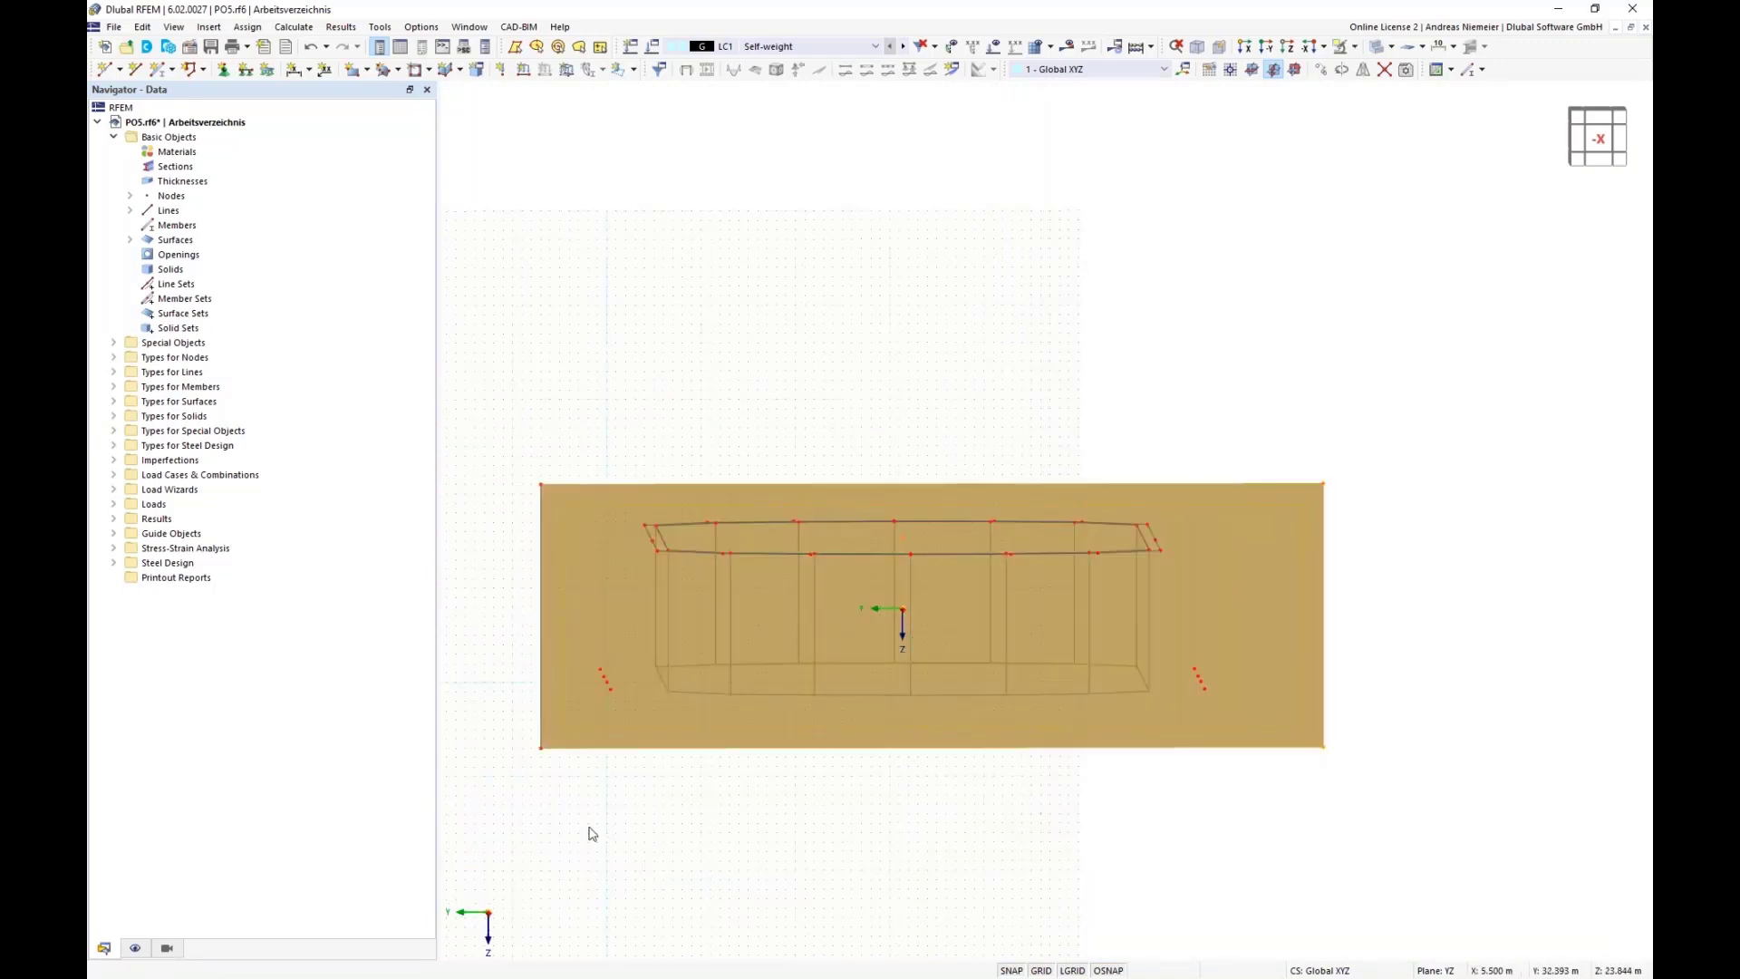
mouse_move(547, 780)
left_mouse_down()
mouse_move(481, 589)
mouse_move(471, 468)
mouse_move(545, 749)
left_mouse_up()
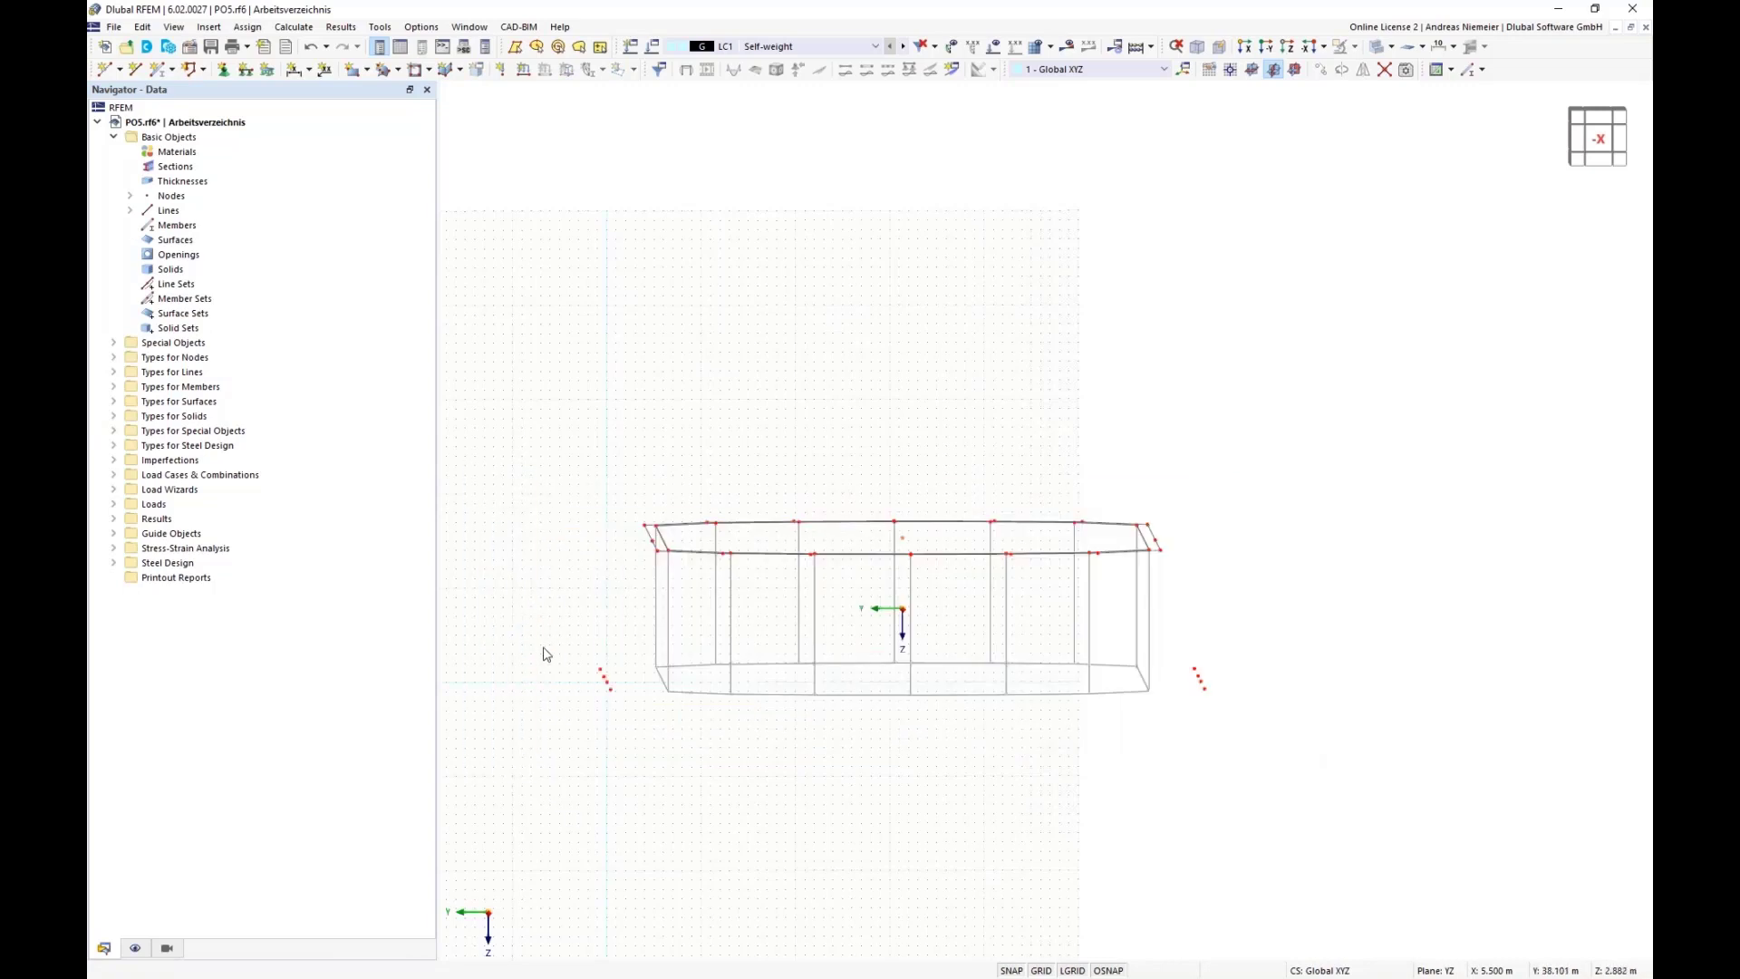
- Draw an arc from the base node at Y 31.5 m through the outline's intersection node to the opposite base node at Y -31.5 m
middle_click_drag(555, 698, 621, 623, "ctrl")
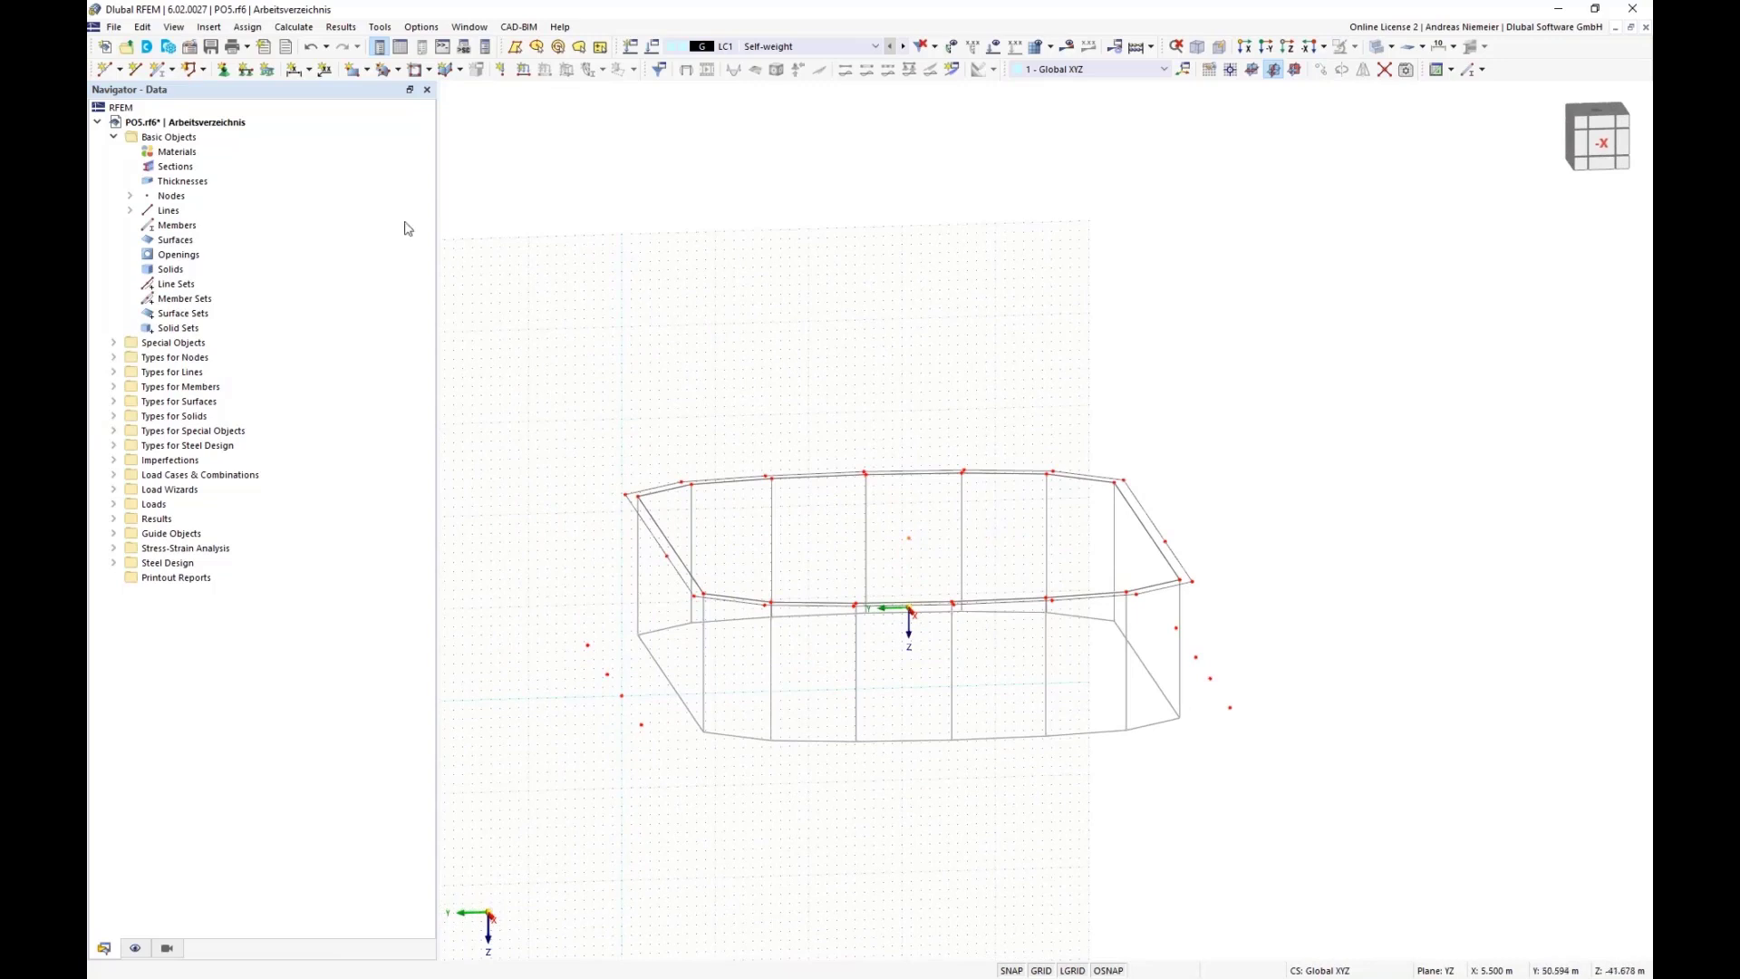
left_click(205, 72)
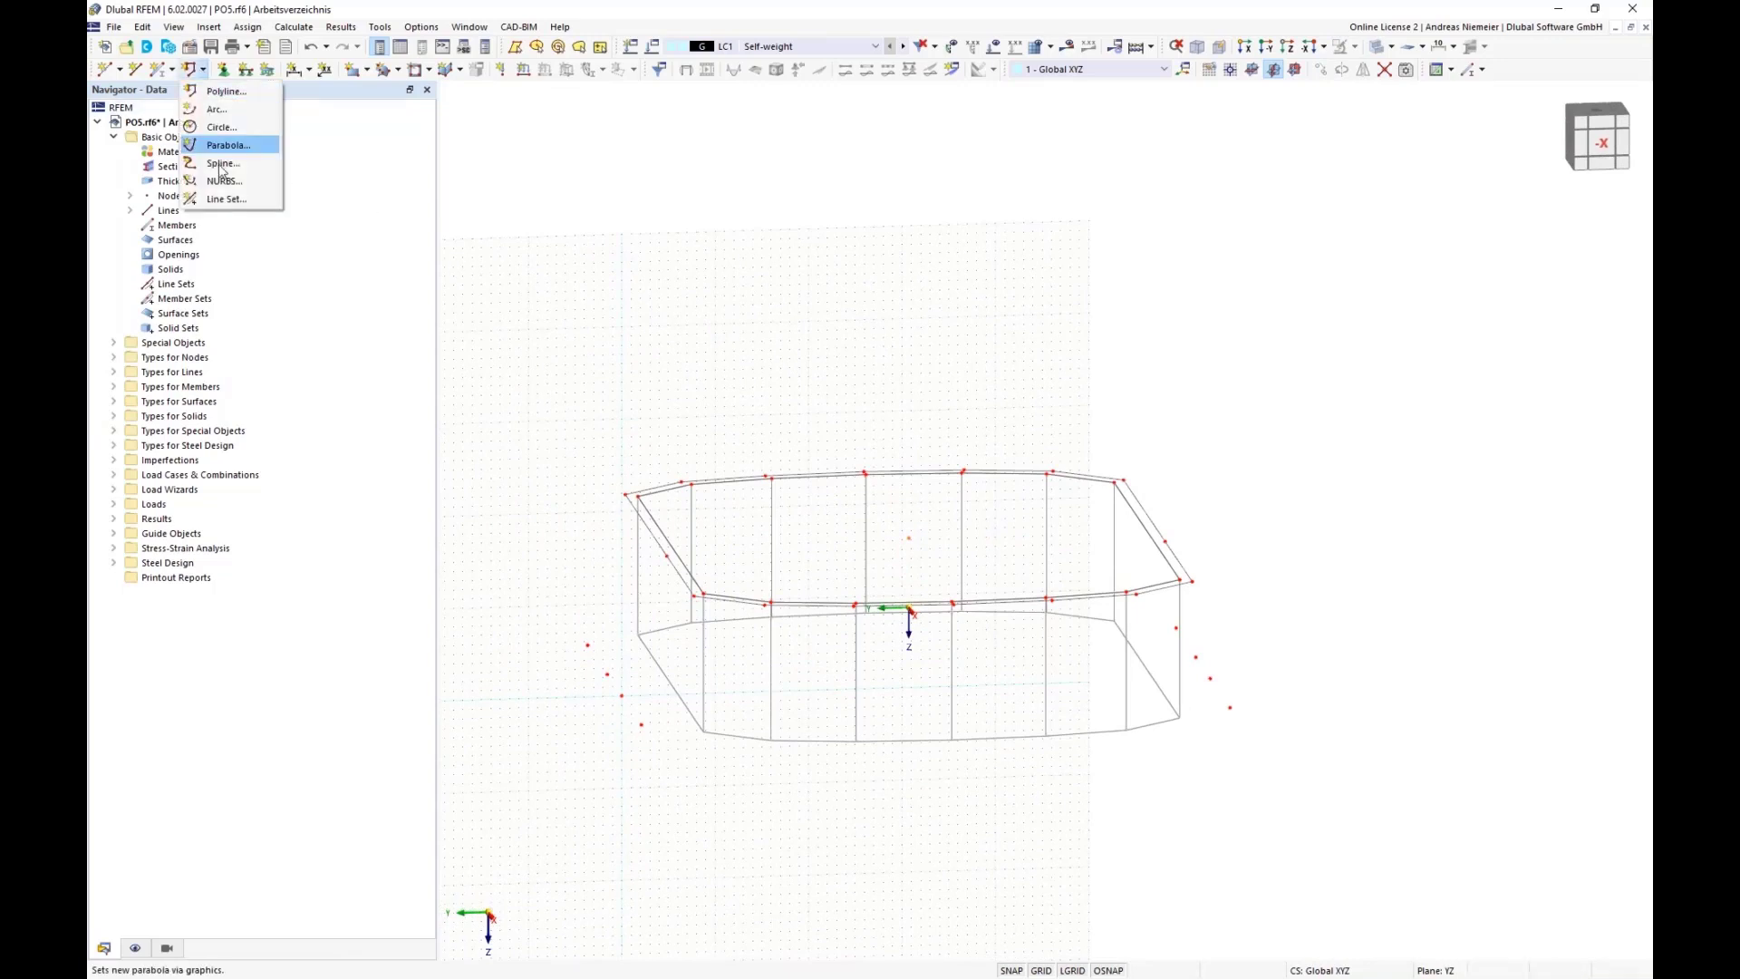
left_click(218, 110)
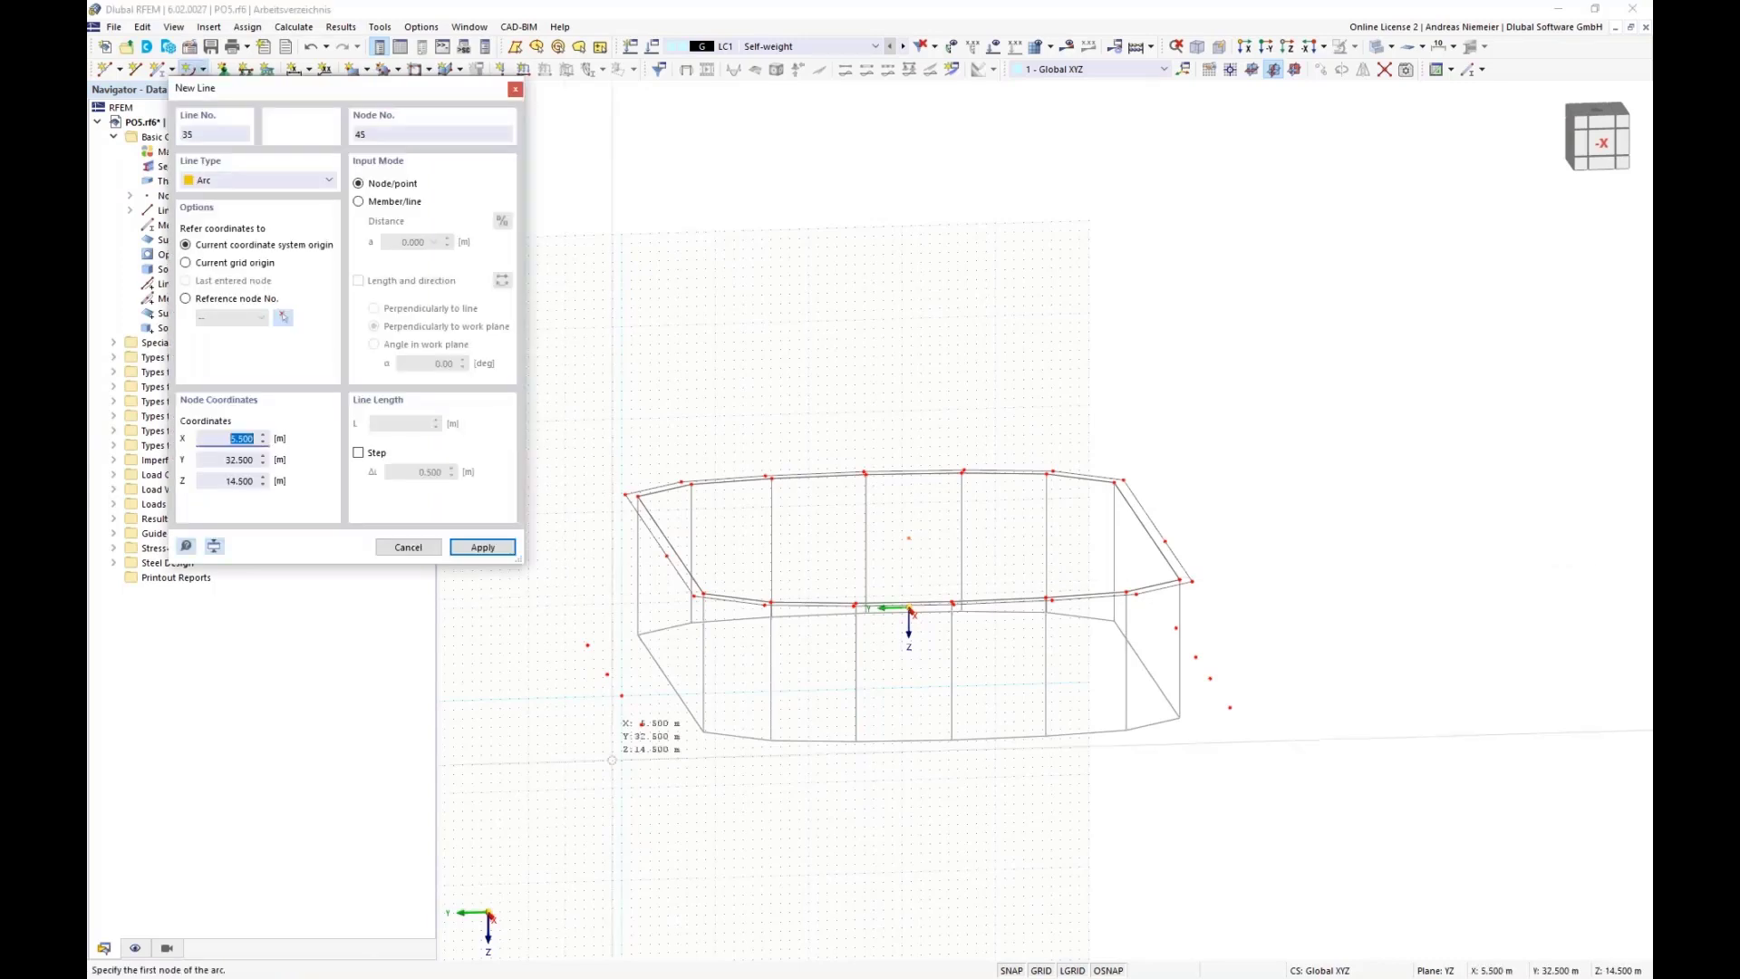
left_click(641, 724)
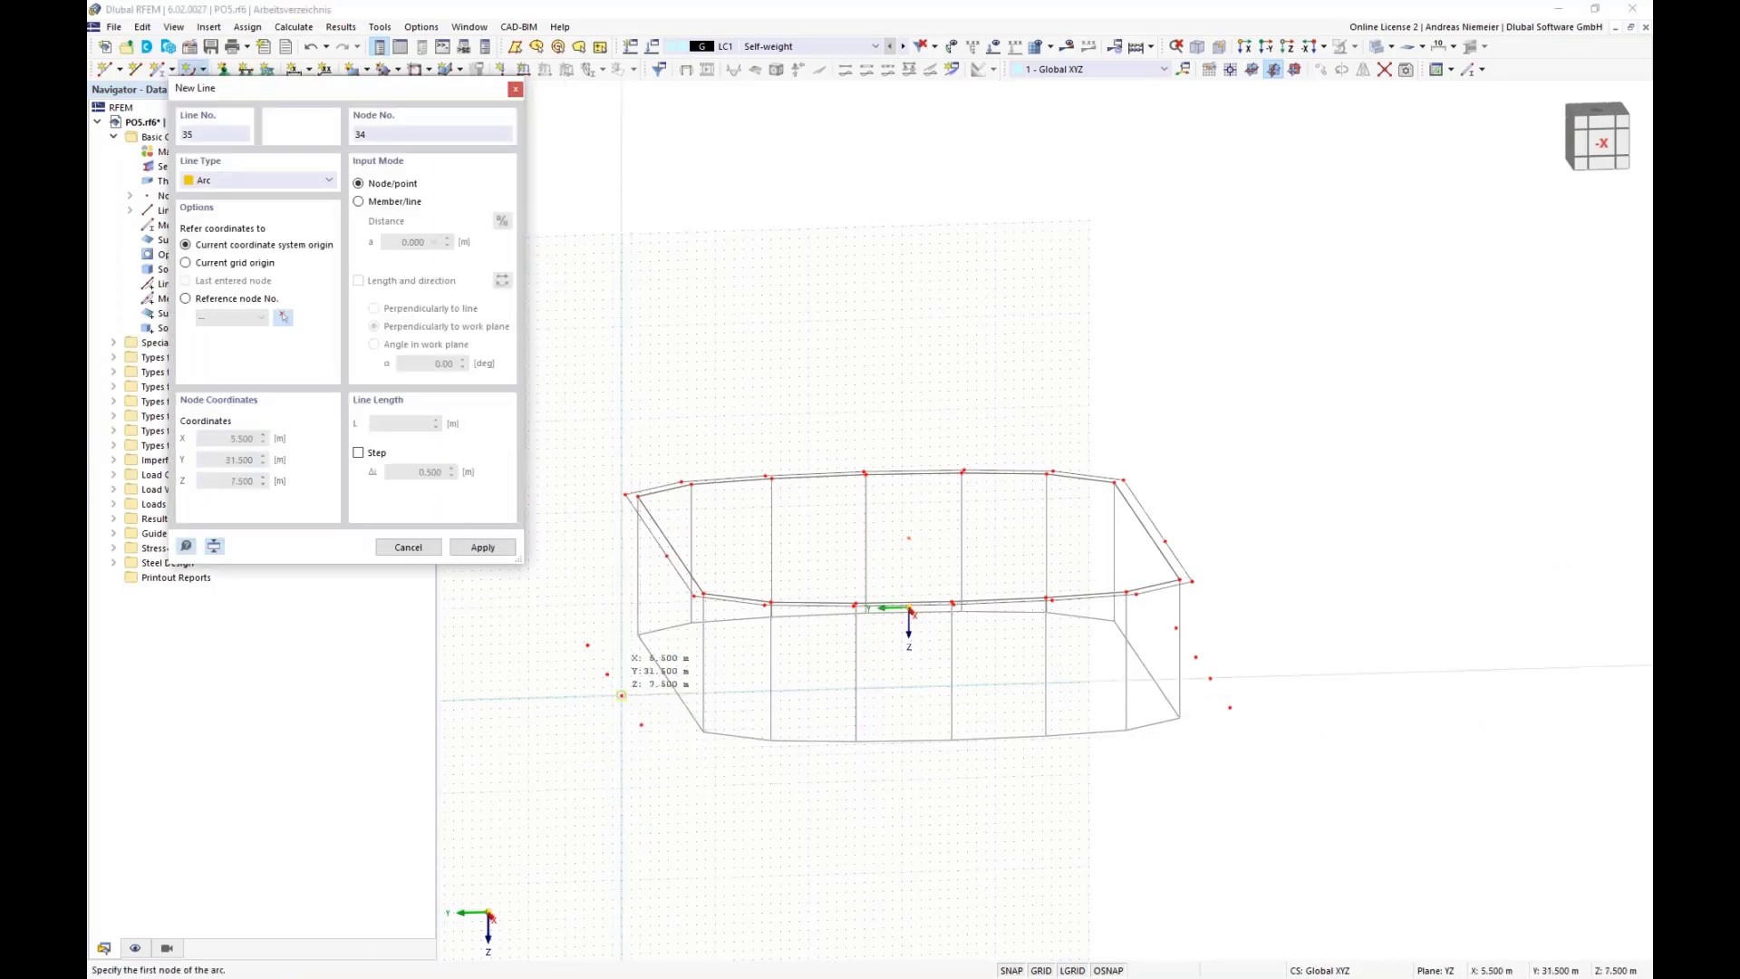
left_click(667, 554)
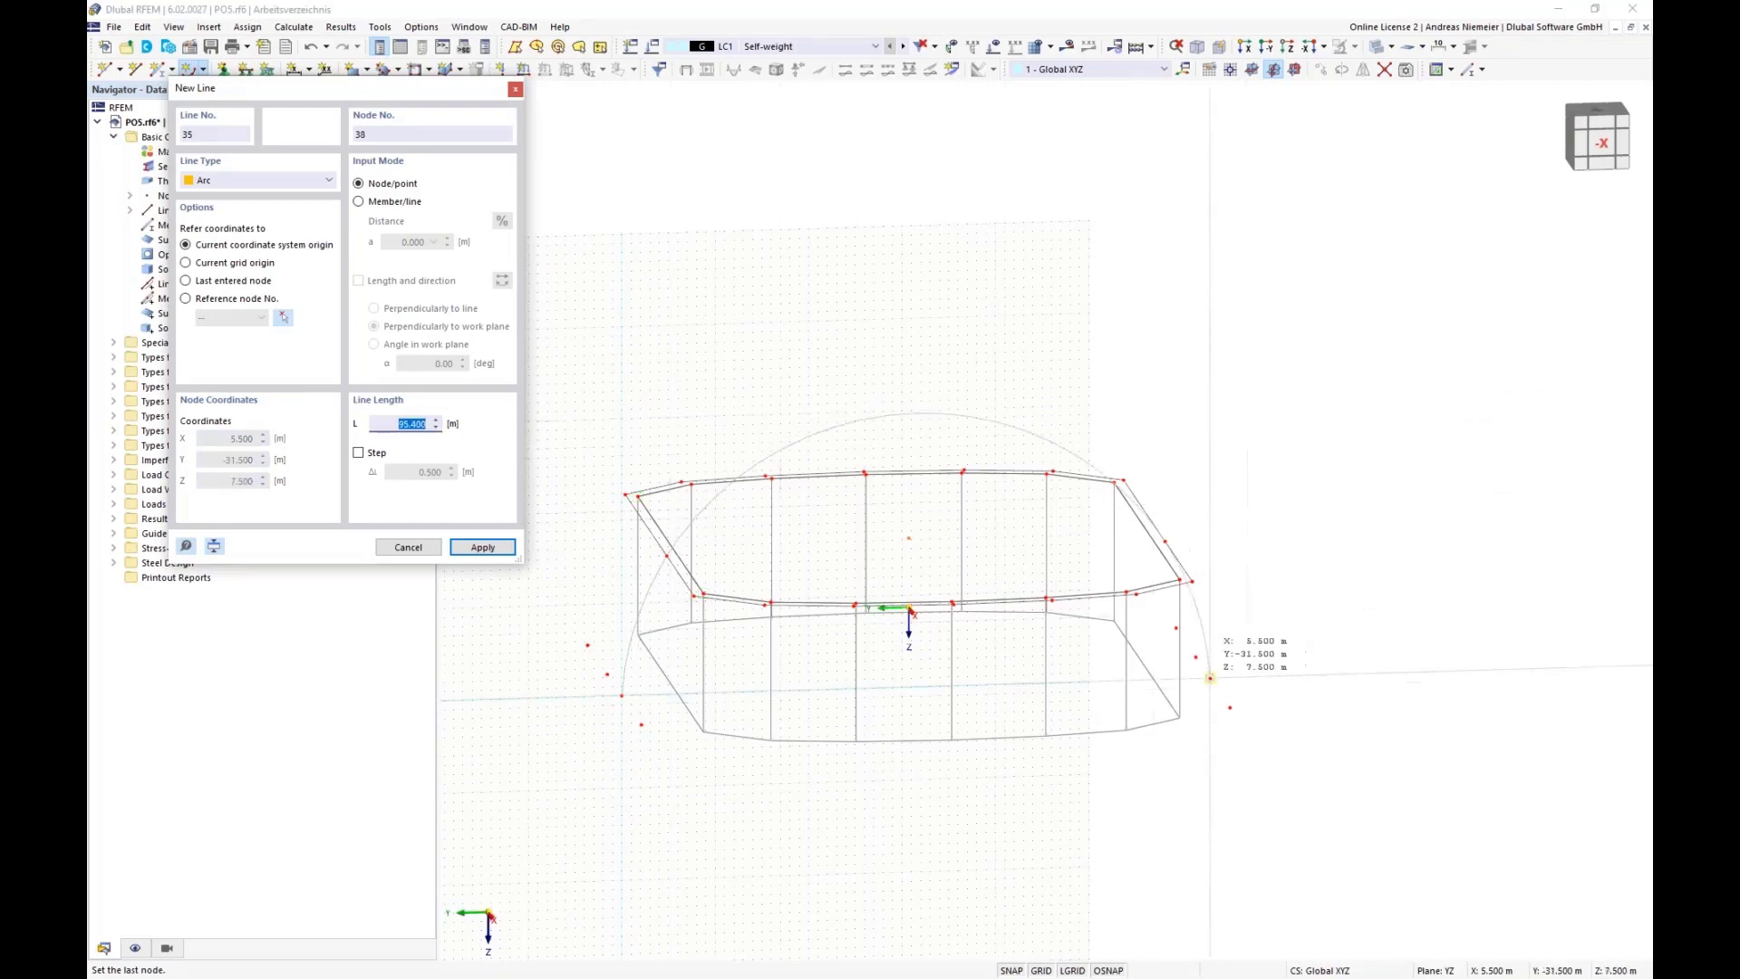
left_click(1210, 678)
key("Escape")
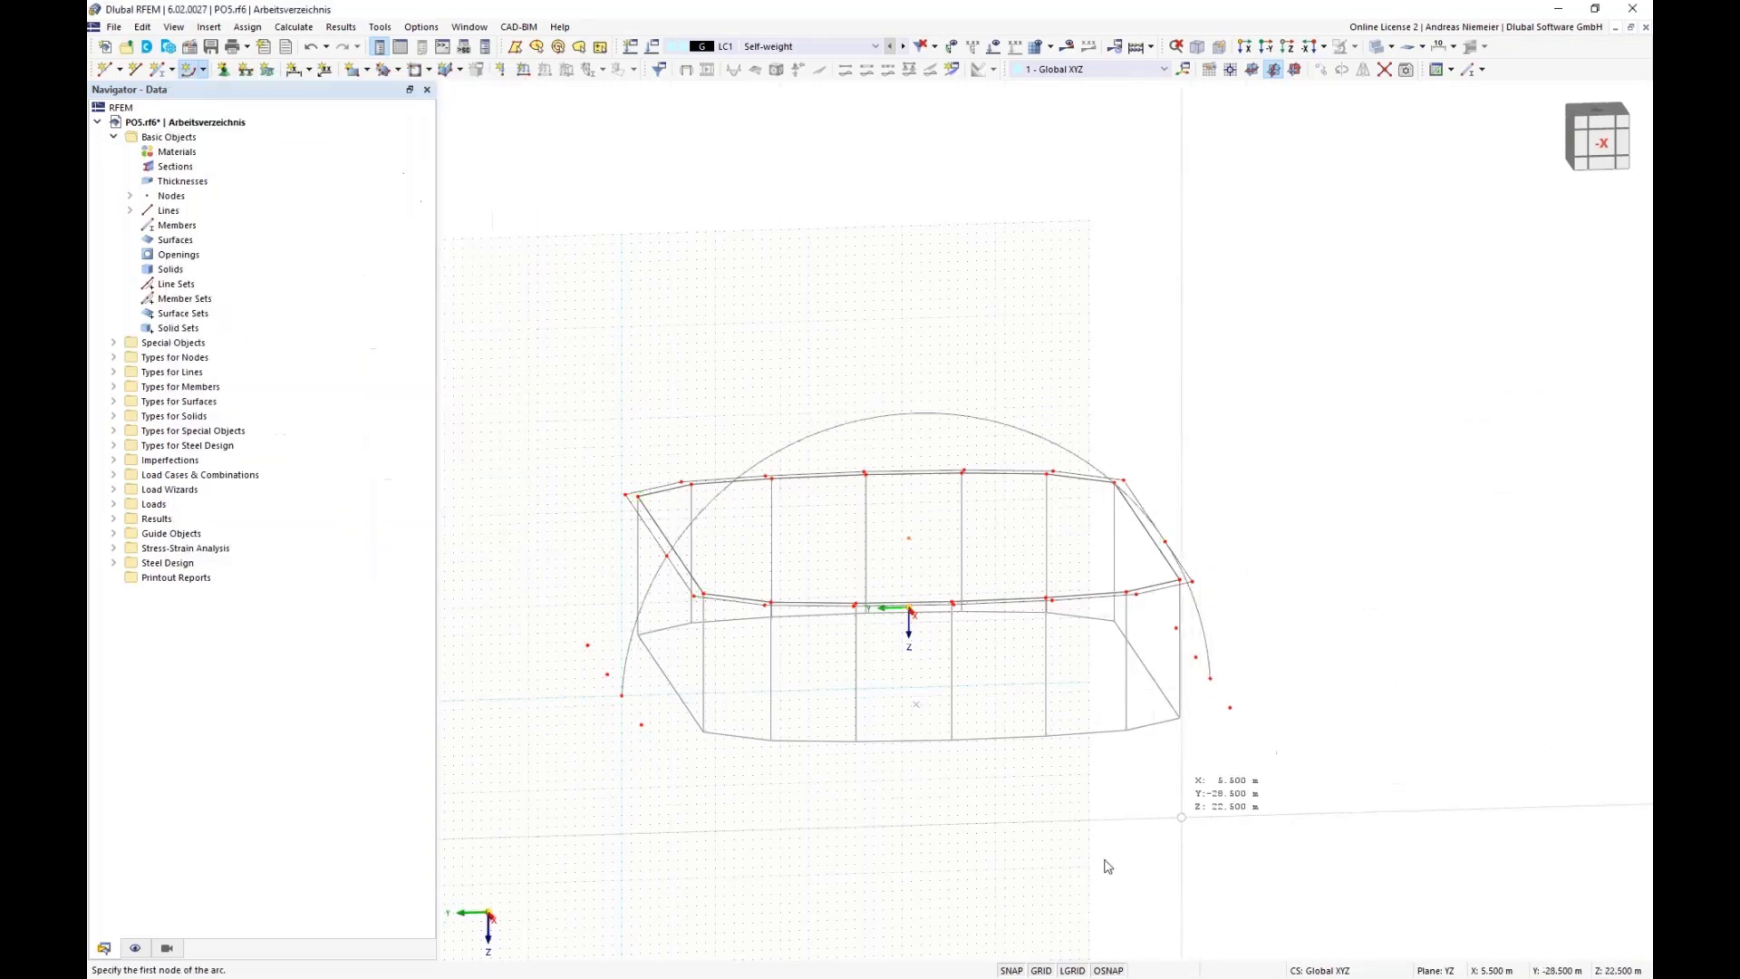
- Divide the arc portion above the upper outline using 5 intermediate nodes
left_click(1602, 143)
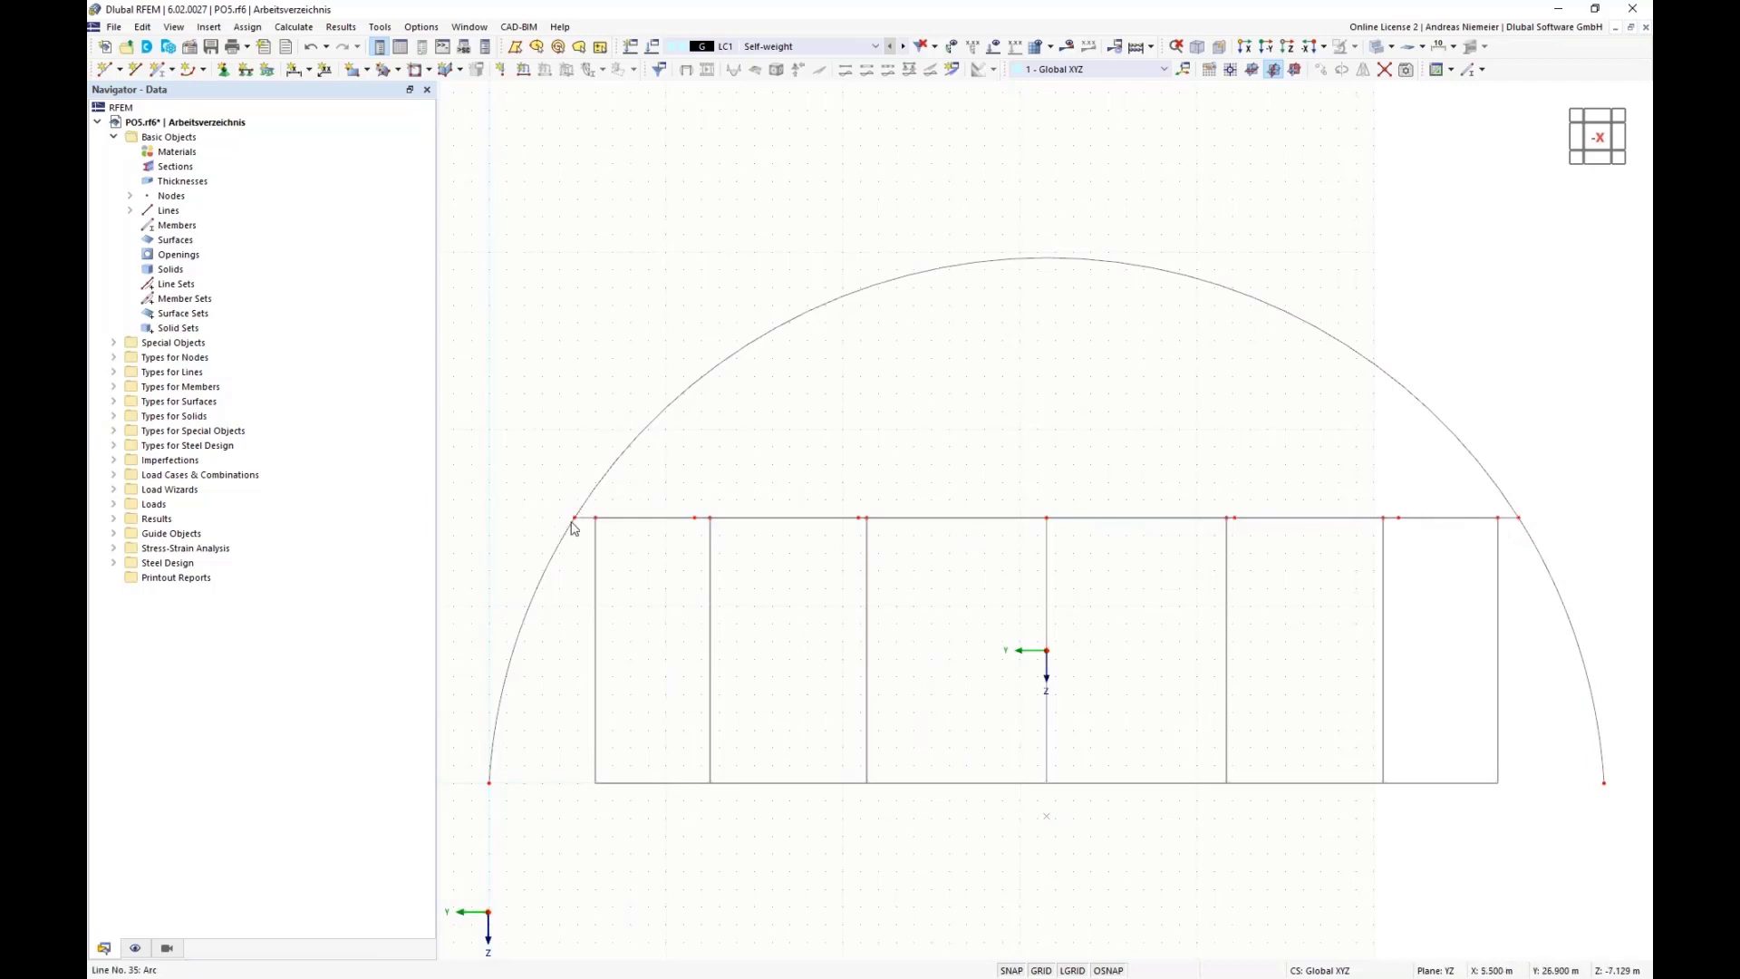
scroll(676, 827, "down", 2)
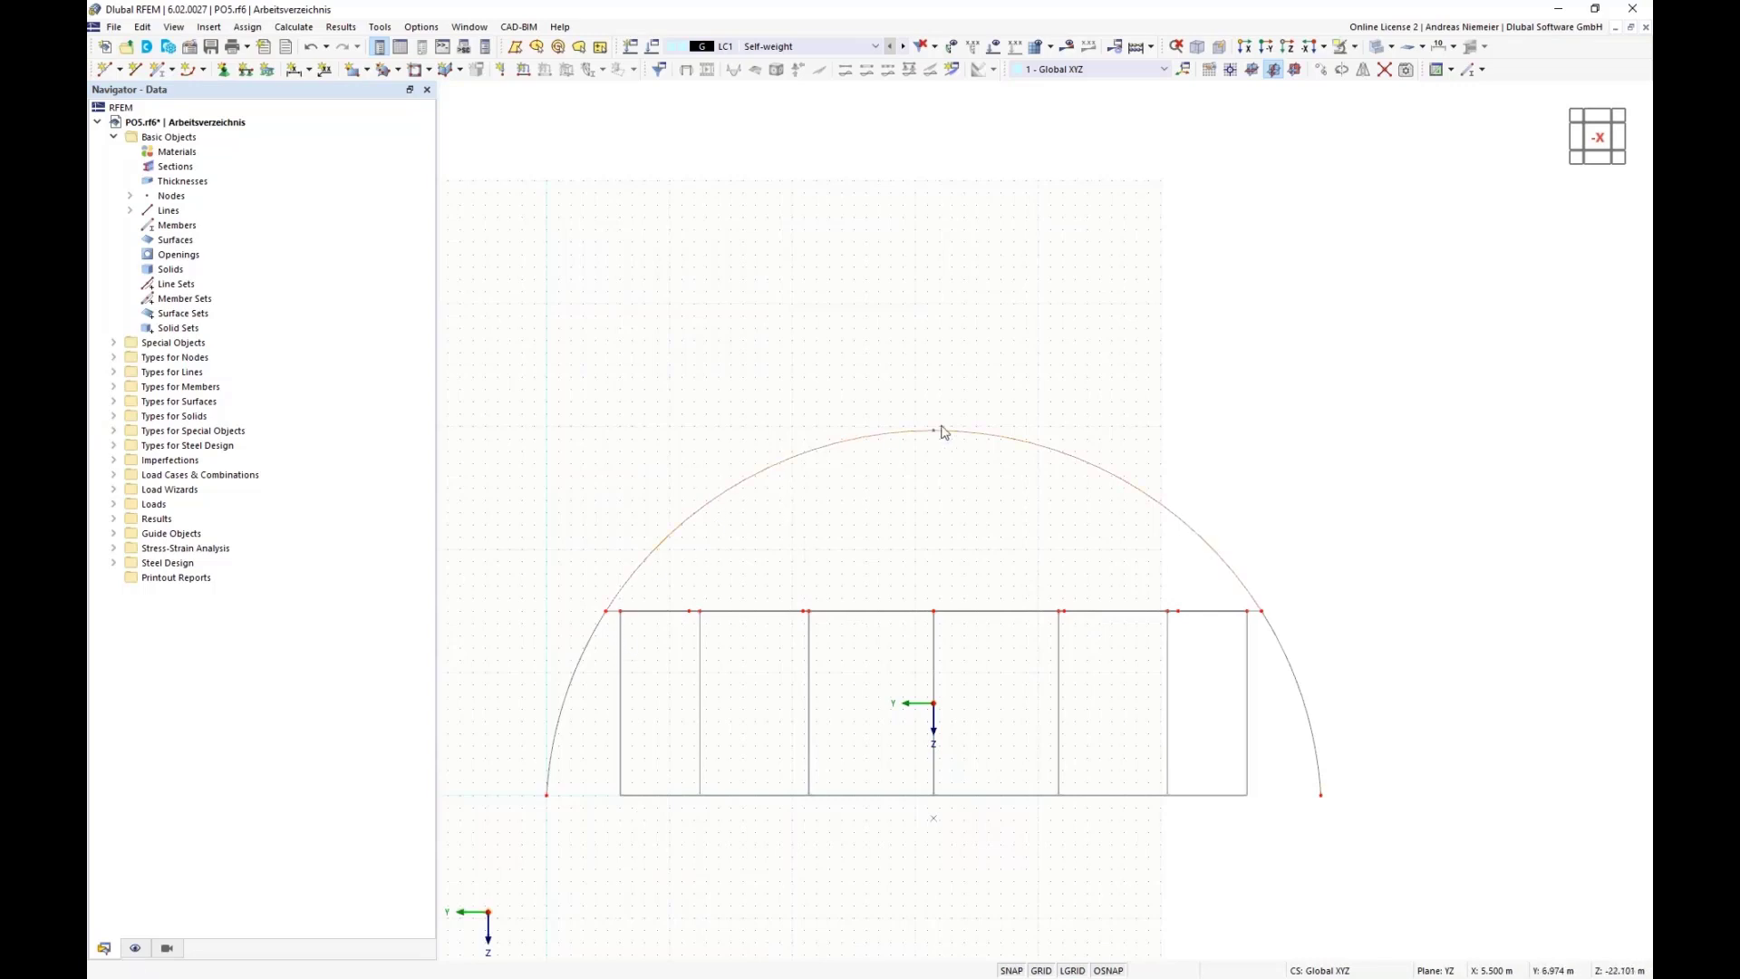
left_click(725, 497)
right_click(725, 497)
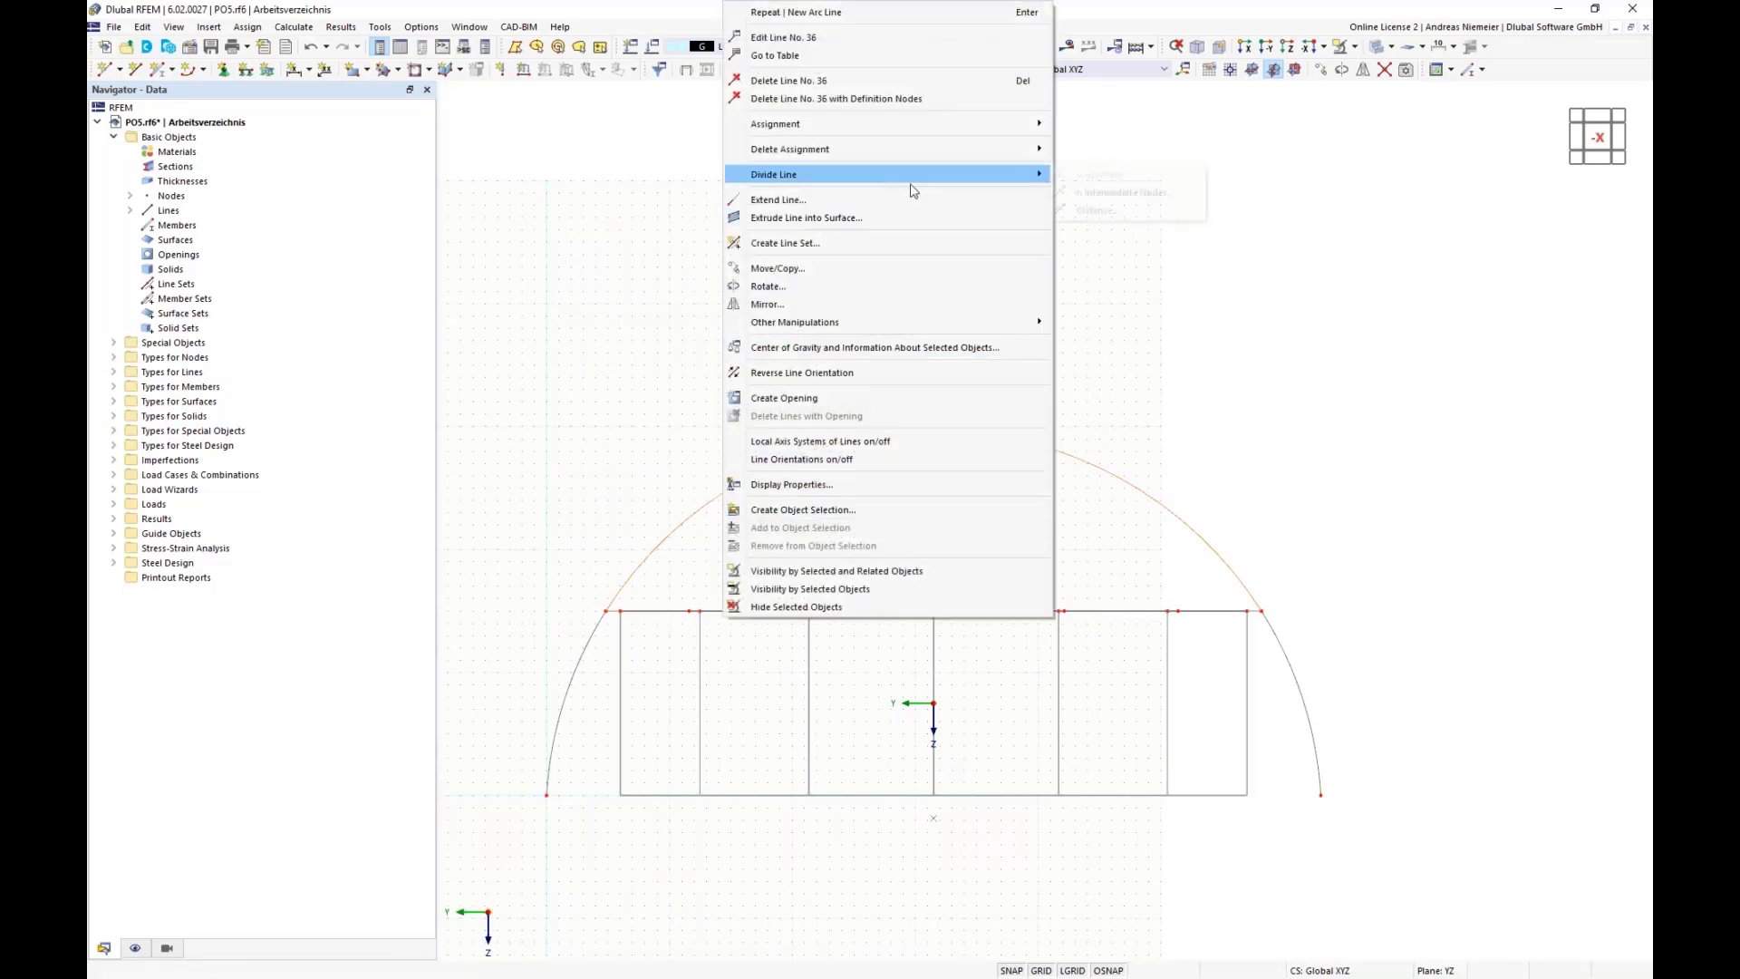
mouse_move(911, 175)
left_click(1147, 190)
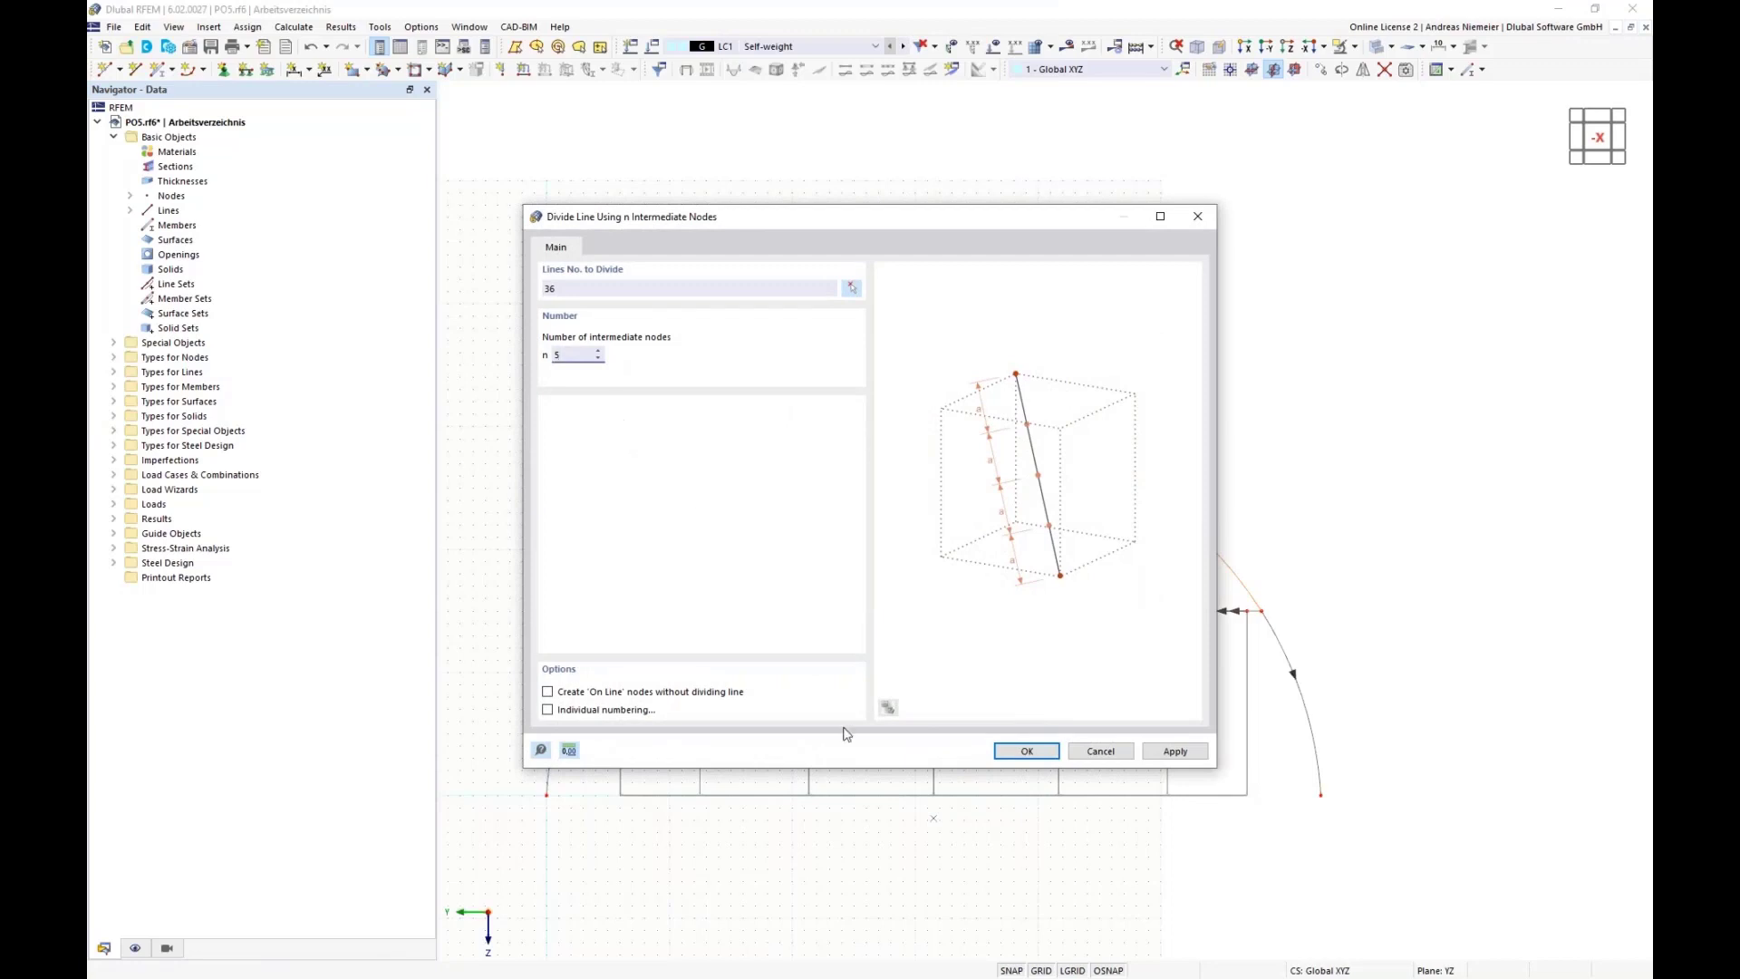
left_click(1022, 752)
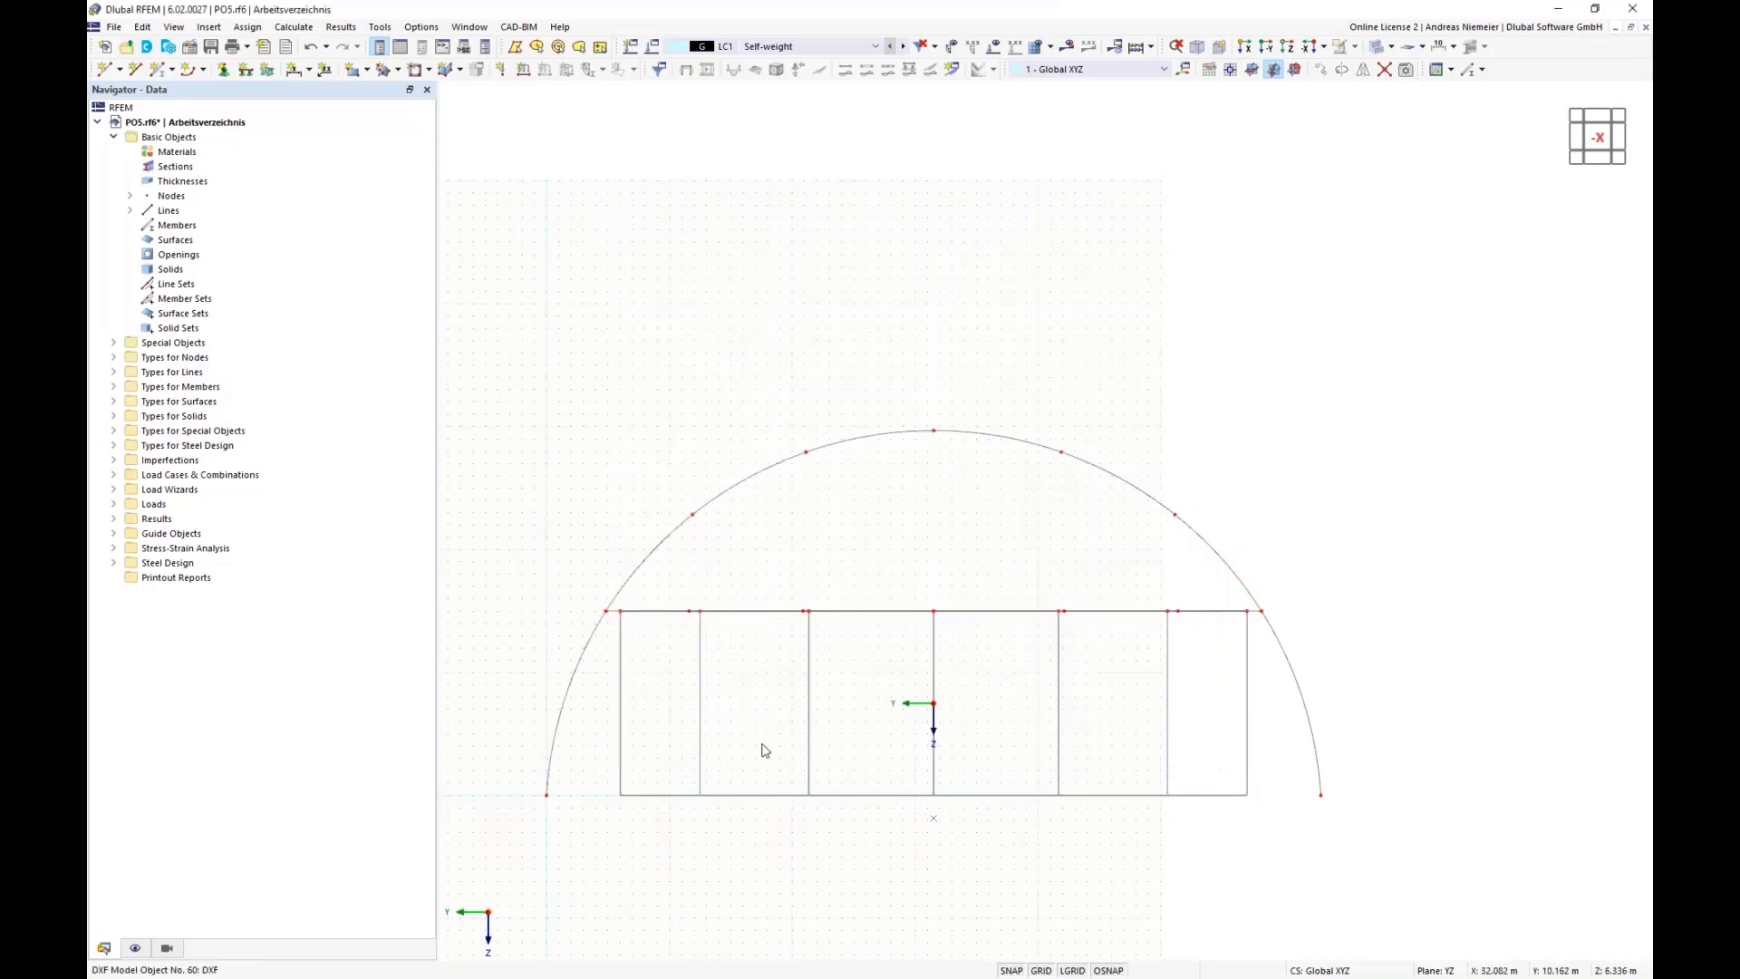
- Delete all eight line segments of the arc, keeping their nine nodes
mouse_move(679, 796)
middle_mouse_down("ctrl")
mouse_move(983, 808)
mouse_move(959, 797)
middle_mouse_up("ctrl")
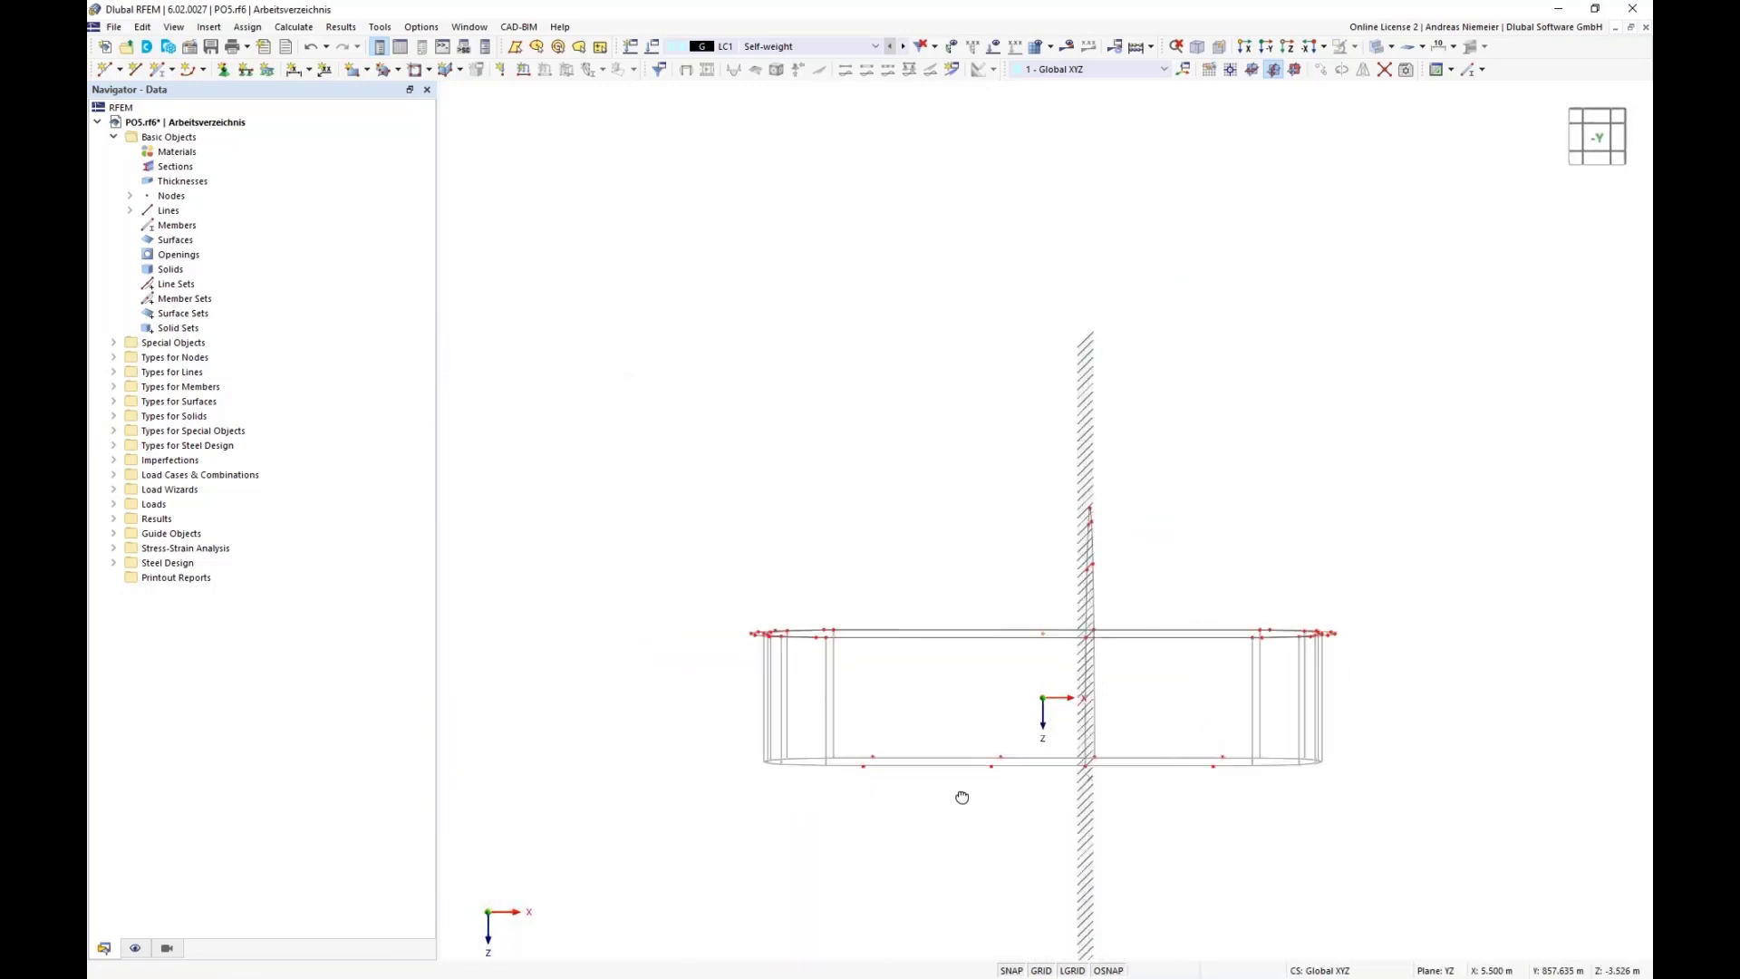
left_click_drag(1089, 524, 1119, 830)
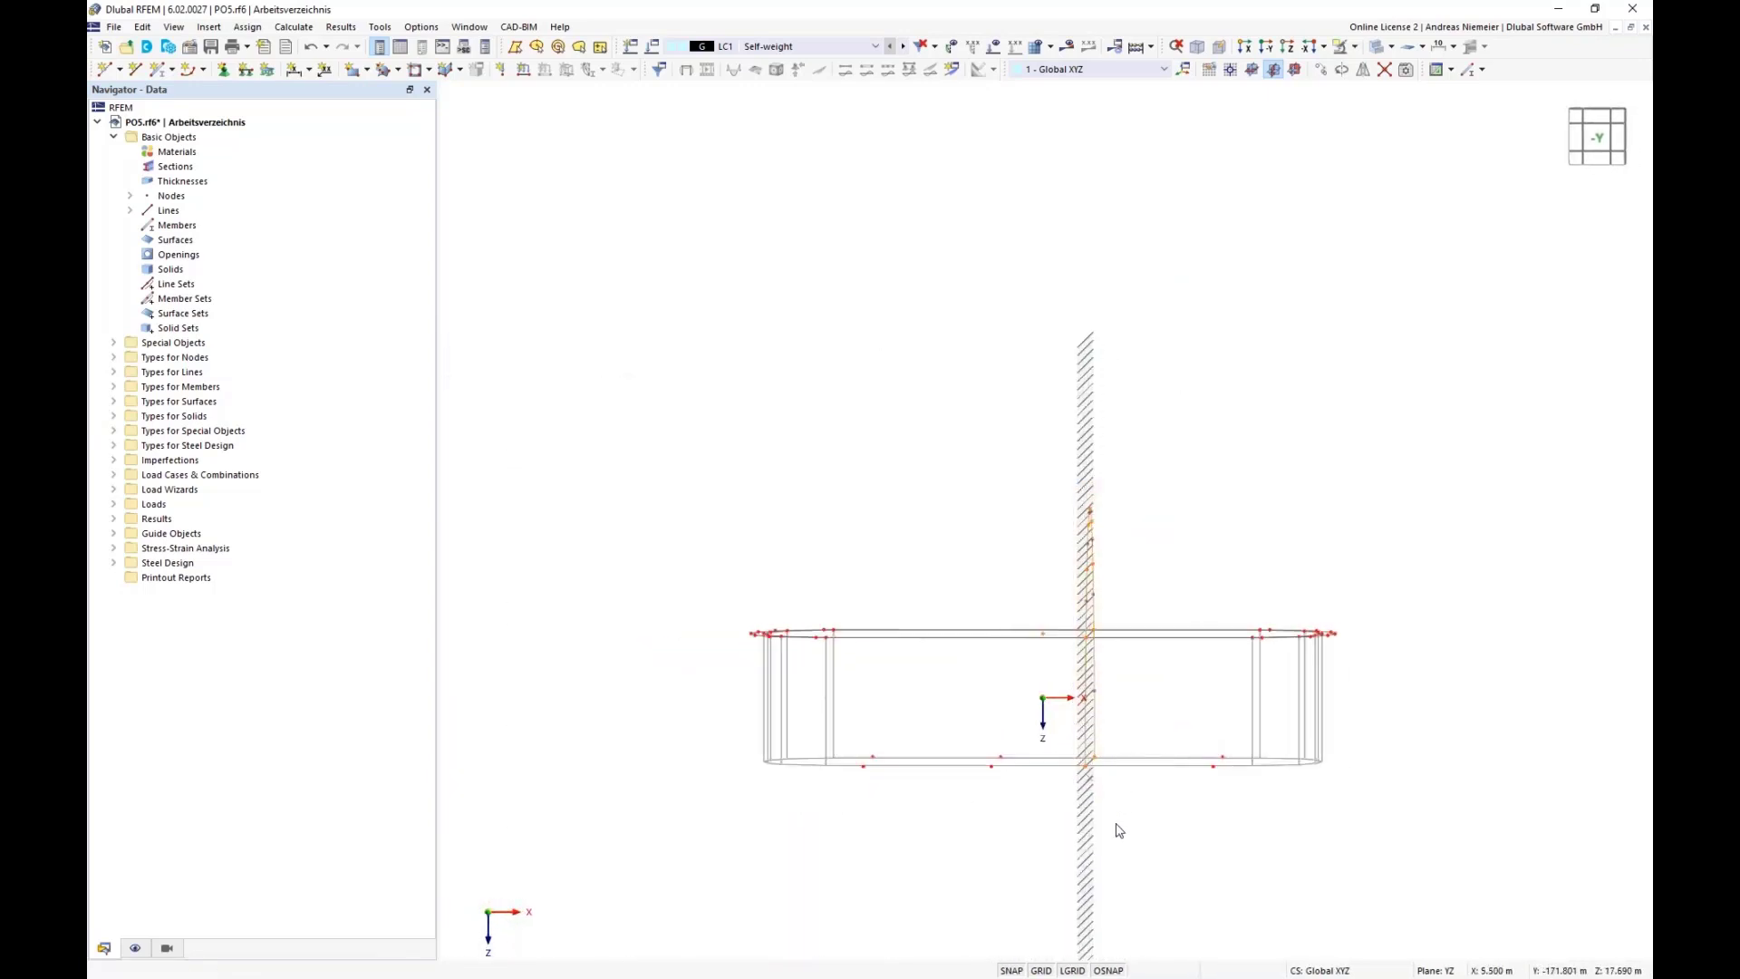
right_click(1097, 727)
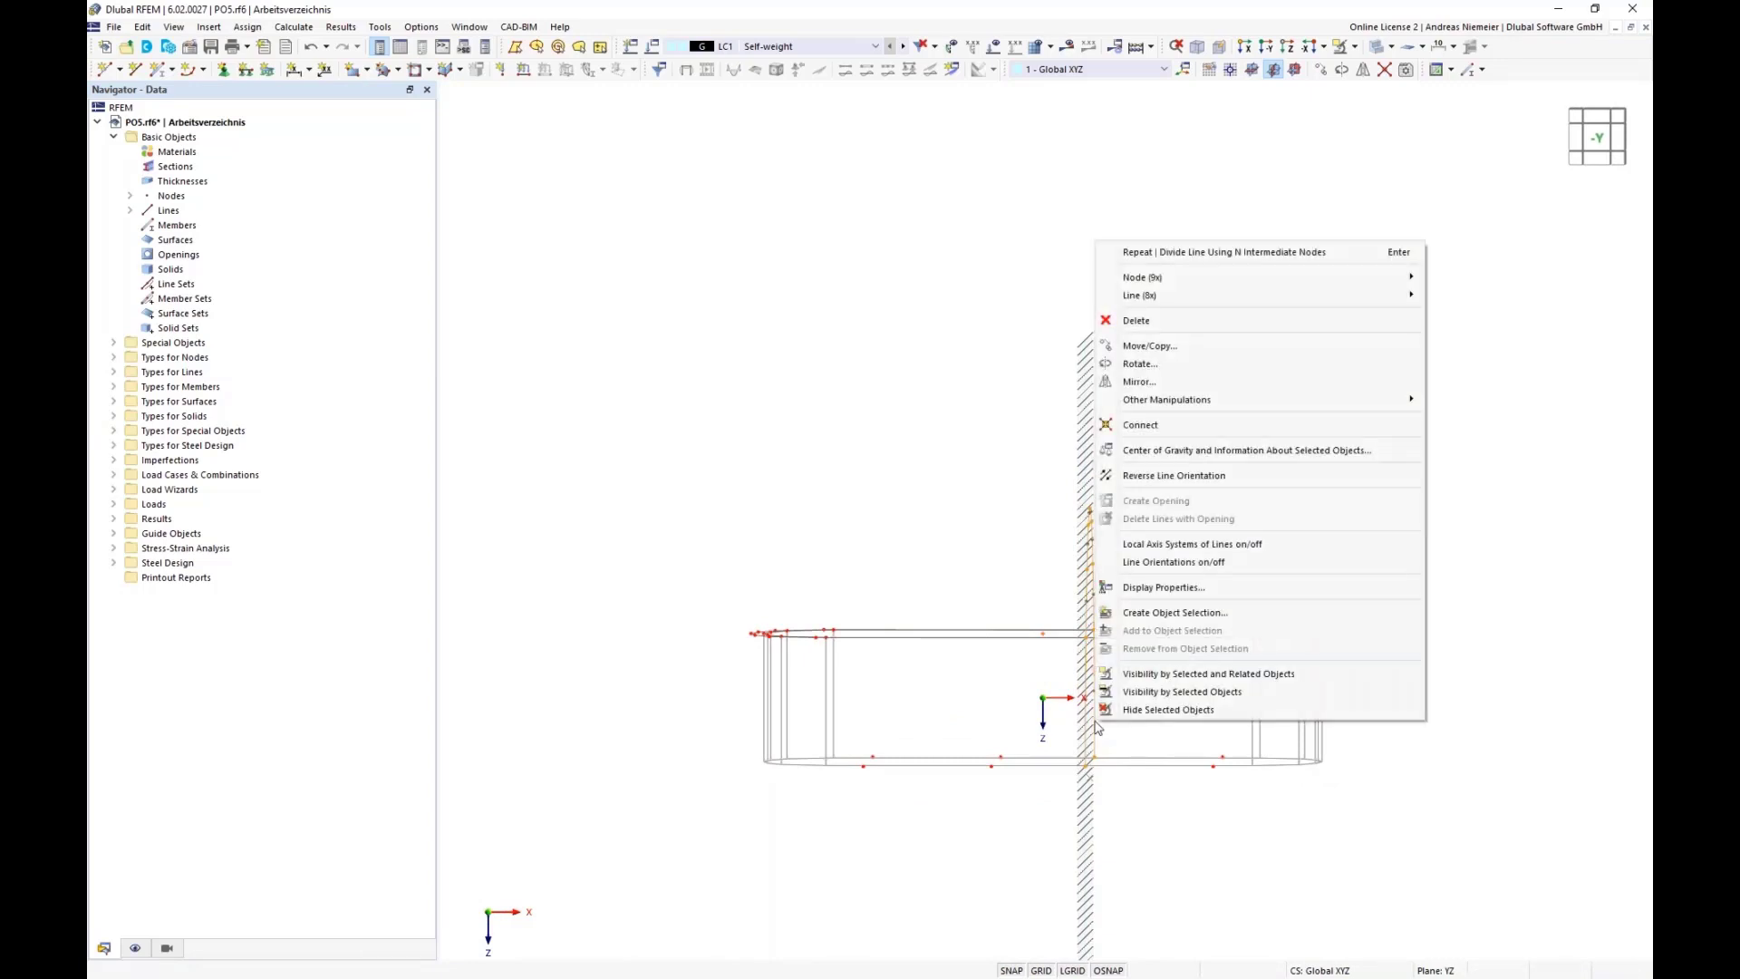
mouse_move(1191, 301)
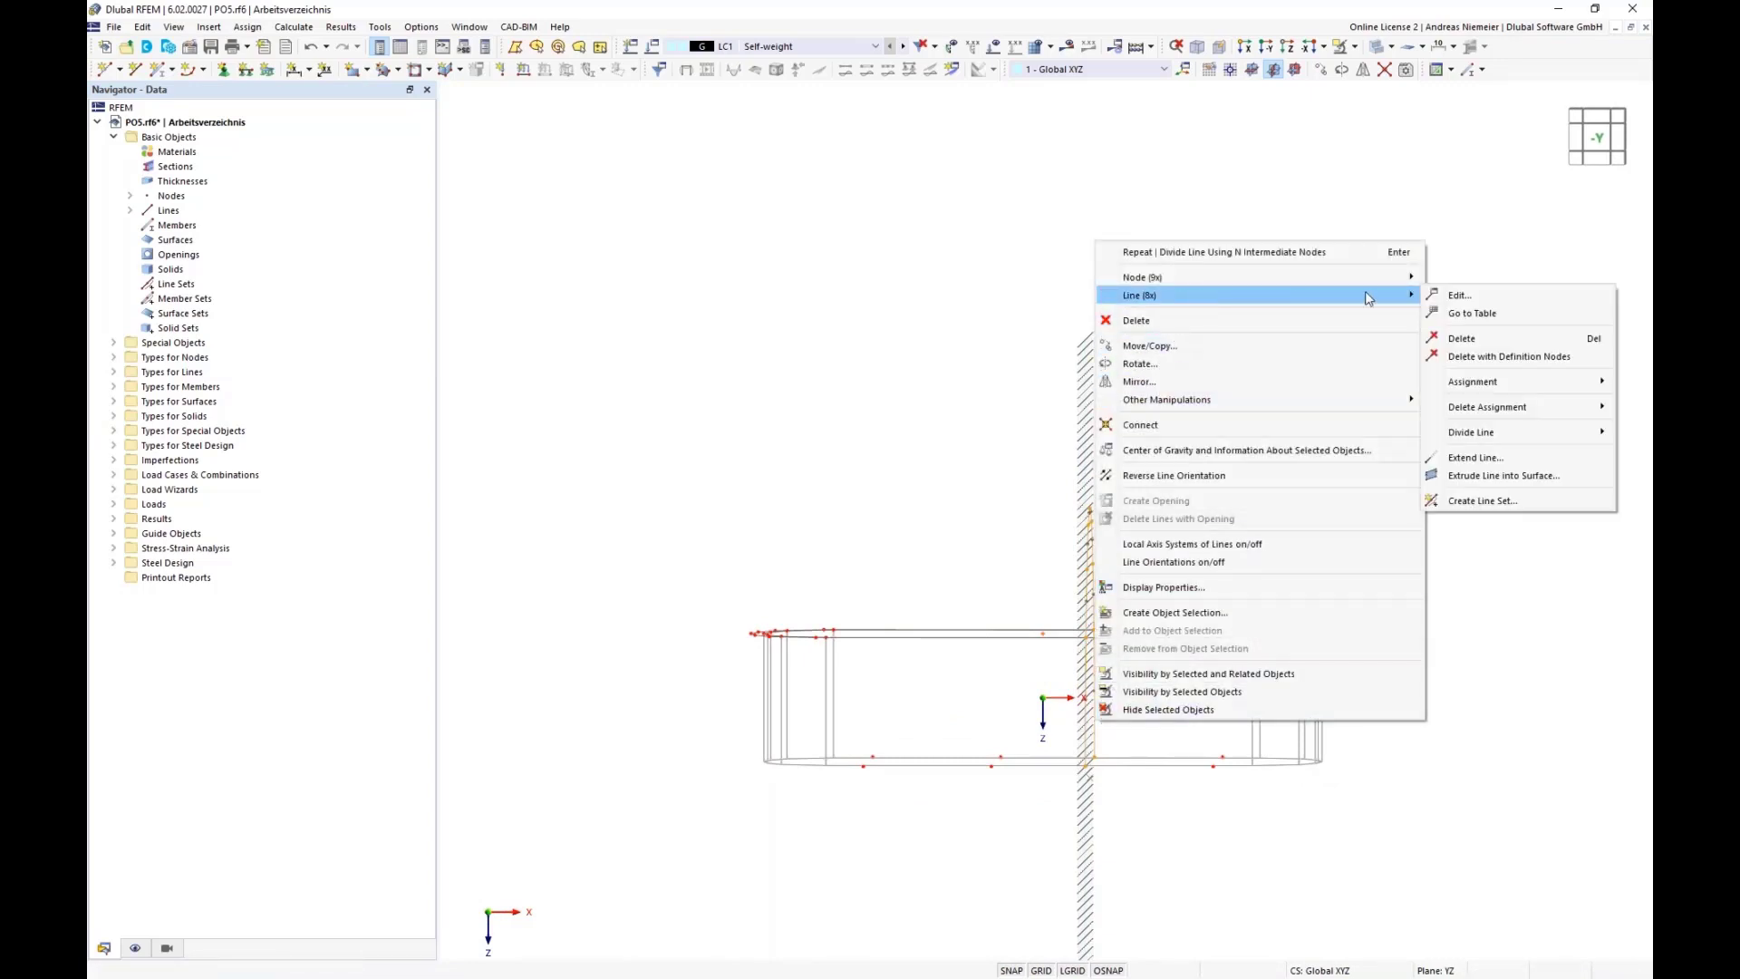
left_click(1498, 340)
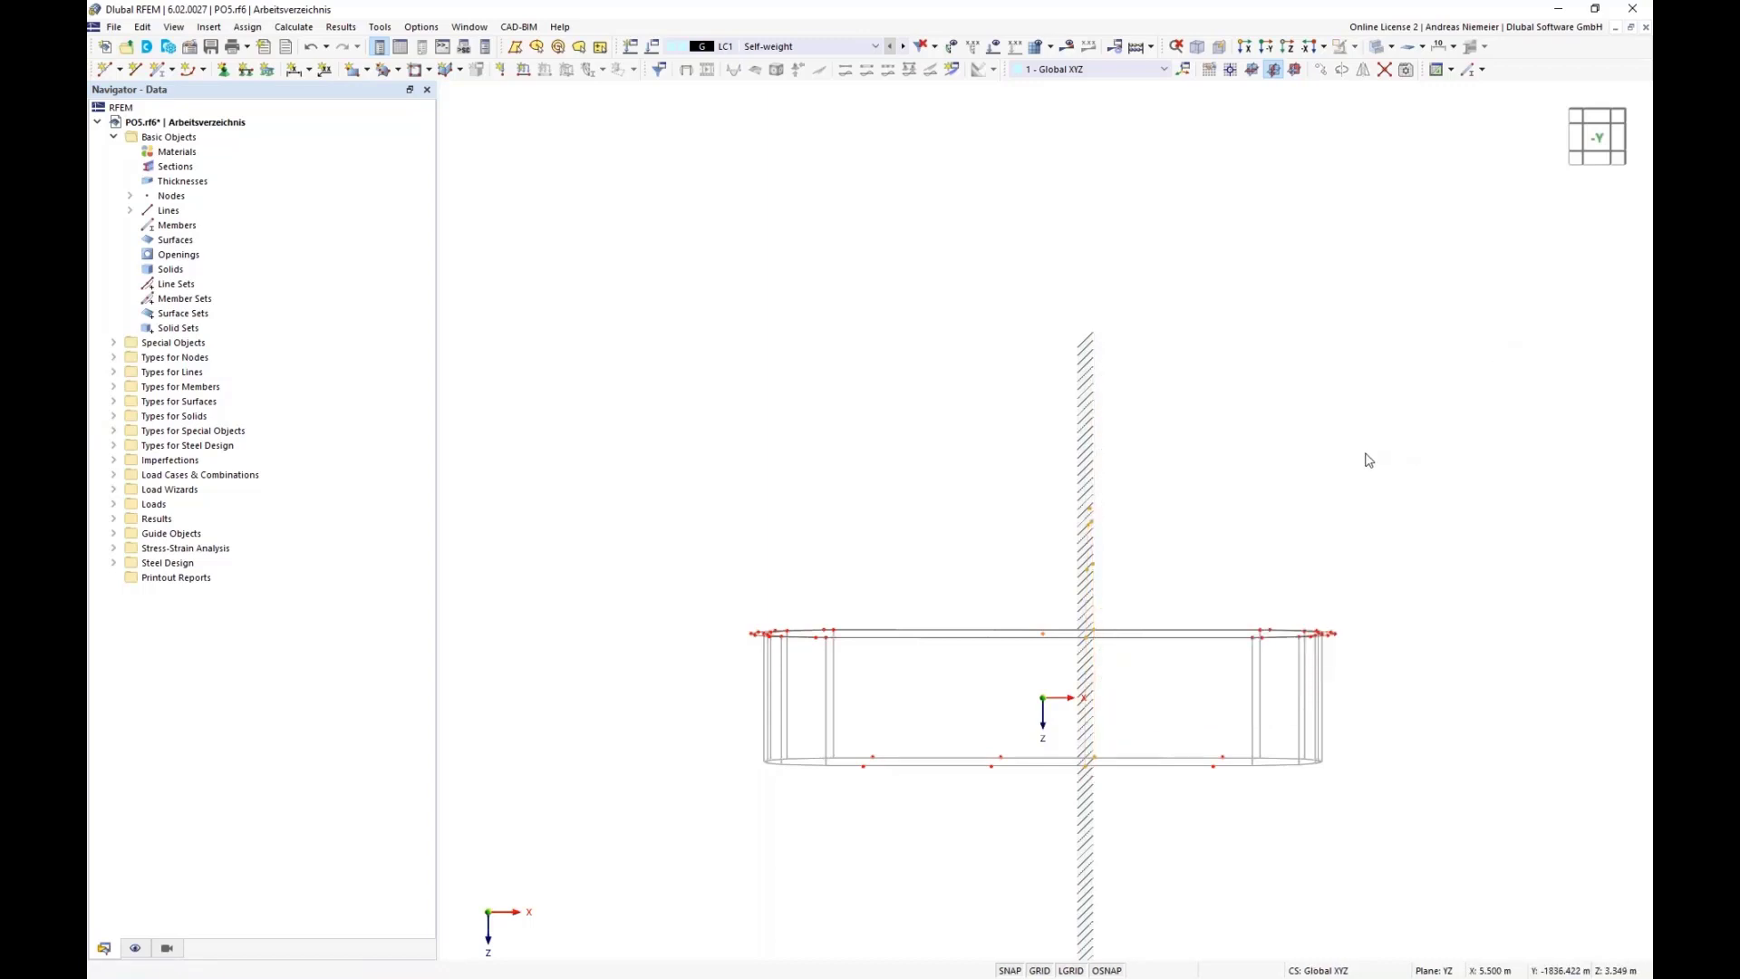
- Copy the arch nodes at X 5.5 m to X -5.5 m, using the neighbouring base nodes as reference points
left_click(1043, 973)
mouse_move(1164, 883)
middle_mouse_down("ctrl")
mouse_move(1120, 903)
mouse_move(1020, 832)
middle_mouse_up("ctrl")
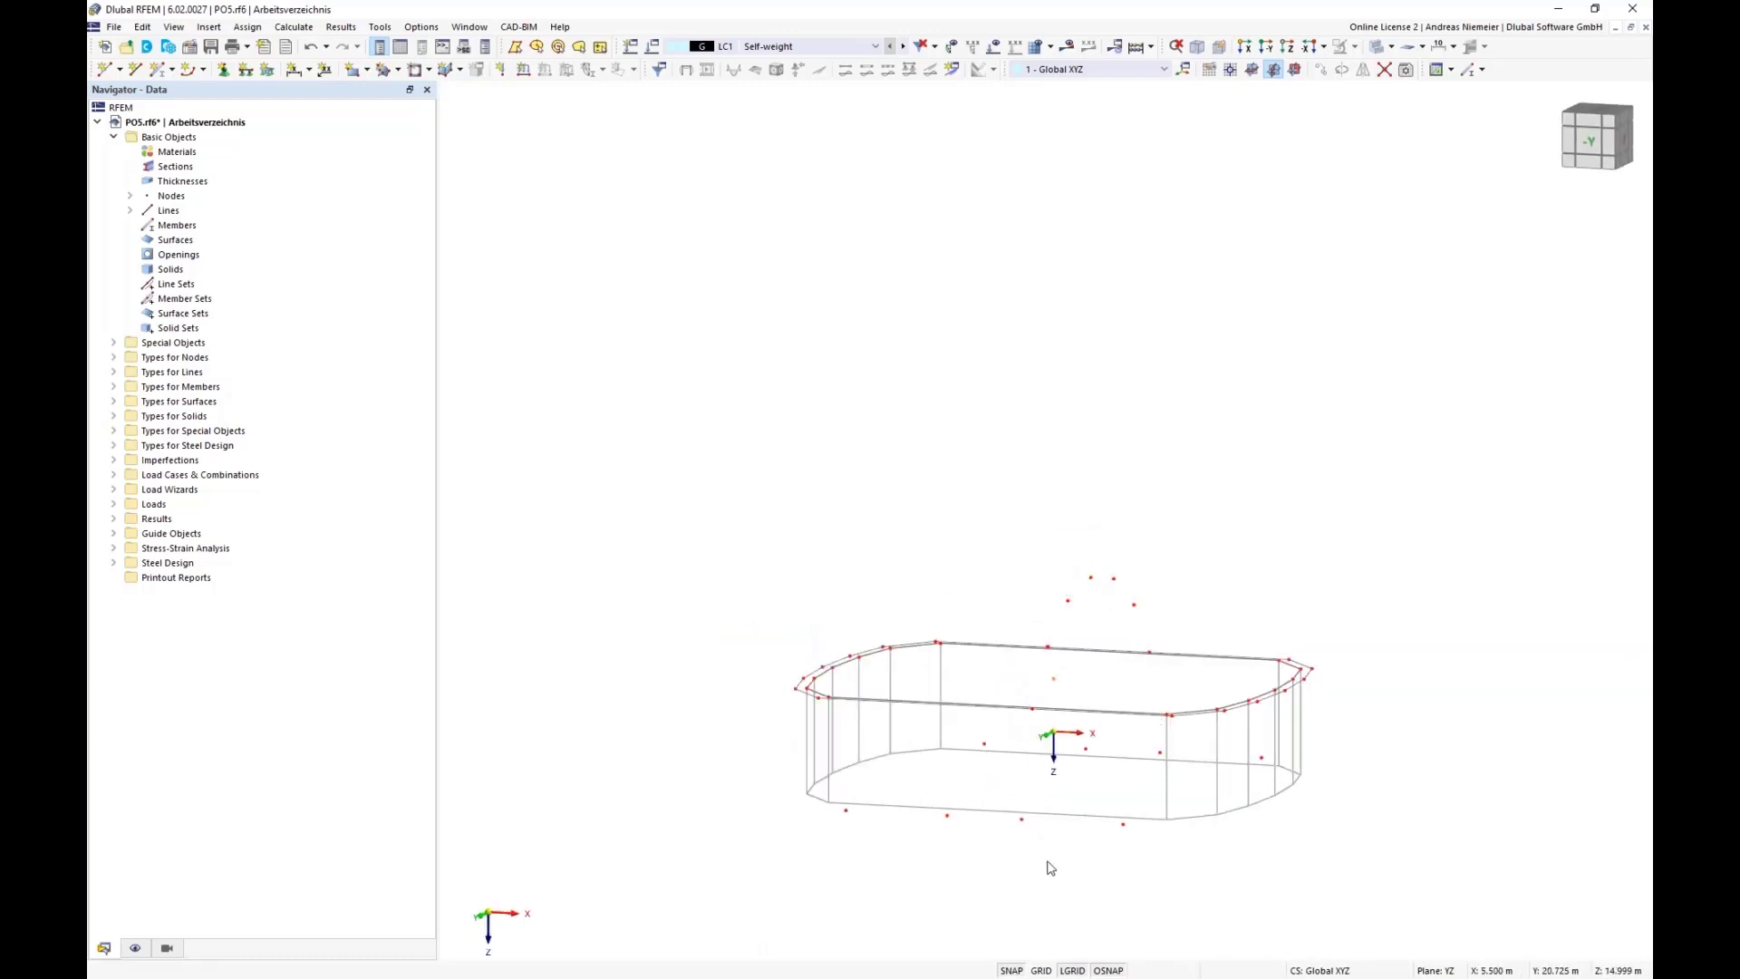
middle_click_drag(1050, 862, 1108, 834, "ctrl")
left_click_drag(1094, 576, 1129, 822)
middle_click_drag(1137, 825, 1099, 870, "ctrl")
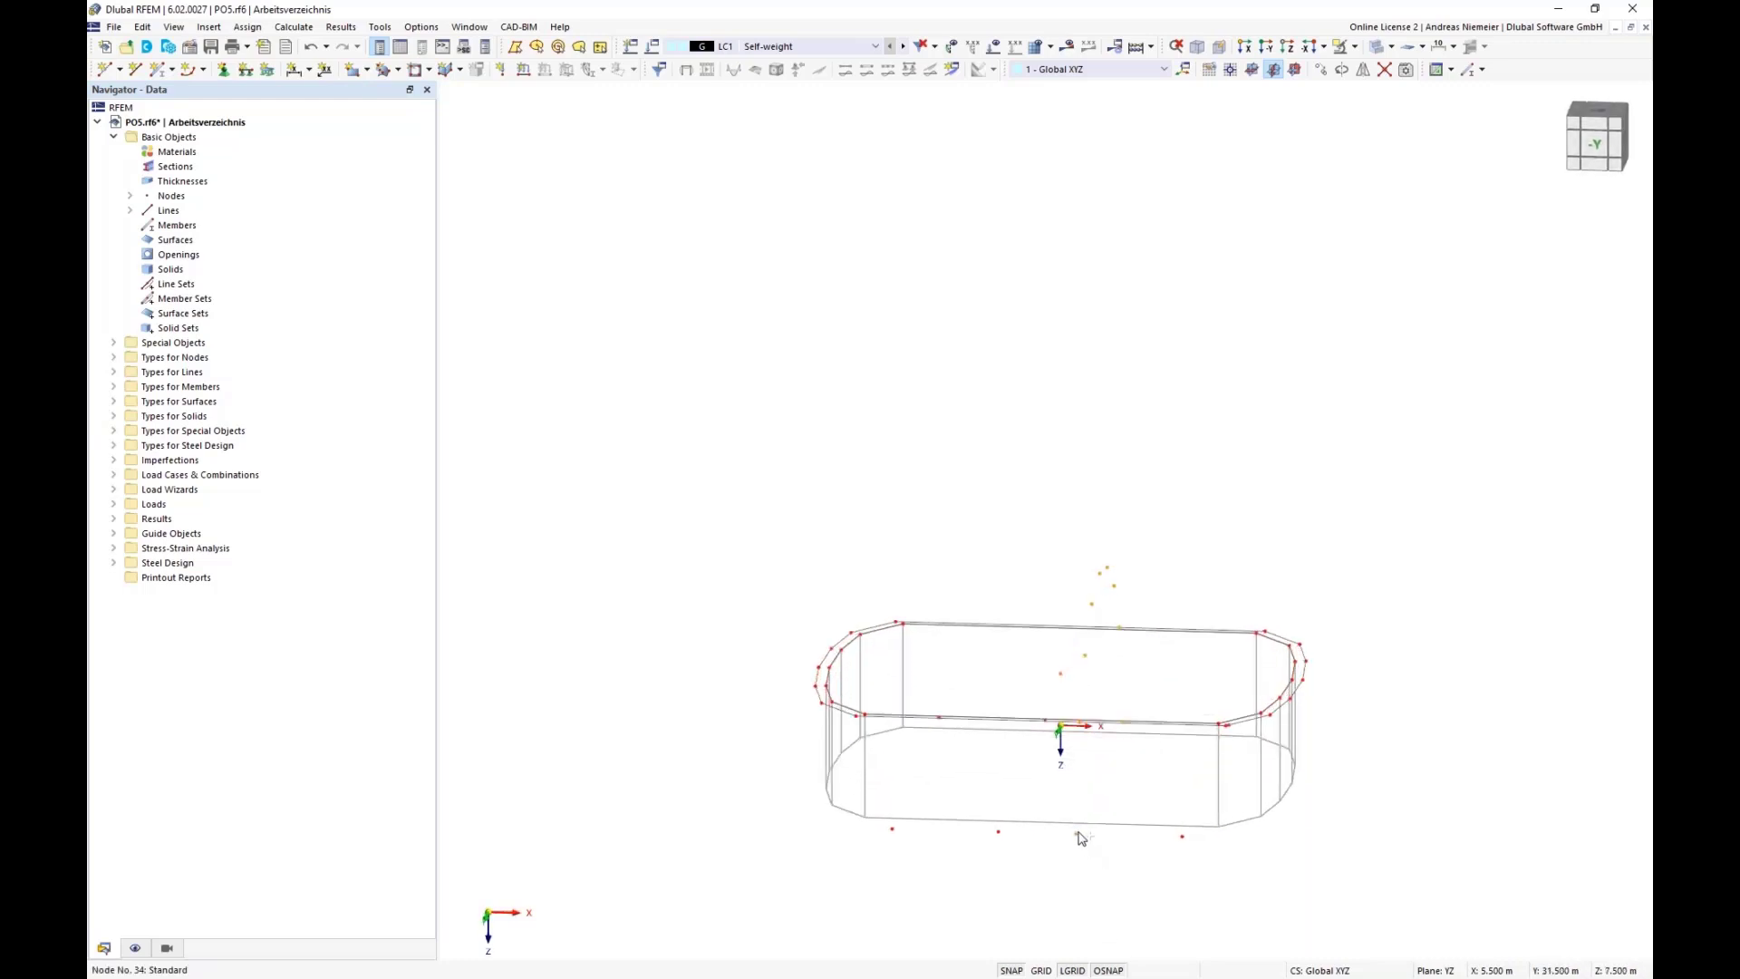
left_click_drag(1080, 835, 999, 841)
scroll(1017, 705, "down", 2)
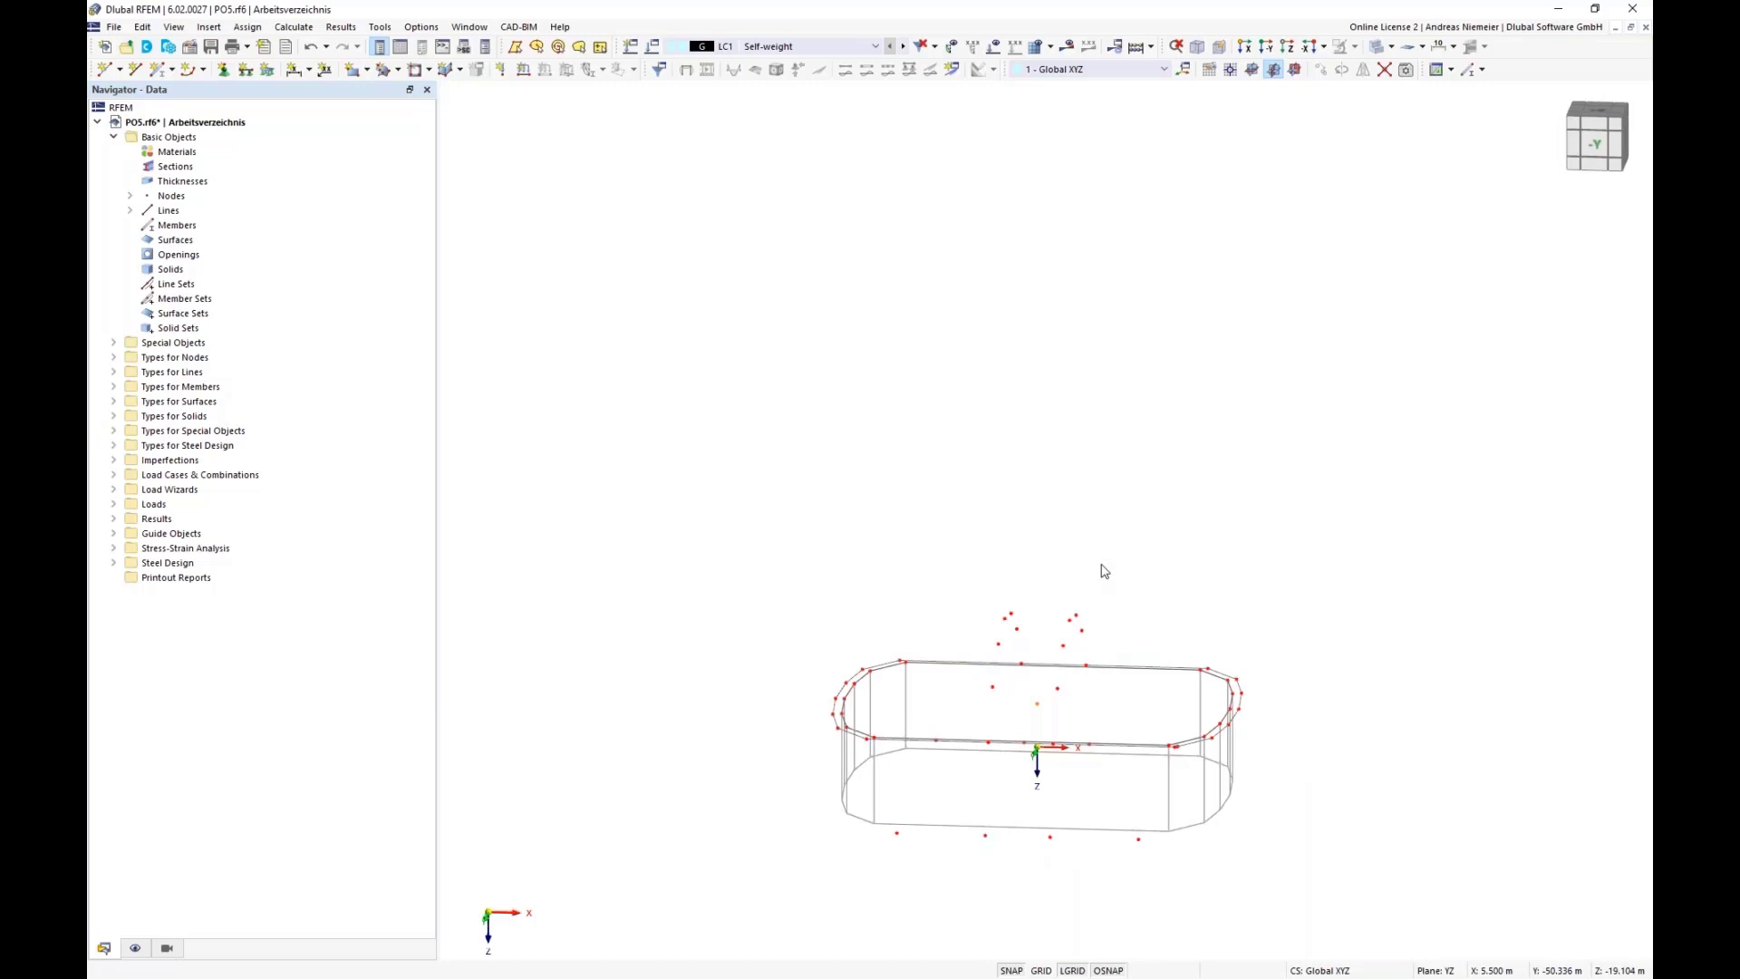
- Create a node halfway (50 %) between the two outline nodes of the arch at X -5.5 m
scroll(1051, 775, "up", 5)
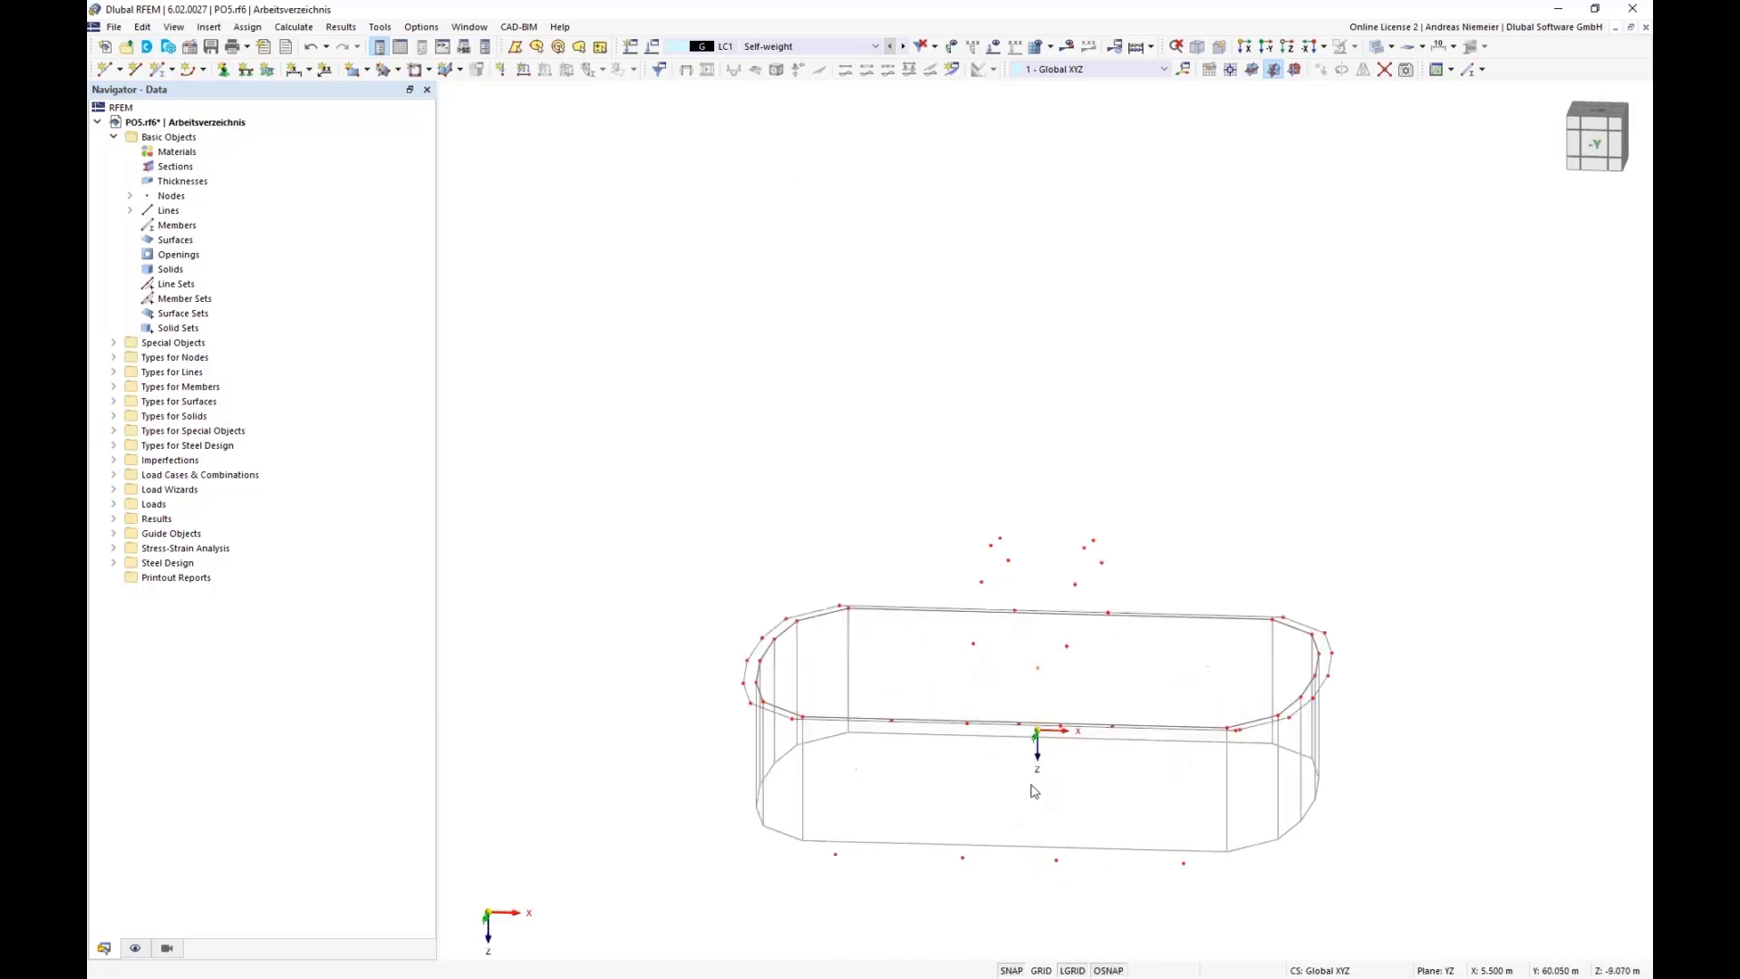
left_click(107, 69)
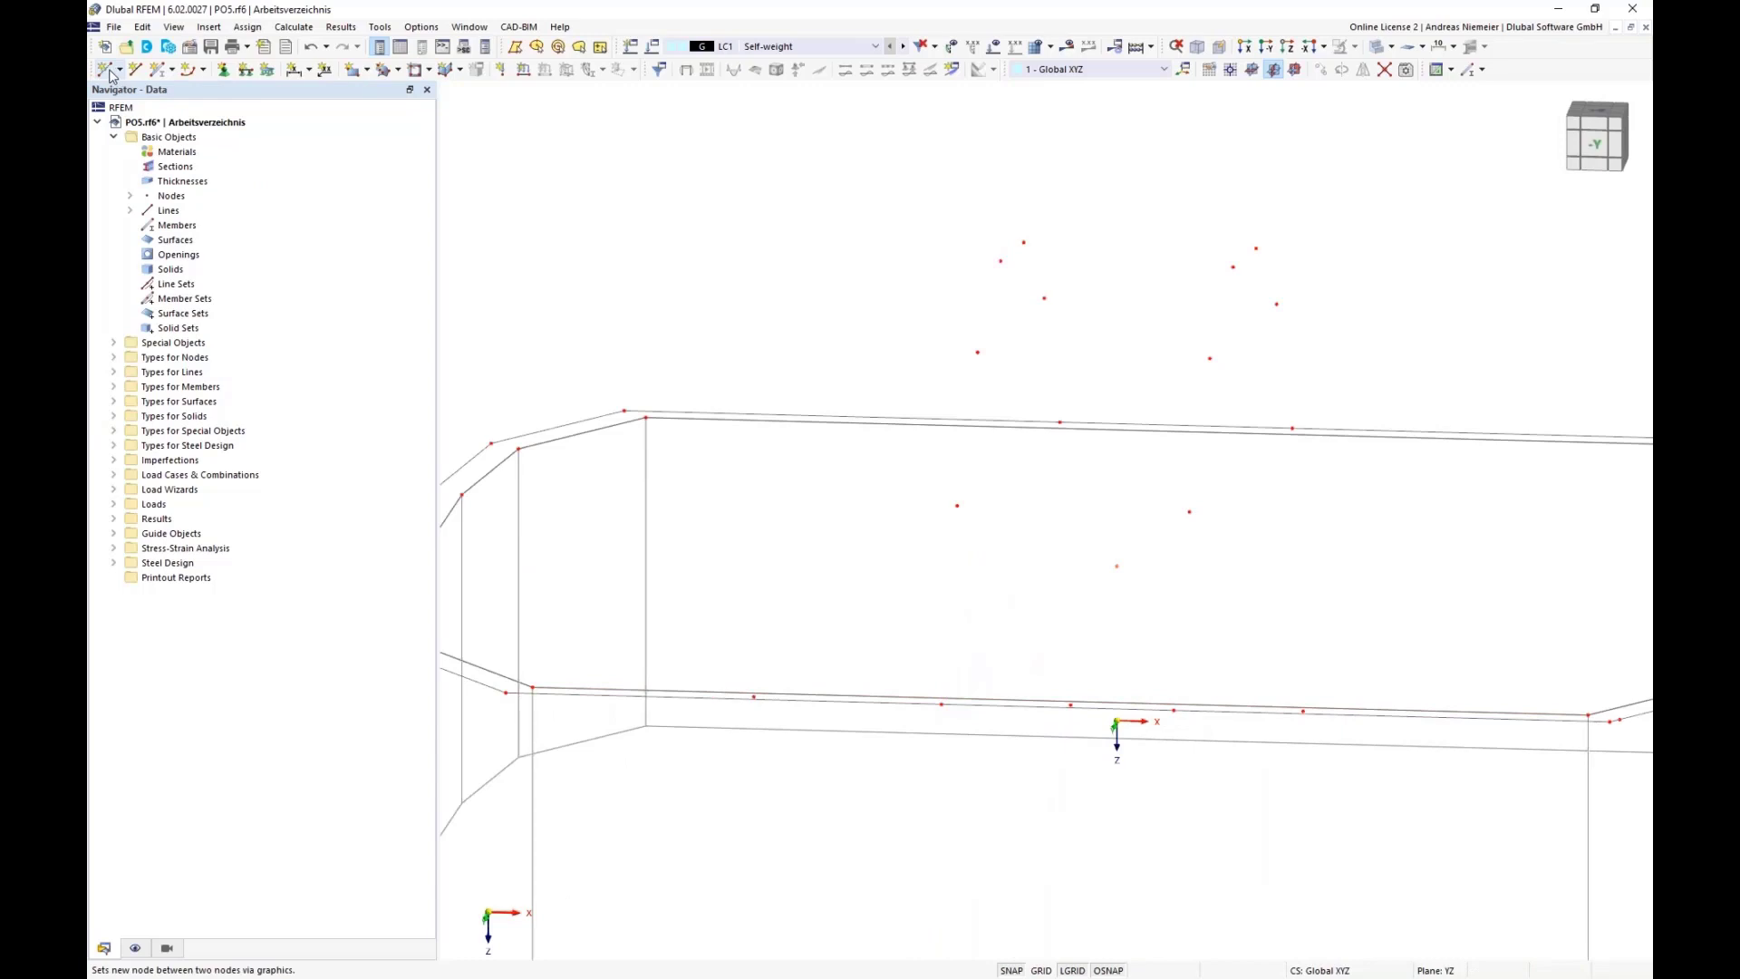
left_click(942, 704)
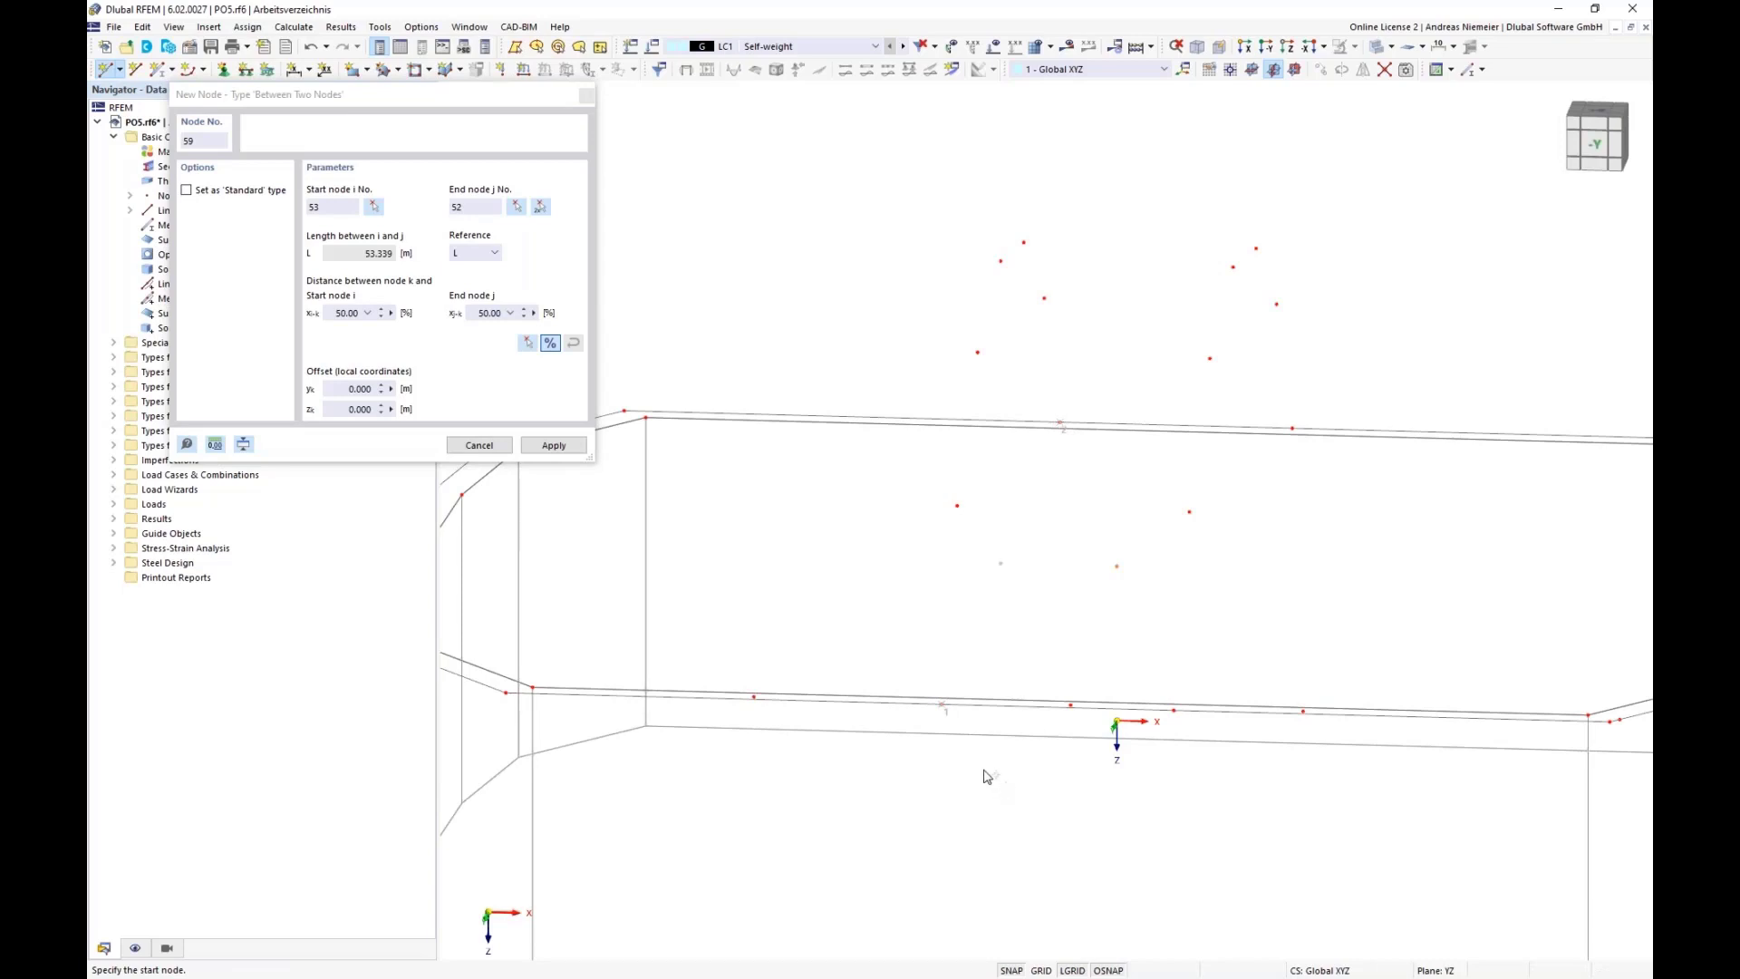
left_click(554, 445)
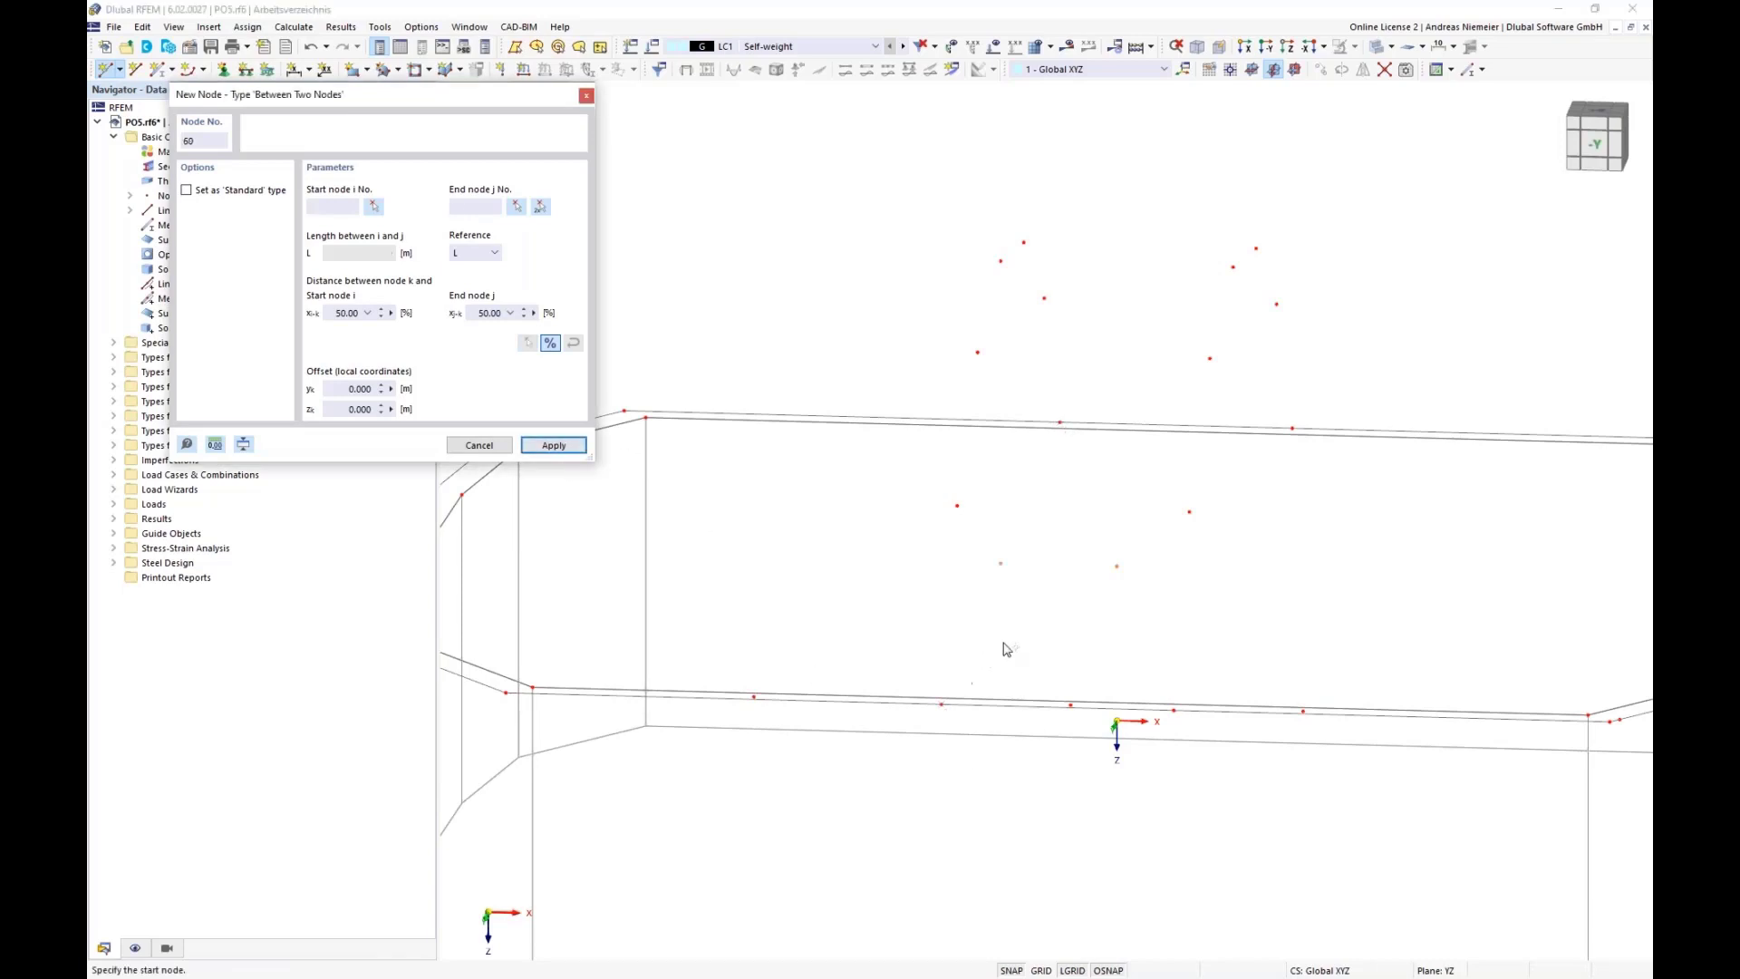
middle_click_drag(1025, 669, 1038, 631, "ctrl")
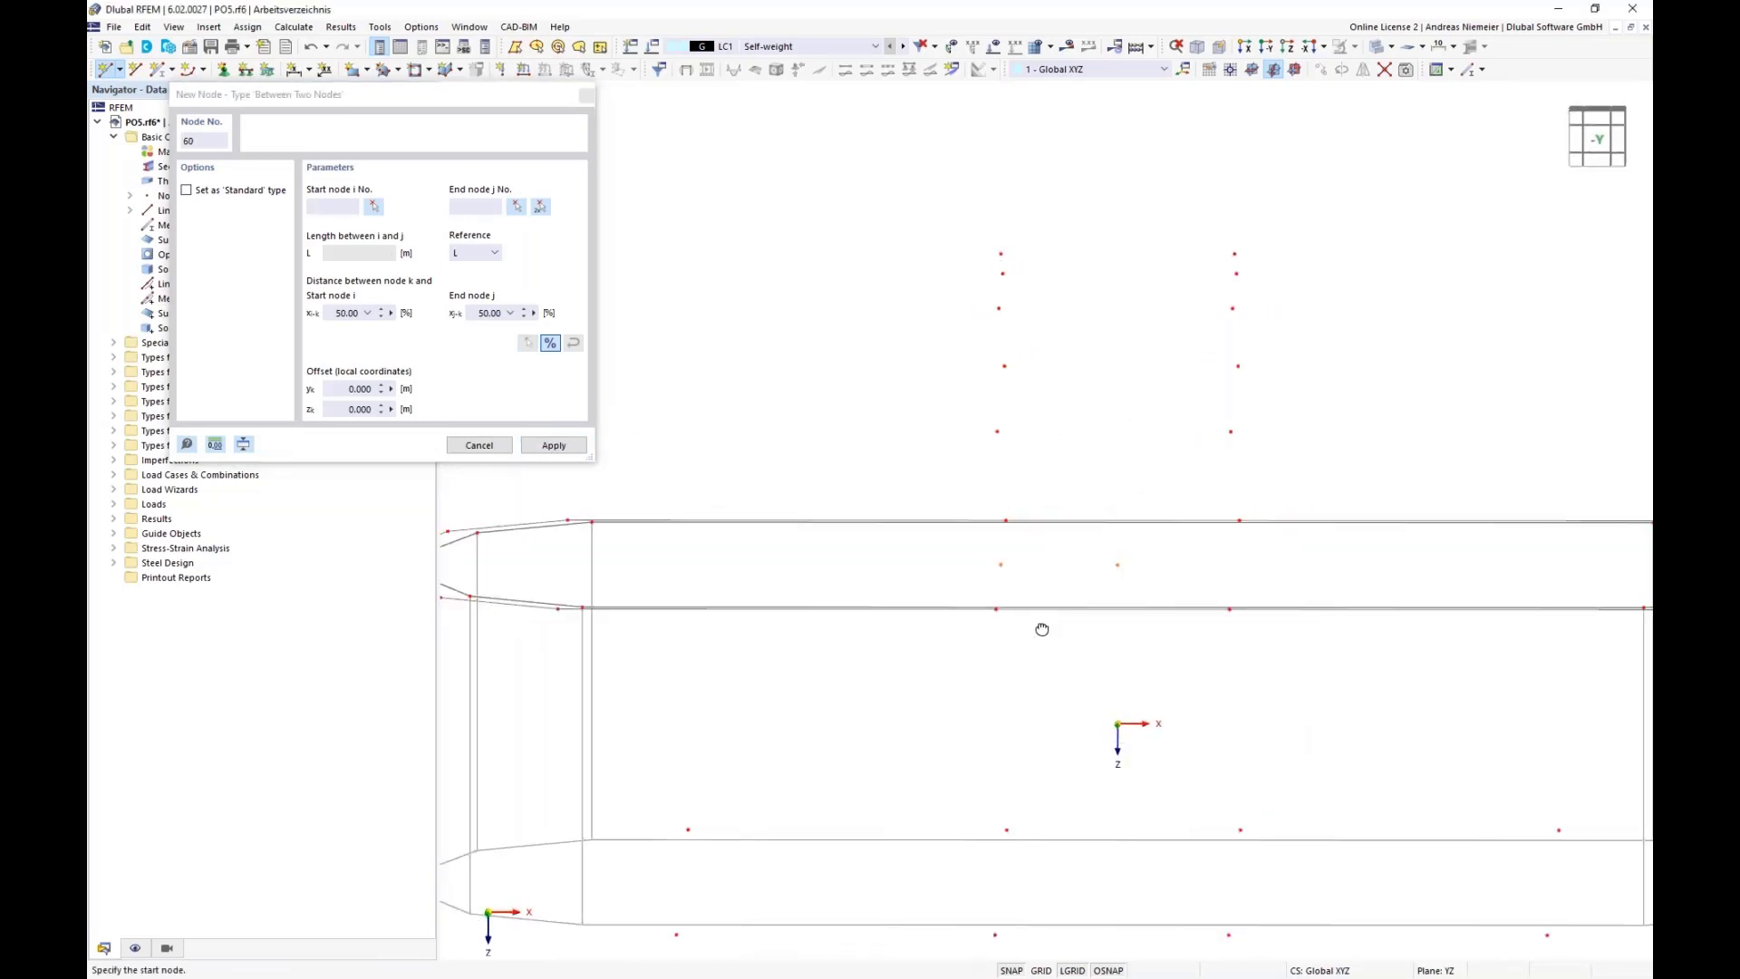
middle_click_drag(1064, 288, 1006, 276, "ctrl")
key("Escape")
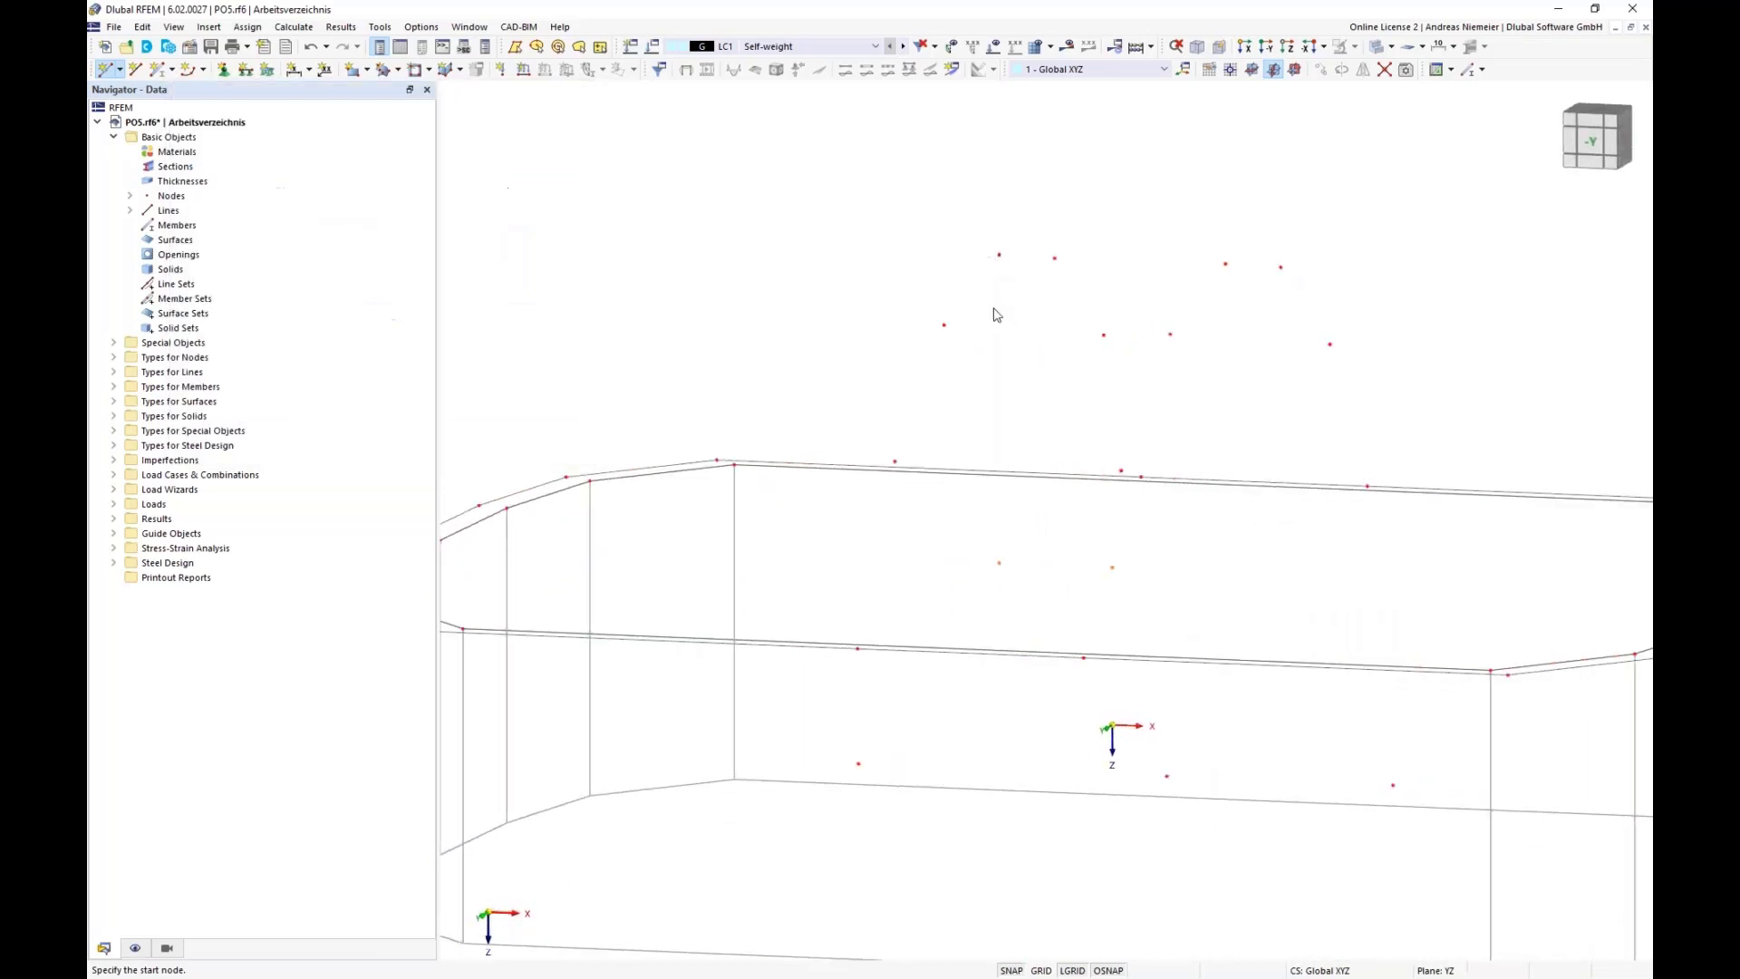
- Copy the apex node of the arch at X -5.5 m vertically up to Z -27.189 m, with zero Y displacement
right_click(1000, 256)
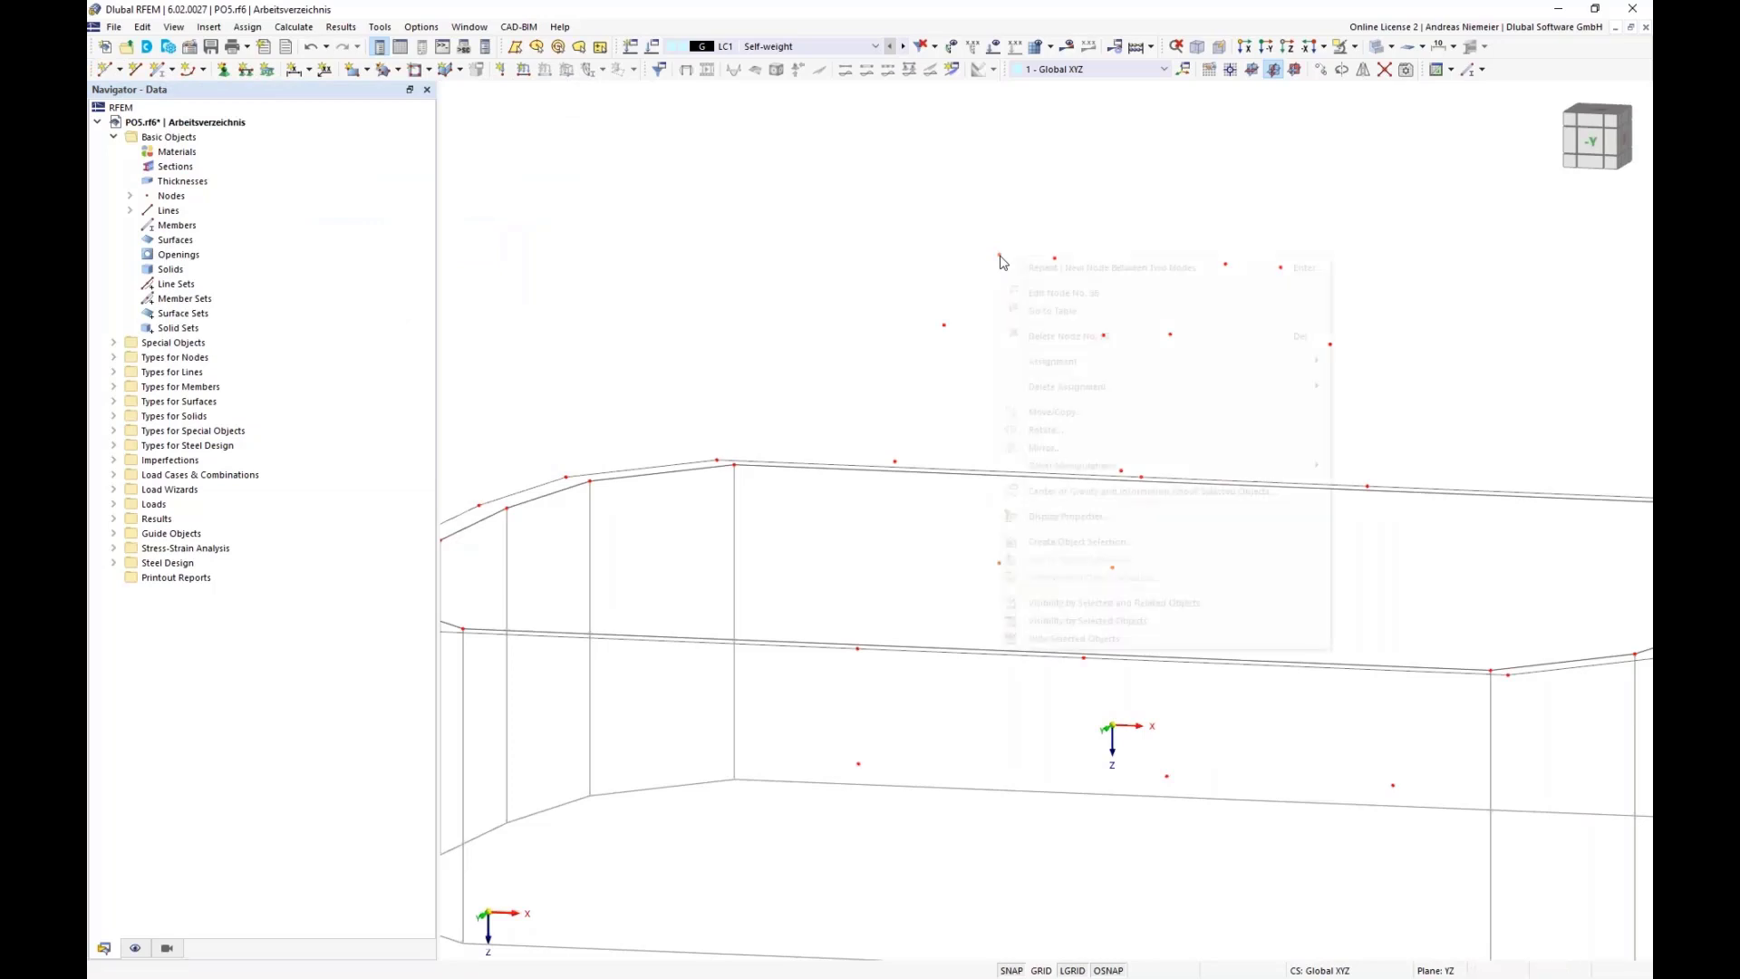
left_click(1079, 413)
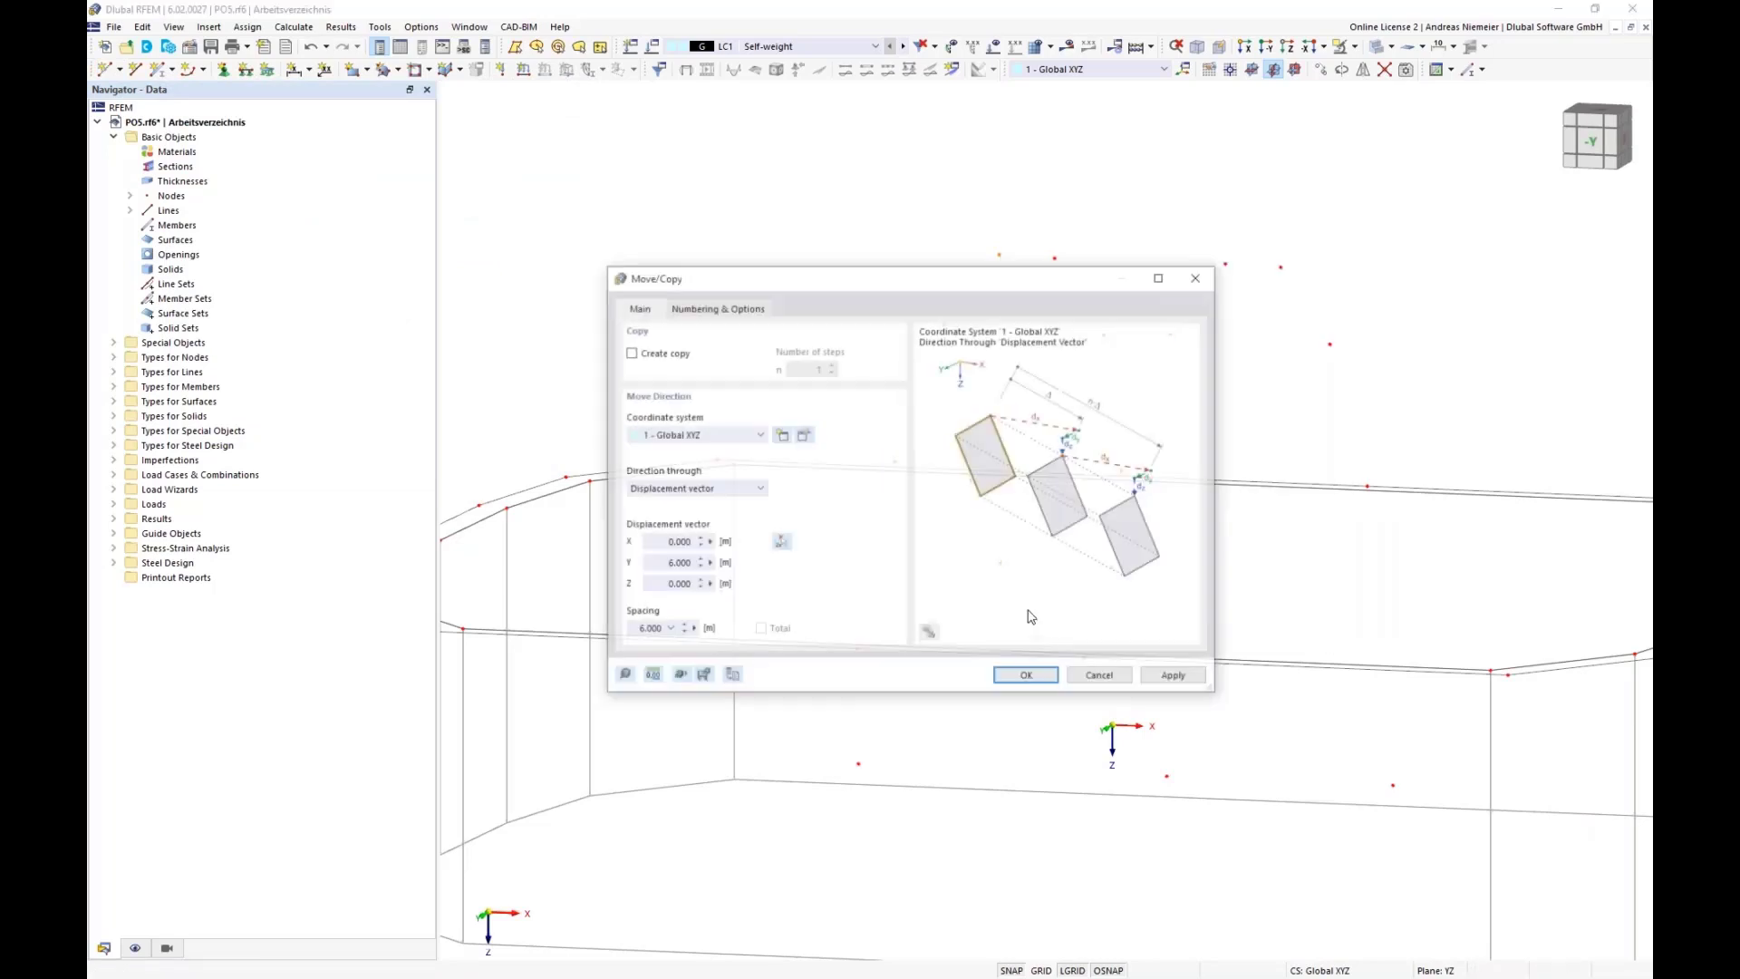
left_click(630, 354)
double_click(671, 564)
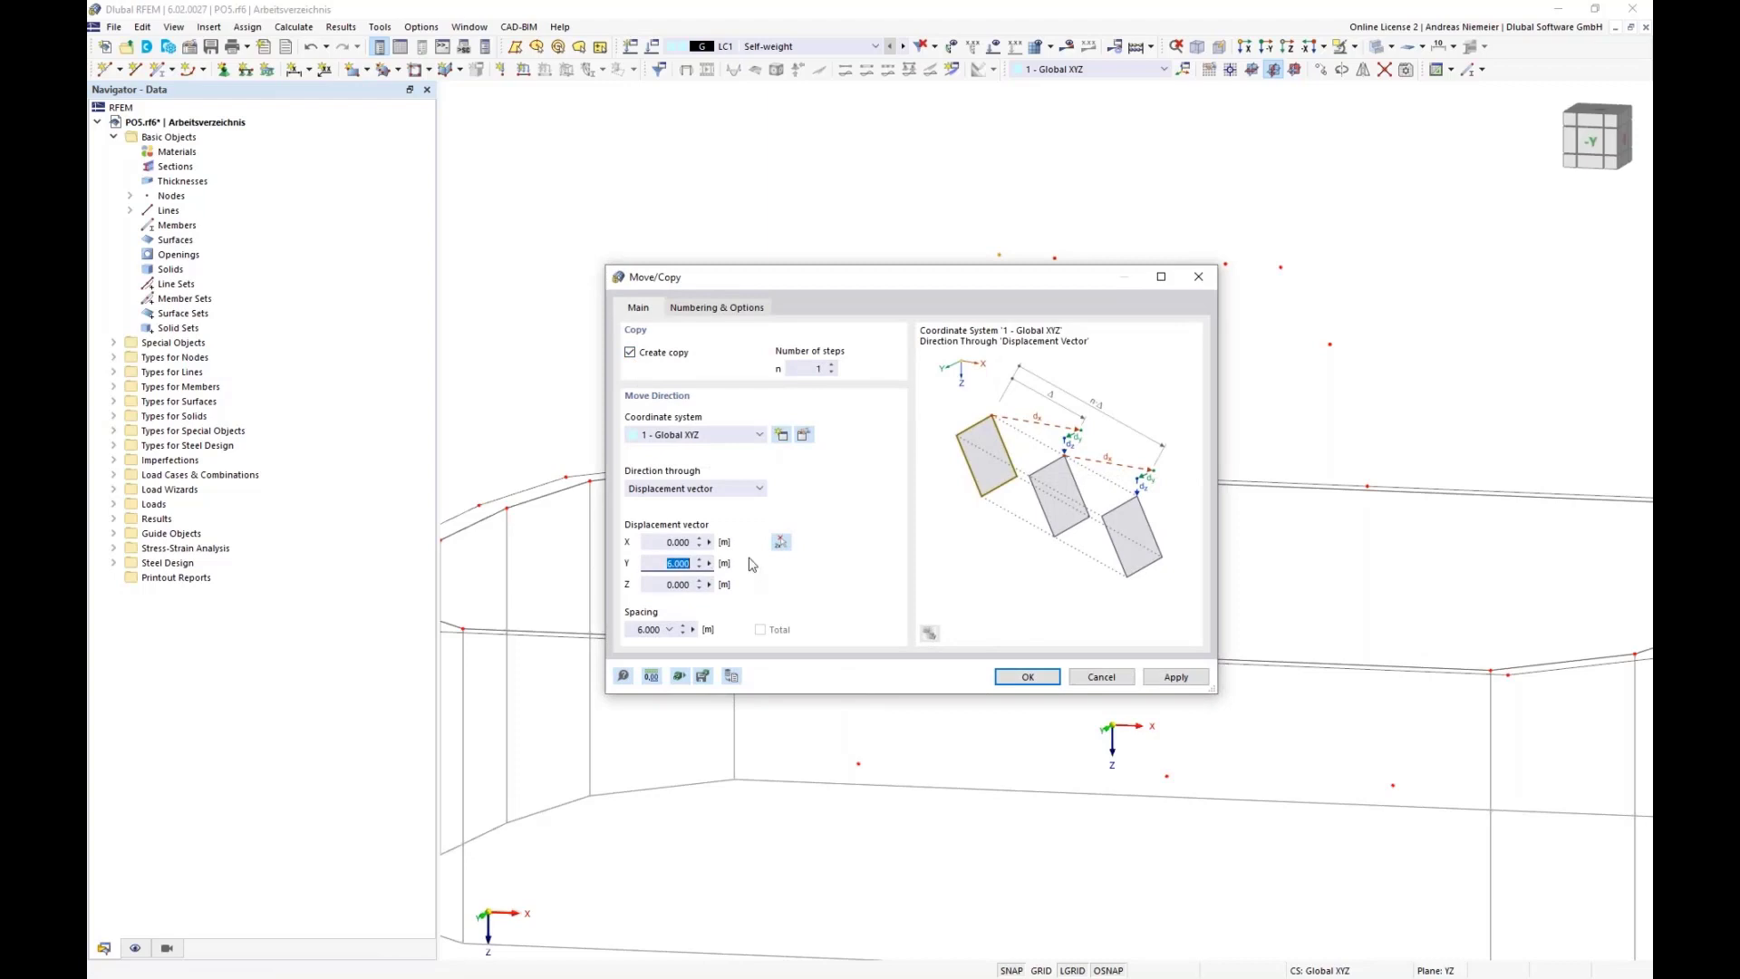
type("0")
key("Tab")
left_click(1028, 677)
- Set up scaling without a copy for the five upper nodes at X -5.5 m, through 2 points from the outline midpoint to the raised node
left_click(1629, 147)
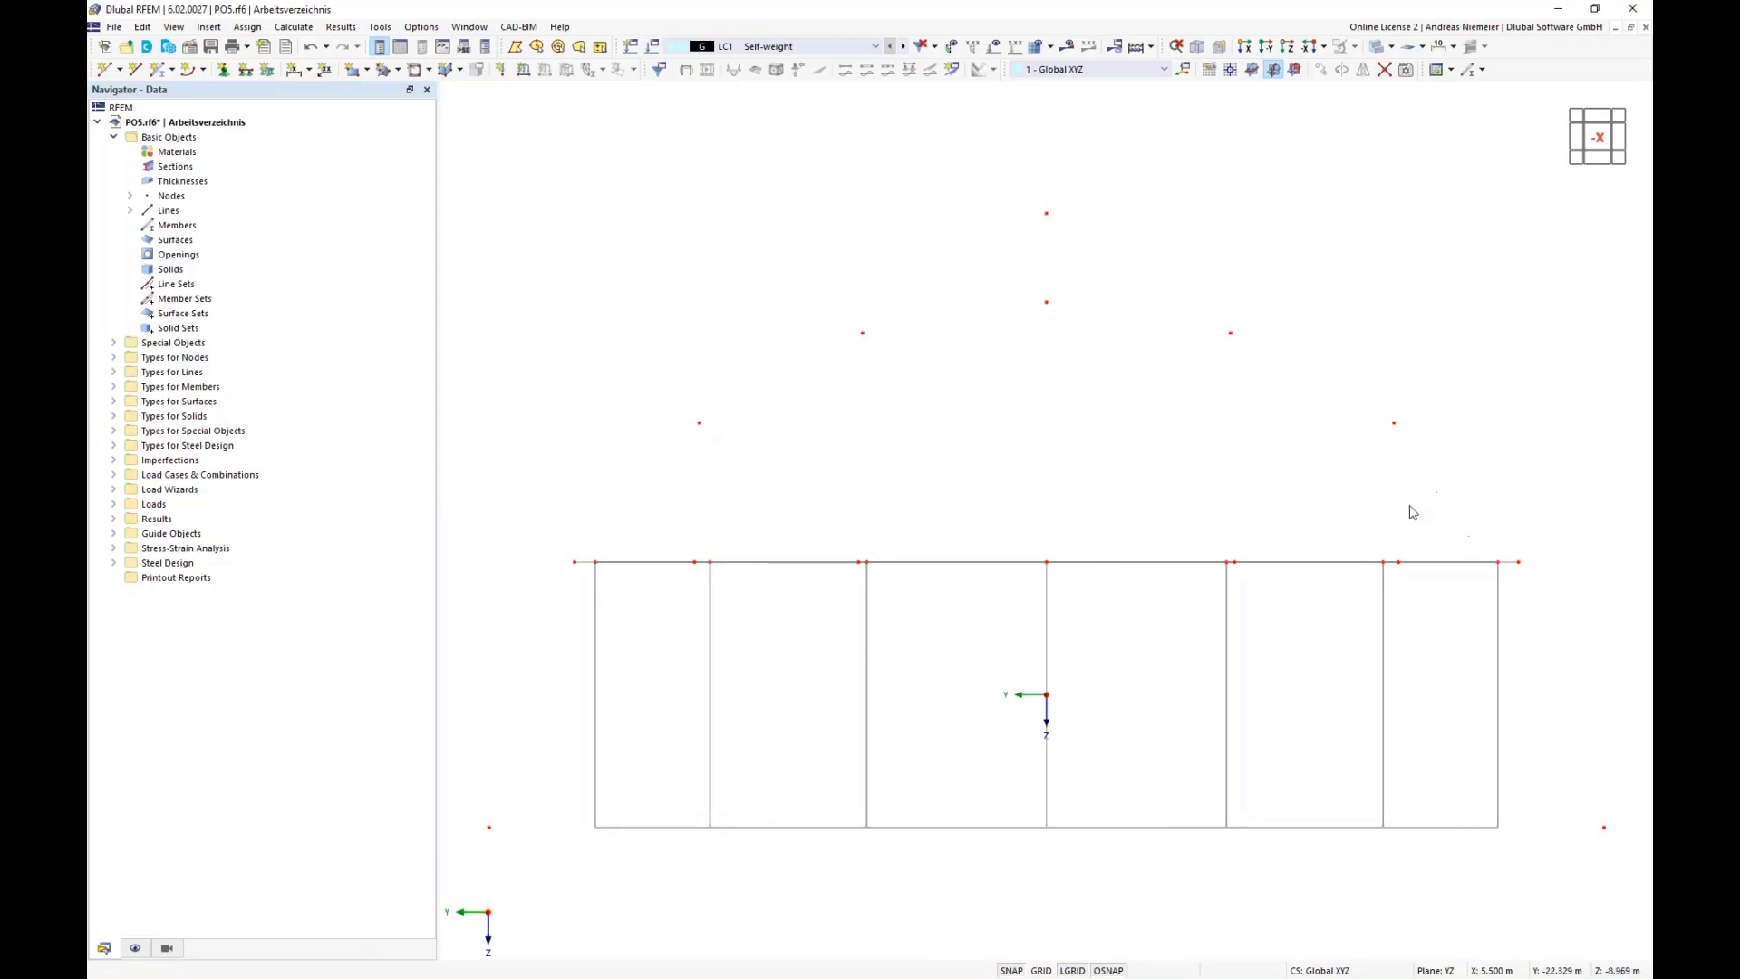
left_click(1045, 213)
middle_click_drag(803, 448, 1088, 452, "ctrl")
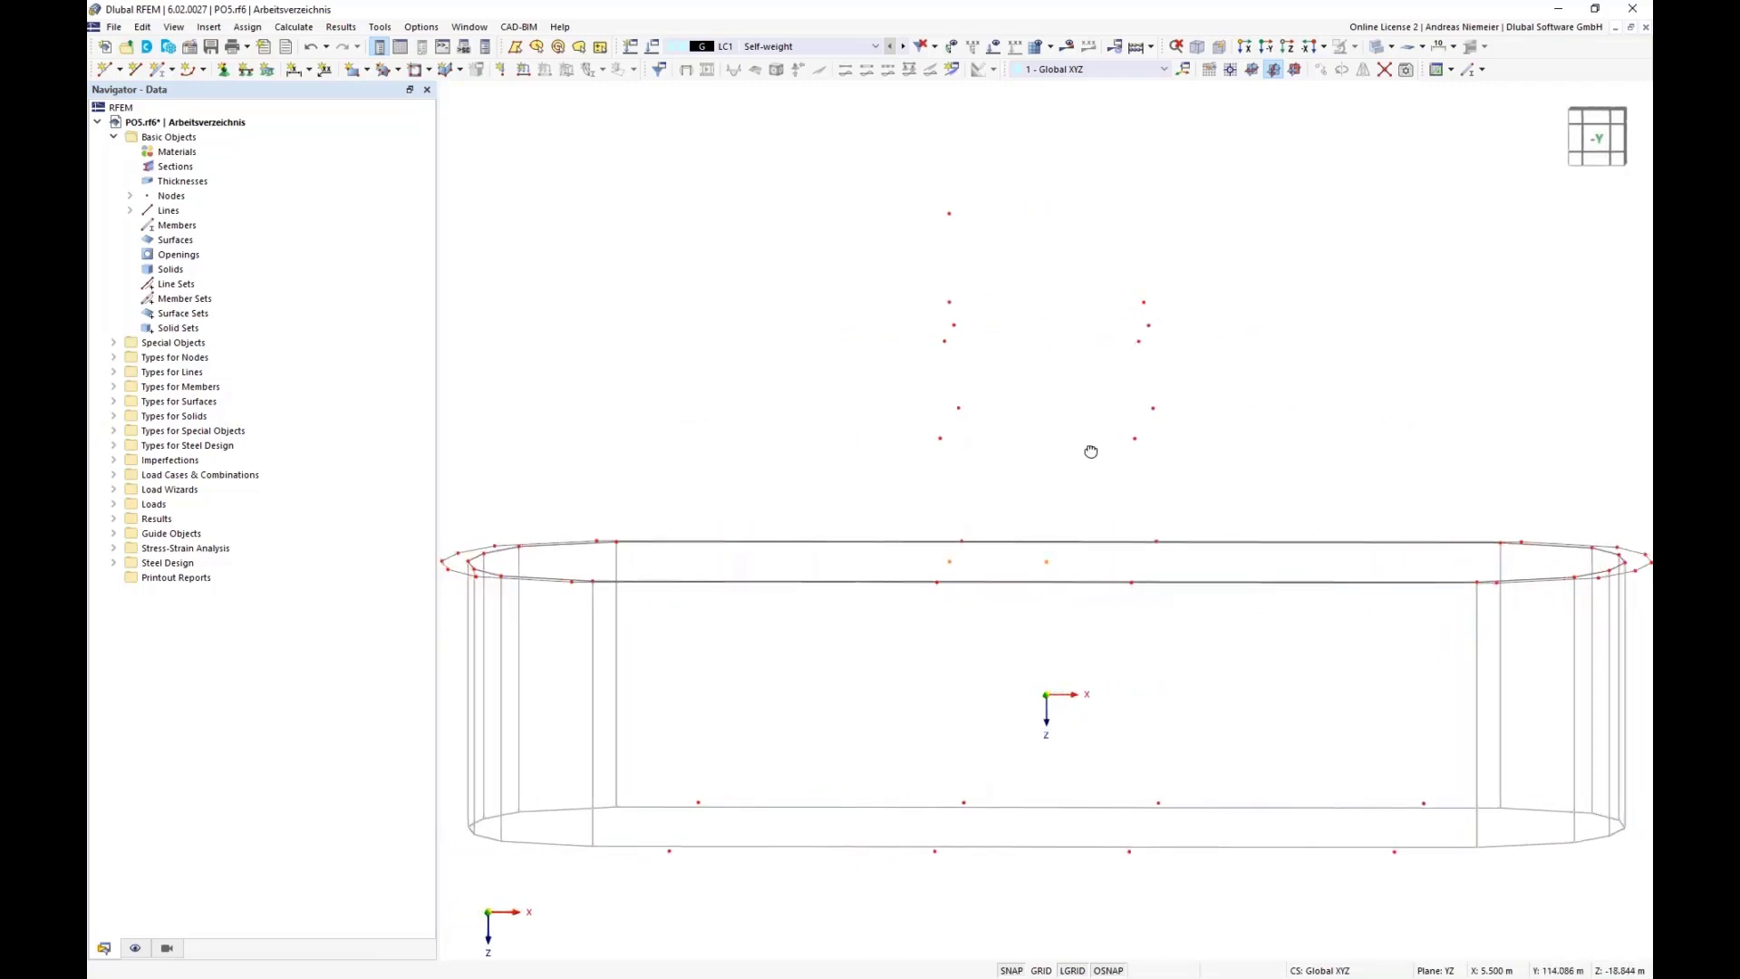
left_click_drag(862, 266, 1019, 469)
left_click(145, 27)
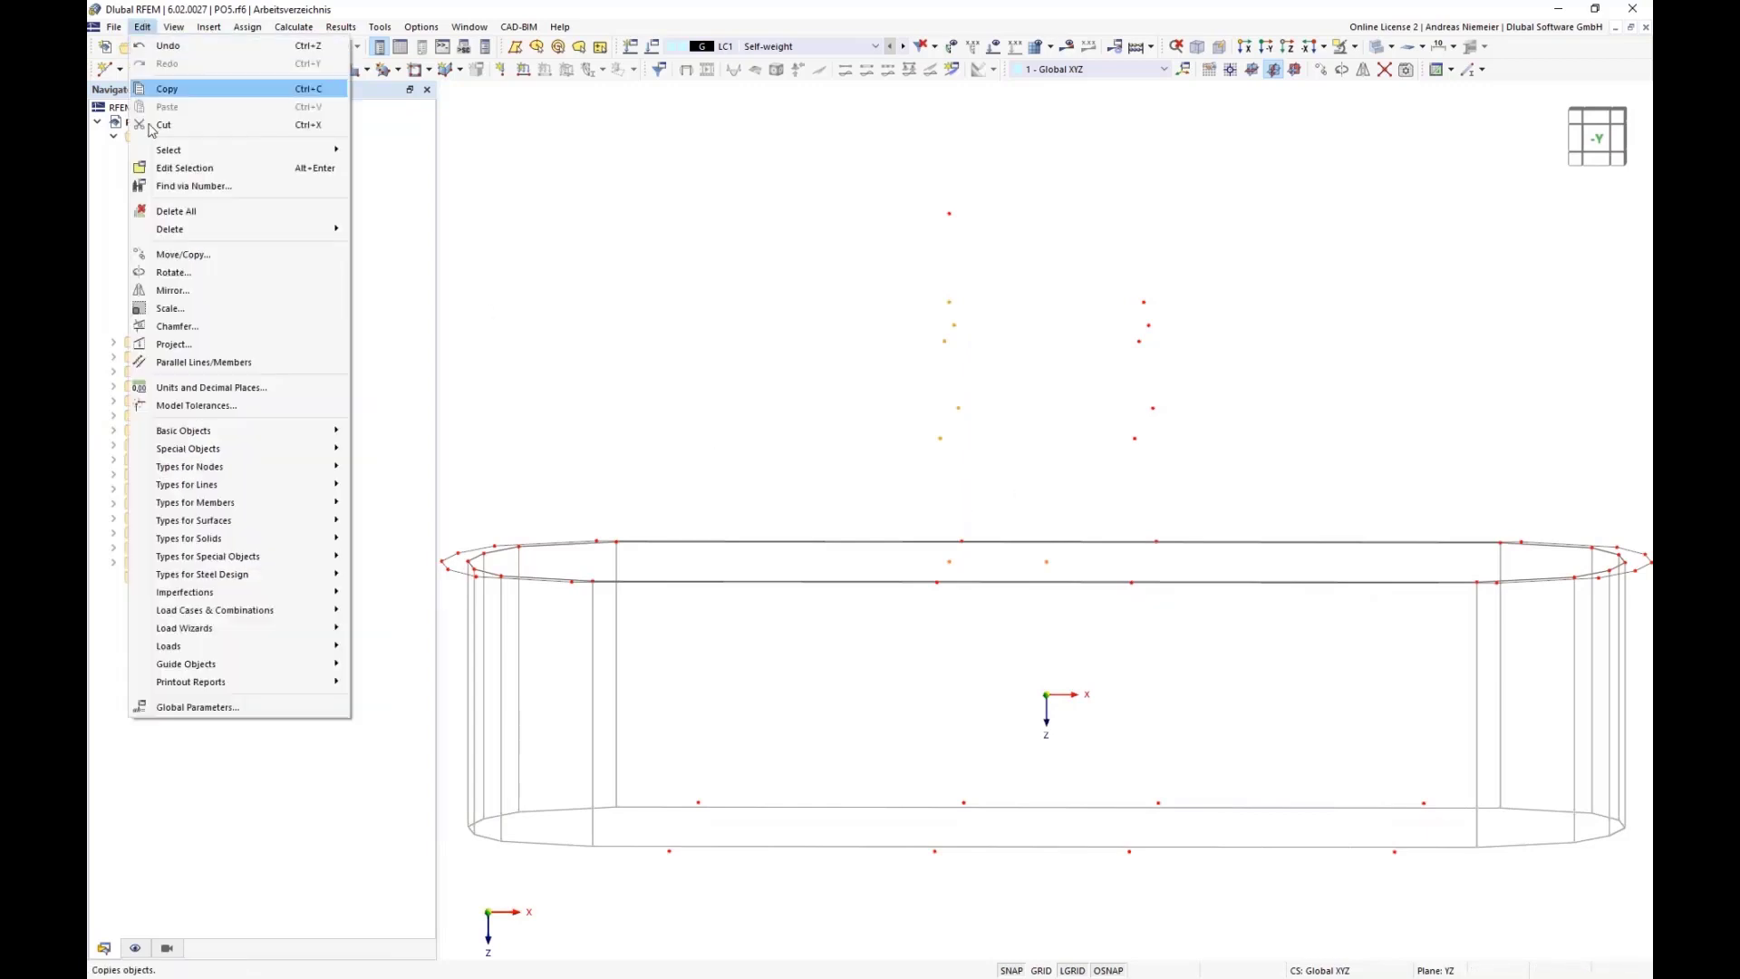
left_click(188, 316)
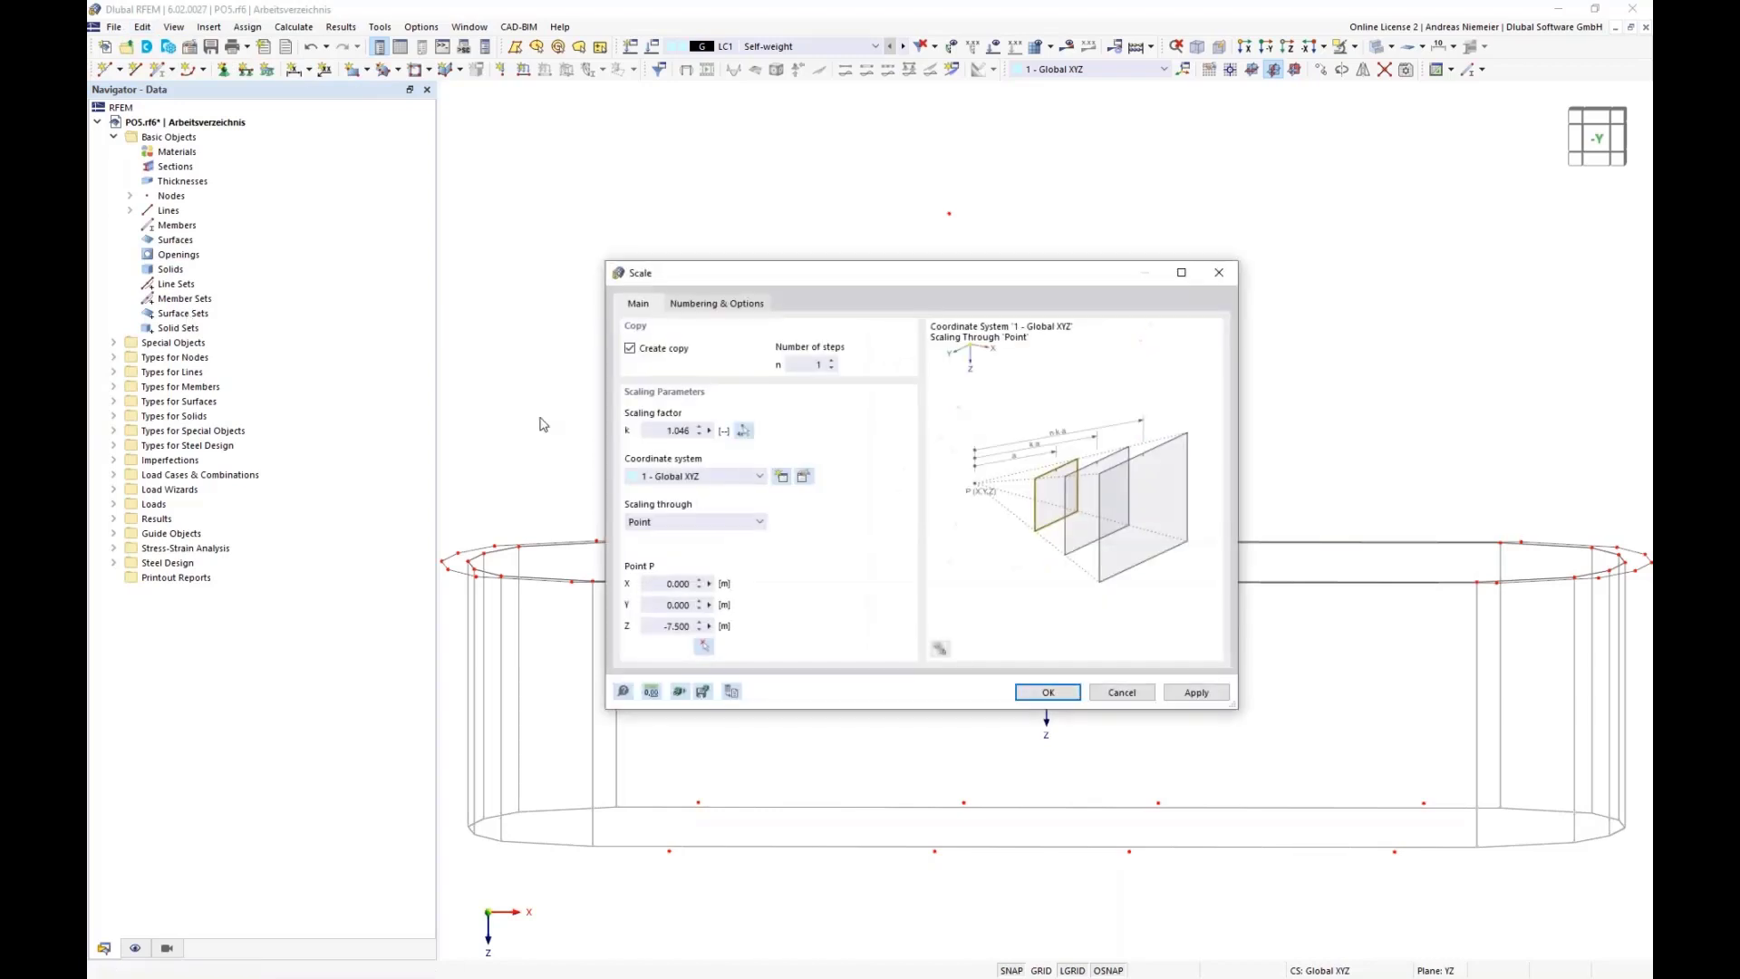
left_click(631, 349)
left_click(697, 523)
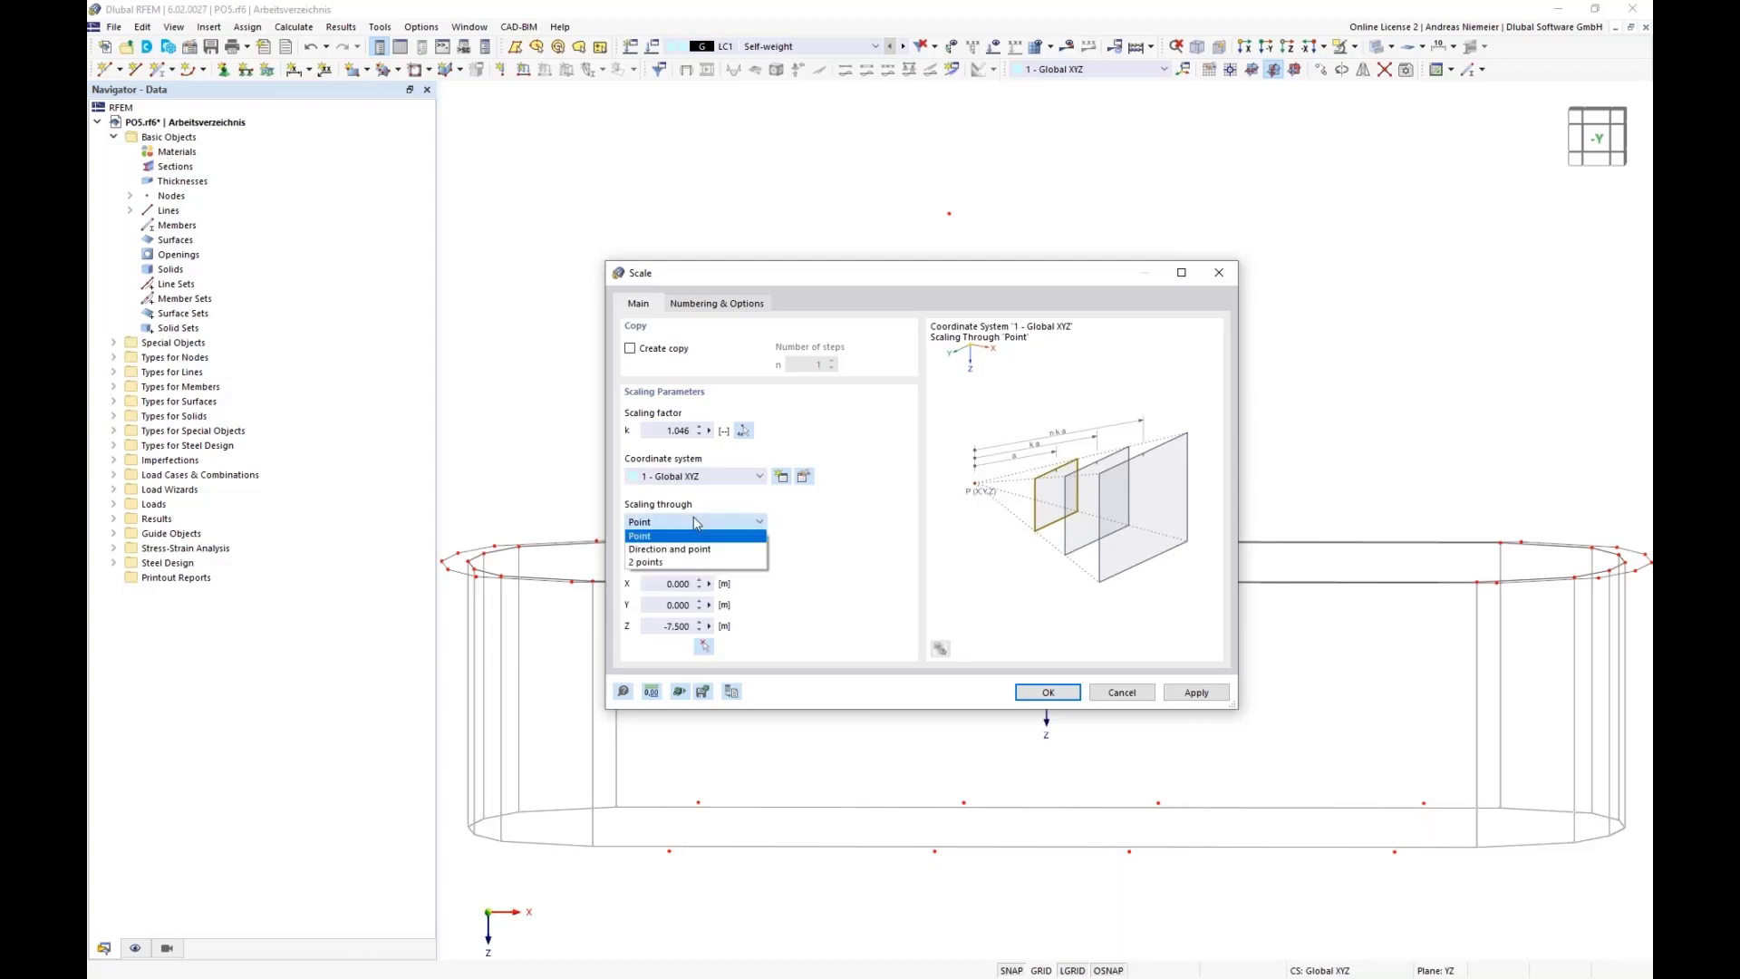
left_click(647, 562)
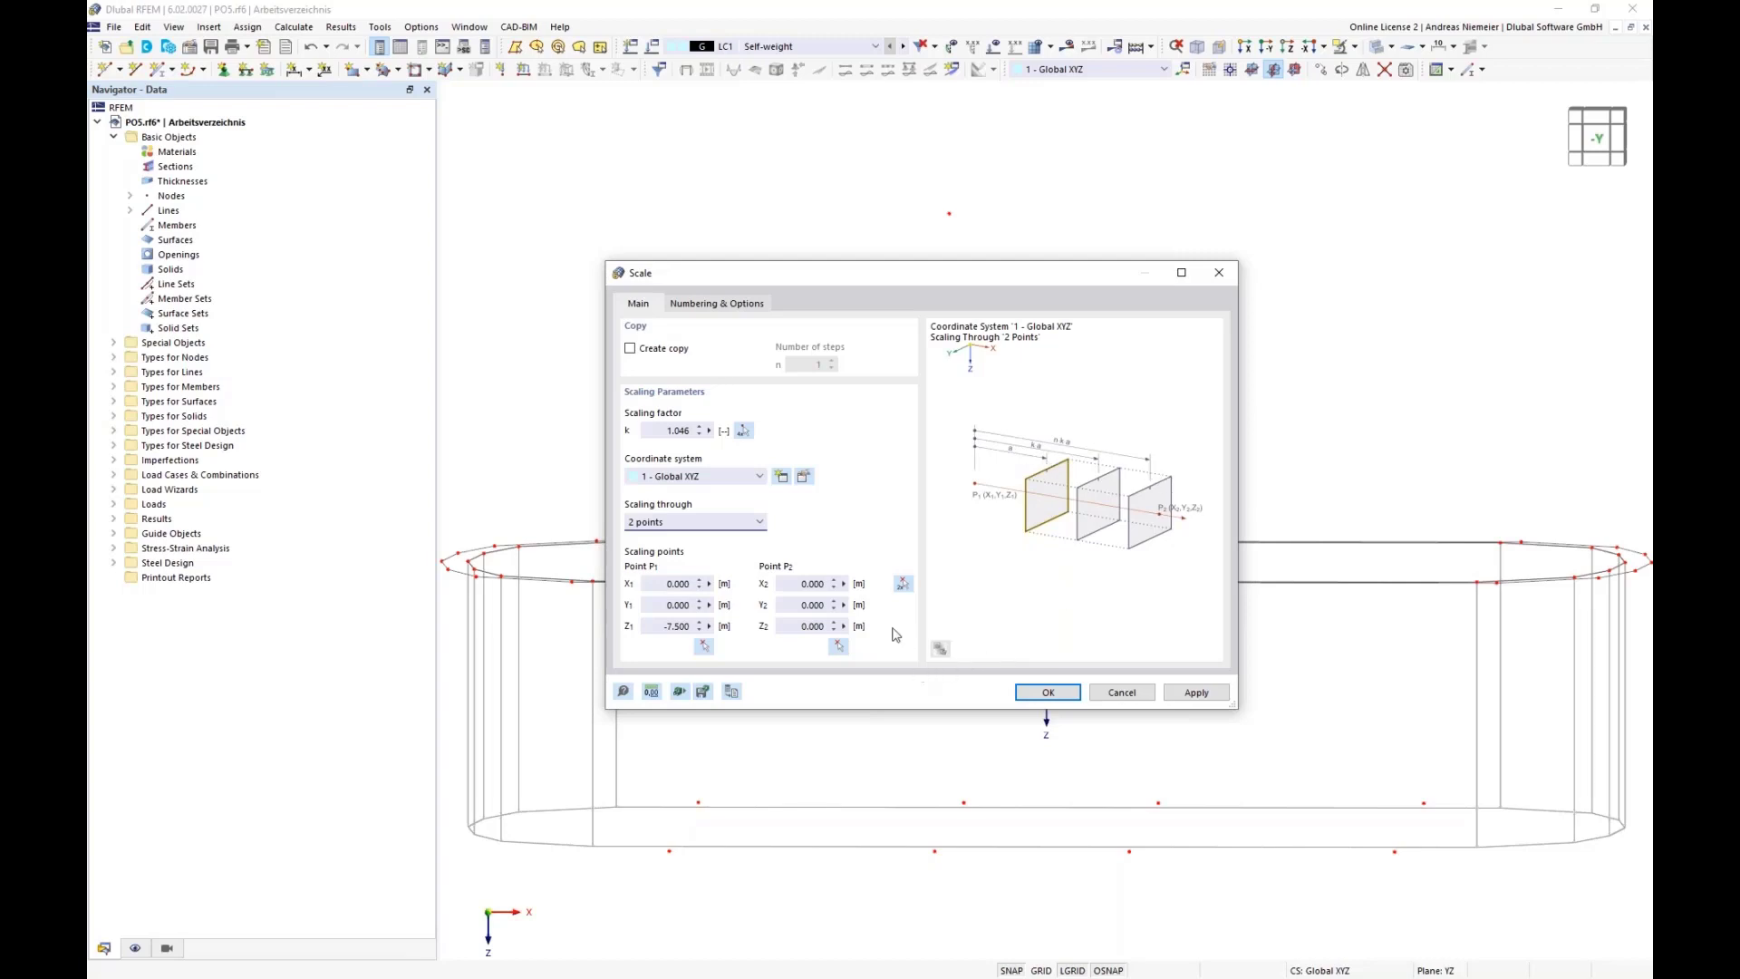
left_click(903, 584)
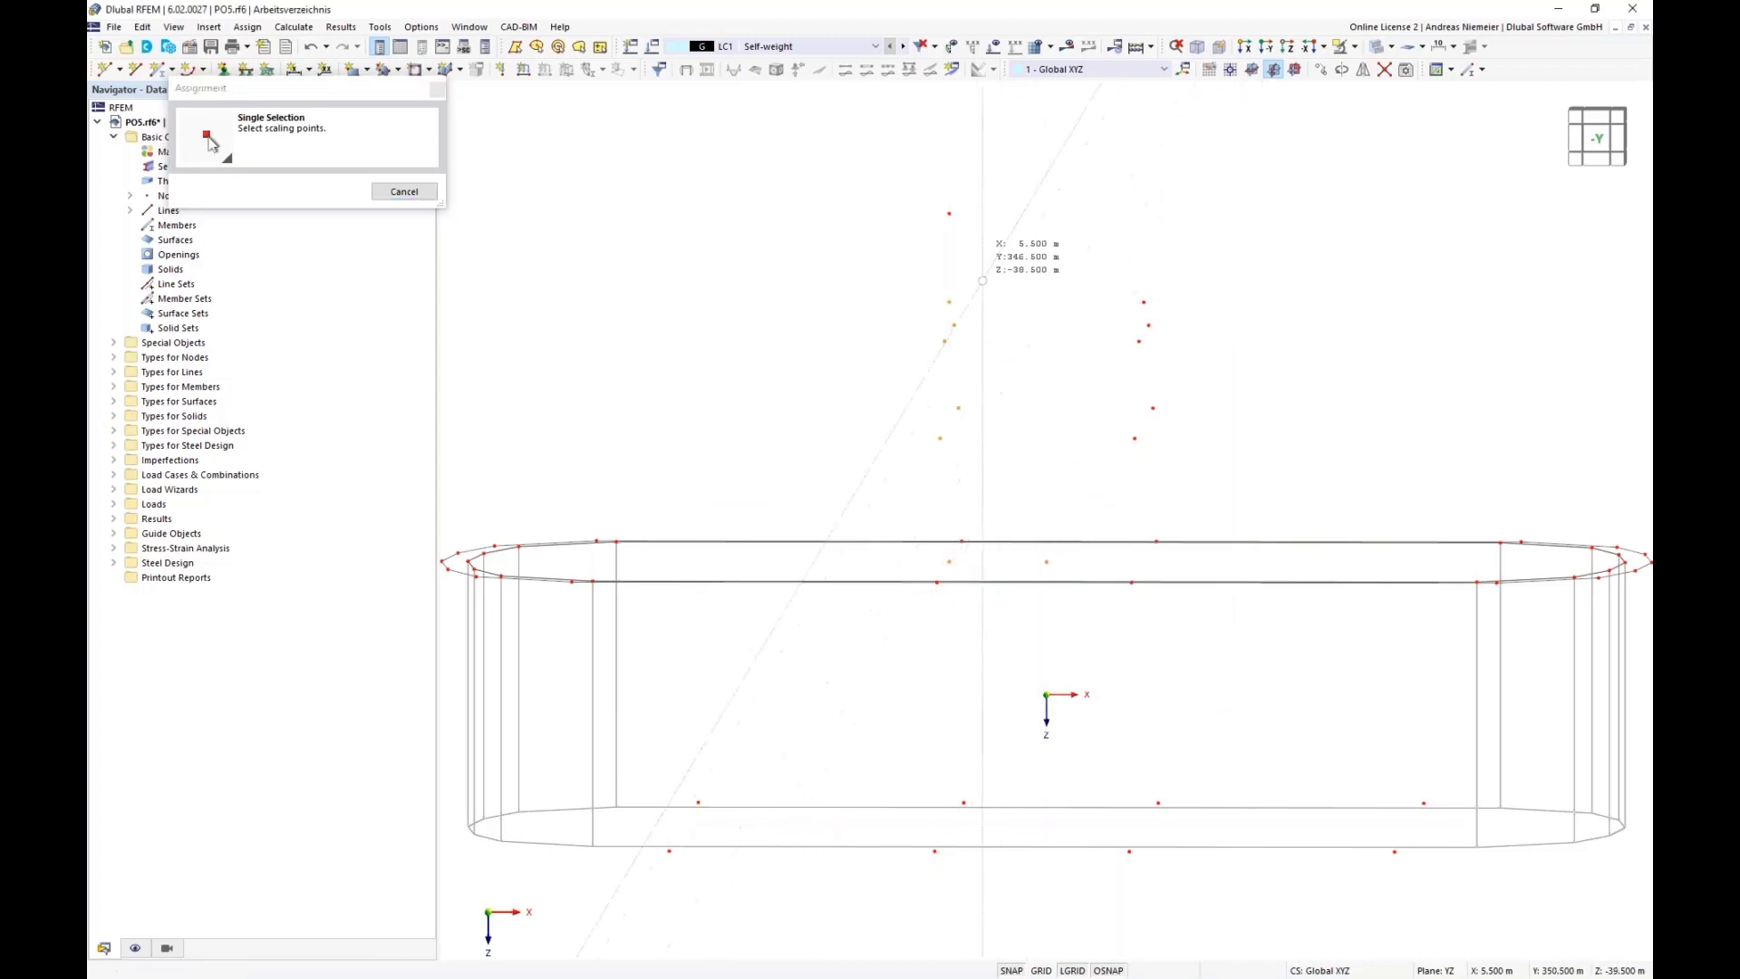
left_click(947, 213)
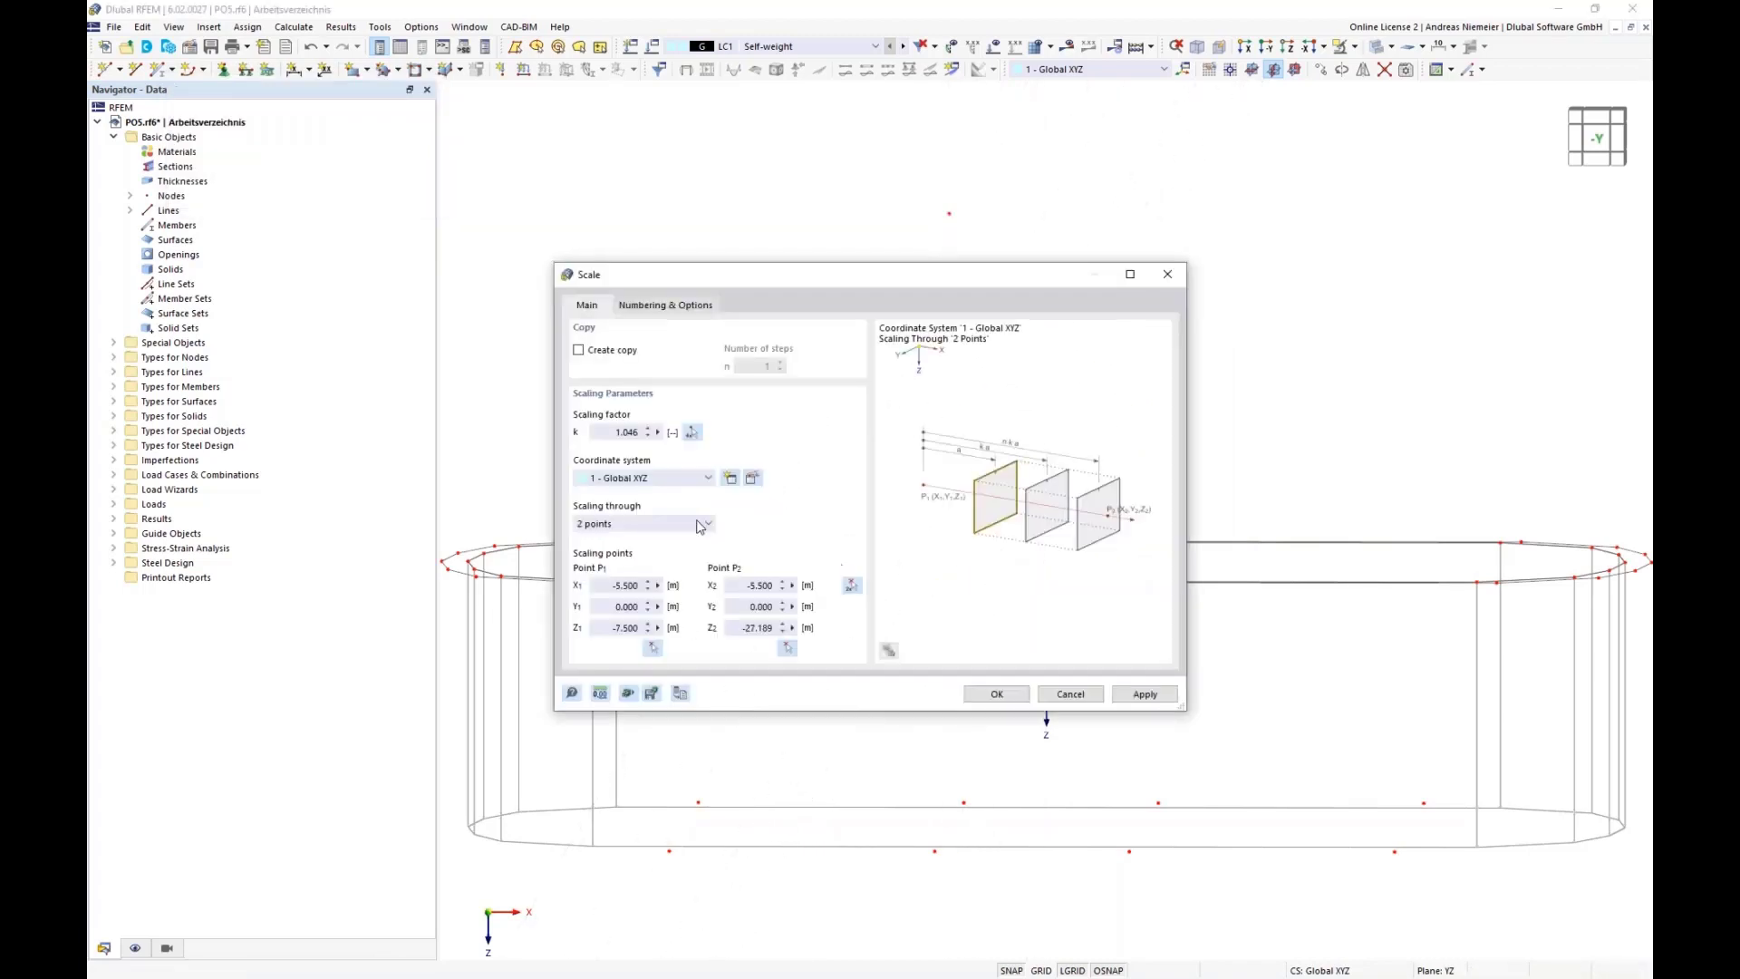
- Scale the selected nodes by 1.340, deriving the factor from the midpoint's distances to the old apex and the raised node
left_click(693, 432)
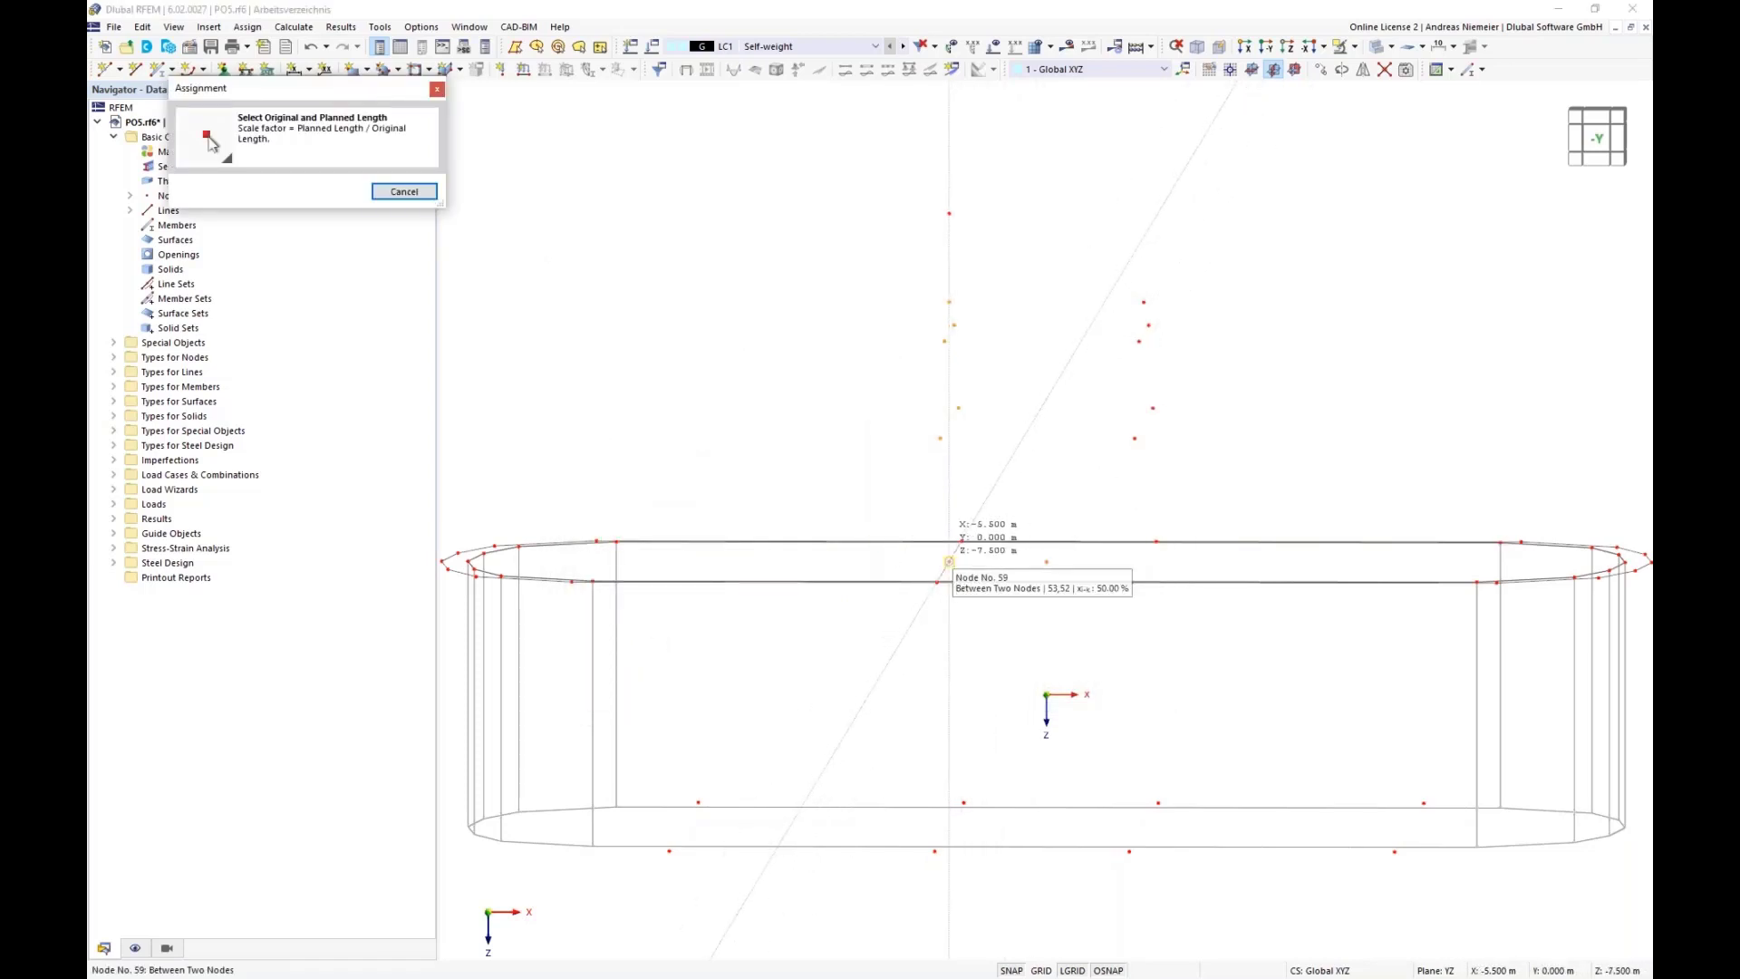
left_click(949, 562)
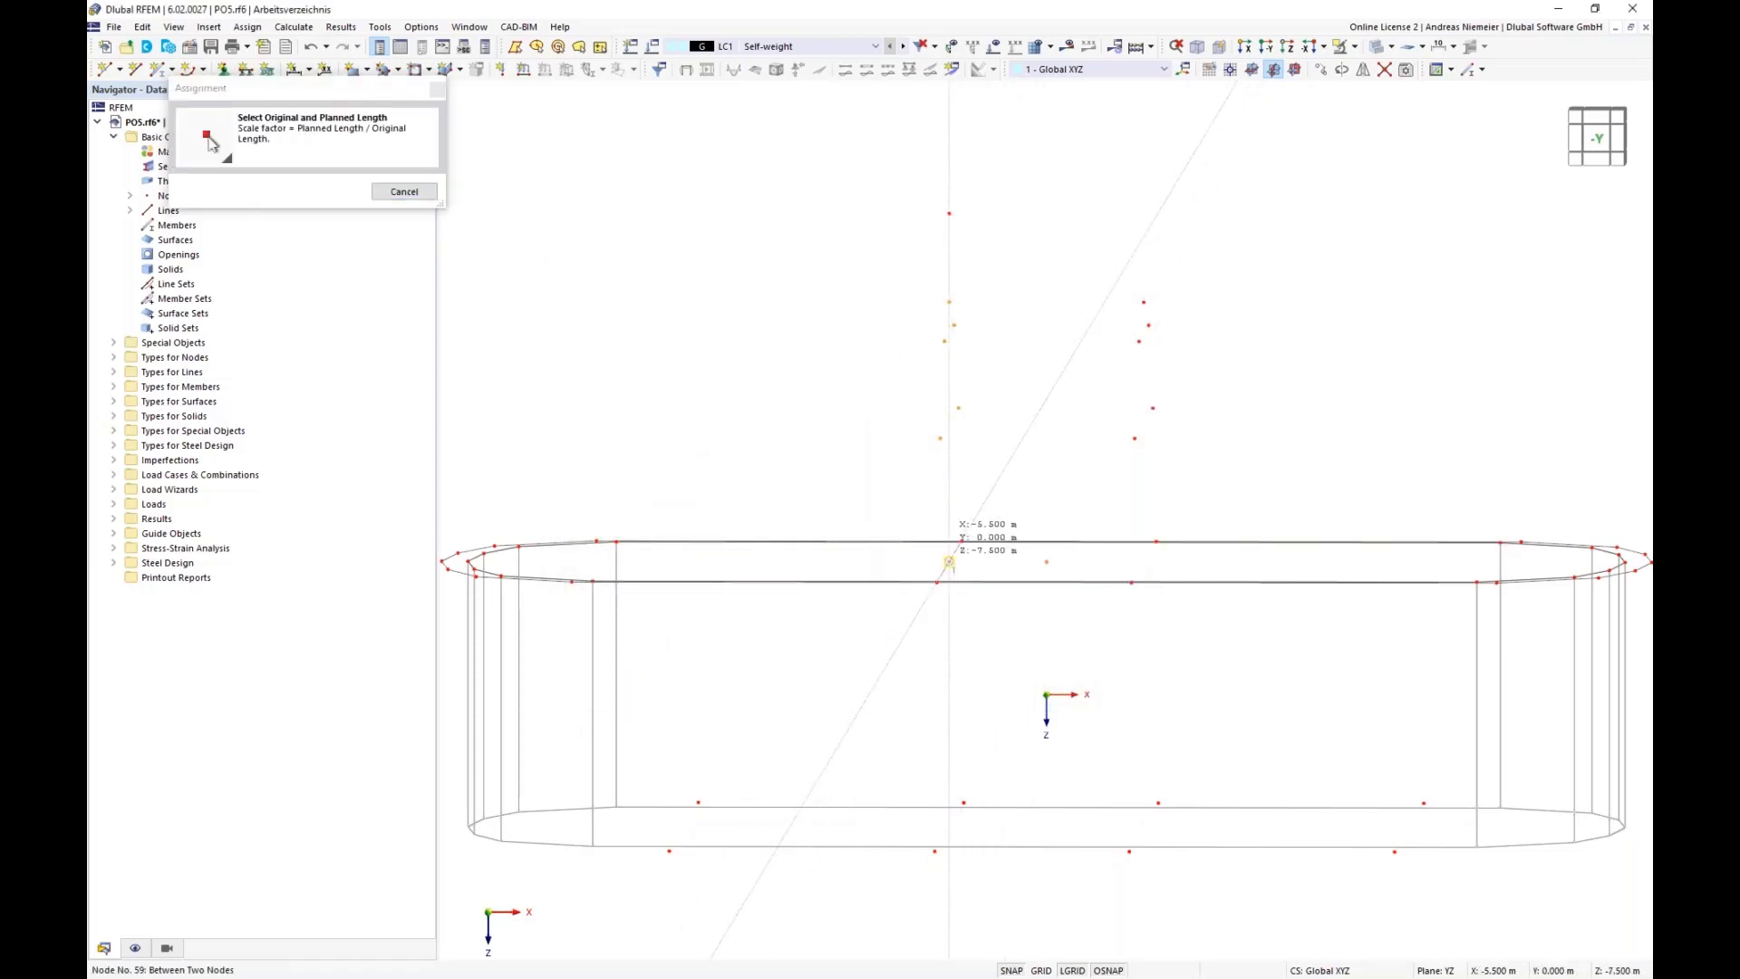
left_click(949, 303)
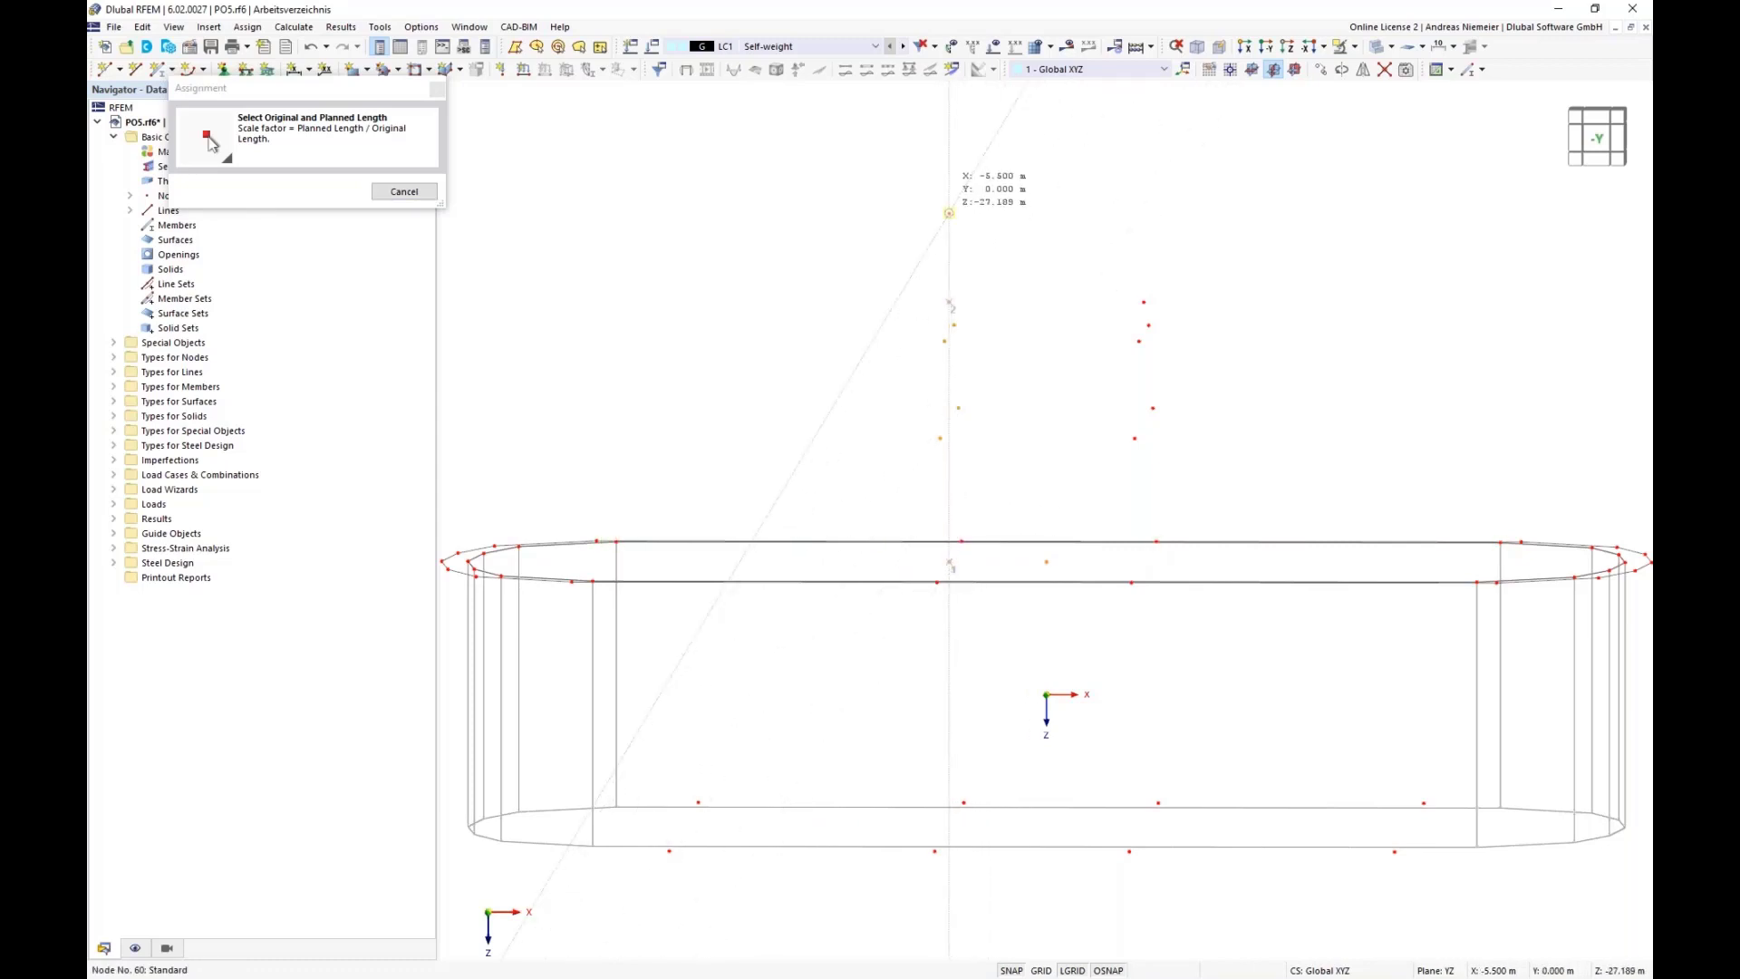
left_click(949, 213)
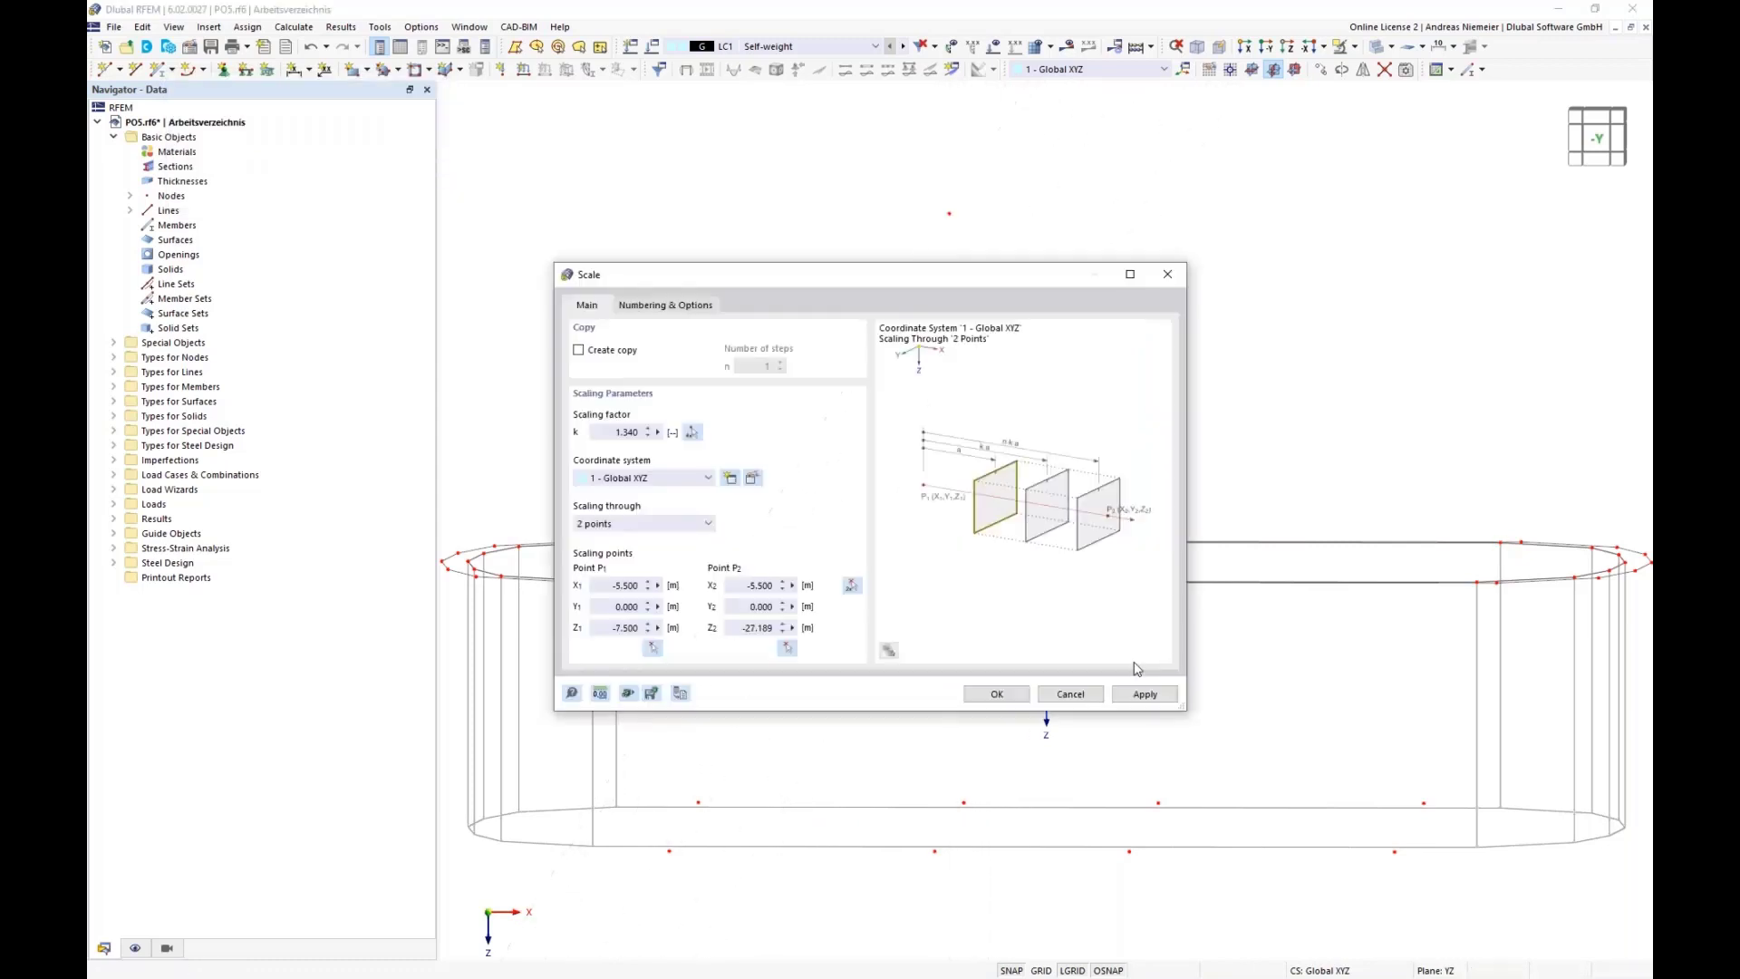
left_click(1008, 695)
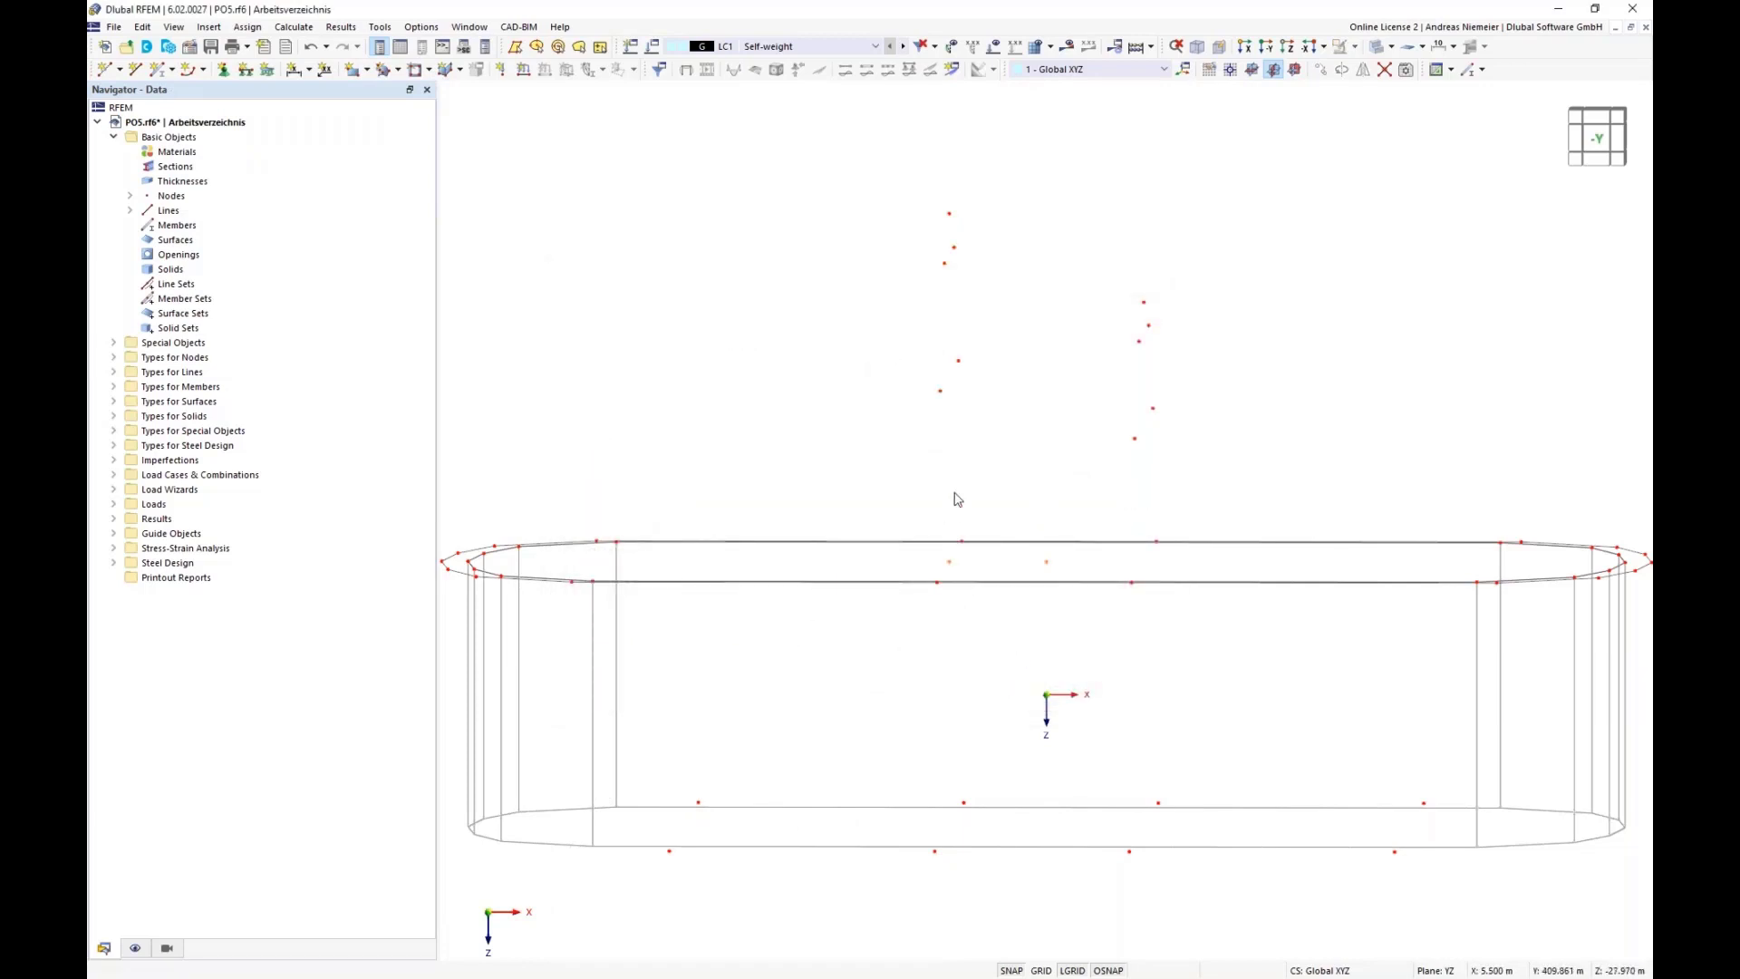
- Draw a spline arch at X 5.5 m from the base node at Y 31.5 m through all arch nodes to Y -31.5 m
left_click(1602, 148)
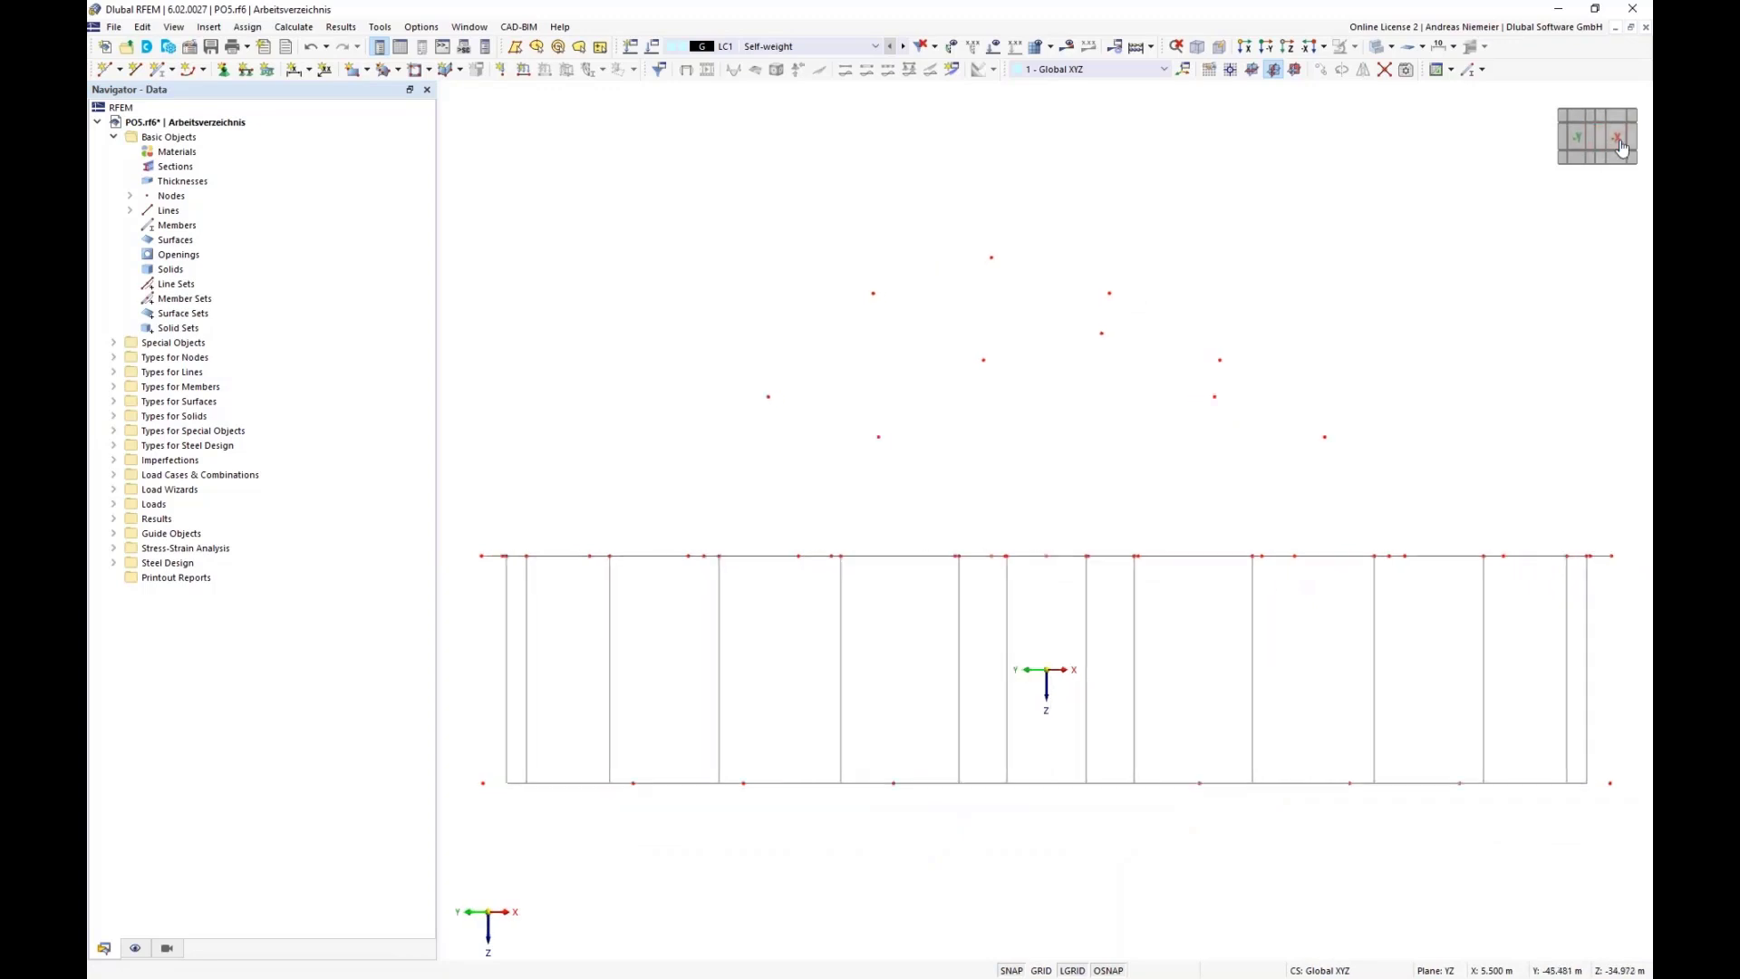
scroll(1028, 515, "down", 1)
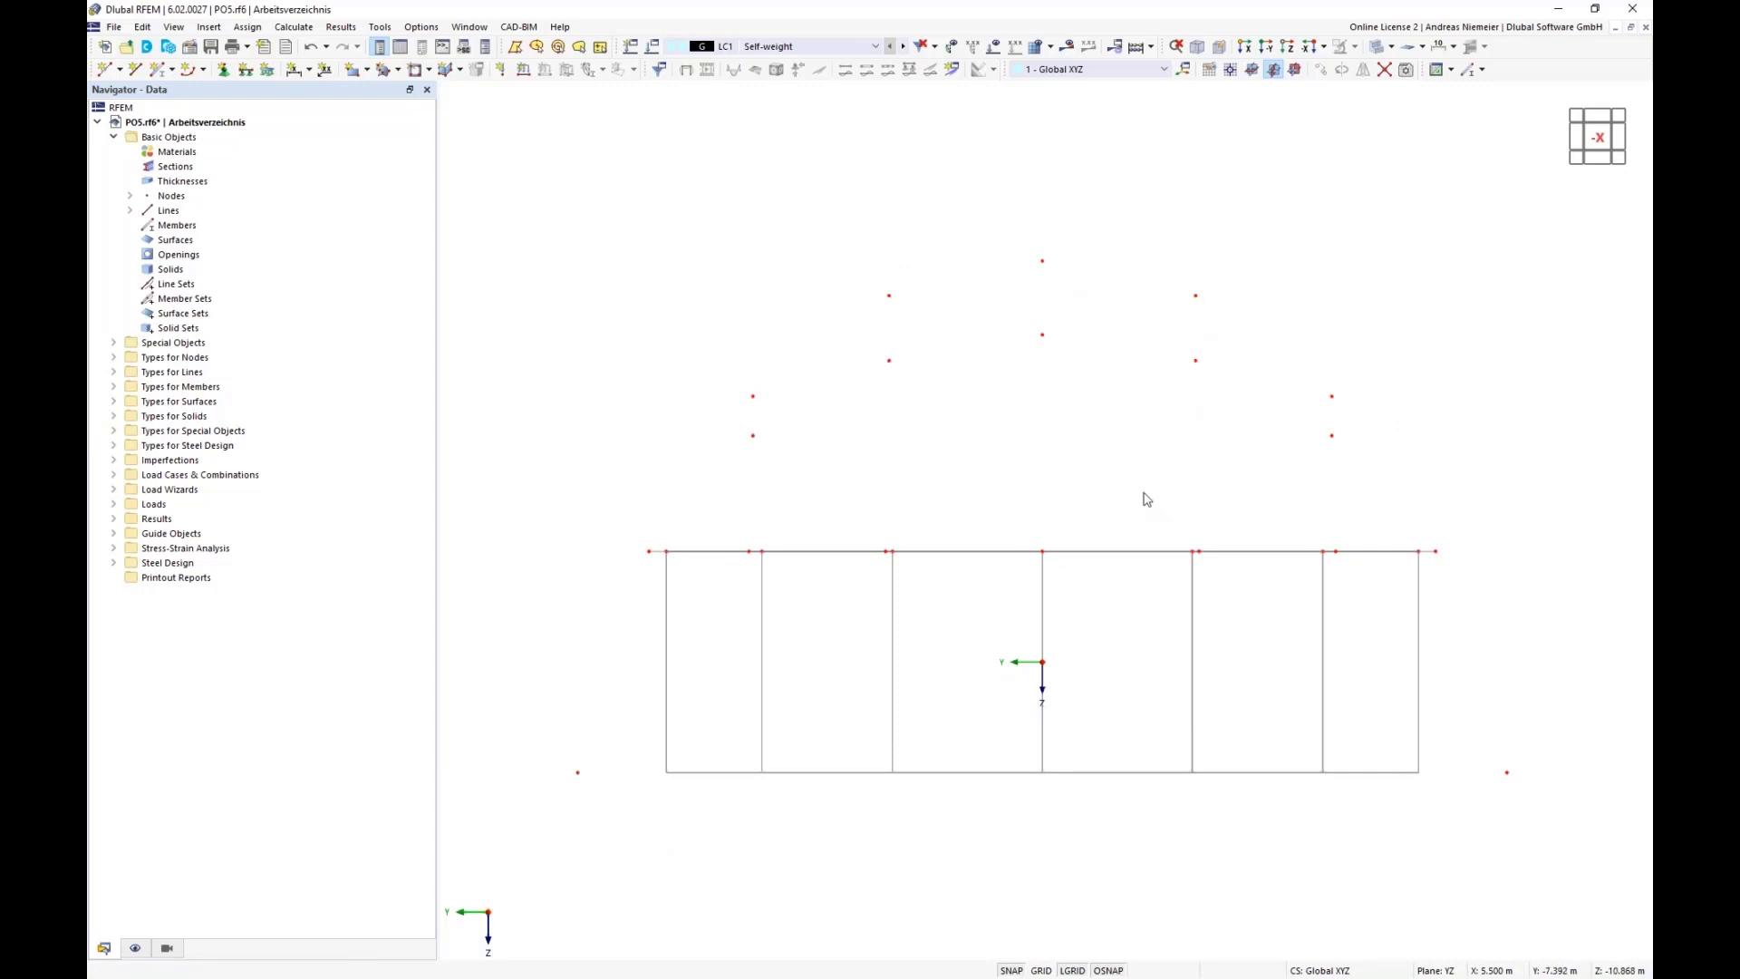
middle_click_drag(792, 513, 1057, 532, "ctrl")
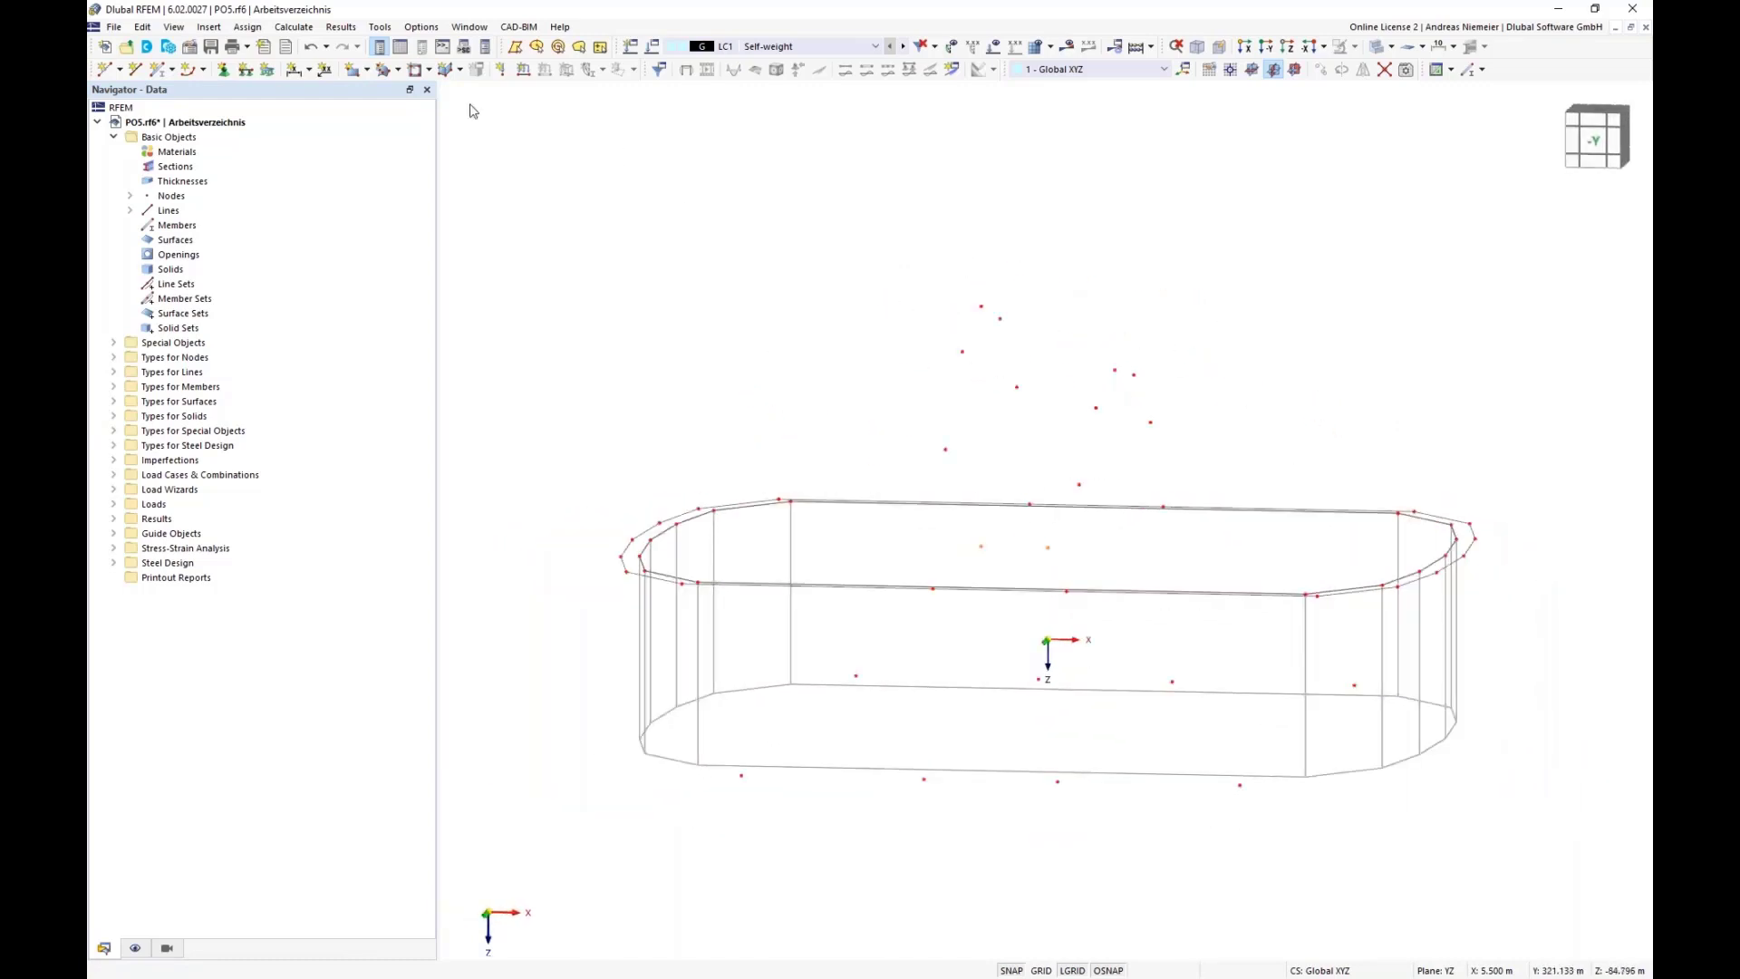
left_click(204, 70)
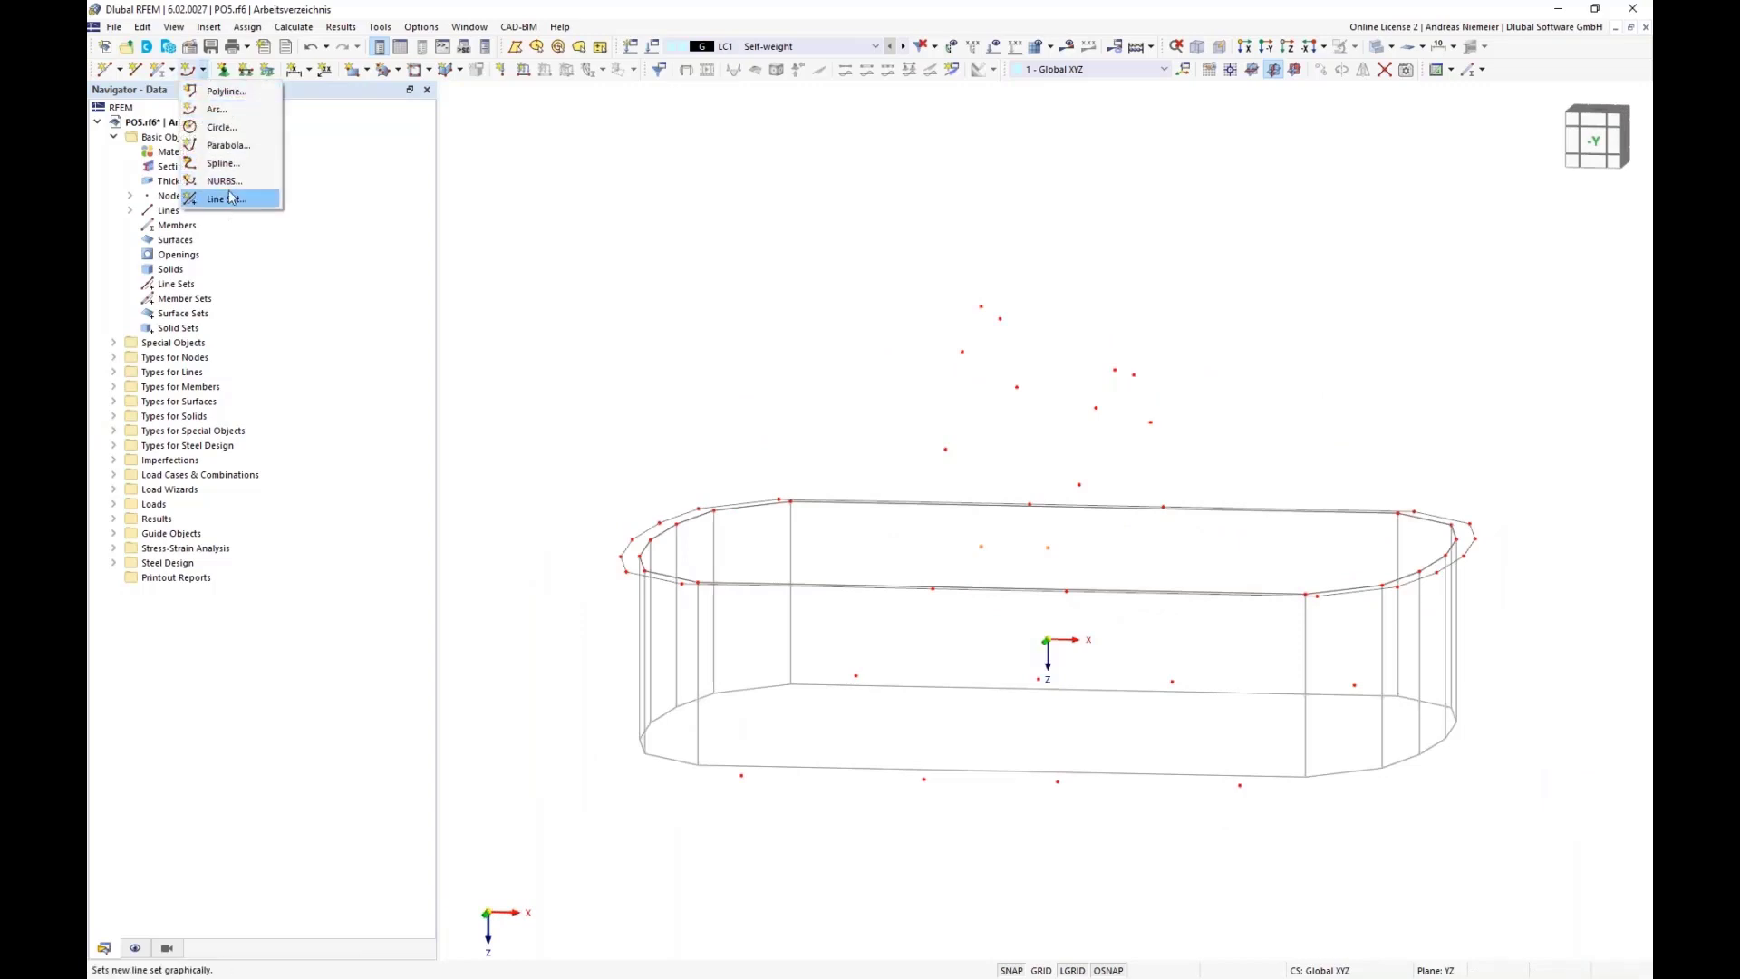
left_click(223, 164)
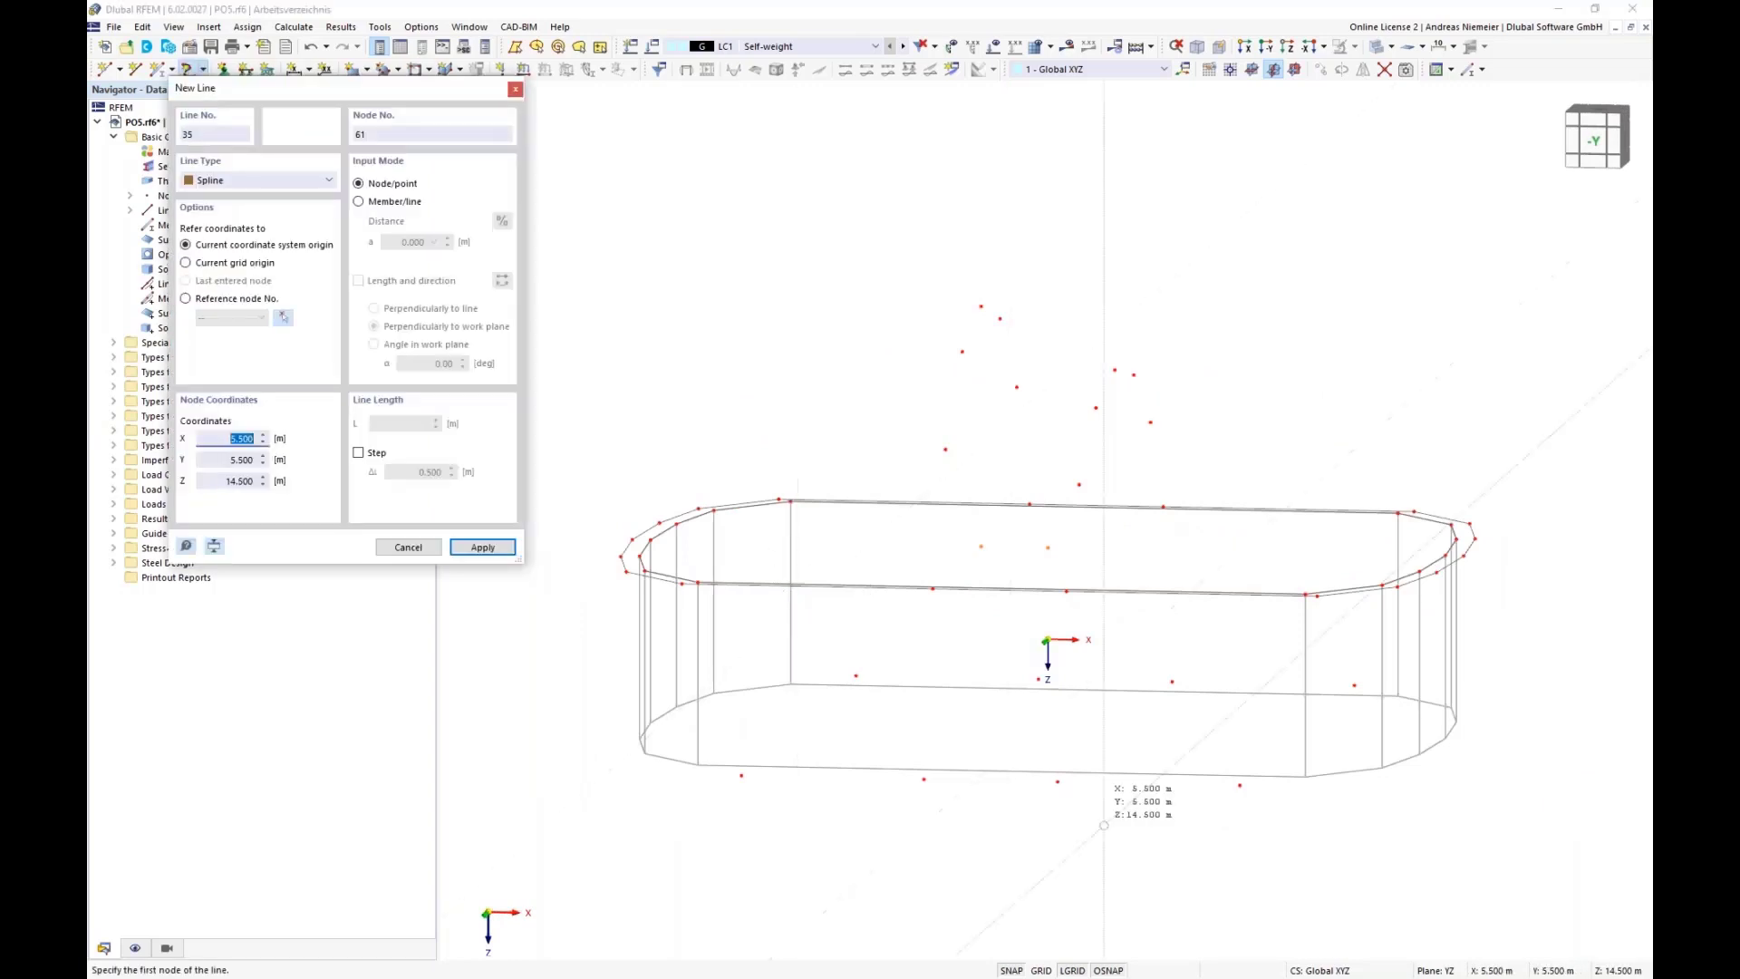
left_click(1067, 798)
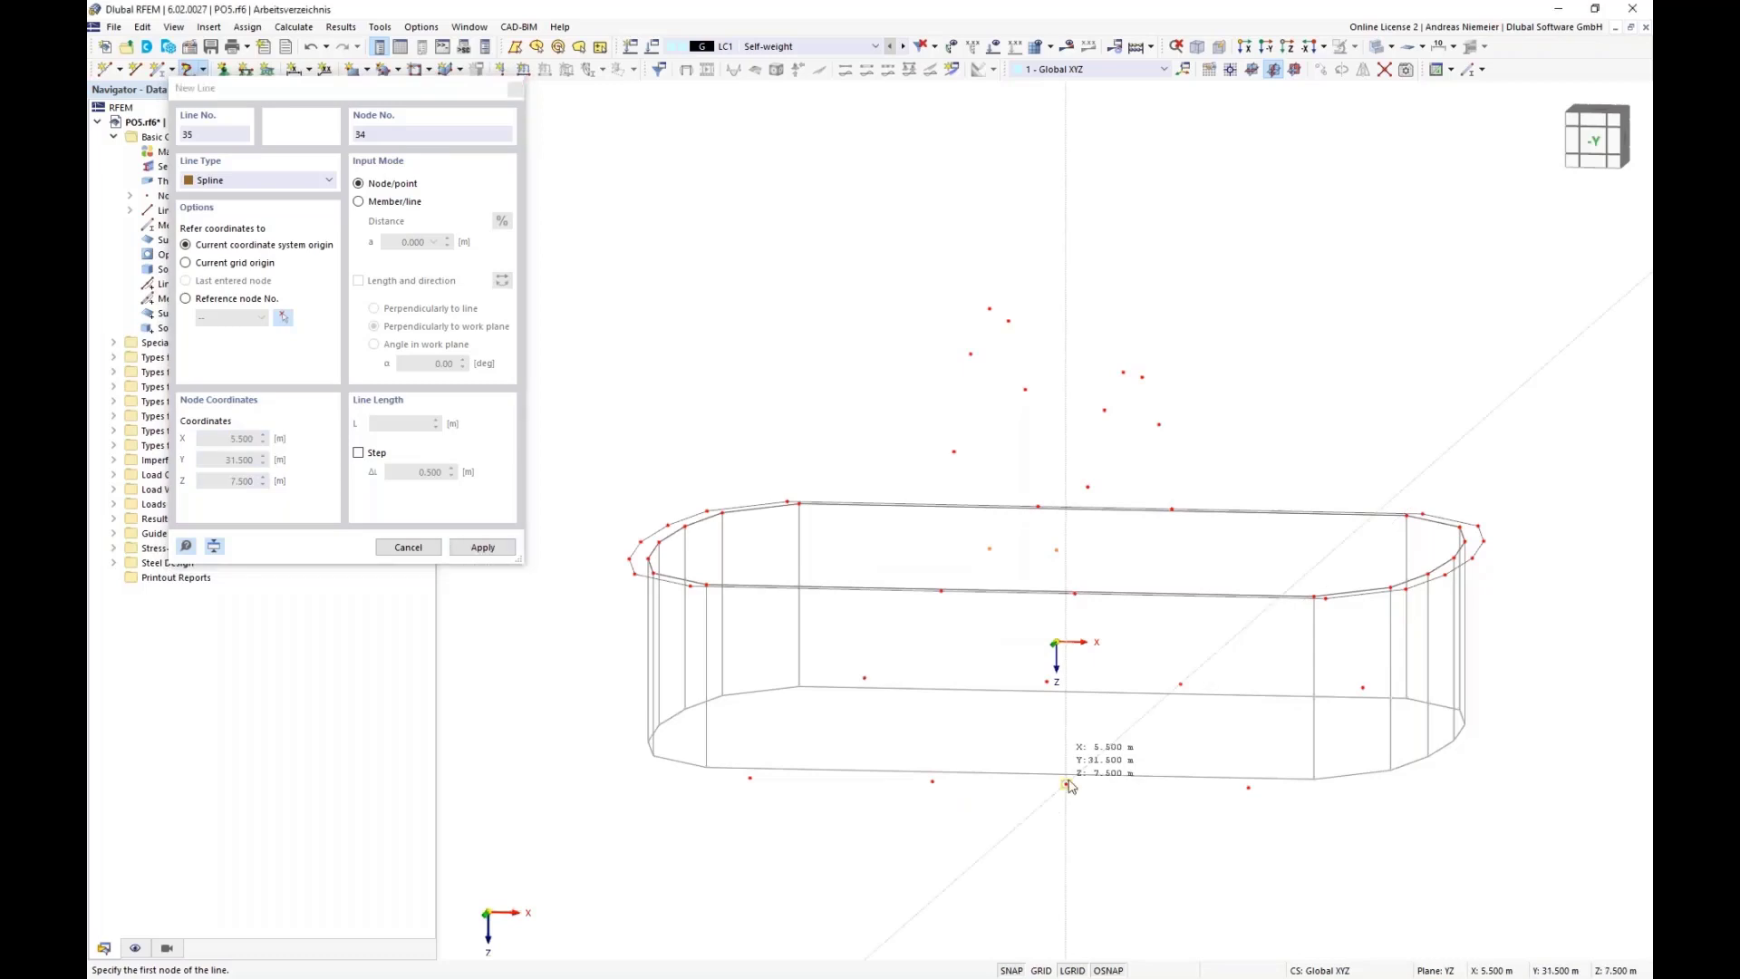
left_click(1074, 592)
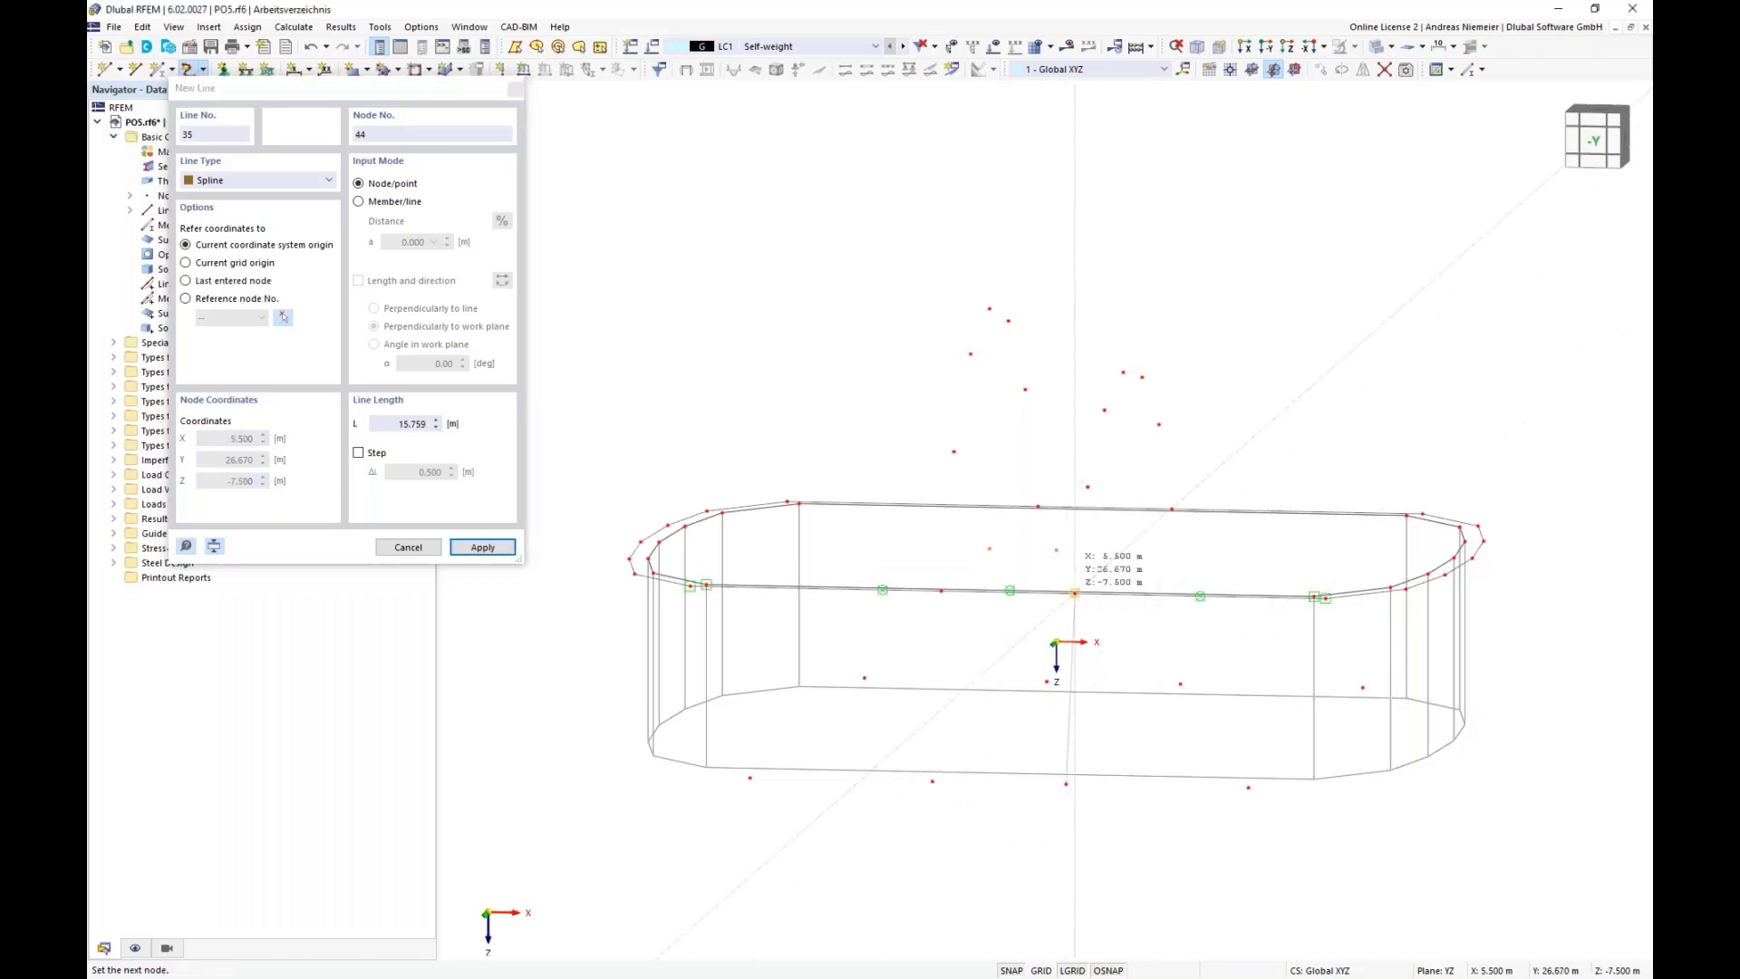
left_click(1087, 486)
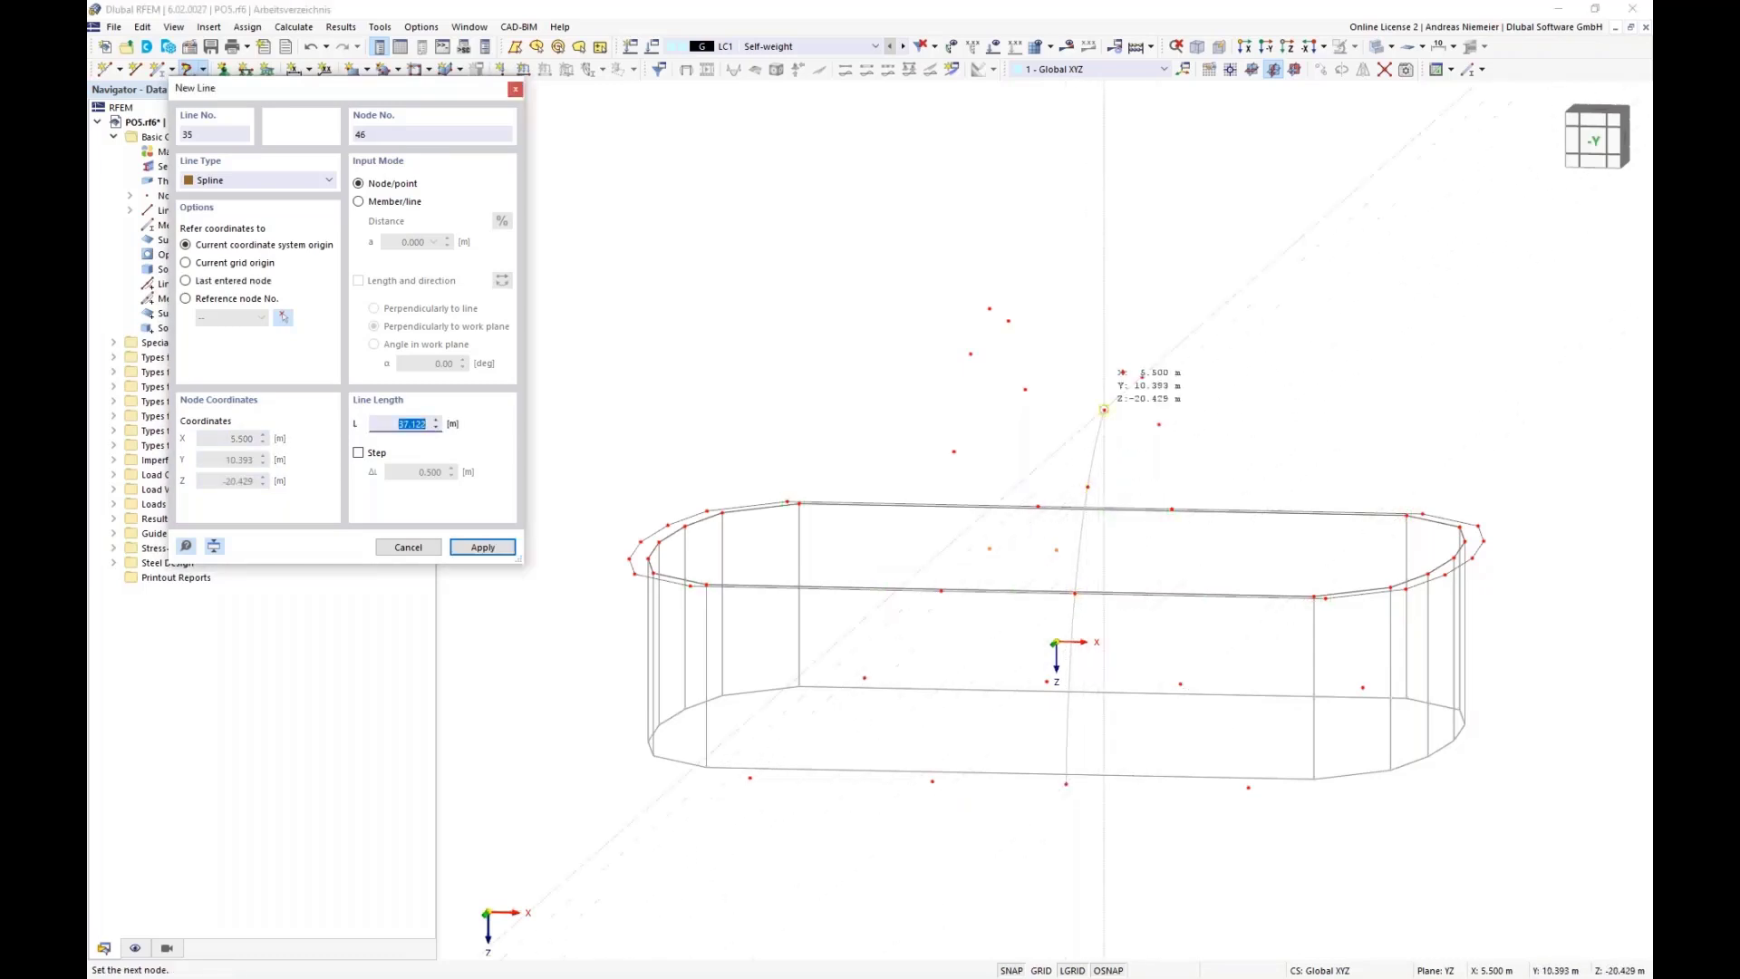
left_click(1104, 410)
left_click(1123, 372)
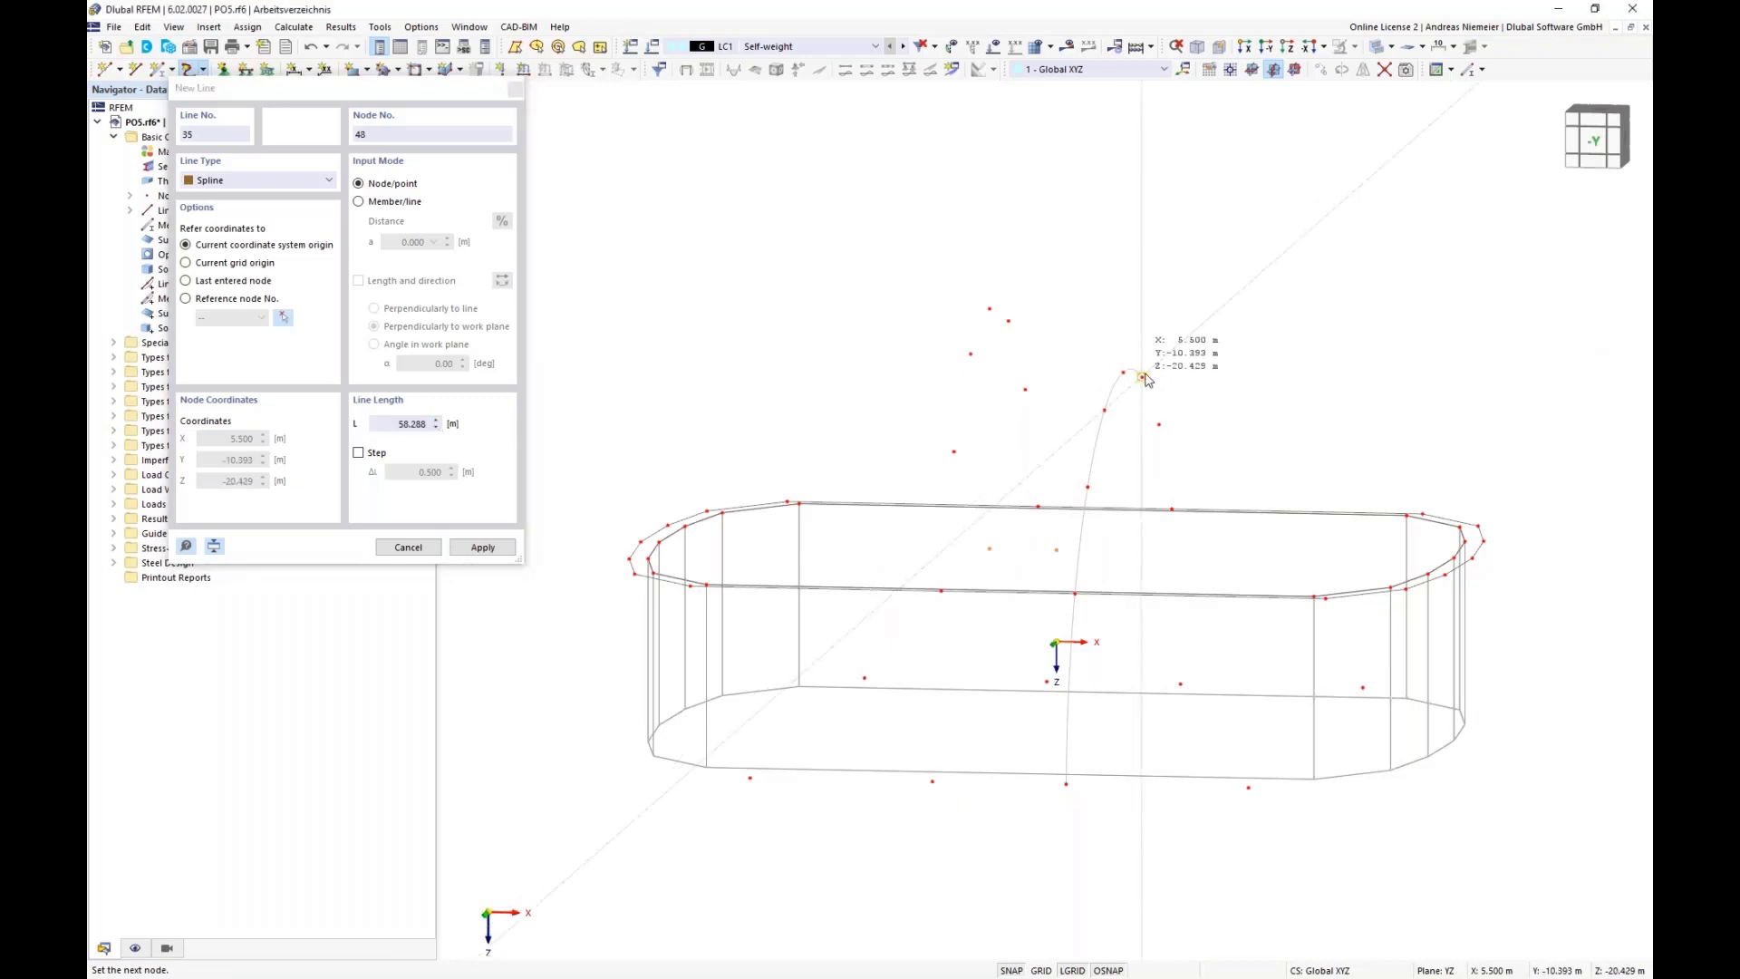
left_click(1142, 377)
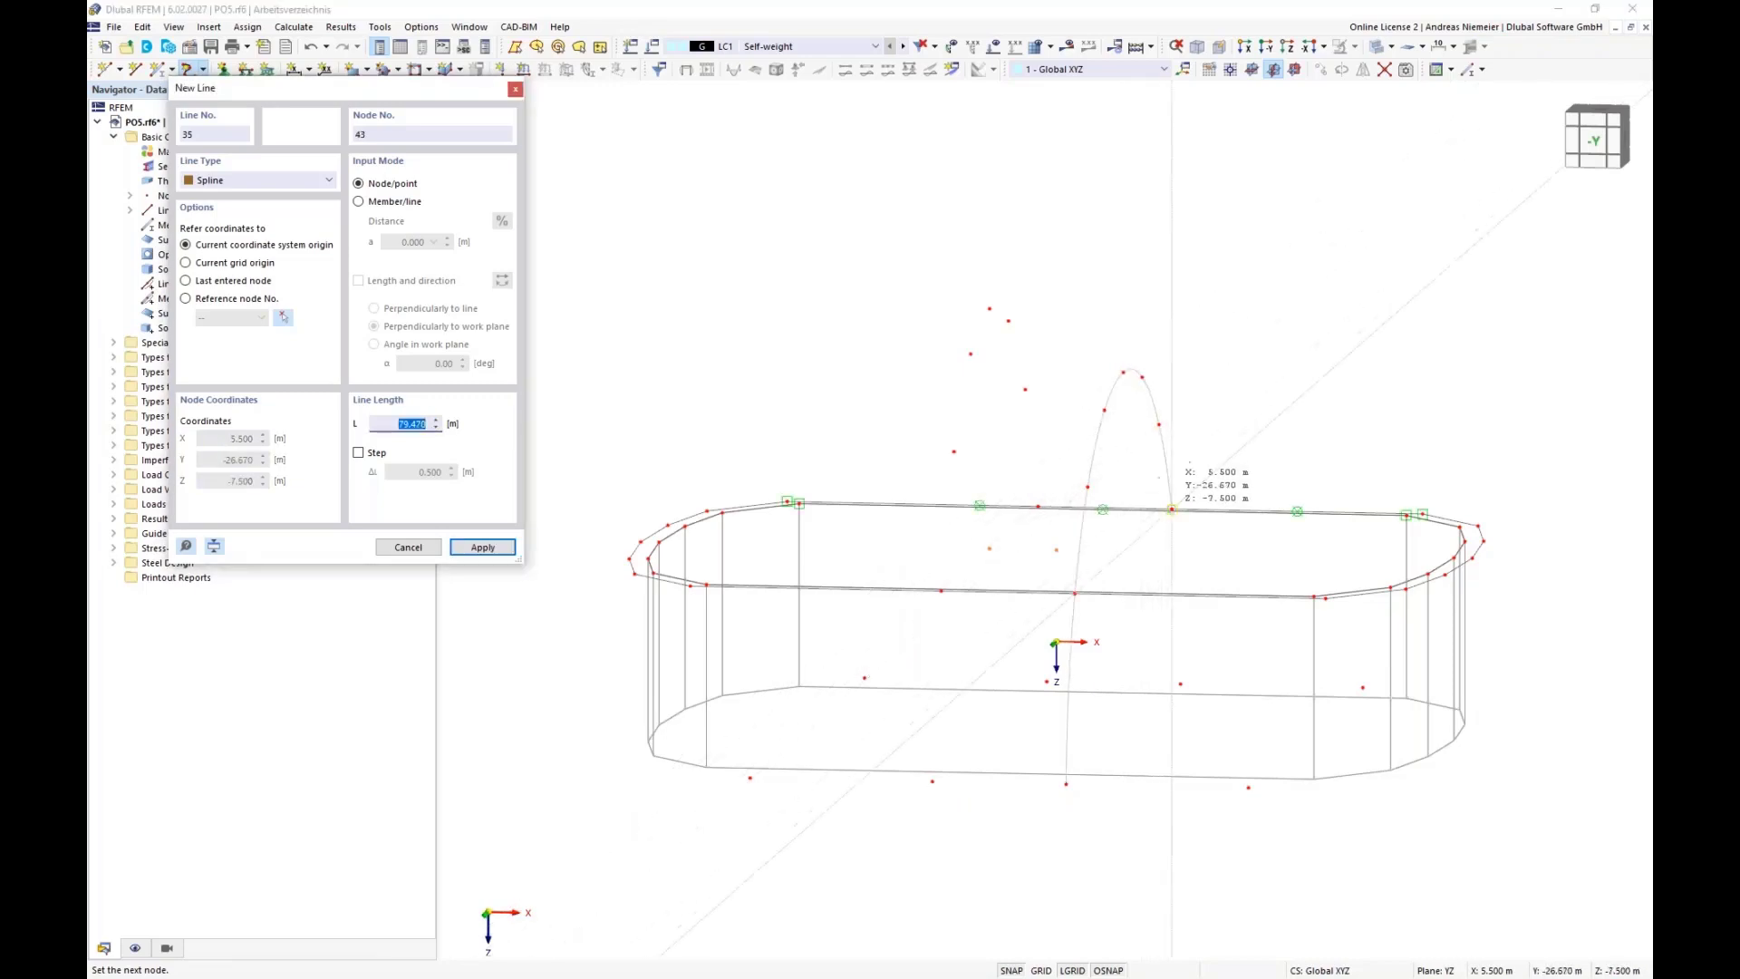
left_click(1172, 509)
left_click(1180, 685)
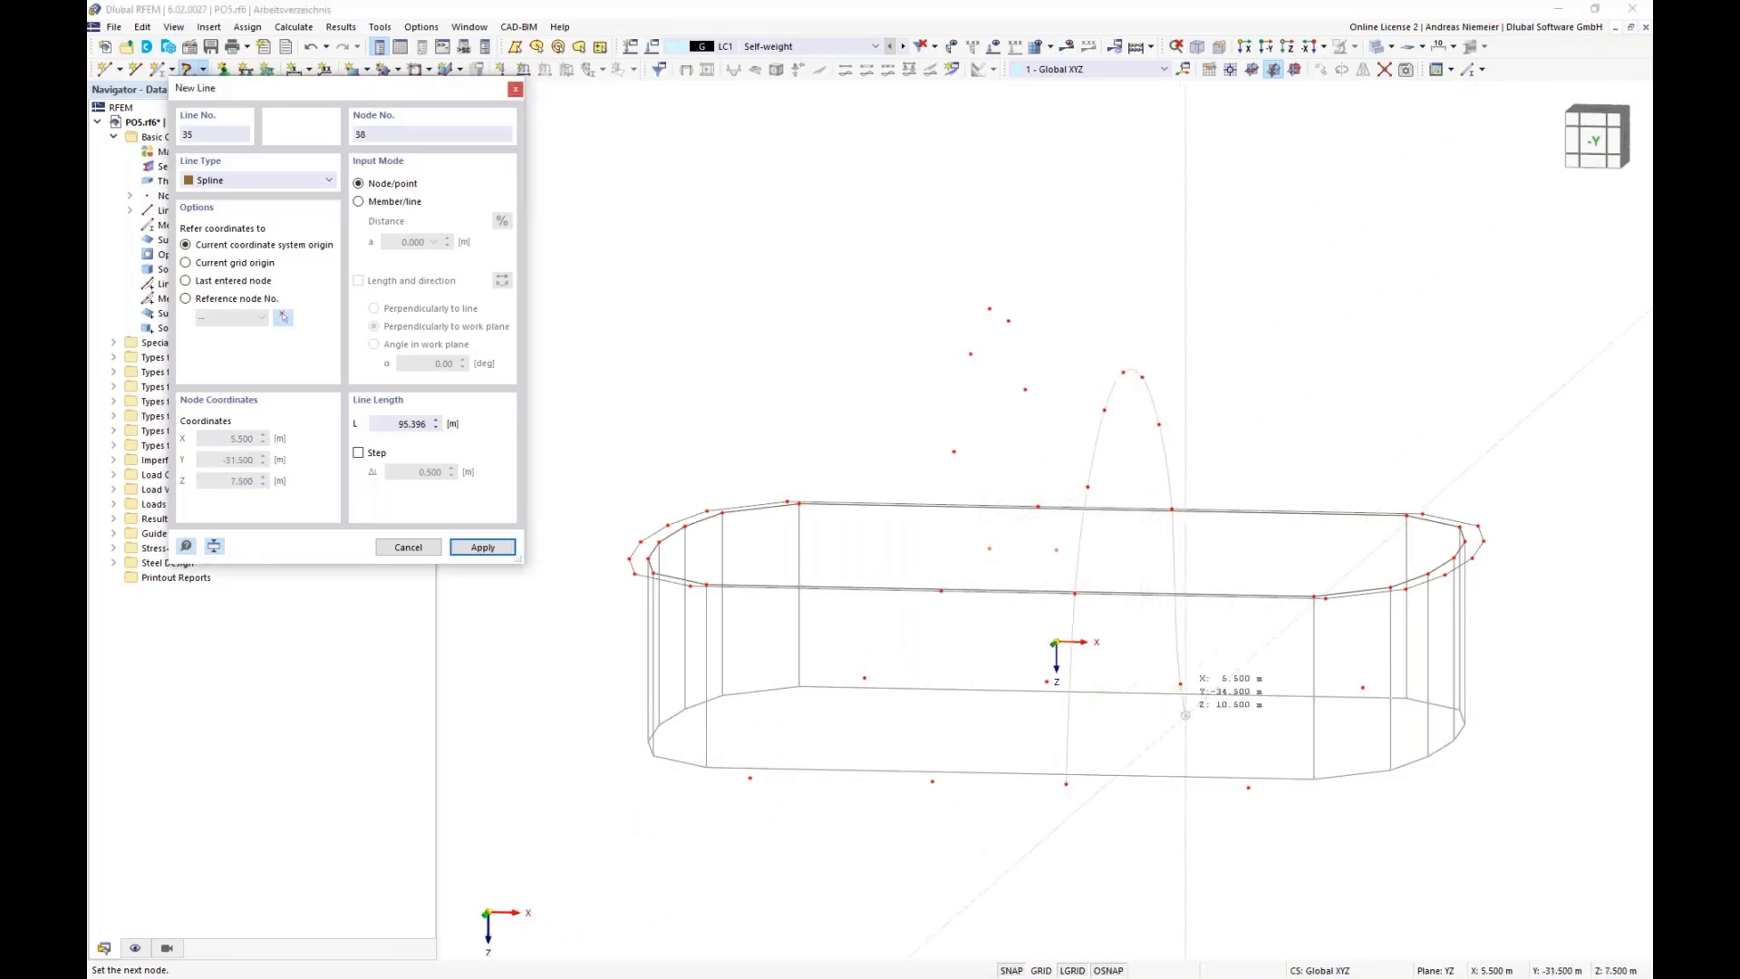
right_click(1209, 755)
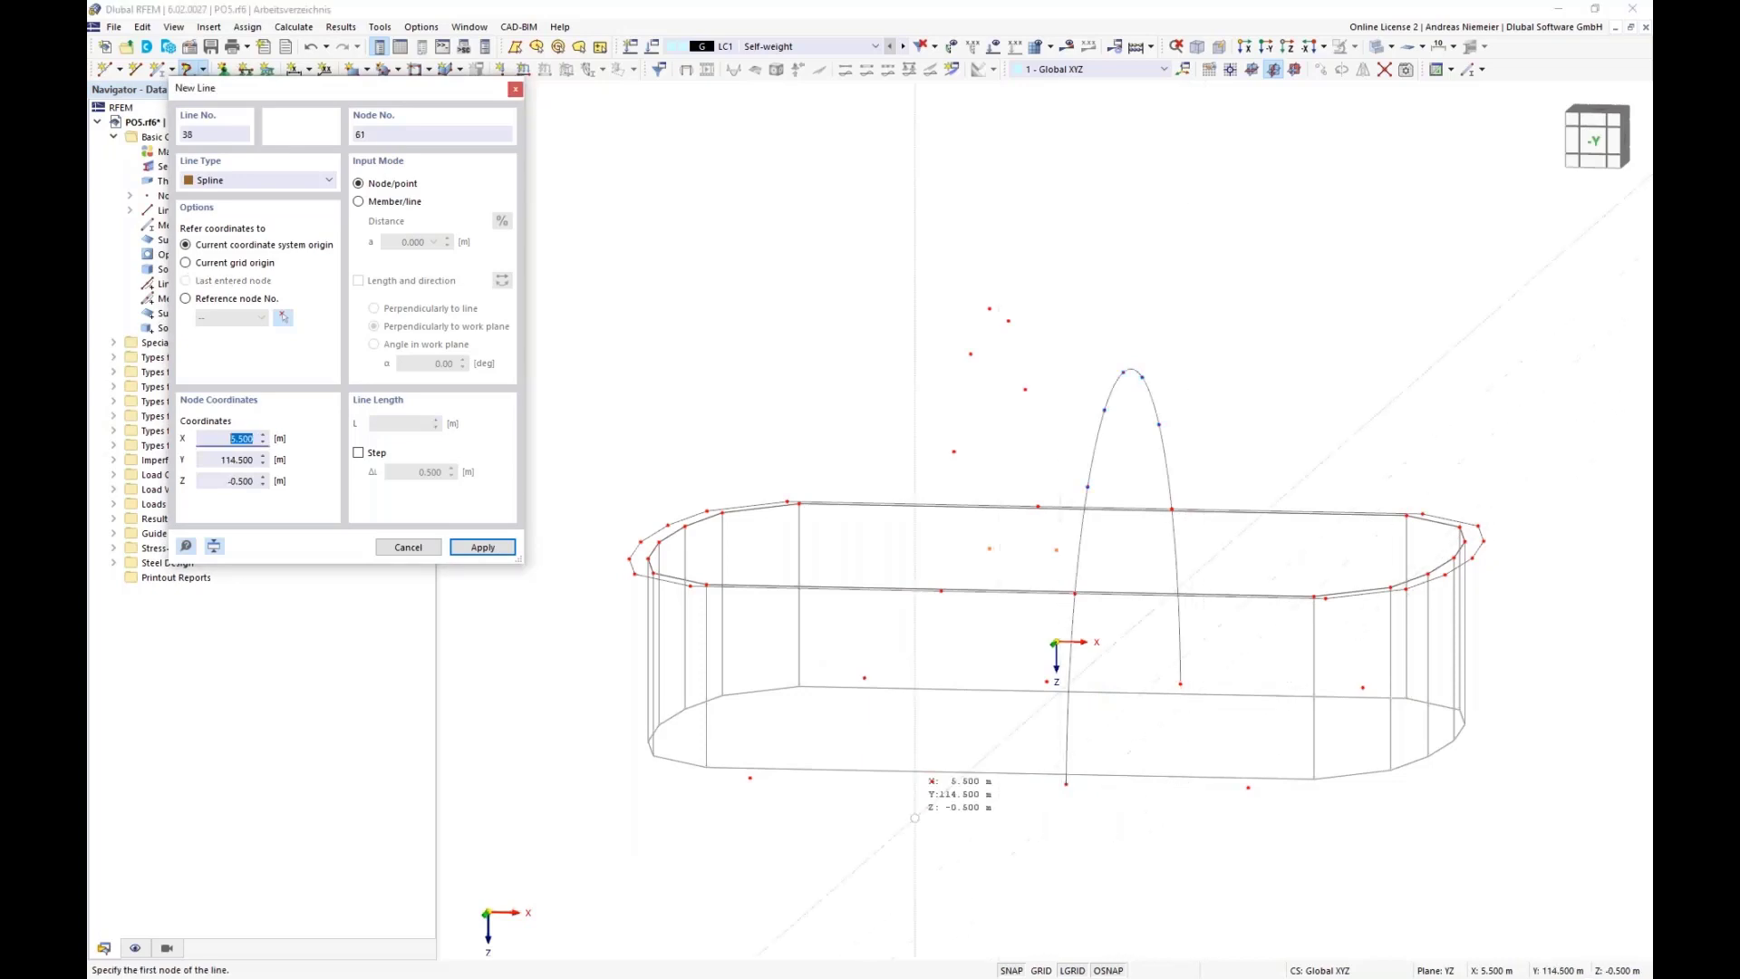
- Draw a second spline arch at X -5.5 m from base node to base node through the scaled nodes, with its apex at Z -27.189 m
left_click(932, 781)
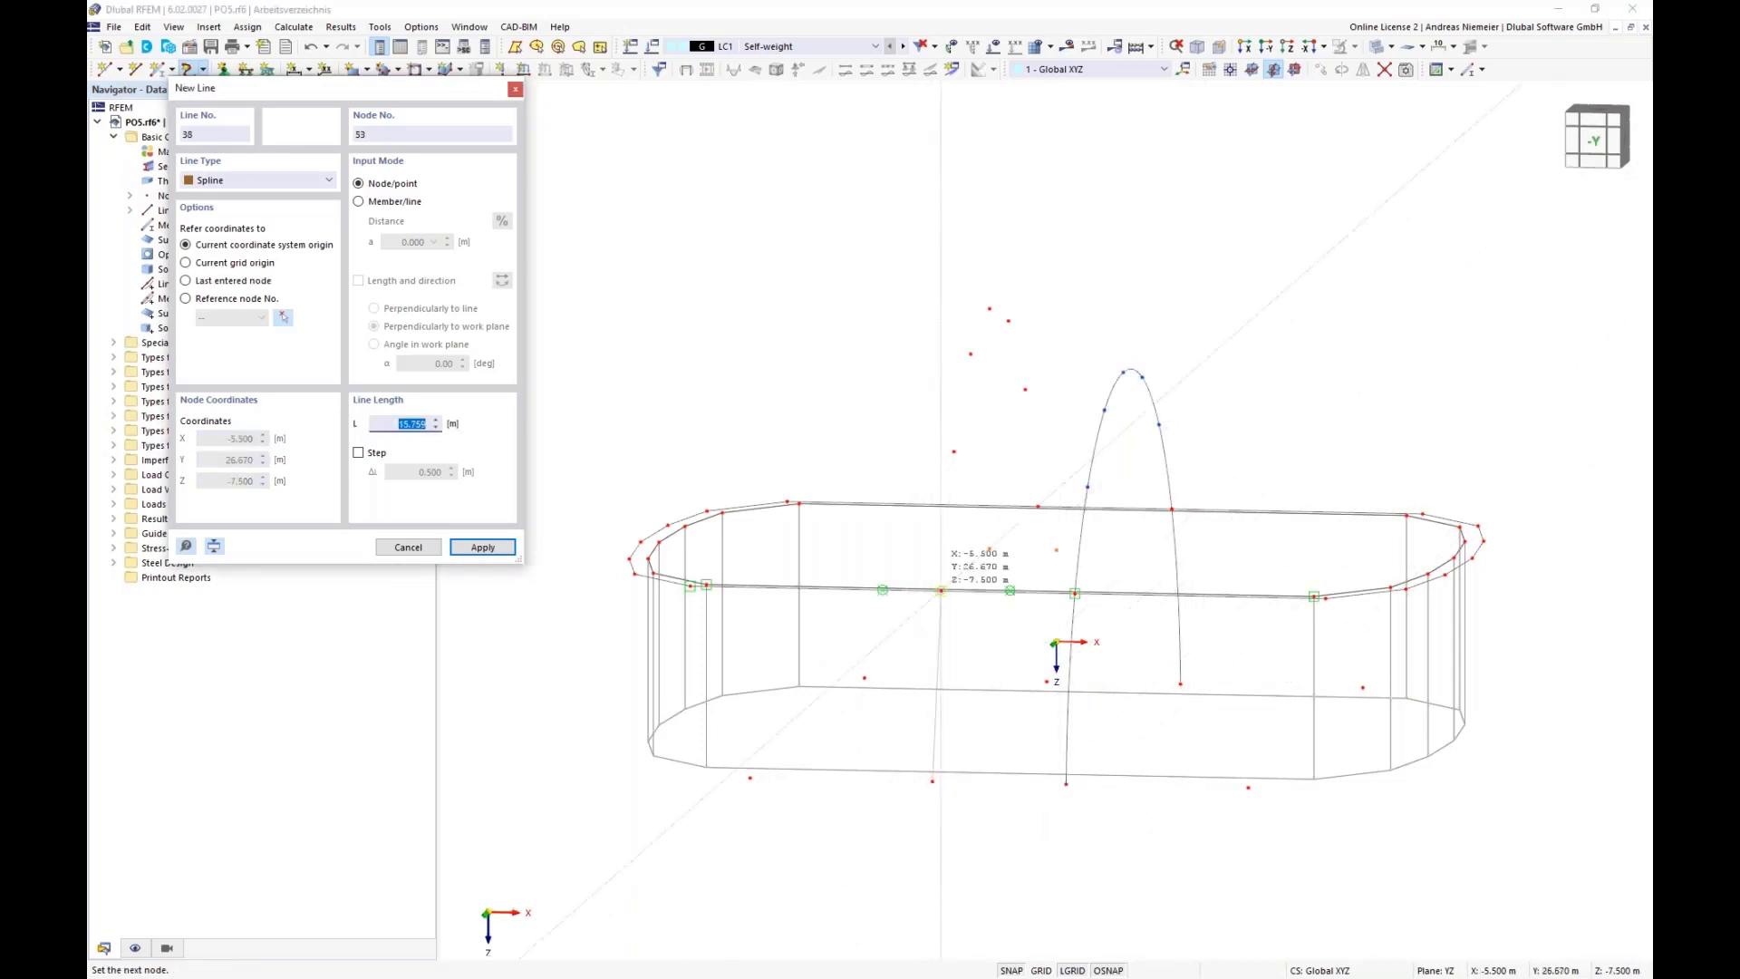
left_click(954, 449)
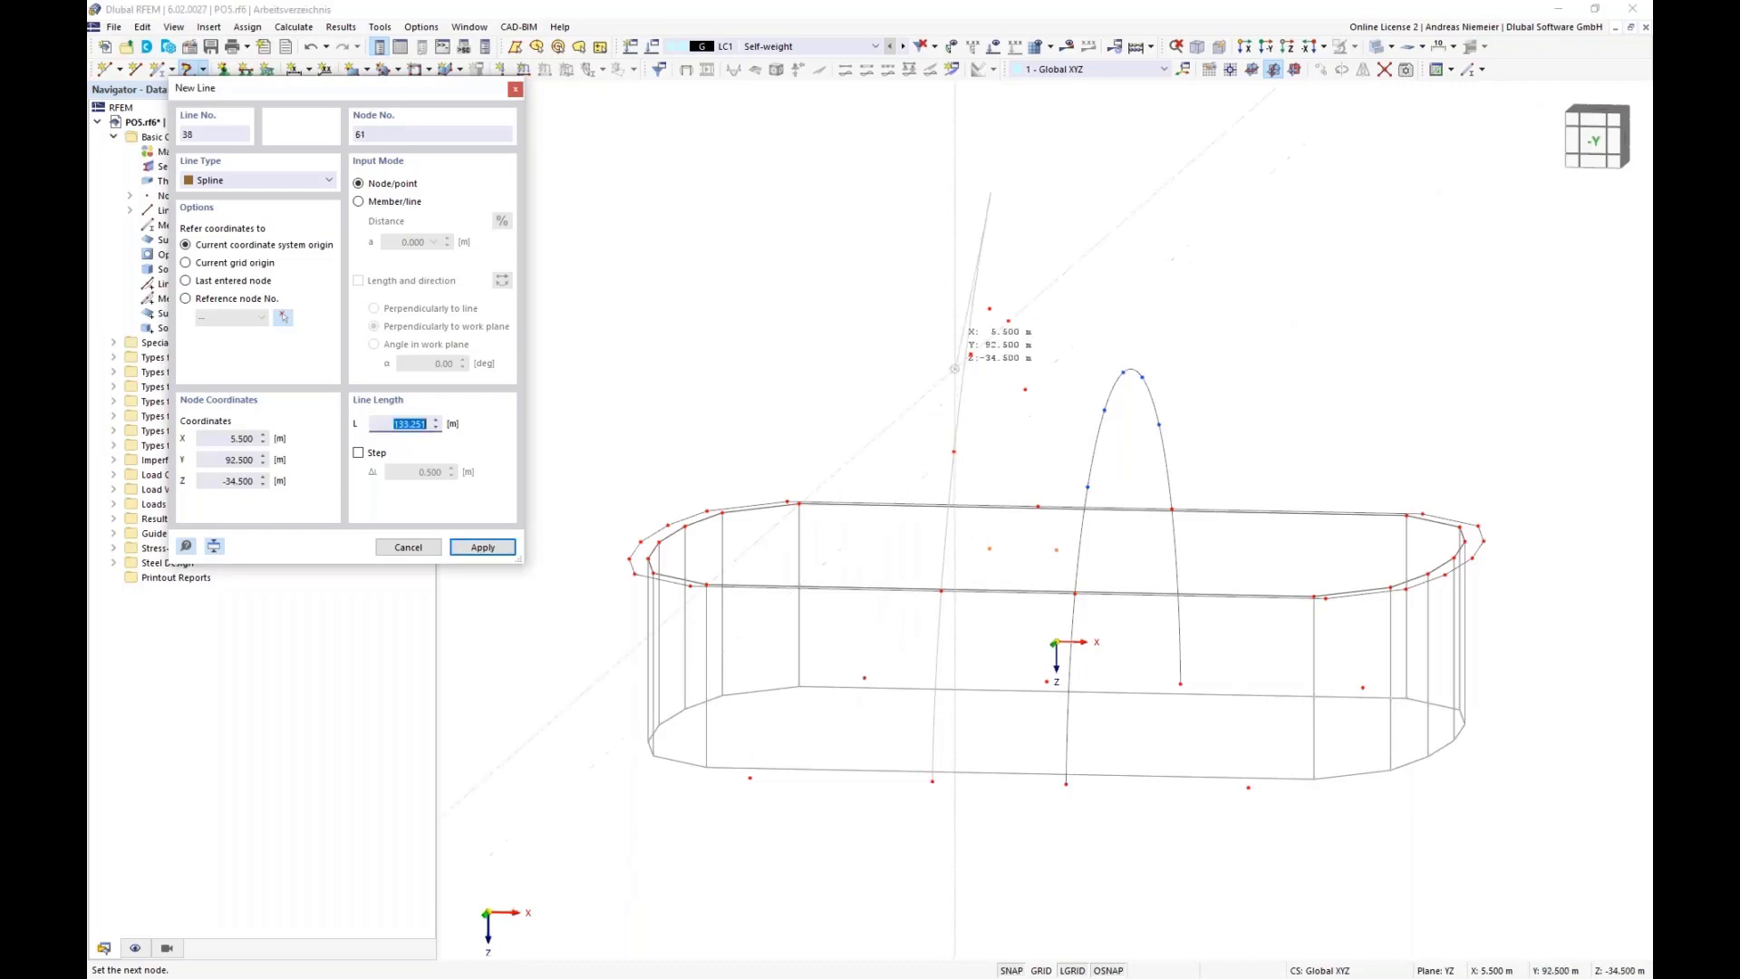
left_click(990, 309)
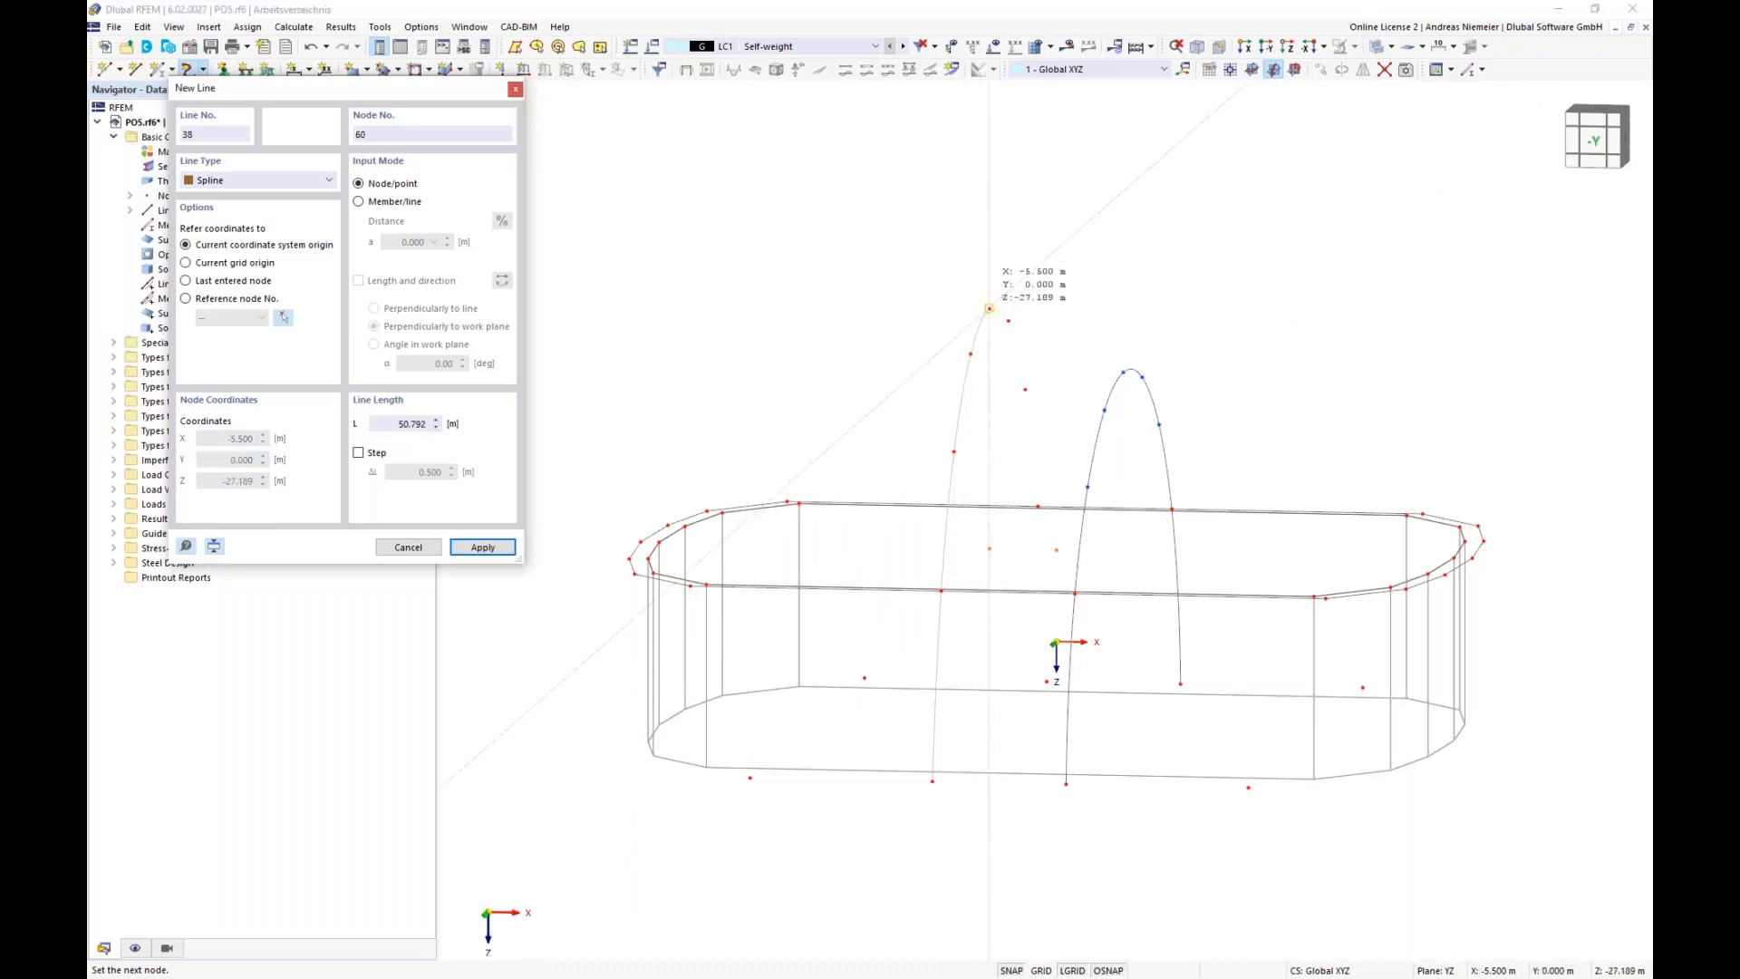
left_click(1035, 428)
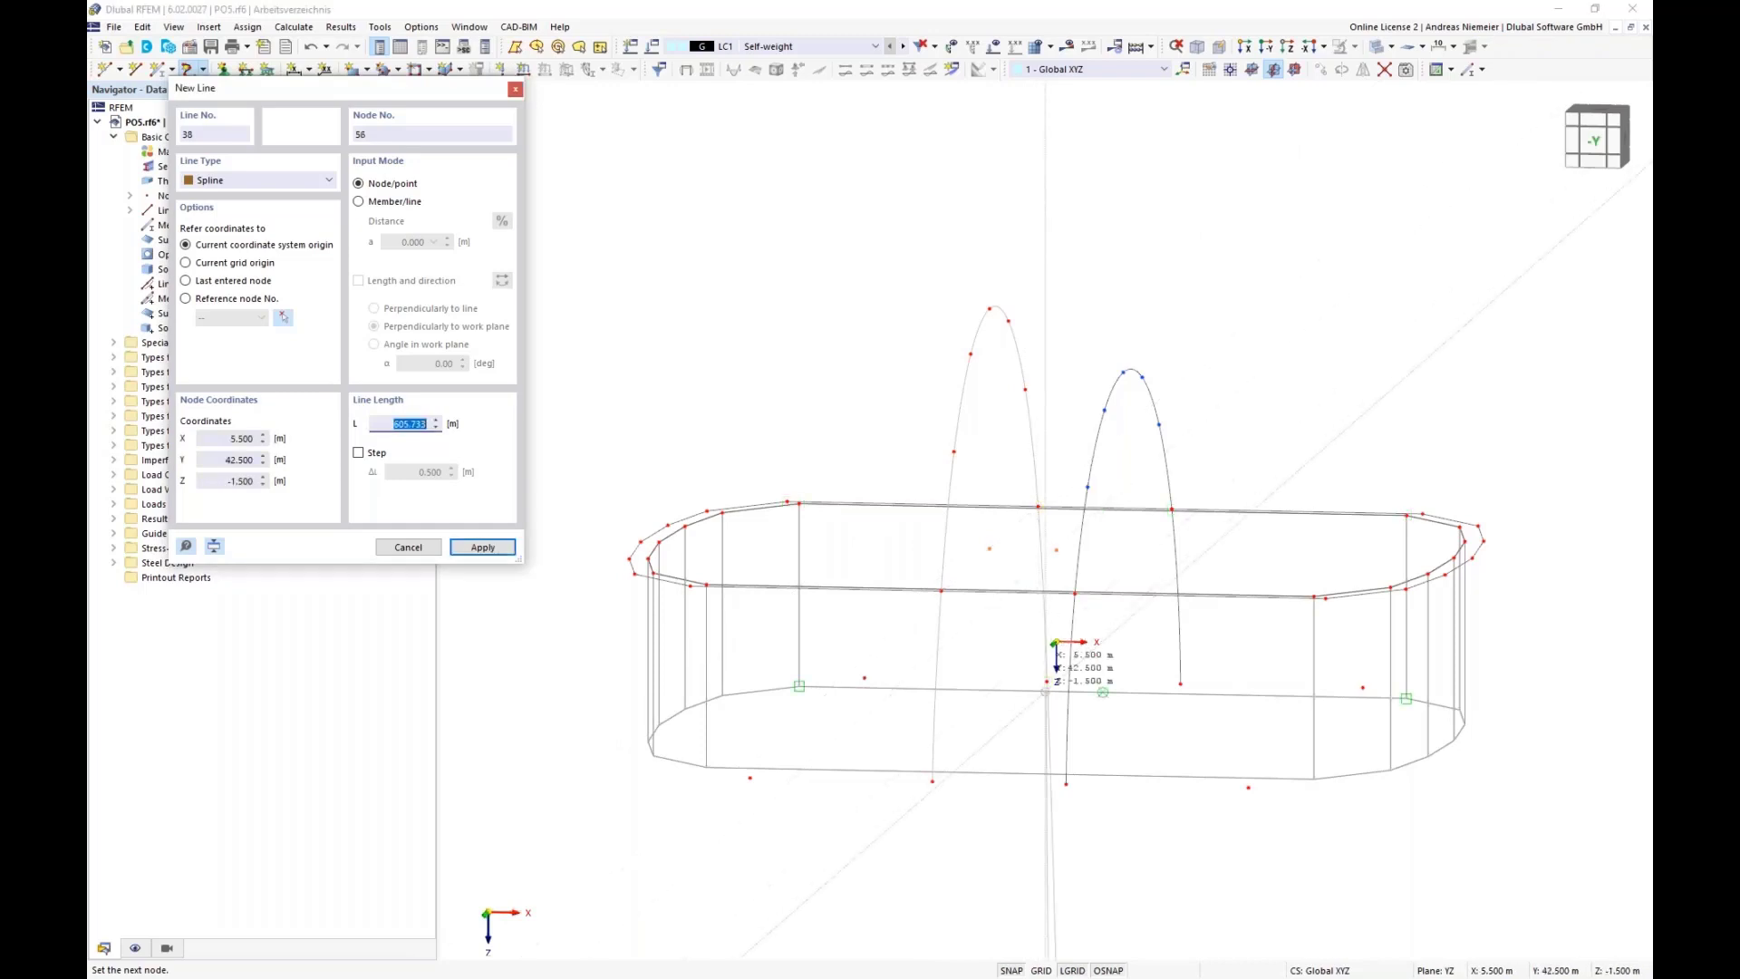
left_click(1039, 650)
left_click(1064, 797)
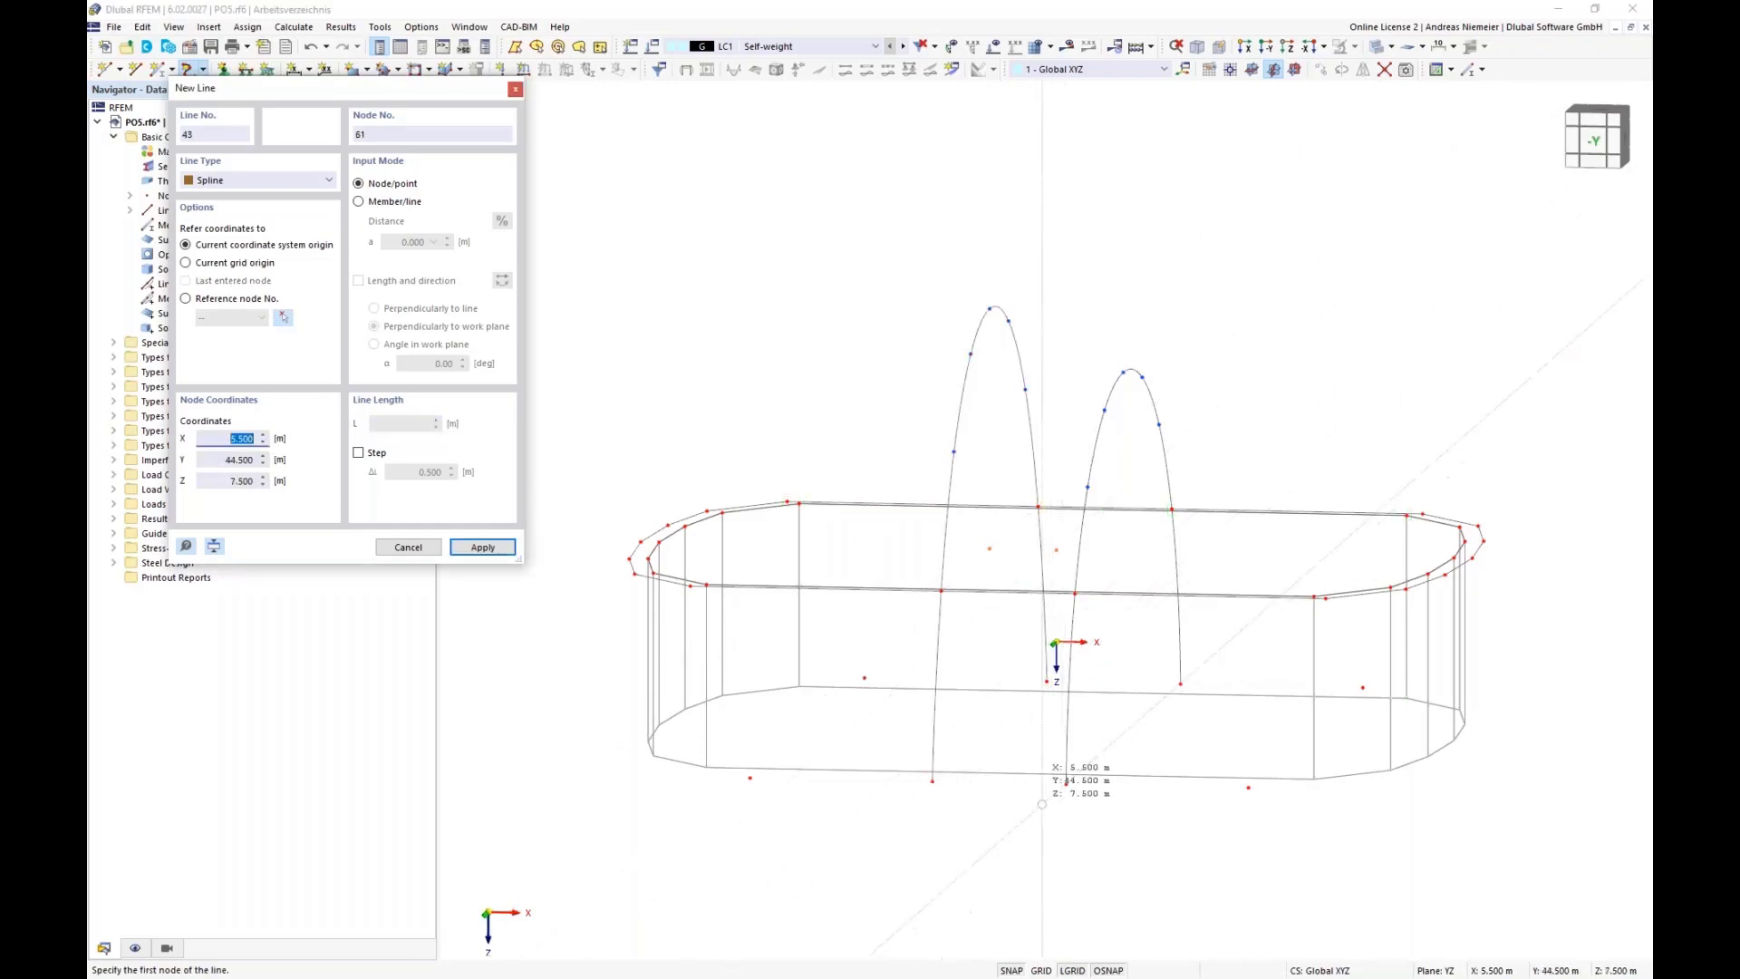
key("Escape")
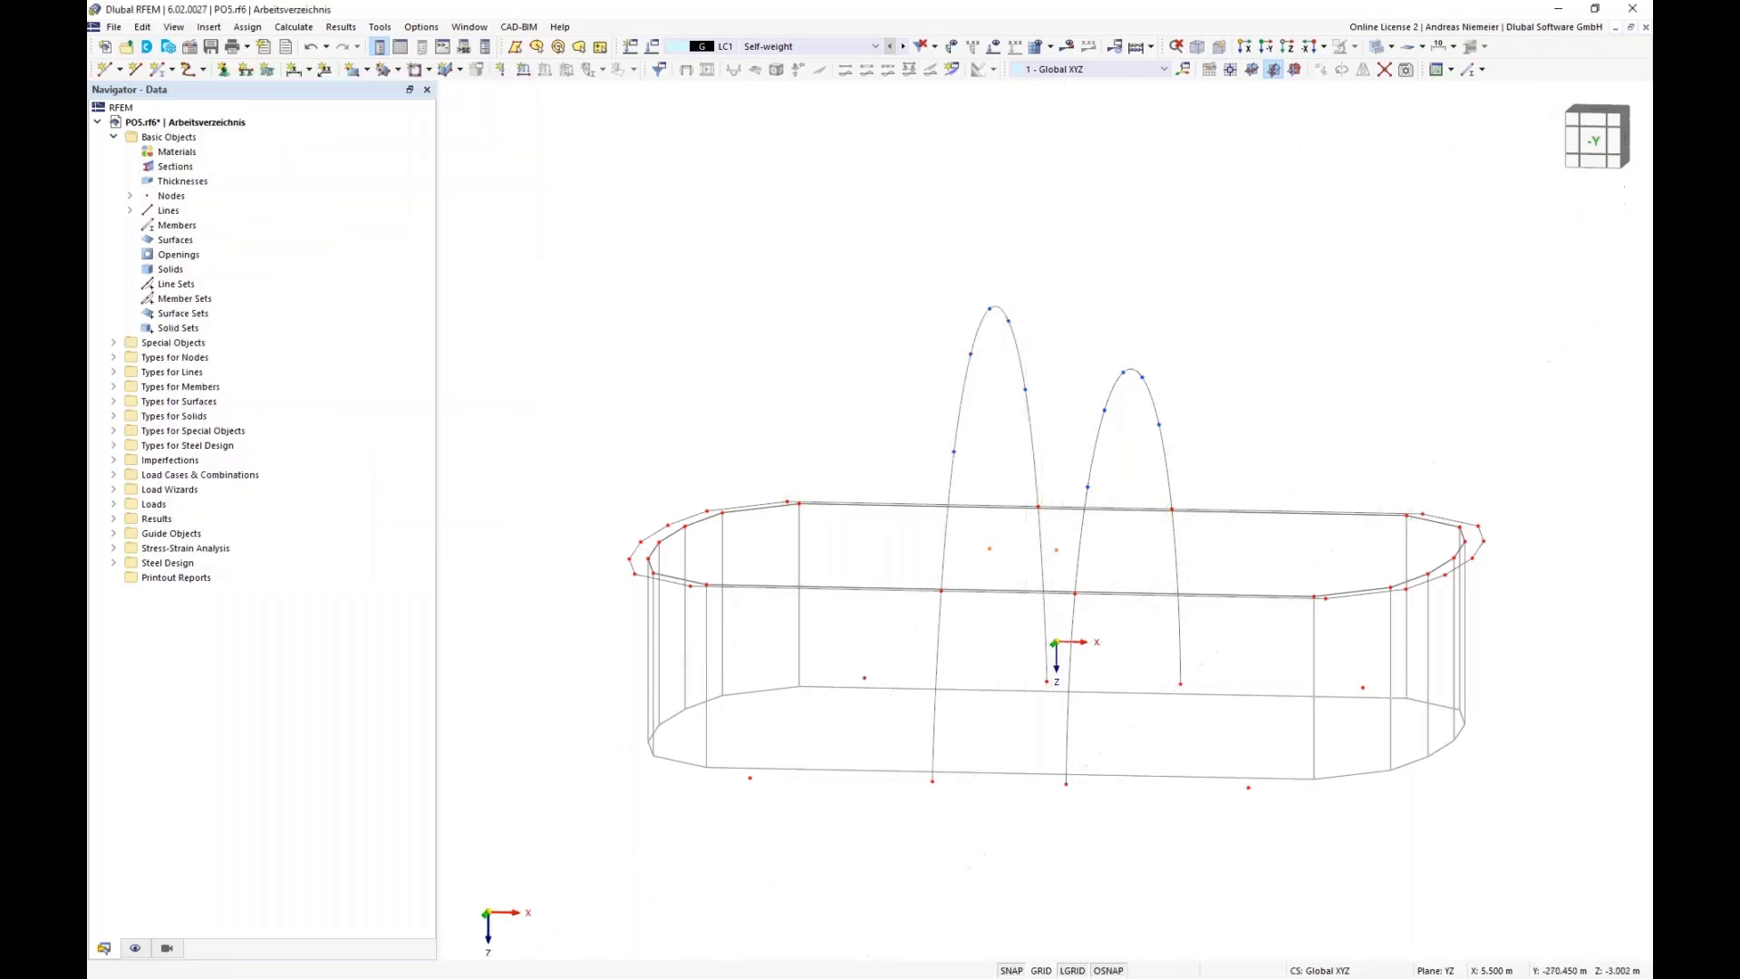
- Chamfer the arch at X 5.5 m by -20° about axis Y in direction X without a copy, pivoting at its base node (5.5, 31.5, 7.5 m)
left_click(1631, 149)
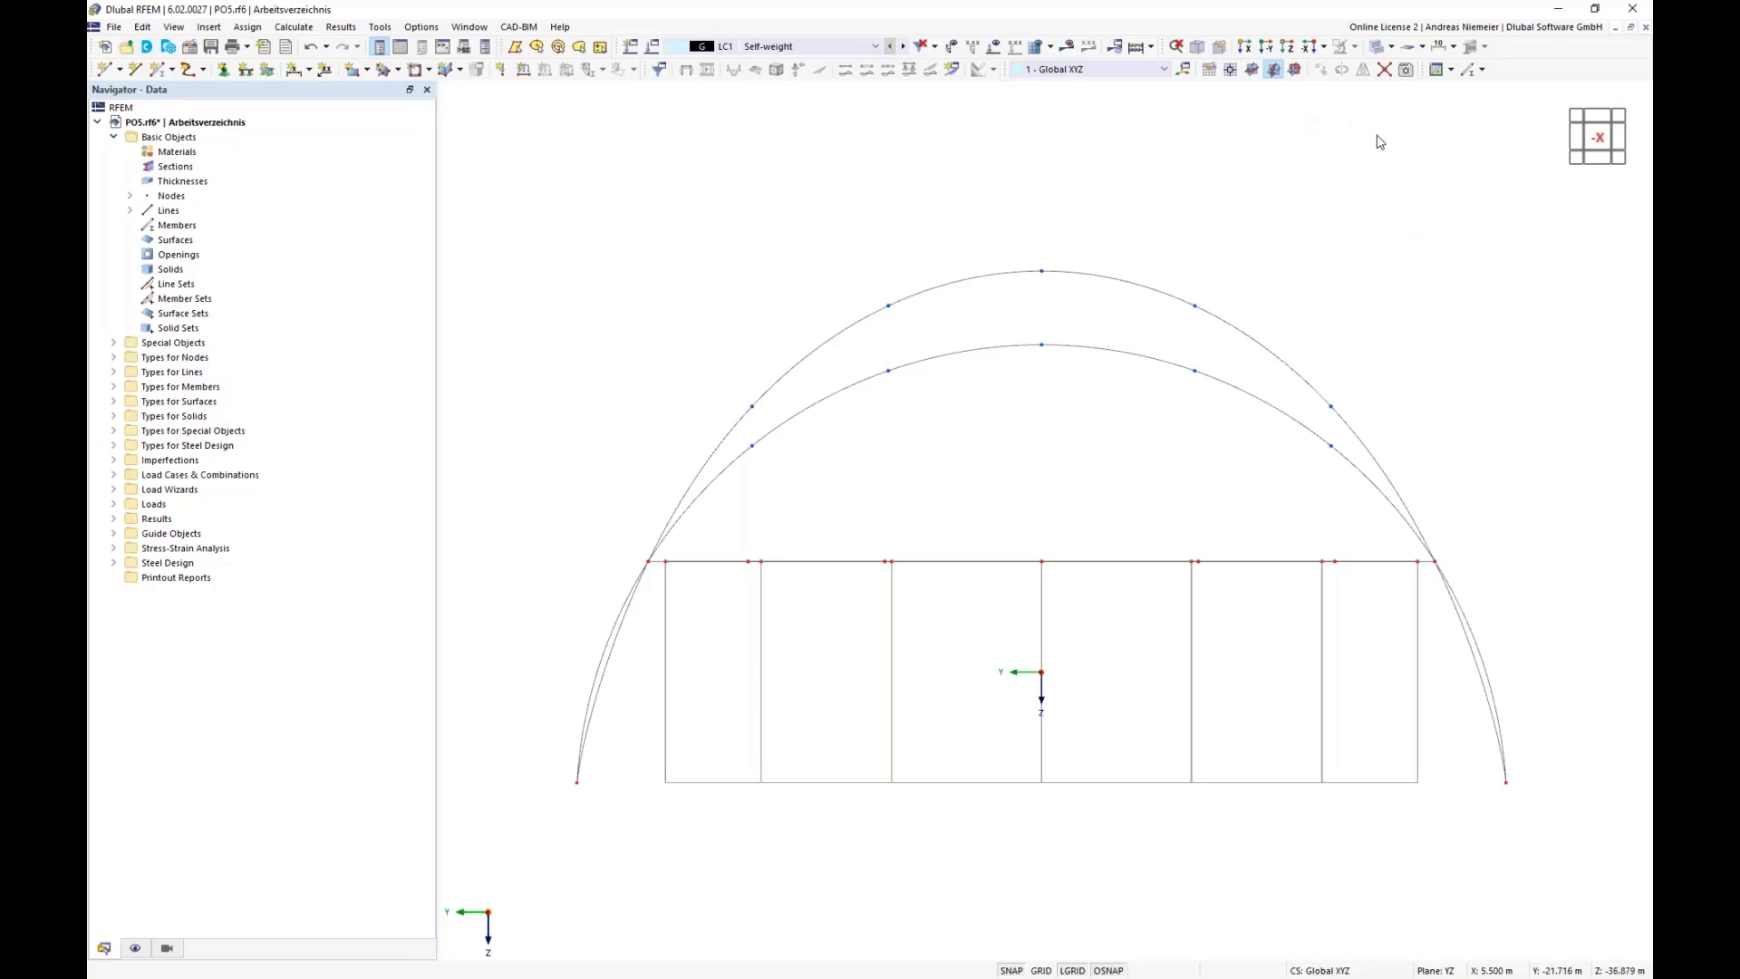
middle_click_drag(1091, 194, 1196, 202, "ctrl")
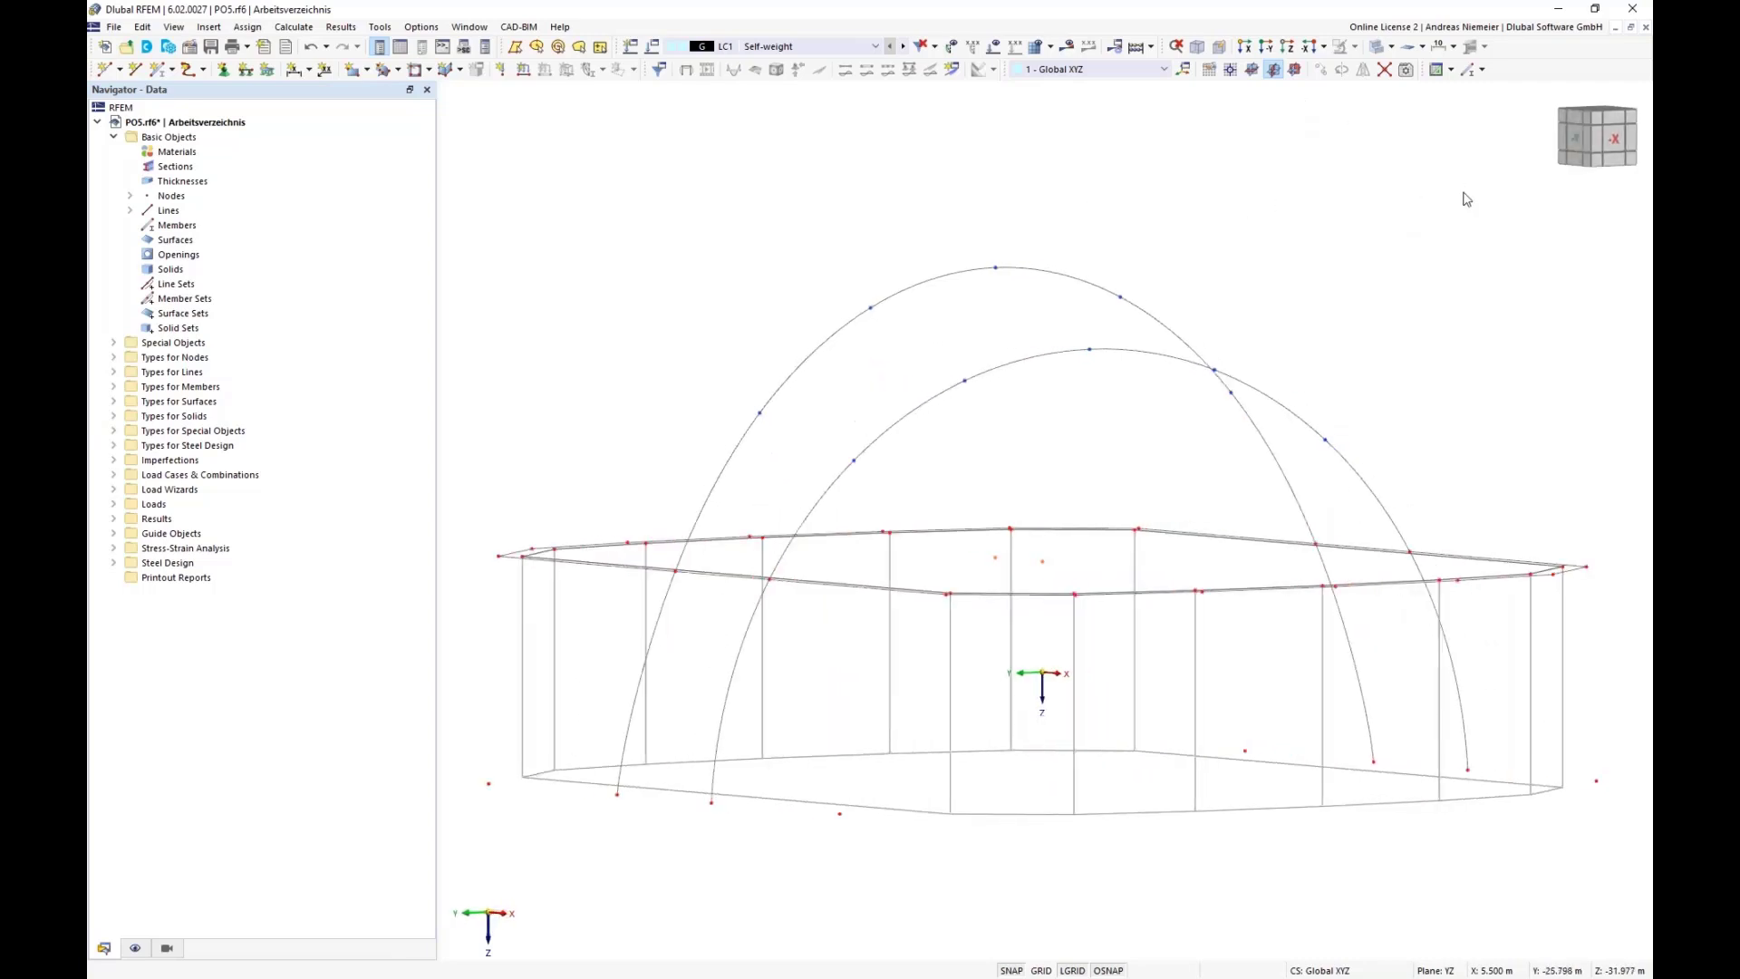
left_click(1575, 145)
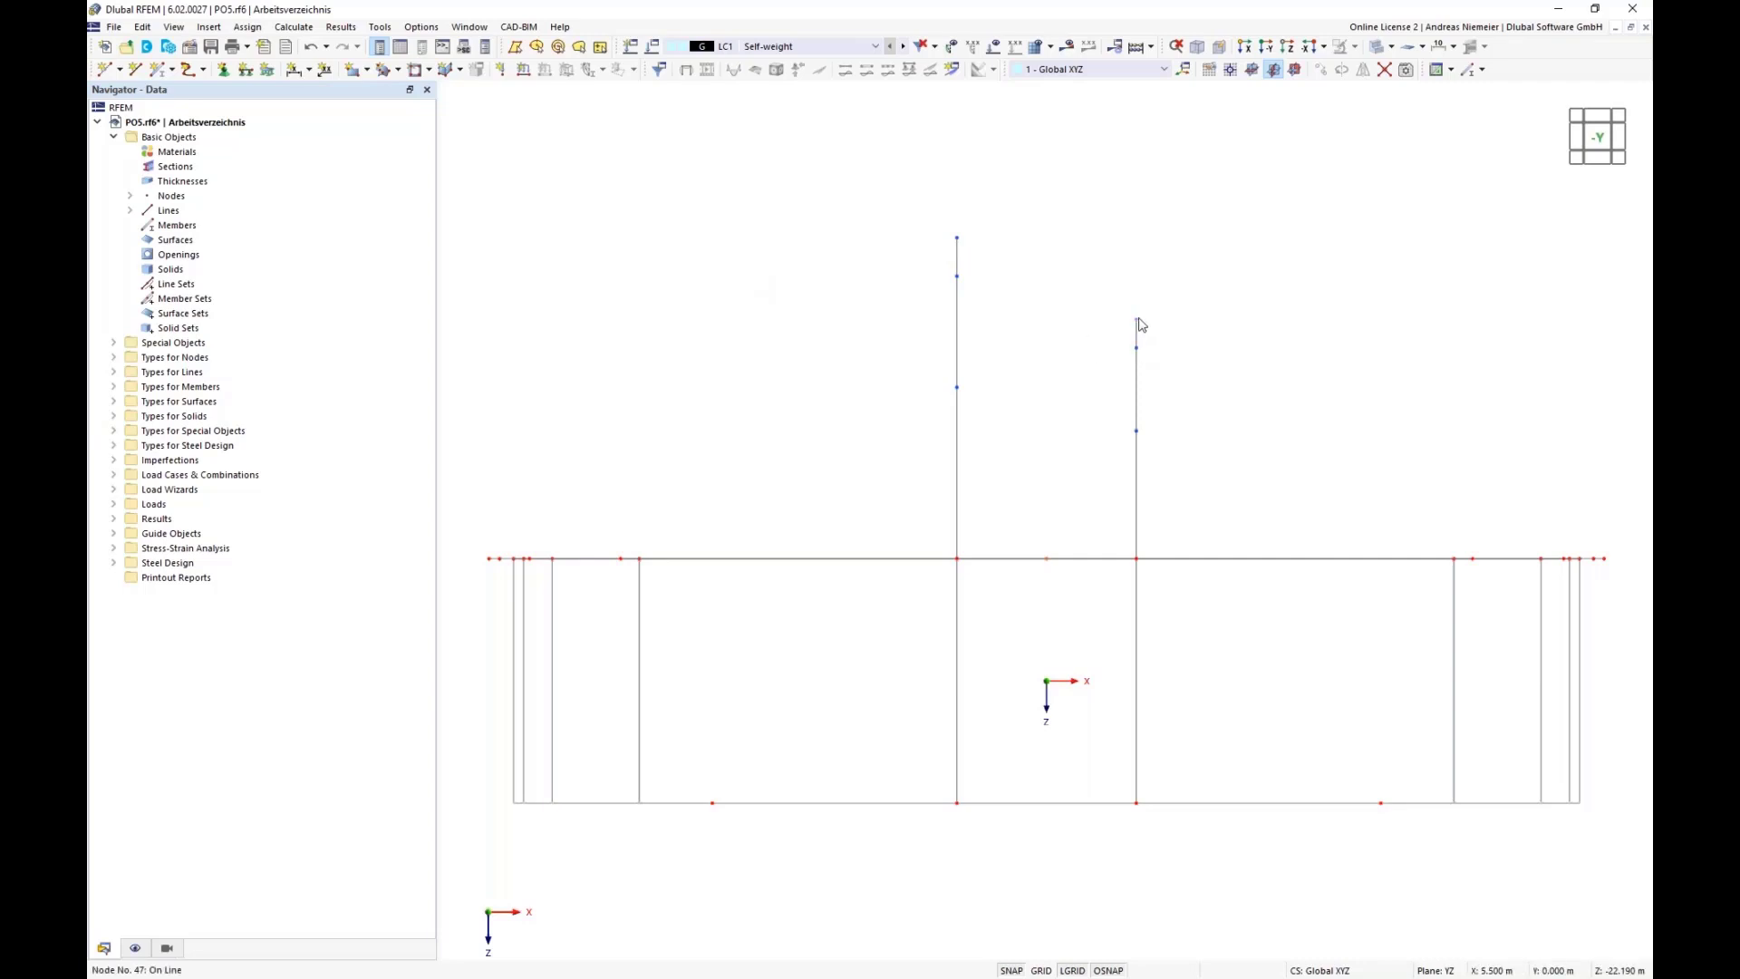
left_click_drag(1133, 320, 1123, 318)
scroll(684, 423, "down", 1)
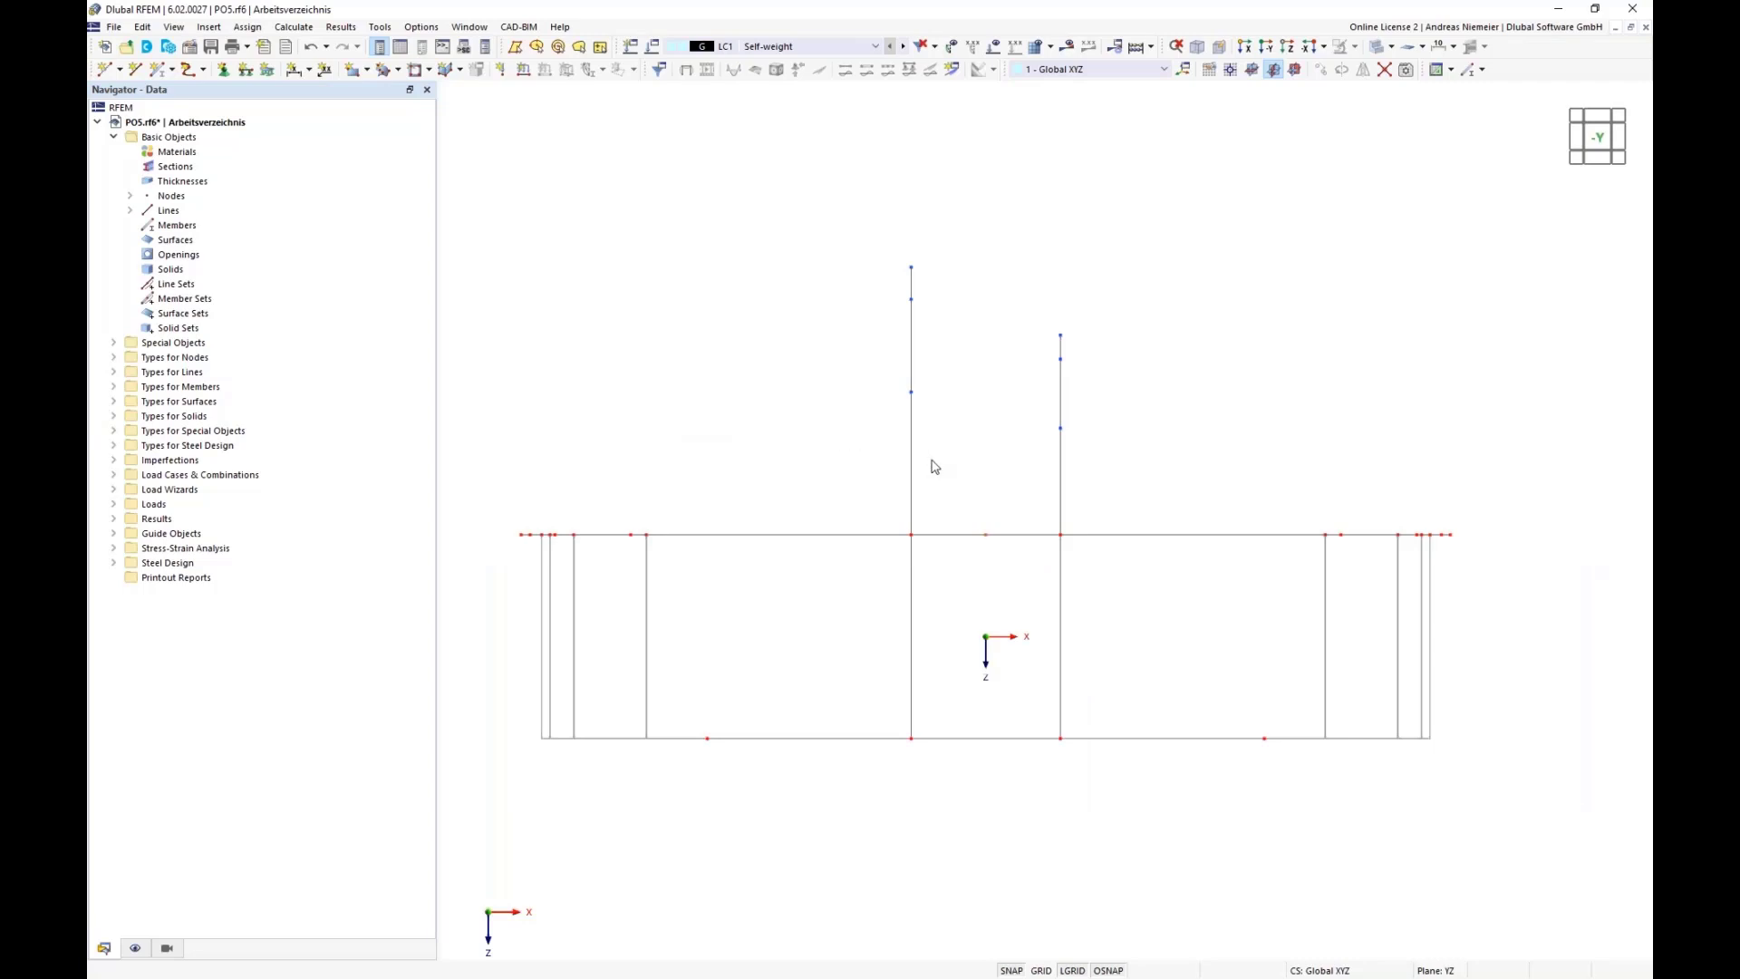
left_click_drag(1049, 285, 1079, 775)
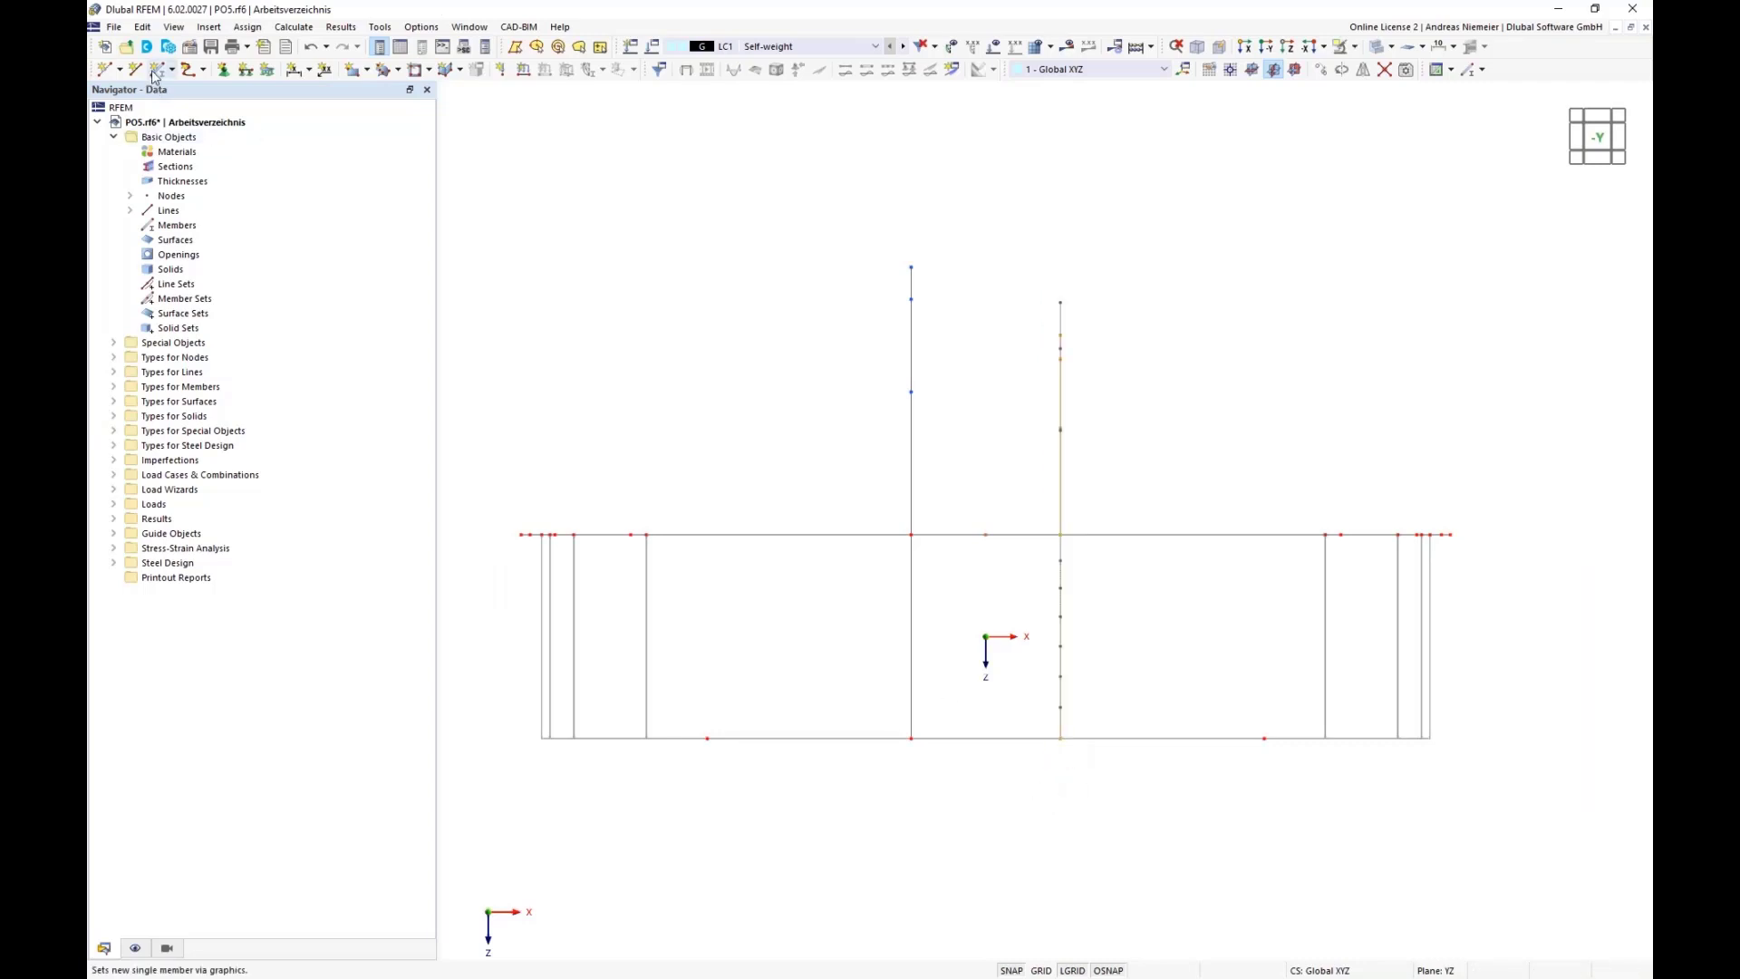
left_click(143, 26)
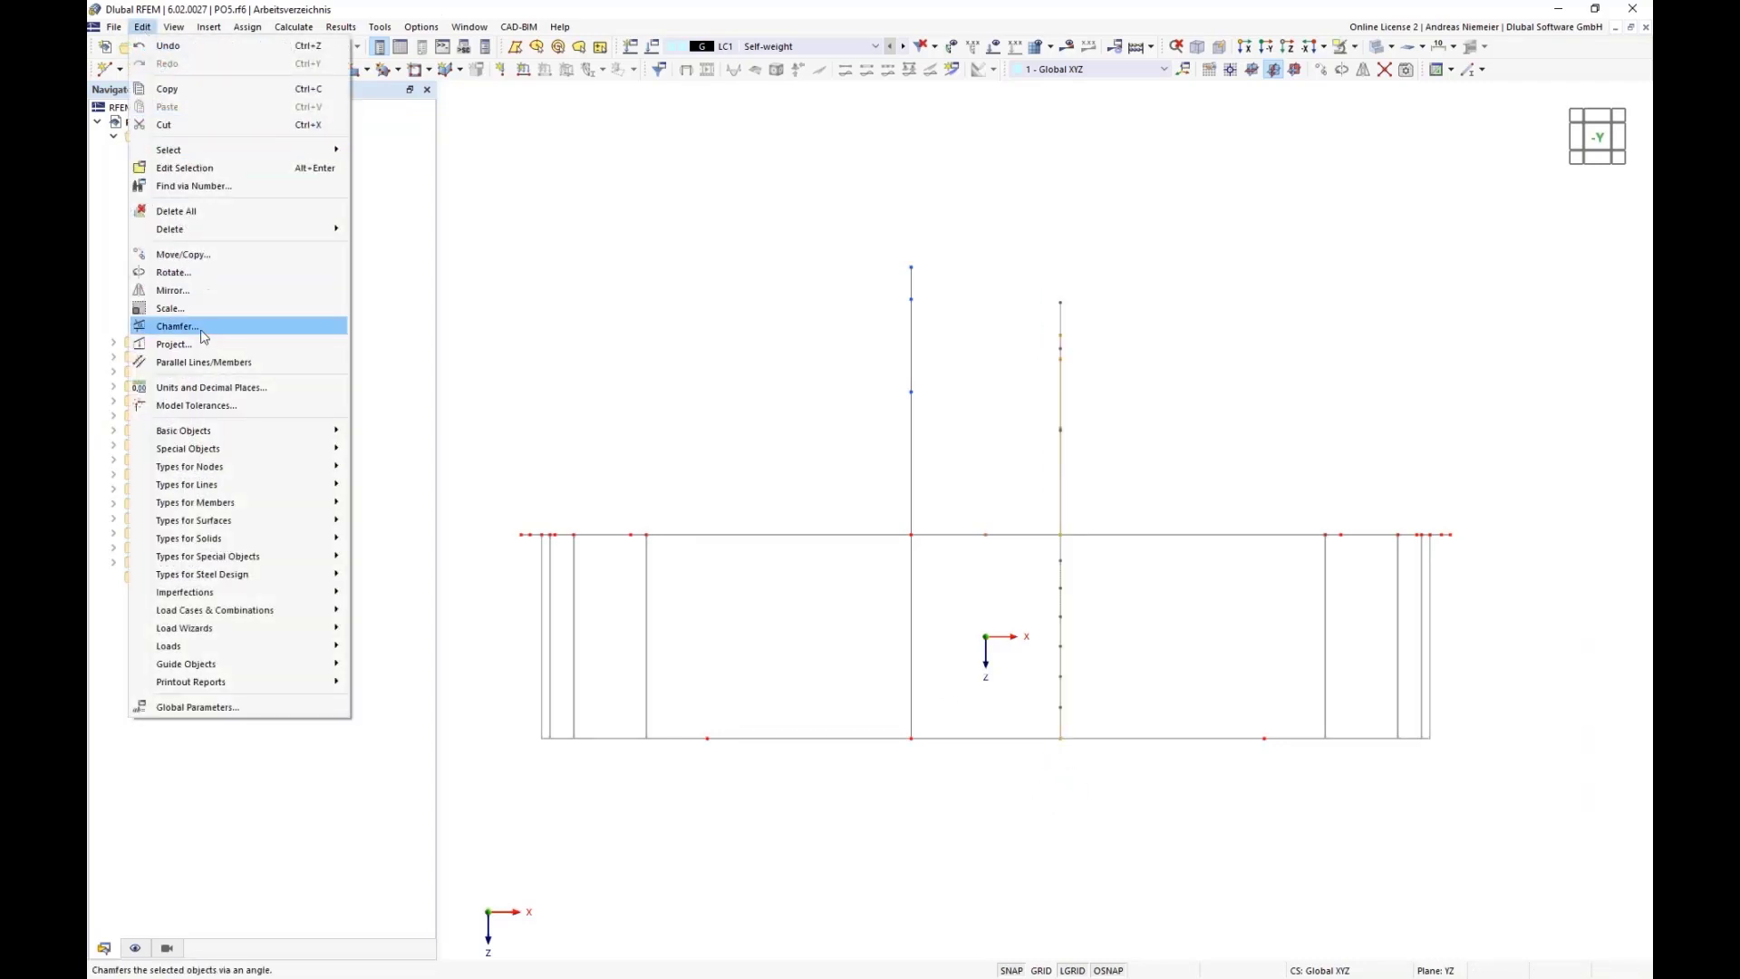
left_click(179, 328)
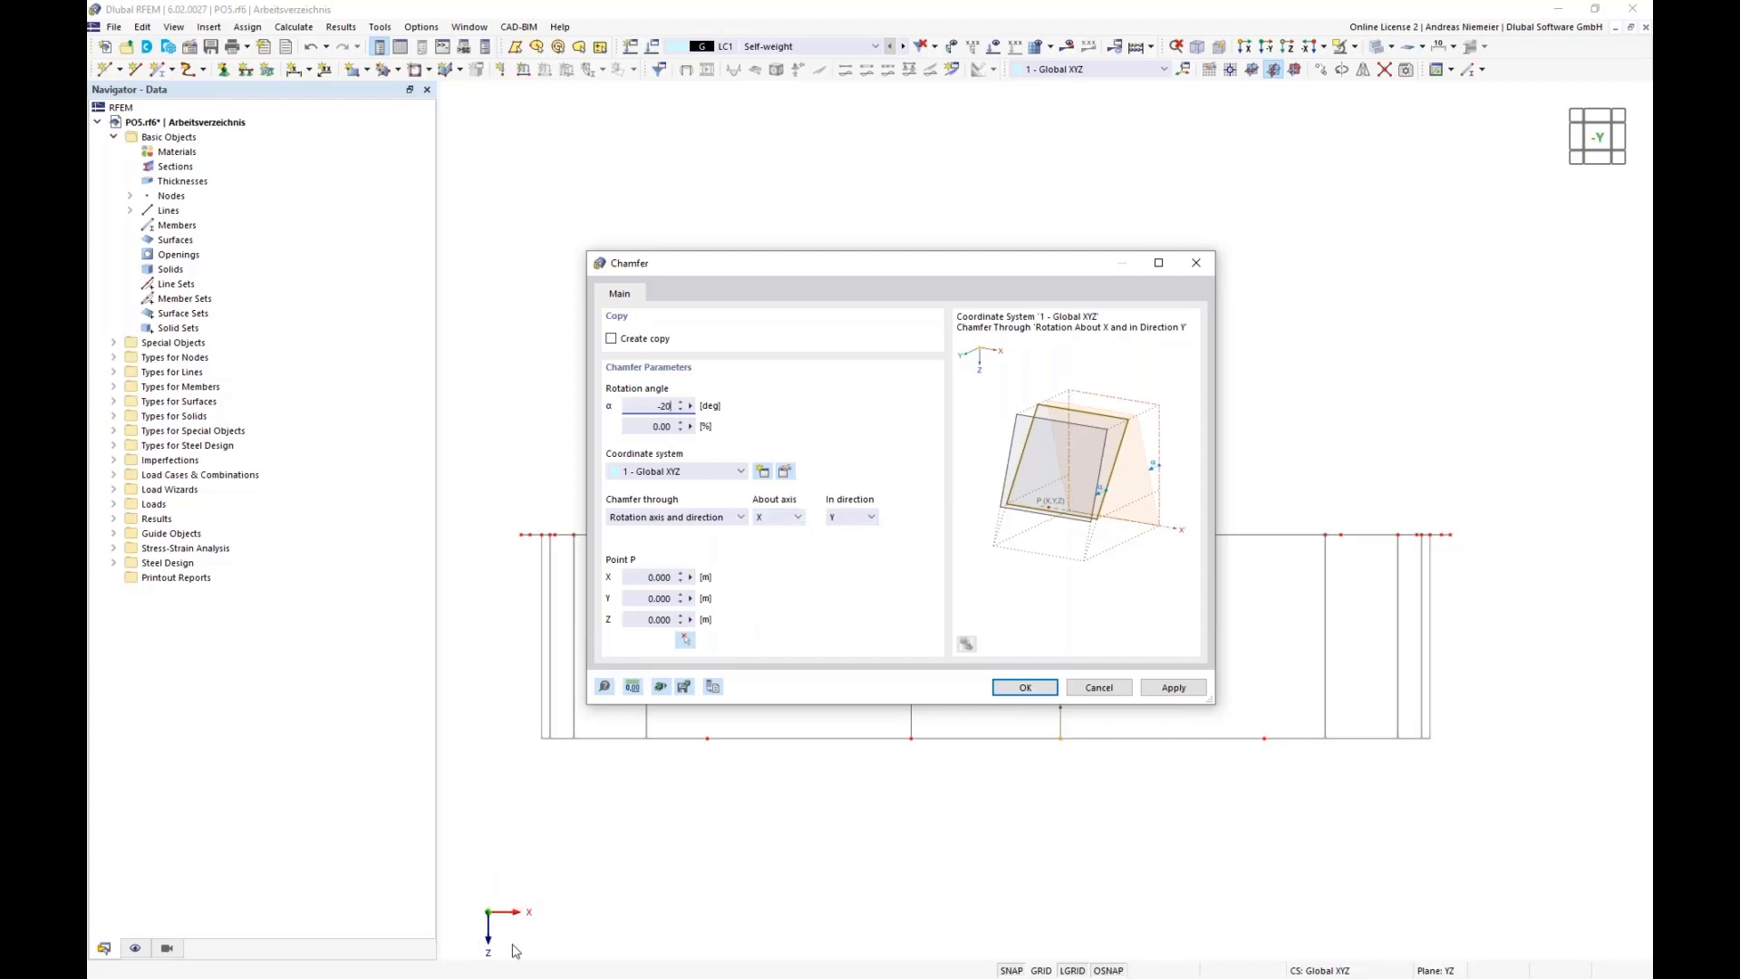
left_click(777, 516)
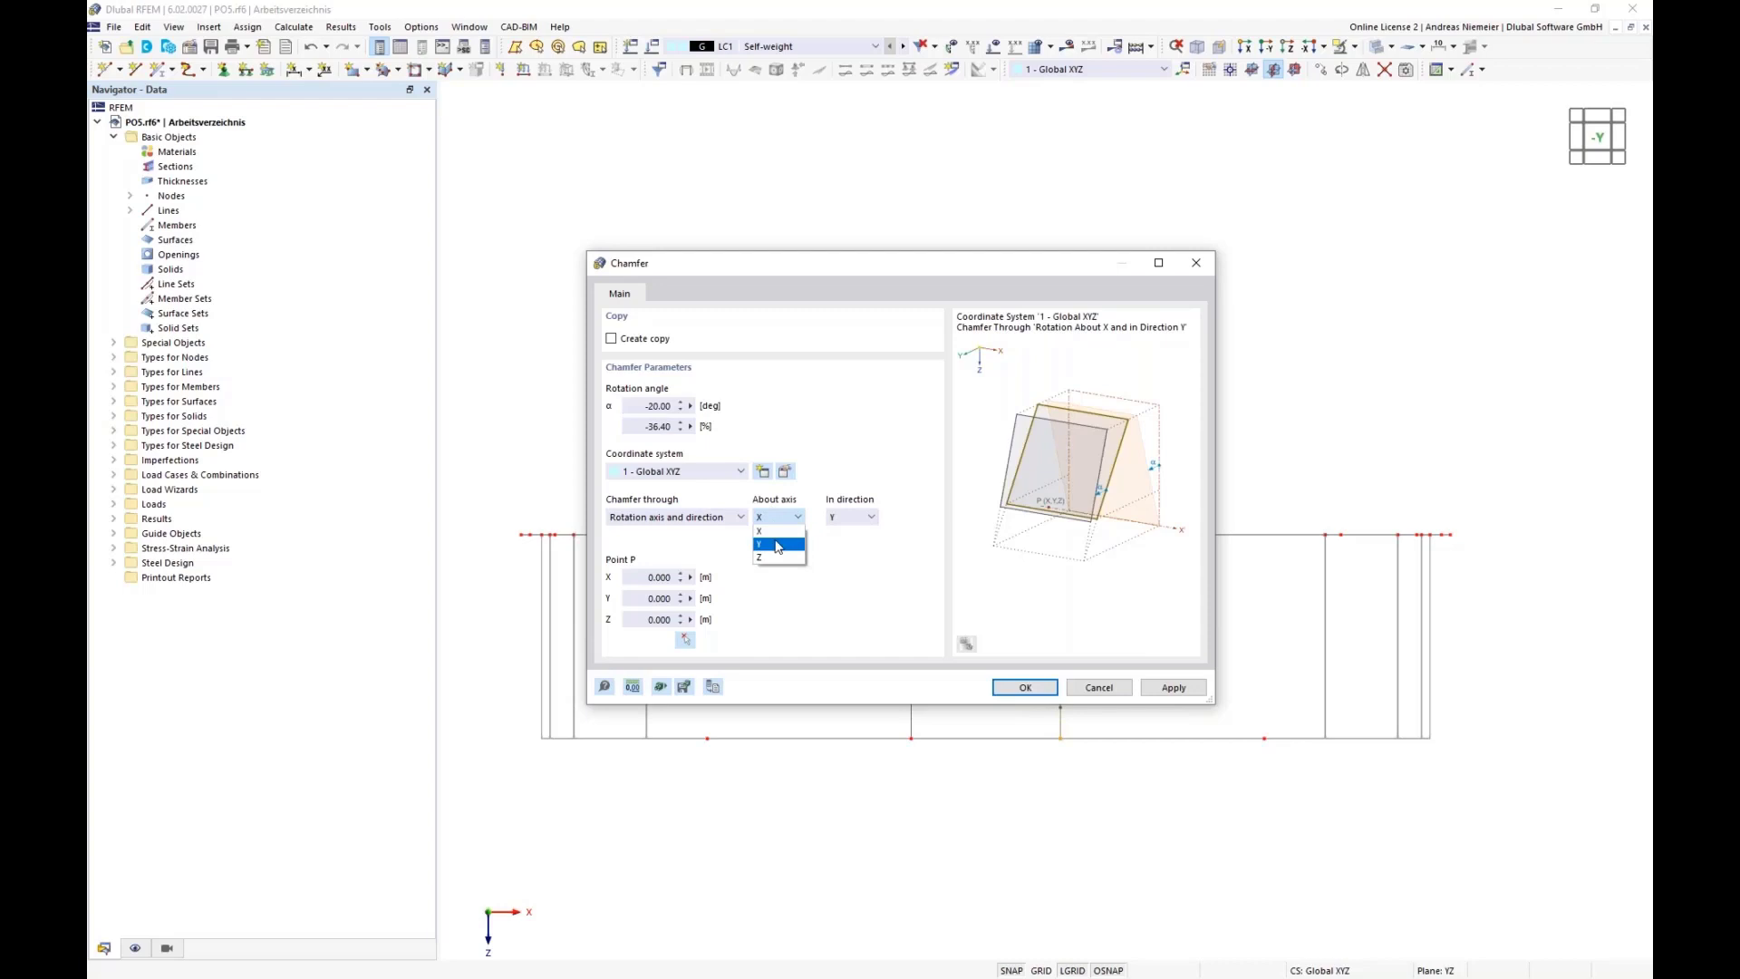
left_click(776, 545)
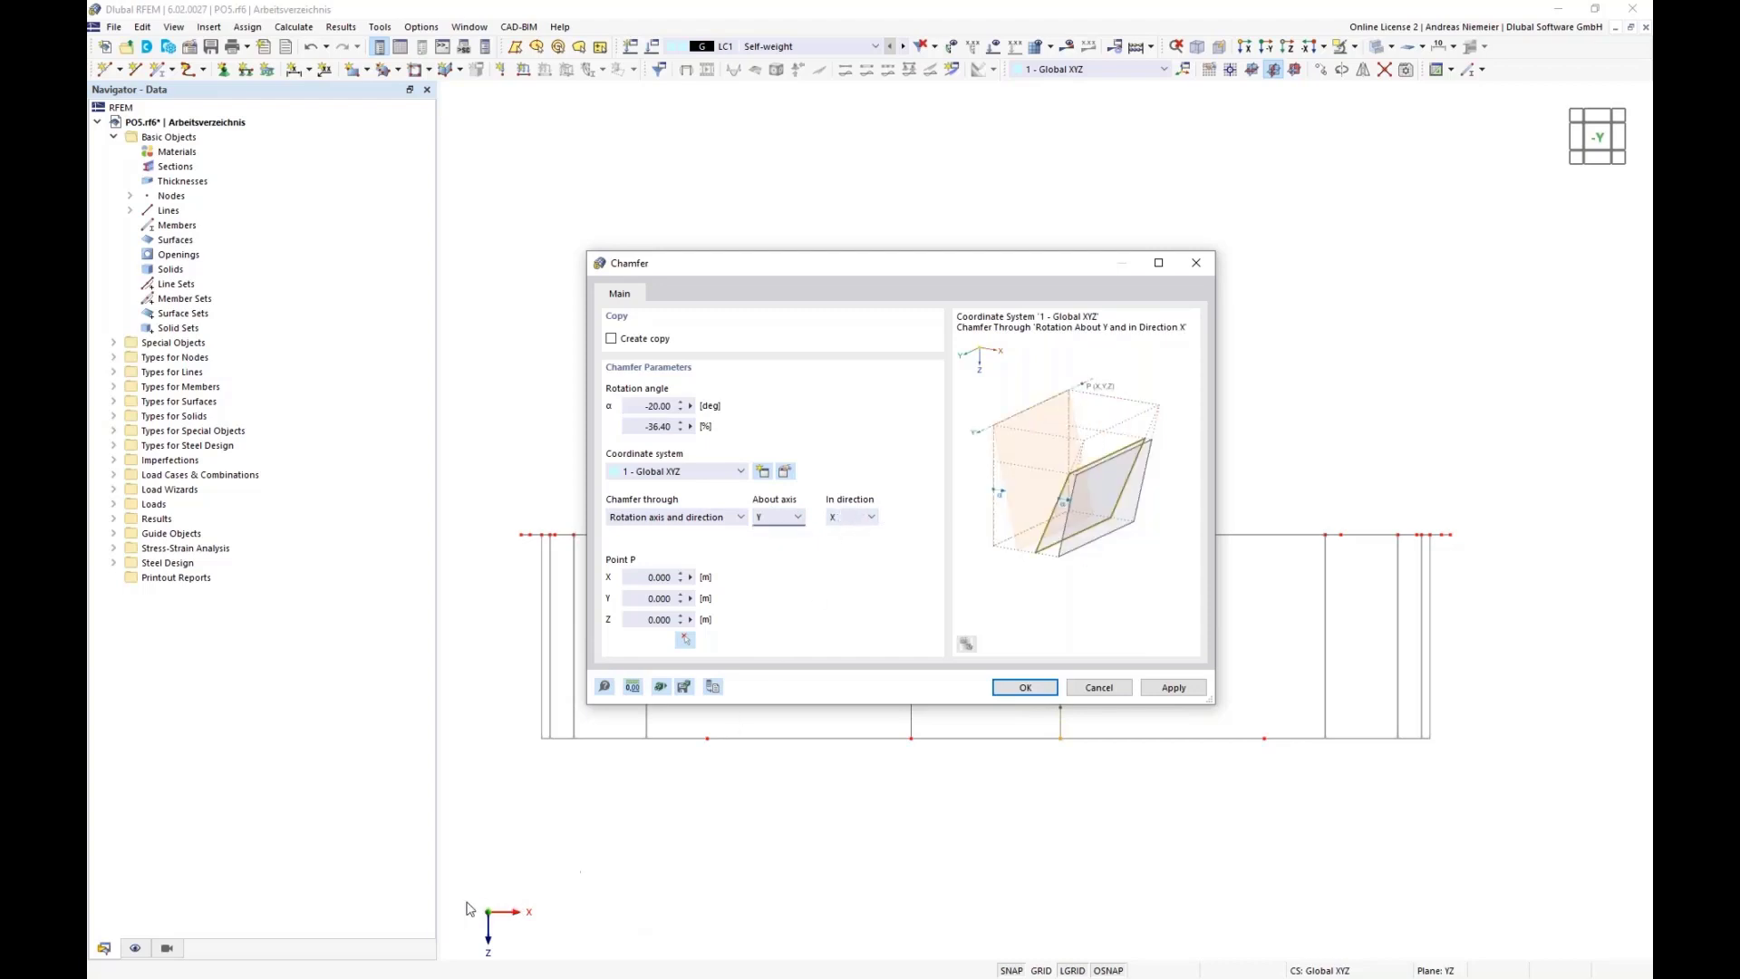
left_click(686, 639)
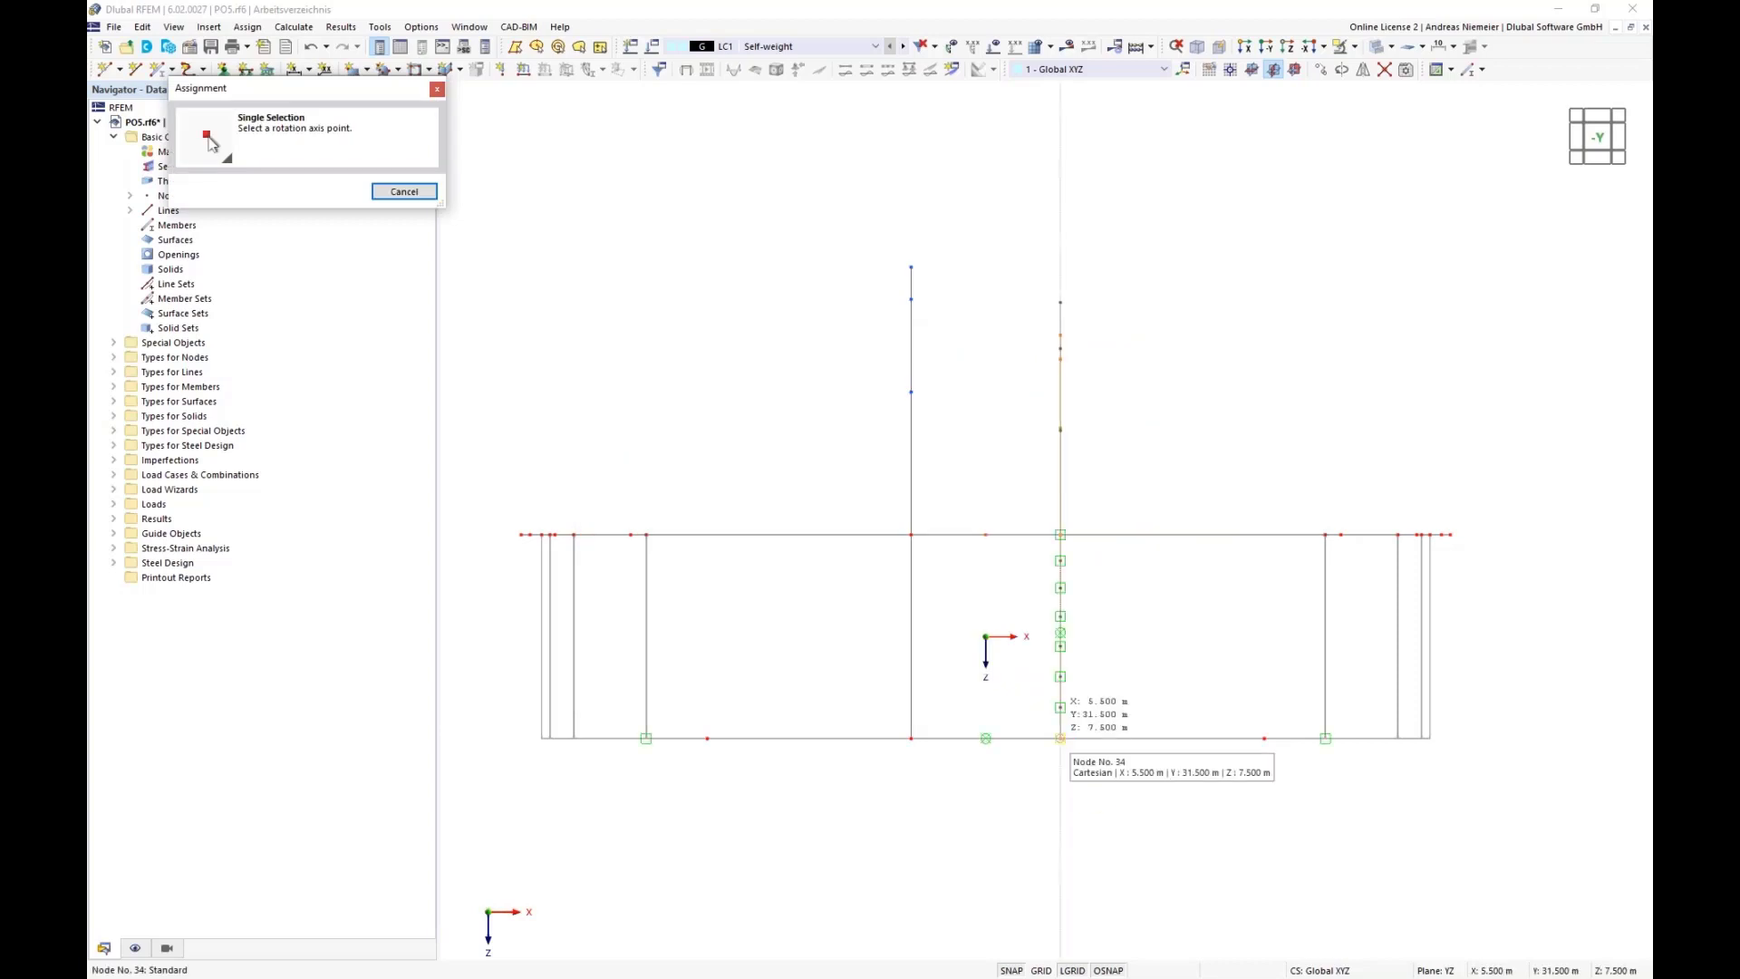
left_click(1061, 738)
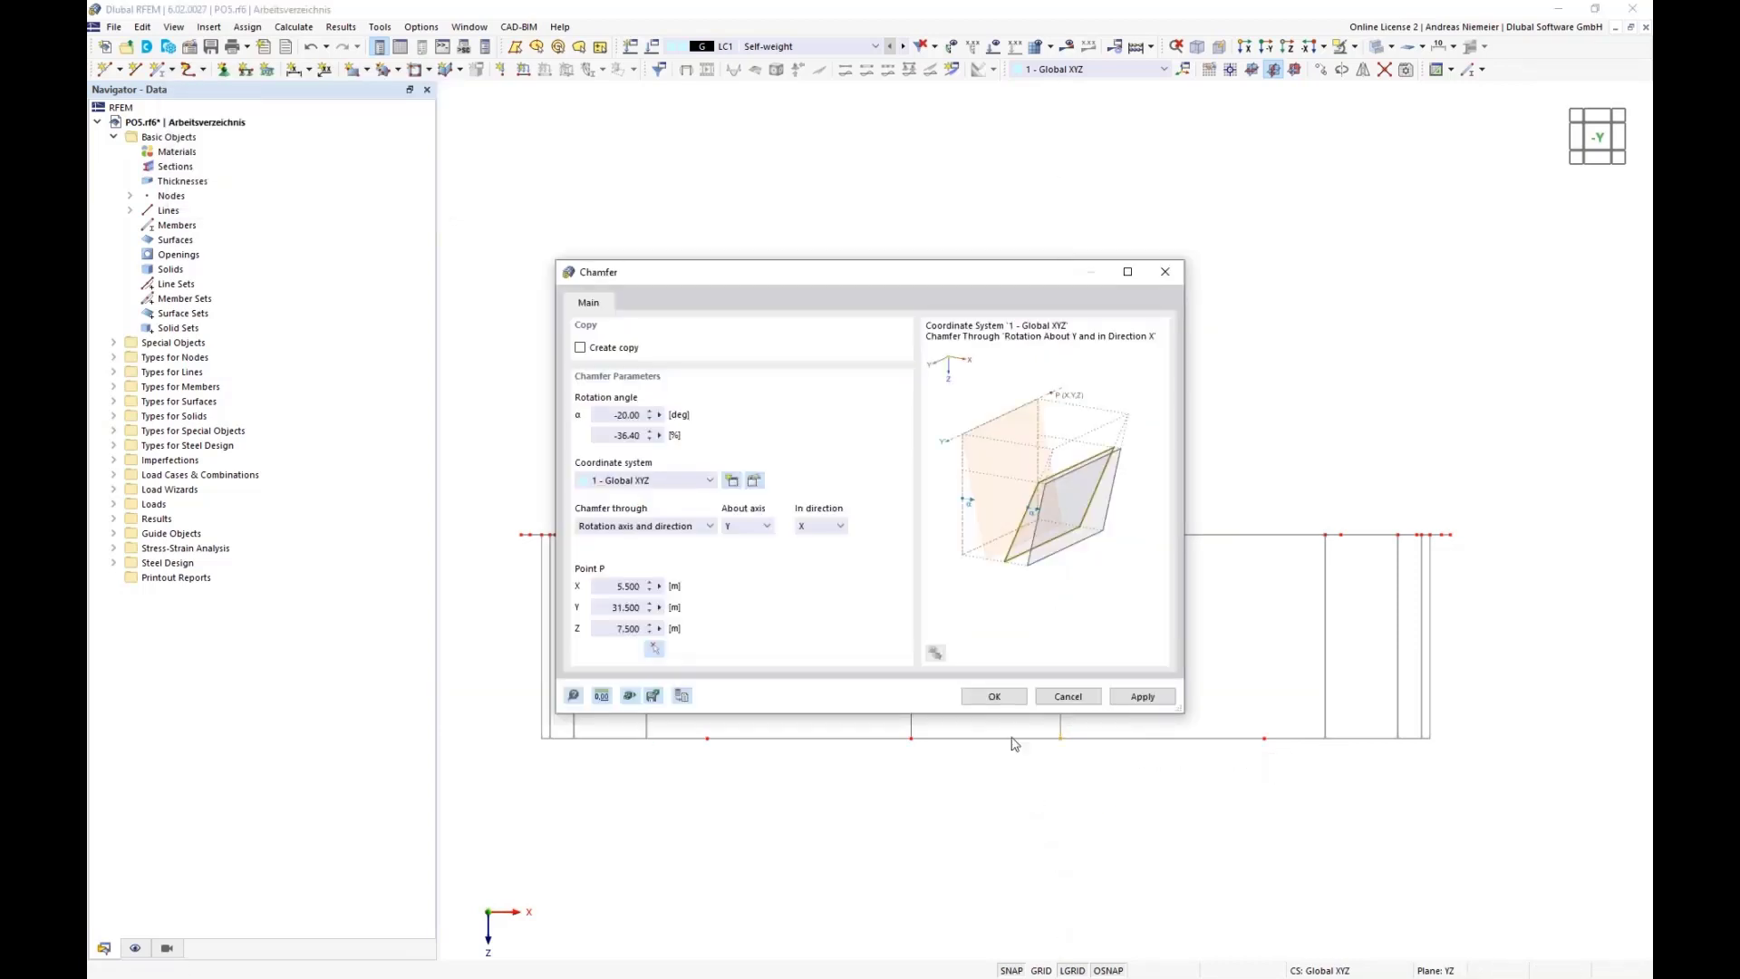
left_click(995, 696)
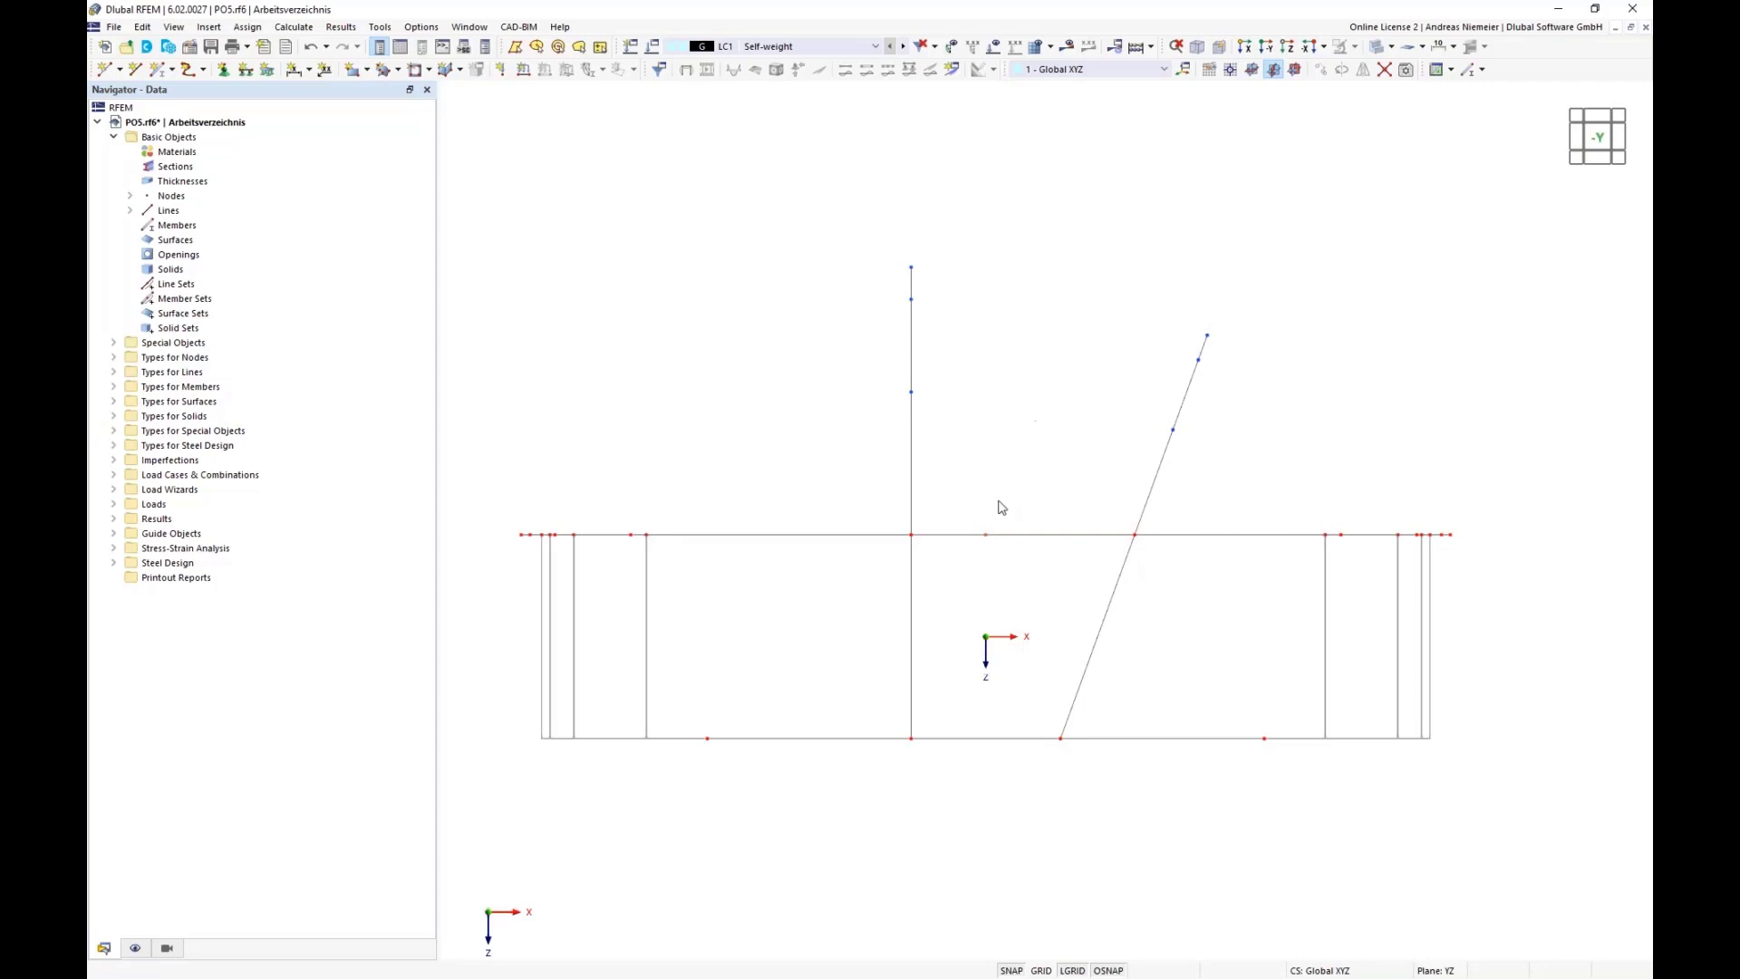
- Chamfer the arch at X -5.5 m by 20° about axis Y in direction X without a copy, pivoting at its base node (-5.5, 31.5, 7.5 m)
left_click_drag(848, 207, 933, 807)
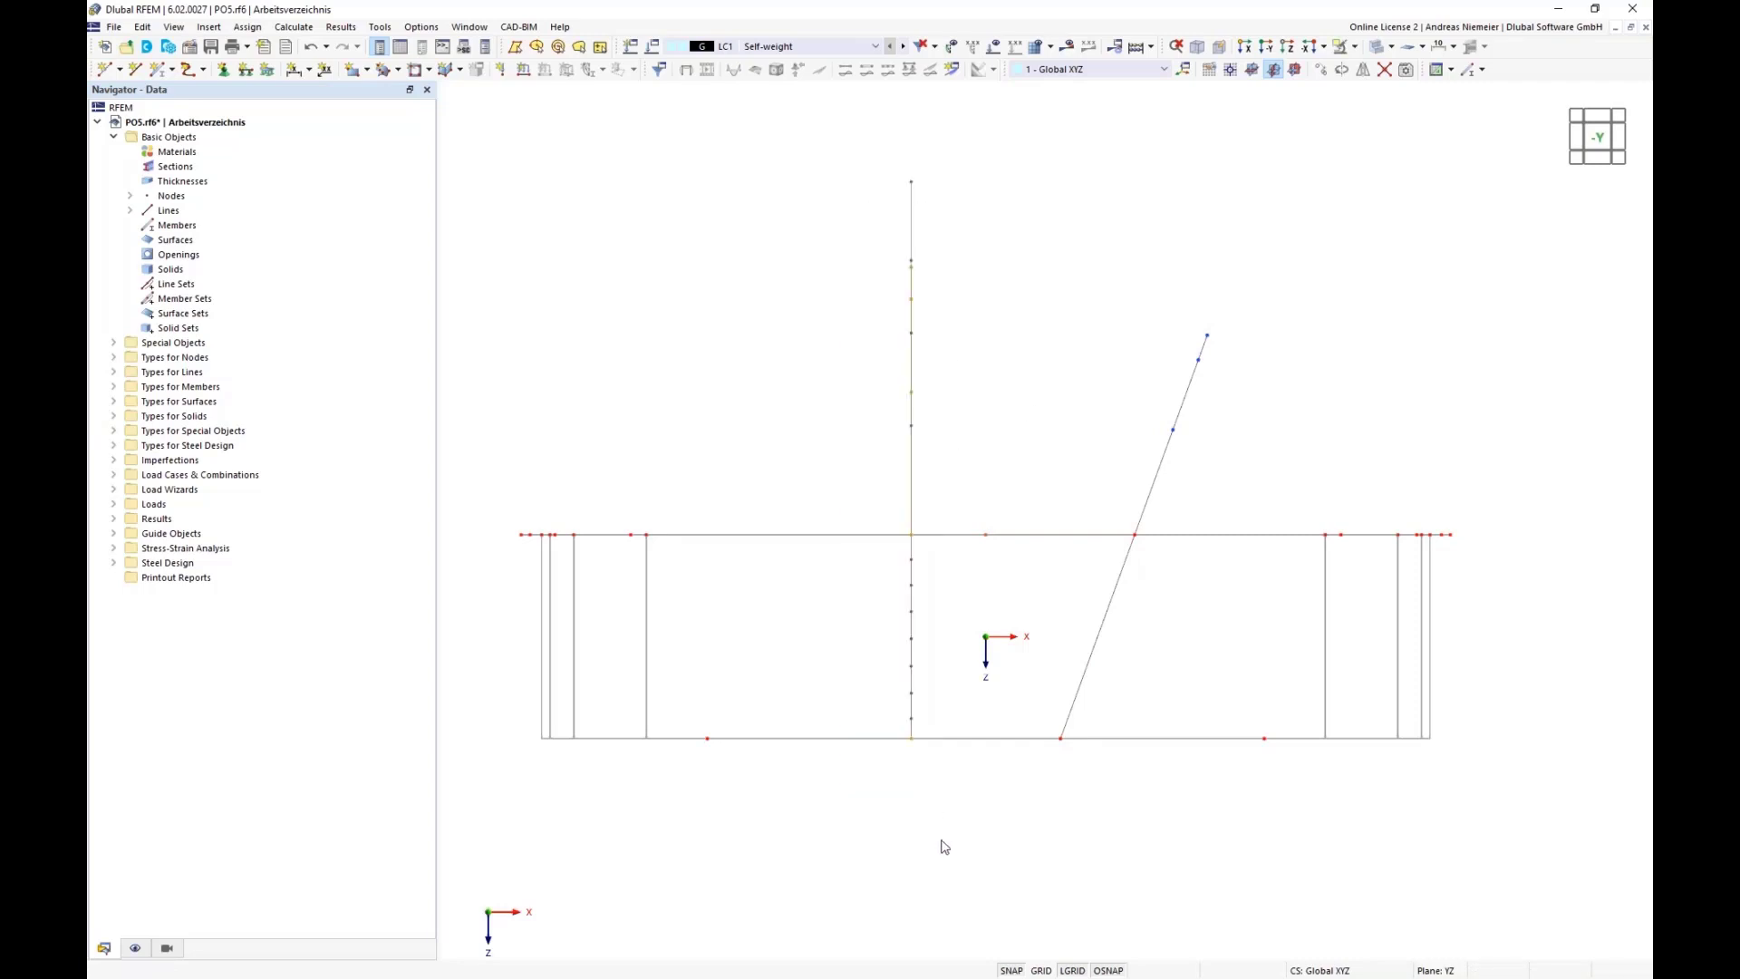
left_click(143, 26)
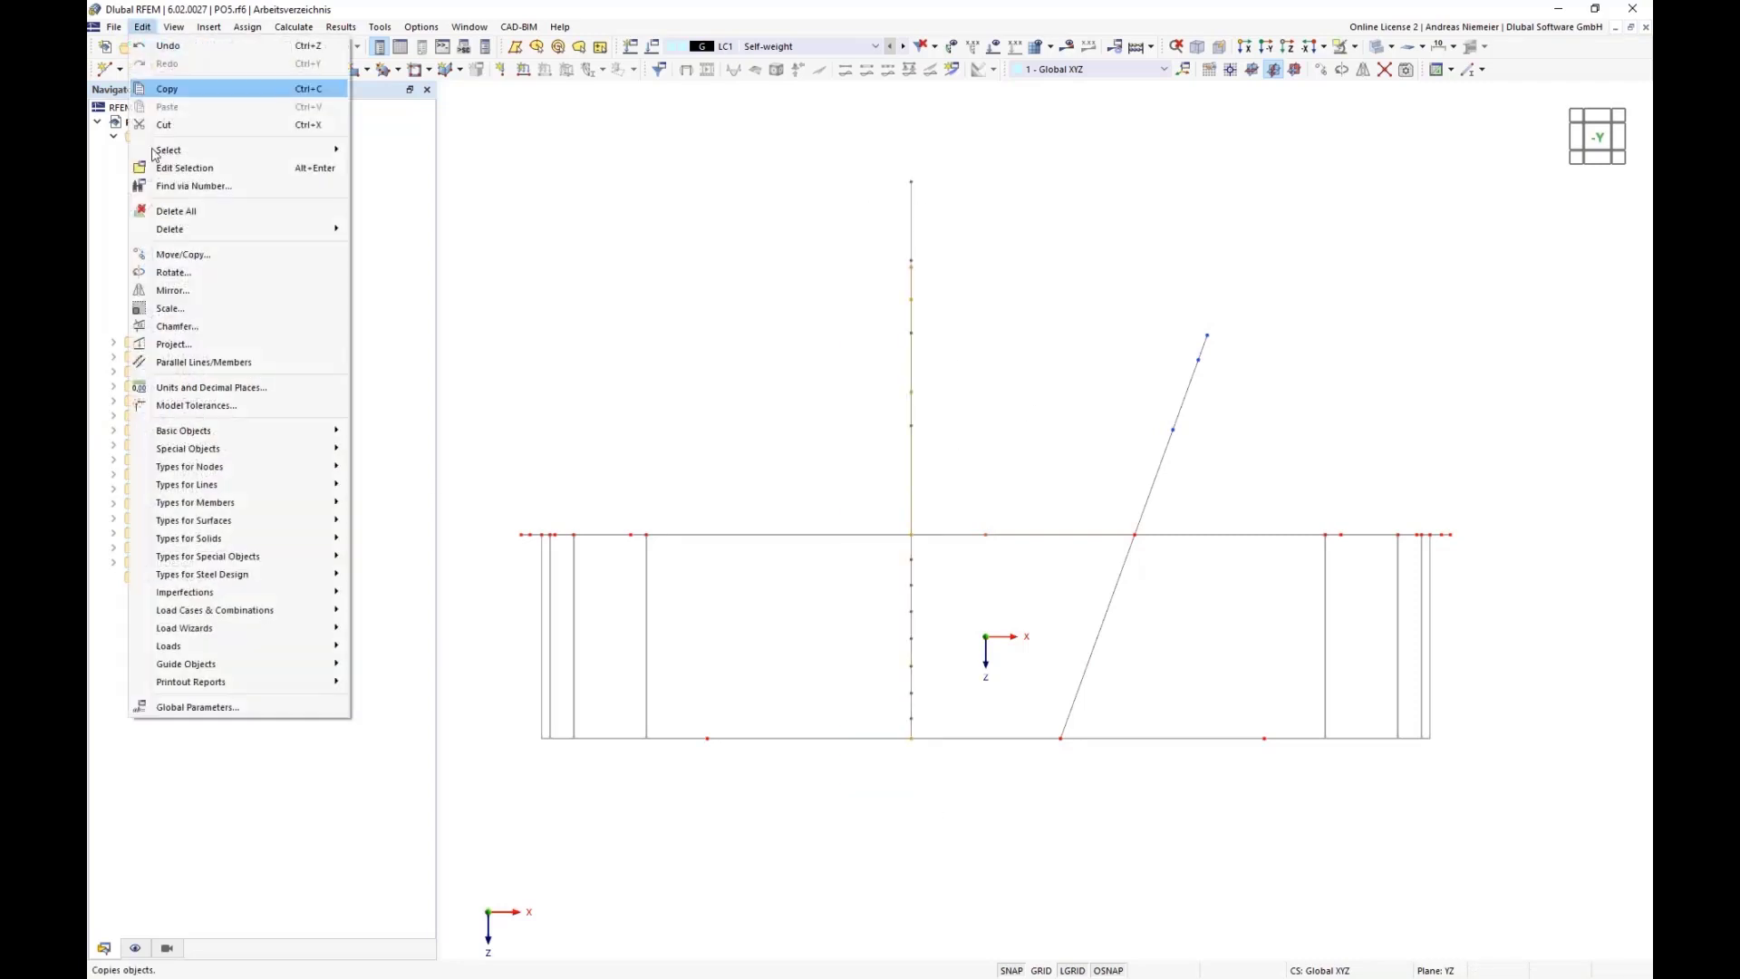
left_click(192, 323)
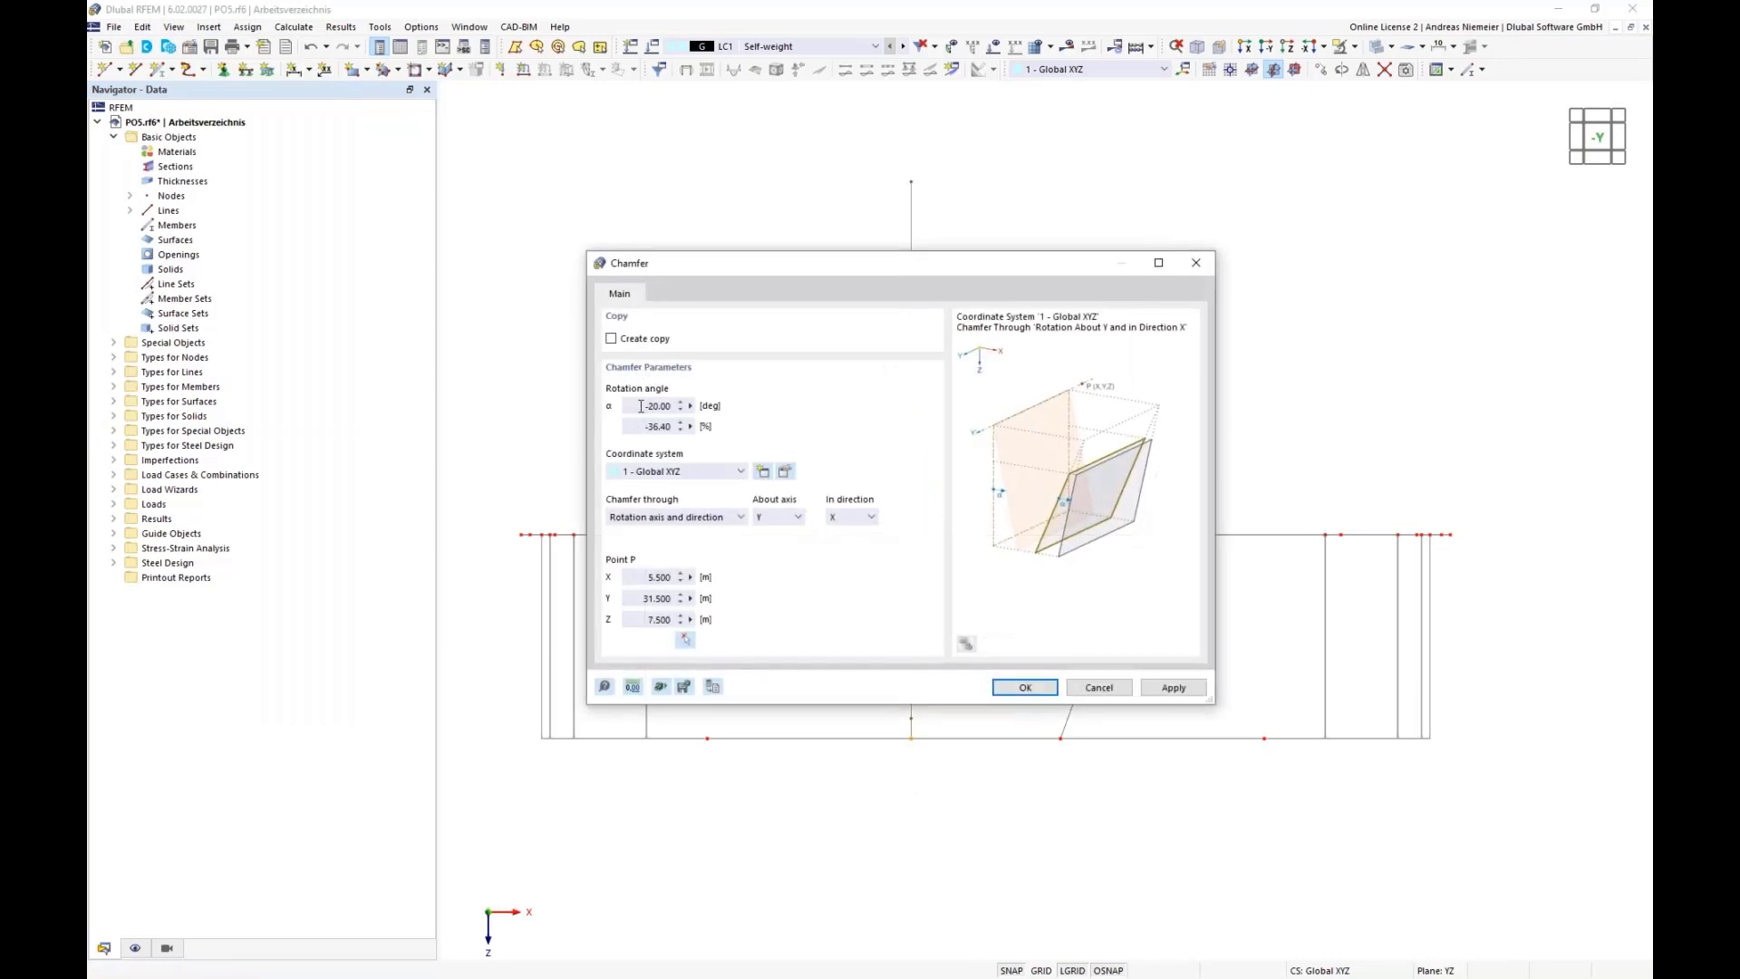
left_click(641, 406)
key("Delete")
left_click(686, 640)
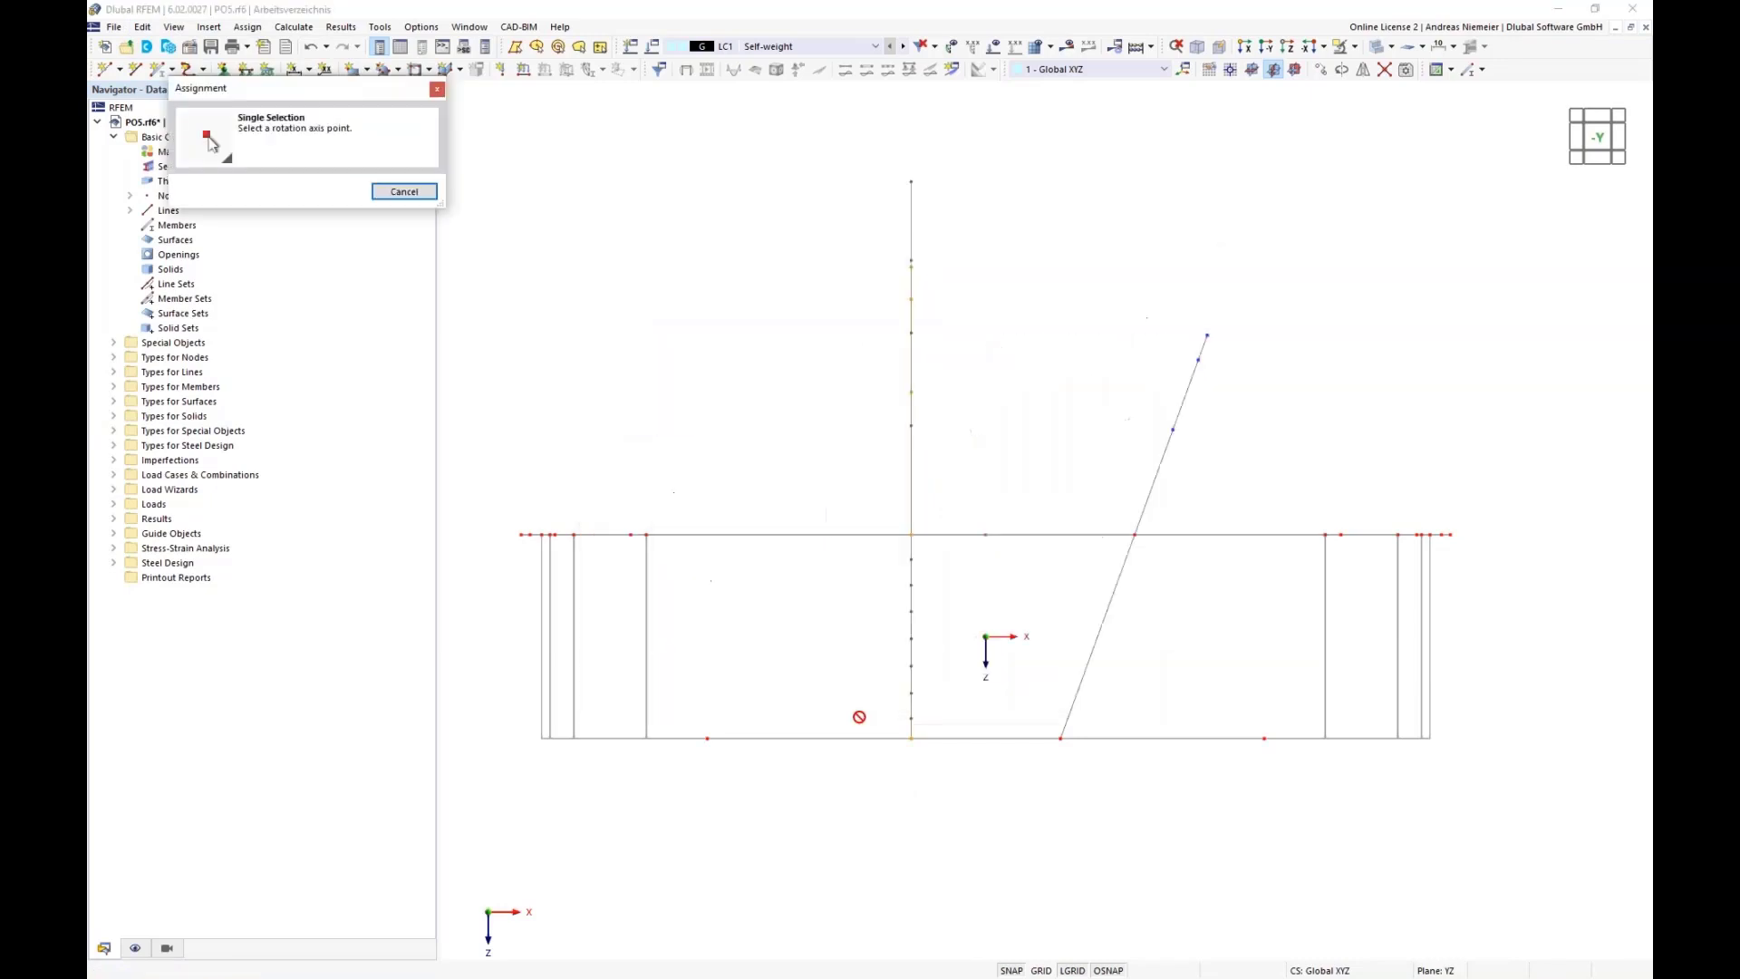
left_click(911, 738)
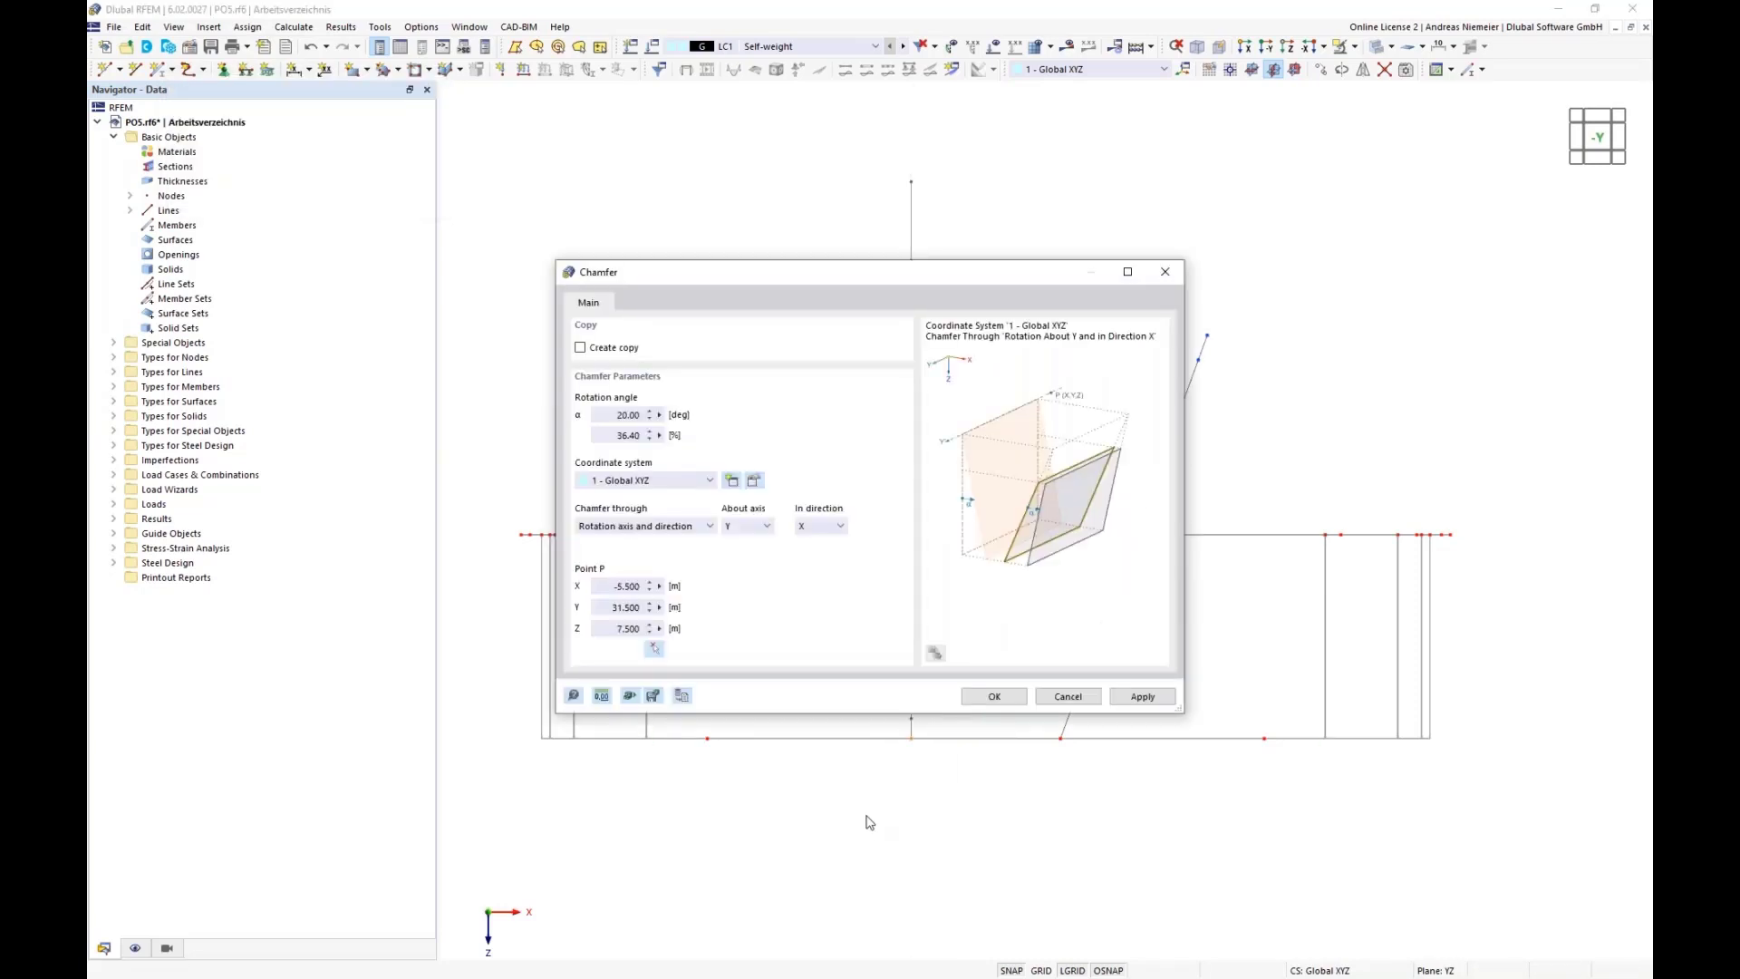
left_click(994, 698)
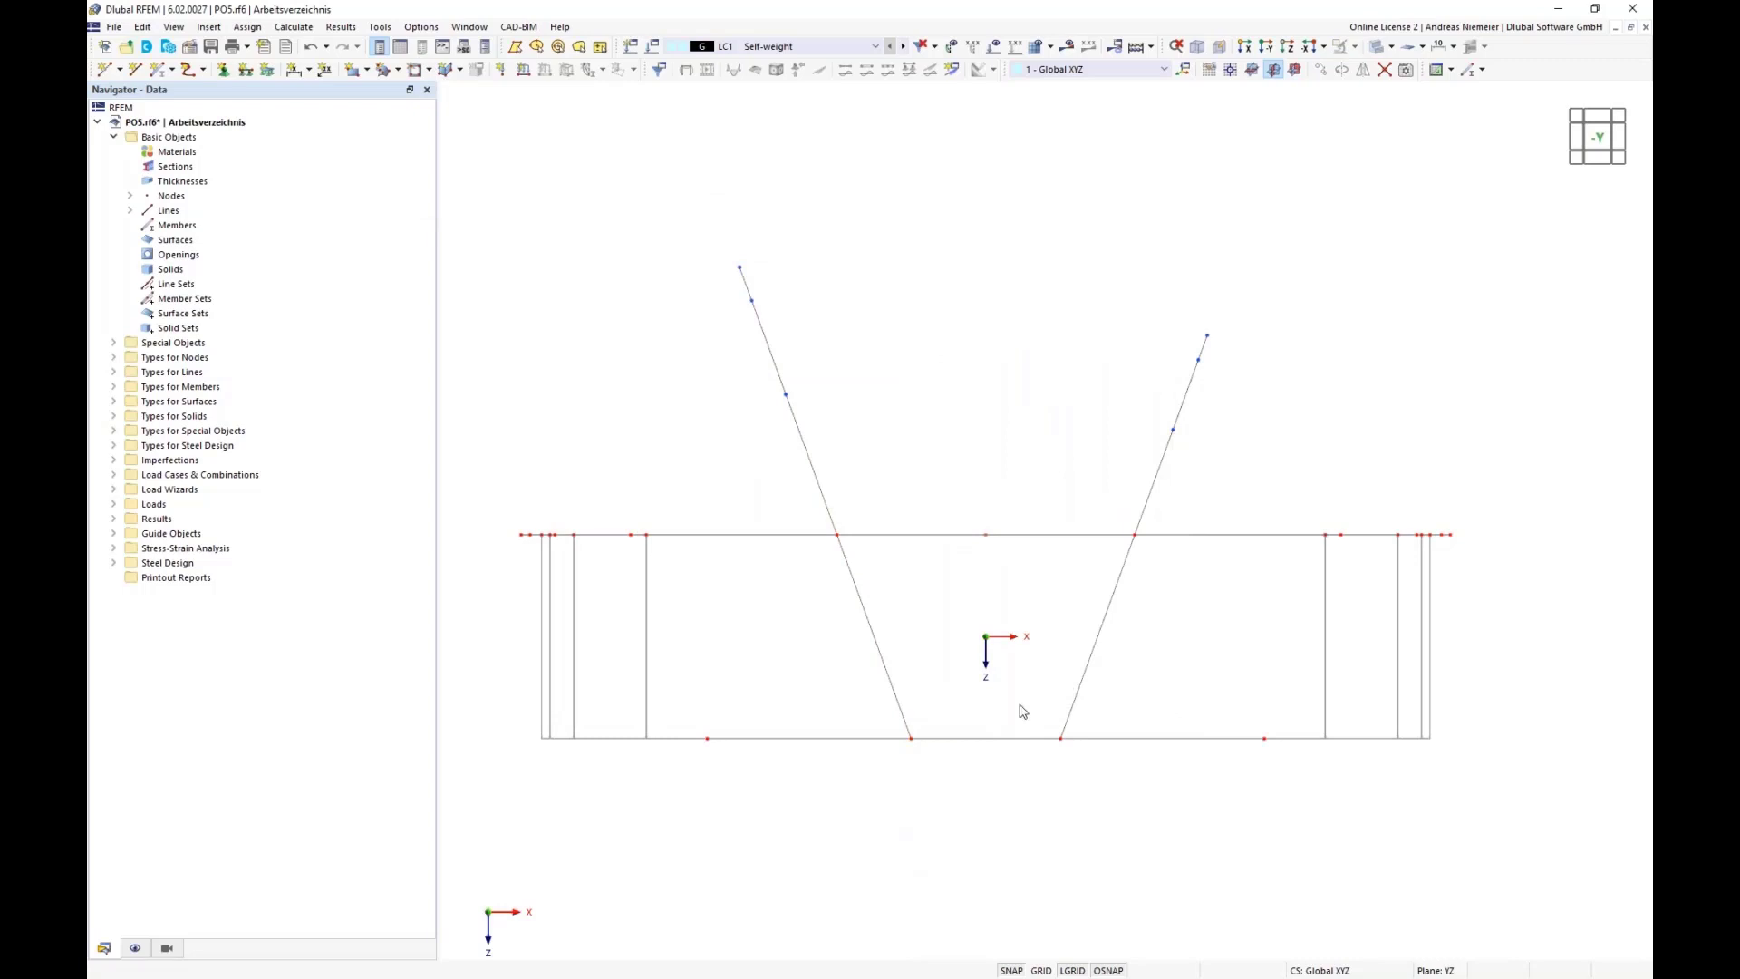
- Copy the inclined arch at X 5.5 m outward in +X, from its base node at Y 31.5 m to the adjacent outer base node
middle_click_drag(1331, 424, 1282, 460, "ctrl")
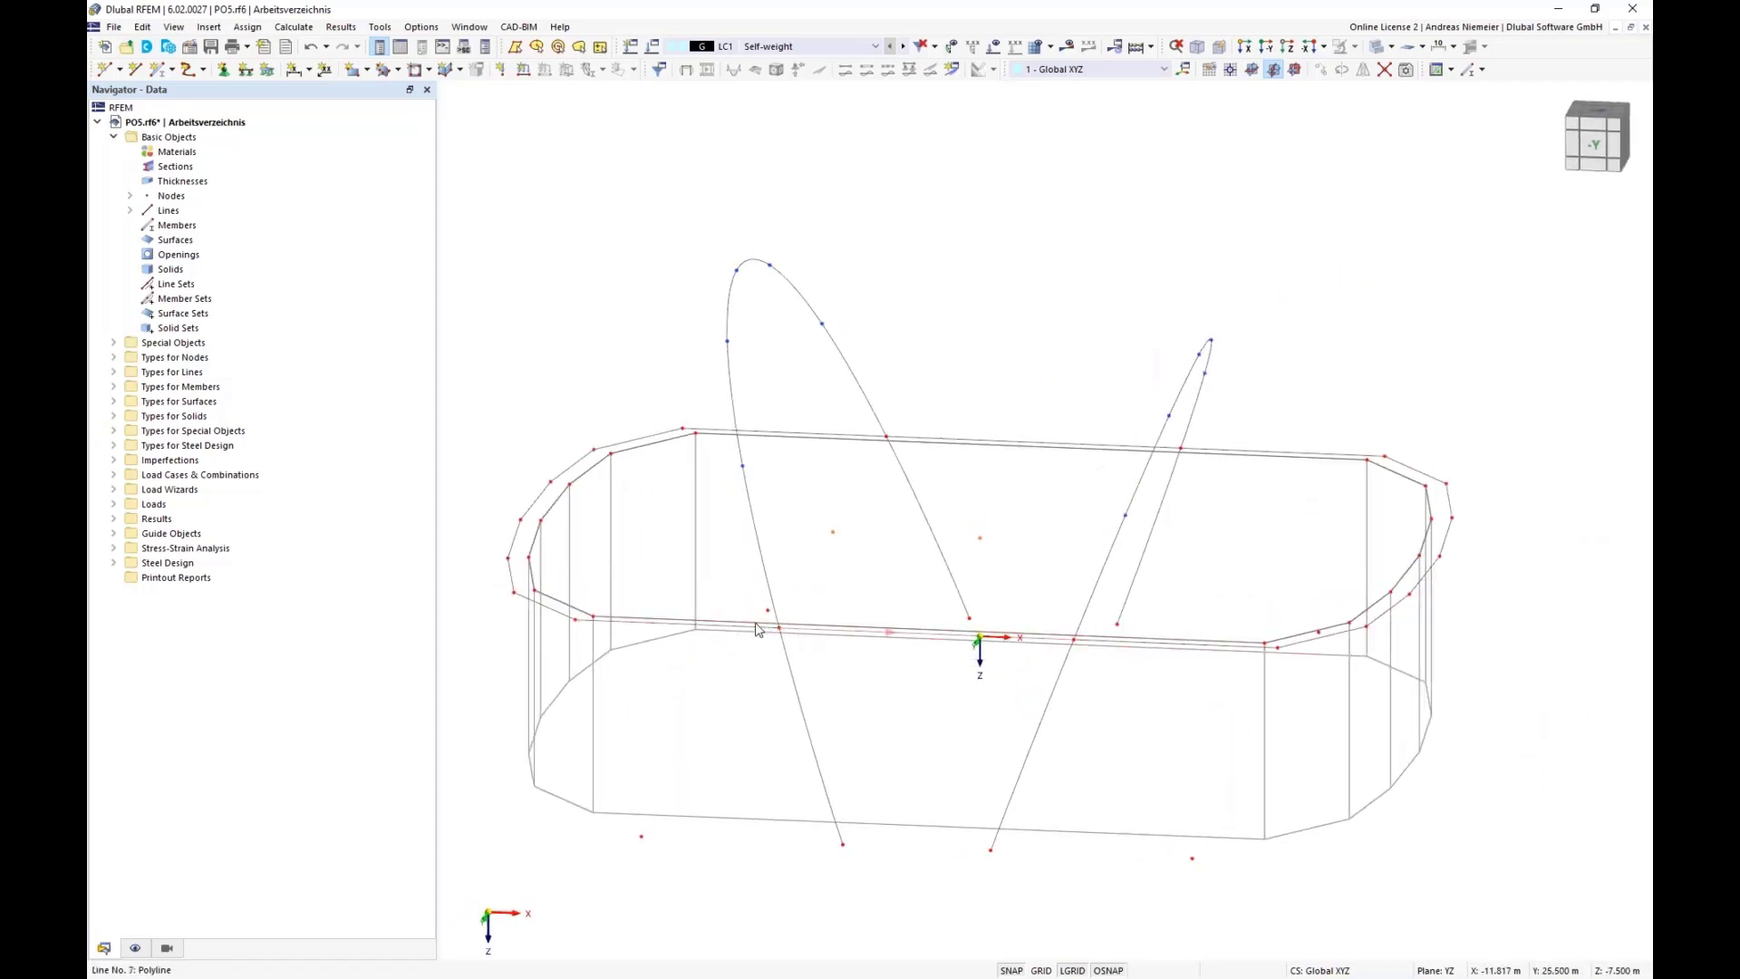
scroll(952, 440, "down", 1)
middle_click_drag(1079, 812, 1104, 756, "ctrl")
left_click_drag(1025, 304, 1177, 766)
middle_click_drag(1222, 779, 1158, 816, "ctrl")
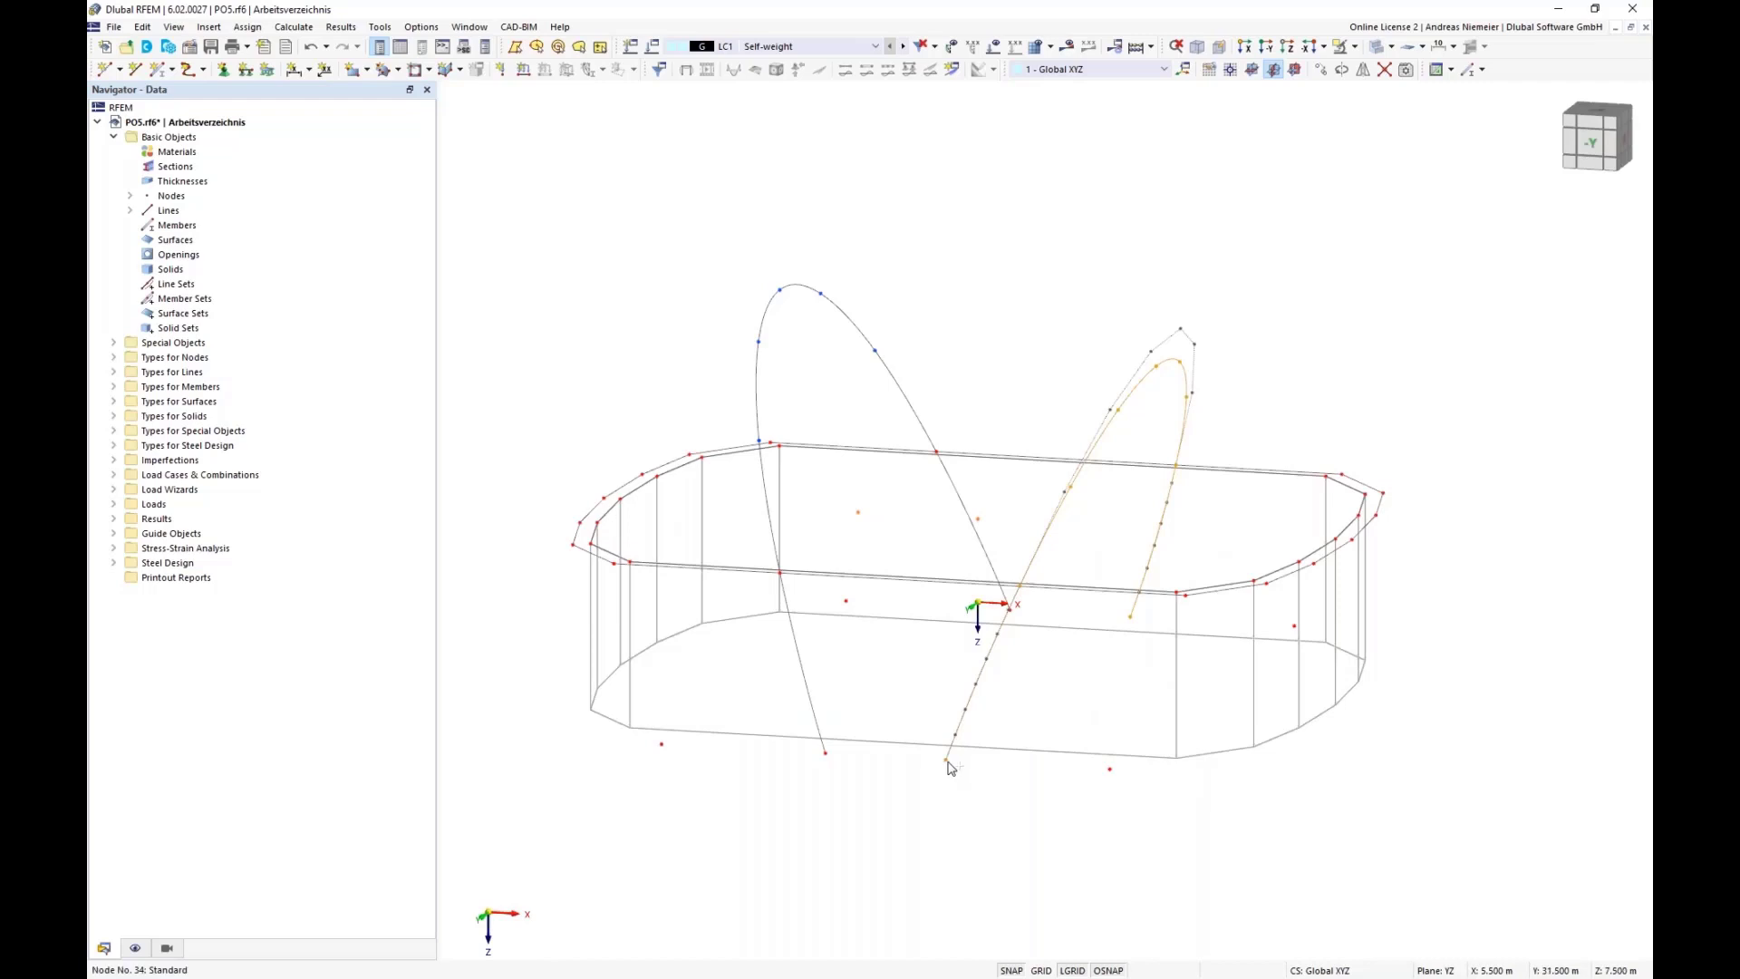
left_click_drag(947, 759, 1112, 776, "ctrl")
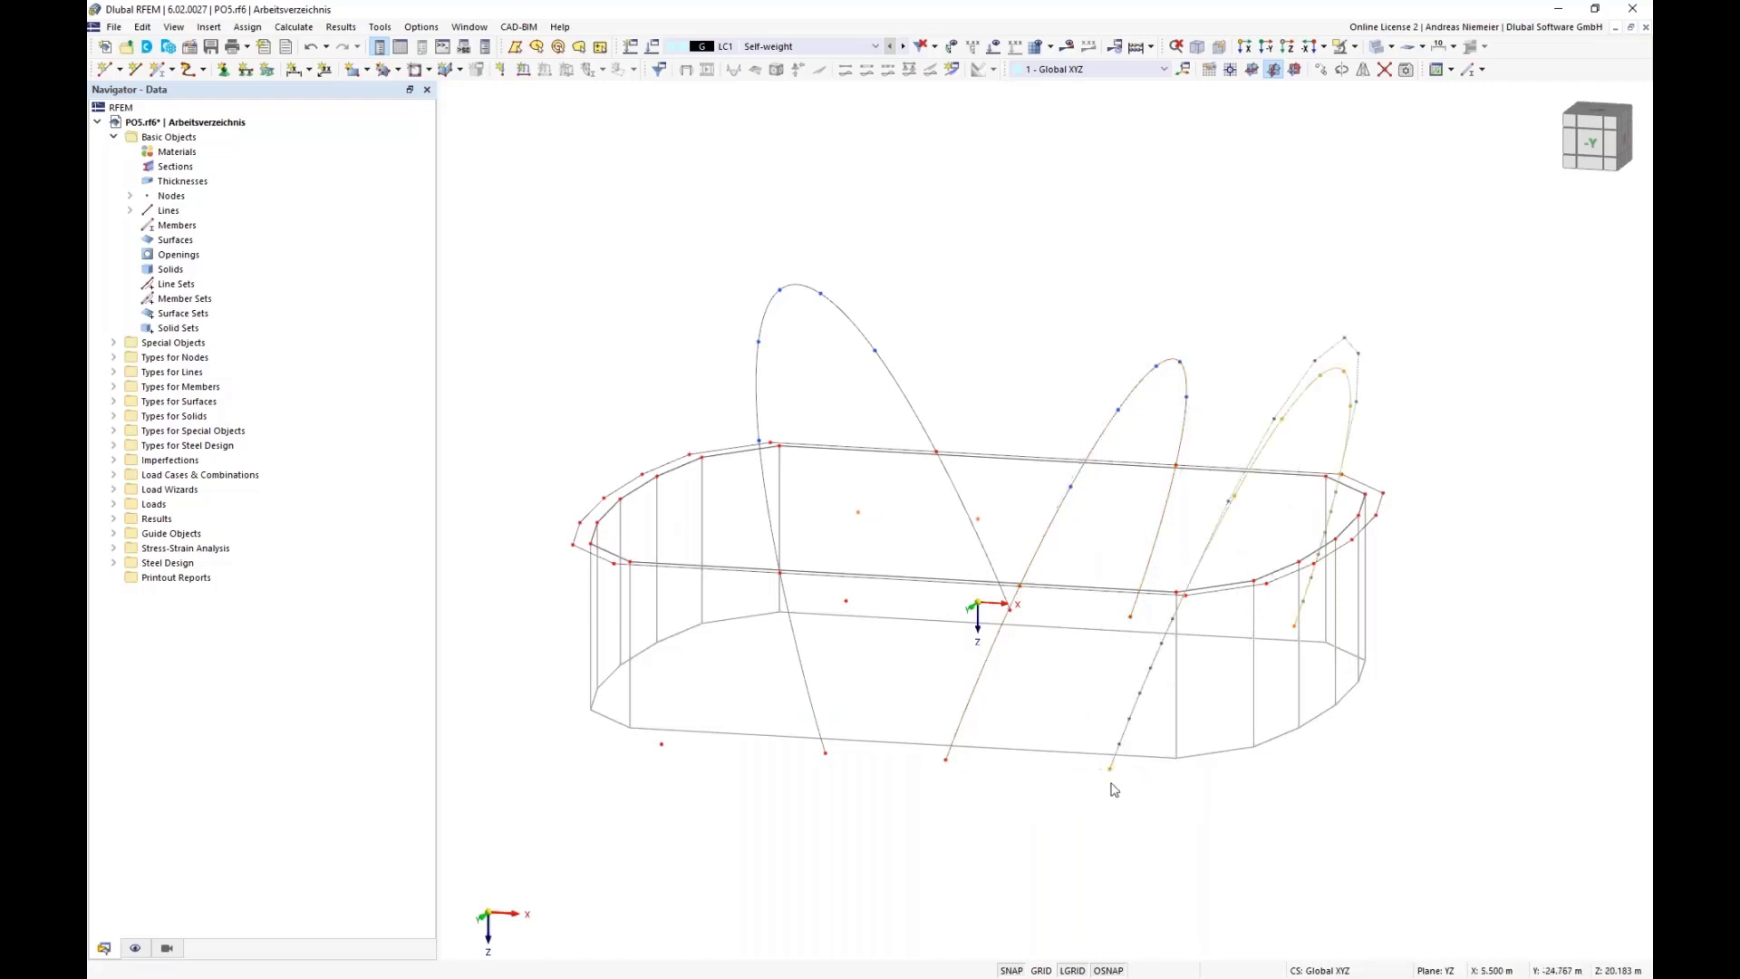
left_click(1052, 845)
- Copy the taller inclined arch at X -5.5 m outward in -X, from its front base node to the adjacent outer base node
middle_click_drag(908, 809, 960, 796, "ctrl")
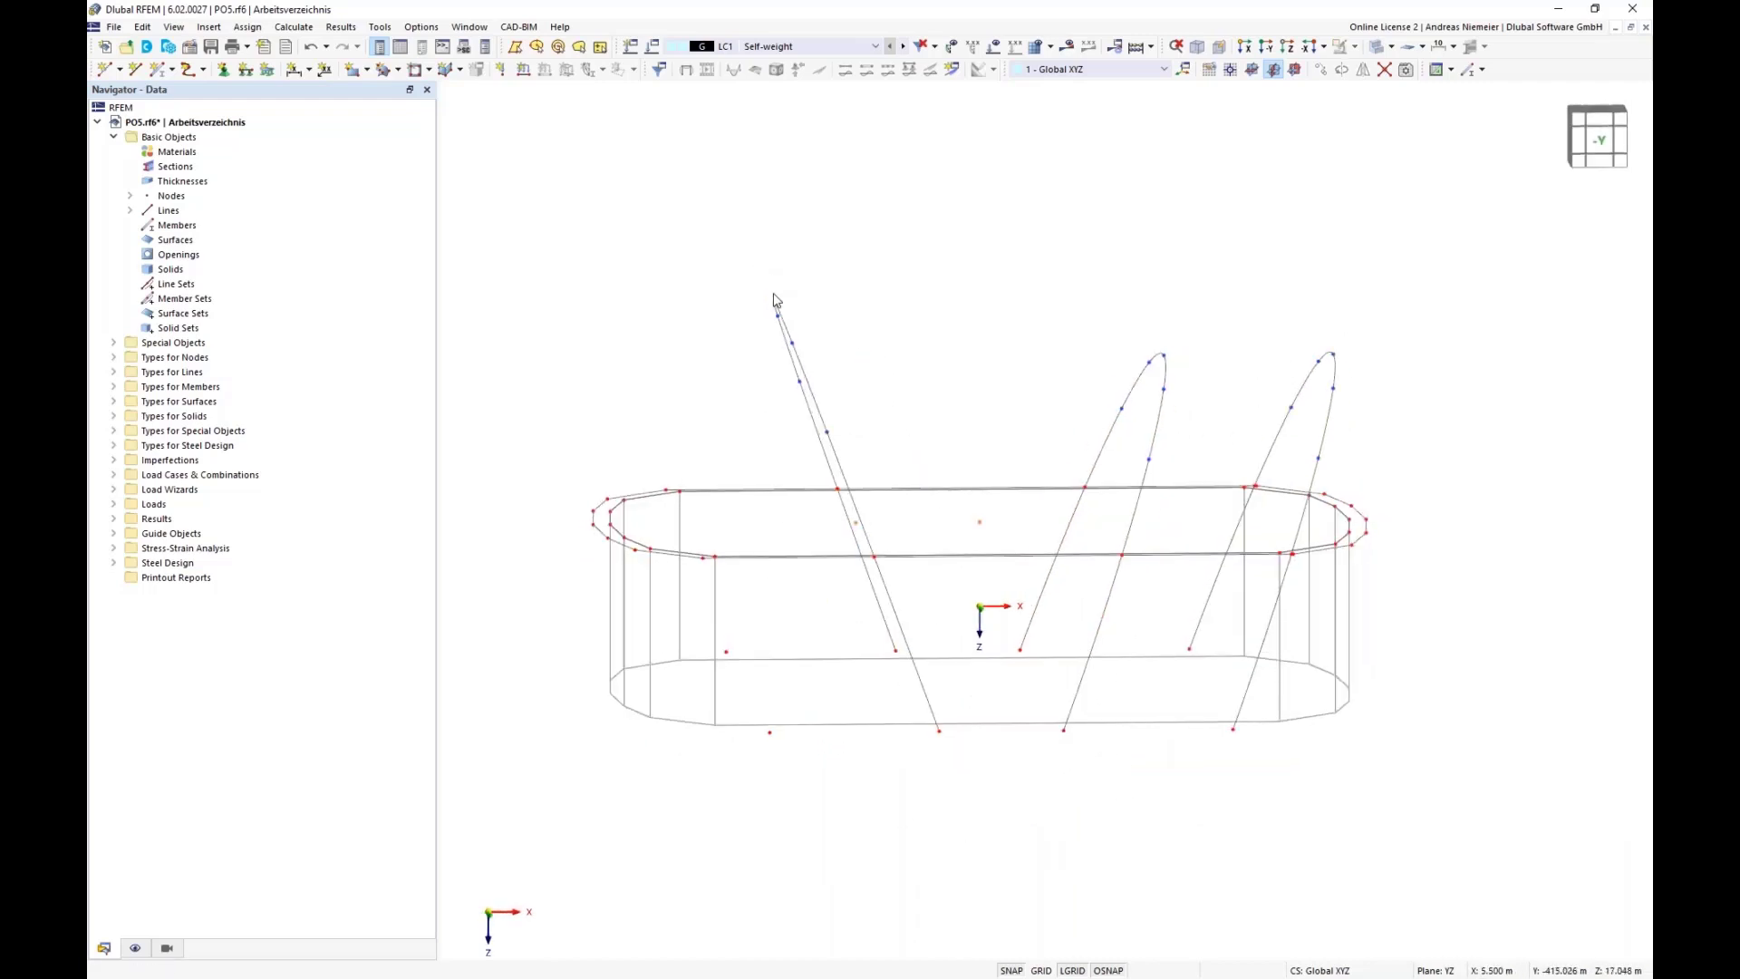
left_click_drag(752, 267, 728, 305)
middle_click_drag(899, 338, 885, 318, "ctrl")
left_click_drag(775, 273, 959, 787)
middle_click_drag(959, 786, 948, 818, "ctrl")
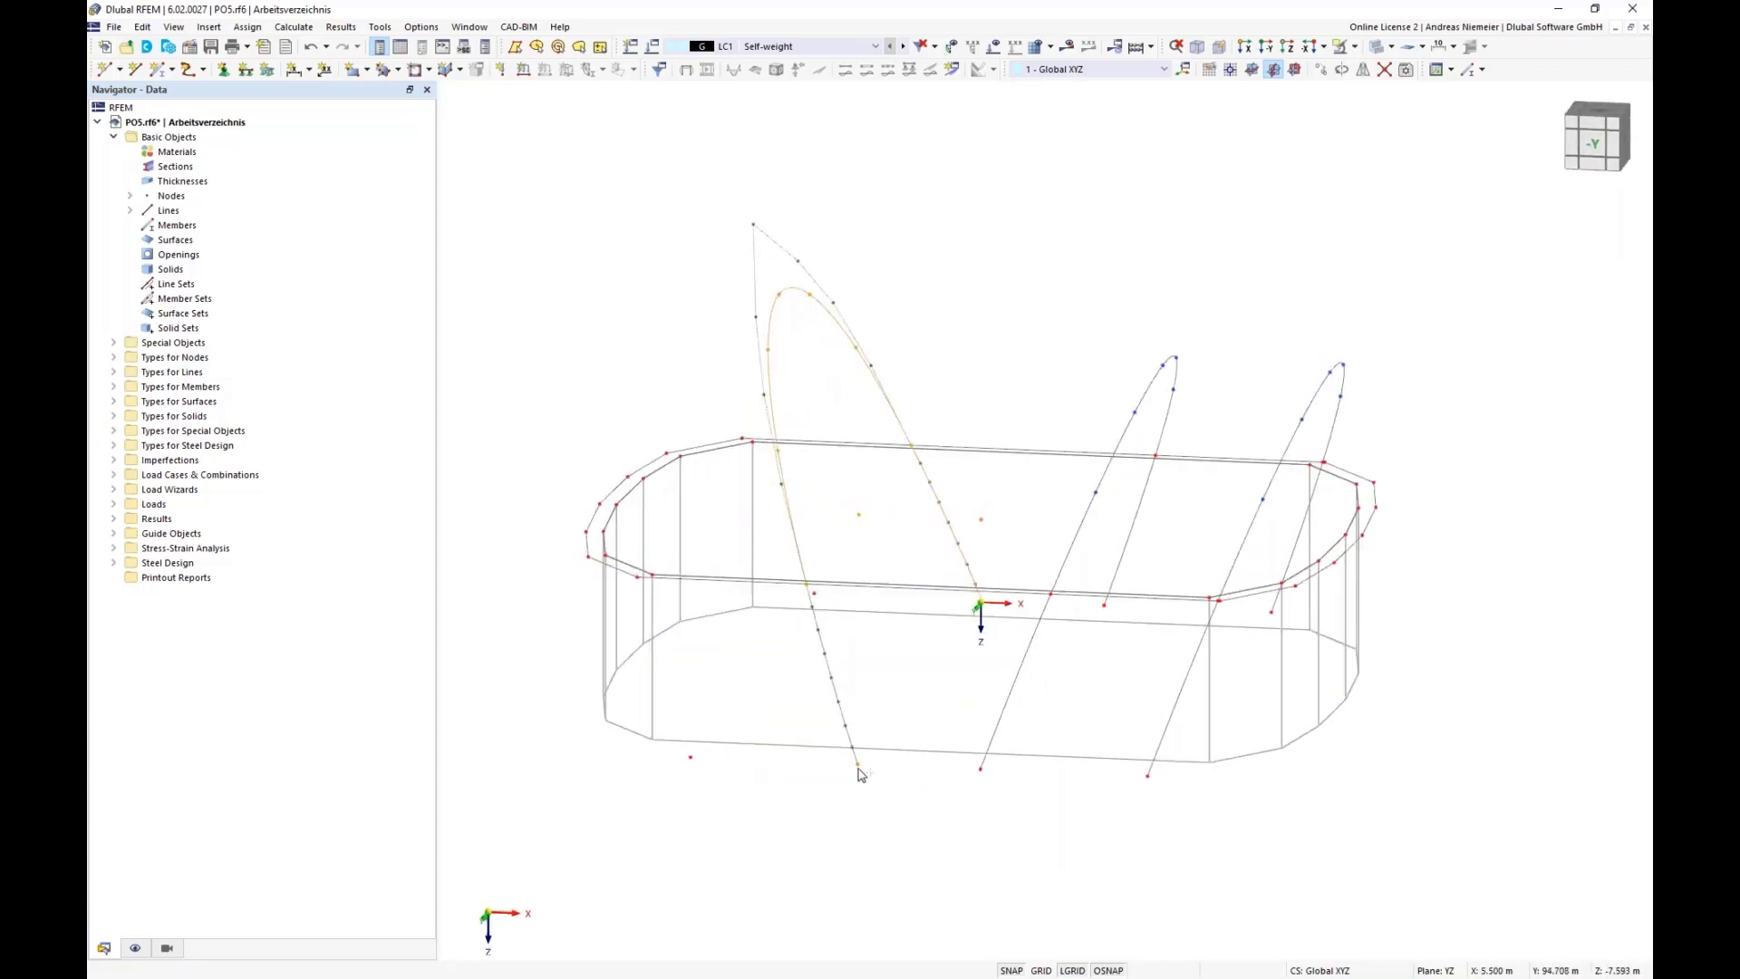
left_click_drag(859, 765, 692, 758, "ctrl")
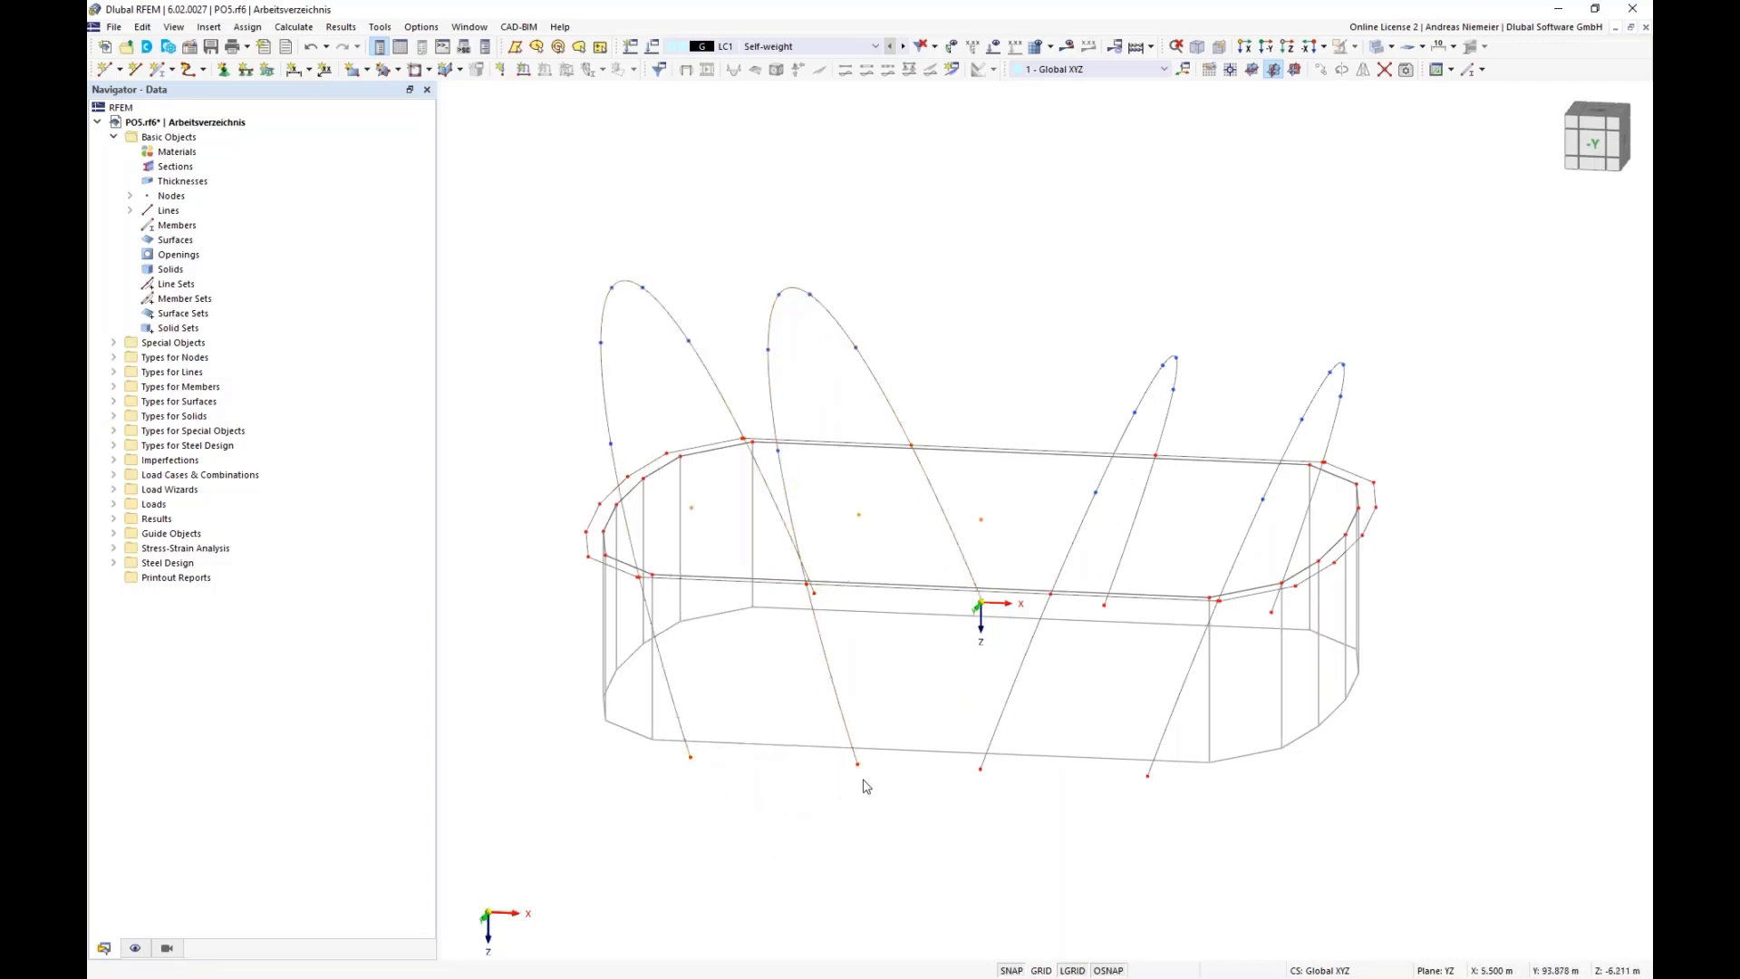
middle_click_drag(867, 785, 865, 739, "ctrl")
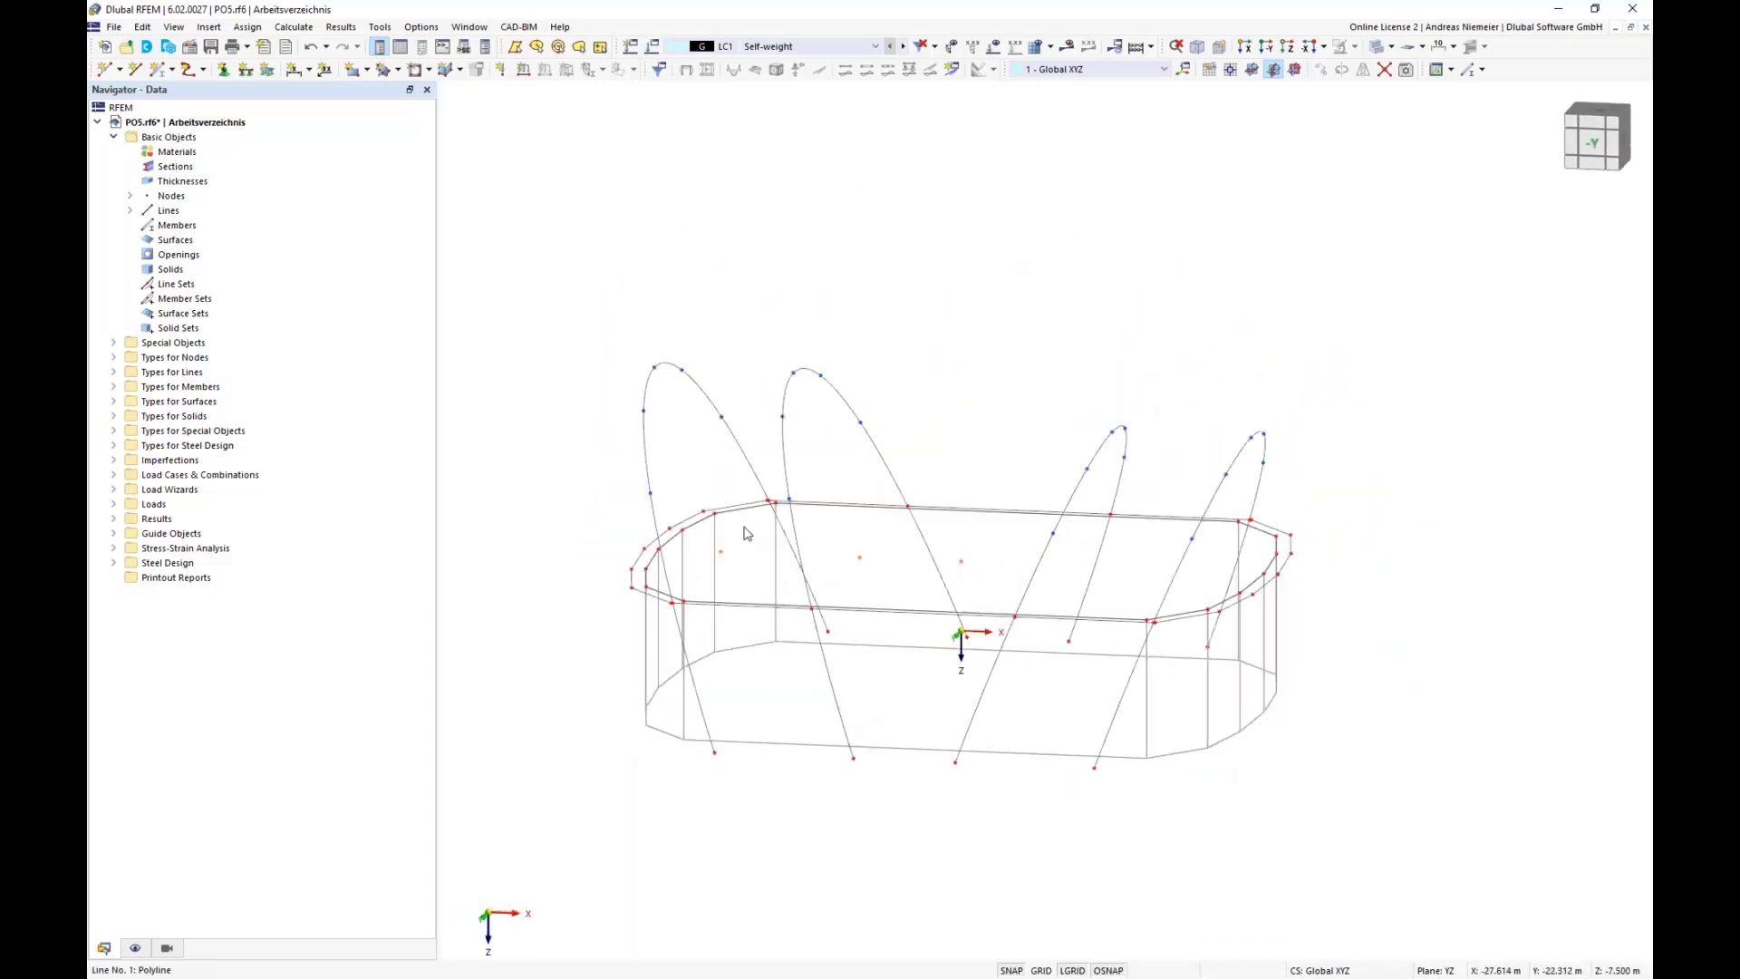
- Move the outer ring's corner nodes at X -26.134 m, Y -26.670 m and Y 26.670 m, onto the adjacent nodes of the outer arch
scroll(769, 524, "up", 4)
scroll(770, 517, "up", 4)
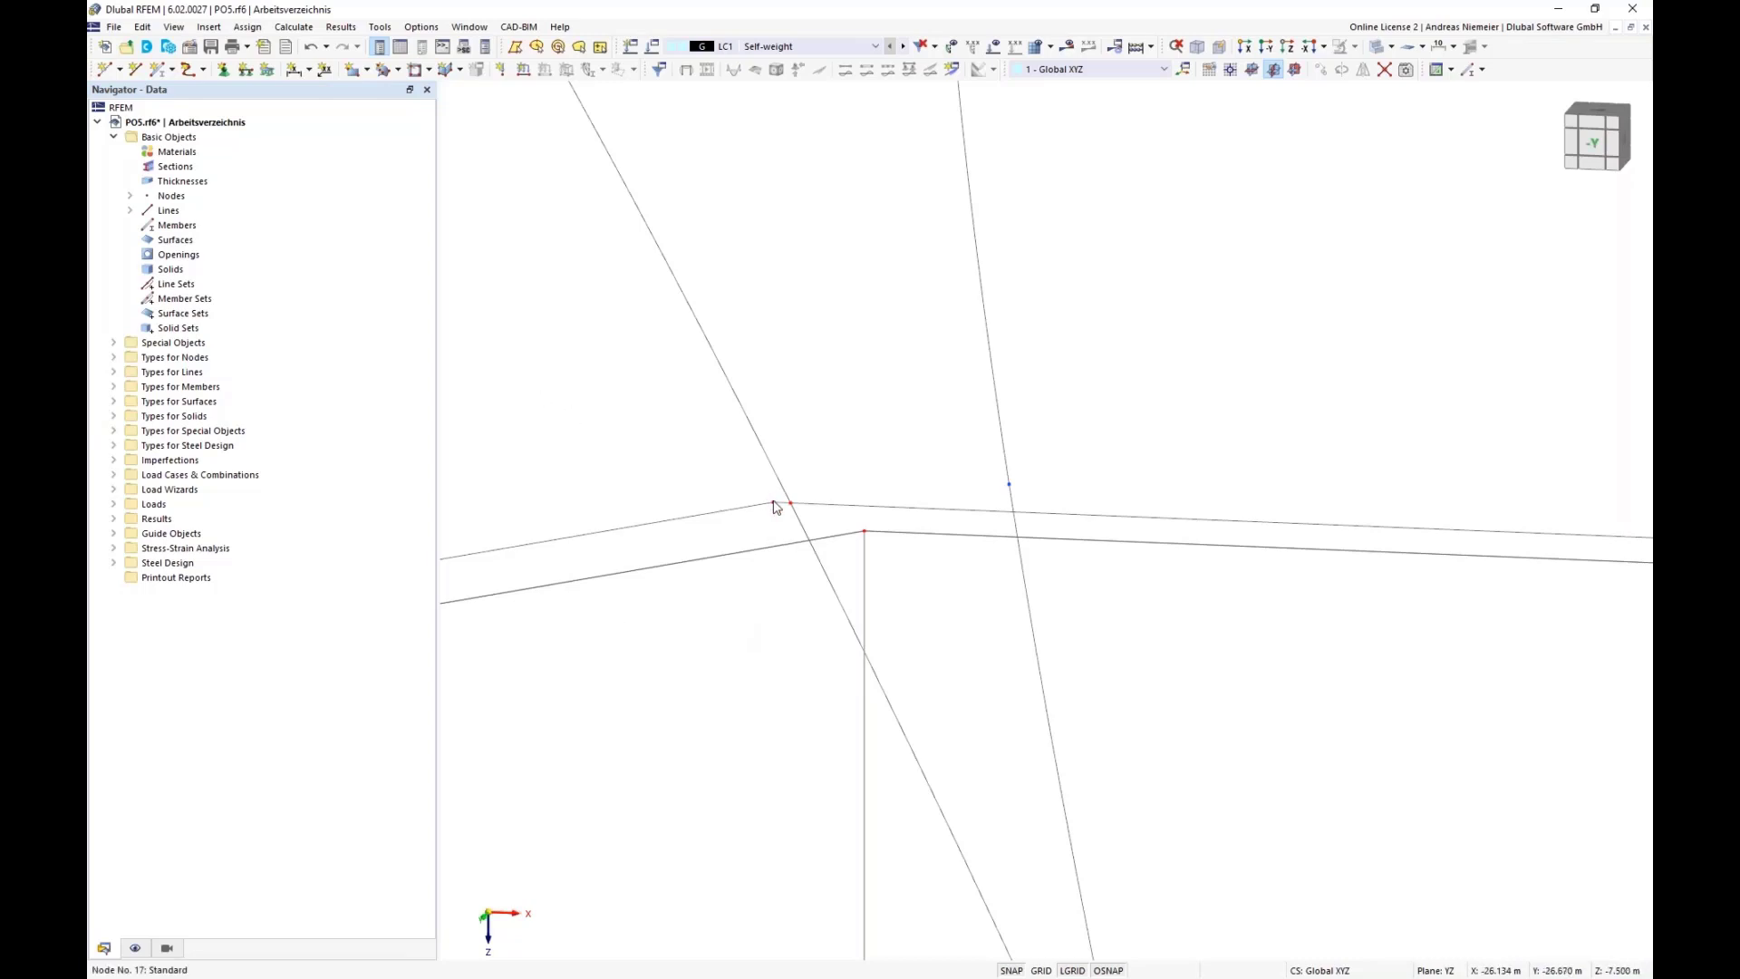
scroll(873, 417, "down", 5)
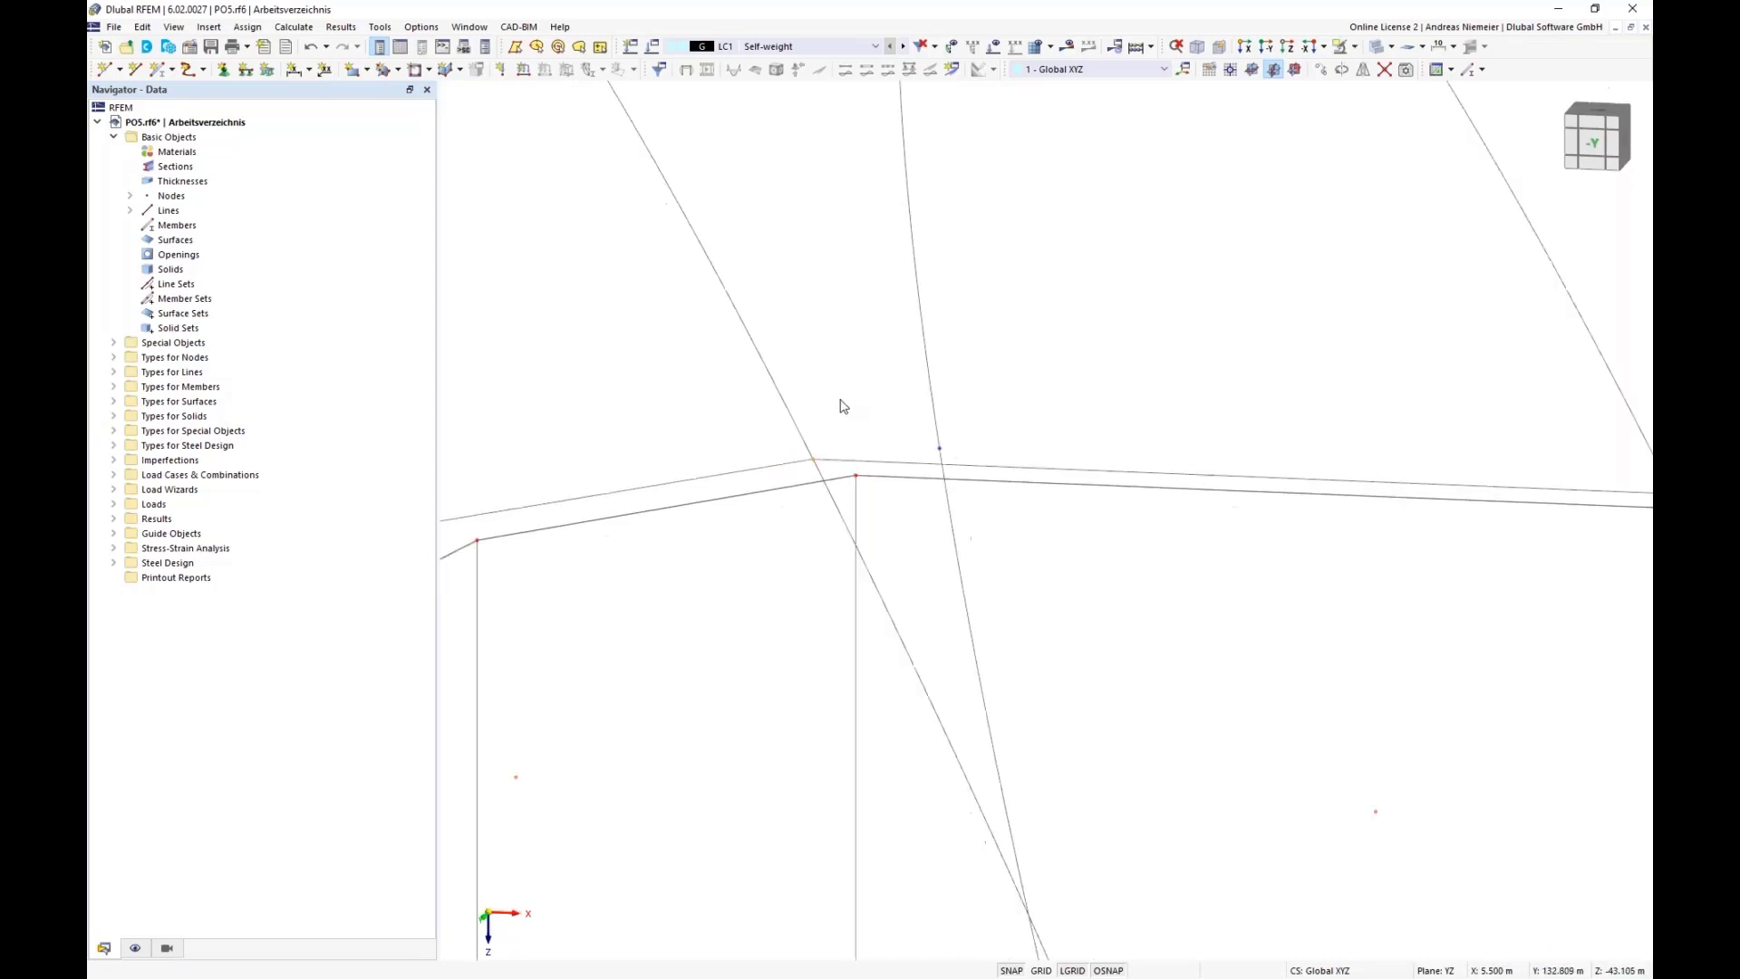
scroll(726, 574, "up", 5)
scroll(647, 552, "up", 1)
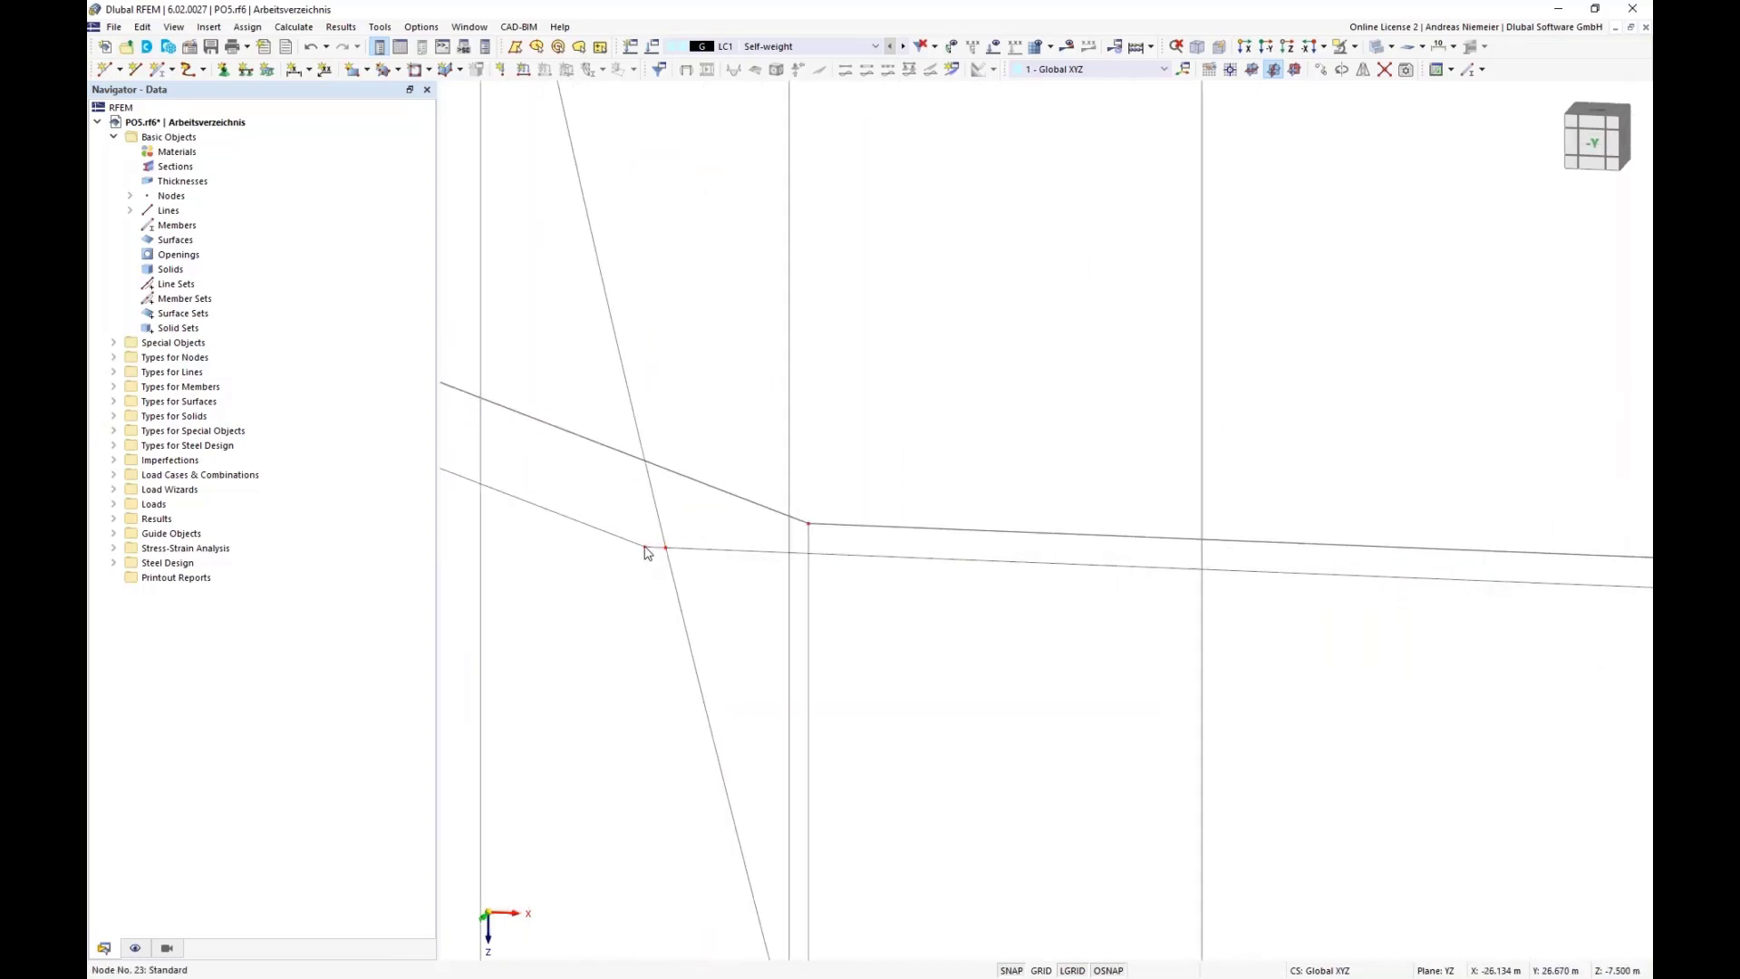
scroll(666, 570, "down", 6)
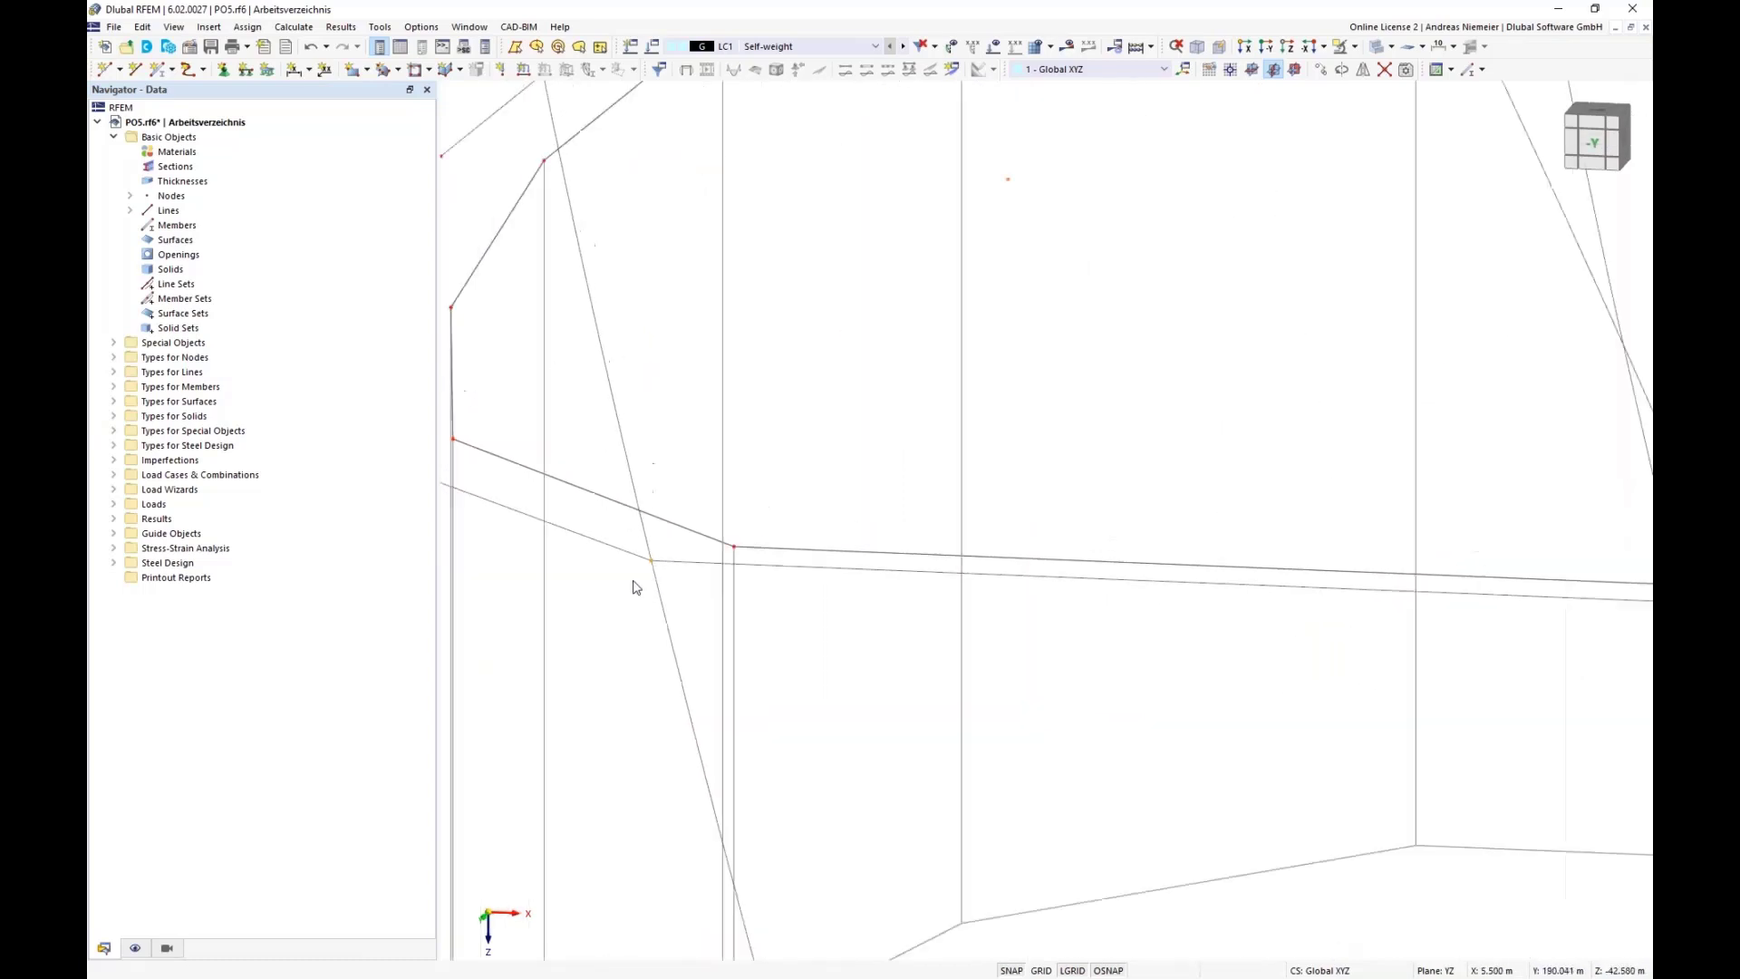
- Move the outer ring's corner nodes at X 26.134 m, Y 26.670 m and Y -26.670 m, onto the adjacent outer arch nodes and save the model
scroll(1294, 574, "up", 5)
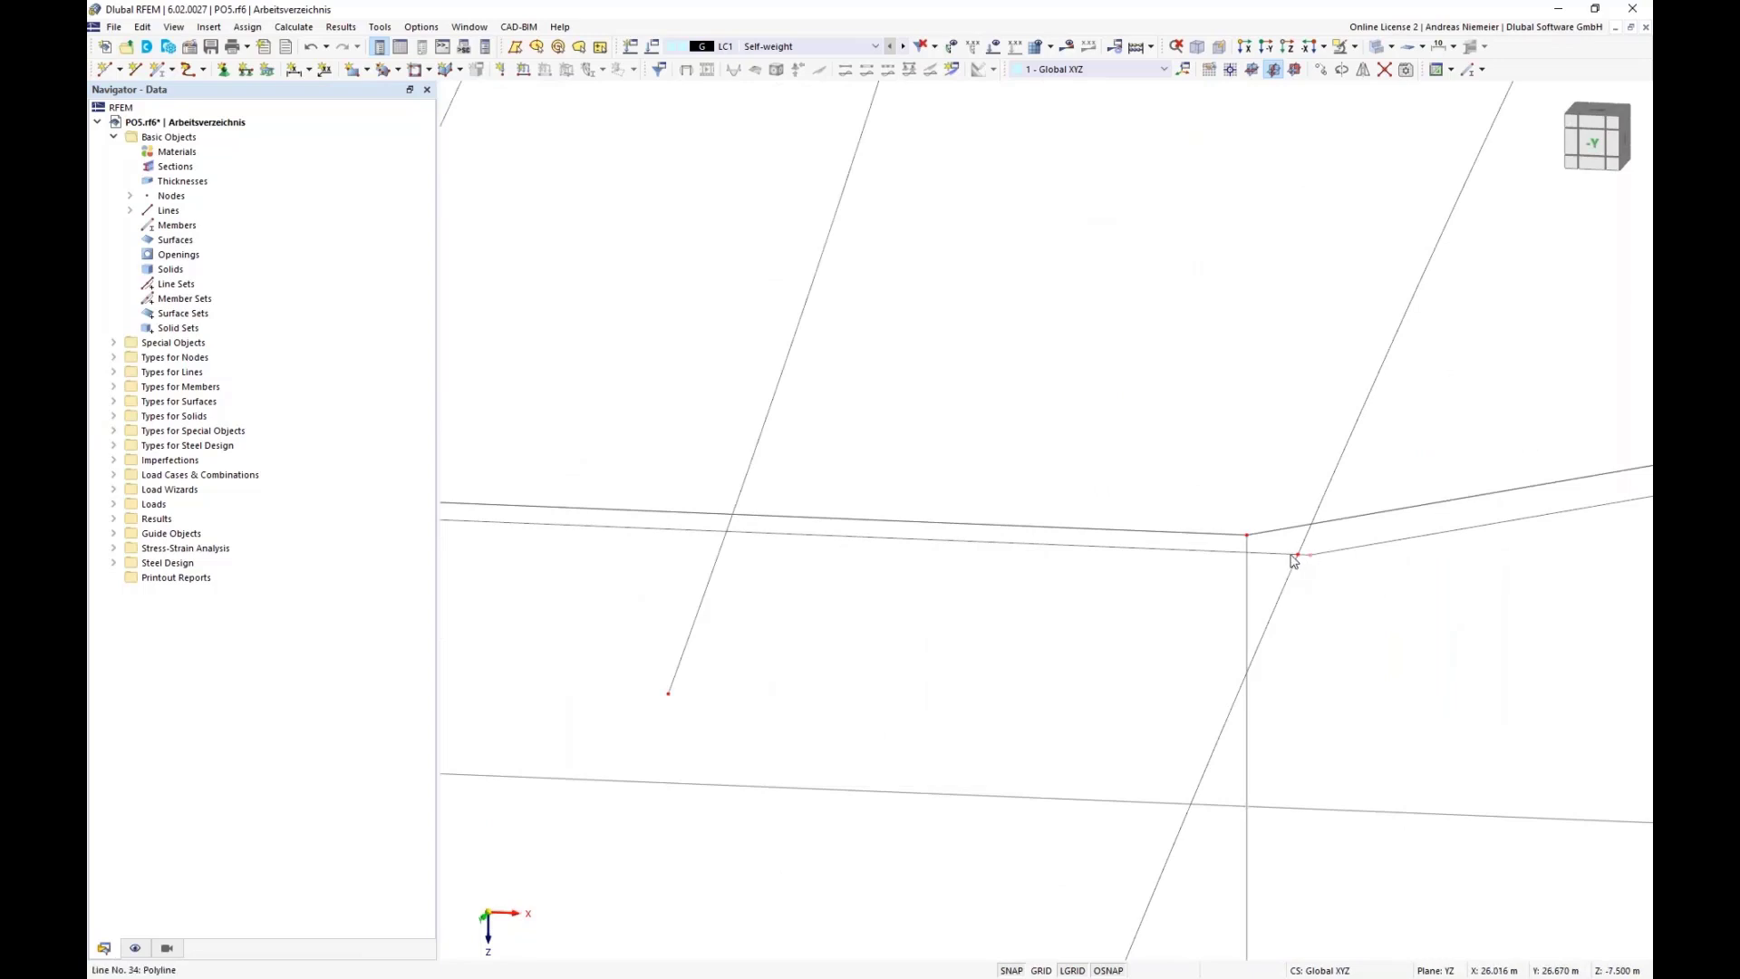
left_click_drag(1309, 557, 1299, 559)
scroll(1018, 674, "down", 5)
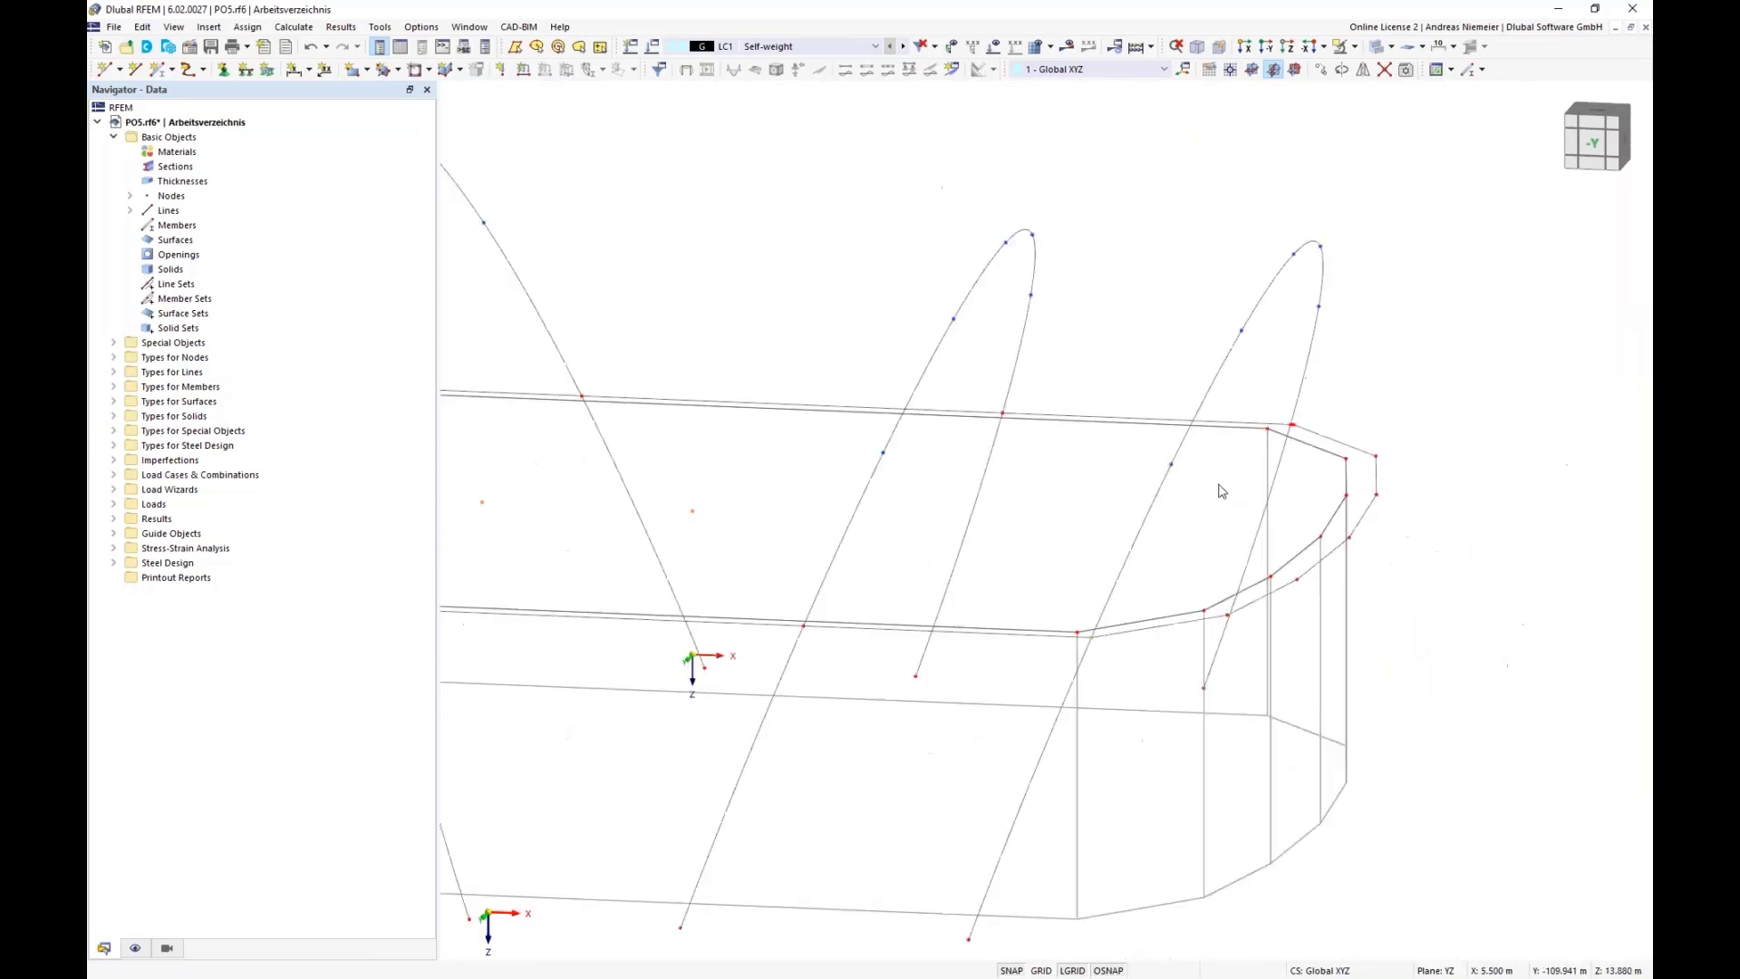
scroll(1295, 436, "up", 5)
scroll(1316, 407, "up", 1)
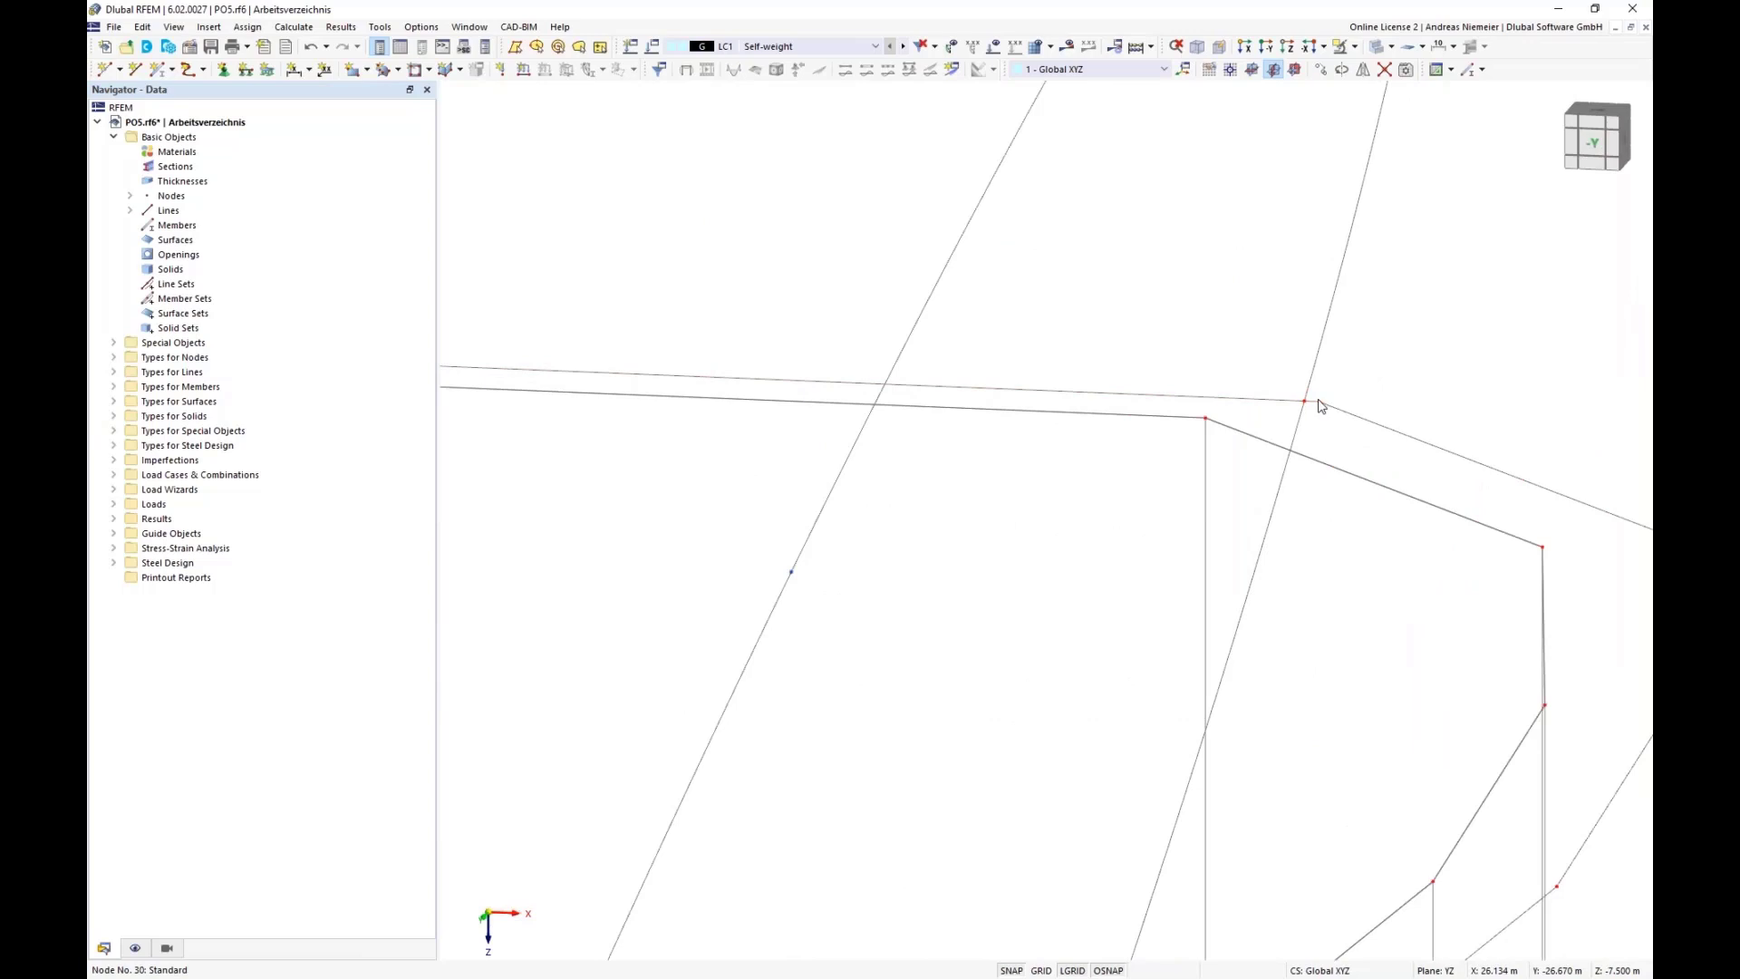
left_click_drag(1316, 409, 1255, 444)
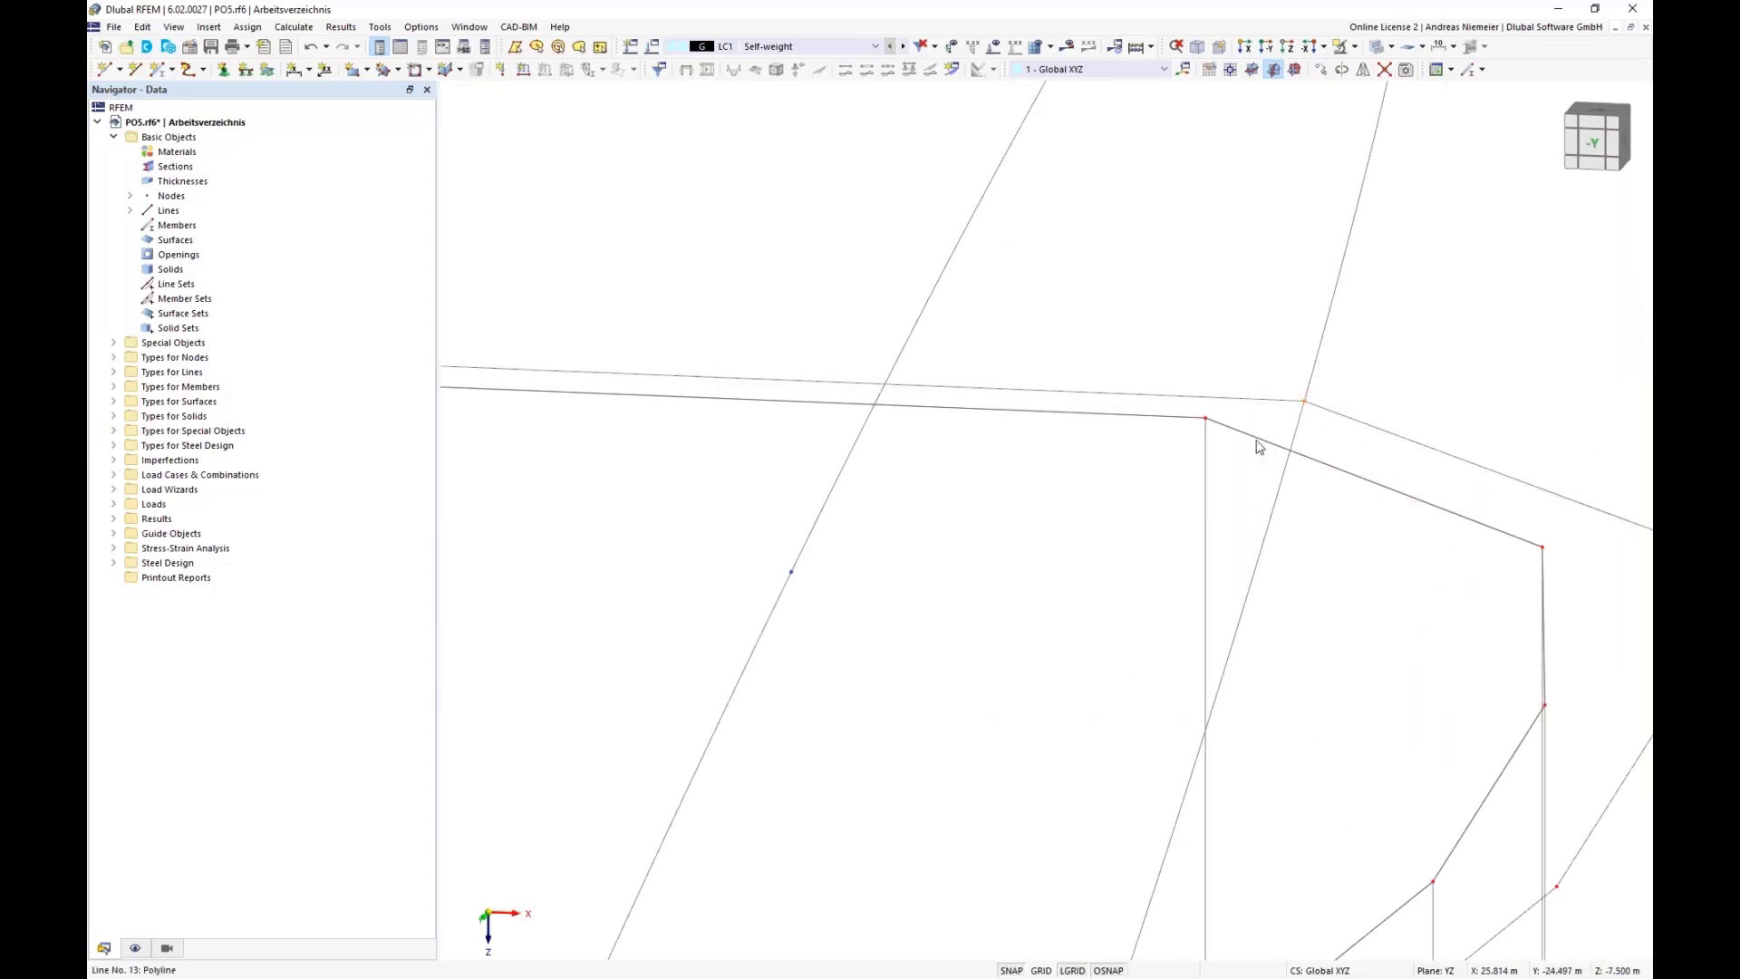
scroll(1256, 446, "down", 3)
scroll(1254, 446, "down", 3)
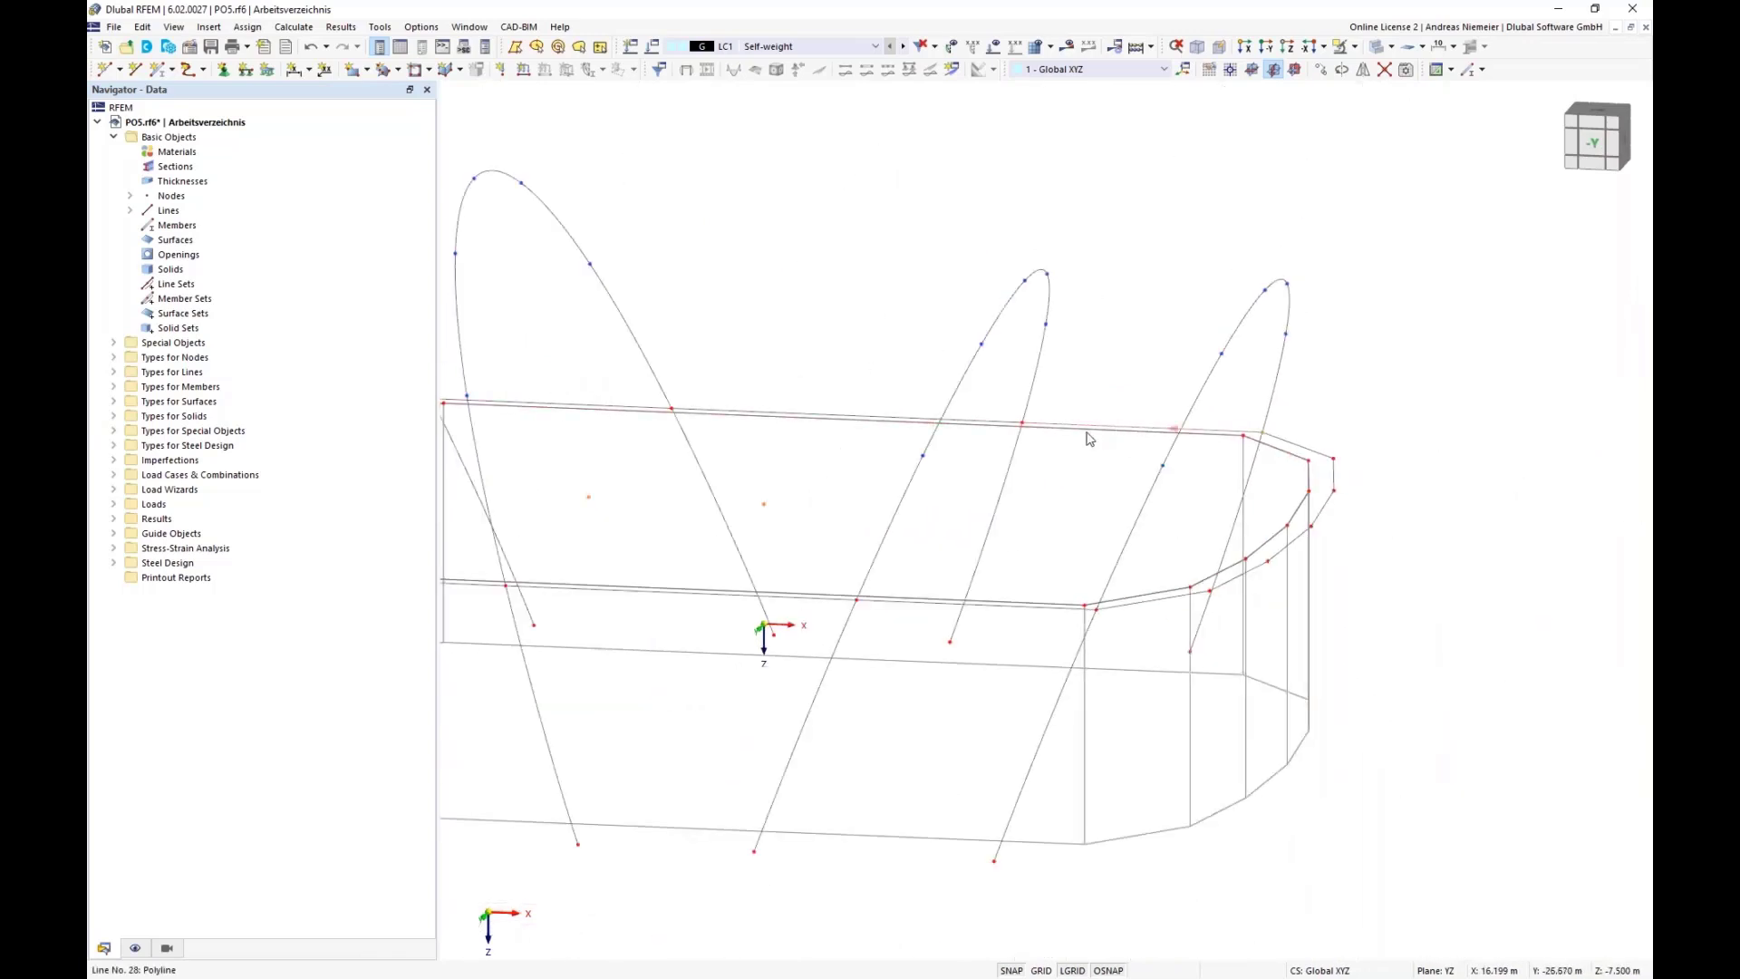
scroll(933, 530, "down", 3)
middle_click_drag(707, 645, 745, 640, "ctrl")
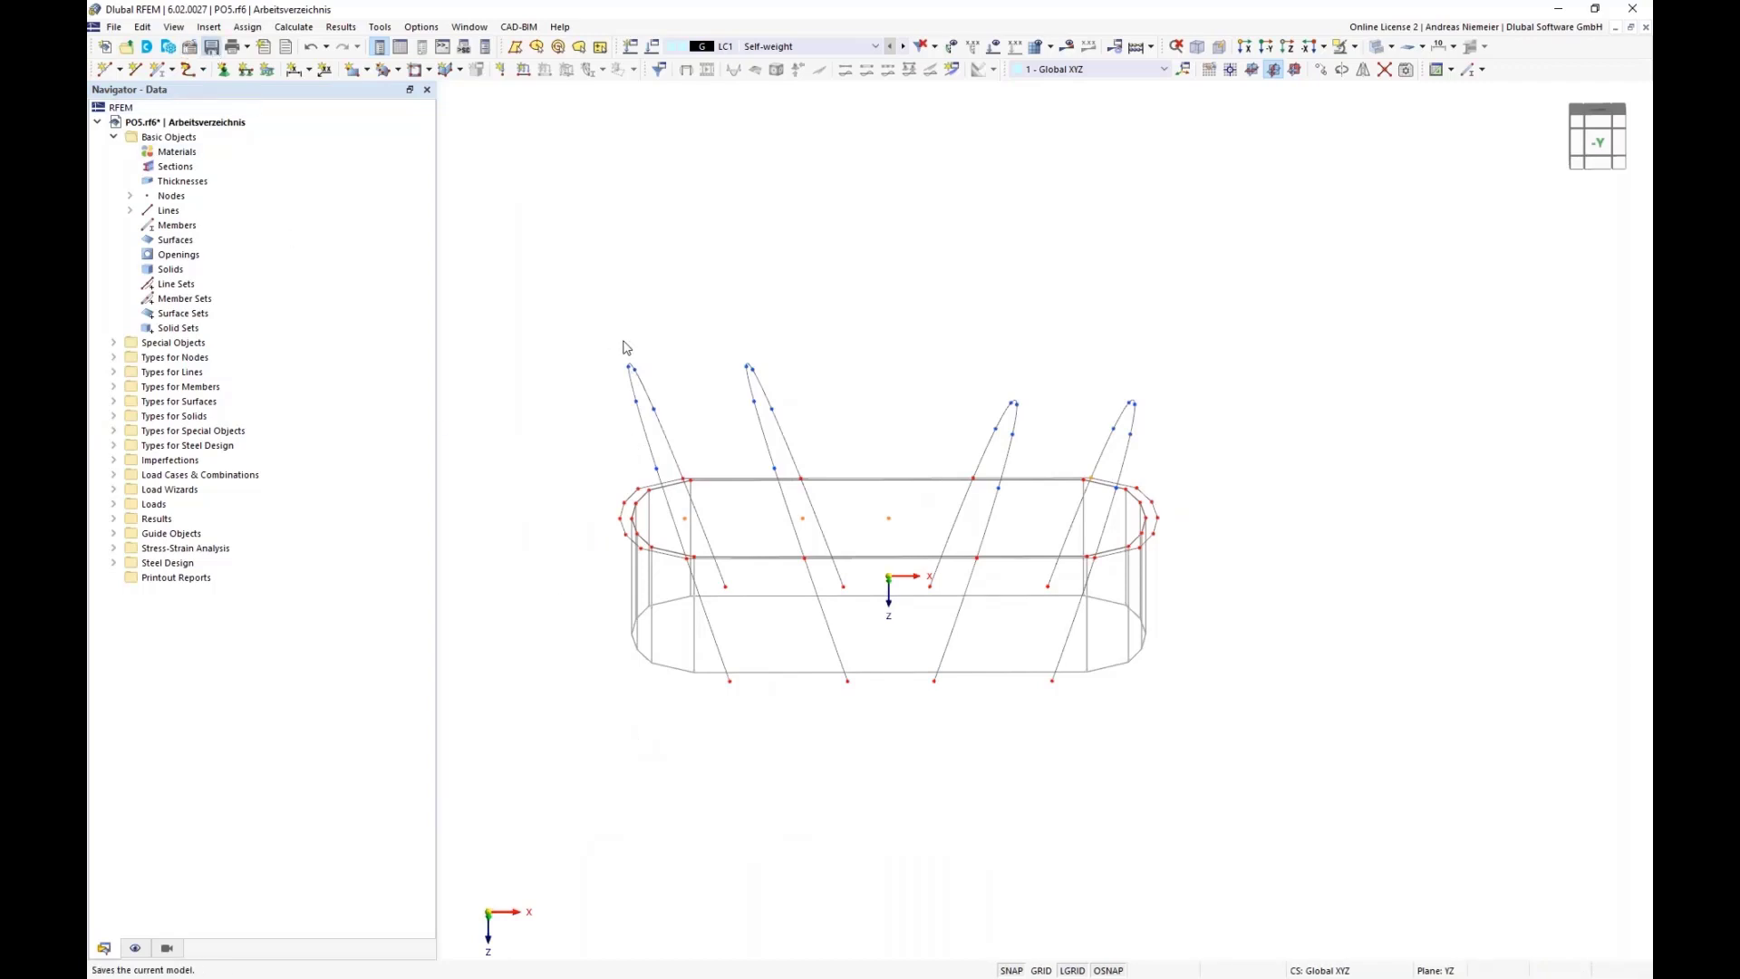
key("ctrl+s")
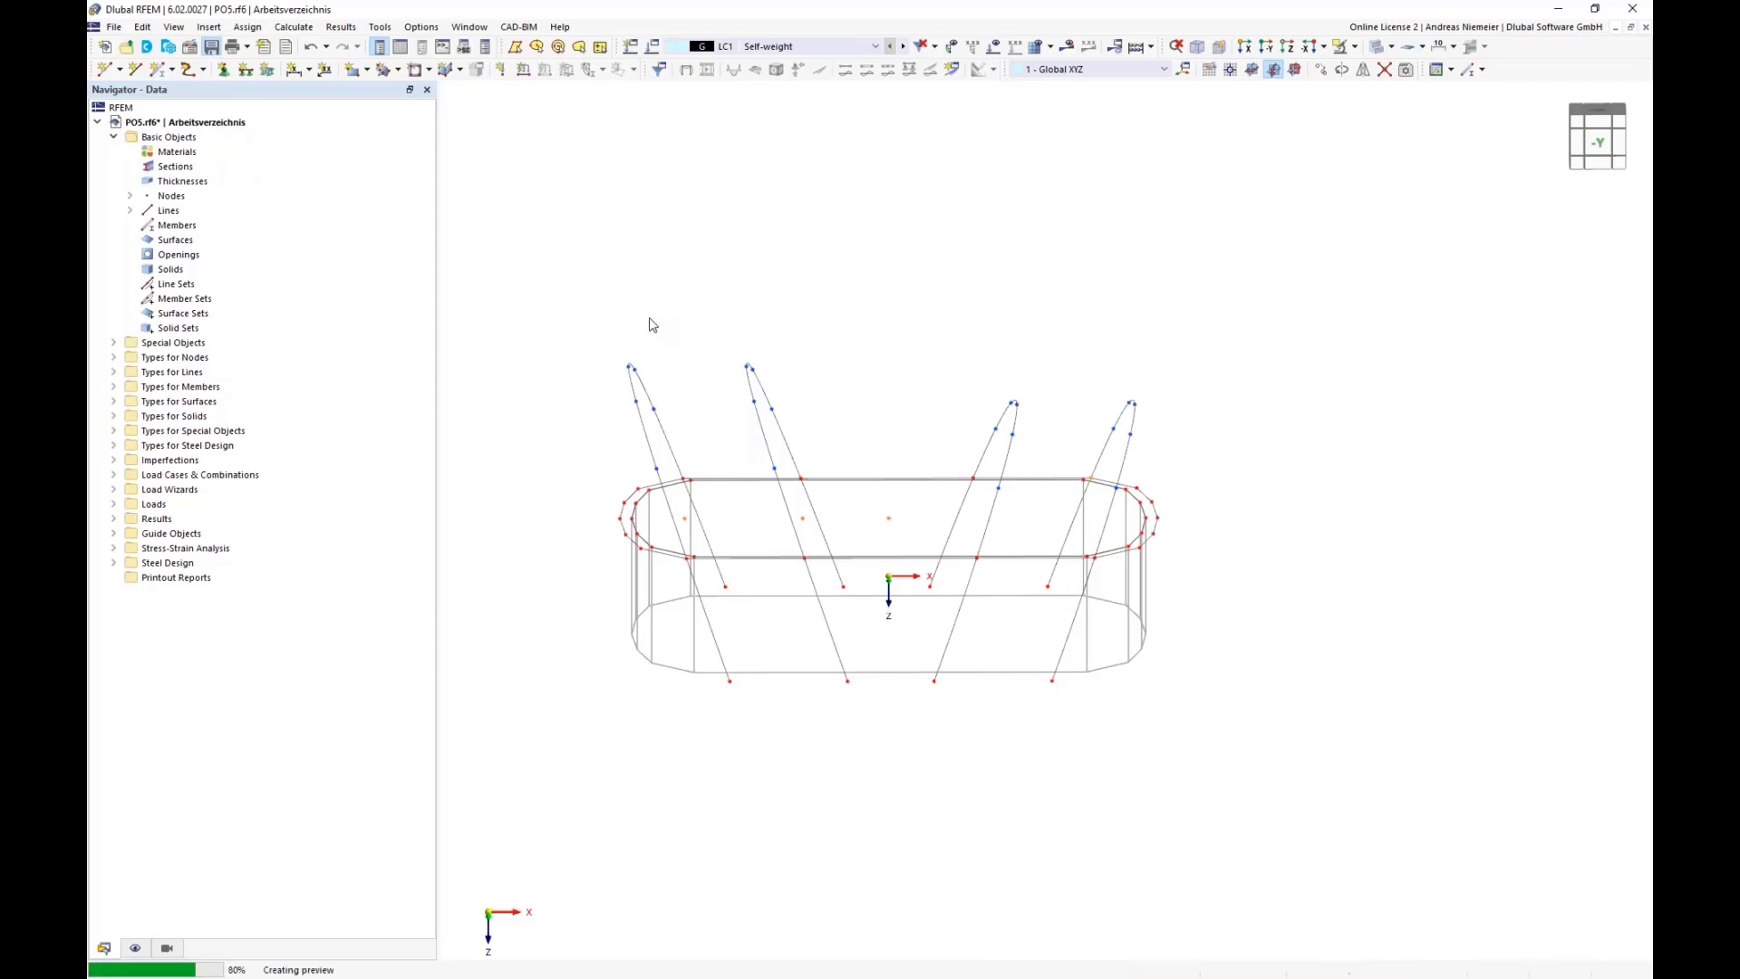
- Start a new quadrangle surface and set its stiffness type to Membrane
left_click(397, 70)
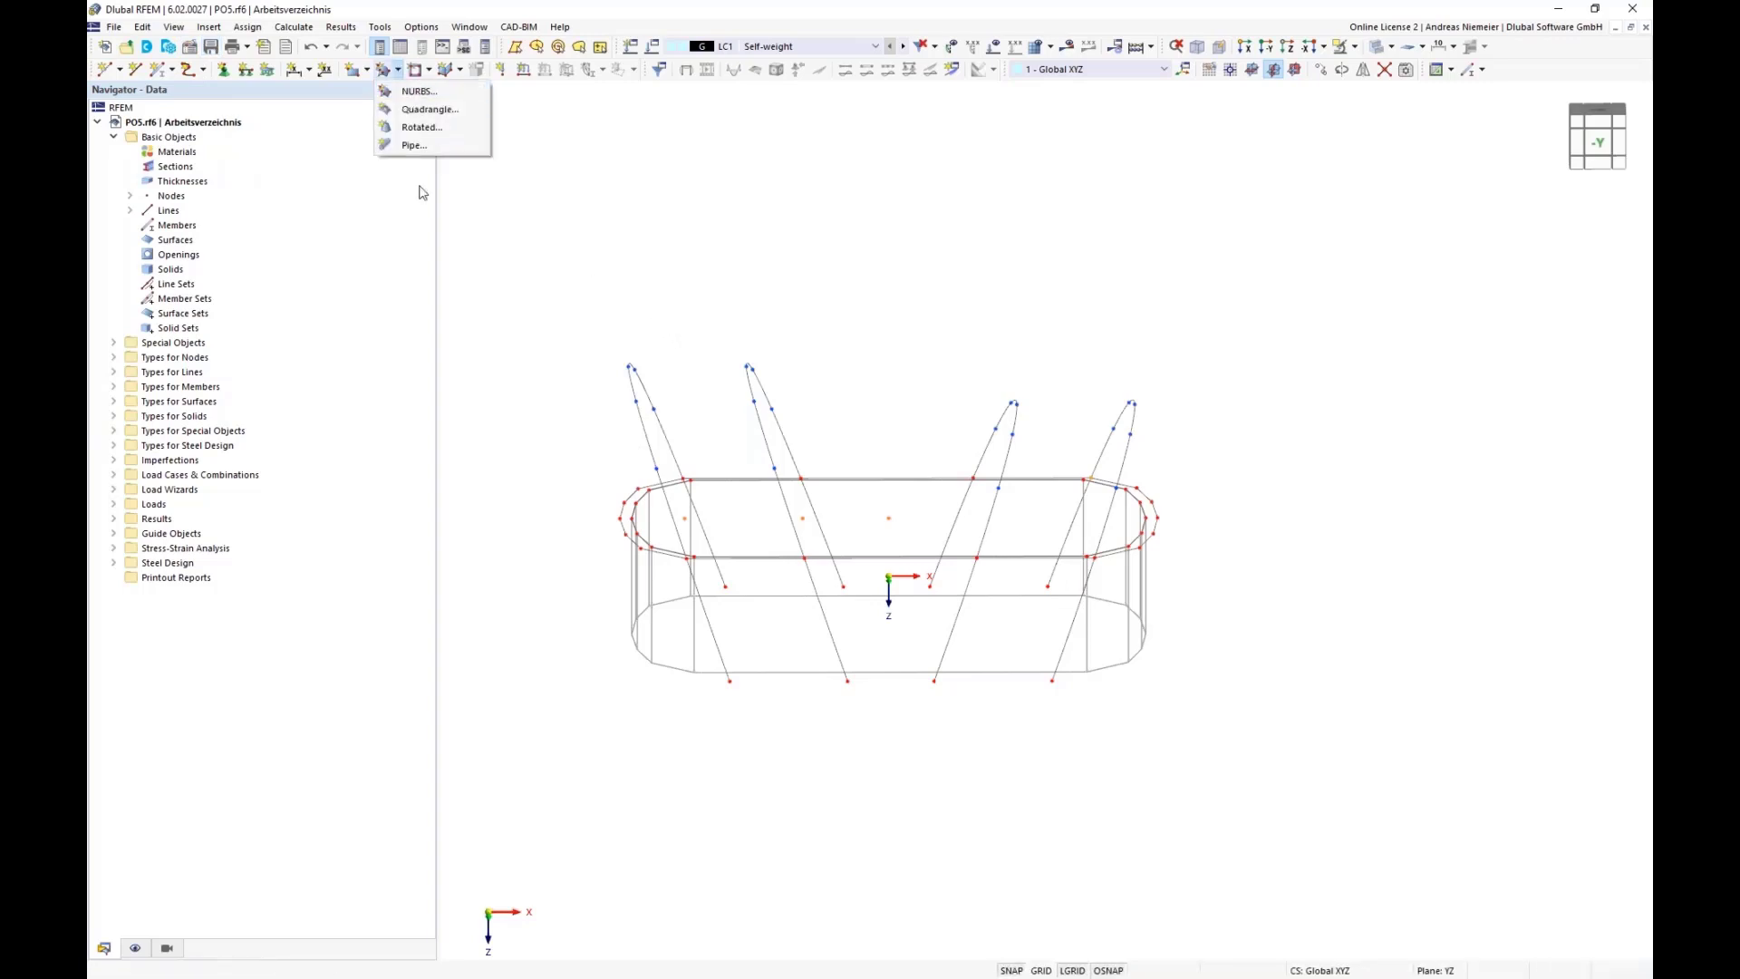
left_click(368, 70)
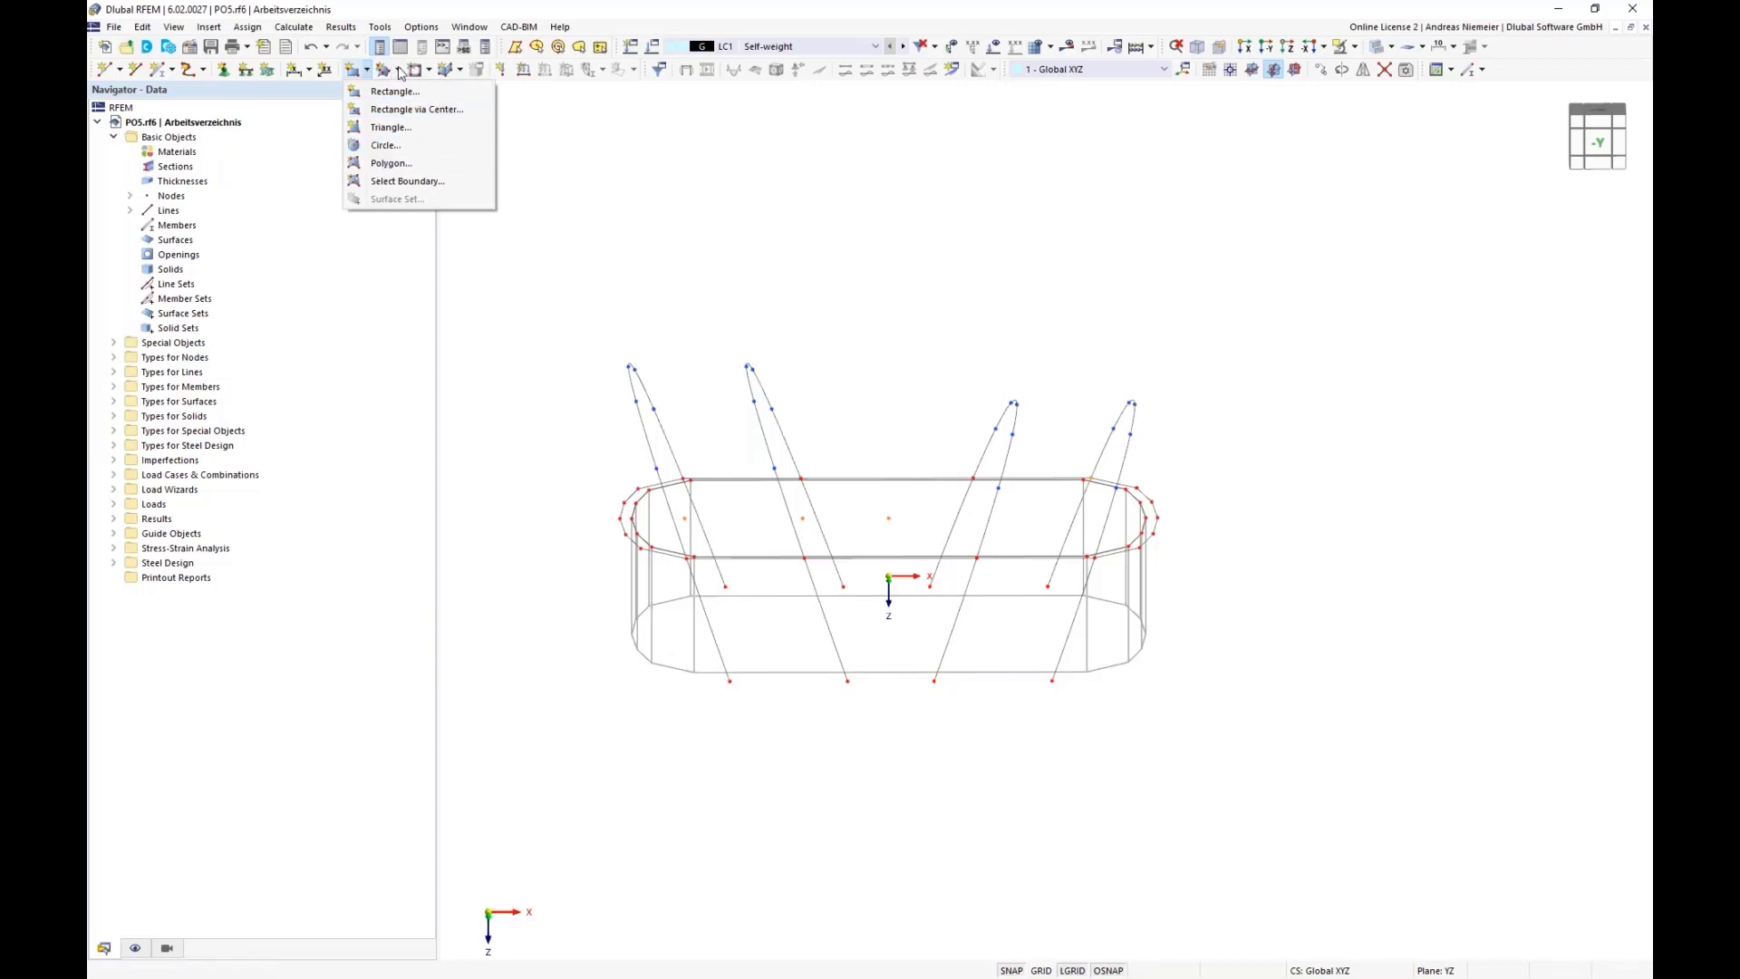
left_click(400, 68)
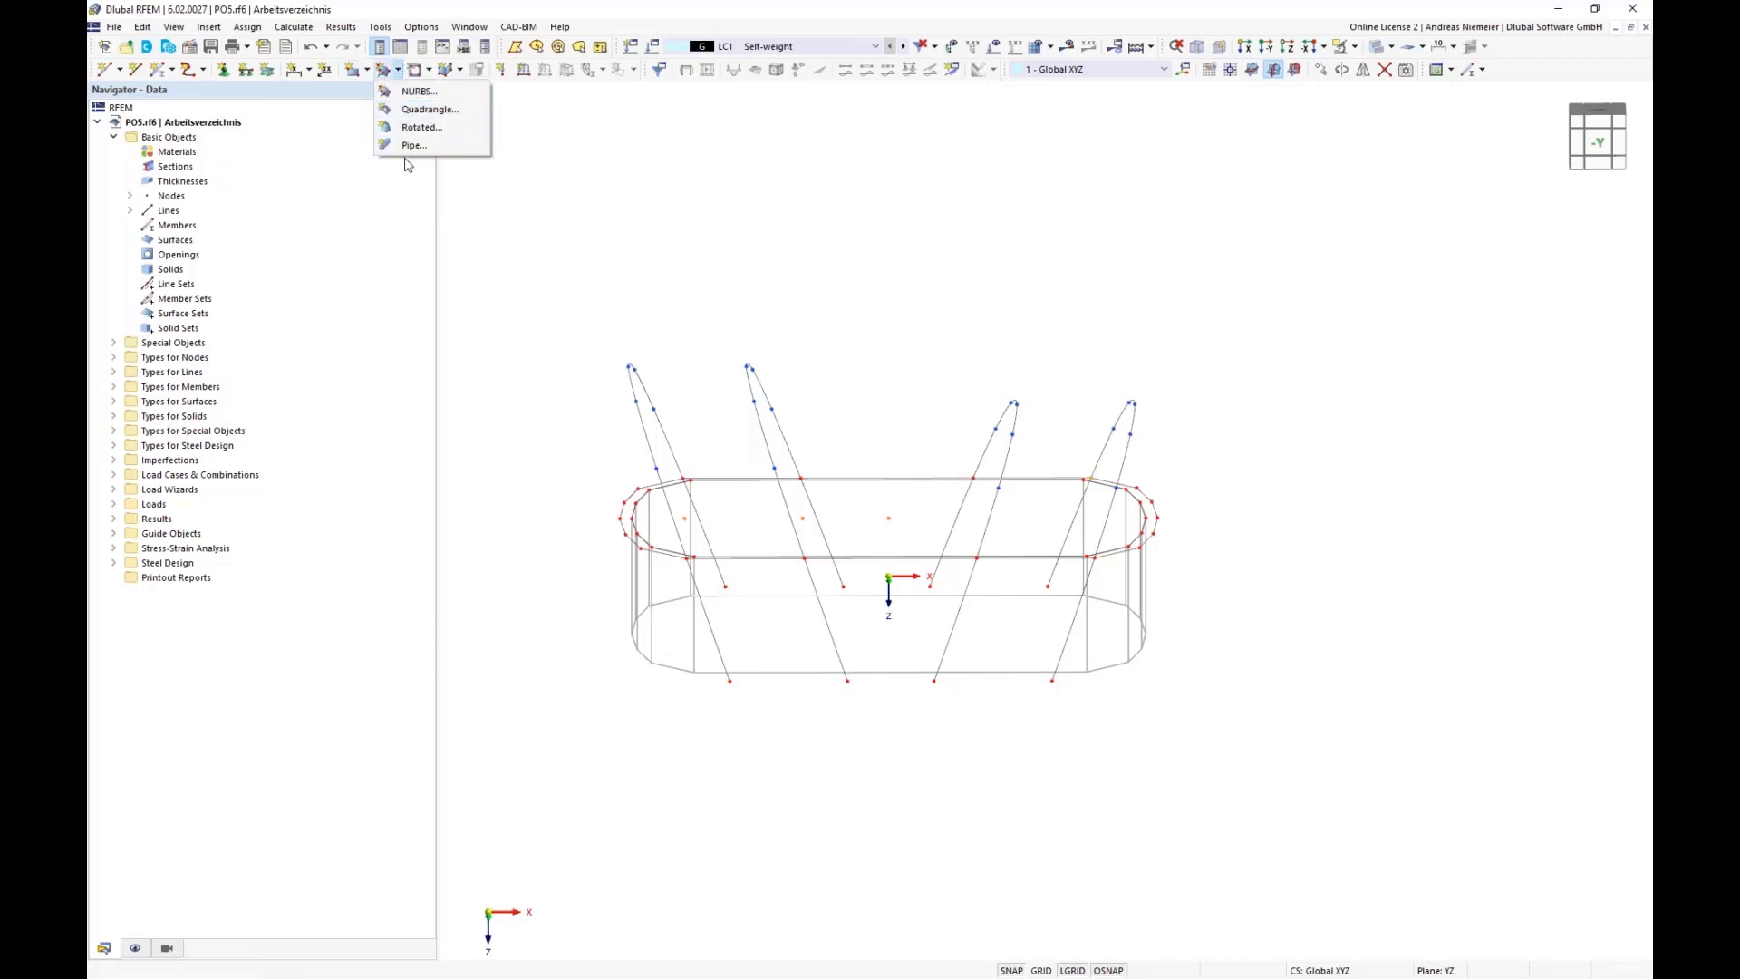
left_click(419, 110)
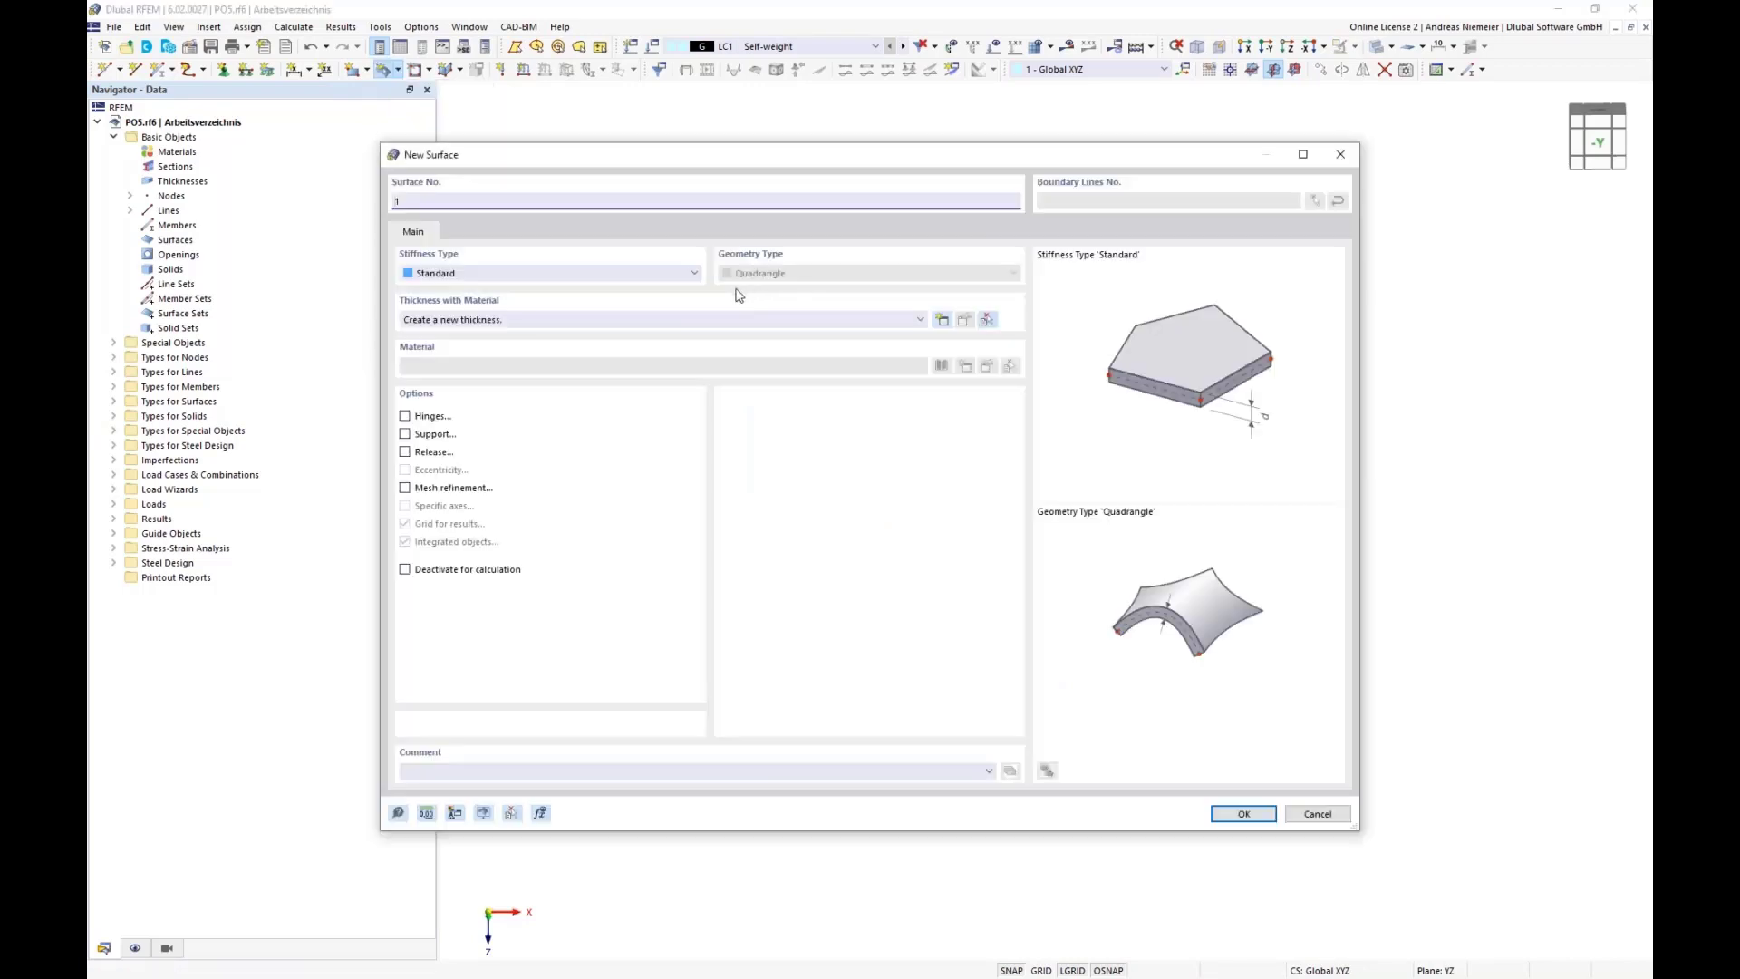
left_click(514, 274)
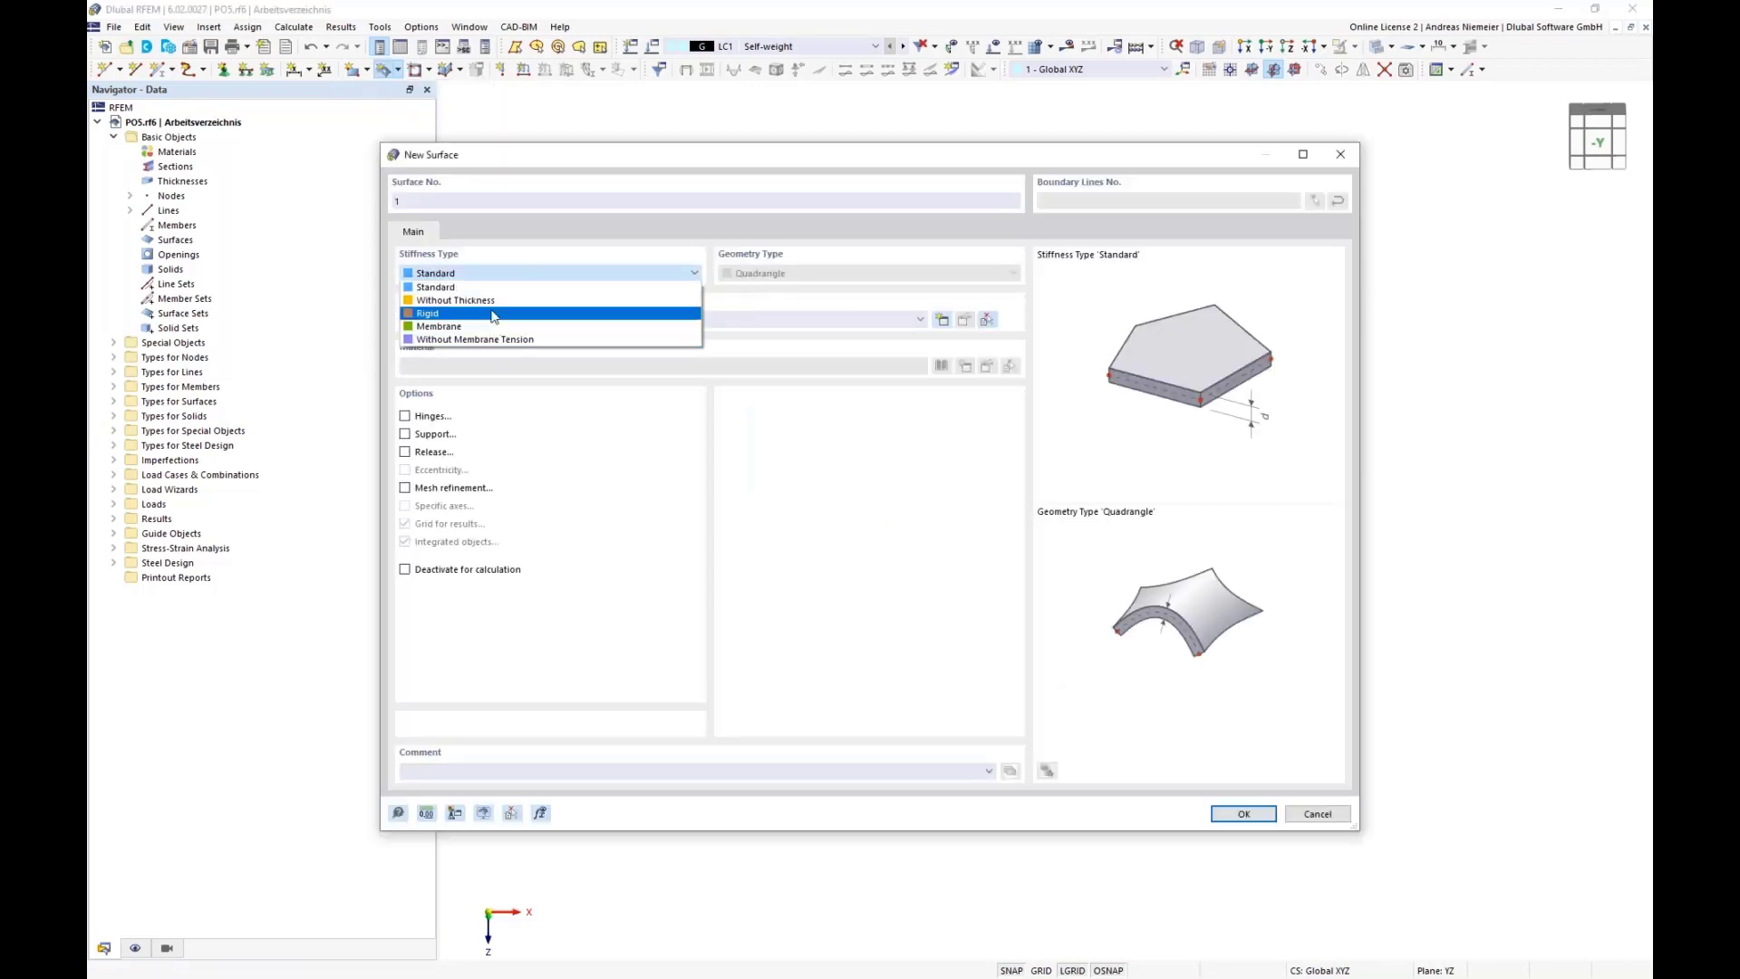
left_click(439, 327)
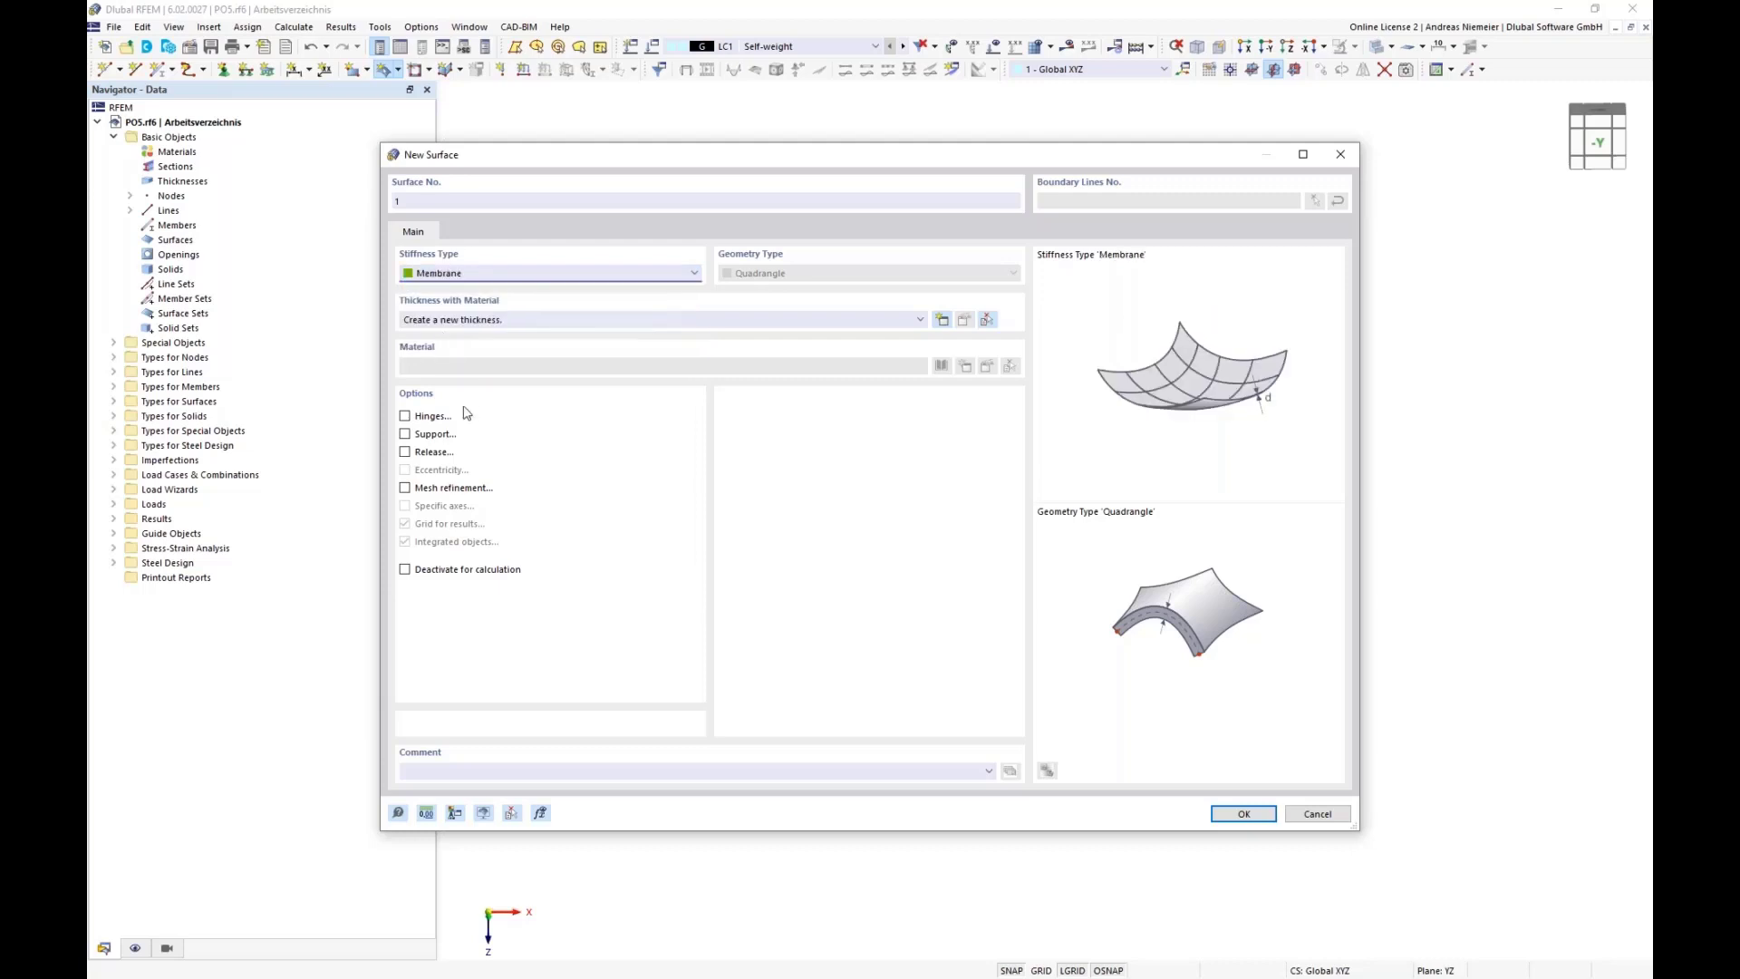
- Create a uniform thickness with the fabric material PES-PVC Typ IV for the membrane surface and accept the surface settings
left_click(942, 322)
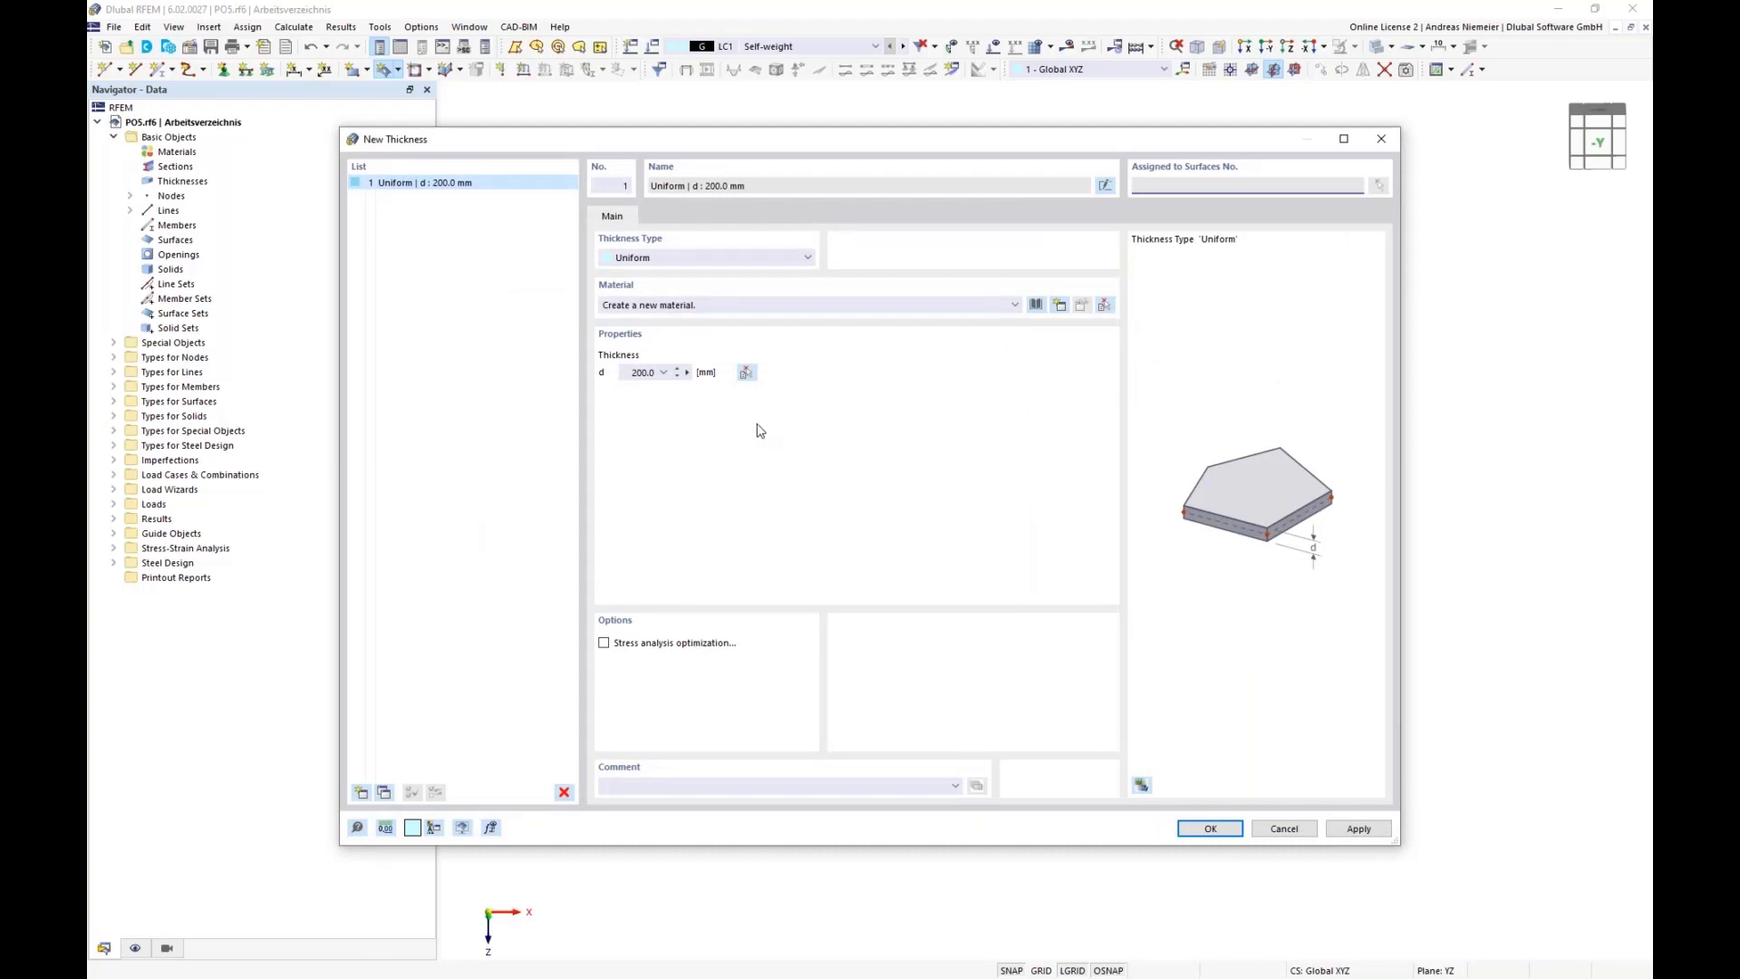
left_click(1036, 305)
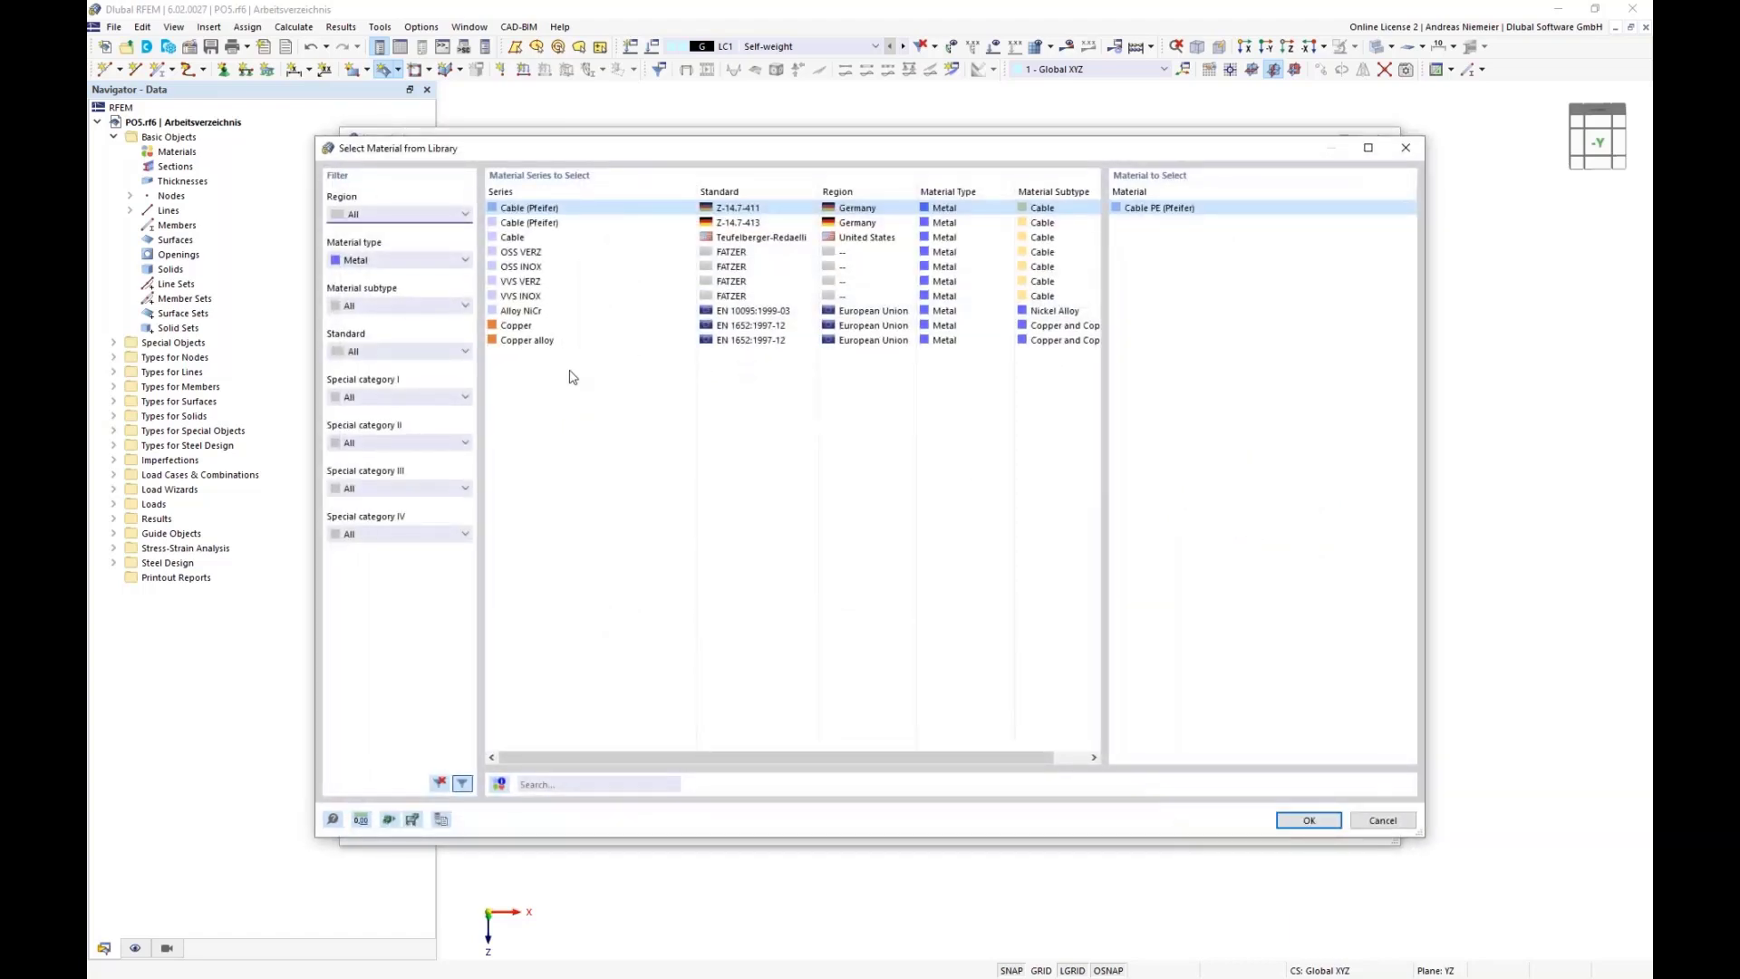
left_click(368, 264)
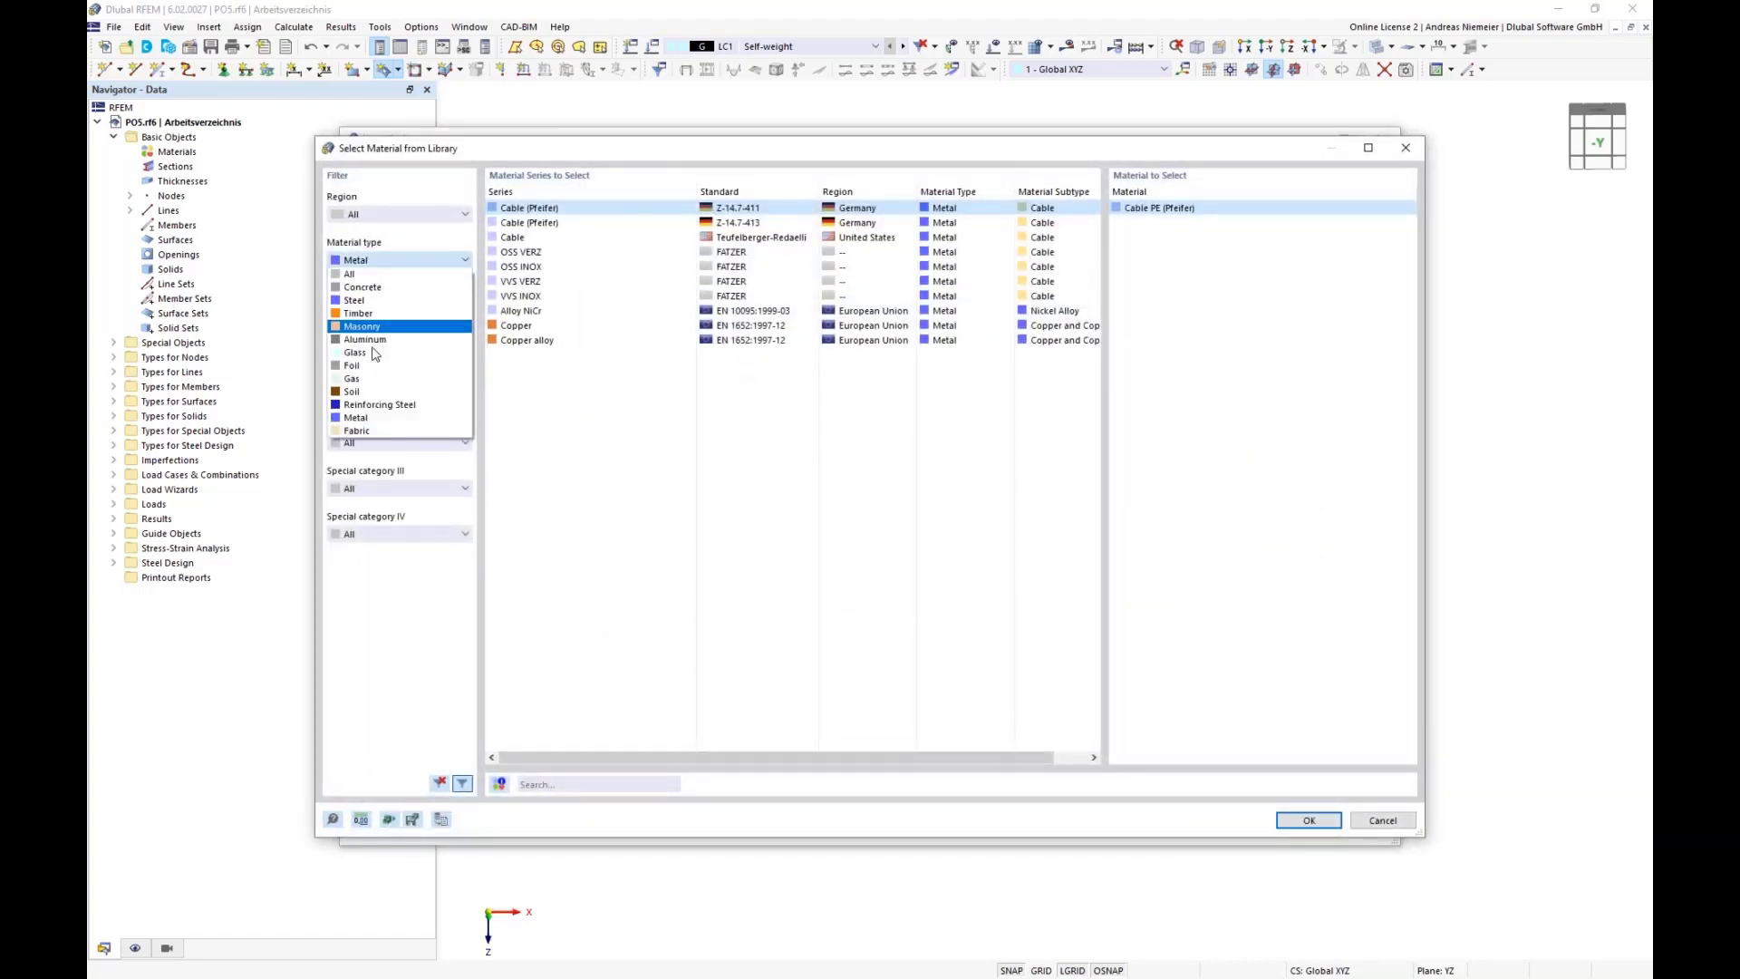
left_click(353, 433)
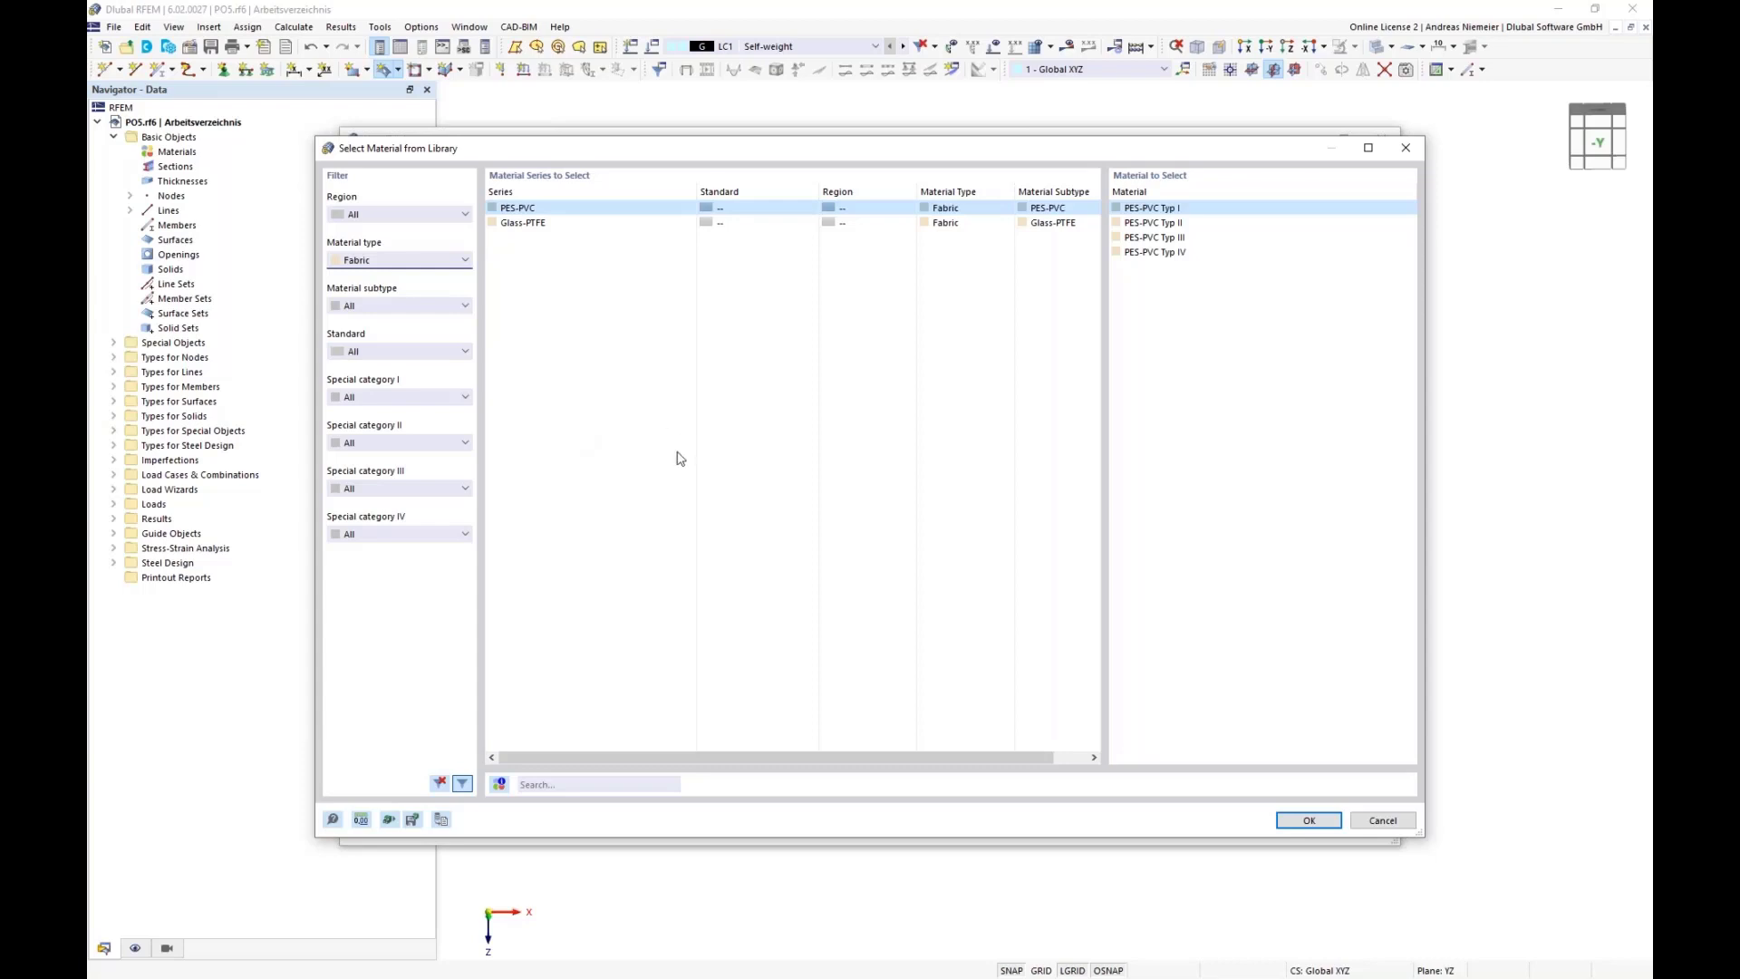
left_click(1174, 252)
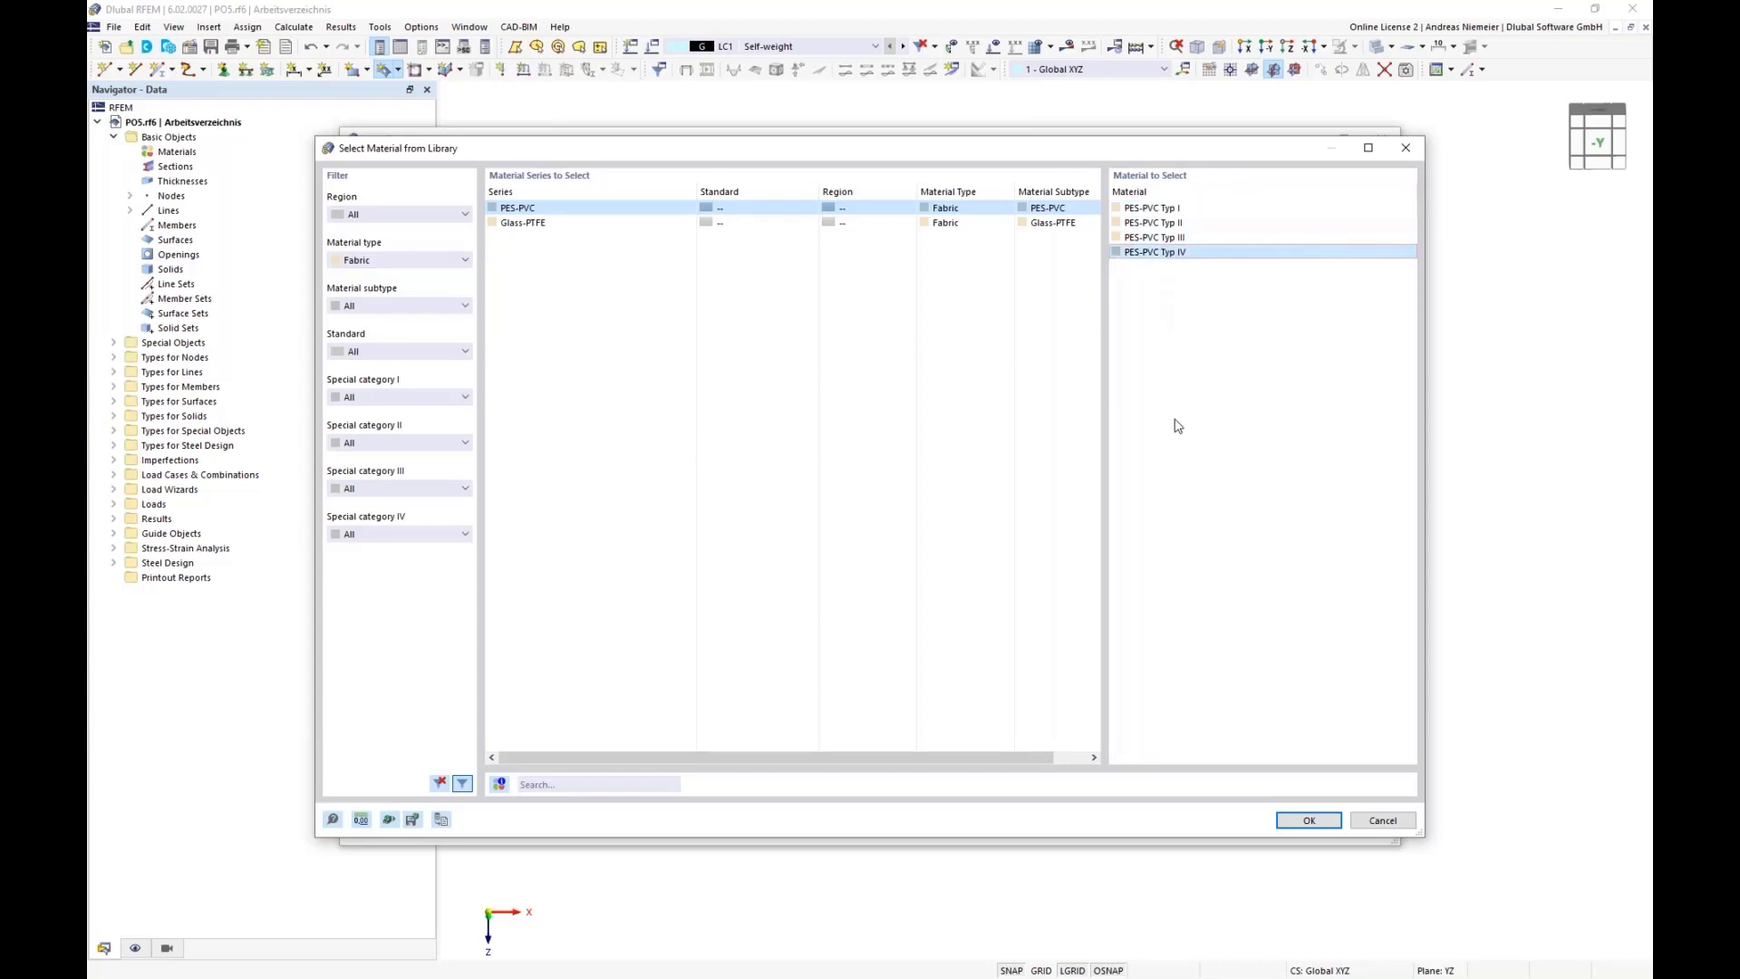
left_click(1292, 820)
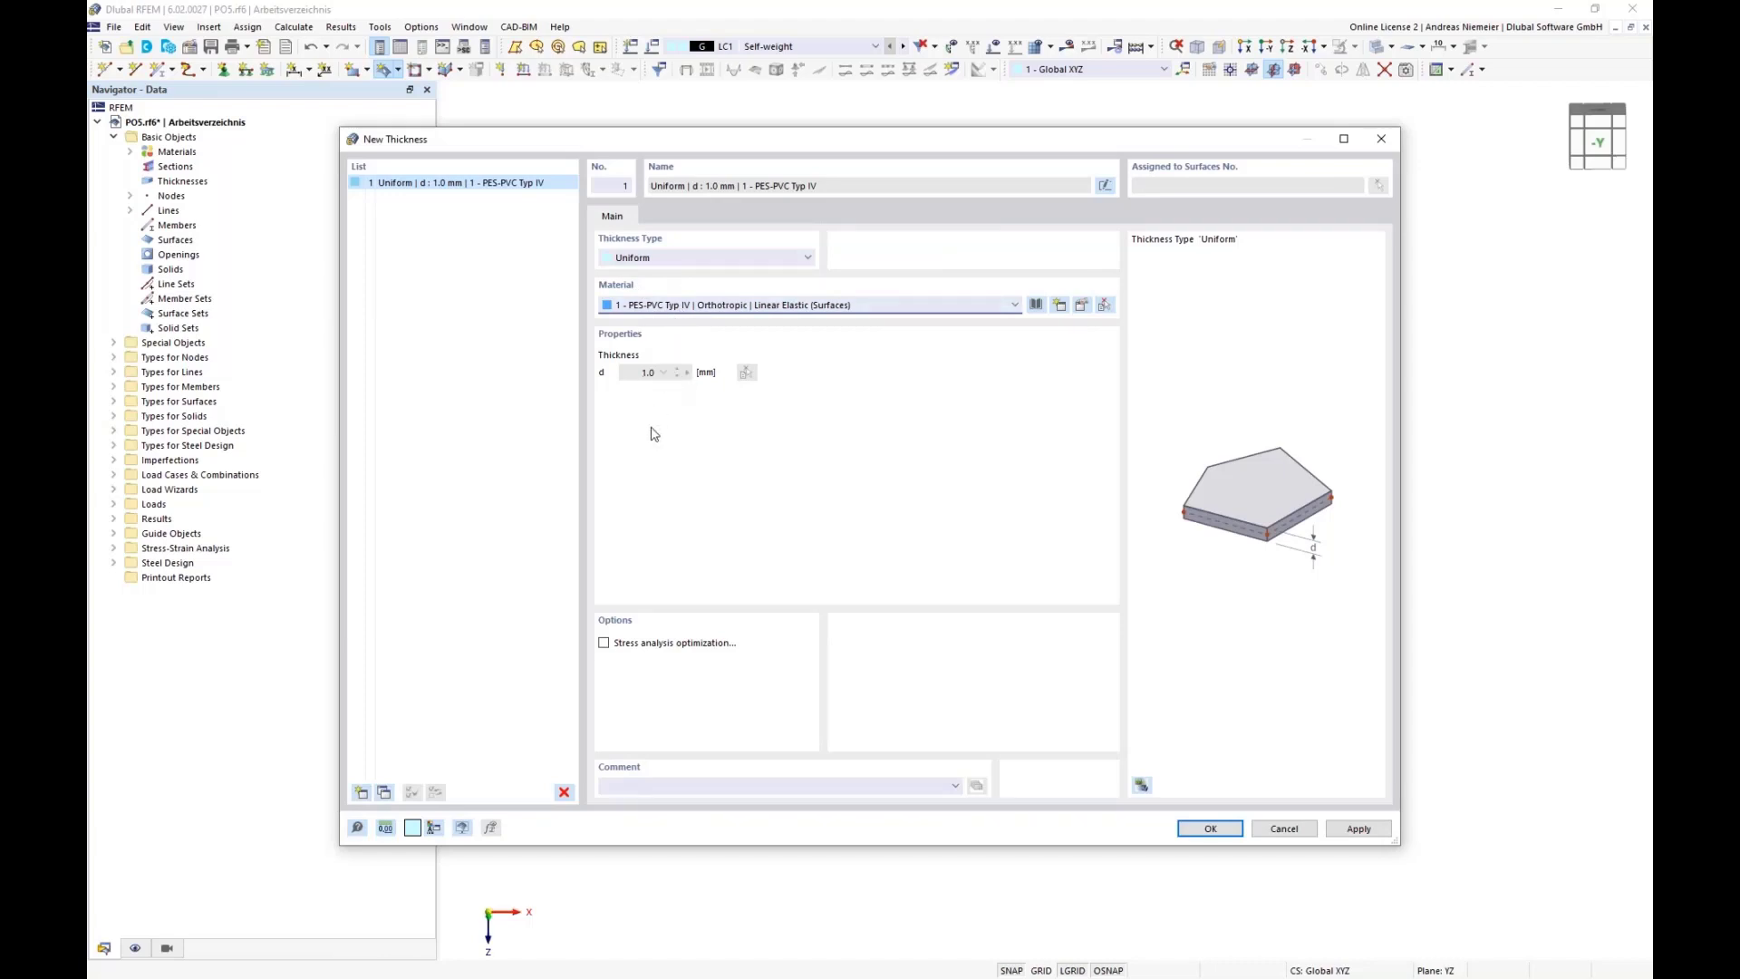
left_click(1220, 830)
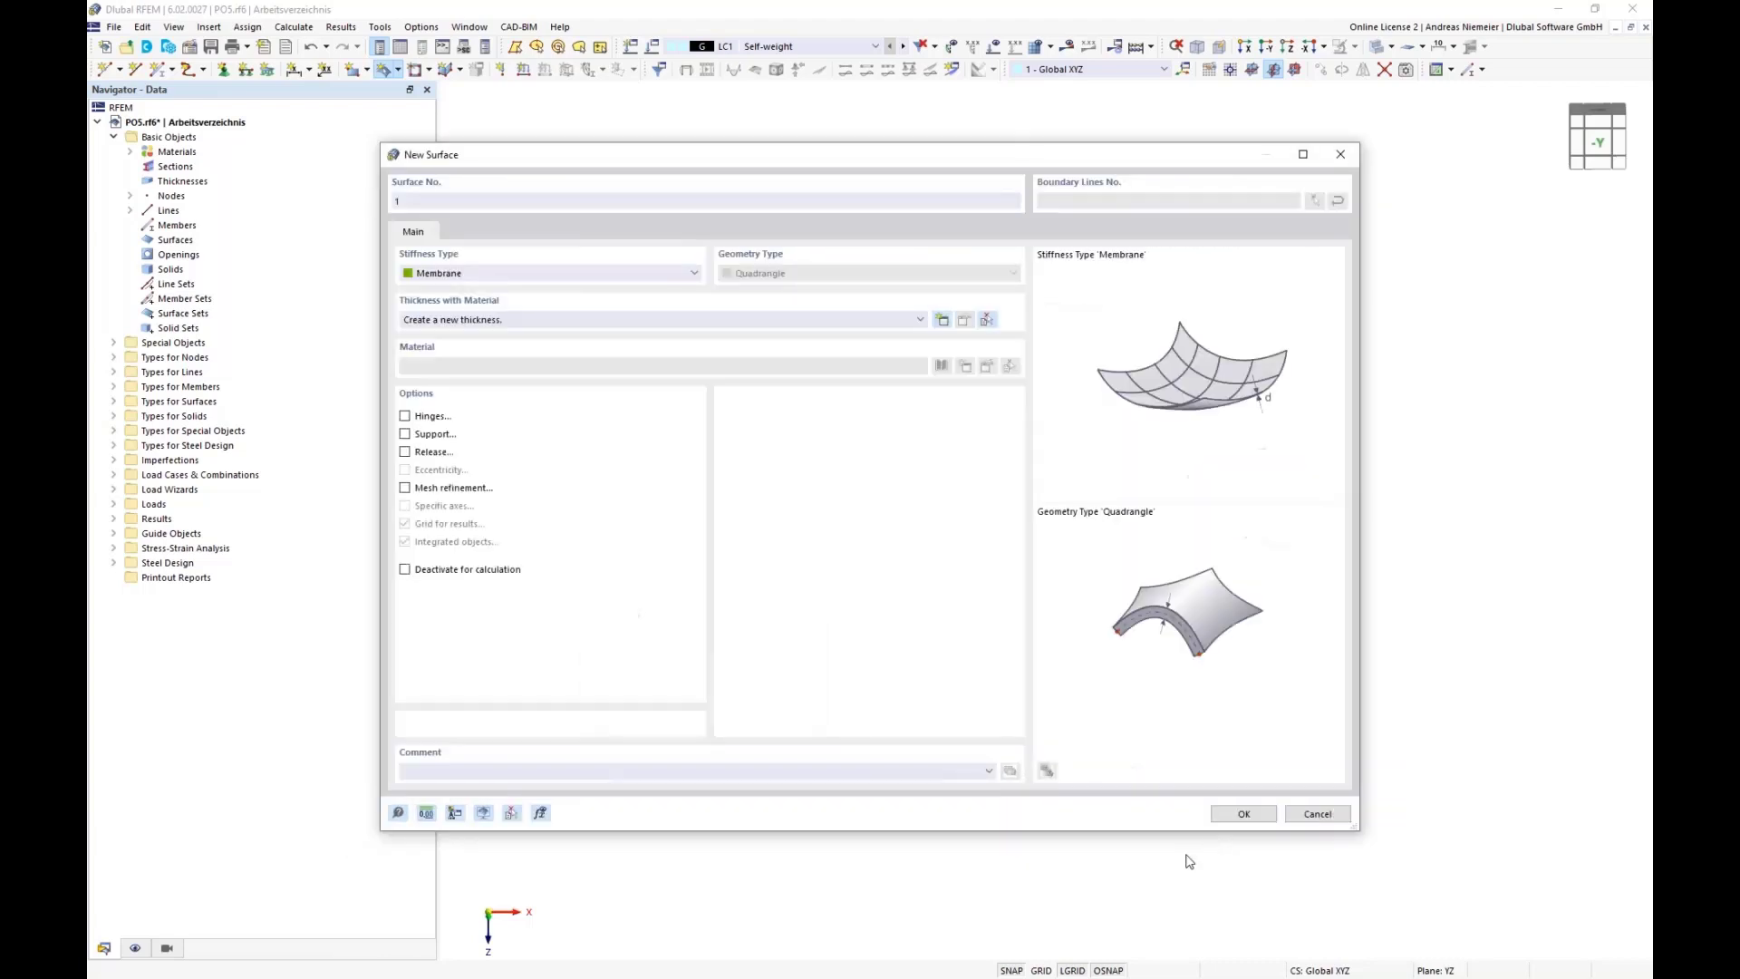
left_click(1233, 814)
- Create membrane quadrangle surfaces between the -X ring end and the outer taller arch, and between the two taller arches
scroll(580, 543, "up", 2)
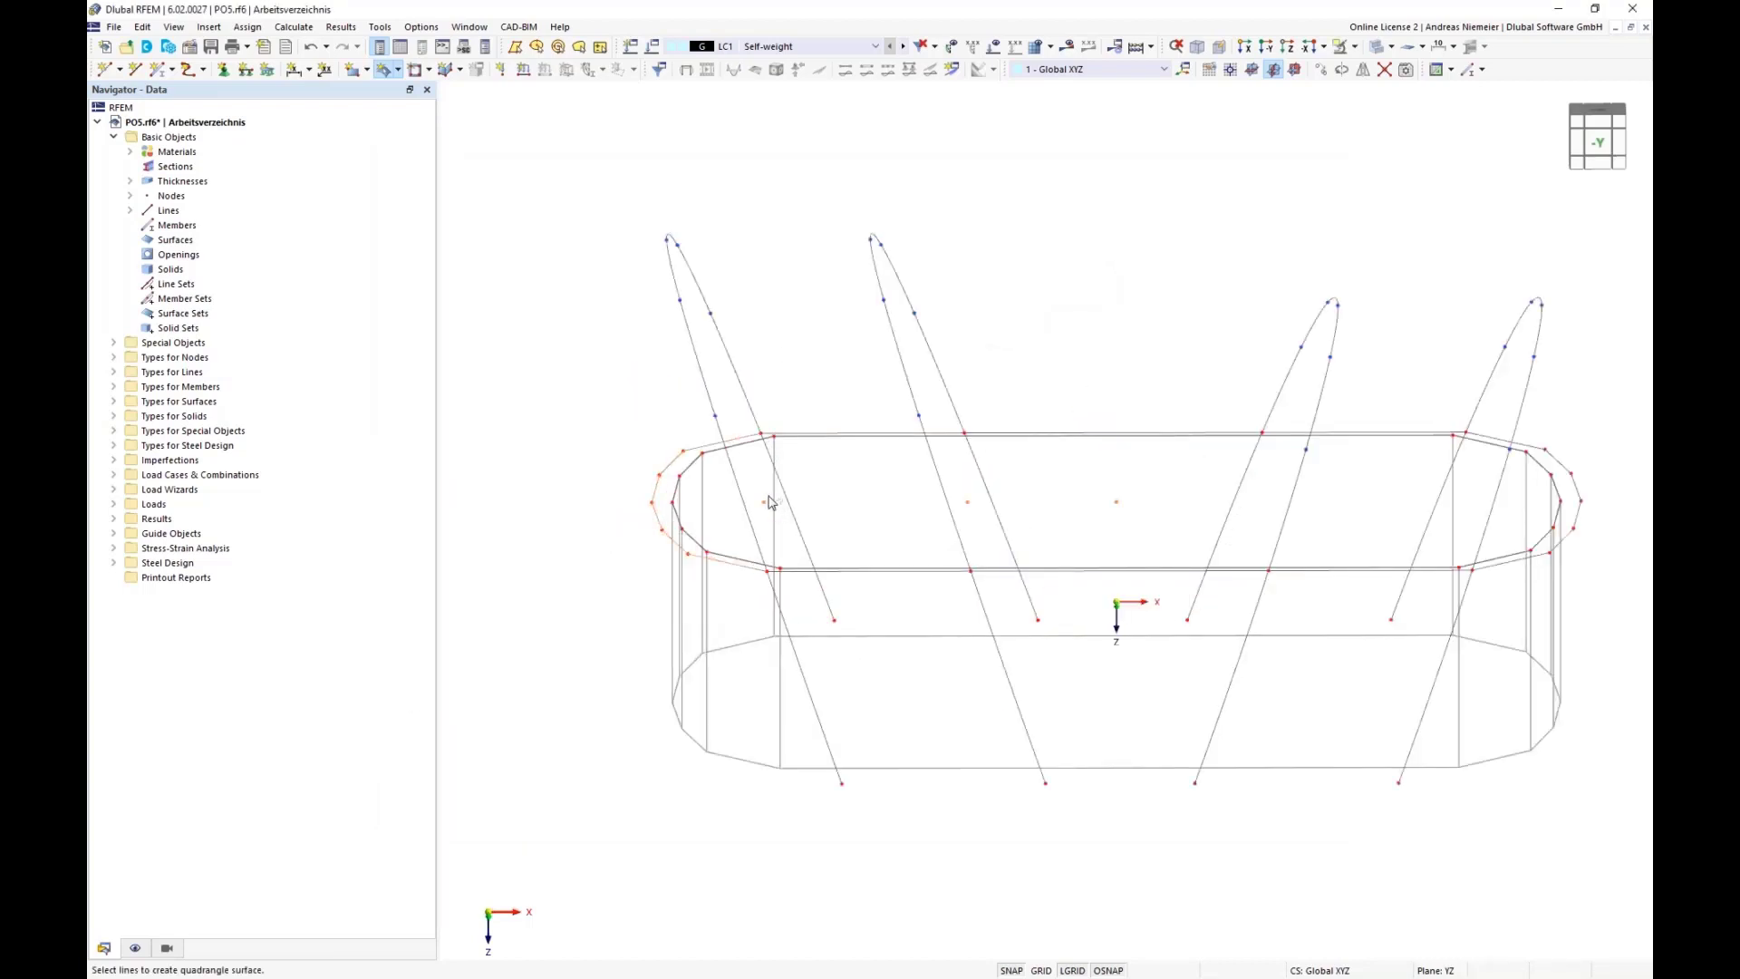
right_click(752, 653)
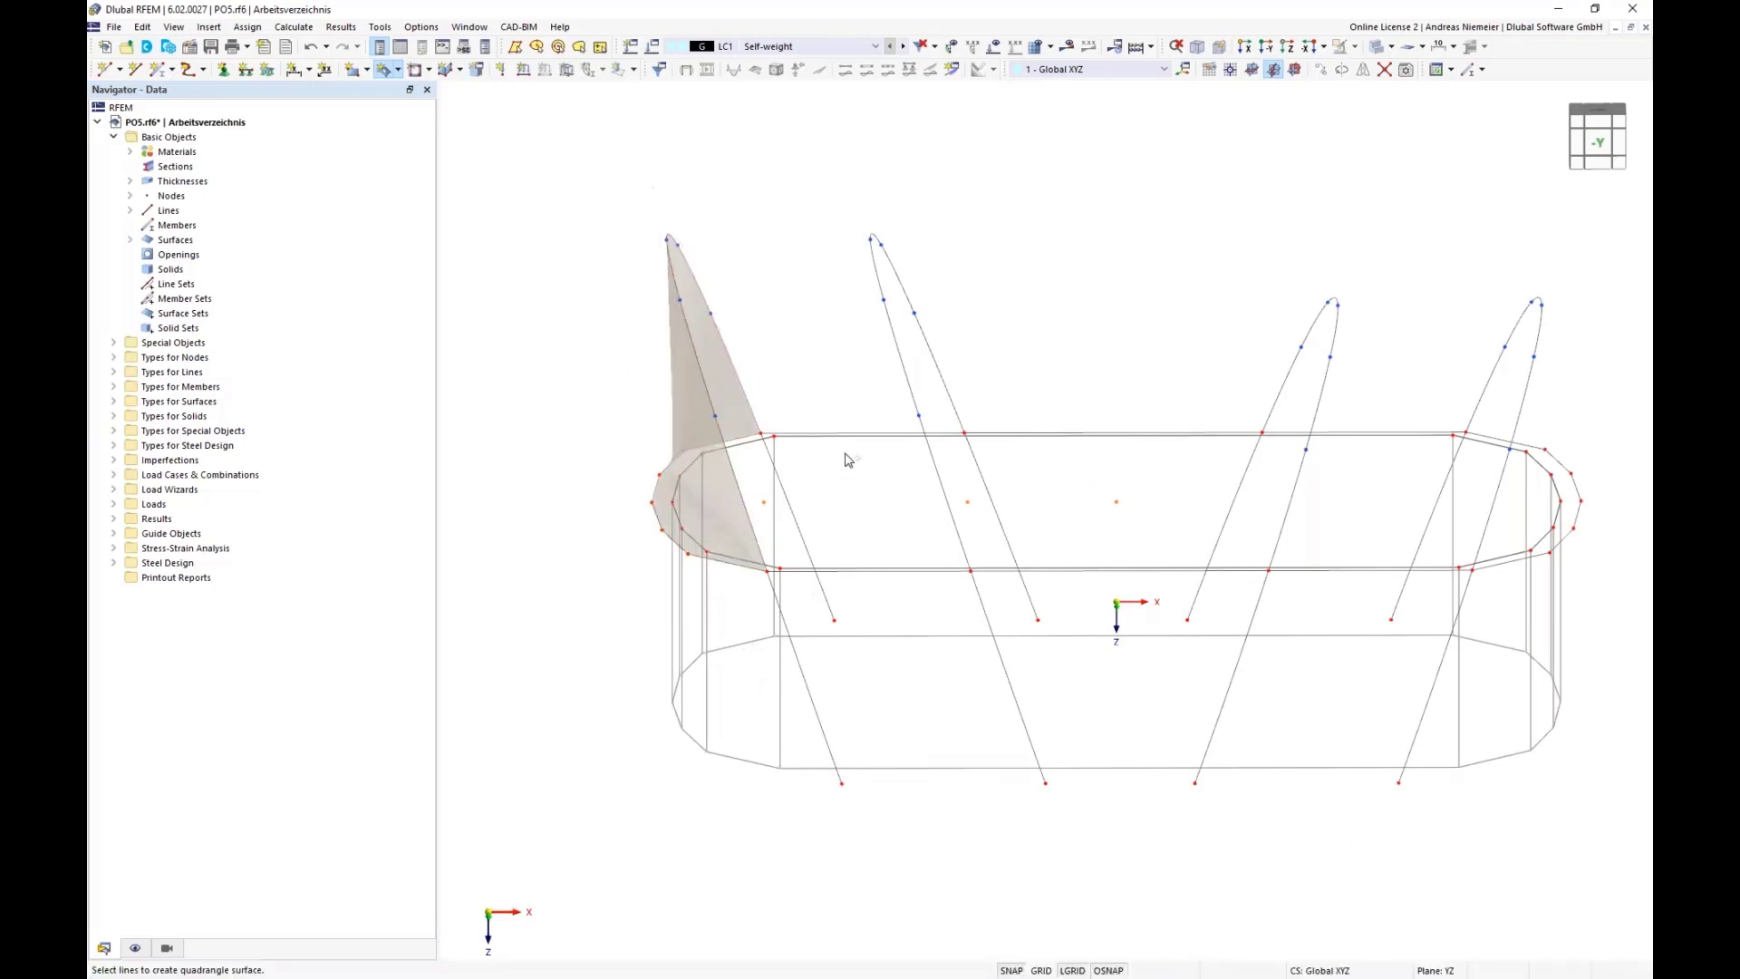
left_click(797, 570)
left_click(792, 432)
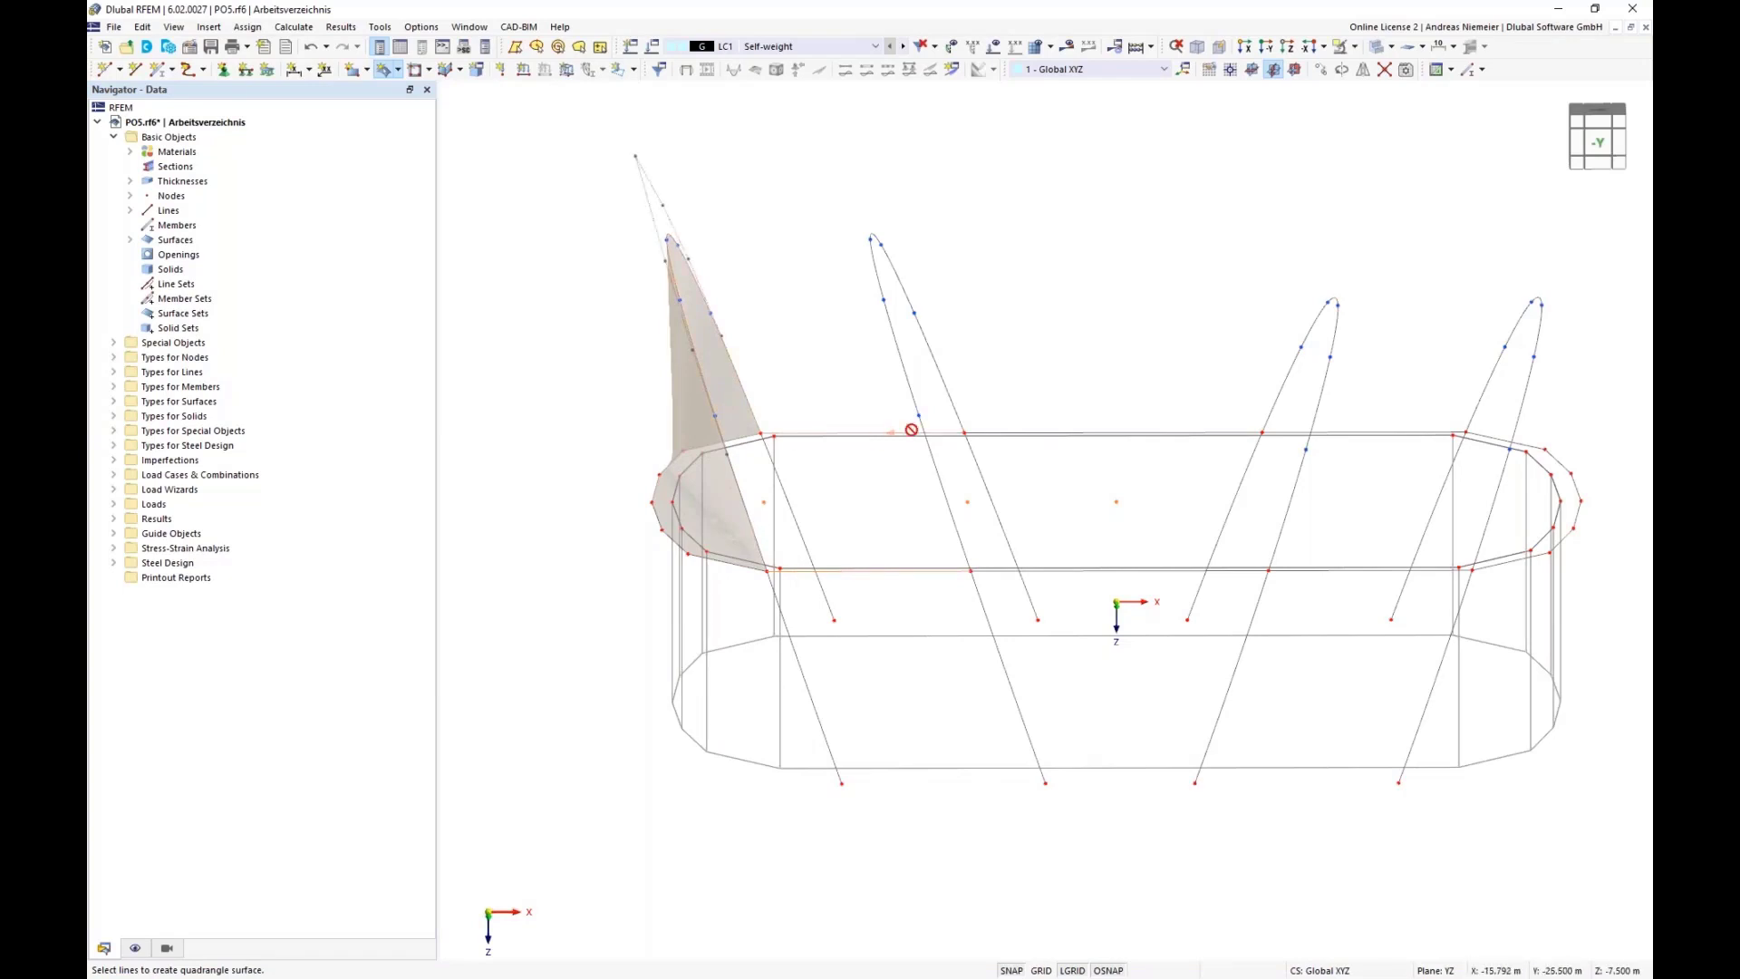
left_click(924, 461)
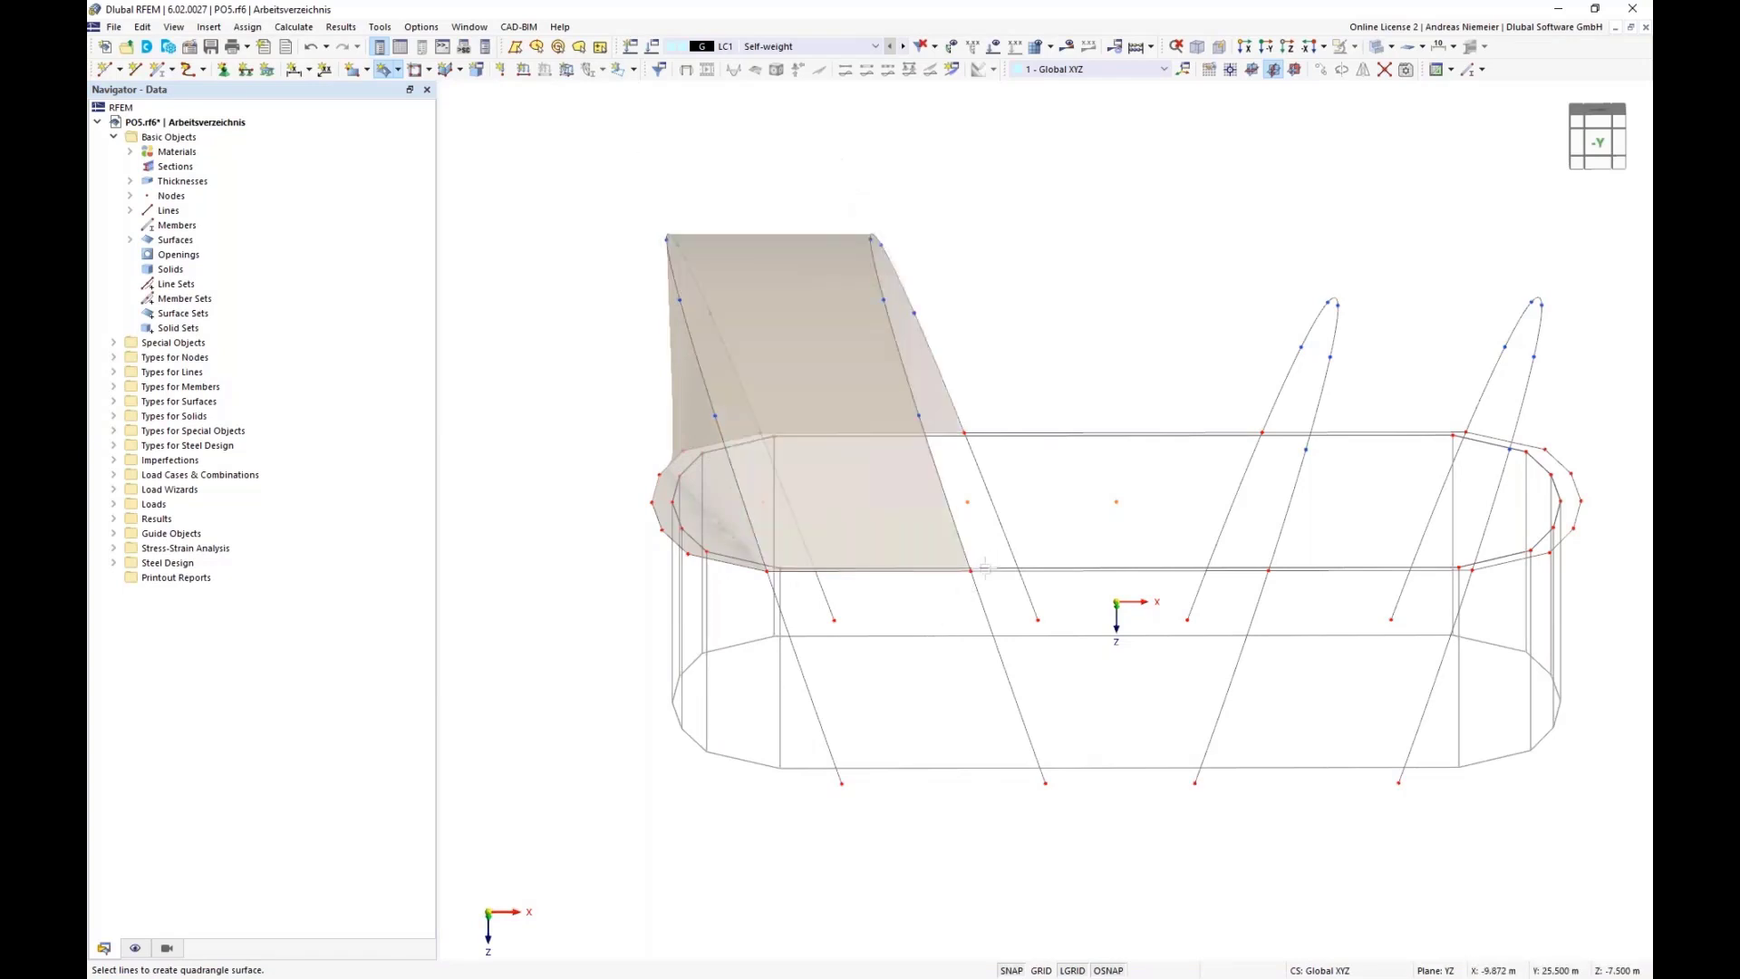
- Add membrane quadrangle surfaces between the inner taller and inner lower arches, and between the two lower arches
left_click(985, 571)
left_click(954, 523)
left_click(1017, 434)
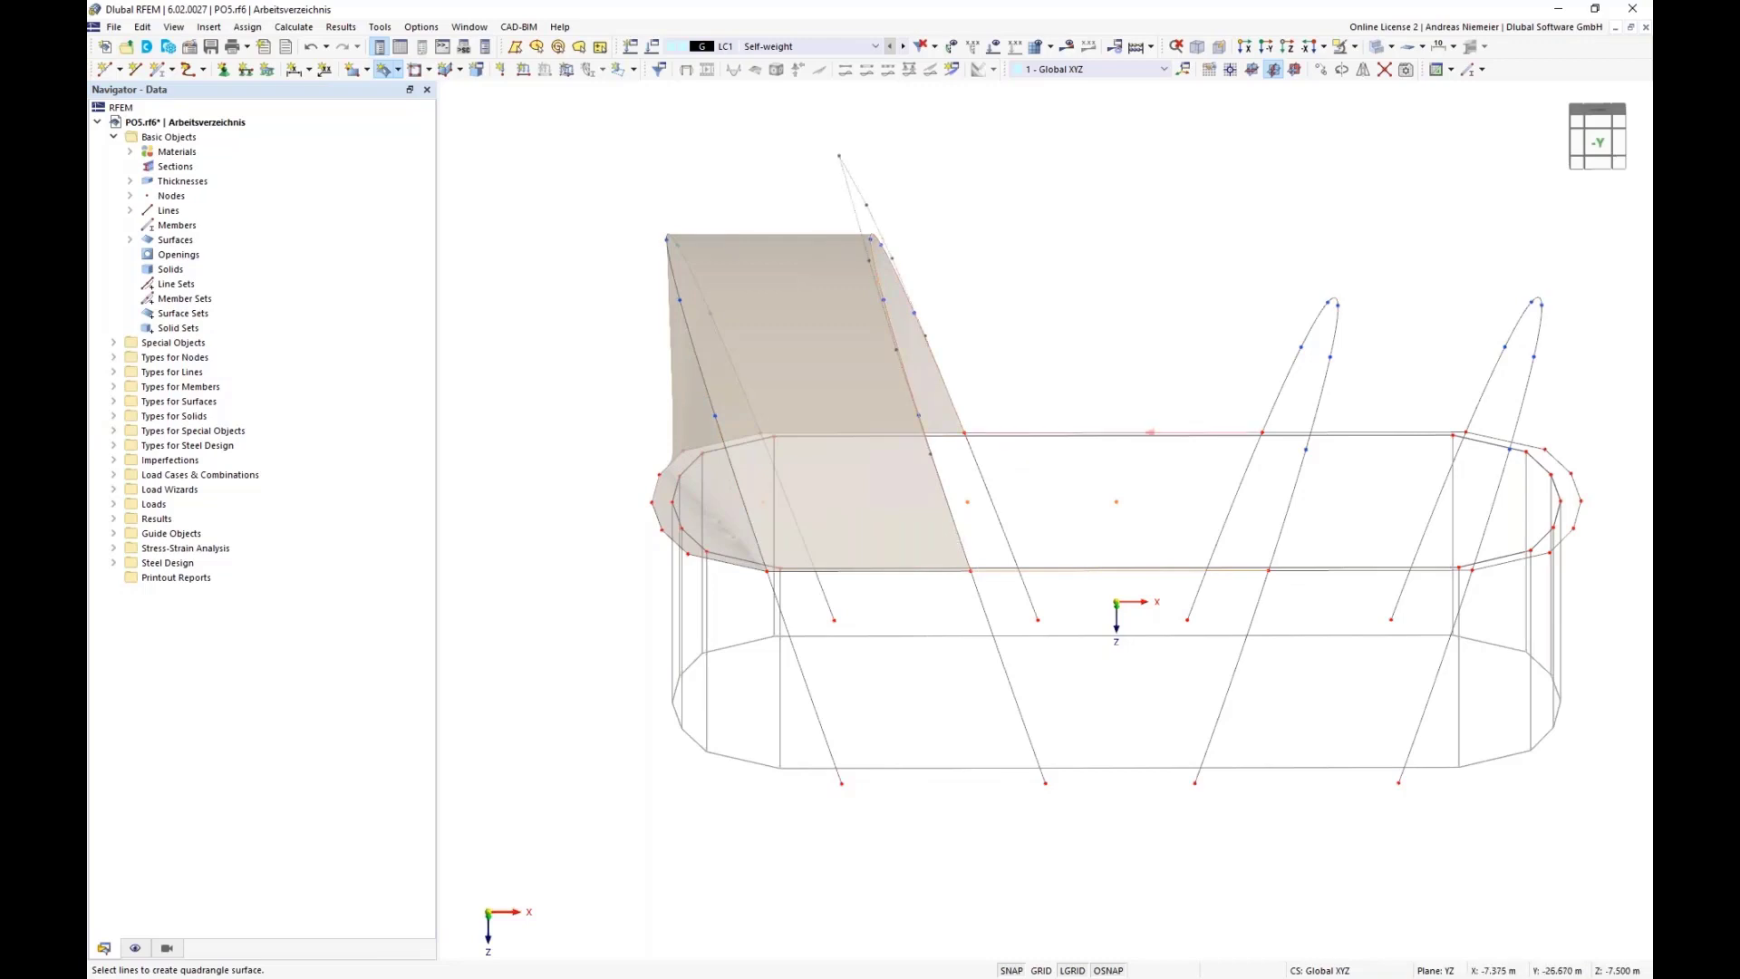
left_click(1287, 393)
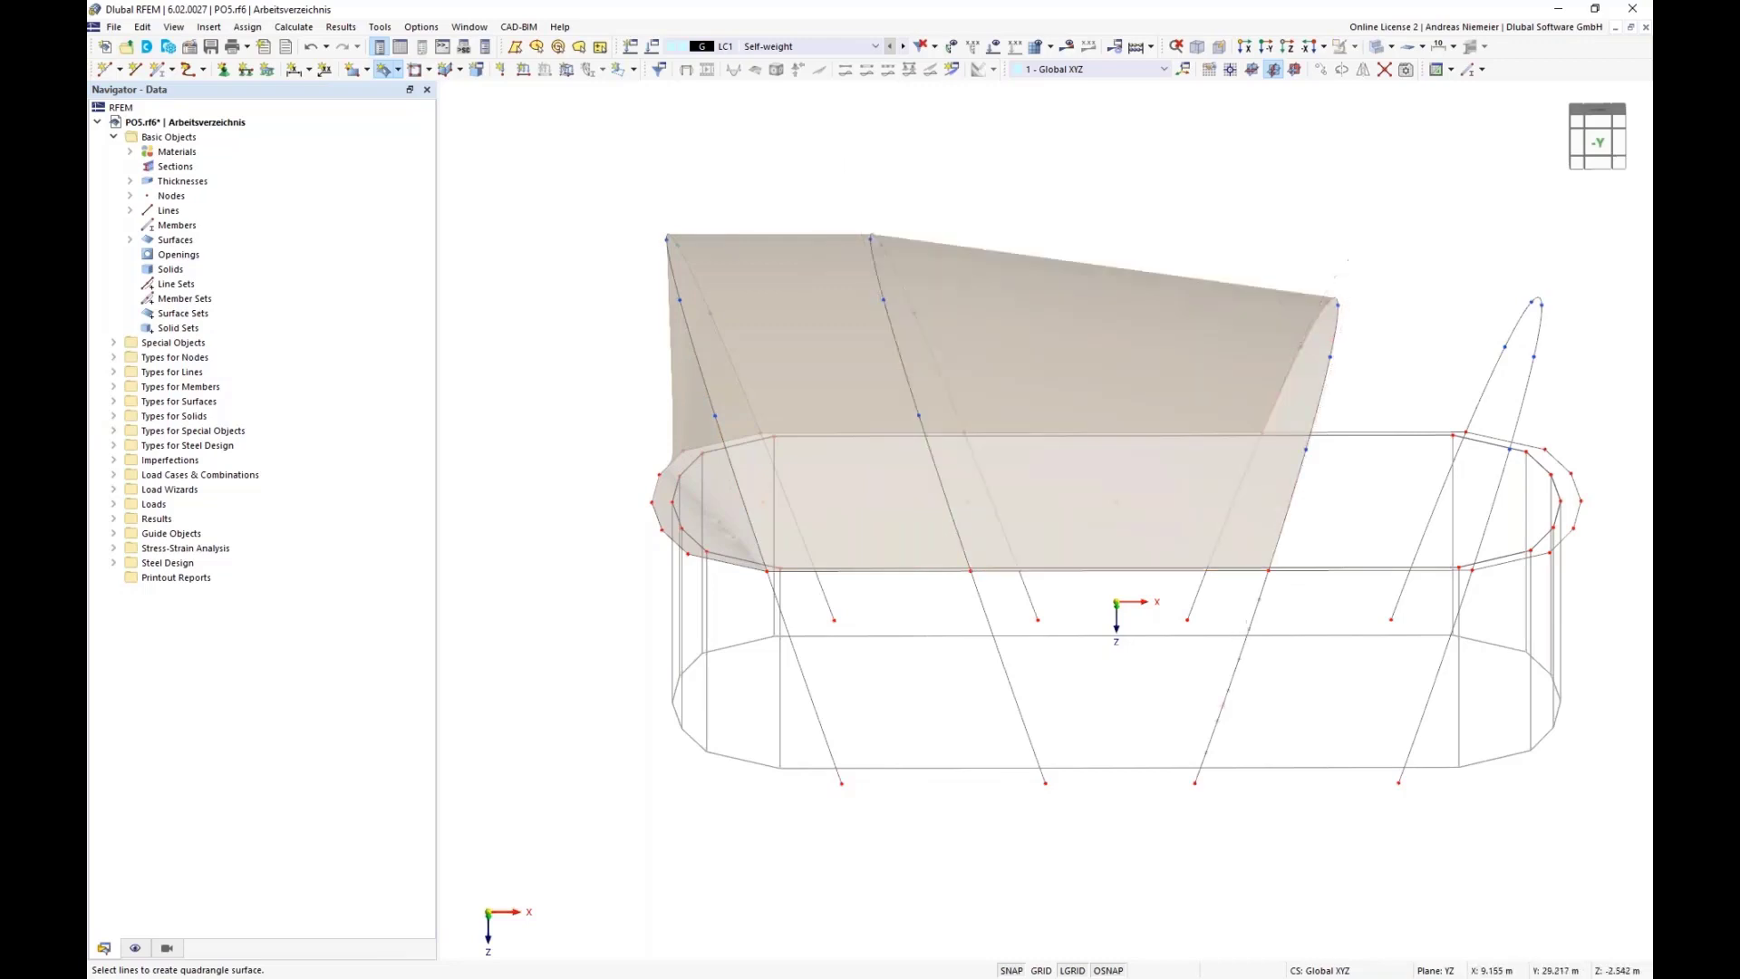
left_click(1312, 571)
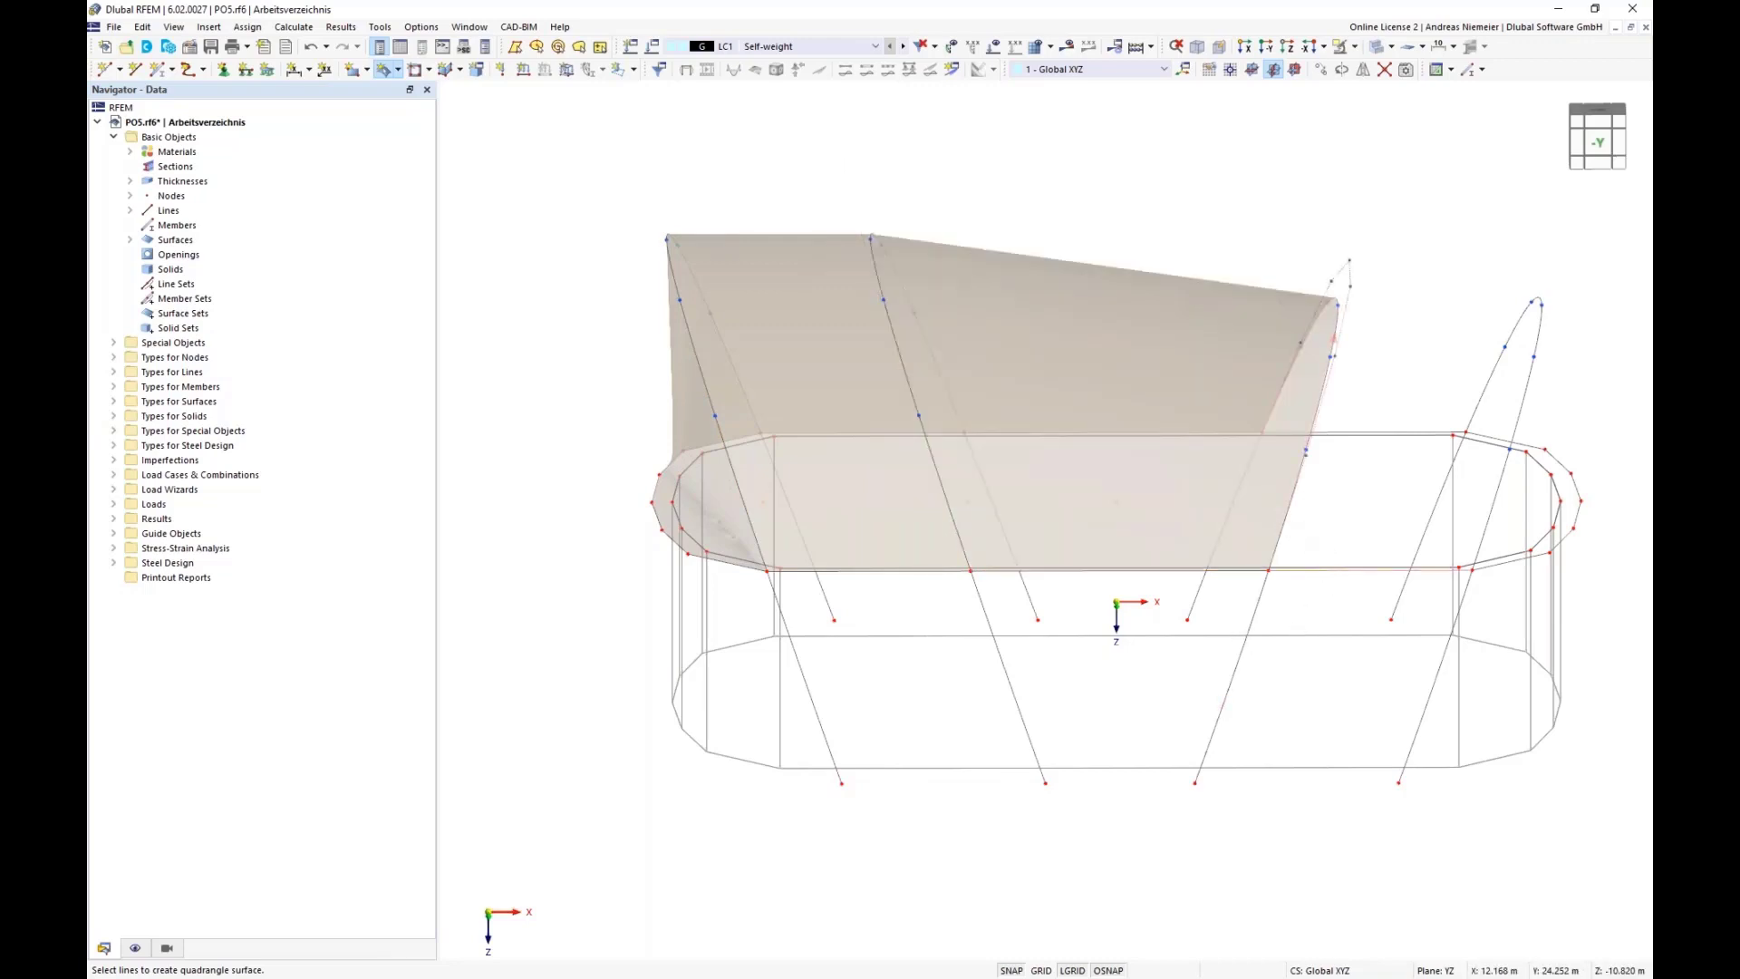
left_click(1304, 460)
left_click(1495, 390)
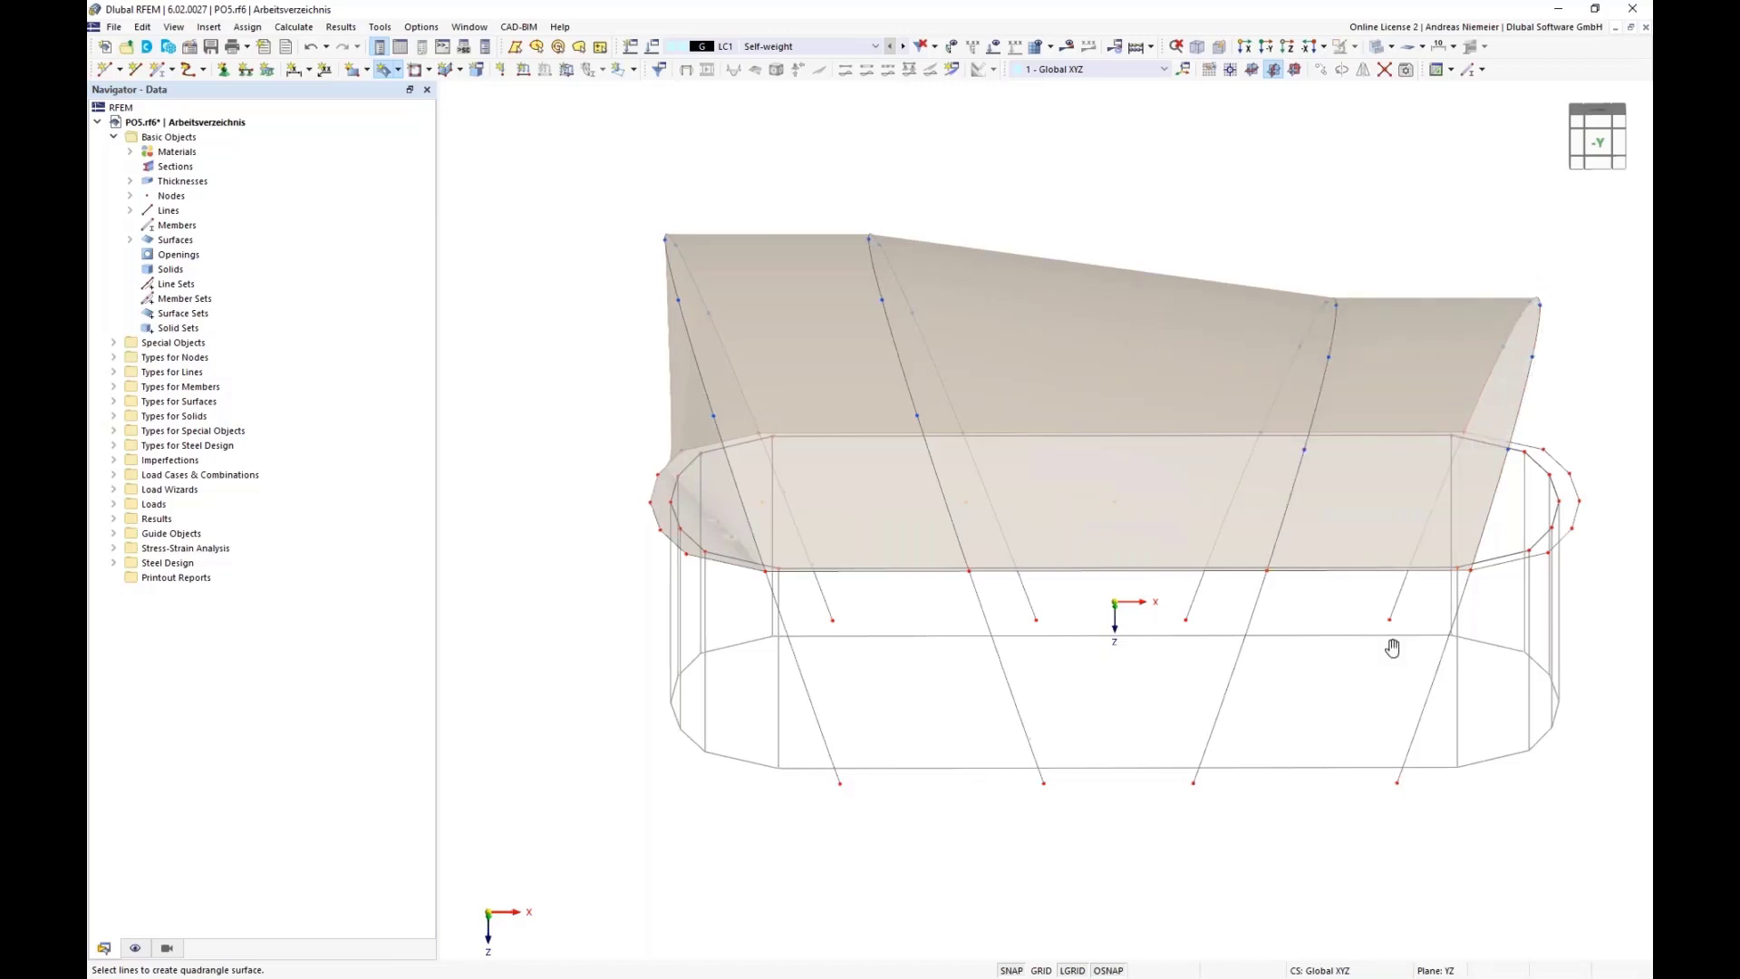
- Close the +X end with a membrane quadrangle surface between the outermost lower arch and the rounded ring edge, and end the surface command
middle_click_drag(1389, 646, 1128, 645)
scroll(1224, 515, "up", 2)
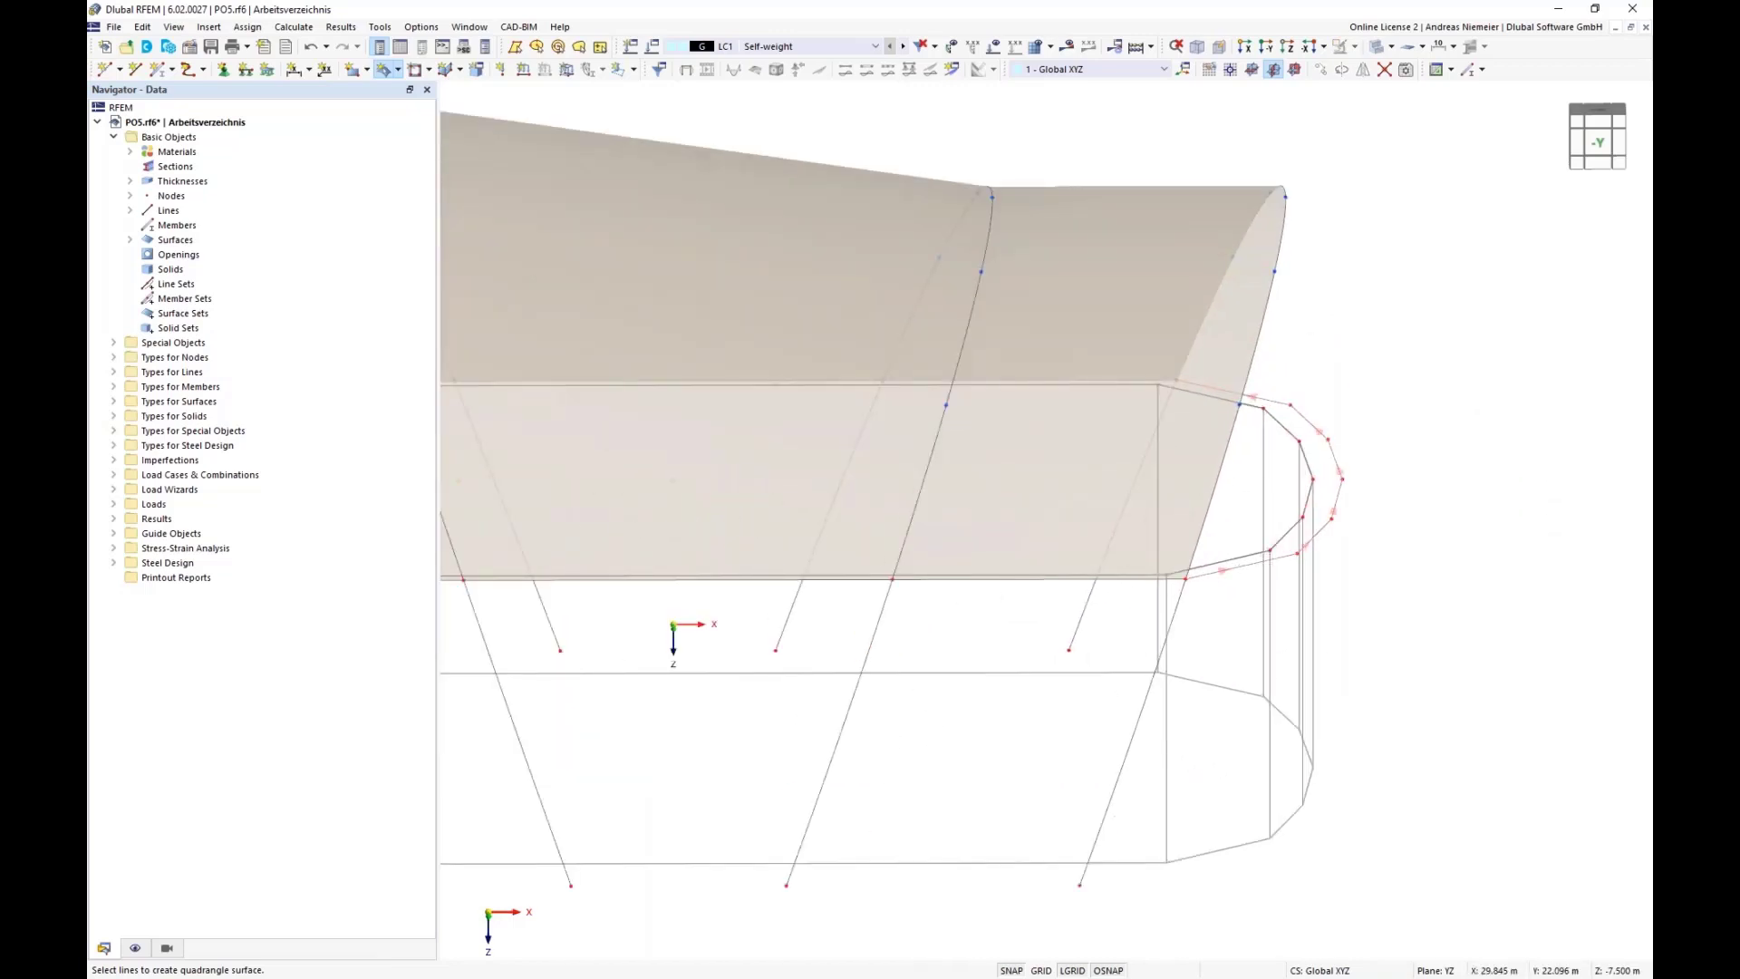
left_click(1214, 498)
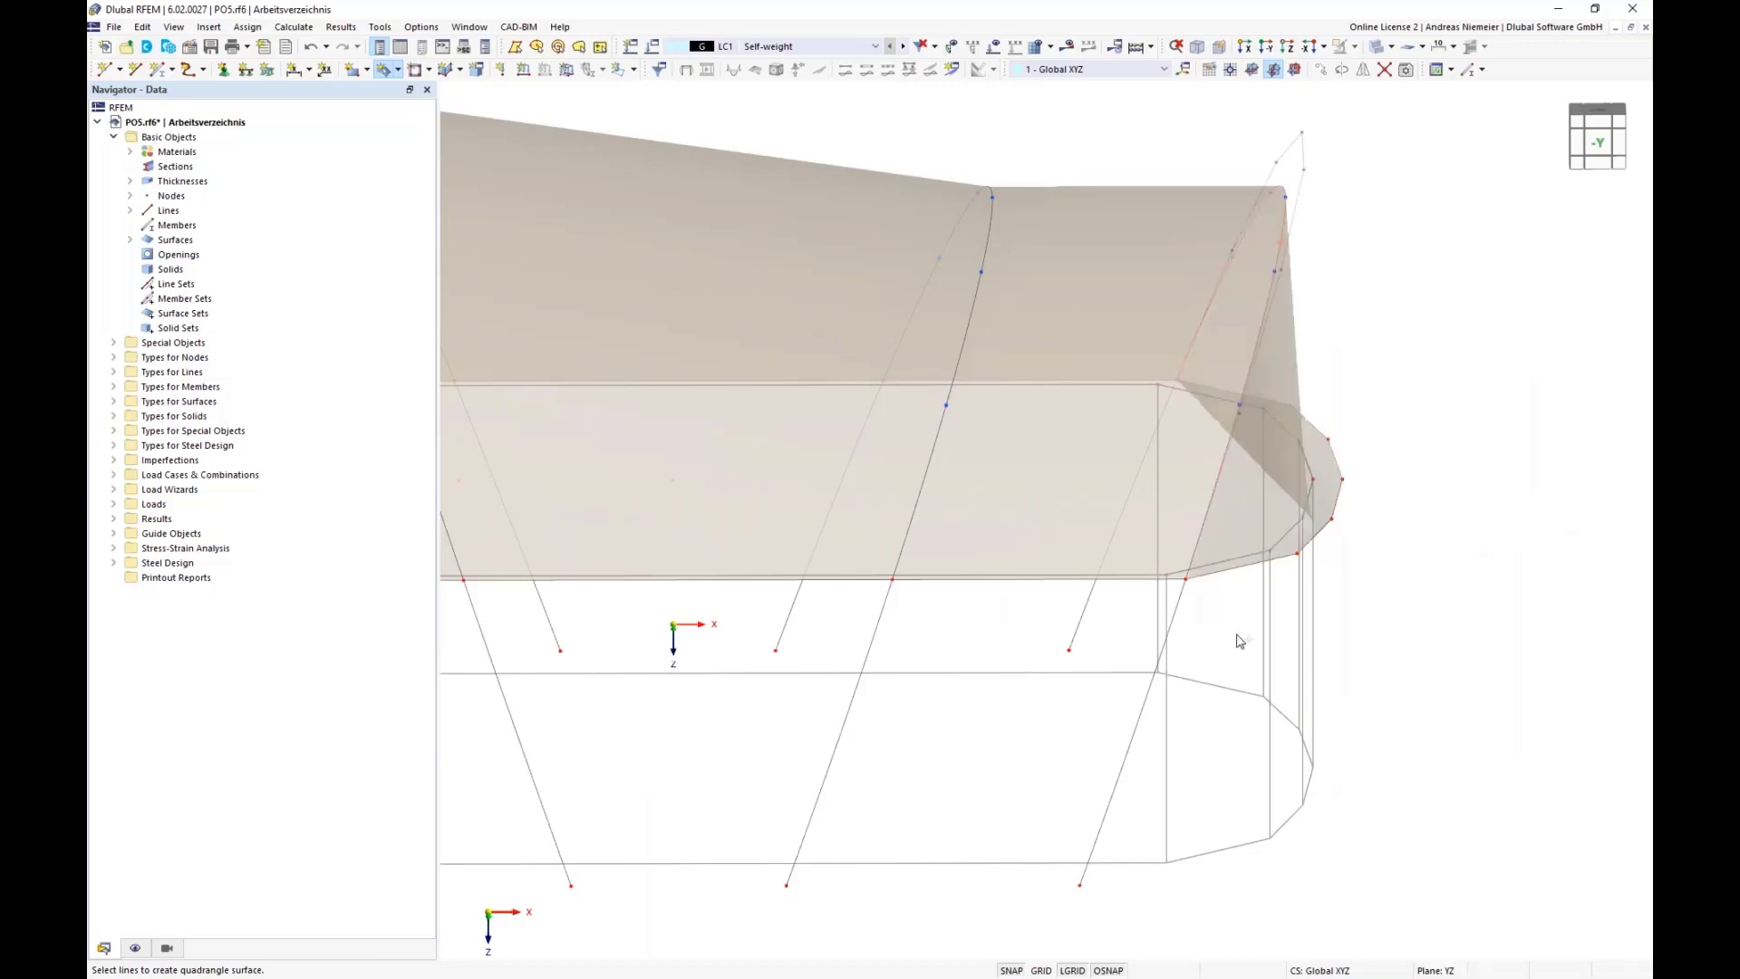
scroll(1246, 557, "down", 4)
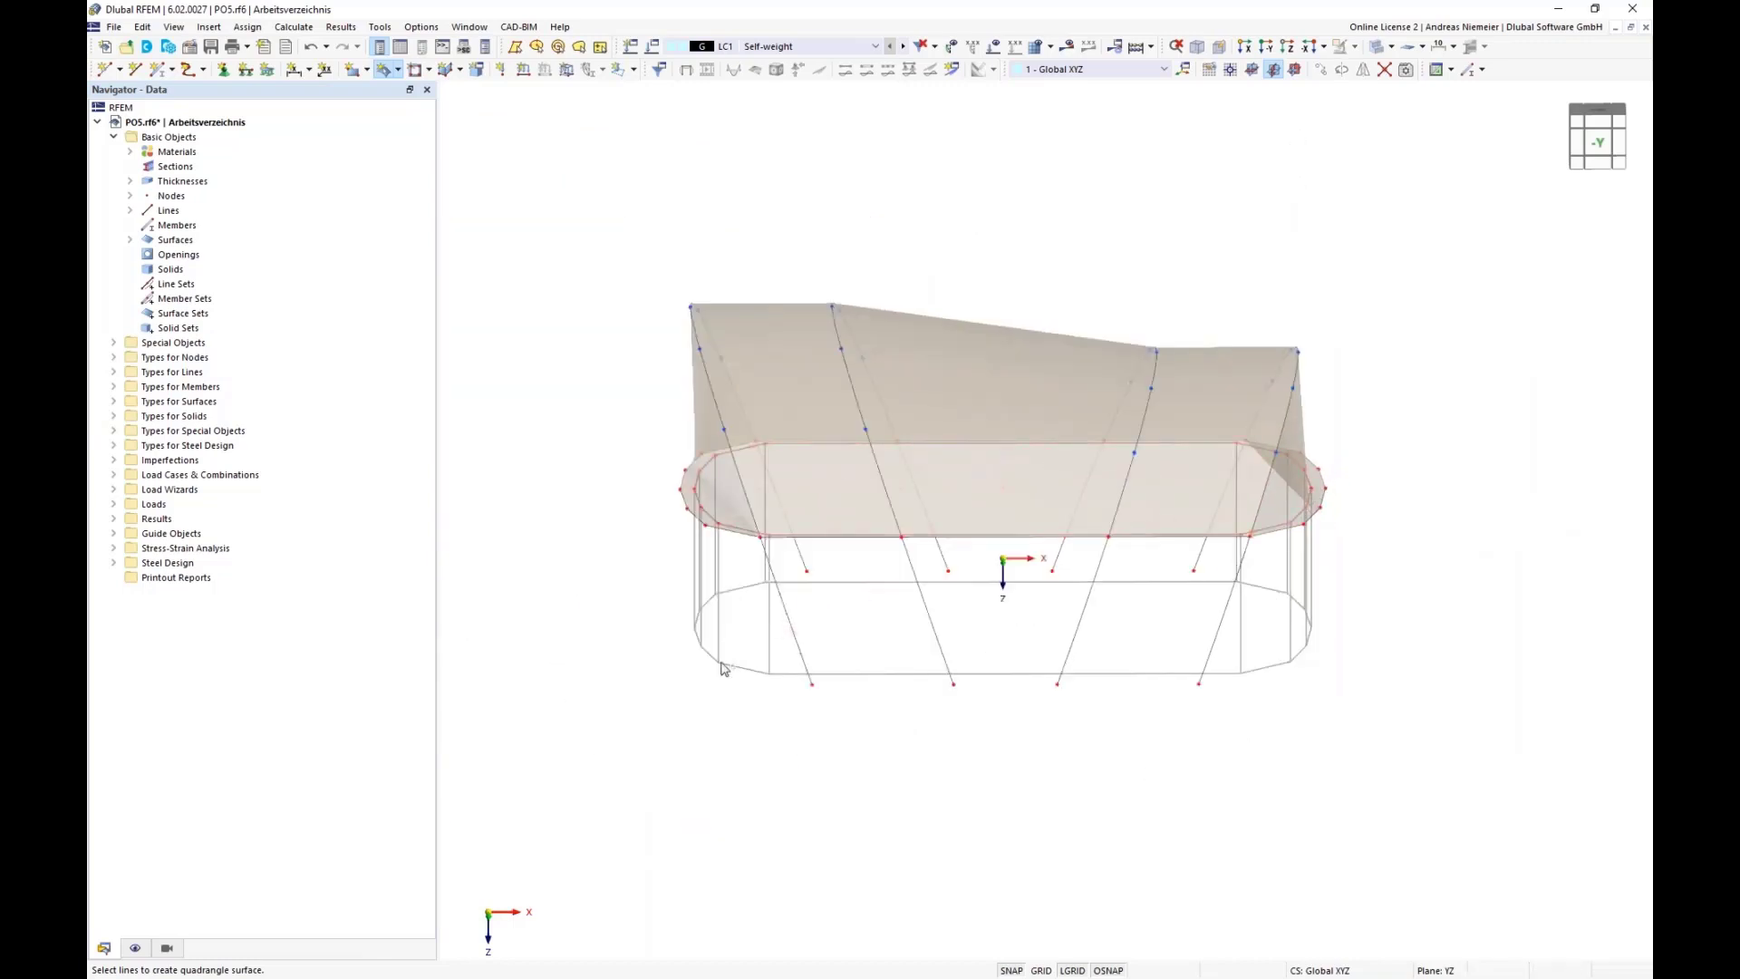
middle_click_drag(796, 746, 725, 696, "ctrl")
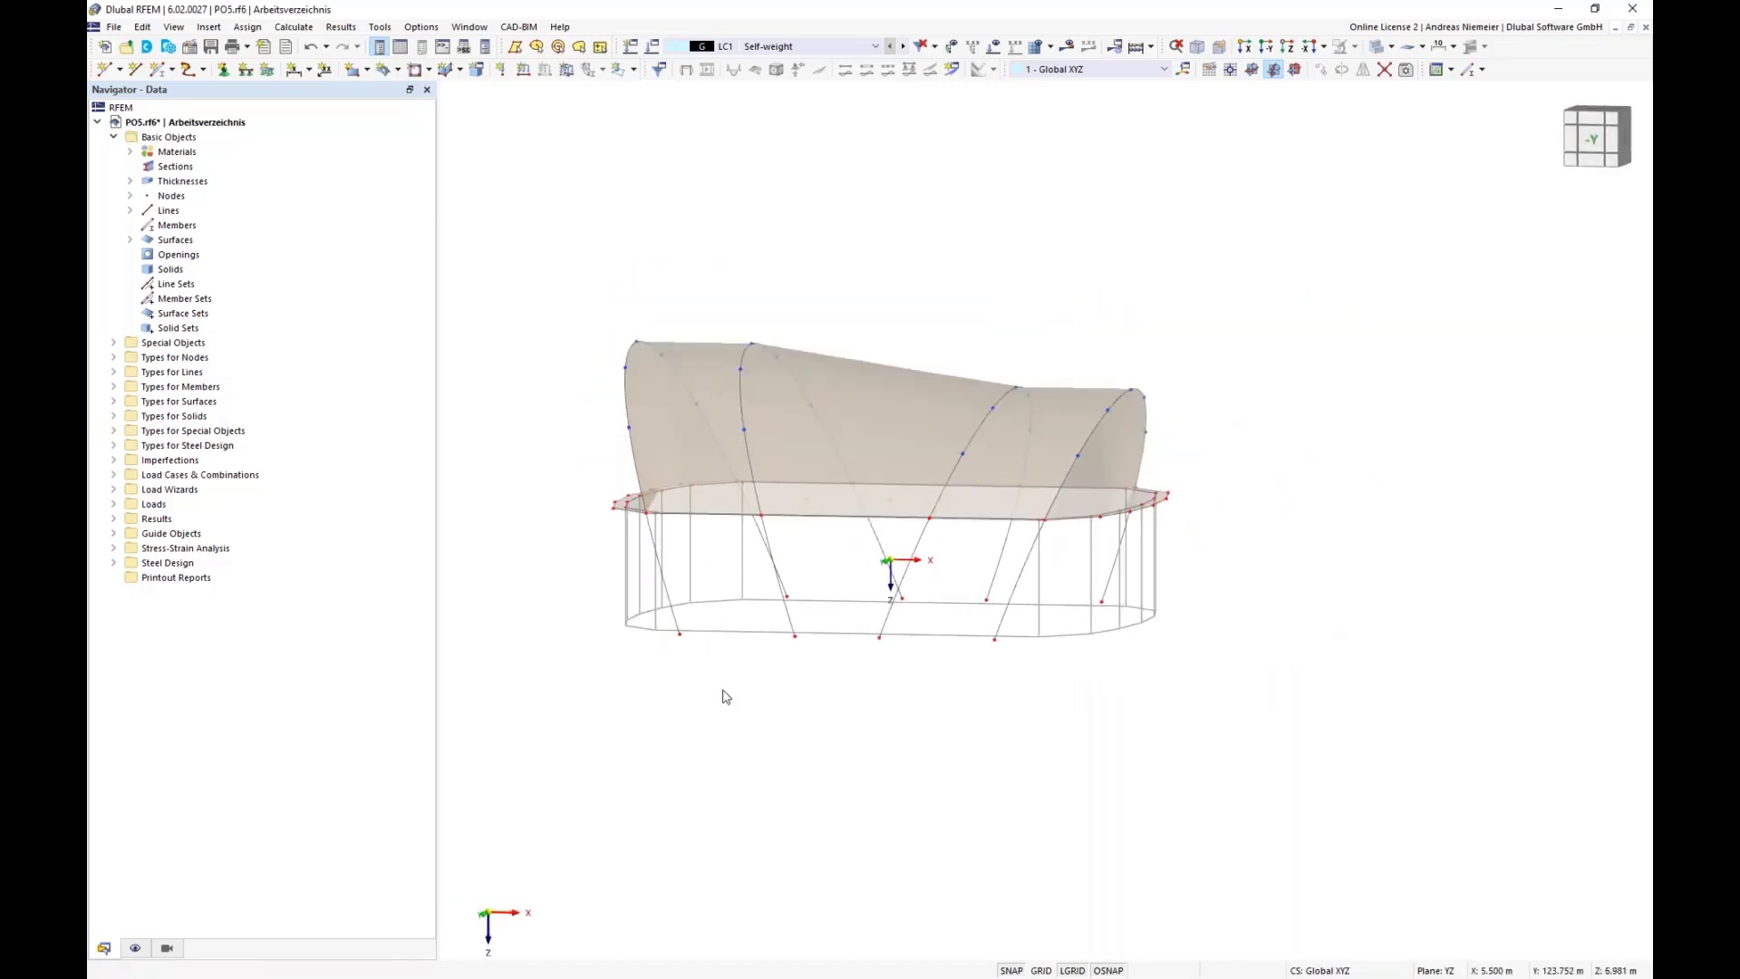
right_click(911, 691)
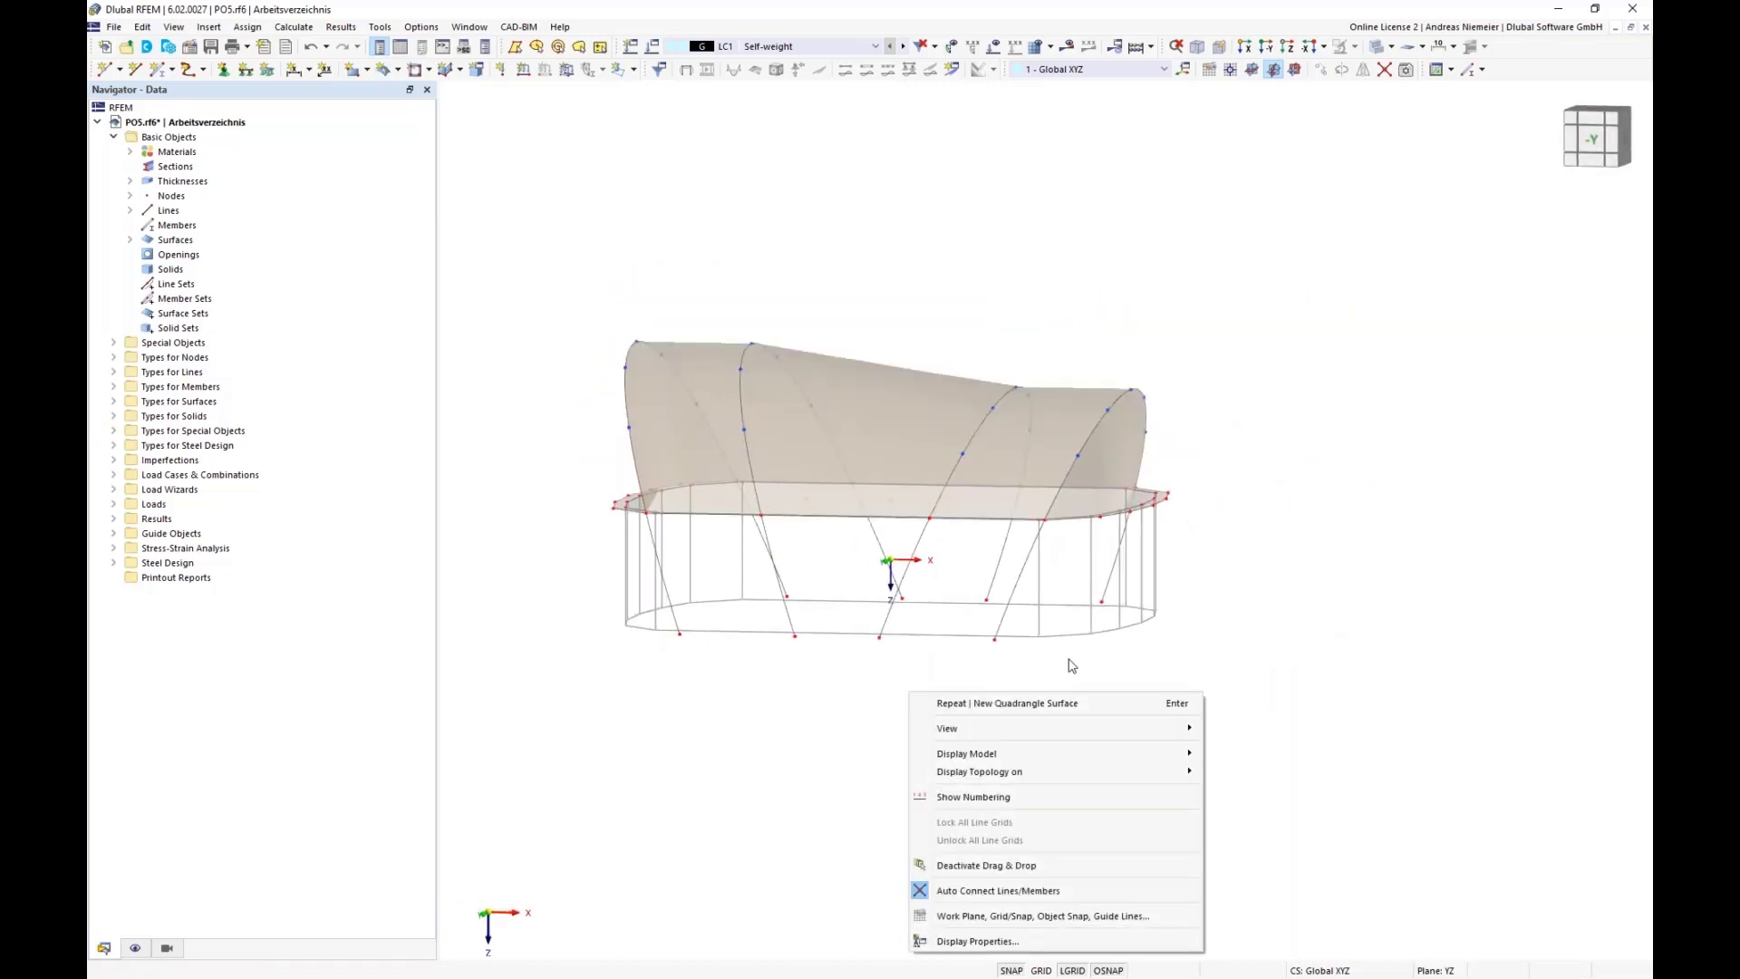
left_click(1168, 388)
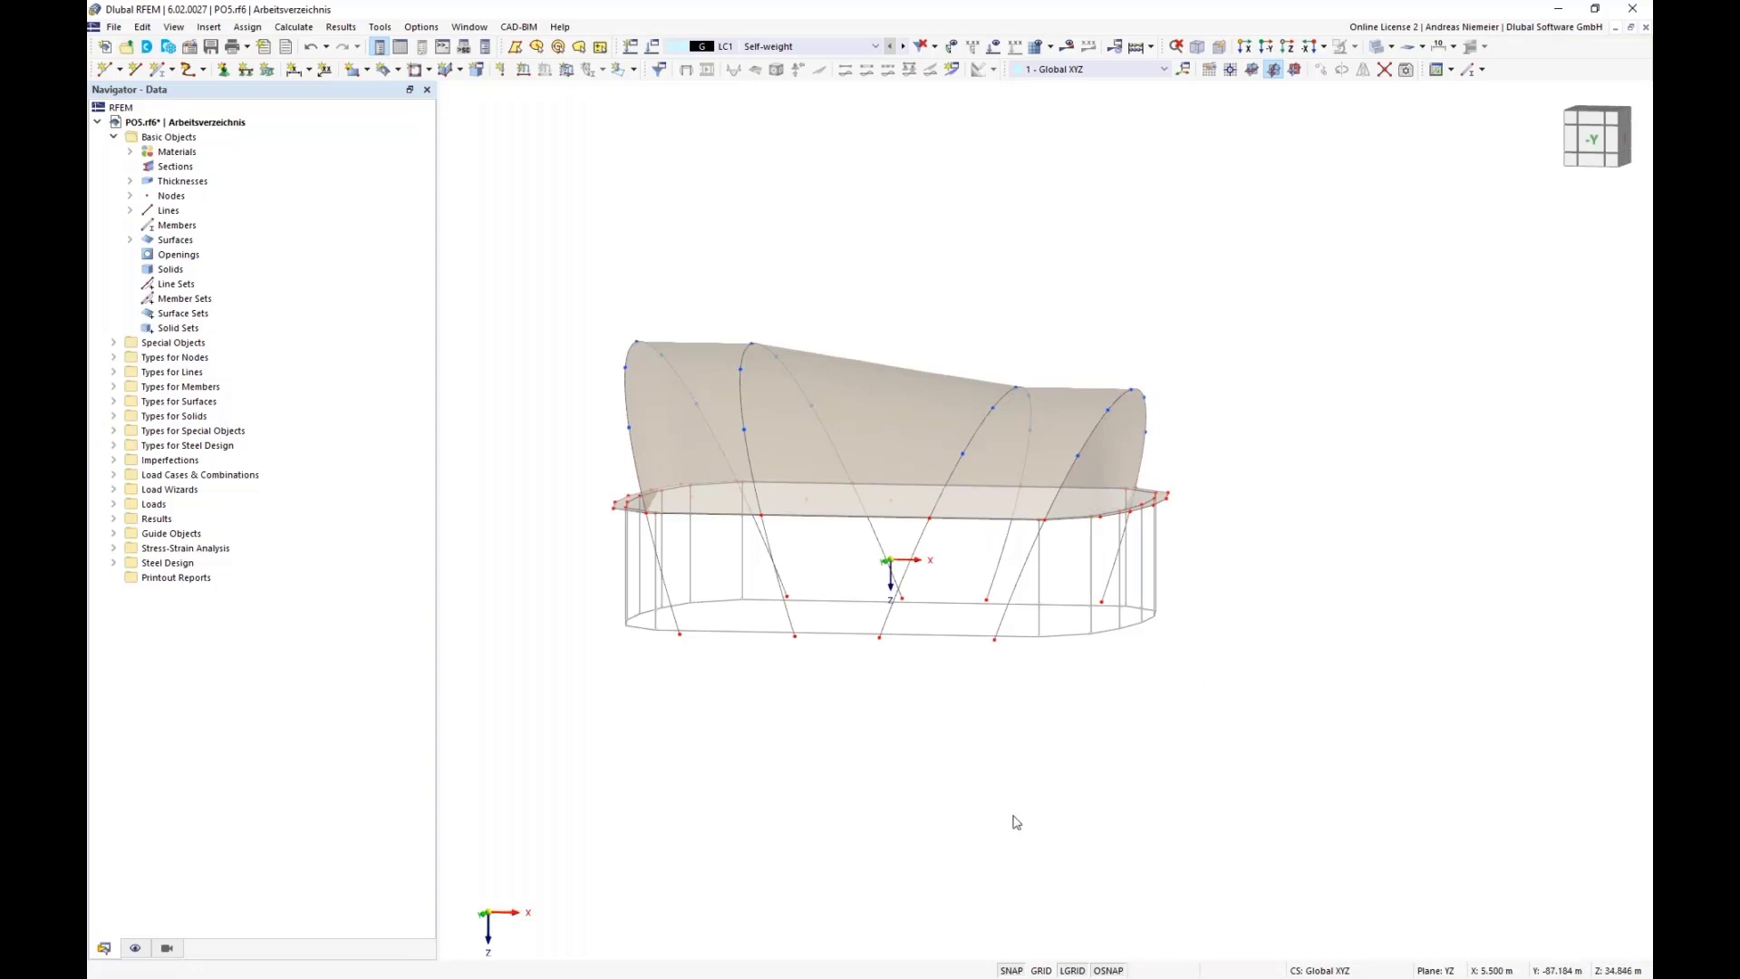
- Set the target length of finite elements to 2 m in the mesh settings and apply it to the model
middle_click_drag(913, 789, 944, 785, "ctrl")
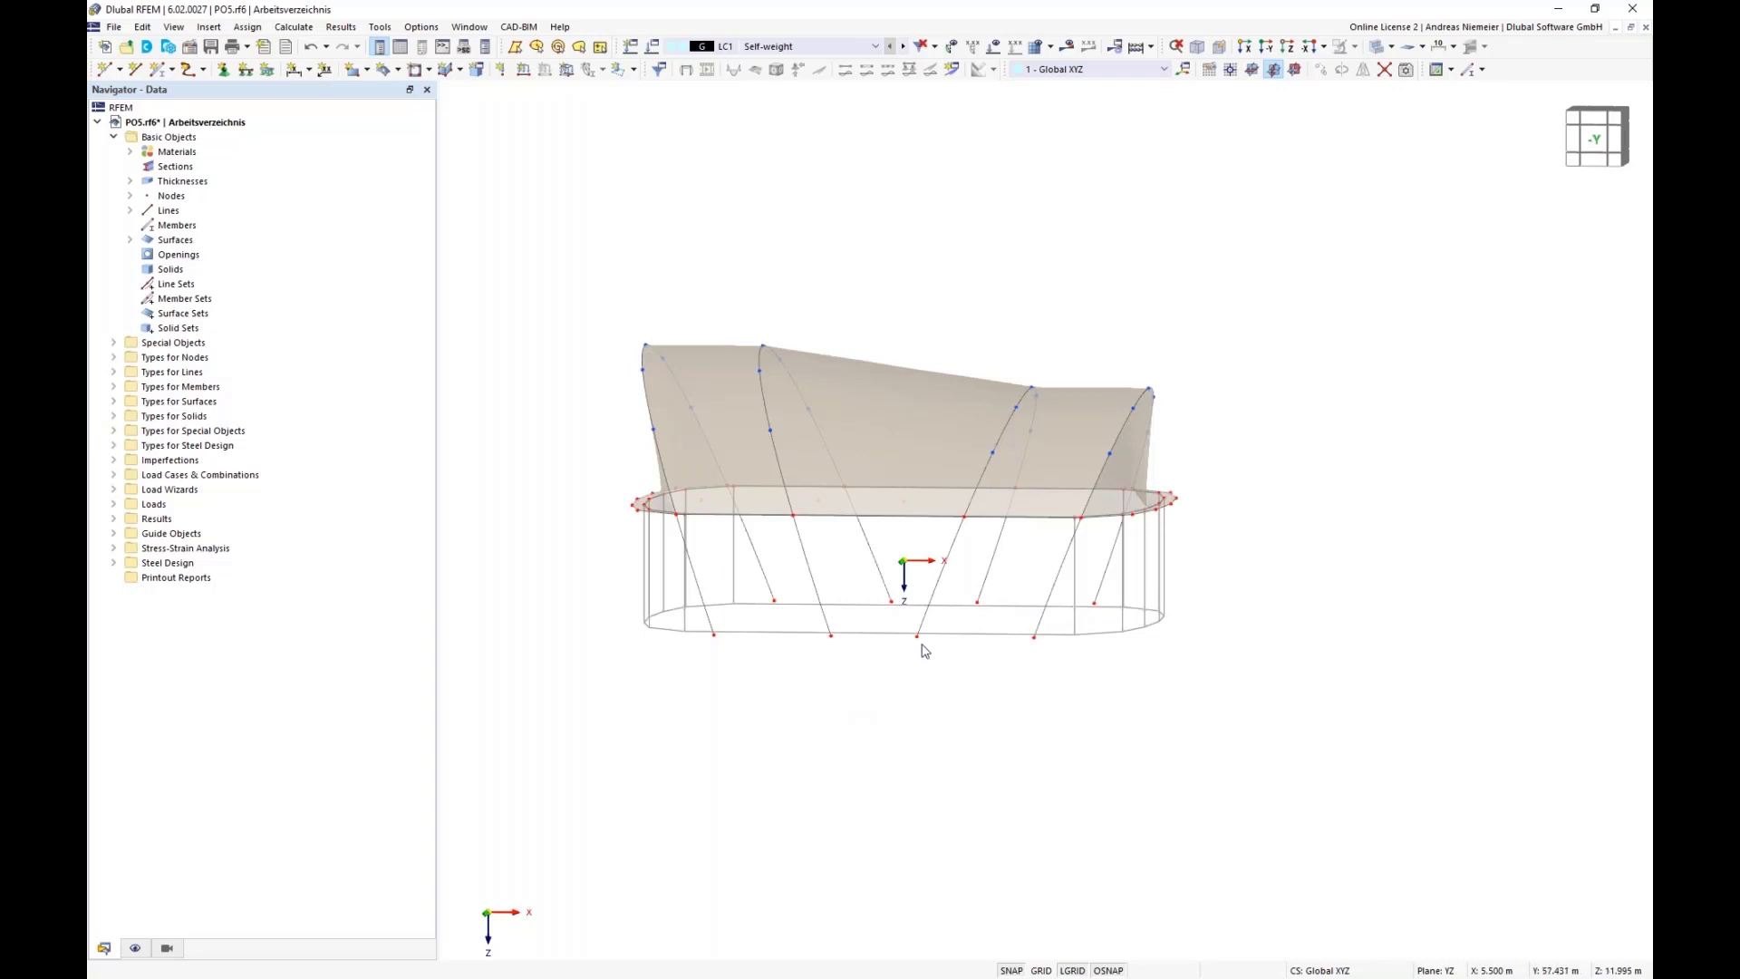
scroll(816, 444, "up", 3)
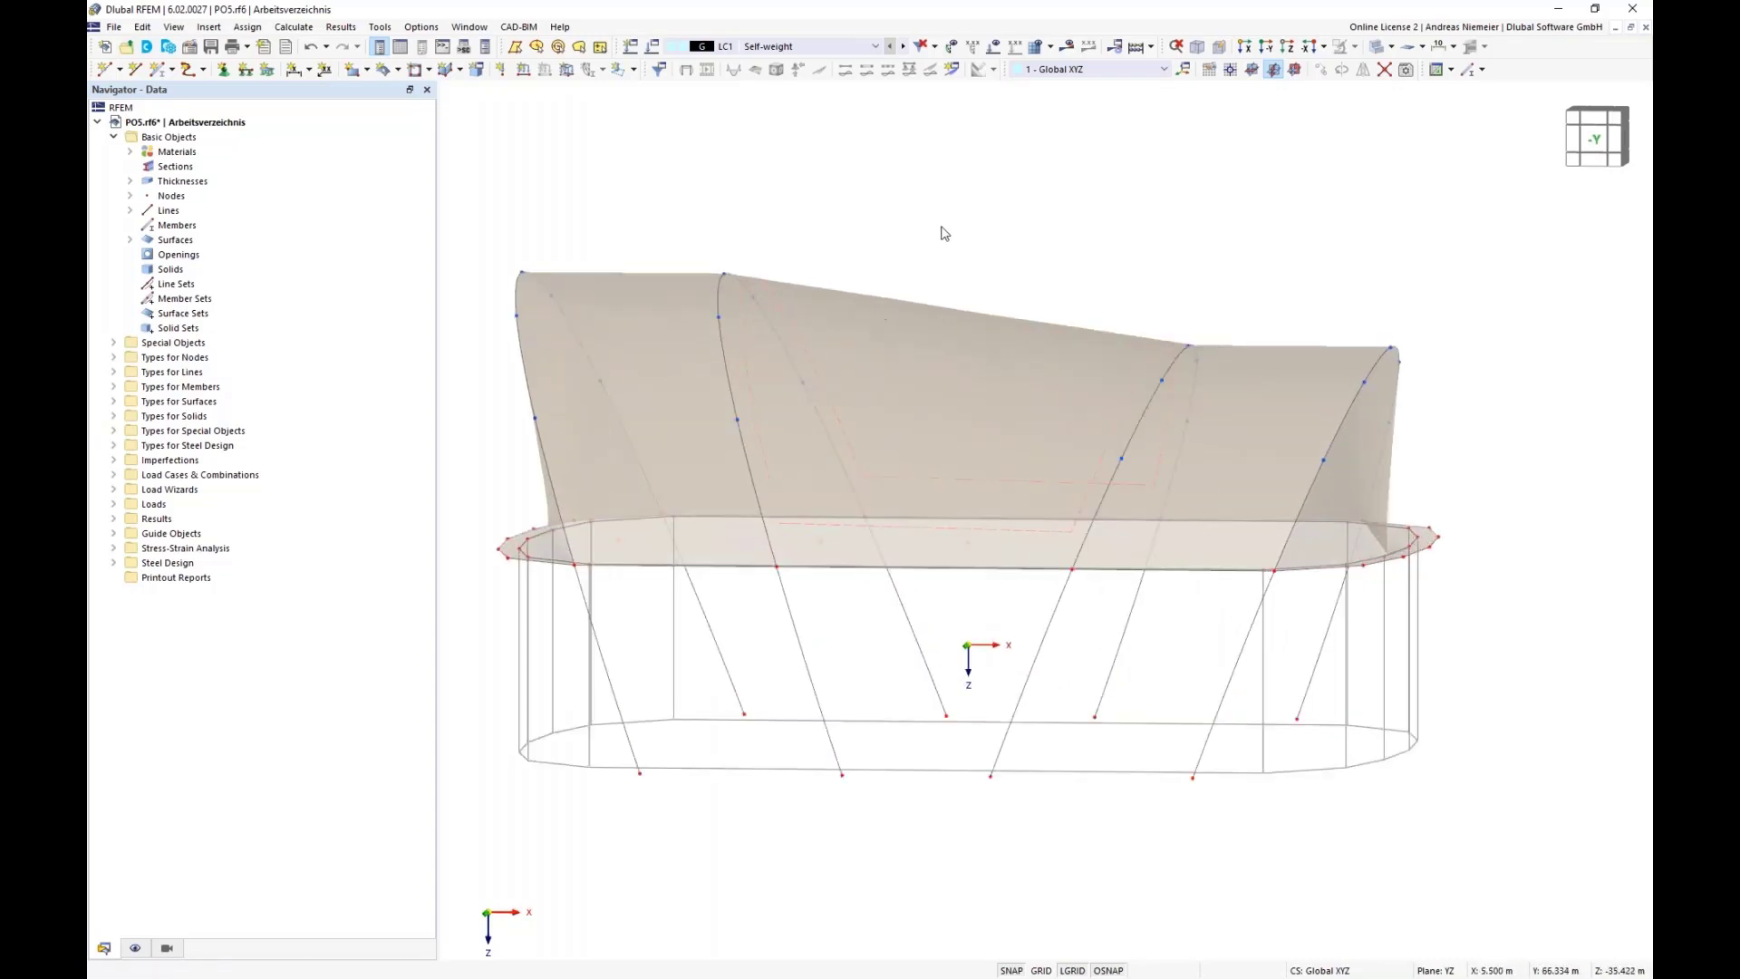
left_click(1050, 46)
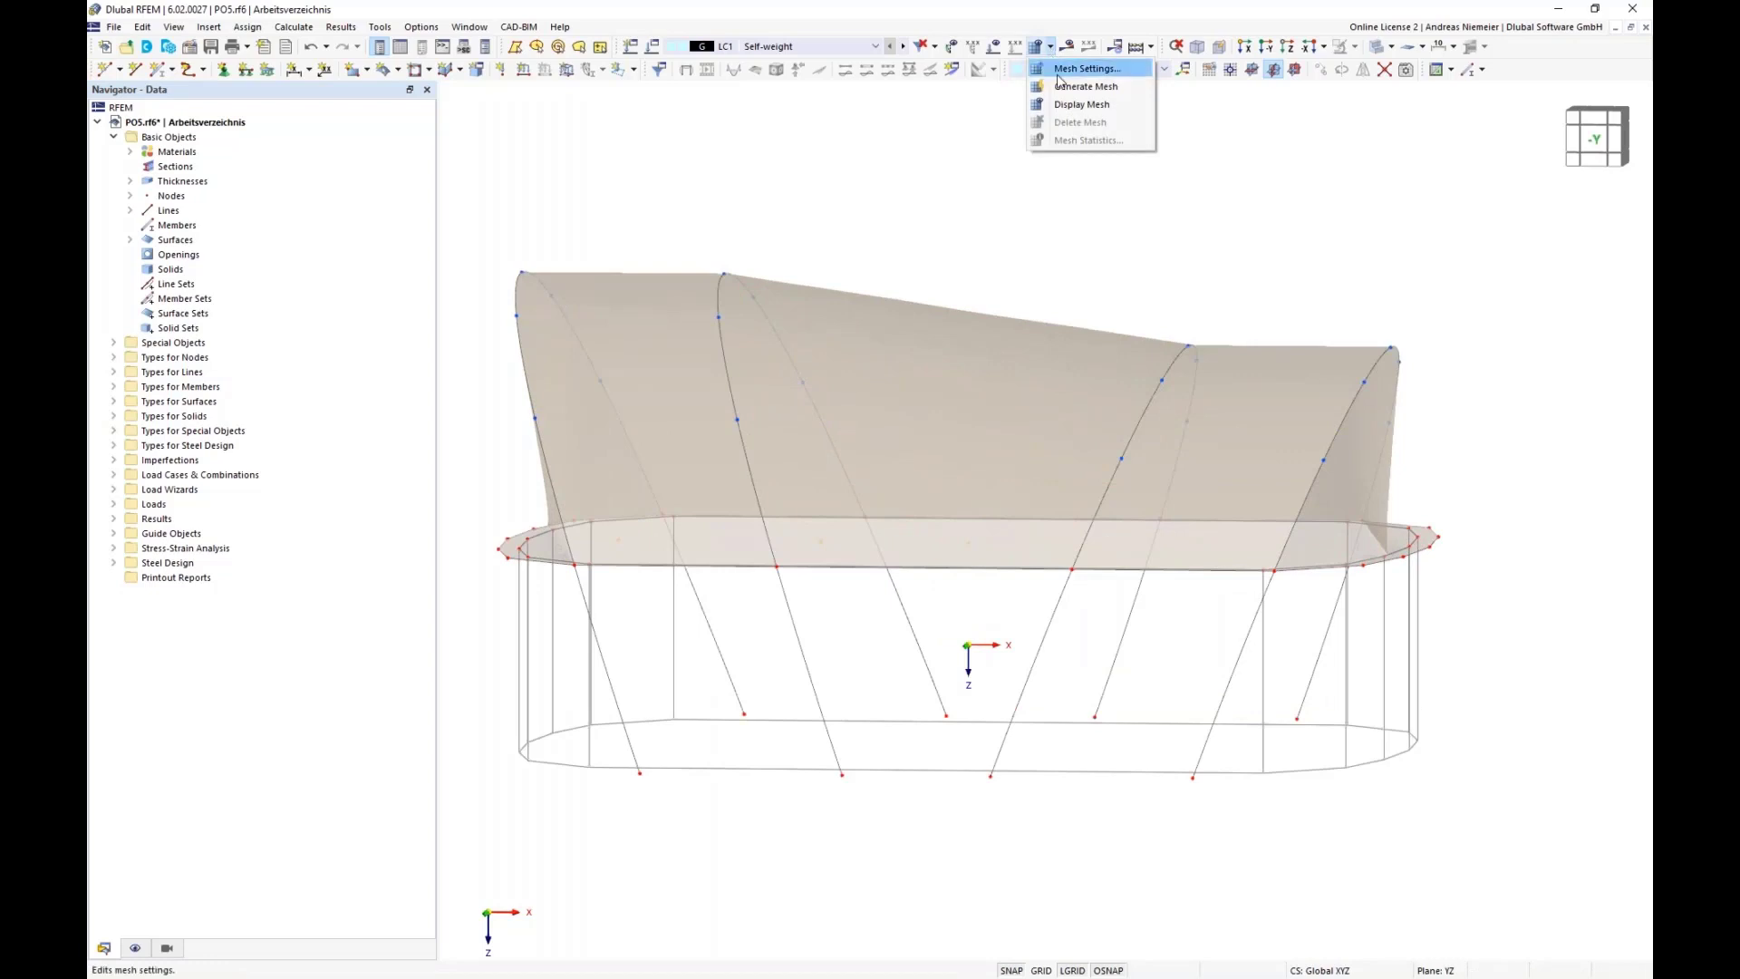
left_click(1075, 69)
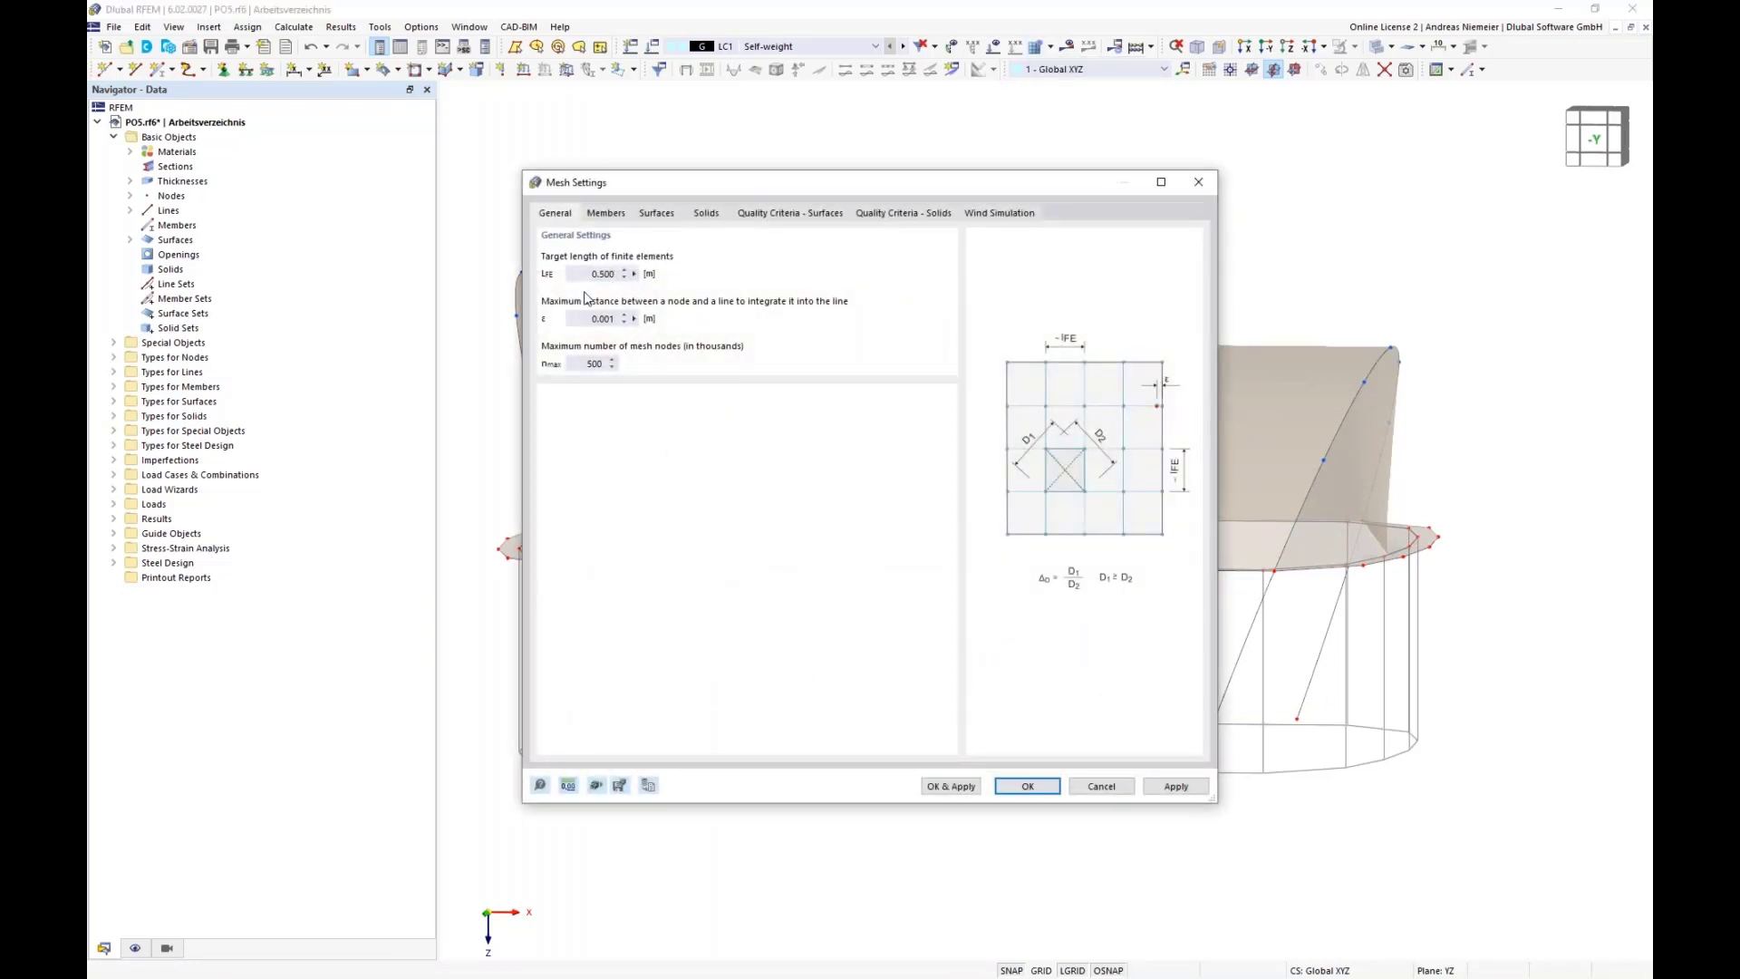
double_click(587, 274)
type("2")
left_click(959, 789)
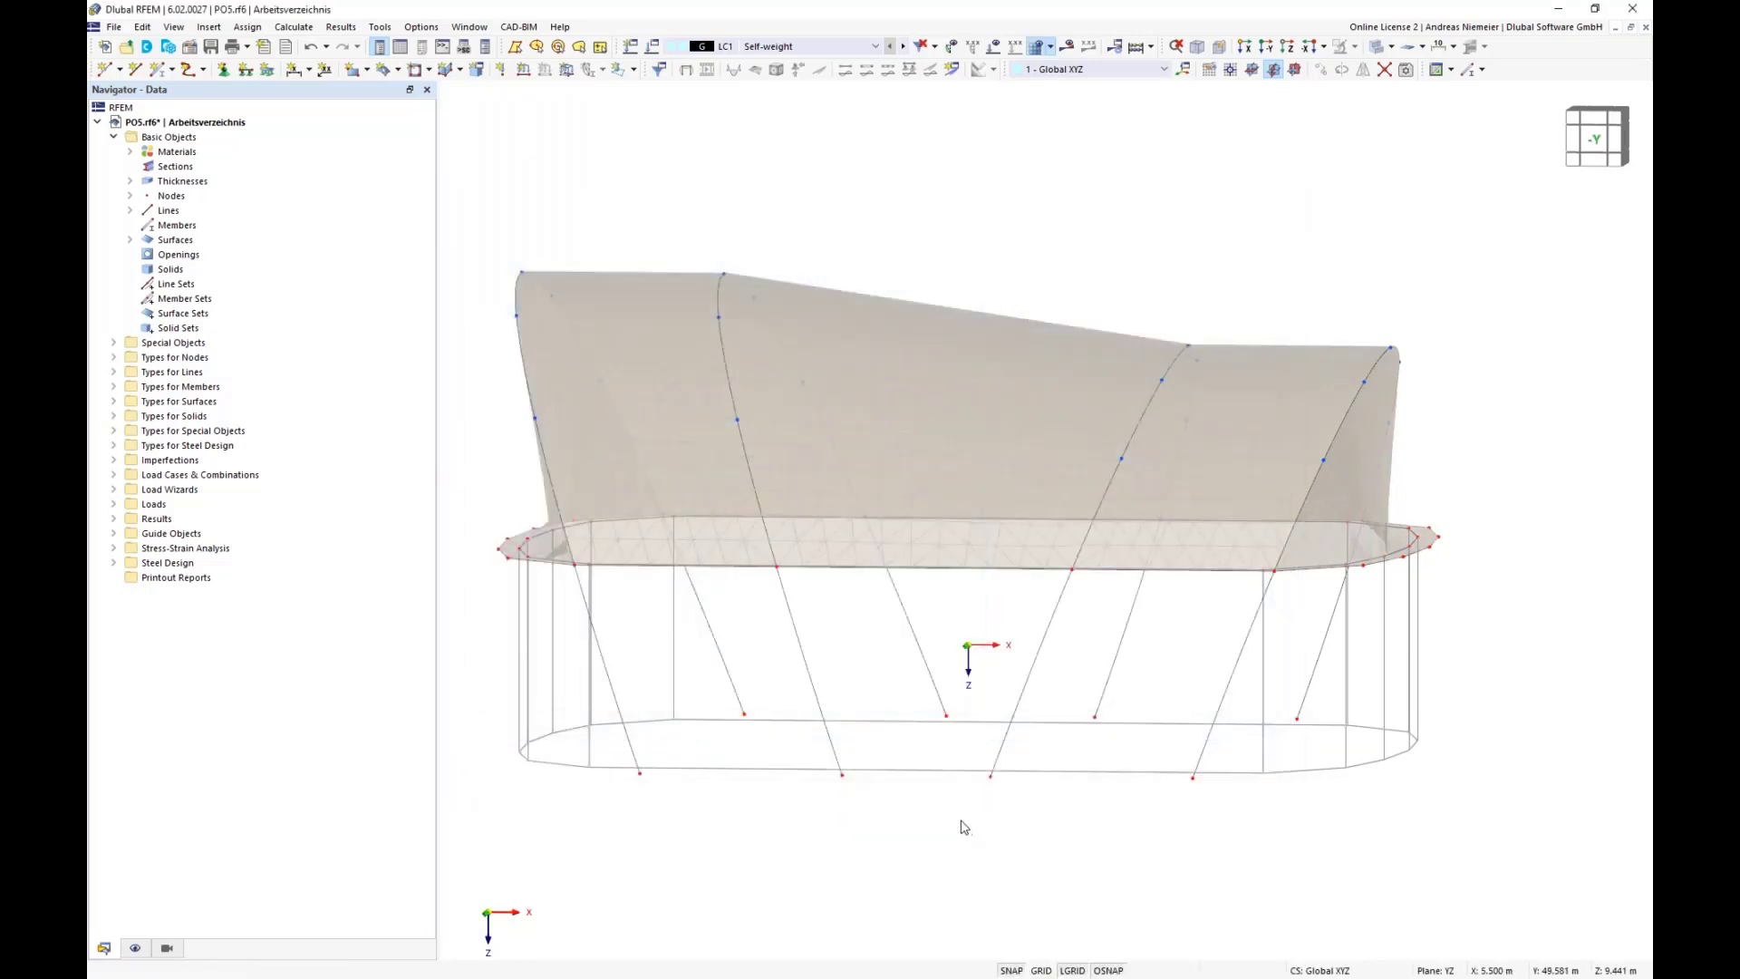
- Display the model as wireframe and examine the mesh of the end surface at the +X side of the ring
left_click(1391, 46)
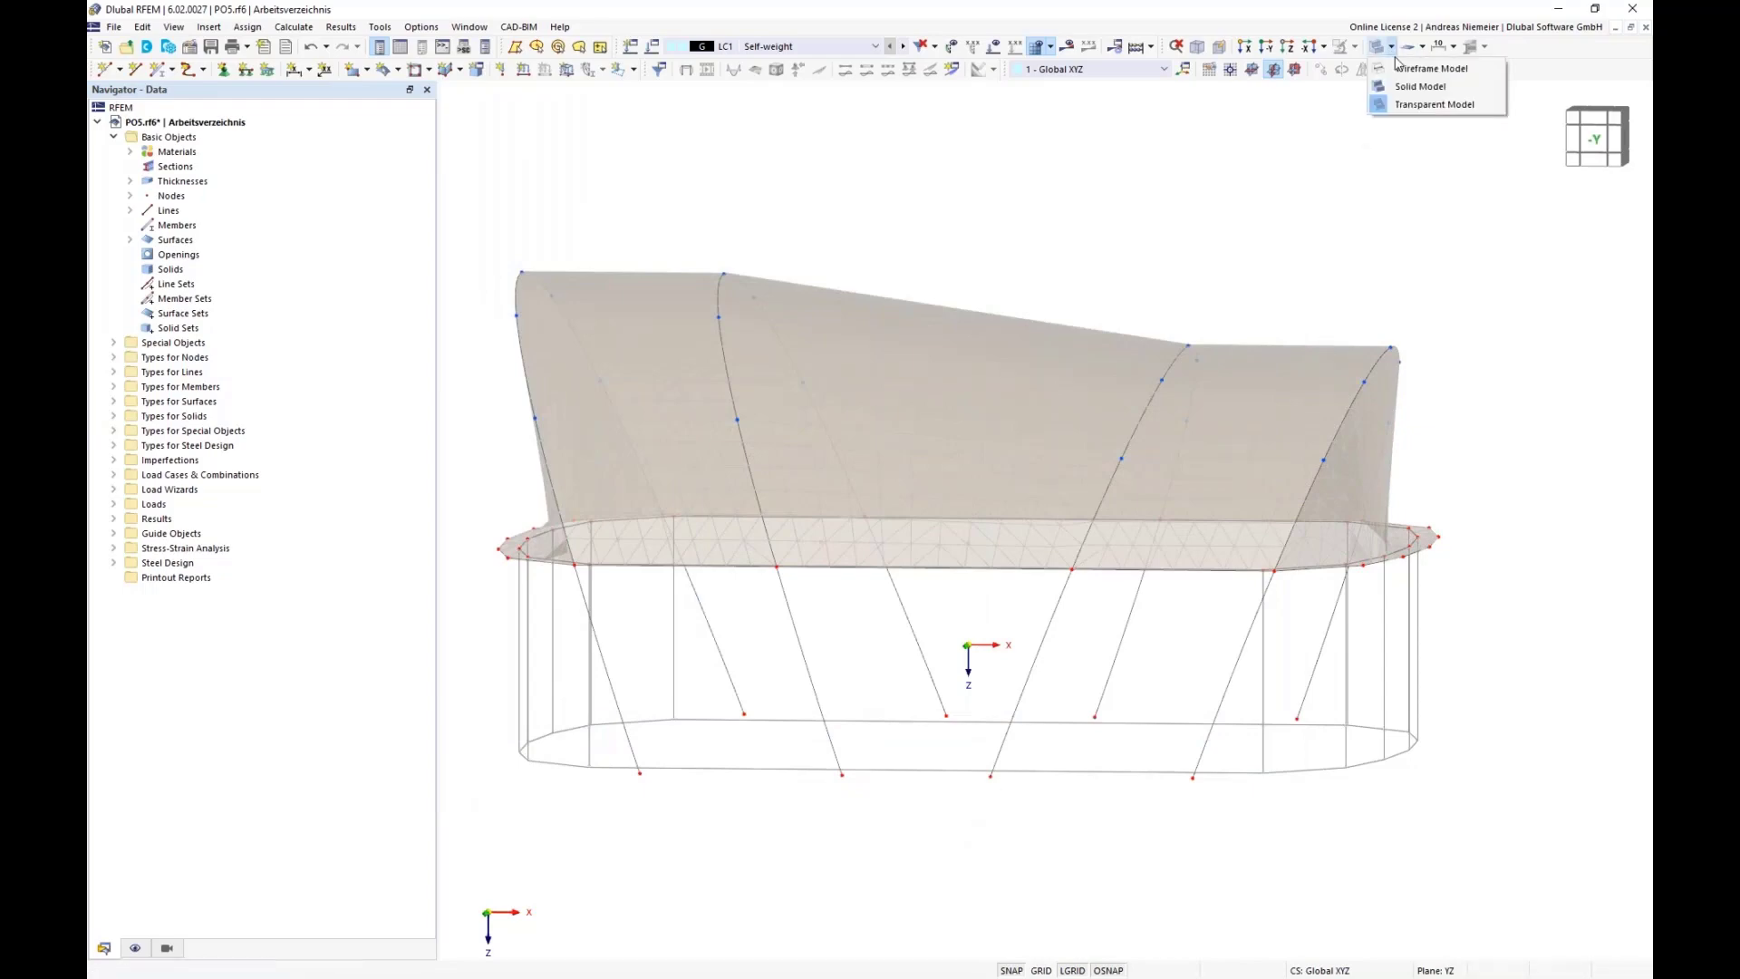
left_click(1428, 65)
middle_click_drag(1323, 216, 820, 683)
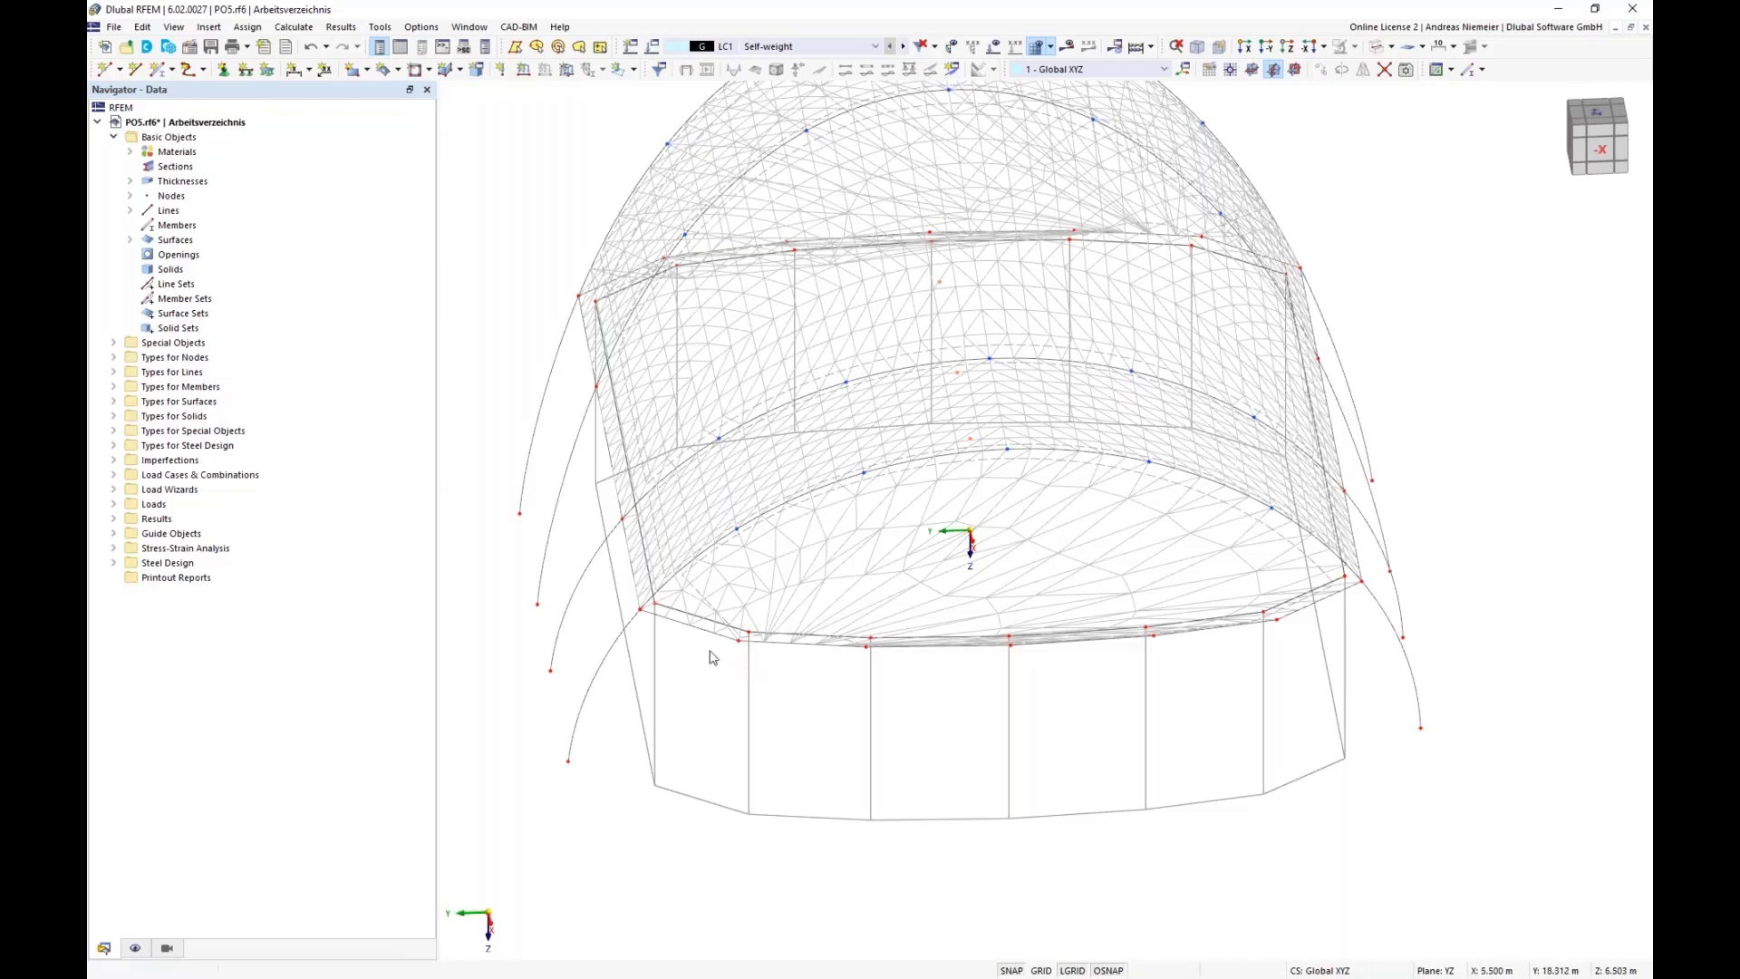
scroll(894, 793, "up", 3)
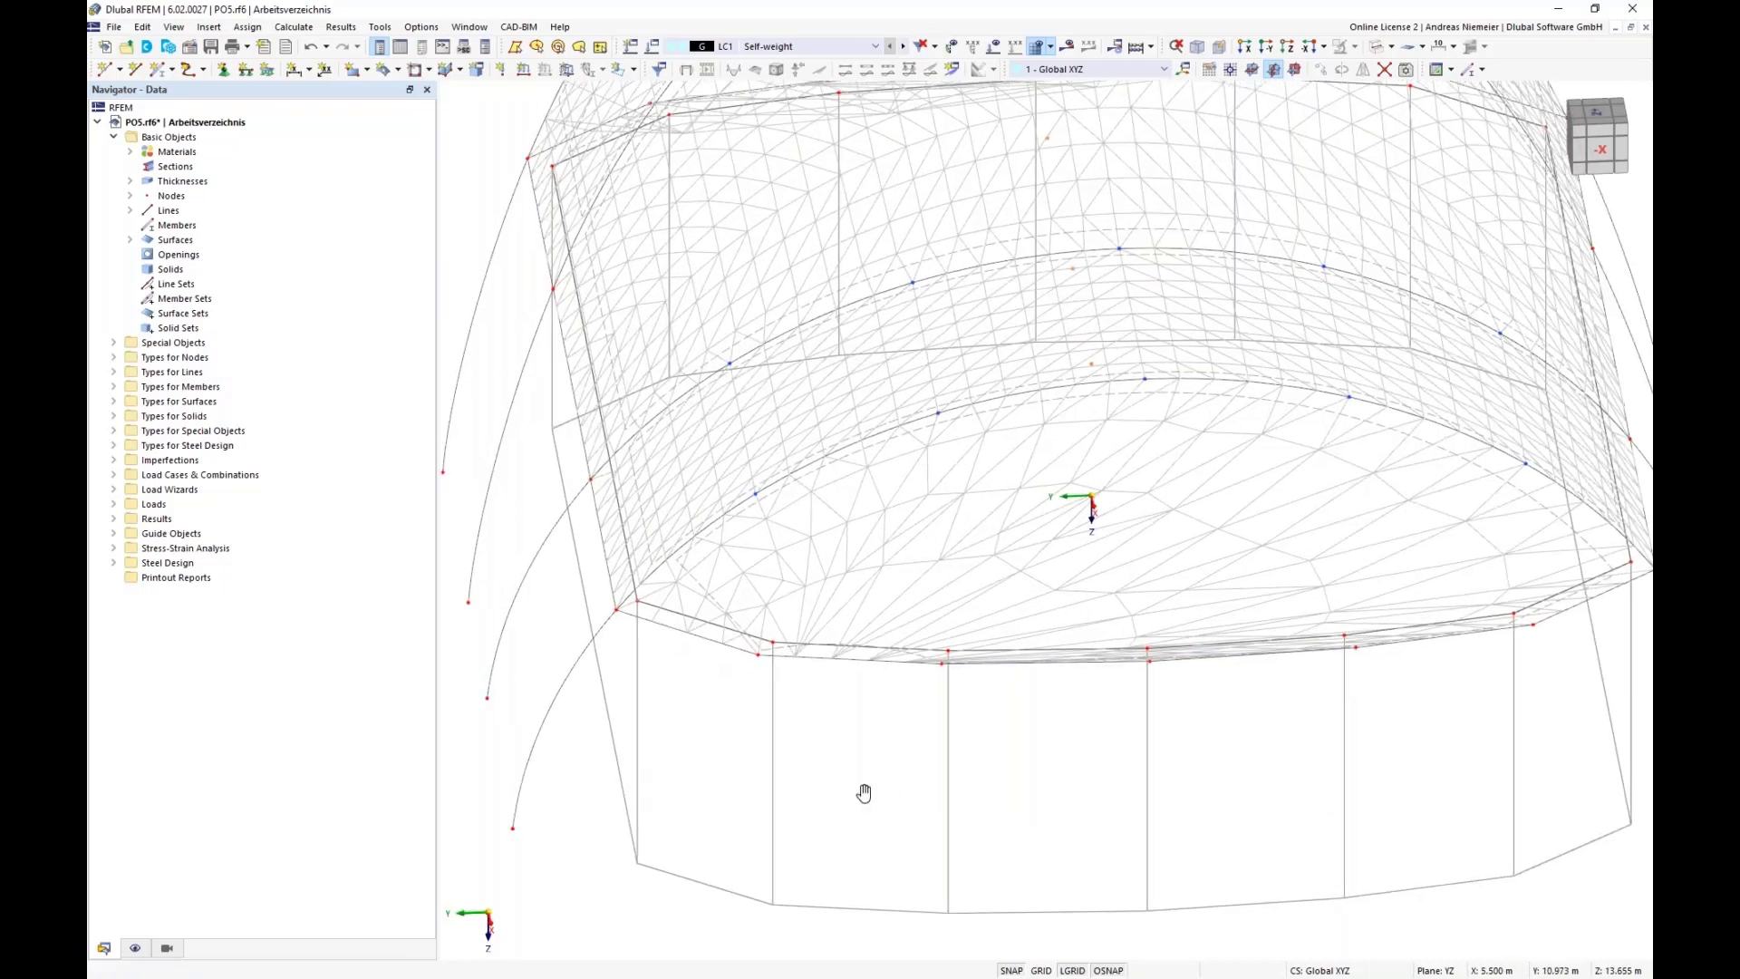
scroll(798, 796, "down", 2)
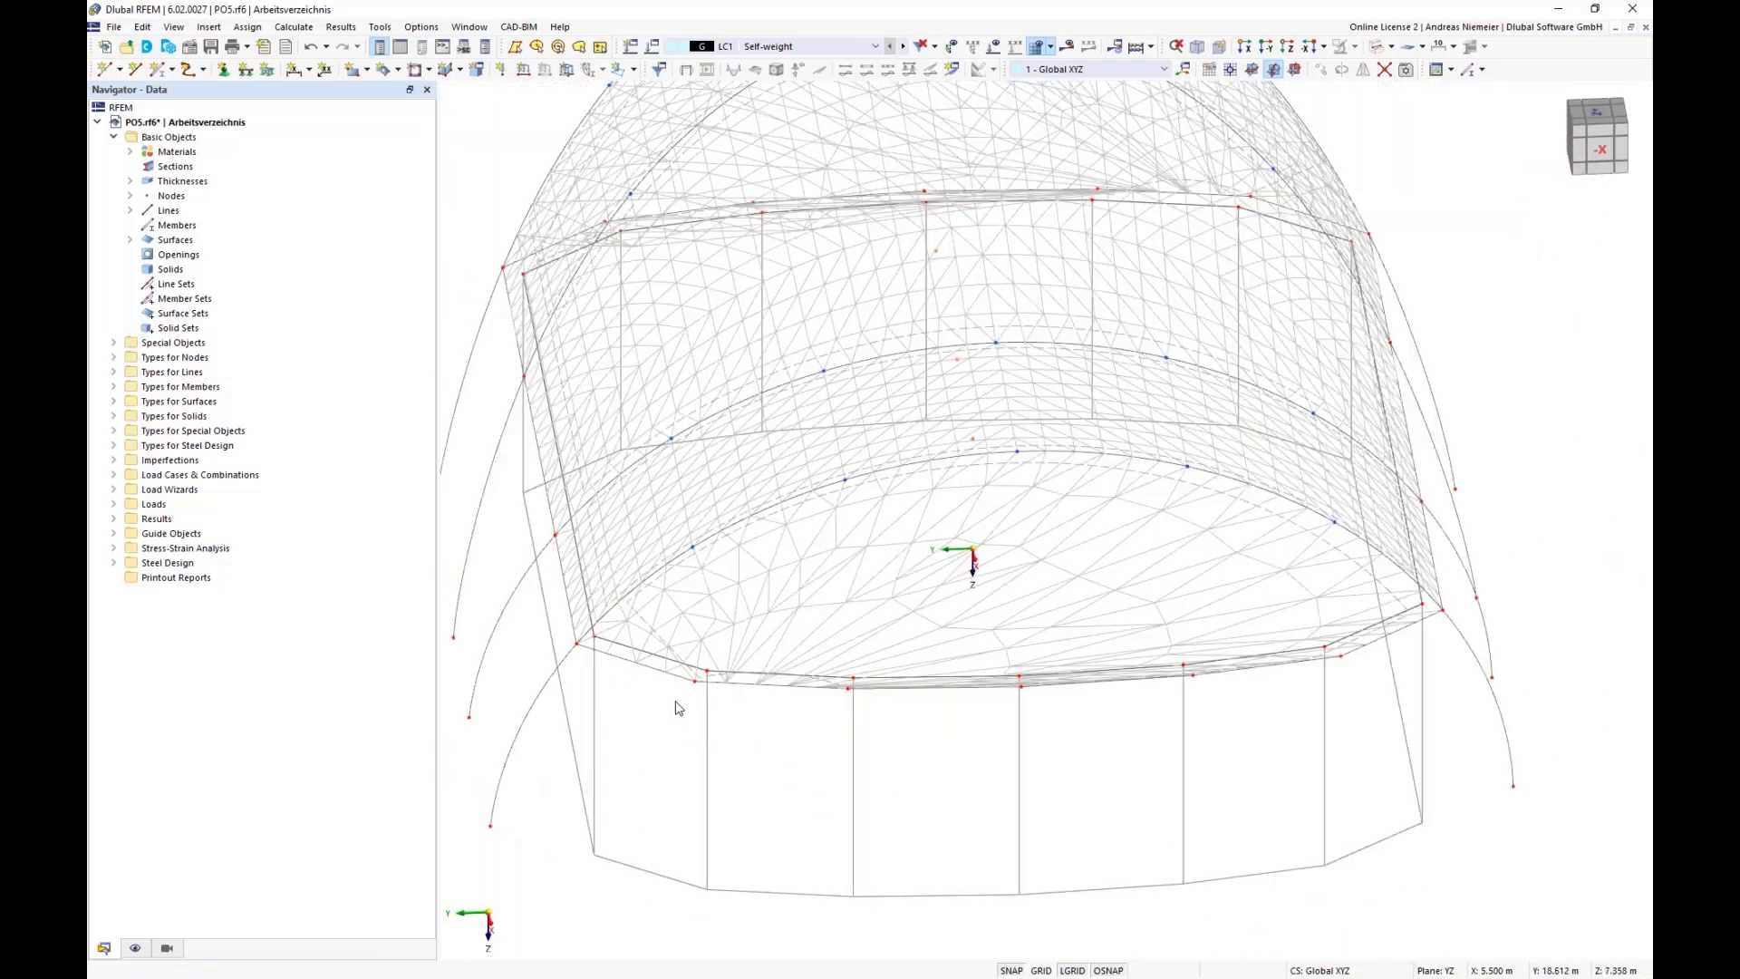
- Redefine the corner nodes of the +X end membrane surface as 64, 26, 28 and 63, and accept deleting the existing mesh
double_click(645, 646)
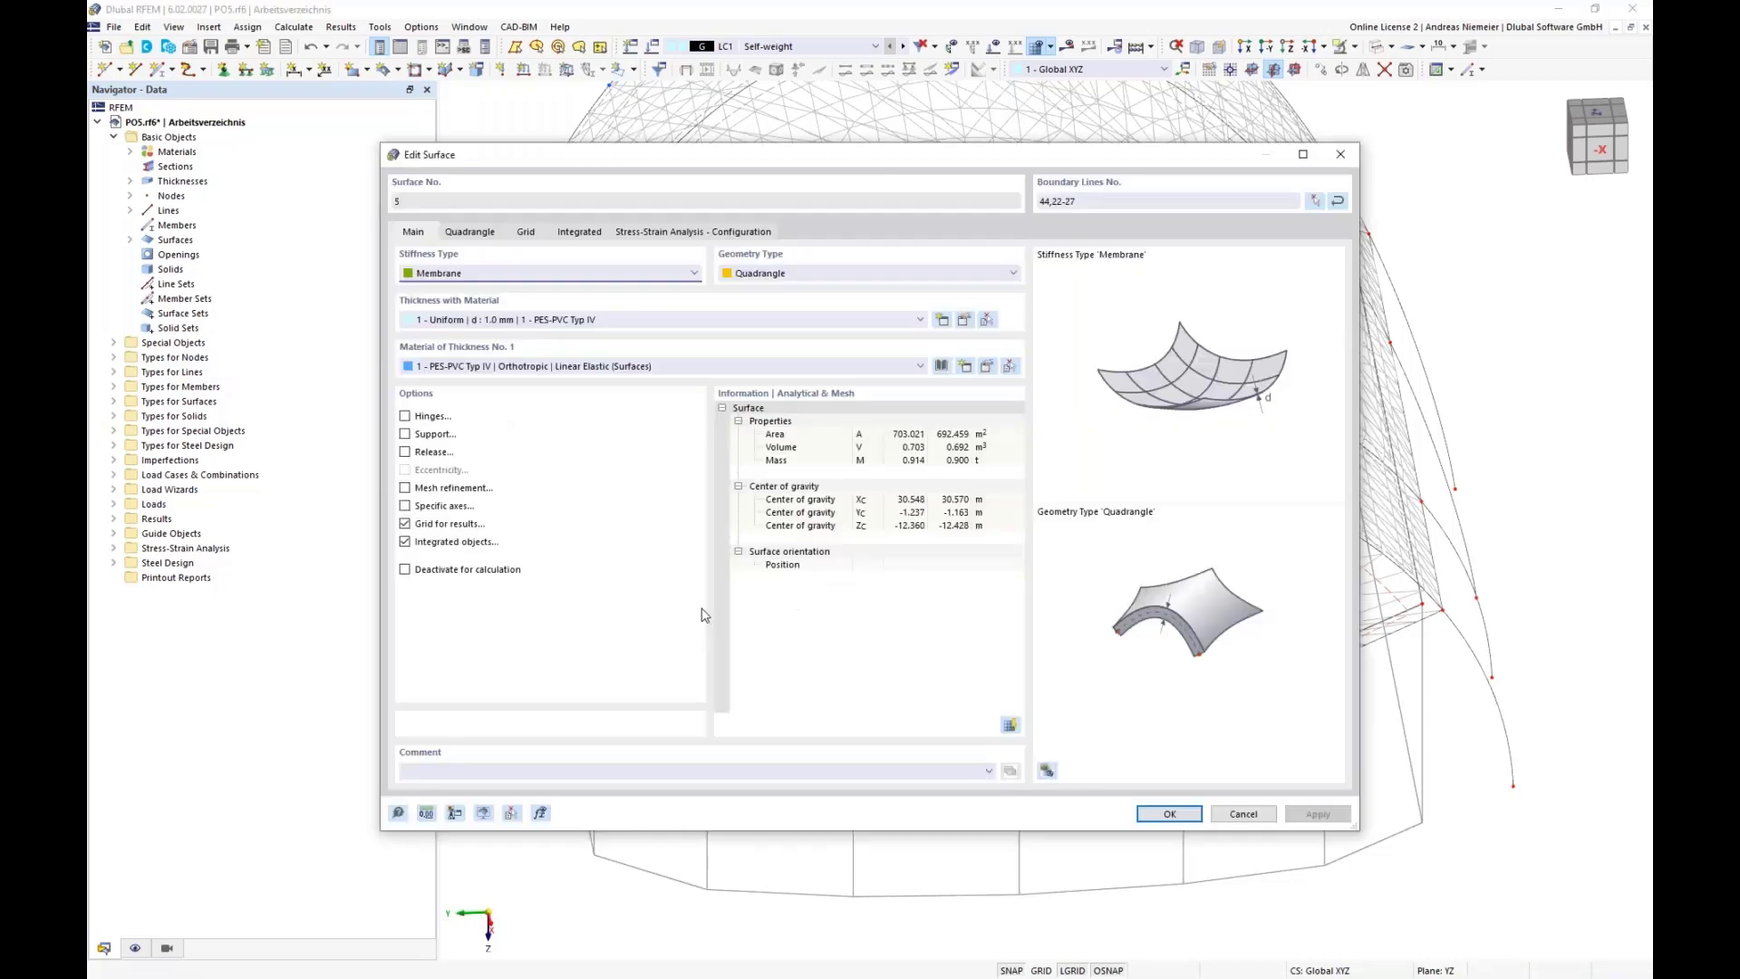
left_click(469, 233)
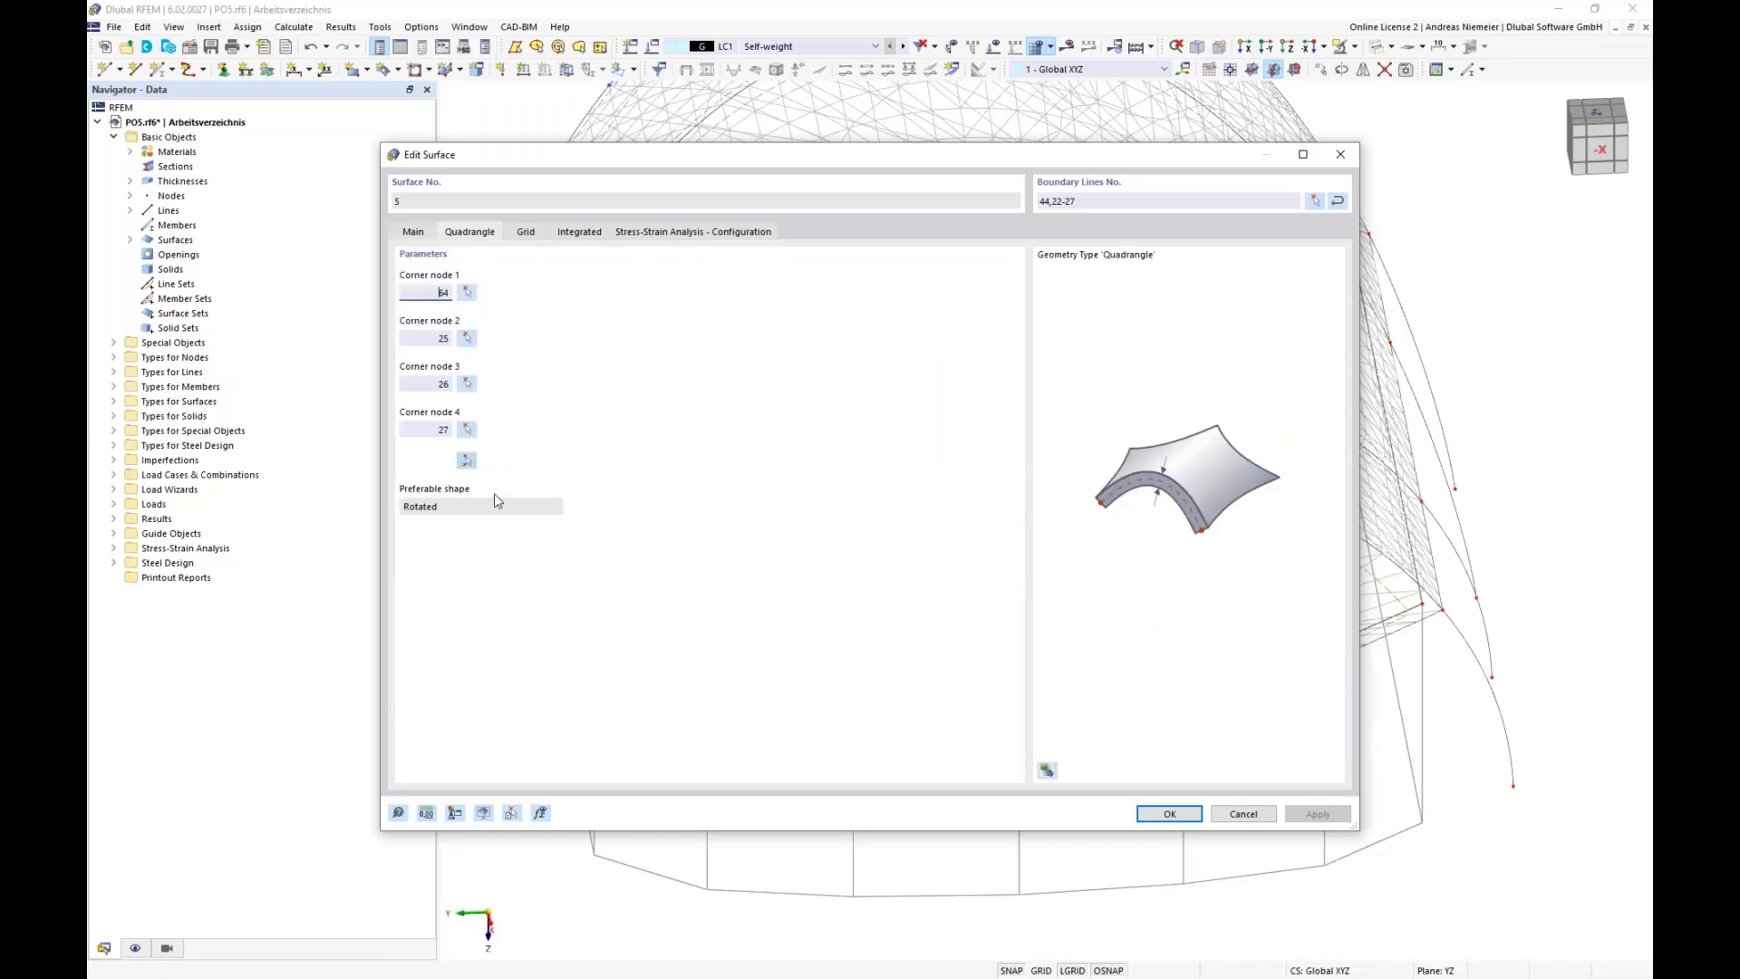
left_click(467, 460)
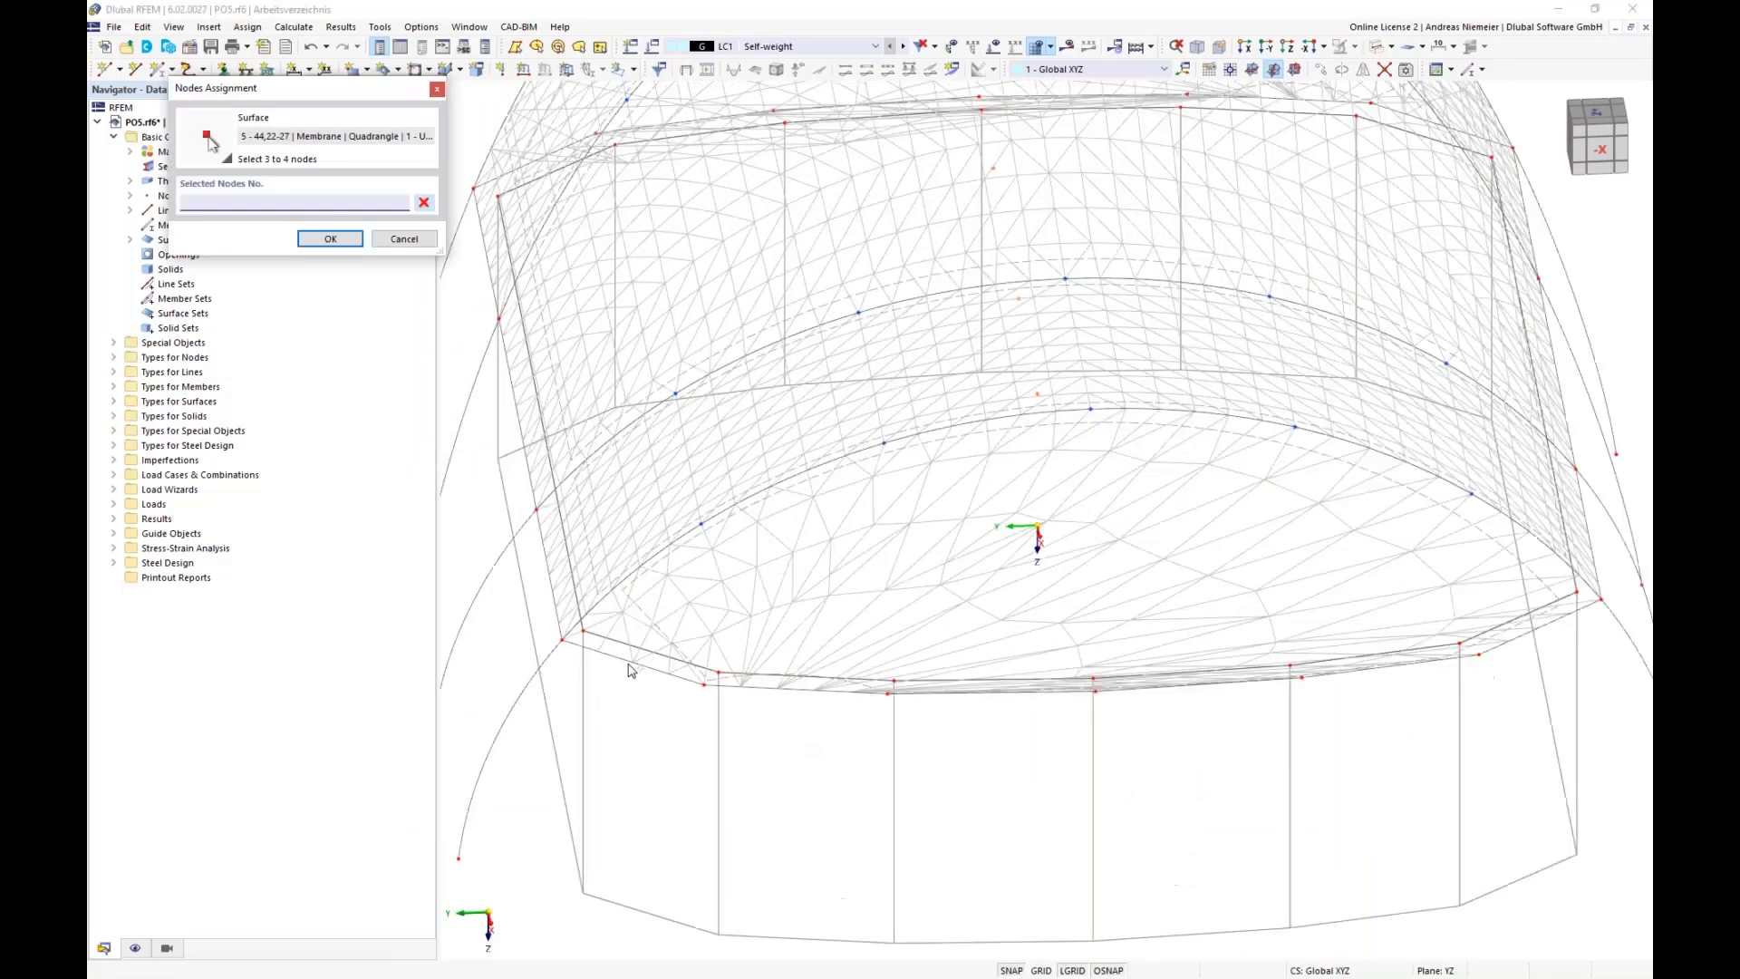
scroll(594, 653, "up", 1)
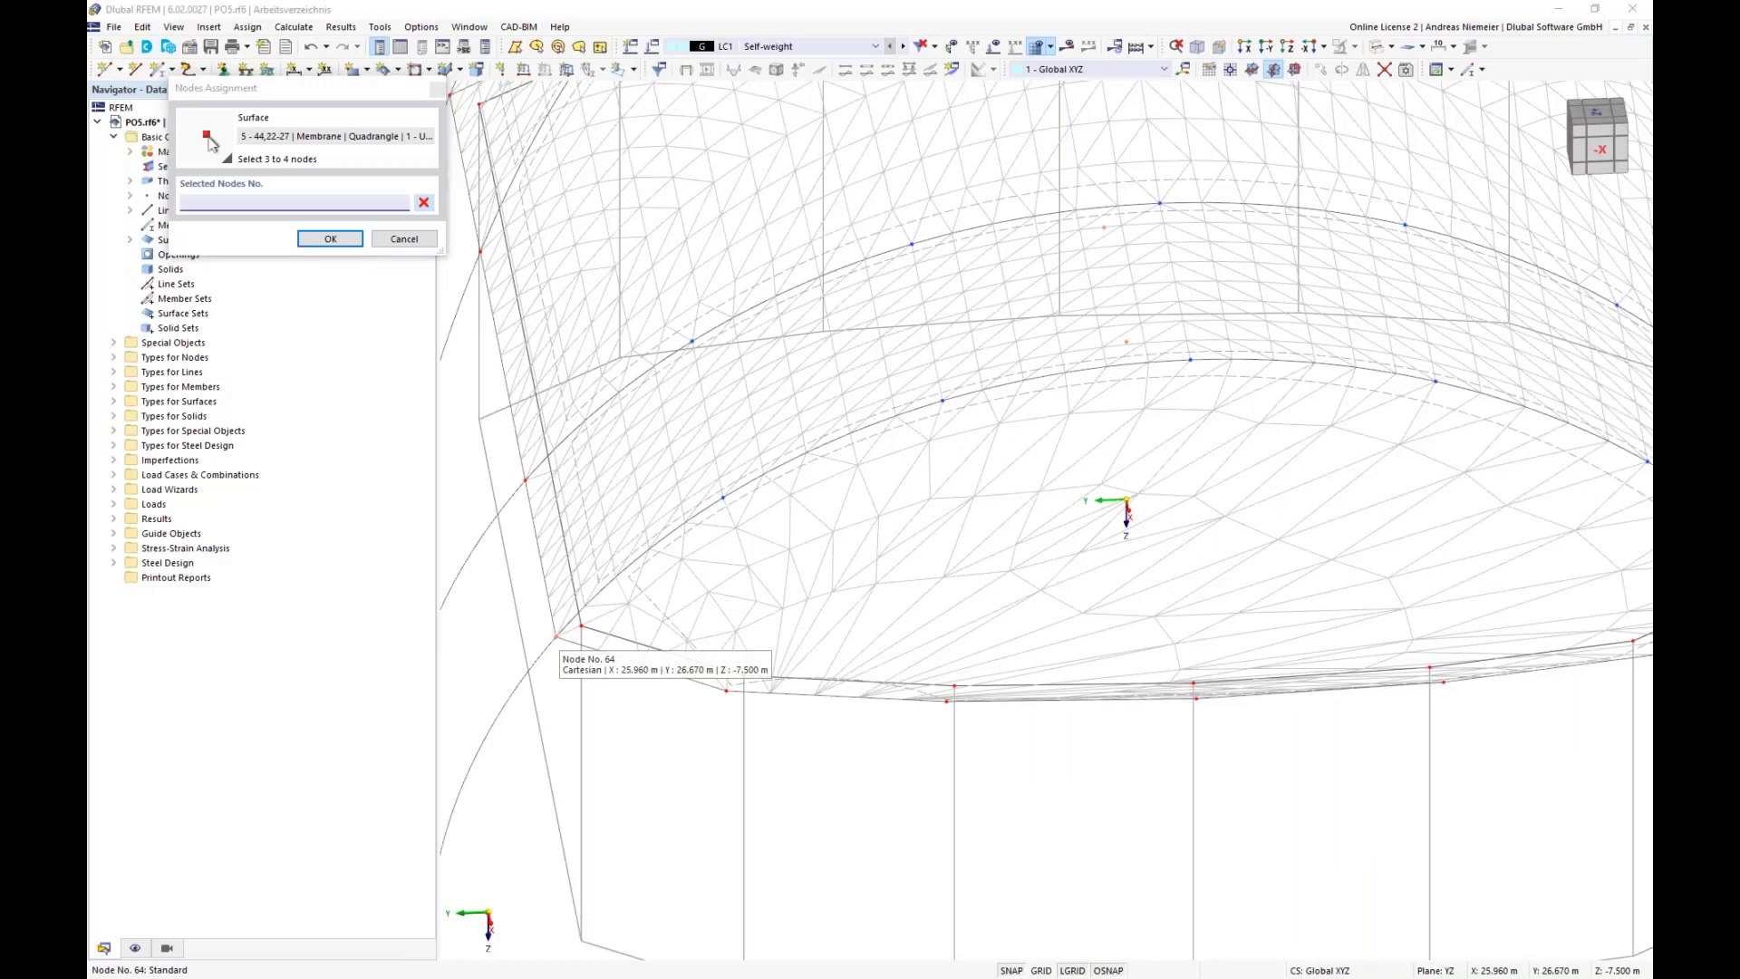
left_click(557, 637)
left_click(949, 701)
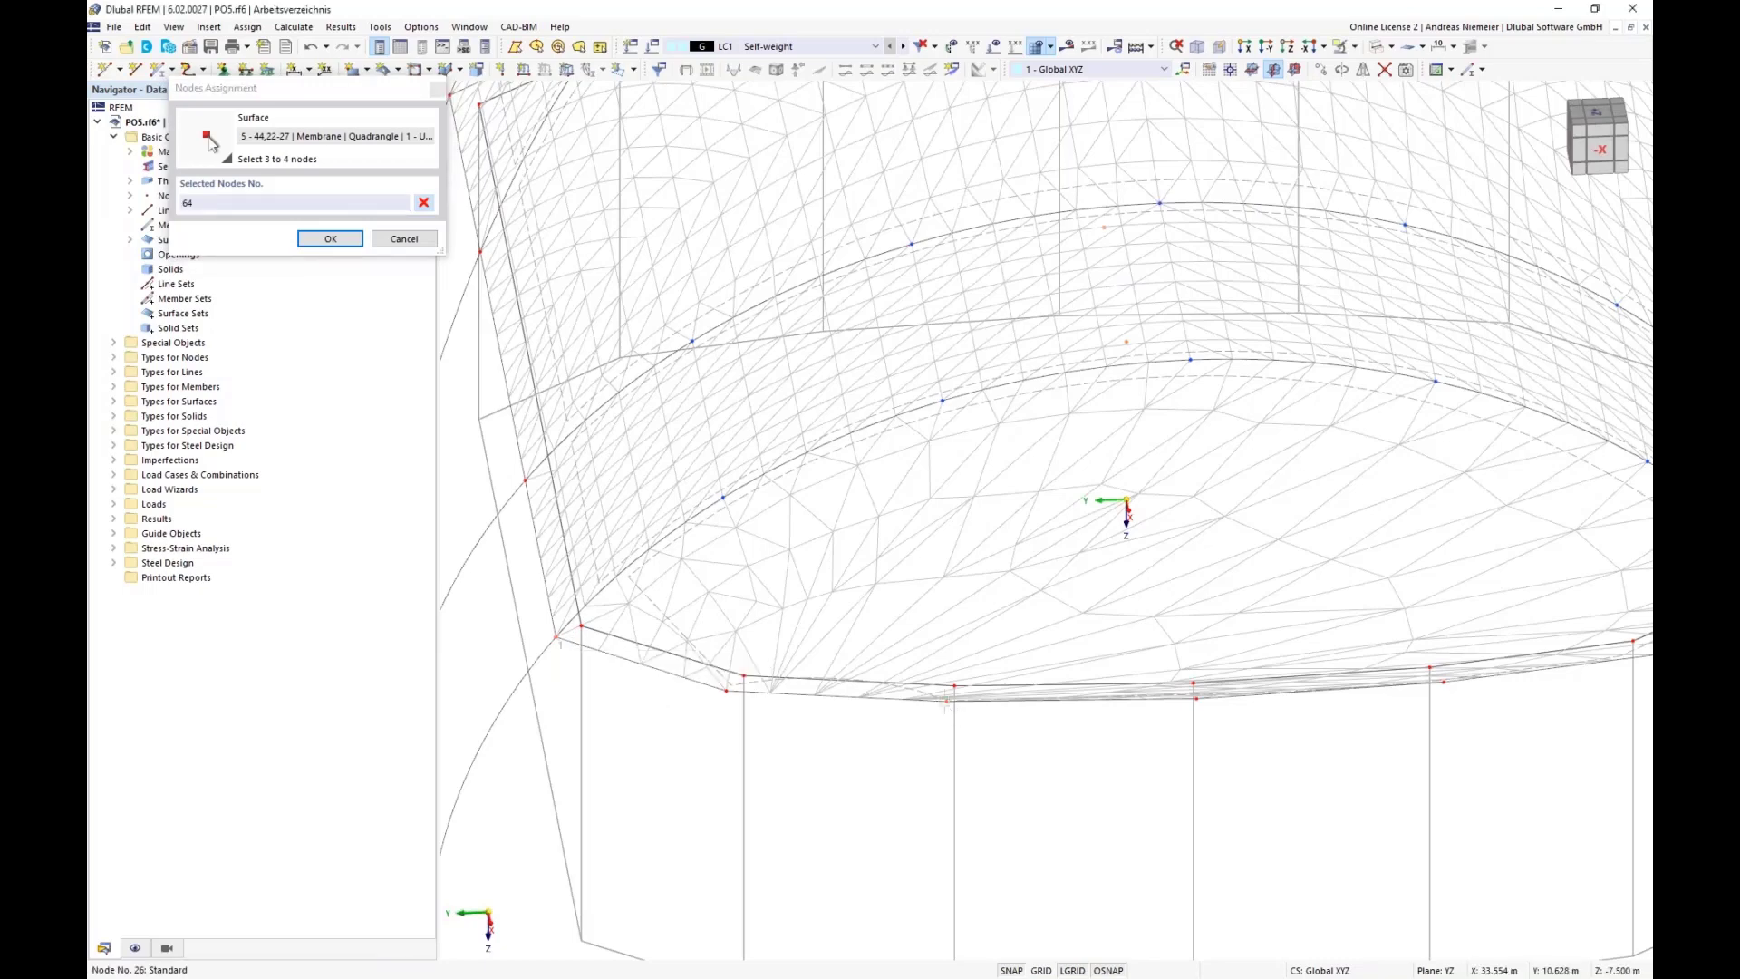
scroll(768, 719, "down", 2)
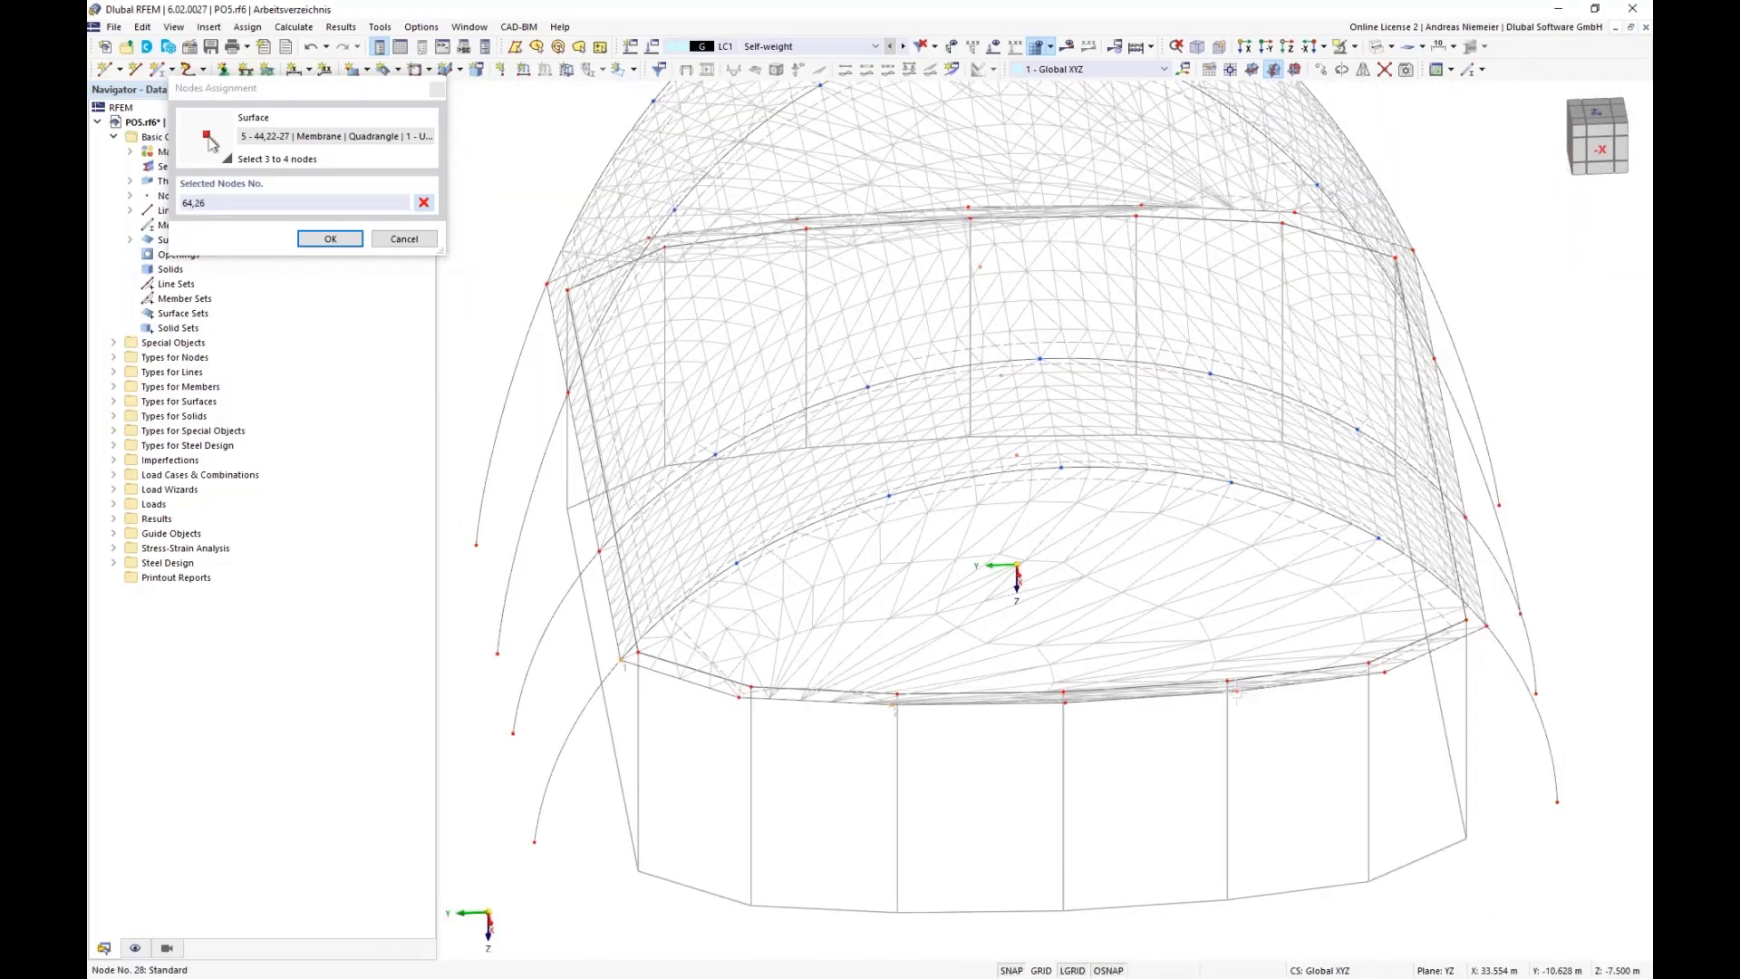
left_click(1252, 698)
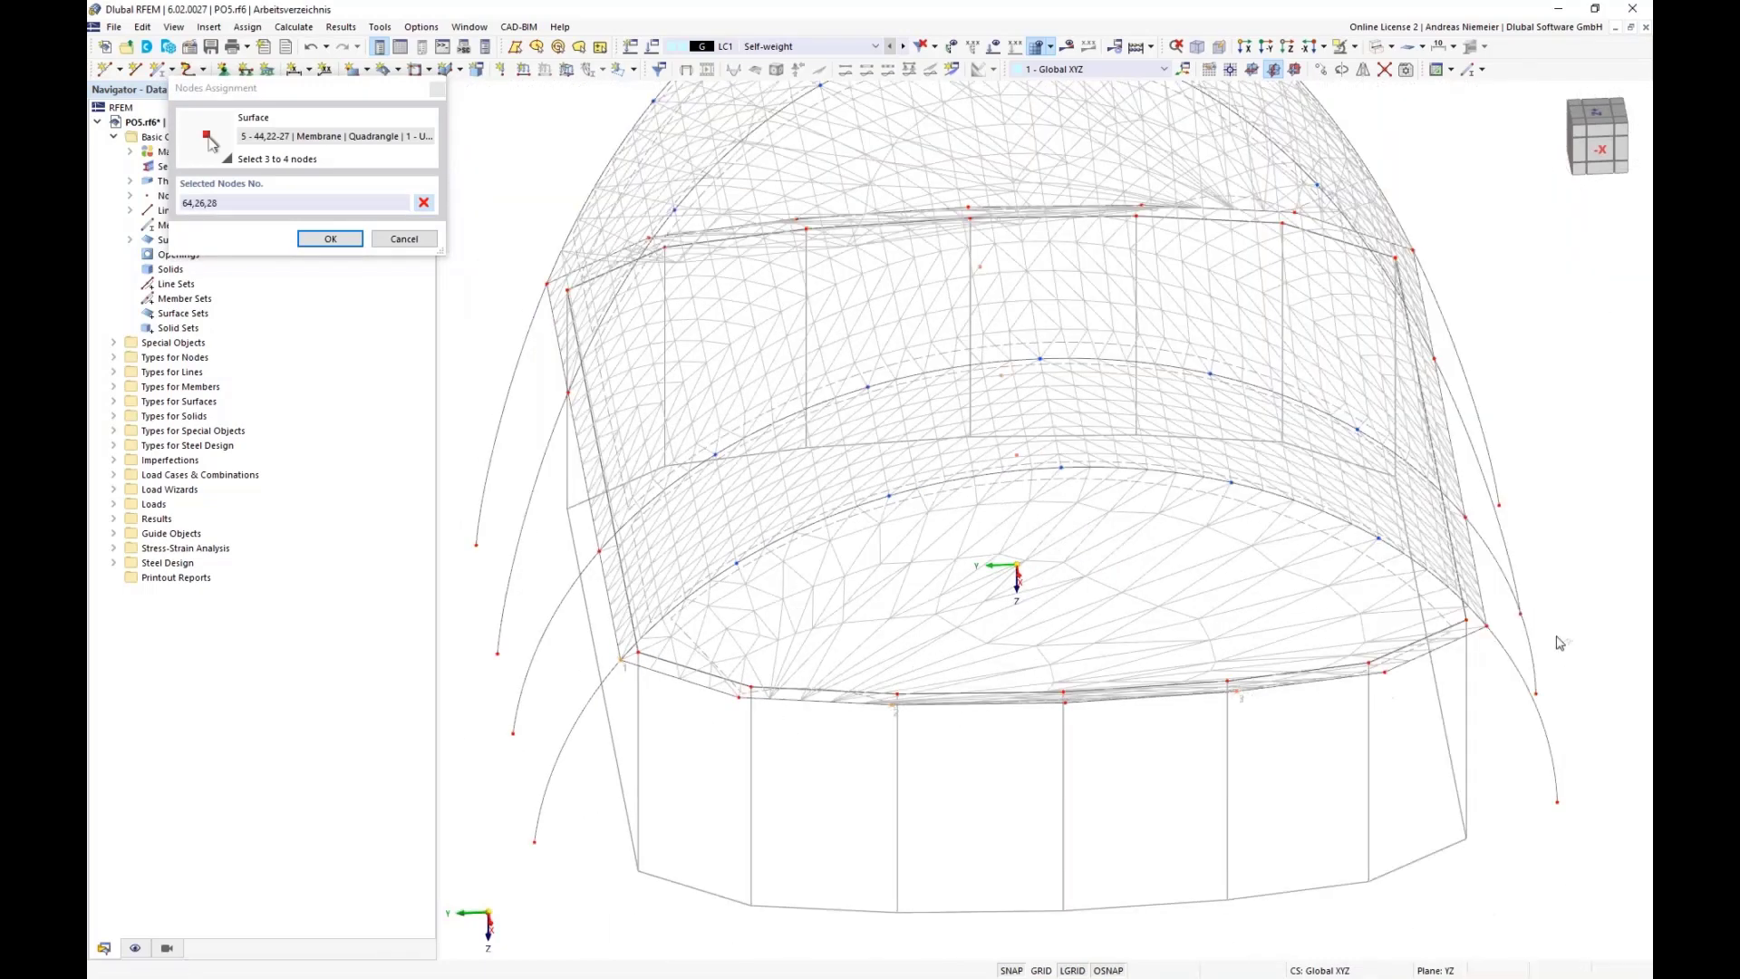
left_click(1422, 746)
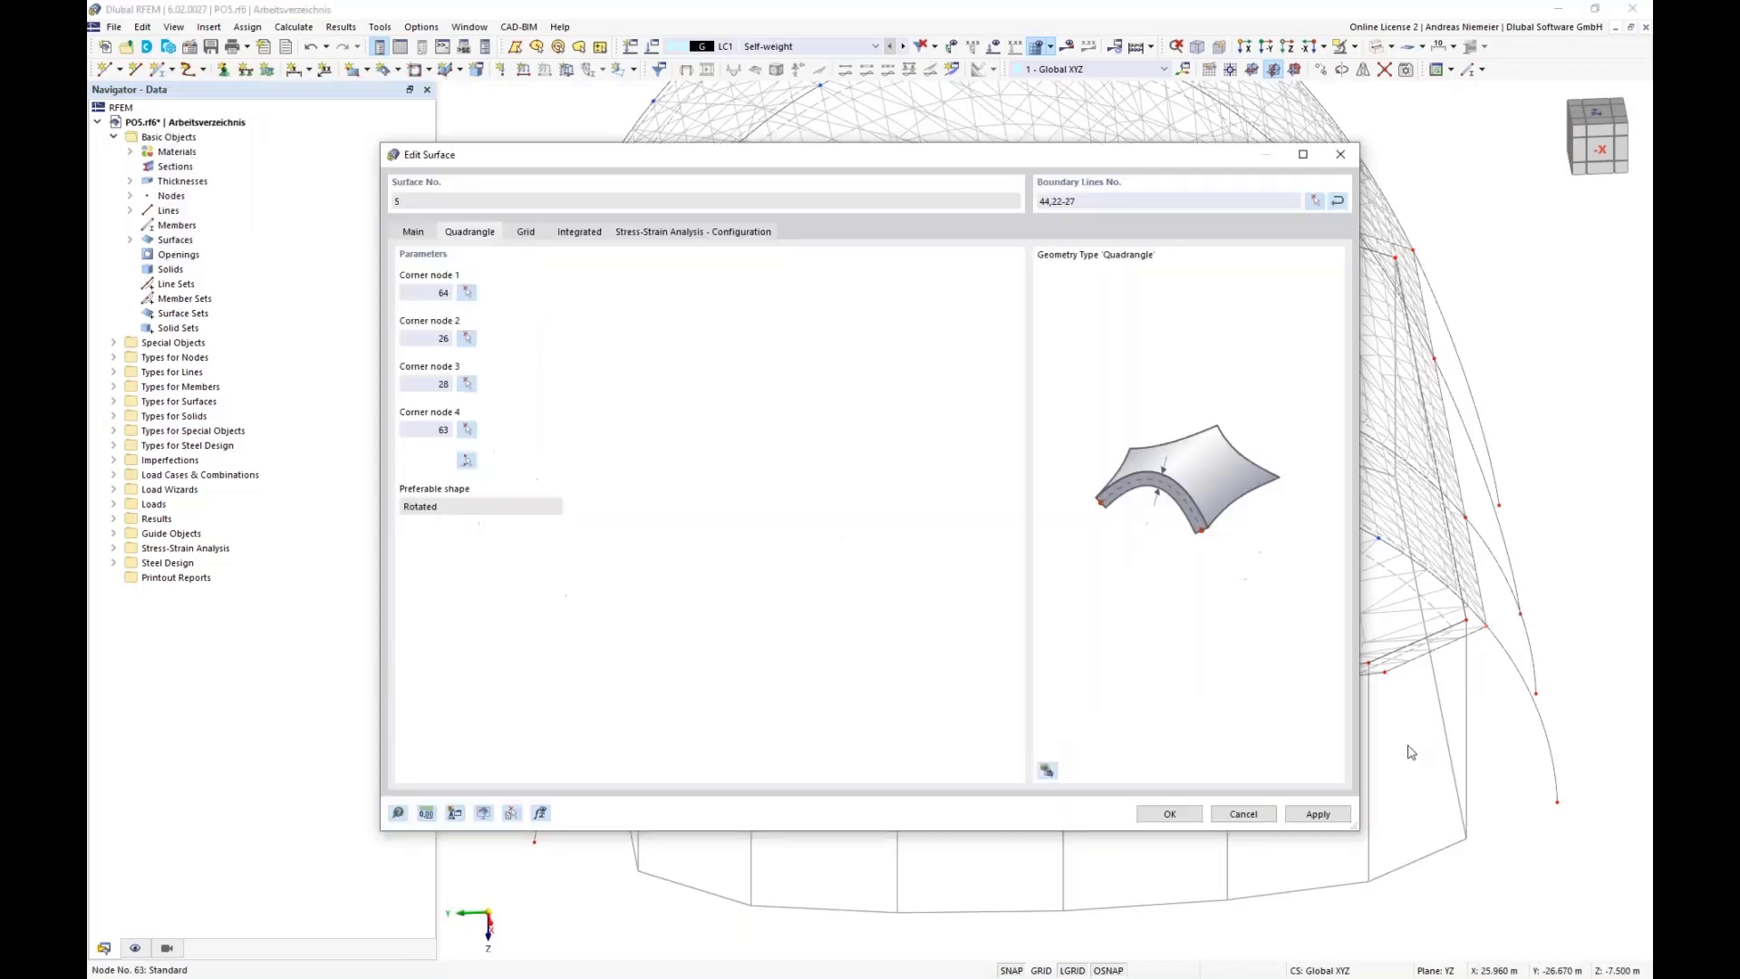
left_click(1171, 814)
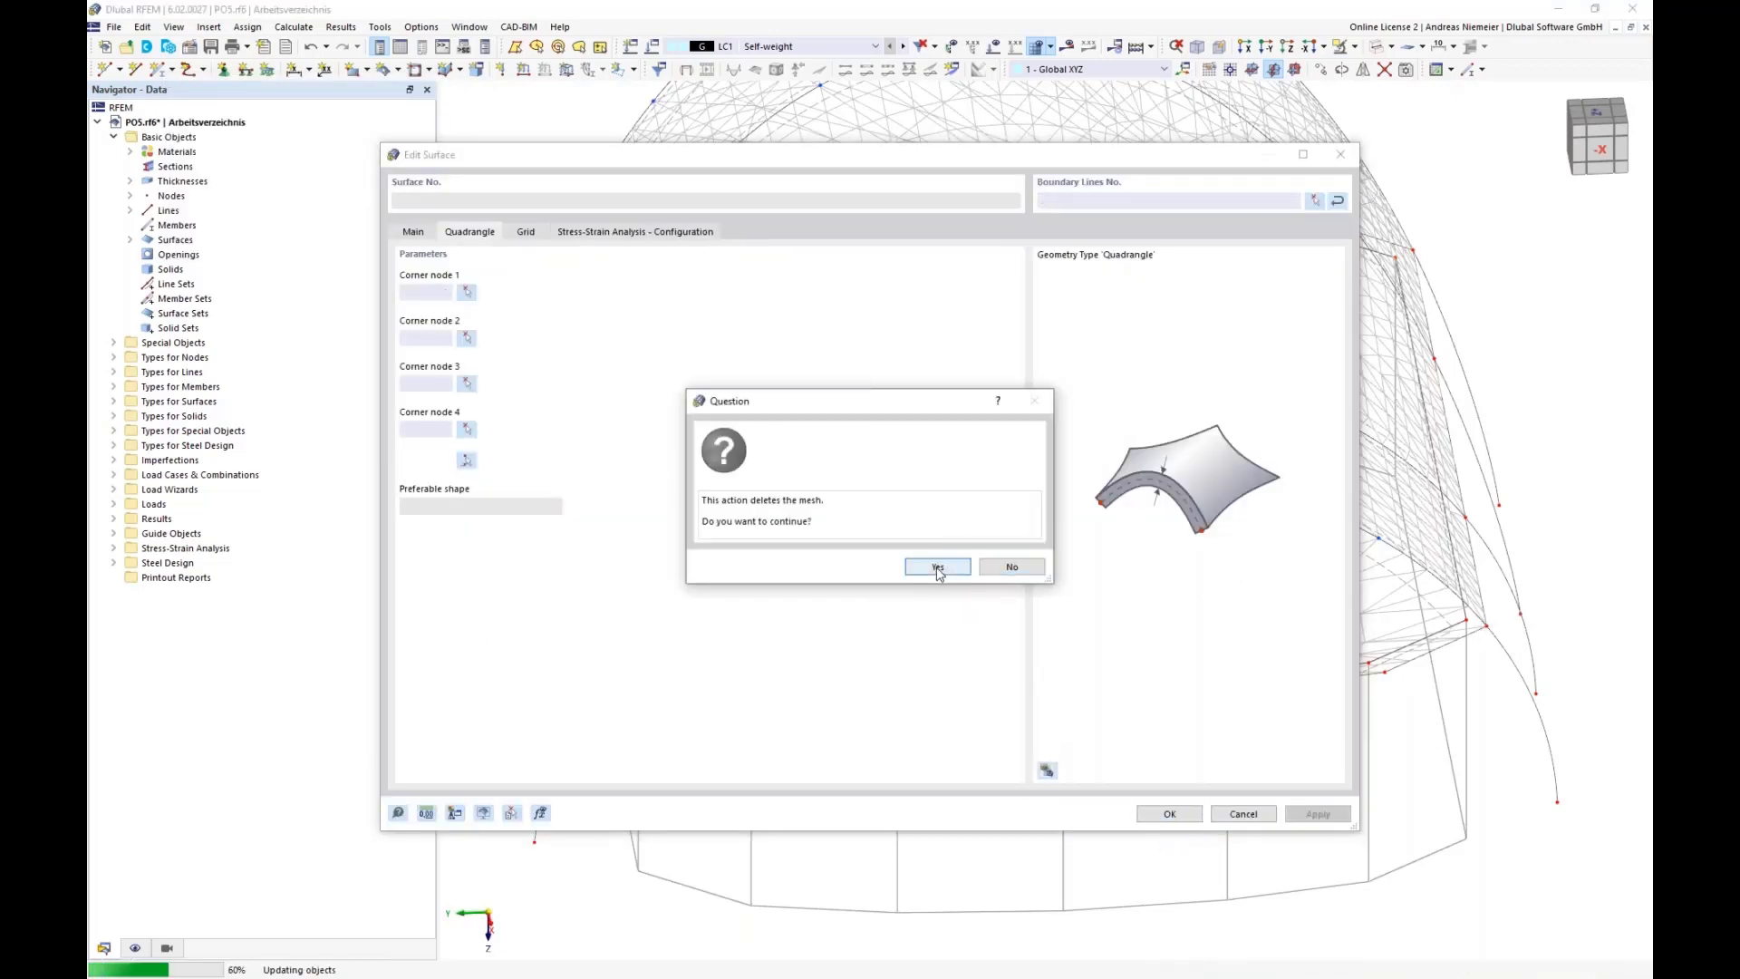
left_click(936, 565)
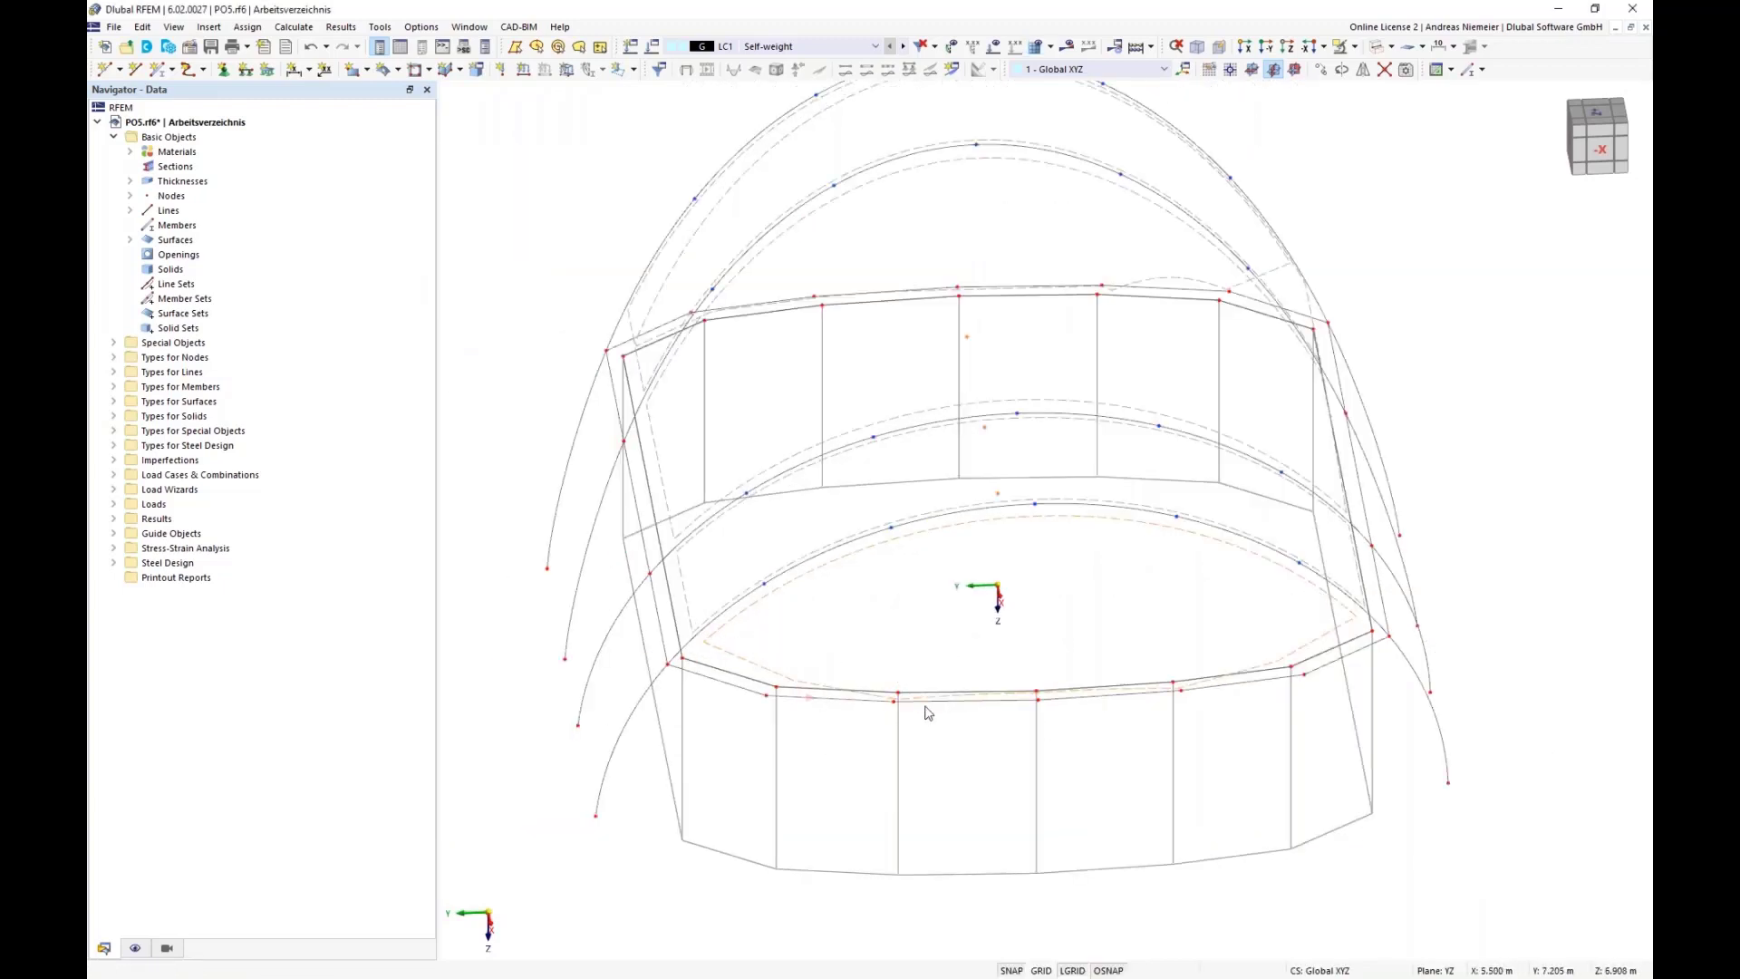
- Redefine the corner nodes of the membrane quadrangle surface at the -X end as 72, 19, 21 and 73
scroll(906, 589, "down", 3)
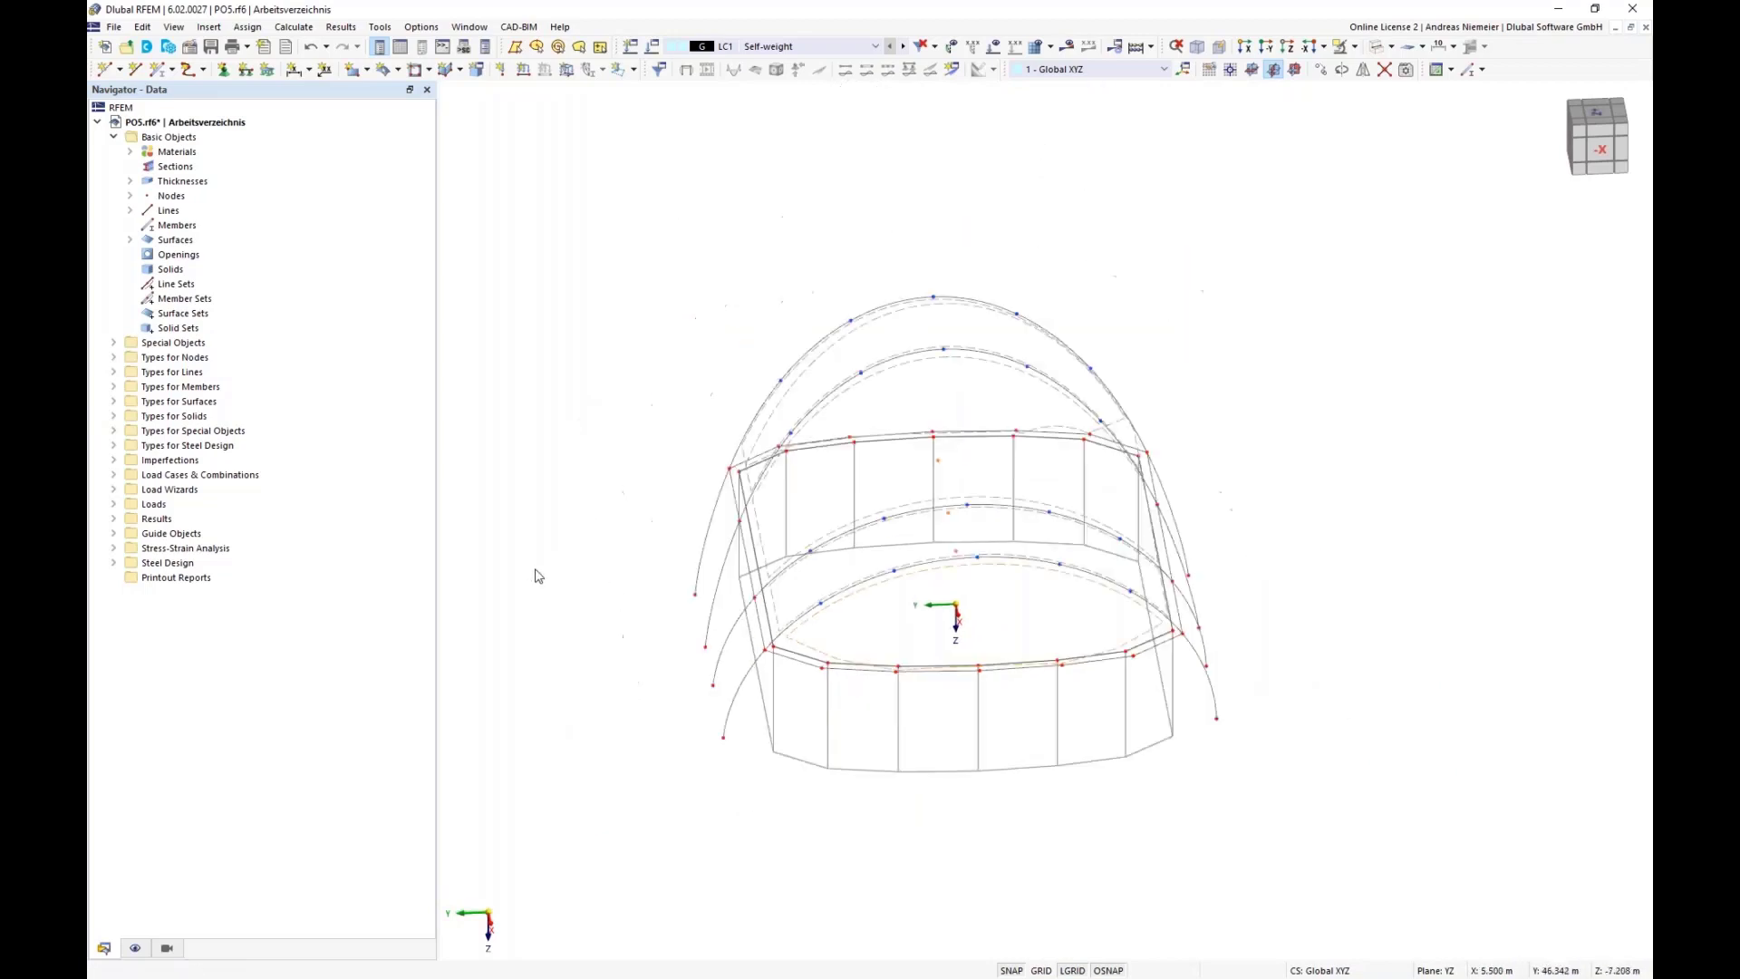
middle_click_drag(535, 575, 765, 674, "ctrl")
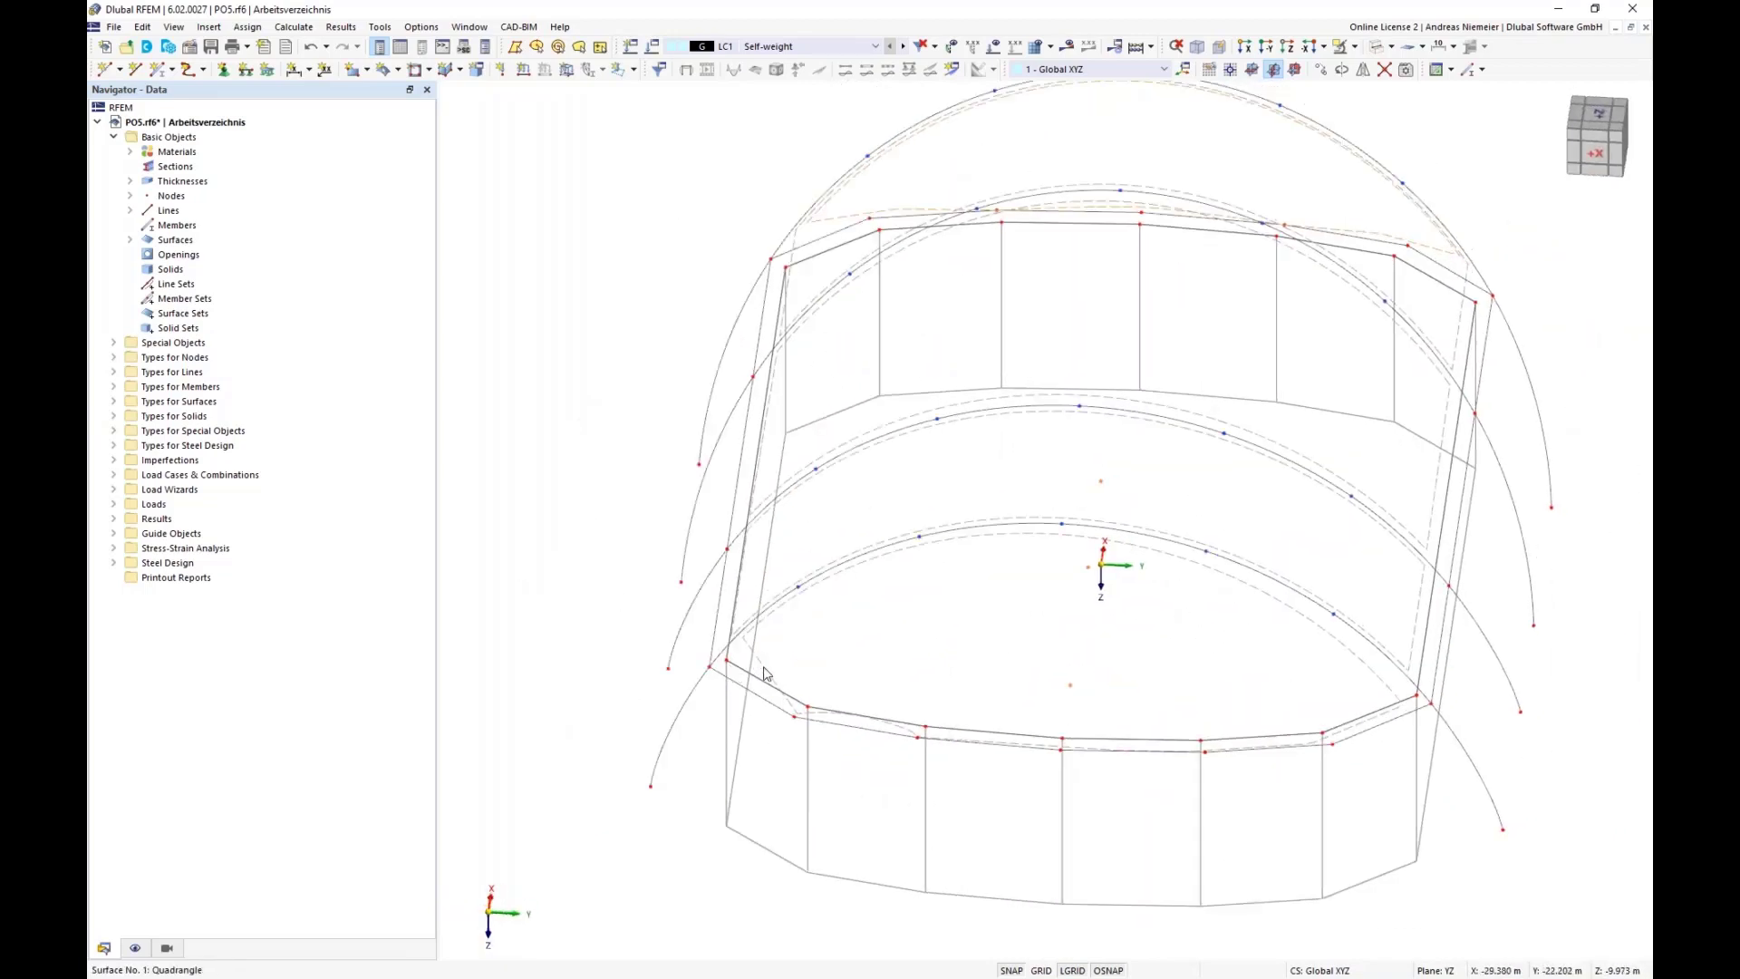
double_click(706, 589)
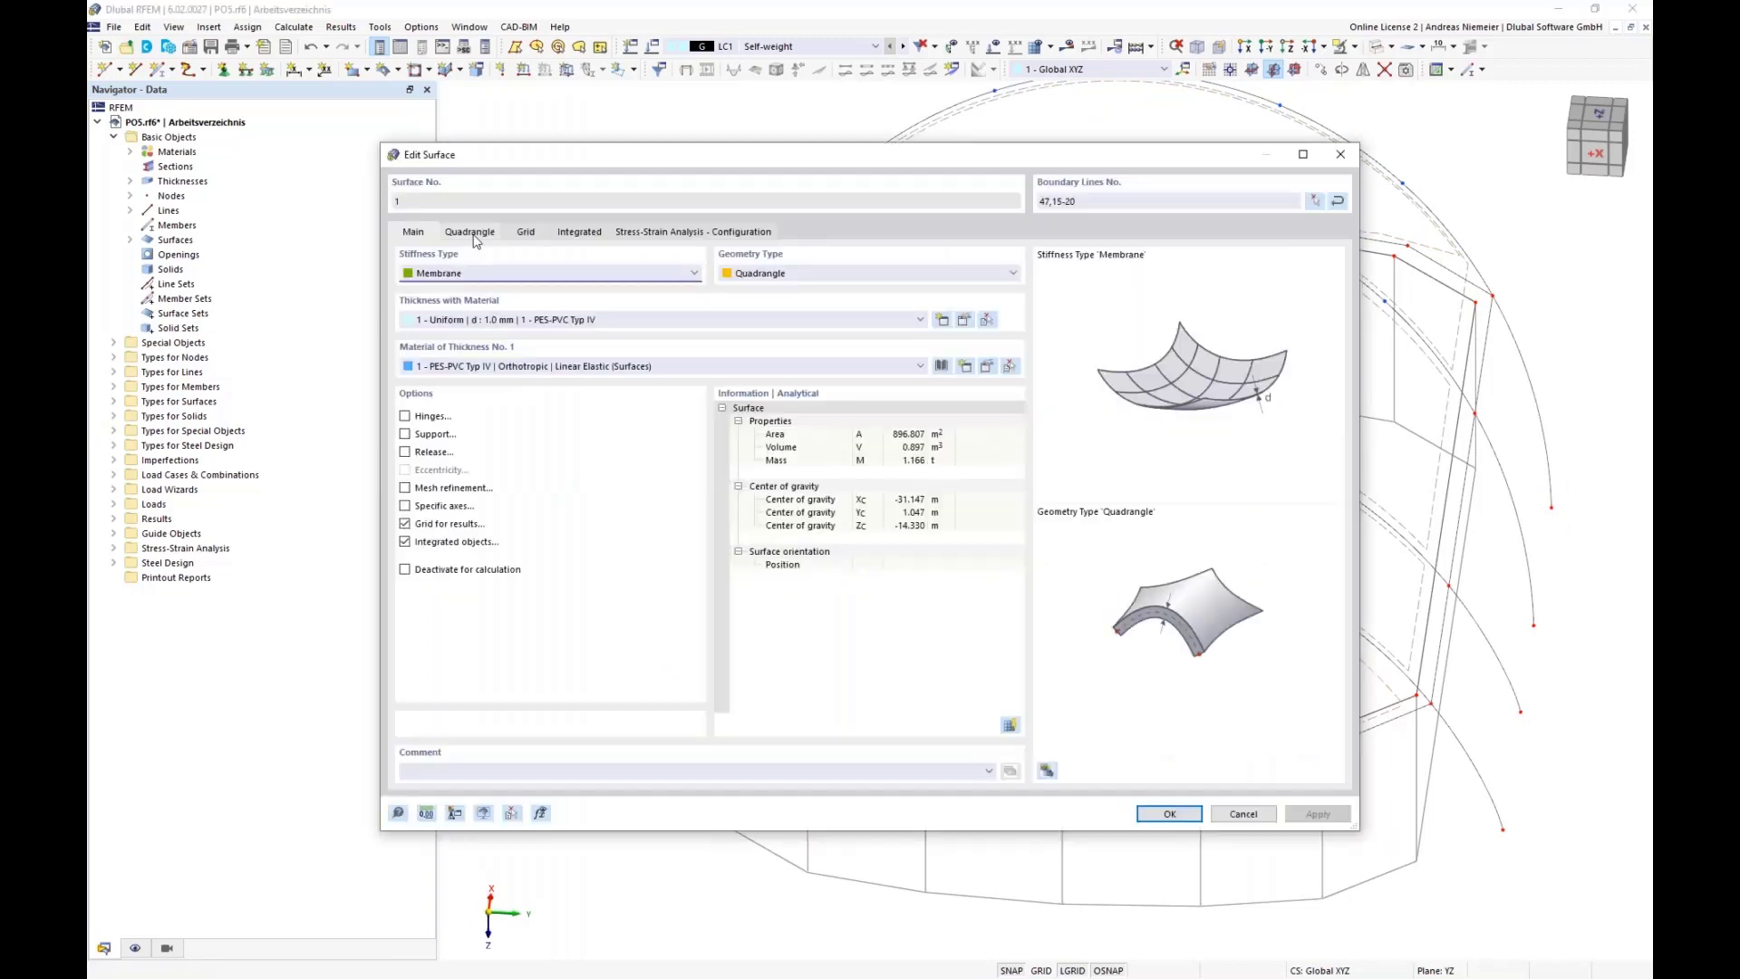
left_click(470, 232)
left_click(466, 459)
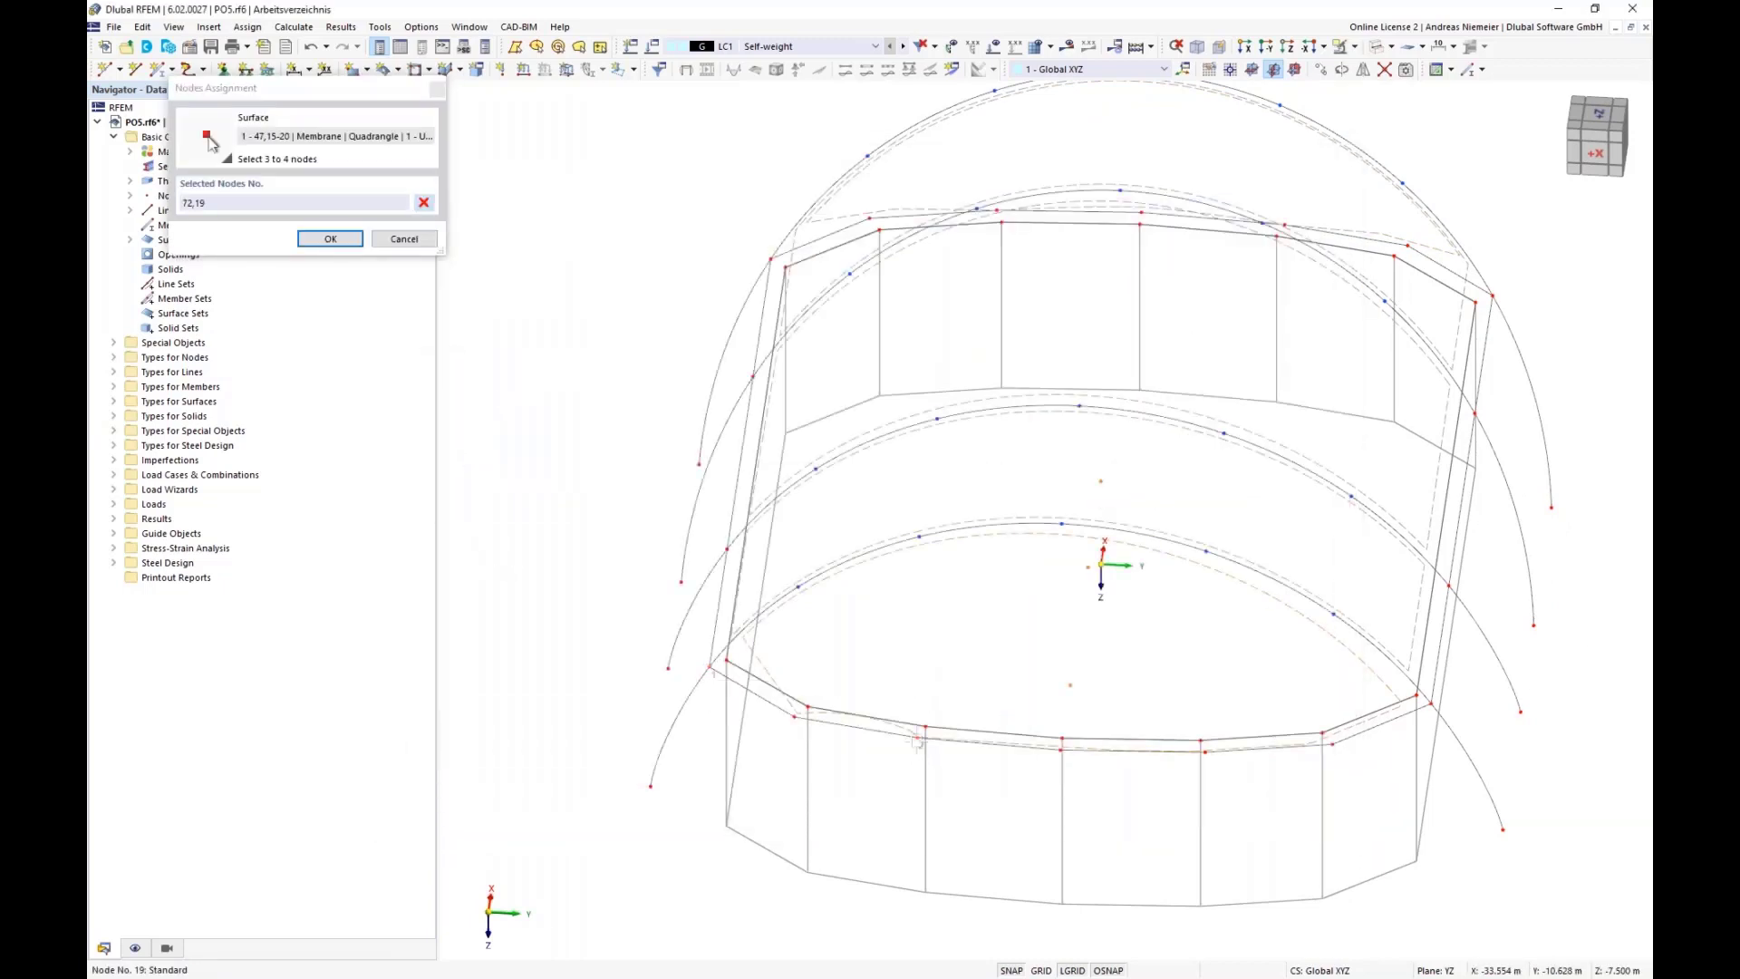
left_click(1203, 752)
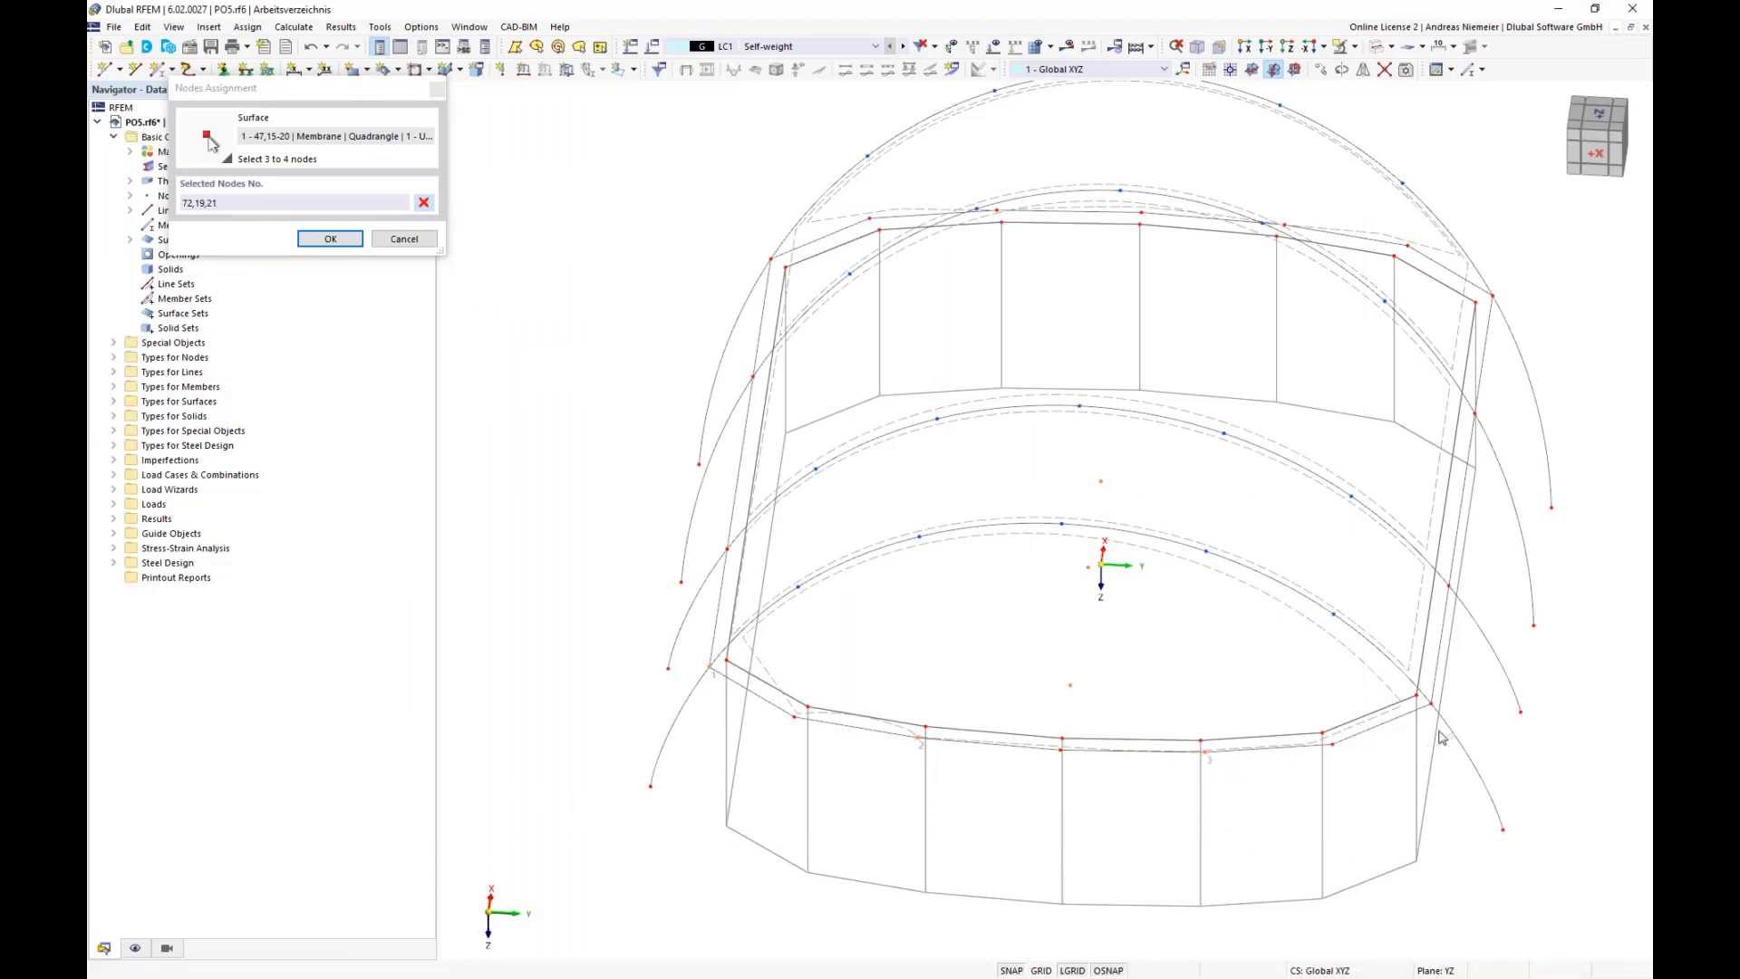
left_click(1258, 867)
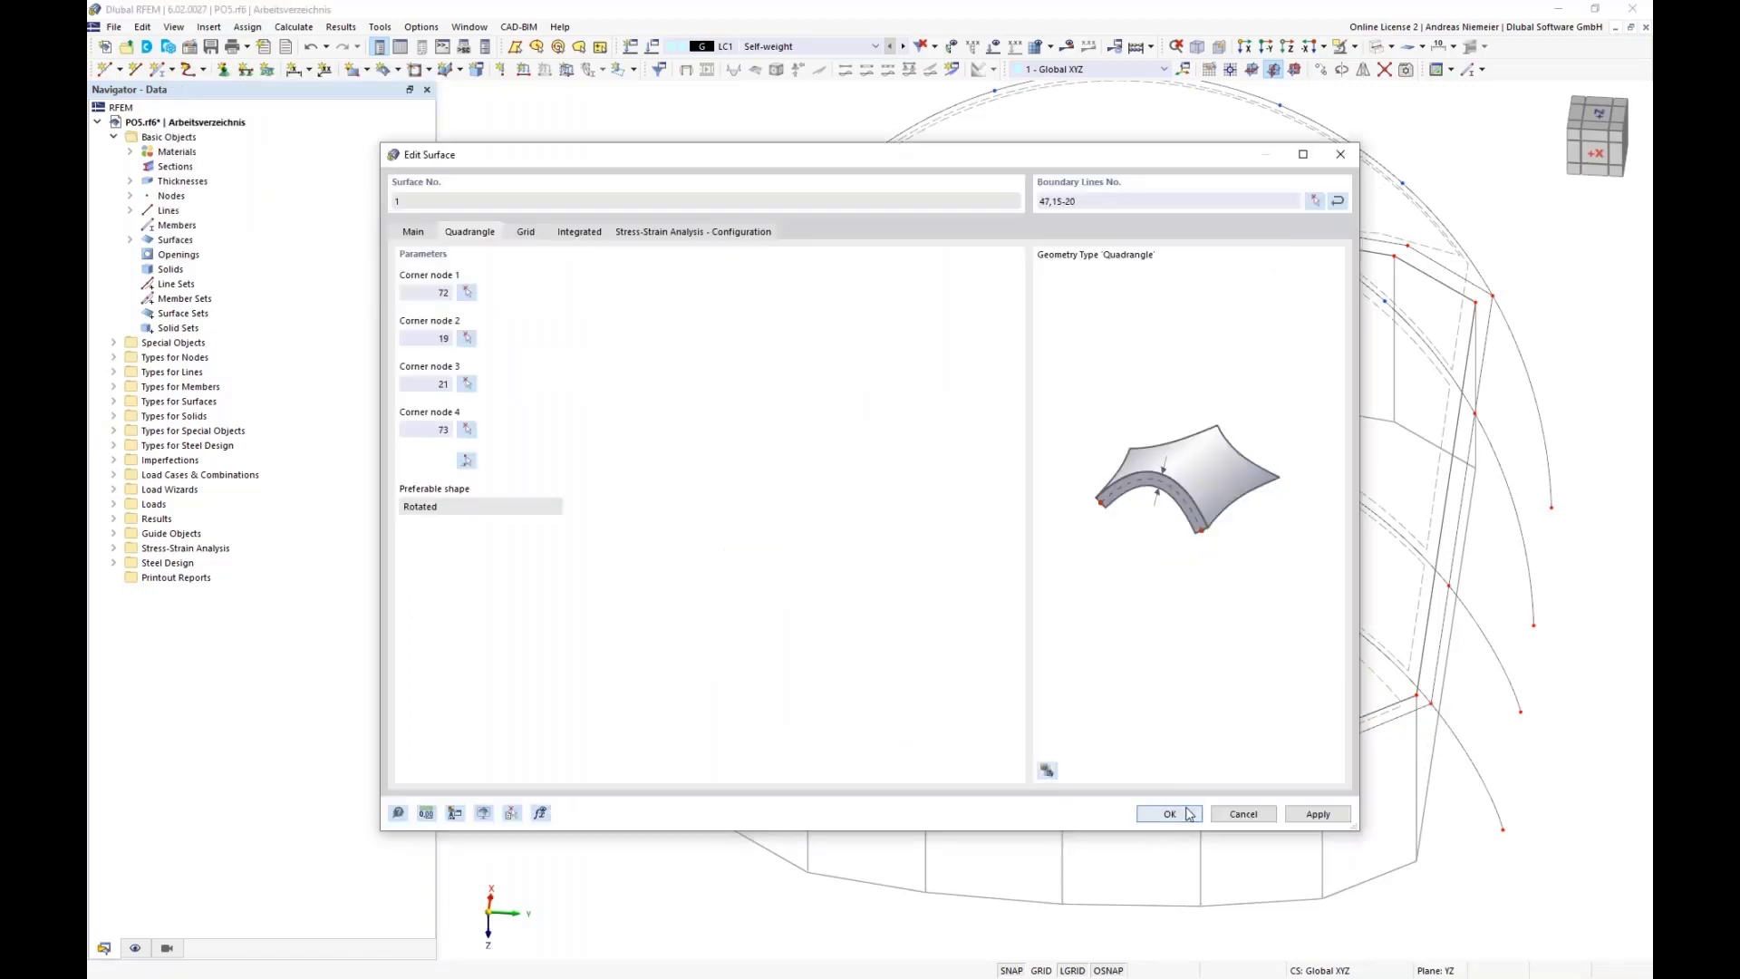
left_click(1170, 814)
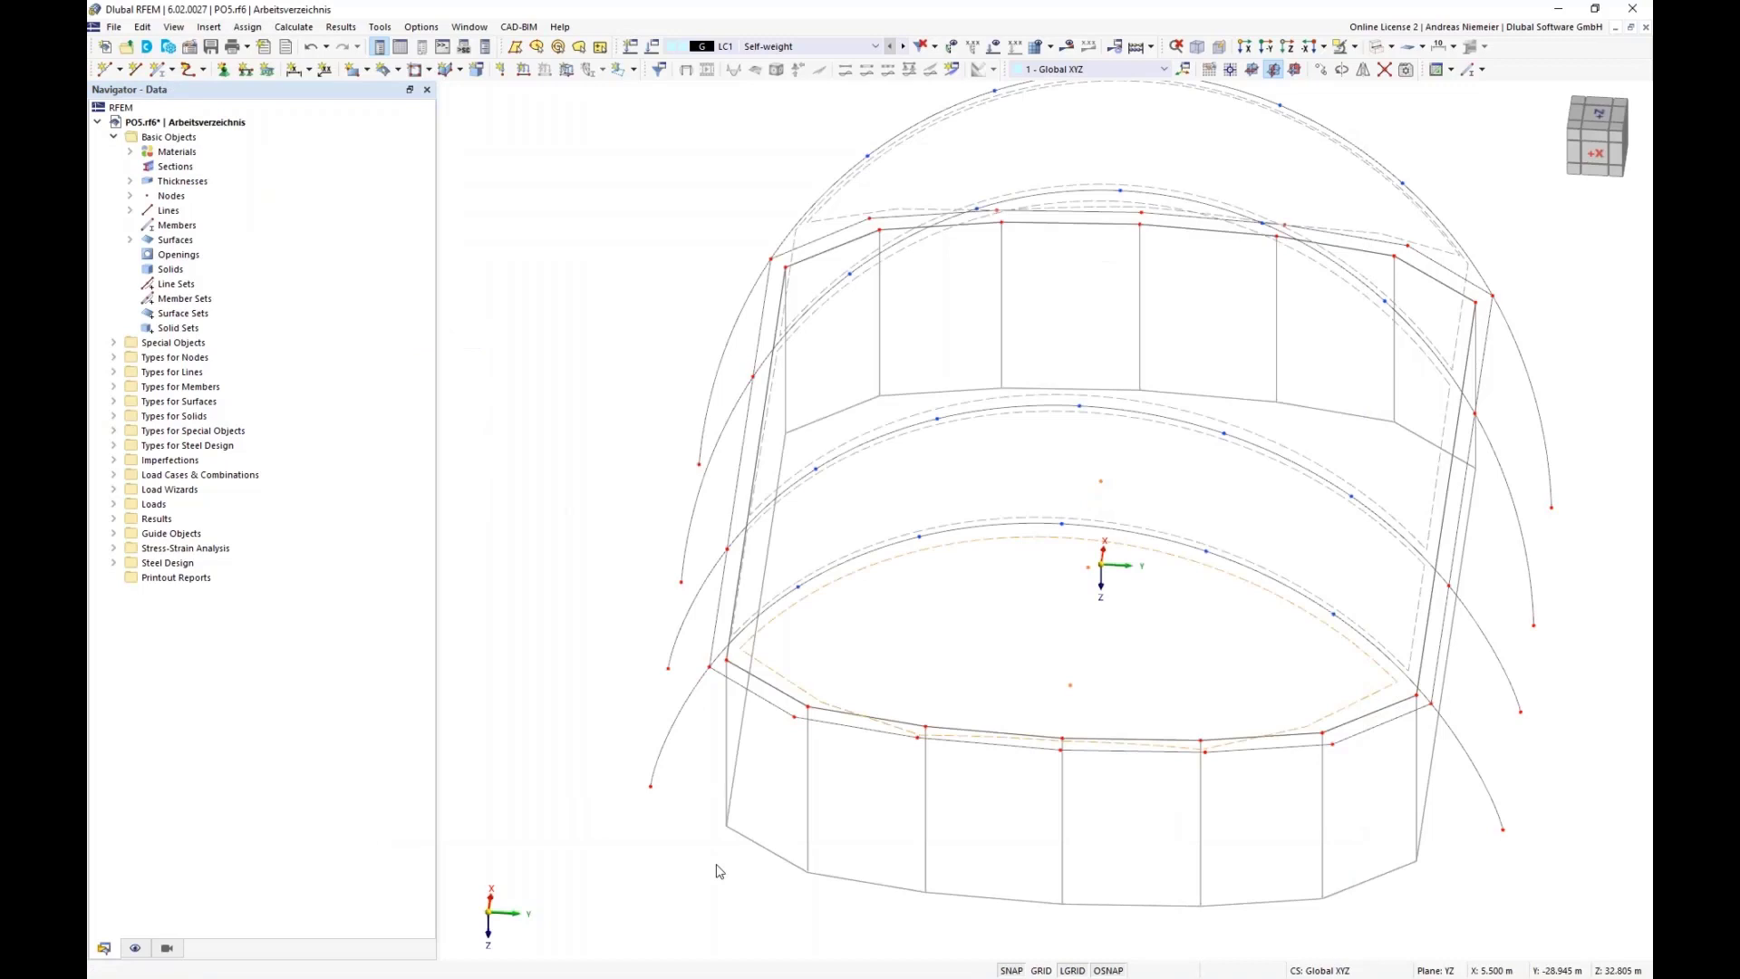
- Generate the FE mesh again and examine it on both end surfaces and along the side of the dome
right_click(595, 652)
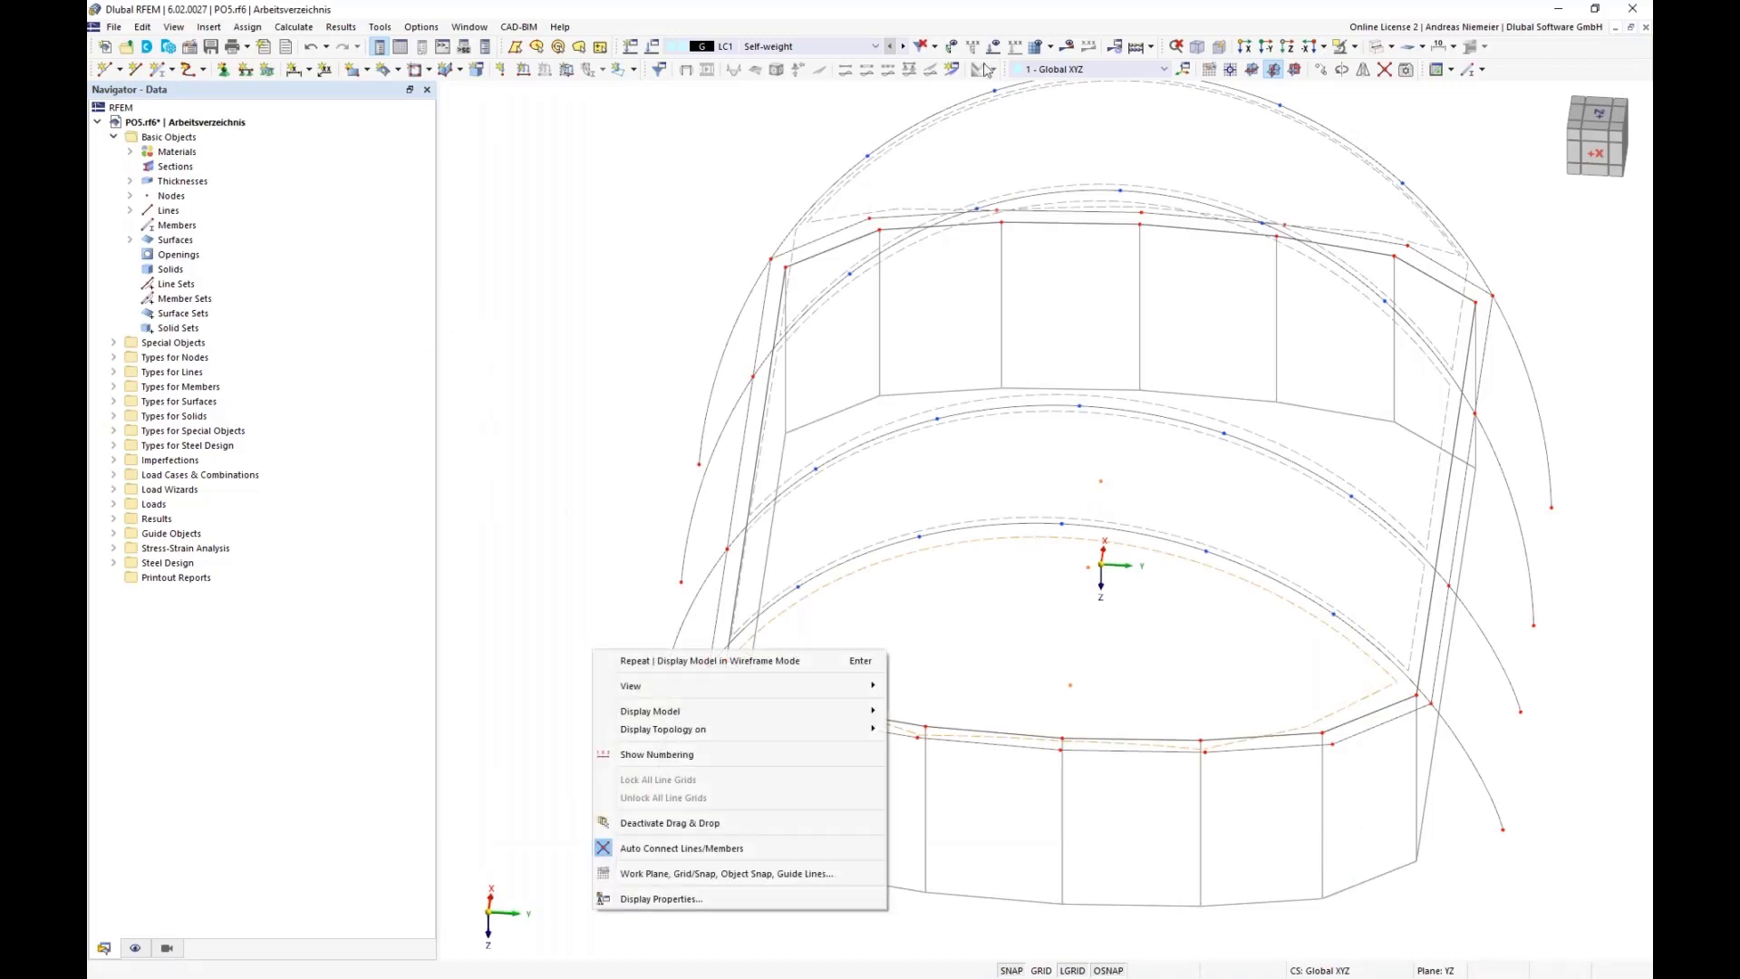
left_click(1035, 52)
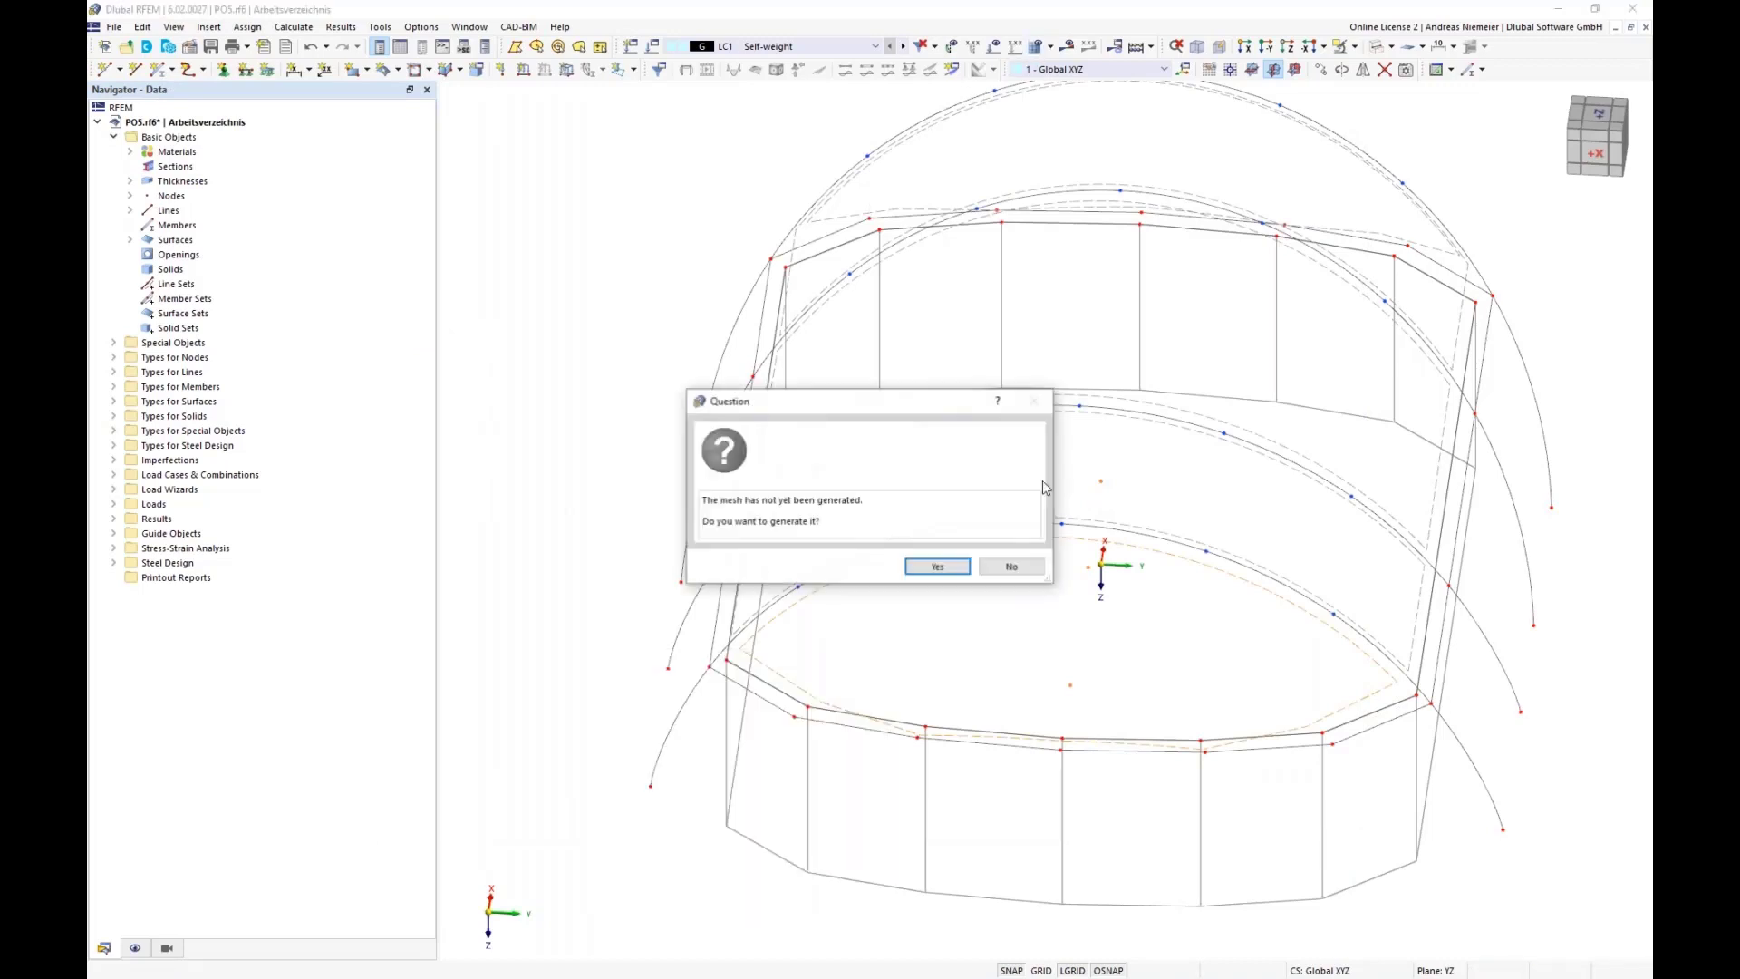
left_click(938, 577)
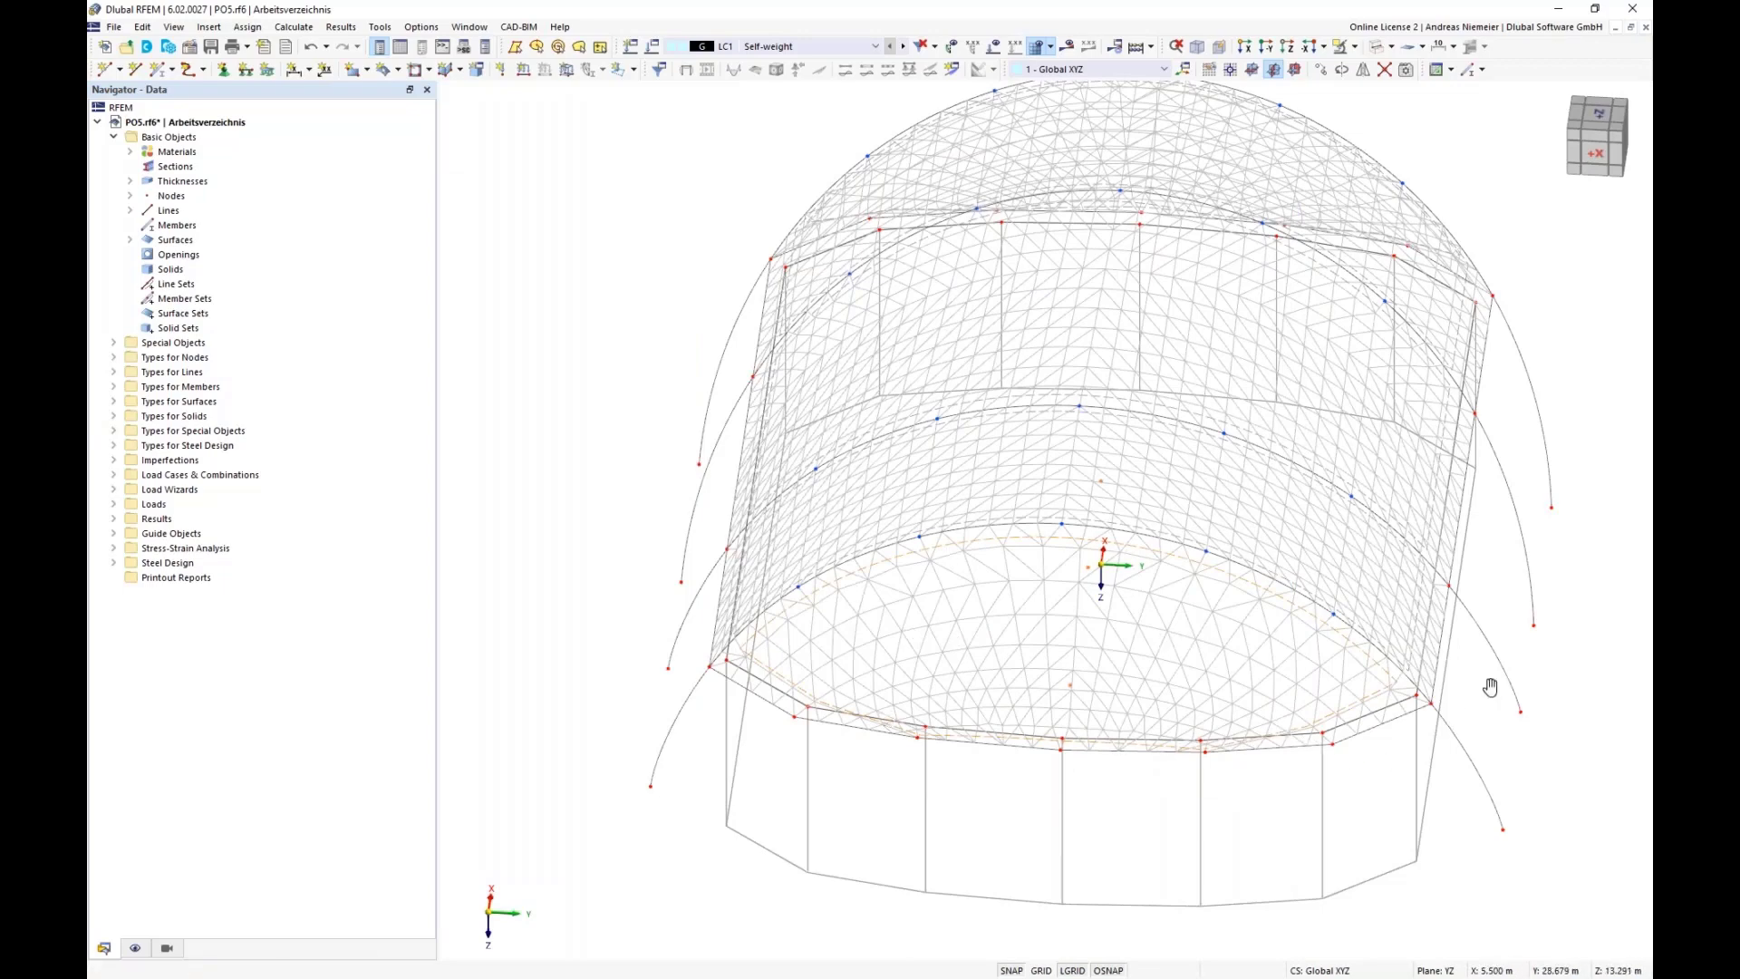
middle_click_drag(1486, 691, 827, 595)
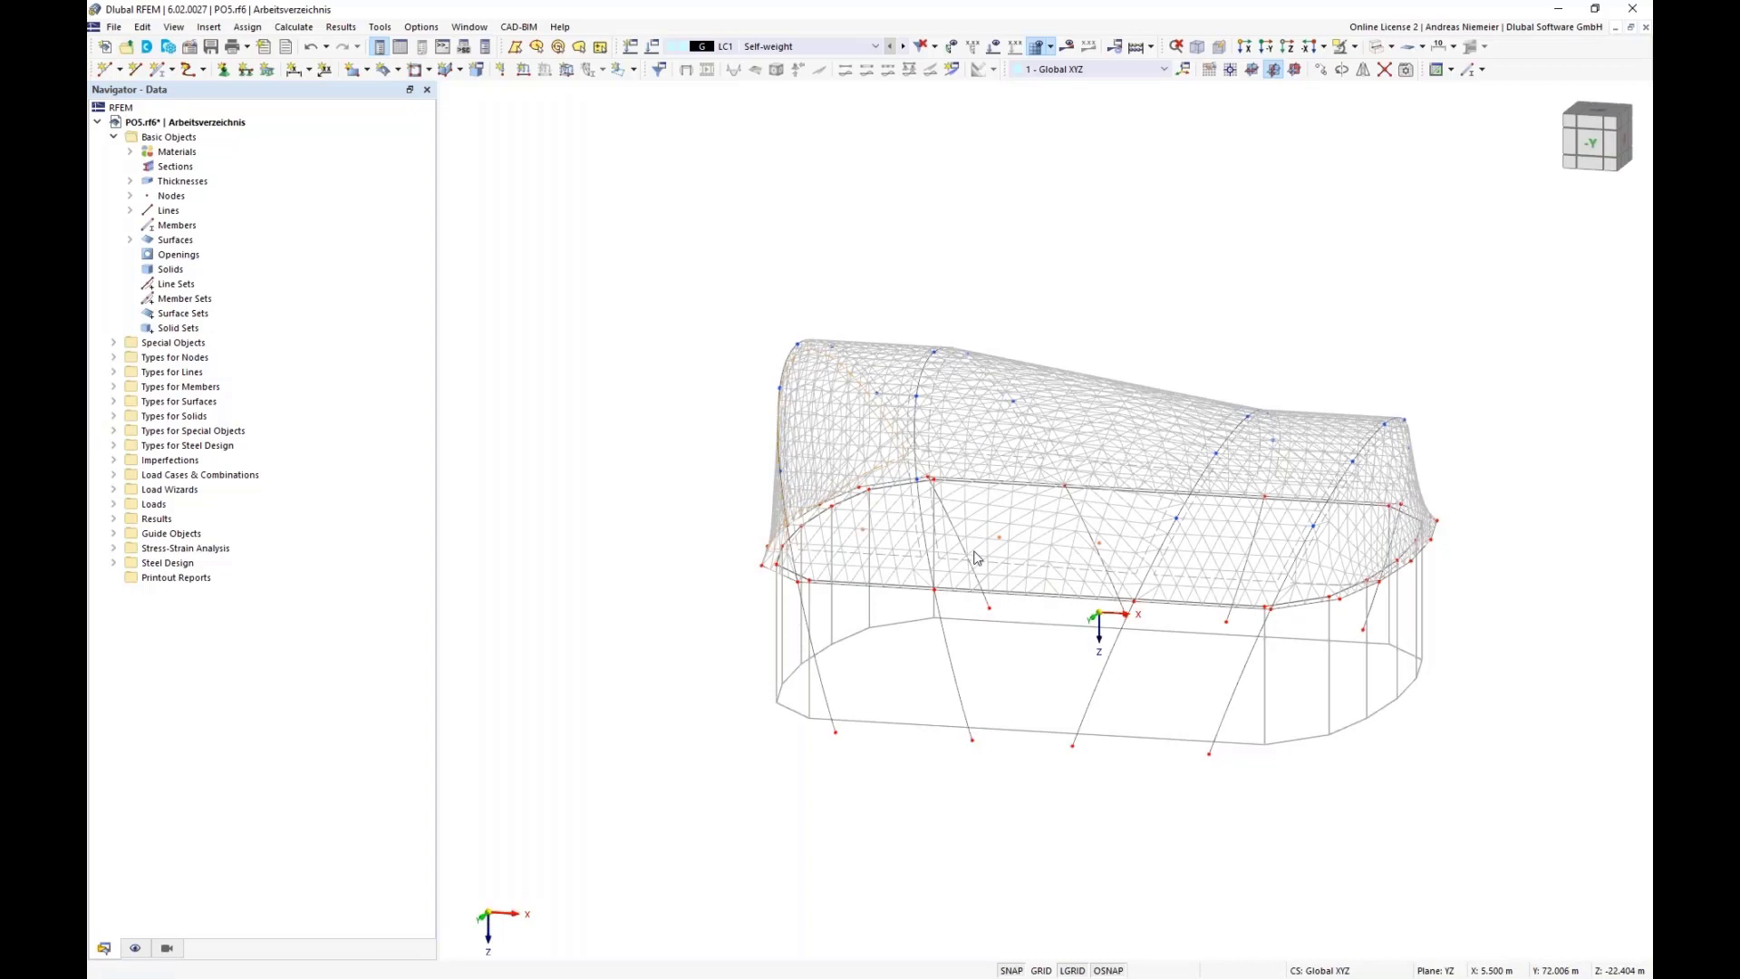
- Restrict visibility to the surfaces of material PES-PVC Typ IV, including their boundary lines and nodes, and return to the model data
left_click(169, 949)
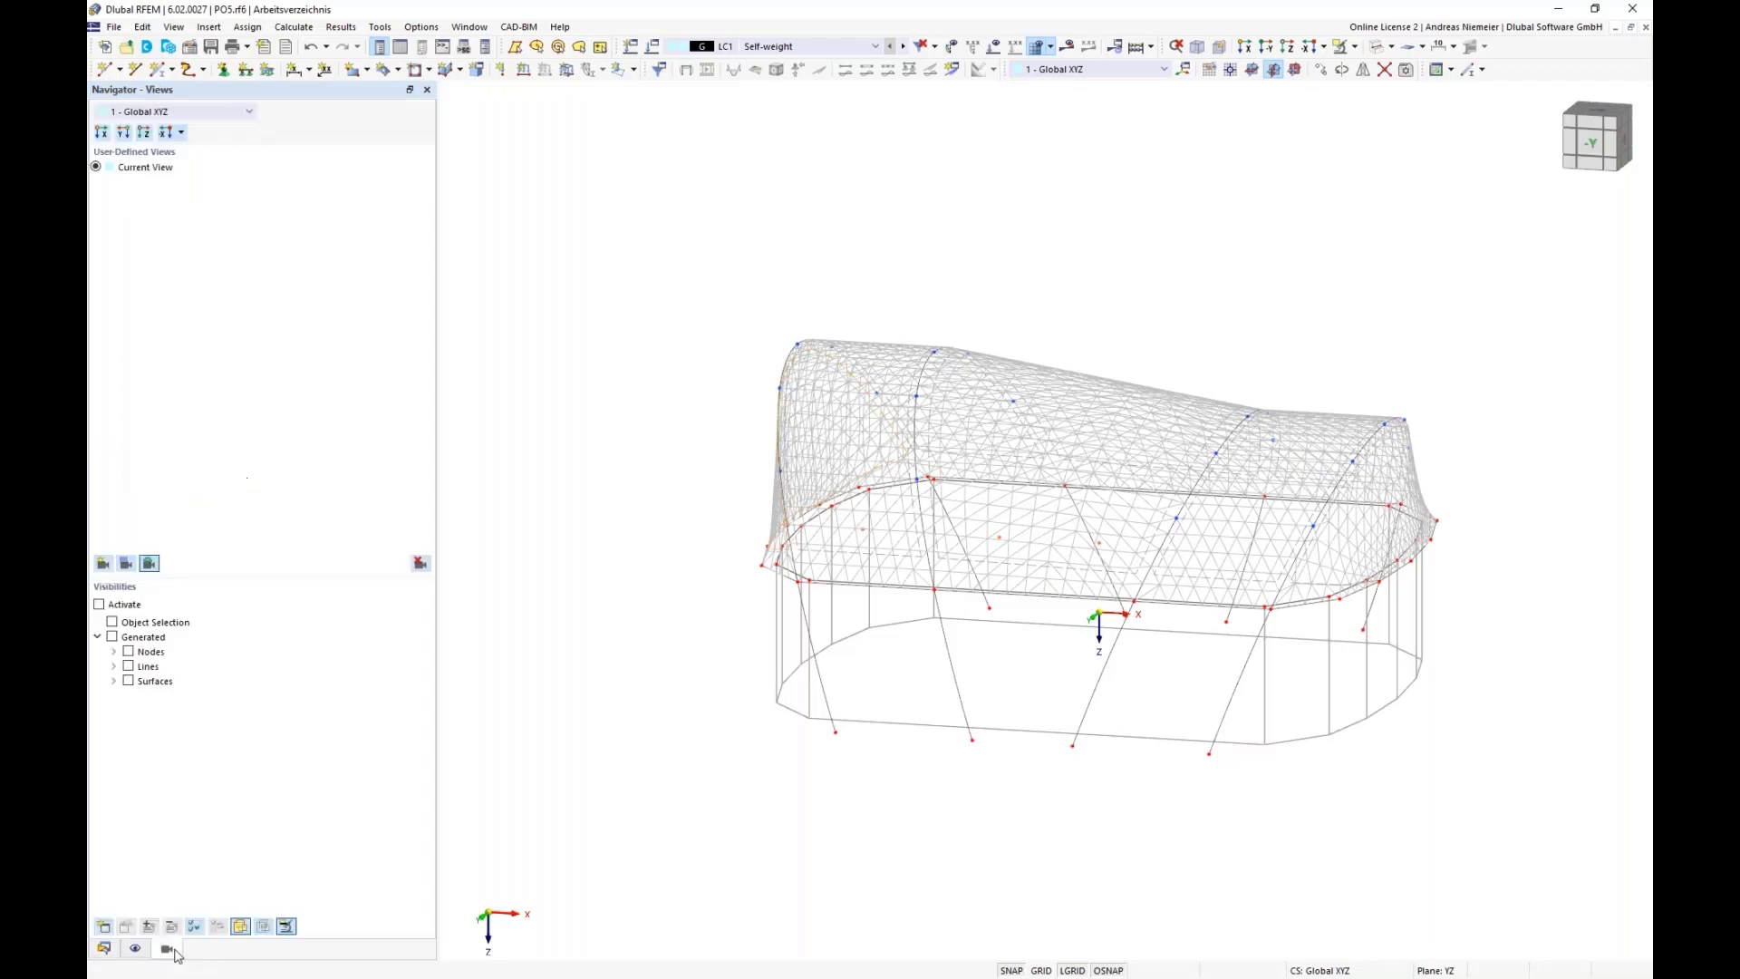
left_click(114, 682)
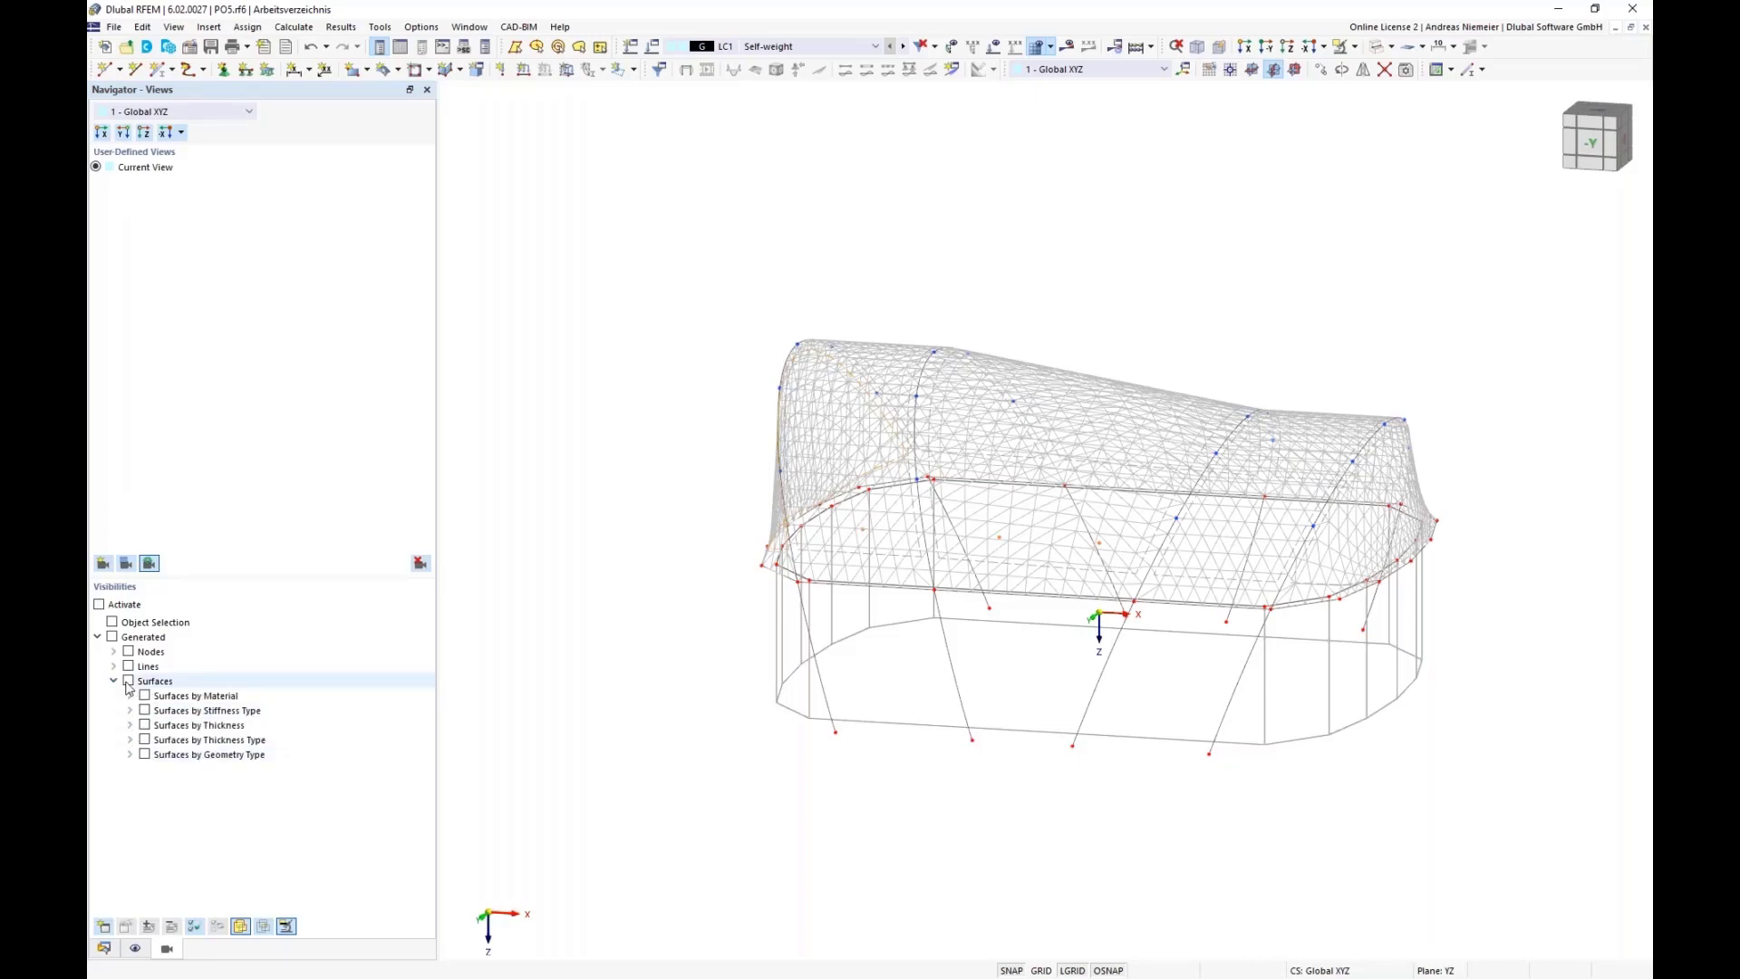
left_click(128, 682)
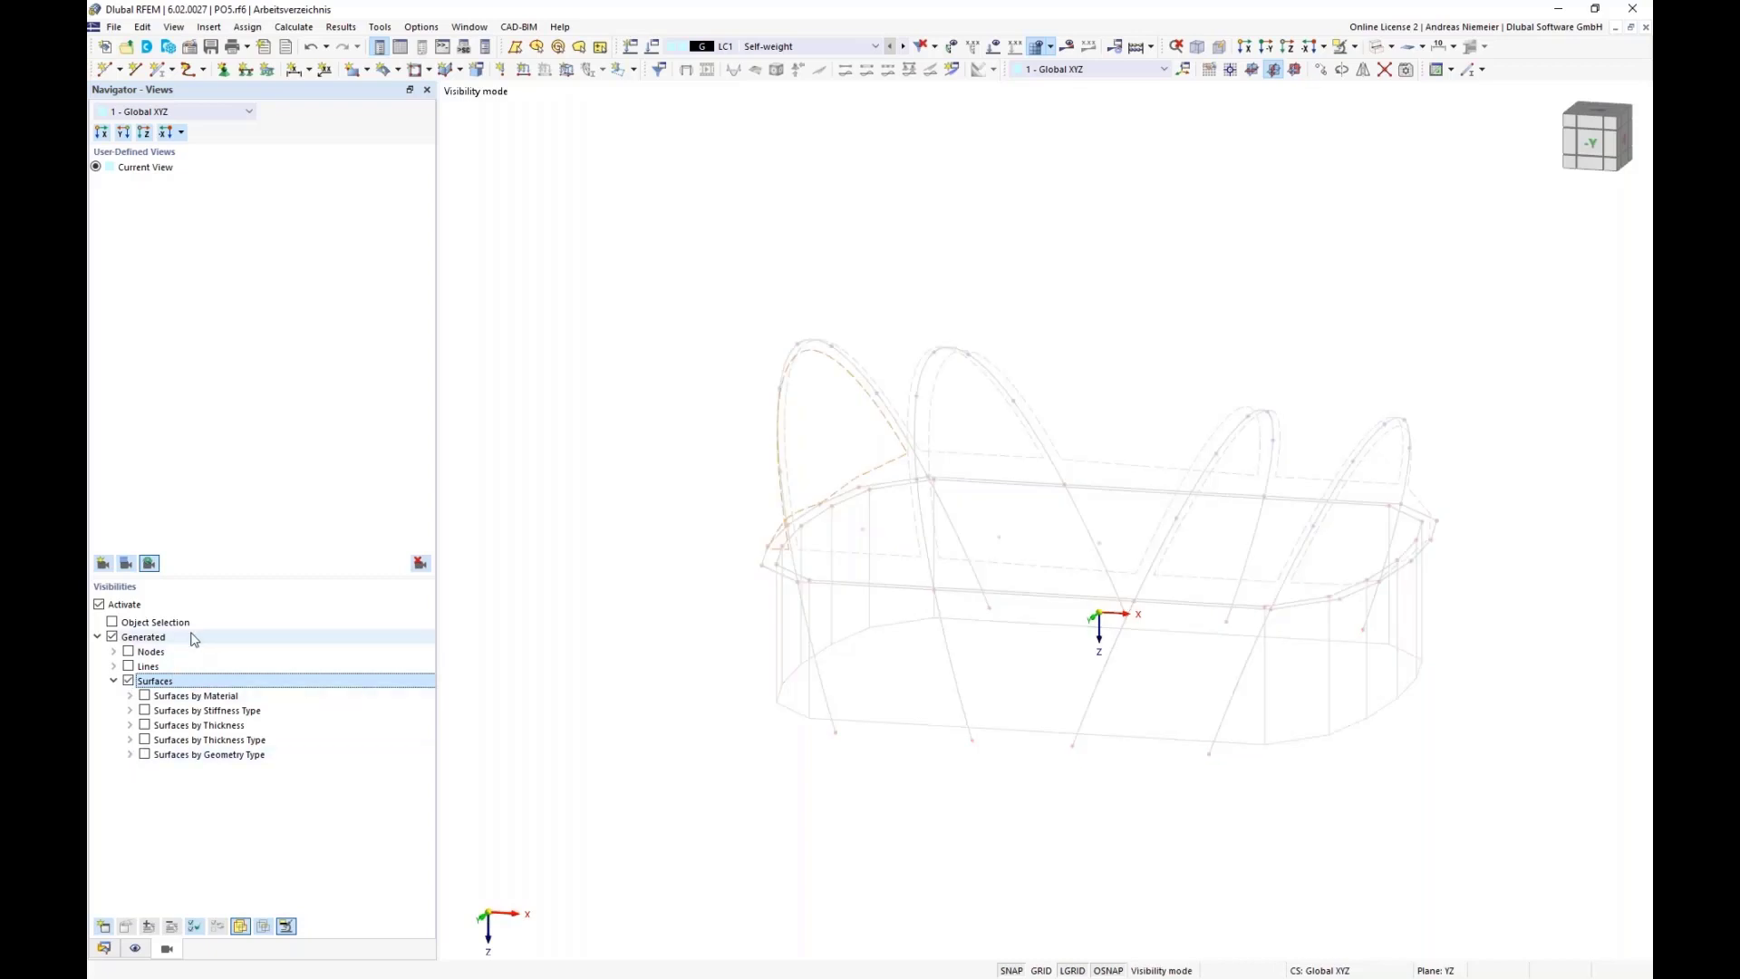
left_click(131, 696)
left_click(162, 711)
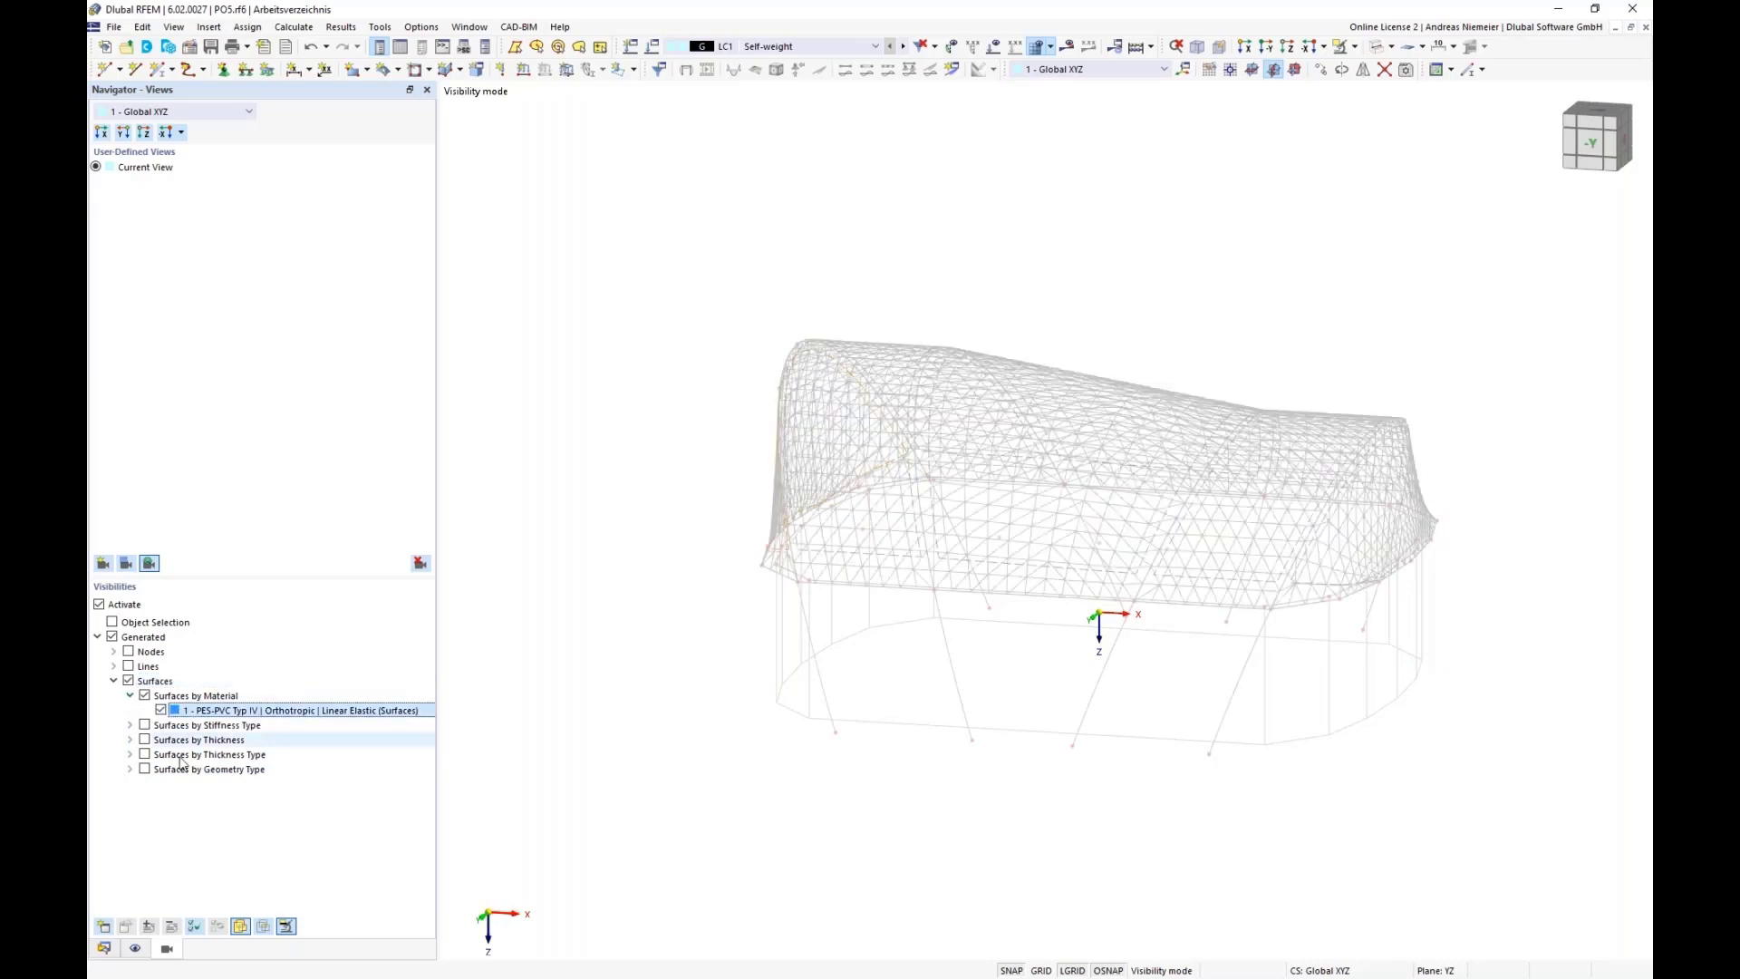
left_click(286, 927)
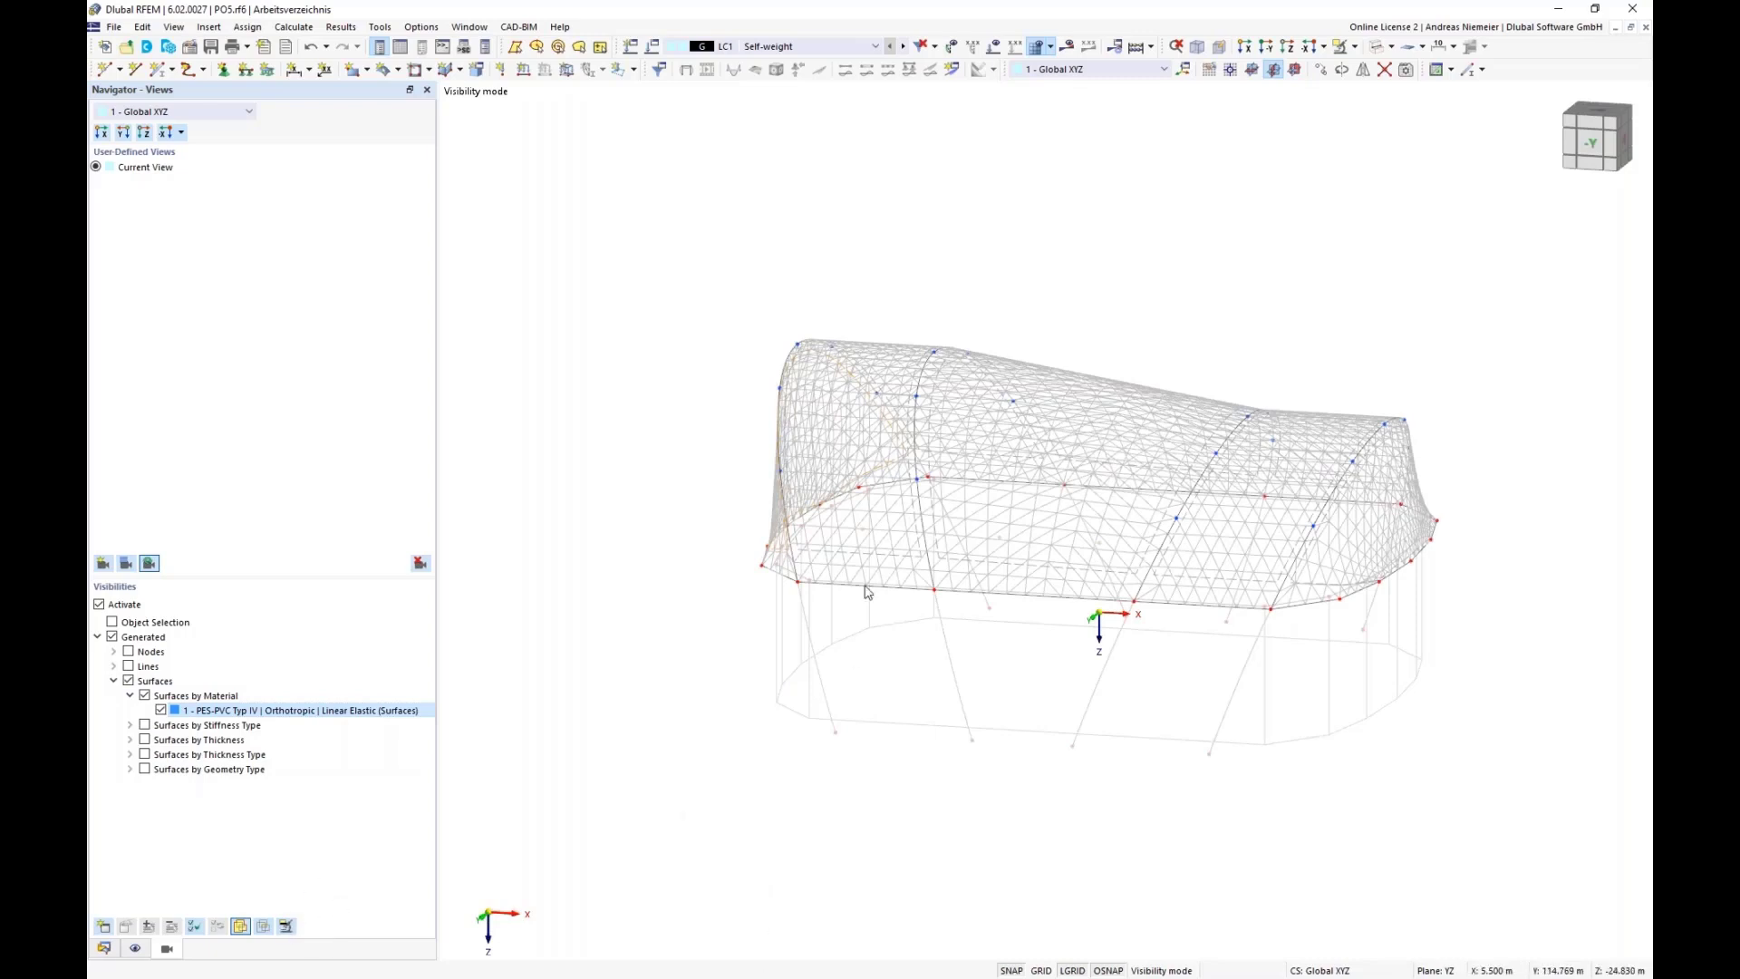
middle_click_drag(1037, 792, 908, 786)
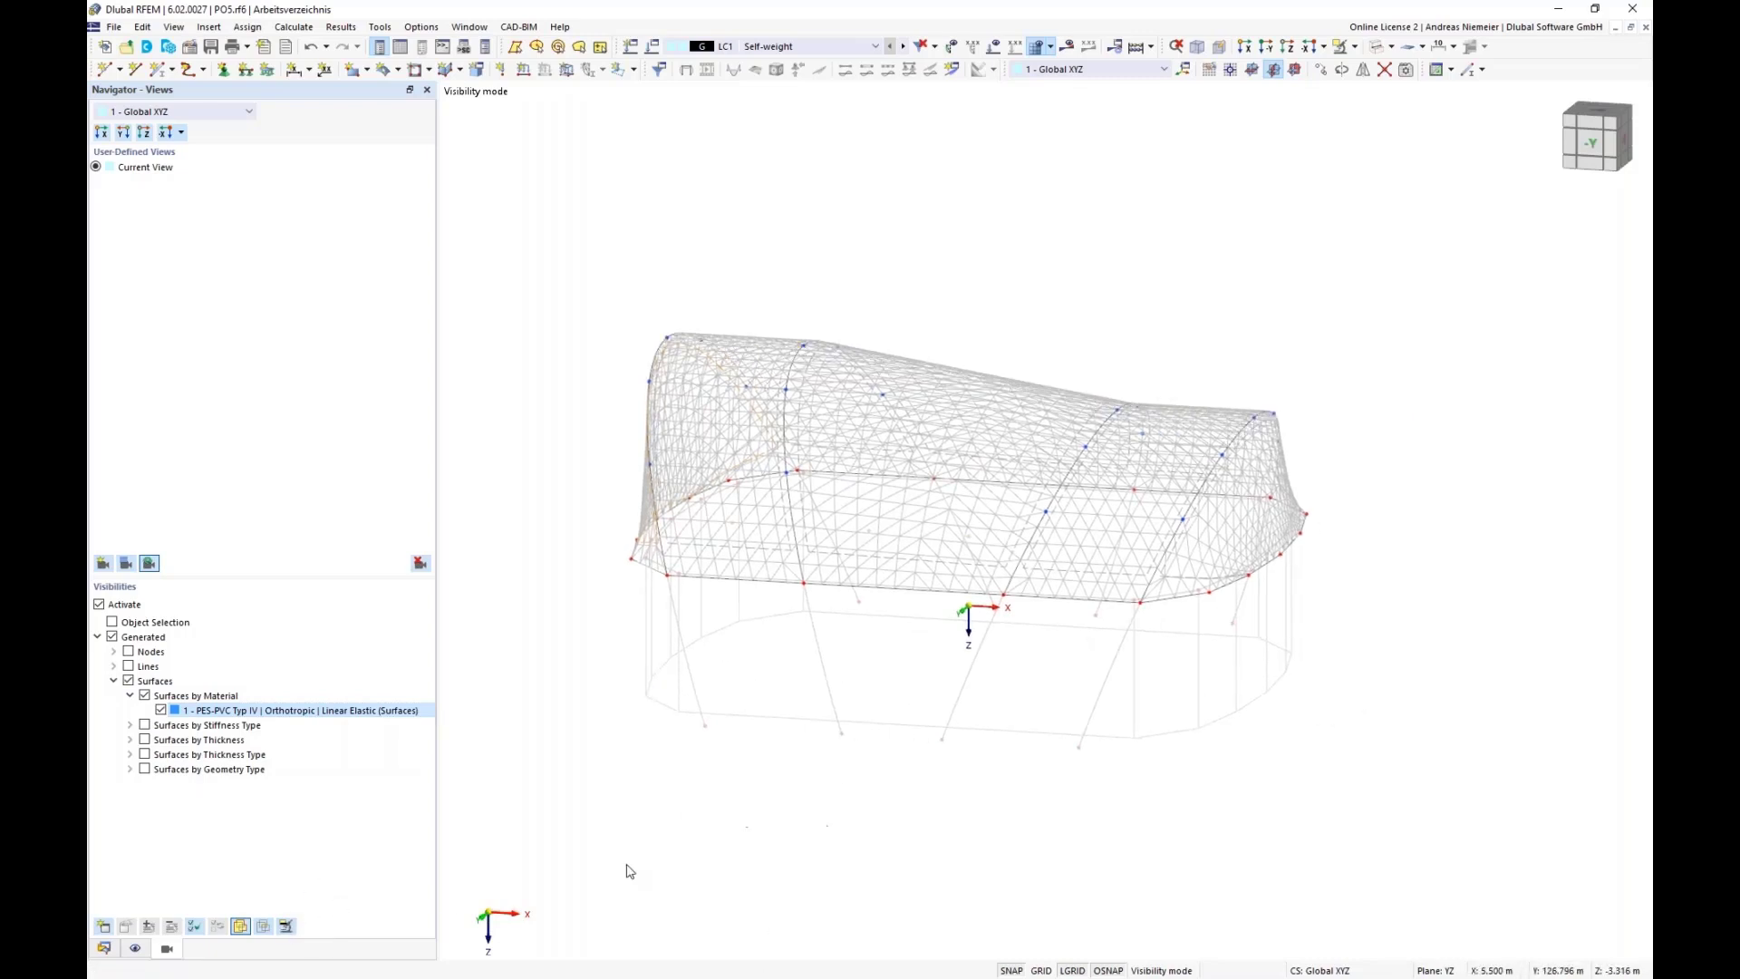
left_click(104, 948)
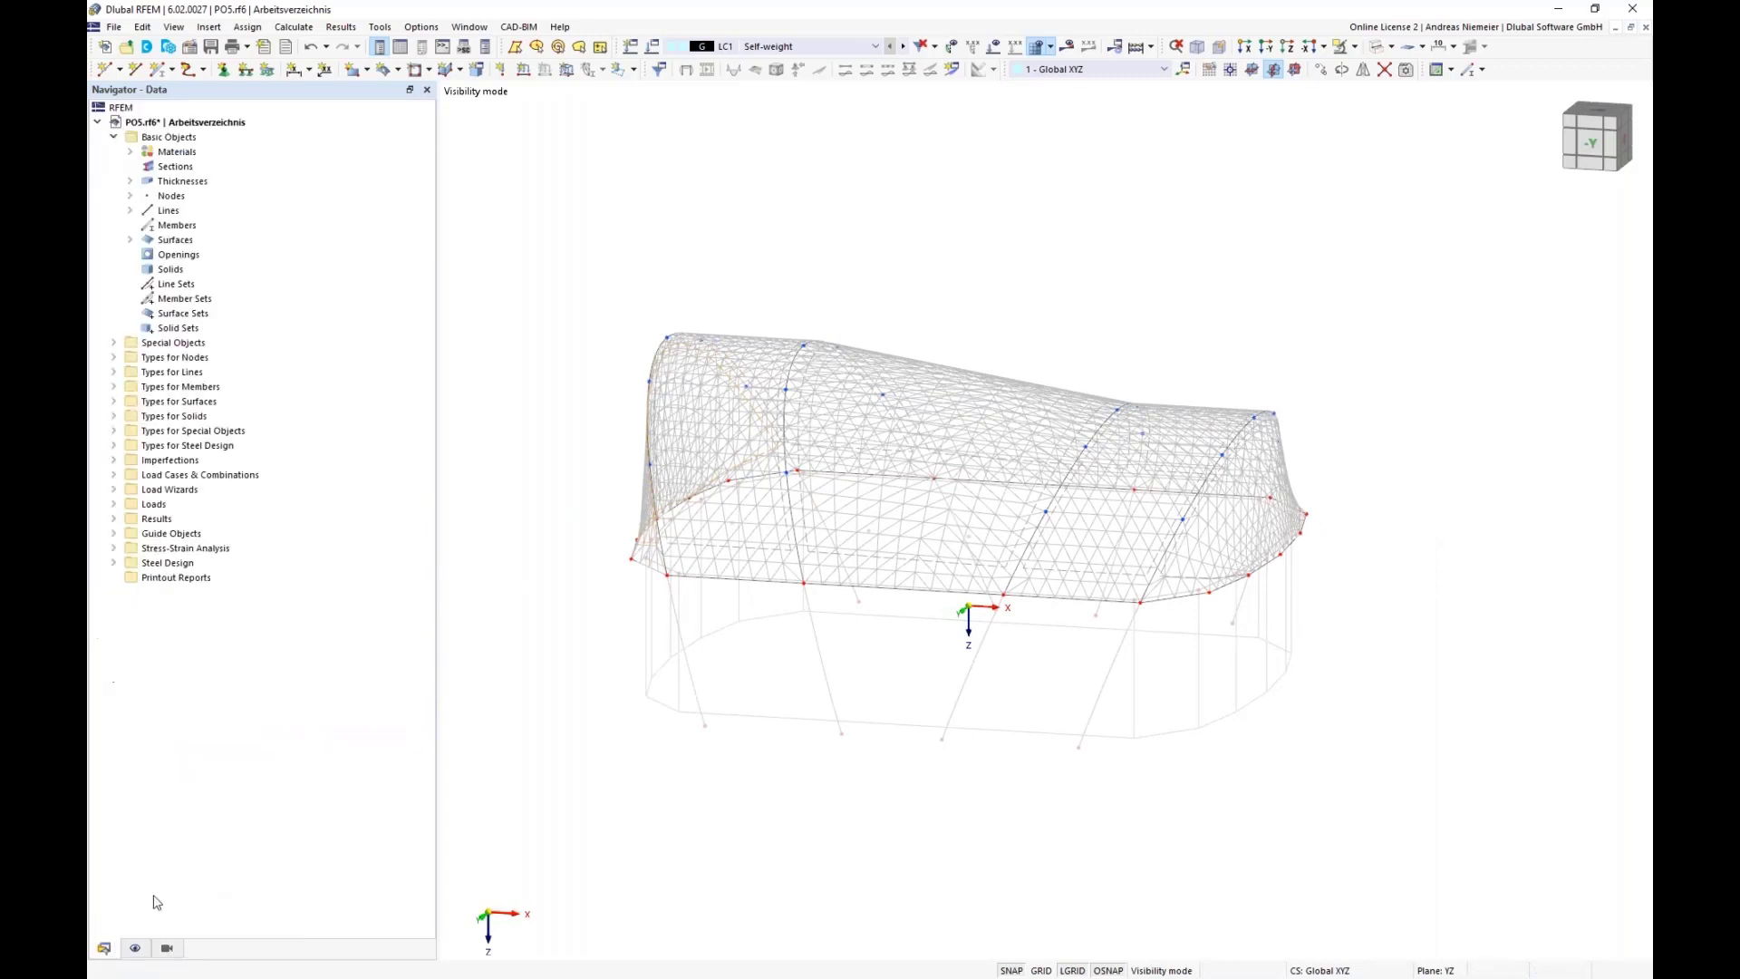
- Assign the hinged line support to all visible arch and ring edge lines of the membrane, accept deleting the mesh, and end the command
left_click(245, 69)
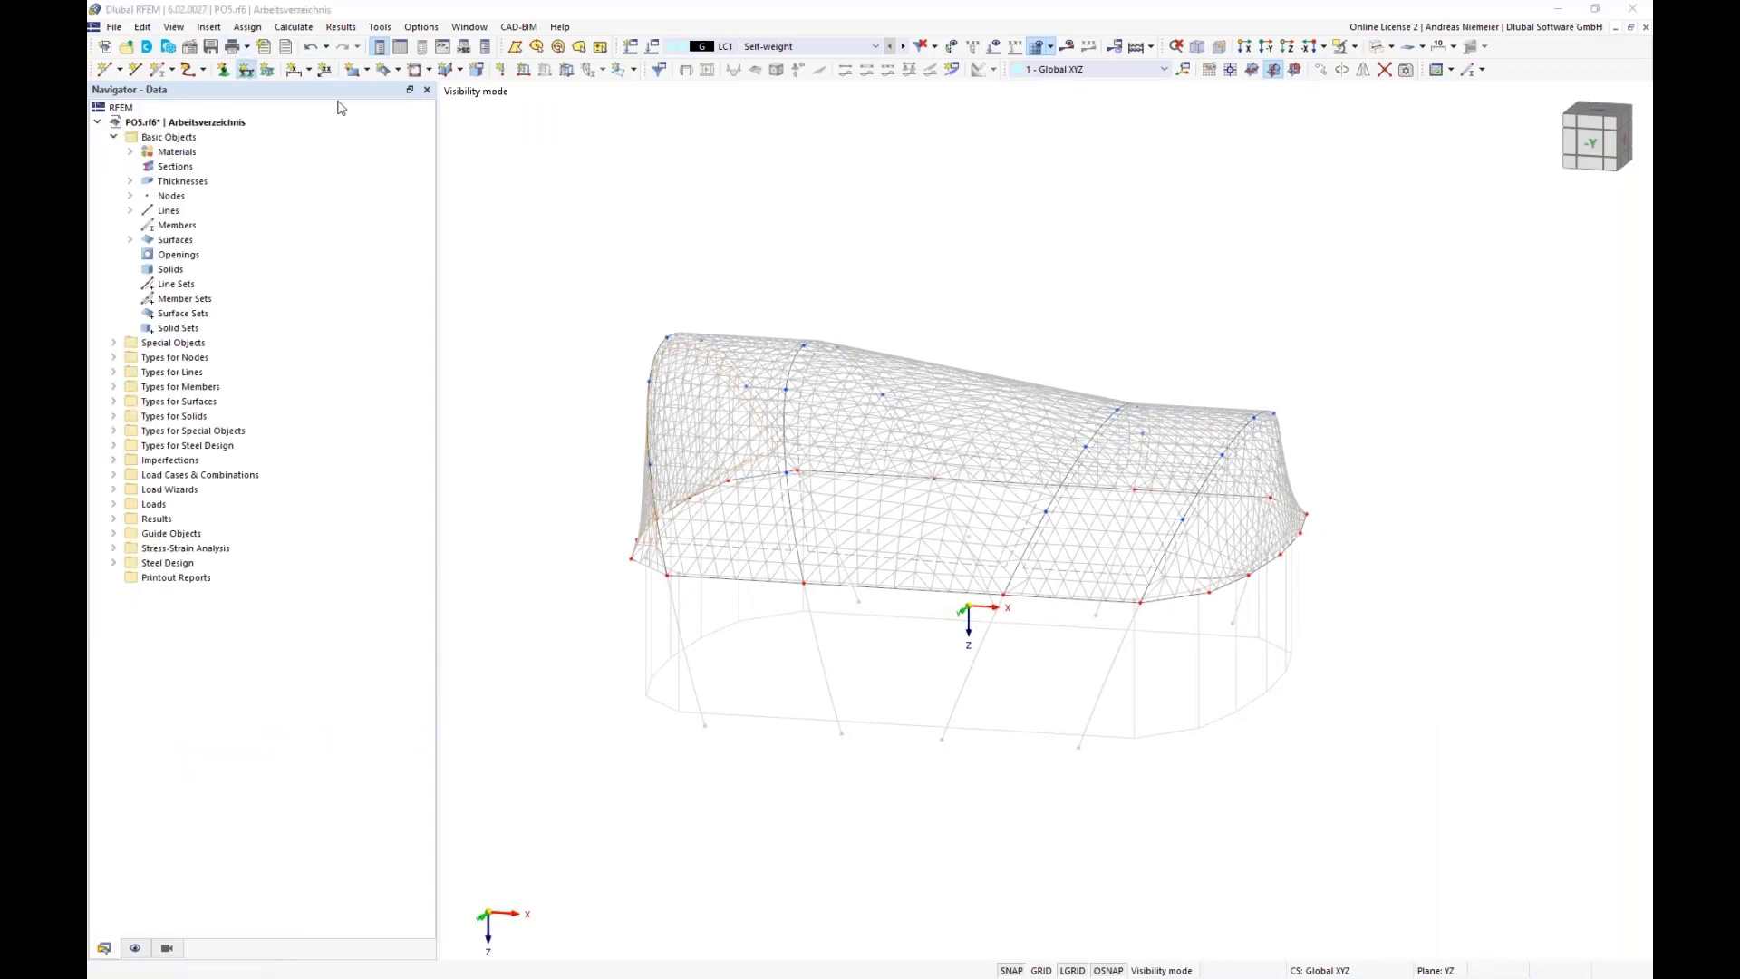
left_click(938, 641)
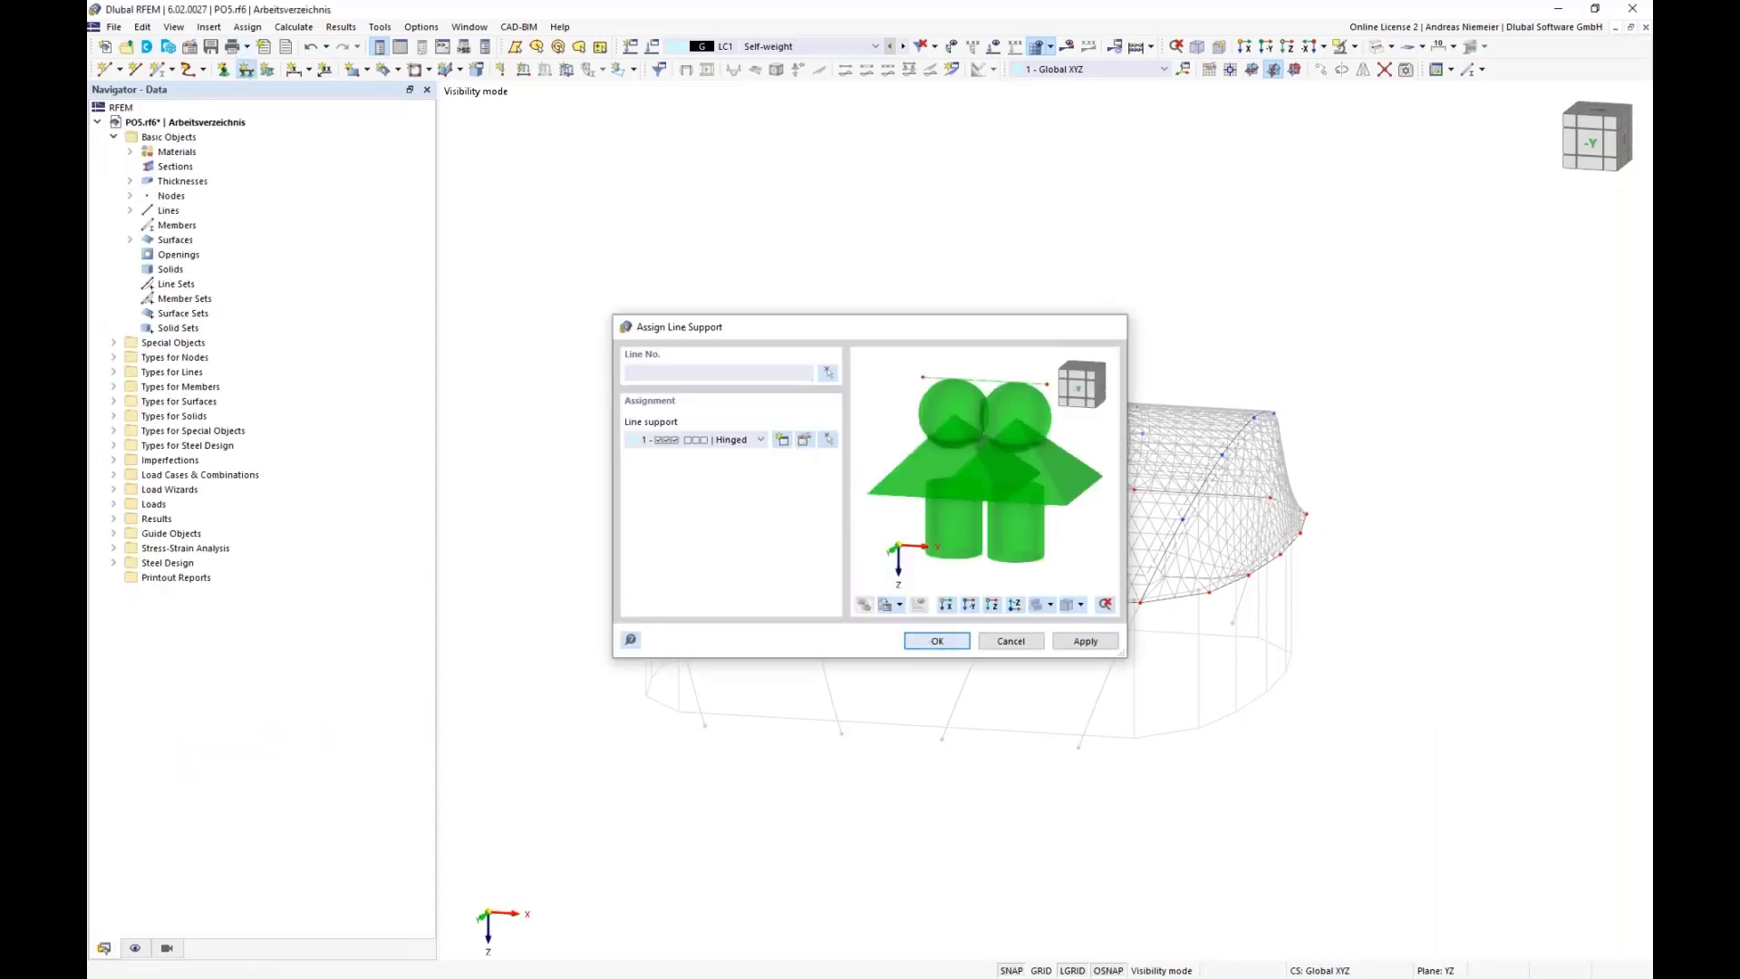
left_click_drag(667, 351, 1382, 667)
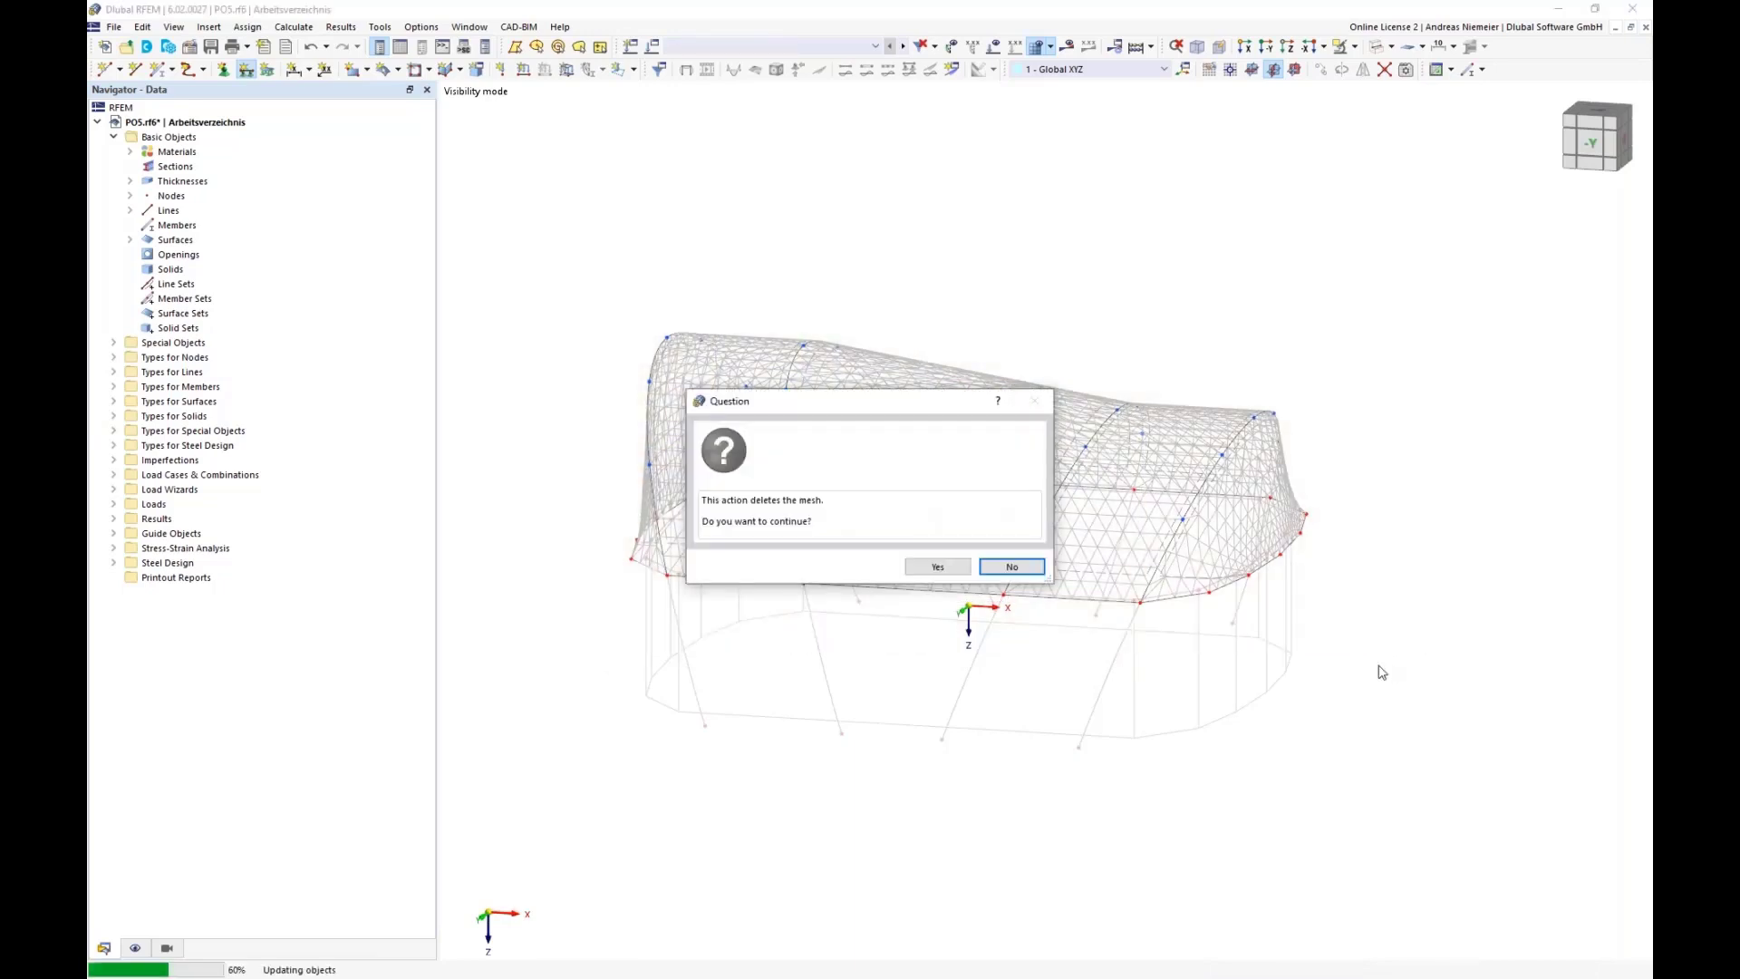
left_click(939, 566)
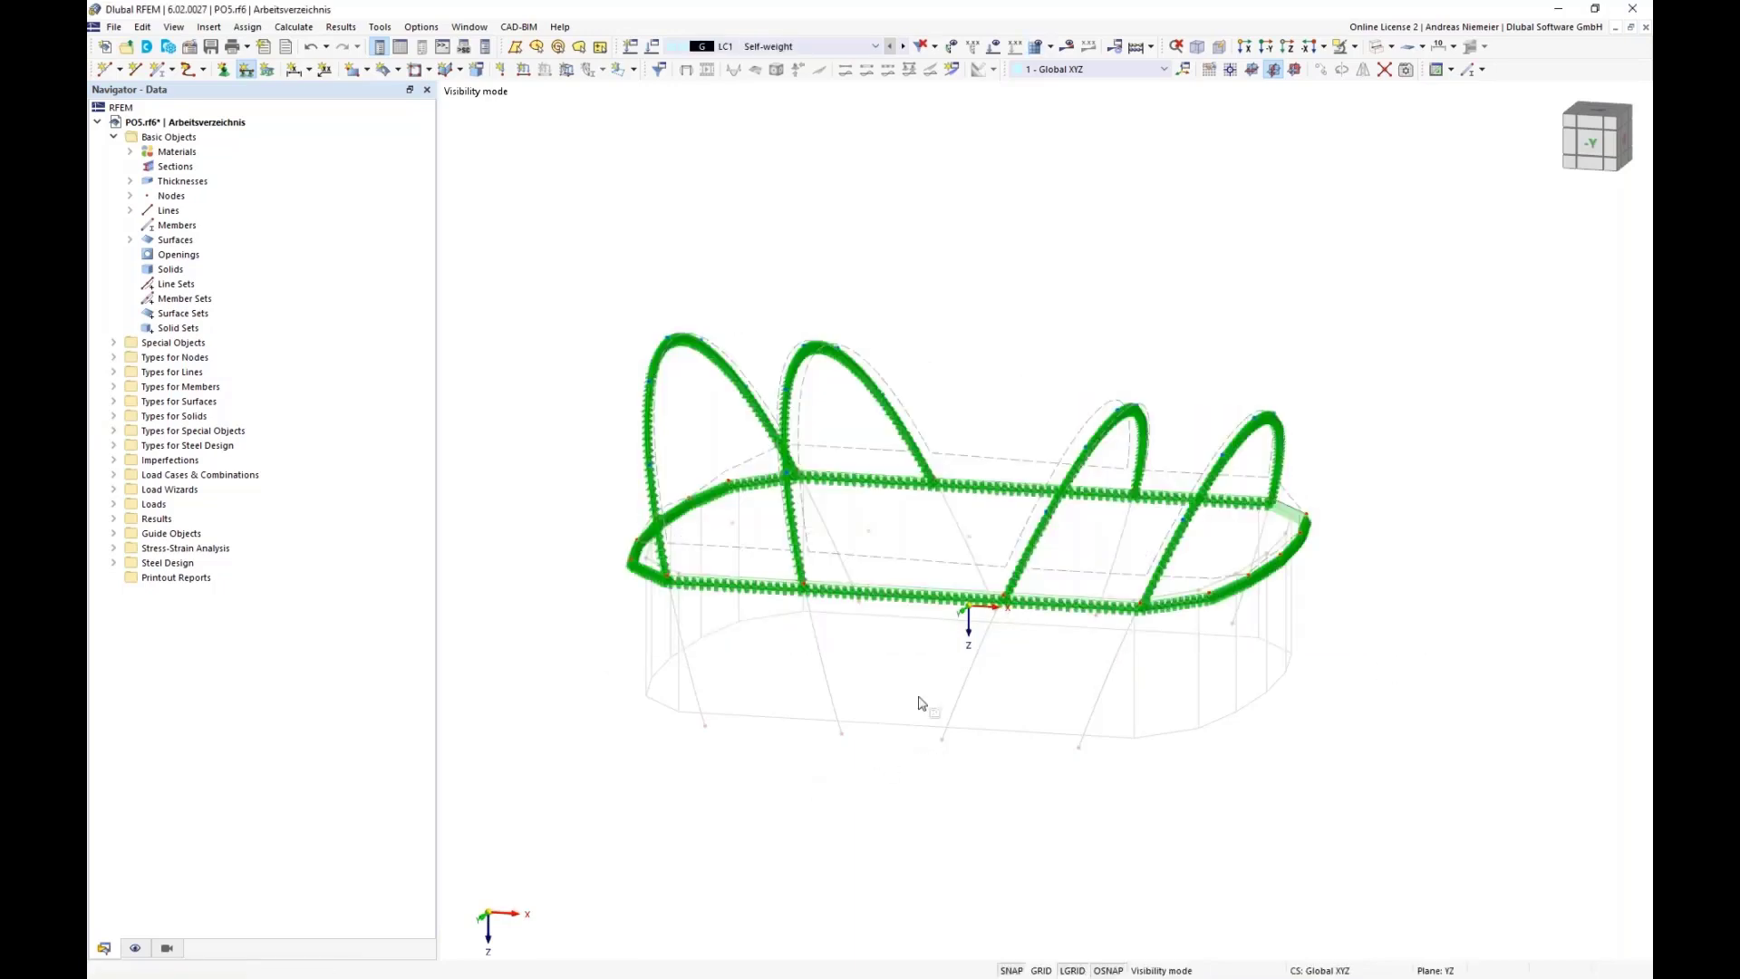
key("Escape")
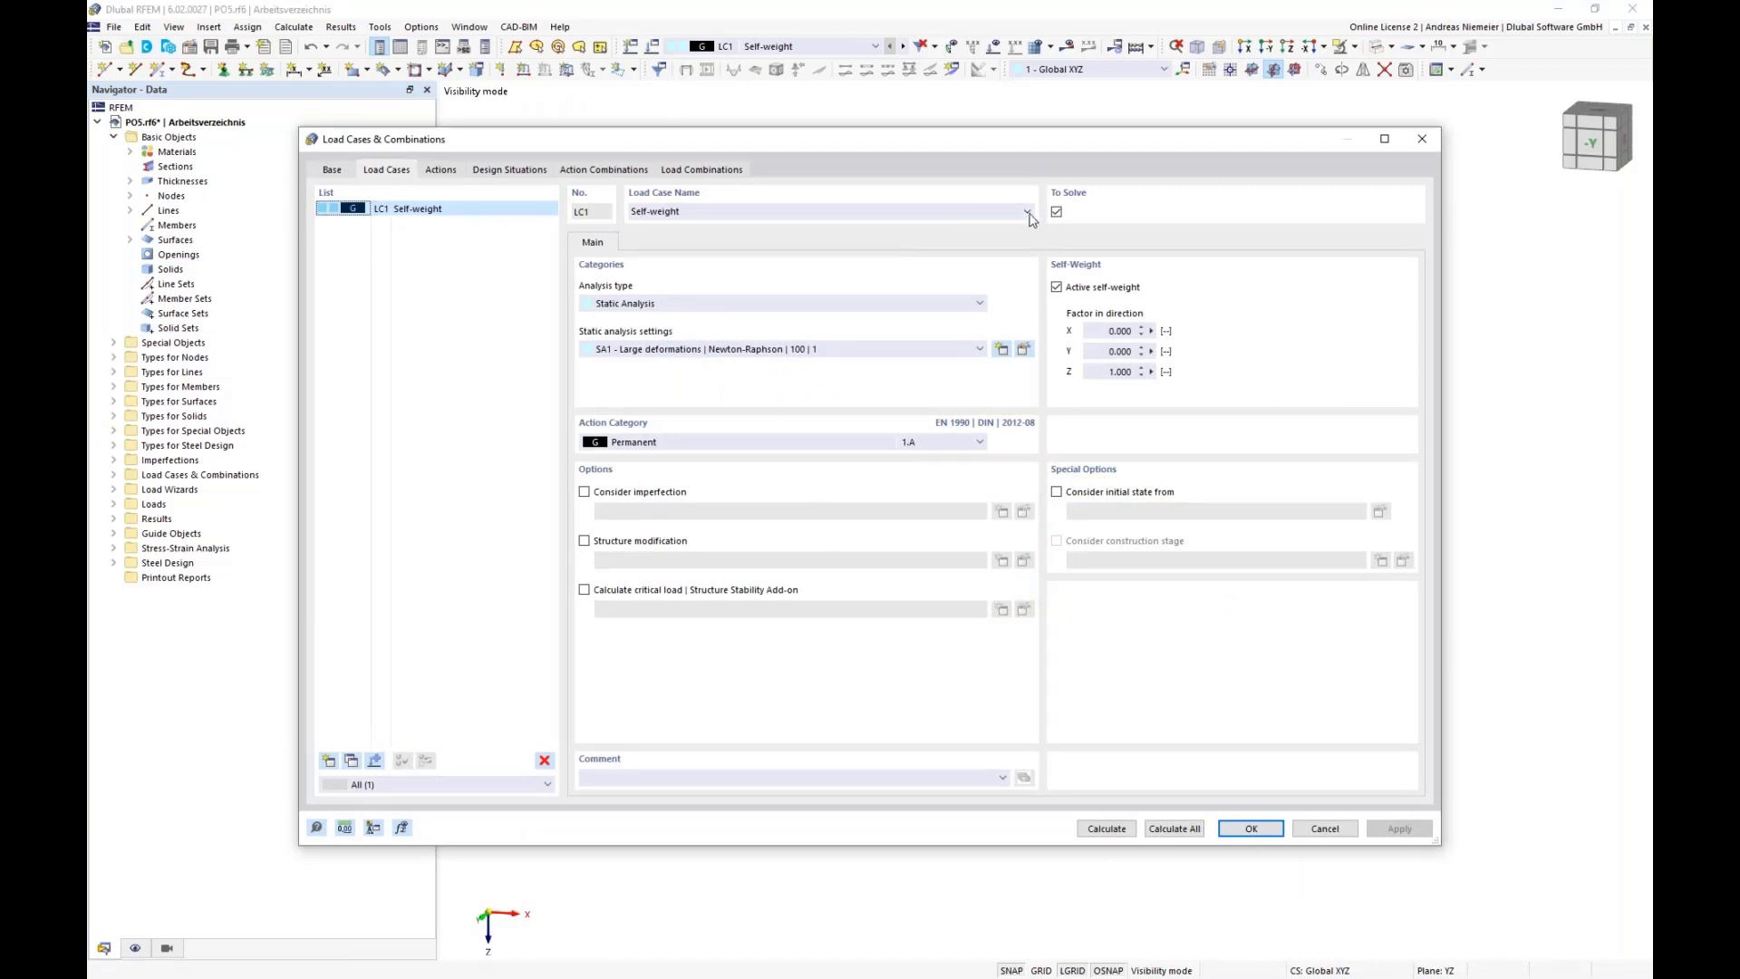
- Rename load case LC1 as Prestress, set its action category to Prestress, deactivate its self-weight, and accept the changes
left_click(961, 210)
left_click_drag(620, 224, 623, 207)
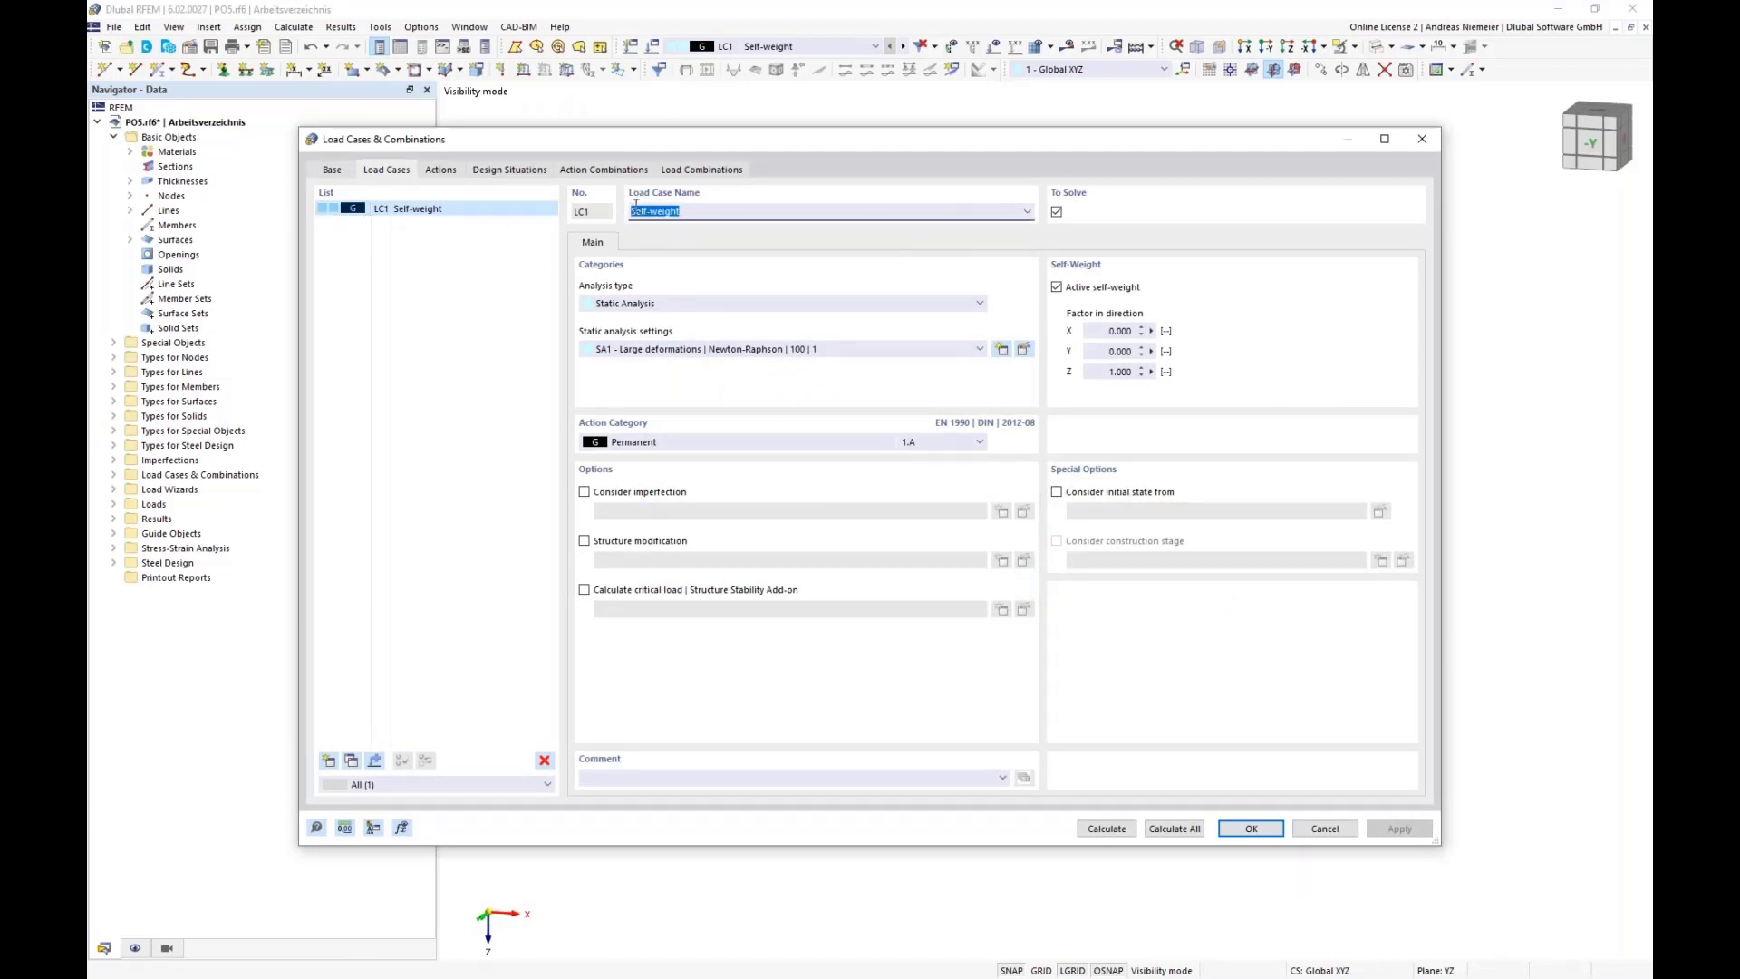
type("Prestress")
left_click(637, 442)
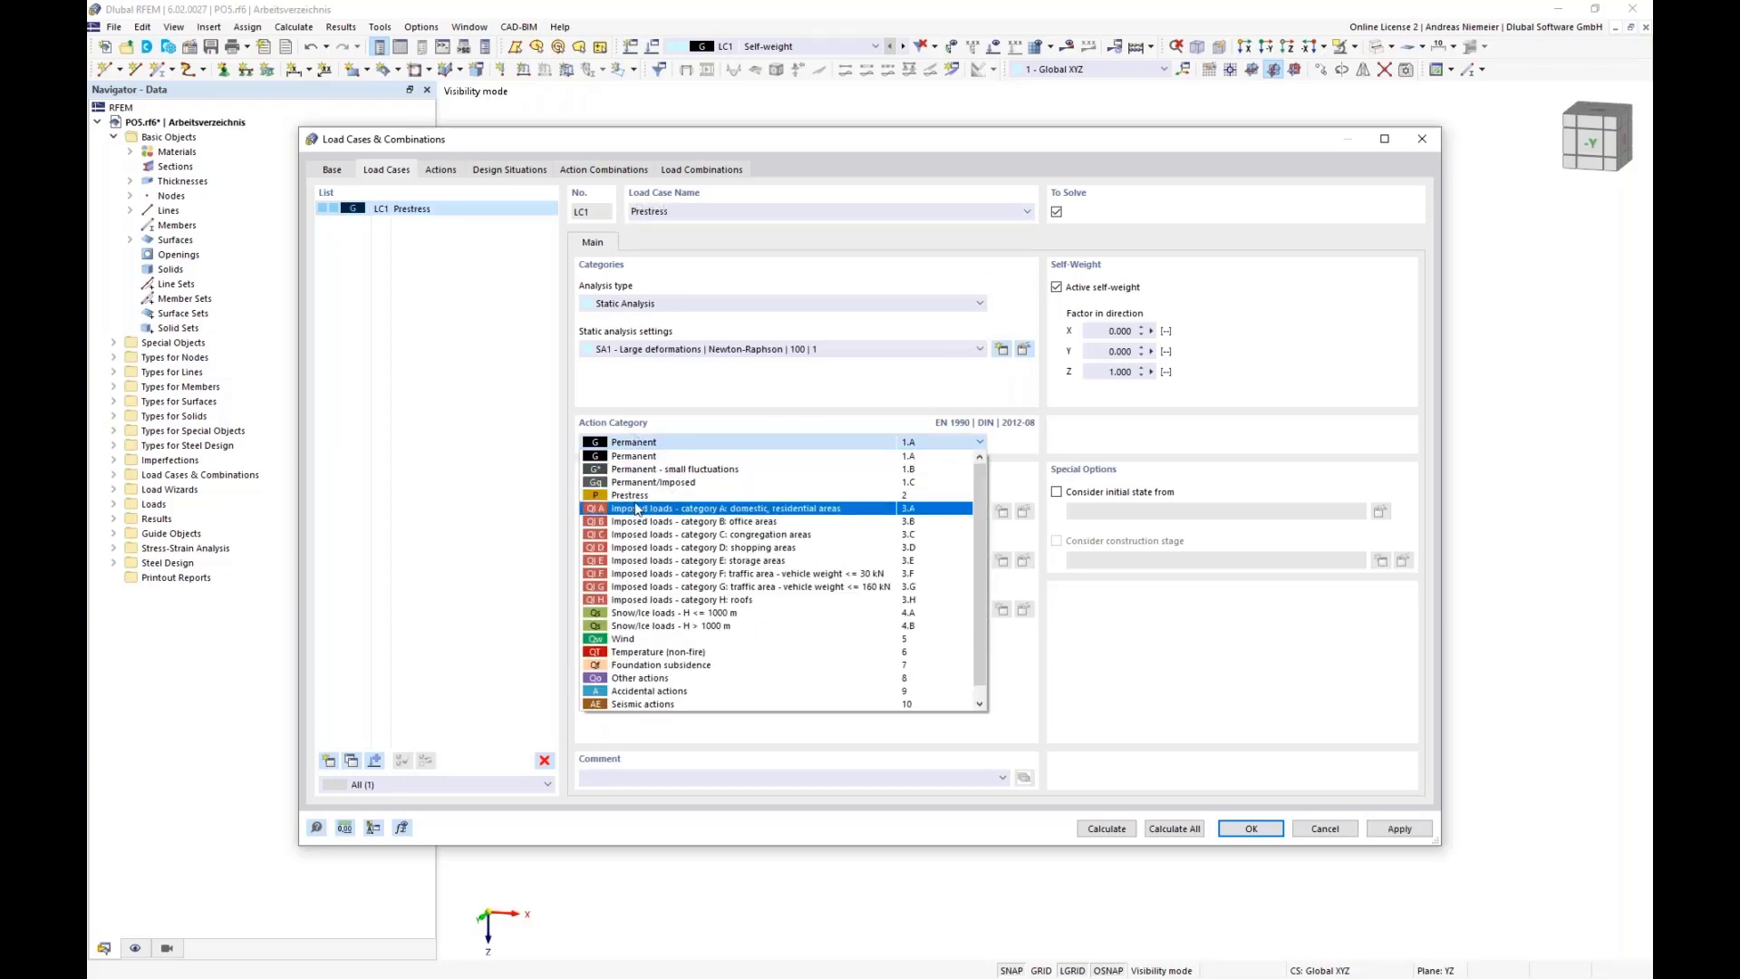
left_click(635, 453)
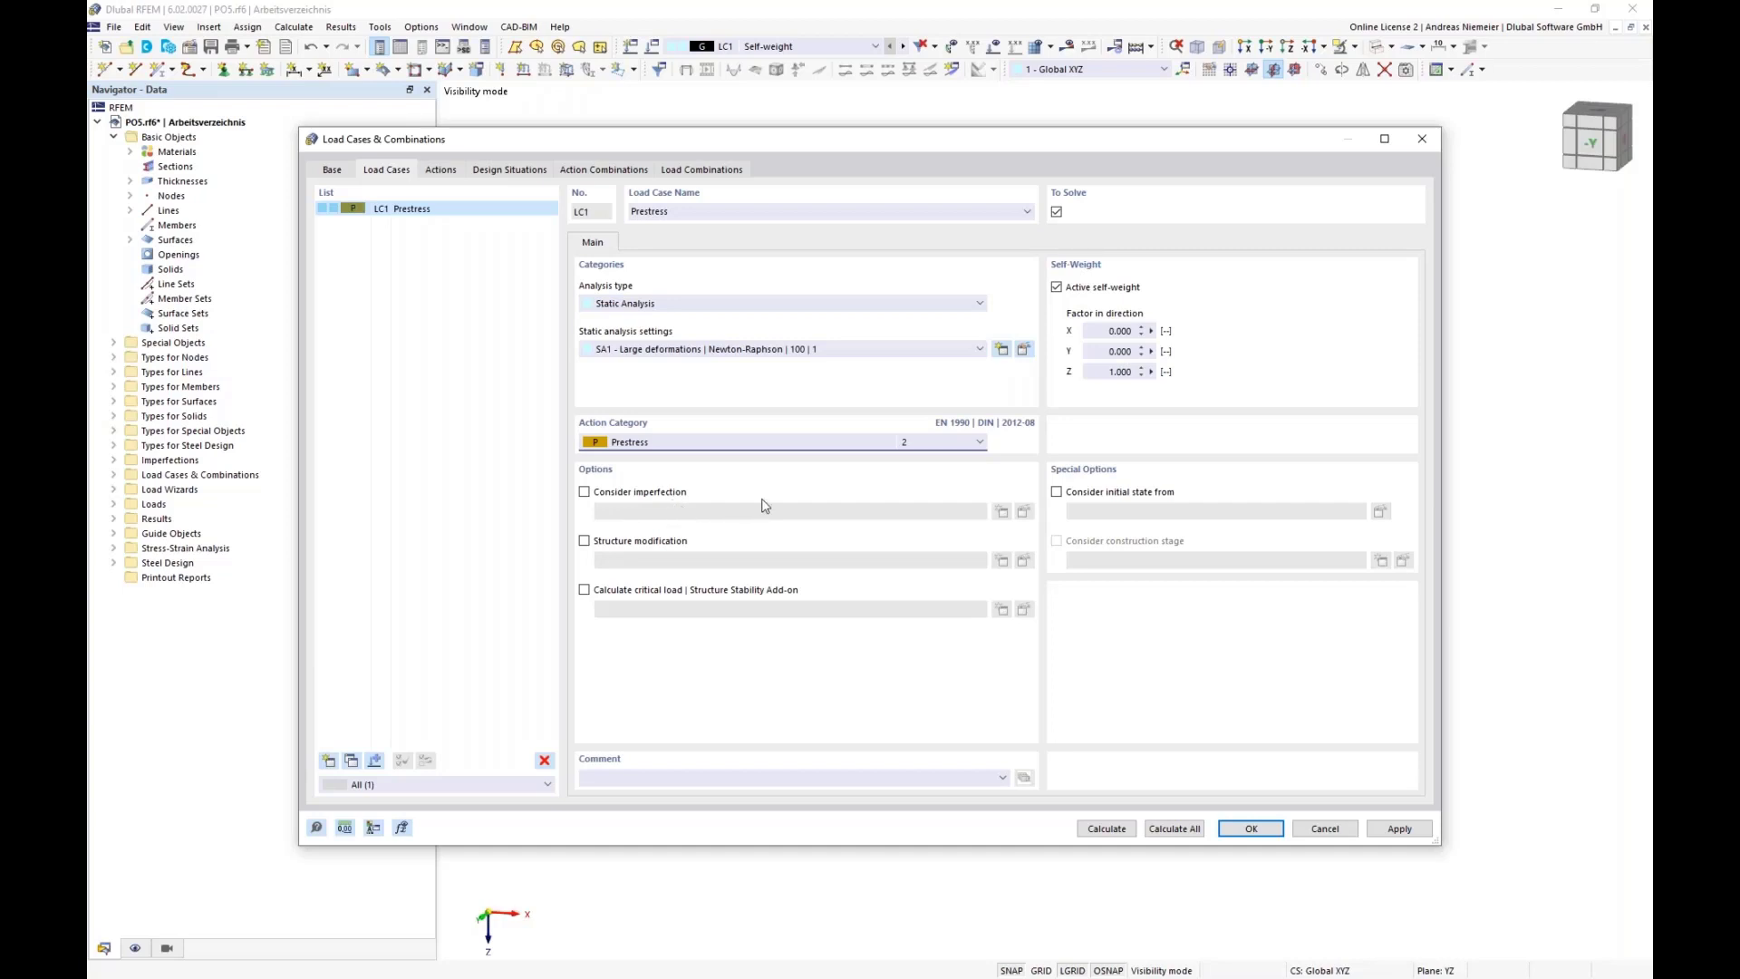
left_click(1057, 287)
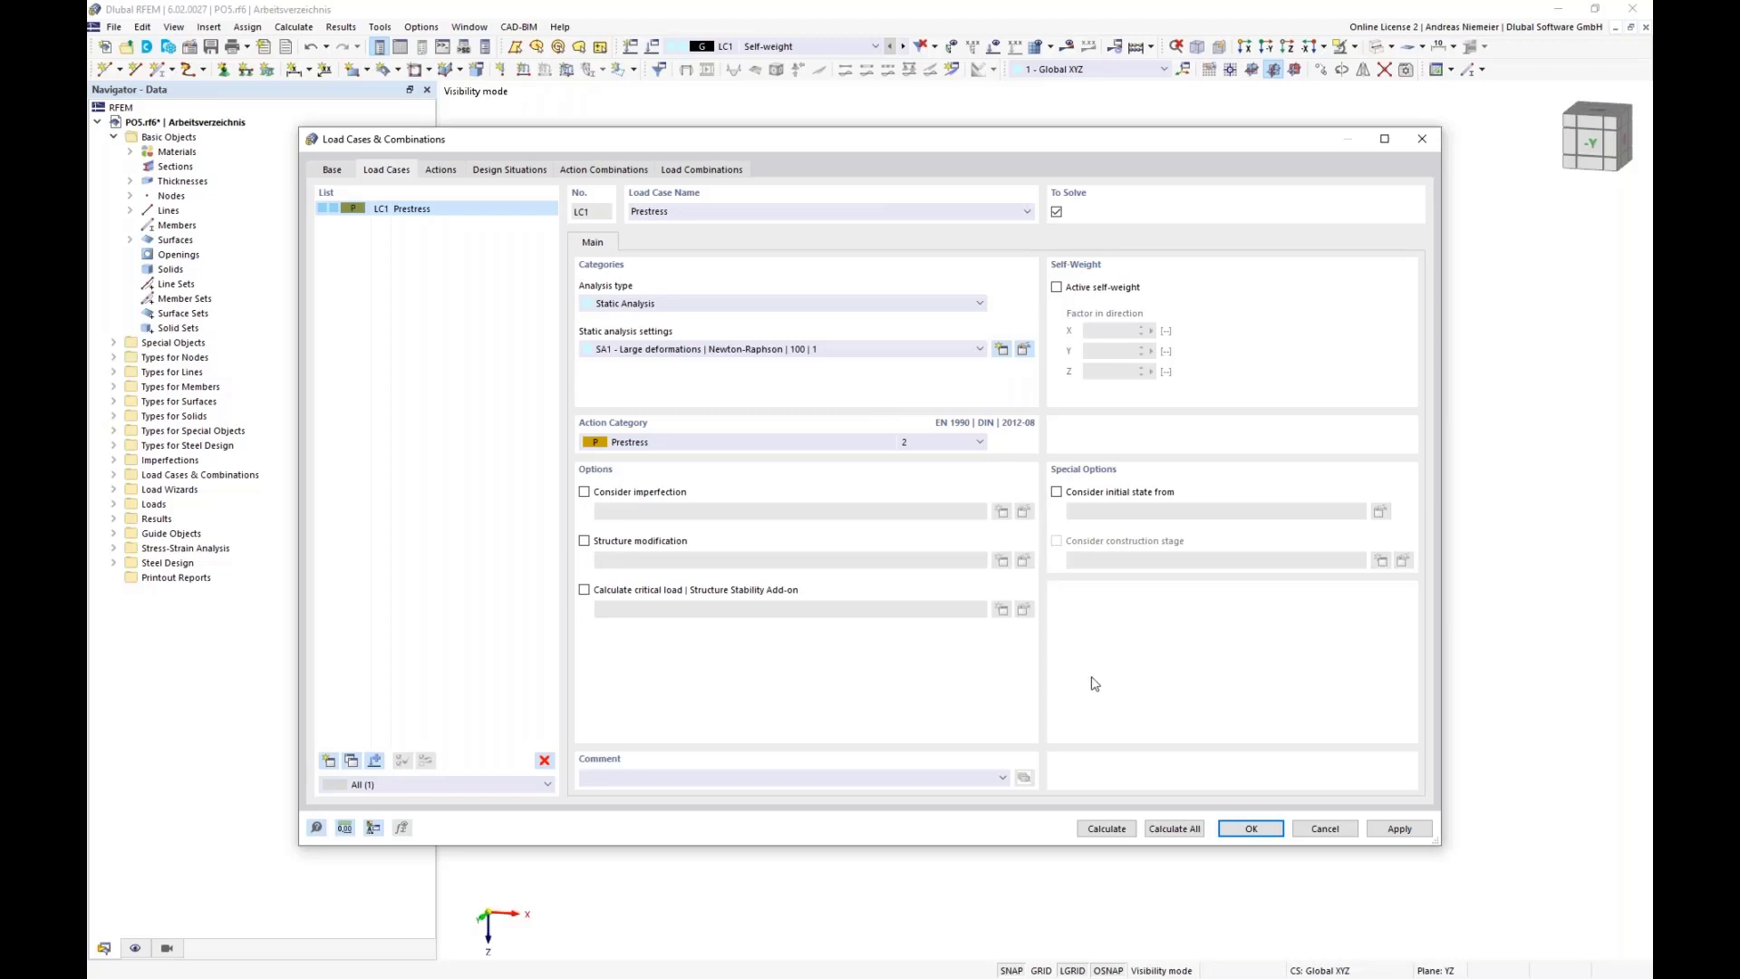
left_click(1251, 829)
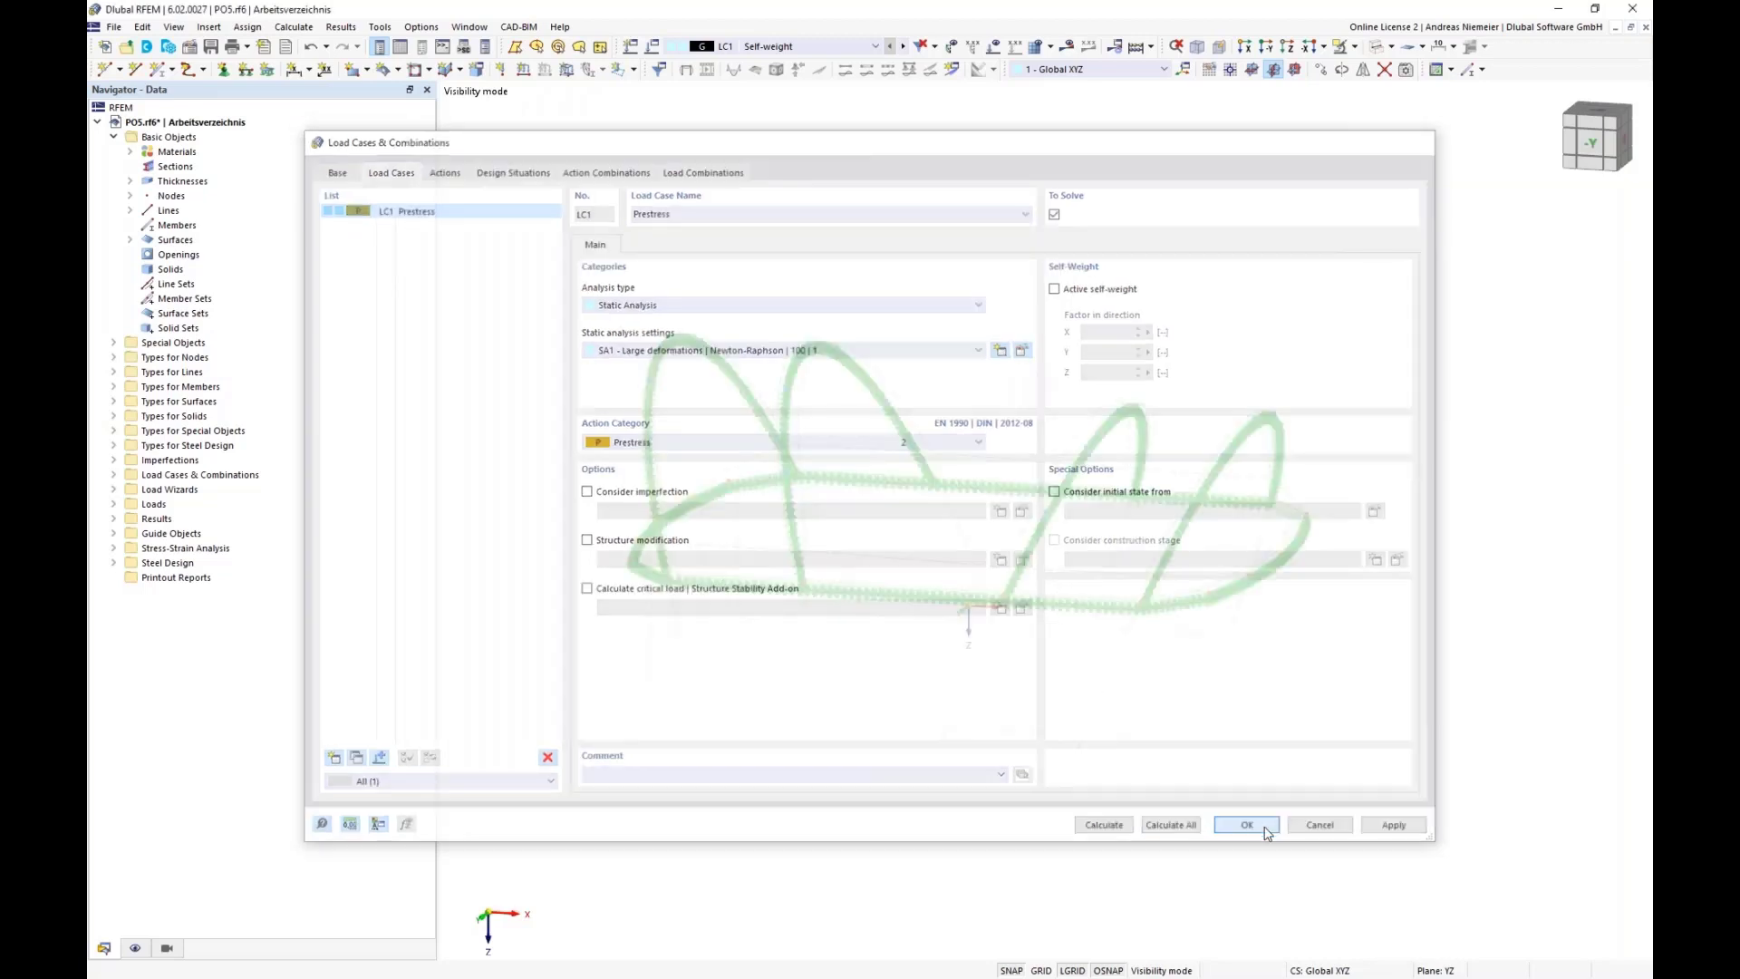
- Create a uniform form-finding surface load in LC1 with the Standard calculation method and Force as the form-finding definition
left_click(569, 73)
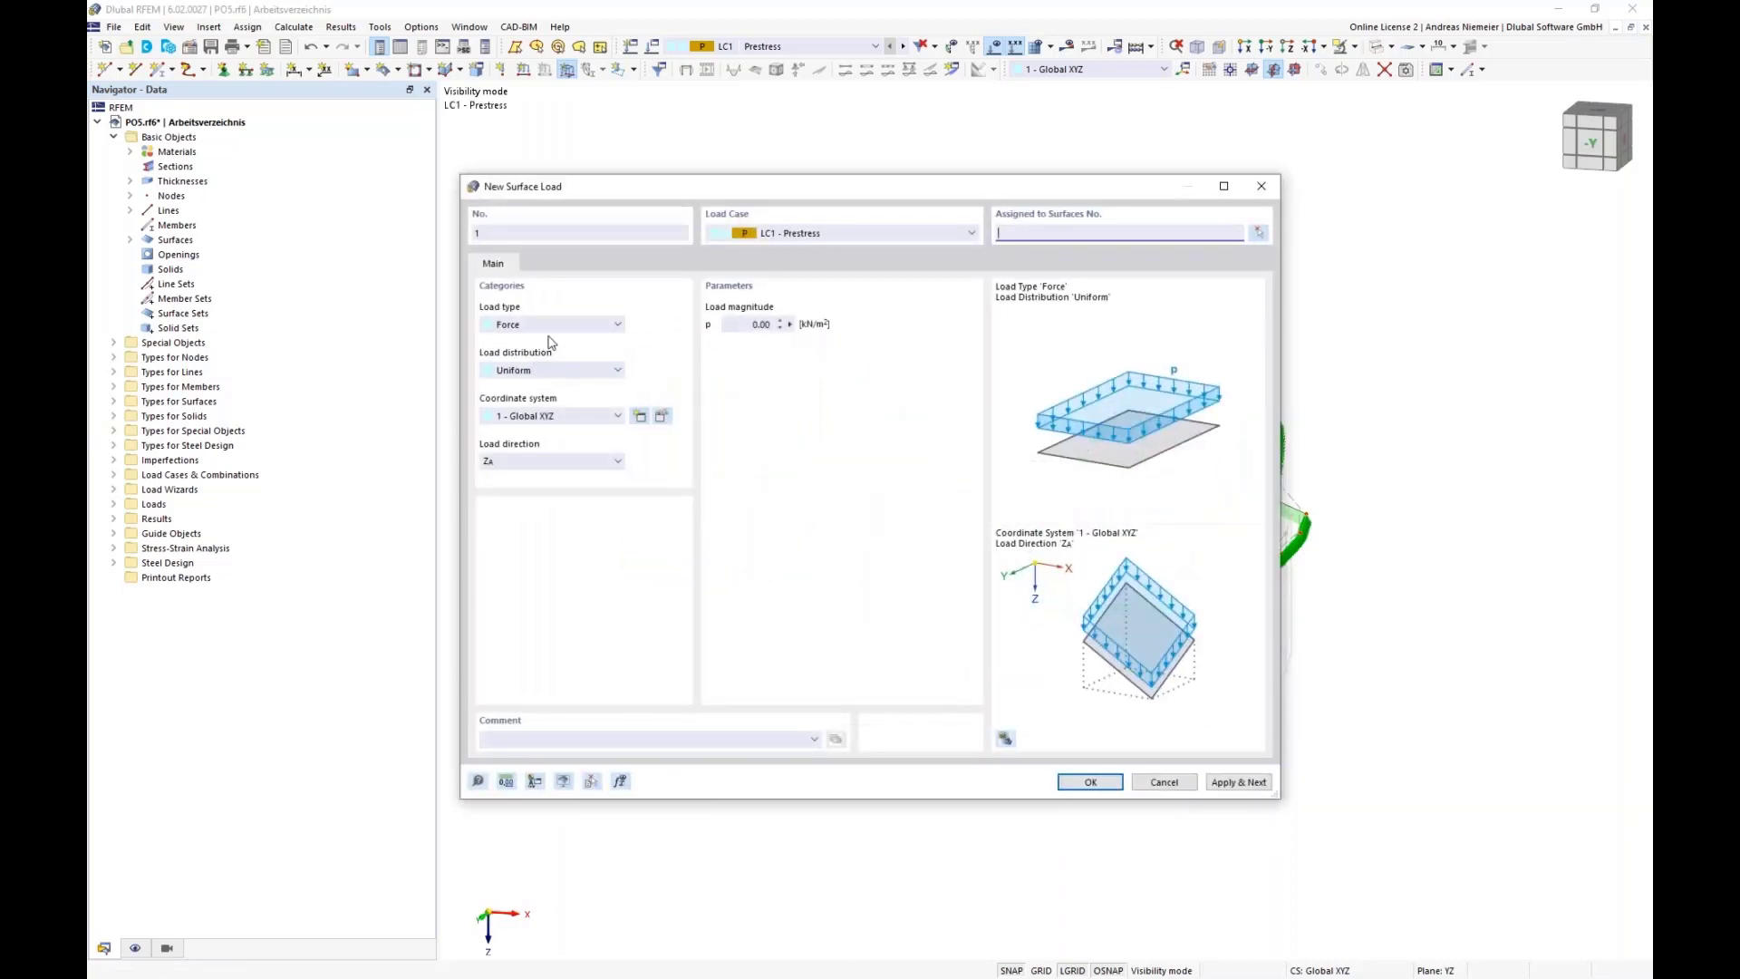
left_click(551, 326)
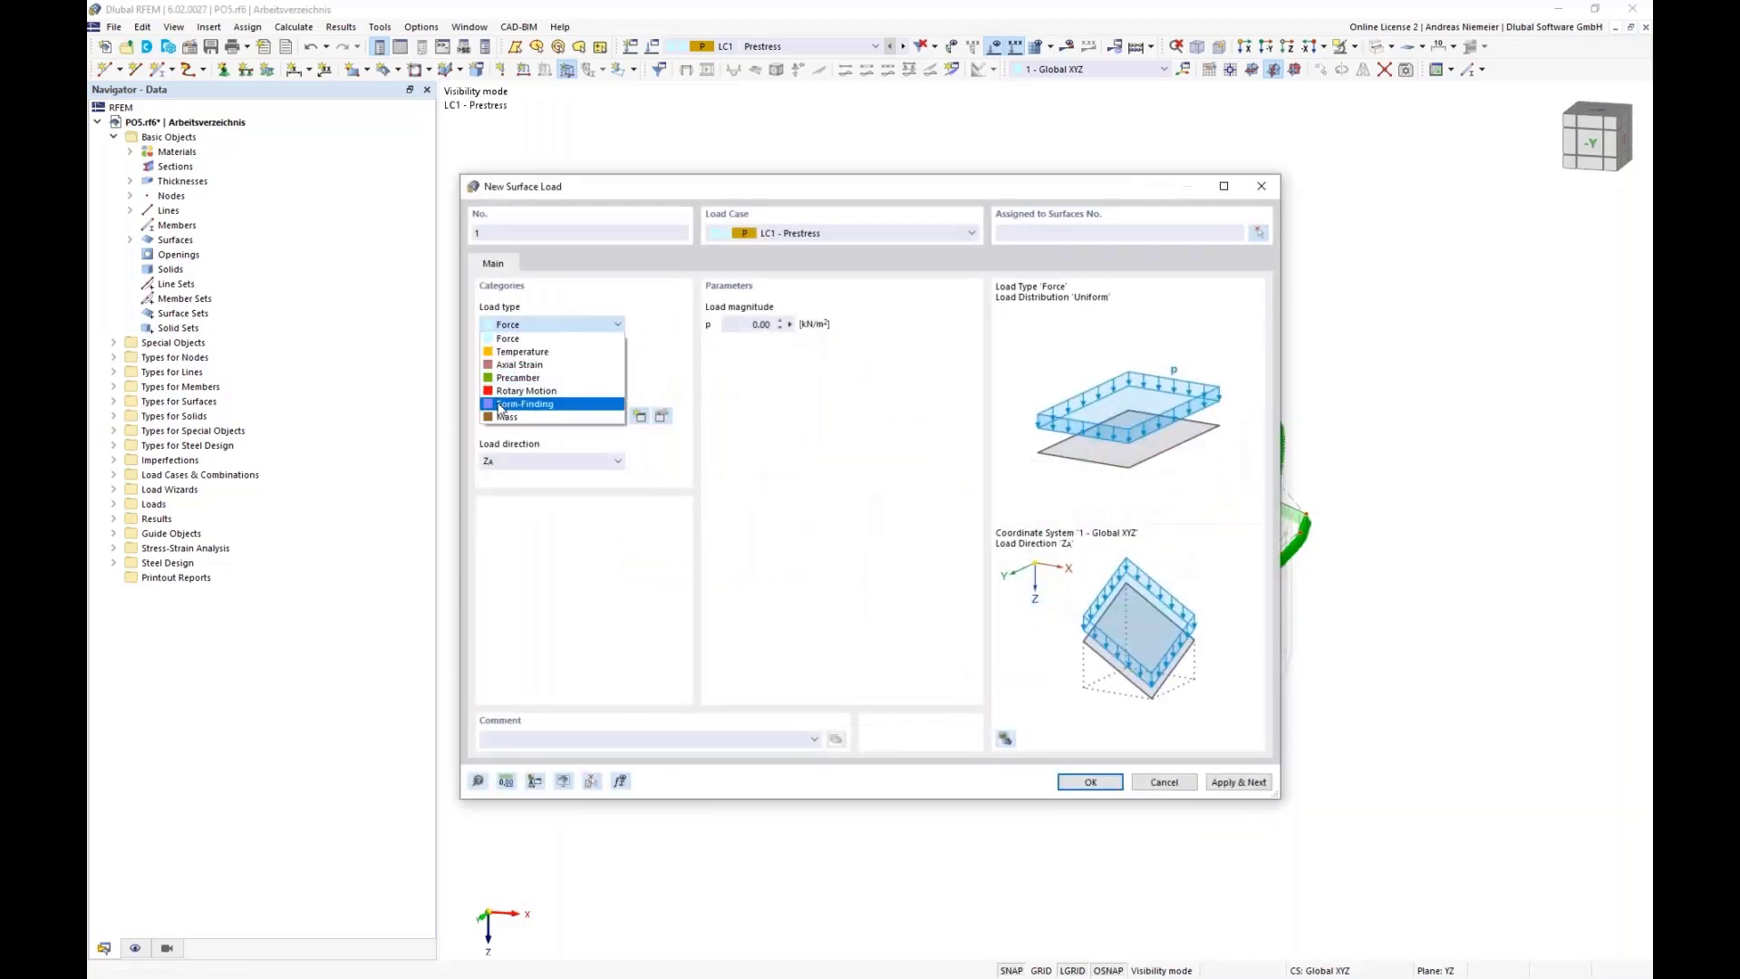
left_click(524, 405)
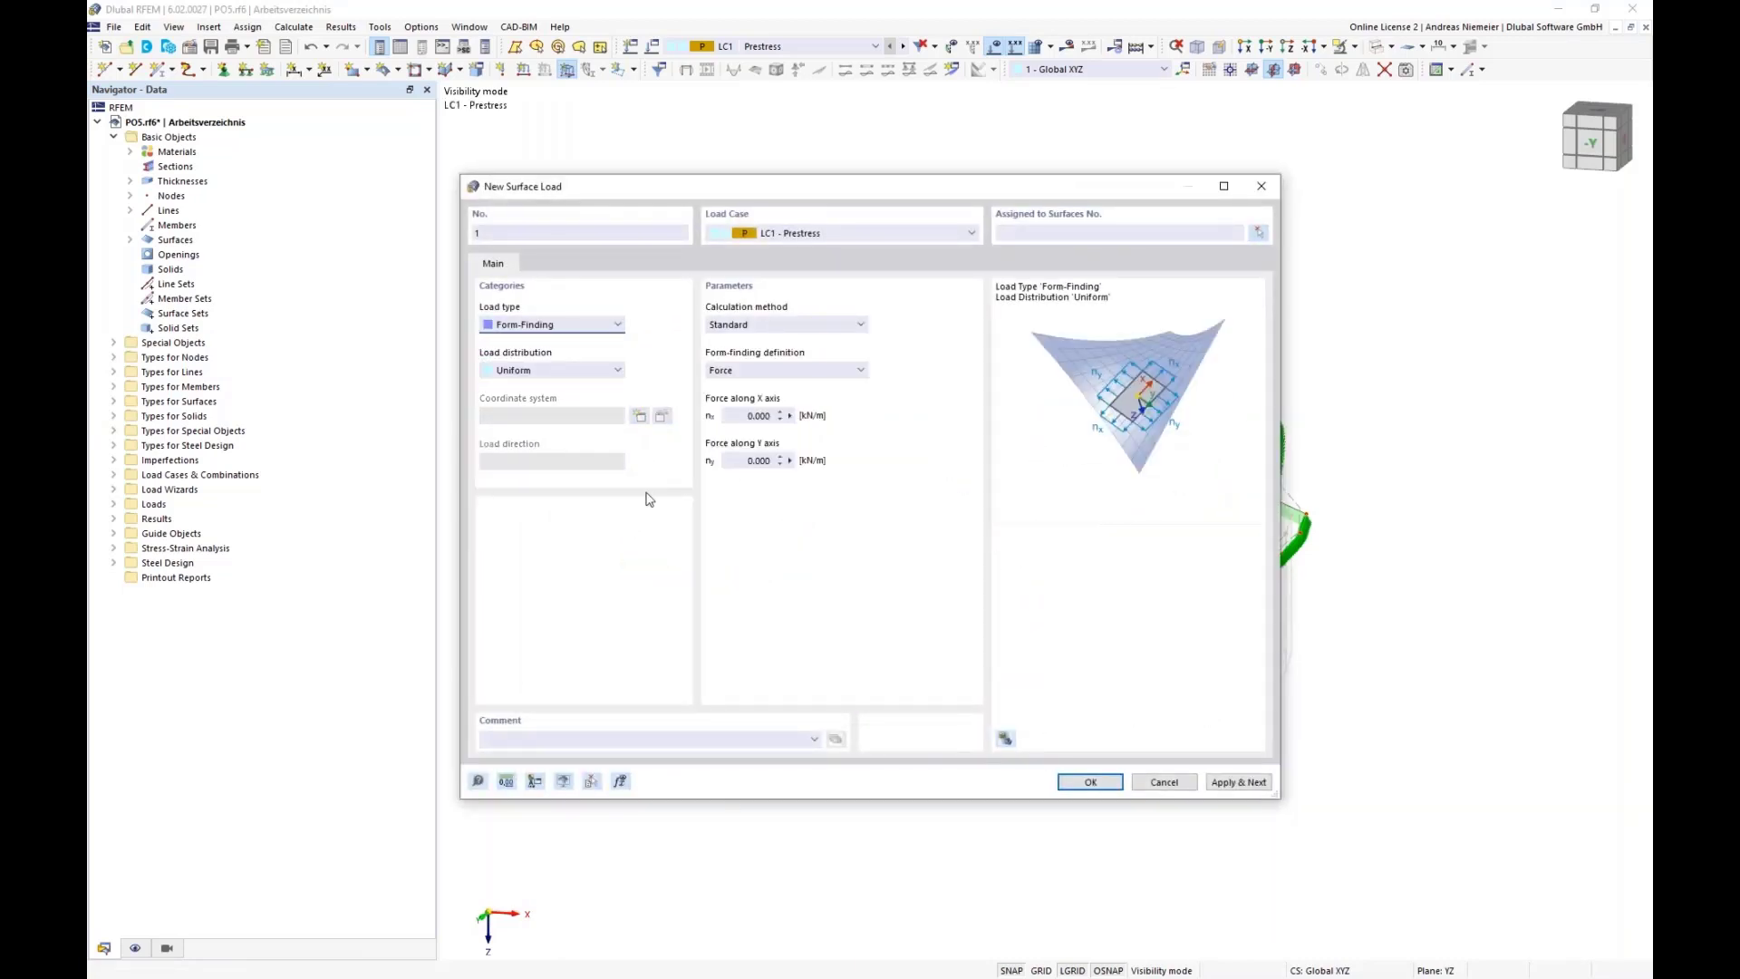
left_click(781, 324)
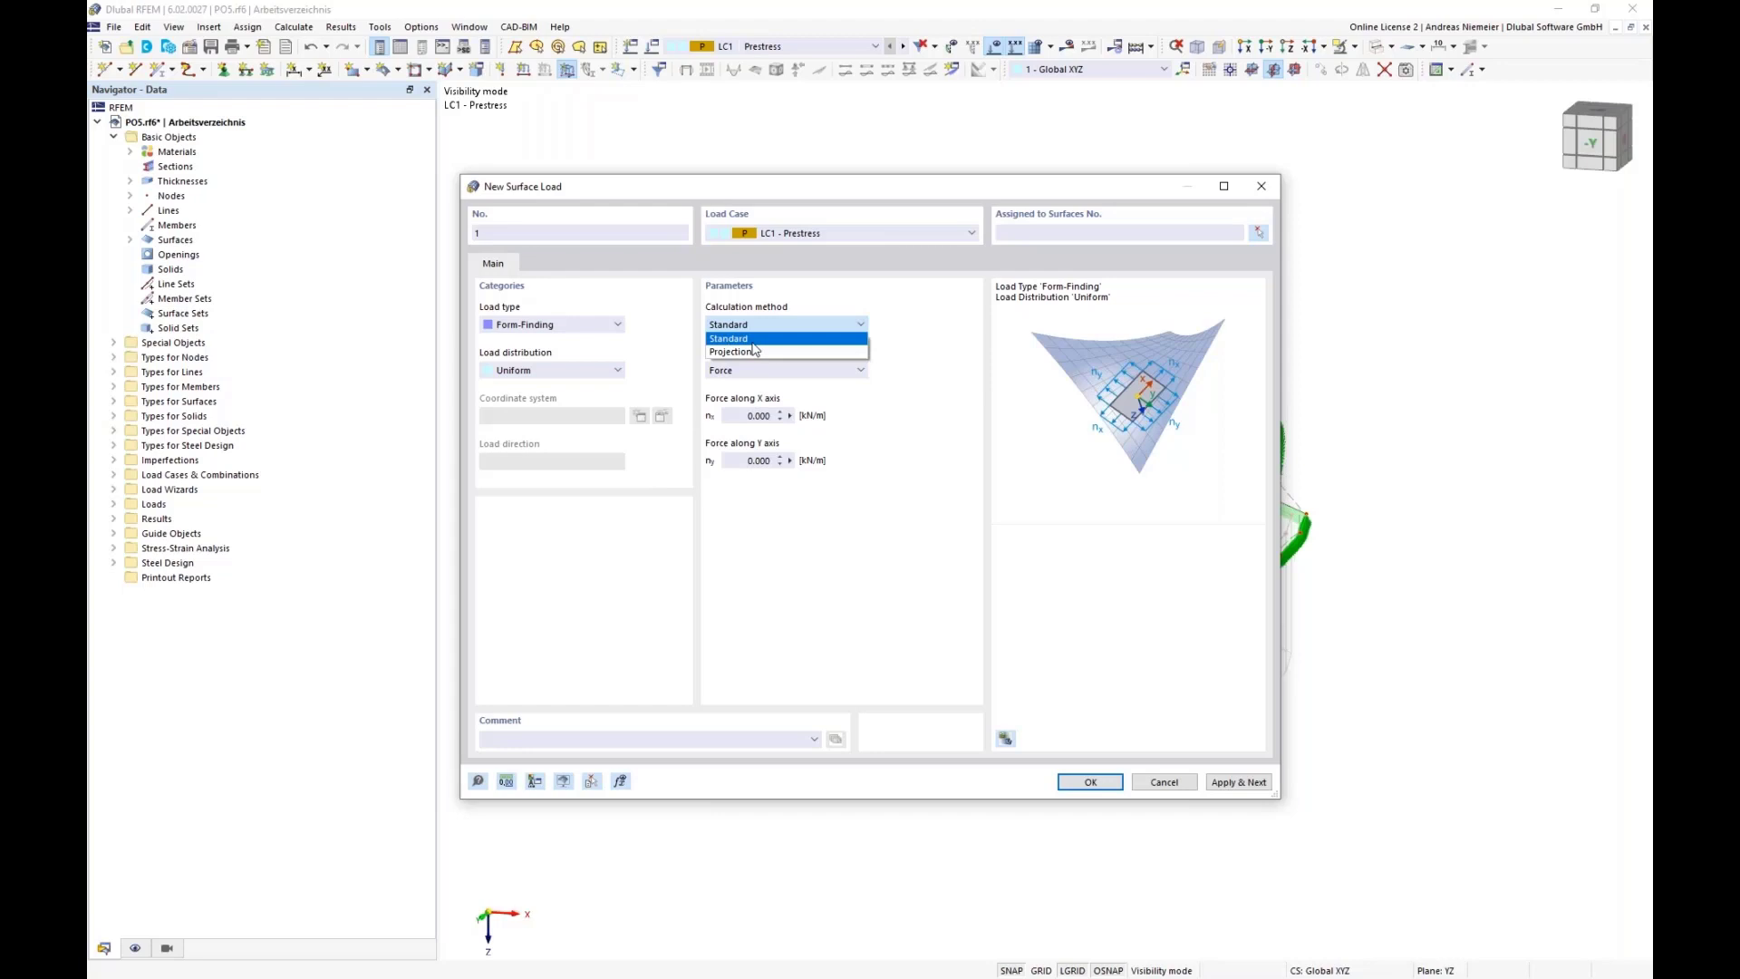
left_click(753, 343)
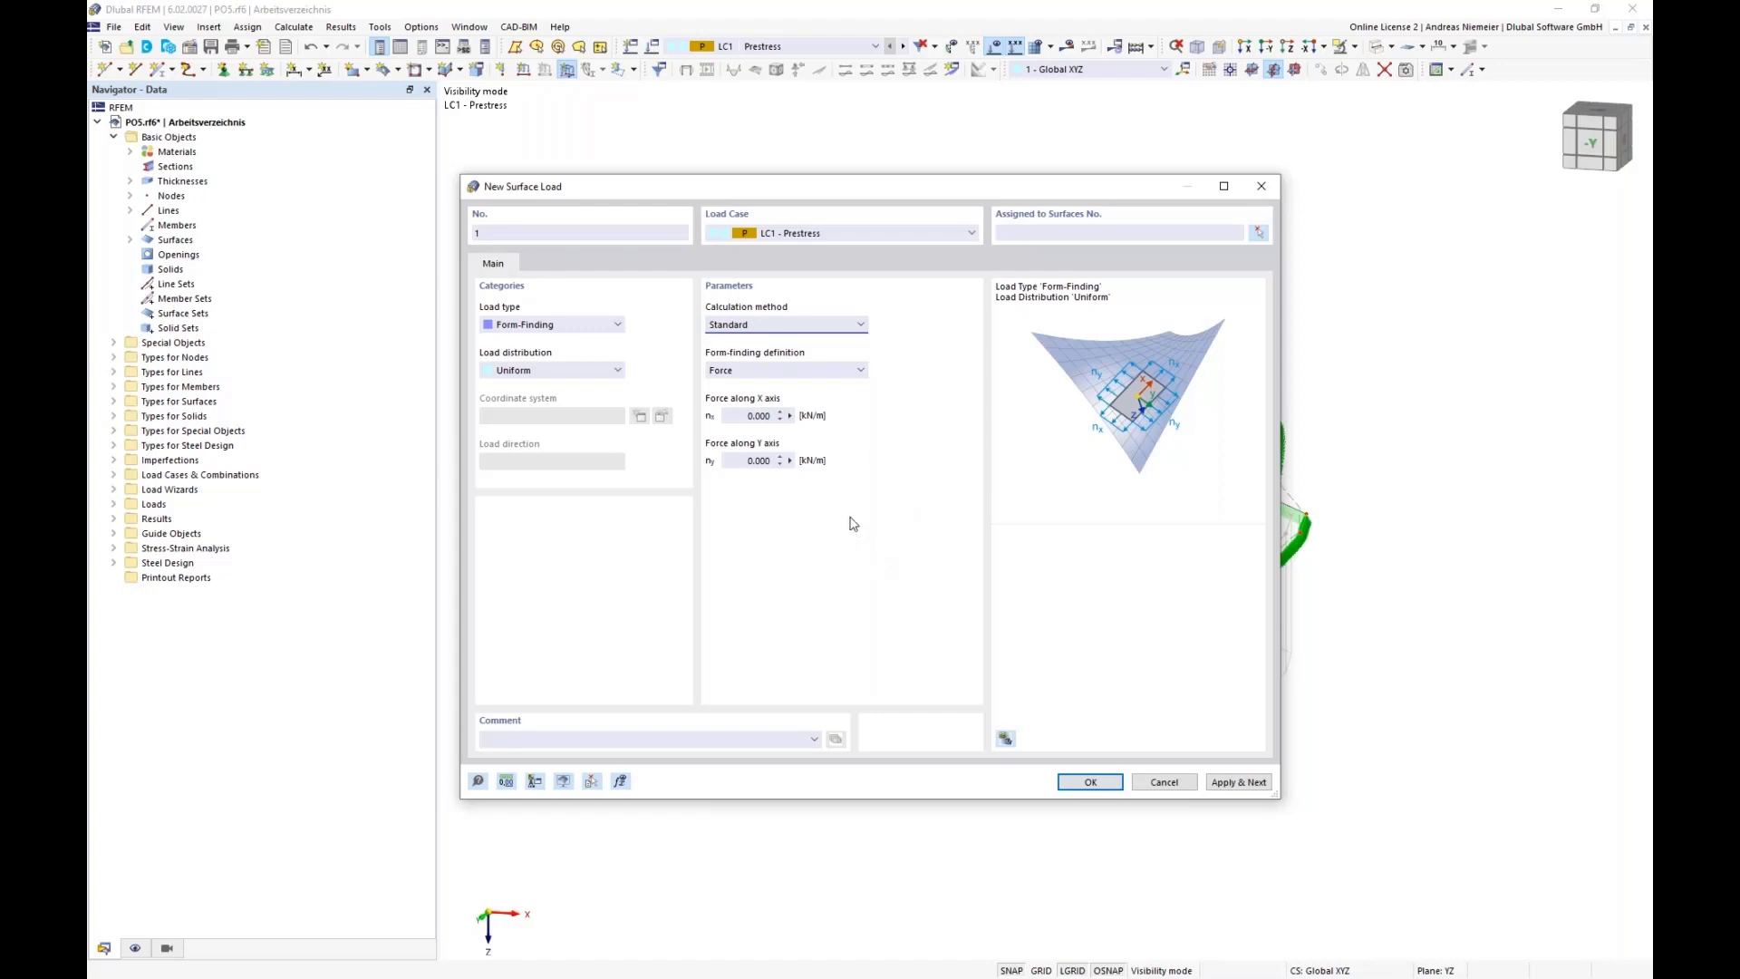
left_click(740, 371)
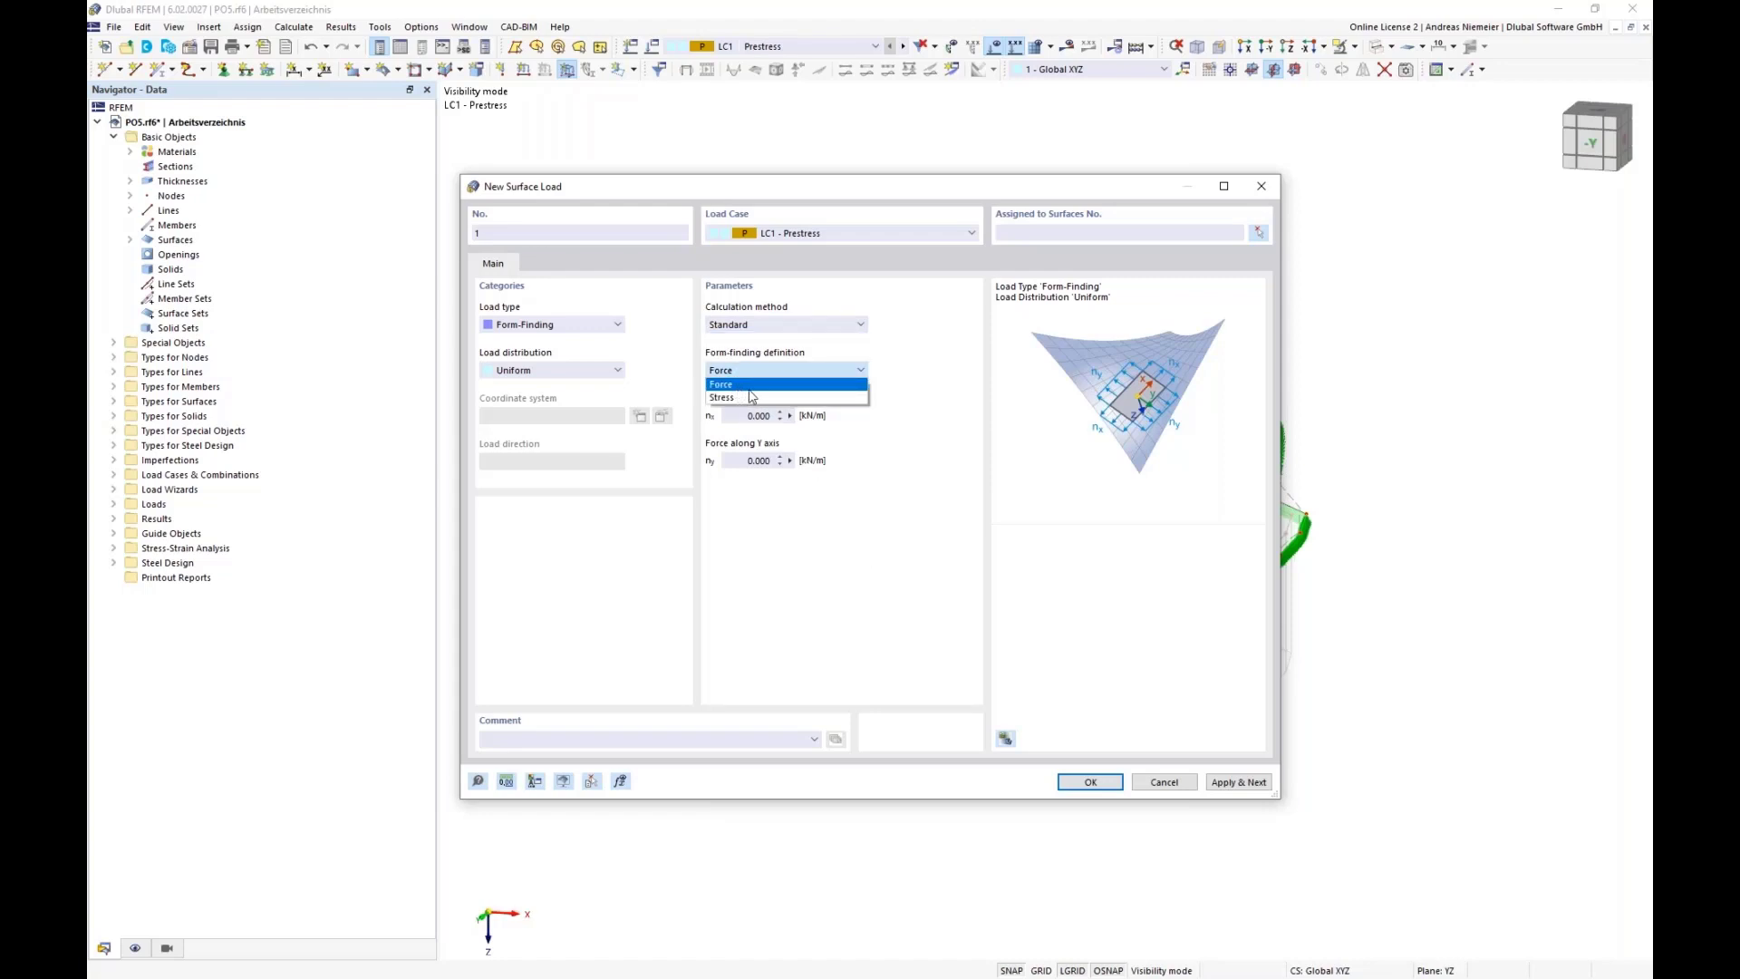
left_click(750, 388)
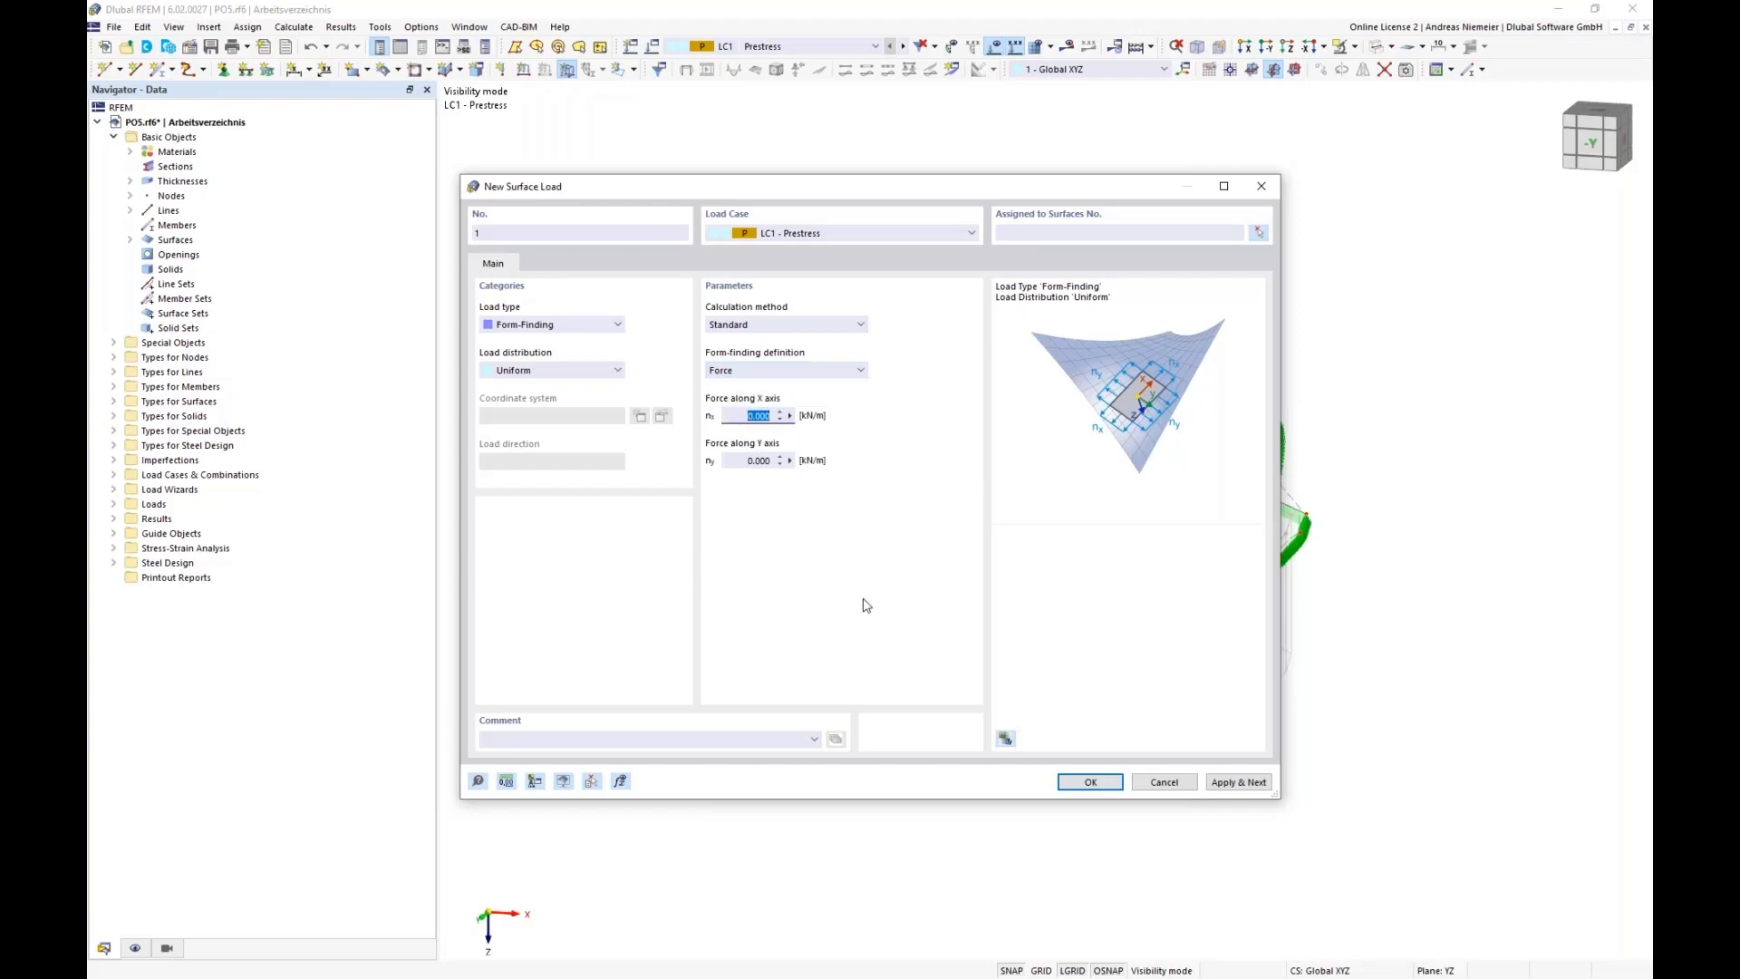
- Set the form-finding forces to 1 kN/m along both the X and Y axes and assign the load to membrane surfaces 1-5
type("1")
key("Tab")
type("1")
left_click(1091, 781)
left_click_drag(1312, 569, 622, 233)
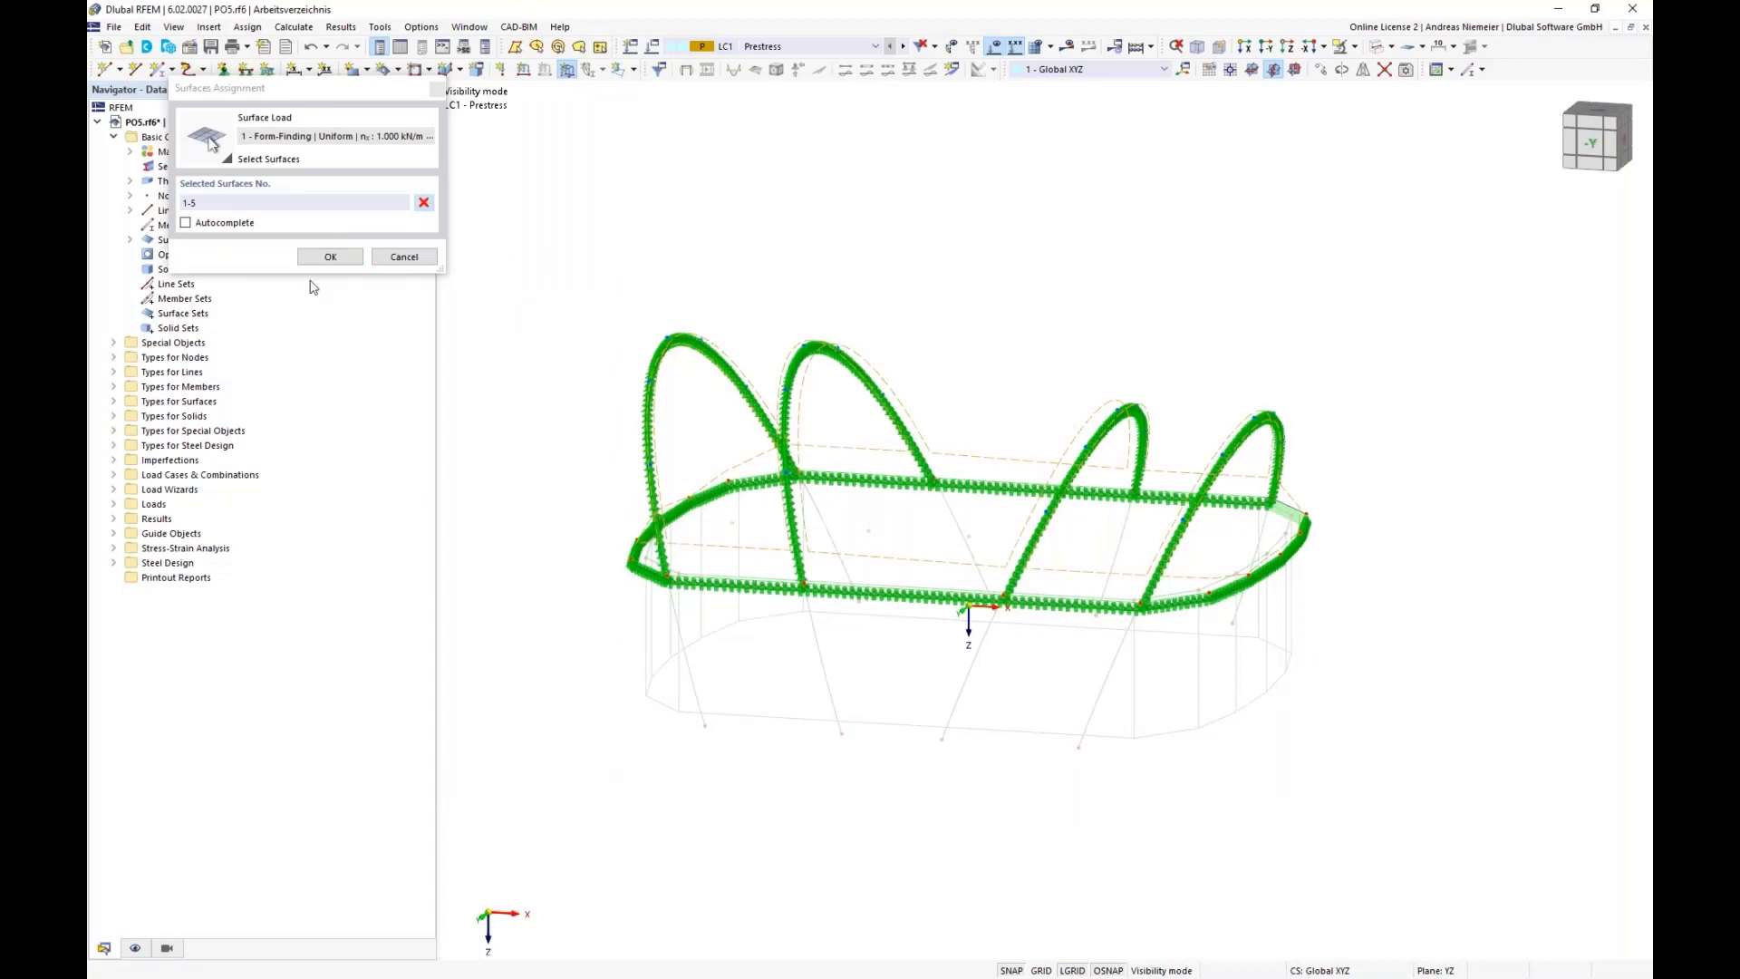
left_click(330, 256)
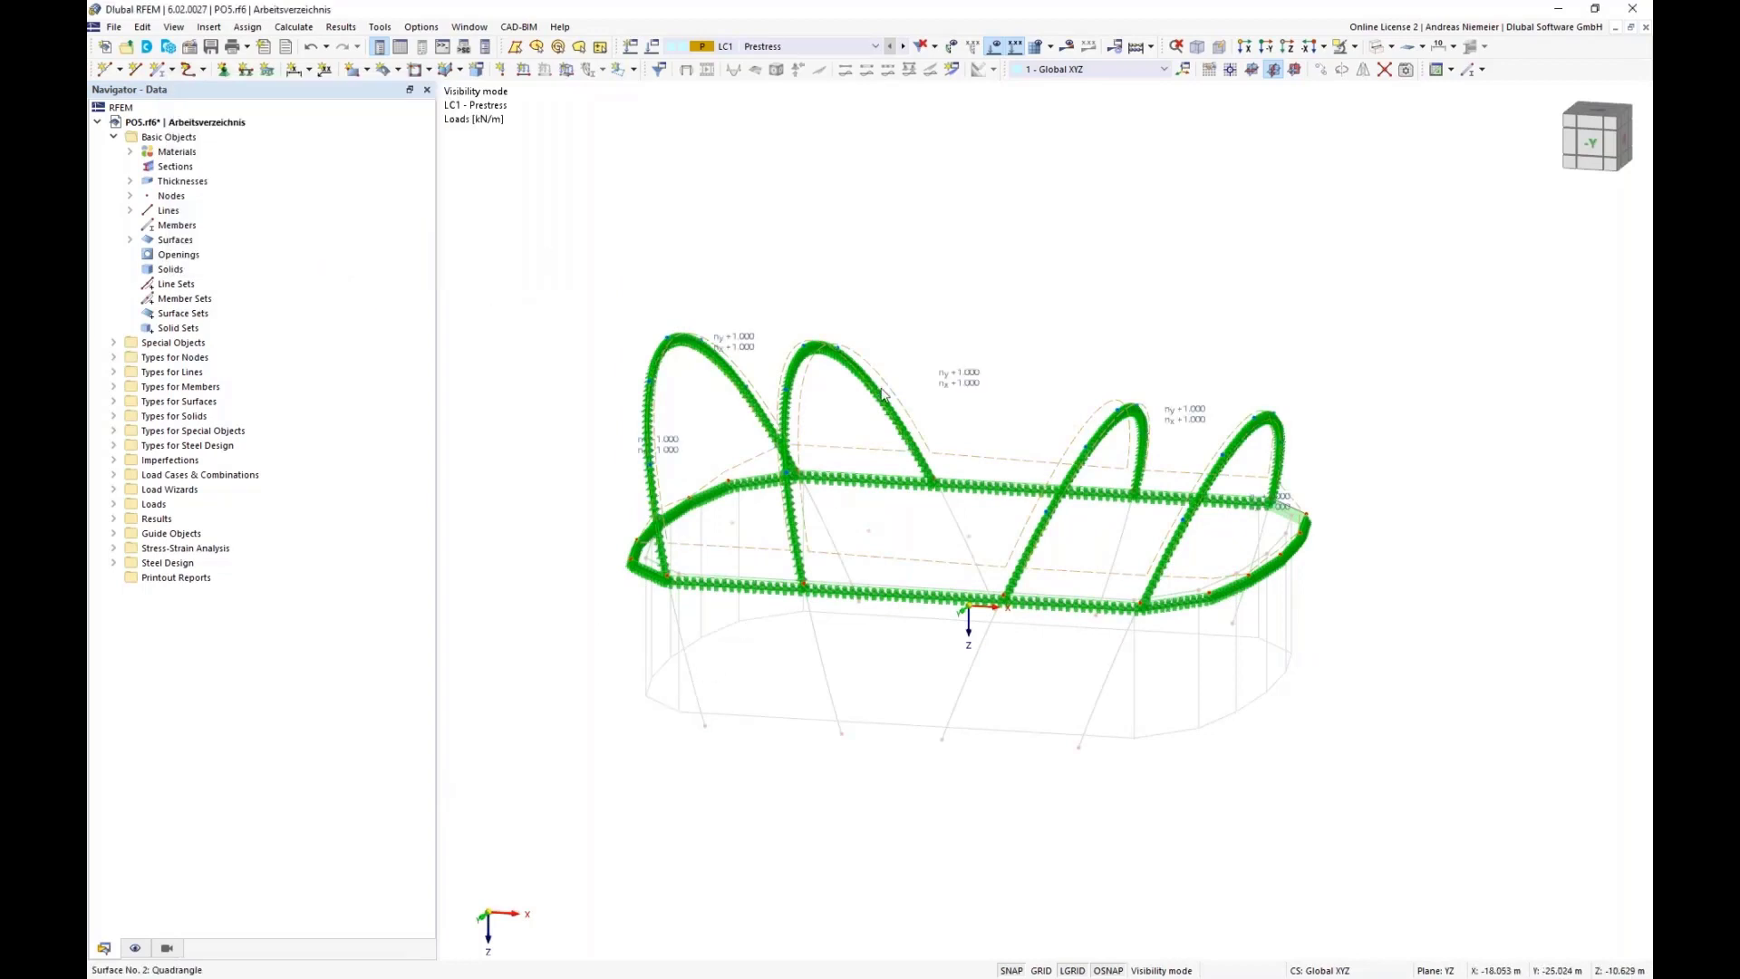
- Calculate load case LC1 - Prestress and ignore all assertion errors
middle_click_drag(1008, 302, 934, 290)
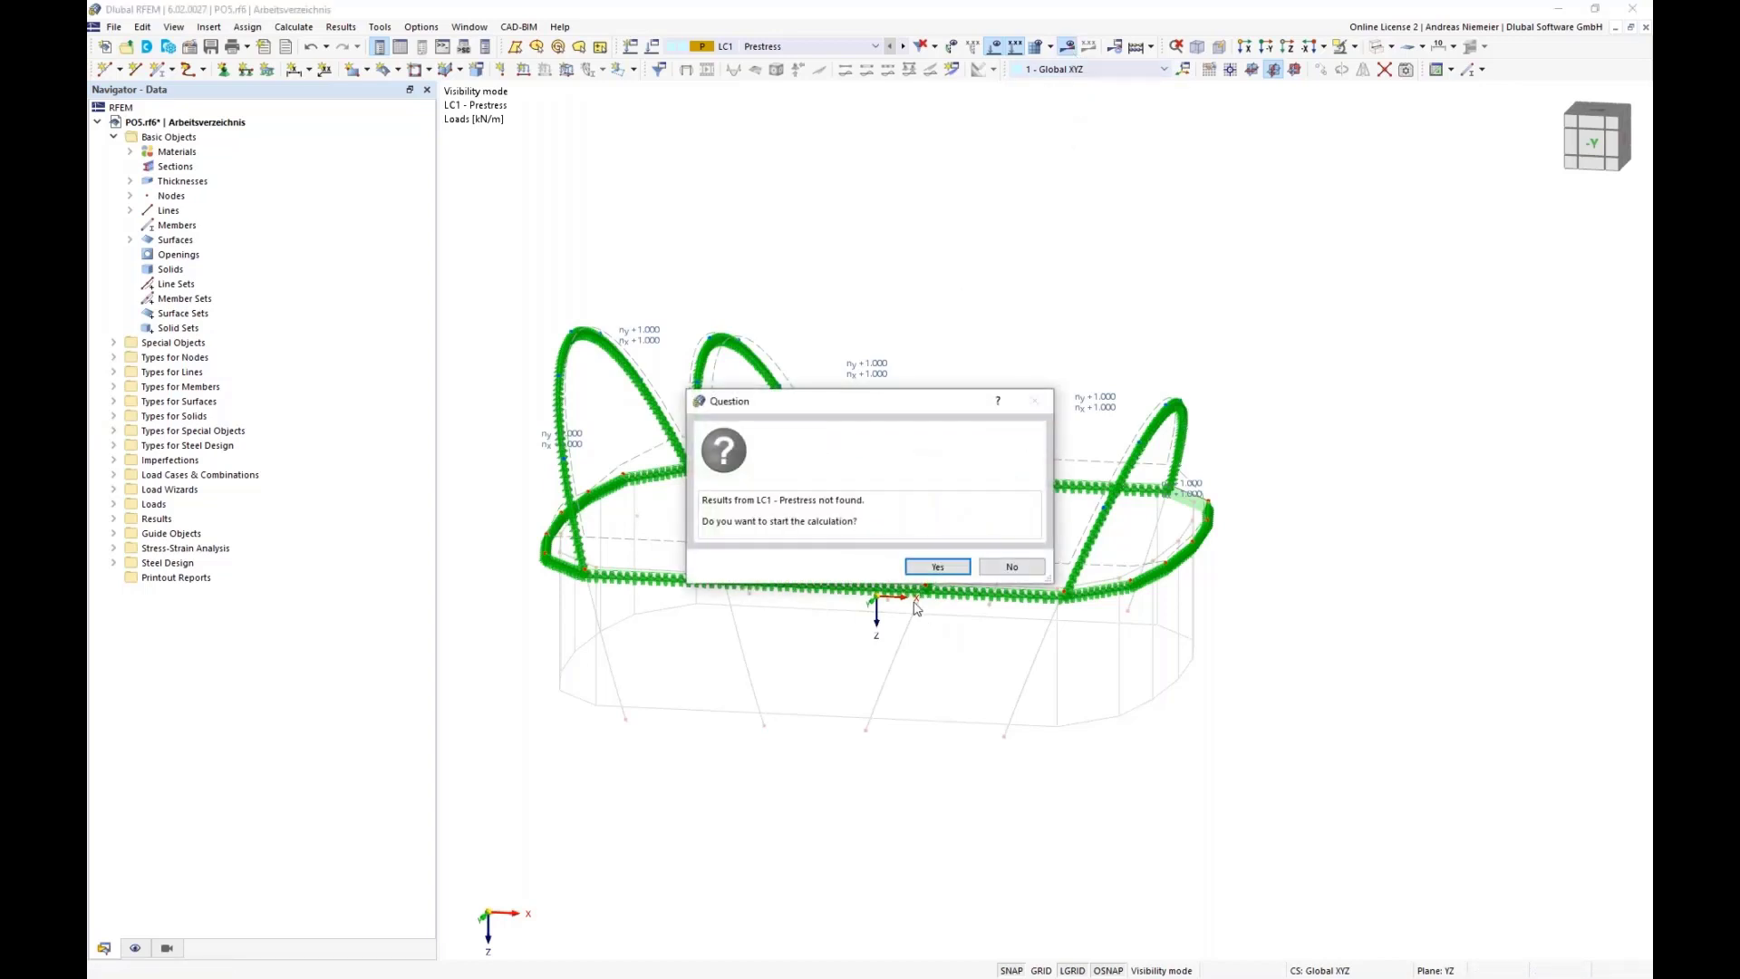
left_click(937, 566)
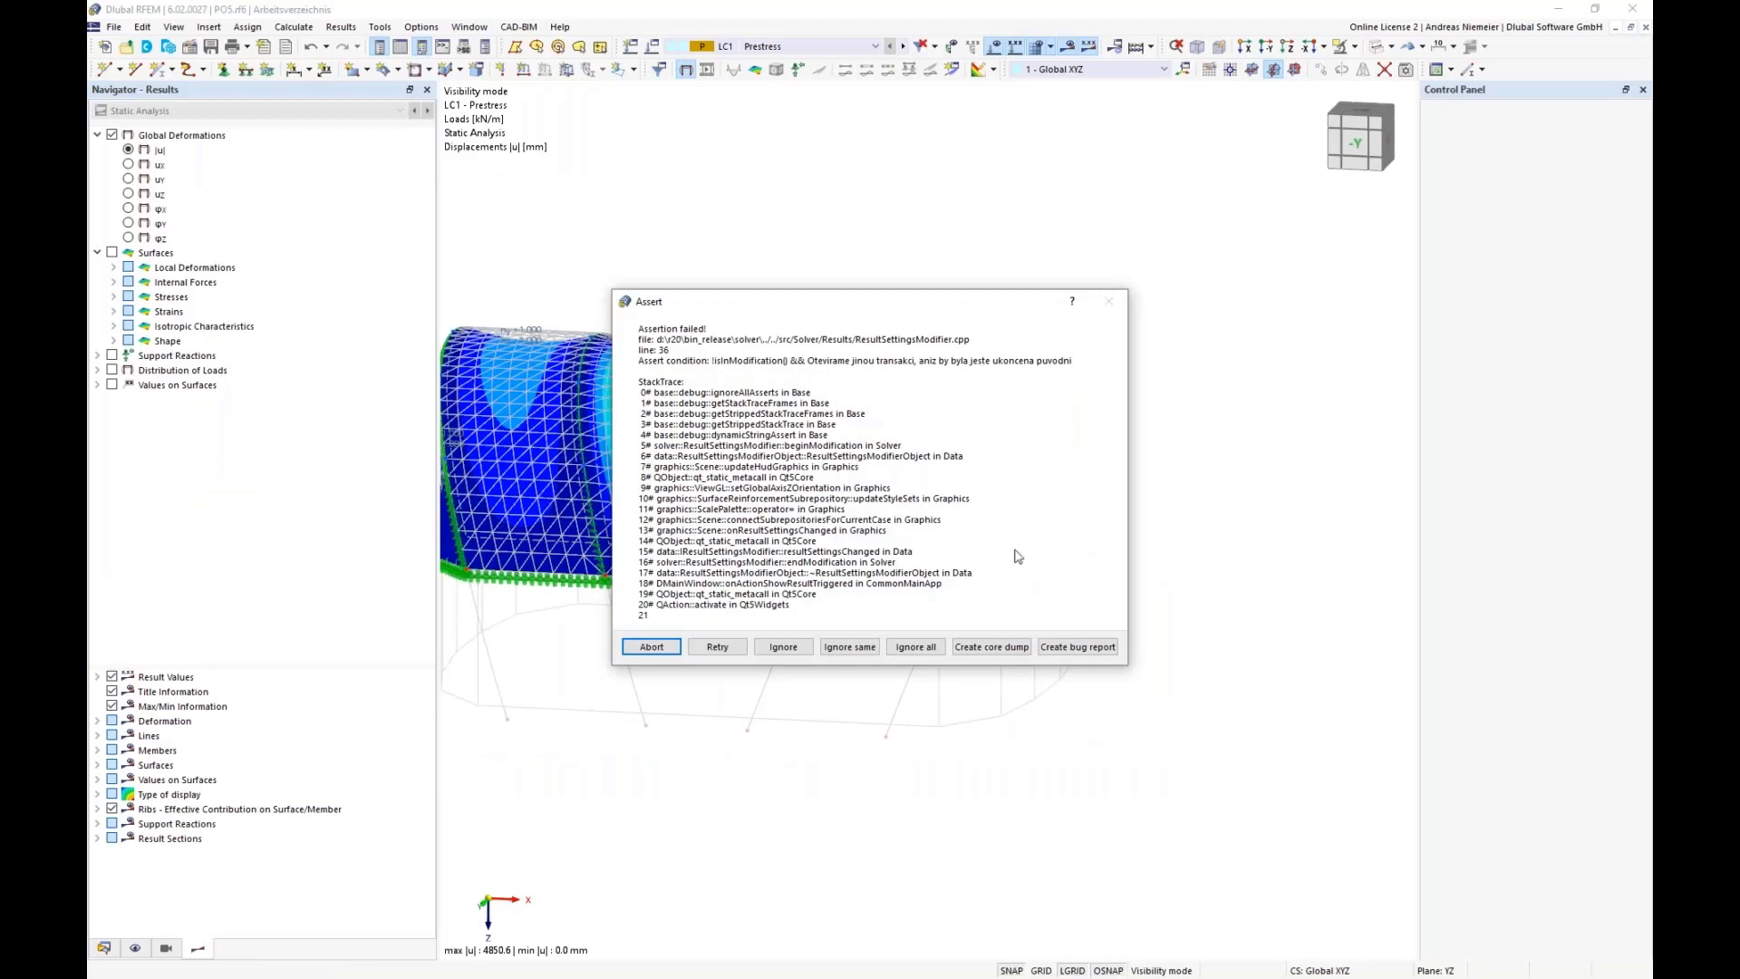
left_click(932, 647)
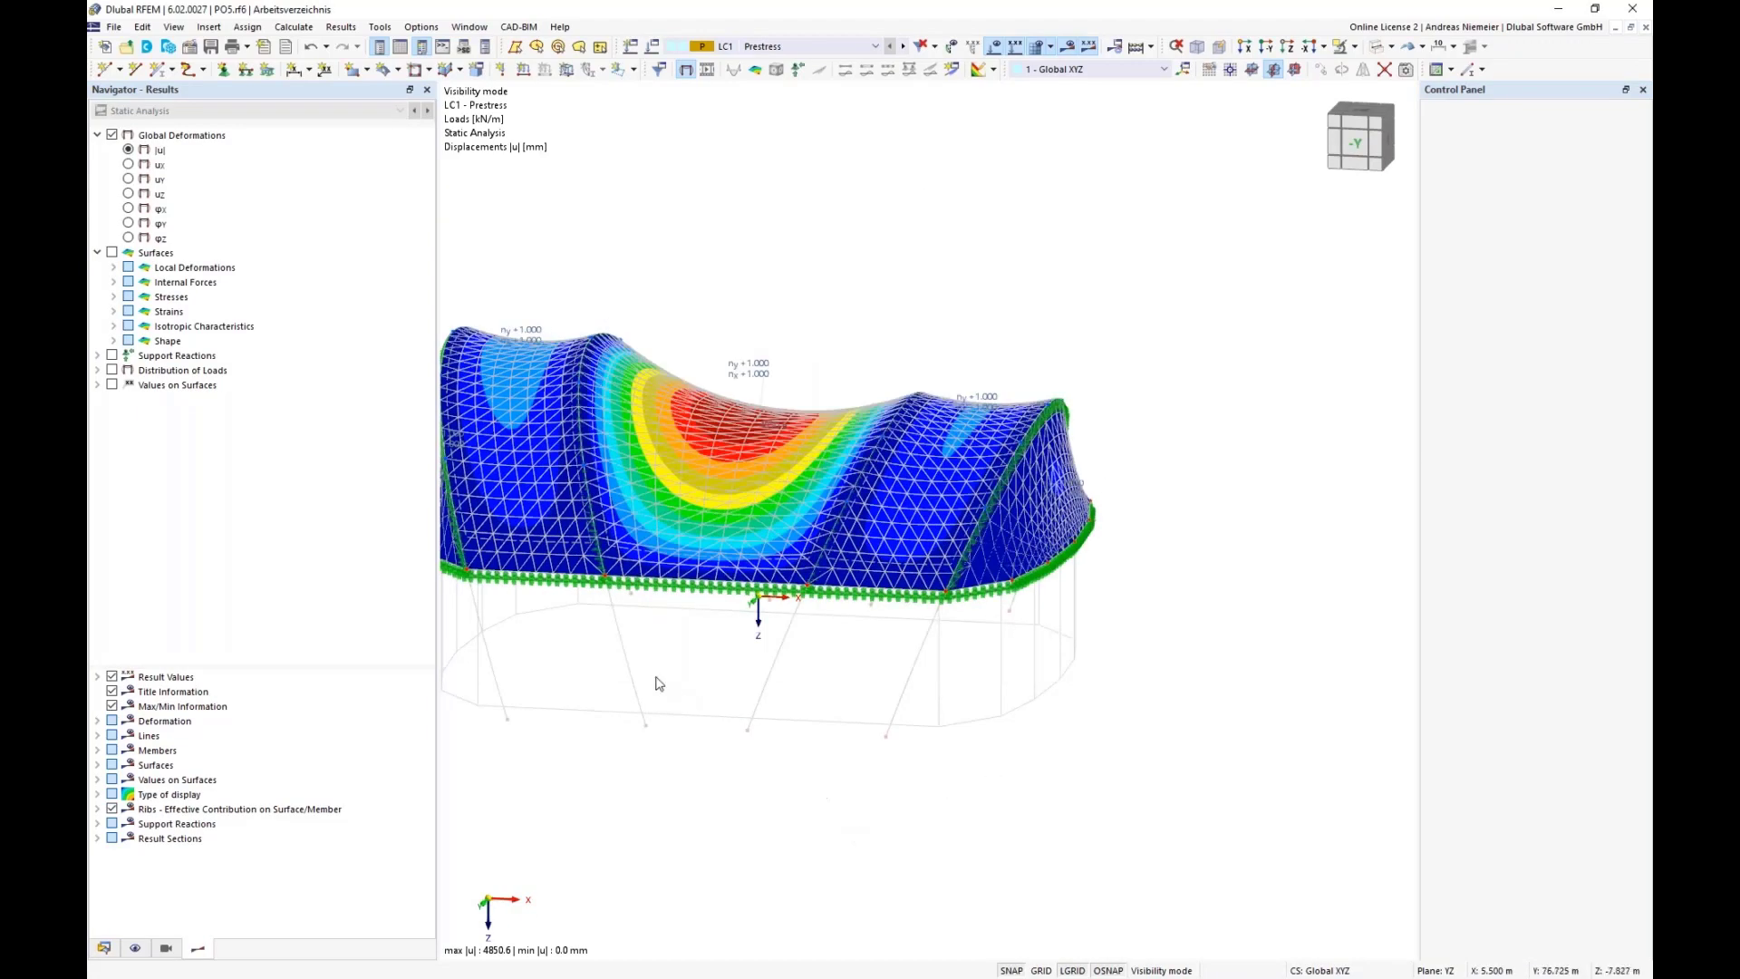
- Examine the total displacements of the form-found membrane from the long side and at an angle
mouse_move(656, 683)
middle_mouse_down()
mouse_move(766, 669)
mouse_move(668, 683)
middle_mouse_up()
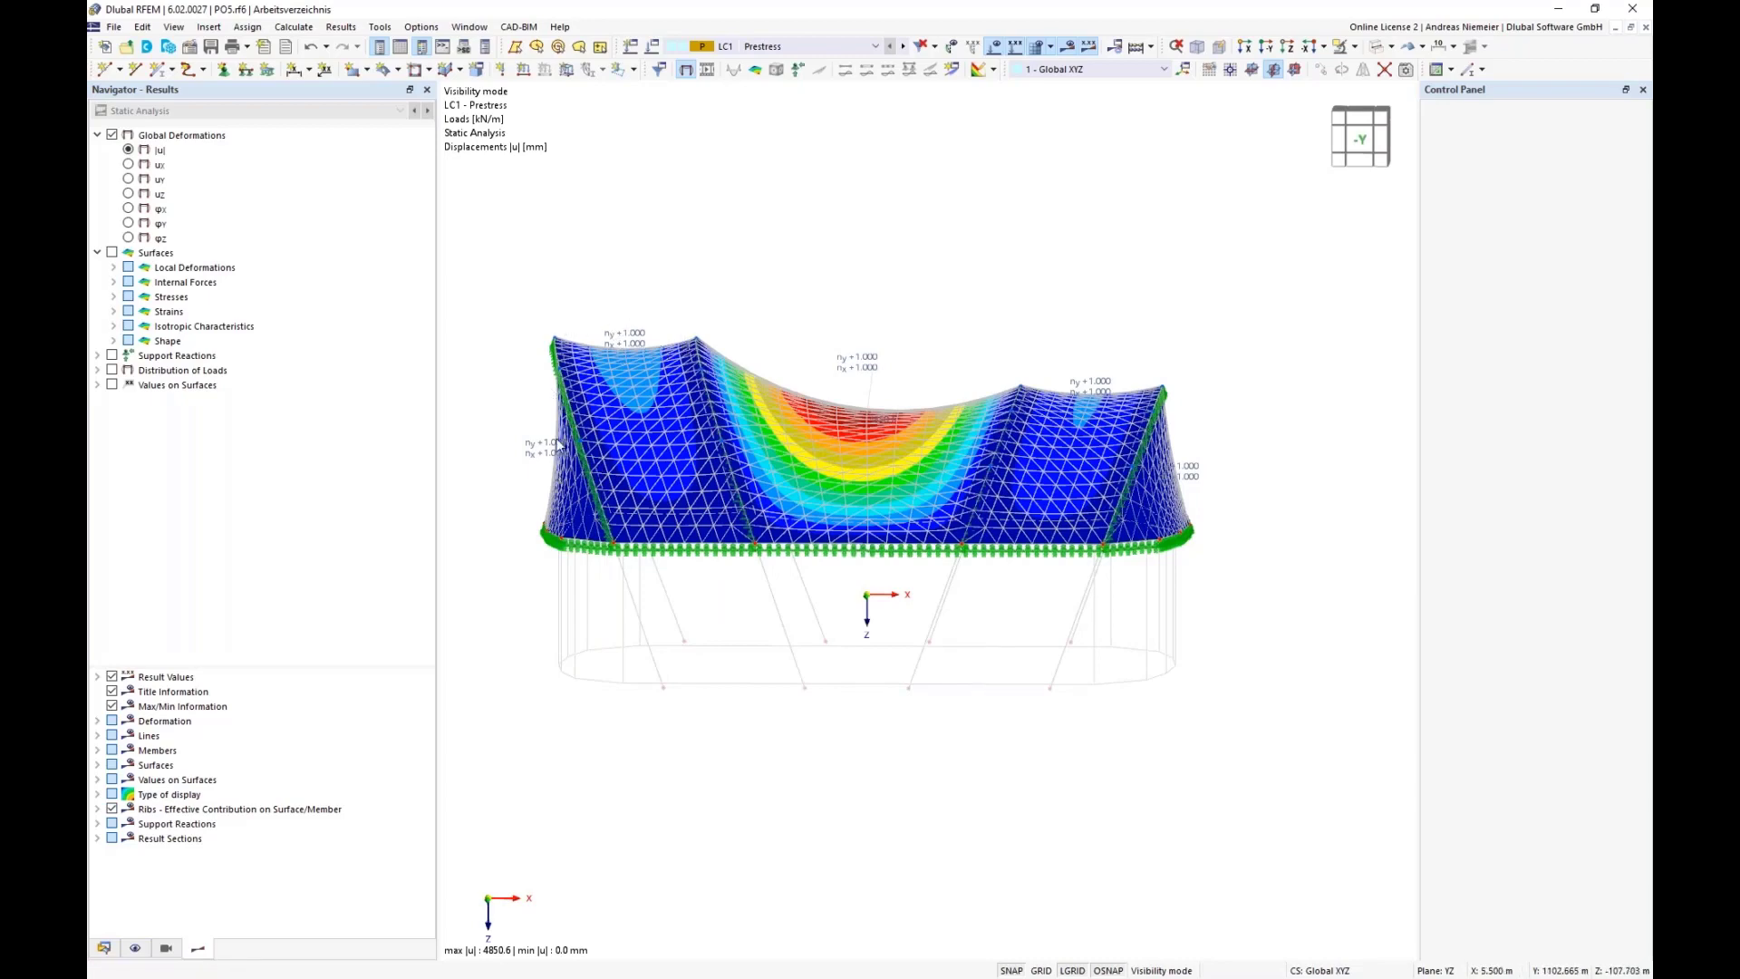
mouse_move(1200, 607)
middle_mouse_down("ctrl")
mouse_move(1063, 625)
mouse_move(940, 598)
mouse_move(1219, 620)
middle_mouse_up("ctrl")
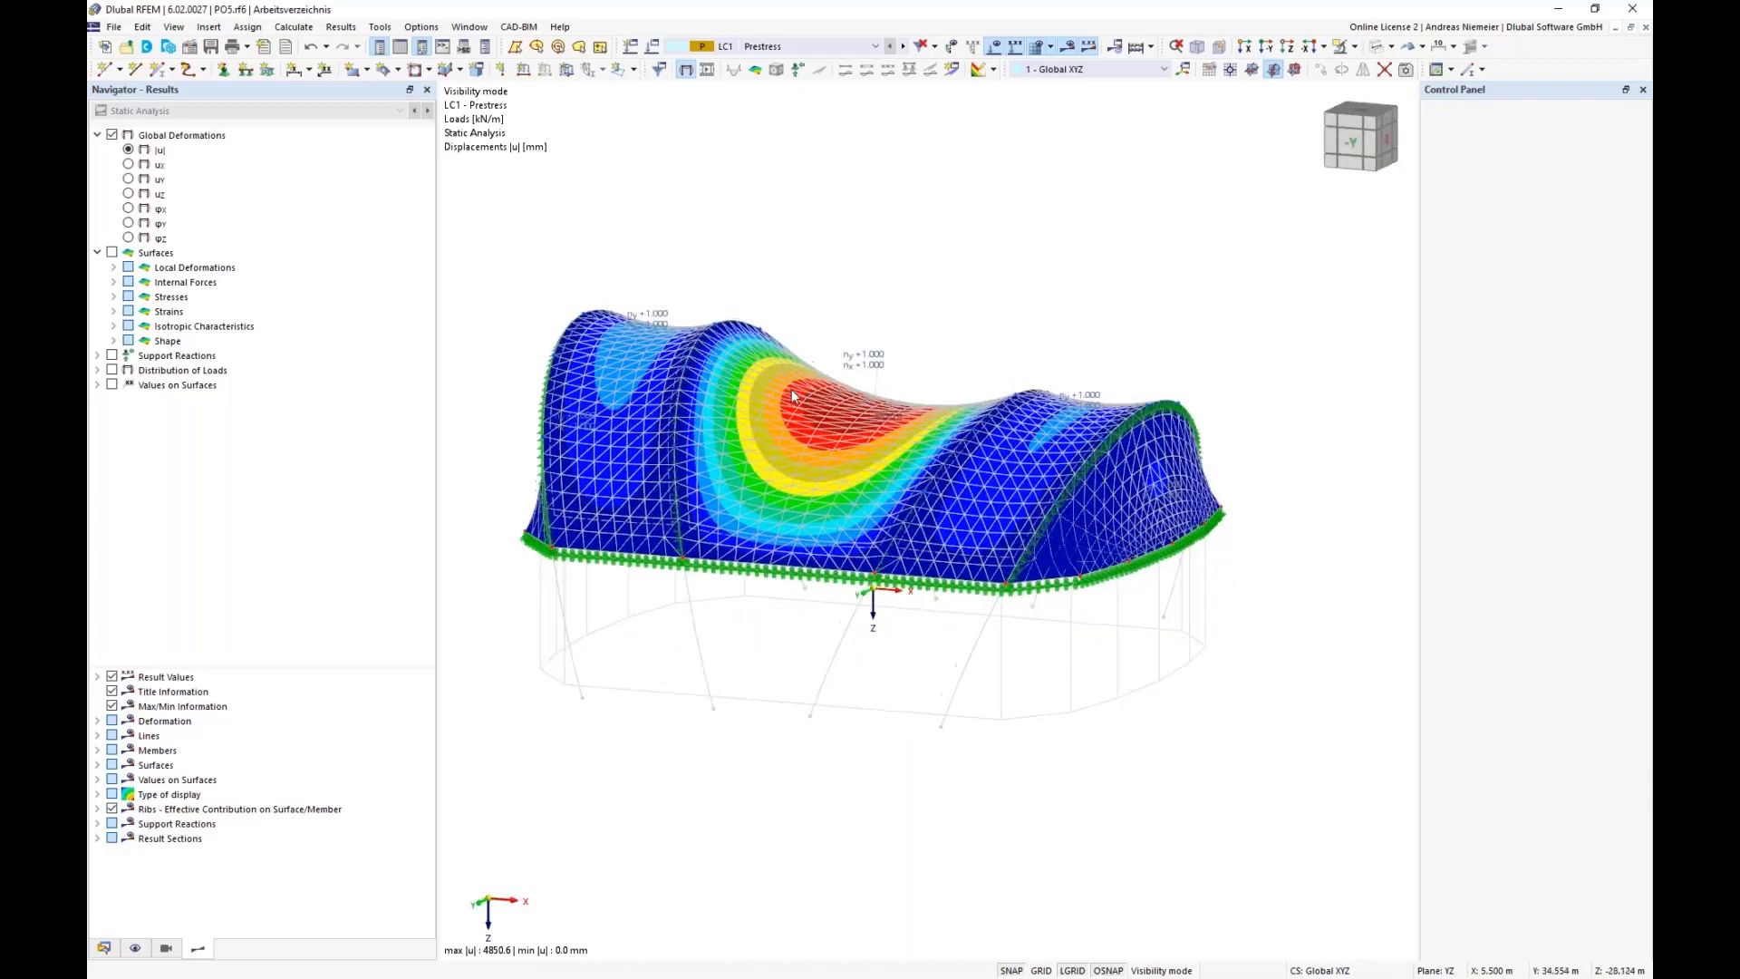
scroll(791, 396, "up", 3)
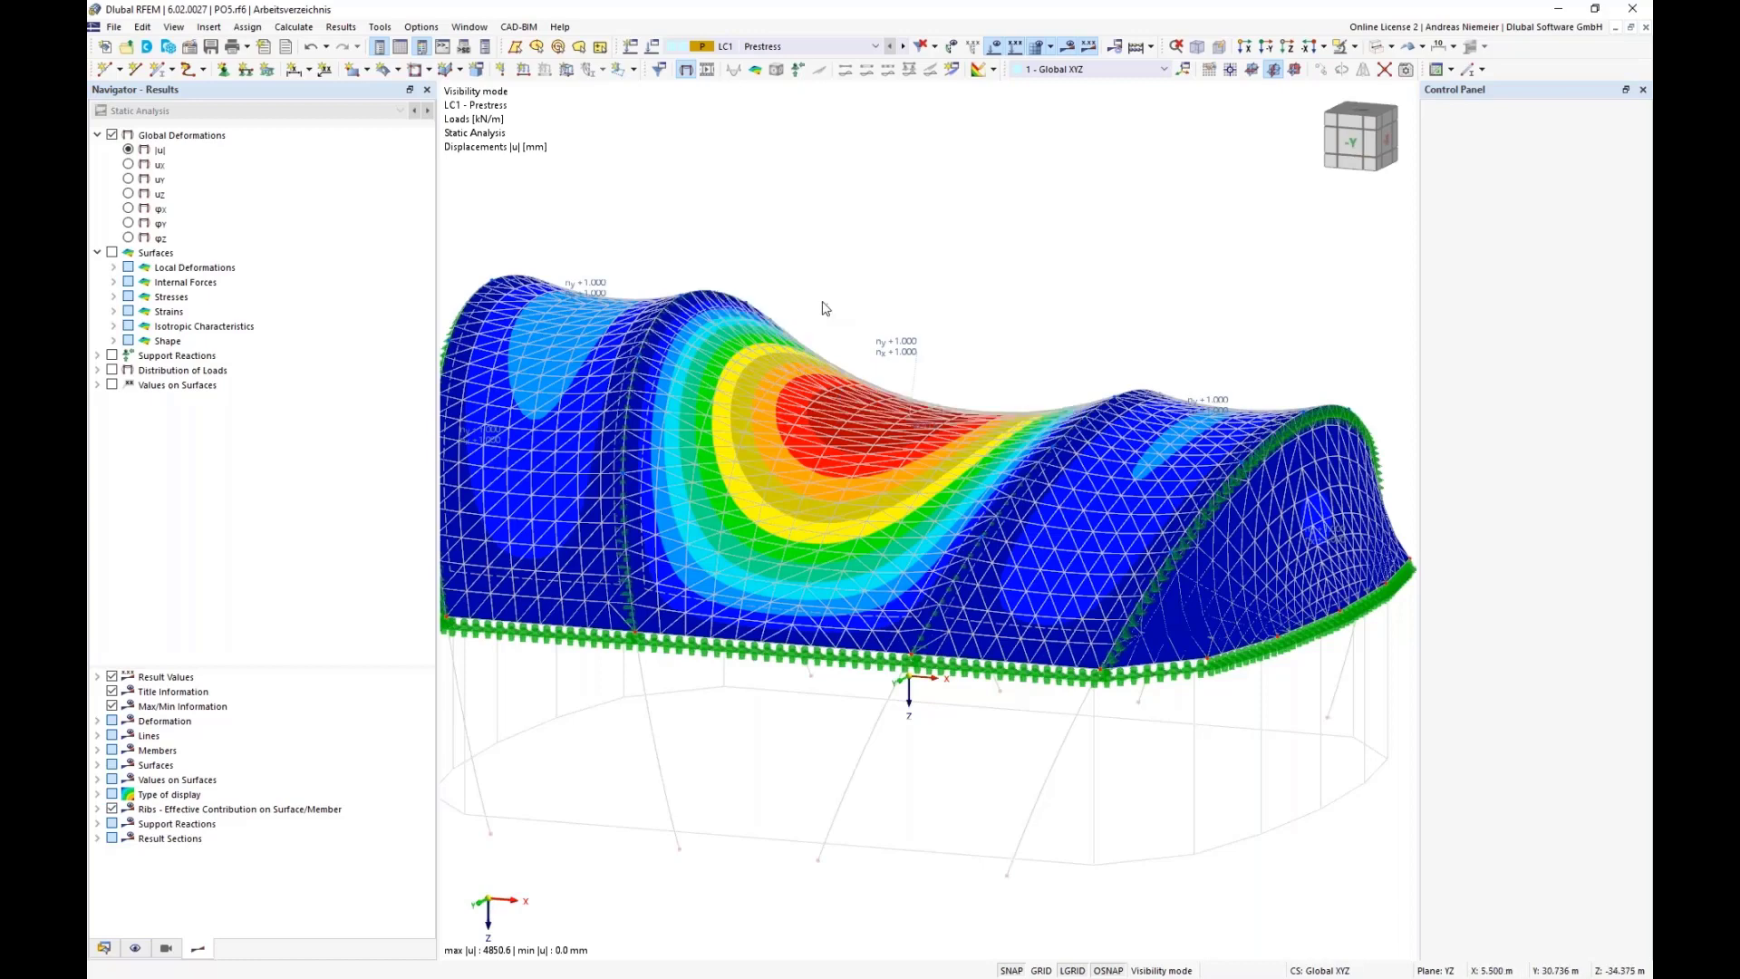
scroll(824, 416, "down", 1)
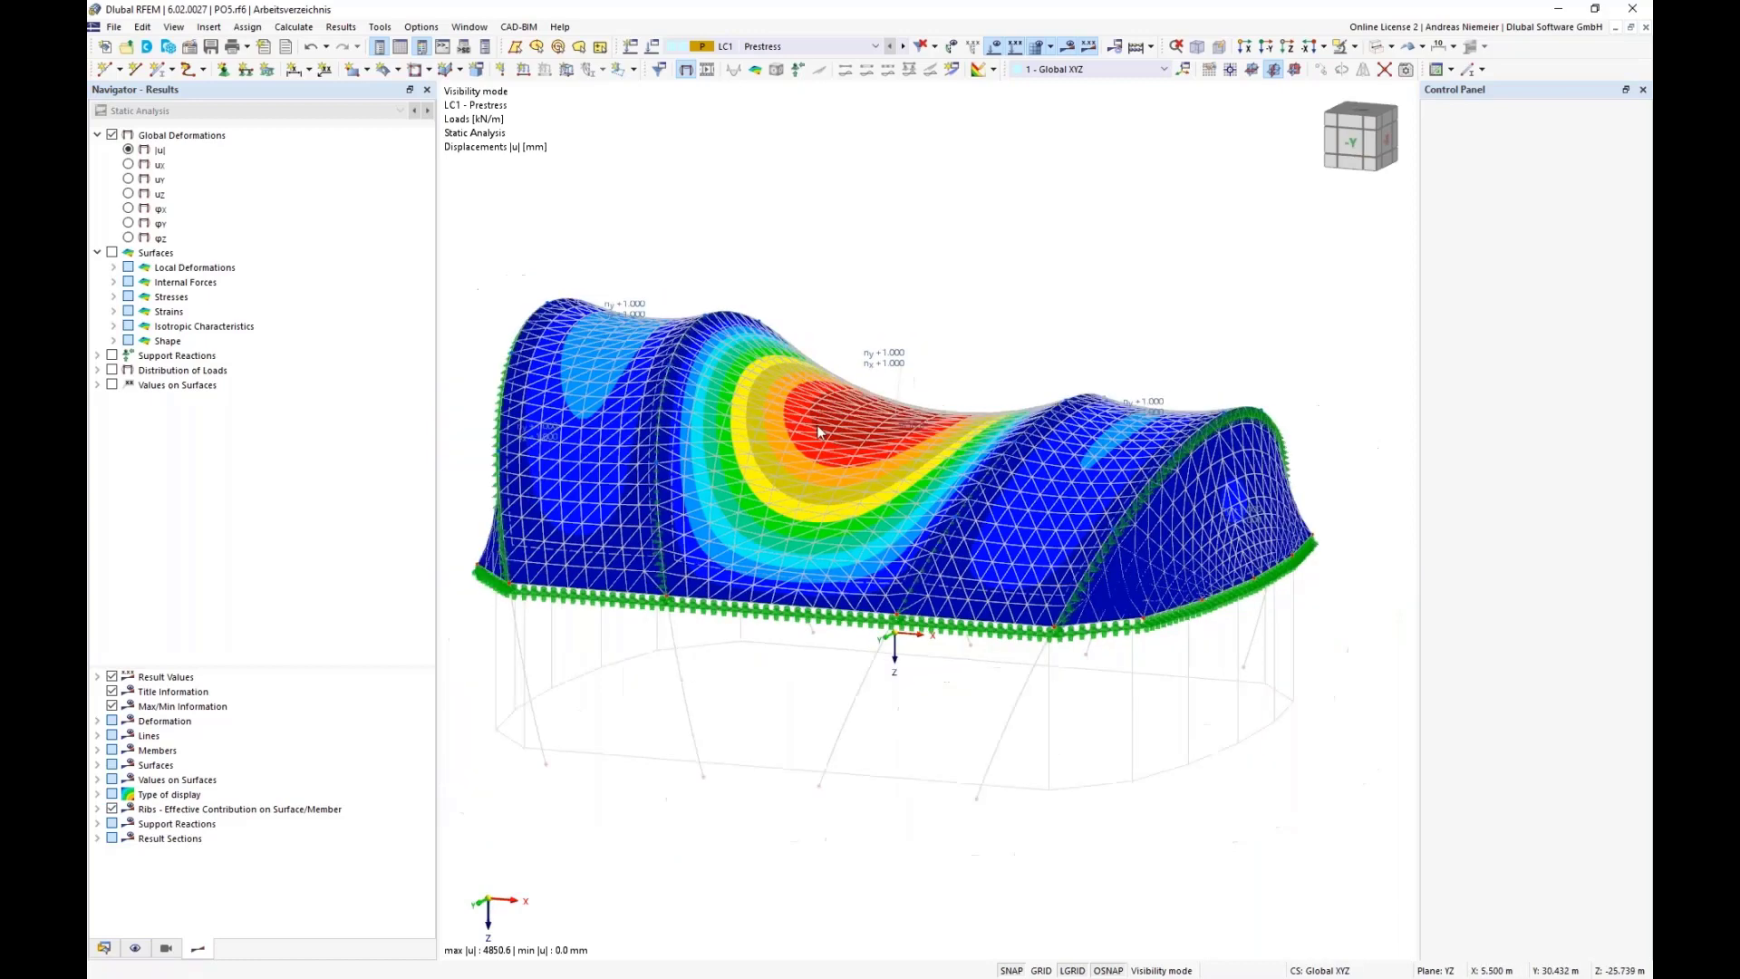
middle_click_drag(677, 695, 739, 673)
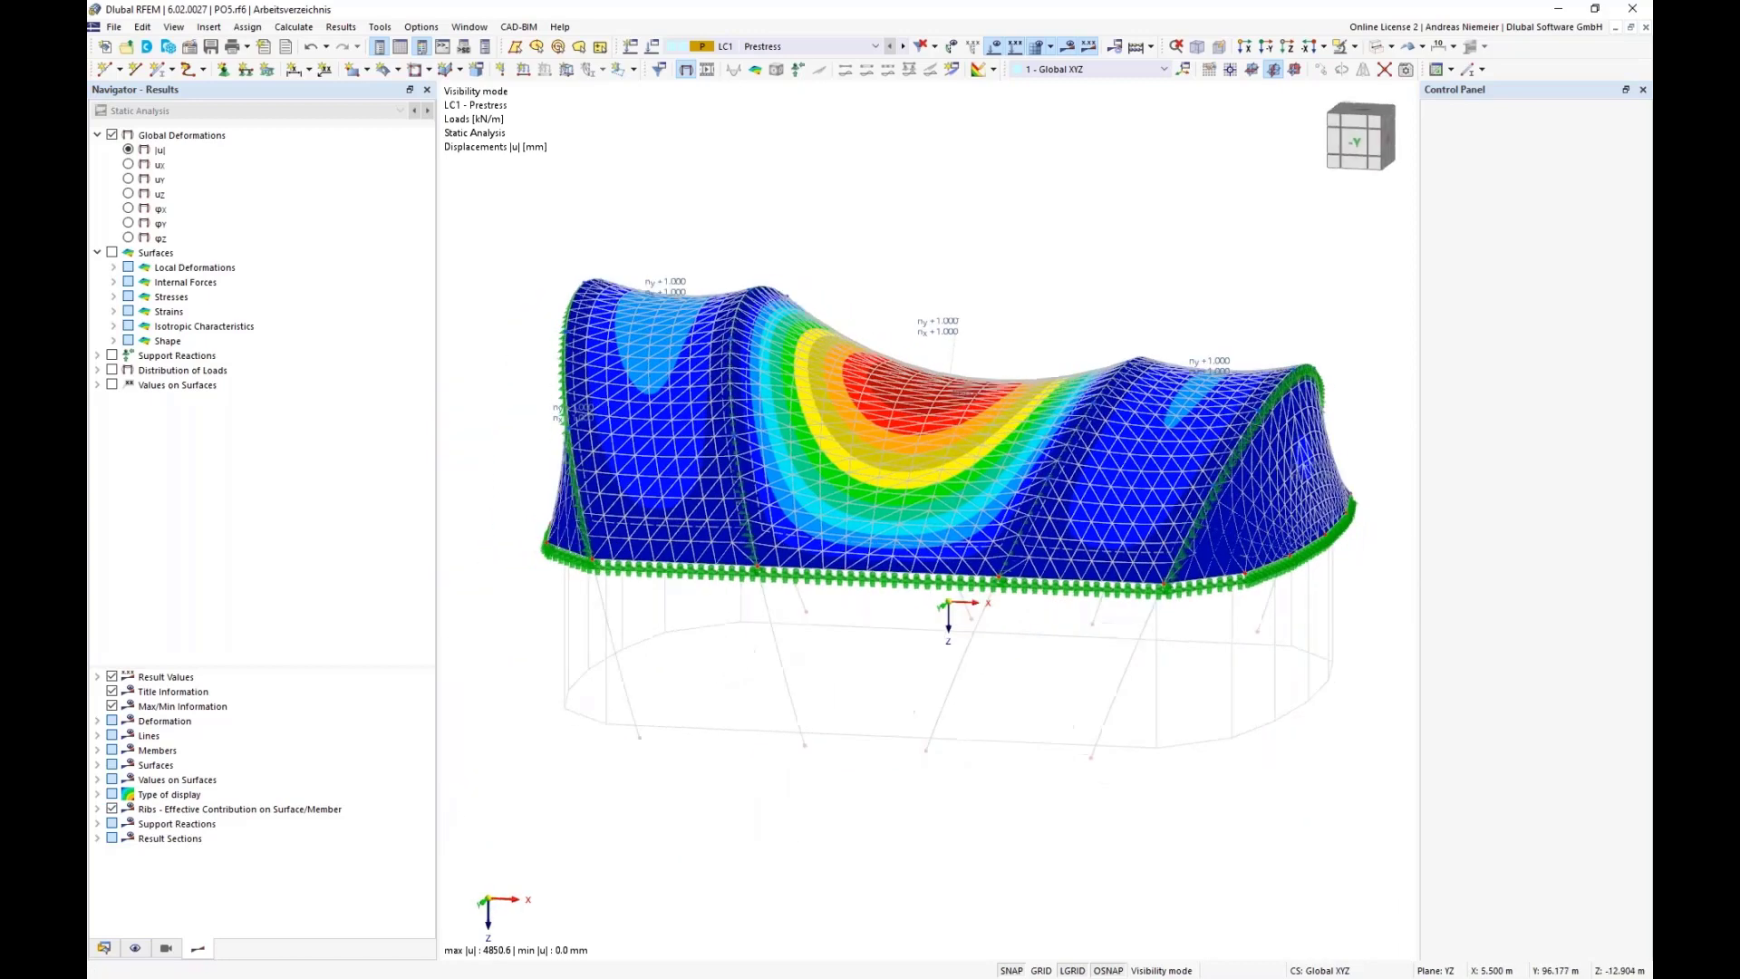
scroll(739, 673, "down", 1)
- Display the basic internal forces nx and ny on the membrane surfaces to check the prestress distribution
left_click(115, 283)
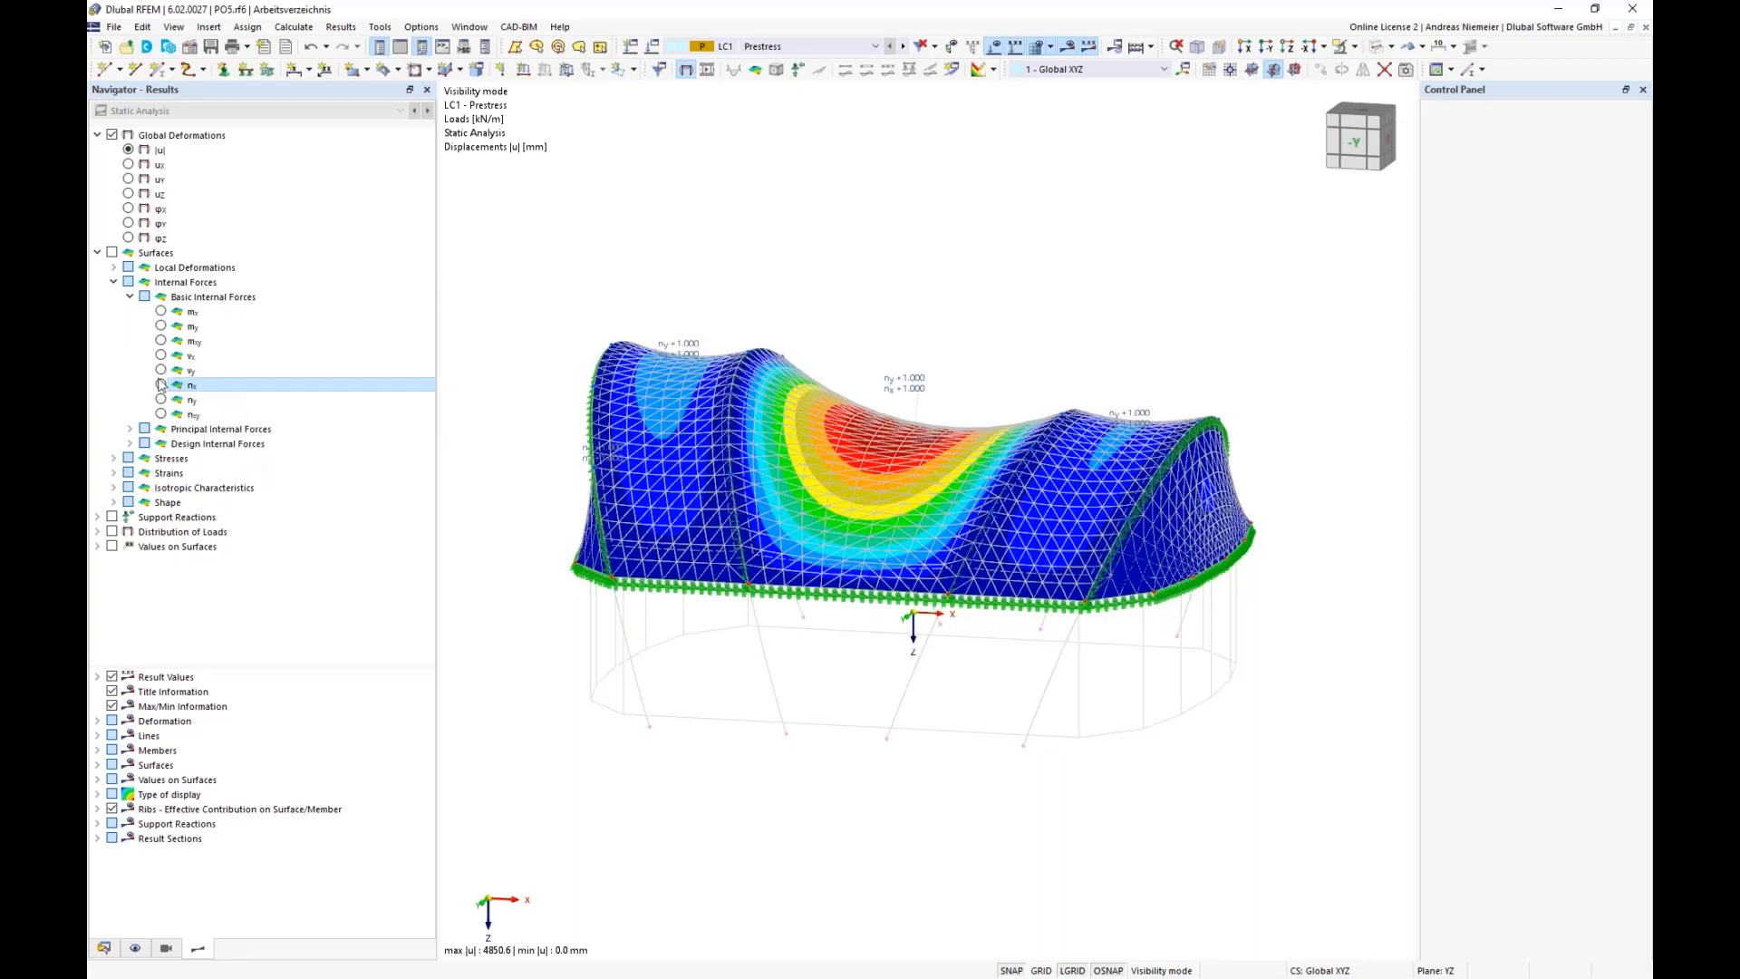
left_click(160, 385)
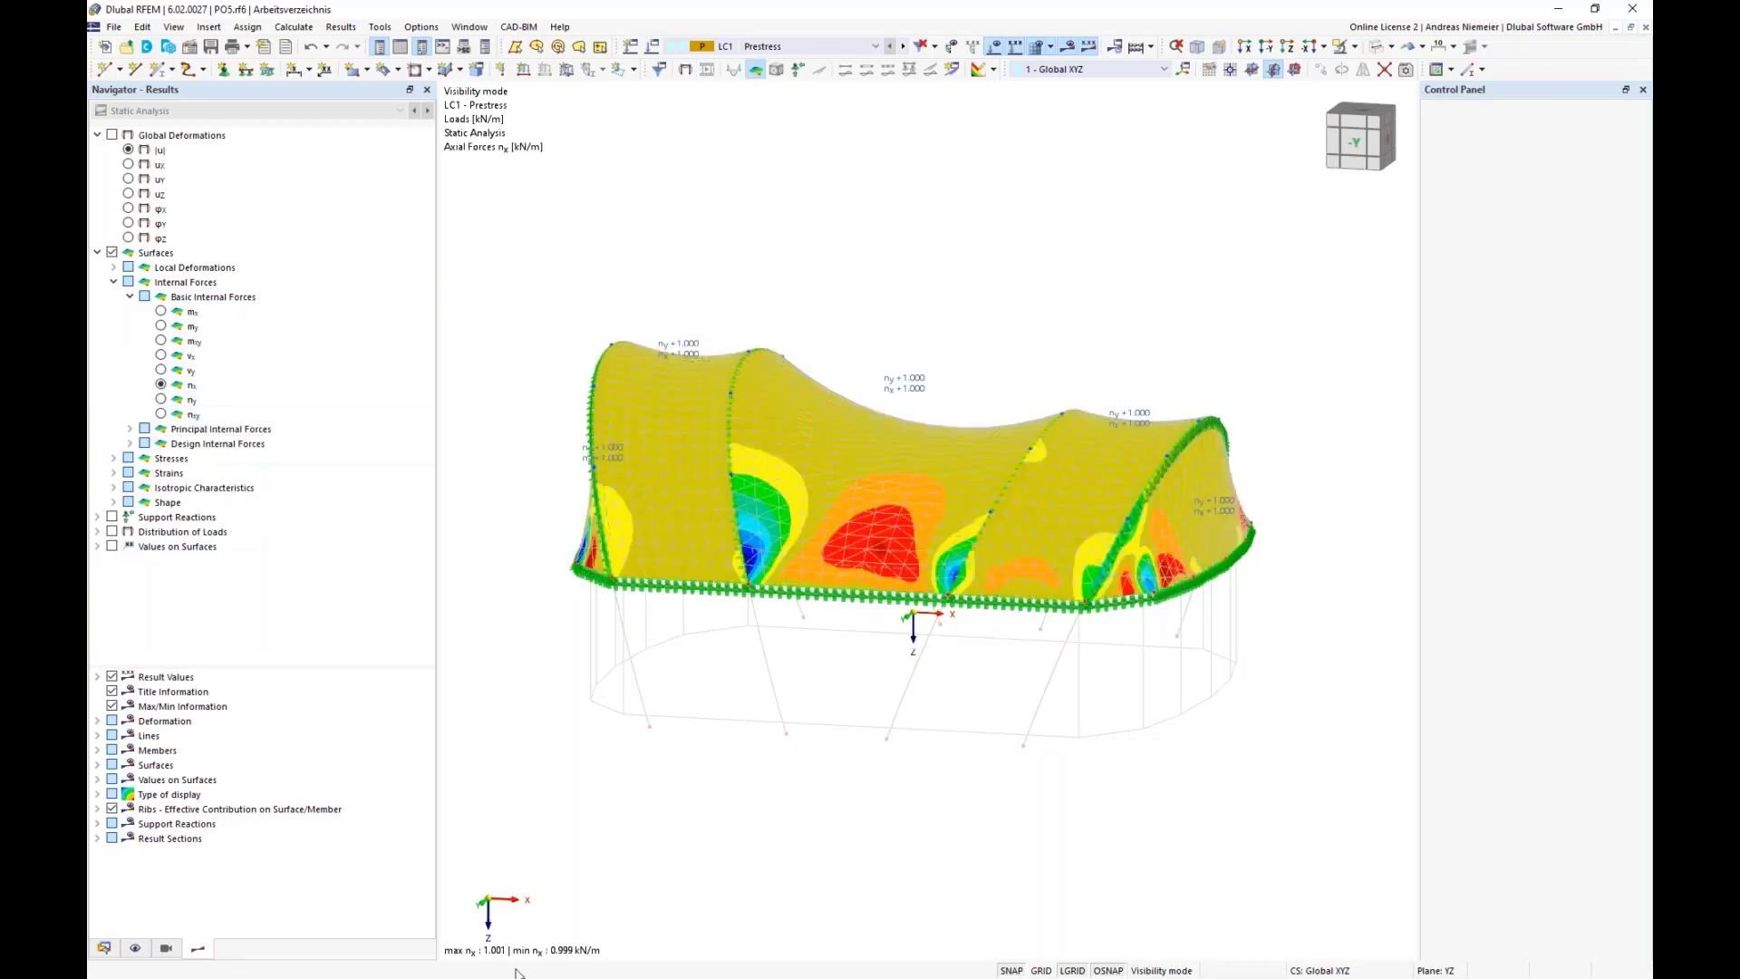
left_click(161, 400)
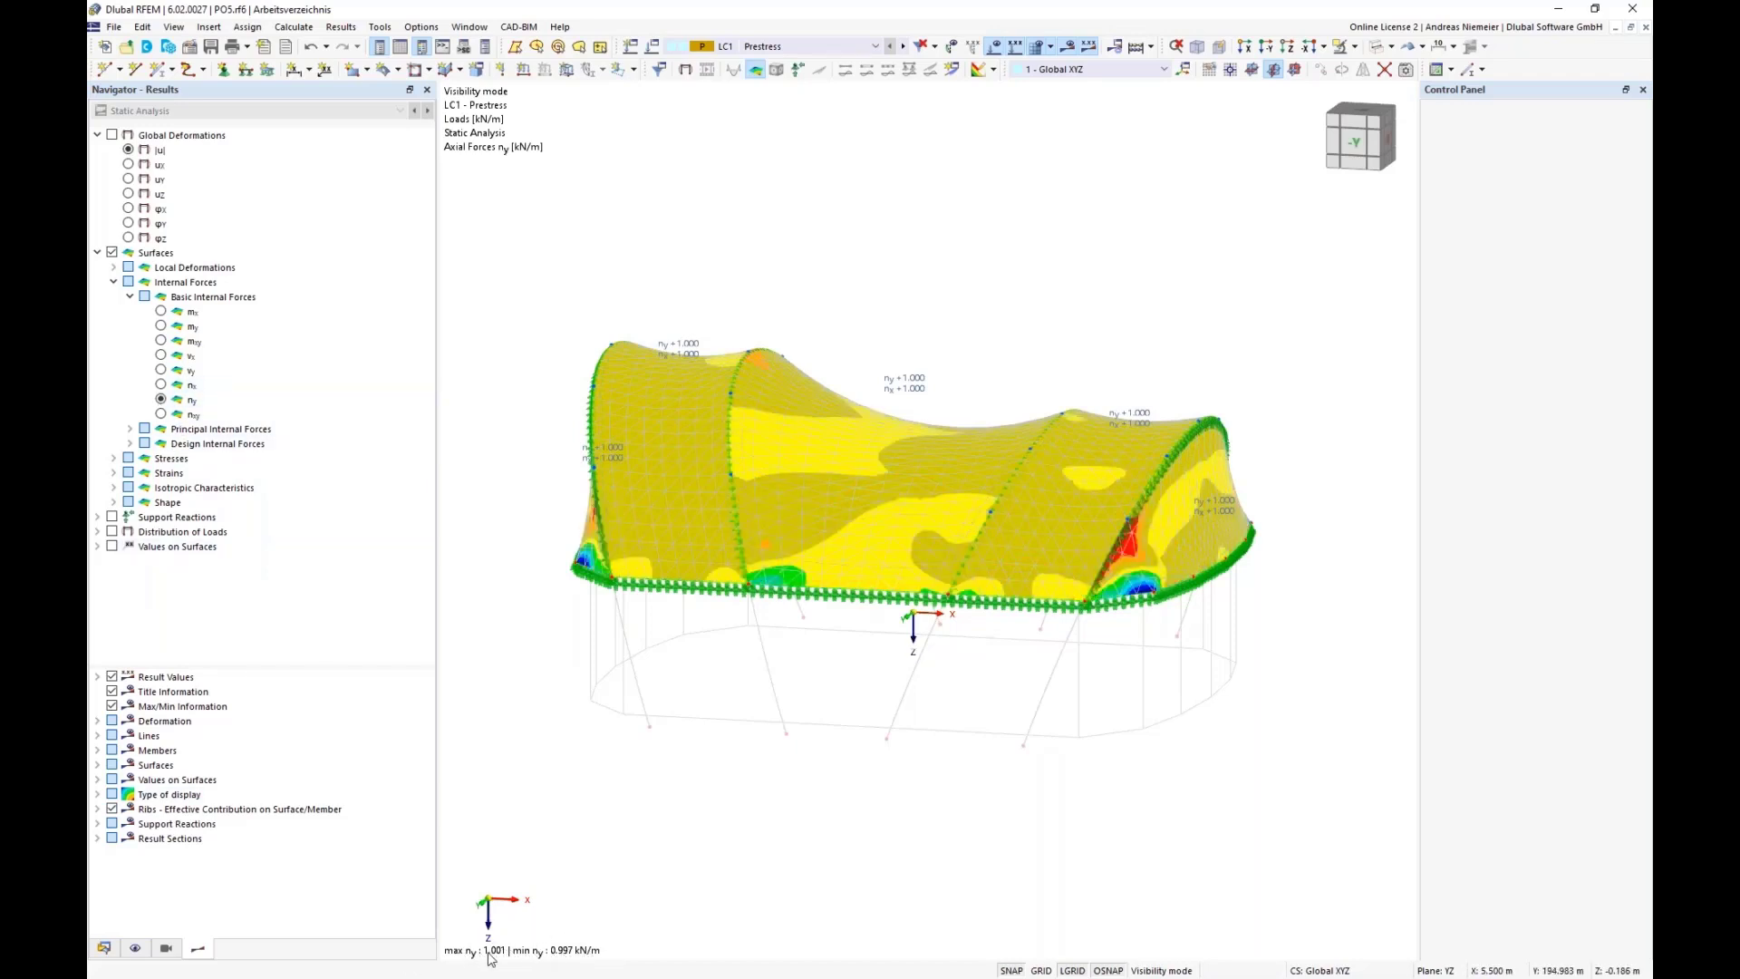
- Display the global deformations again and examine the middle membrane field from the long side
left_click(111, 134)
middle_click_drag(630, 719, 711, 672)
scroll(920, 429, "up", 1)
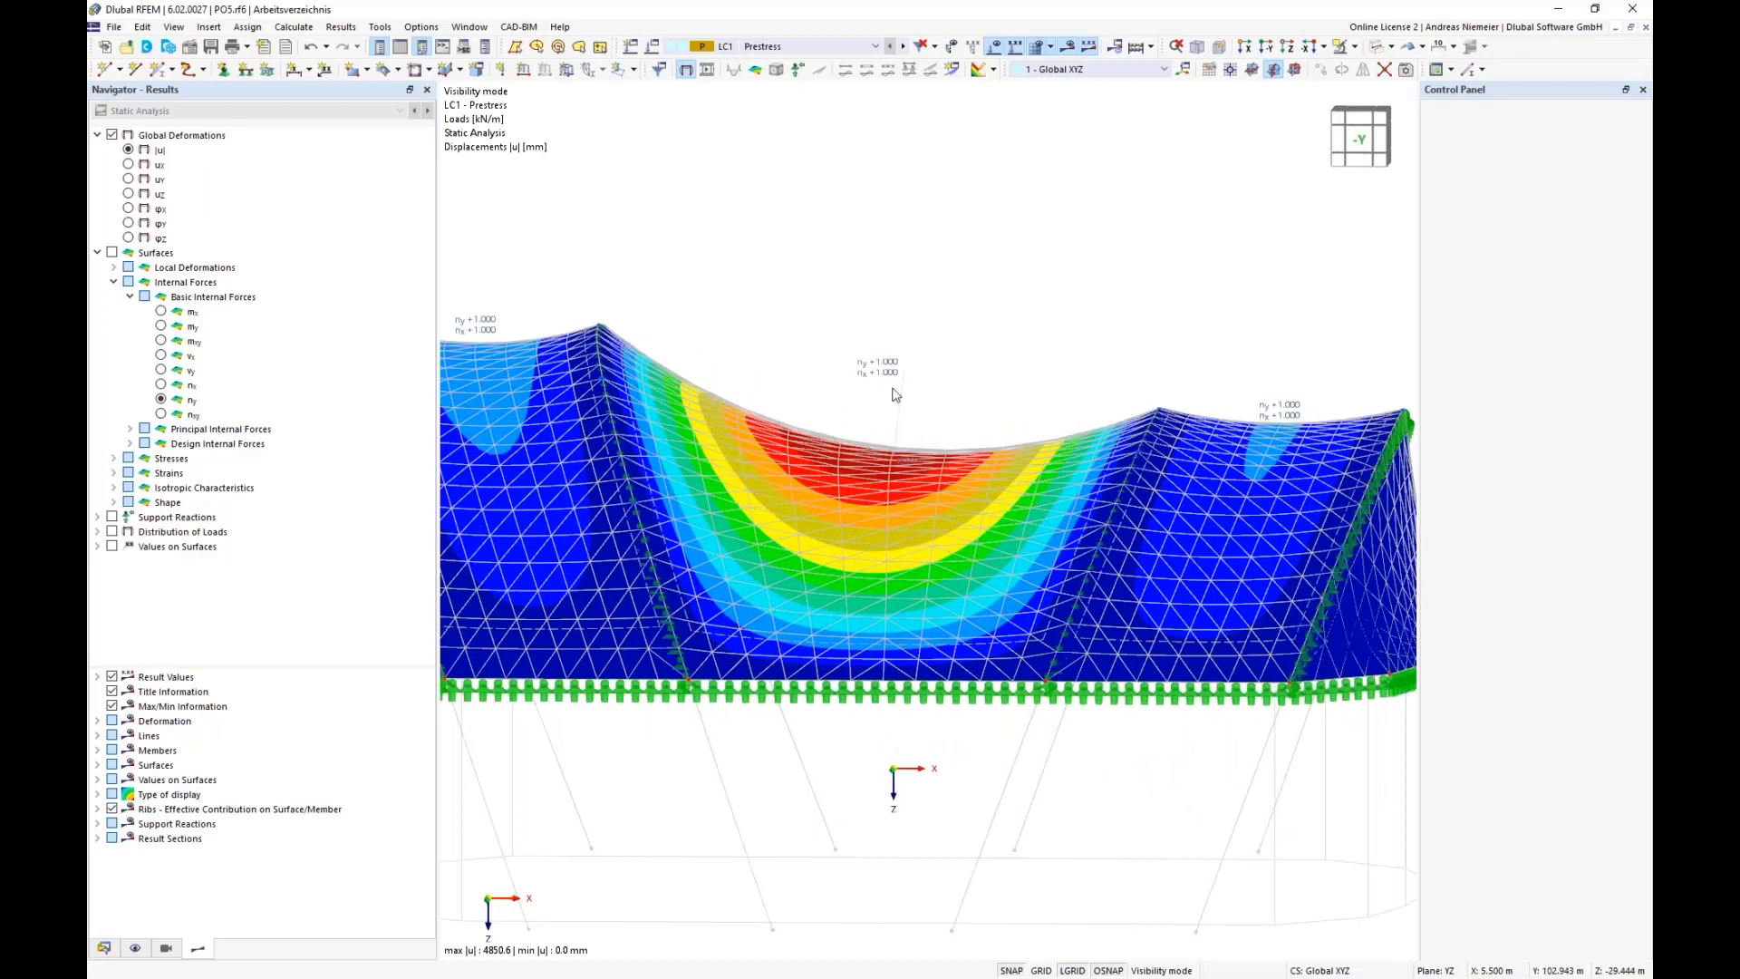
- Delete the finite element mesh of the membrane hall together with its calculated results
scroll(885, 439, "down", 1)
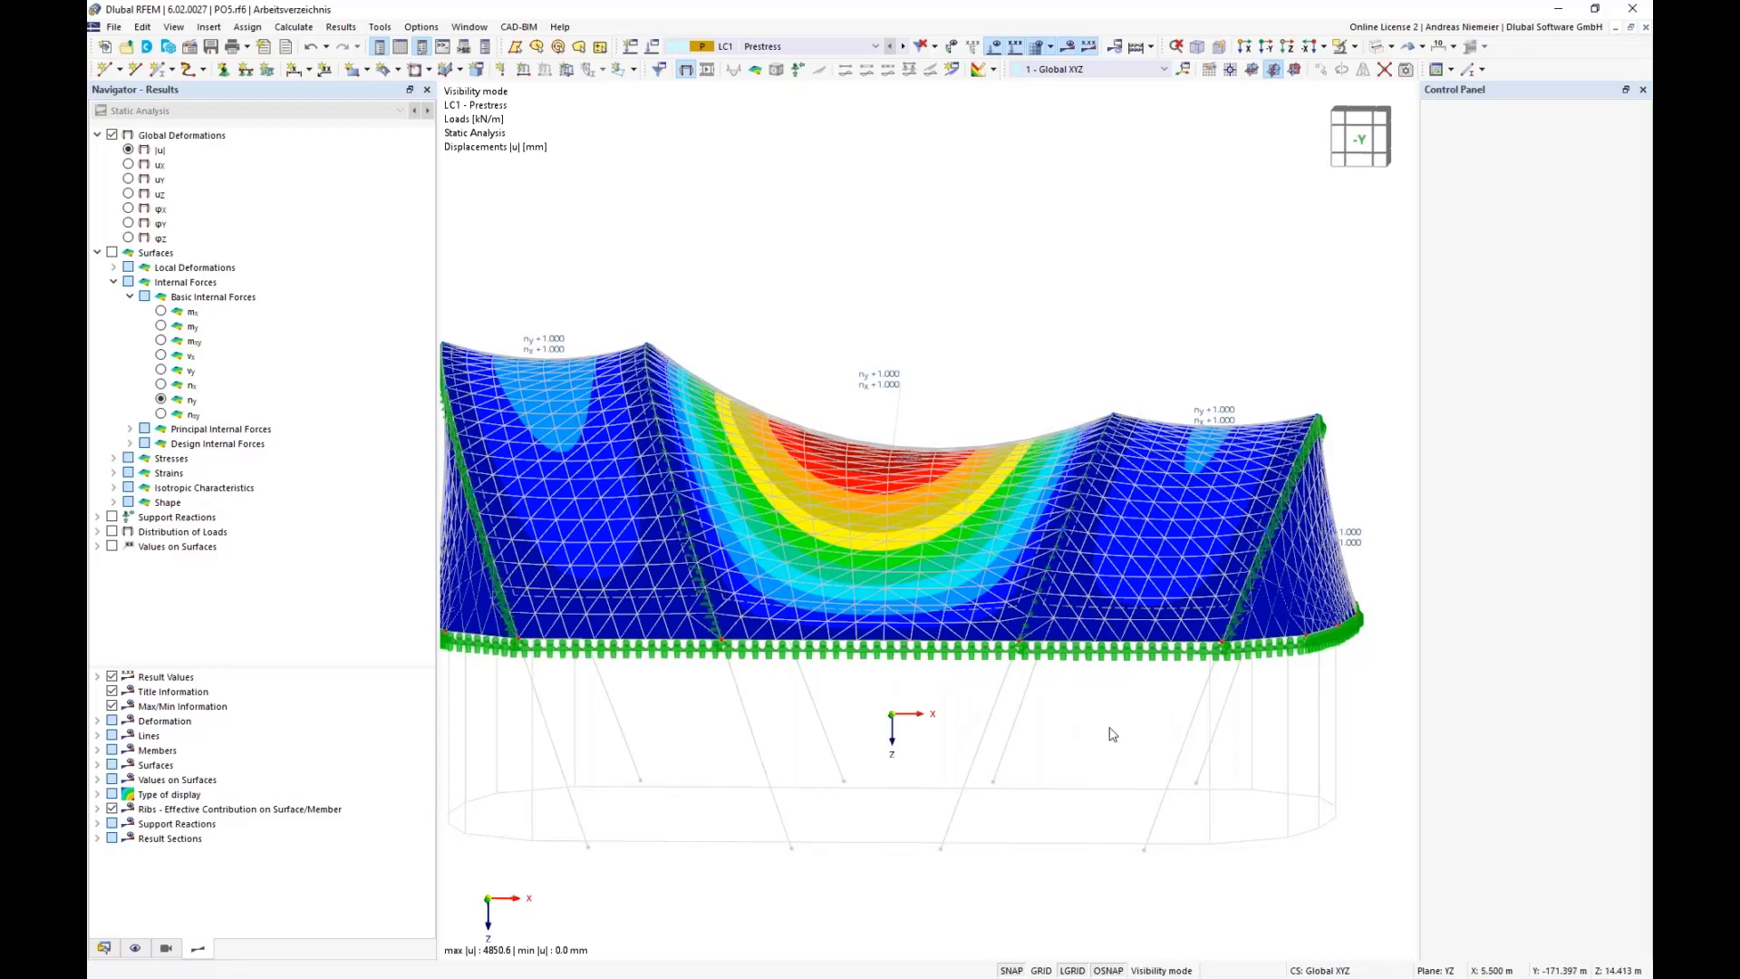
middle_click_drag(1113, 735, 802, 696, "ctrl")
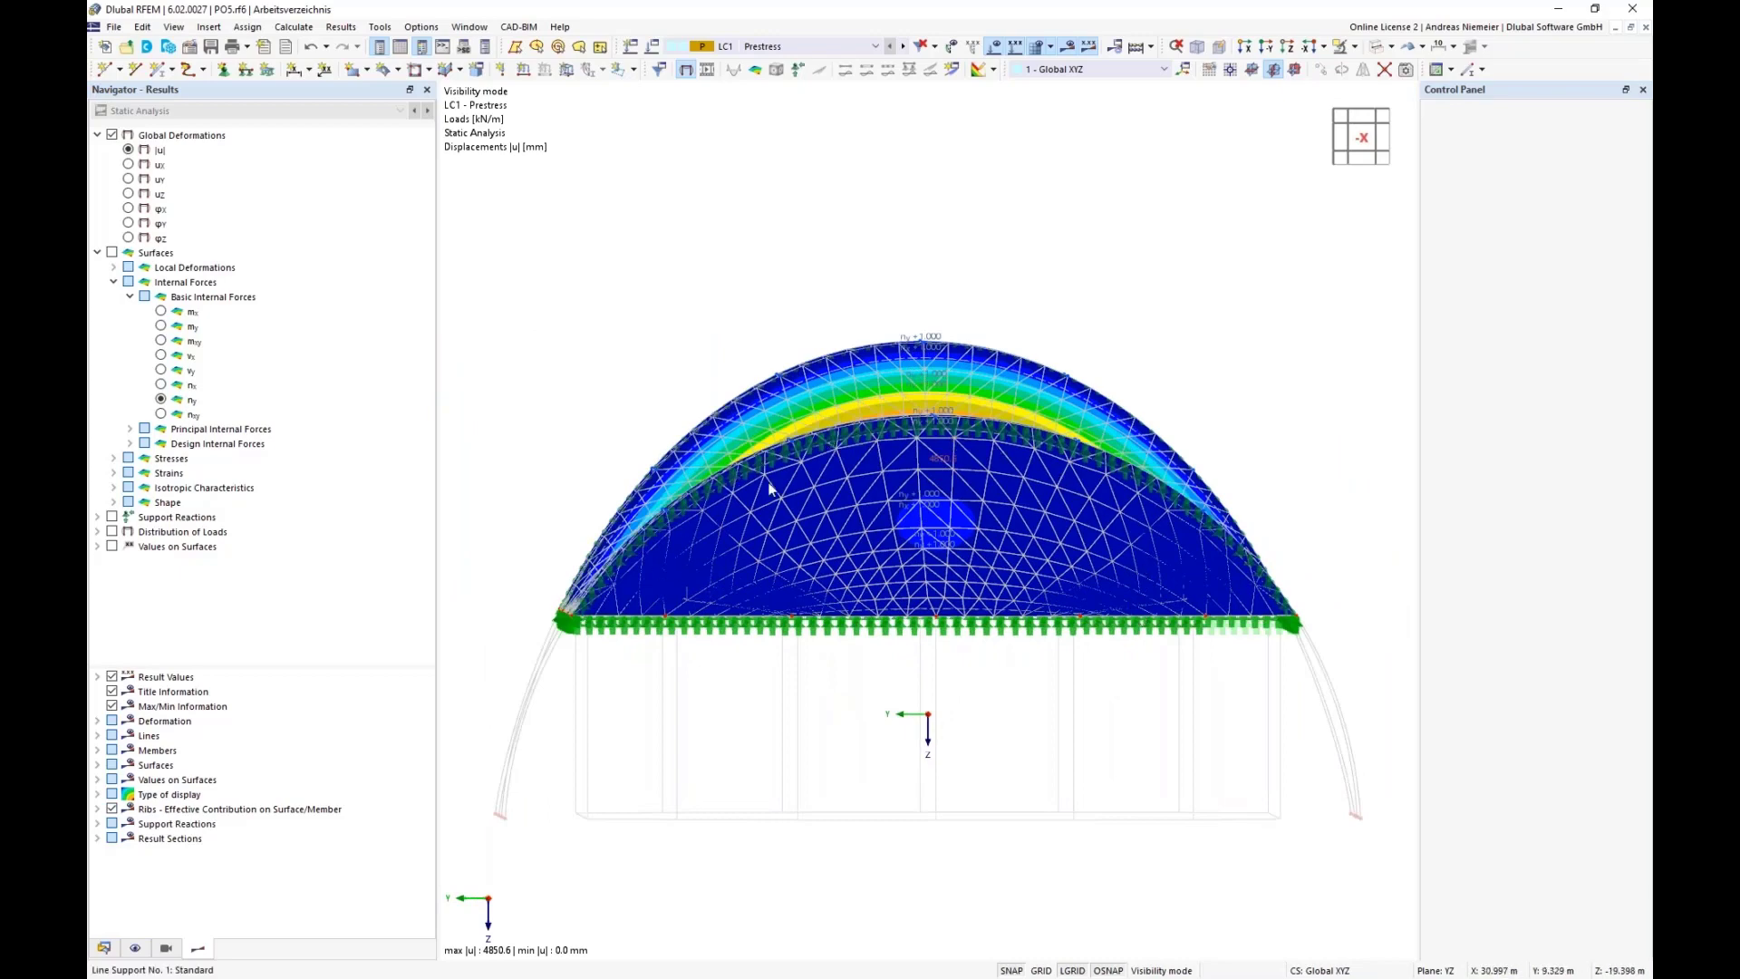
scroll(663, 759, "down", 1)
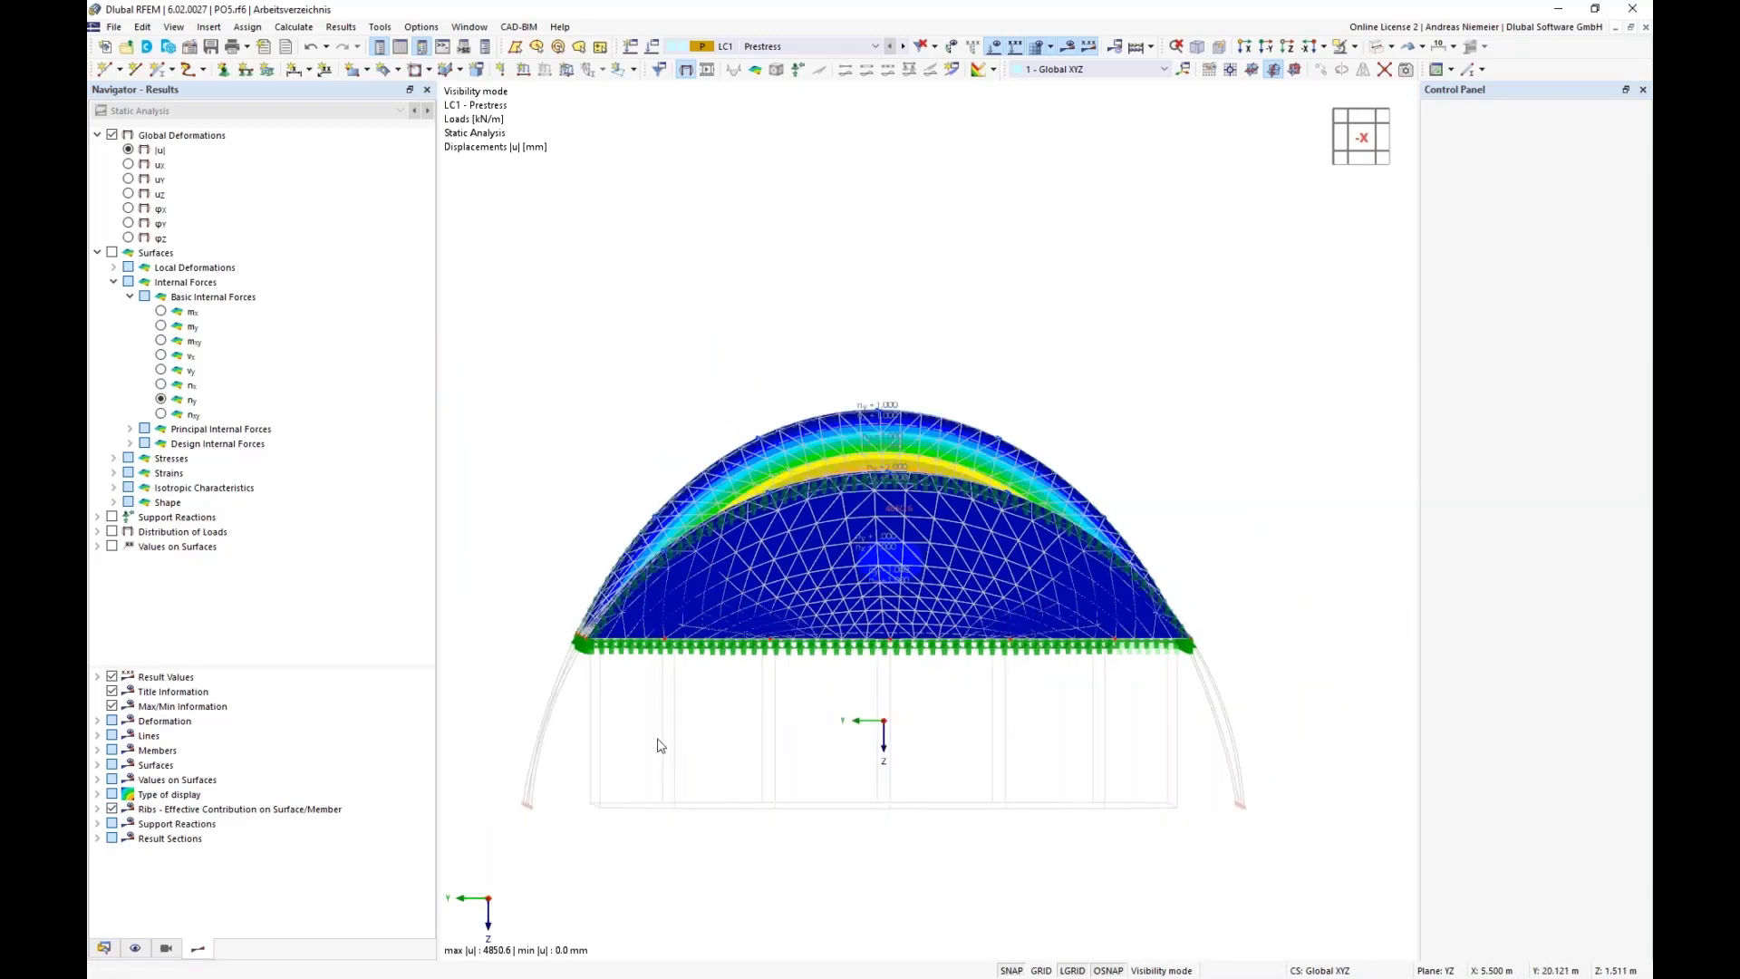
middle_click_drag(660, 745, 900, 524, "ctrl")
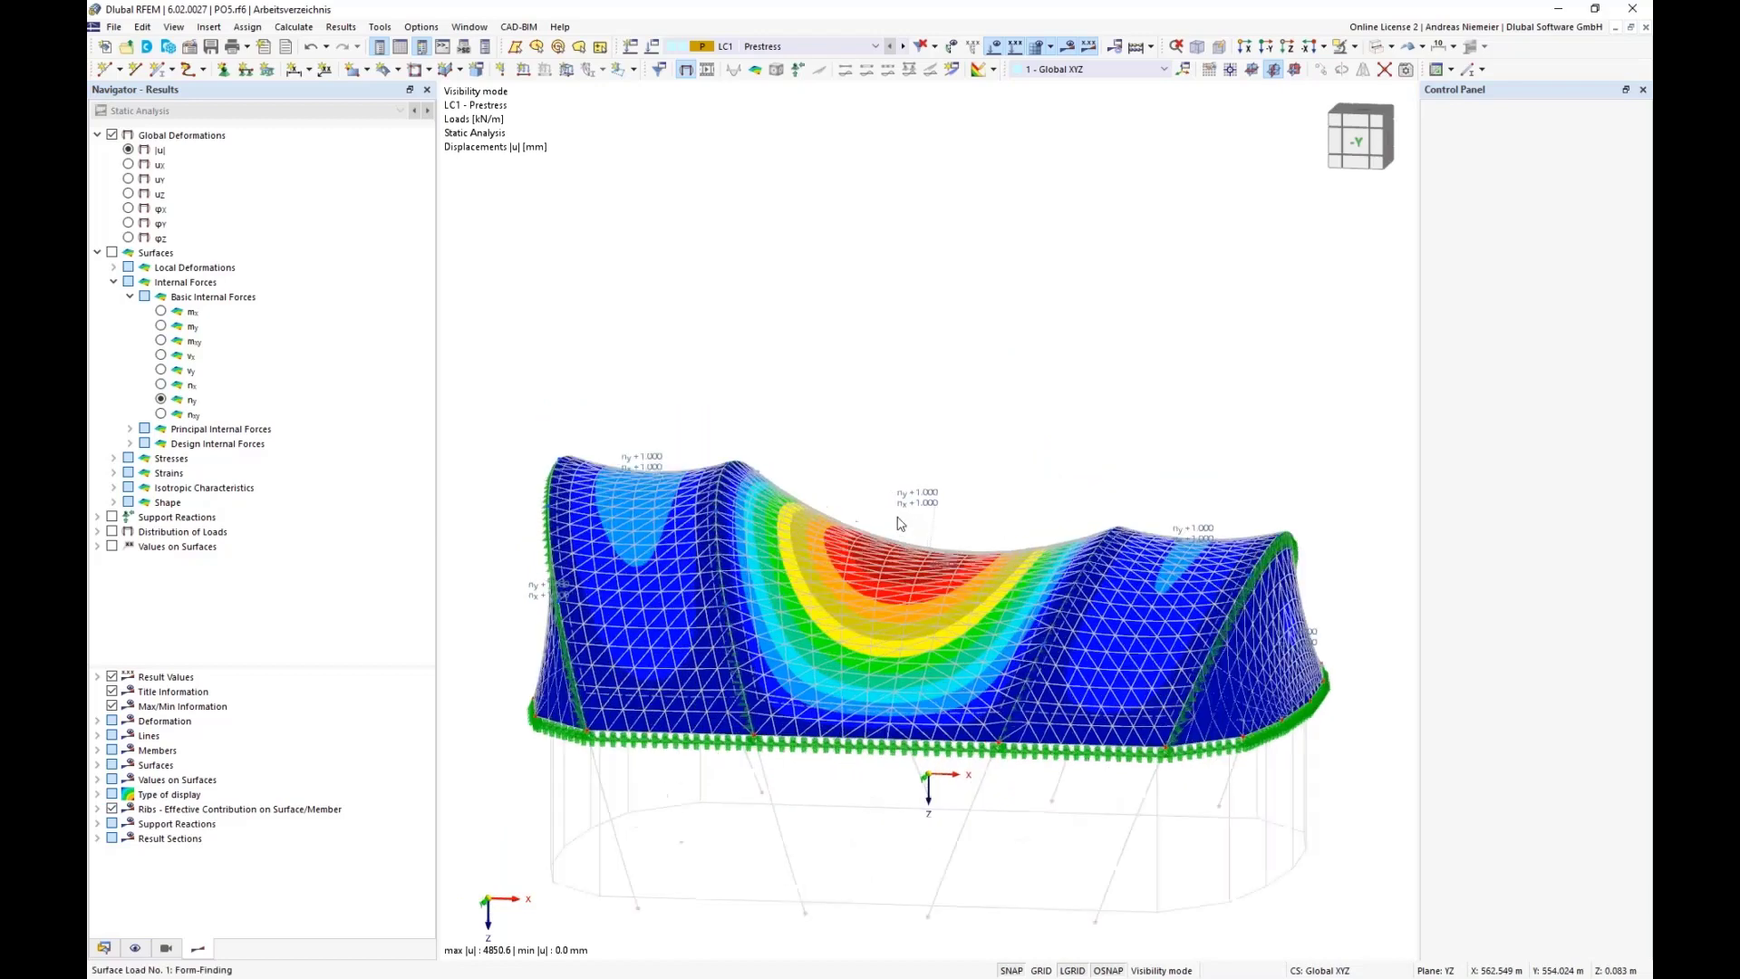
scroll(920, 502, "up", 2)
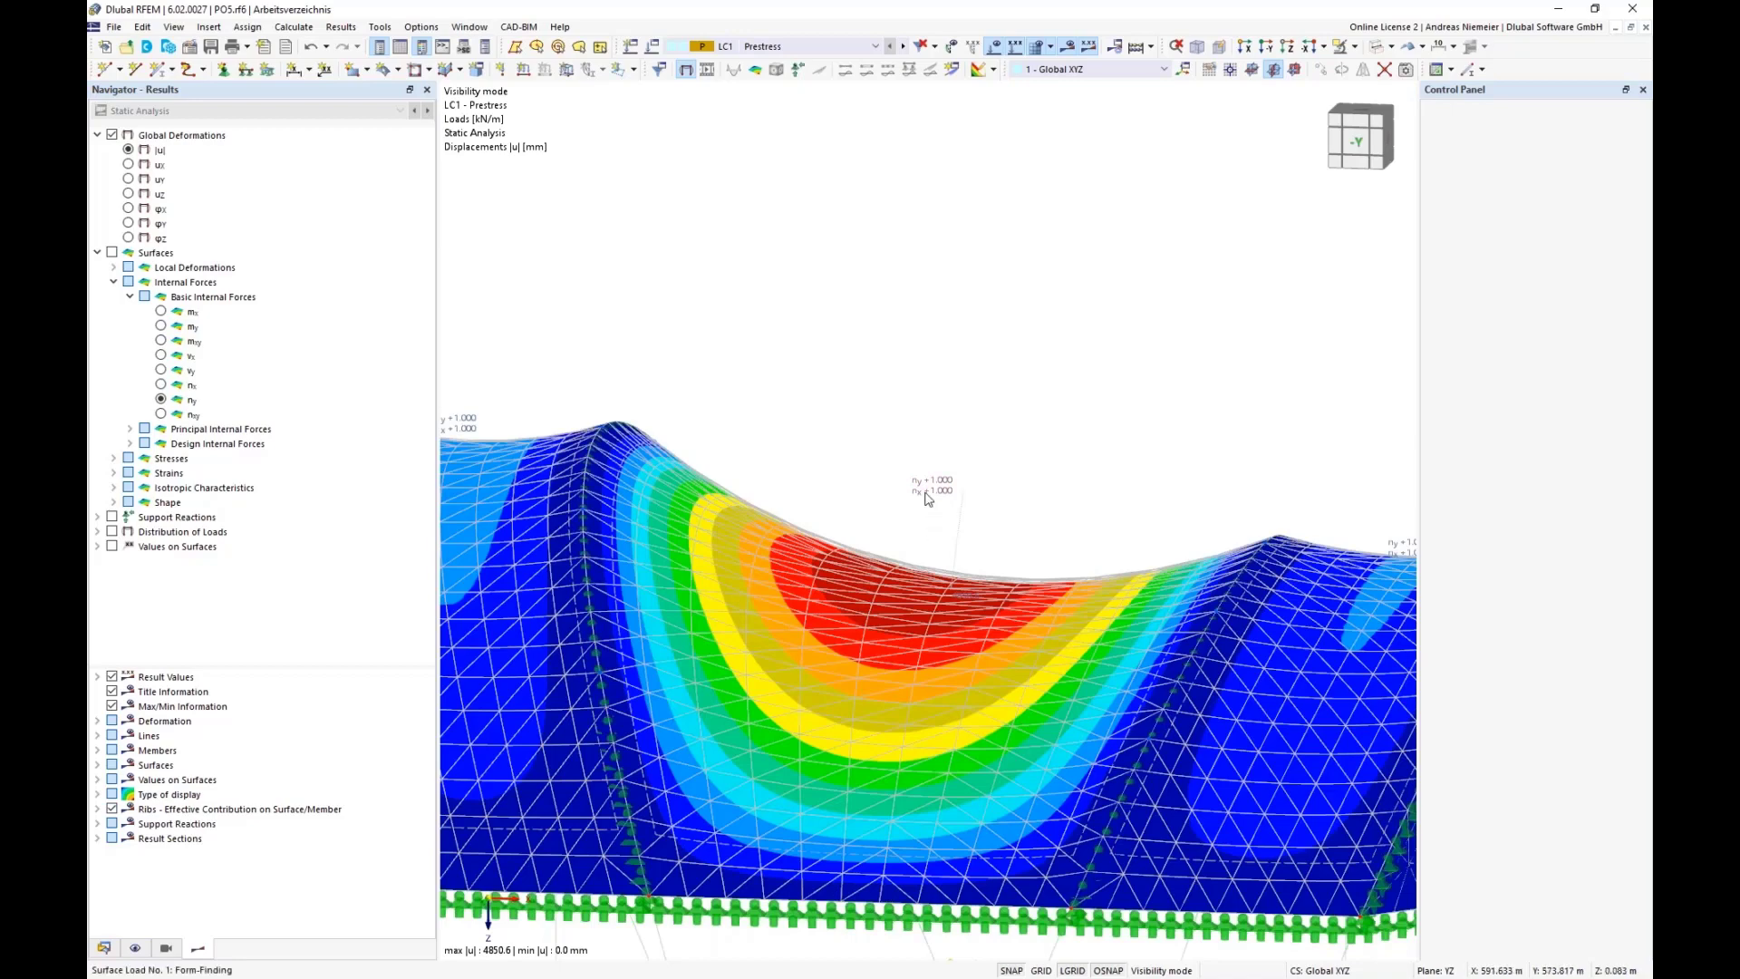
scroll(933, 489, "down", 2)
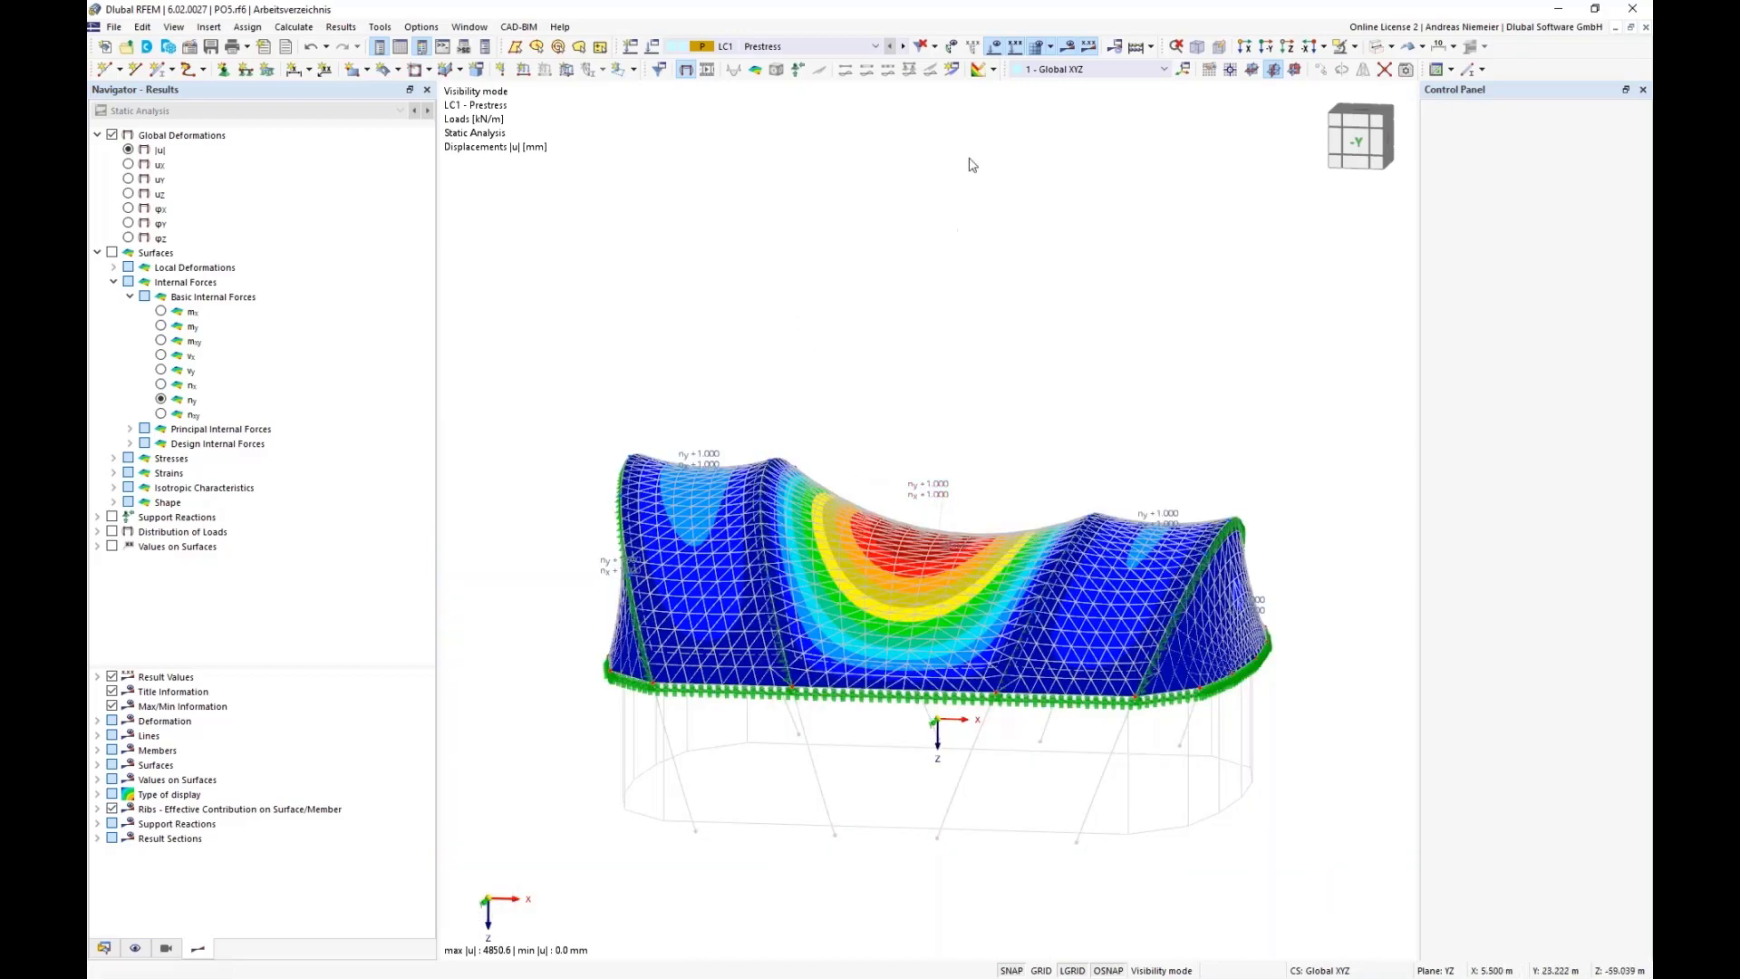
left_click(1053, 47)
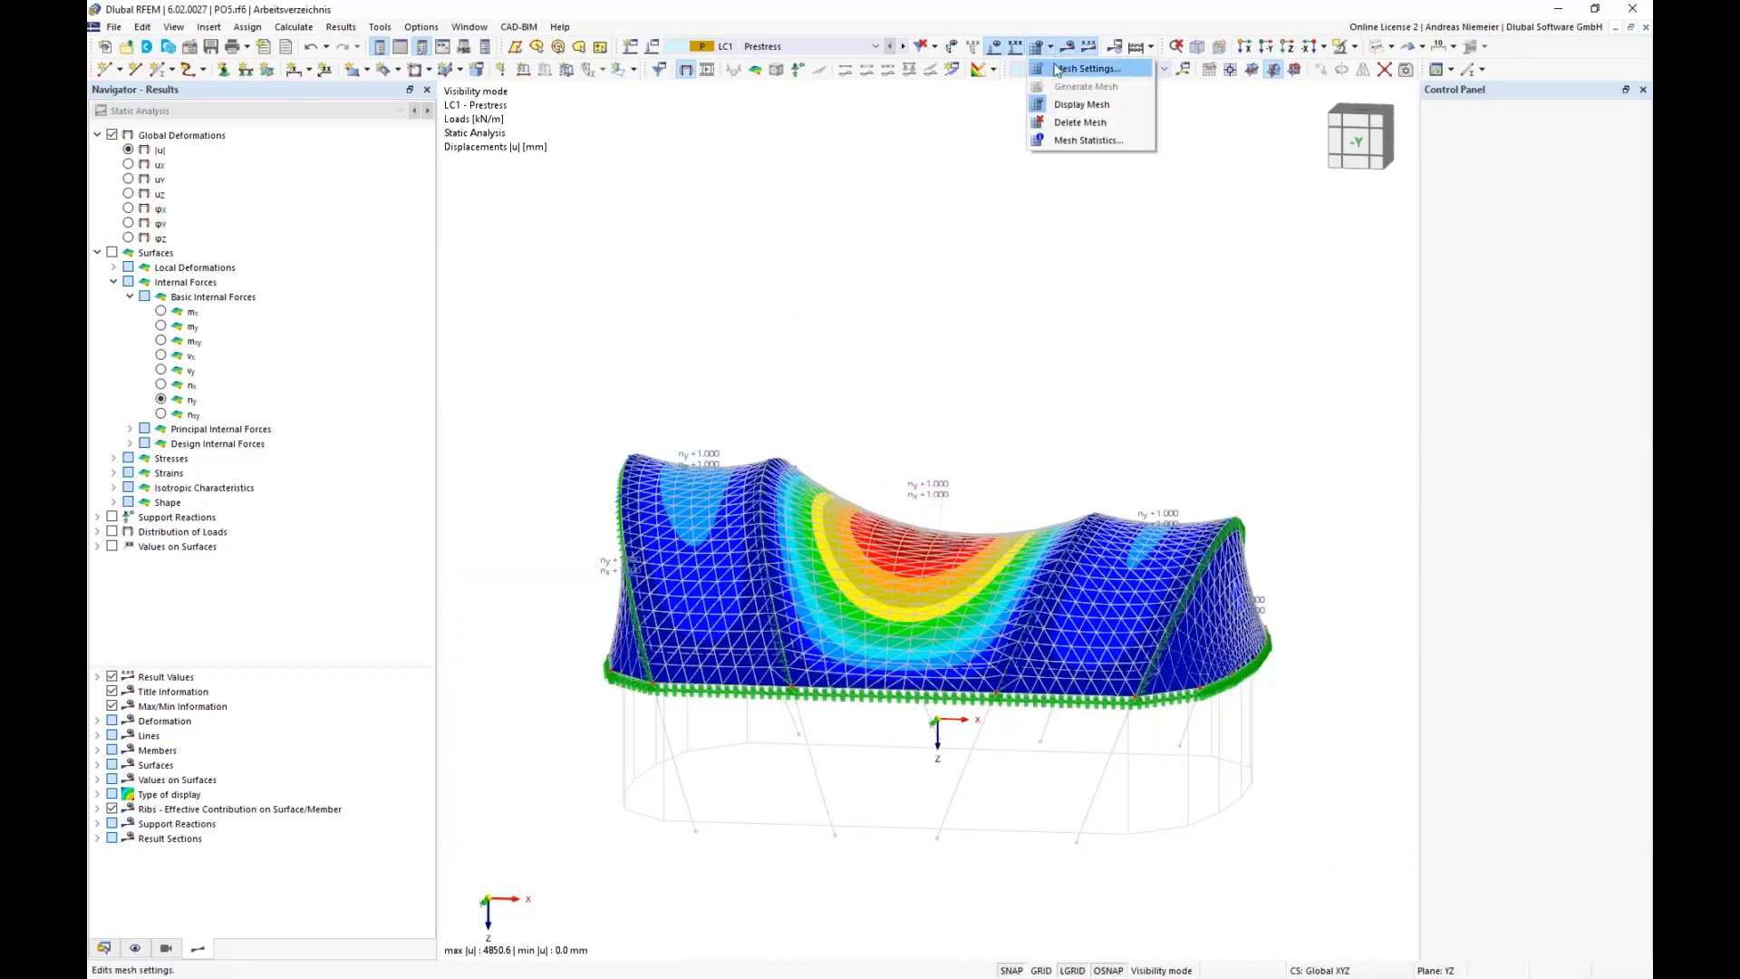
left_click(1074, 112)
left_click(937, 564)
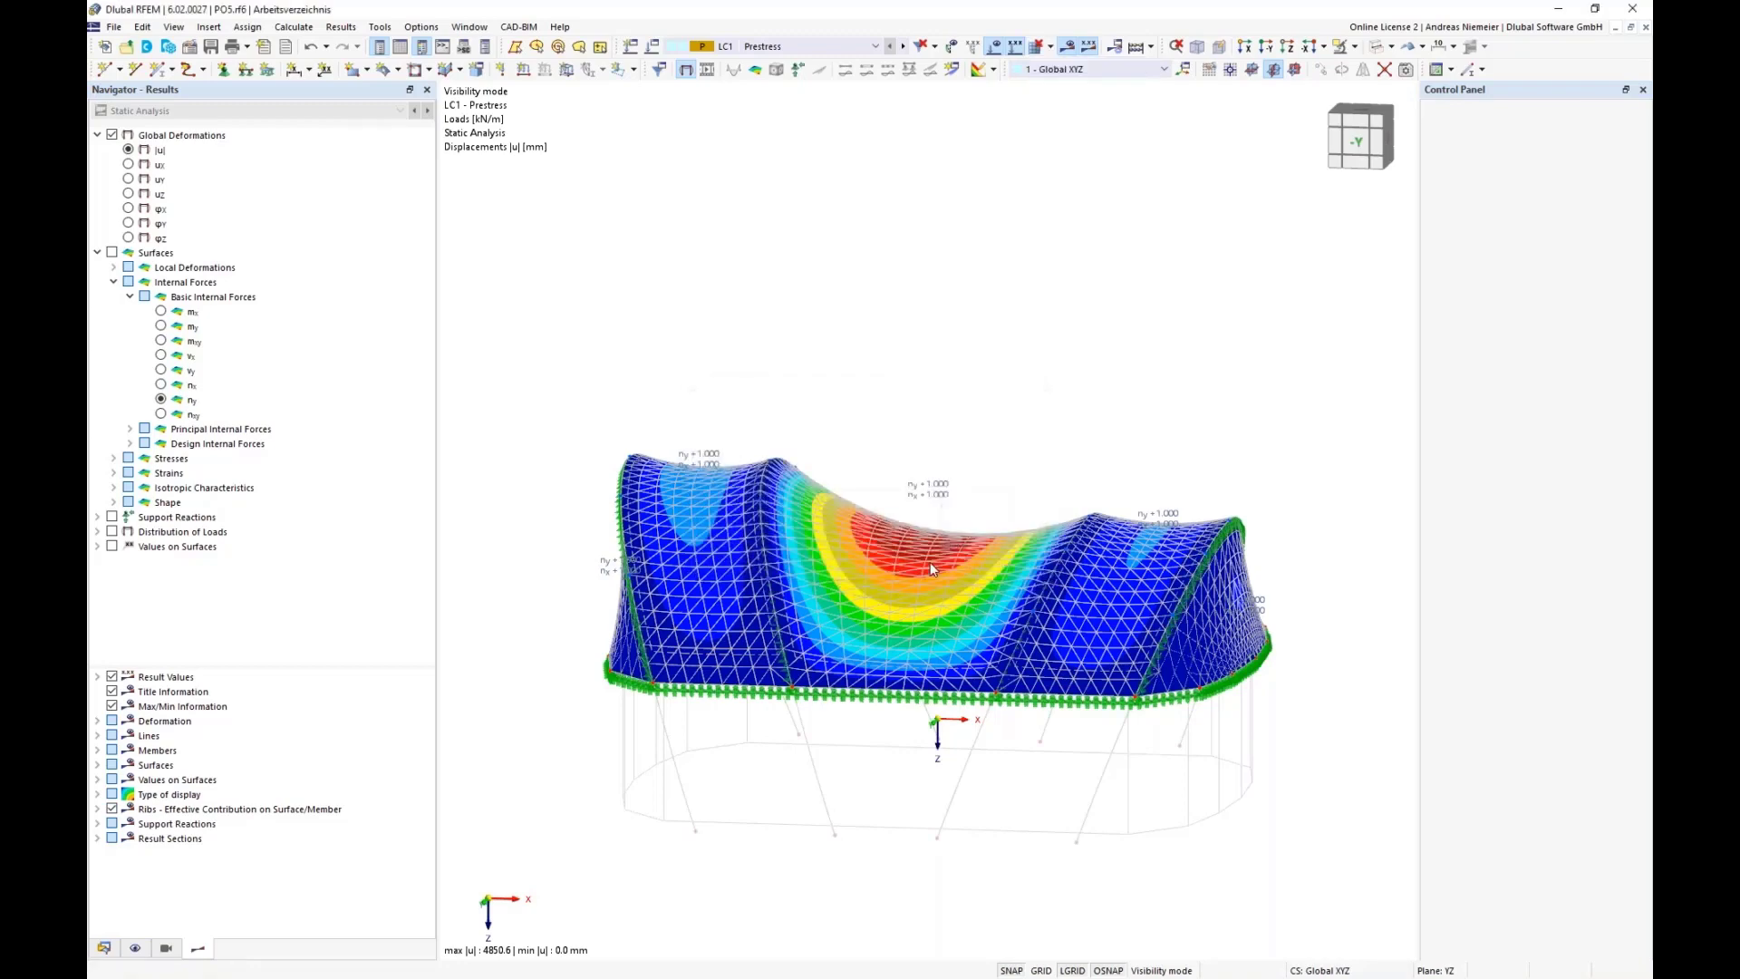
scroll(982, 387, "down", 1)
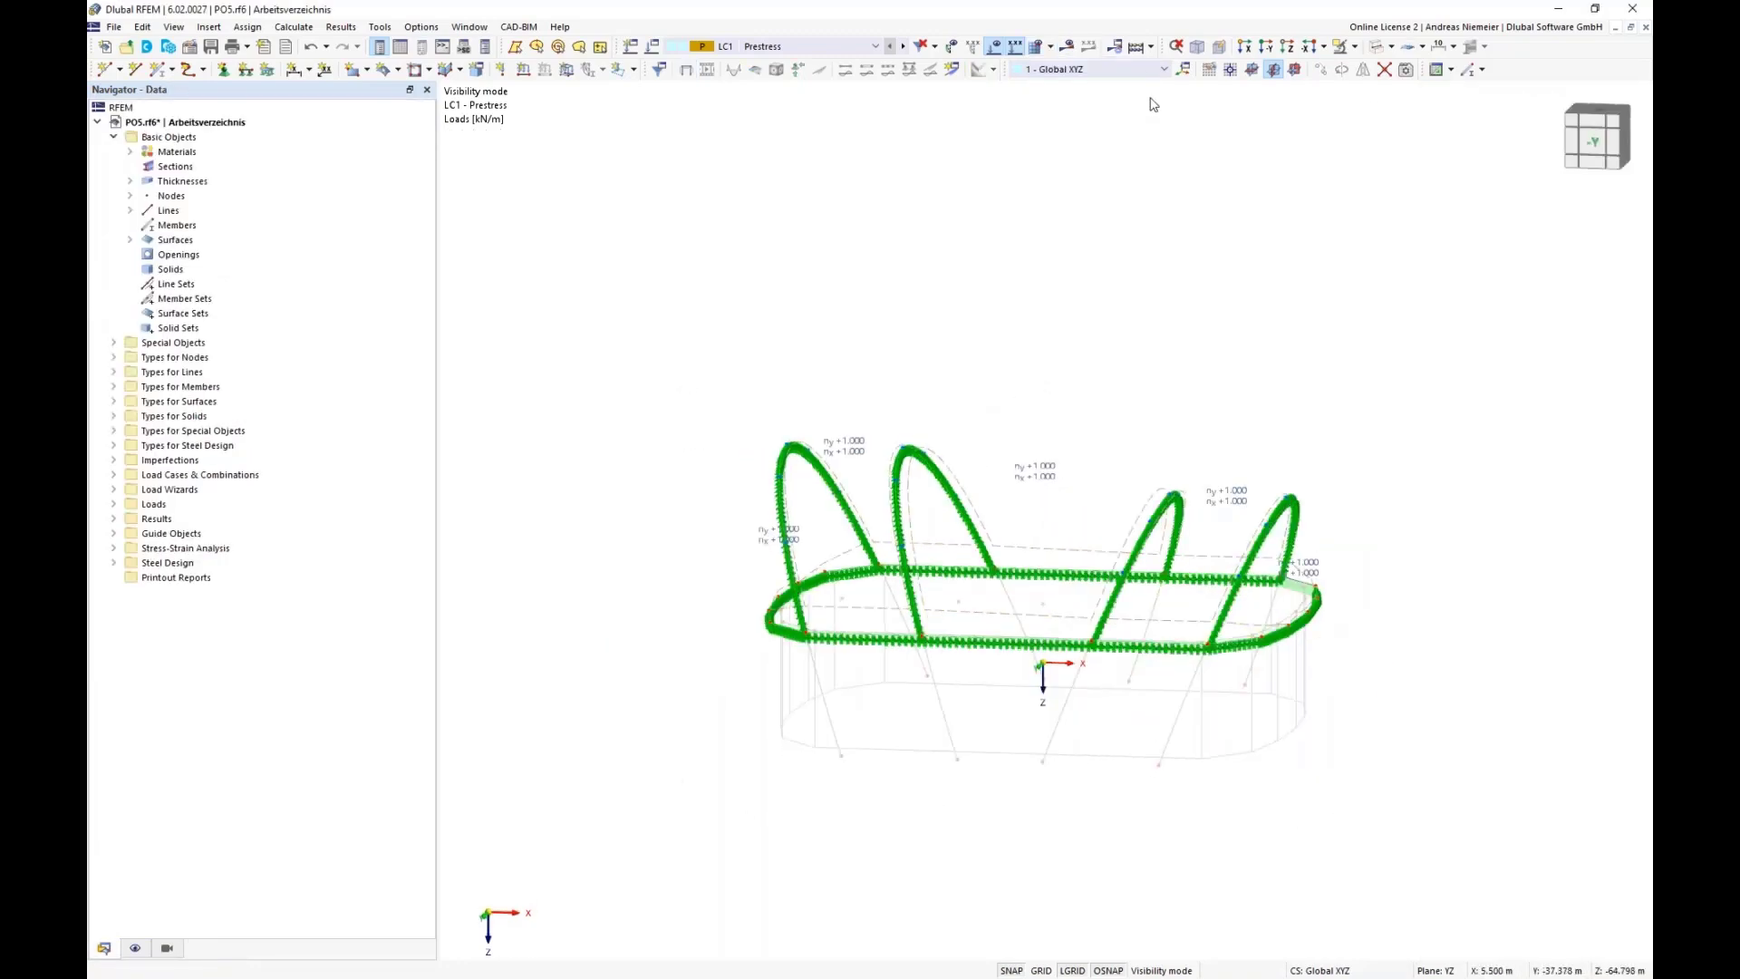
- Cancel visibility mode and set an XY work plane with its origin at the central node at Z = -7.500 m
left_click(1230, 70)
scroll(1061, 690, "up", 1)
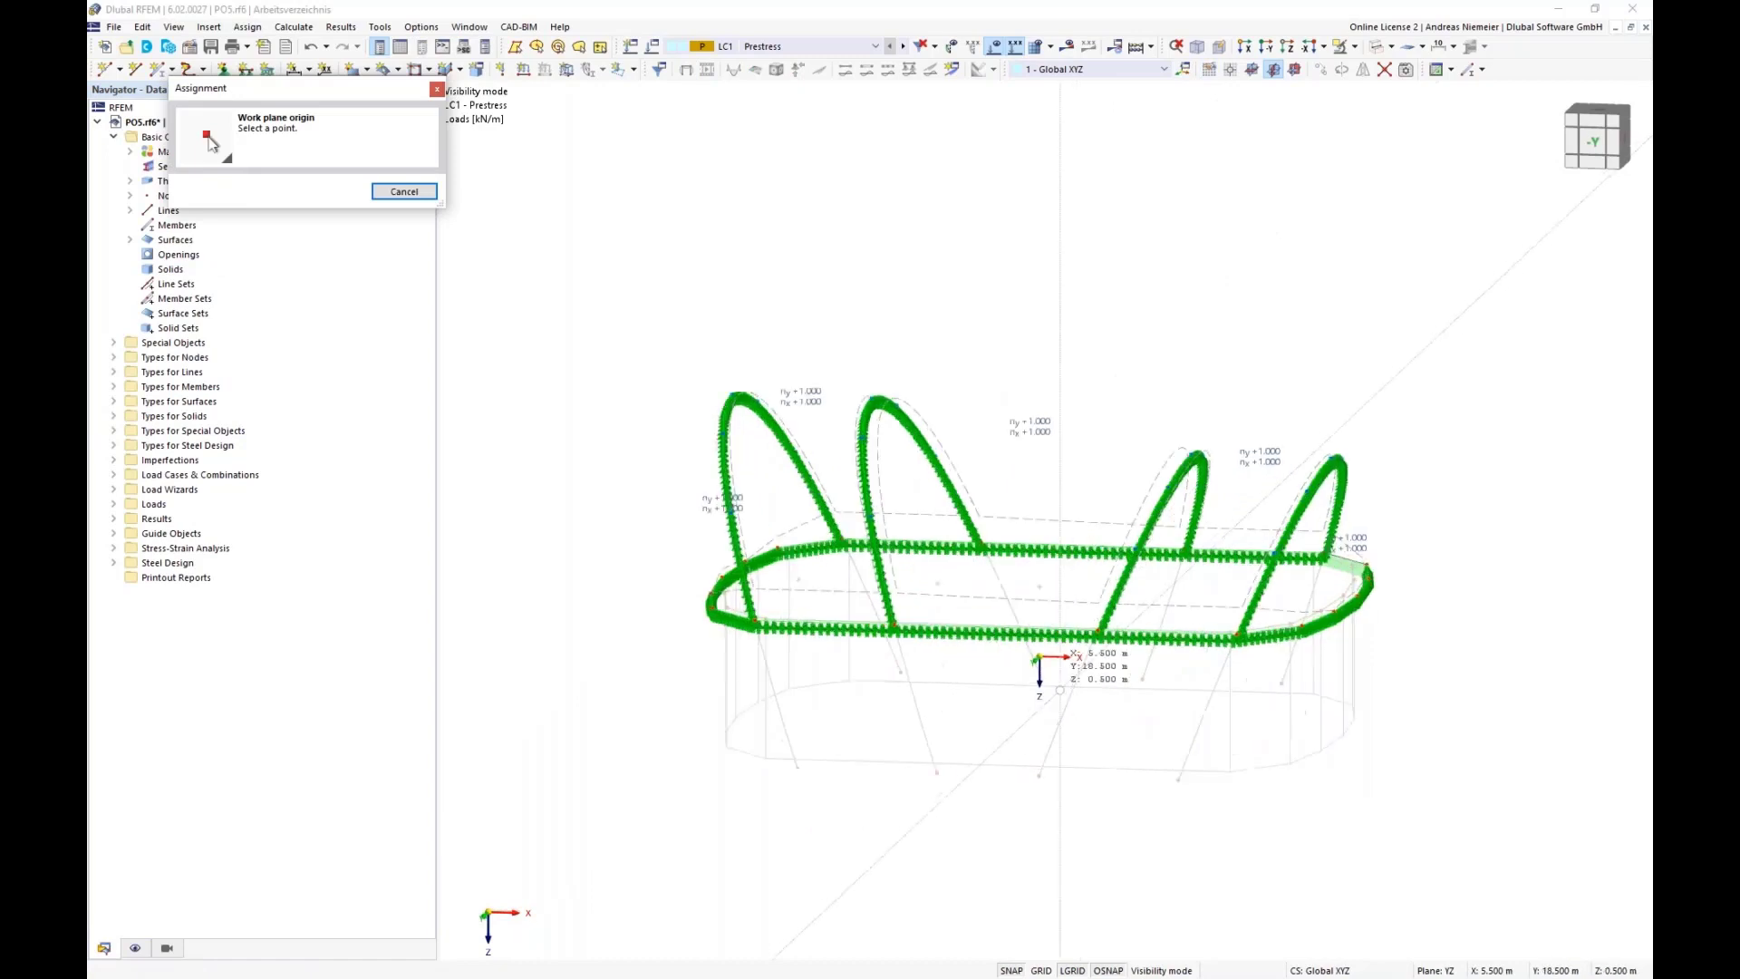
left_click(1355, 47)
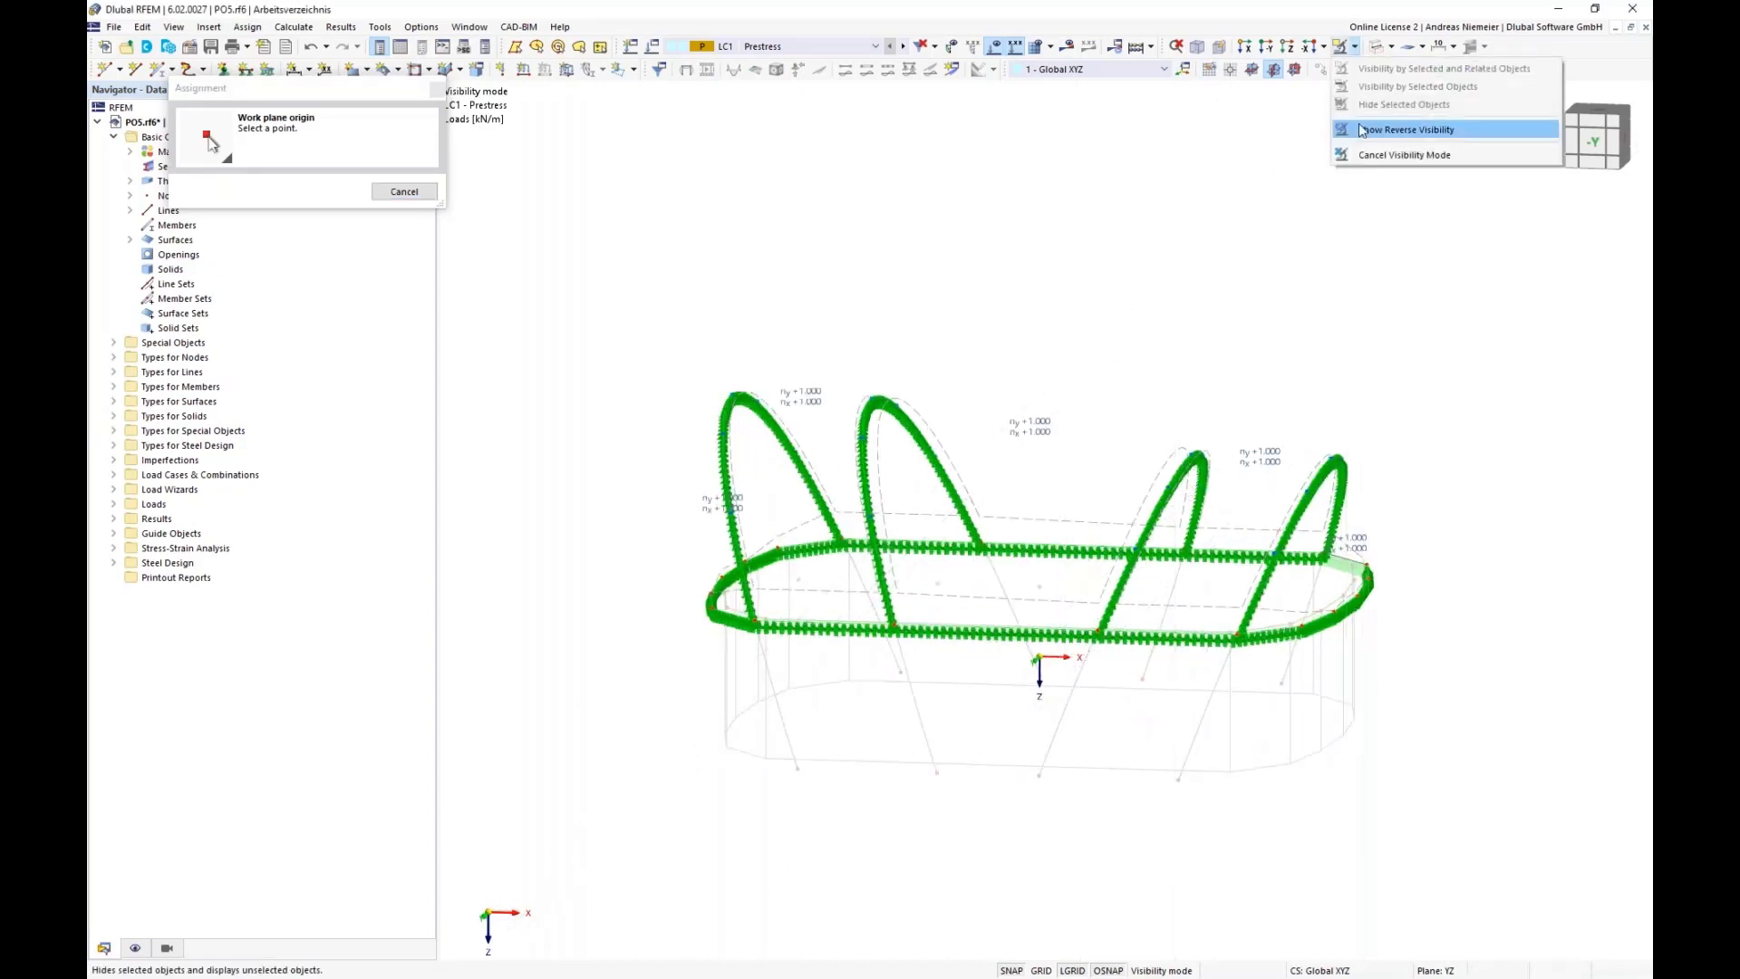
left_click(1404, 155)
scroll(1043, 667, "up", 1)
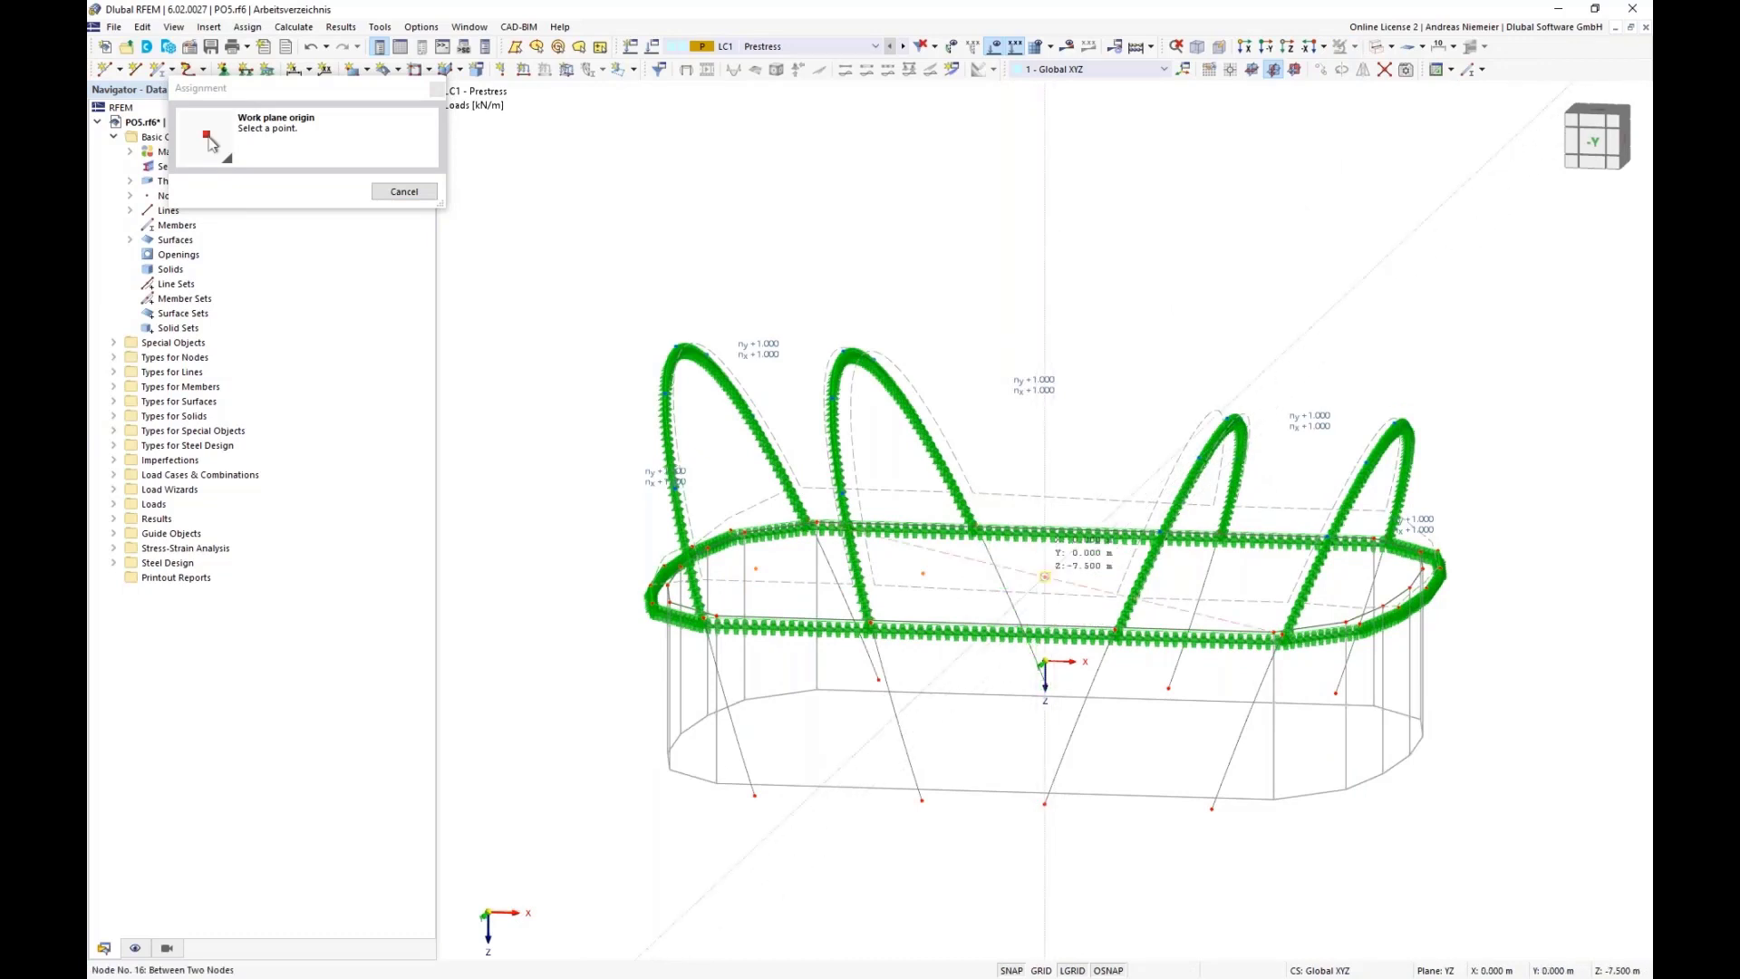
left_click(1045, 577)
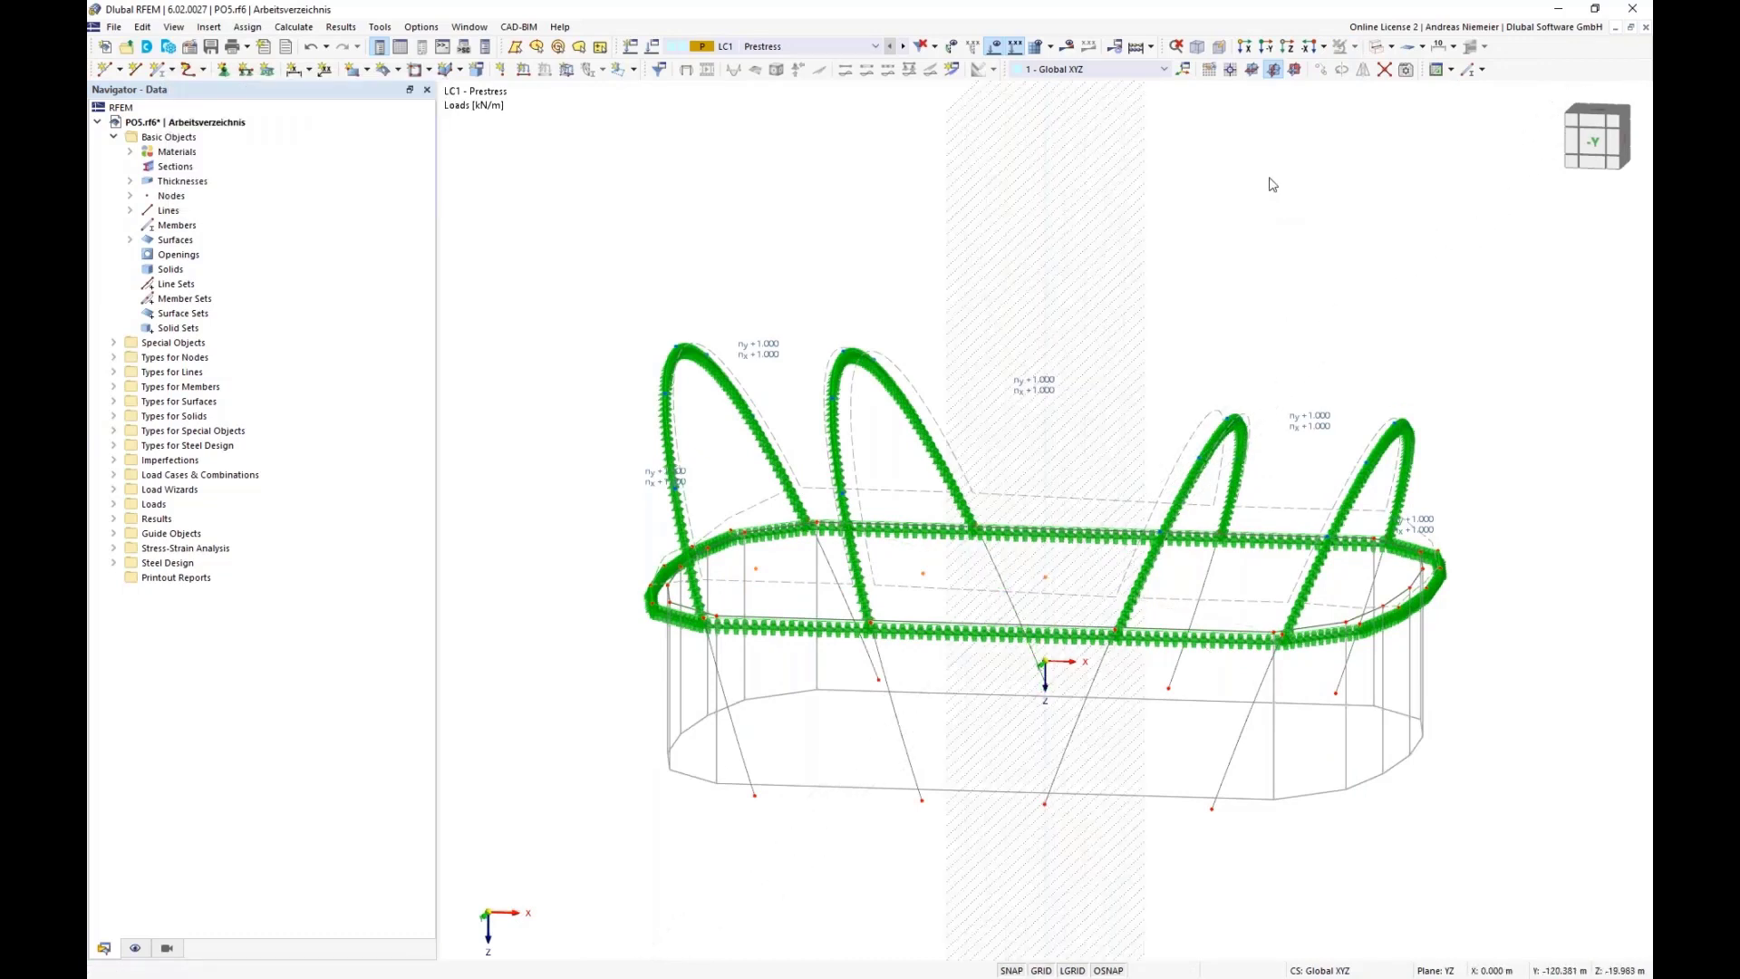
left_click(1252, 70)
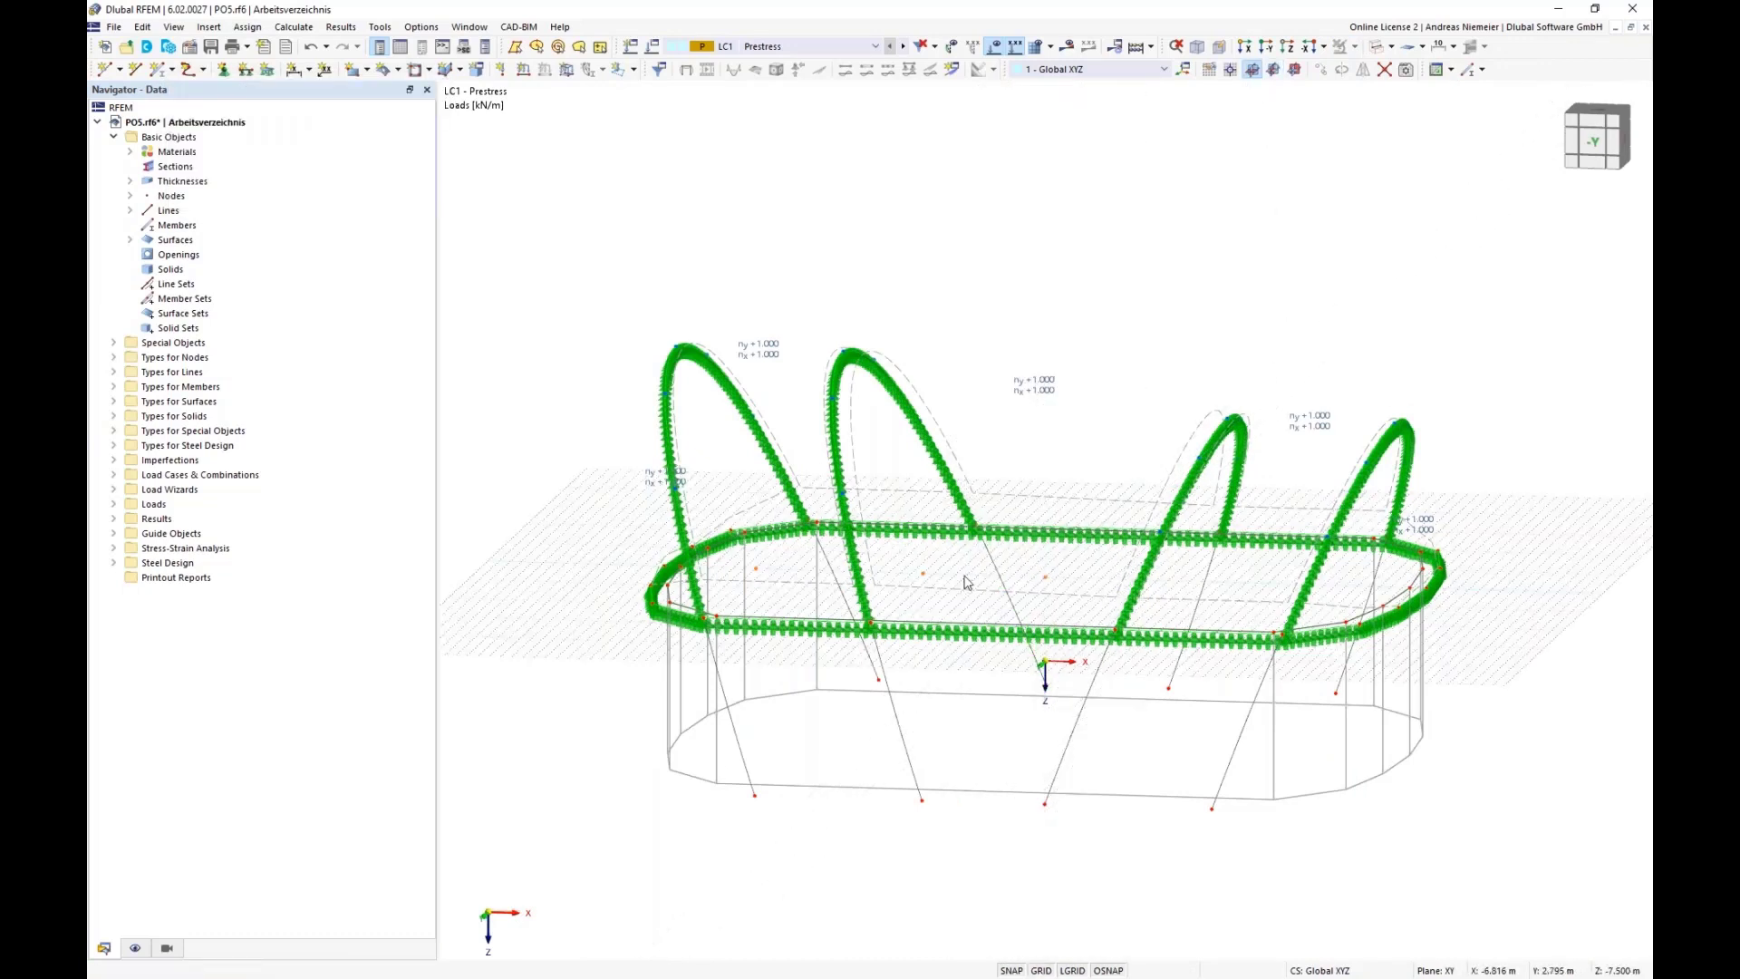
- Draw a 2 m single line along X from -1.000 to 1.000 m at Y = 0 and Z = -7.500 m
middle_click_drag(1017, 578, 998, 629, "ctrl")
scroll(1042, 578, "up", 3)
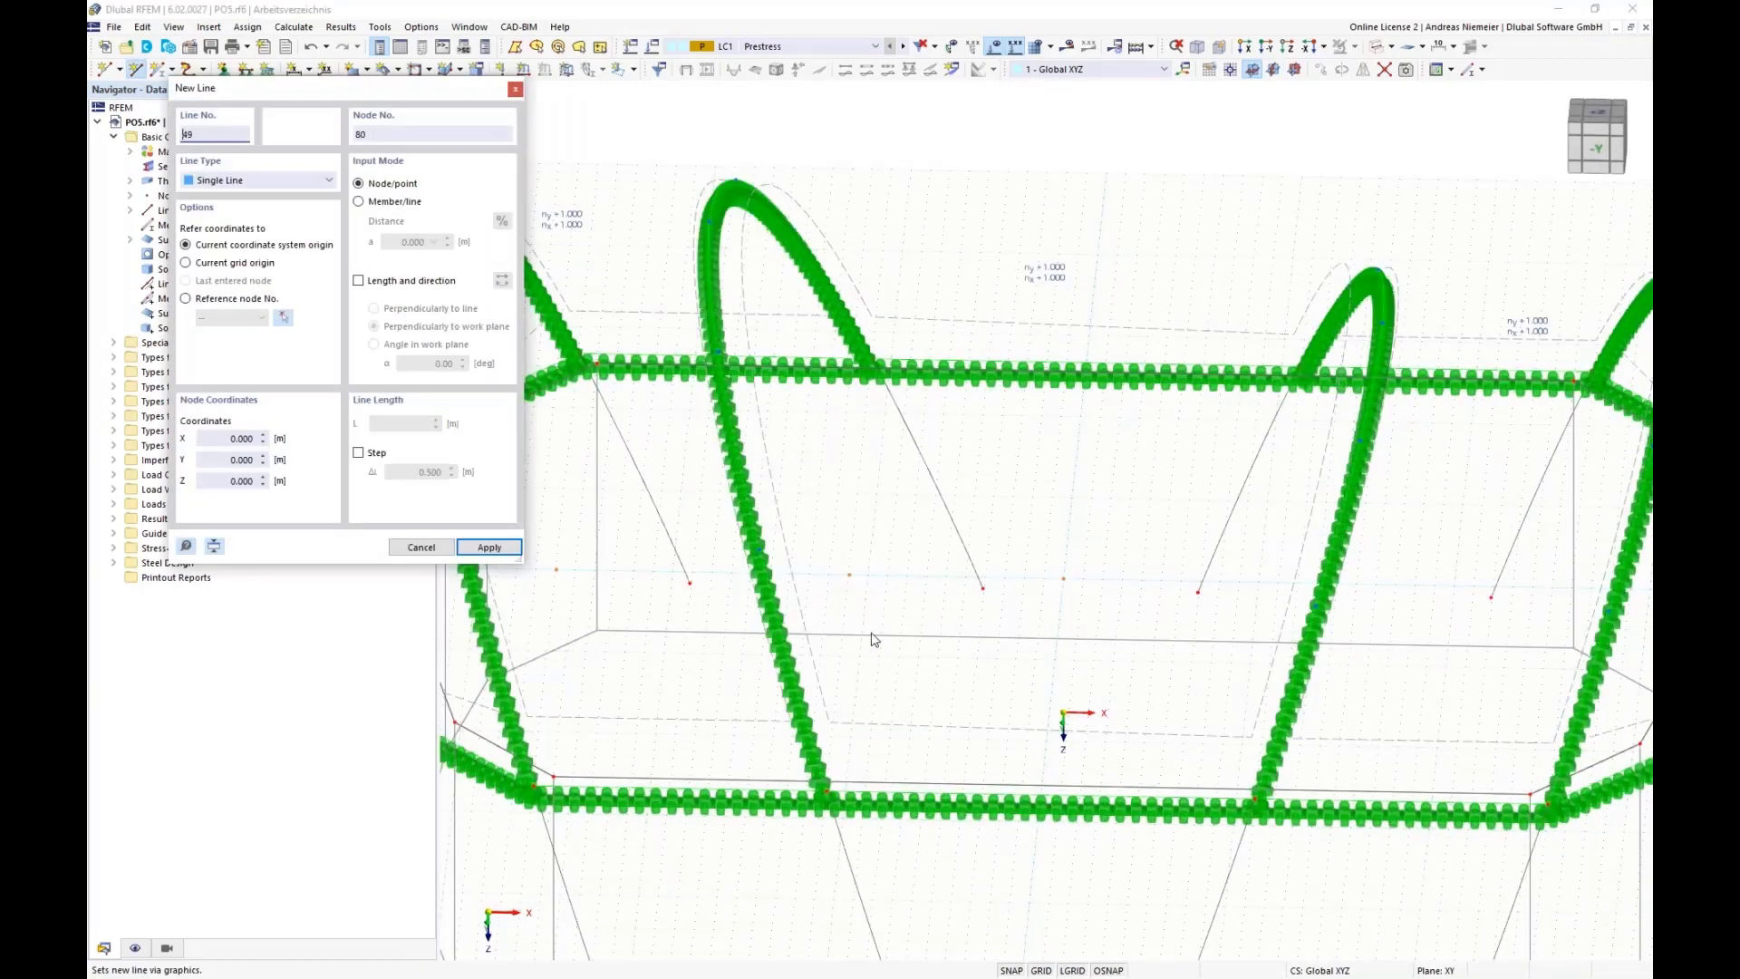
scroll(1042, 571, "up", 3)
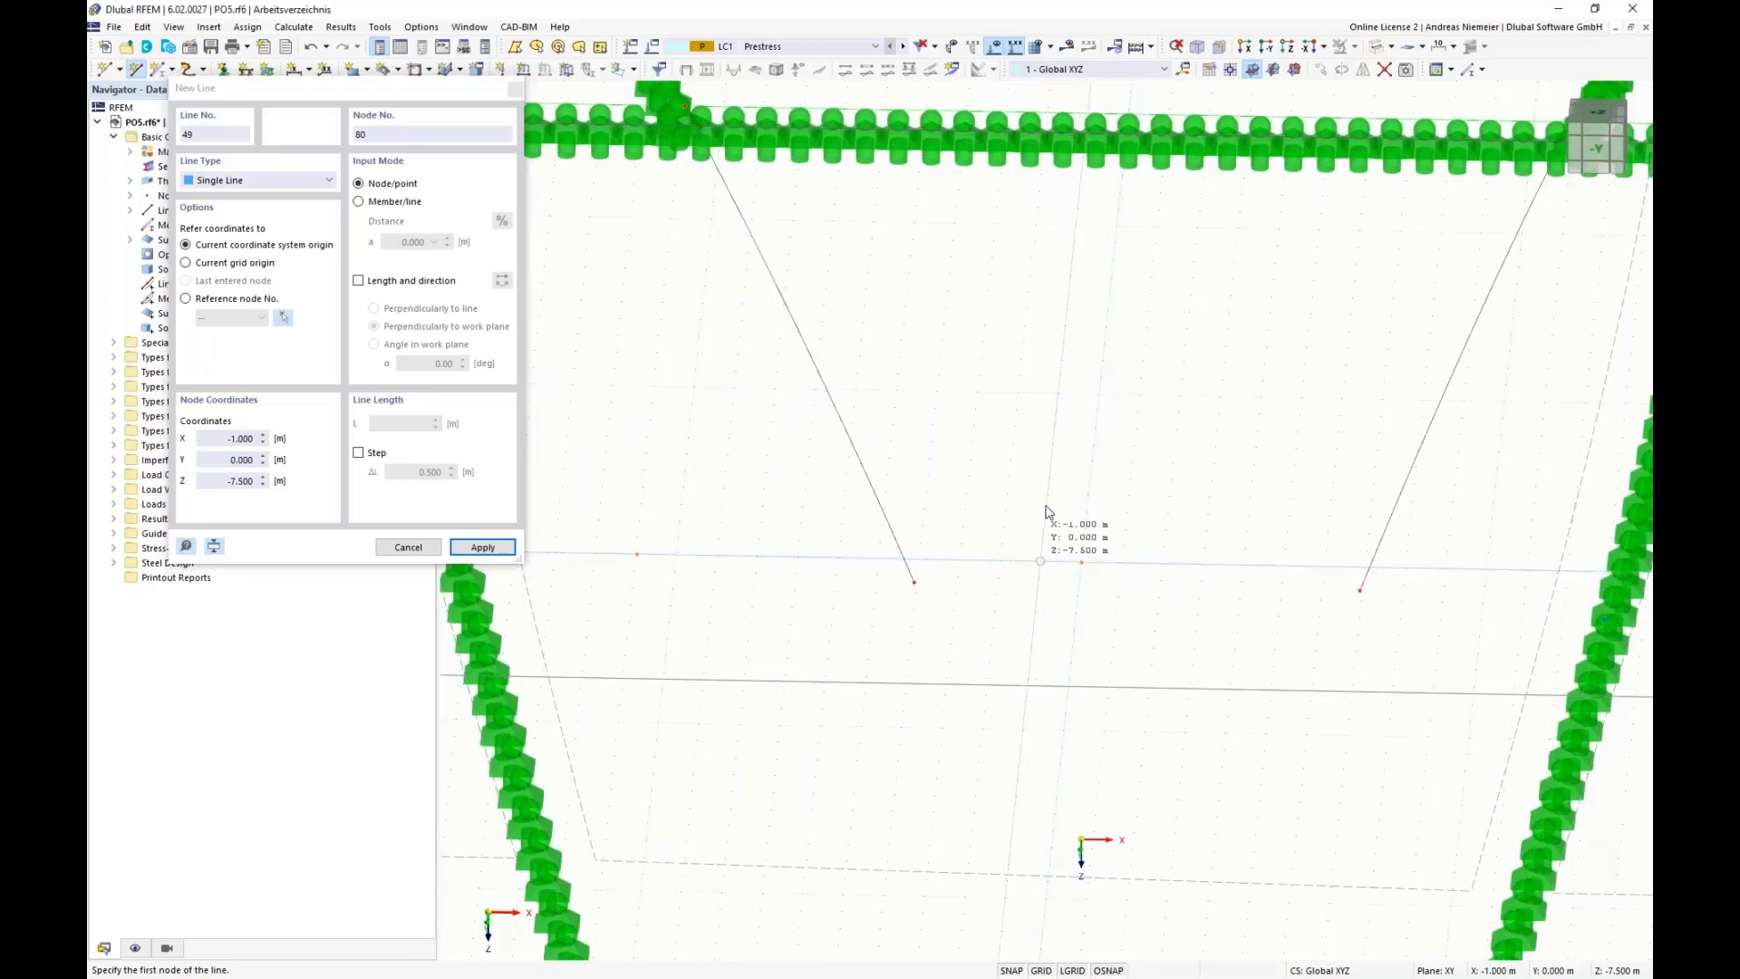
left_click(1034, 563)
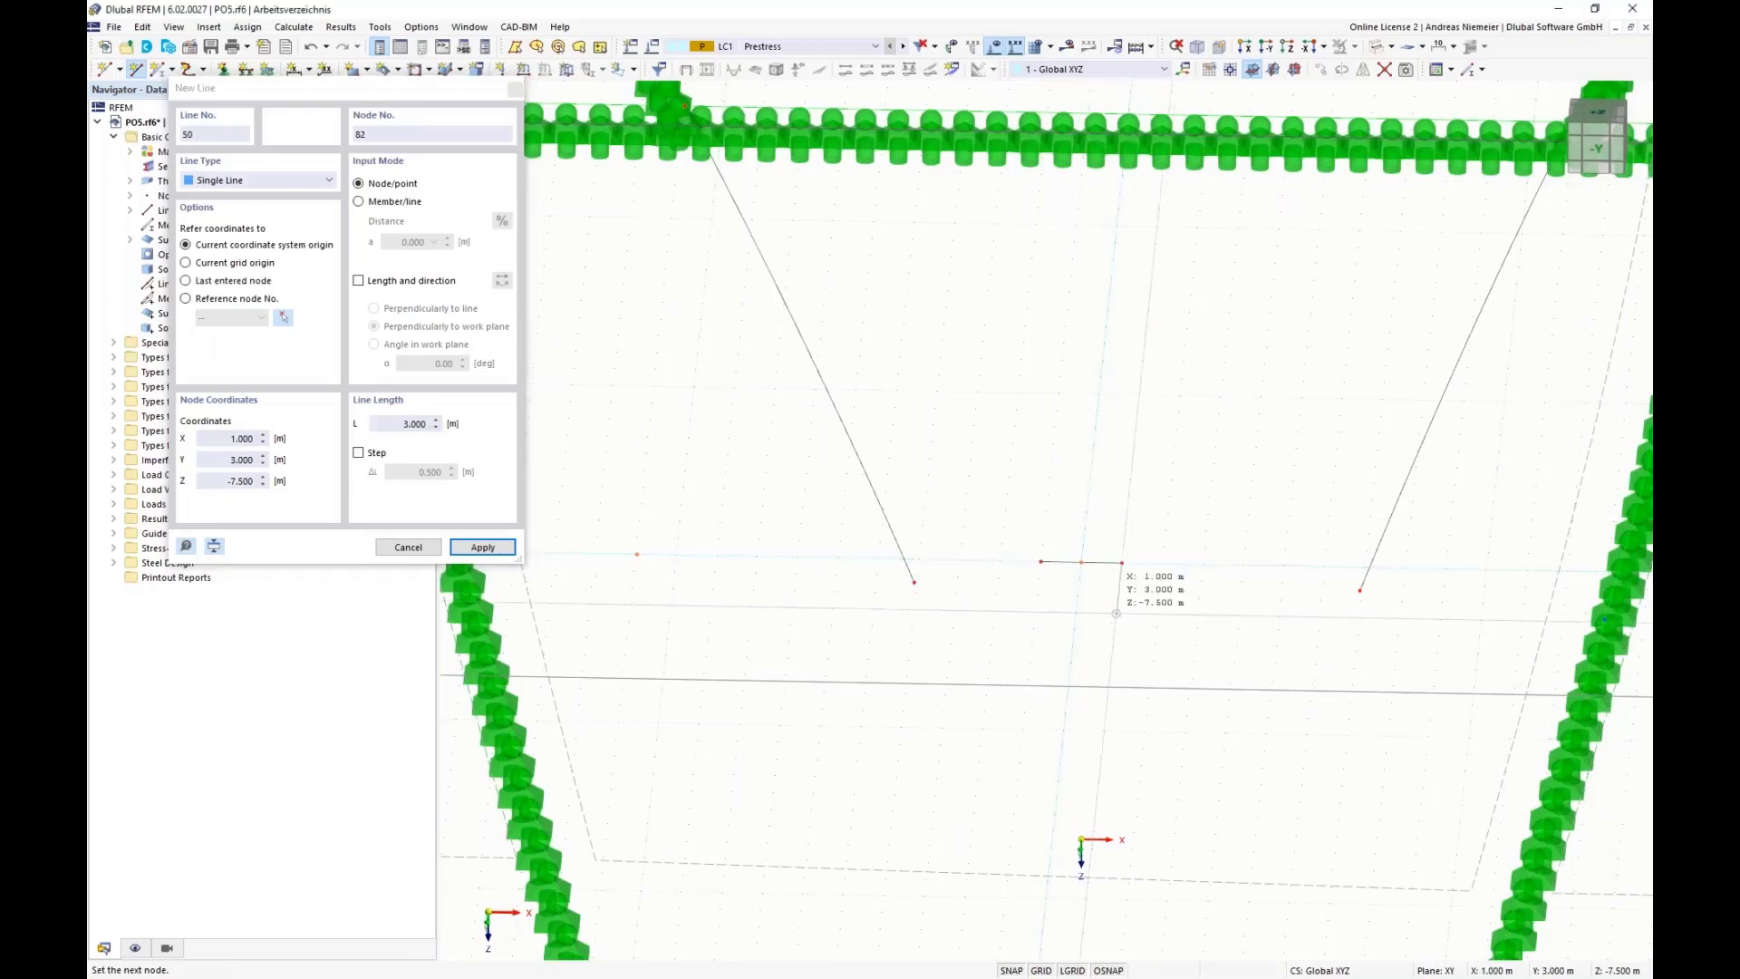
left_click(1125, 610)
key("Escape")
scroll(1089, 594, "down", 2)
scroll(1088, 595, "down", 3)
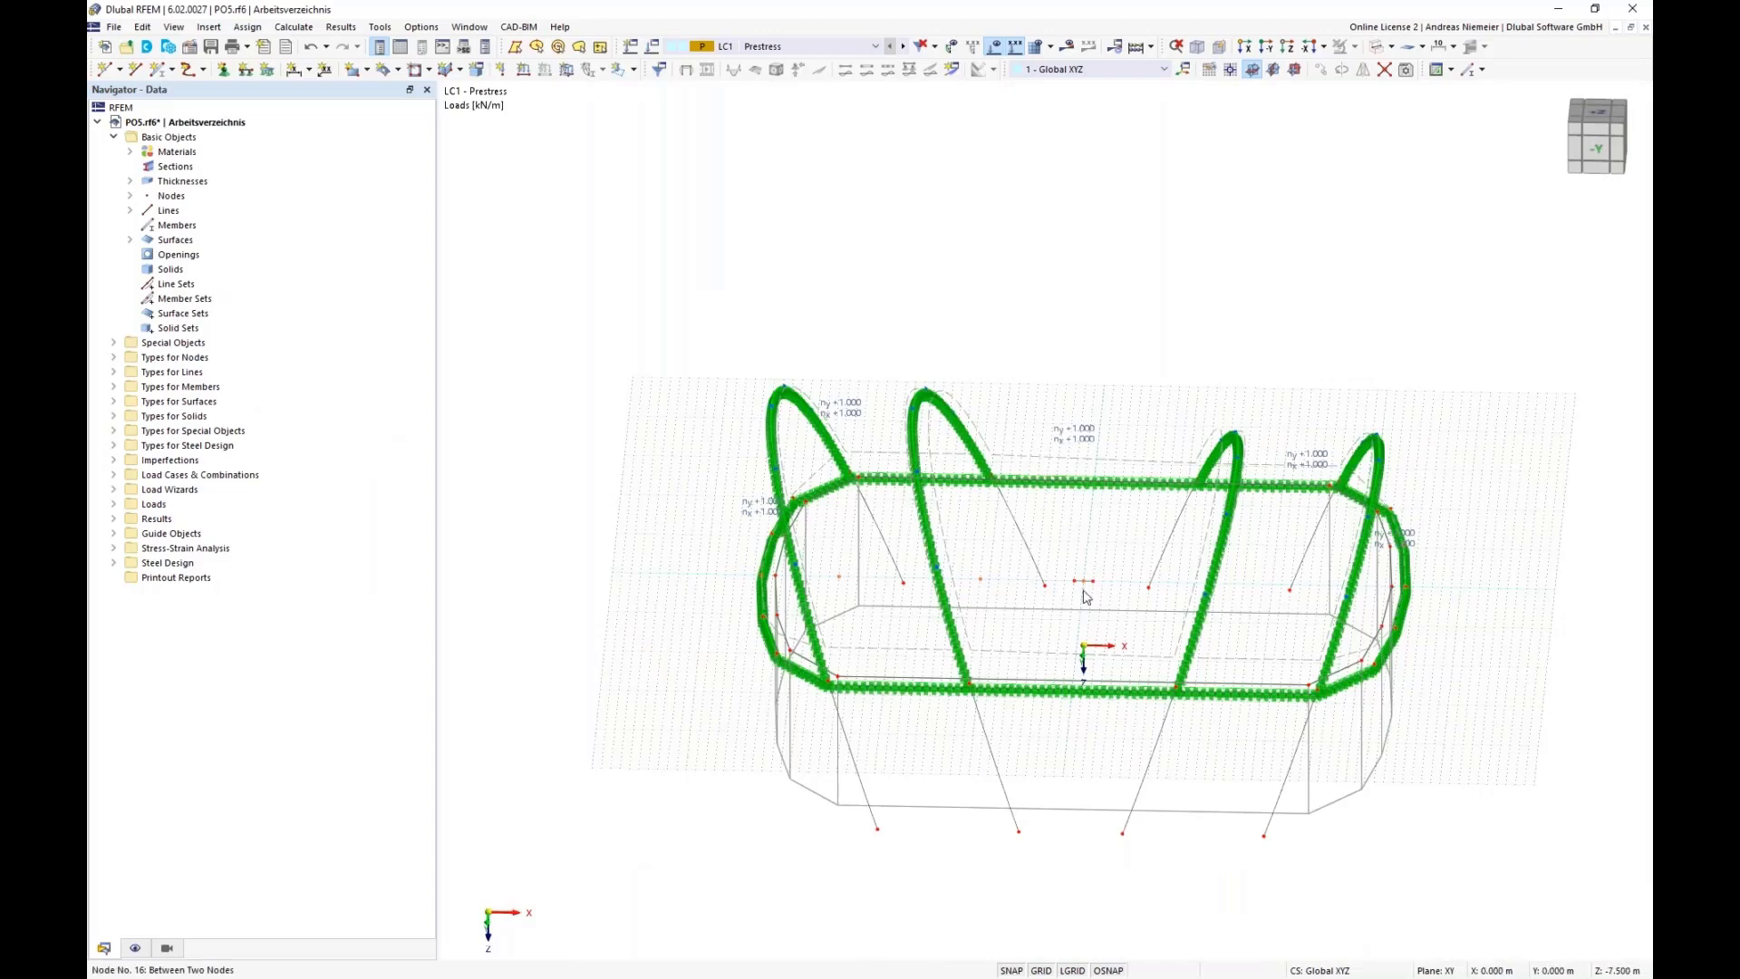
- Select all five membrane surfaces, open them together for editing and enable specific axes
scroll(1082, 661, "up", 1)
middle_click_drag(1121, 622, 1083, 557)
left_click_drag(1515, 474, 630, 194)
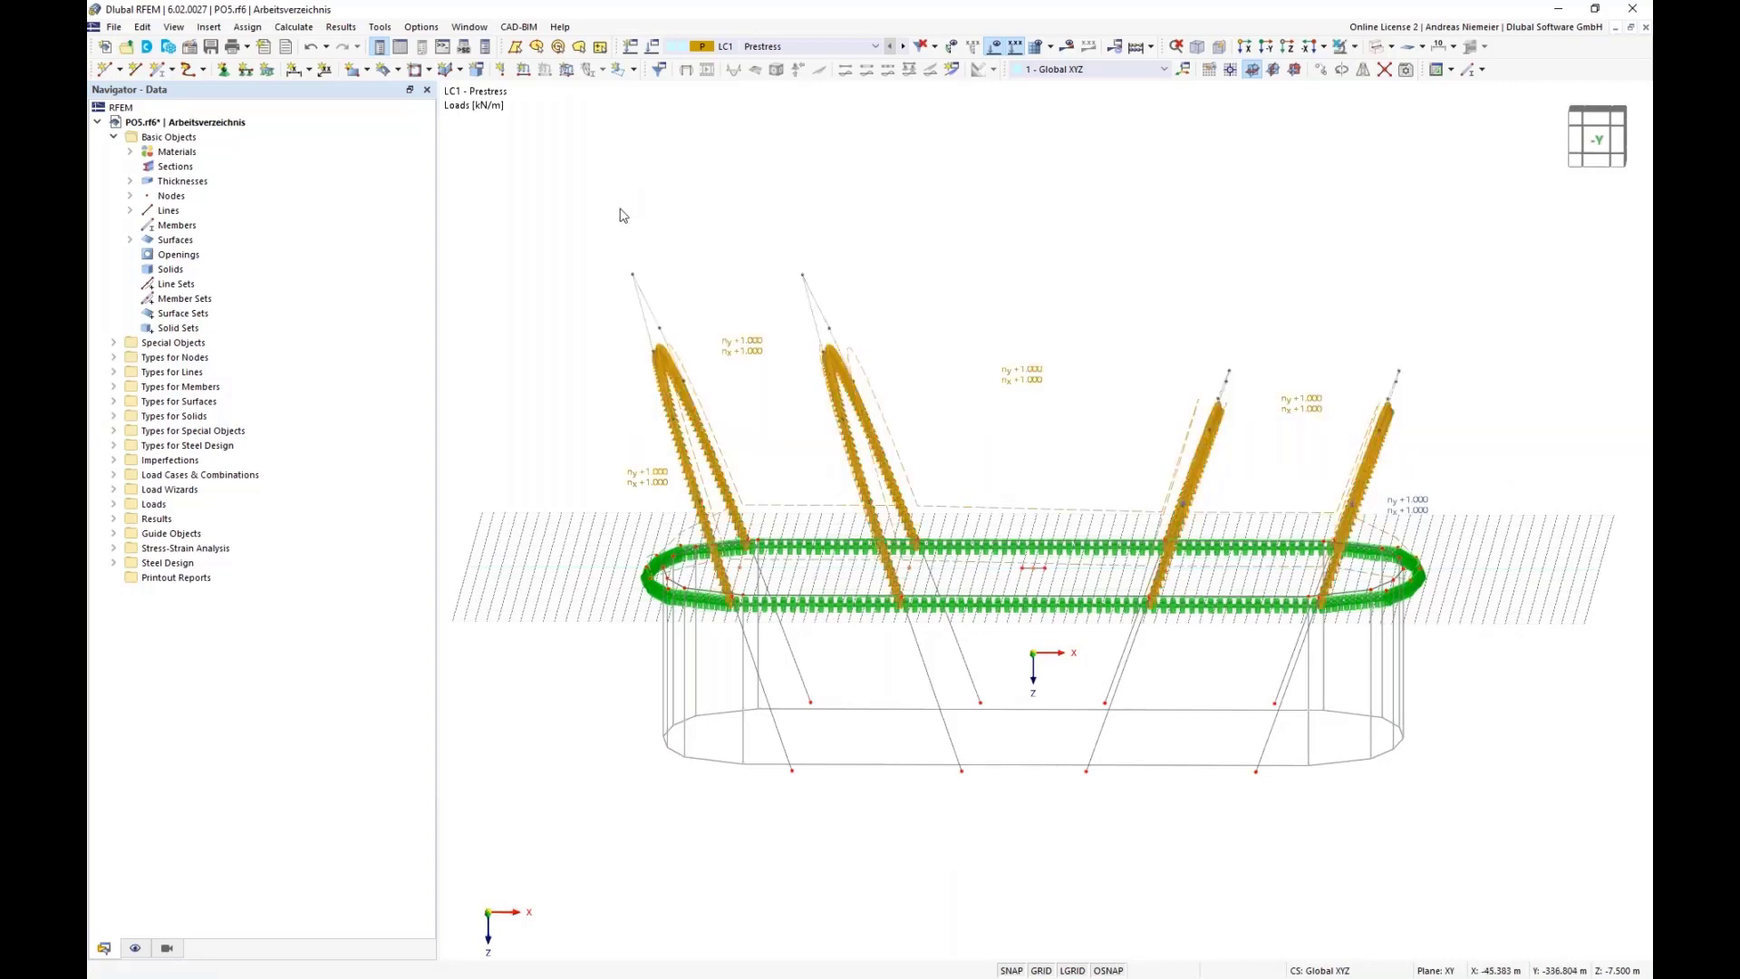
right_click(675, 366)
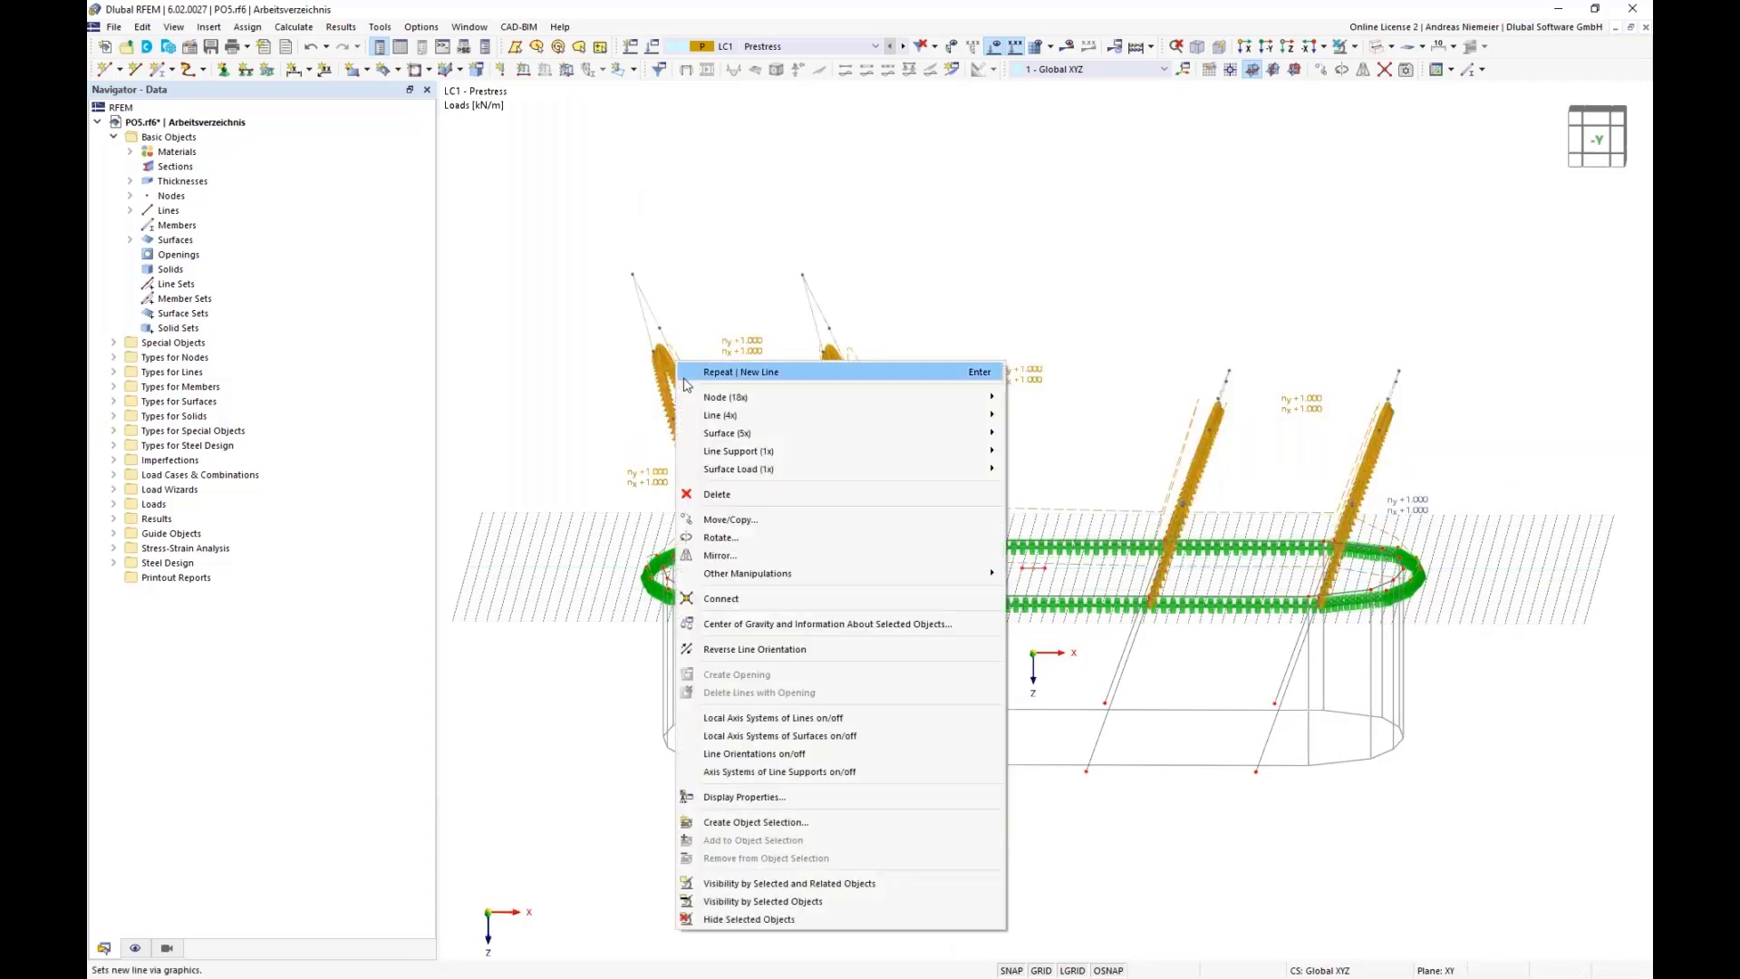
mouse_move(717, 436)
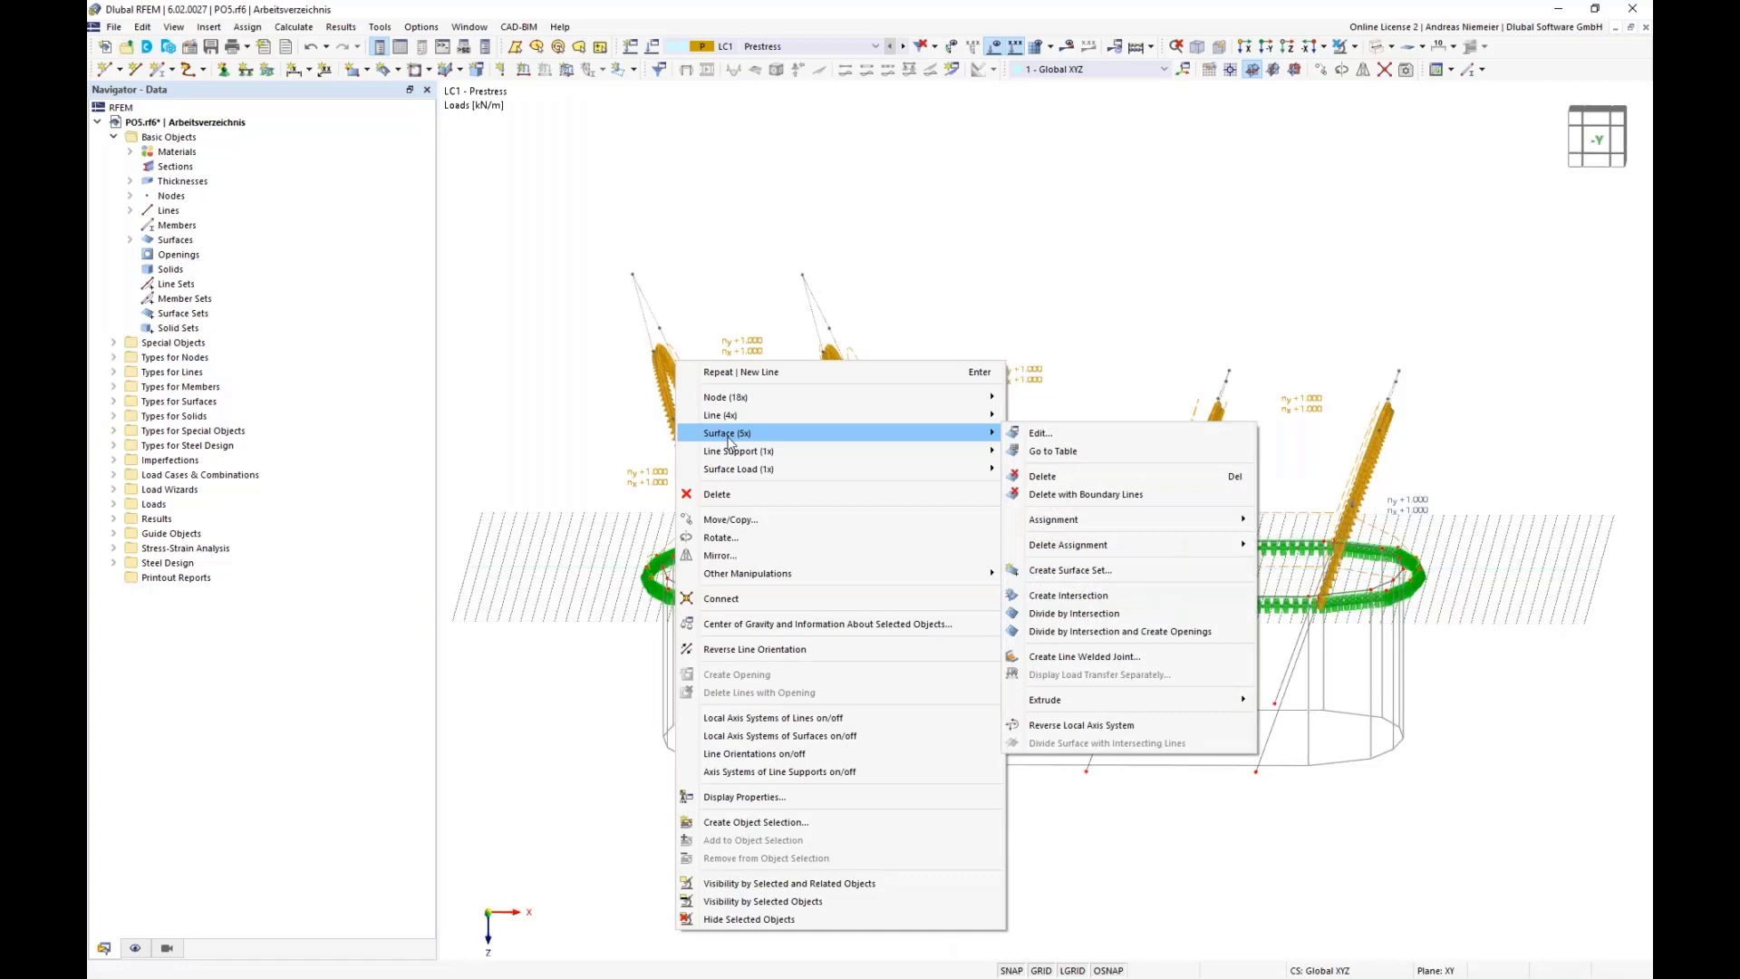
left_click(1084, 437)
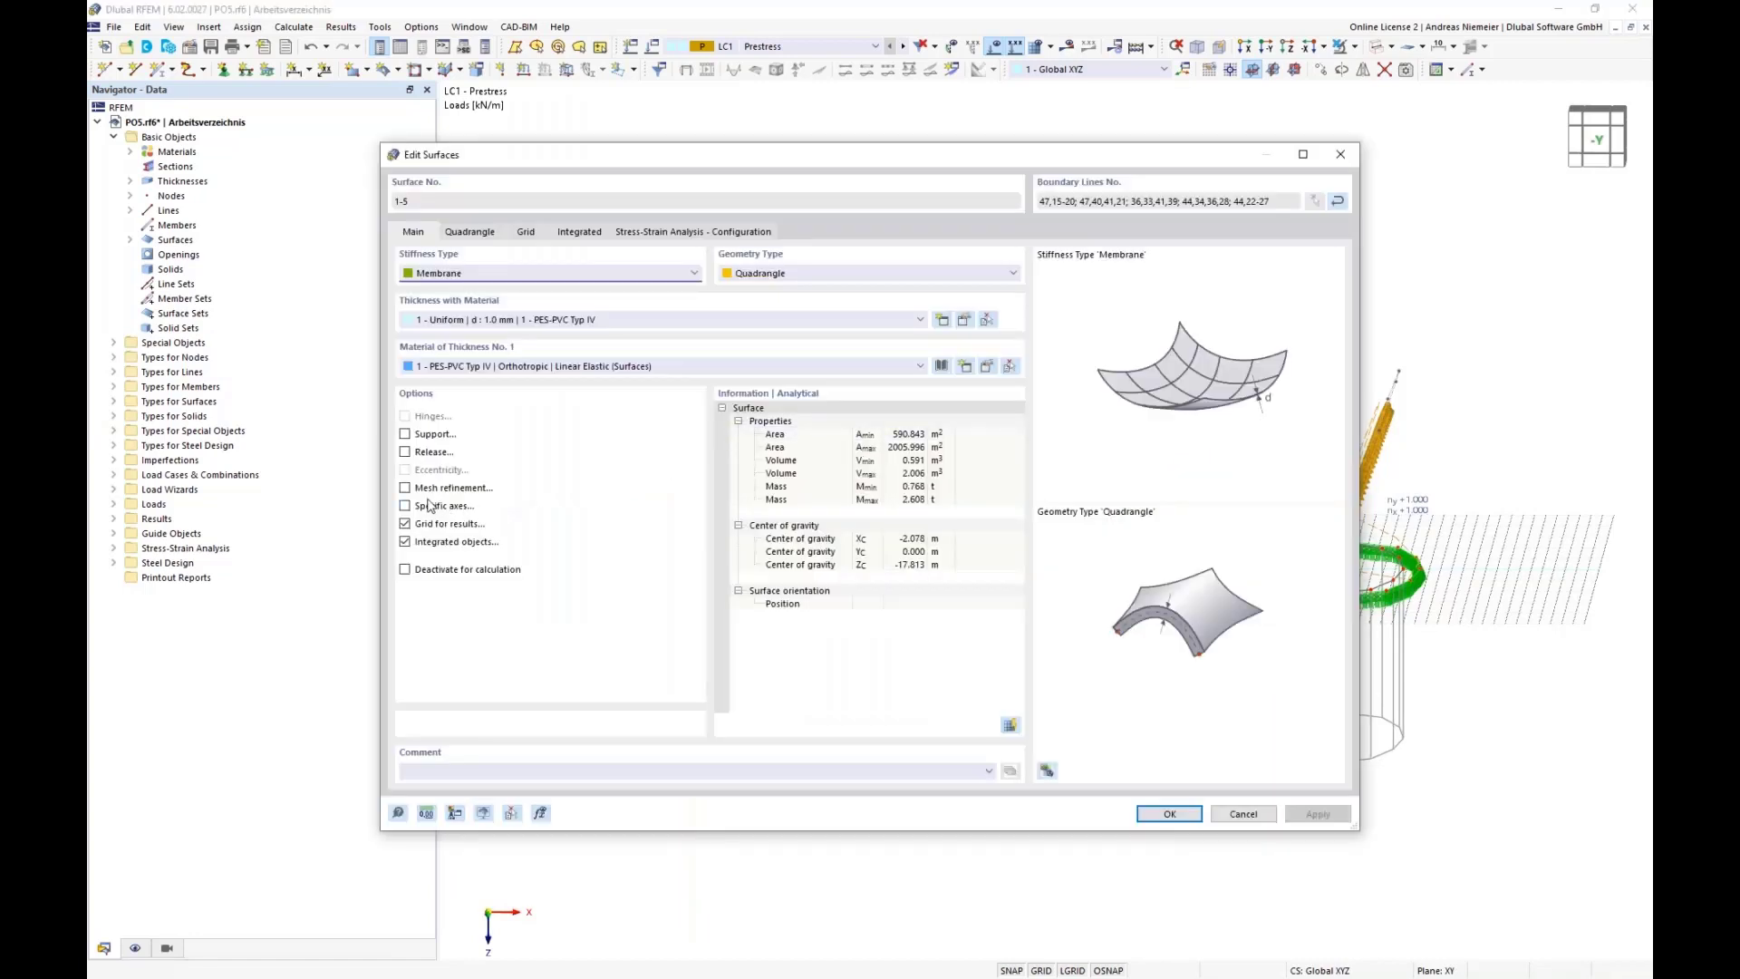
left_click(405, 505)
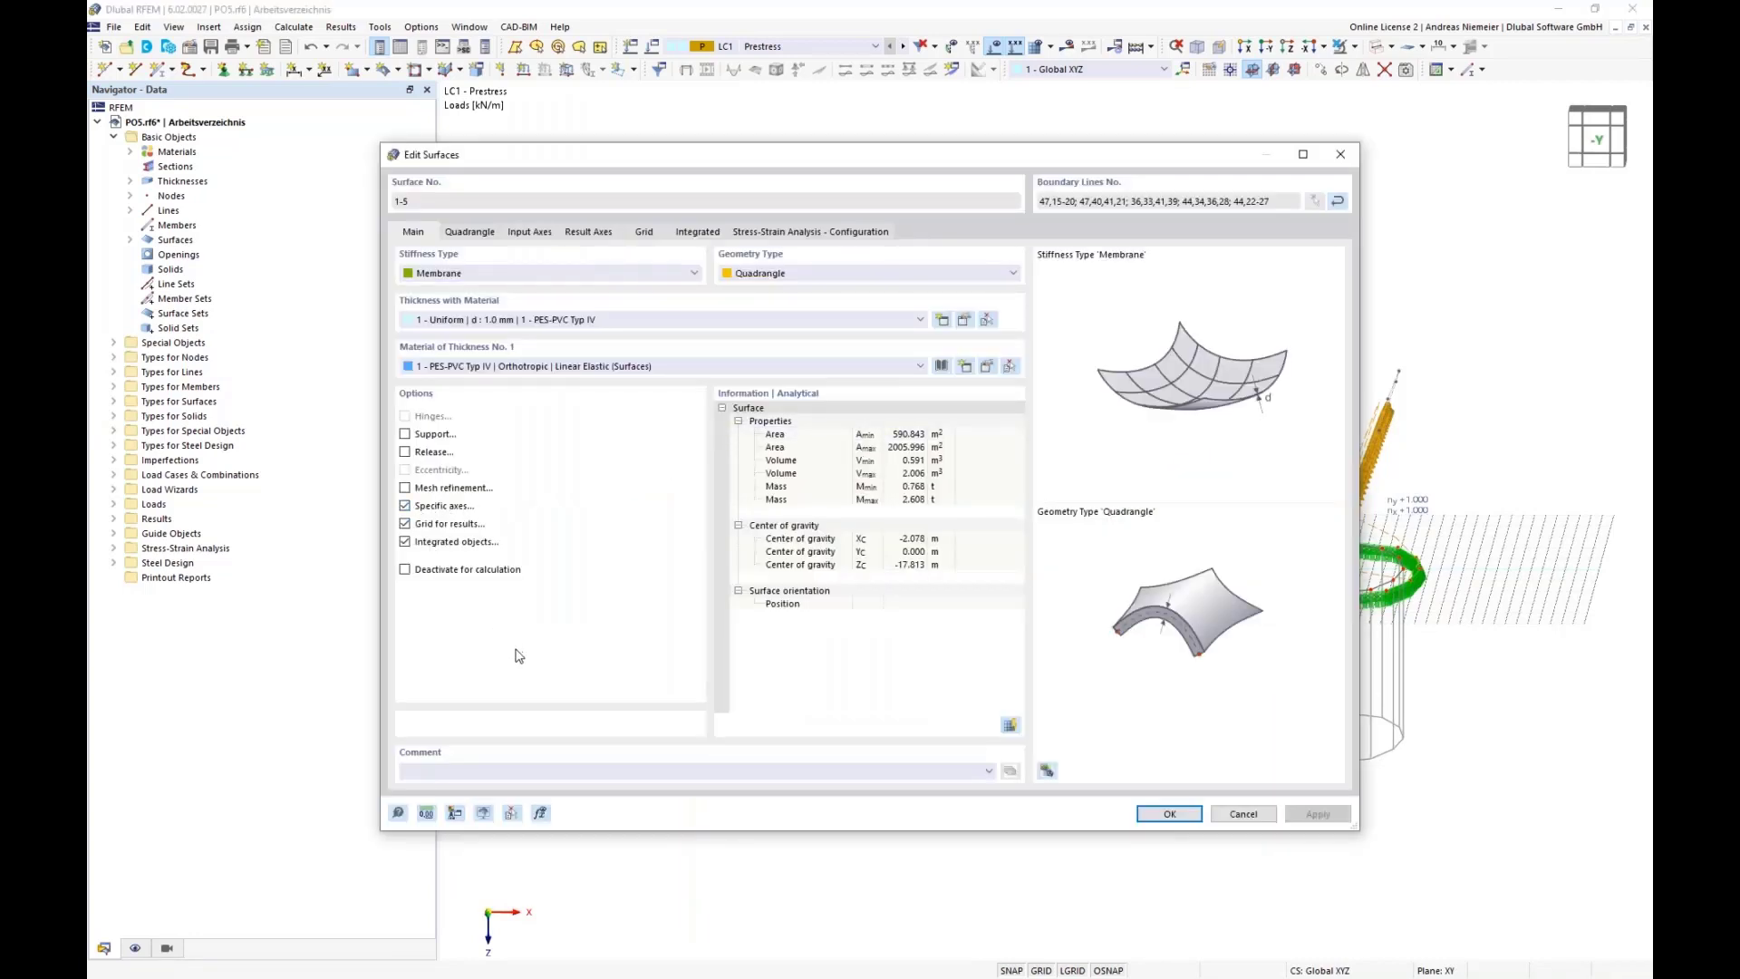
- Set the surfaces' input axes to Axis parallel to lines, with the x-axis following the short central line
left_click(531, 233)
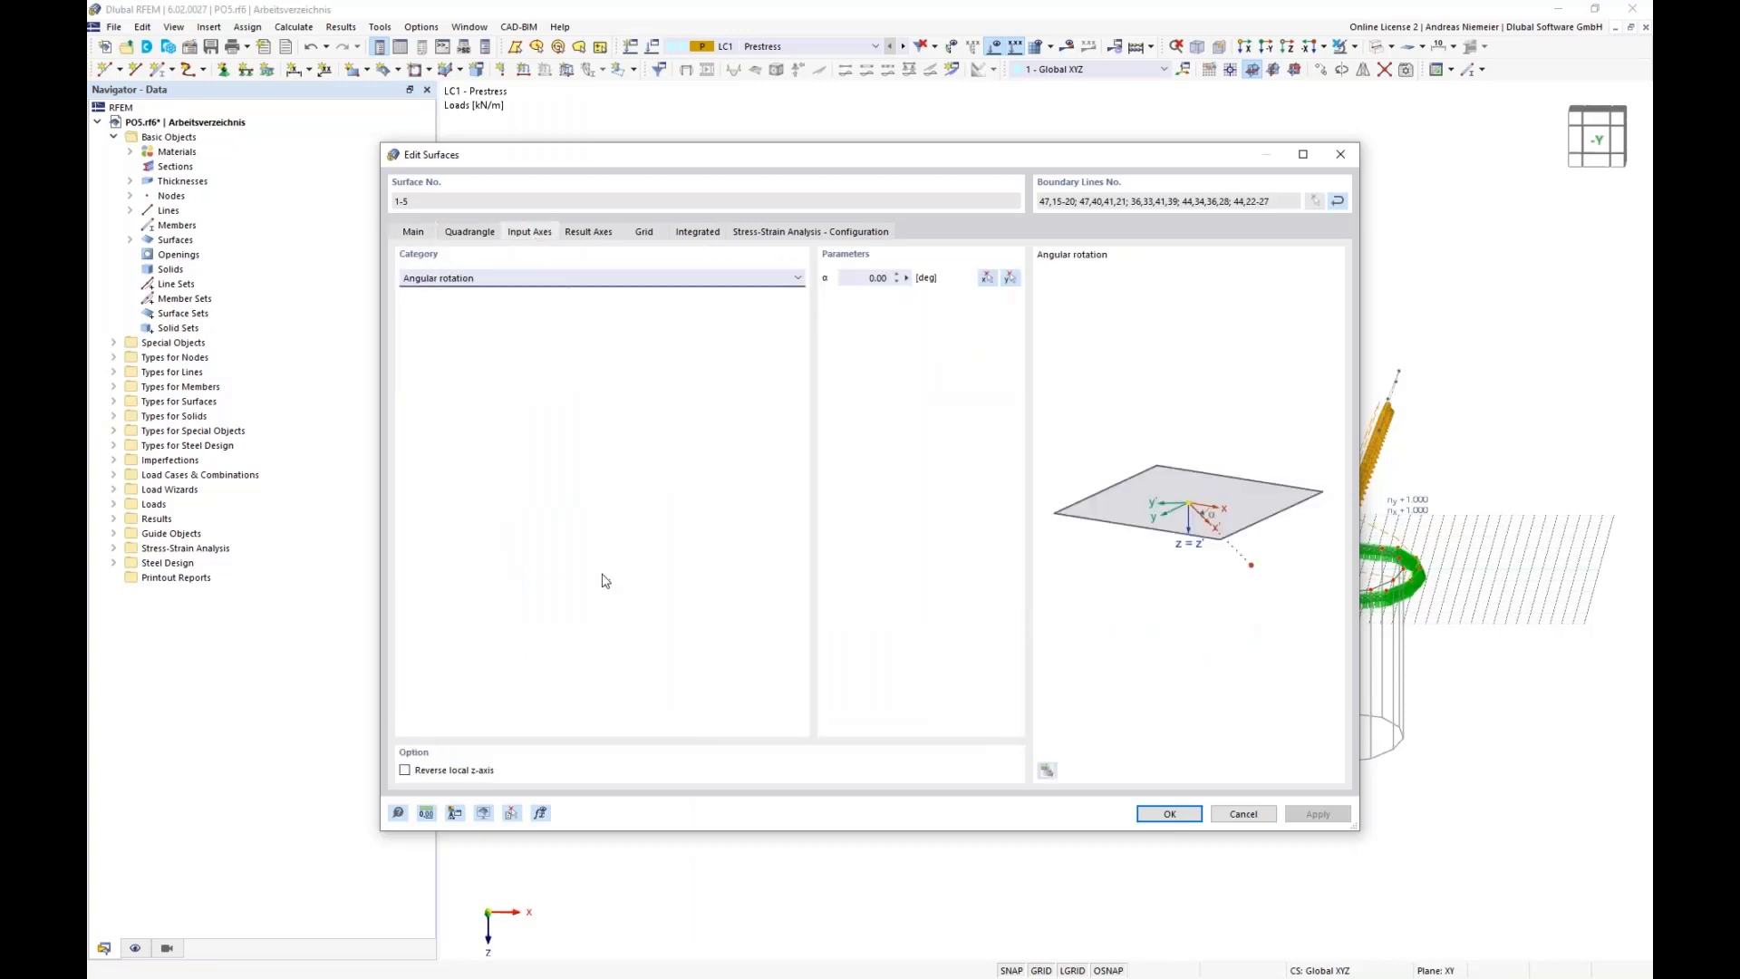
left_click(589, 279)
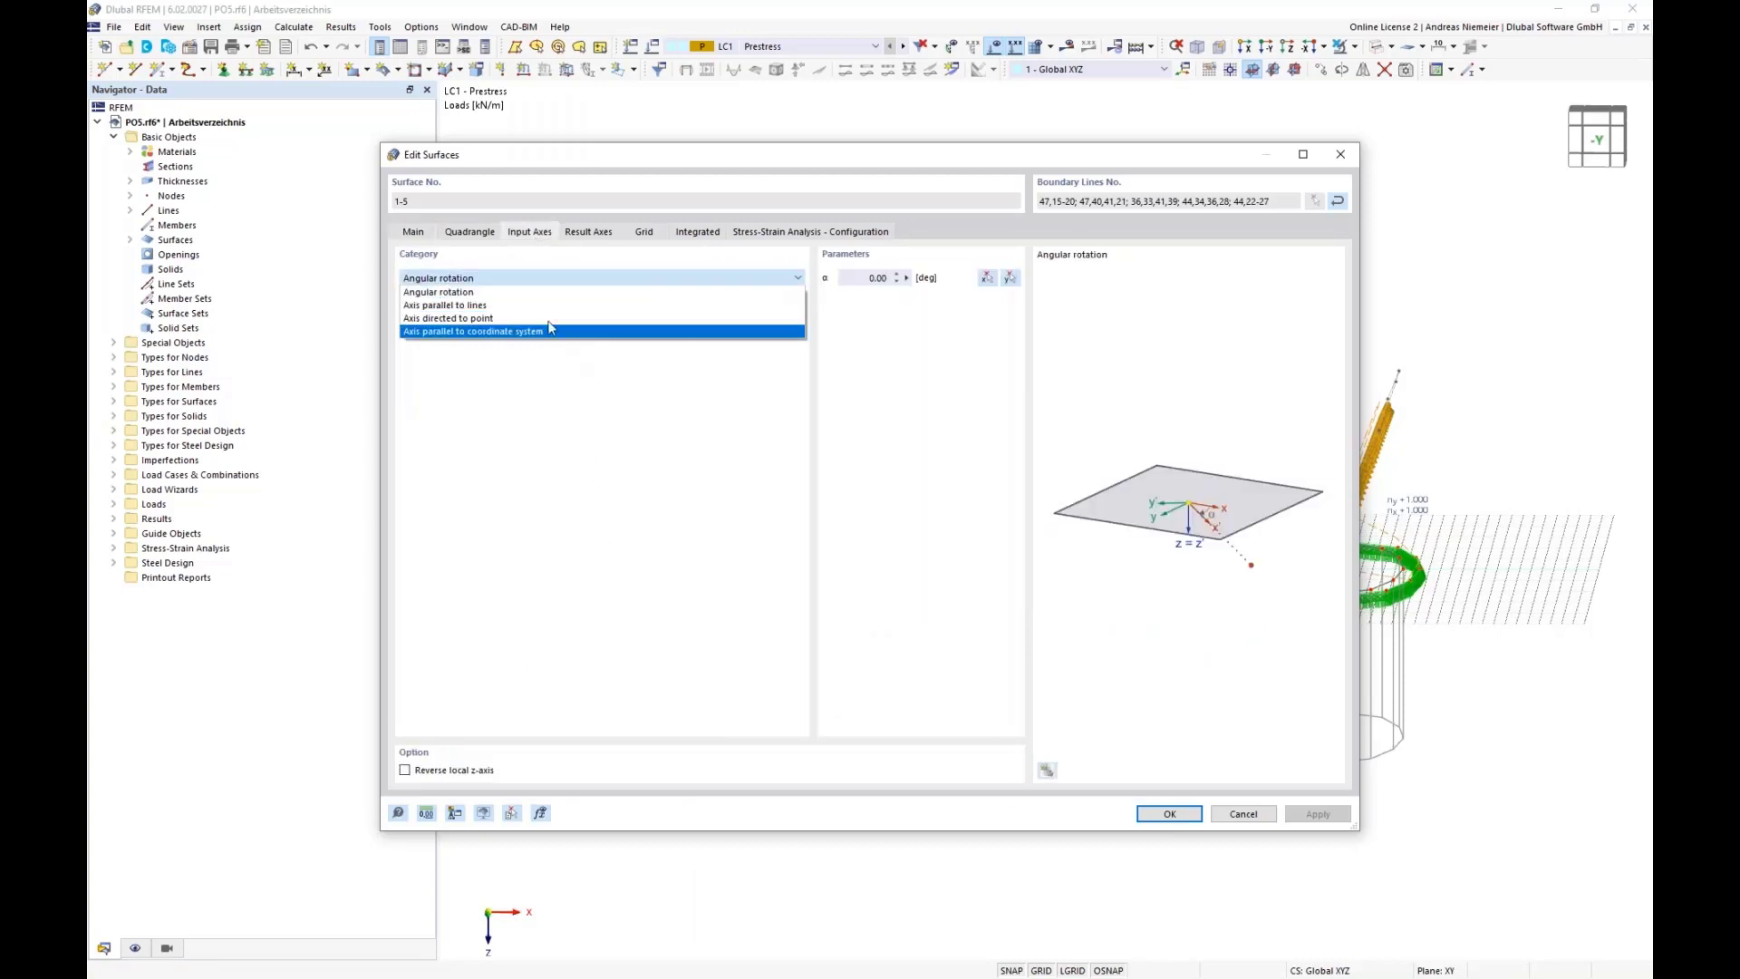
left_click(428, 305)
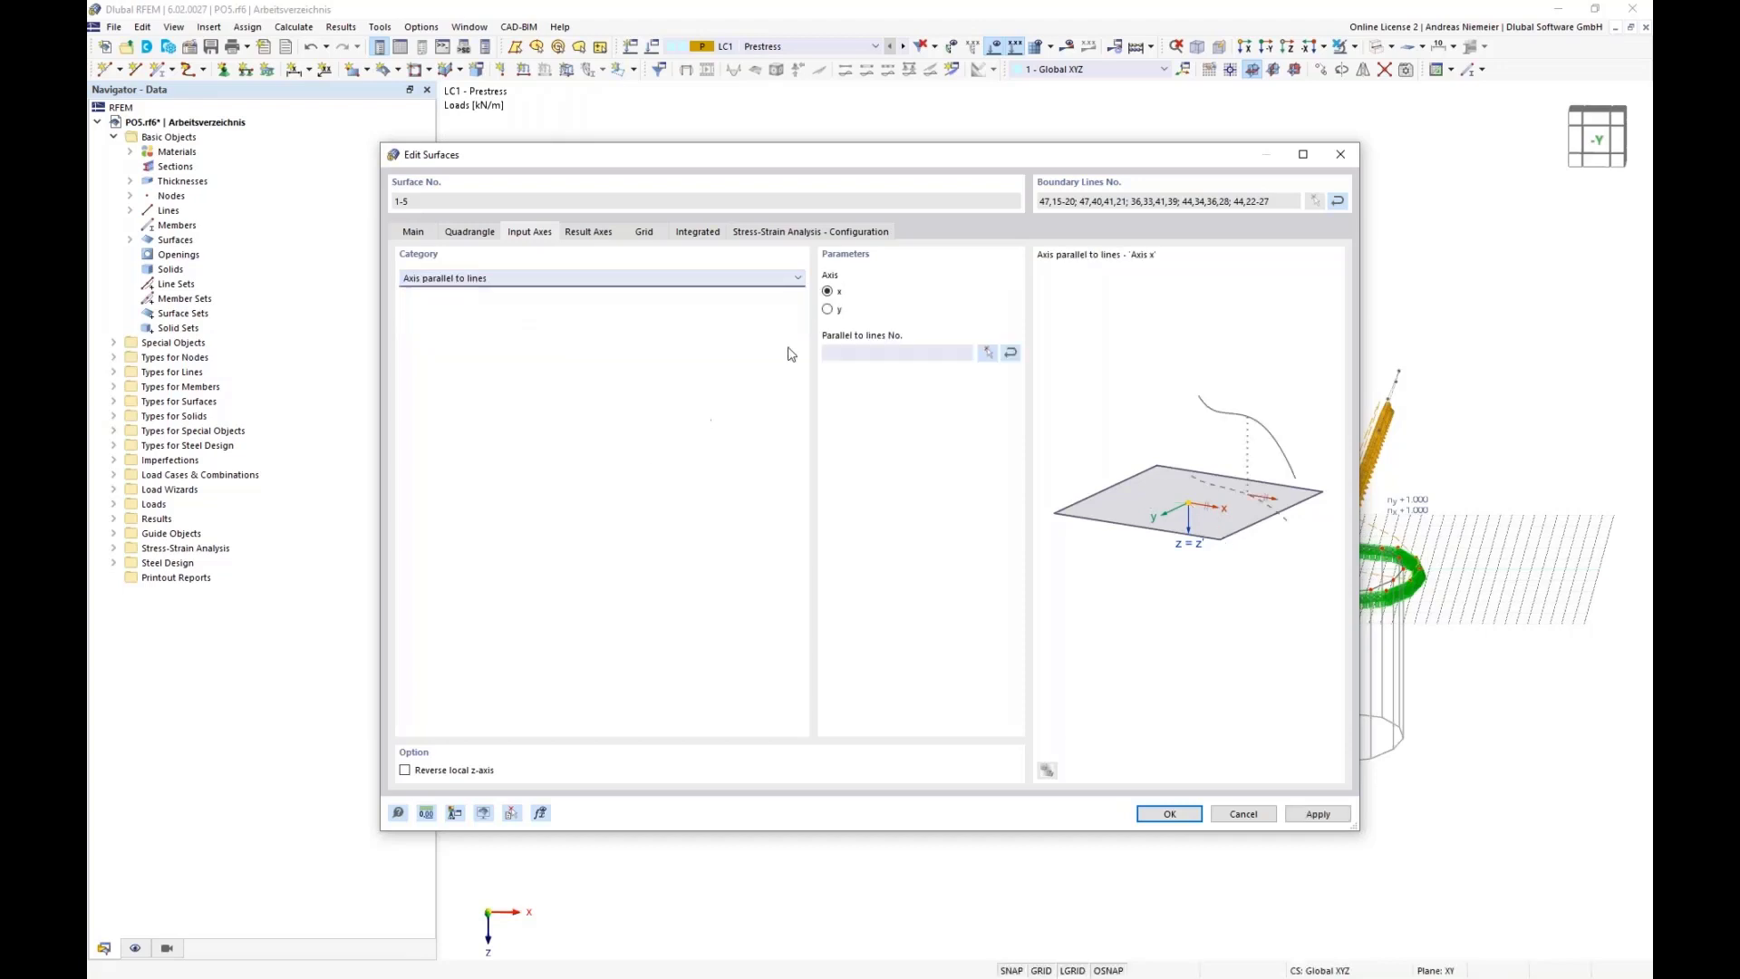
left_click(987, 353)
scroll(1041, 561, "up", 5)
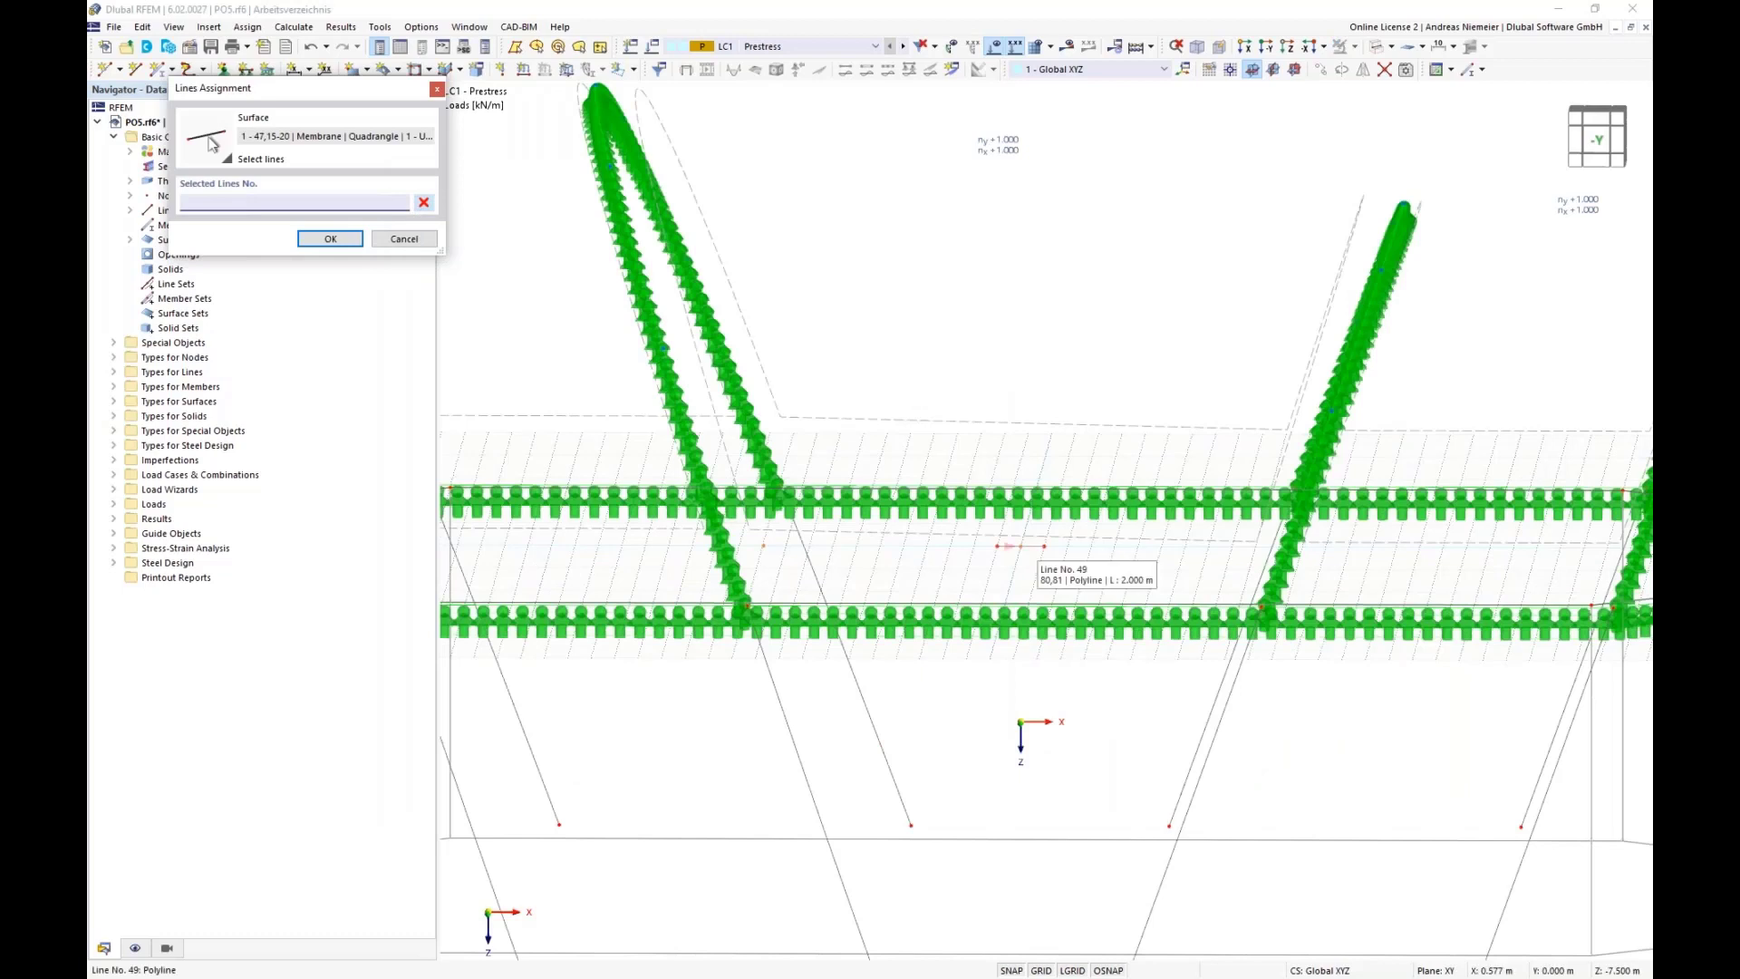
left_click(1039, 551)
left_click(330, 238)
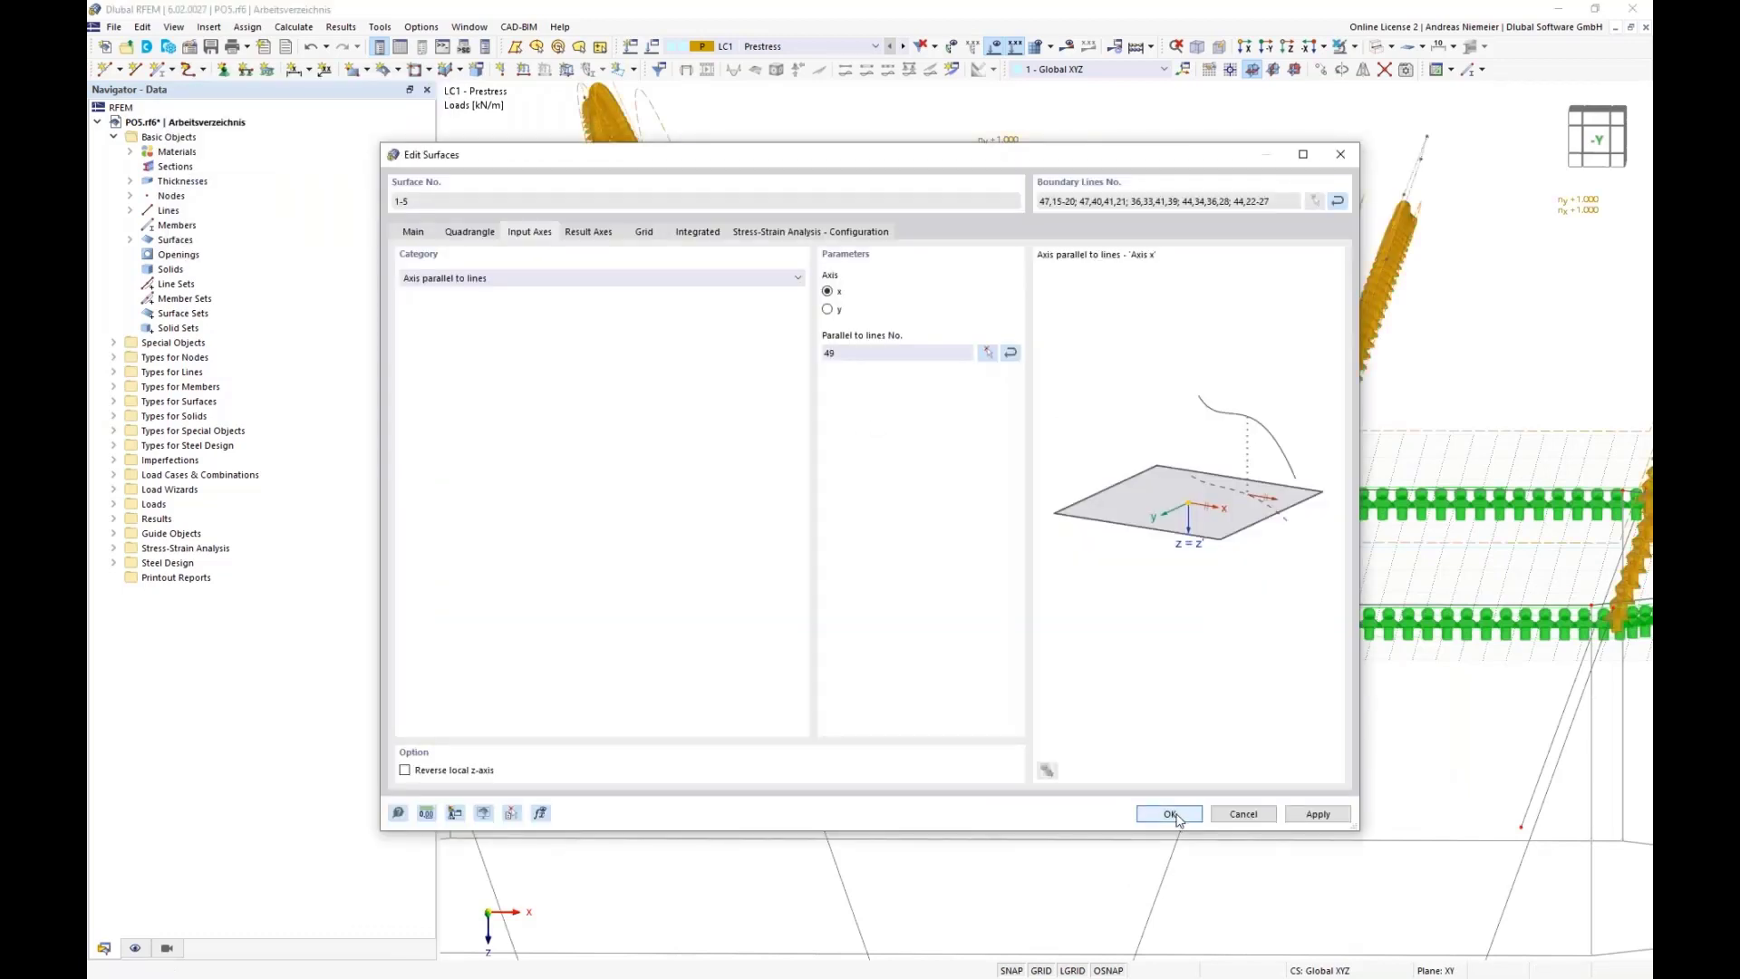
left_click(1169, 814)
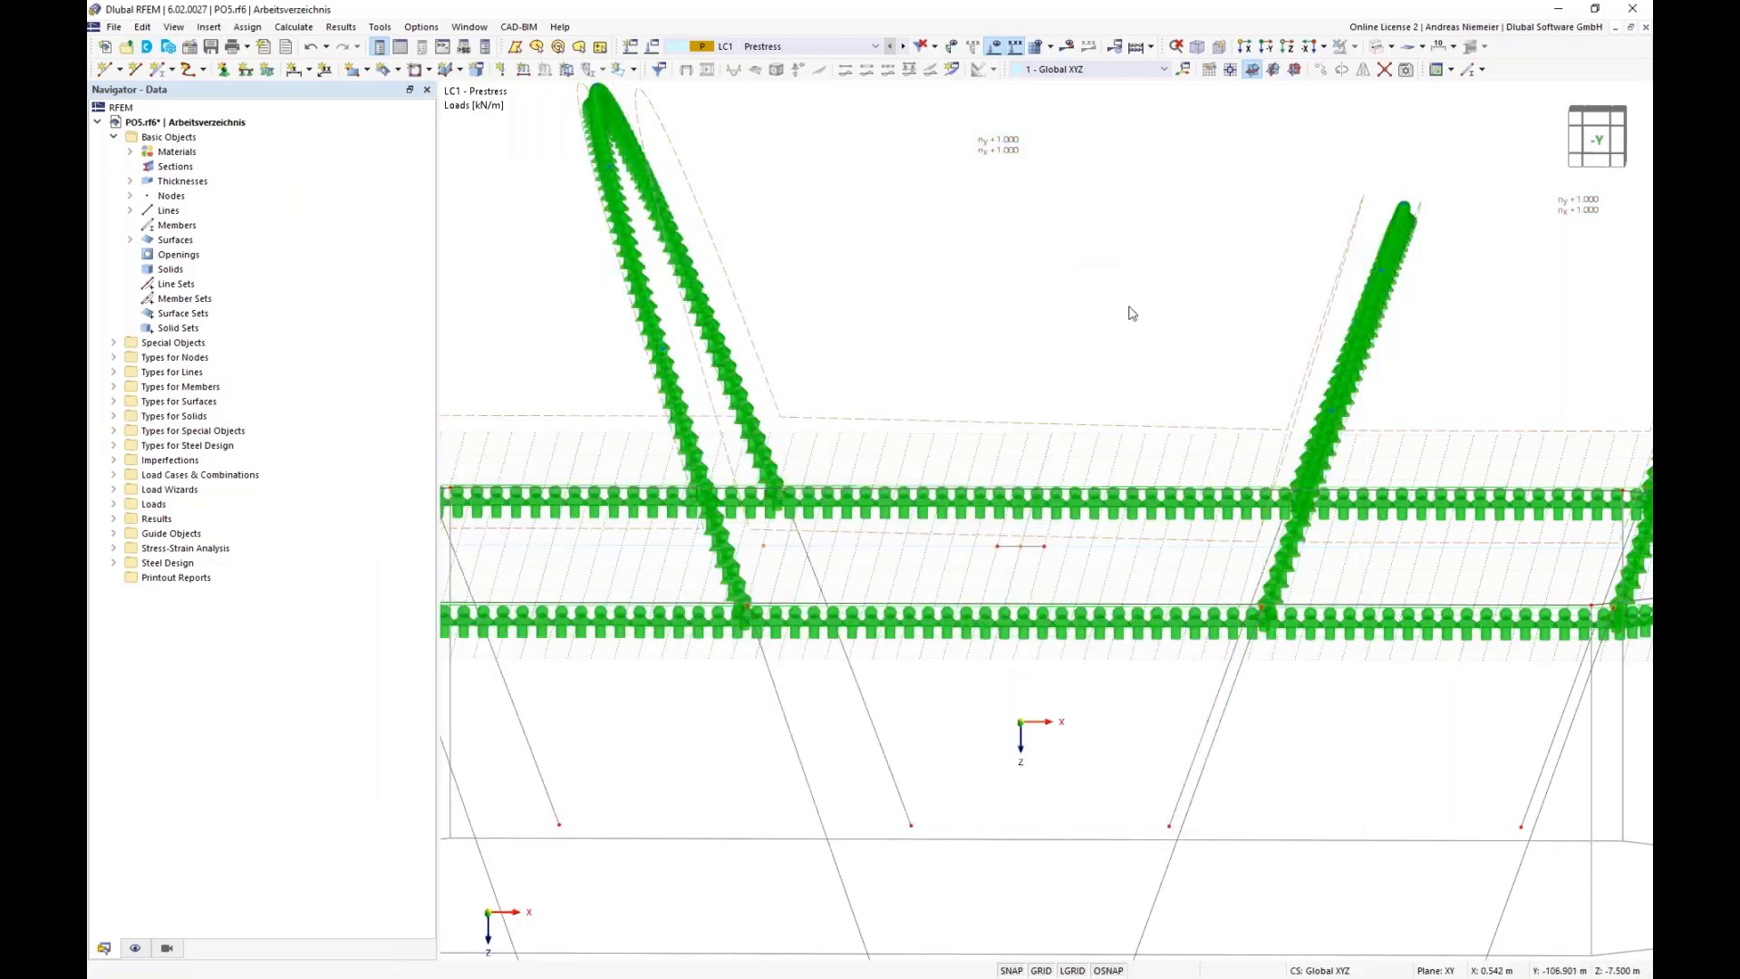
- Set the form-finding force along the y-axis of the middle surface to 0.500 kN/m
double_click(1004, 147)
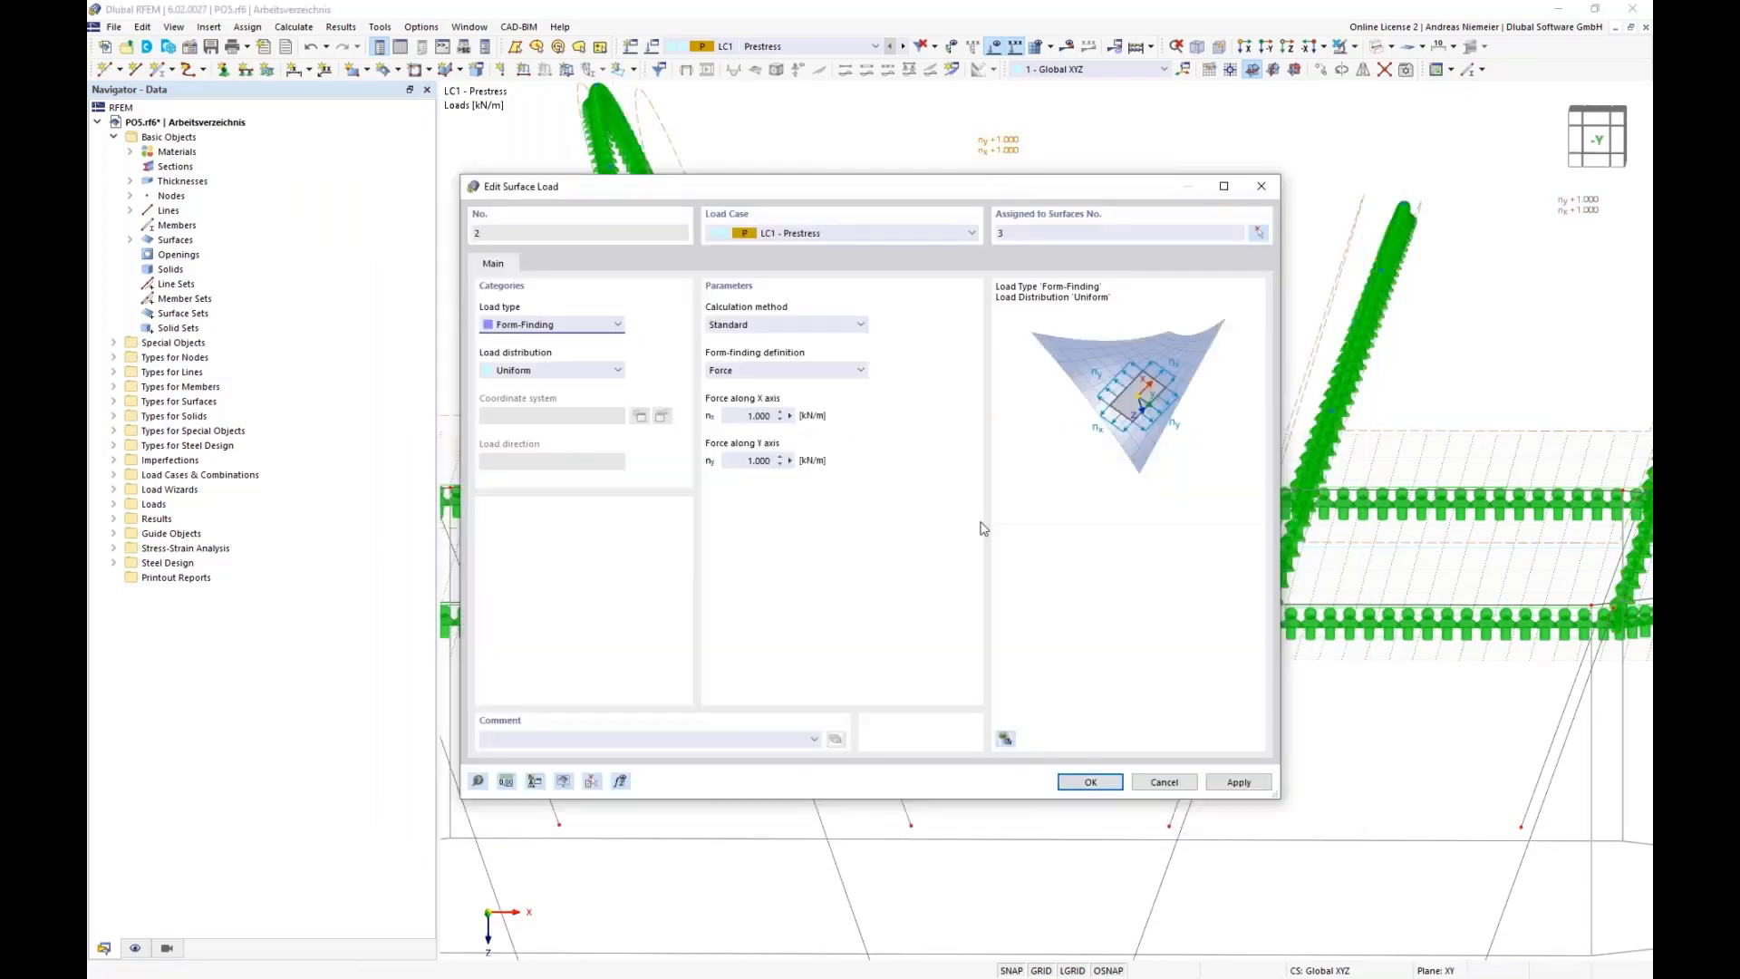
left_click(731, 461)
left_click(1088, 781)
- Generate the mesh and calculate the form-finding results for load case LC1 - Prestress
scroll(1004, 328, "down", 5)
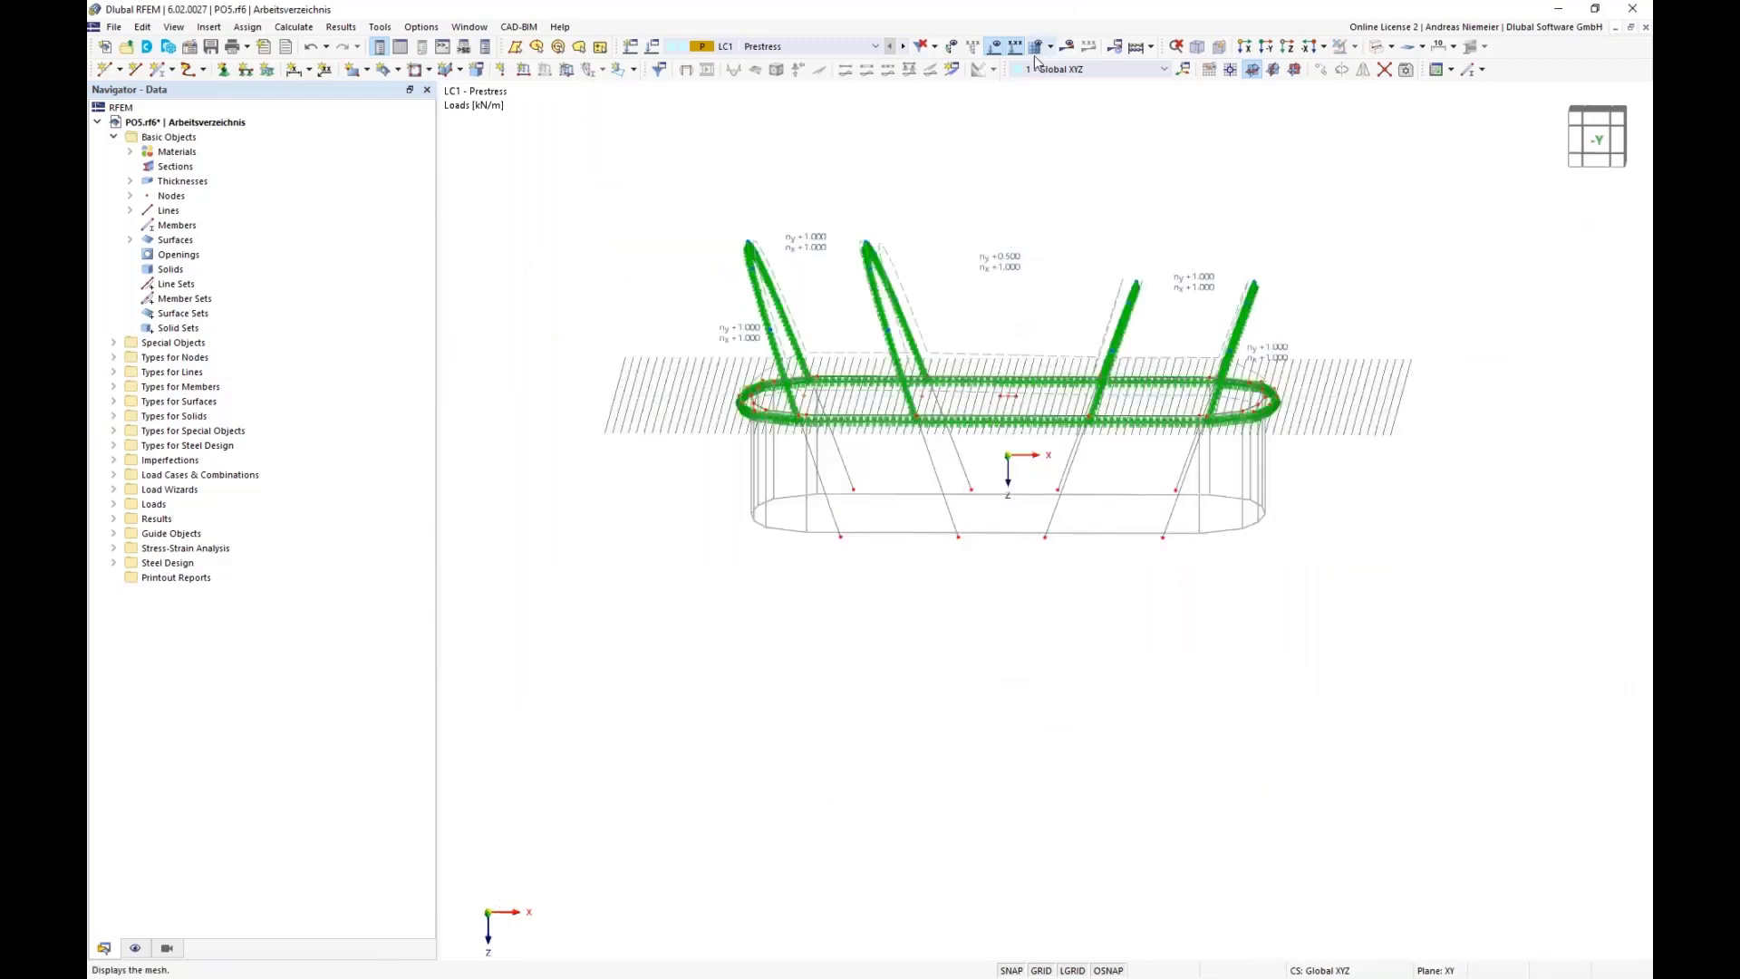
left_click(1067, 46)
left_click(936, 567)
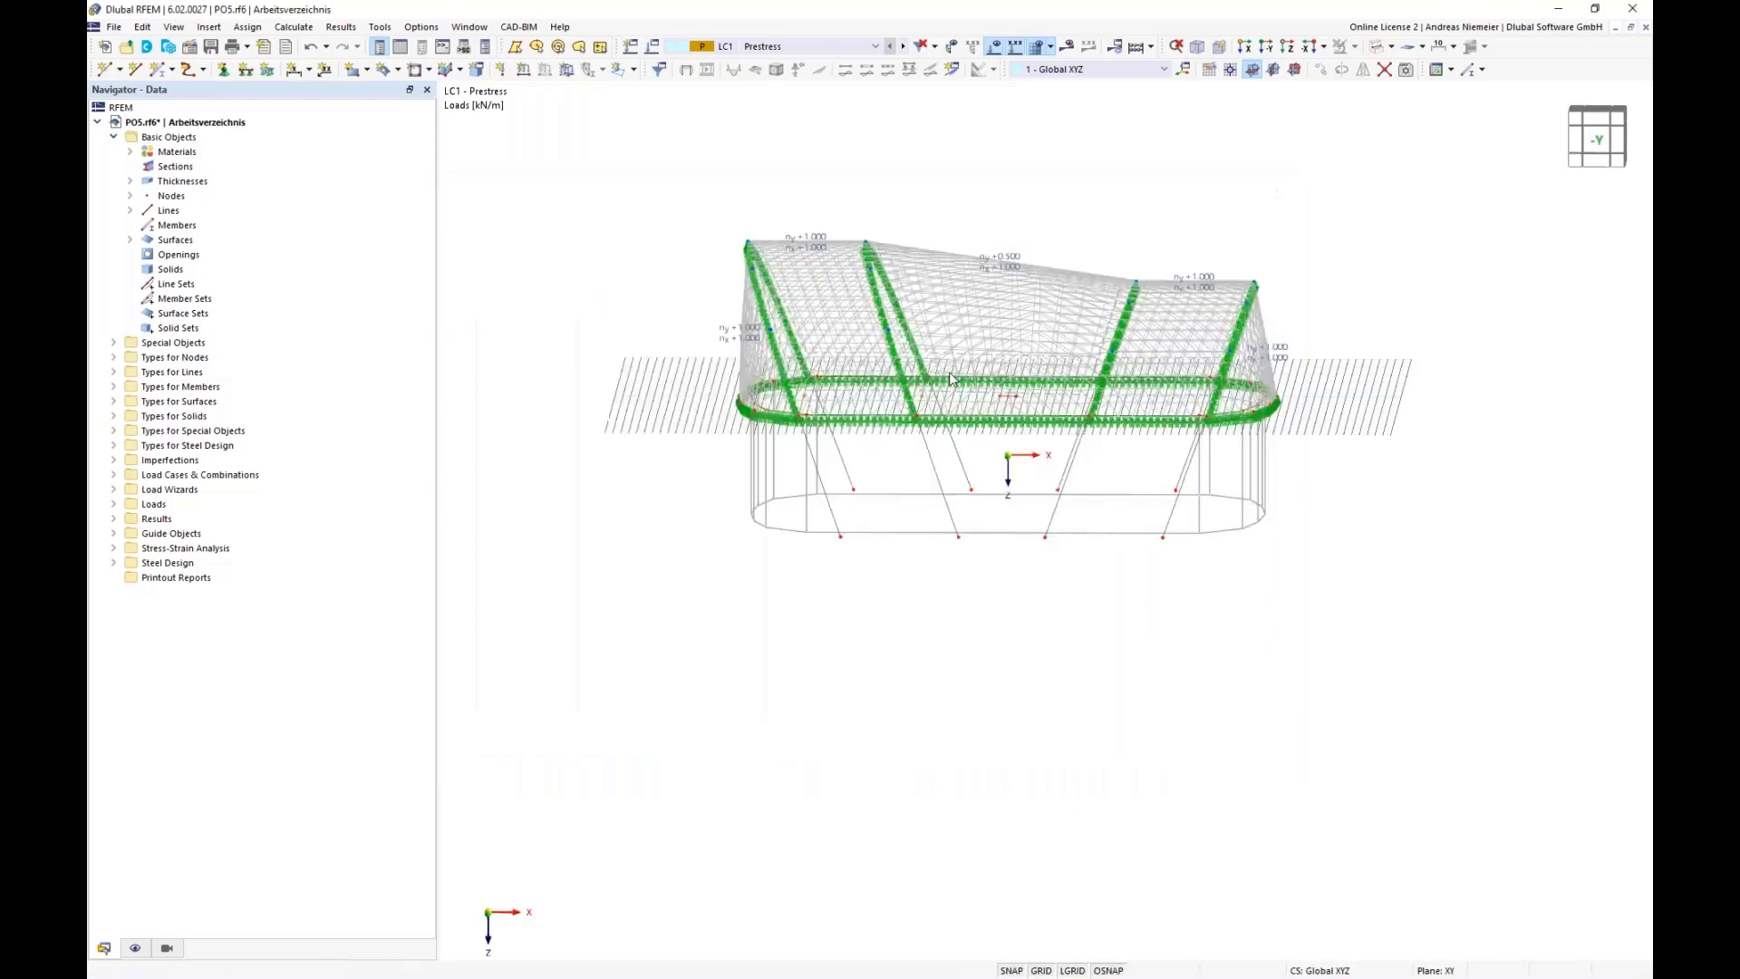
- Examine the new membrane shape and display the surfaces' basic internal force nx
scroll(849, 263, "up", 3)
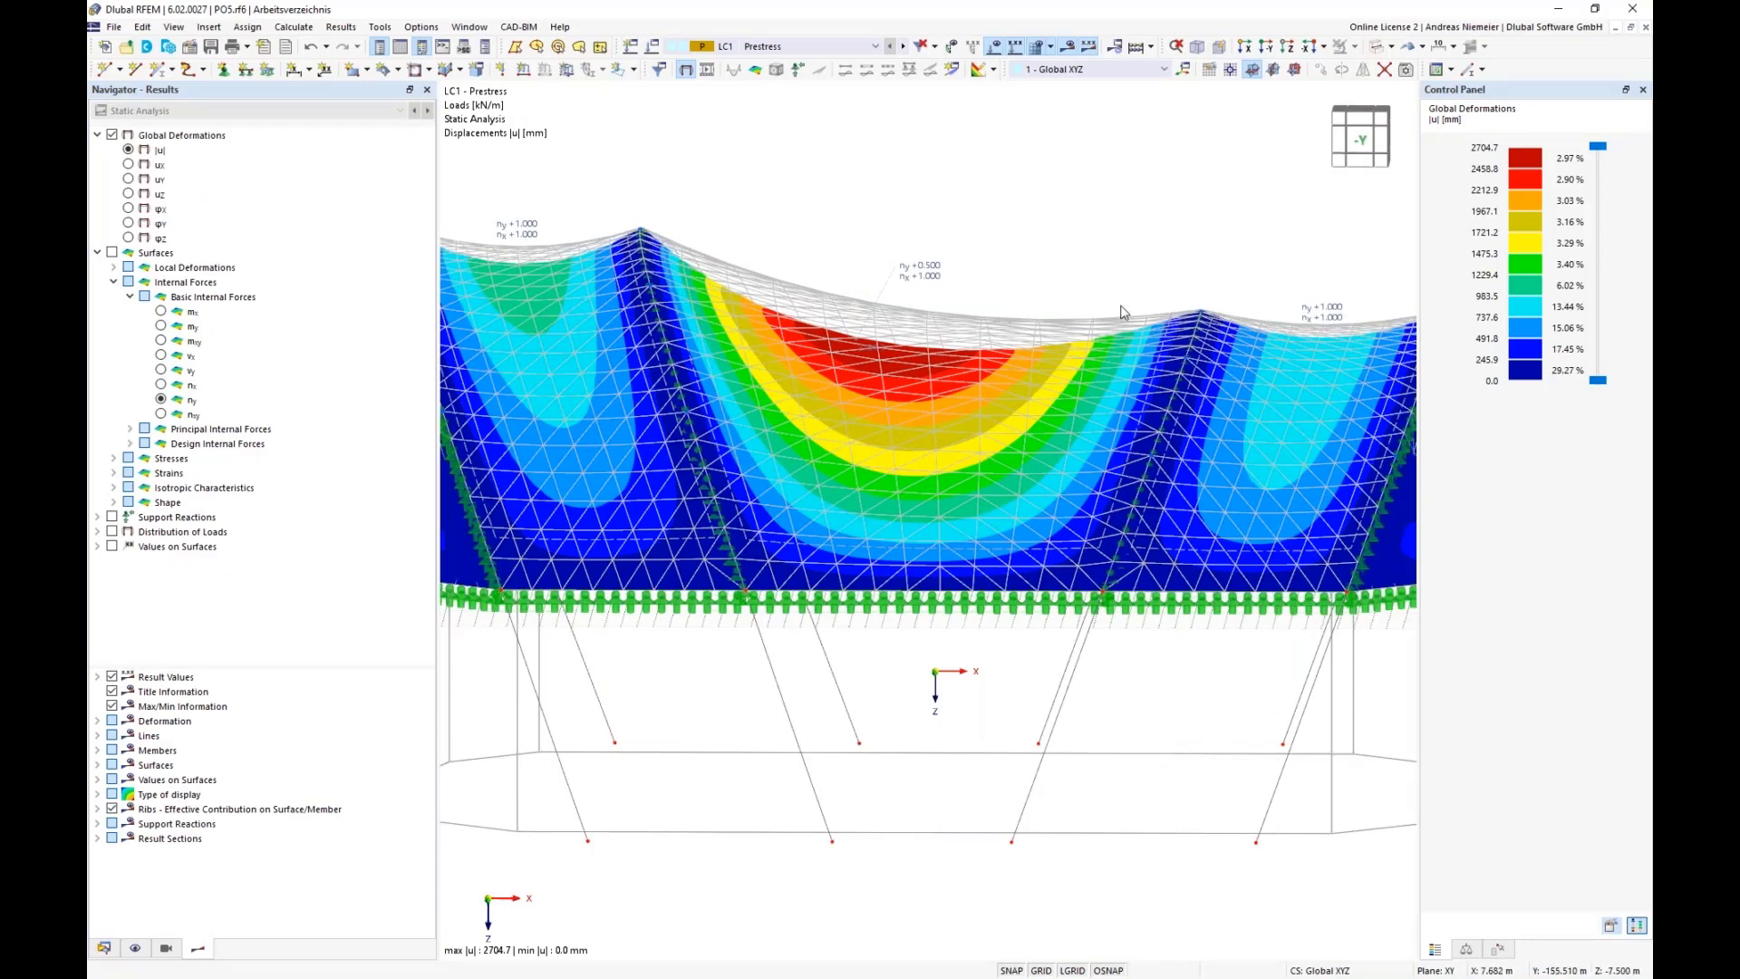
scroll(1104, 323, "down", 2)
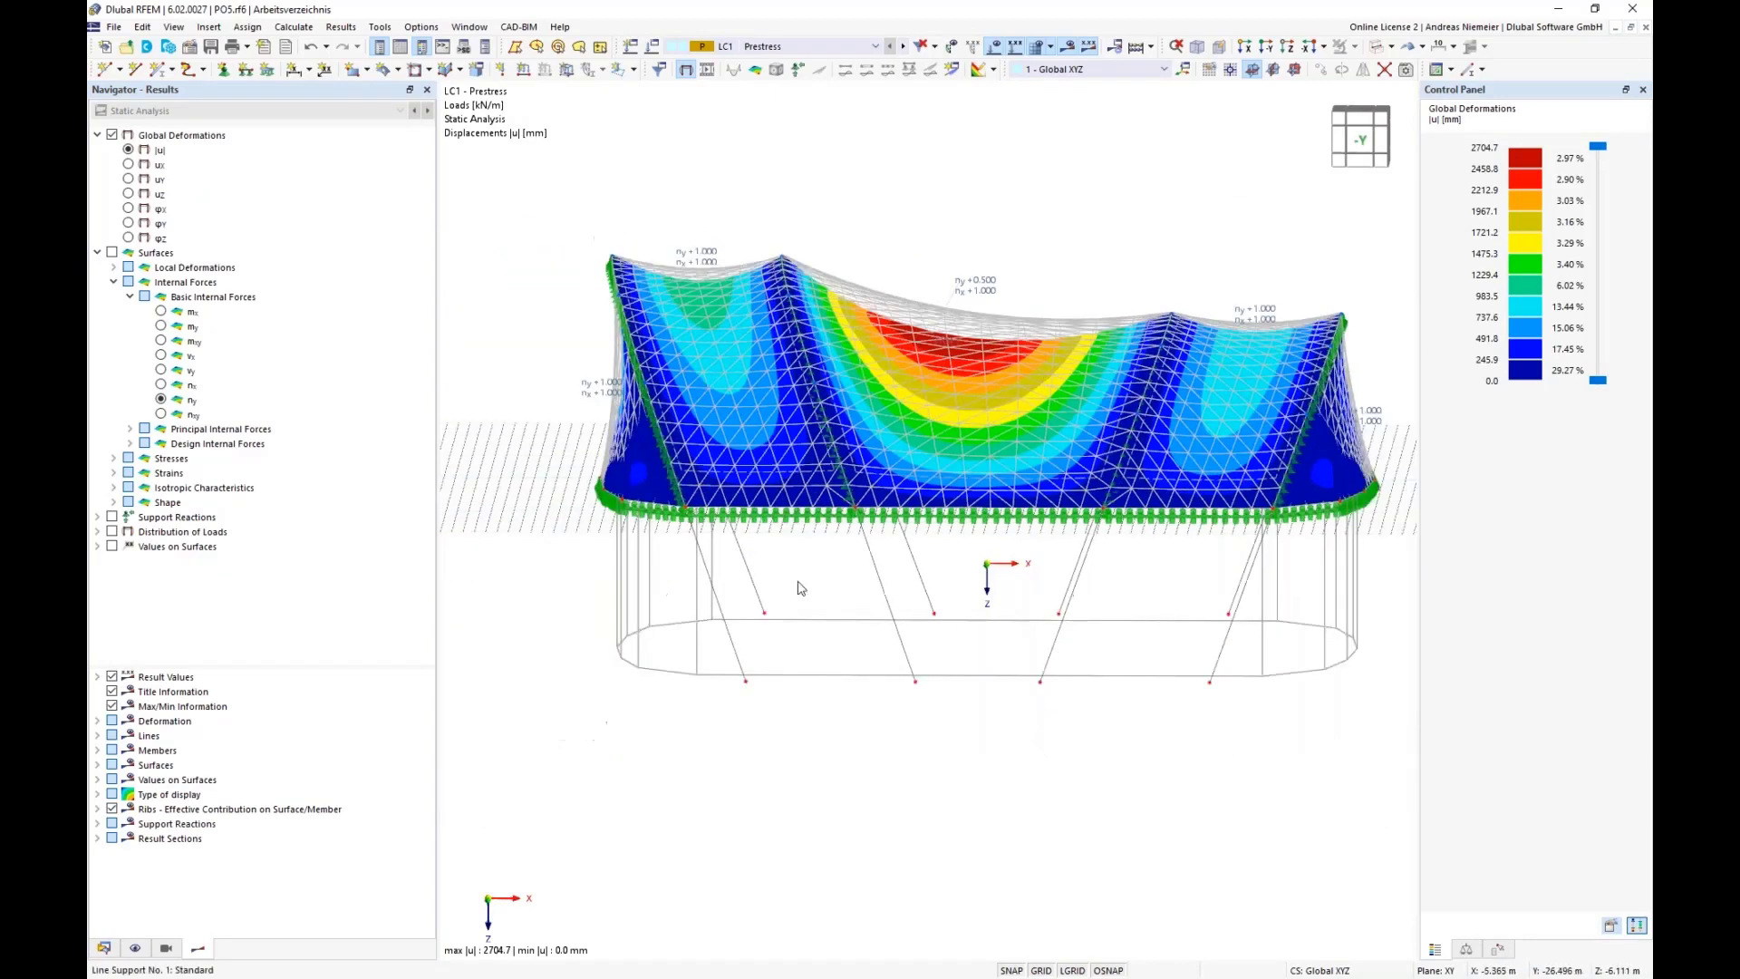
left_click(177, 386)
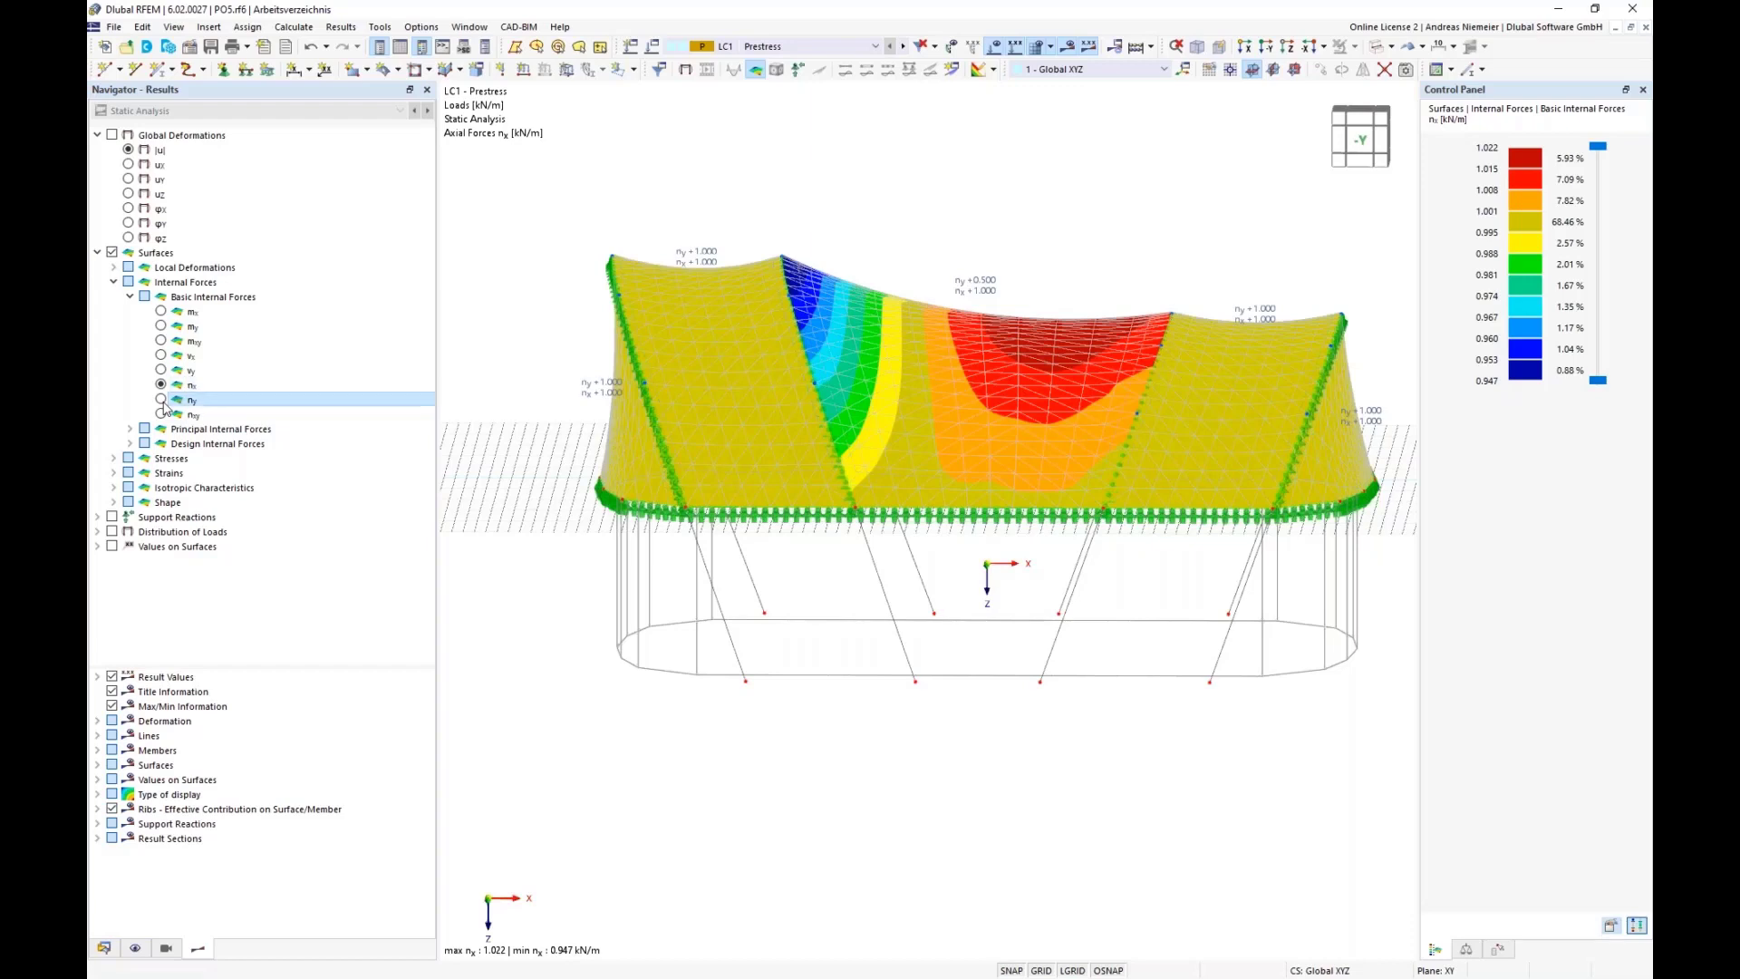
- Display the surfaces' basic internal force ny and examine its distribution across the membranes in side view
left_click(186, 400)
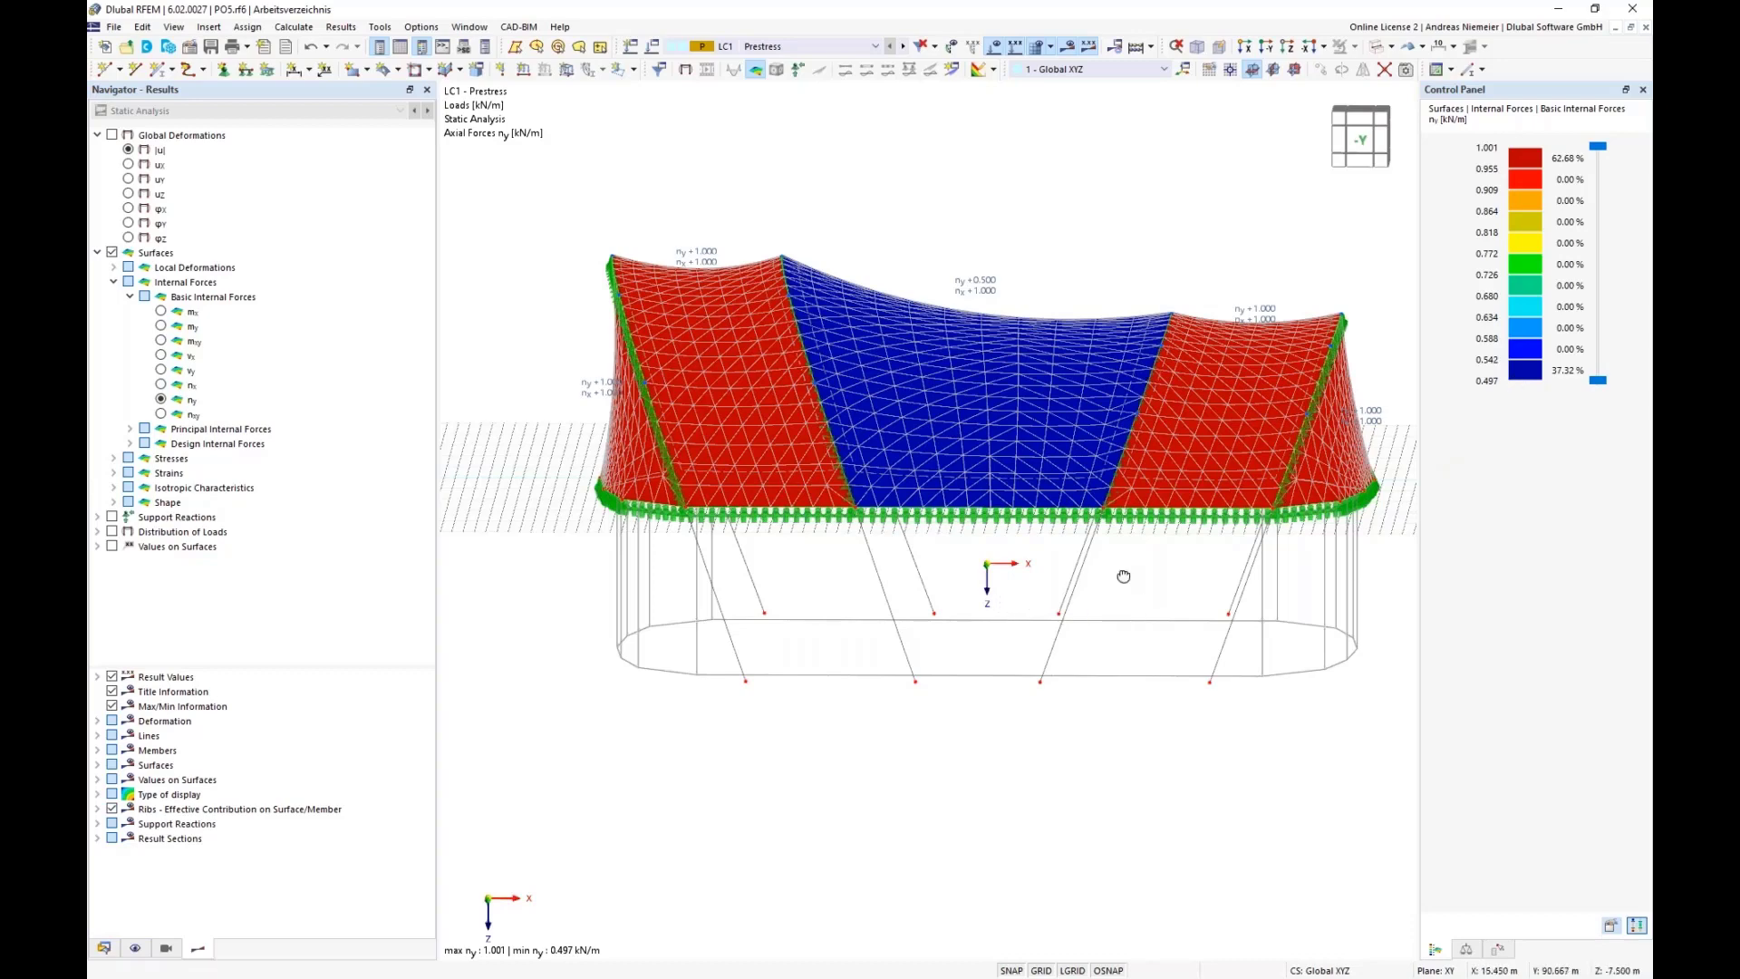
mouse_move(1123, 576)
middle_mouse_down("ctrl")
mouse_move(862, 575)
mouse_move(1137, 571)
mouse_move(1123, 576)
middle_mouse_up("ctrl")
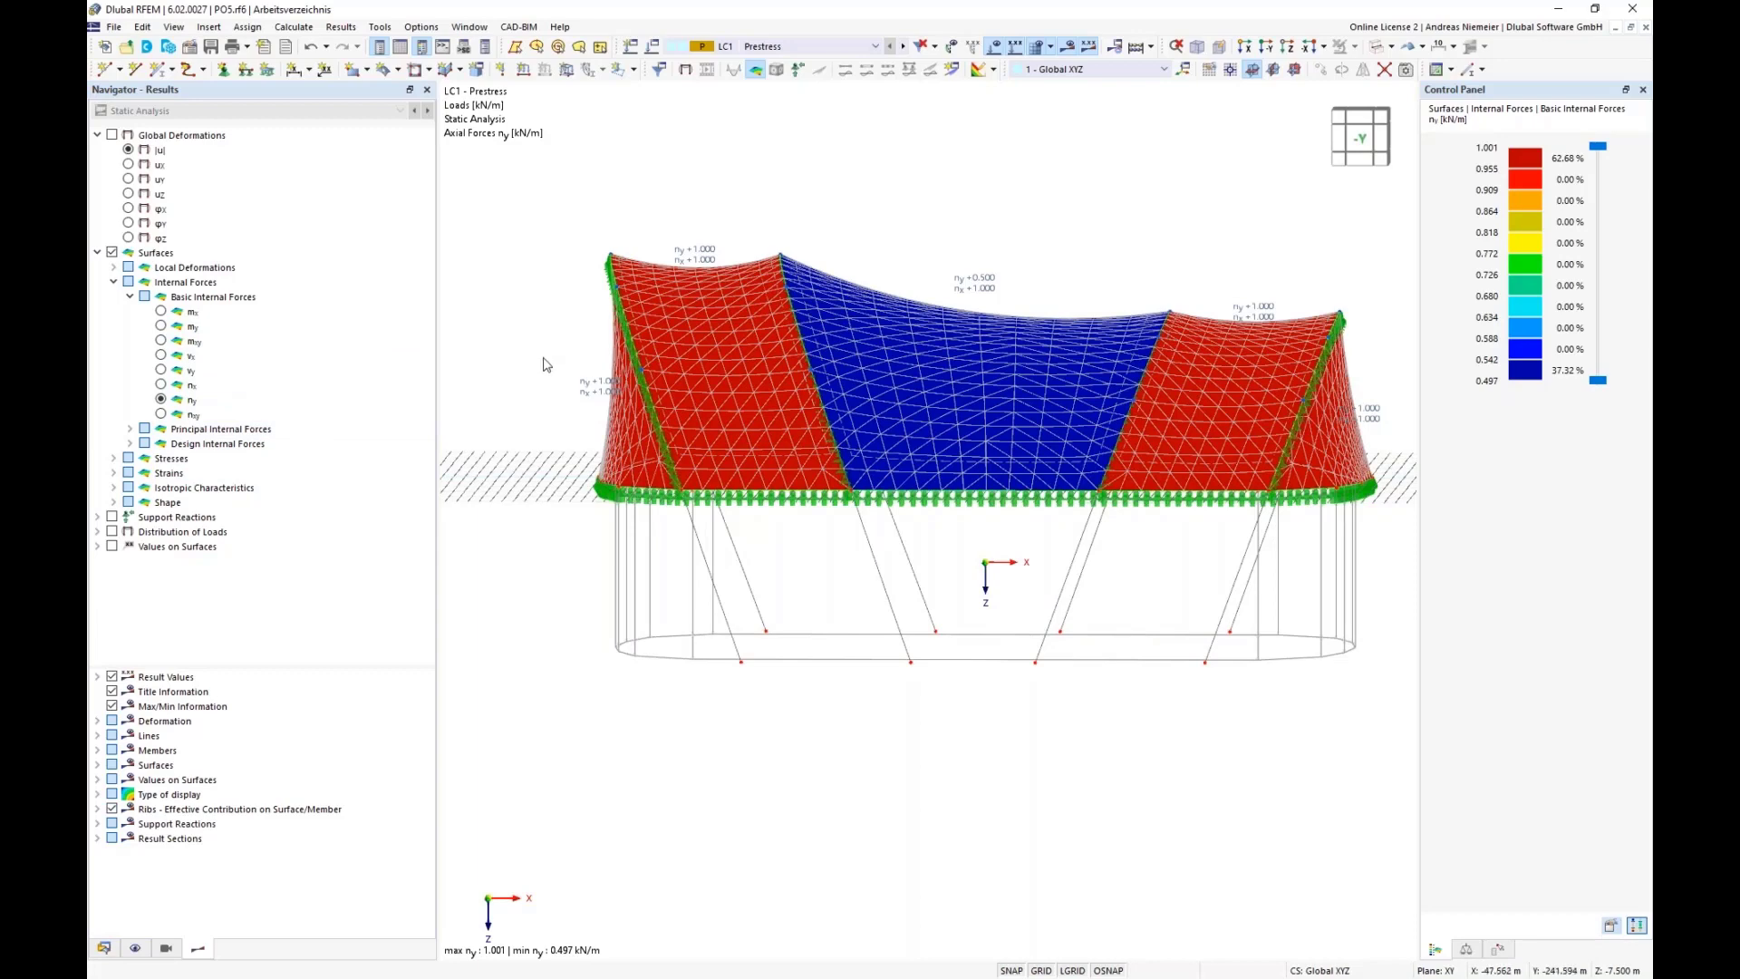
middle_click_drag(543, 357, 539, 350, "ctrl")
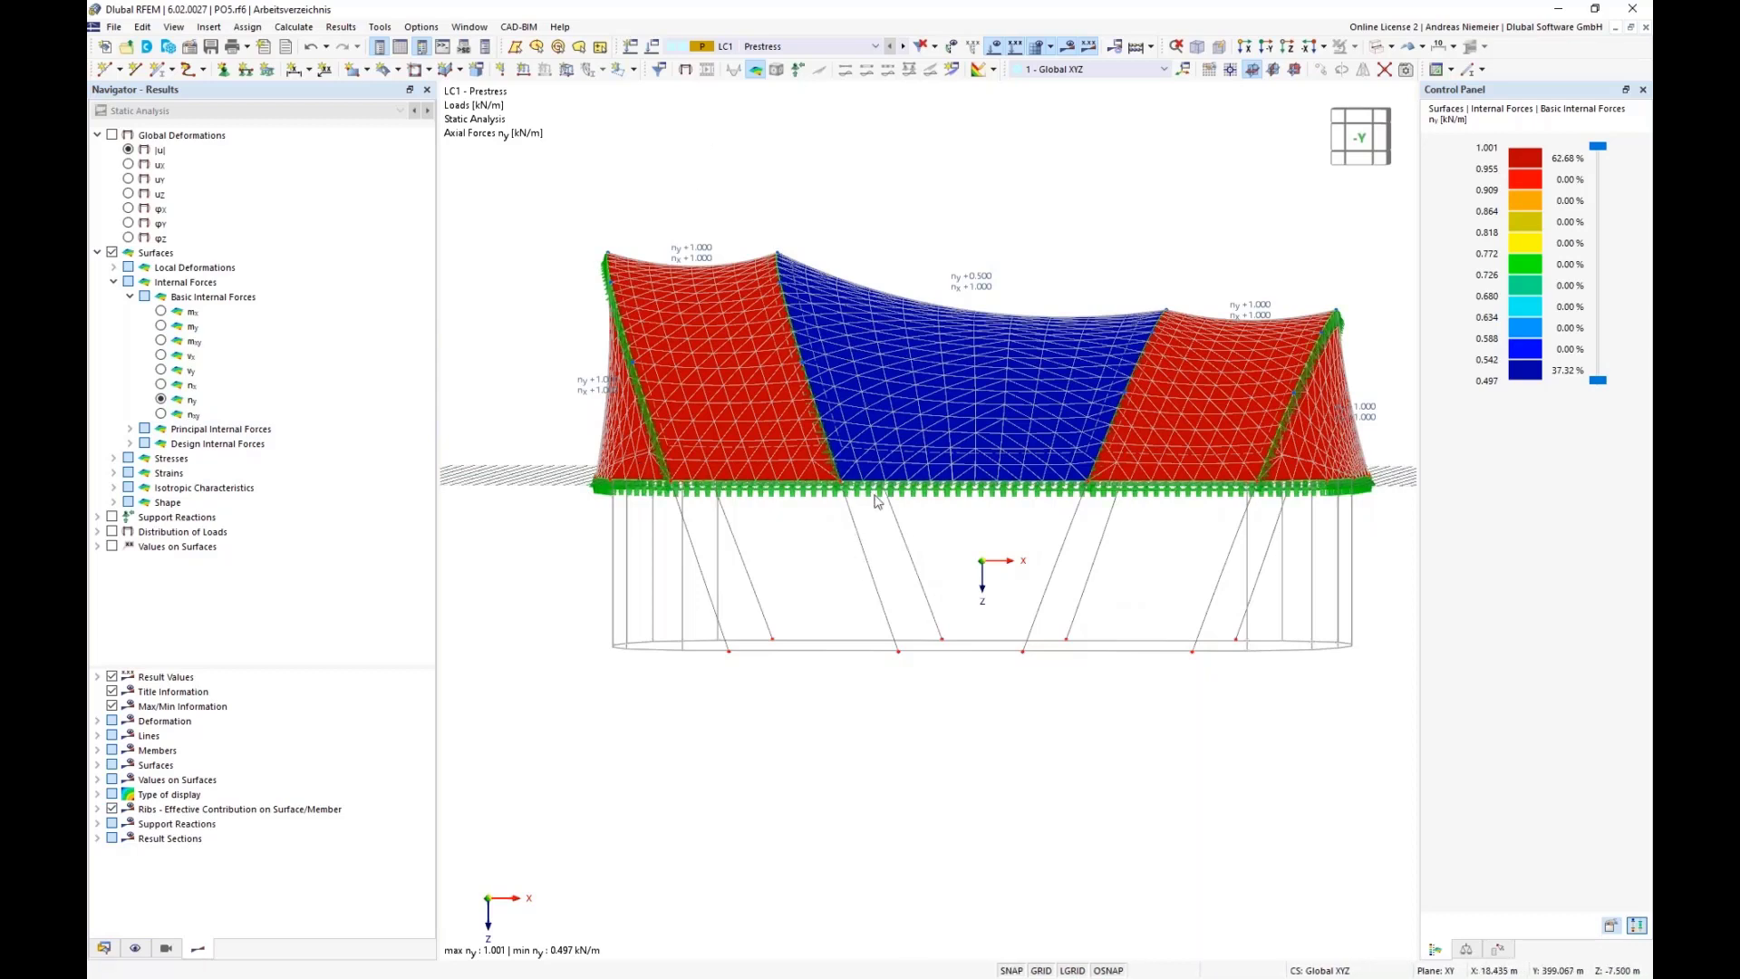
scroll(884, 729, "down", 3)
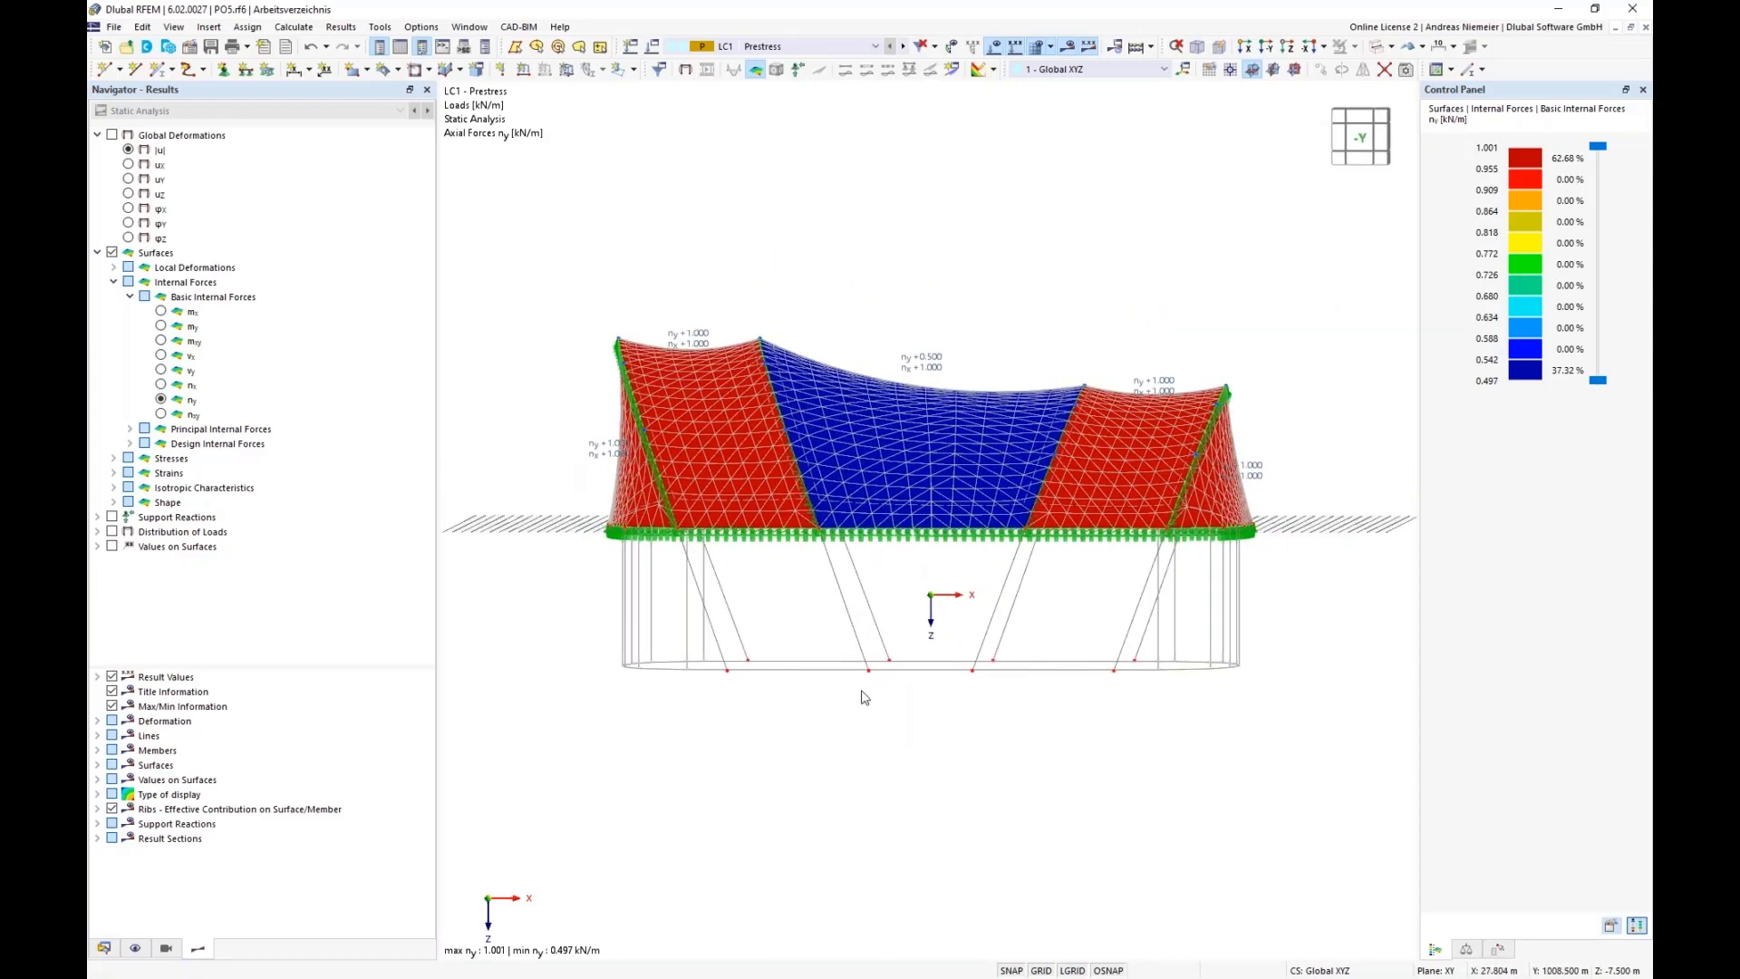
scroll(863, 697, "up", 1)
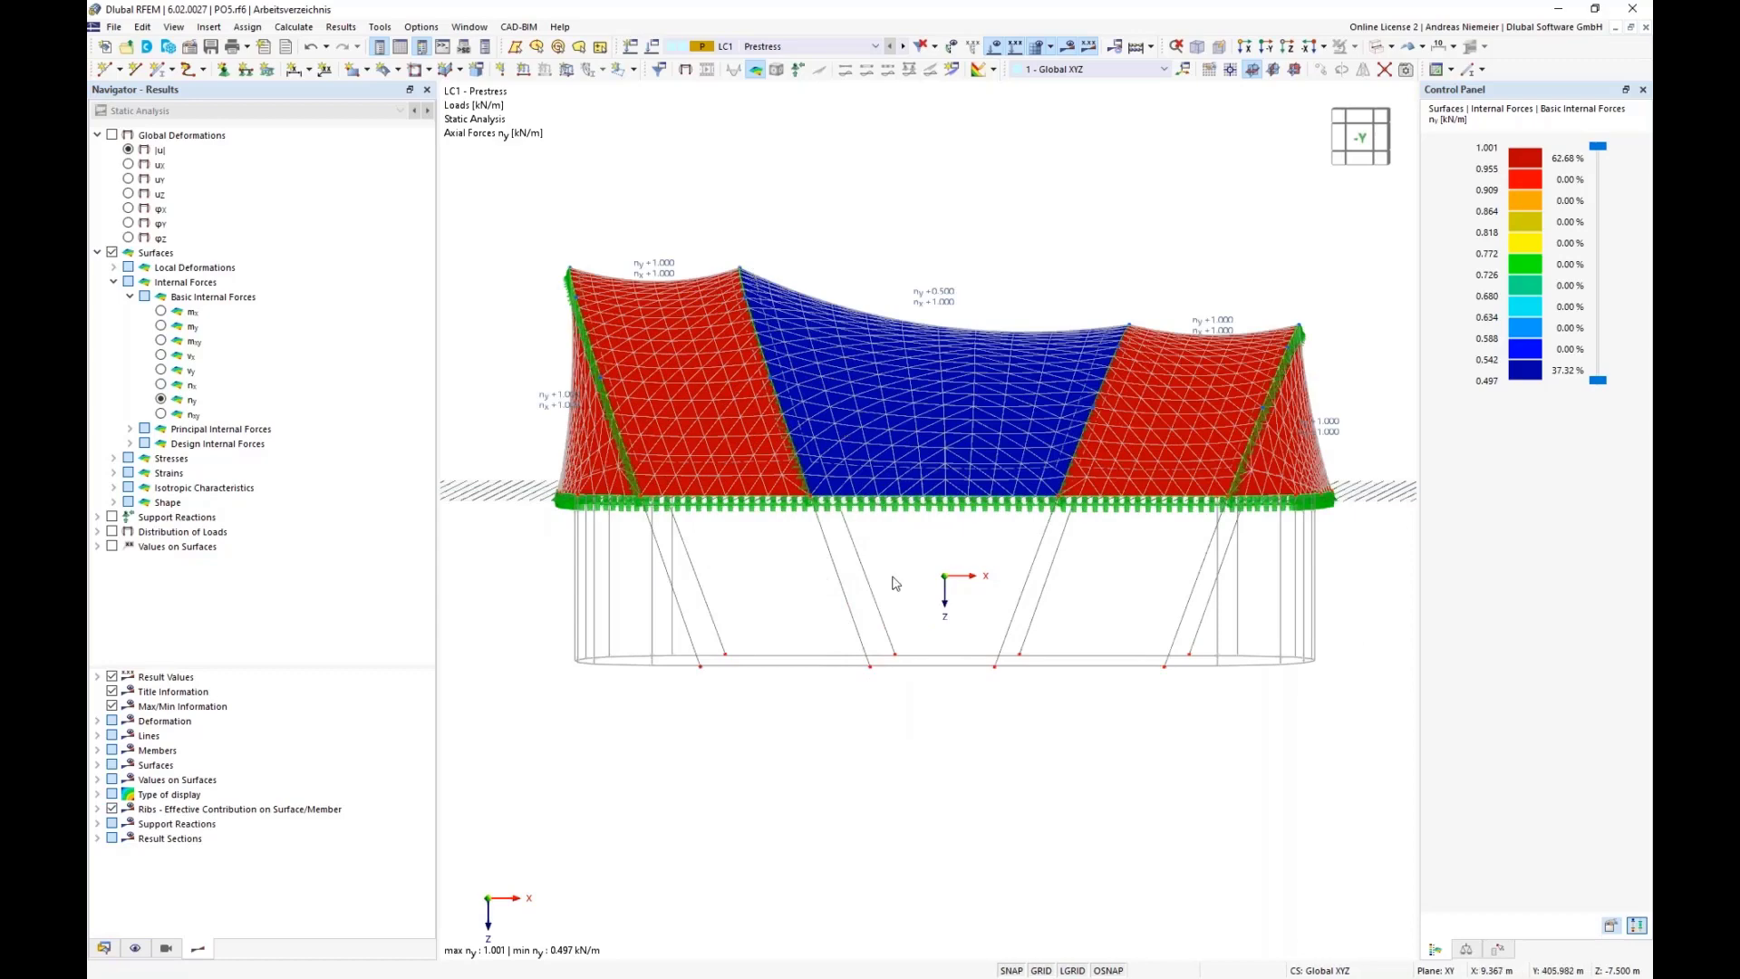
scroll(843, 594, "up", 1)
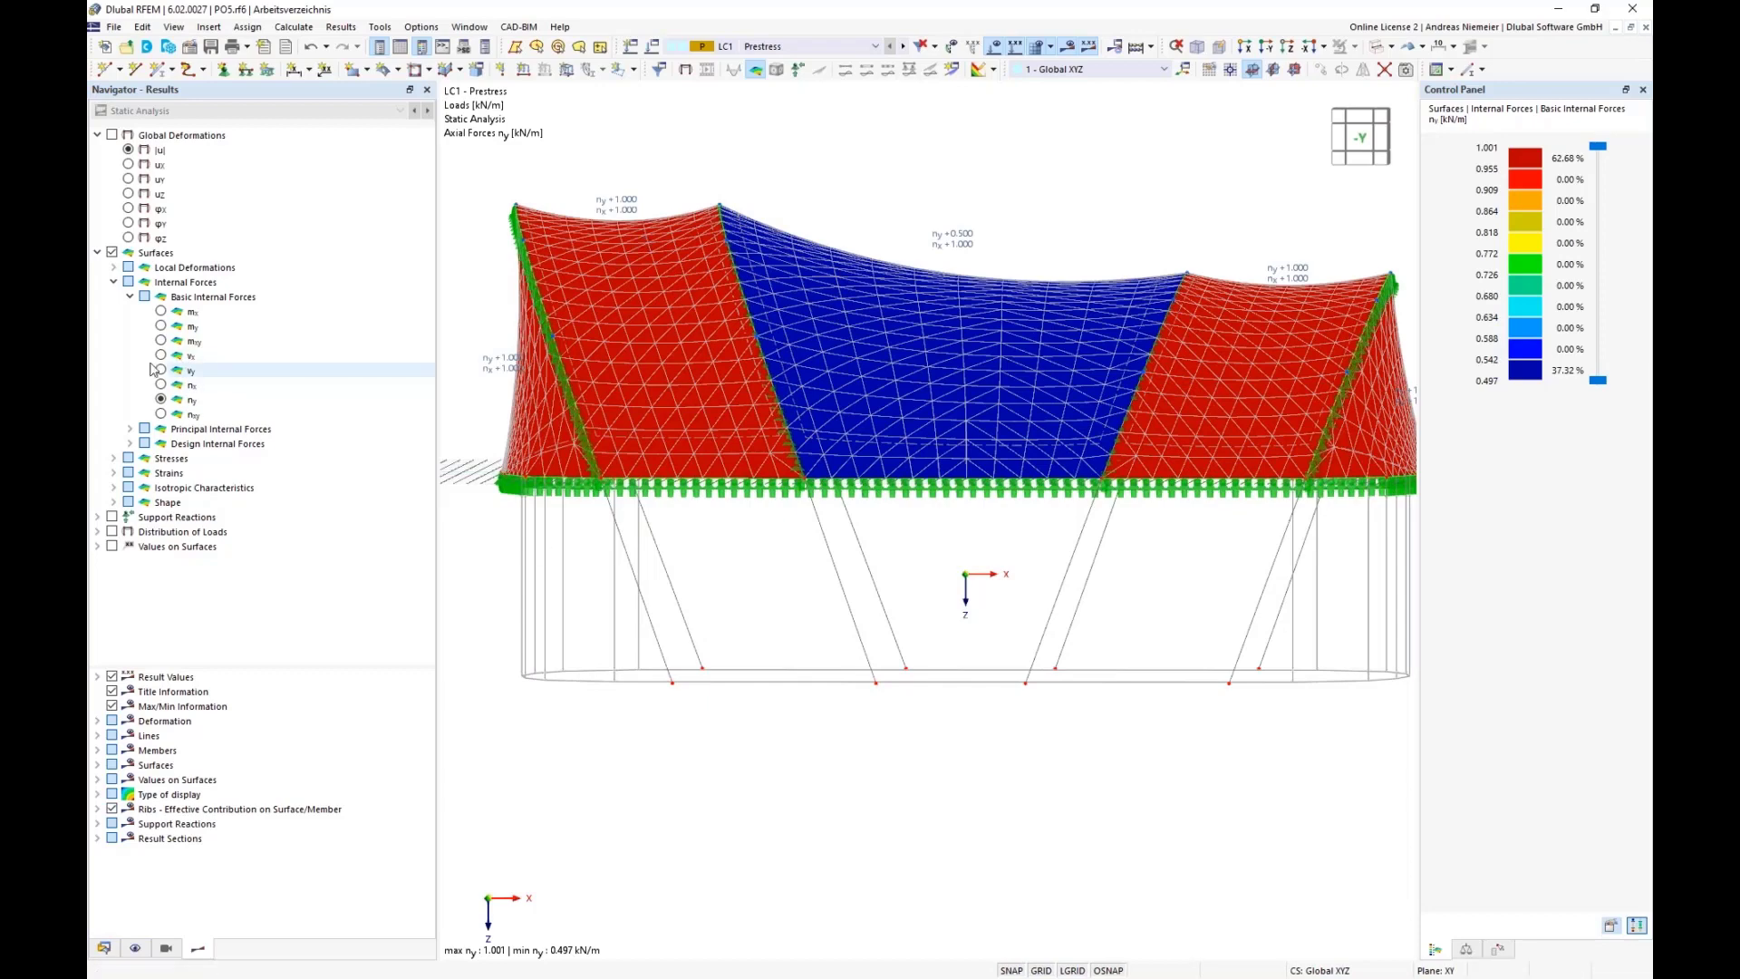
- Hide the surface results and display the support reactions along the line supports
left_click(112, 252)
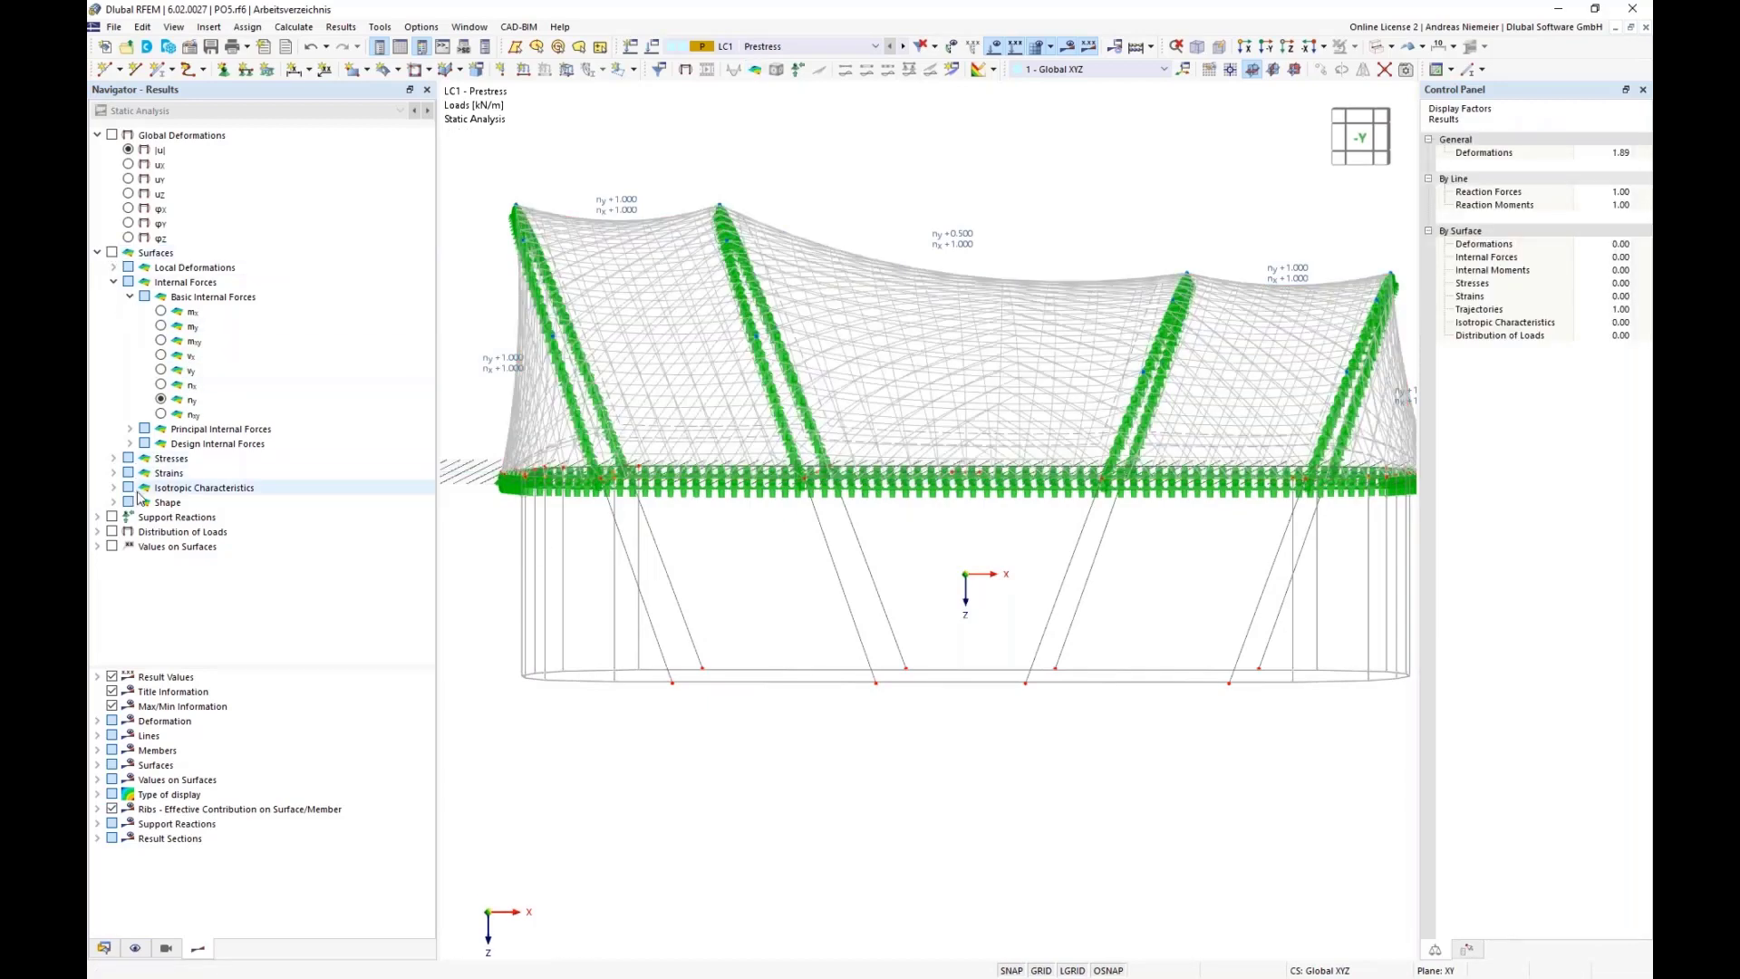
left_click(111, 517)
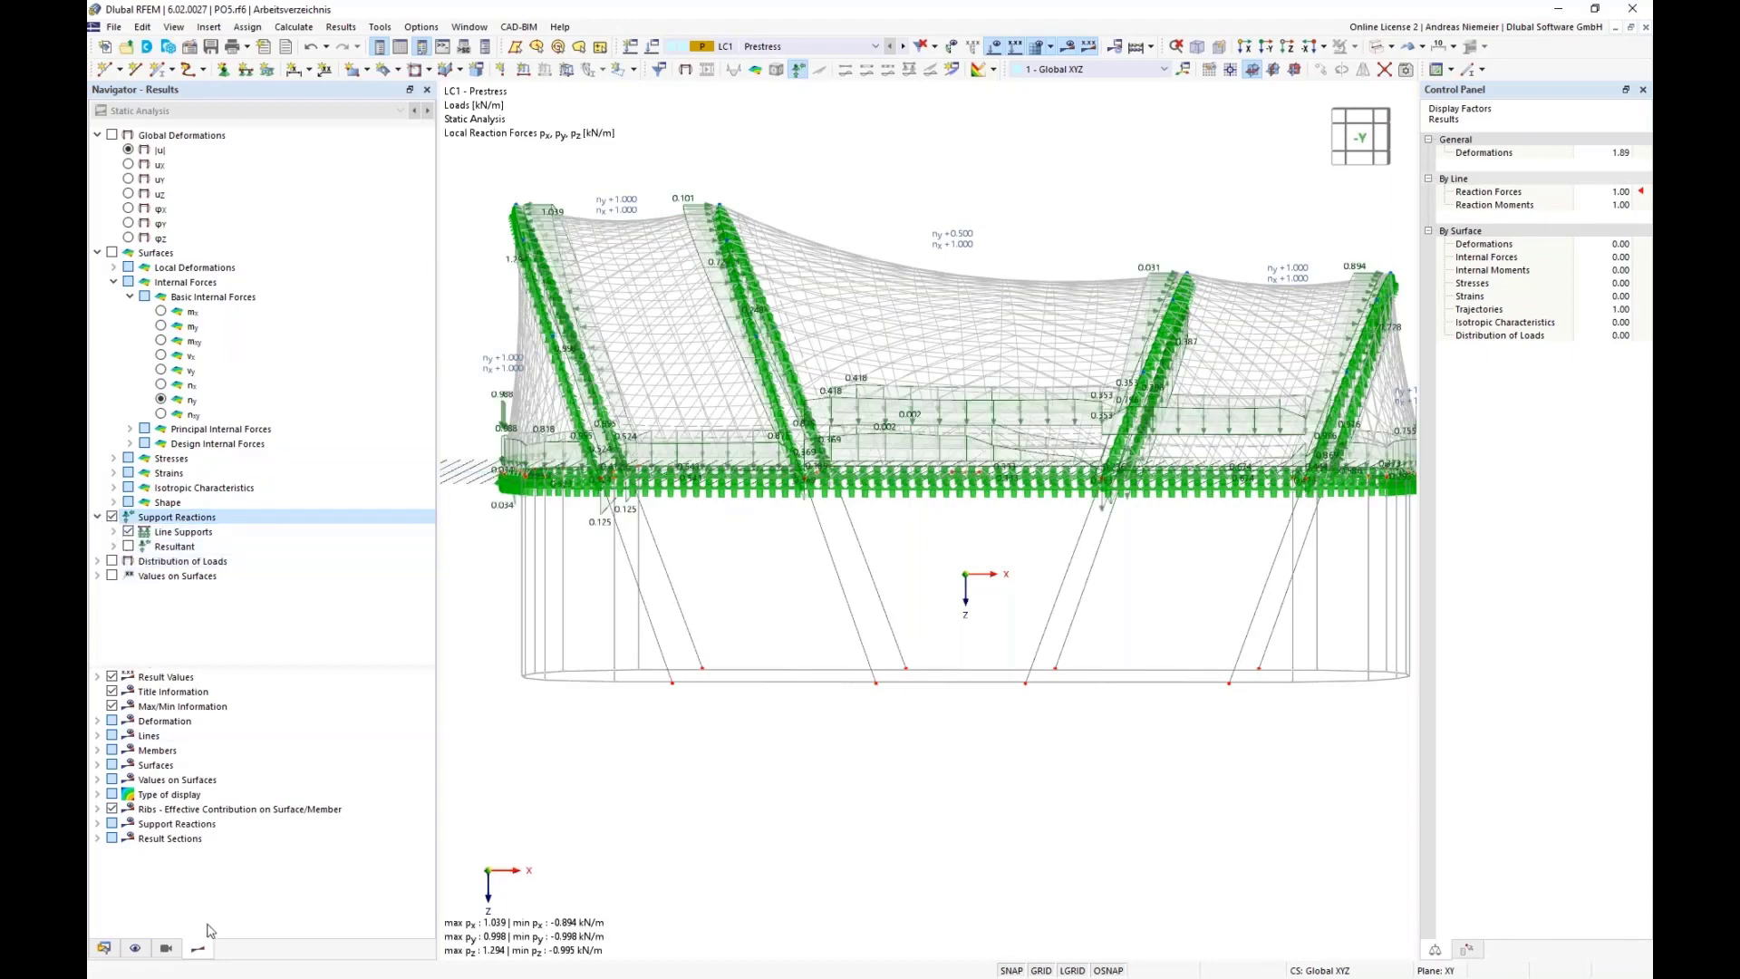
middle_click_drag(824, 605, 796, 634)
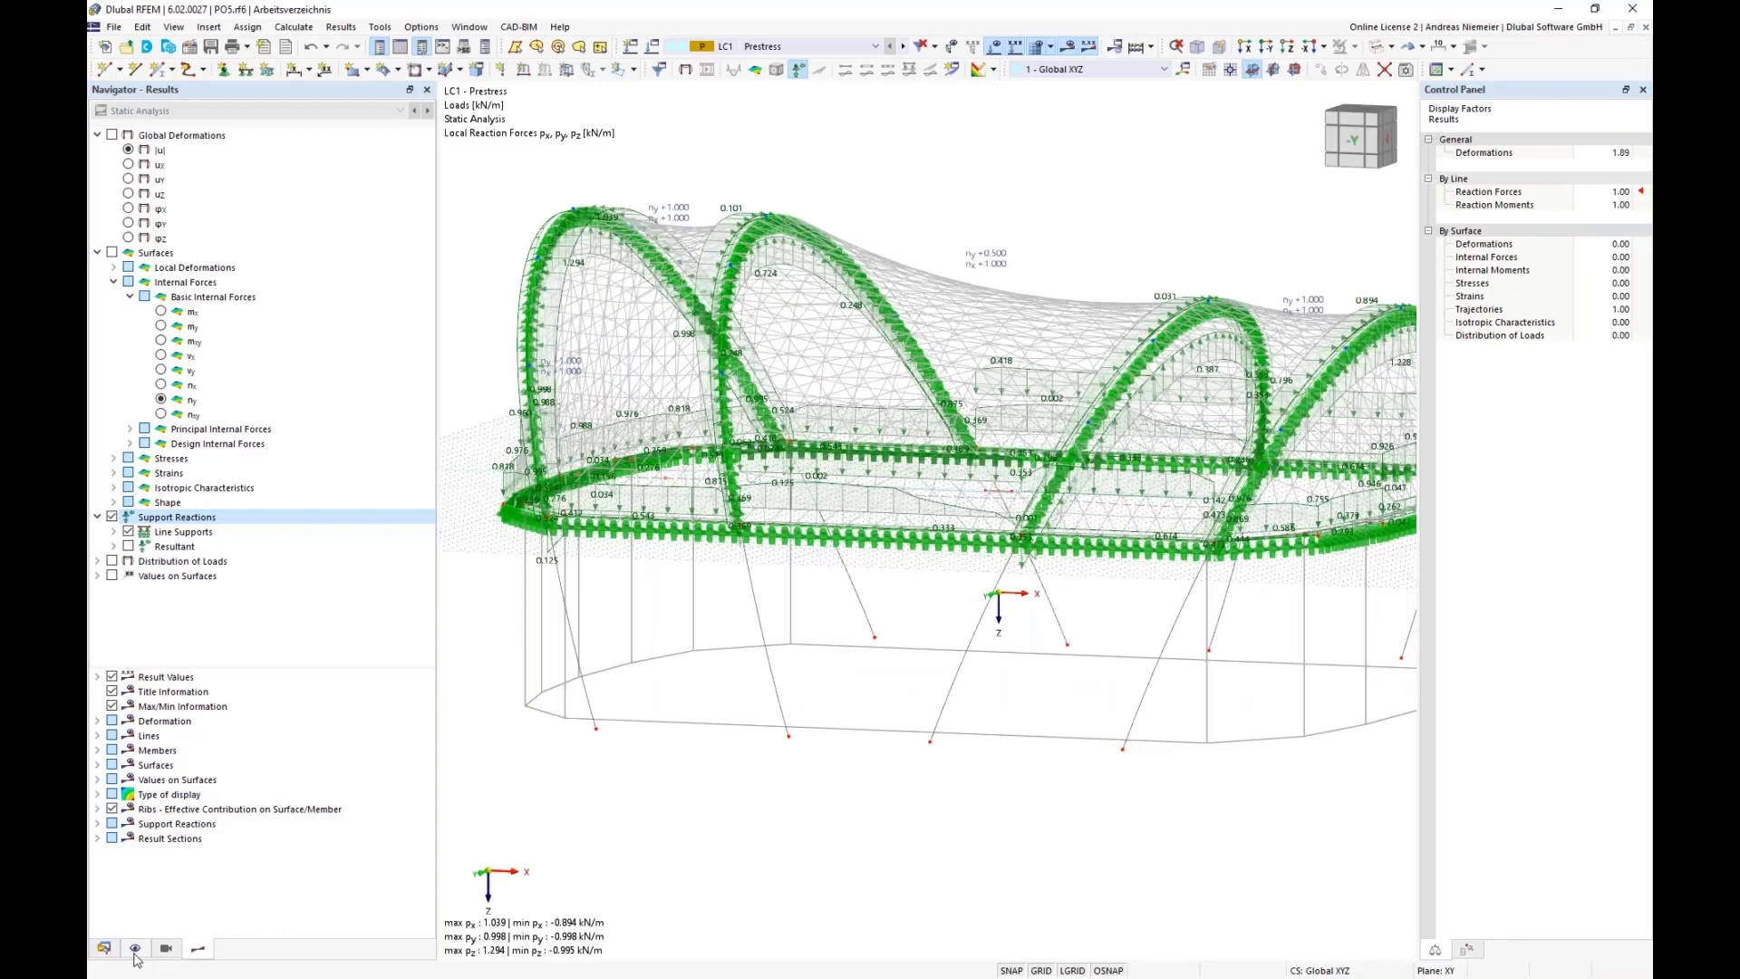
- Turn off the mesh display and hide the Types for Lines symbols in the model
left_click(1035, 49)
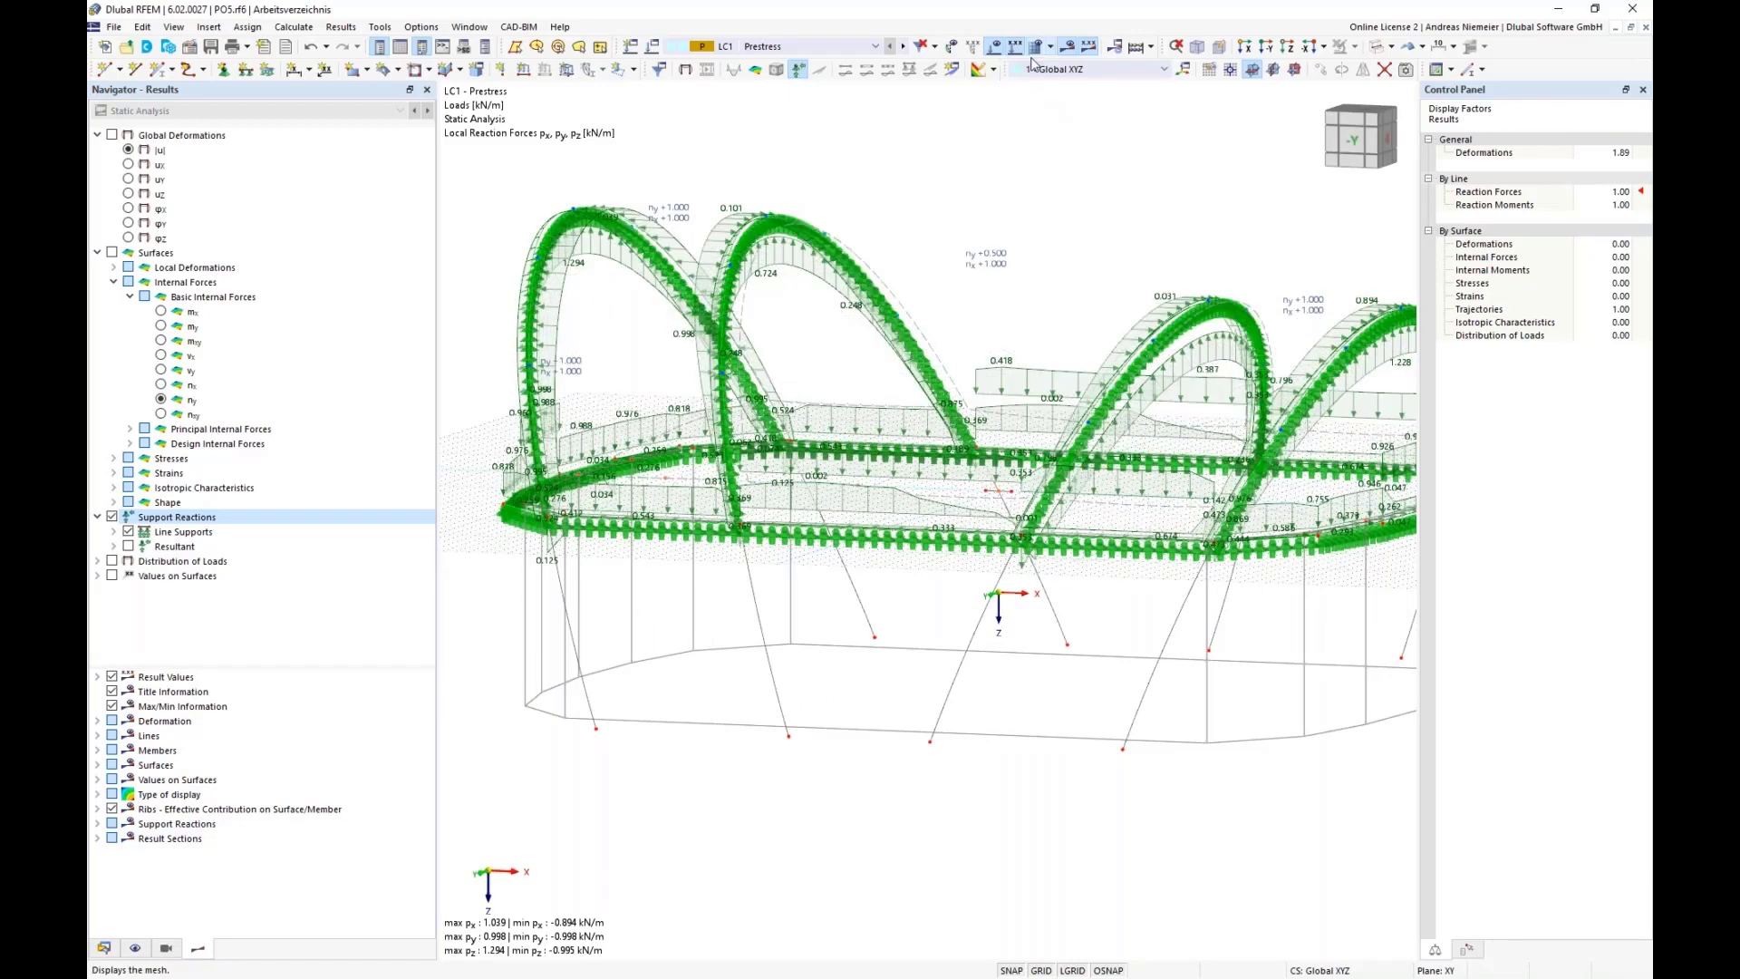
left_click(165, 949)
left_click(135, 948)
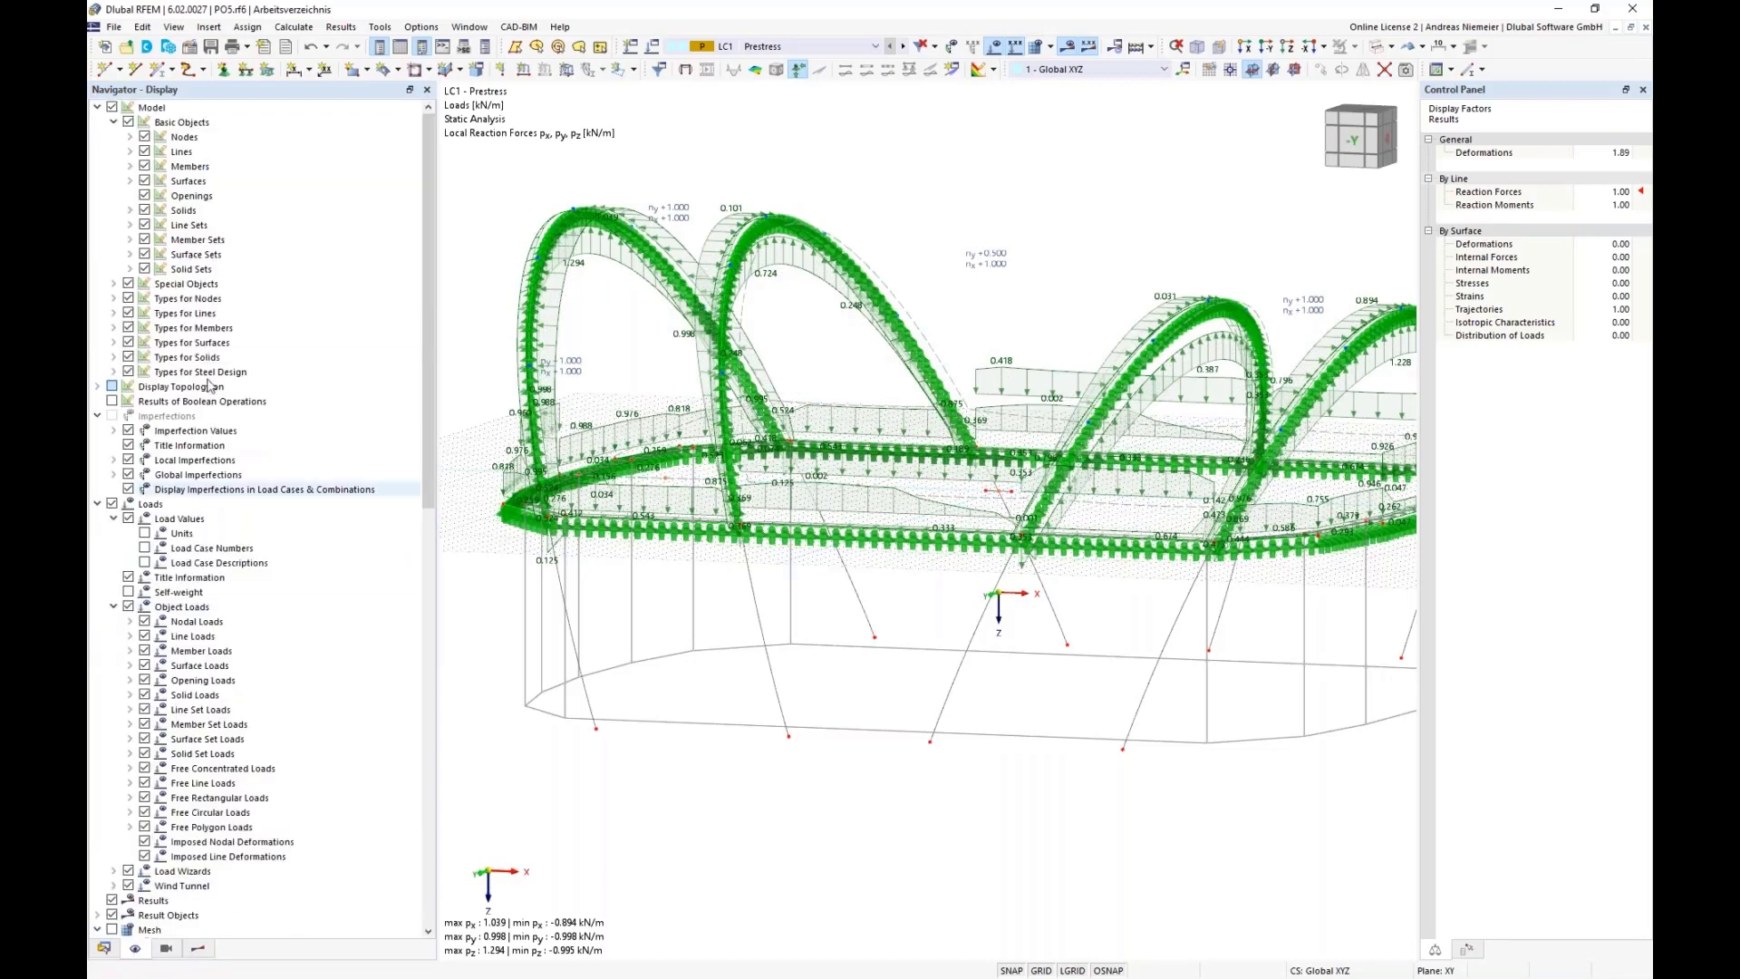
left_click(128, 314)
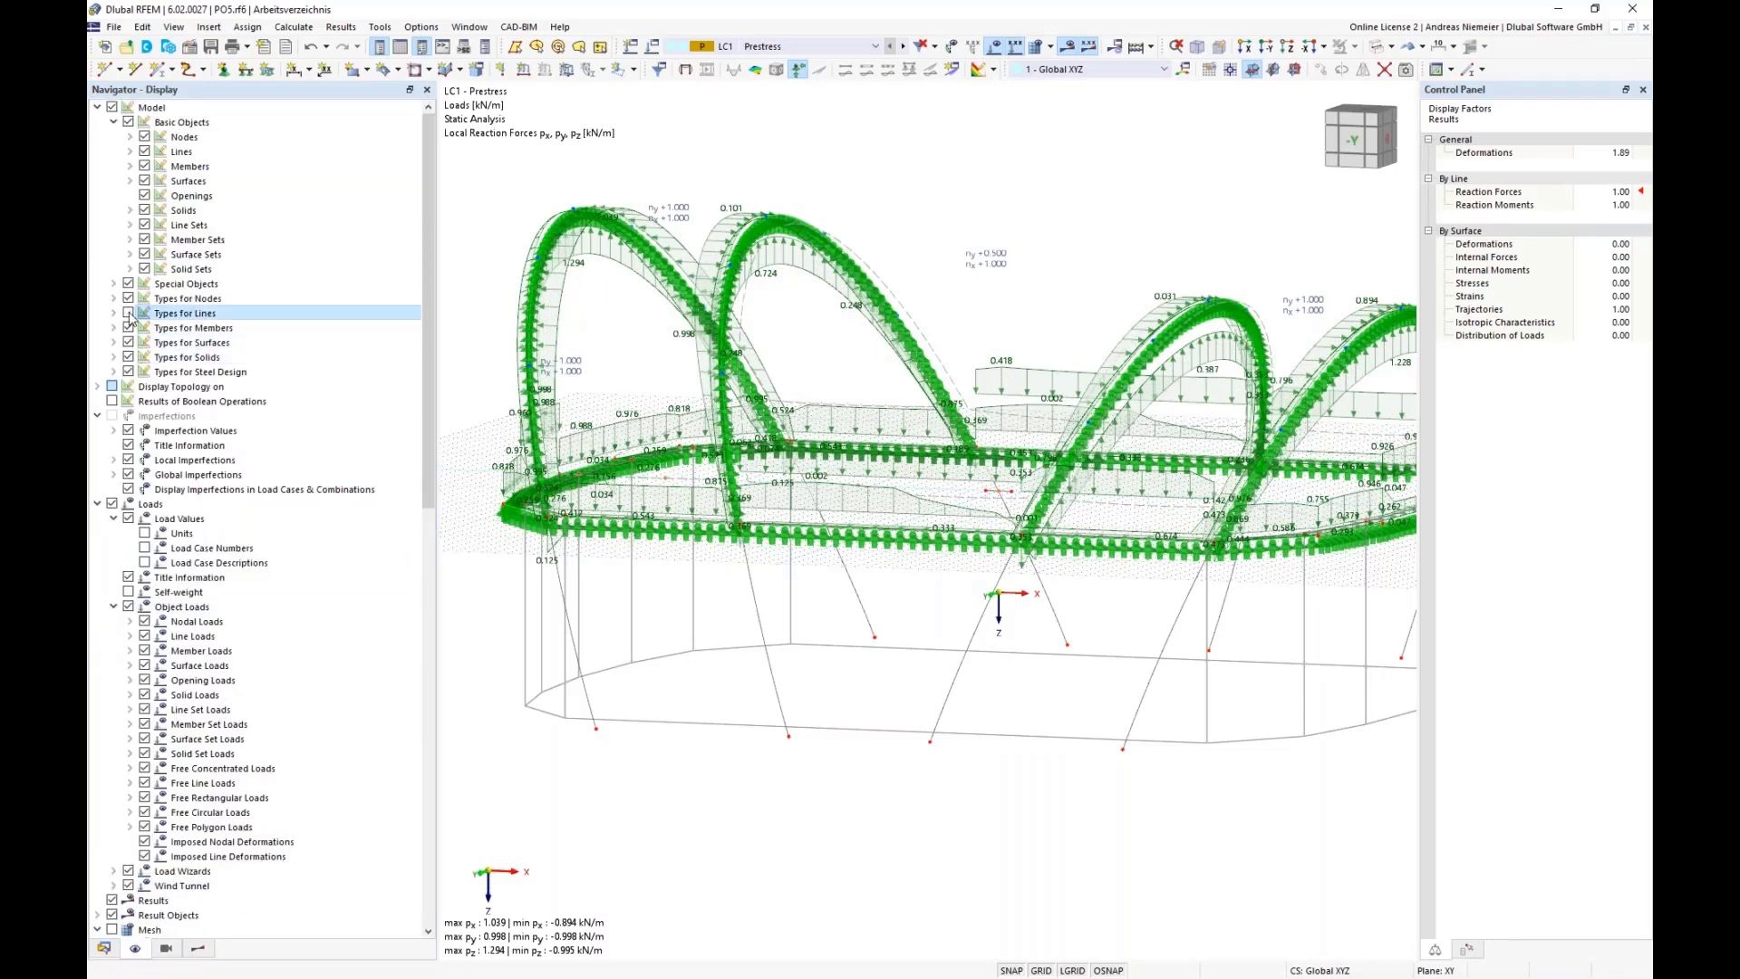
left_click(201, 950)
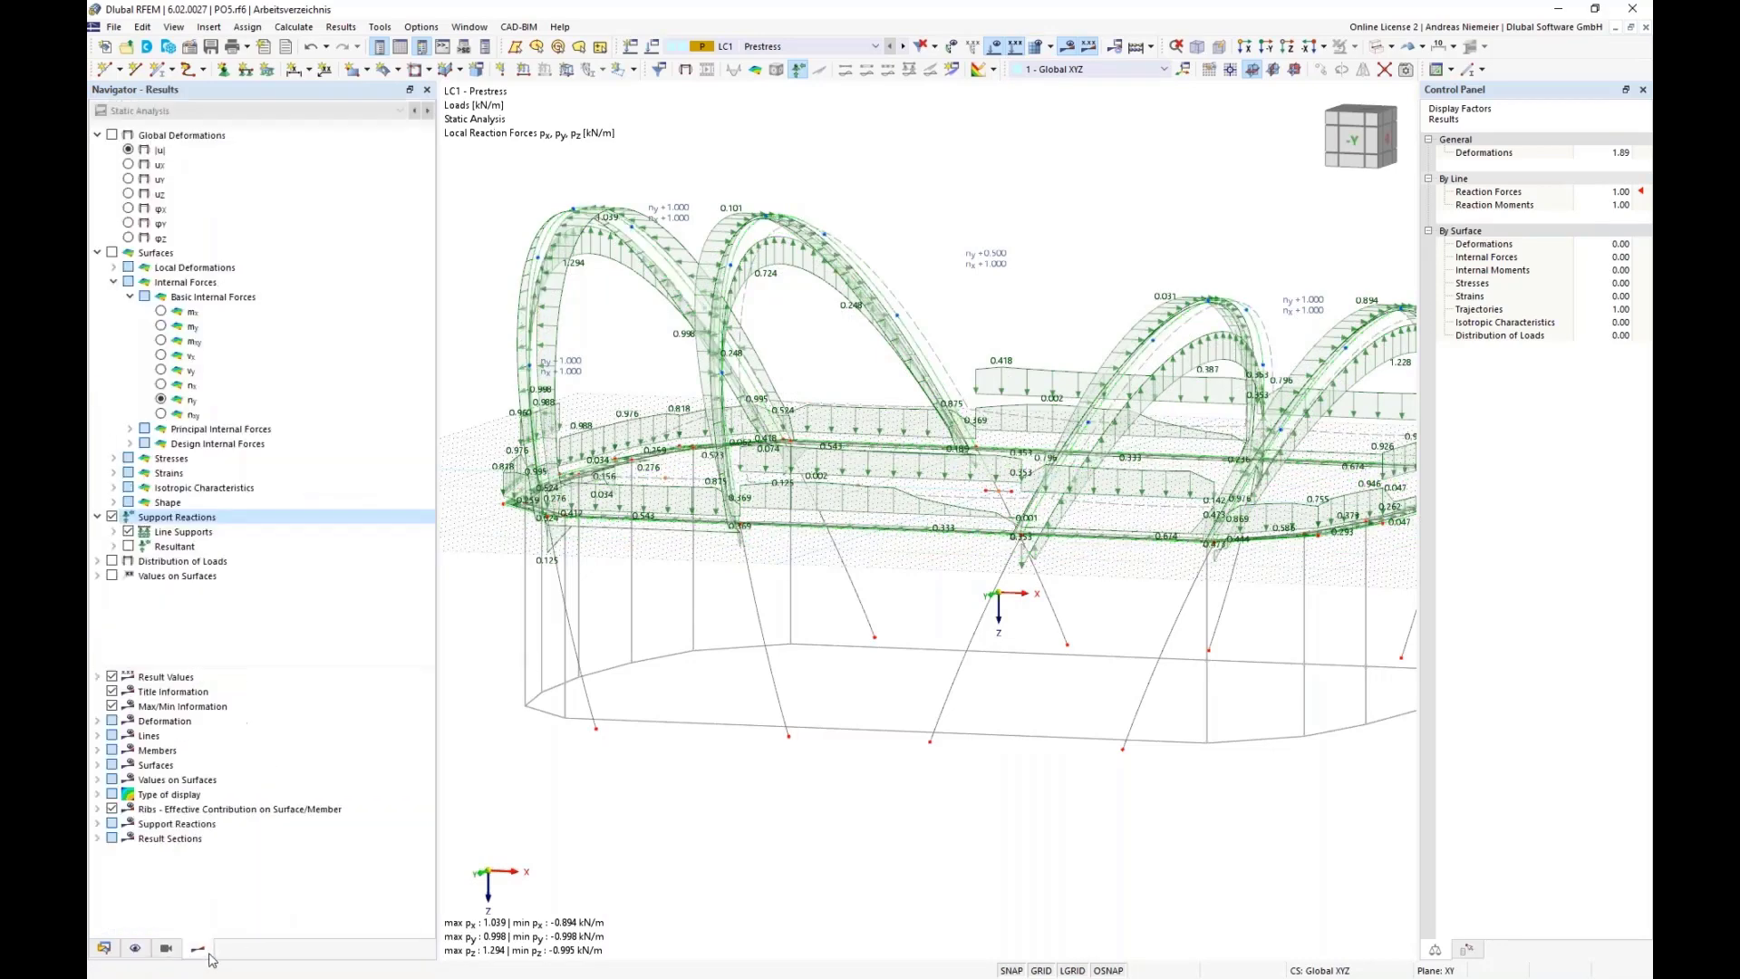
- Limit the line support reactions to the local pz component and examine them on the arches and edge lines
left_click(113, 532)
left_click(144, 590)
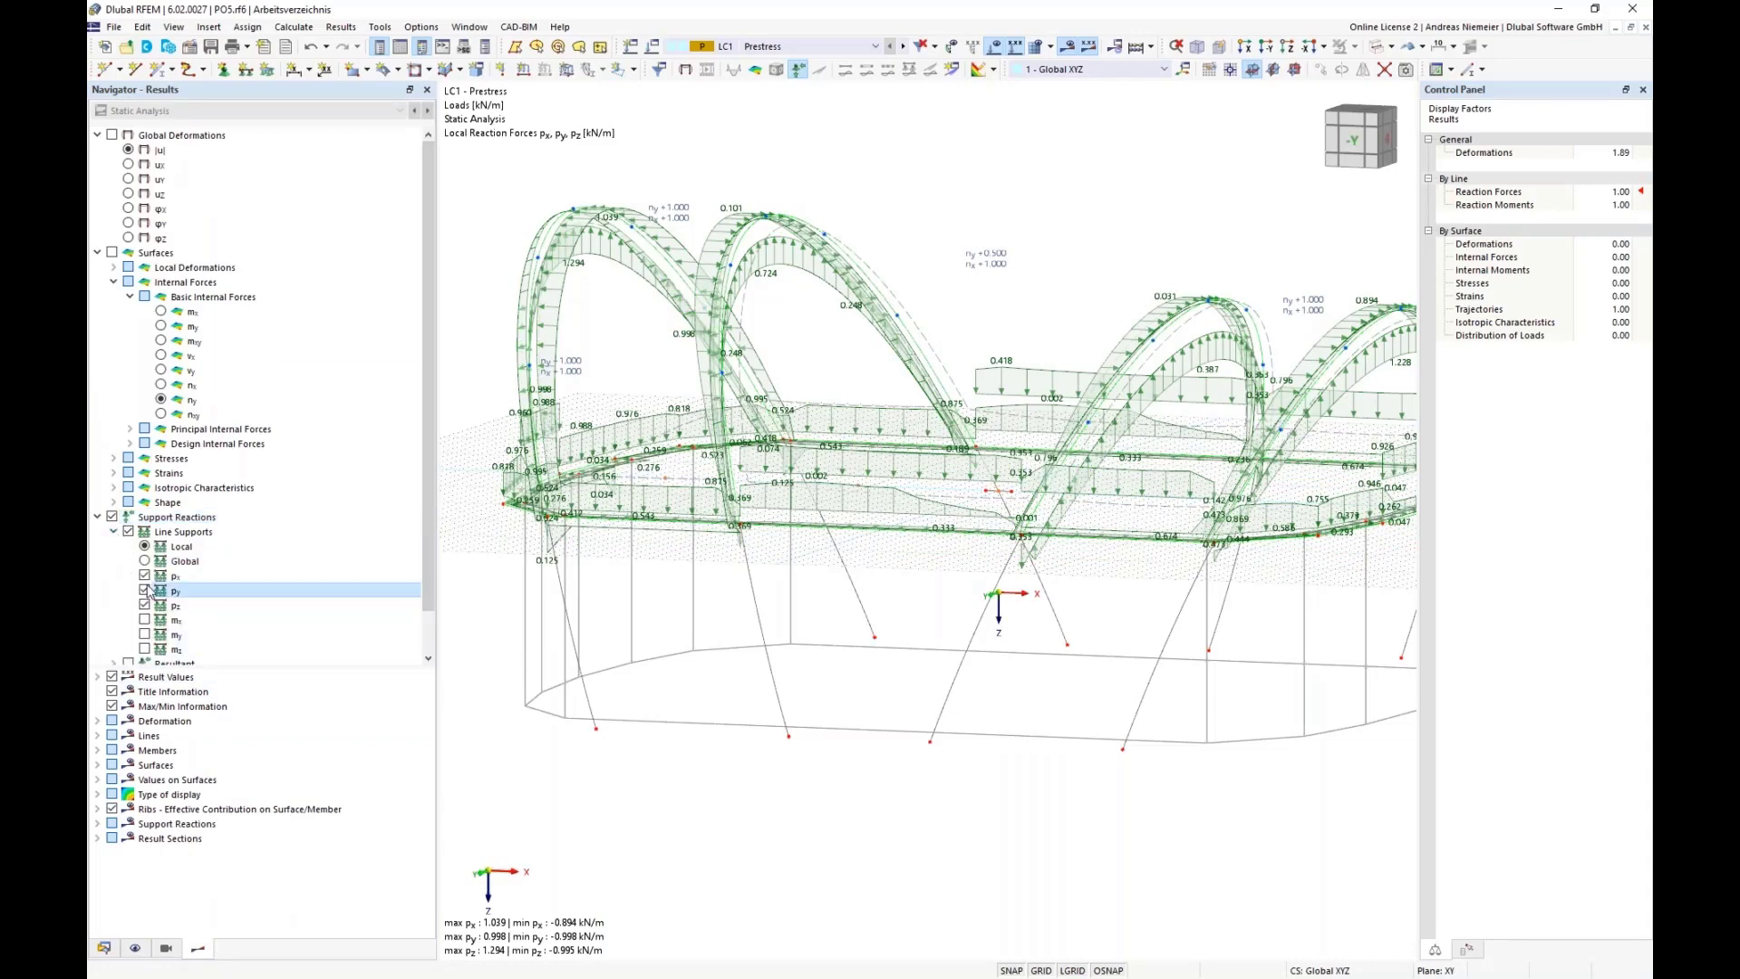
left_click(144, 576)
middle_click_drag(680, 600, 740, 605, "ctrl")
scroll(767, 260, "up", 2)
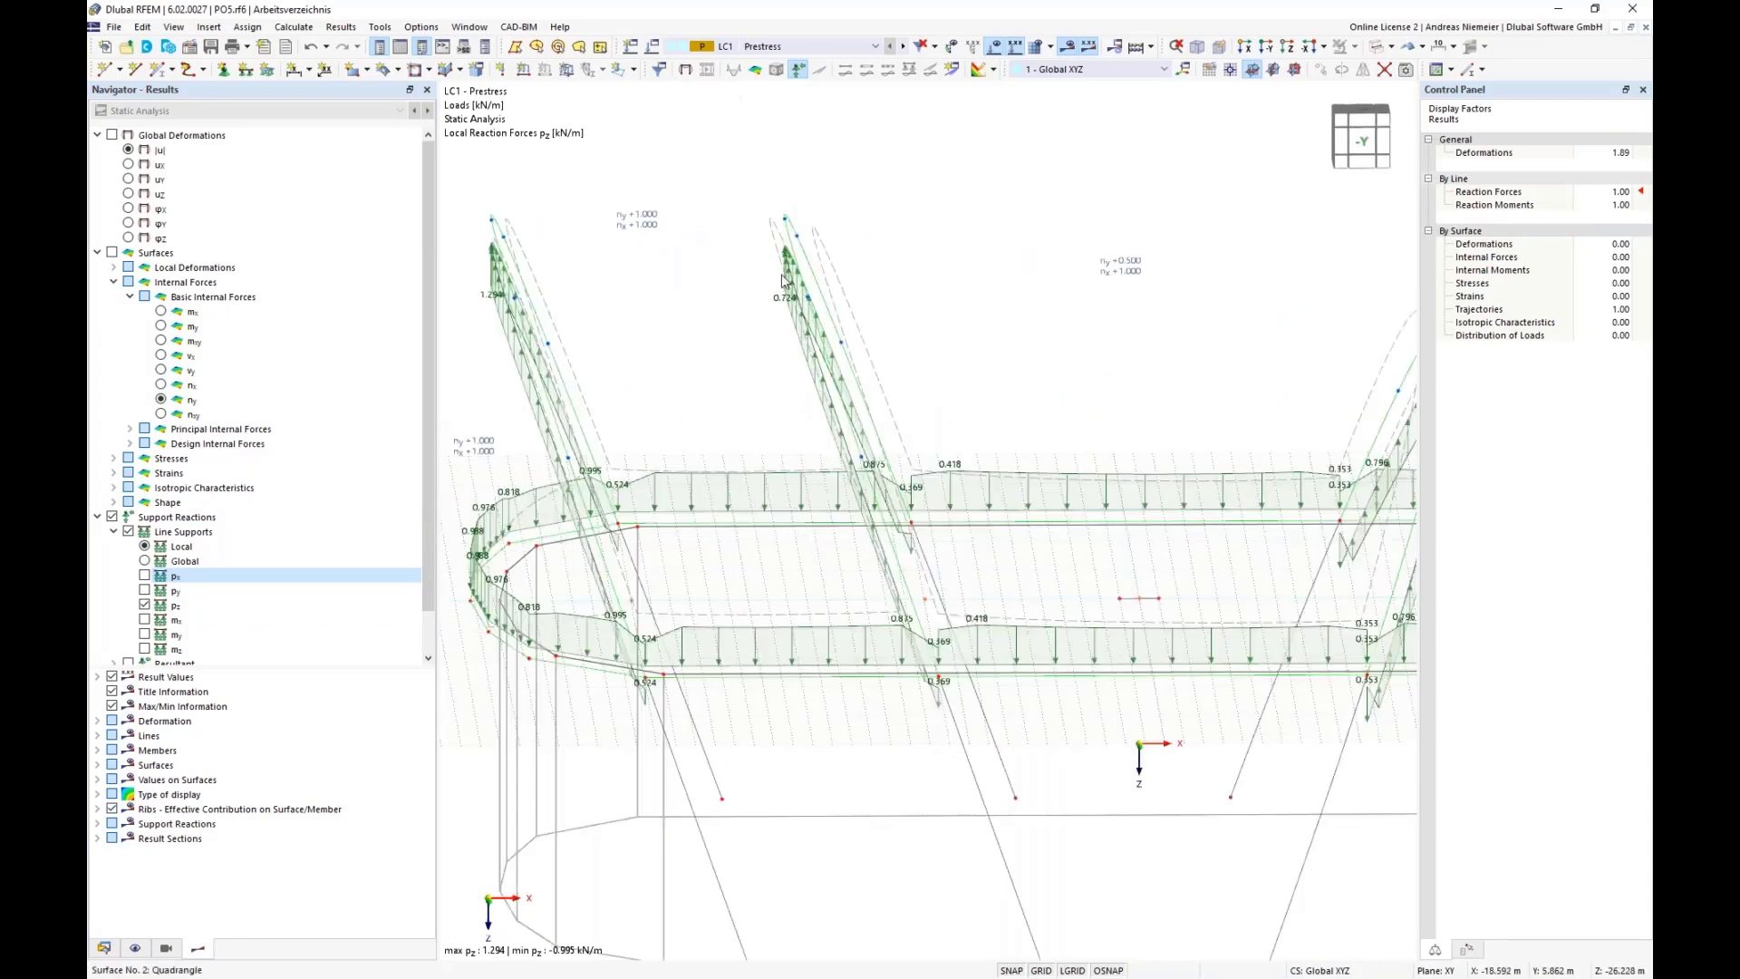
scroll(776, 386, "down", 3)
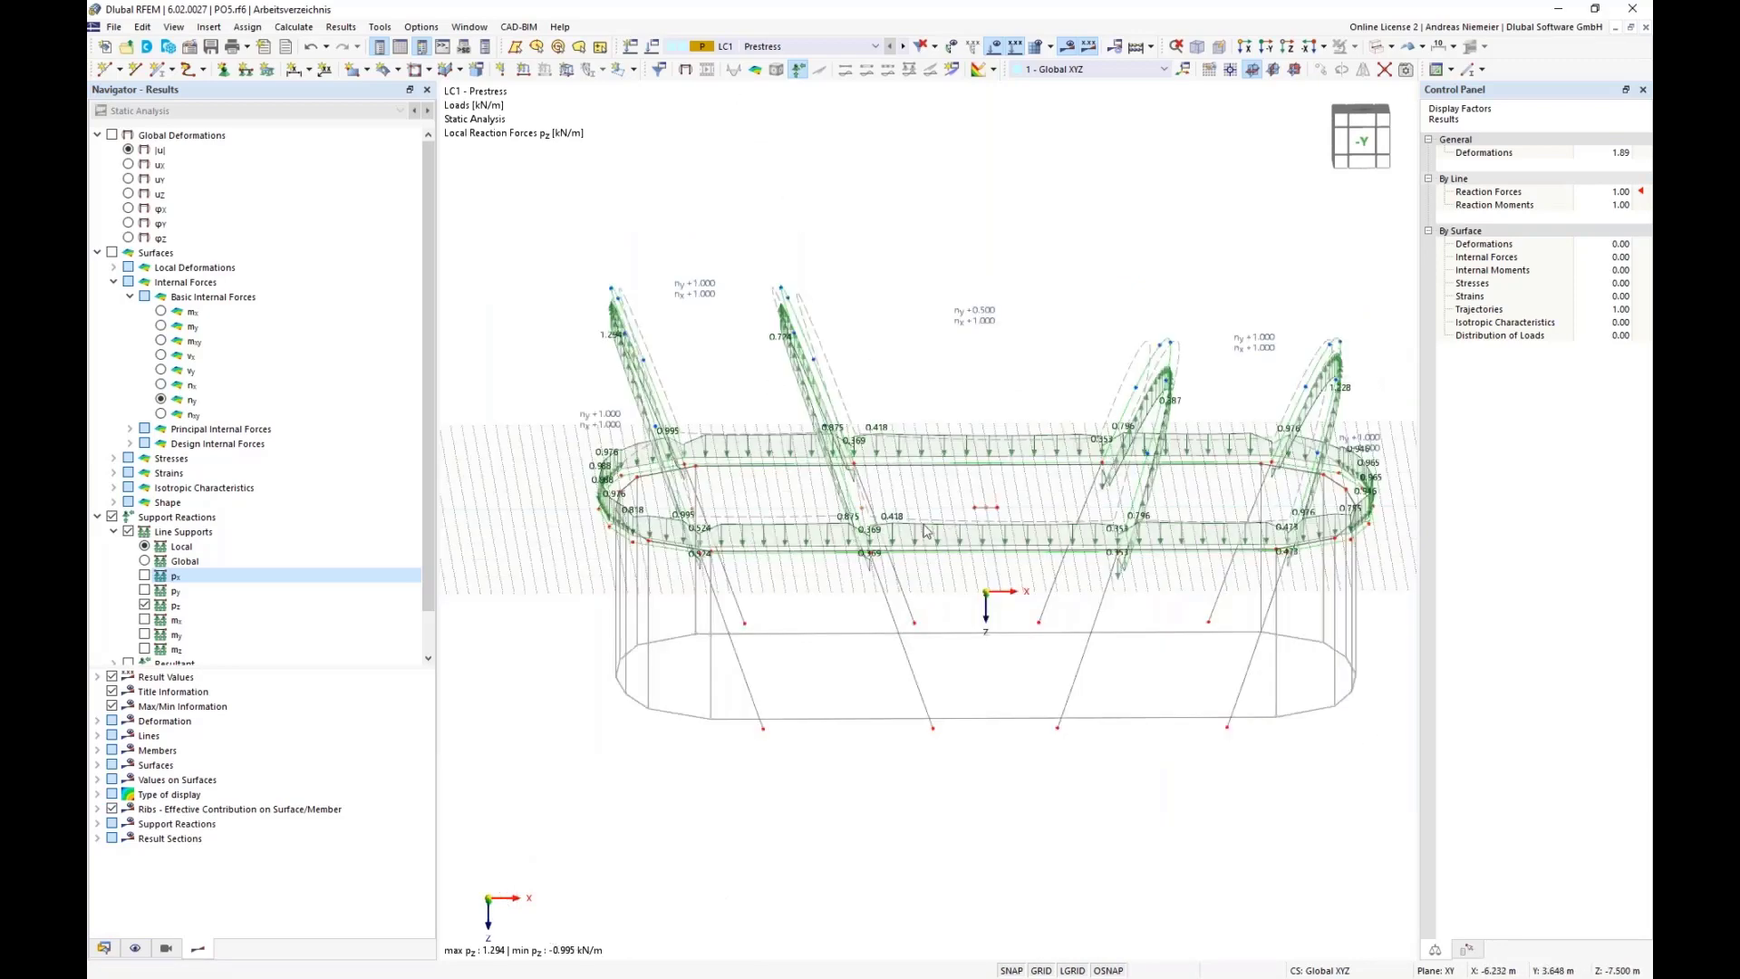
- Show only the local px component of the line support reactions and examine it on the arches
left_click(145, 576)
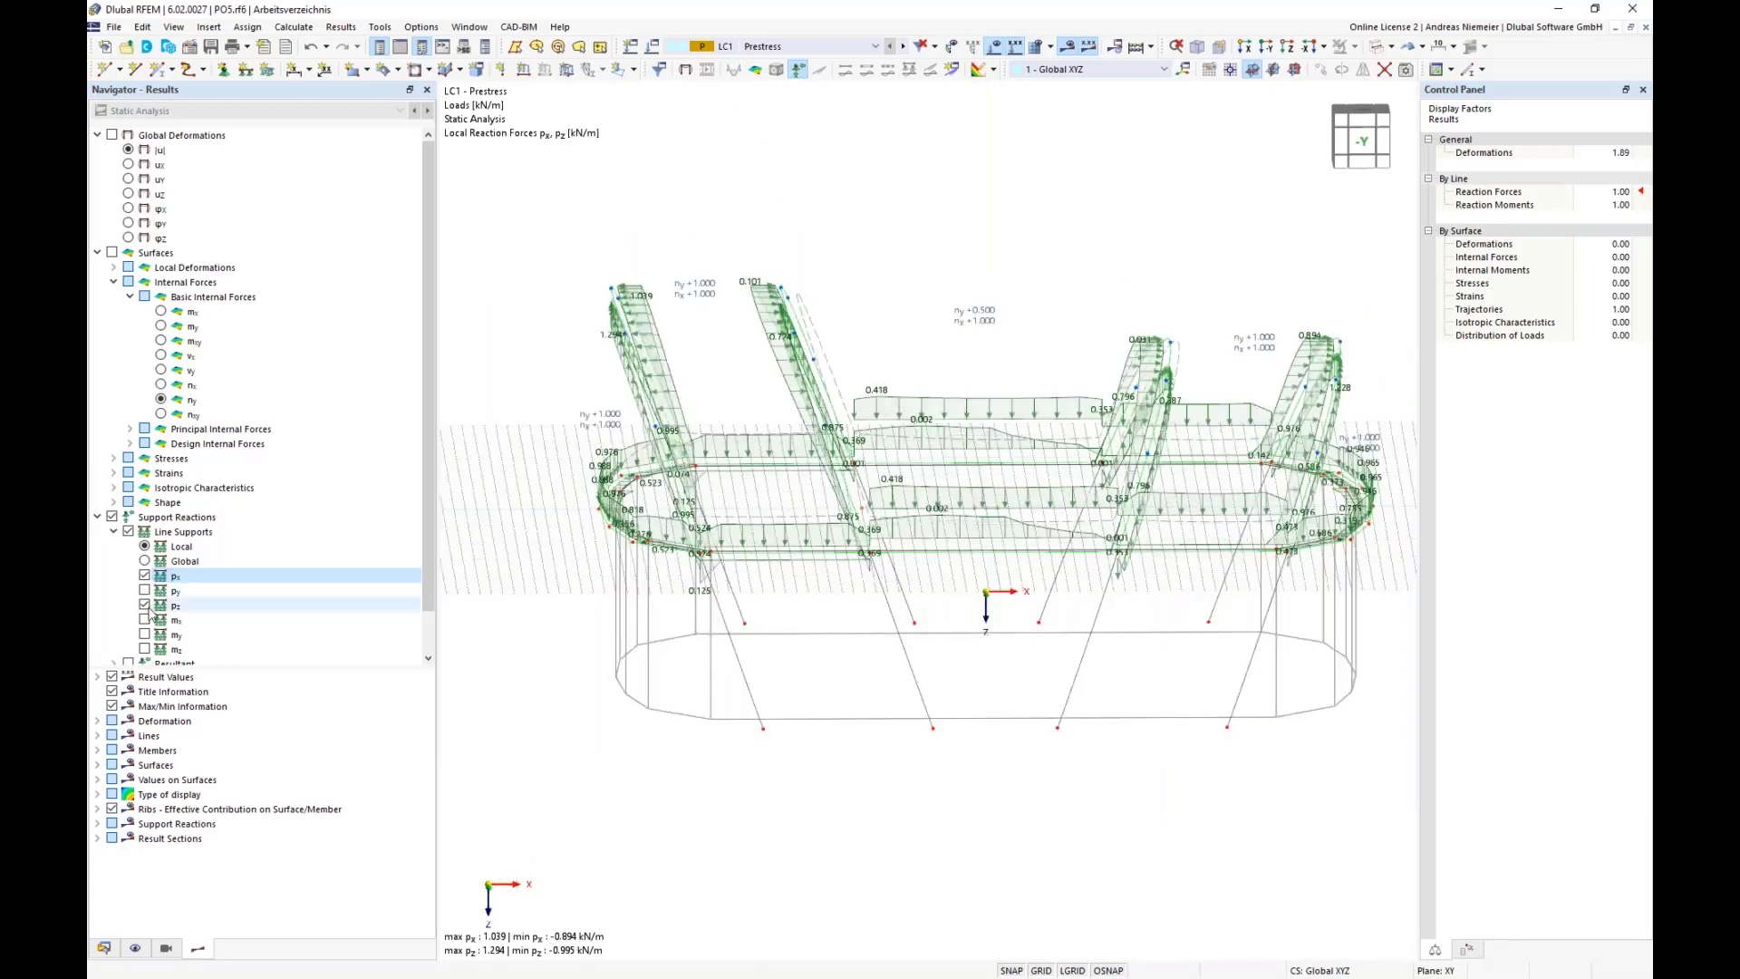
left_click(144, 604)
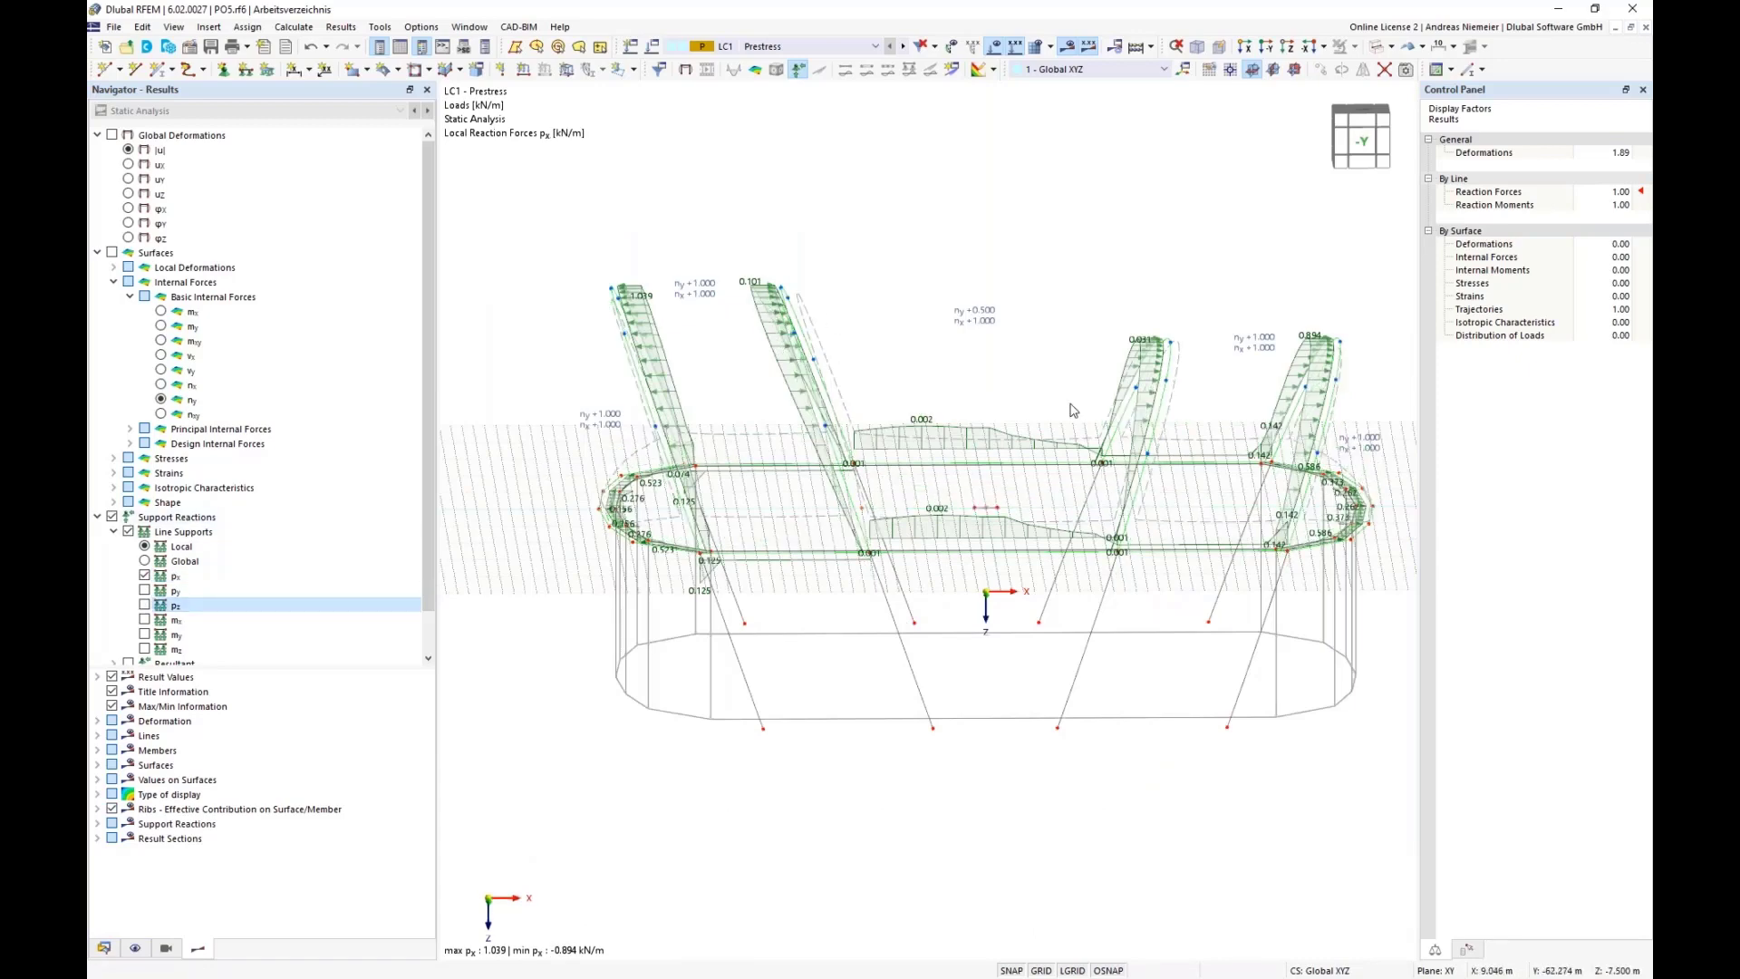
middle_click_drag(1072, 410, 983, 412, "ctrl")
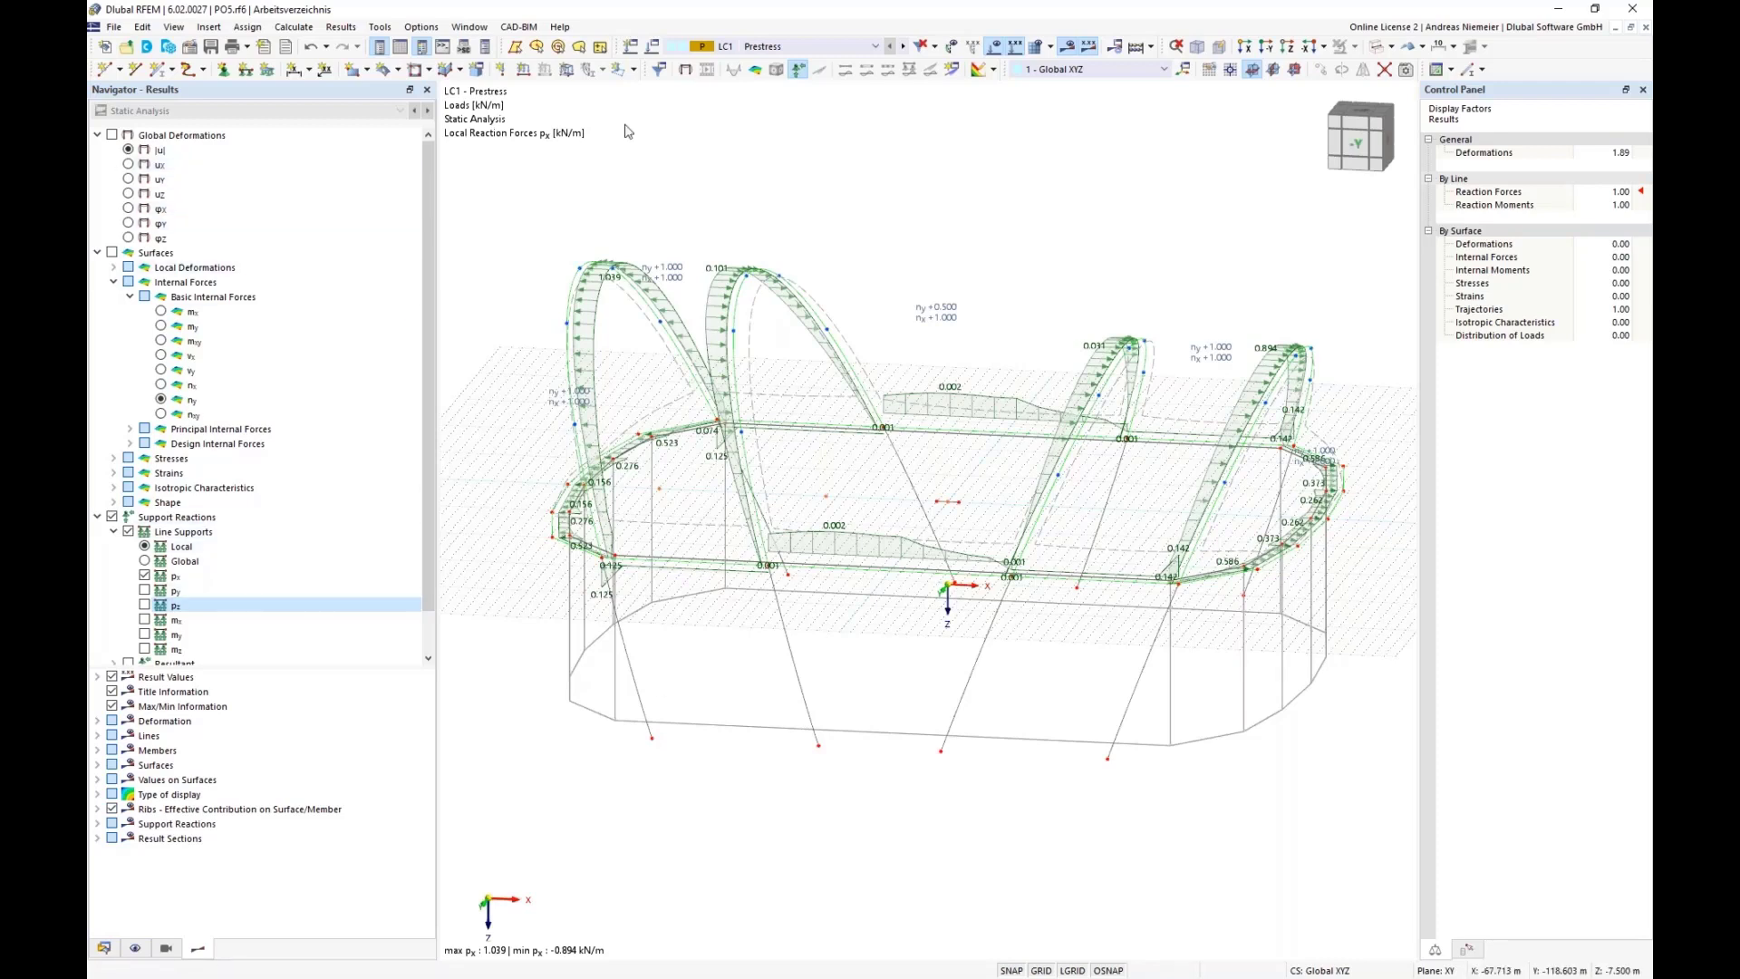
middle_click_drag(988, 243, 1042, 238, "ctrl")
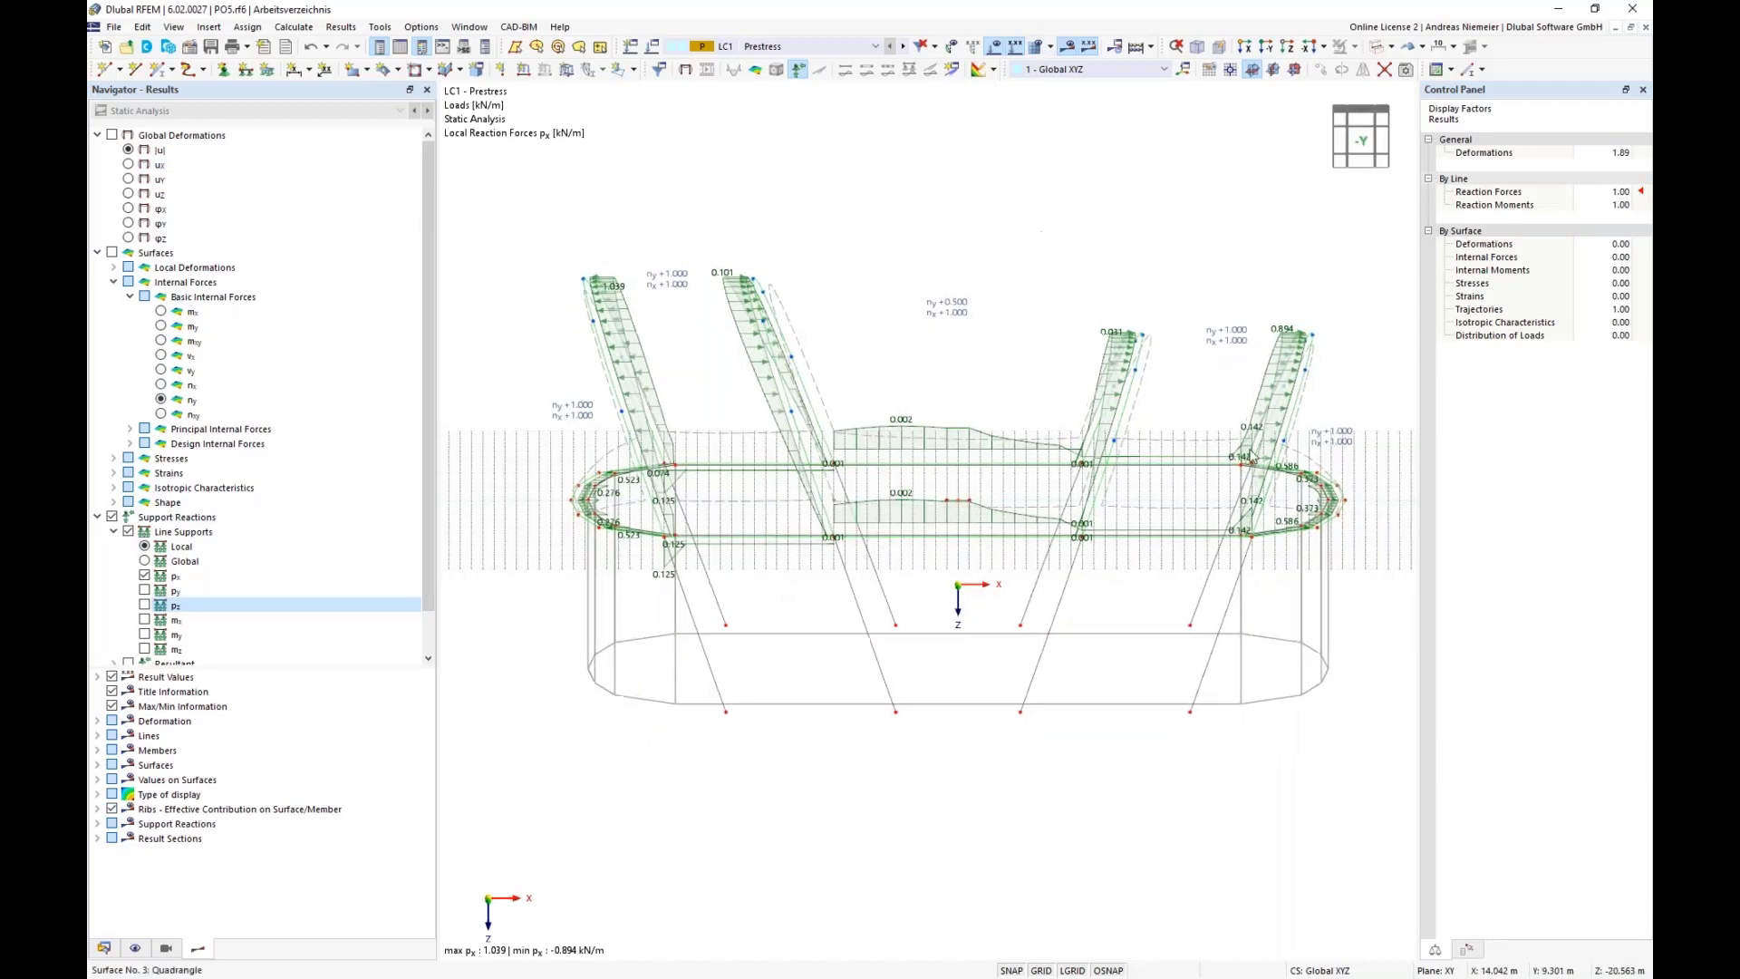
- Remove the line support from the four NURBS arch lines 36, 41, 44 and 47, accepting deletion of the results
left_click_drag(1369, 393, 556, 213)
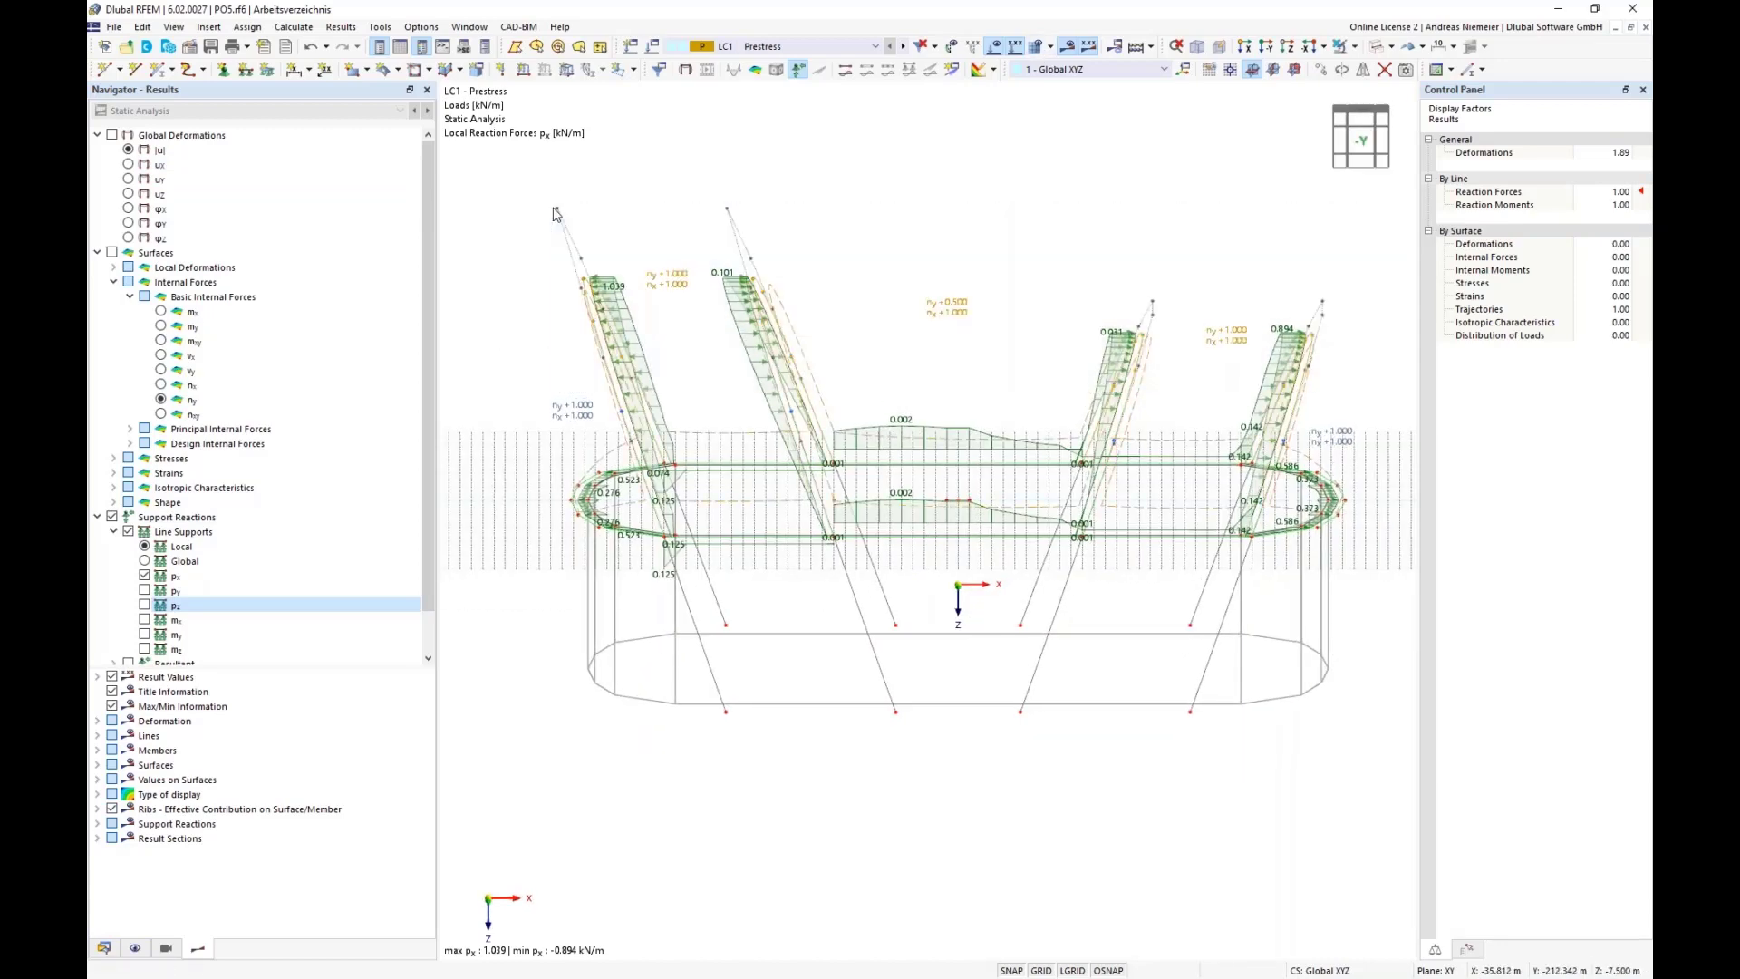
right_click(605, 303)
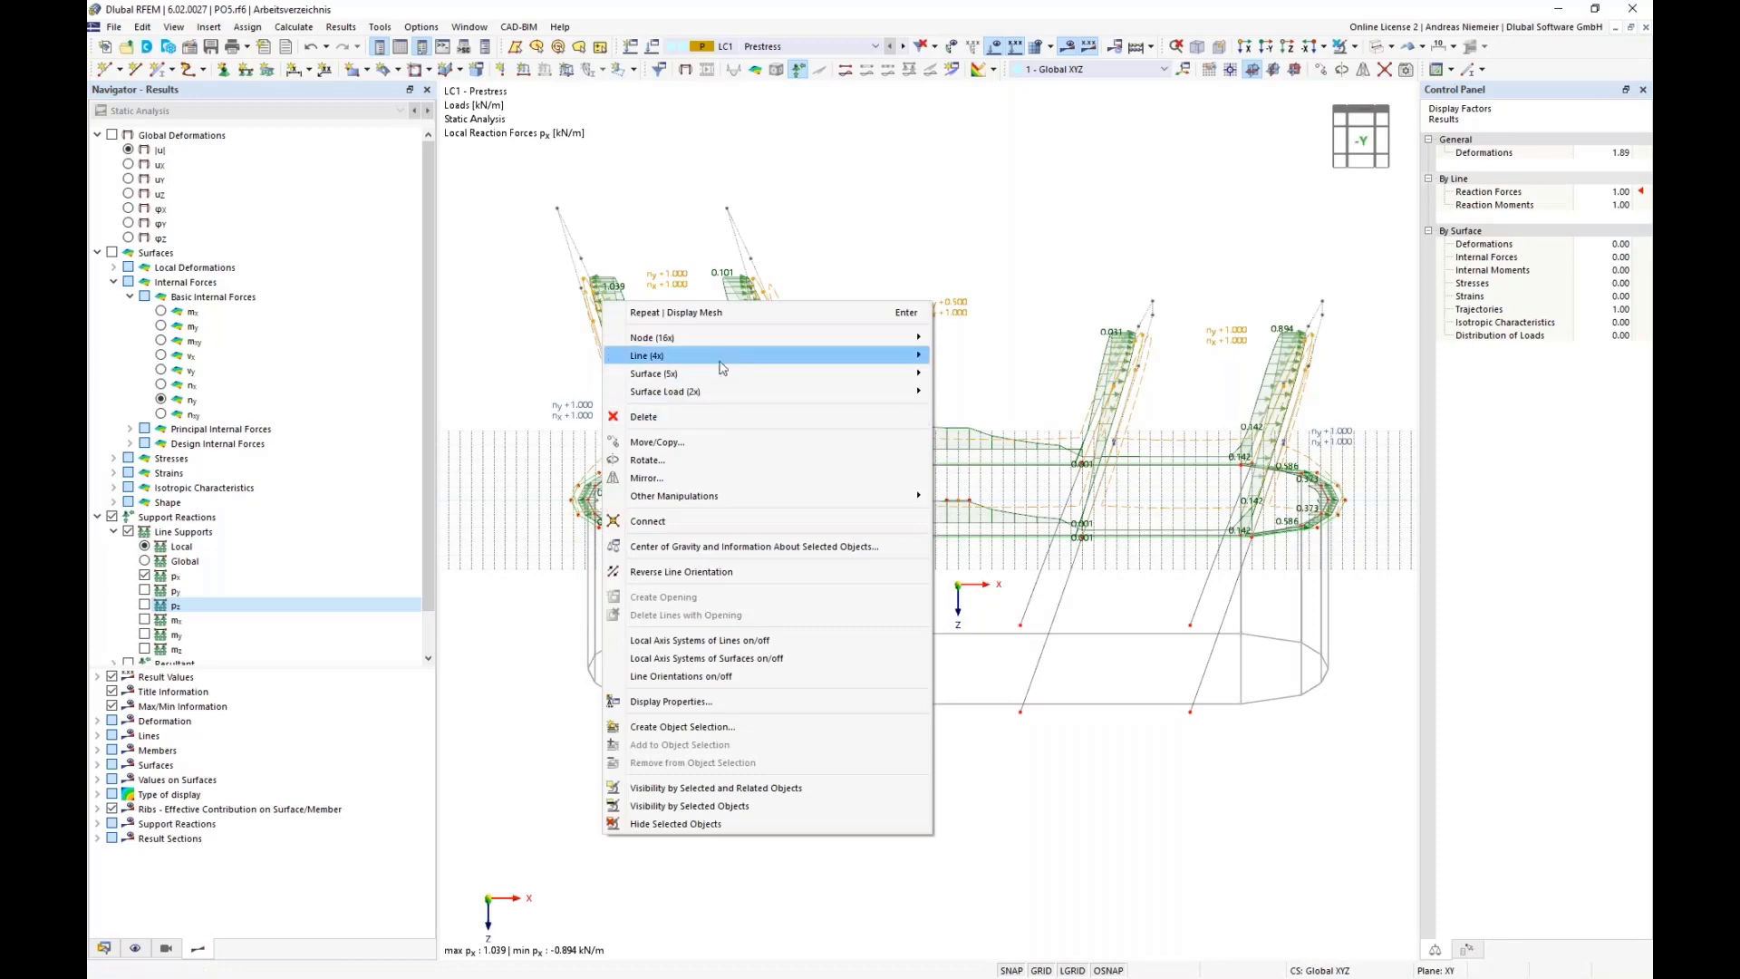
mouse_move(725, 357)
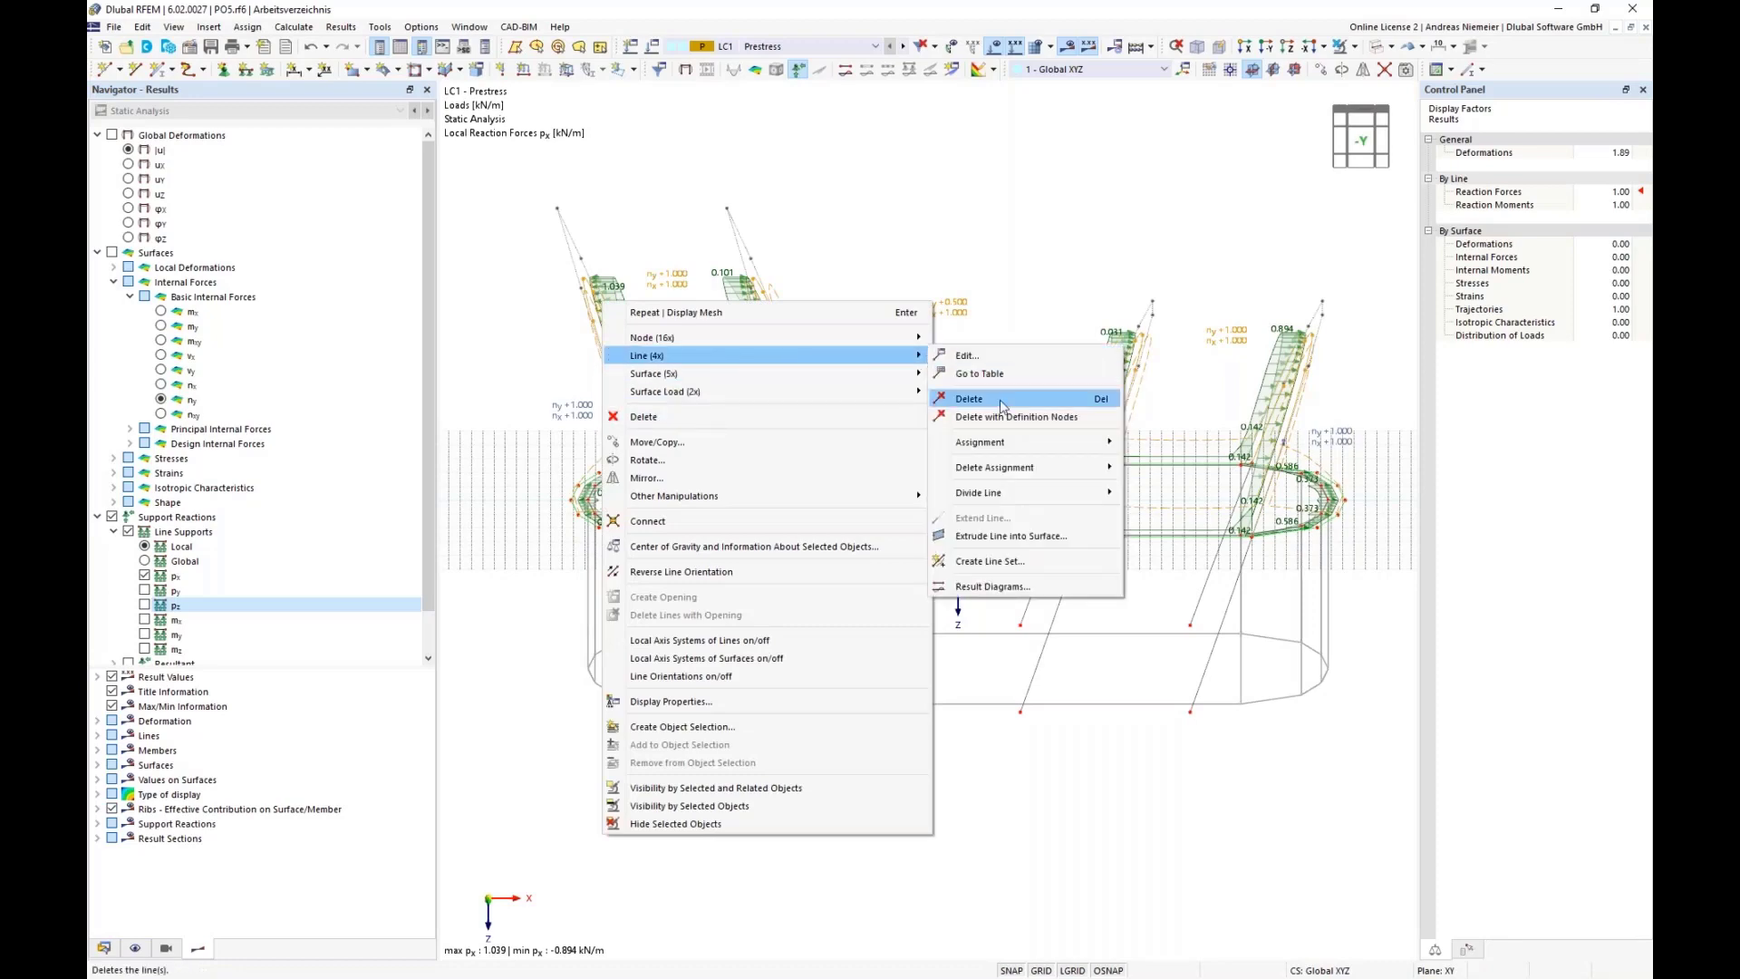
left_click(1012, 357)
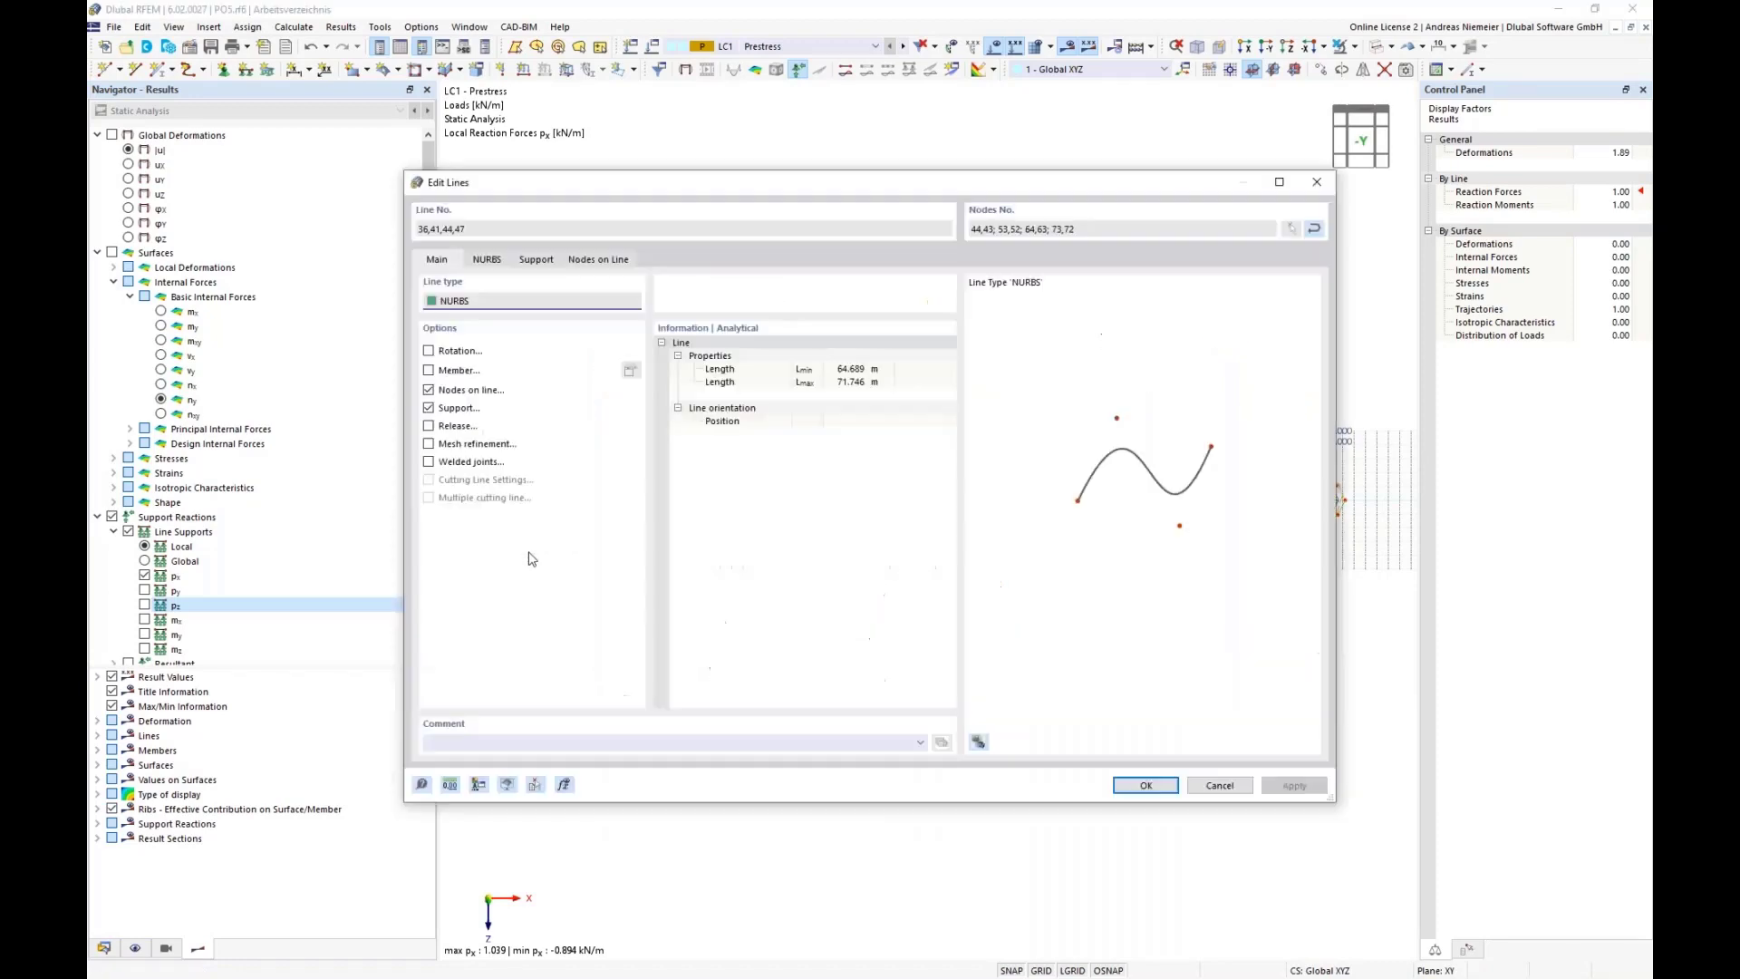
left_click(434, 409)
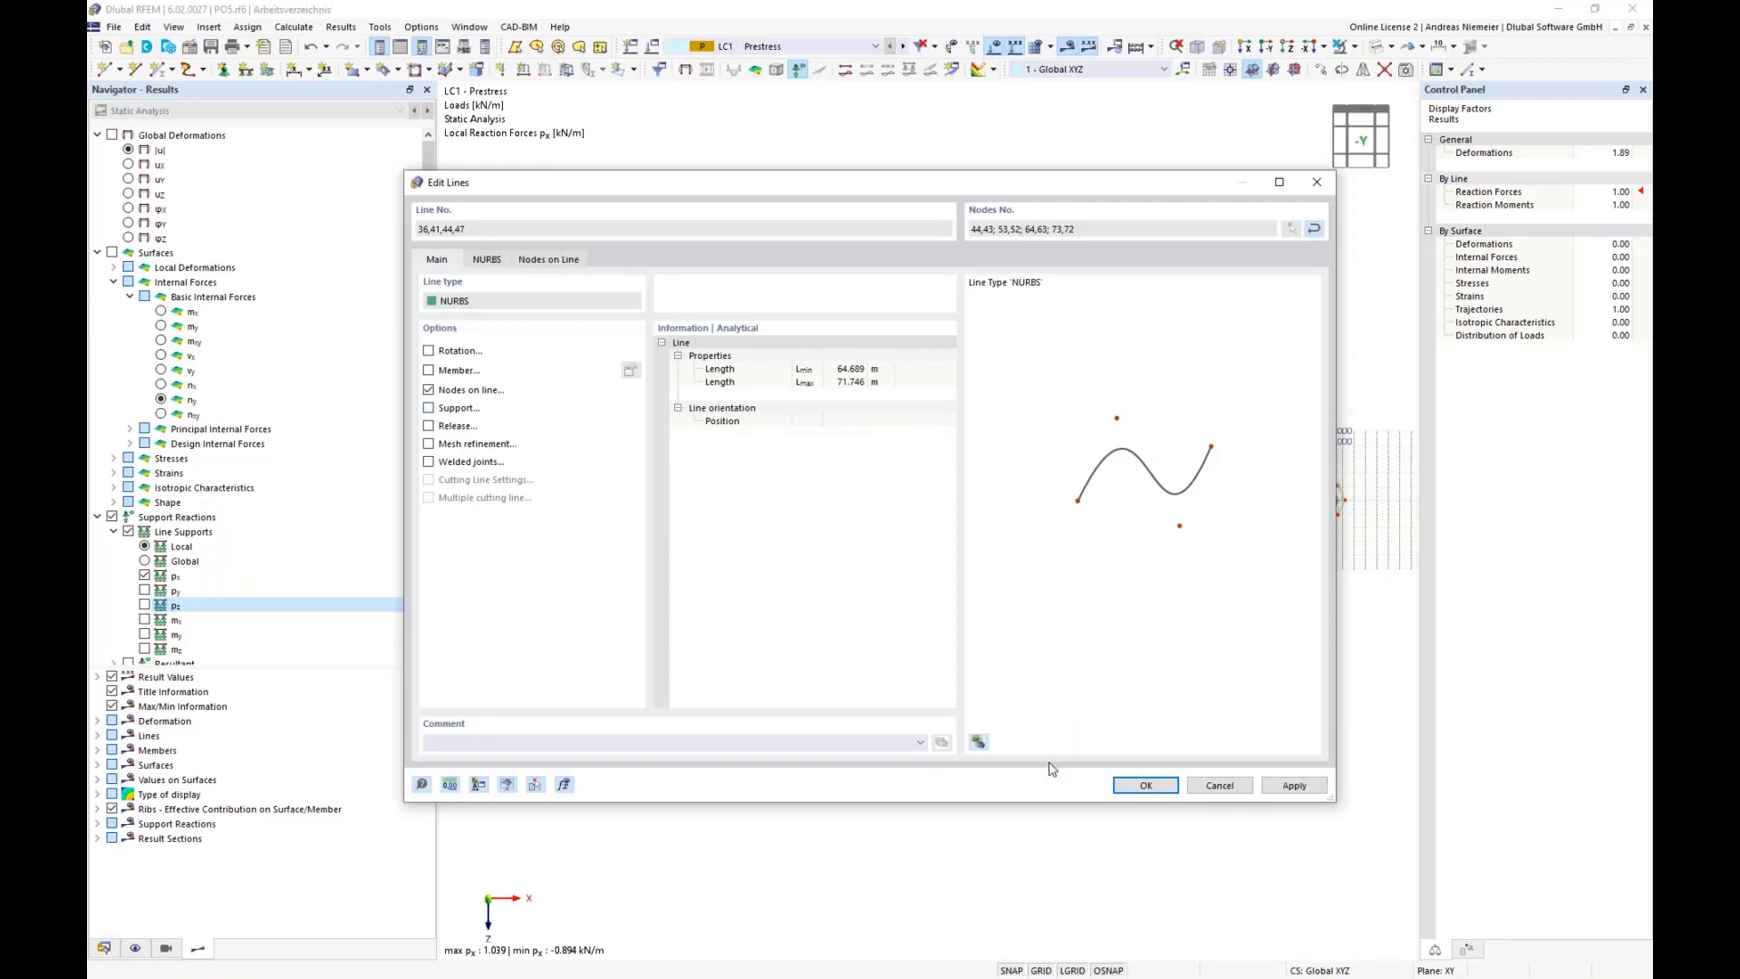
left_click(1143, 785)
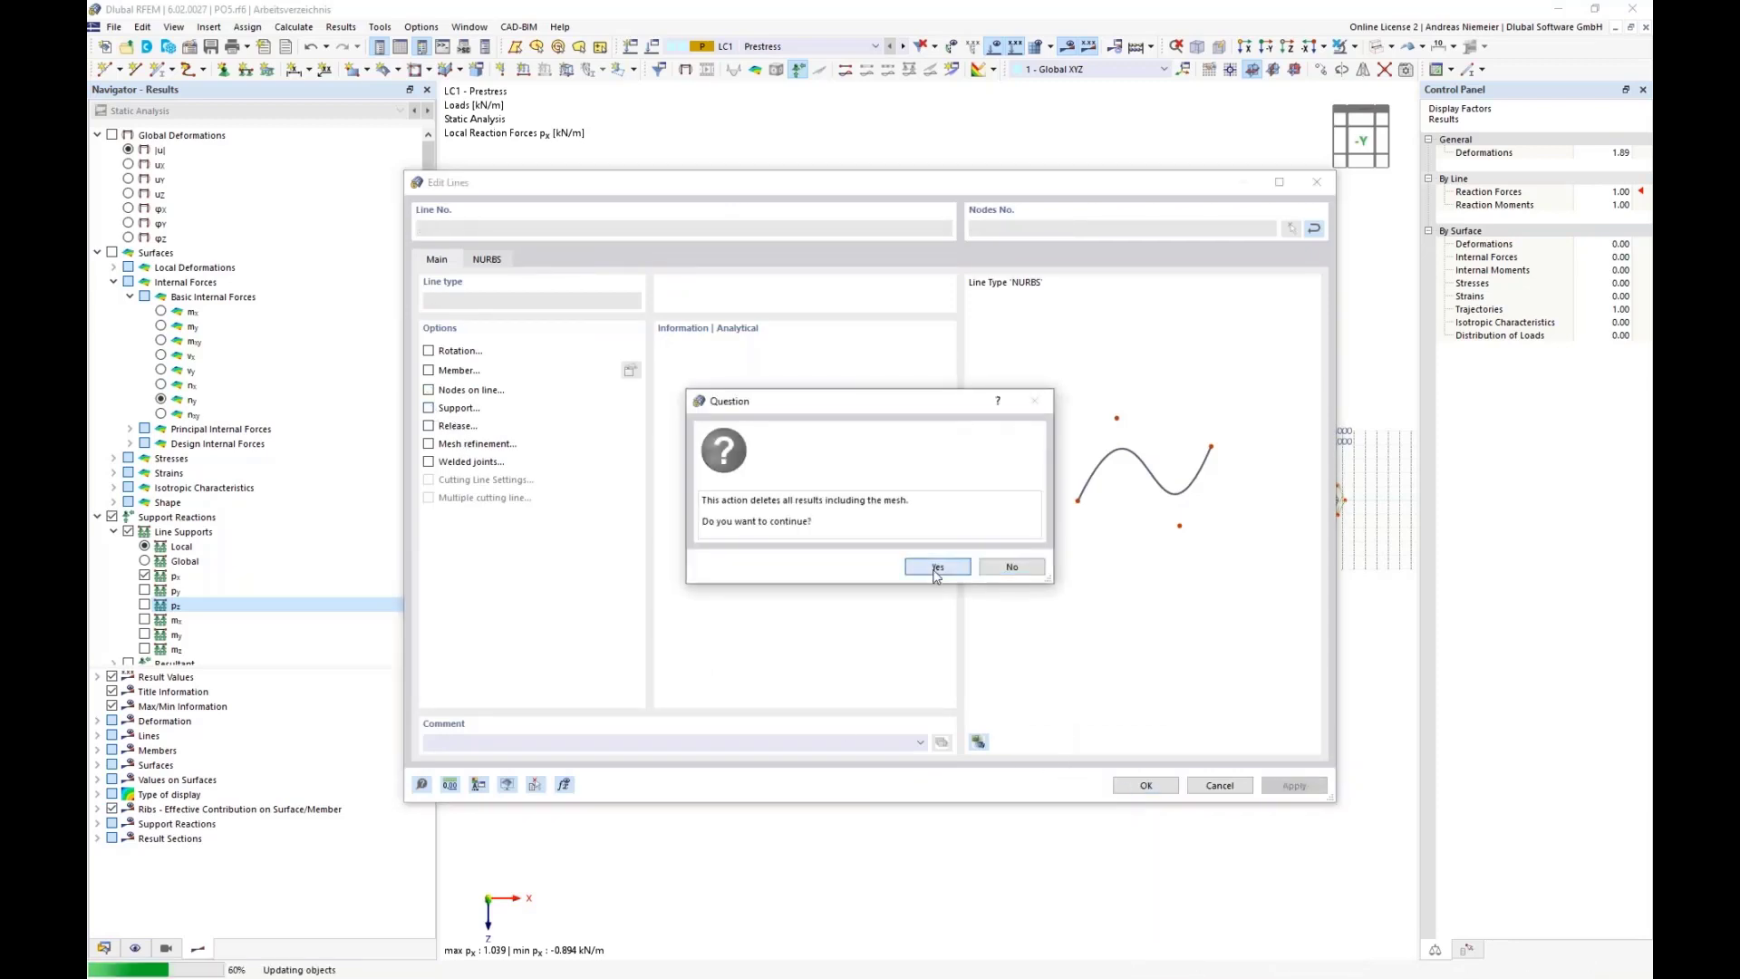
left_click(936, 568)
- Hide the work plane grid and restrict the visibility to lines of the NURBS type
mouse_move(938, 765)
middle_mouse_down()
mouse_move(898, 750)
mouse_move(773, 804)
middle_mouse_up()
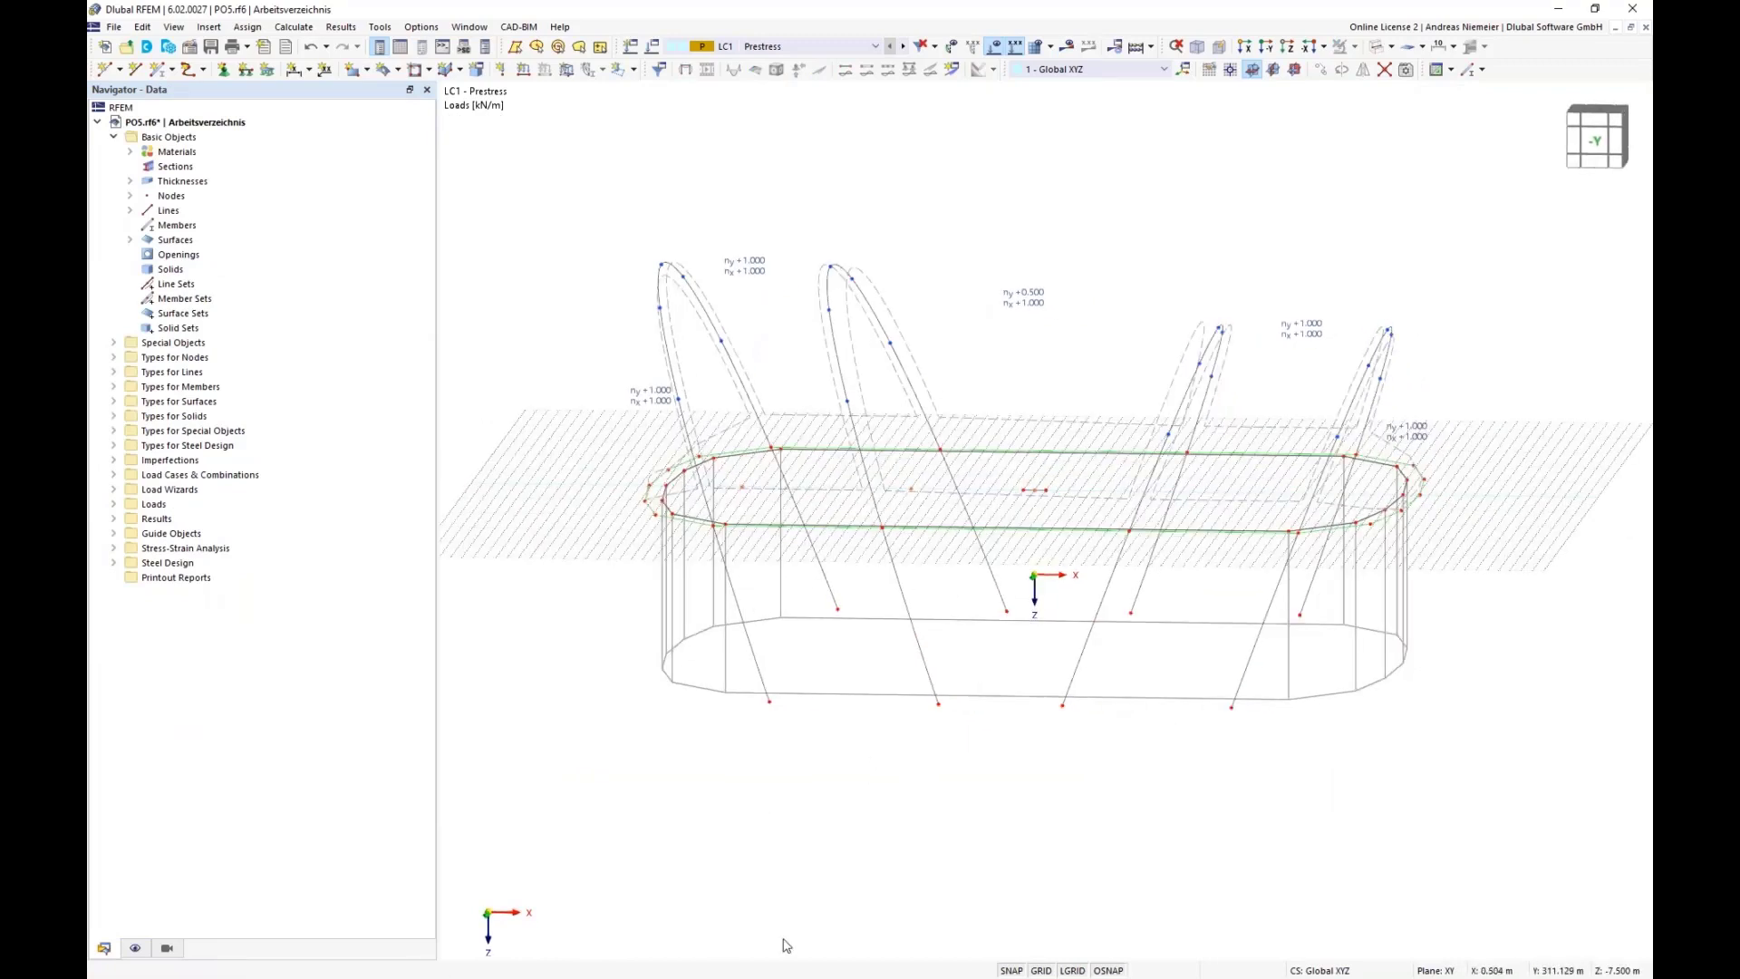
left_click(1062, 971)
left_click(166, 948)
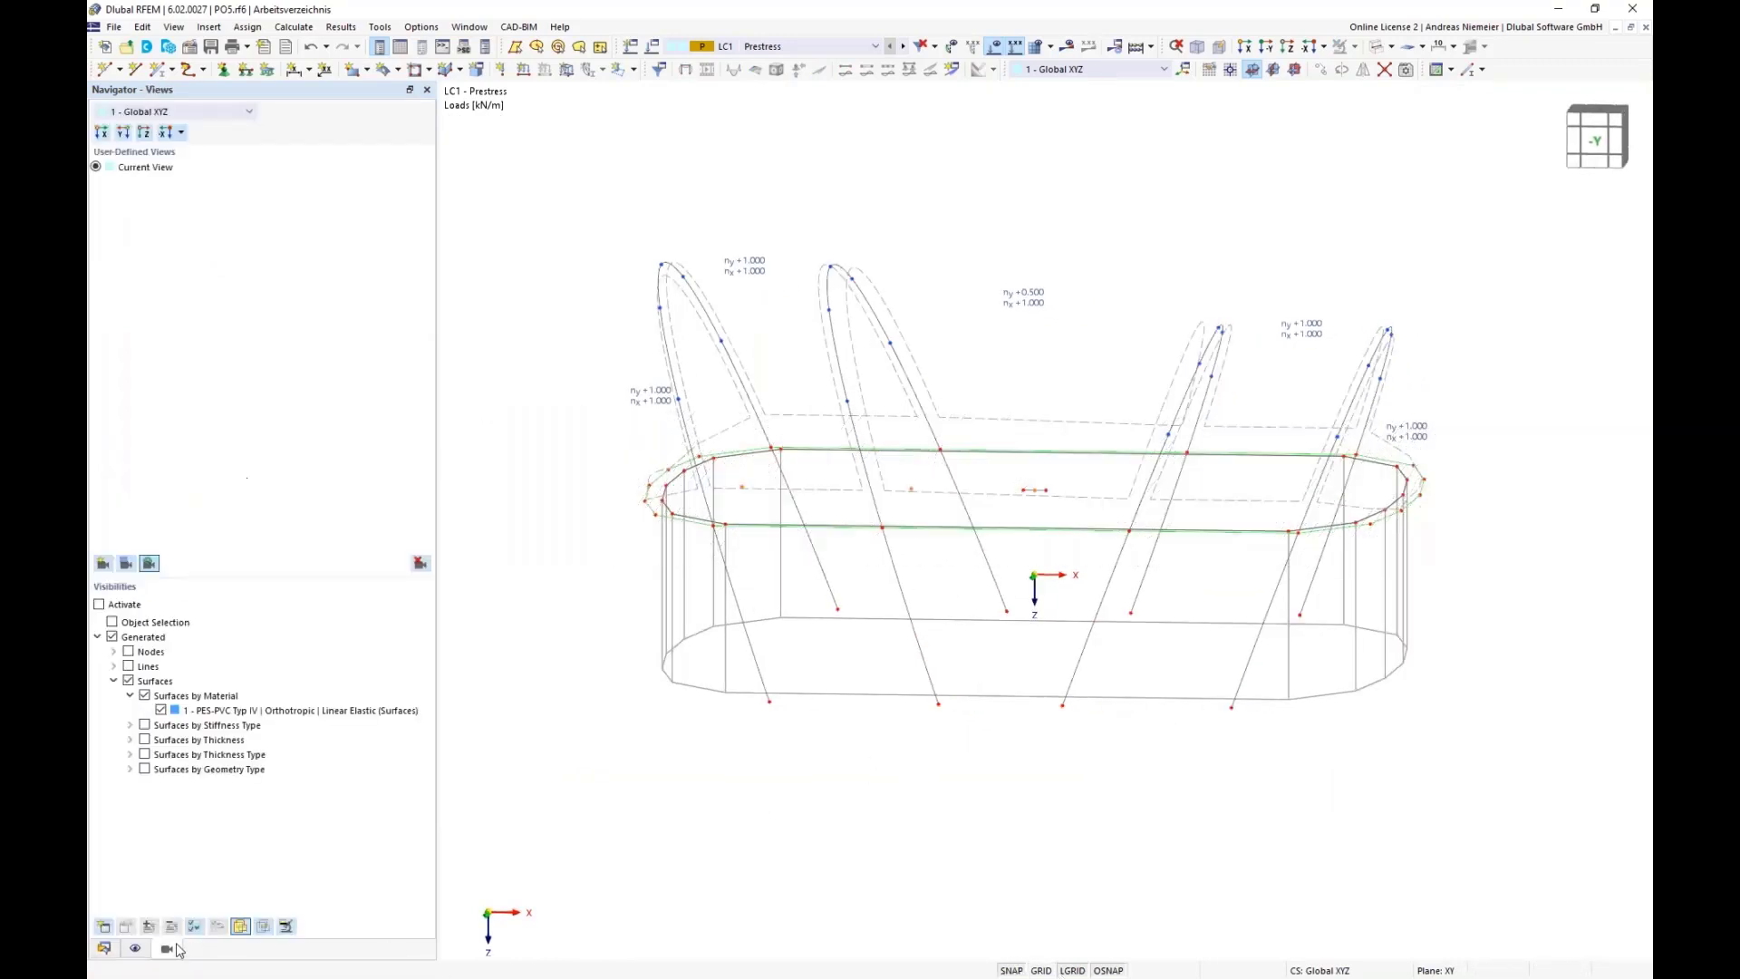
left_click(129, 681)
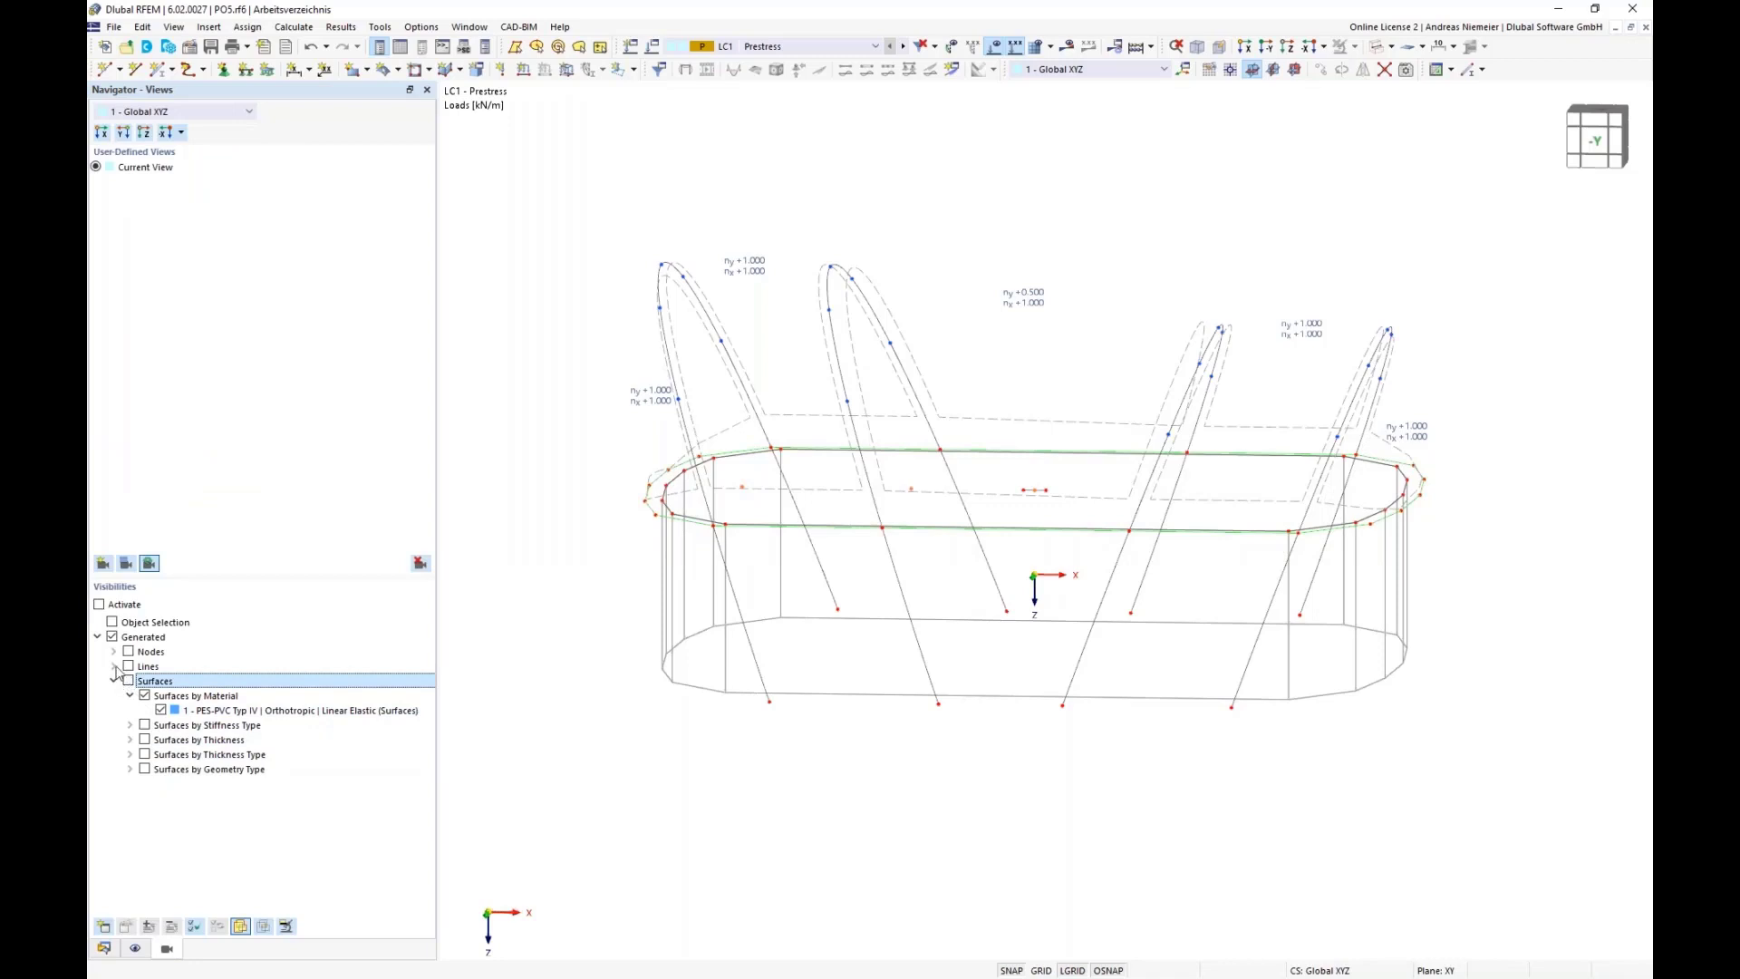
left_click(114, 667)
left_click(129, 681)
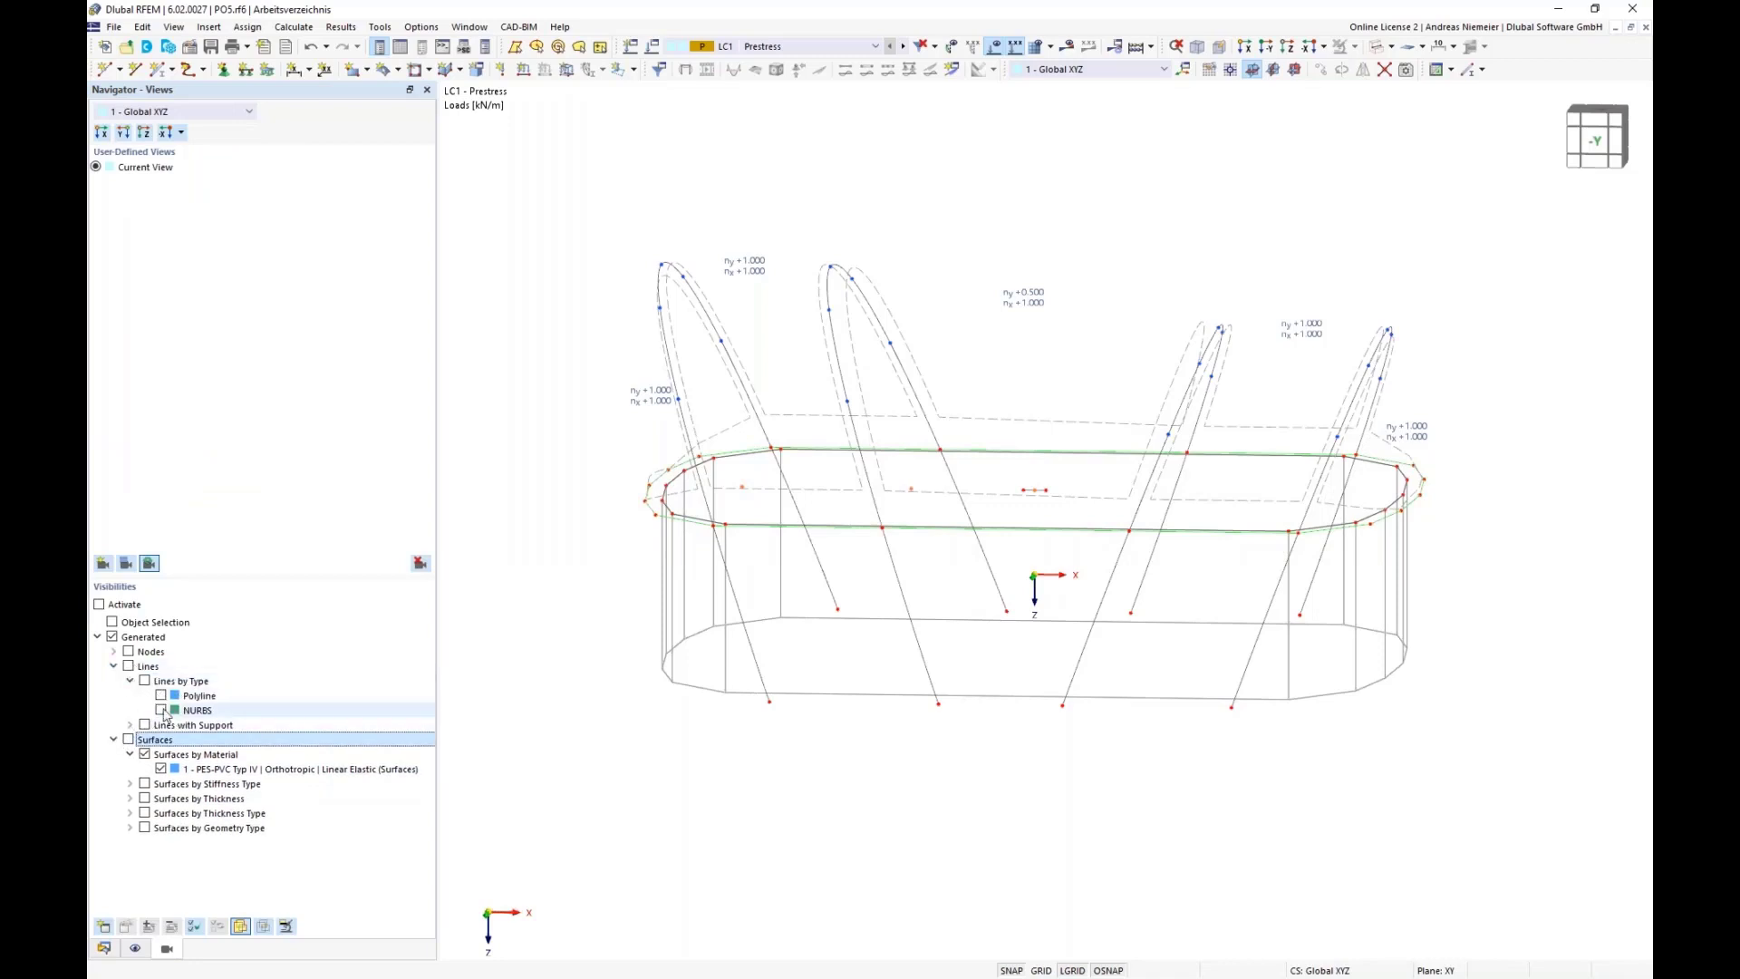
left_click(160, 710)
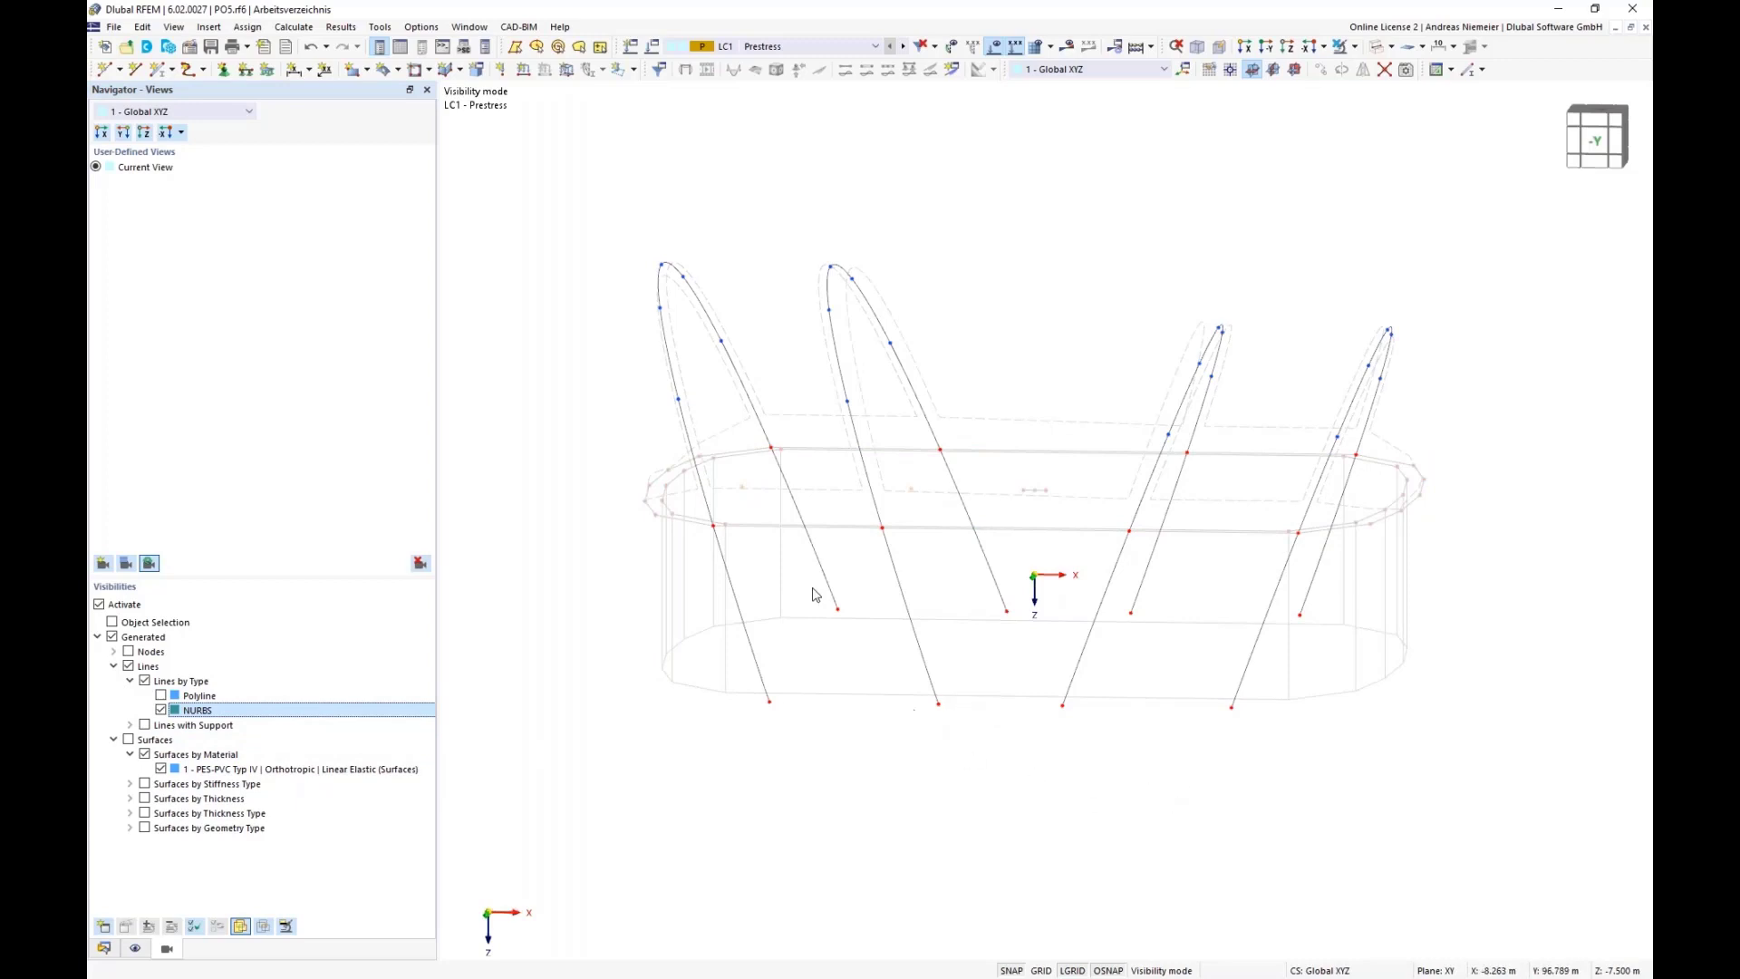
- Start a new beam member on all the NURBS arch lines with a parametric thin-walled circular hollow section
scroll(1087, 798, "down", 1)
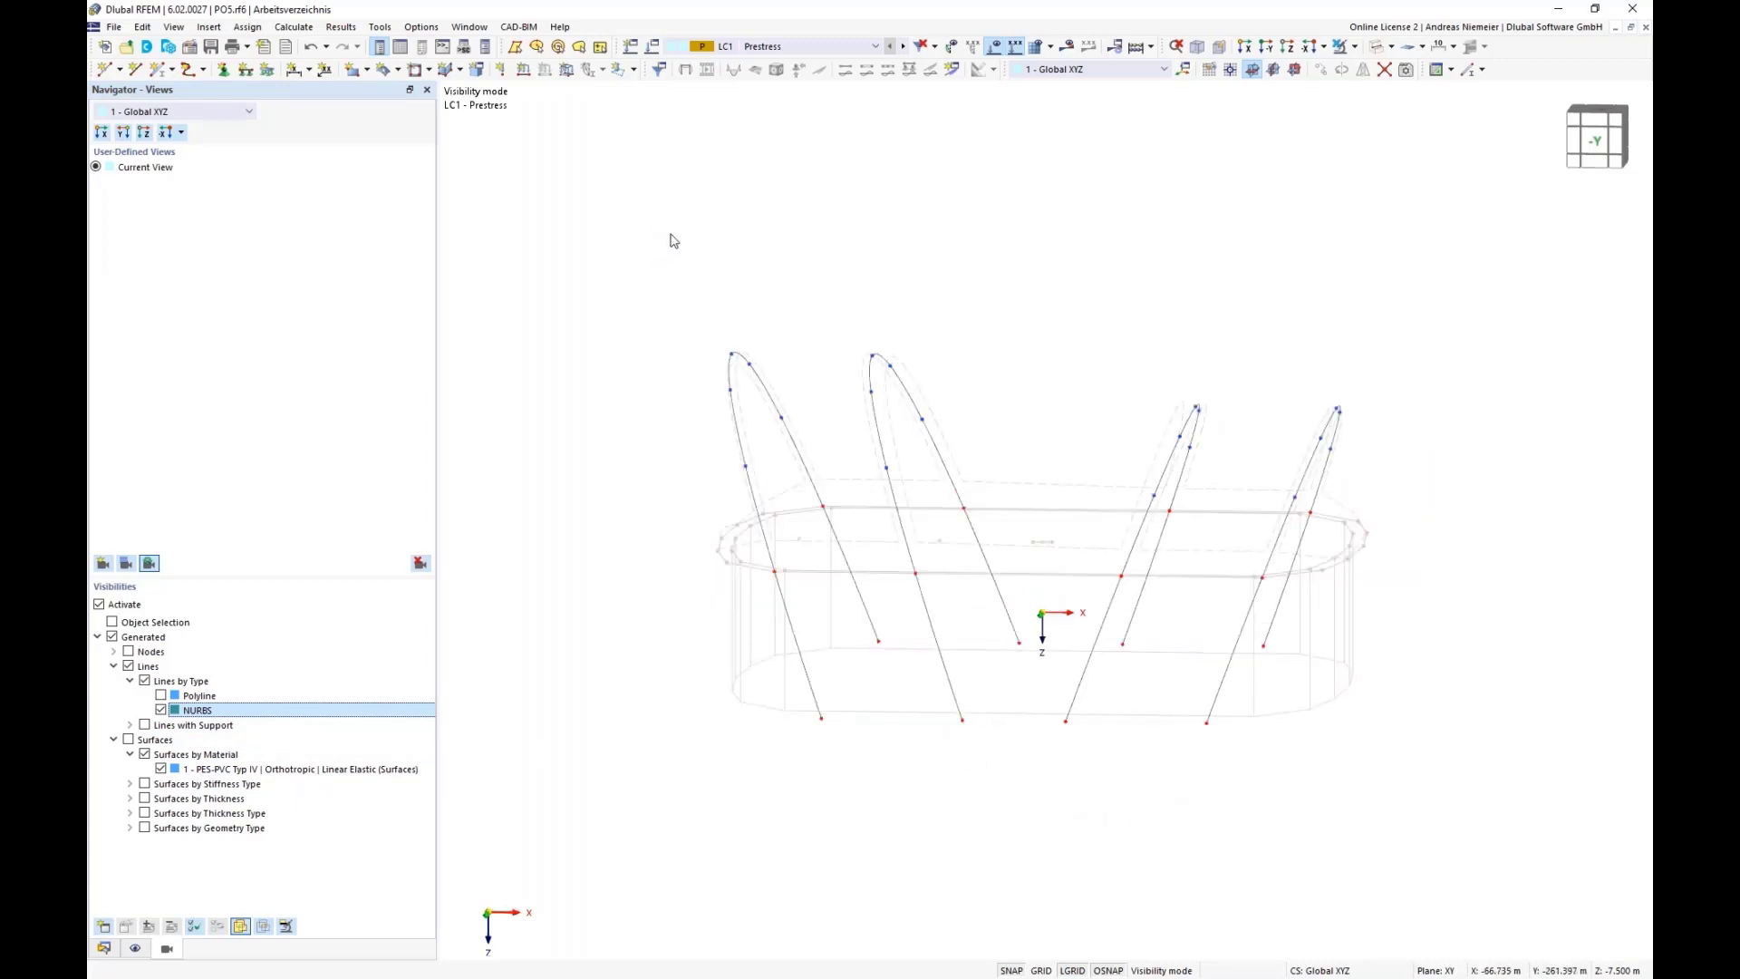
left_click_drag(673, 240, 1451, 781)
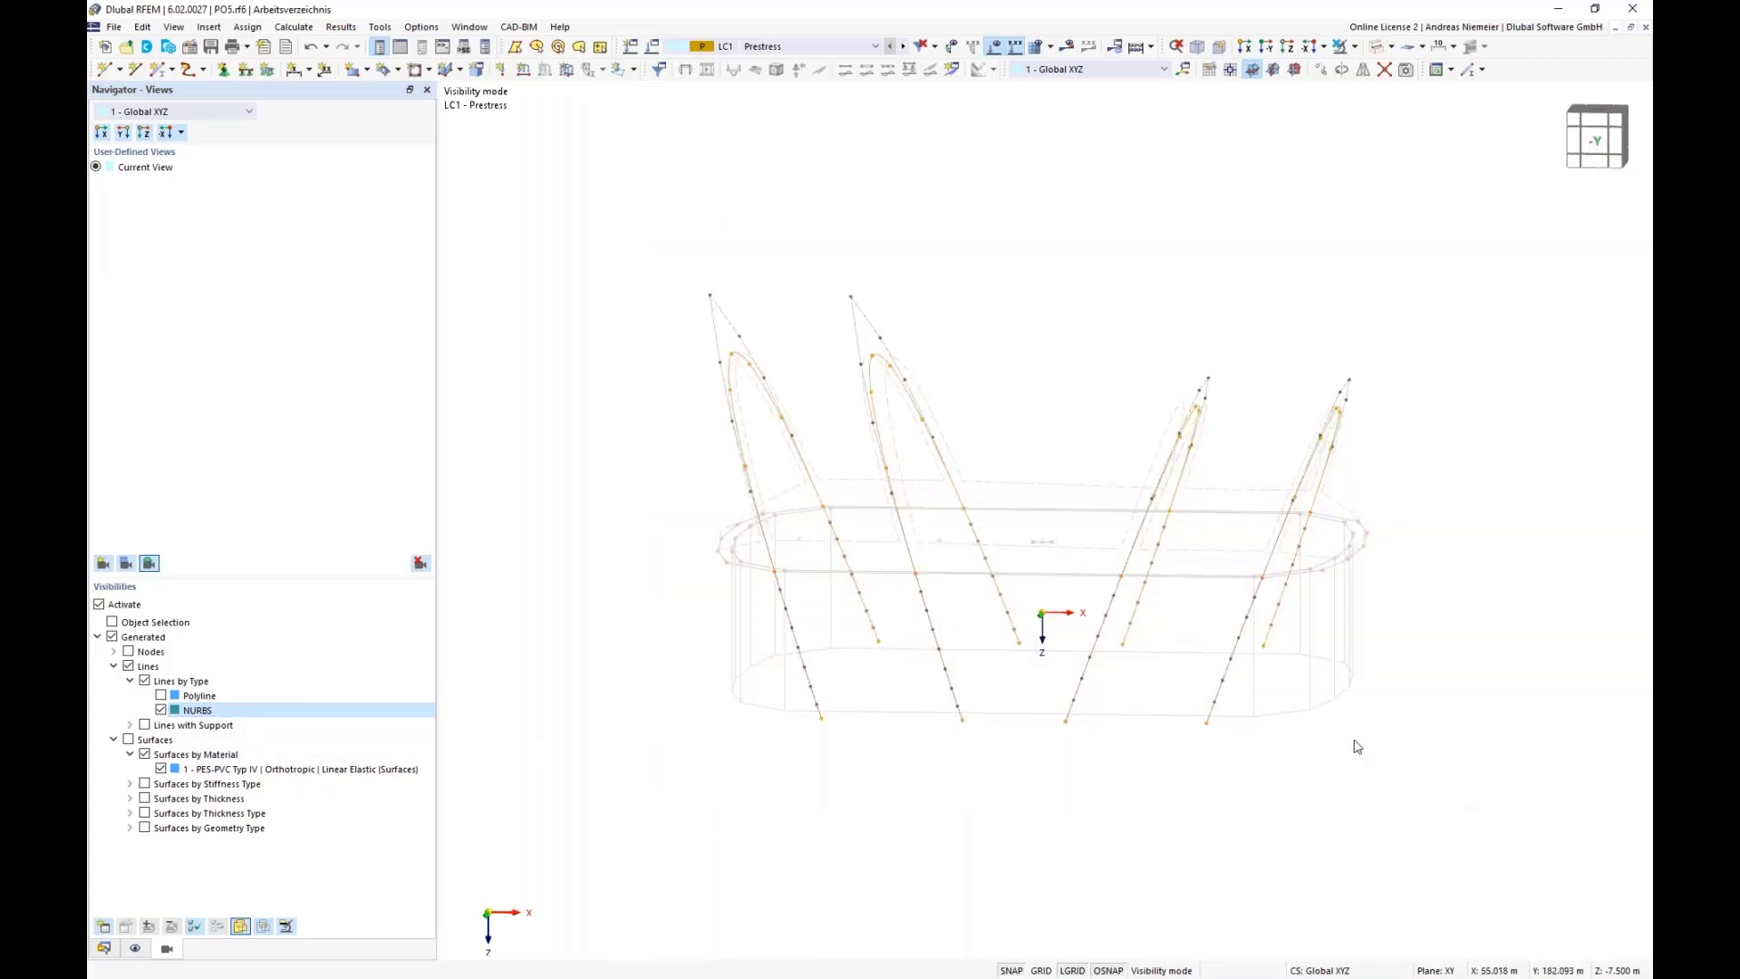
right_click(1170, 473)
mouse_move(1178, 522)
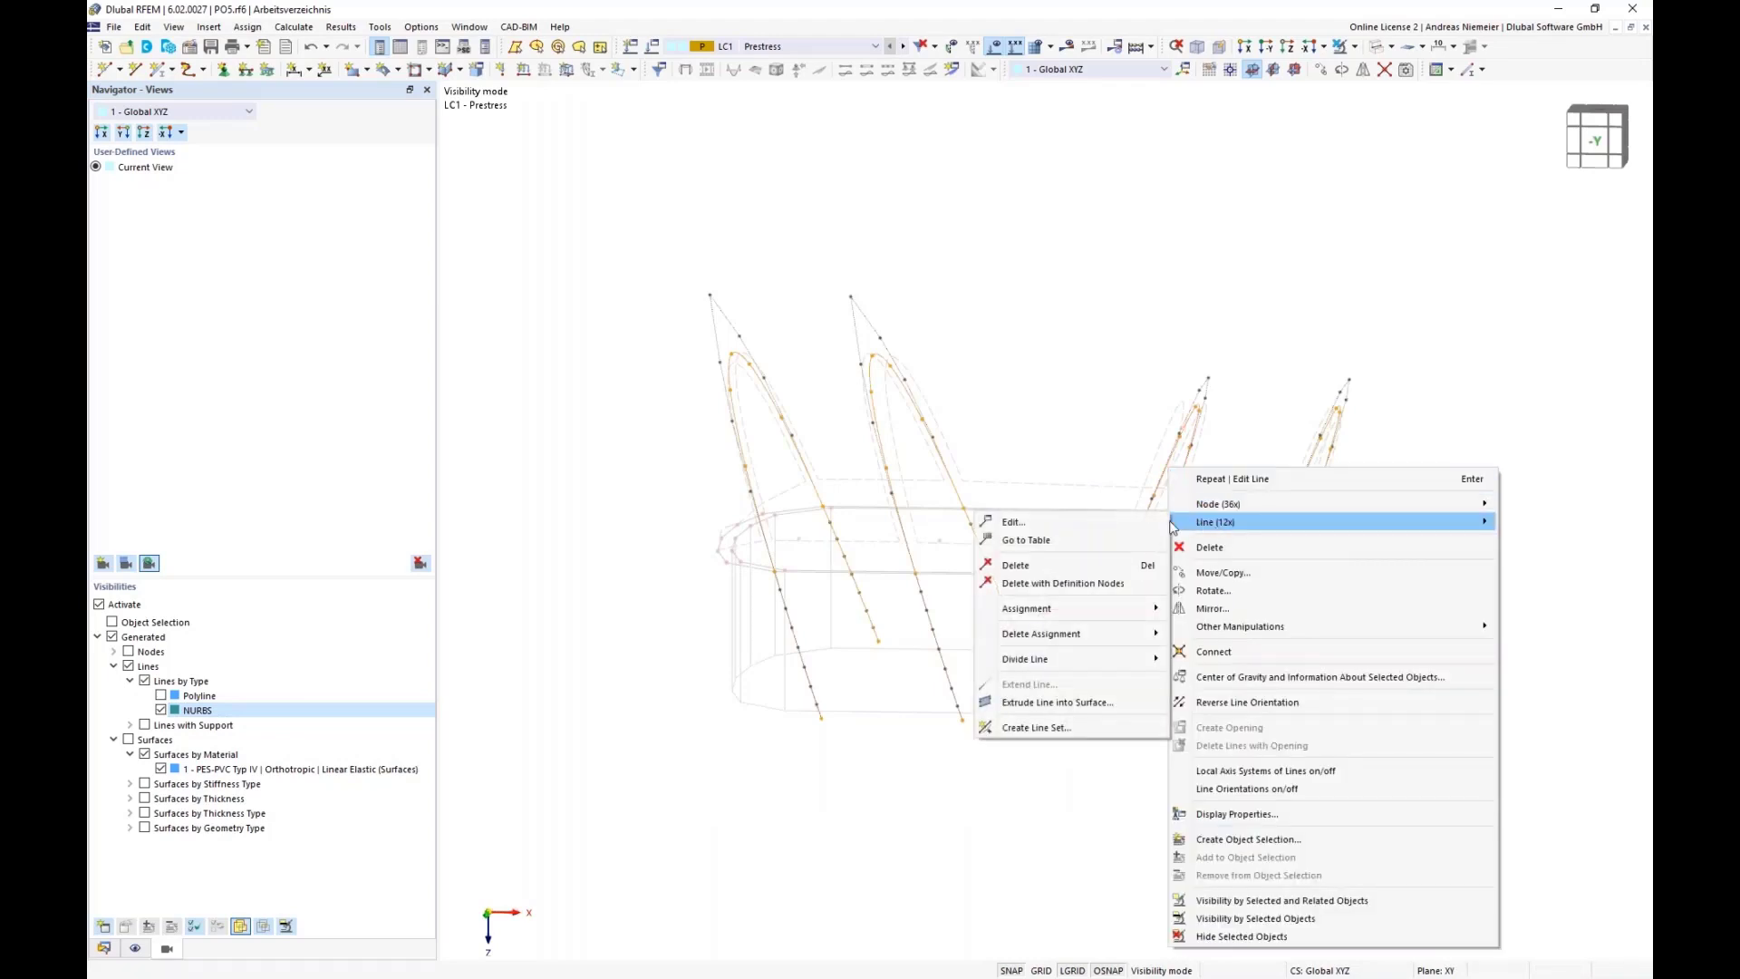
left_click(1121, 523)
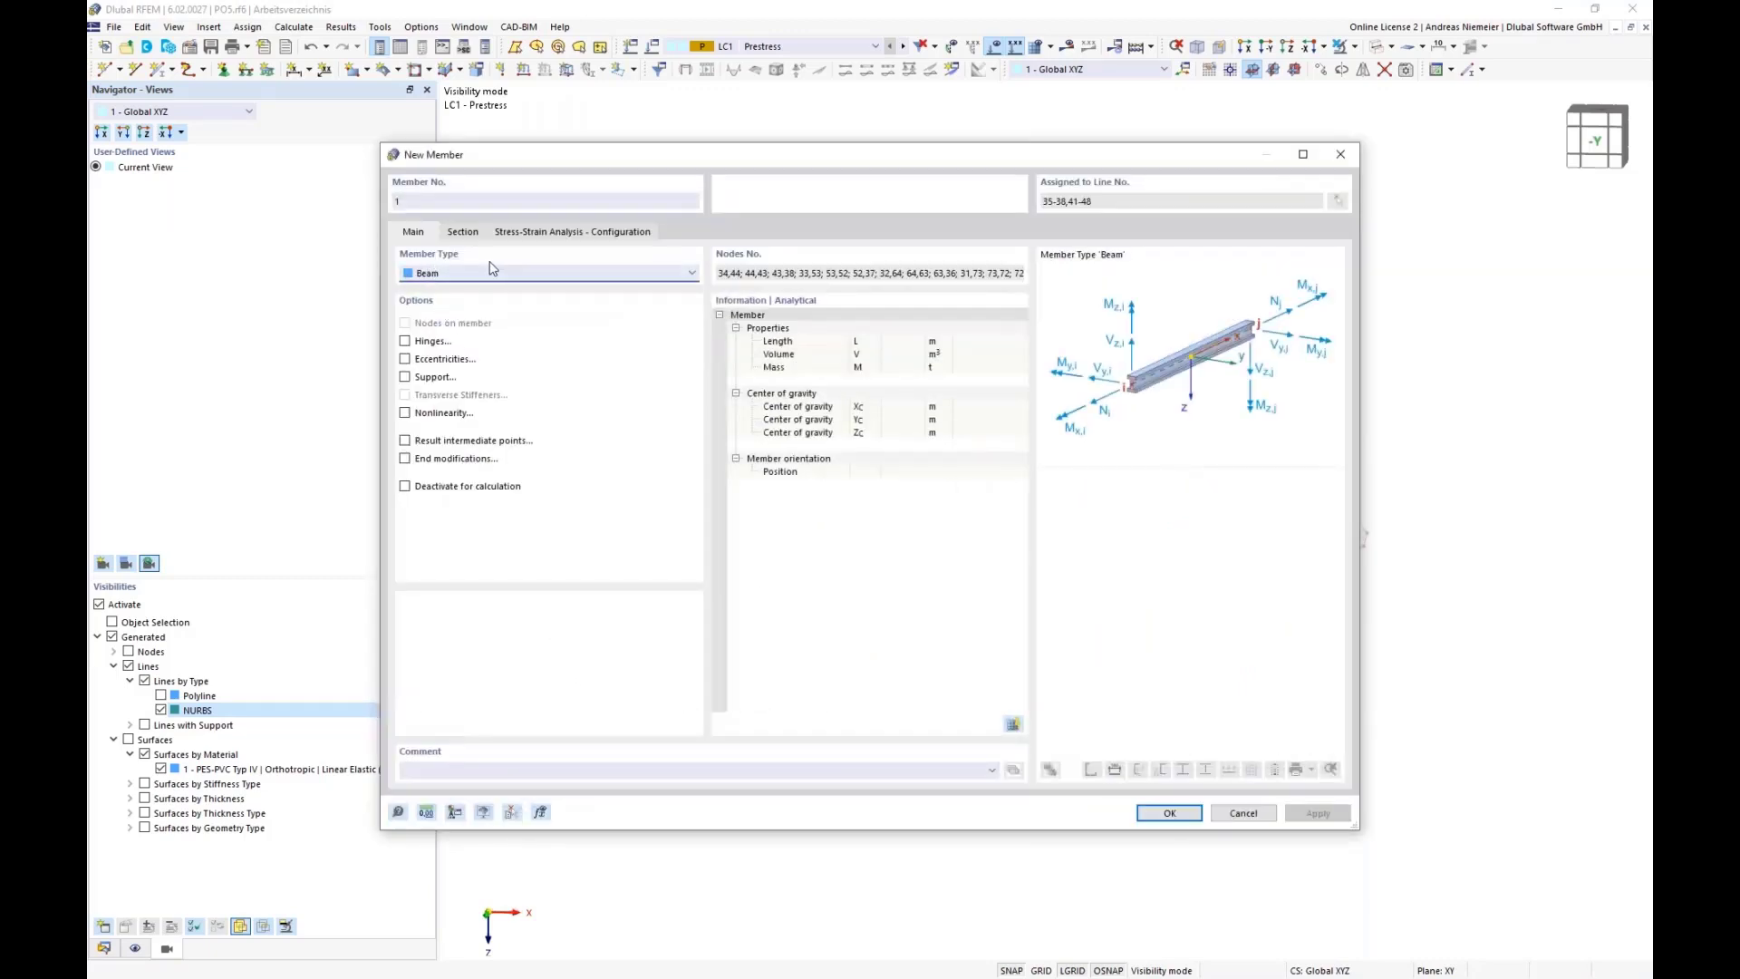
left_click(474, 233)
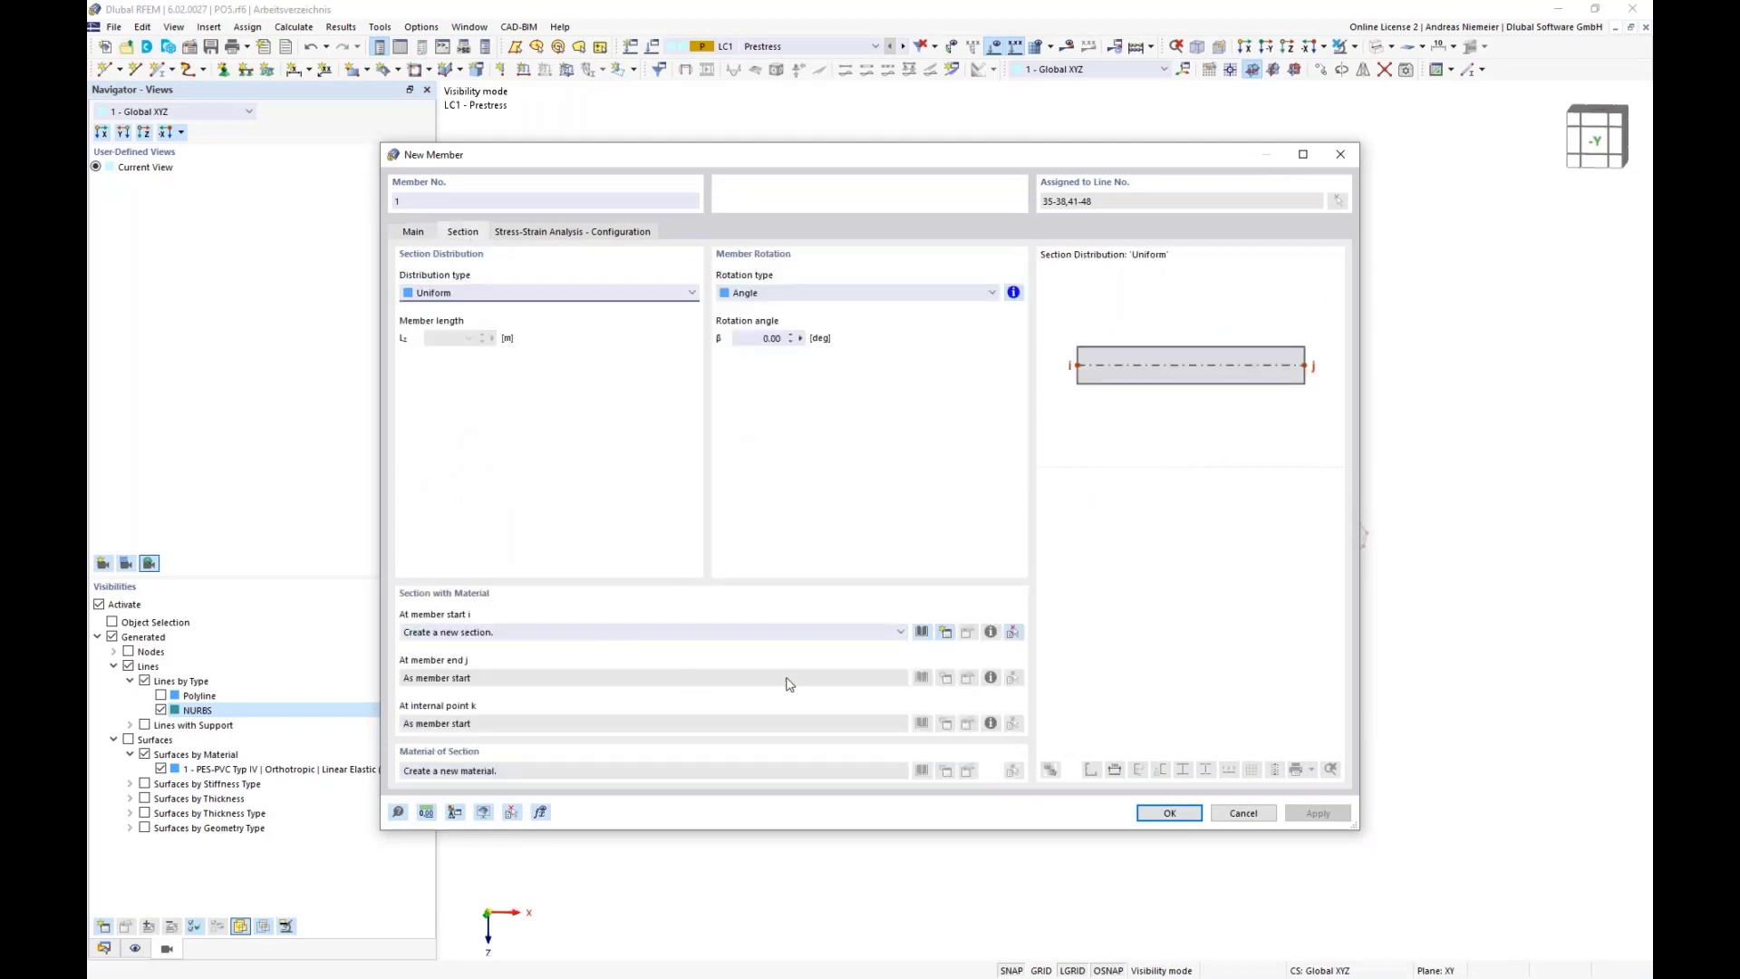
left_click(922, 632)
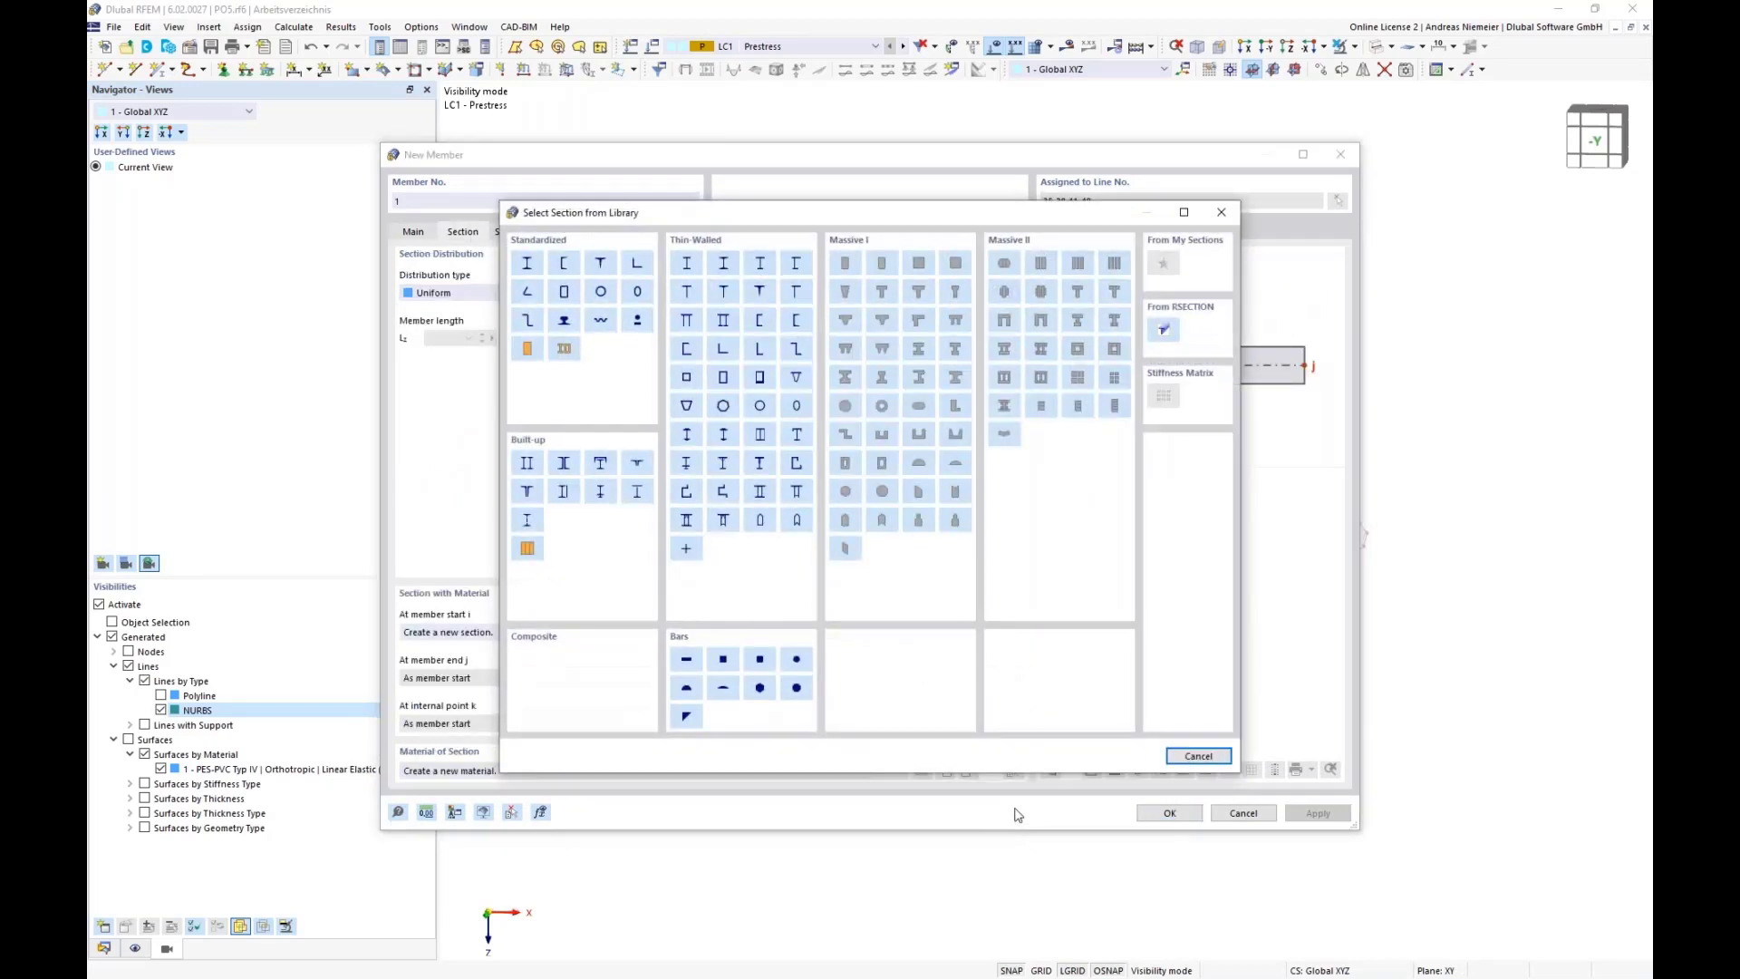
left_click(762, 409)
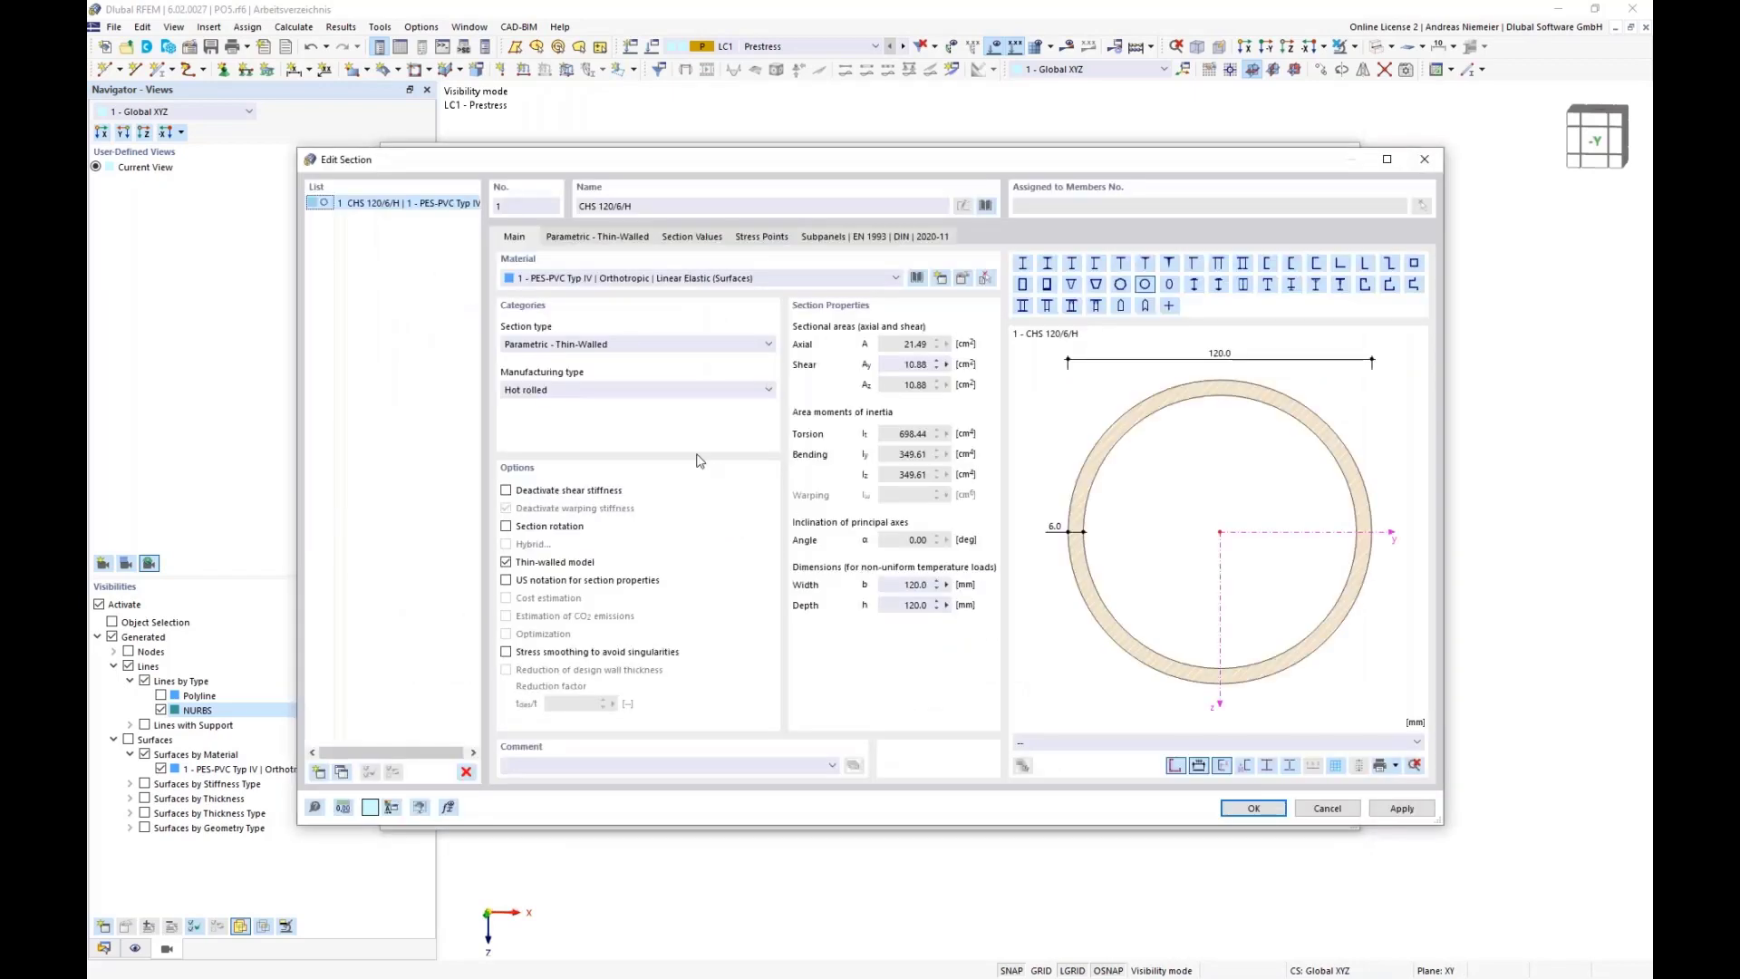
- Assign steel S355 according to EN 1993-1-1:2005-05 from the material library to the circular hollow section
left_click(918, 278)
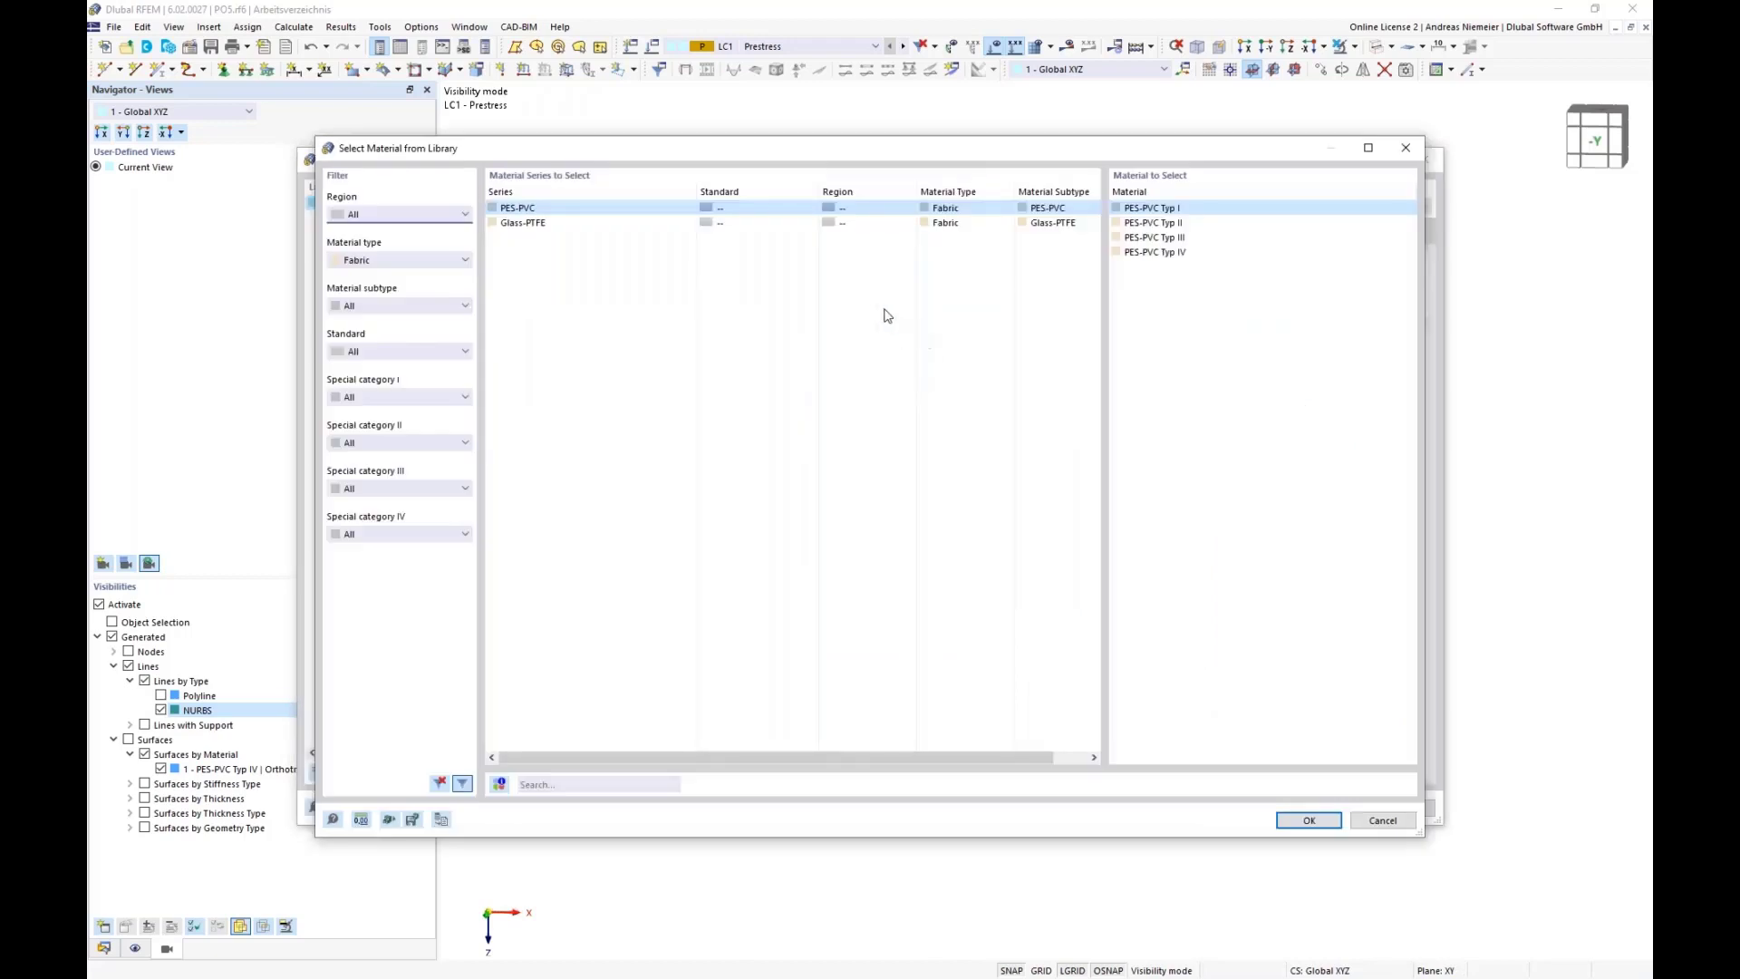
left_click(371, 260)
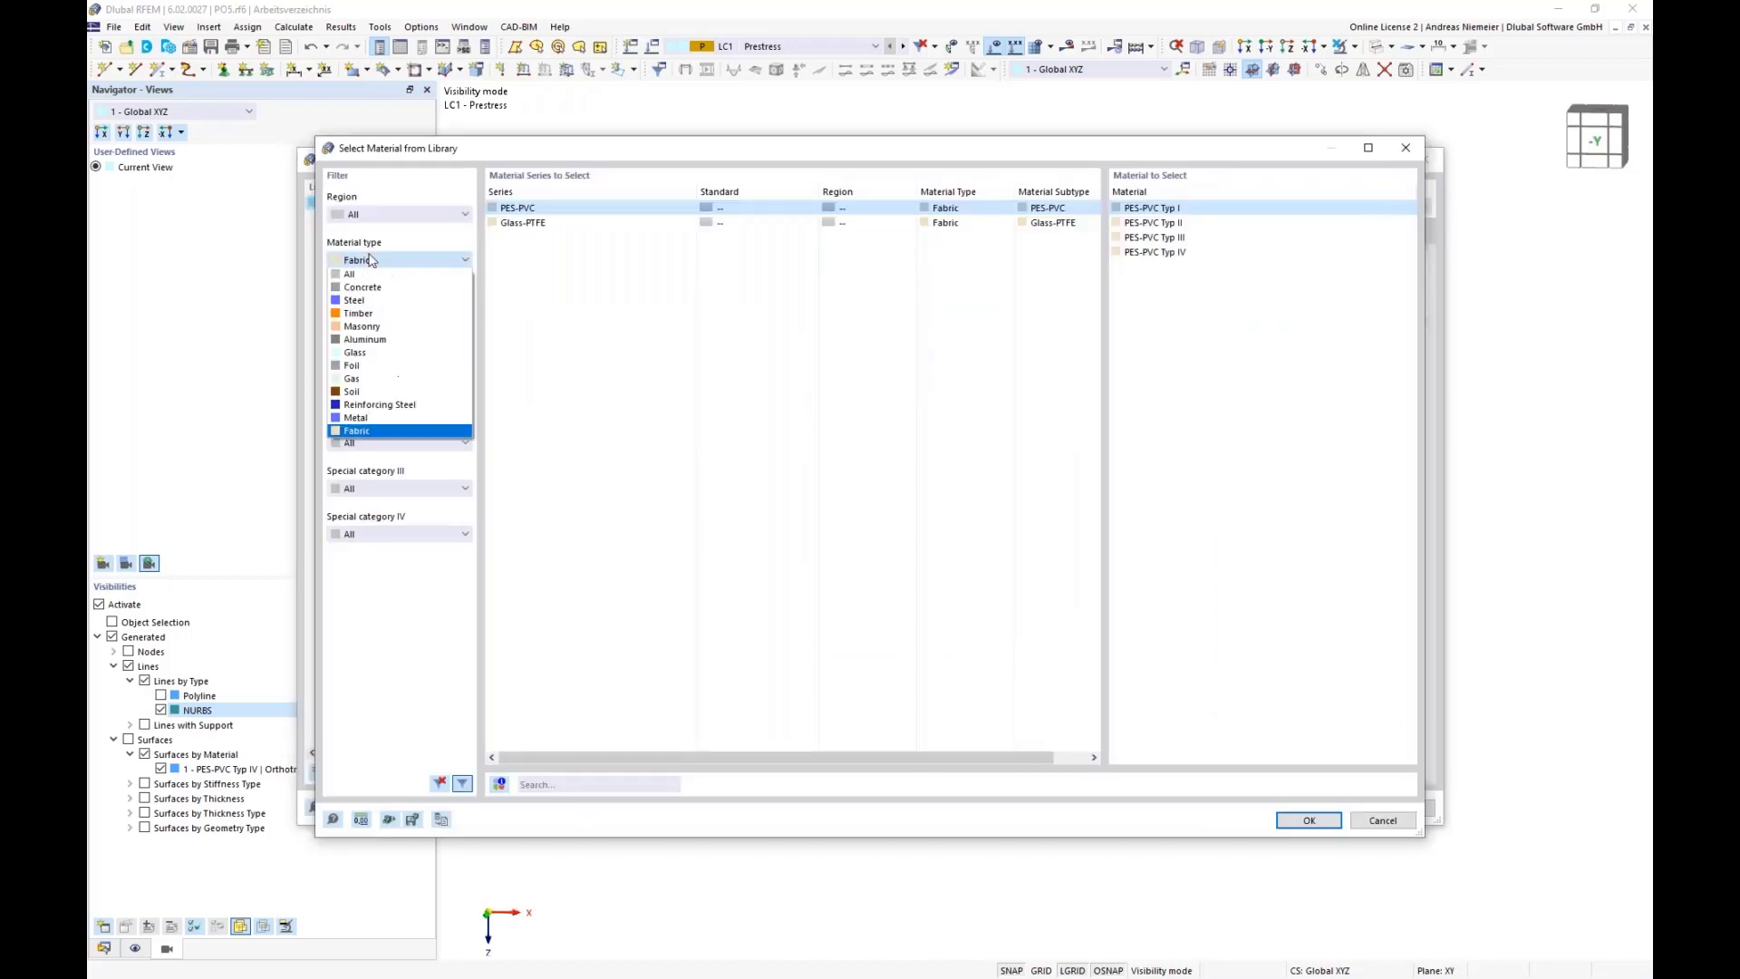
left_click(357, 300)
left_click(557, 781)
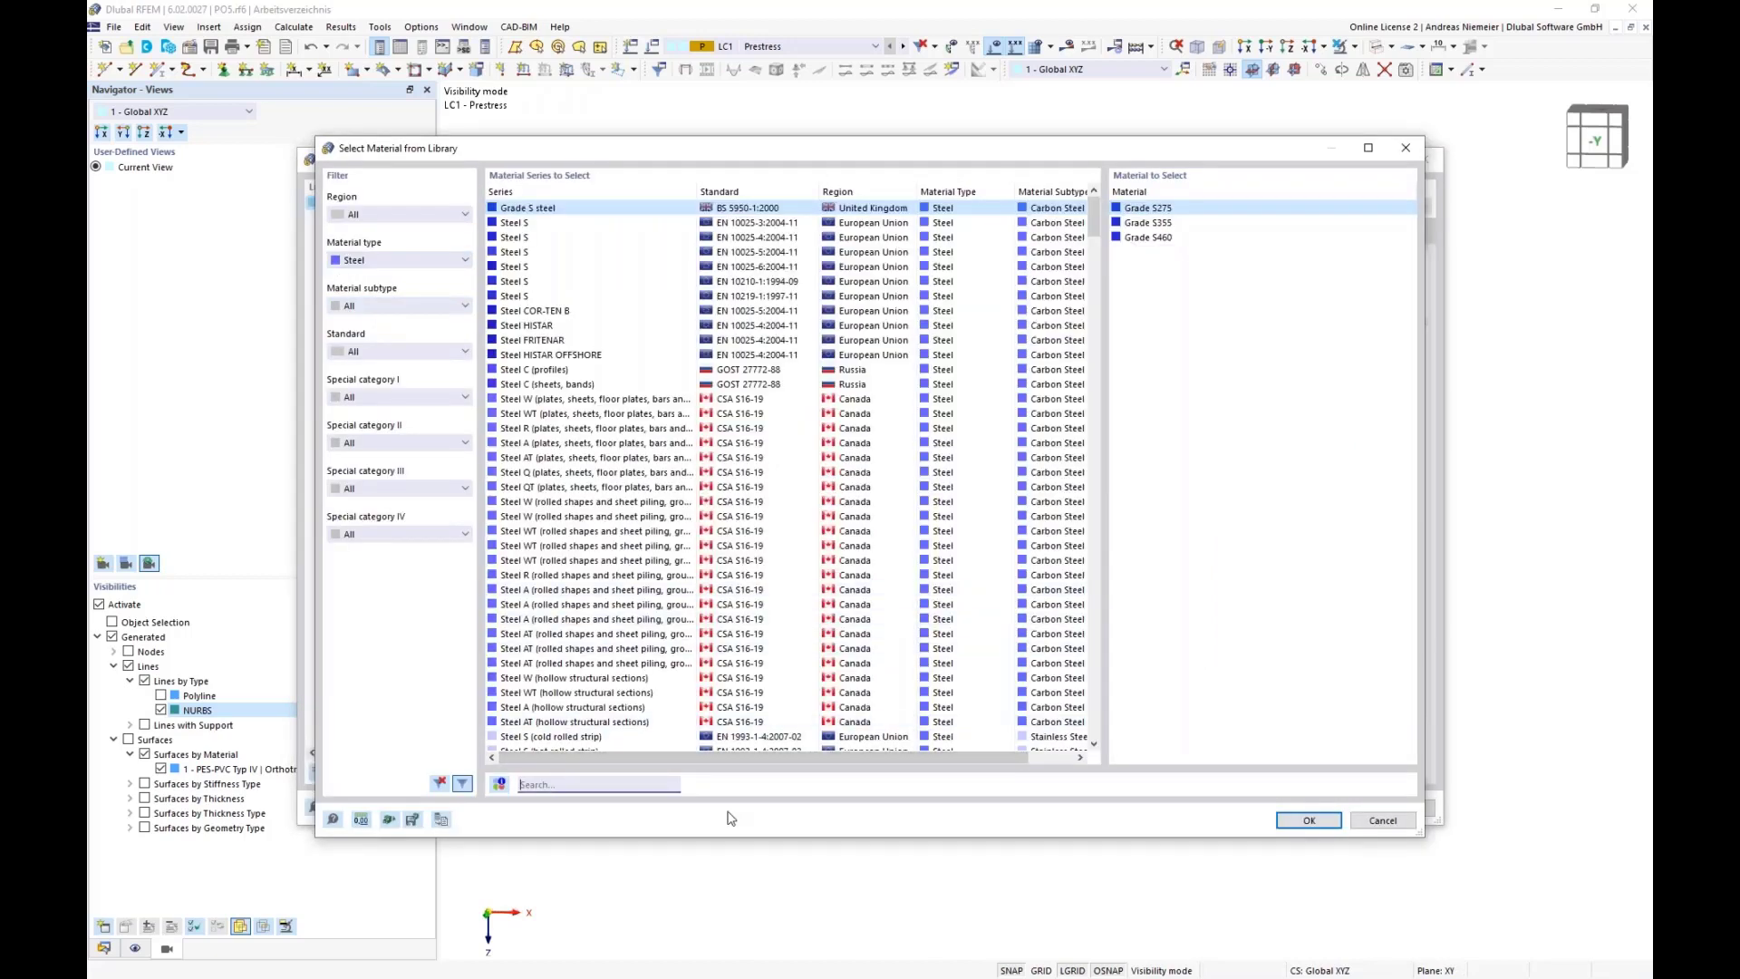
type("s355")
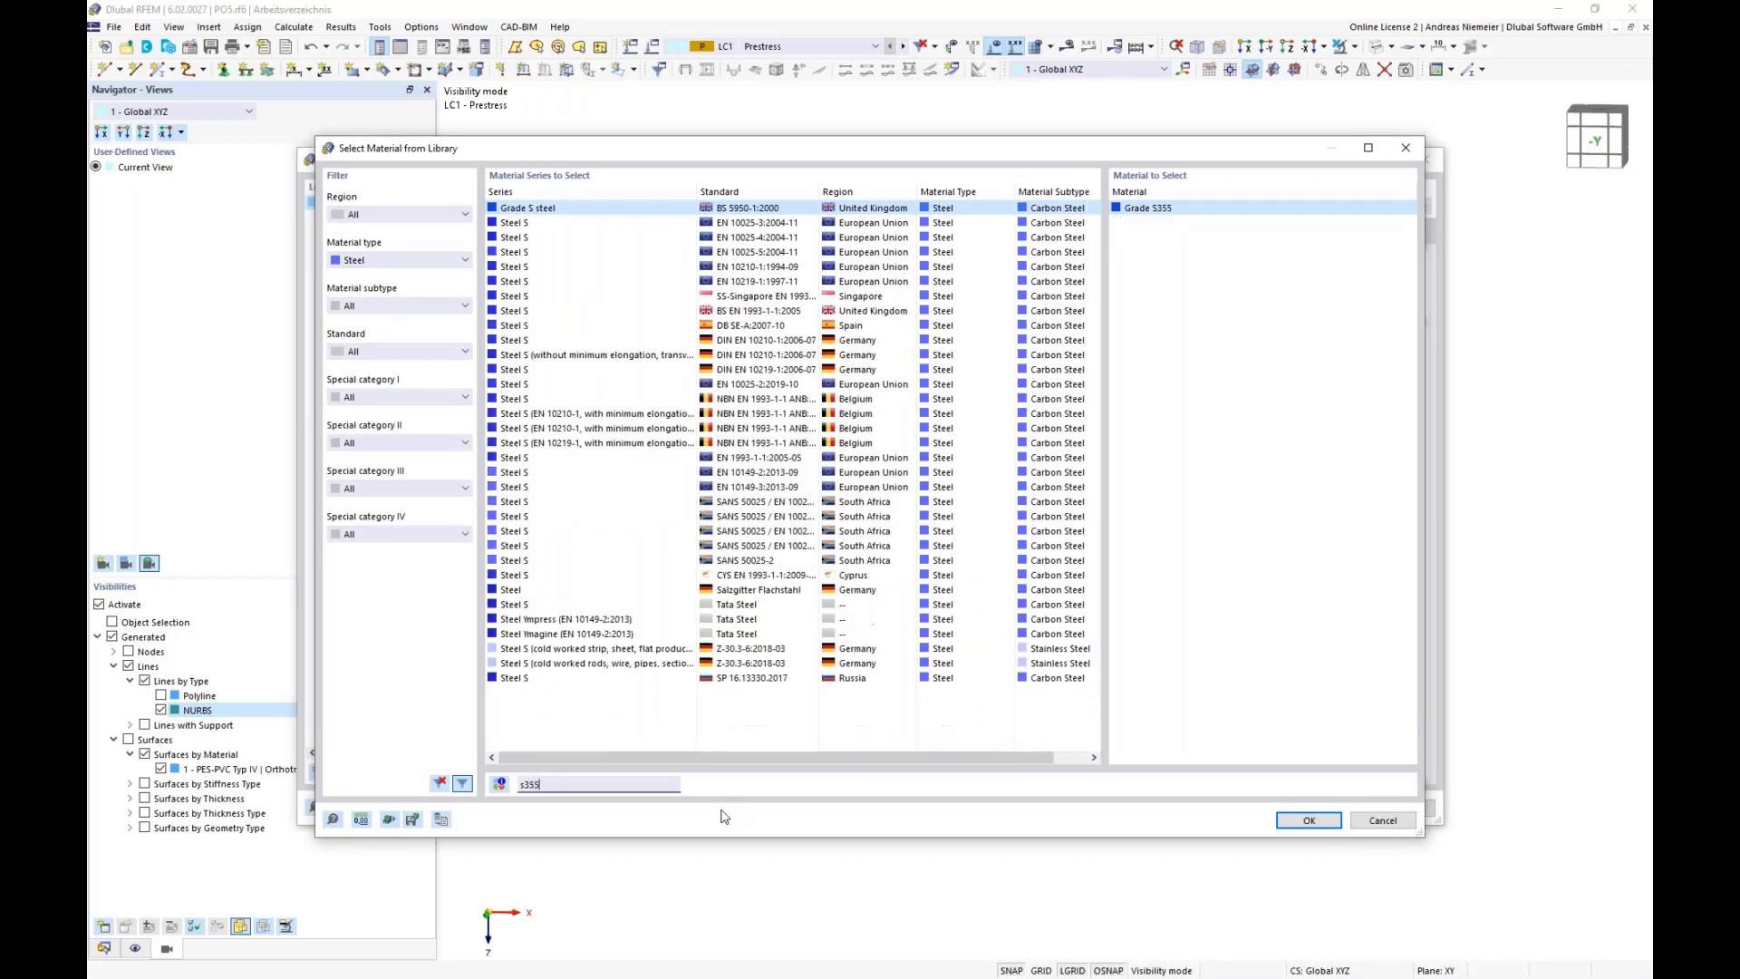
left_click(744, 458)
left_click(1308, 820)
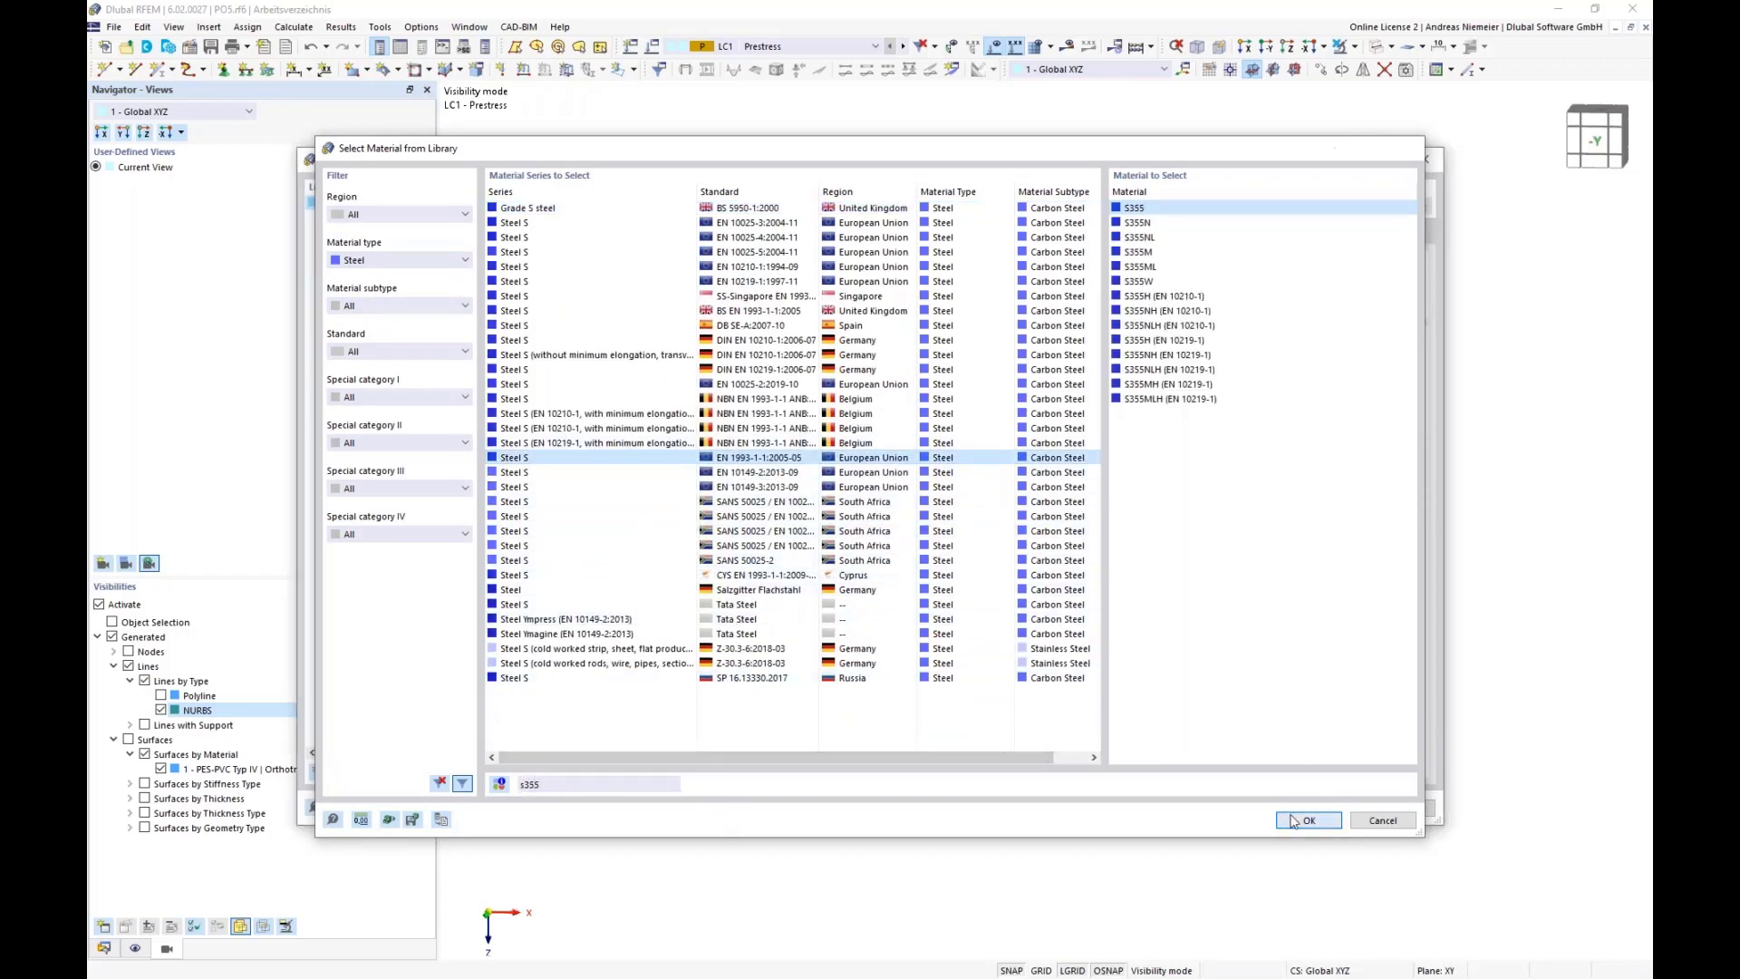
- Set the hollow section's diameter to 1000 mm and wall thickness to 25 mm, and create the beam members on the arches
left_click(621, 237)
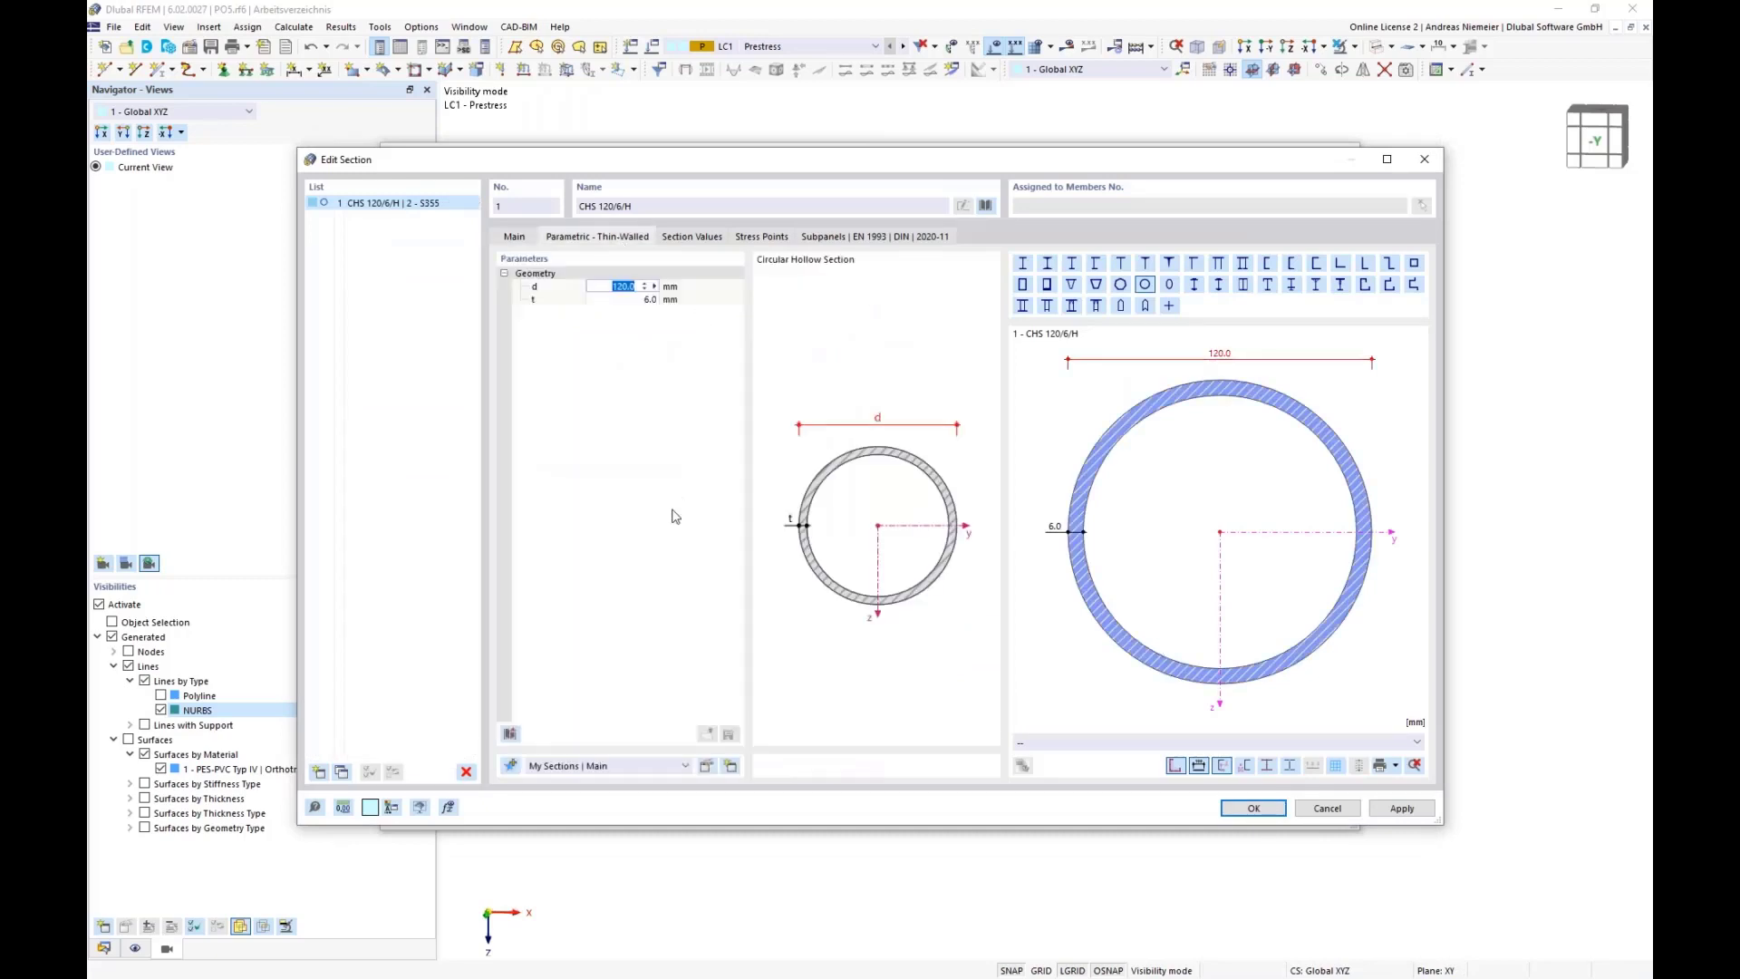
type("1000")
key("Tab")
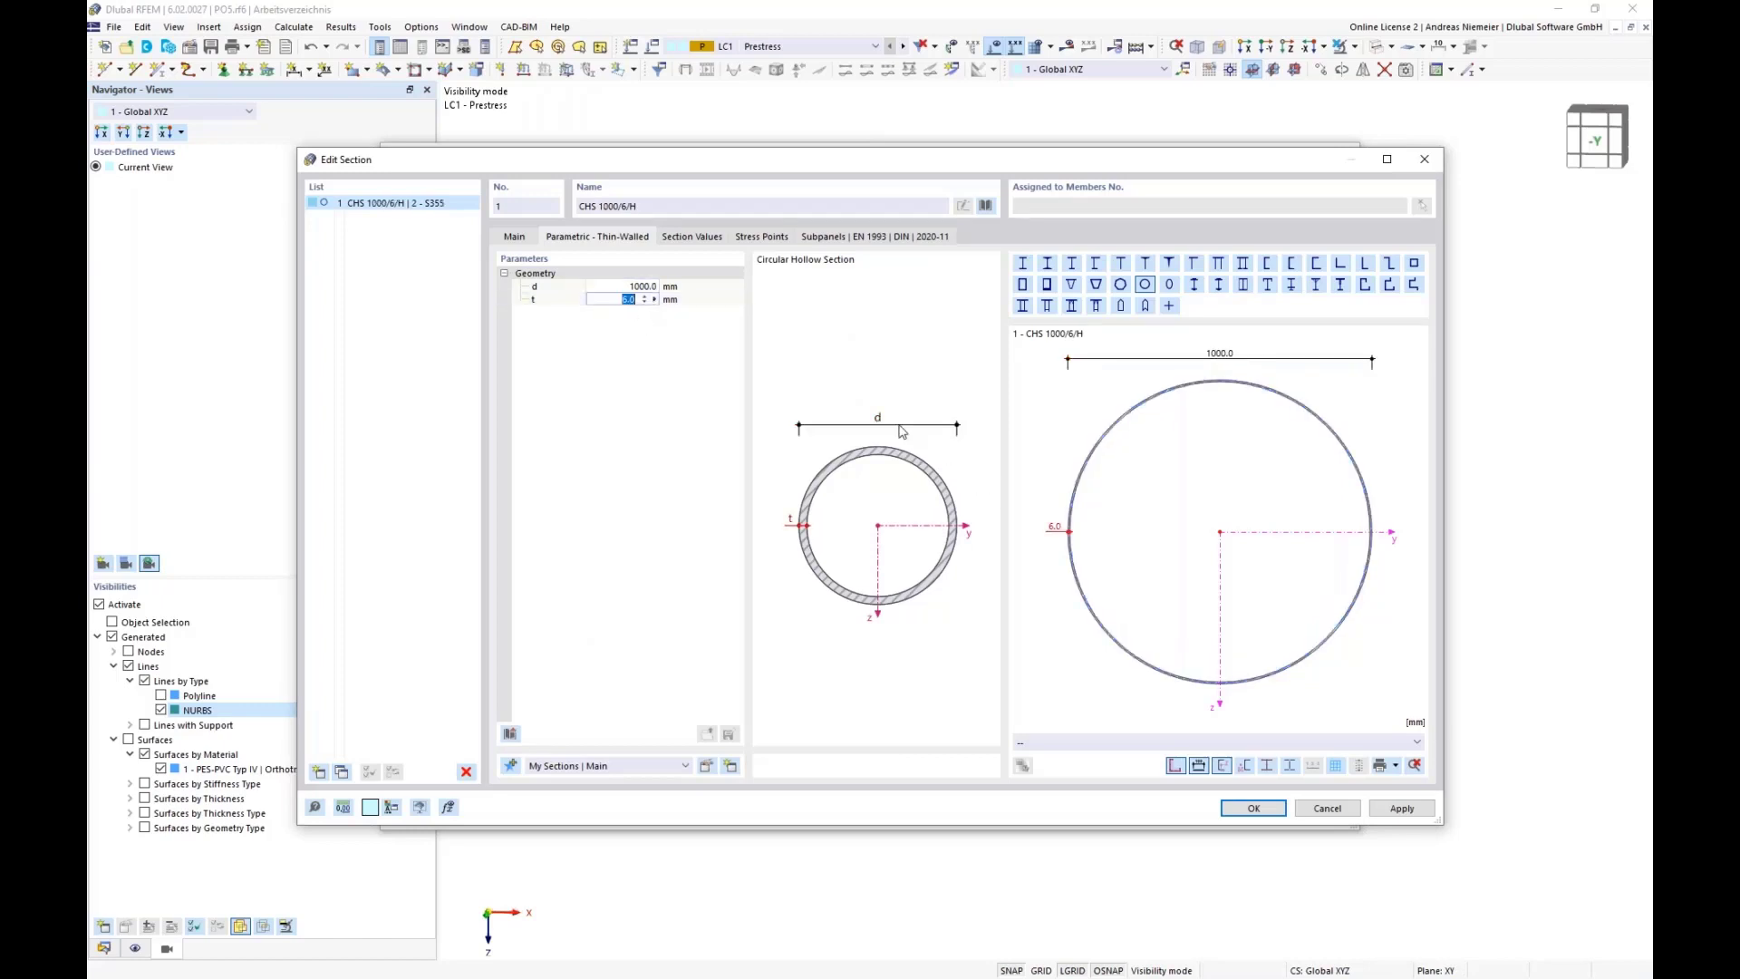
key("Return")
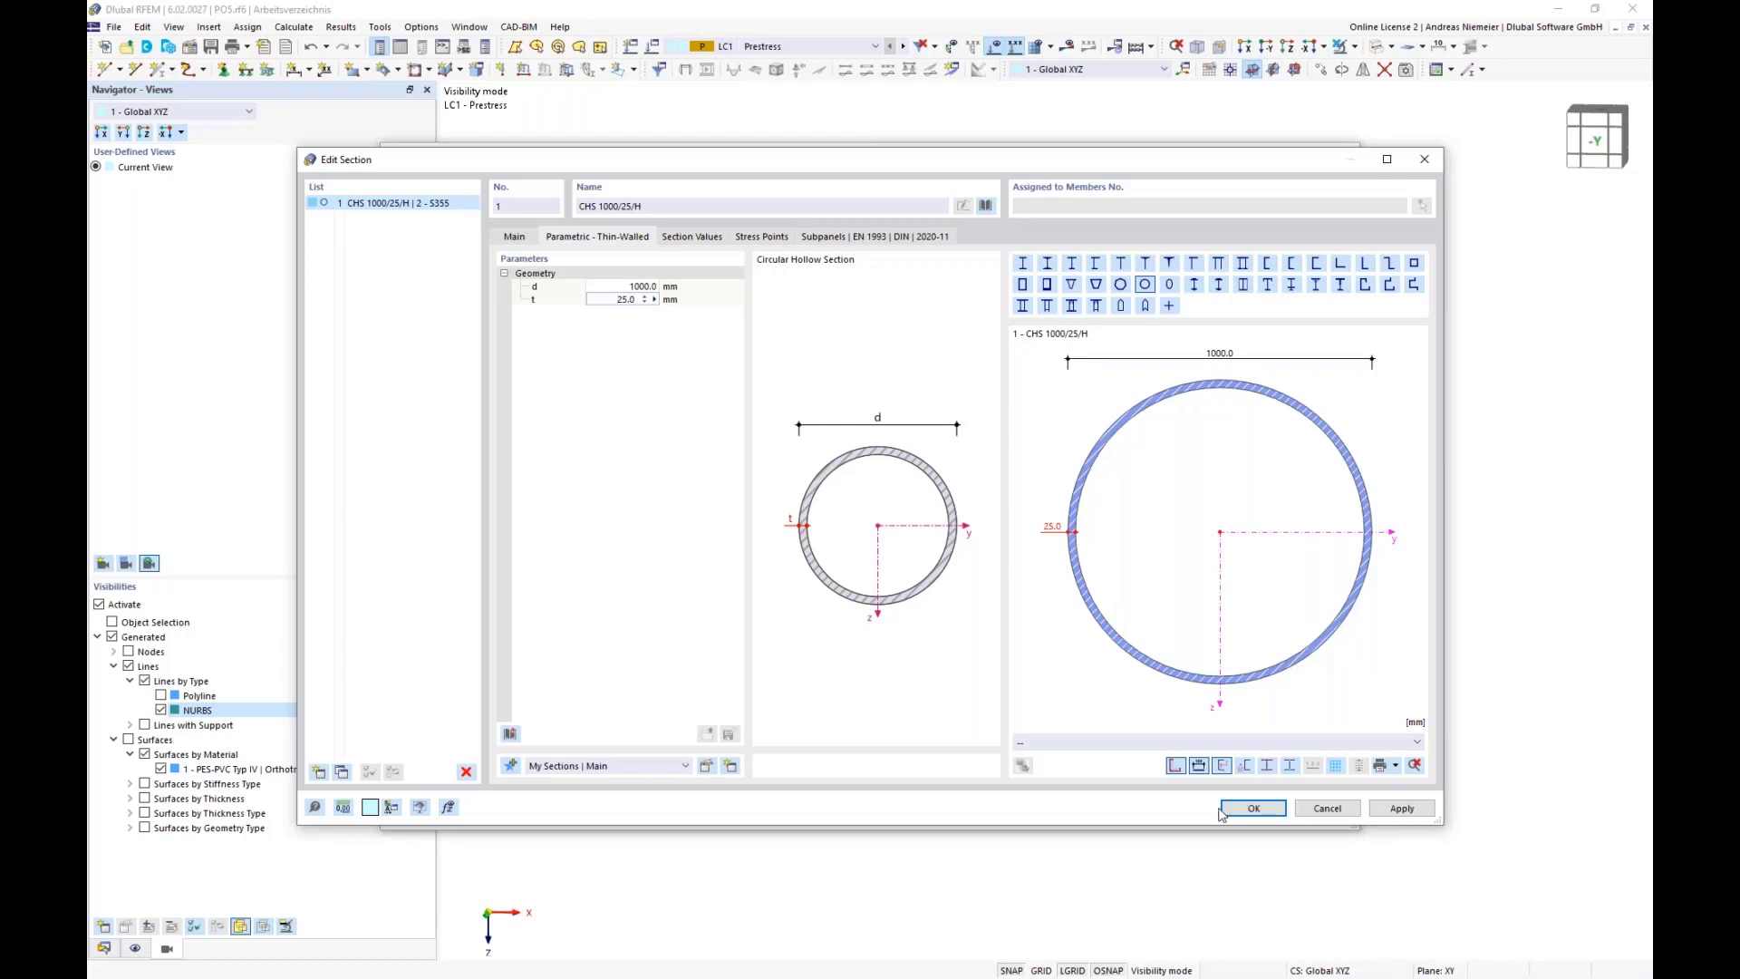
left_click(1271, 809)
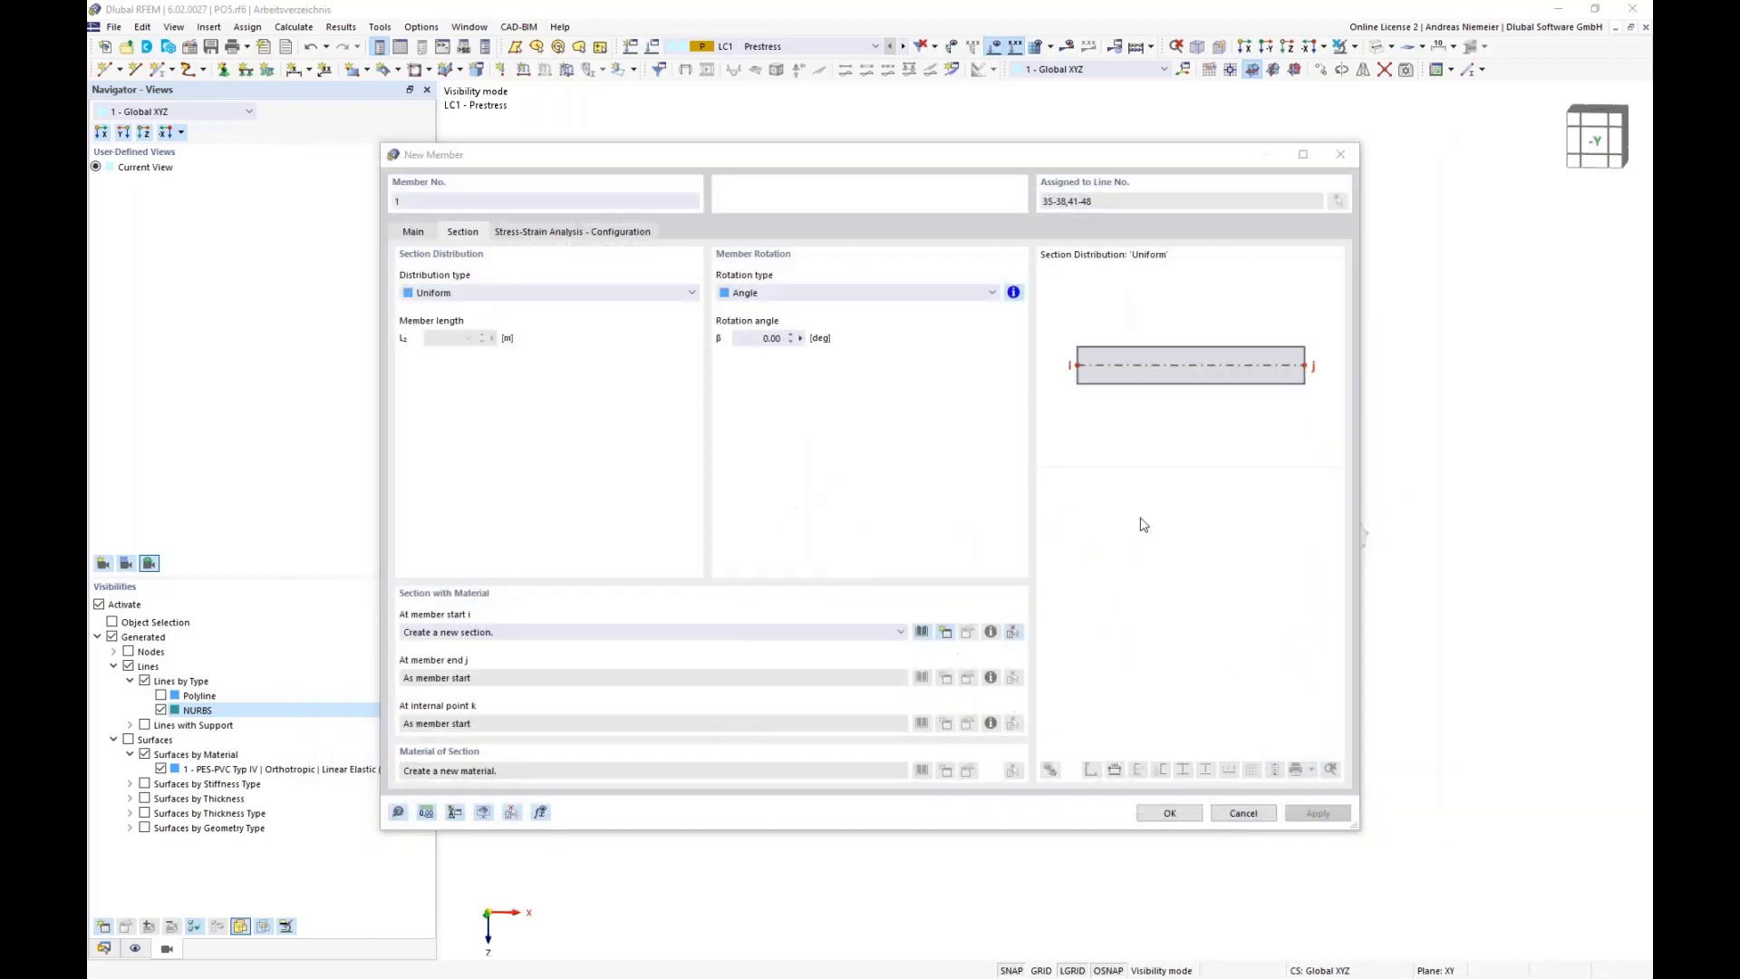
left_click(1169, 813)
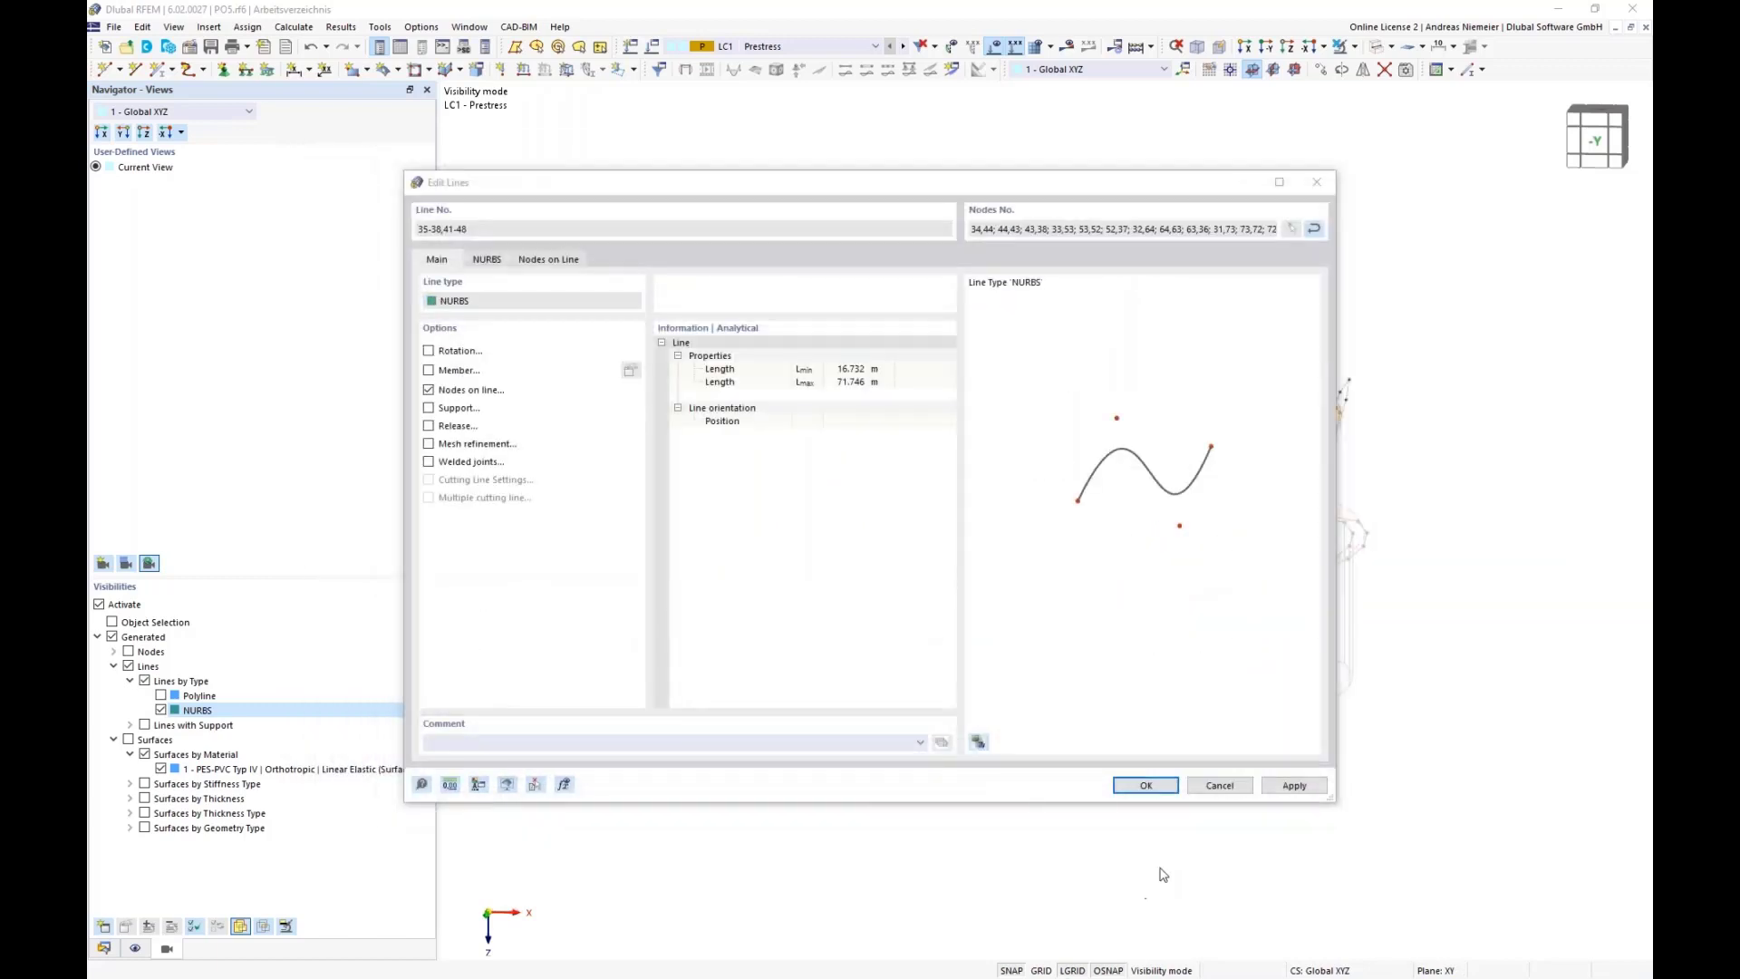
left_click(1148, 786)
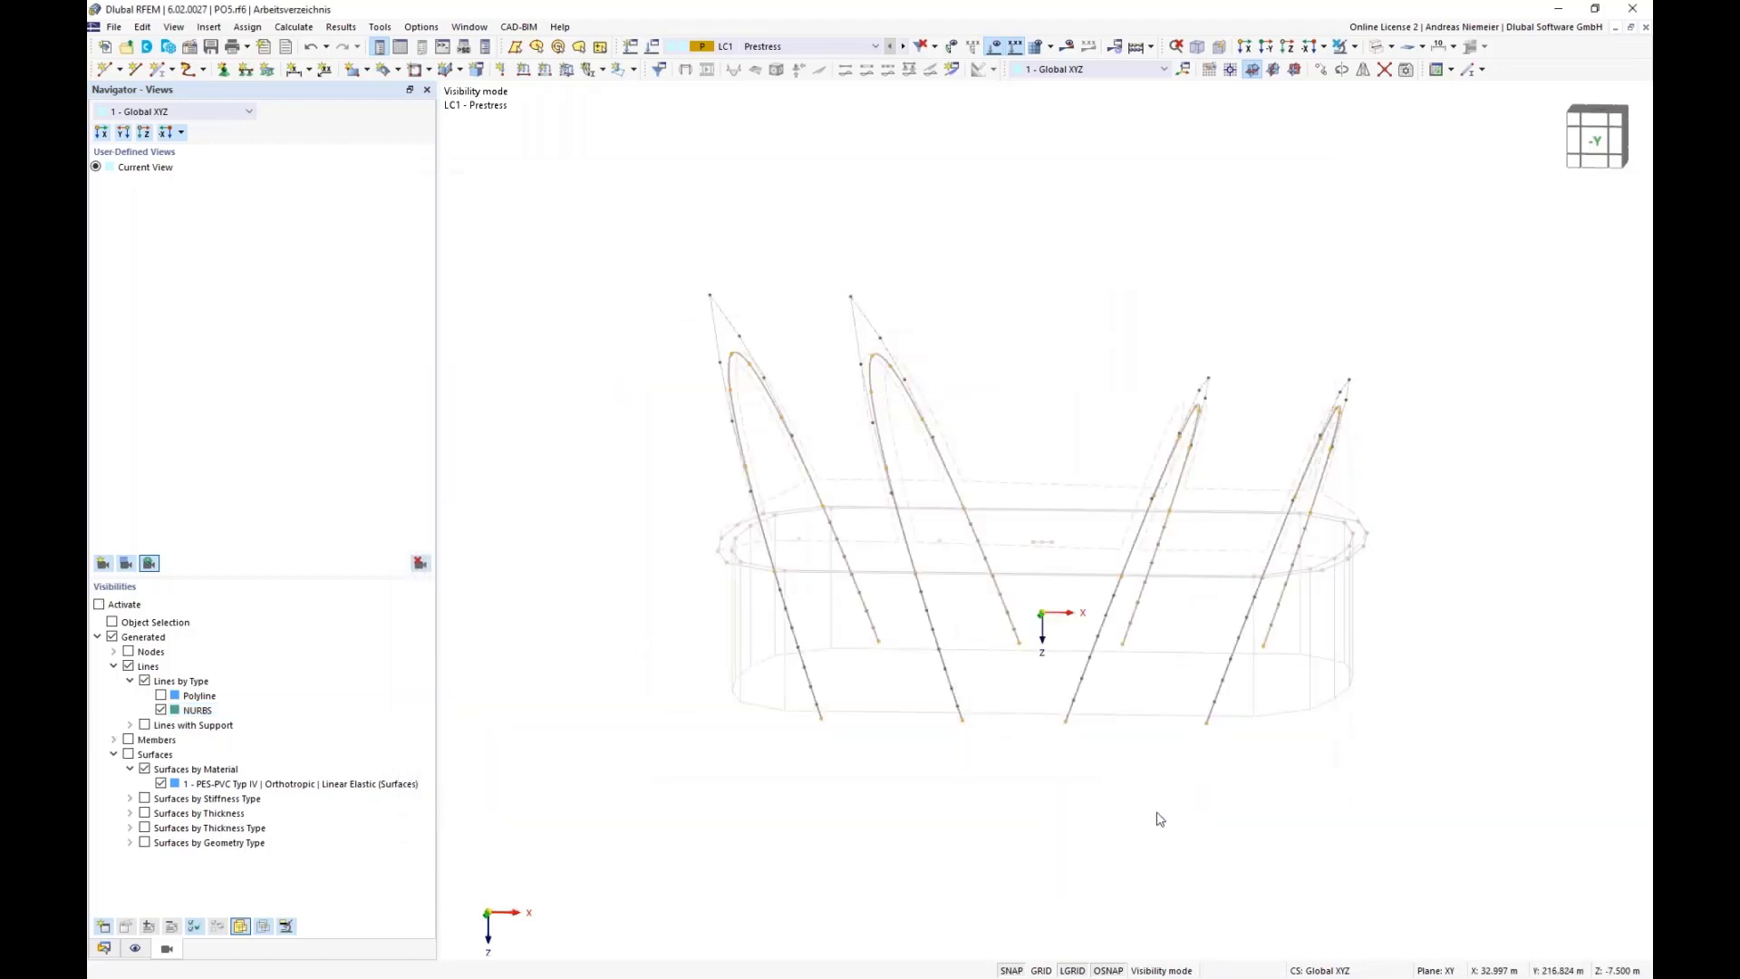
- Display the model as solid and inspect the tubular arch members obliquely and from the side
left_click(1378, 45)
middle_click_drag(1185, 291, 1098, 329, "ctrl")
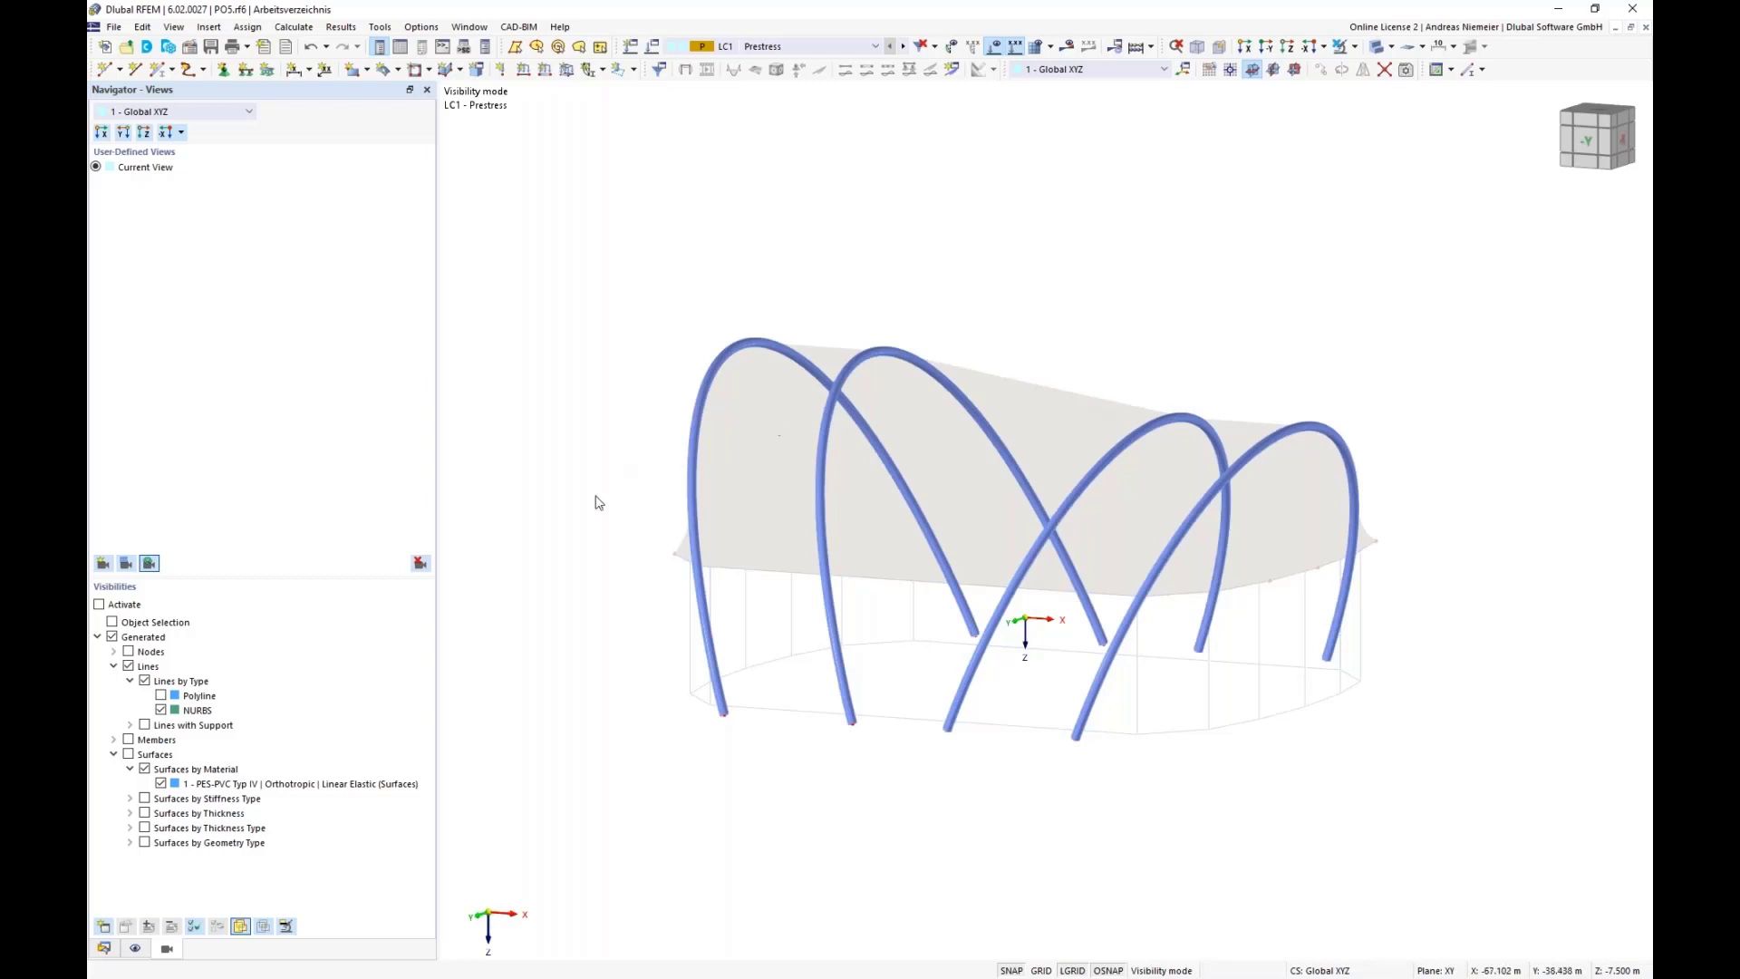
middle_click_drag(653, 738, 731, 719, "ctrl")
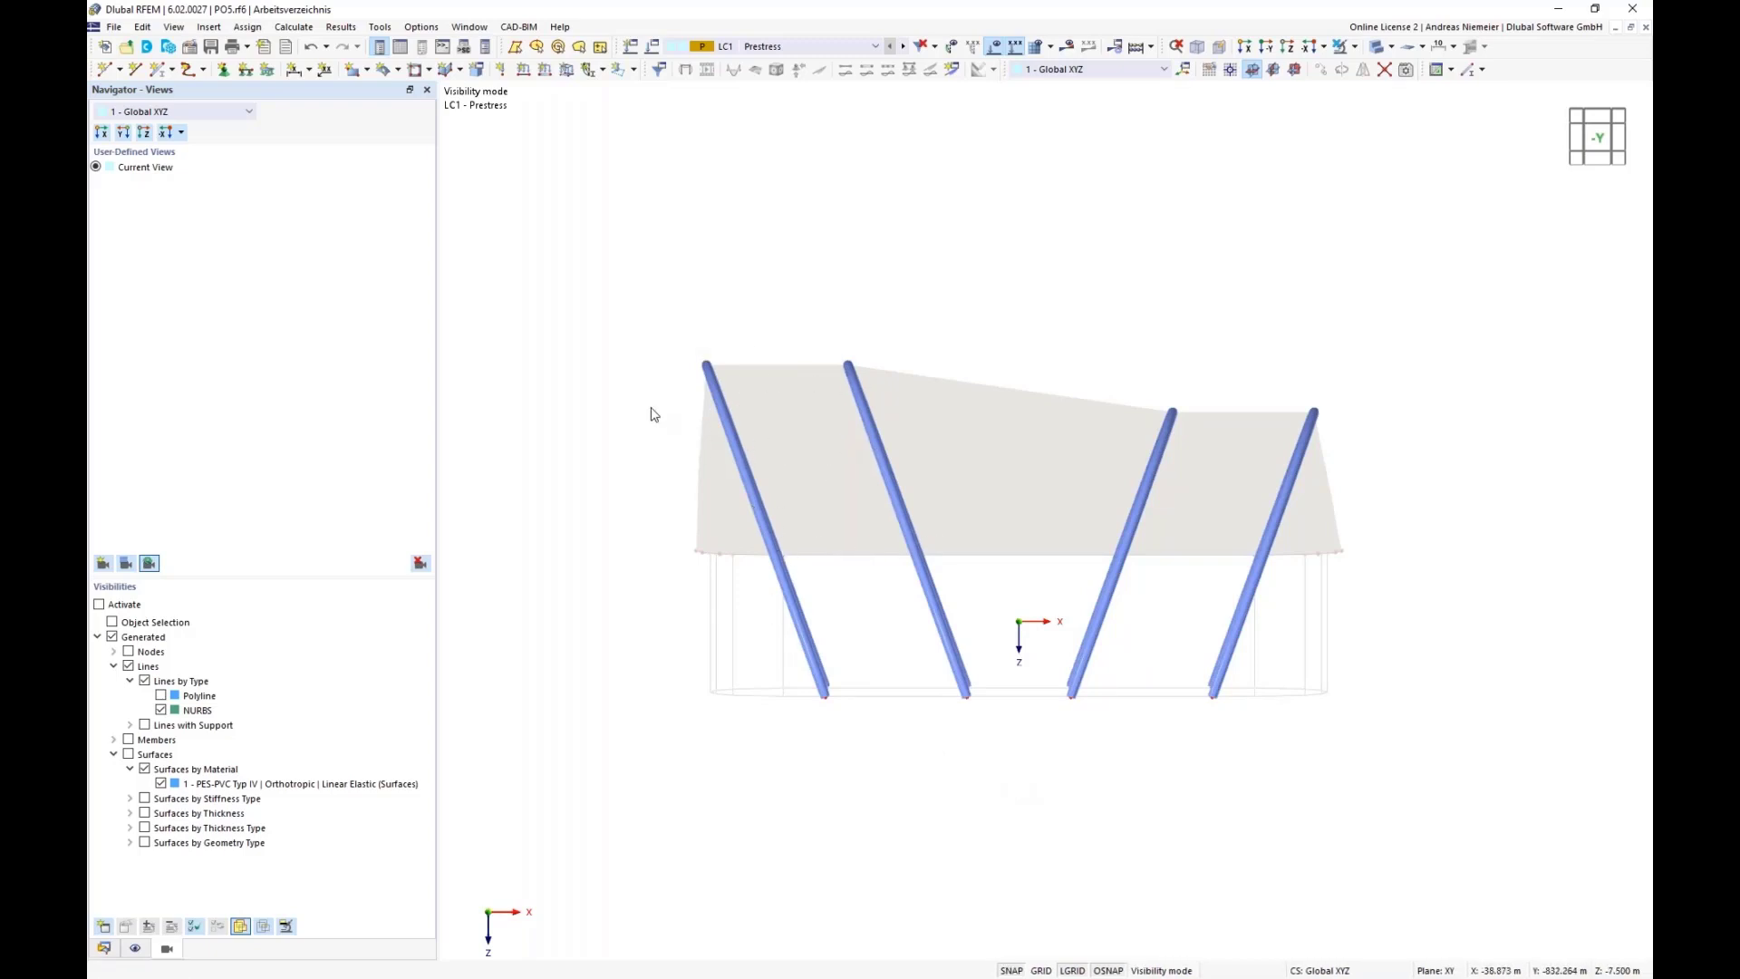
- Show the complete model again, hide the loads and view the membrane and its straight edges in the Z-direction
left_click(1341, 46)
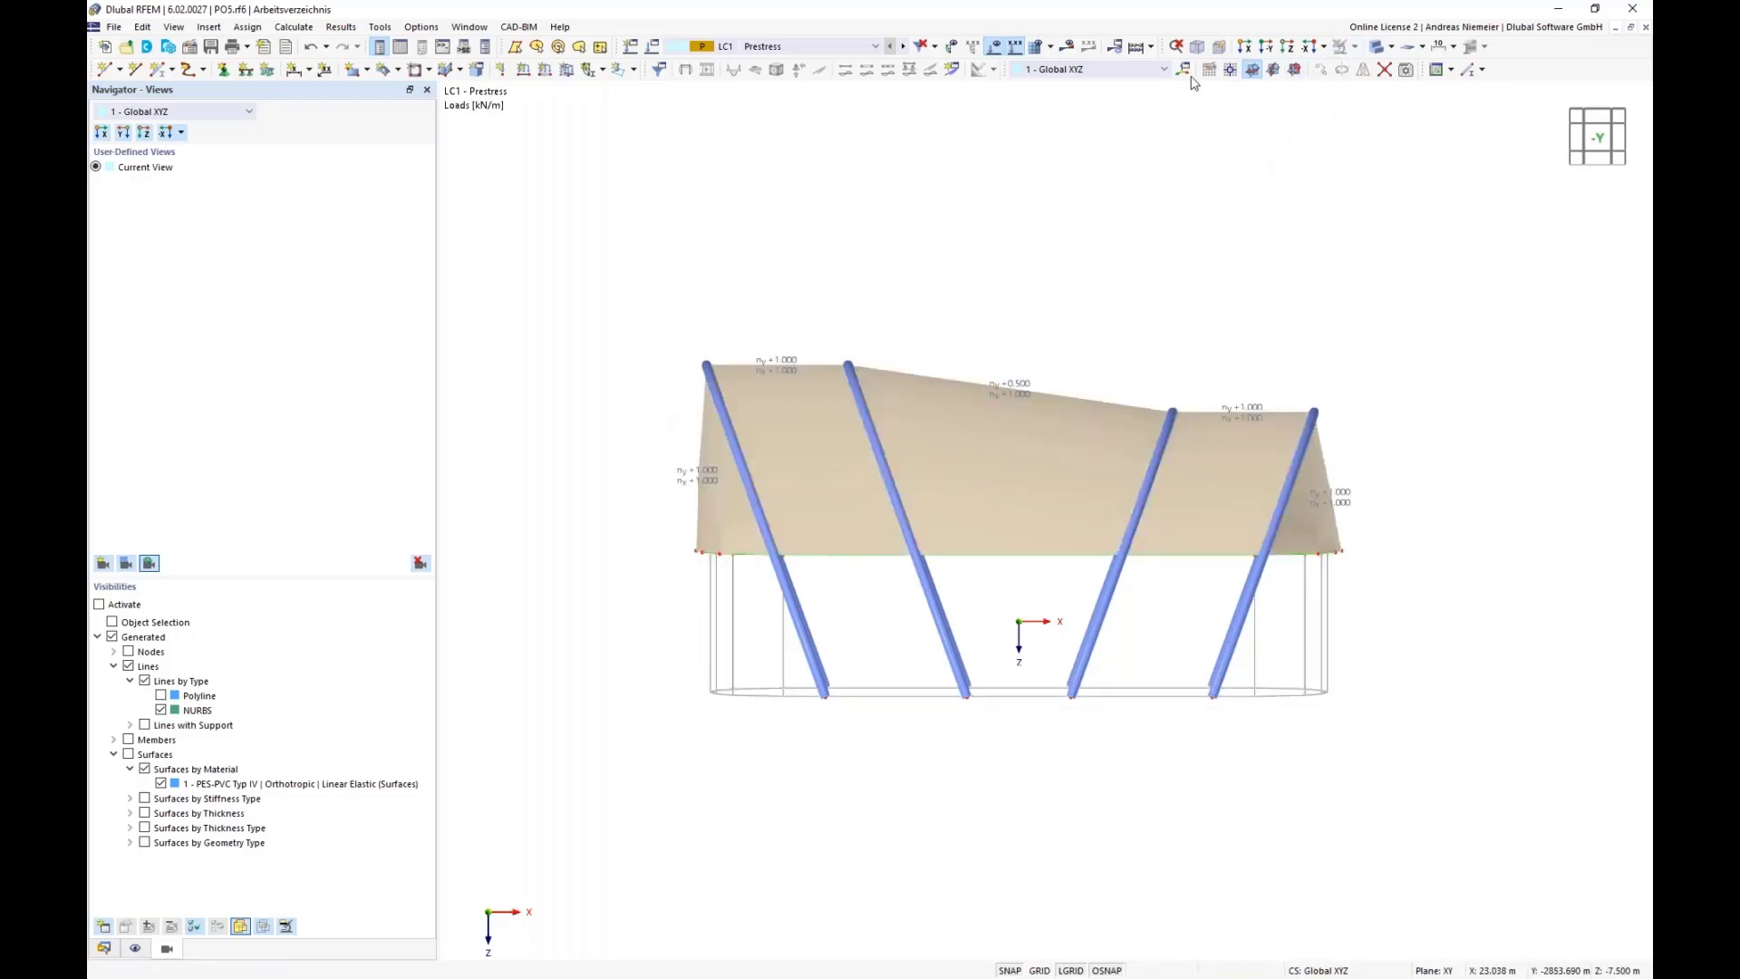
left_click(994, 49)
left_click(1287, 50)
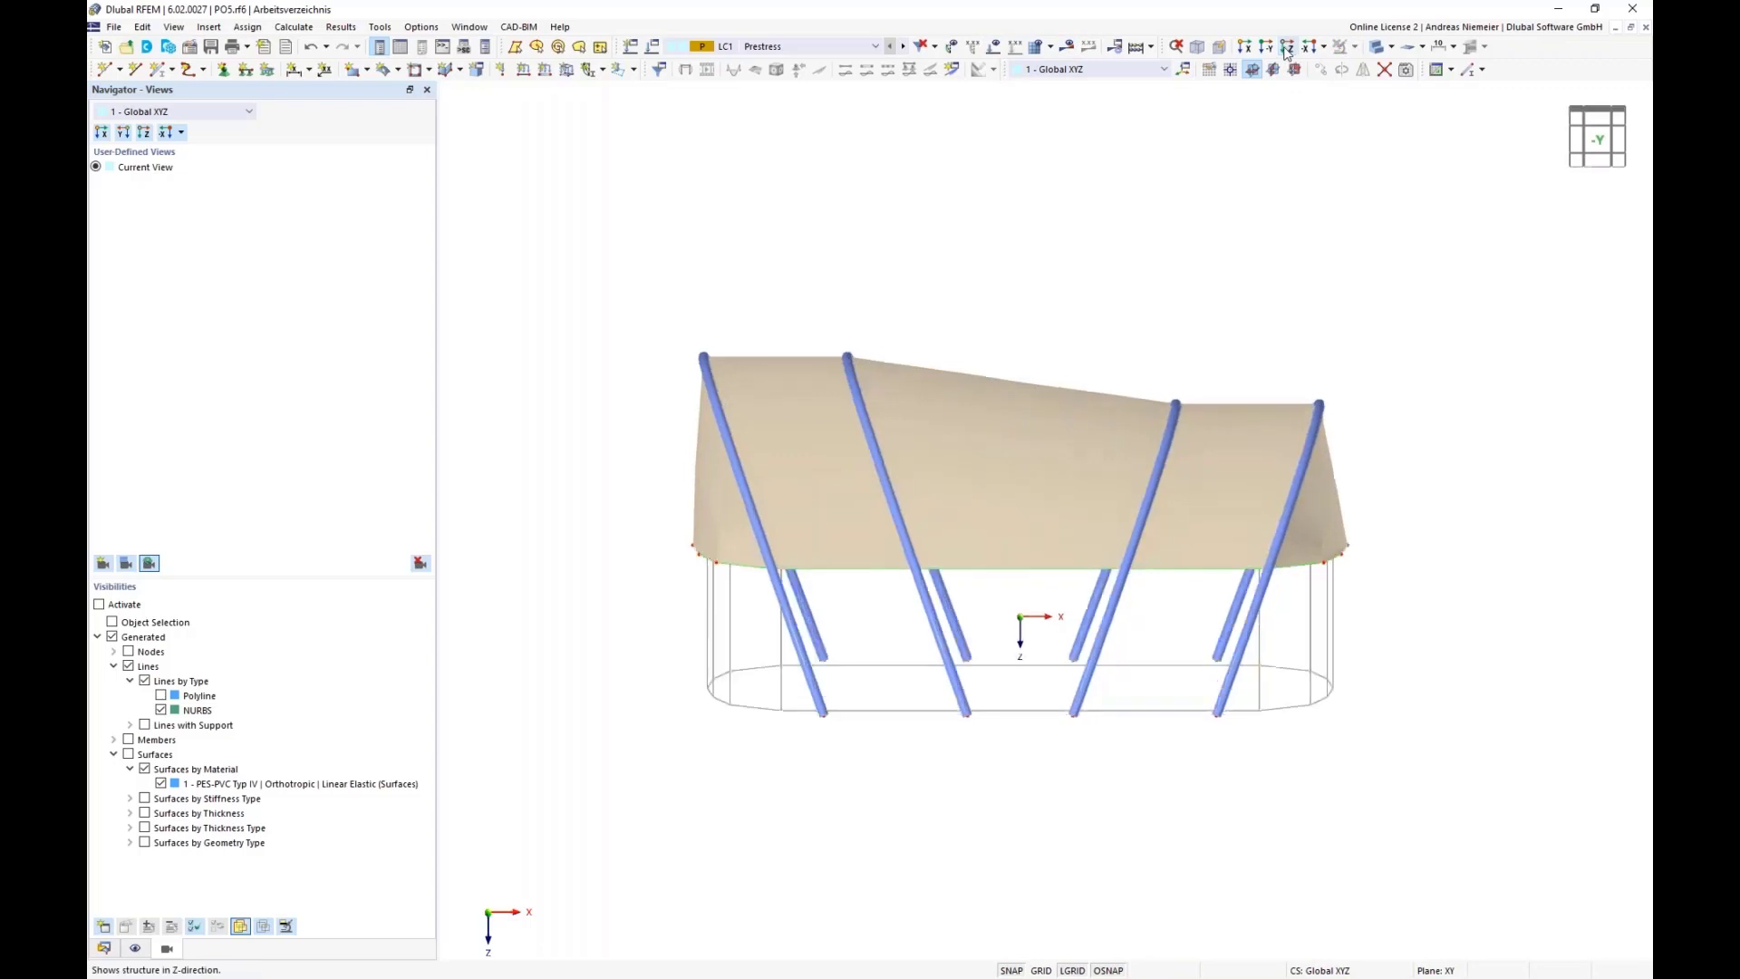
scroll(725, 186, "up", 5)
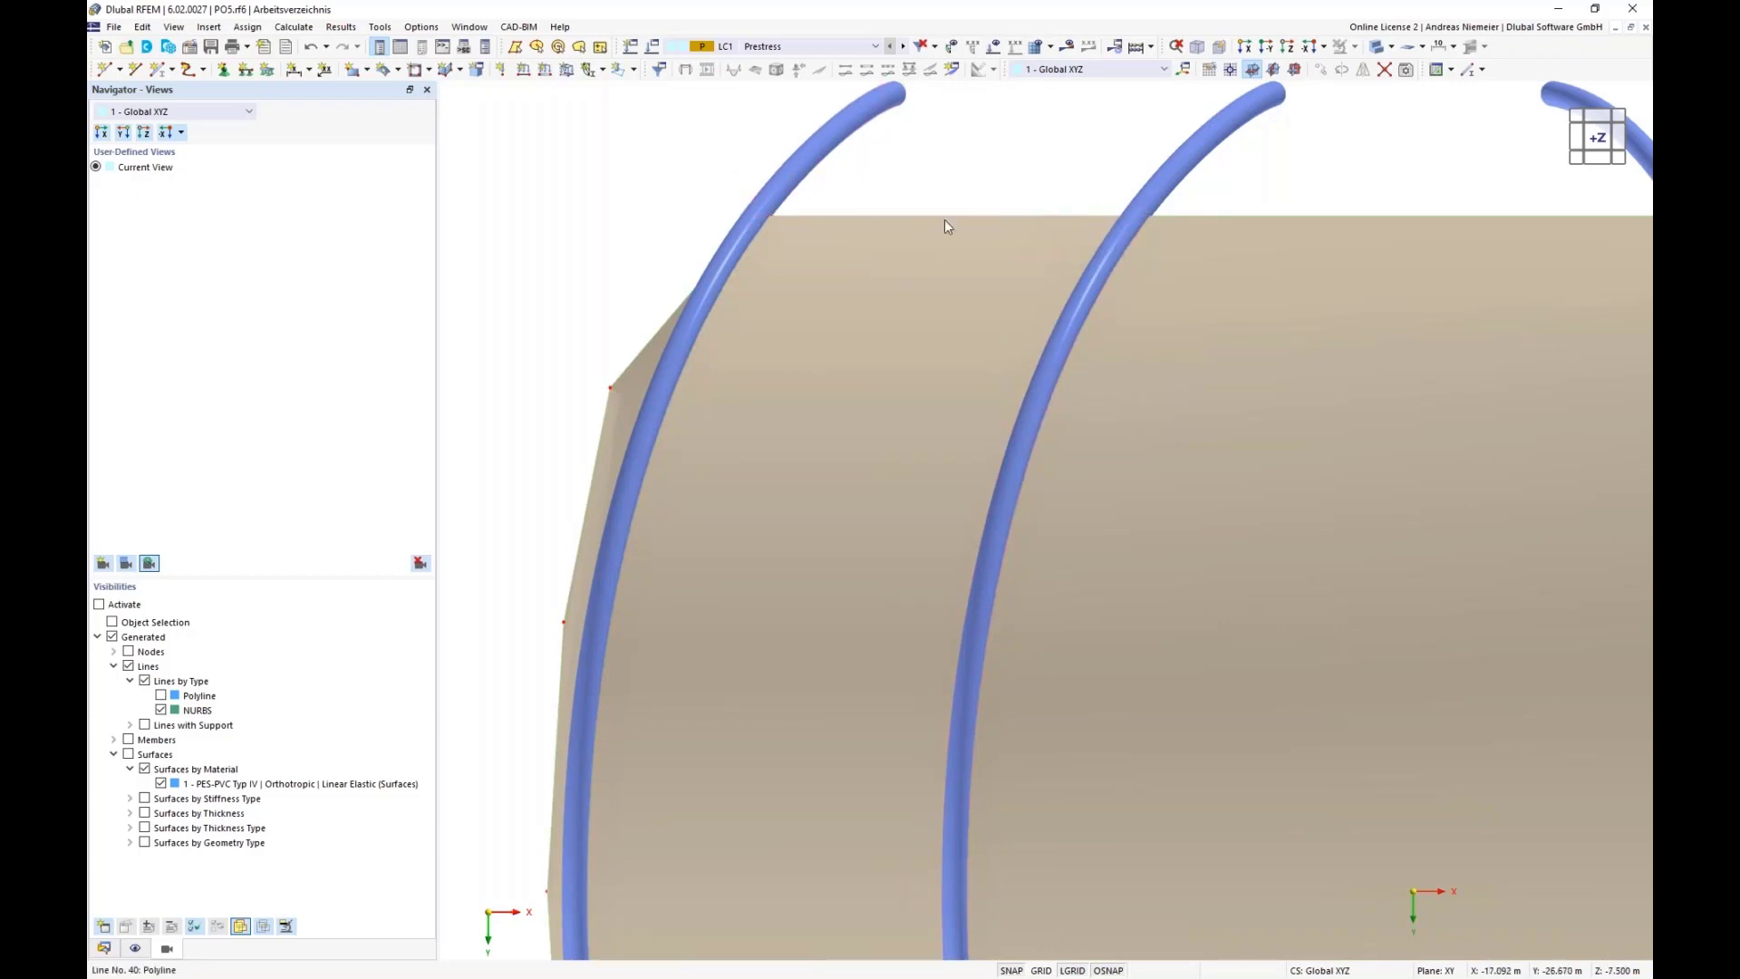
scroll(834, 225, "down", 4)
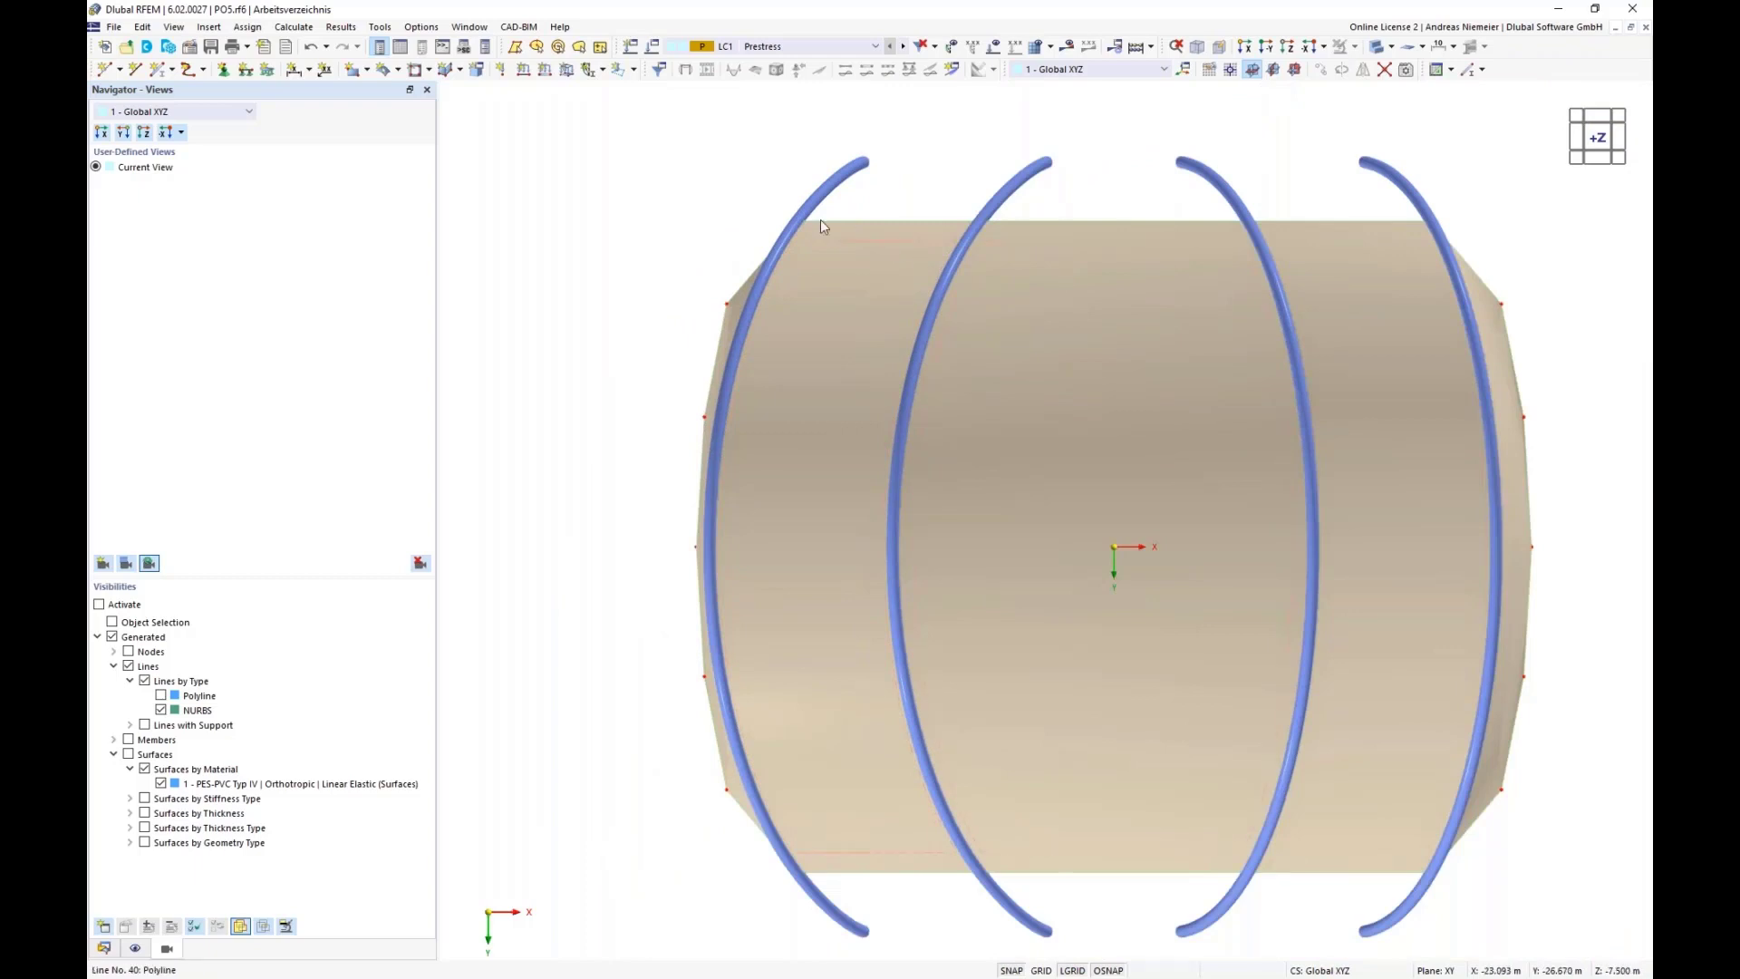
- Convert edge line 21 to an arc with its control point at X -18.460 m, Z -7.500 m, shifting its Y-coordinate inwards from the edge
mouse_move(933, 322)
double_click(889, 877)
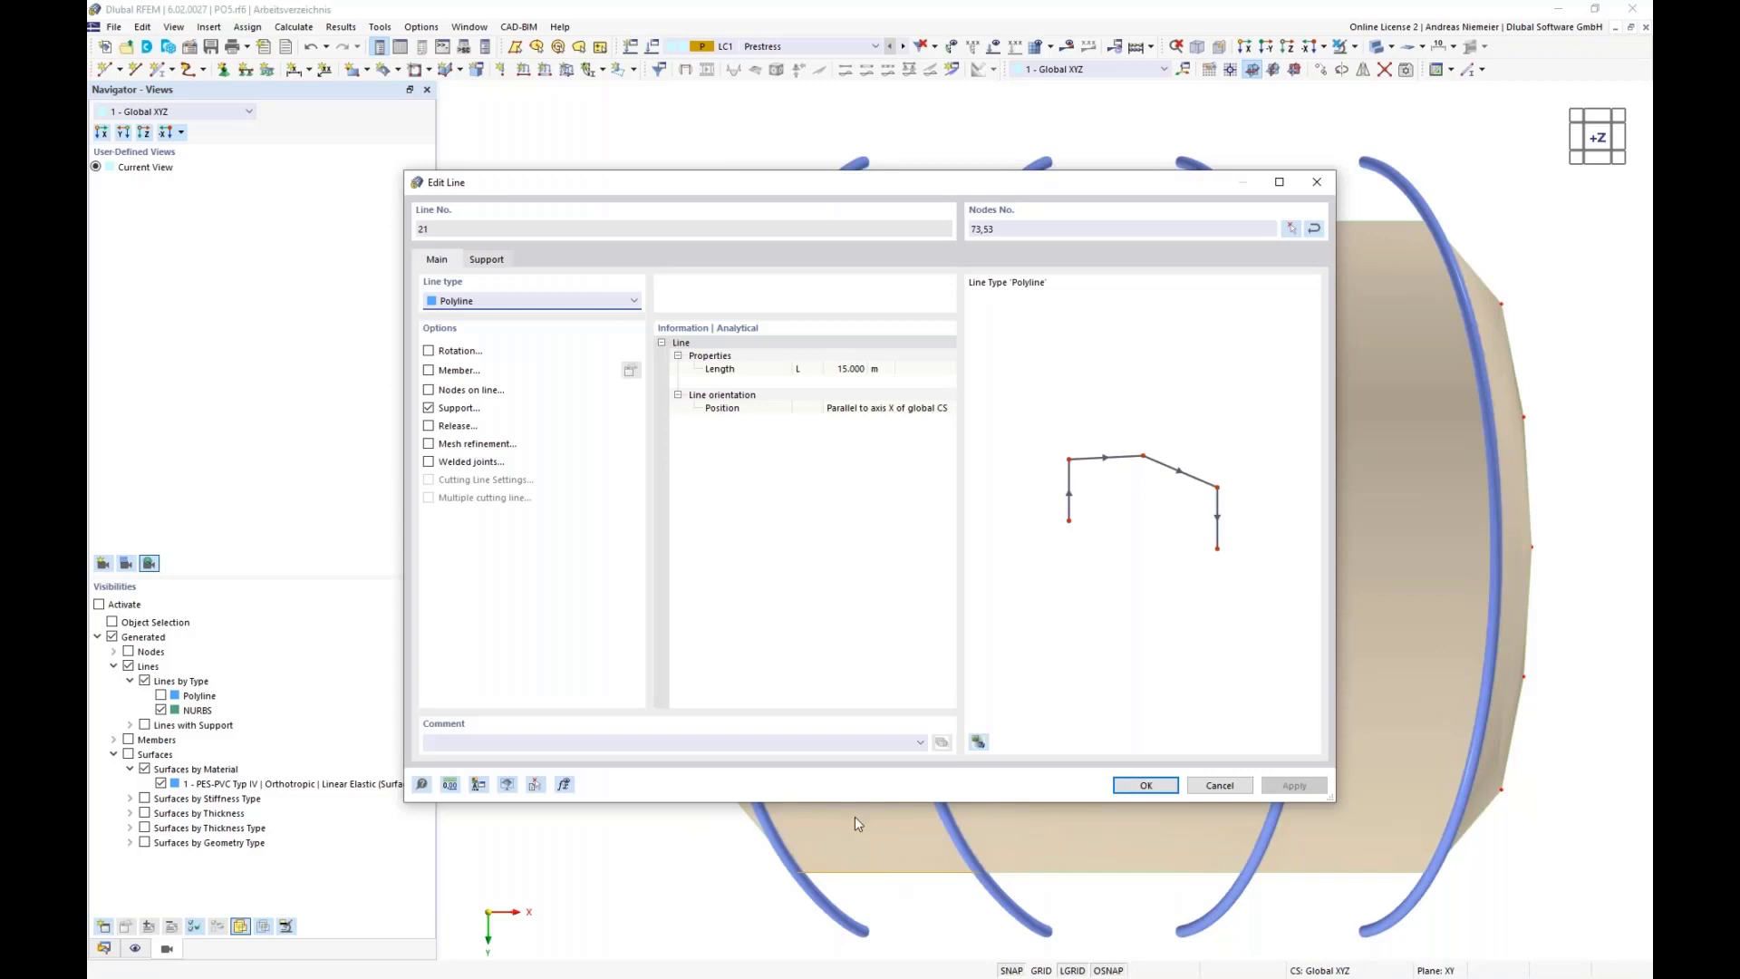
left_click(526, 301)
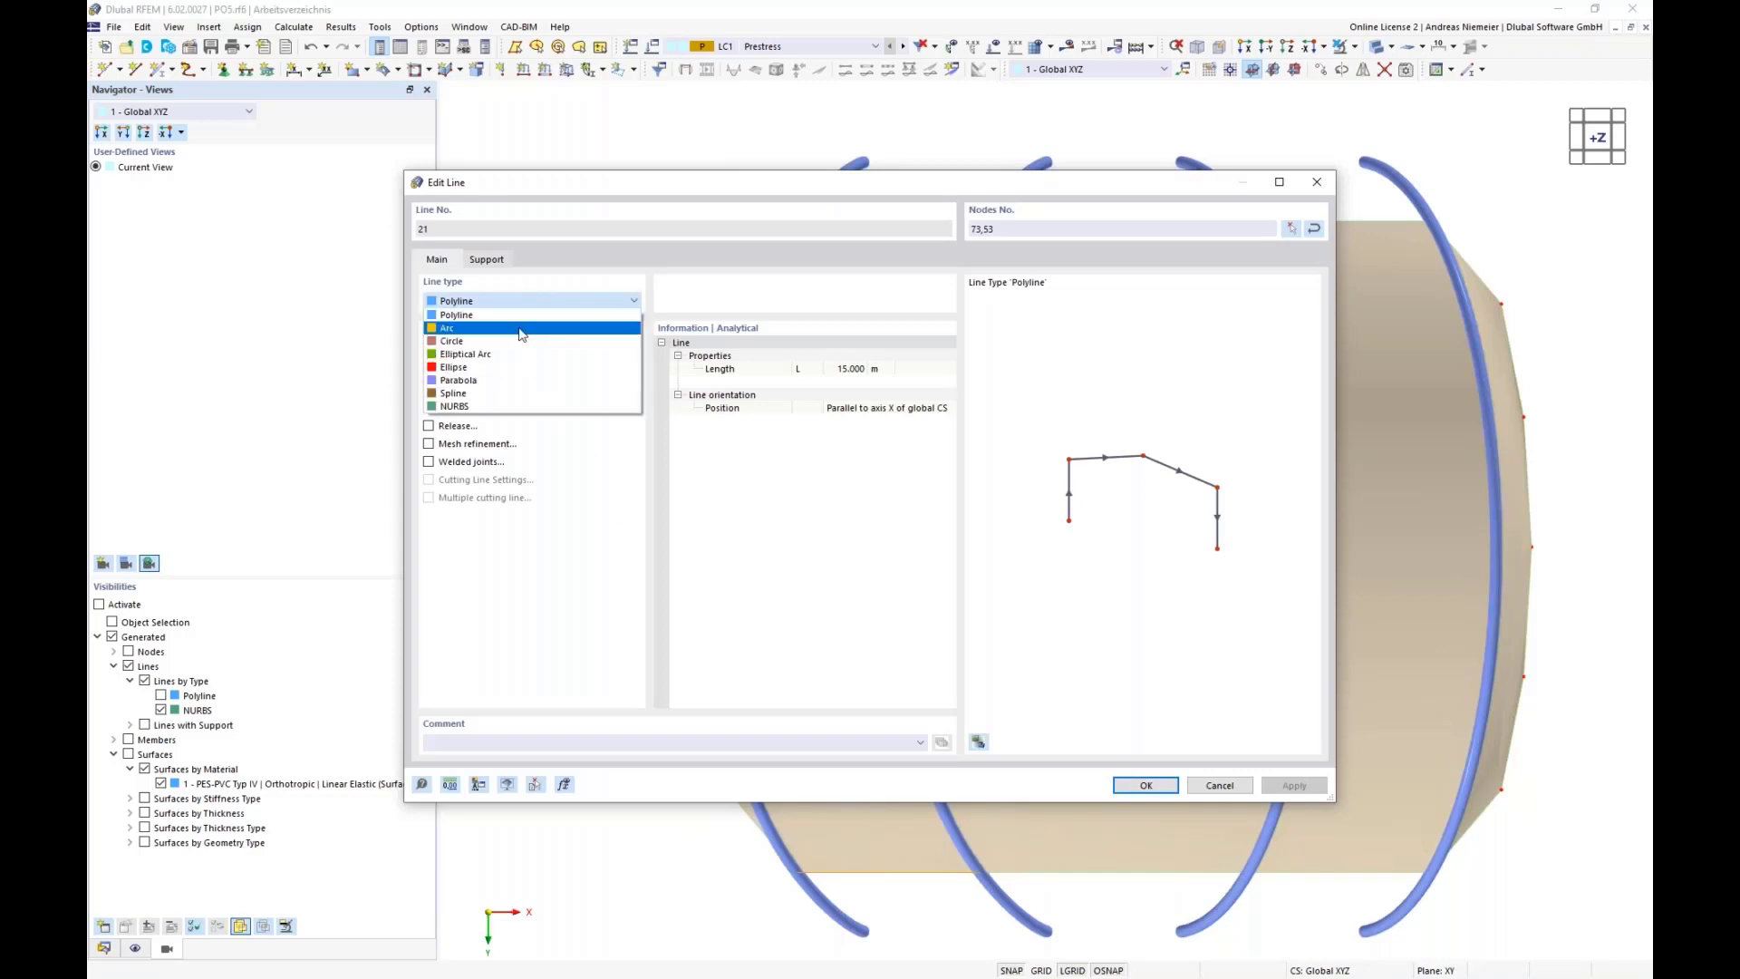
left_click(523, 314)
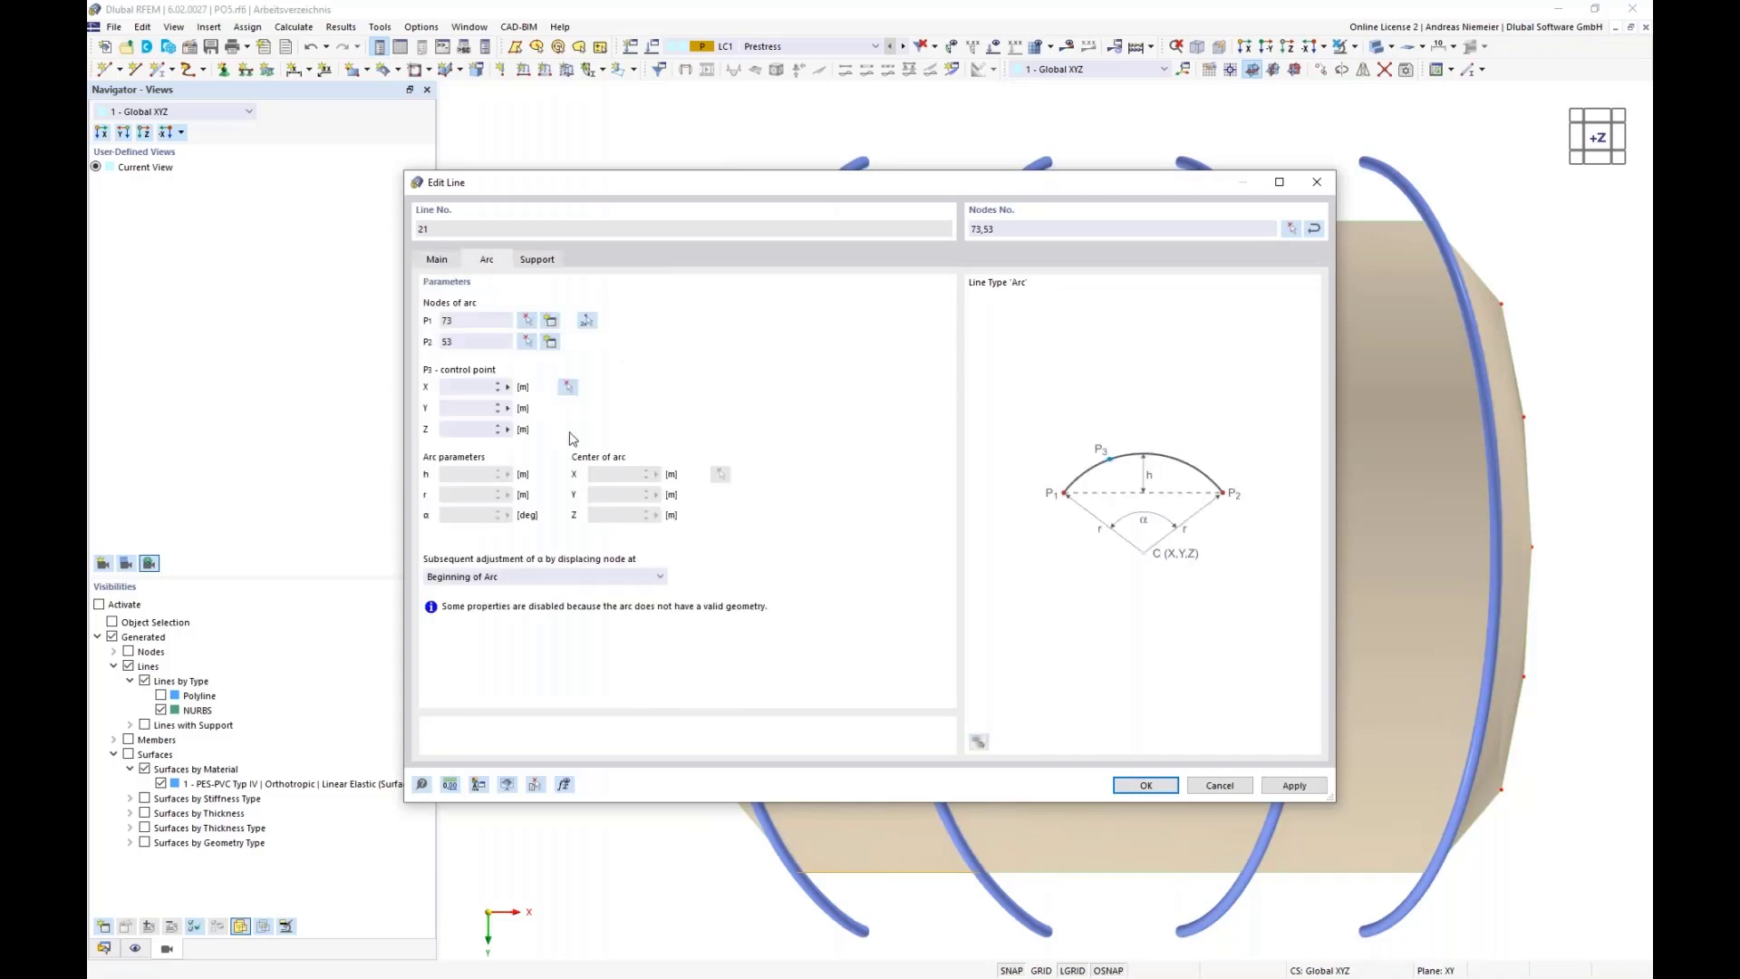
left_click(567, 386)
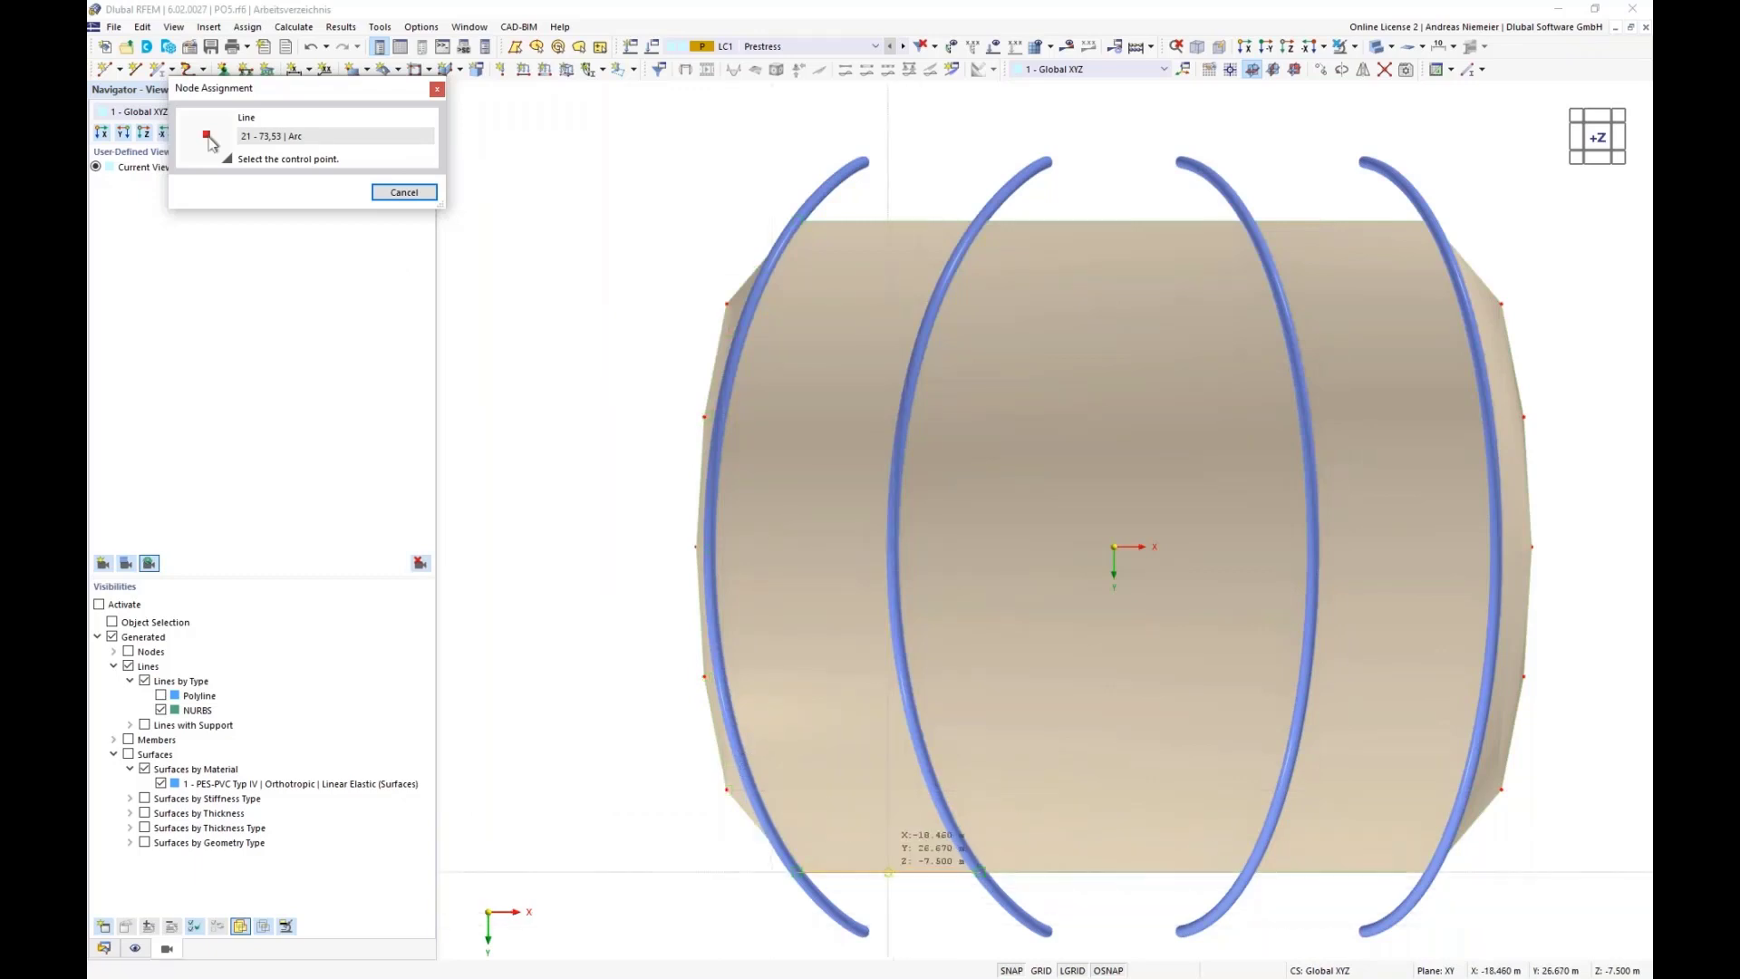
left_click(888, 872)
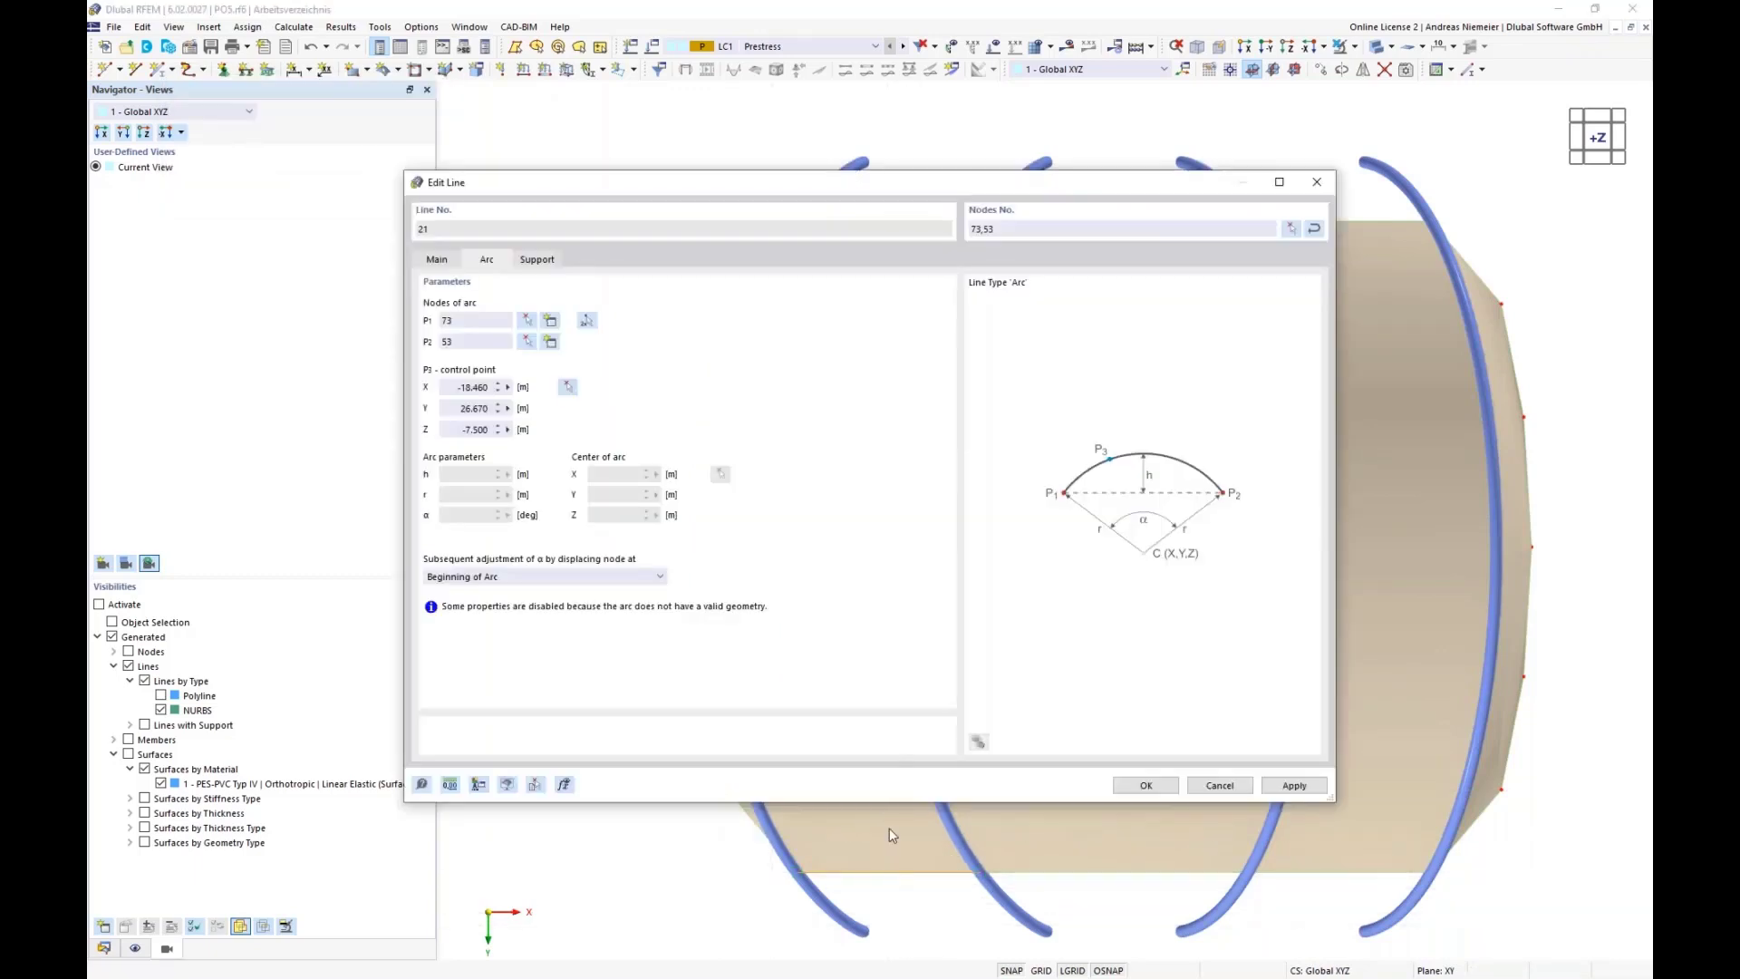
left_click(463, 408)
left_click(1140, 788)
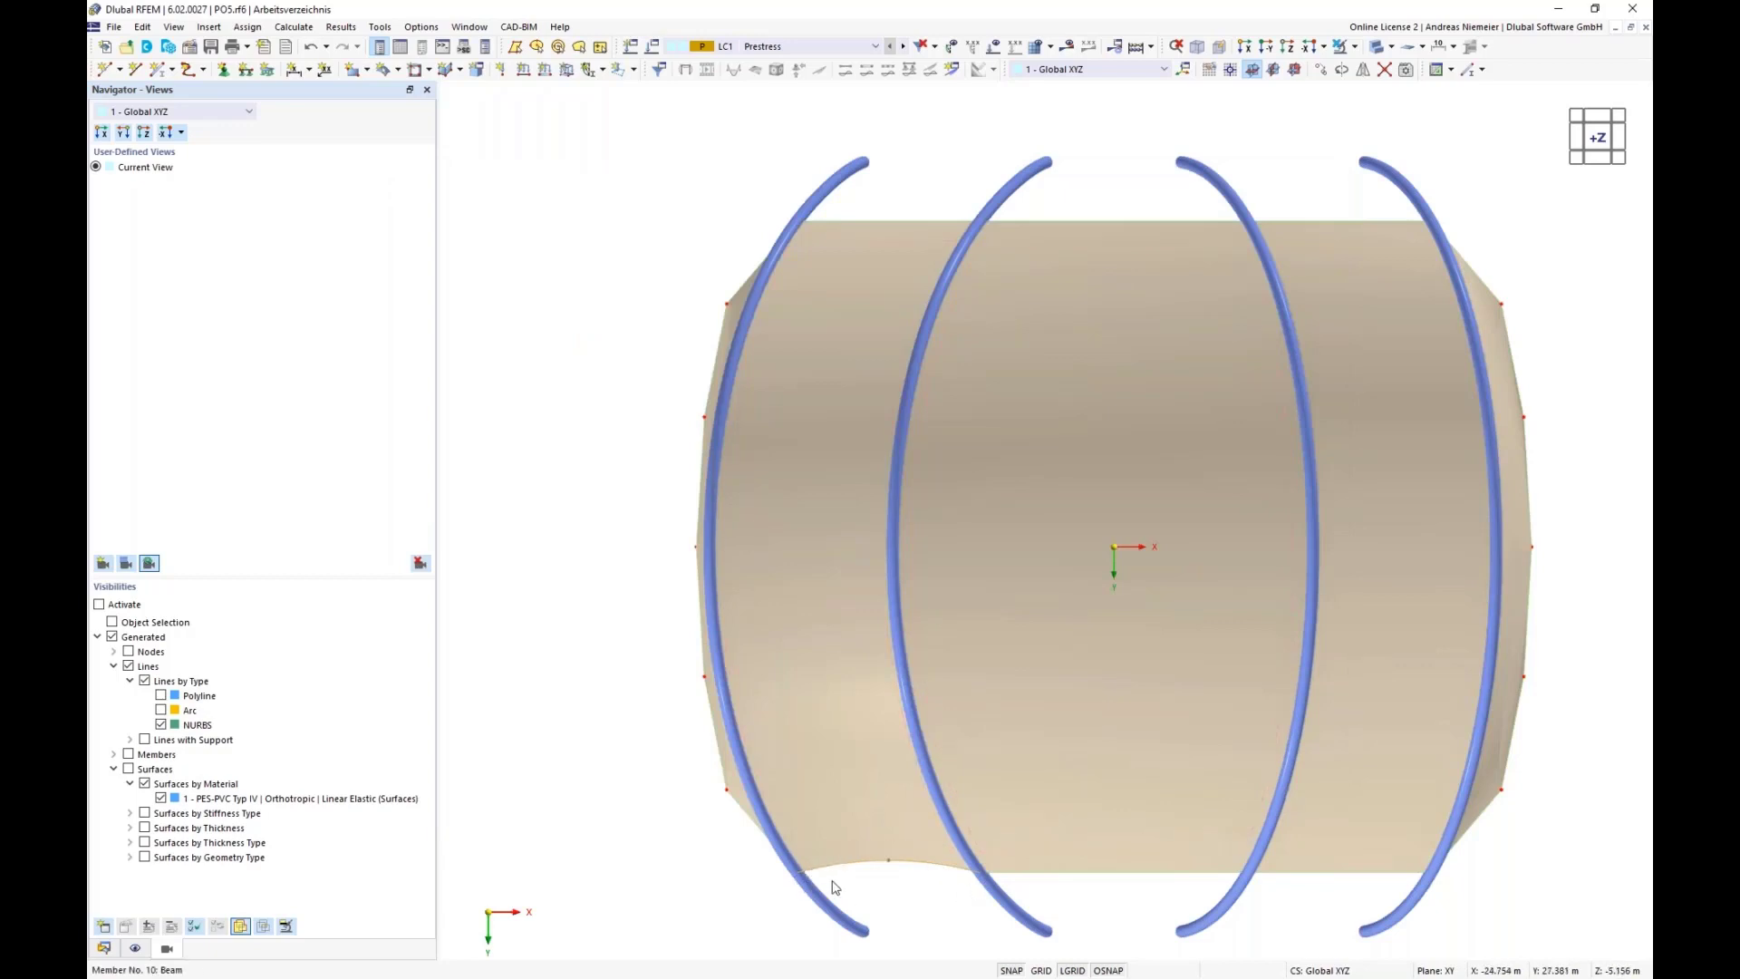
- Convert edge line 34 to an arc with its control point at X 18.460 m, Z -7.500 m, shifting its Y-coordinate inwards from the edge
double_click(1315, 874)
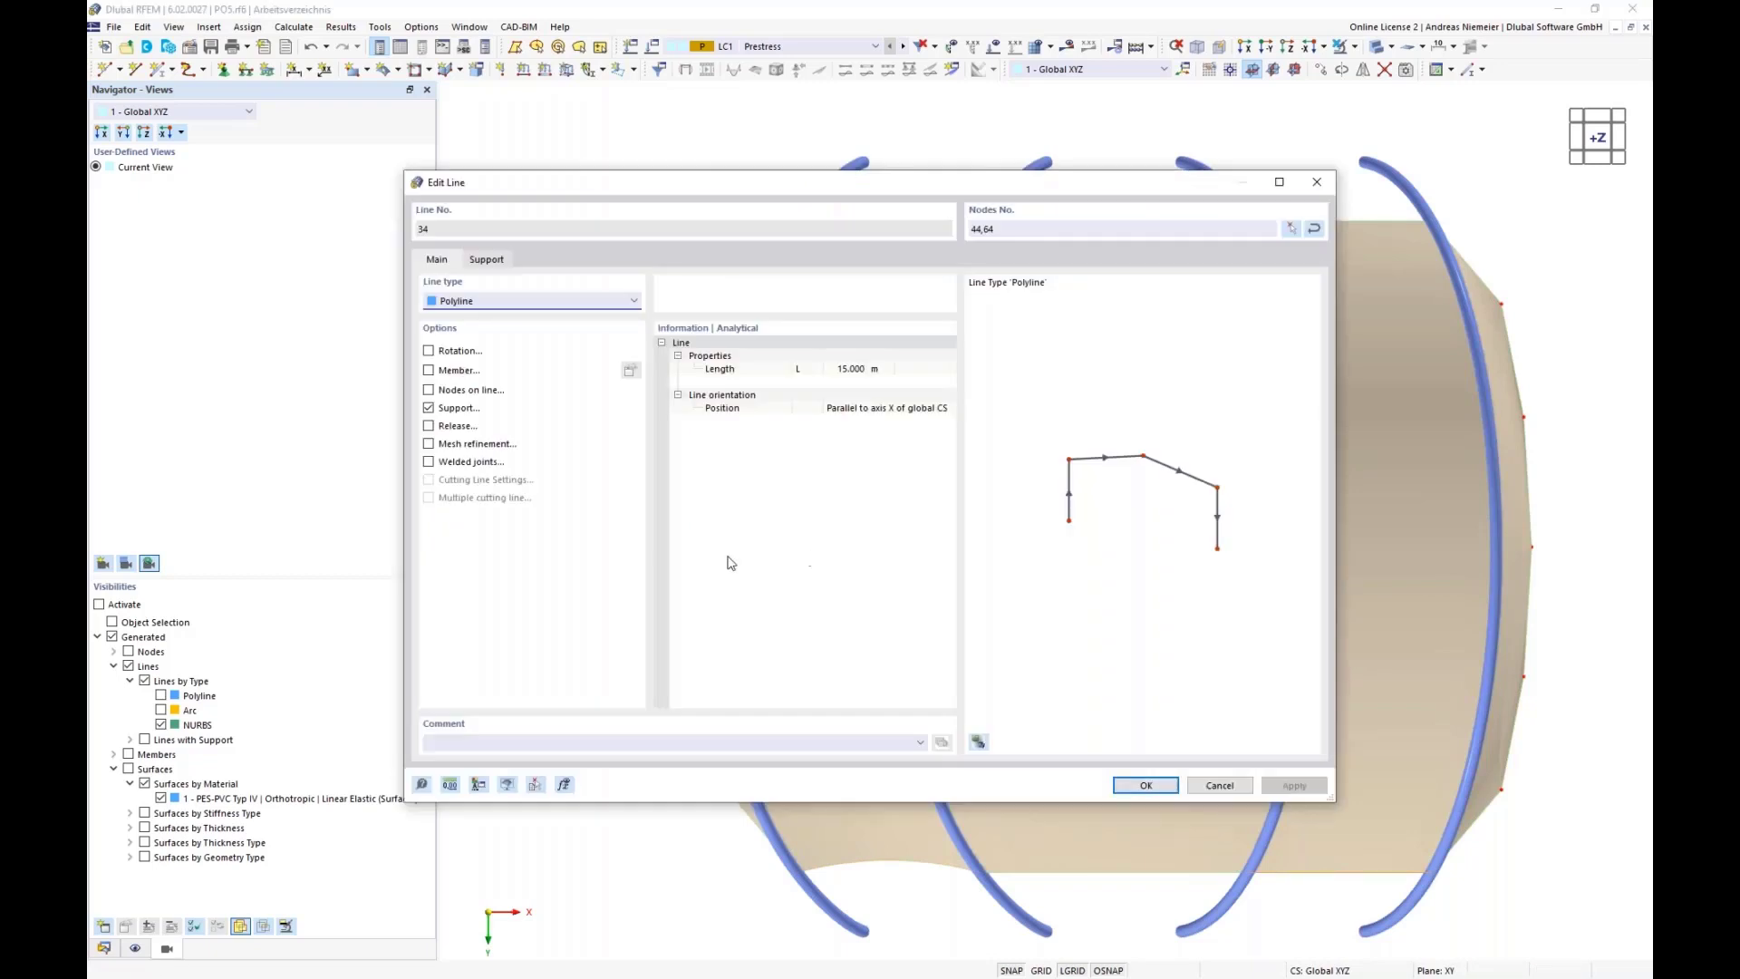
left_click(510, 302)
left_click(504, 341)
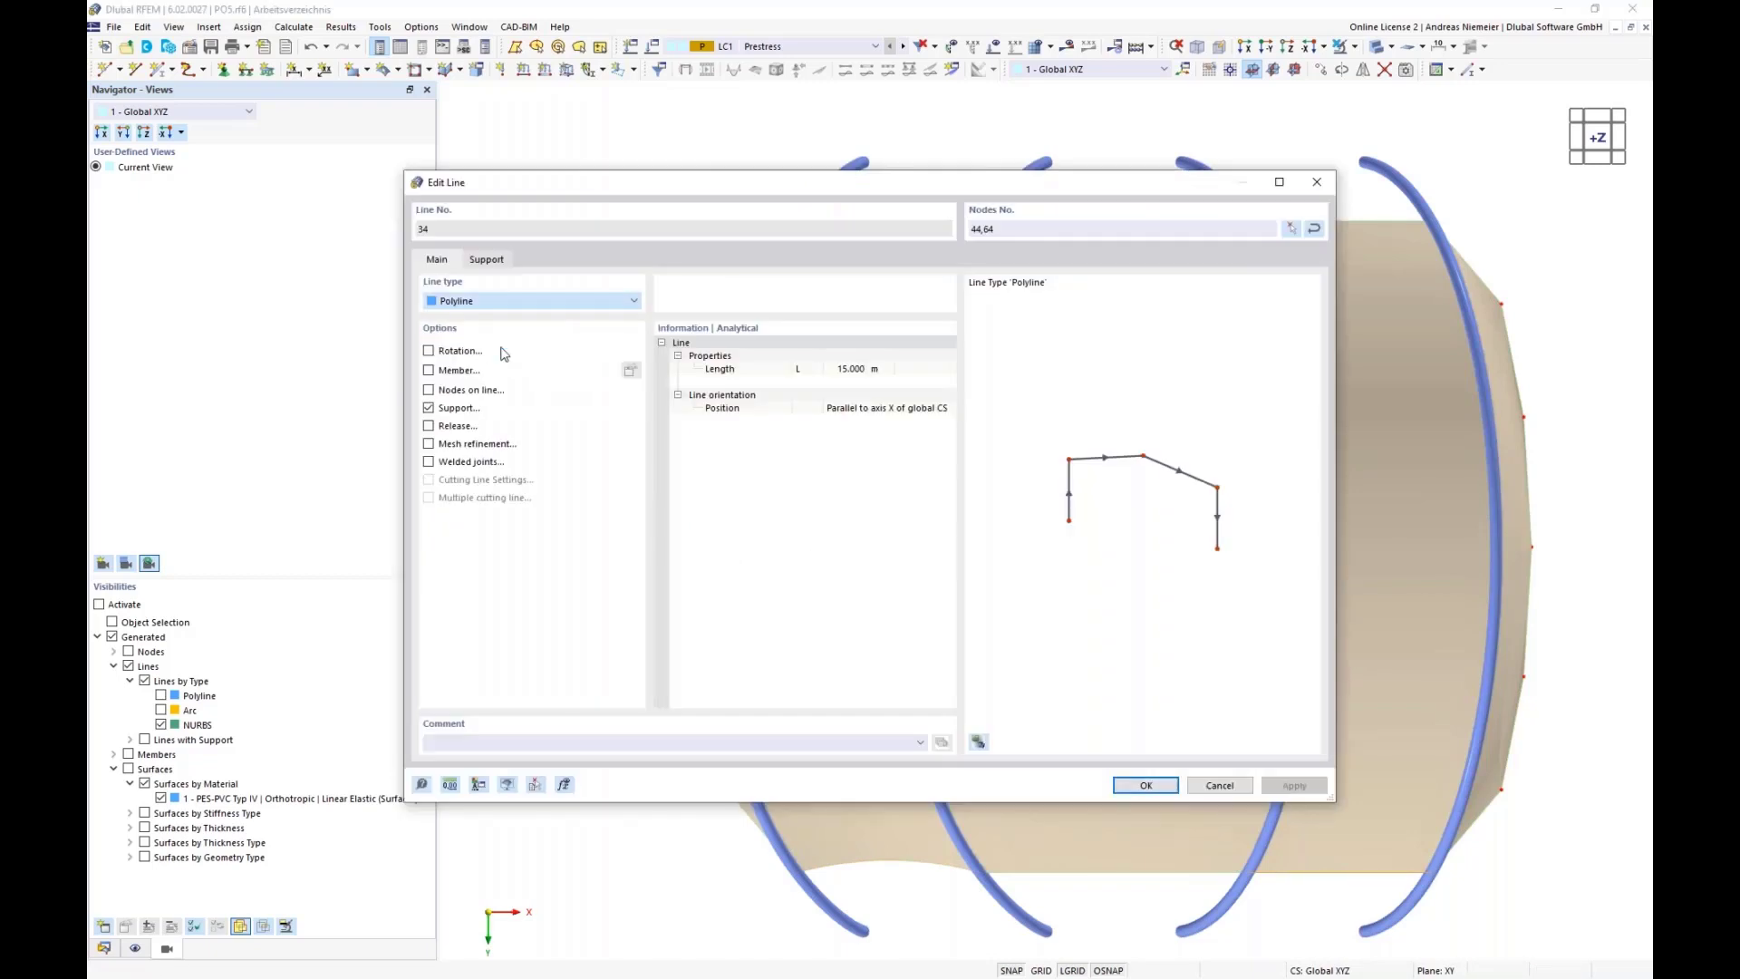
left_click(568, 386)
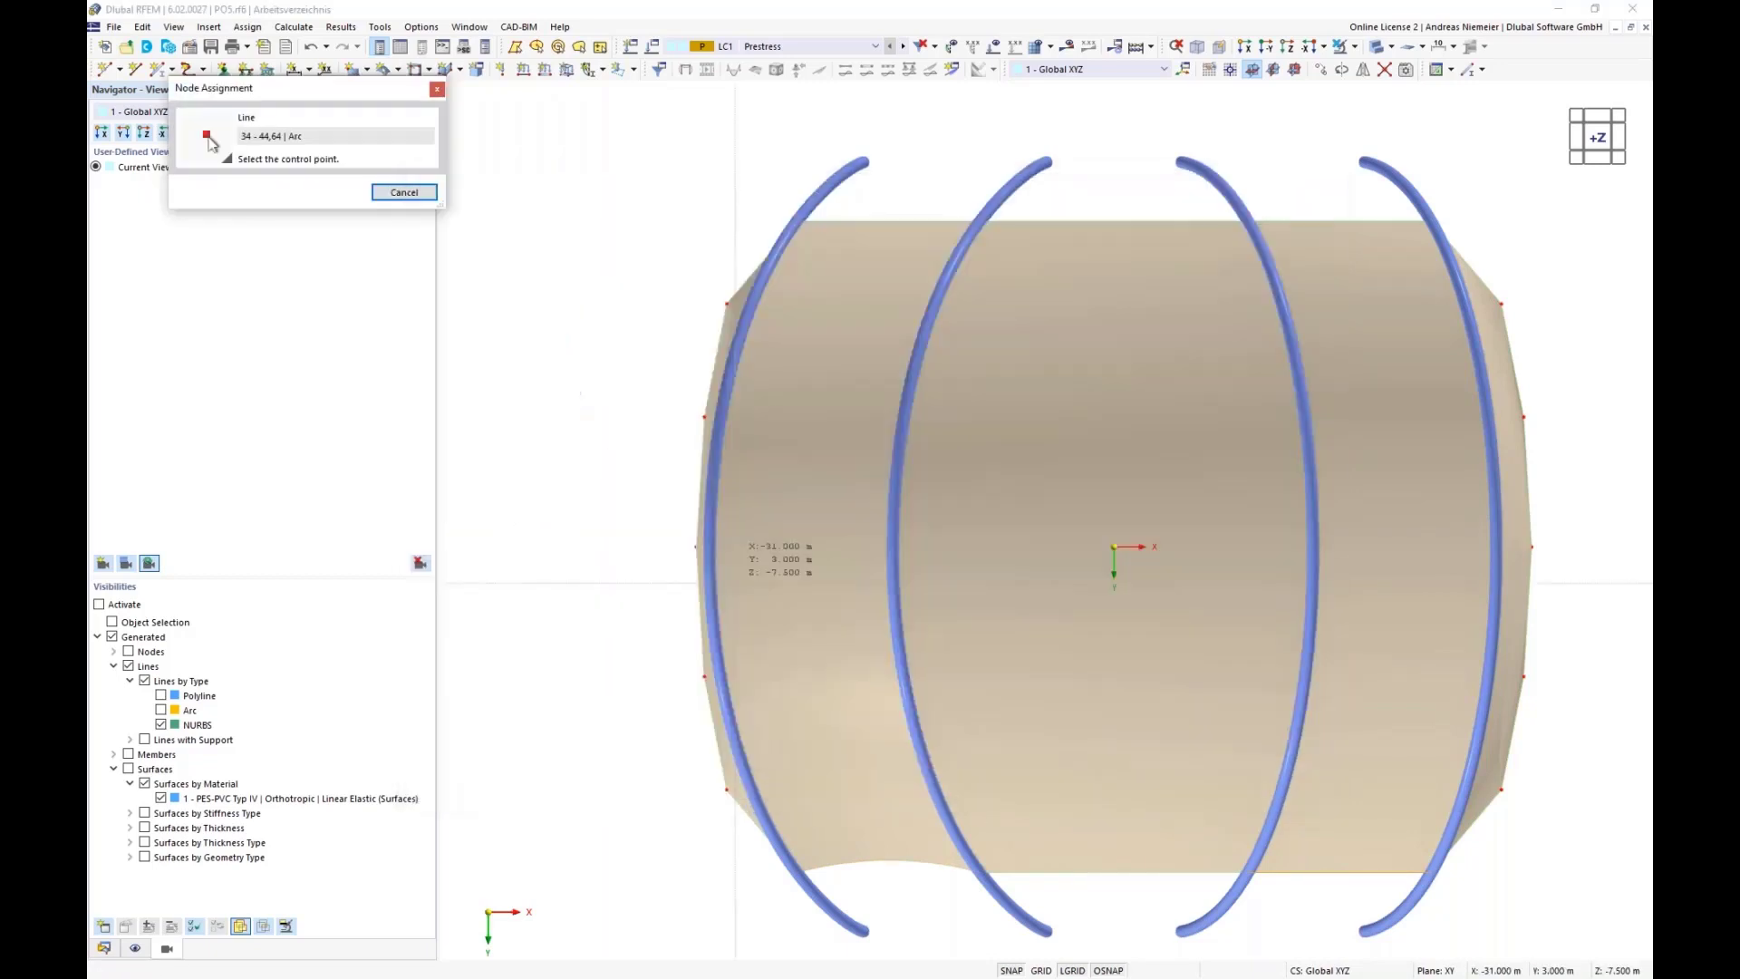
left_click(1340, 873)
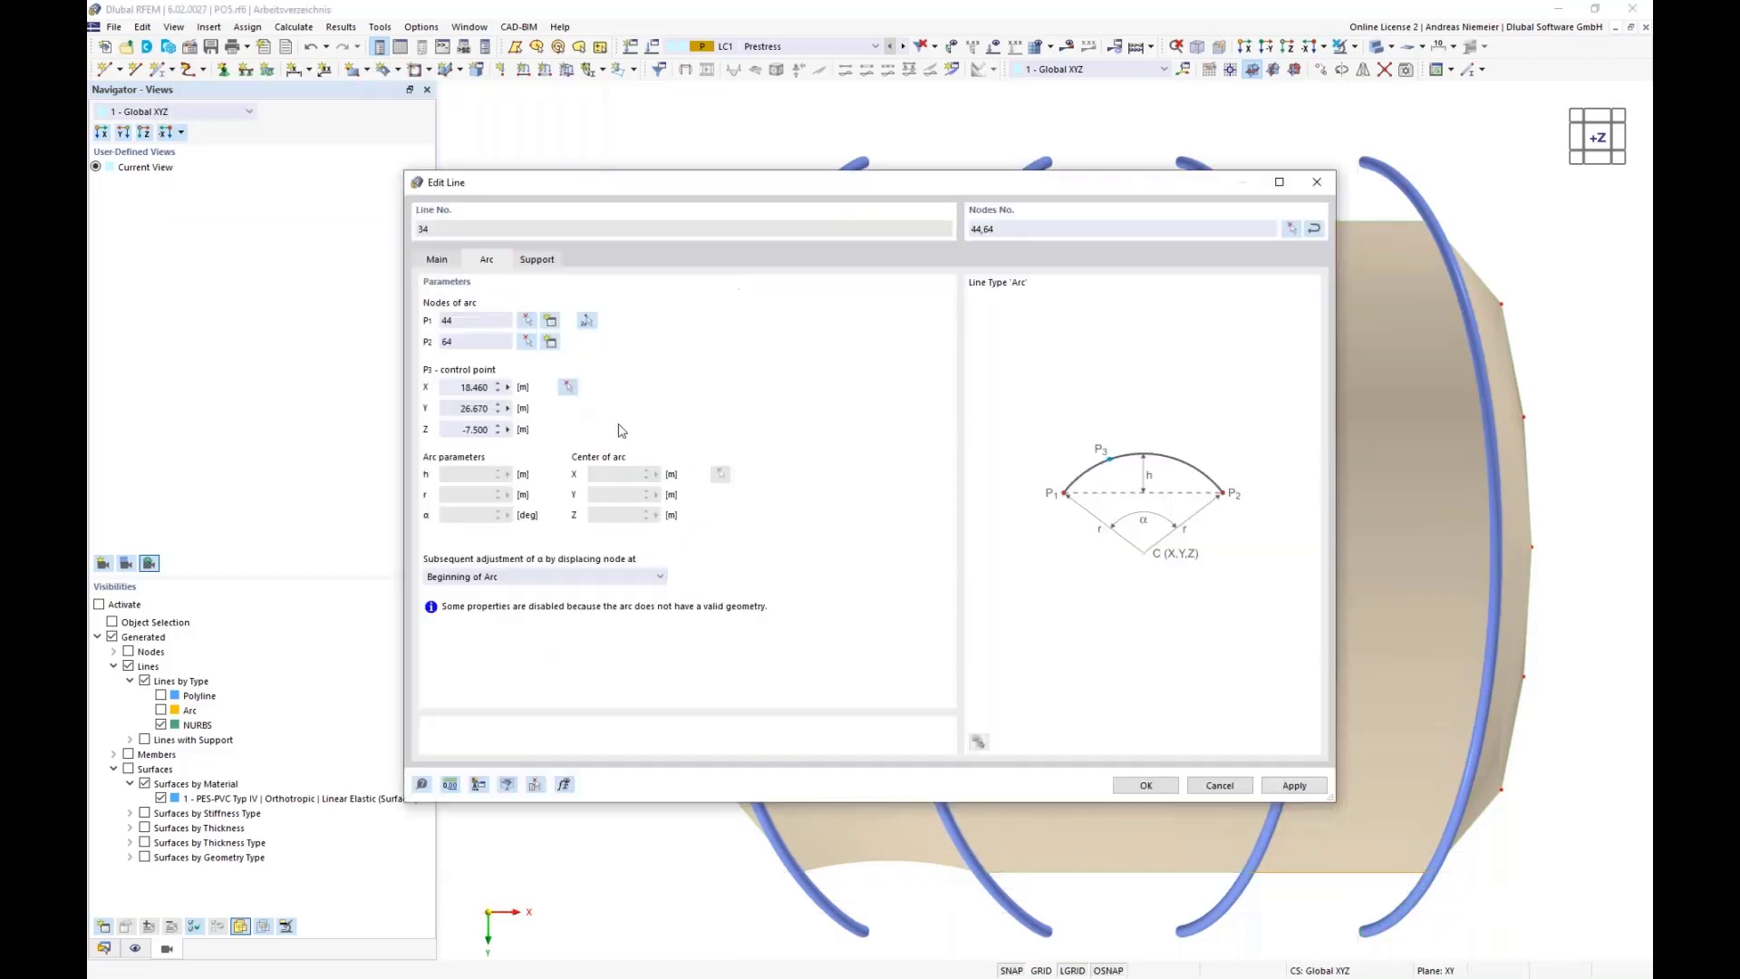
left_click(475, 410)
left_click(1145, 785)
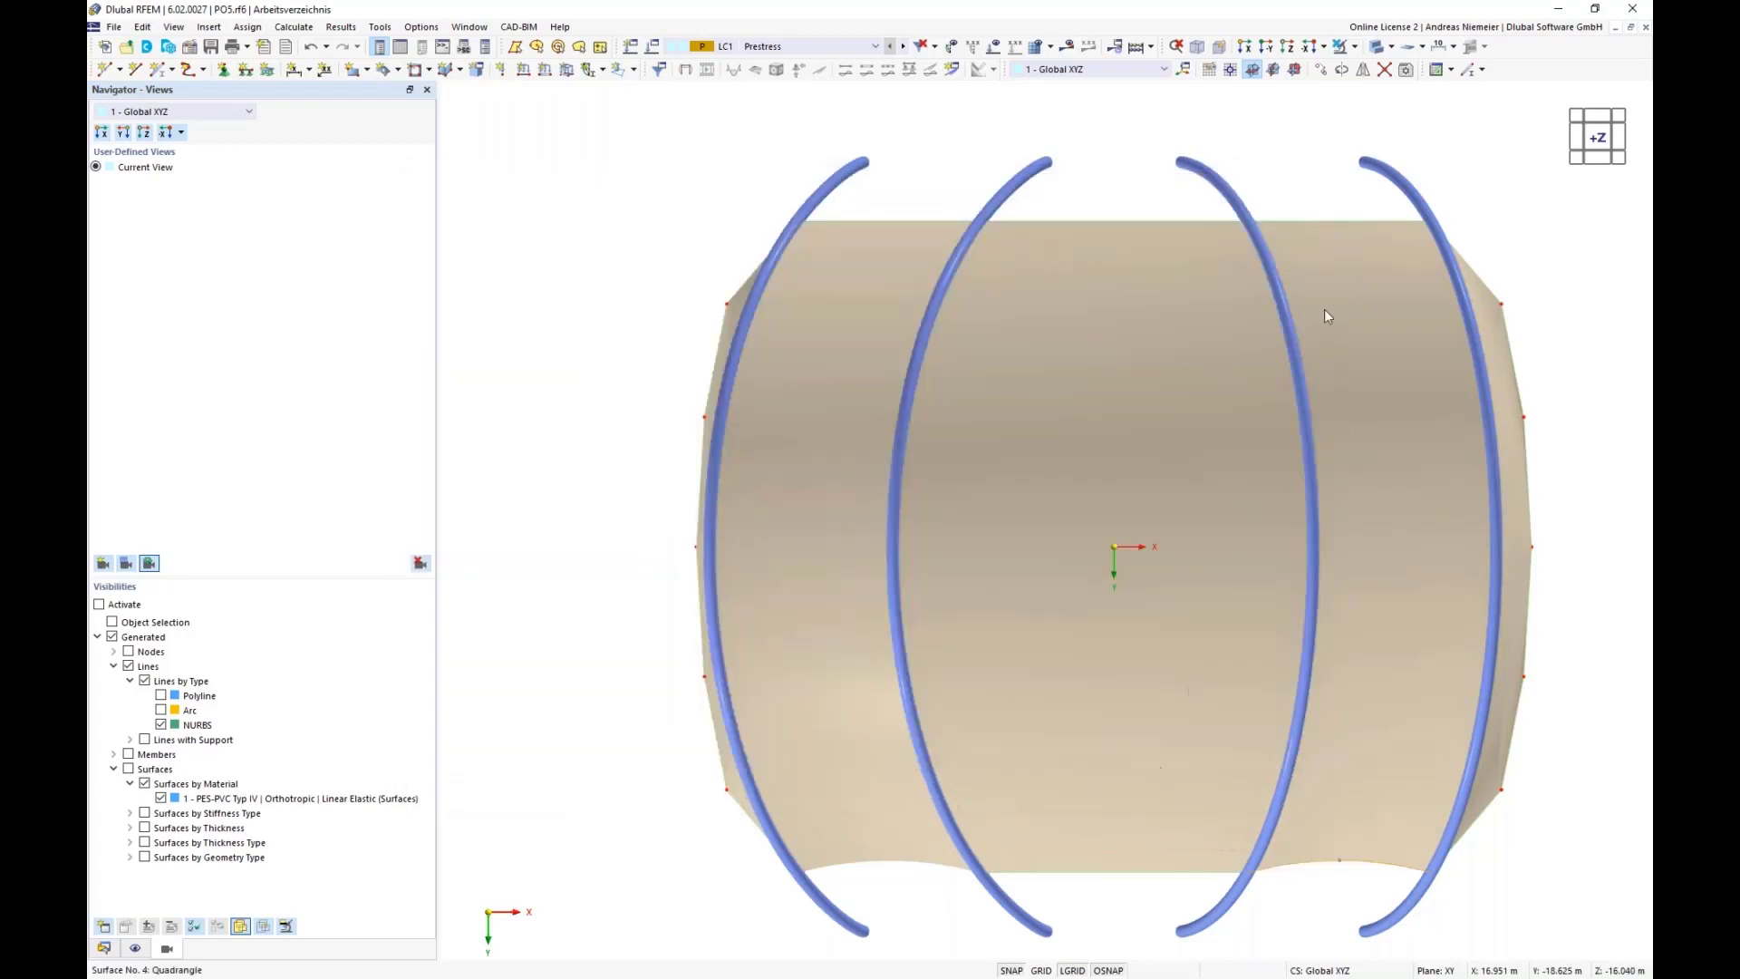
- Convert edge line 28 to an arc with its control point at X 18.460 m, Z -7.500 m, shifting its Y-coordinate inwards from the edge
double_click(1320, 219)
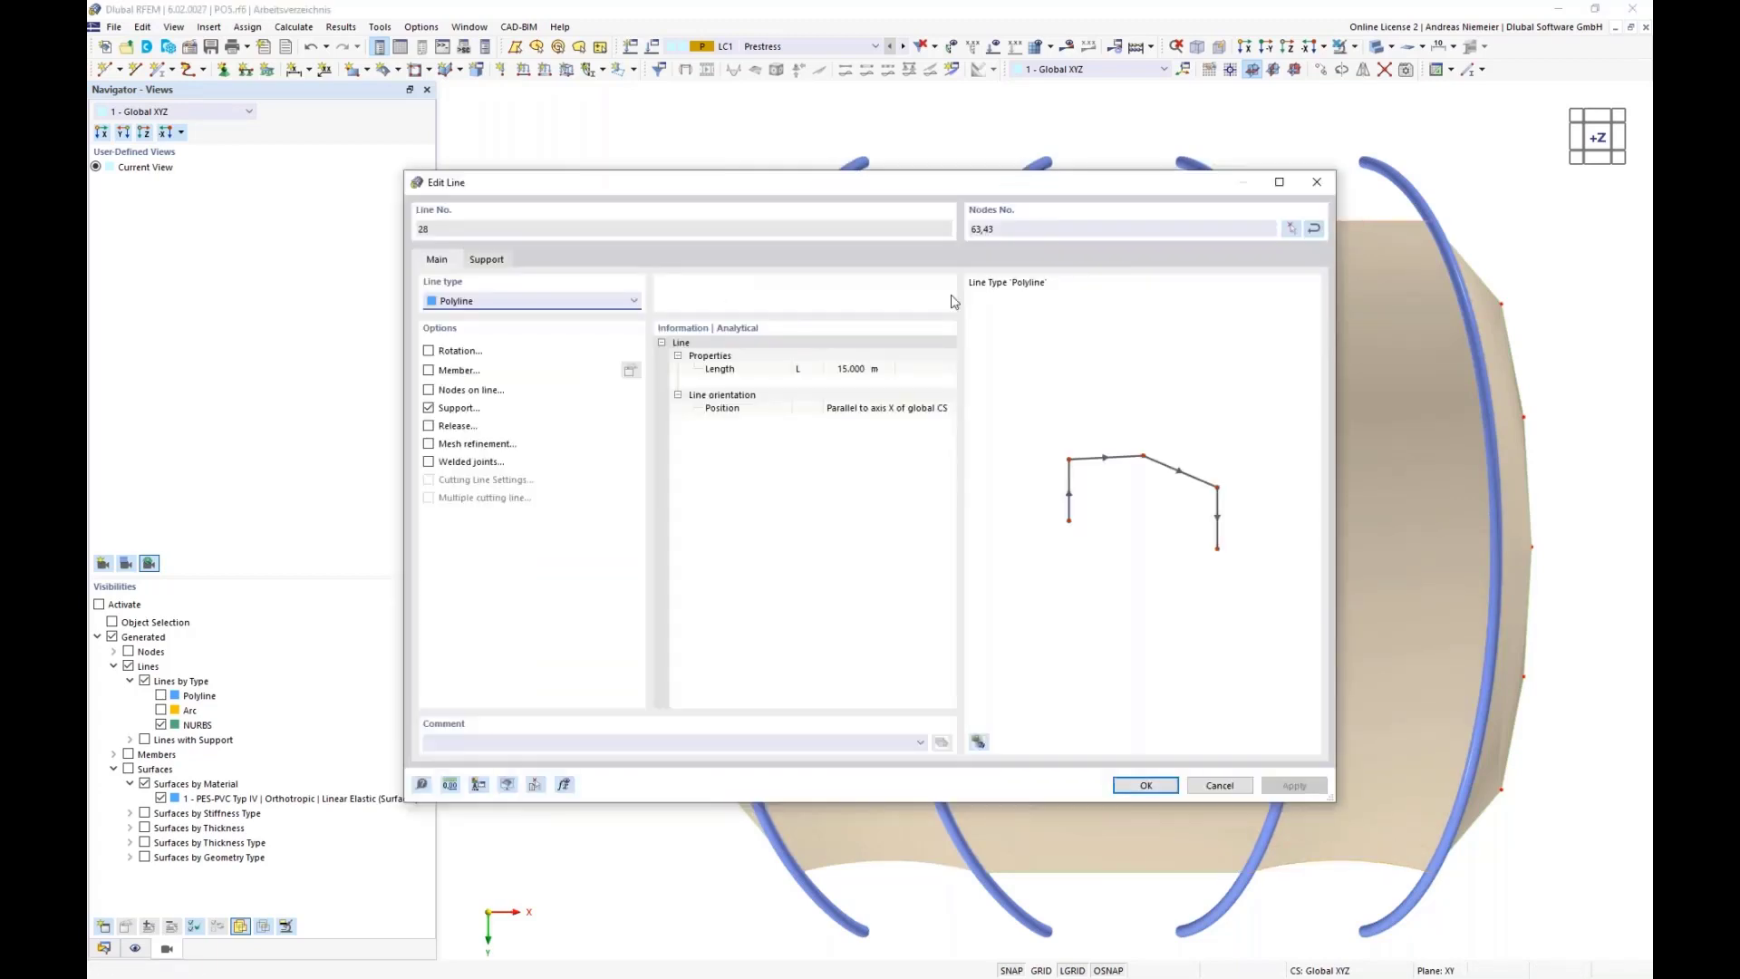
left_click(477, 302)
left_click(478, 337)
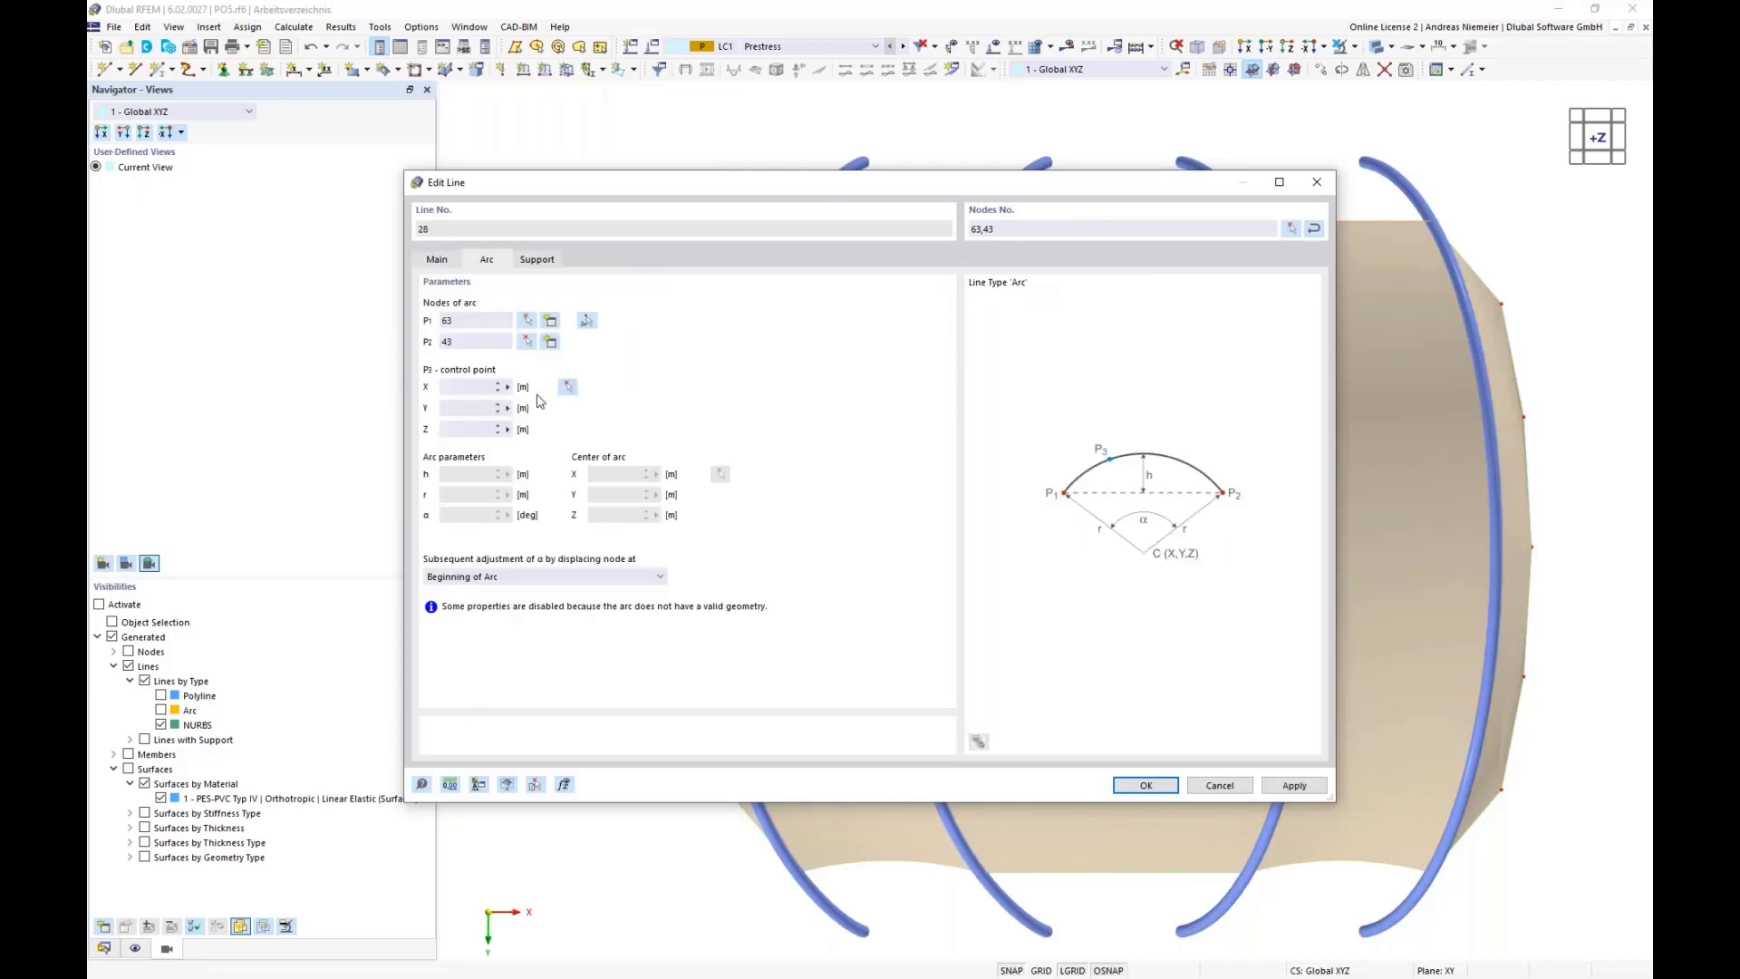
left_click(567, 387)
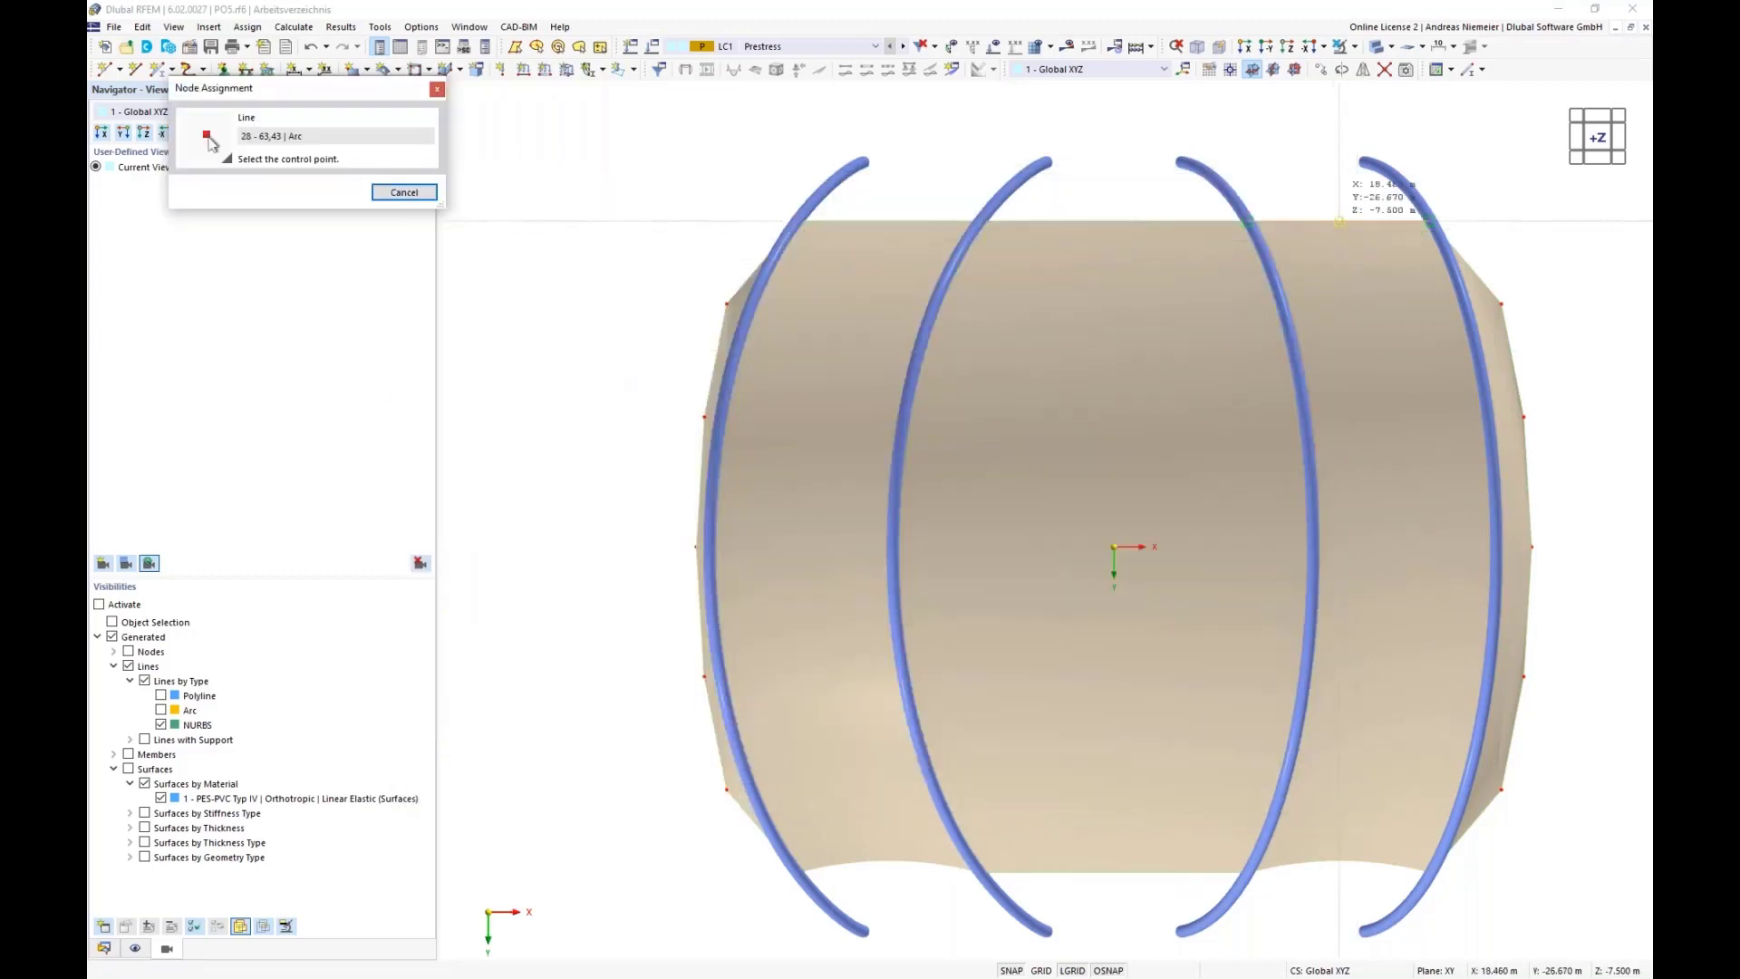
left_click(1340, 220)
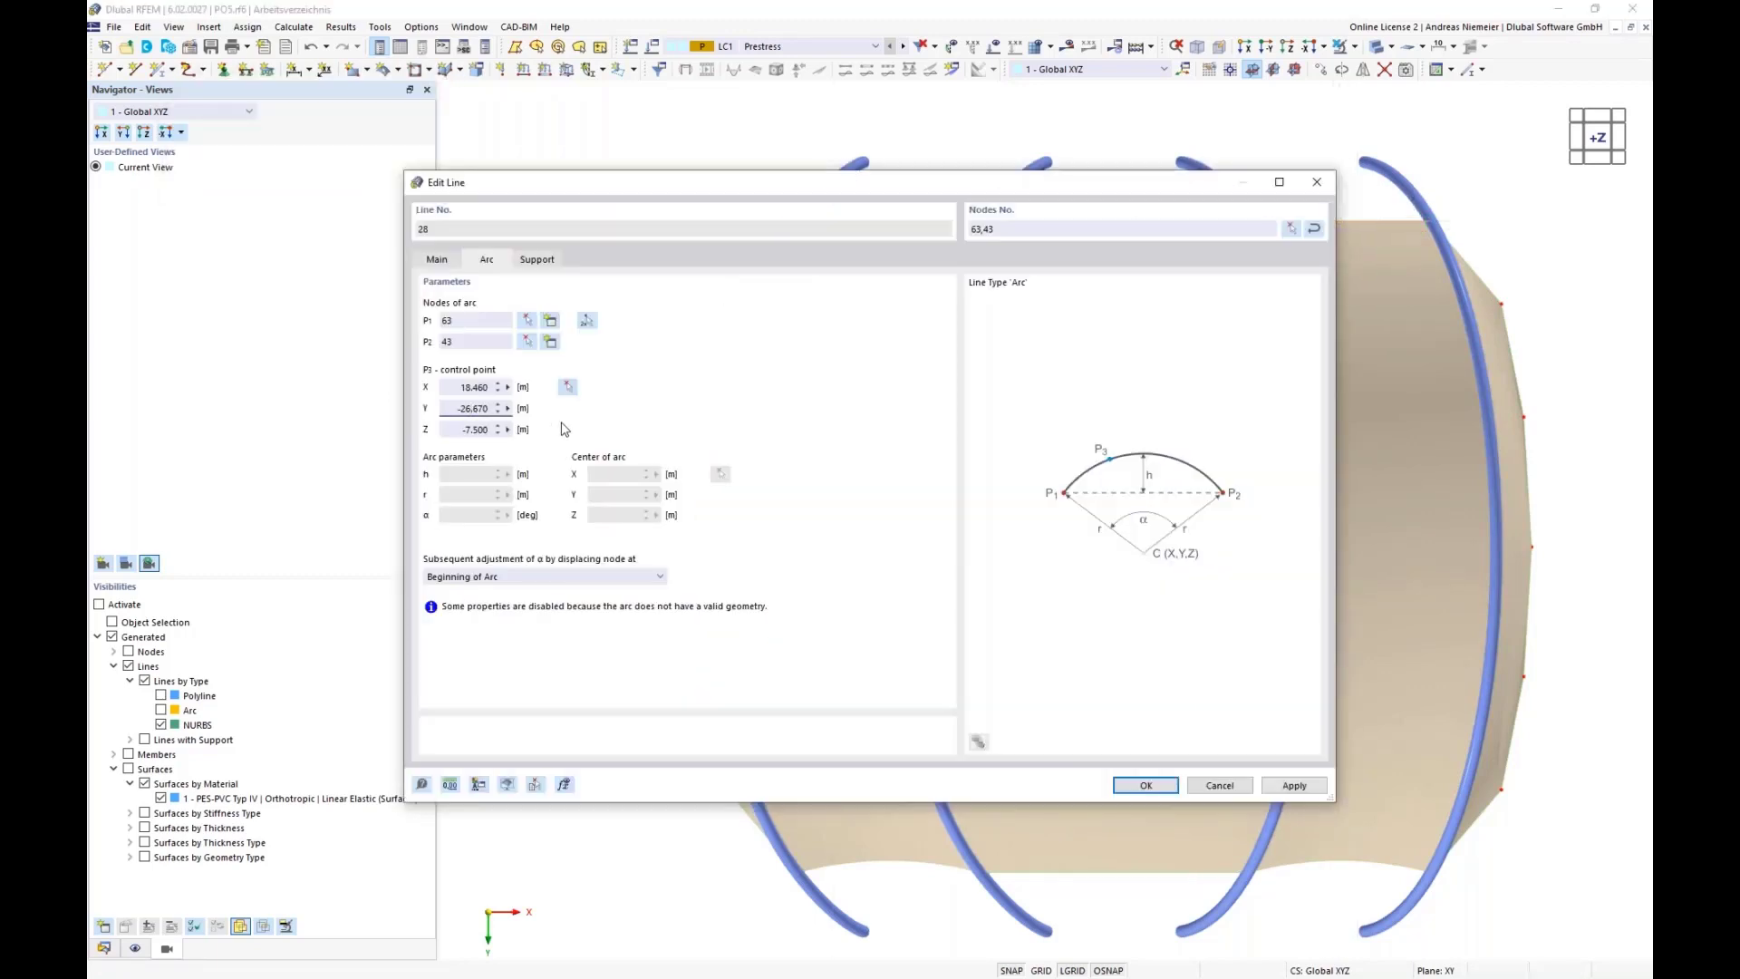
left_click(1144, 785)
- Convert edge line 40 to an arc with its control point at X -18.460 m, Z -7.500 m, shifting its Y-coordinate inwards from the edge
double_click(914, 221)
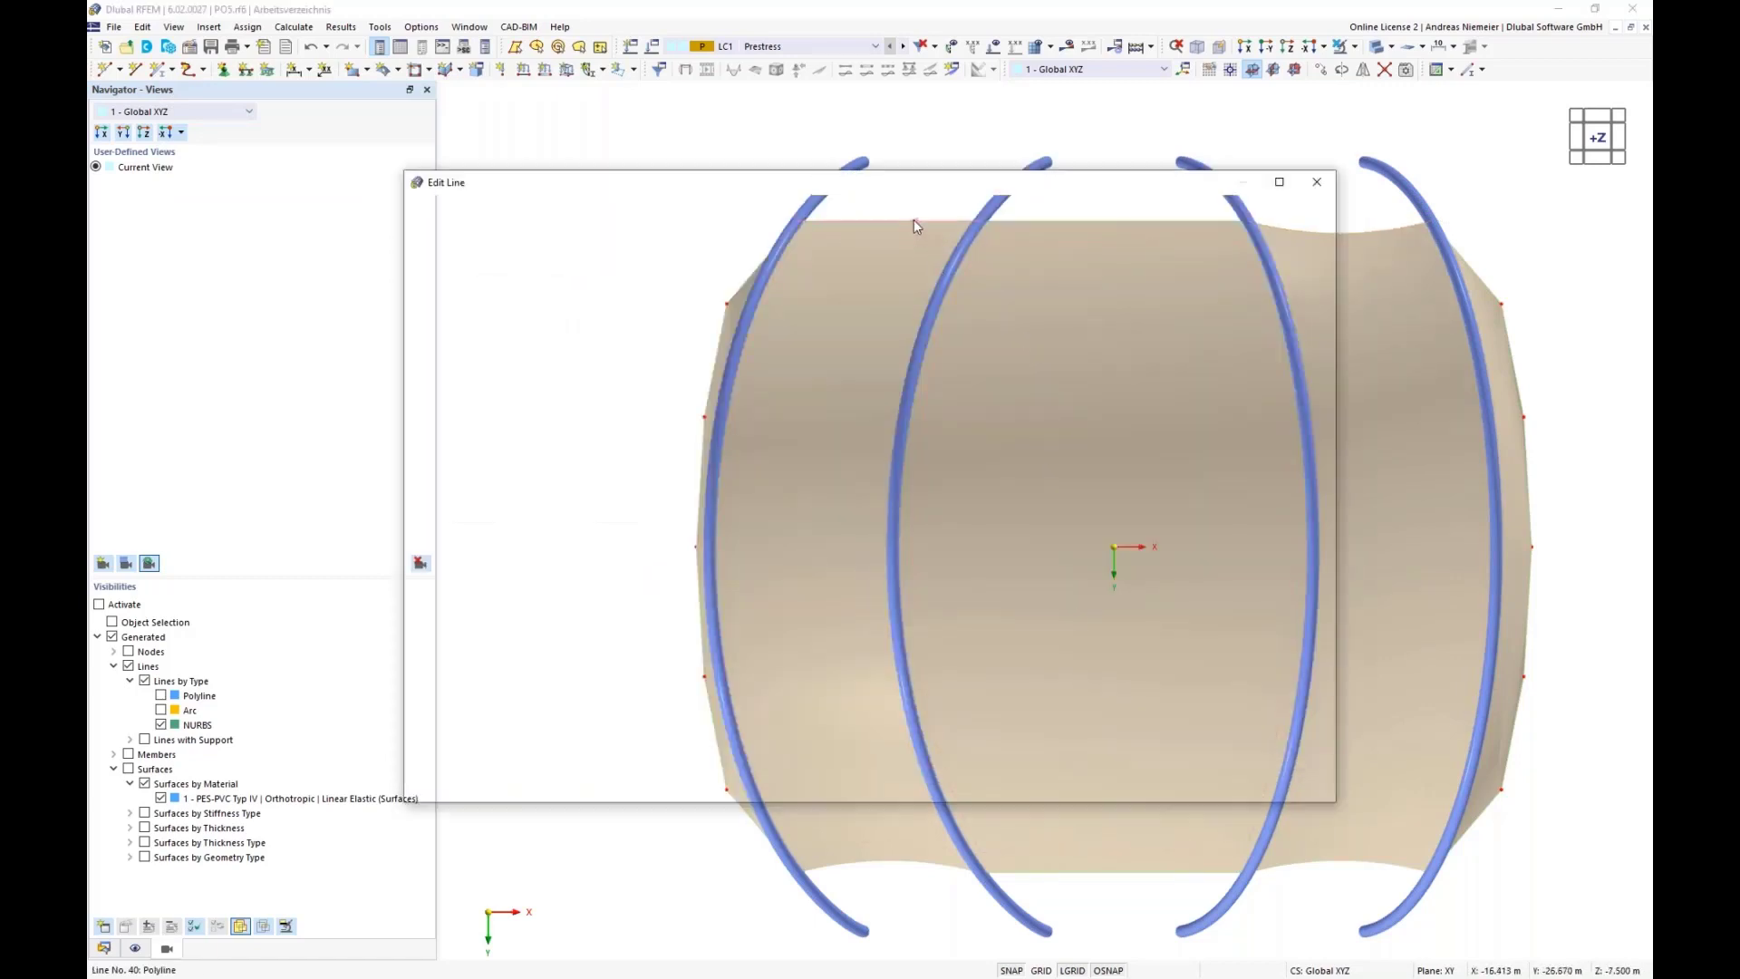
left_click(514, 302)
left_click(511, 330)
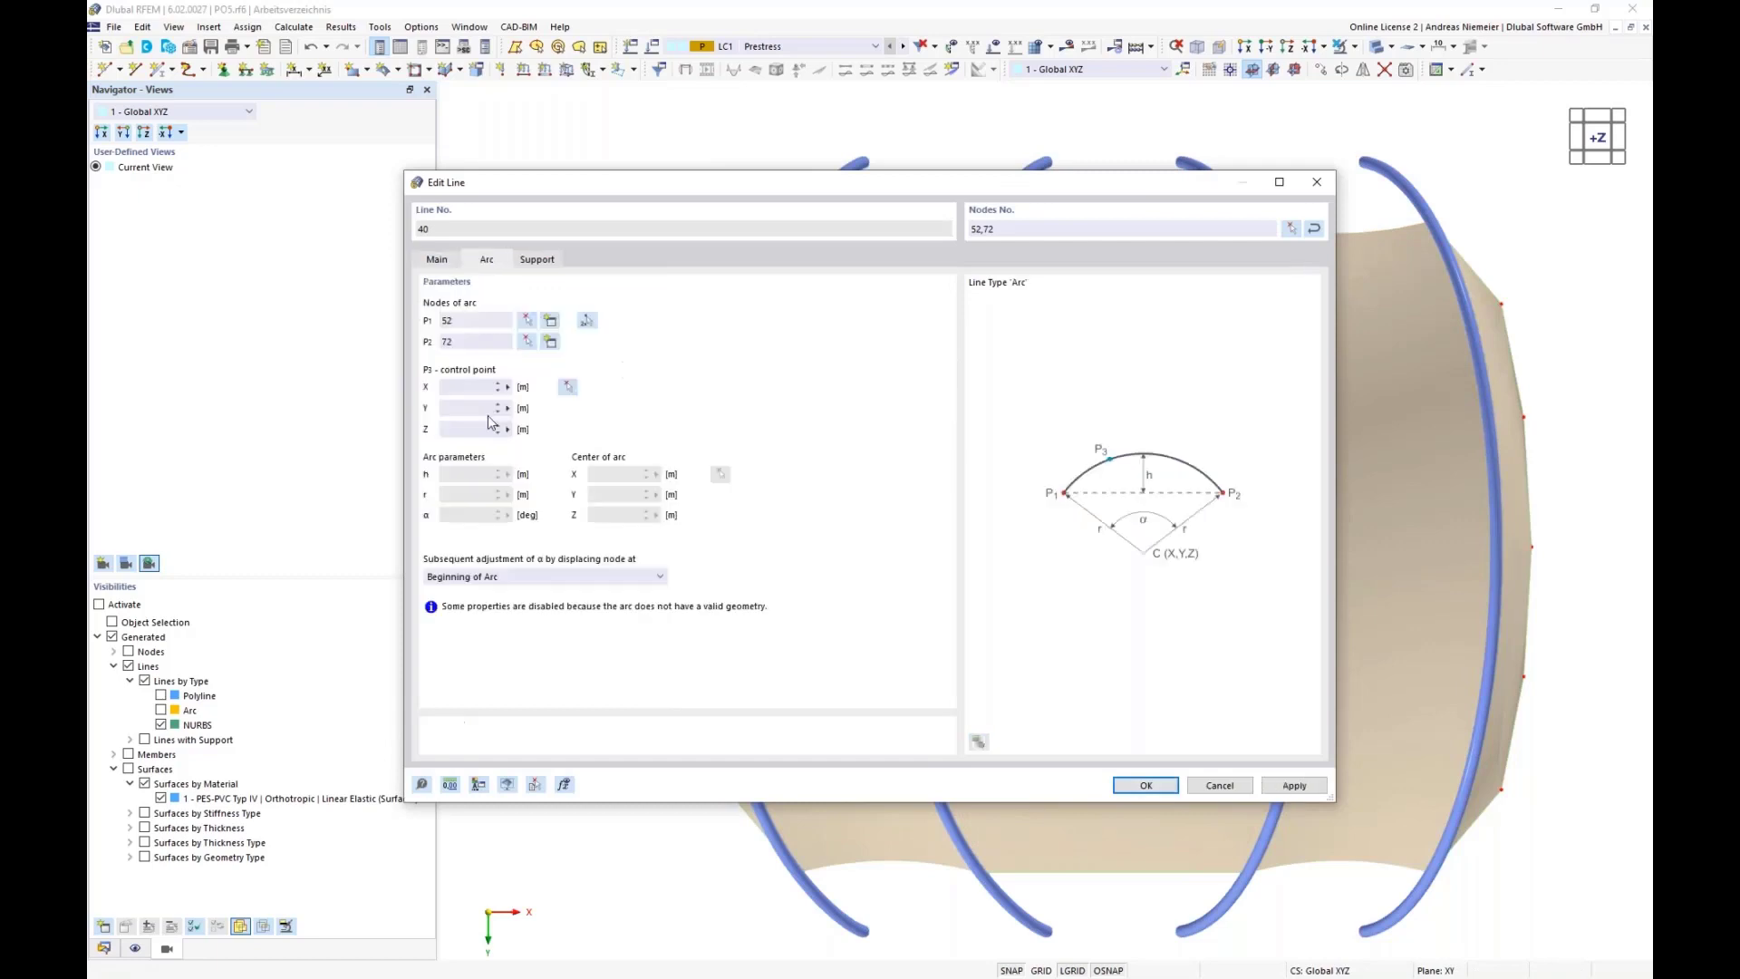
left_click(567, 388)
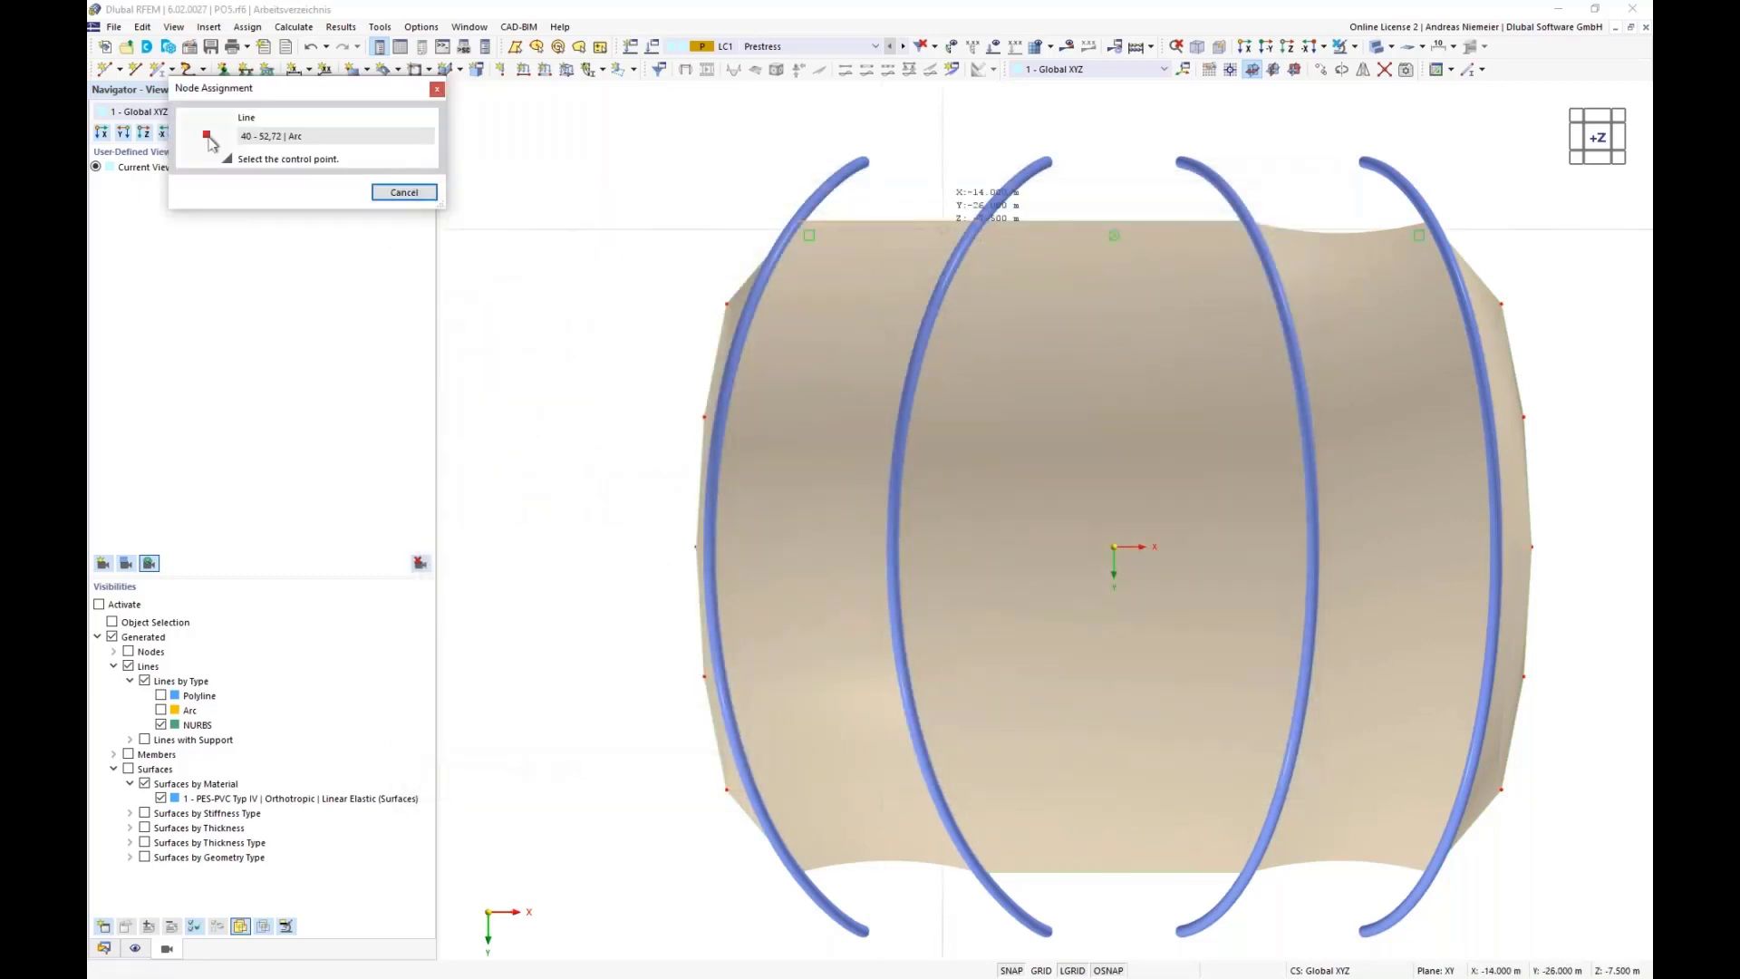
left_click(888, 220)
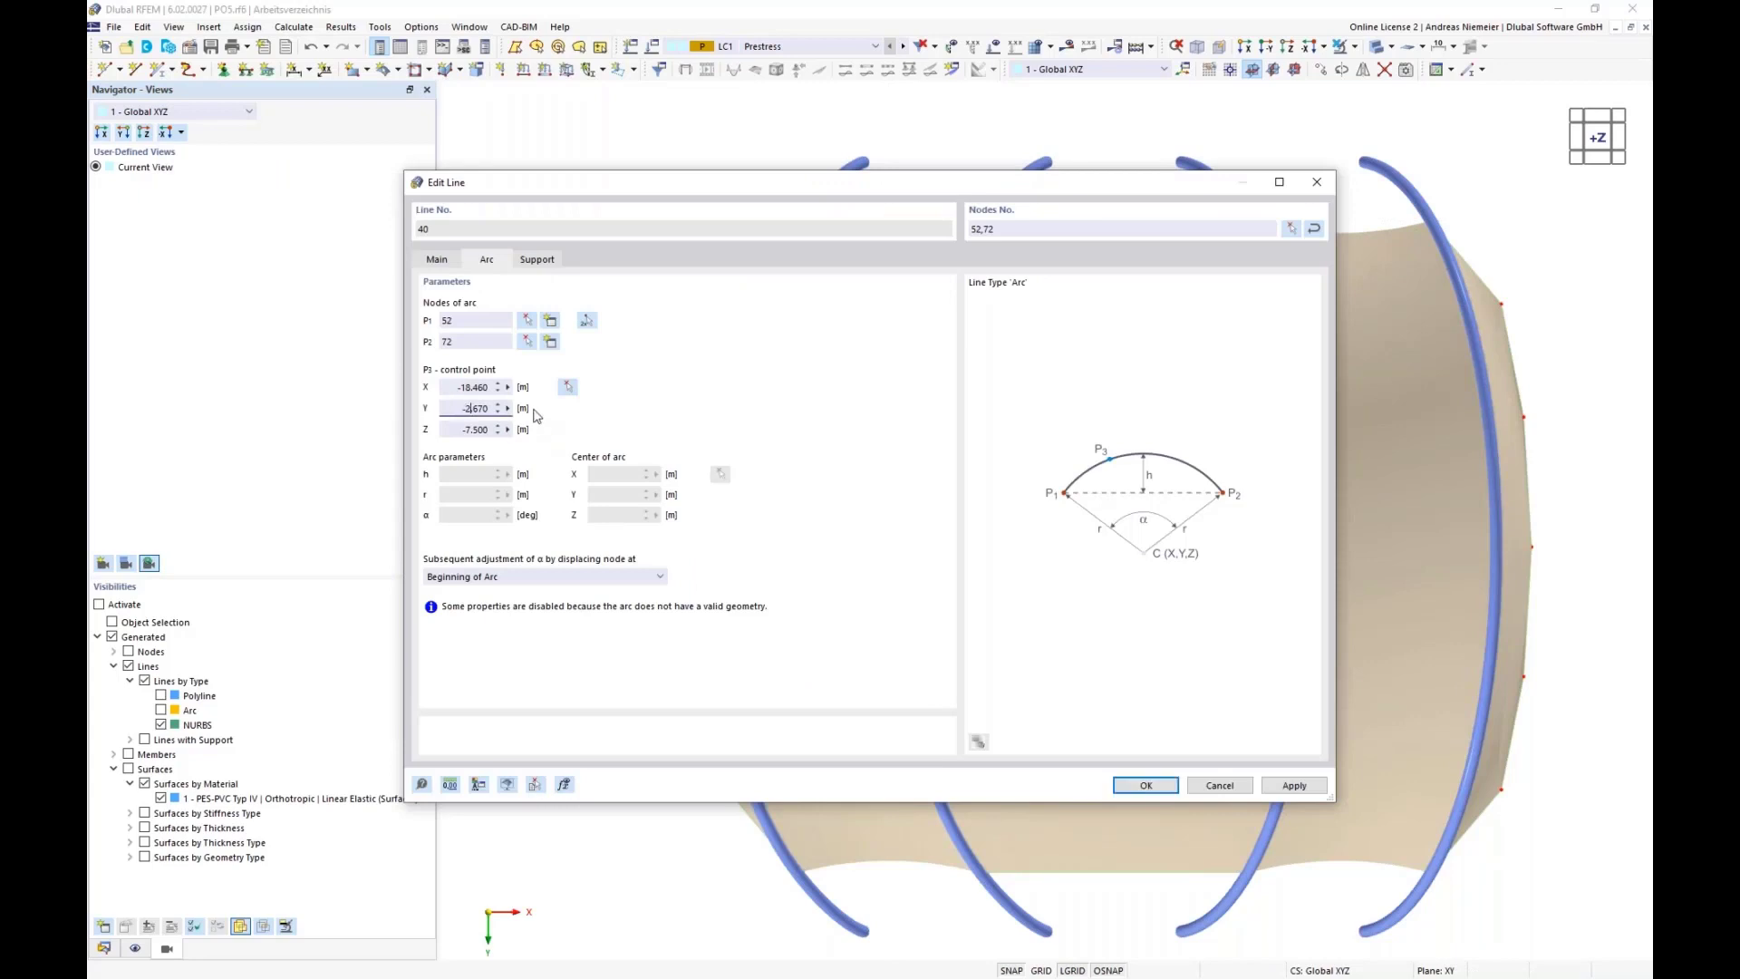
left_click(1133, 788)
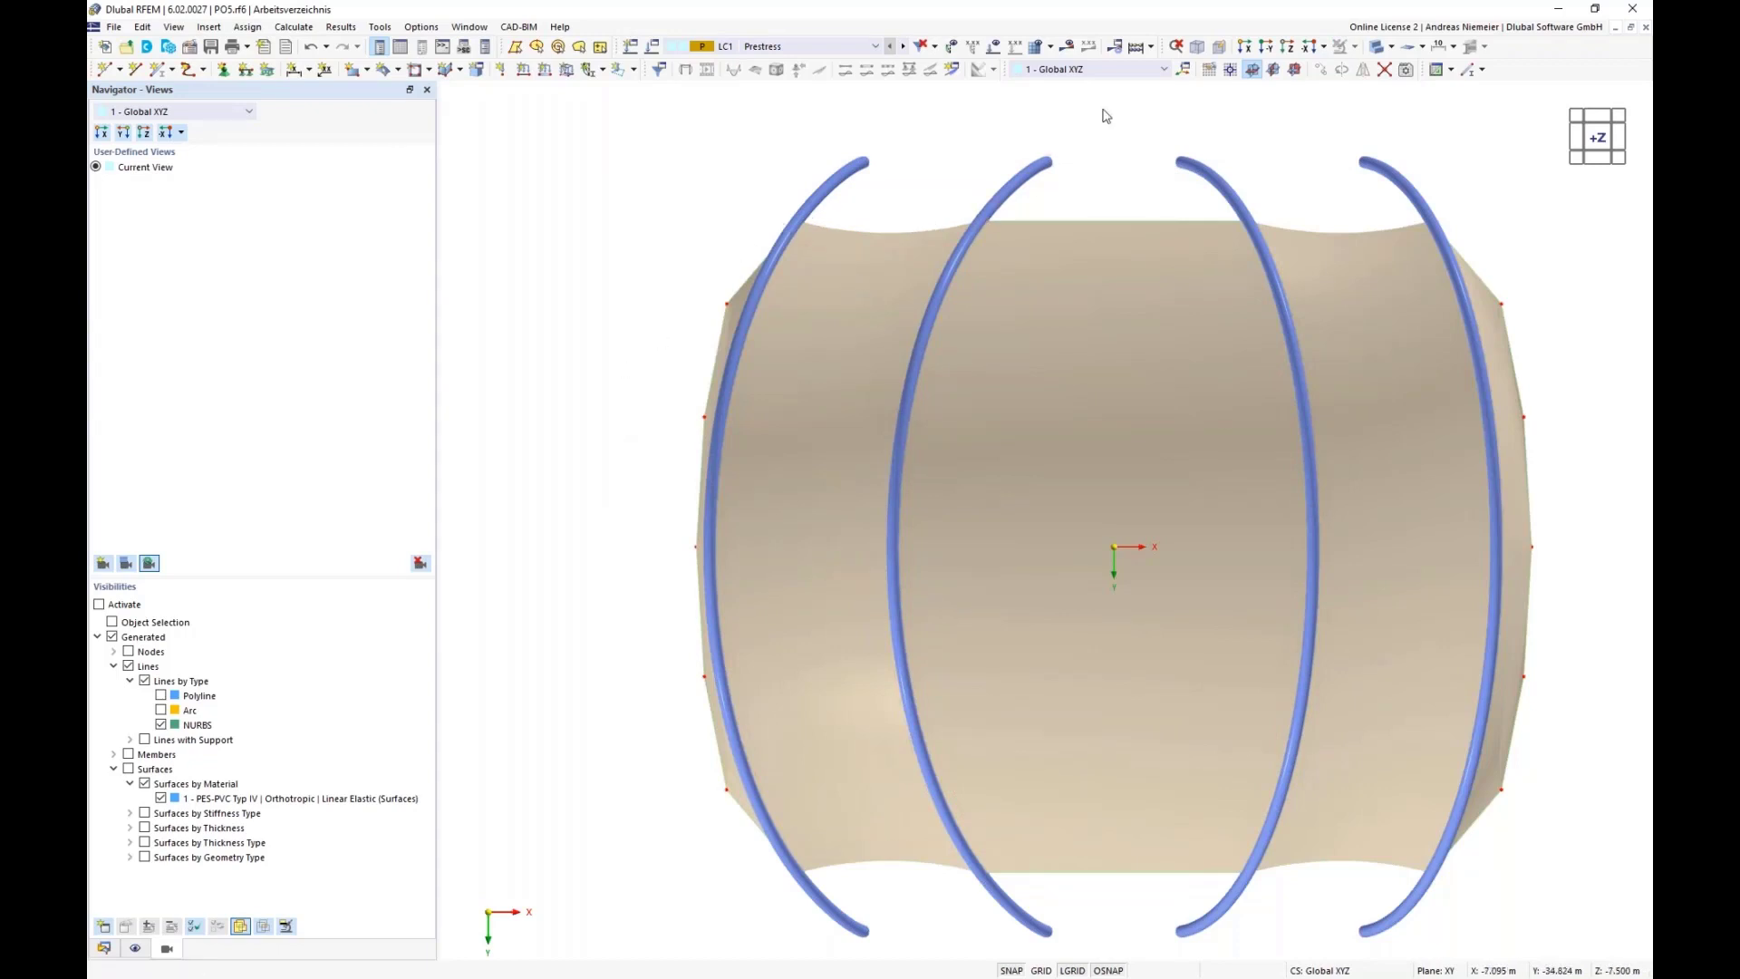
- Display the model as wireframe and set up a new single member of type Truss
left_click(1391, 47)
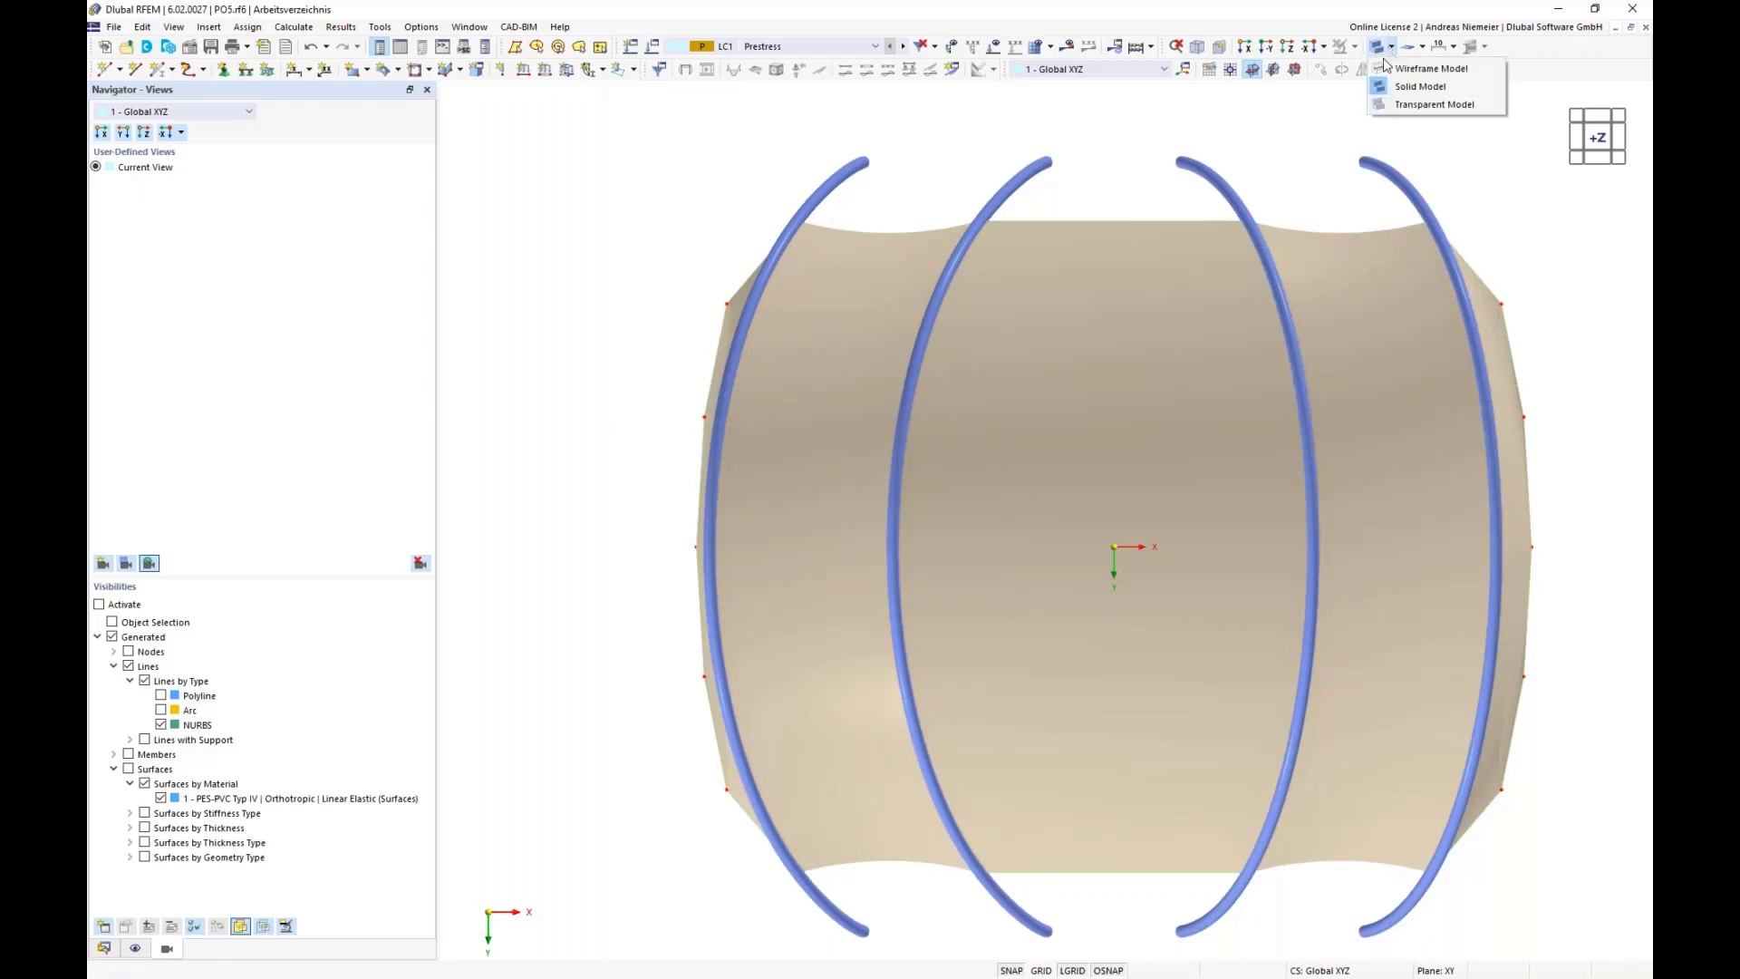
left_click(1372, 76)
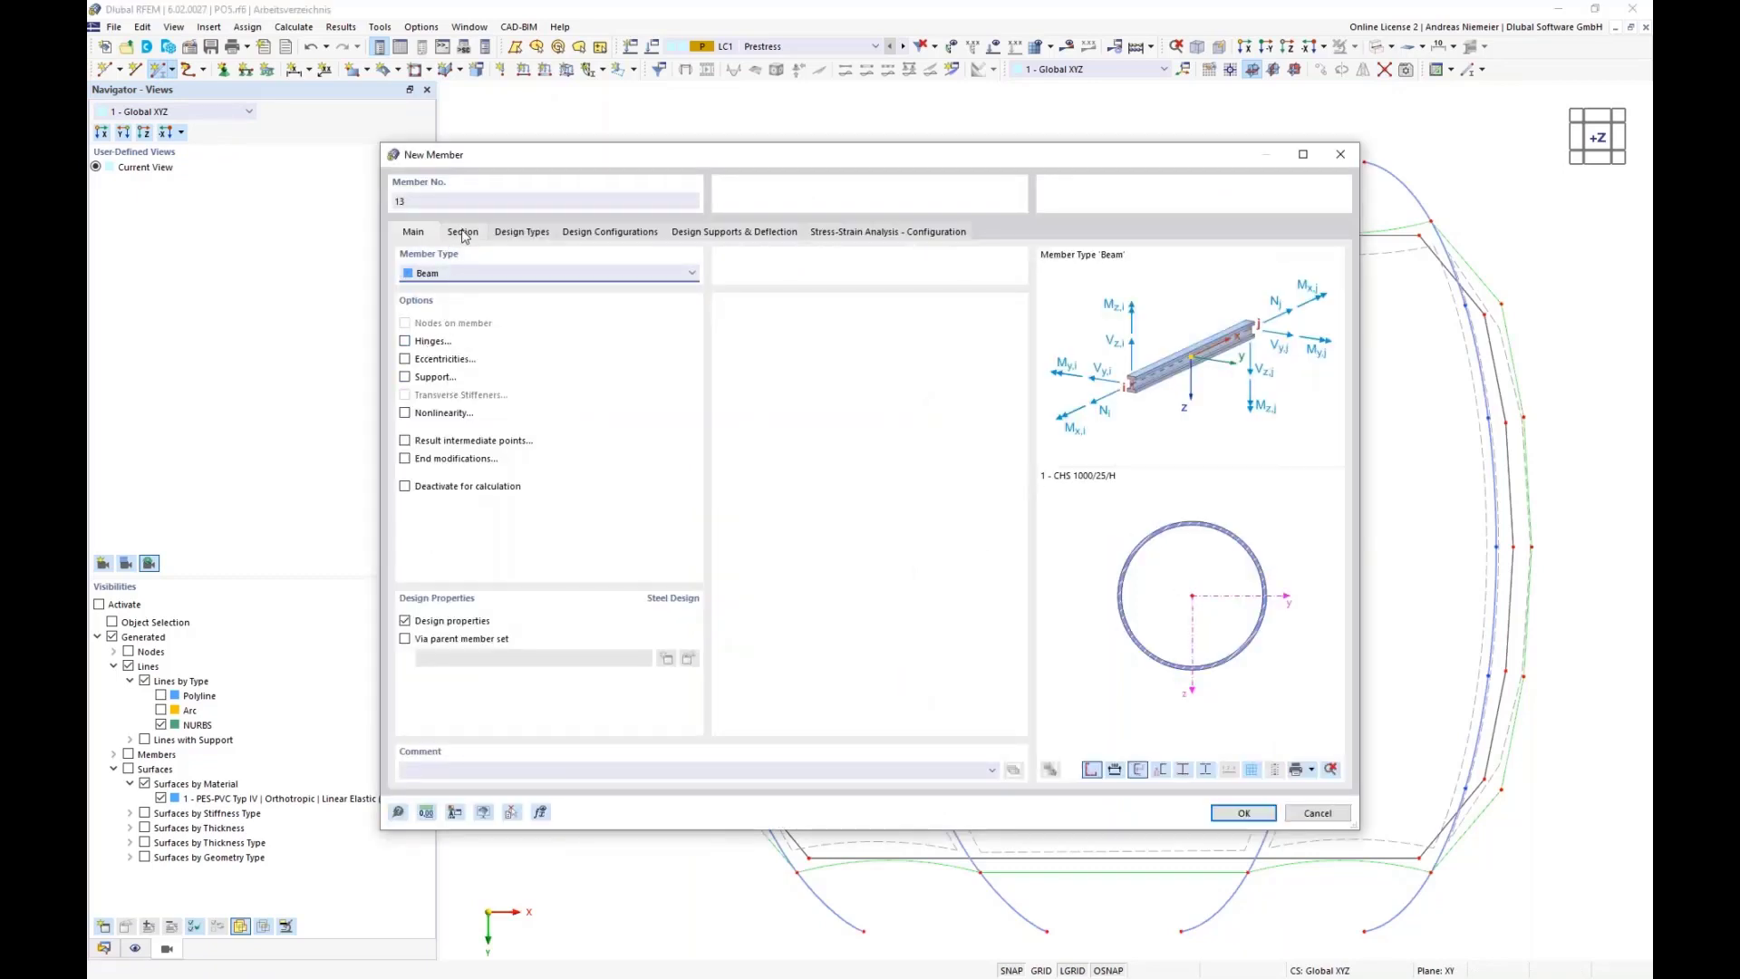
left_click(450, 274)
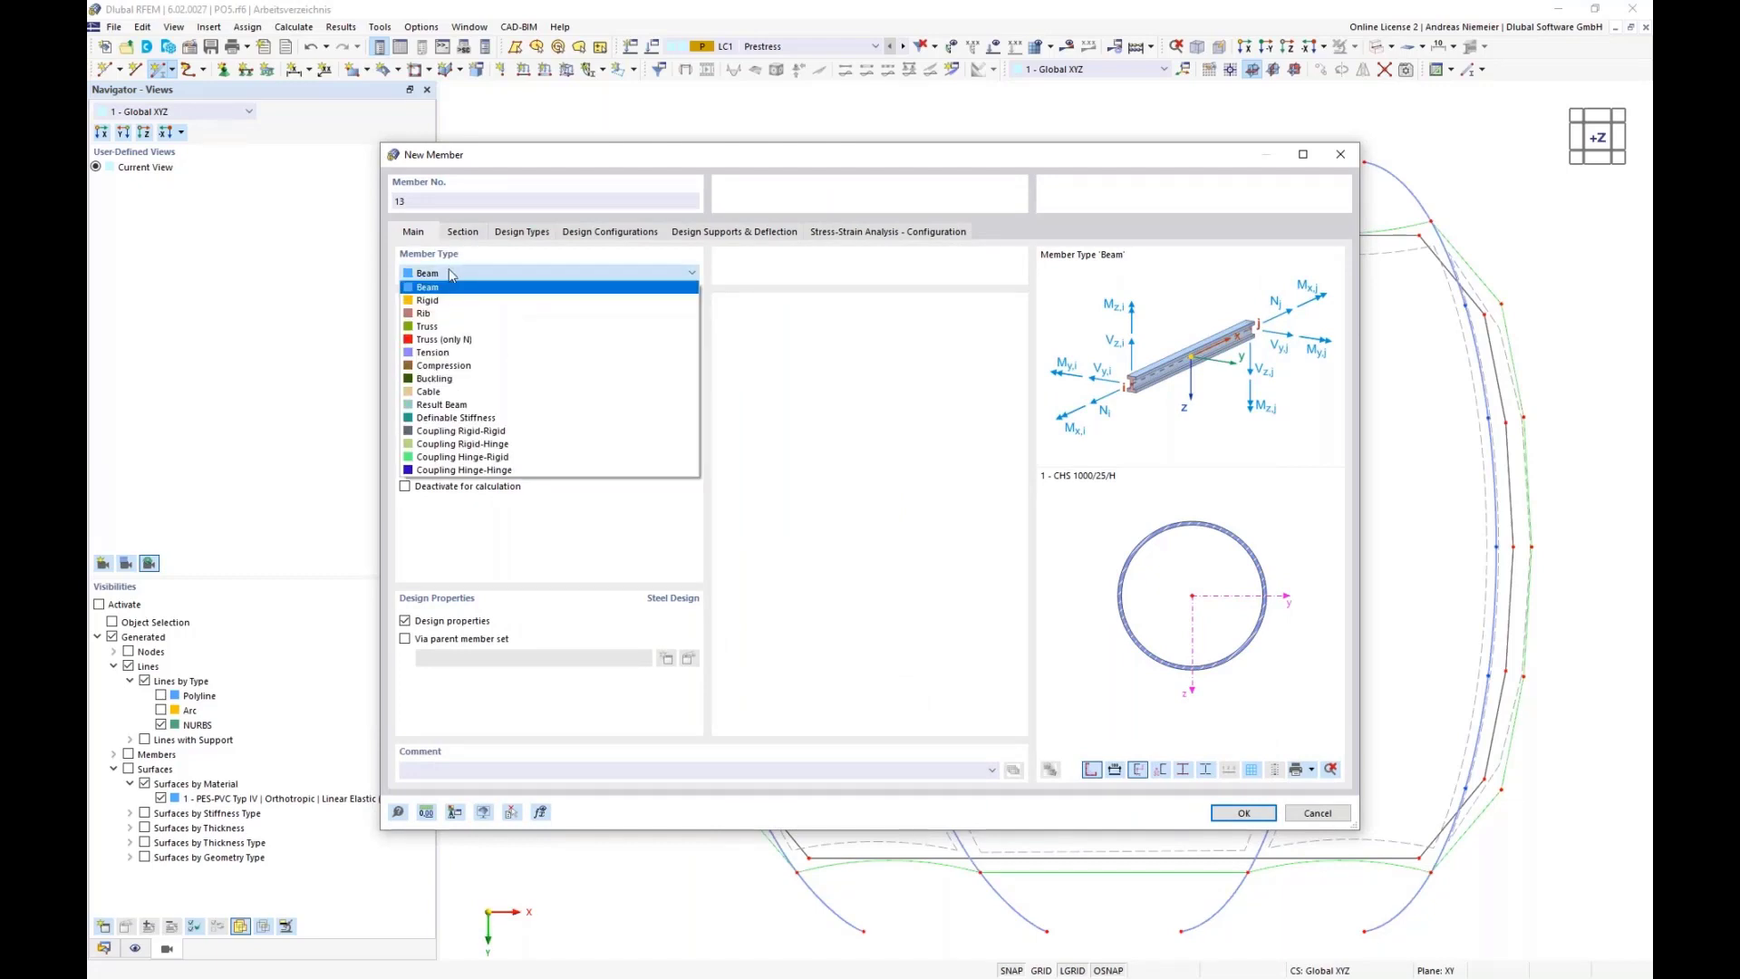
left_click(439, 327)
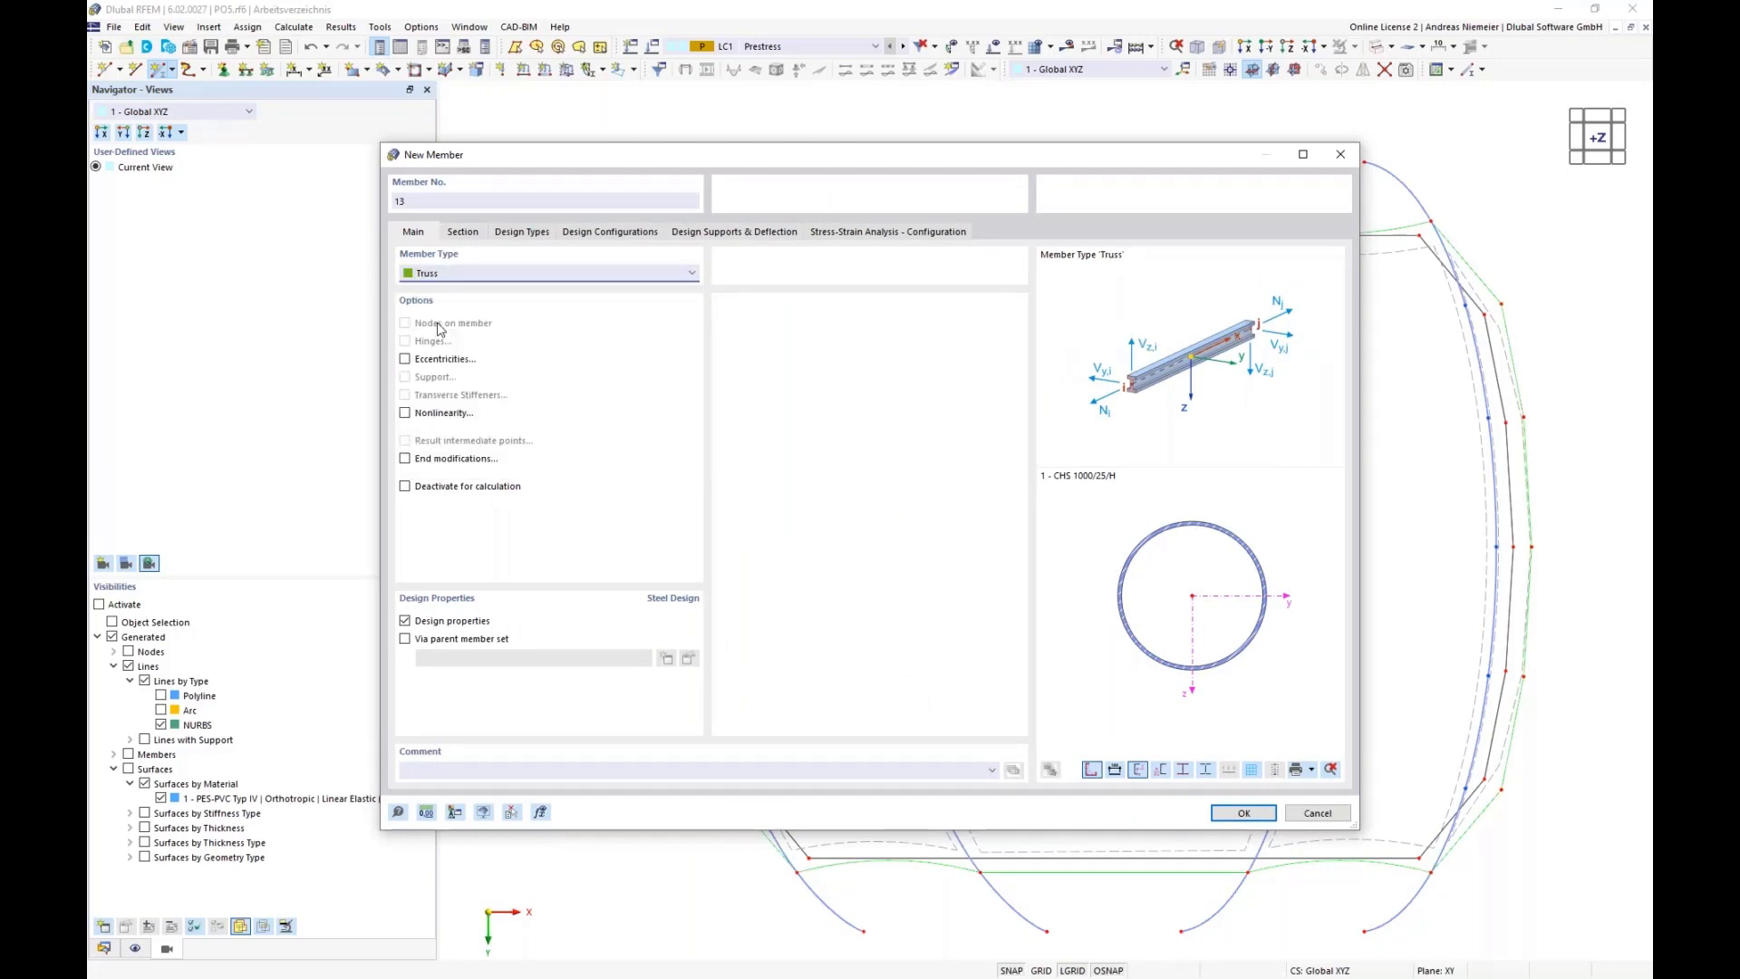
- Assign the truss member a new circular hollow section in S355 steel with 250 mm diameter and 8 mm wall thickness
left_click(464, 232)
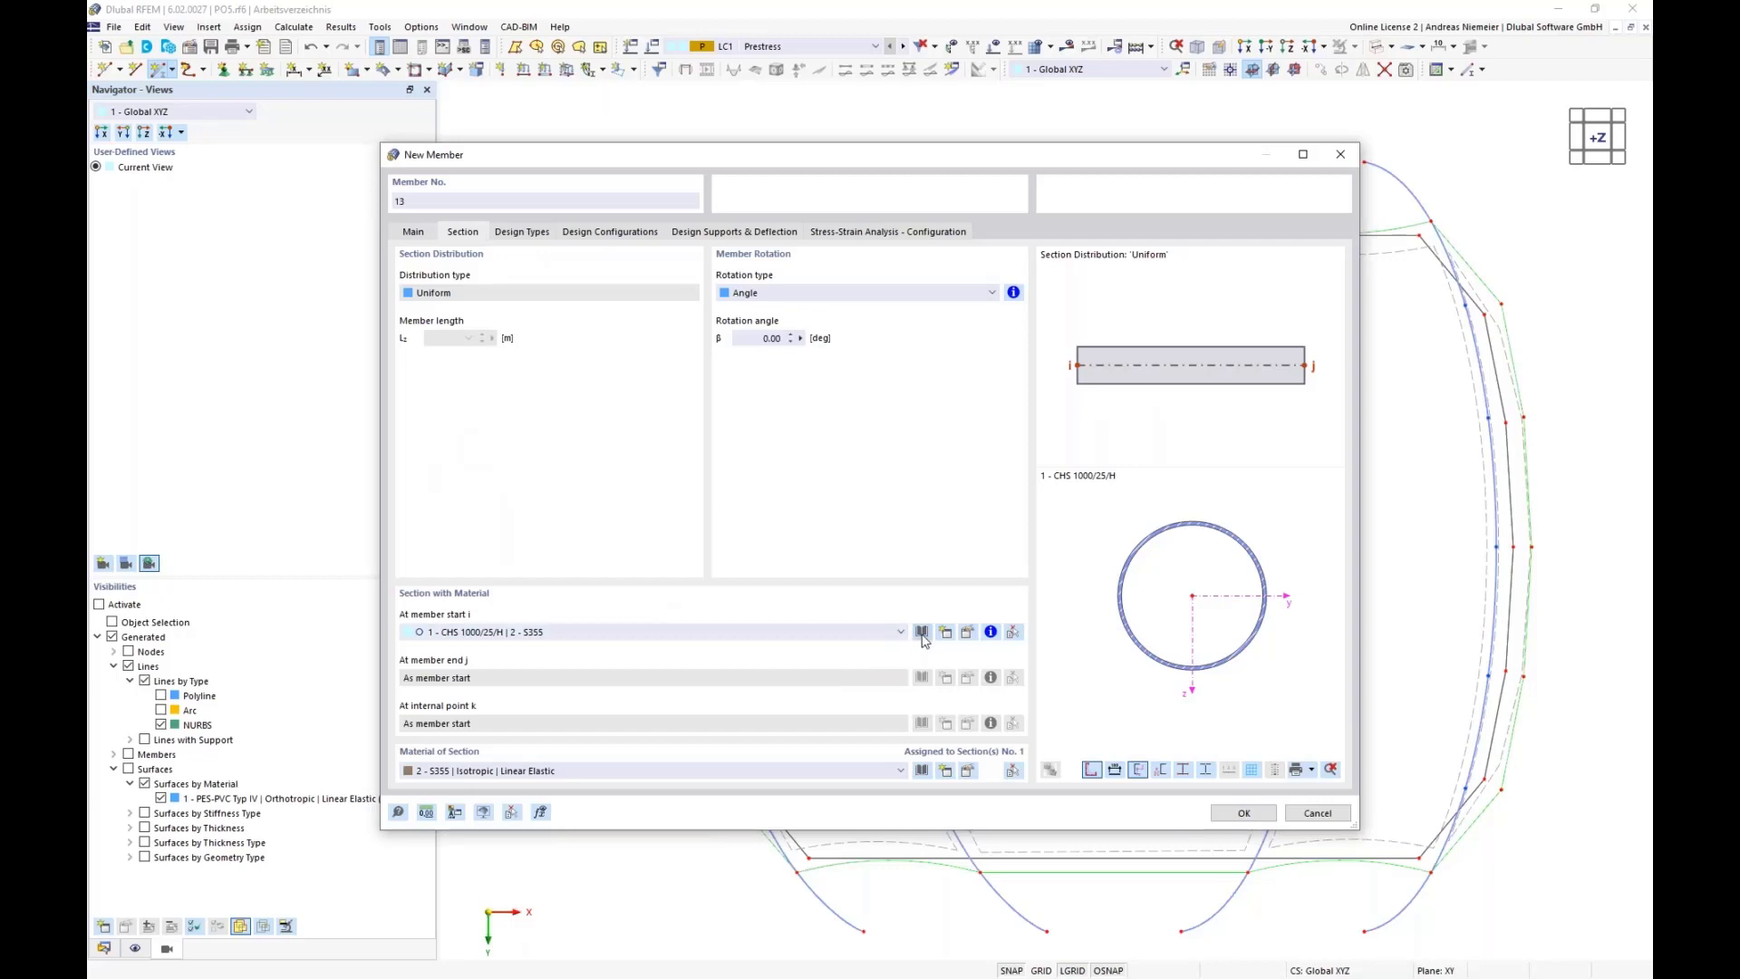
left_click(761, 408)
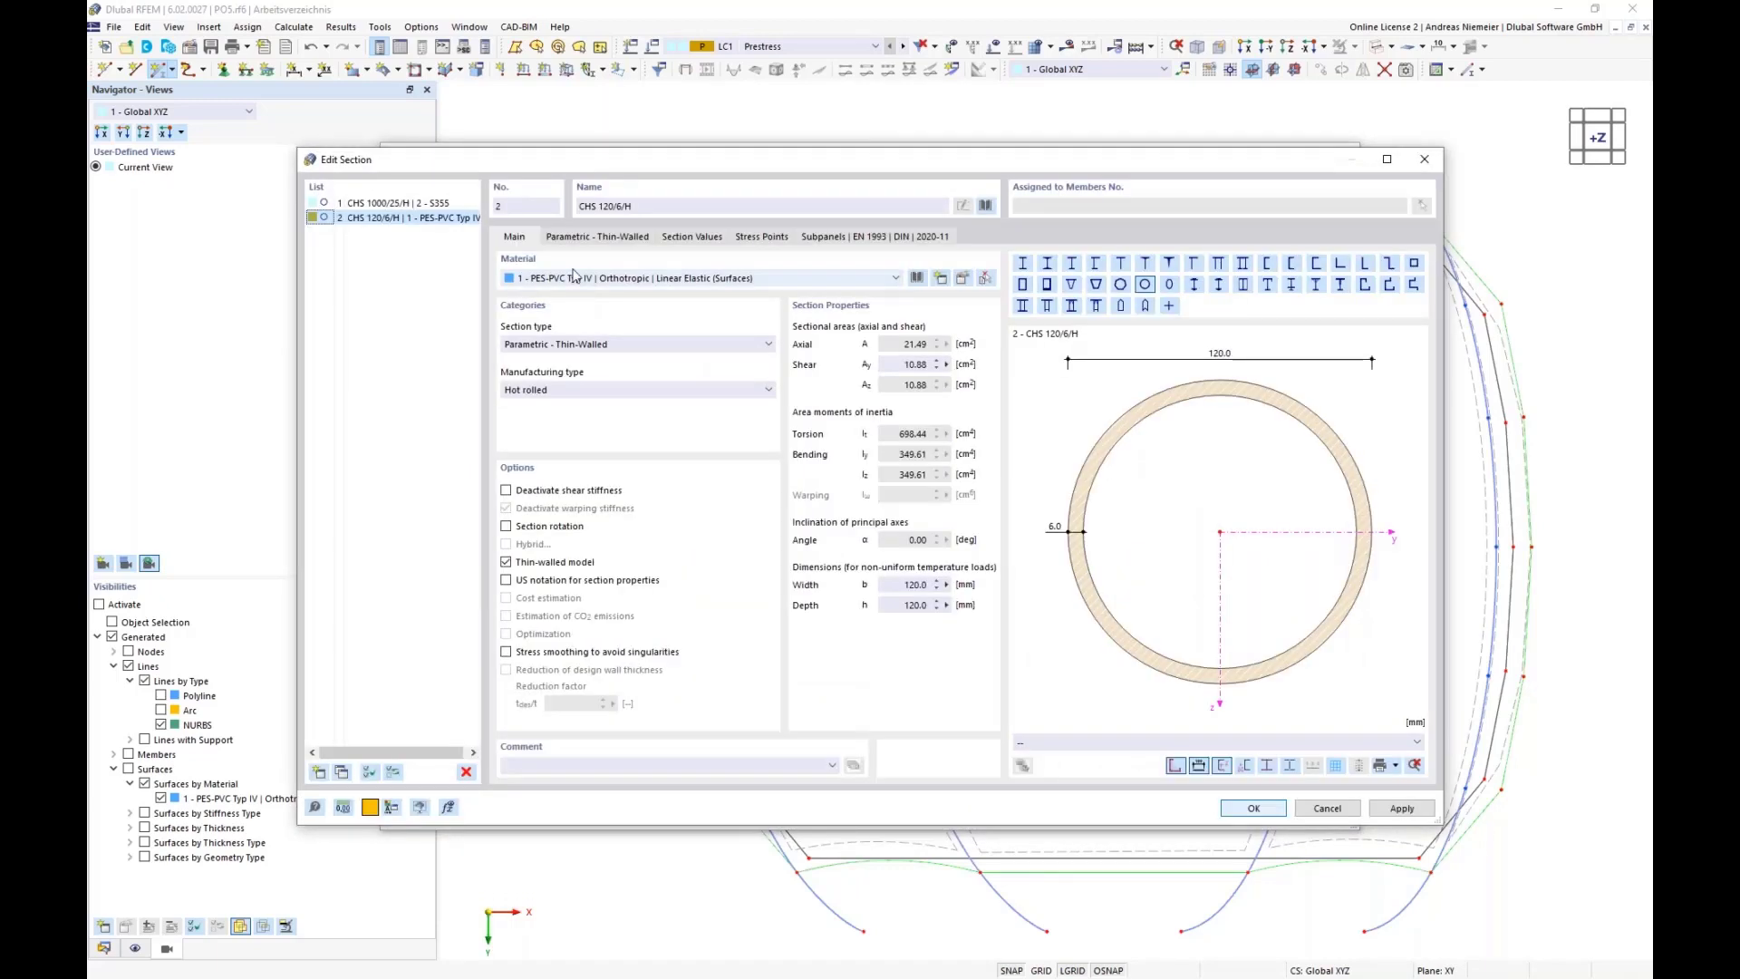
left_click(563, 277)
left_click(558, 308)
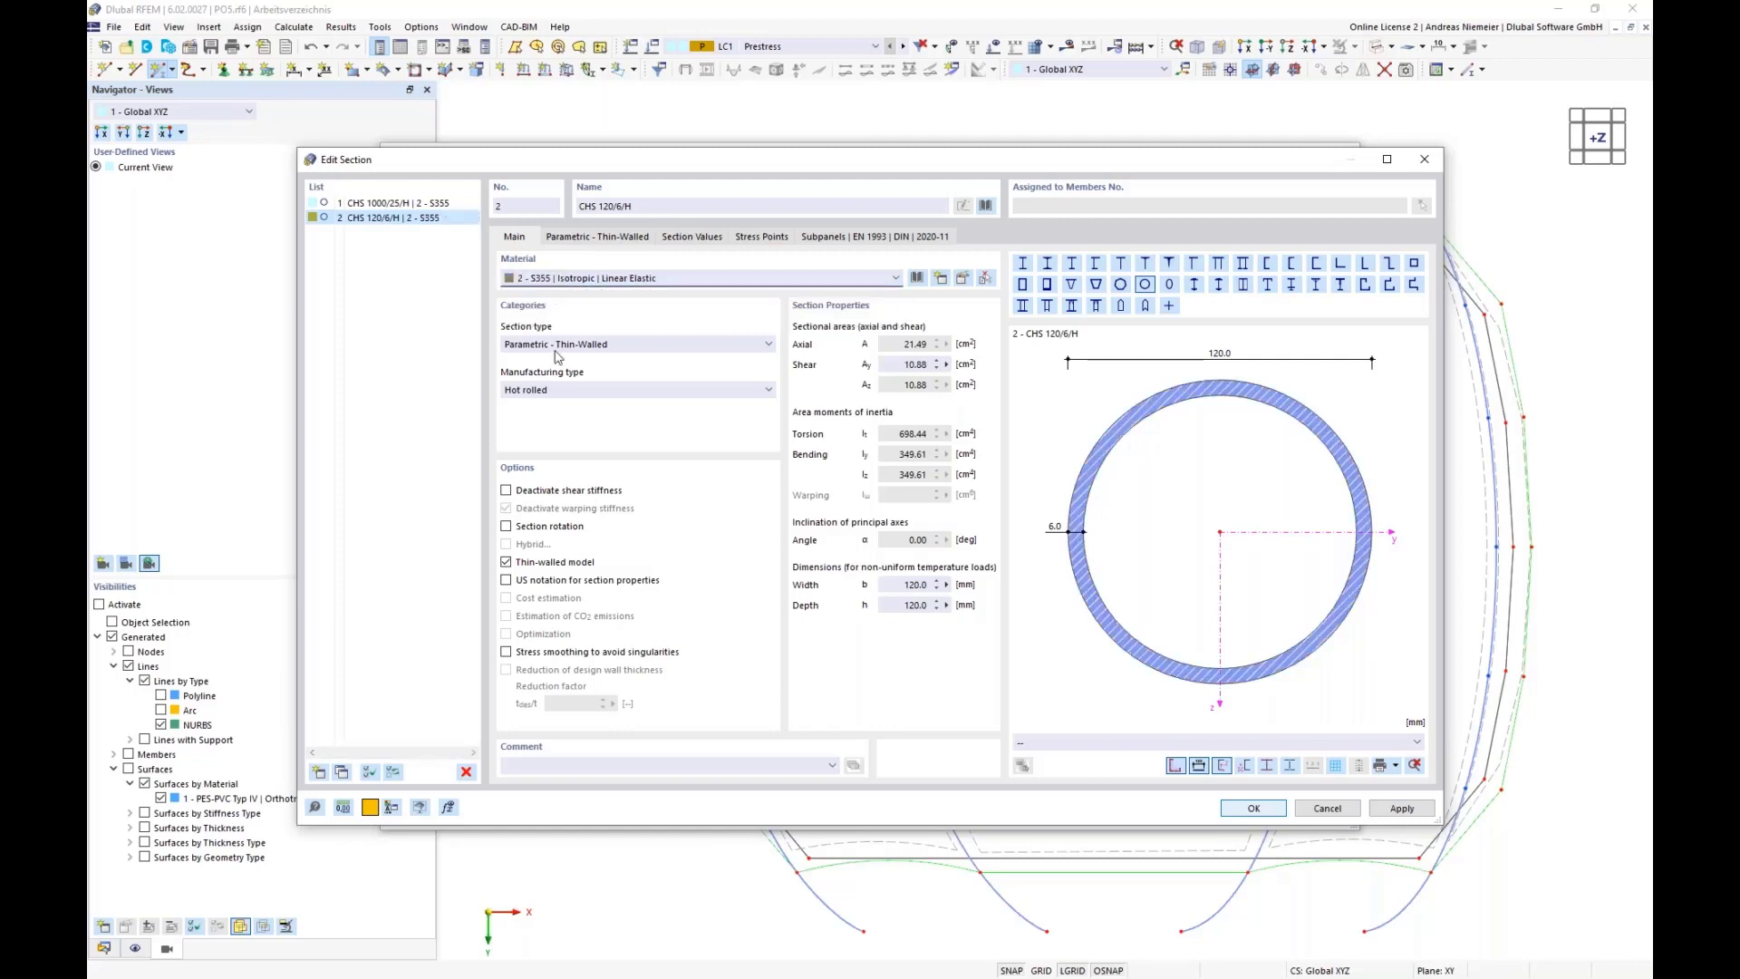
left_click(587, 238)
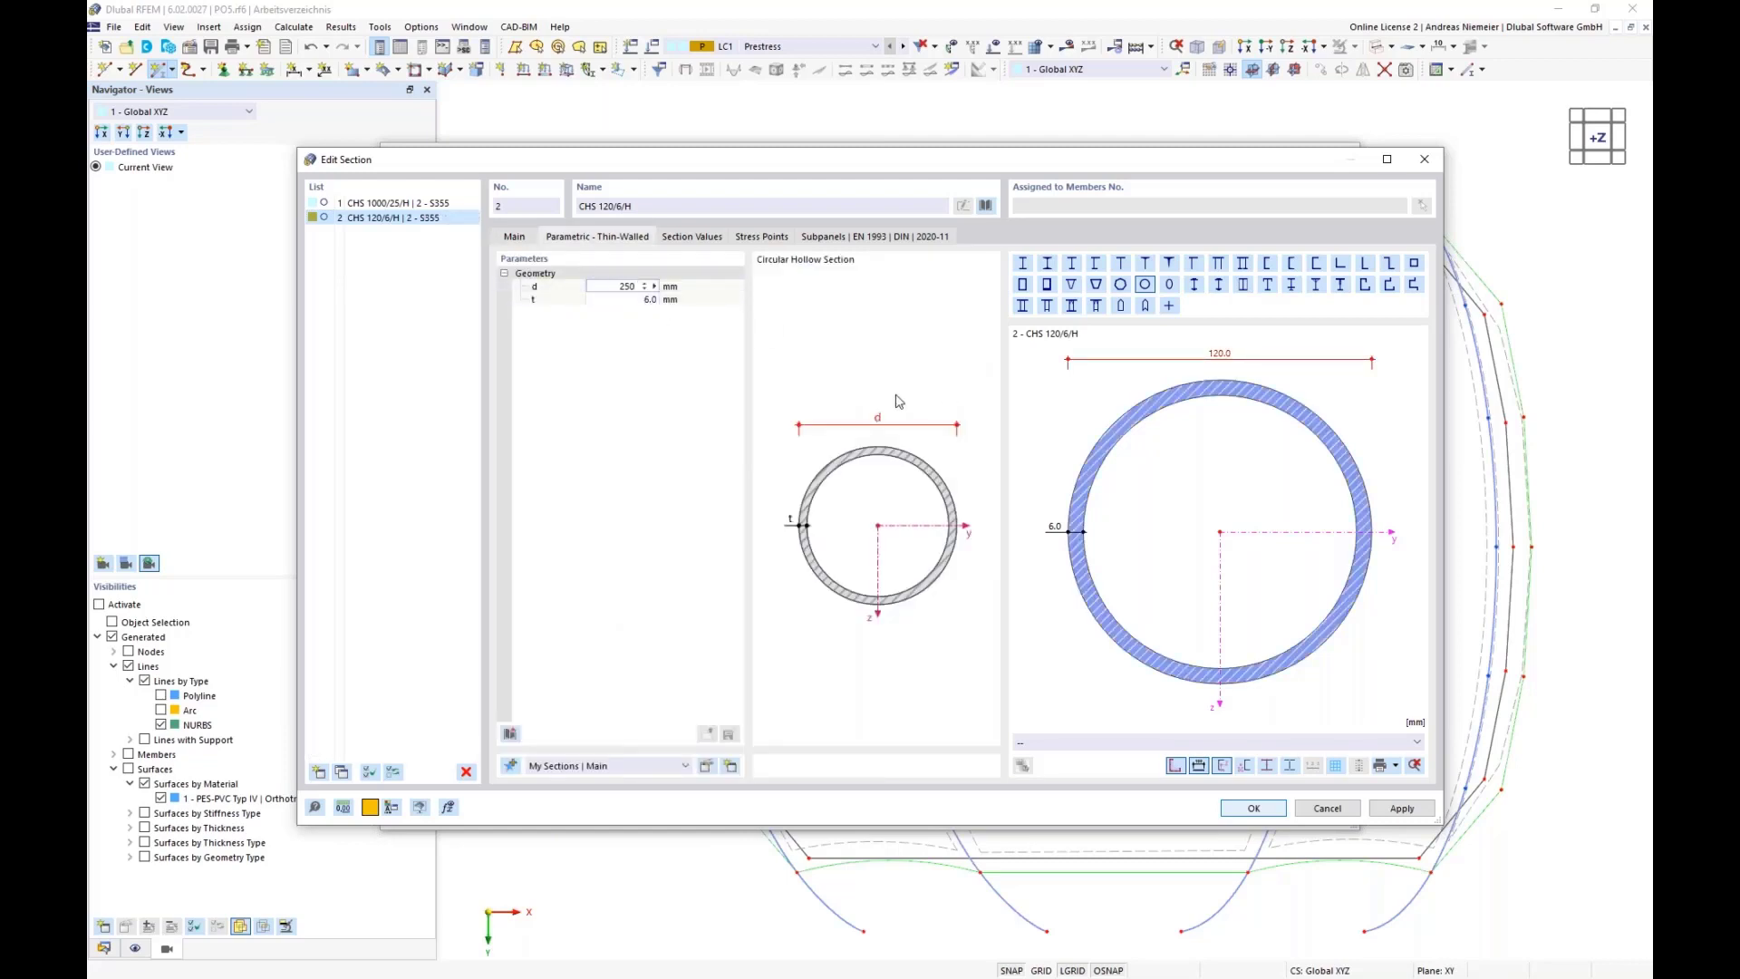
type("250")
key("Tab")
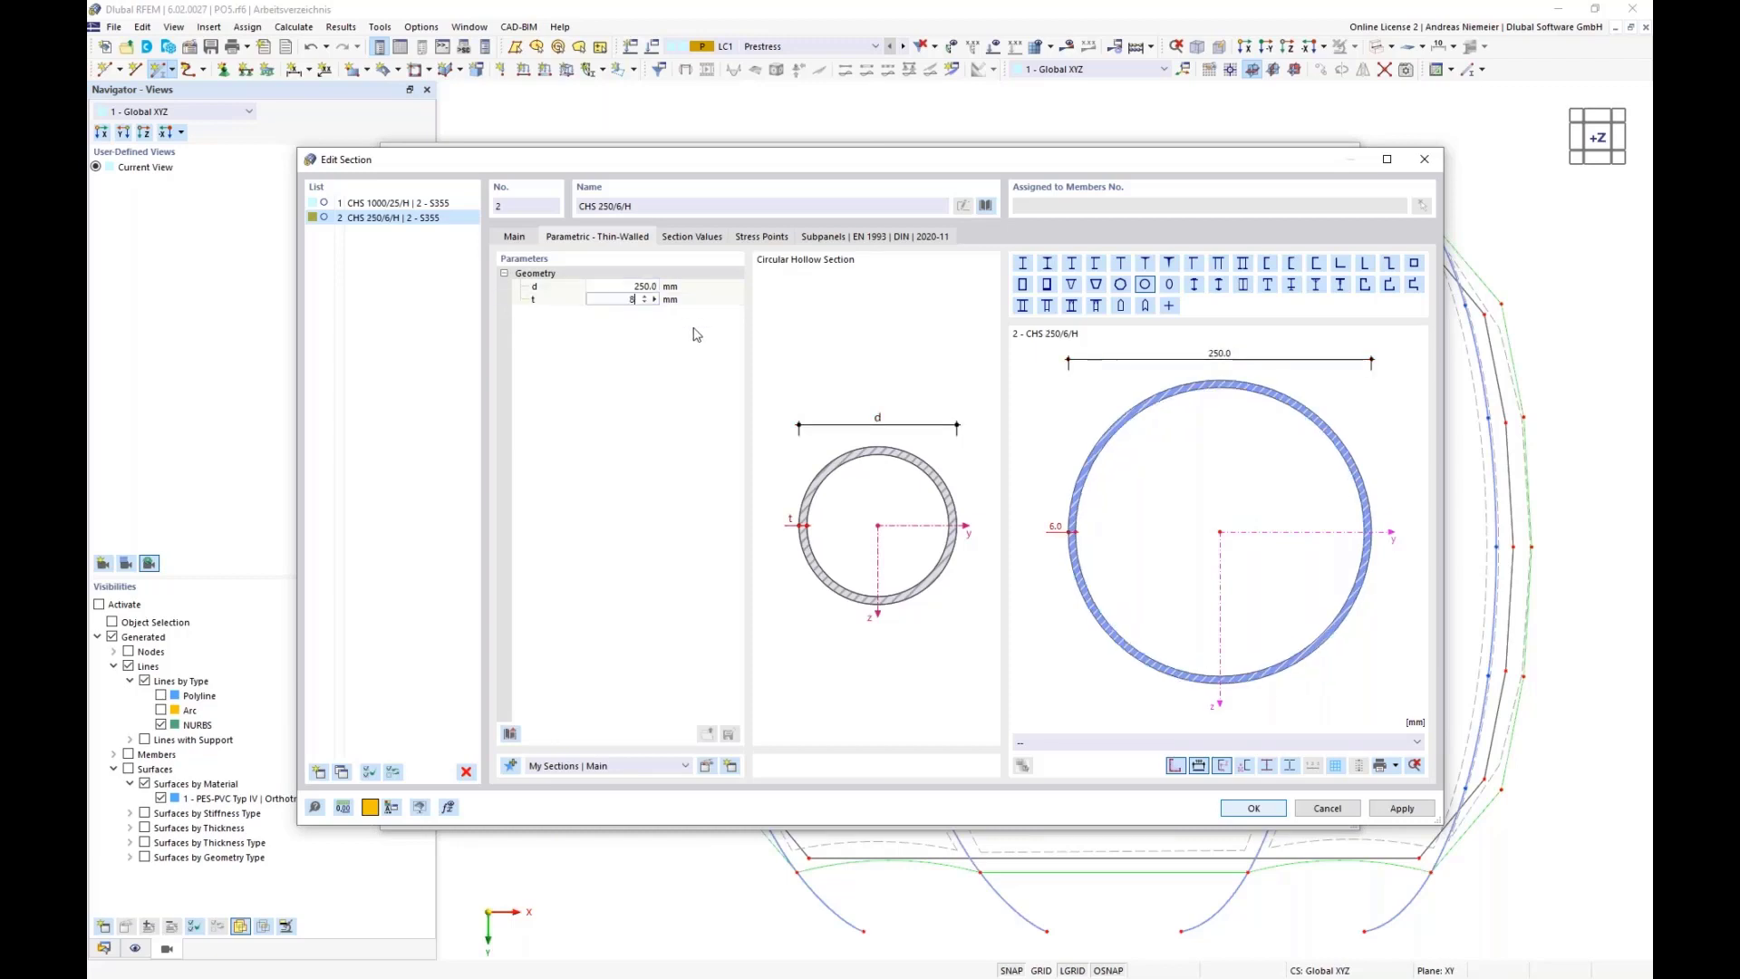
key("Tab")
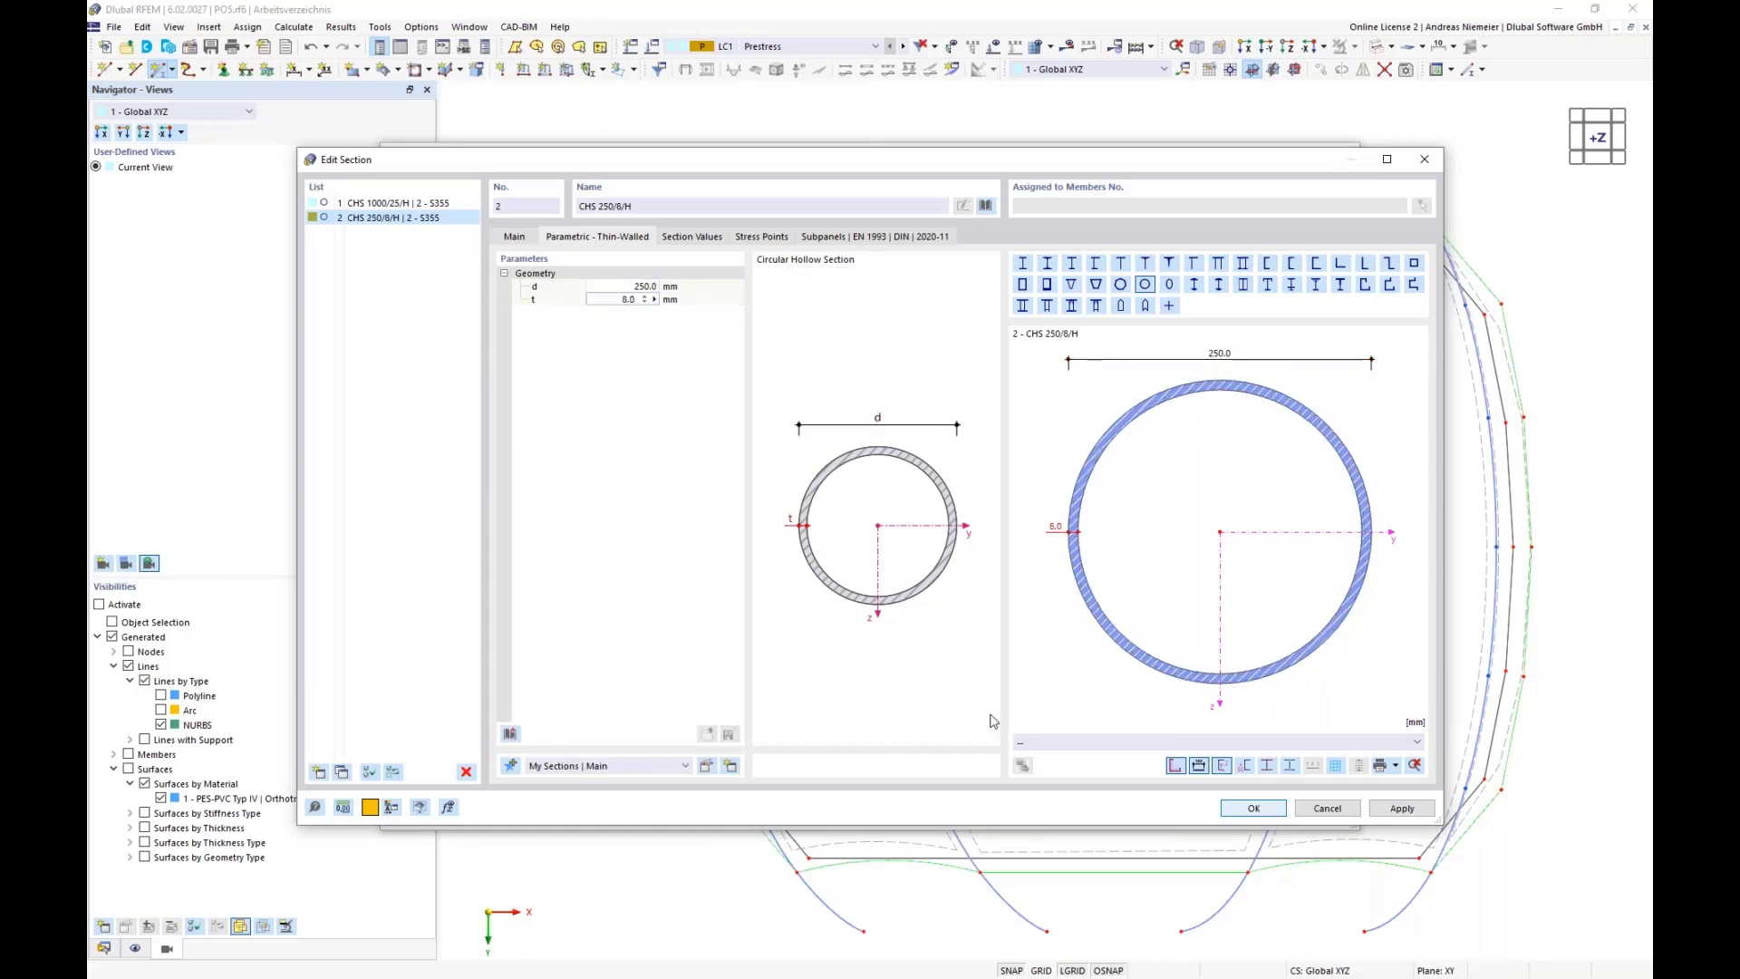
left_click(1258, 811)
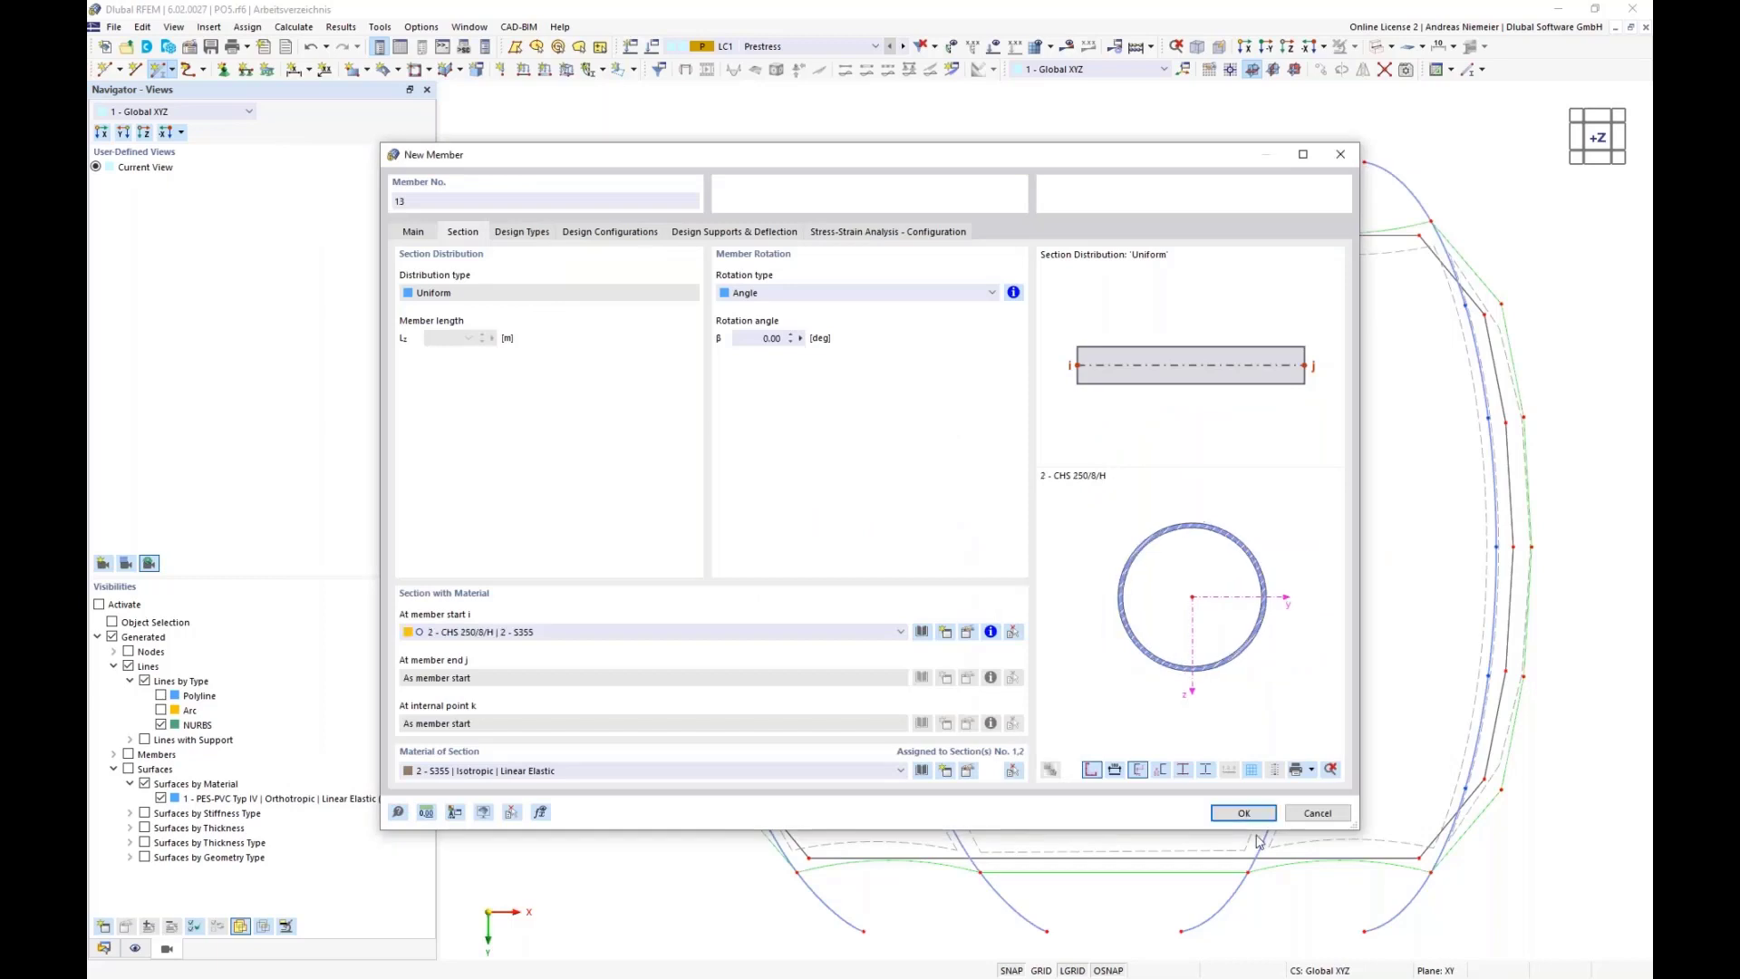
left_click(1244, 812)
- Place truss members between the two arches at negative X, along the Y -26.670 m edge and at the Y -19.789 m nodes
scroll(823, 164, "up", 4)
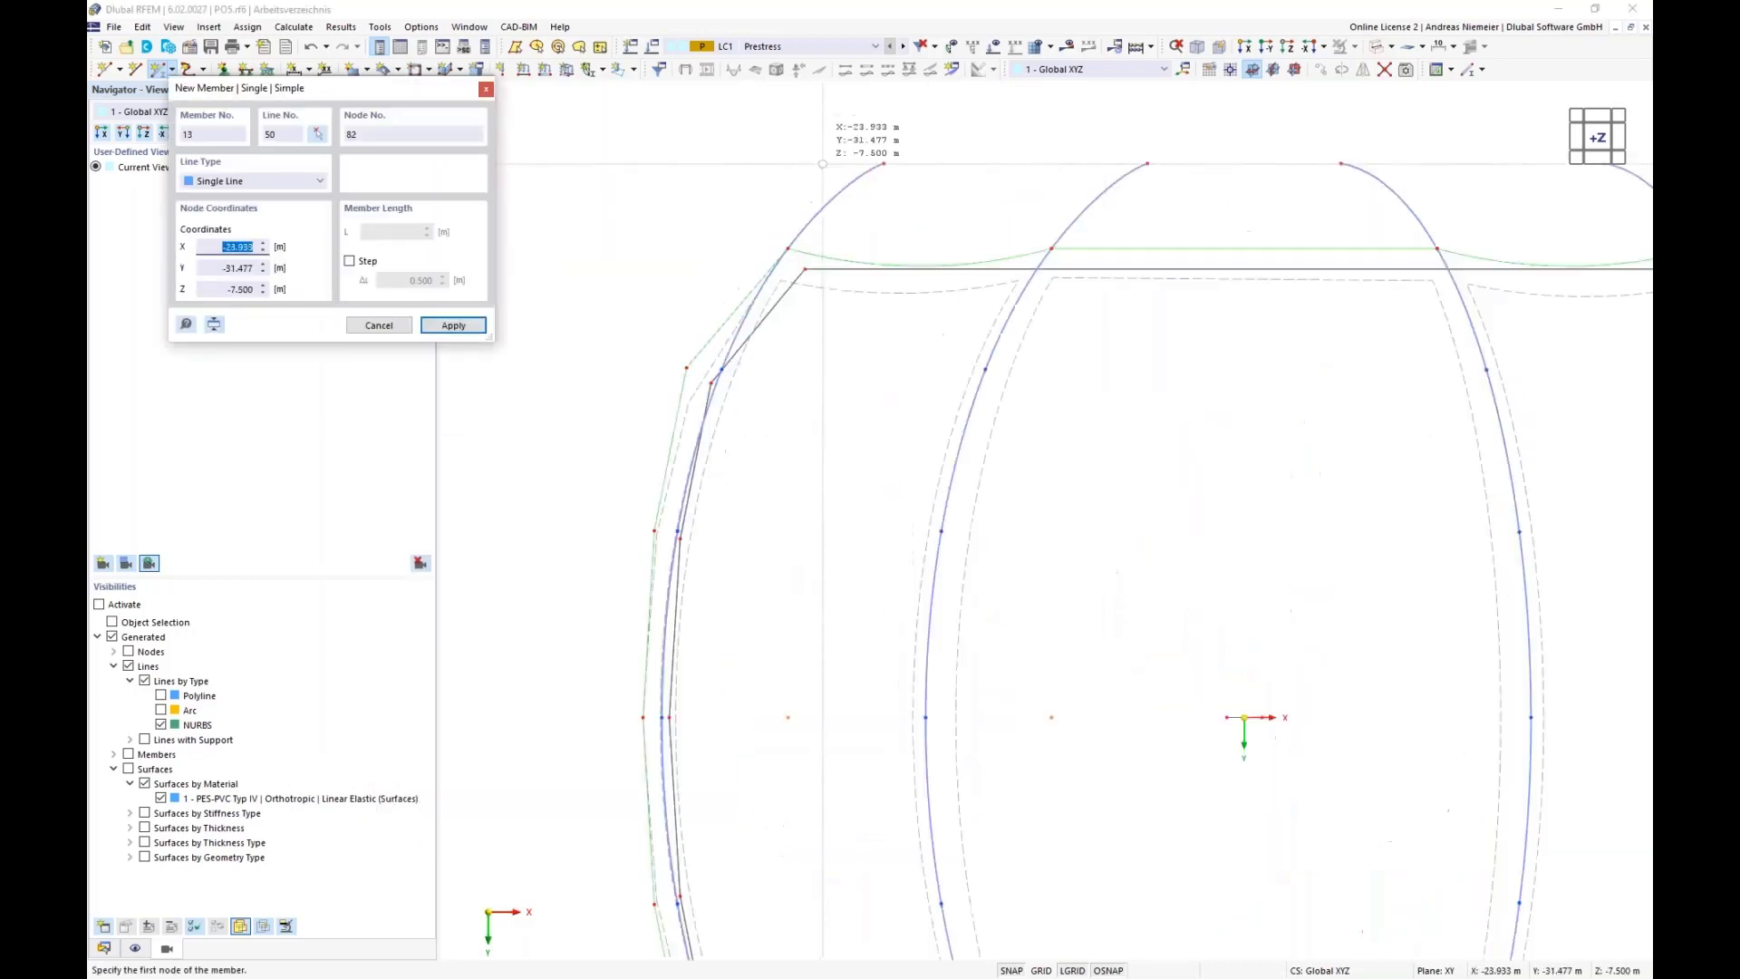
scroll(822, 164, "up", 1)
left_click(779, 263)
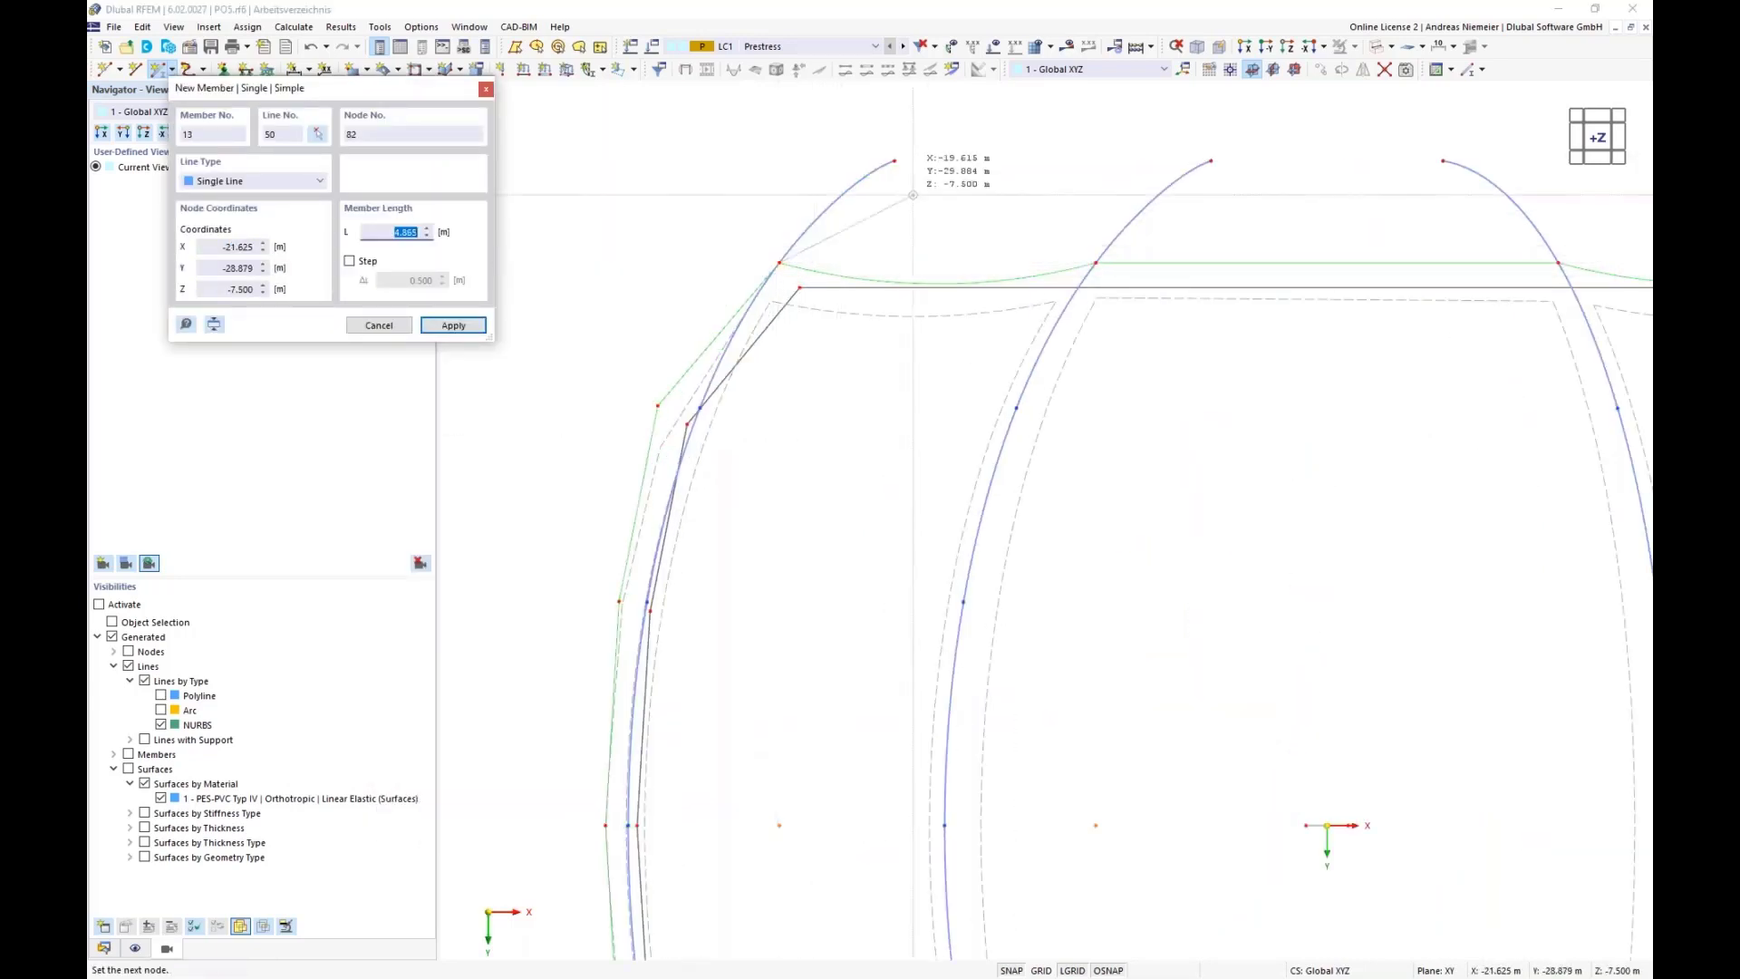
left_click(1096, 263)
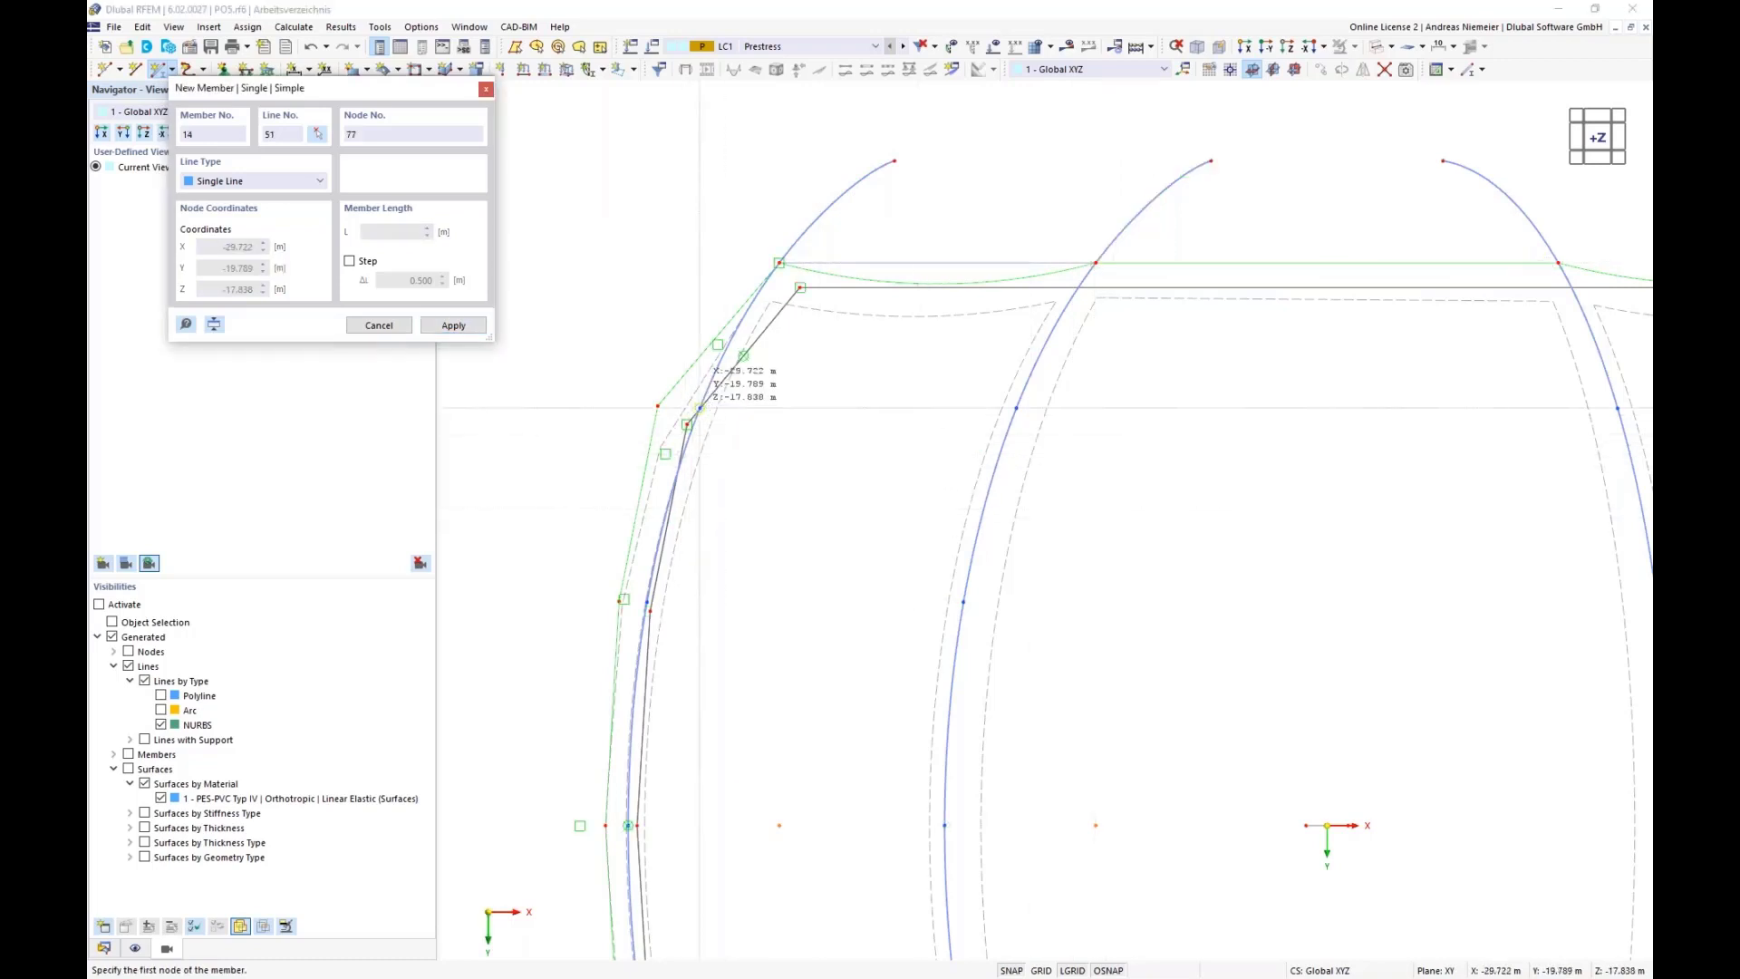
left_click(700, 408)
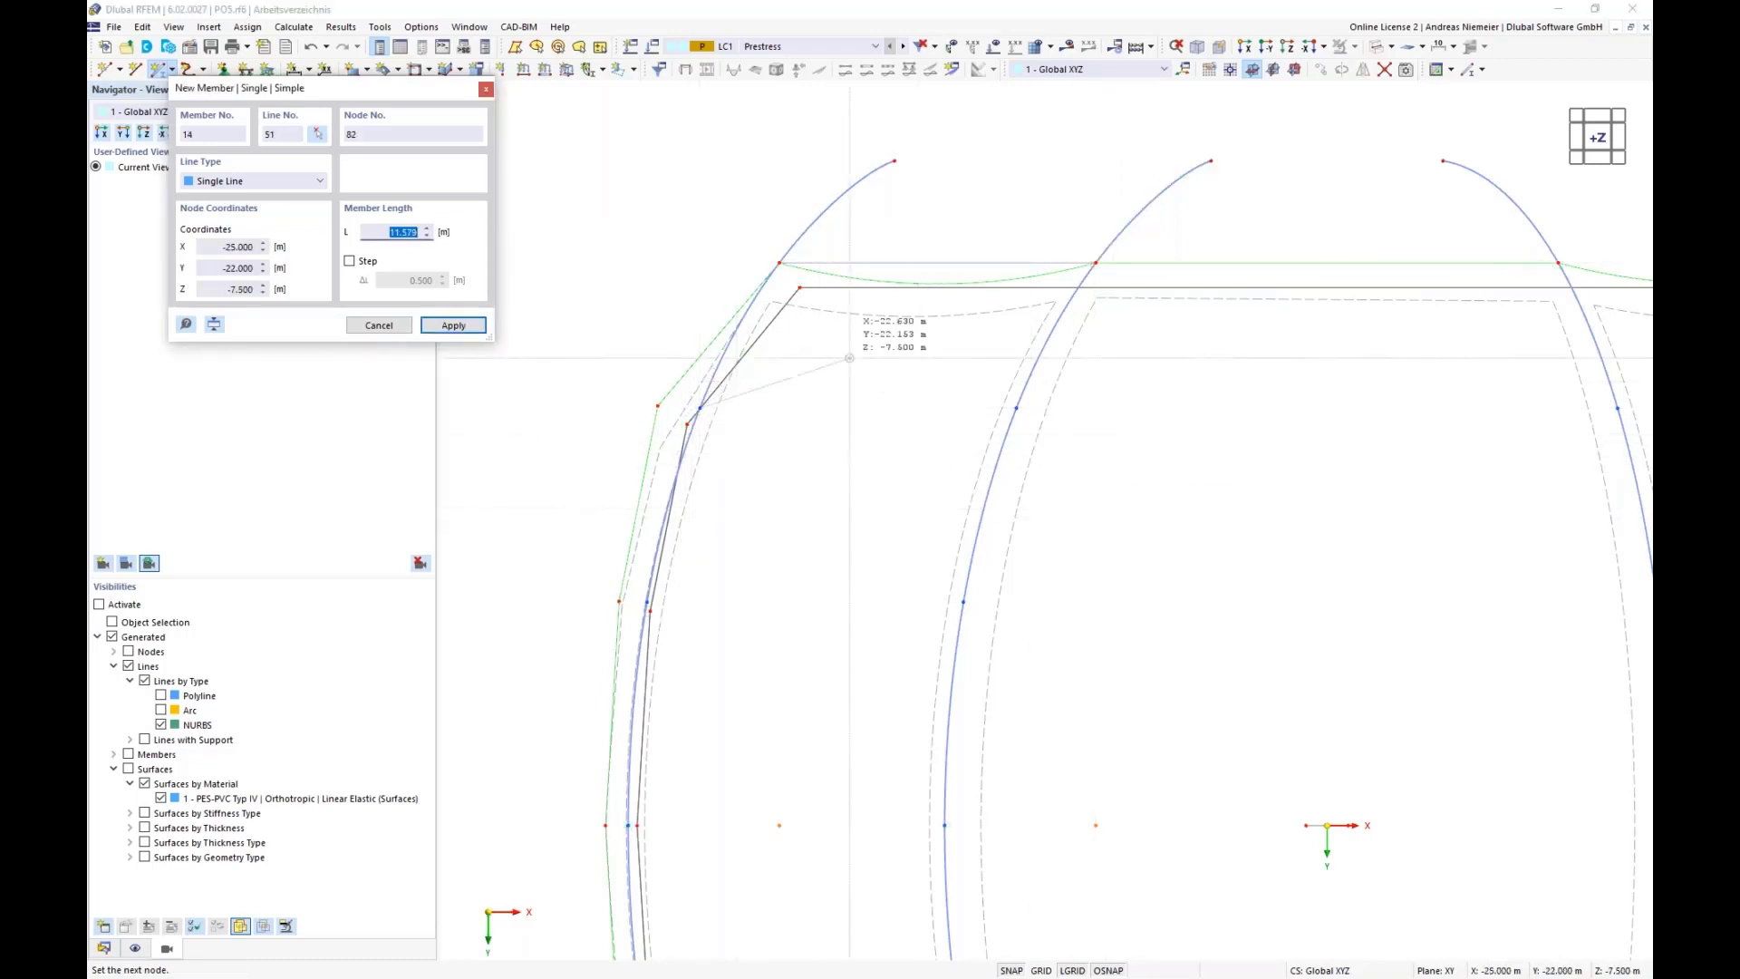
left_click(1016, 408)
- Place two more truss members between the same arches, at the next node pair inwards and at the crown
left_click(647, 602)
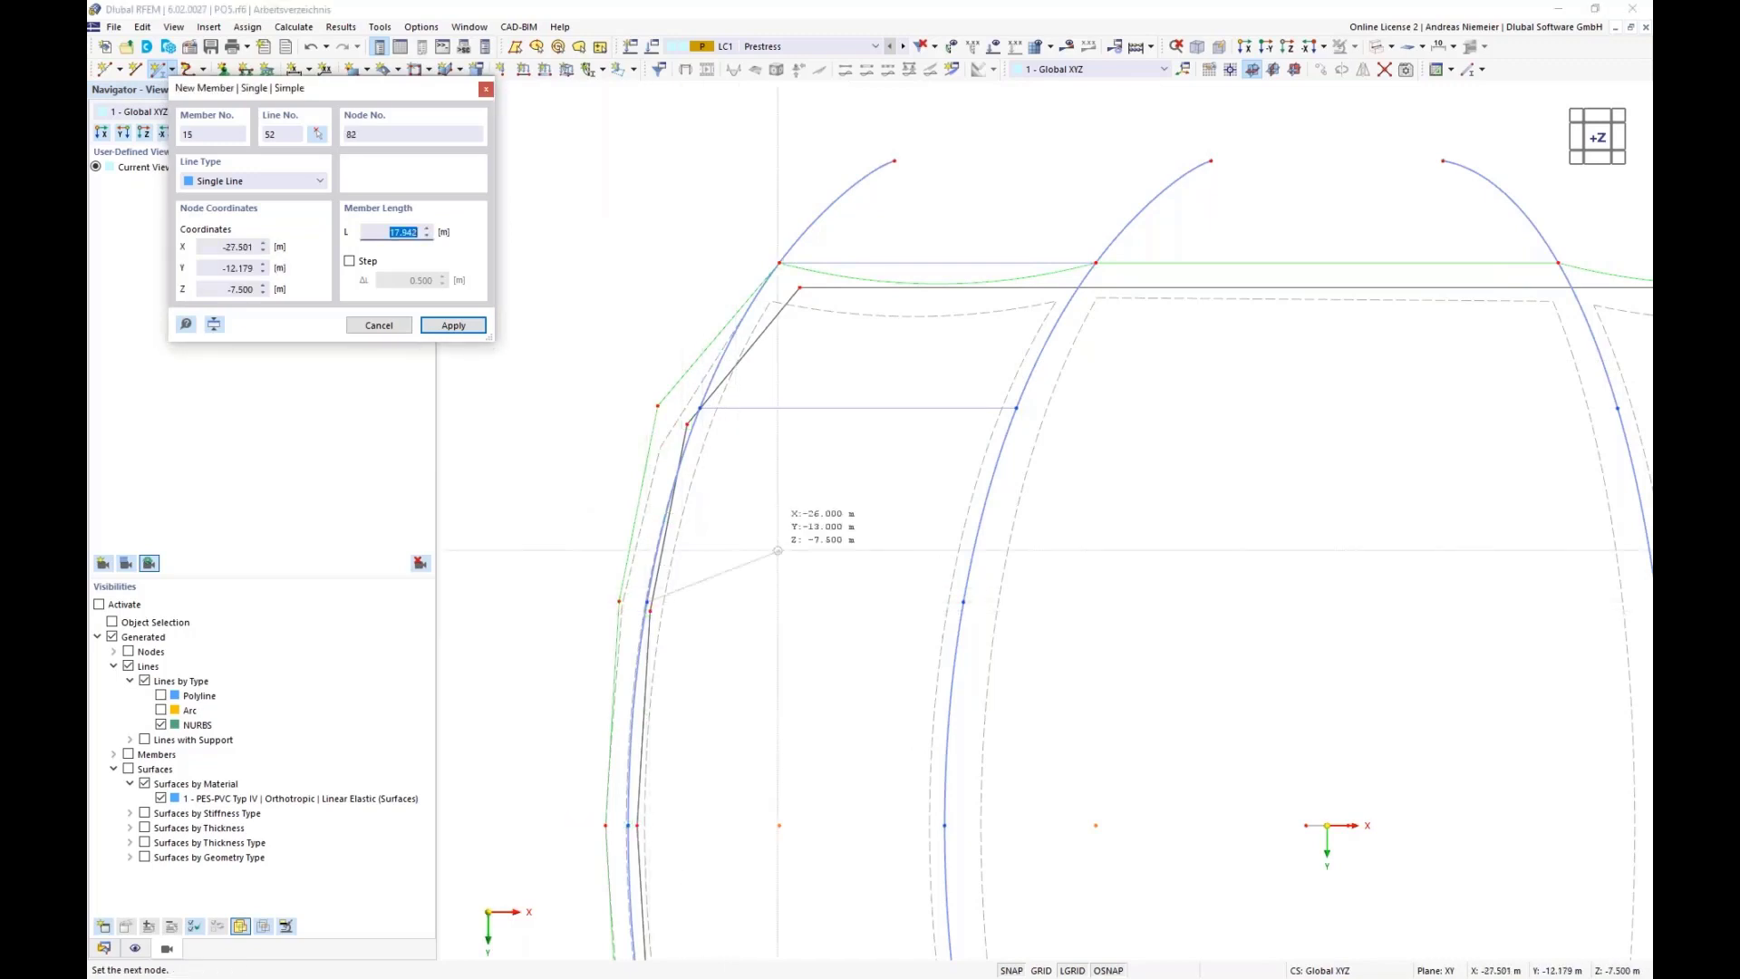
left_click(963, 602)
left_click(637, 825)
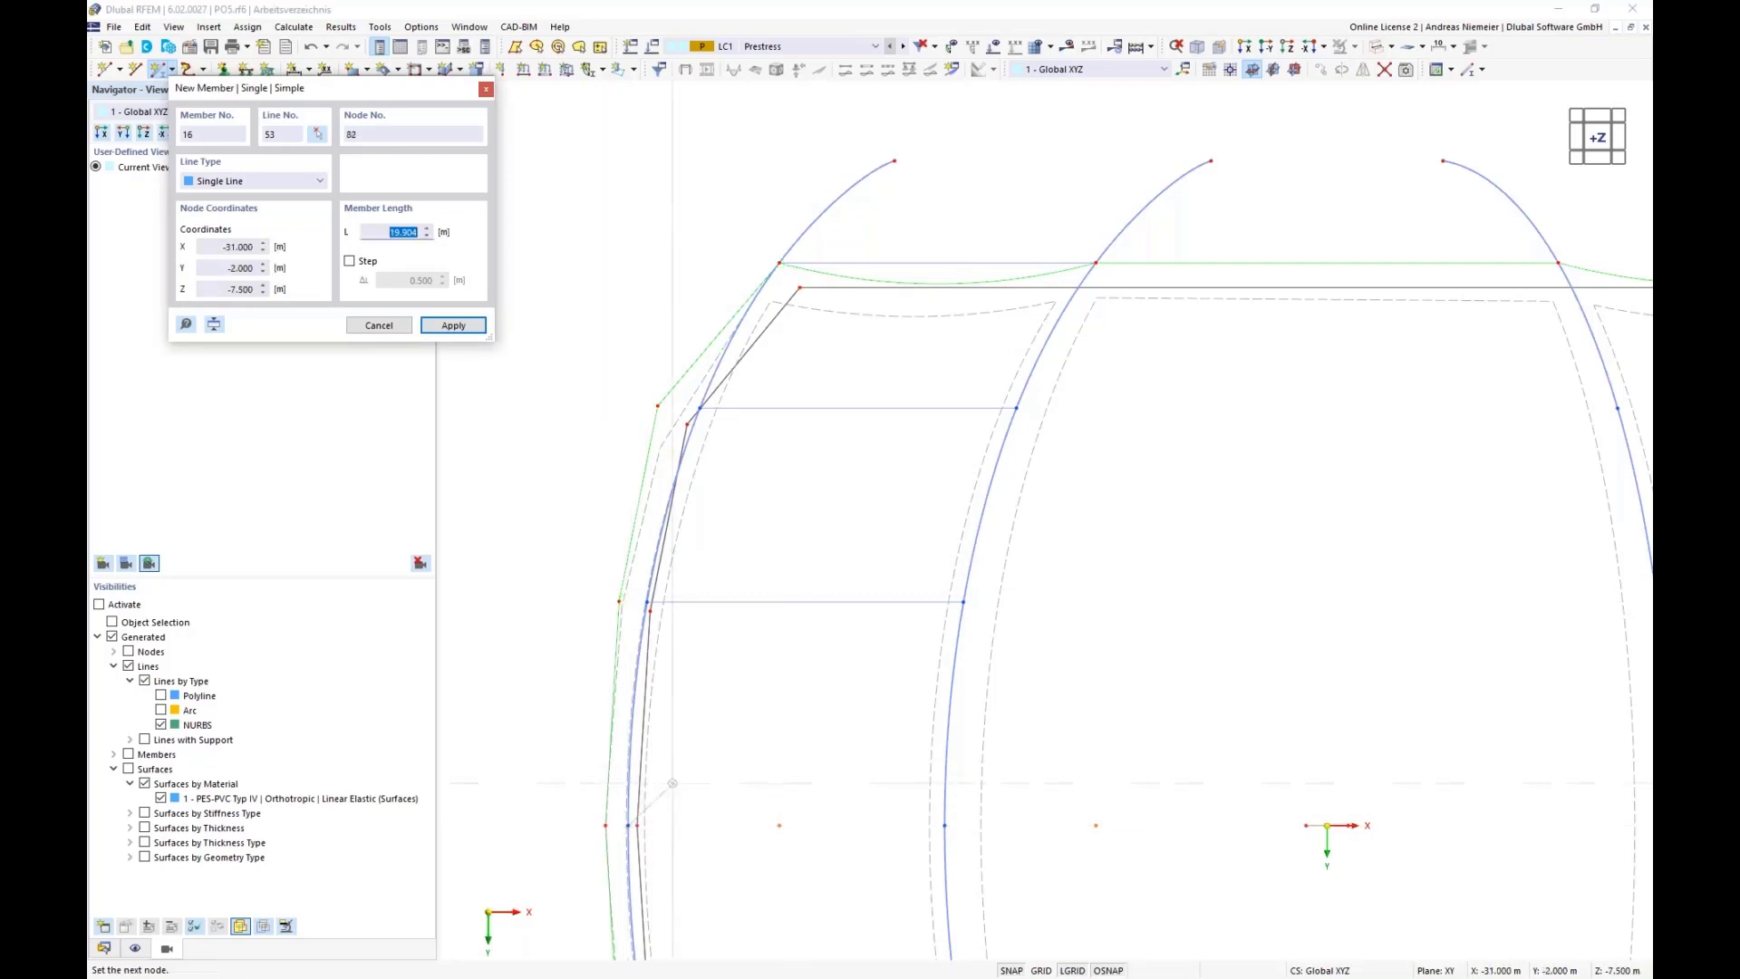
left_click(945, 825)
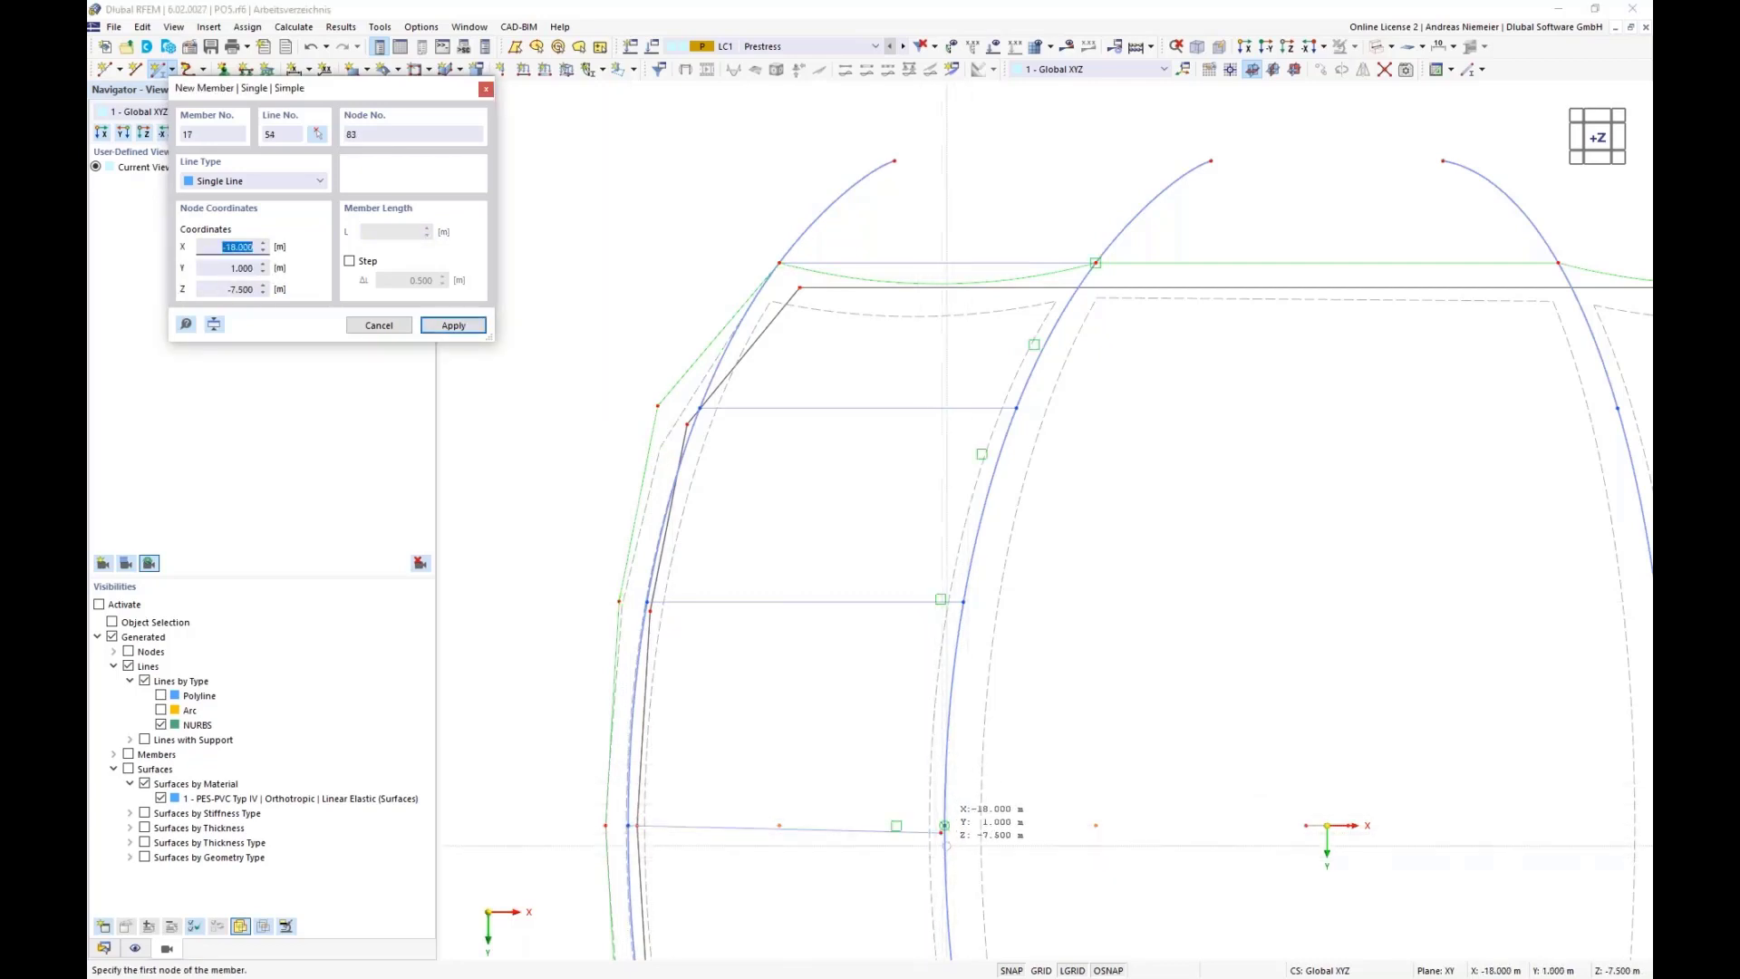
- Place truss members between the two negative-X arches at the Y 10.594 m and Y 19.789 m node pairs
scroll(945, 825, "up", 3)
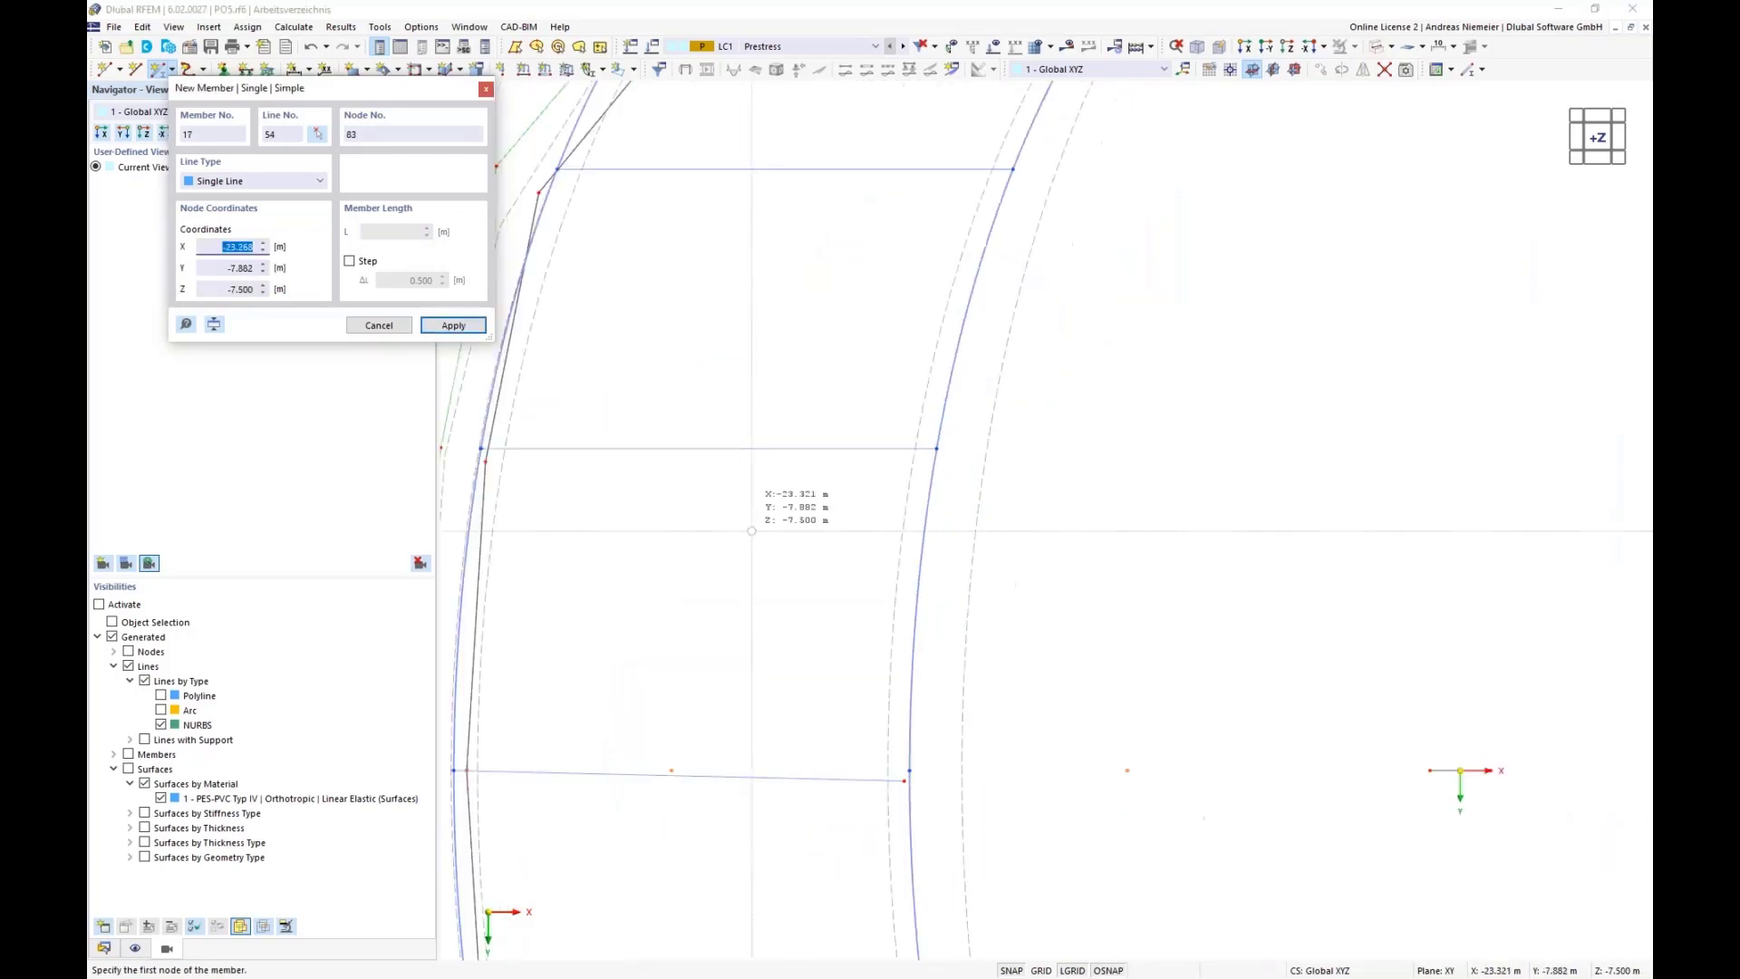
scroll(752, 531, "down", 4)
scroll(661, 761, "up", 4)
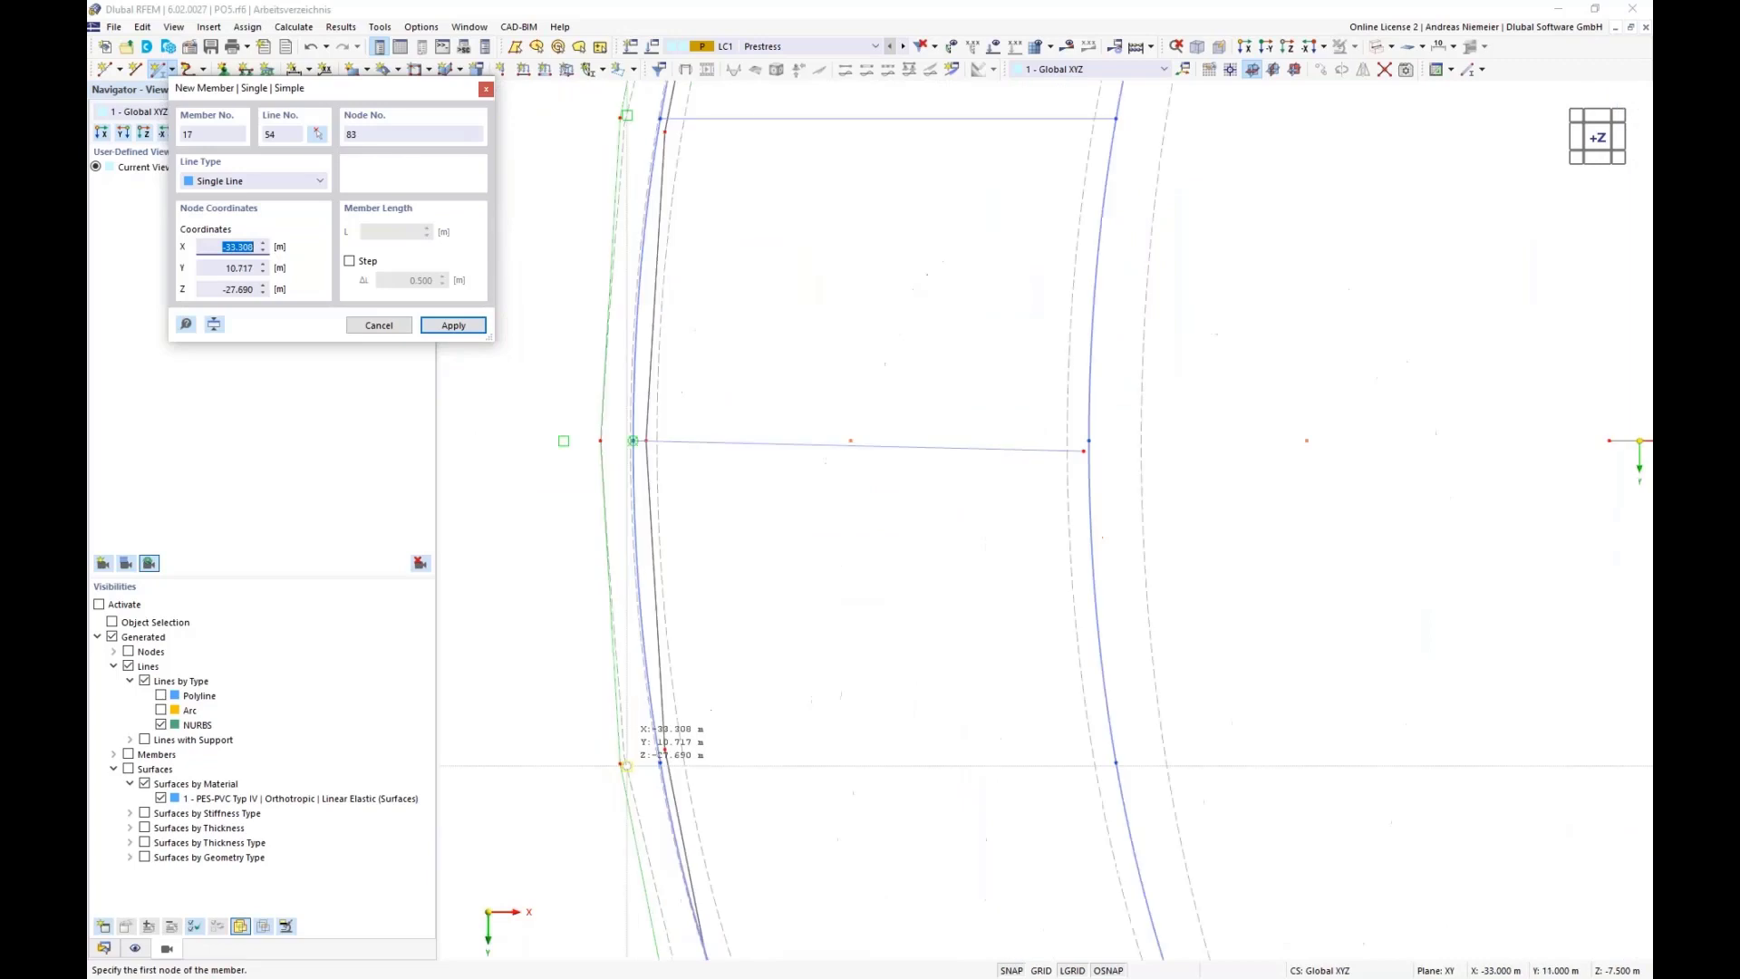
left_click(688, 770)
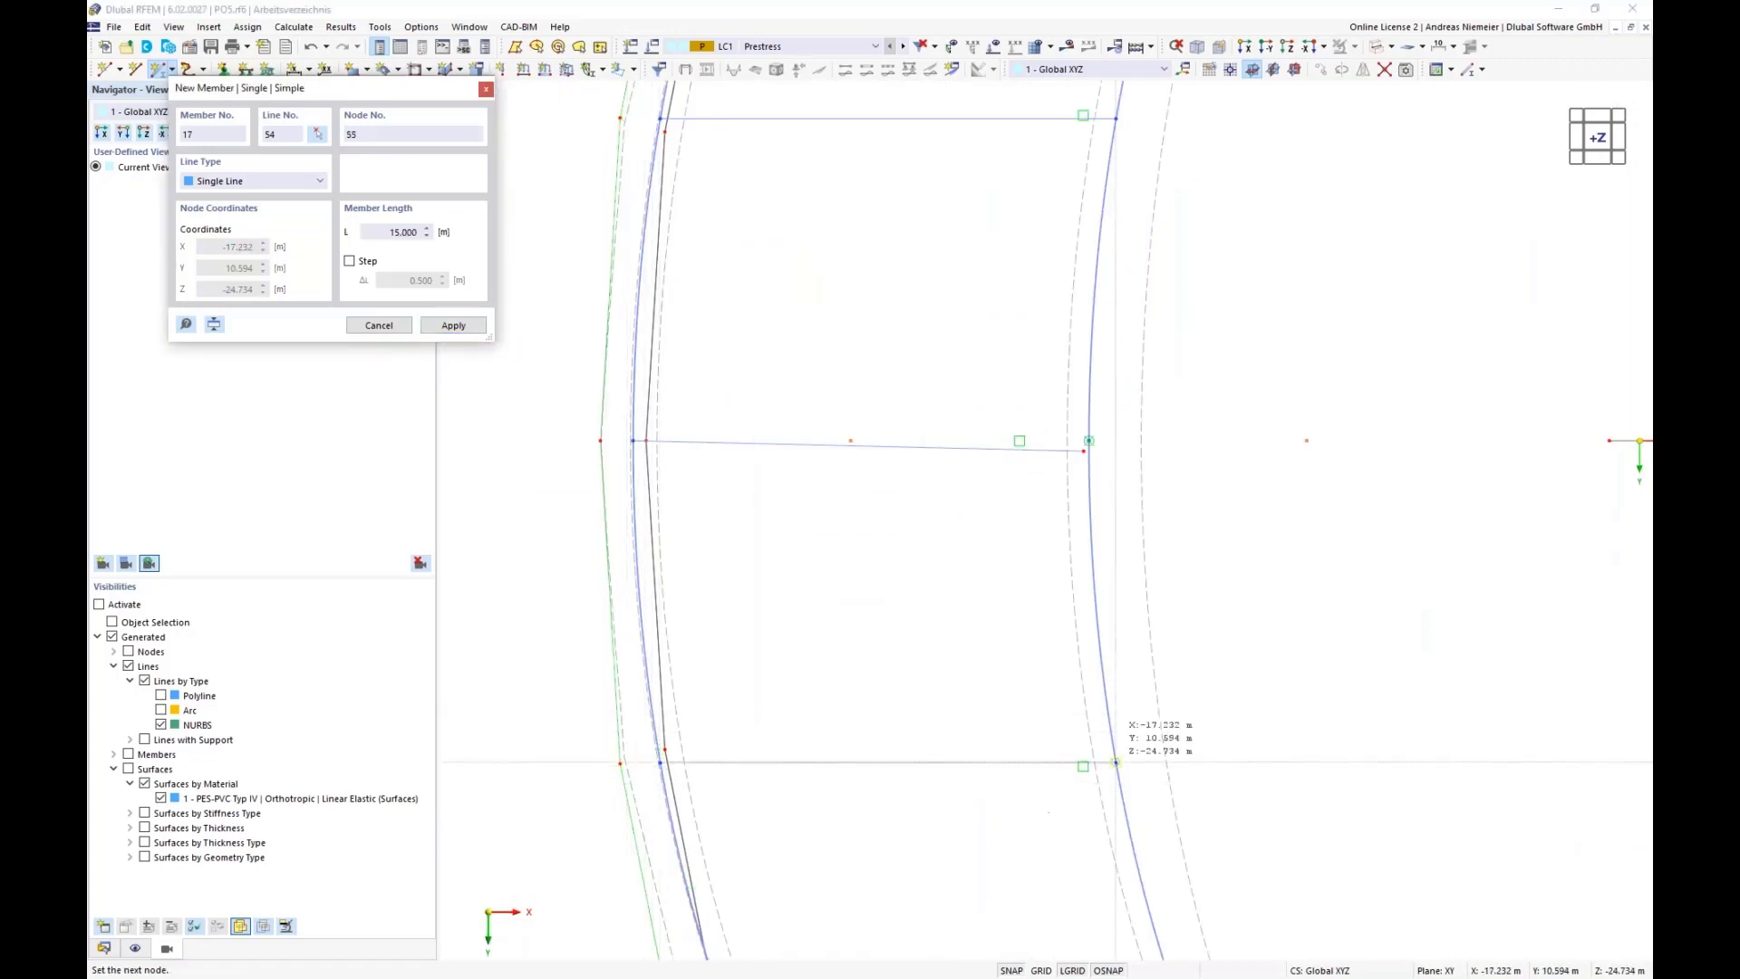
left_click(1090, 441)
scroll(897, 598, "down", 3)
scroll(820, 685, "up", 4)
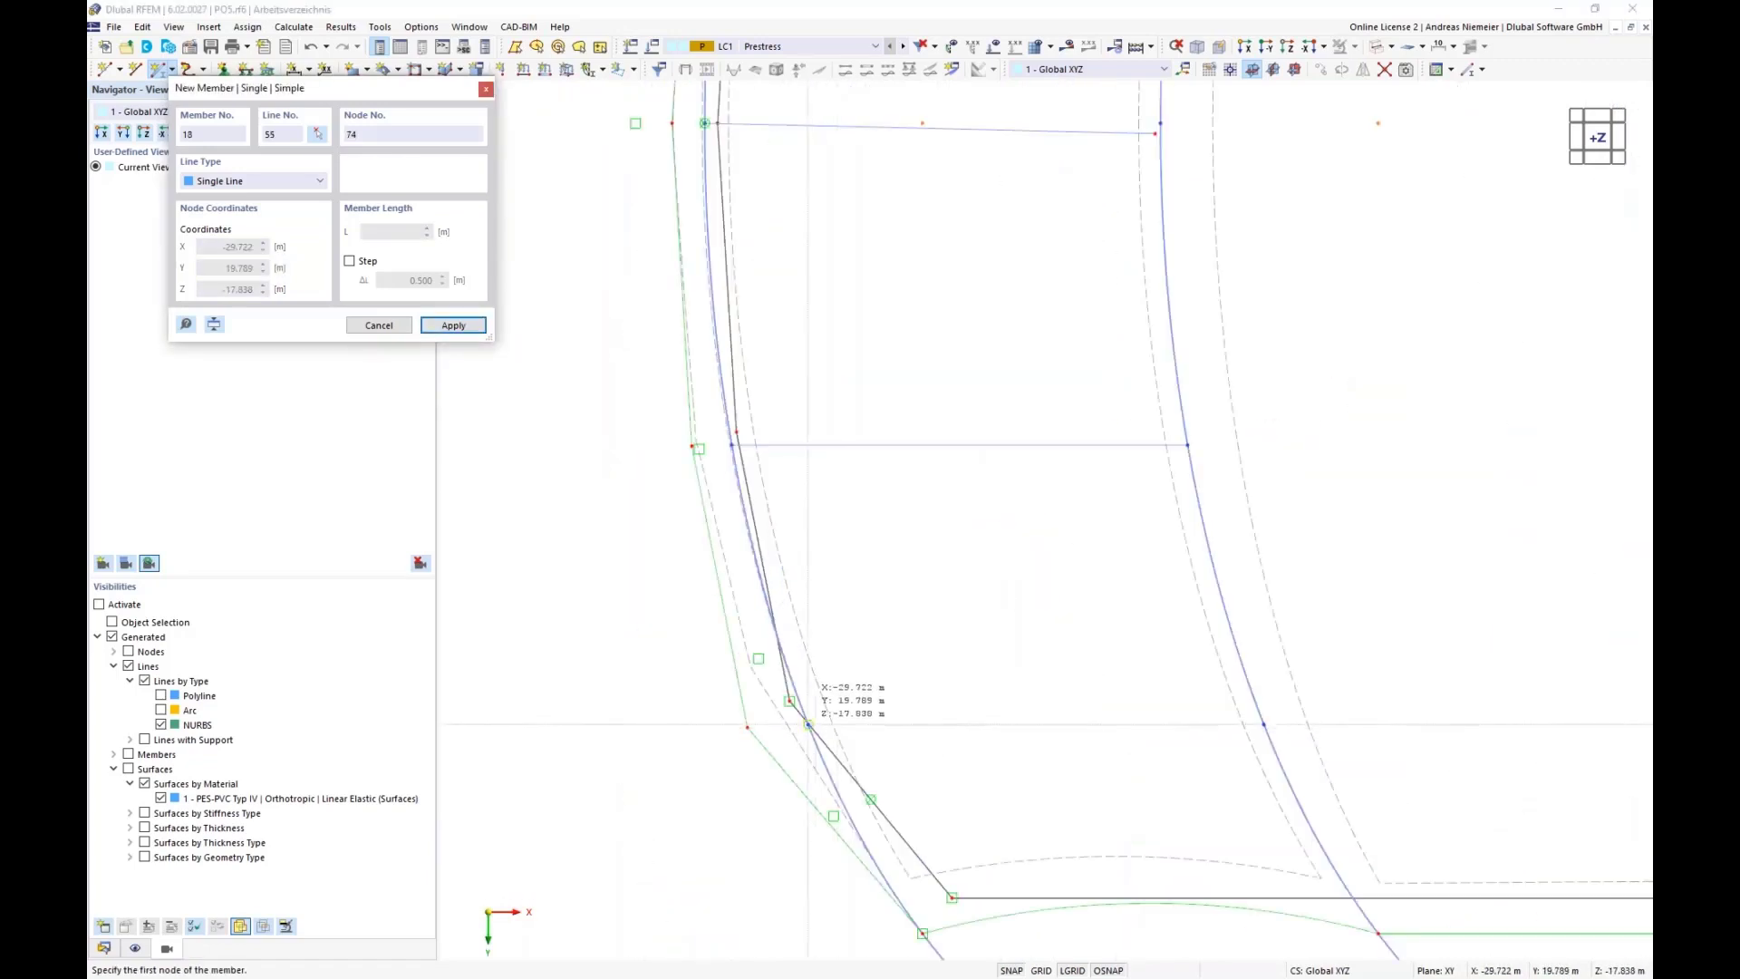
left_click(808, 725)
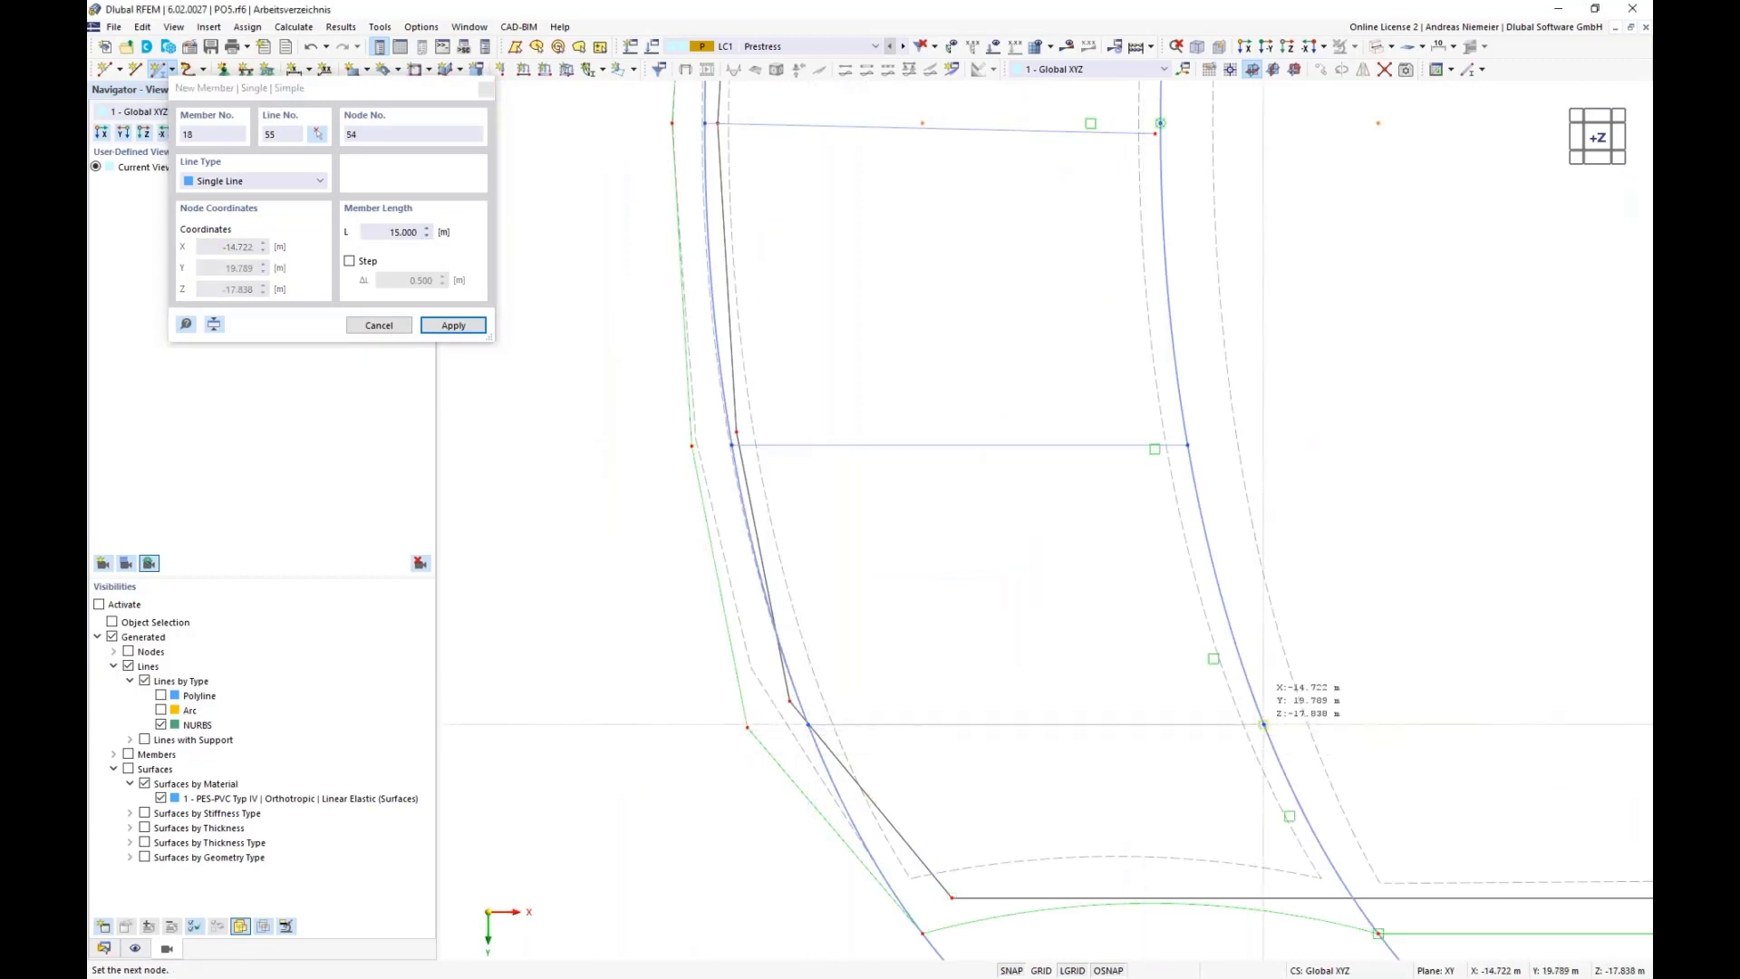
left_click(1263, 725)
- Place a truss member between the base-edge nodes of the two negative-X arches at Y 26.670 m
scroll(864, 473, "down", 3)
scroll(903, 754, "up", 3)
left_click(898, 730)
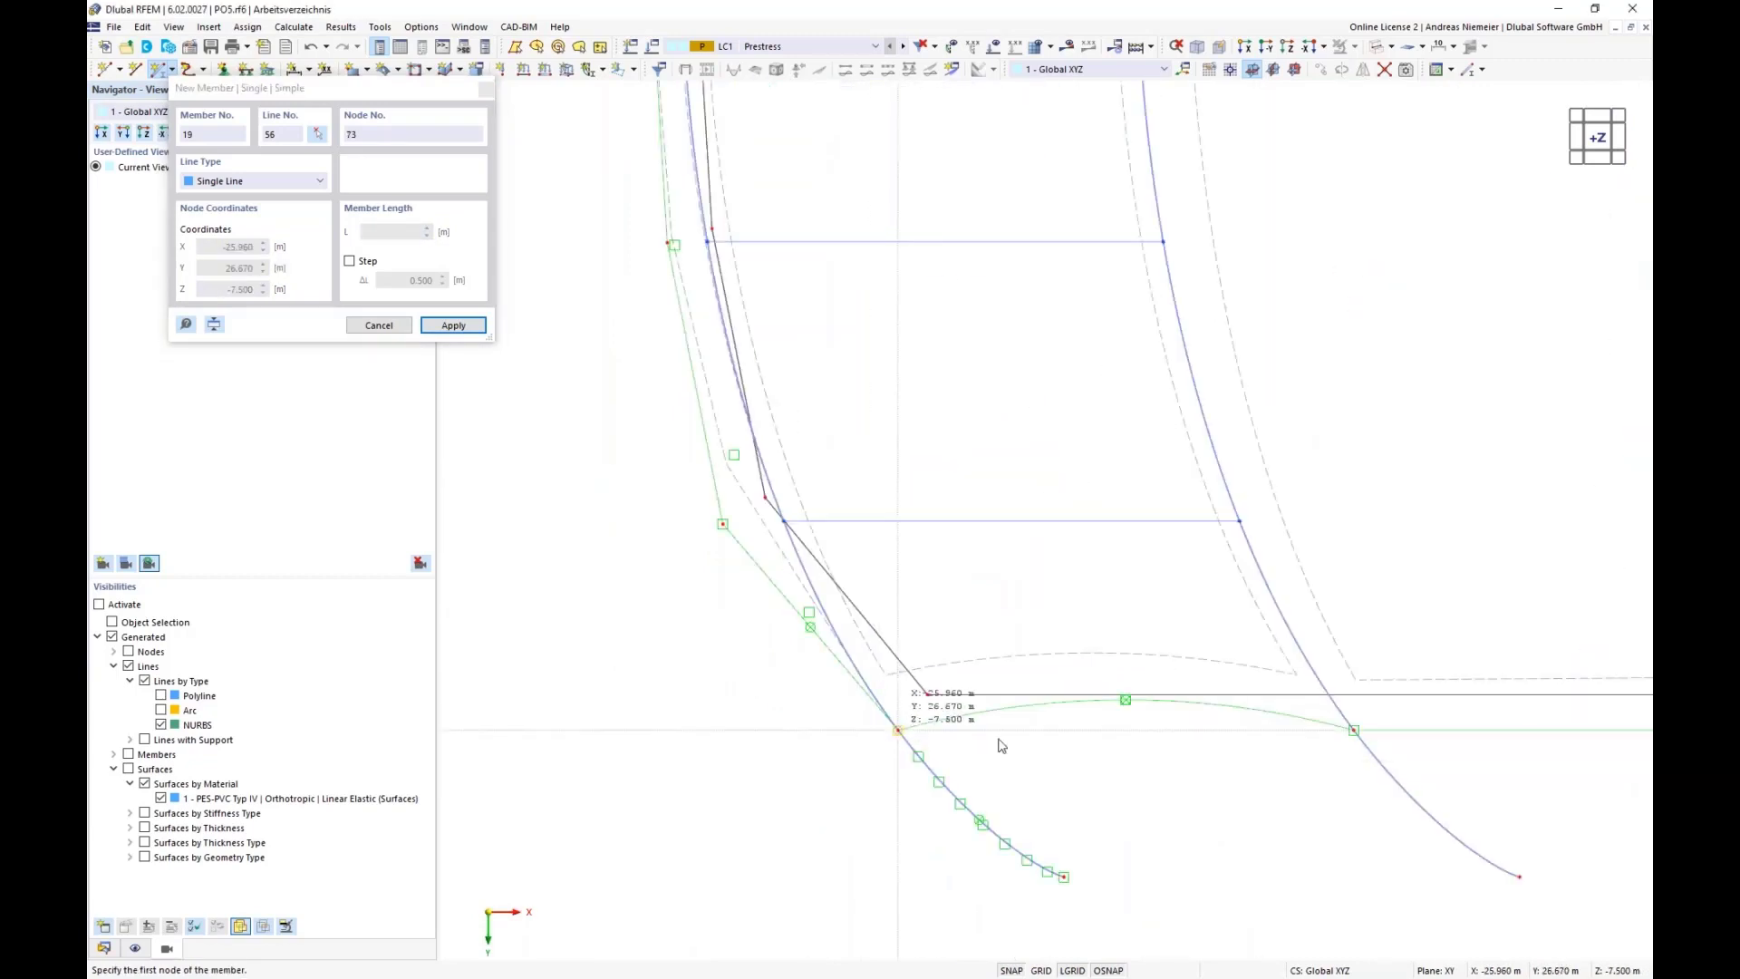
left_click(1354, 730)
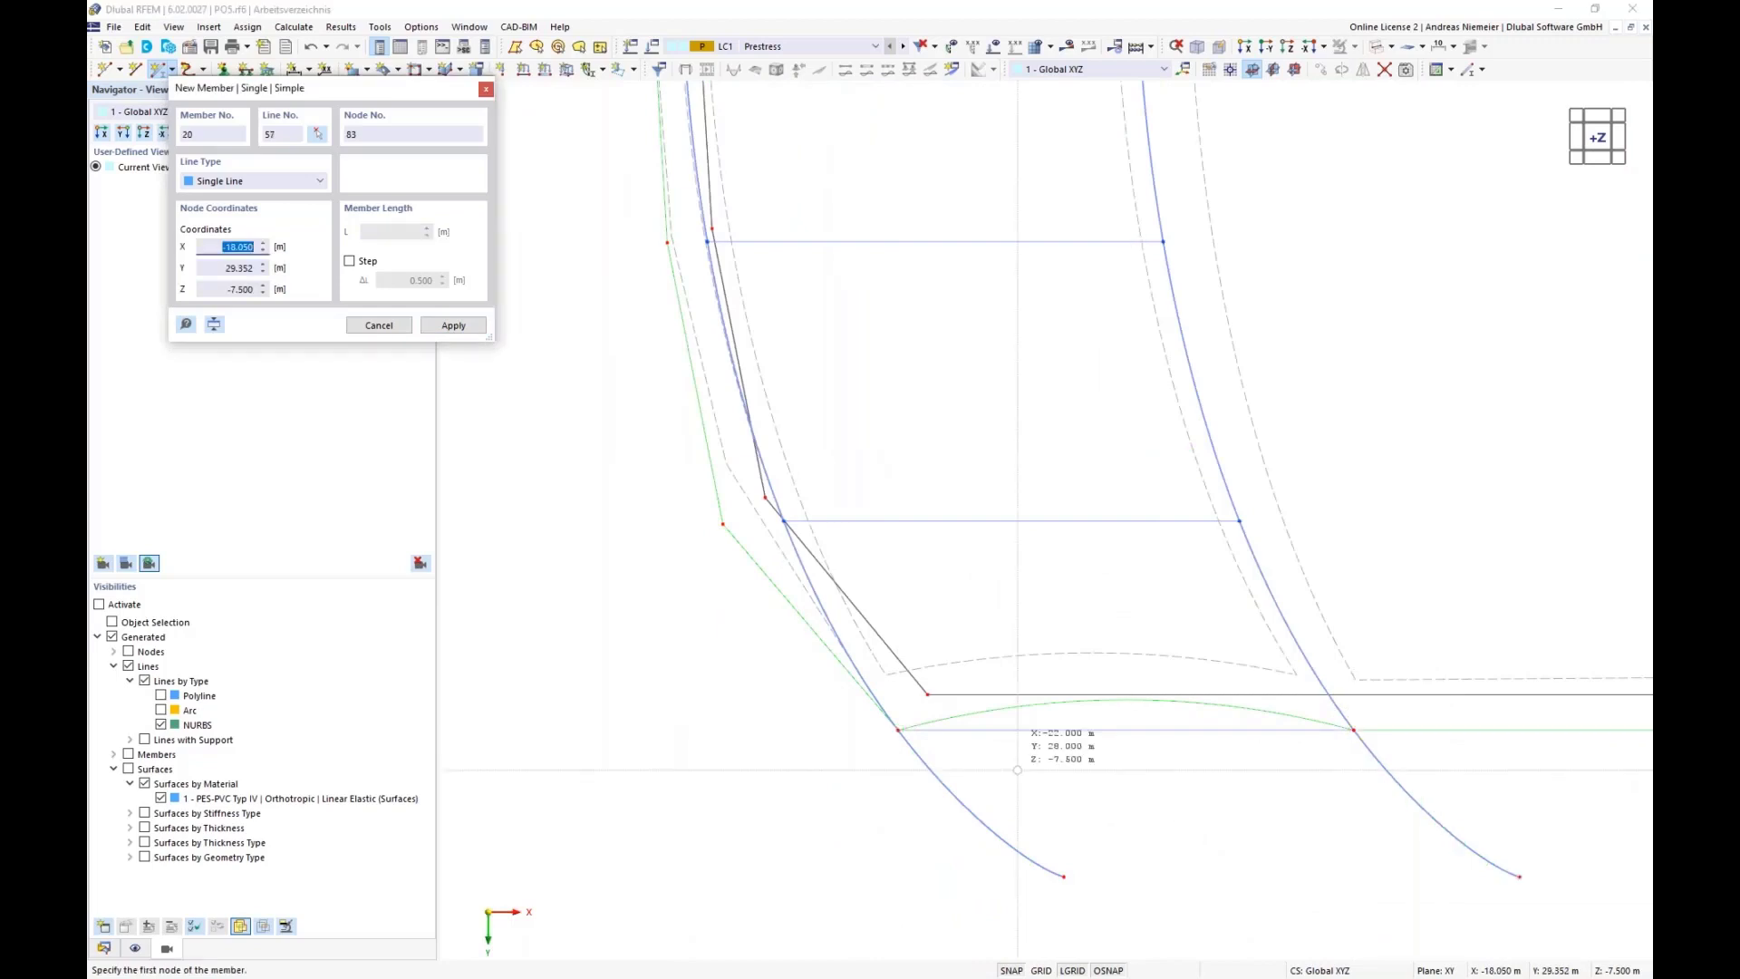
- Place truss members between the two positive-X arches at the positive-Y base-edge nodes and at the Y 19.771 m node pair
scroll(878, 761, "down", 4)
scroll(1451, 732, "up", 3)
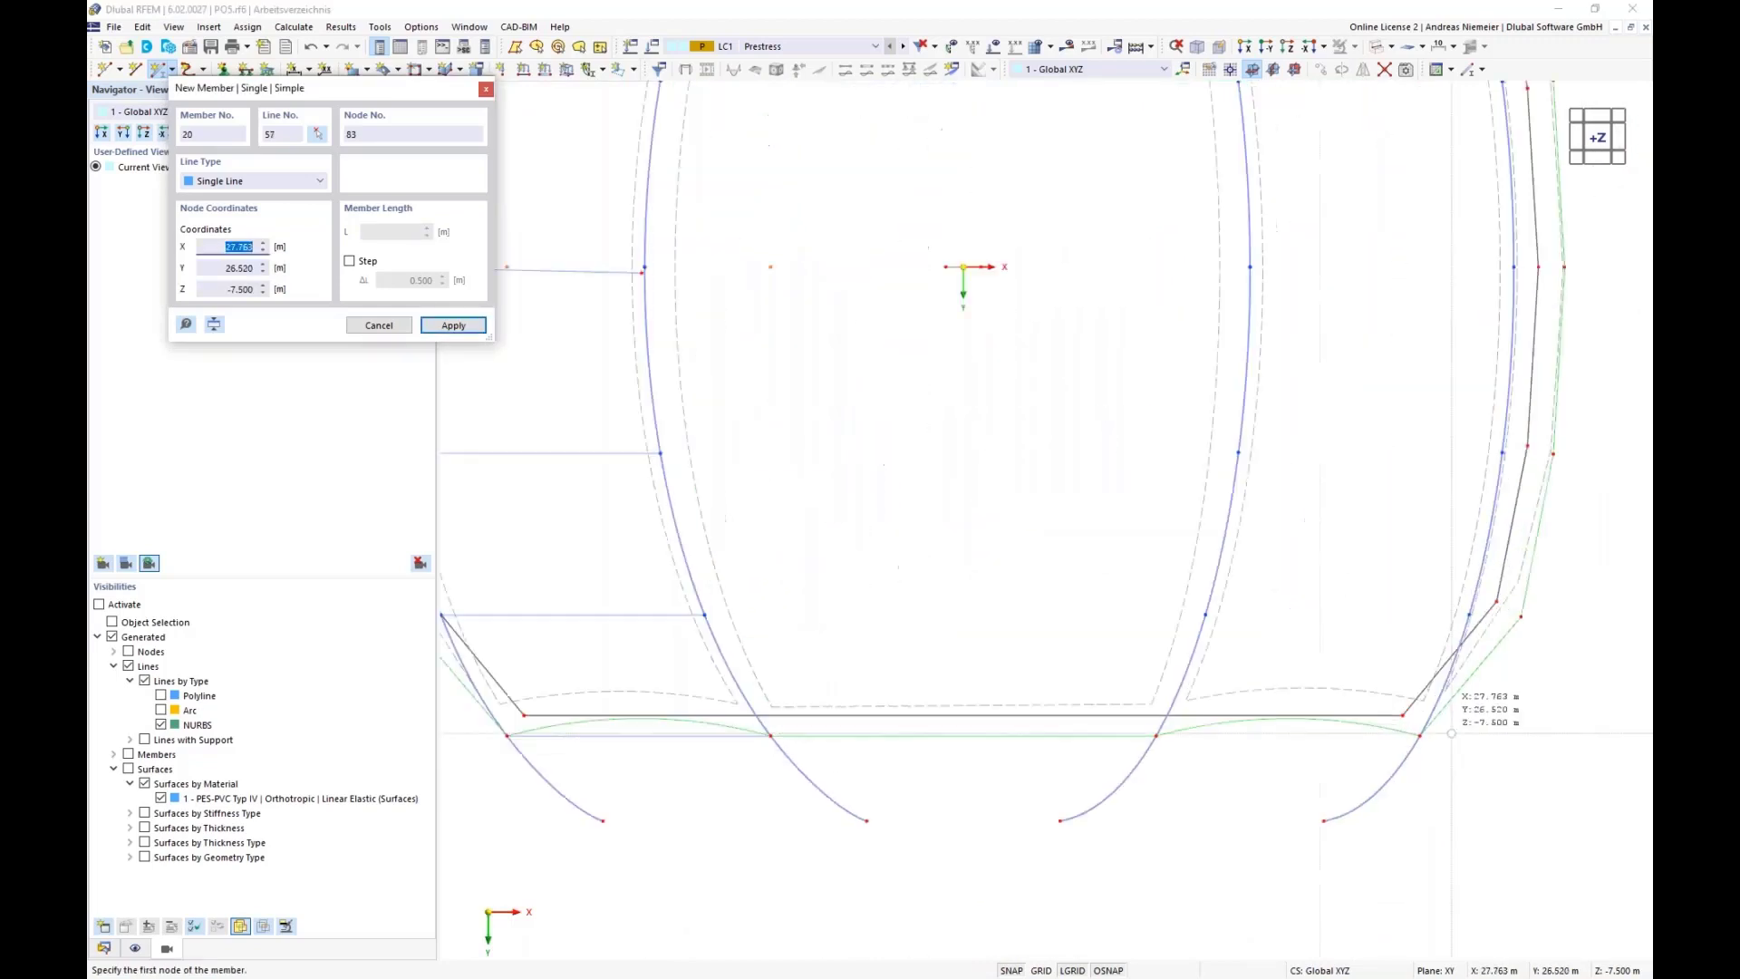
scroll(1451, 732, "up", 1)
left_click(1438, 740)
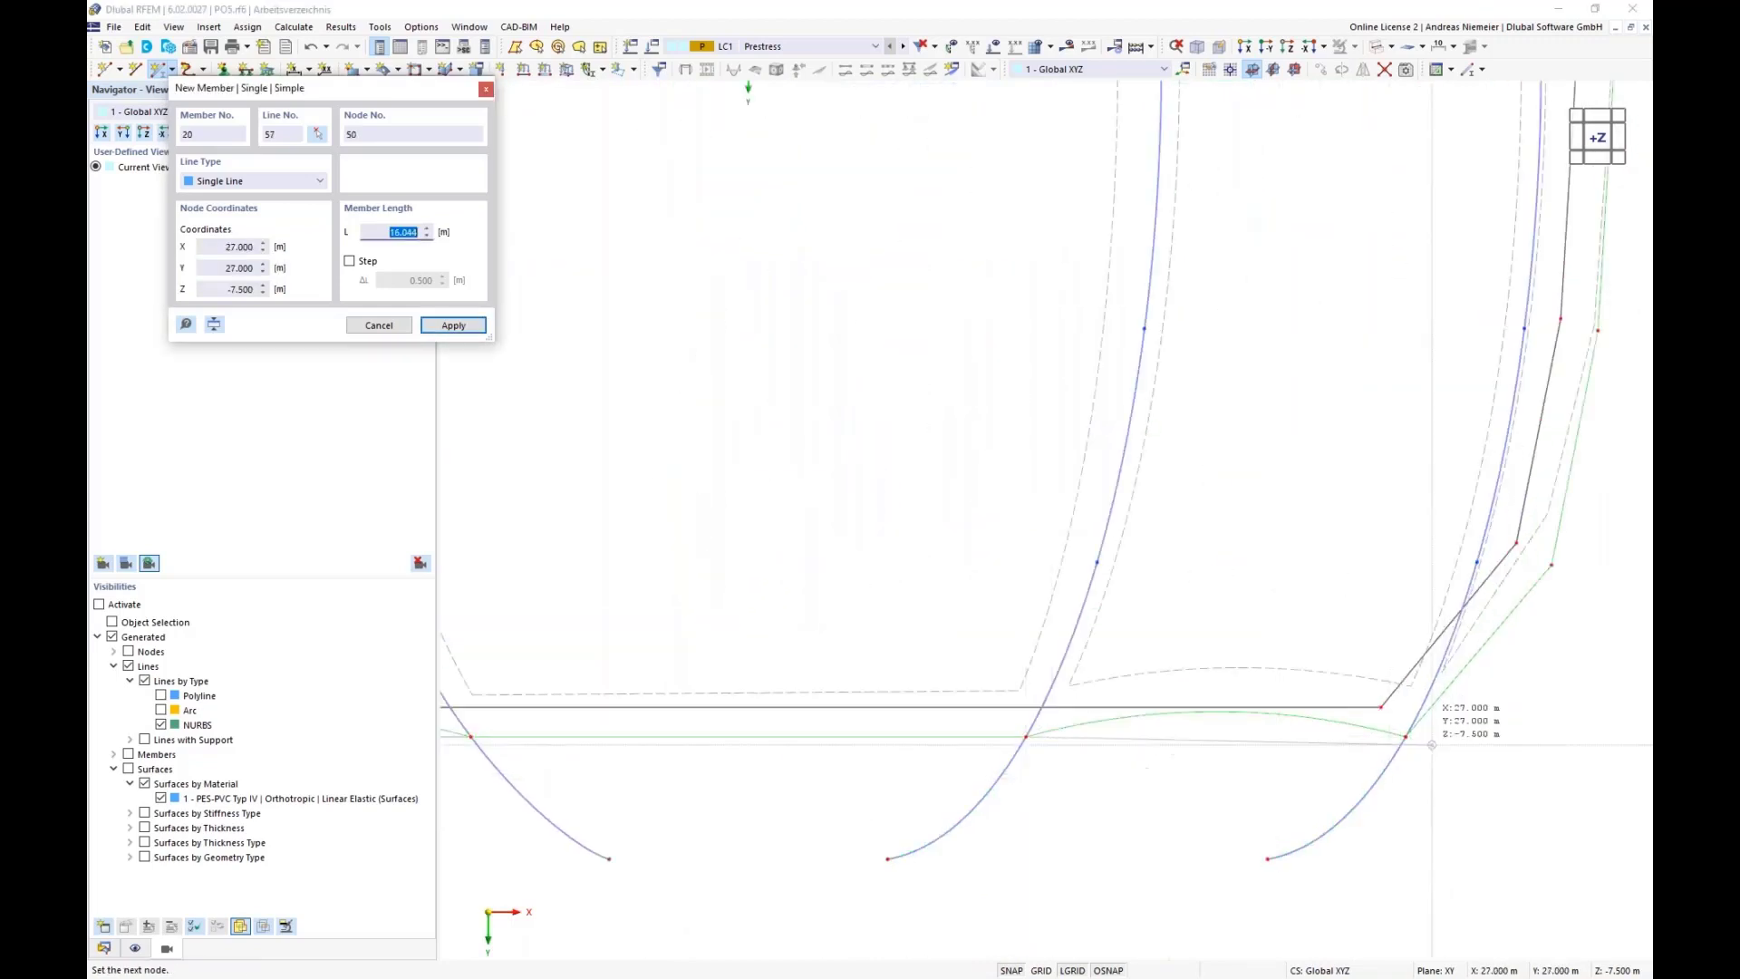
left_click(1432, 745)
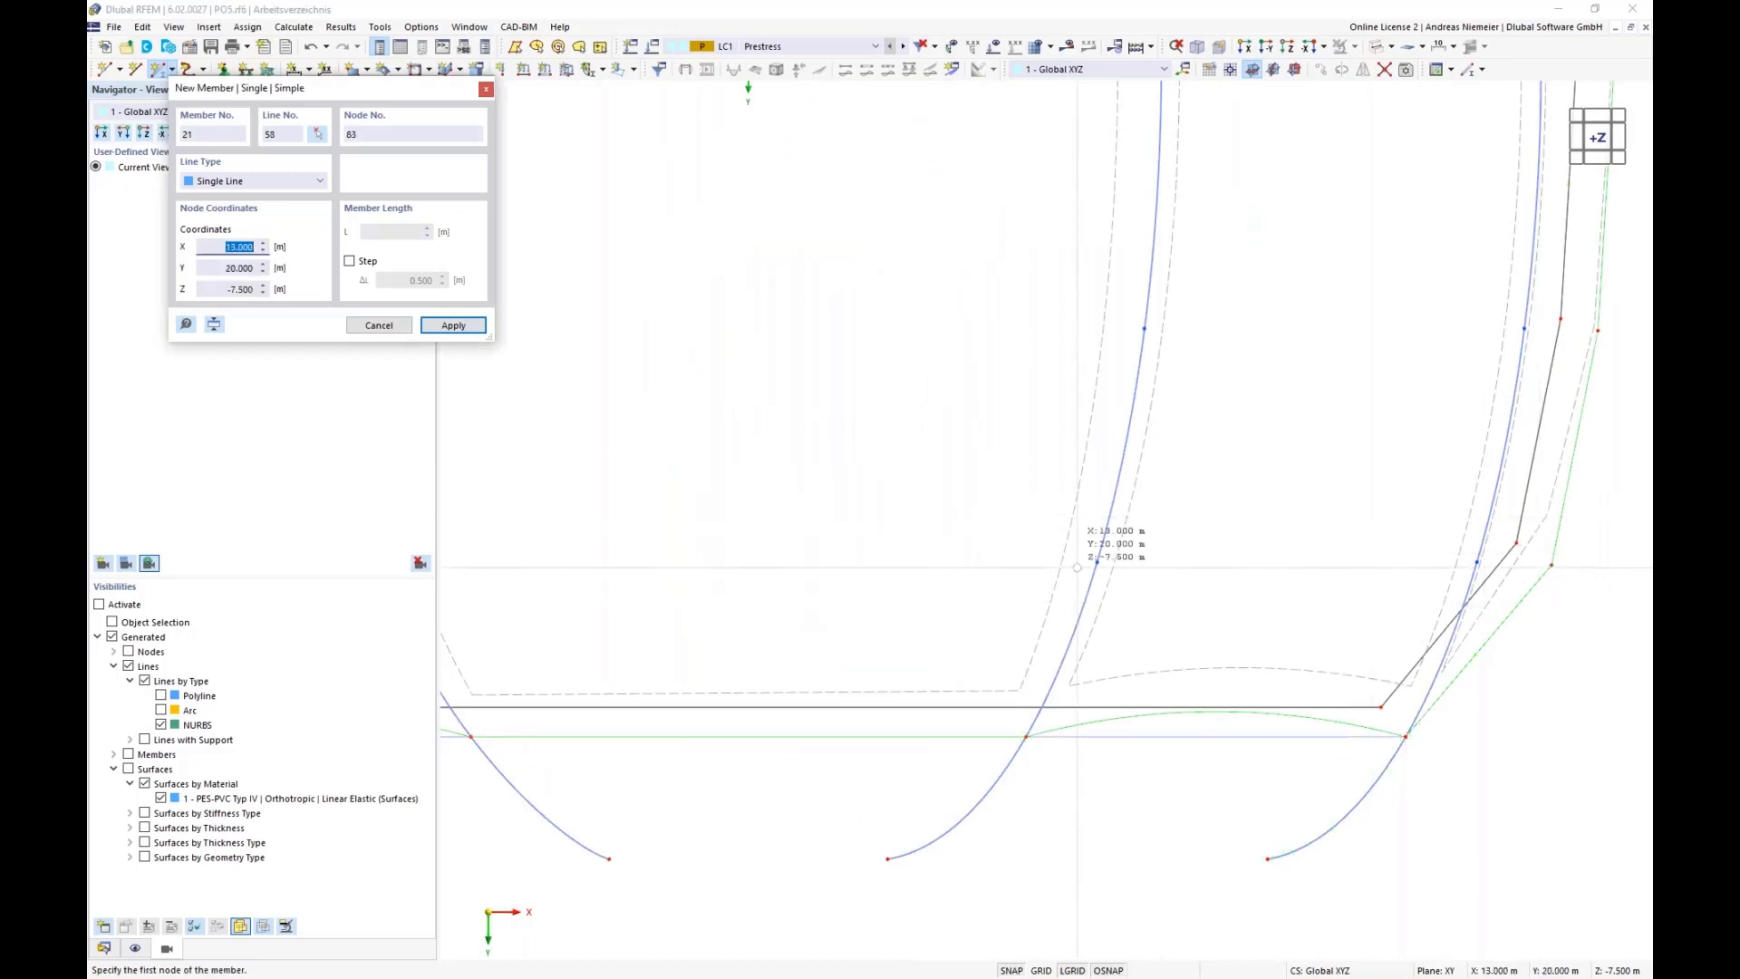
left_click(1097, 562)
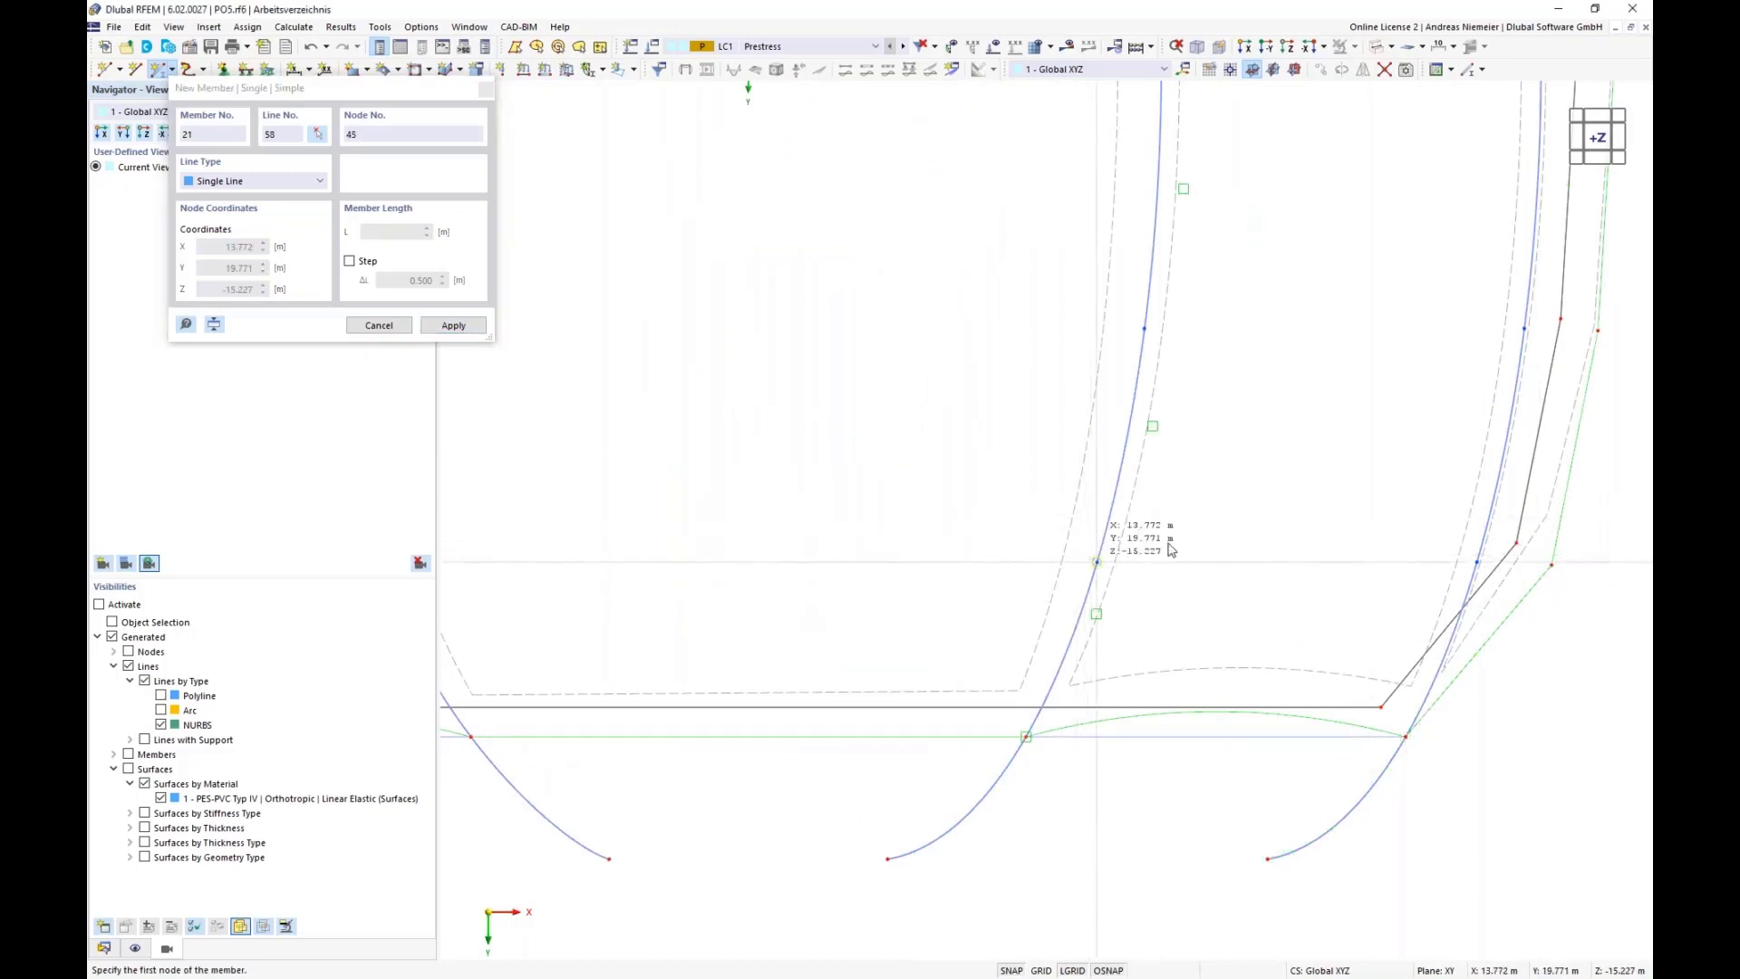
left_click(1476, 562)
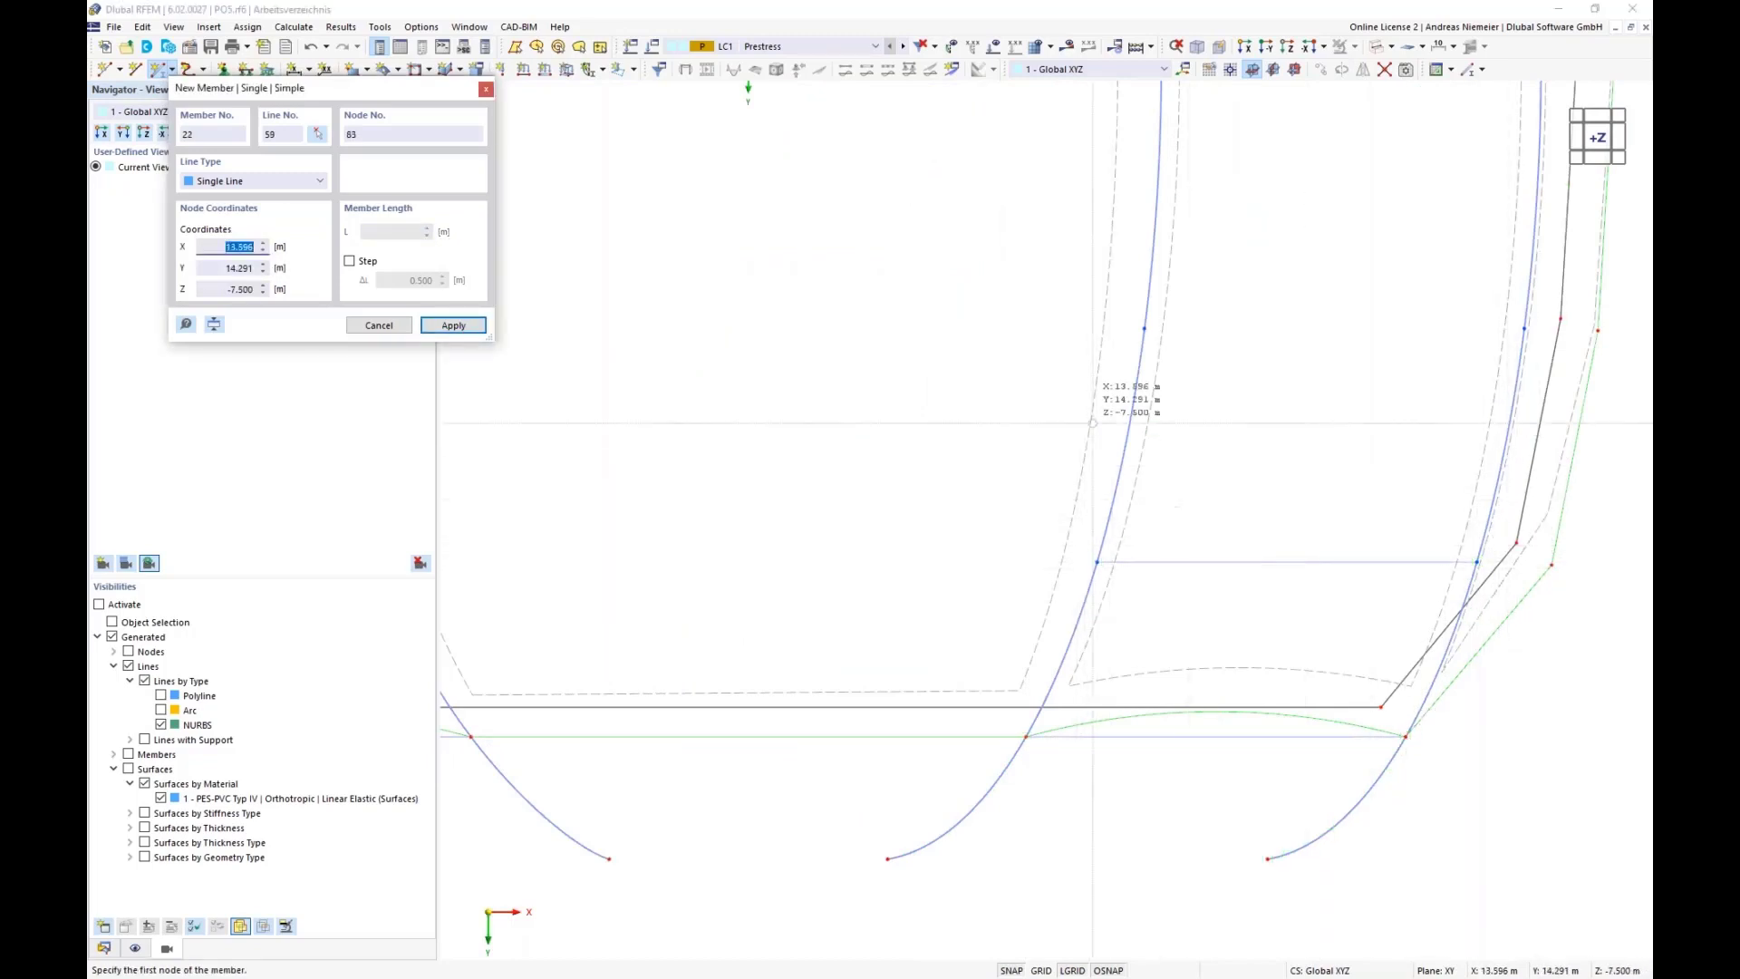
- Place two more truss members between the same arches, at the next node pair inwards and at the crown on Y 0
left_click(1144, 328)
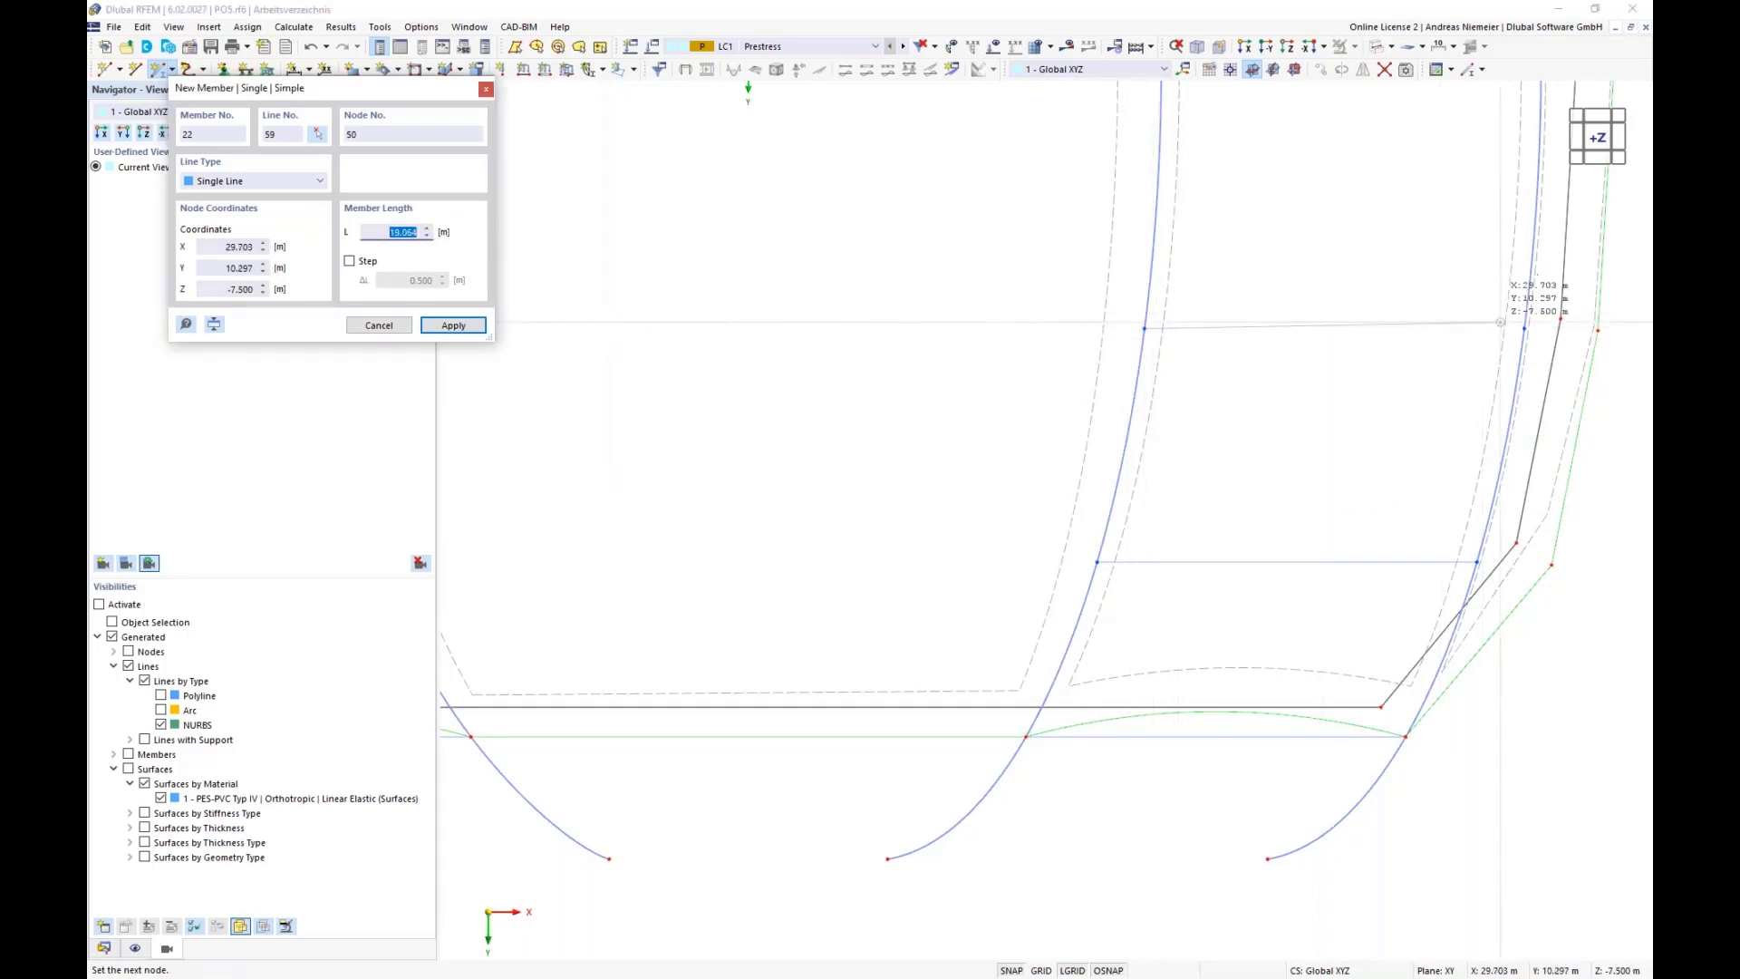
left_click(1525, 328)
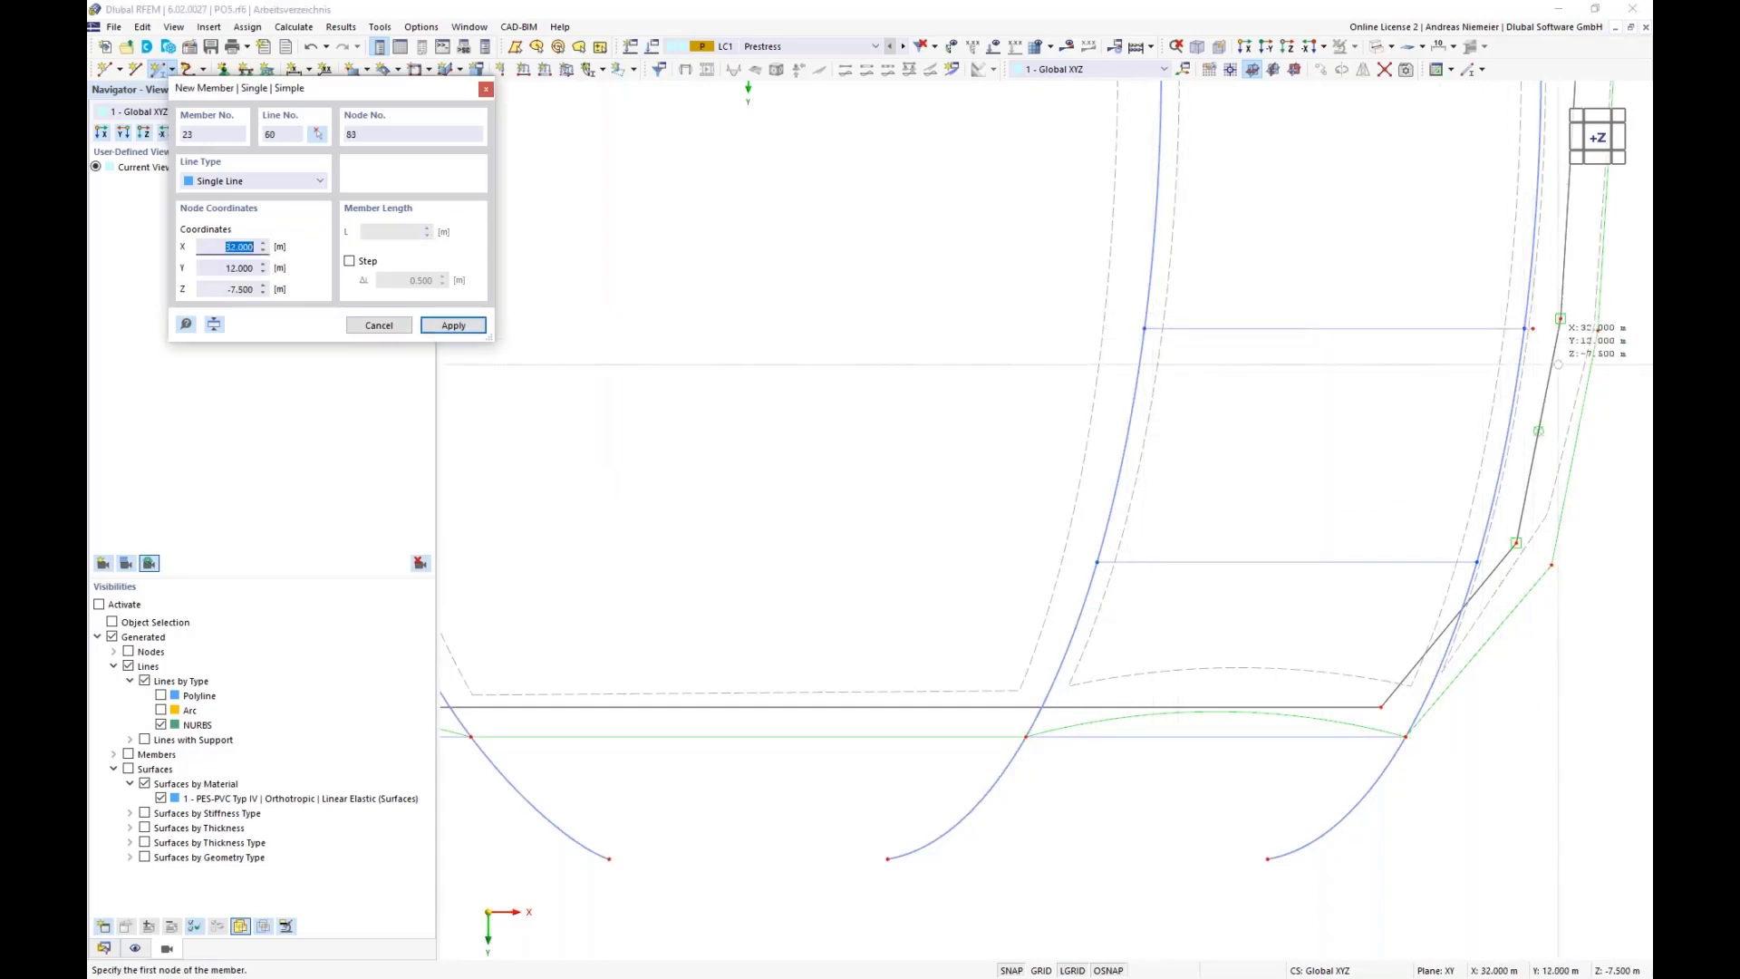
scroll(1577, 336, "up", 3)
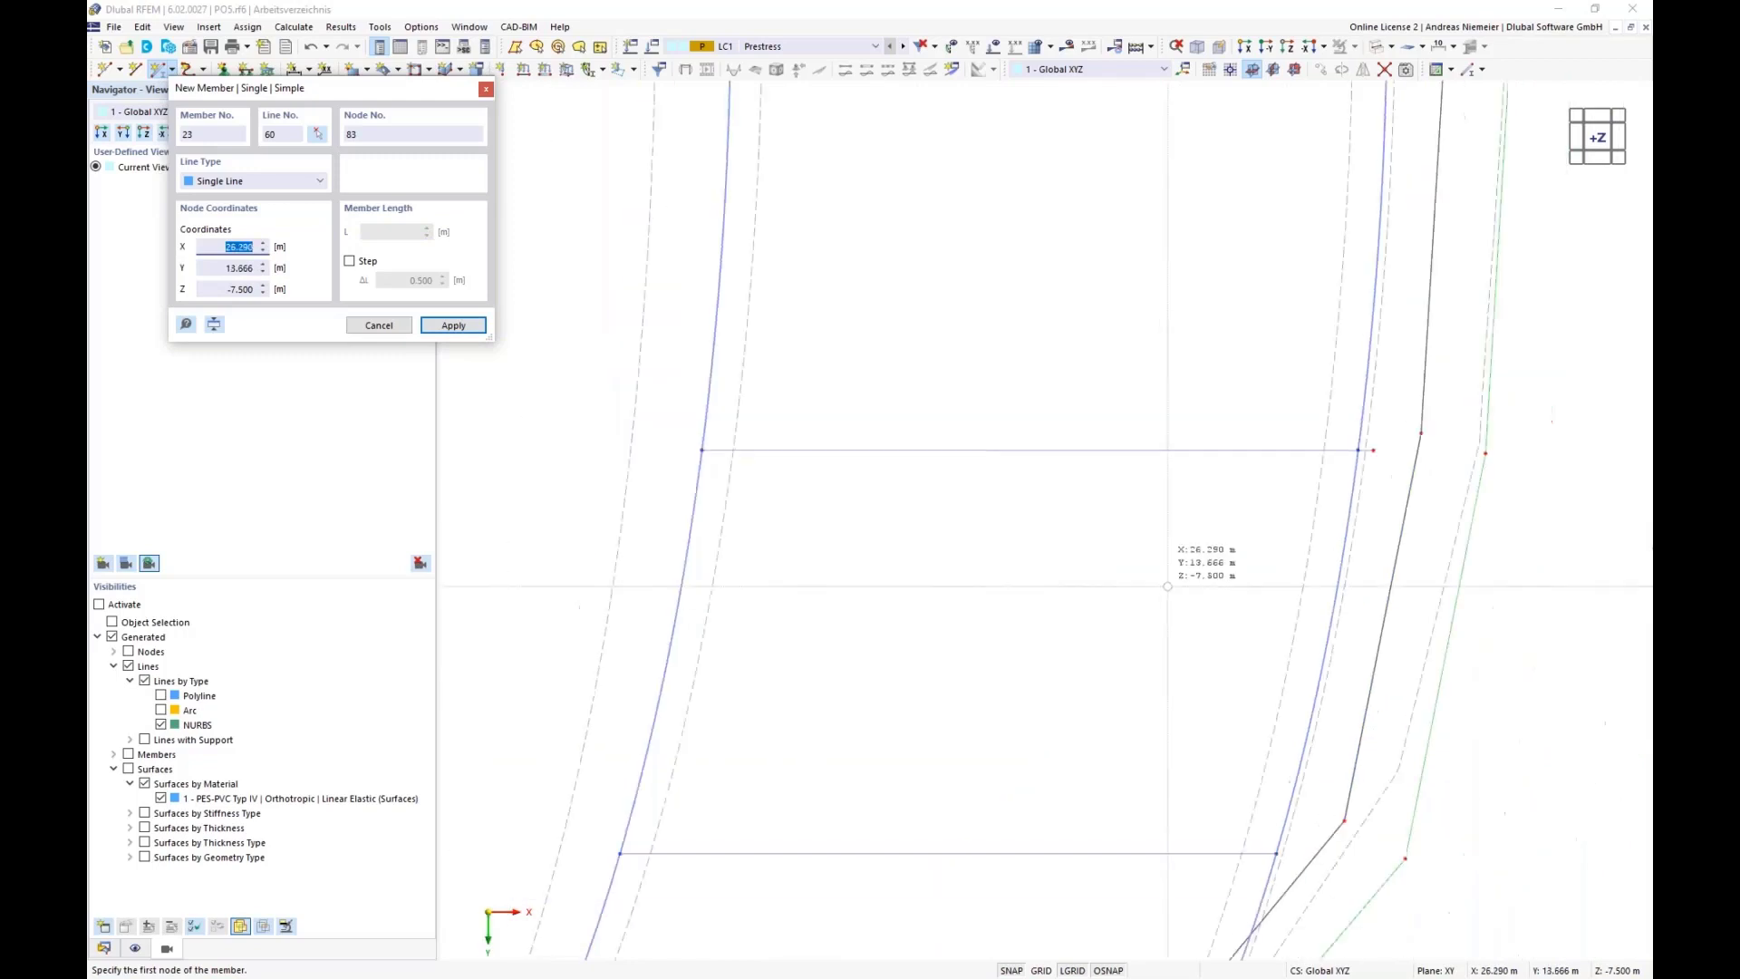
scroll(1167, 586, "down", 3)
left_click(919, 227)
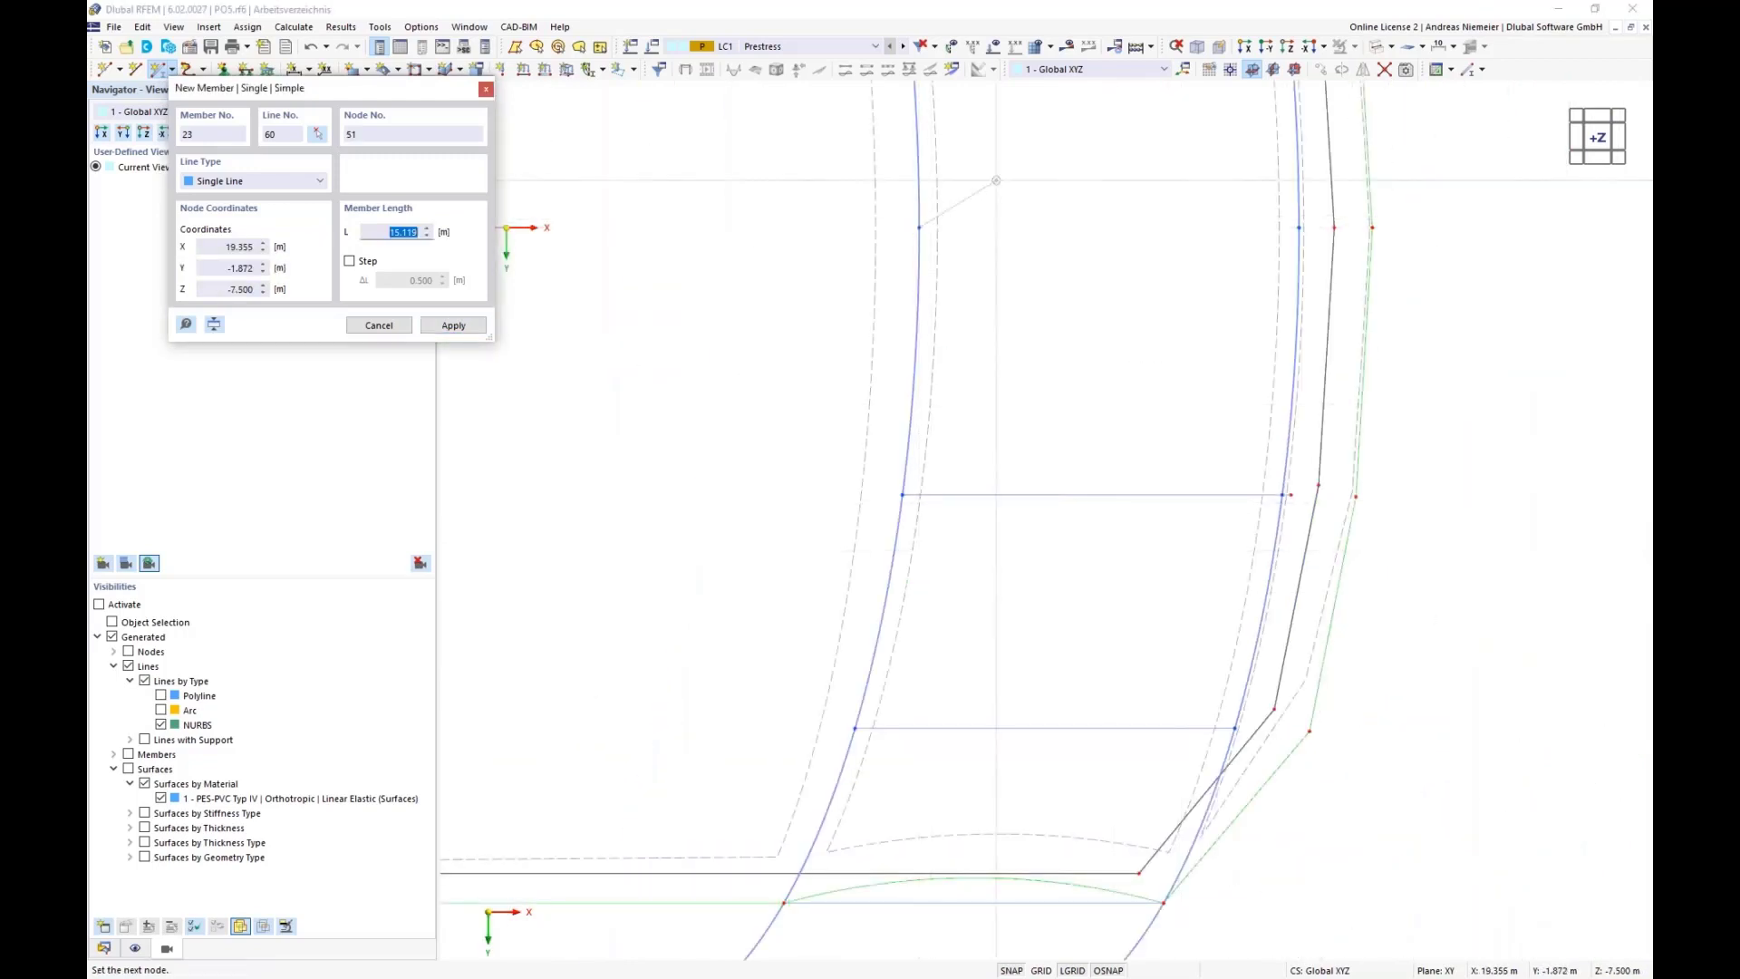
scroll(1286, 248, "up", 2)
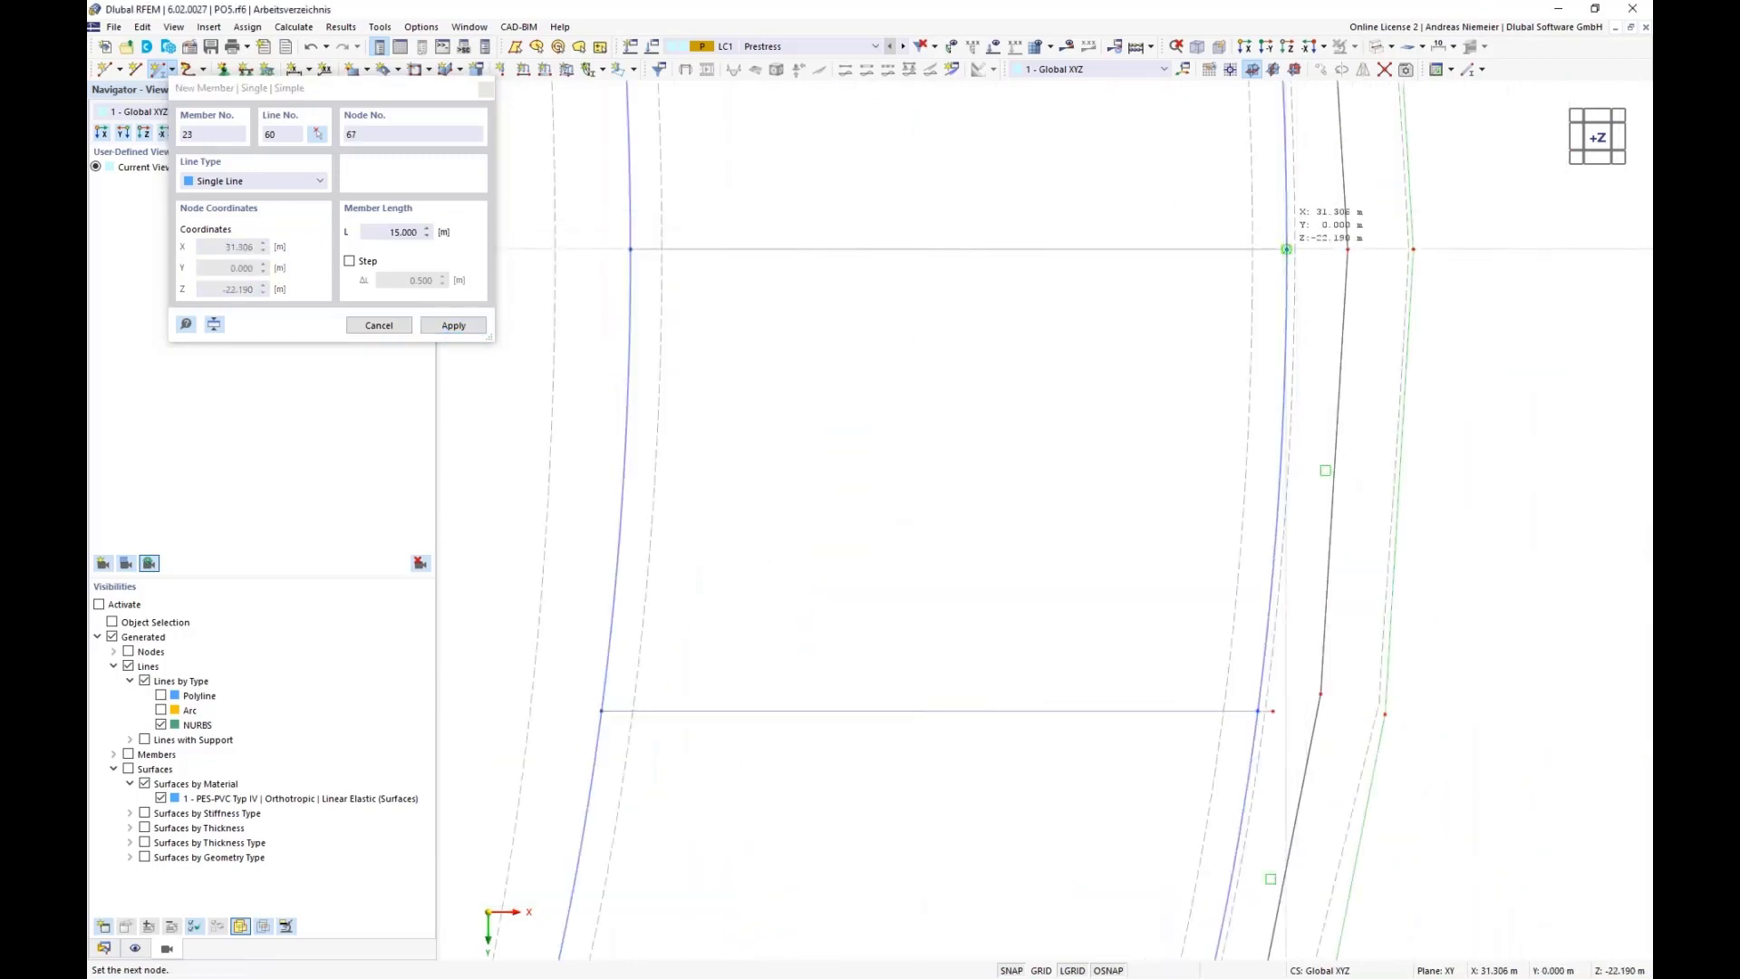
left_click(1286, 248)
scroll(1043, 544, "down", 3)
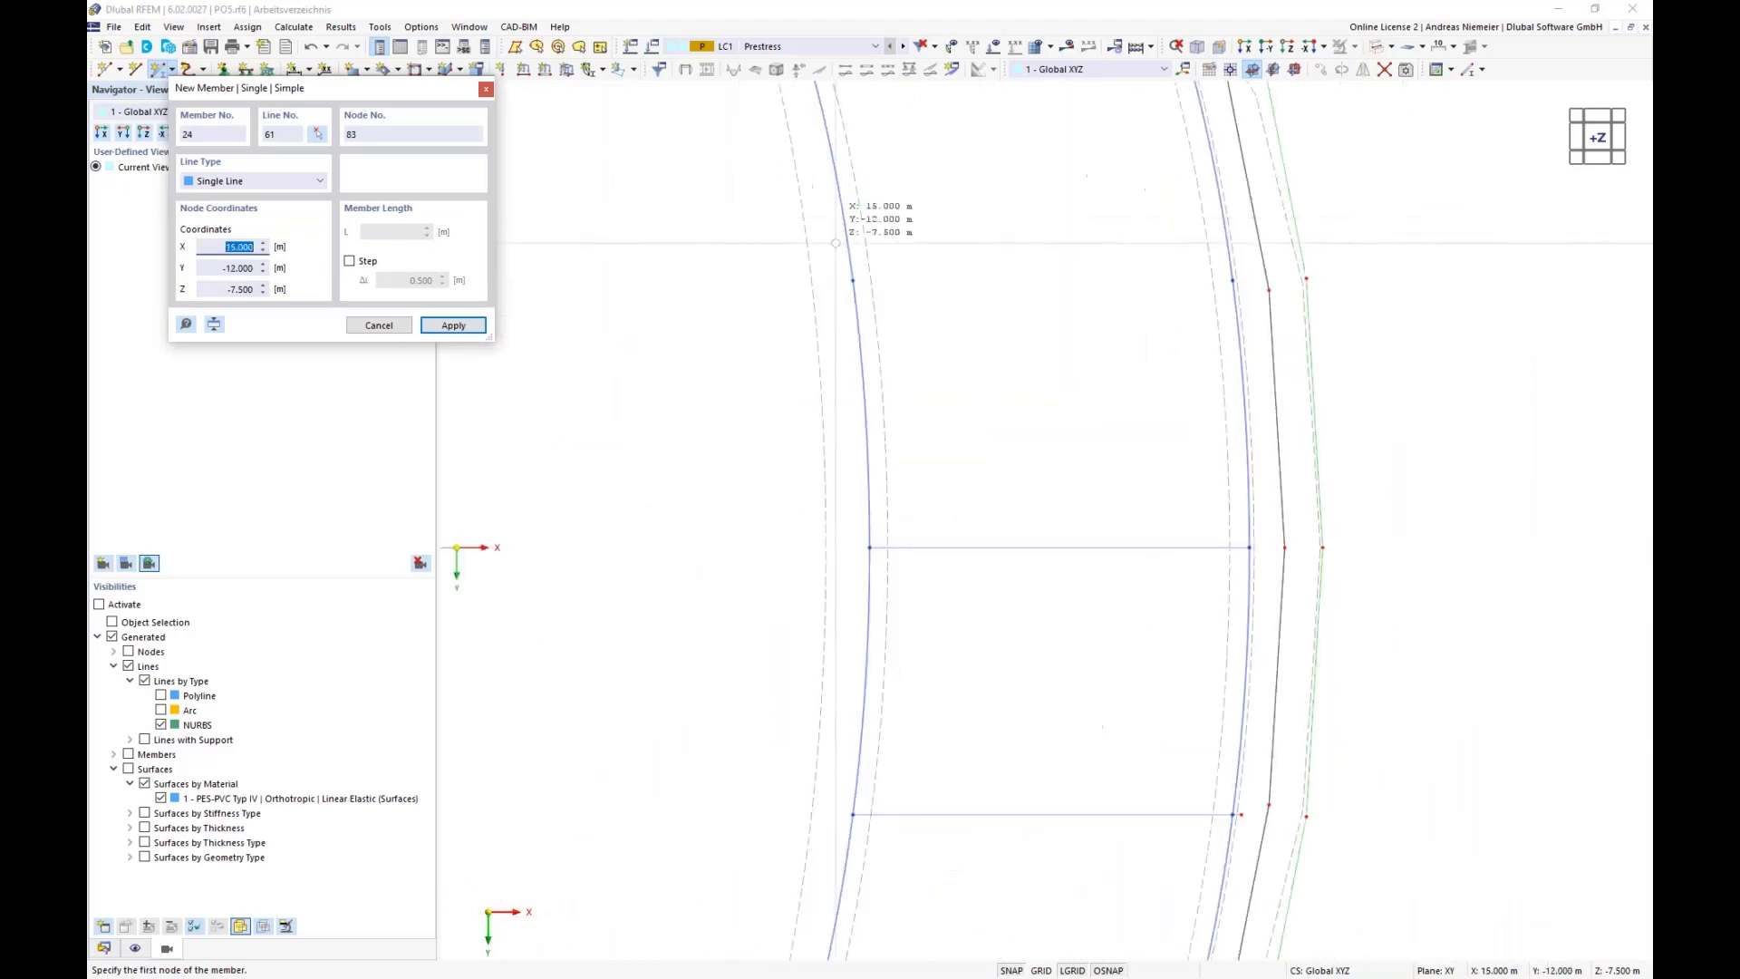
- Place truss members between the positive-X arches at both negative-Y node pairs above the base and along the Y -26.670 m edge
left_click(852, 280)
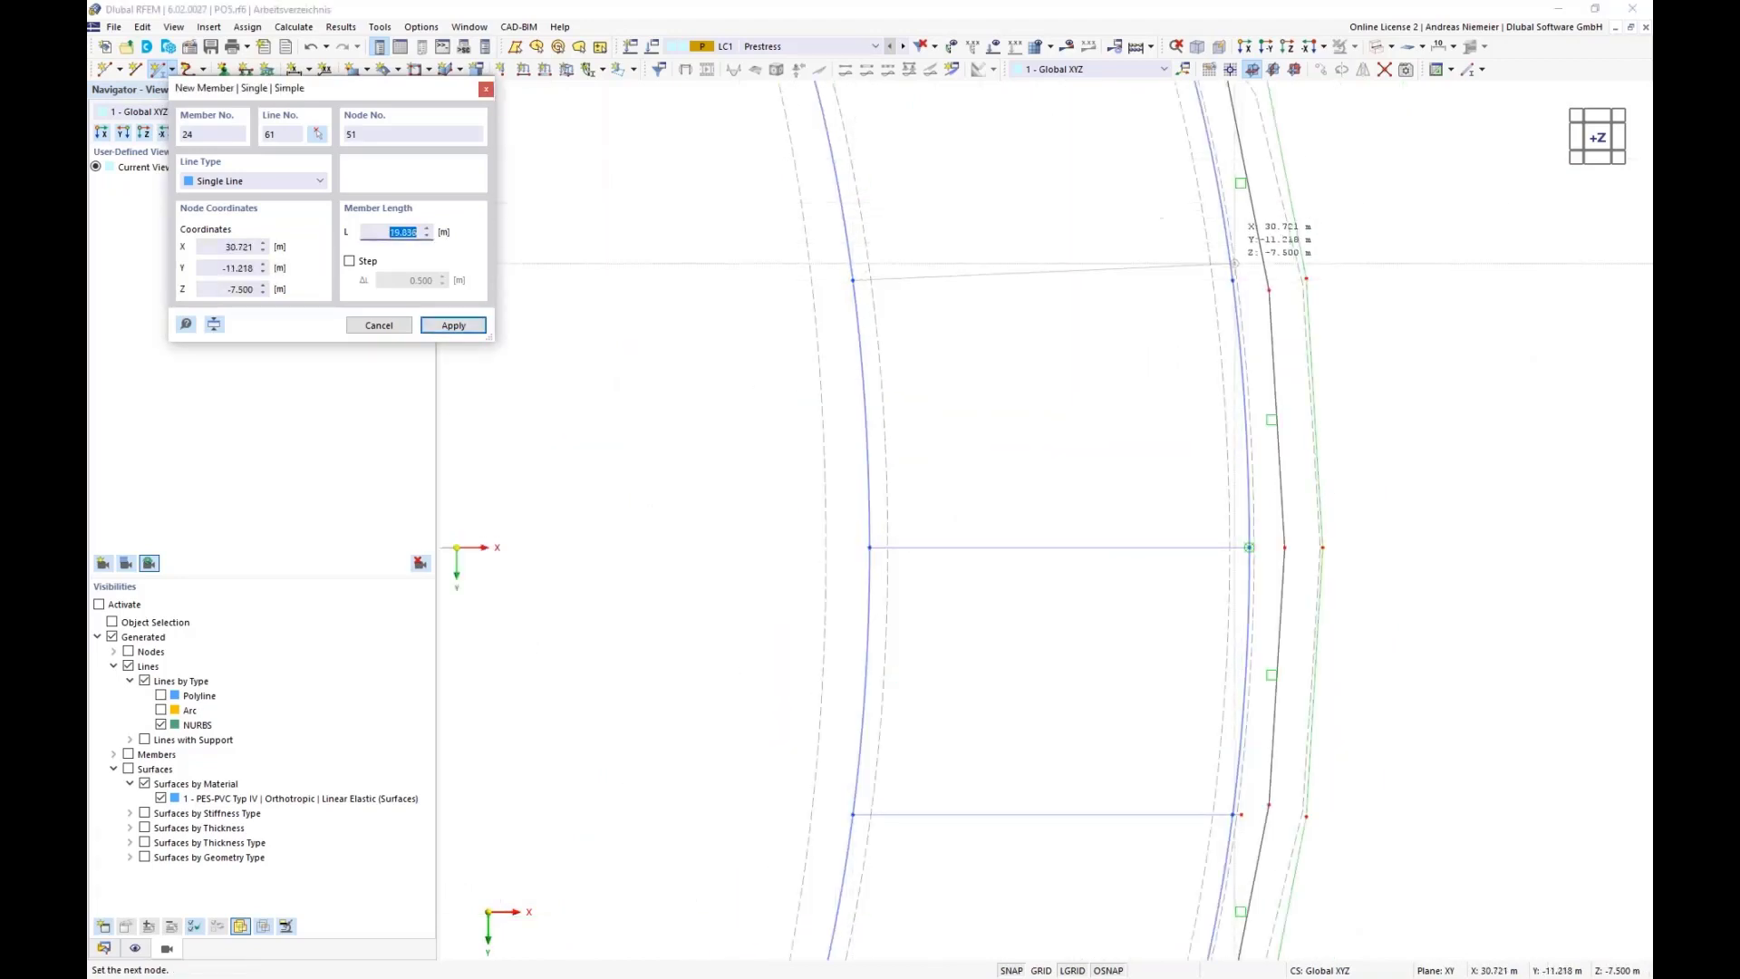
left_click(1233, 279)
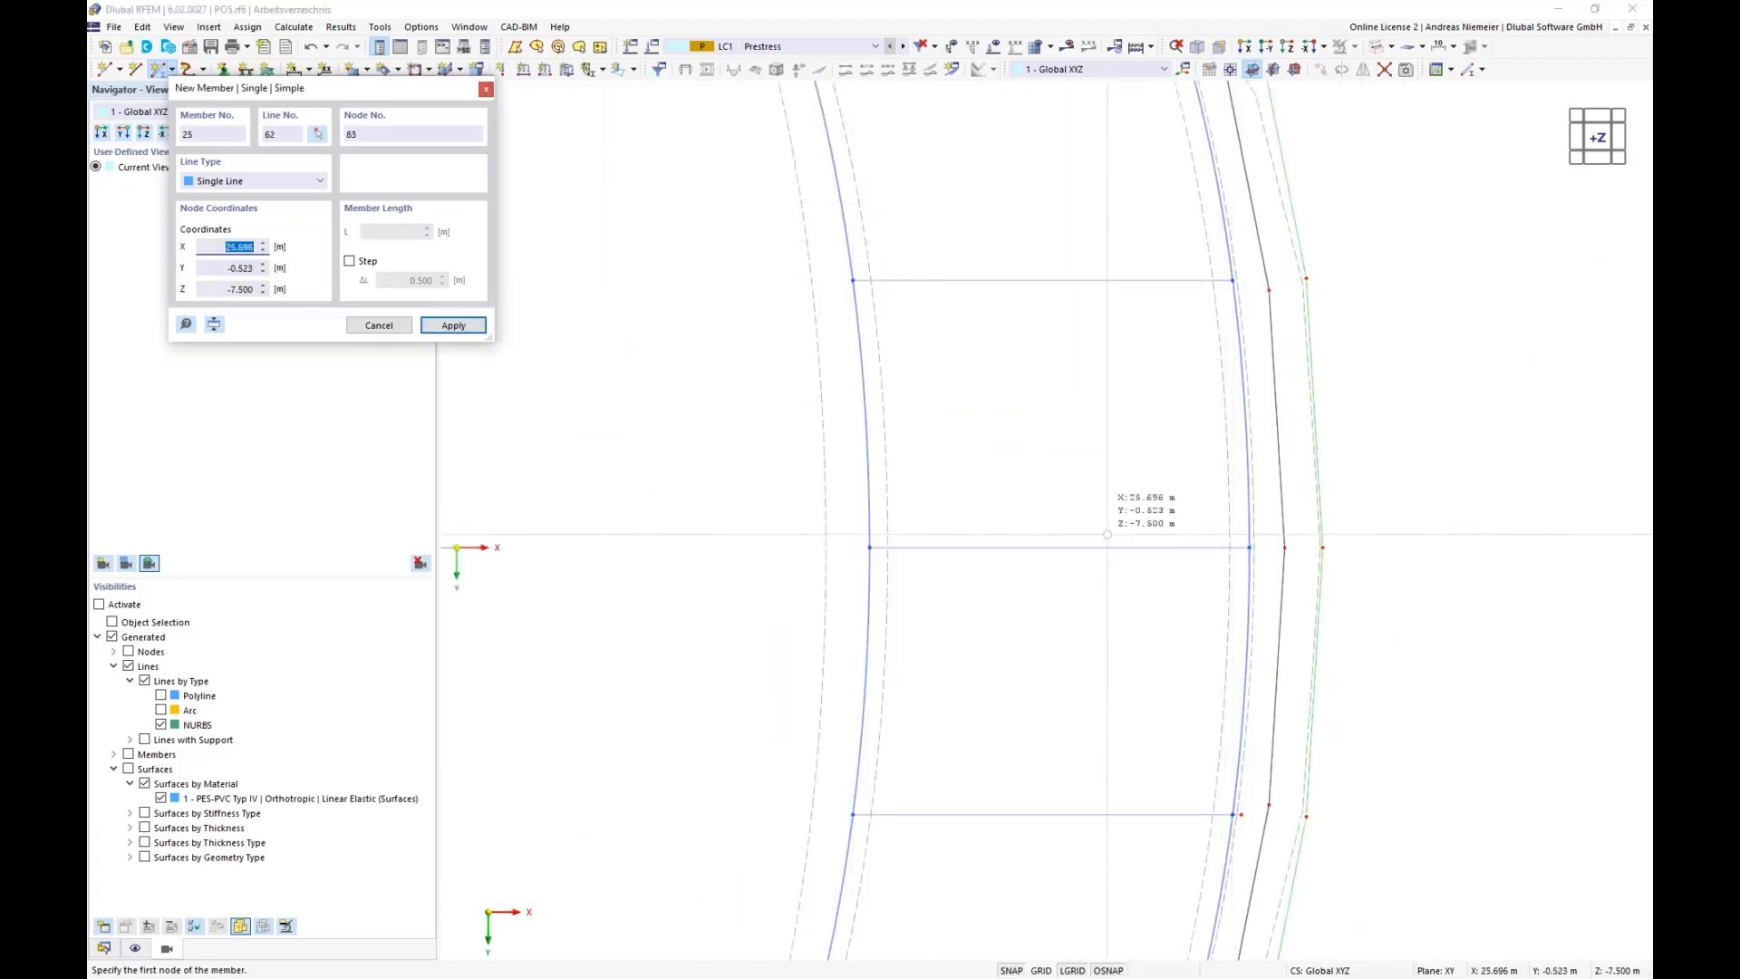
scroll(1108, 534, "down", 3)
scroll(997, 290, "up", 5)
left_click(896, 321)
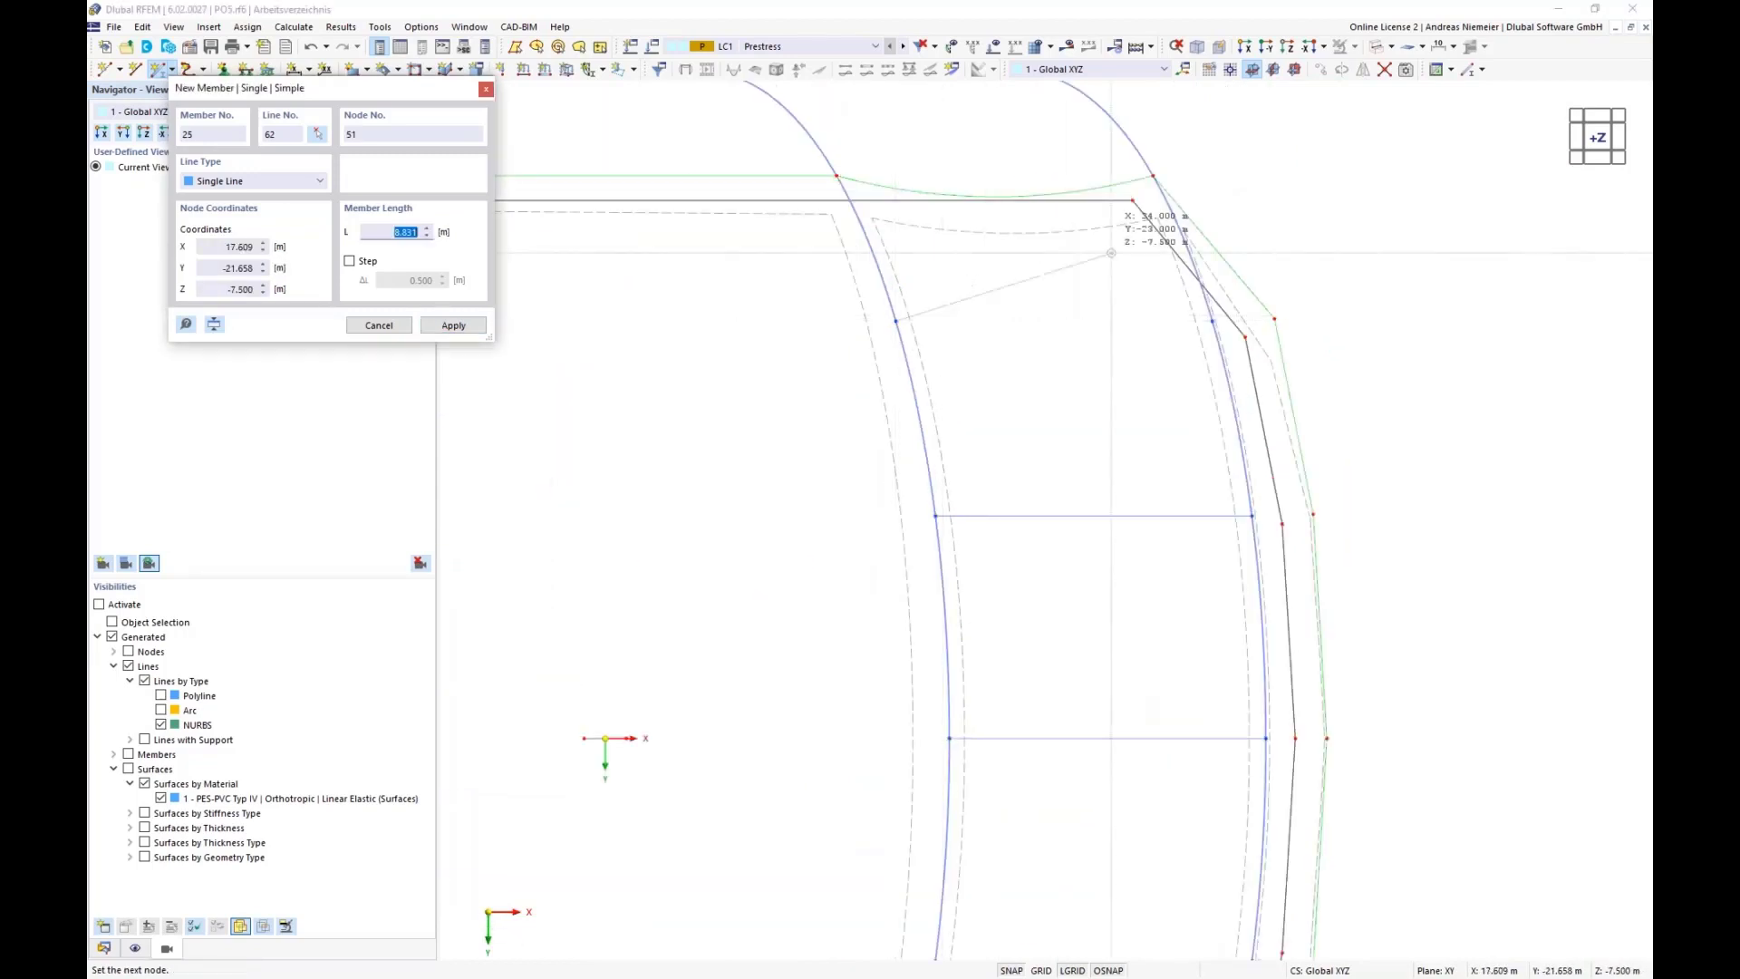
left_click(1213, 321)
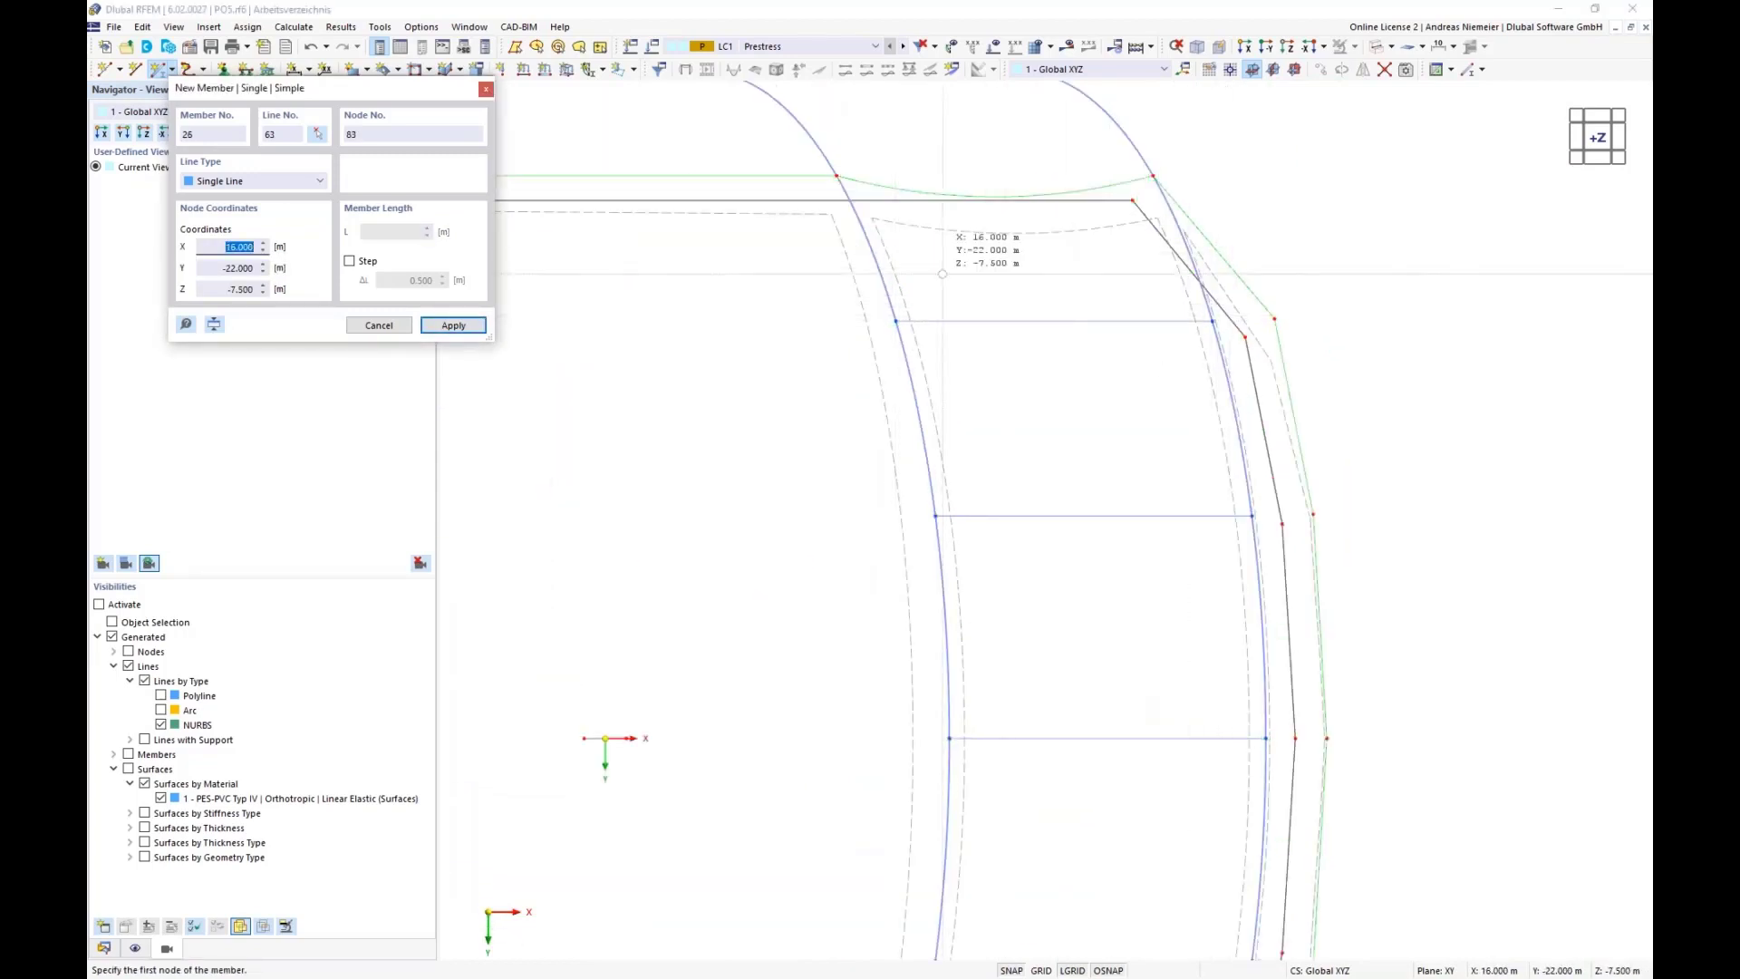
left_click(1153, 175)
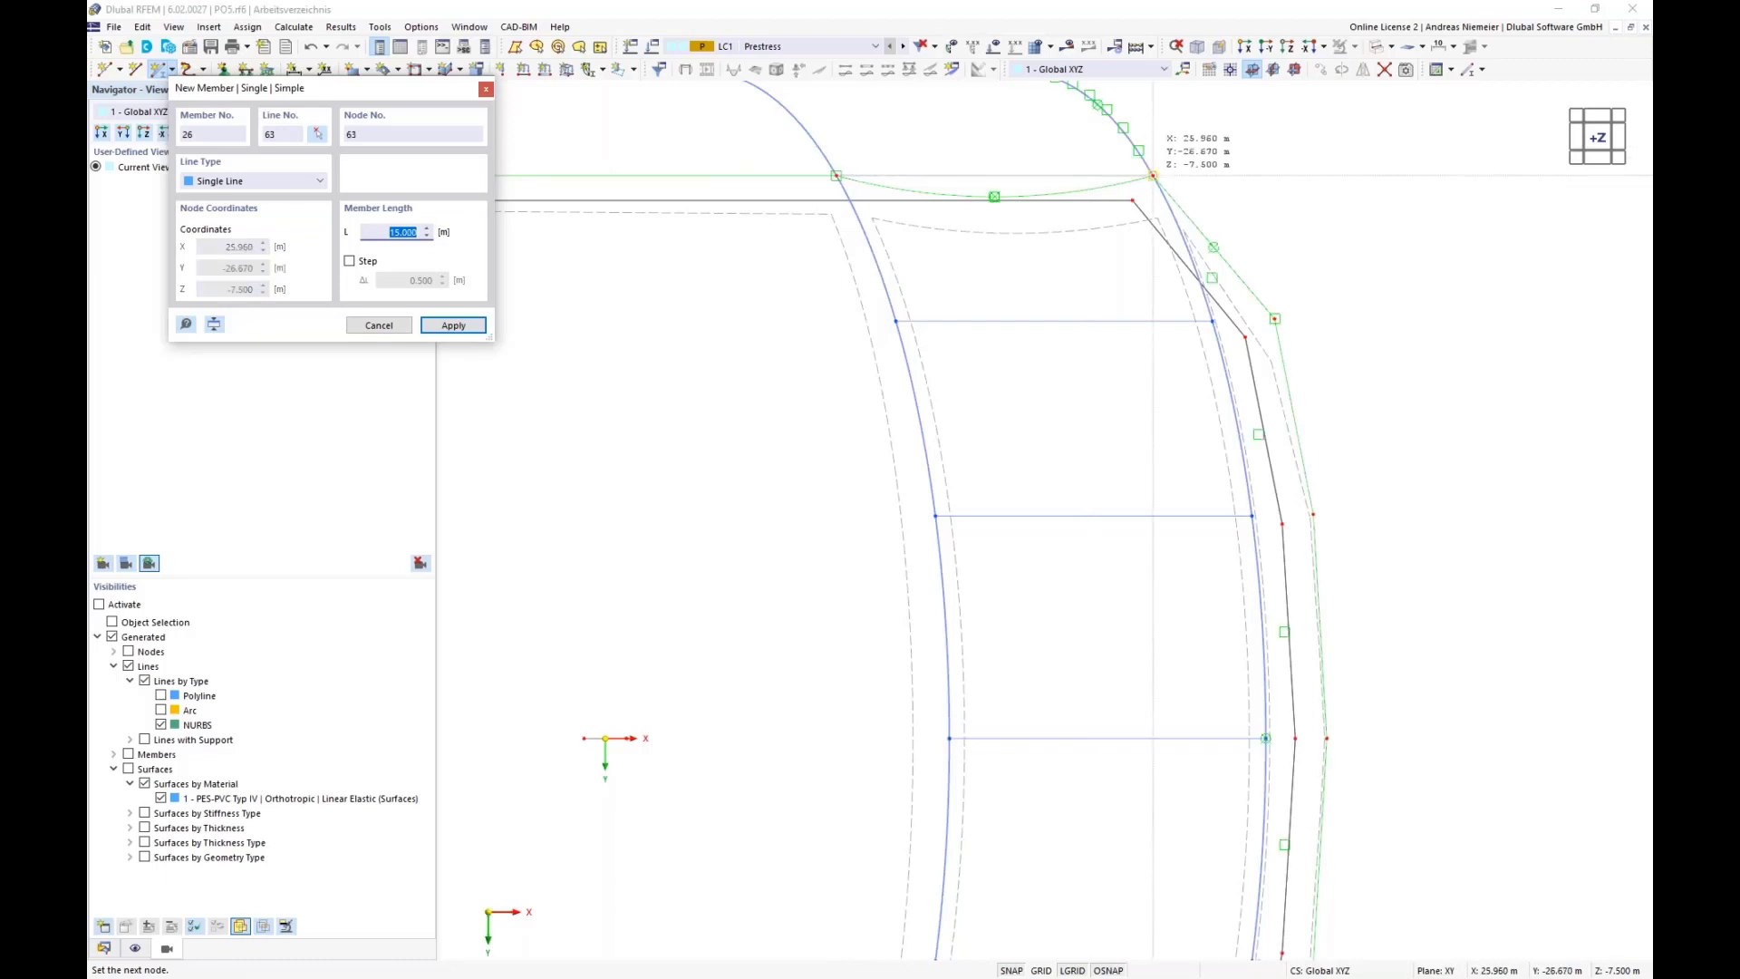
key("Escape")
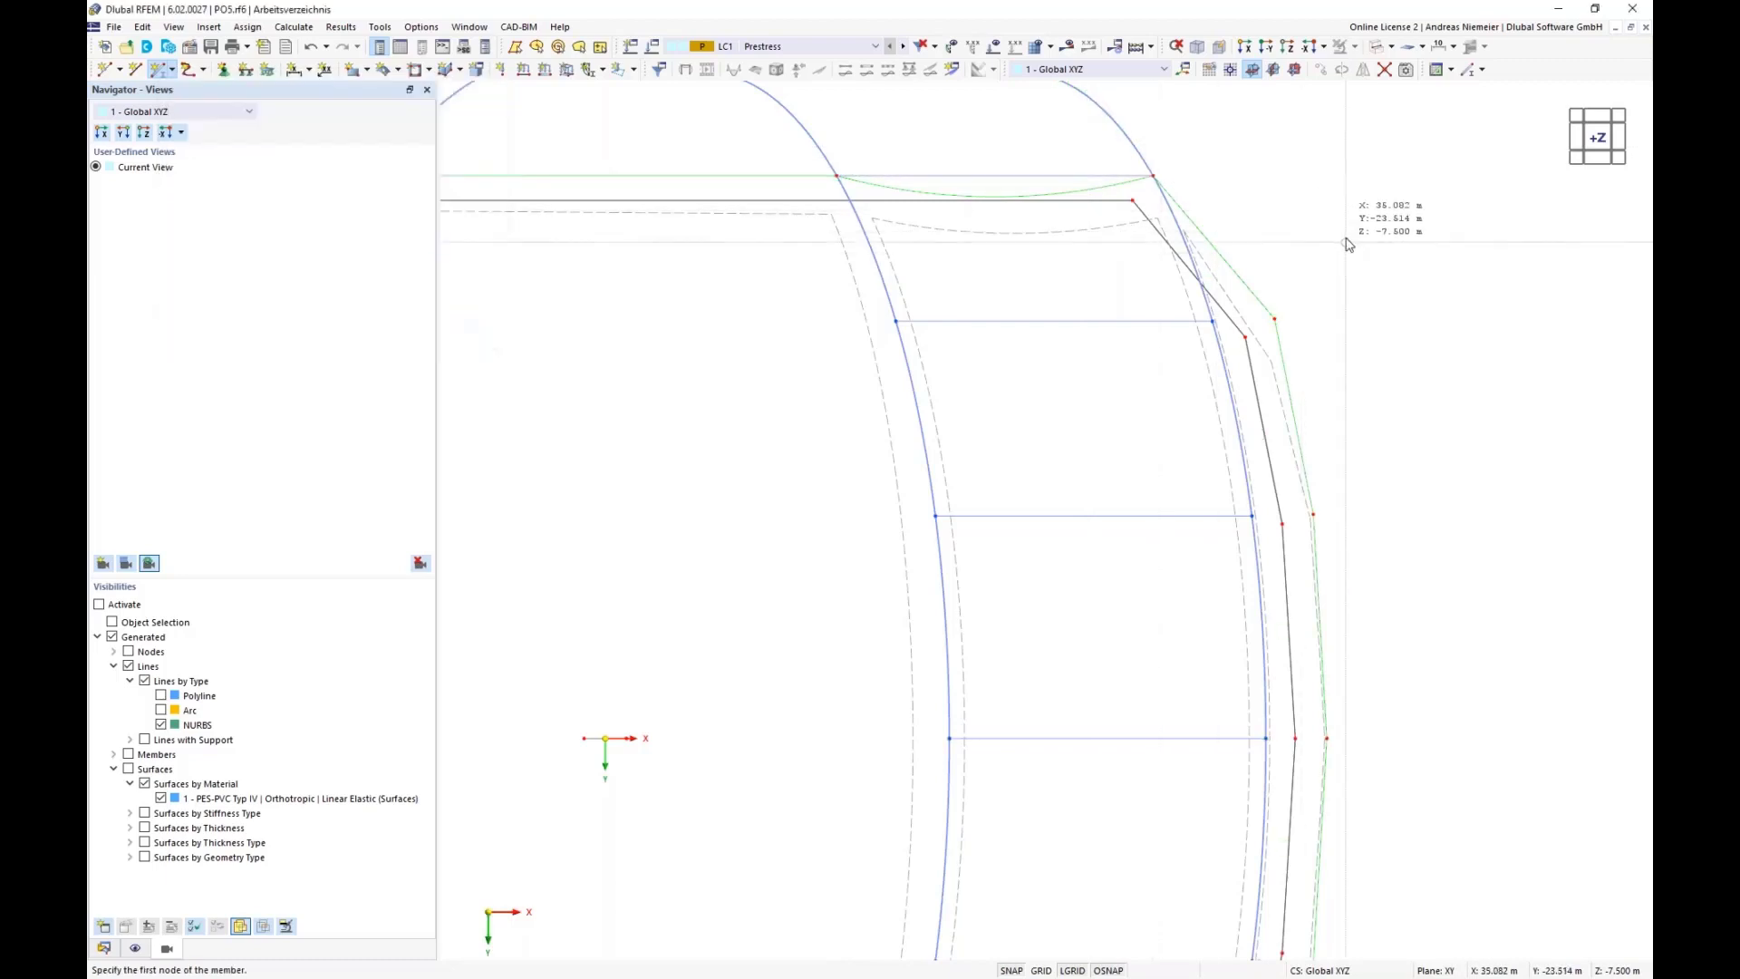
- Move the overshooting end node of the truss near Y 10.6 m onto the outer positive-X arch's node
scroll(1291, 723, "down", 3)
scroll(1292, 722, "up", 5)
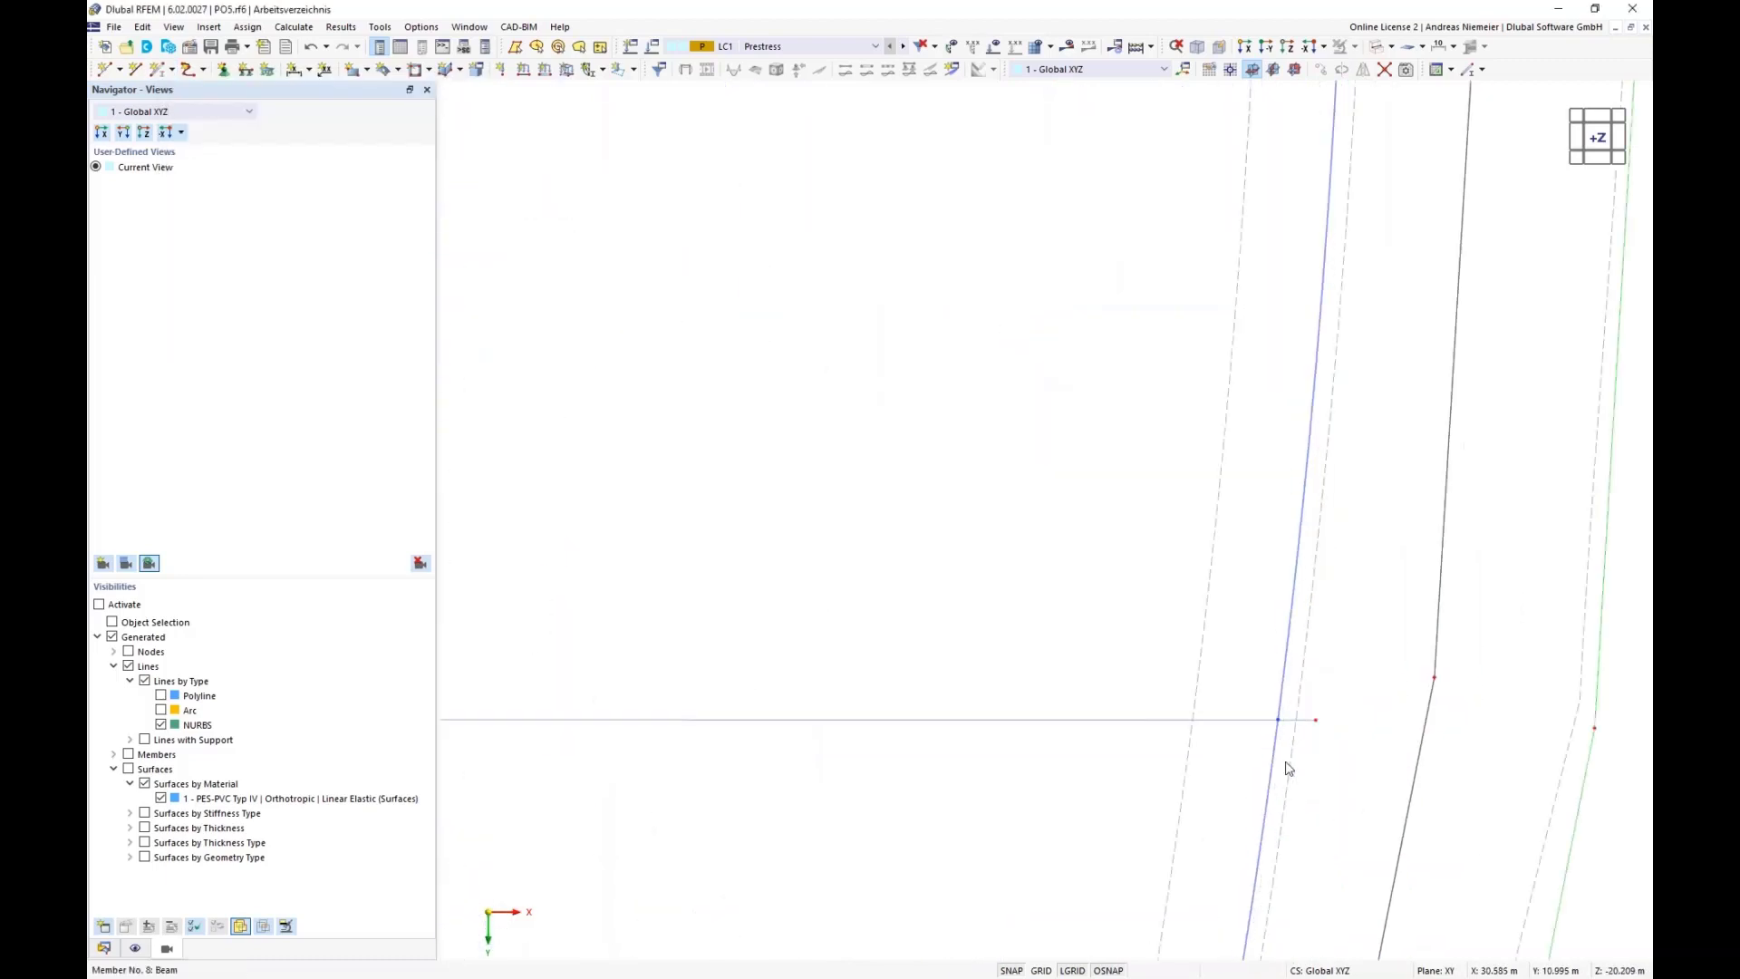
scroll(1278, 739, "up", 2)
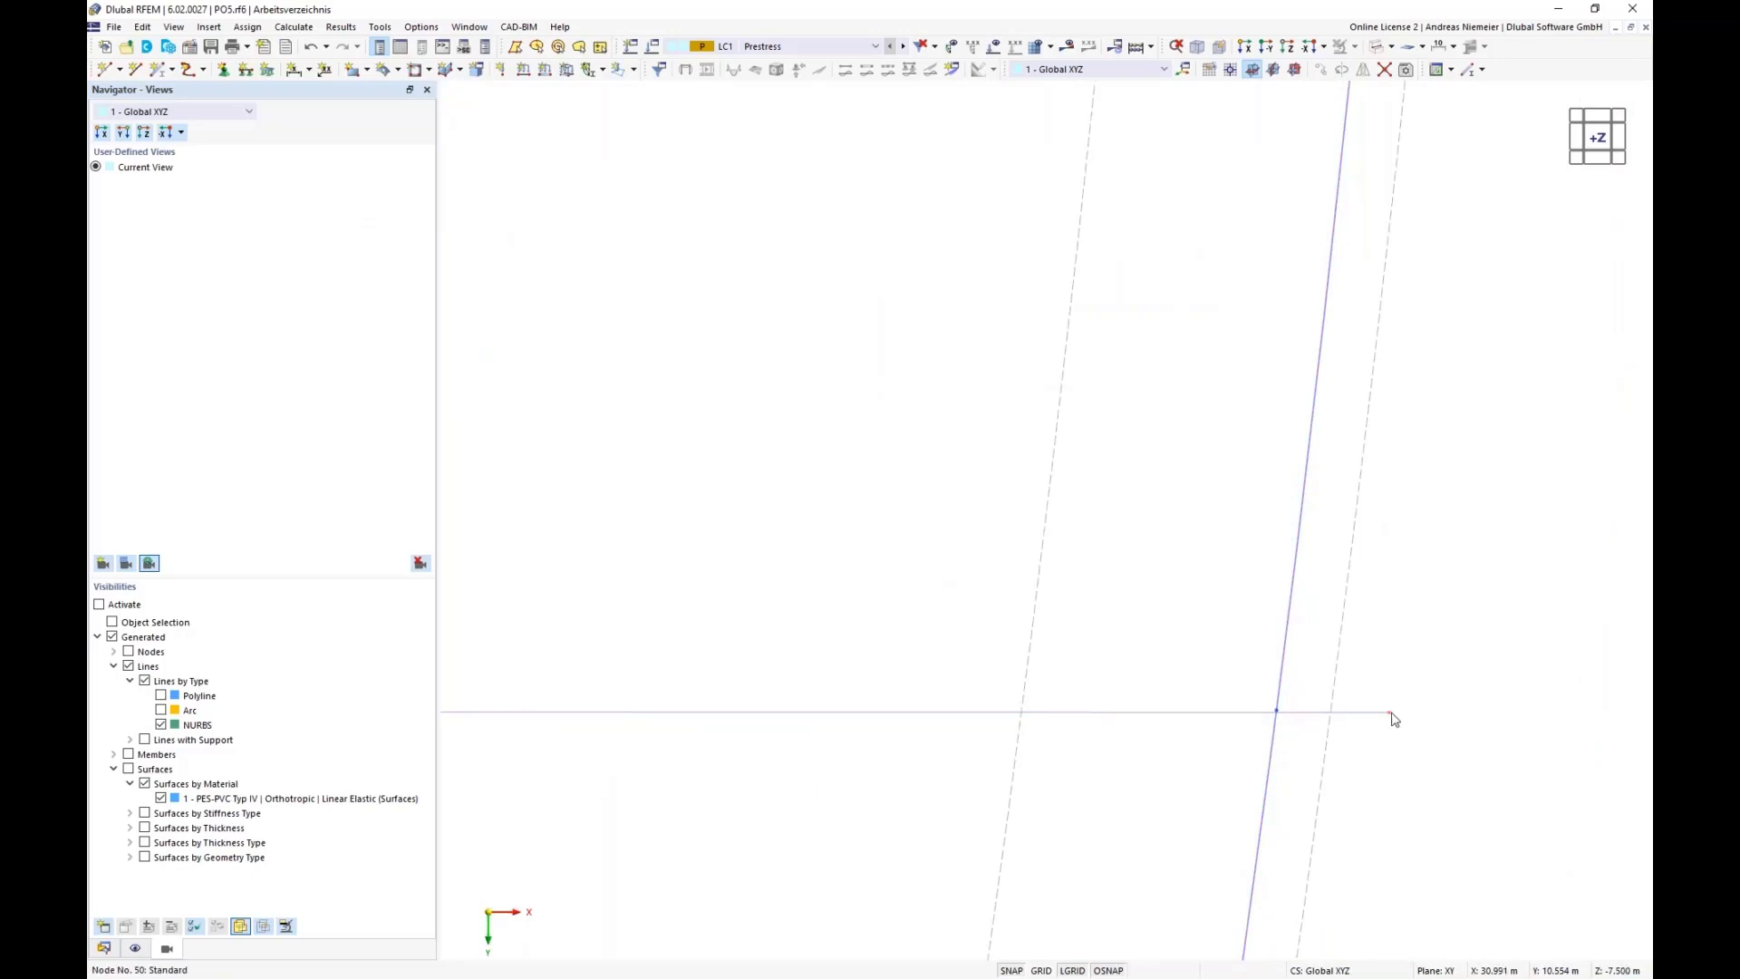
left_click_drag(1394, 720, 1279, 725)
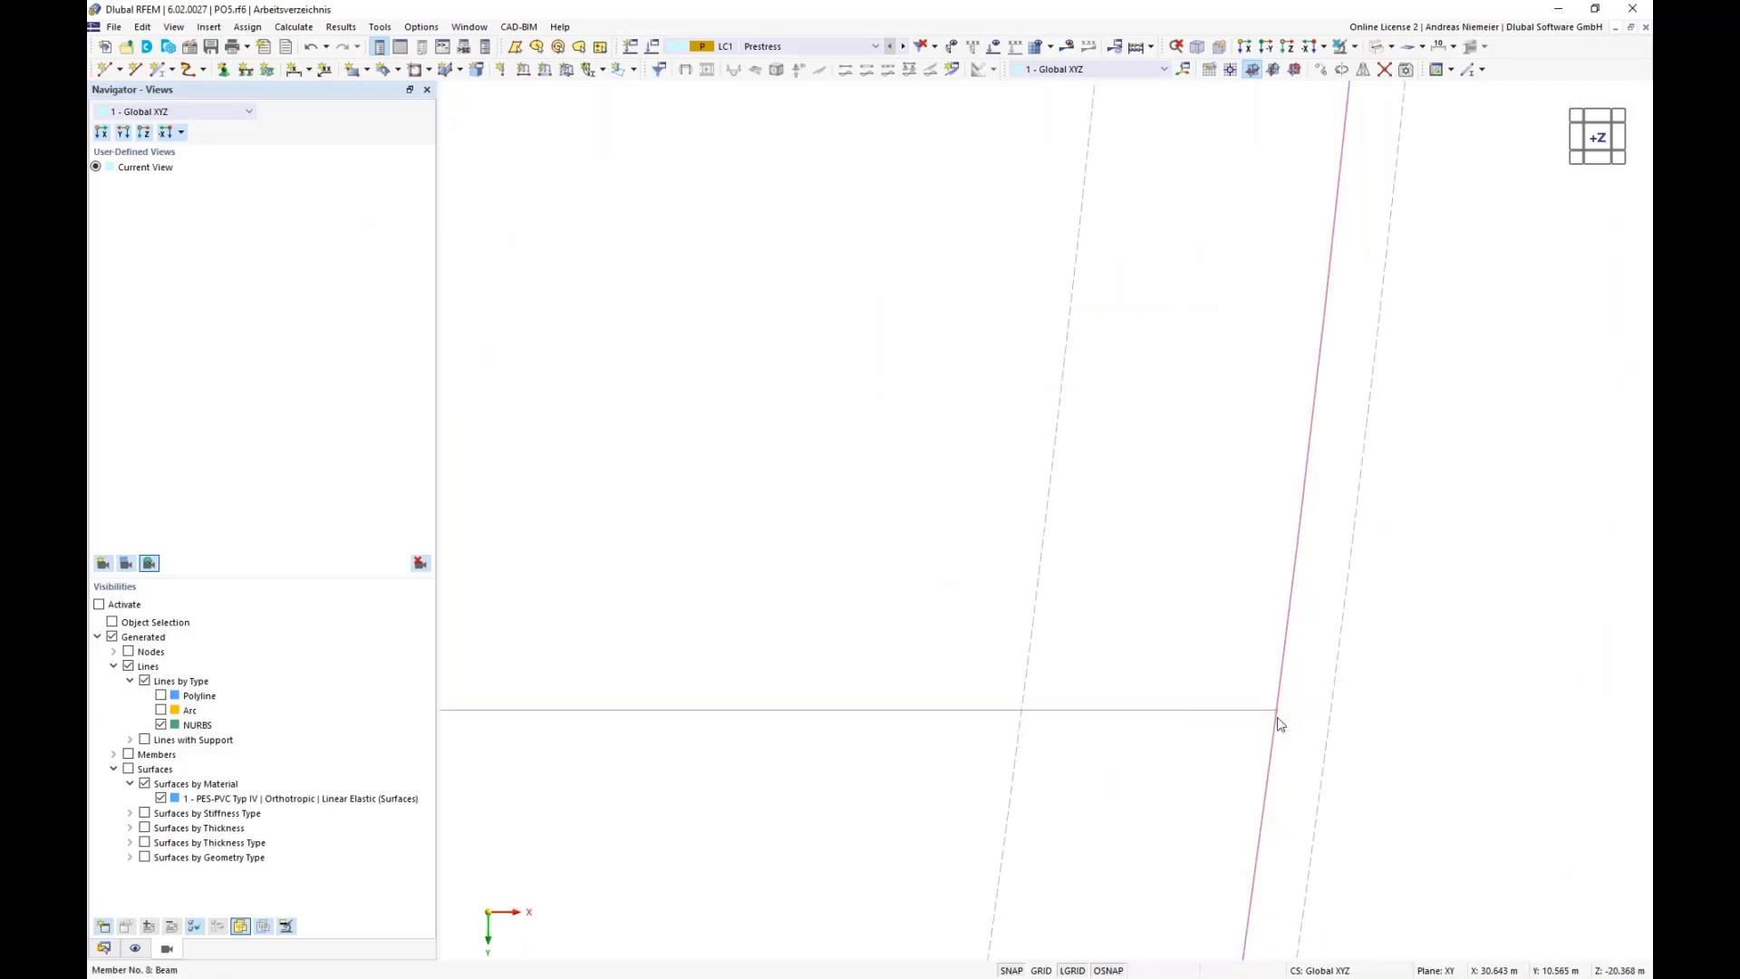
- Move the loose end node of the negative-X crown truss onto the inner arch's node
scroll(1302, 564, "down", 7)
scroll(1308, 564, "down", 3)
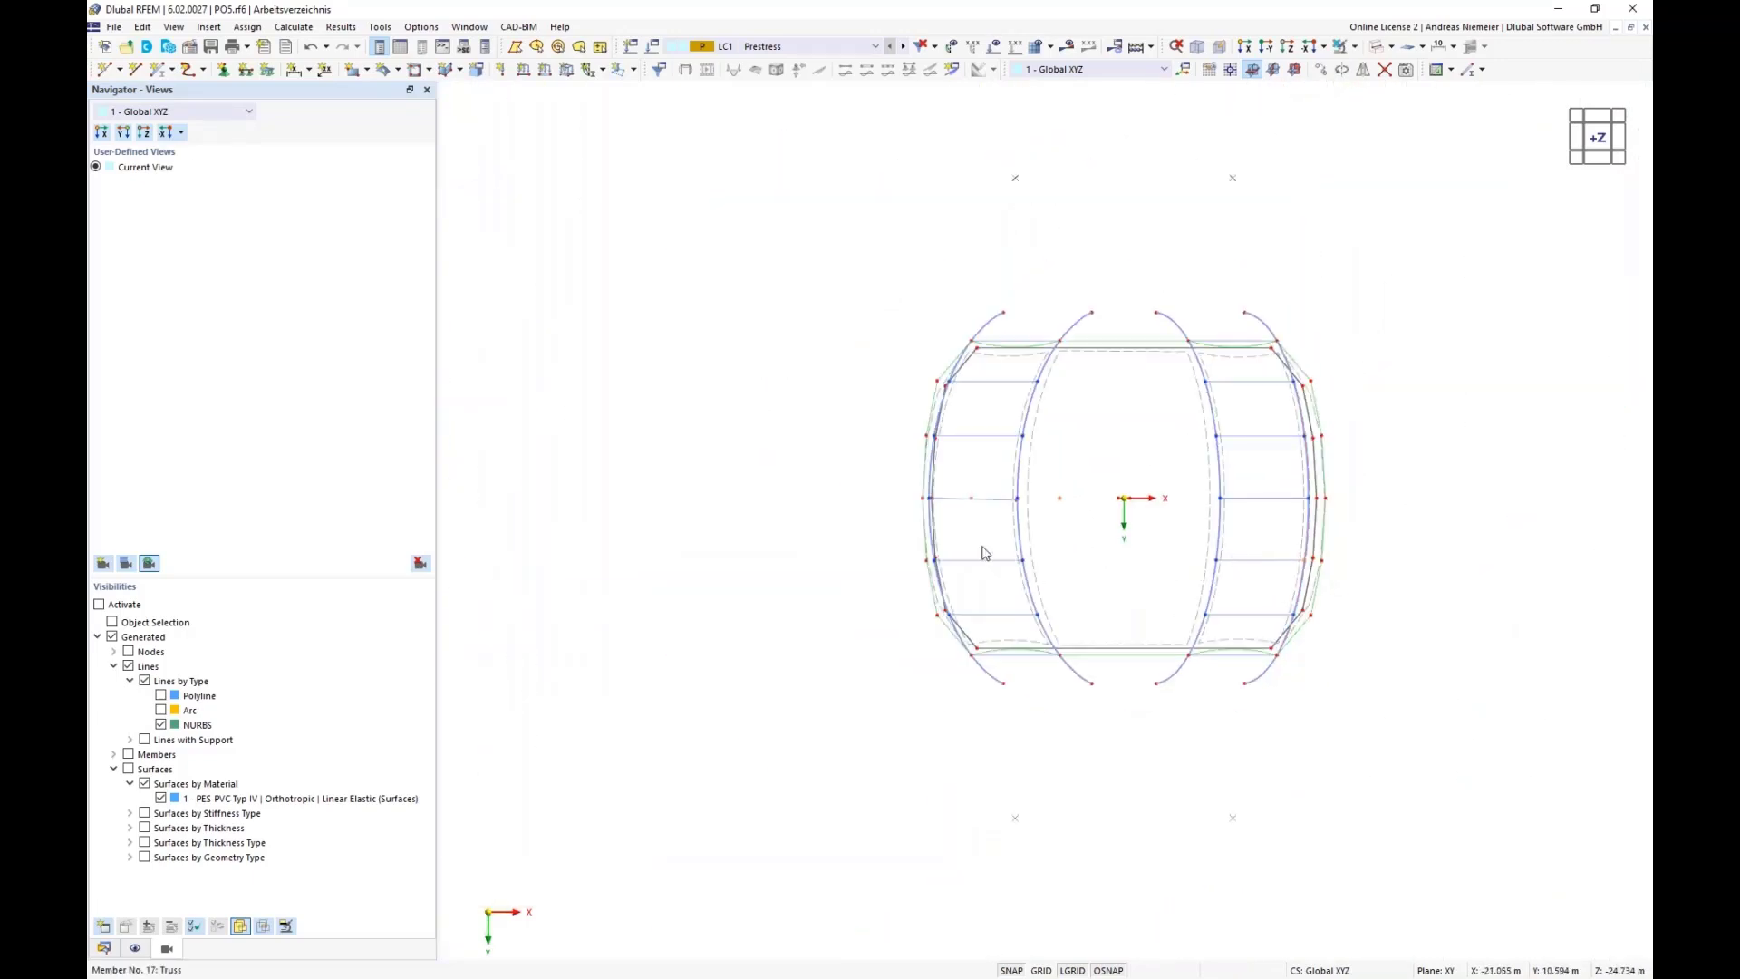
scroll(1017, 519, "up", 6)
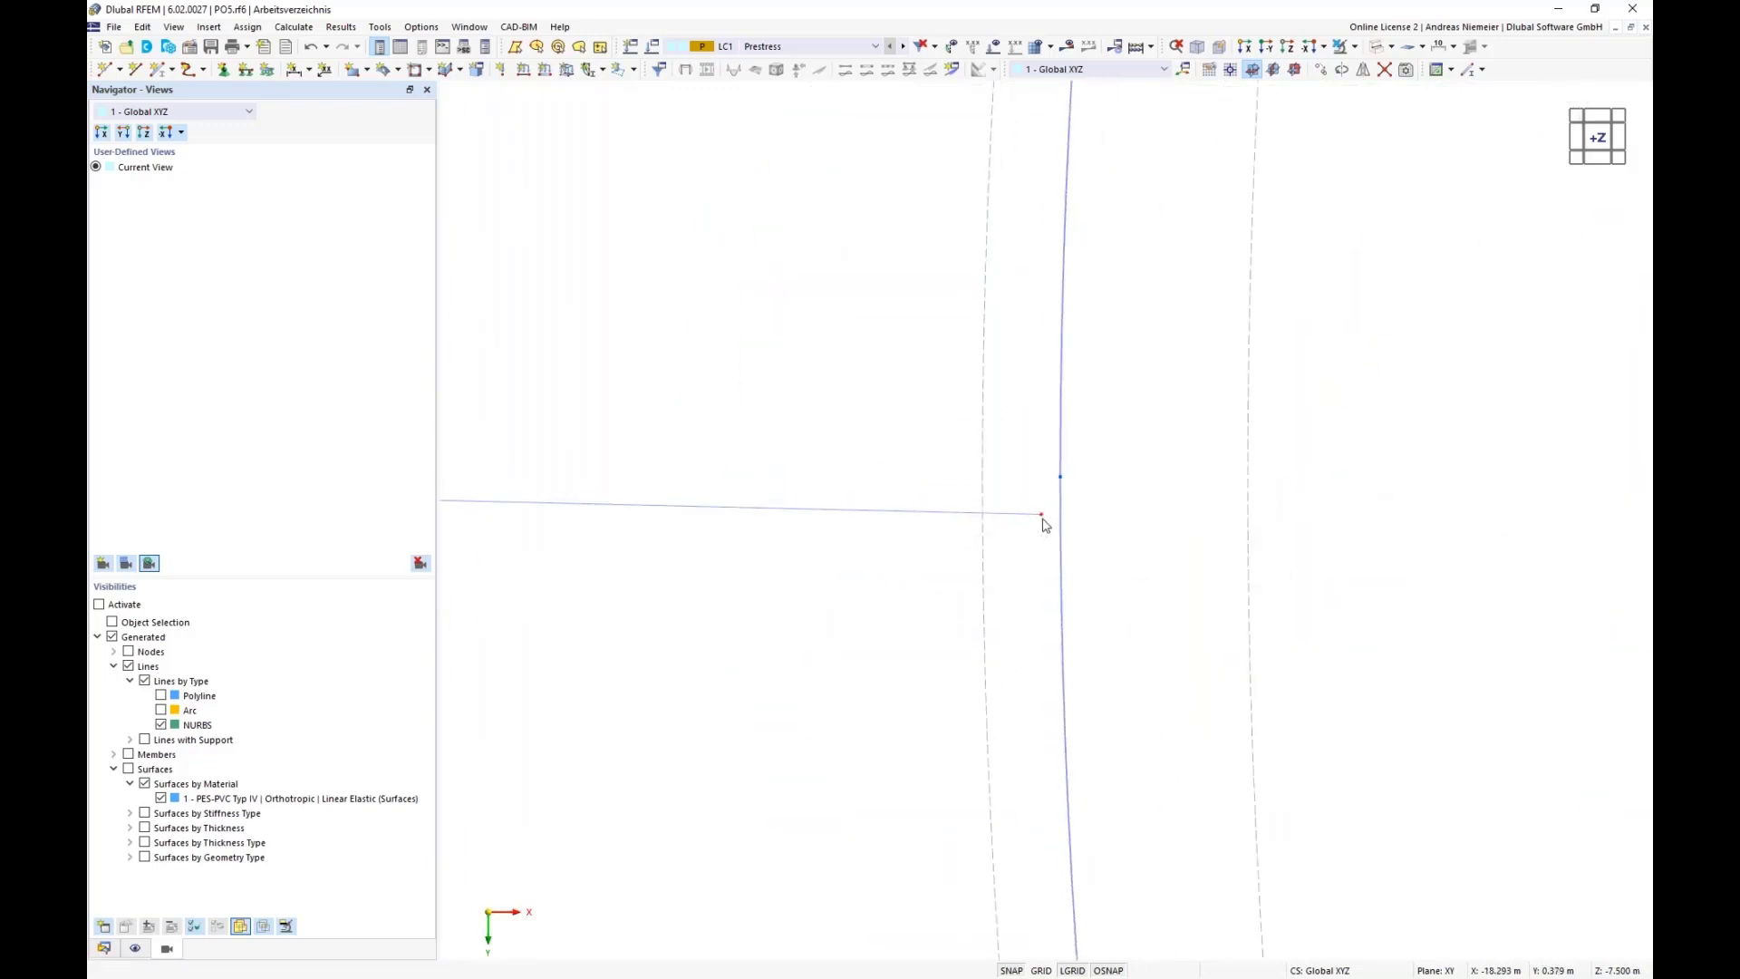
left_click_drag(1062, 480, 1065, 490)
scroll(1003, 508, "down", 8)
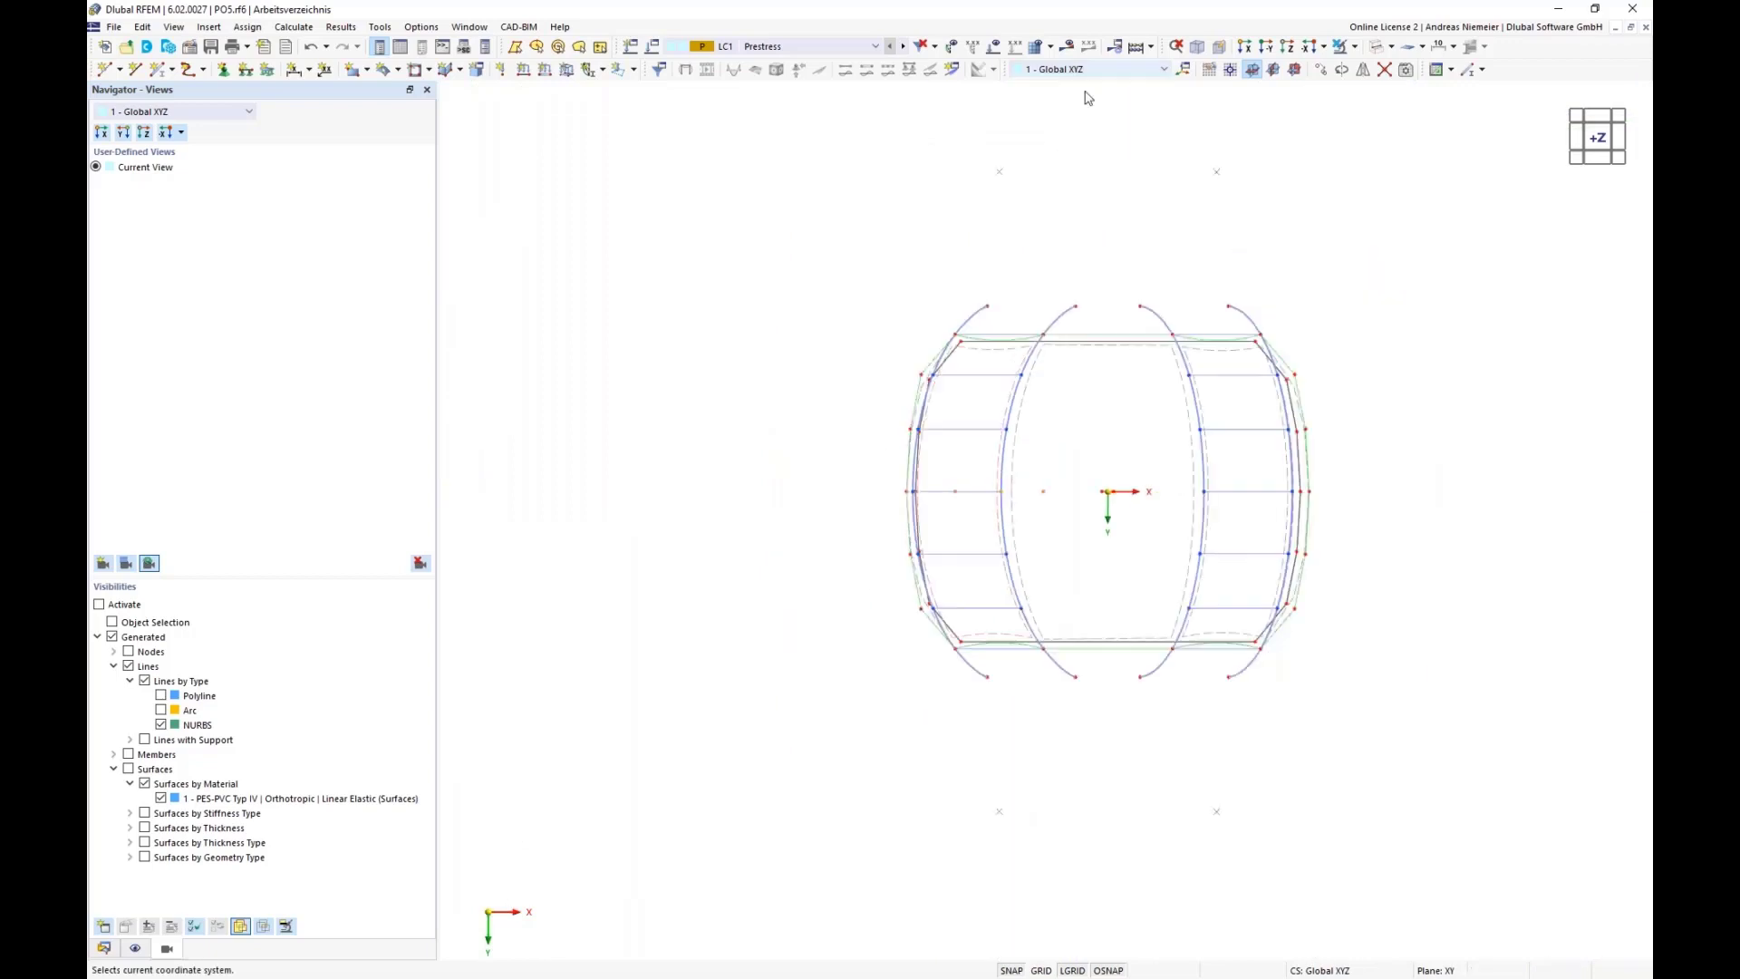
- Show the structure in isometric view as a solid model and rotate it to examine the arches and truss members
left_click(1197, 48)
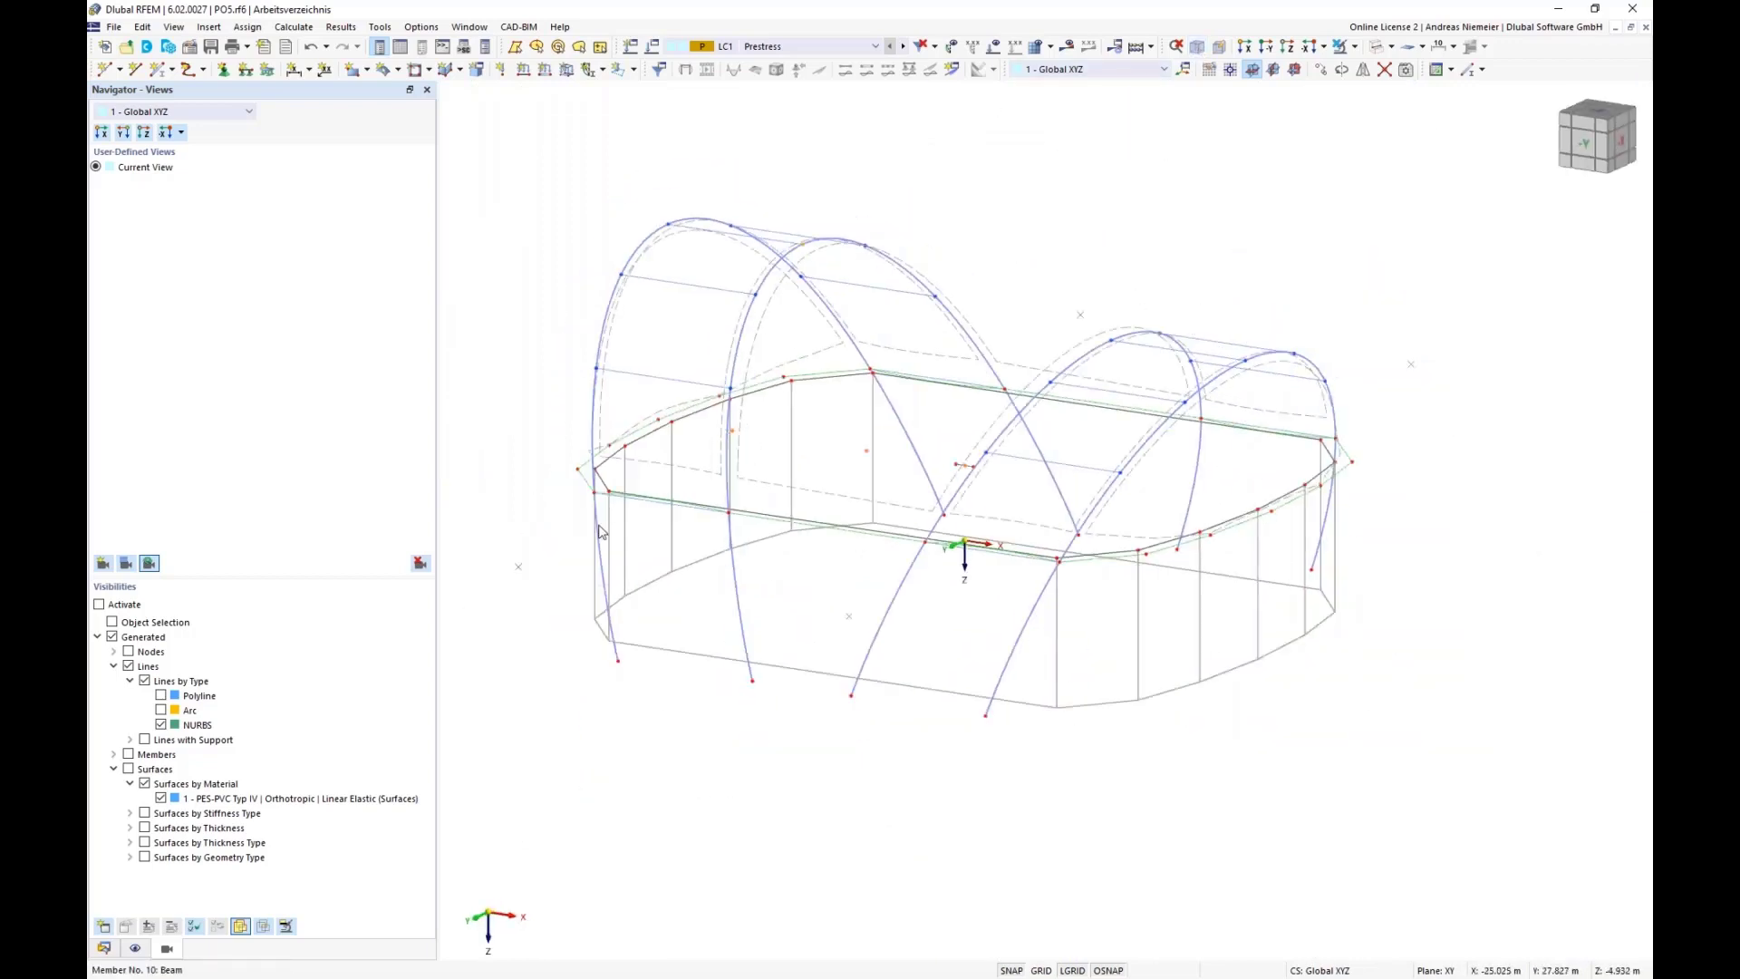
left_click(1393, 55)
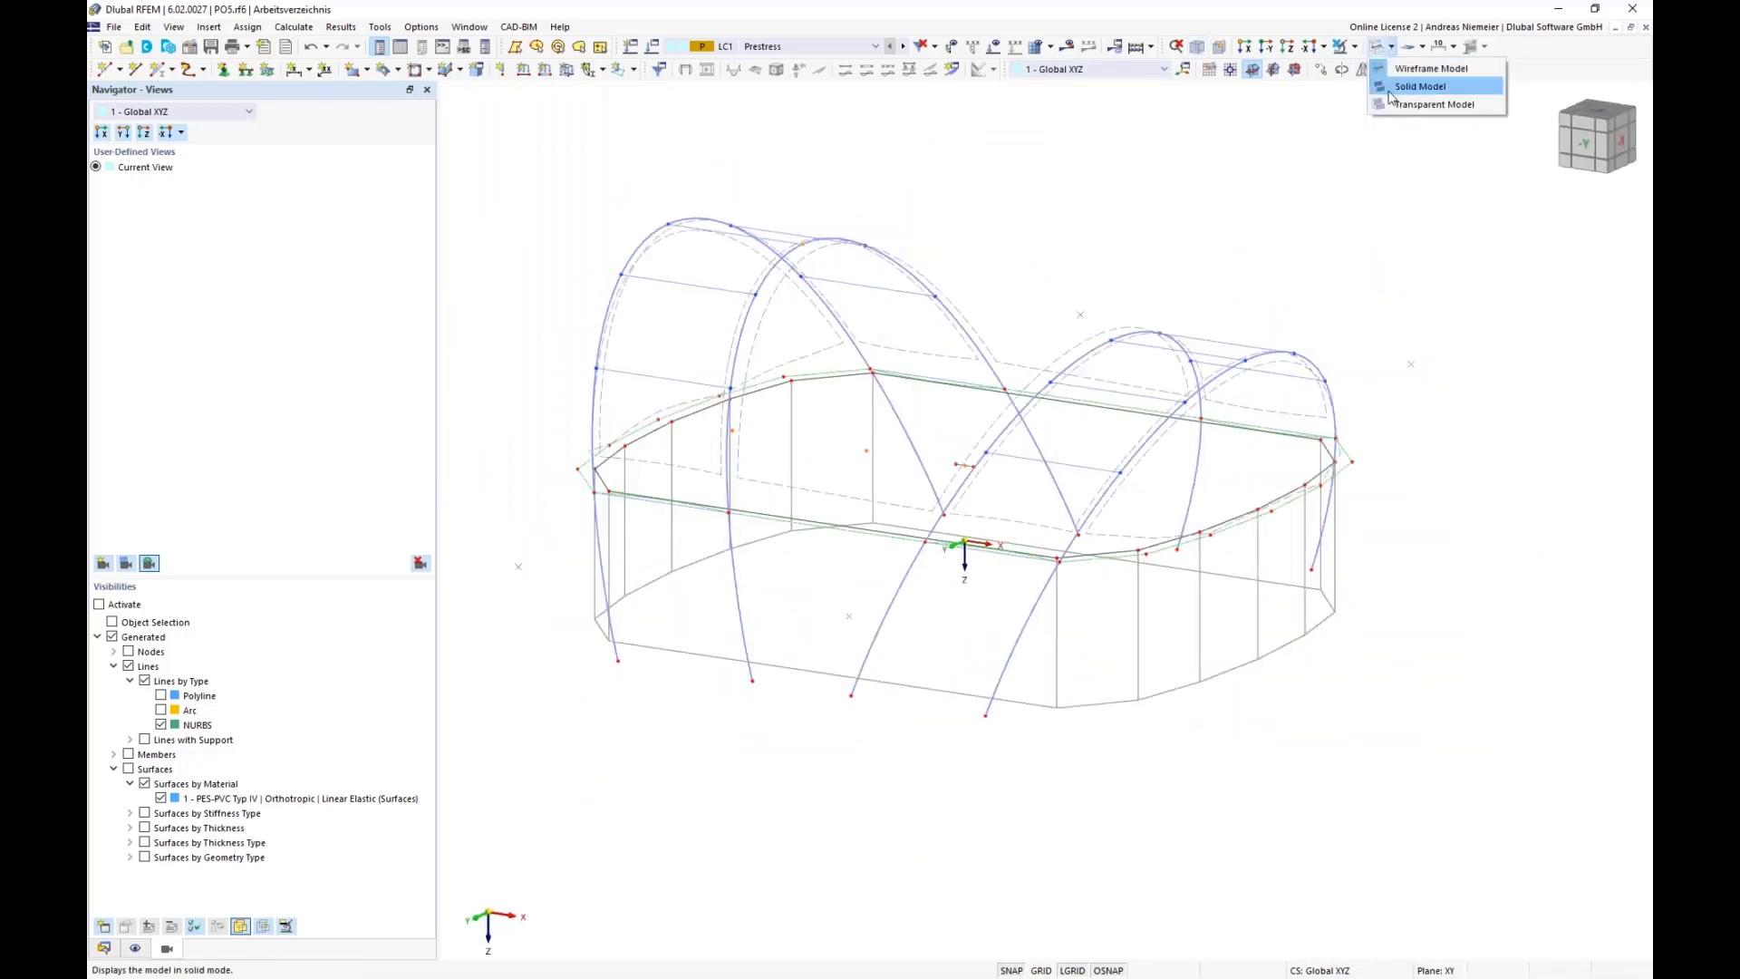
left_click(1419, 86)
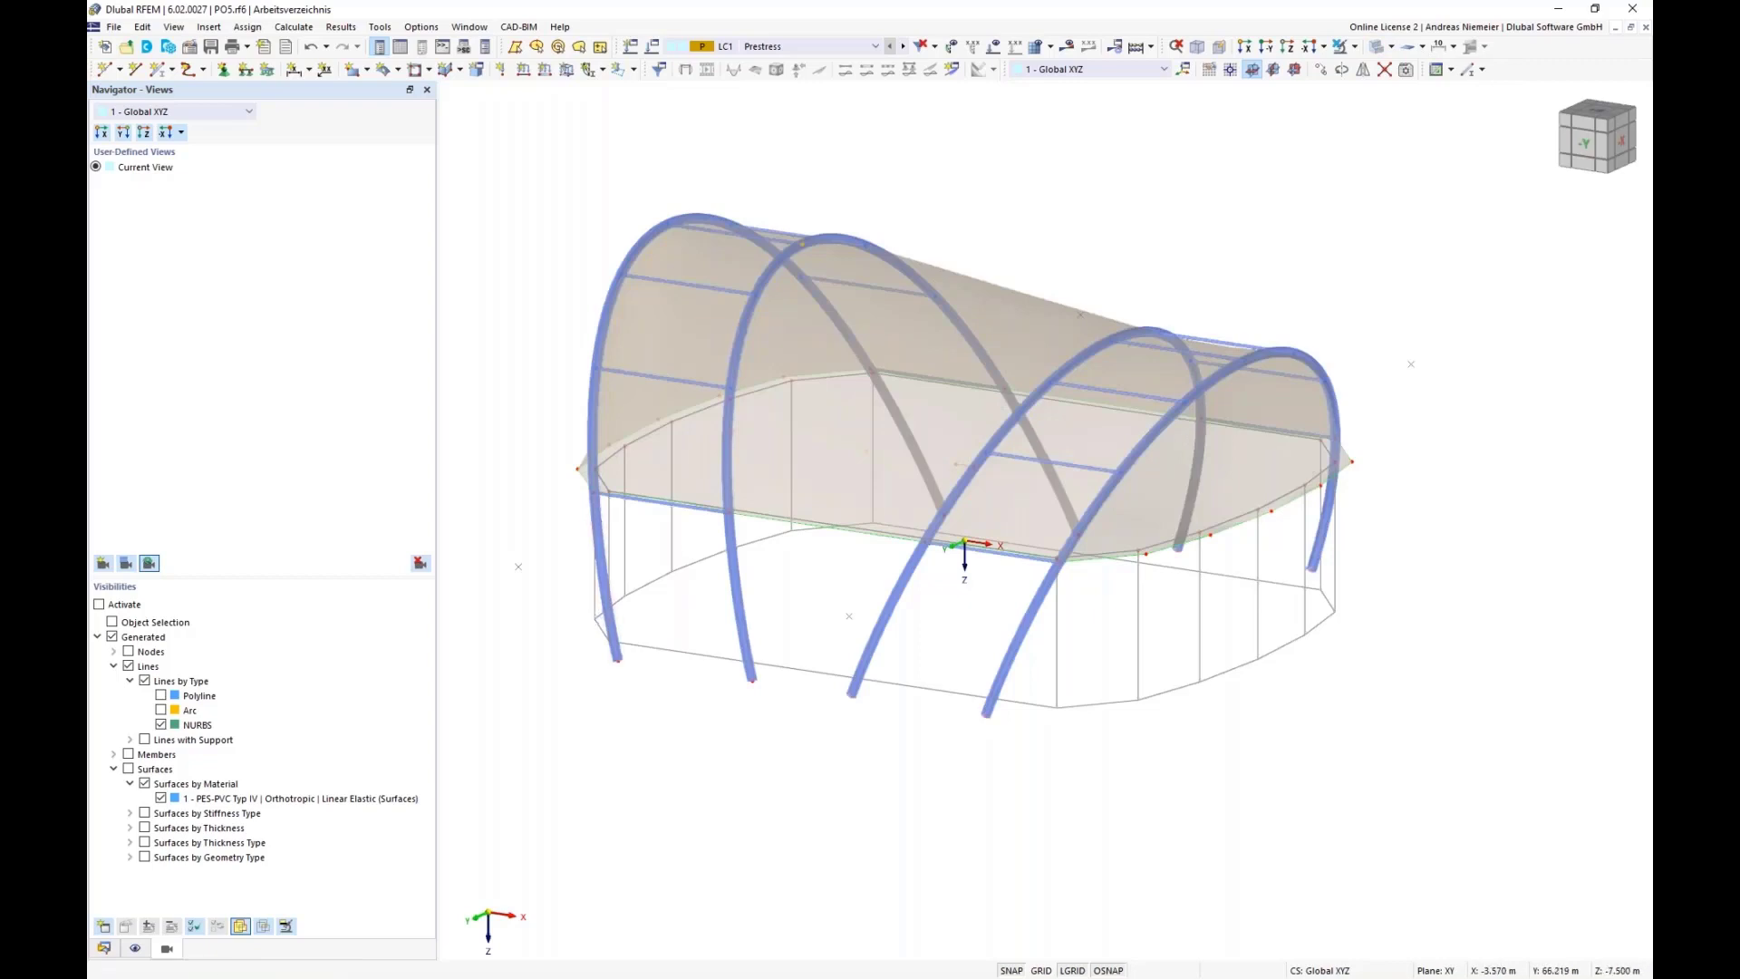
middle_click_drag(624, 628, 682, 647, "ctrl")
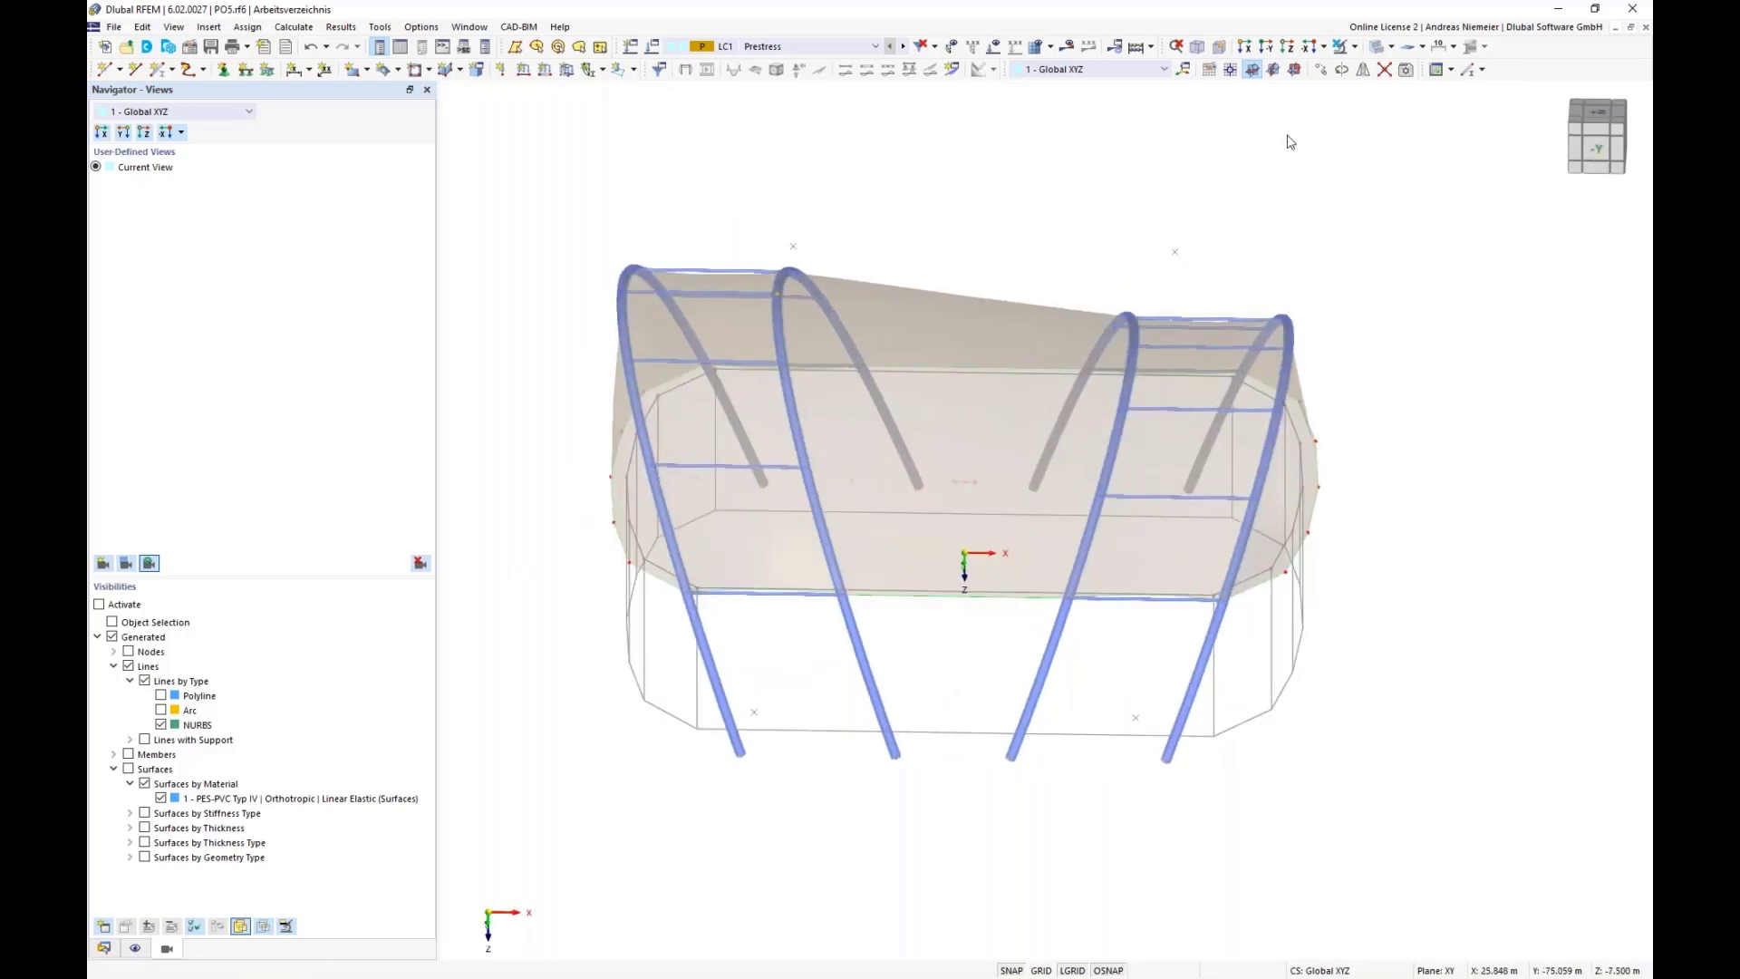
- Return the model to wireframe display and view it from above along Z
left_click(1403, 53)
left_click(1414, 67)
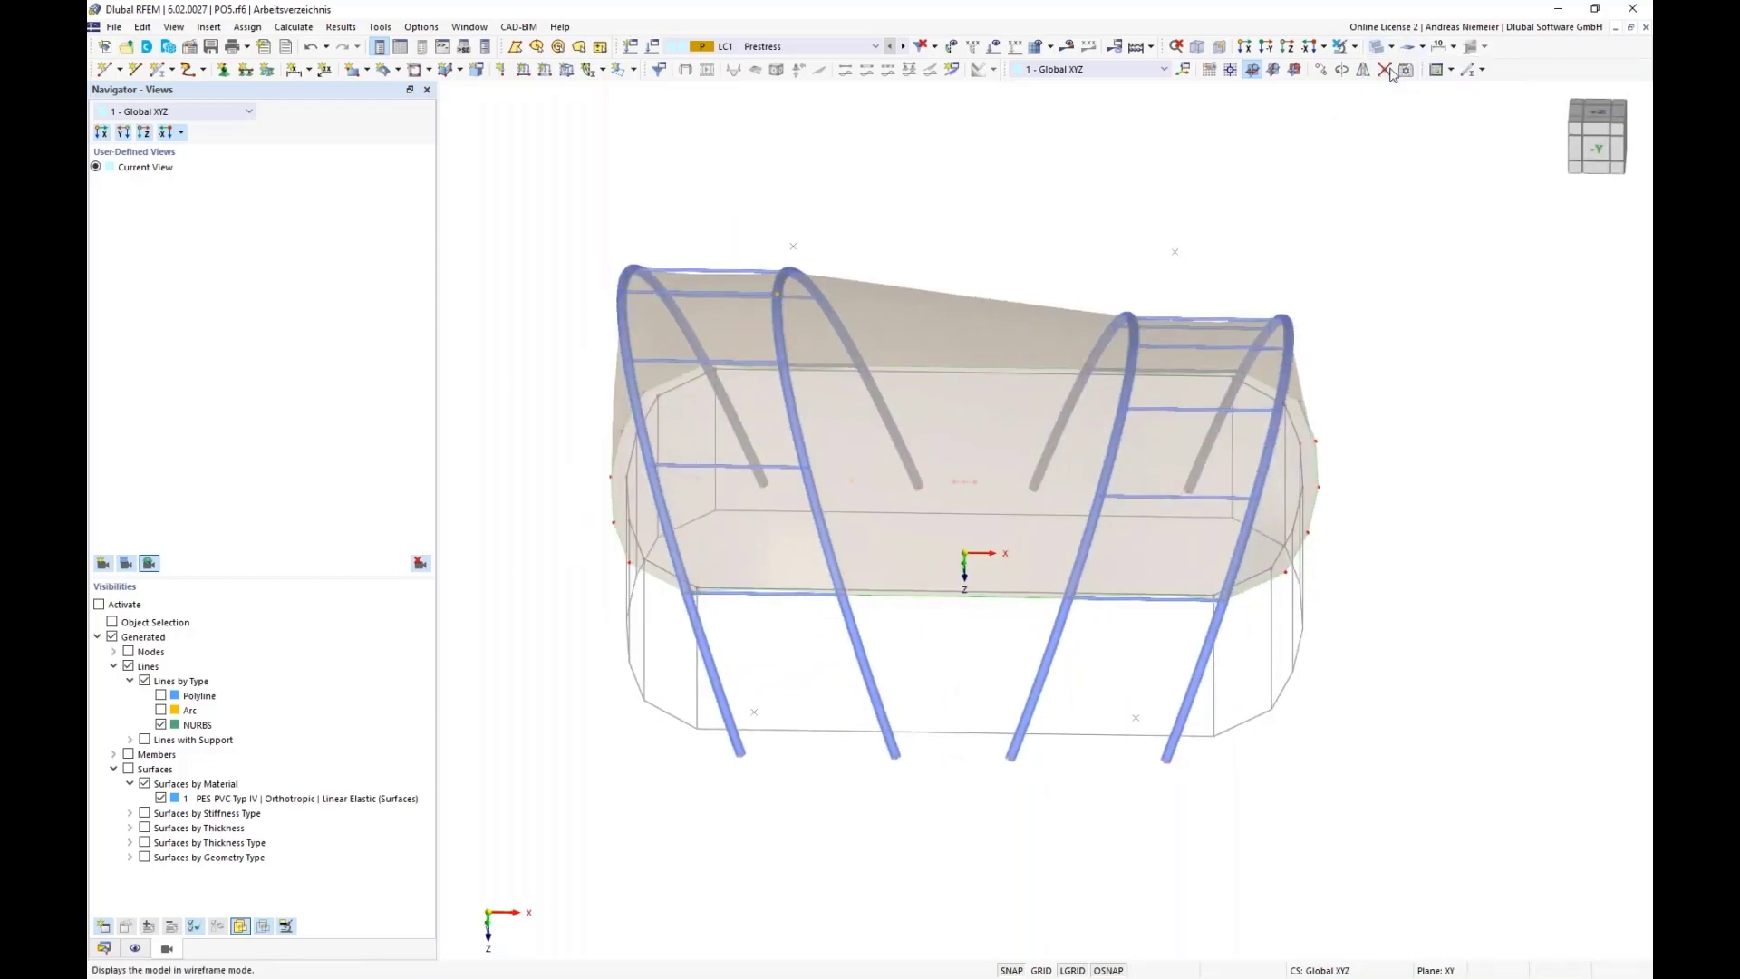
left_click(1292, 50)
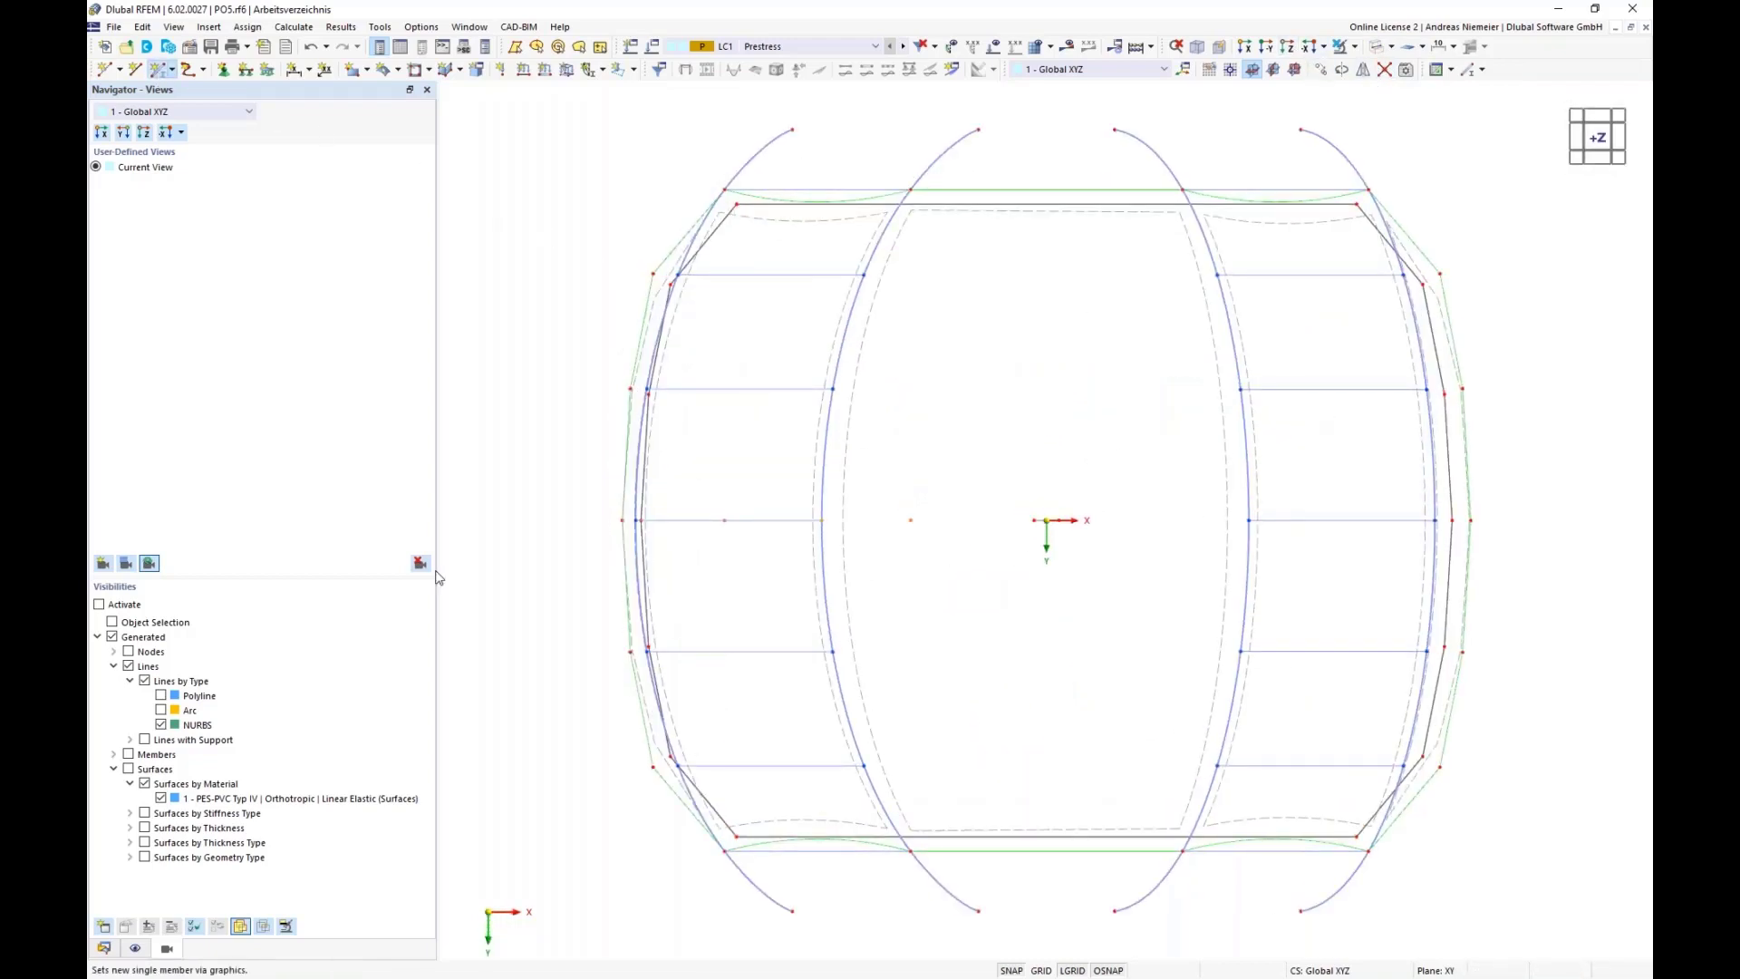
- Set the new member's type to Tension and open the library of standardized bar and cable sections for the member start
left_click(448, 273)
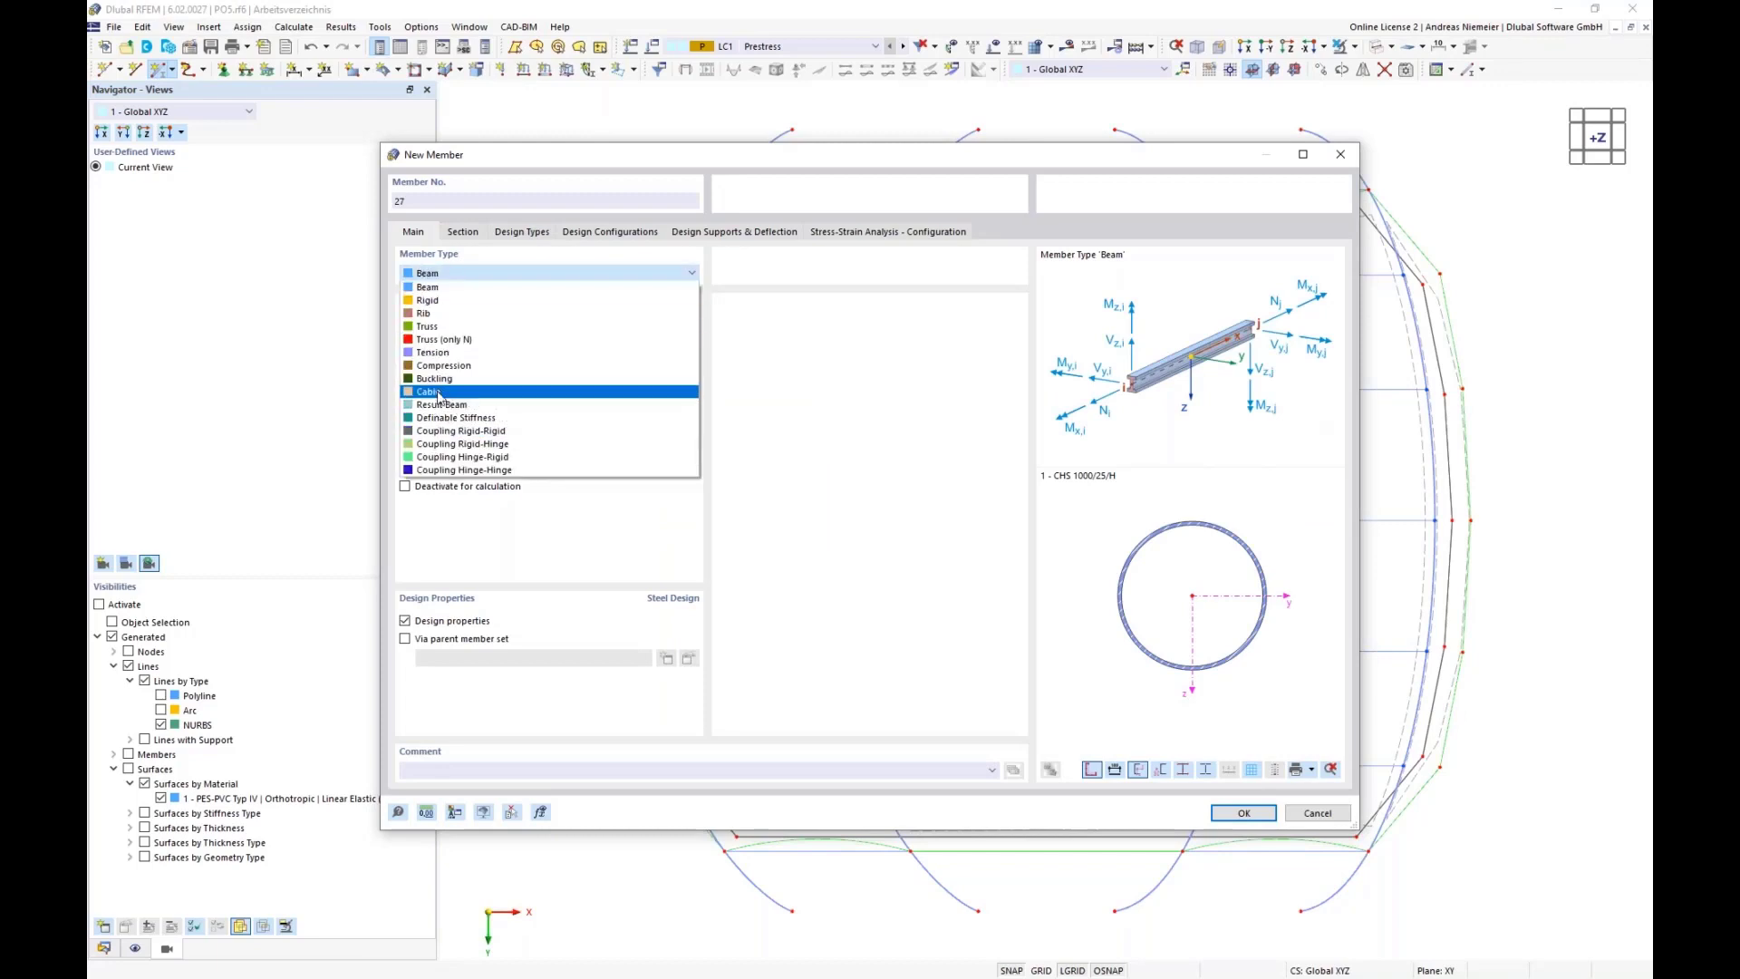
left_click(441, 354)
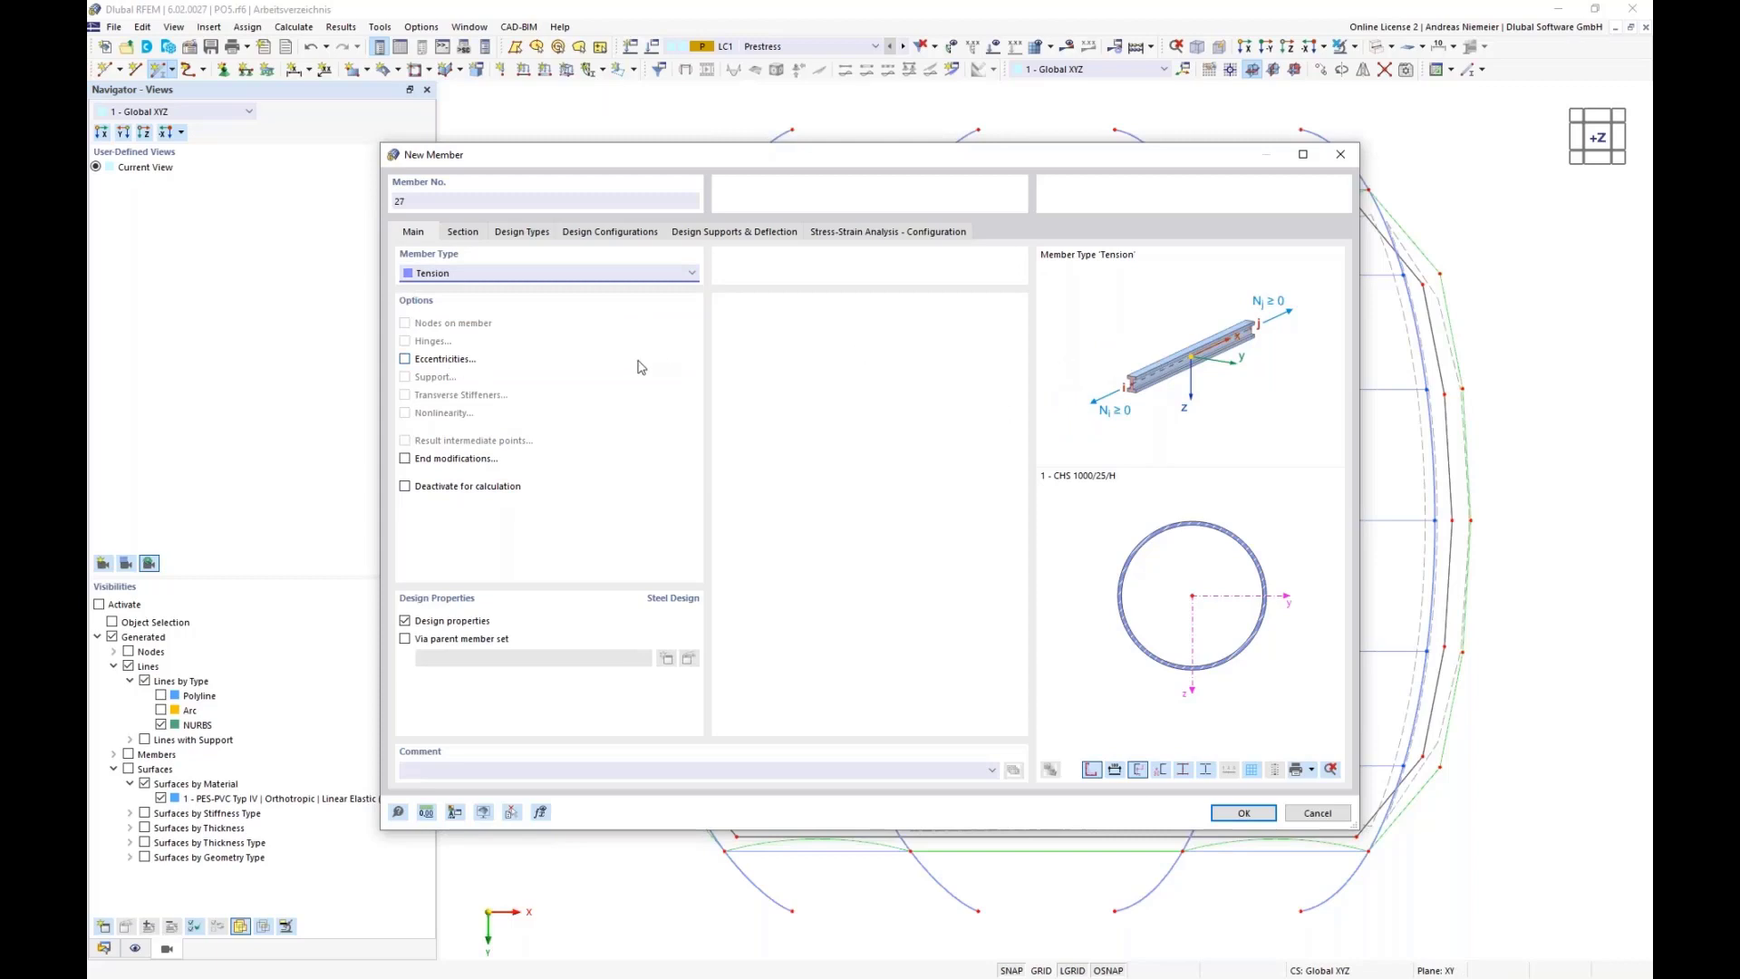
left_click(456, 235)
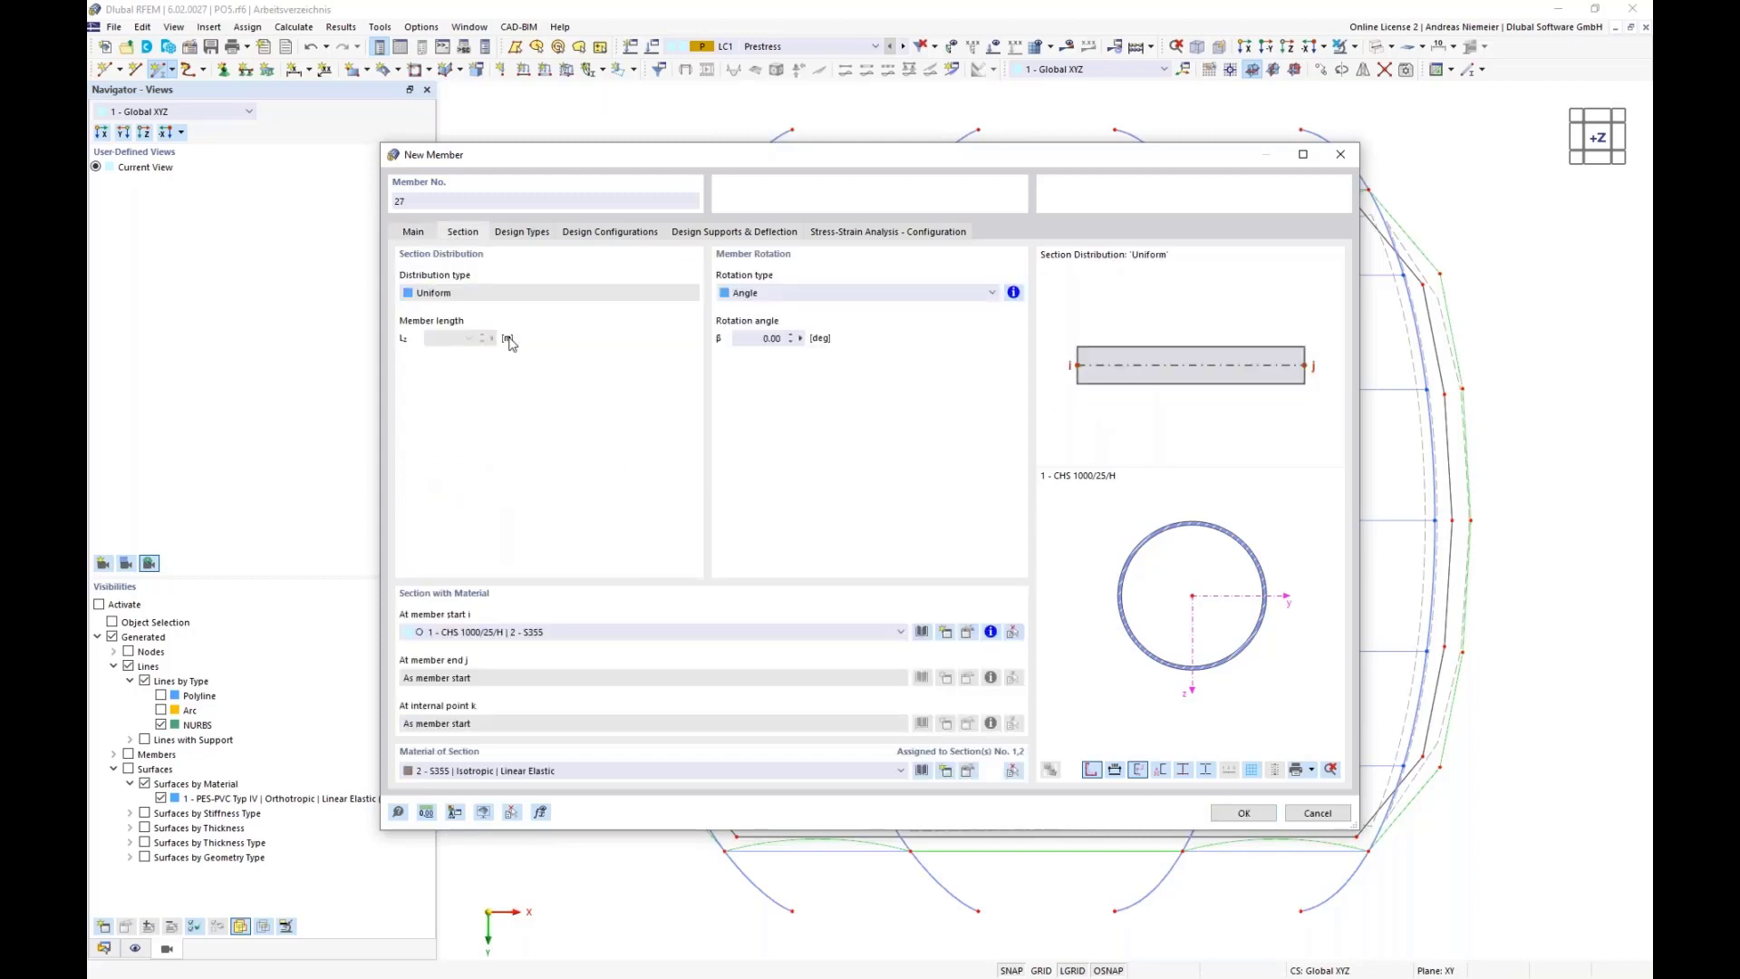
left_click(922, 632)
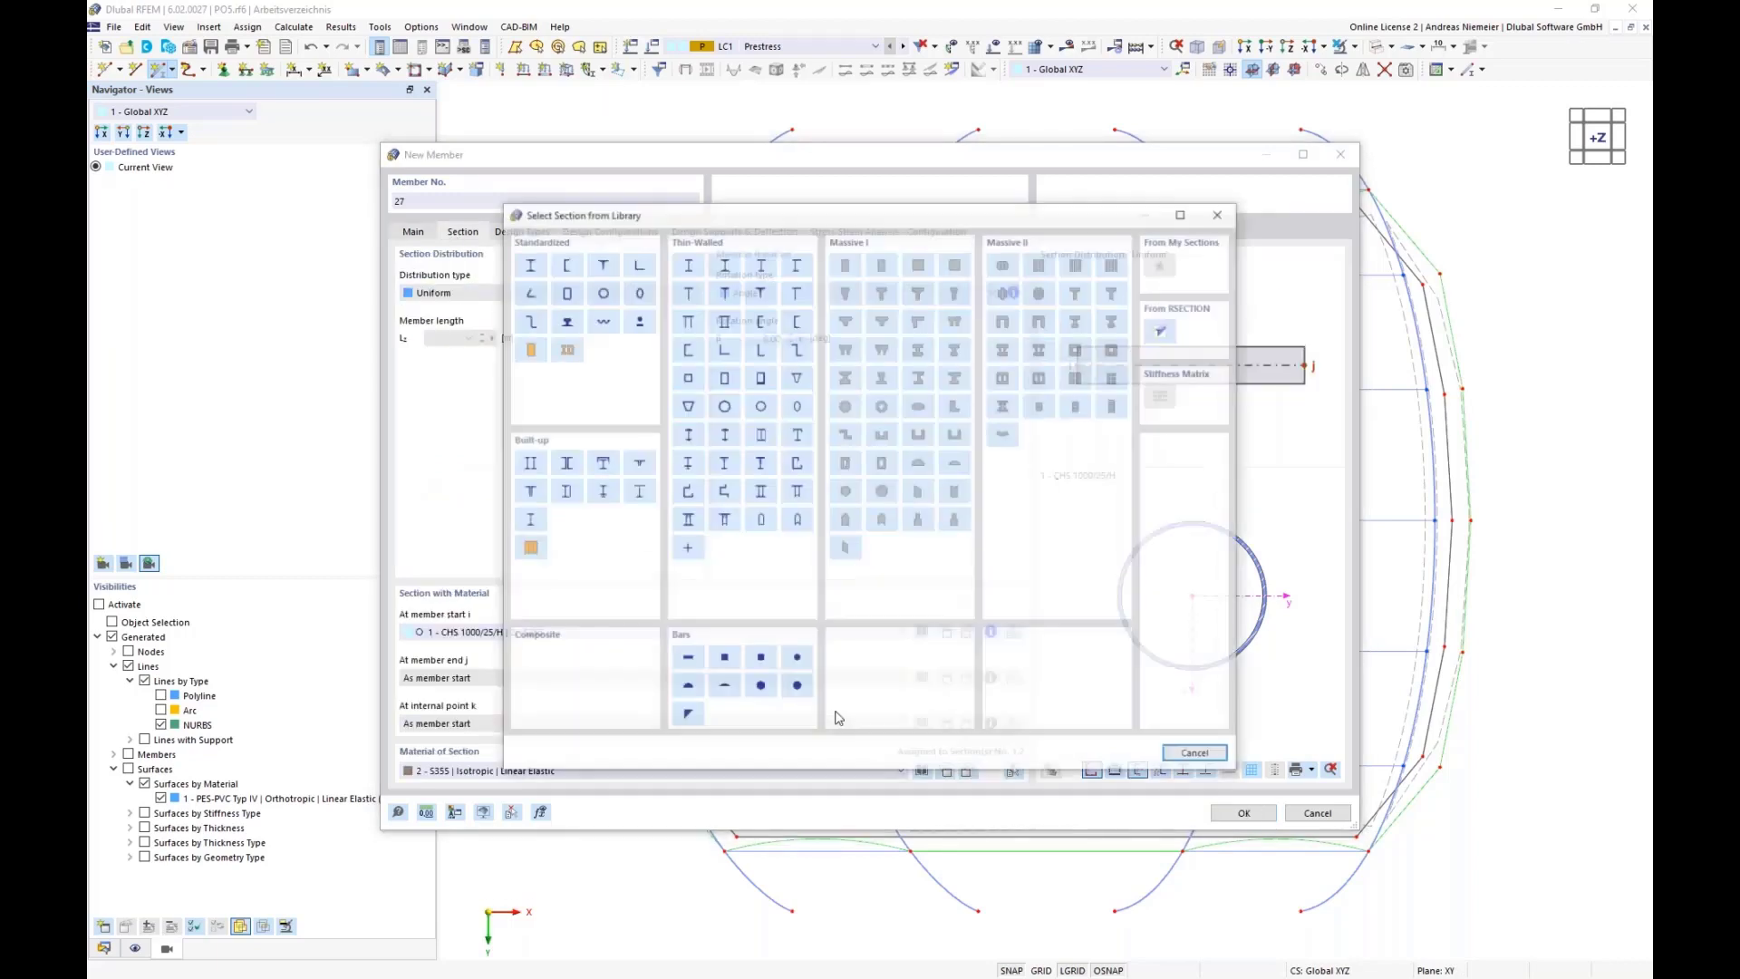
left_click(640, 322)
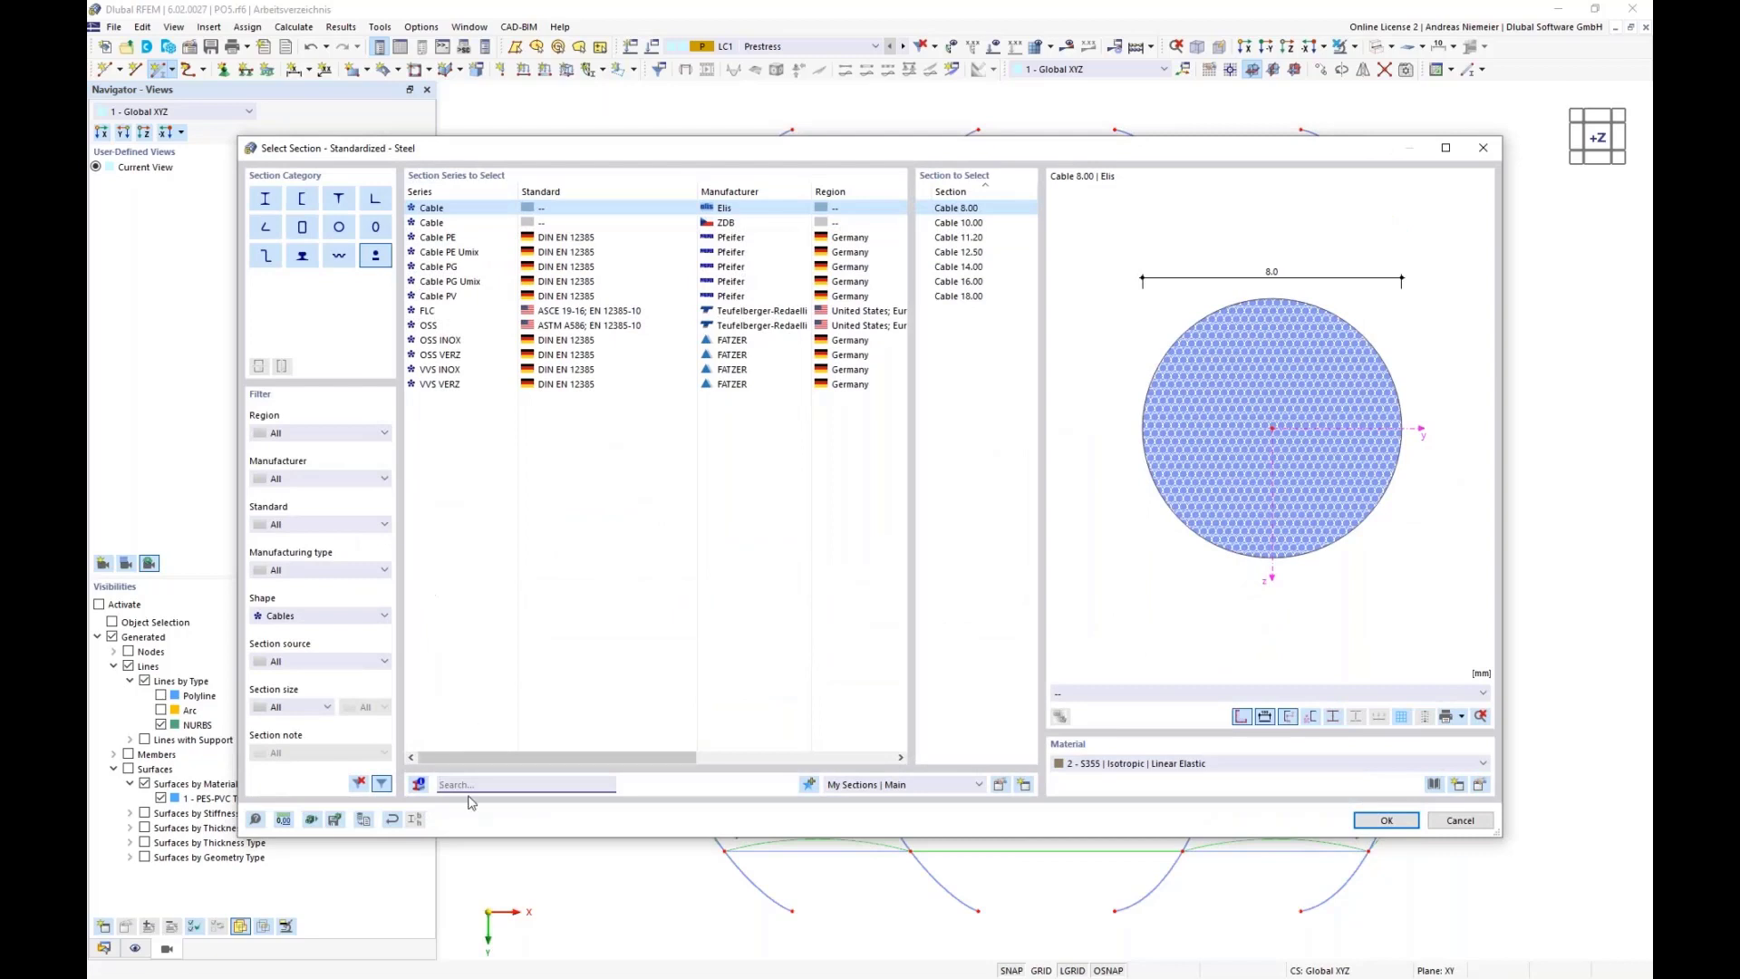
- Set the section shape filter to All, search for "r", and choose the round bar R 28 for the tension member
left_click(294, 620)
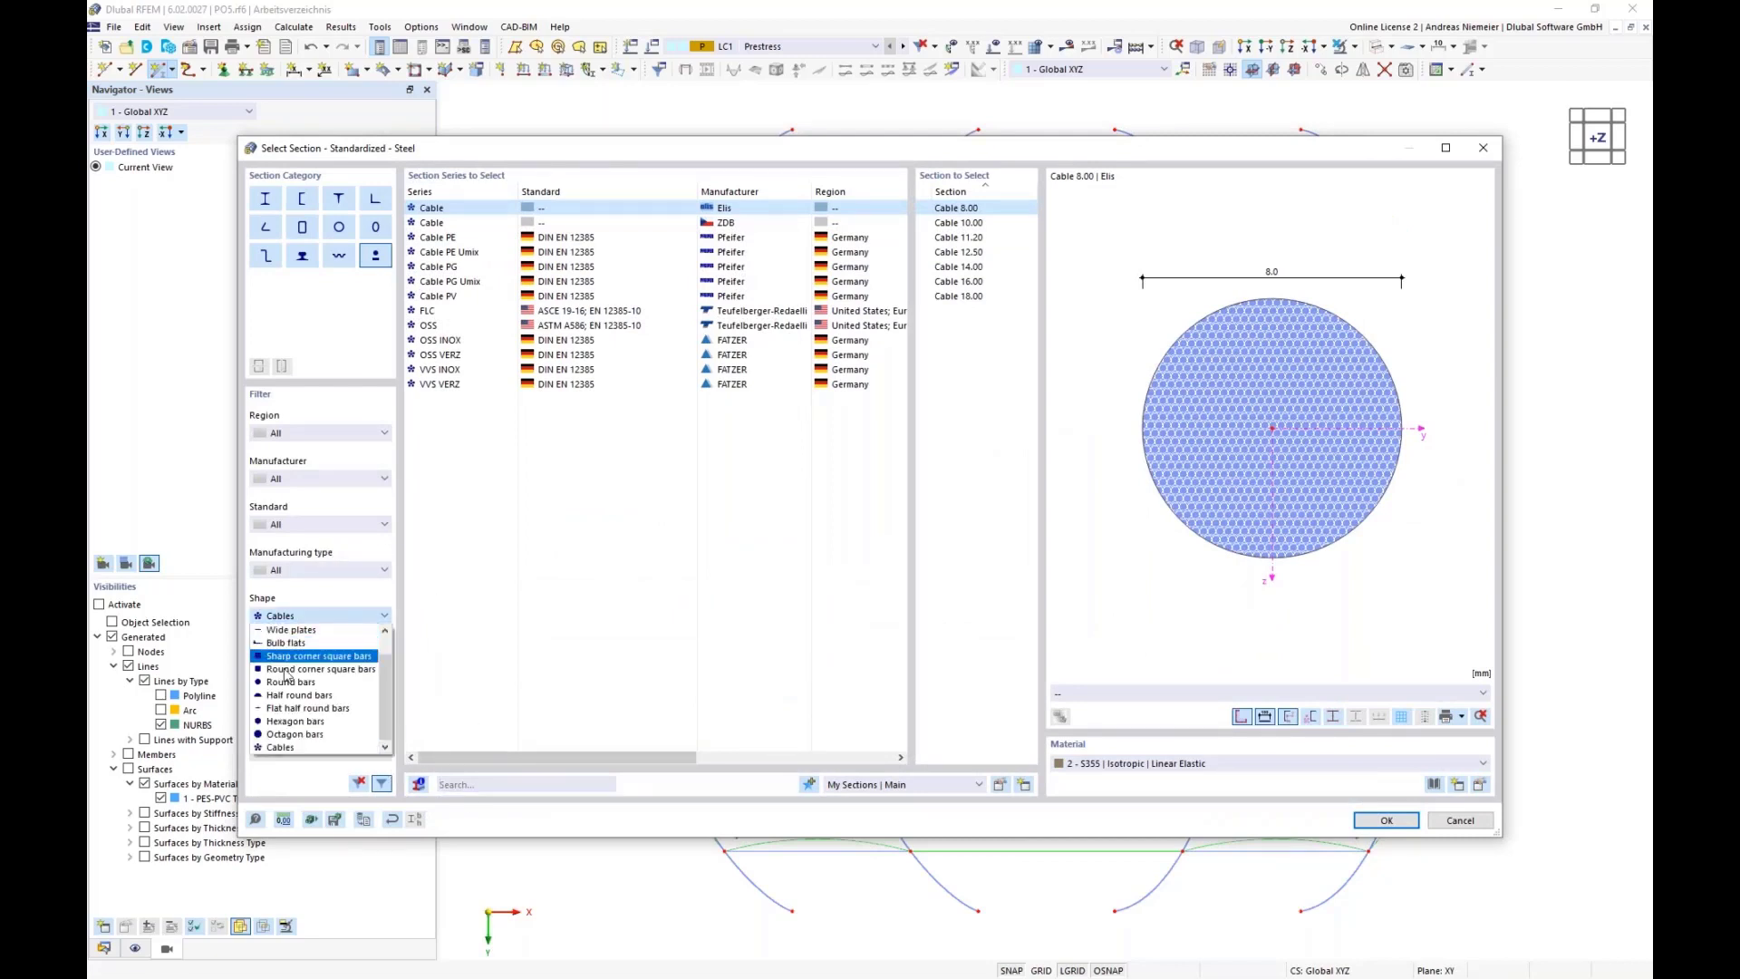
left_click(302, 631)
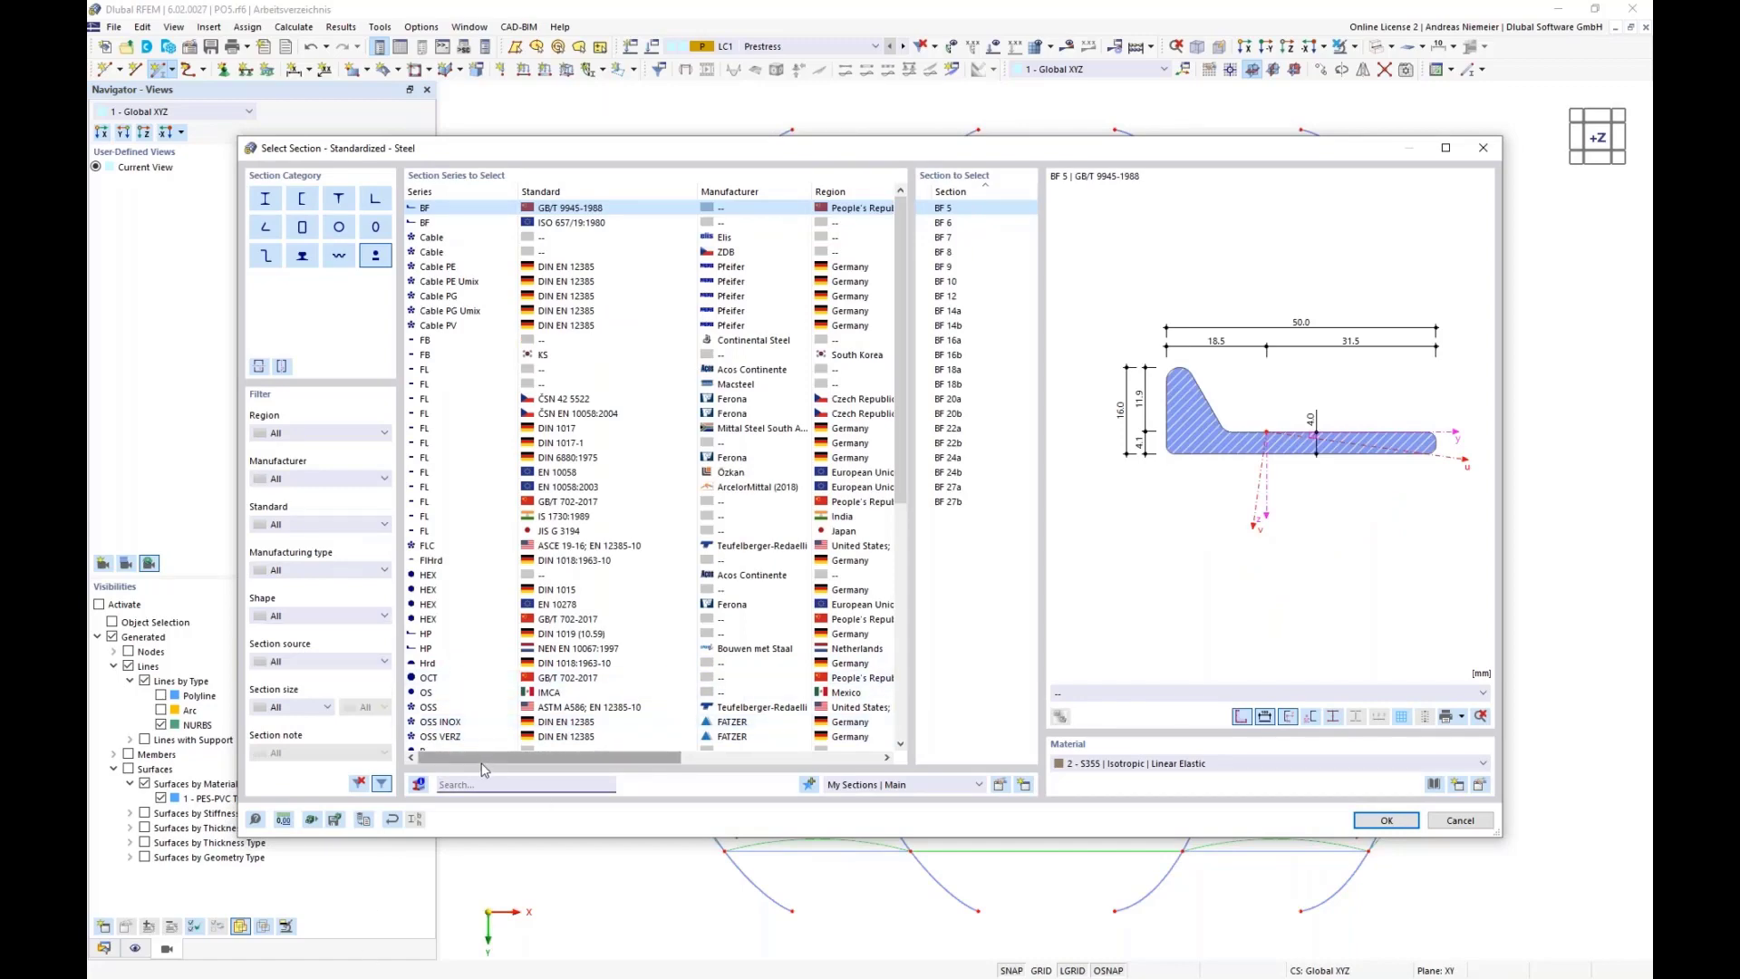
left_click(497, 784)
type("r")
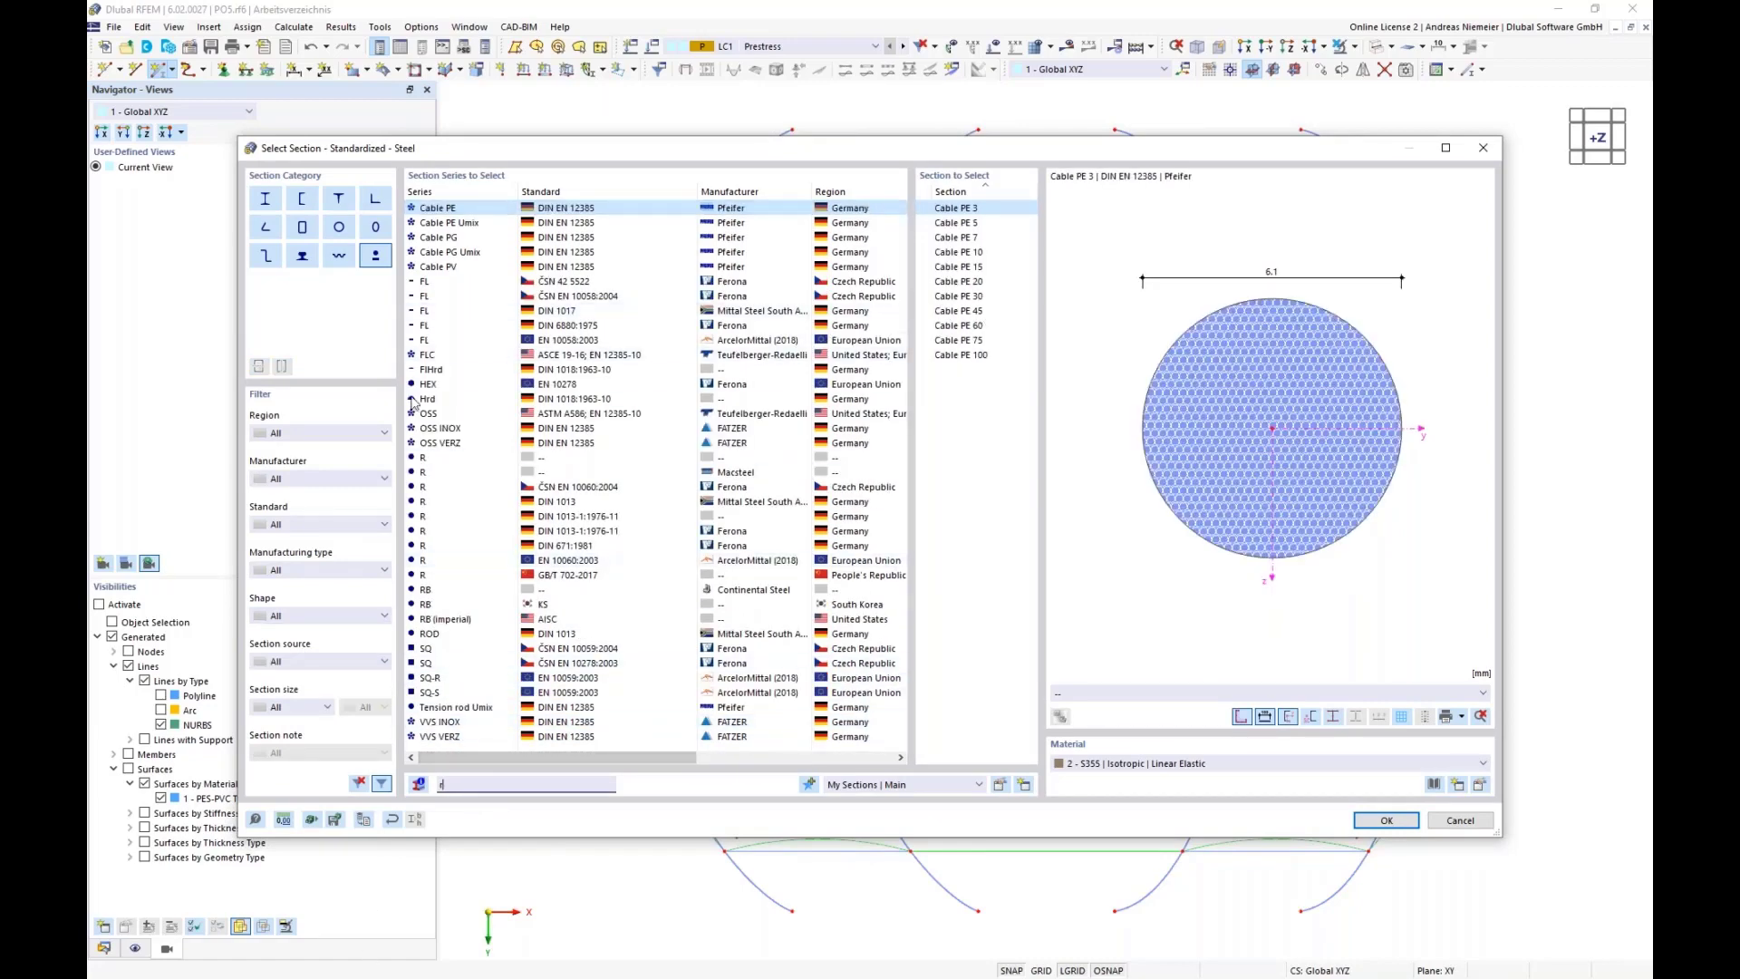
left_click(426, 457)
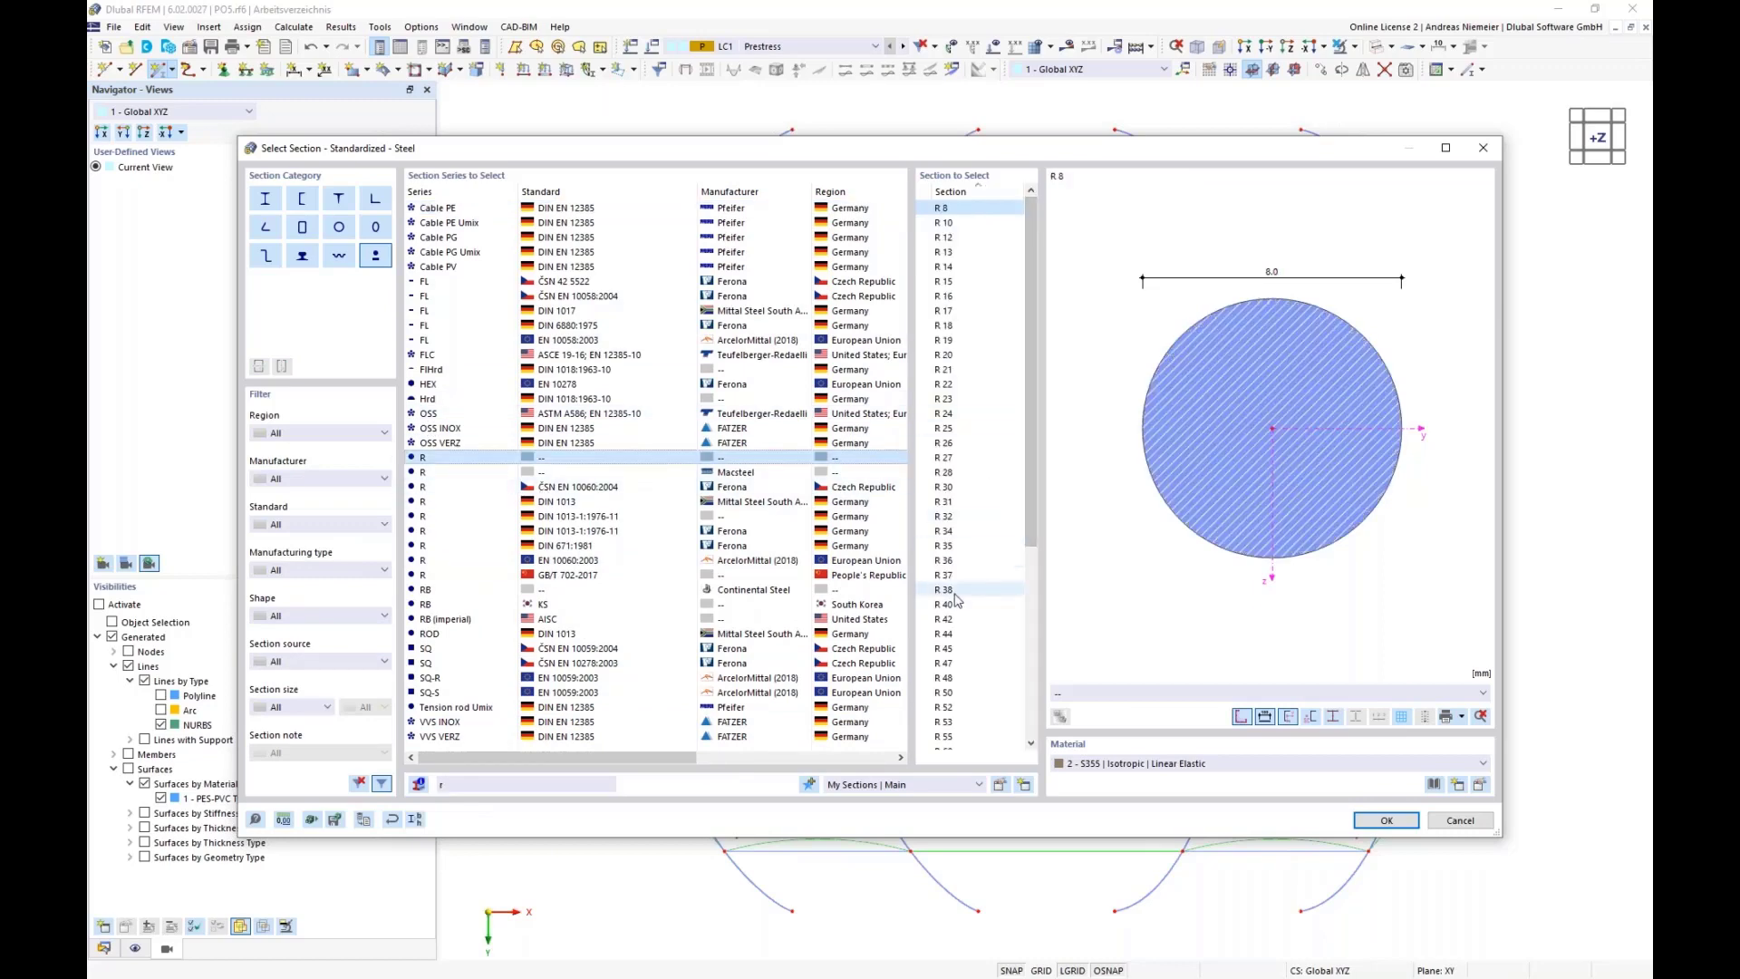
left_click(948, 472)
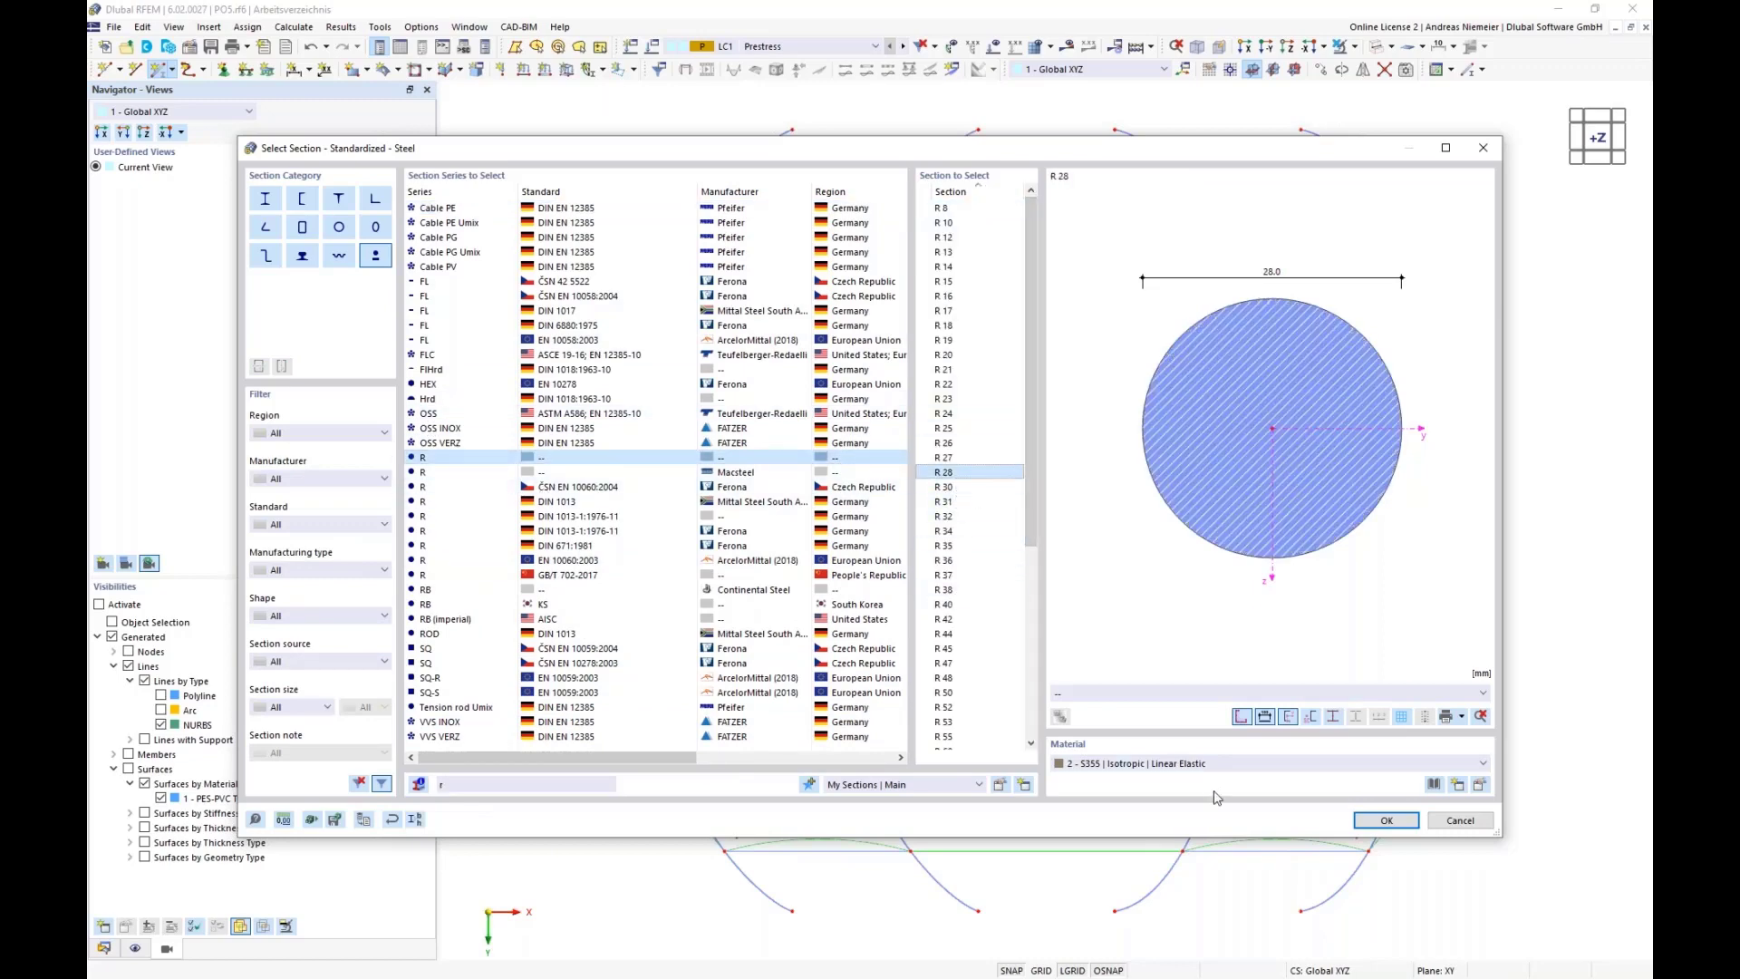
left_click(1387, 821)
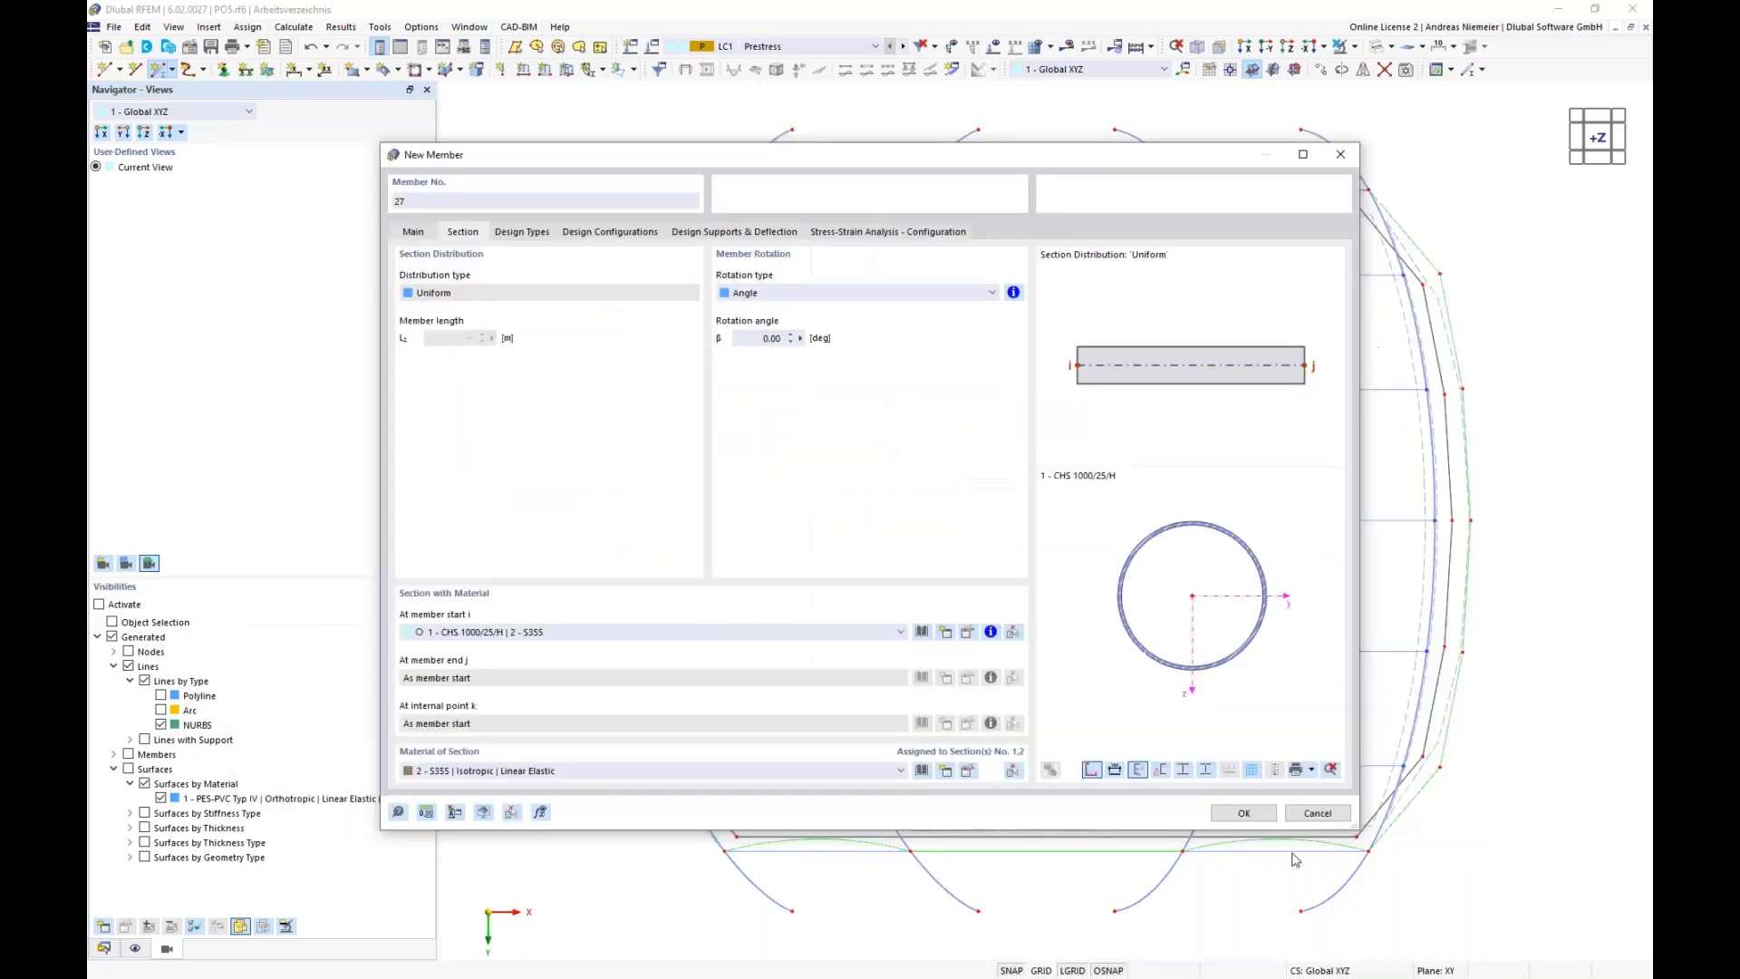
left_click(1244, 812)
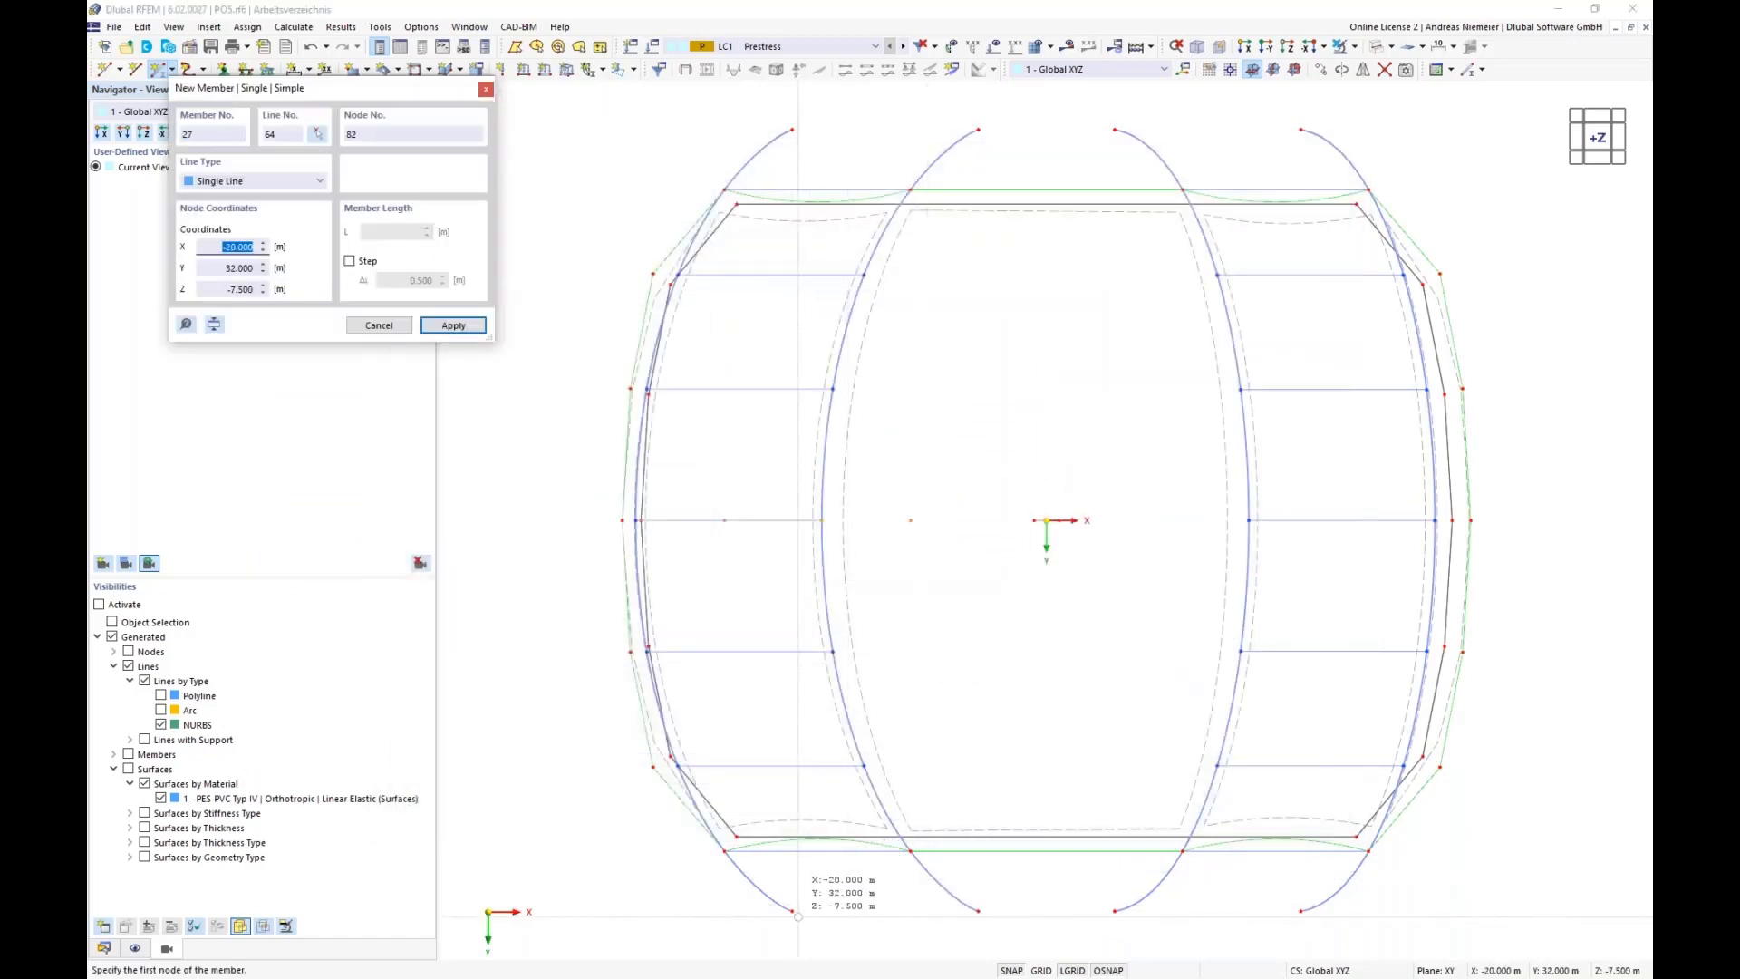
- Draw zigzag tension members between the negative-X arches, from the outer arch's positive-Y base through alternating truss nodes to its crown
left_click(792, 911)
scroll(891, 877, "up", 3)
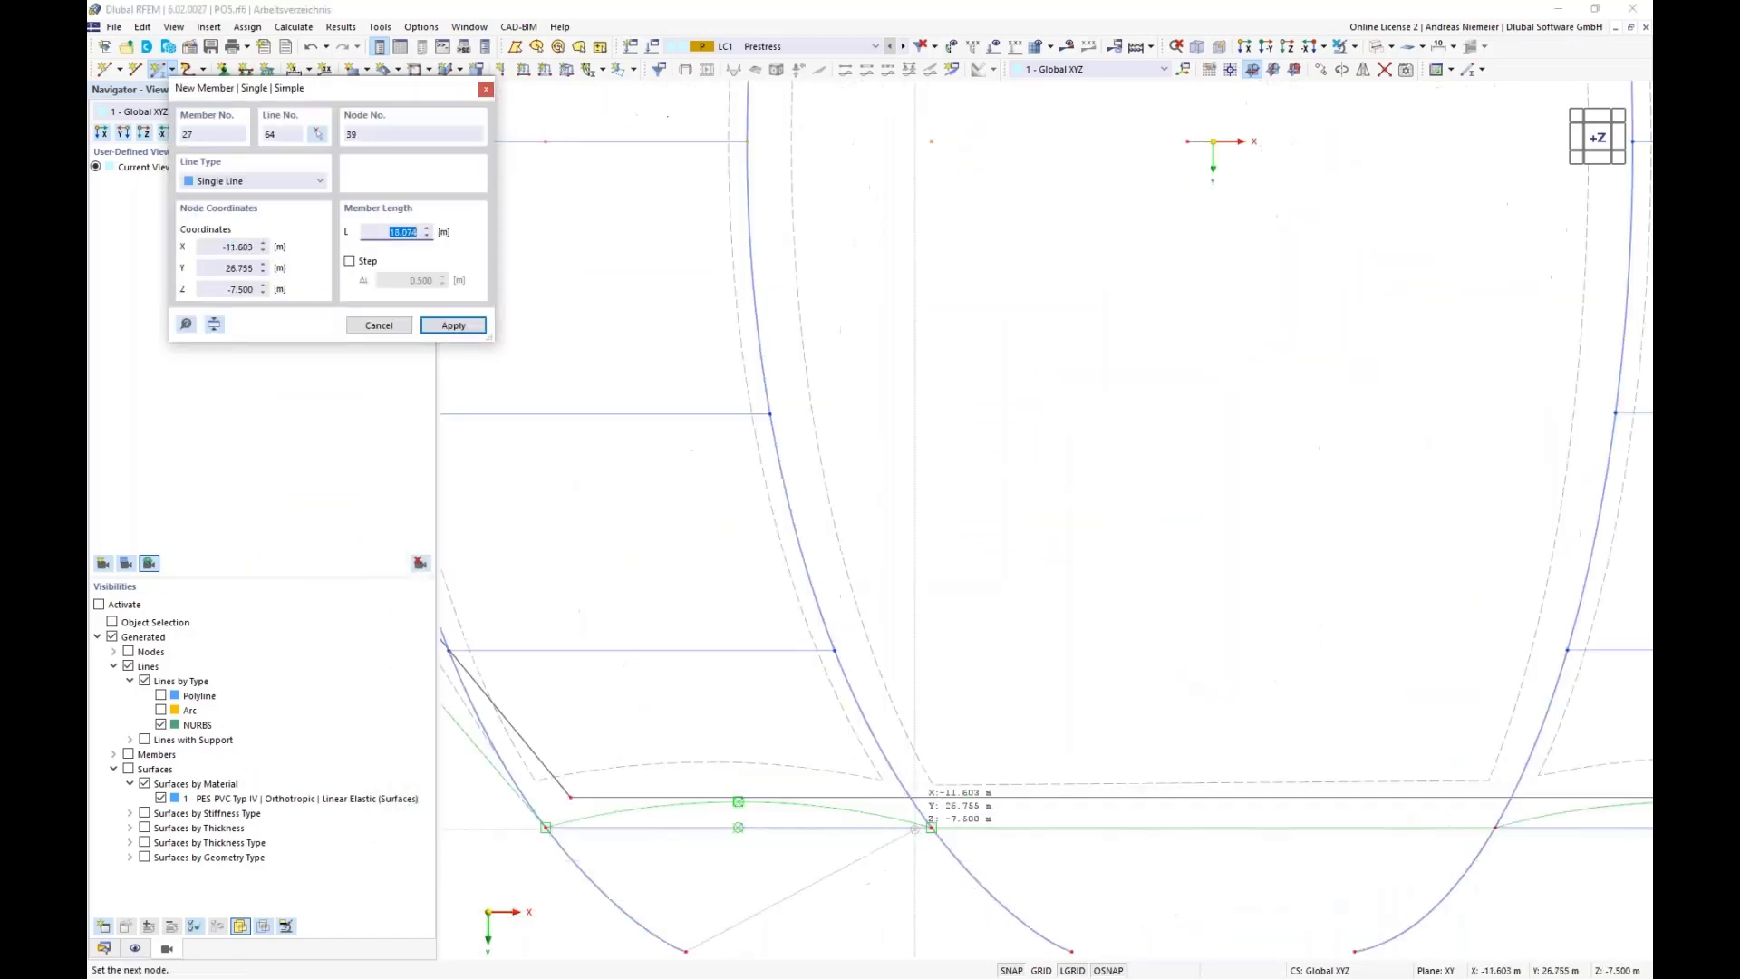
left_click(931, 827)
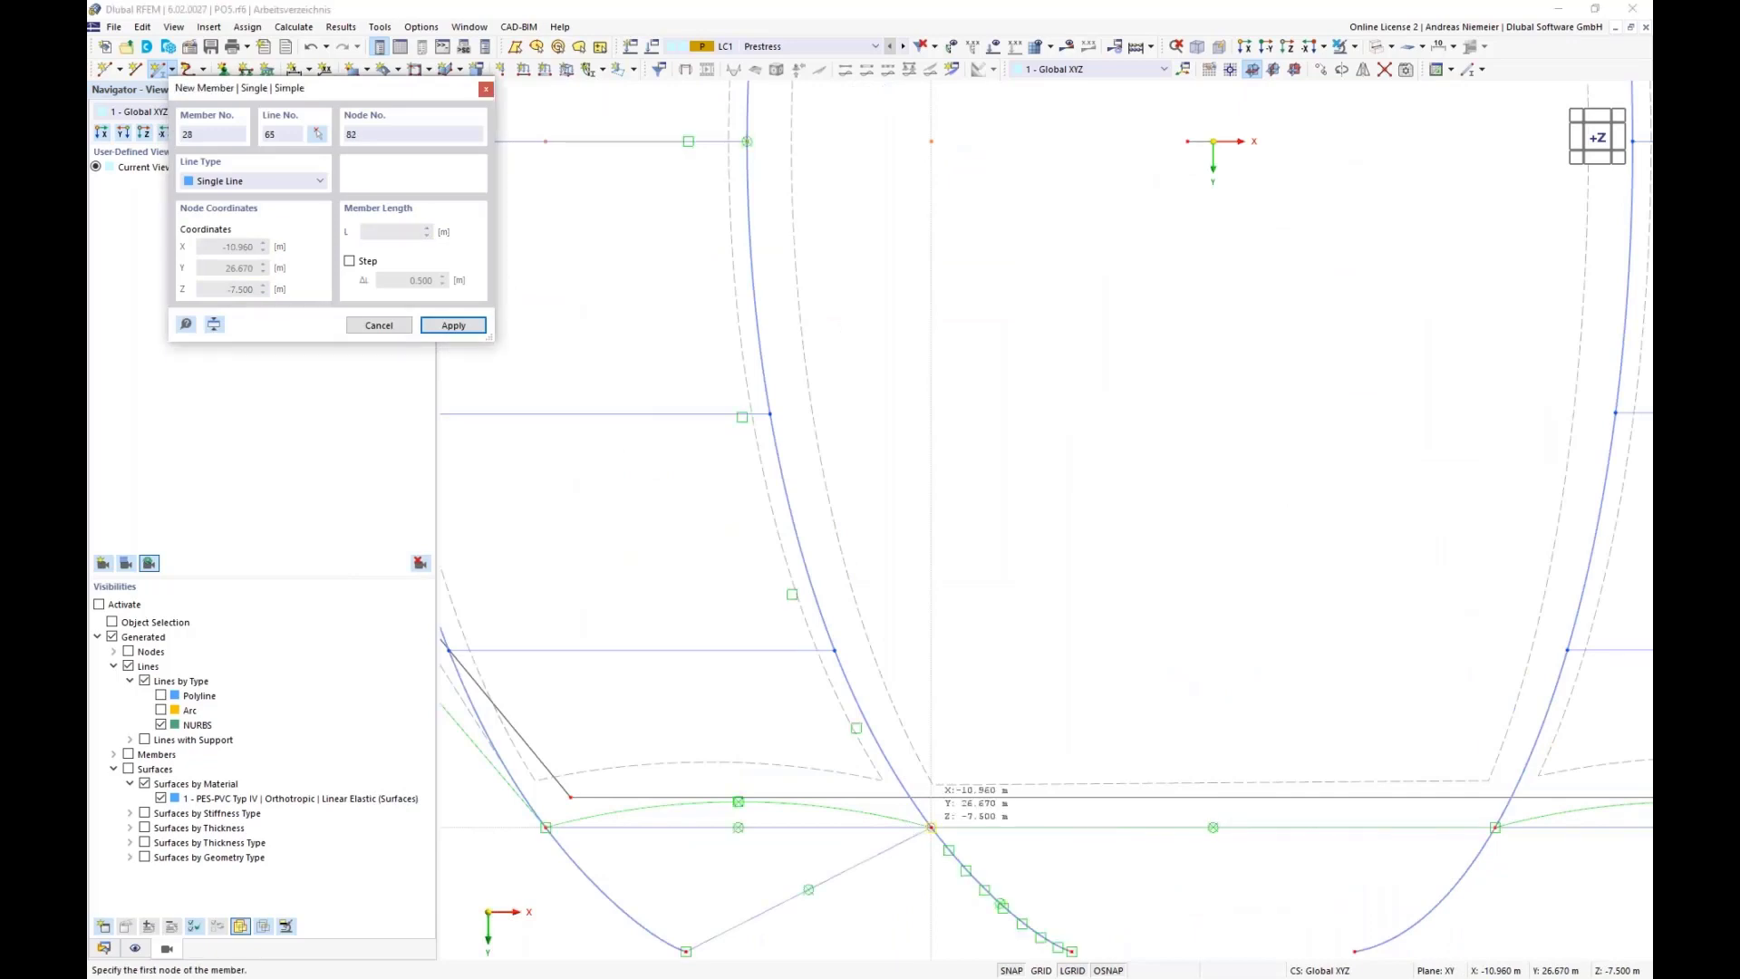
scroll(752, 757, "down", 2)
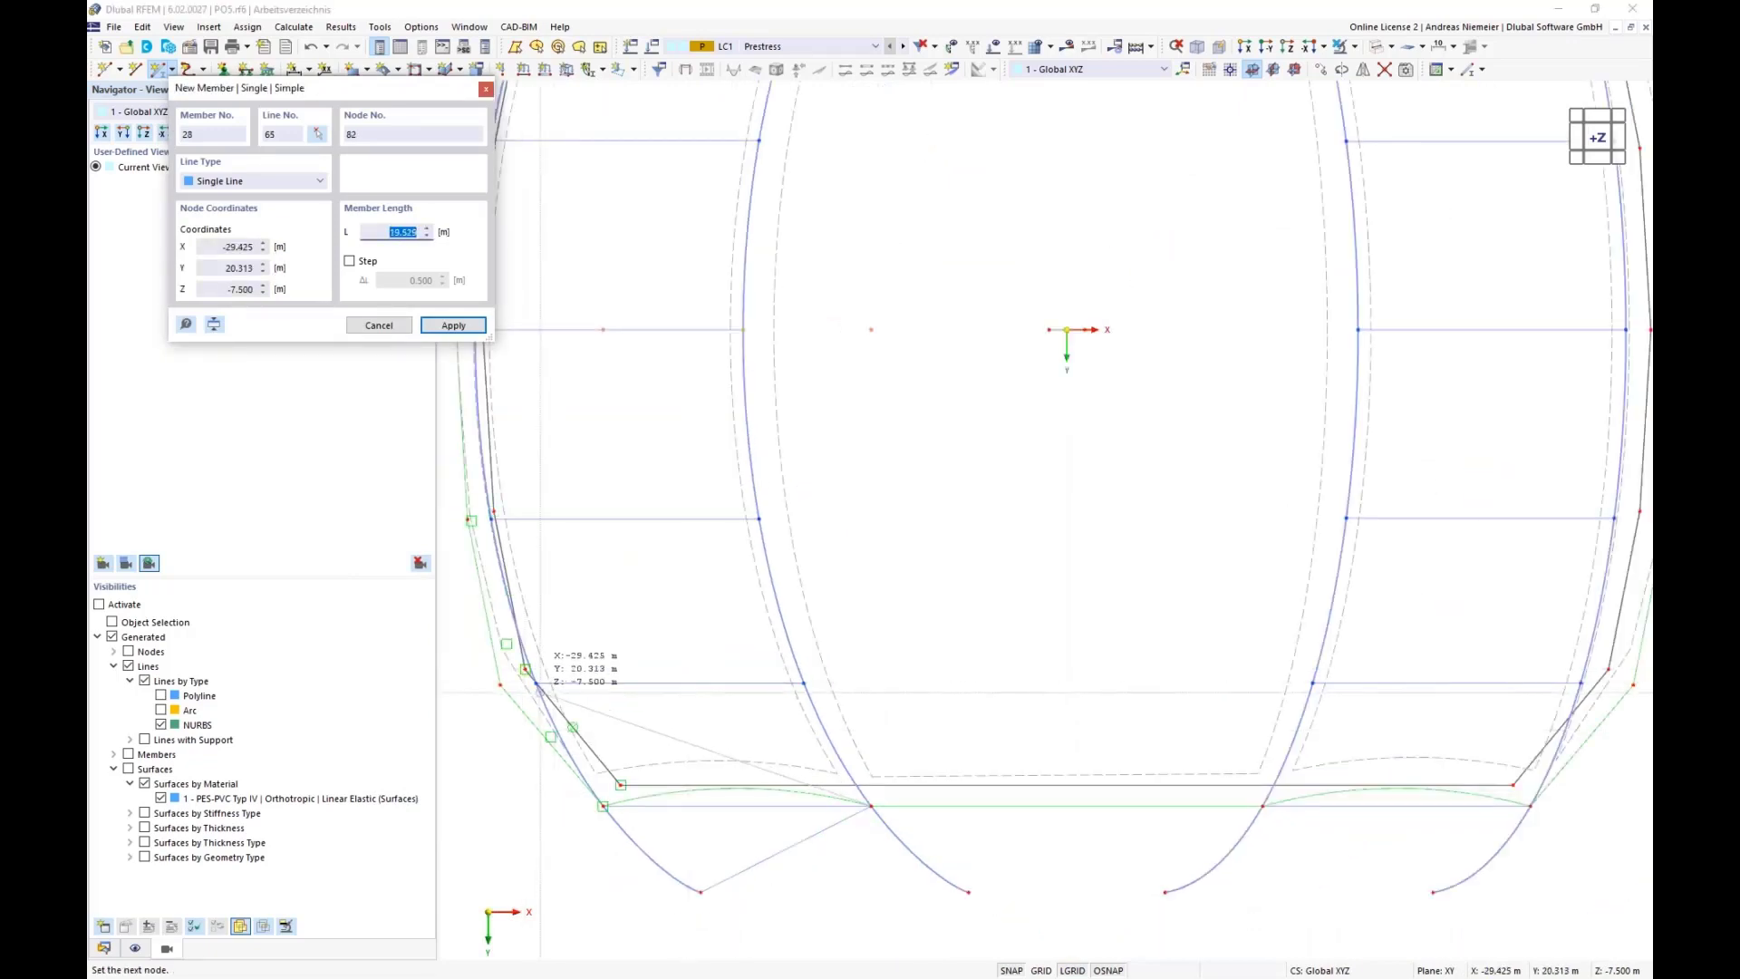
left_click(540, 683)
left_click(540, 684)
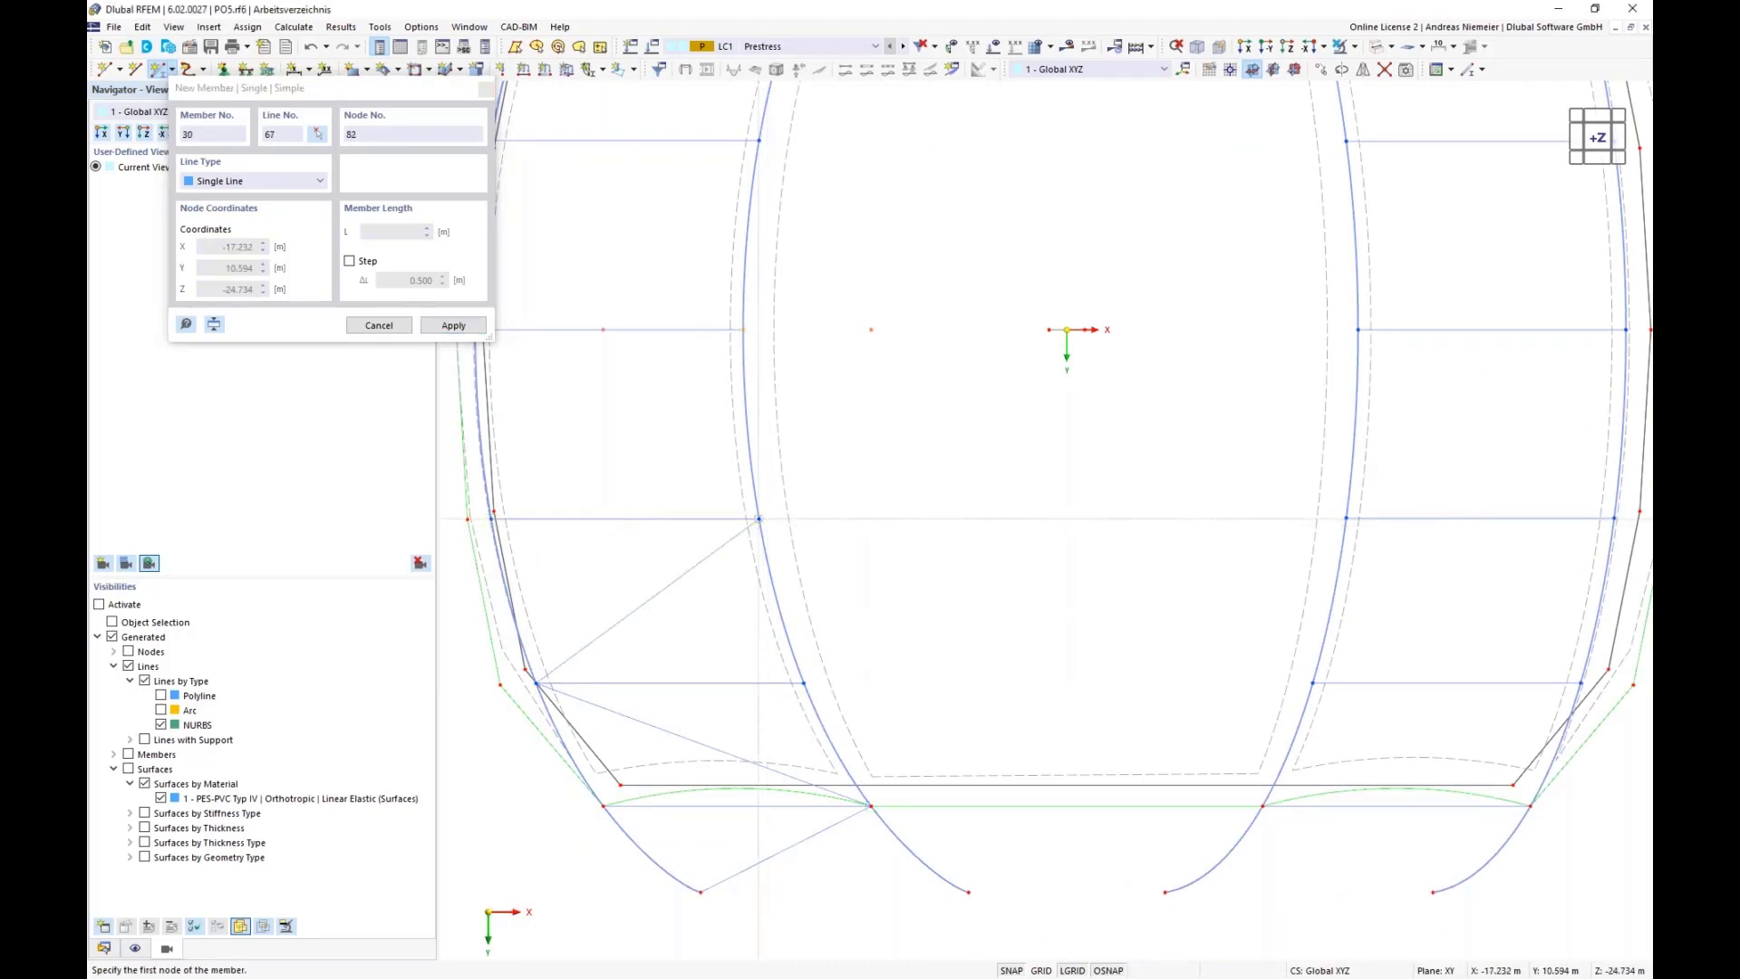
left_click(758, 518)
scroll(759, 519, "down", 1)
scroll(526, 360, "up", 2)
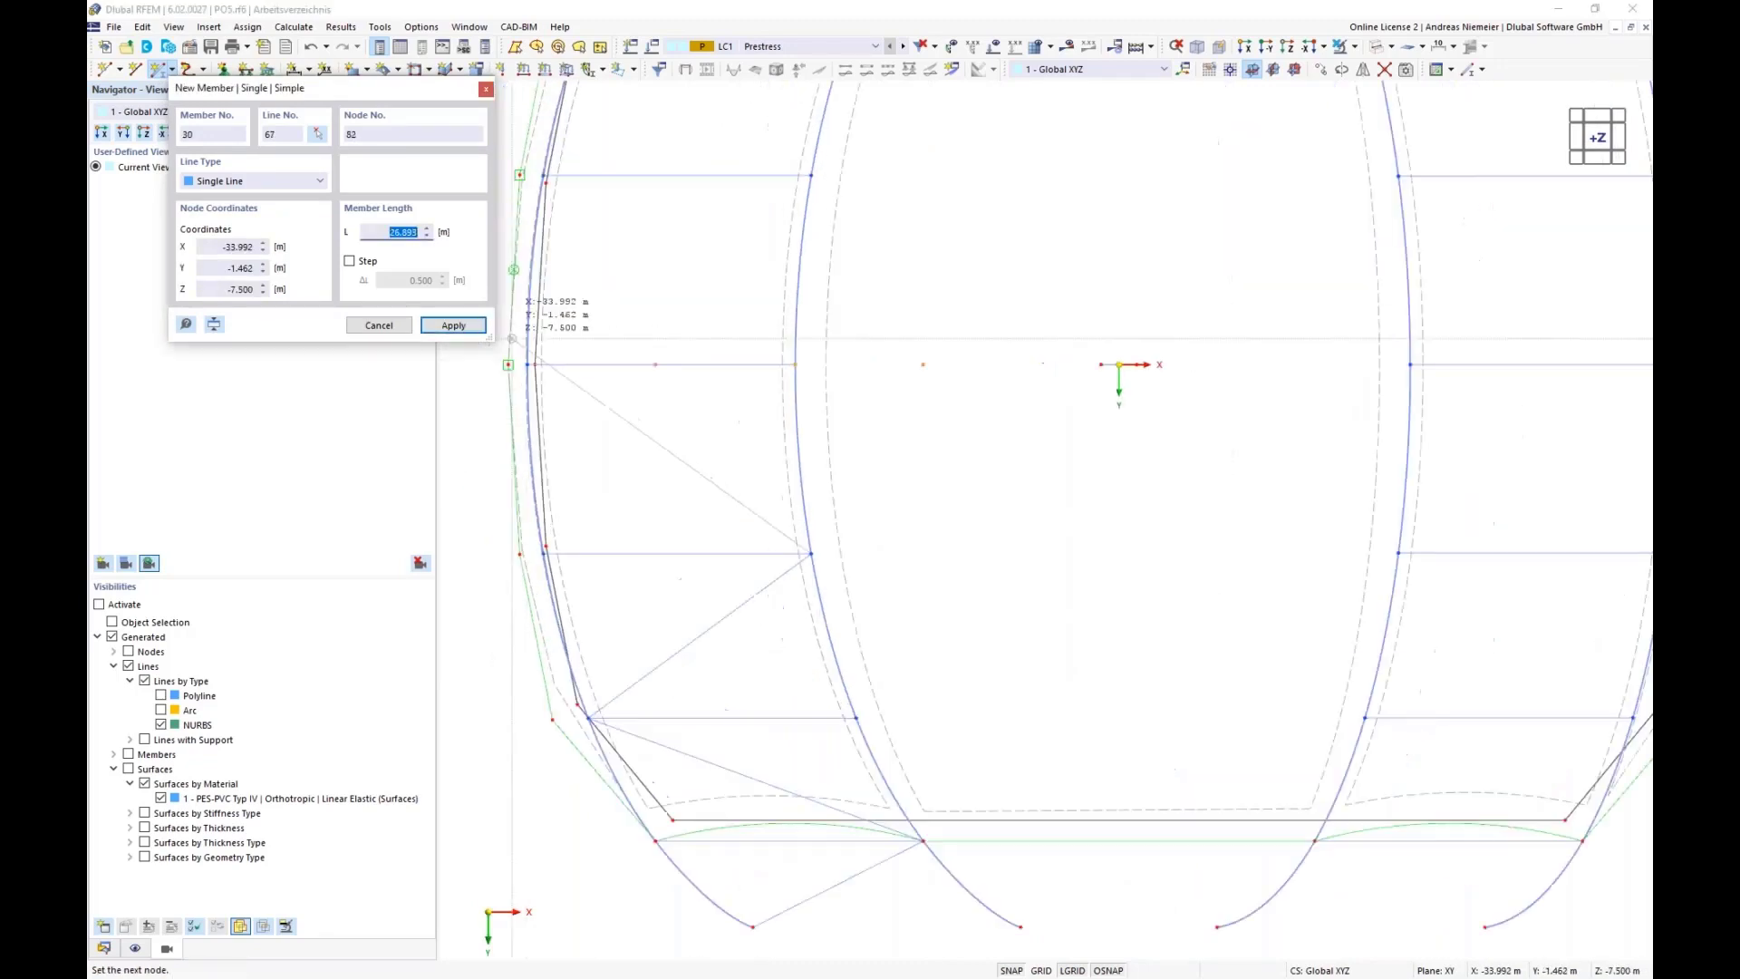
left_click(525, 360)
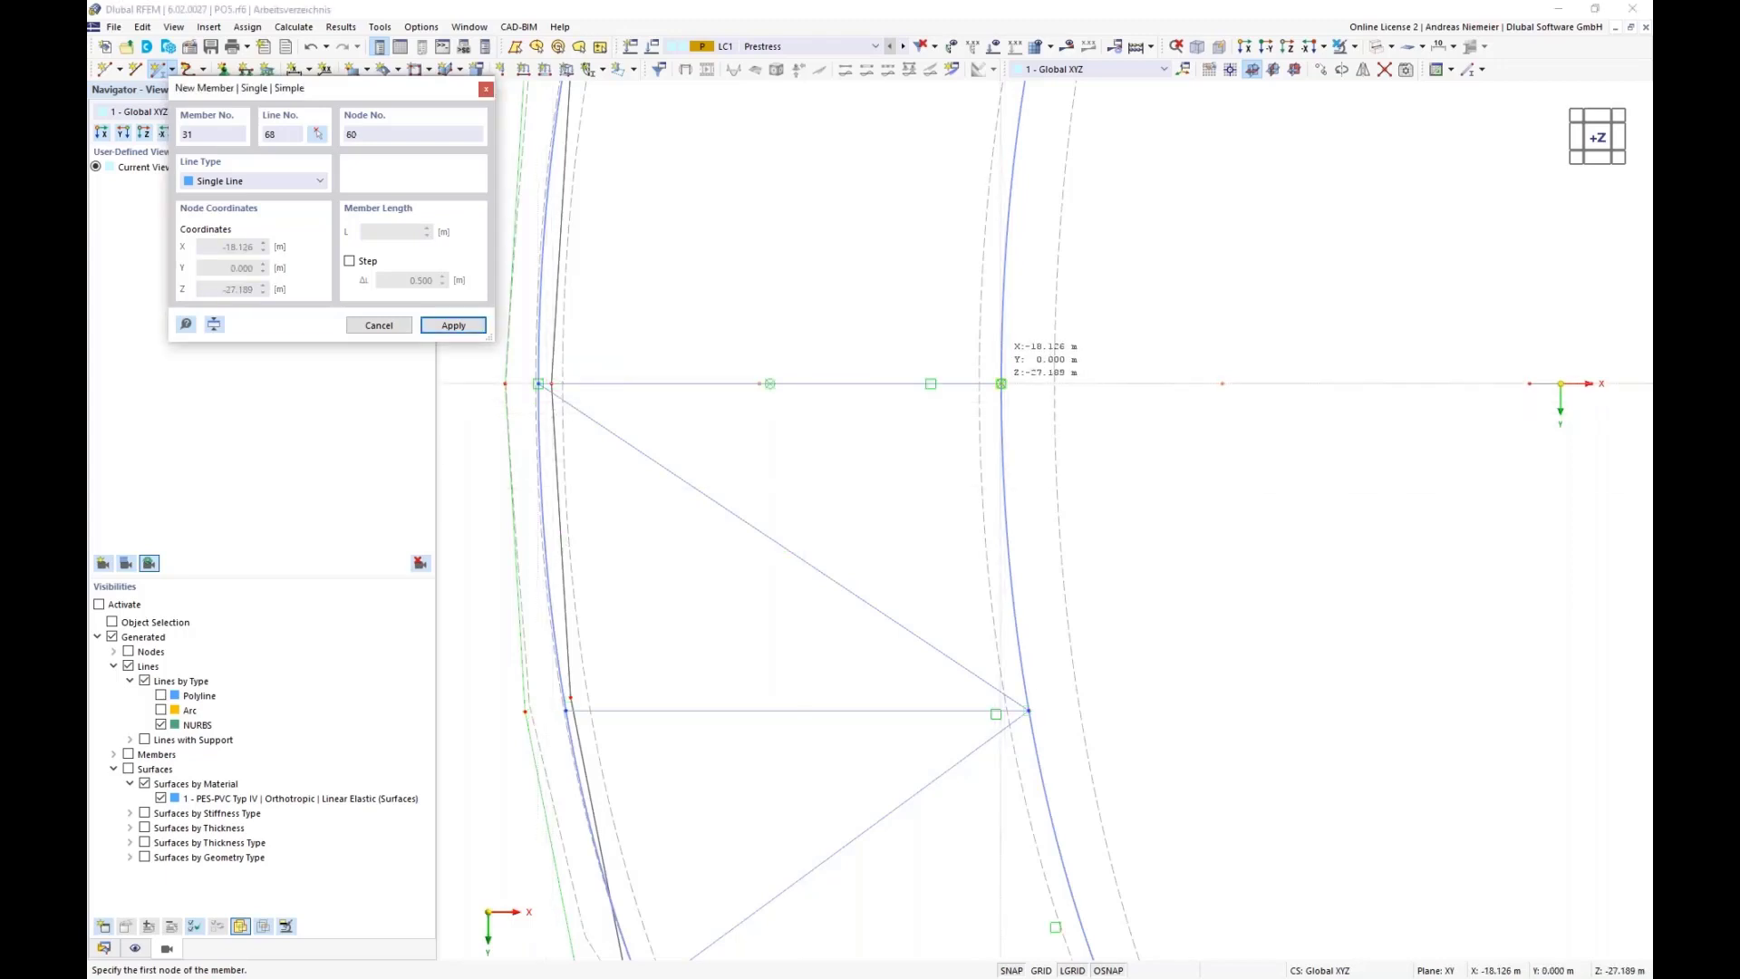
- Draw the crossing tension diagonals between the negative-X arches, from the inner arch's crown through alternating truss nodes to its positive-Y base
left_click(1001, 384)
left_click(566, 711)
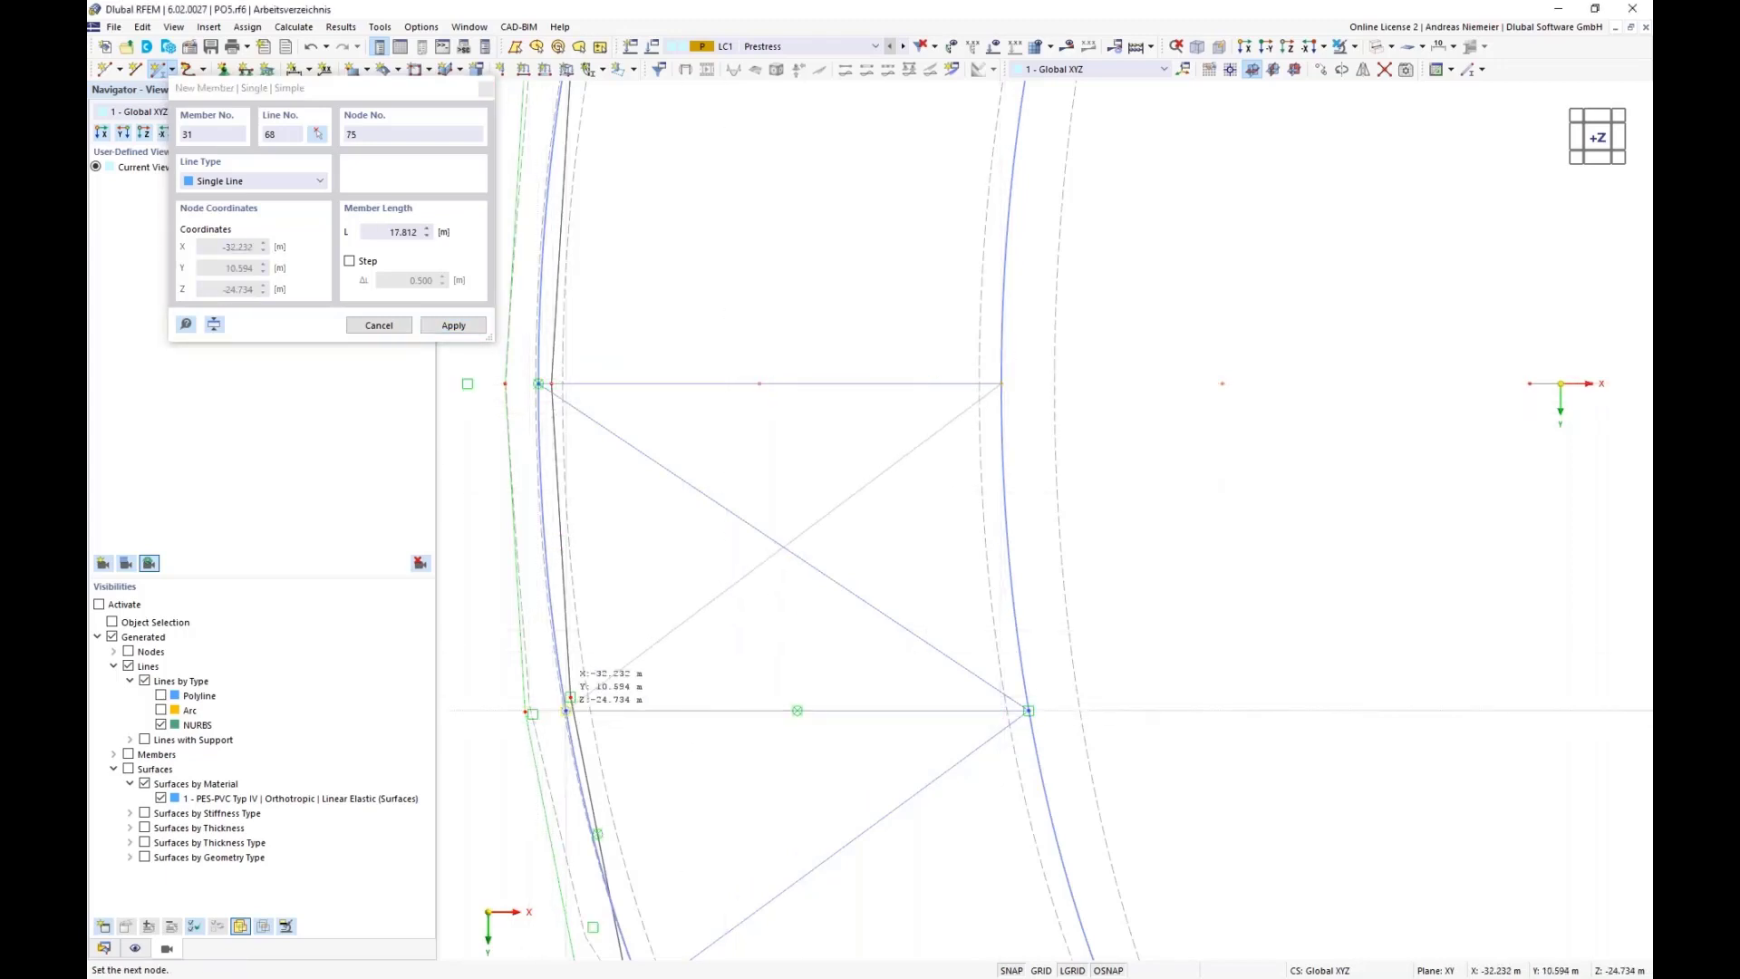
left_click(565, 710)
scroll(671, 428, "down", 3)
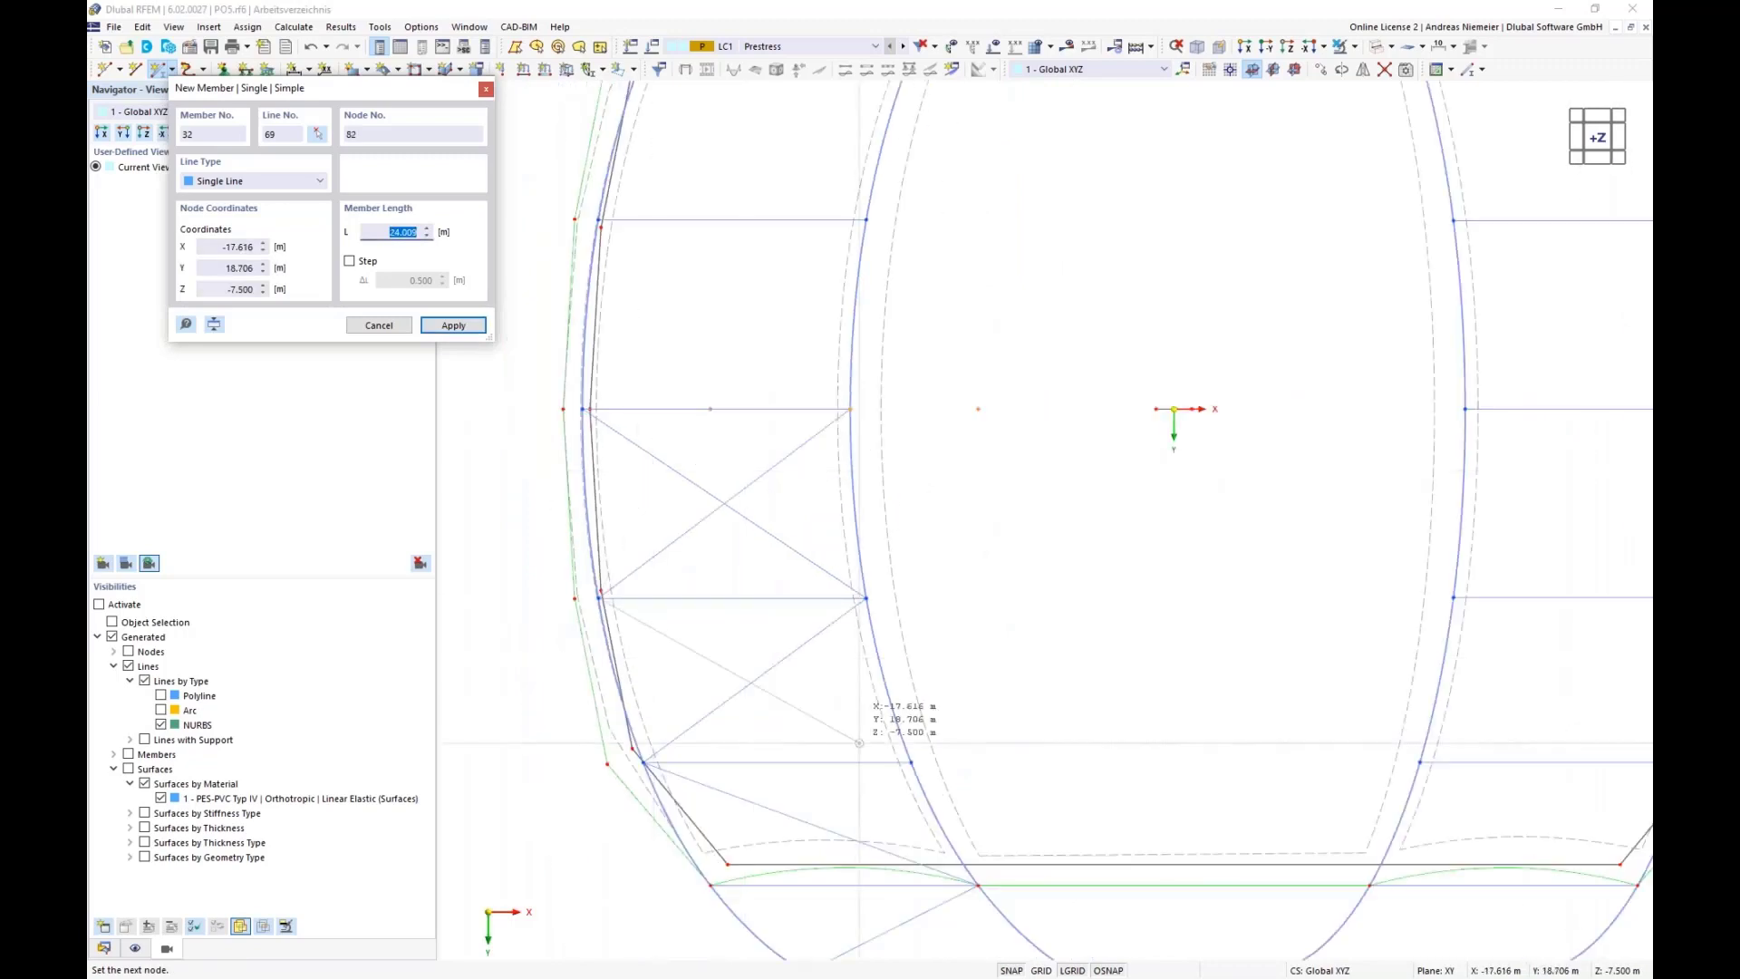
scroll(927, 755, "up", 4)
left_click(927, 755)
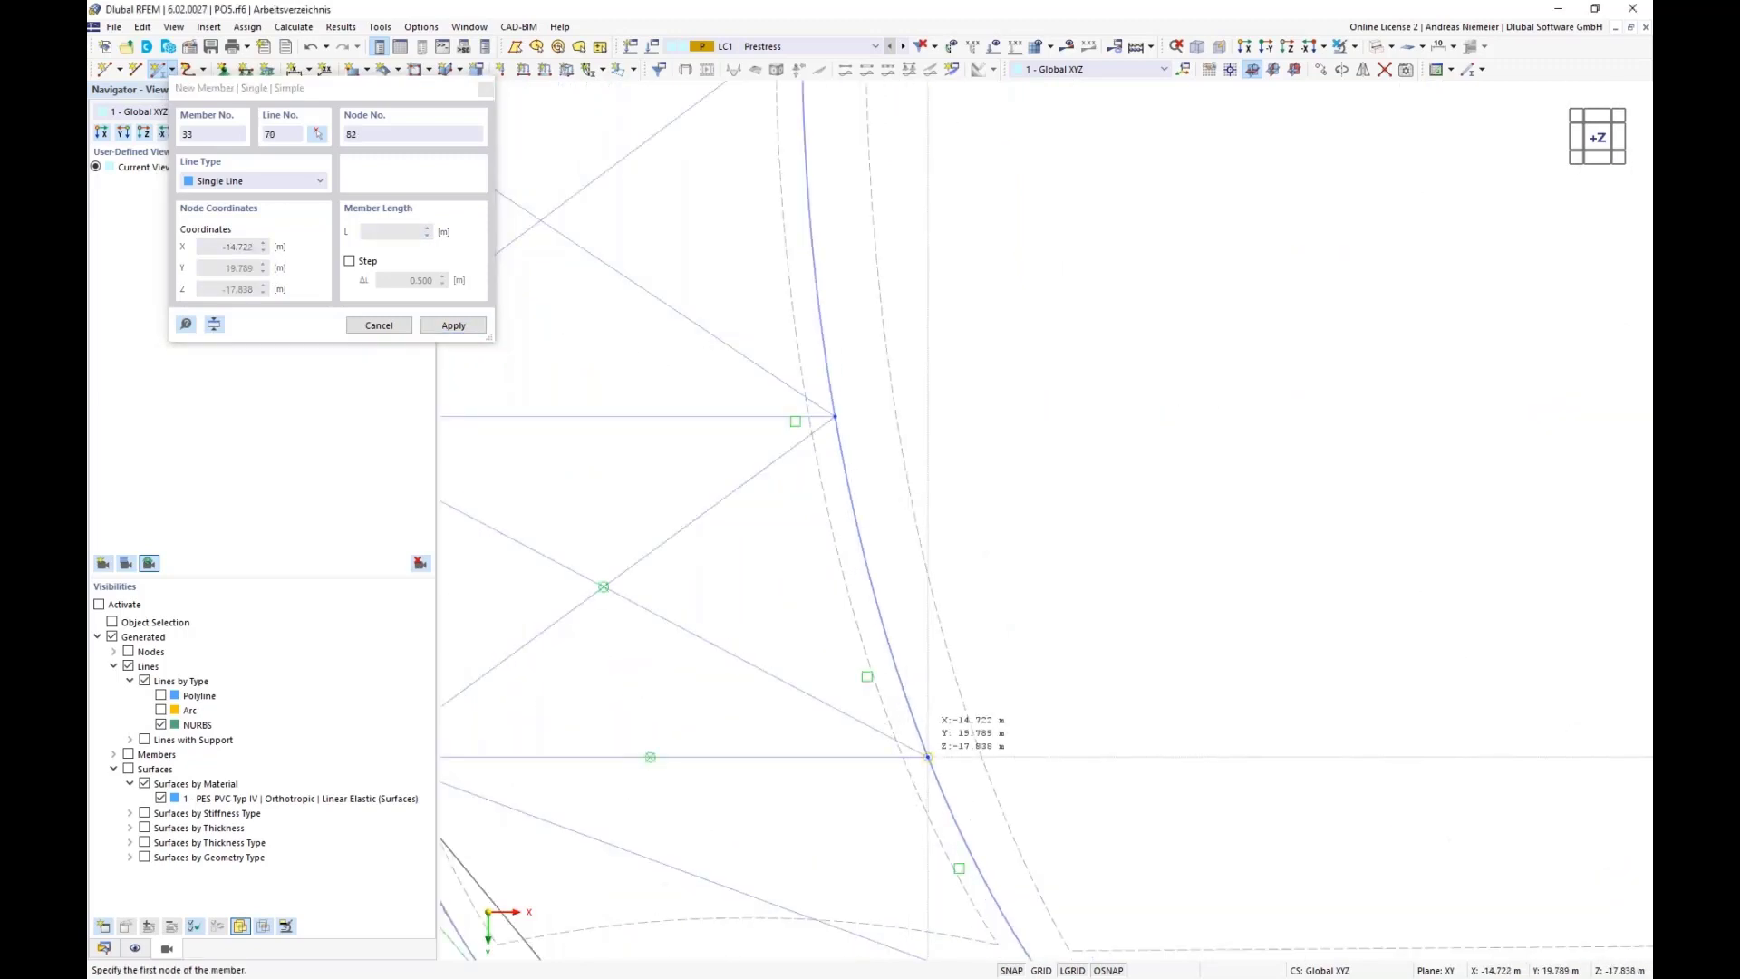
scroll(1032, 492, "down", 3)
scroll(828, 763, "up", 2)
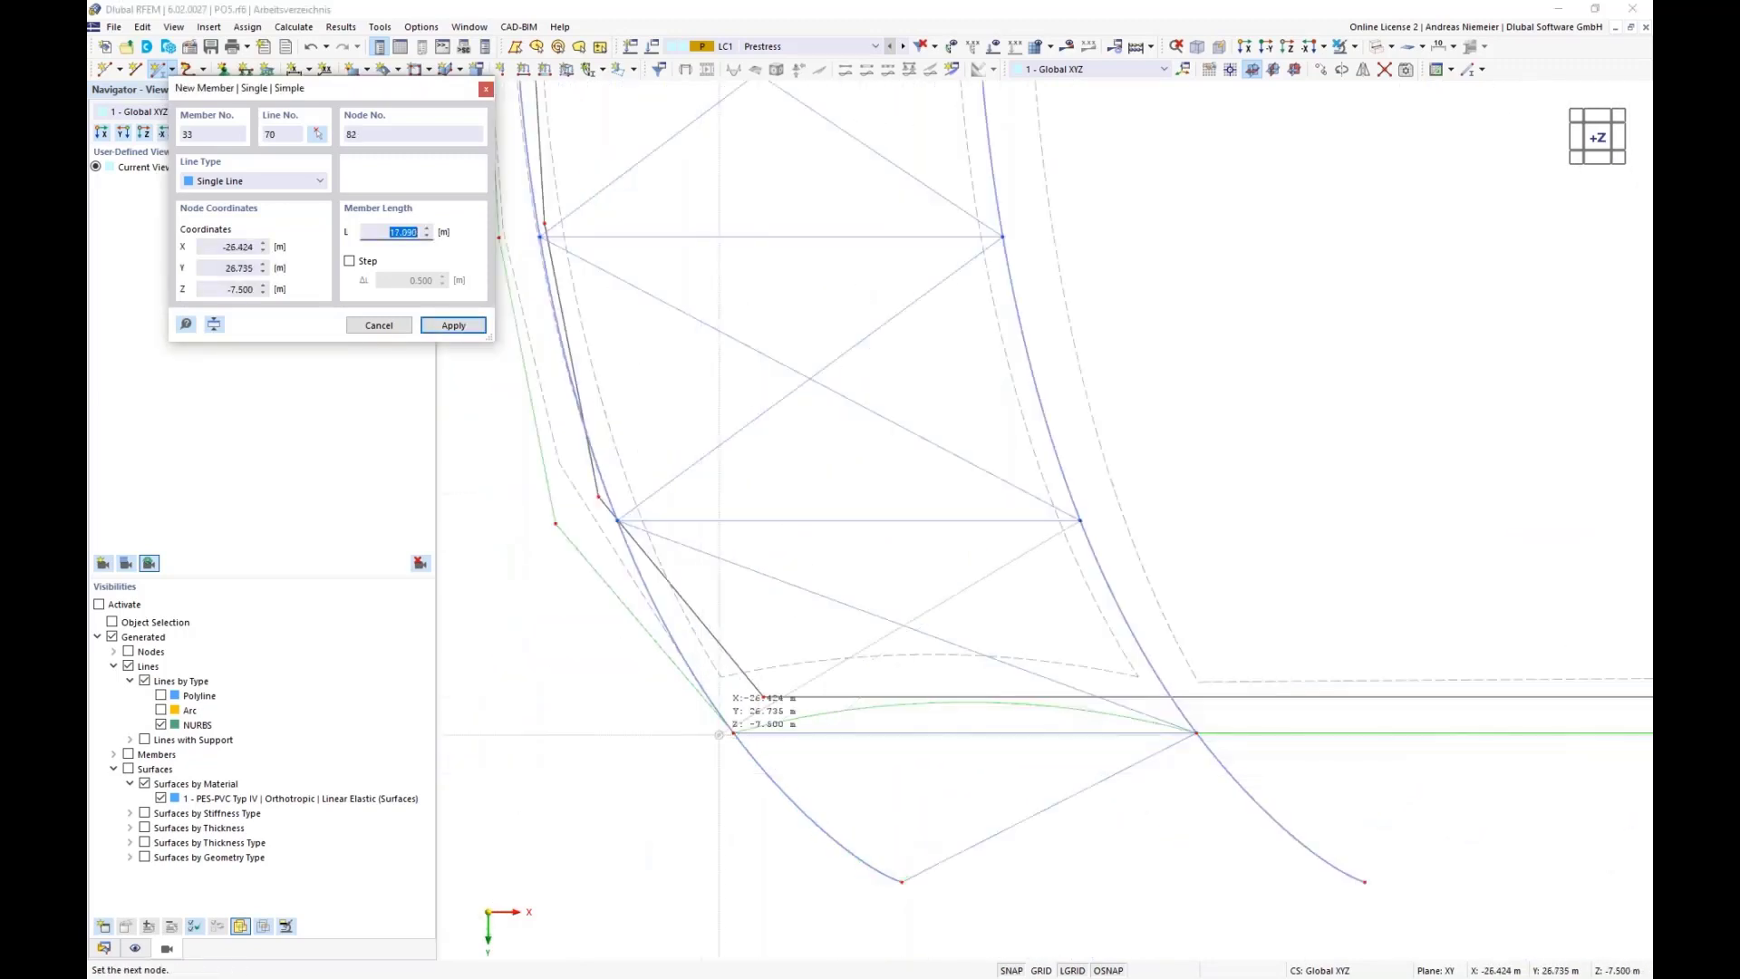
left_click(733, 733)
left_click(733, 733)
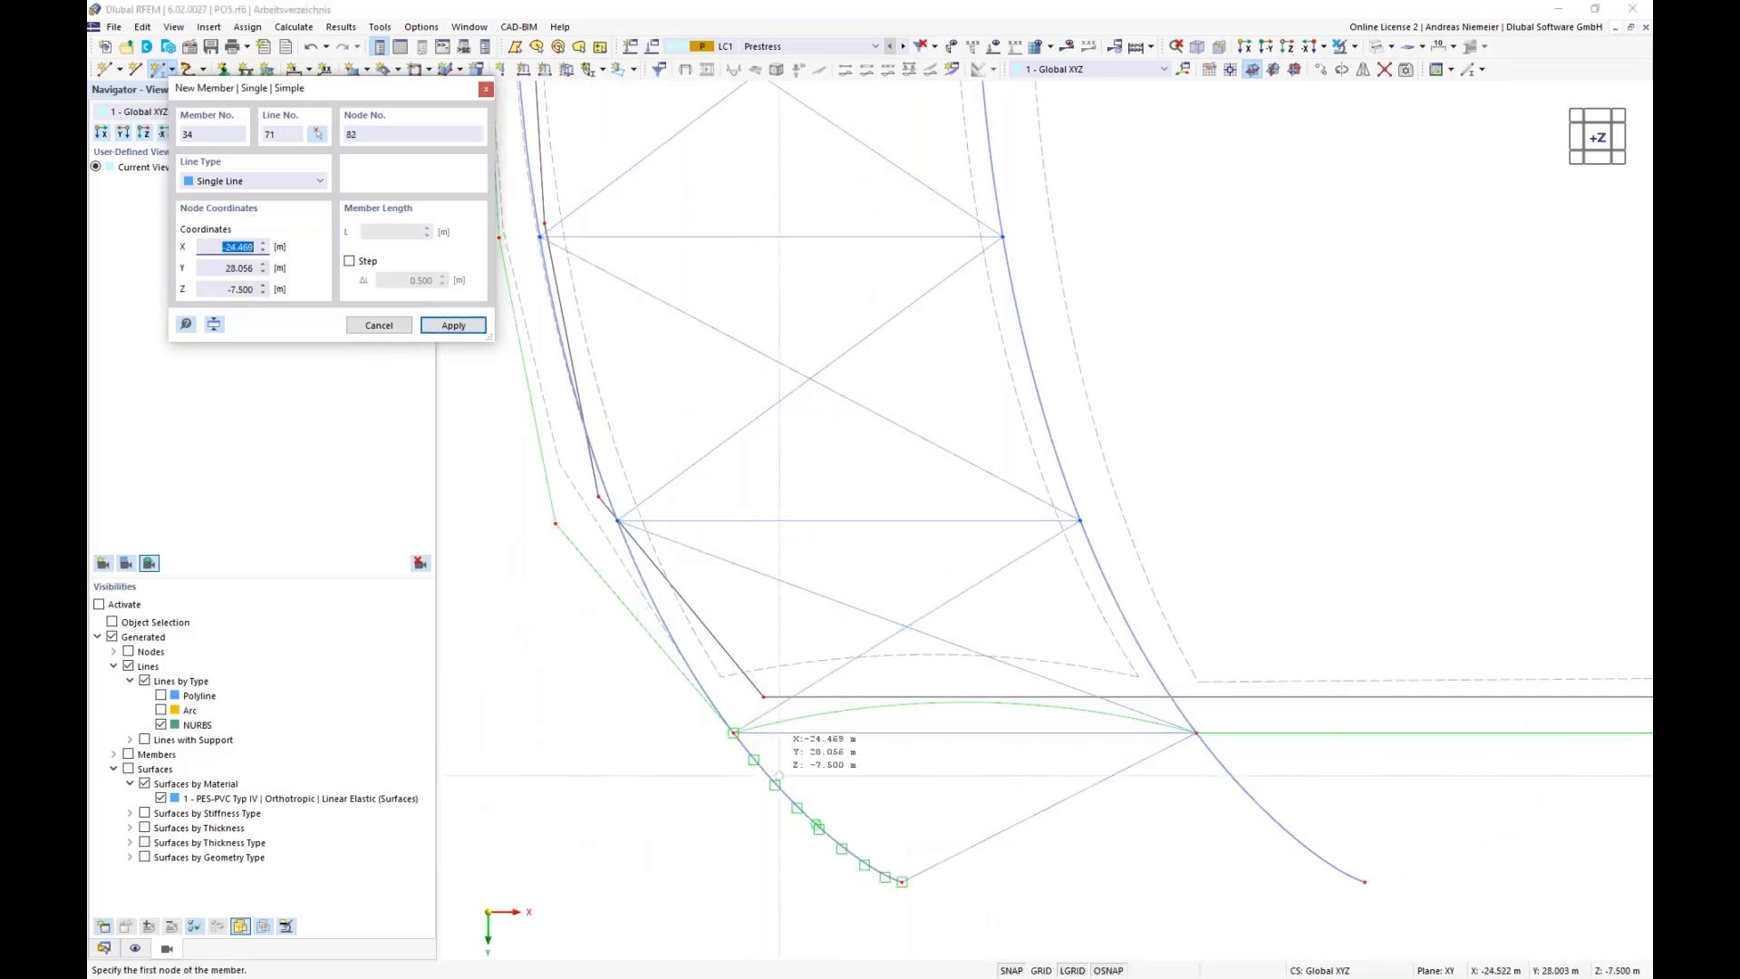
left_click(1364, 881)
- Draw zigzag tension members between the positive-X arches, from the inner arch's positive-Y base through alternating truss nodes to its crown
scroll(1364, 881, "down", 3)
scroll(1116, 789, "up", 4)
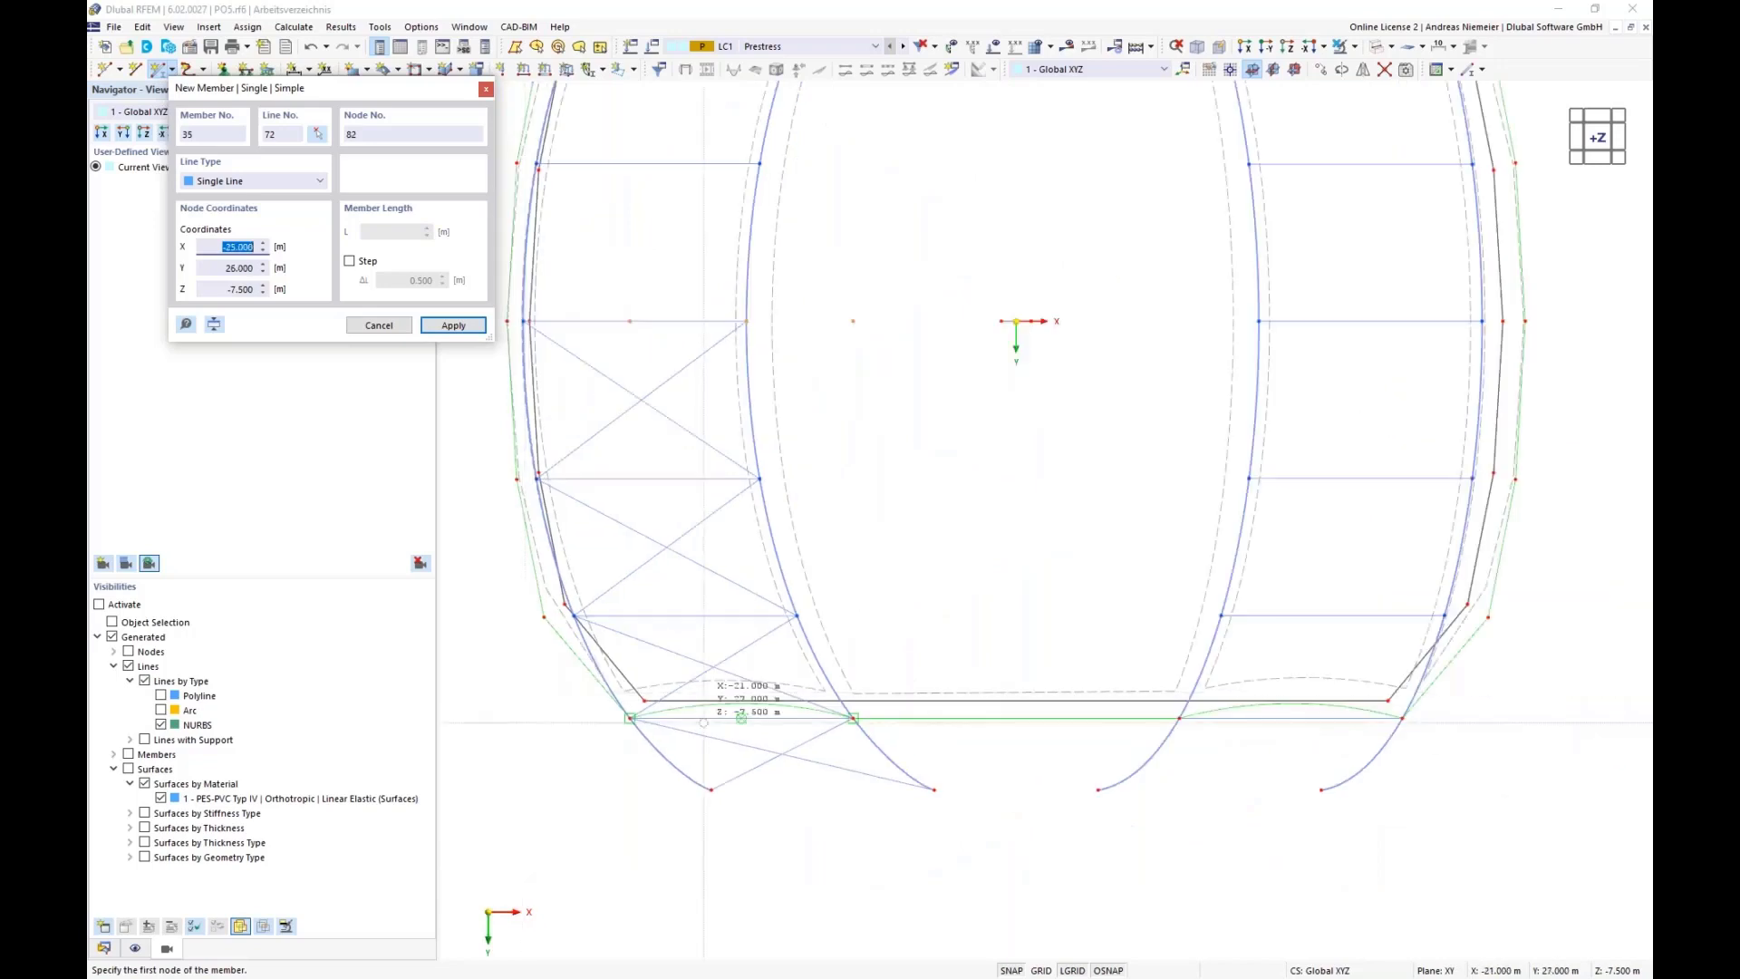
left_click(1116, 788)
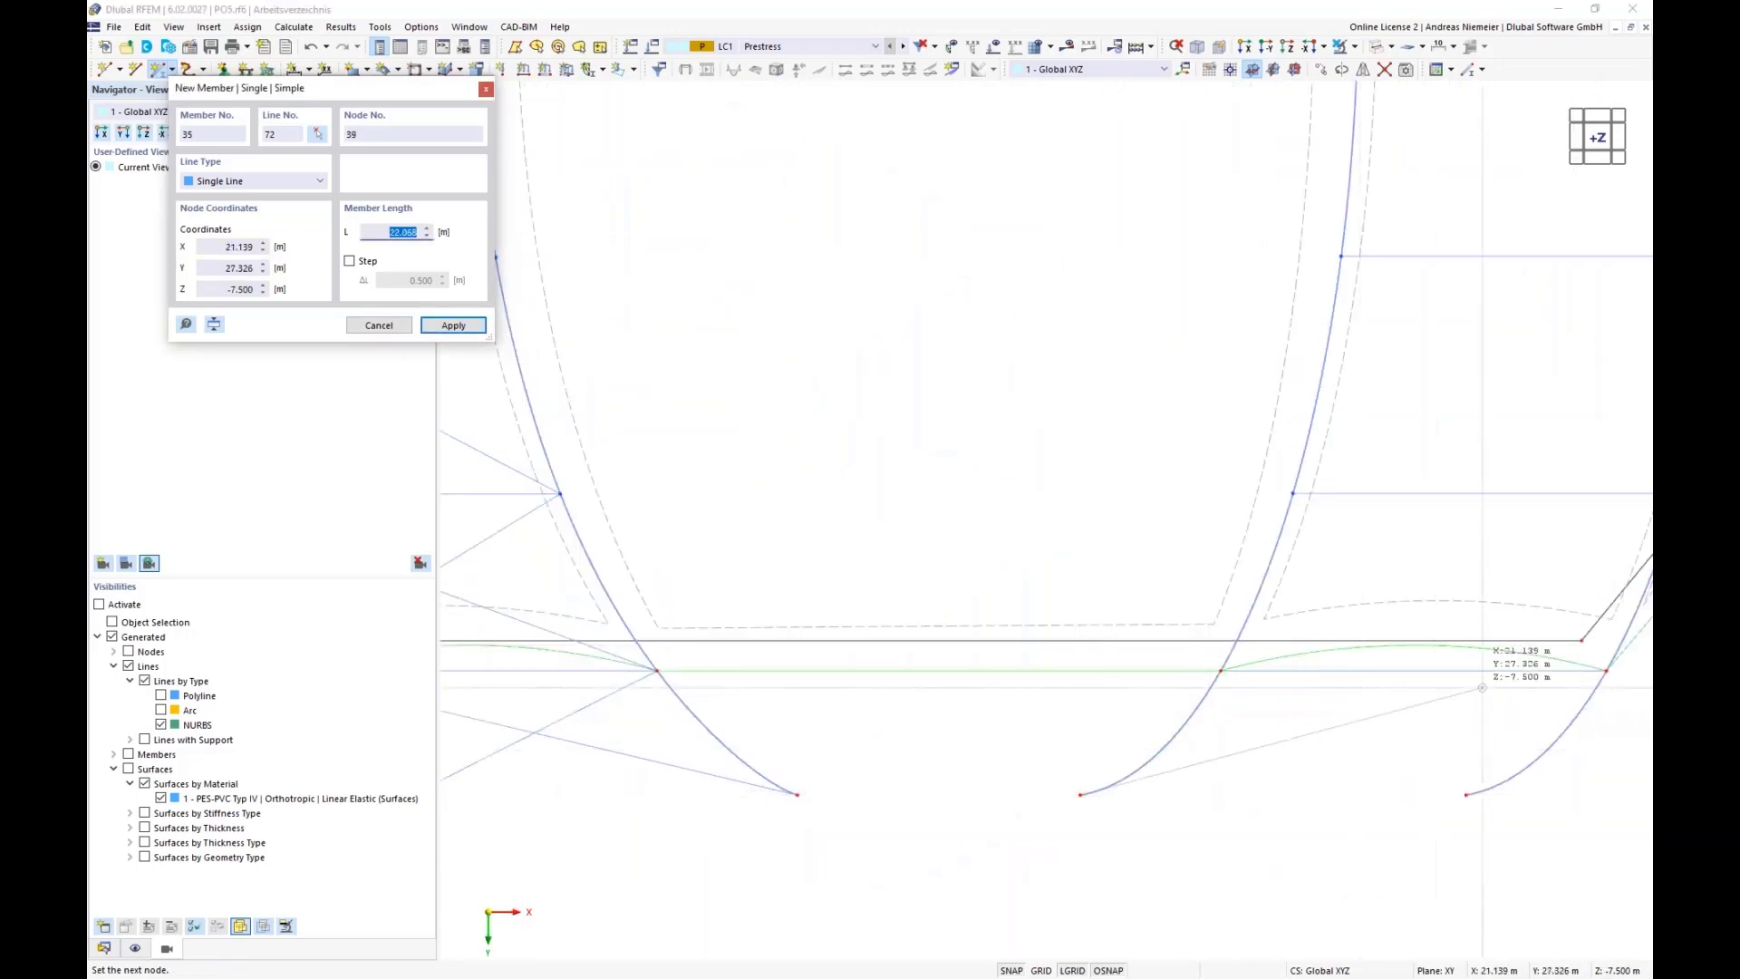
left_click(1607, 671)
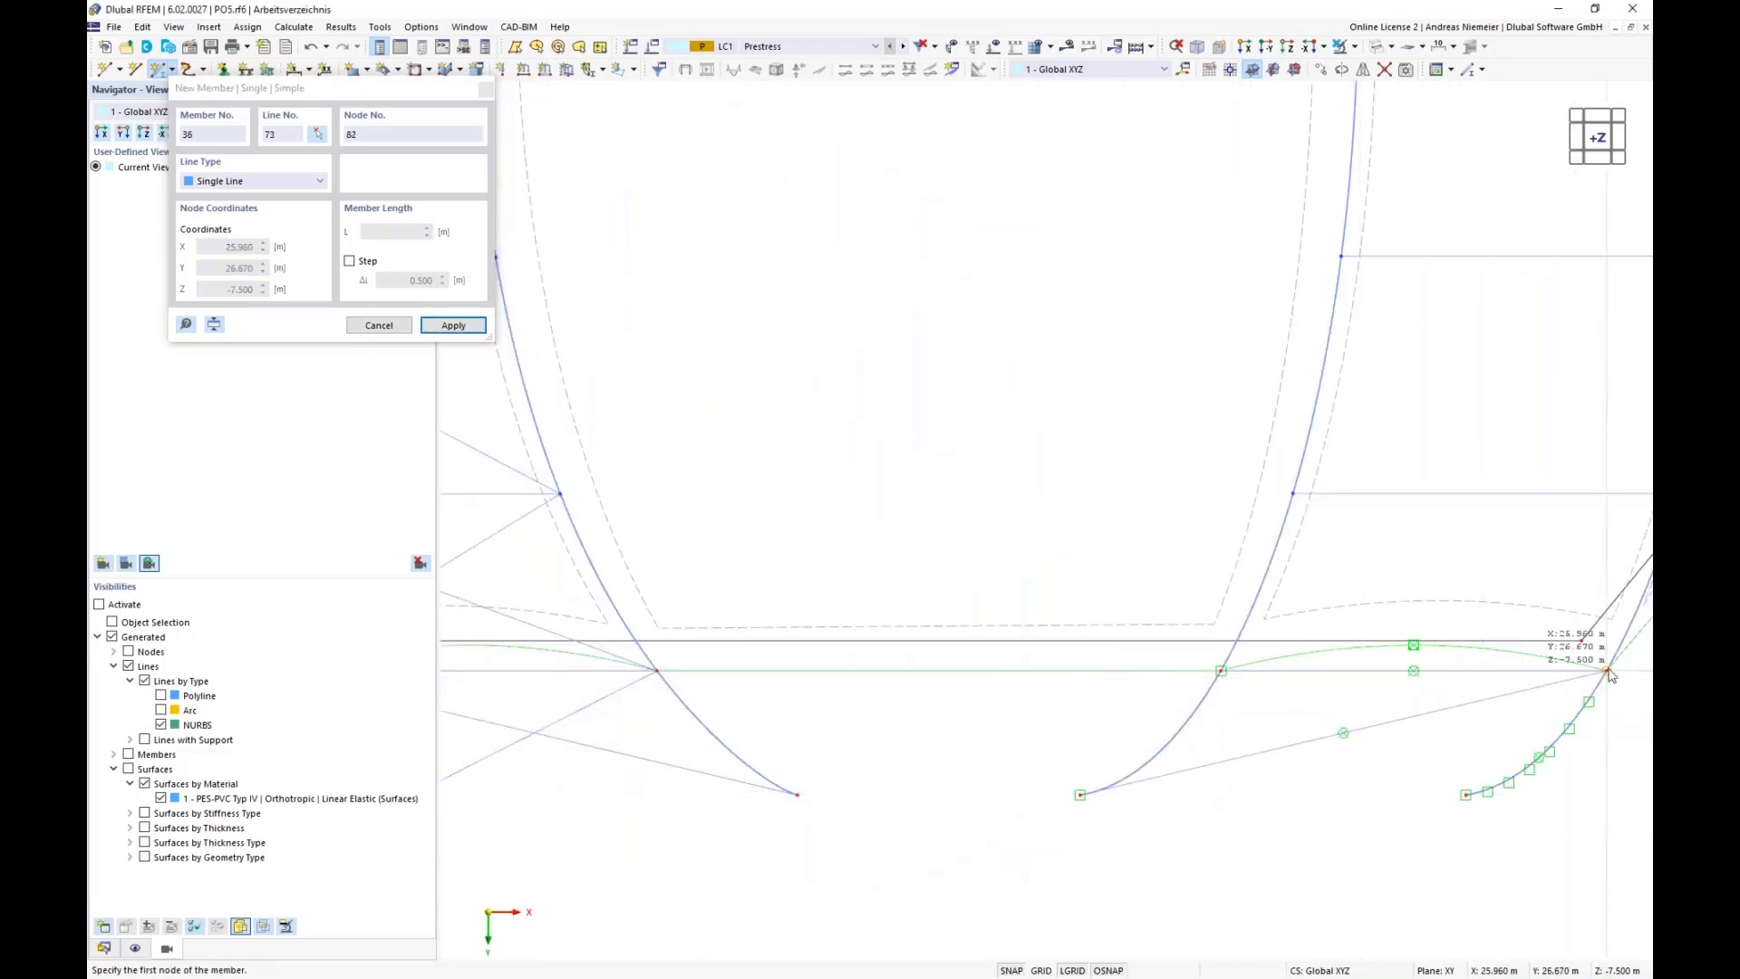
left_click(1581, 640)
left_click(1293, 493)
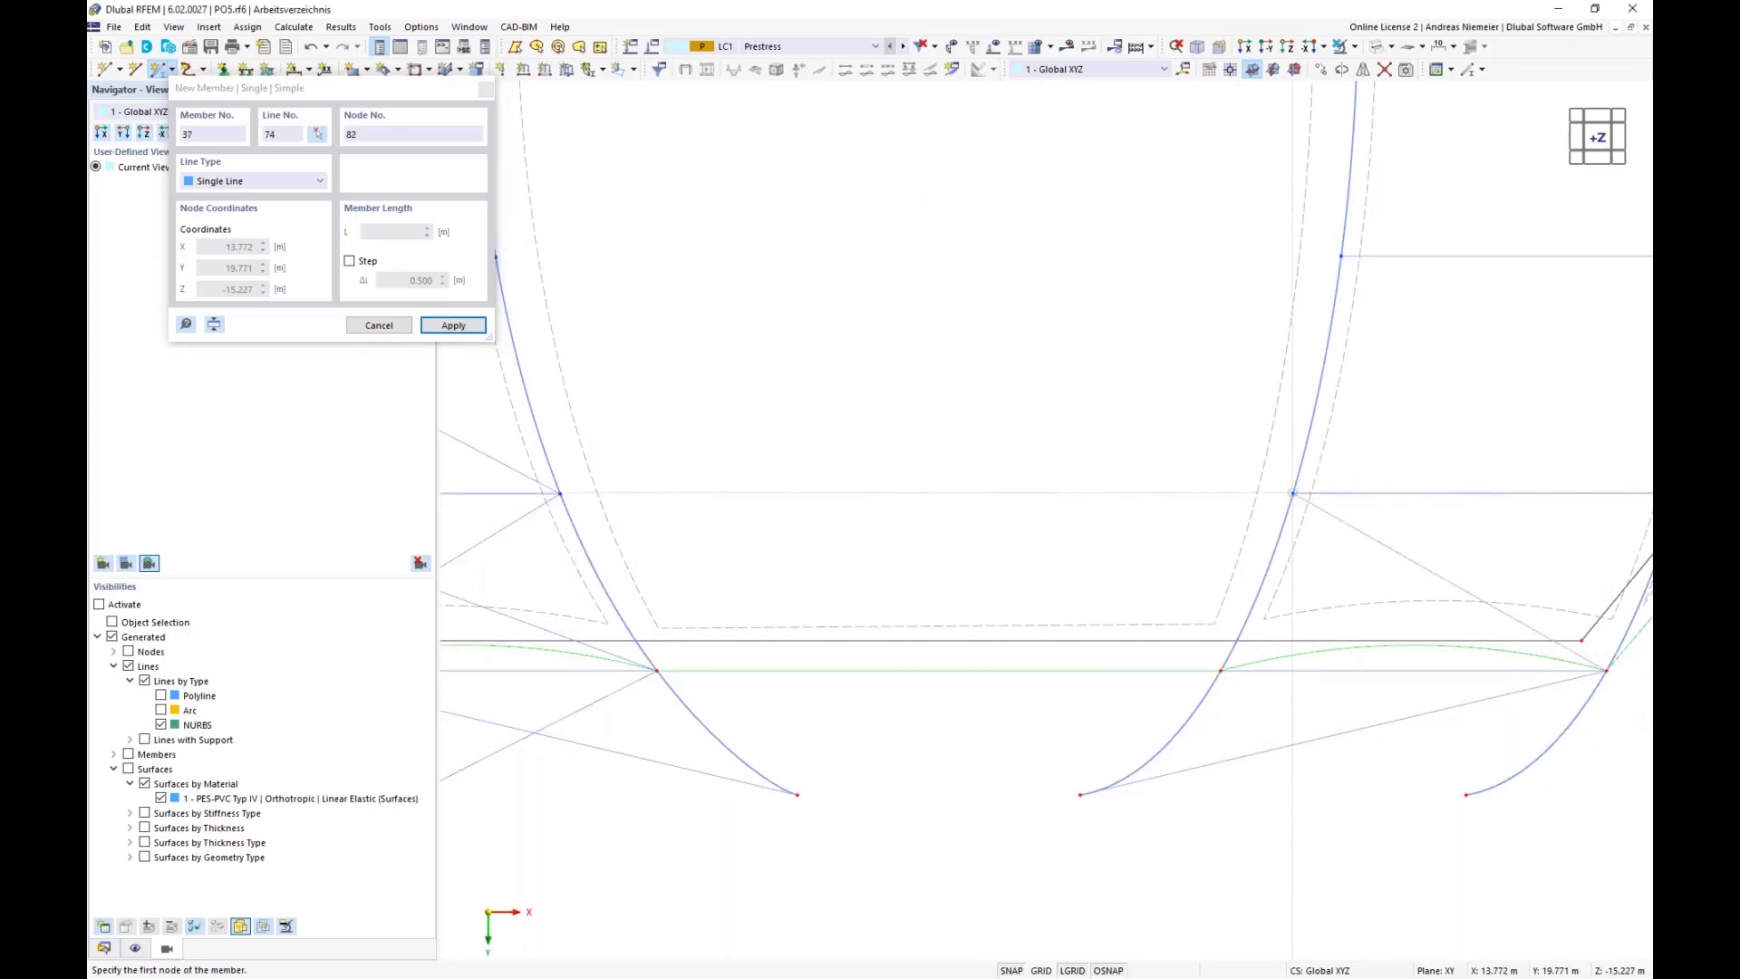
scroll(876, 583, "down", 3)
scroll(1327, 444, "up", 3)
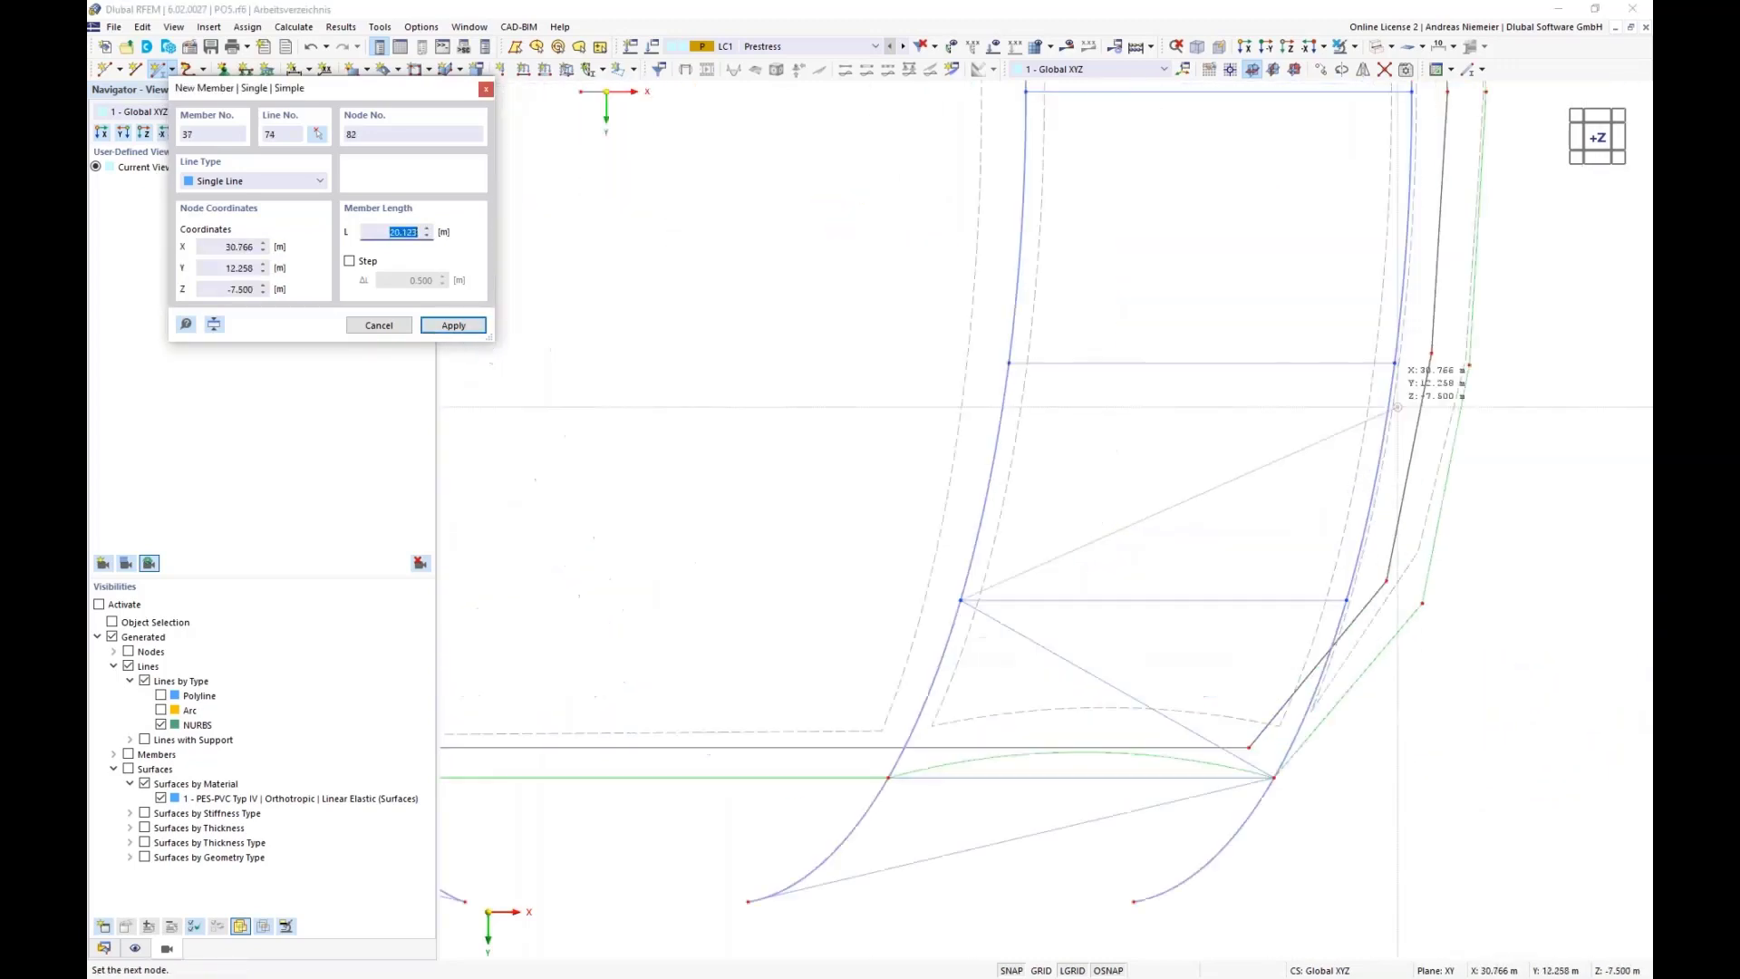
left_click(1395, 363)
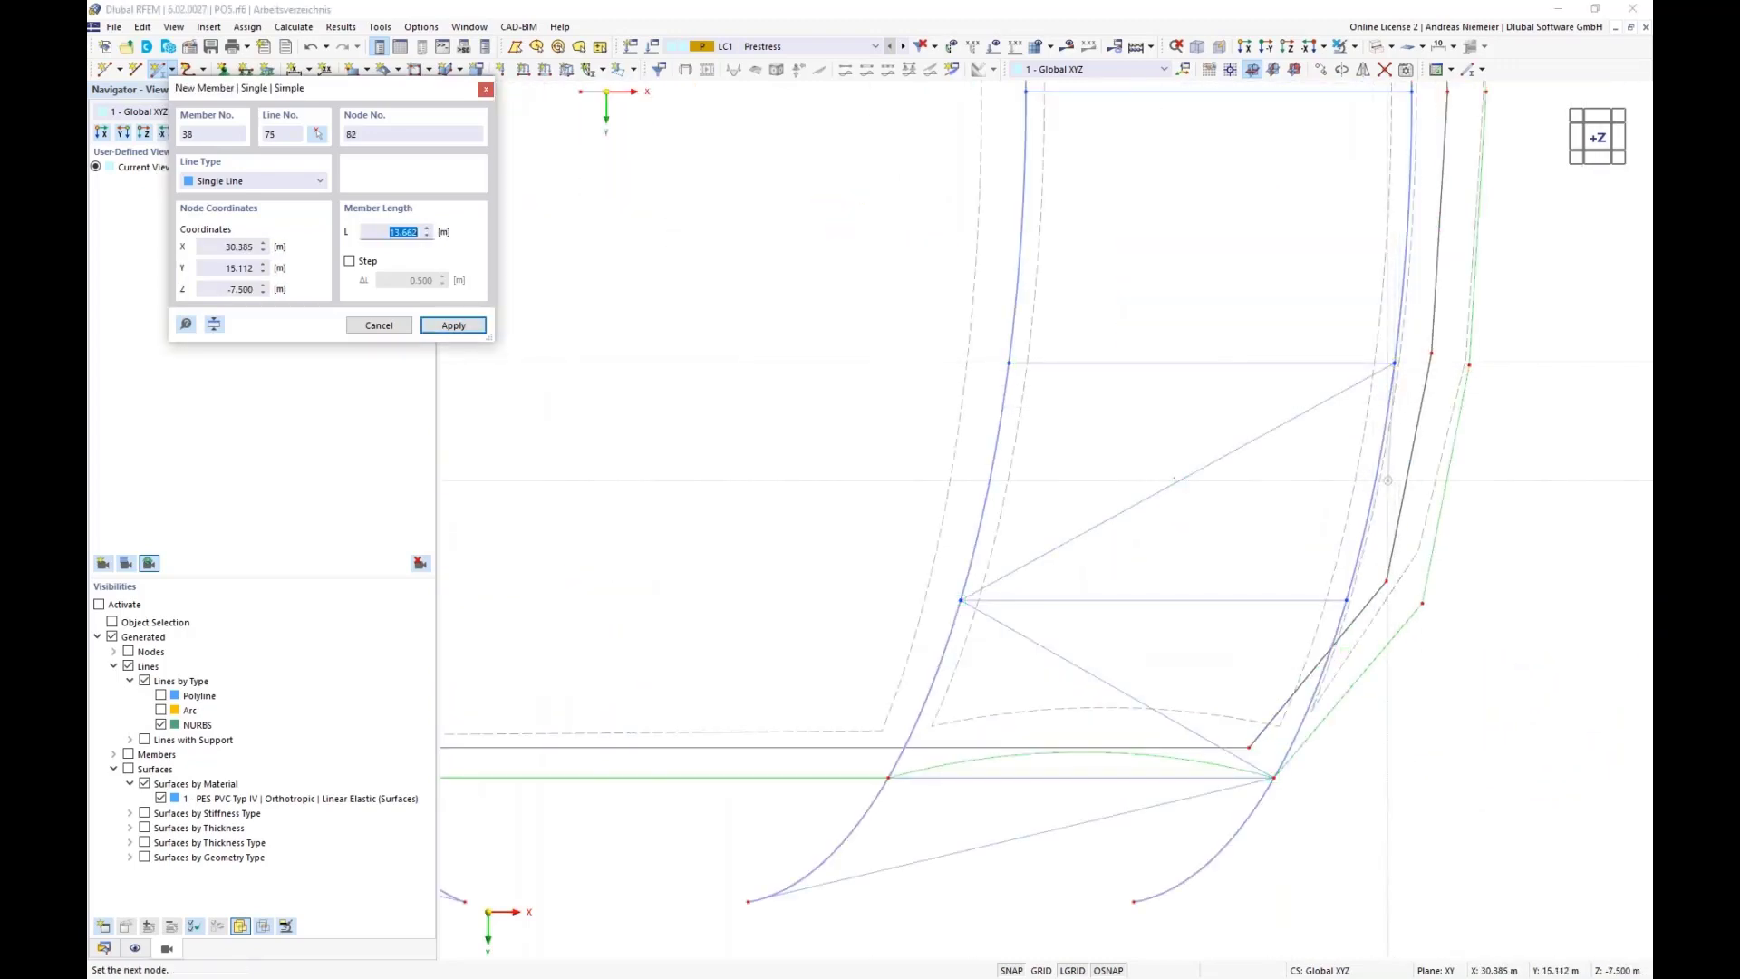
scroll(1395, 362, "down", 3)
left_click(1167, 283)
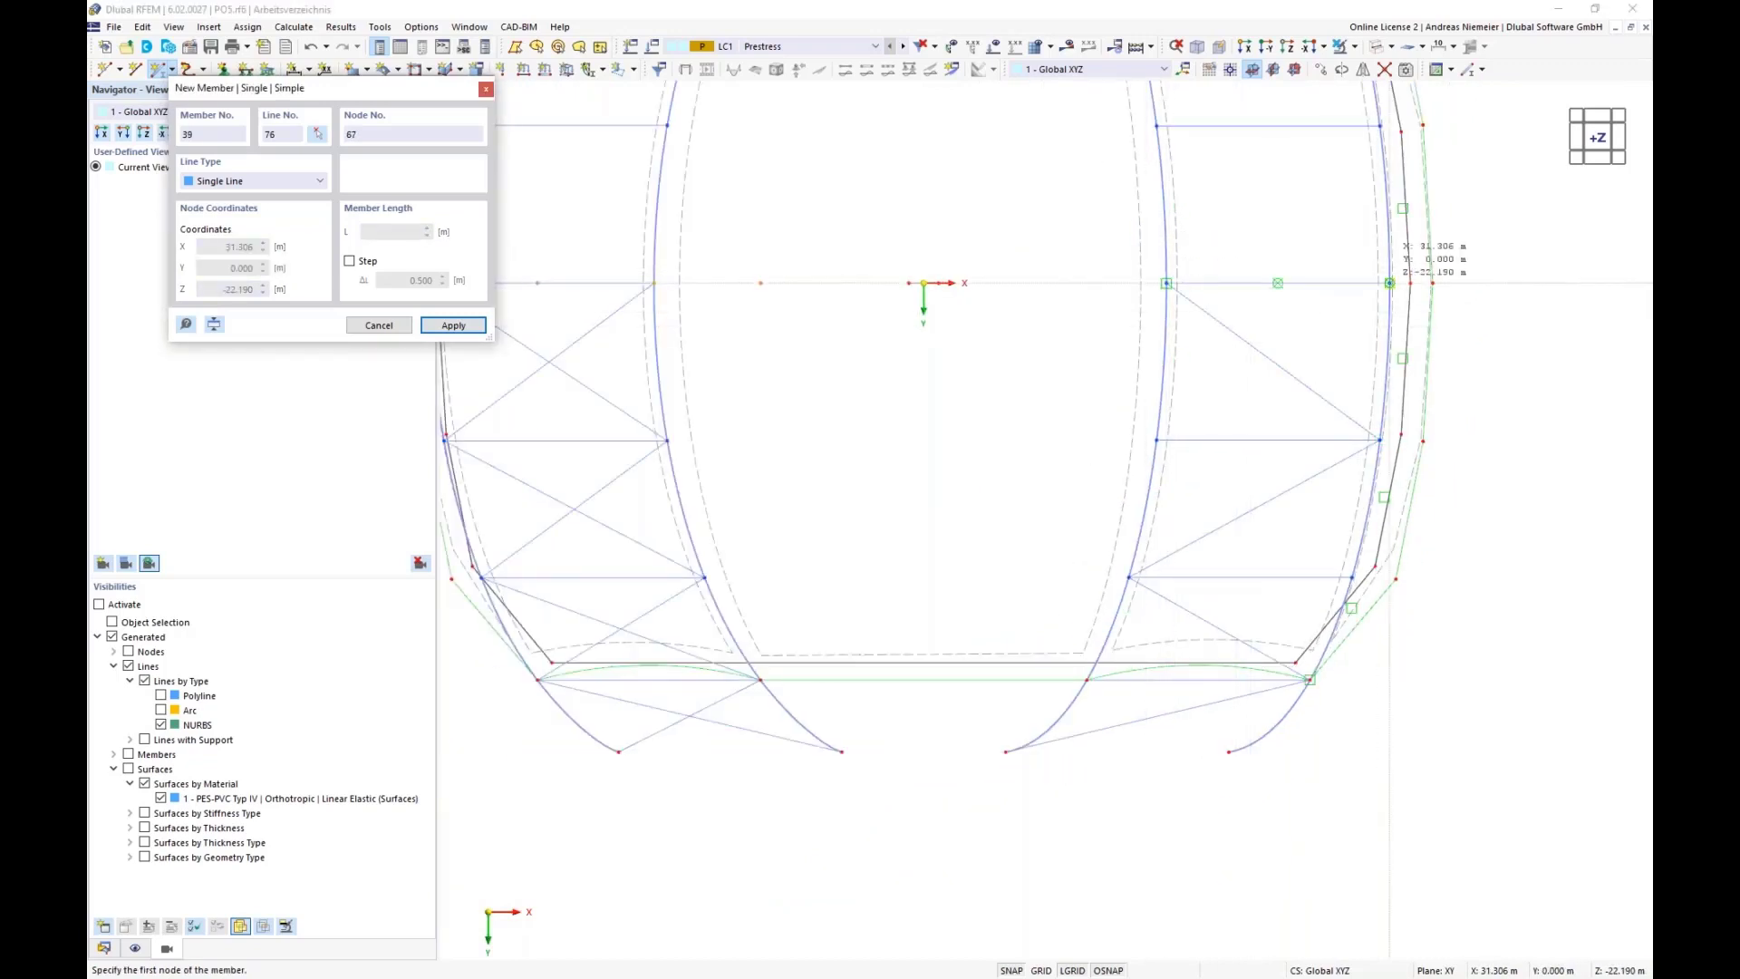
- Draw the crossing tension diagonals between the positive-X arches, from the outer arch's crown through alternating truss nodes to its positive-Y base
left_click(1166, 283)
left_click(1156, 440)
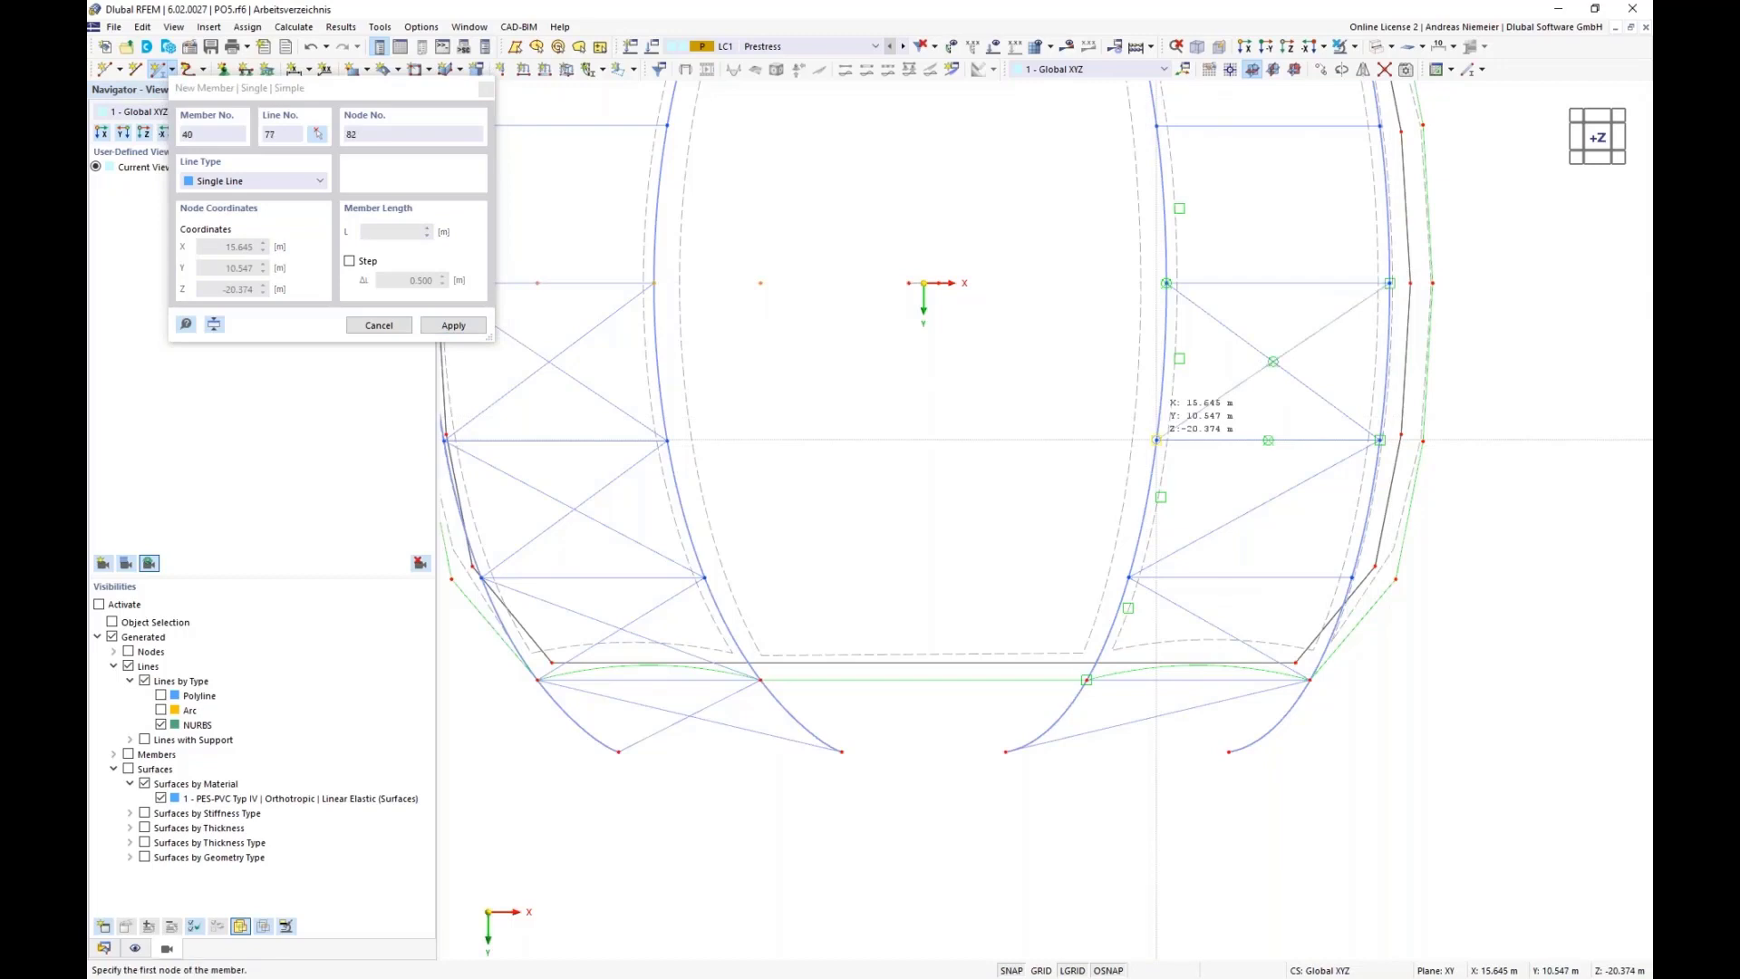
left_click(1156, 441)
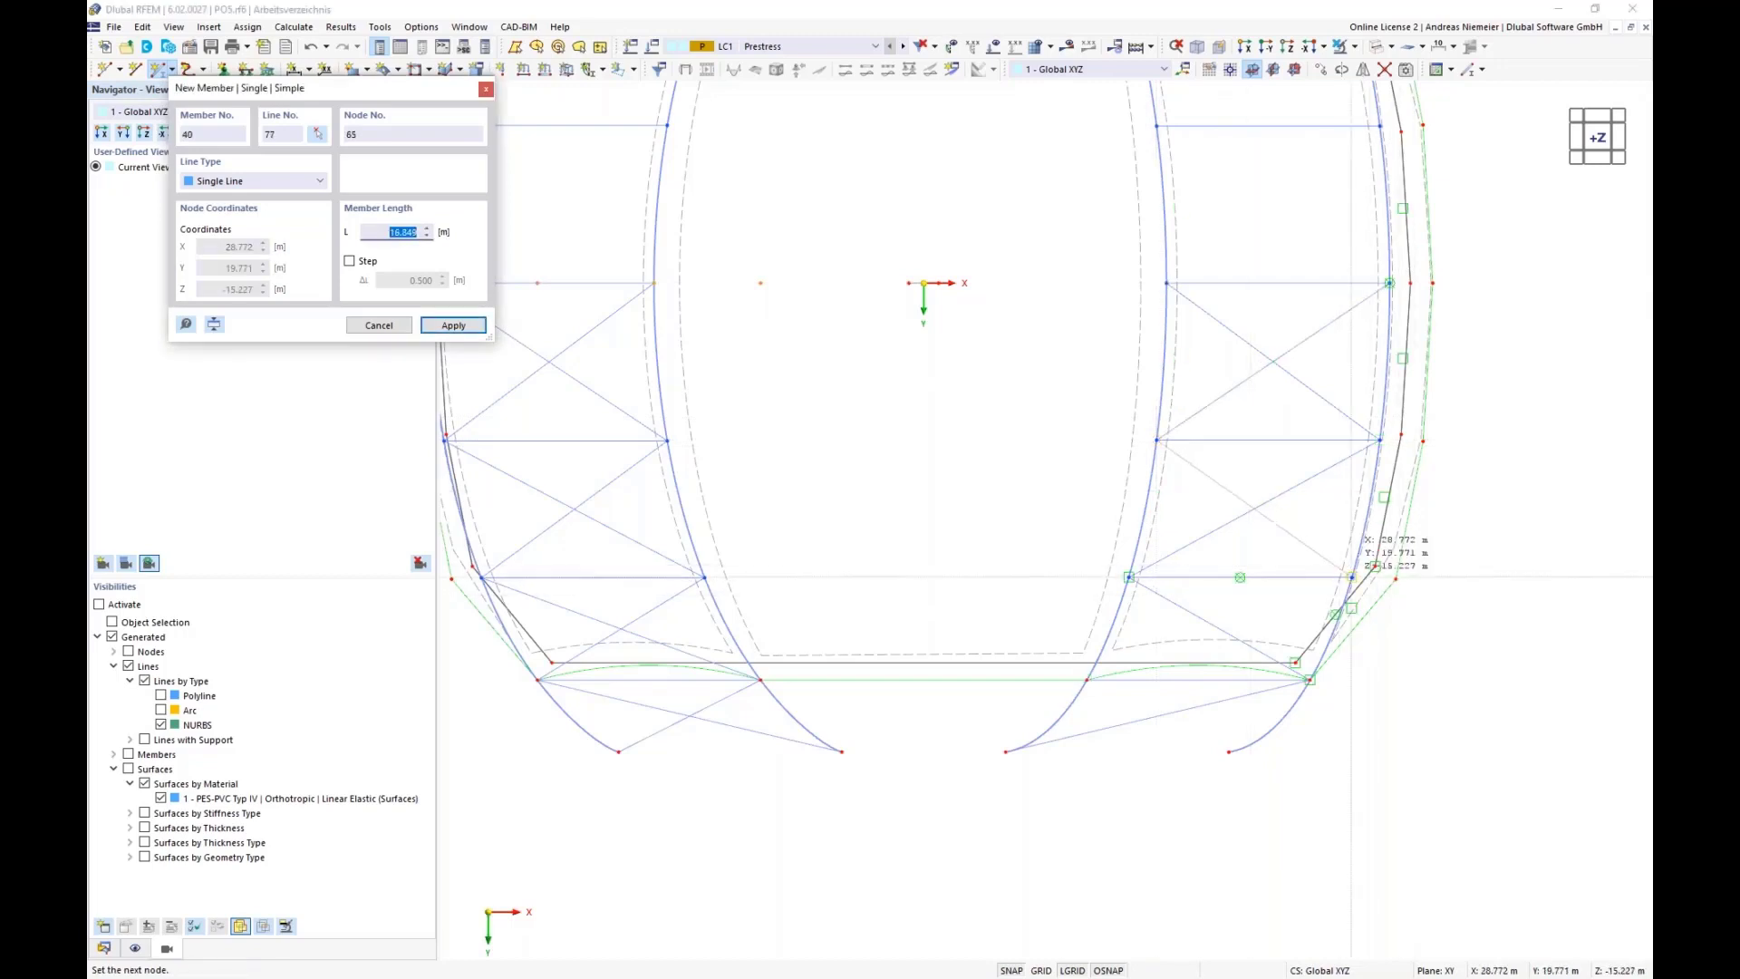
left_click(1351, 578)
left_click(1352, 578)
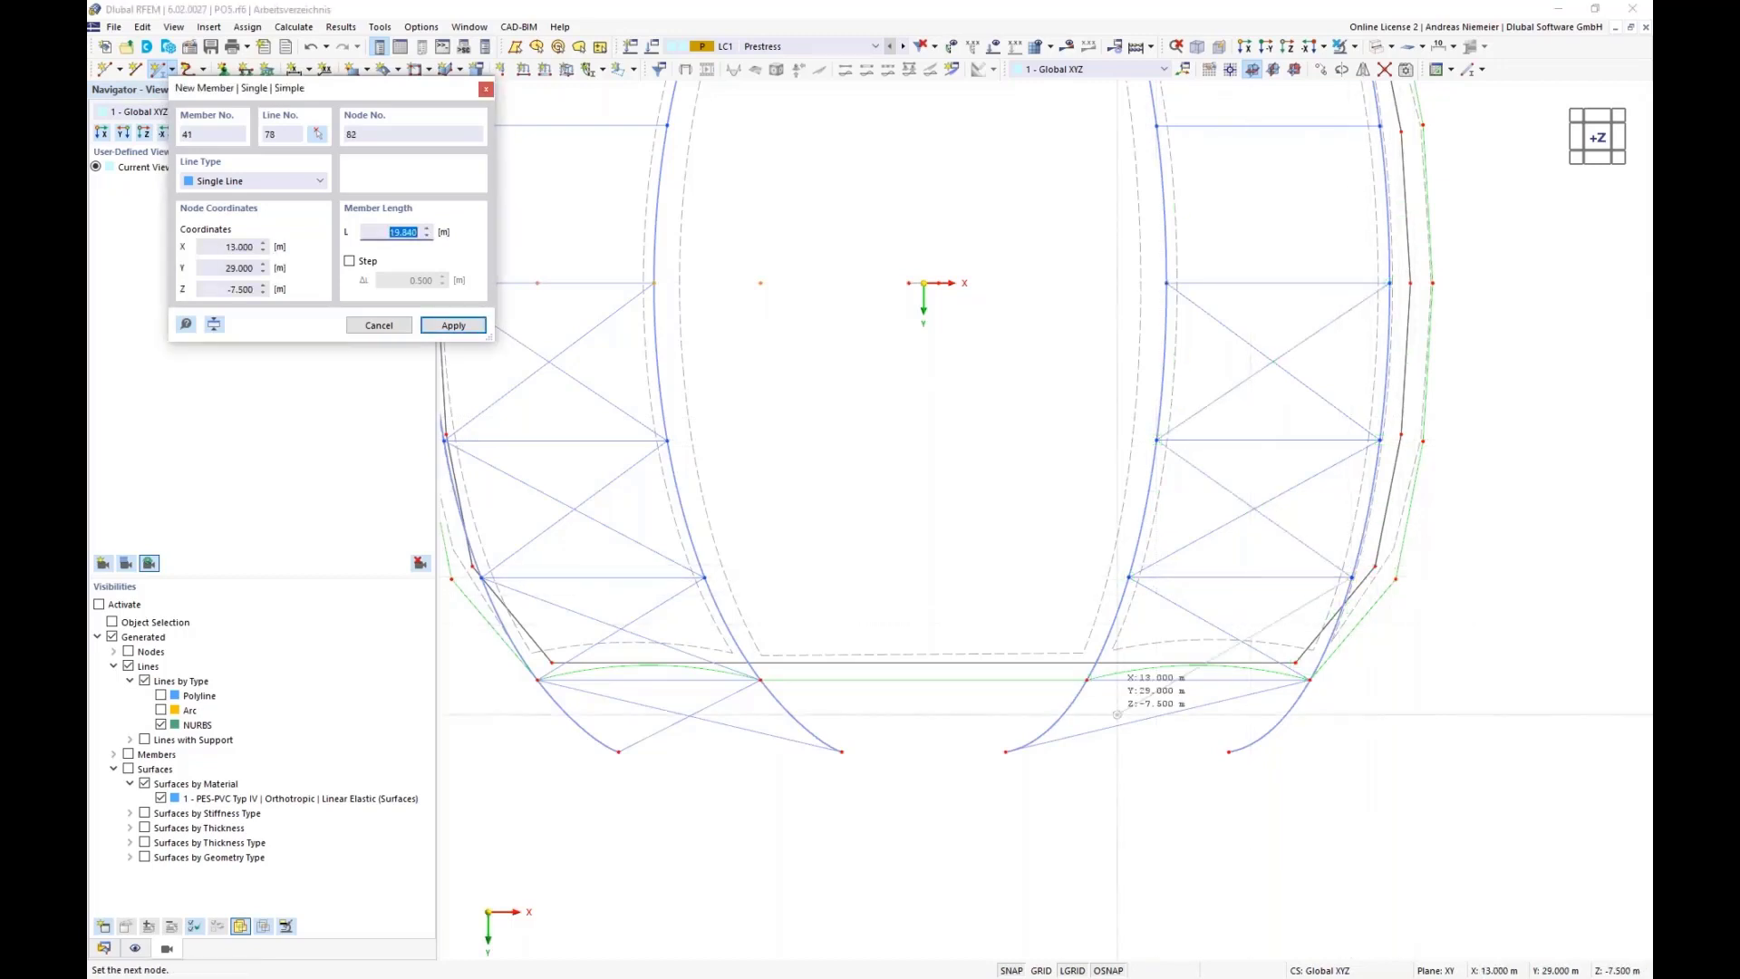
left_click(1087, 680)
left_click(1309, 679)
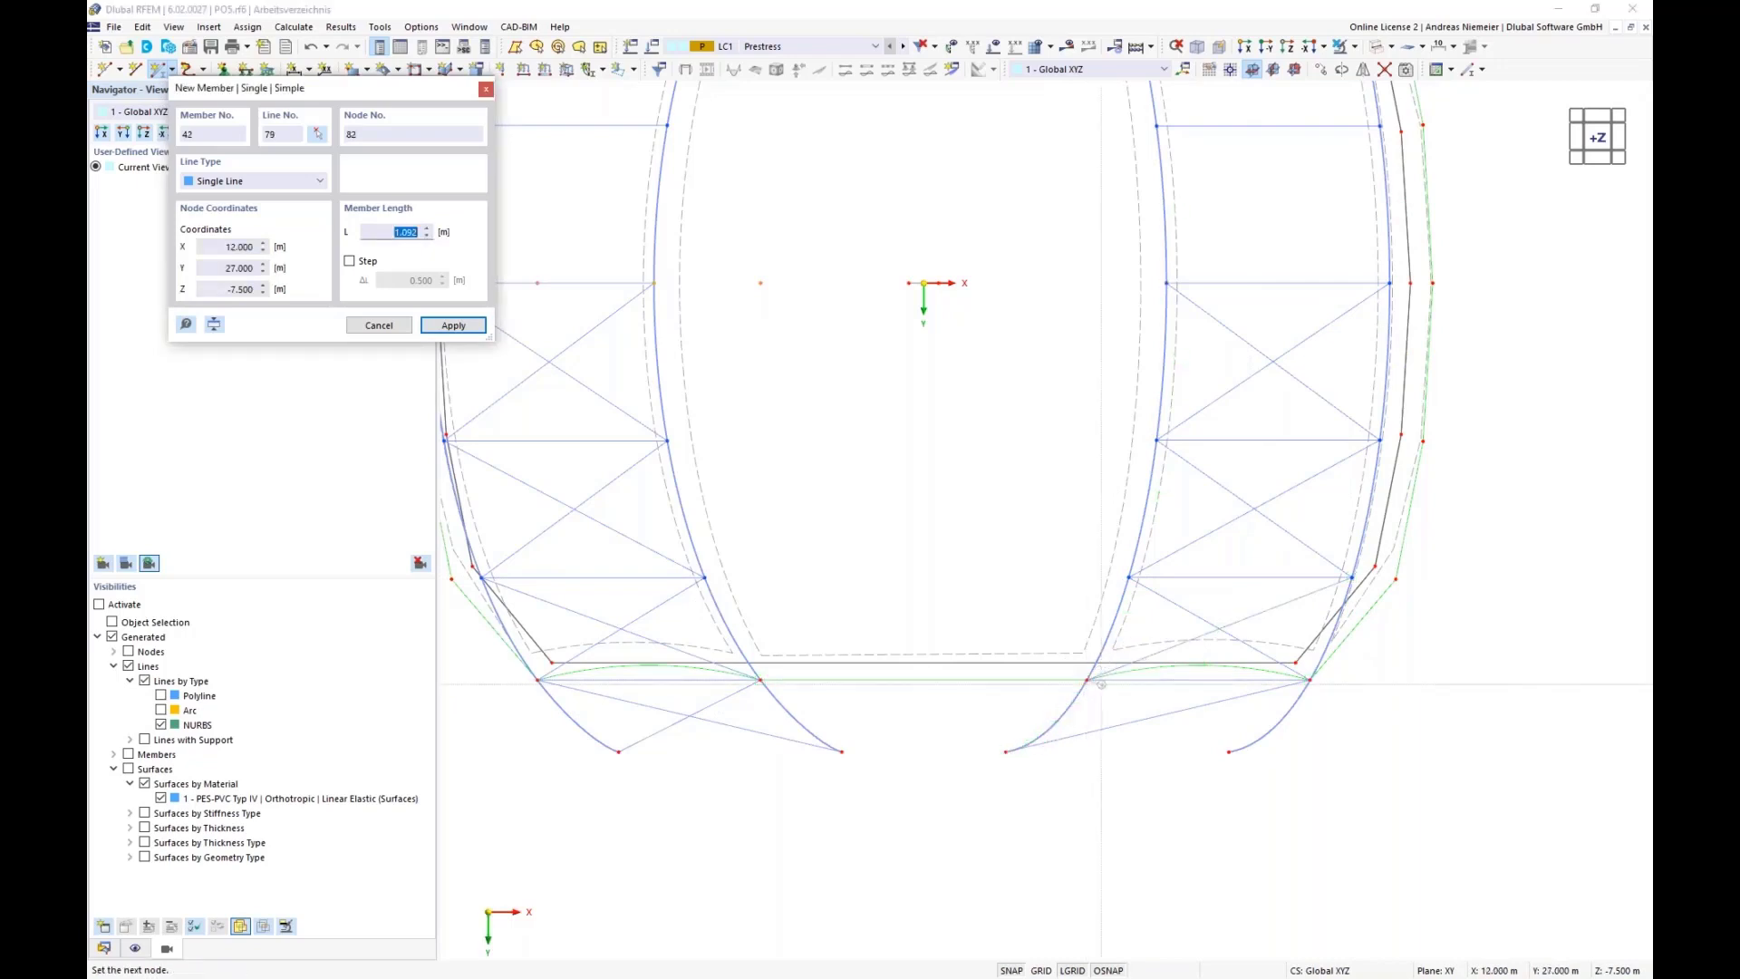
left_click(1229, 751)
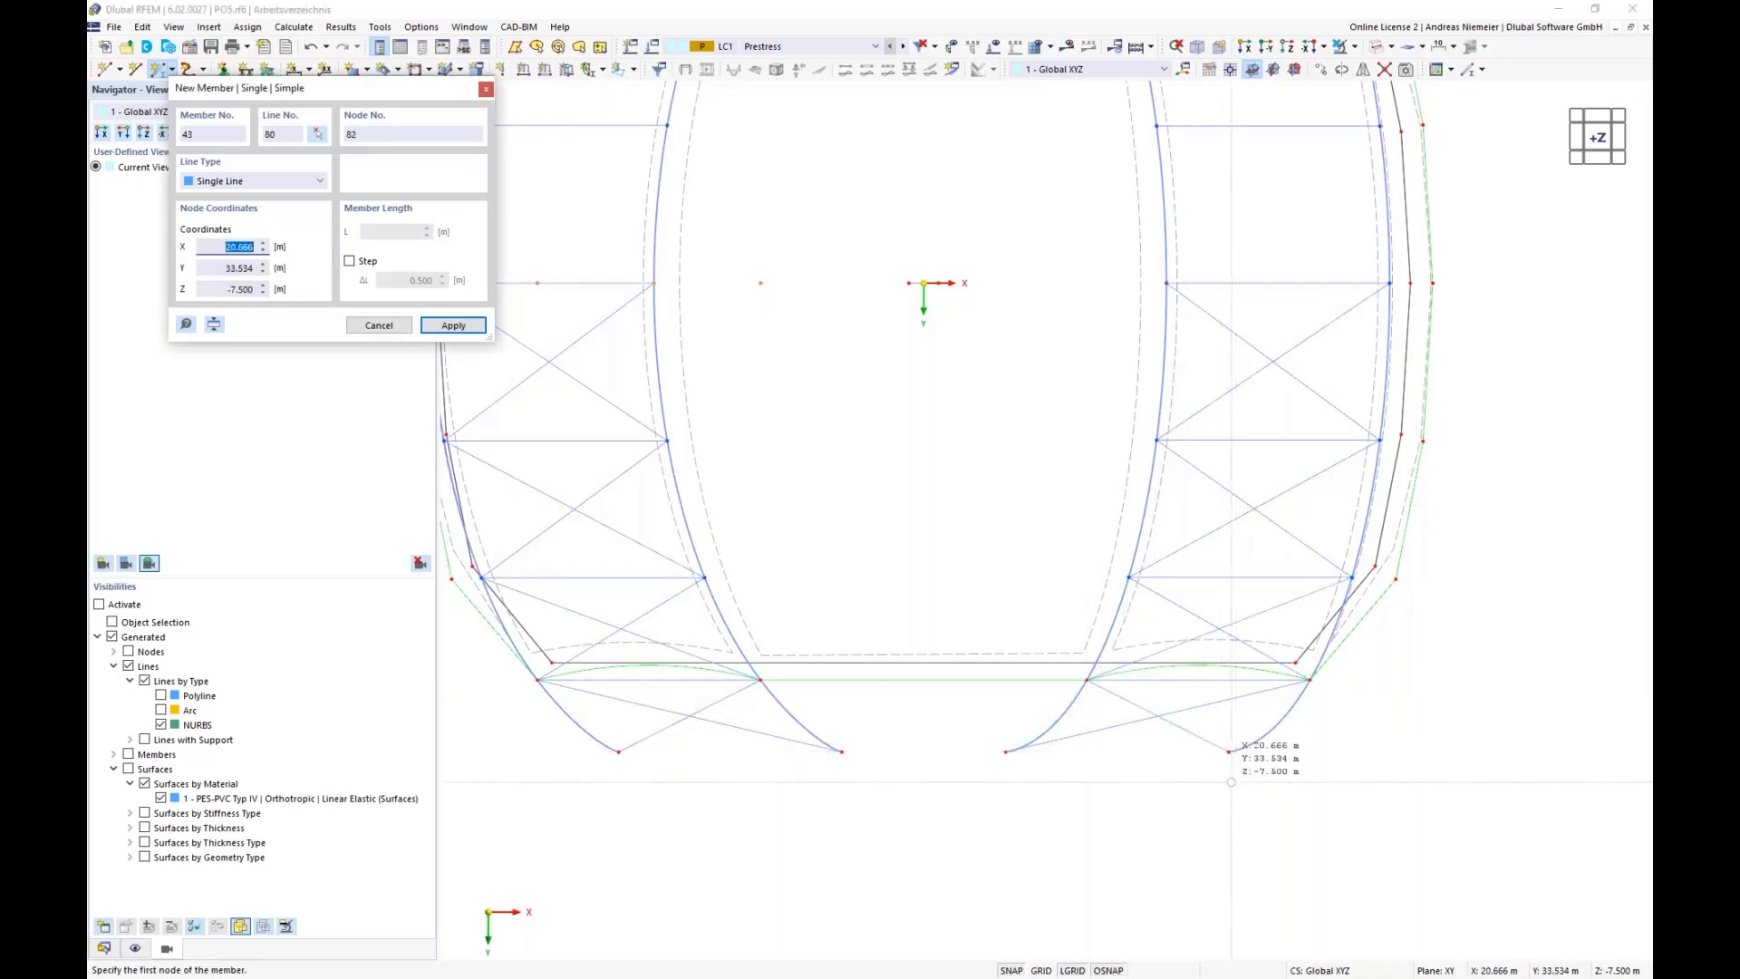
- Select all R 28 tension members through the sections table and mirror a copy about the XZ plane through the origin
key("Escape")
scroll(1075, 777, "down", 2)
middle_click_drag(1119, 829, 777, 617)
scroll(776, 617, "up", 1)
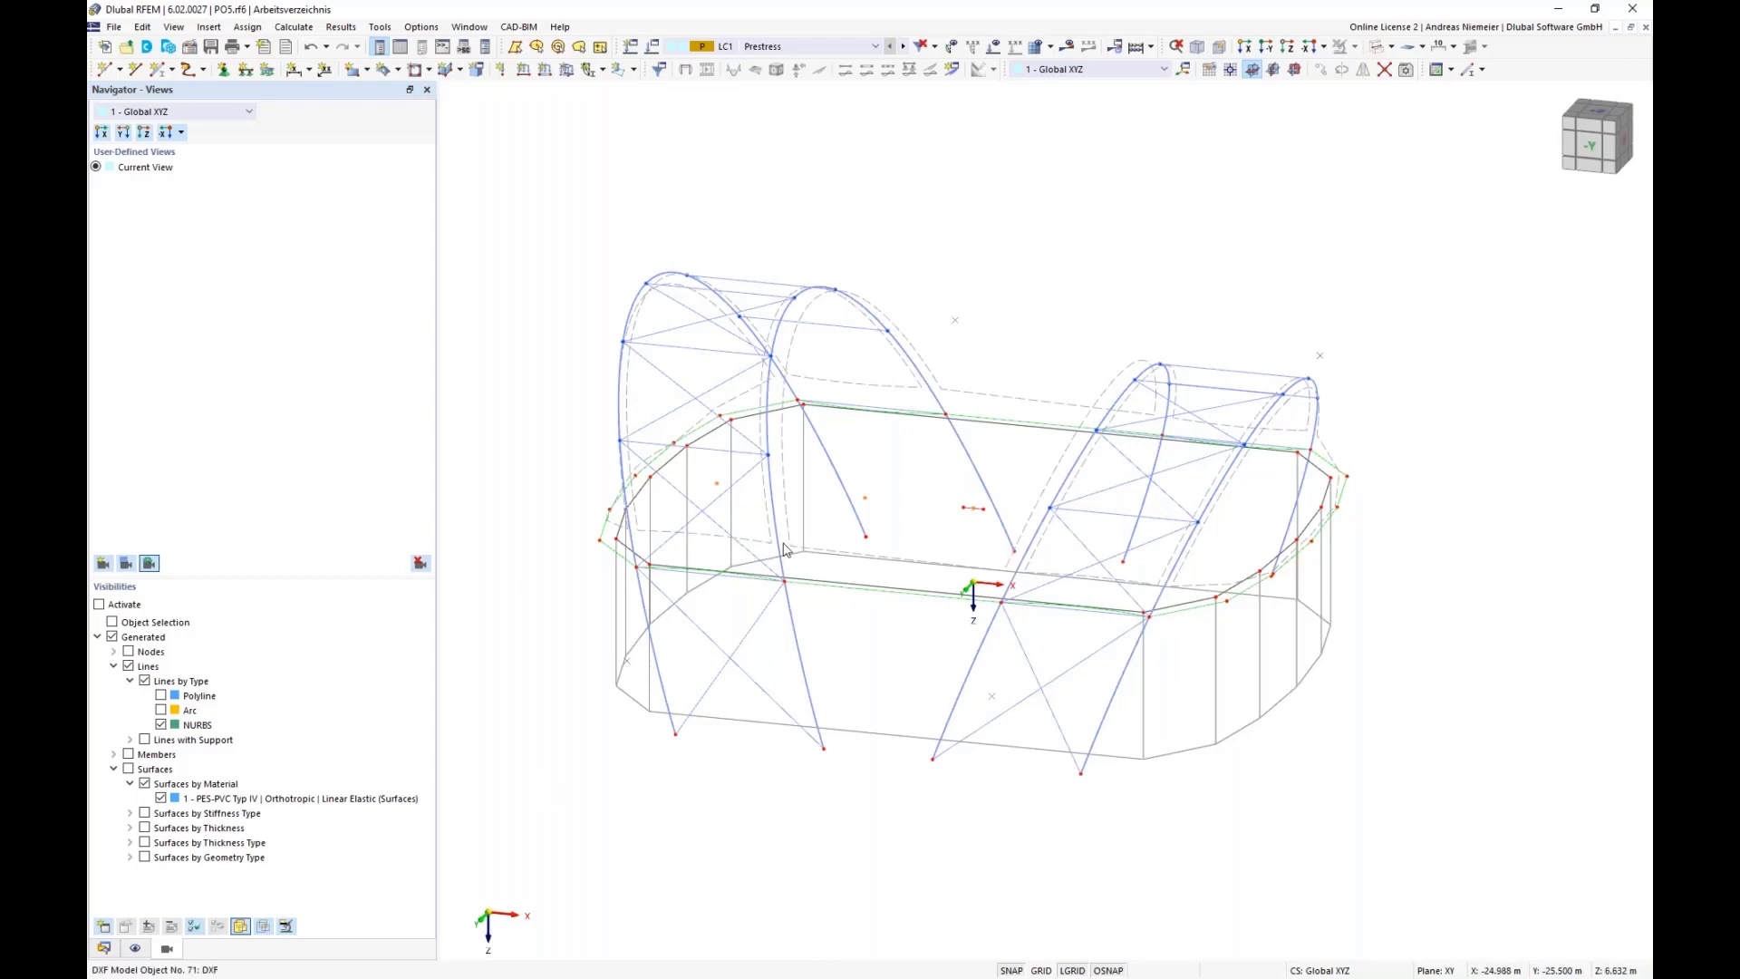
left_click(399, 46)
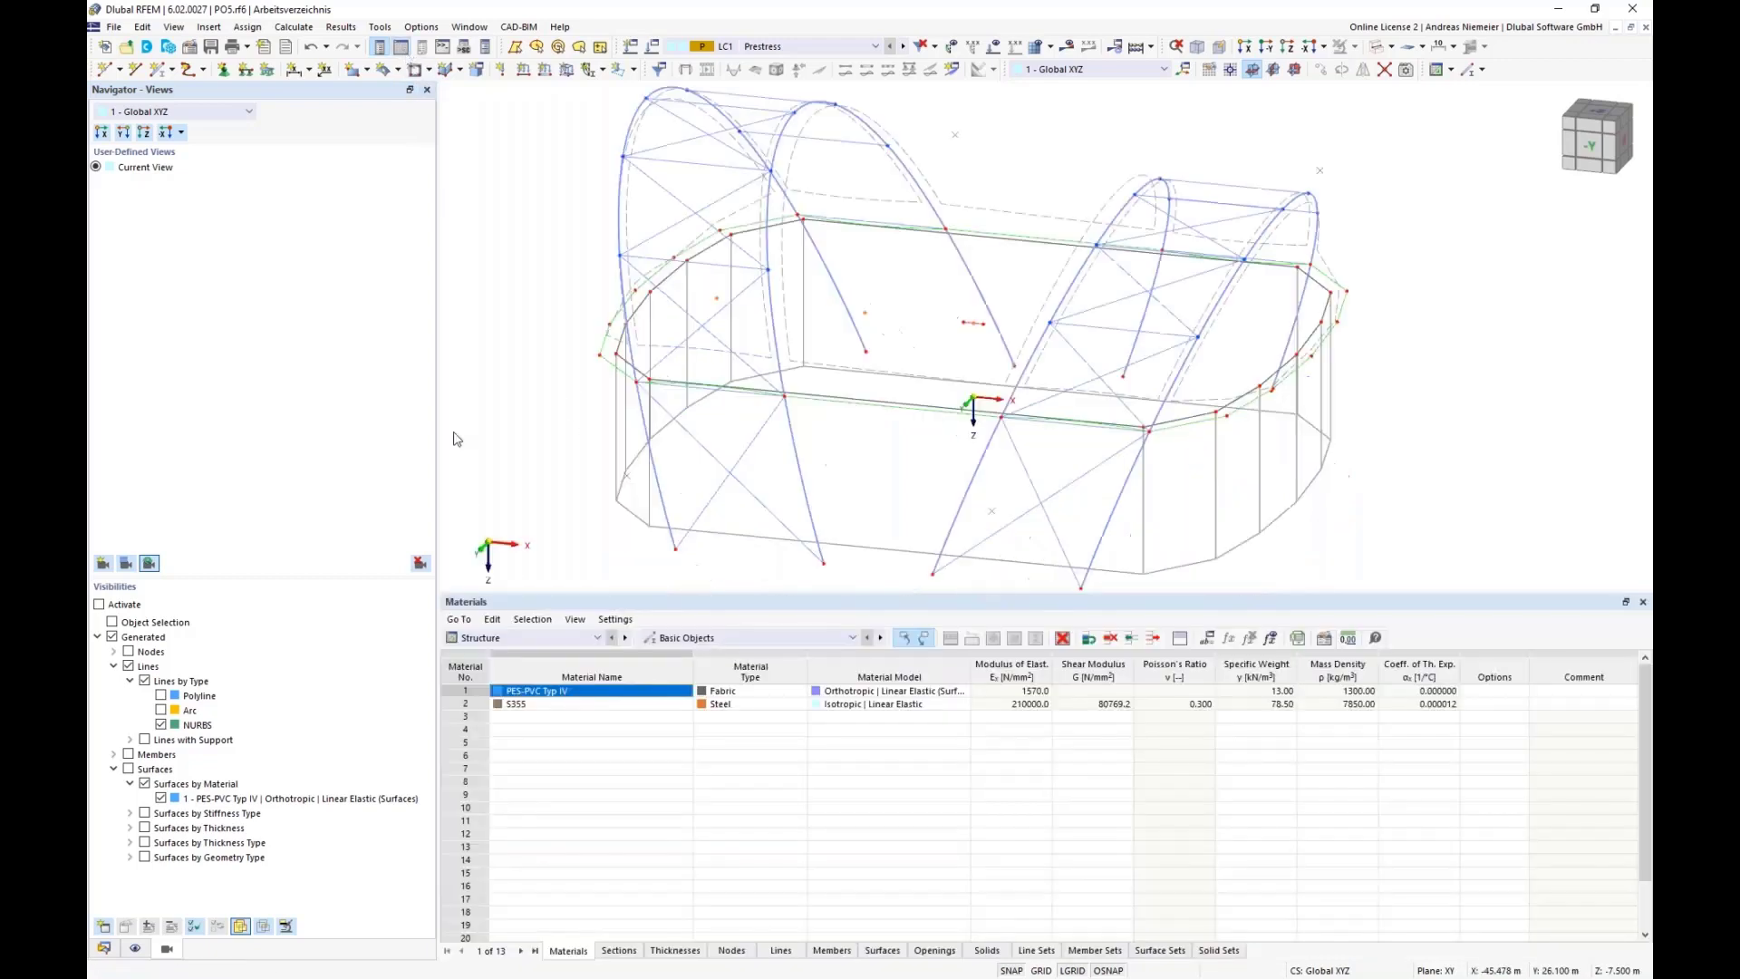
left_click(621, 953)
left_click(563, 809)
left_click(529, 718)
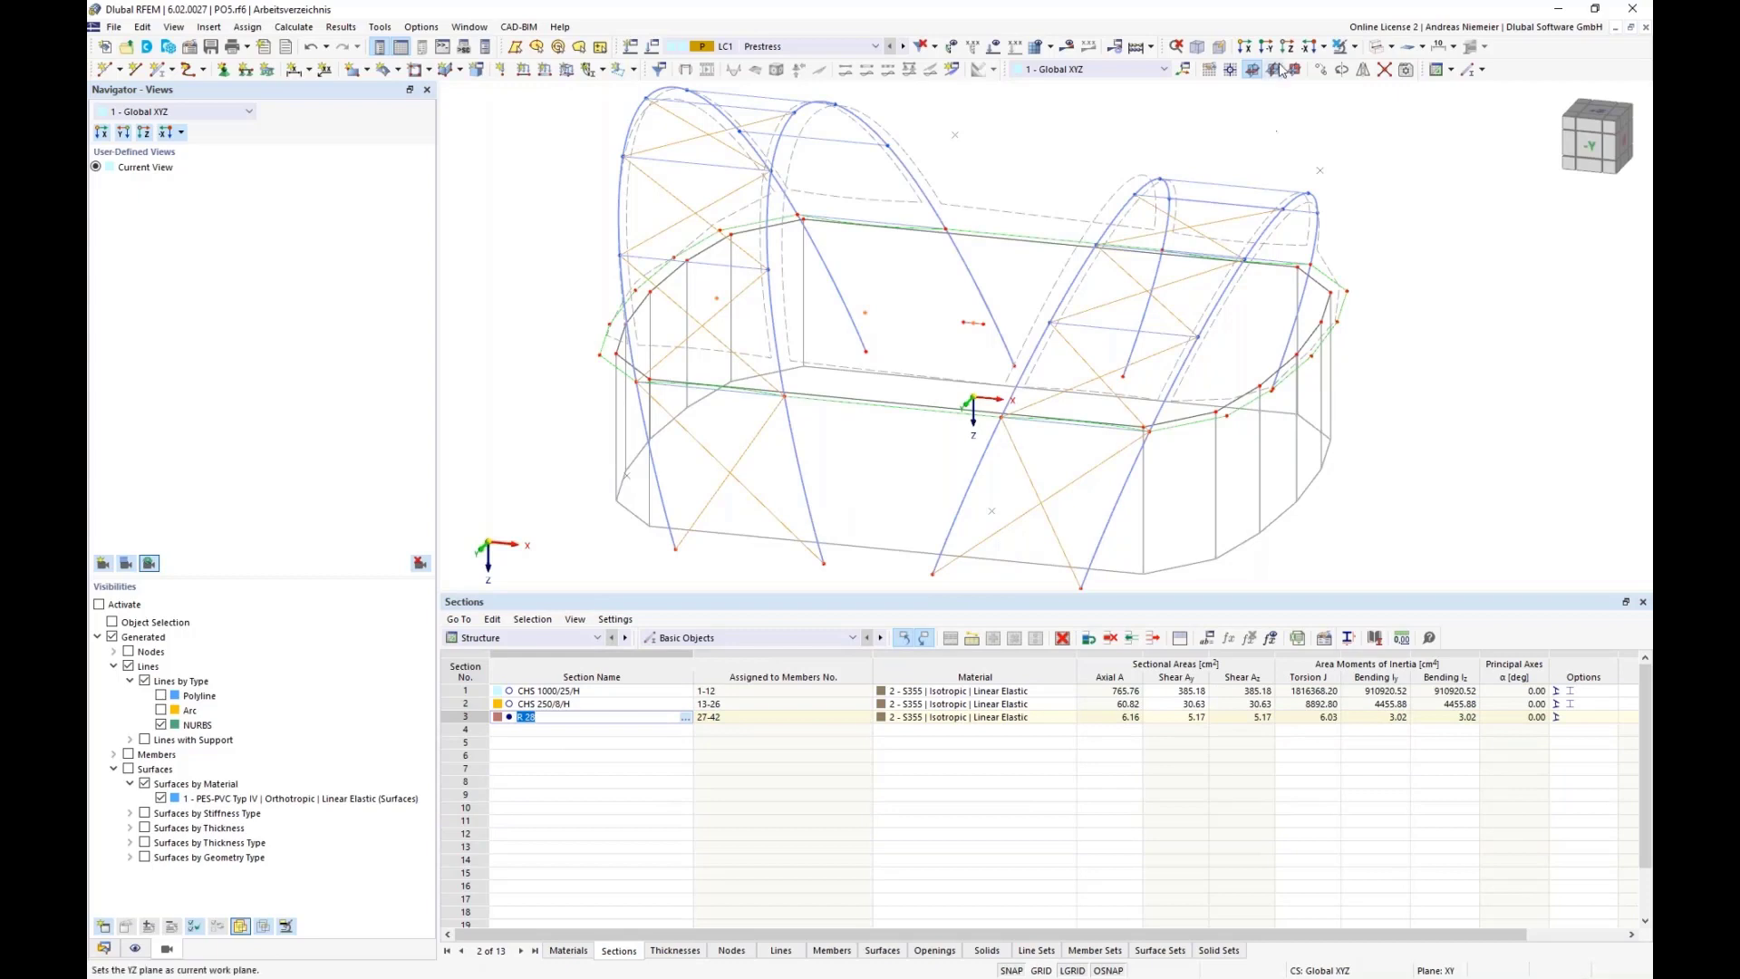
left_click(1363, 70)
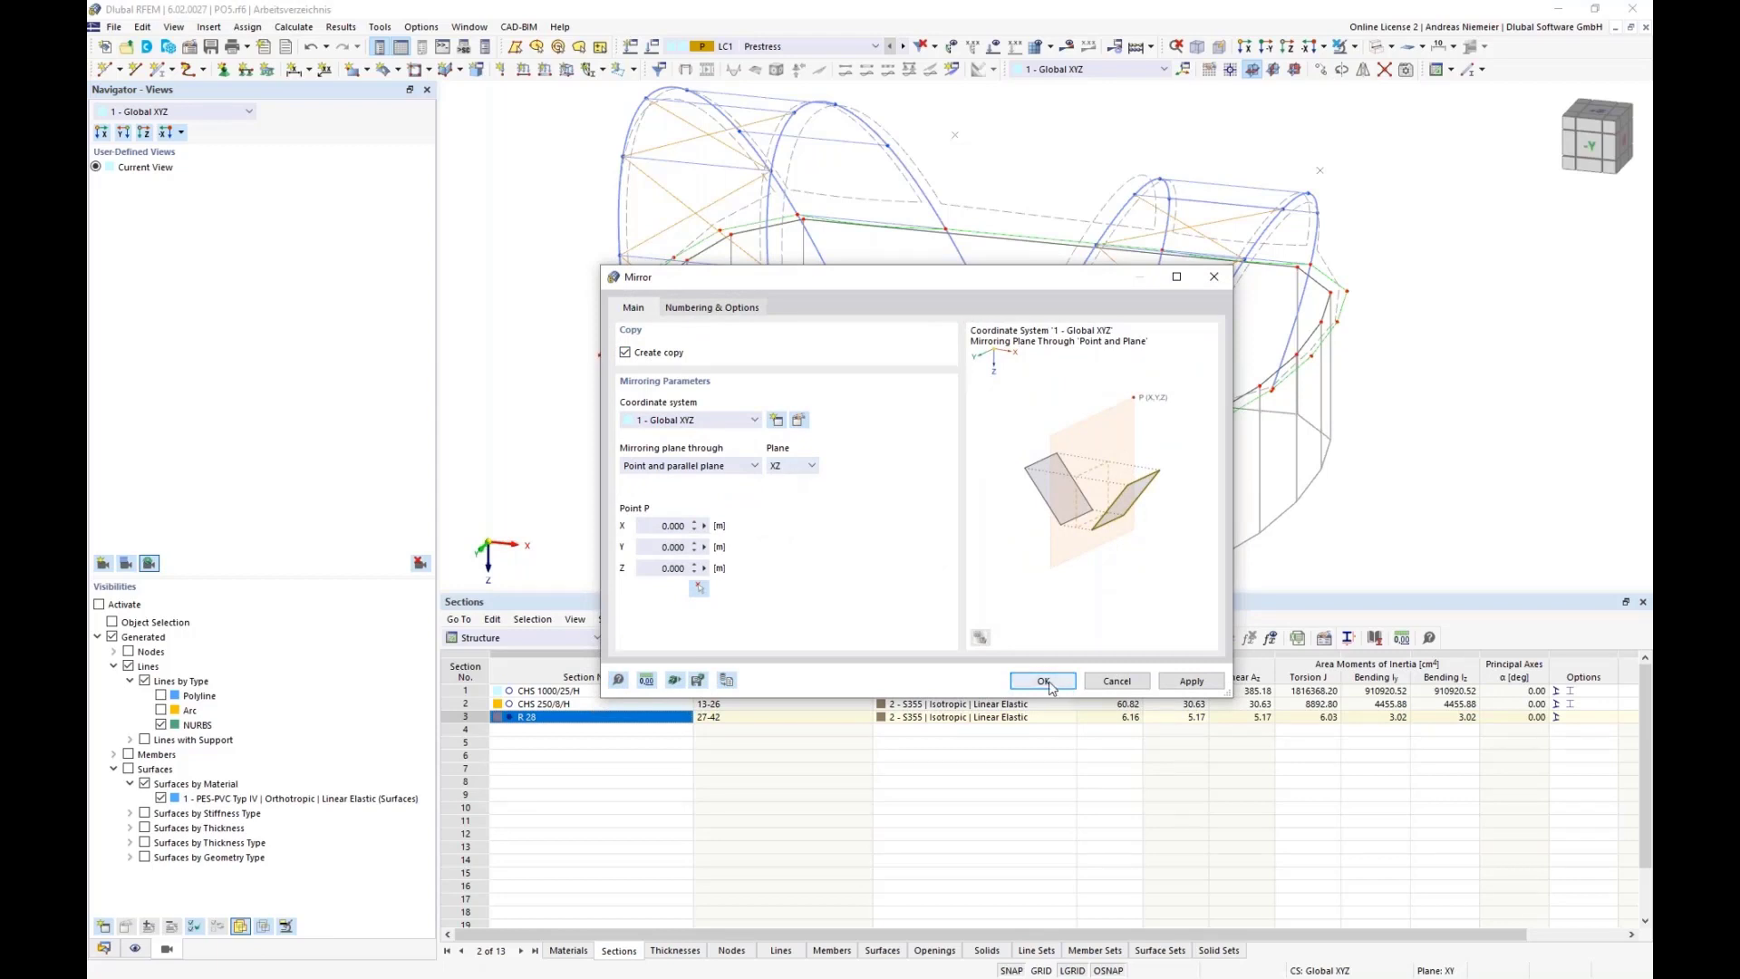
key("Return")
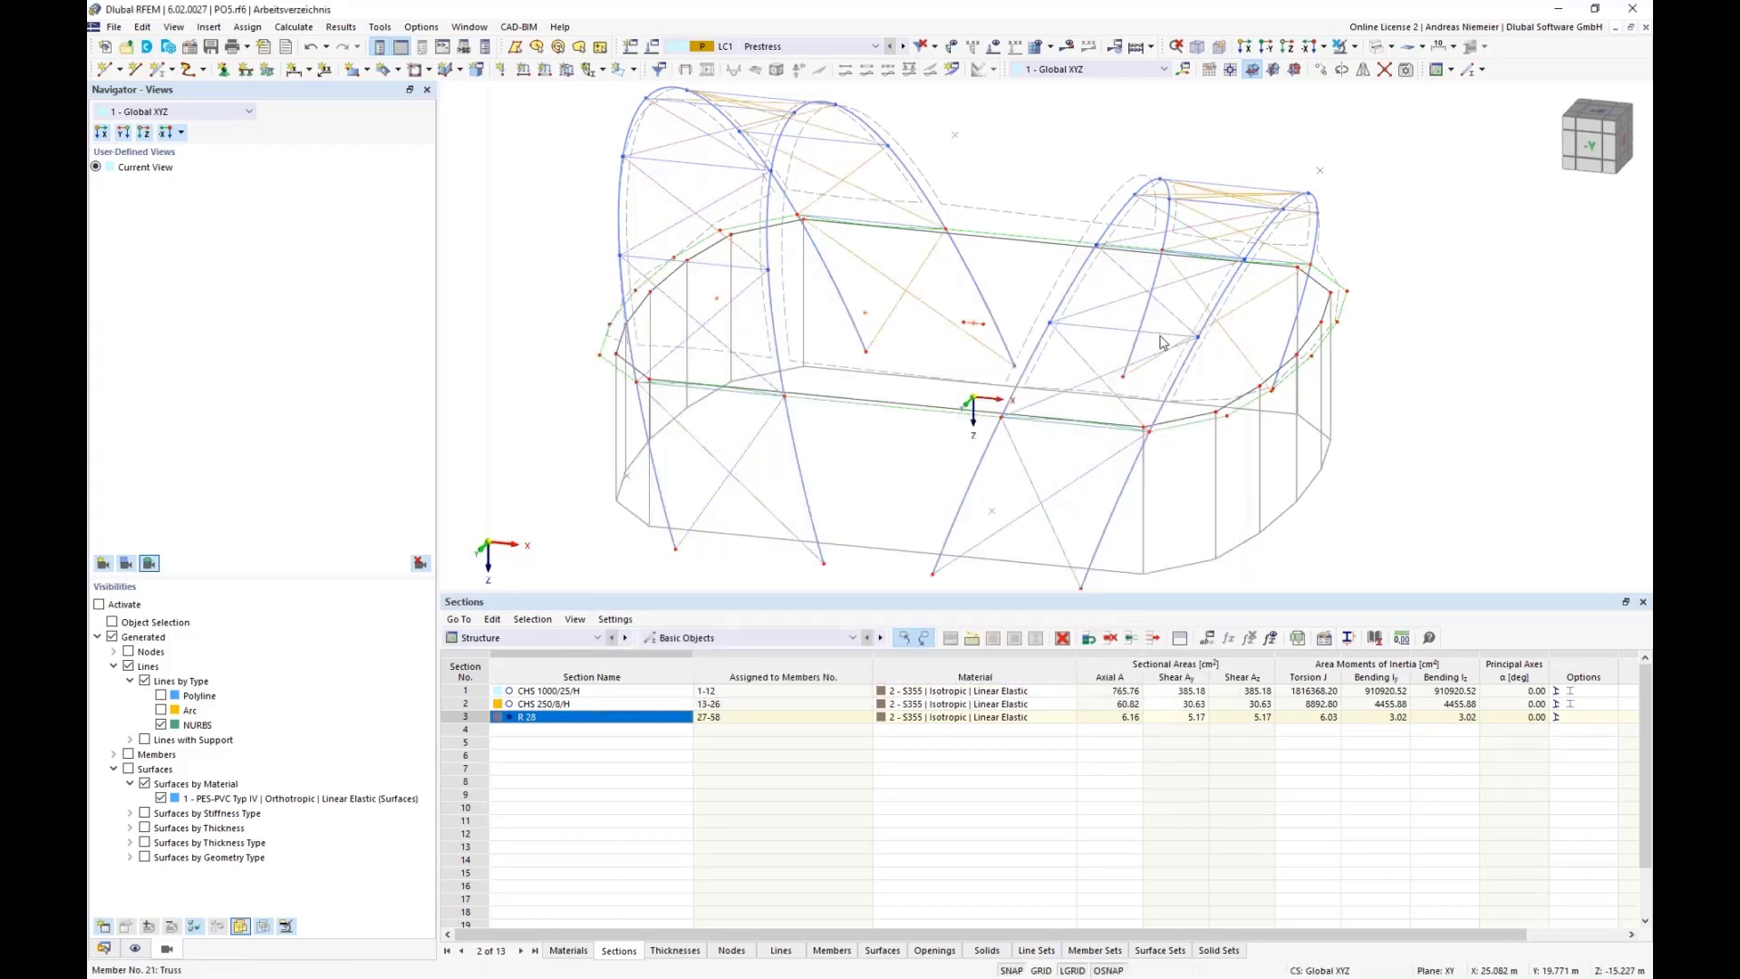
left_click(401, 47)
- Assign the Hinged nodal support to all base nodes of the arches
middle_click_drag(541, 361, 776, 242, "ctrl")
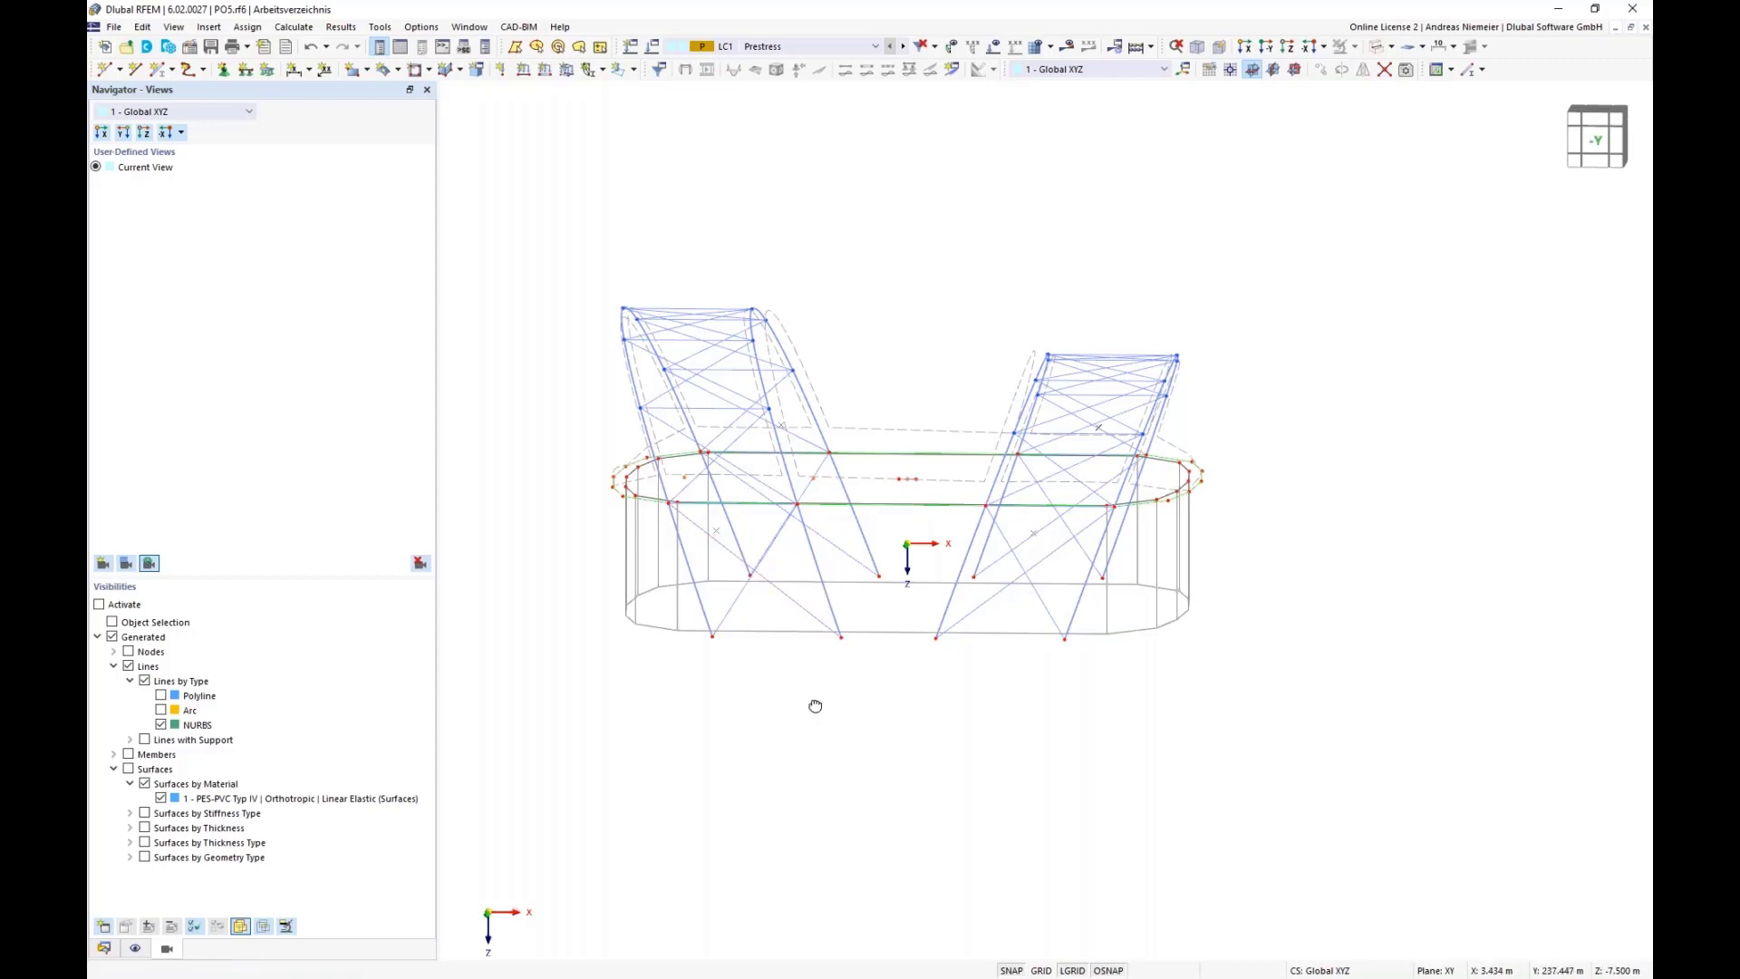
middle_click_drag(815, 705, 814, 690, "ctrl")
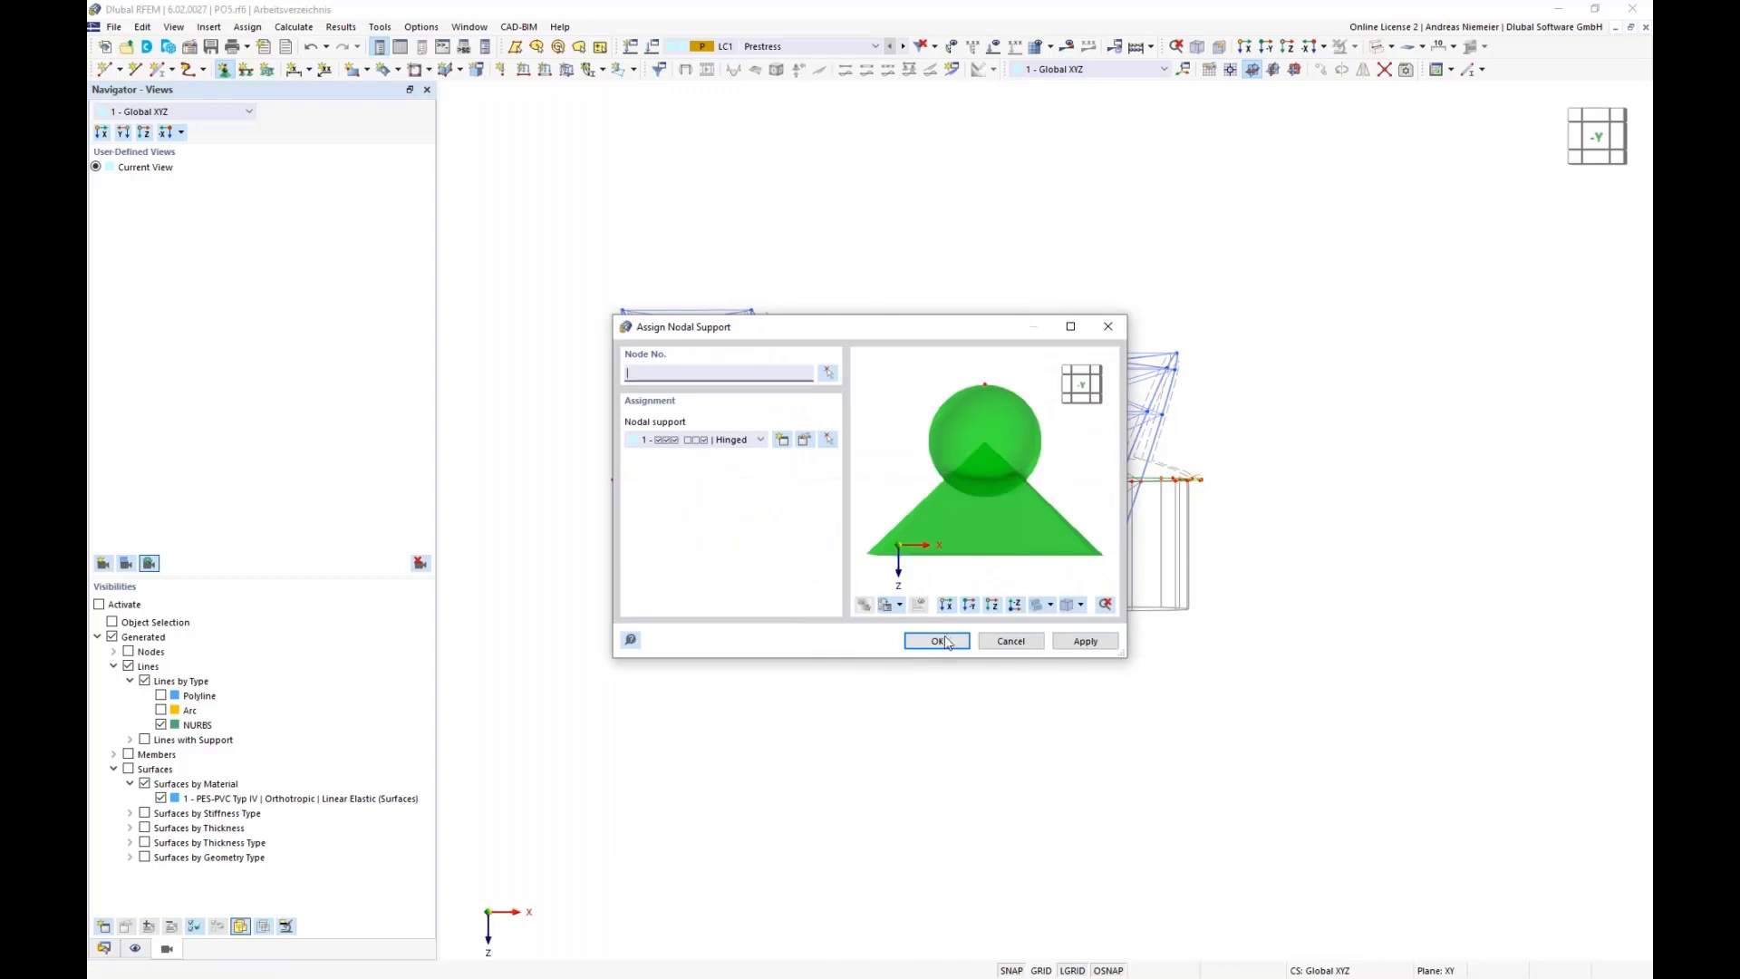
left_click(937, 641)
left_click_drag(719, 587, 1445, 669)
key("Escape")
scroll(1164, 694, "down", 3)
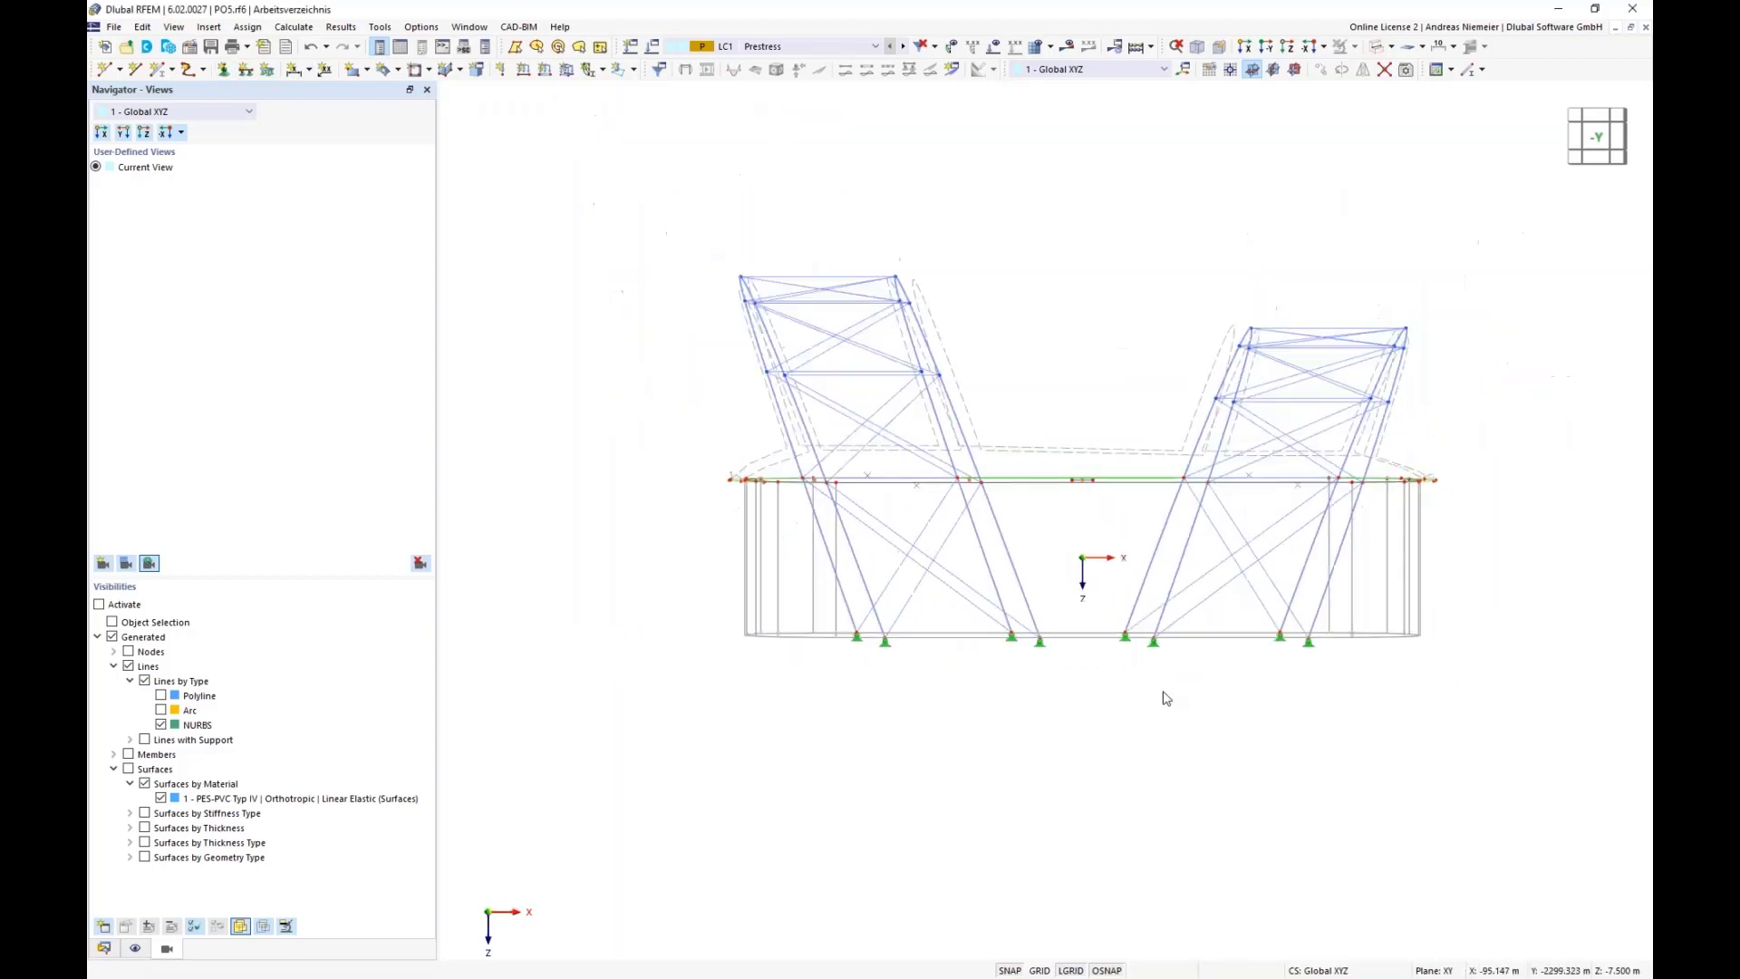
middle_click_drag(1195, 696, 1141, 757, "ctrl")
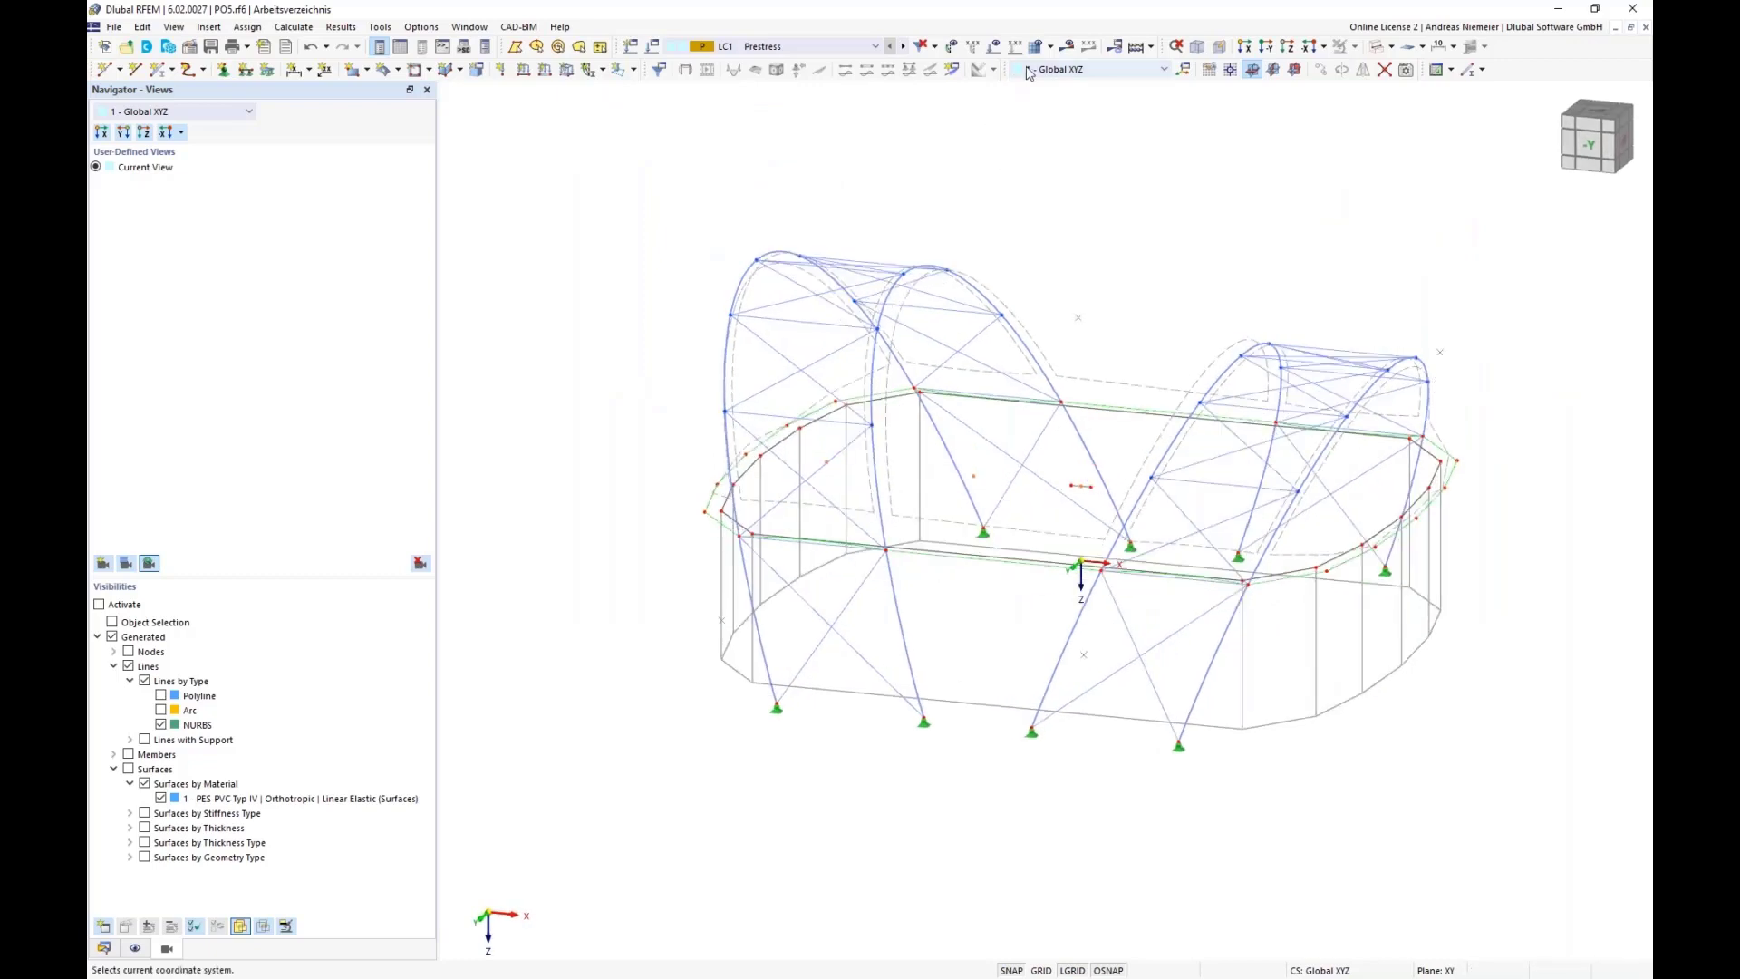
- Calculate the results for LC1 Prestress and display the model in solid mode
left_click(1066, 46)
left_click(938, 566)
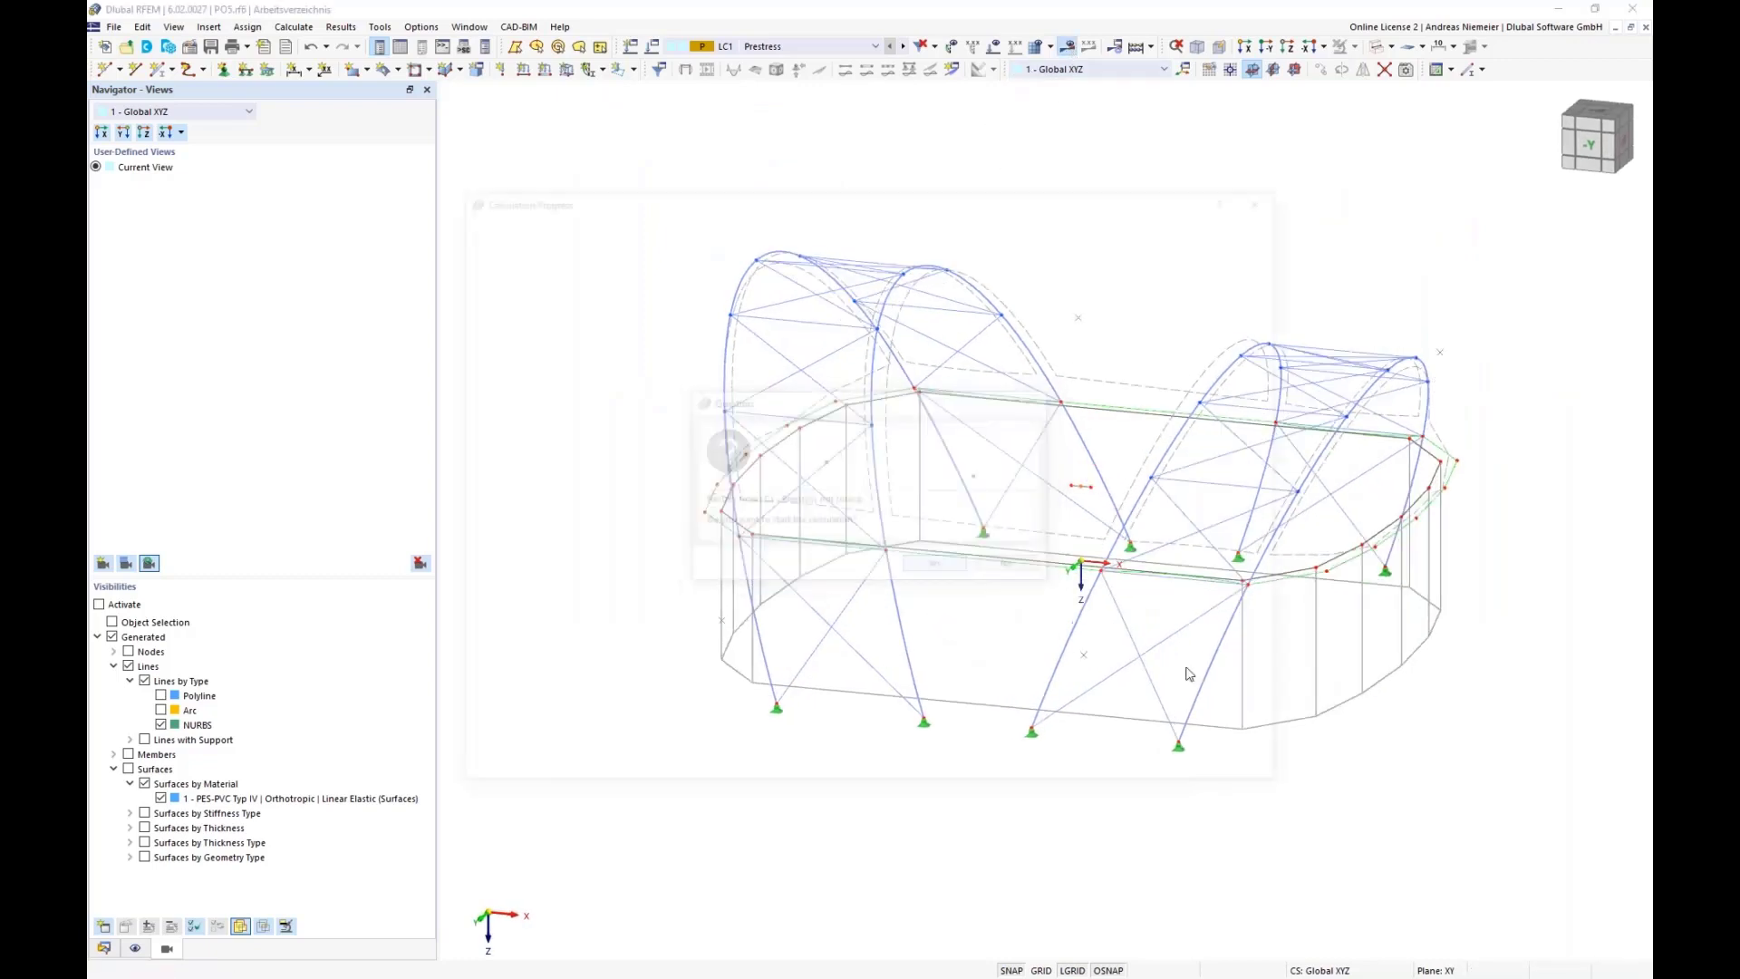
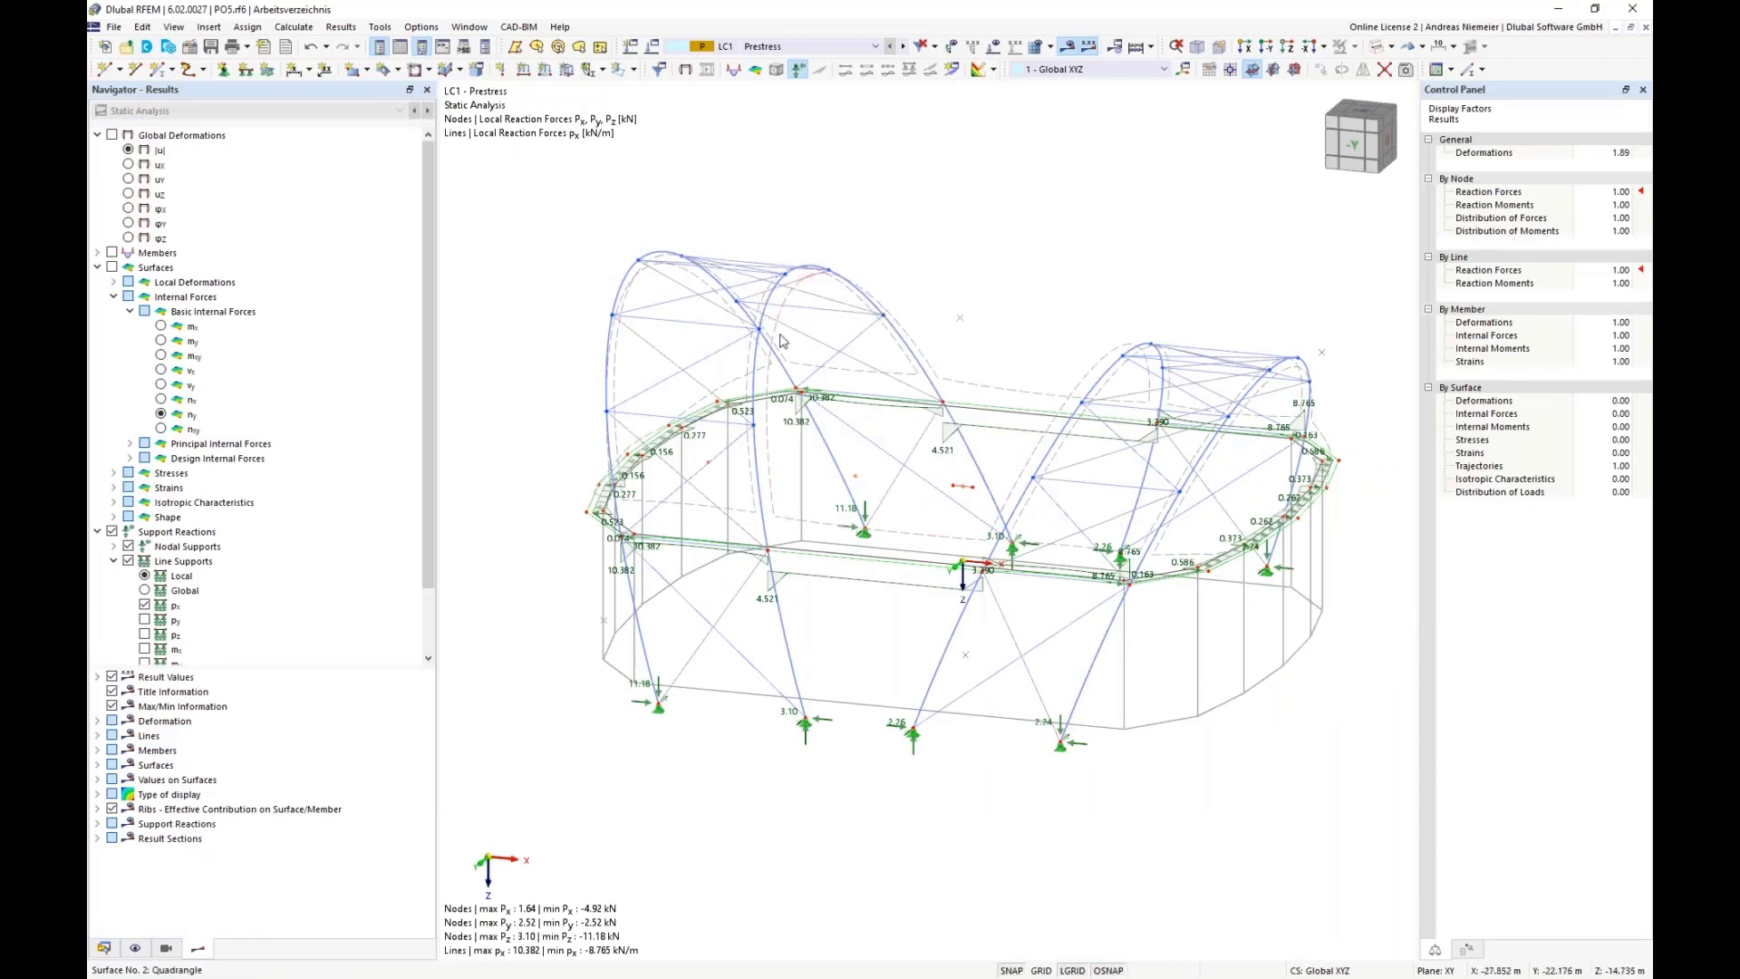
scroll(872, 852, "down", 3)
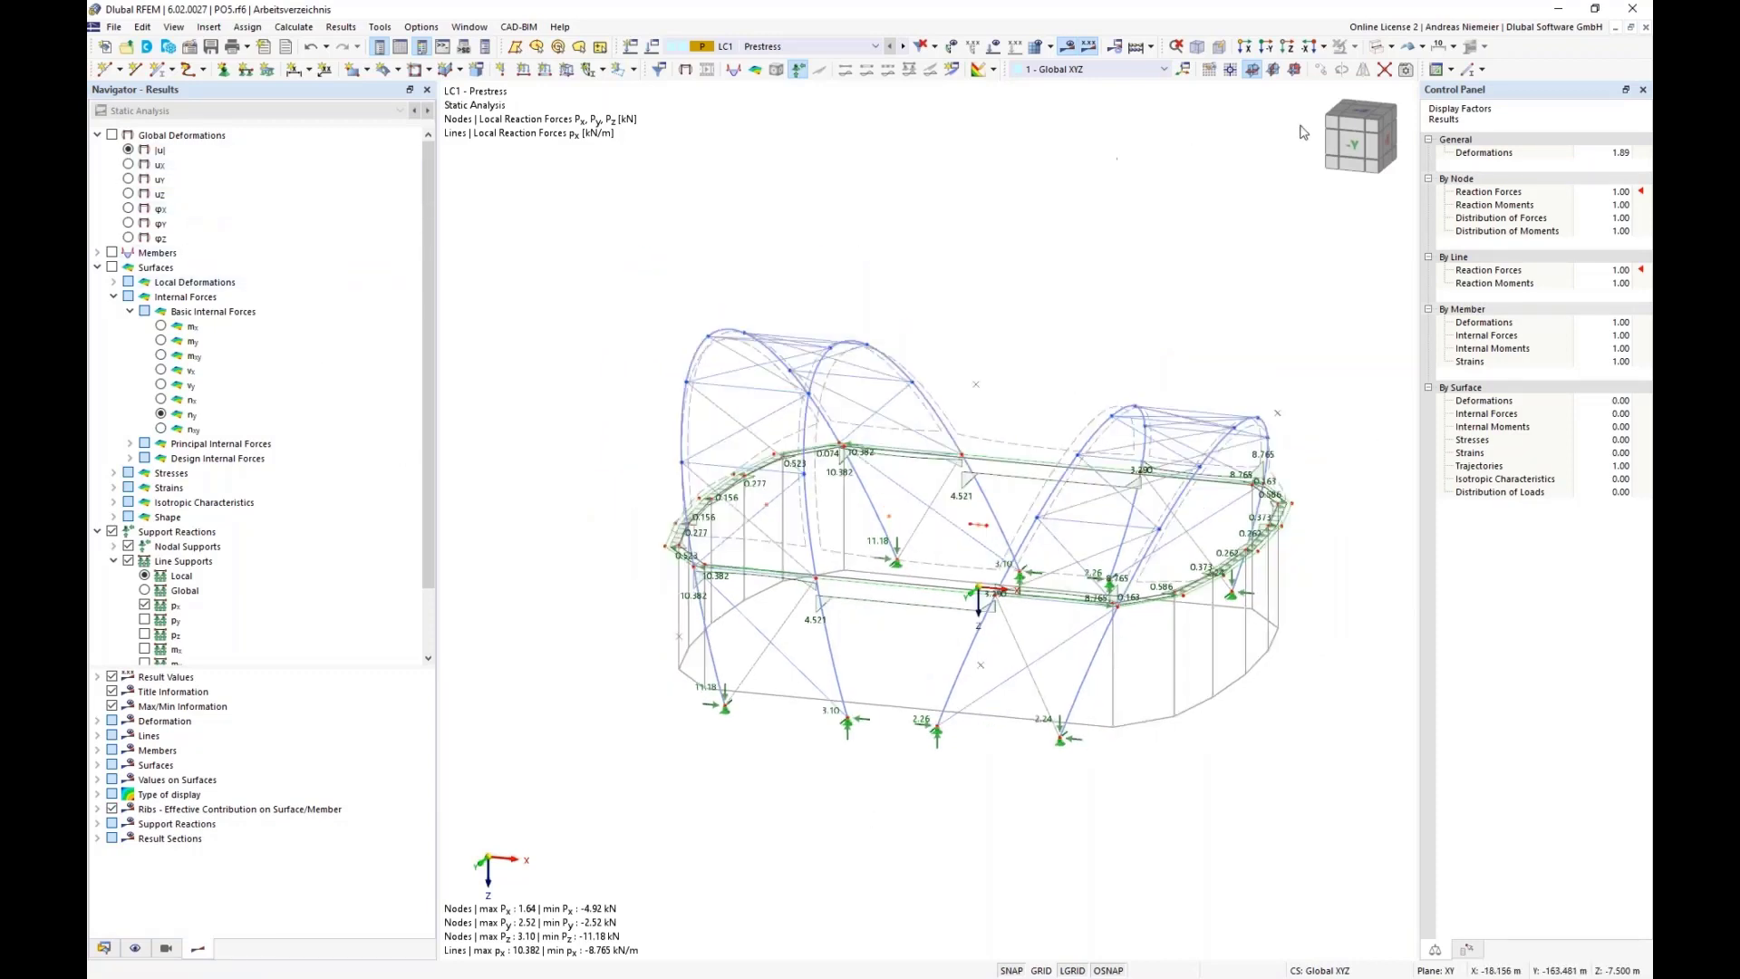
left_click(1392, 52)
left_click(1385, 86)
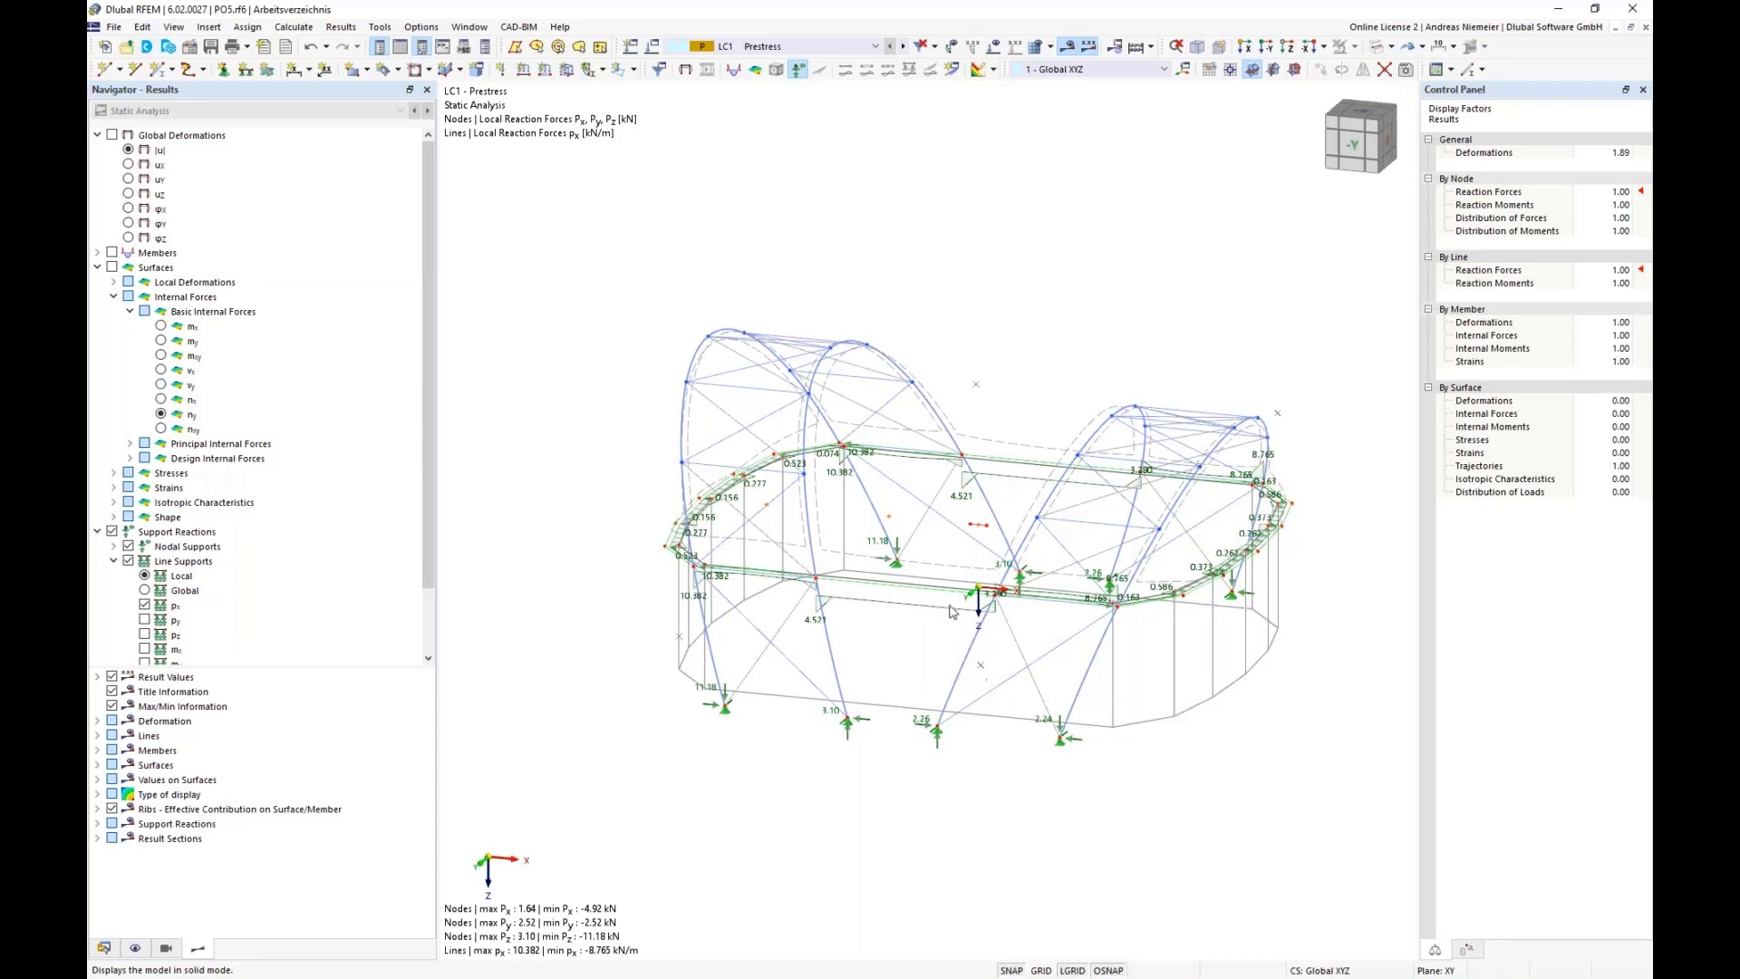
middle_click_drag(891, 761, 900, 708)
scroll(843, 428, "up", 2)
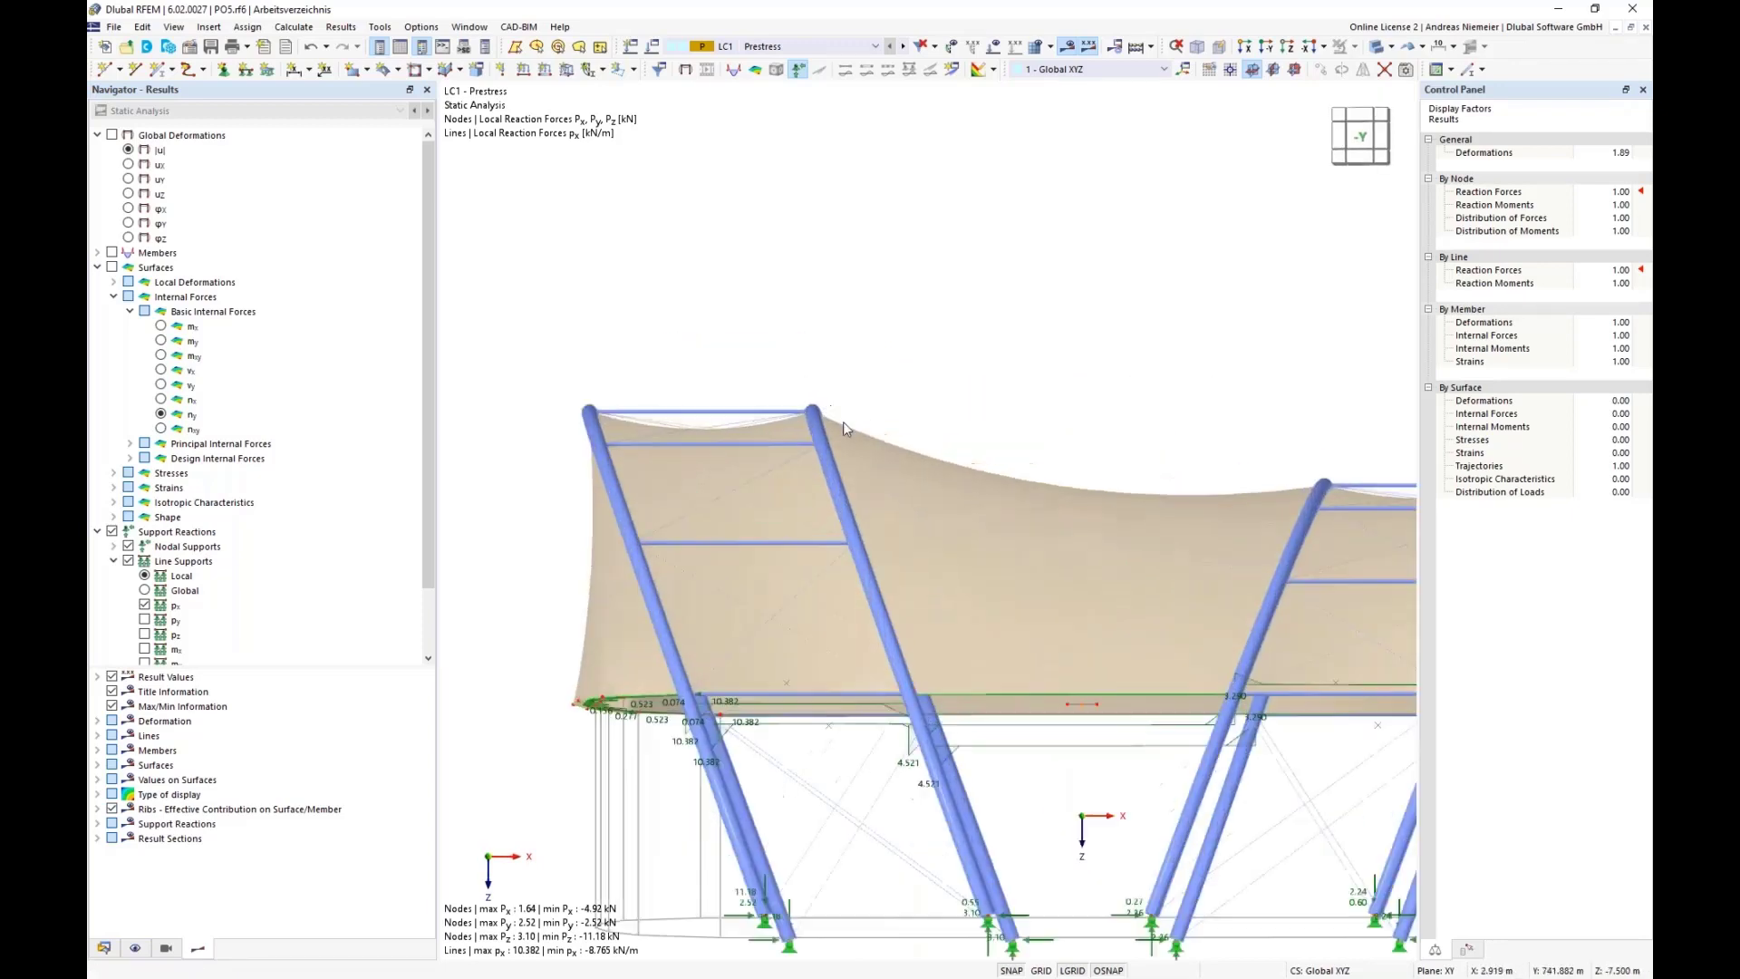
scroll(822, 421, "down", 1)
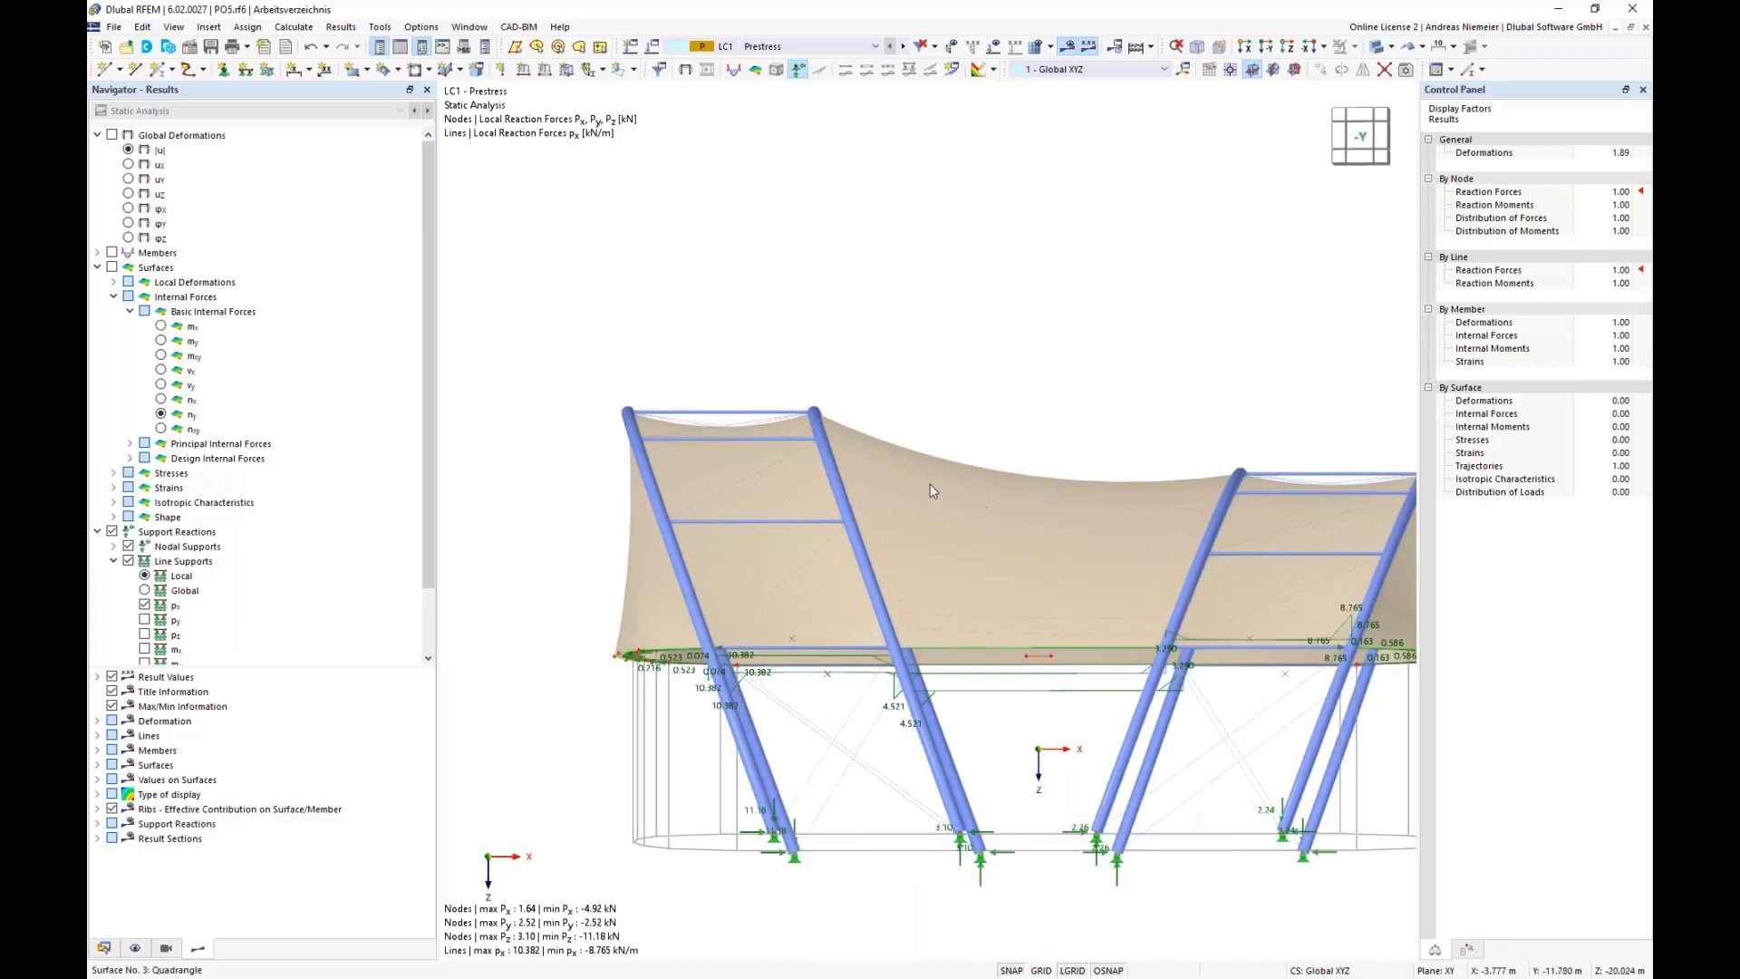
- Check the surface axial forces ny briefly, then display the member axial forces N and examine them along the arches and supports
left_click(112, 268)
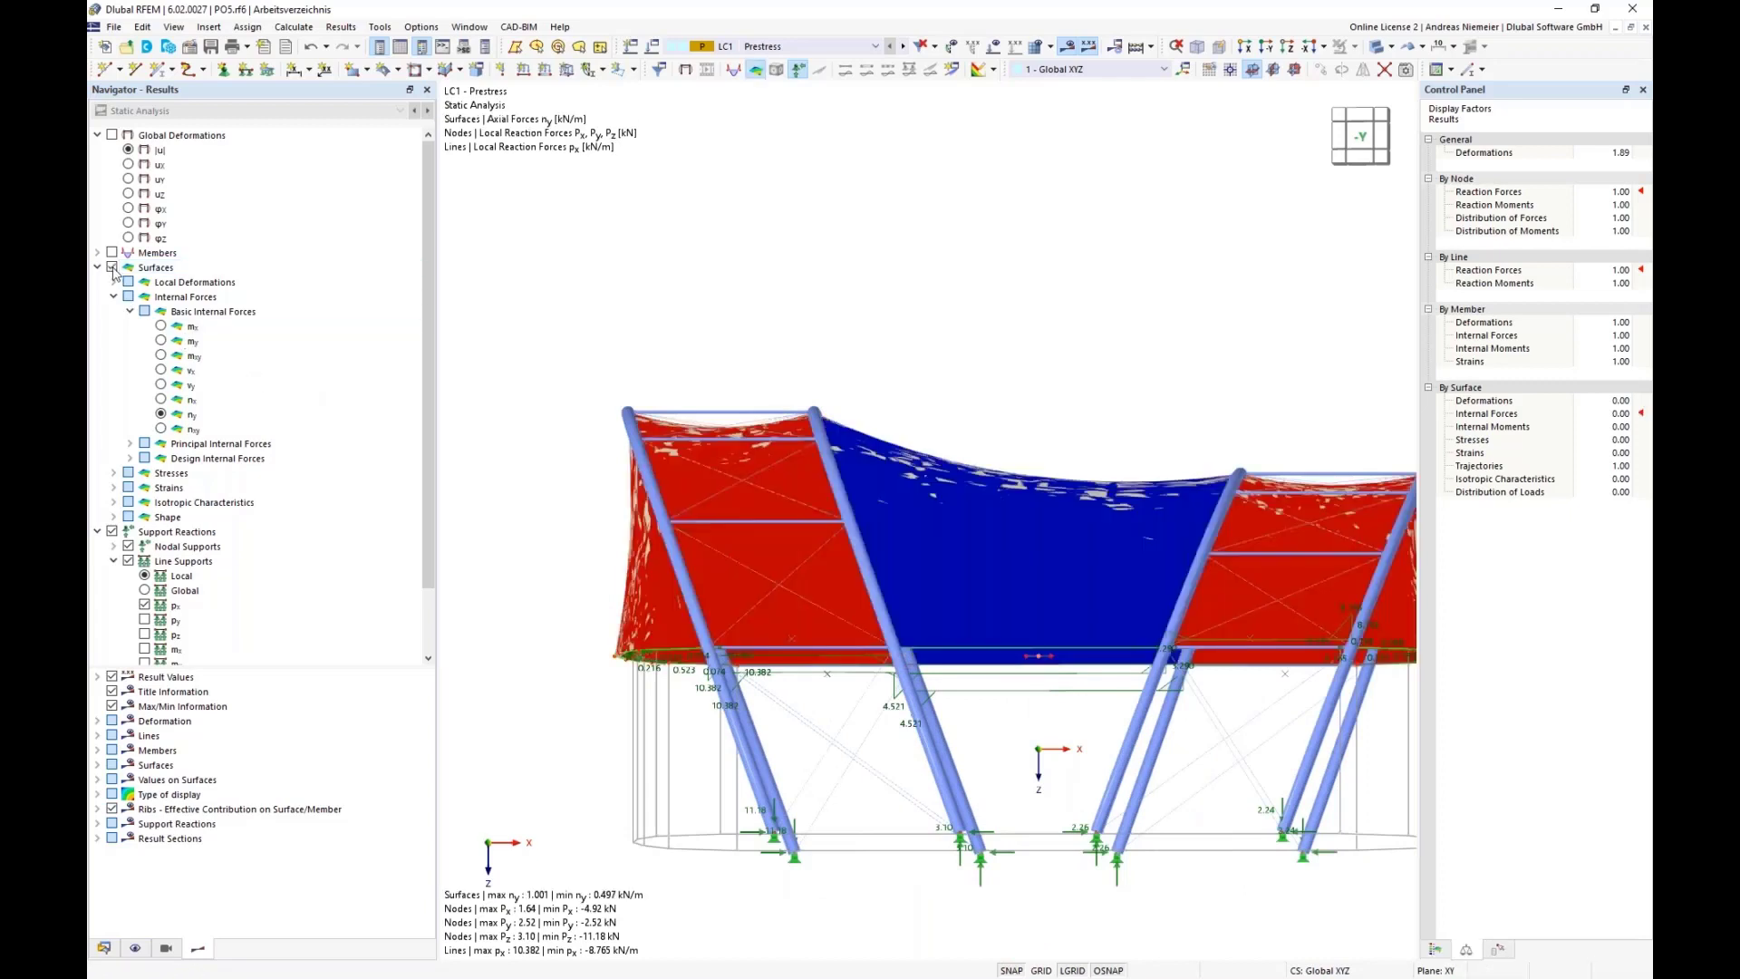
left_click(112, 267)
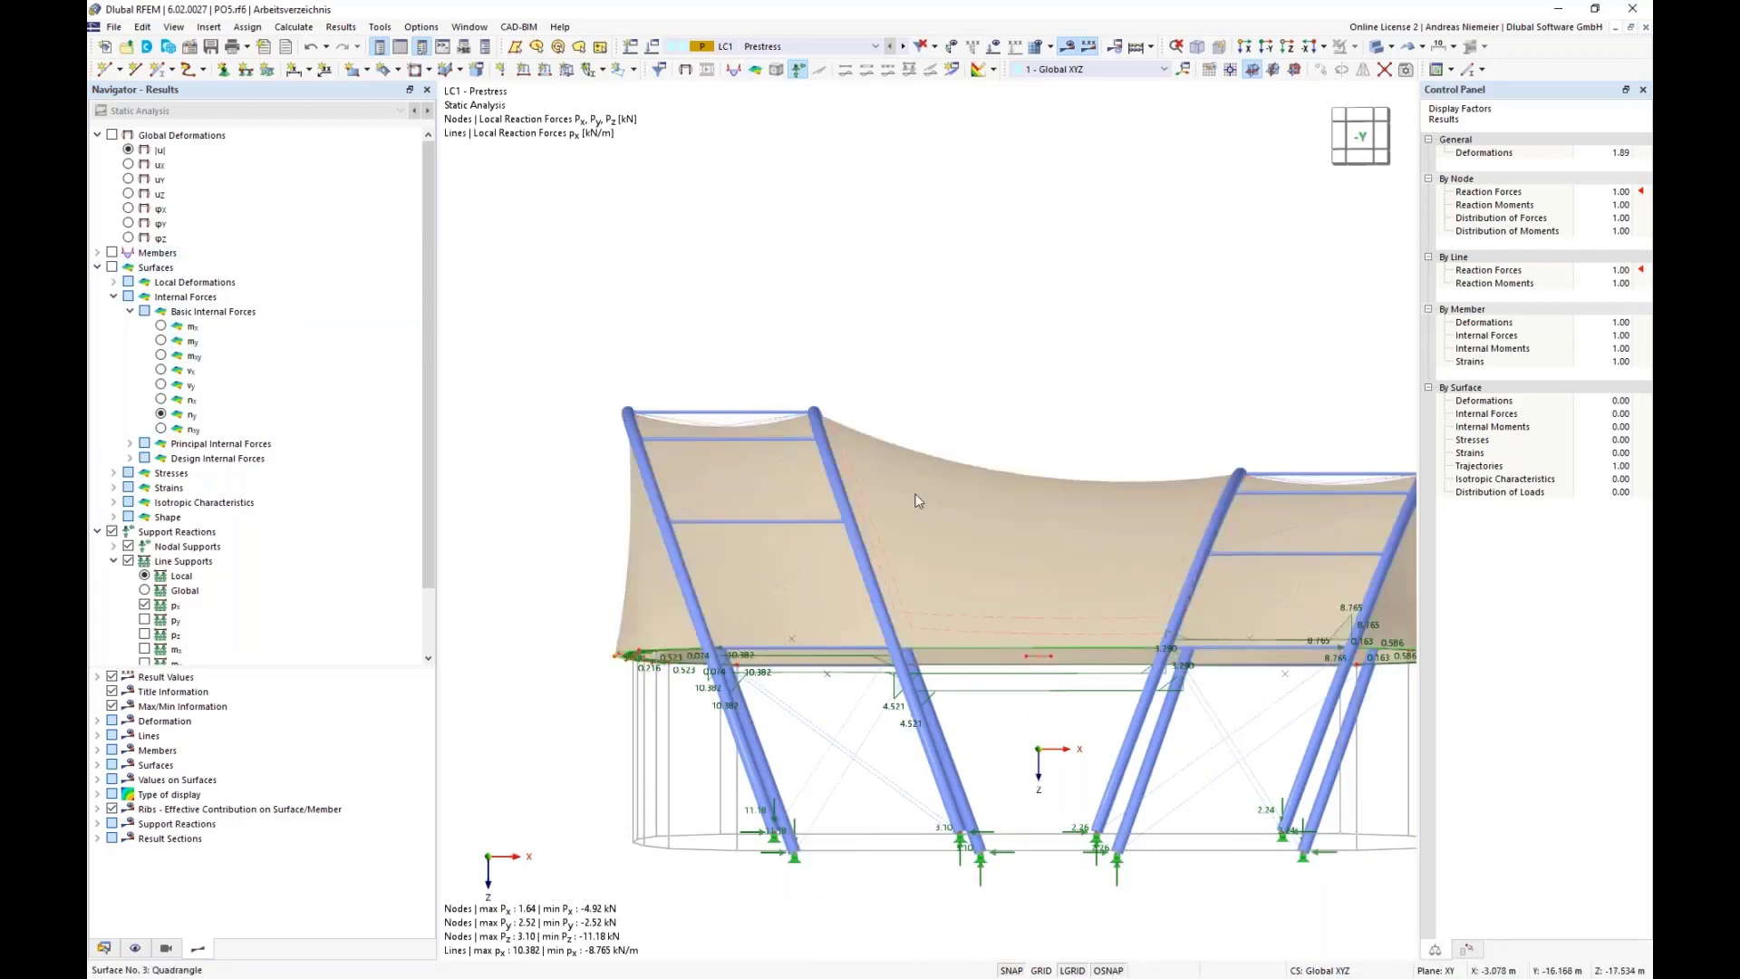
left_click(112, 253)
left_click(97, 253)
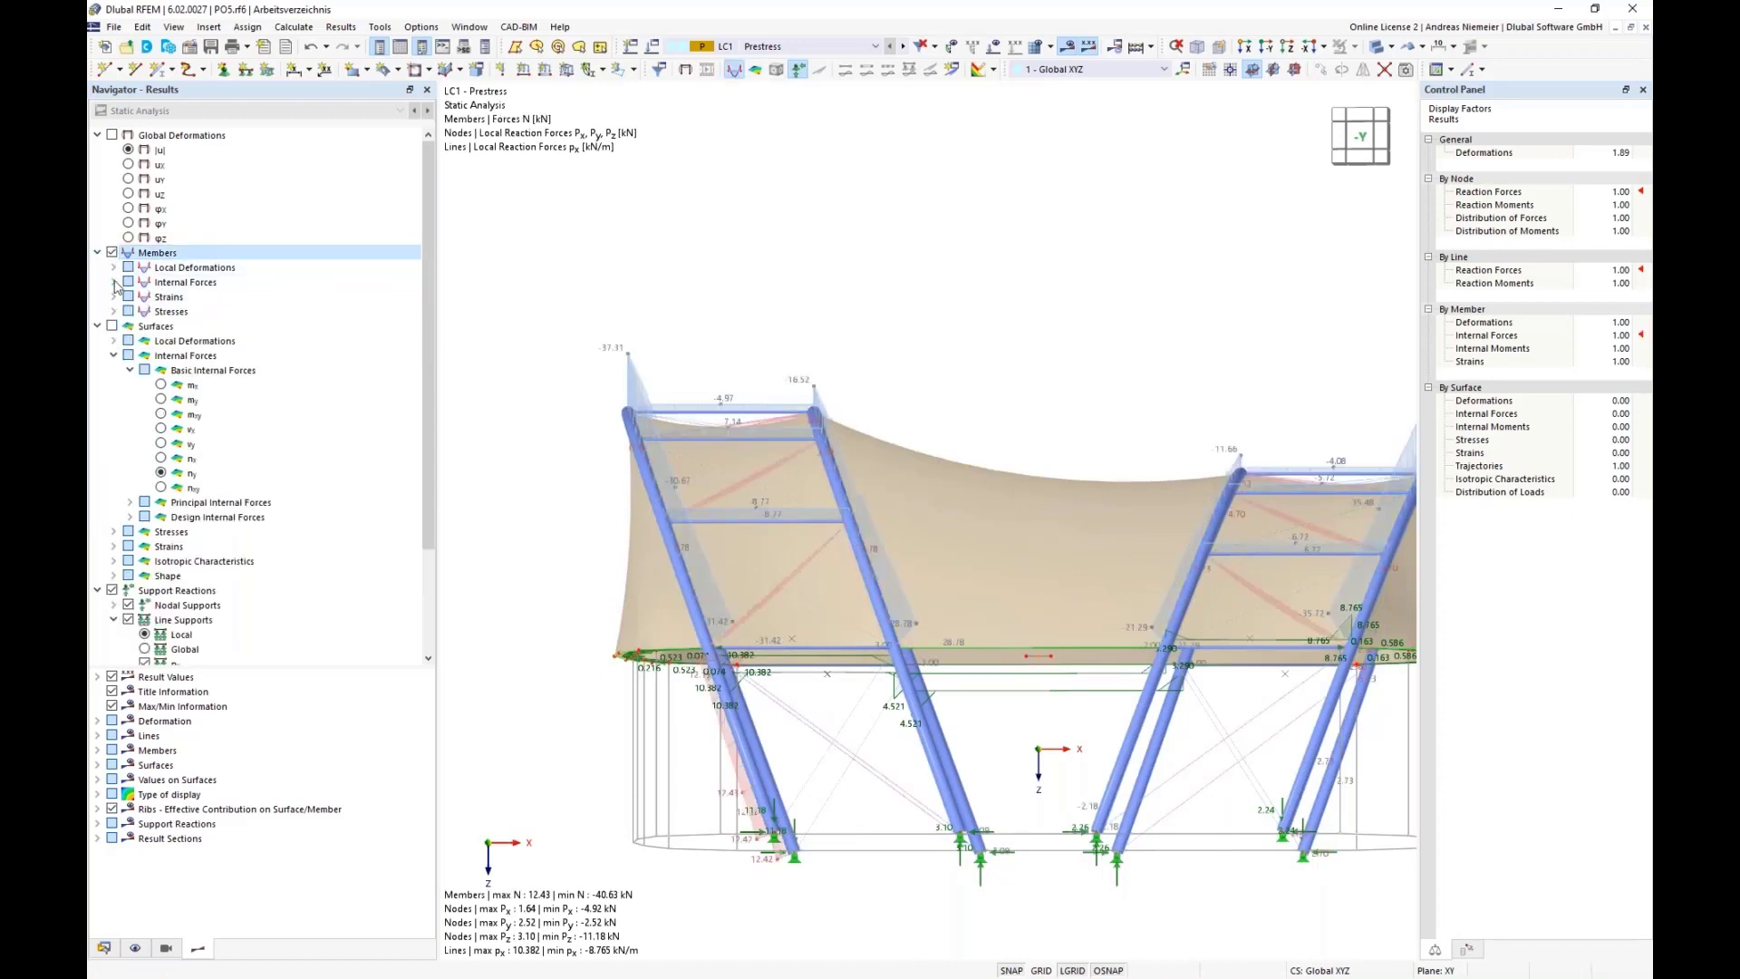
left_click(113, 281)
left_click(173, 296)
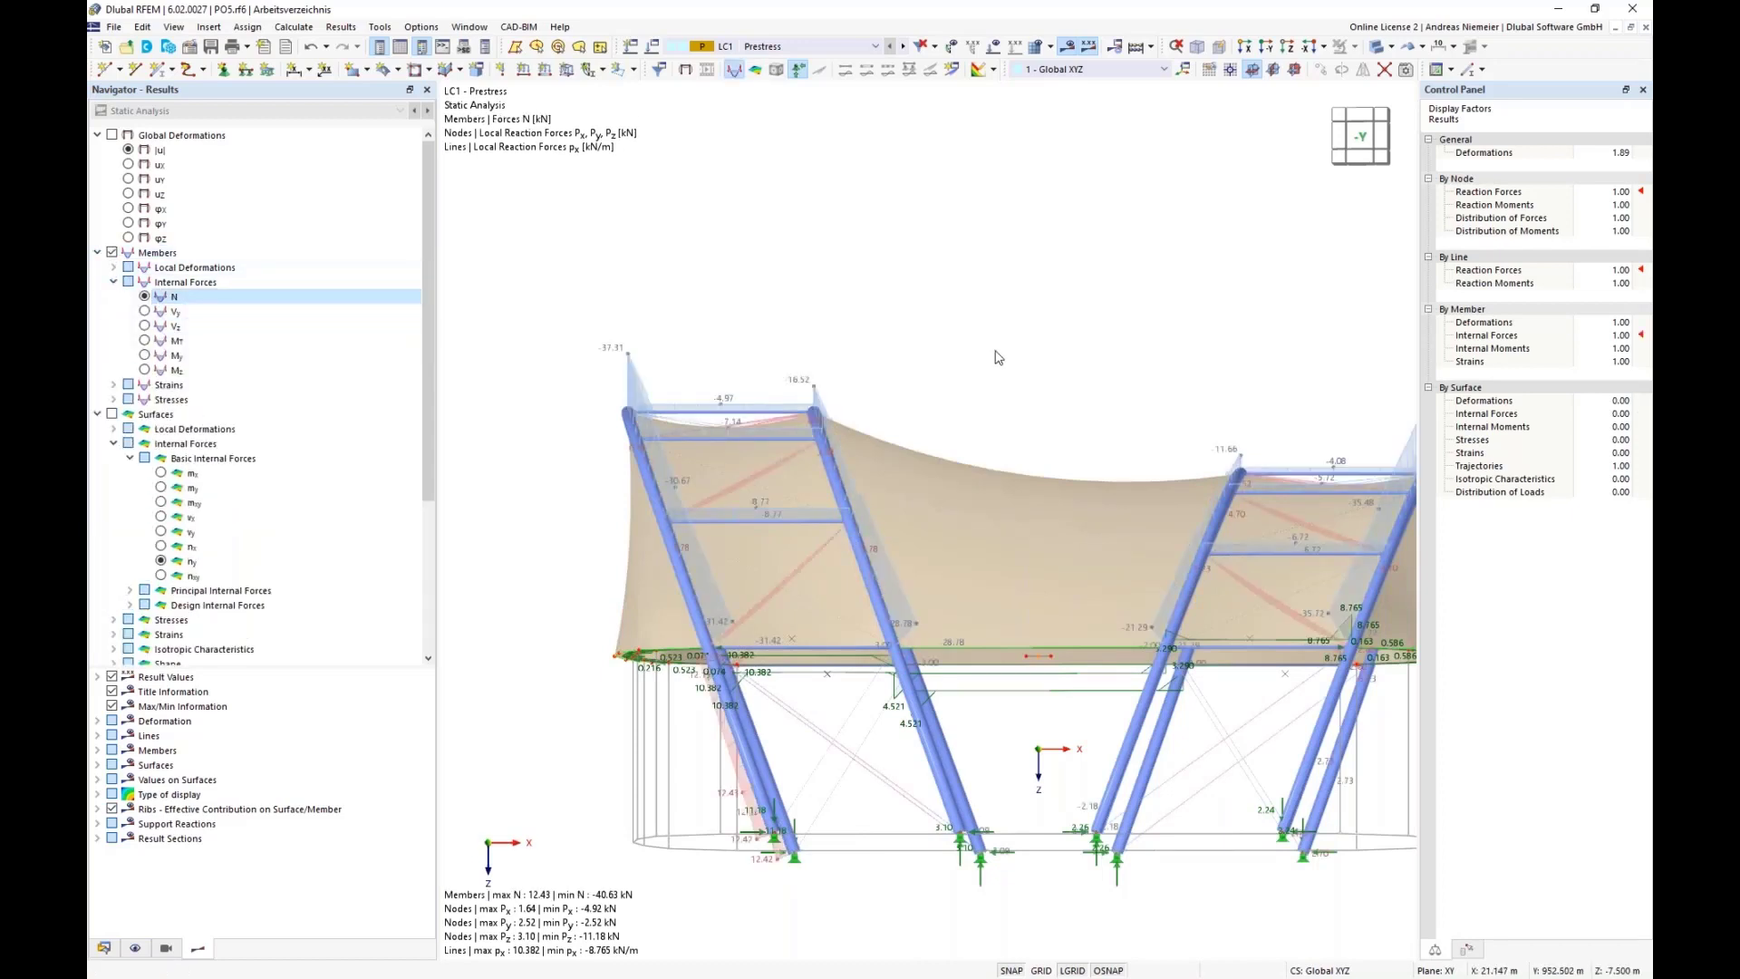
middle_click_drag(960, 370, 588, 408)
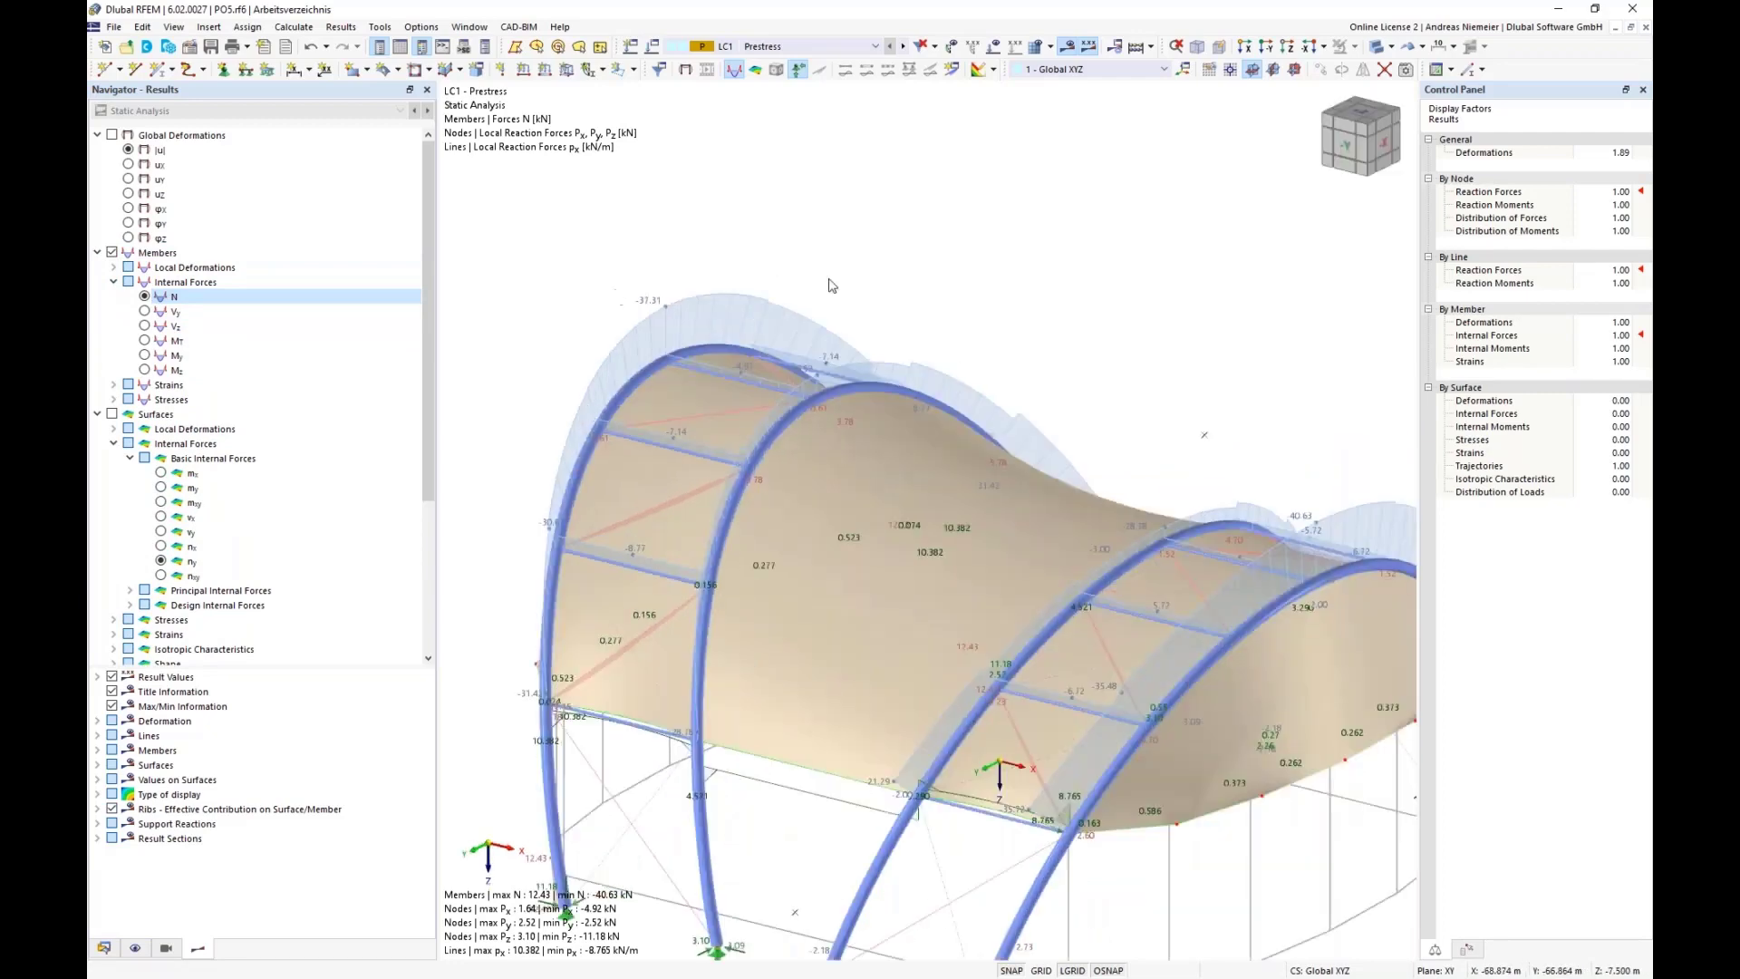
scroll(831, 286, "down", 3)
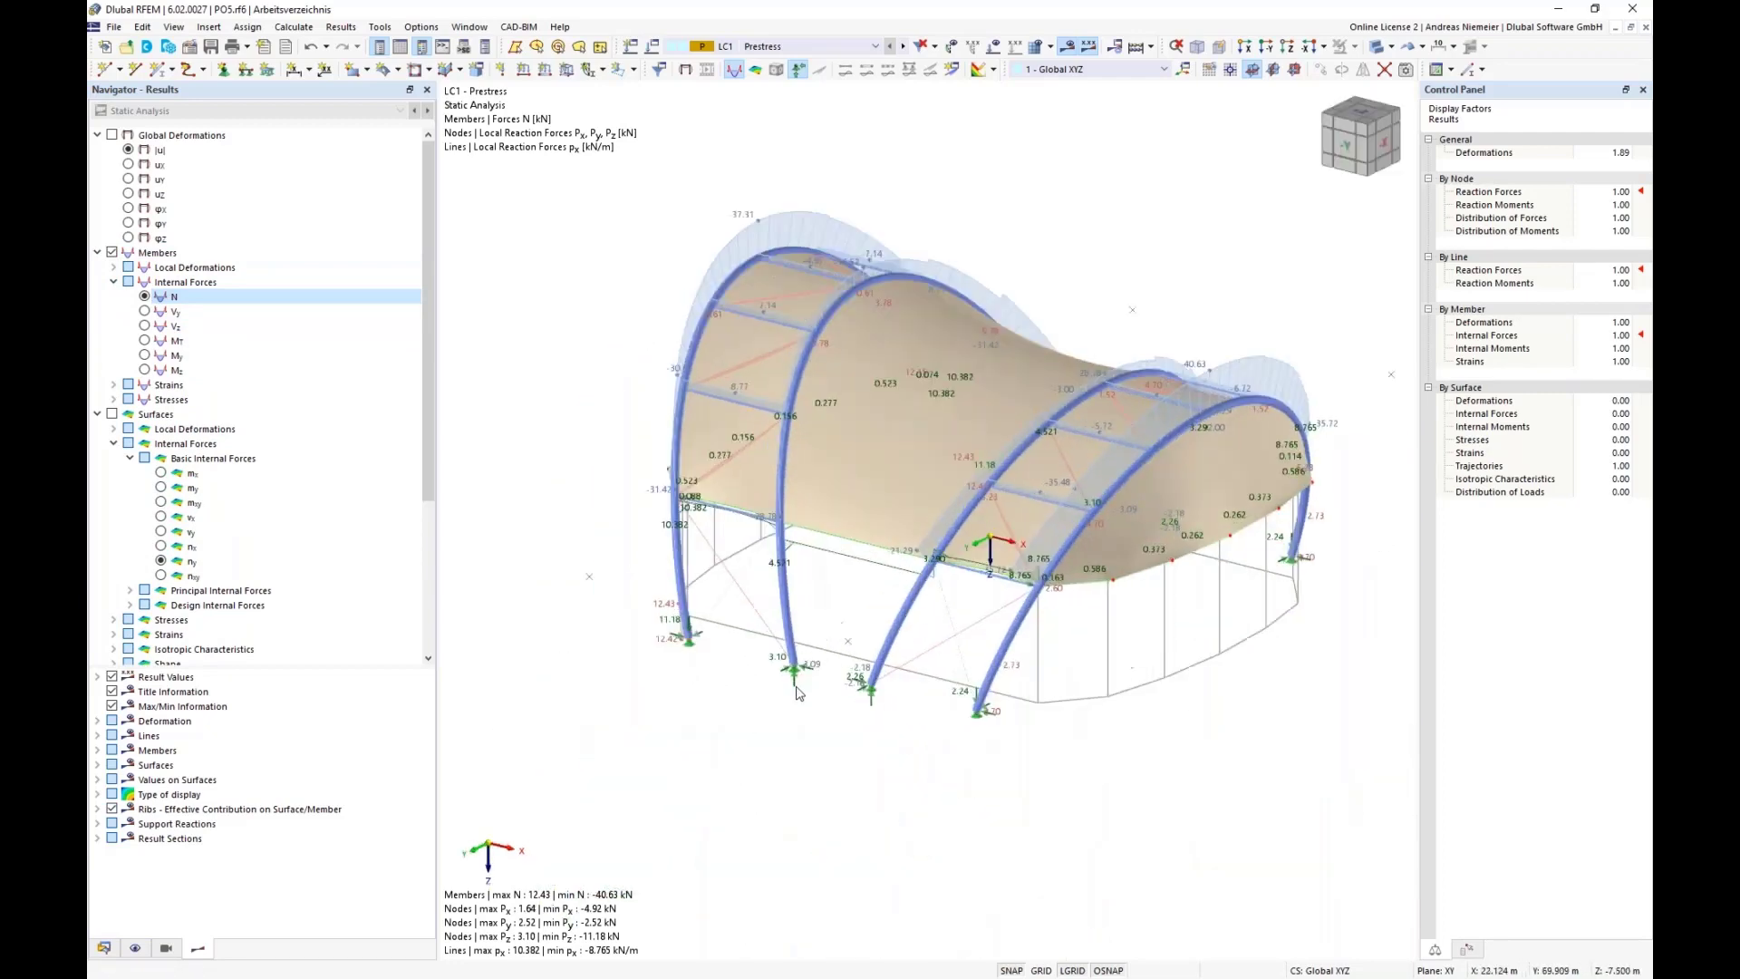
scroll(796, 692, "up", 3)
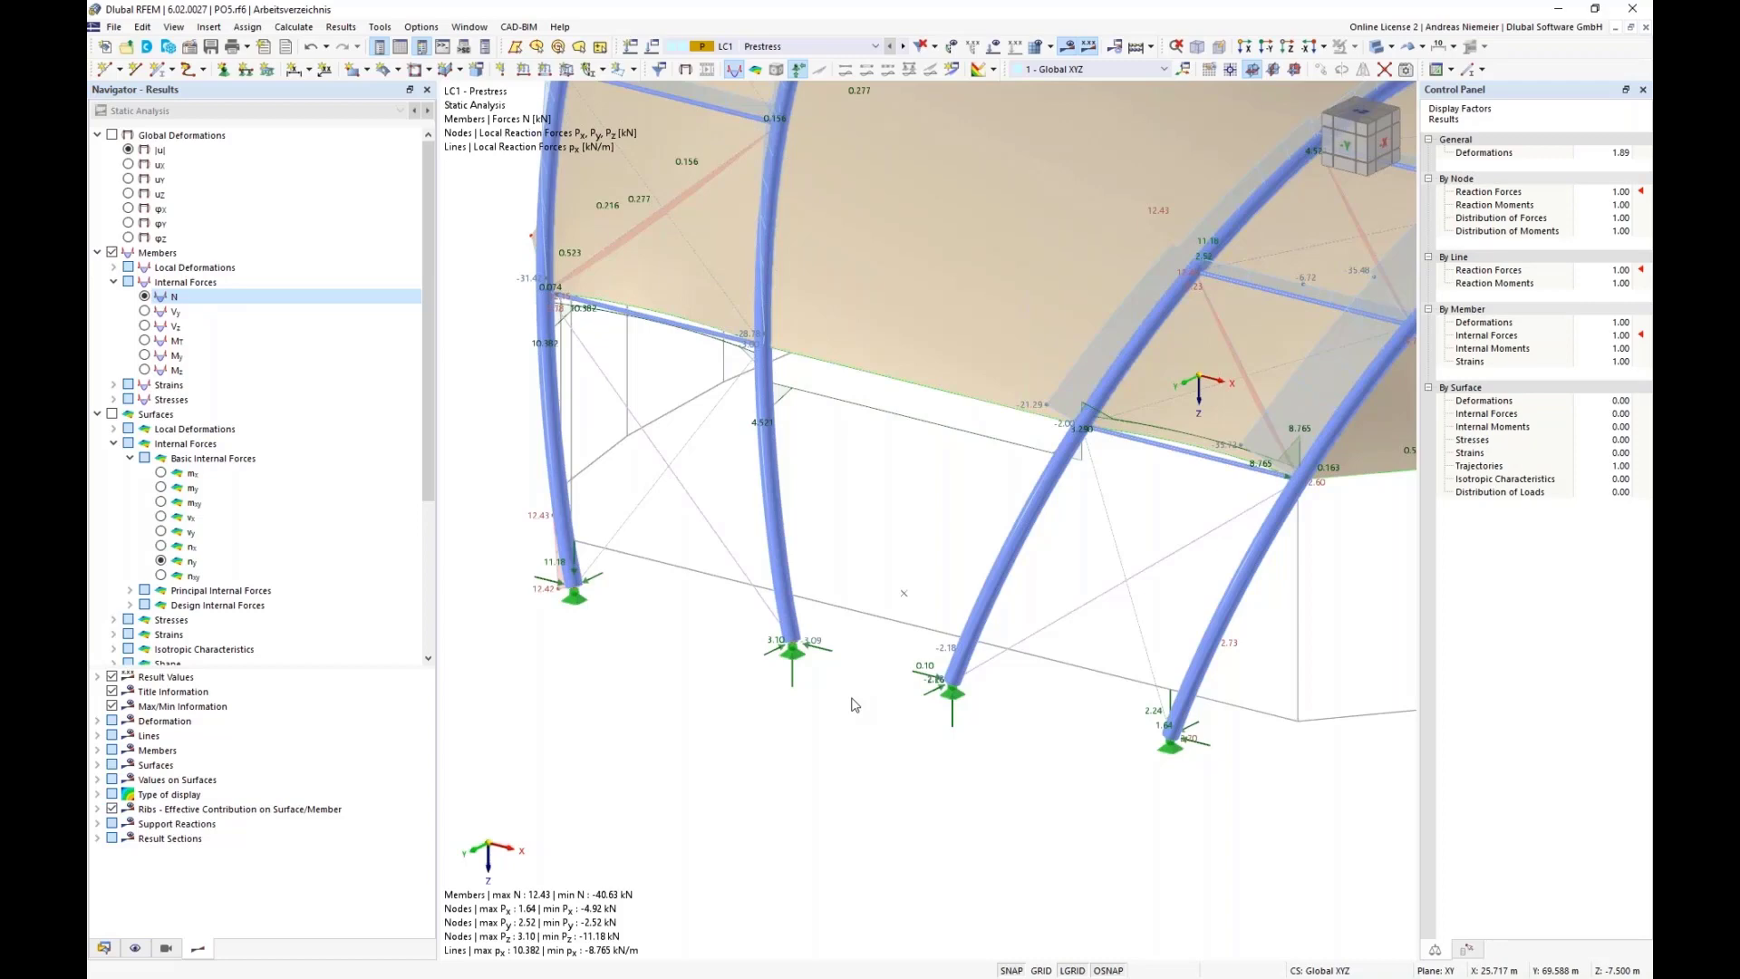
- Isolate the objects at the membrane's lower boundary level in a plan view along Z, with the background objects hidden
middle_click_drag(799, 788, 846, 731, "ctrl")
scroll(847, 731, "down", 2)
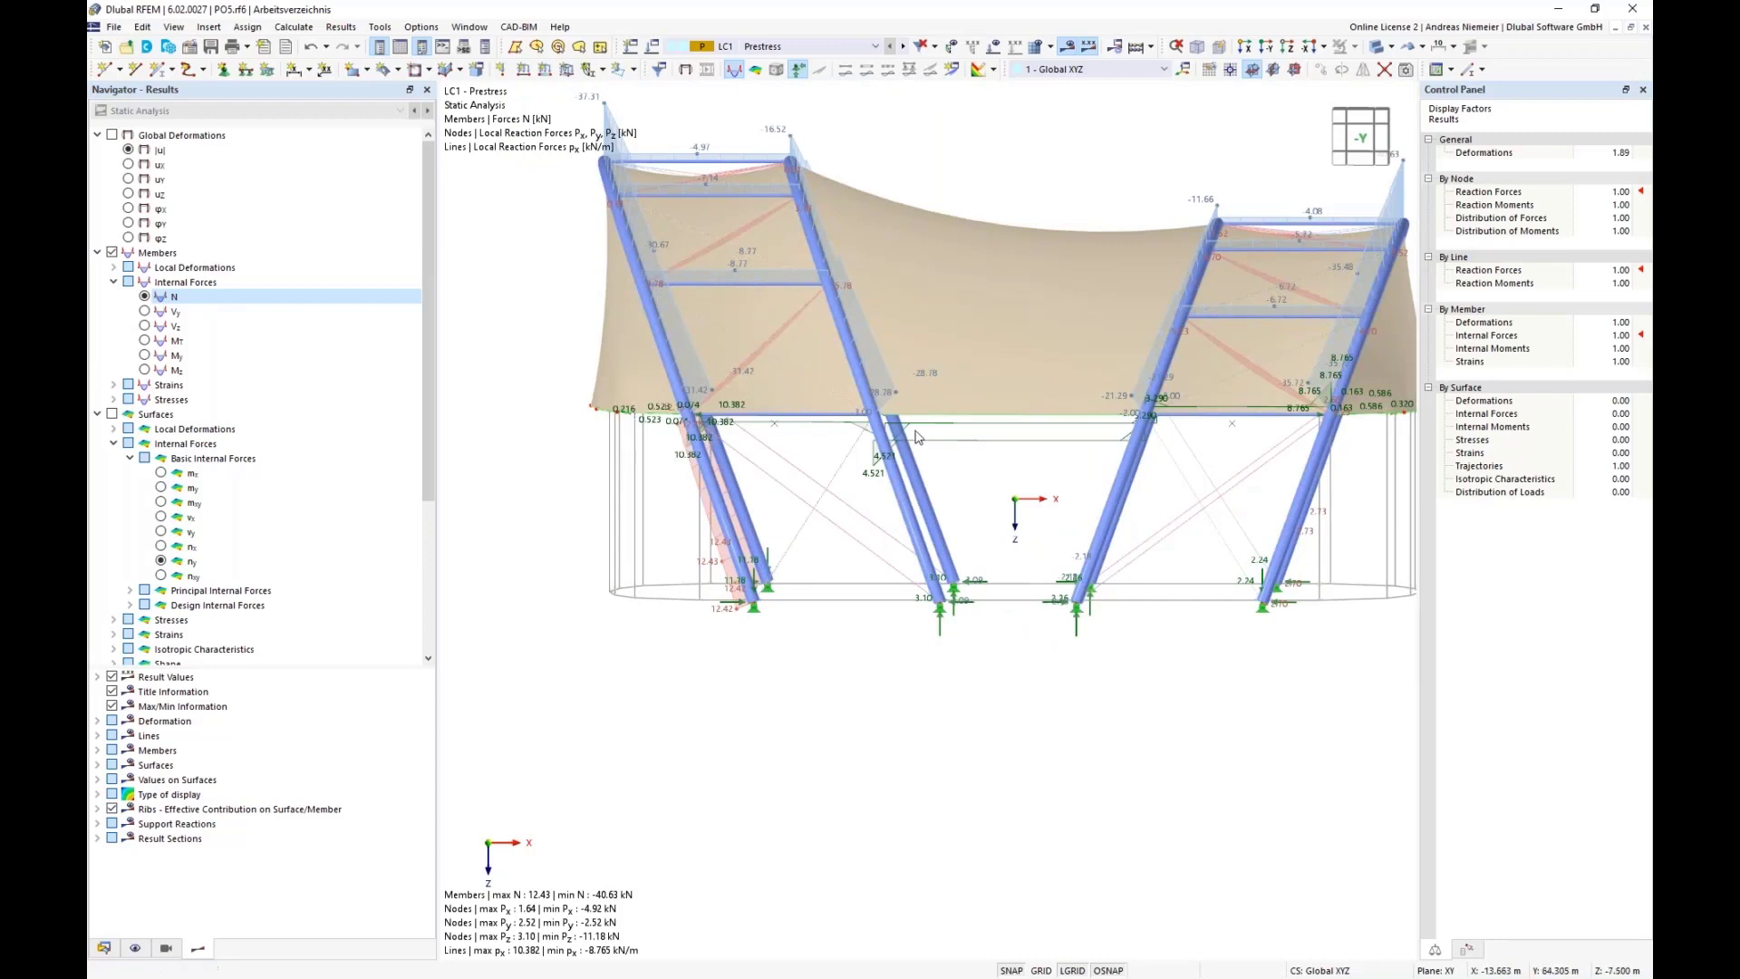
scroll(641, 399, "down", 1)
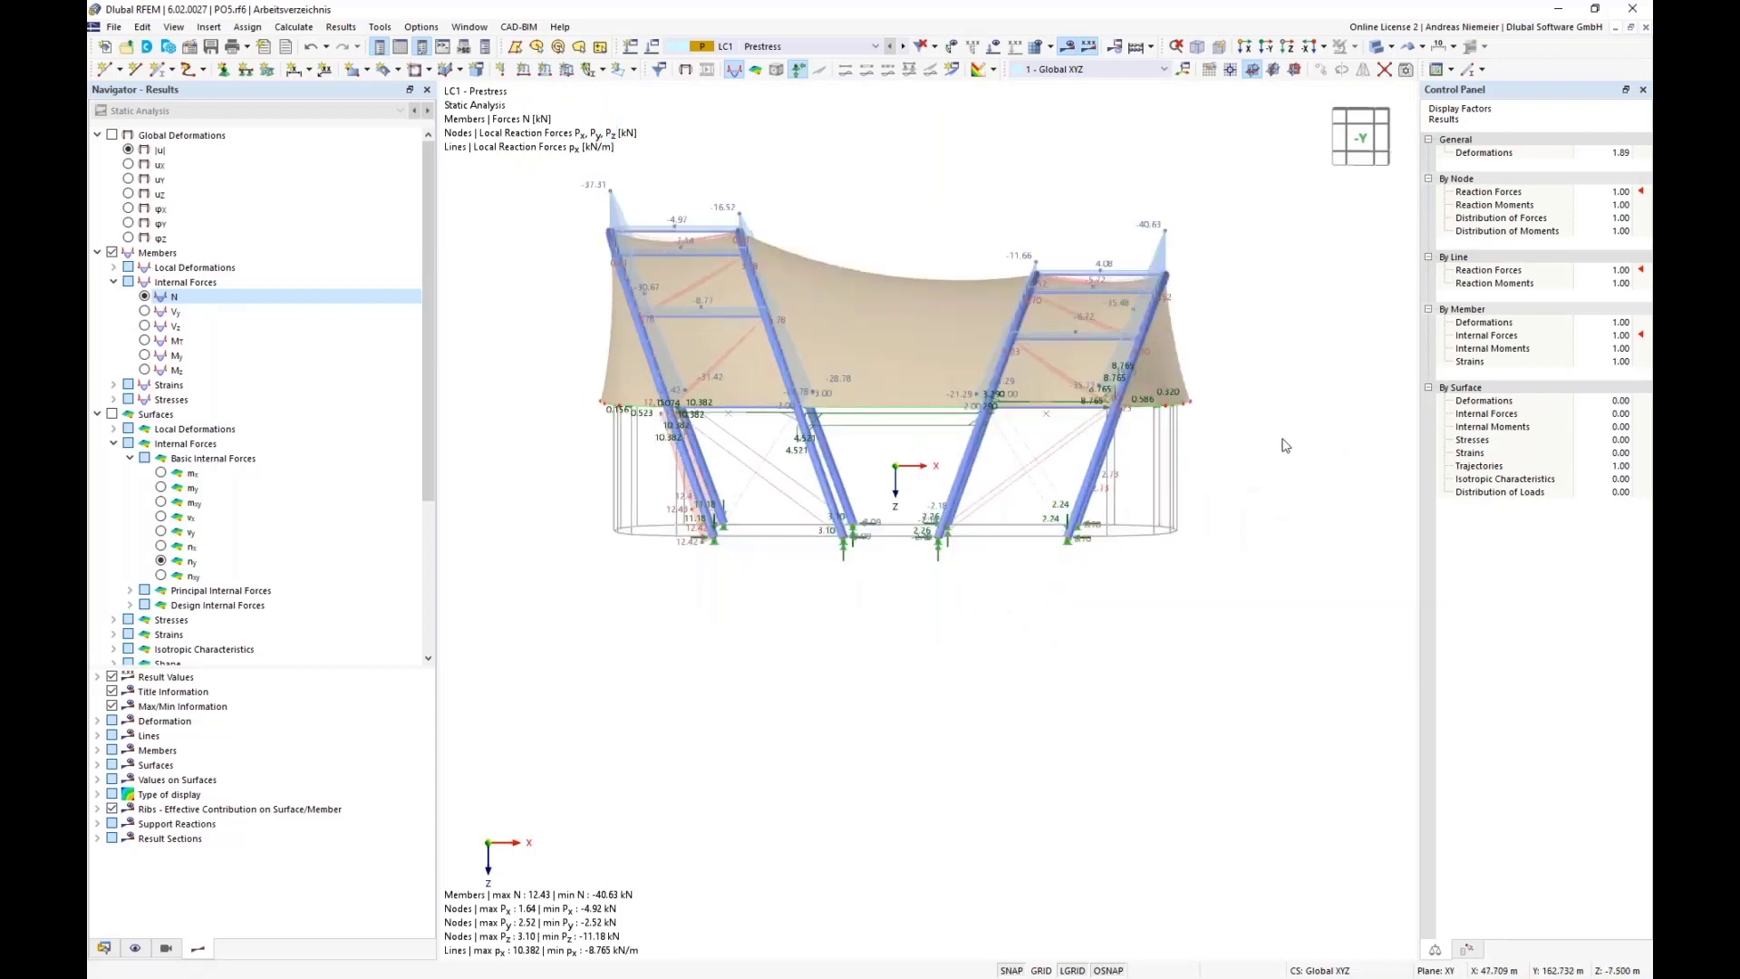
left_click_drag(565, 382, 1269, 444)
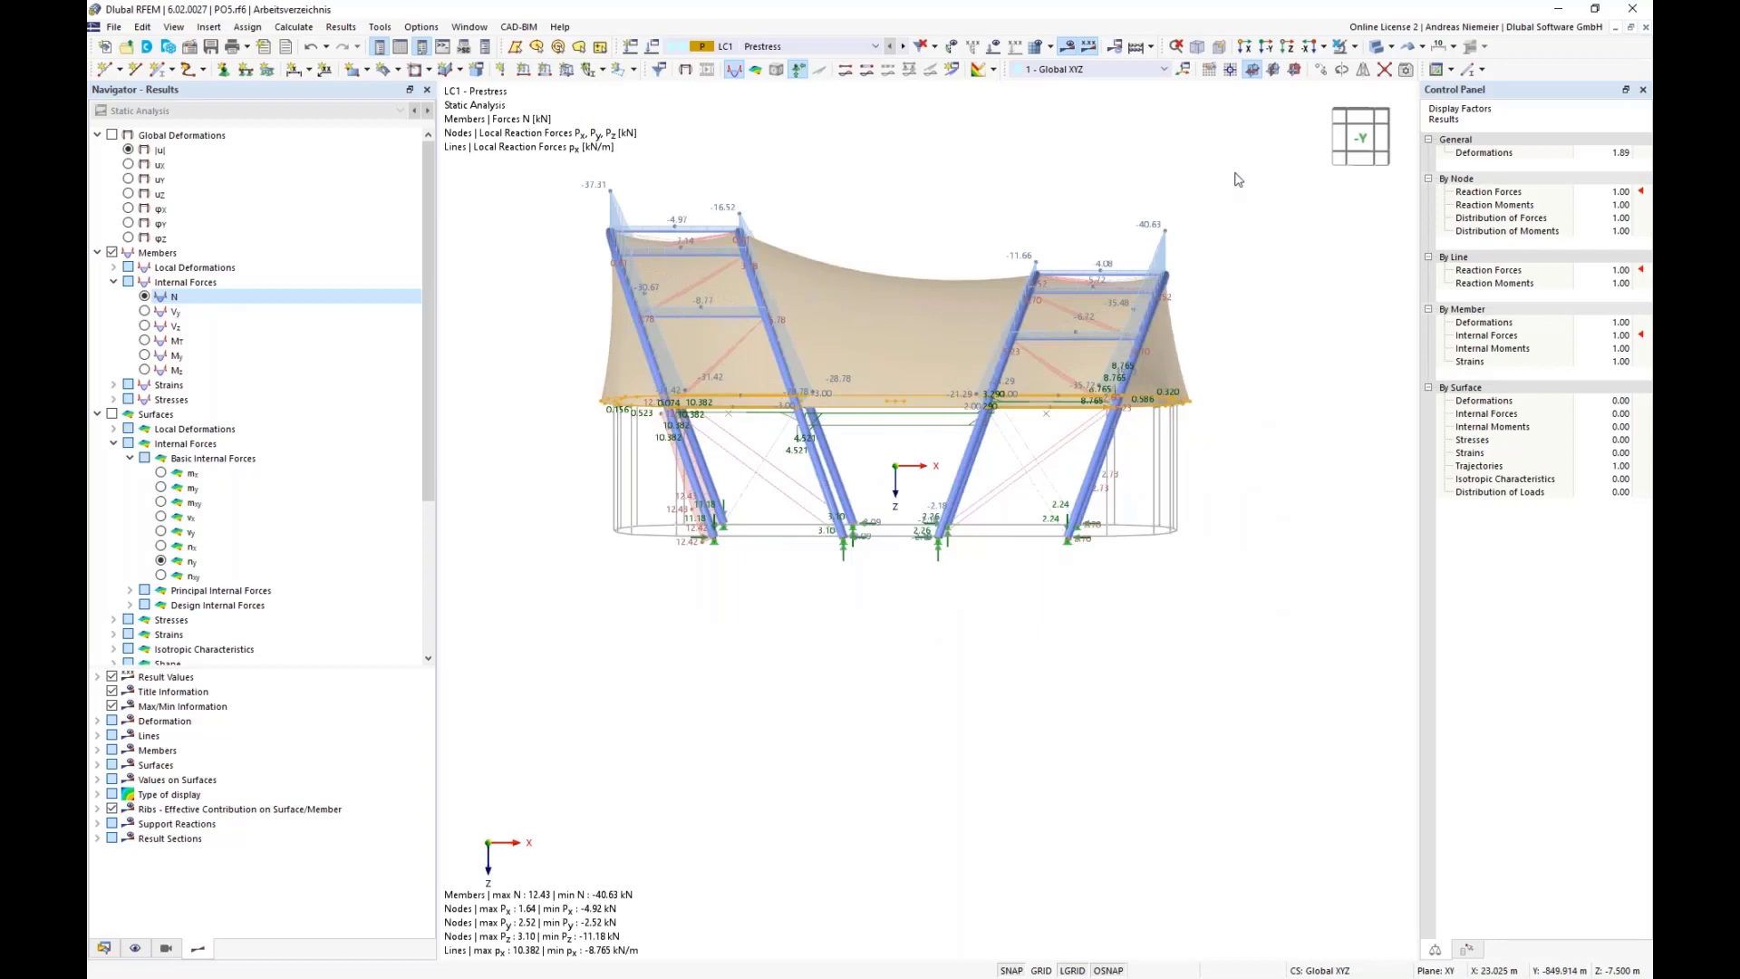
left_click(1355, 47)
left_click(1352, 68)
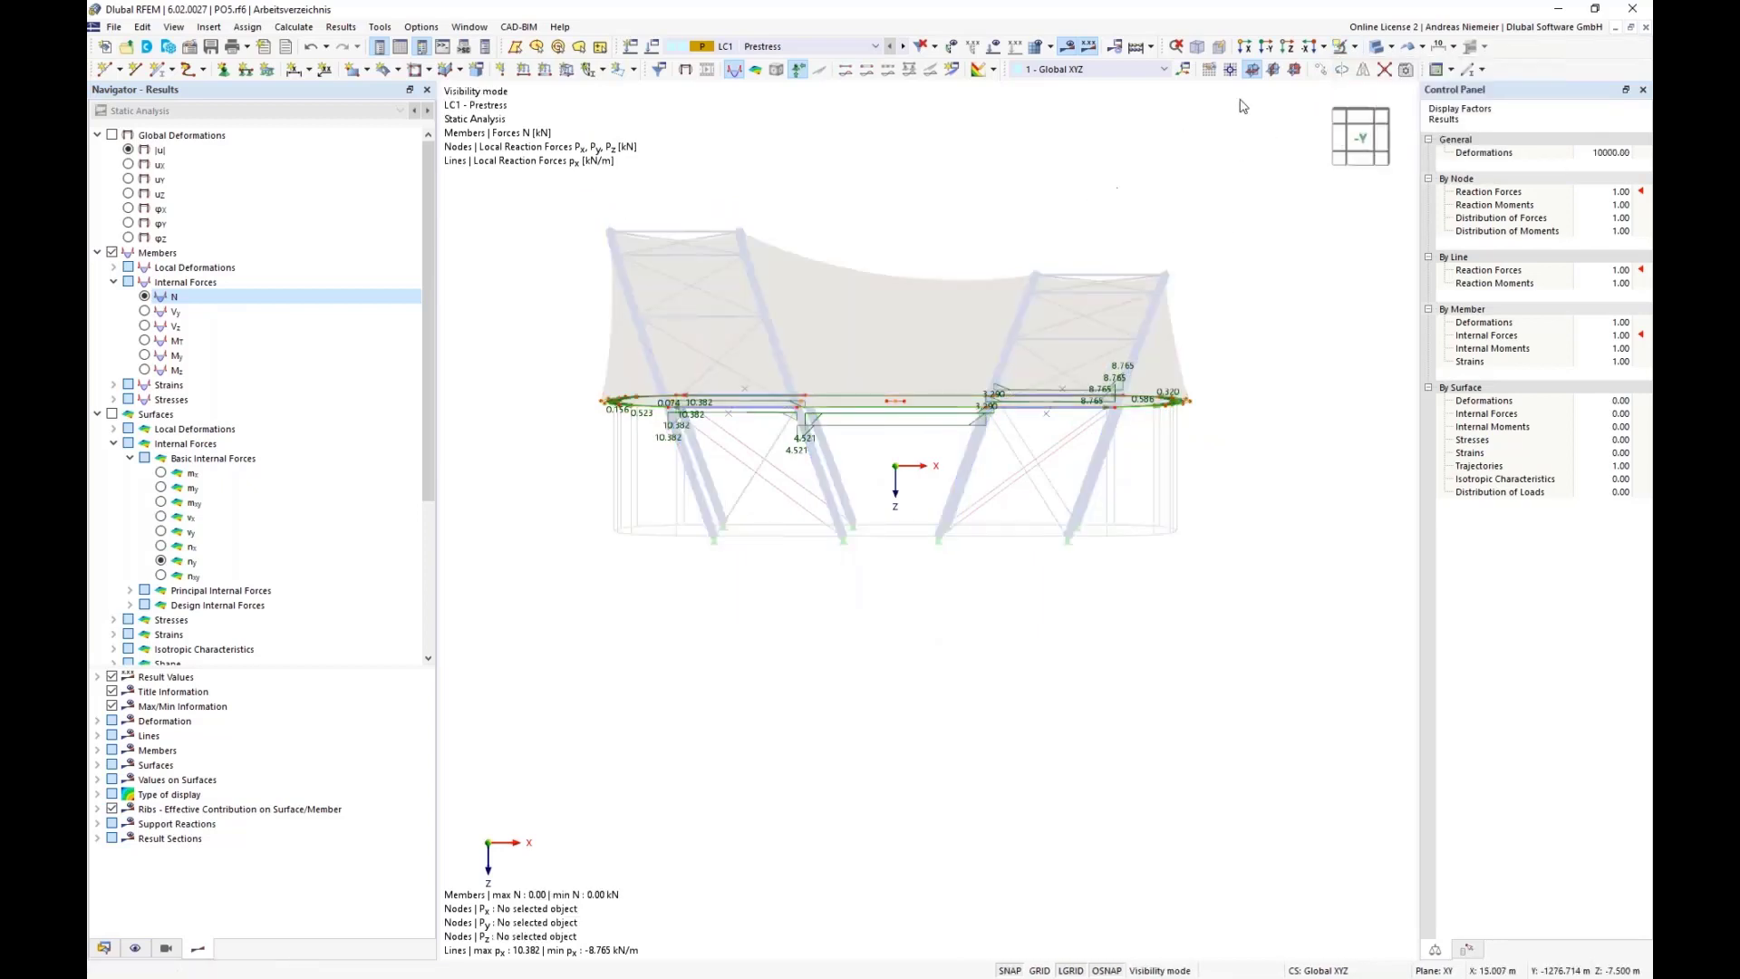
left_click(1287, 47)
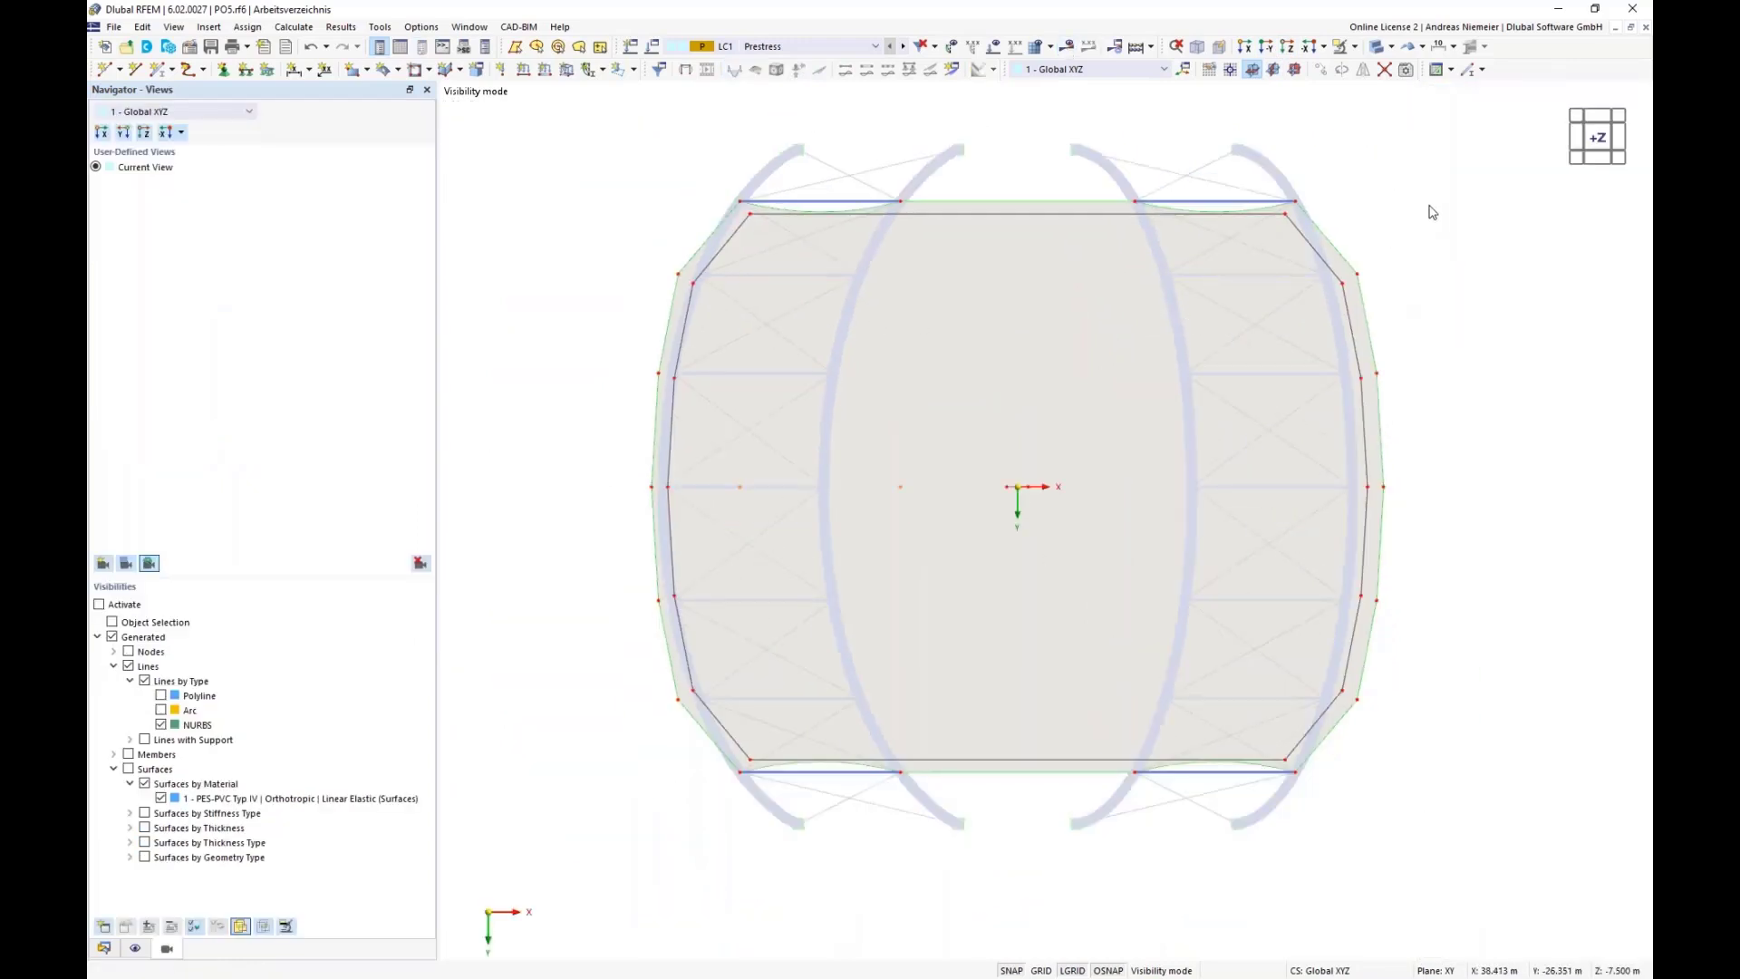
right_click(1431, 211)
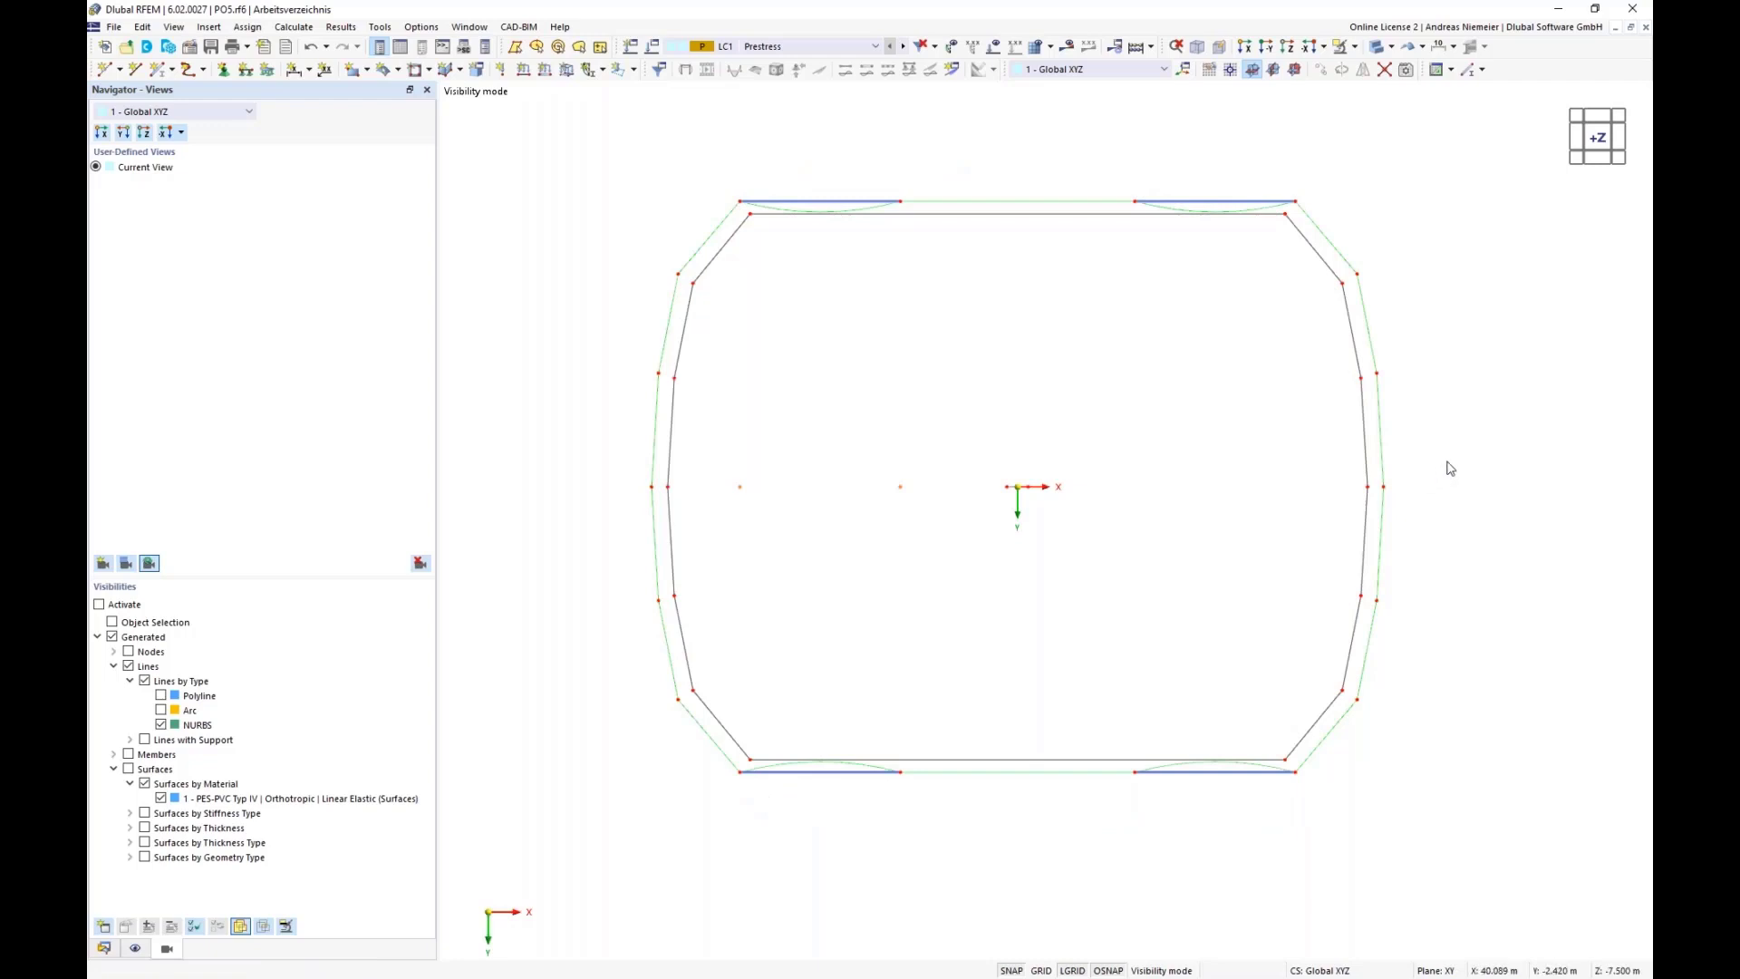
scroll(1305, 490, "down", 1)
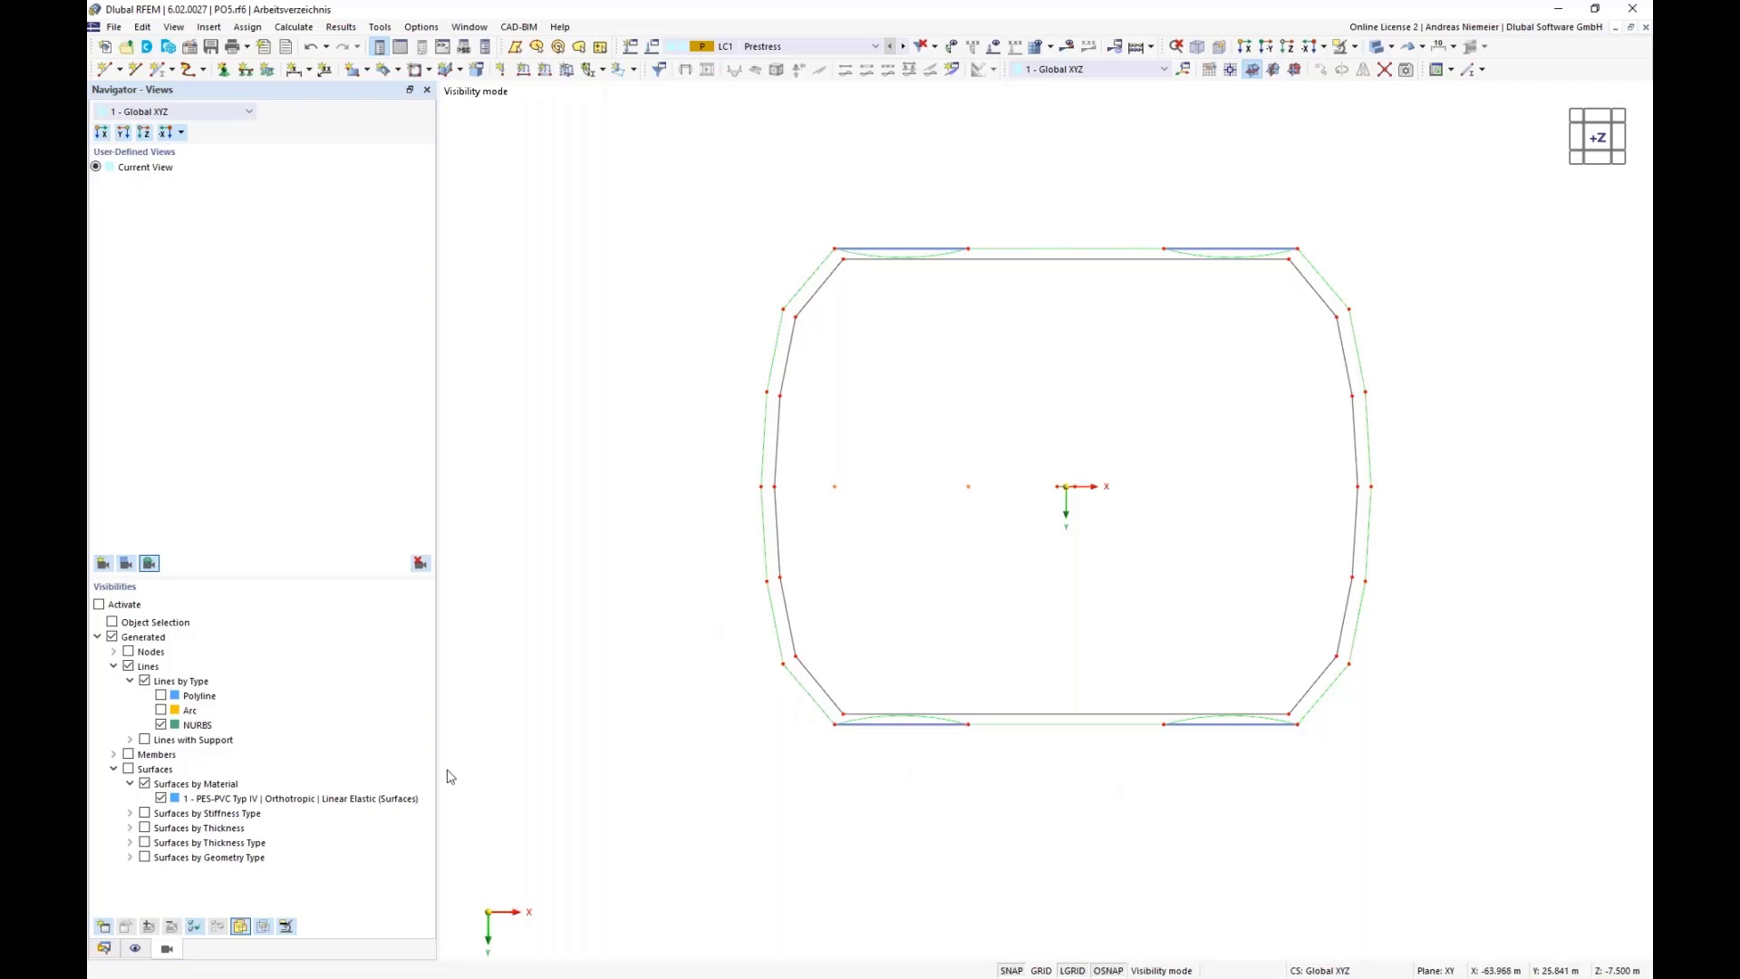
- Limit the visibility to lines with the Hinged line support, with the NURBS line category switched off
left_click(156, 726)
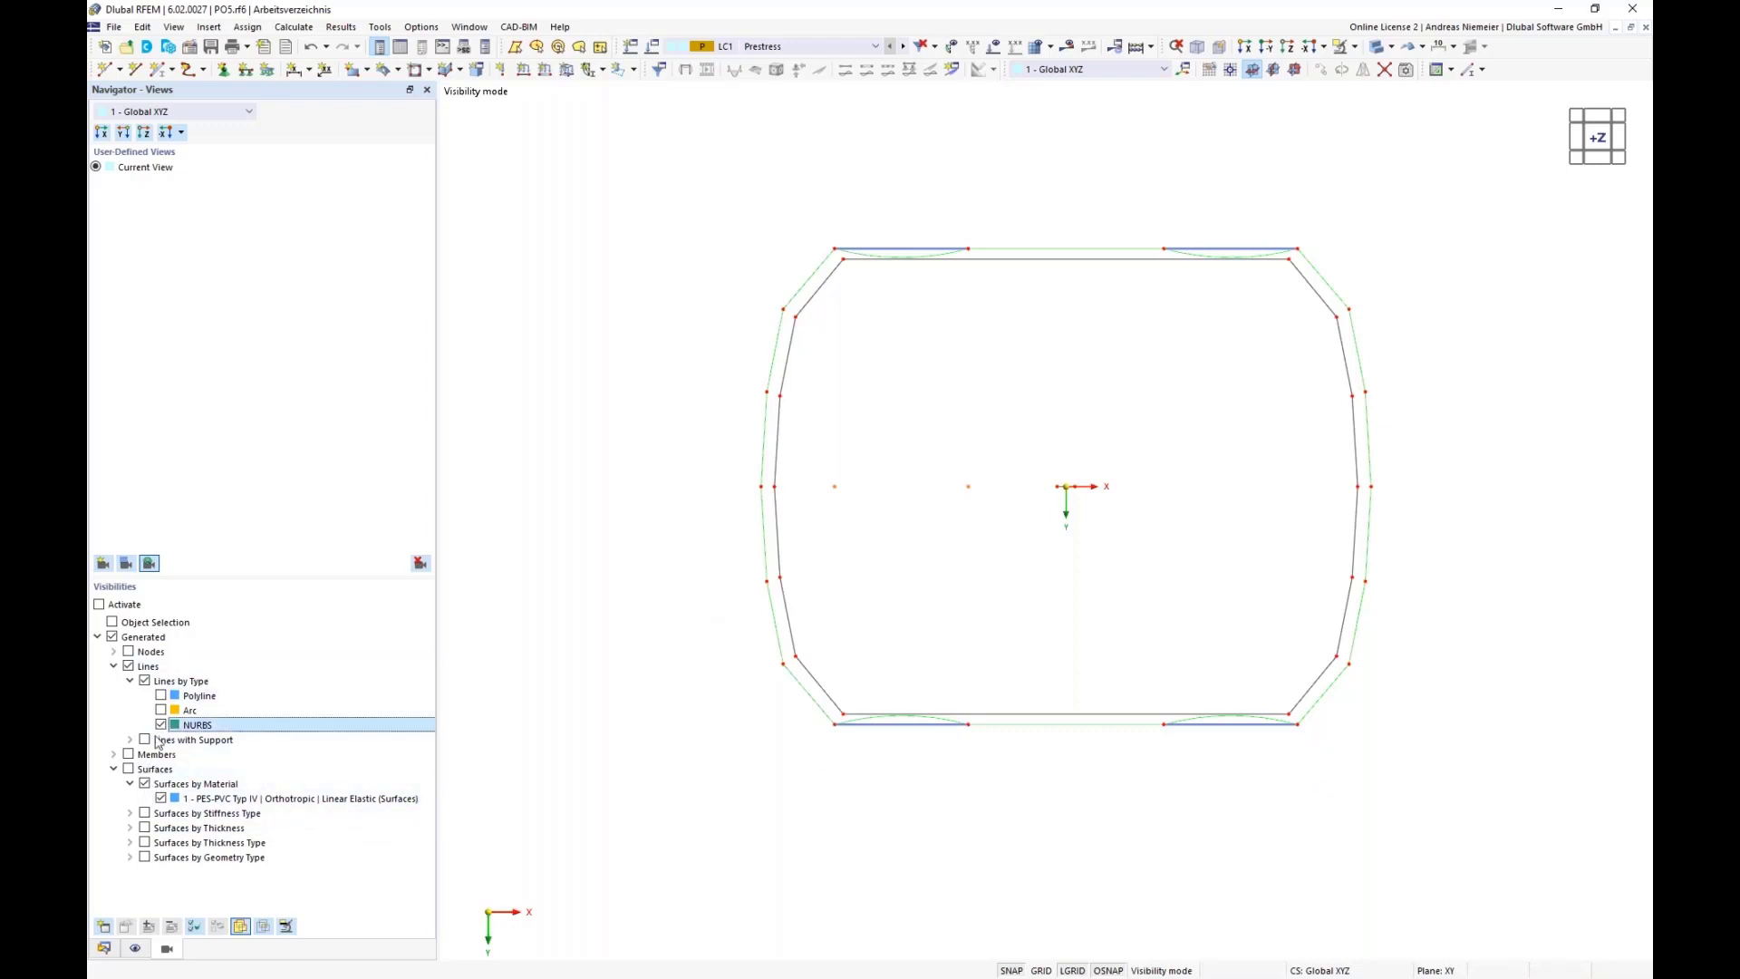
left_click(130, 740)
left_click(161, 754)
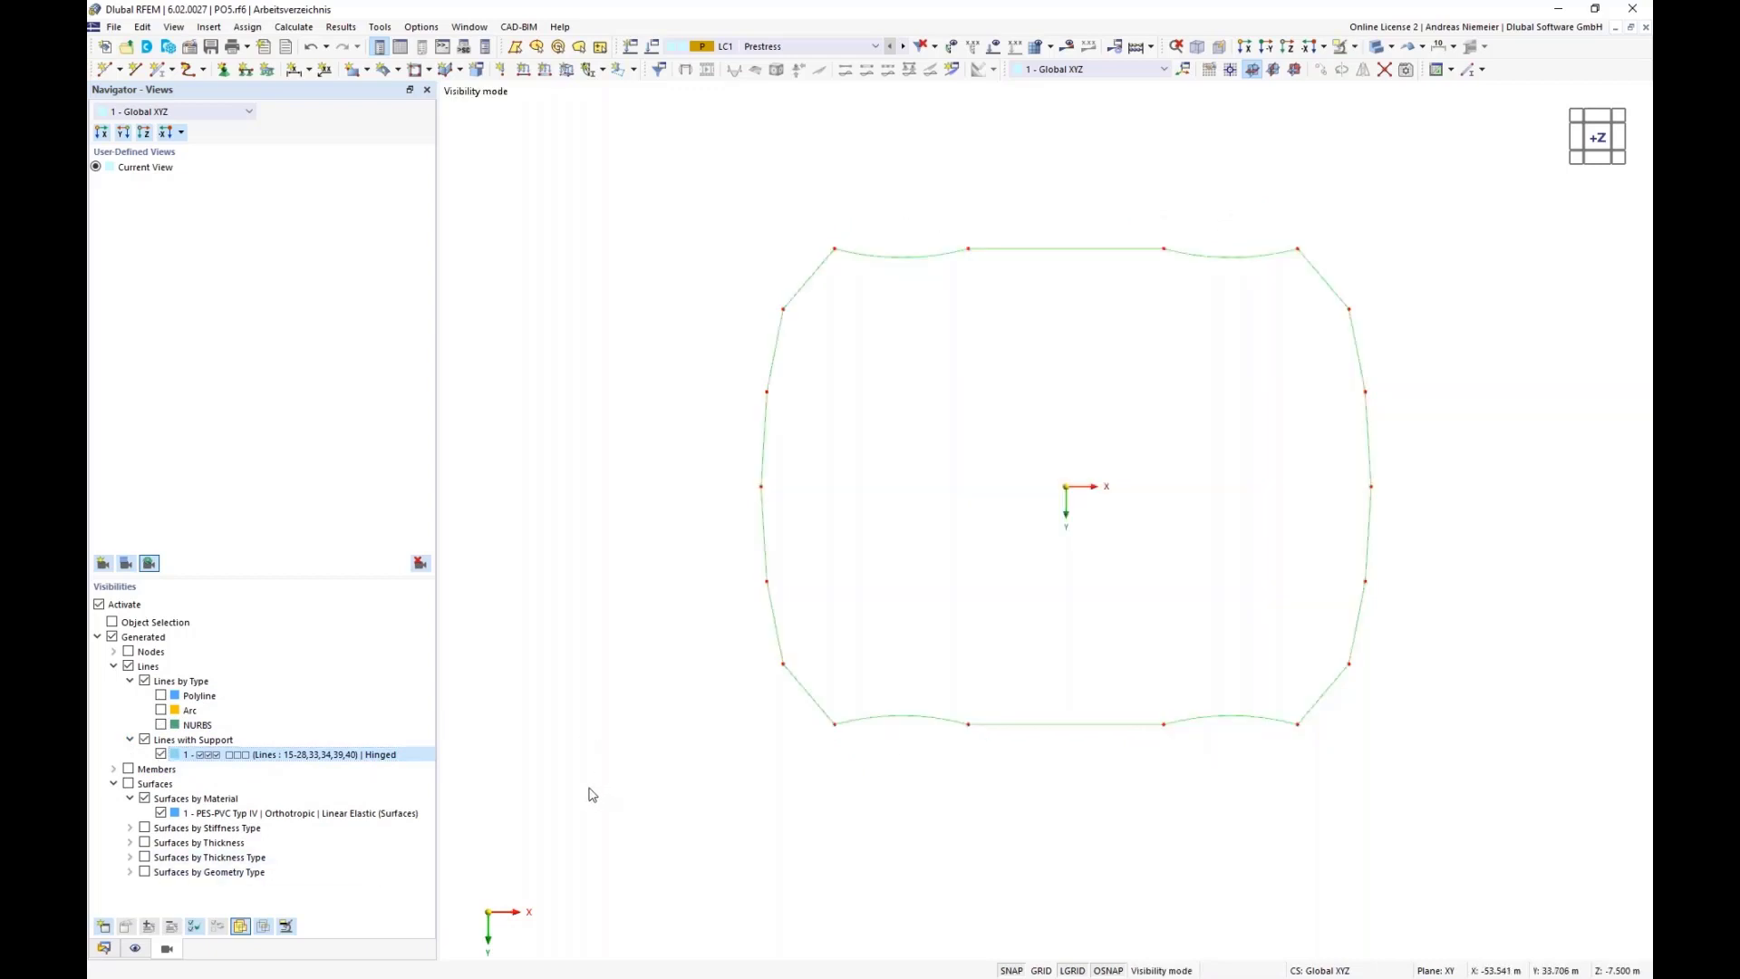
- Open all lines of the membrane's lower boundary for editing together and assign them a new member of type Cable
middle_click_drag(875, 817, 703, 792)
left_click_drag(514, 175, 1290, 769)
right_click(1076, 705)
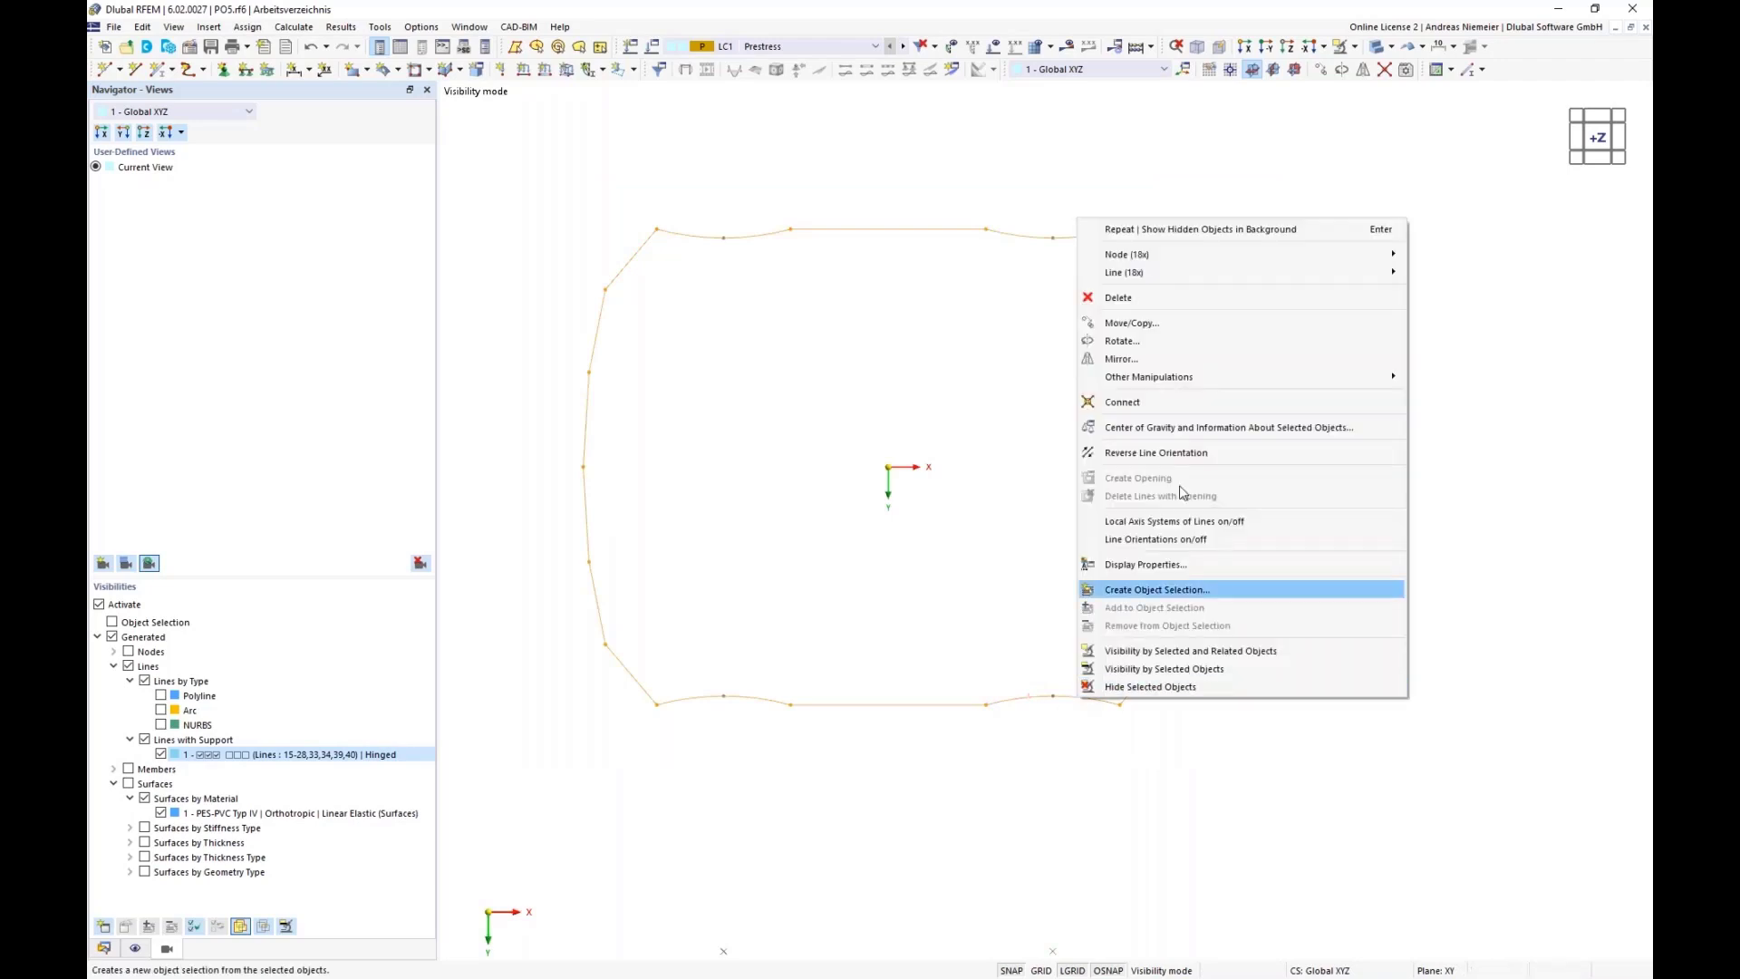
mouse_move(1220, 276)
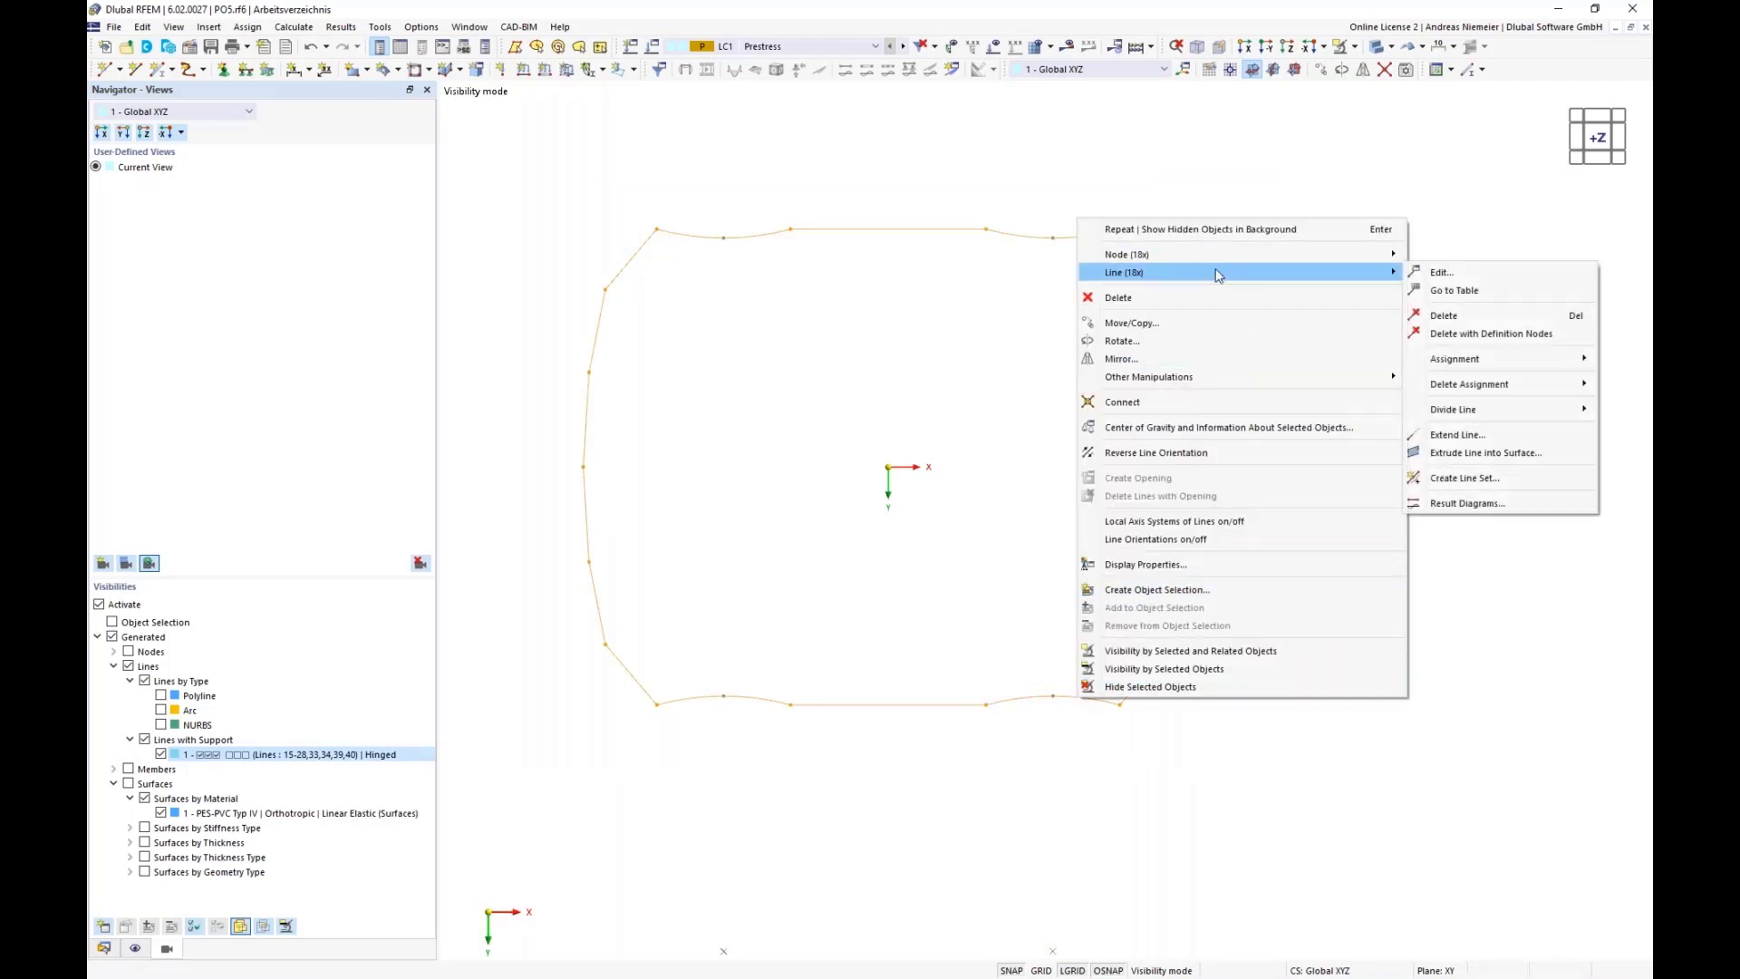
left_click(1449, 272)
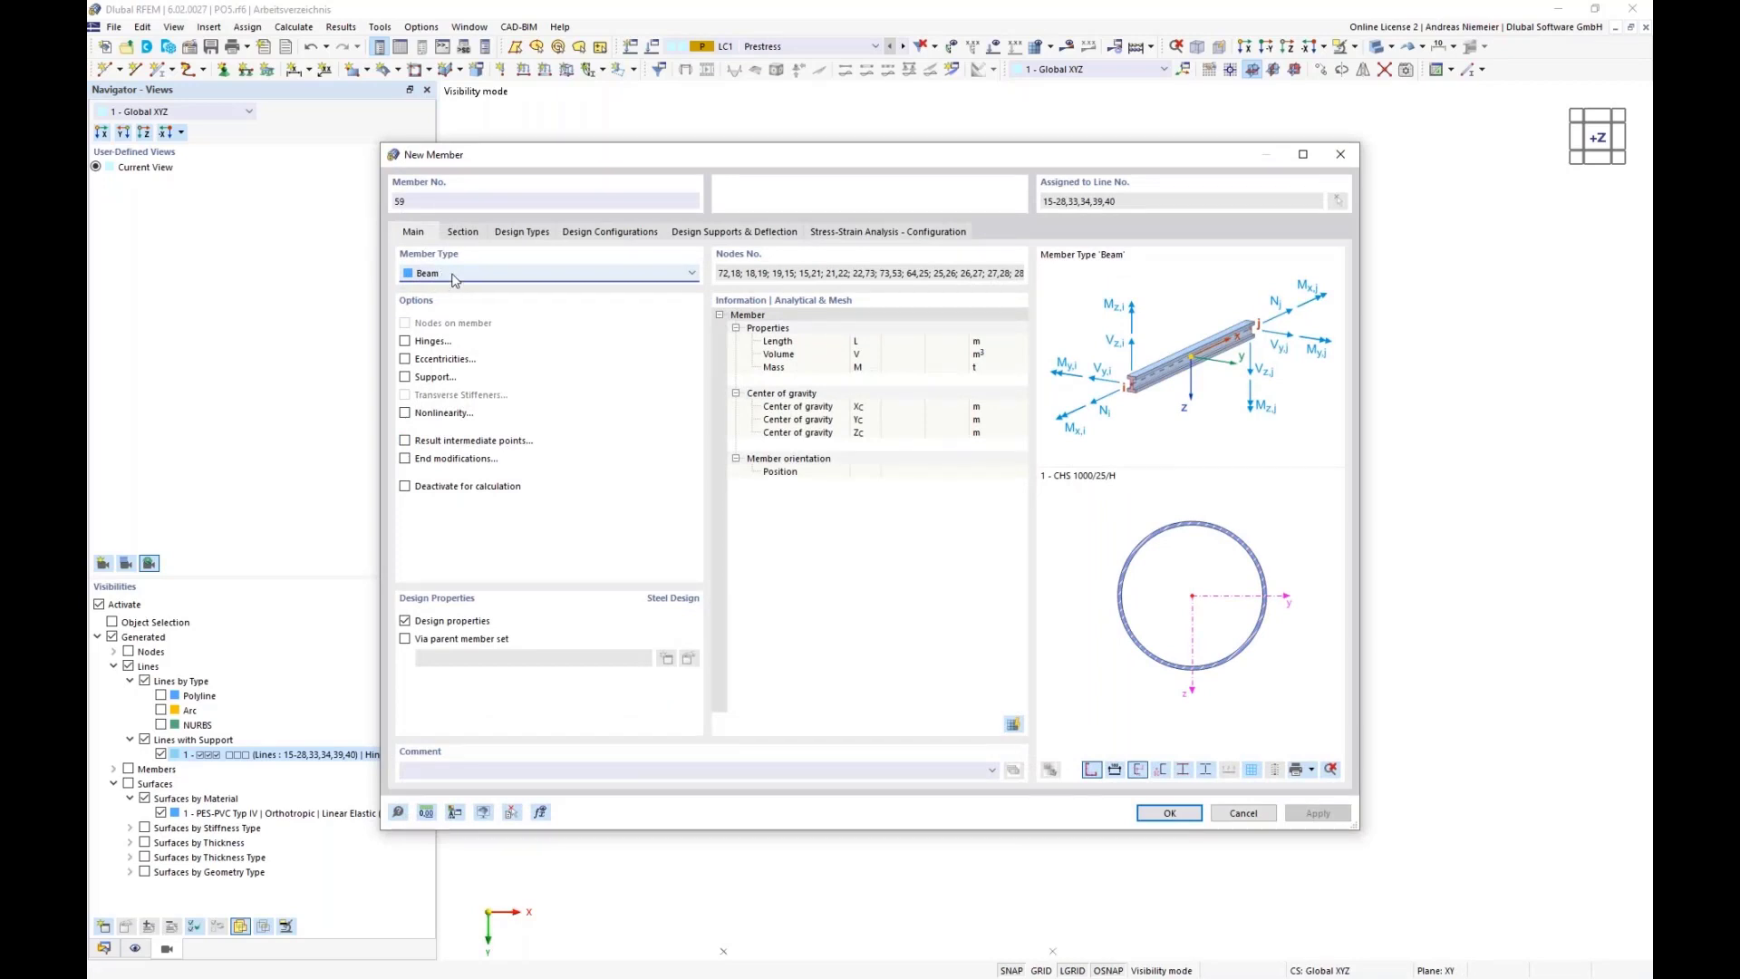
left_click(453, 273)
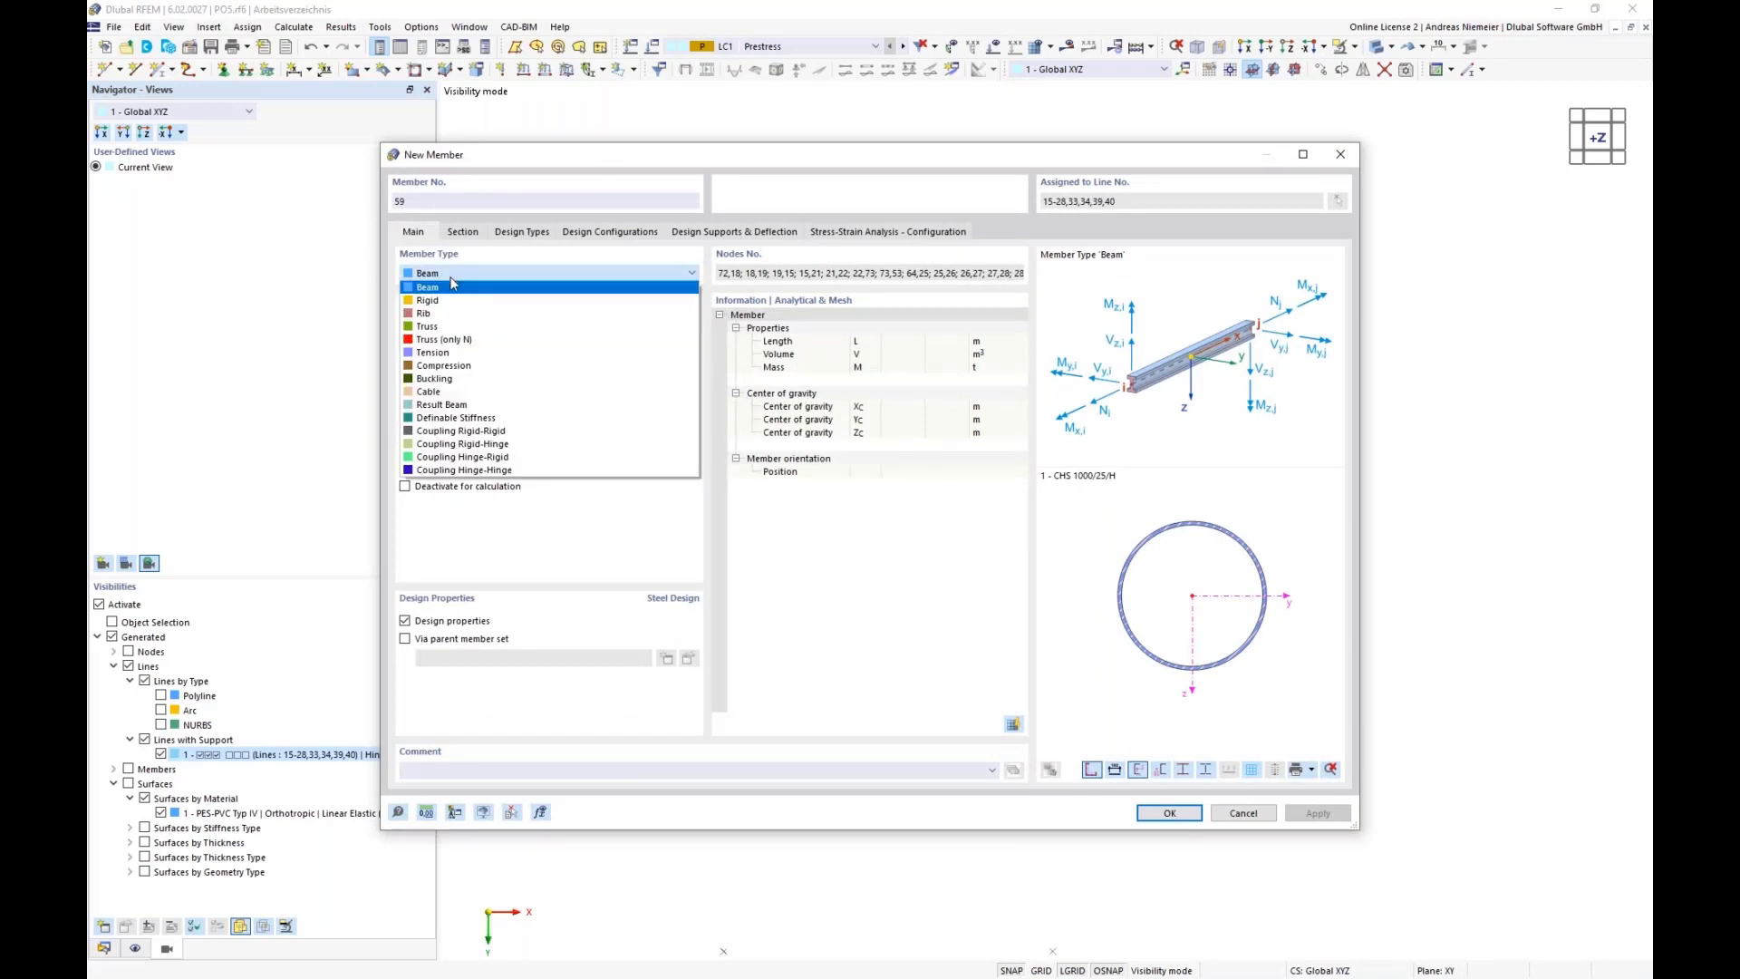
left_click(444, 408)
- Choose the Pfeifer Cable PE 30 section (DIN EN 12385) for the new members, filtering the standardized sections by the Cables shape
left_click(464, 234)
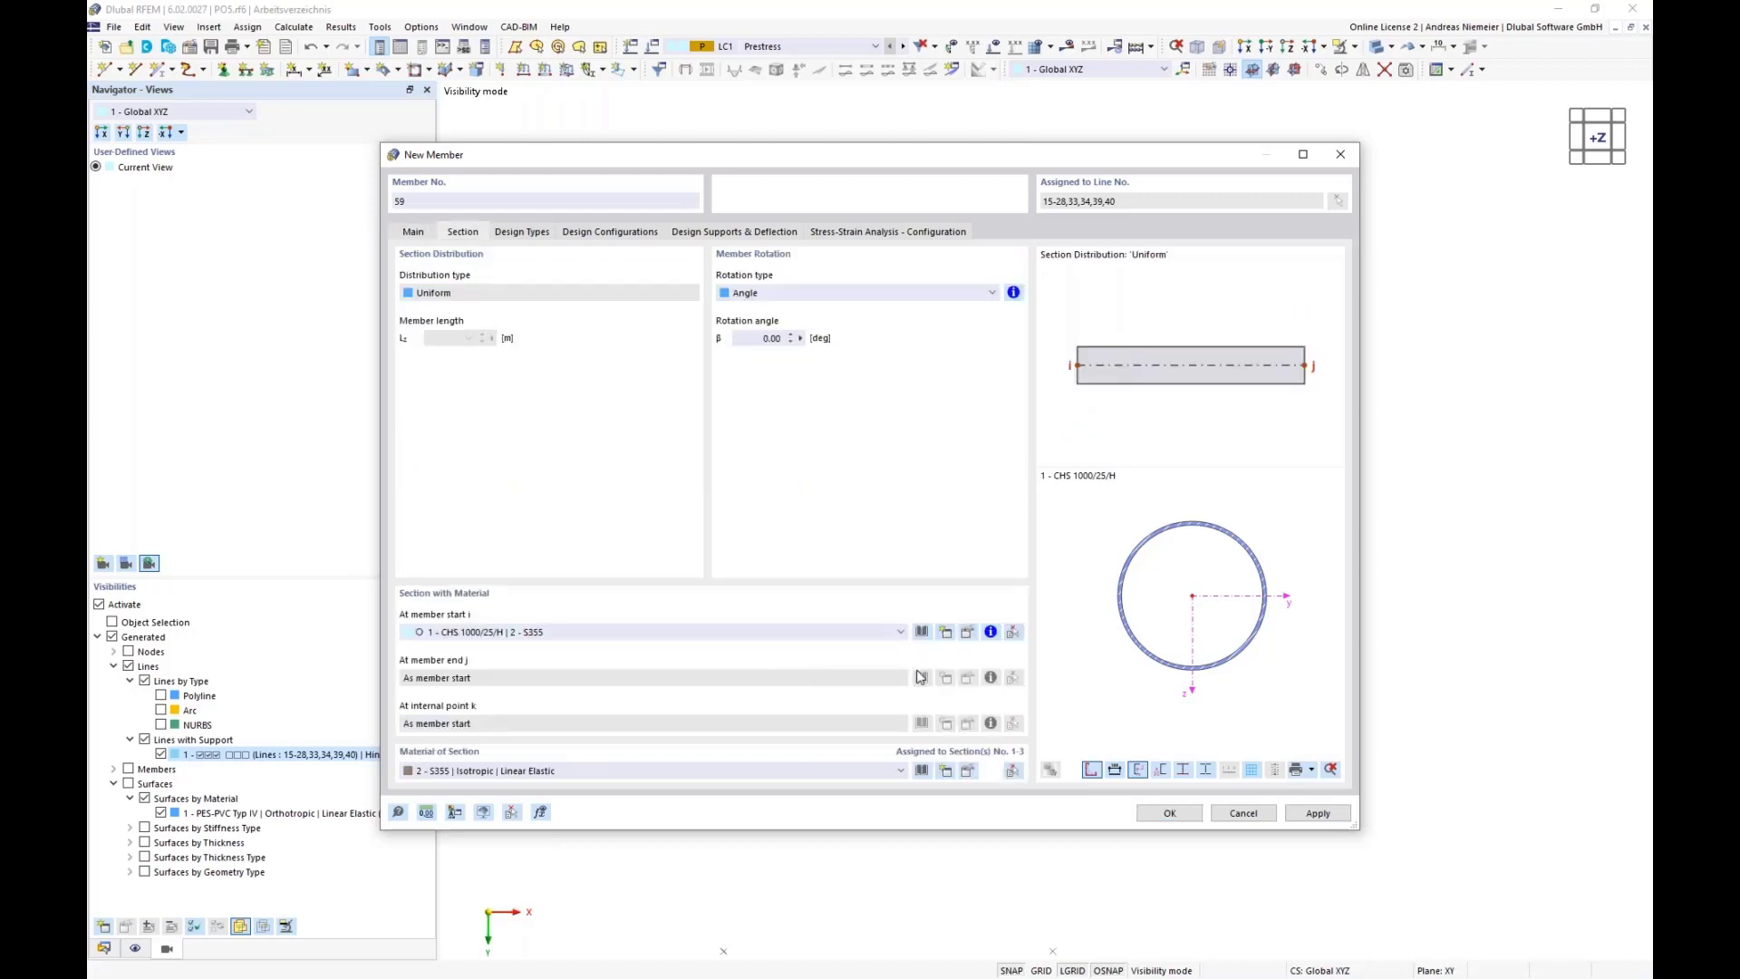
left_click(920, 633)
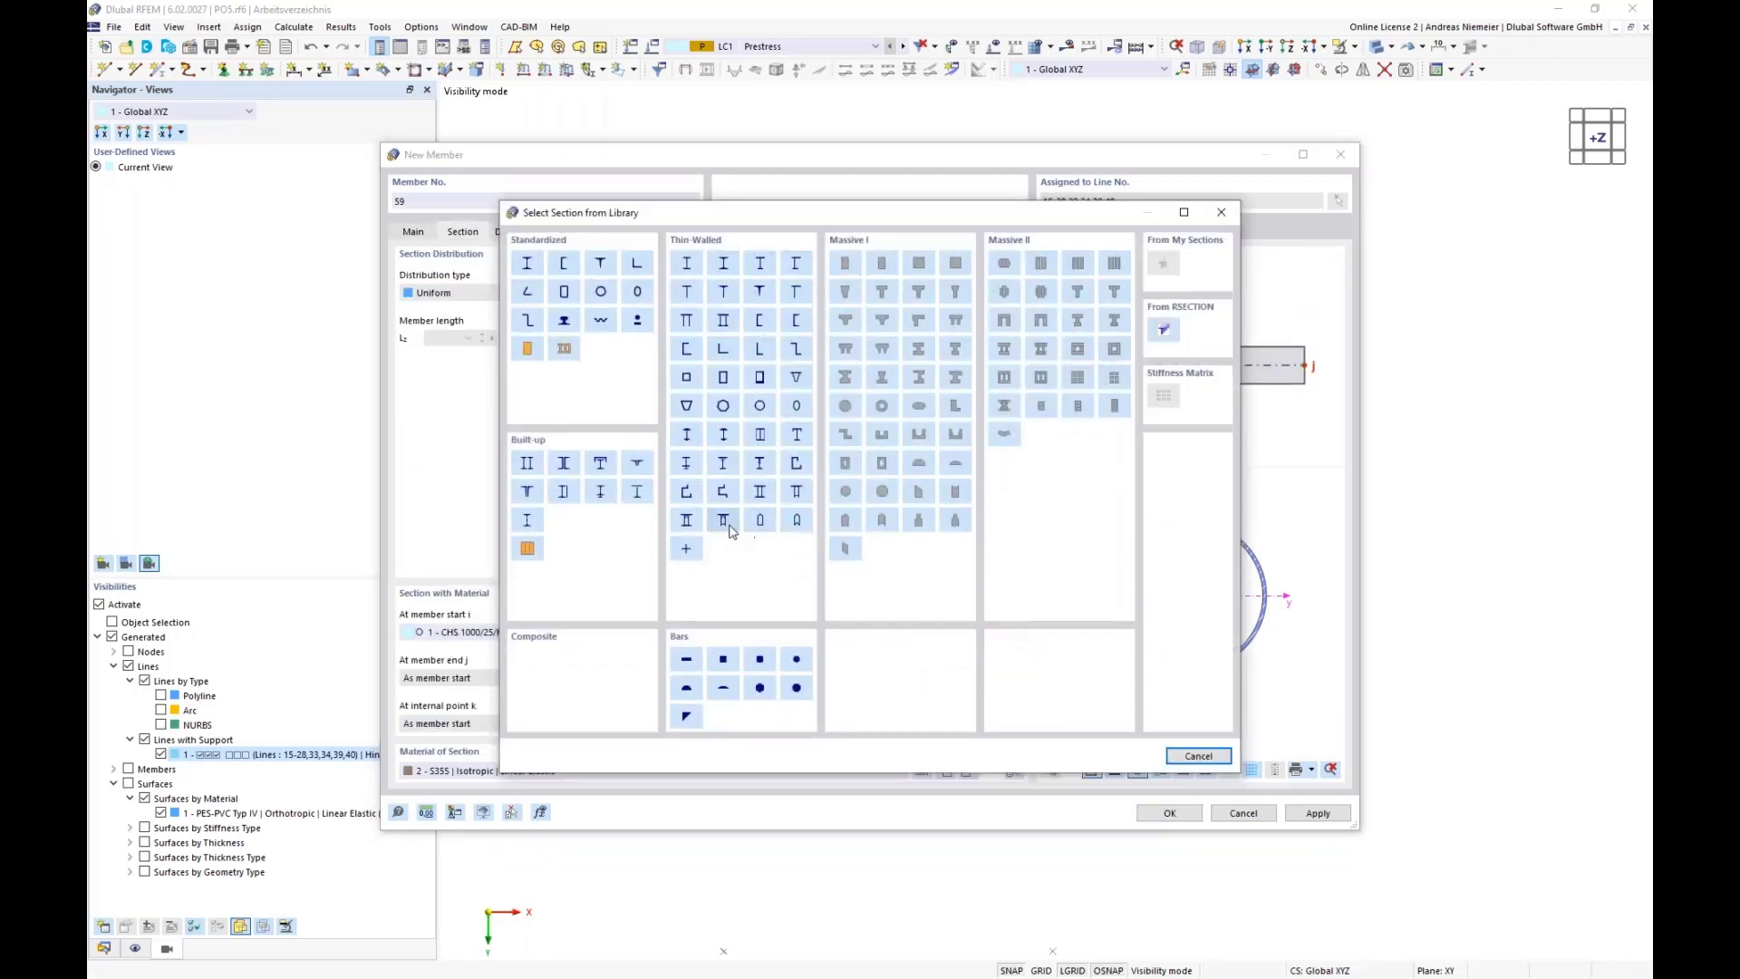
left_click(637, 320)
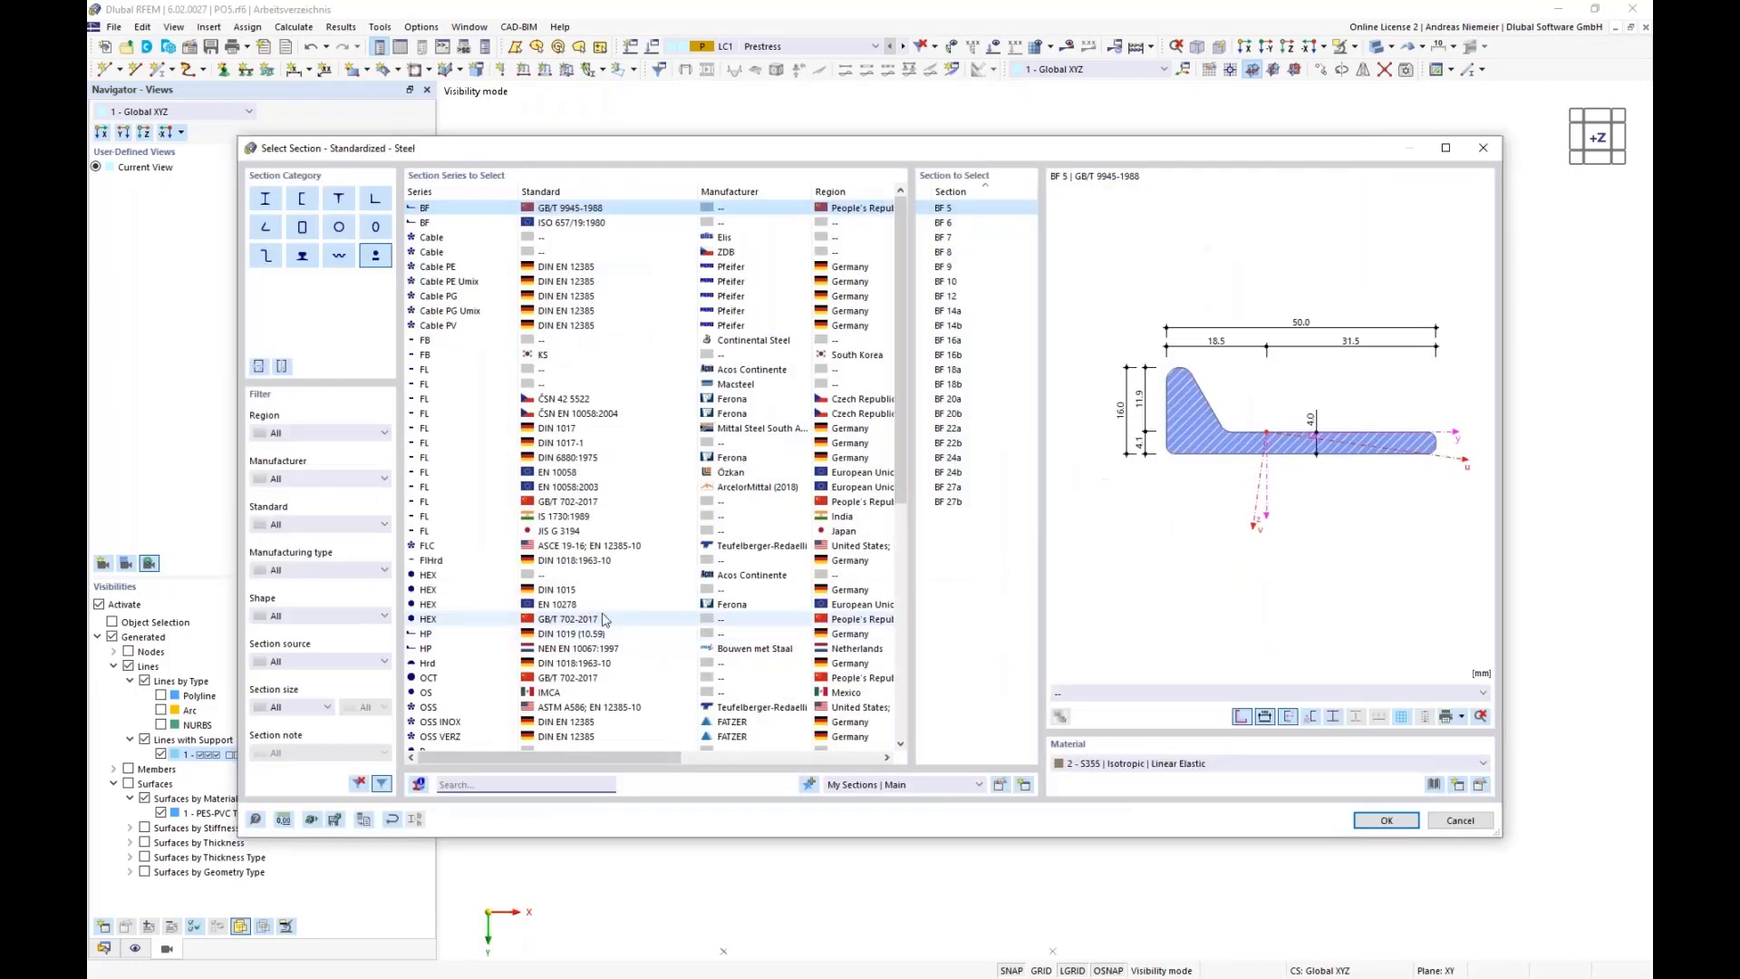
left_click(315, 618)
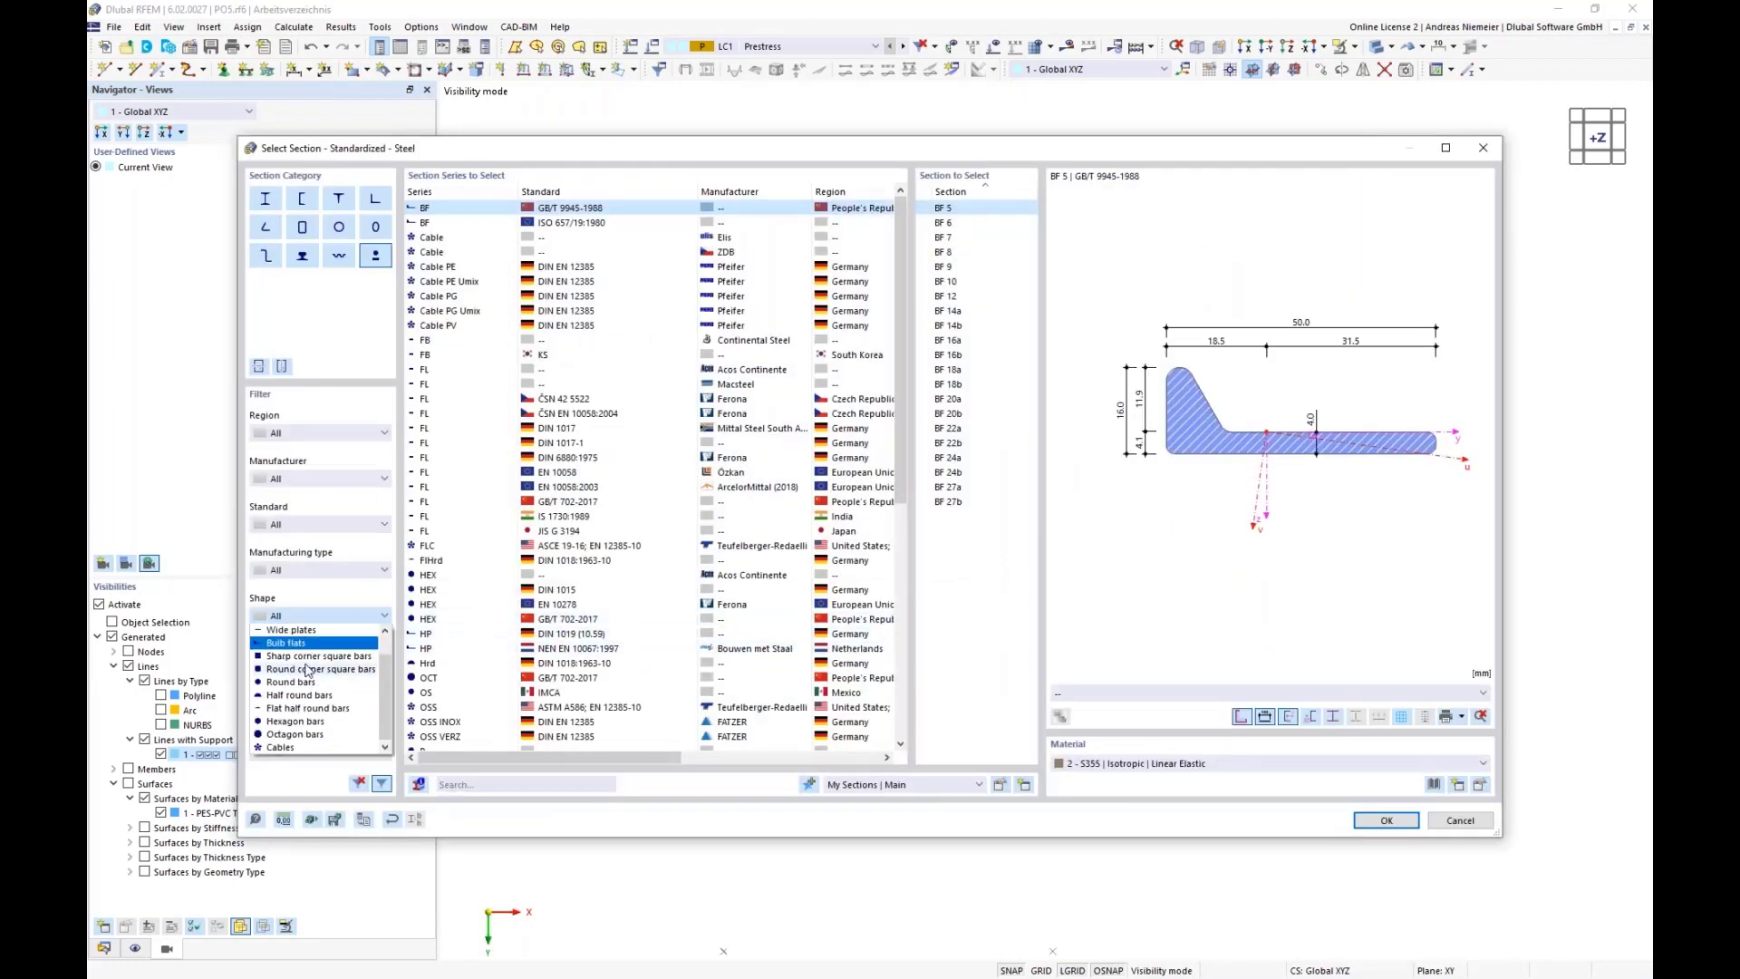
left_click(286, 746)
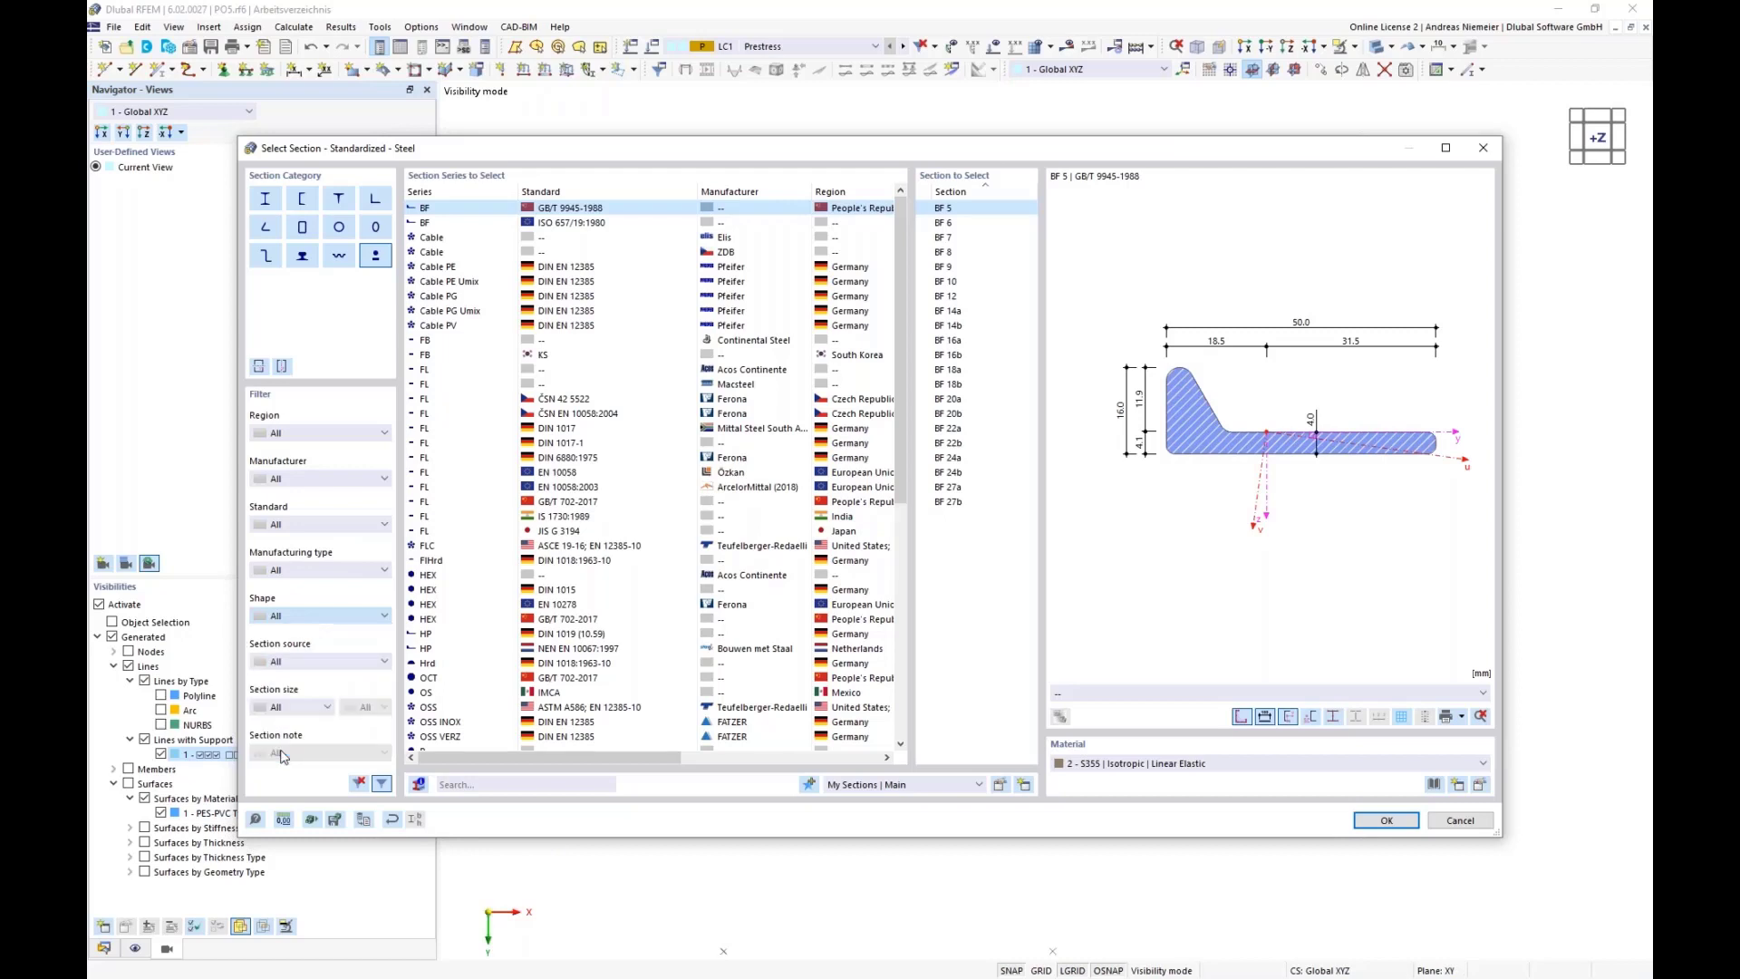
left_click(438, 237)
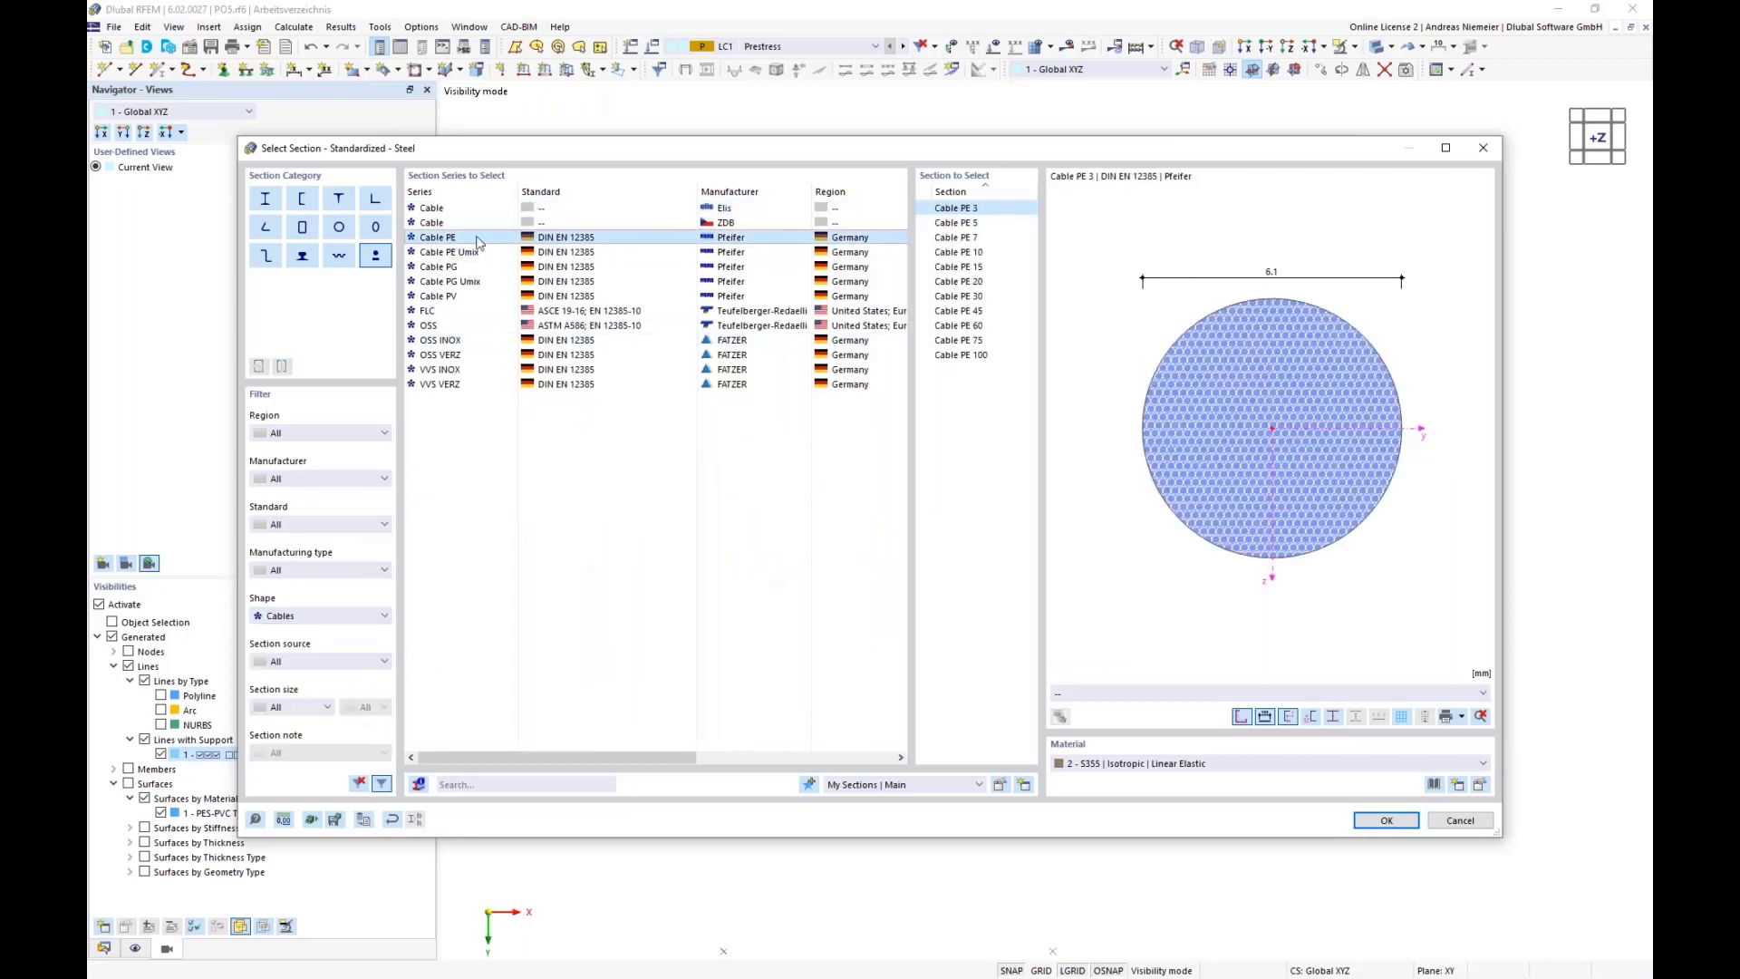
left_click(962, 297)
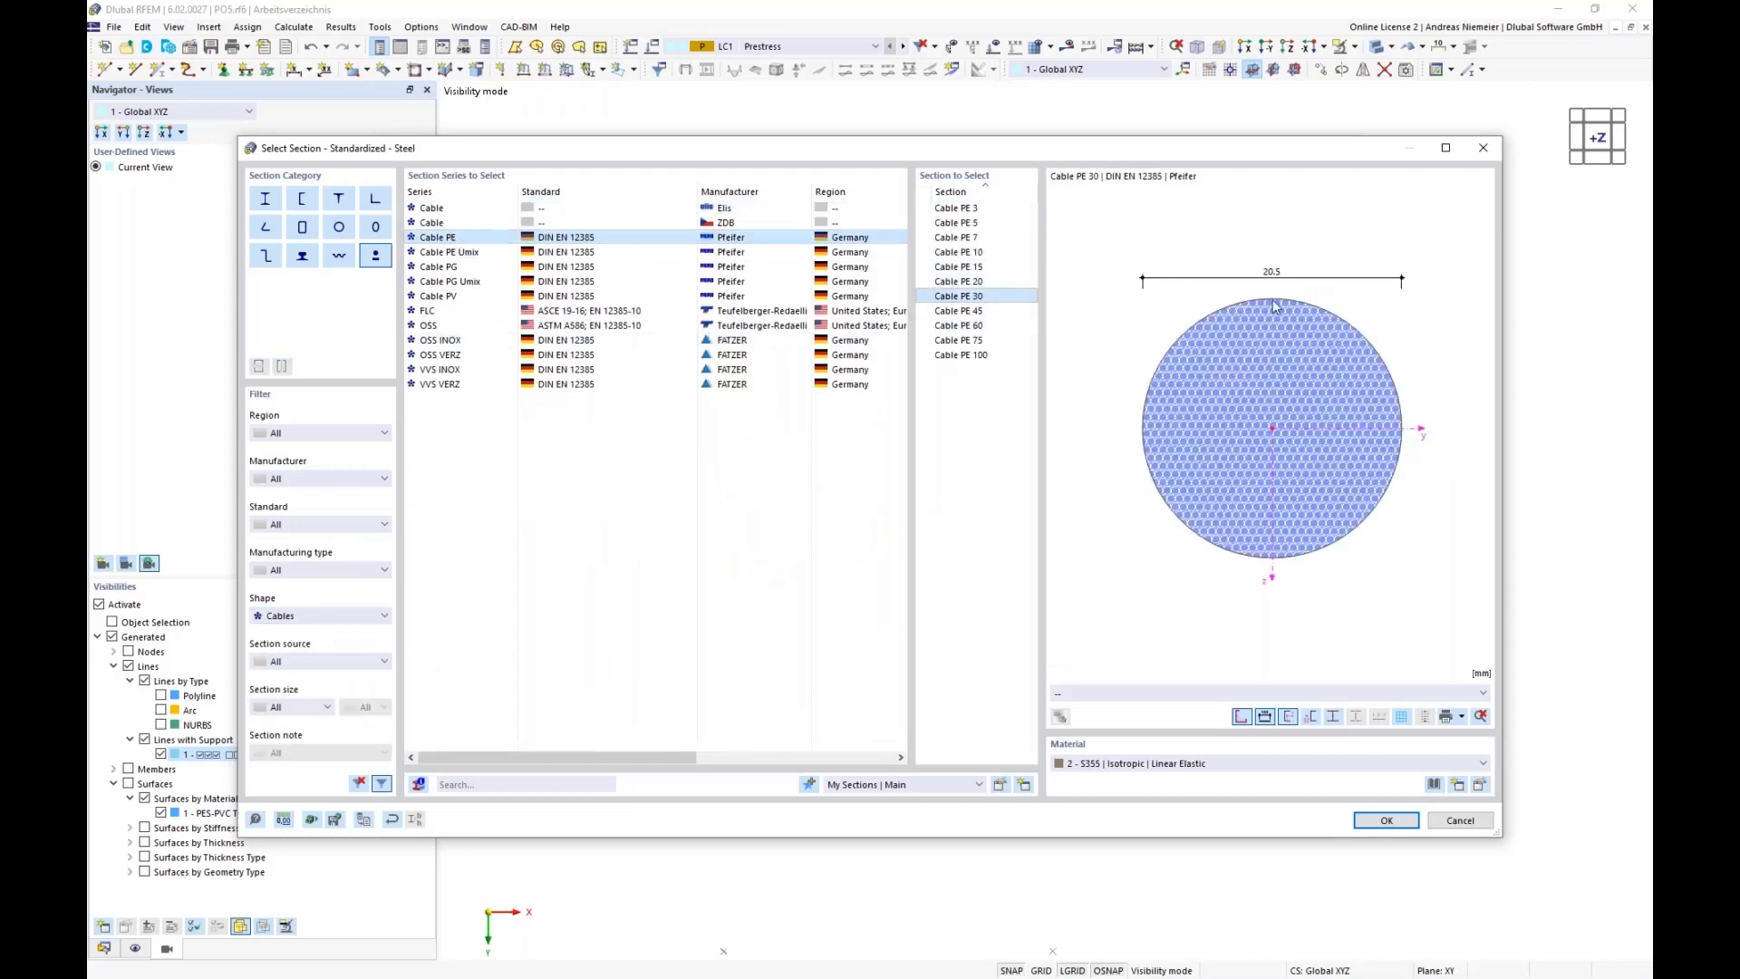
- Give the cable section the Cable PE (Pfeifer) material from the Metal type and create the members on the boundary lines
left_click(1434, 785)
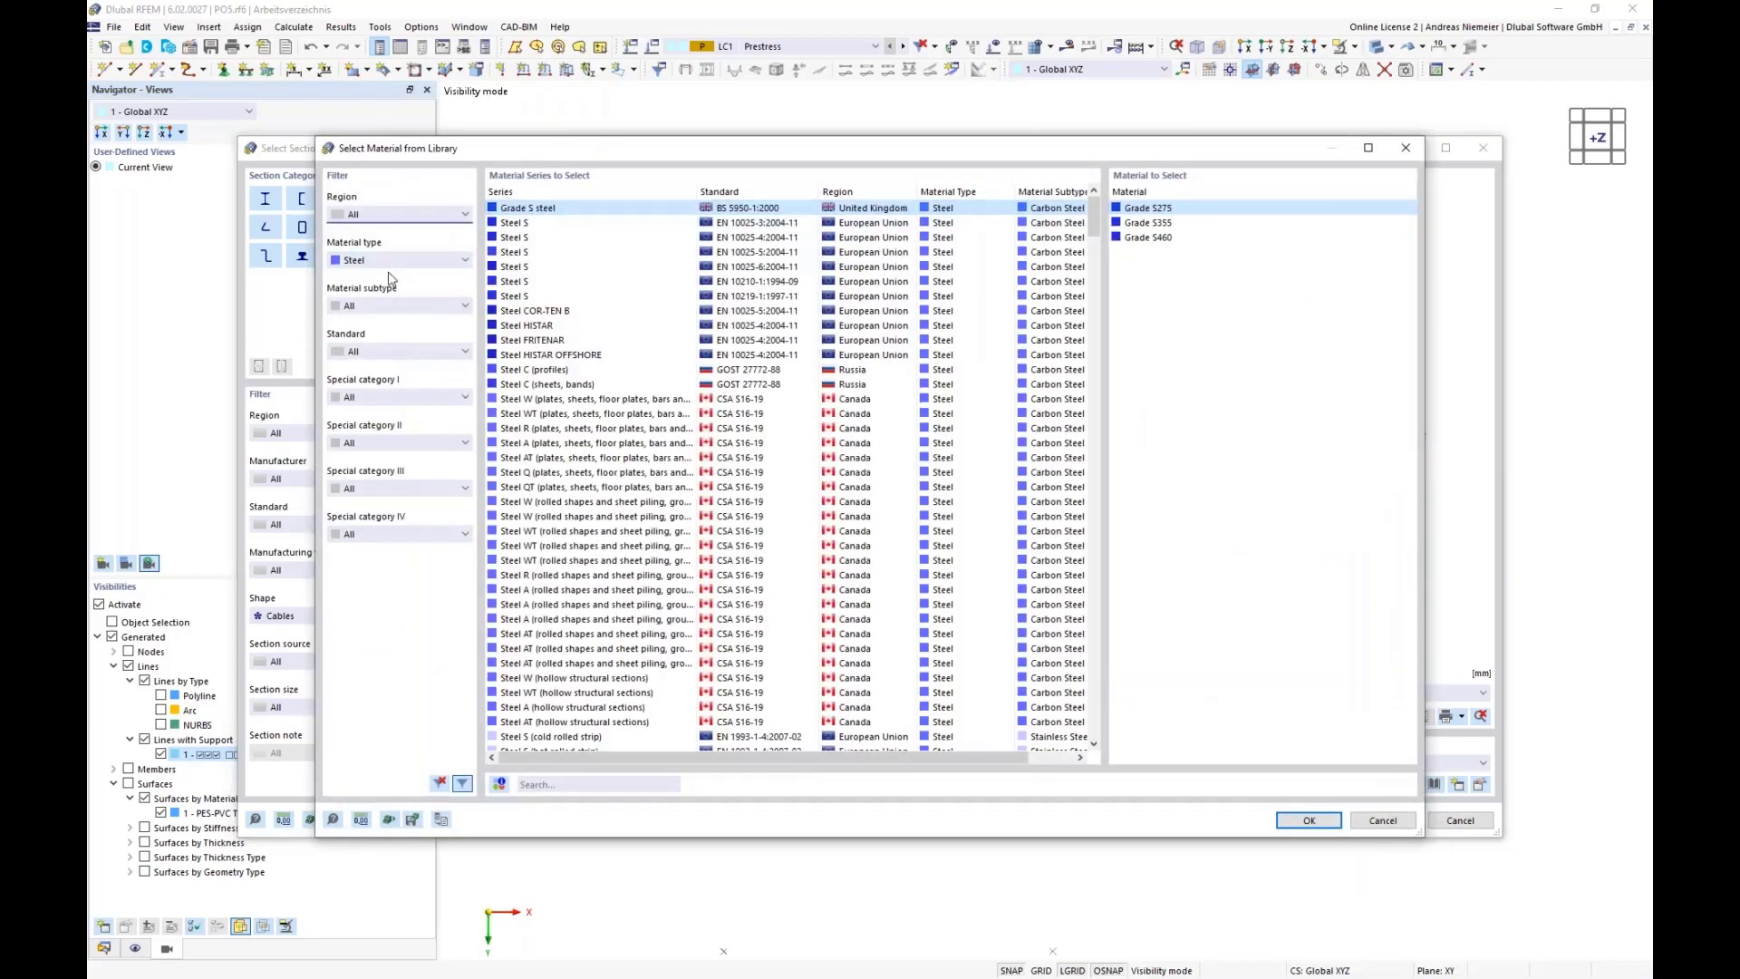
left_click(393, 261)
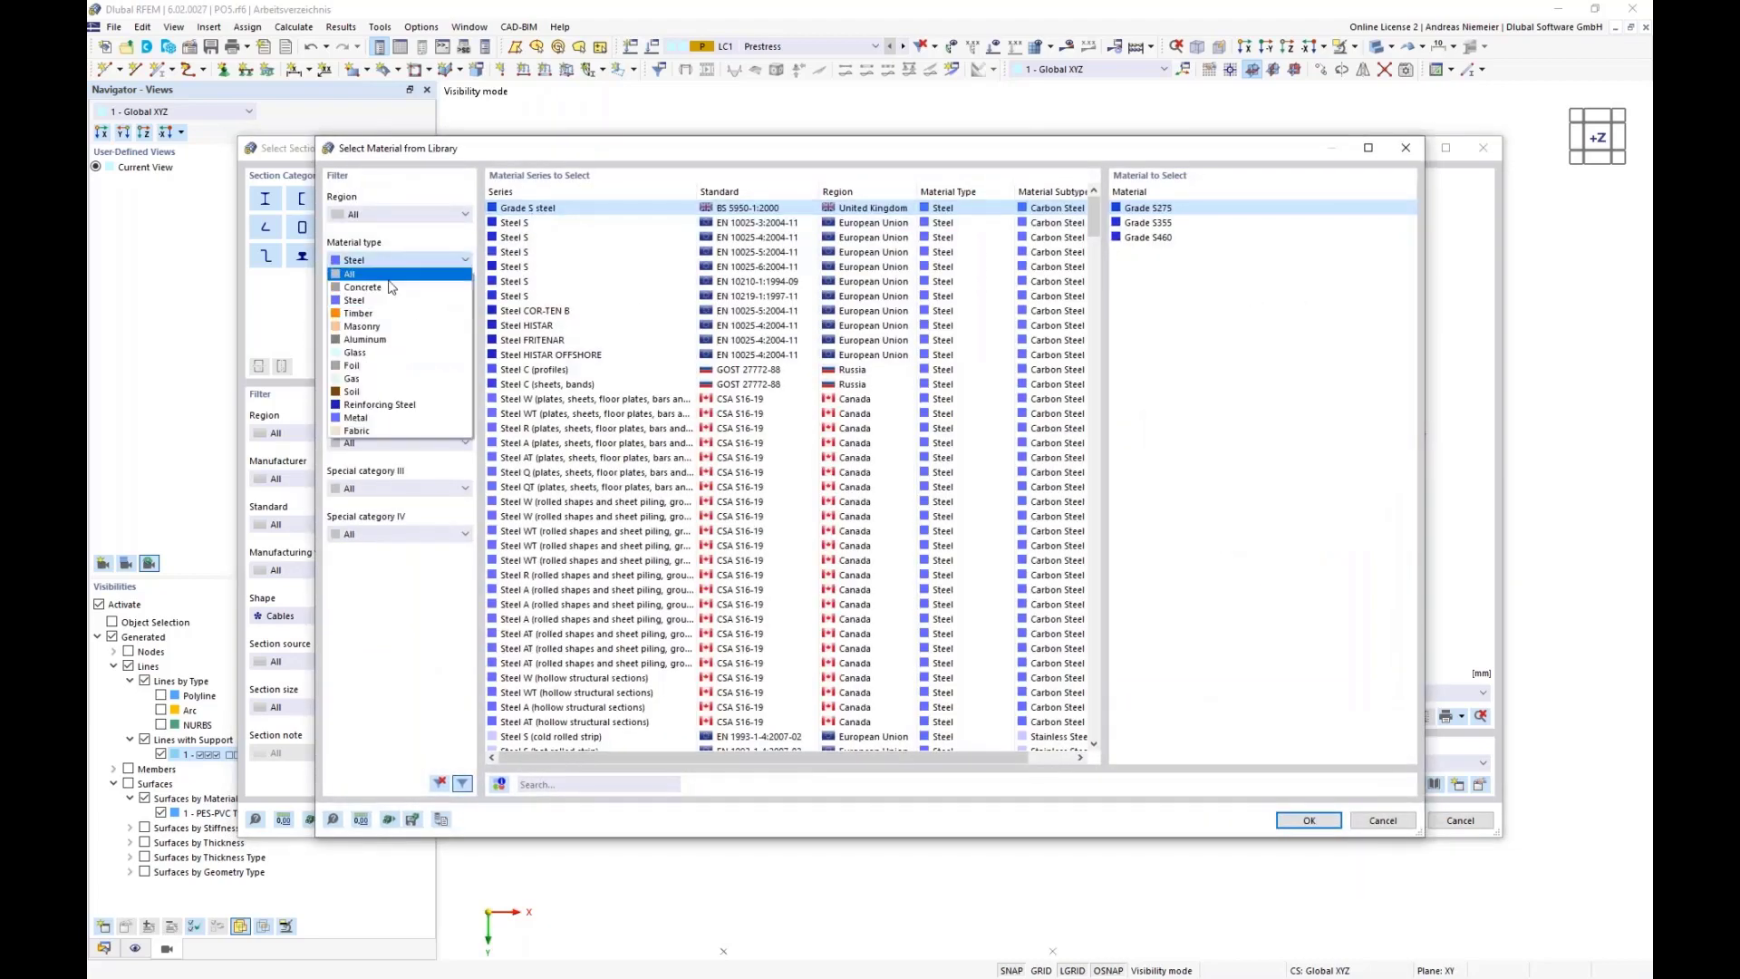
left_click(382, 418)
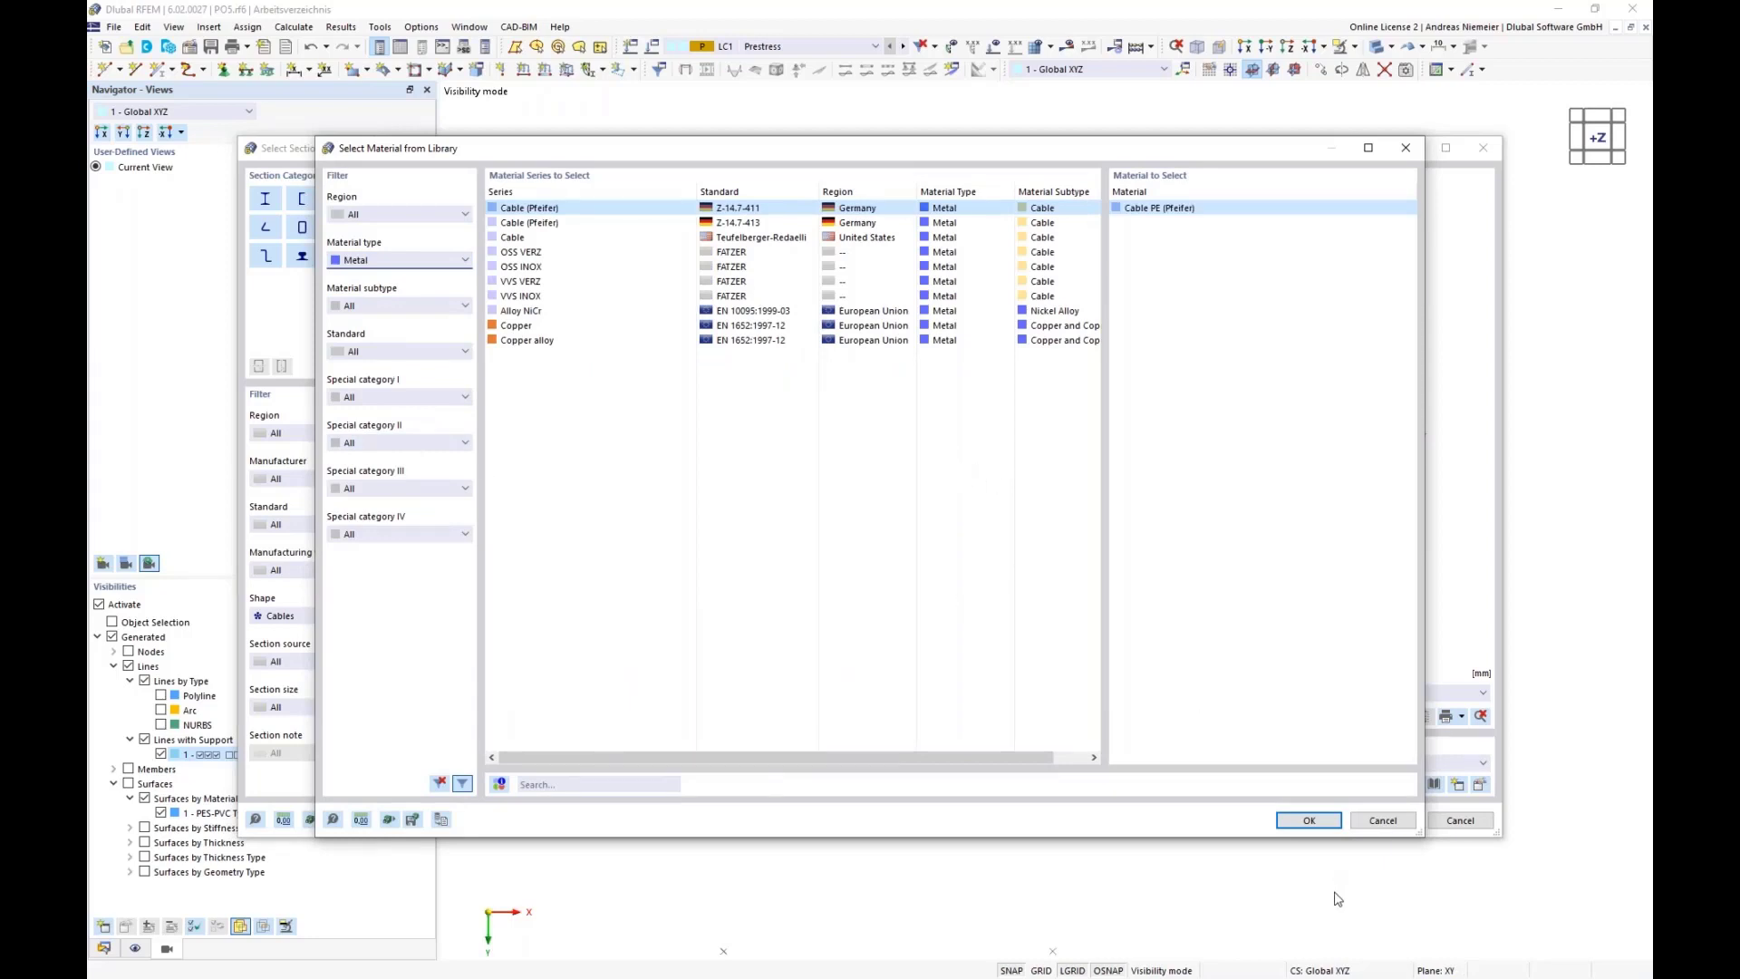
left_click(1309, 820)
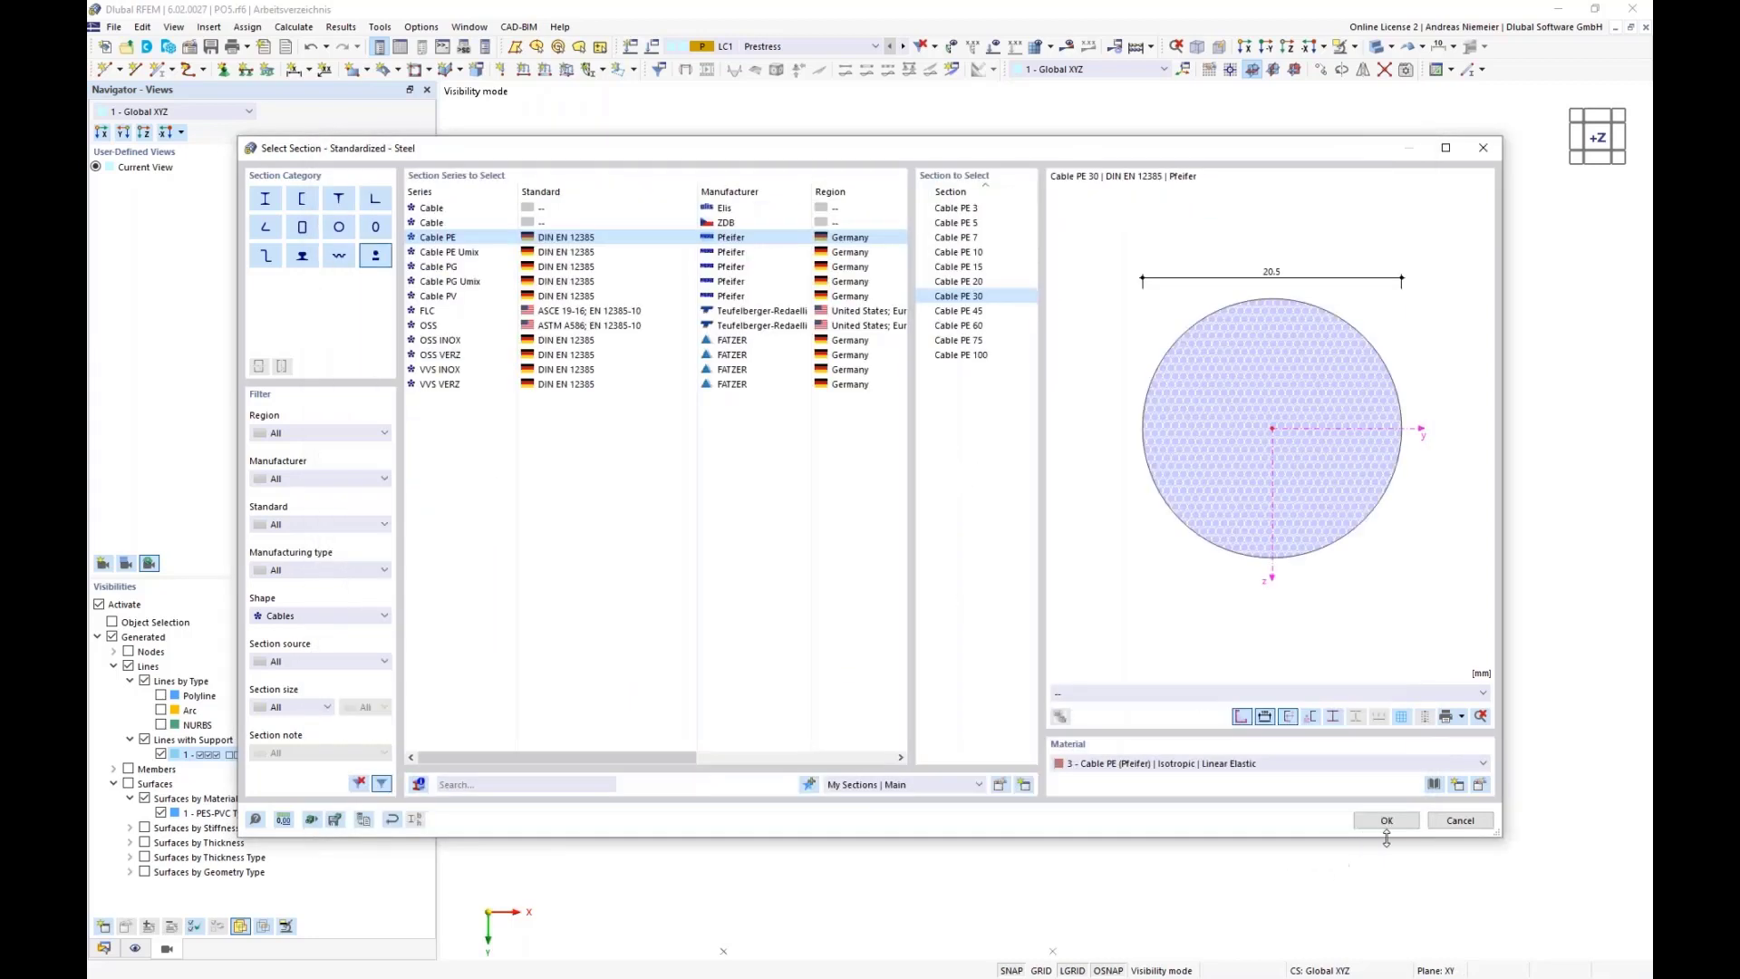
left_click(1384, 827)
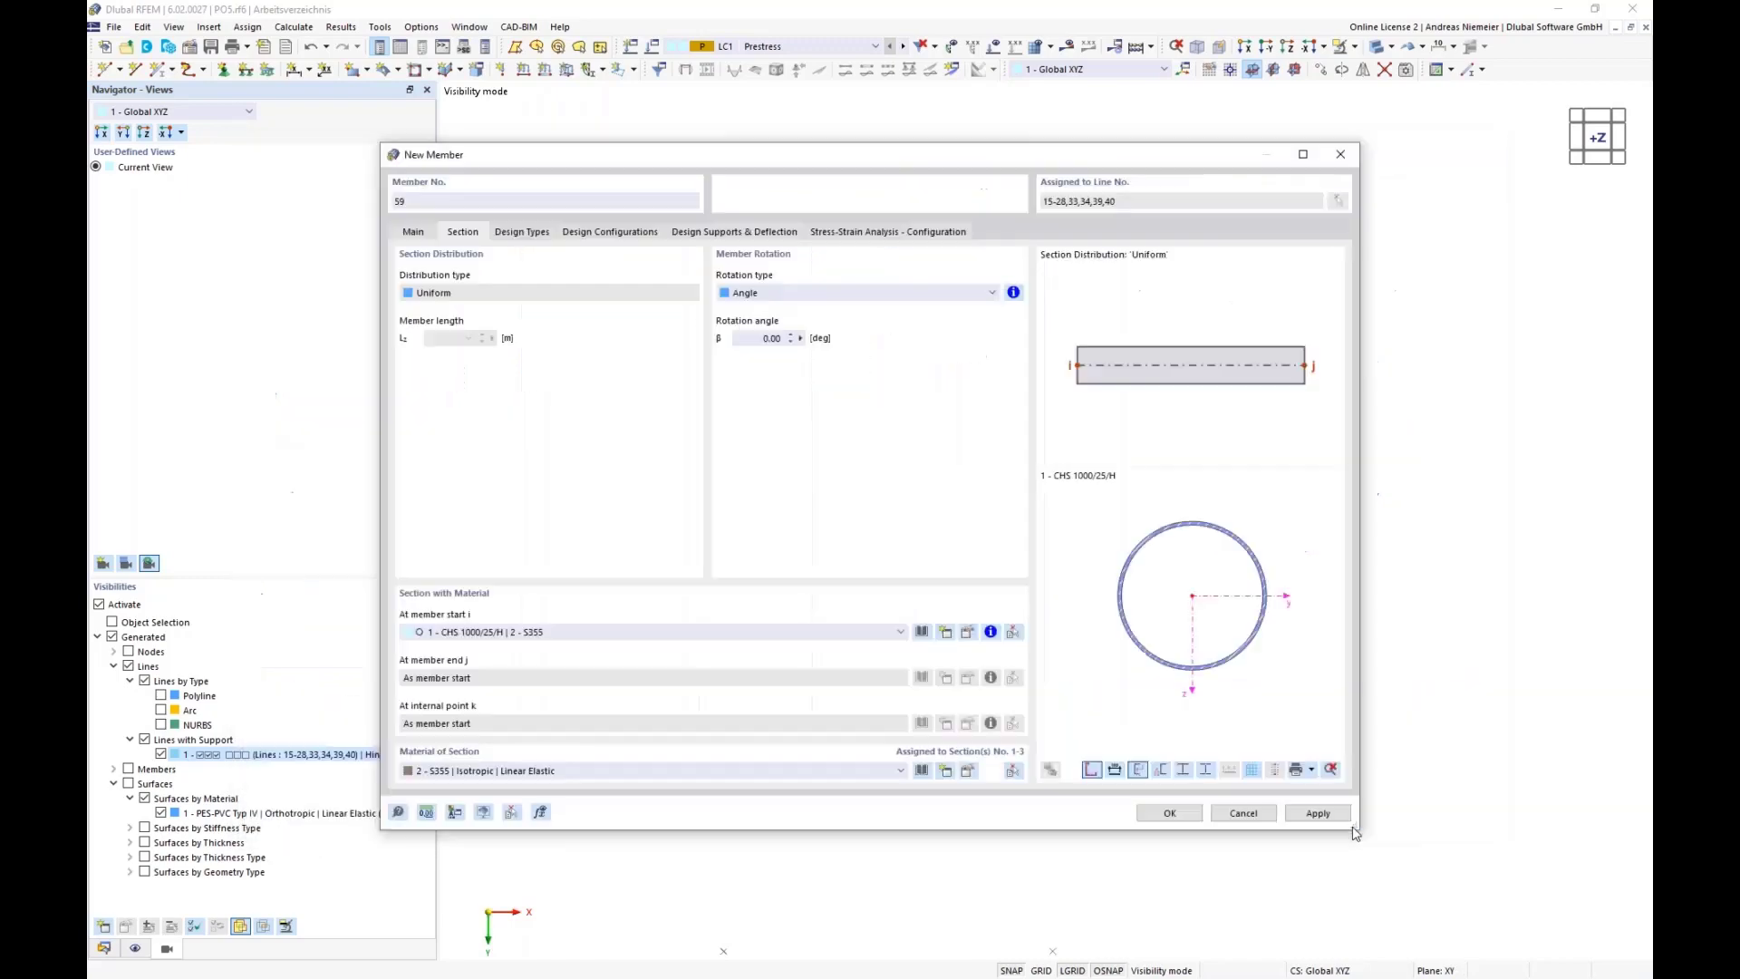
left_click(1164, 813)
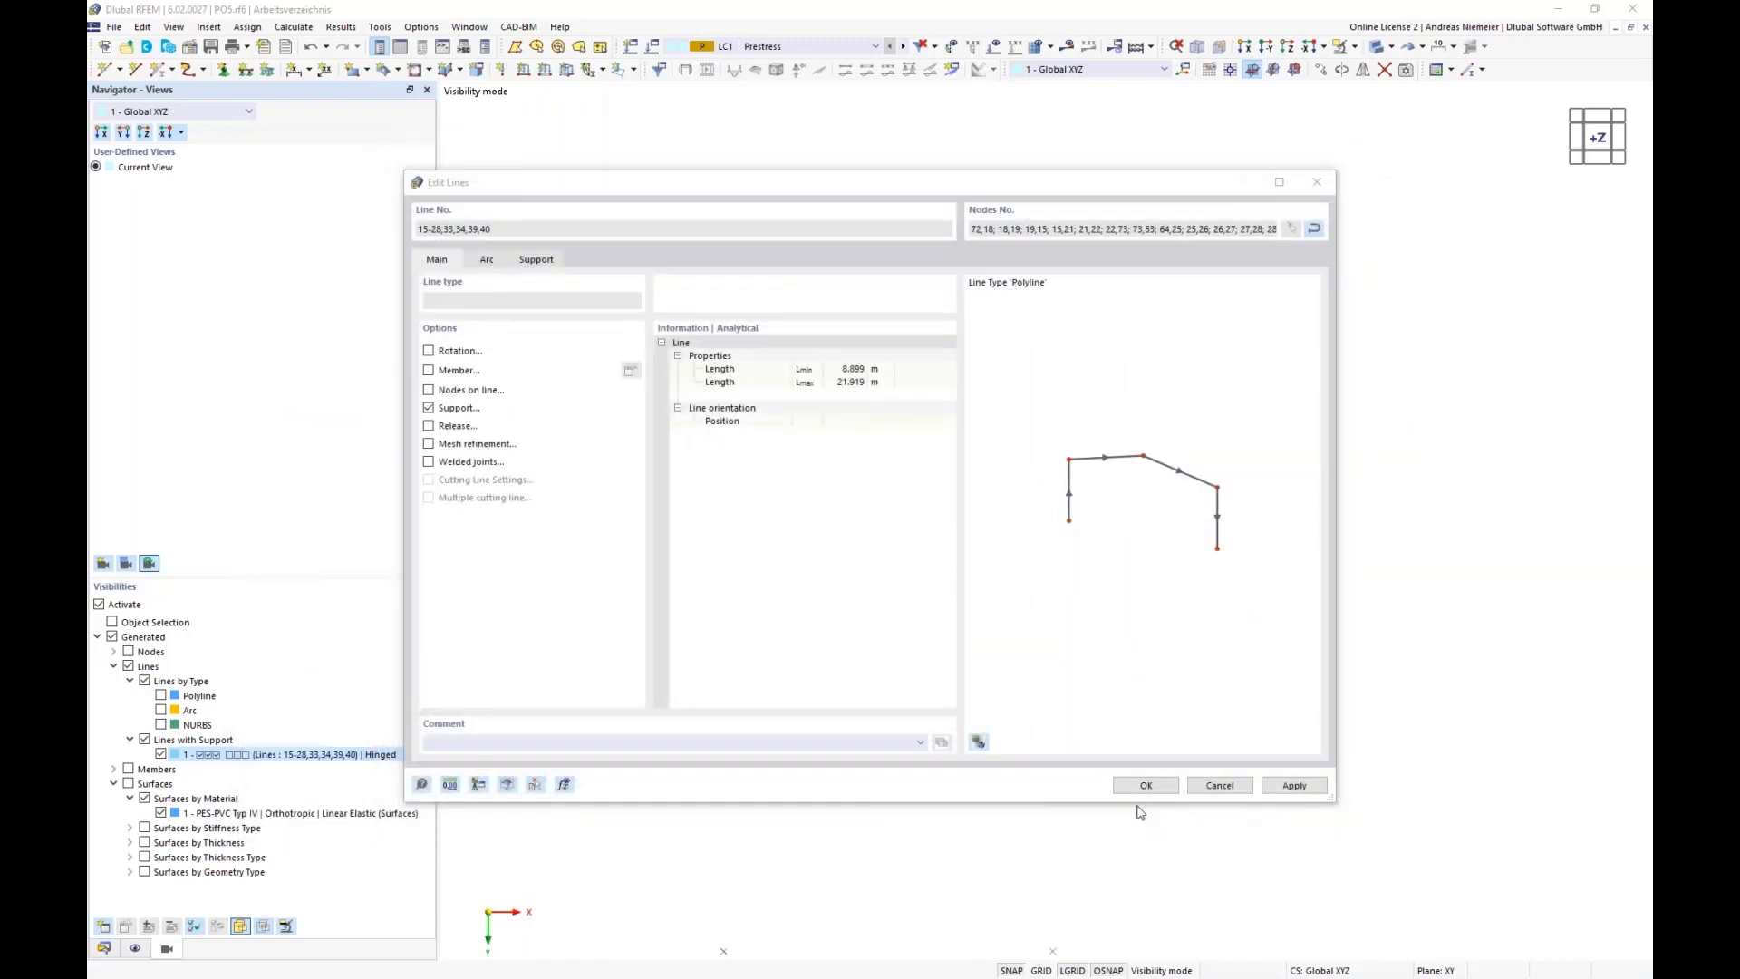
left_click(1147, 786)
left_click(933, 569)
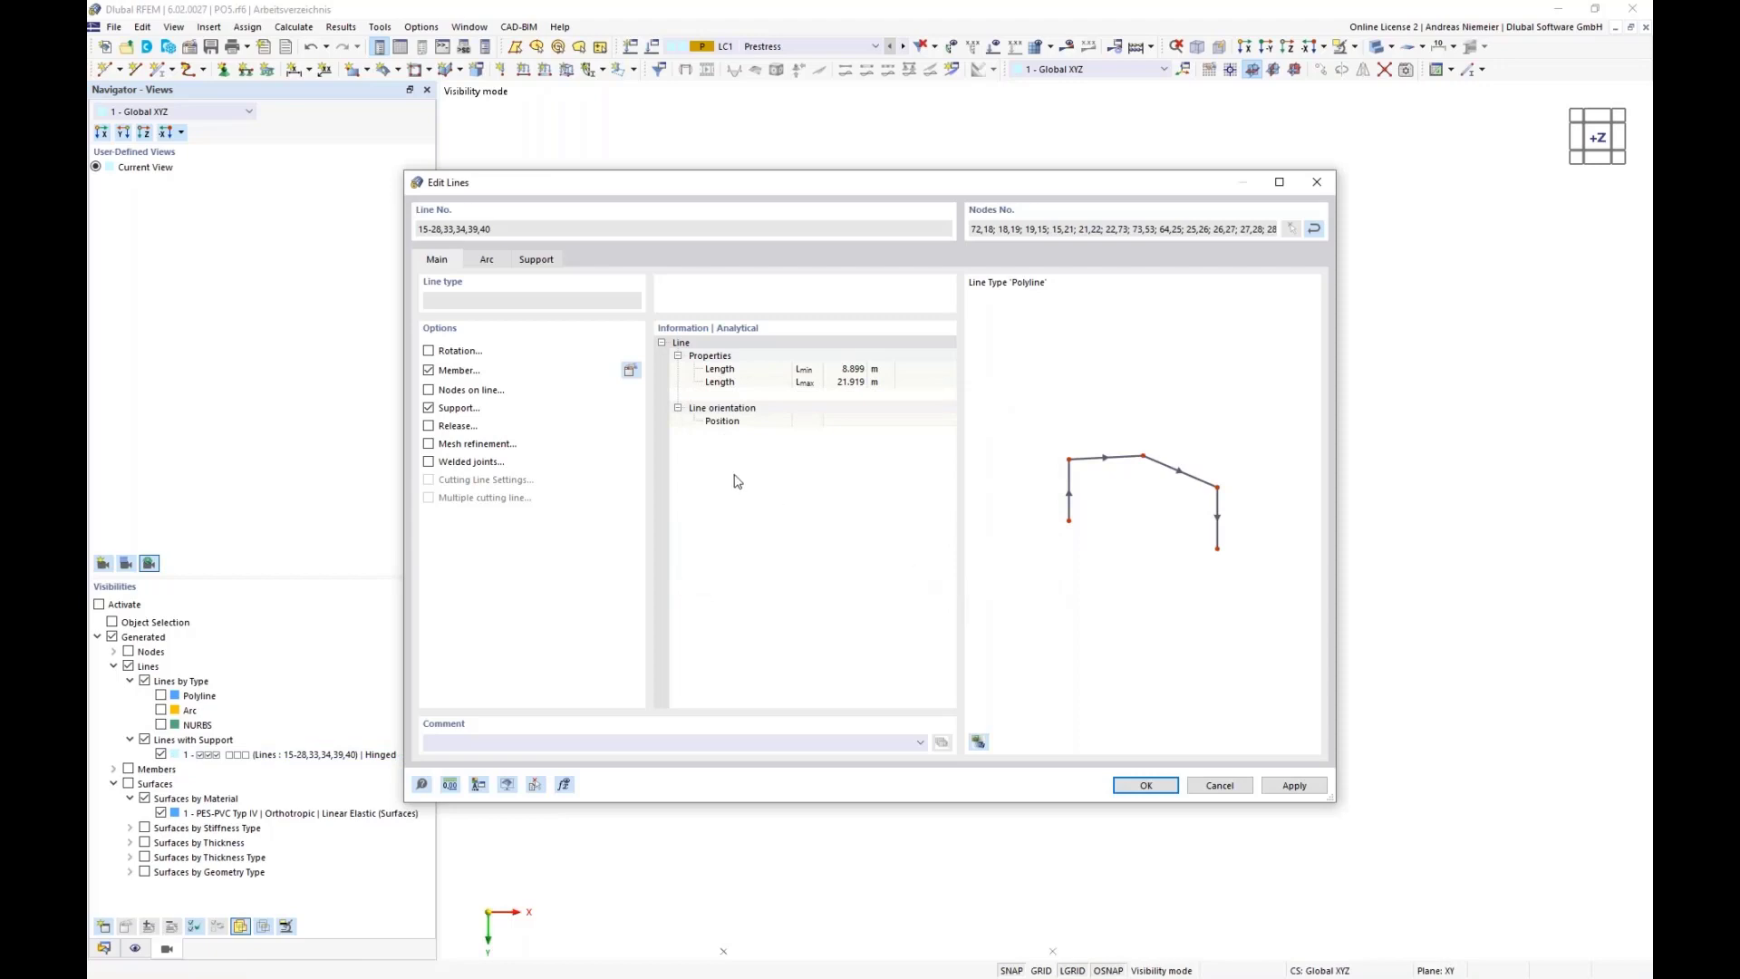
left_click(1159, 787)
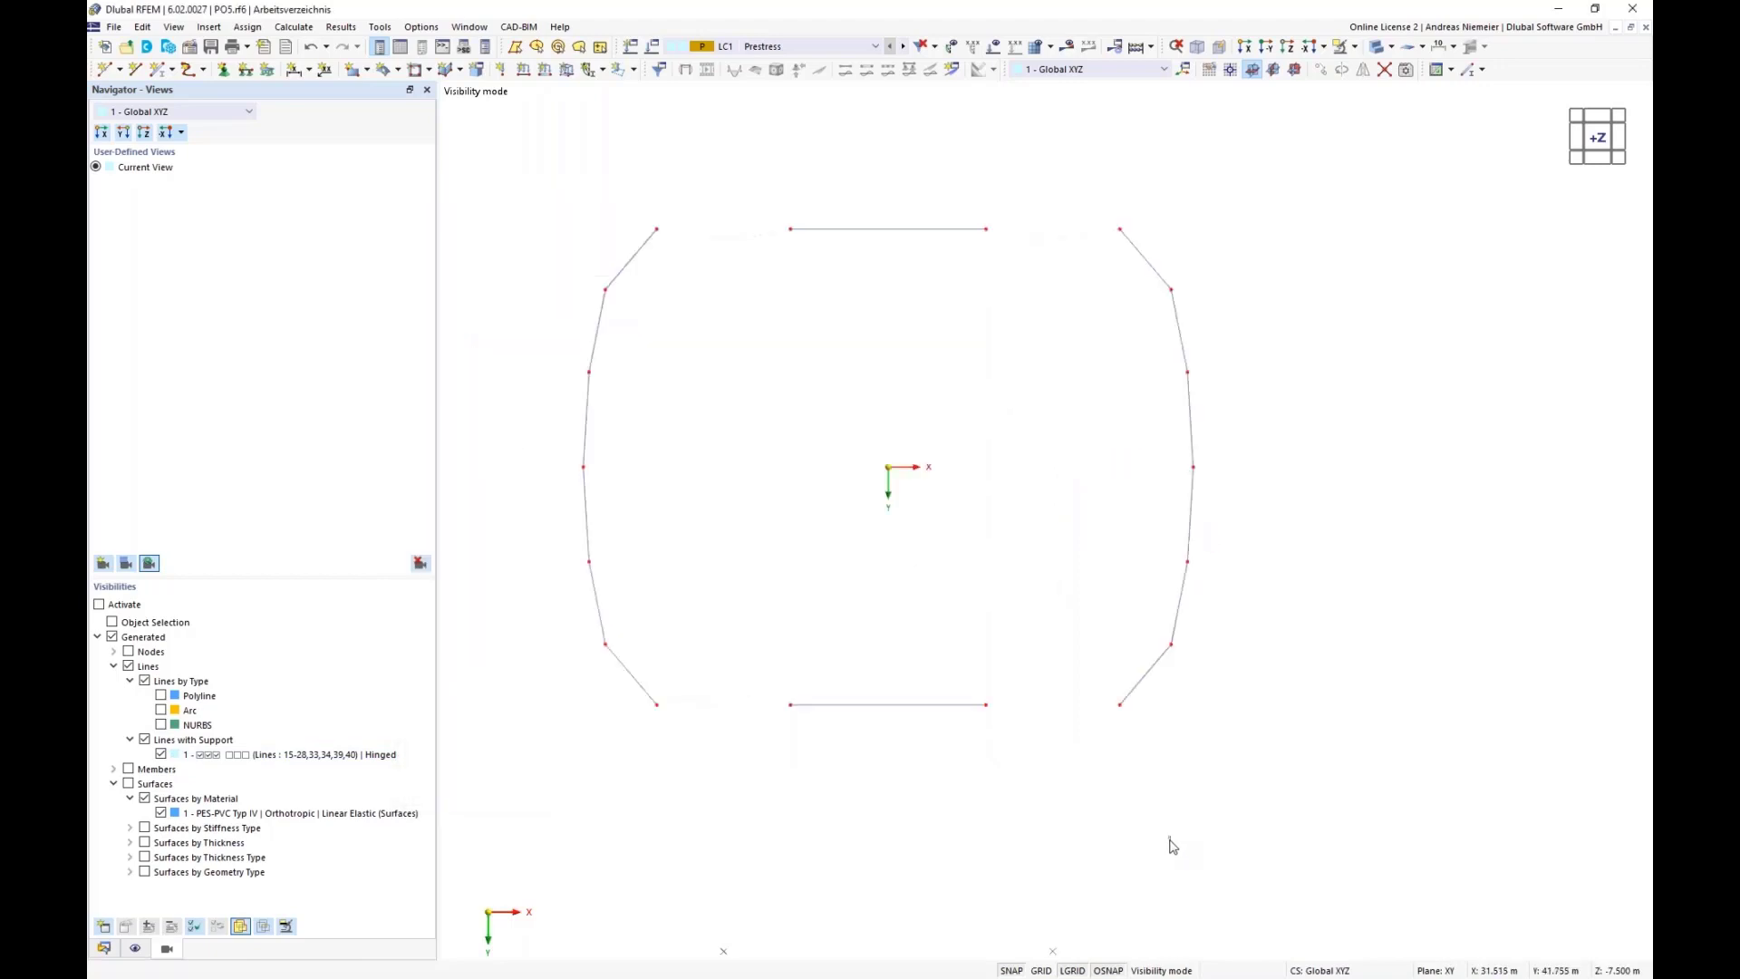
- Display the model as wireframe and remove the line support from all the boundary lines
left_click(1391, 46)
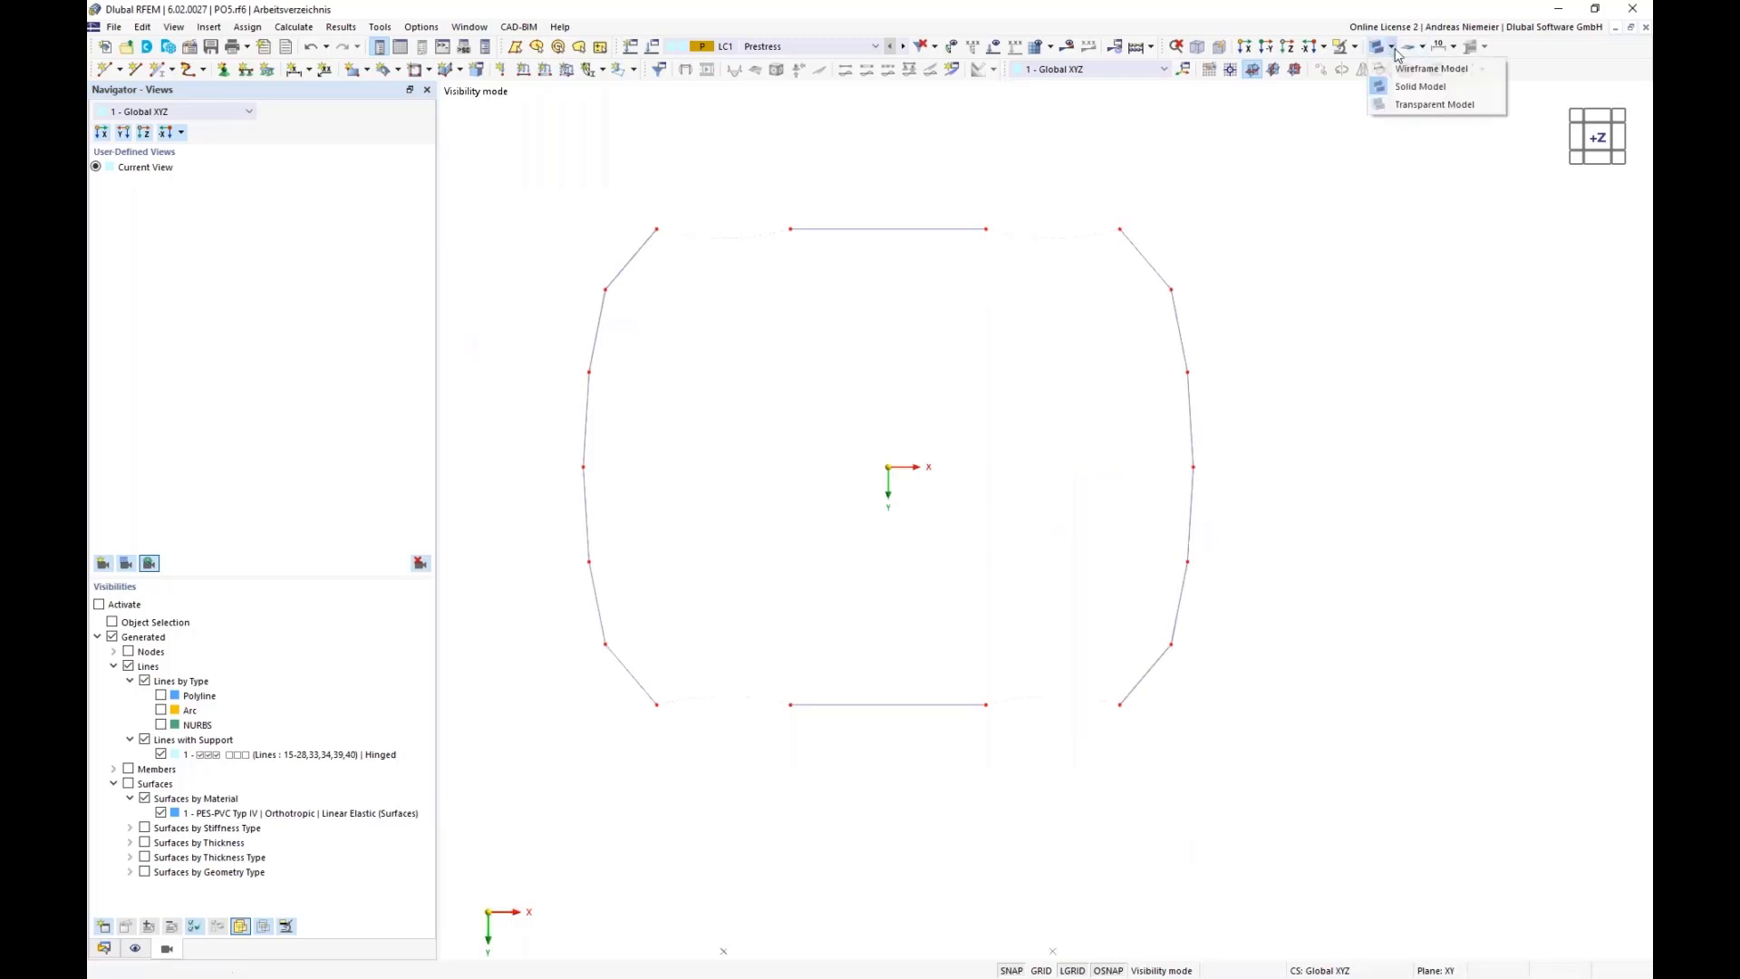
left_click(1395, 73)
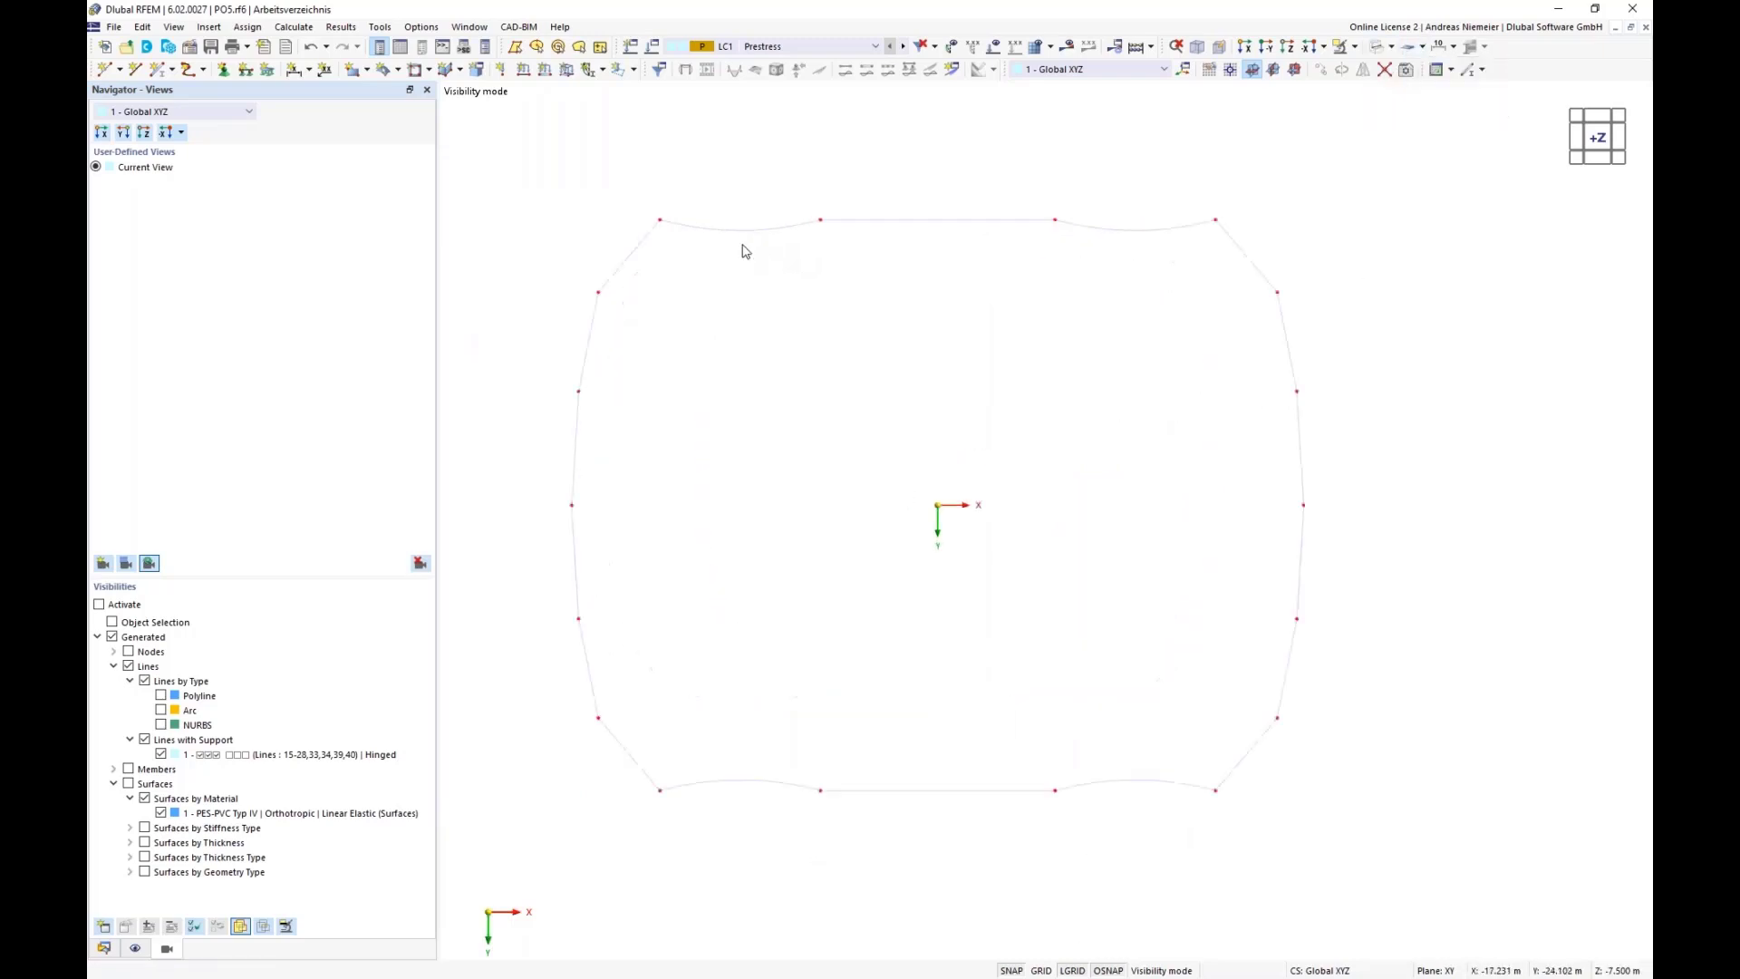
scroll(548, 193, "down", 1)
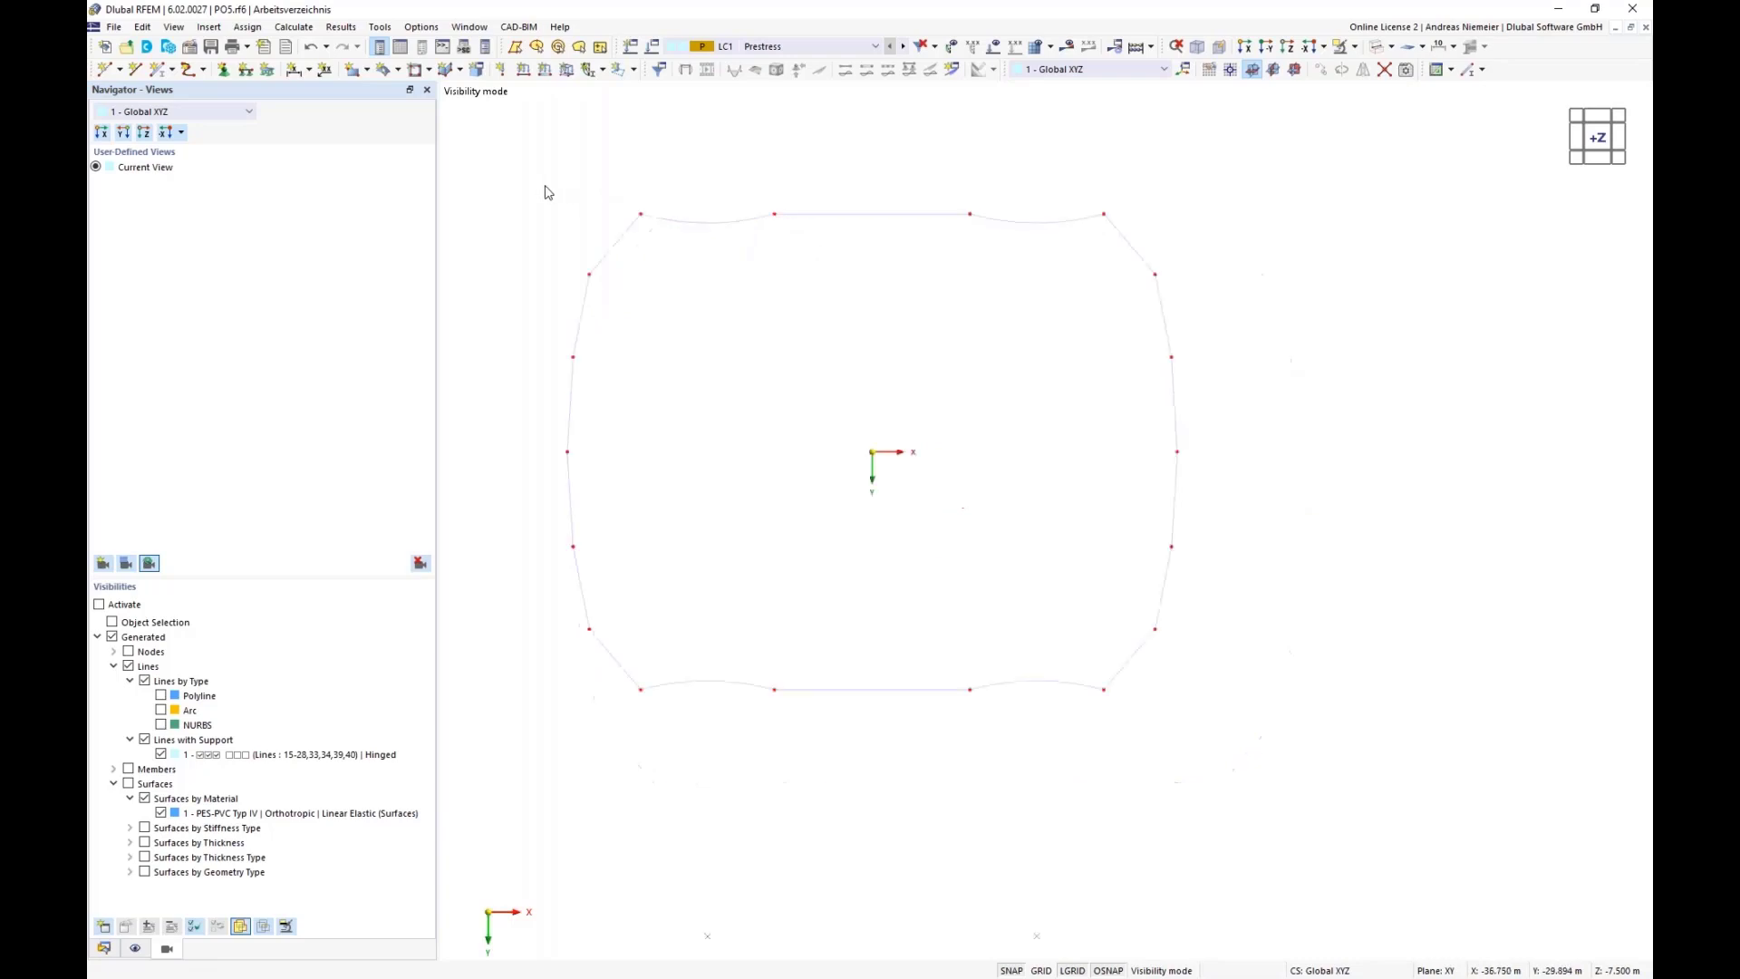
left_click_drag(486, 148, 1232, 752)
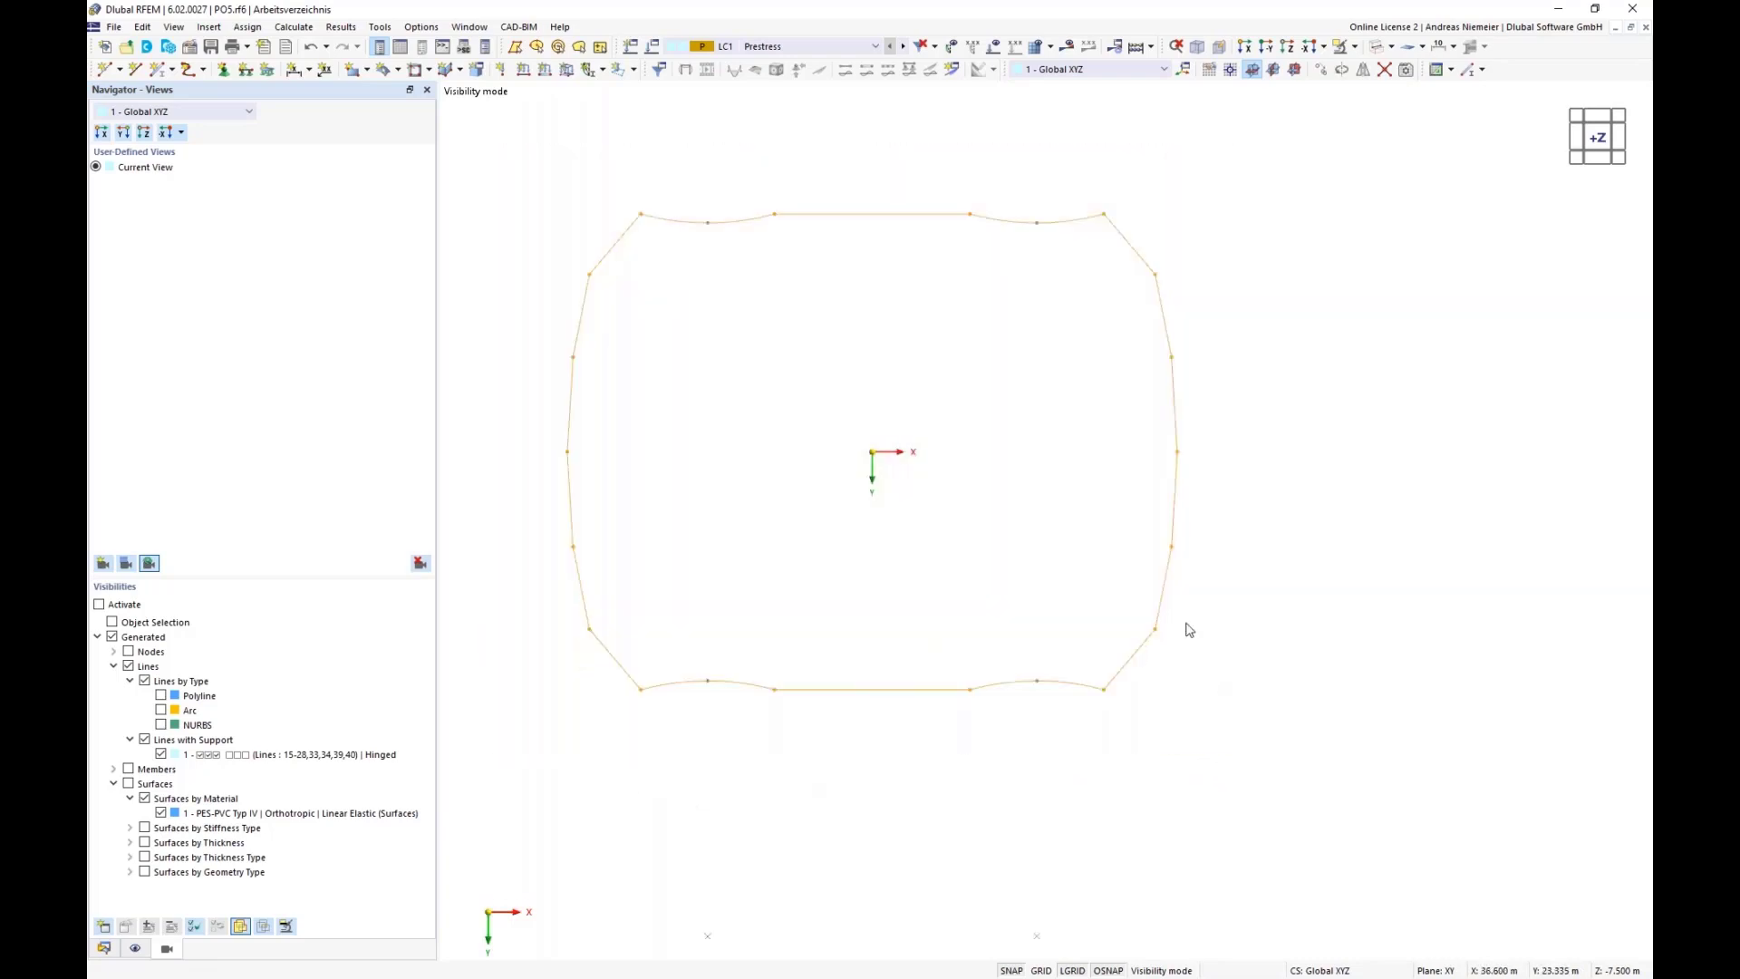
right_click(1175, 533)
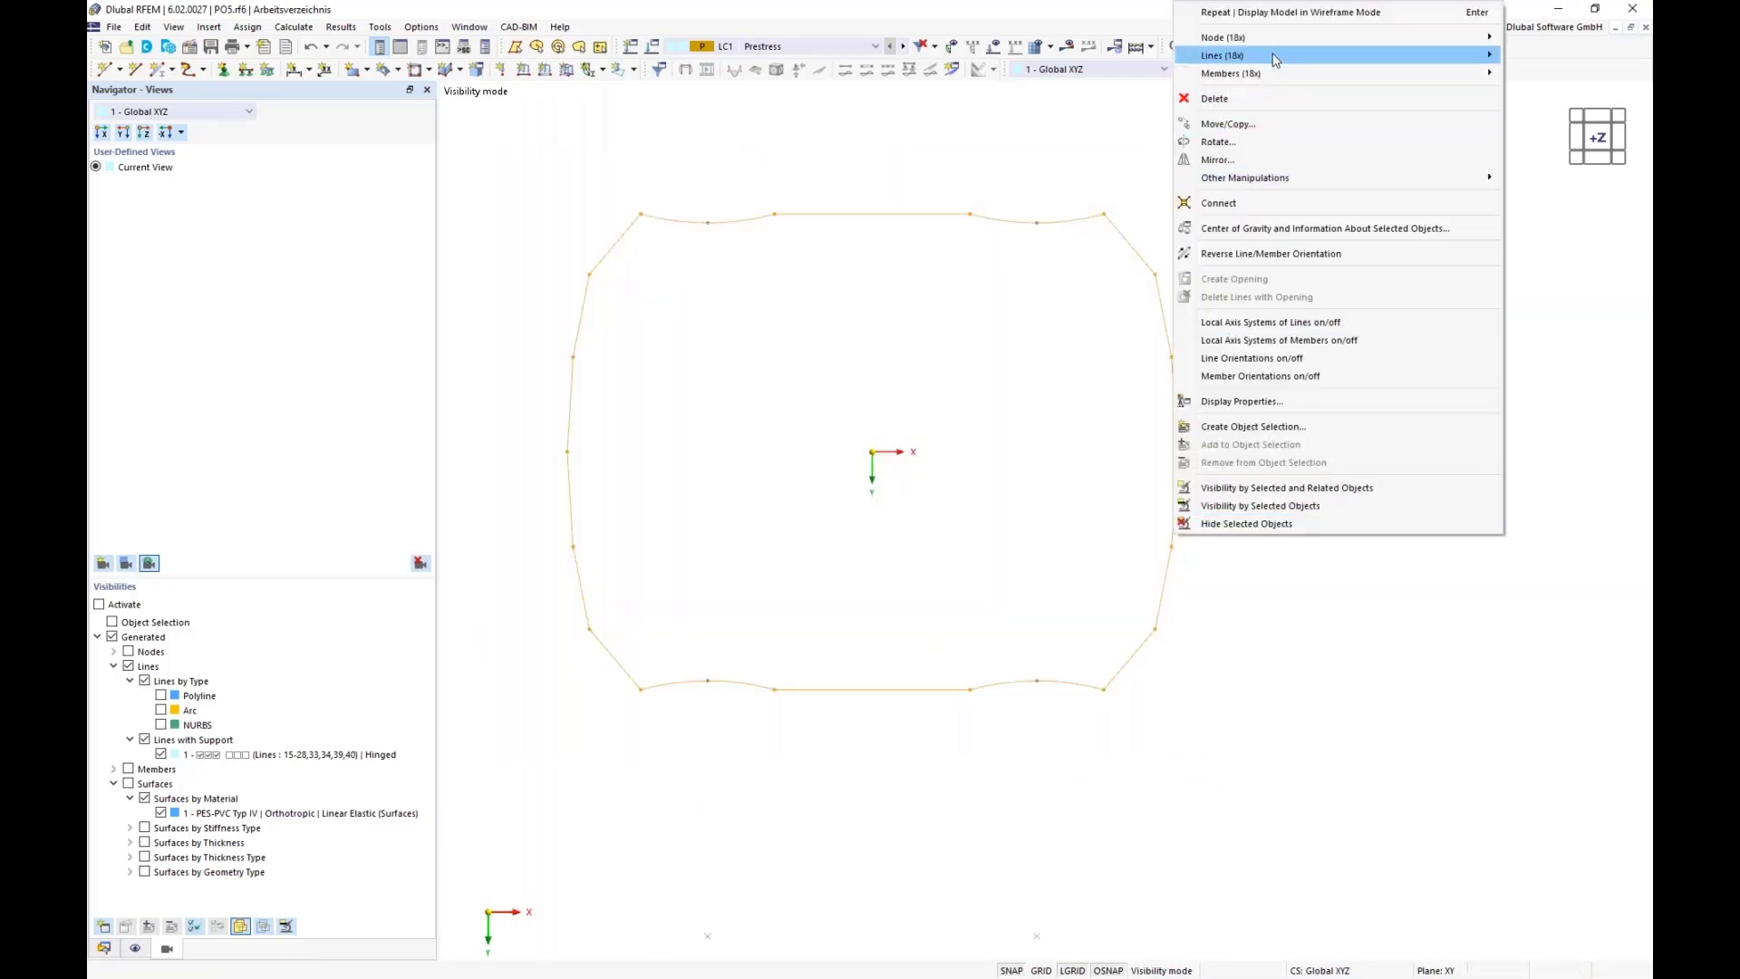
mouse_move(1276, 59)
left_click(1096, 47)
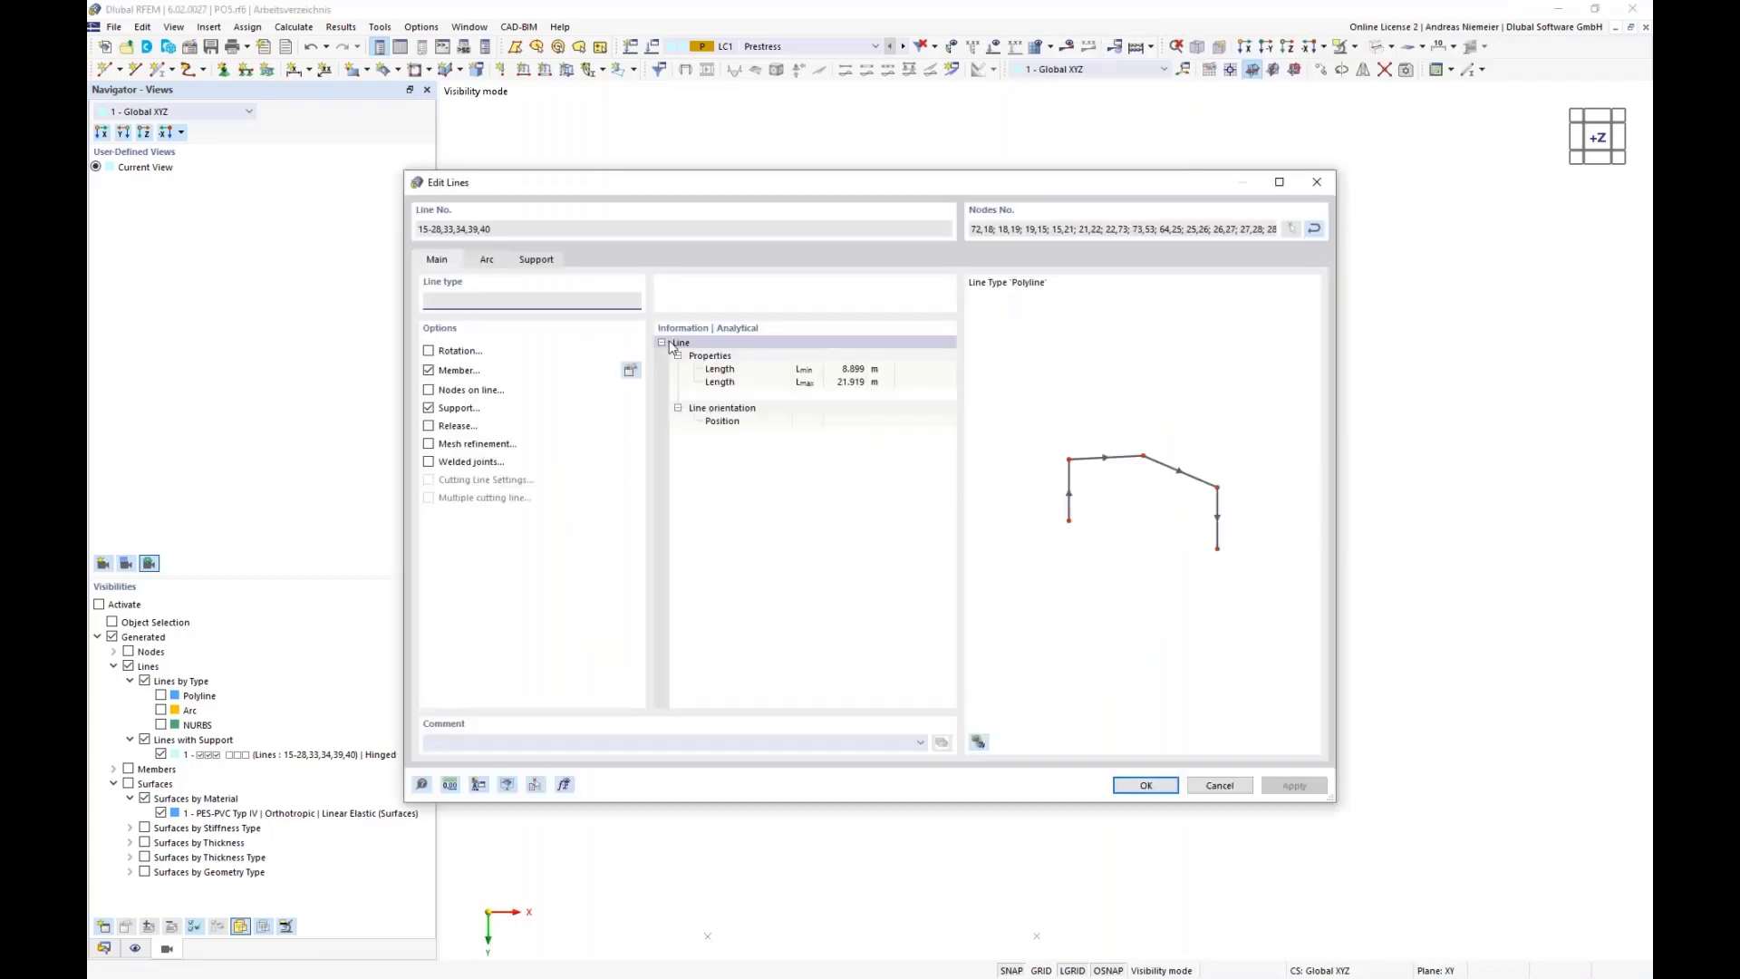
left_click(430, 409)
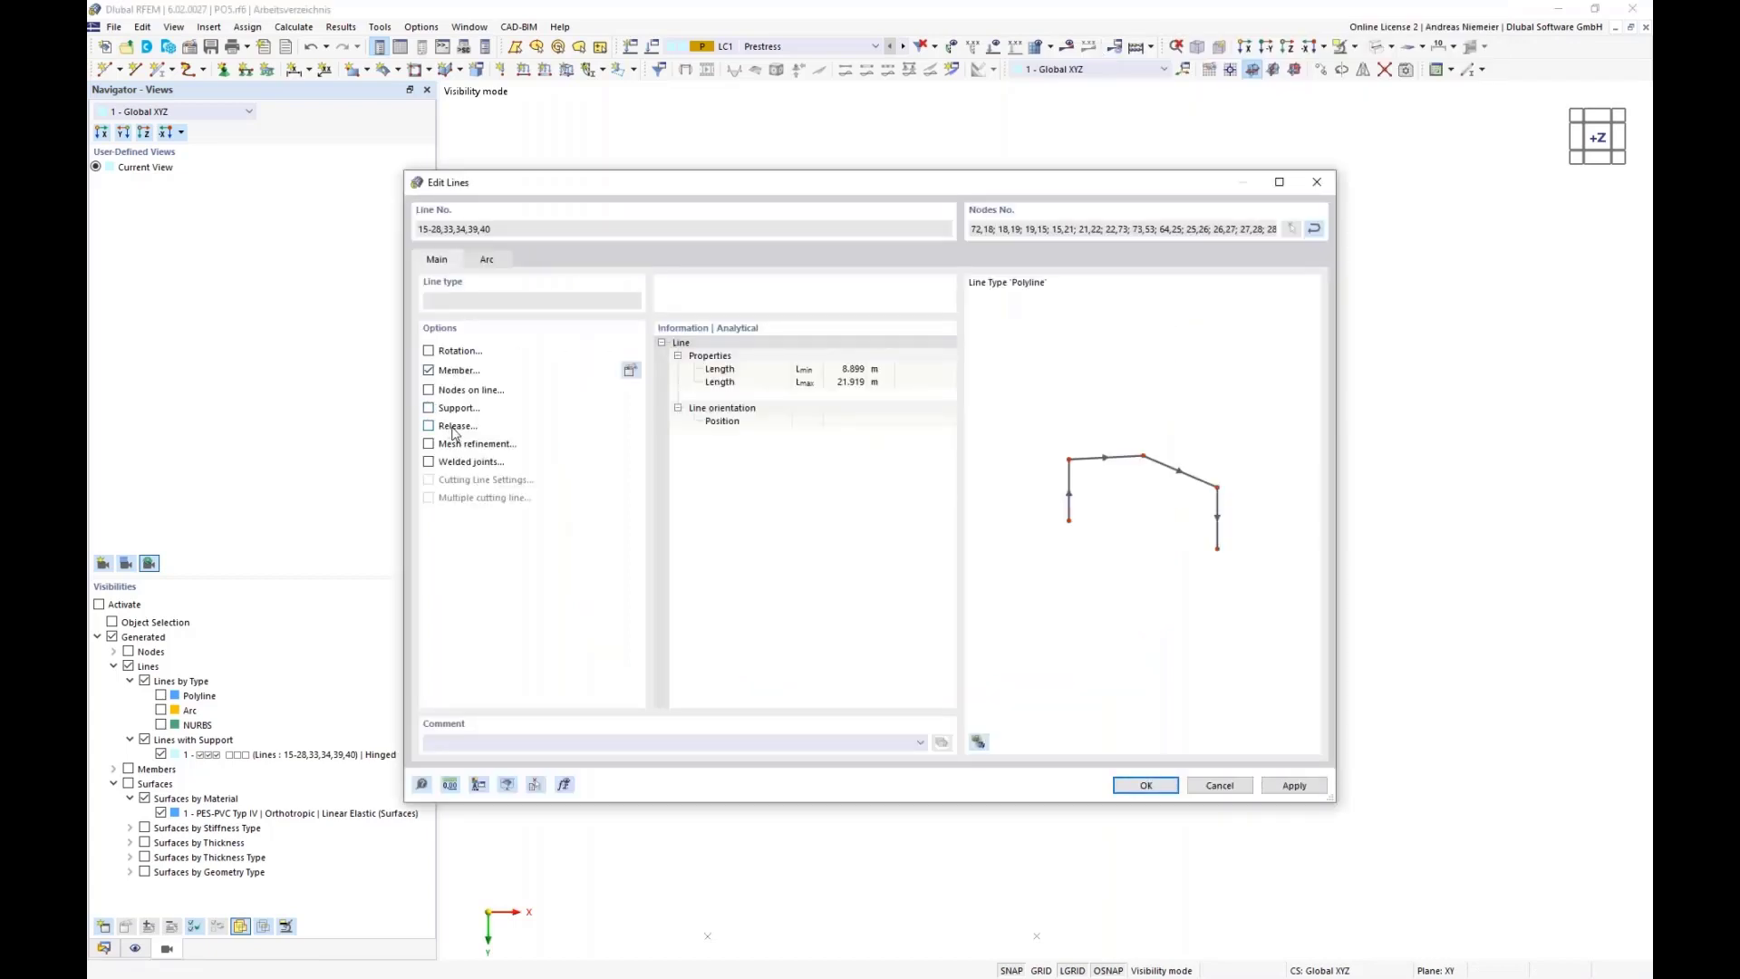
left_click(1146, 785)
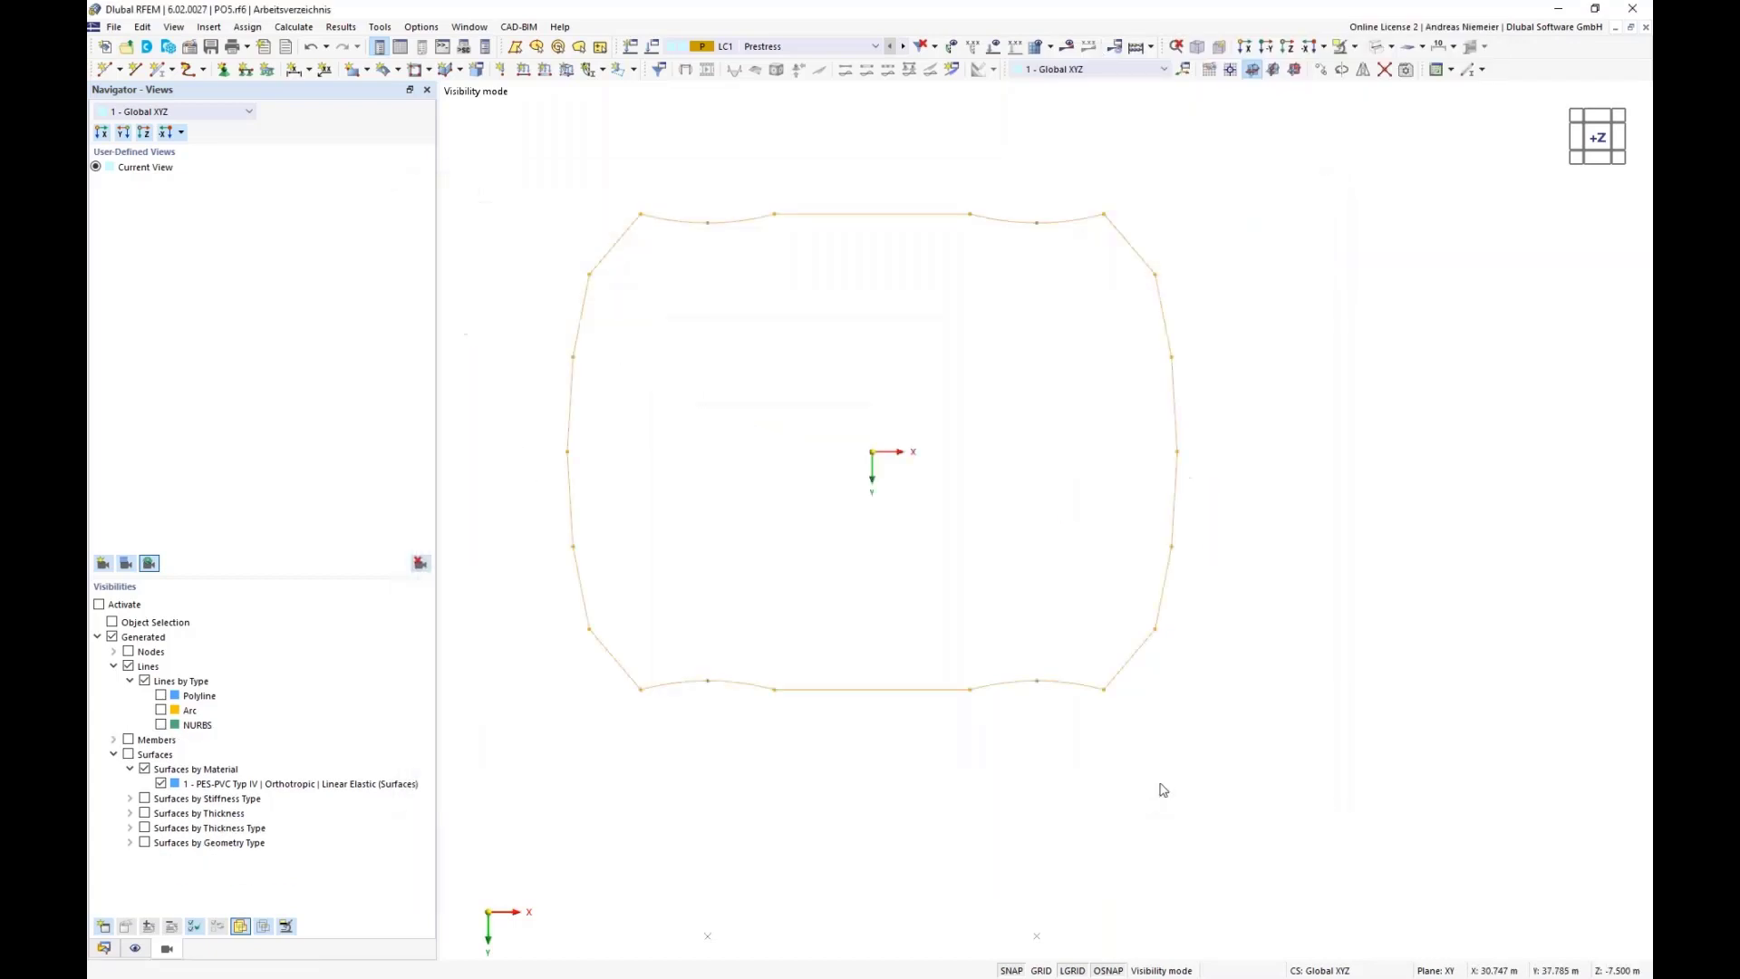
- Show the hidden objects in the background and assign the Hinged nodal support to the ten outer boundary nodes beyond the two end arches
right_click(1417, 353)
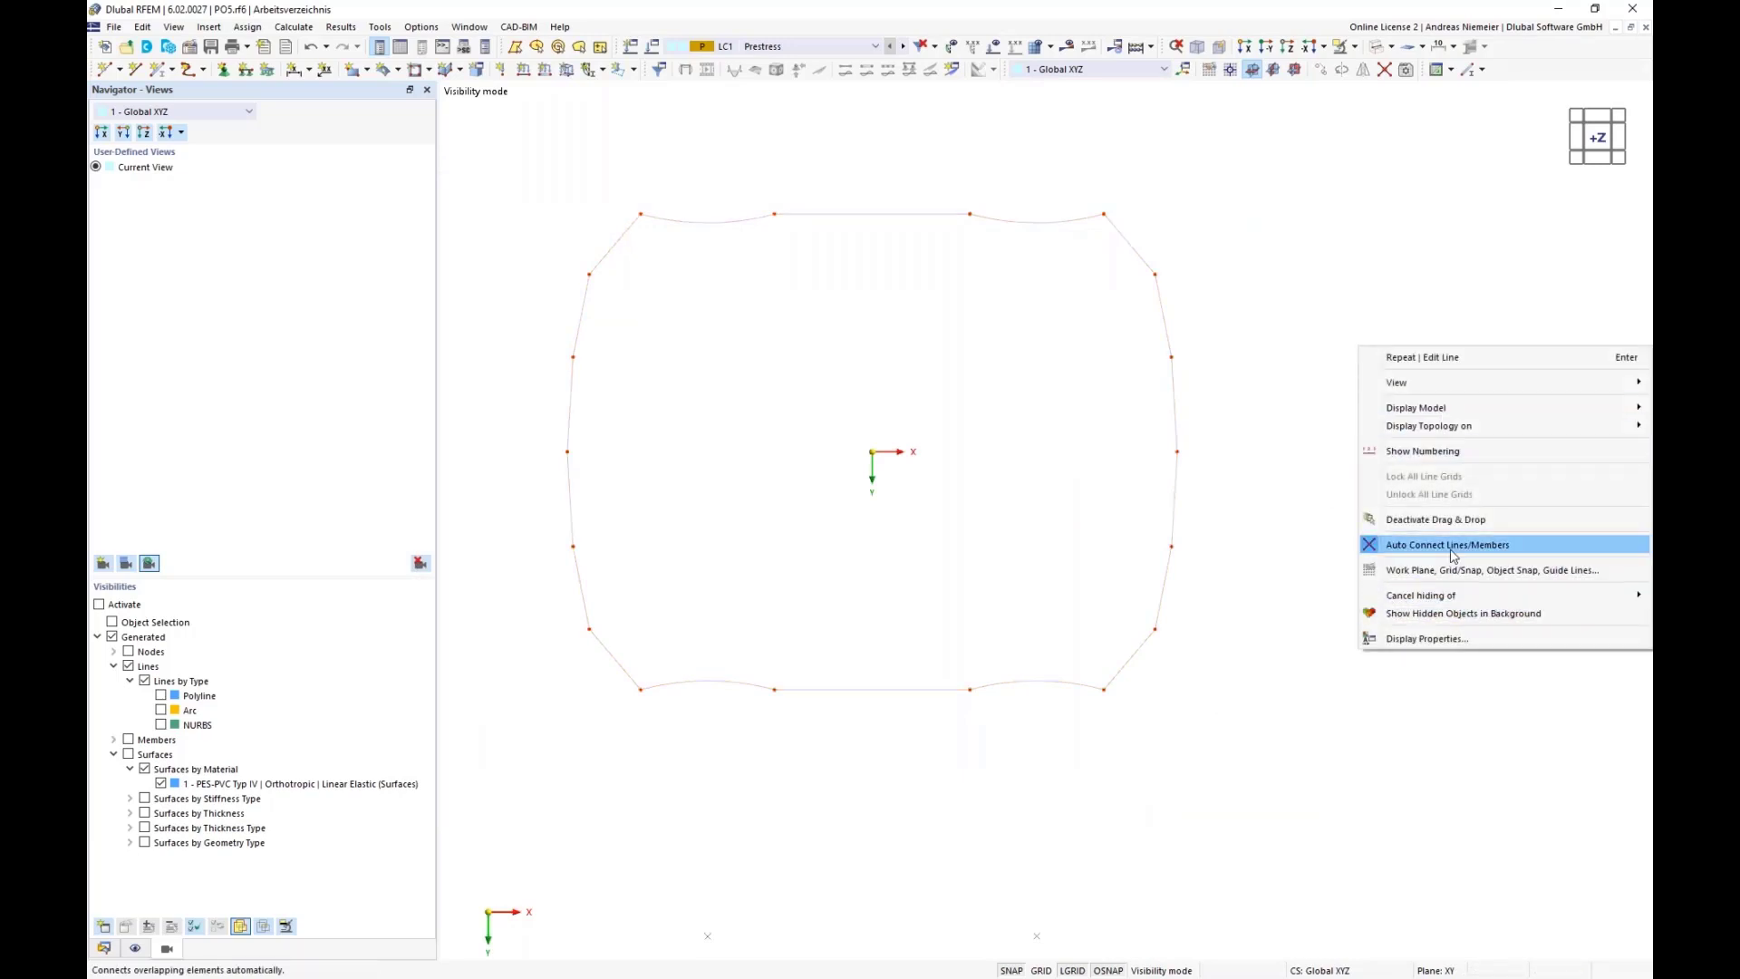
left_click(1459, 613)
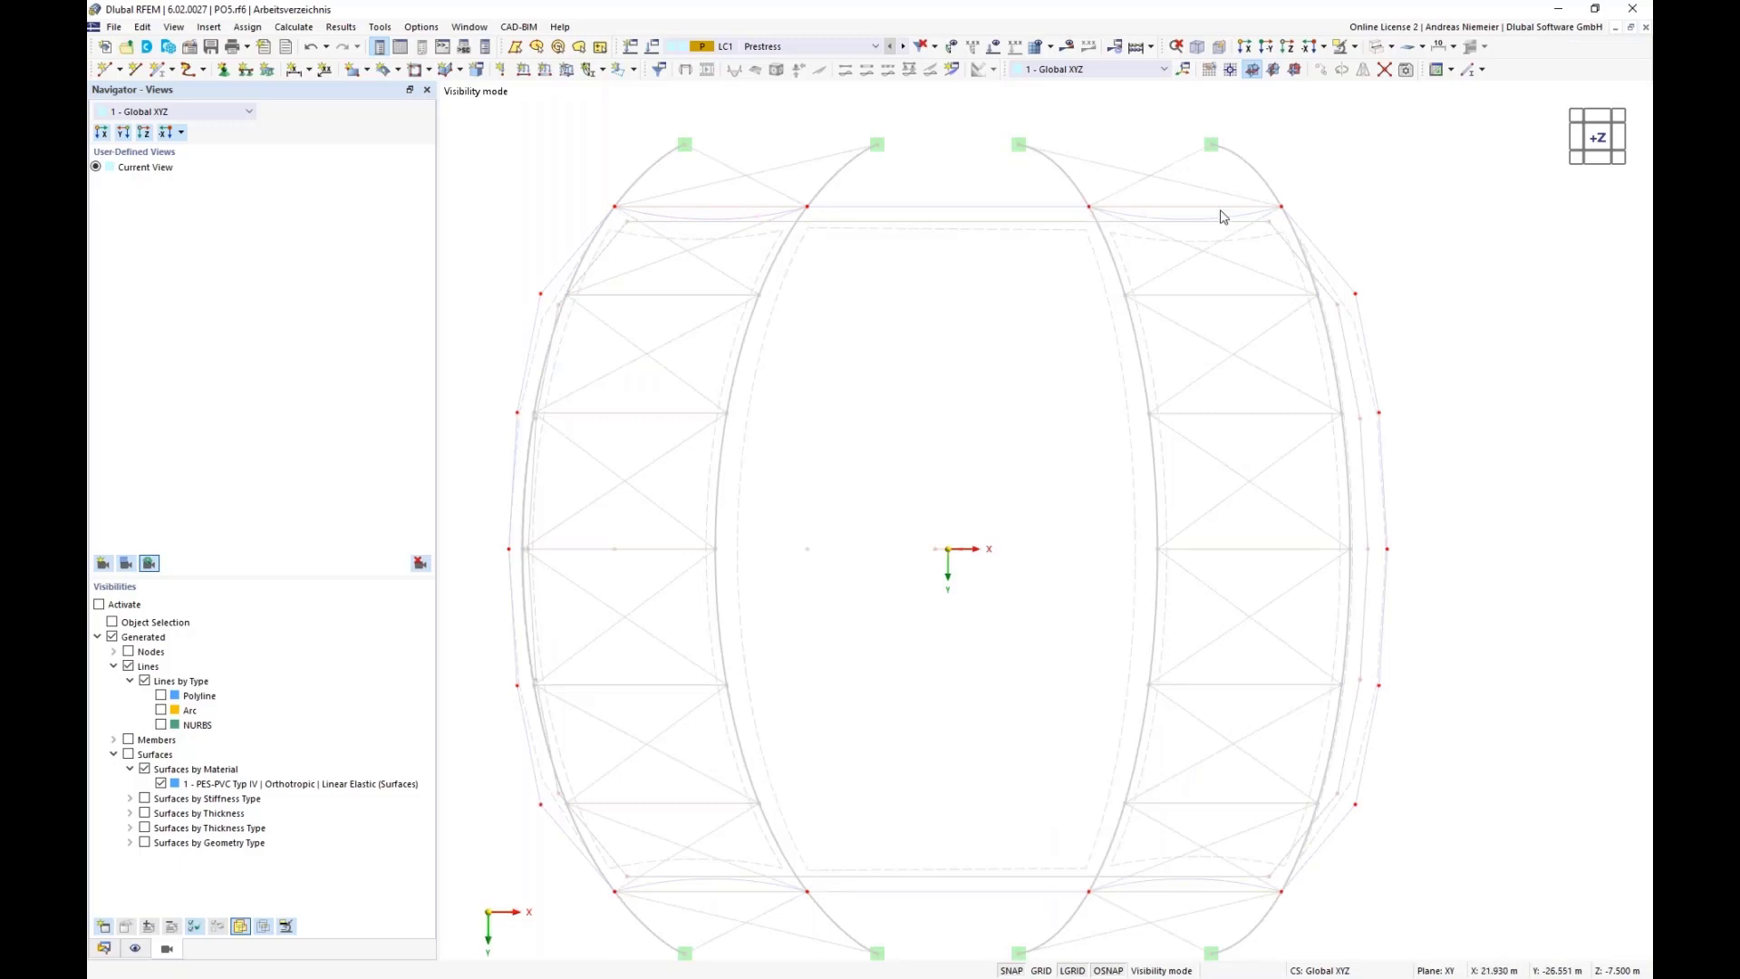
scroll(1025, 490, "down", 1)
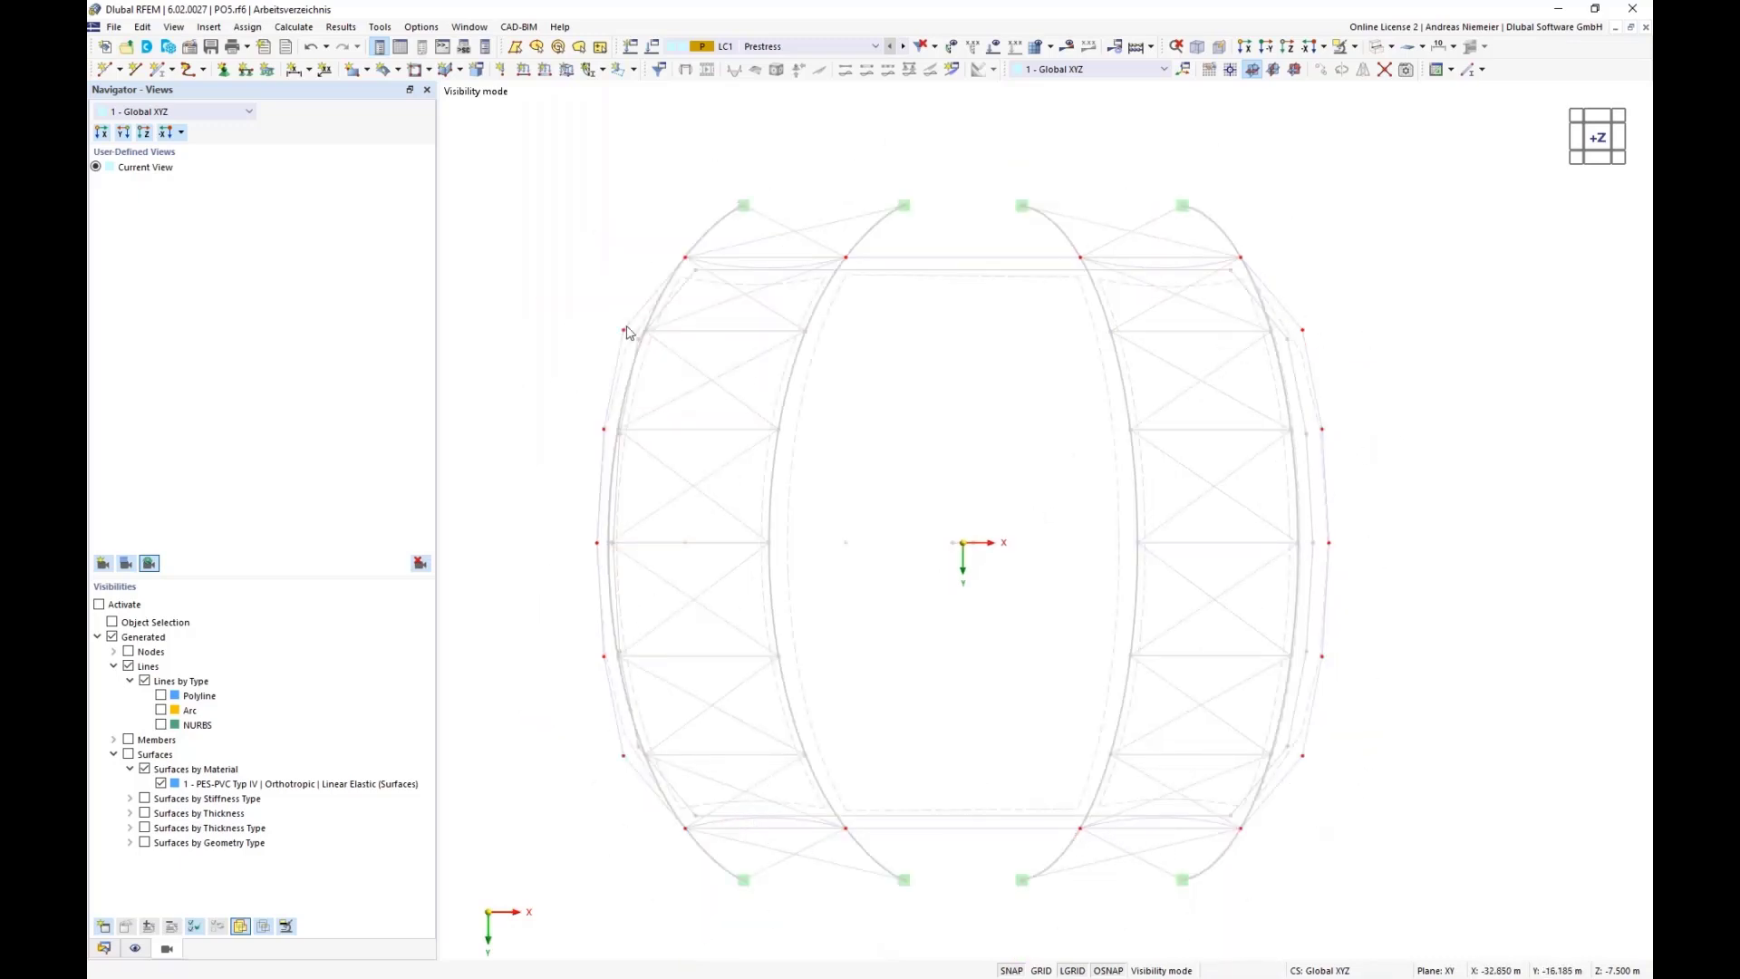
left_click_drag(535, 304, 1401, 820)
right_click(1308, 761)
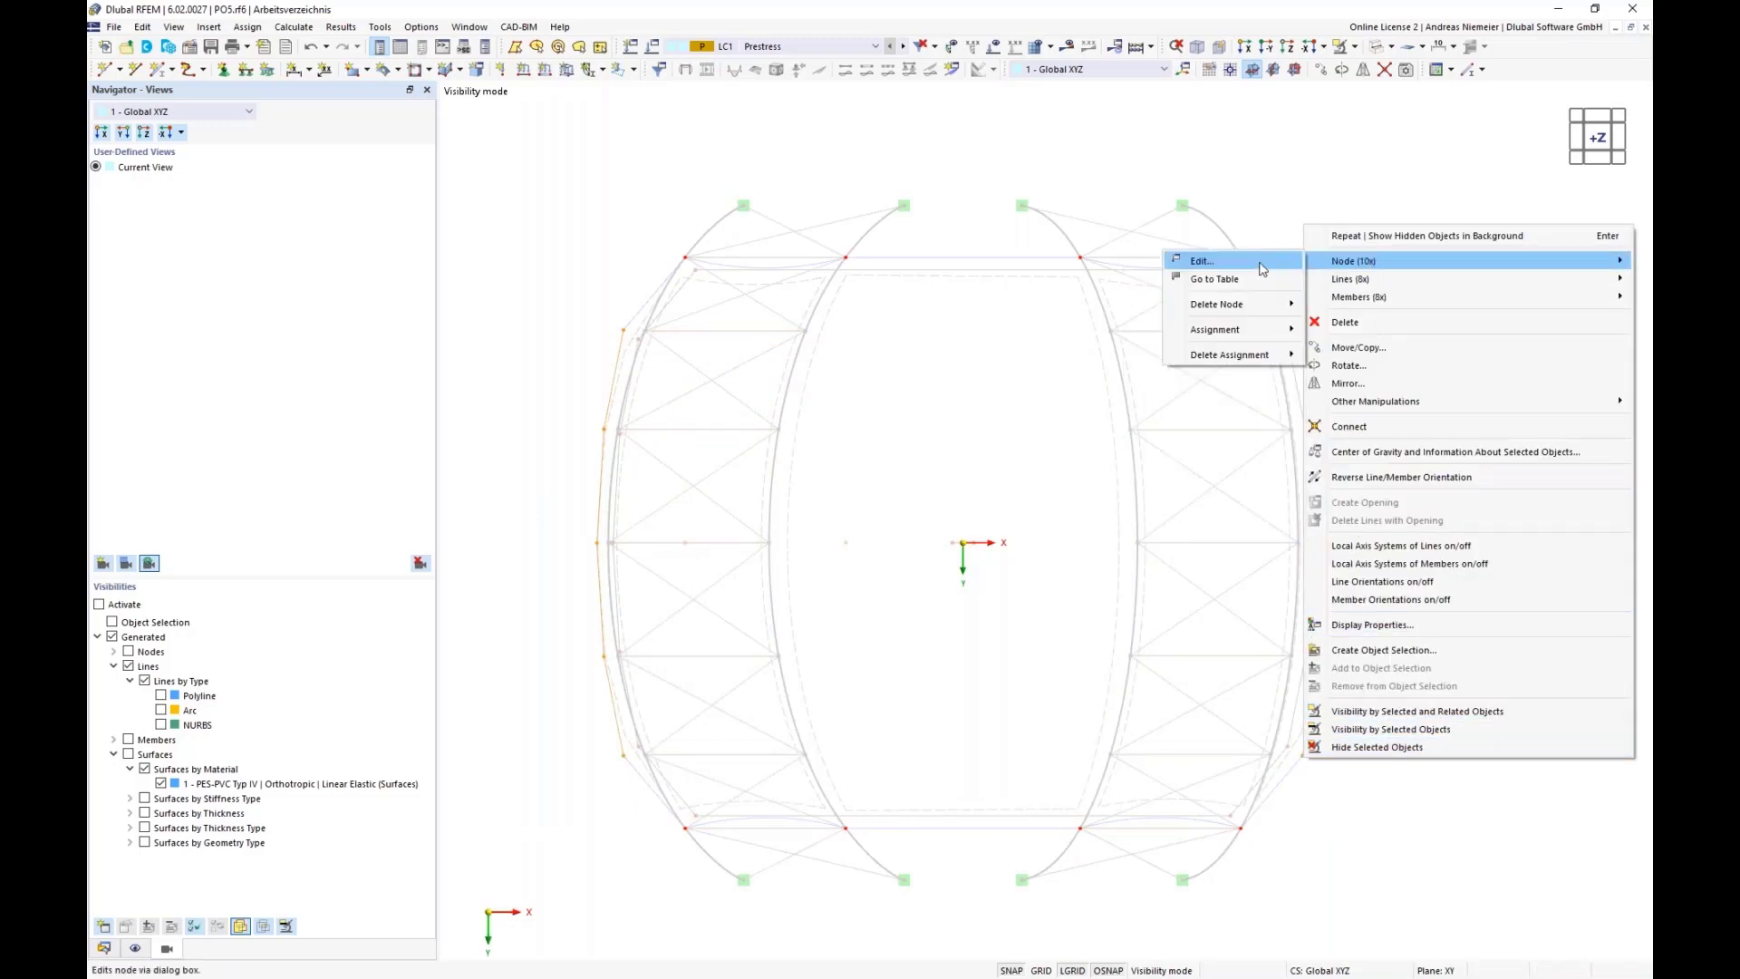
left_click(1183, 263)
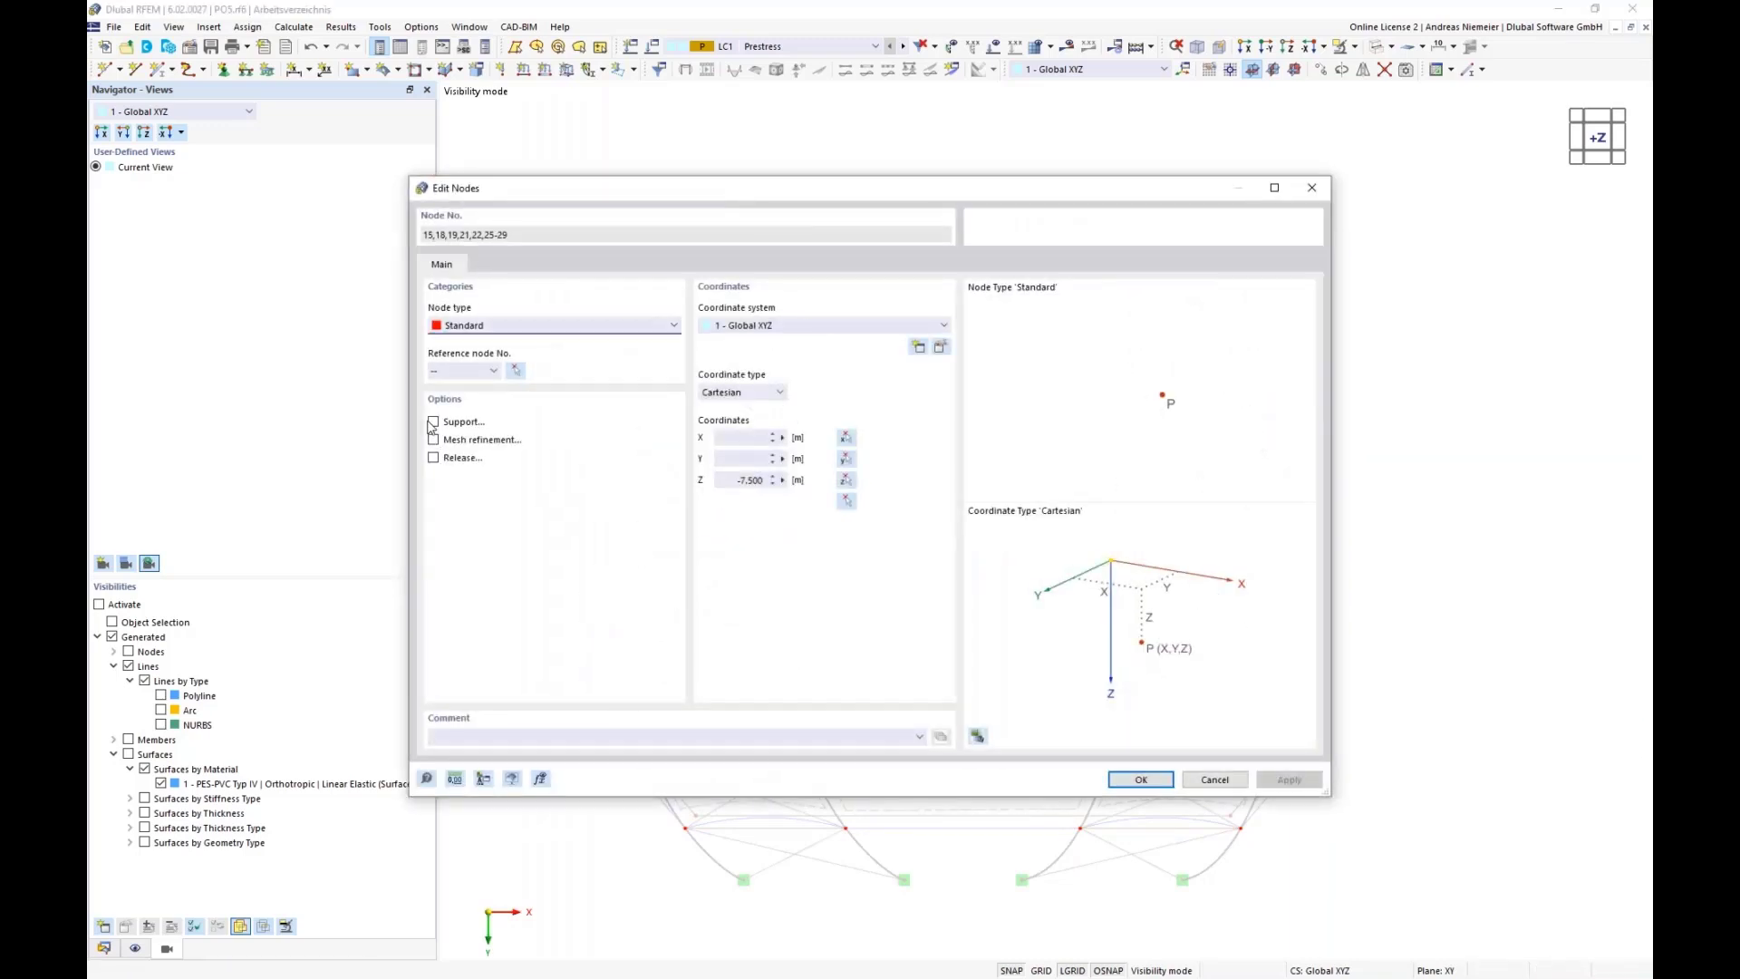
left_click(434, 421)
left_click(491, 264)
left_click(508, 326)
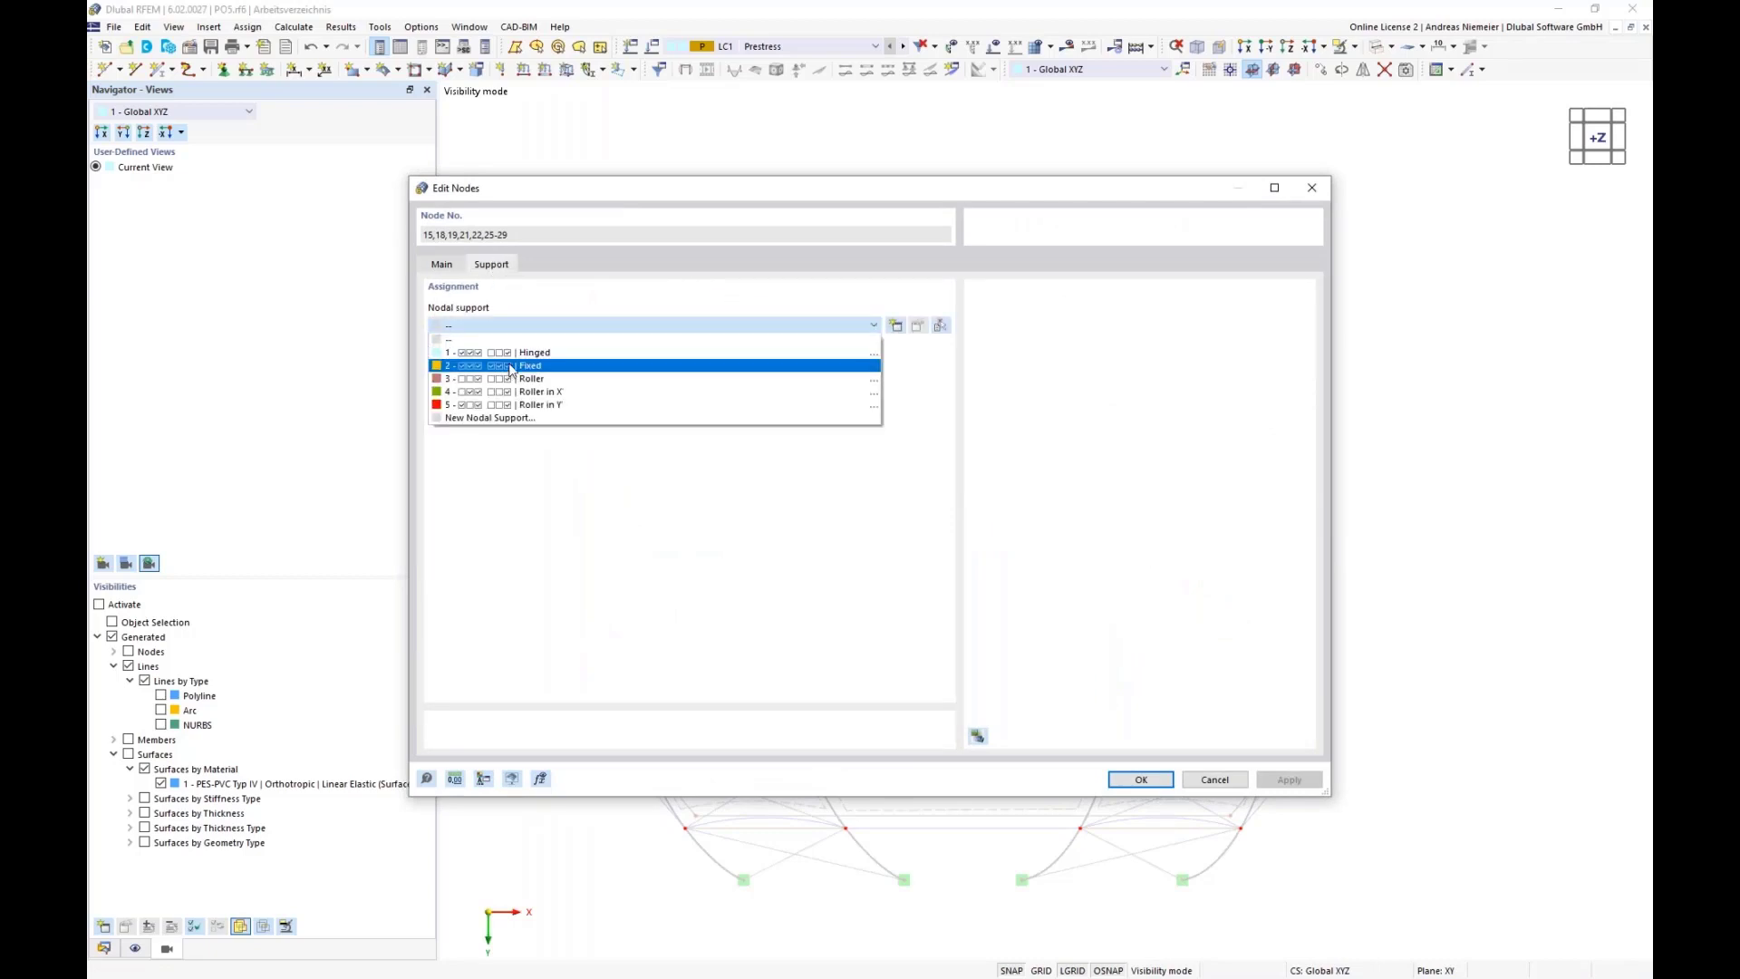
left_click(517, 353)
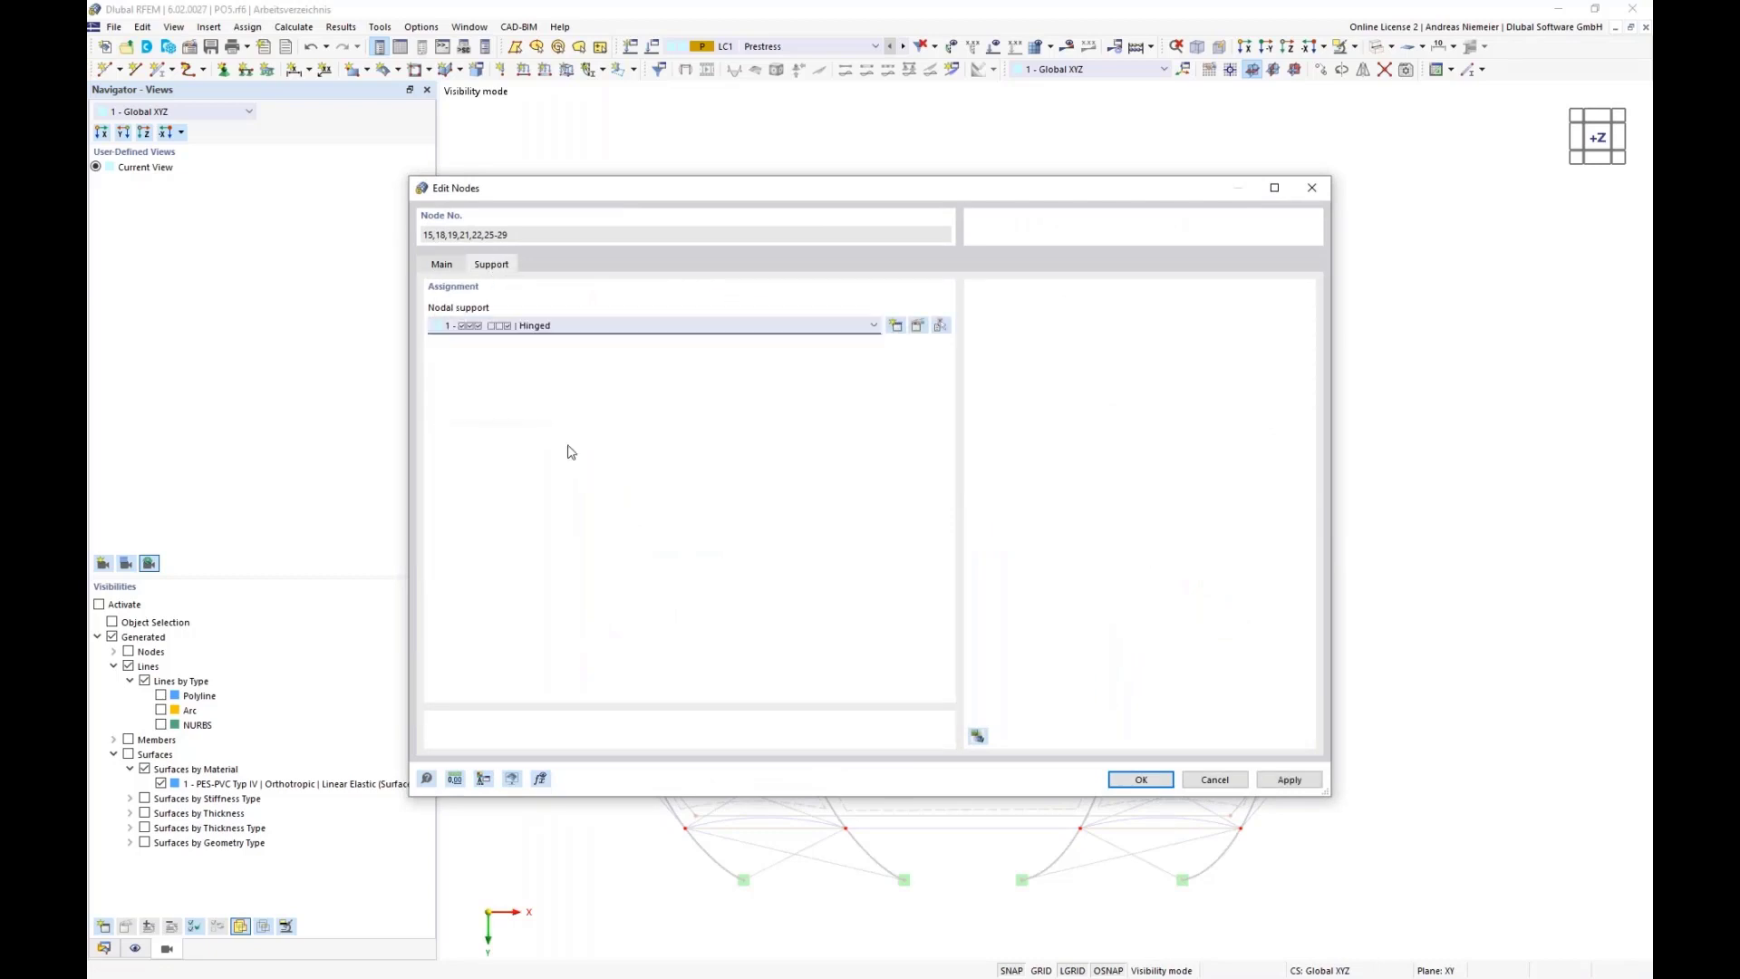
left_click(1140, 781)
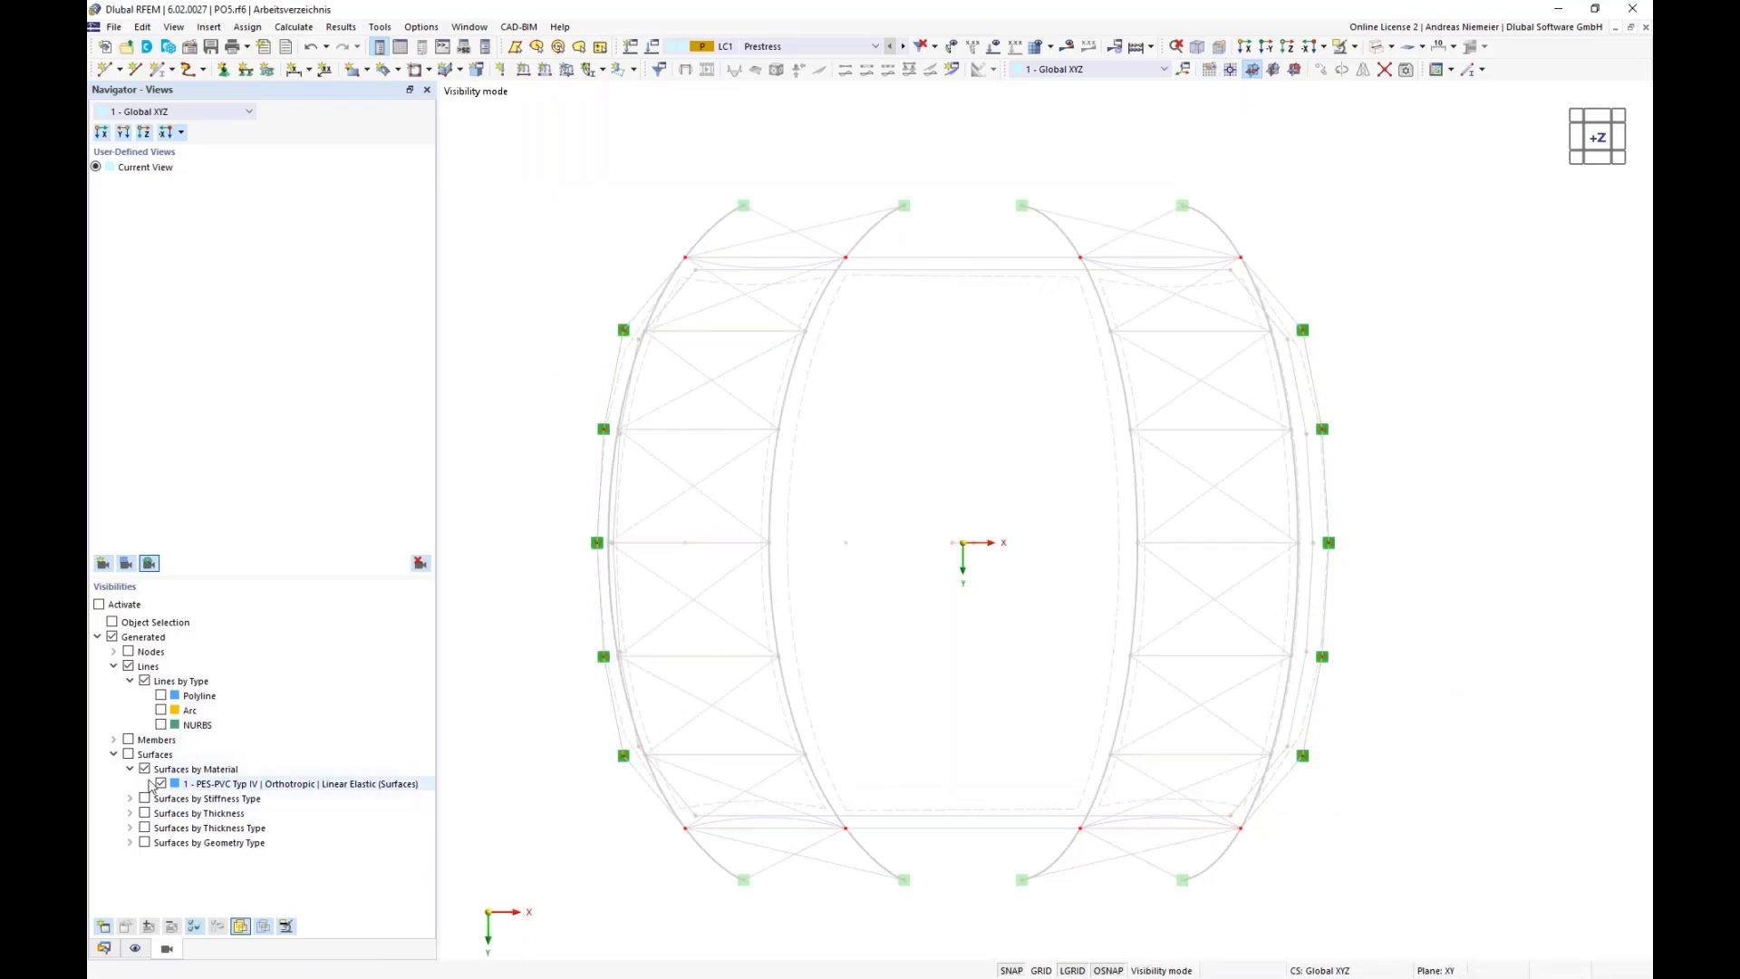
- Restrict the display to the cable members by filtering visibilities by member type Cable, excluding lines, and stop showing hidden objects in the background
left_click(113, 740)
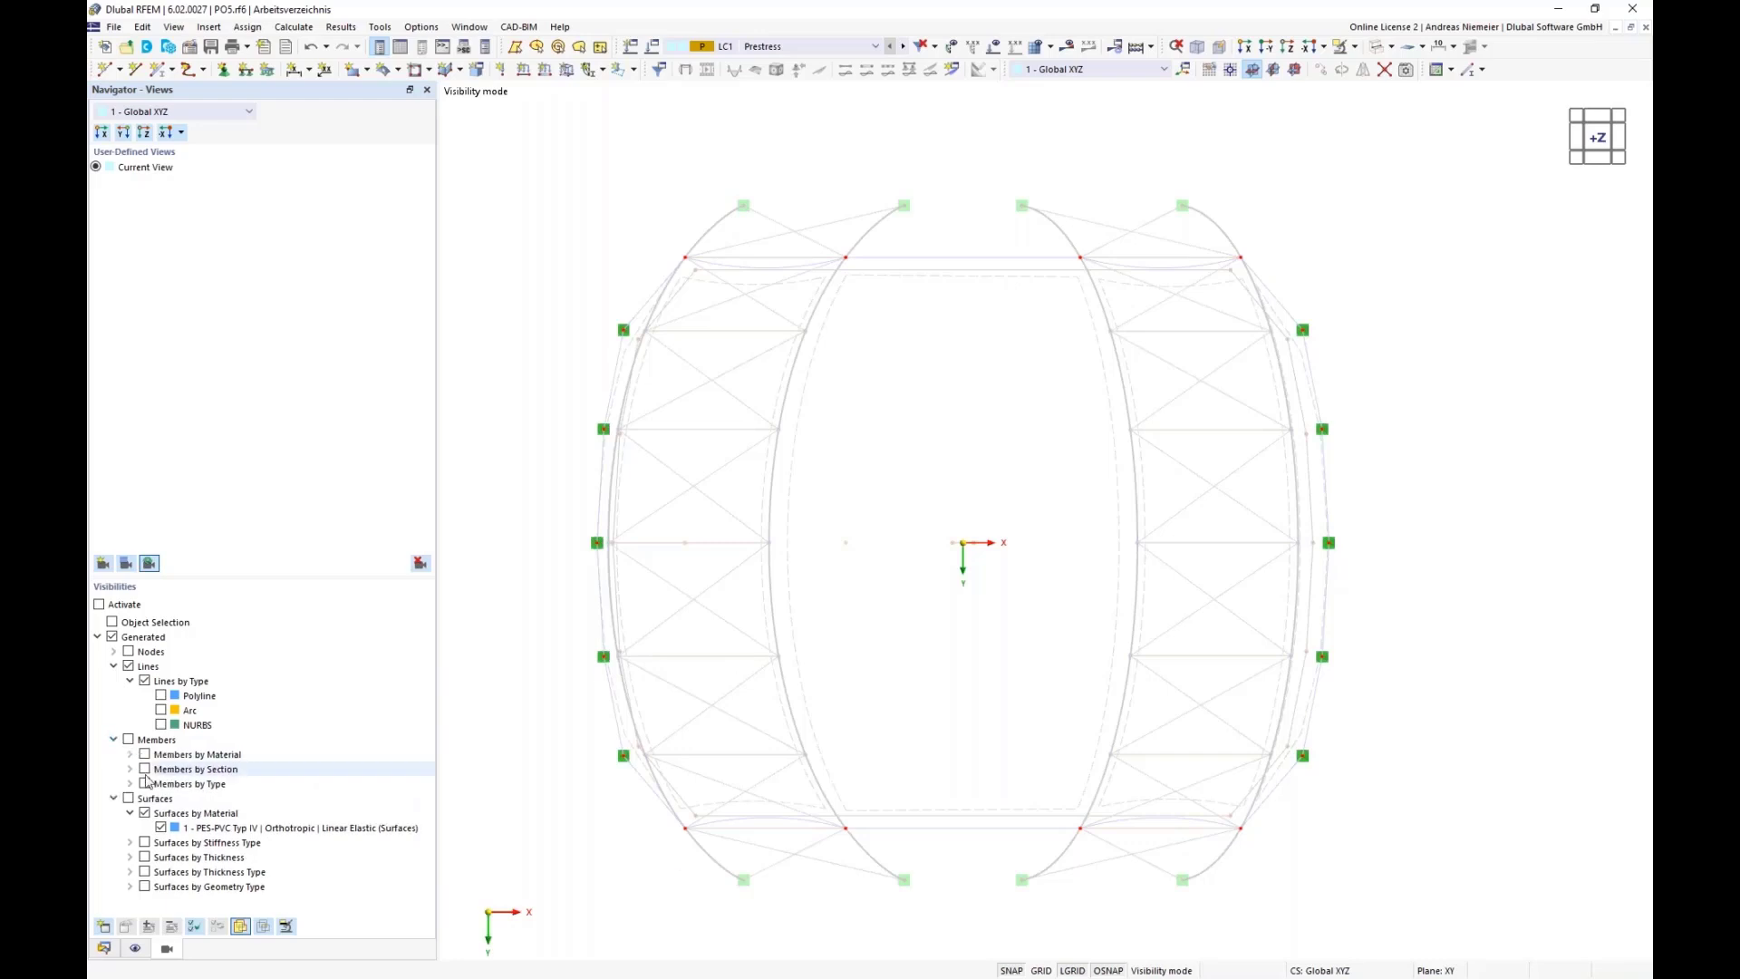
left_click(130, 784)
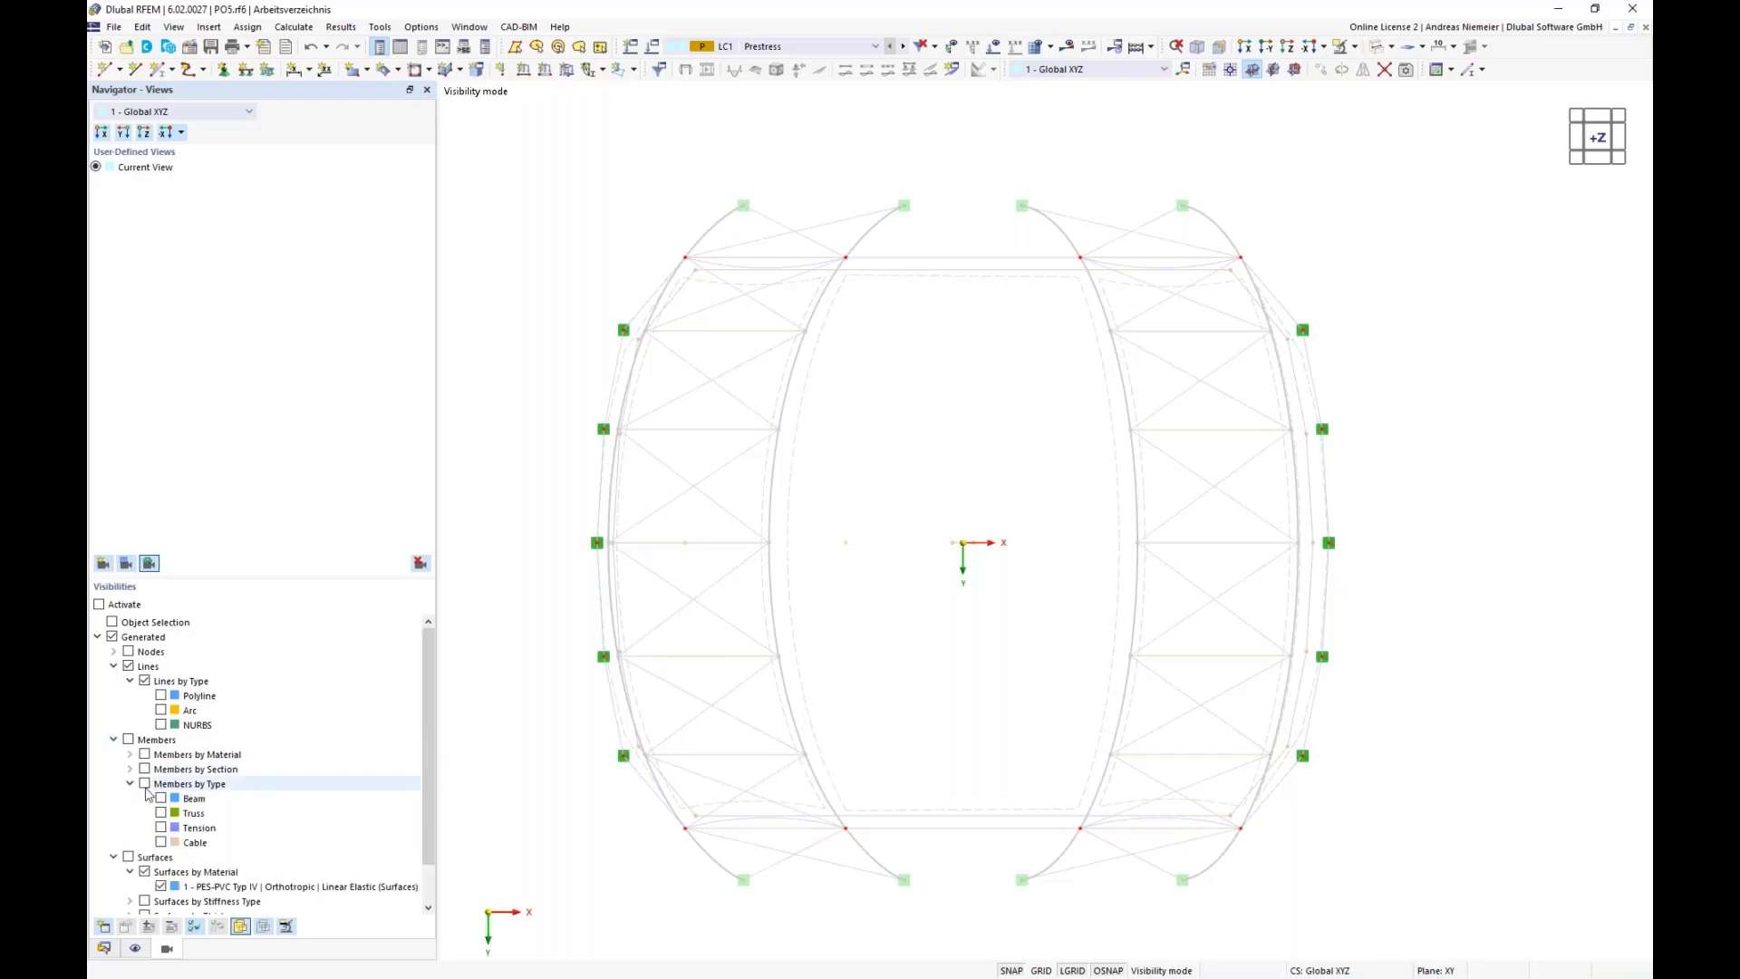
left_click(160, 842)
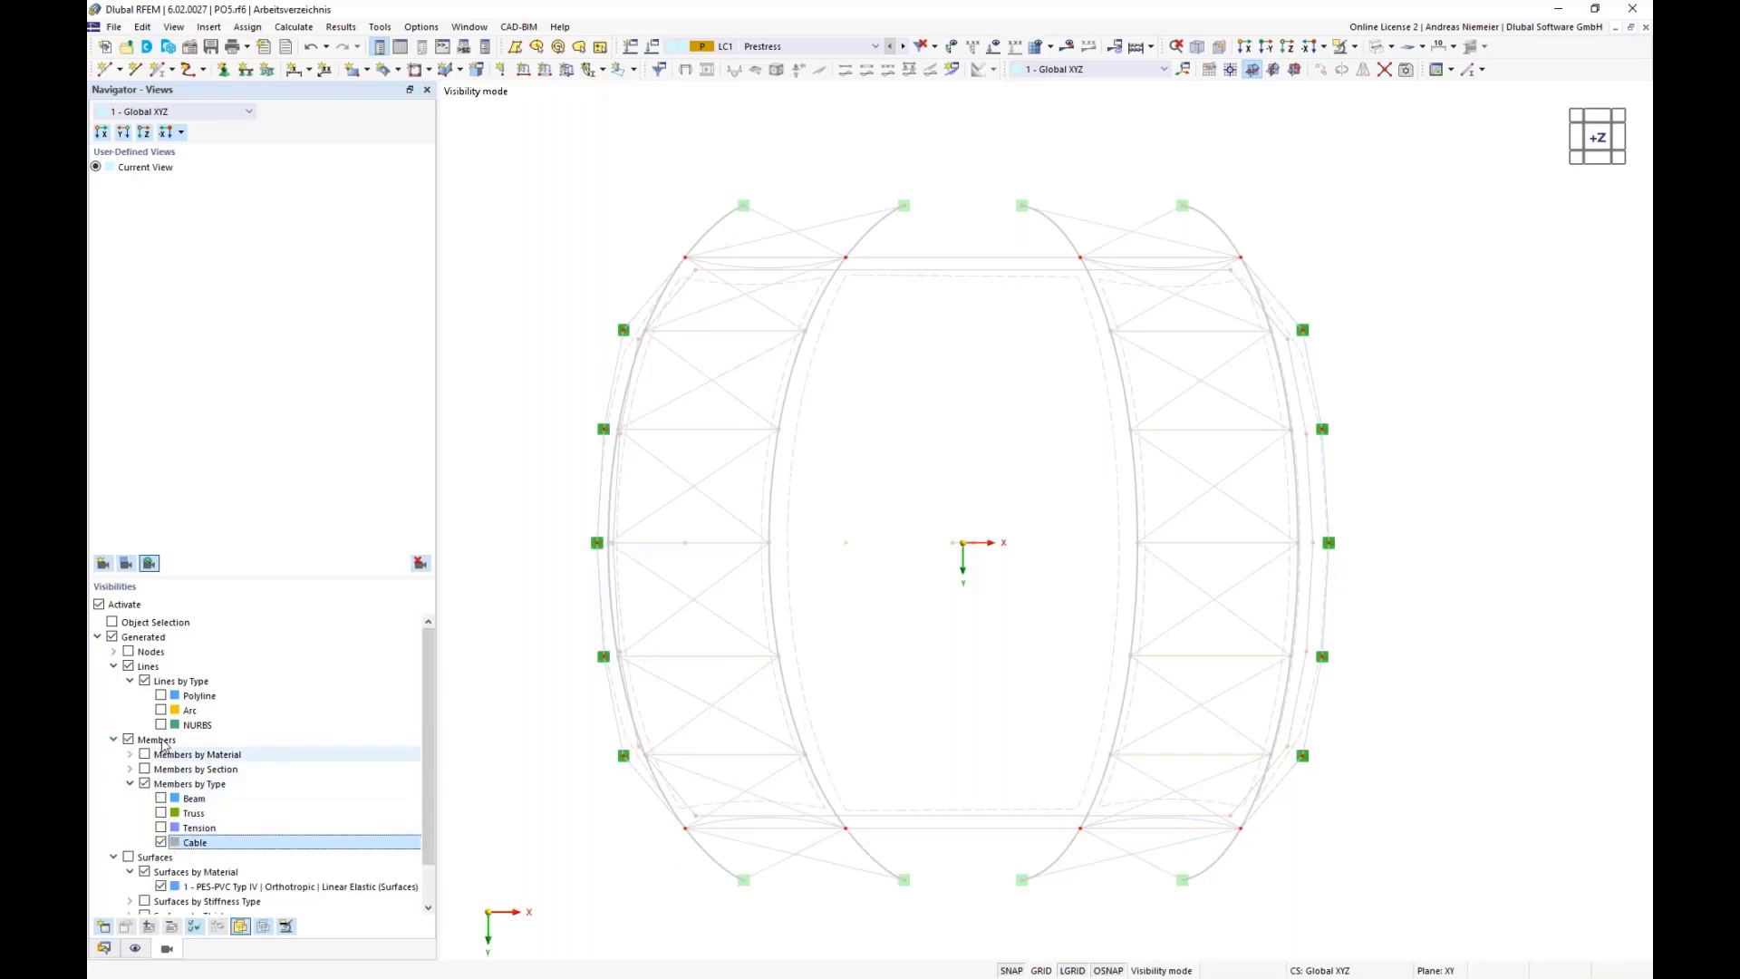
left_click(127, 666)
right_click(521, 355)
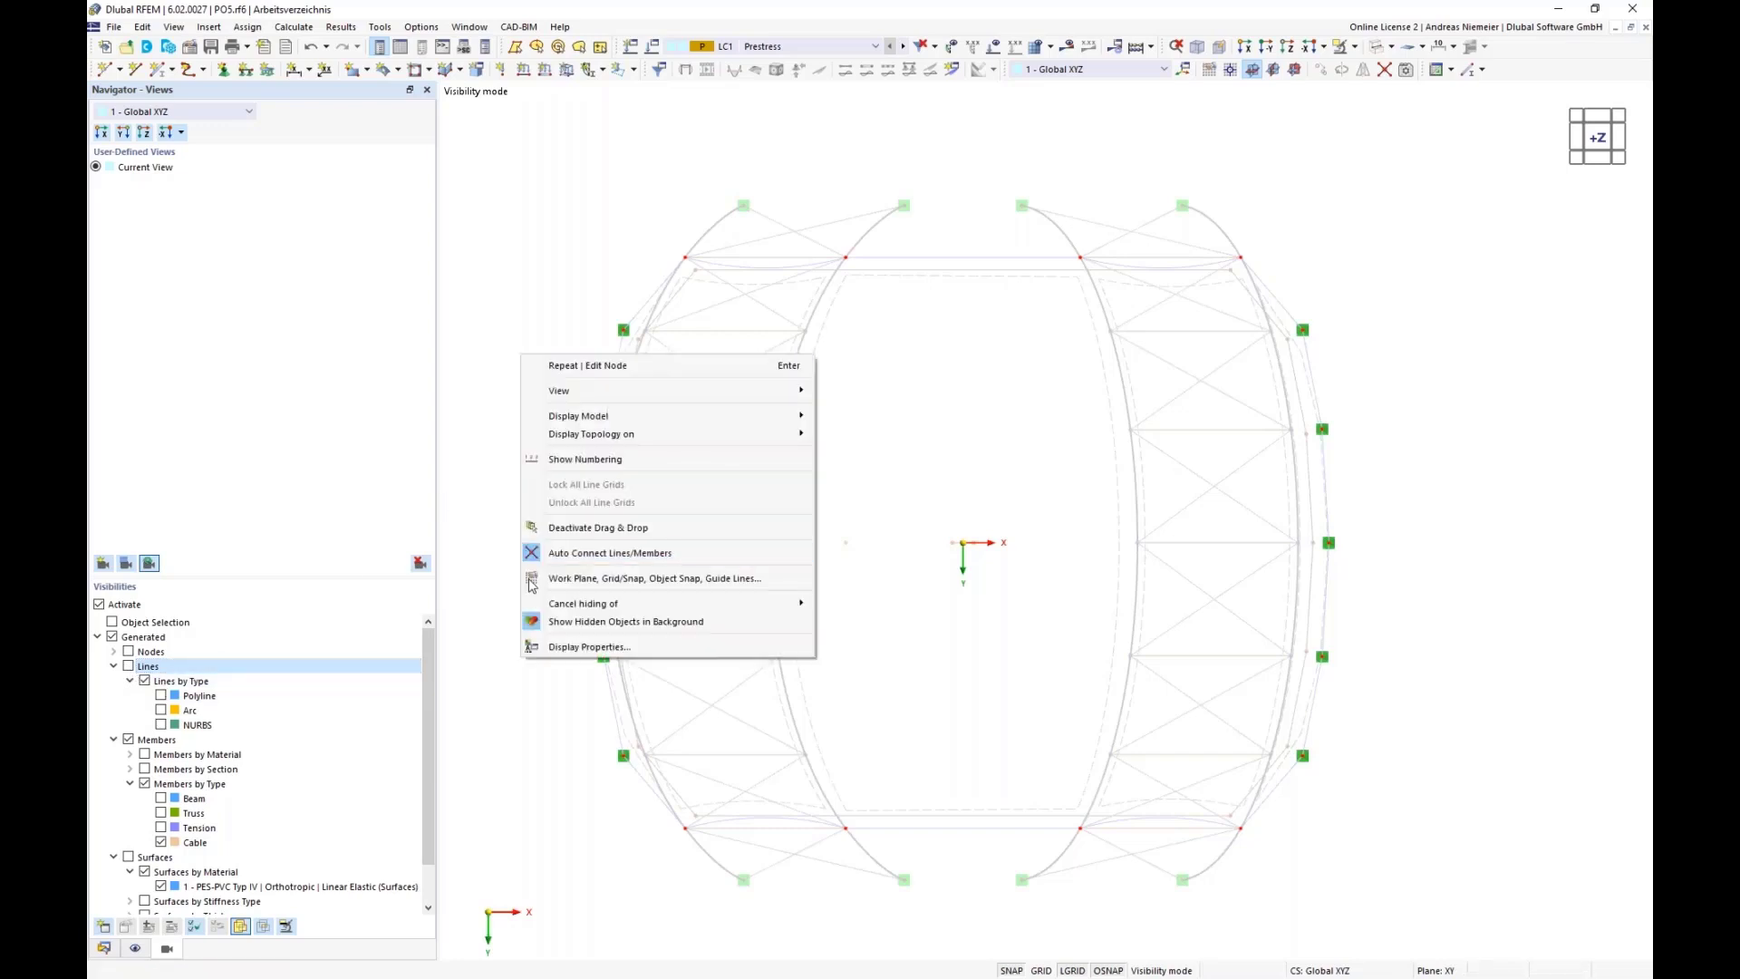
left_click(598, 622)
middle_click_drag(862, 536, 876, 448)
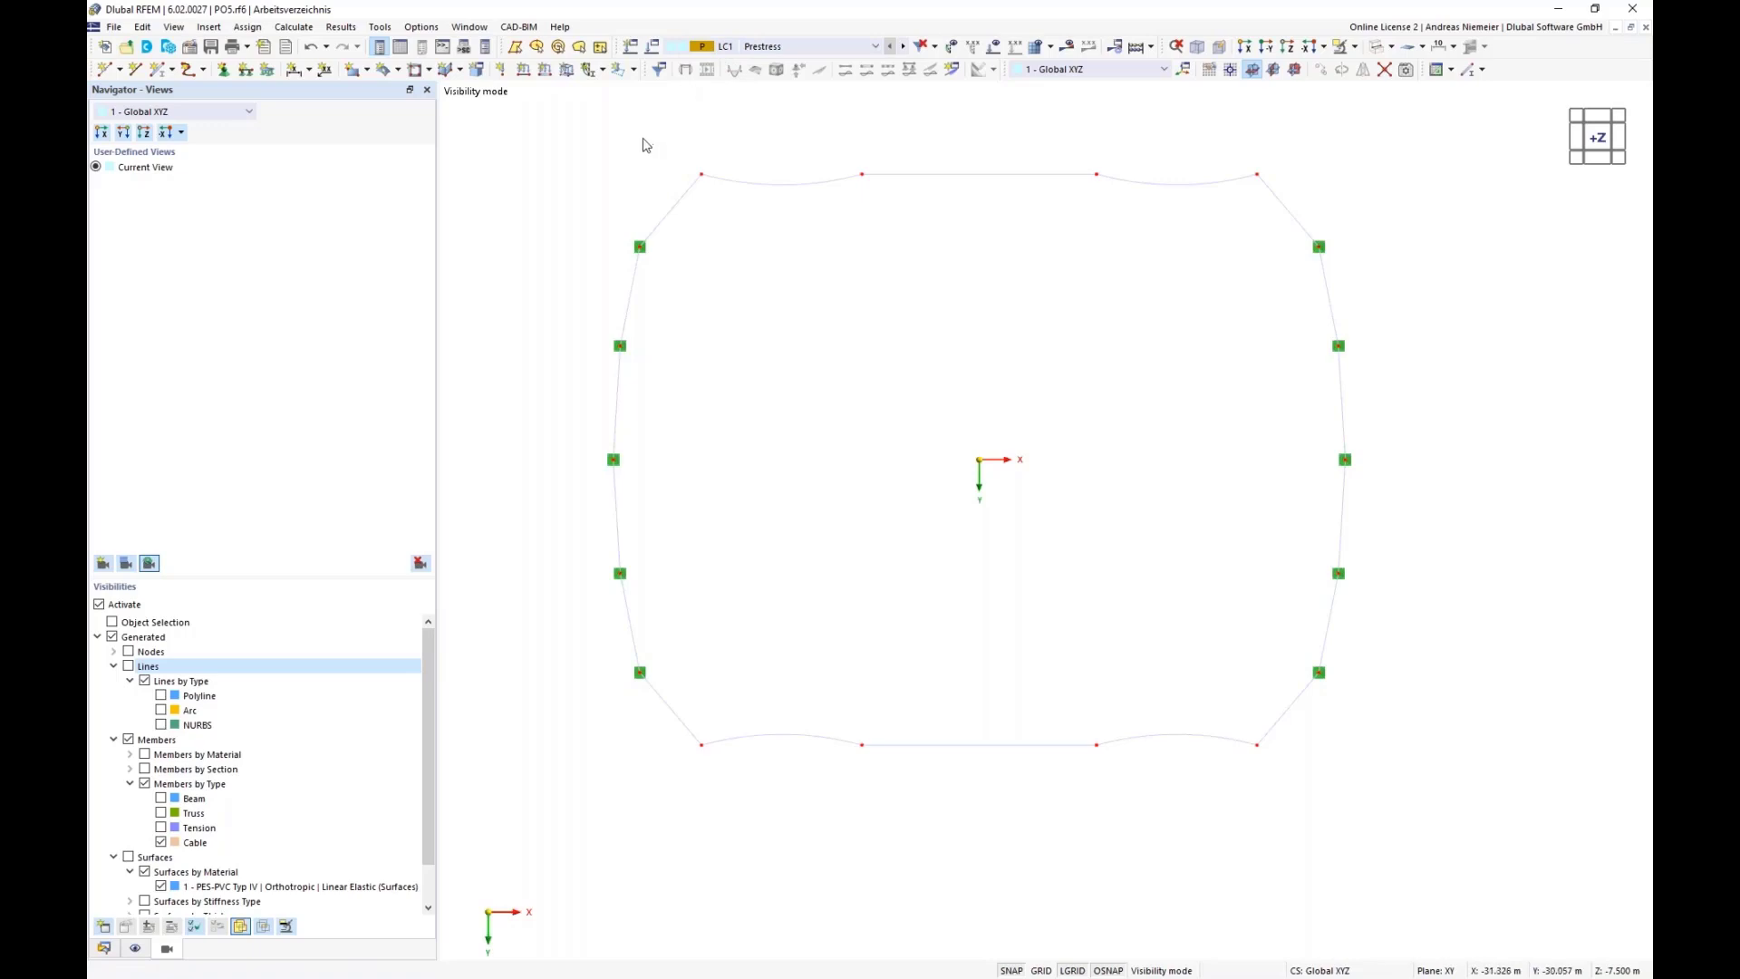
- Start a new member load in load case LC1 - Prestress and set its load type to Form-Finding
left_click(545, 69)
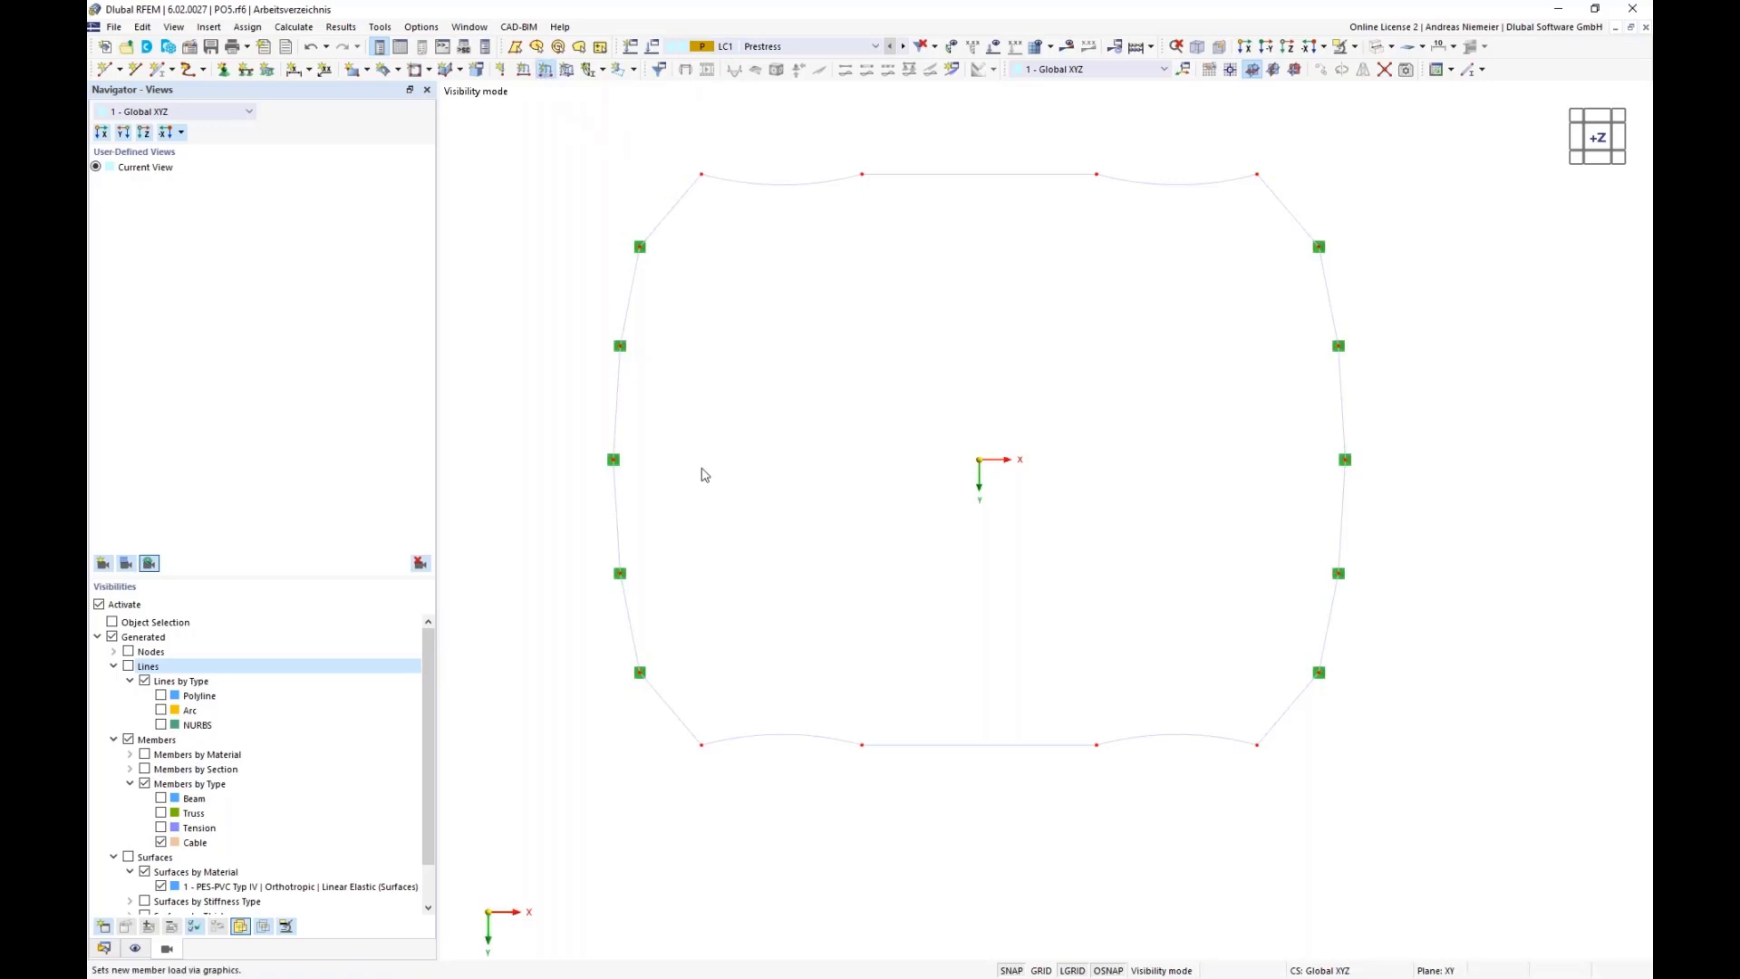
left_click(535, 340)
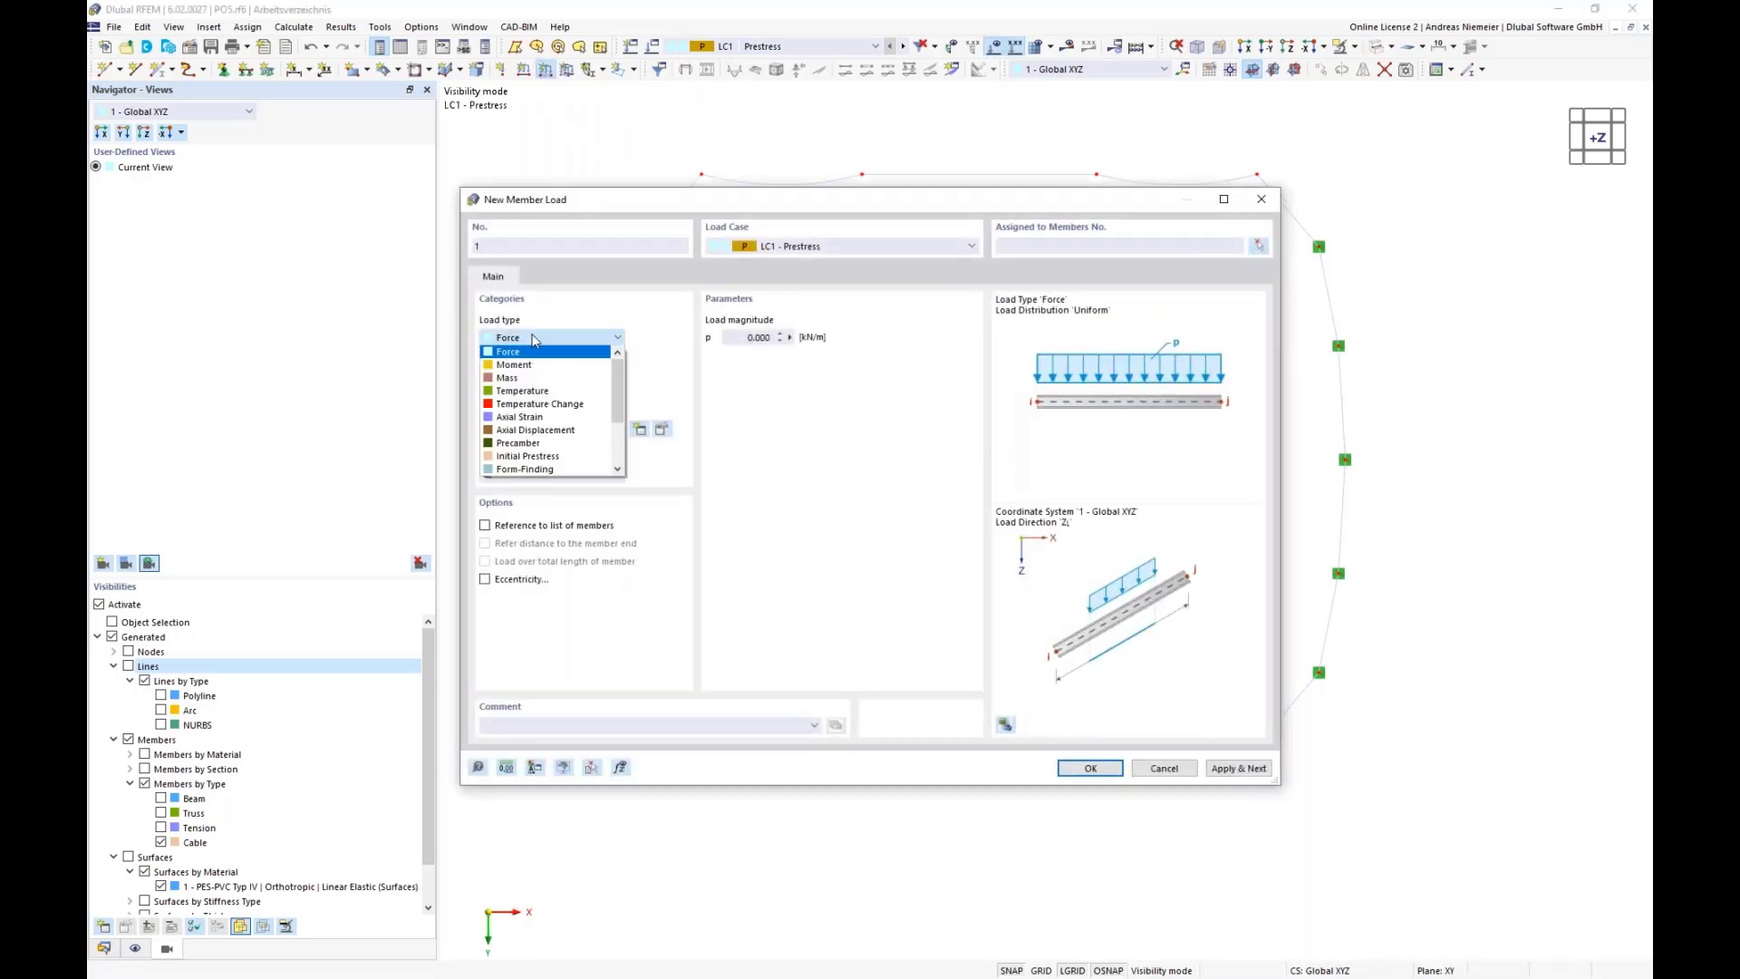
scroll(523, 453, "down", 1)
left_click(524, 445)
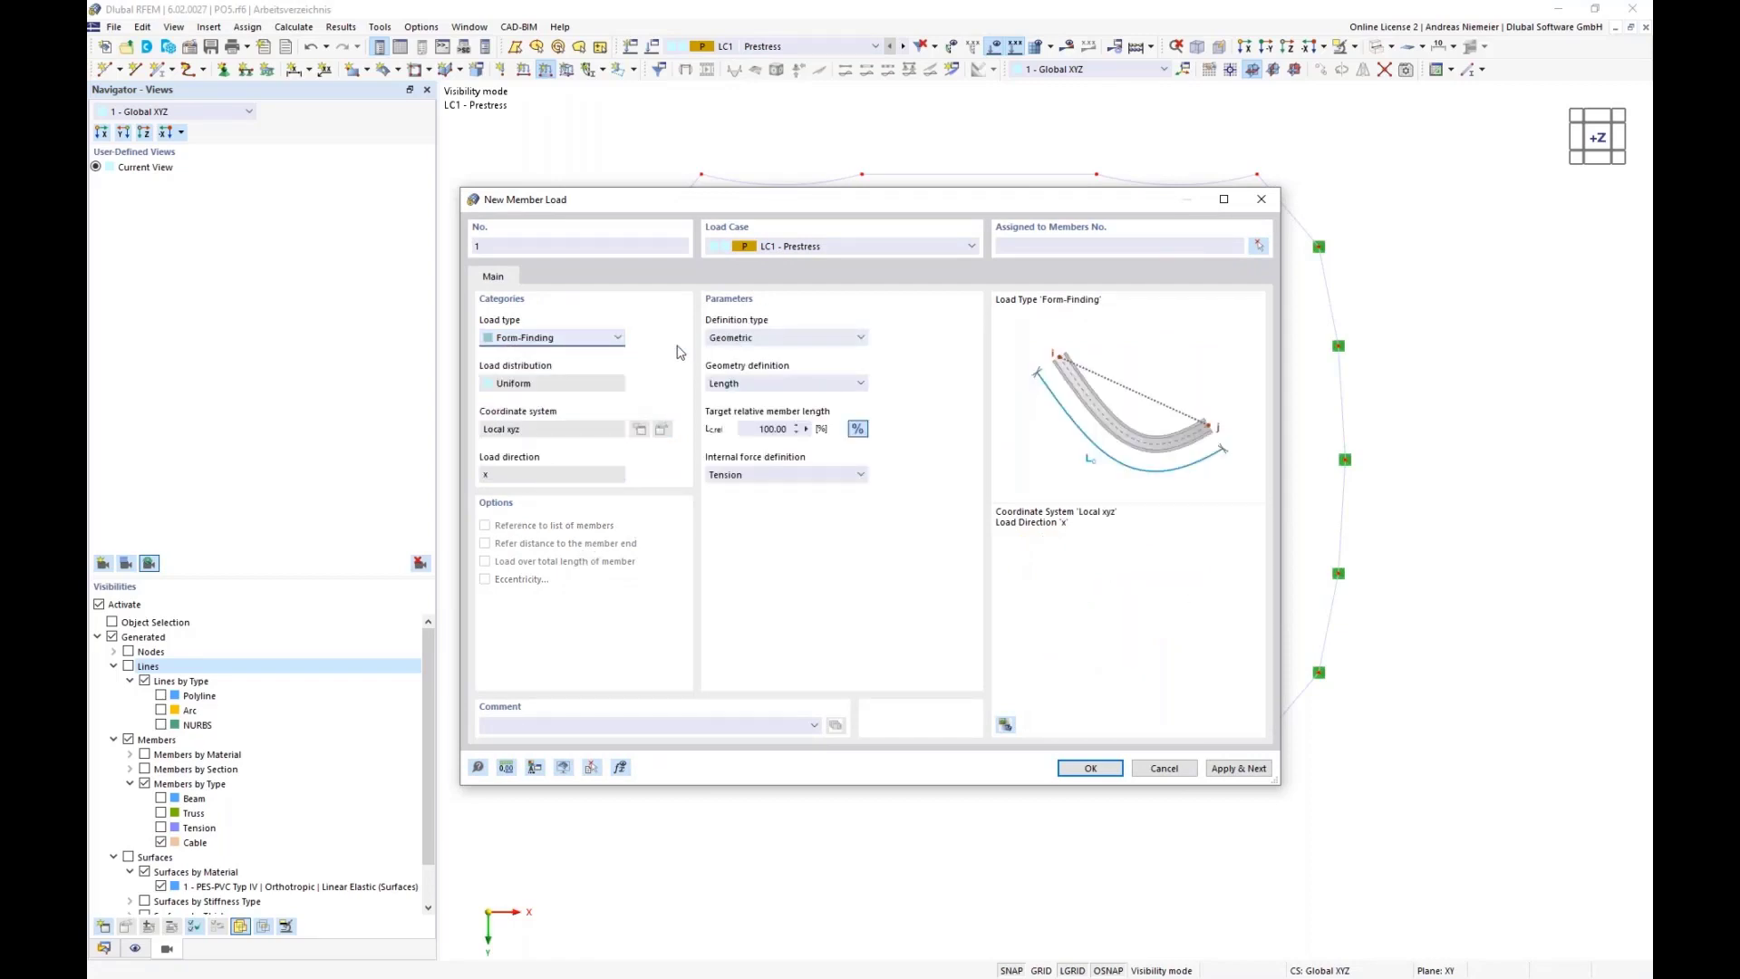
left_click(770, 340)
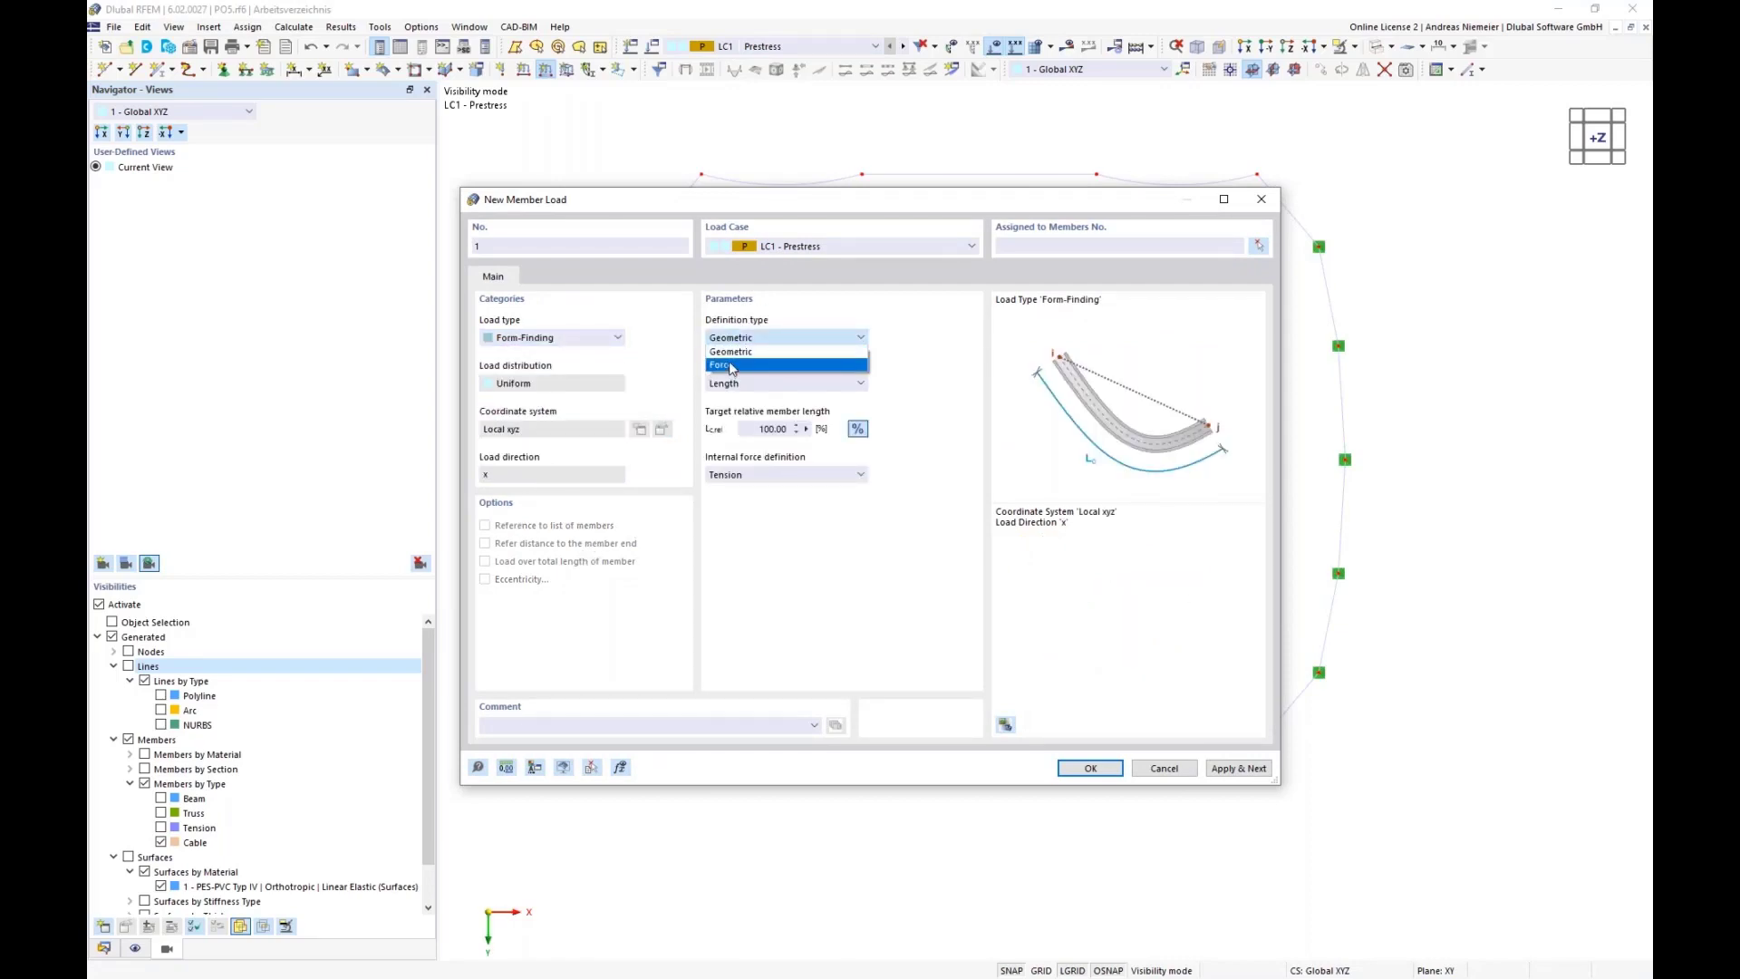
left_click(730, 365)
left_click(767, 343)
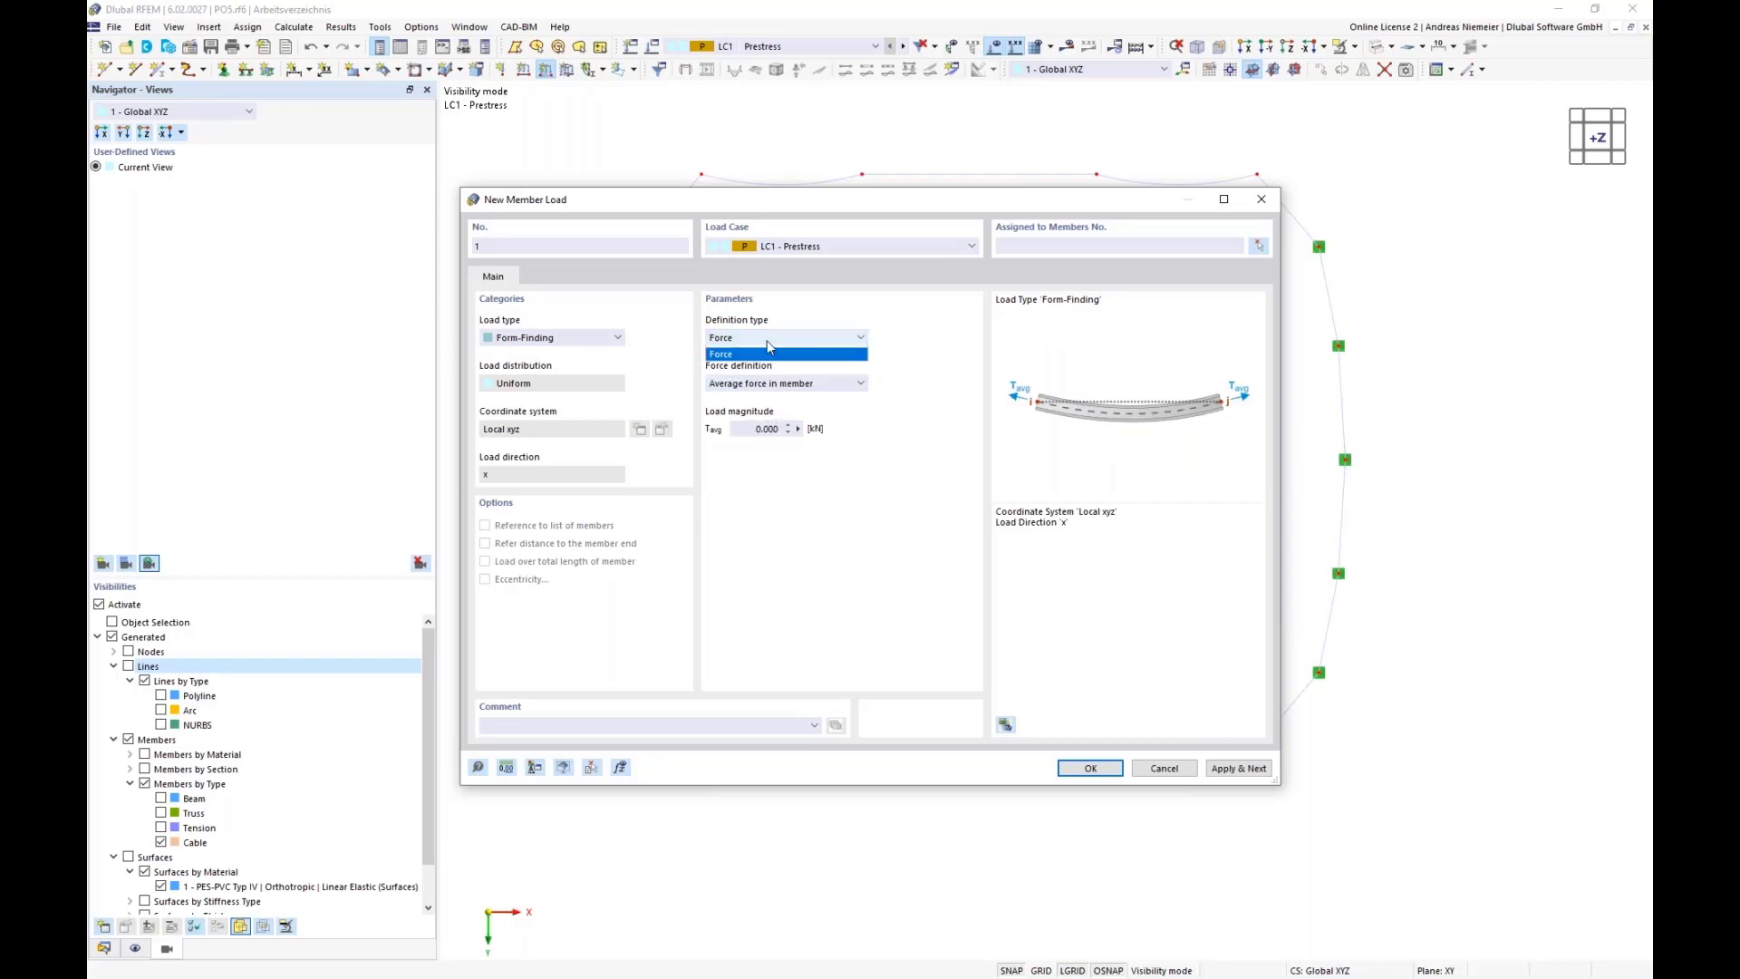
left_click(762, 367)
- Define the form-finding load geometrically by an absolute member sag of 1 m and assign it to all the cable members
left_click(766, 385)
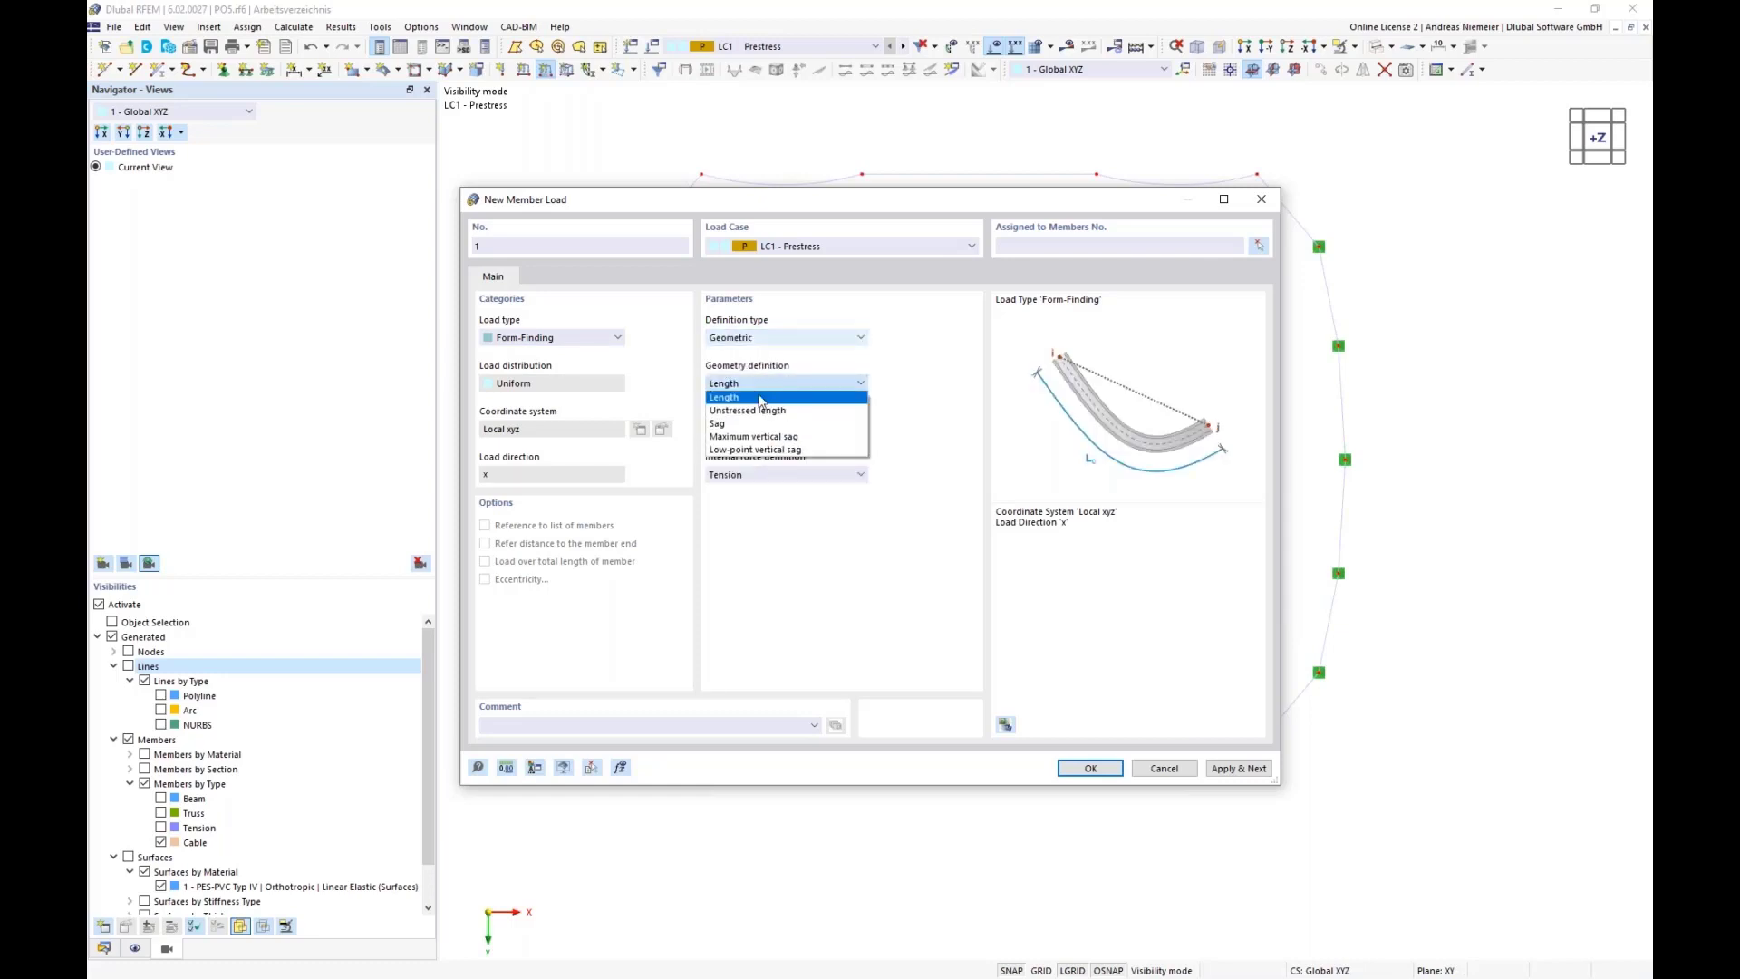
left_click(771, 426)
left_click(858, 429)
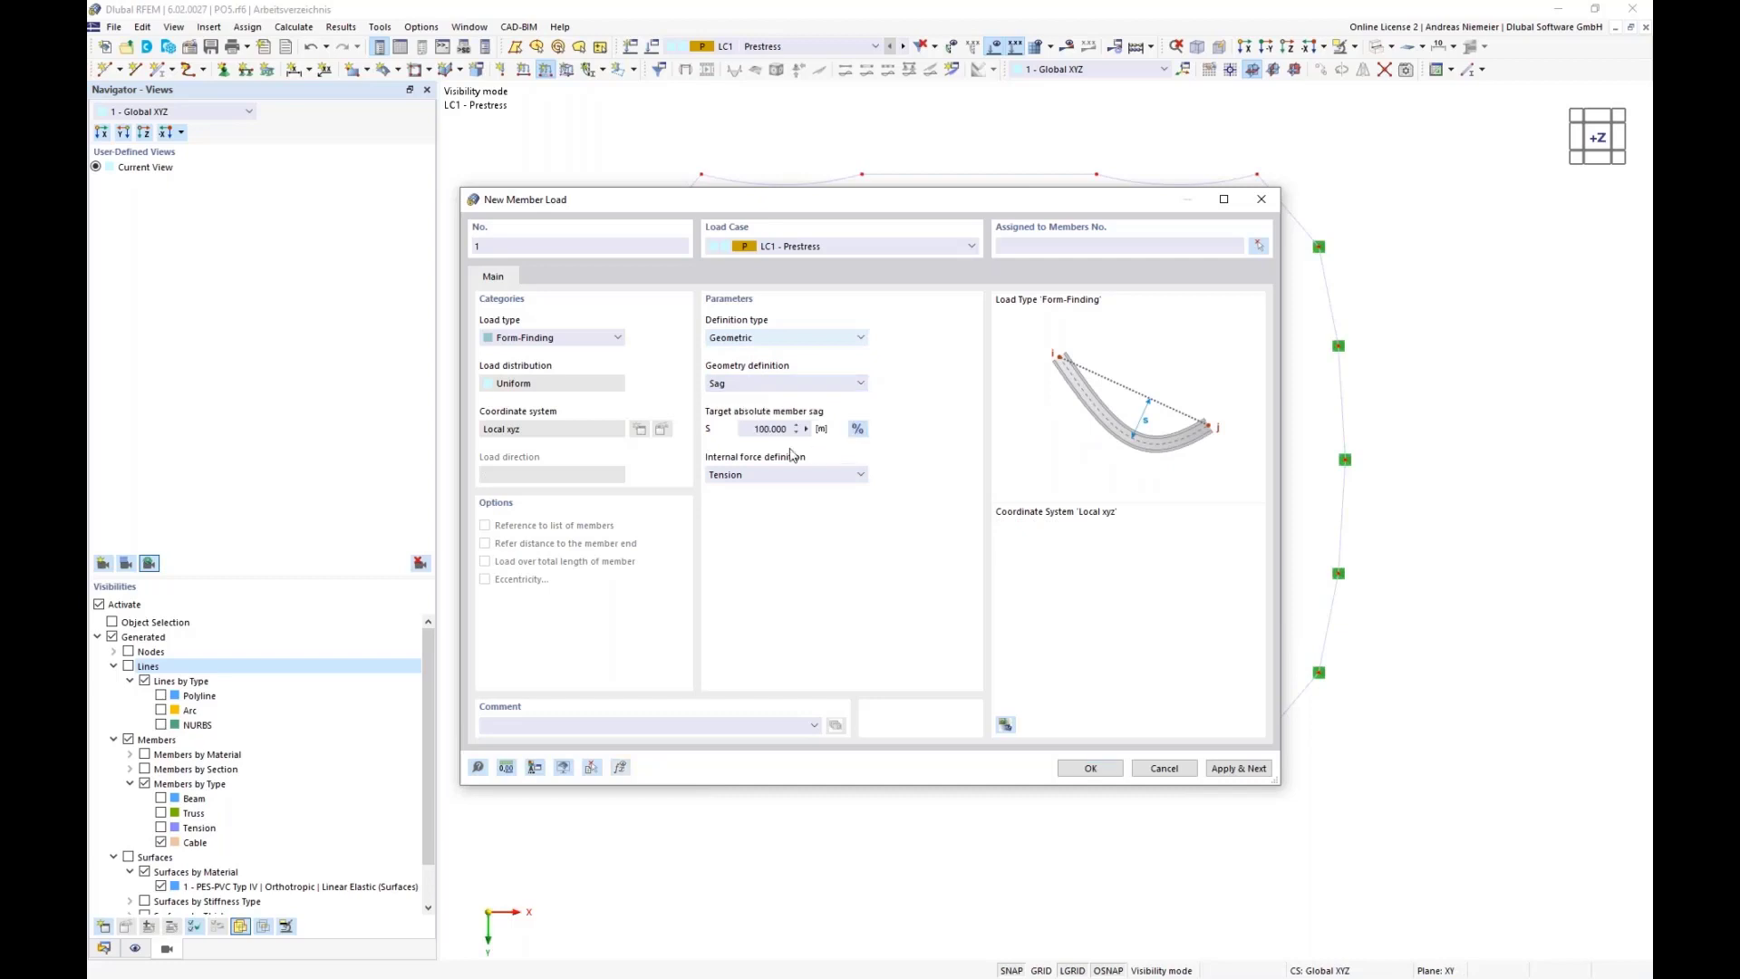
left_click(747, 432)
type("1")
left_click(1090, 768)
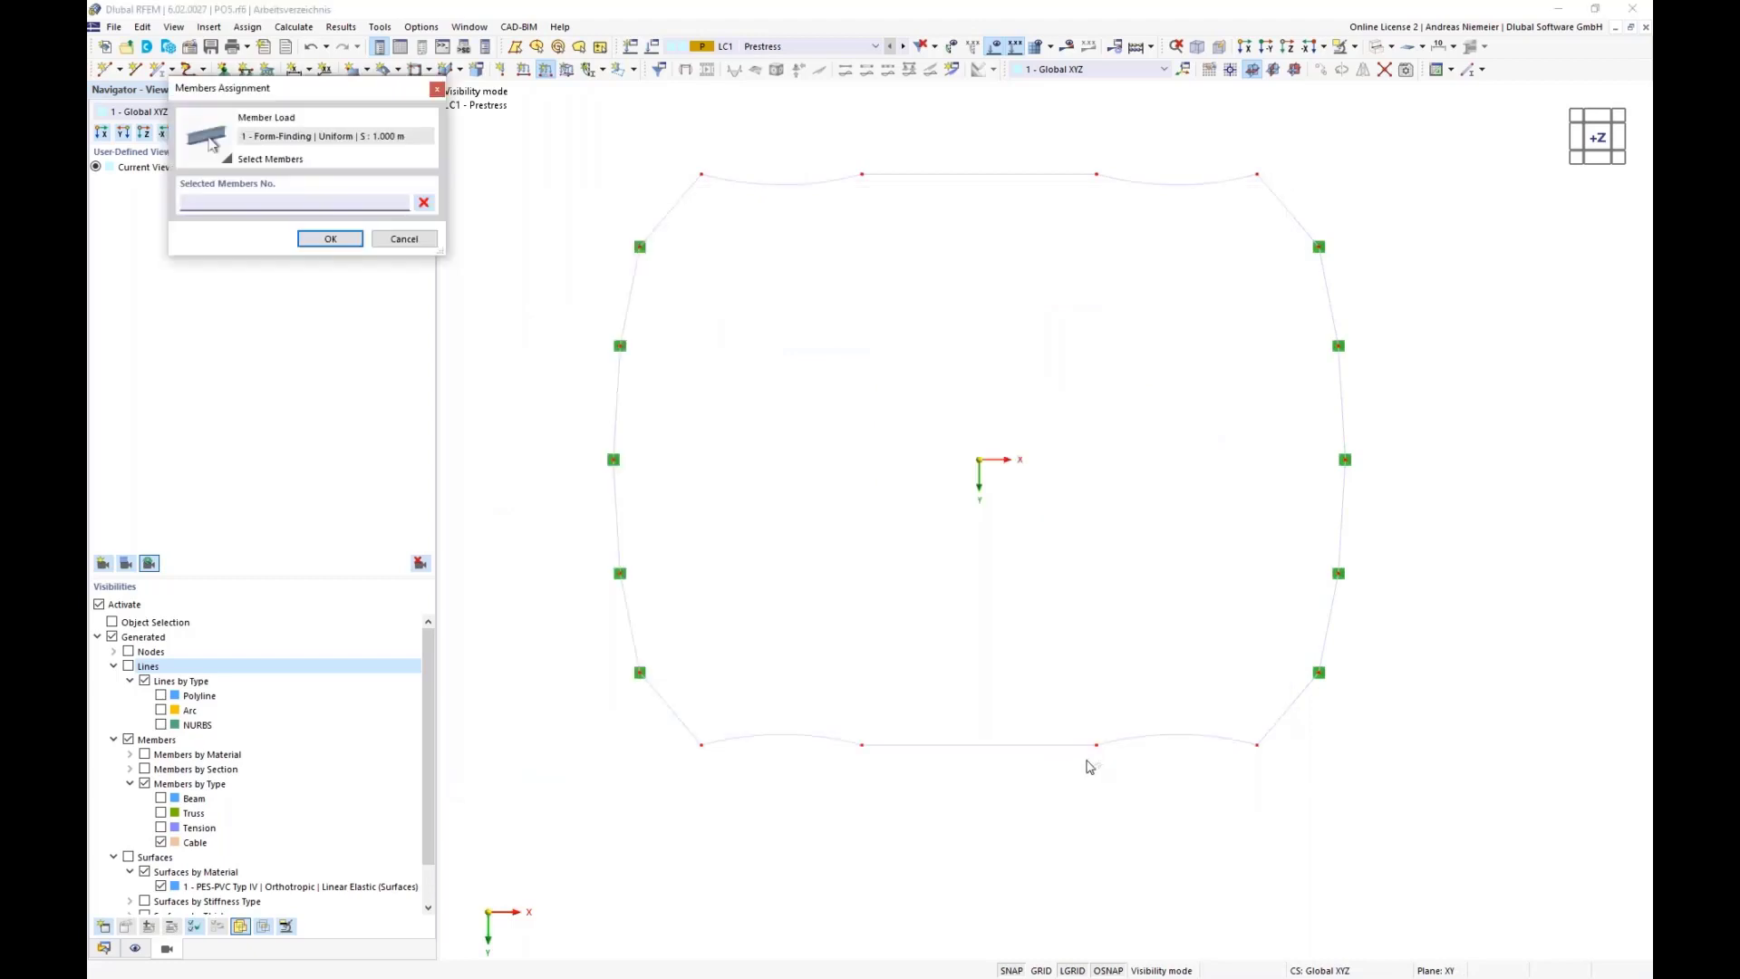
left_click_drag(549, 137, 1531, 817)
left_click(330, 239)
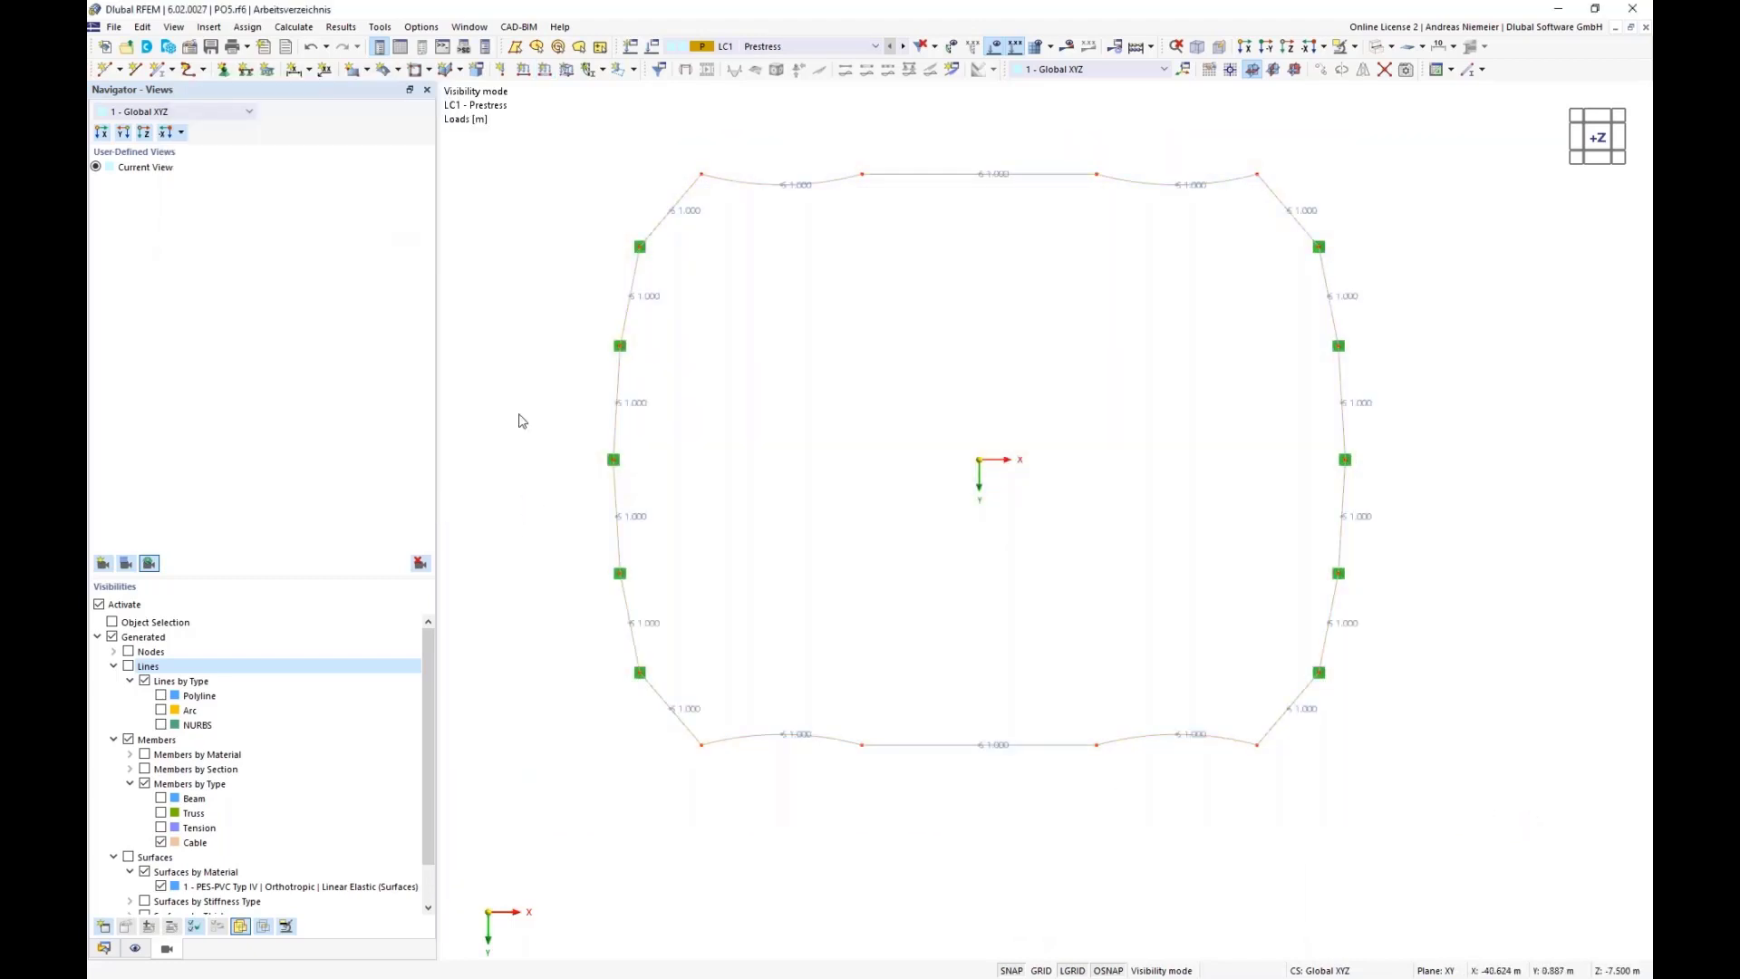
- Calculate load case LC1 - Prestress and inspect the resulting cable normal forces and support reactions
middle_click_drag(919, 587, 792, 365)
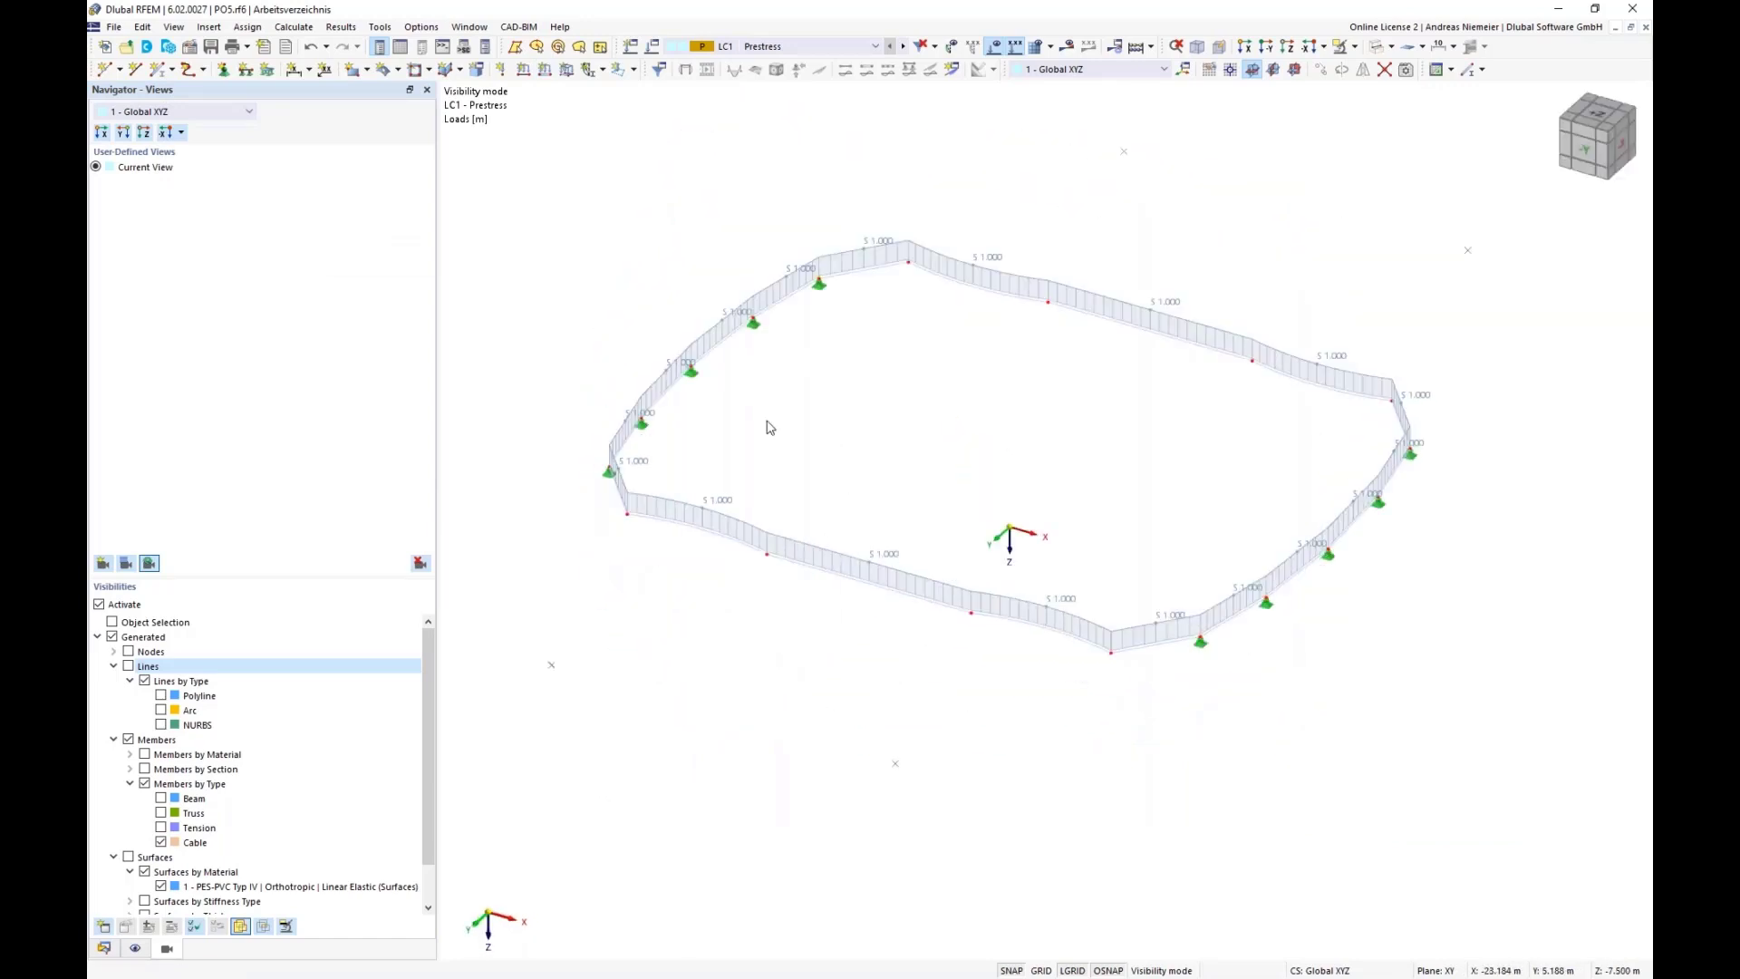
left_click(1067, 45)
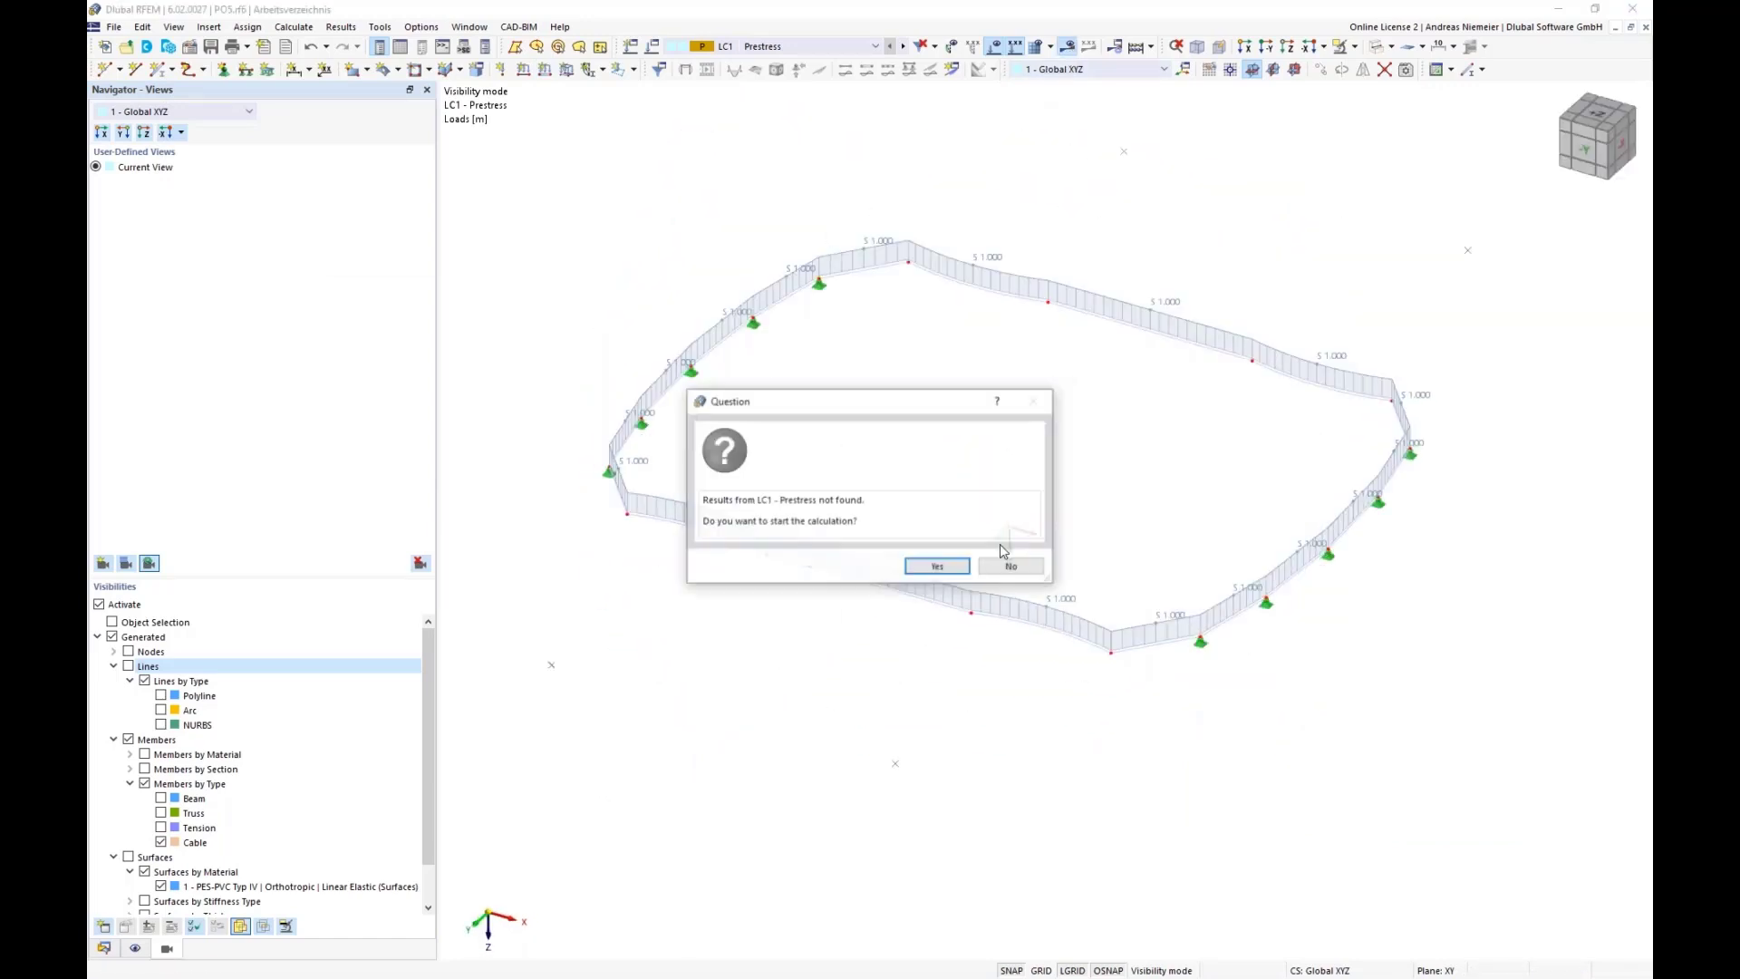
left_click(934, 562)
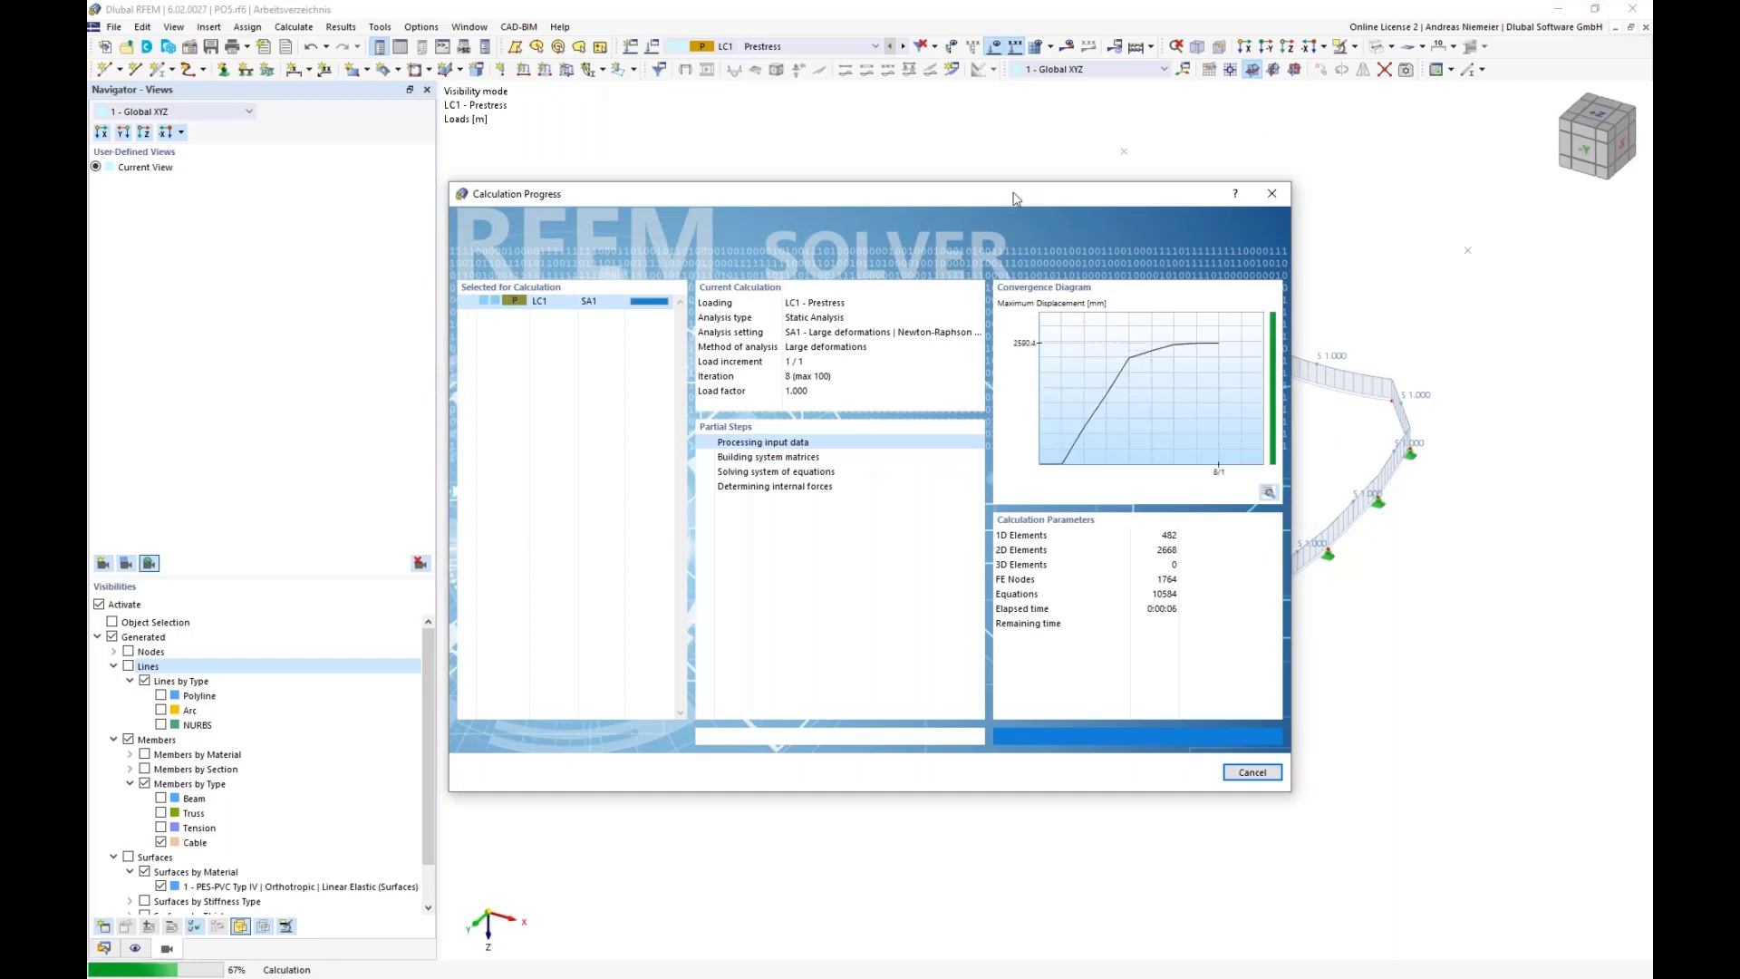
left_click_drag(997, 199, 674, 215)
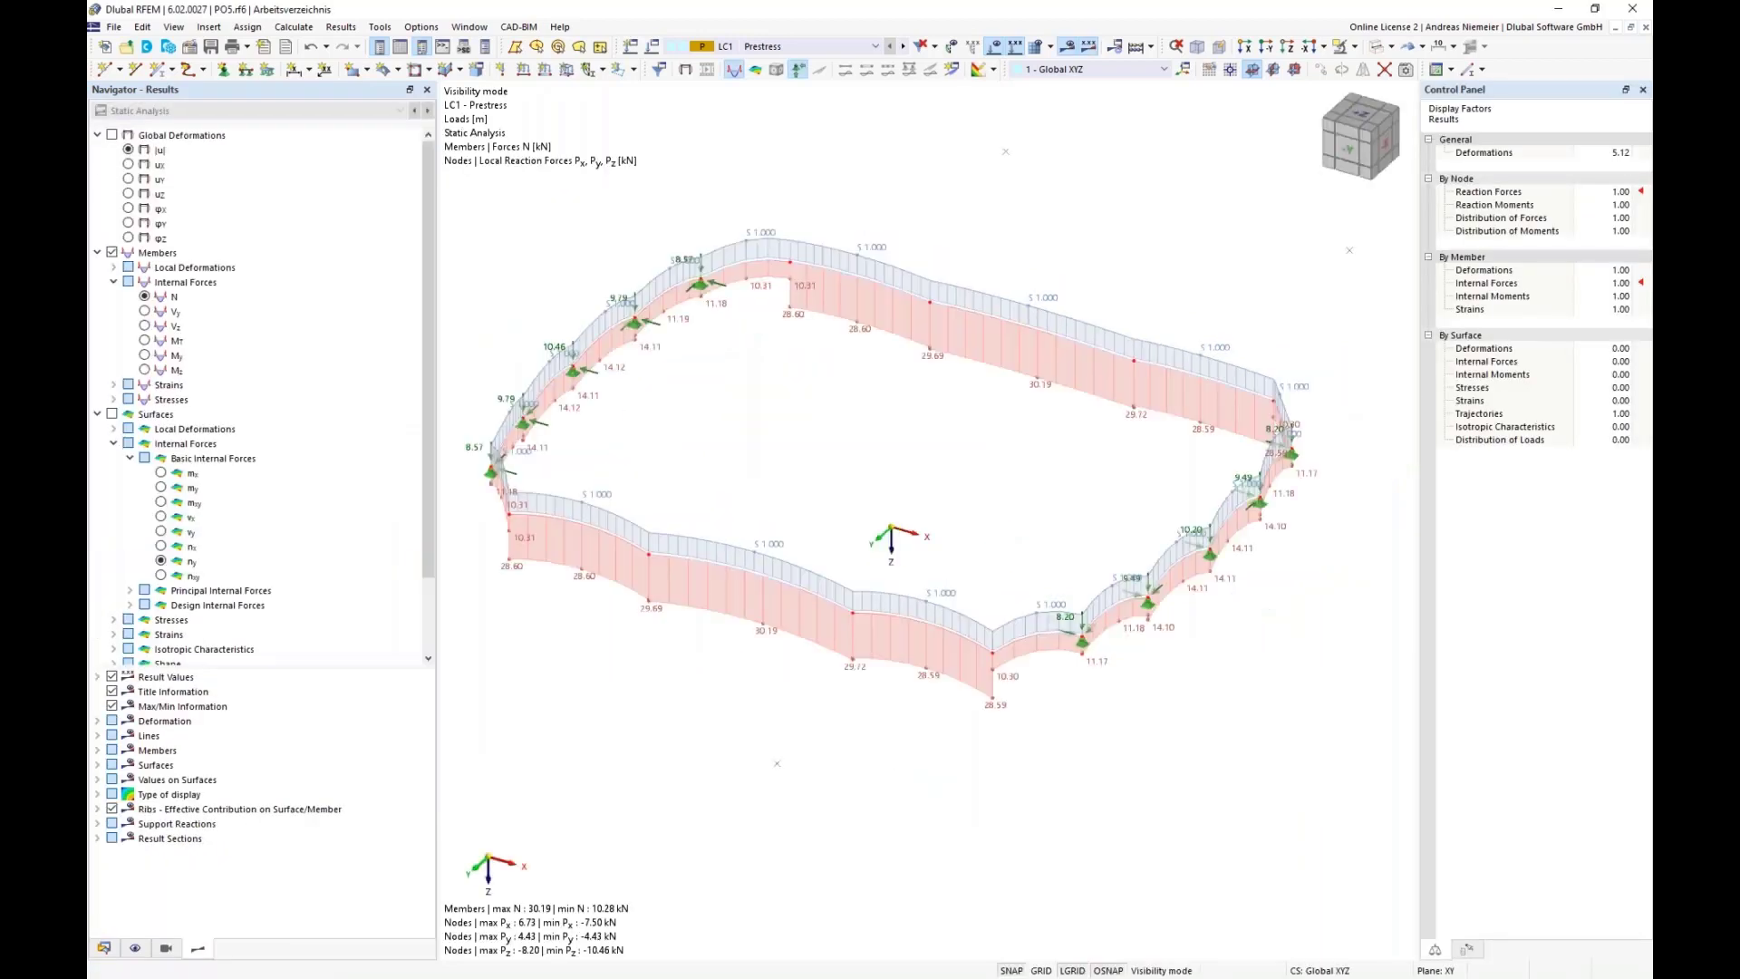
middle_click_drag(833, 482, 726, 669, "ctrl")
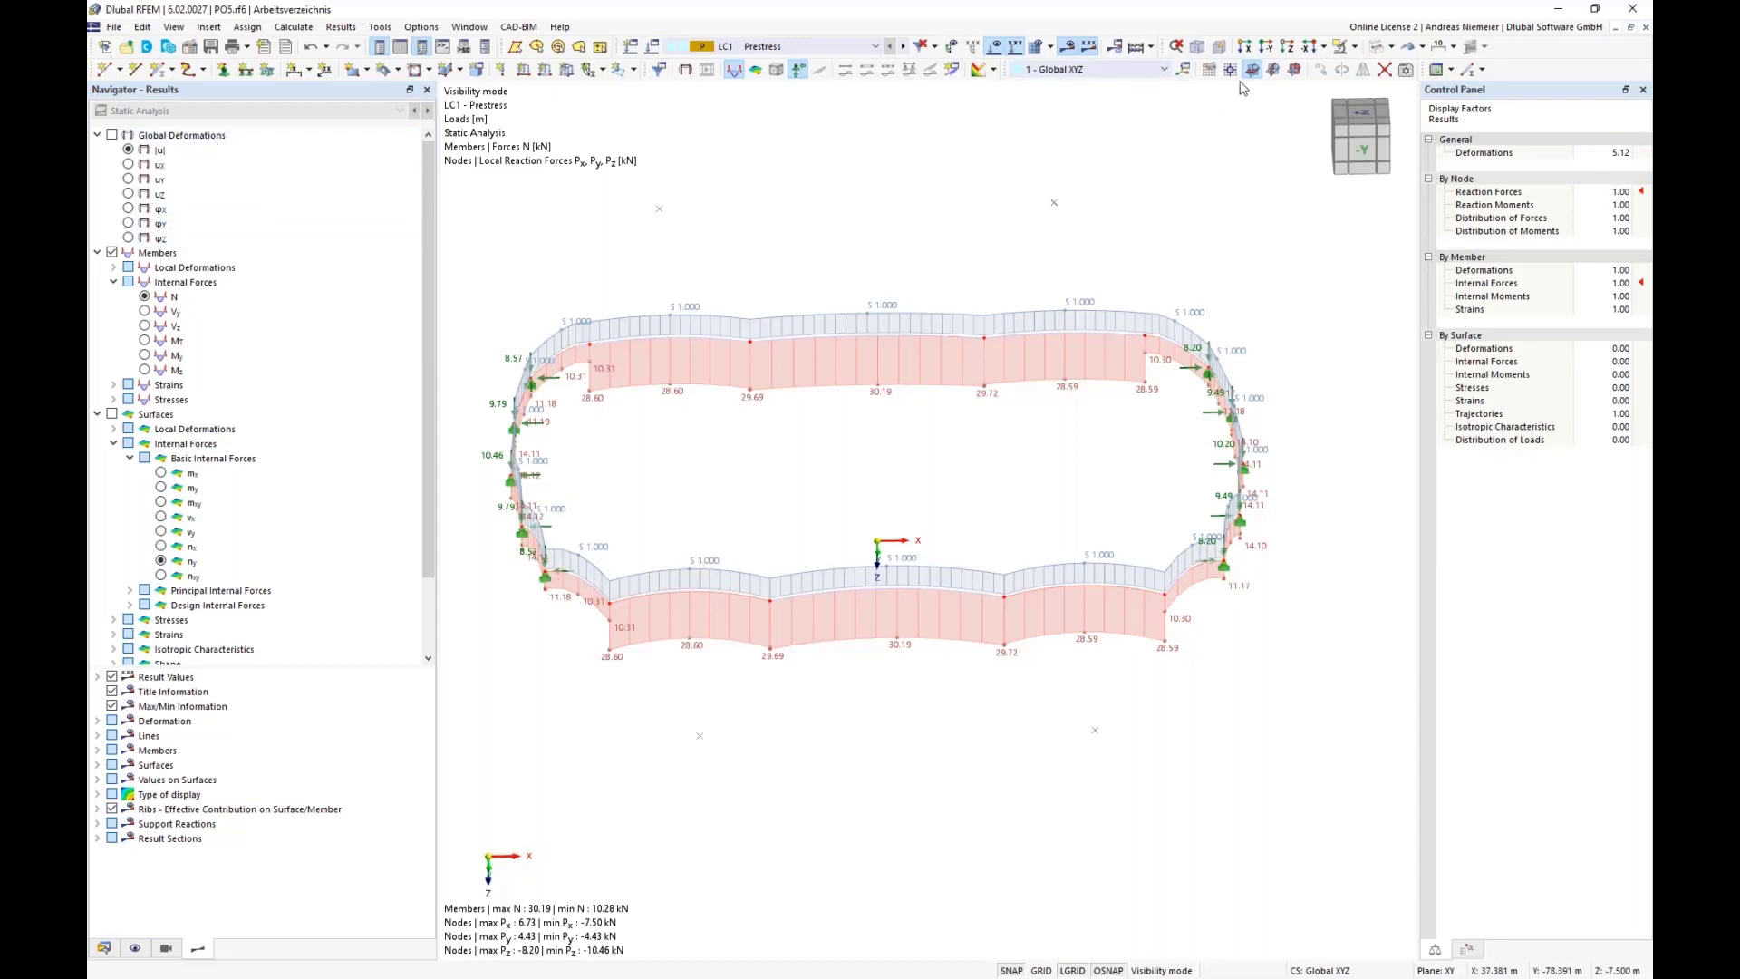
- Hide the results and view the shape of the boundary cables from above and in the reverse Y-direction
left_click(1064, 47)
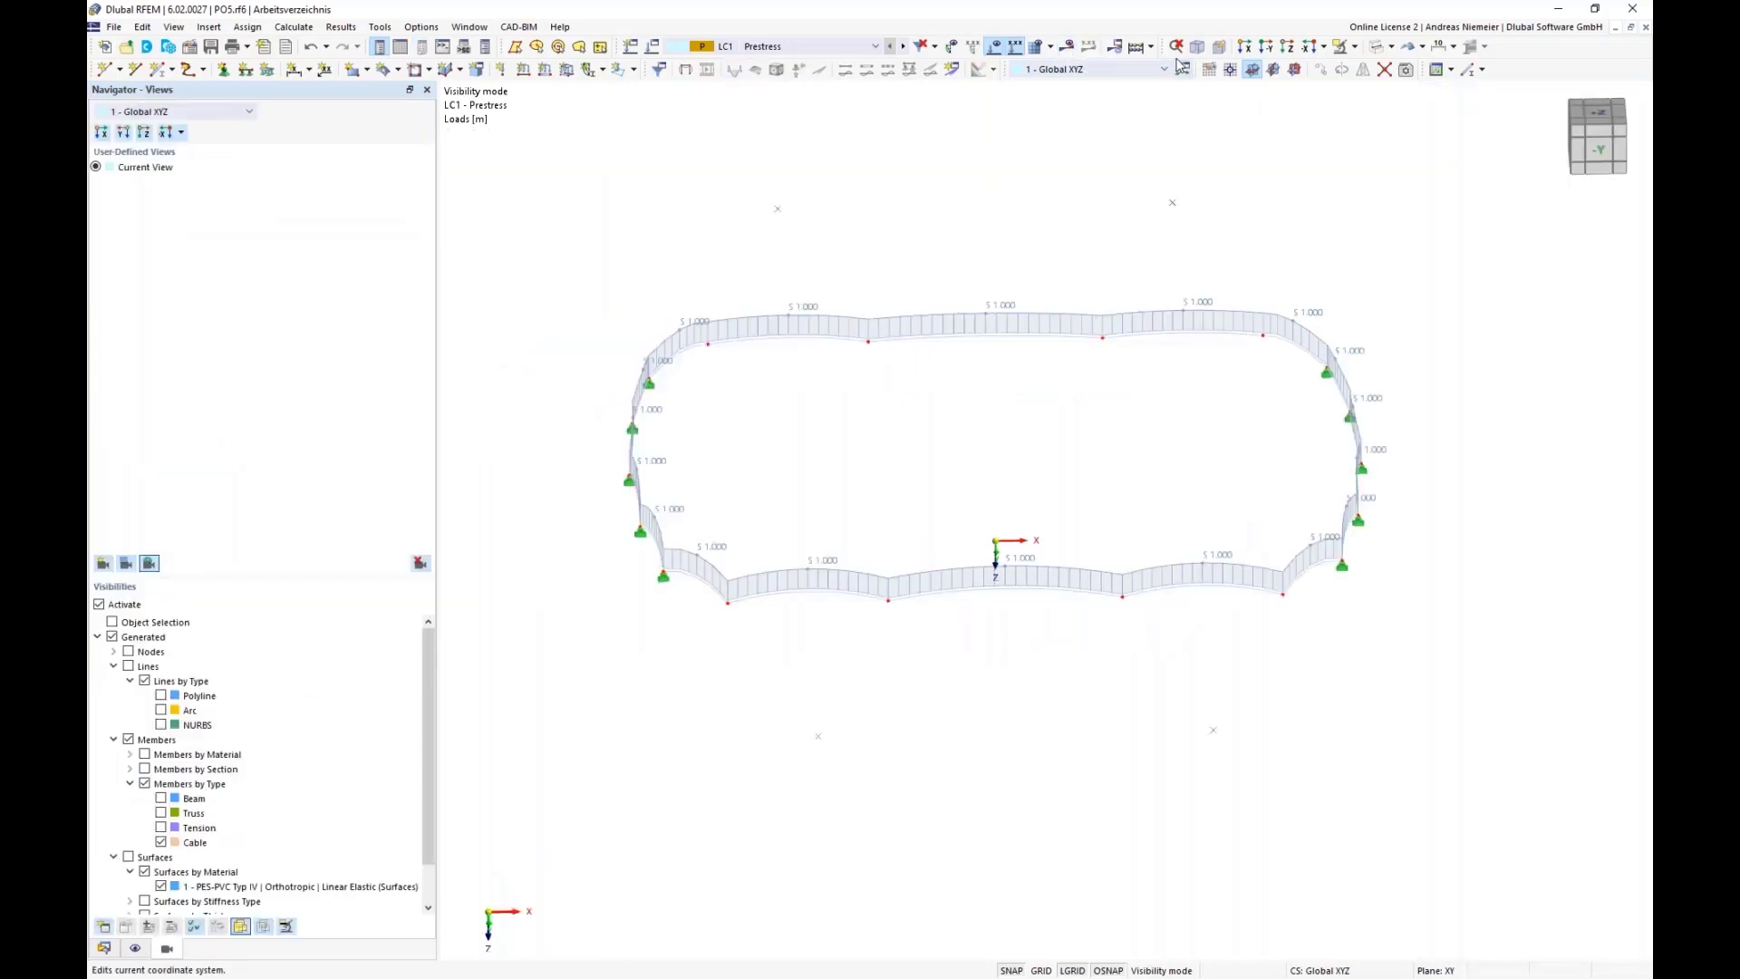
left_click(1288, 49)
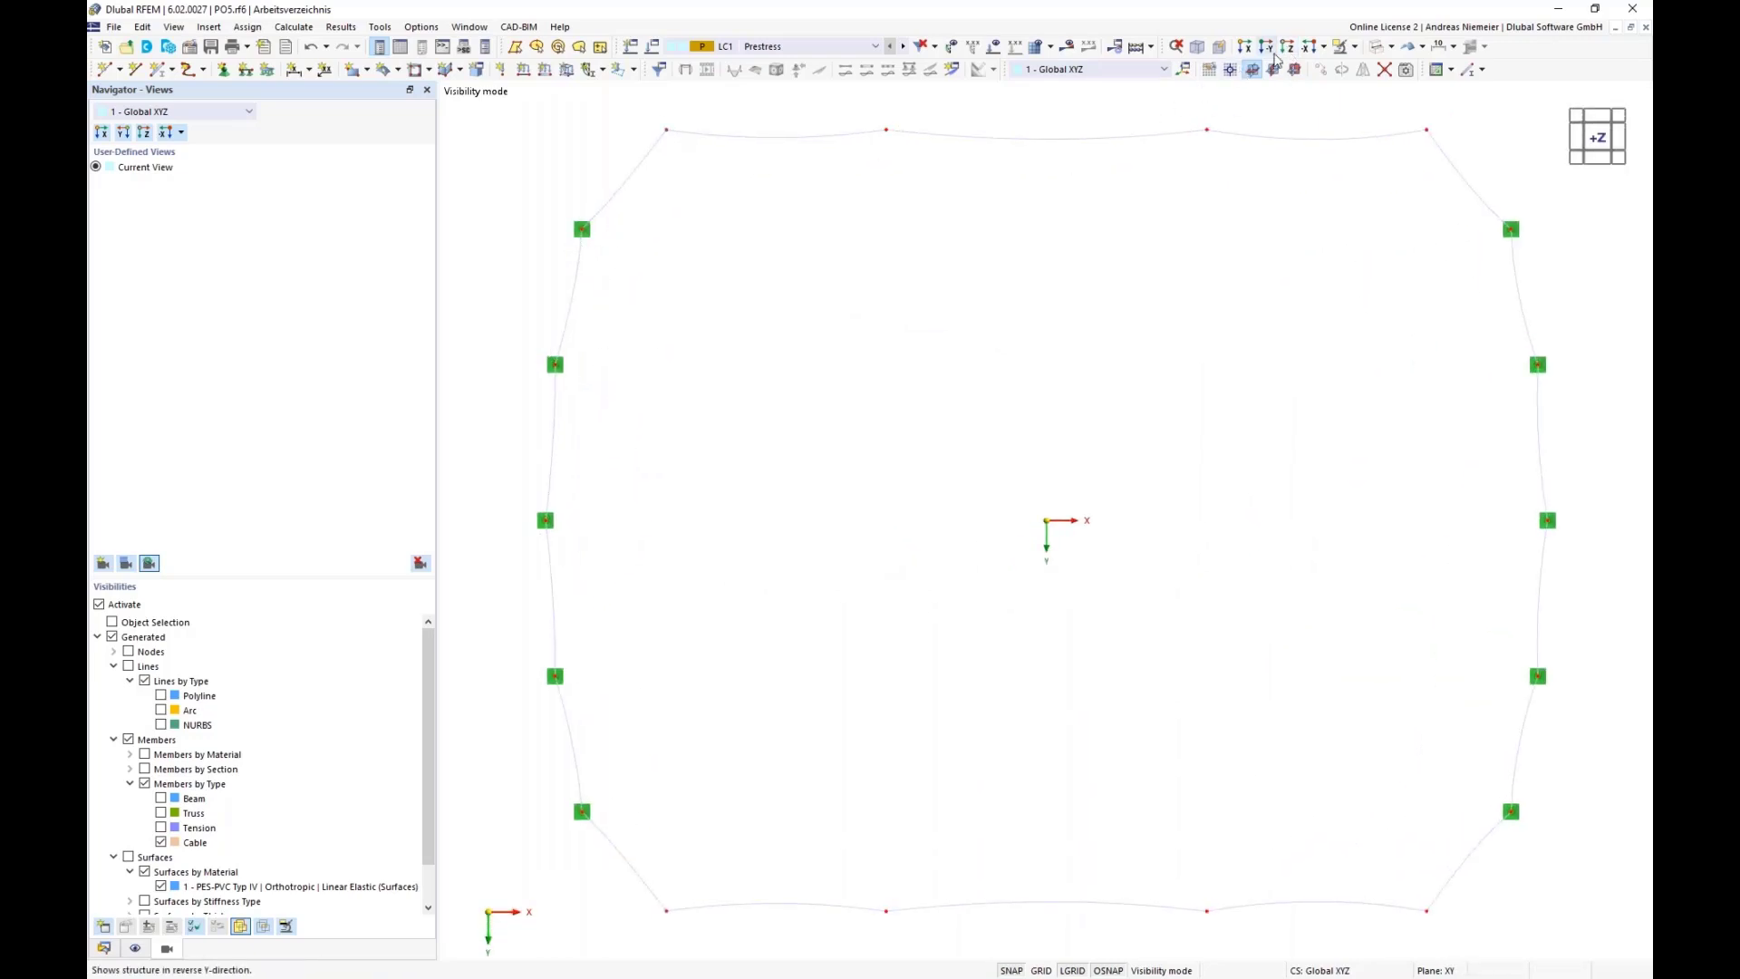
left_click(1273, 51)
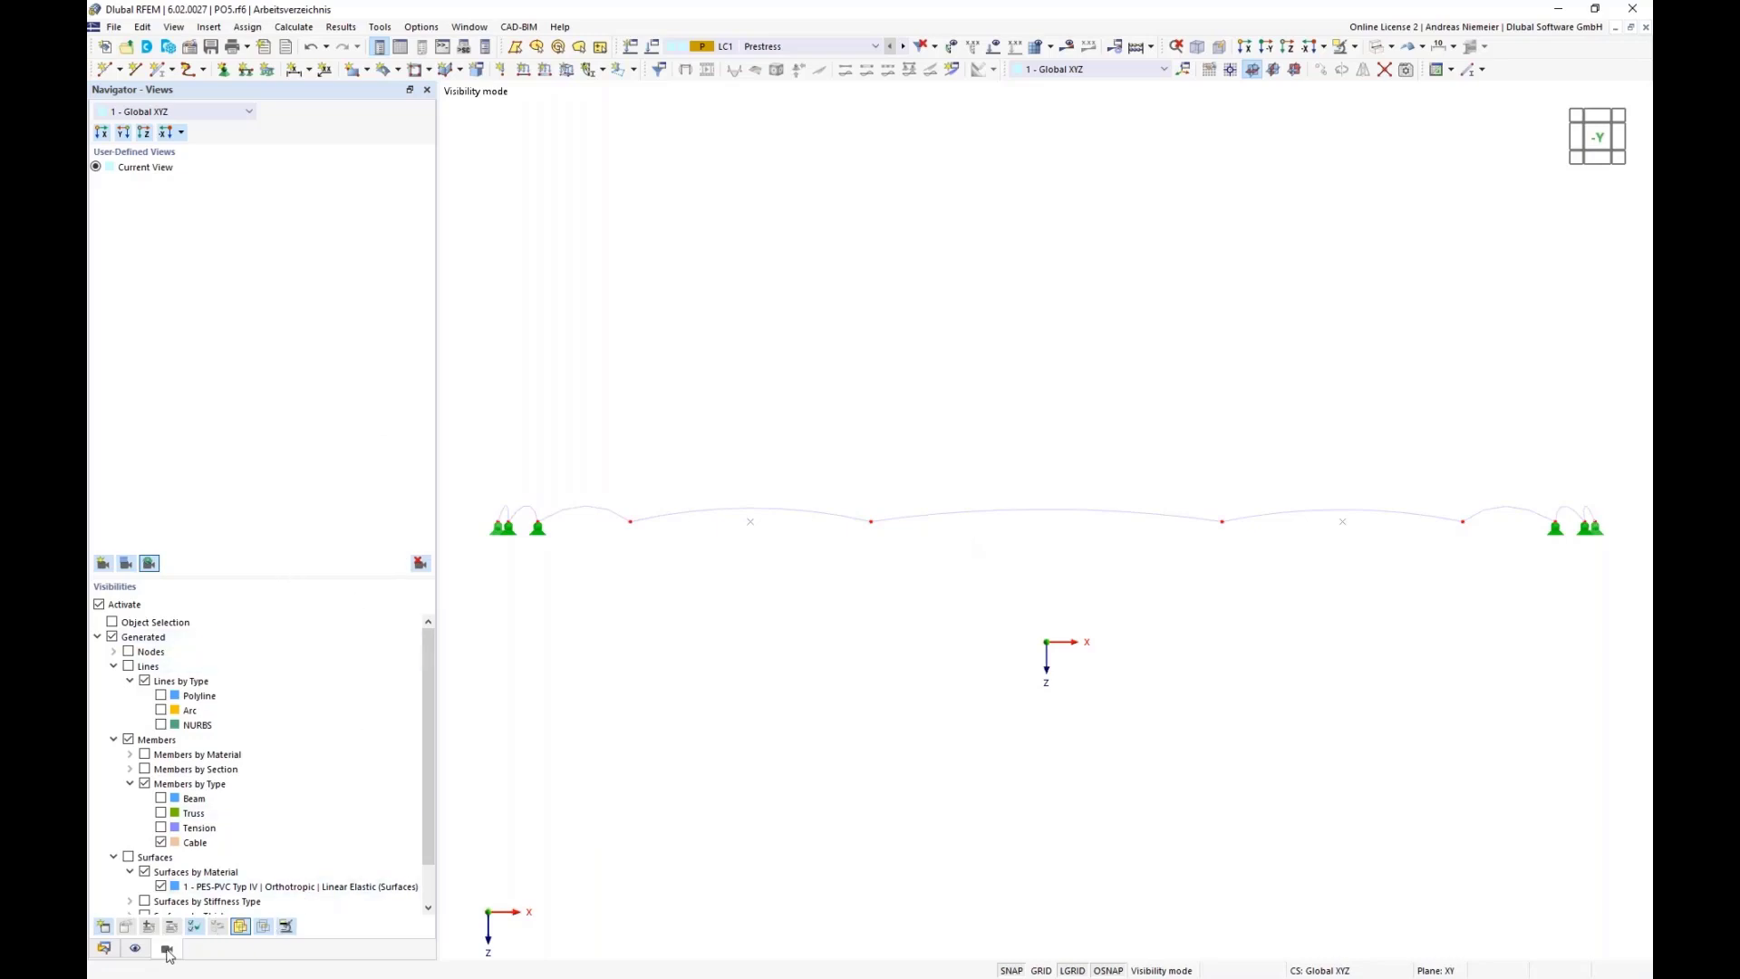
- Display the results without the member forces and examine the support reactions at the ends of the cable boundary
left_click(1067, 46)
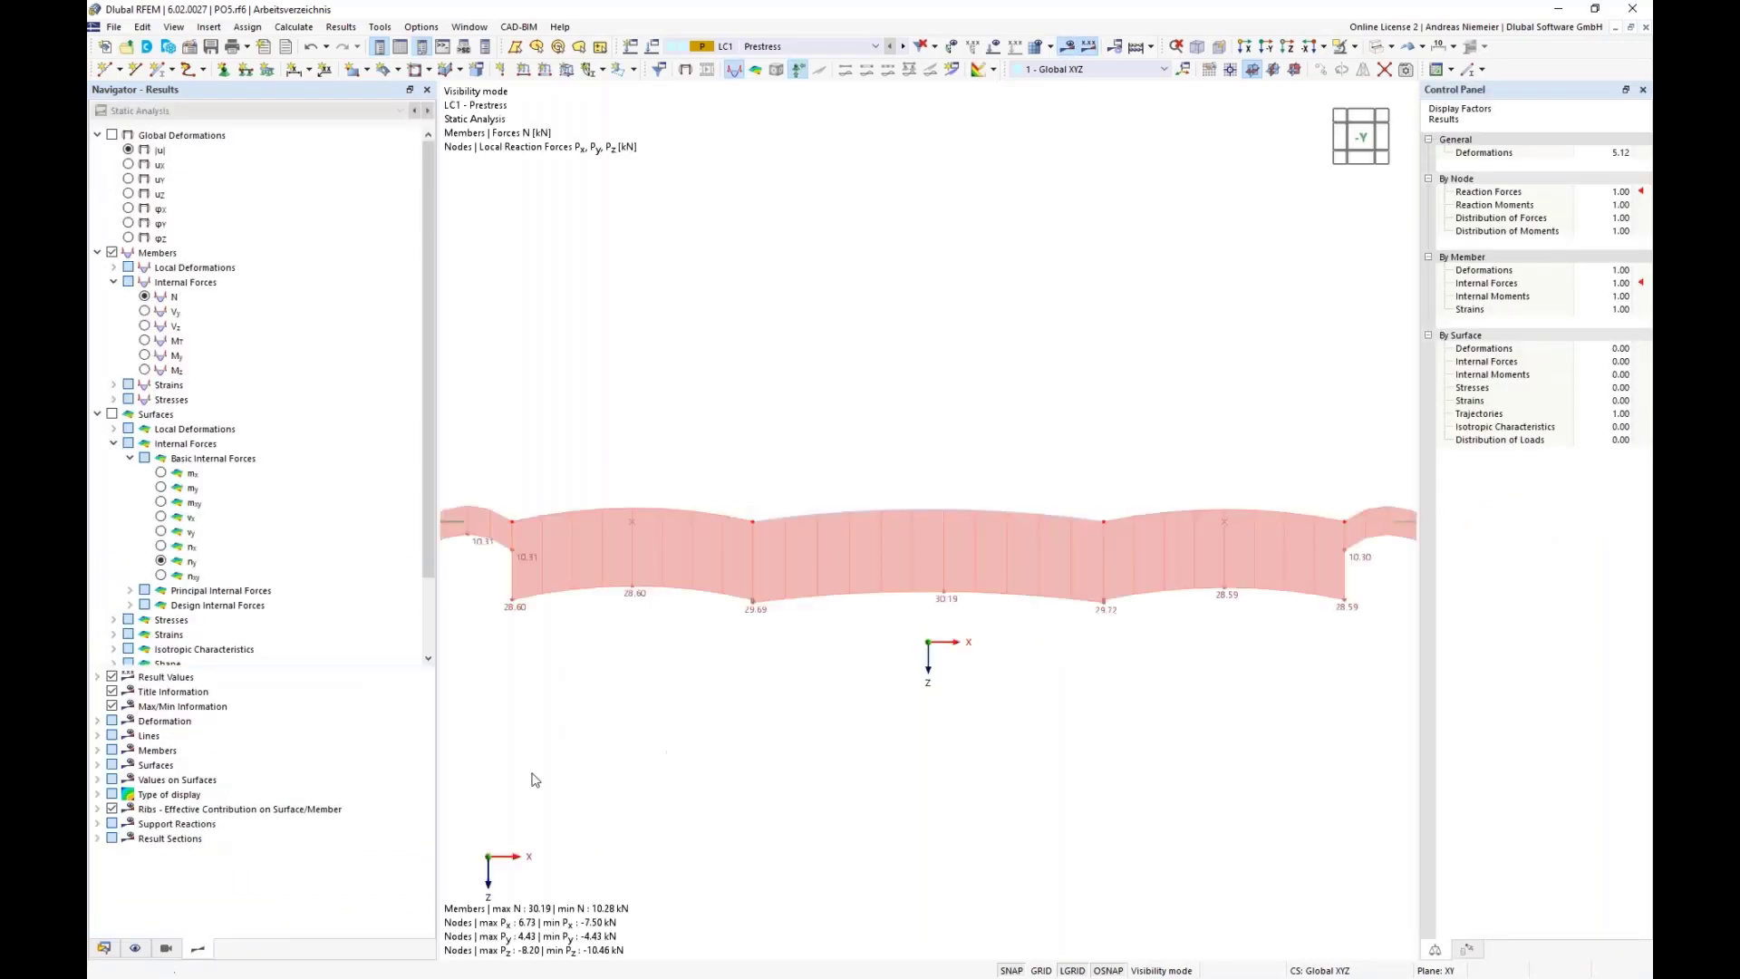
scroll(254, 598, "down", 2)
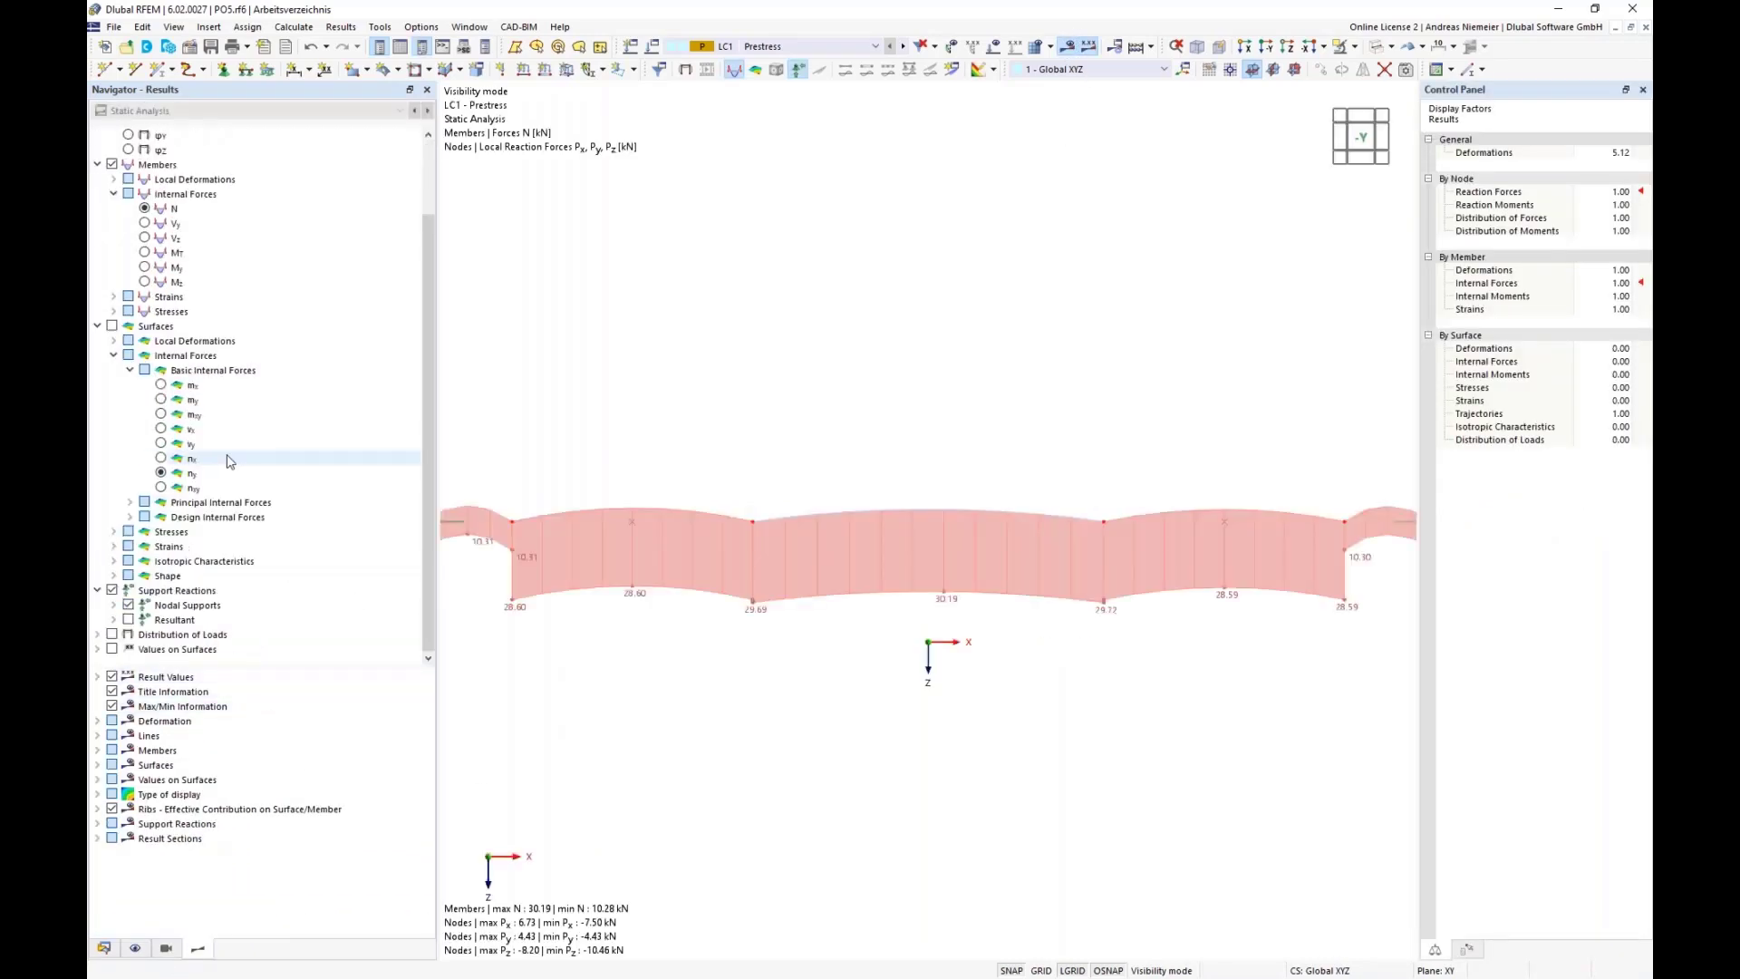
left_click(111, 164)
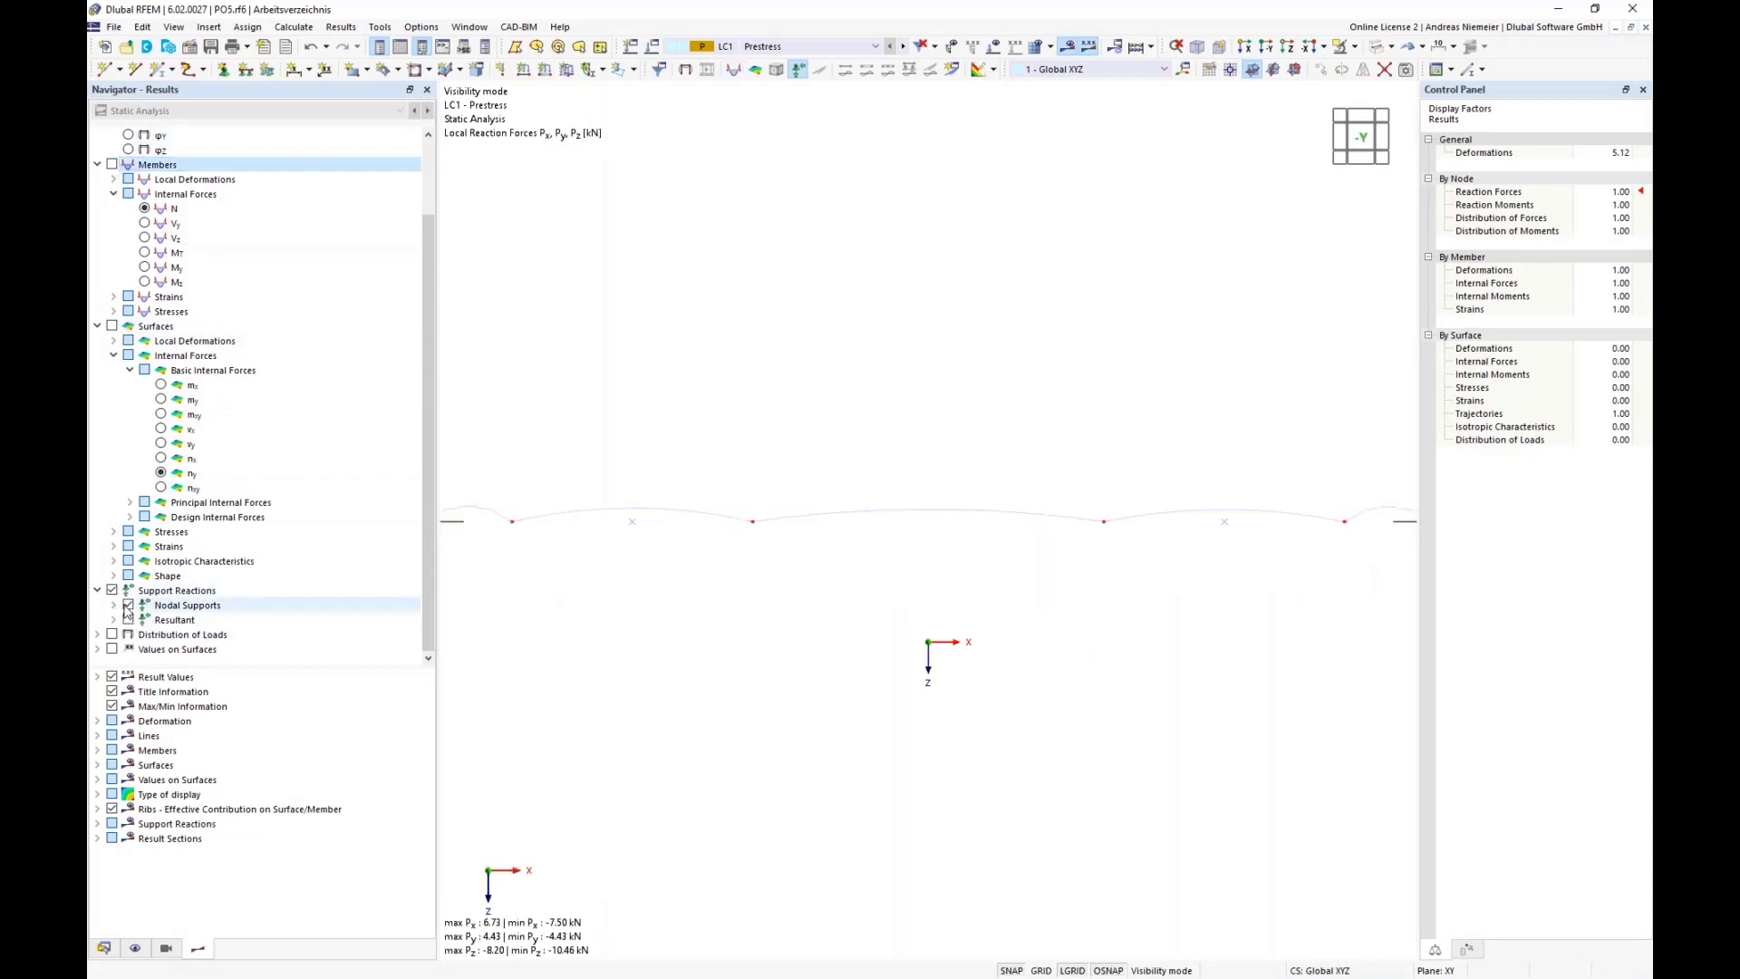
scroll(634, 580, "up", 5)
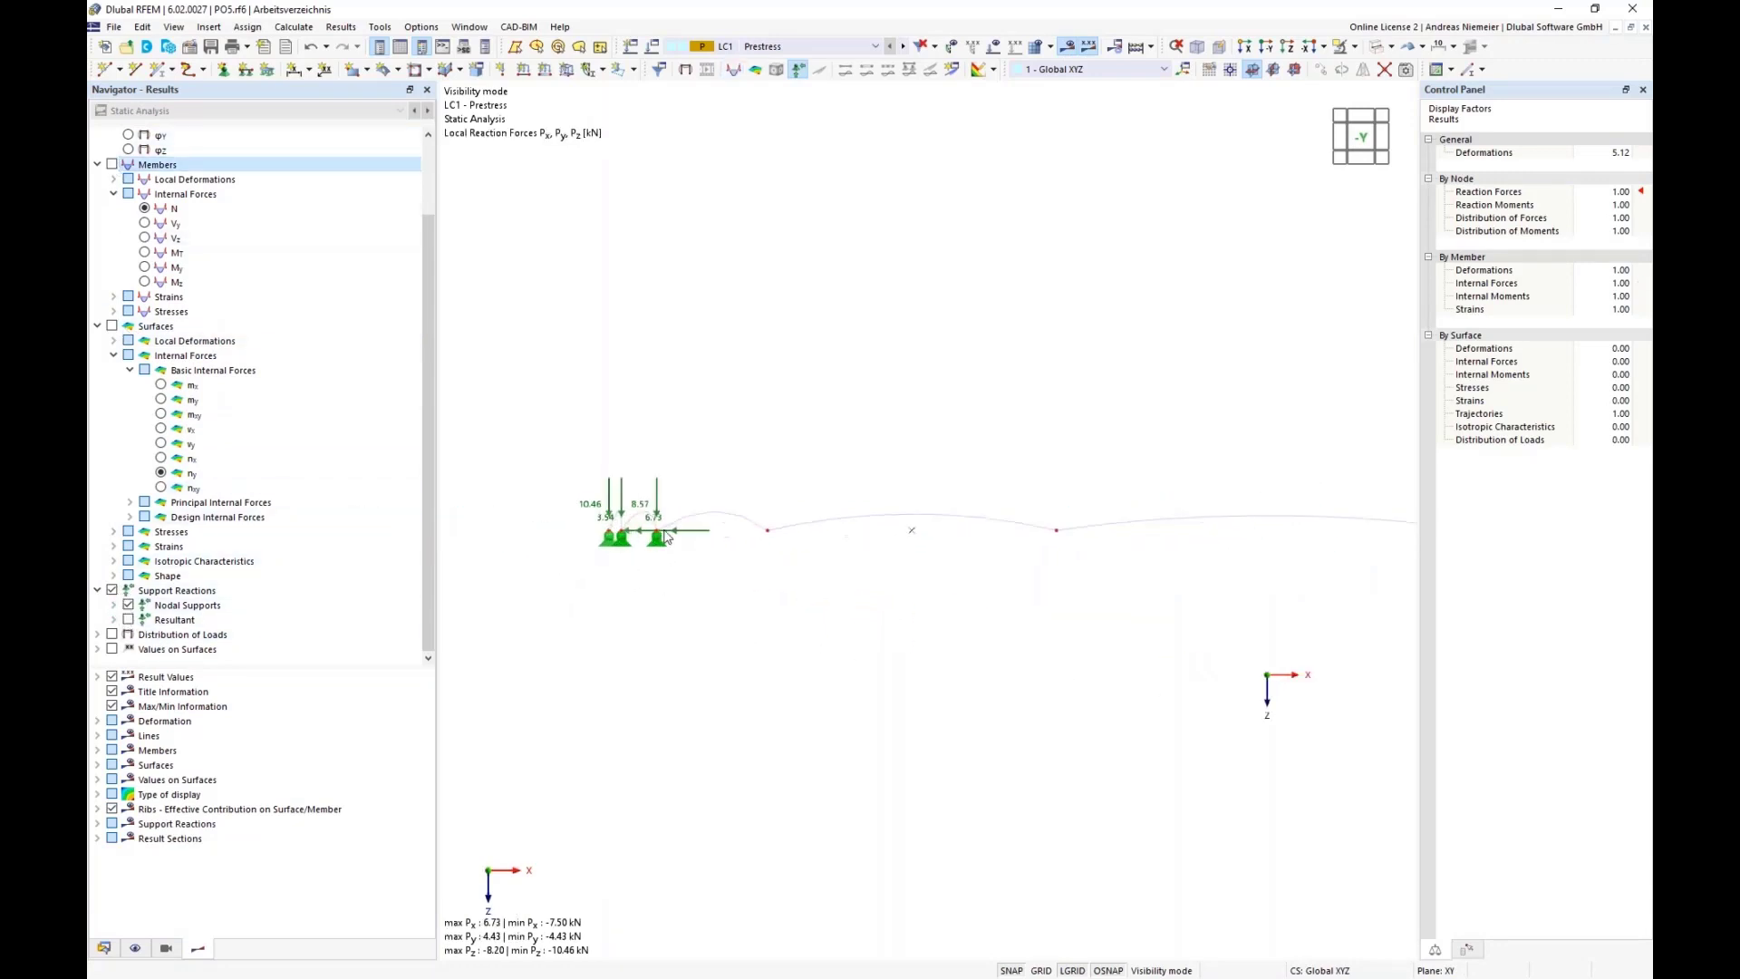
scroll(607, 620, "down", 1)
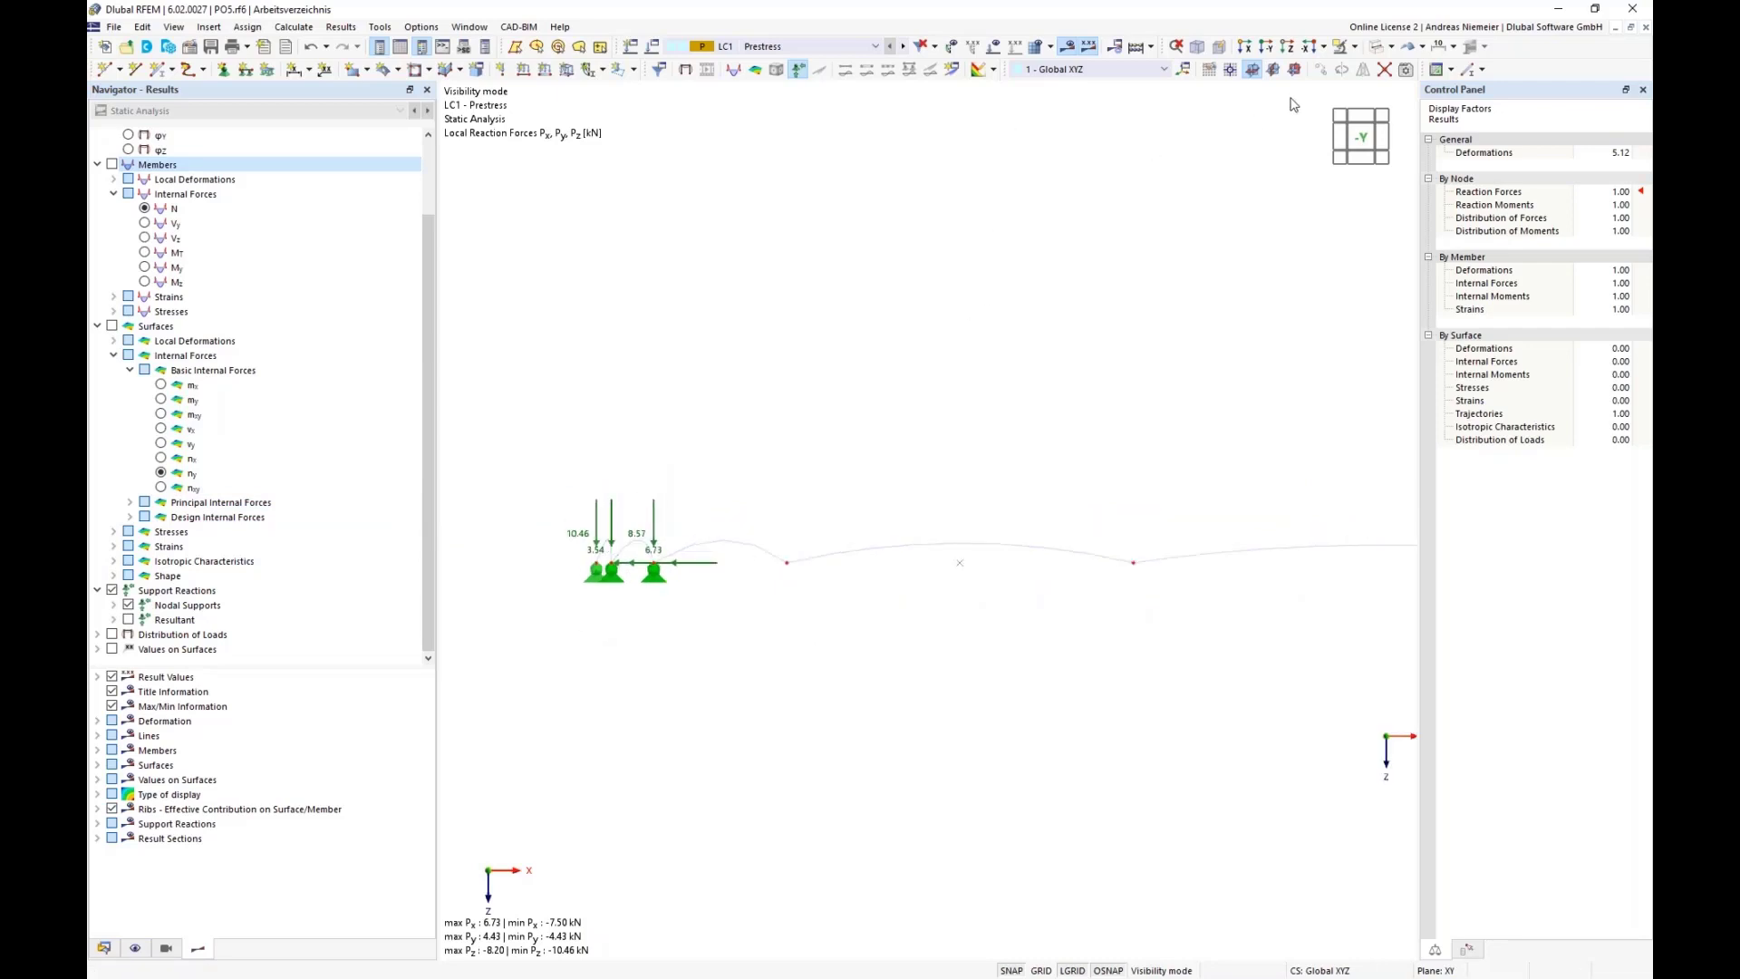
- Cancel the visibility mode to display the whole model and examine the support reactions of the cables and arches
left_click(1359, 50)
left_click(1400, 147)
scroll(786, 322, "down", 1)
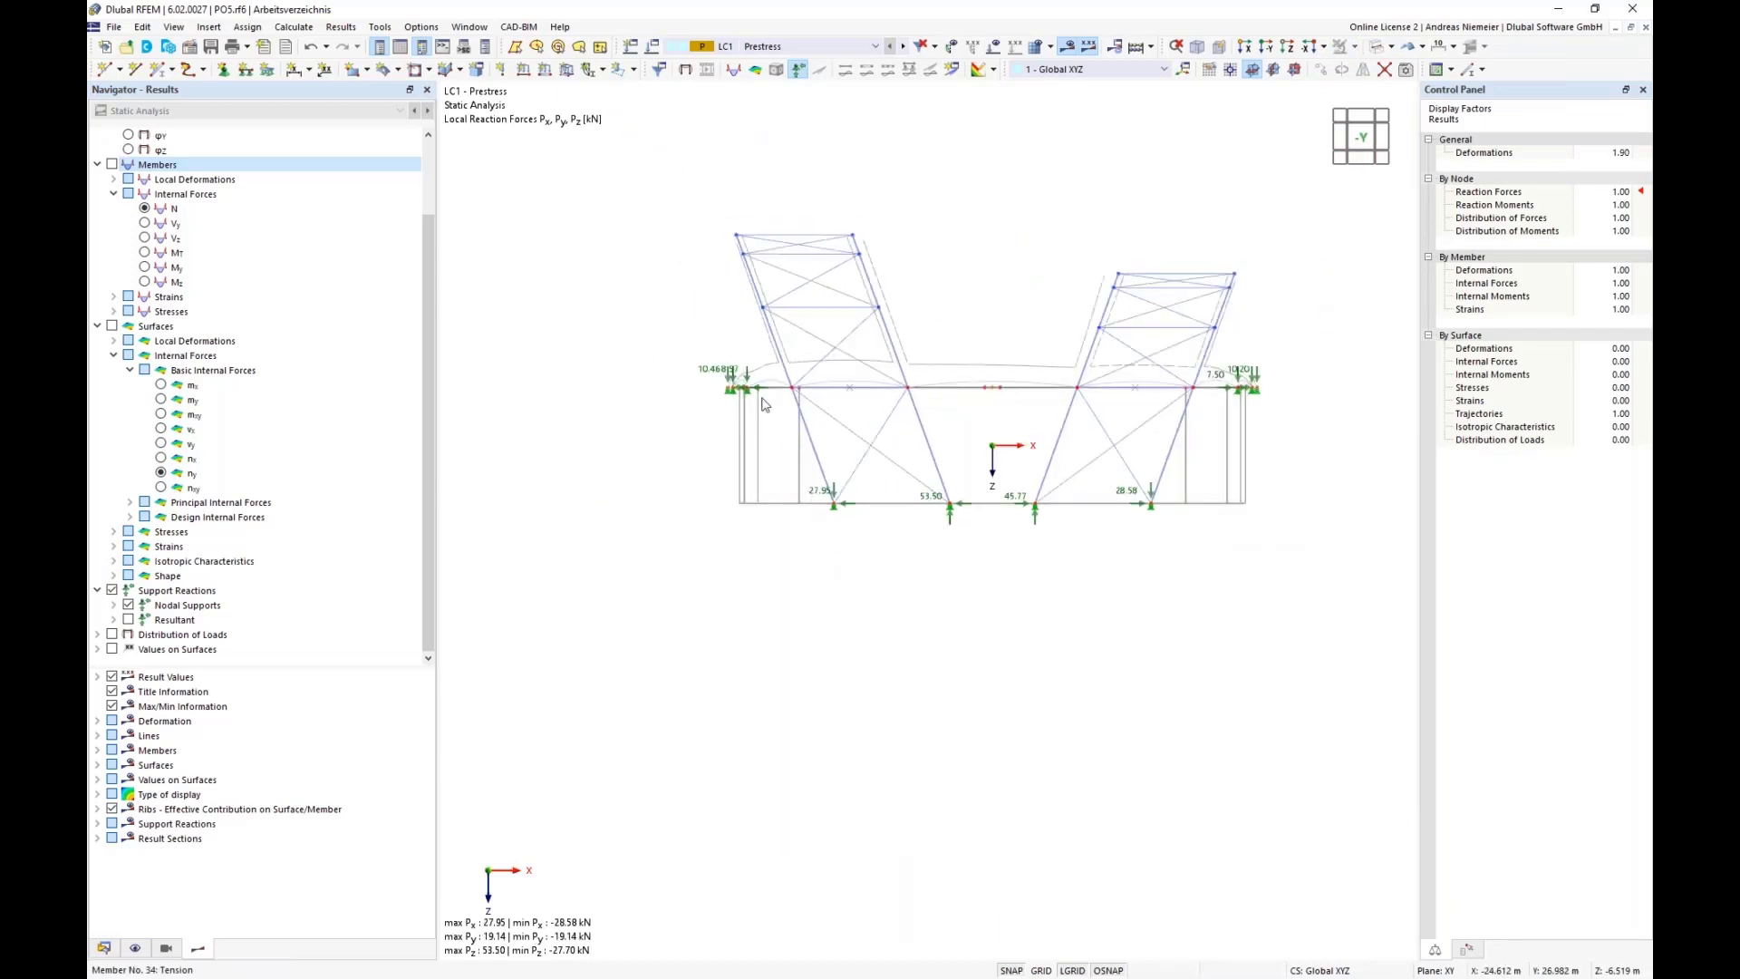
scroll(747, 397, "up", 2)
scroll(671, 416, "down", 3)
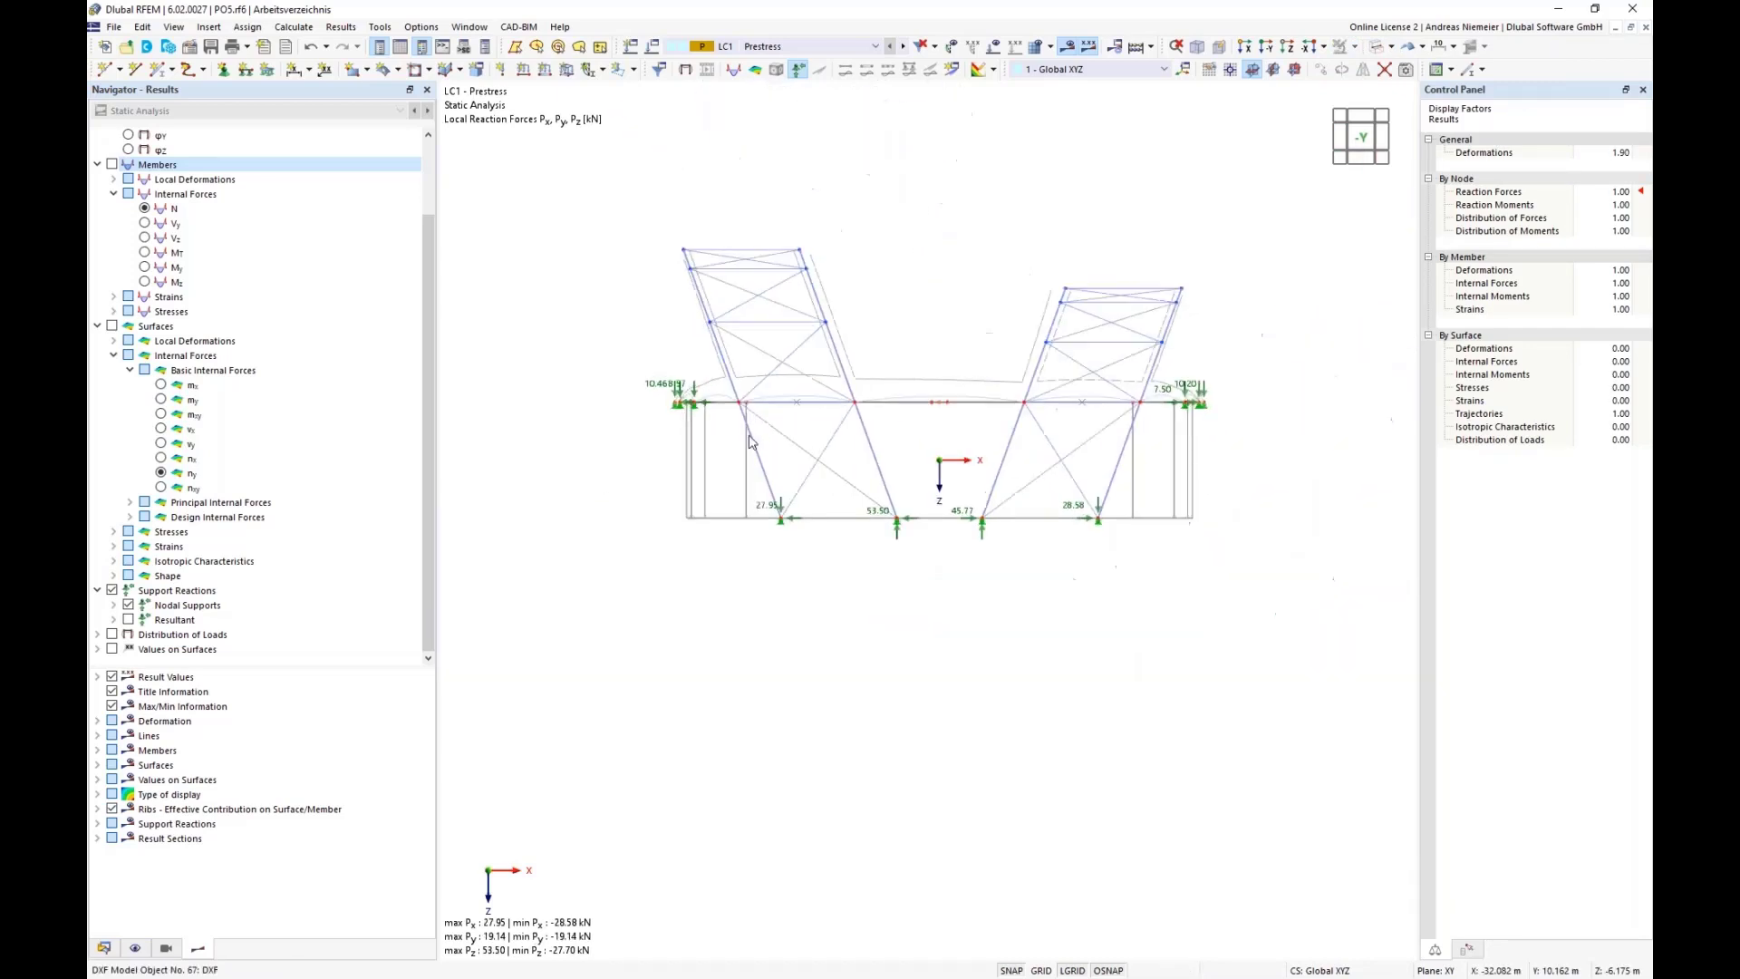
middle_click_drag(935, 469, 928, 522, "ctrl")
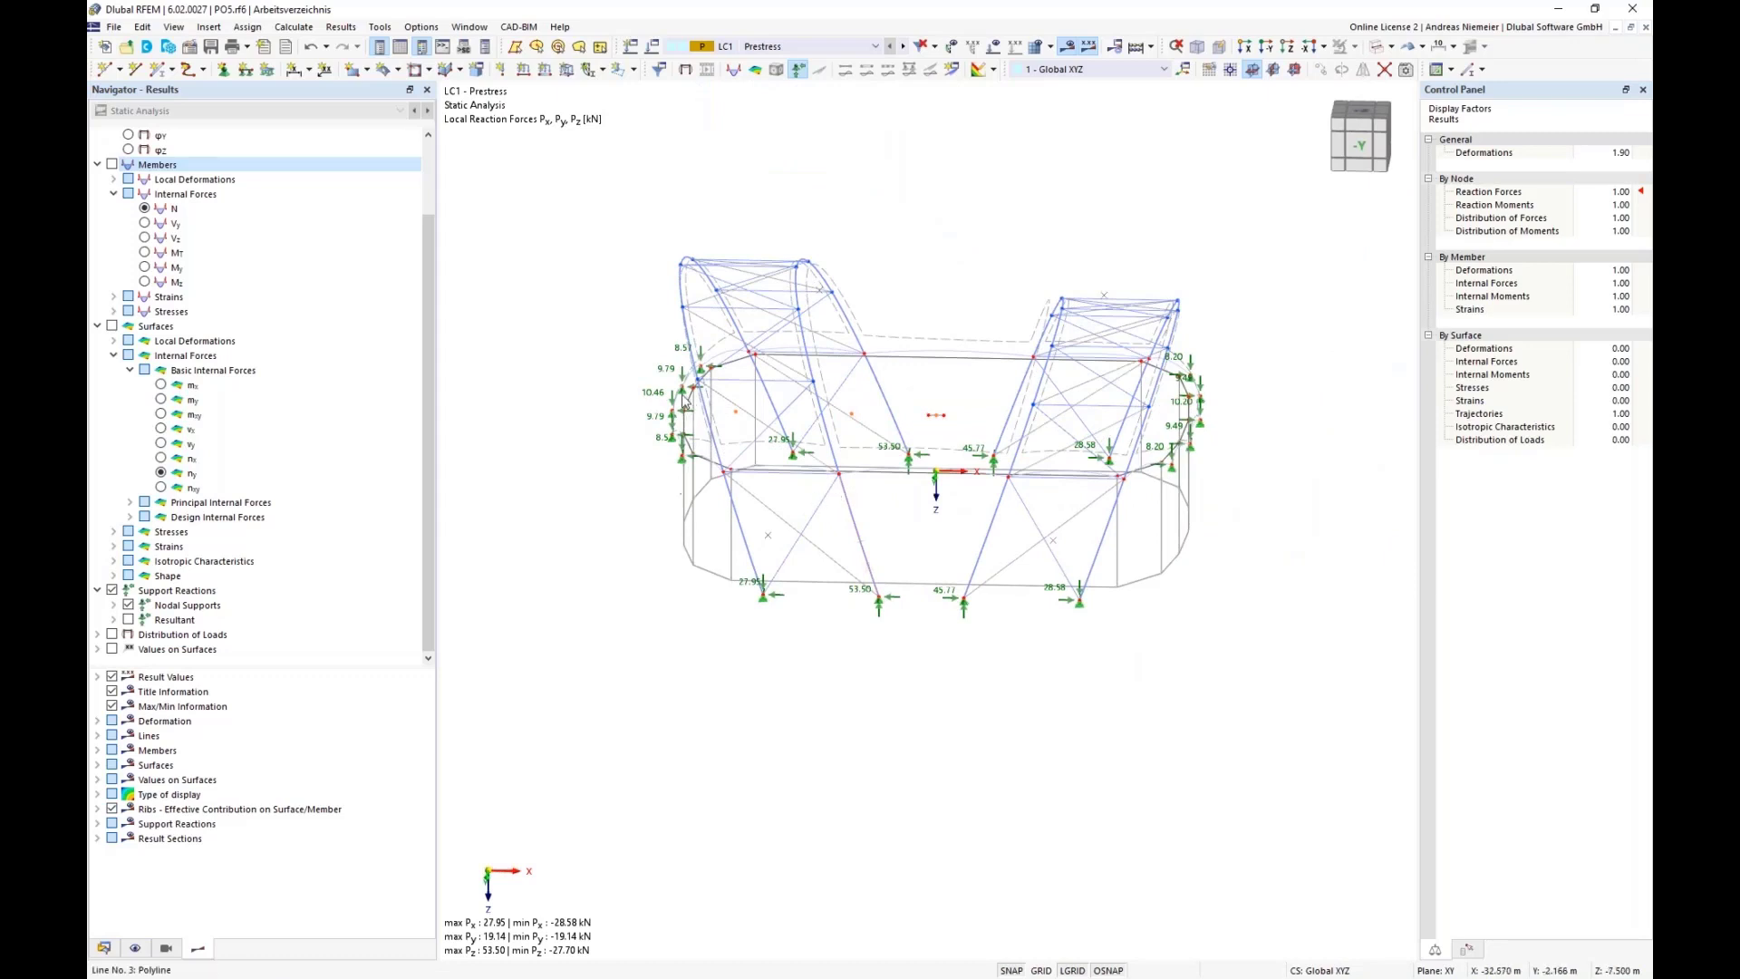
middle_click_drag(1030, 666, 997, 712, "ctrl")
- Turn off the display of the support reactions
left_click(112, 590)
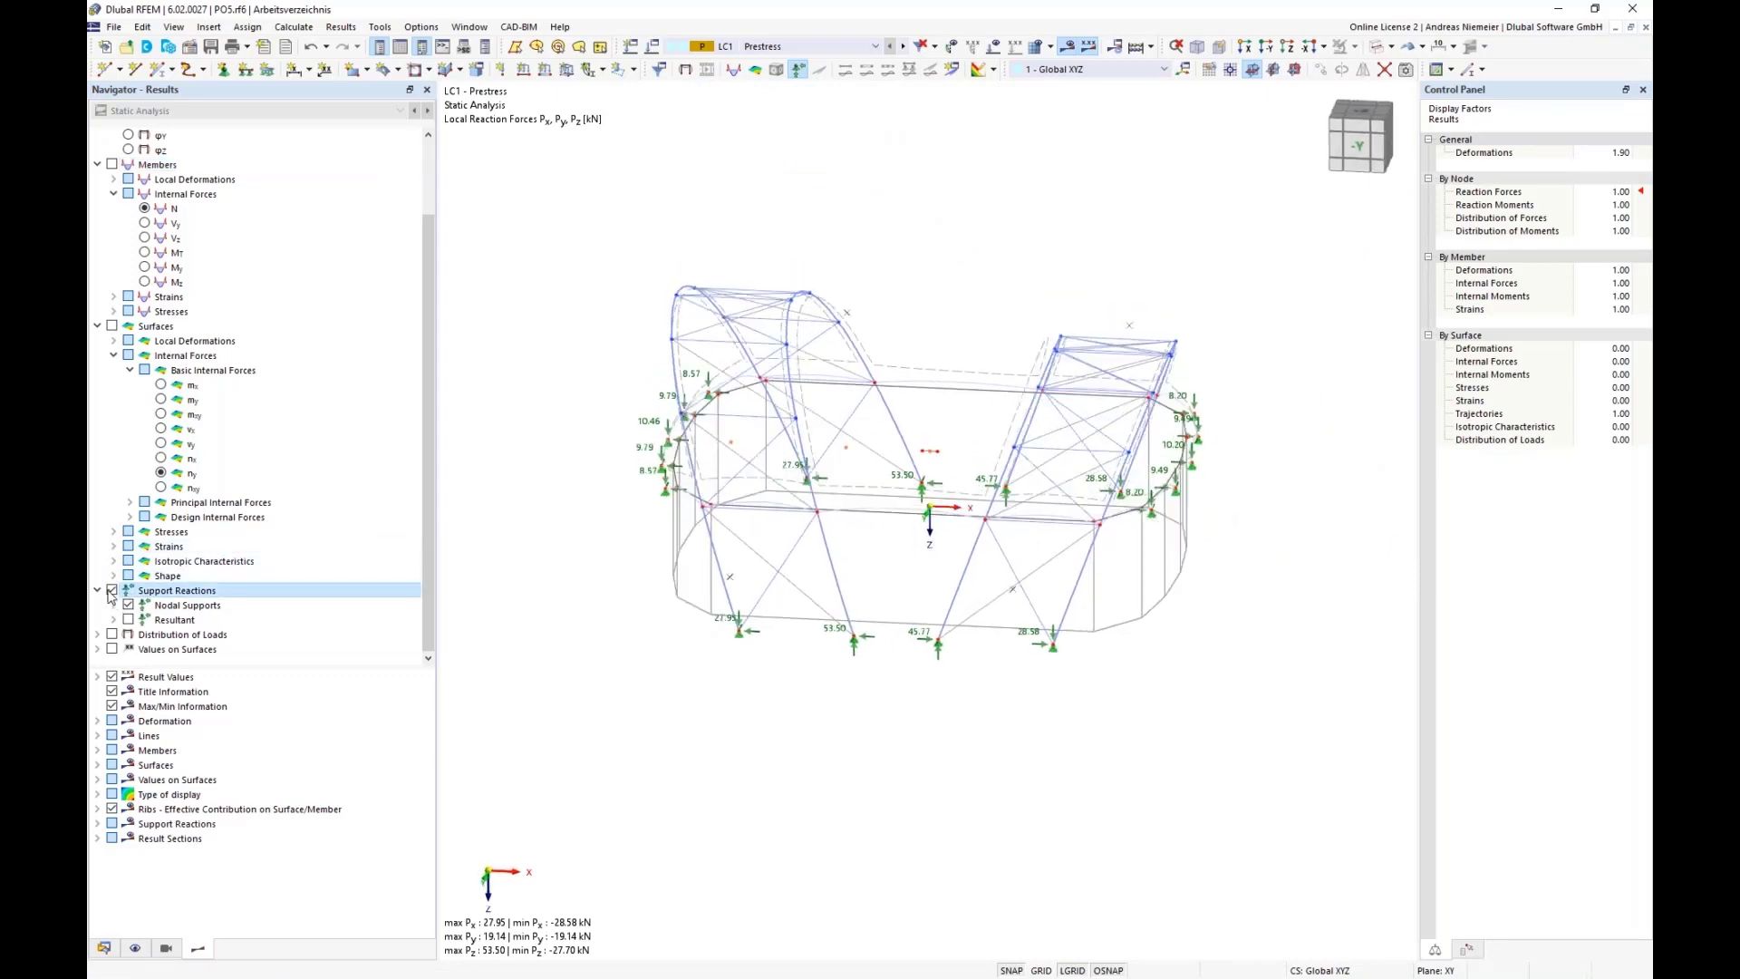
mouse_move(920, 766)
middle_mouse_down()
mouse_move(905, 787)
mouse_move(885, 768)
mouse_move(910, 788)
middle_mouse_up()
scroll(910, 789, "down", 1)
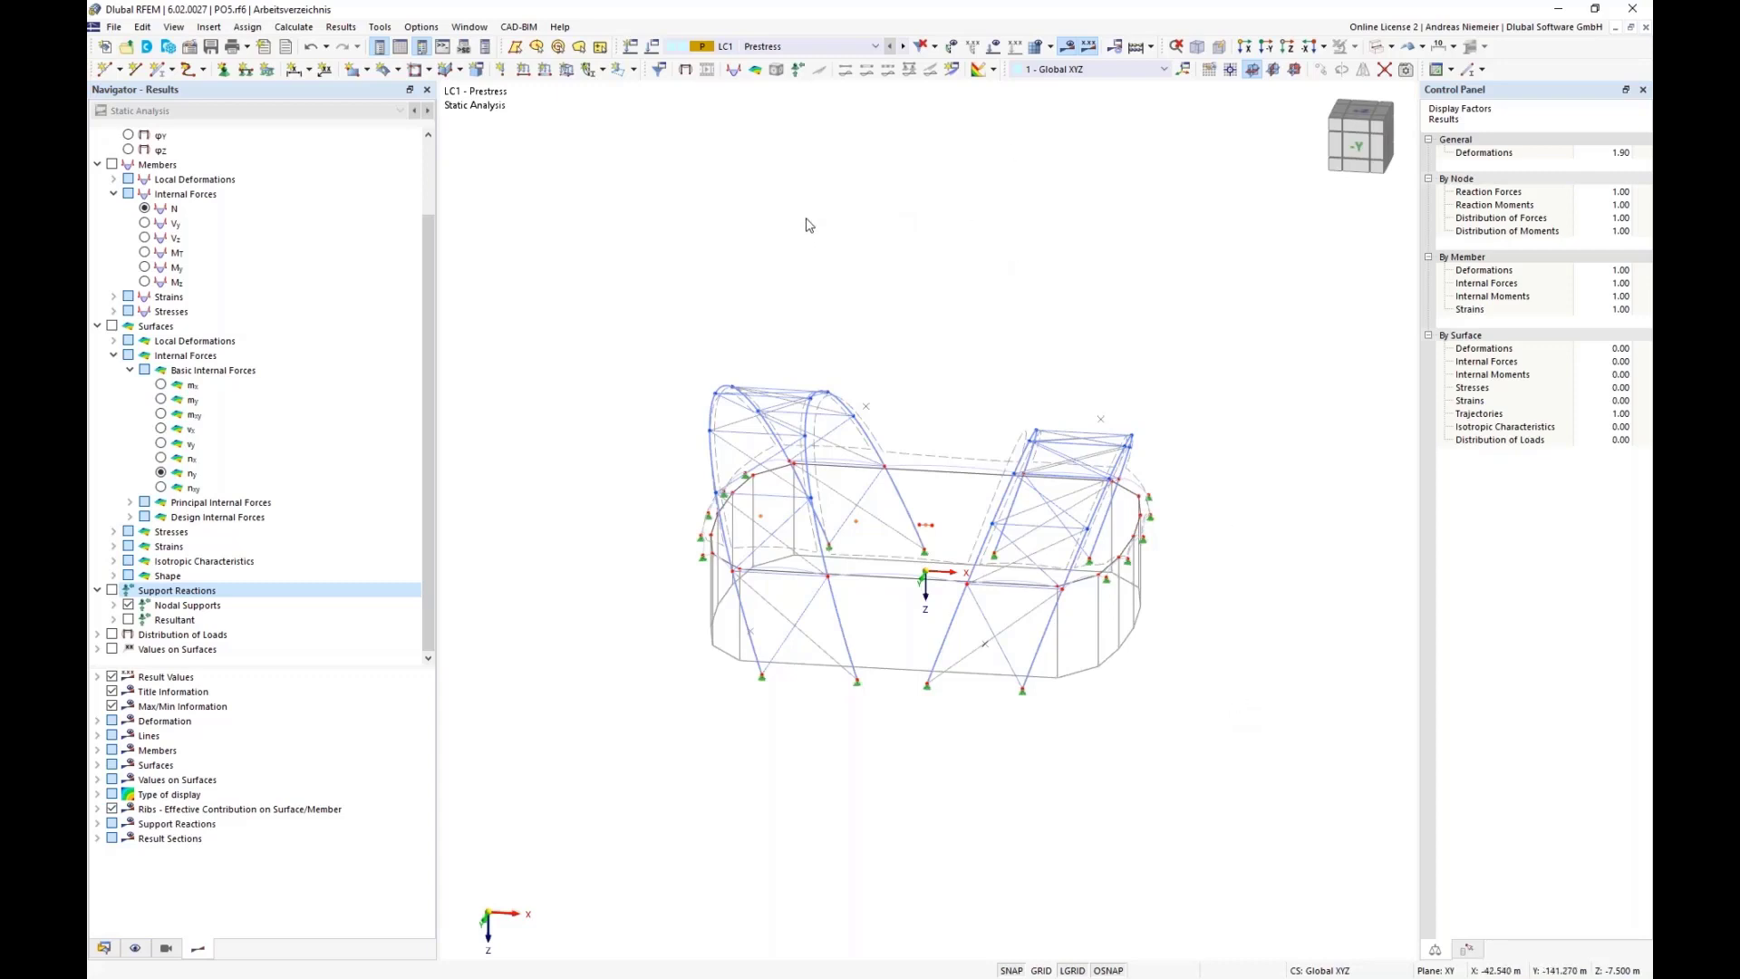
- Add a second load case named Self-Weight and assign it the Permanent action category
left_click(653, 46)
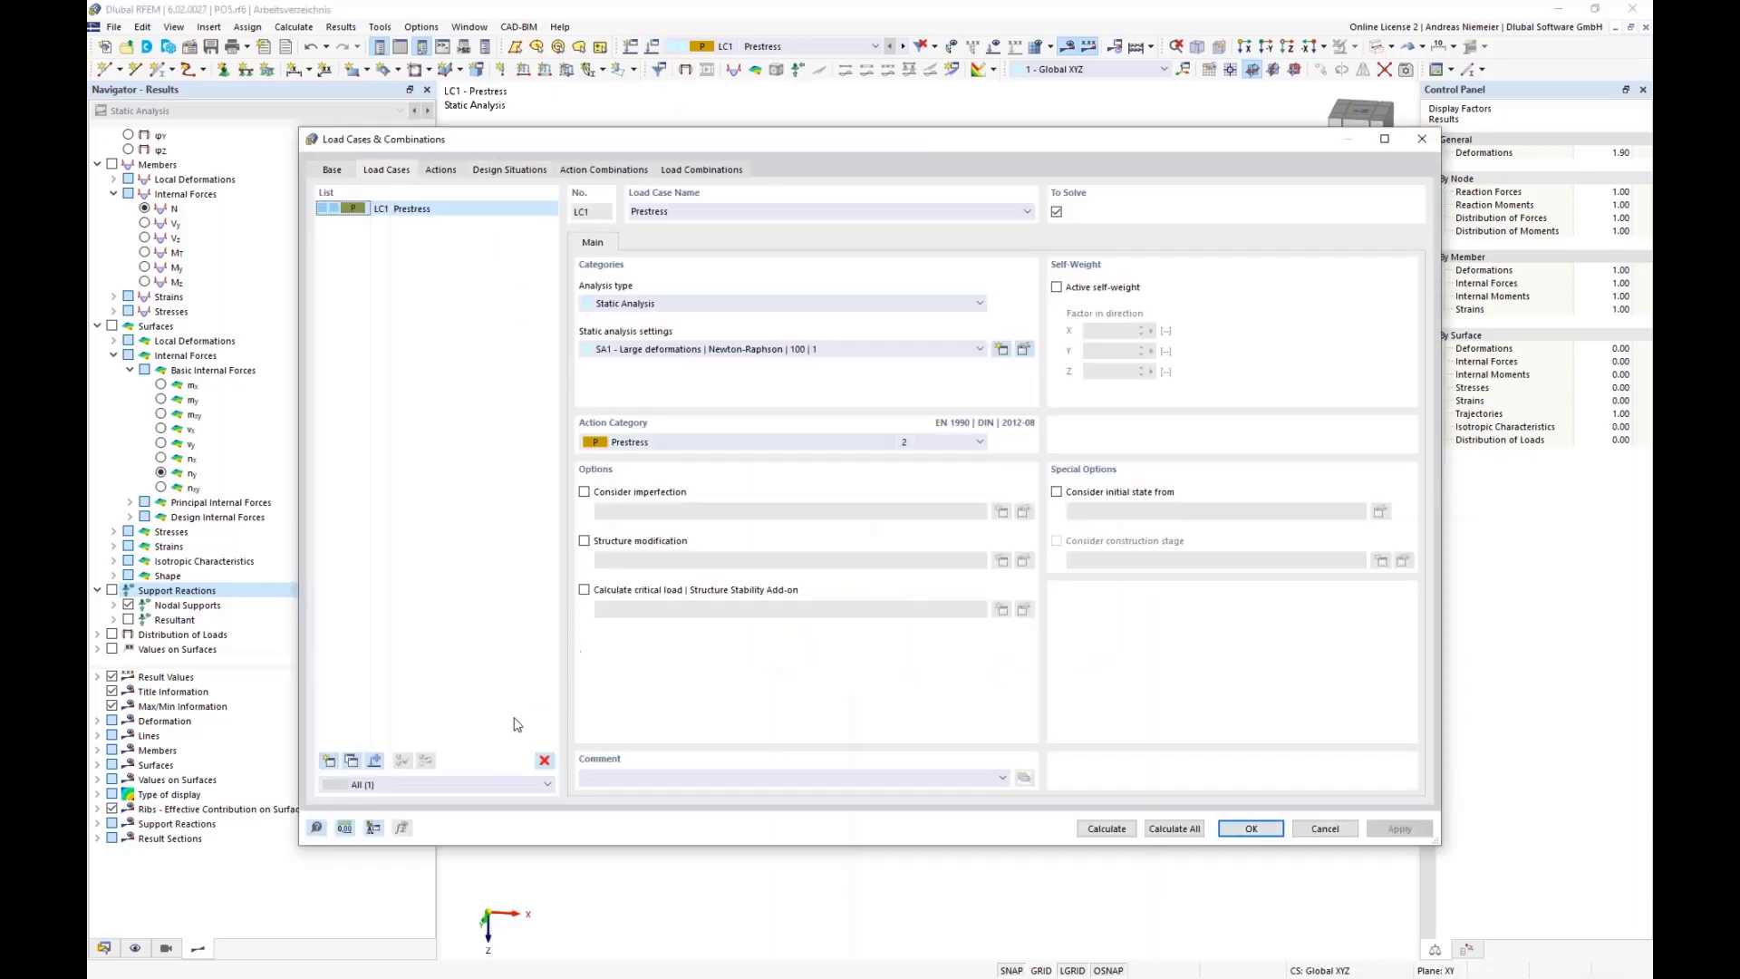
left_click(334, 760)
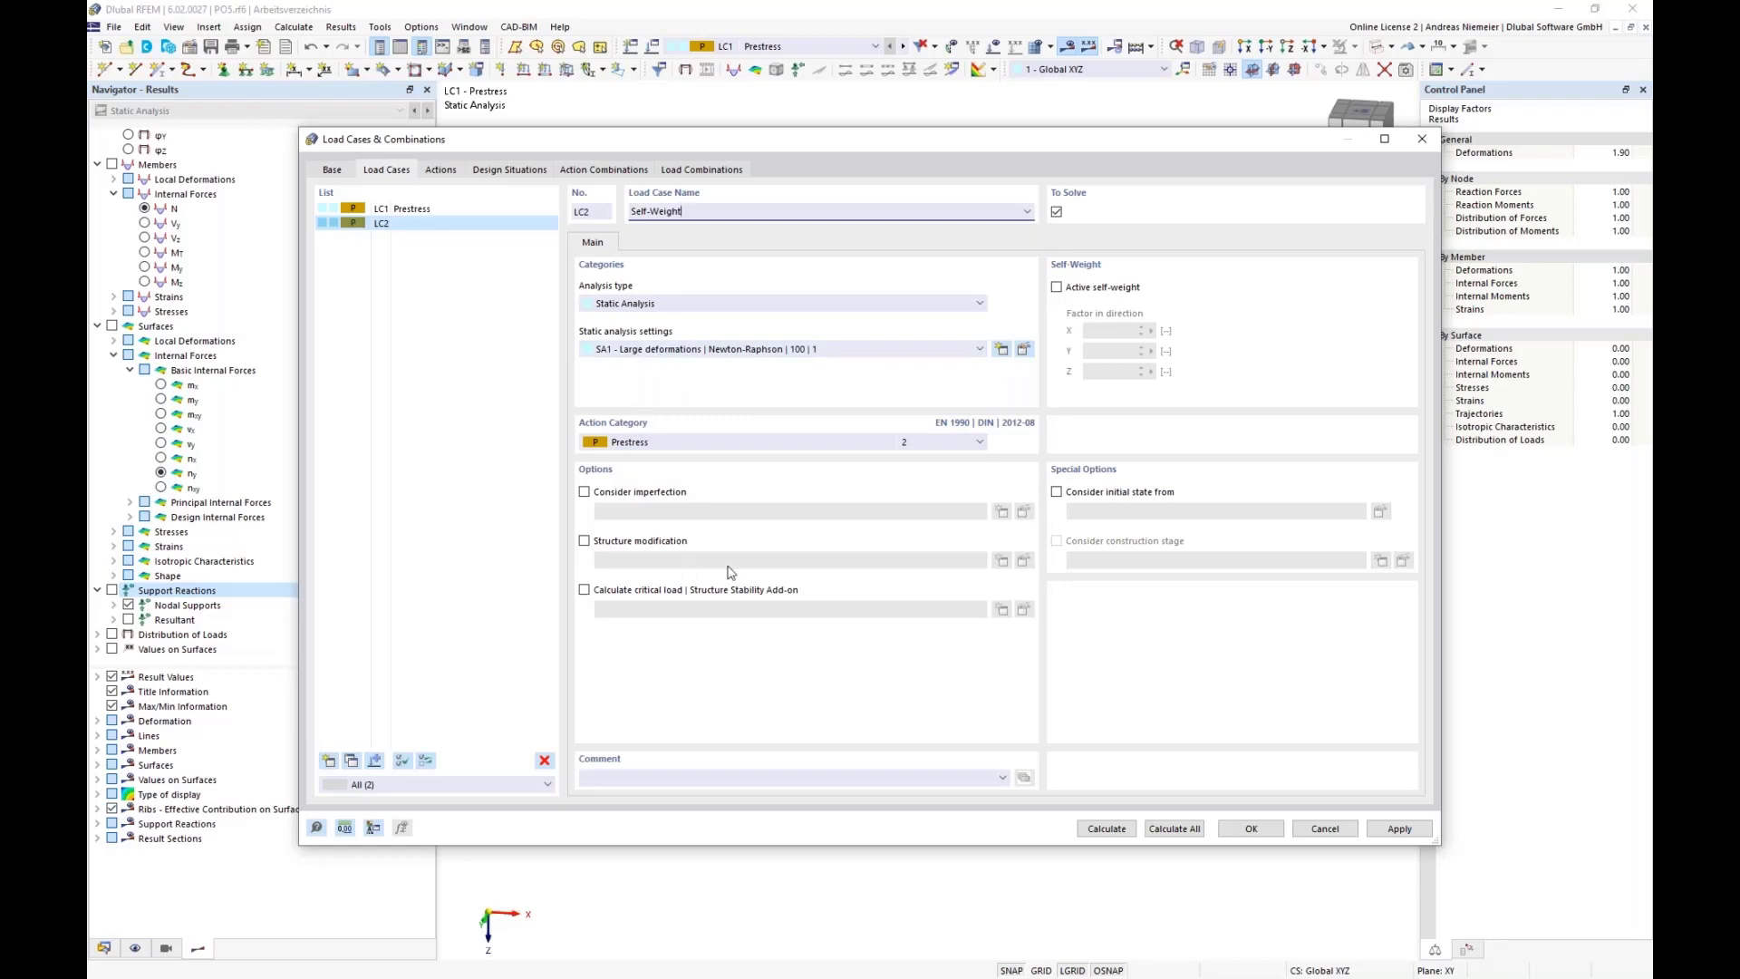
left_click(710, 444)
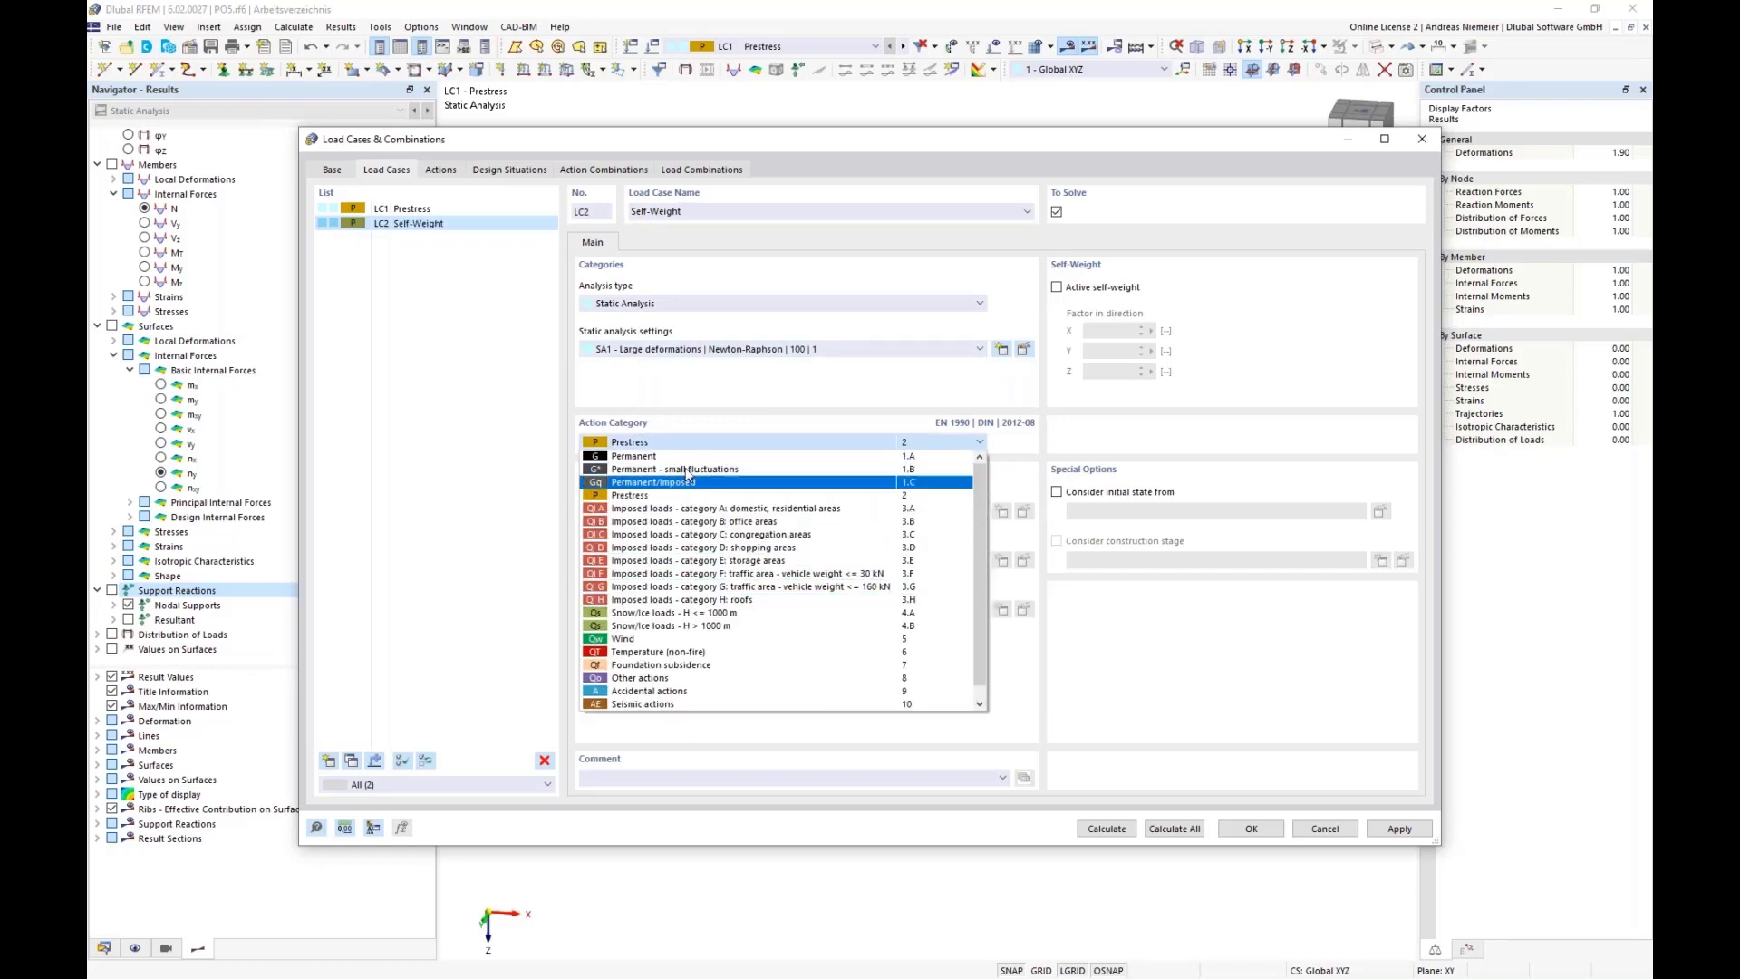
left_click(666, 456)
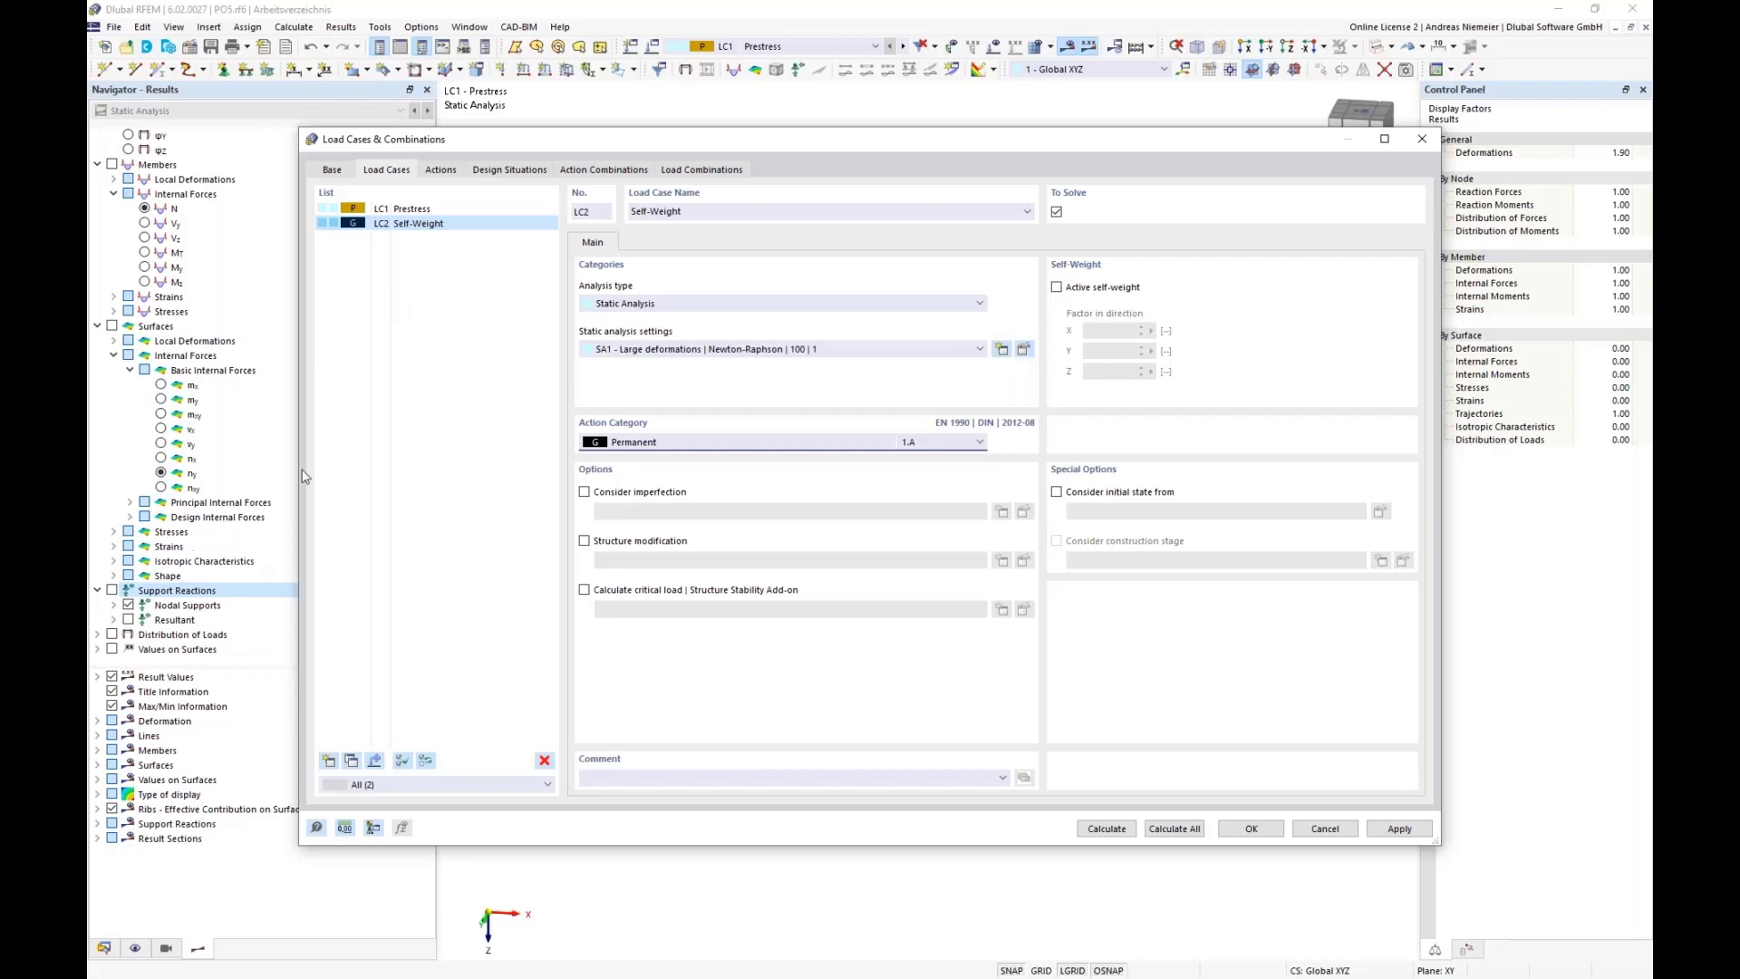
- Make the Self-Weight load case consider the initial state from LC1 - Prestress and review the type of initial state
left_click(1057, 493)
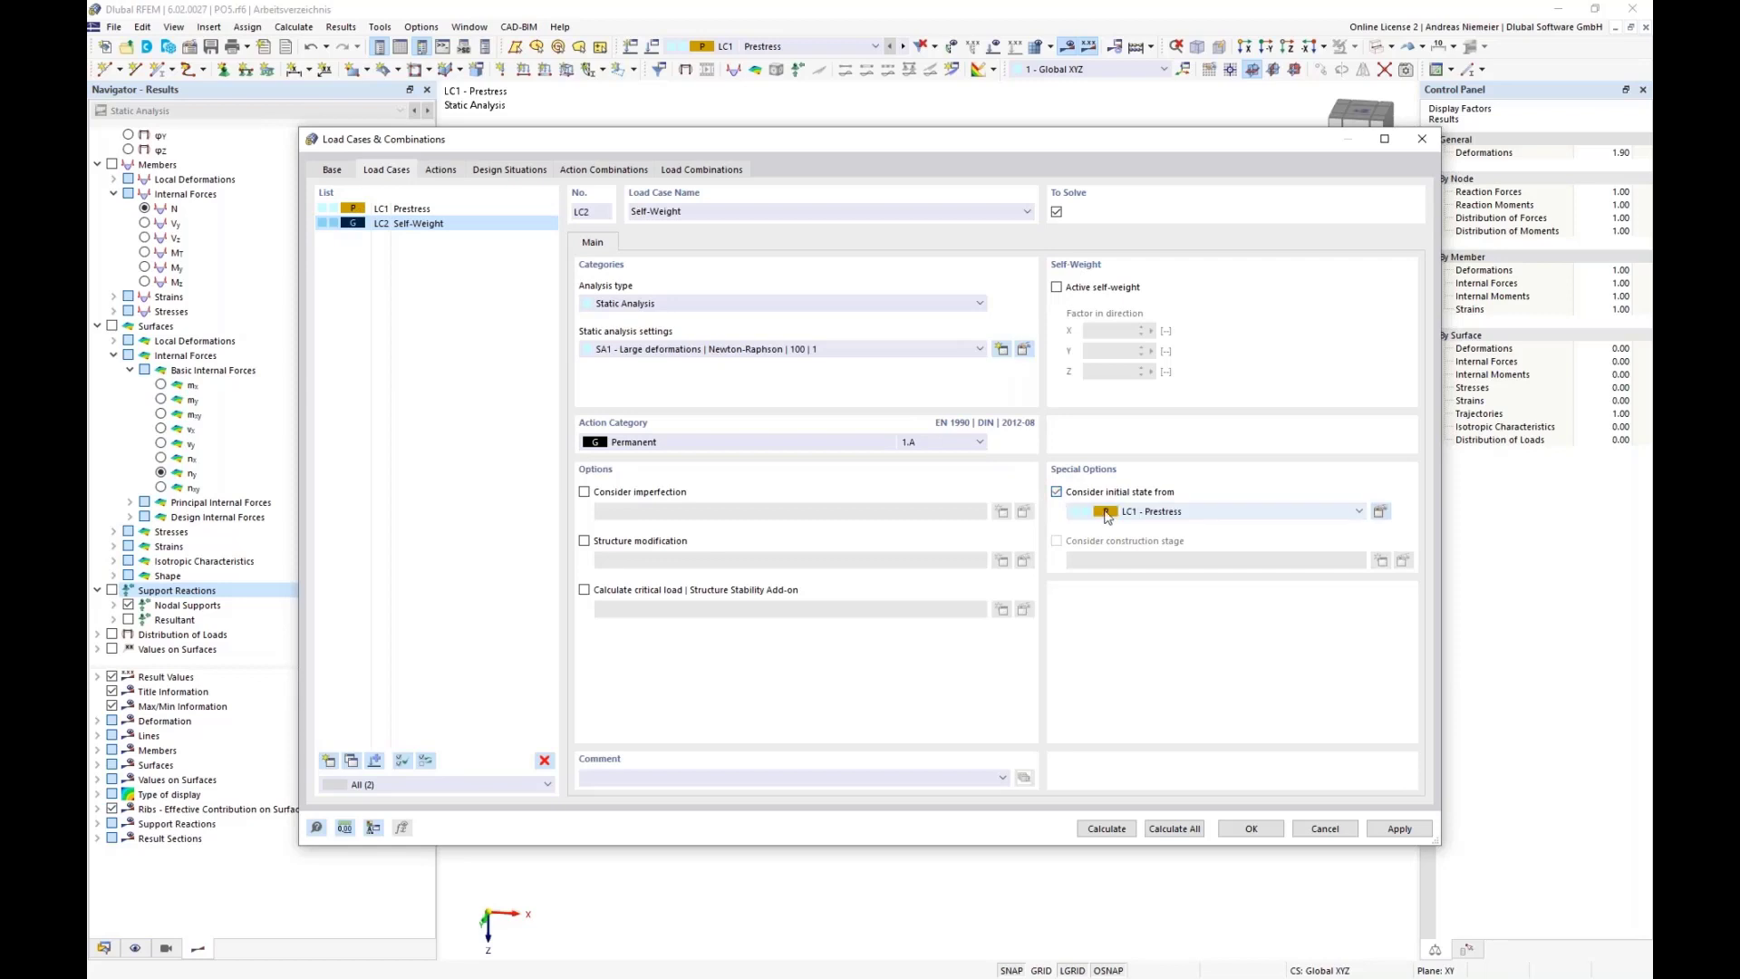
left_click(1201, 509)
left_click(1156, 525)
left_click(1381, 512)
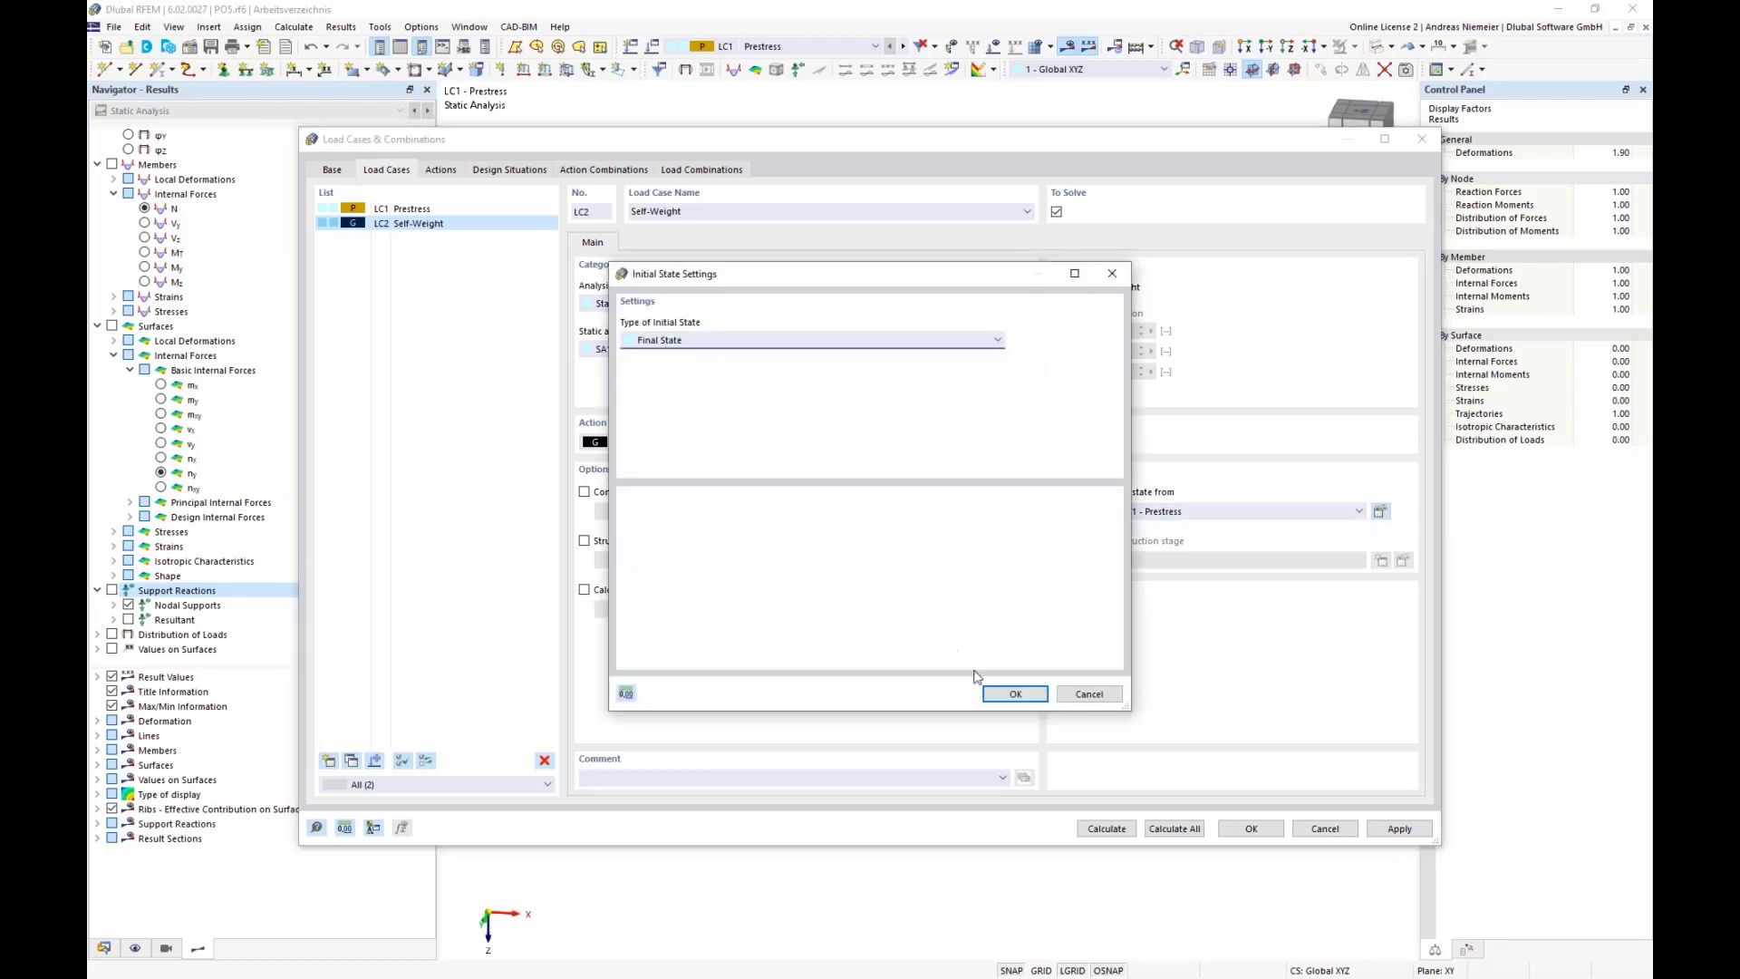
left_click(1095, 699)
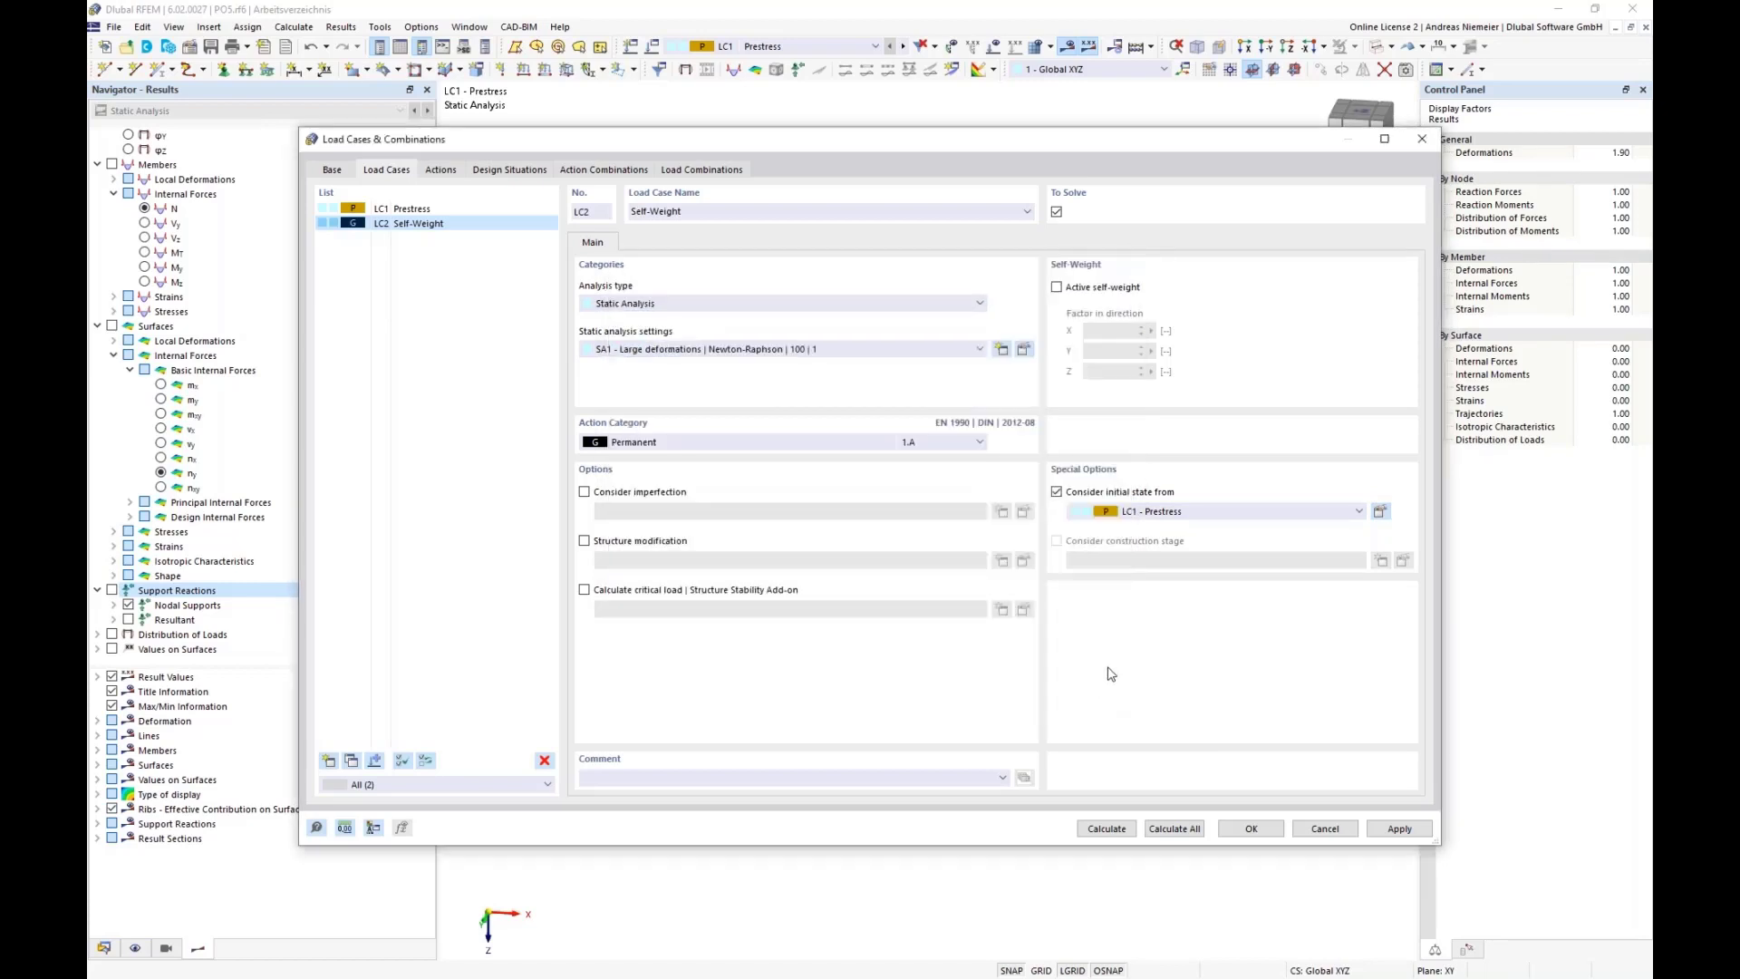
- Calculate the Self-Weight load case and display its results summary table together with the global deformations on the model
left_click(1105, 829)
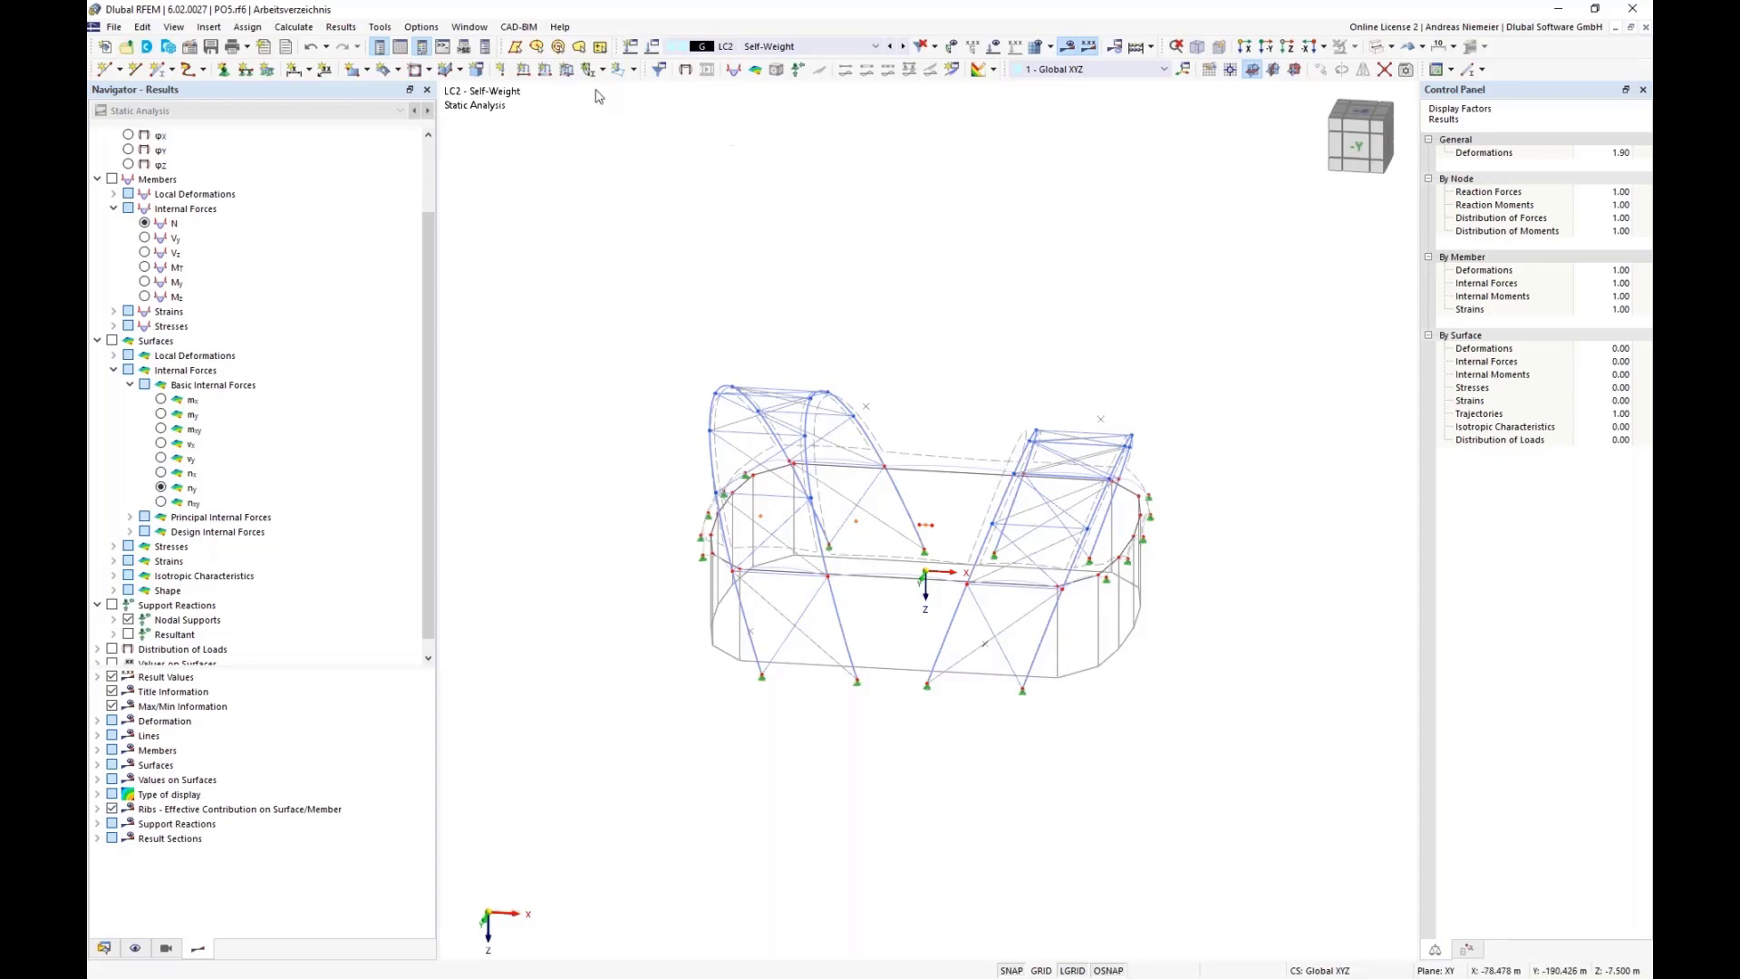
left_click(401, 47)
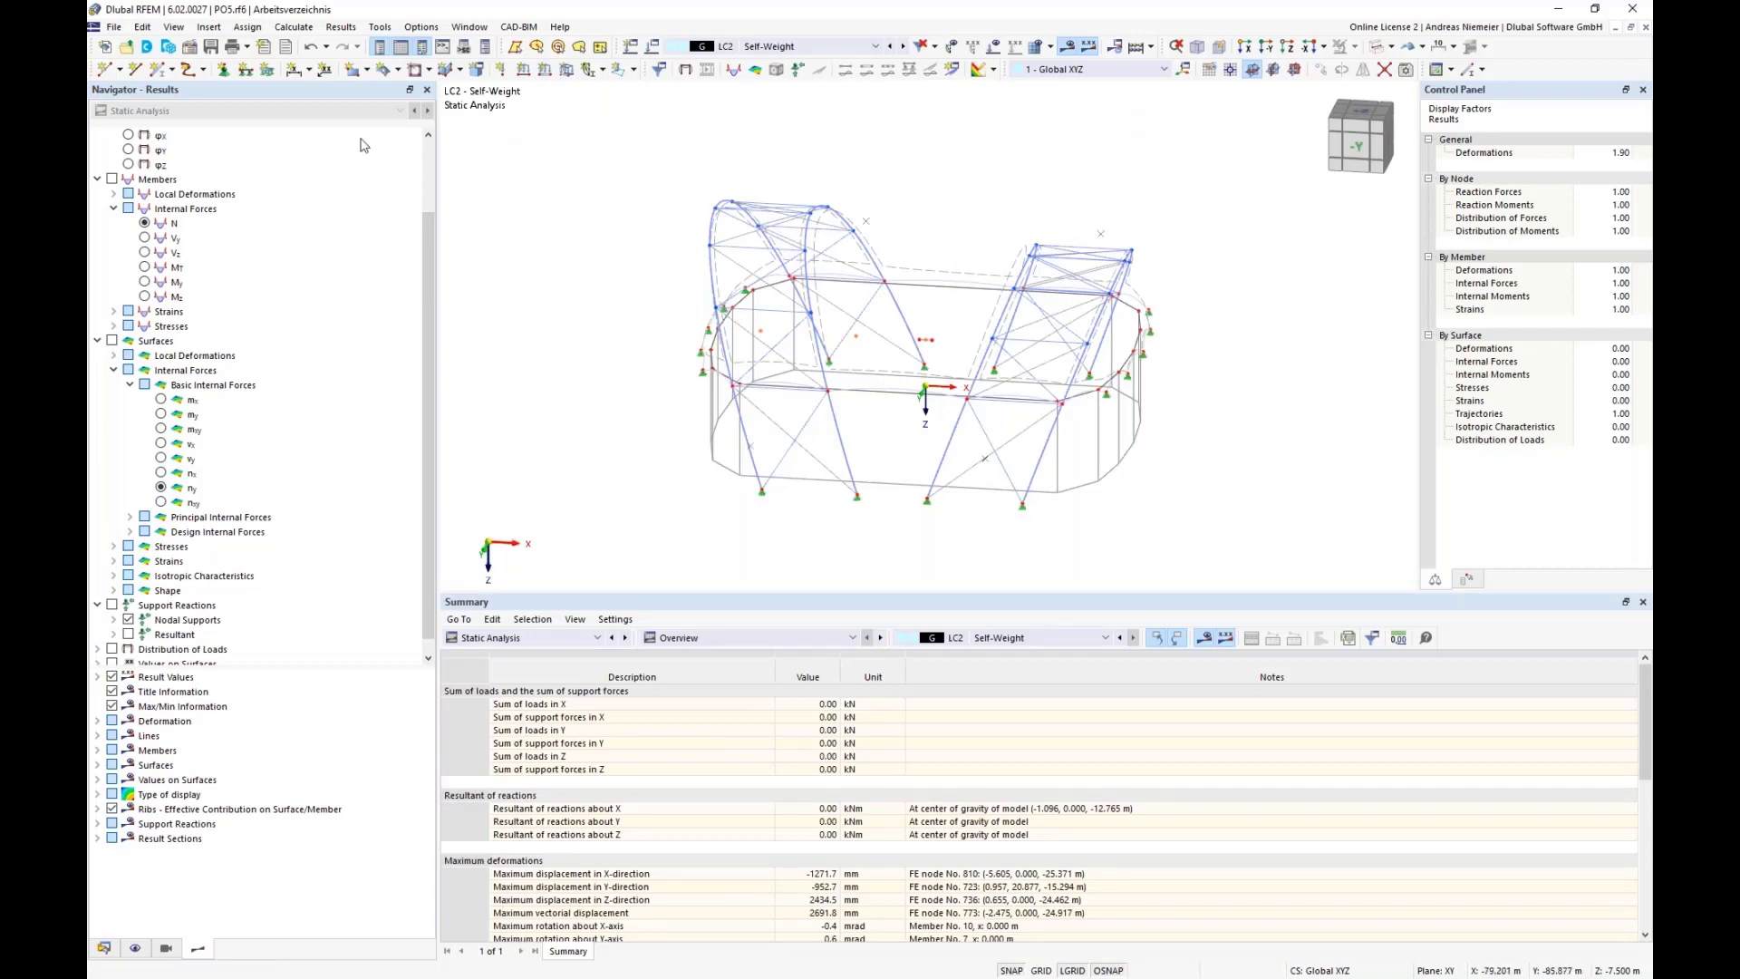
scroll(111, 152, "up", 2)
left_click(111, 151)
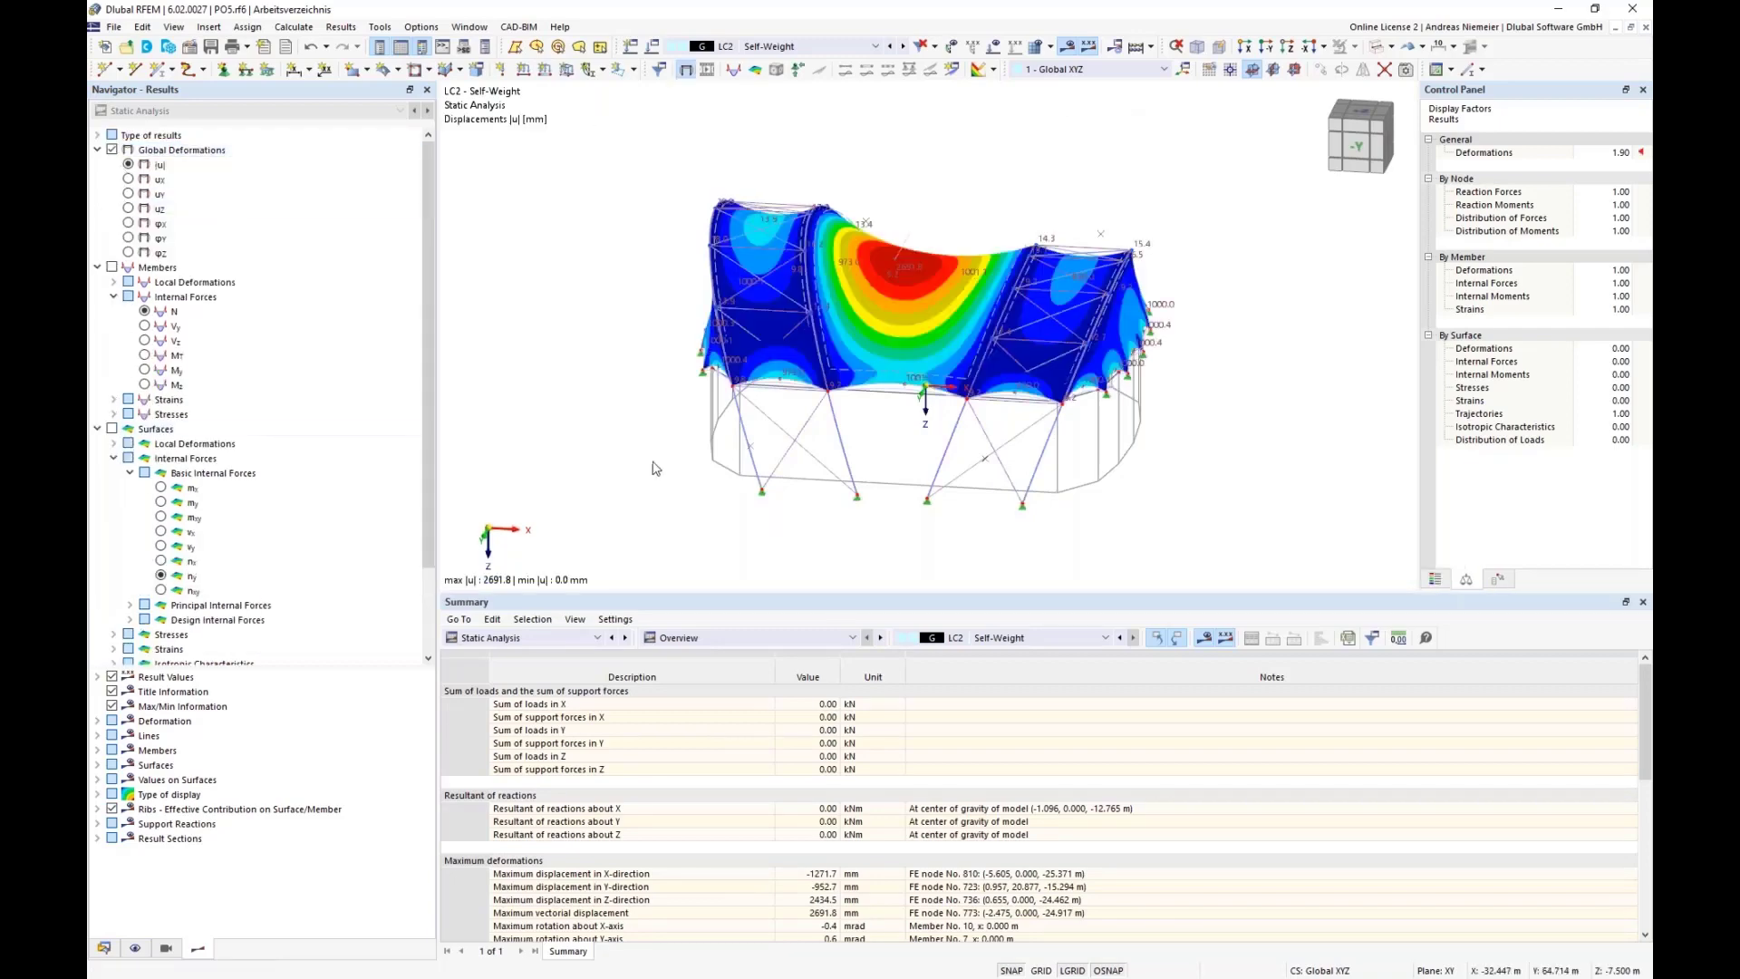
- Compare the static analysis summary of the load cases LC1 Prestress and LC2 Self-Weight
middle_click_drag(648, 483, 630, 399)
left_click(980, 649)
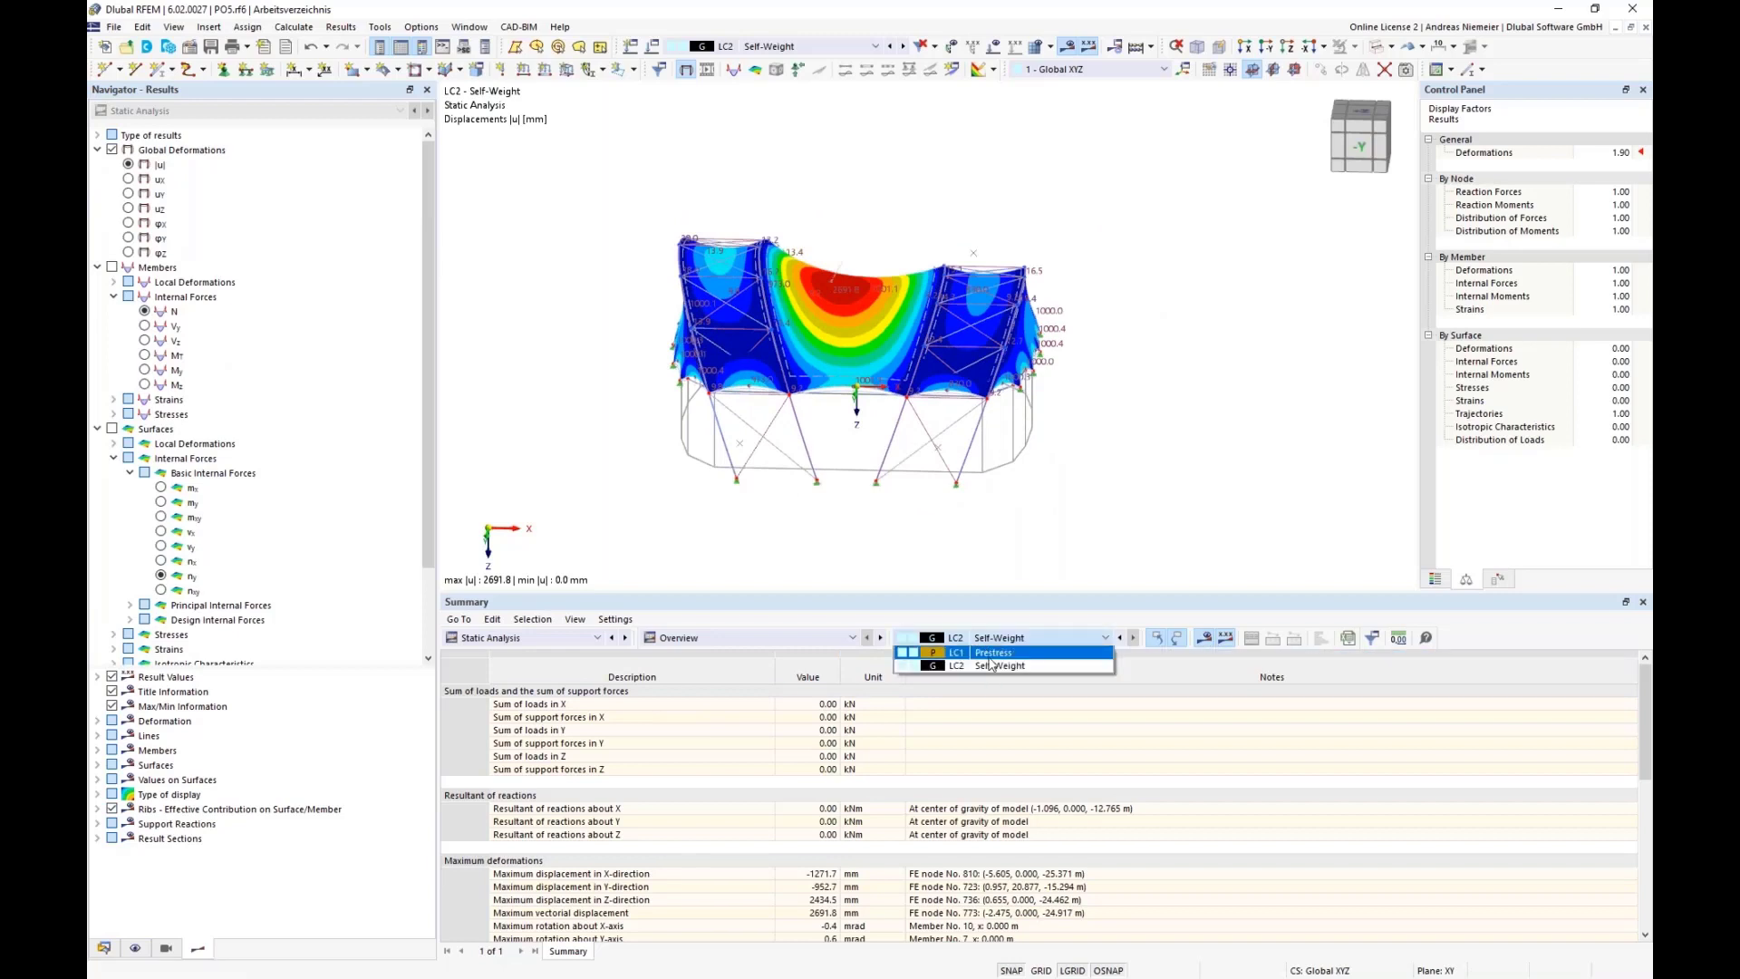
left_click(989, 672)
key("Up")
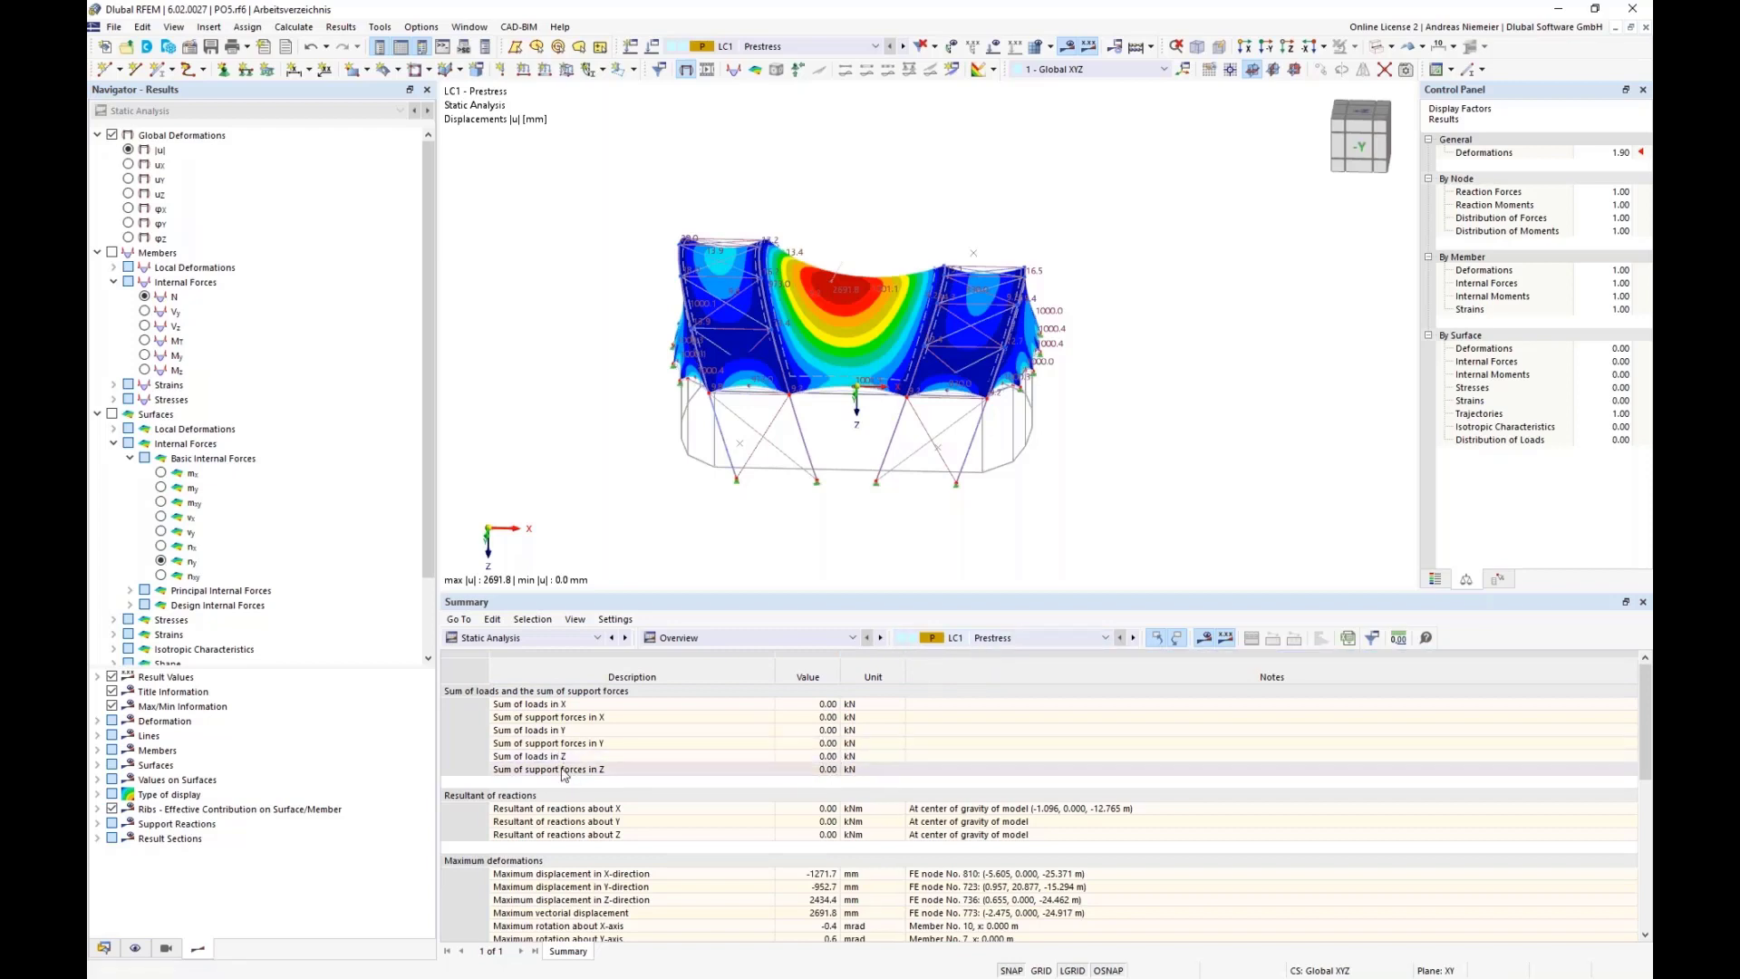
left_click(1006, 639)
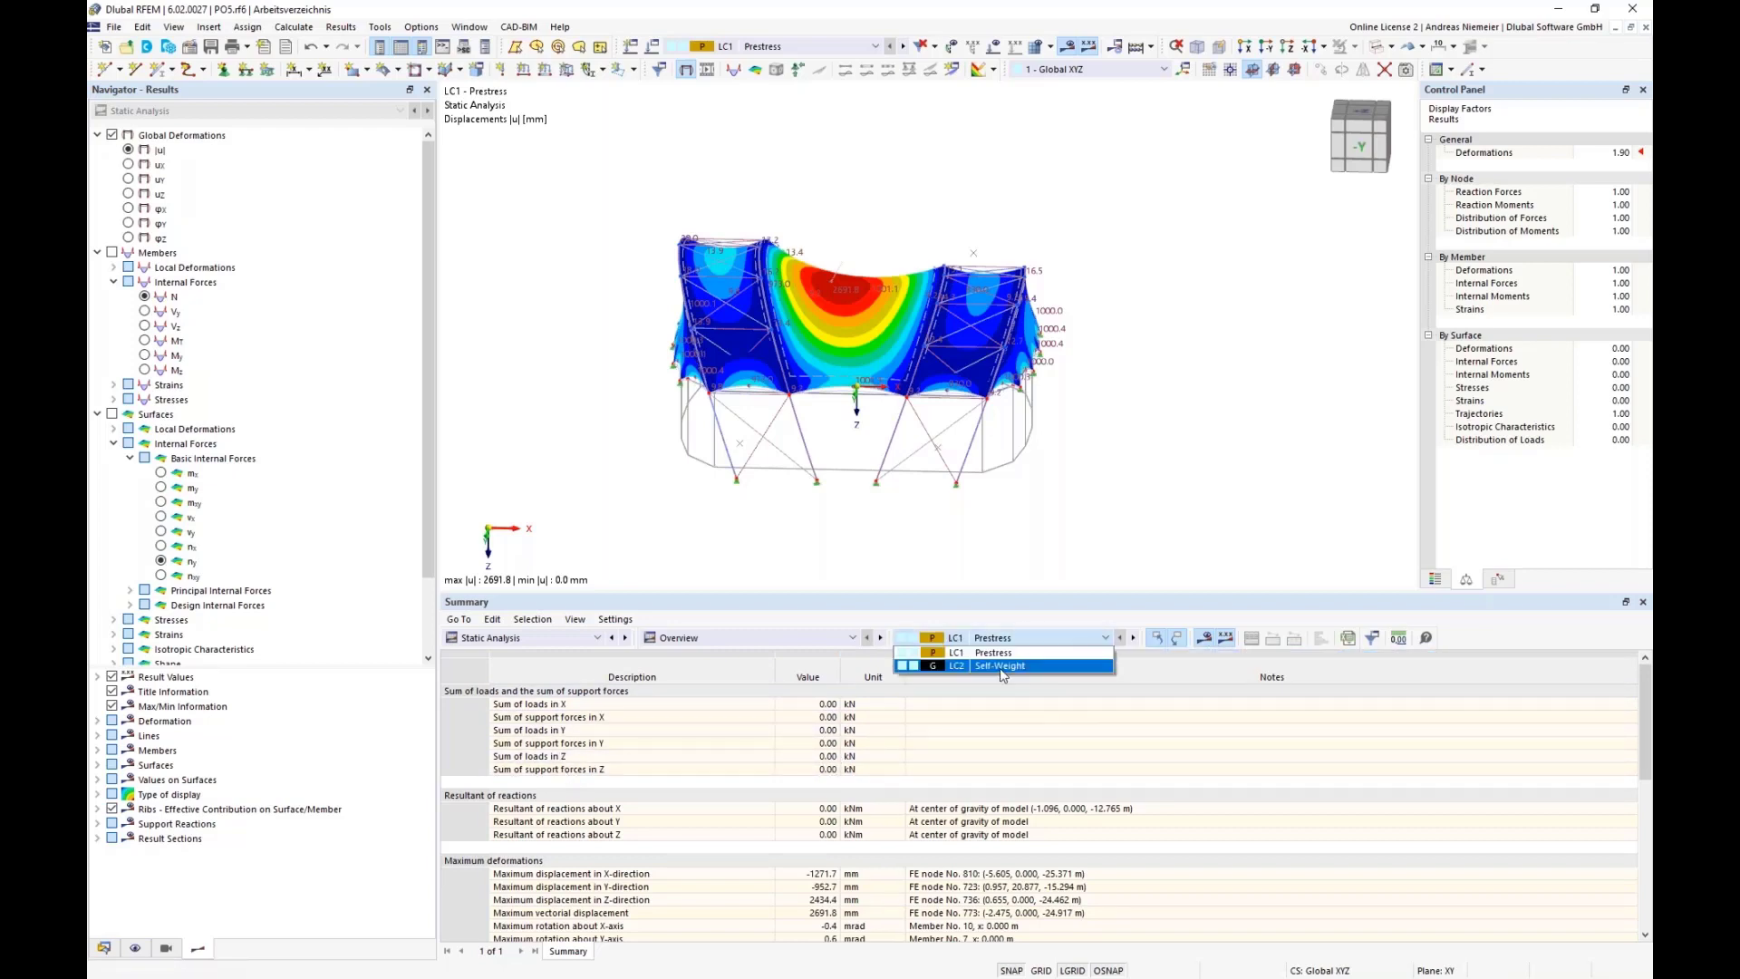
left_click(999, 669)
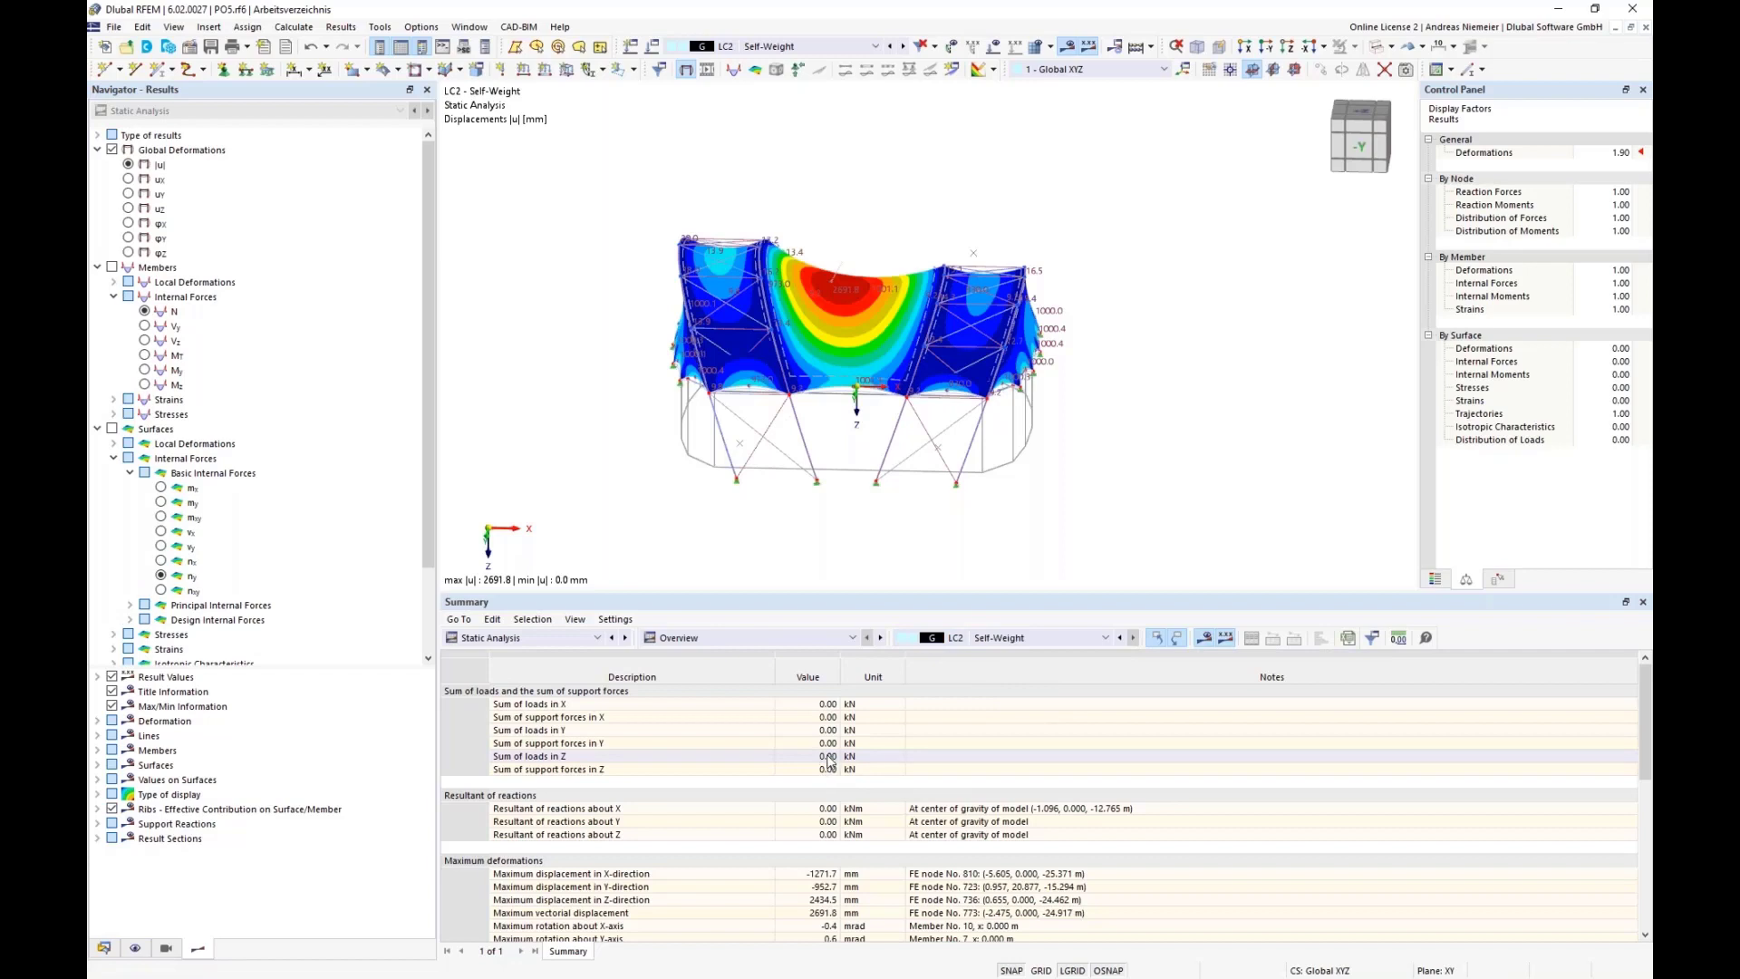
left_click(536, 639)
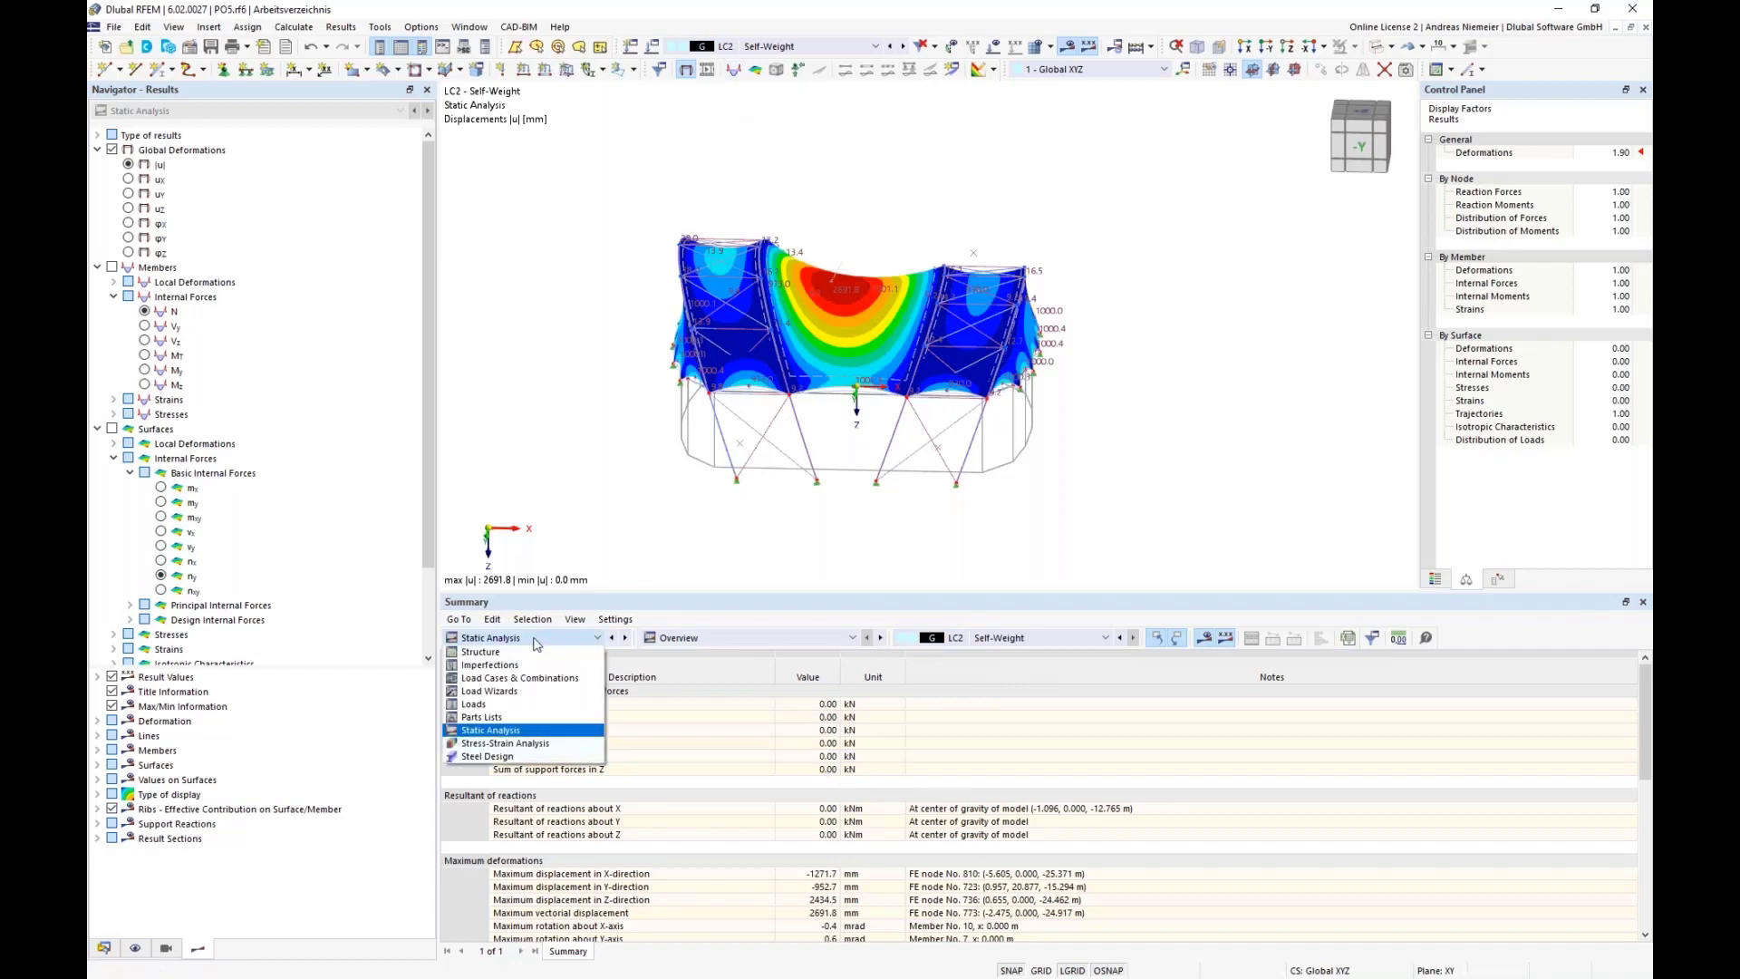
left_click(543, 509)
- Activate self-weight for load case LC2 with a Z factor of 1.000 and calculate it
left_click(652, 49)
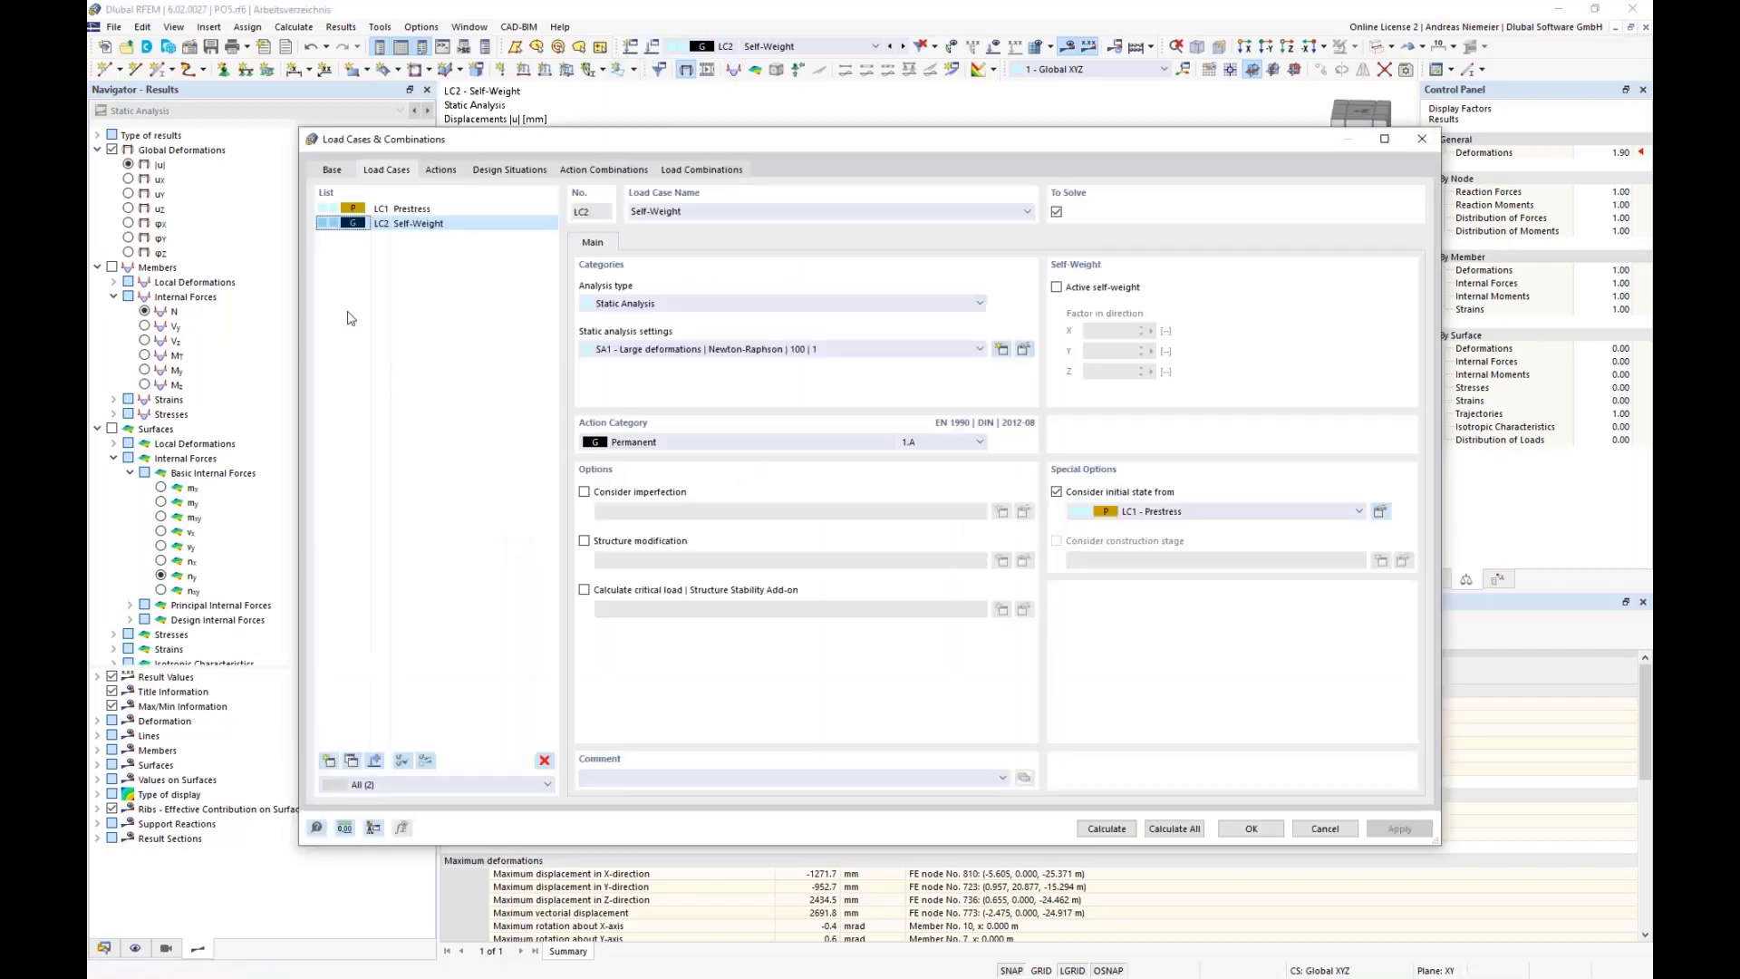
left_click(1057, 288)
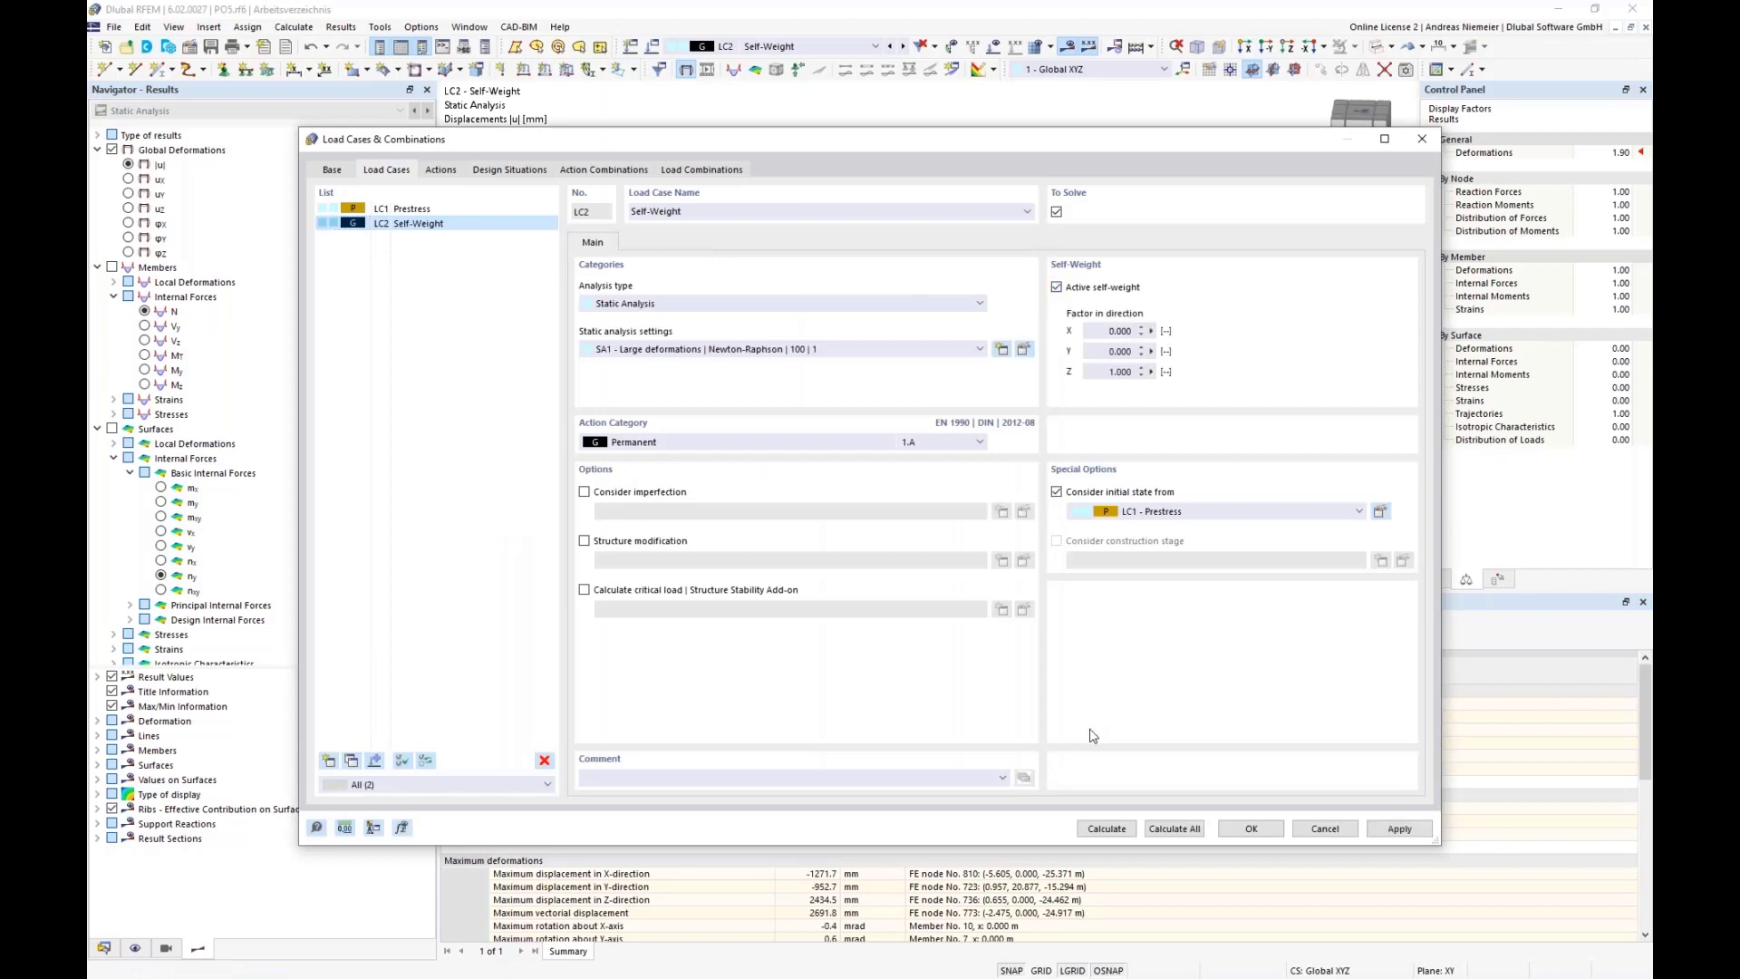
left_click(1107, 829)
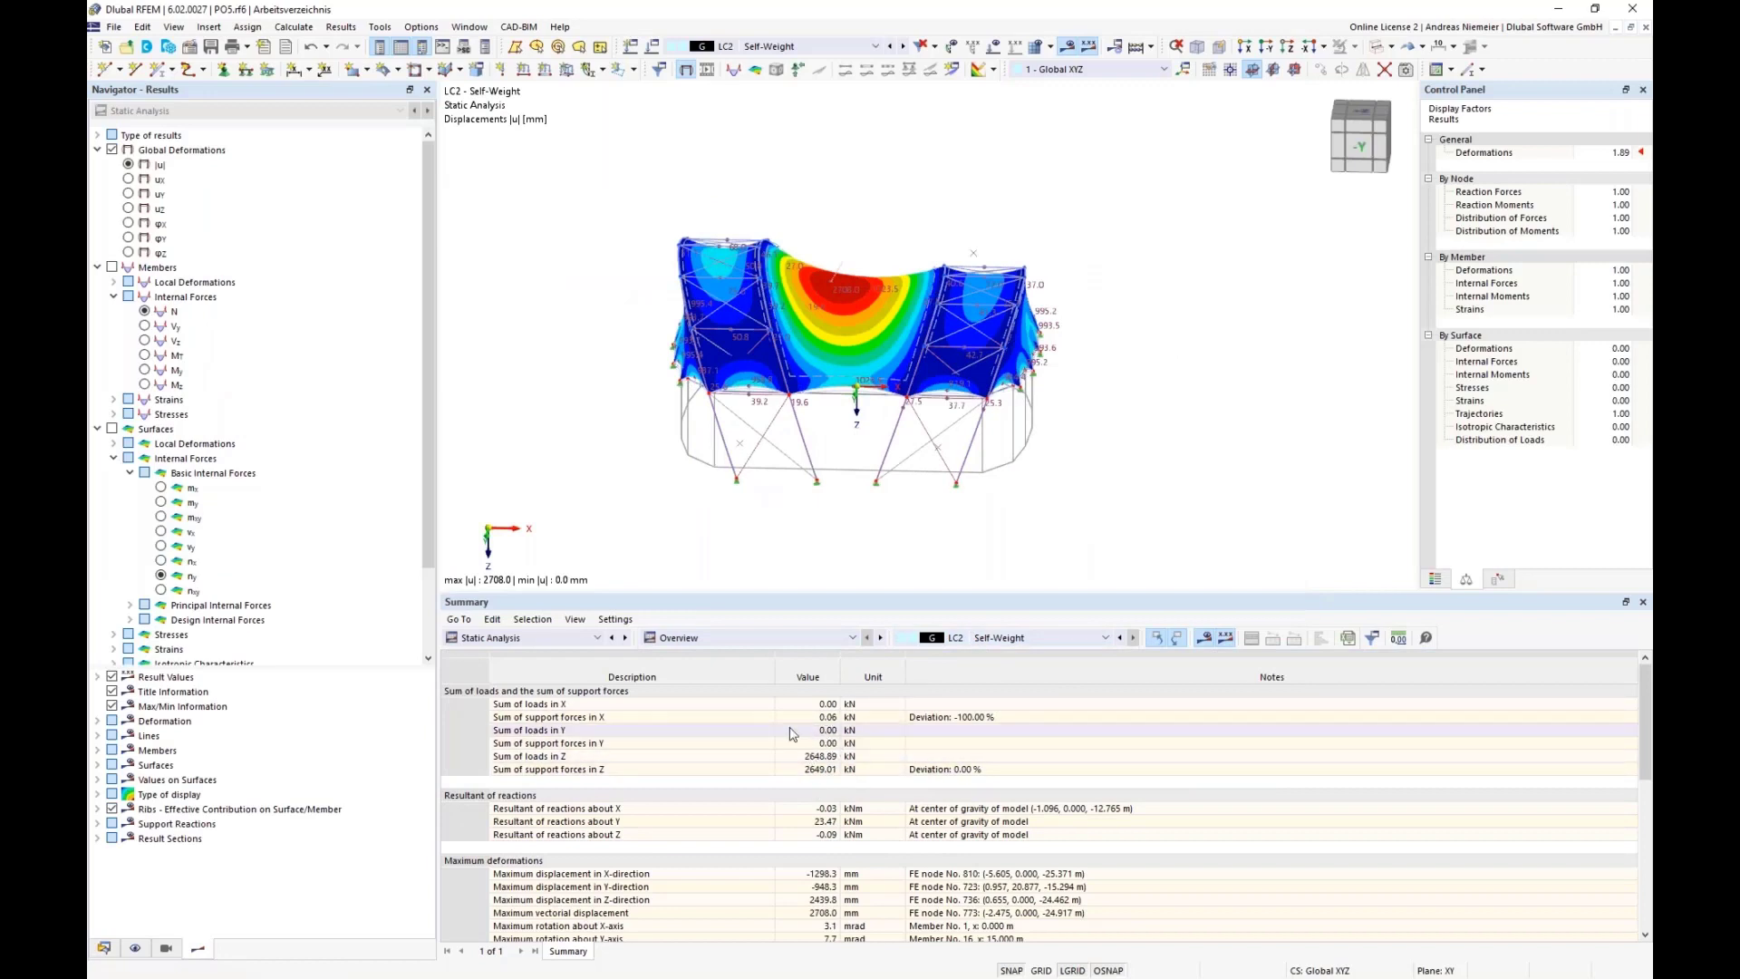
- Compare the recalculated summary of LC2 Self-Weight with that of LC1 Prestress
left_click(985, 639)
left_click(988, 660)
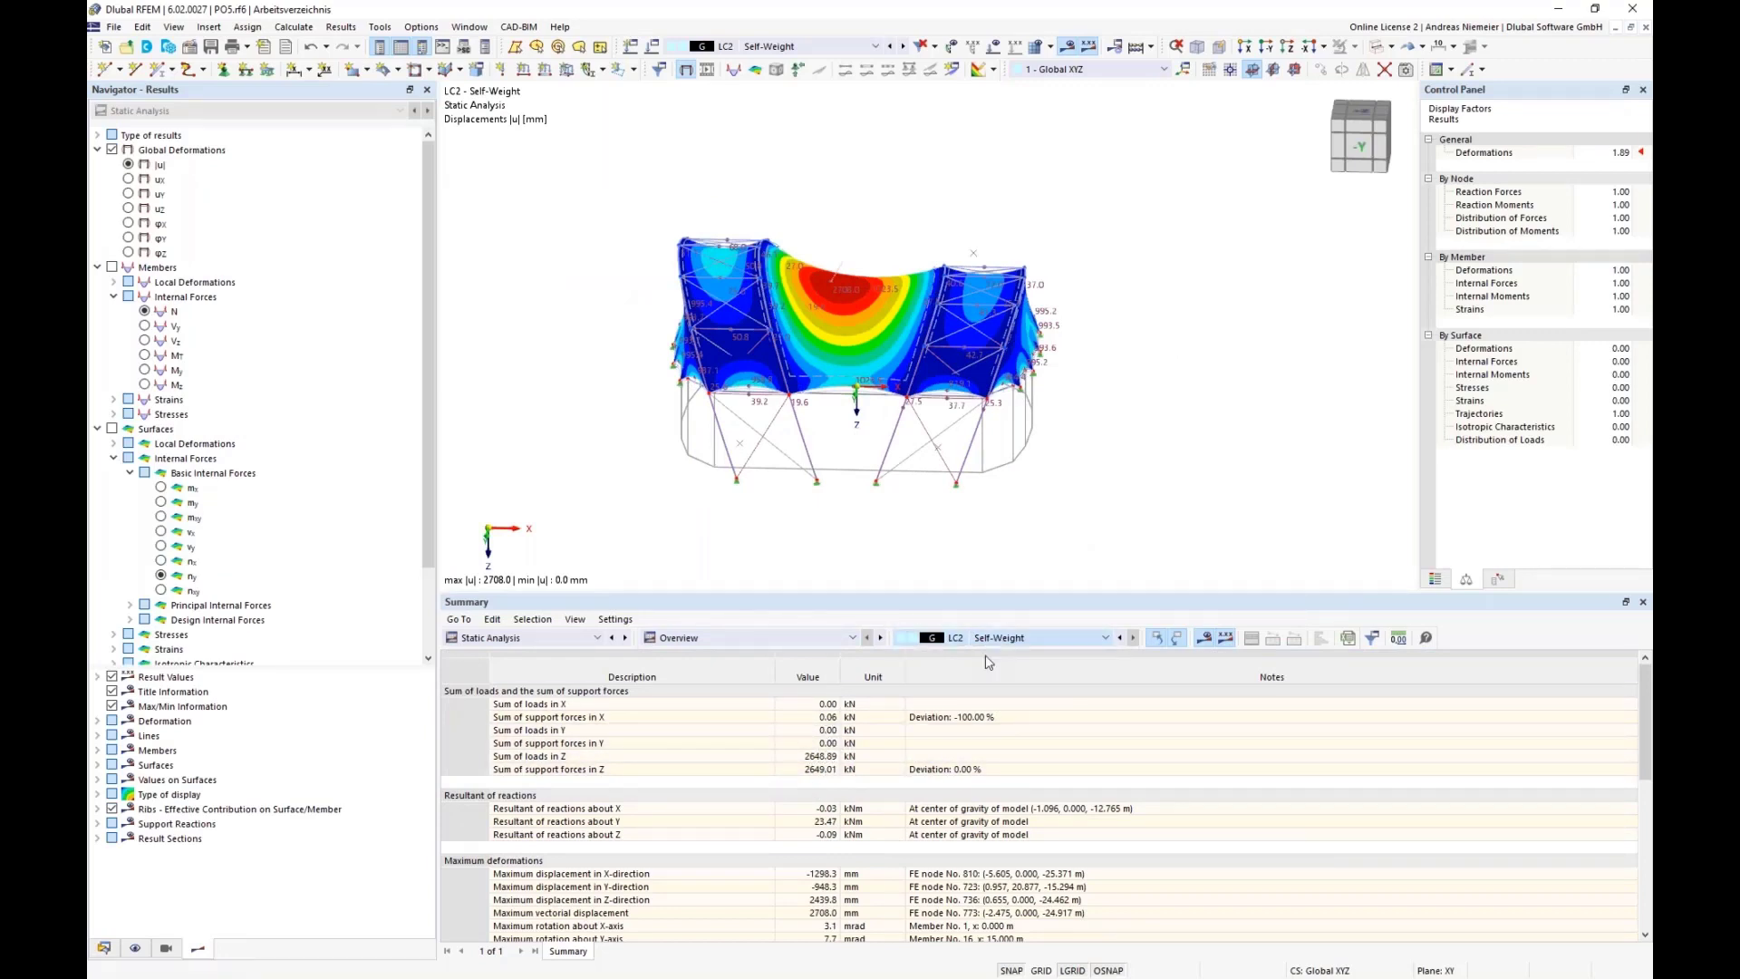
left_click(1035, 637)
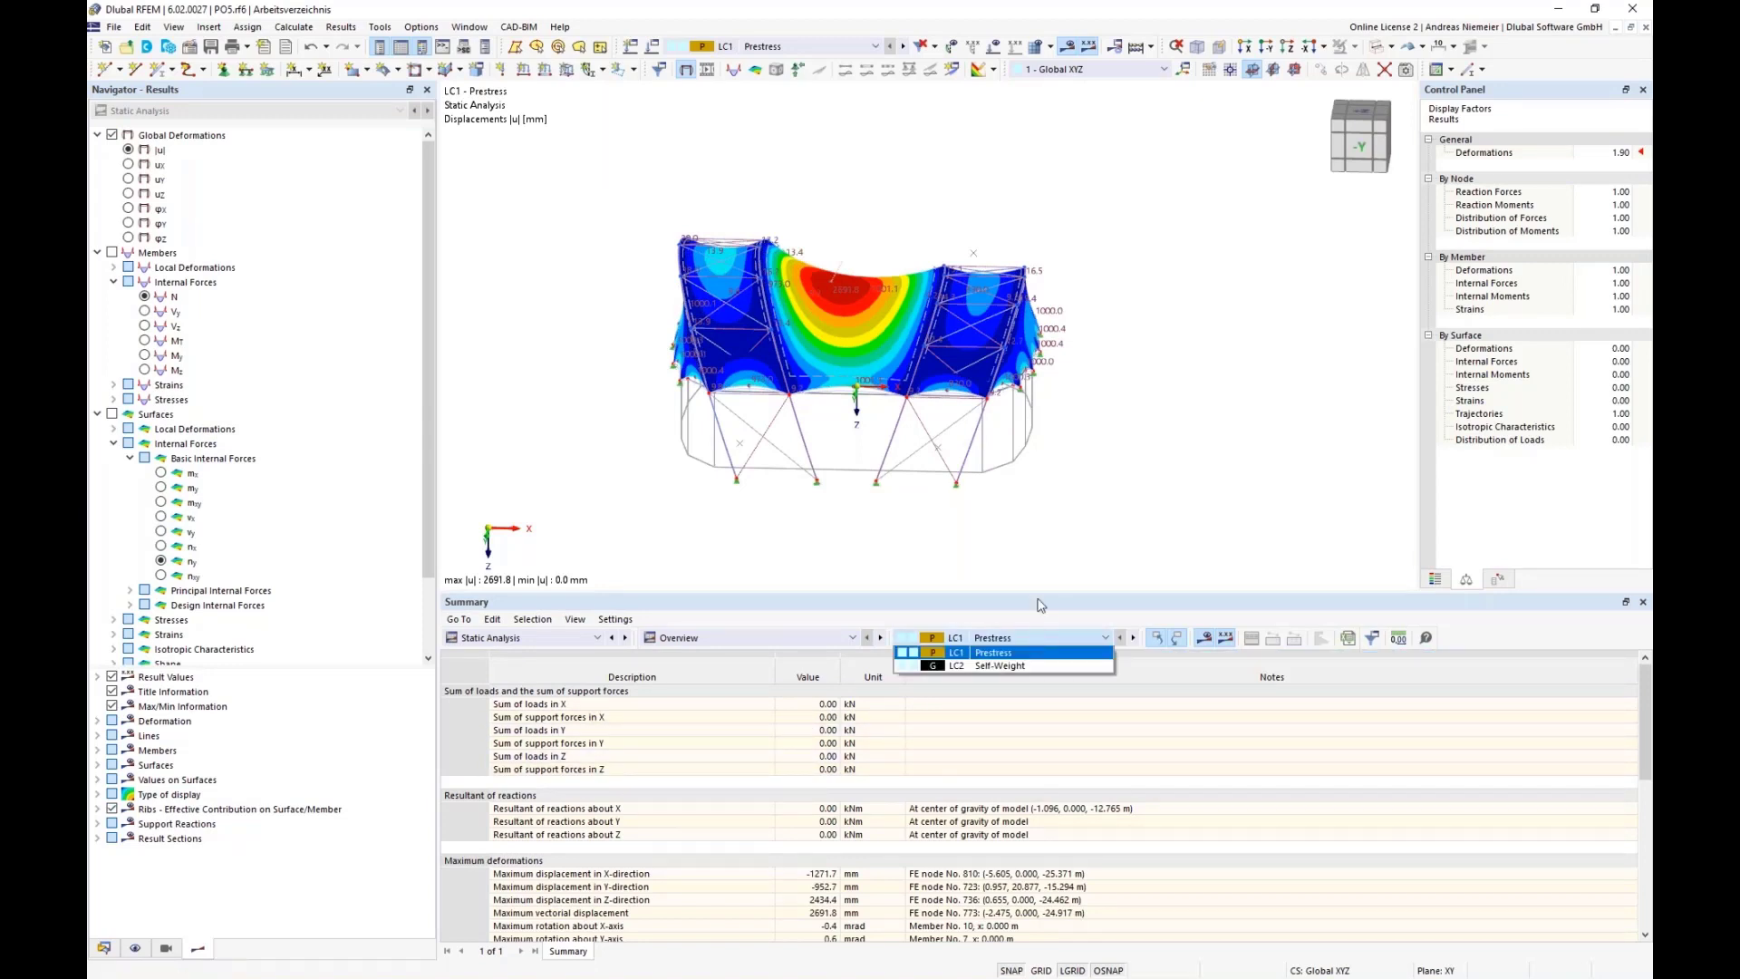
left_click(1089, 526)
middle_click_drag(1074, 524, 1052, 494, "ctrl")
- Add load case LC3 named Snow and assign it the action category Snow/Ice loads - H <= 1000 m
left_click(524, 637)
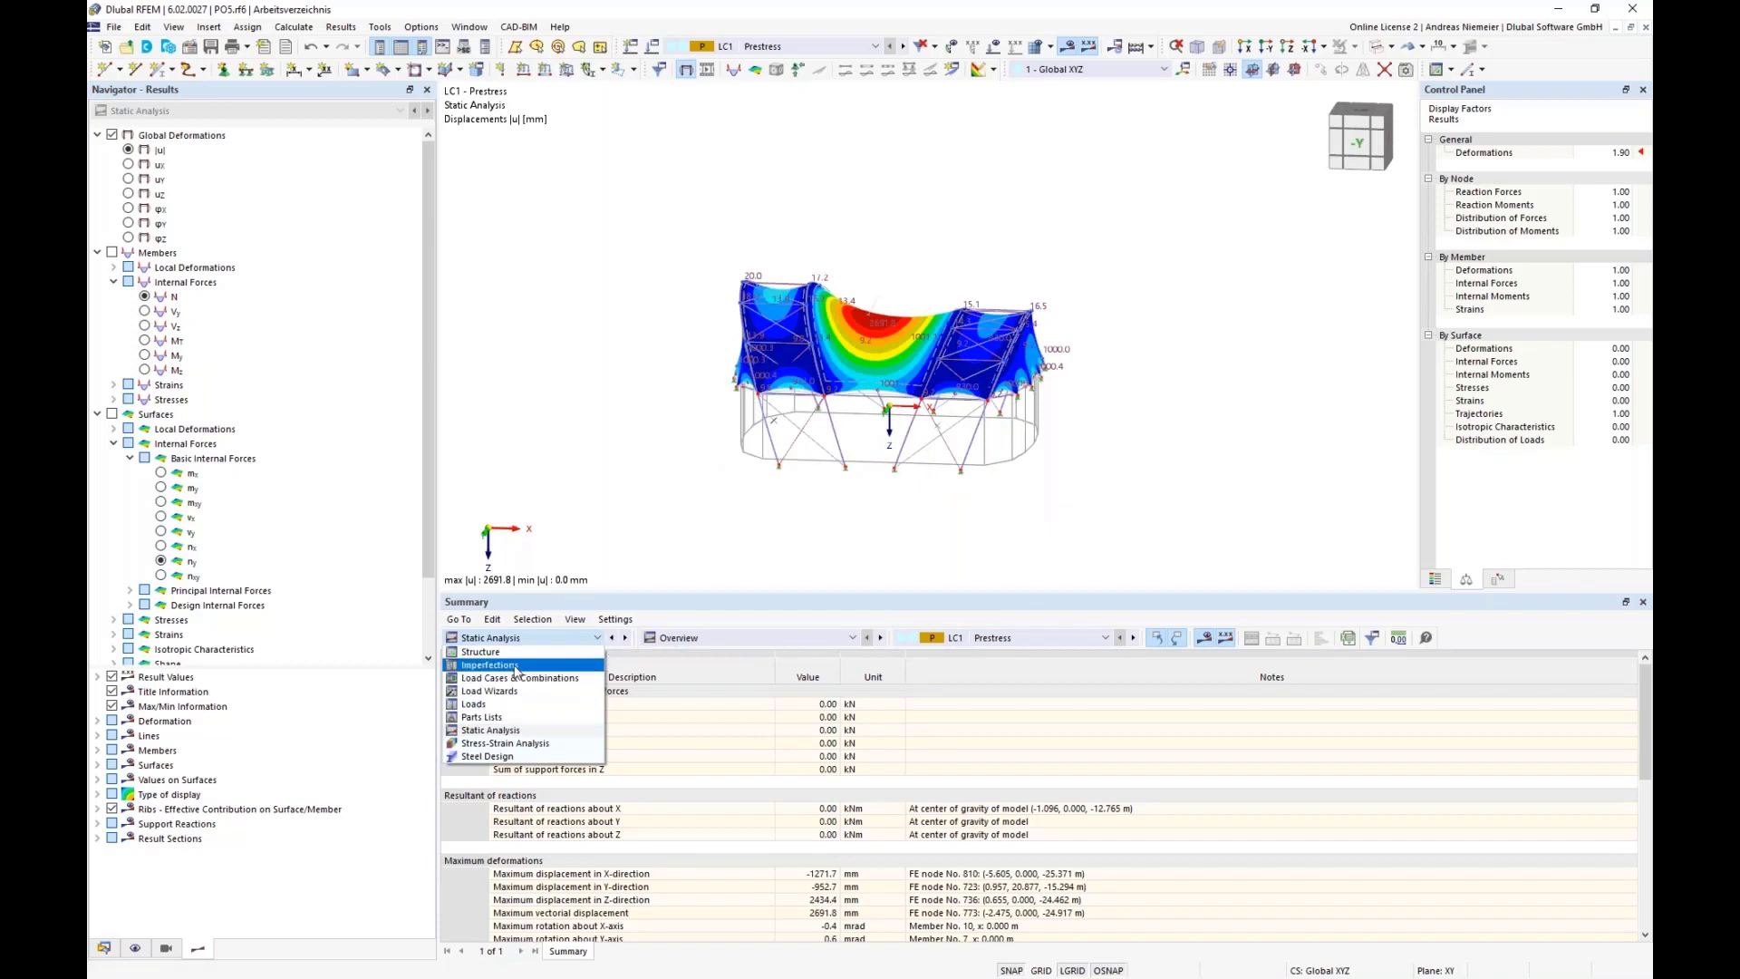
left_click(520, 678)
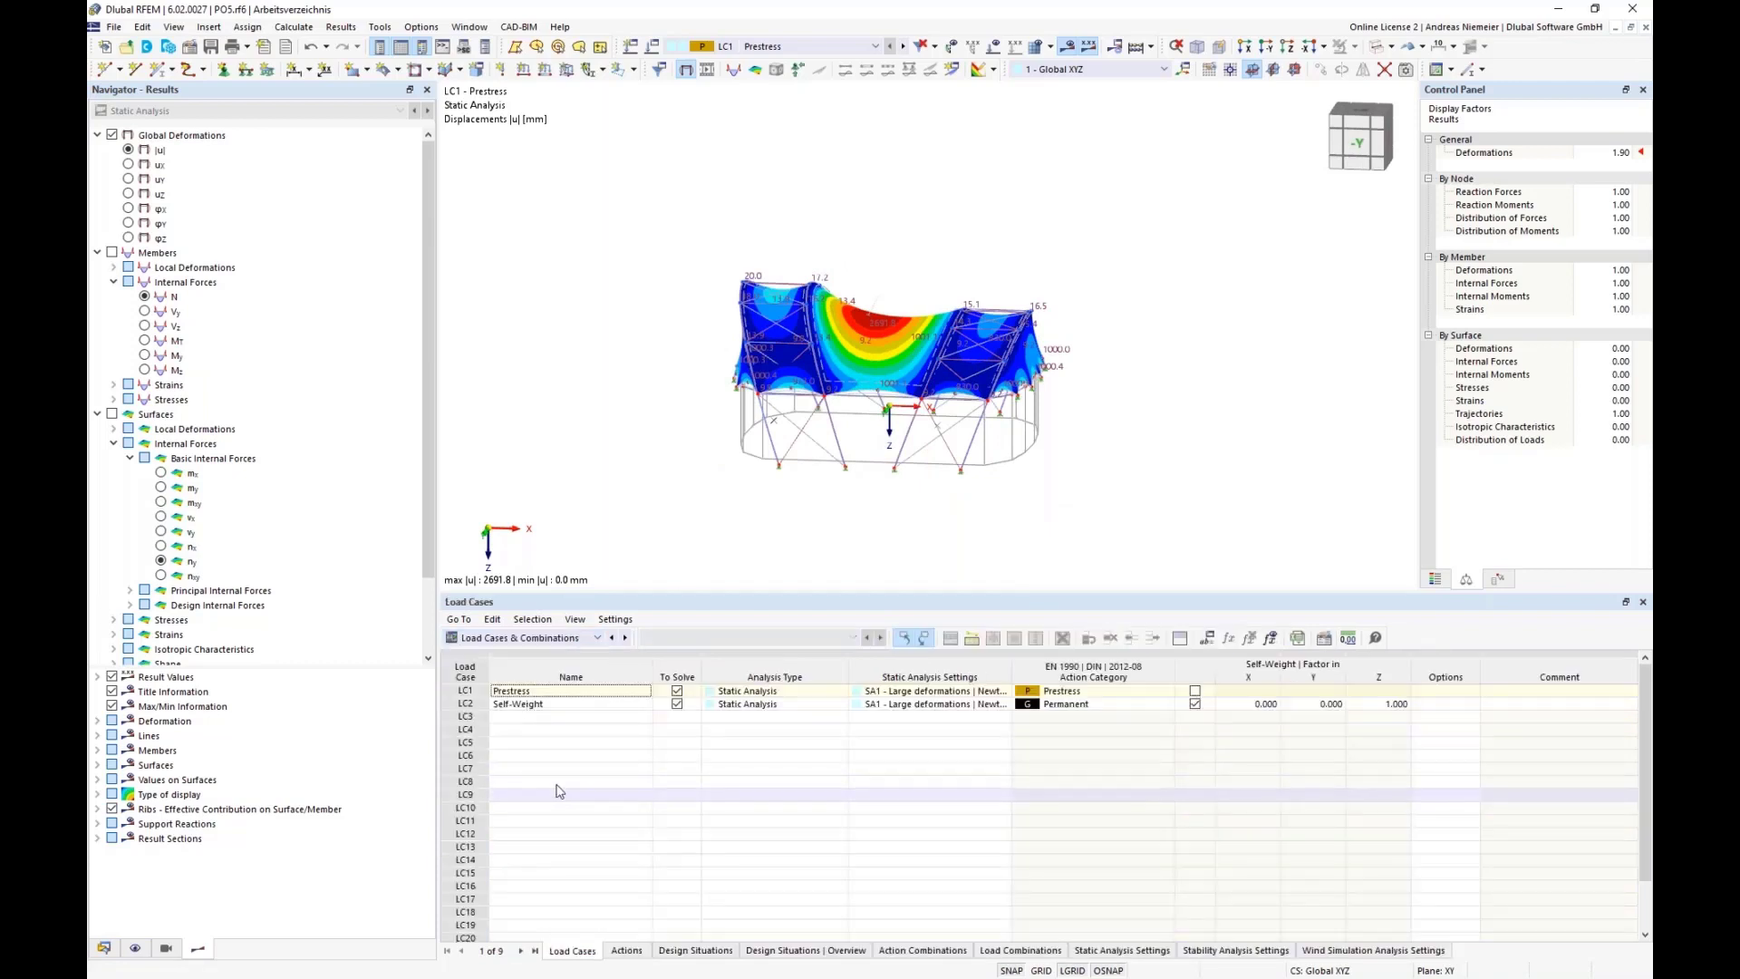
left_click(533, 719)
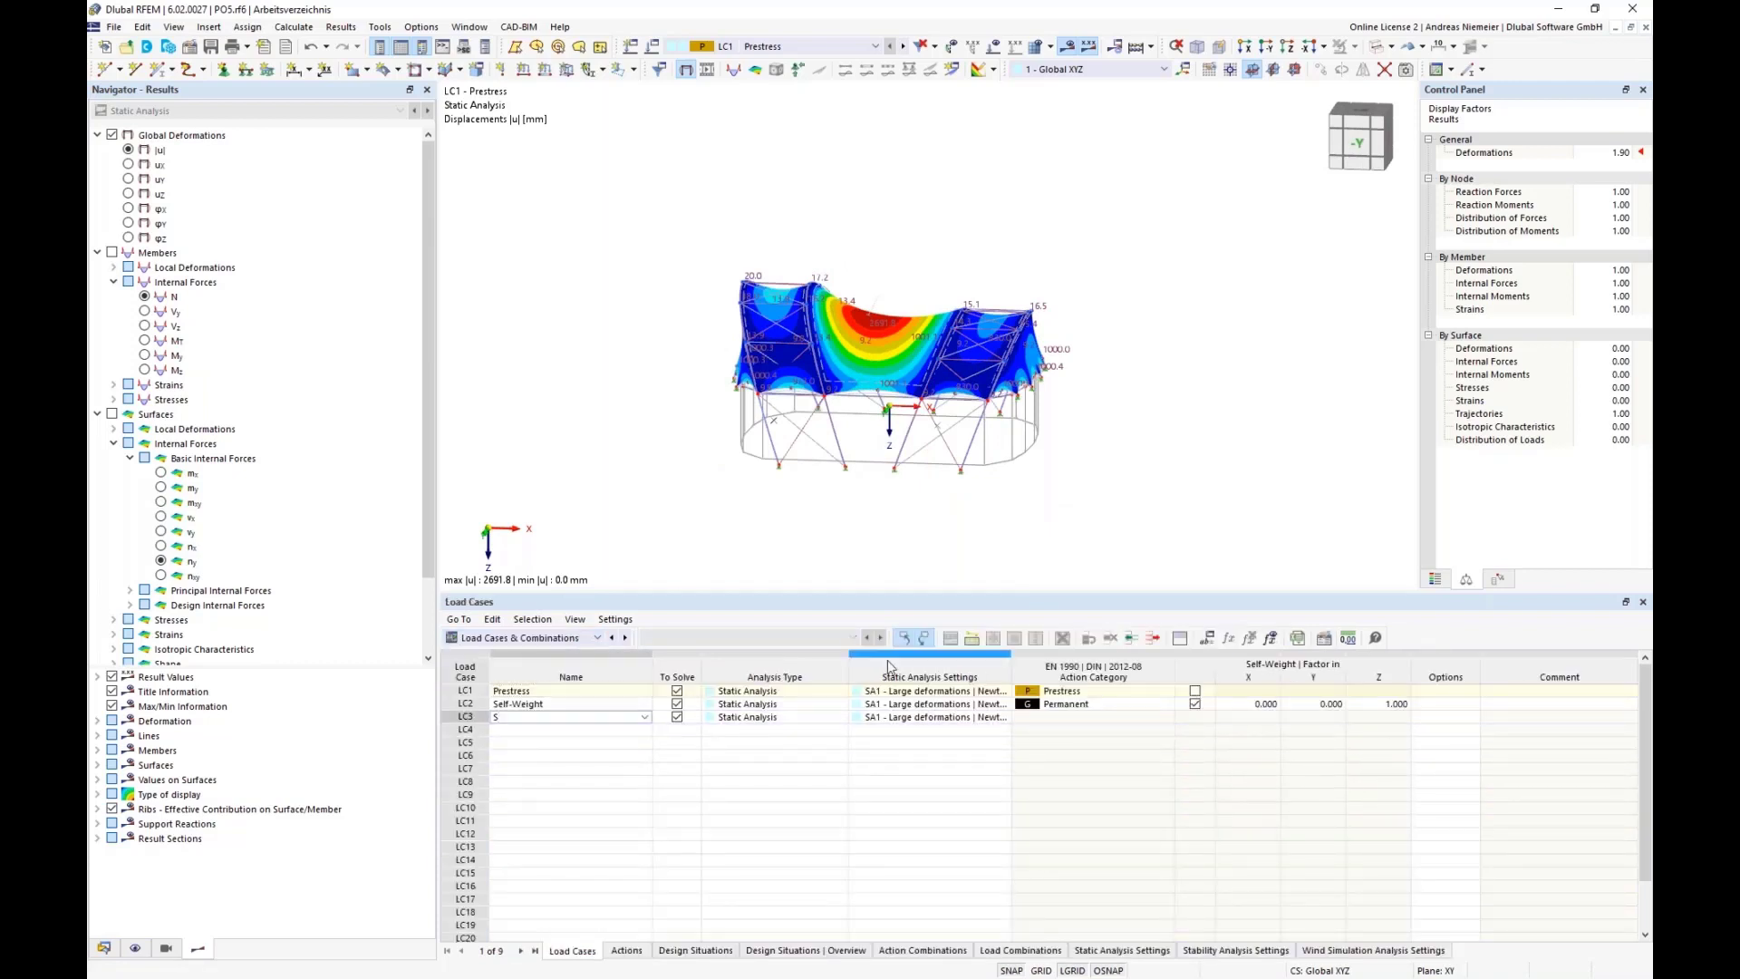
left_click(698, 889)
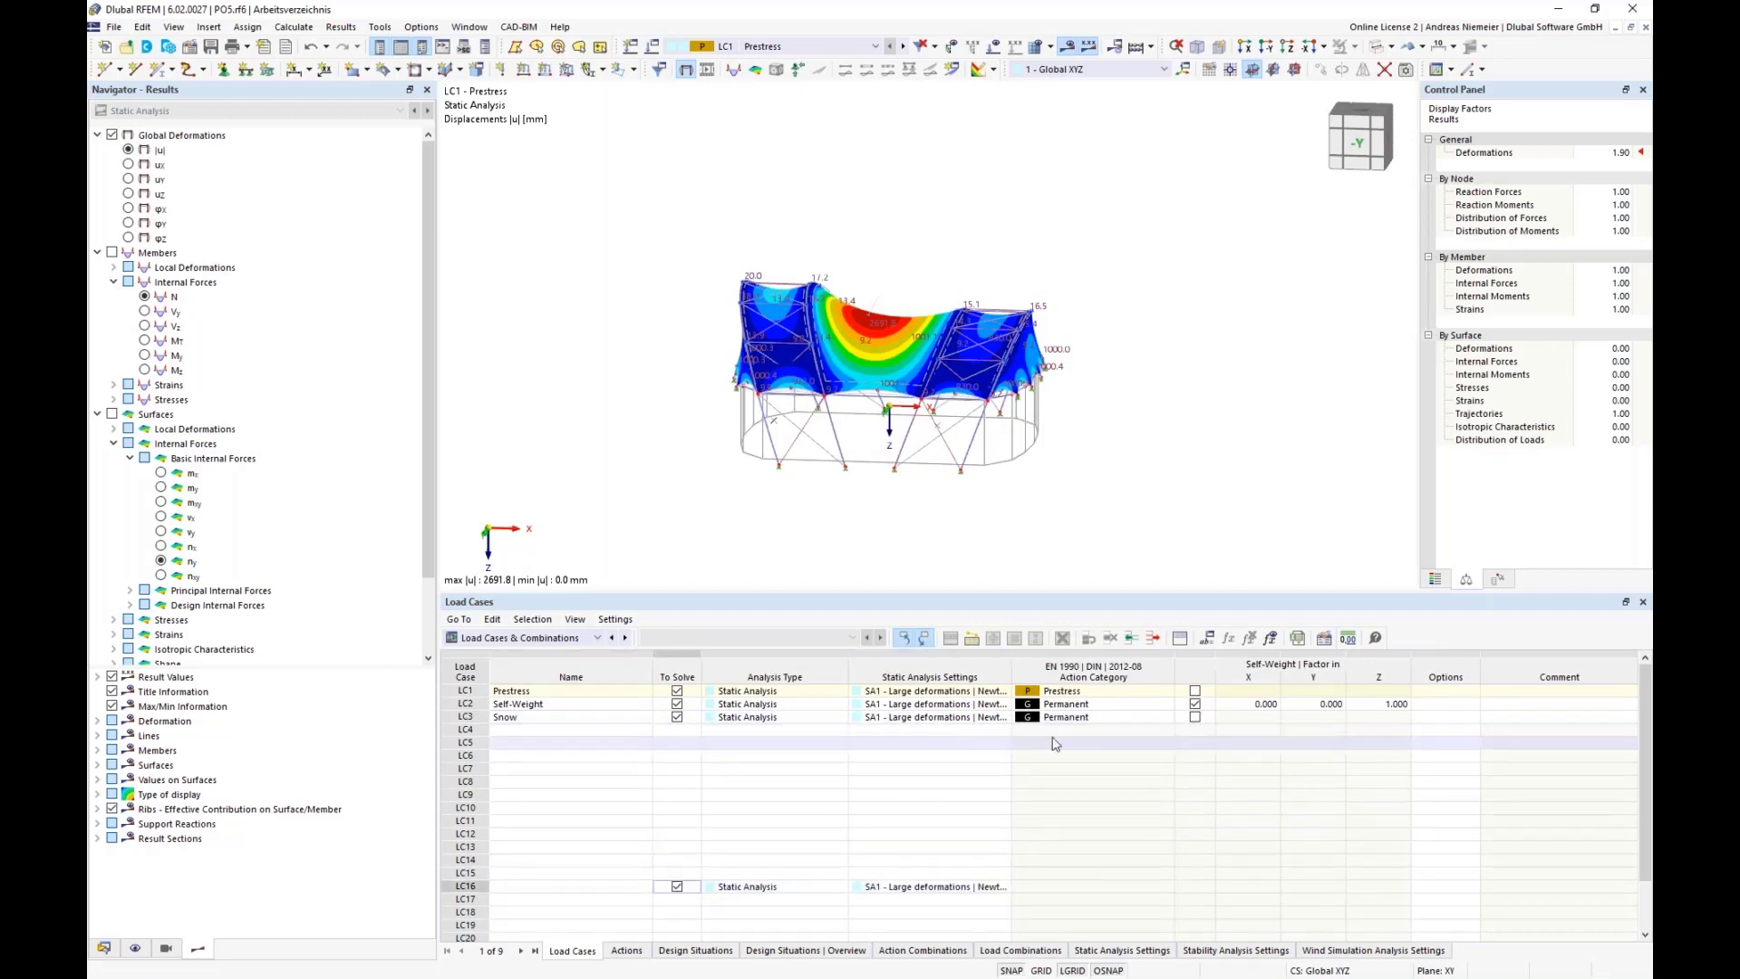
left_click(1113, 717)
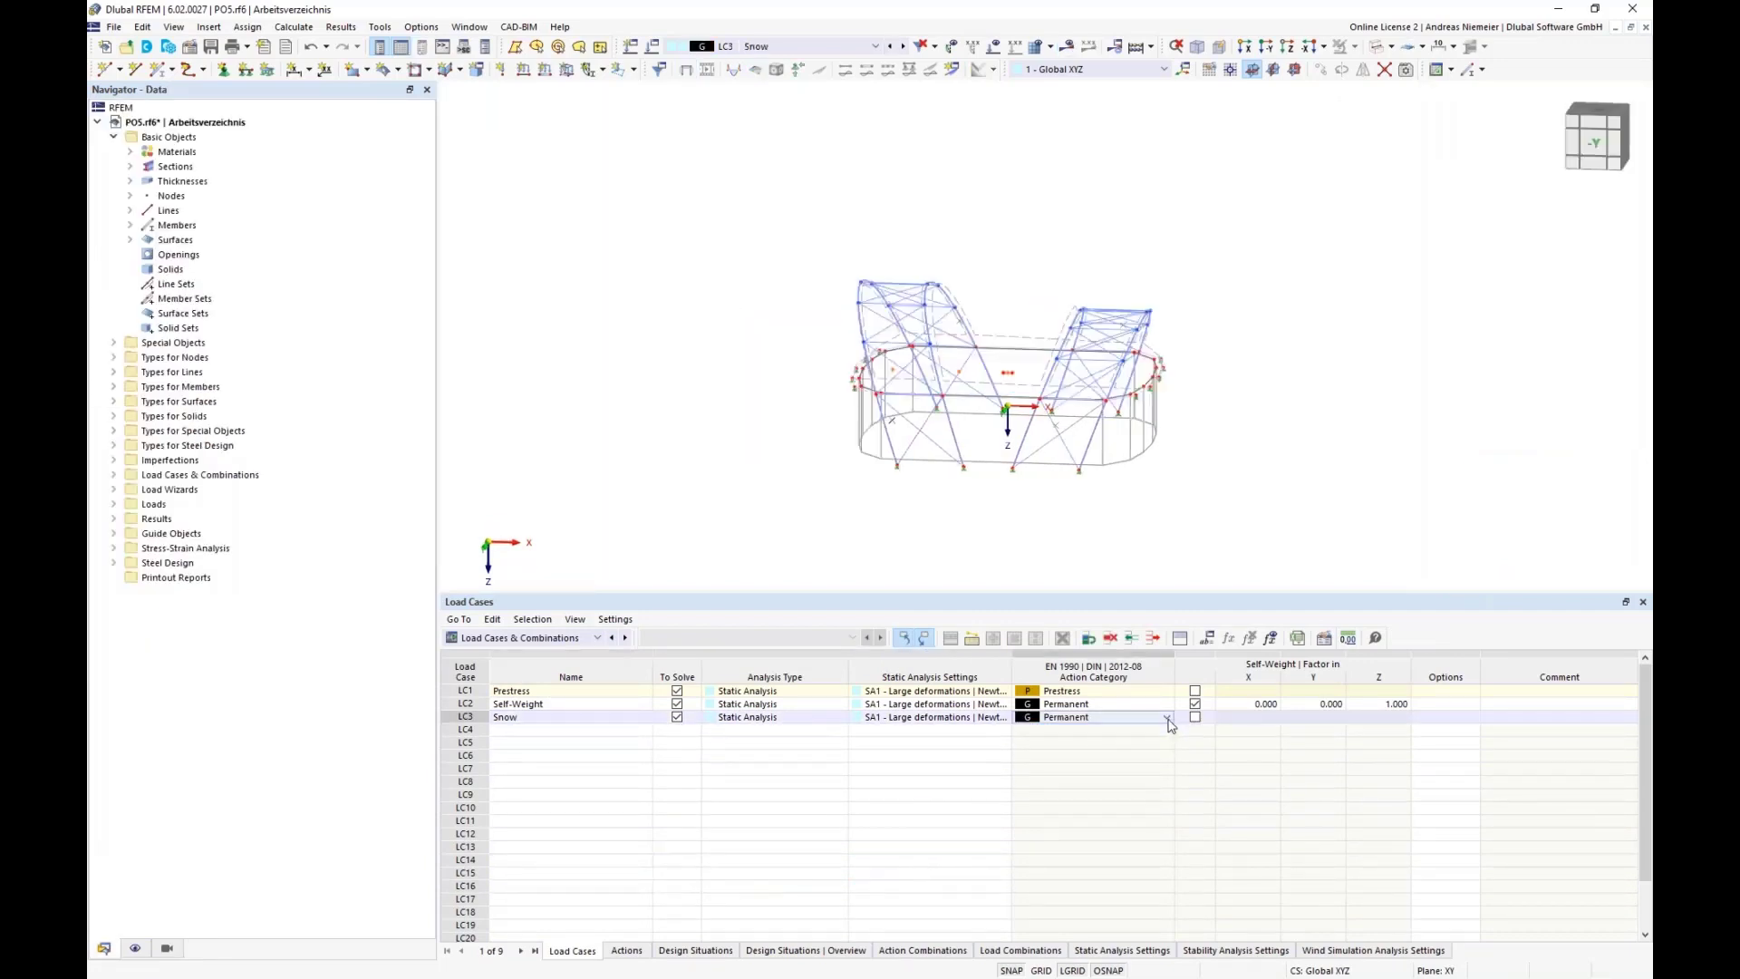
left_click(1166, 717)
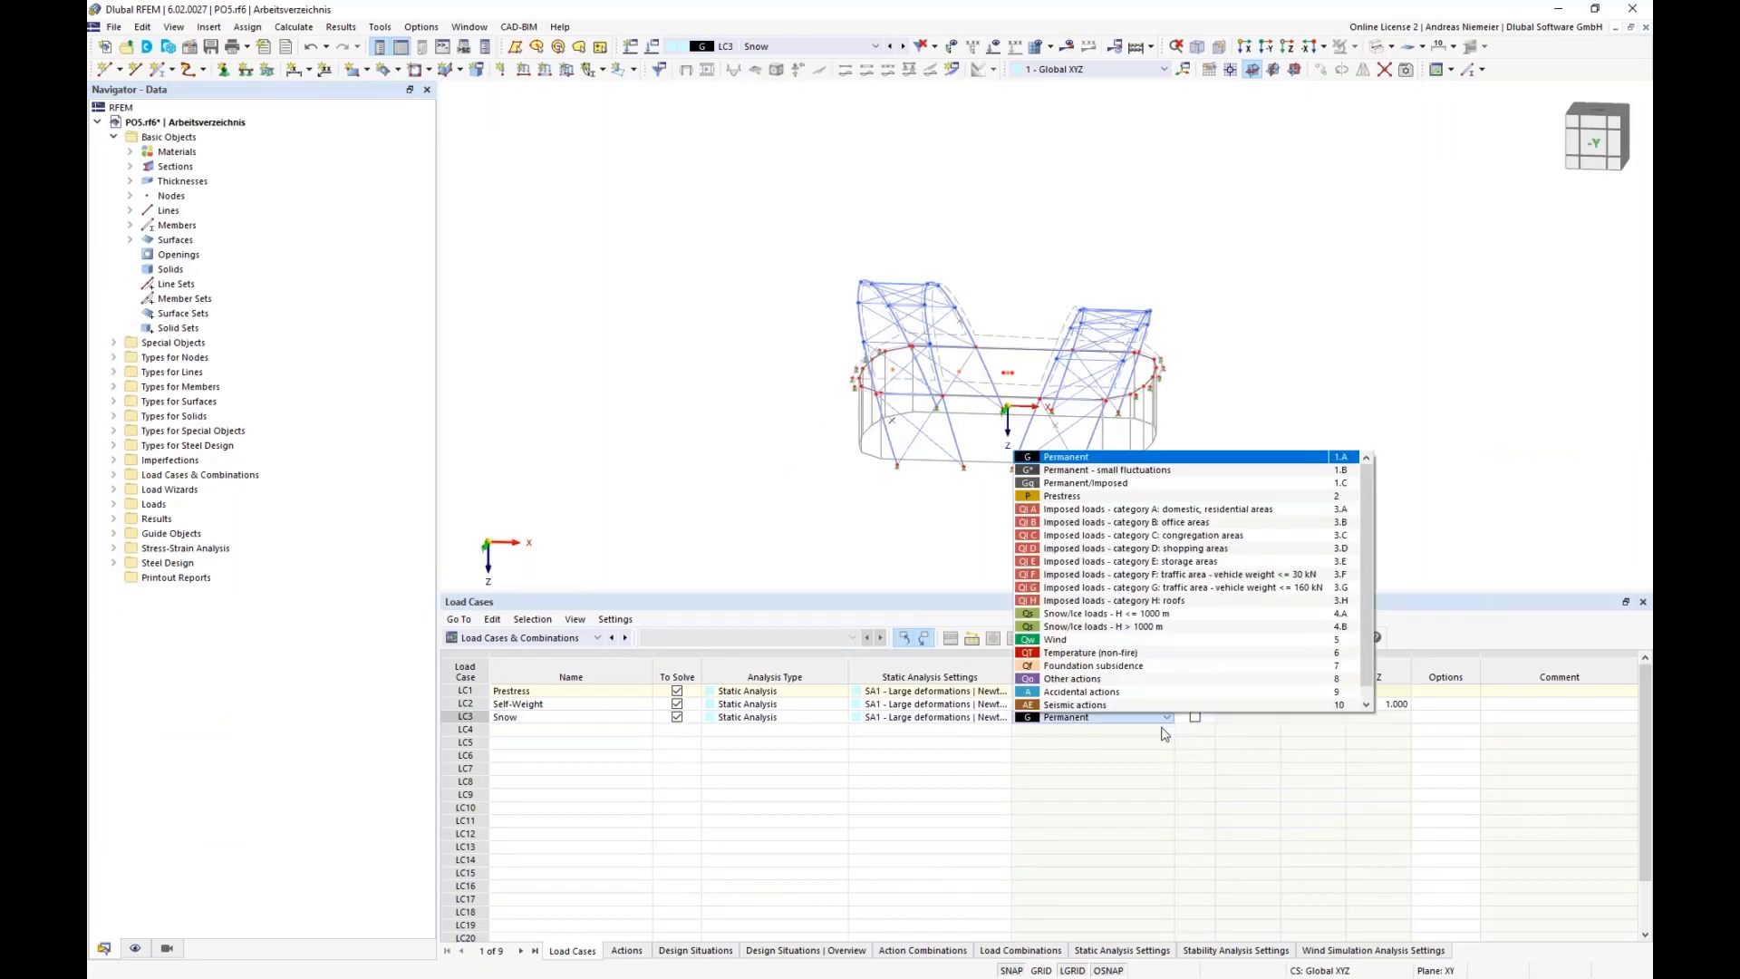
left_click(1103, 618)
left_click(1092, 822)
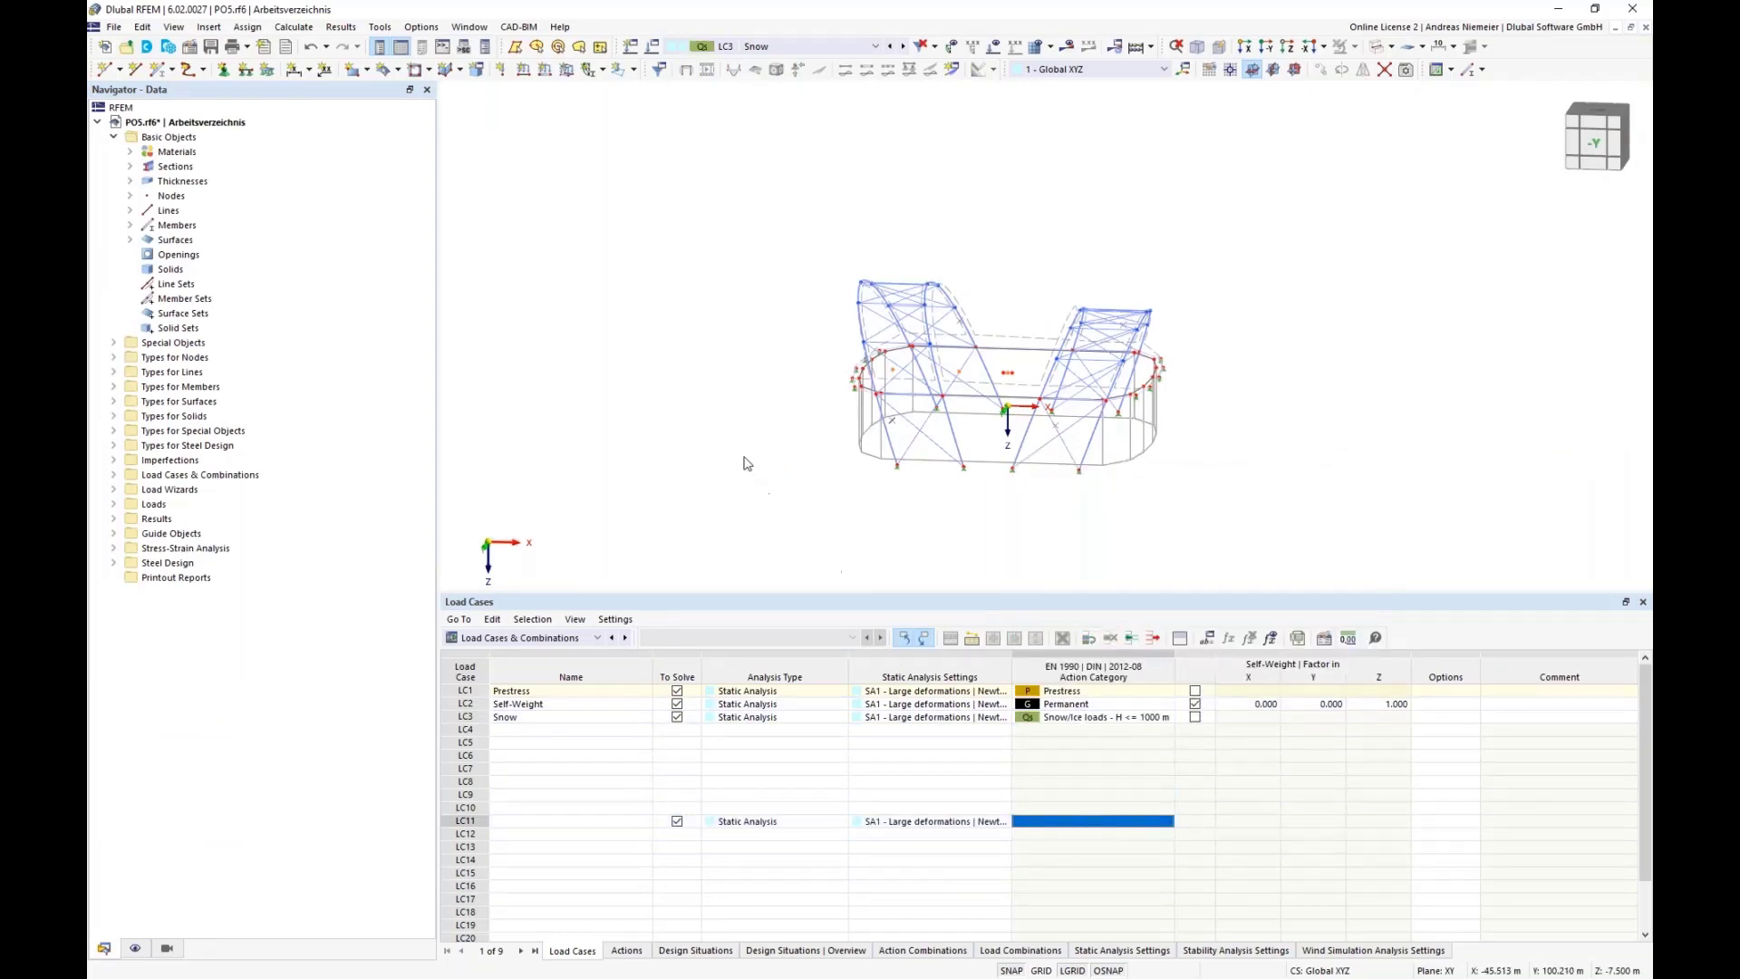
- Create a uniform surface load of 0.52 kN/m² in the Snow load case, global in Z on projected area, on the membrane surfaces
left_click(567, 69)
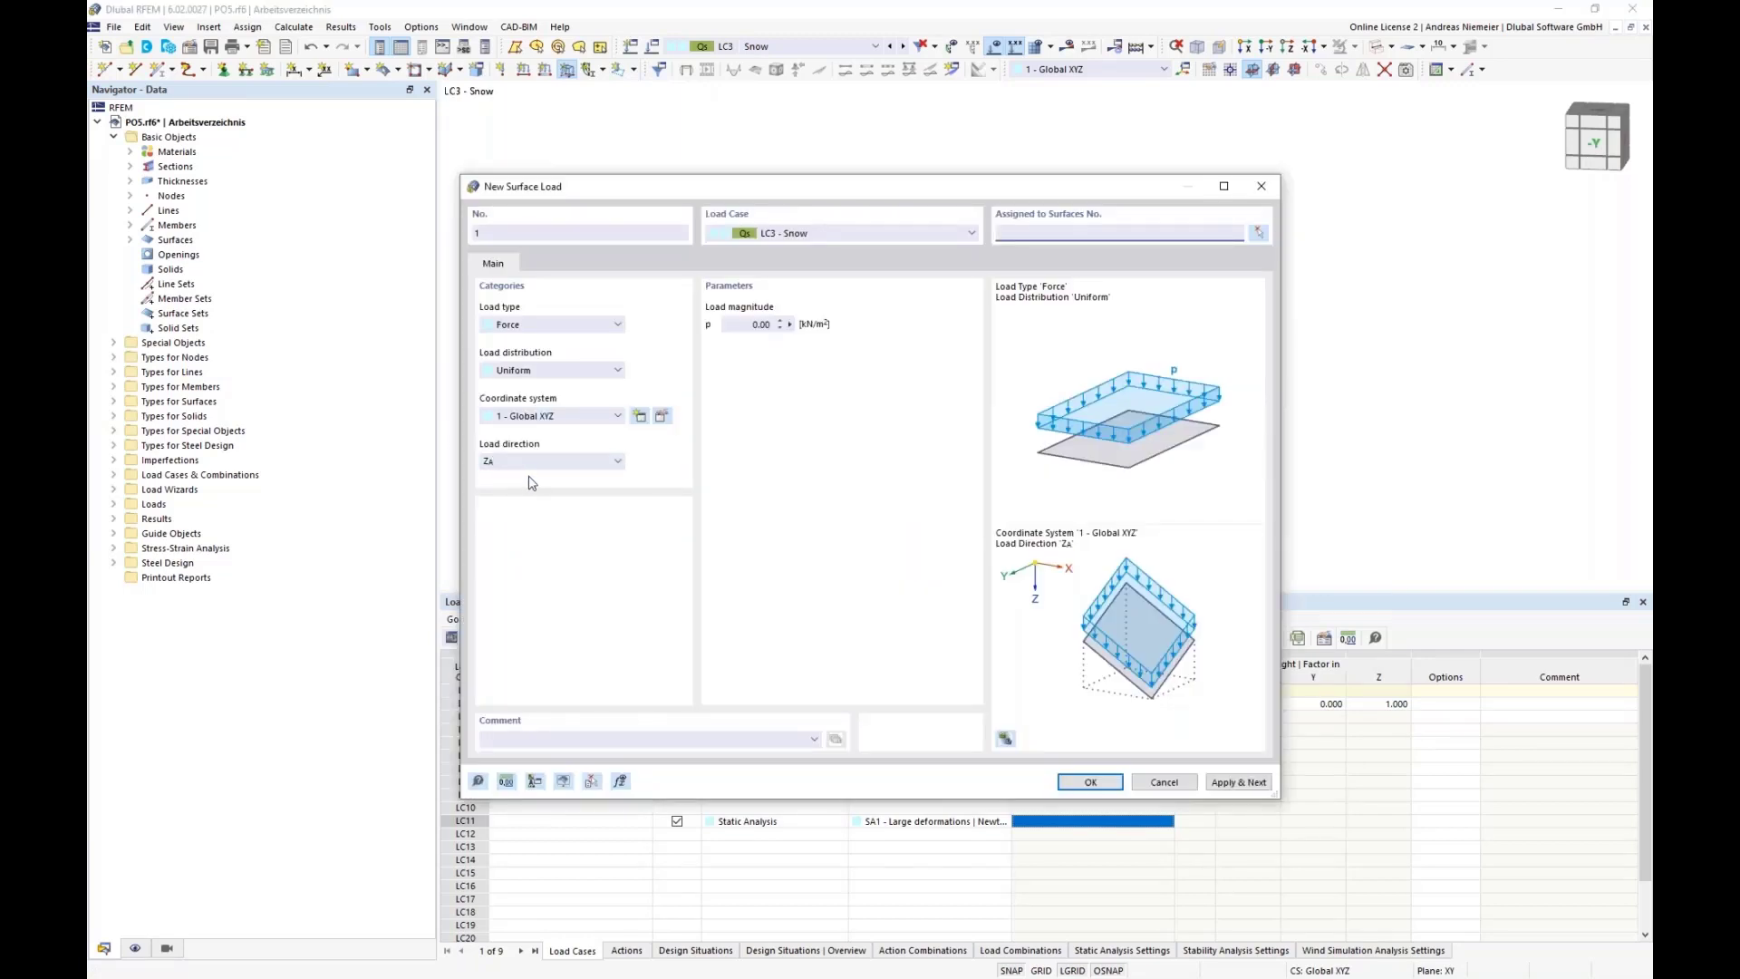
left_click(562, 463)
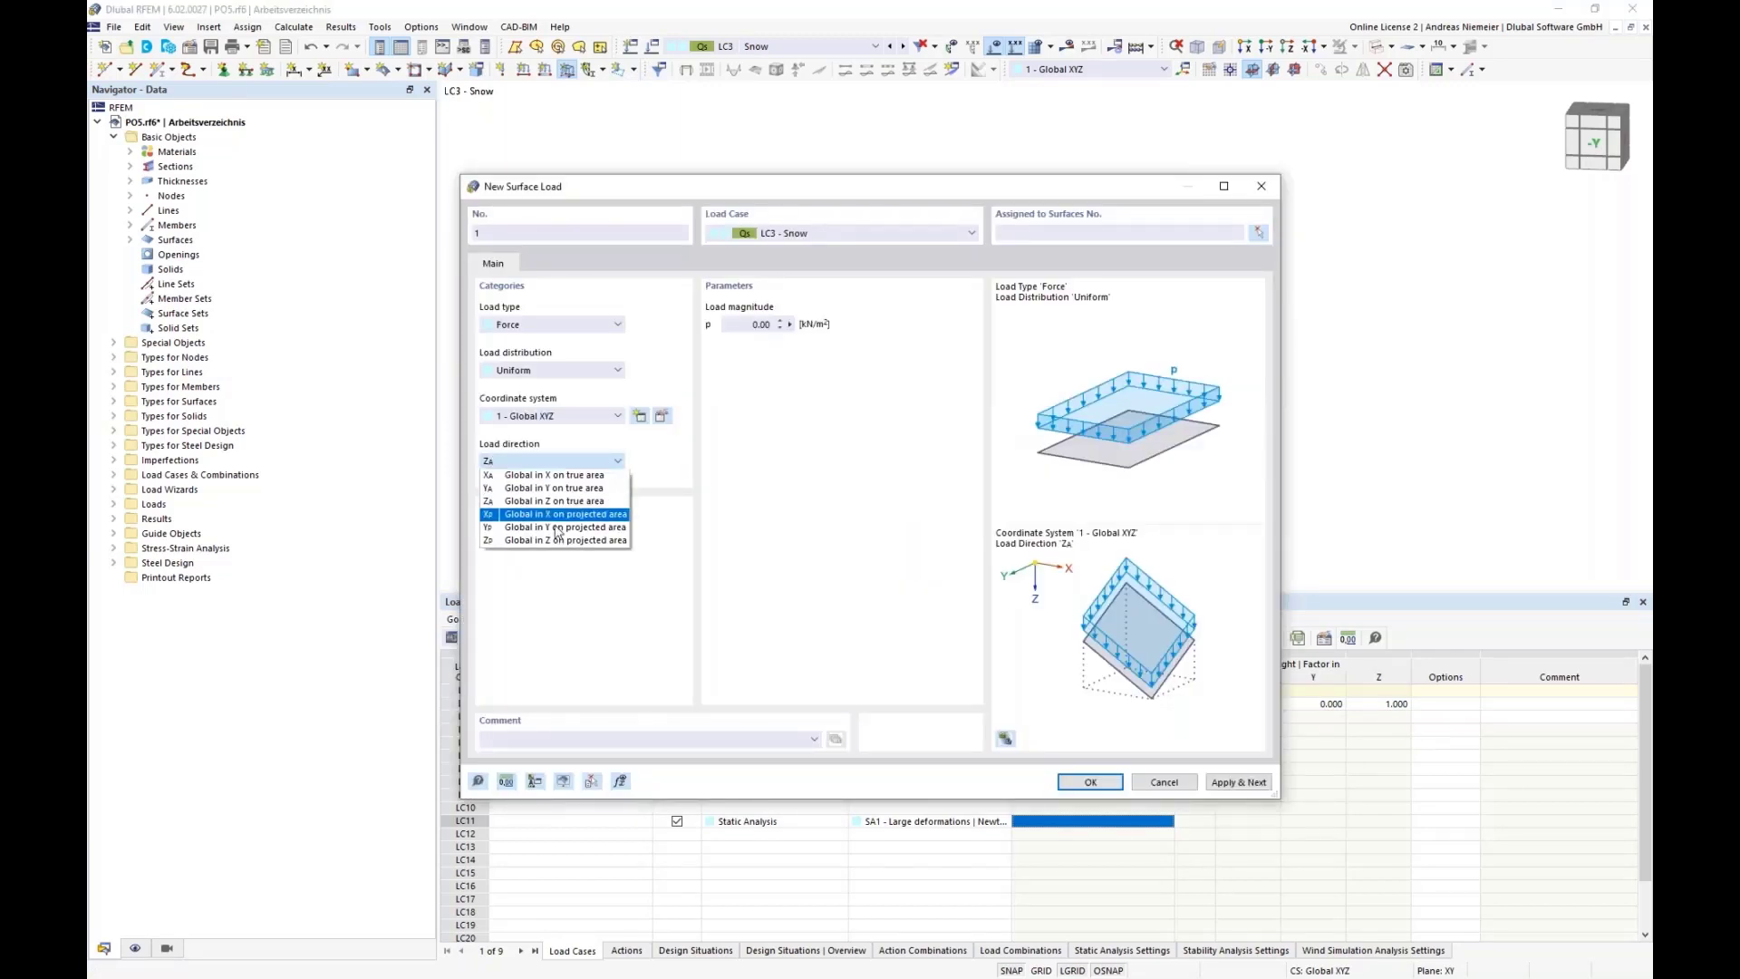
left_click(555, 547)
left_click(742, 326)
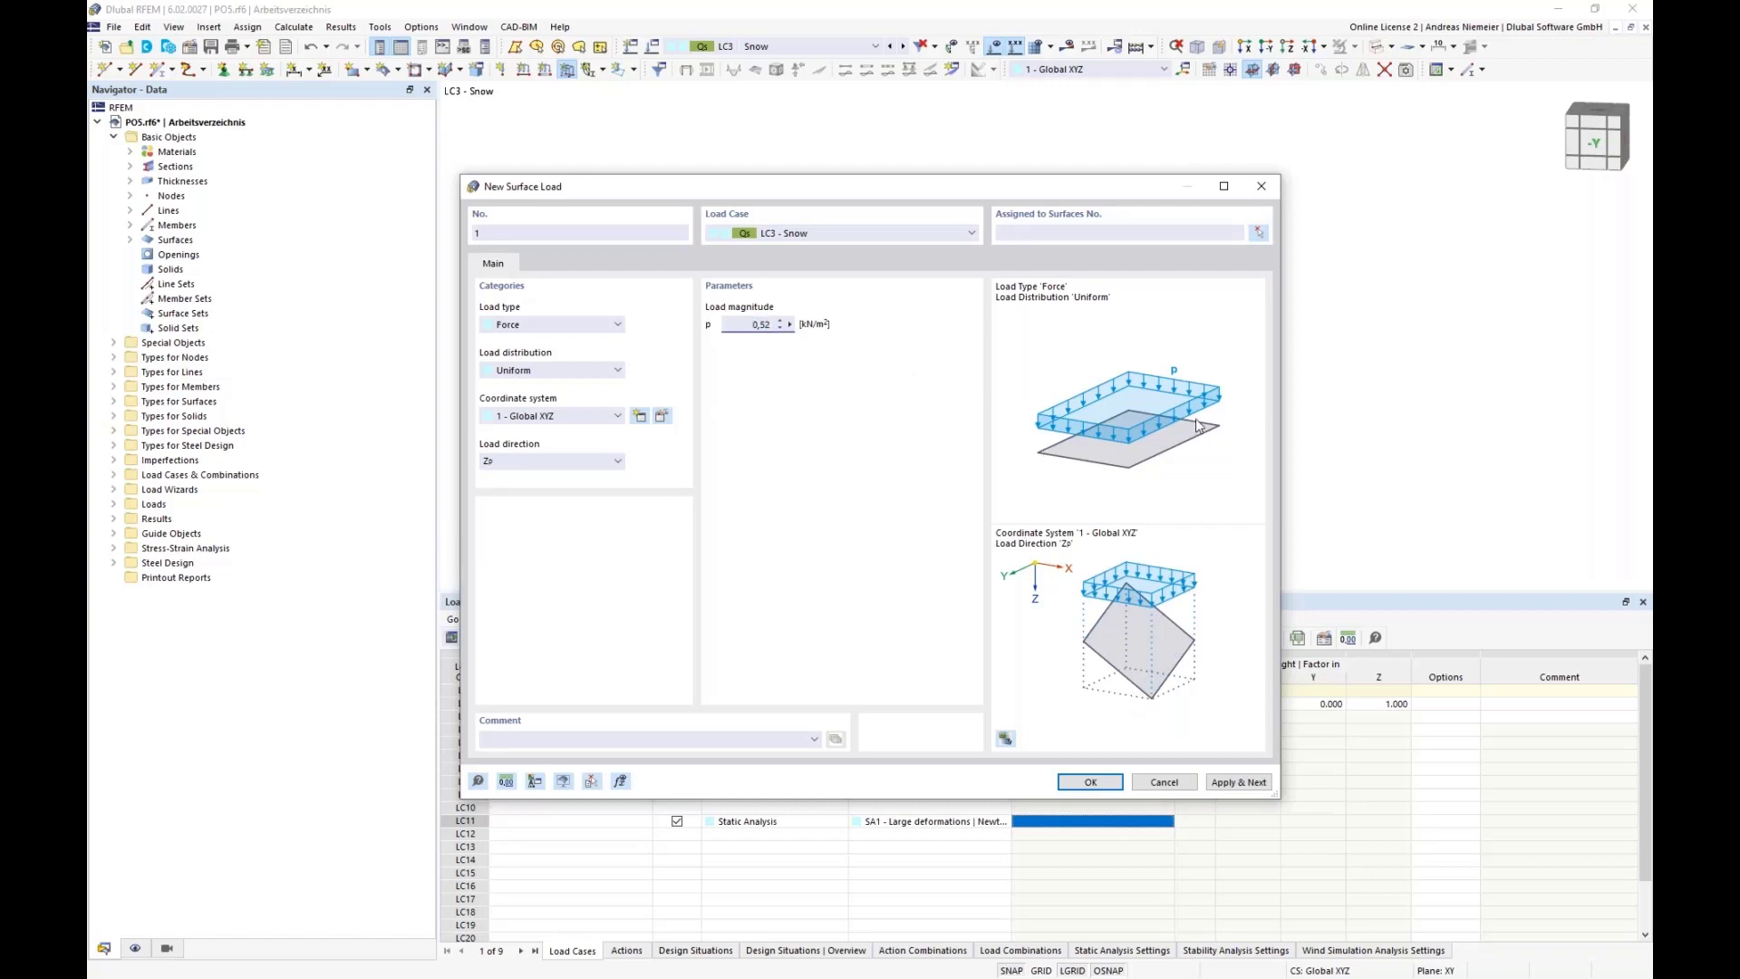
left_click(1238, 234)
left_click(1258, 233)
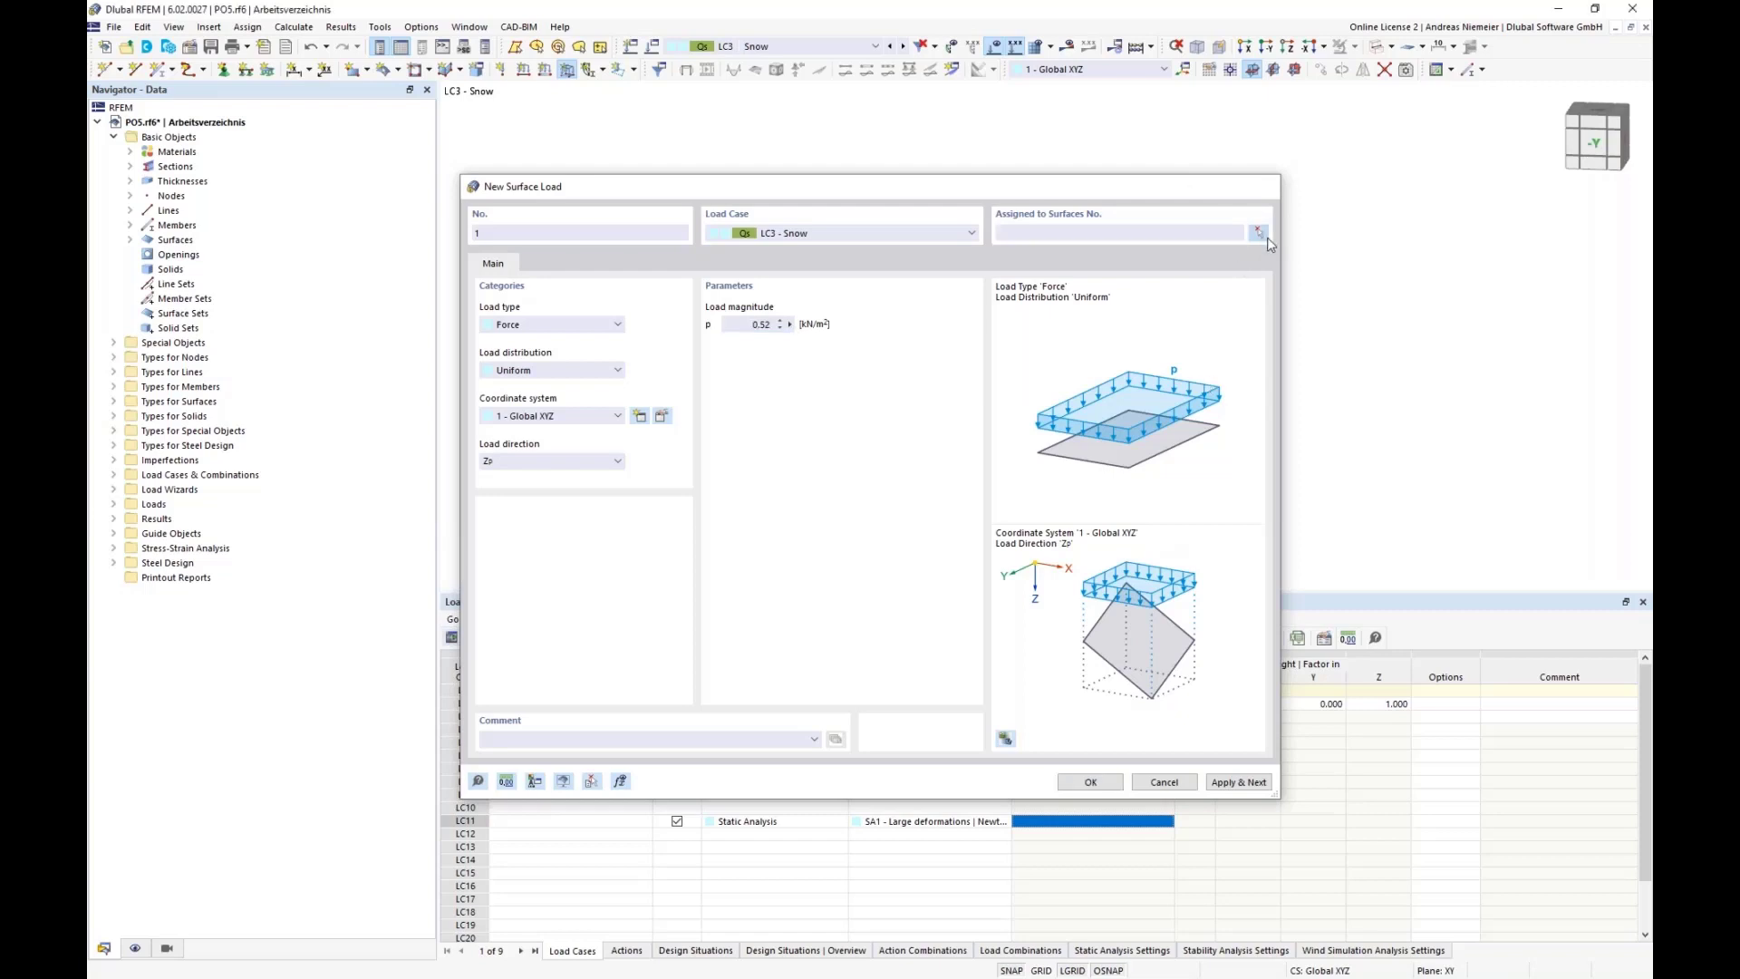
left_click_drag(1248, 348, 816, 202)
left_click(324, 256)
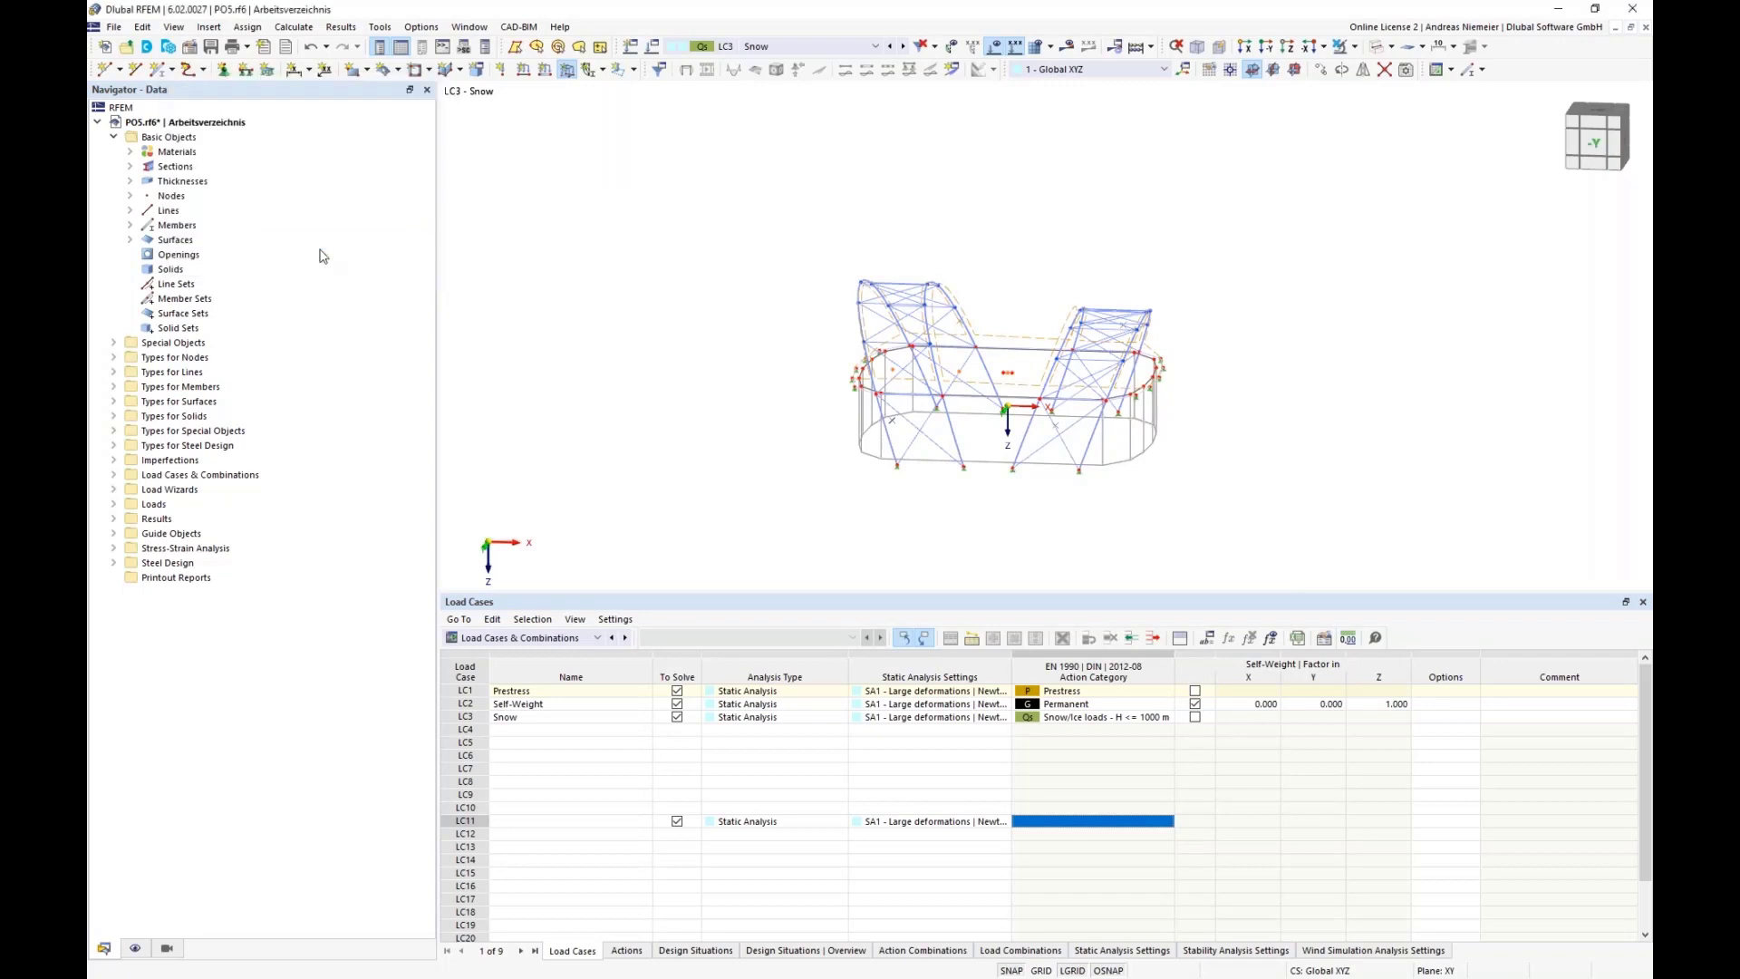
left_click(1091, 781)
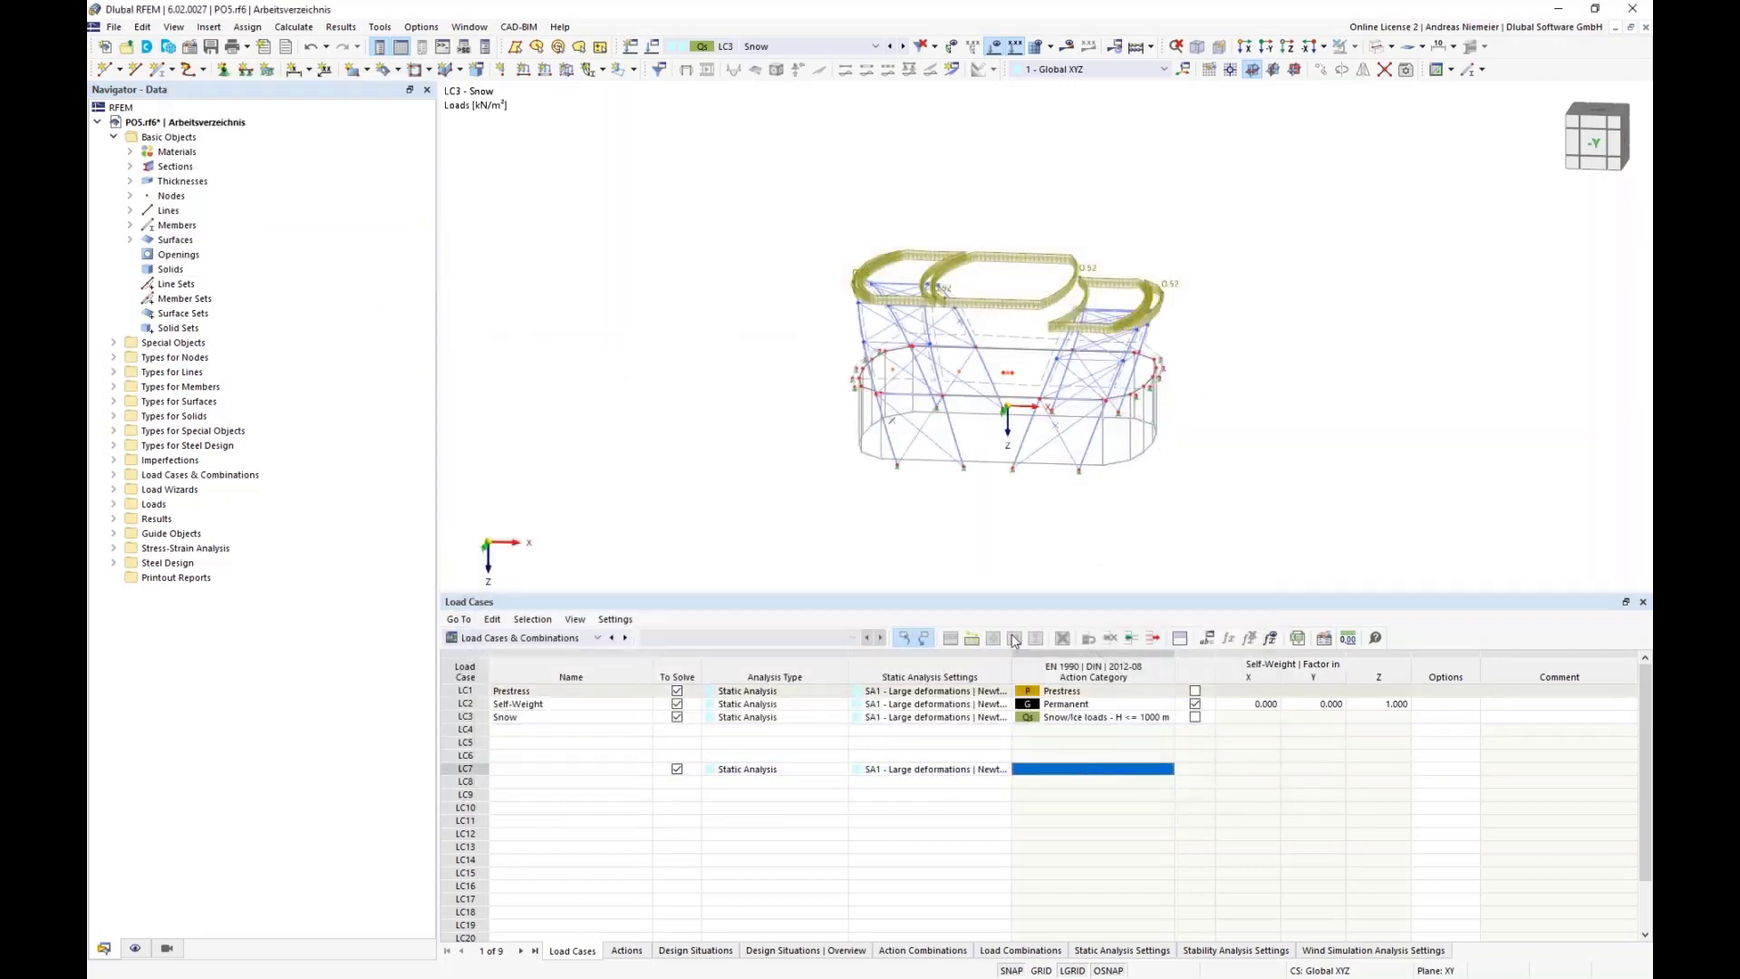
- Show the model in solid display and examine the snow load above the membrane and steel arches
middle_click_drag(818, 470, 766, 535, "ctrl")
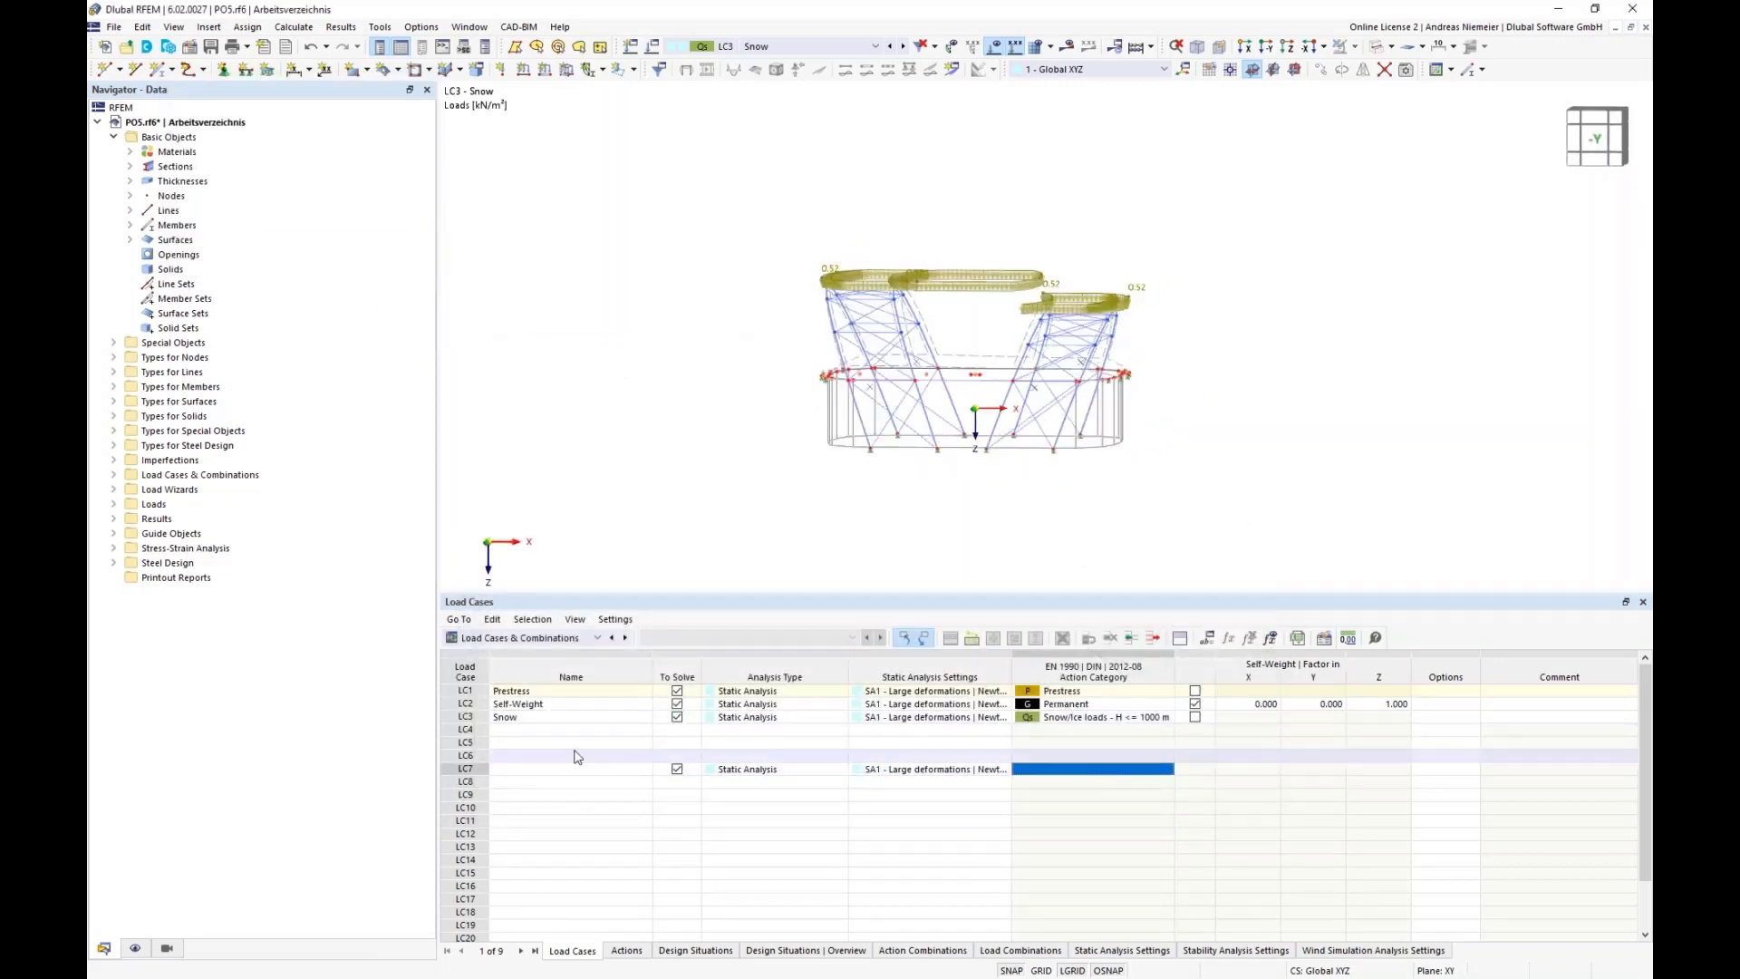
middle_click_drag(863, 485, 859, 489)
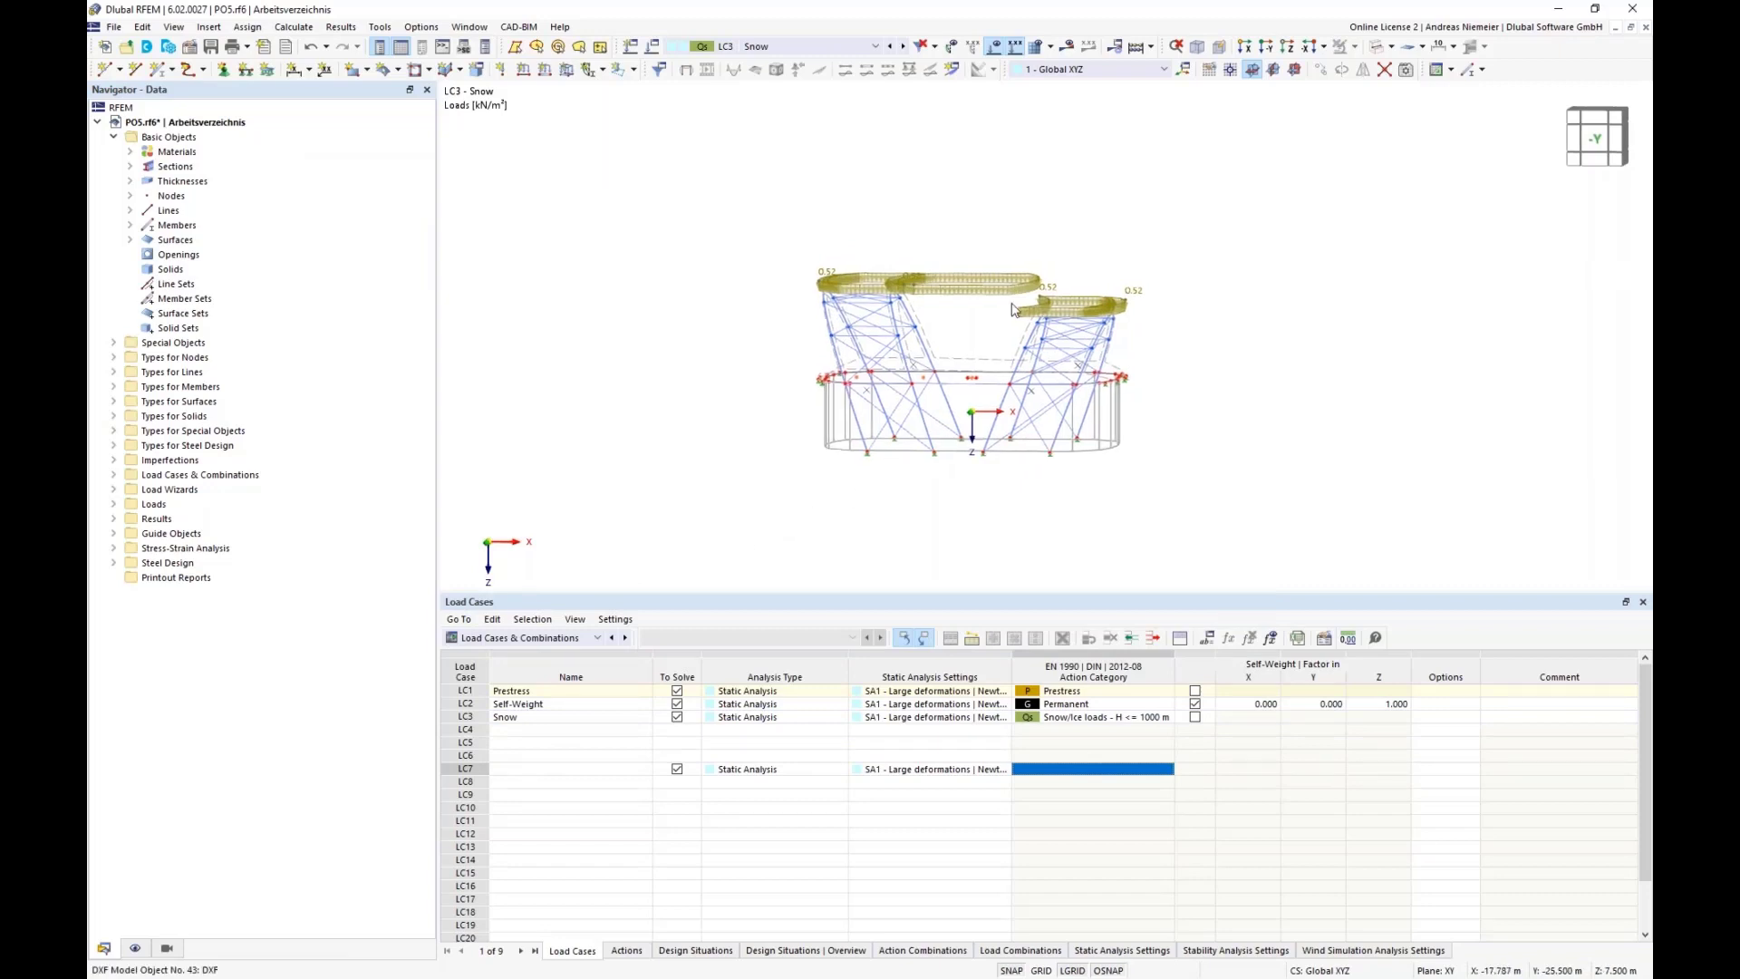
left_click(1377, 45)
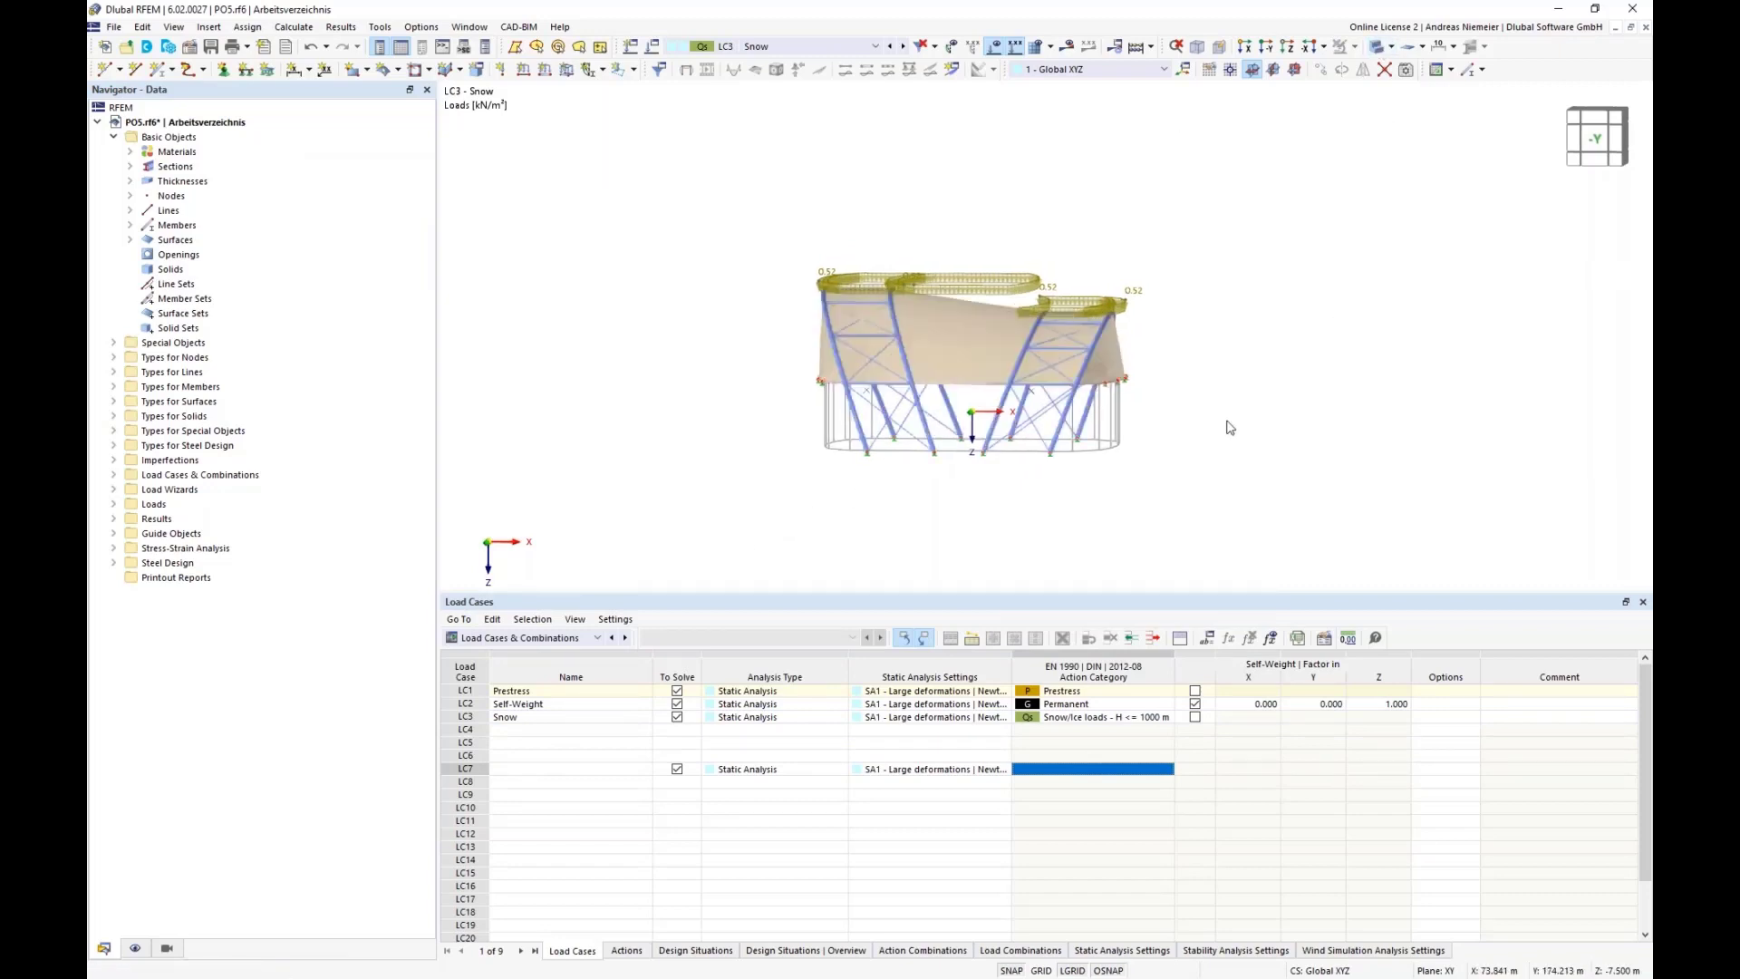
middle_click_drag(1212, 427, 668, 369, "ctrl")
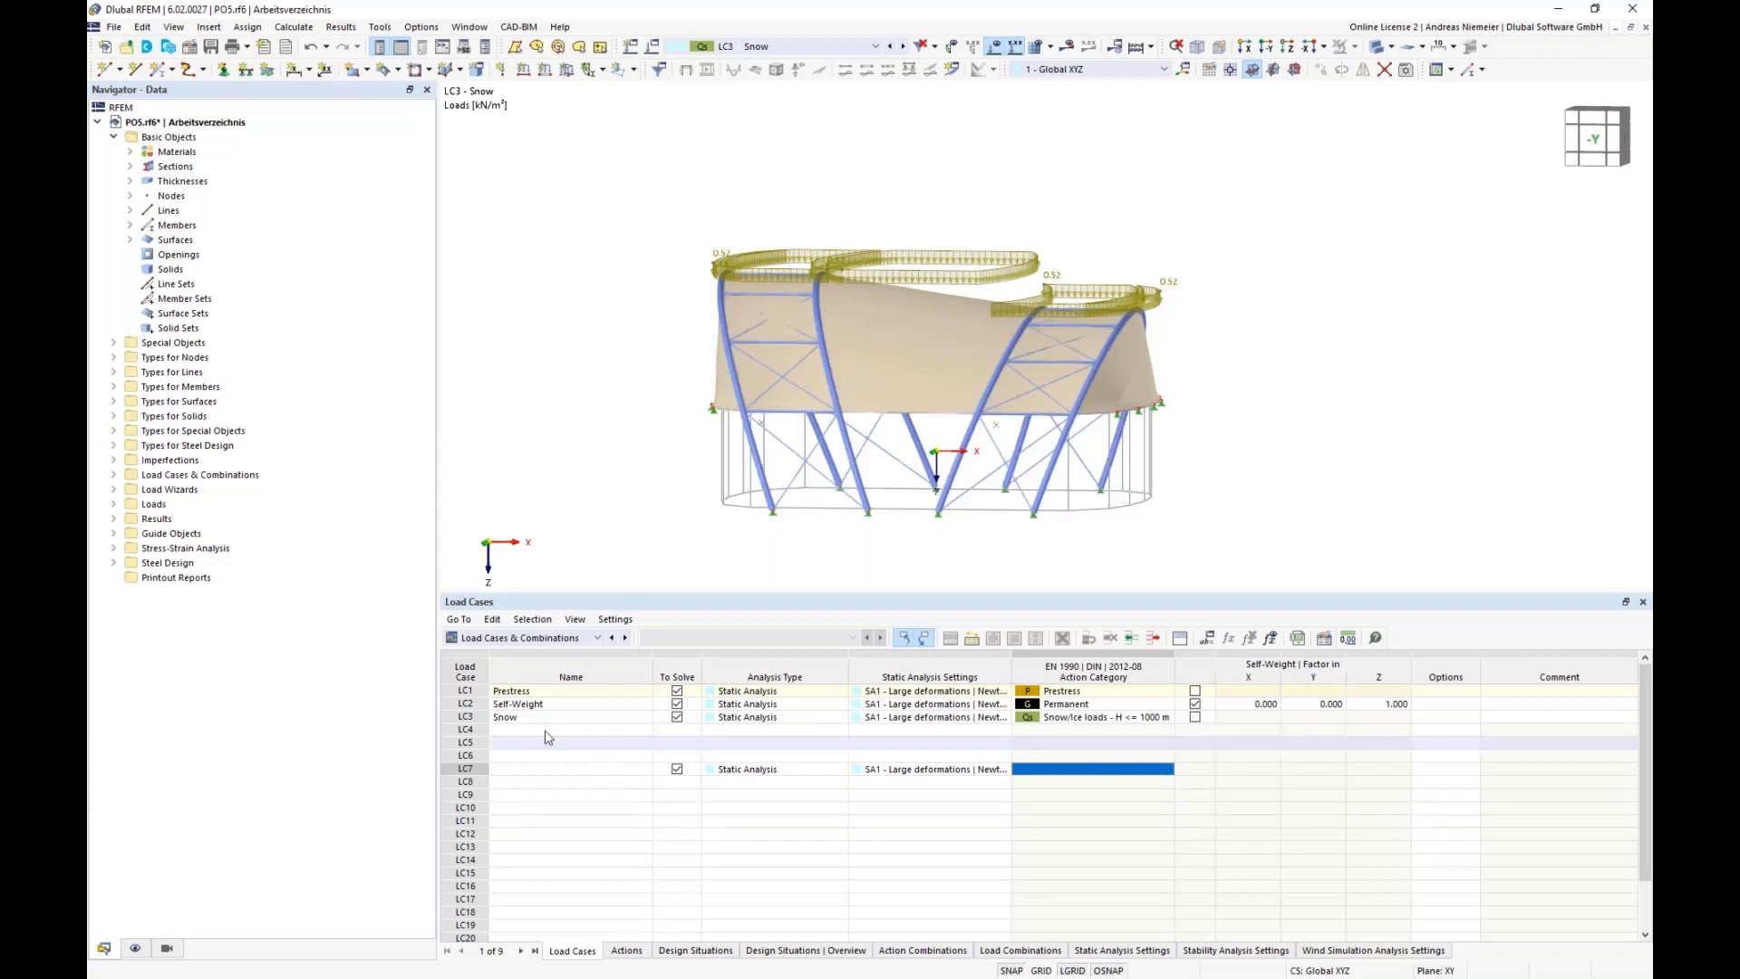
scroll(584, 398, "up", 2)
middle_click_drag(578, 377, 626, 333, "ctrl")
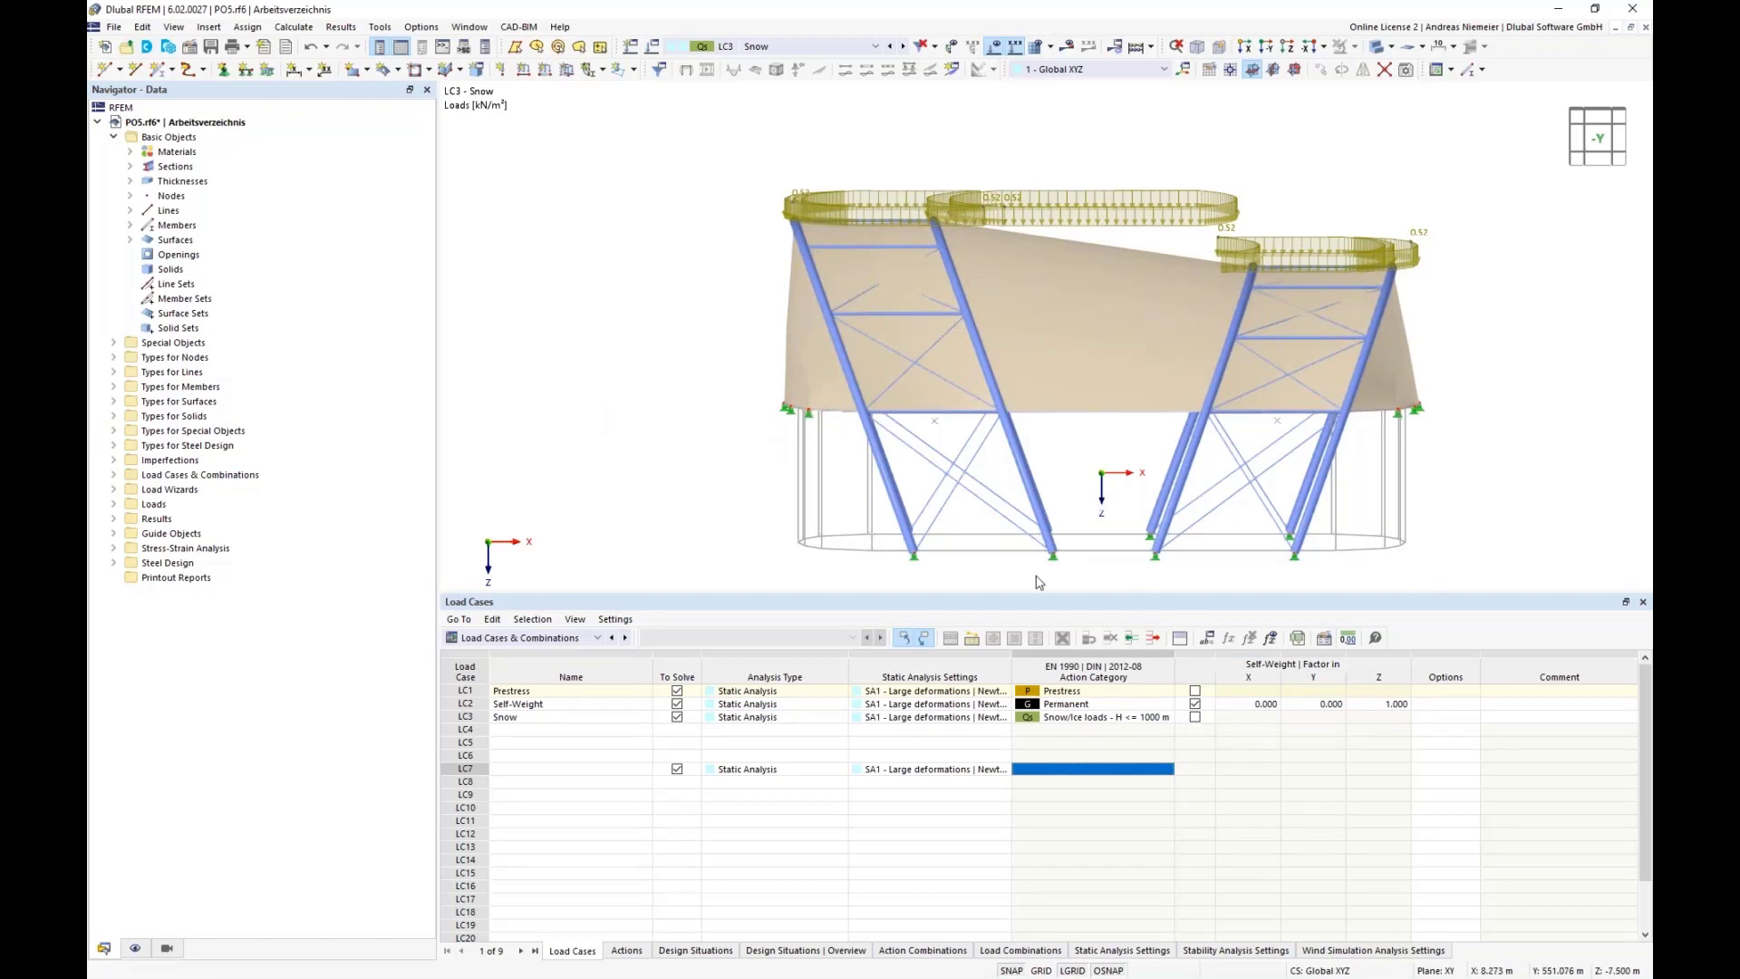
middle_click_drag(1420, 485, 1327, 448)
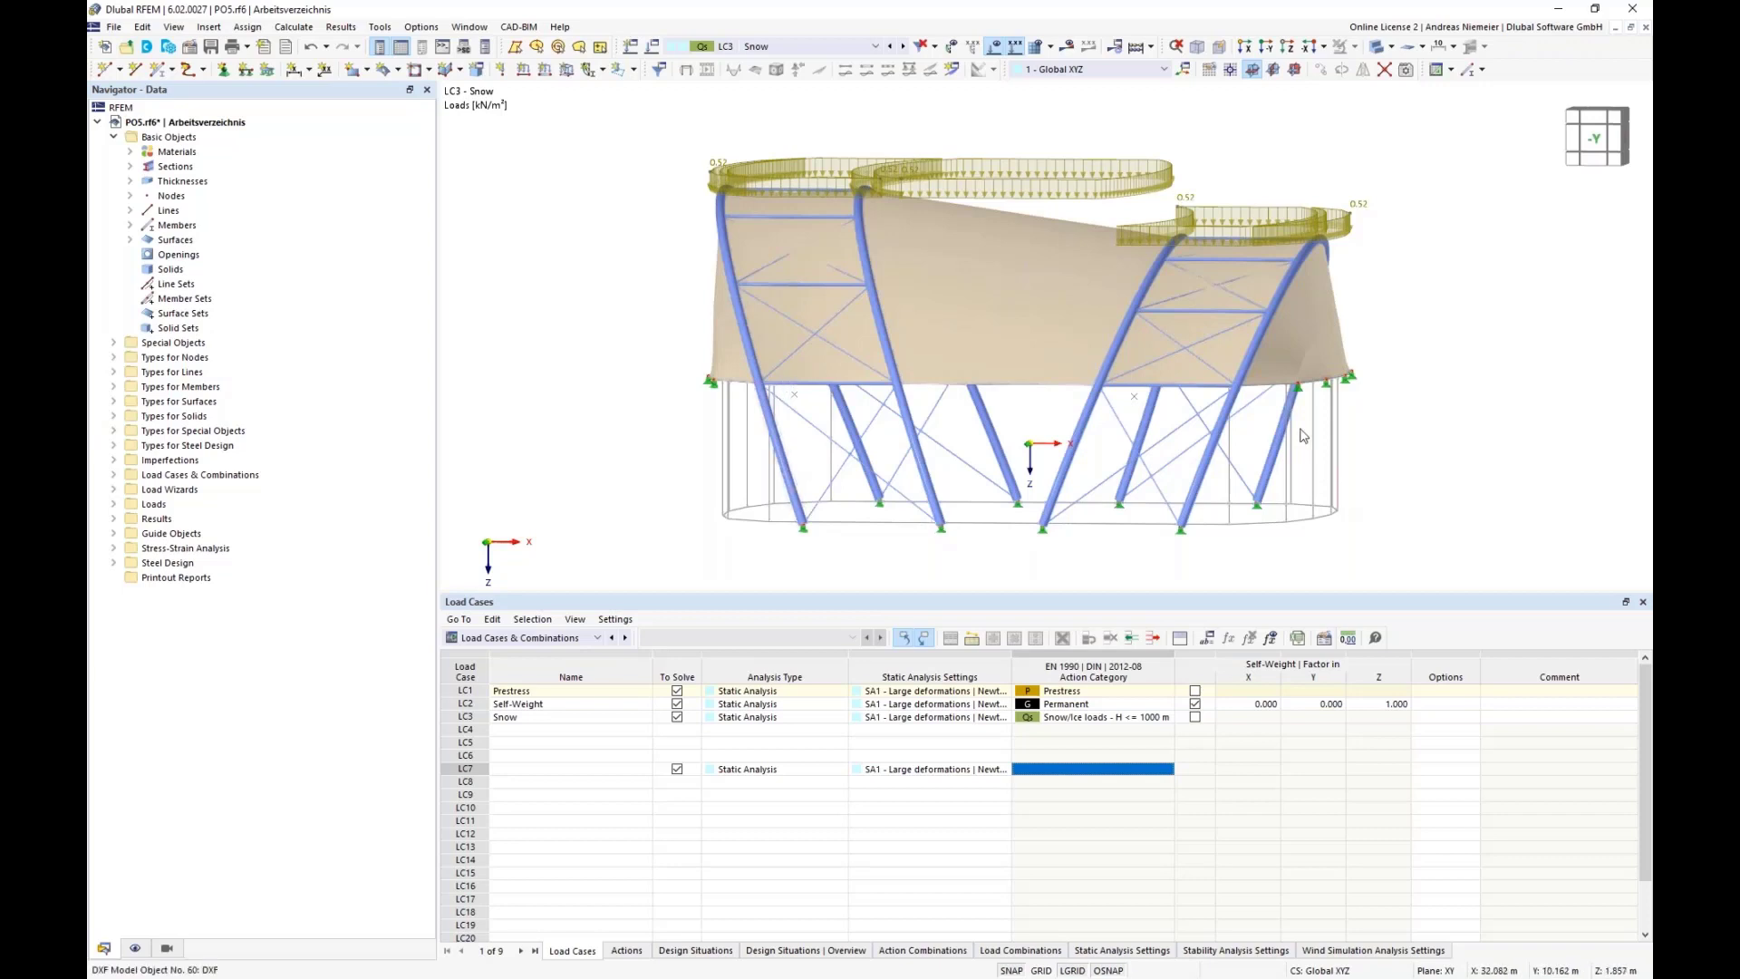
- Hide the loads and switch the model to wireframe display
left_click(993, 47)
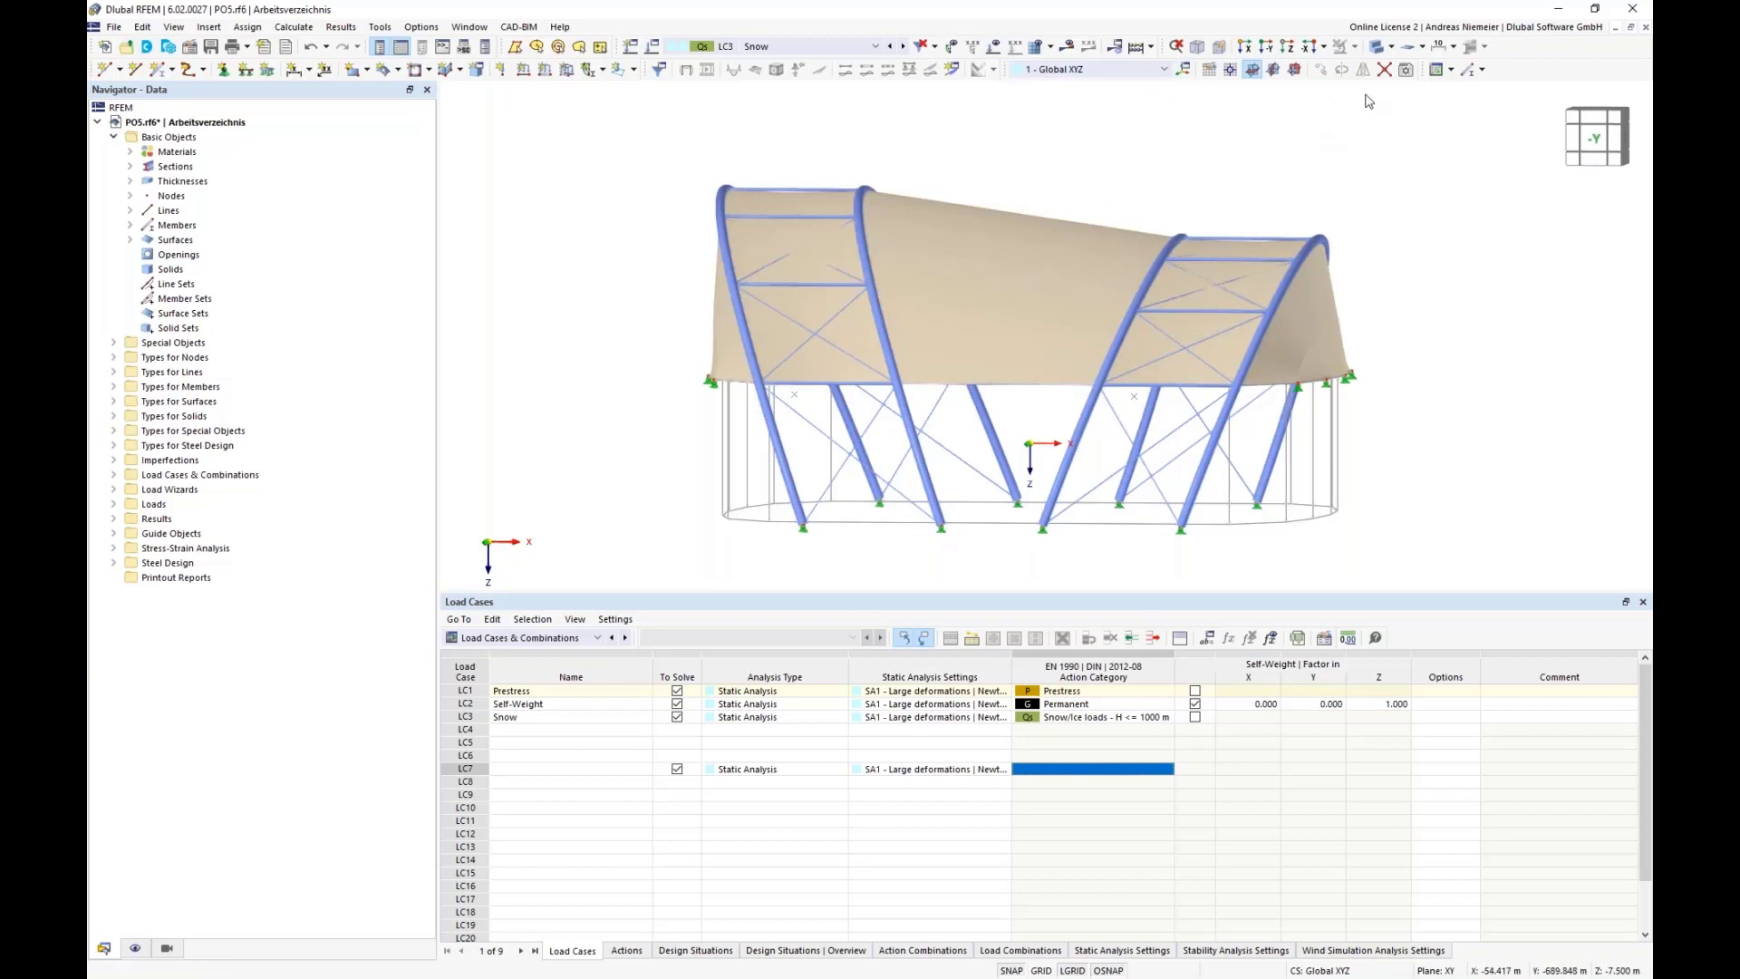
left_click(1390, 47)
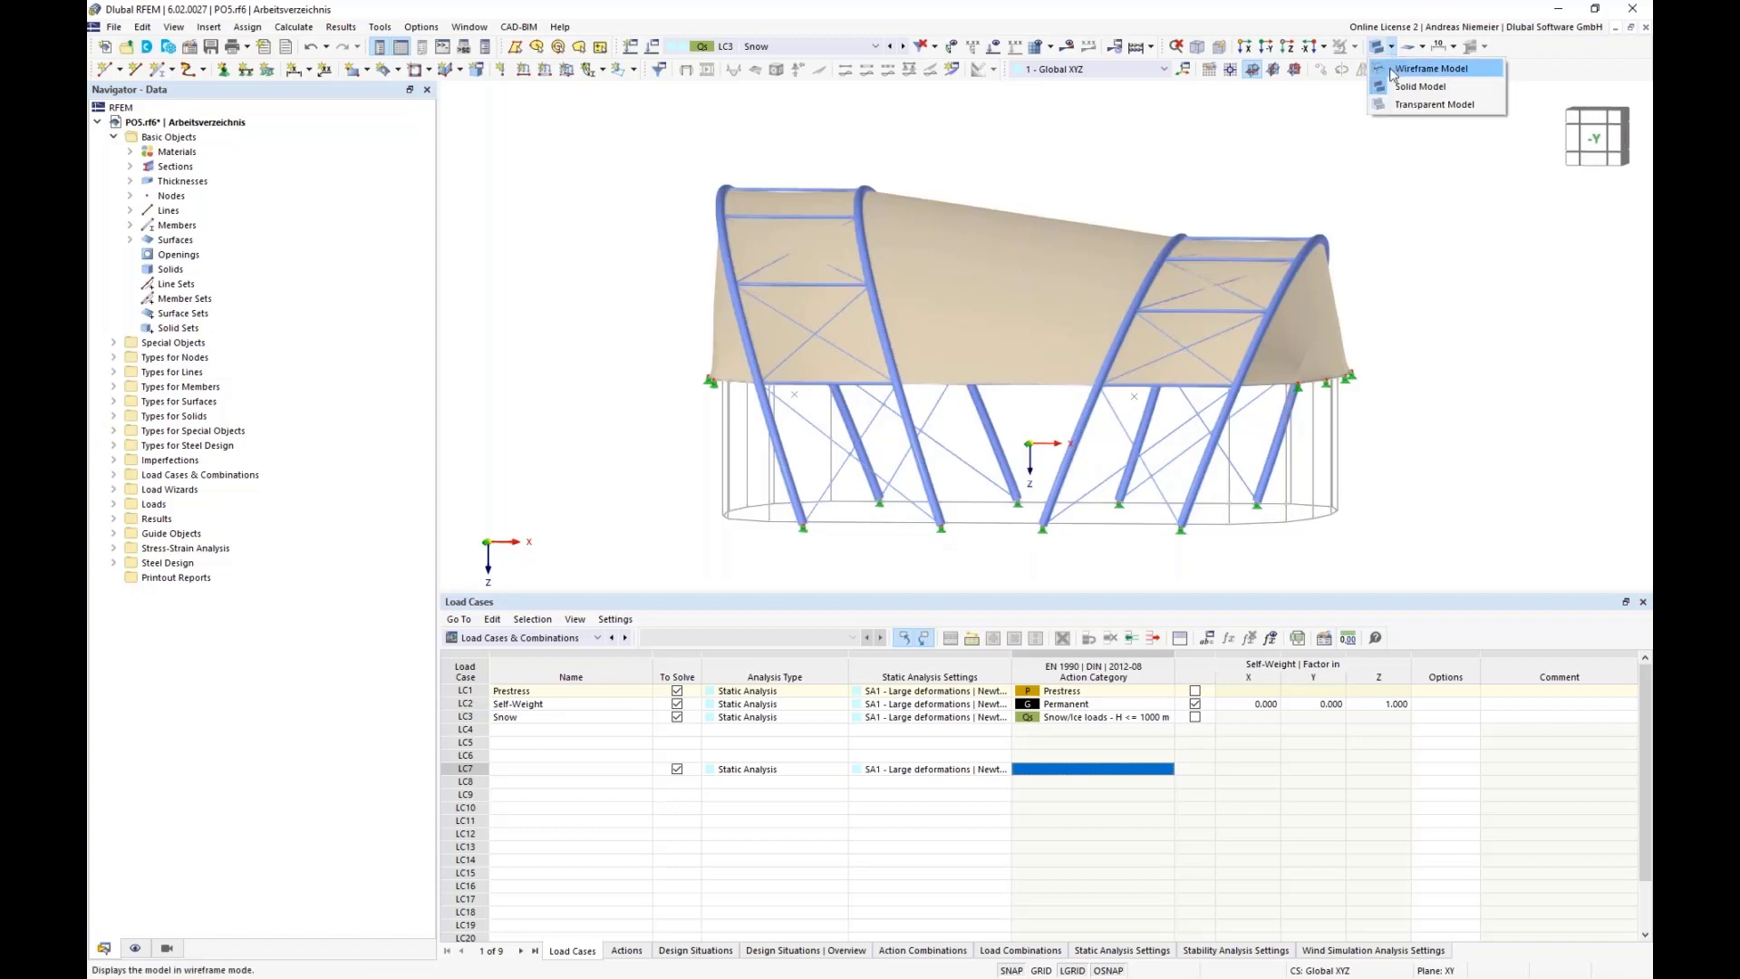
left_click(1392, 75)
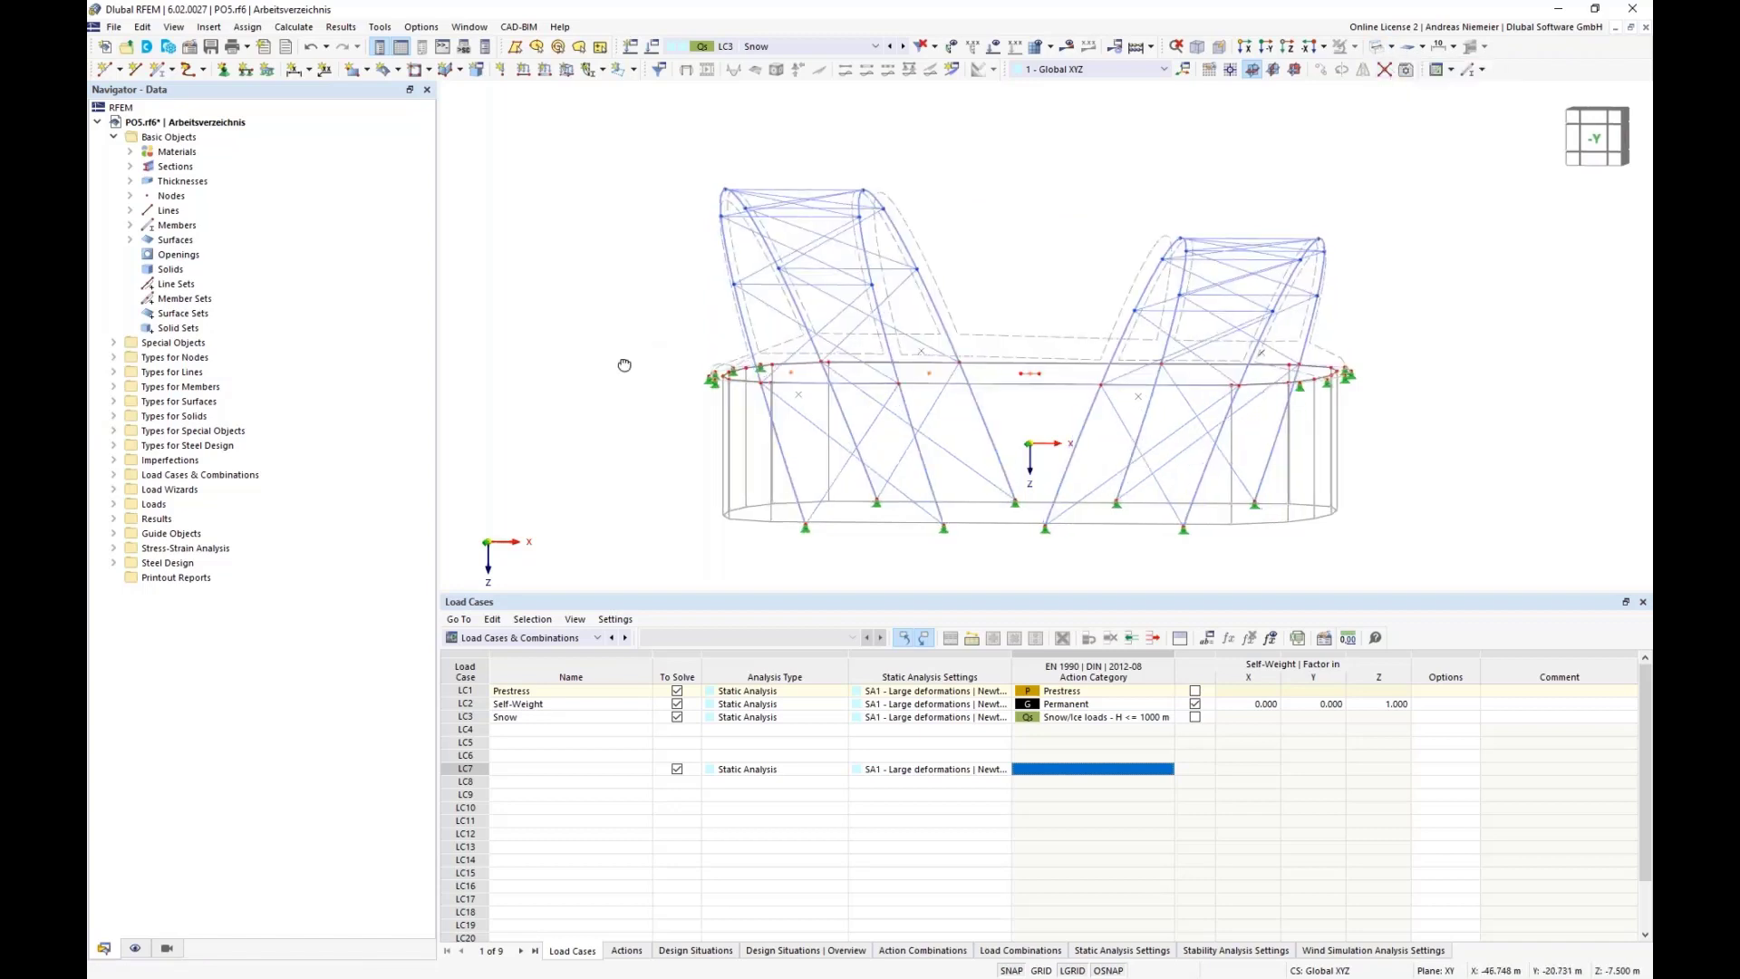
- Isolate the horizontal perimeter ring at the membrane's lower edge with its supports, and show it in top view
left_click_drag(639, 347, 1291, 421)
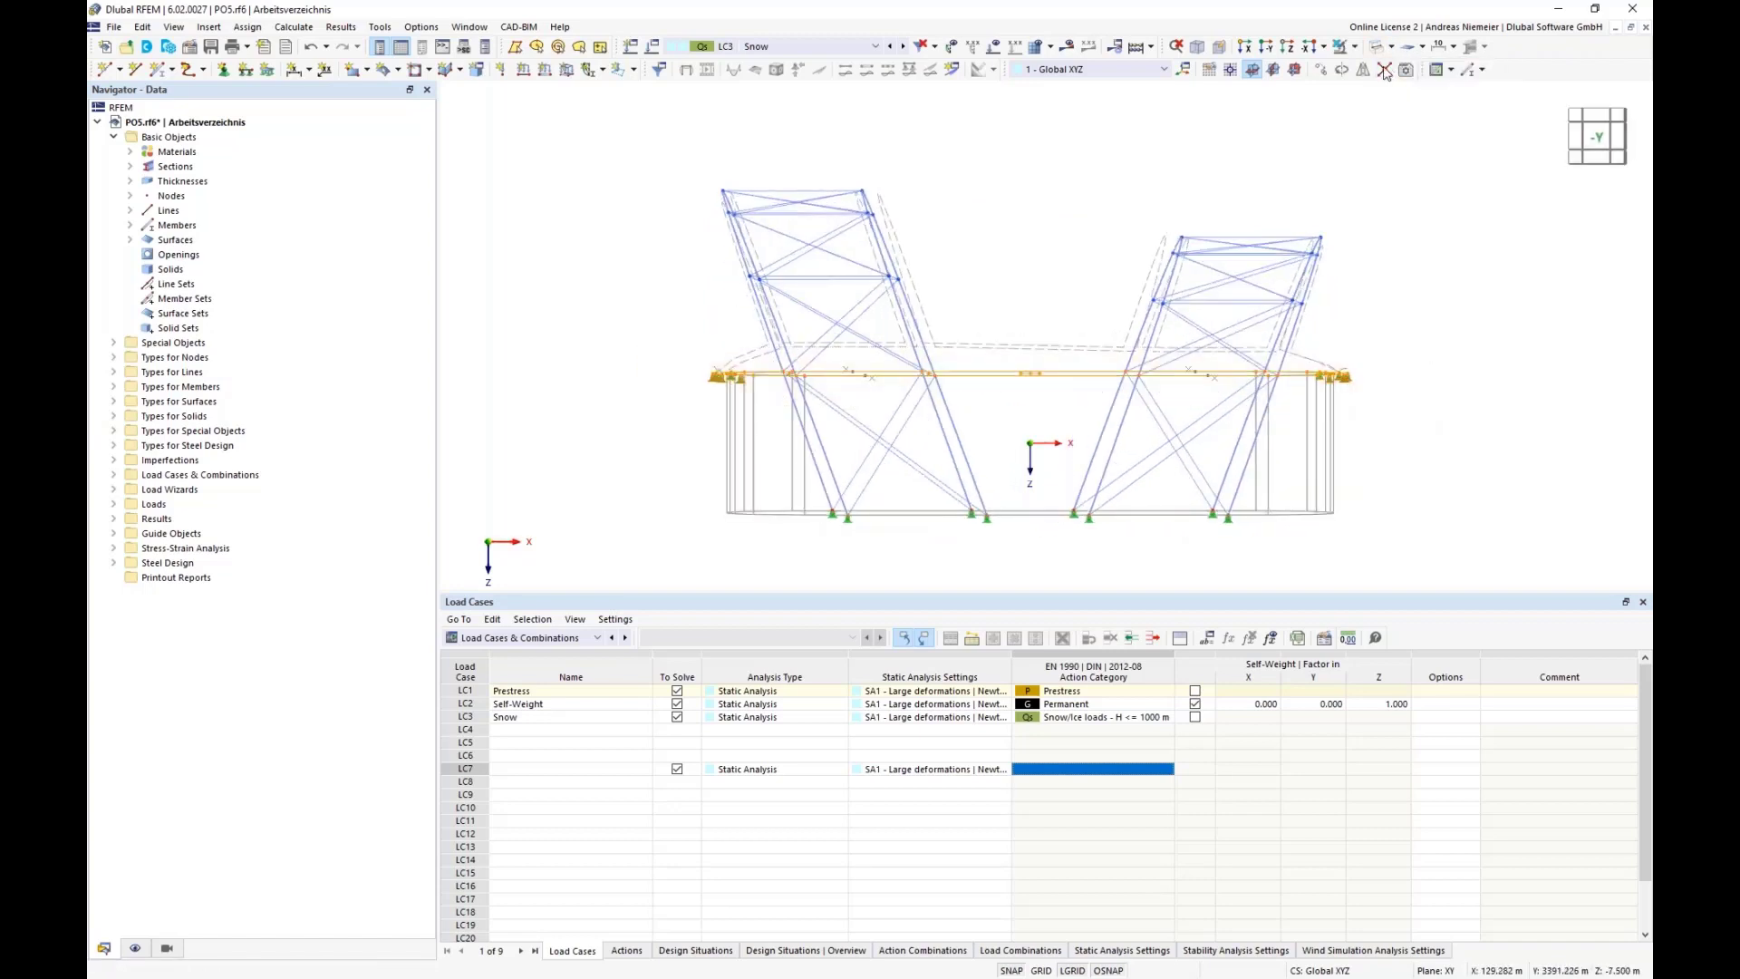
left_click(1354, 46)
left_click(1360, 70)
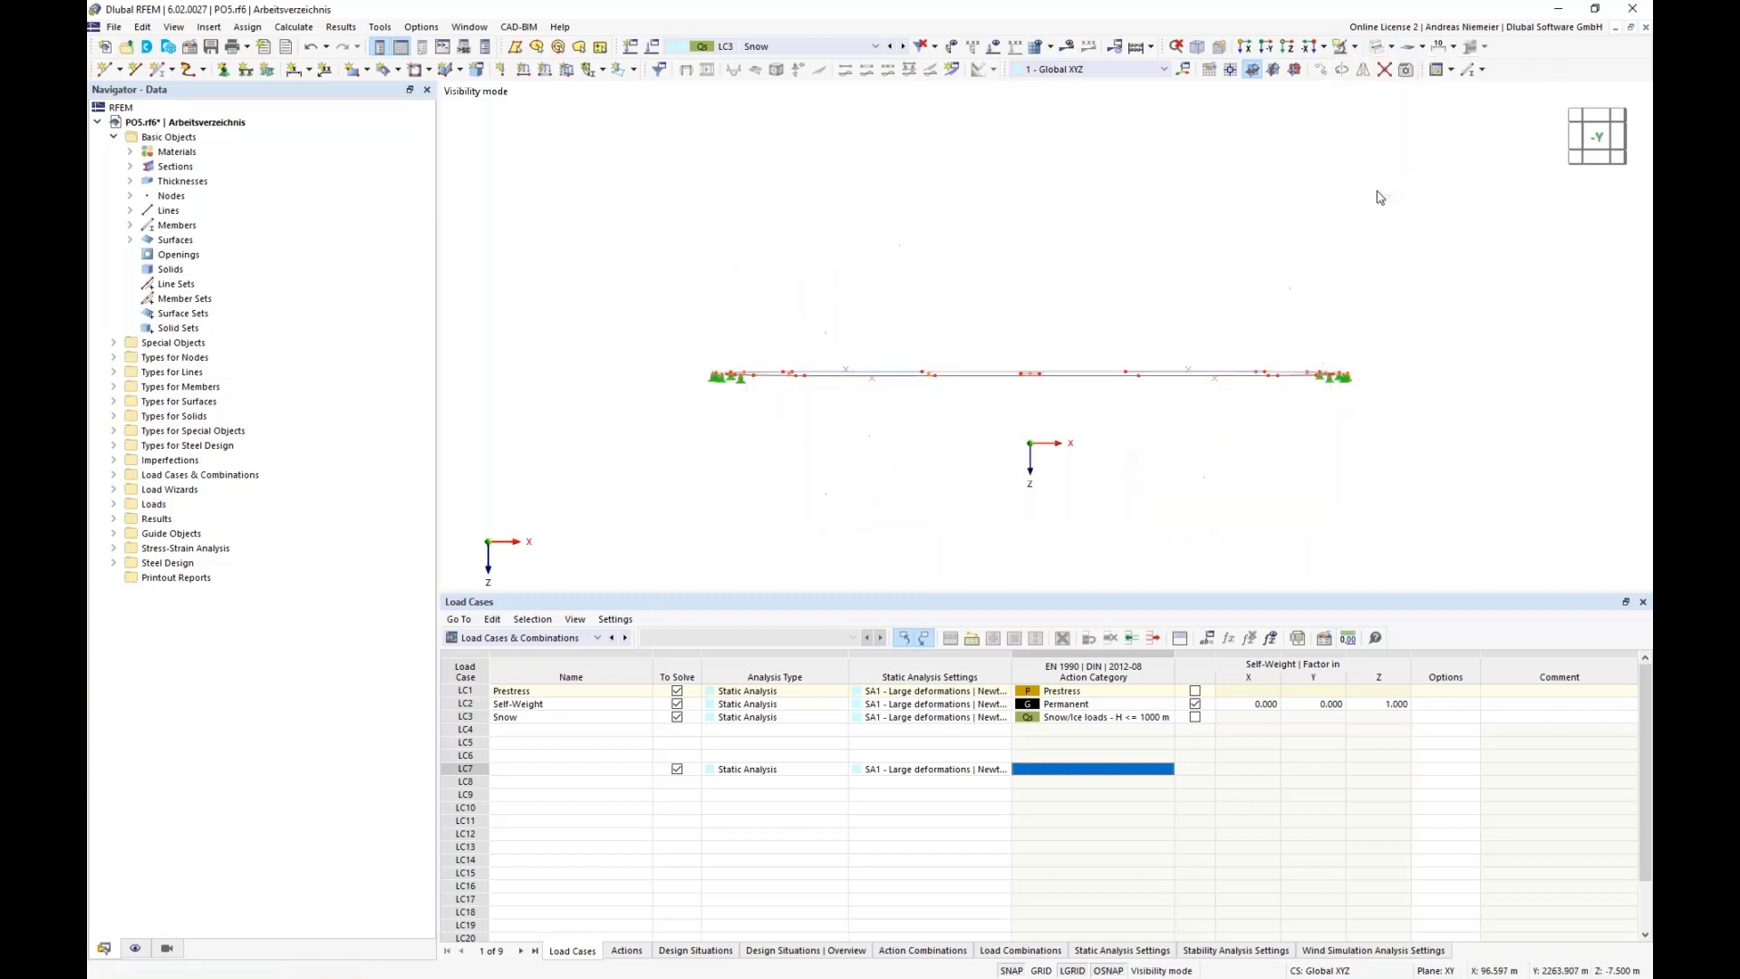
middle_click_drag(1316, 264, 1330, 139, "ctrl")
left_click(1307, 53)
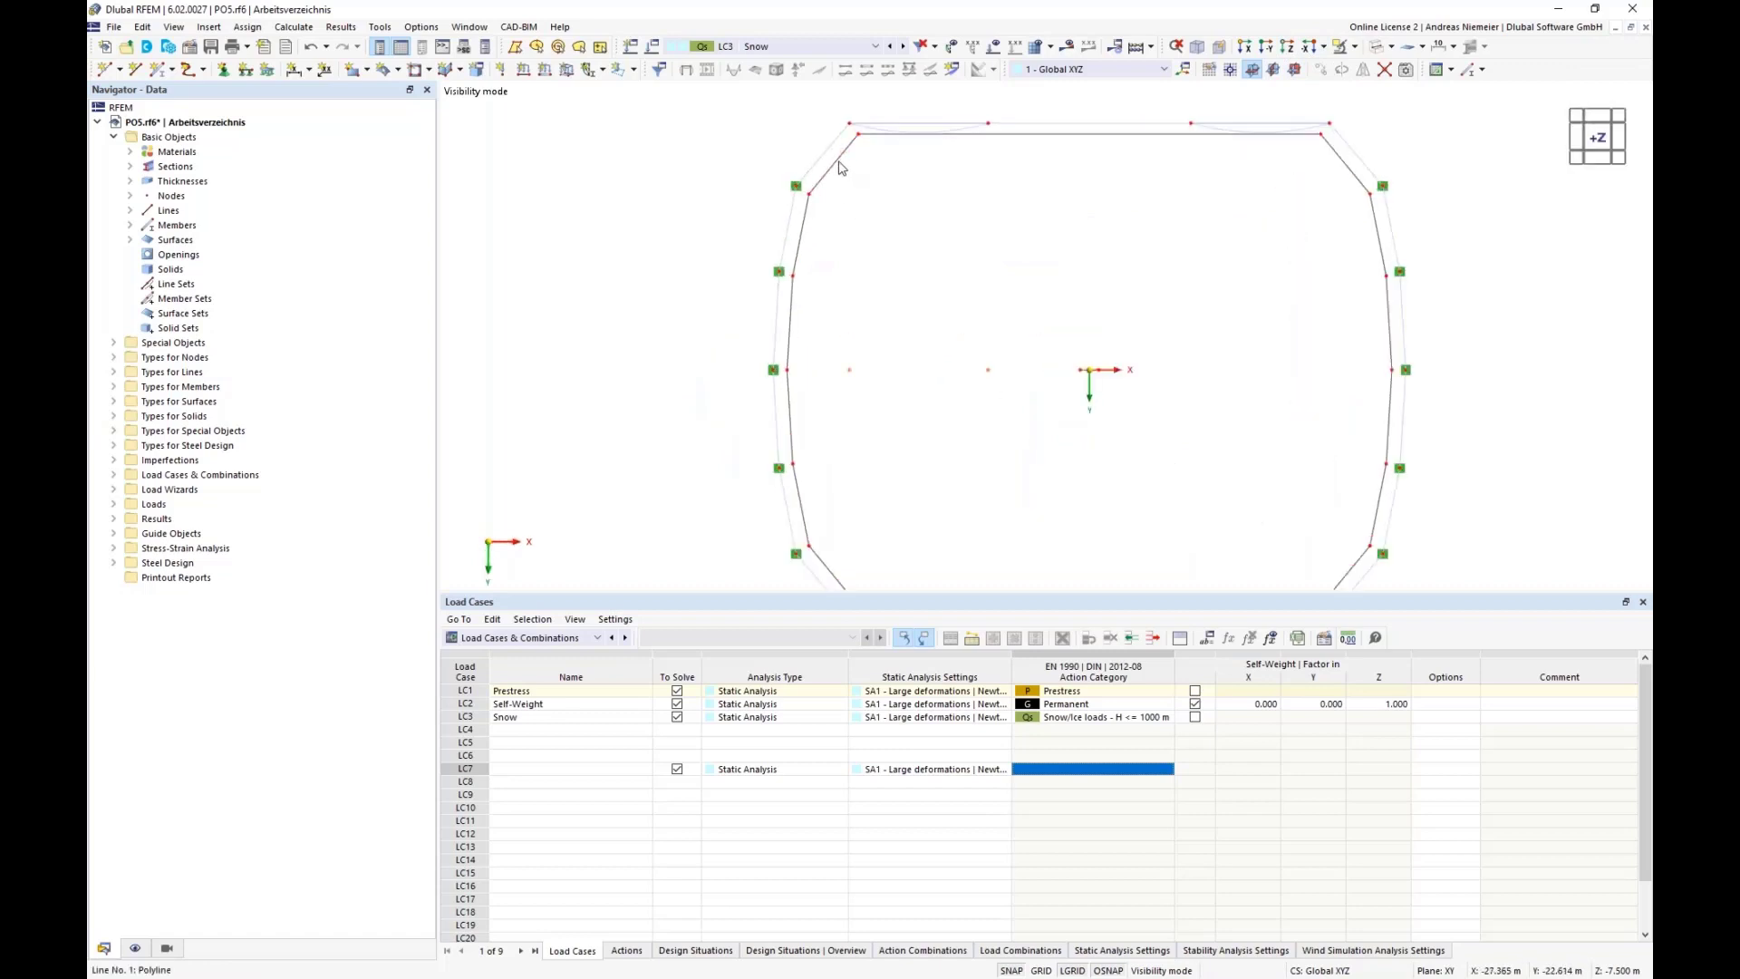
- Select all lines of the closed inner ring in the isolated perimeter, leaving the outer supported ring unselected
scroll(868, 138, "up", 2)
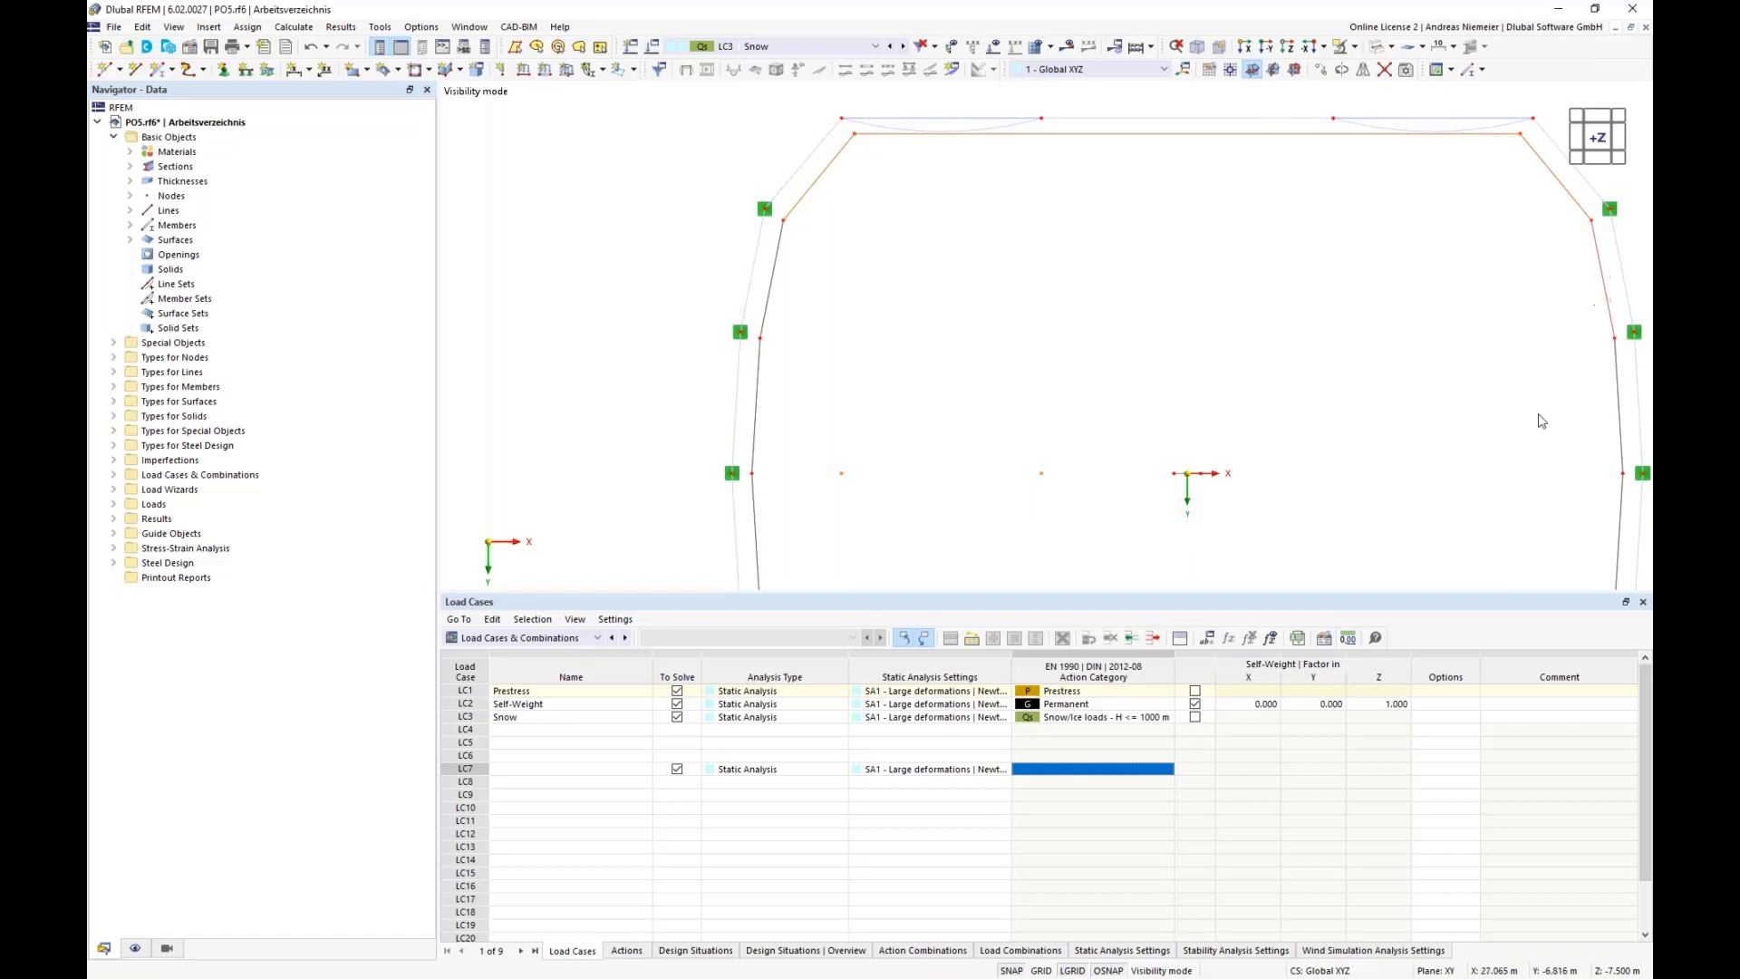
scroll(1430, 380, "down", 2)
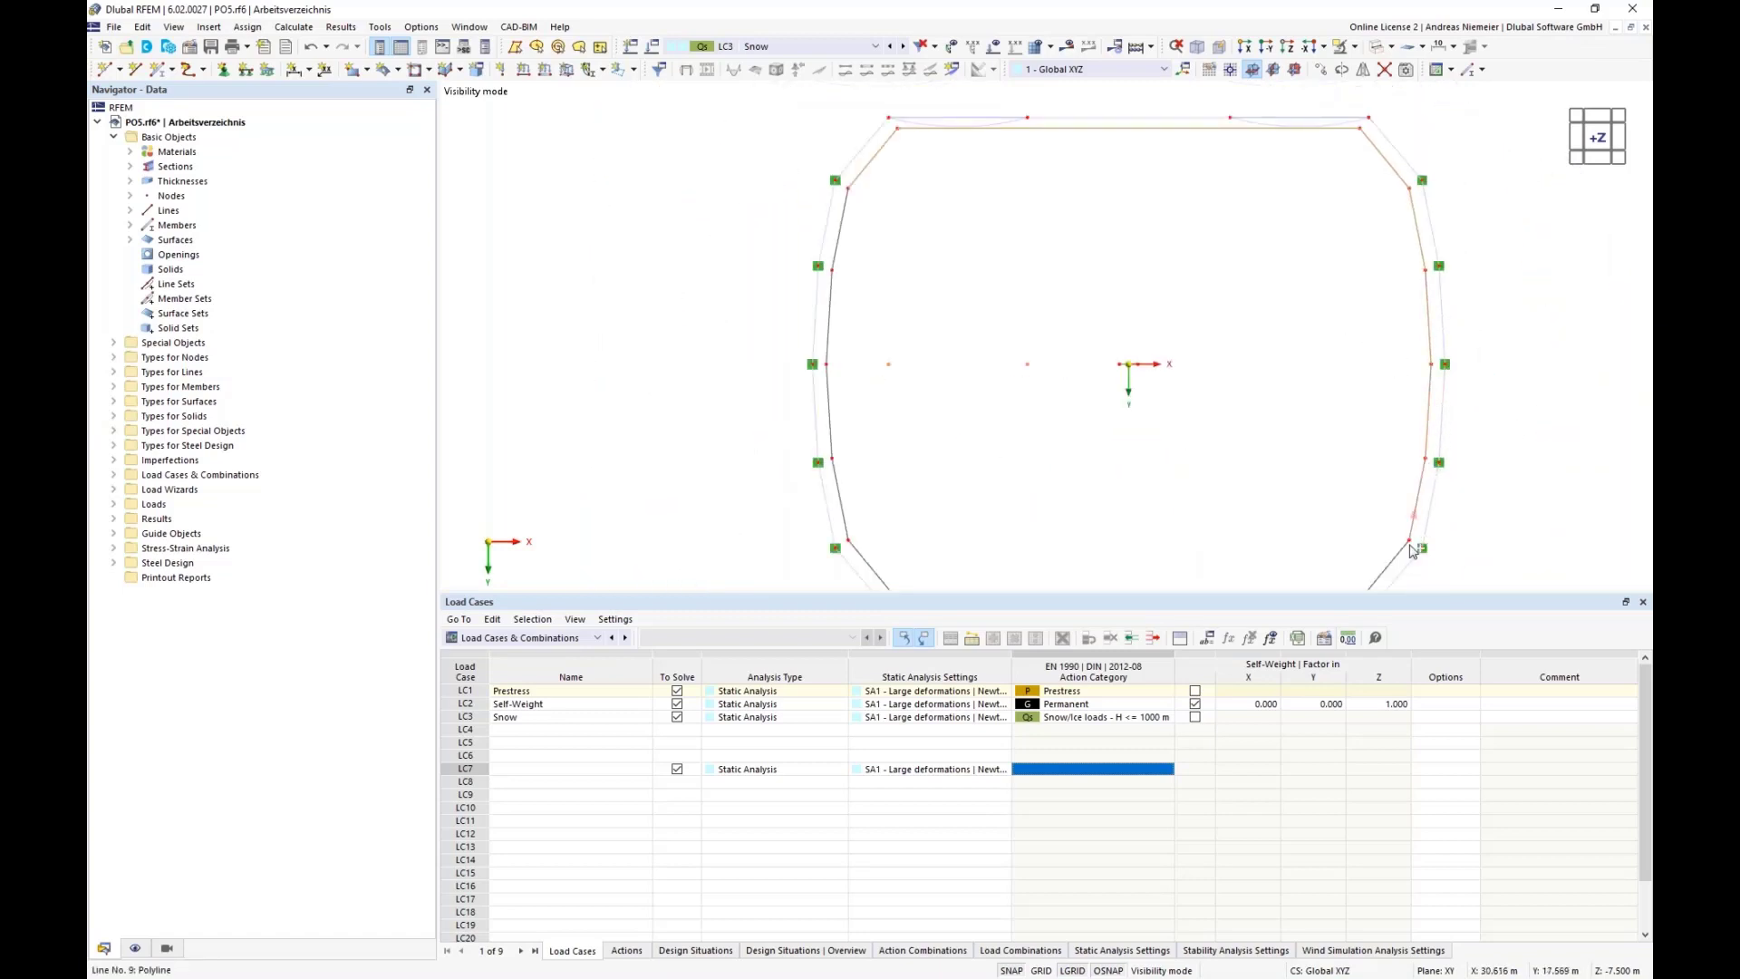
middle_click_drag(1315, 520, 1311, 320)
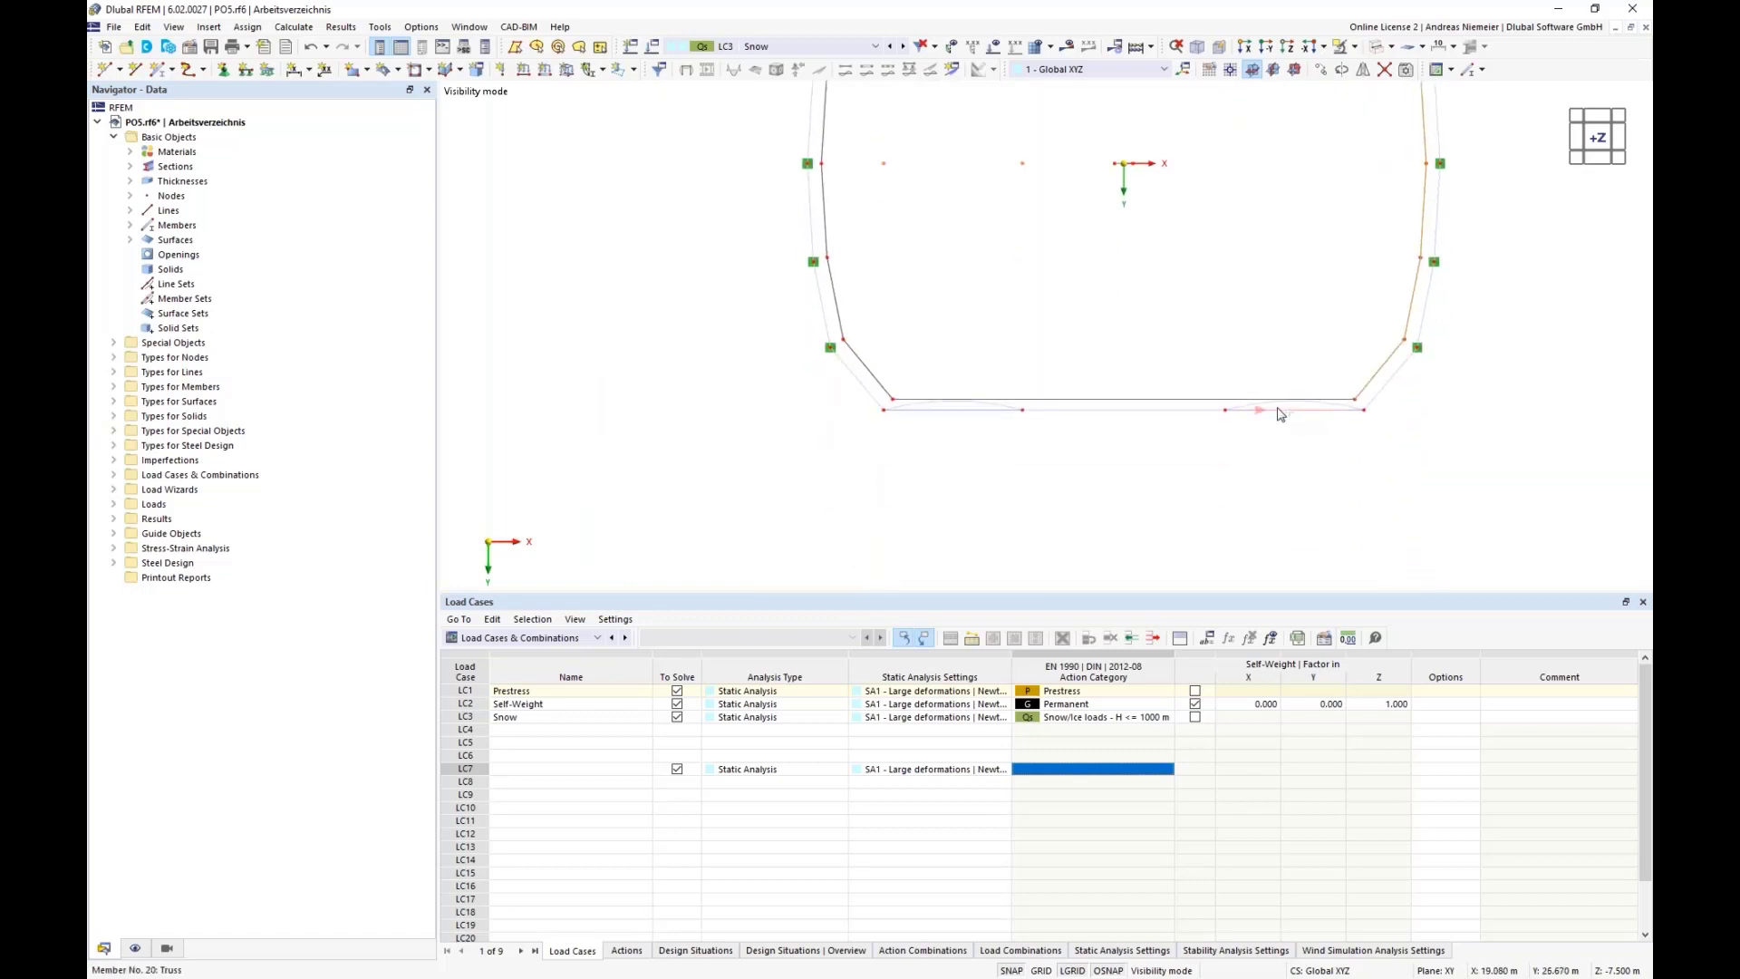
left_click(1213, 402)
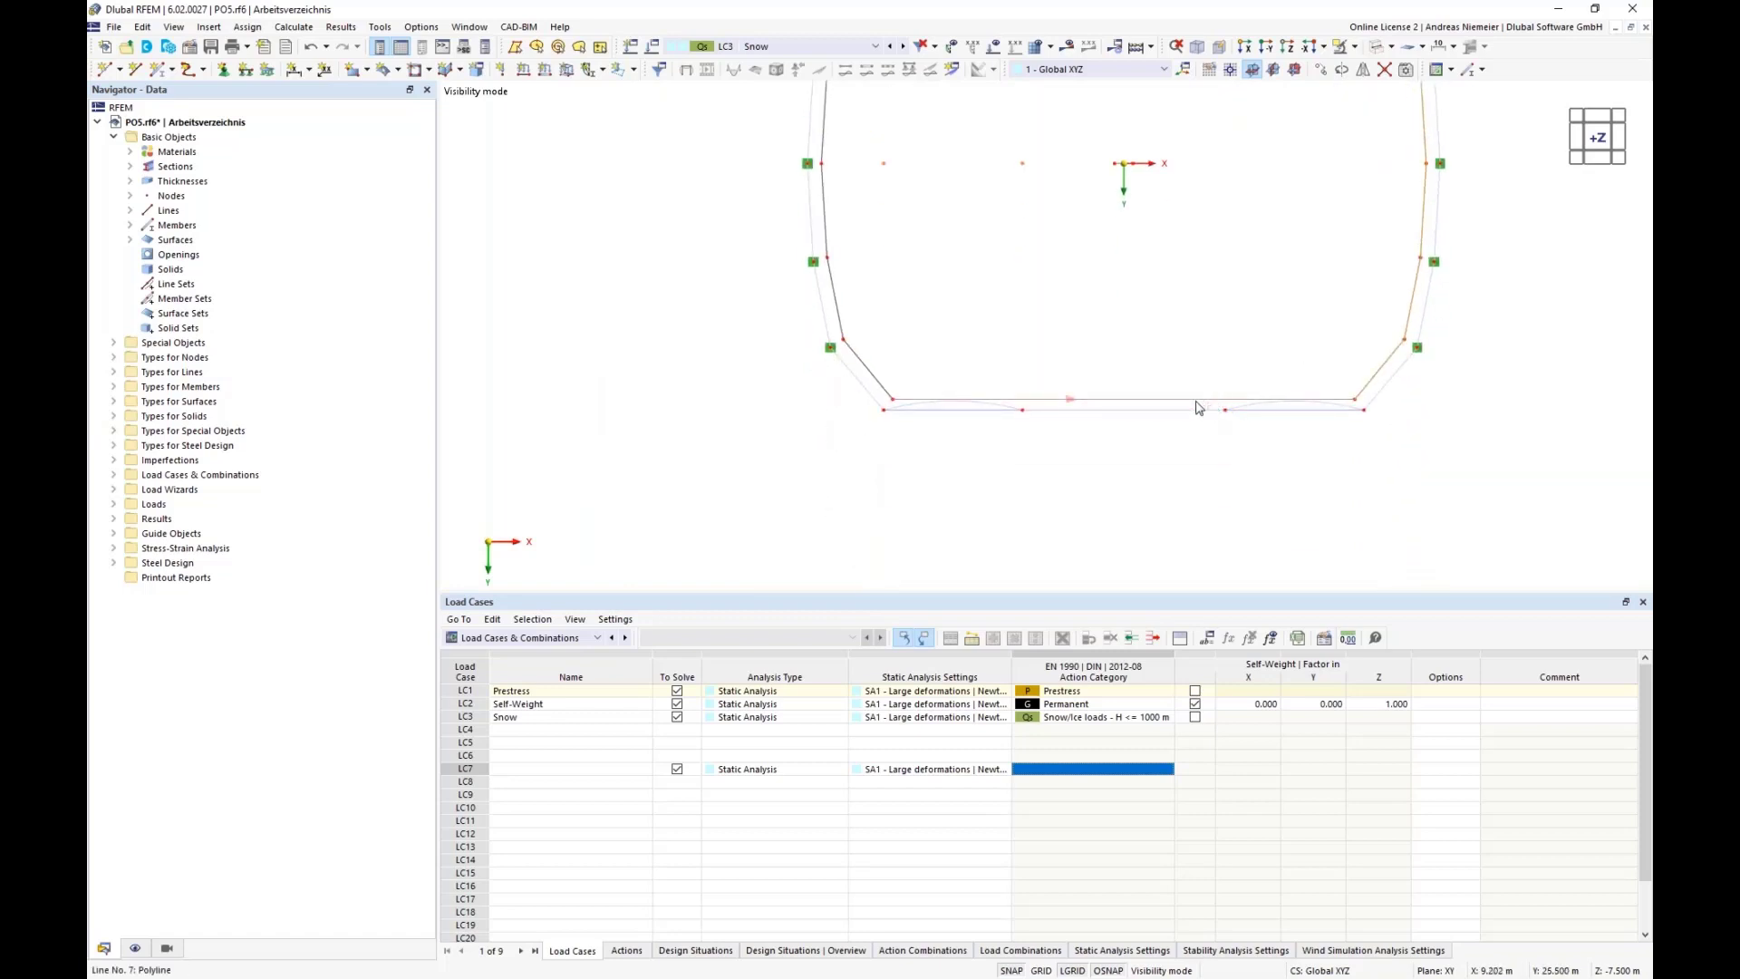
left_click(835, 306)
left_click(824, 216)
middle_click_drag(879, 197, 881, 340)
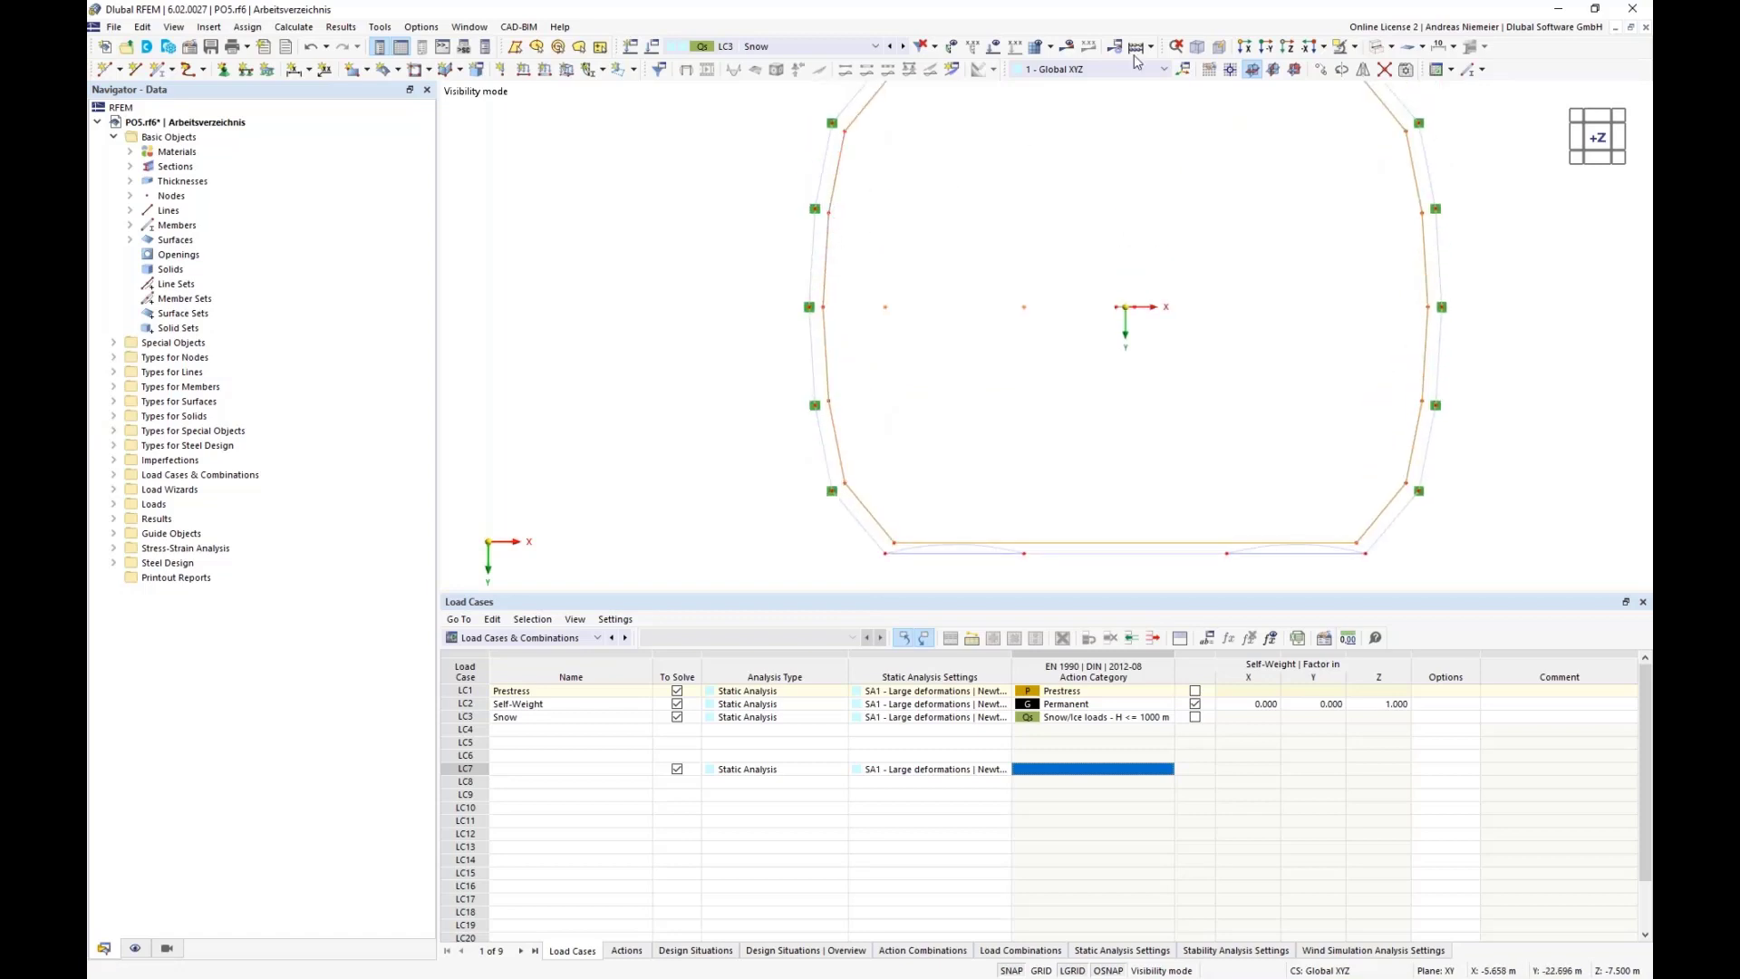
- Set up a single copy of the inner ring lines in the full model, displaced 15 m in global Z by picking two points
left_click(1321, 71)
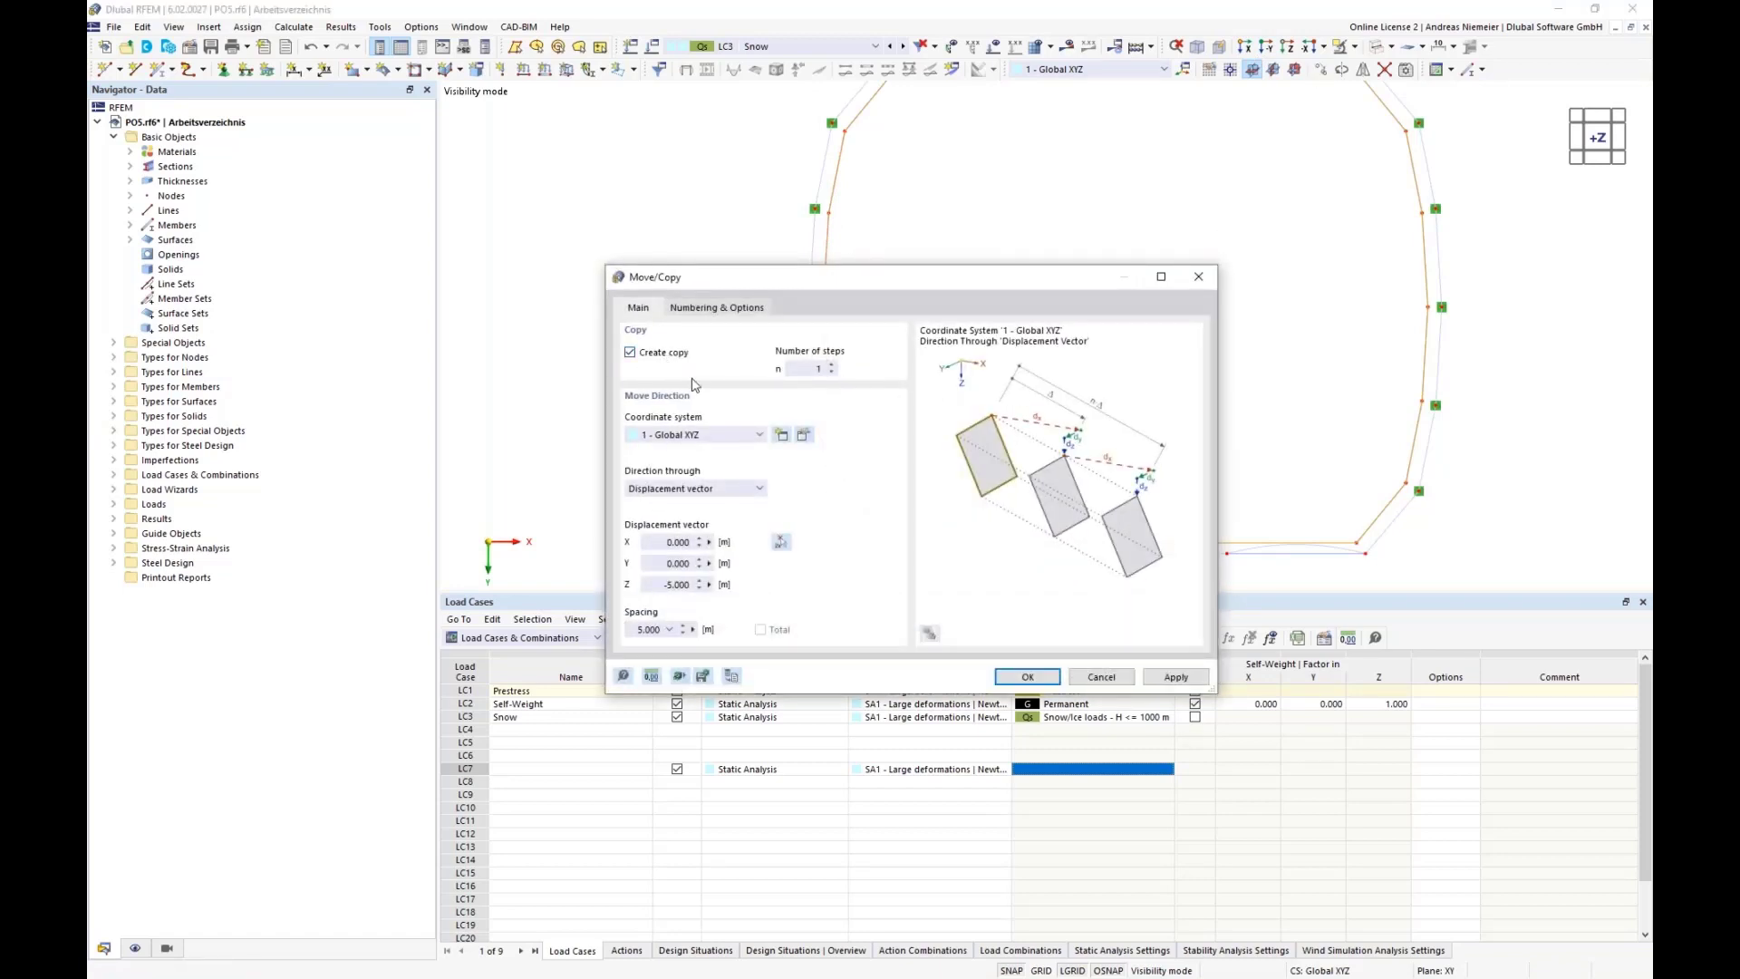
left_click(781, 542)
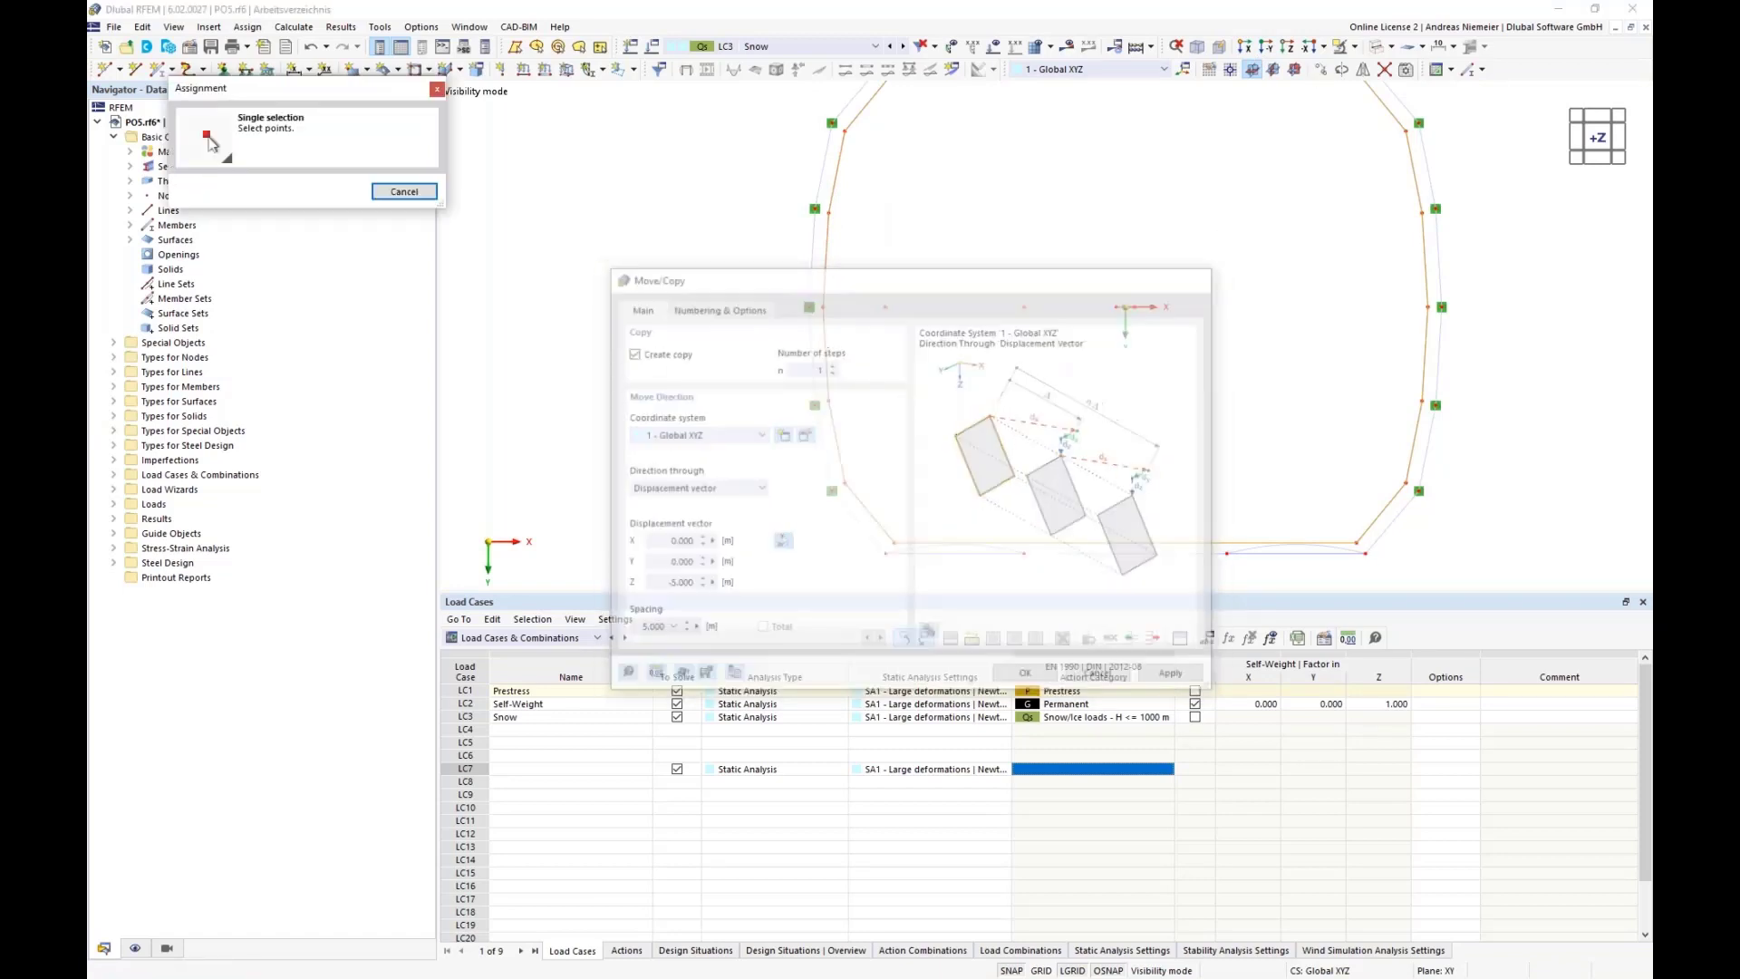
left_click(1355, 48)
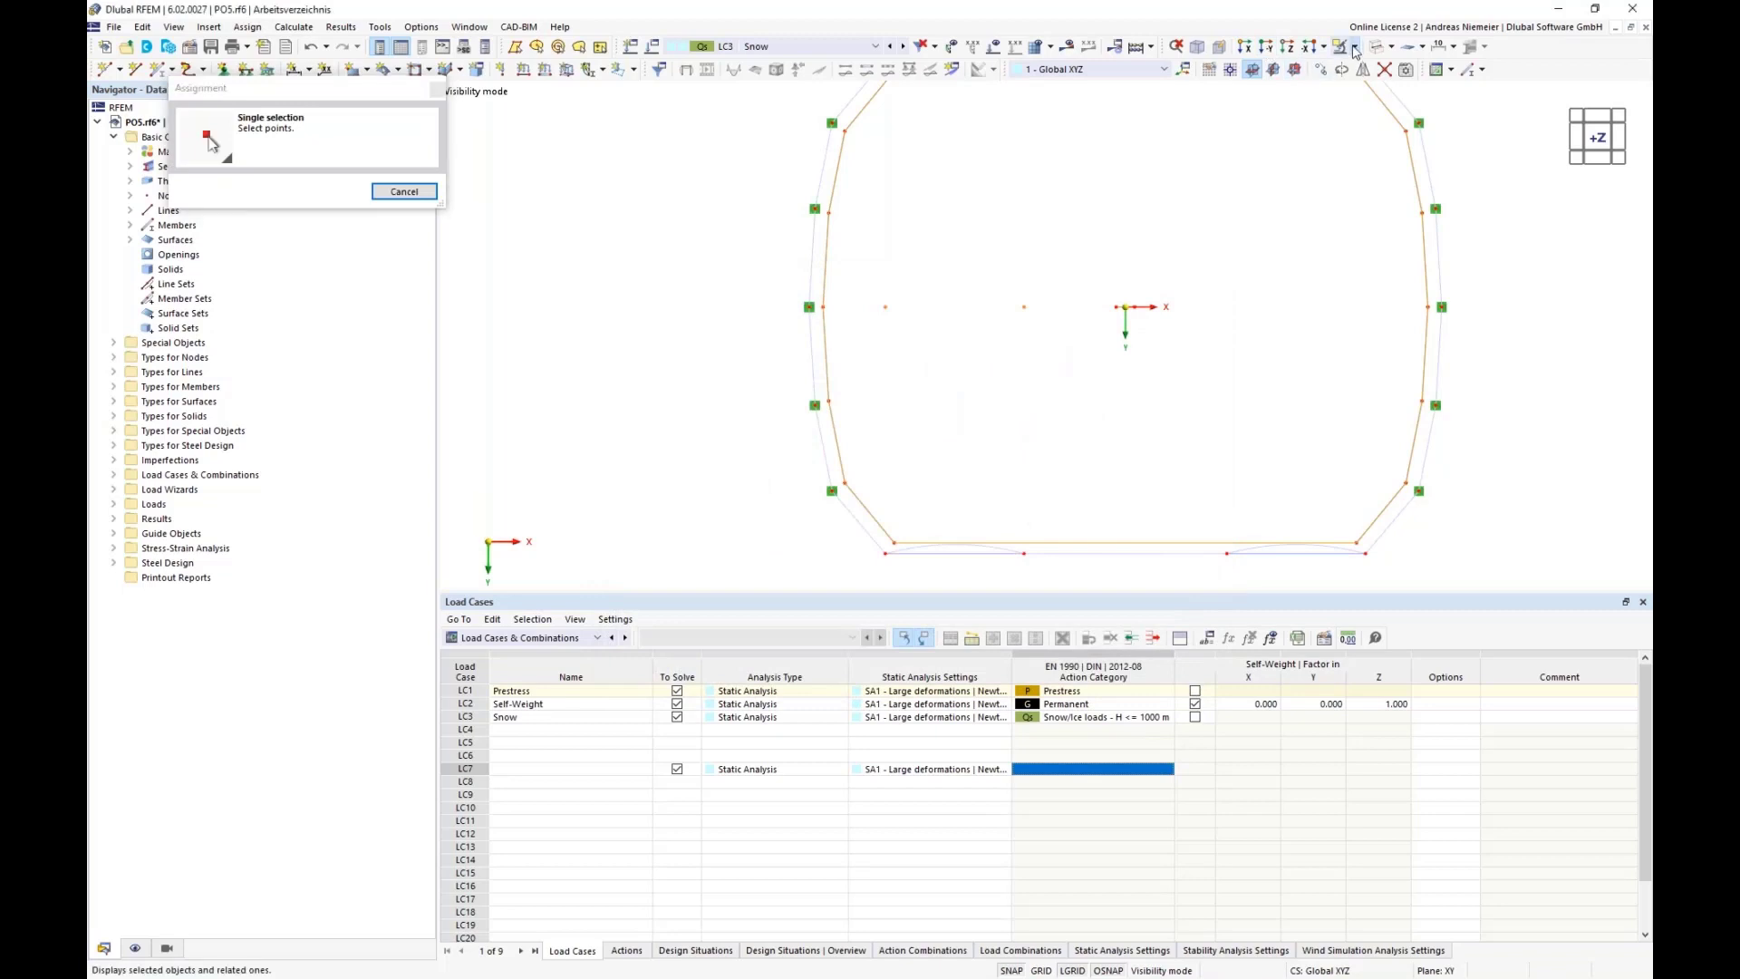
left_click(1395, 157)
left_click(1252, 68)
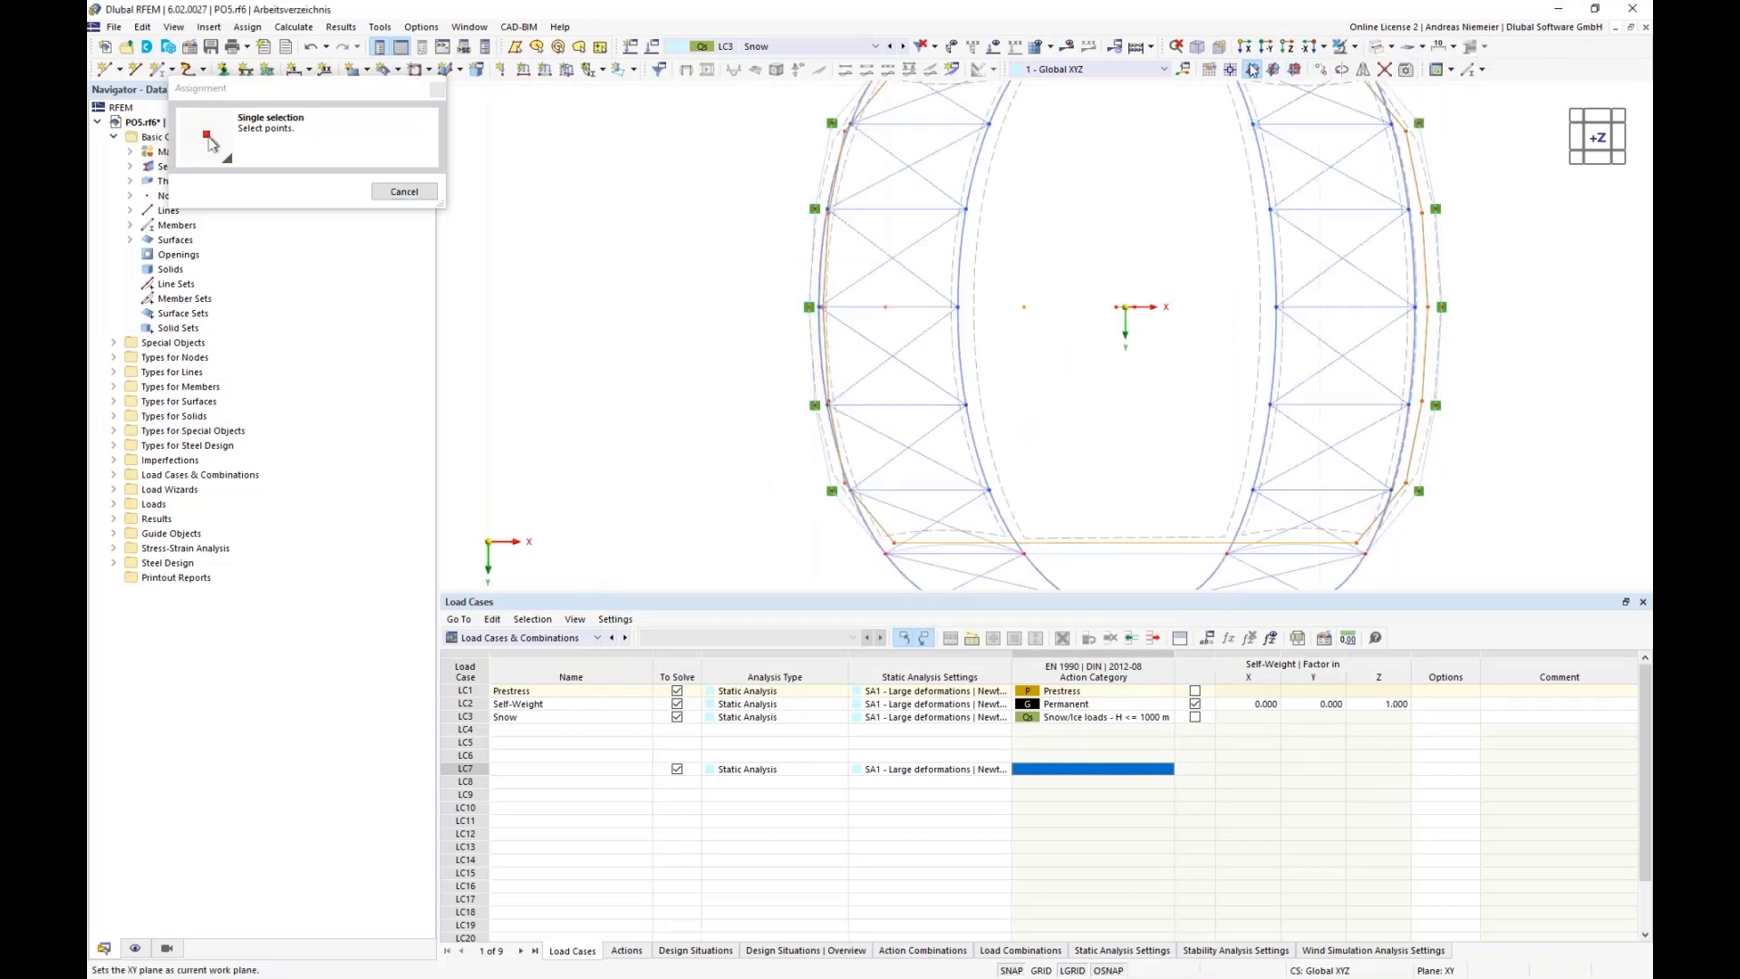
left_click(1198, 47)
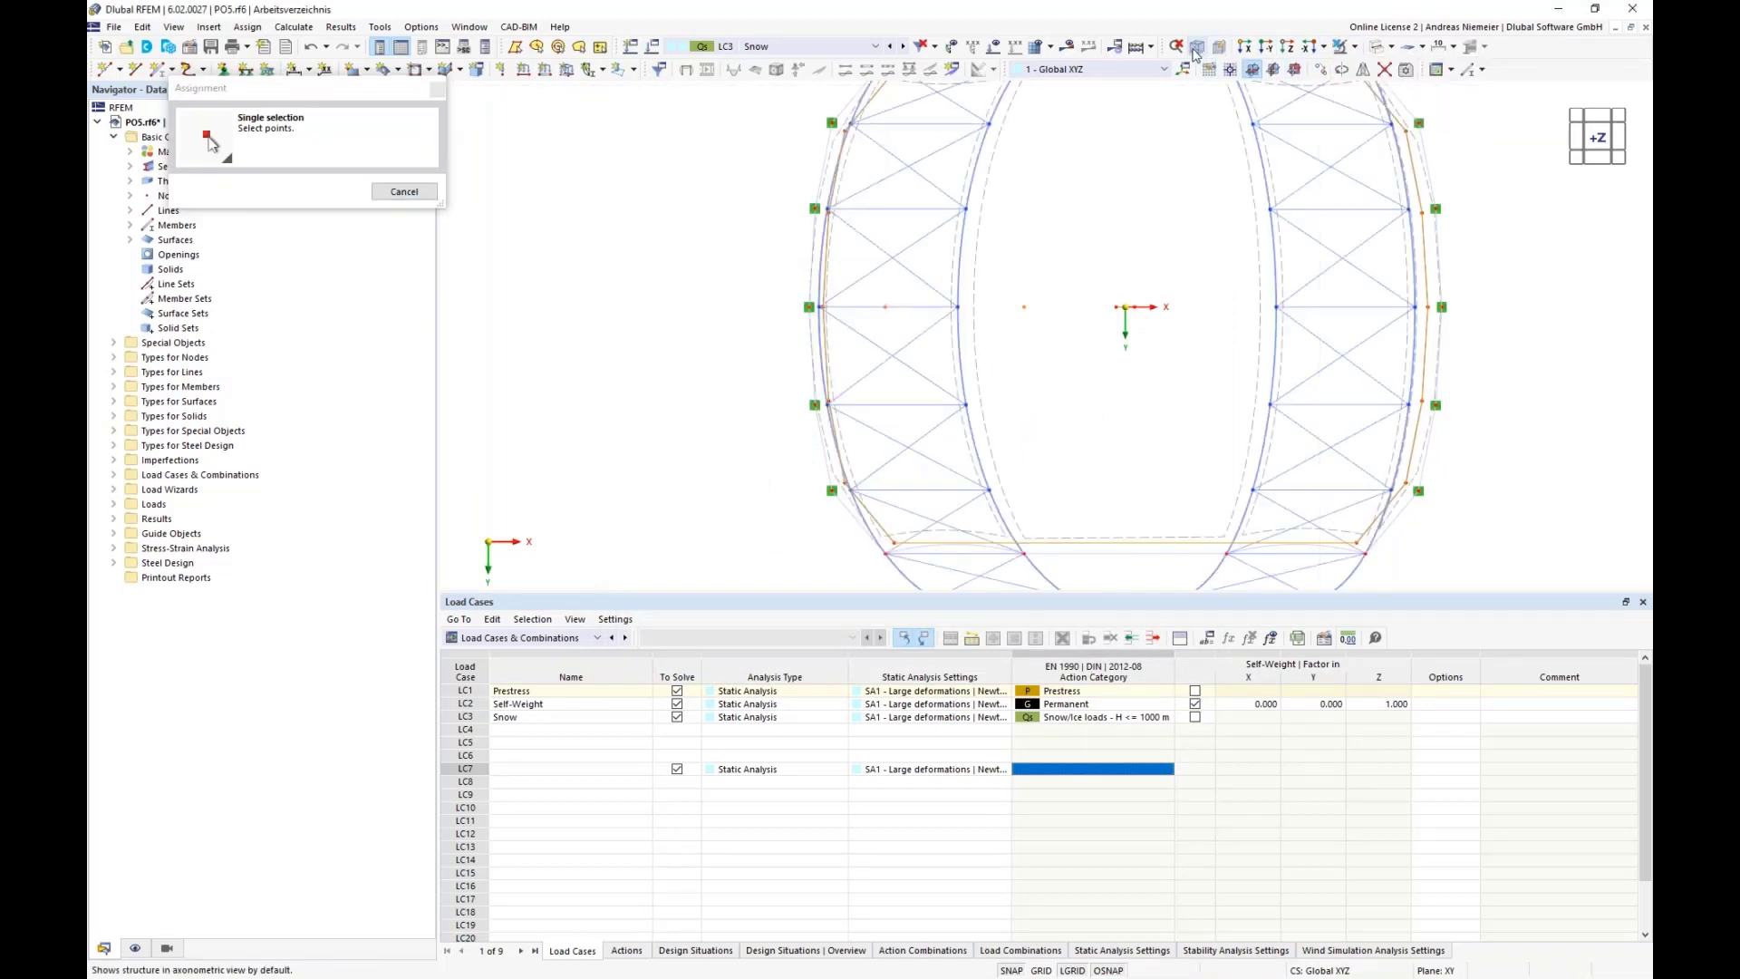
scroll(757, 332, "up", 4)
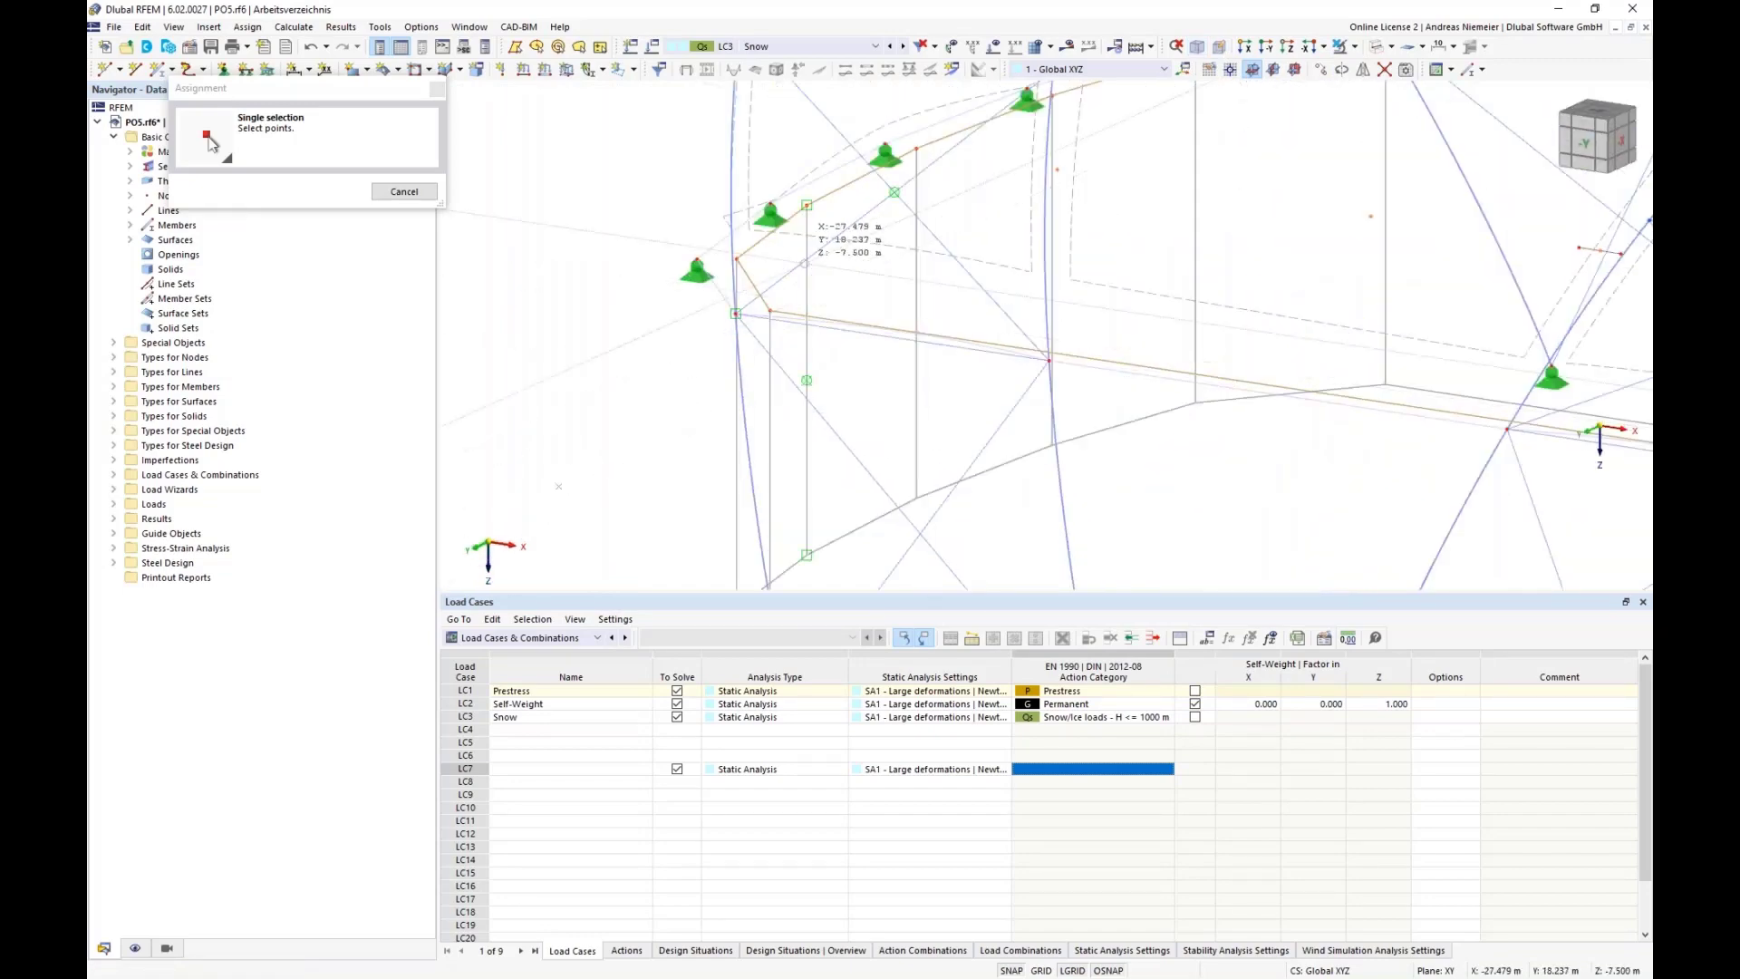
scroll(723, 98, "up", 2)
scroll(723, 98, "down", 1)
scroll(736, 444, "up", 2)
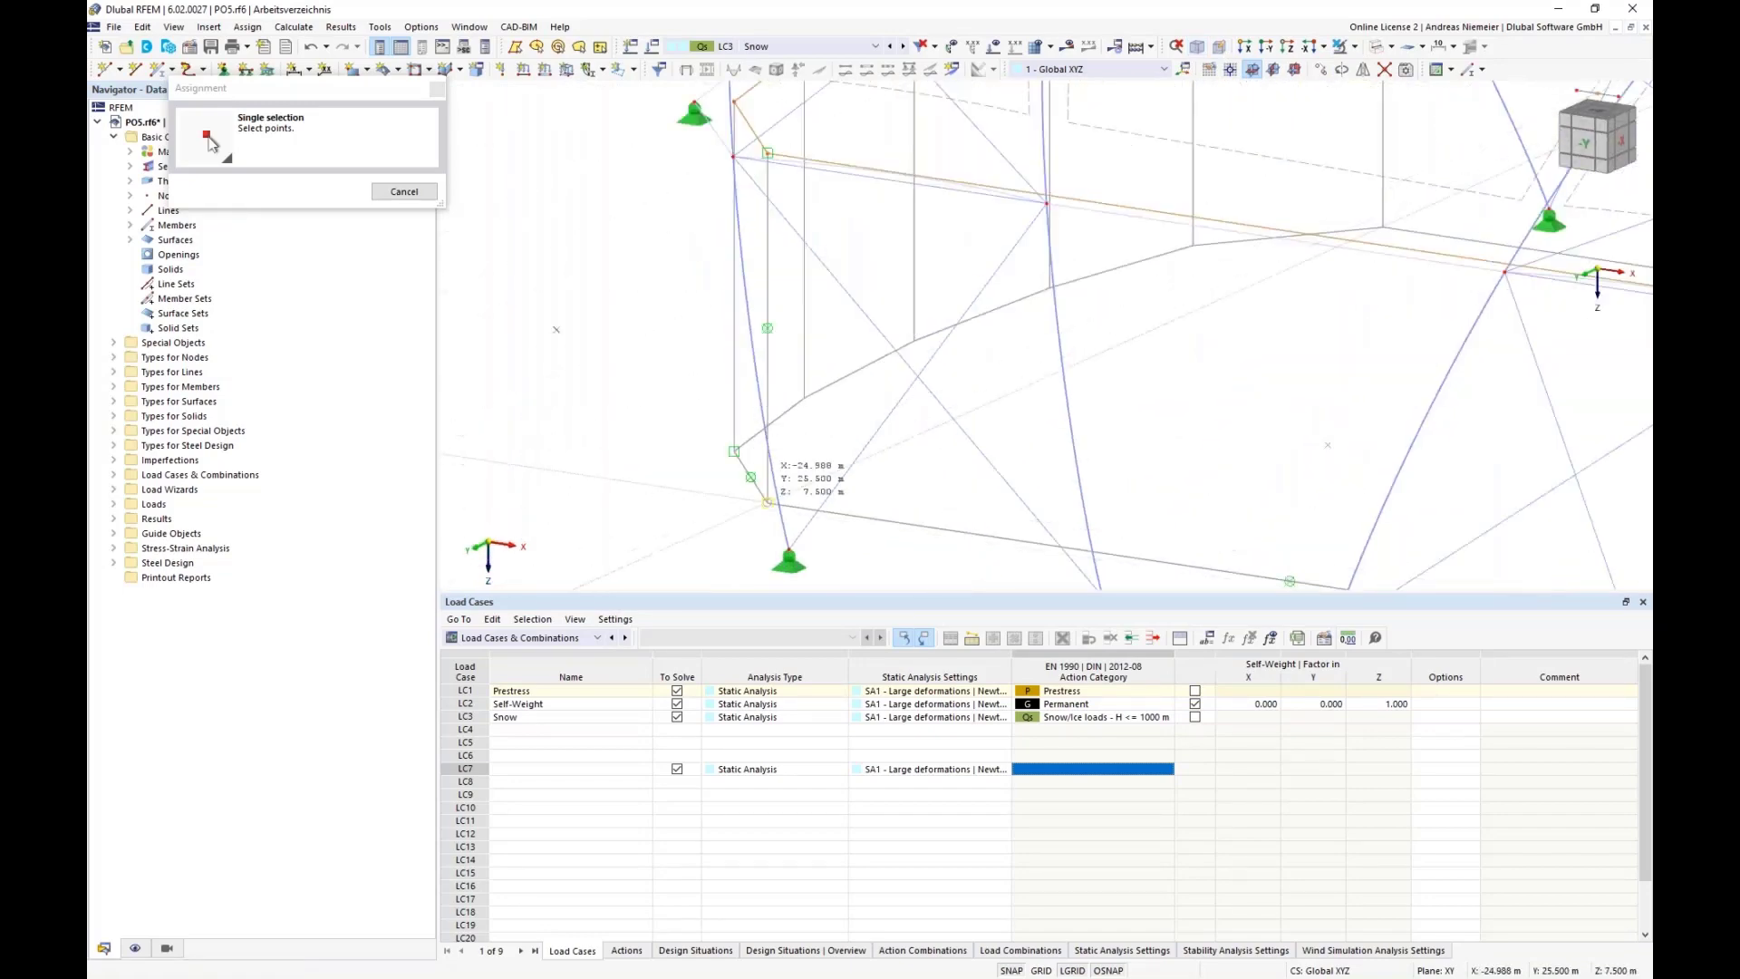
left_click(736, 457)
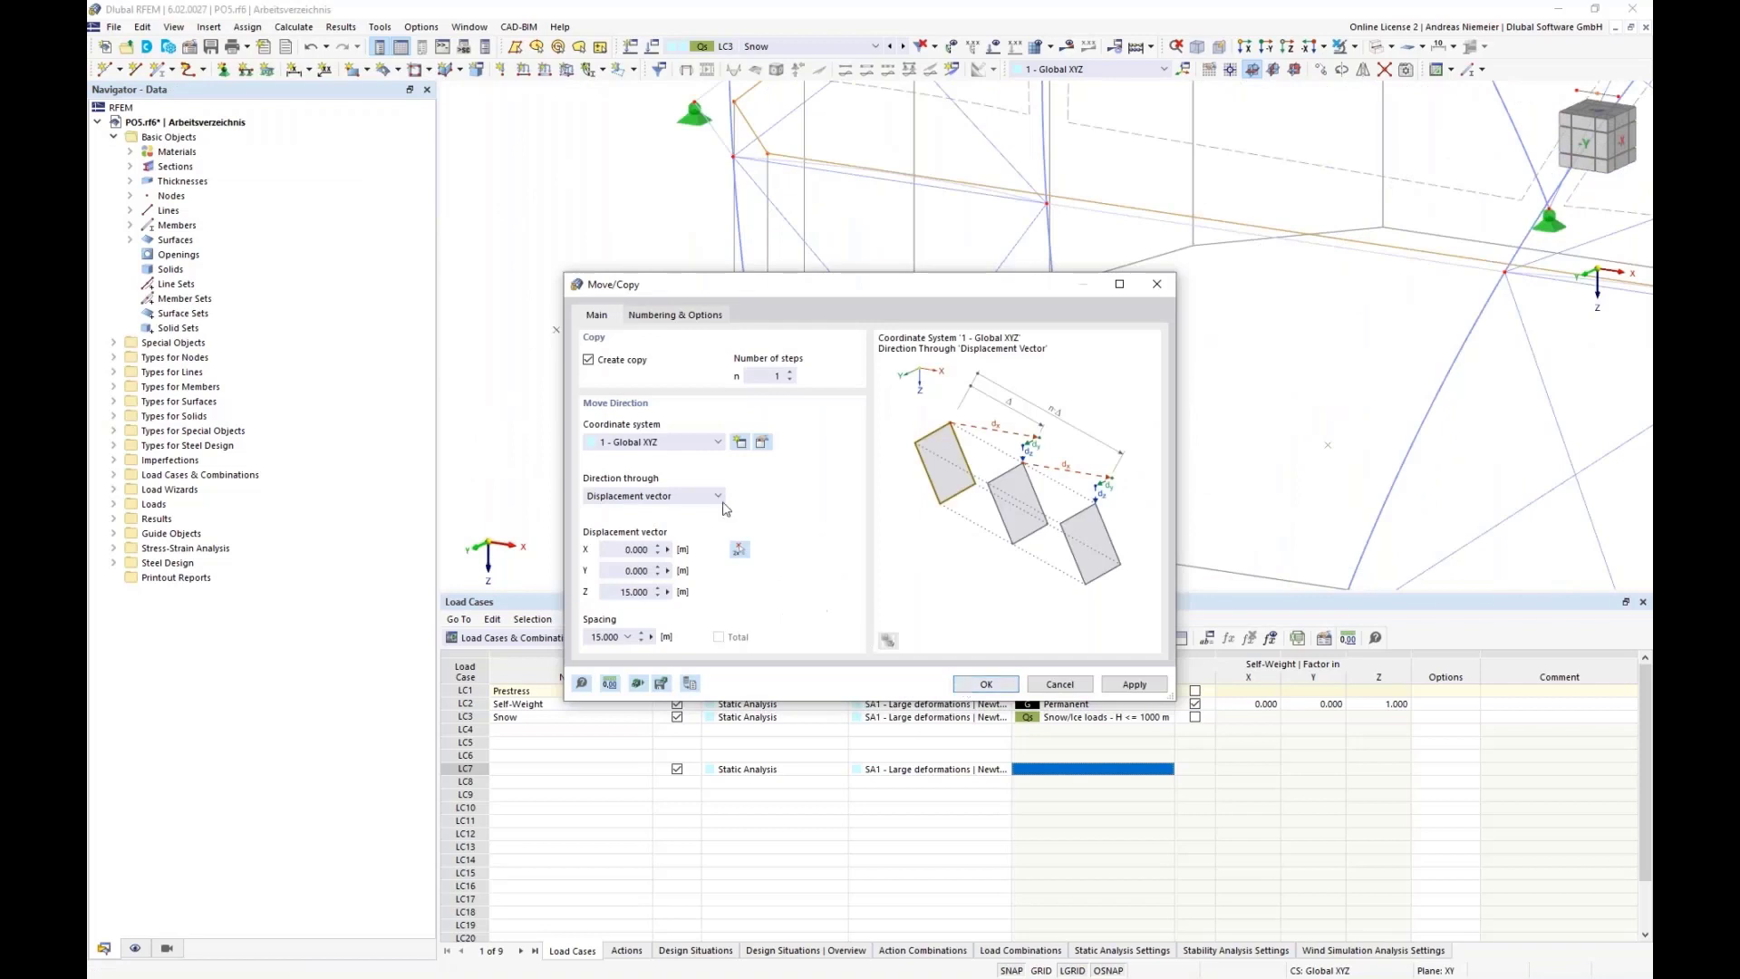
- Activate step links that join the copied lines with surfaces of stiffness type Rigid, and create the ring copy
left_click(677, 316)
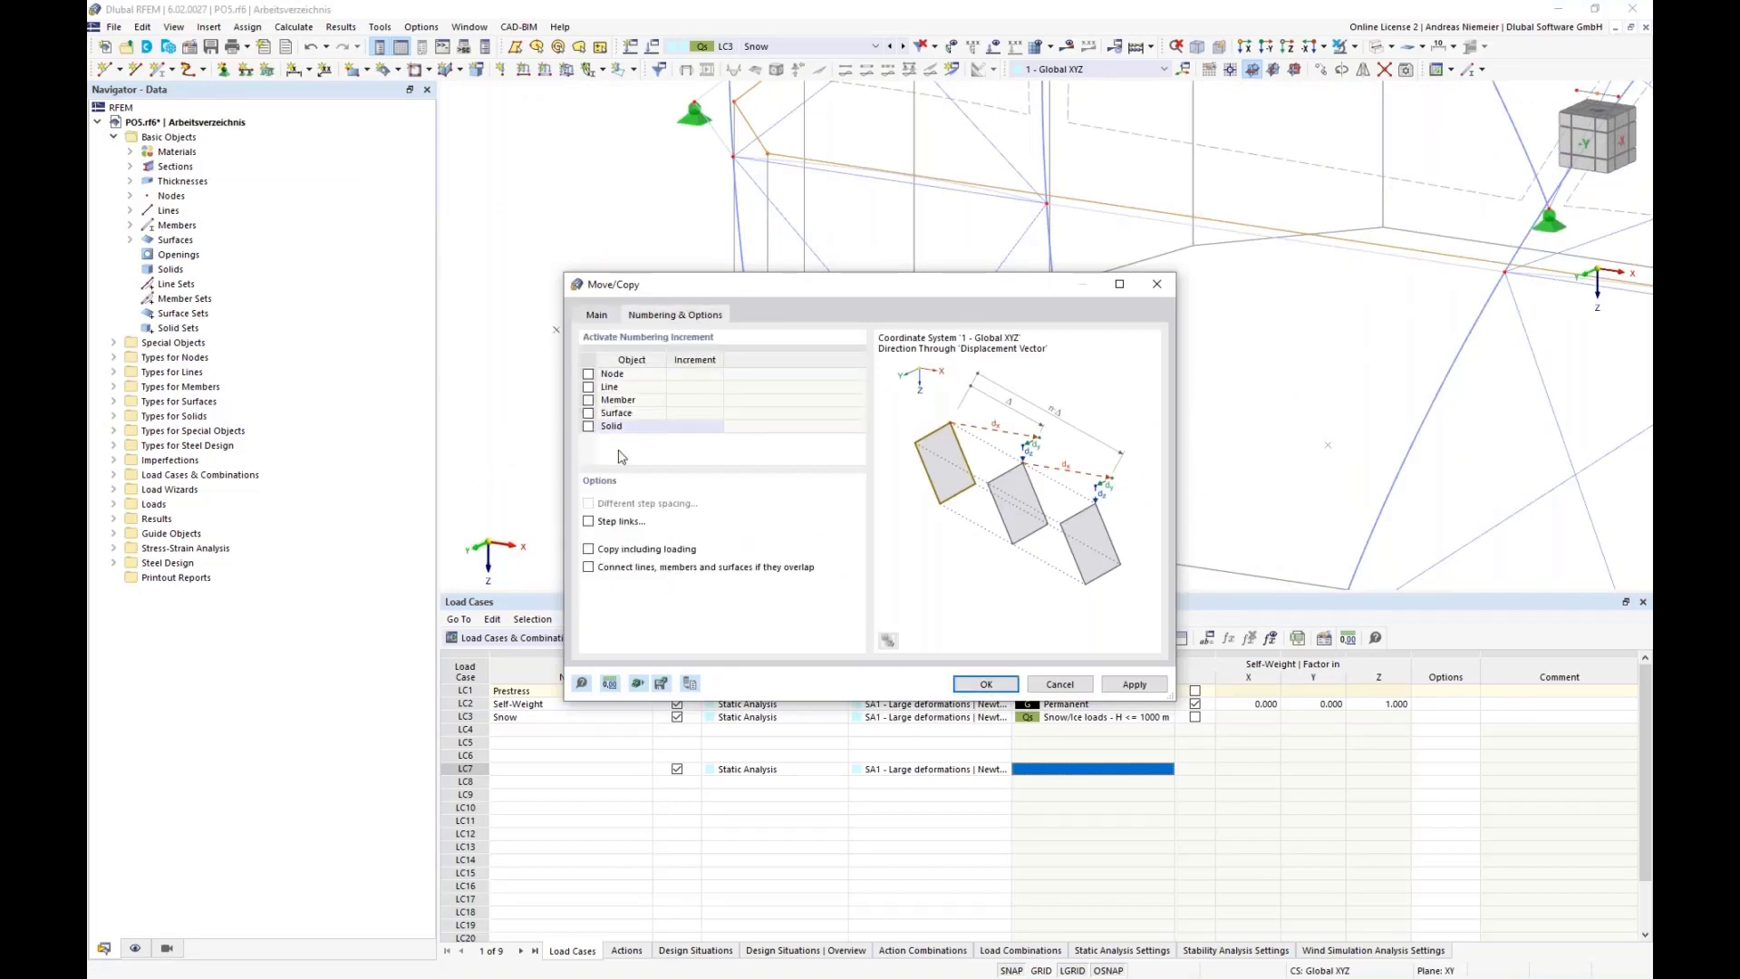
left_click(589, 522)
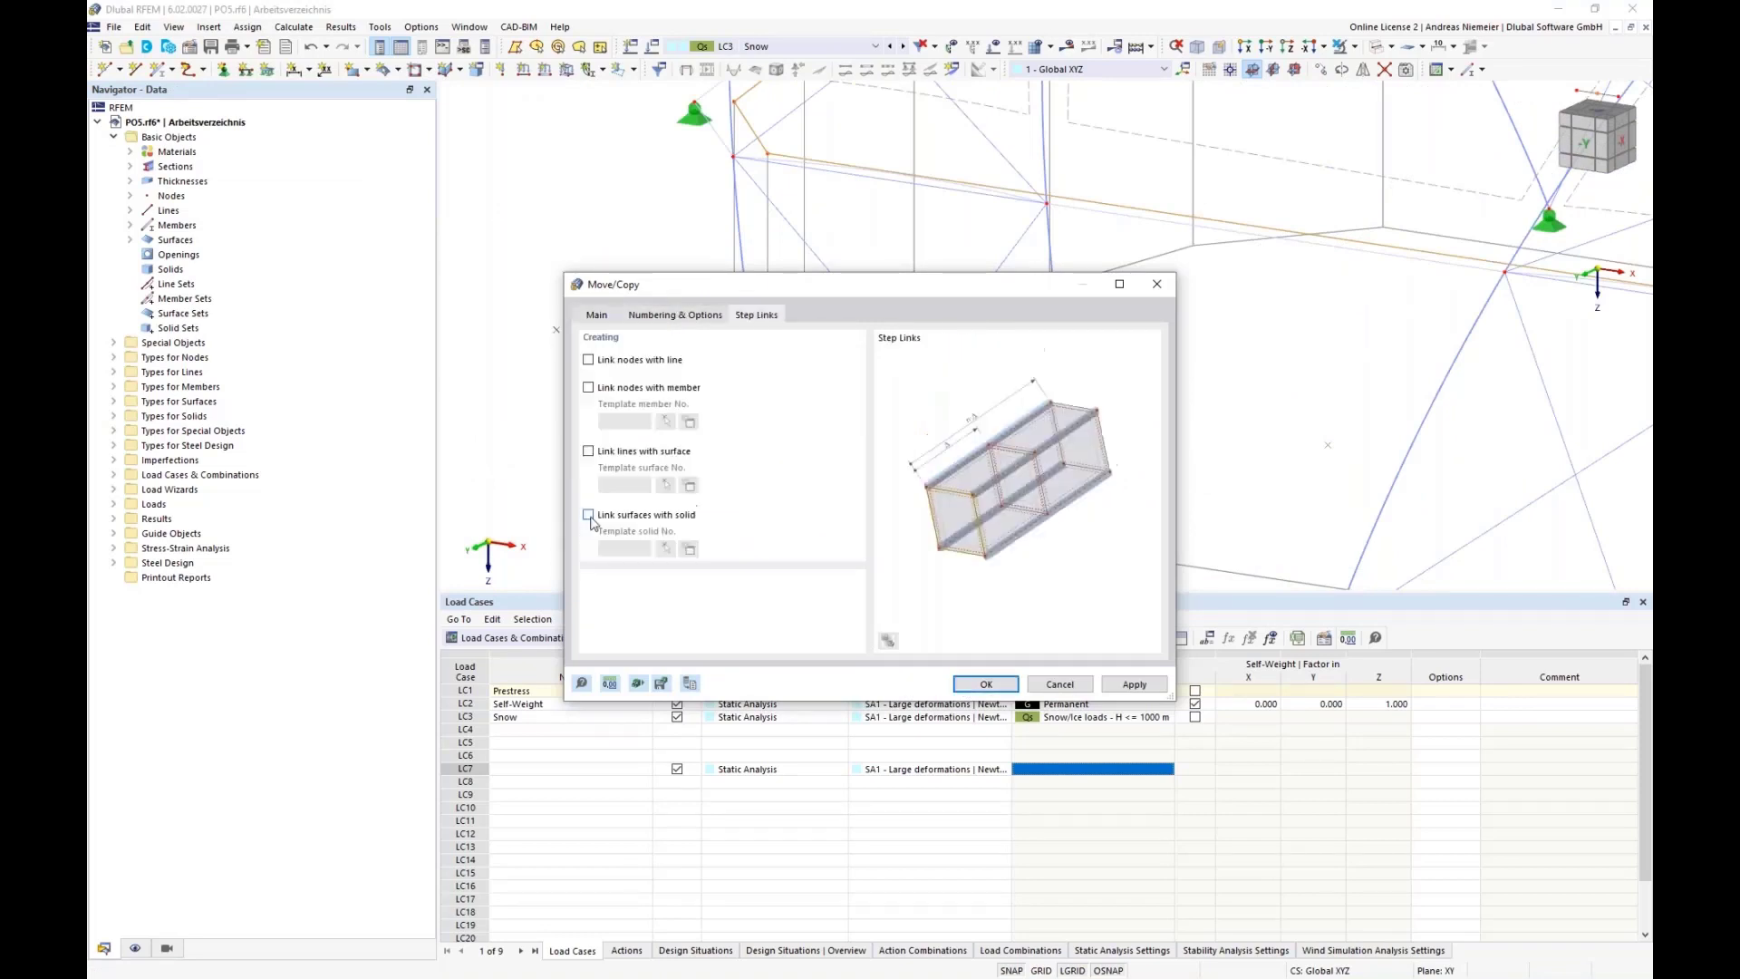
left_click(602, 455)
left_click(689, 486)
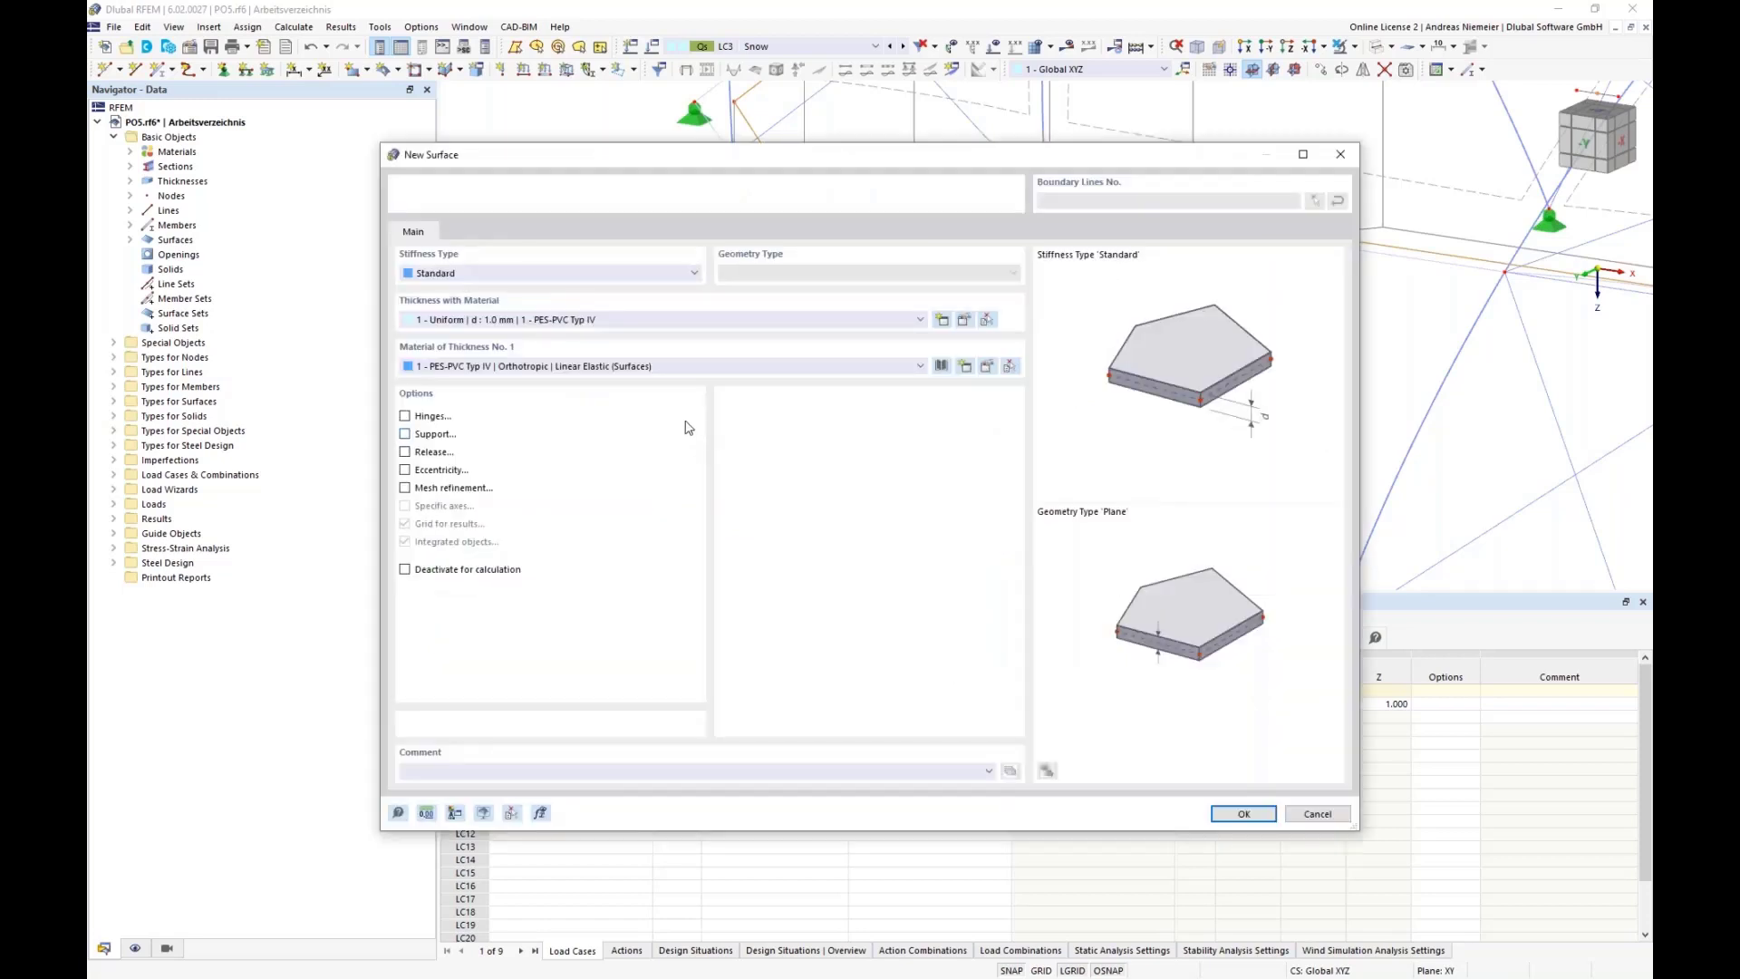
left_click(508, 273)
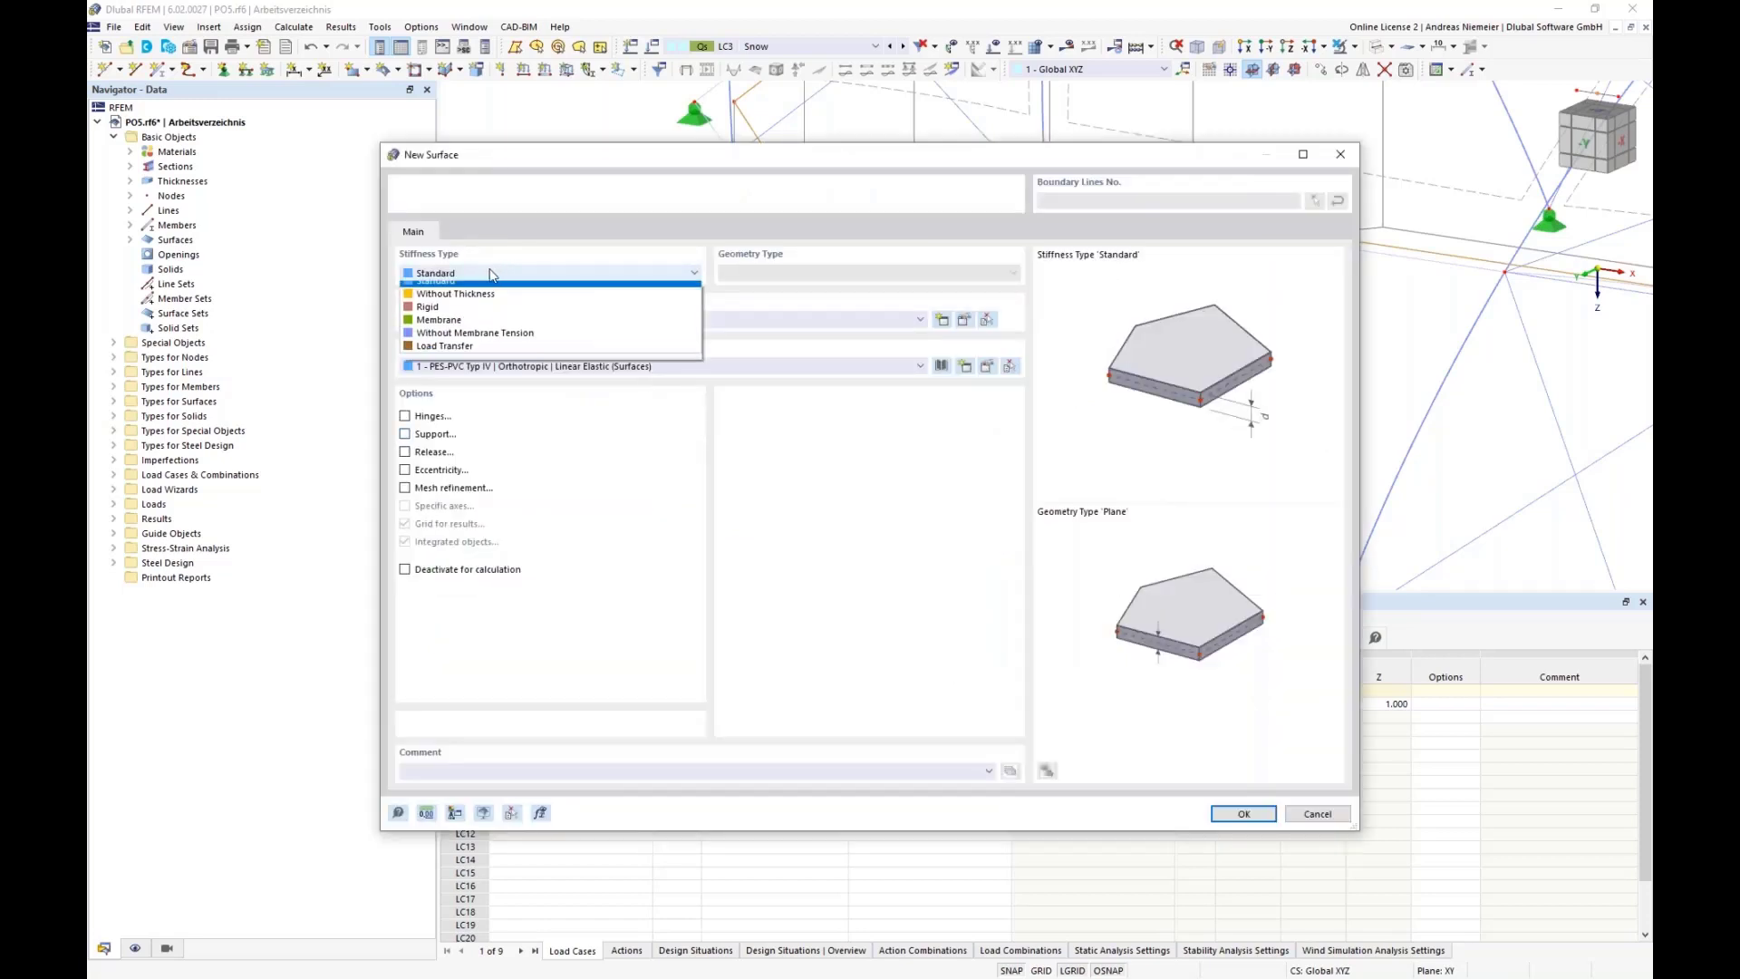
left_click(456, 315)
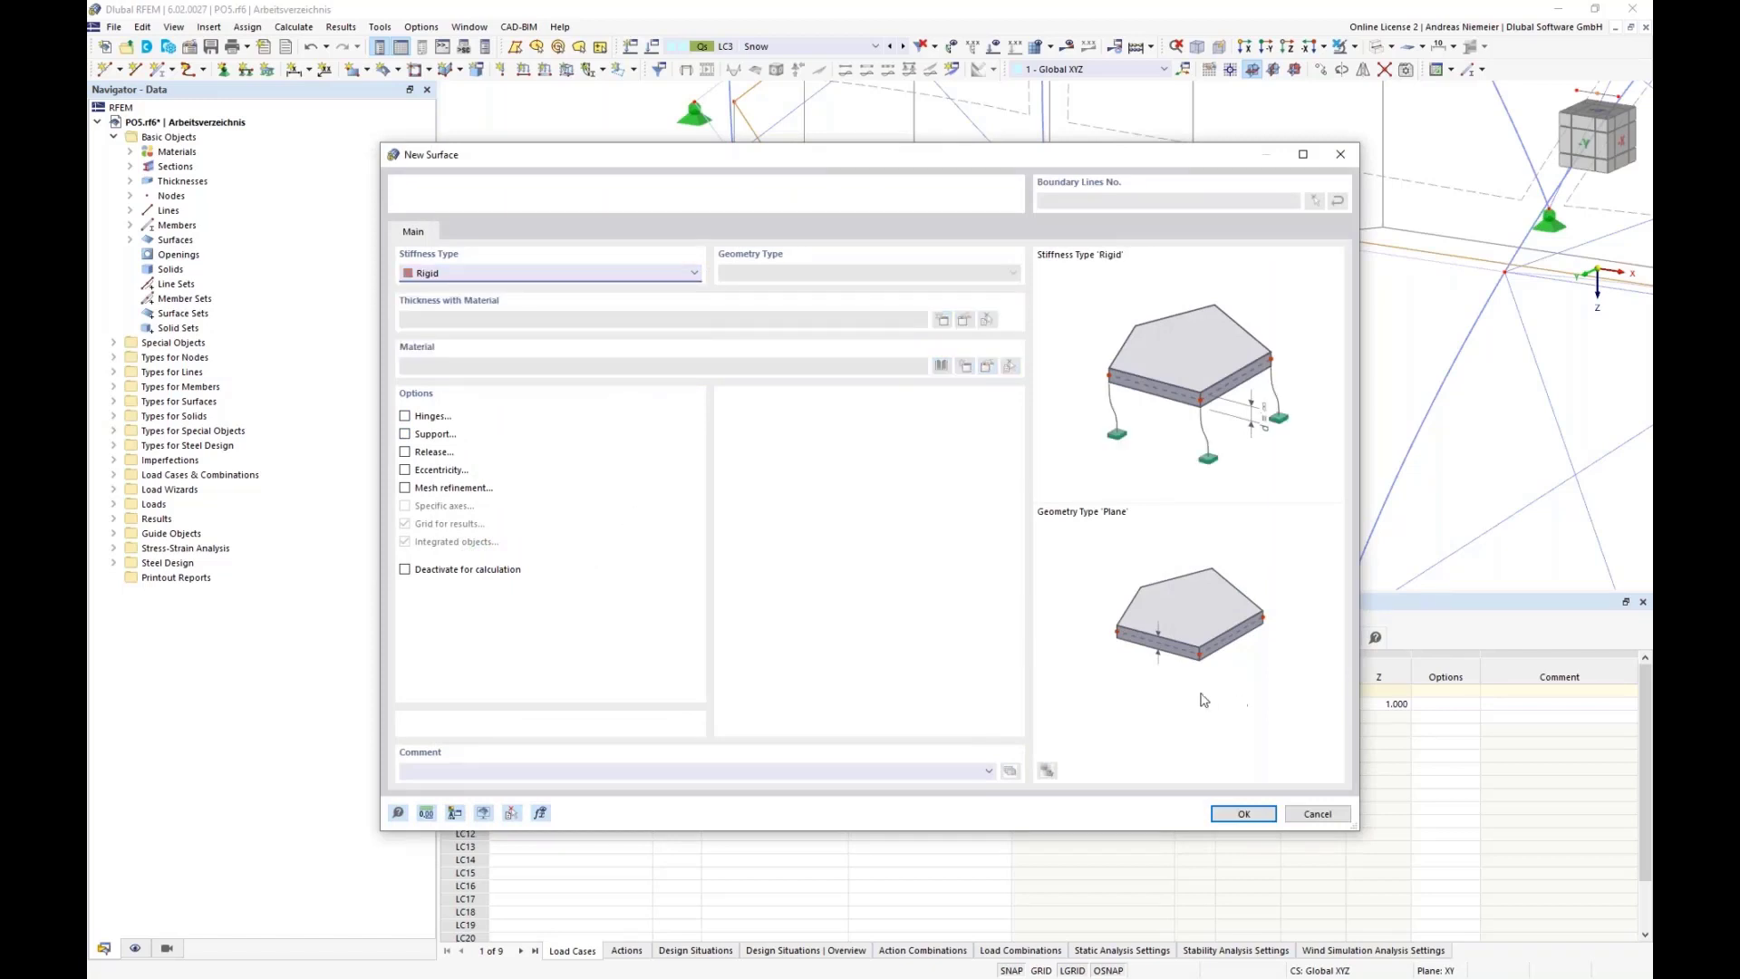
left_click(1231, 813)
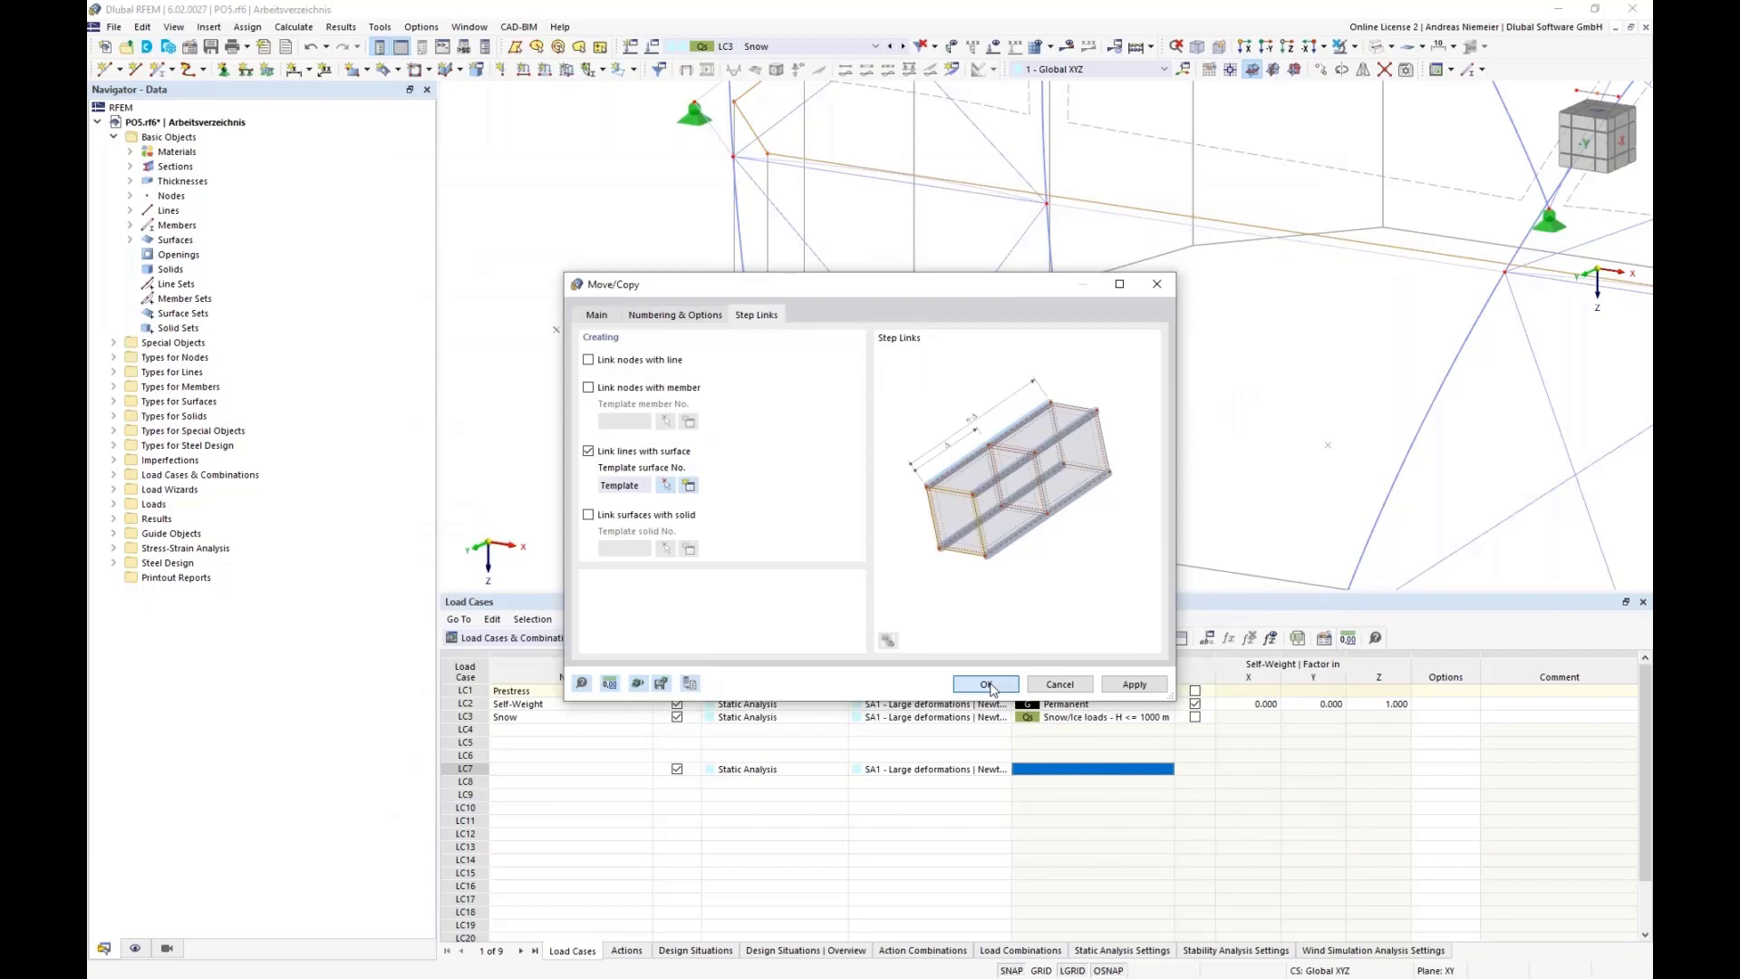
left_click(987, 685)
left_click(938, 567)
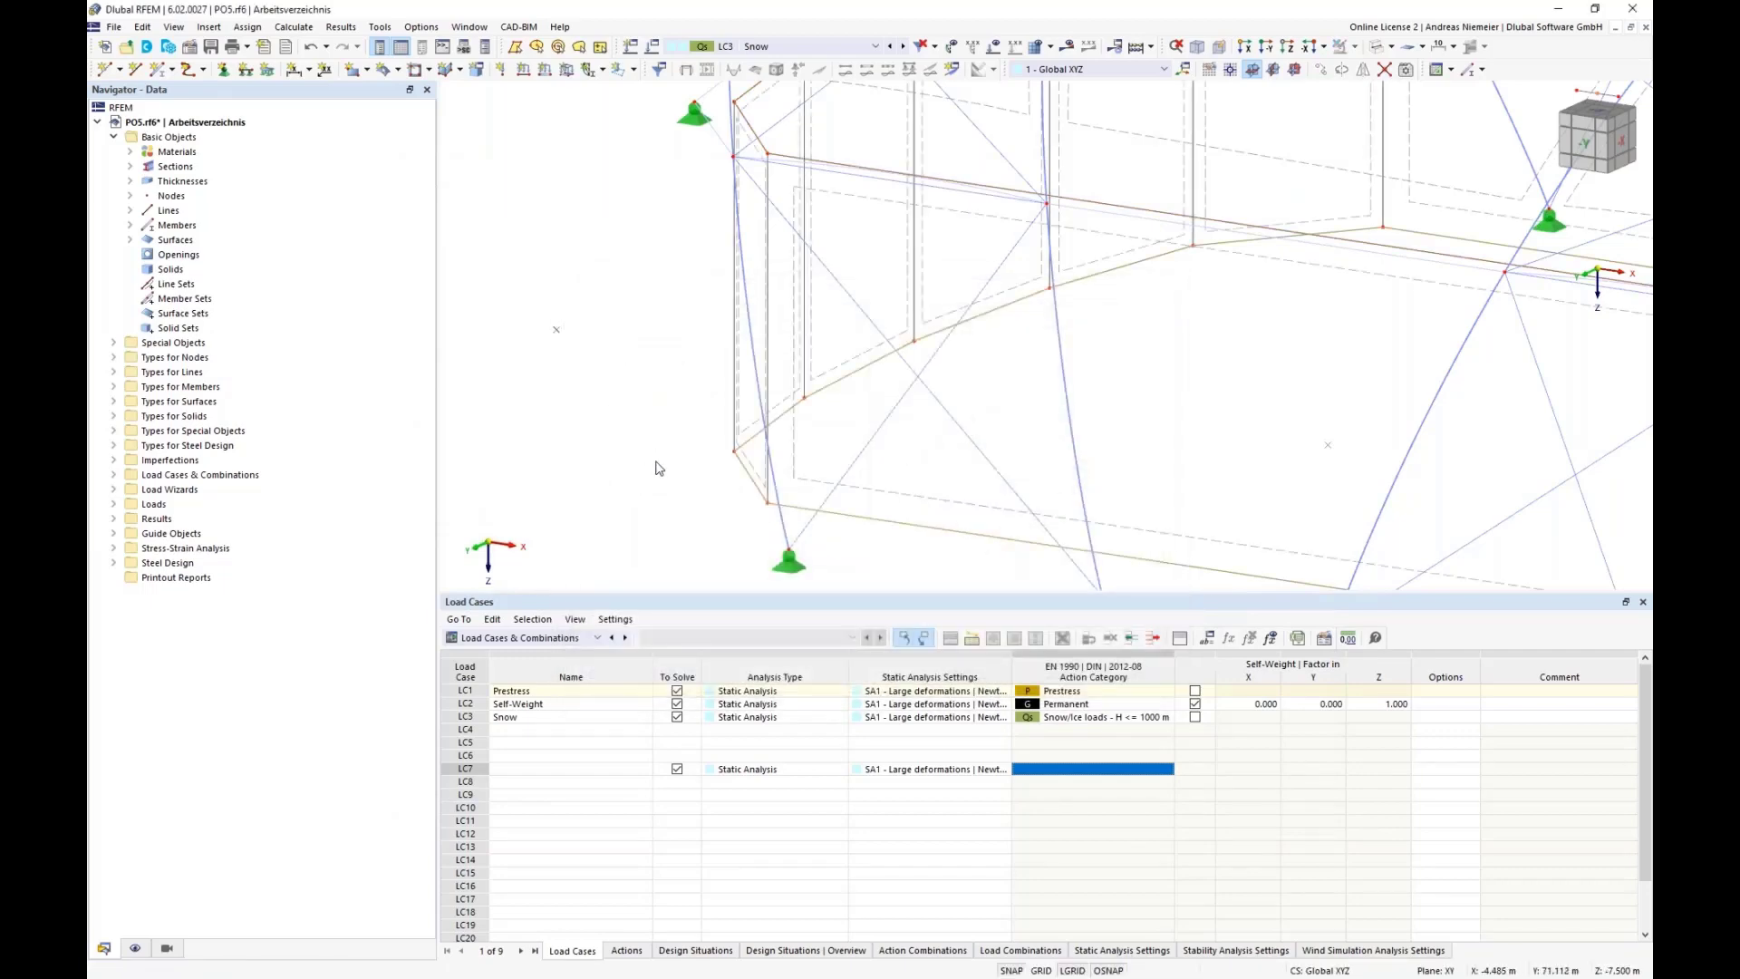
- Show the model in solid display and examine the new walls beneath the membrane from the end side
left_click(1379, 47)
scroll(666, 338, "down", 1)
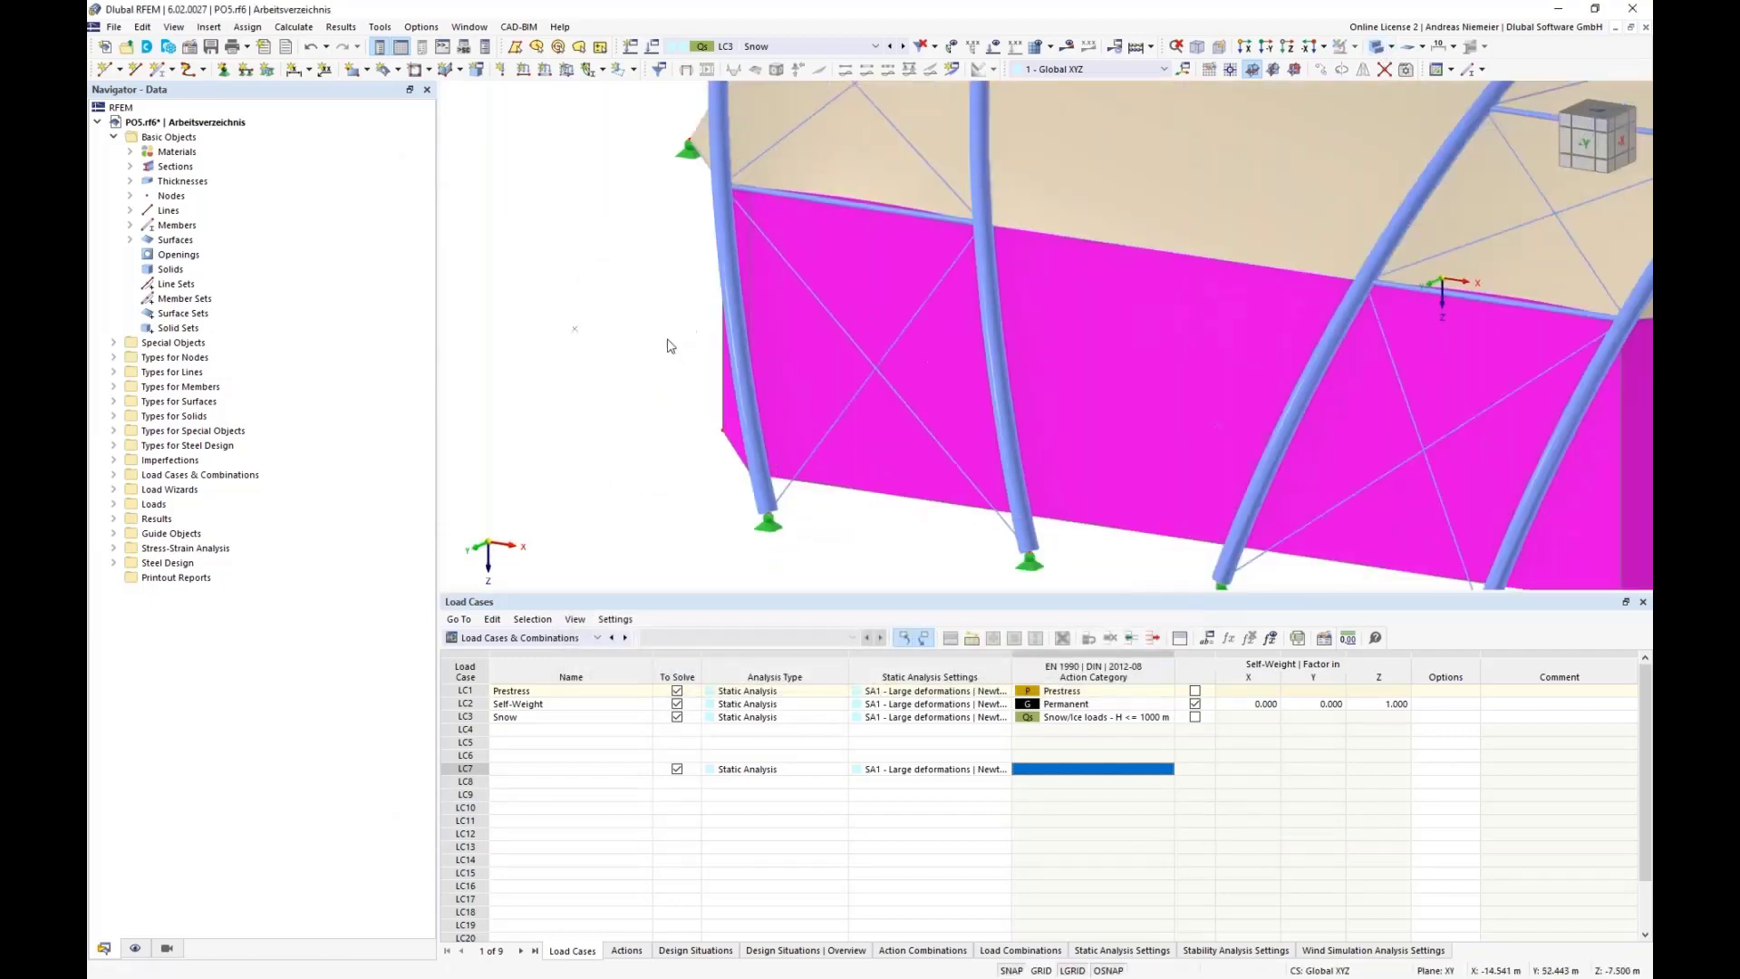
scroll(668, 346, "down", 5)
middle_click_drag(619, 461, 967, 501, "ctrl")
scroll(1021, 477, "up", 4)
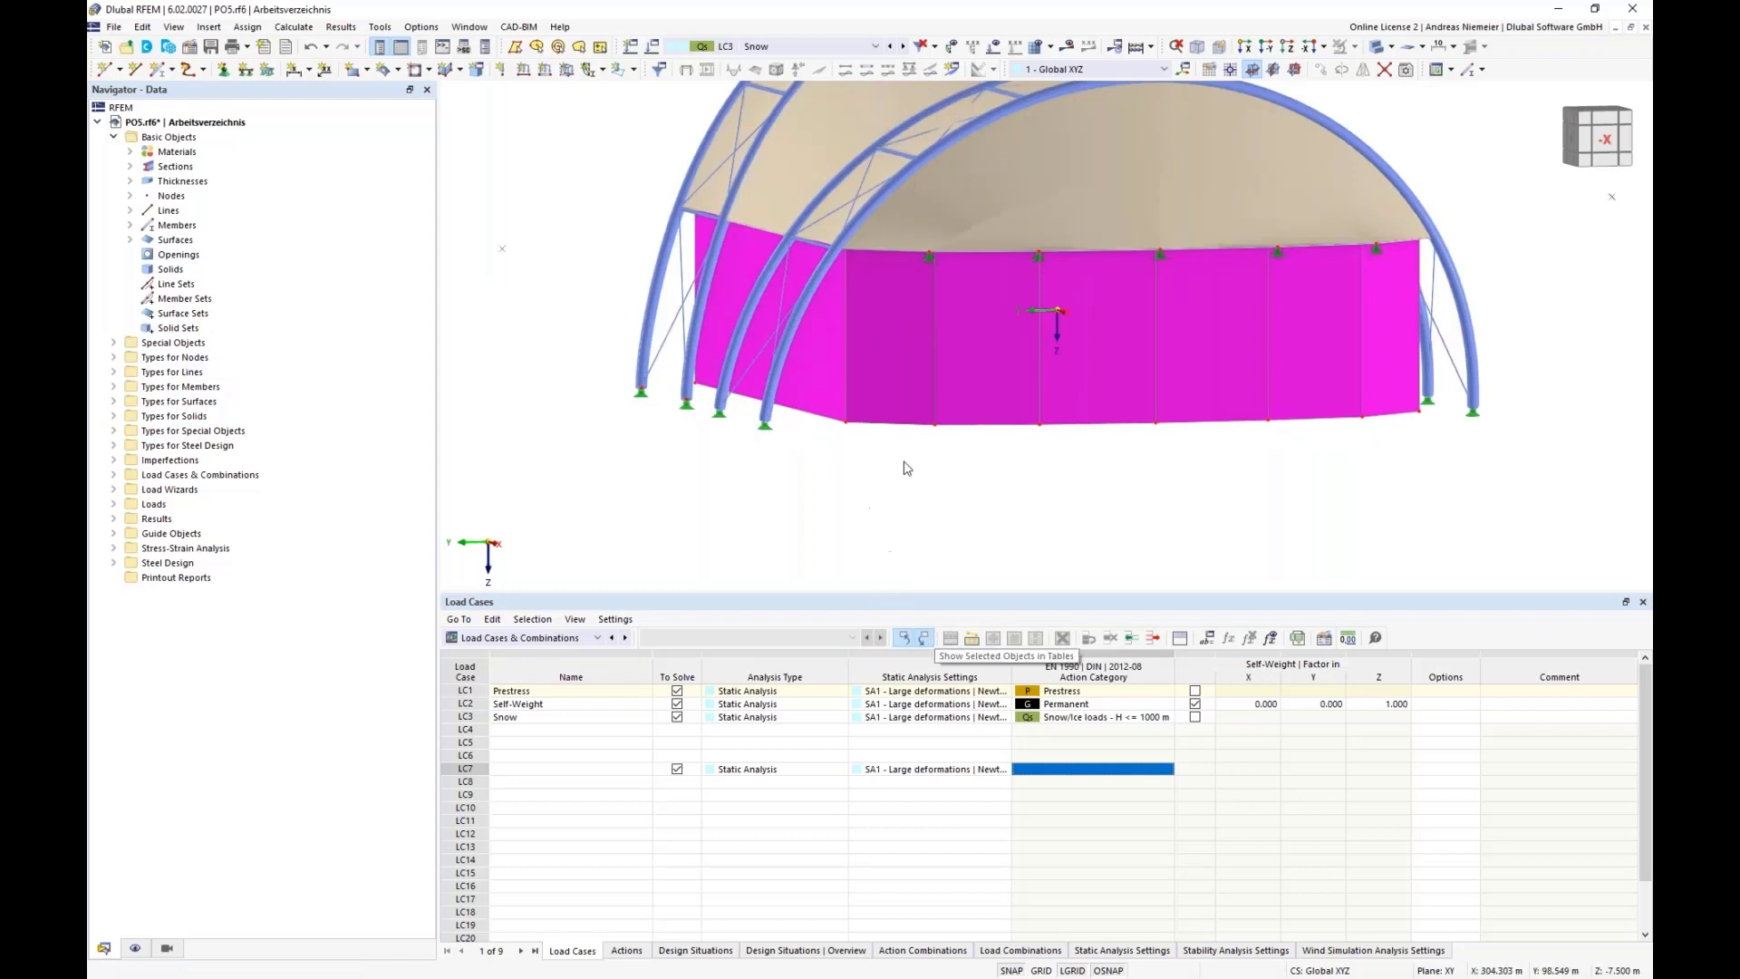
middle_click_drag(1037, 478, 977, 469, "ctrl")
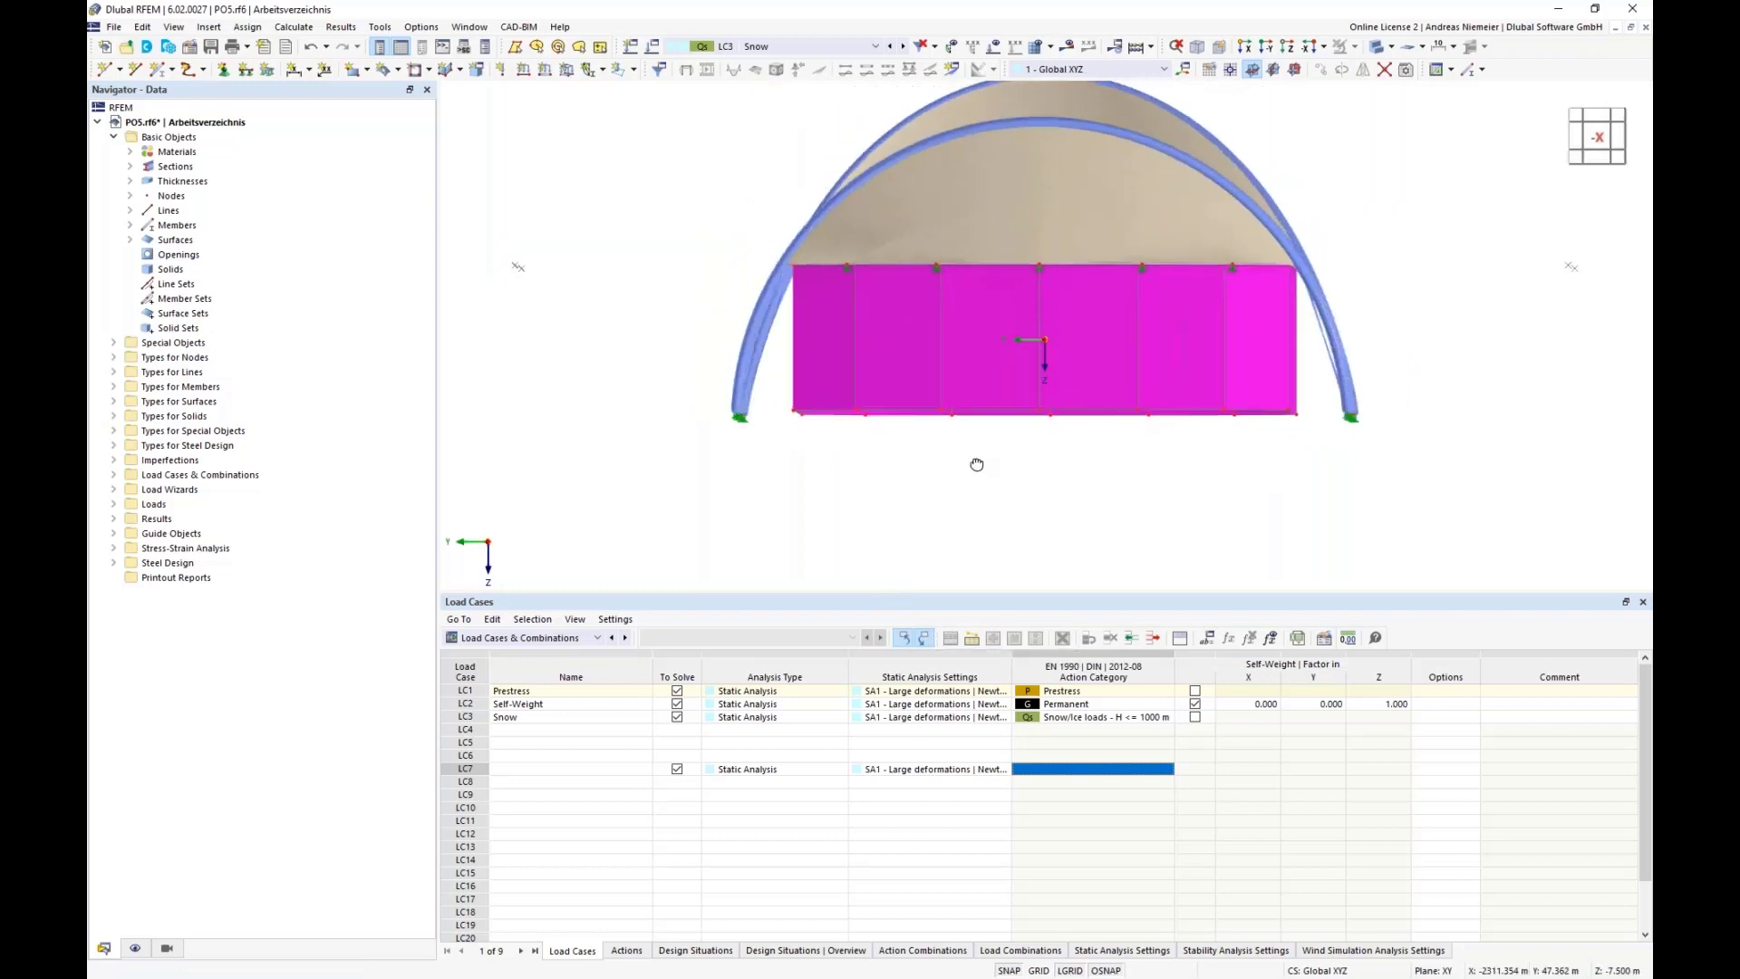
- Assign the hinged line support to the bottom lines of the walls and turn on the display of types for lines
left_click(246, 70)
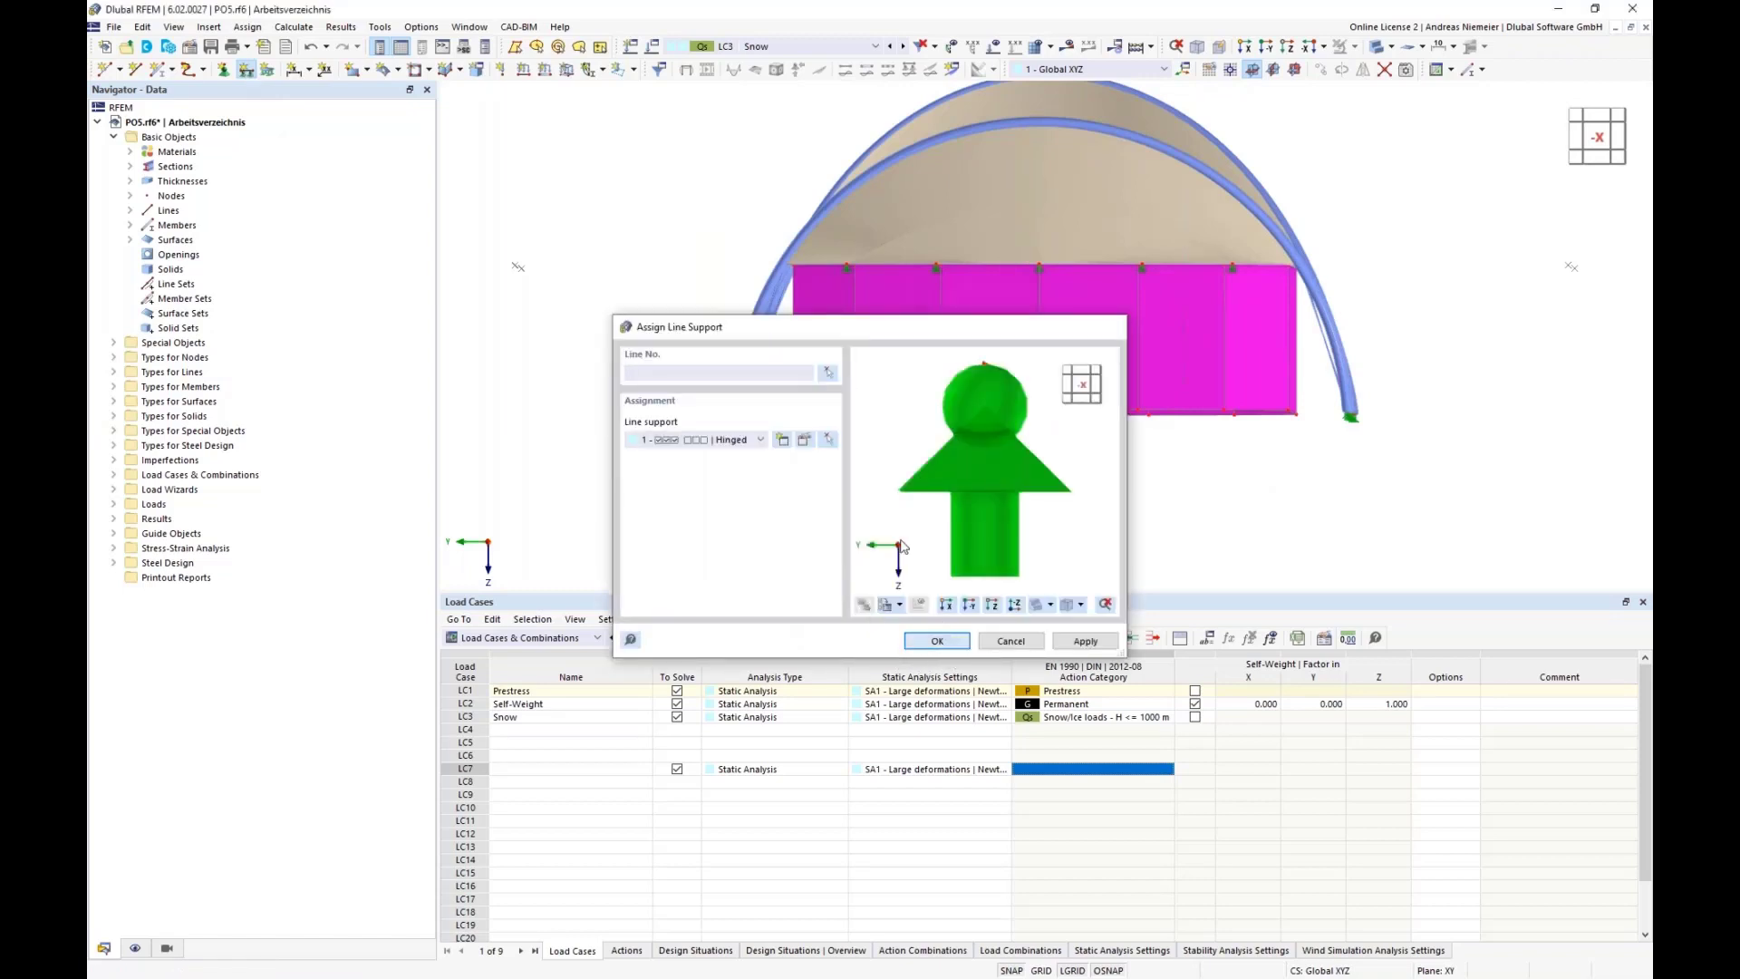
left_click(950, 647)
left_click_drag(771, 390, 1301, 448)
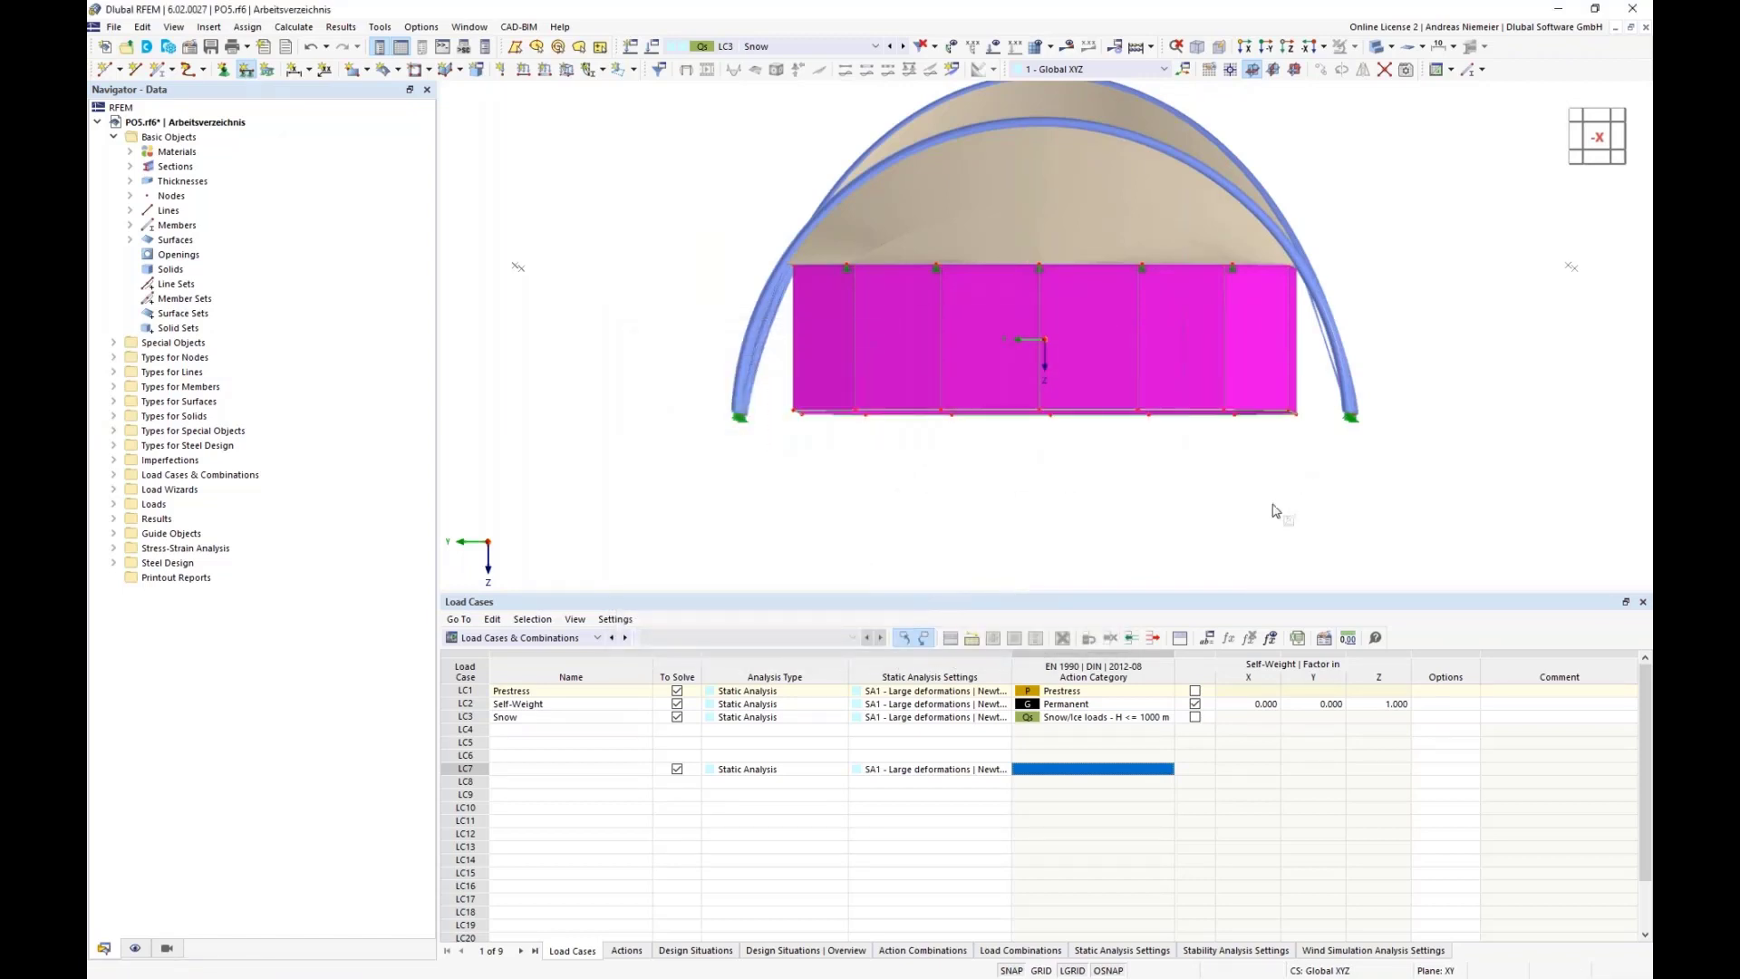
left_click(135, 948)
left_click(129, 314)
left_click(129, 314)
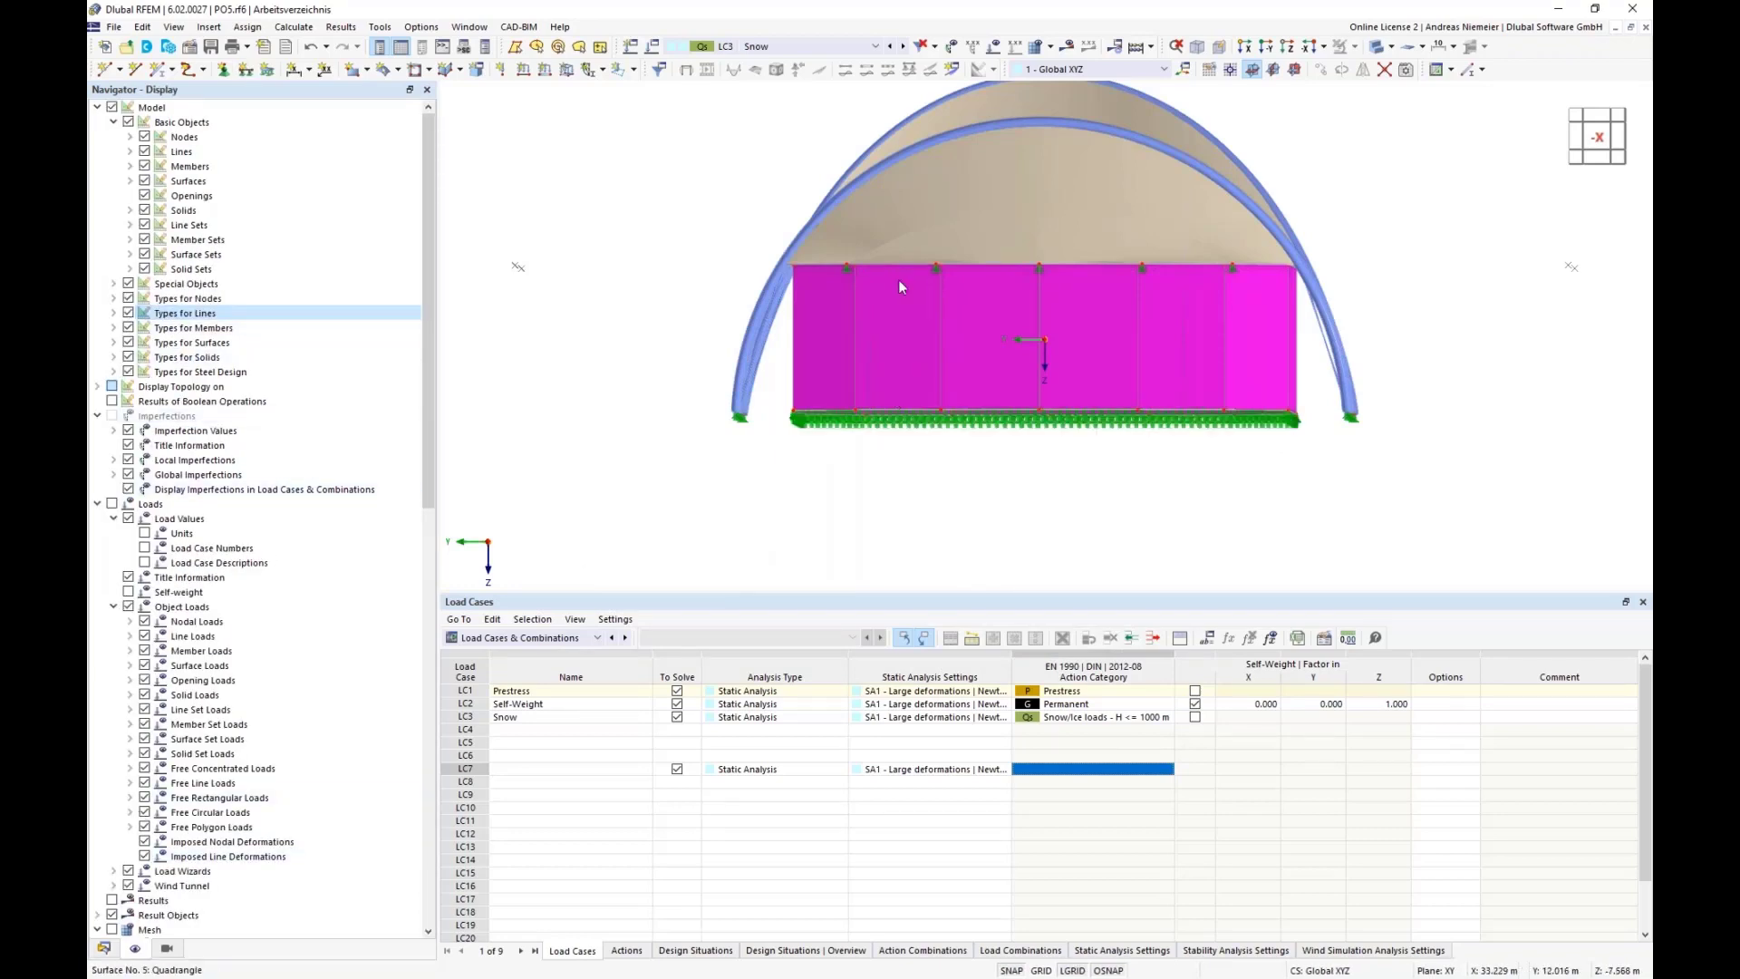
- Isolate the perimeter rings at the top edge of the walls with their nodal supports, and show them in top view
scroll(861, 281, "down", 1)
scroll(723, 274, "up", 2)
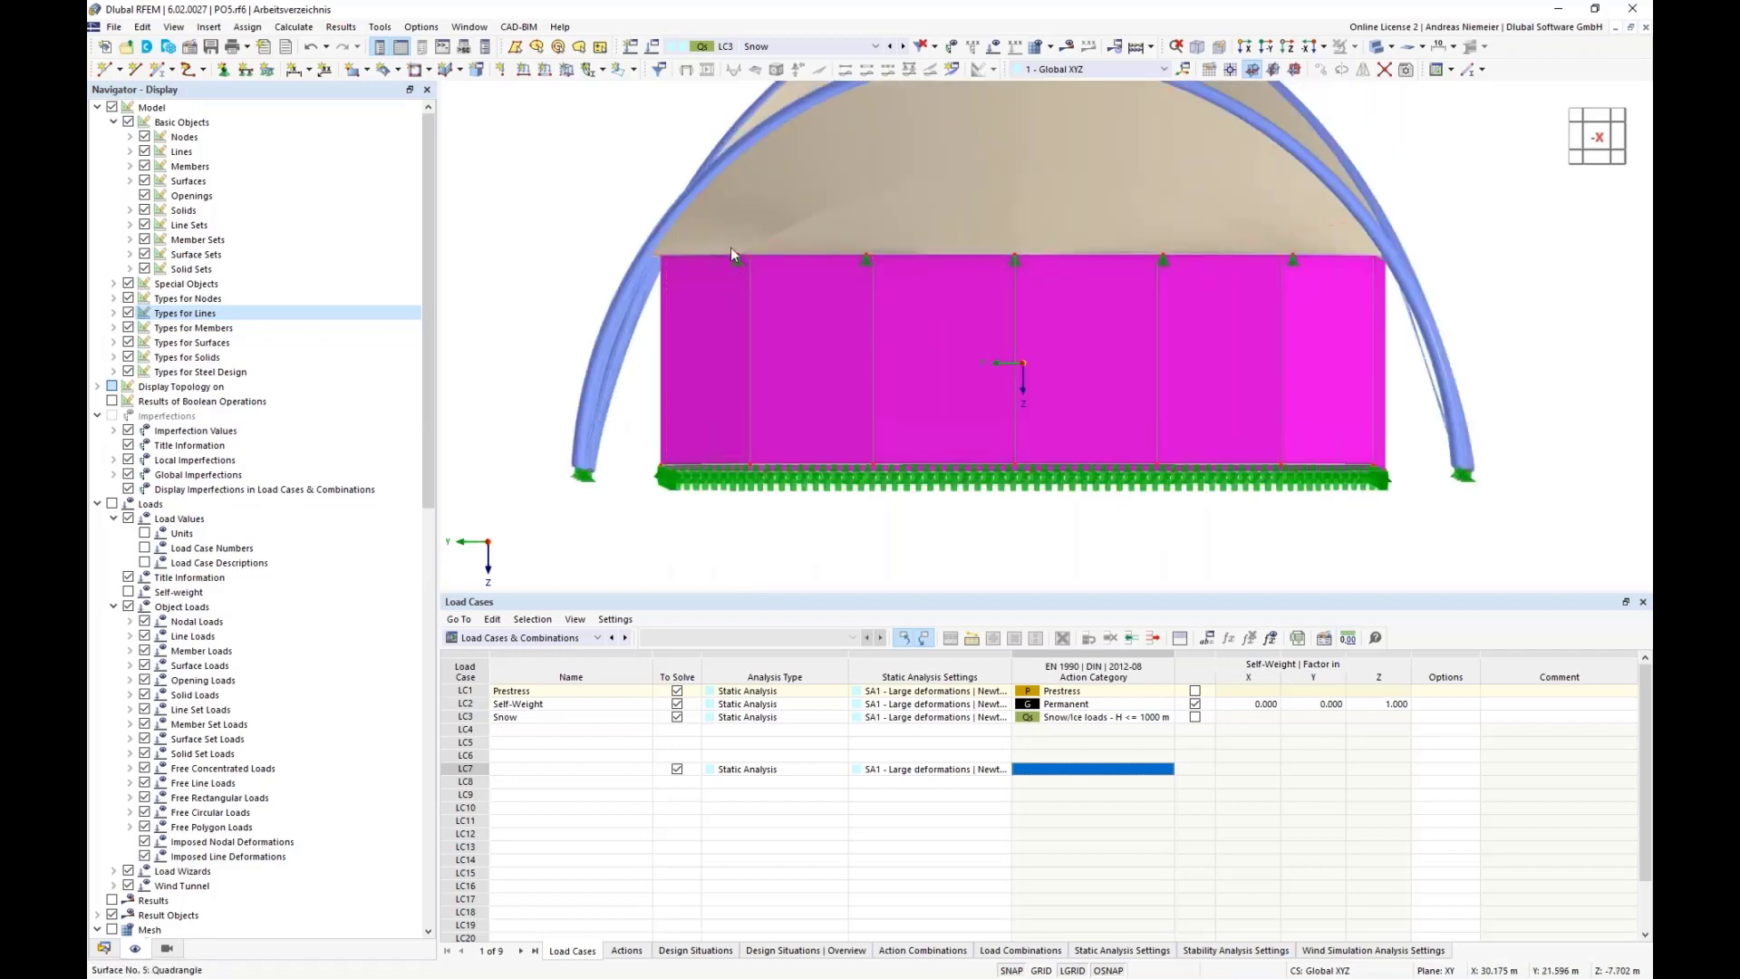
scroll(745, 355, "down", 1)
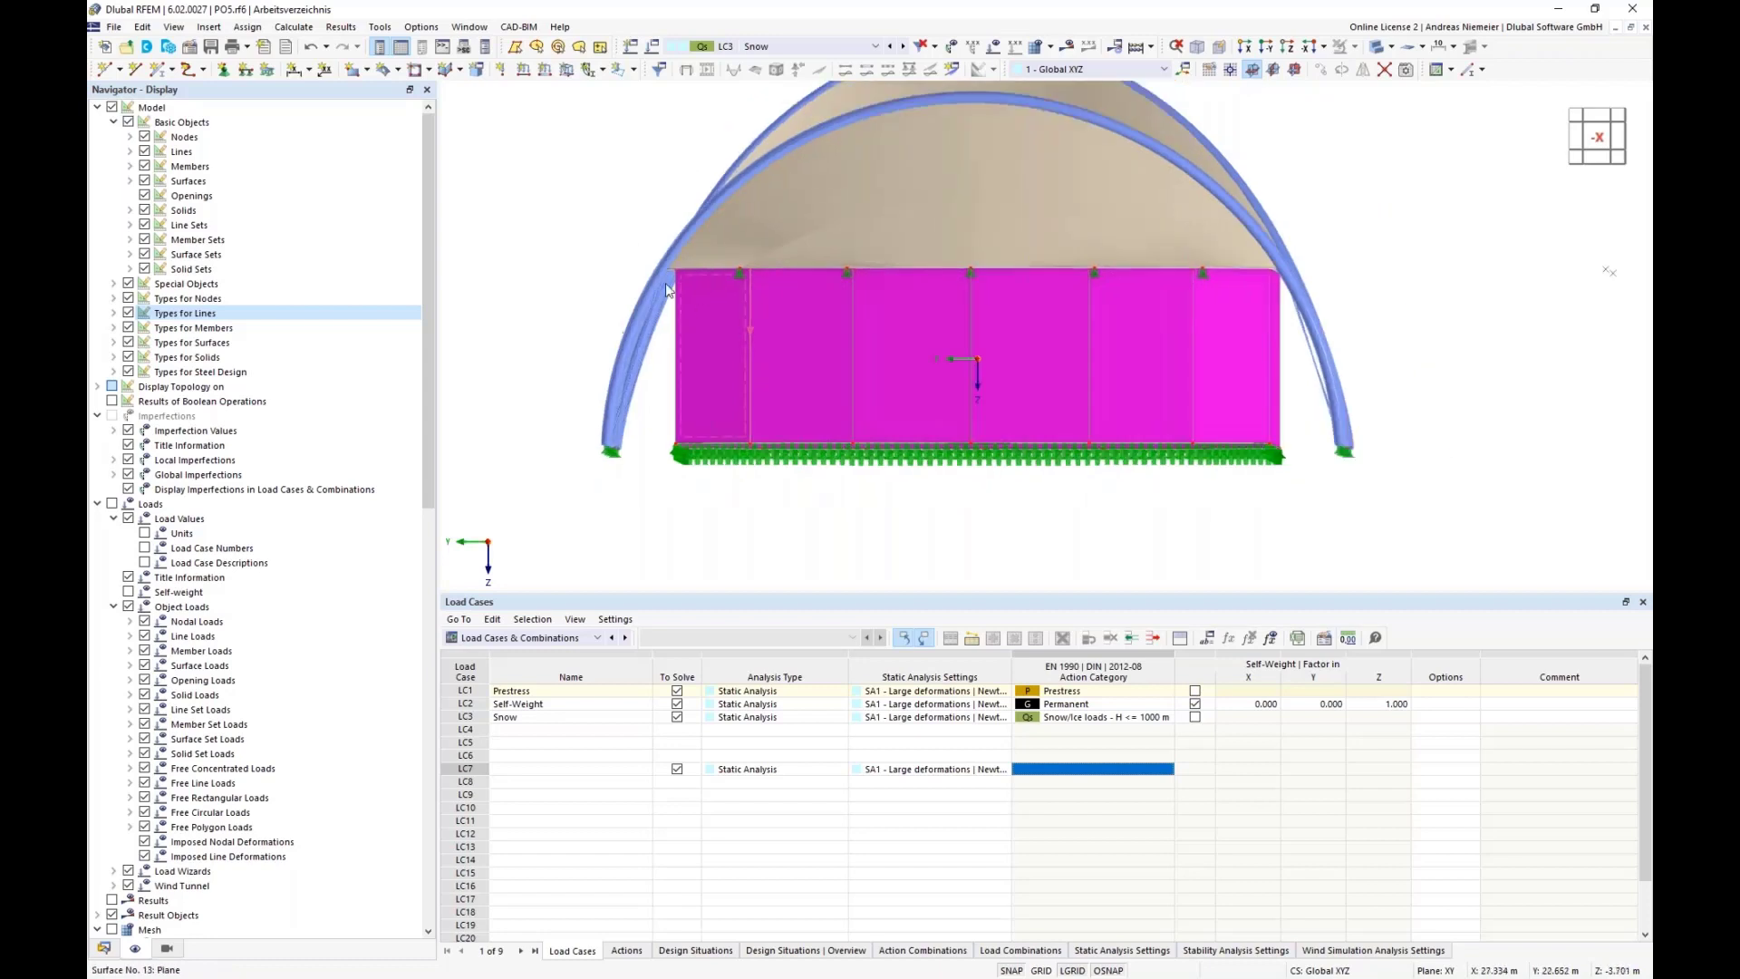
left_click_drag(632, 267, 1286, 310)
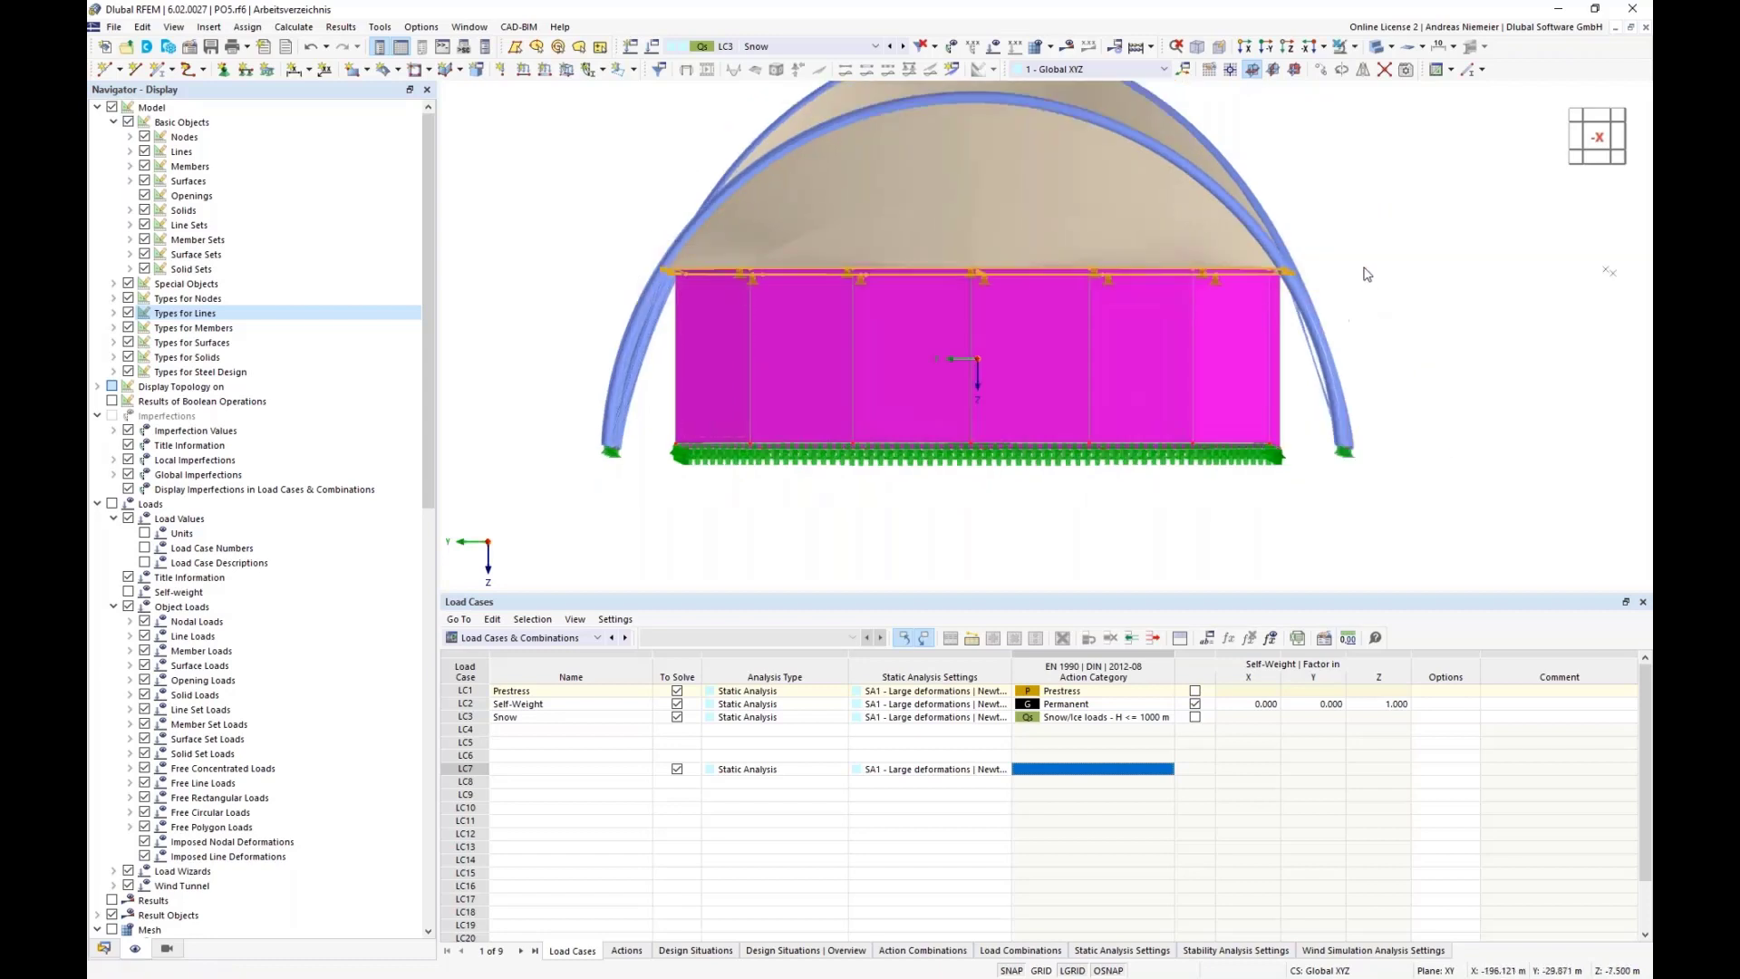
left_click(1354, 46)
left_click(1373, 69)
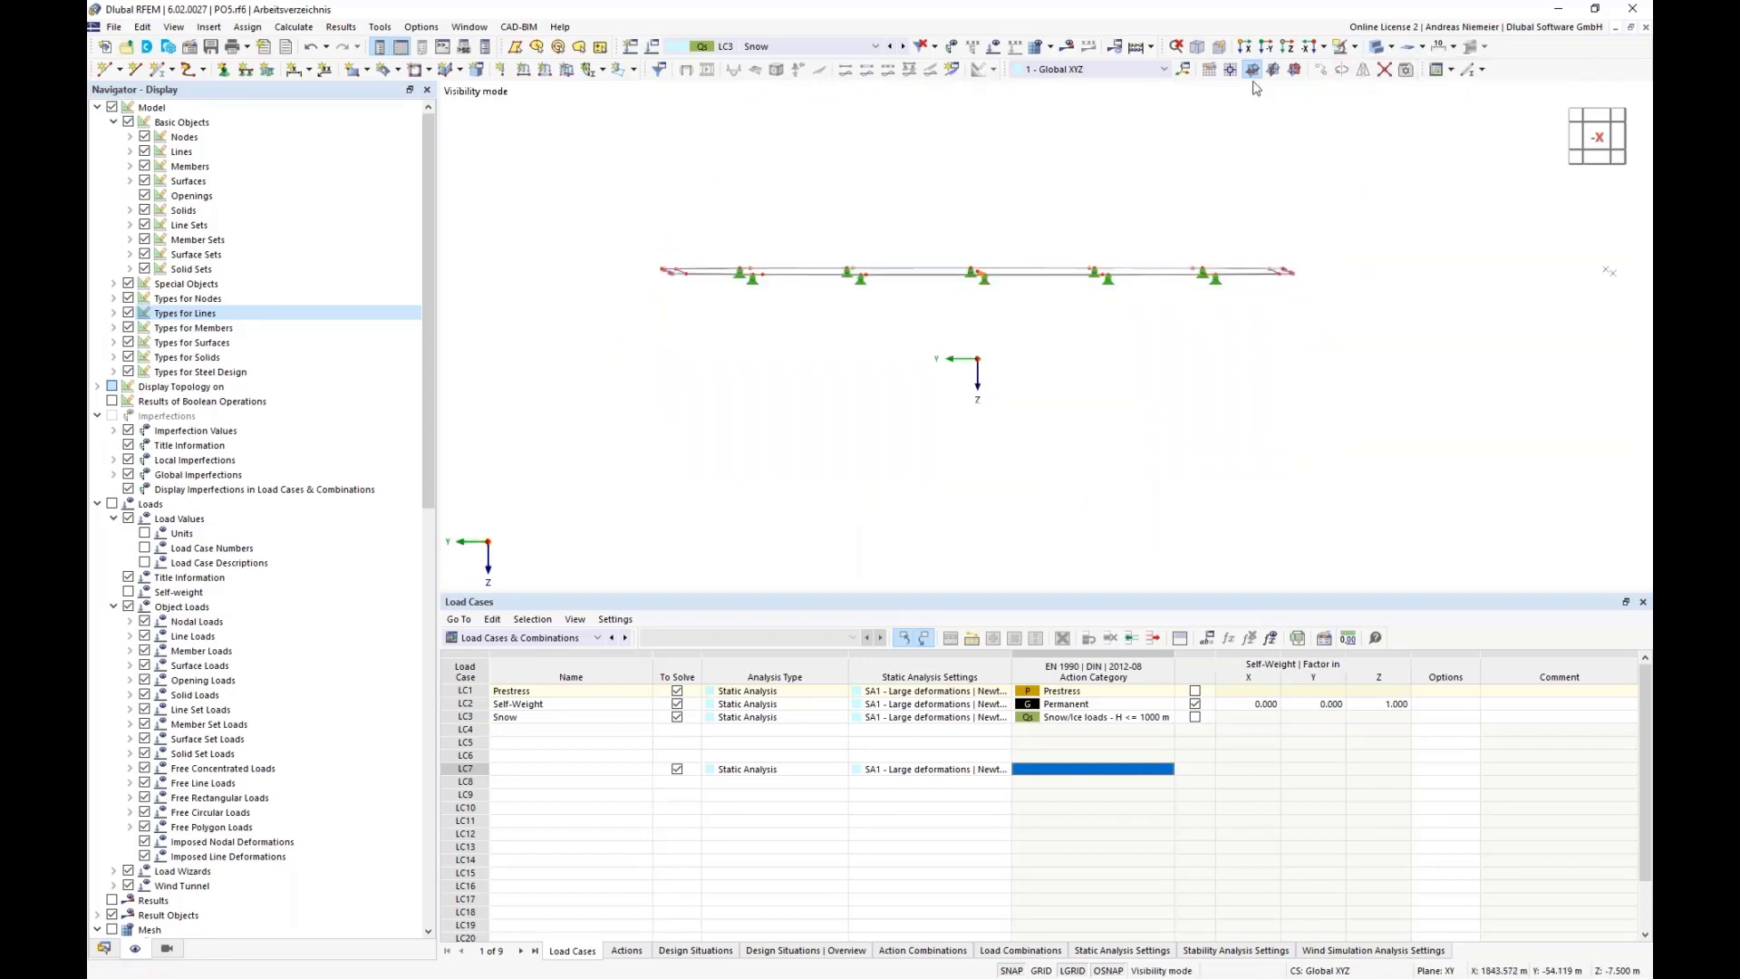
left_click(1294, 71)
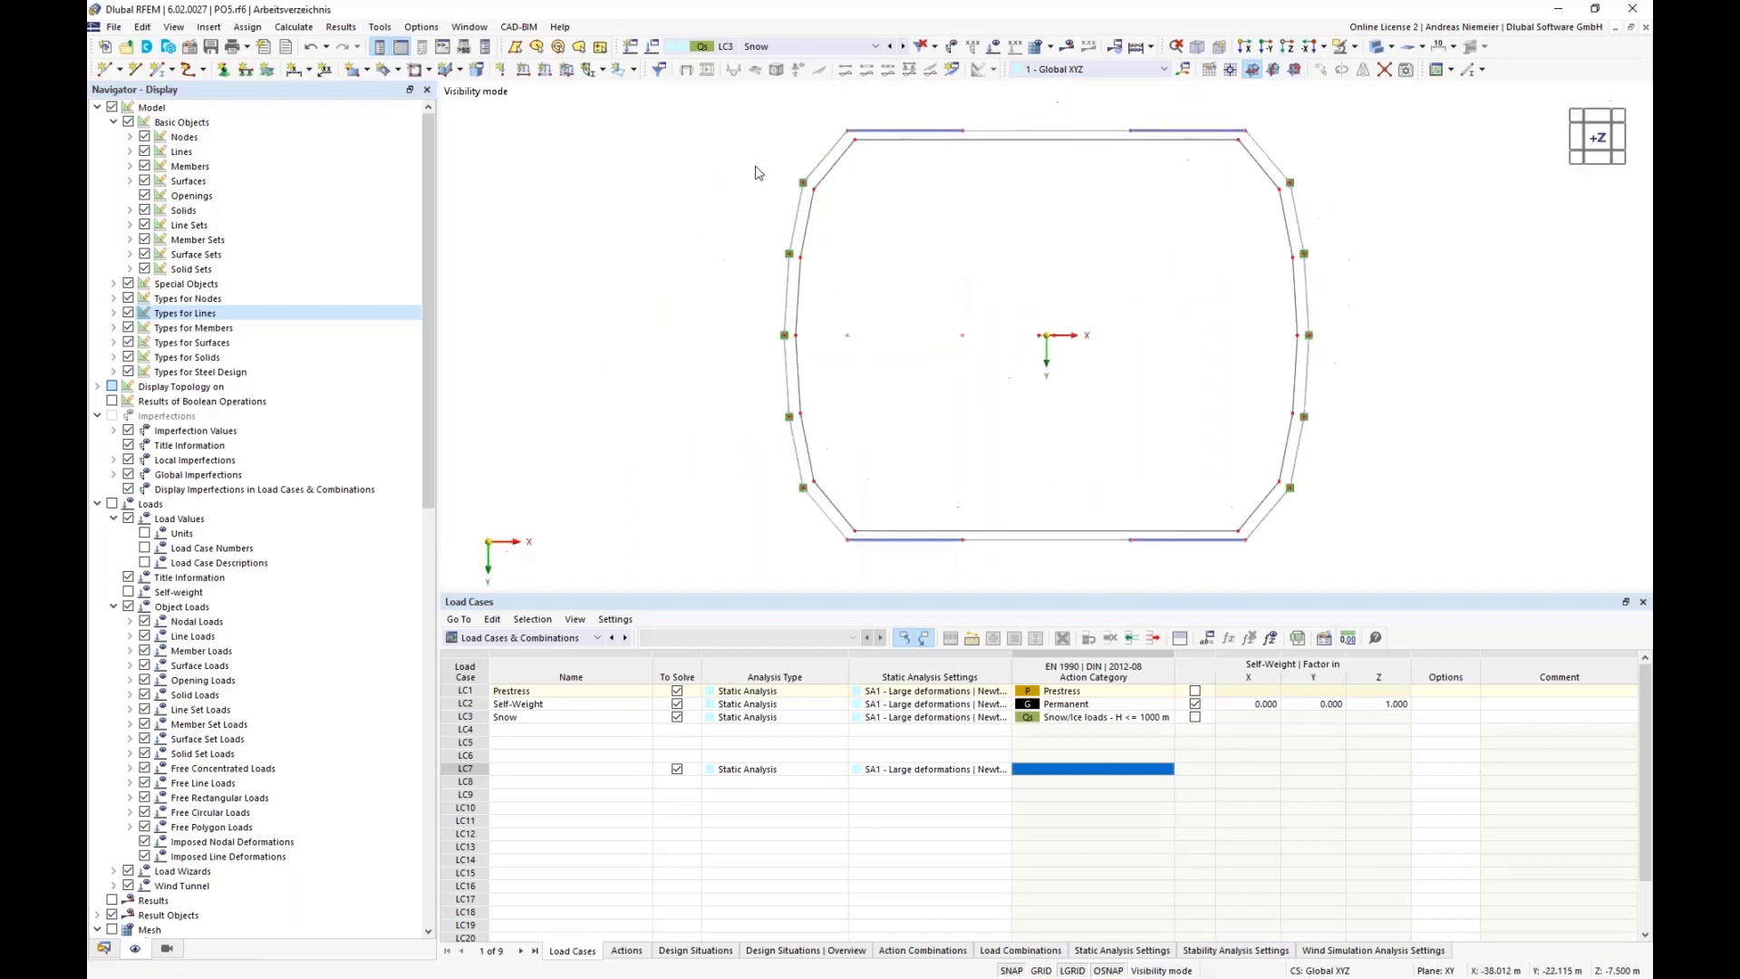
- Delete the nodal support assignment from the nodes along both curved ends of the perimeter ring
left_click_drag(902, 222, 1389, 509)
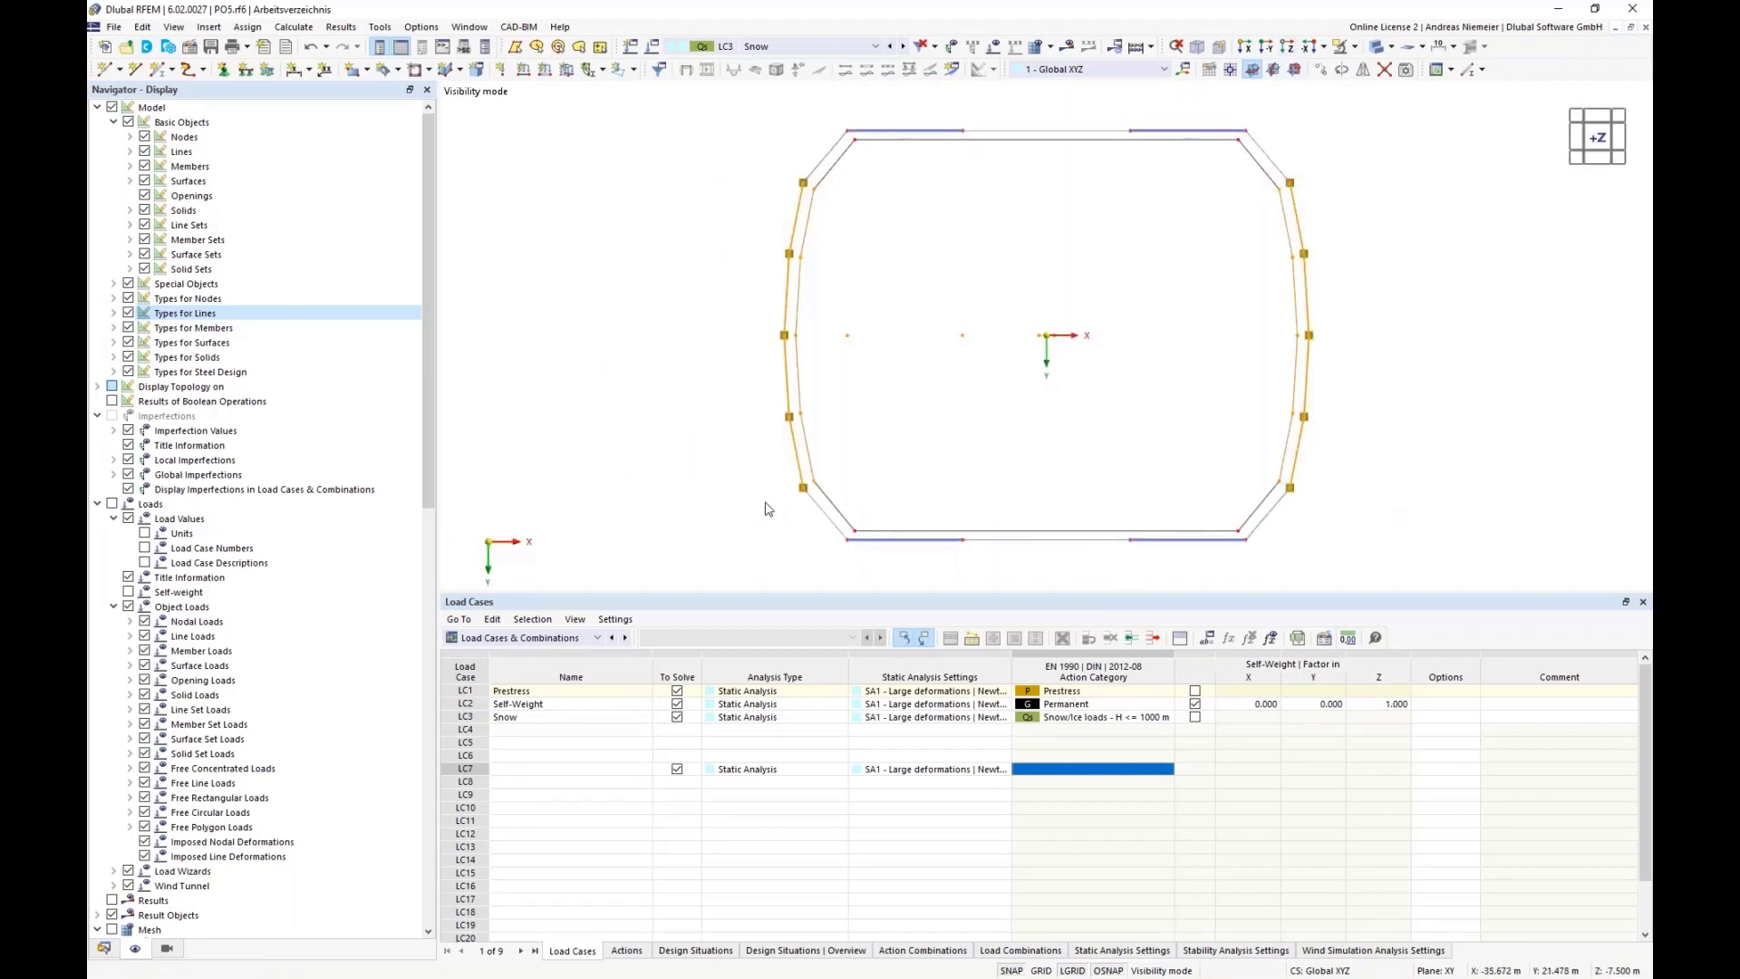
right_click(805, 494)
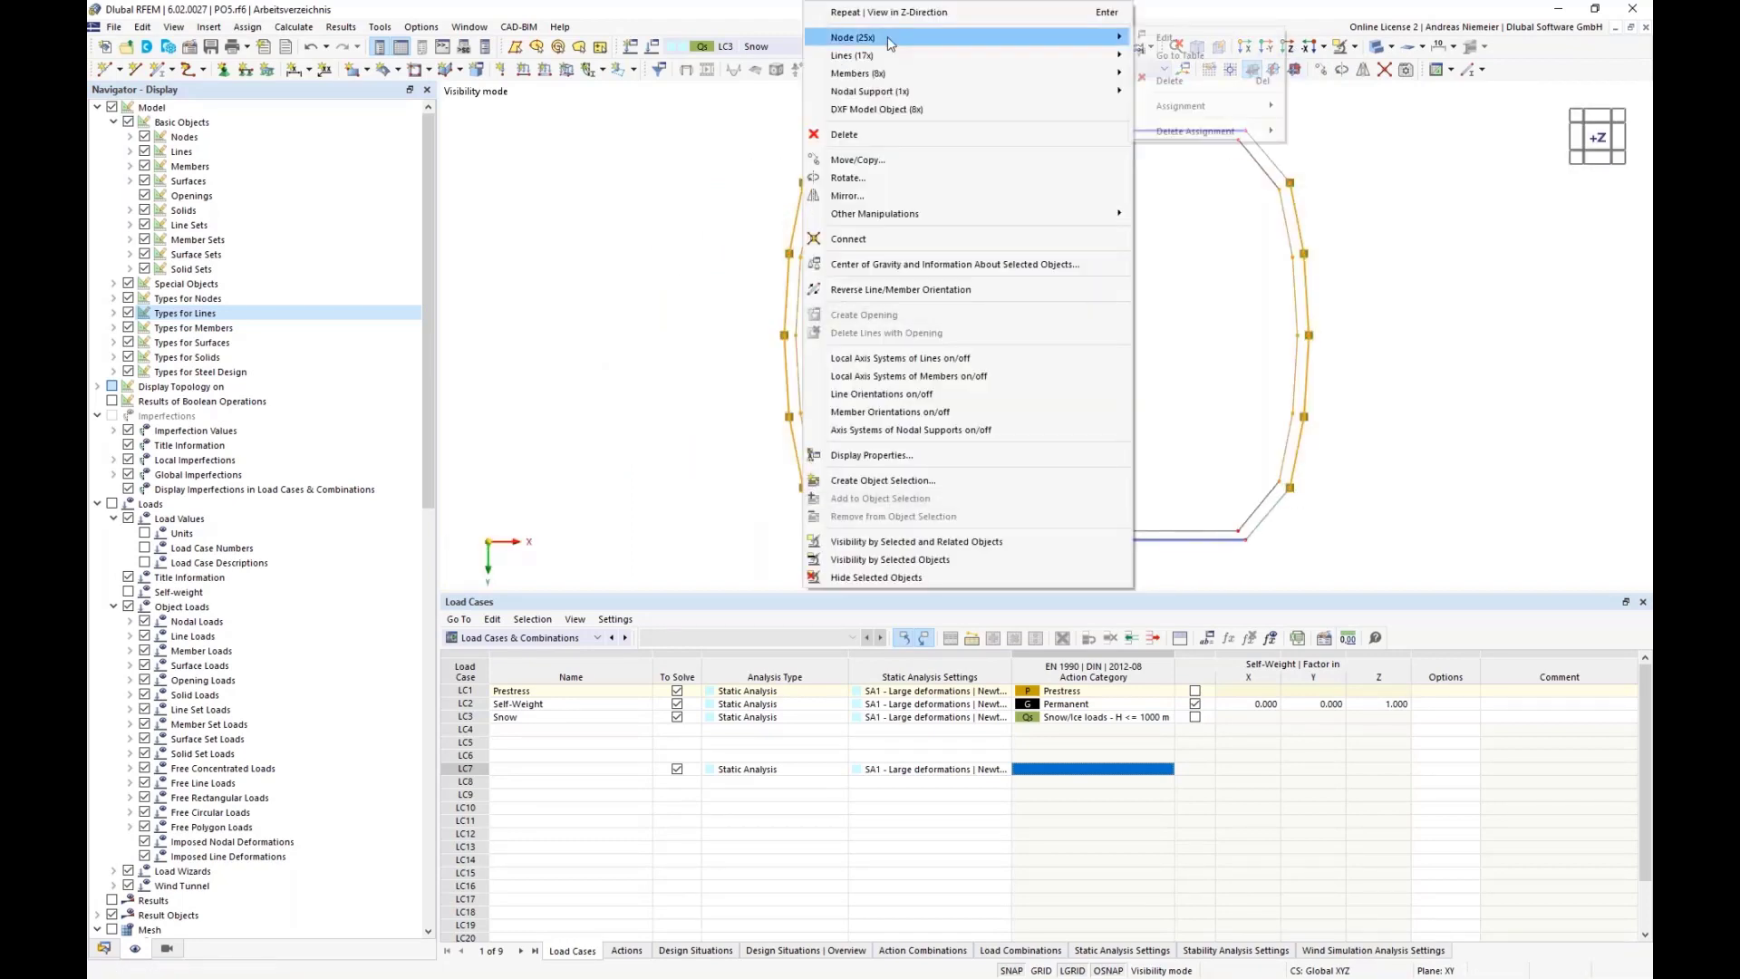
mouse_move(895, 99)
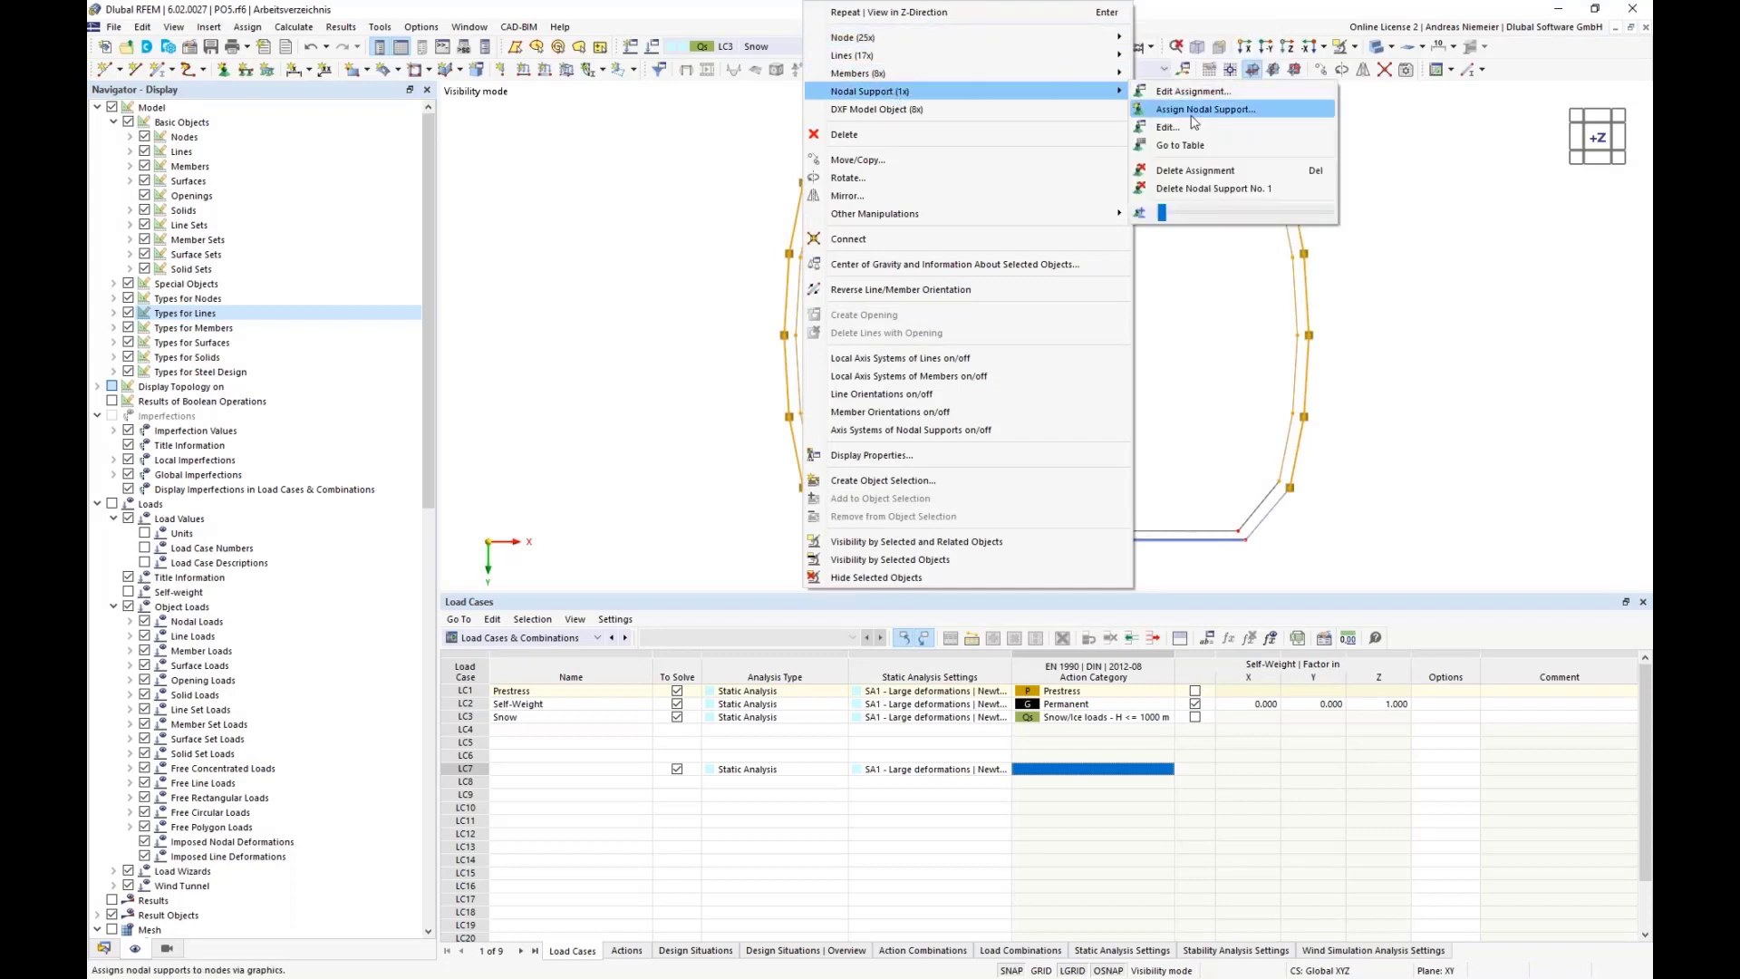
left_click(1208, 170)
left_click(1035, 374)
scroll(796, 155, "up", 2)
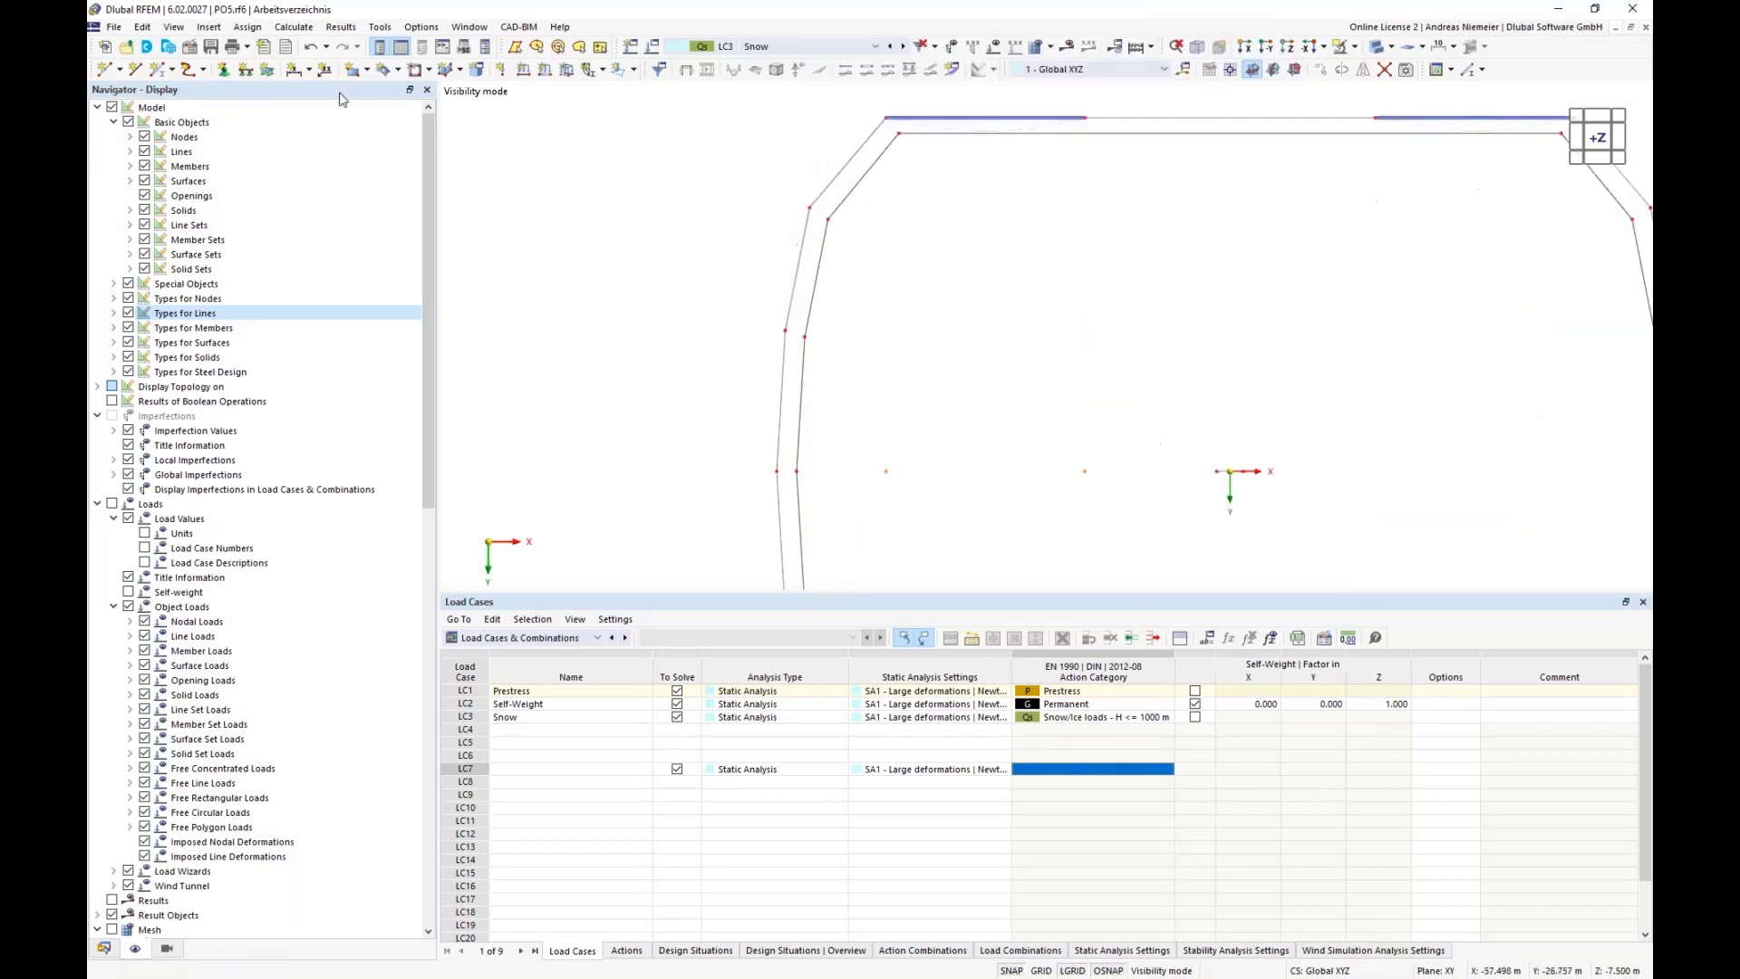
- Create Rigid-type members linking the outer and inner rings at the two negative-Y bend nodes of the negative-X curved end
left_click(161, 71)
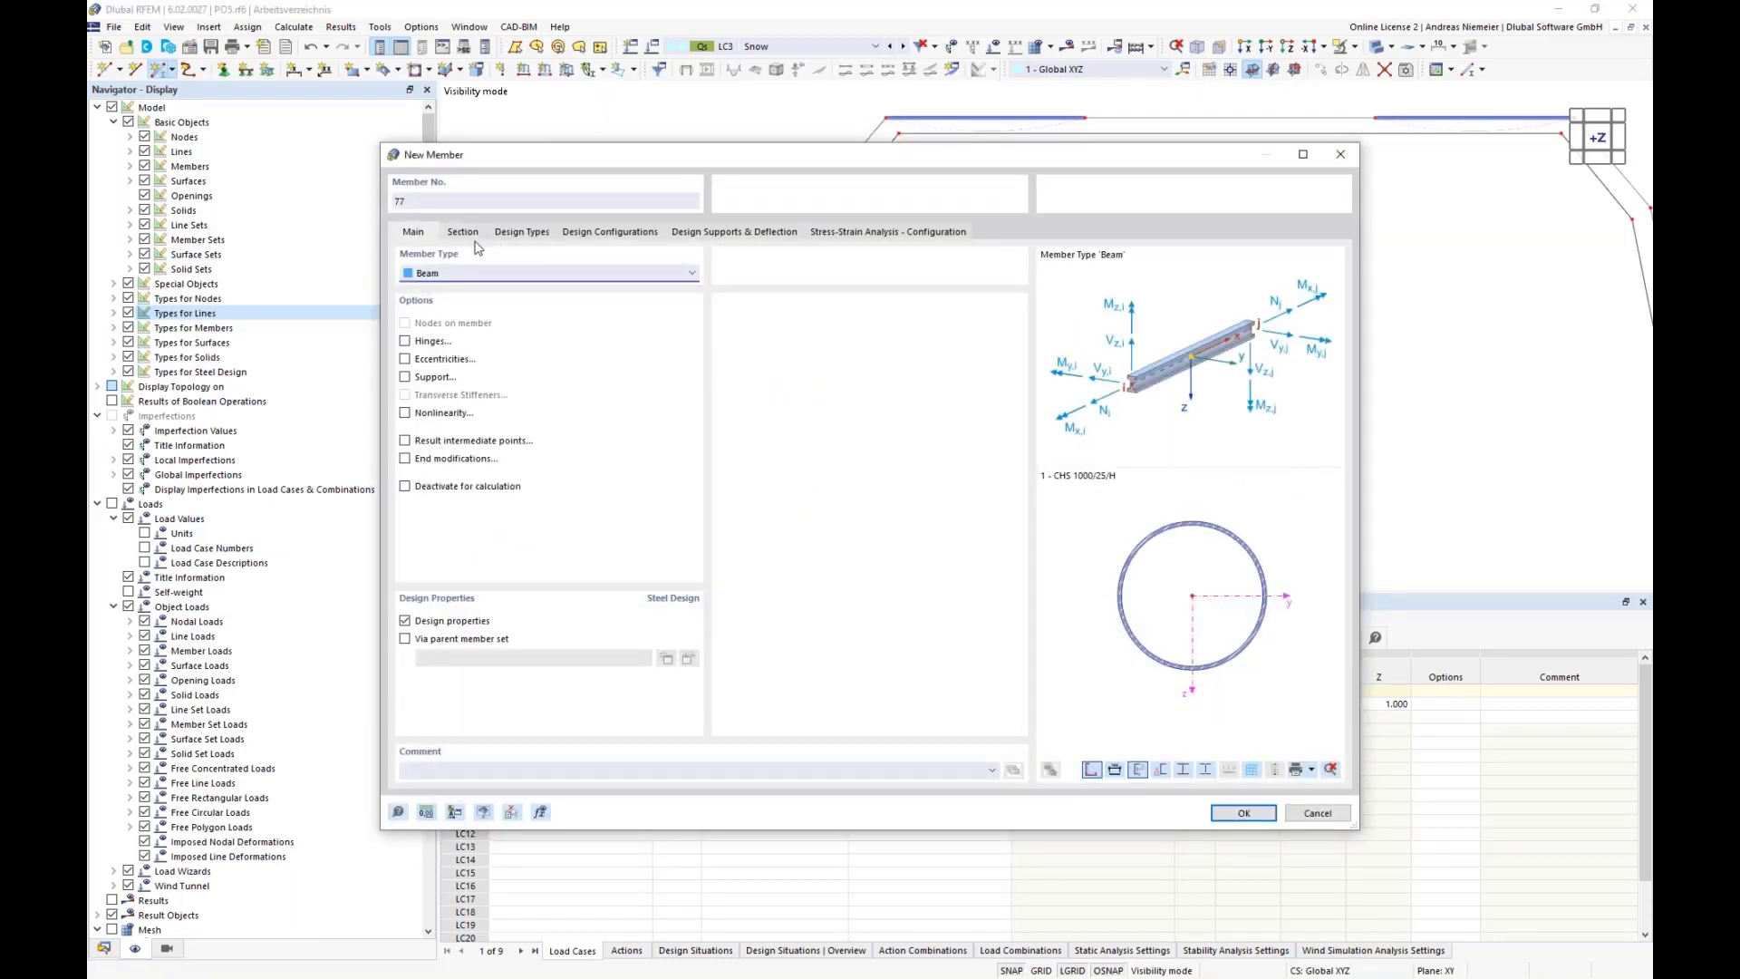
left_click(462, 273)
left_click(463, 305)
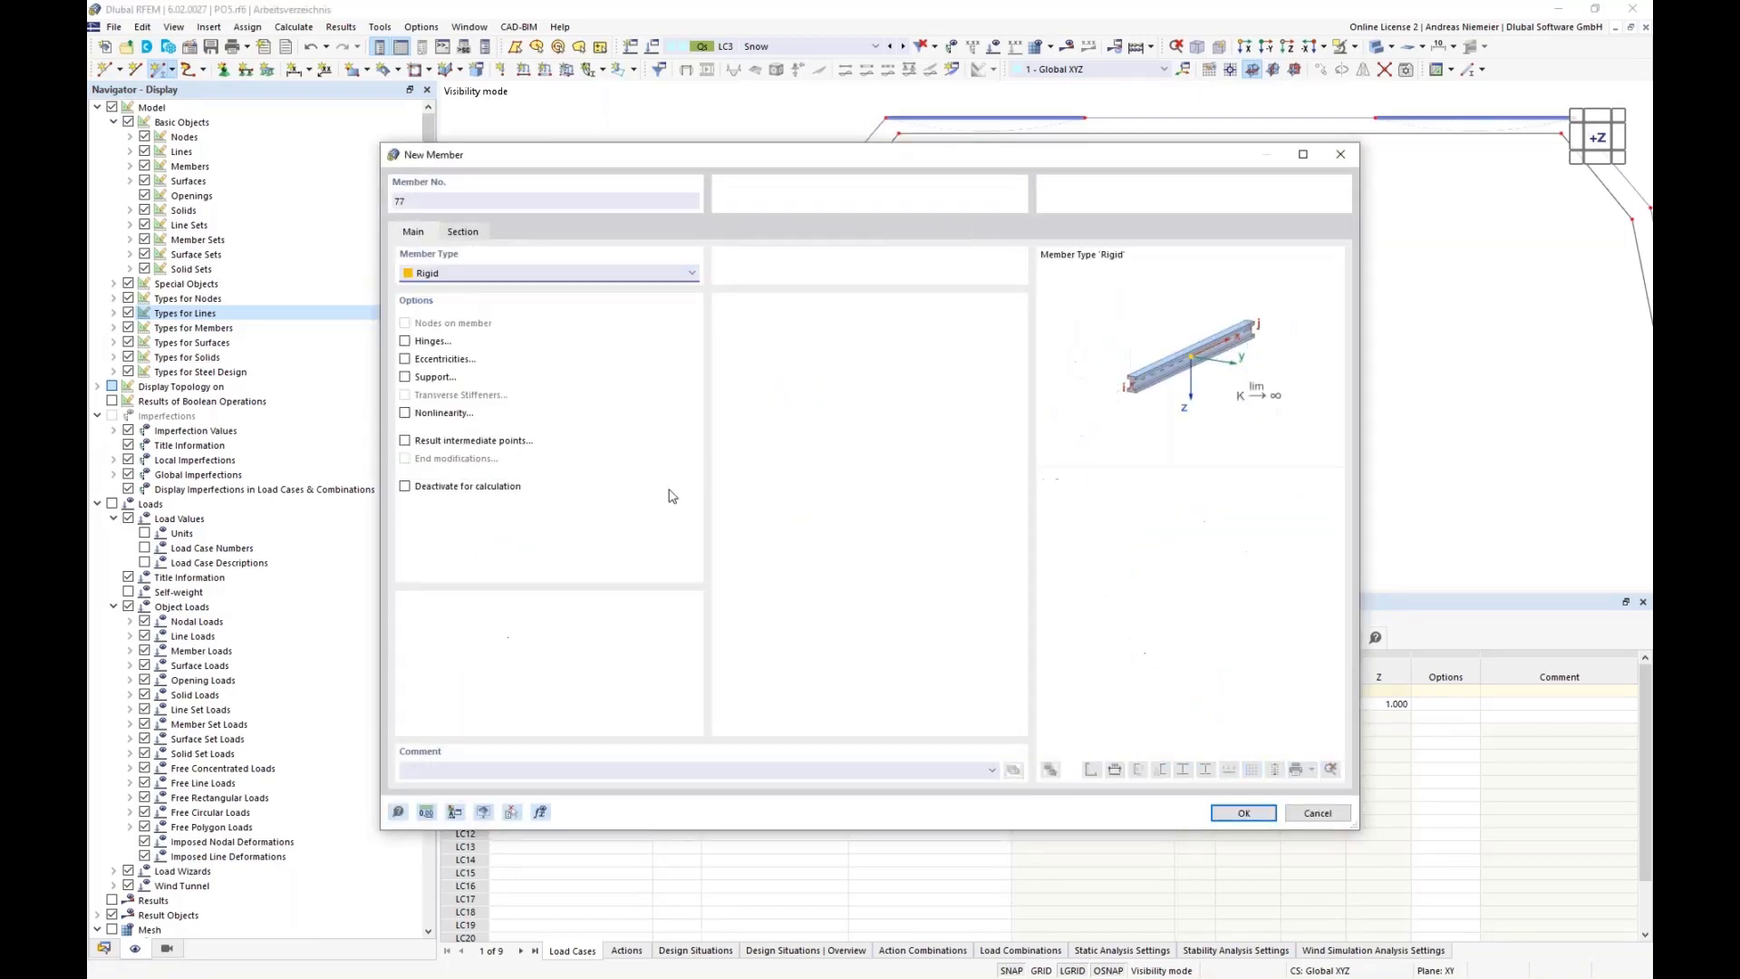
left_click(1235, 813)
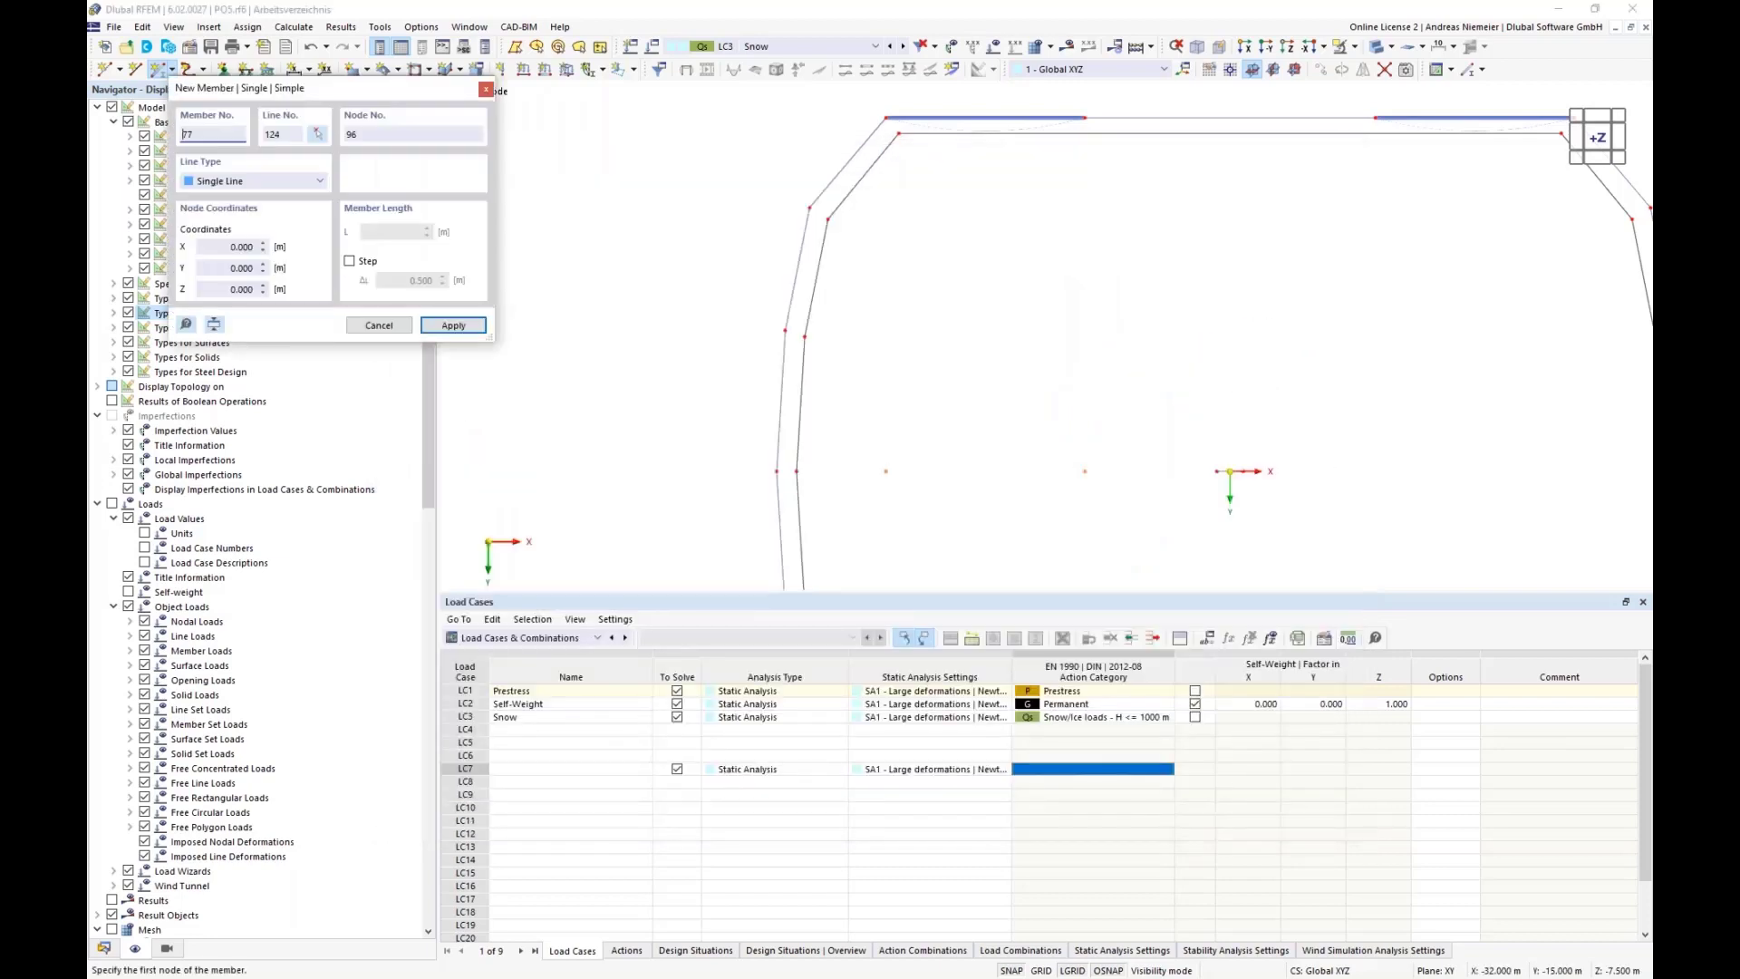
scroll(833, 208, "up", 1)
left_click(803, 211)
left_click(840, 234)
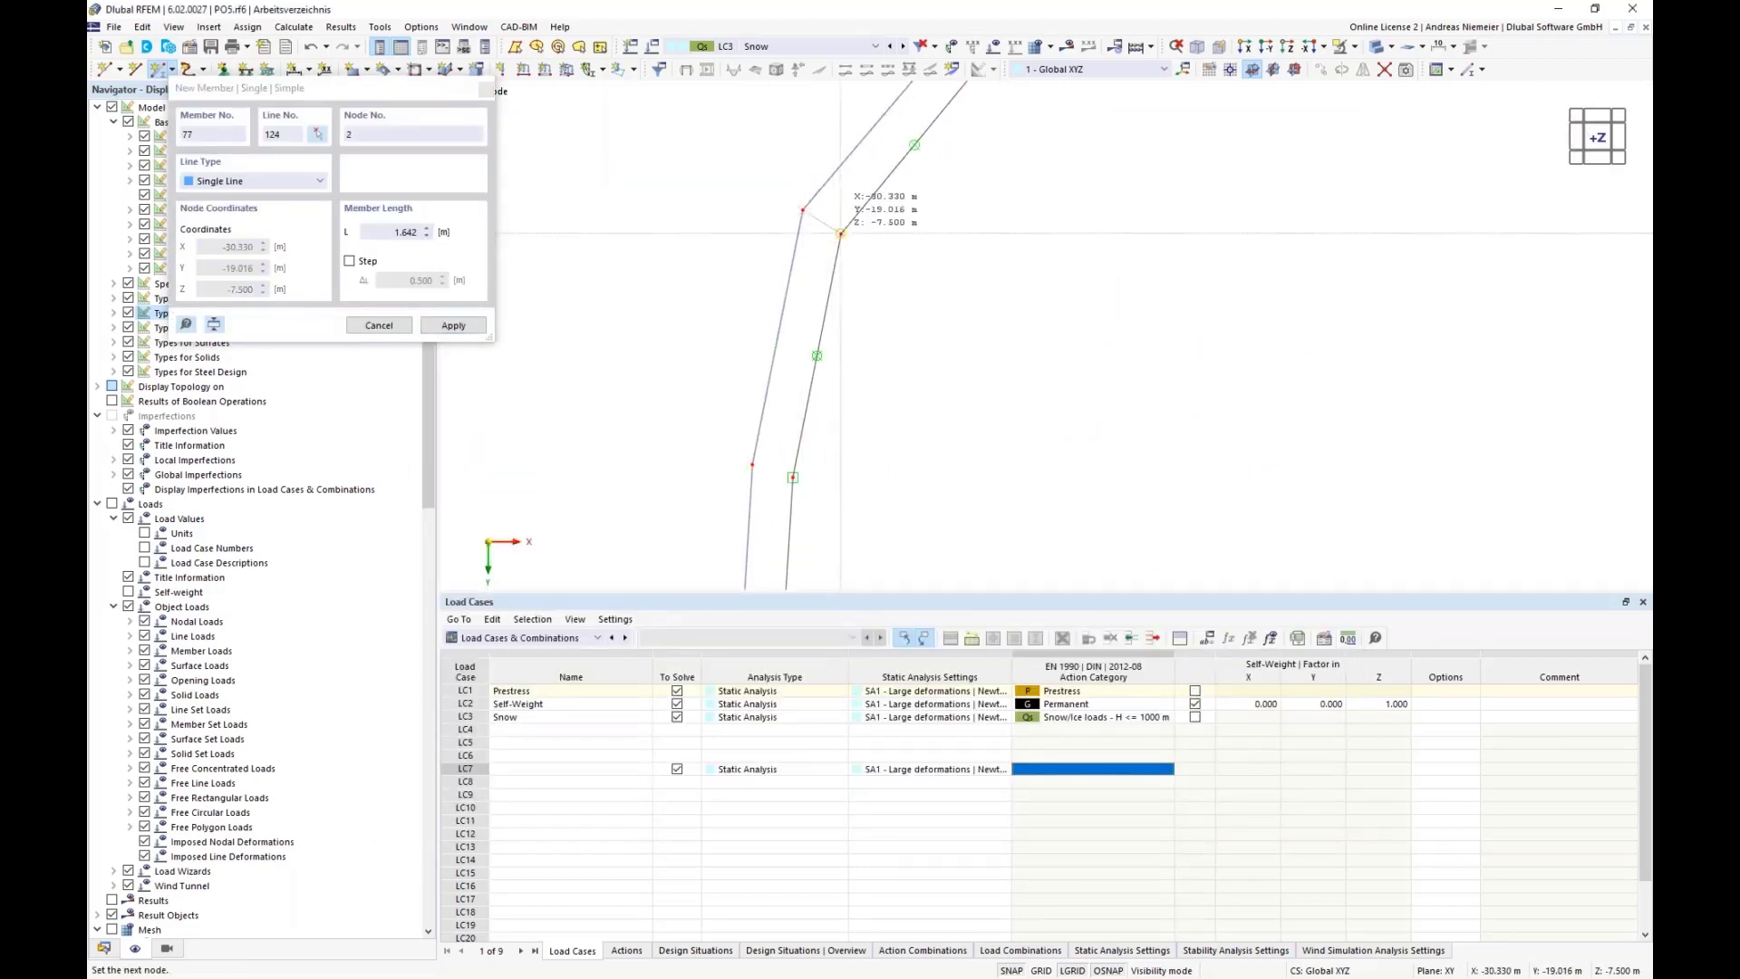
left_click(753, 464)
left_click(793, 477)
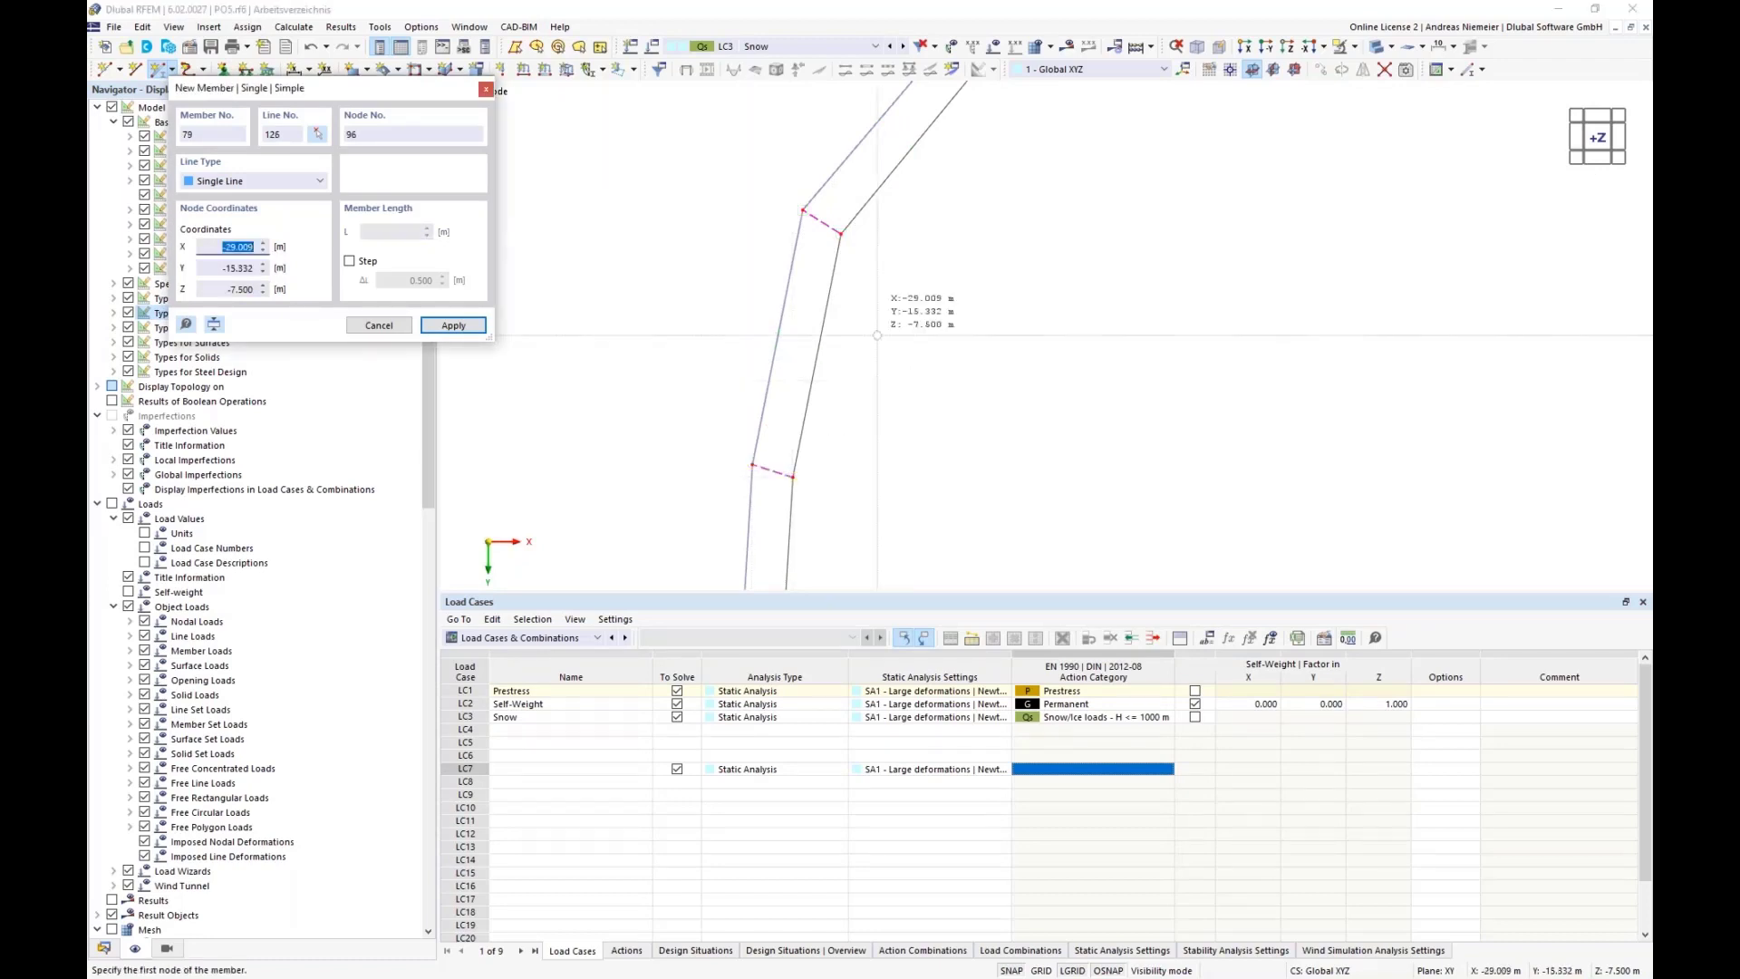
- Link the two rings with rigid members at the middle node and two positive-Y bend nodes of the negative-X curved end
scroll(876, 334, "down", 4)
scroll(817, 502, "up", 3)
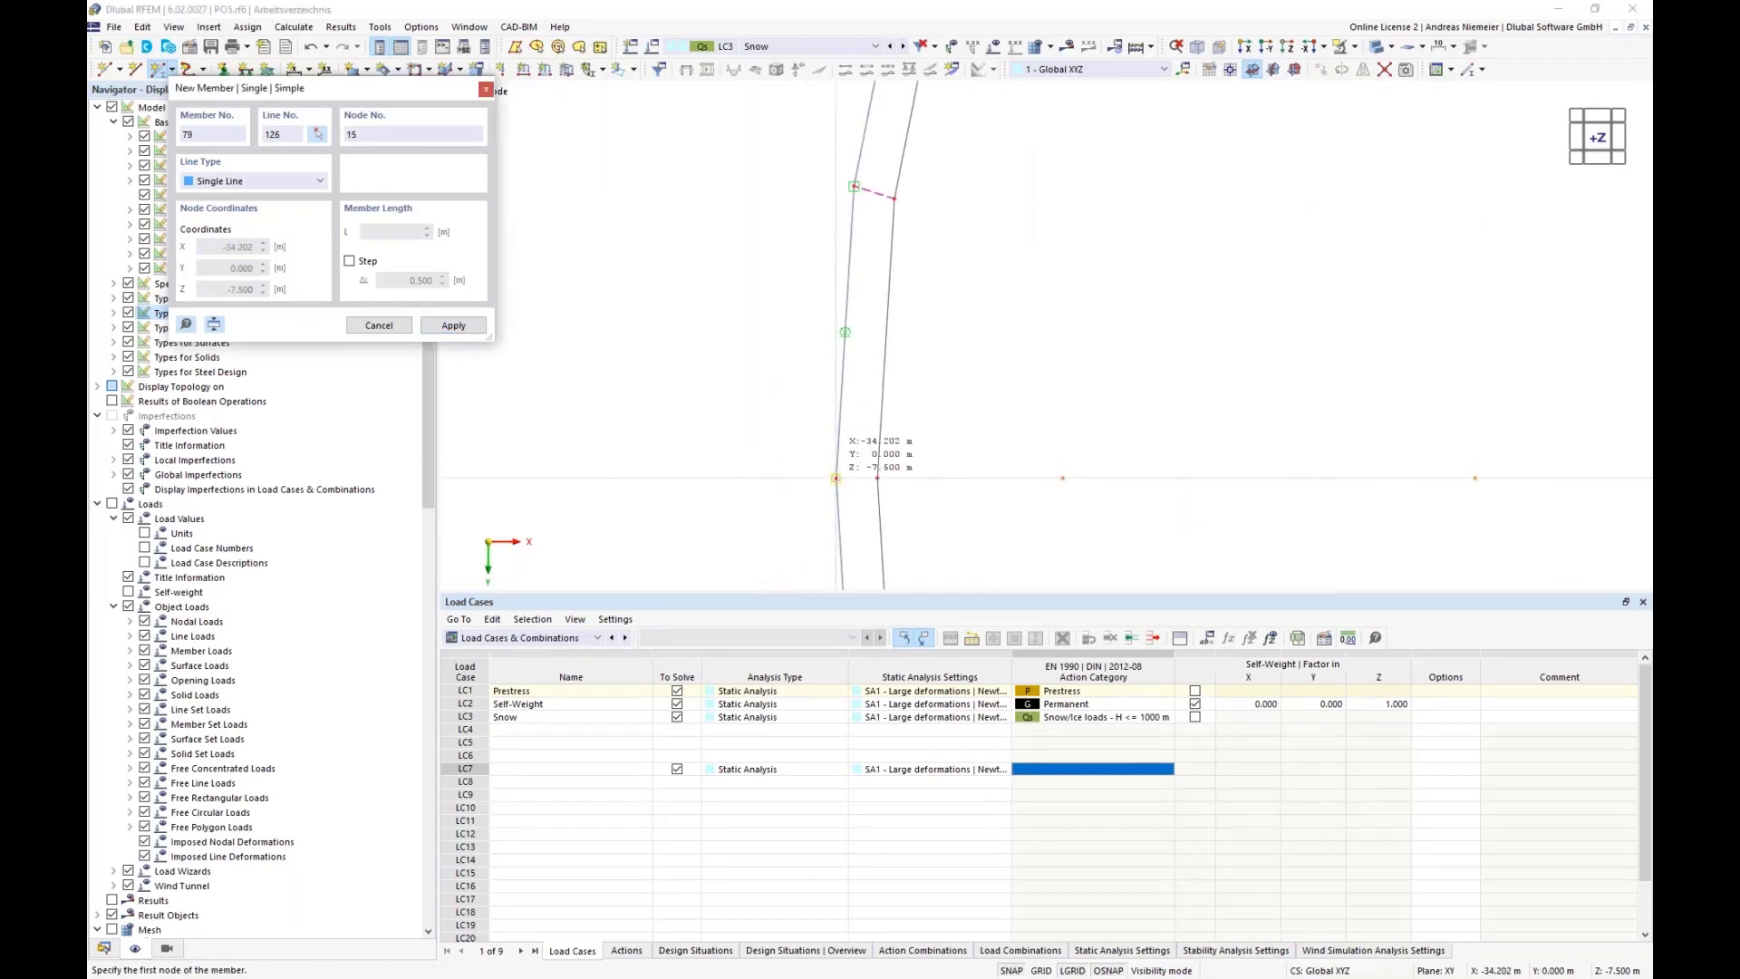
left_click(835, 477)
scroll(834, 477, "down", 3)
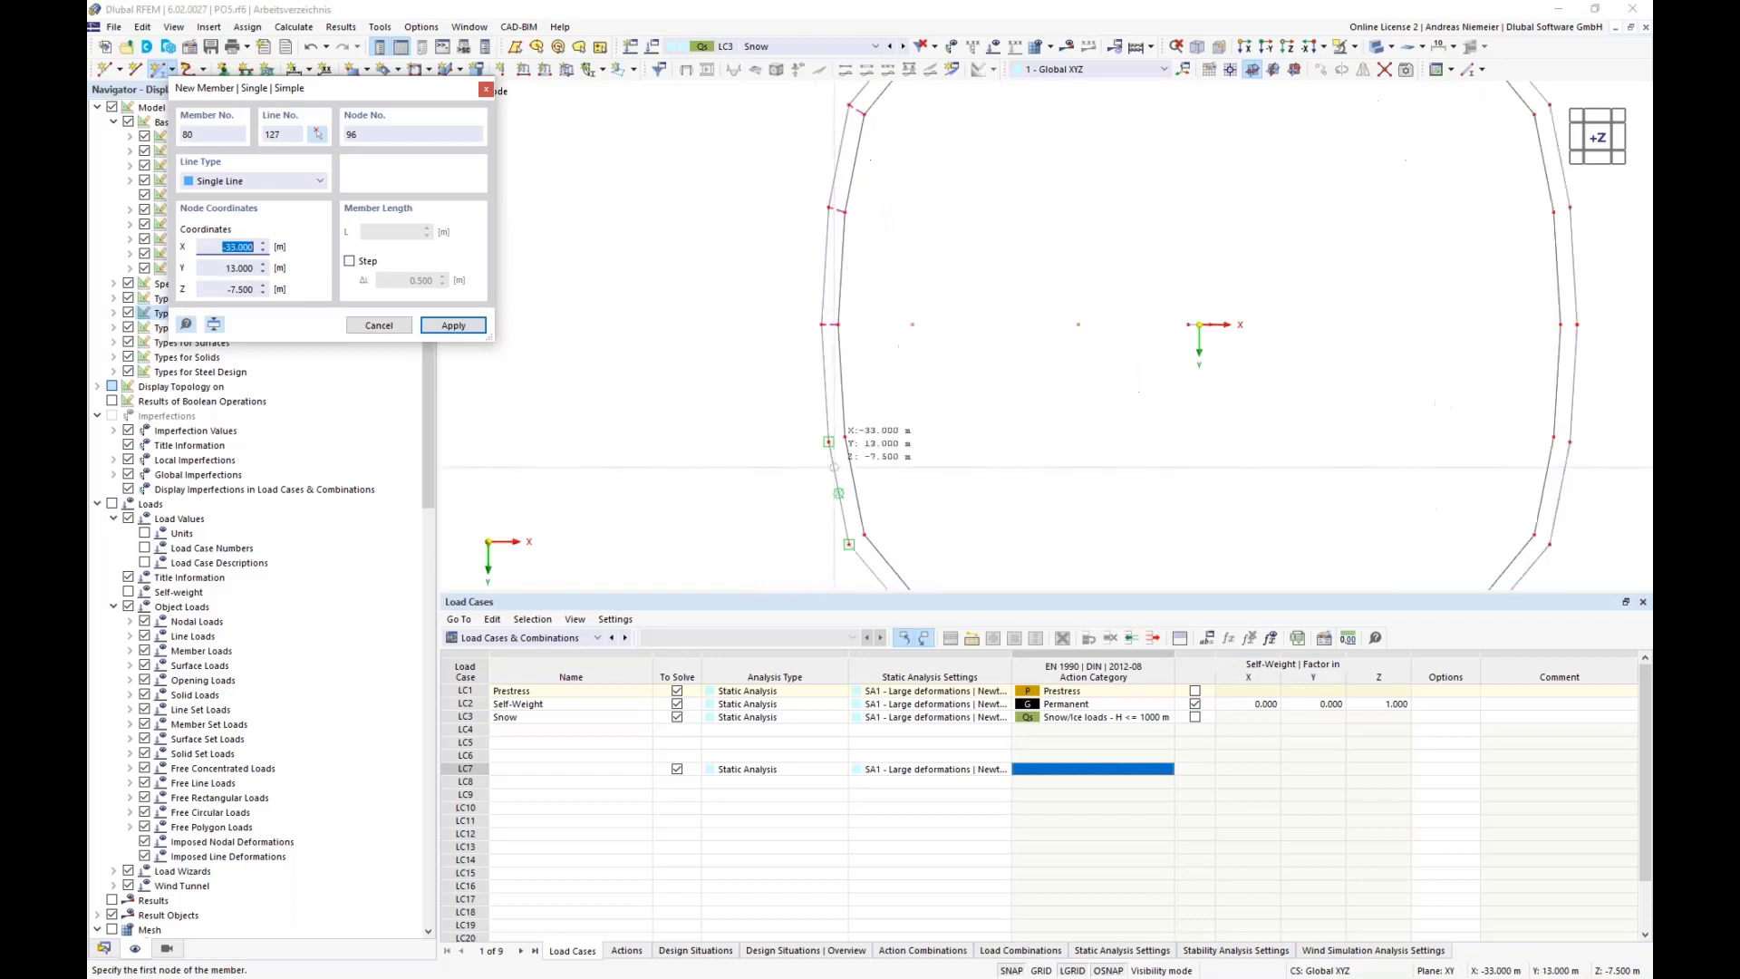
scroll(835, 481, "up", 3)
left_click(821, 414)
scroll(860, 393, "up", 3)
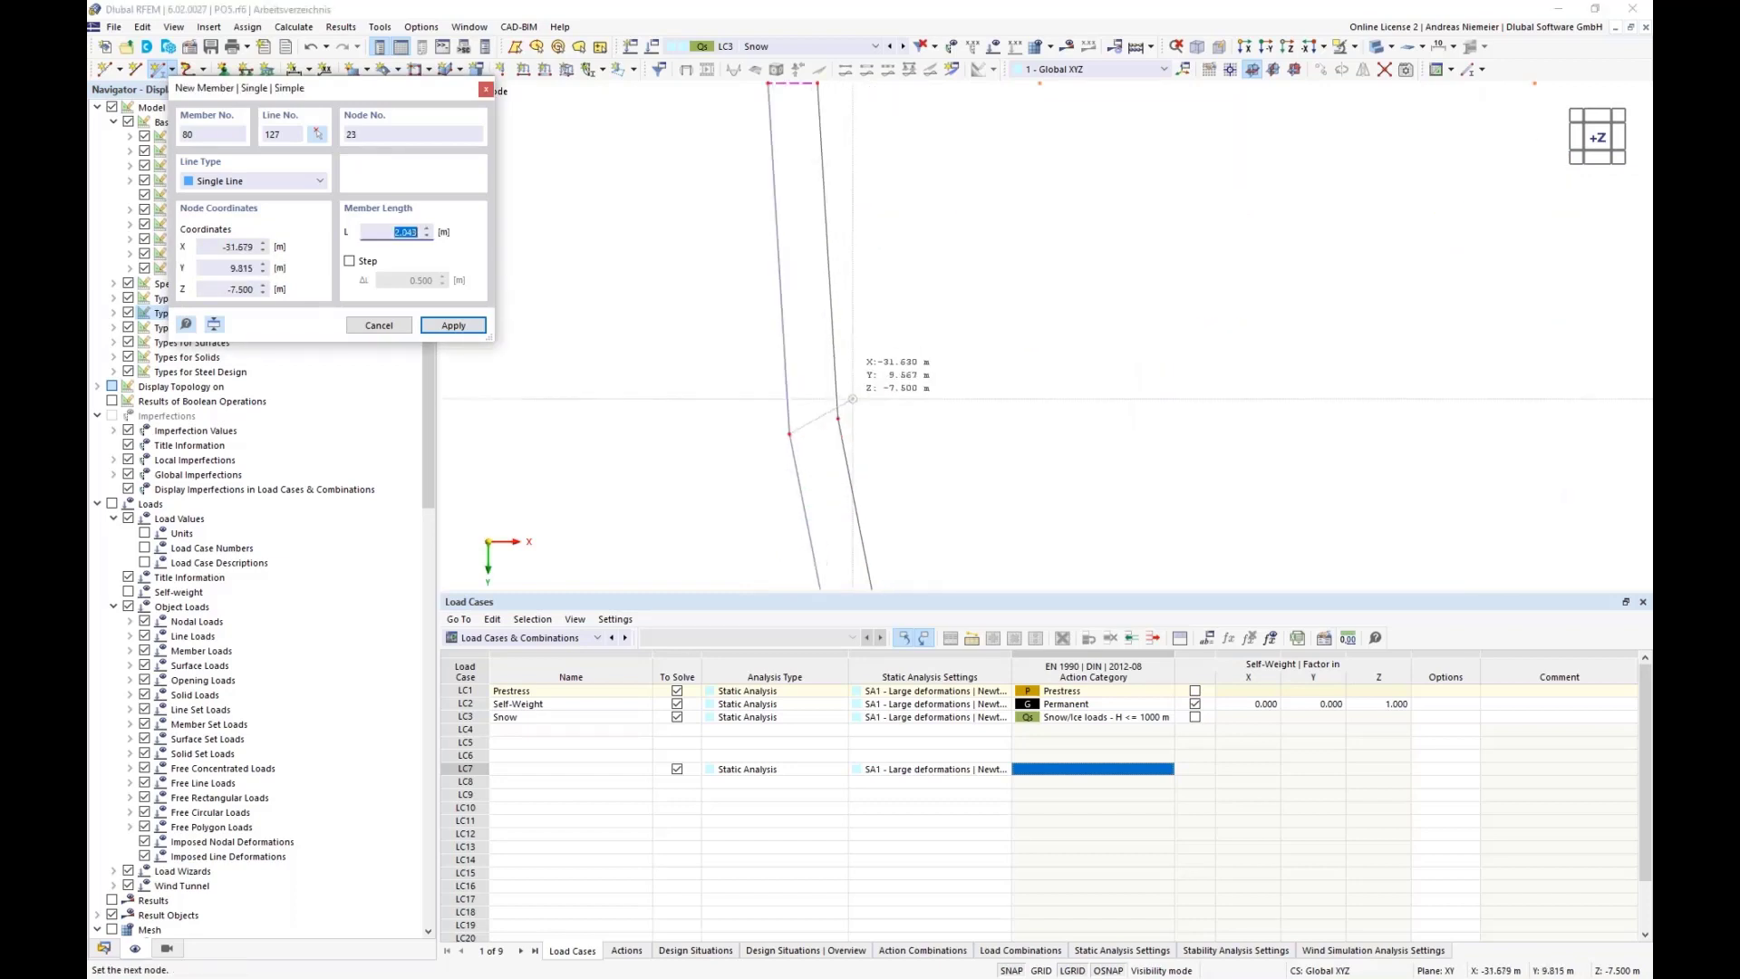
left_click(839, 416)
scroll(716, 220, "down", 3)
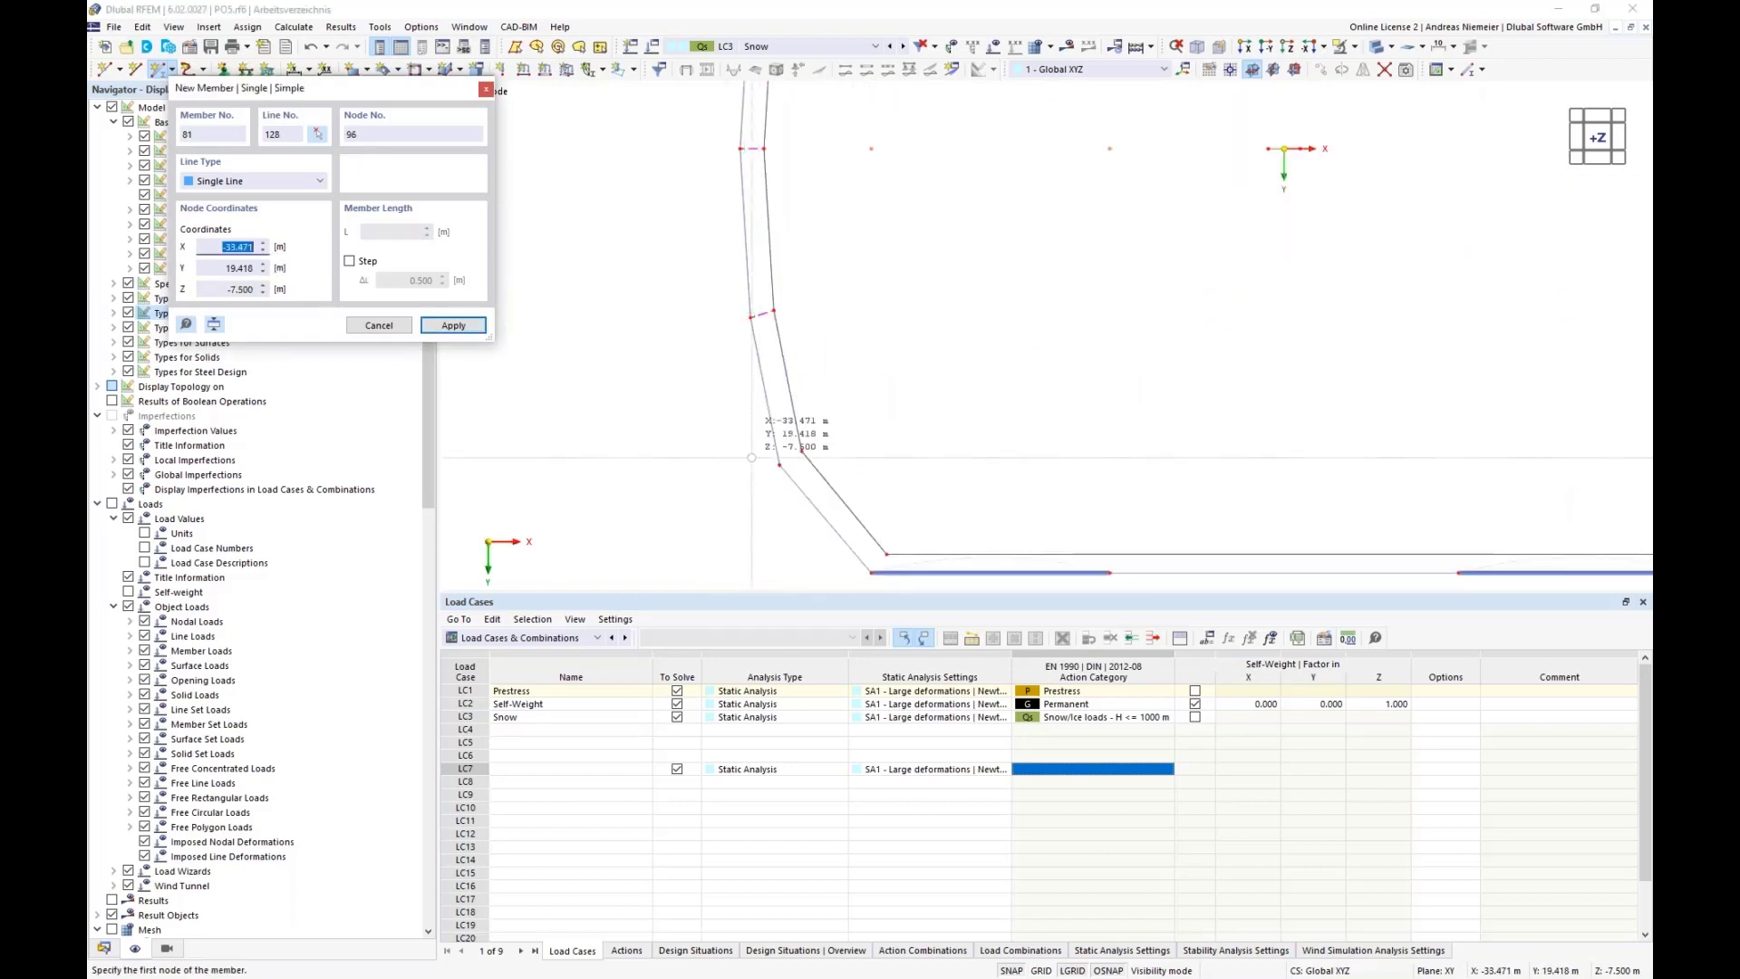
left_click(779, 465)
left_click(802, 450)
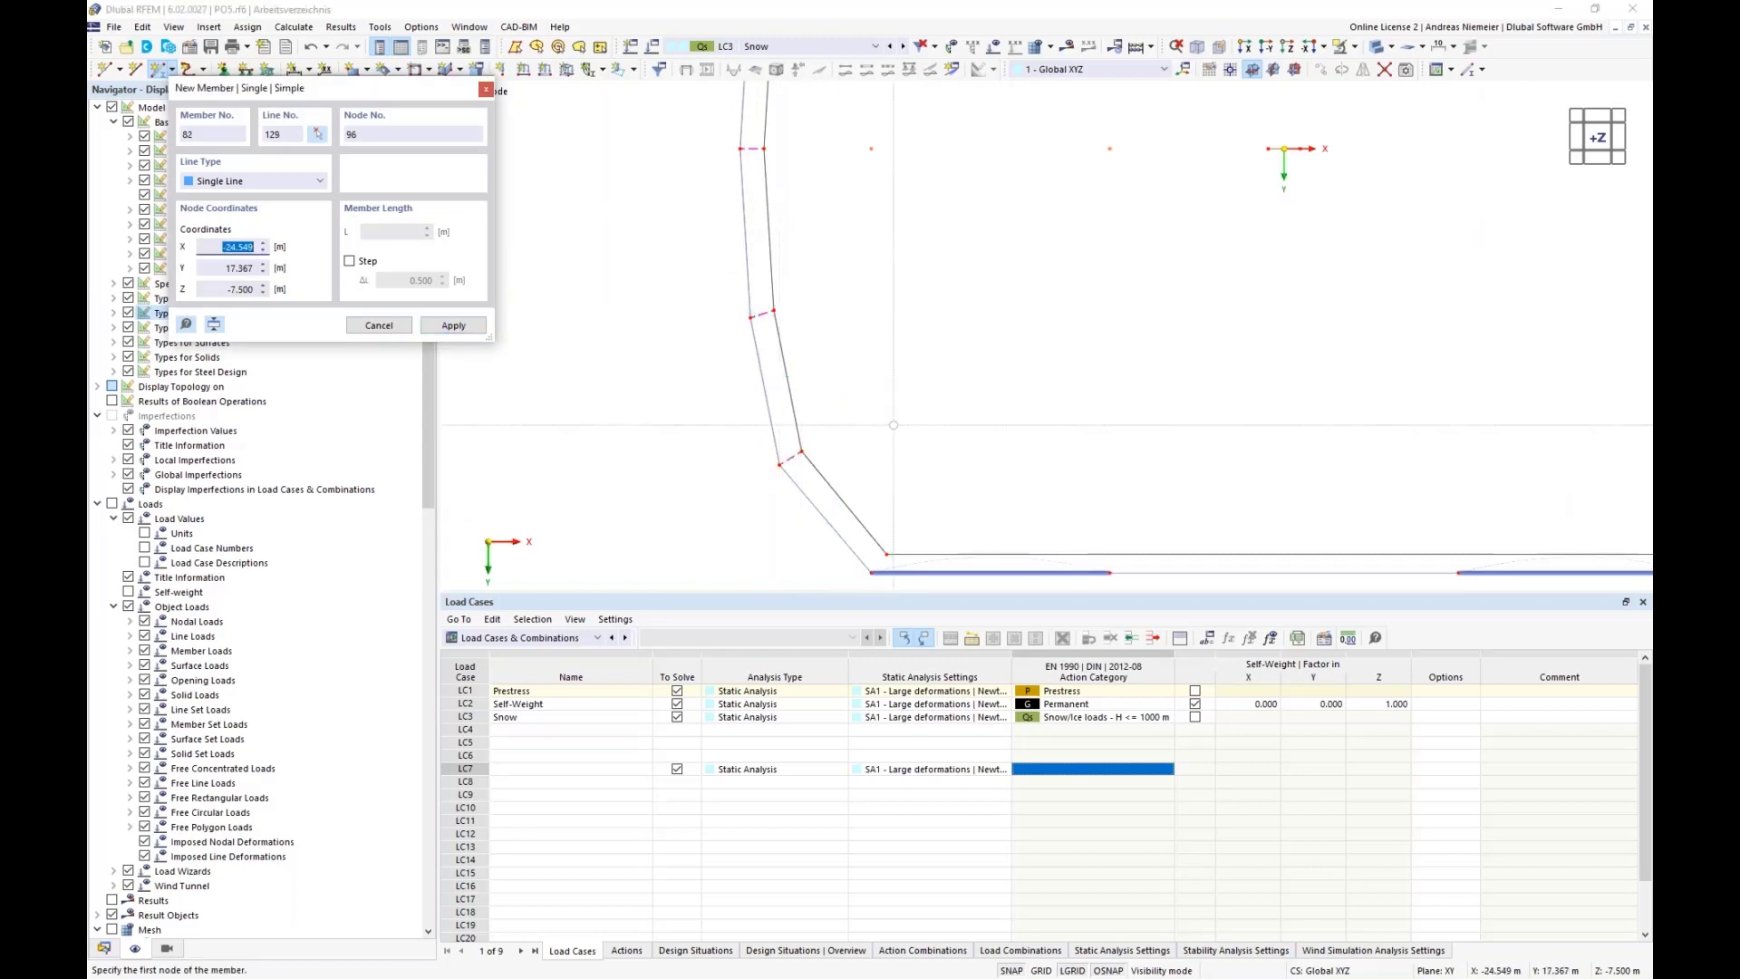
- Link the two rings with rigid members at the two negative-Y bend nodes and the middle node of the positive-X curved end
scroll(1078, 227, "down", 3)
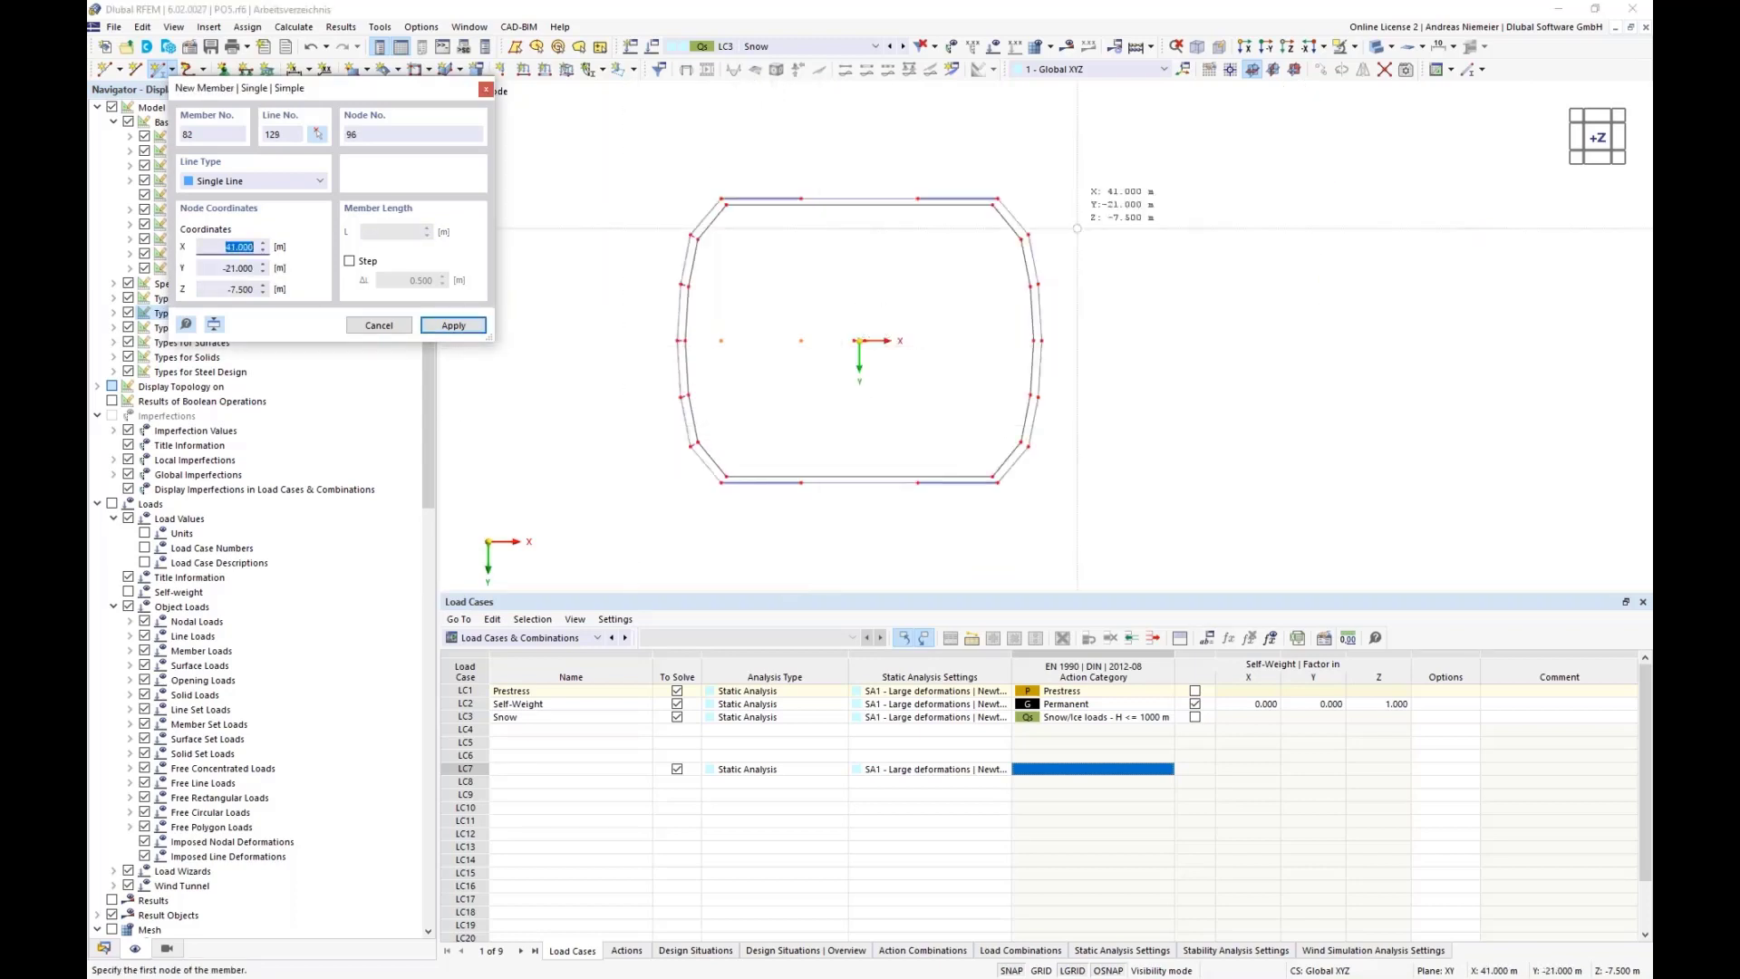
scroll(1078, 227, "up", 5)
left_click(936, 316)
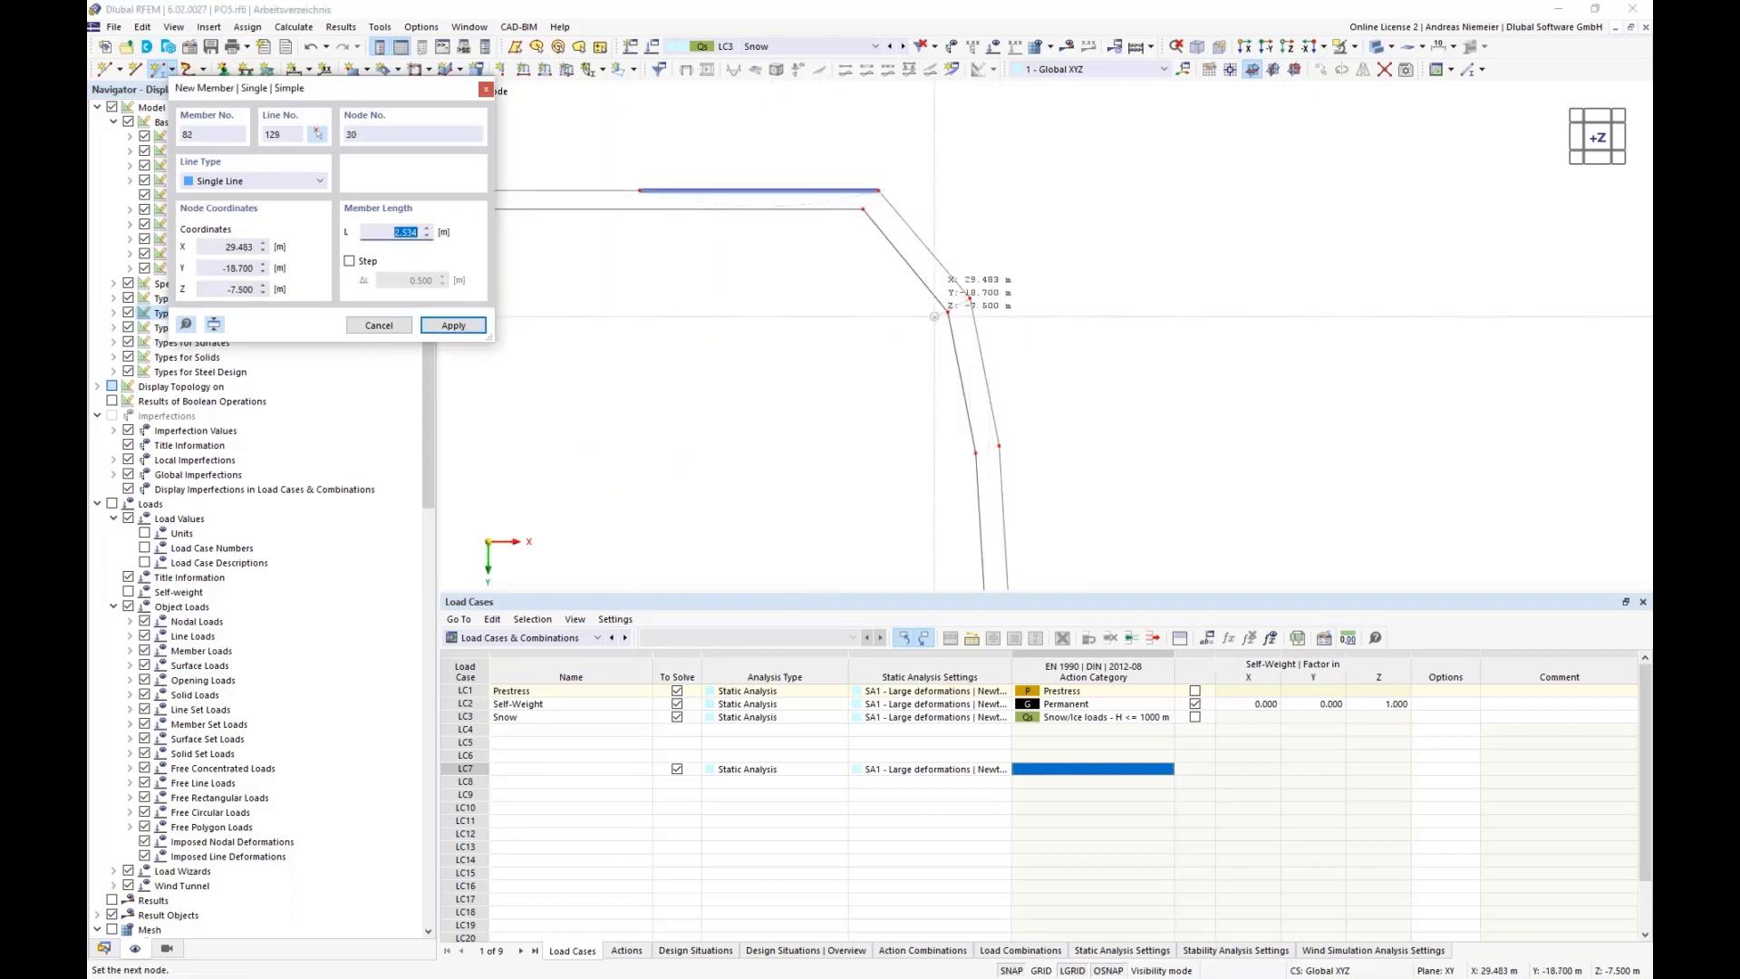
left_click(970, 297)
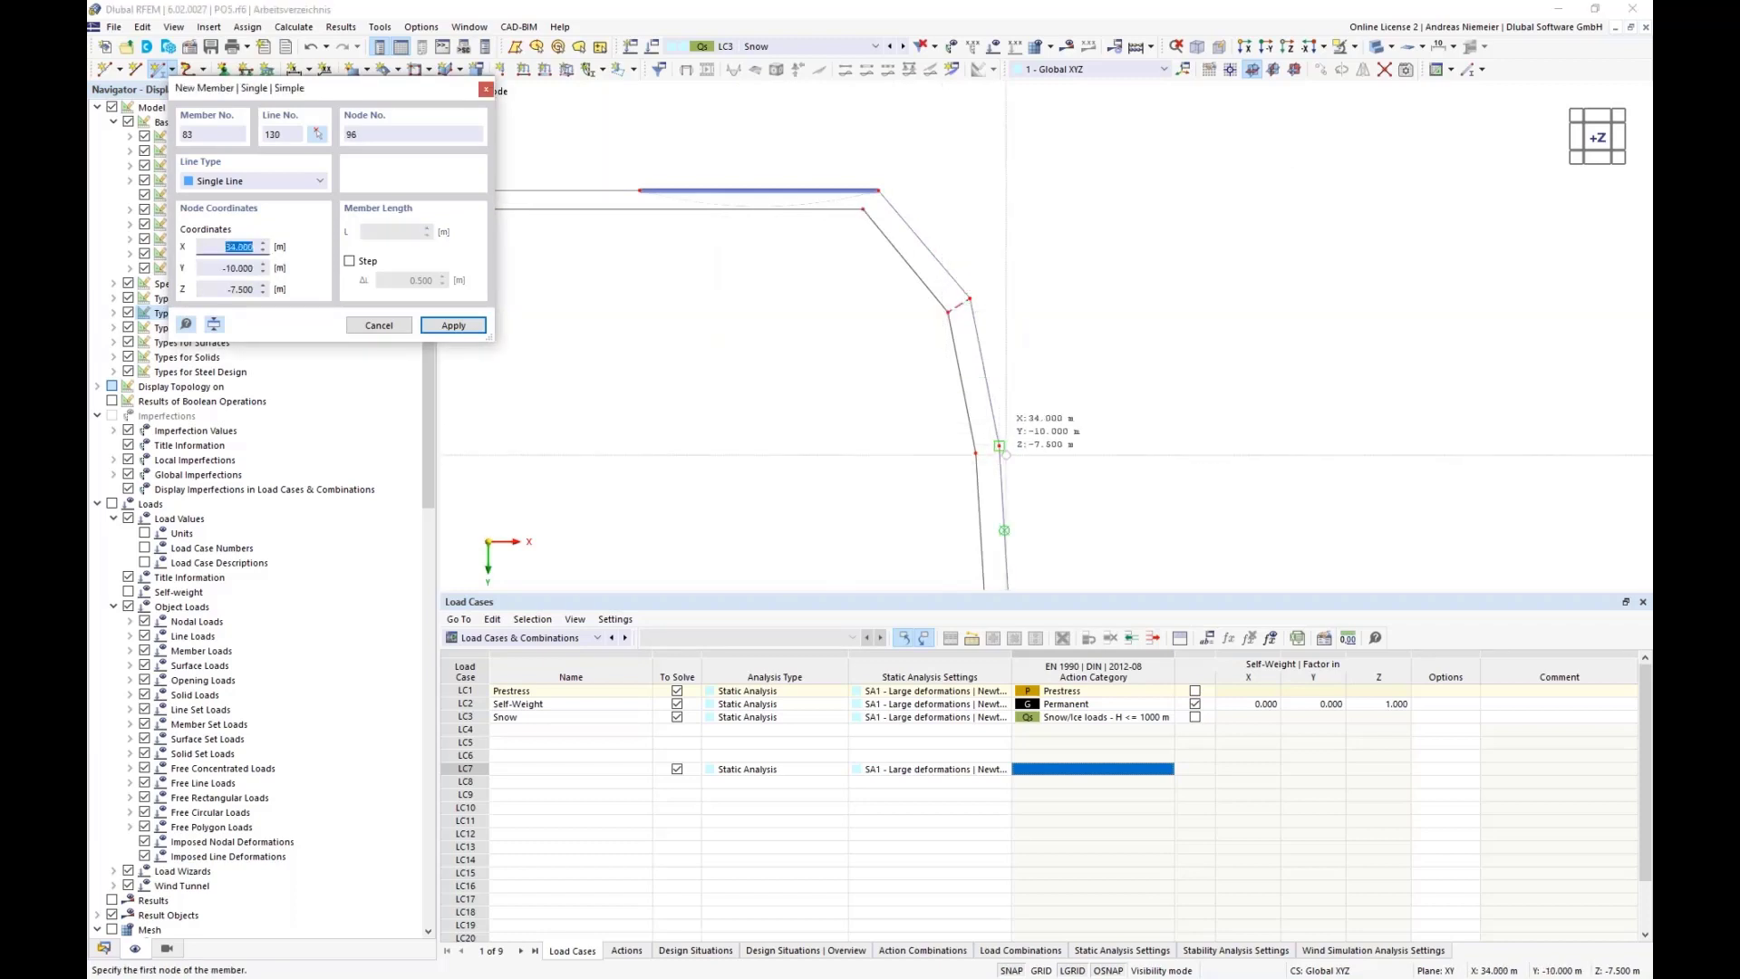
left_click(999, 446)
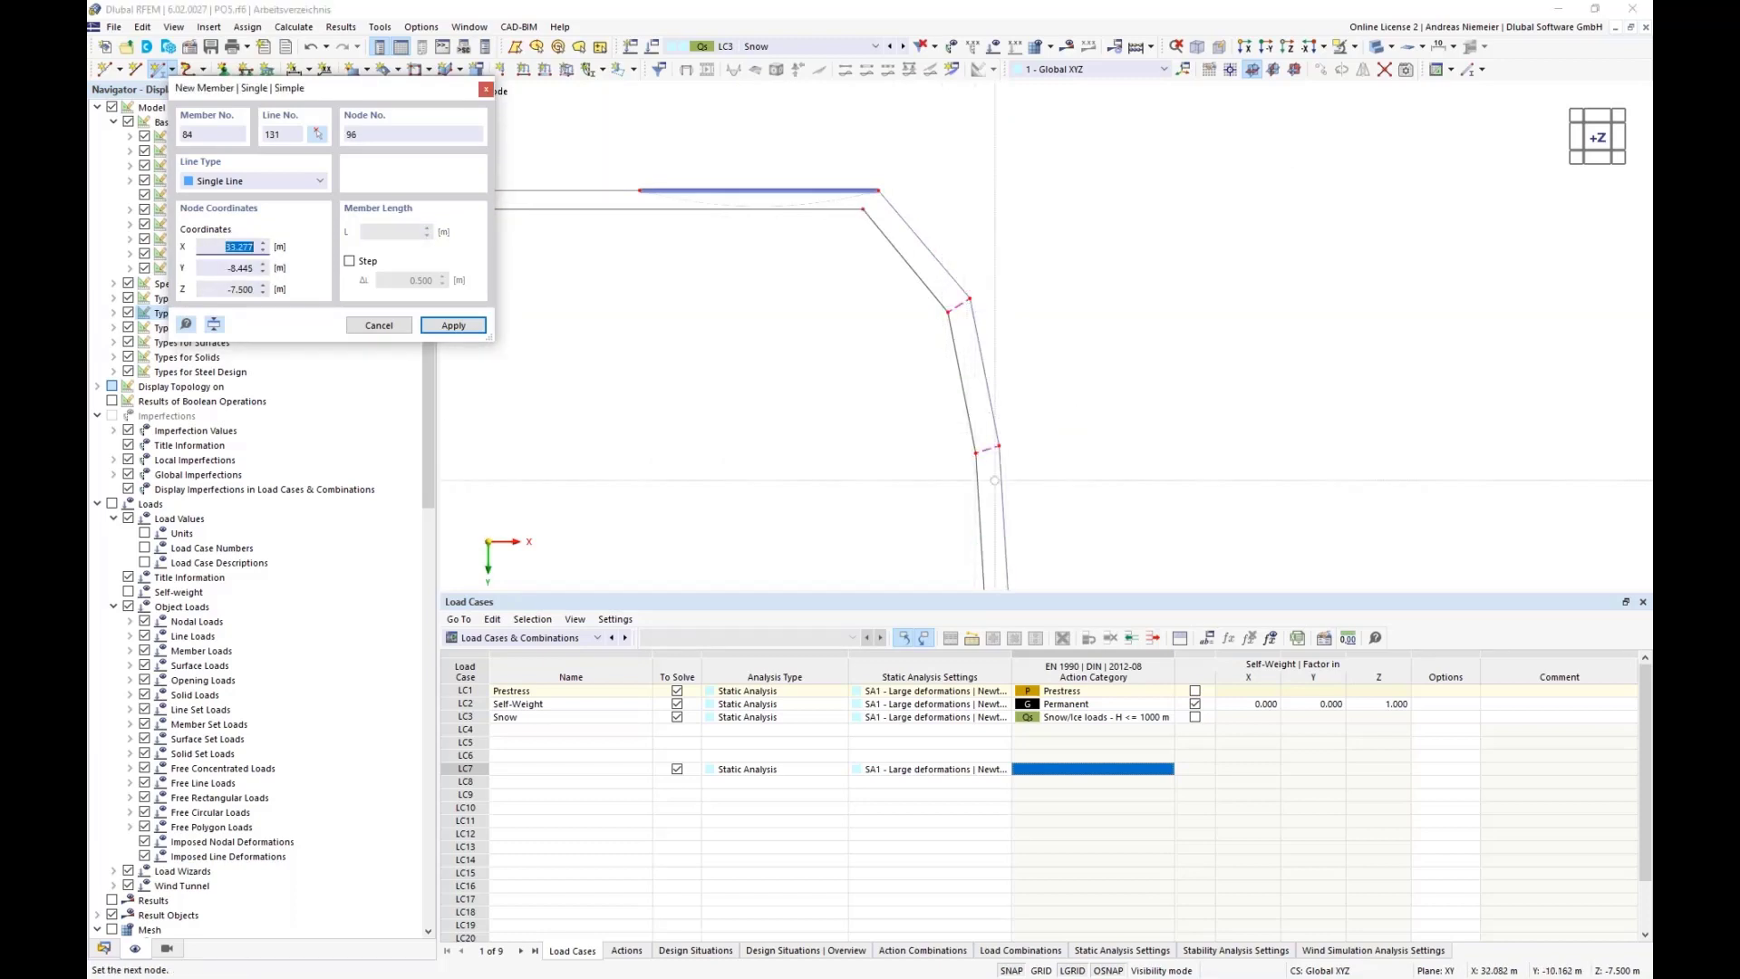
scroll(996, 473, "down", 3)
scroll(997, 481, "up", 1)
left_click(999, 482)
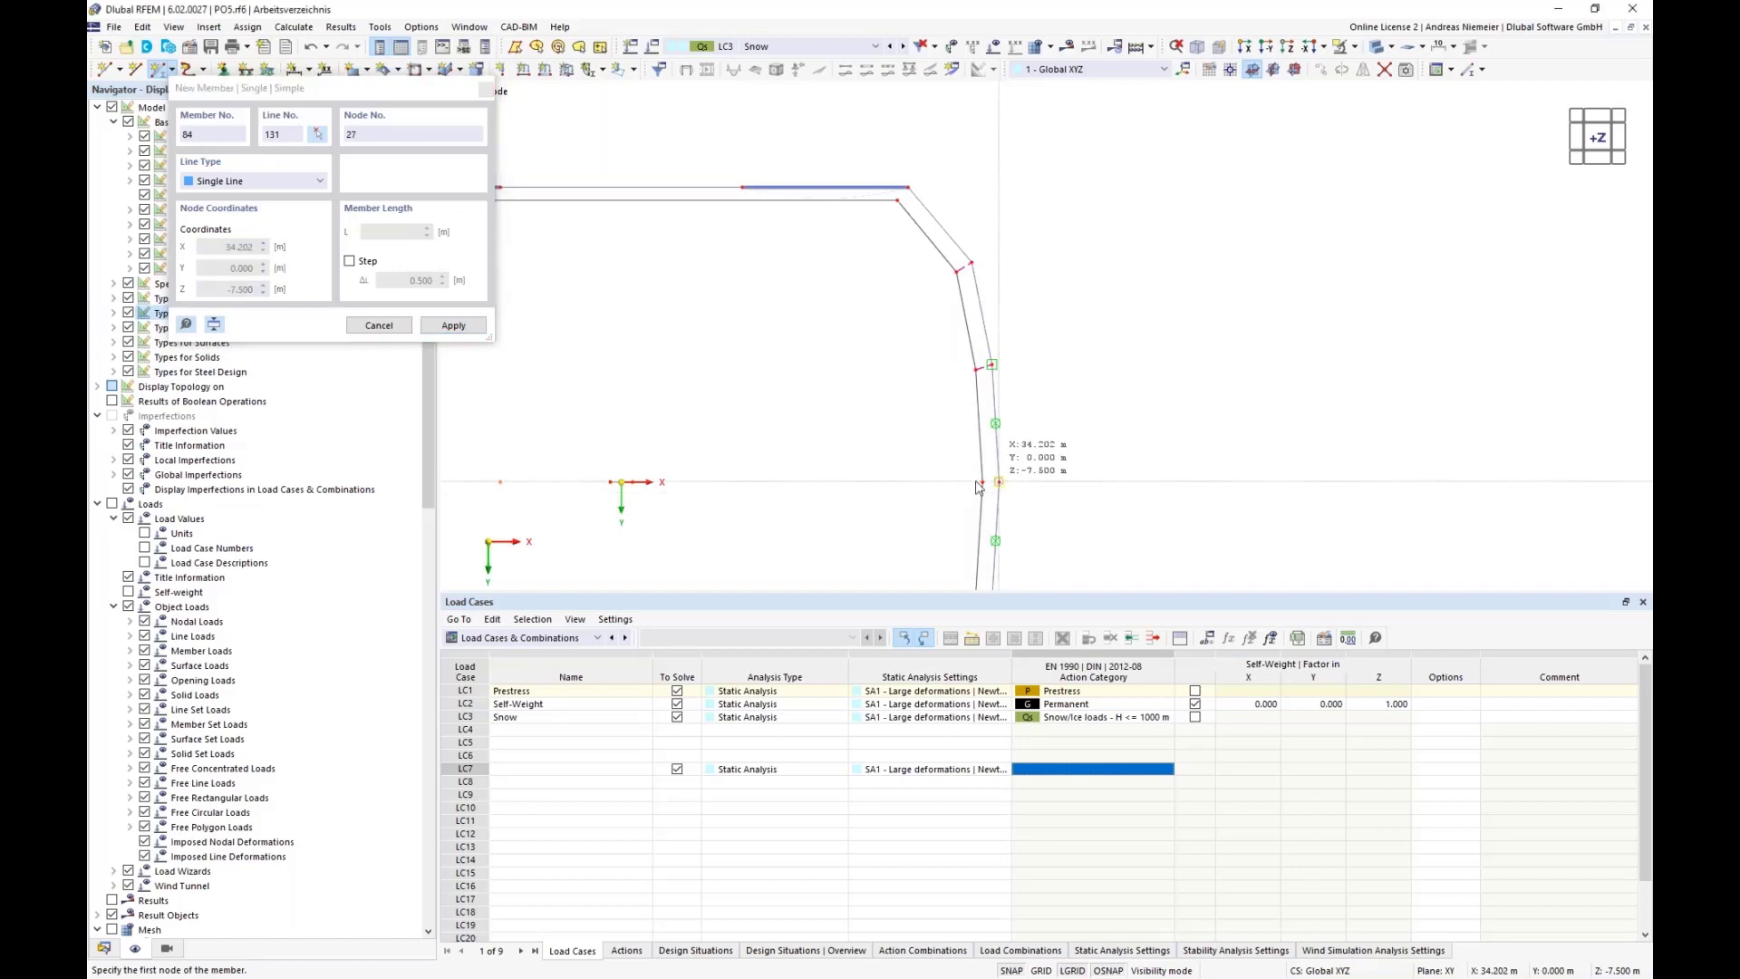
left_click(978, 485)
- Add rigid members between the rings at the two positive-Y bend nodes of the positive-X curved end and finish member placement
scroll(920, 360, "down", 2)
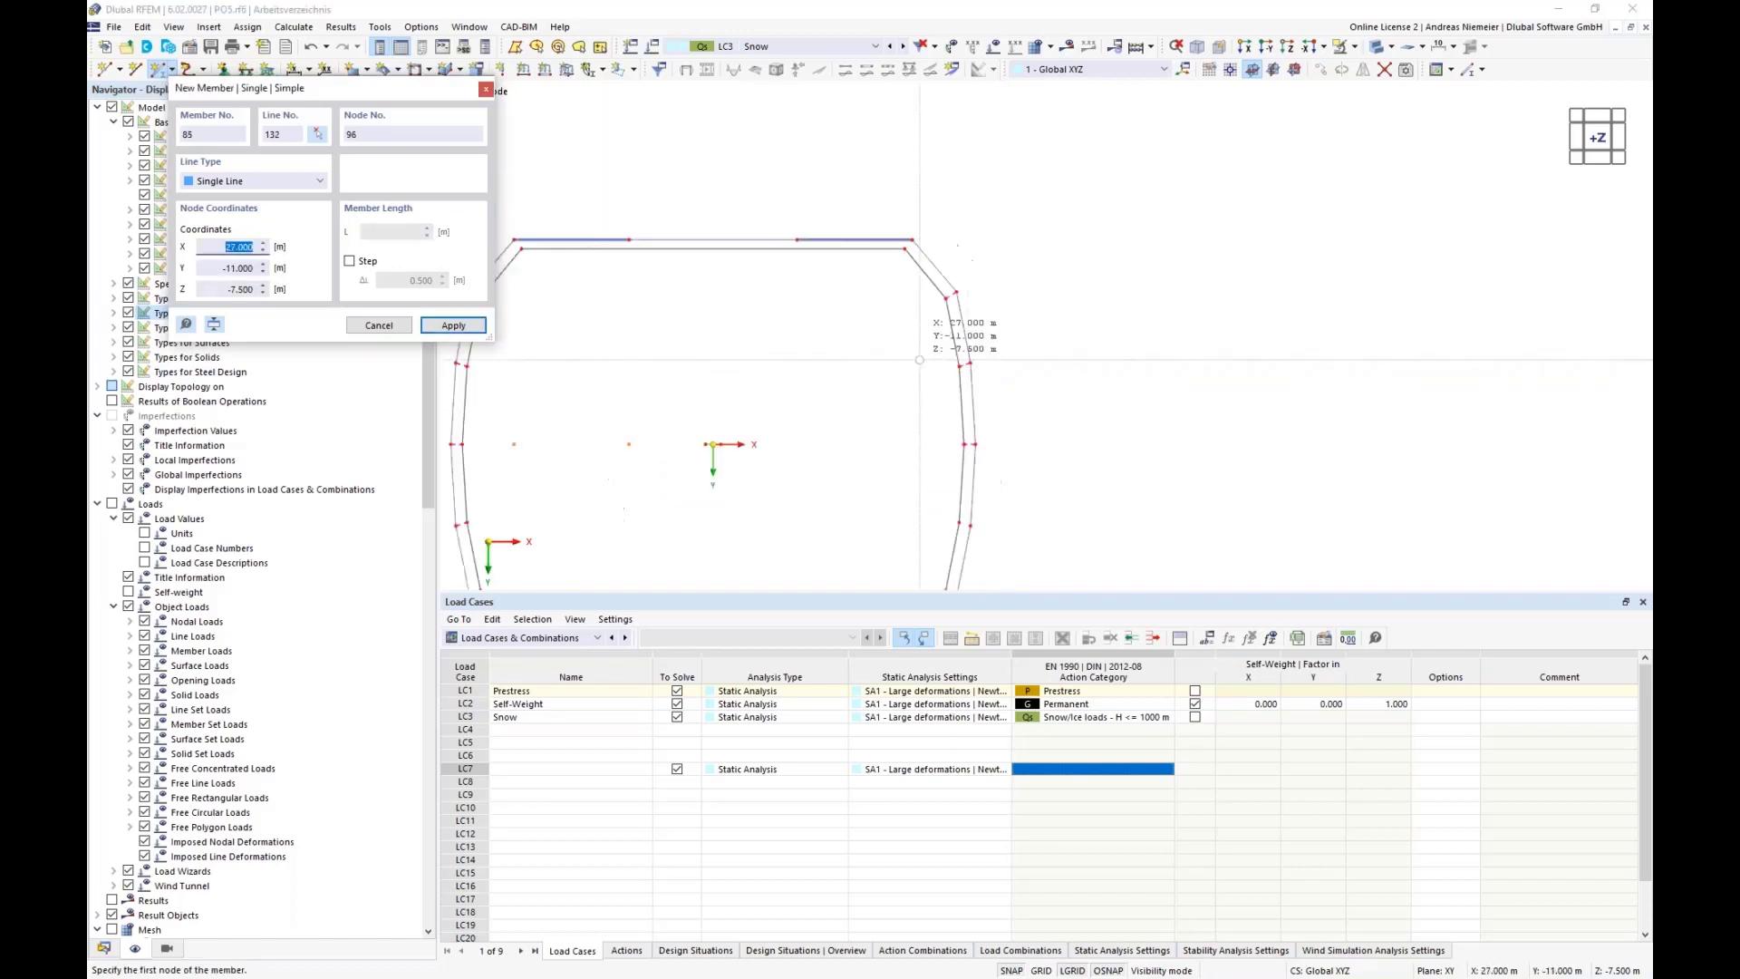
scroll(920, 359, "down", 2)
scroll(967, 424, "up", 5)
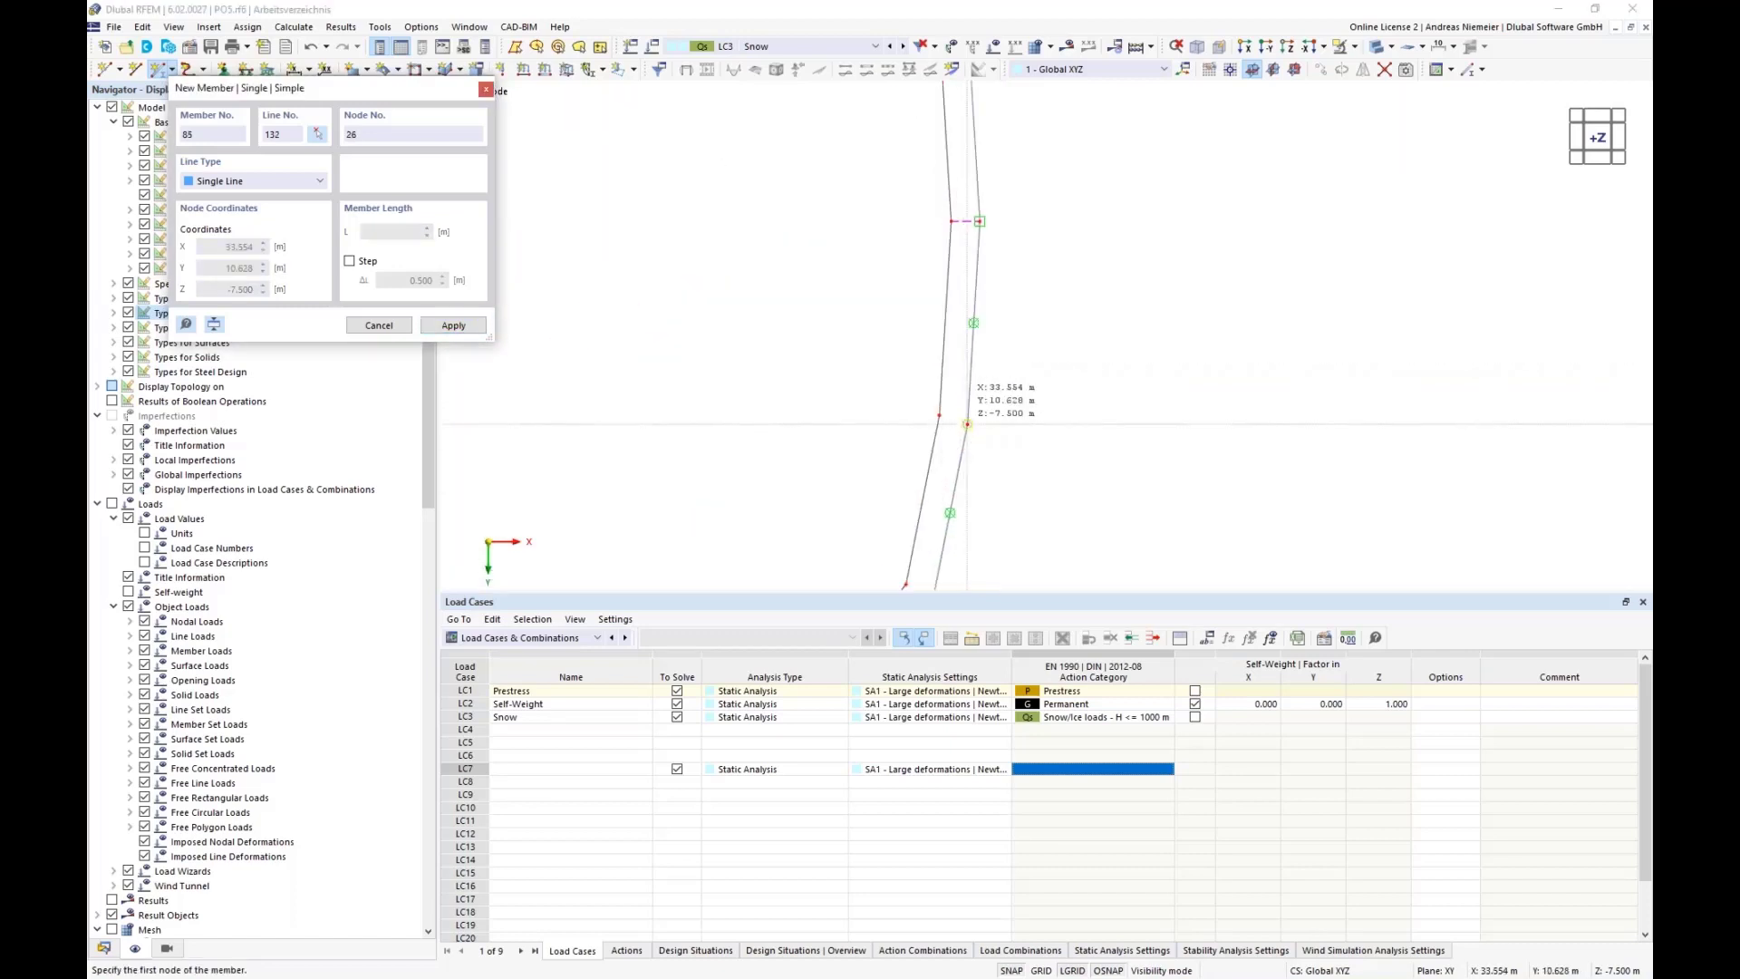
left_click(968, 423)
left_click(939, 415)
scroll(906, 252, "down", 2)
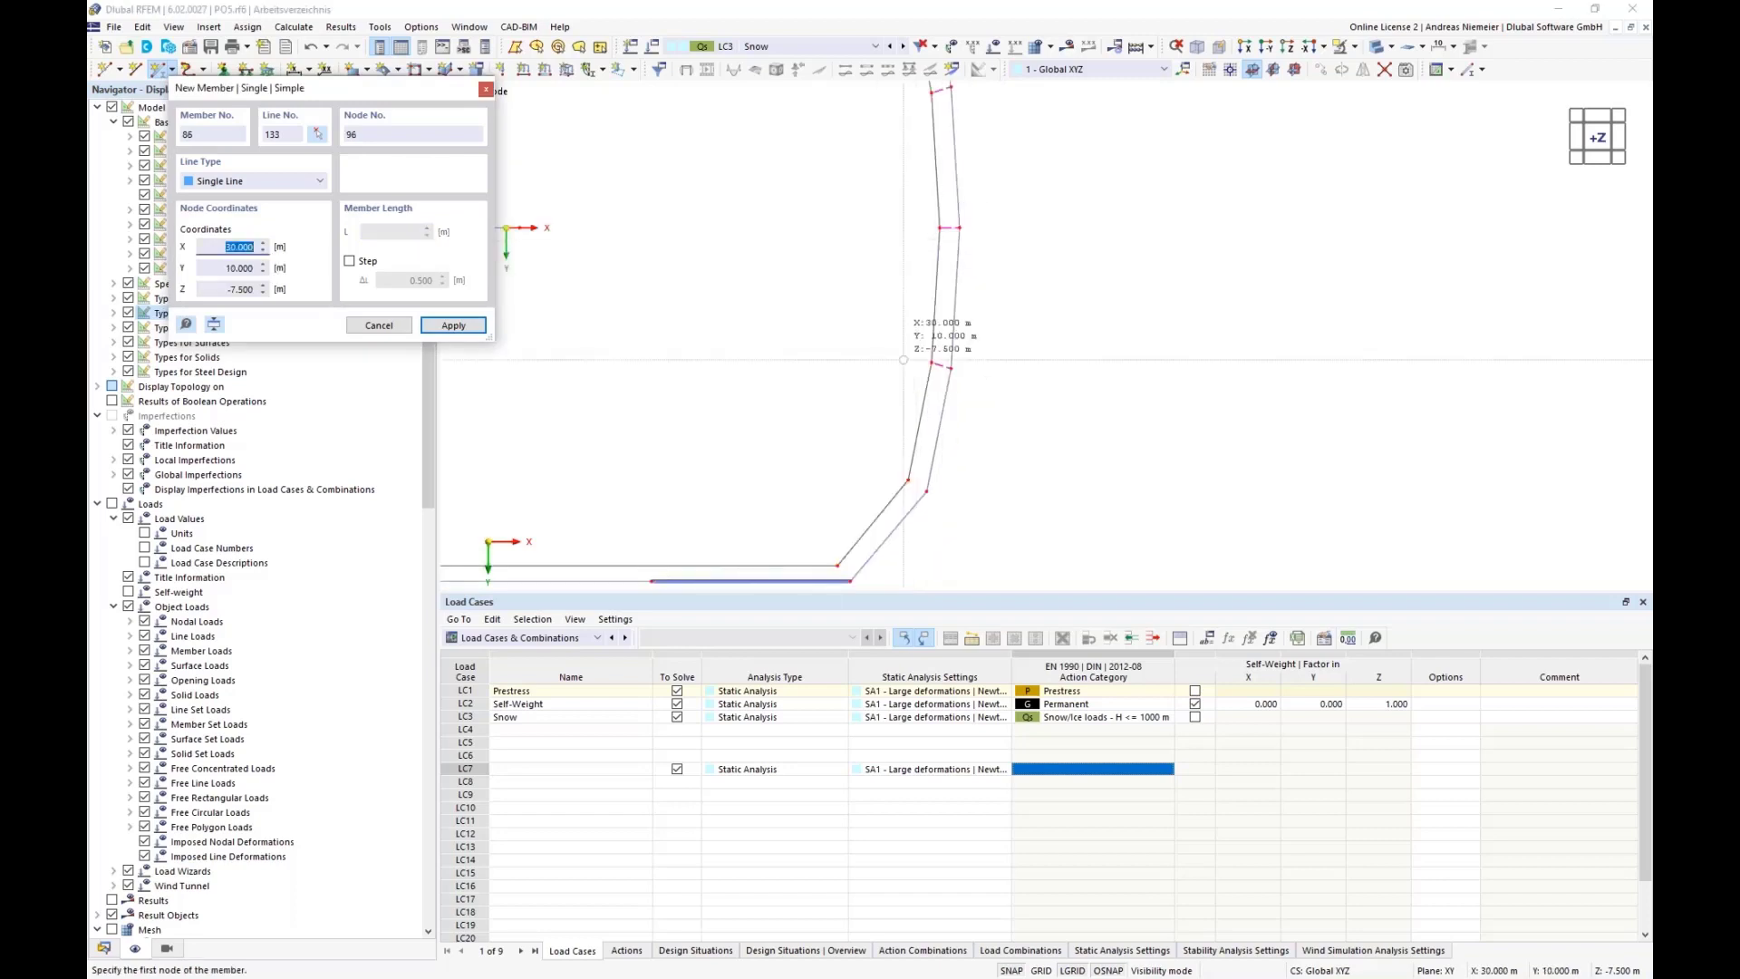
scroll(909, 476, "up", 2)
left_click(909, 474)
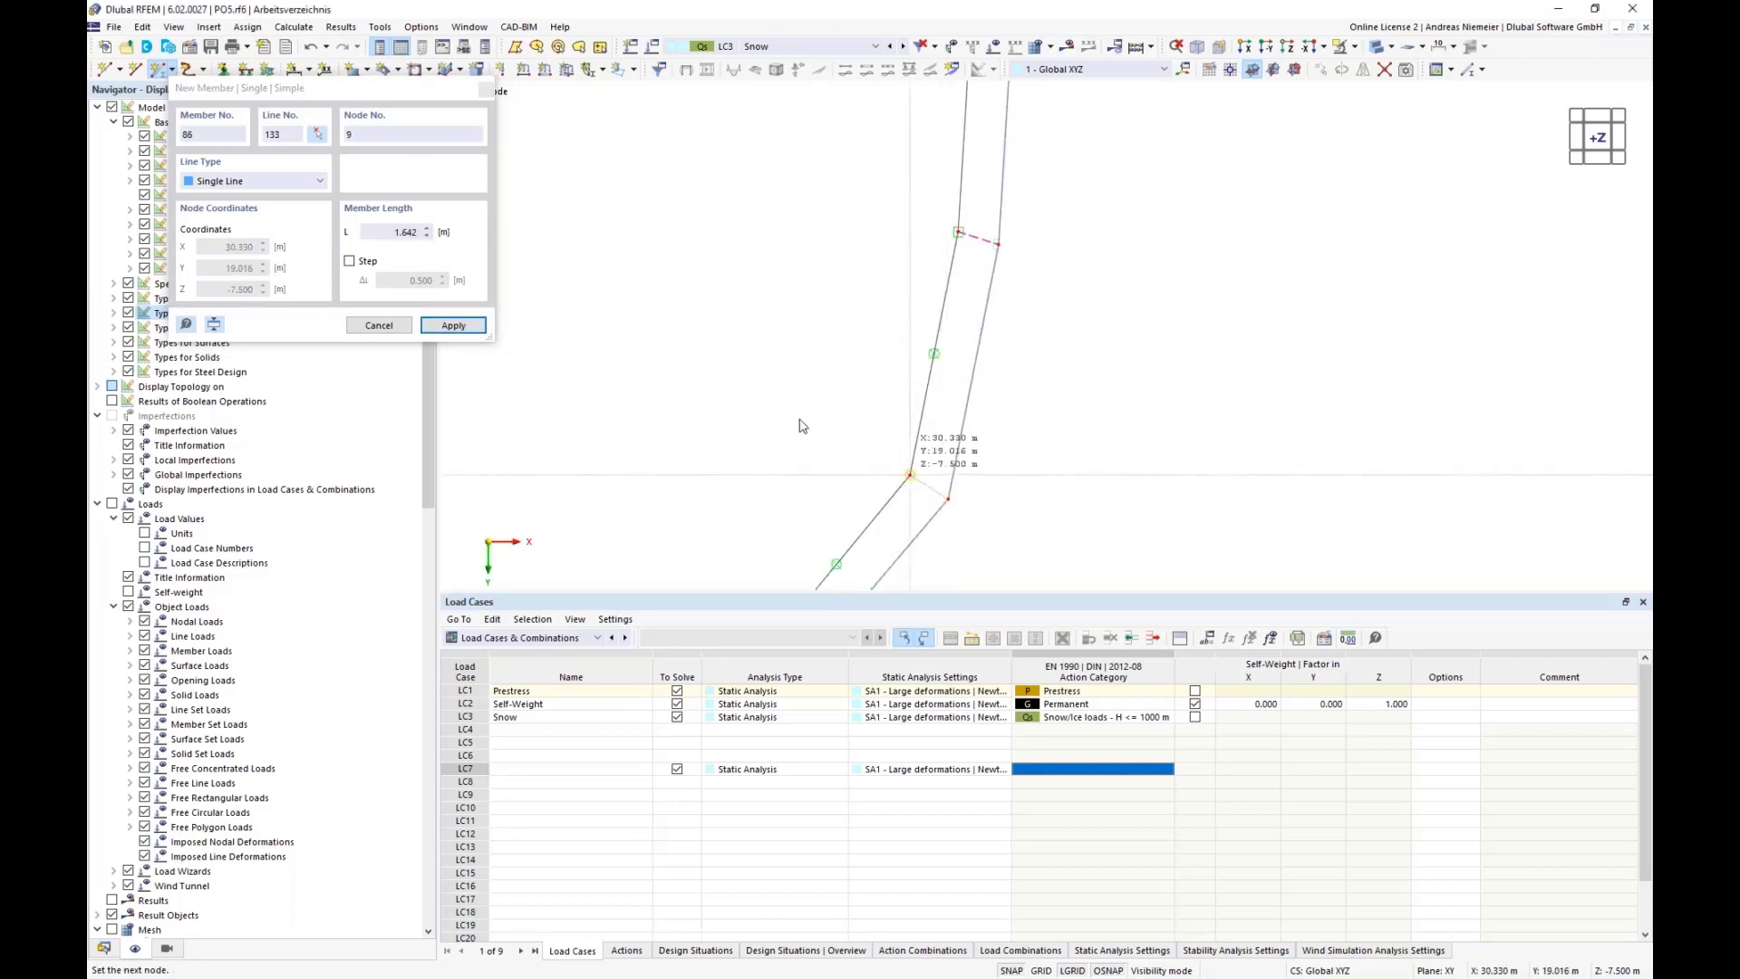
scroll(1042, 381, "down", 6)
key("Escape")
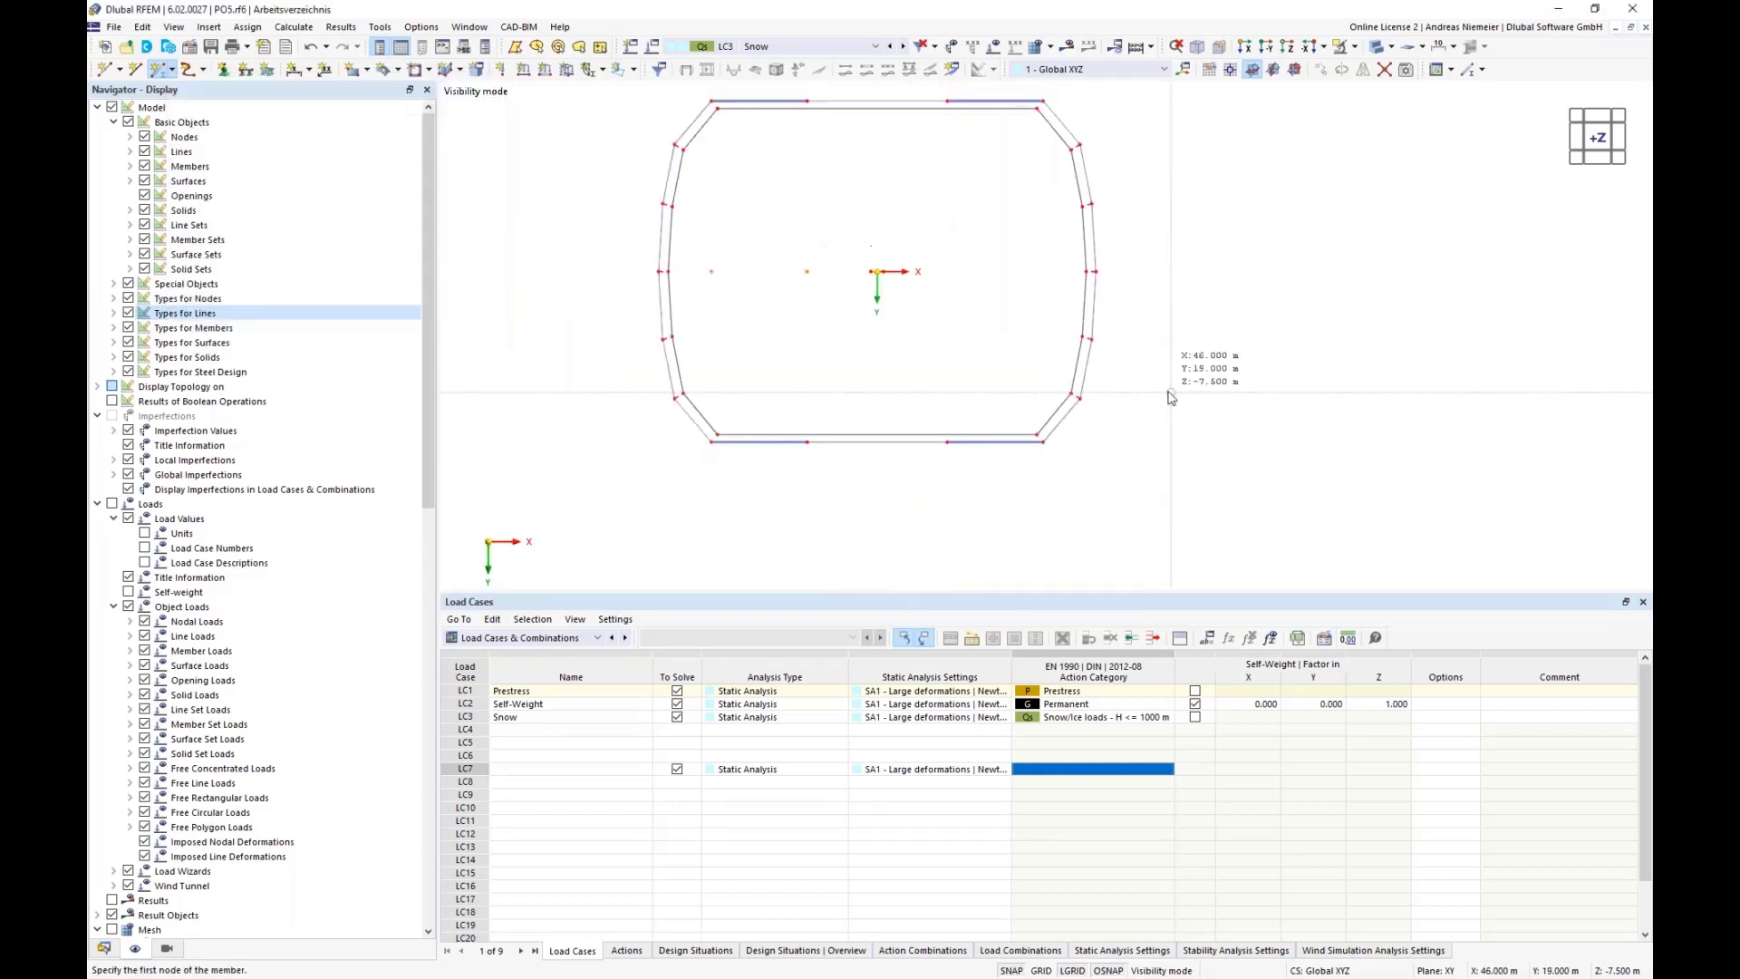
- Show the structure in axonometric view and cancel visibility mode to display all objects
left_click(1219, 46)
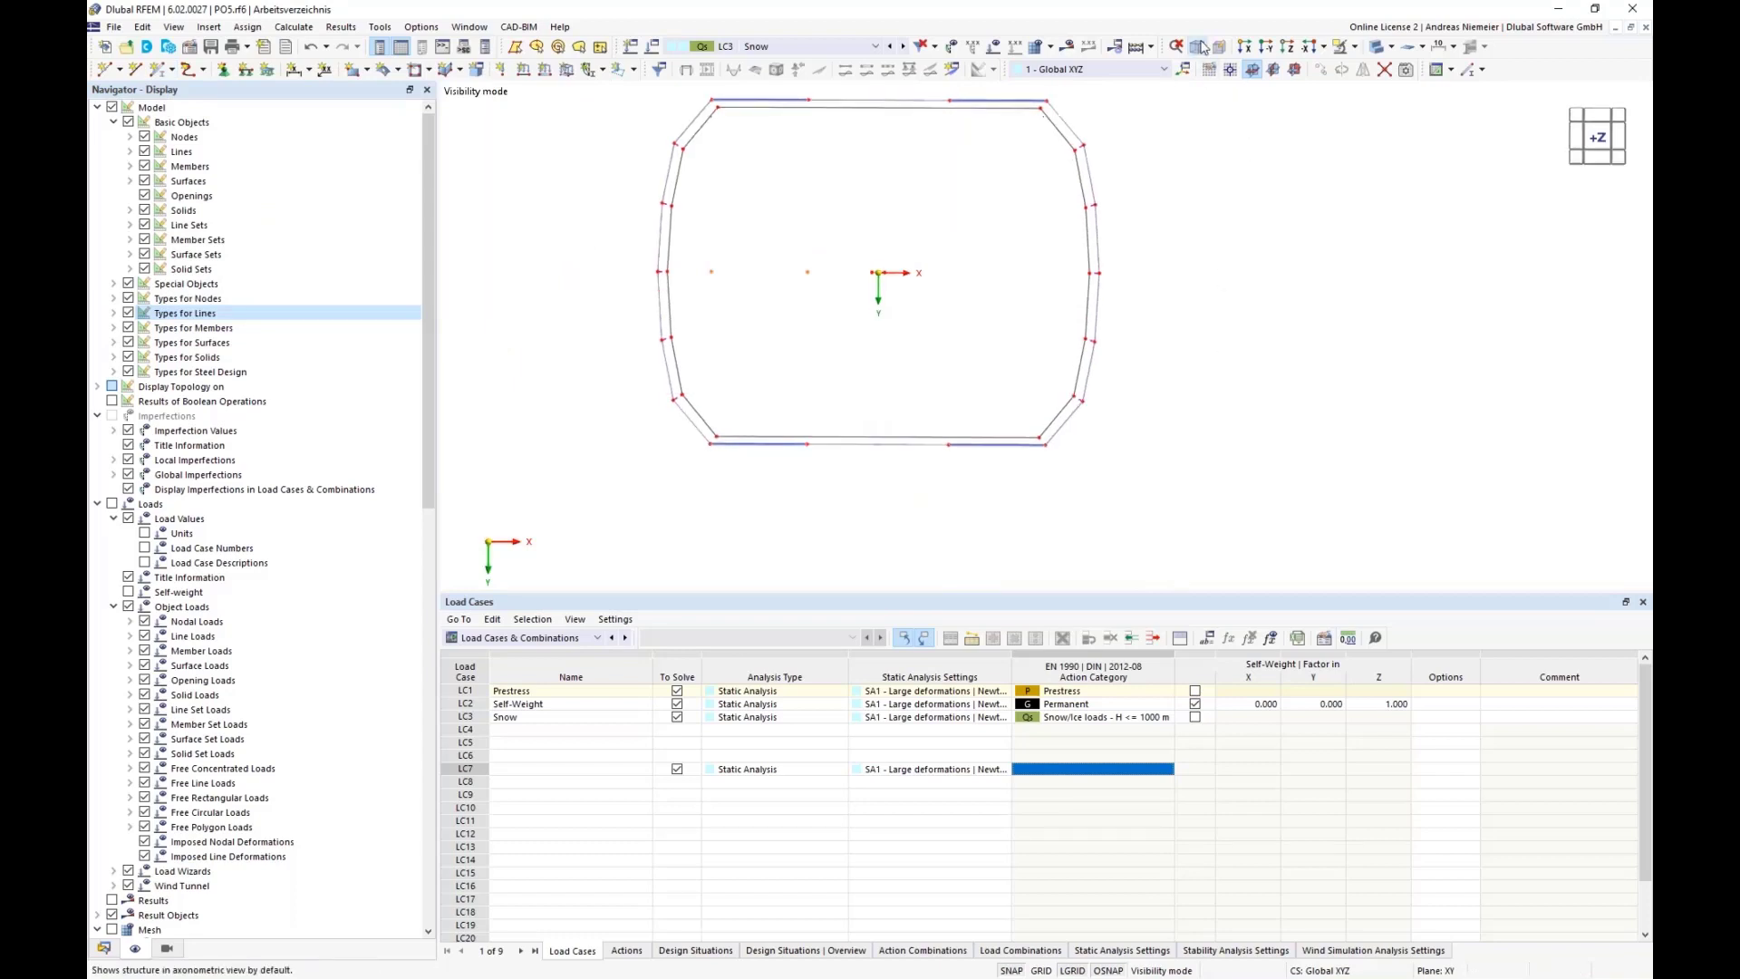
left_click(1355, 47)
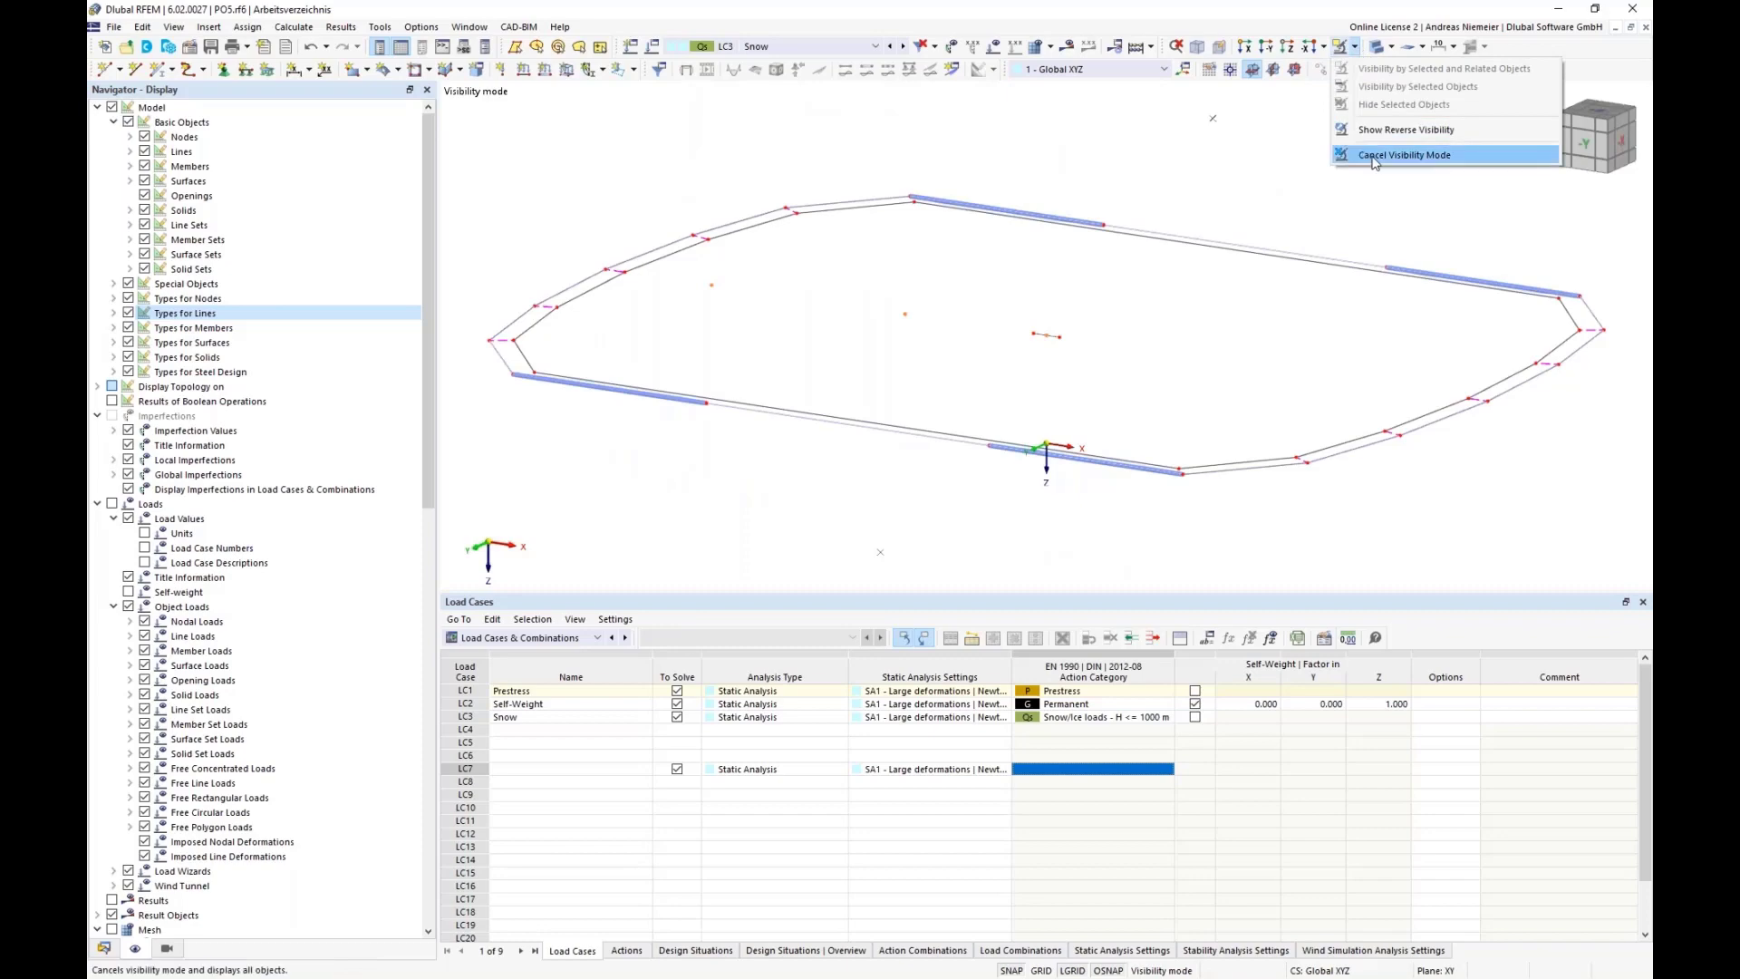
left_click(1404, 155)
- Examine the complete model from the side and from below, including the walls, line supports and ring connections
scroll(751, 356, "down", 3)
middle_click_drag(752, 357, 792, 284, "ctrl")
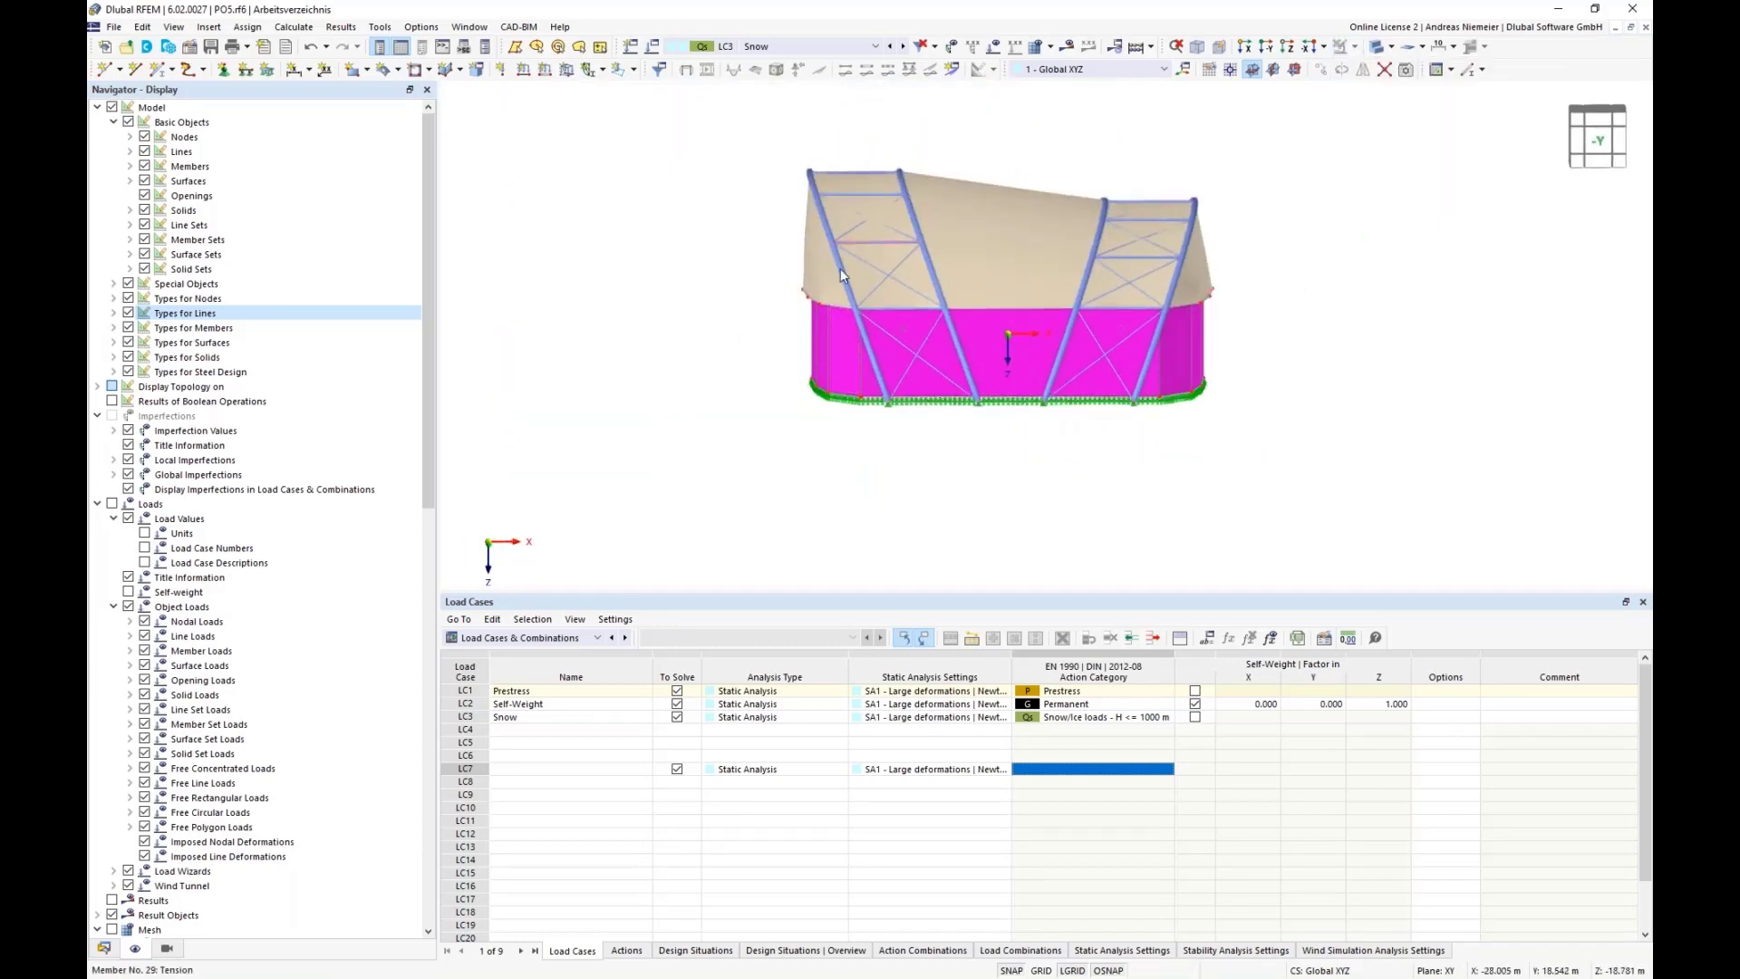
middle_click_drag(1028, 457, 810, 459, "ctrl")
scroll(809, 458, "up", 3)
middle_click_drag(782, 348, 807, 275, "ctrl")
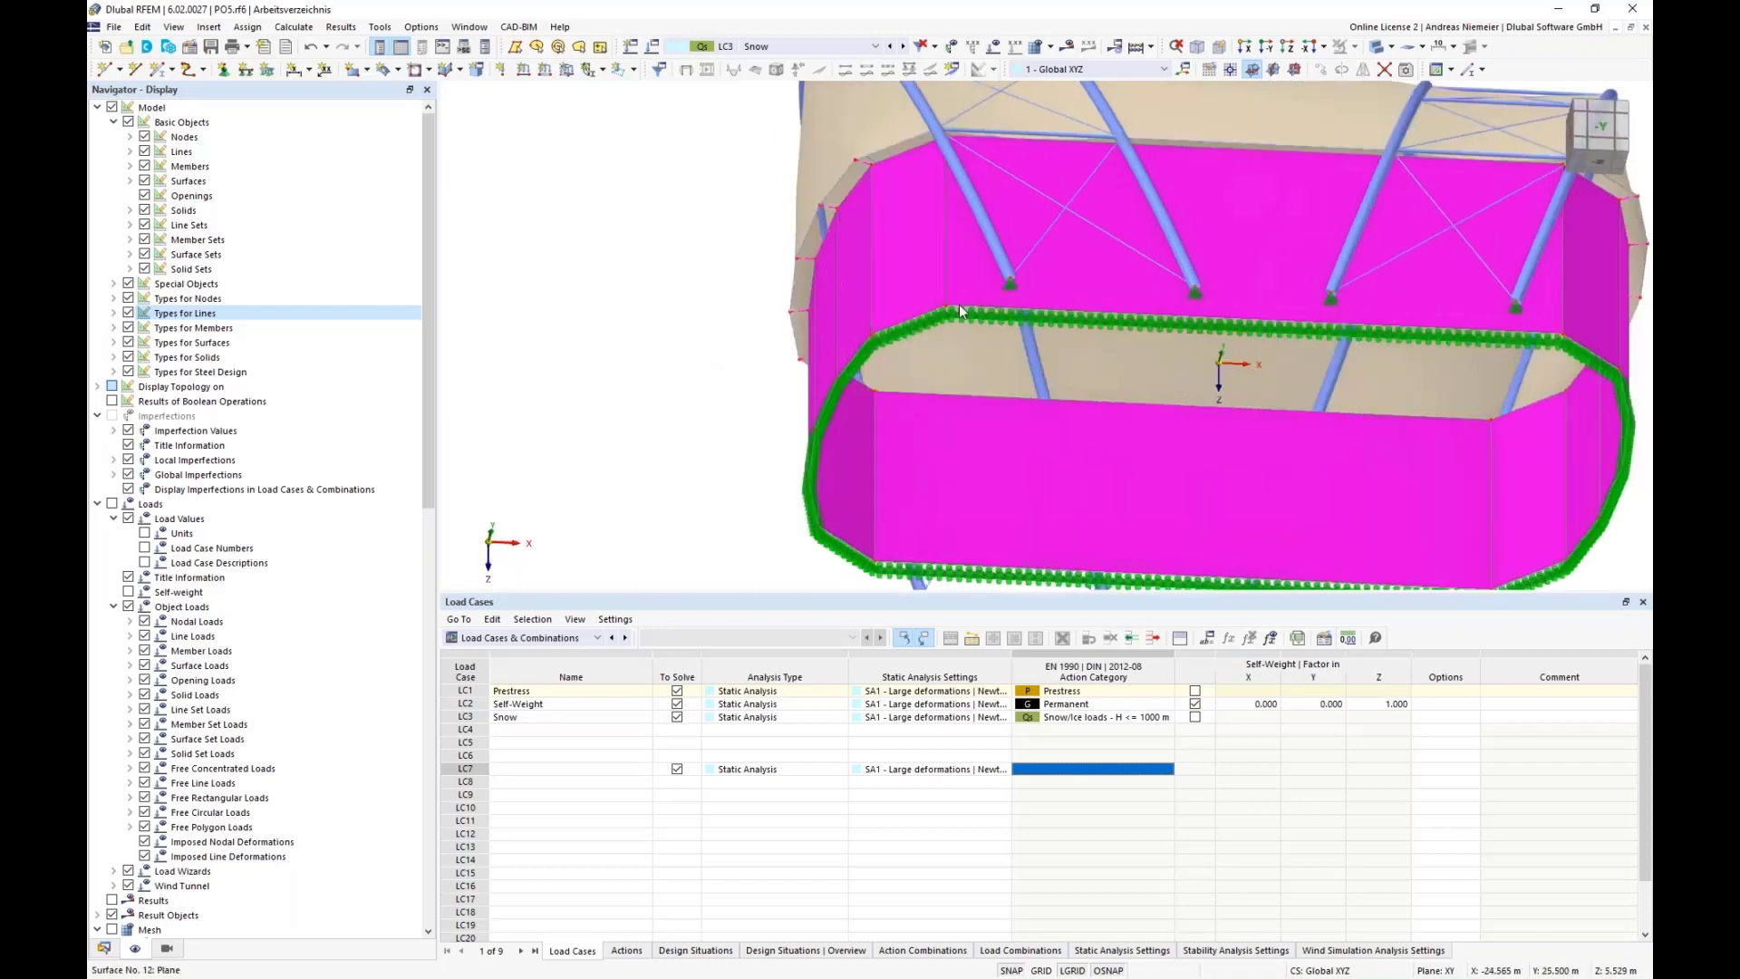
scroll(692, 373, "down", 3)
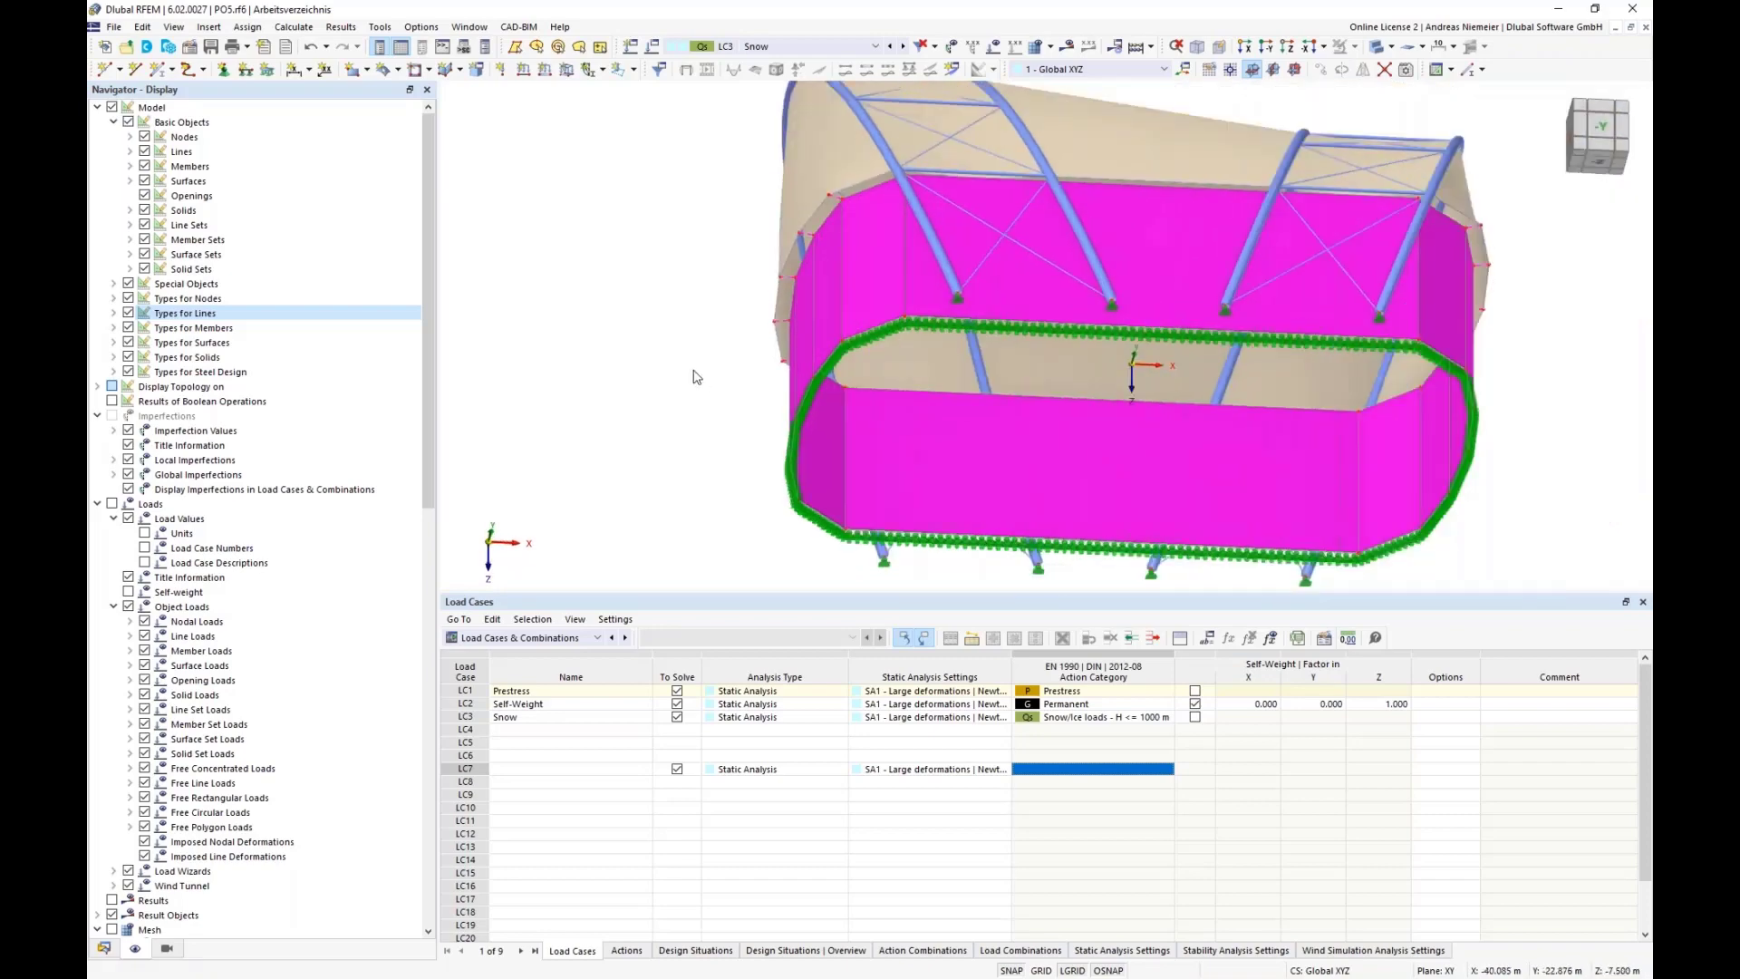
middle_click_drag(692, 372, 711, 331, "ctrl")
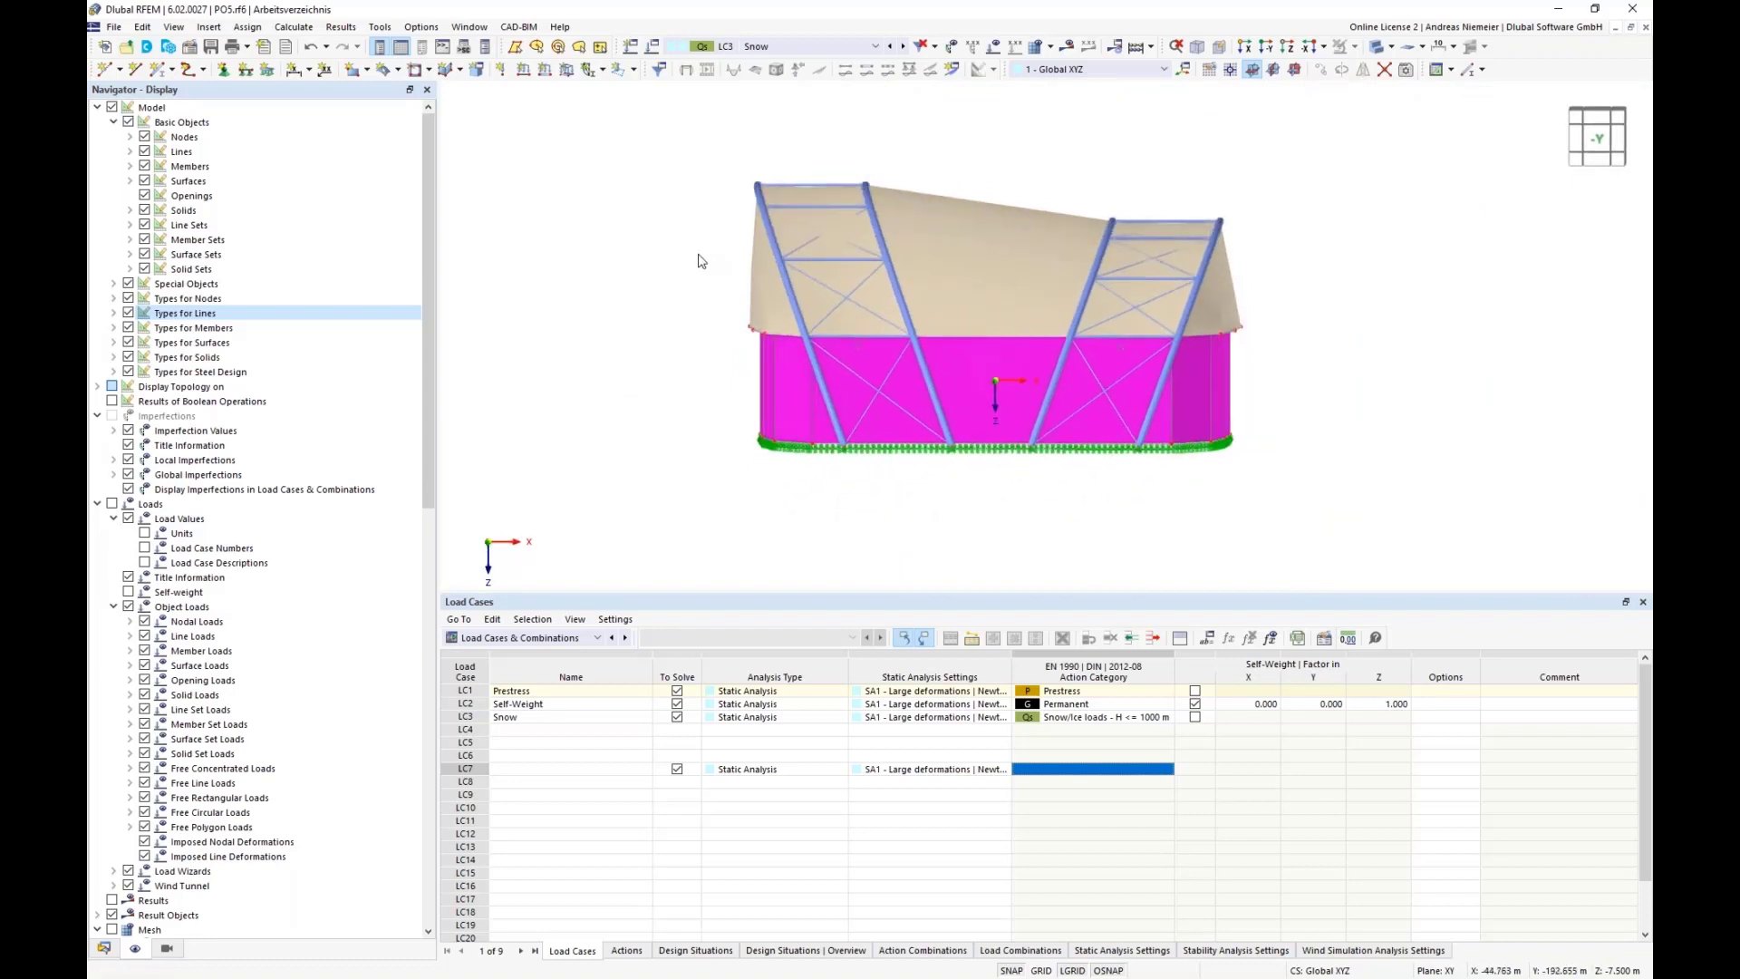
- In the wind simulation mesh settings, check the rule for closing small openings and keep wind simulation results if the mesh is deleted
left_click(1049, 46)
left_click(1070, 85)
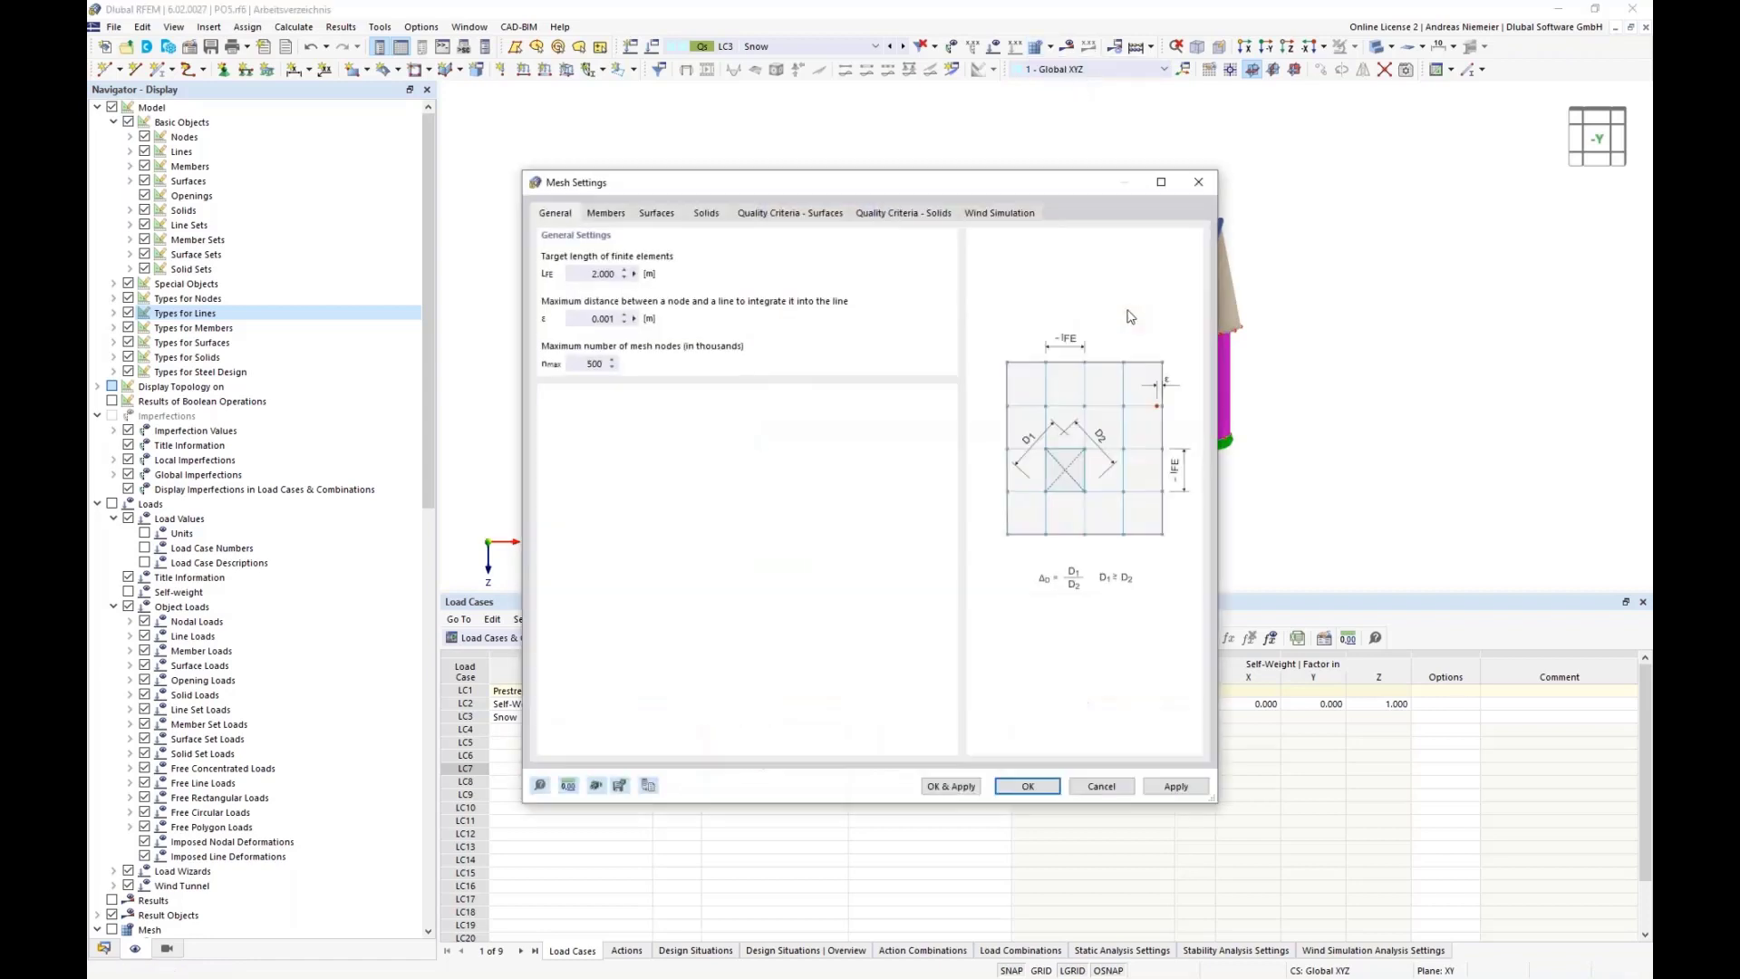
left_click(1001, 213)
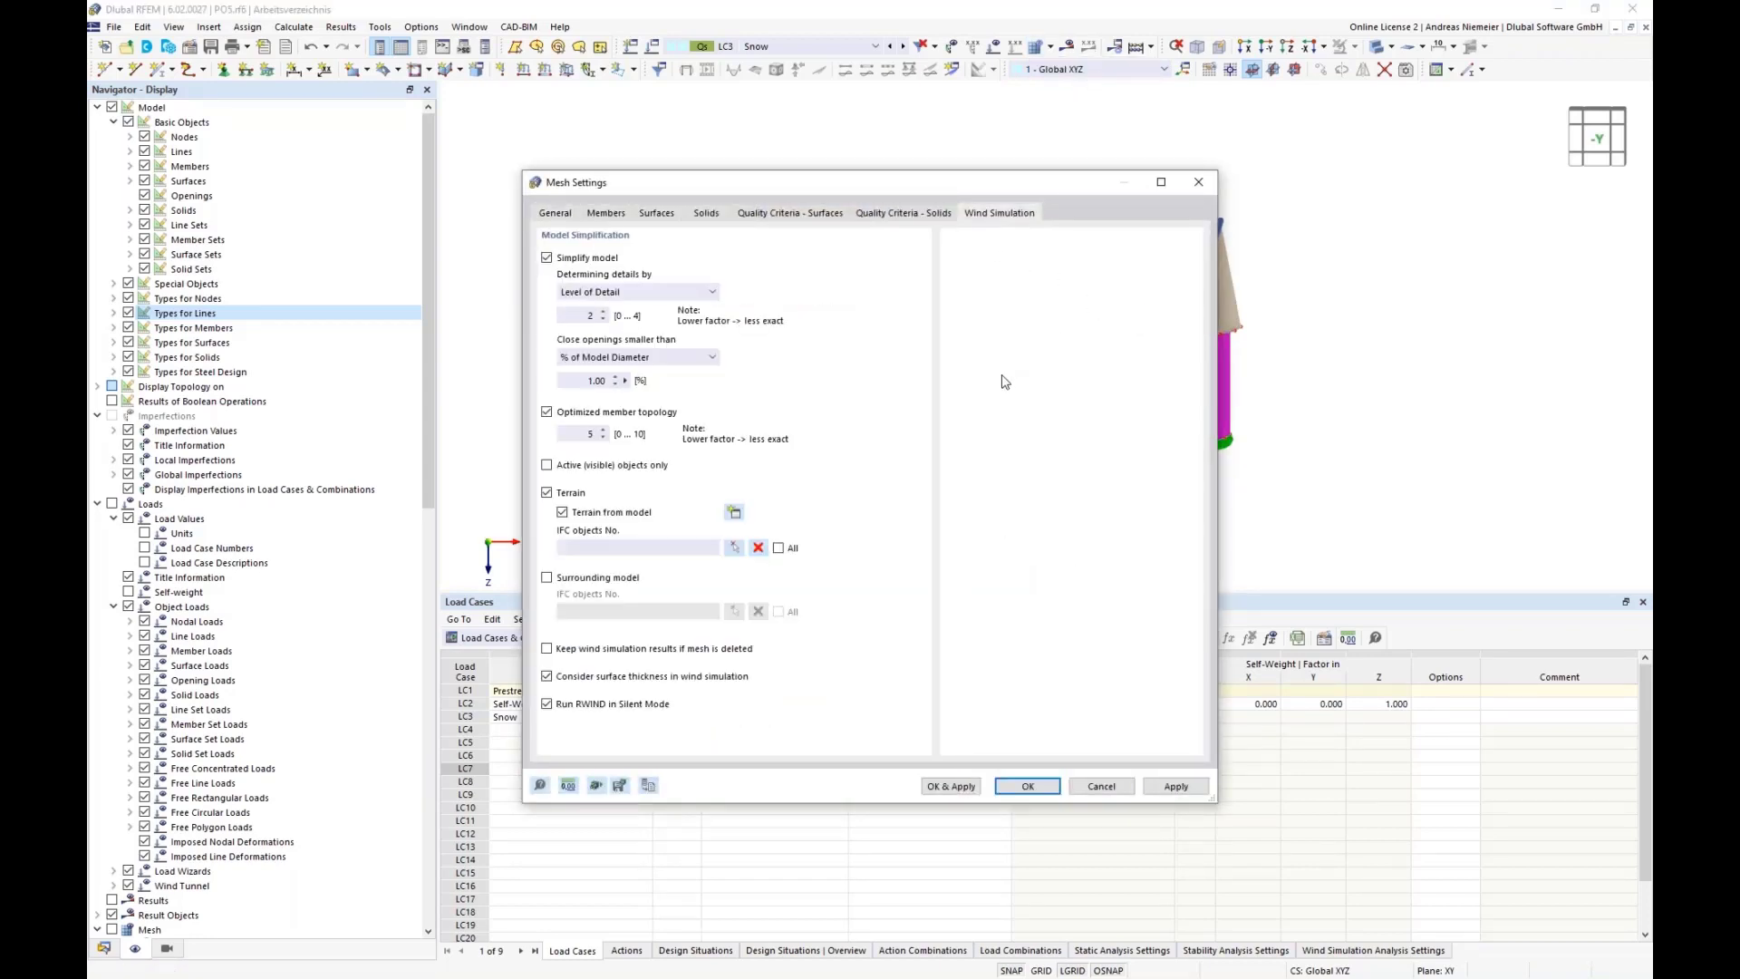
left_click(646, 359)
left_click(585, 385)
left_click(583, 383)
left_click(580, 654)
left_click(1027, 788)
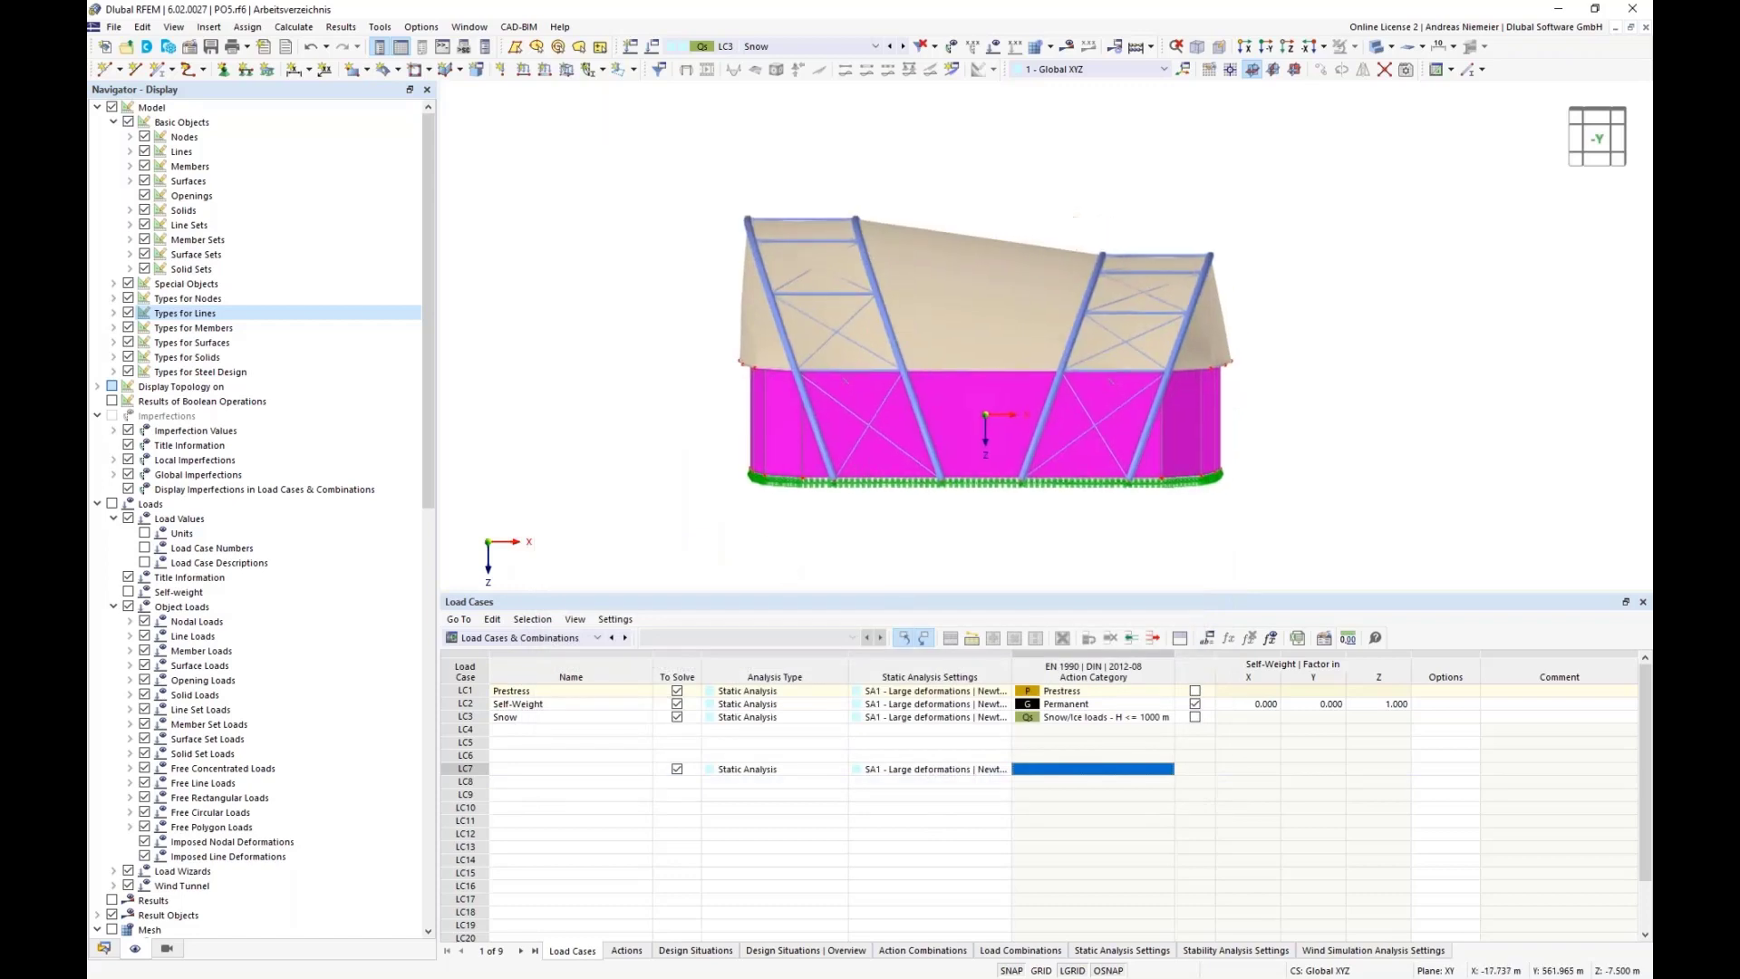
- Start a new wind simulation in the load wizards
scroll(722, 377, "up", 3)
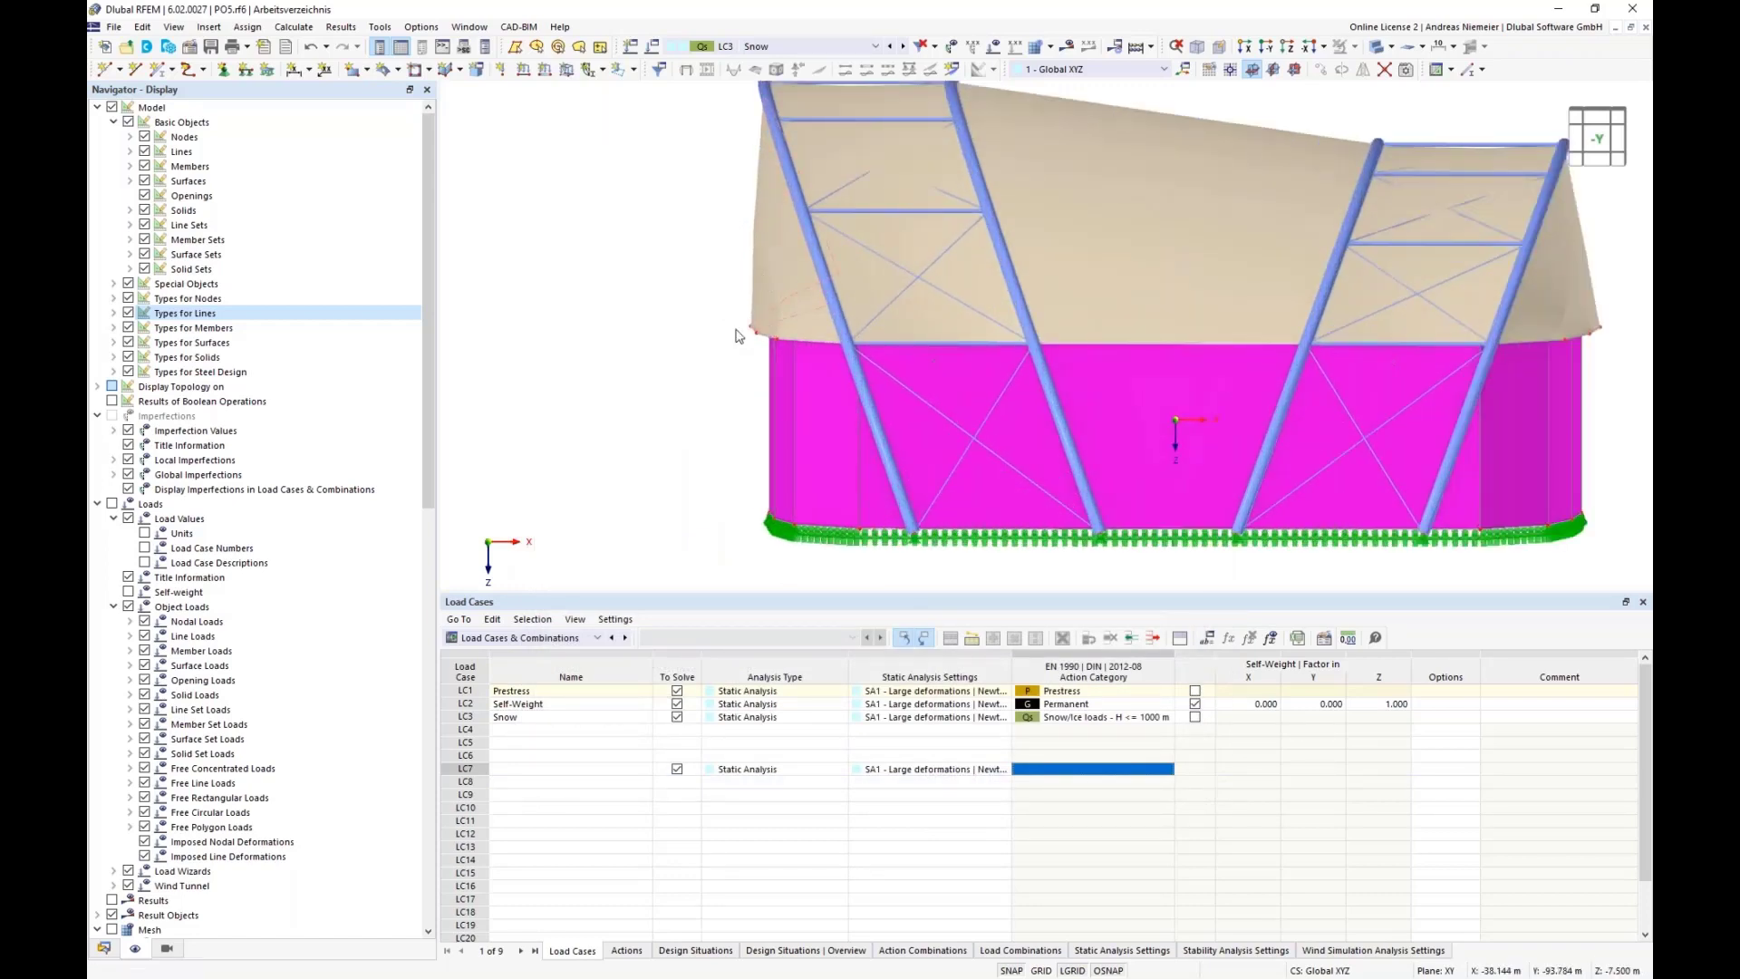
scroll(649, 384, "down", 1)
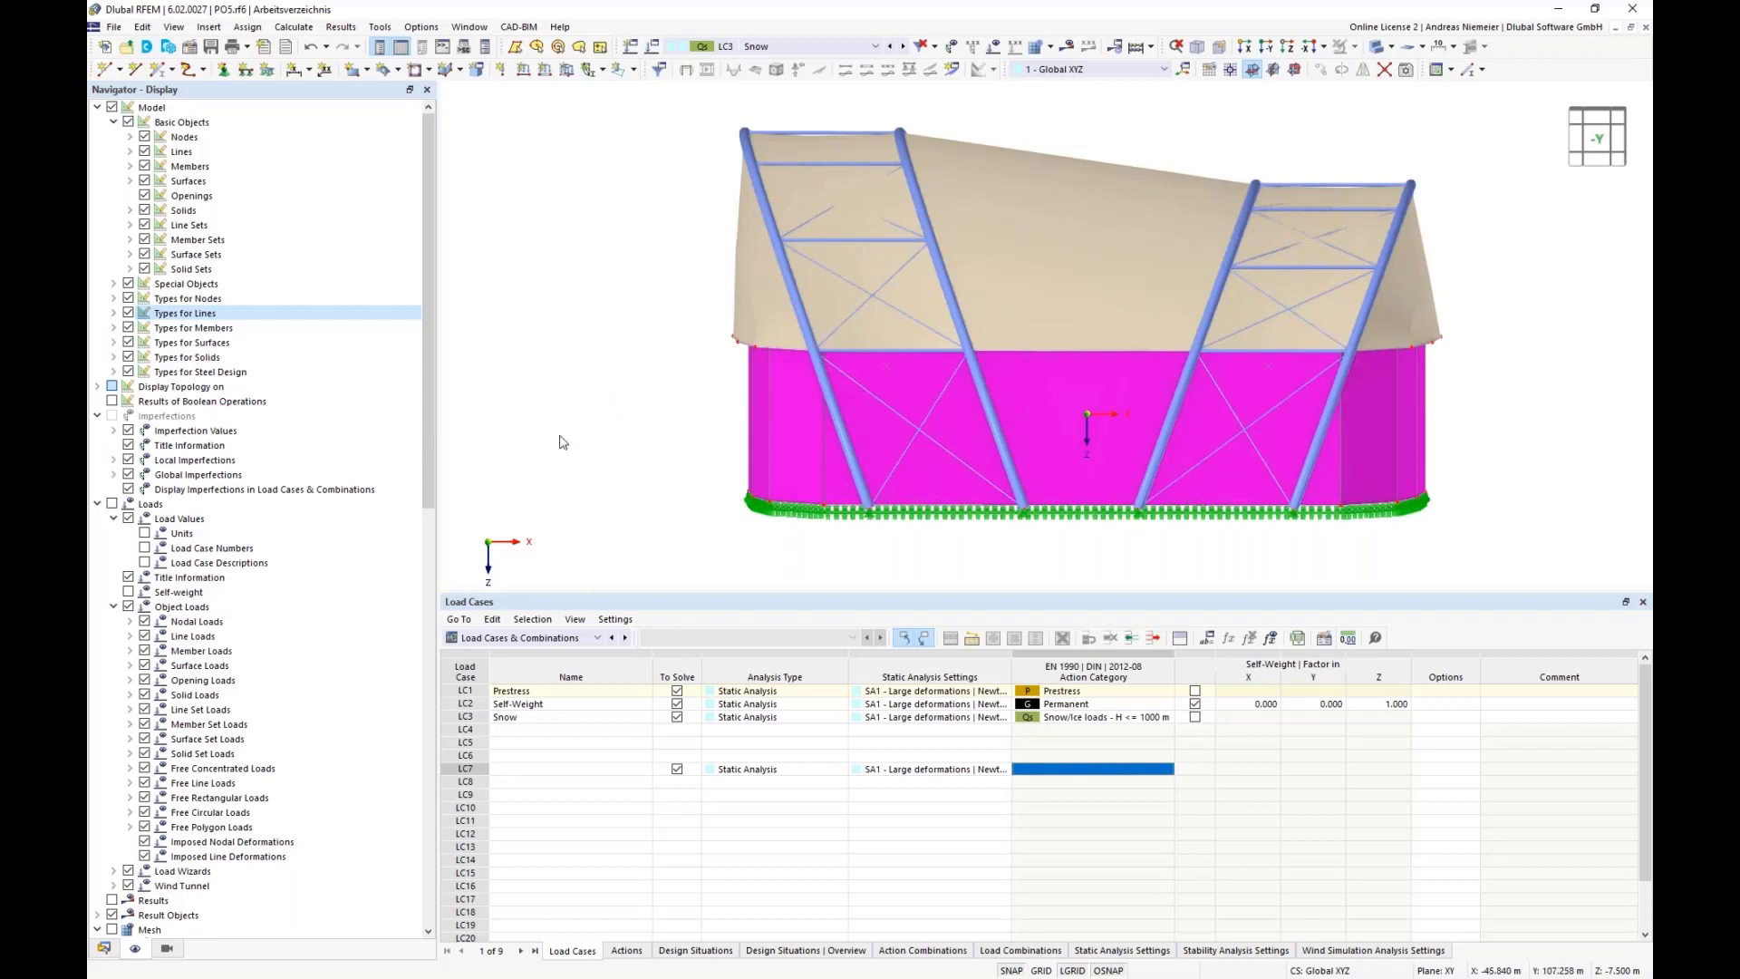
left_click(105, 948)
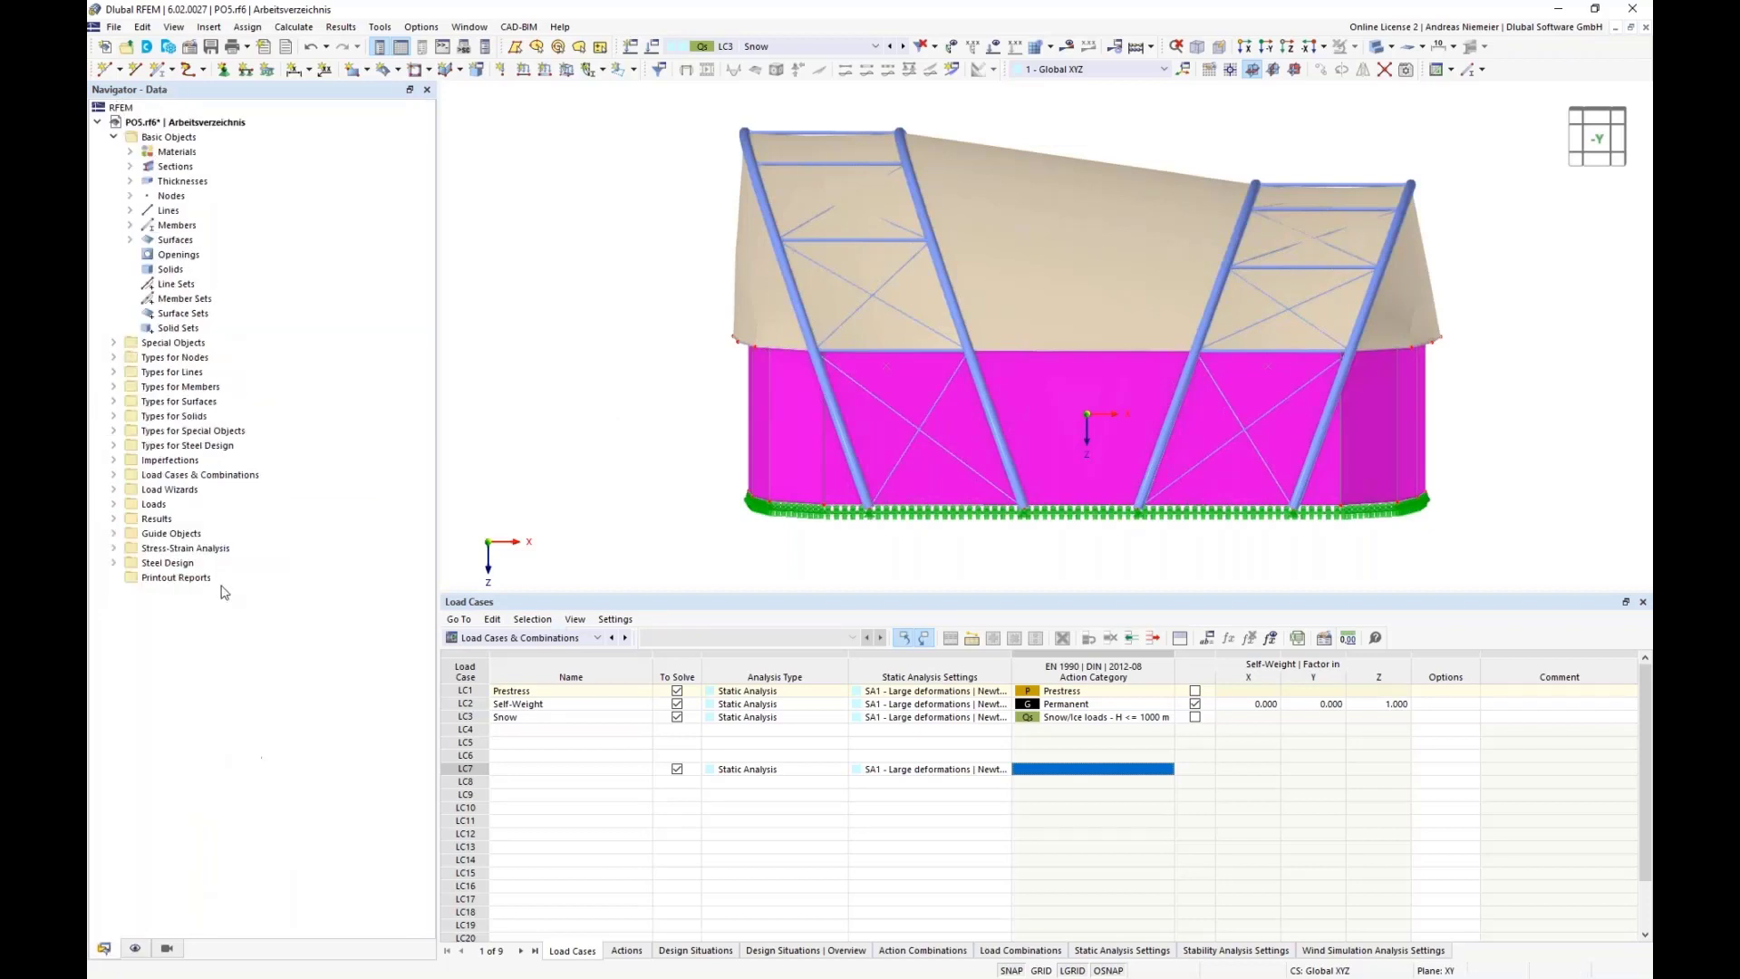
left_click(114, 490)
left_click(174, 580)
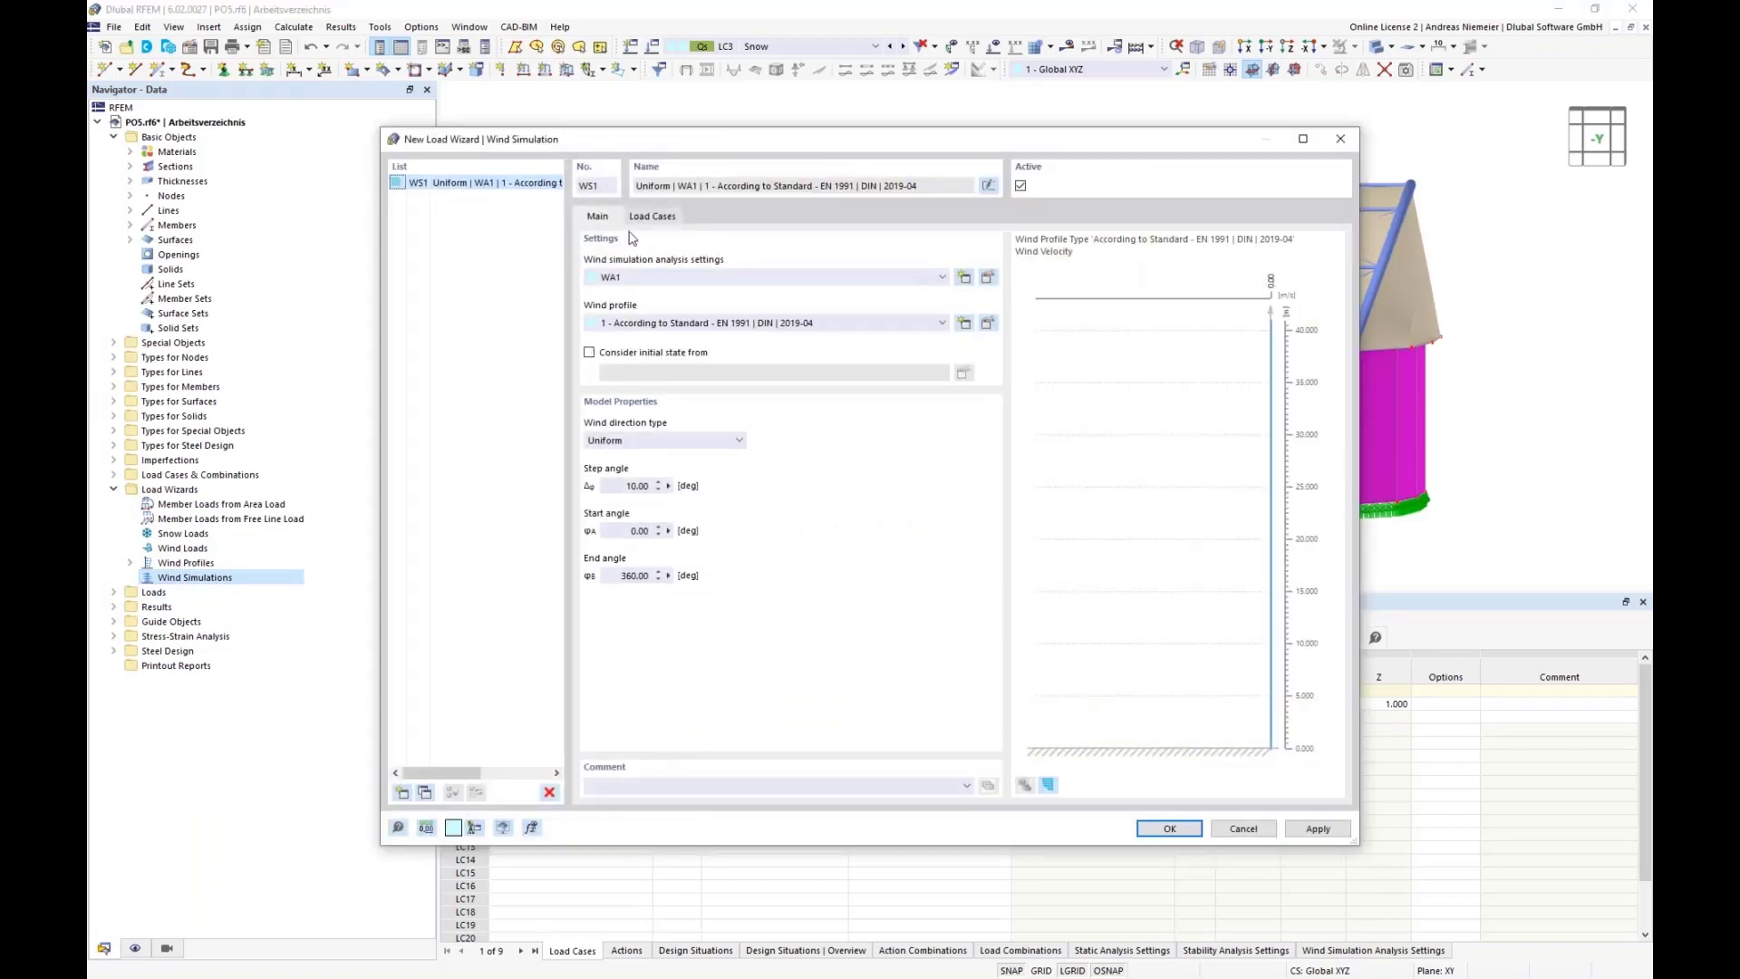
- Review the wind simulation analysis settings WA1, covering flow parameters, steady flow options and residual pressure criterion, without changing them
left_click(985, 279)
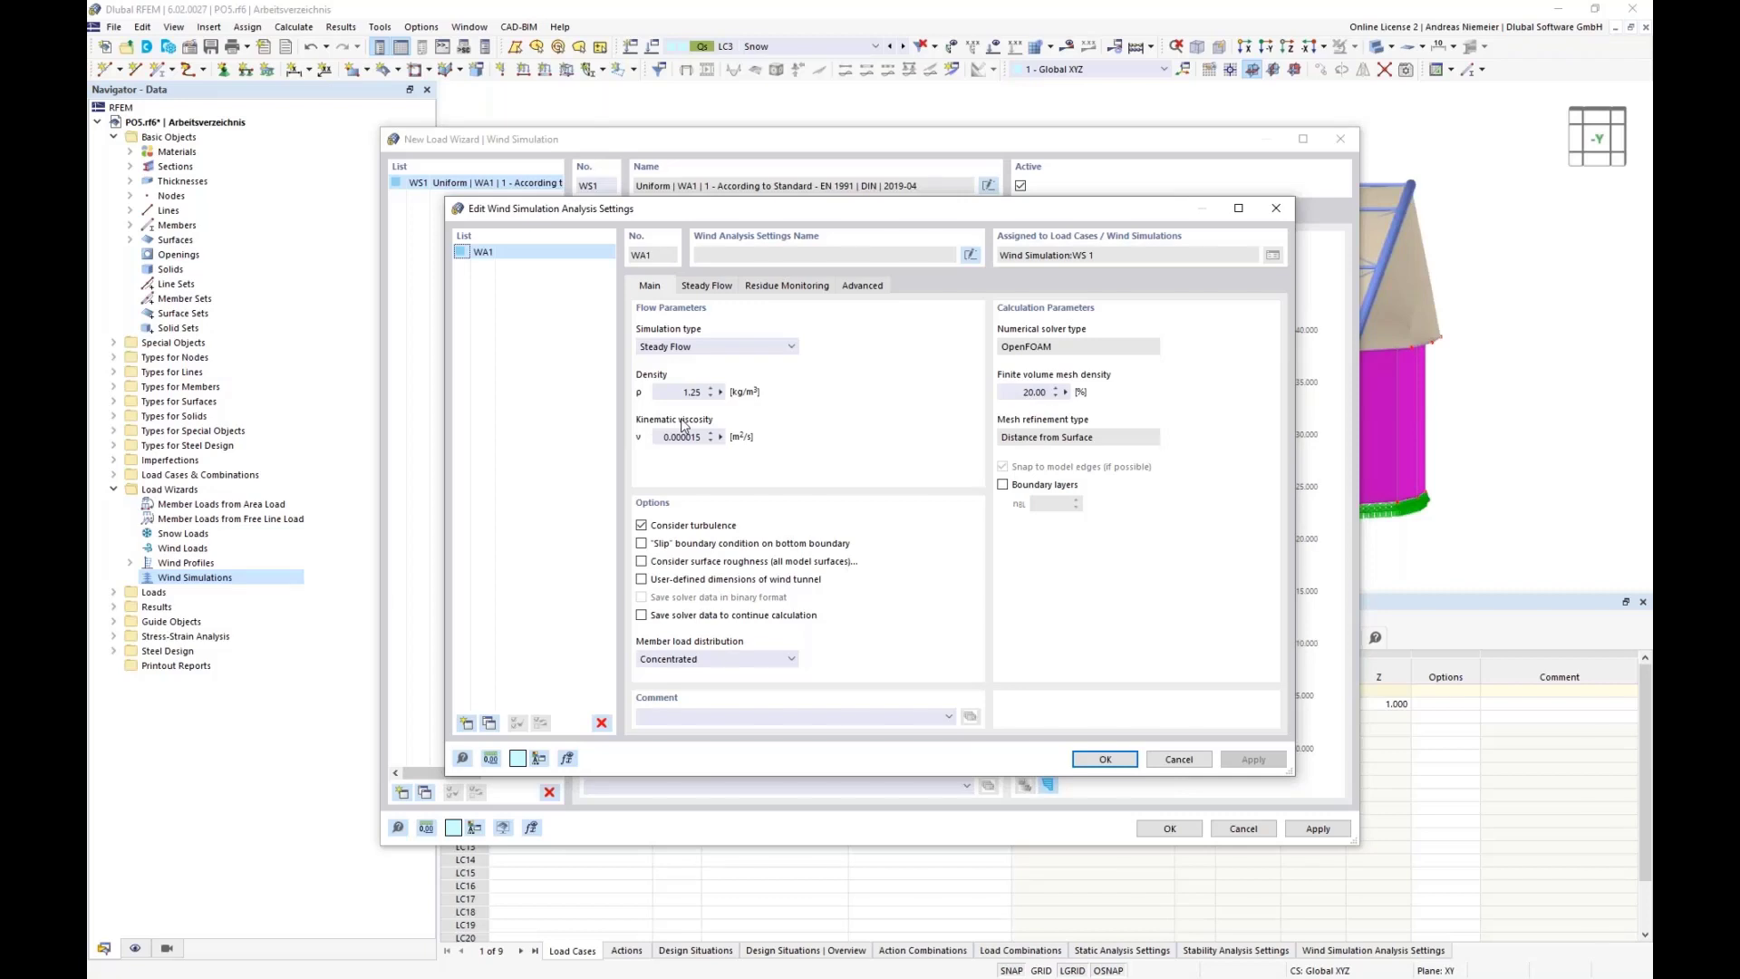
left_click(702, 289)
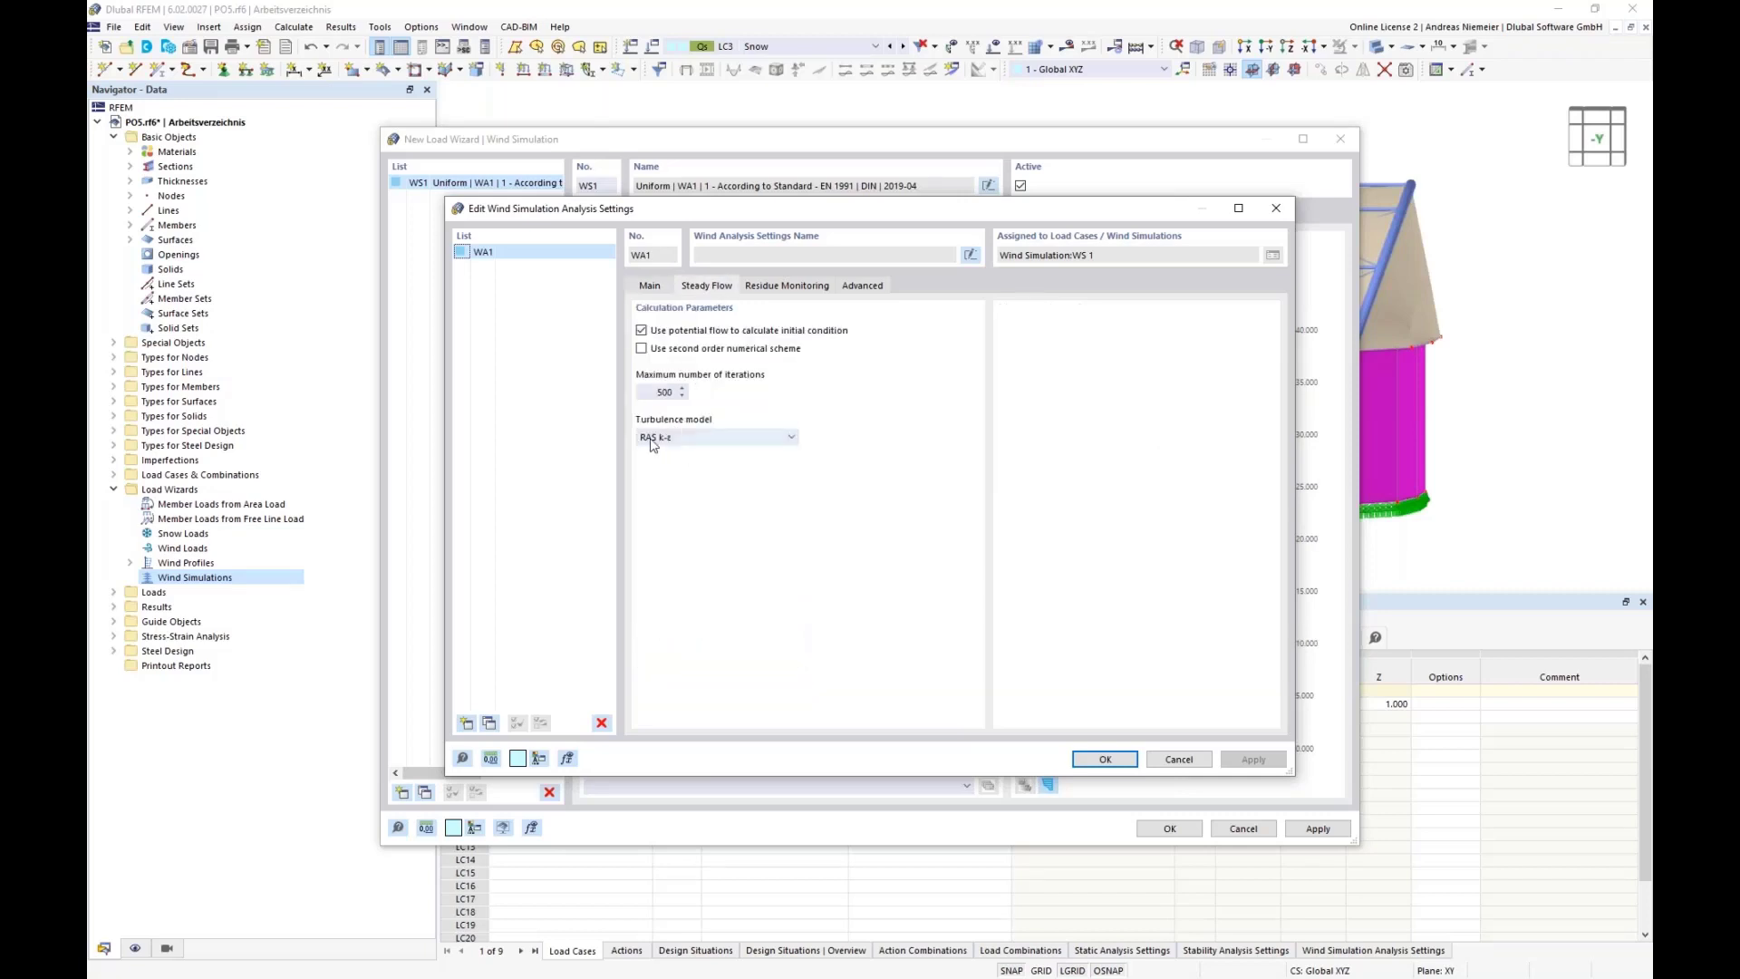
left_click(781, 287)
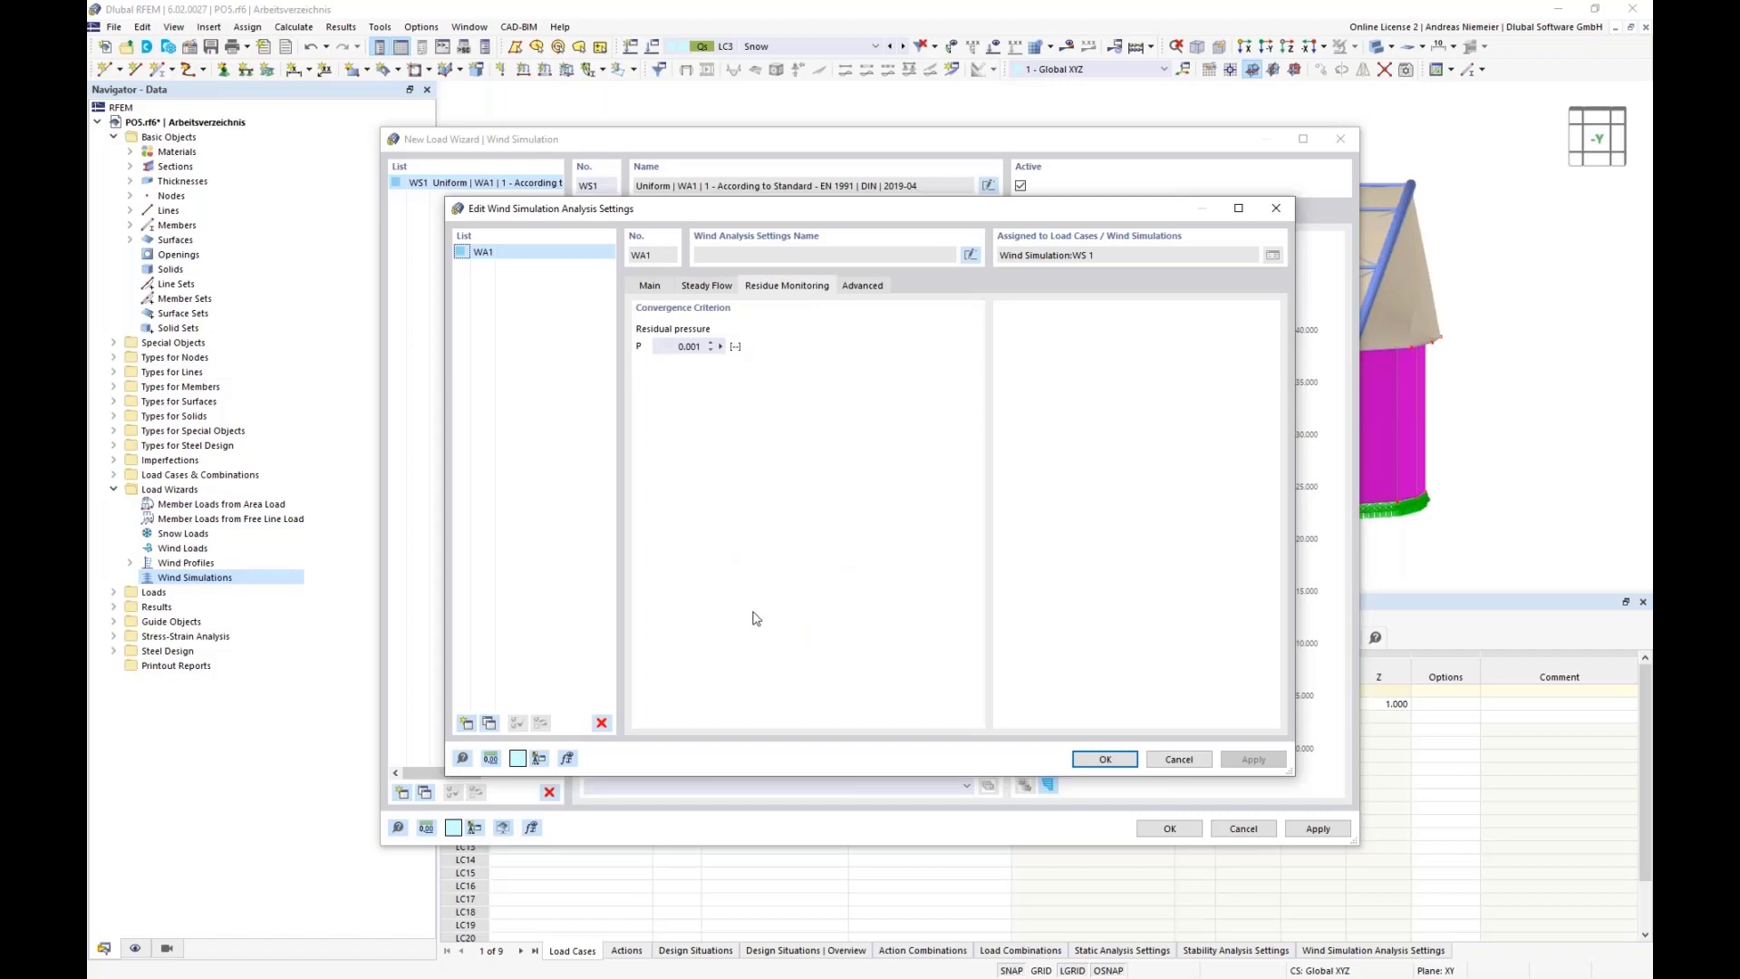
left_click(1180, 763)
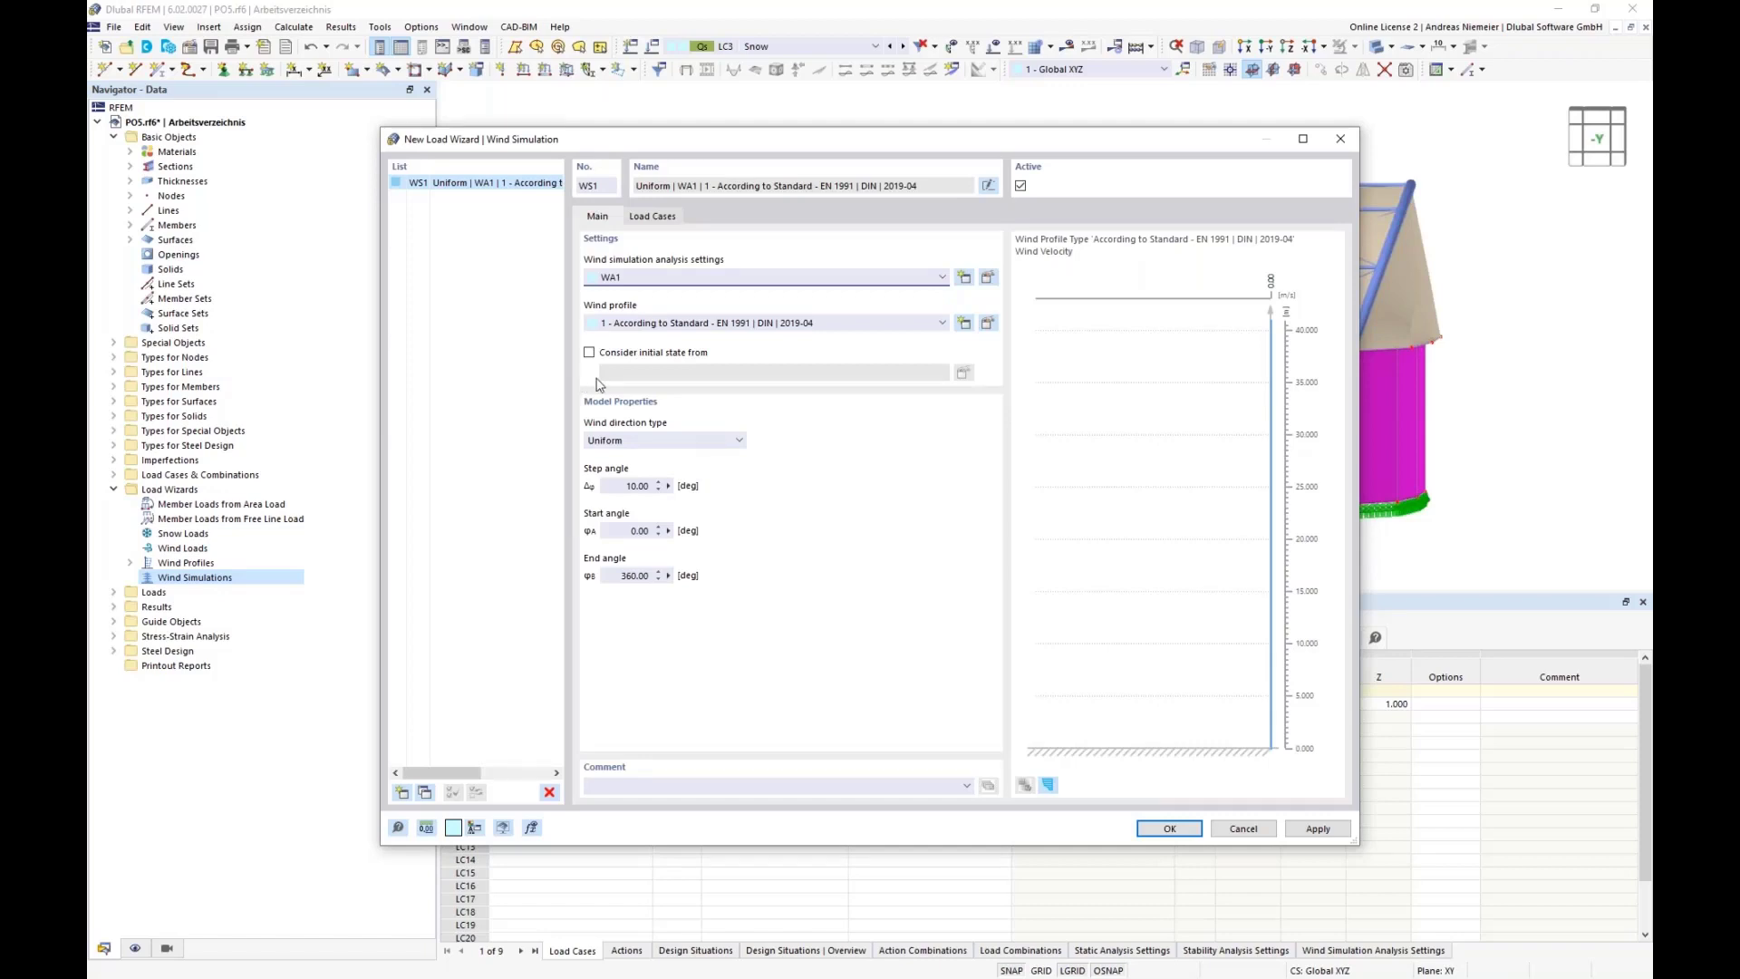
- Open the wind profile's load zone map, search for "musical dome" and select the Musical Dome in Cologne as the site
left_click(990, 331)
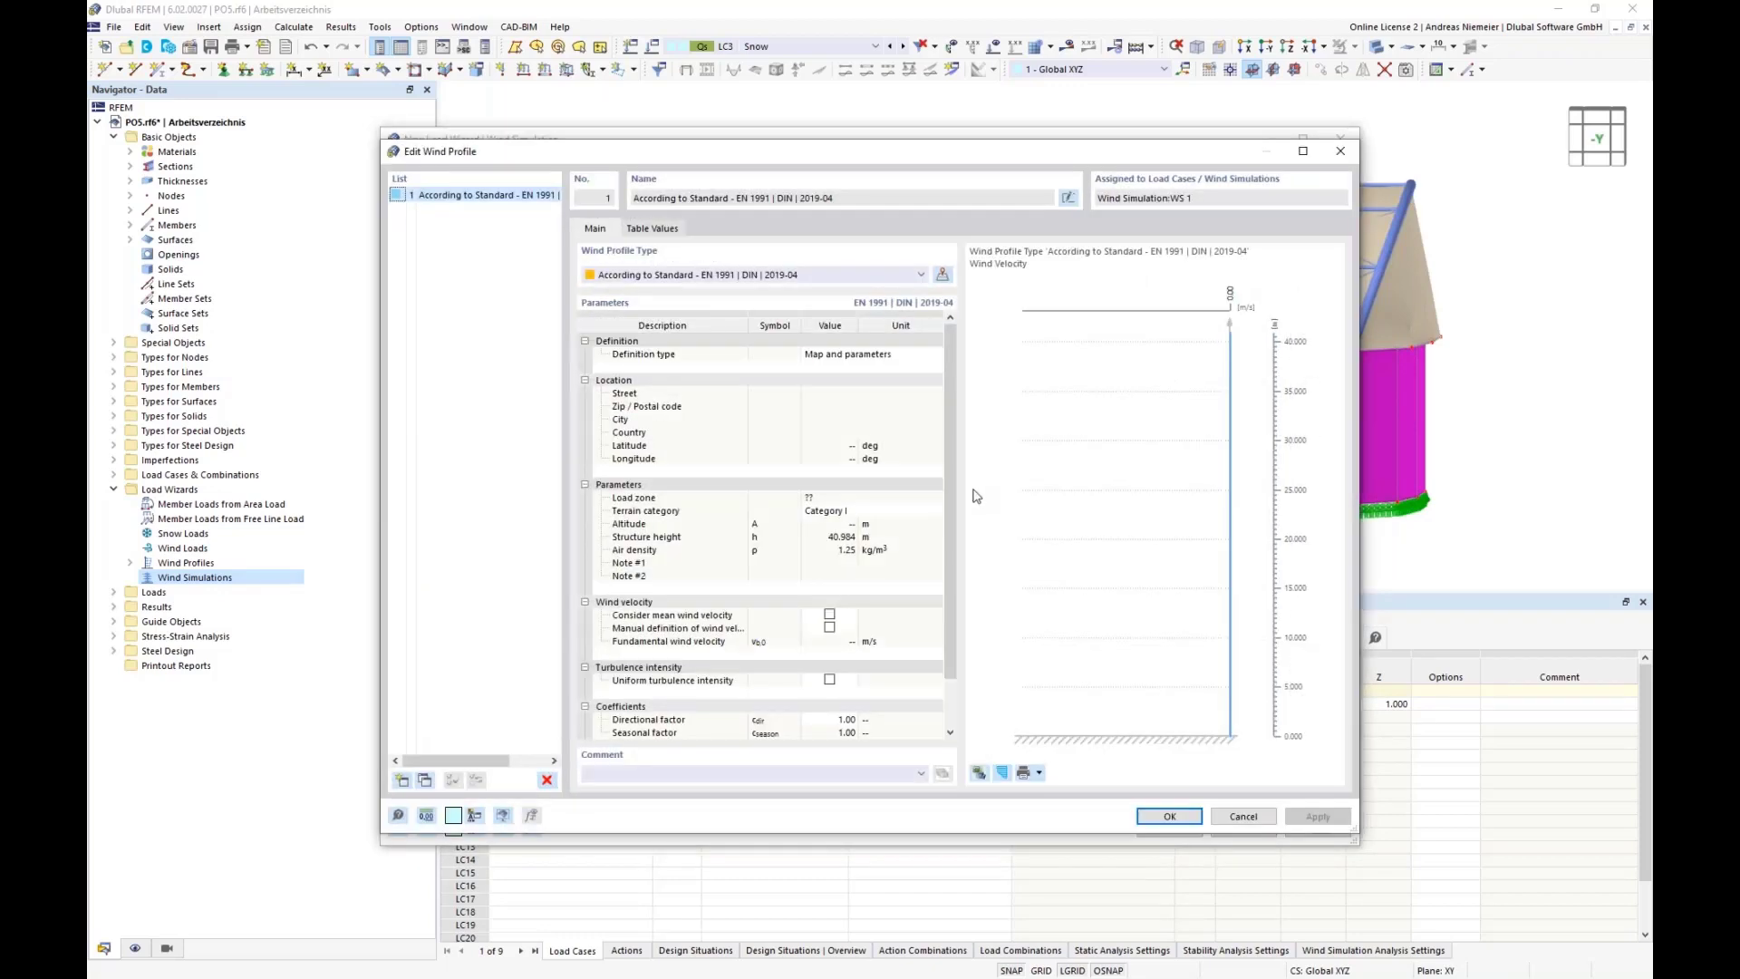
left_click(943, 274)
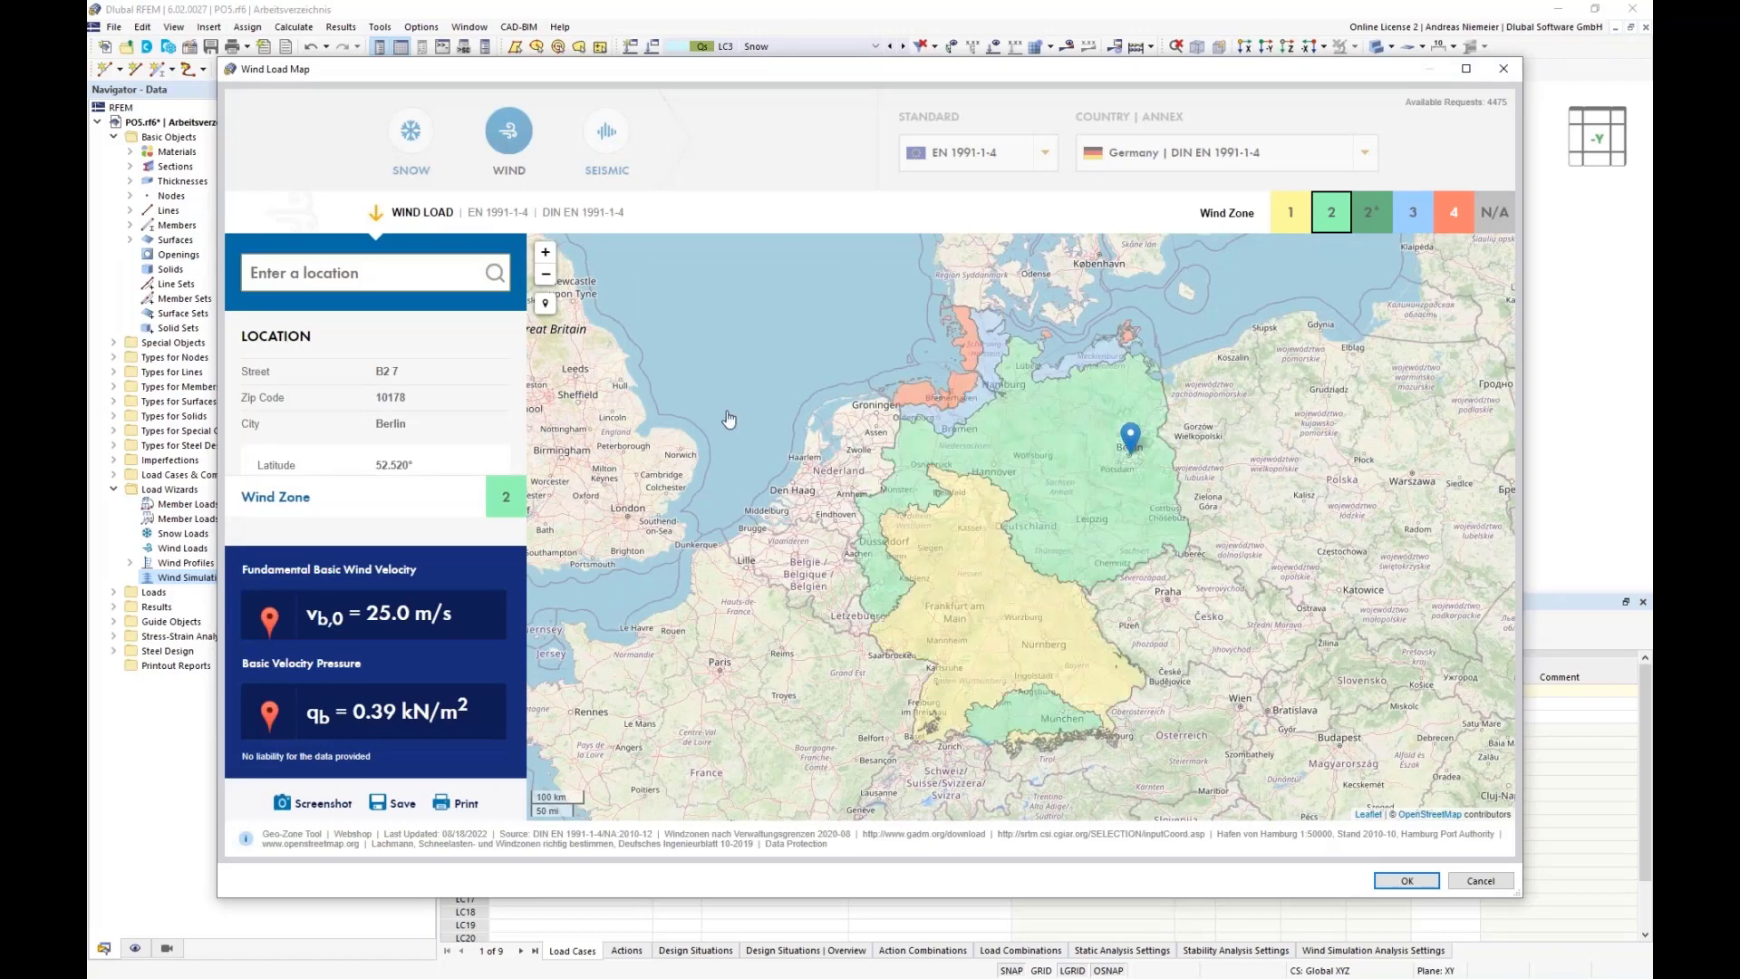
type("musical dom")
type("e")
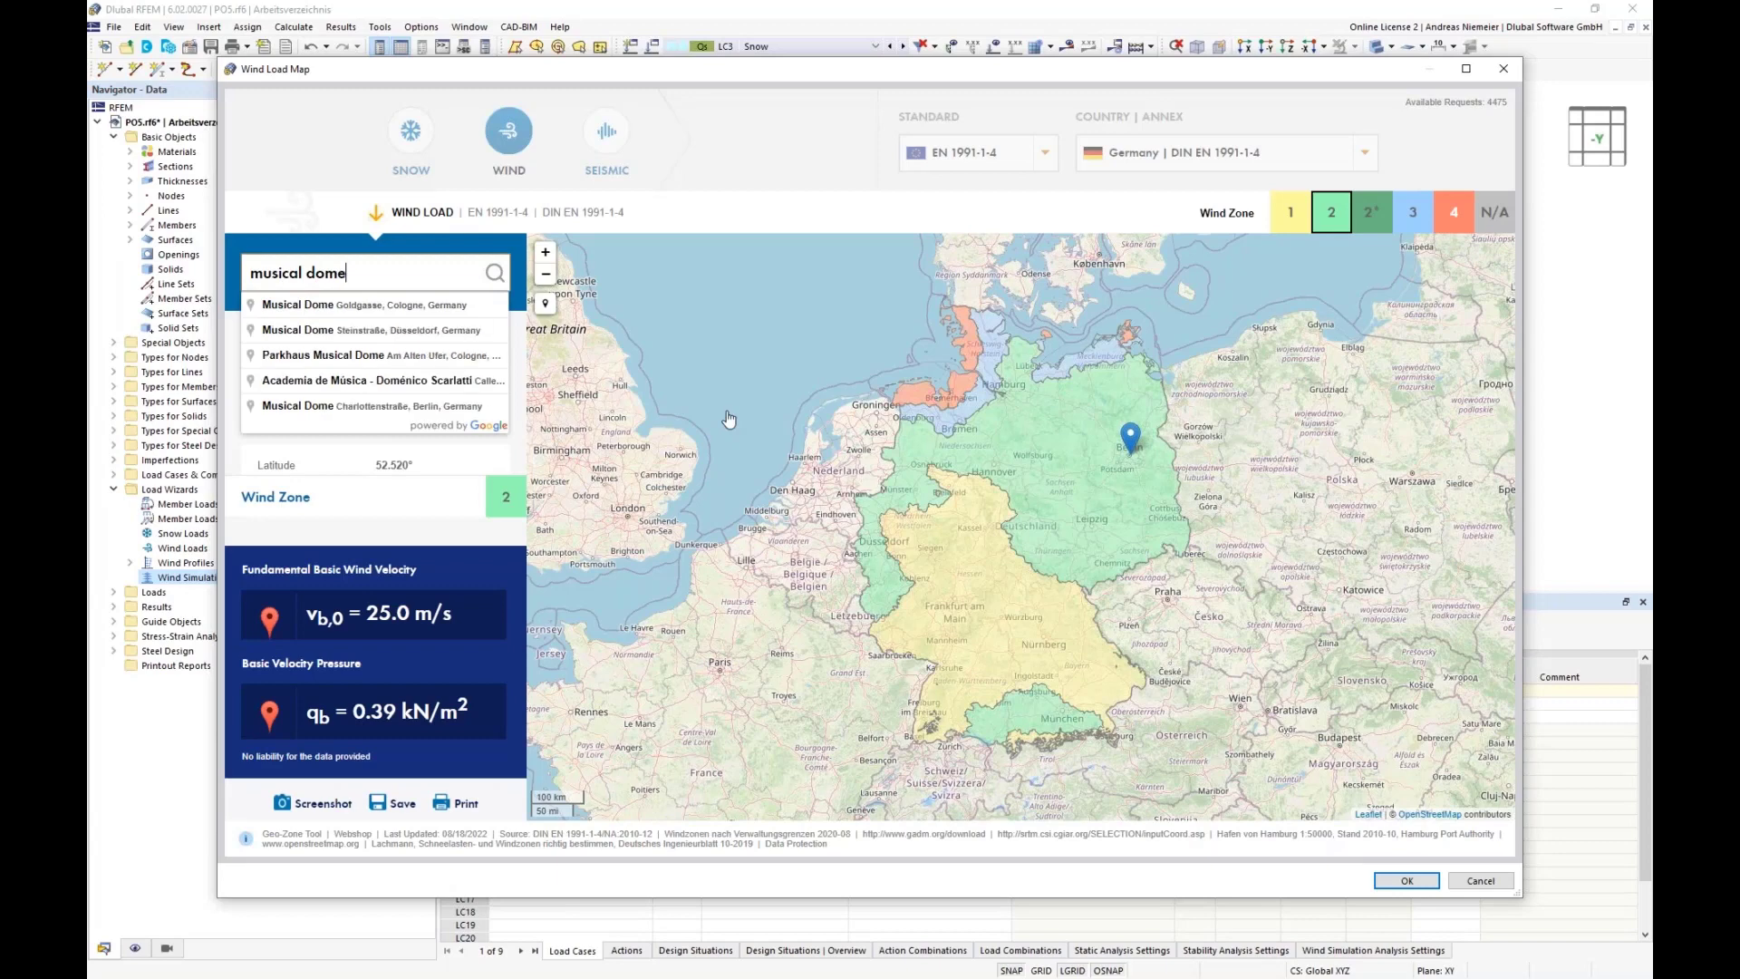
left_click(333, 306)
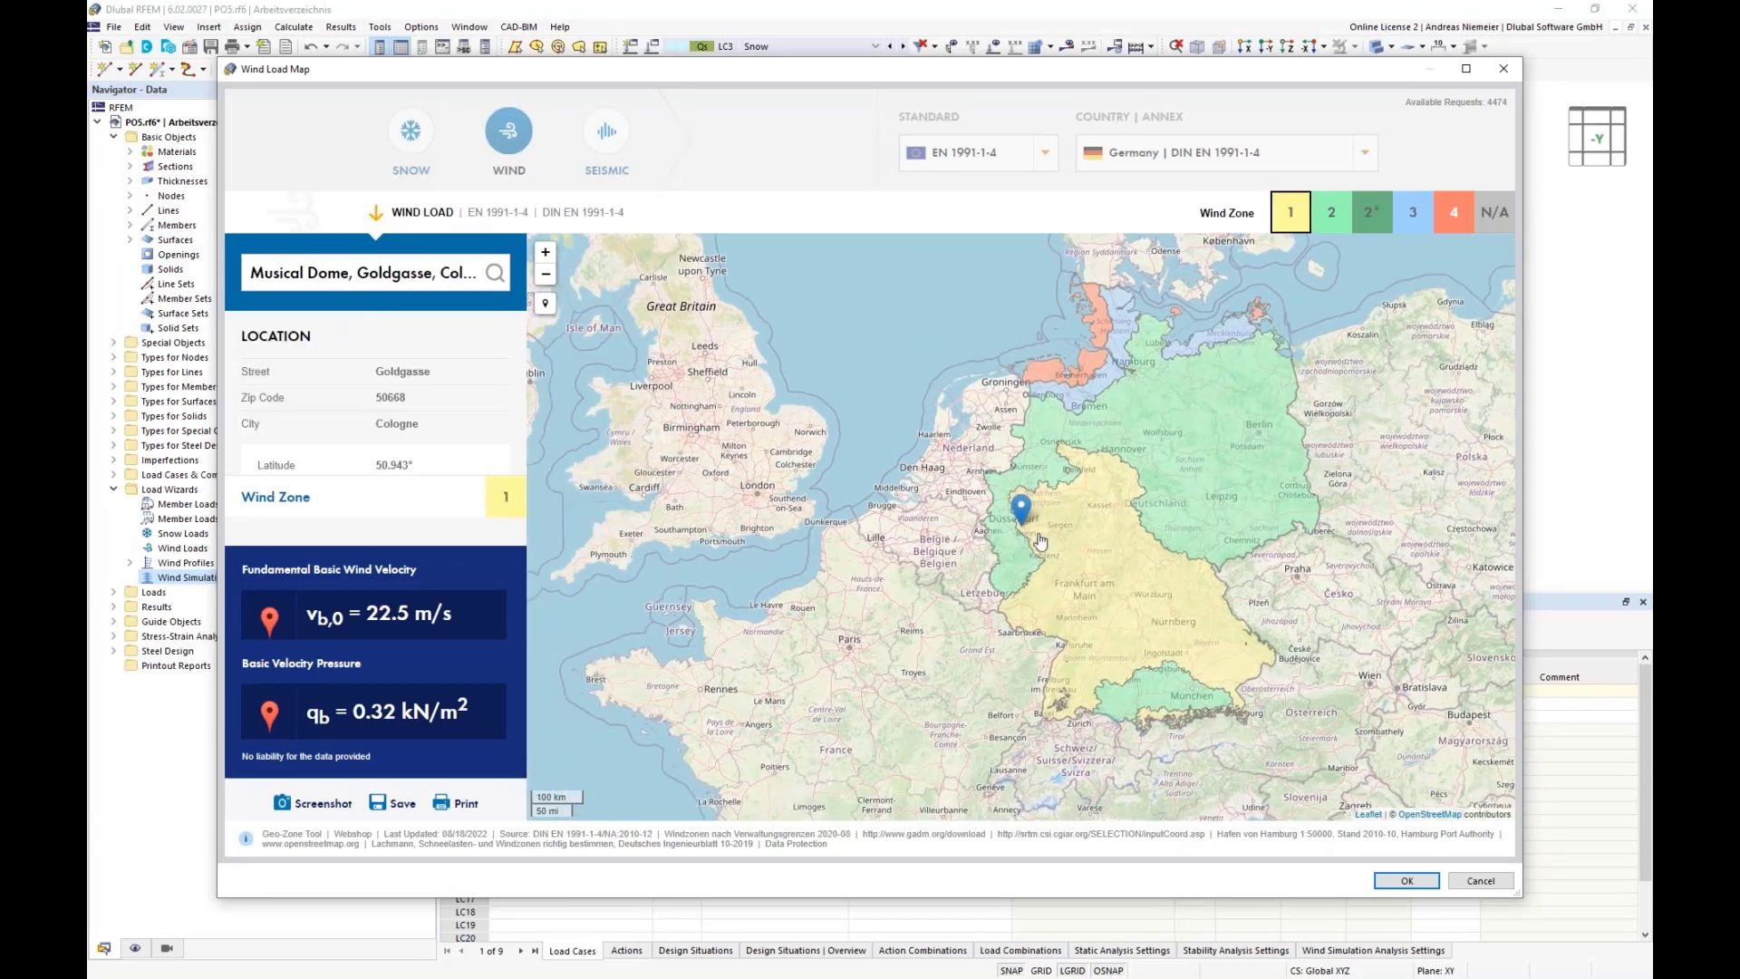
- Inspect the site's surroundings on the wind load map and adopt the location's load zone data in the wind profile
scroll(1037, 536, "up", 3)
scroll(997, 522, "up", 6)
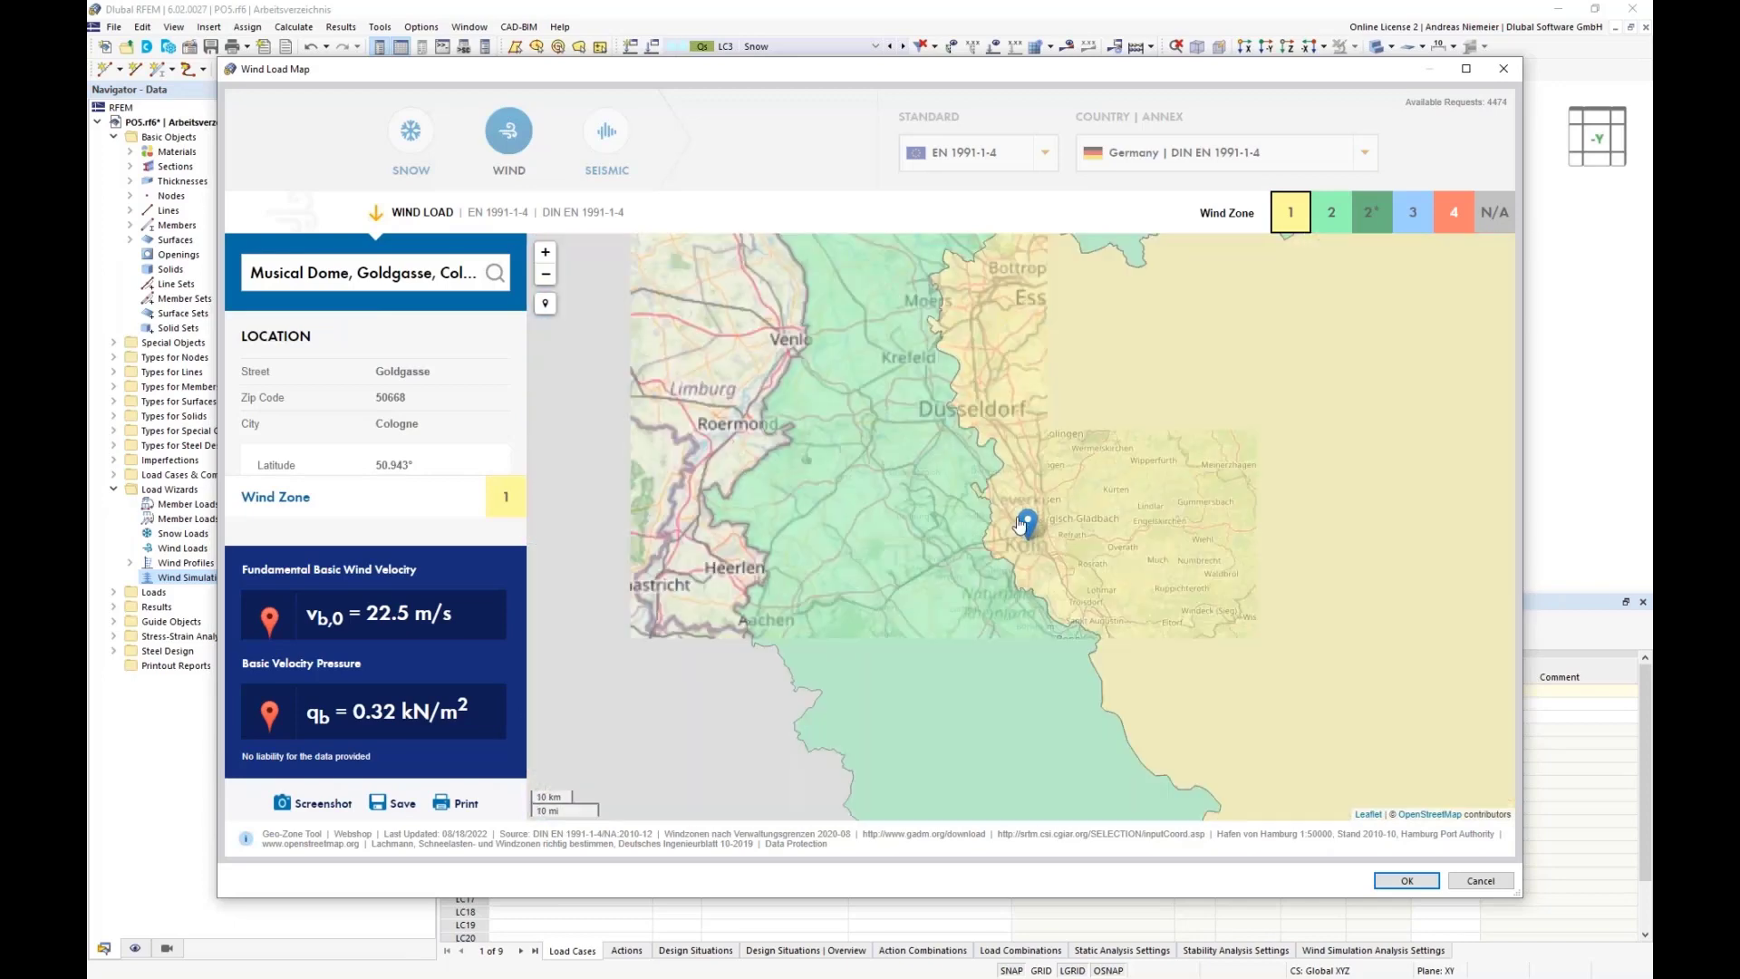
scroll(983, 519, "up", 4)
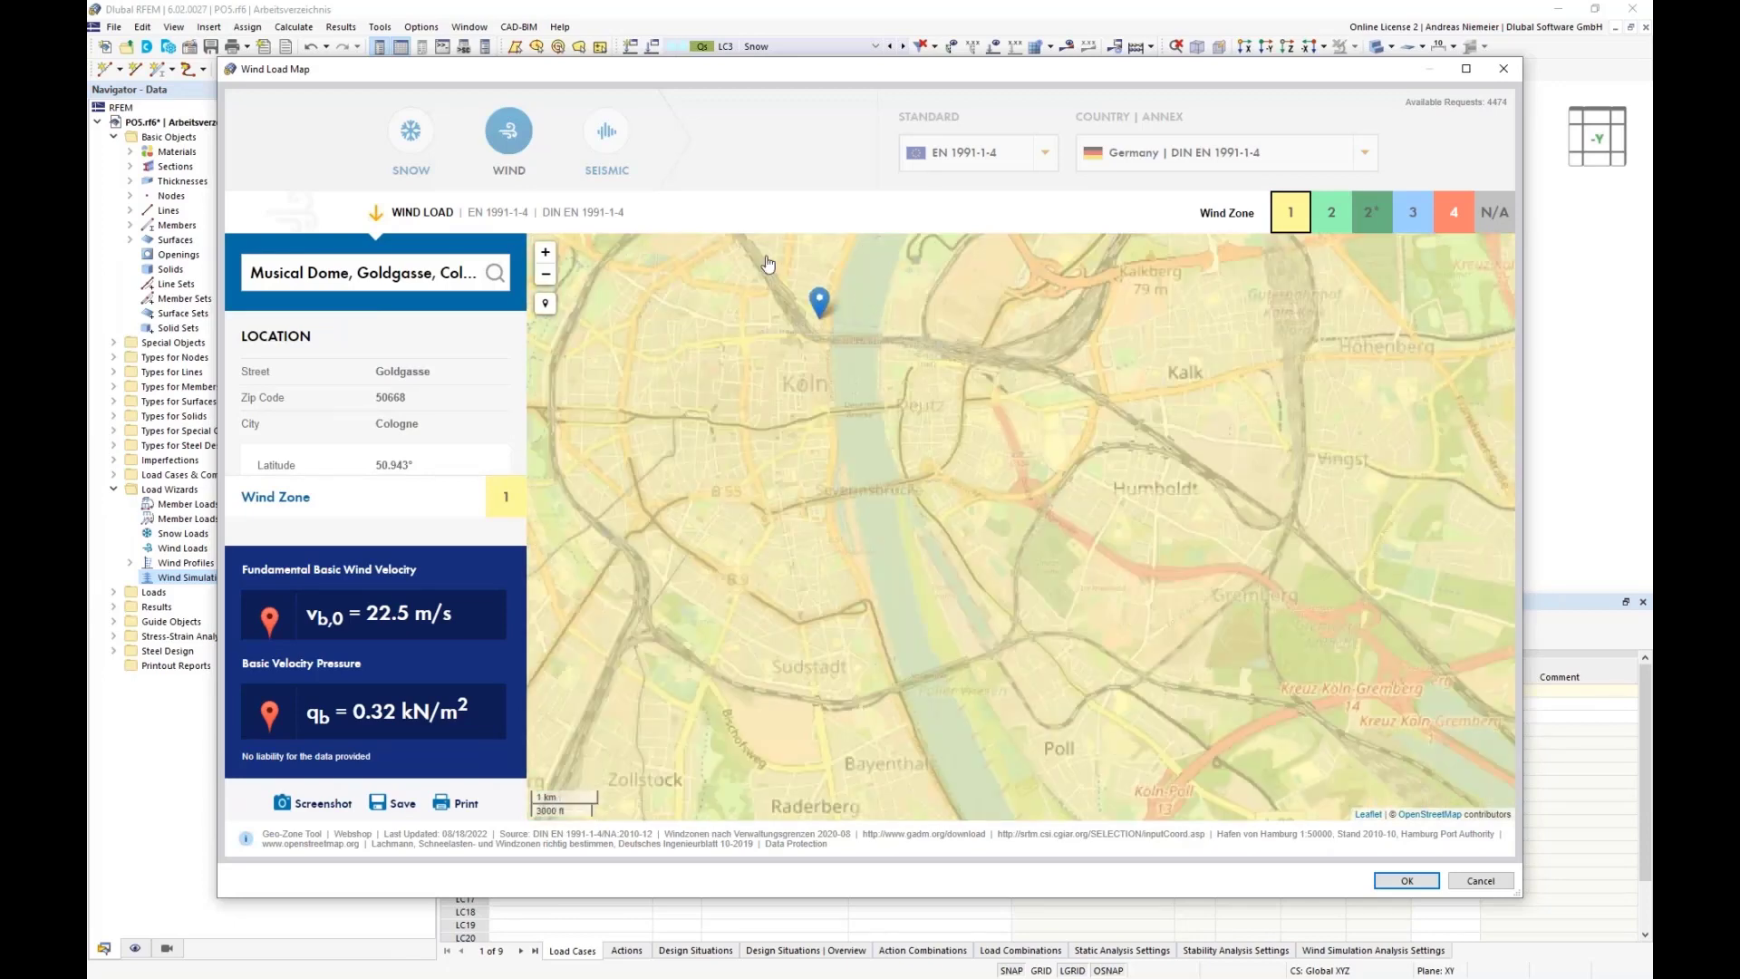
scroll(984, 520, "up", 1)
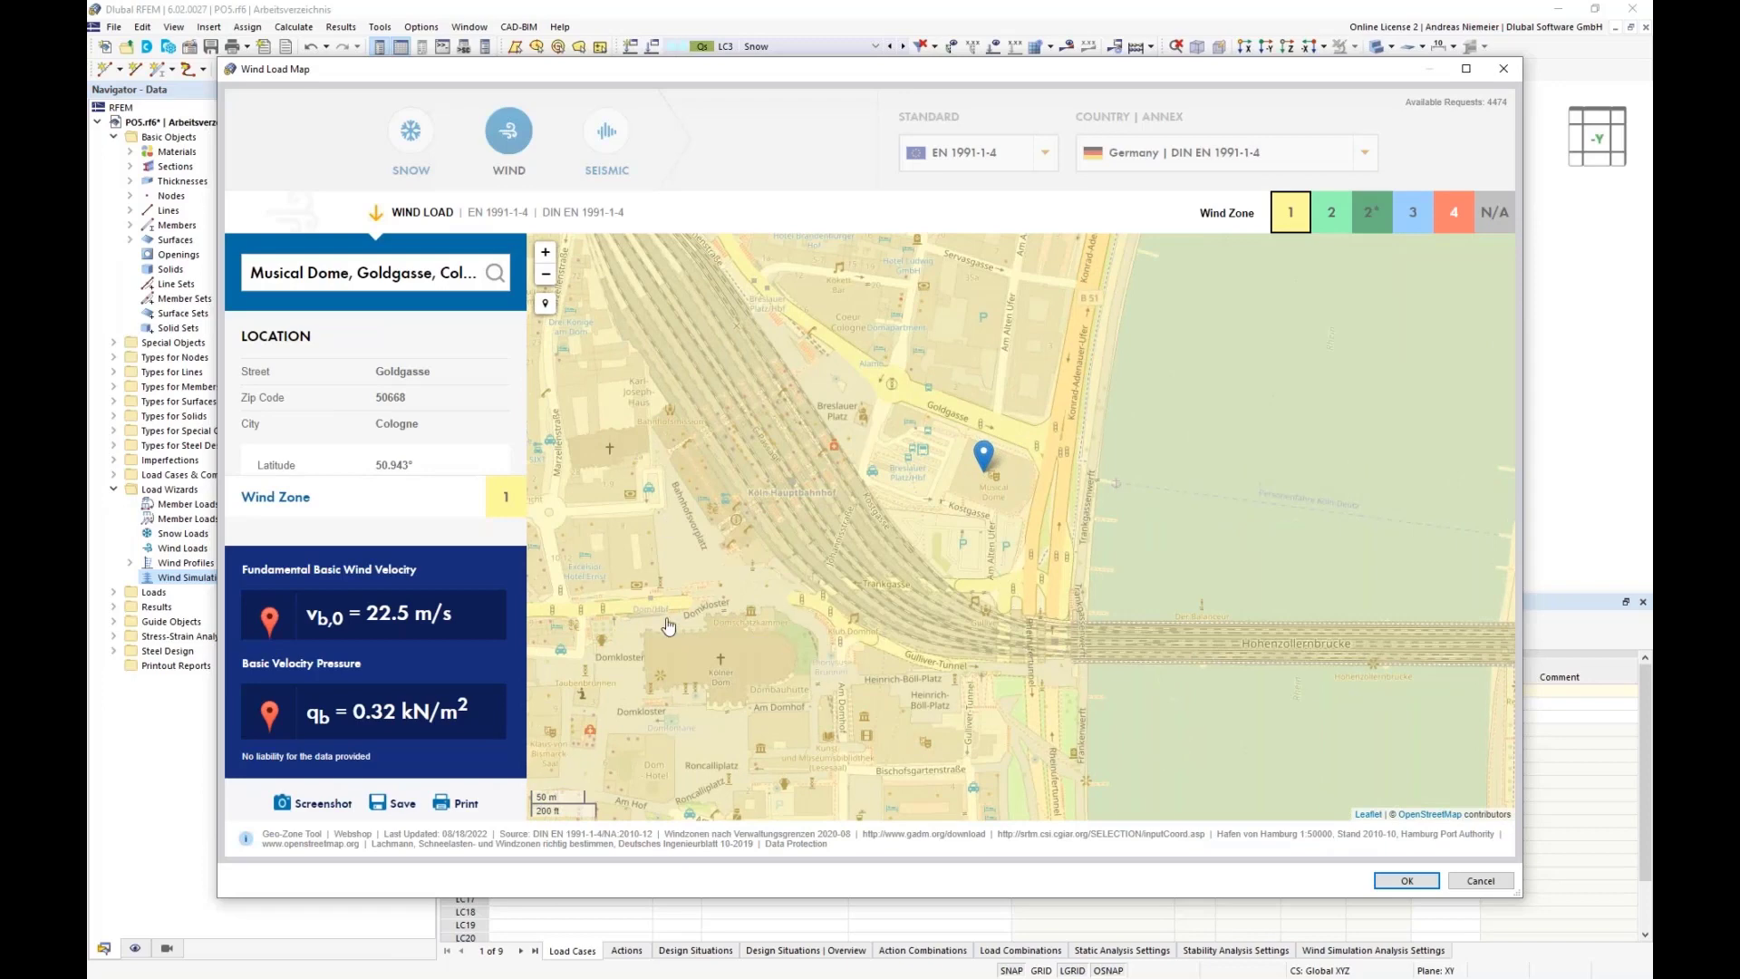
scroll(634, 620, "down", 1)
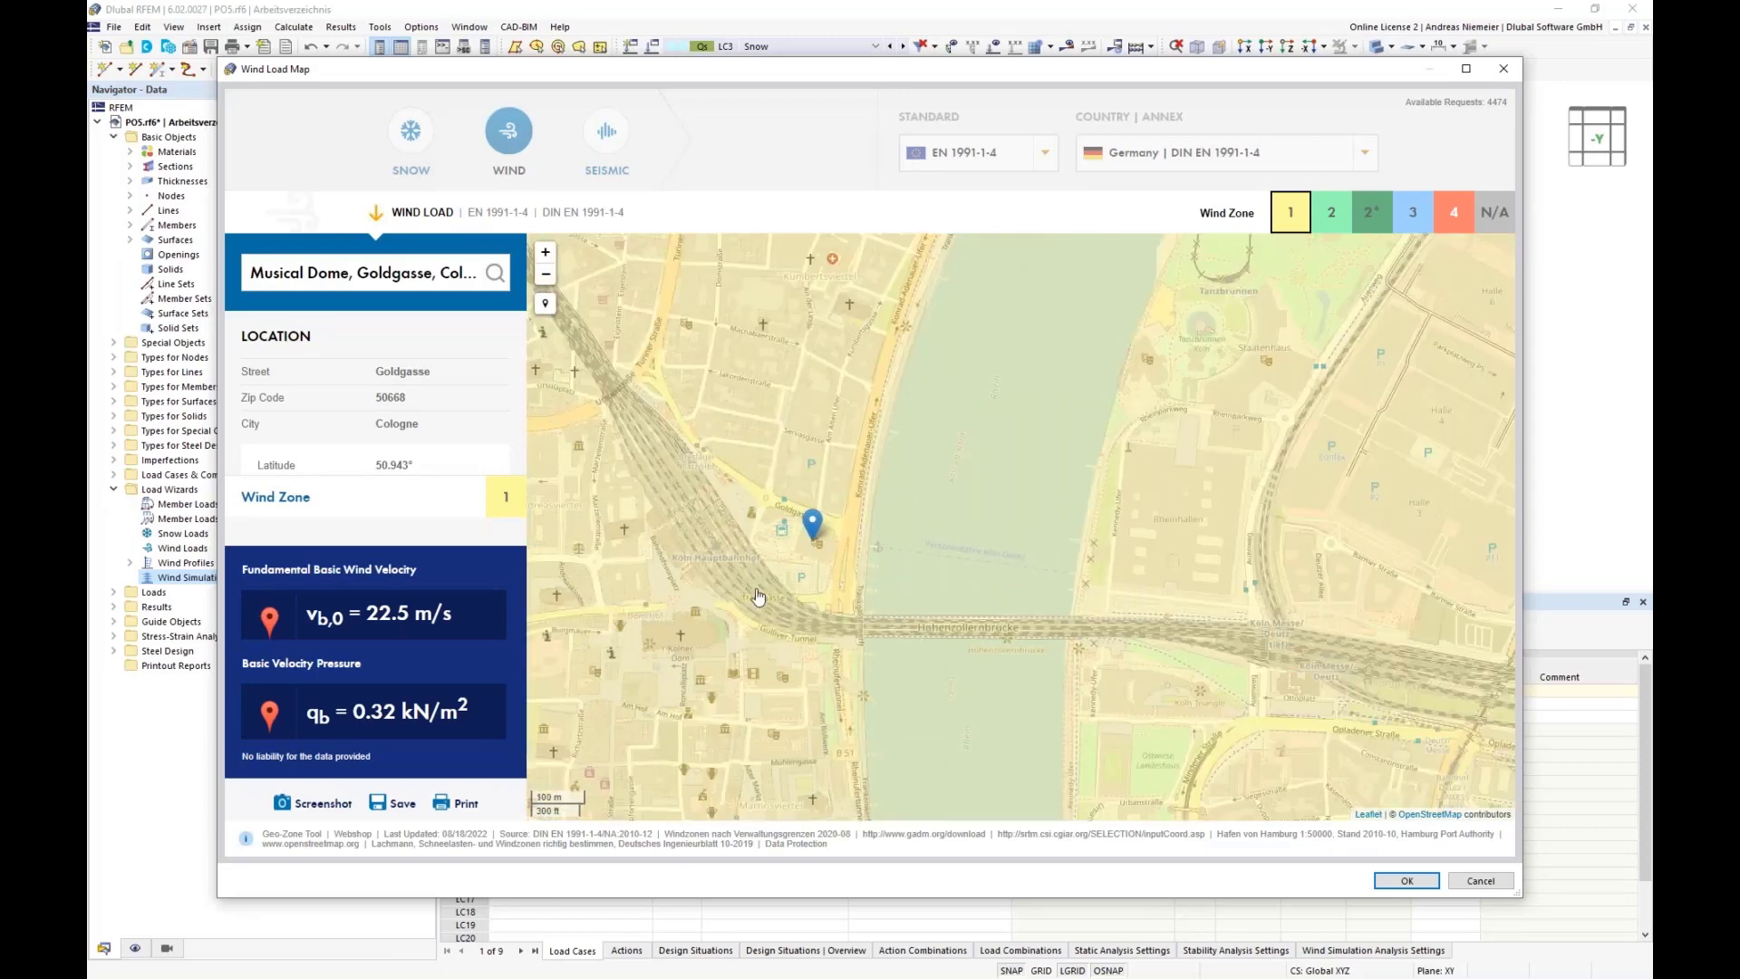
scroll(762, 599, "up", 1)
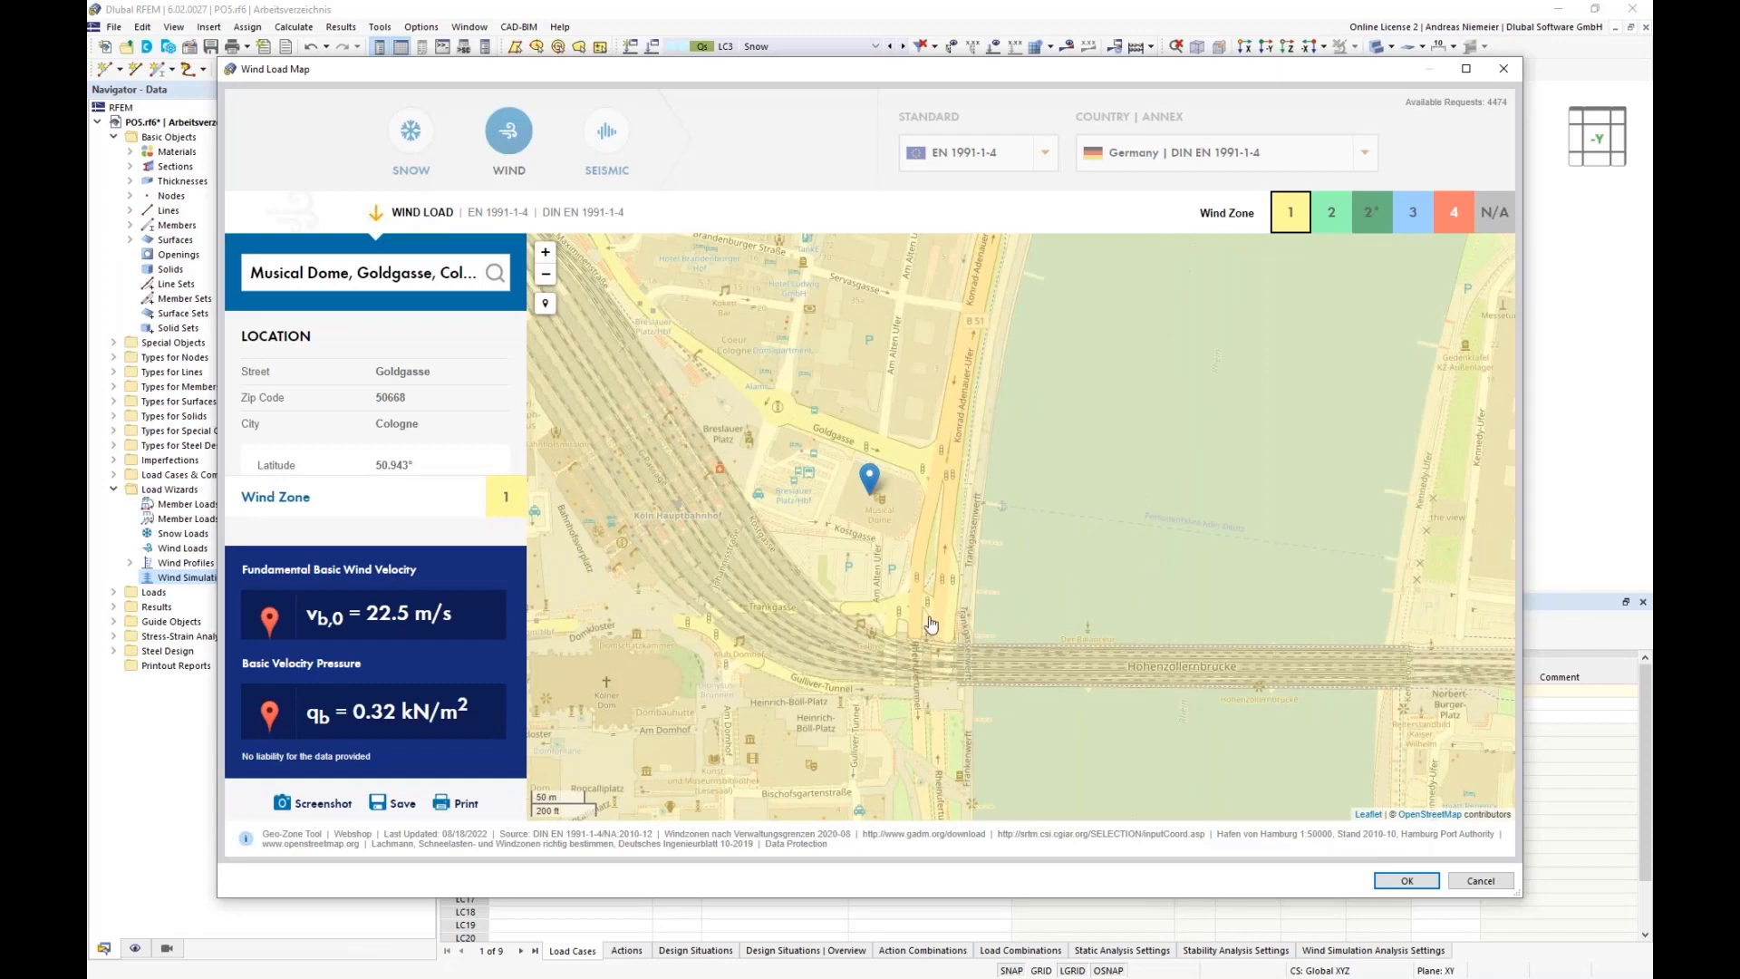
scroll(933, 651, "up", 1)
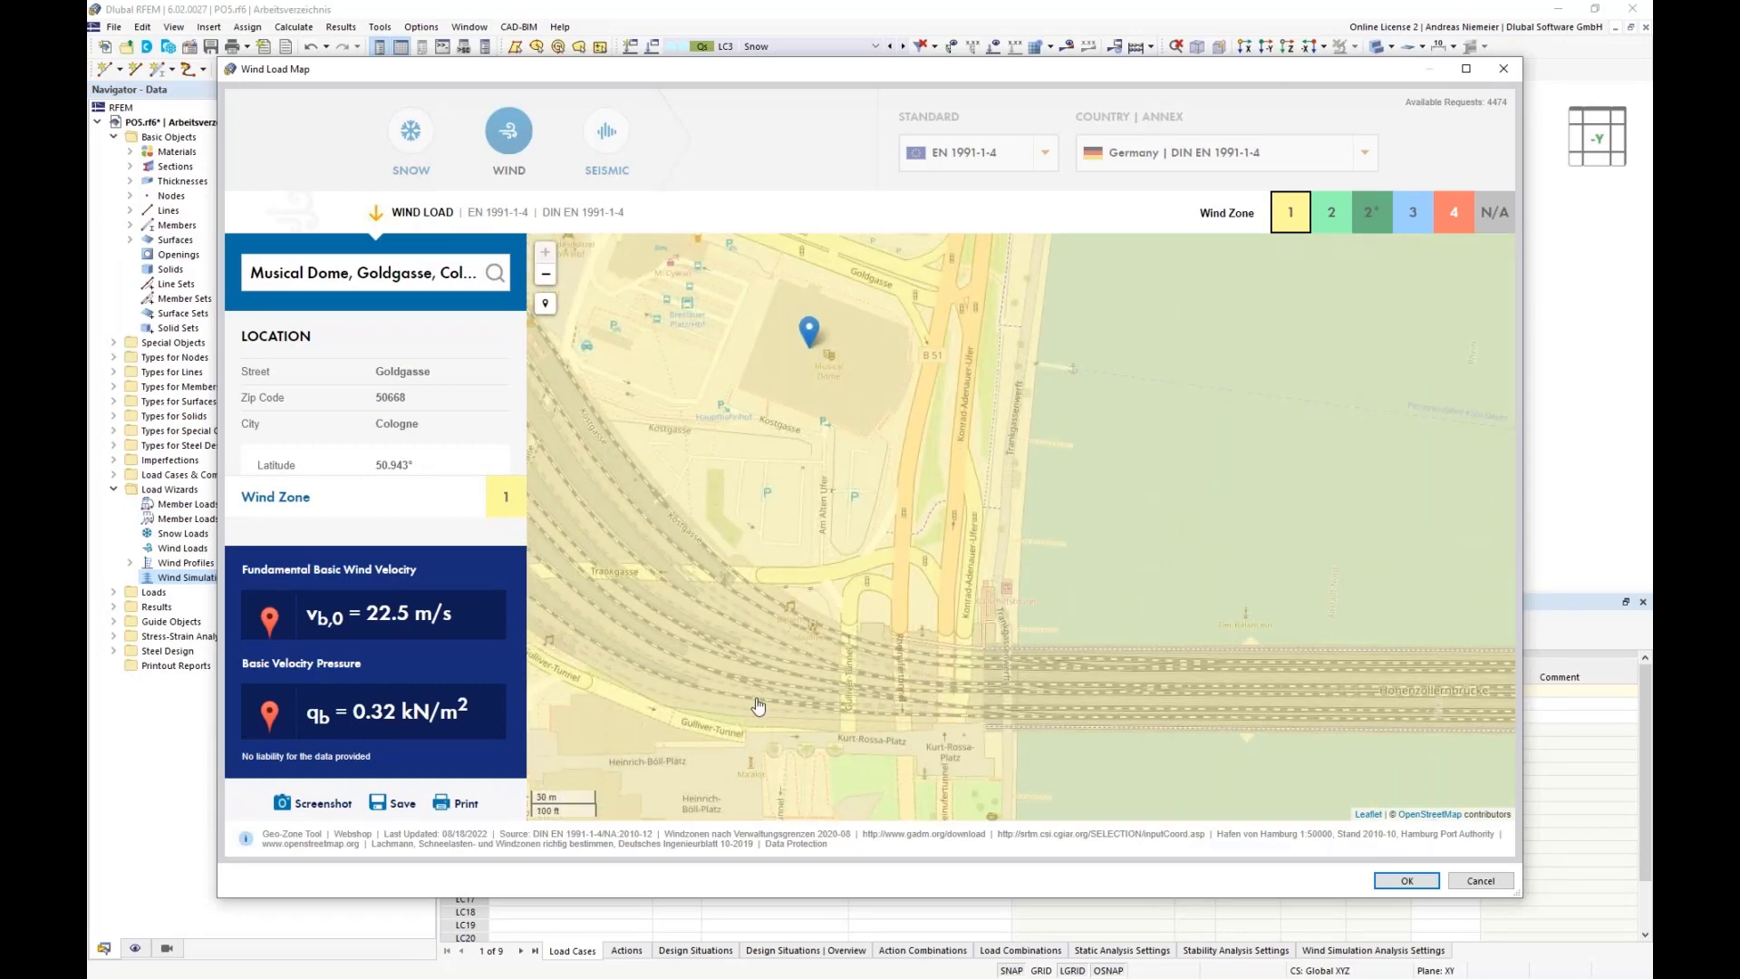
scroll(853, 667, "down", 1)
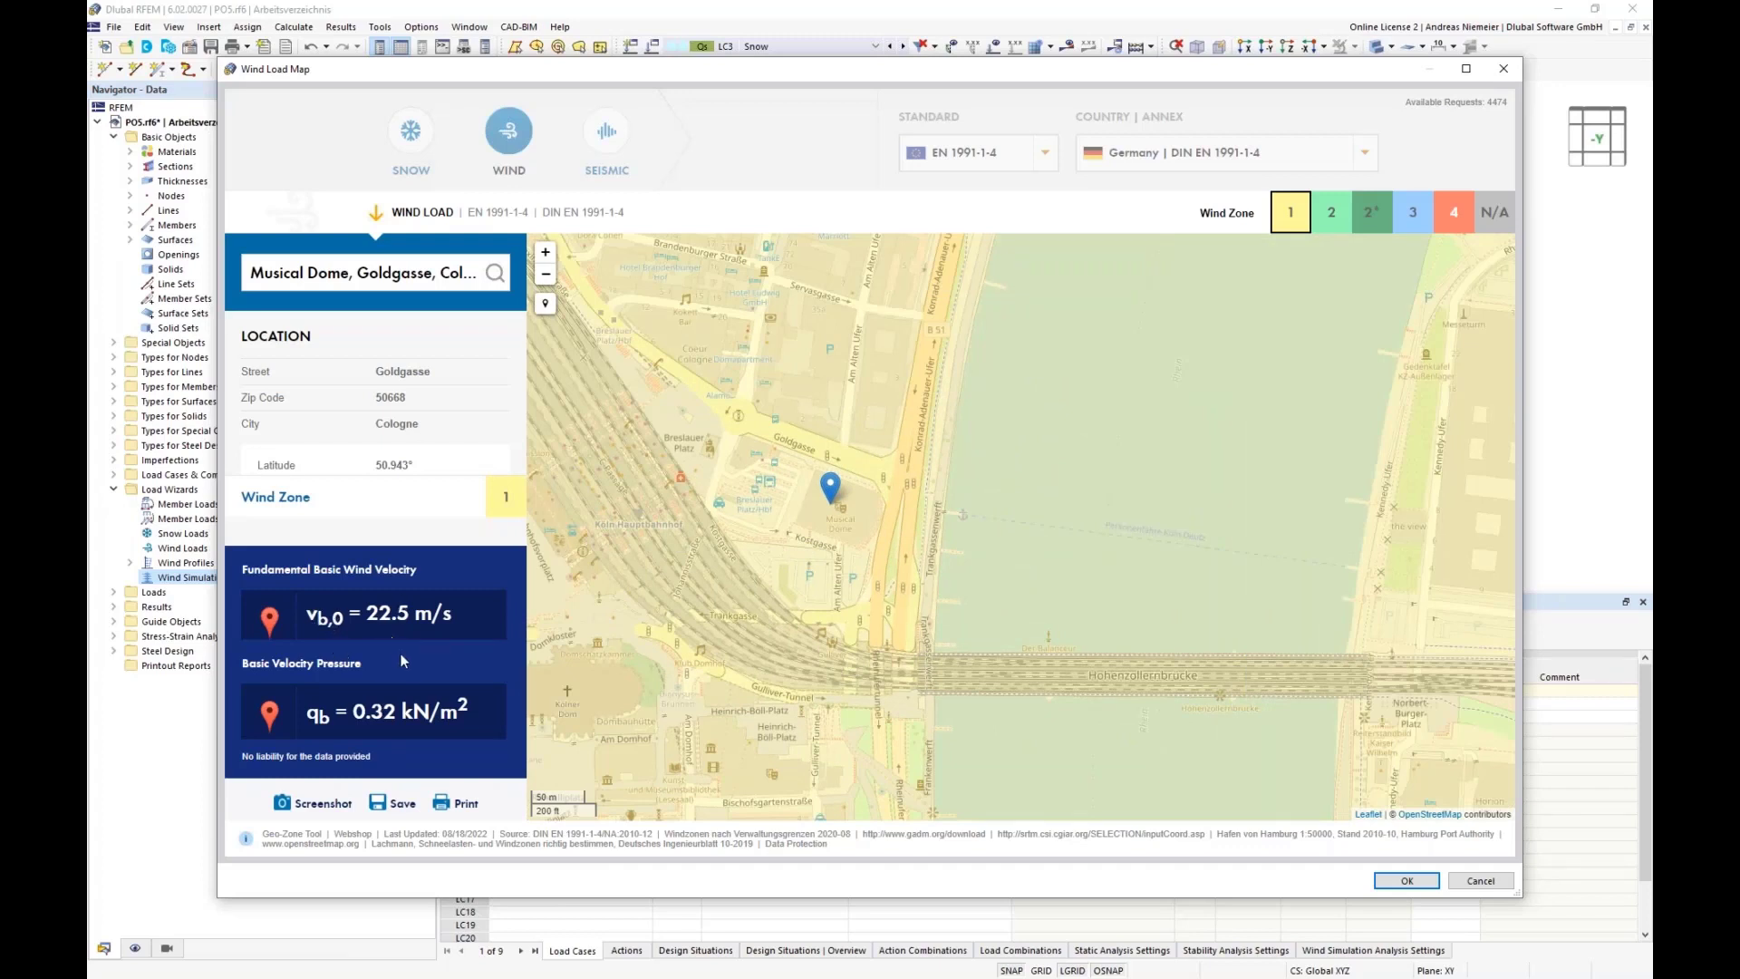
left_click(1405, 883)
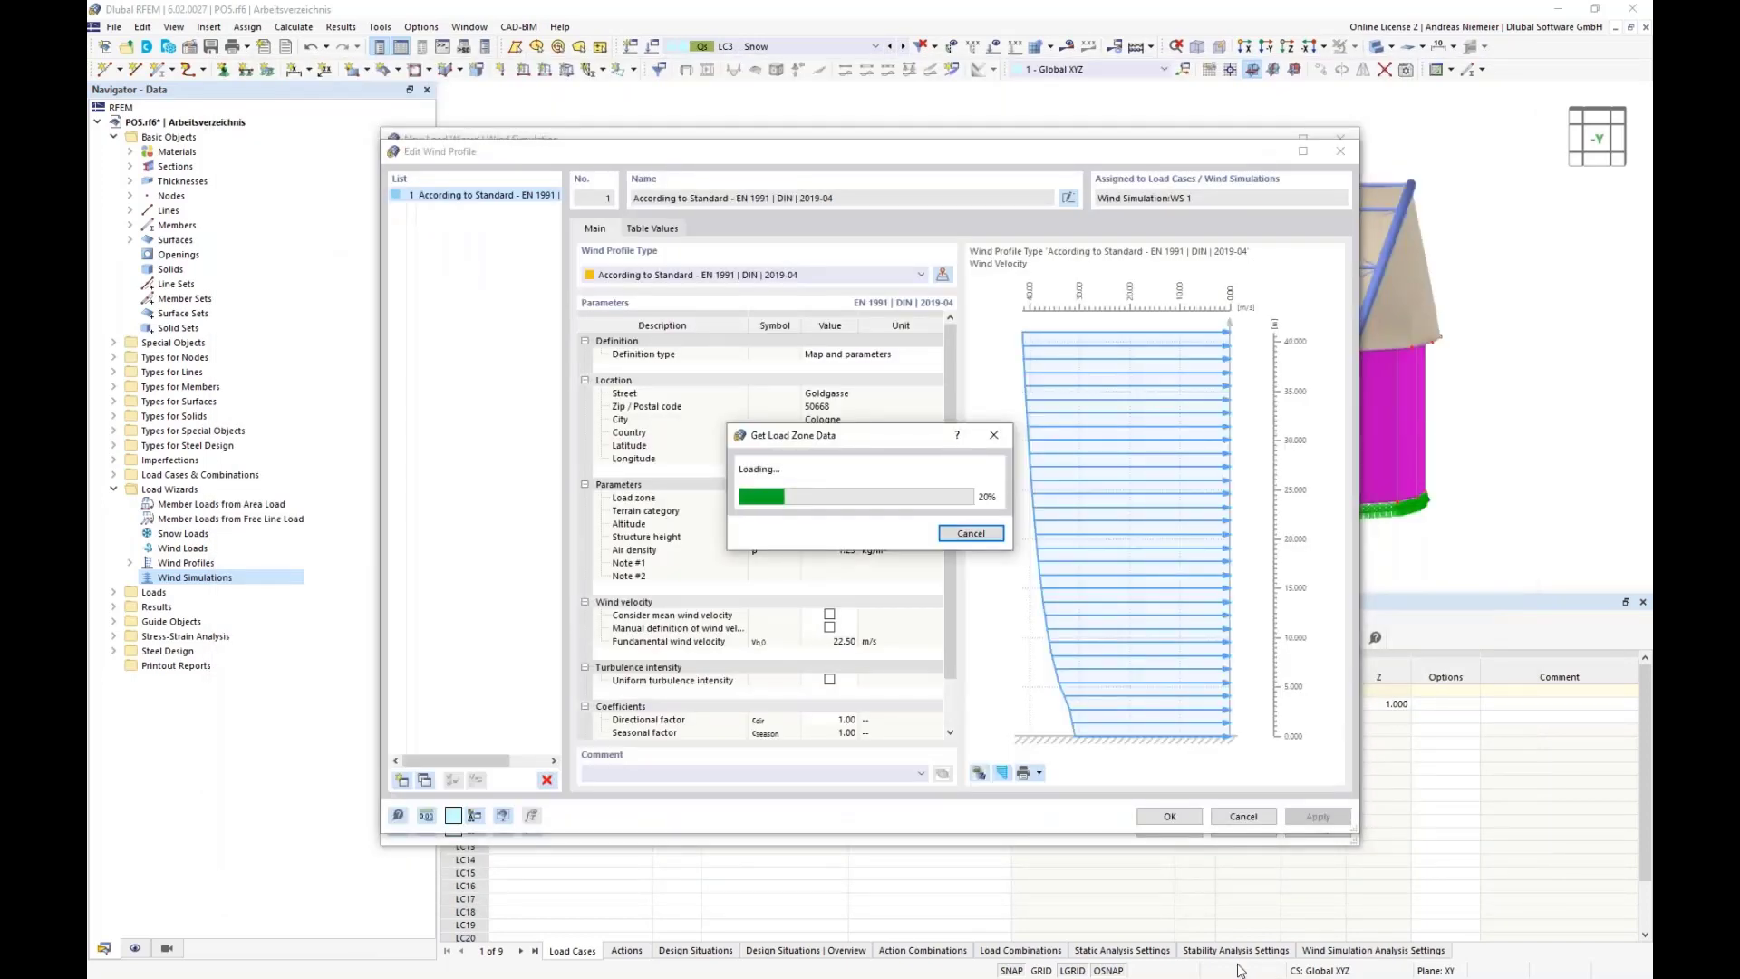
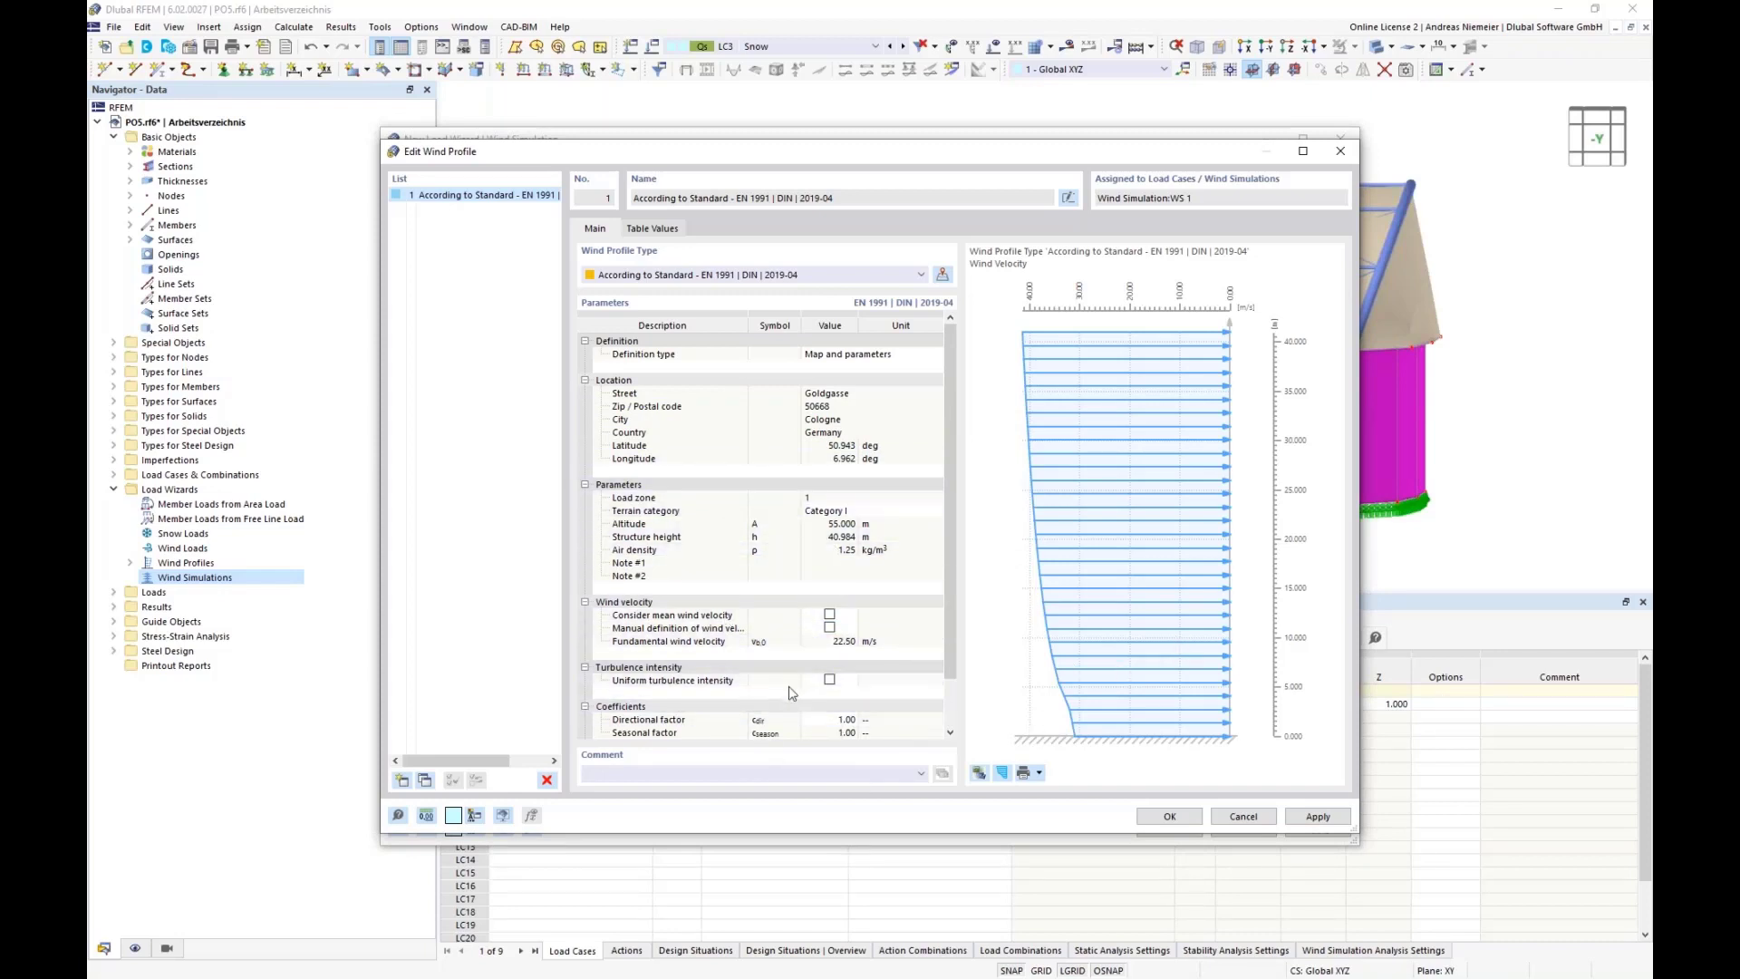
- Enable uniform turbulence intensity in the wind profile, check its turbulence intensity and wind velocity diagrams, and accept the profile
left_click(829, 679)
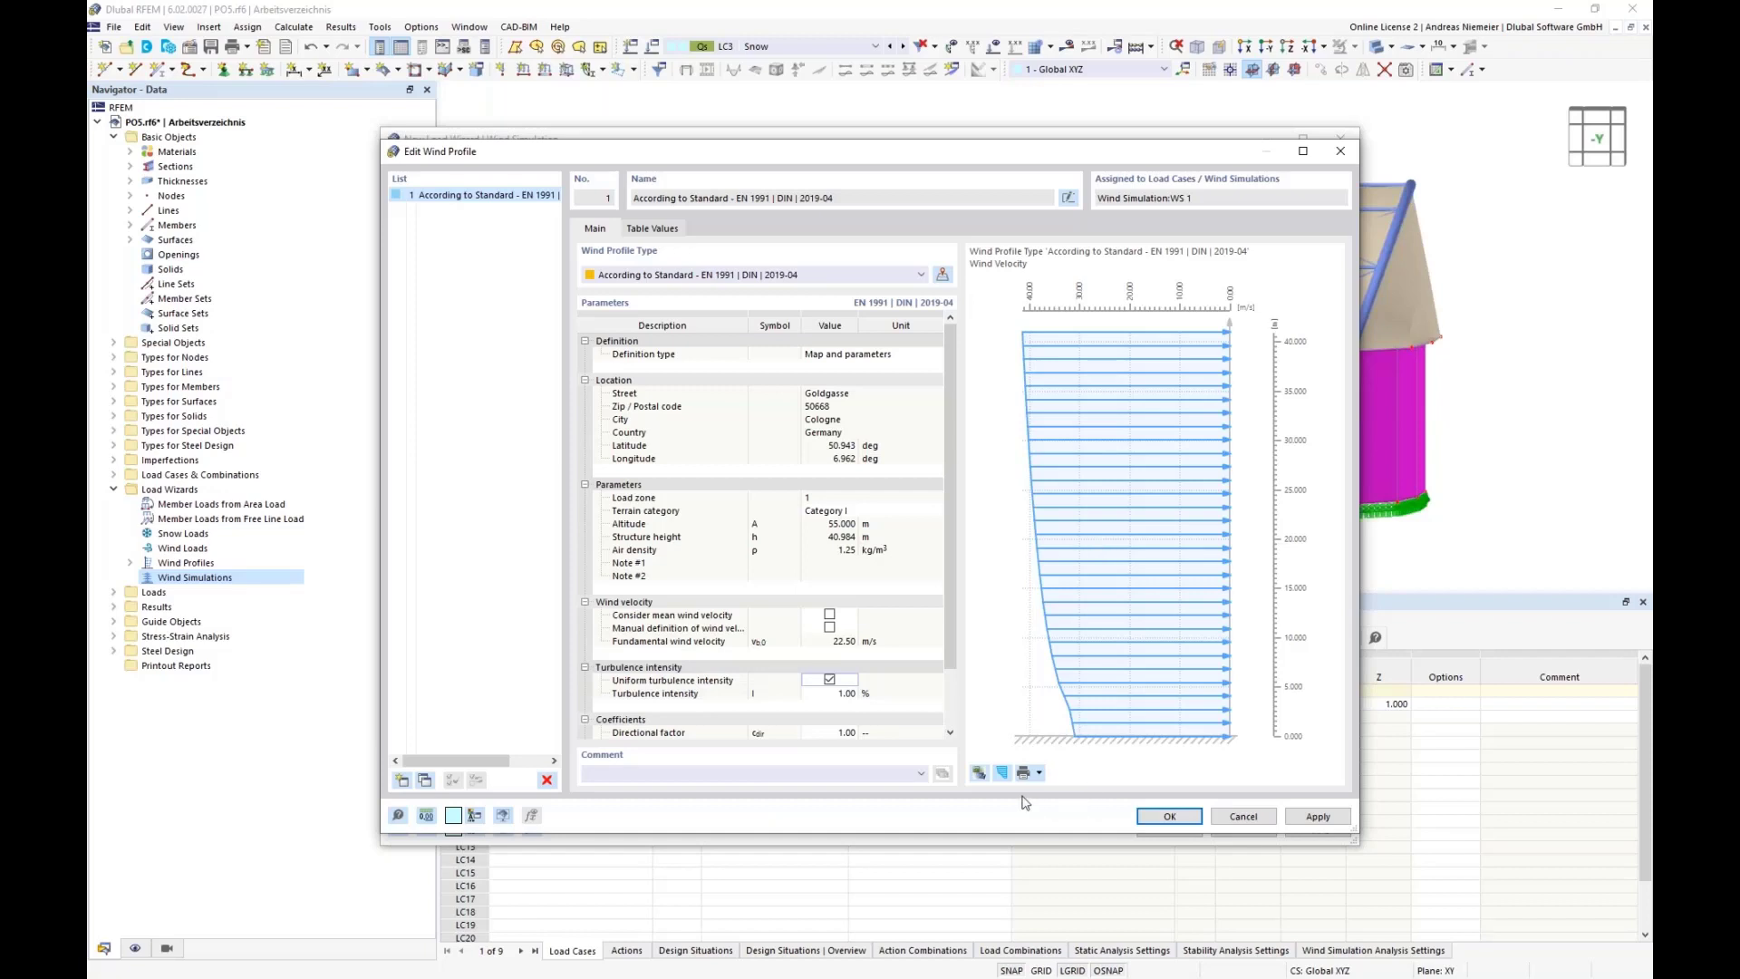
left_click(1002, 774)
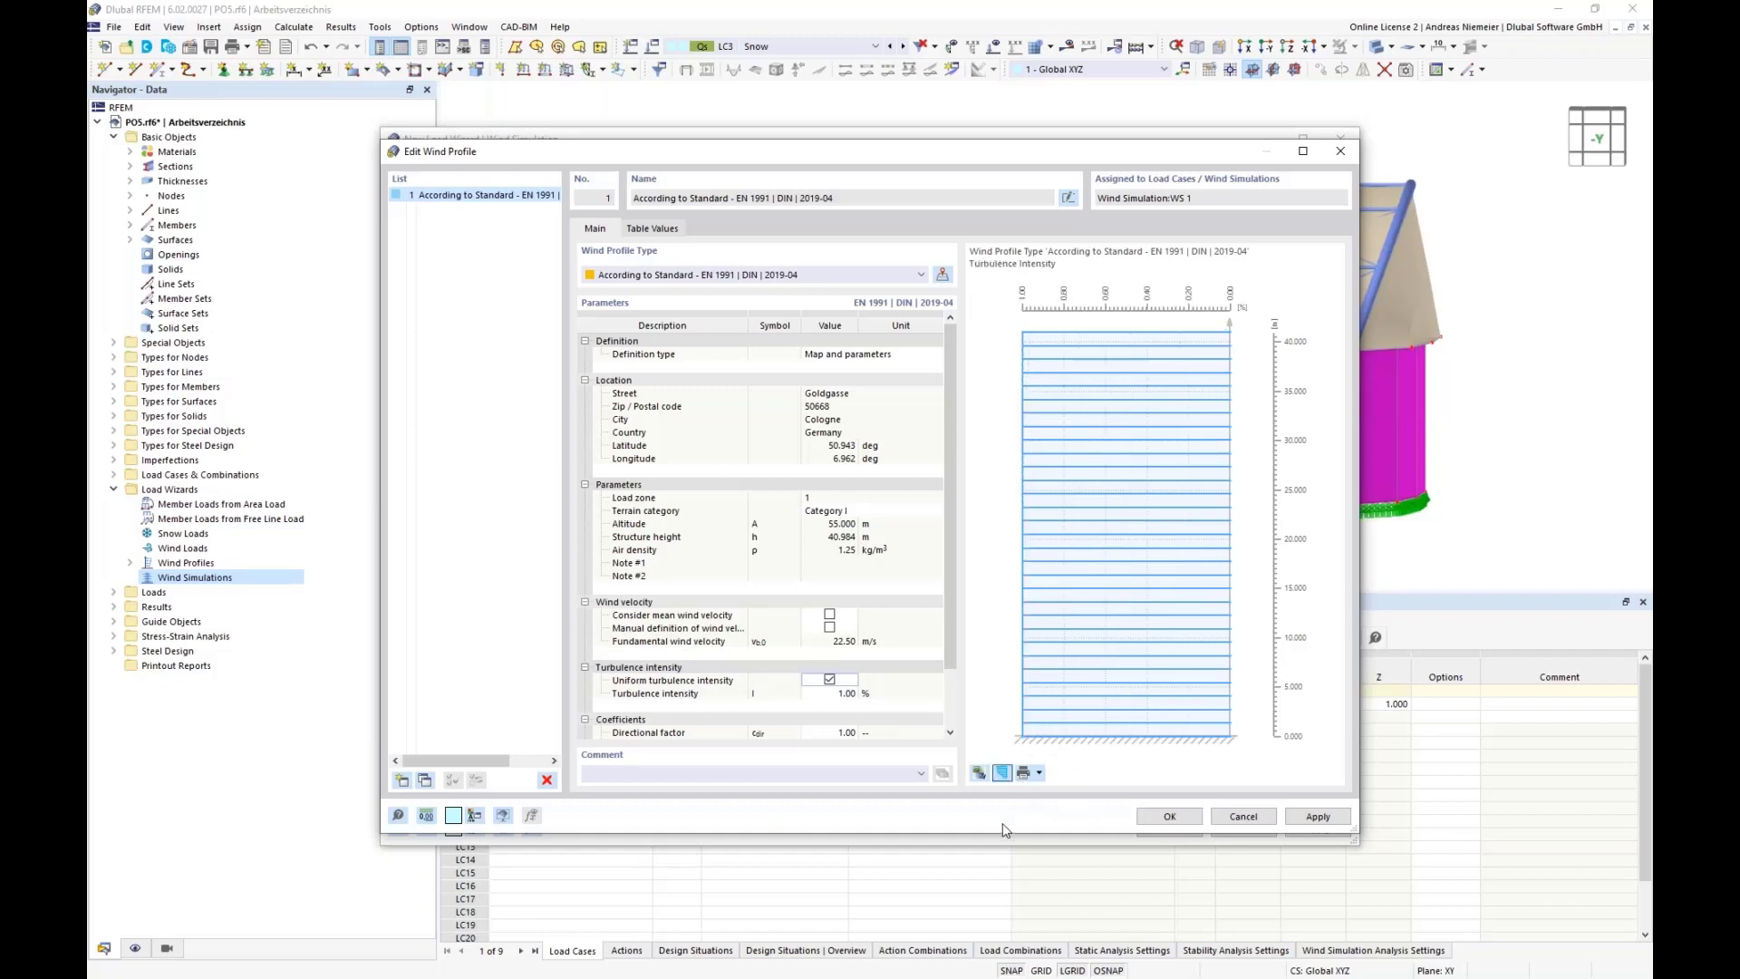
left_click(1001, 774)
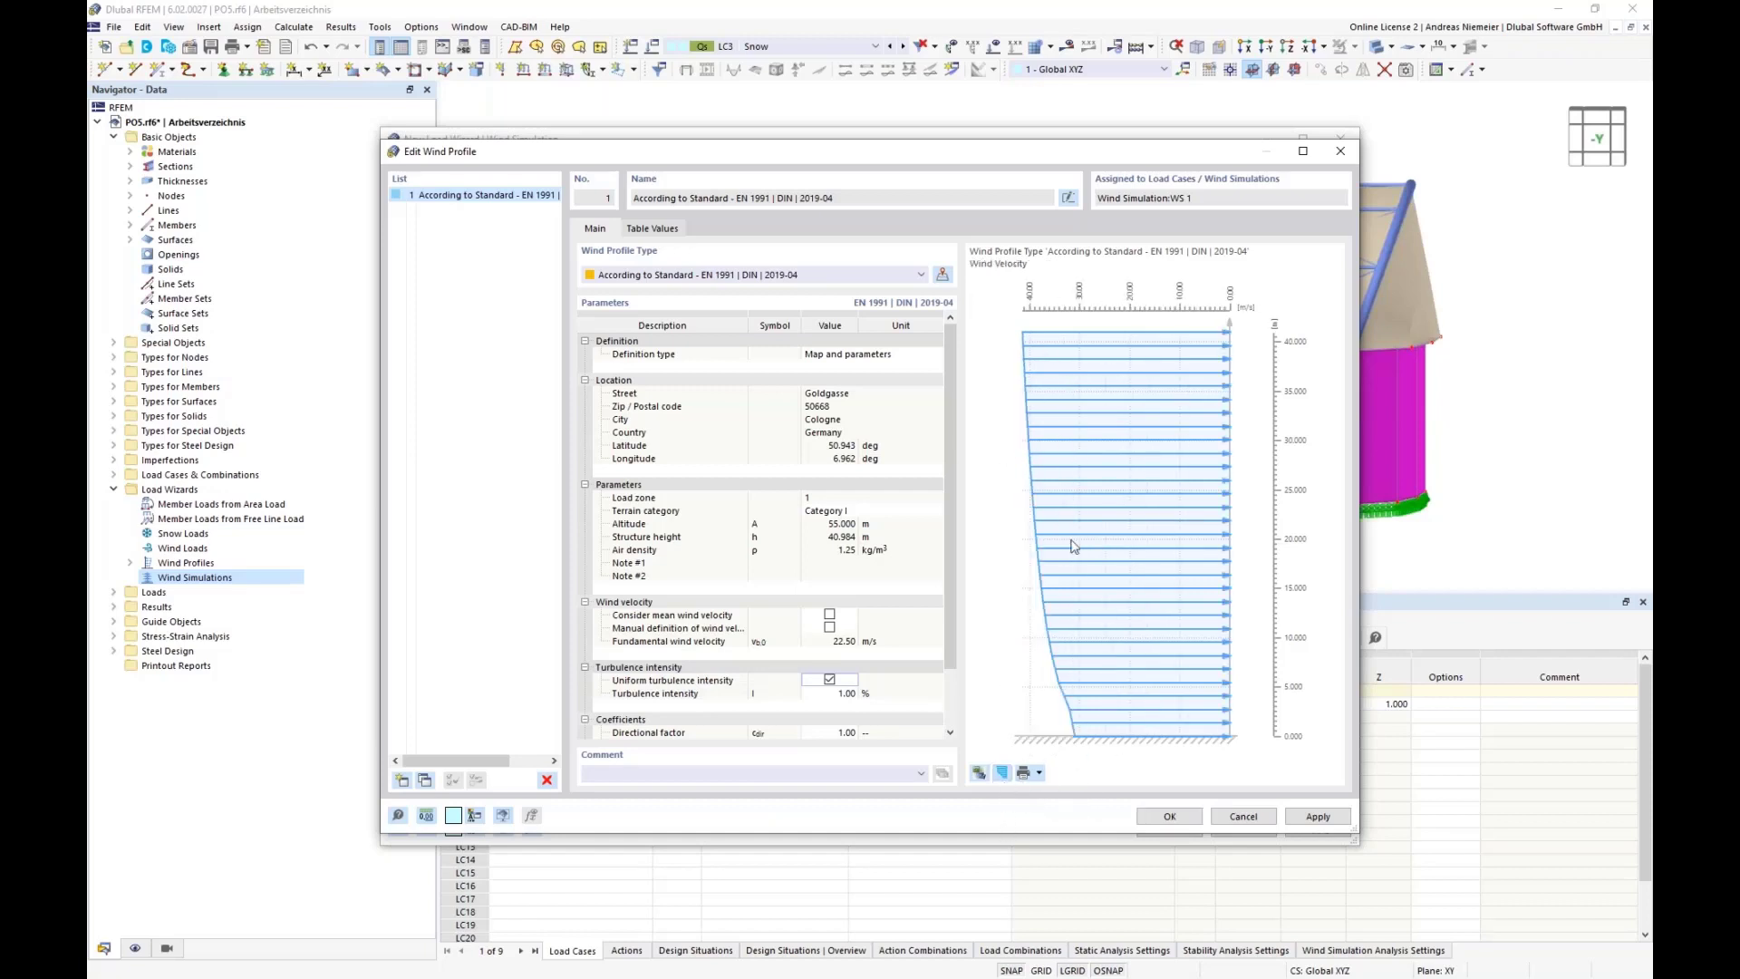
left_click(1169, 817)
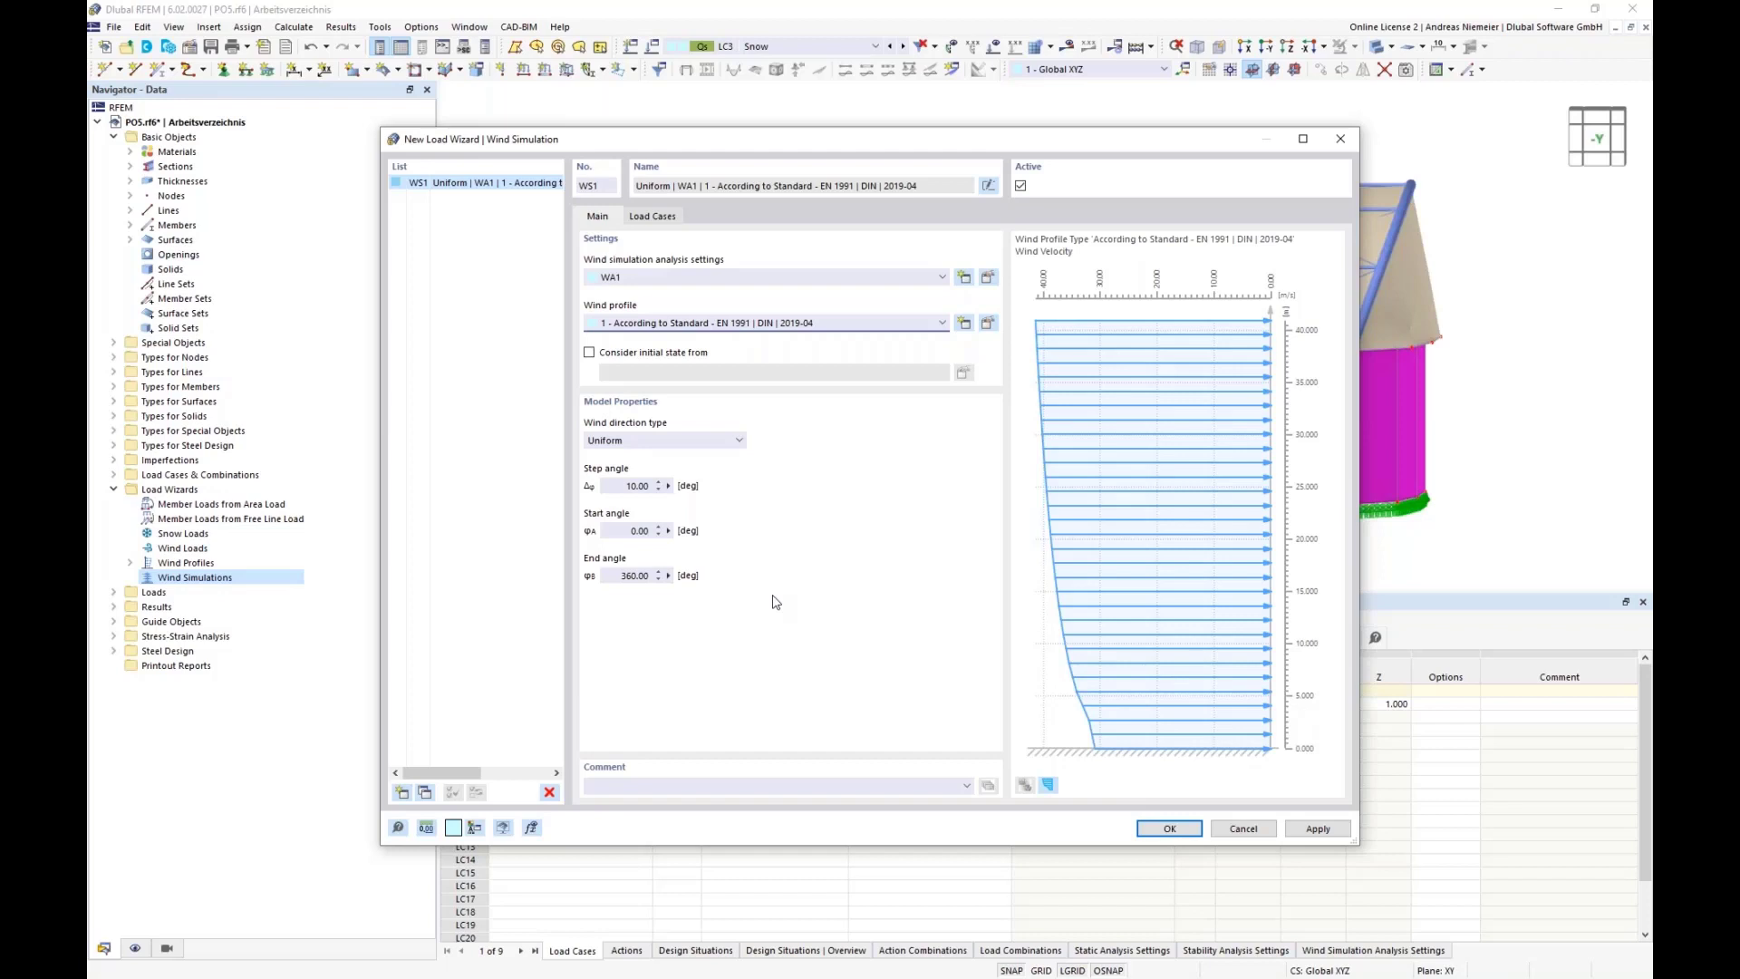
- Set the step angle of the uniform wind directions to 90 degrees and check the load cases generated for them
left_click(609, 486)
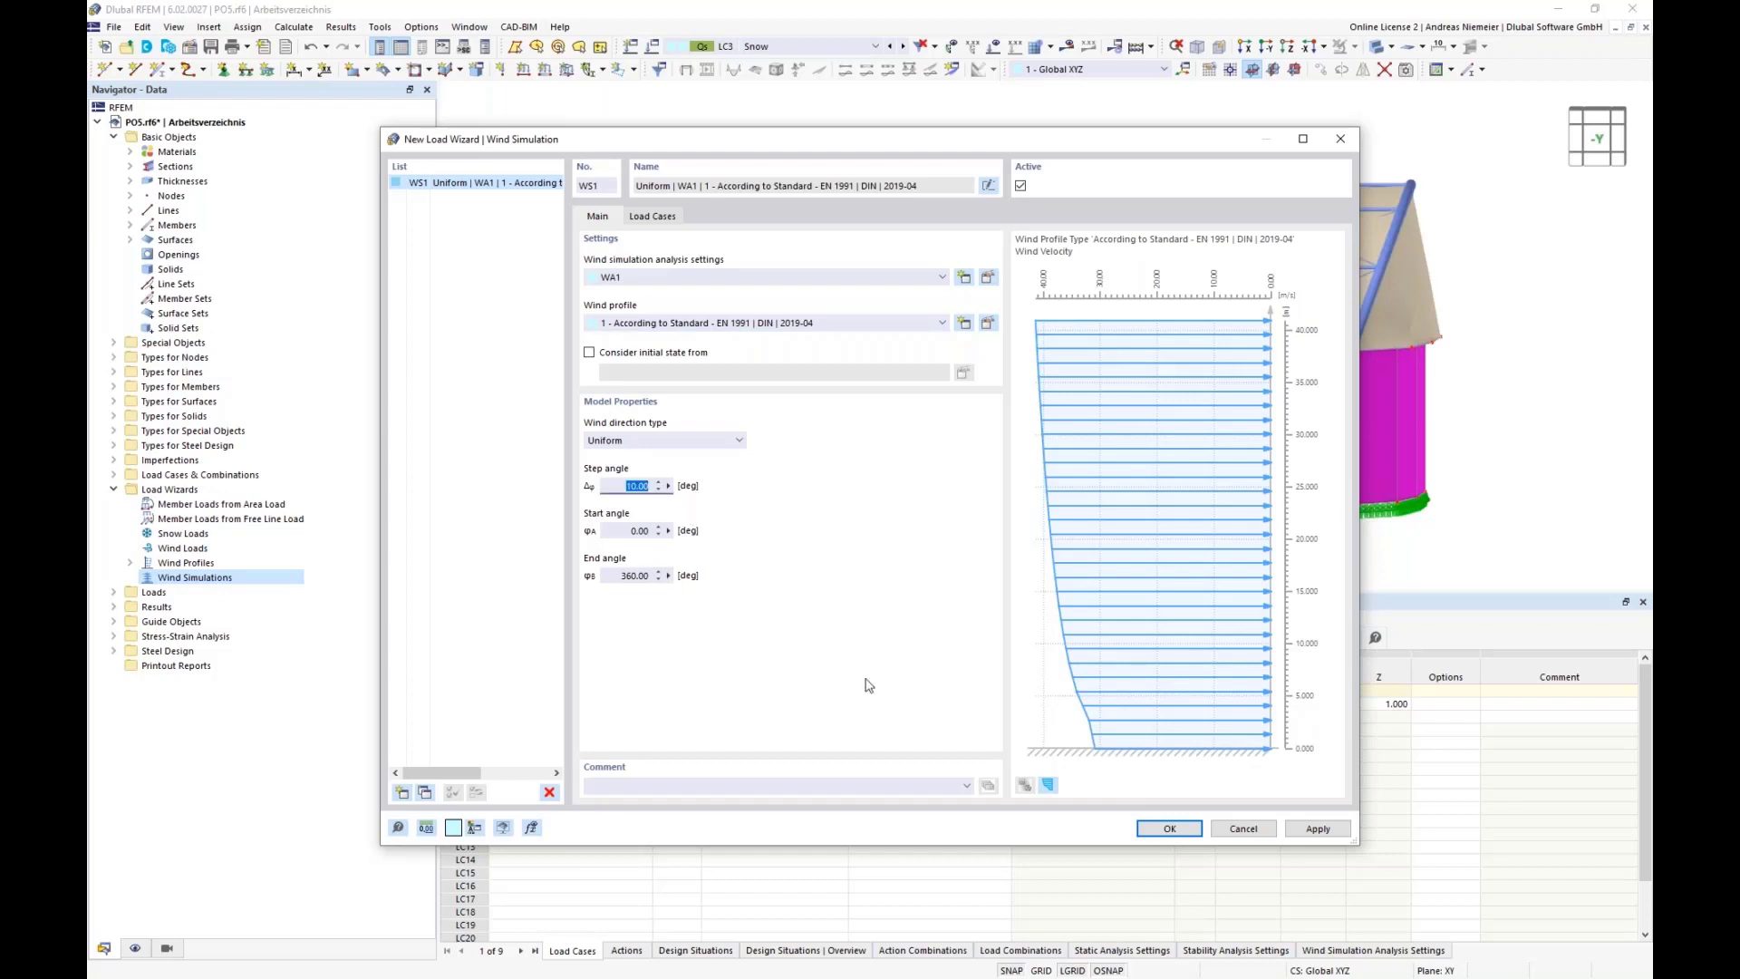
type("90")
left_click(617, 530)
left_click(652, 215)
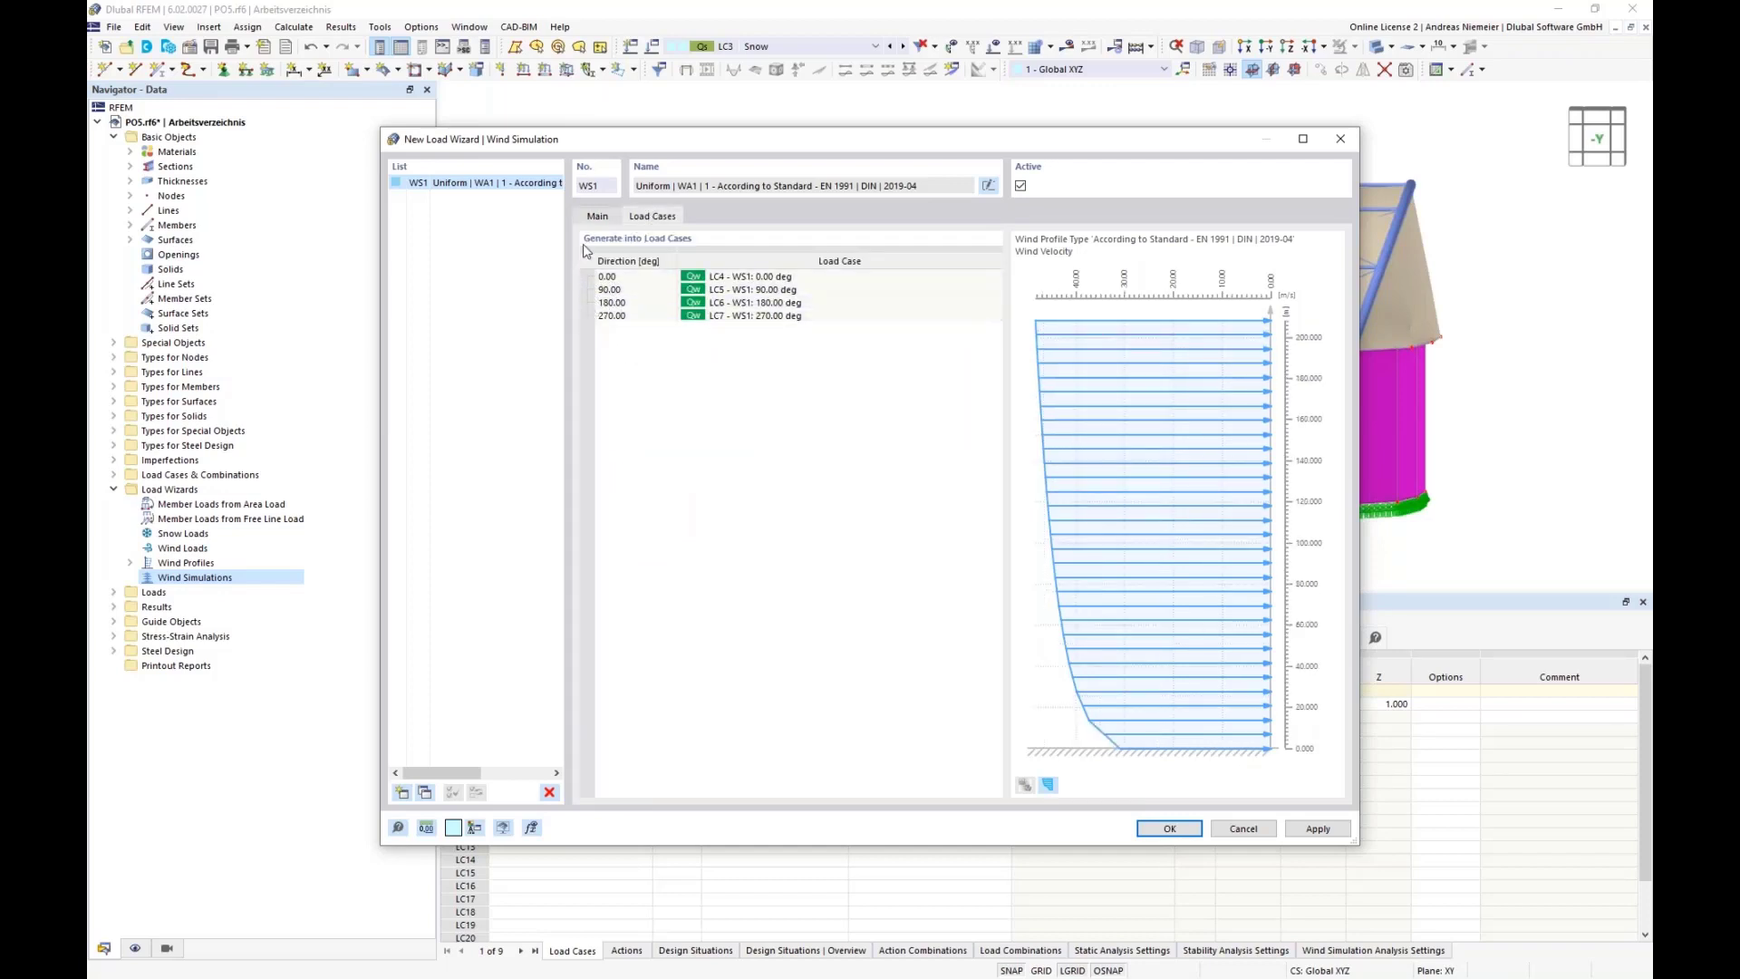
left_click(597, 216)
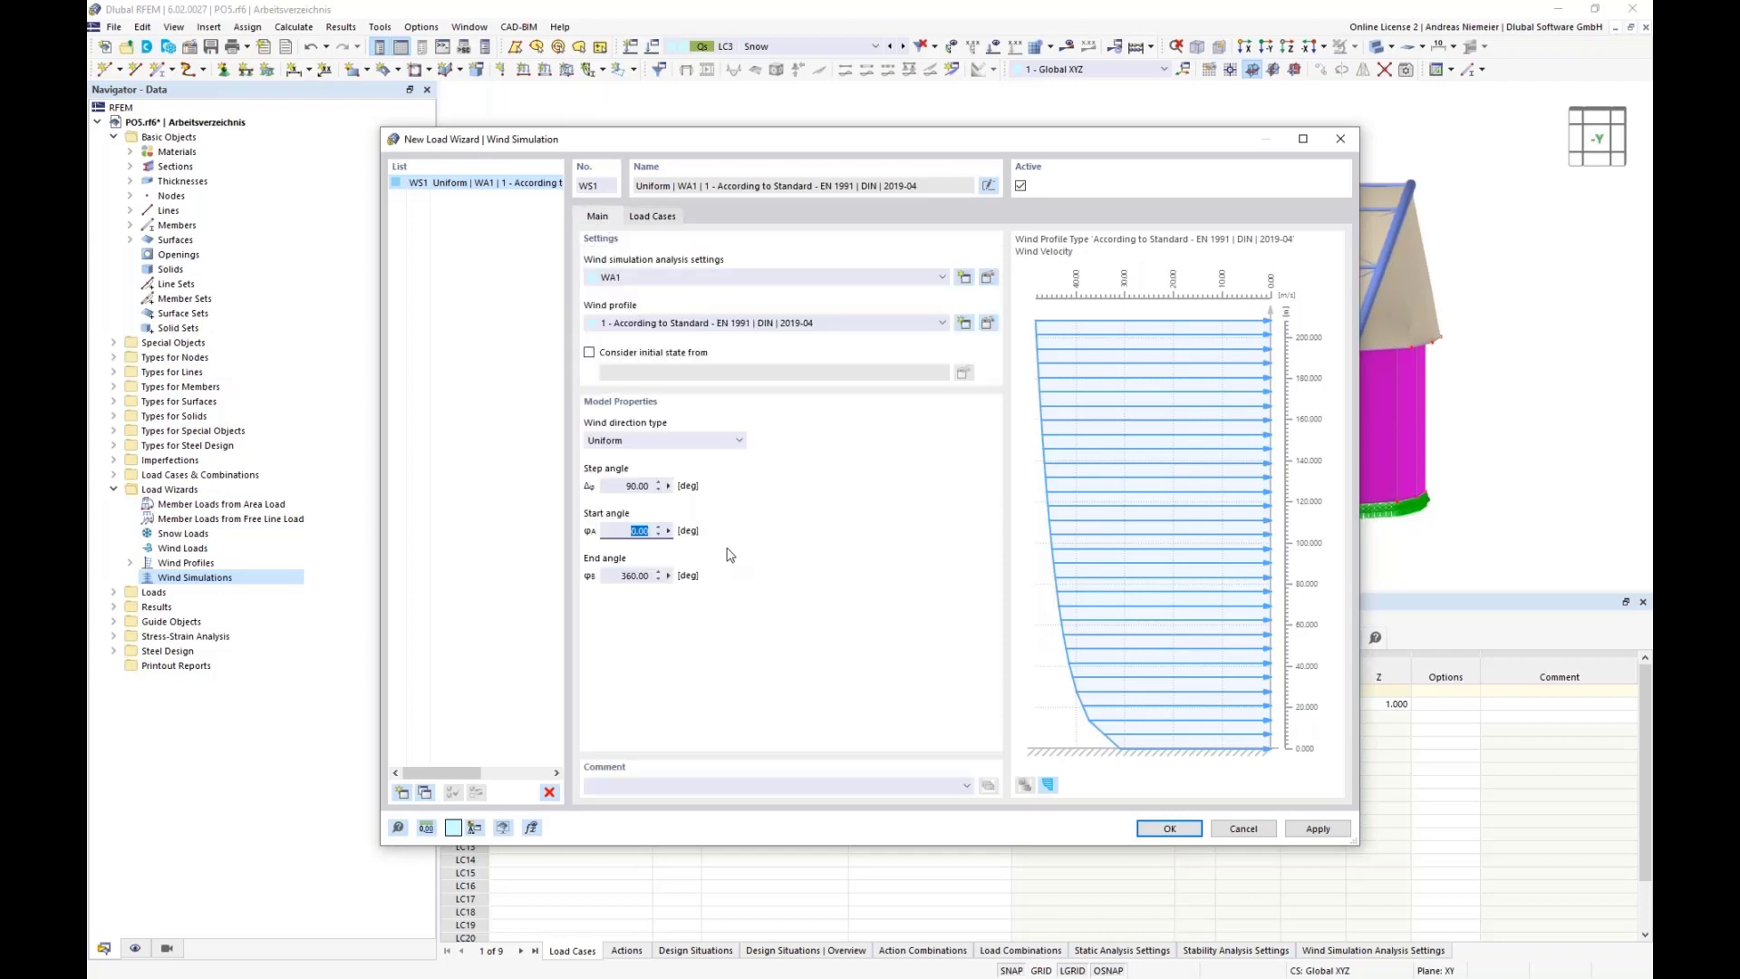
- Make the wind directions user-defined, keep only 0, 90 and 180 degrees, and create the wind simulation with its load cases
left_click(676, 448)
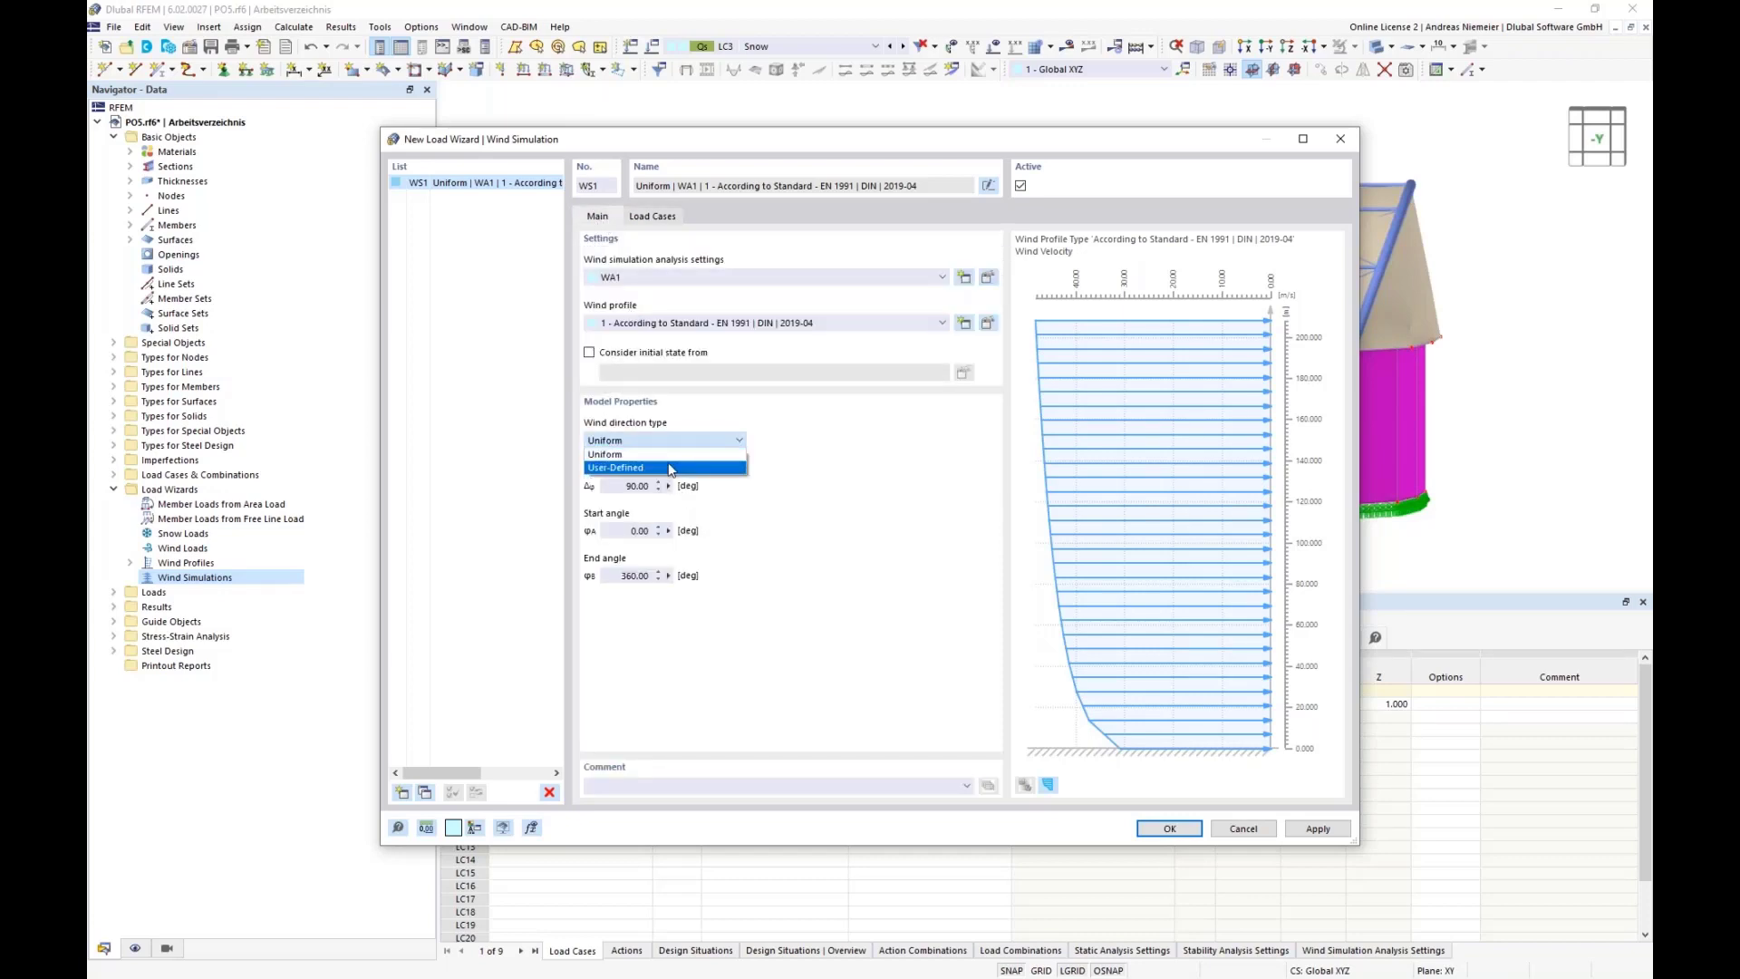
left_click(668, 468)
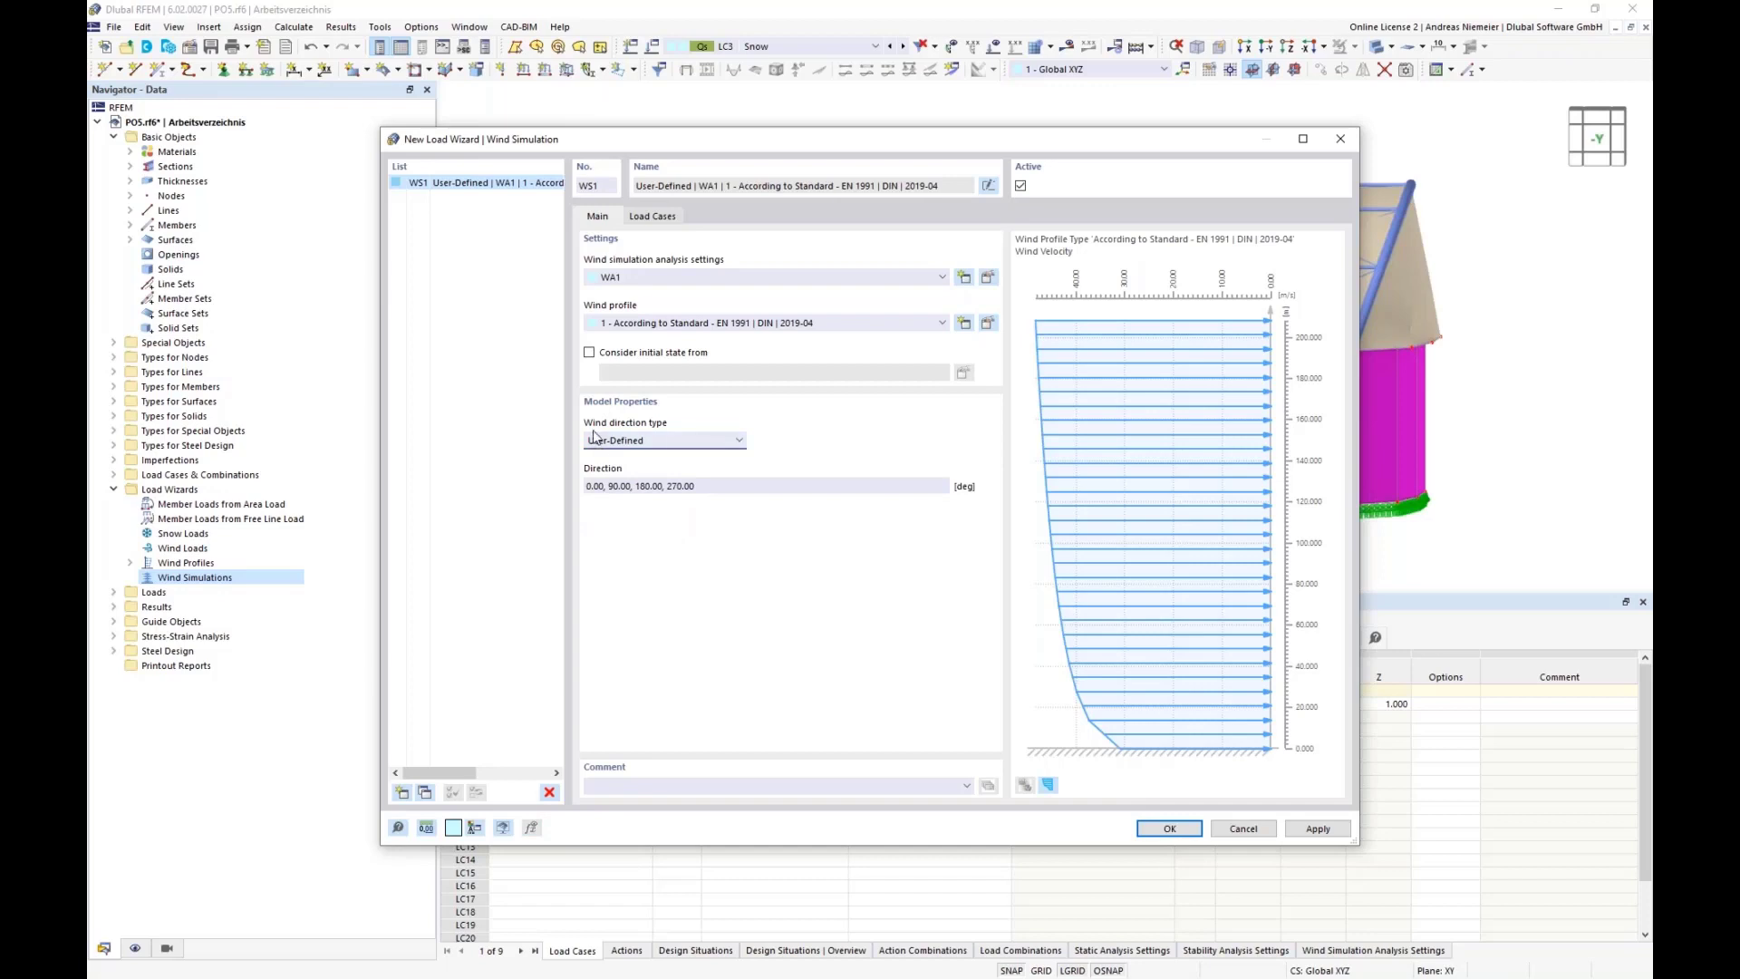
left_click_drag(660, 485, 718, 487)
key("BackSpace")
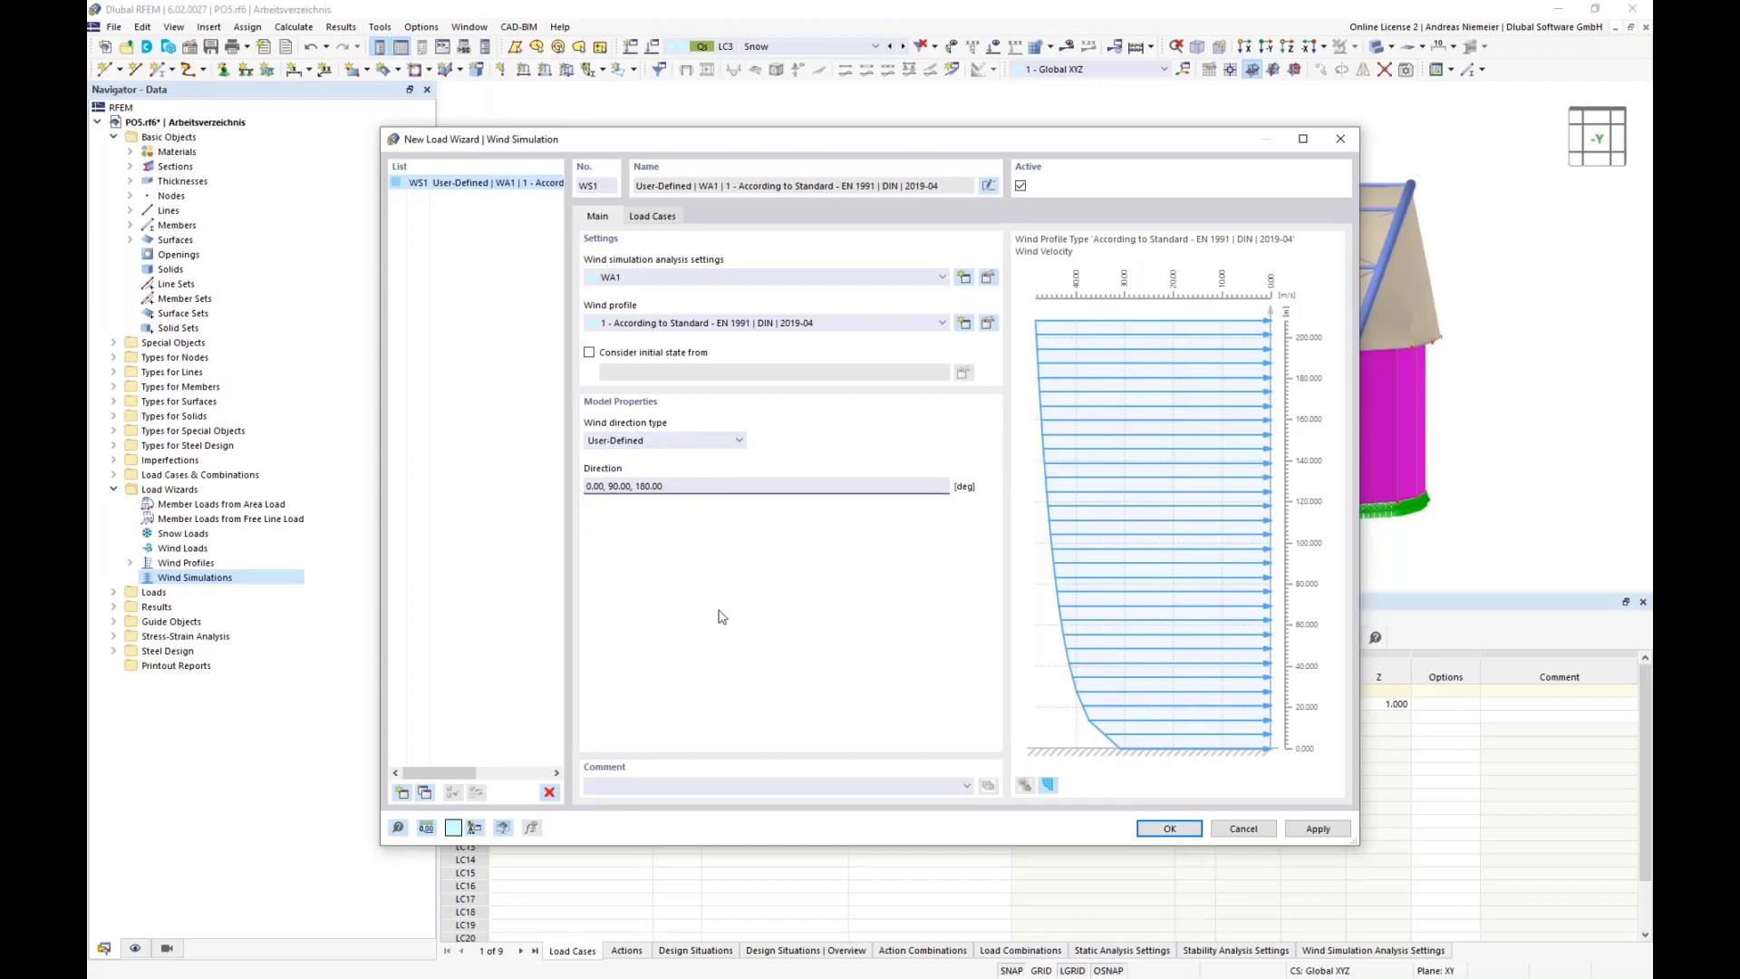
left_click(654, 221)
left_click(1008, 568)
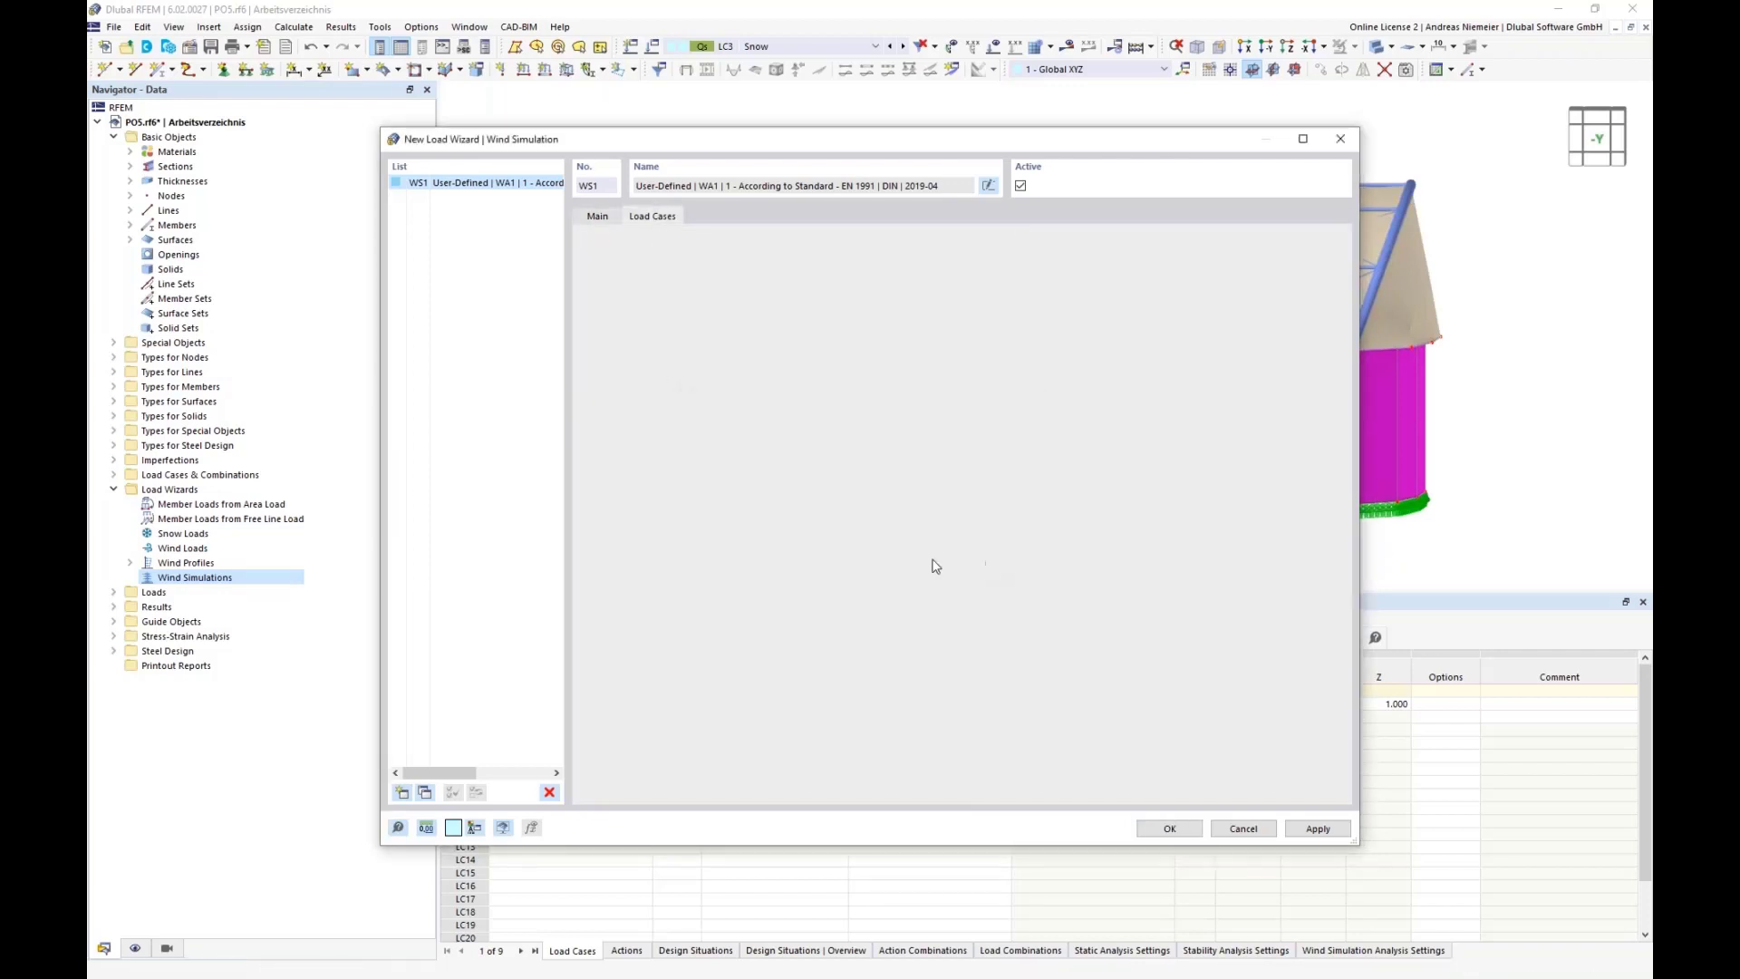
left_click(1169, 828)
- Display the loads and compare the wind tunnels of load cases LC4, LC5 and LC6, also in a view from above
scroll(748, 433, "down", 3)
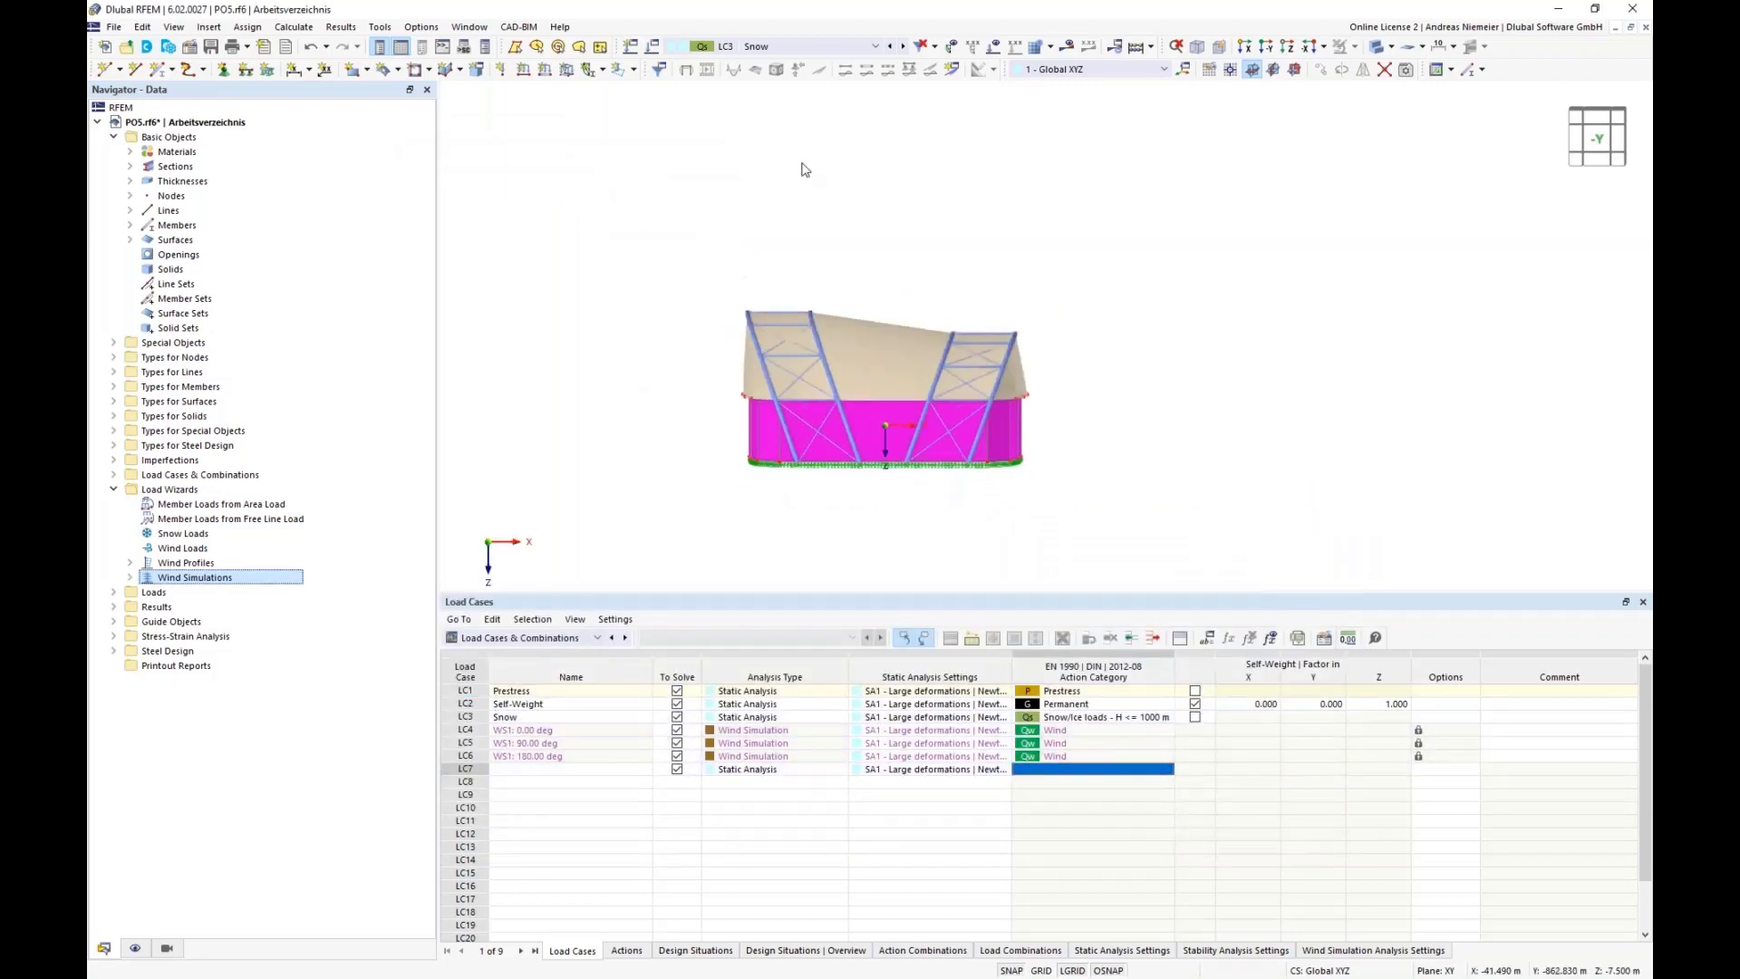
left_click(993, 49)
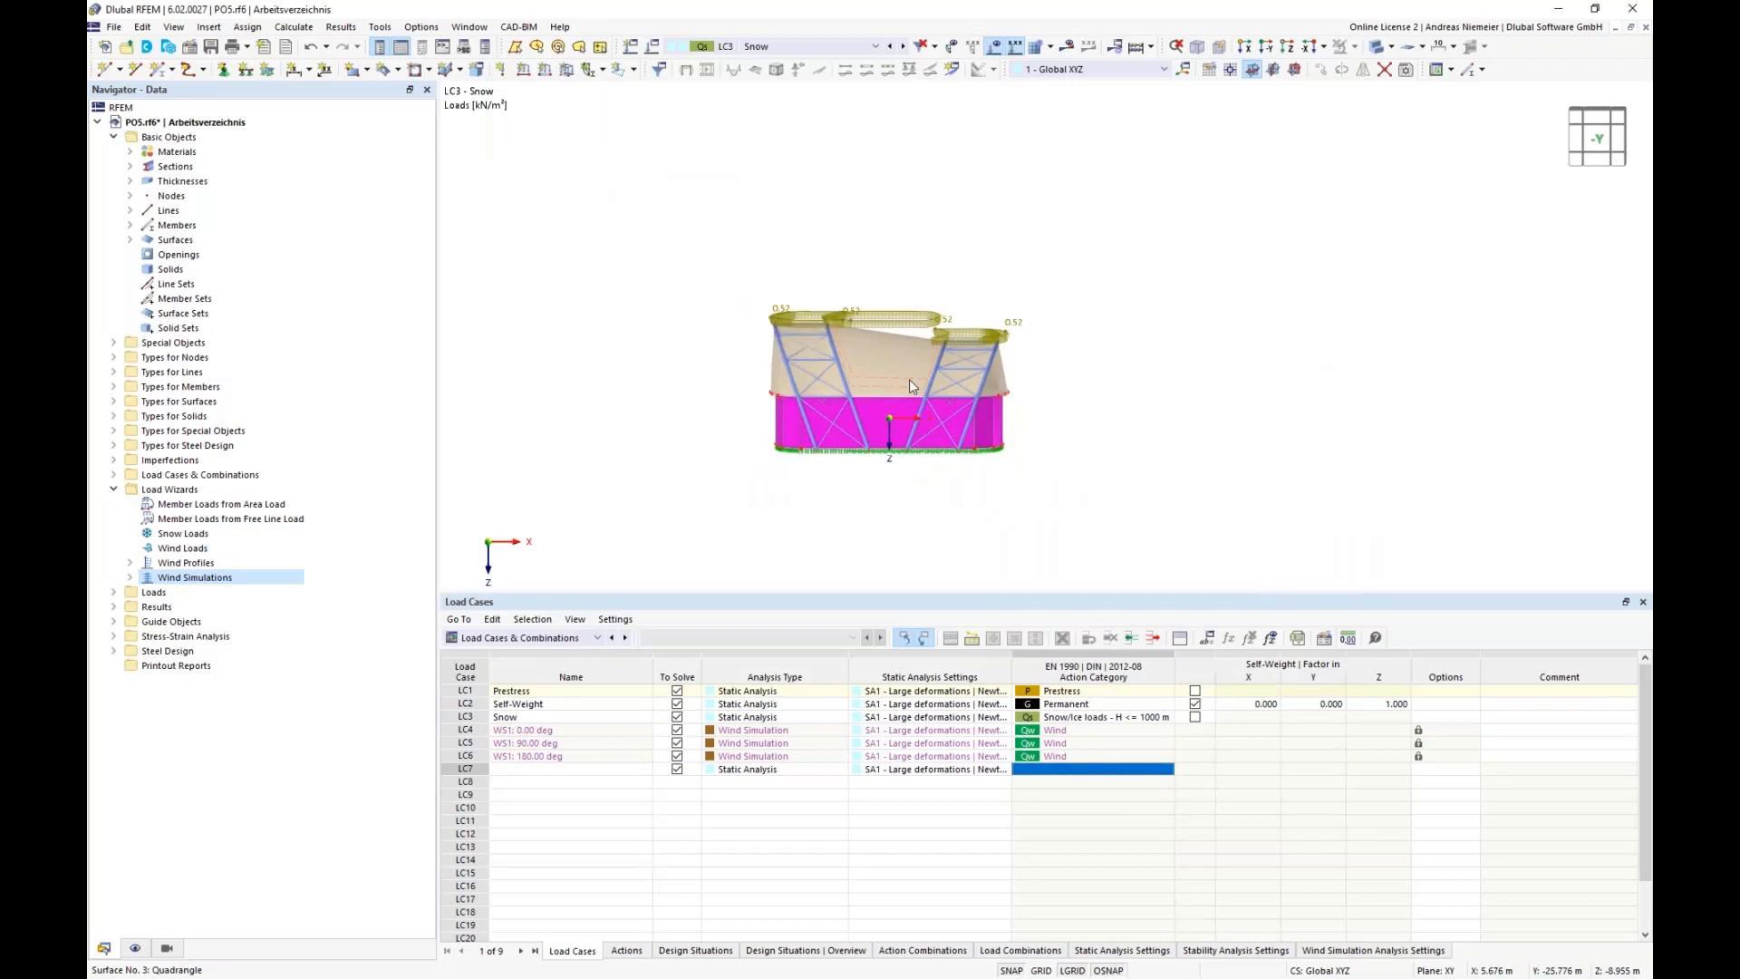
left_click(904, 47)
scroll(927, 369, "down", 1)
scroll(903, 416, "down", 2)
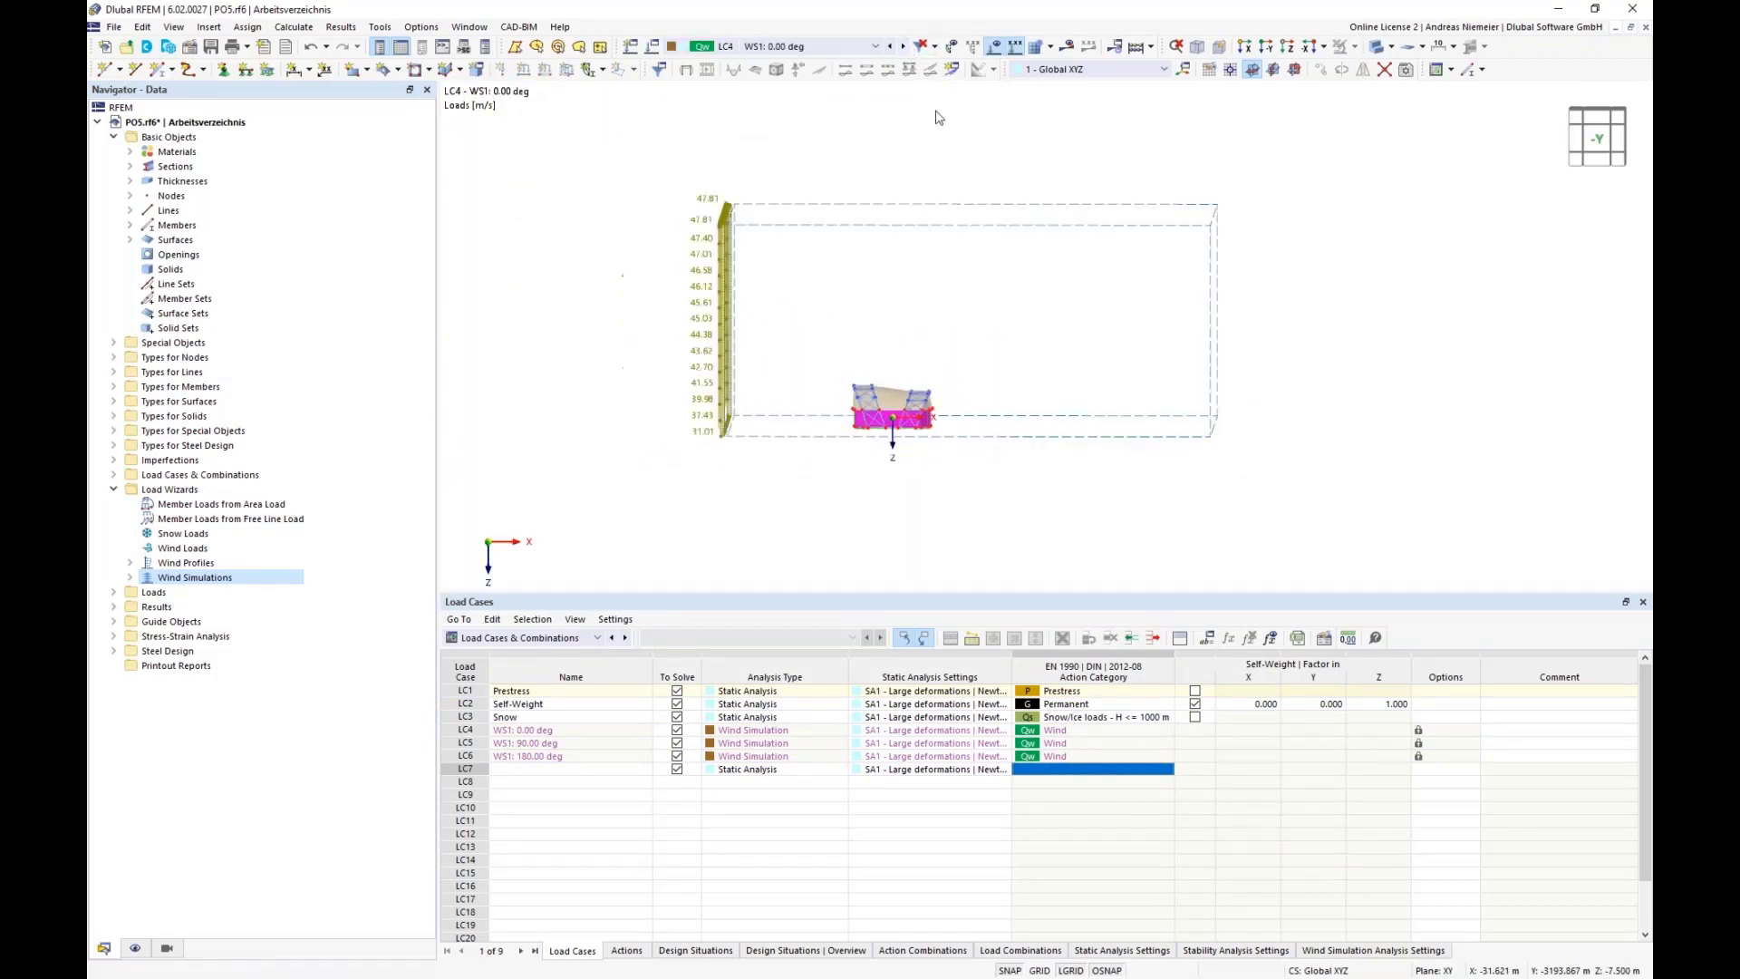
left_click(903, 47)
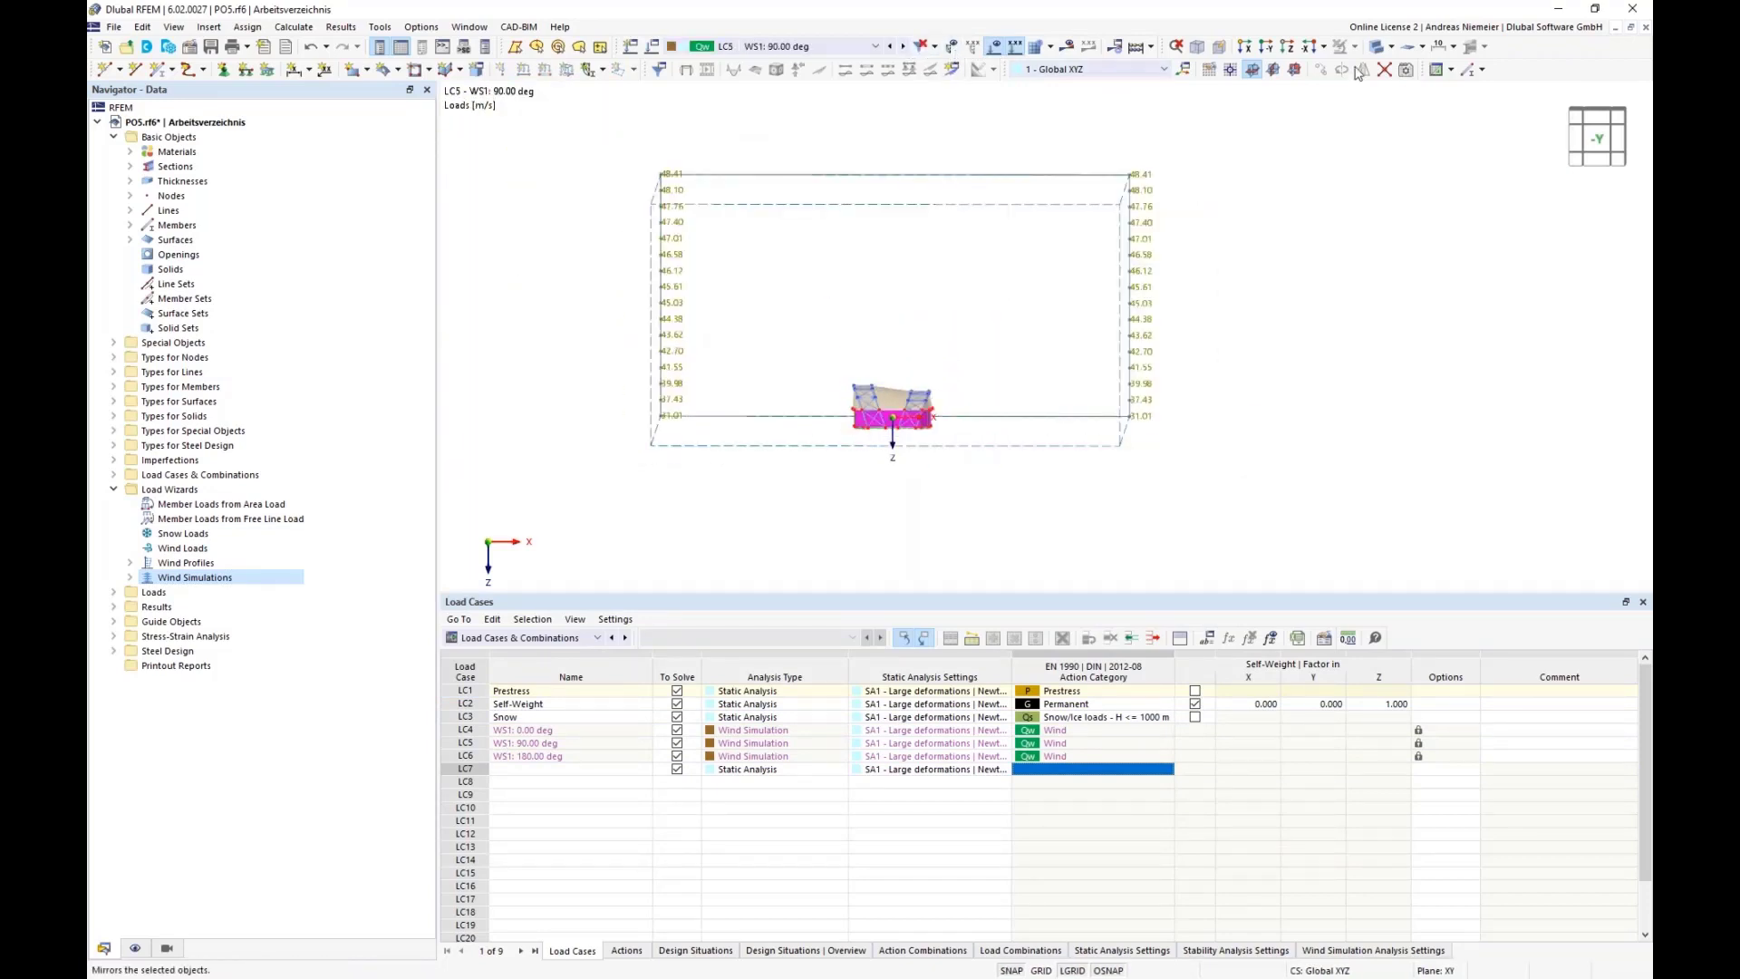
left_click(1294, 50)
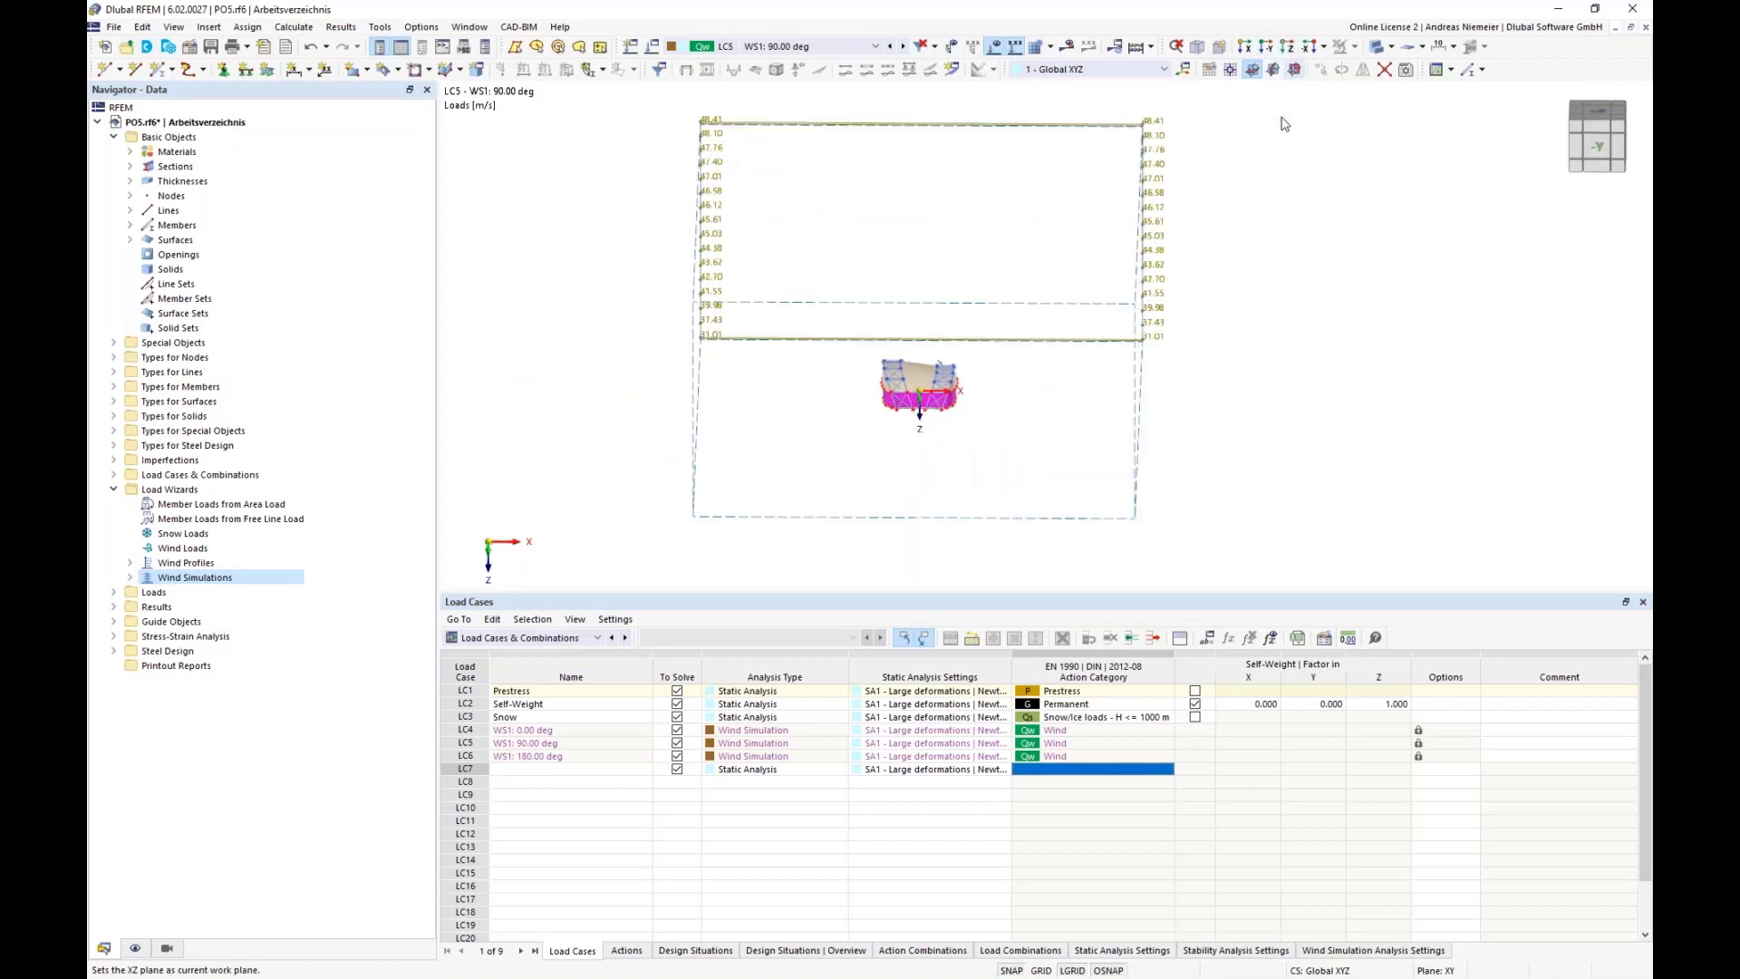
left_click(904, 47)
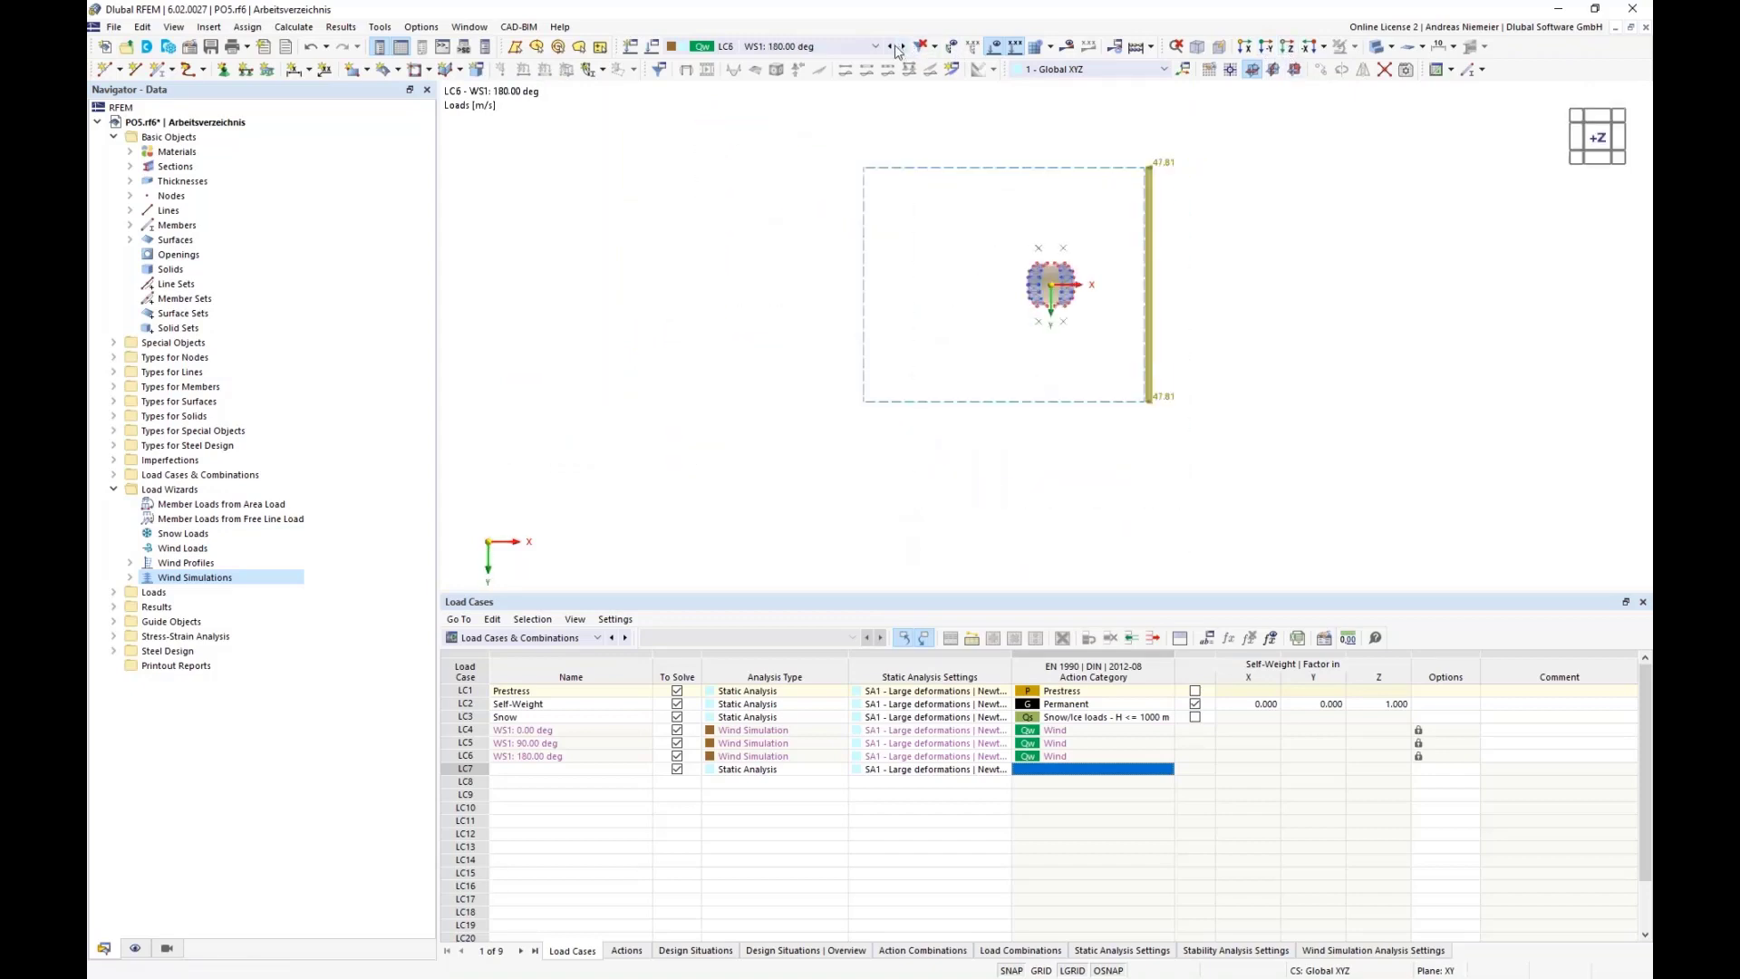
left_click(892, 47)
left_click(892, 47)
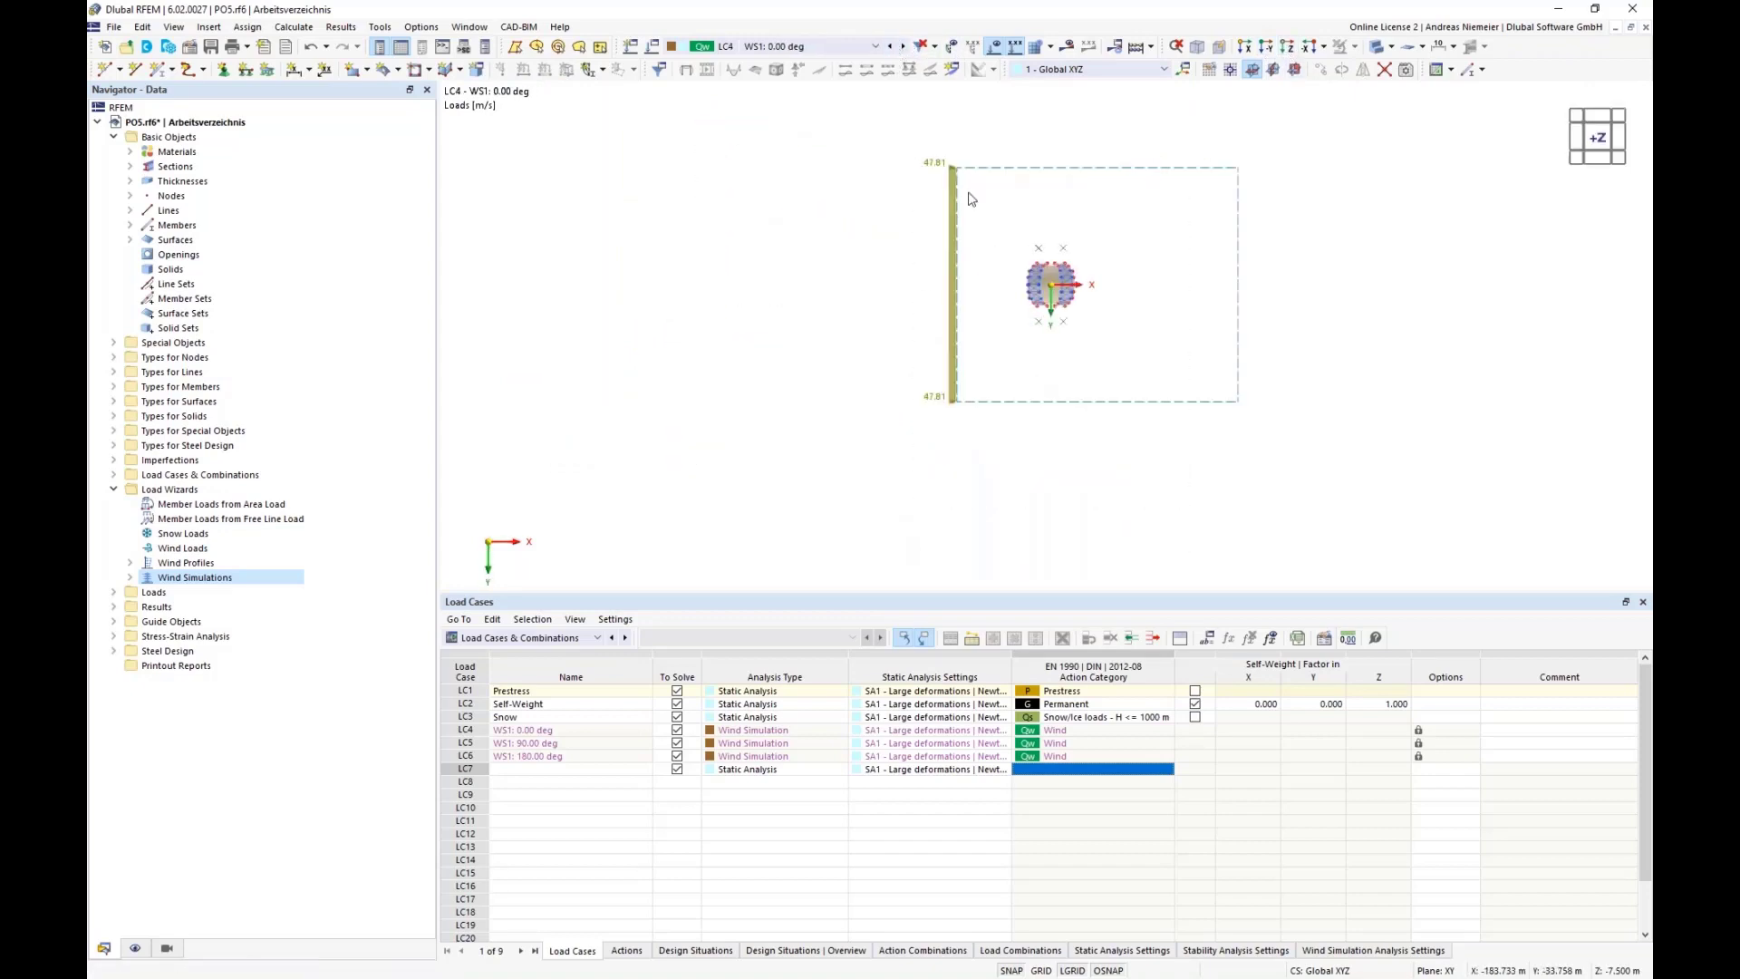
- Open the load case and combination settings and delete the three SLS design situations DS2 to DS4
left_click(1196, 48)
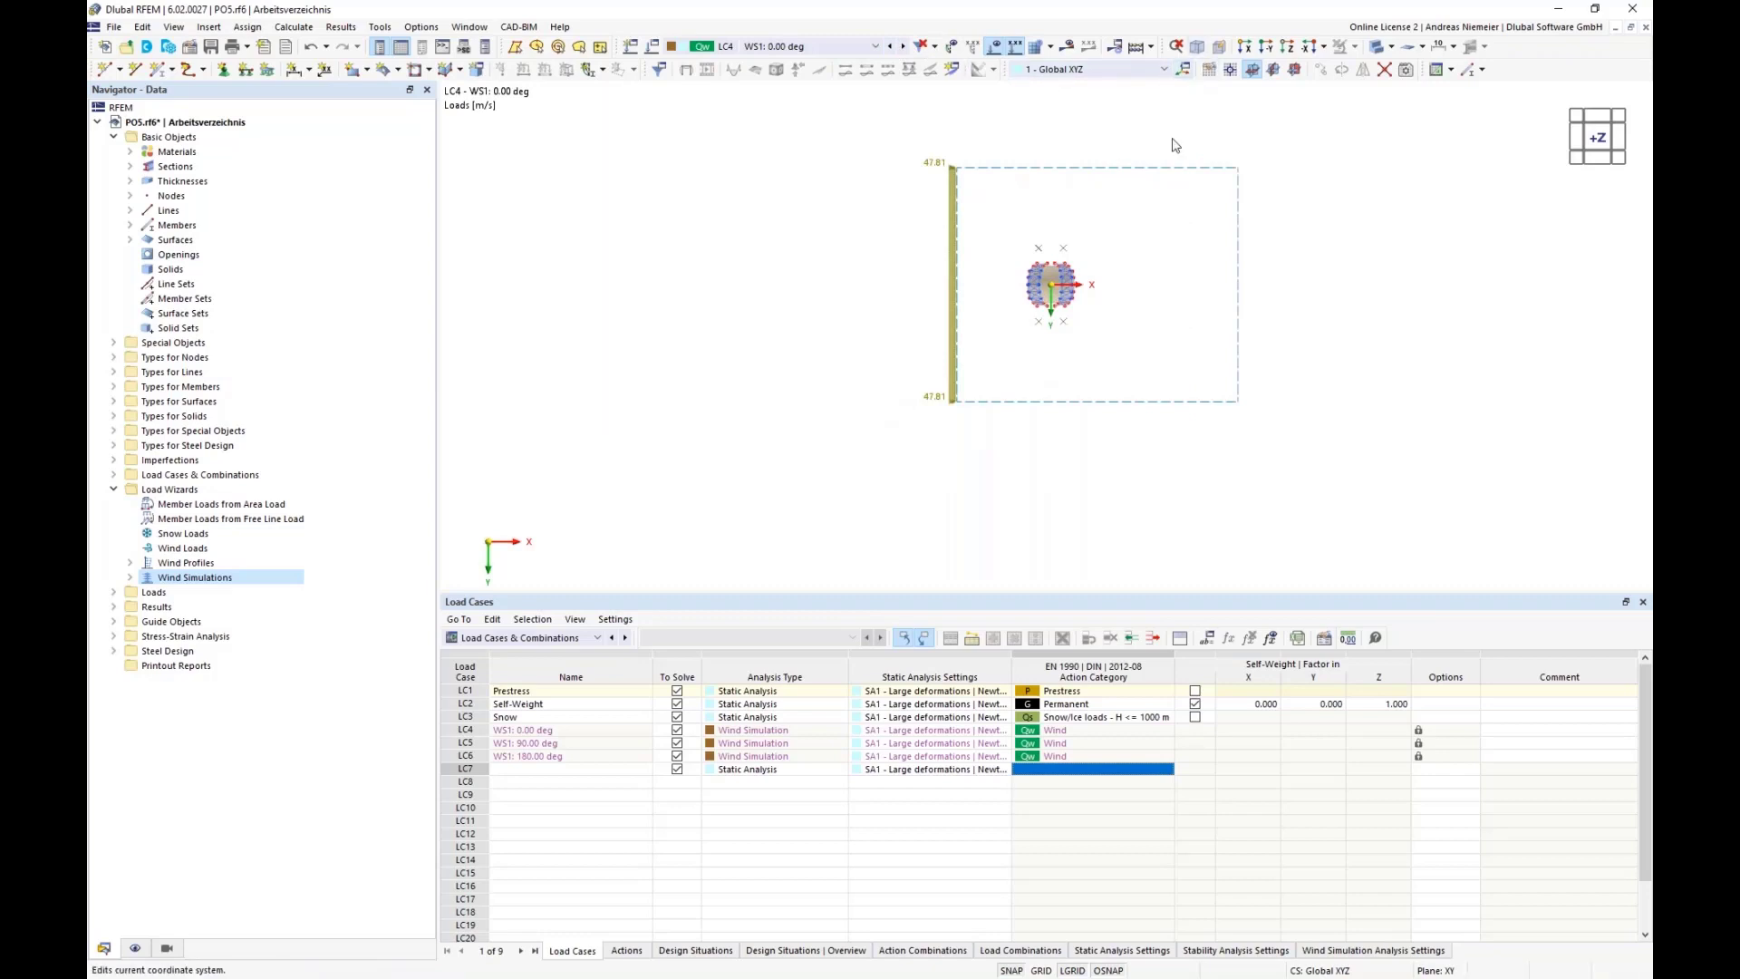
scroll(777, 548, "down", 2)
middle_click_drag(720, 538, 687, 501)
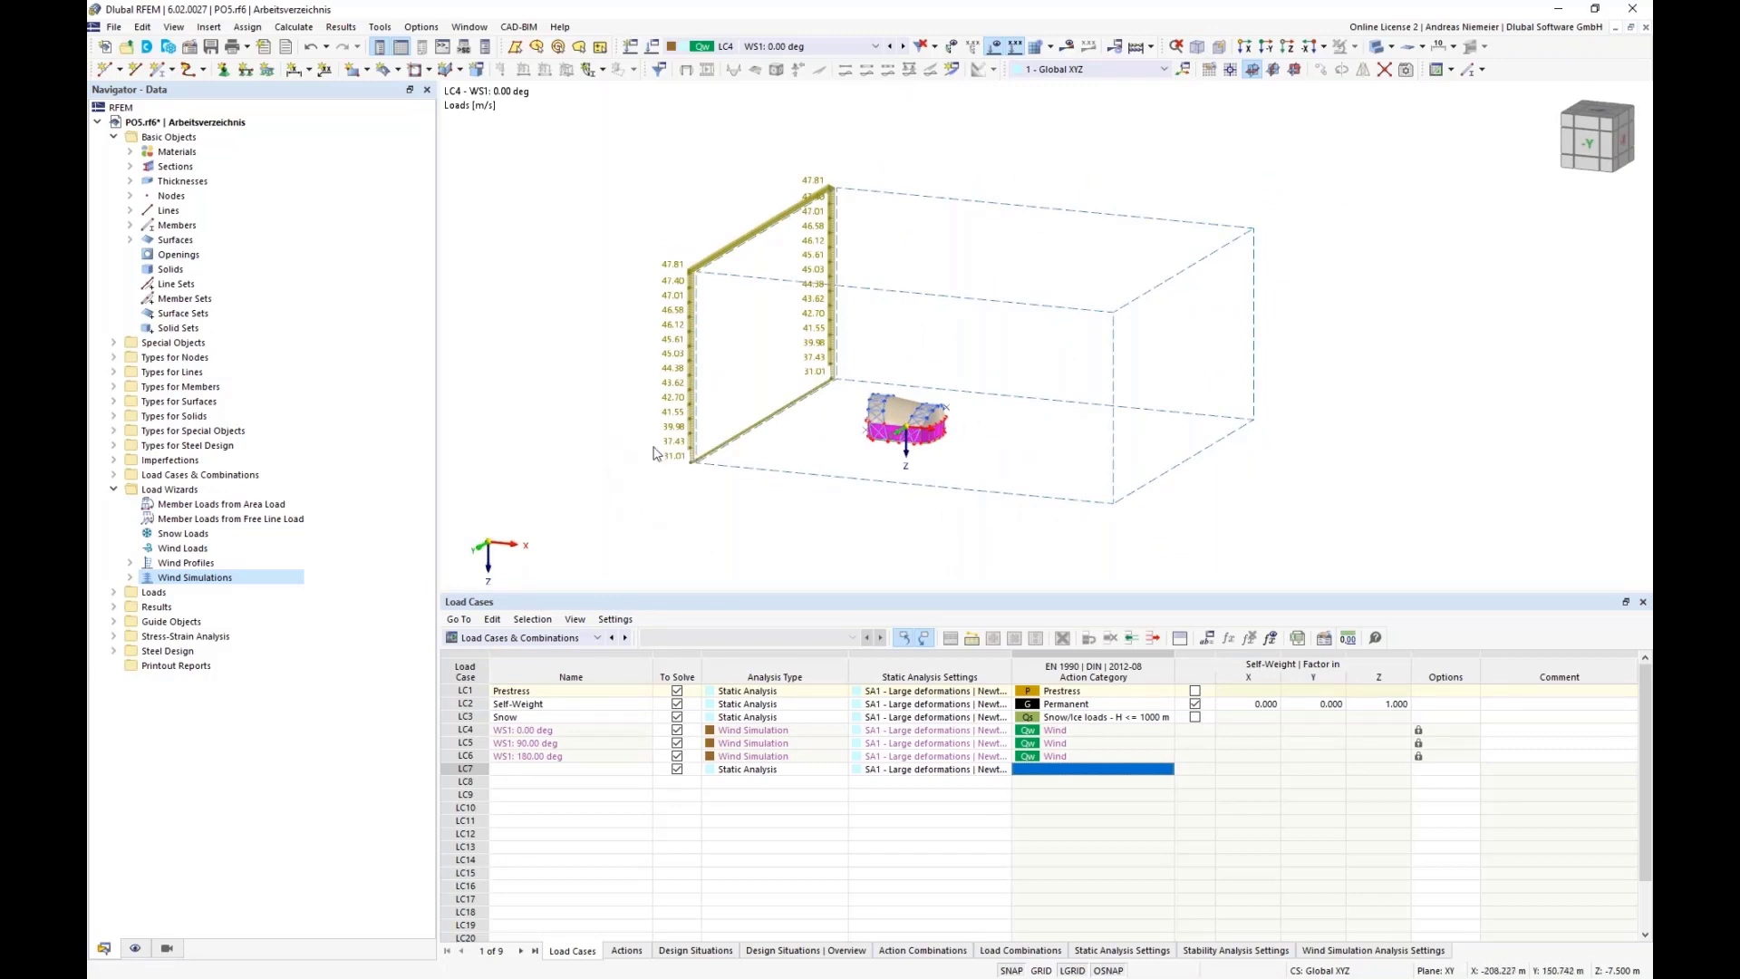
left_click(651, 76)
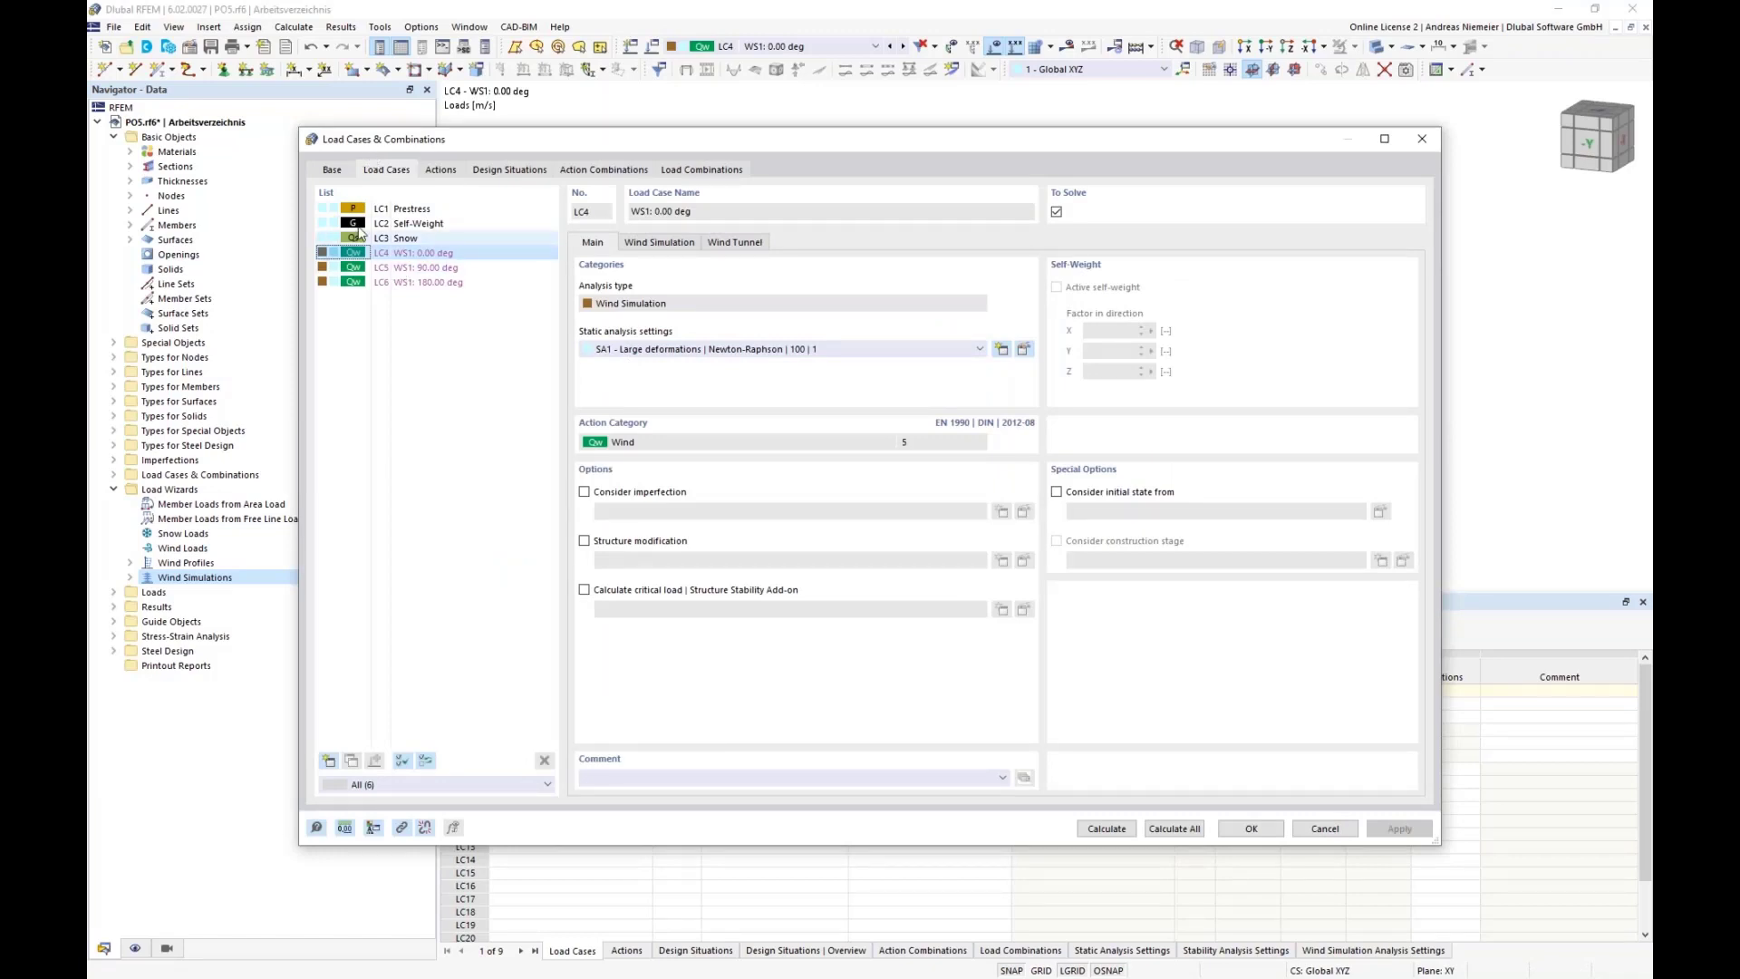
left_click(329, 171)
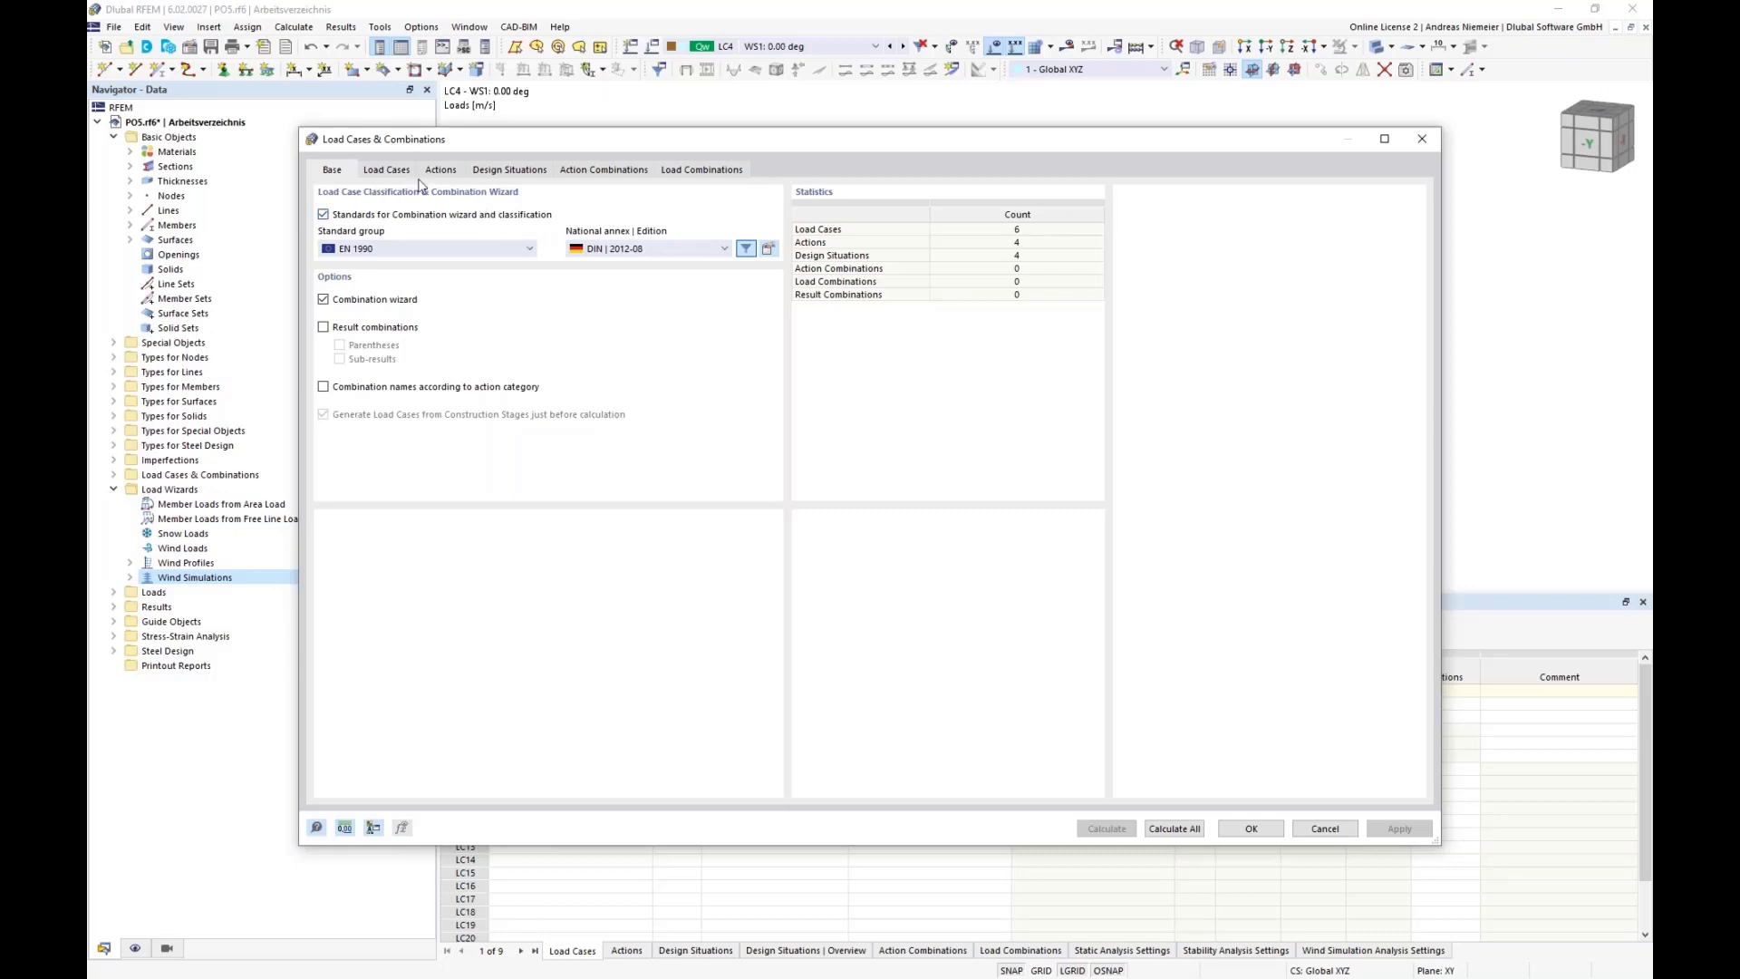
left_click(490, 169)
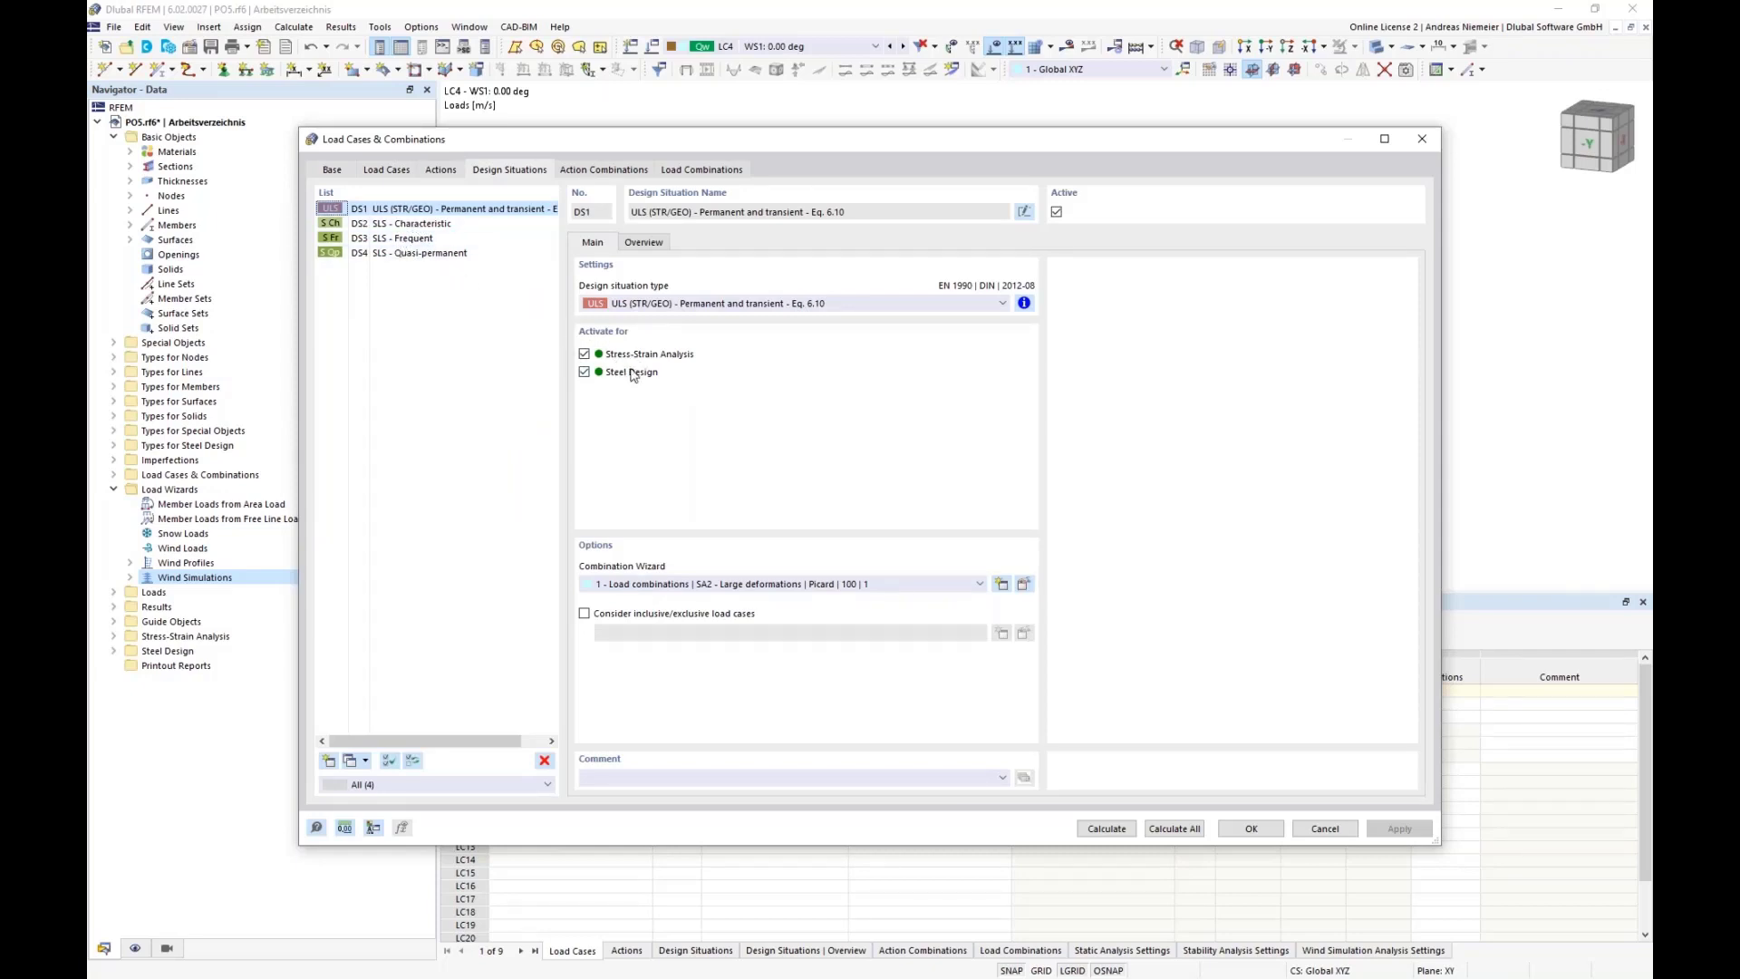
left_click(360, 227)
left_click(360, 253, "shift")
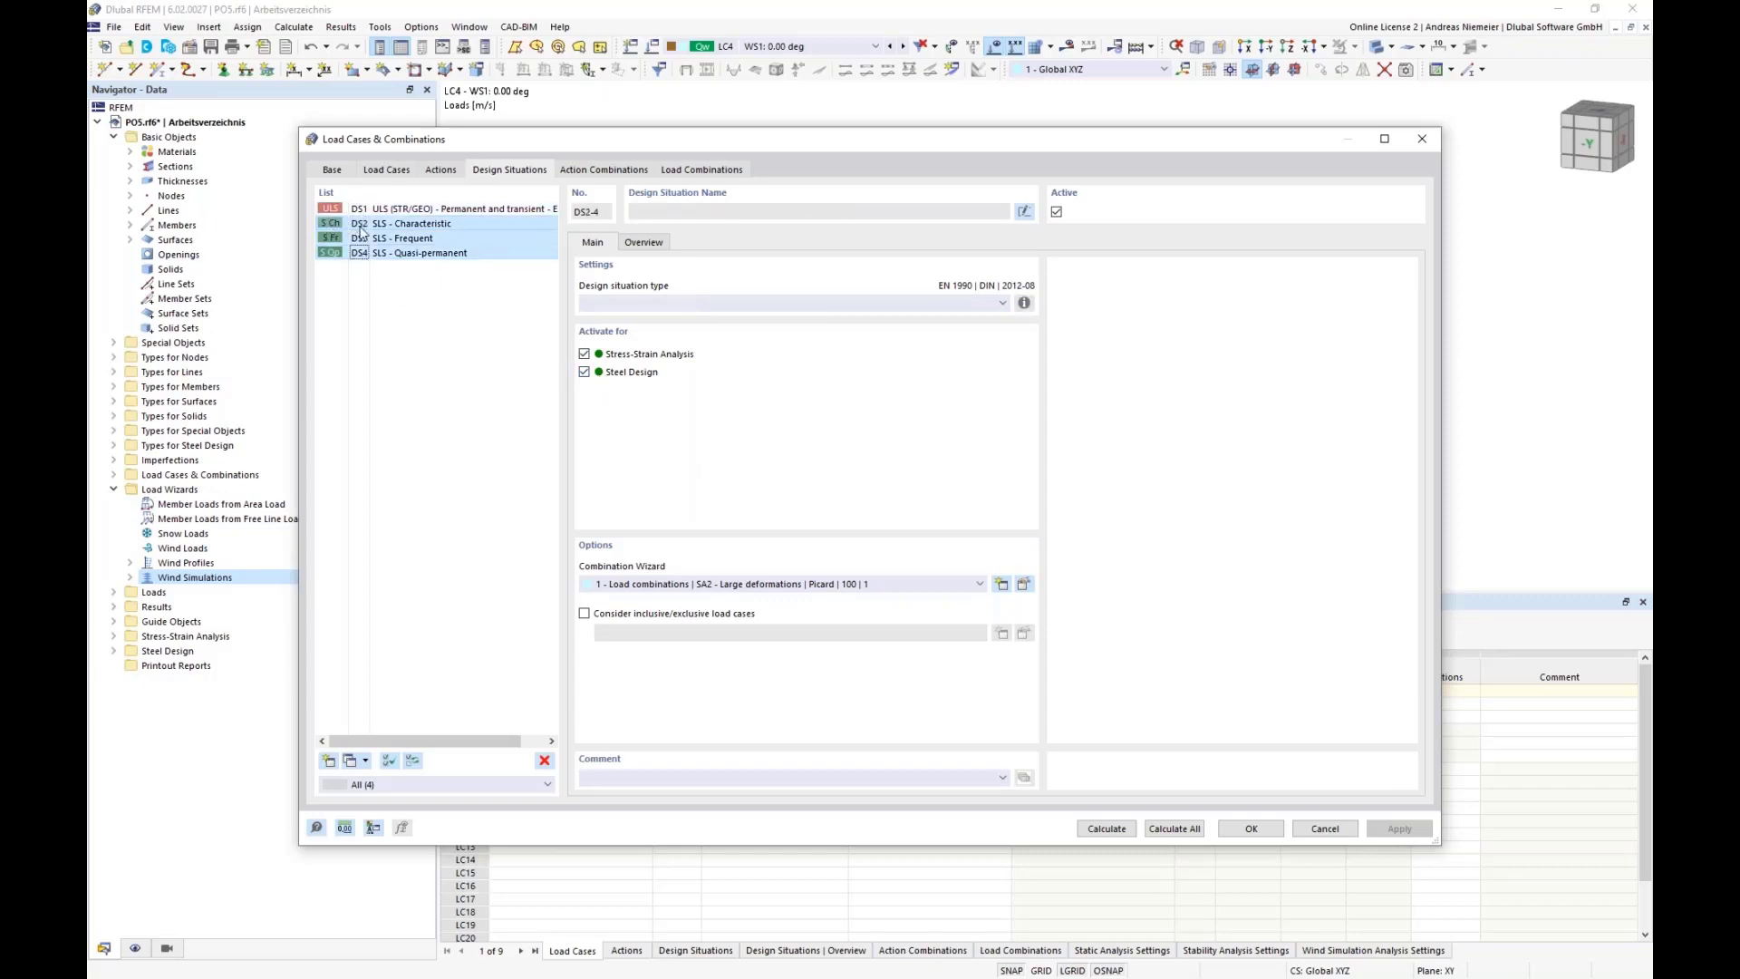
left_click(544, 761)
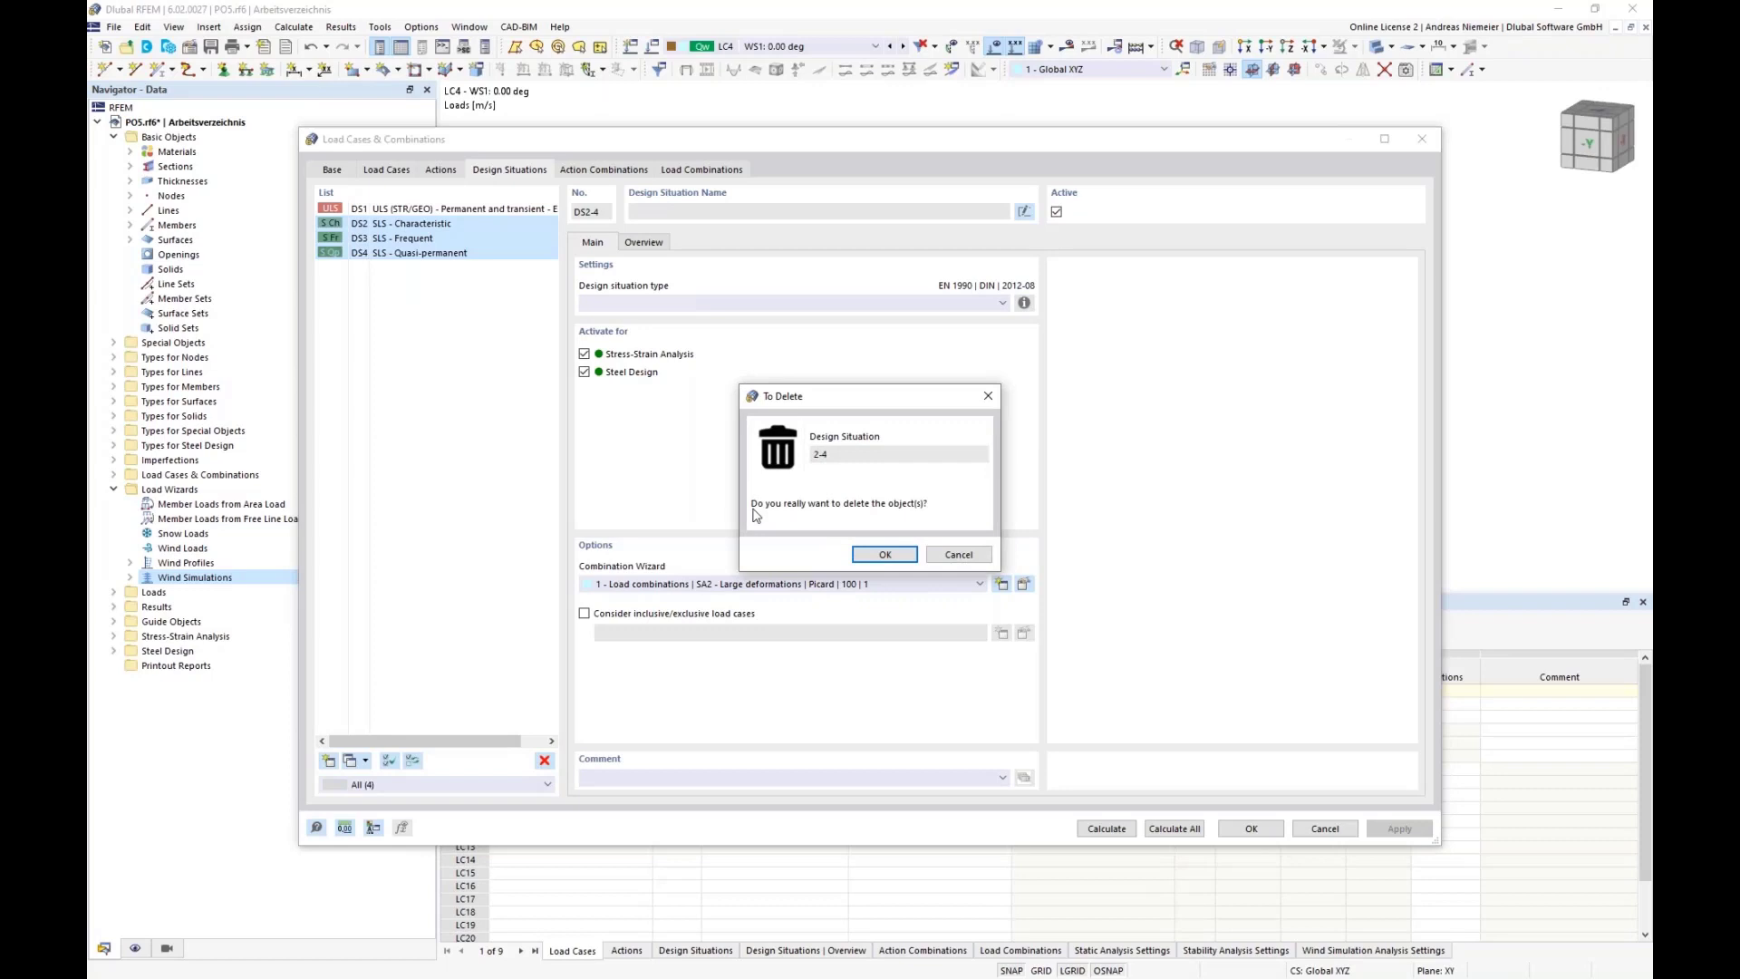
left_click(884, 554)
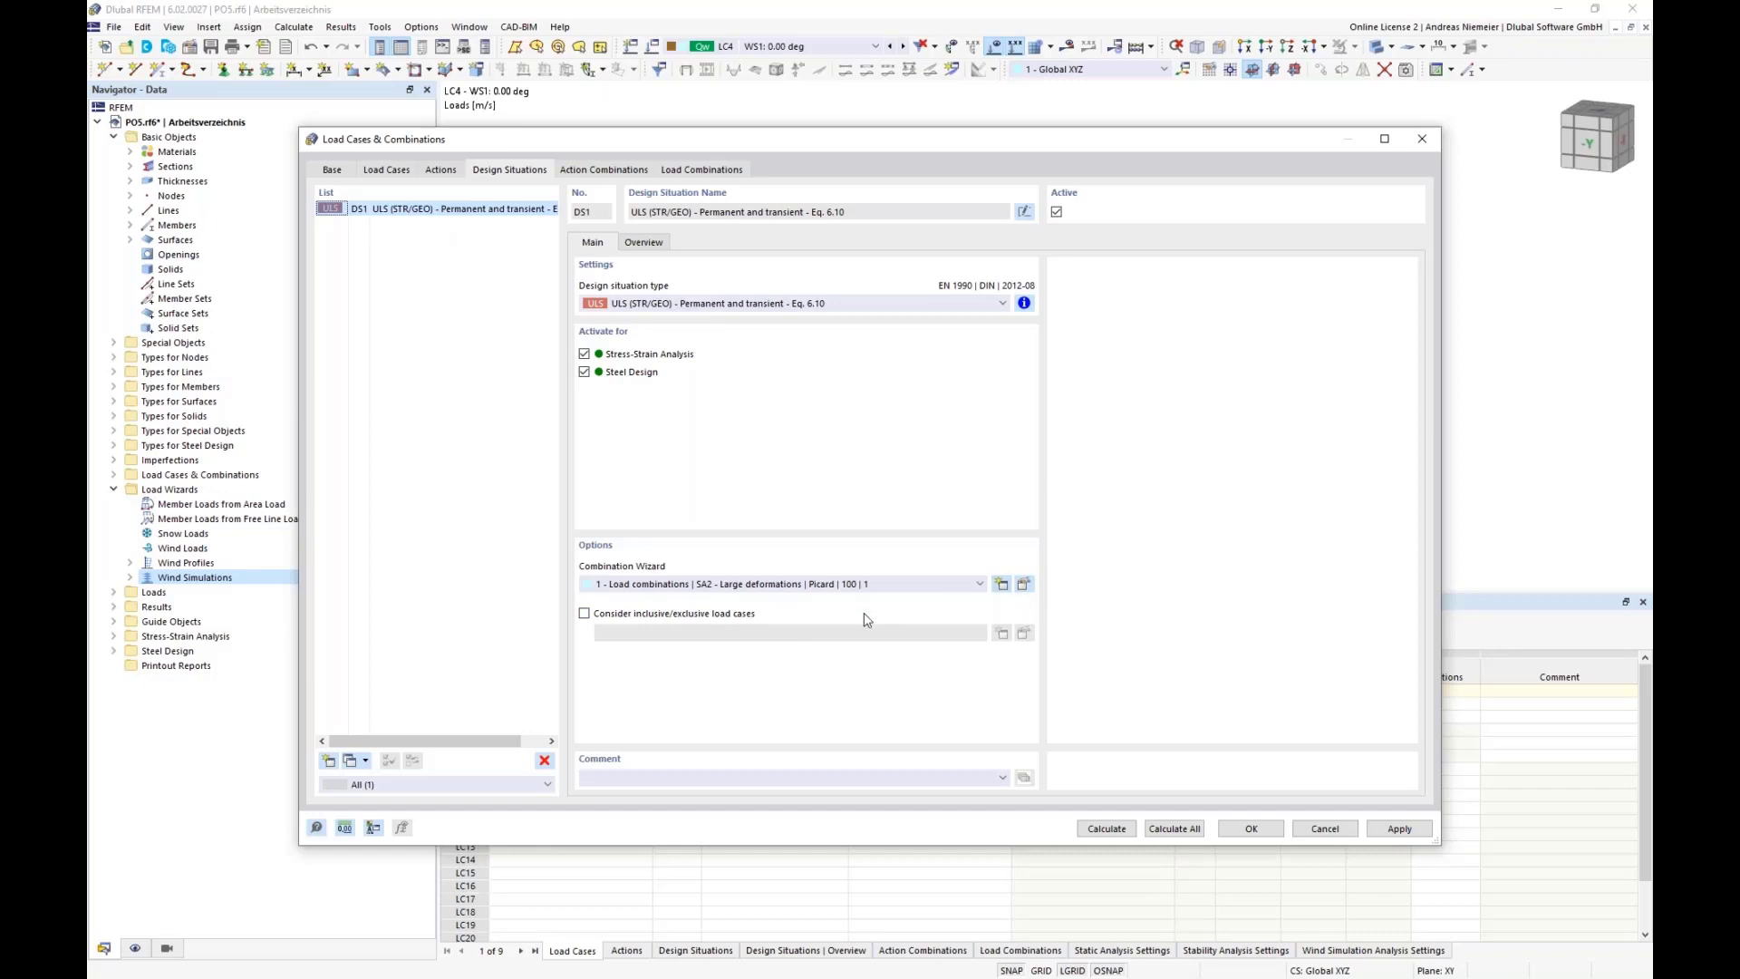
- In the combination wizard of DS1, set the iterative method of static analysis settings SA2 to Newton-Raphson
left_click(1023, 586)
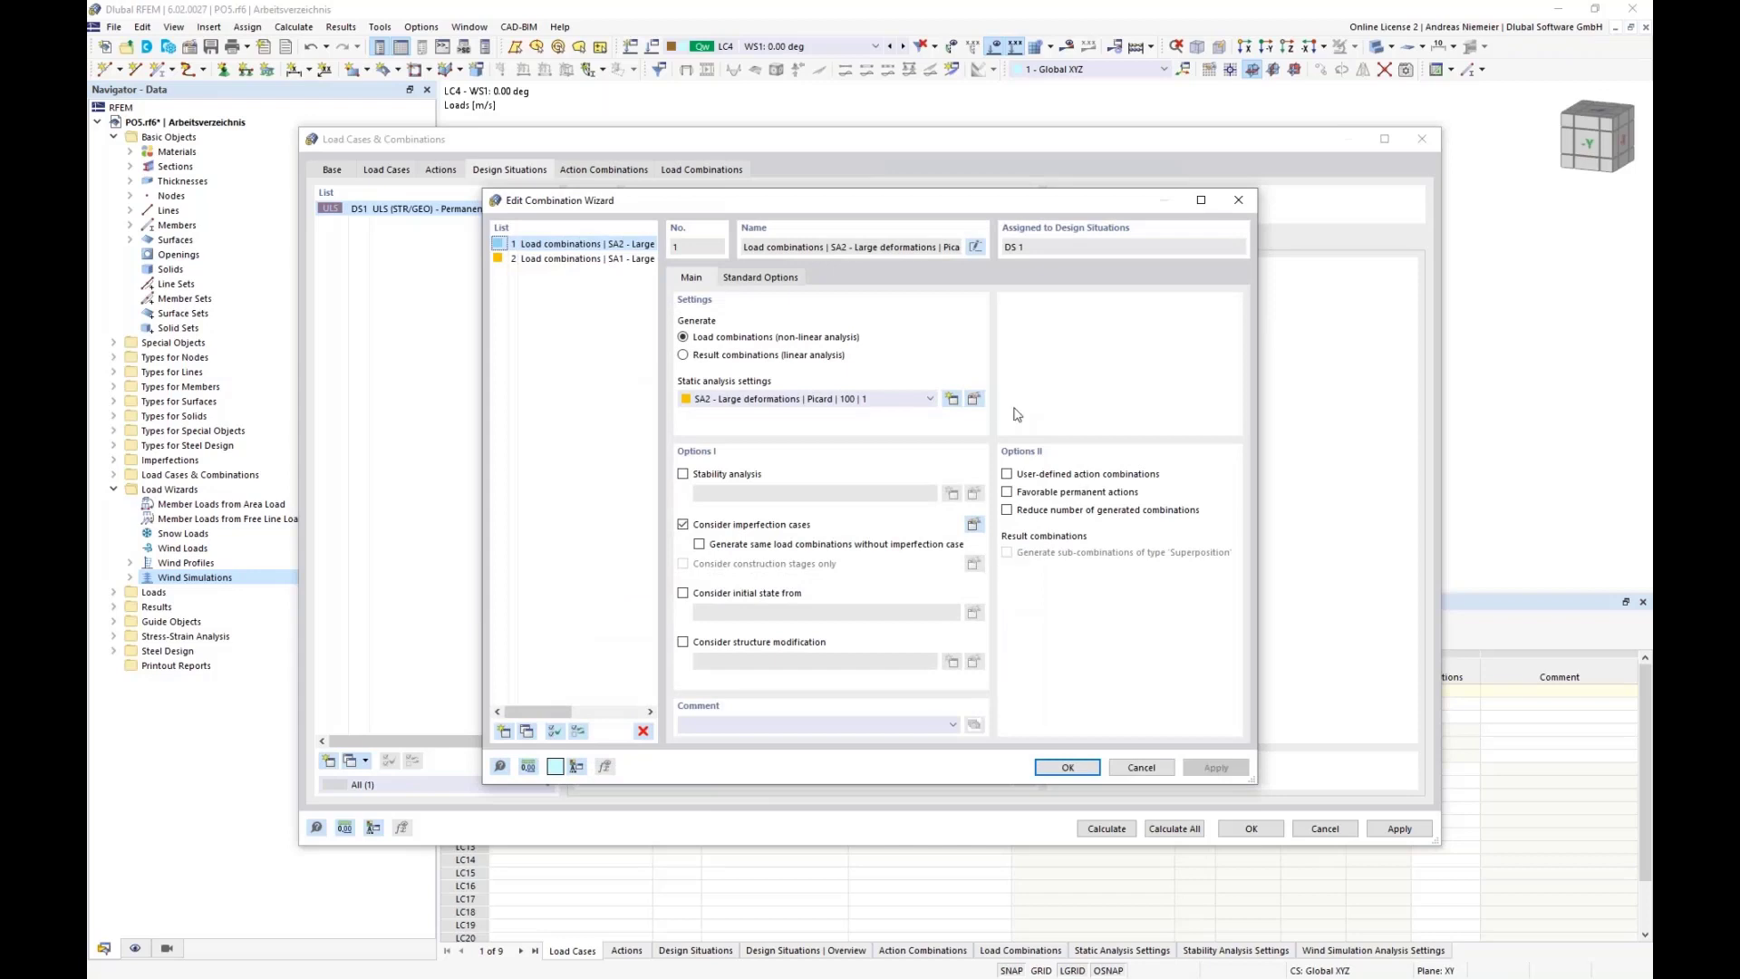
left_click(975, 400)
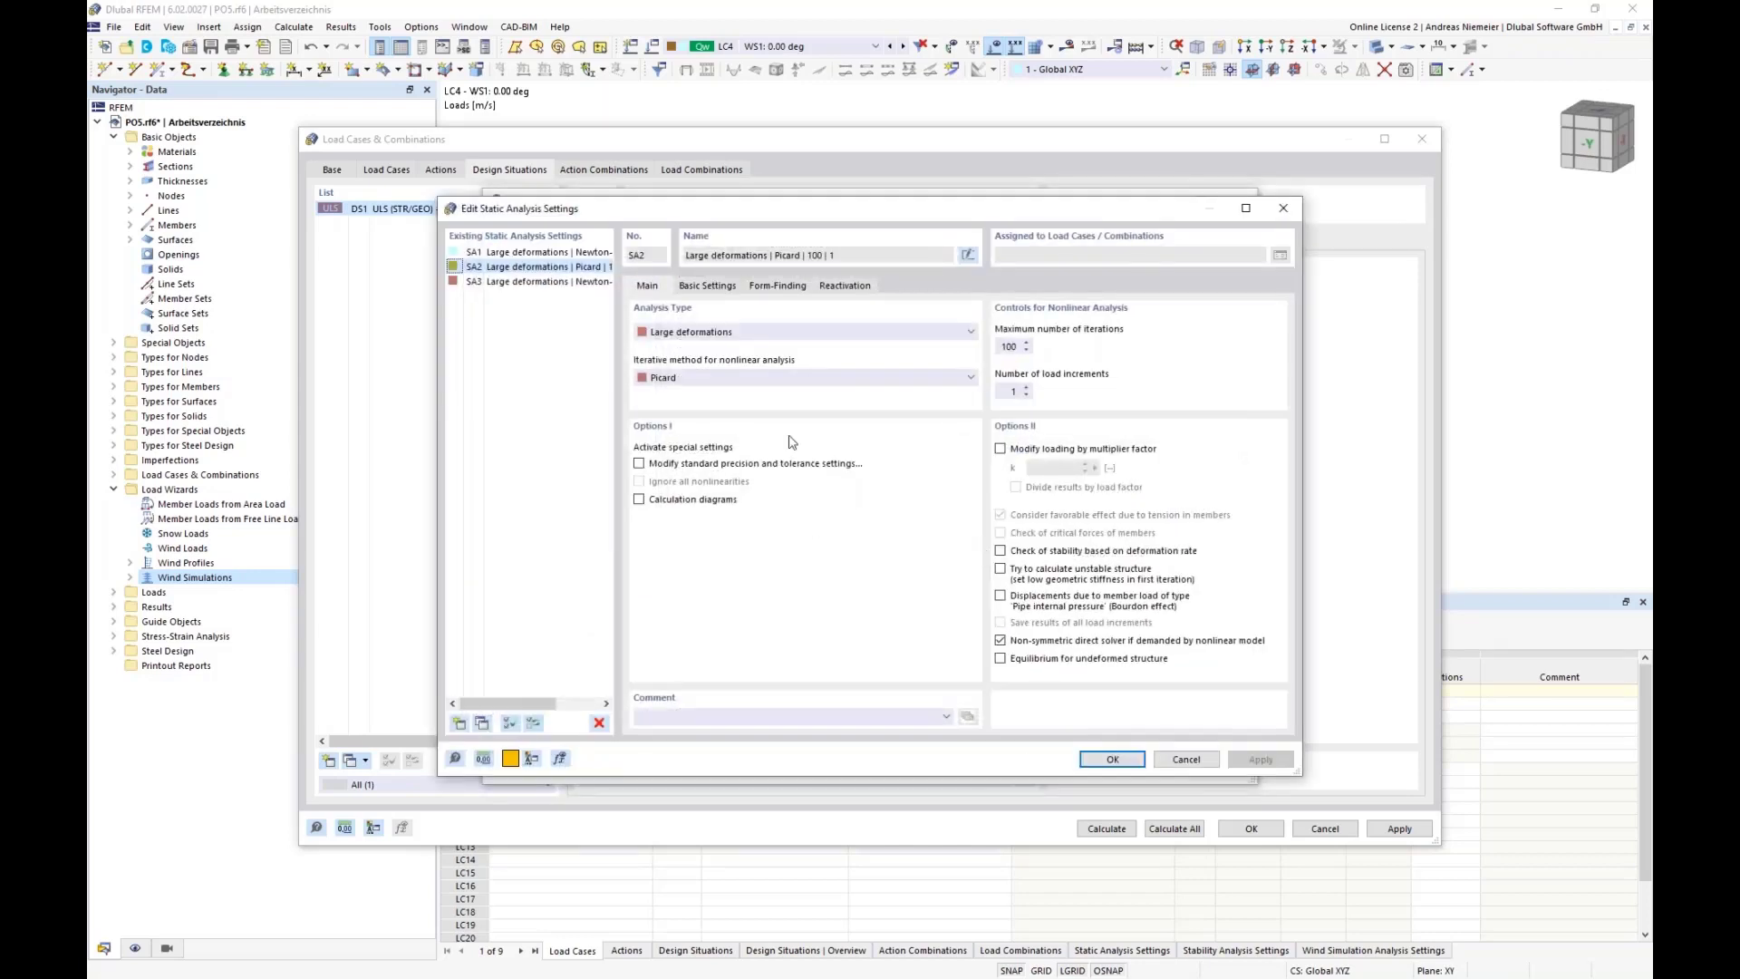
left_click(725, 378)
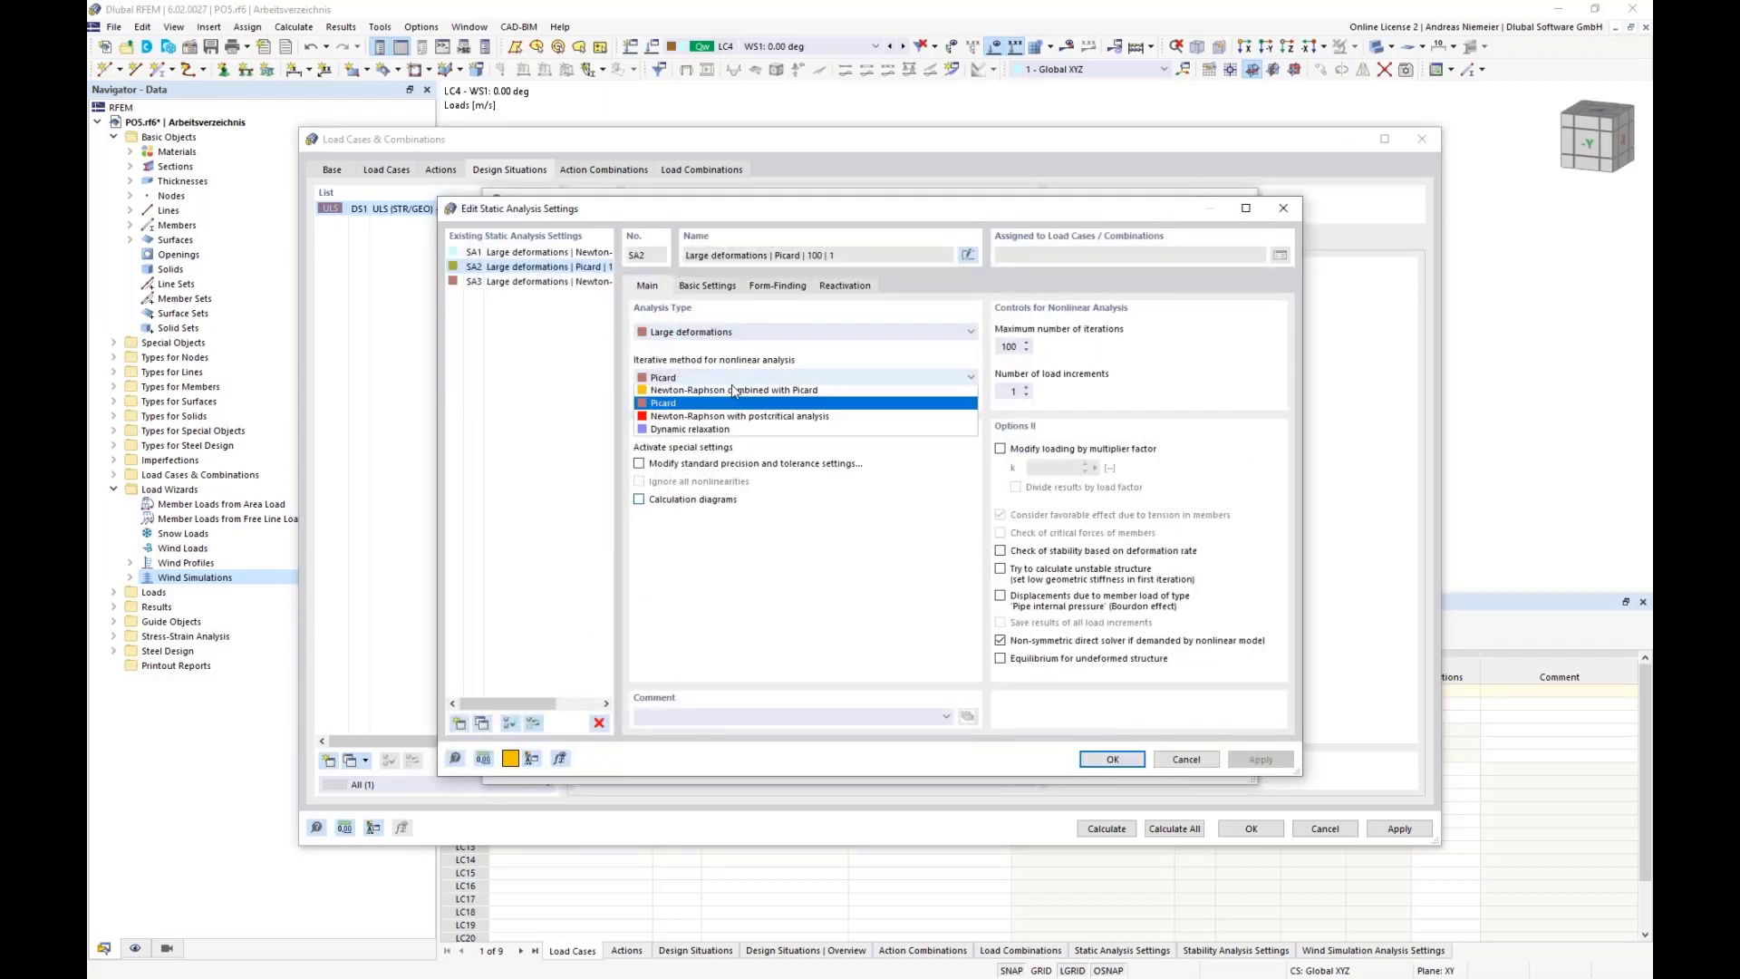
left_click(702, 405)
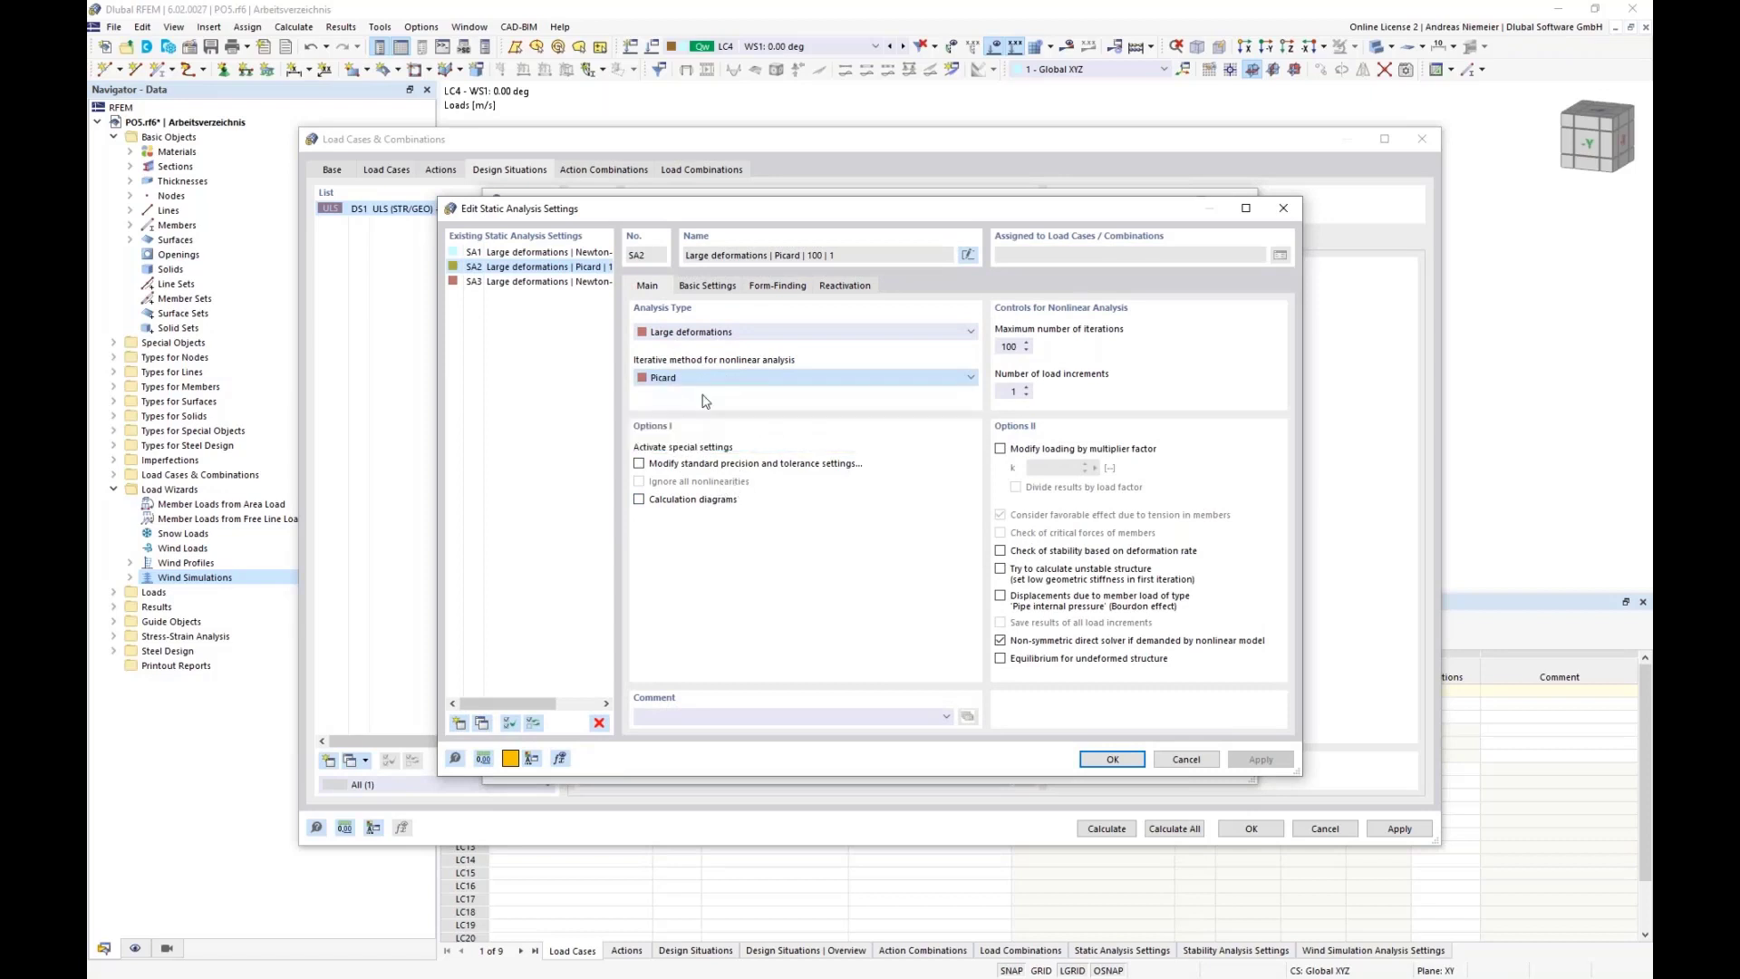
left_click(1117, 761)
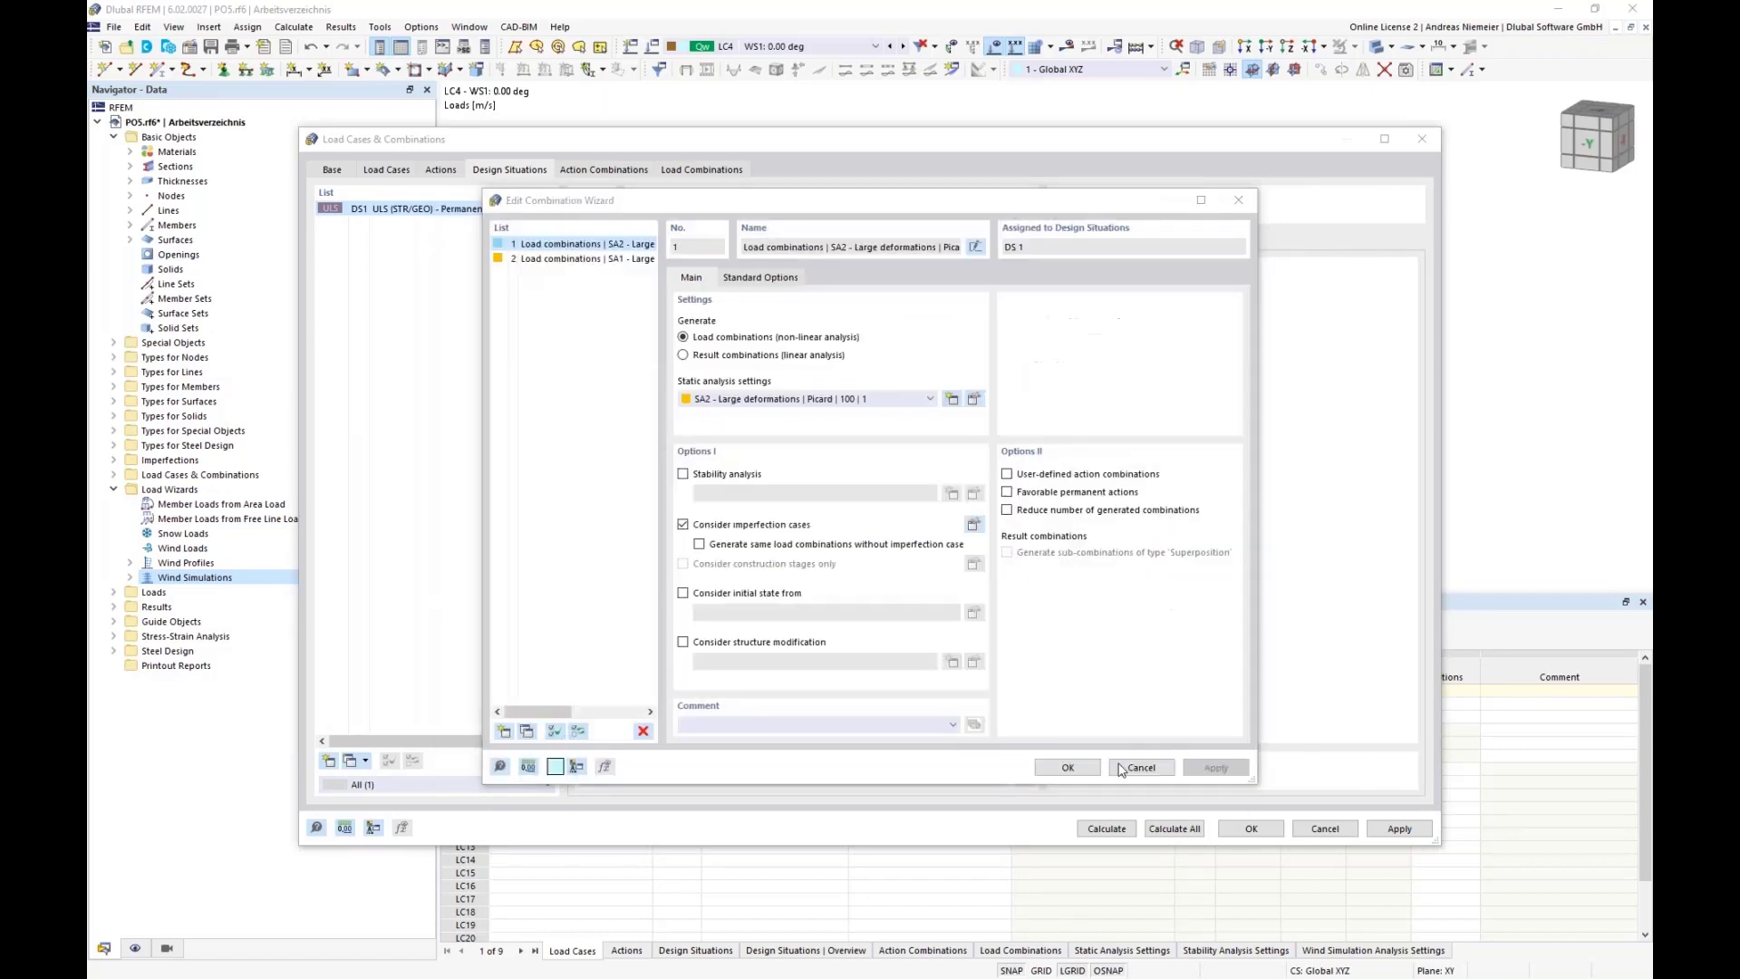
- Exclude imperfection cases from the combination wizard, consider the initial state from LC1 - Prestress, and accept the wizard
left_click(695, 523)
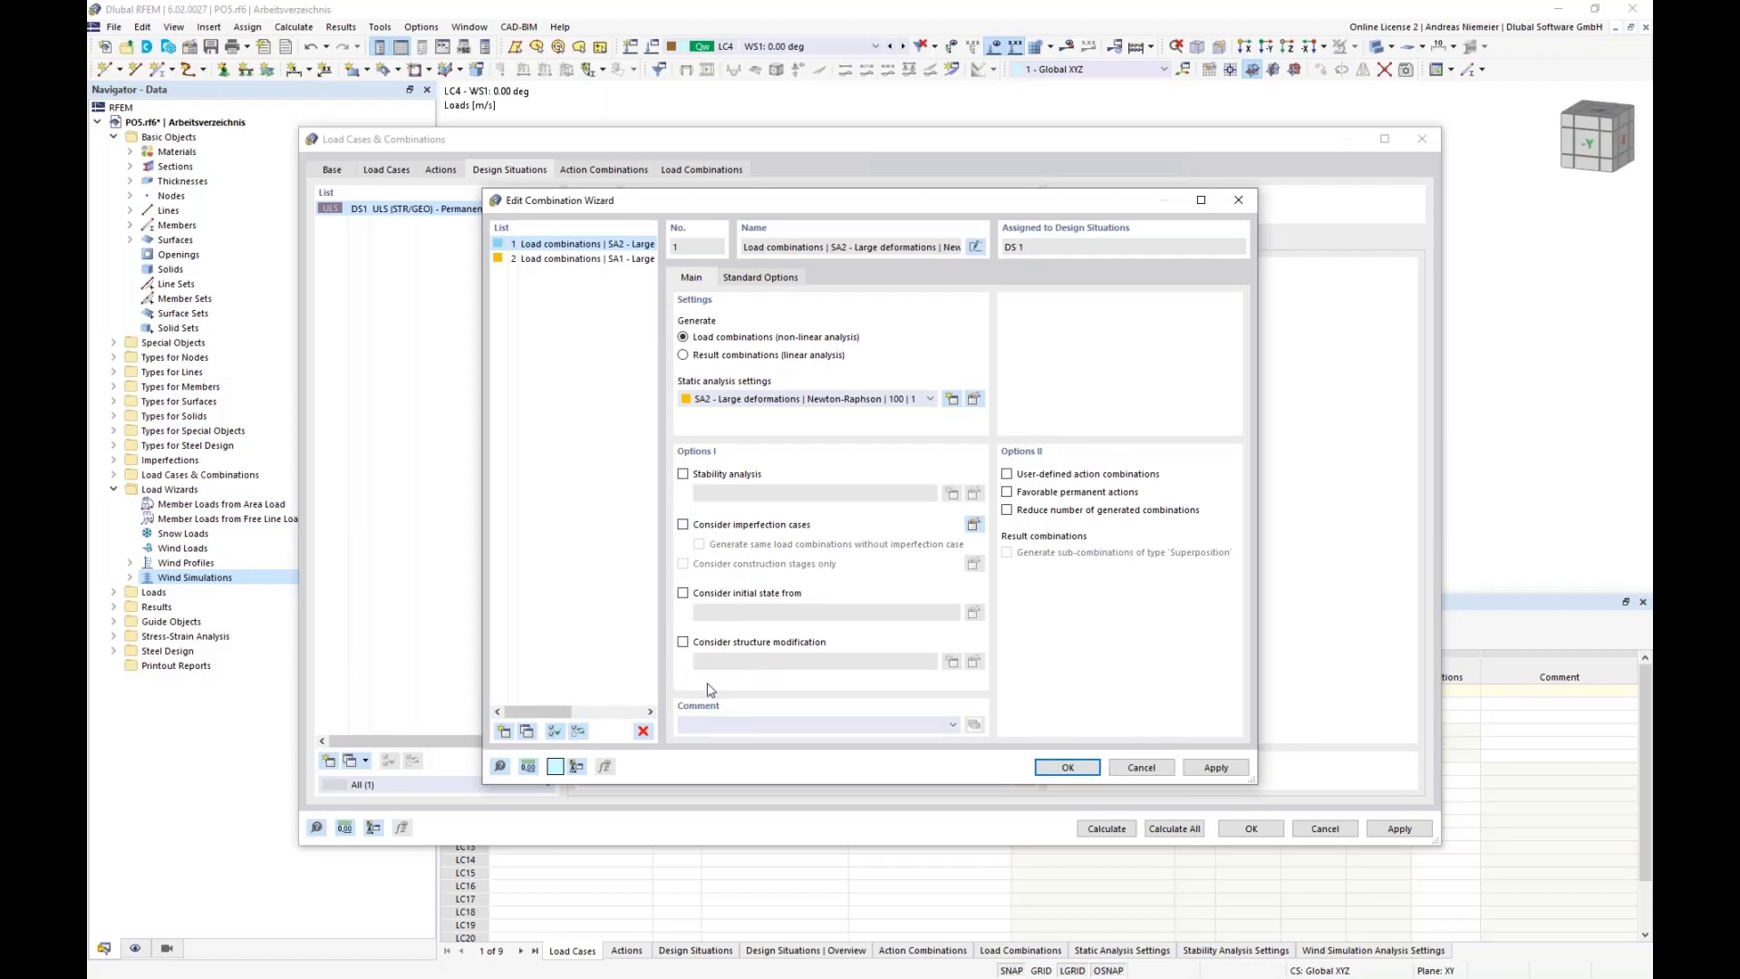
left_click(682, 593)
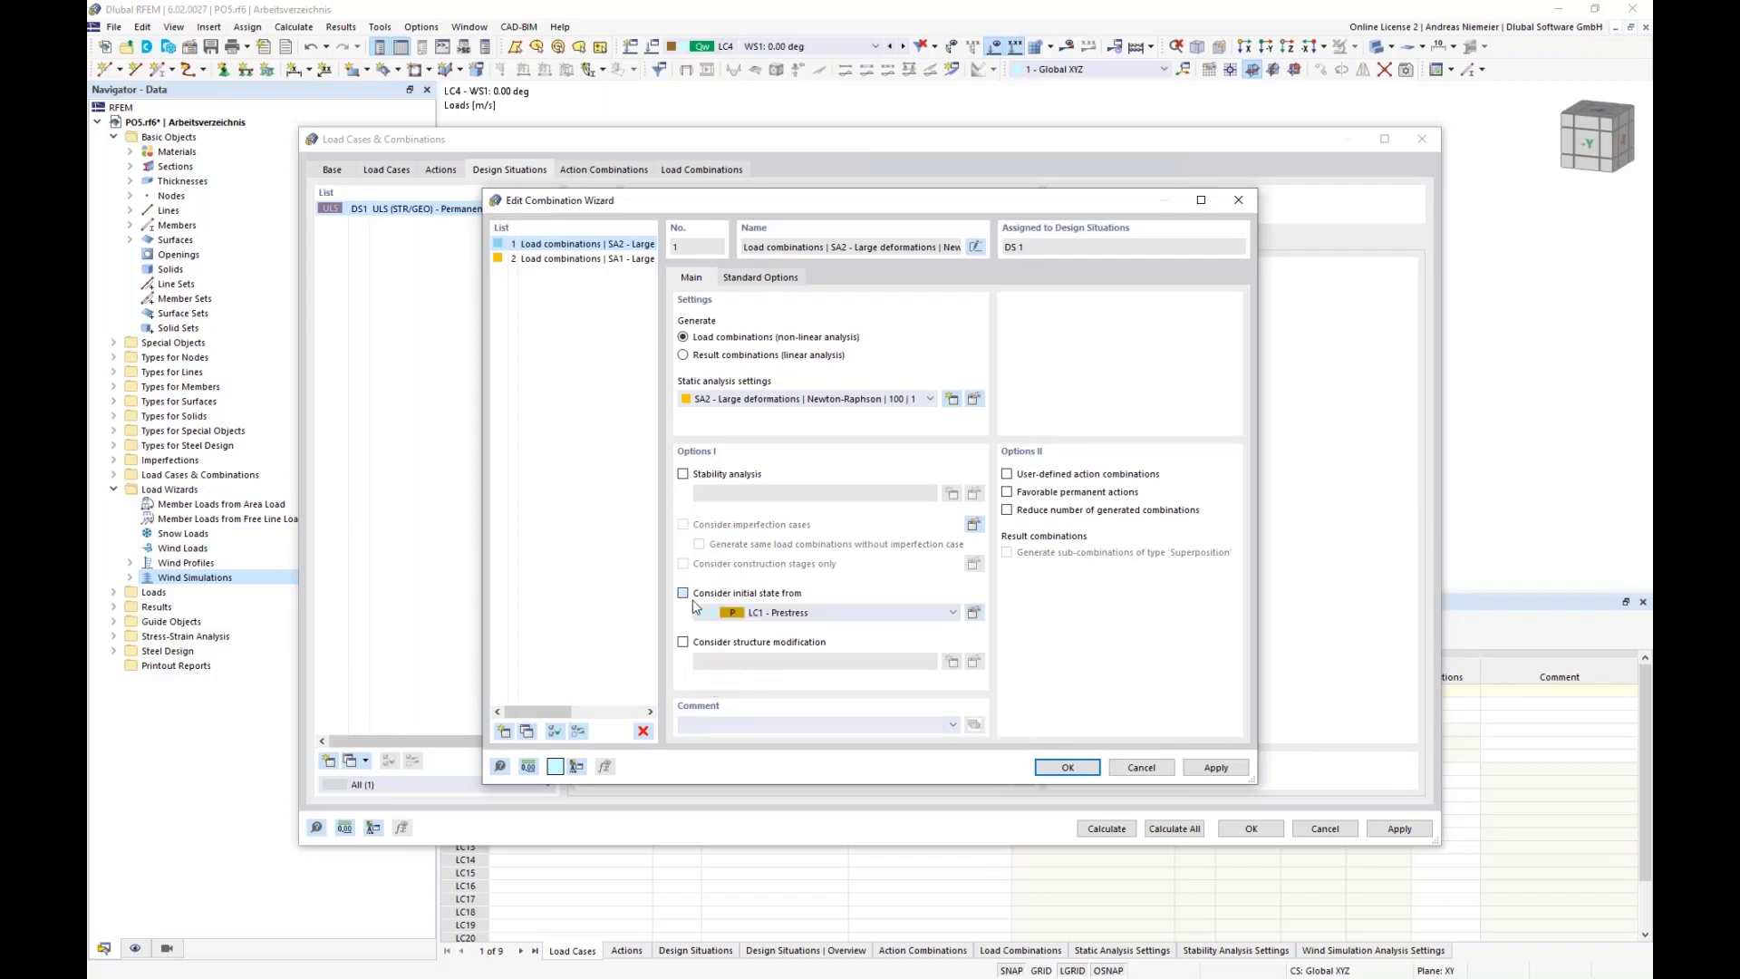
left_click(776, 615)
left_click(776, 630)
left_click(1056, 767)
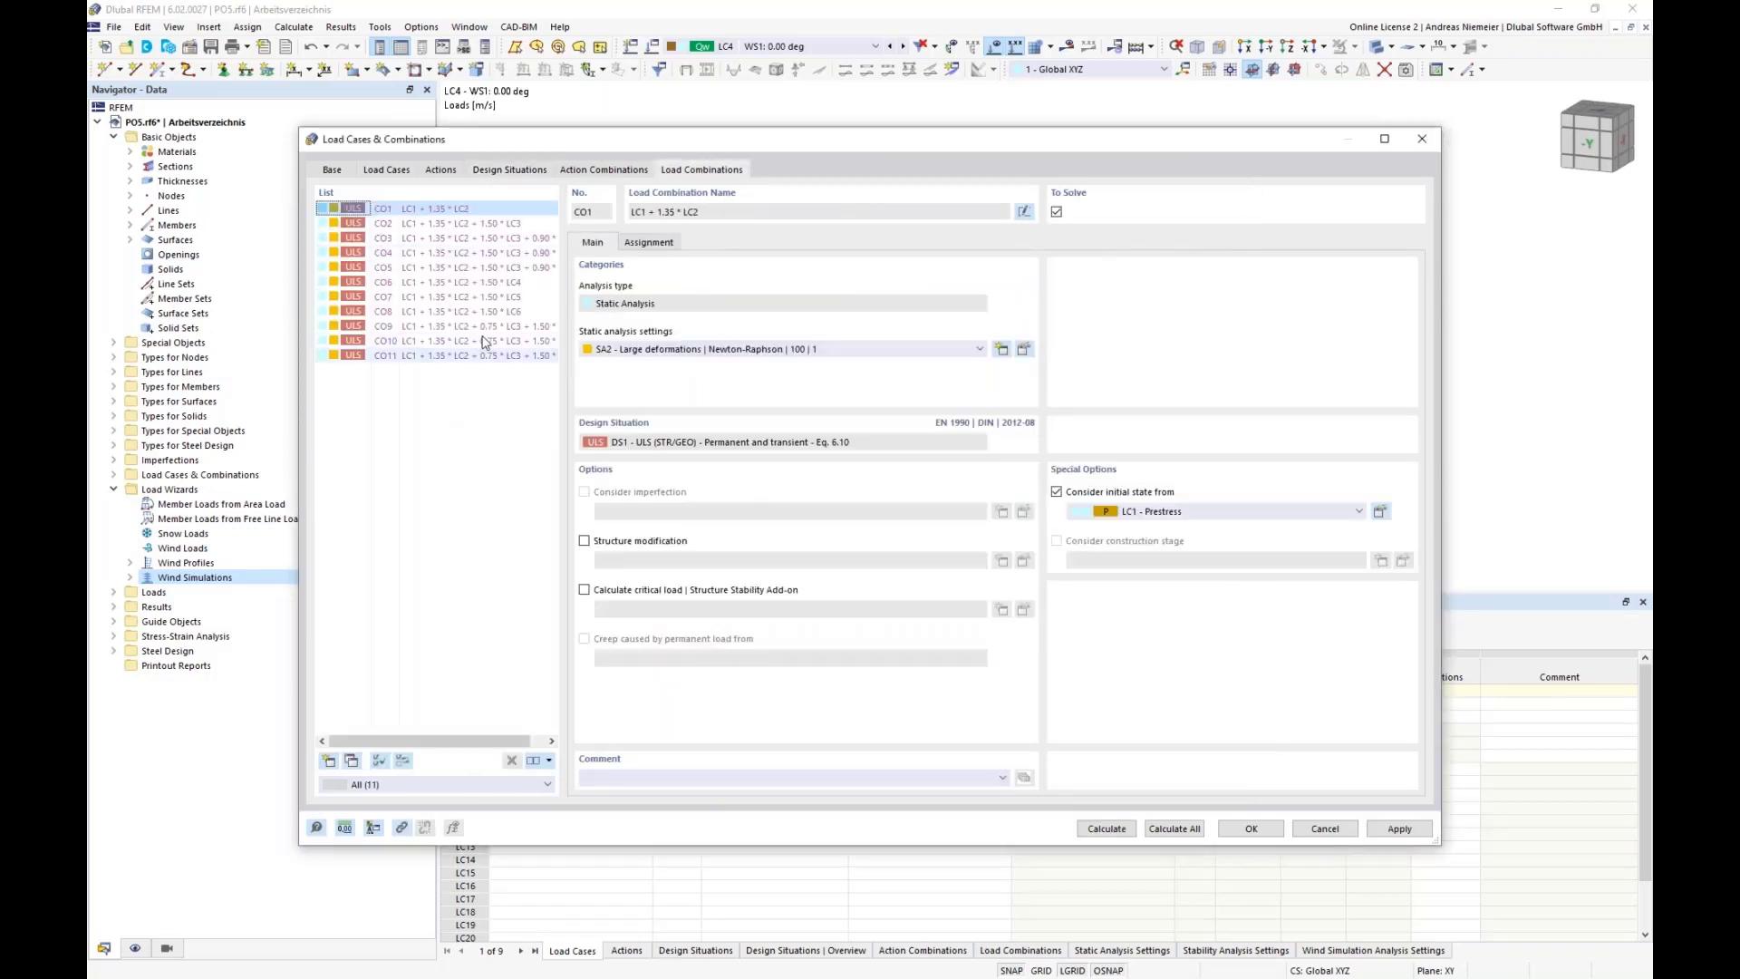
- Check the load cases and factors assigned to the generated load combinations CO2 to CO10, and accept the combinations
left_click(653, 243)
left_click(505, 223)
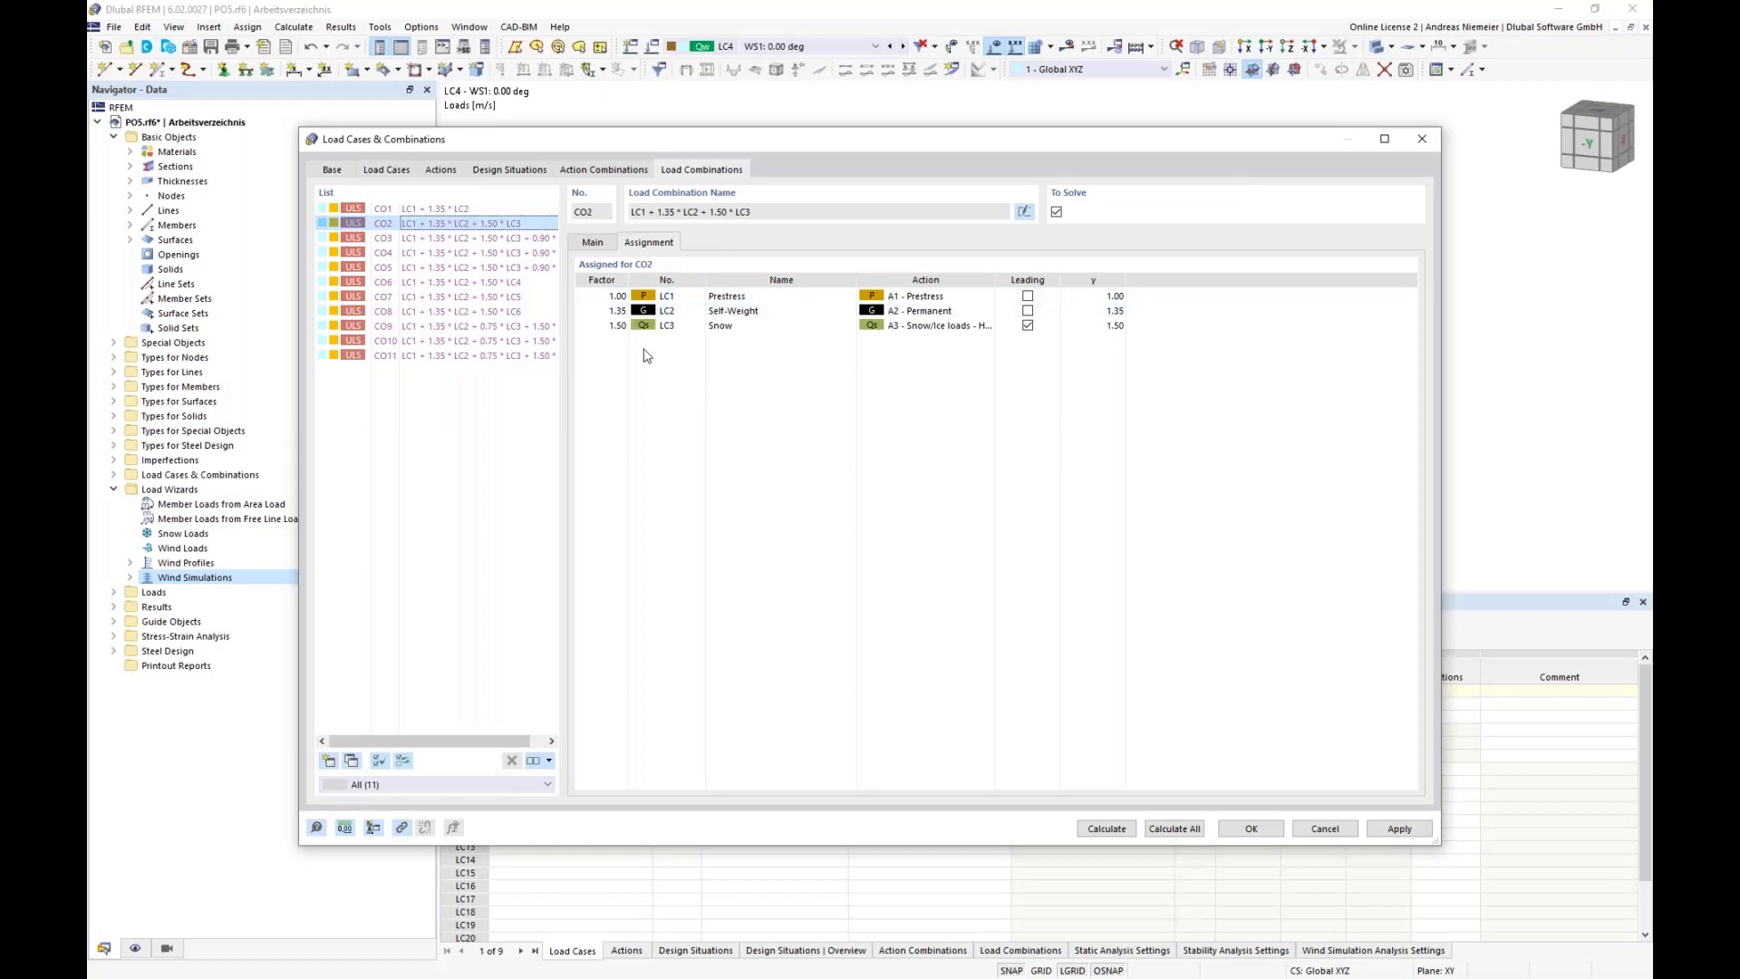
key("Down")
key("Down")
key("Down")
key("Down")
key("Down")
key("Down")
key("Down")
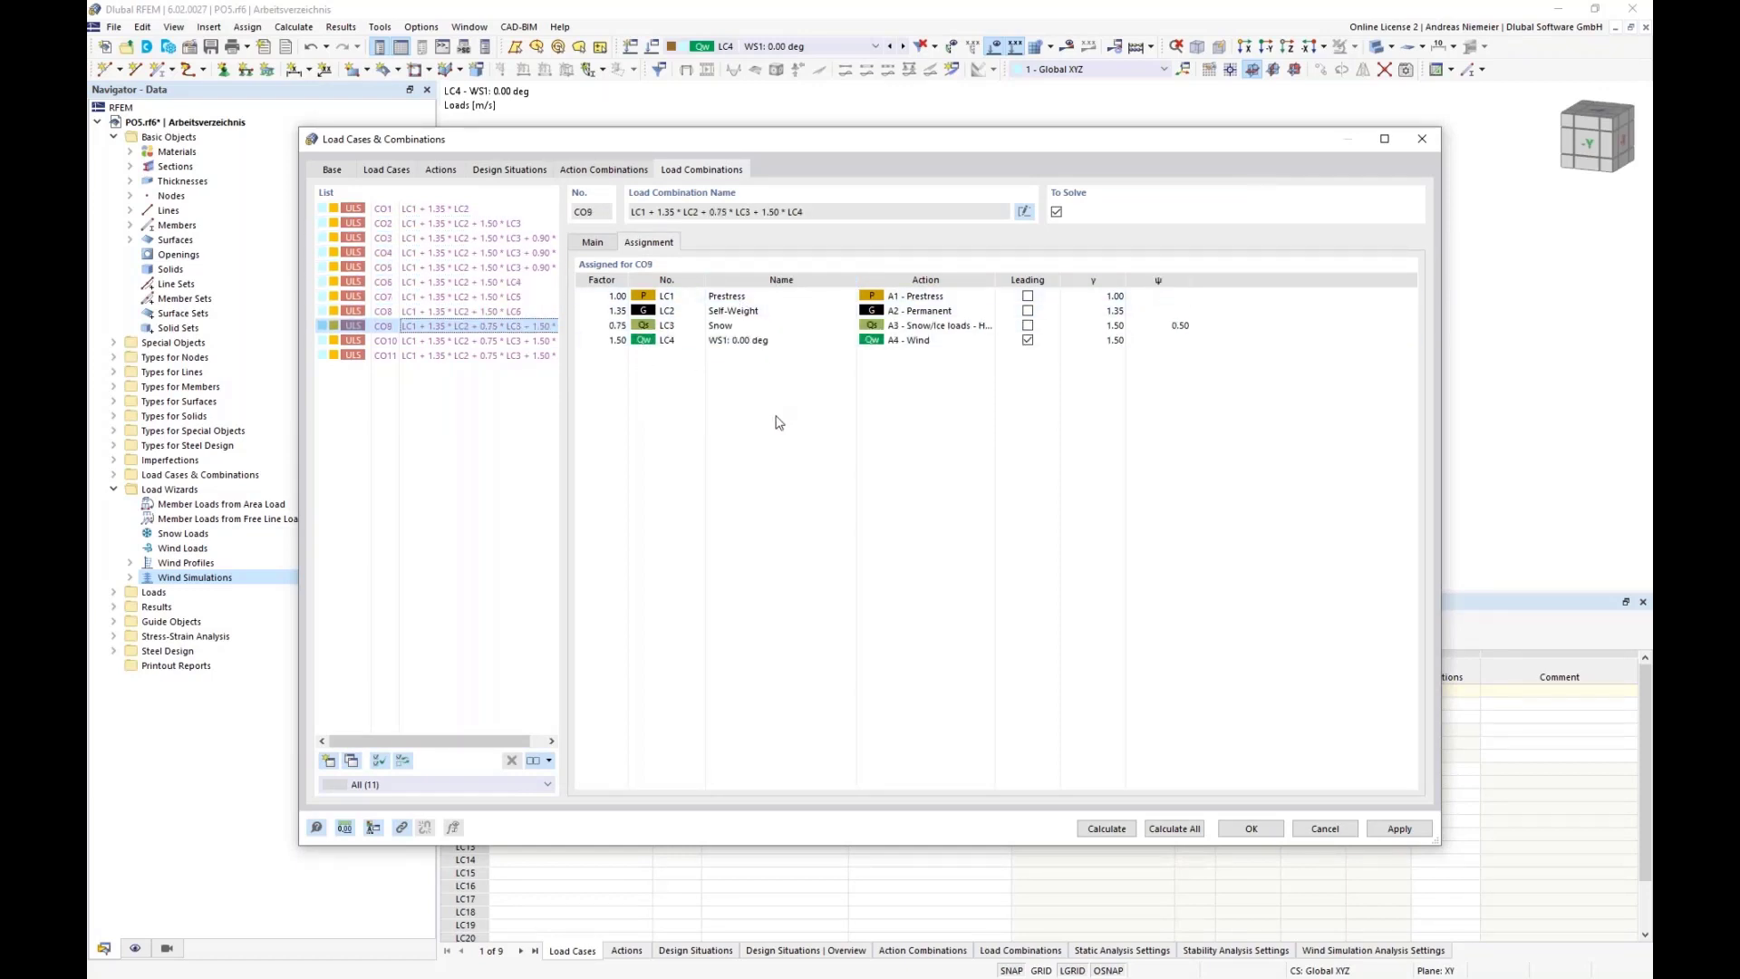
key("Down")
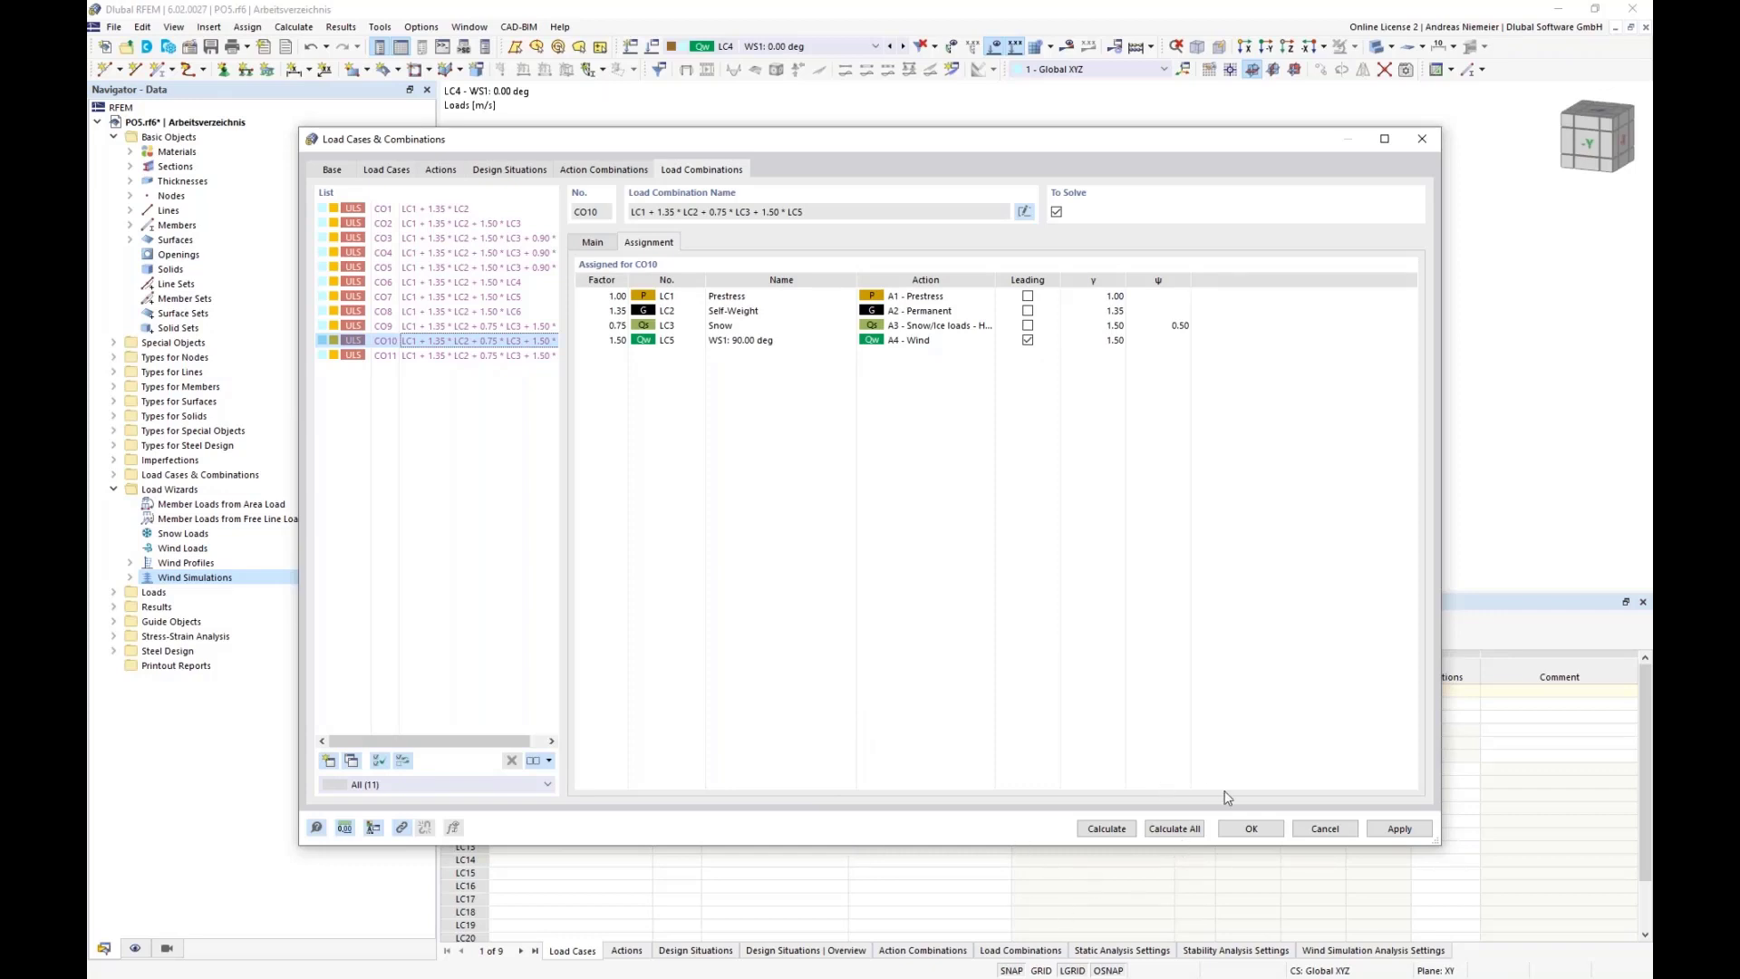
left_click(1276, 827)
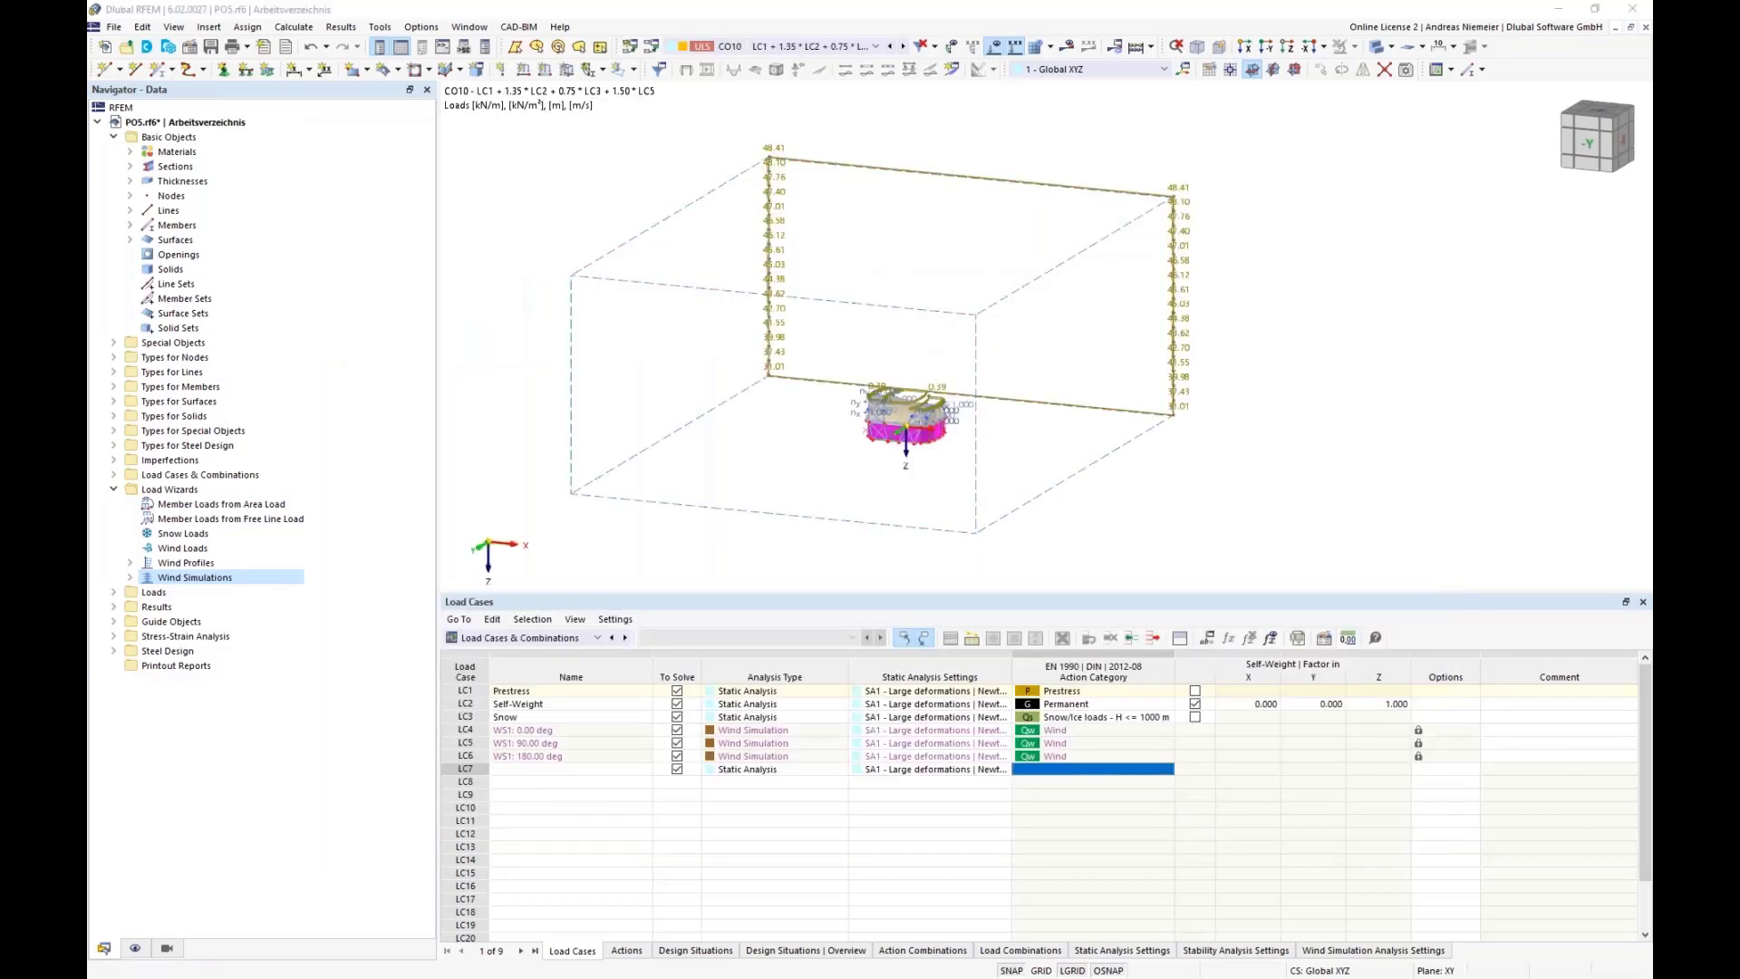
- Switch to the calculated model WT2enu.rf6 and view wind load case LC3 (WS1: 0.00 deg) with its whole wind tunnel
left_click_drag(87, 96, 649, 182)
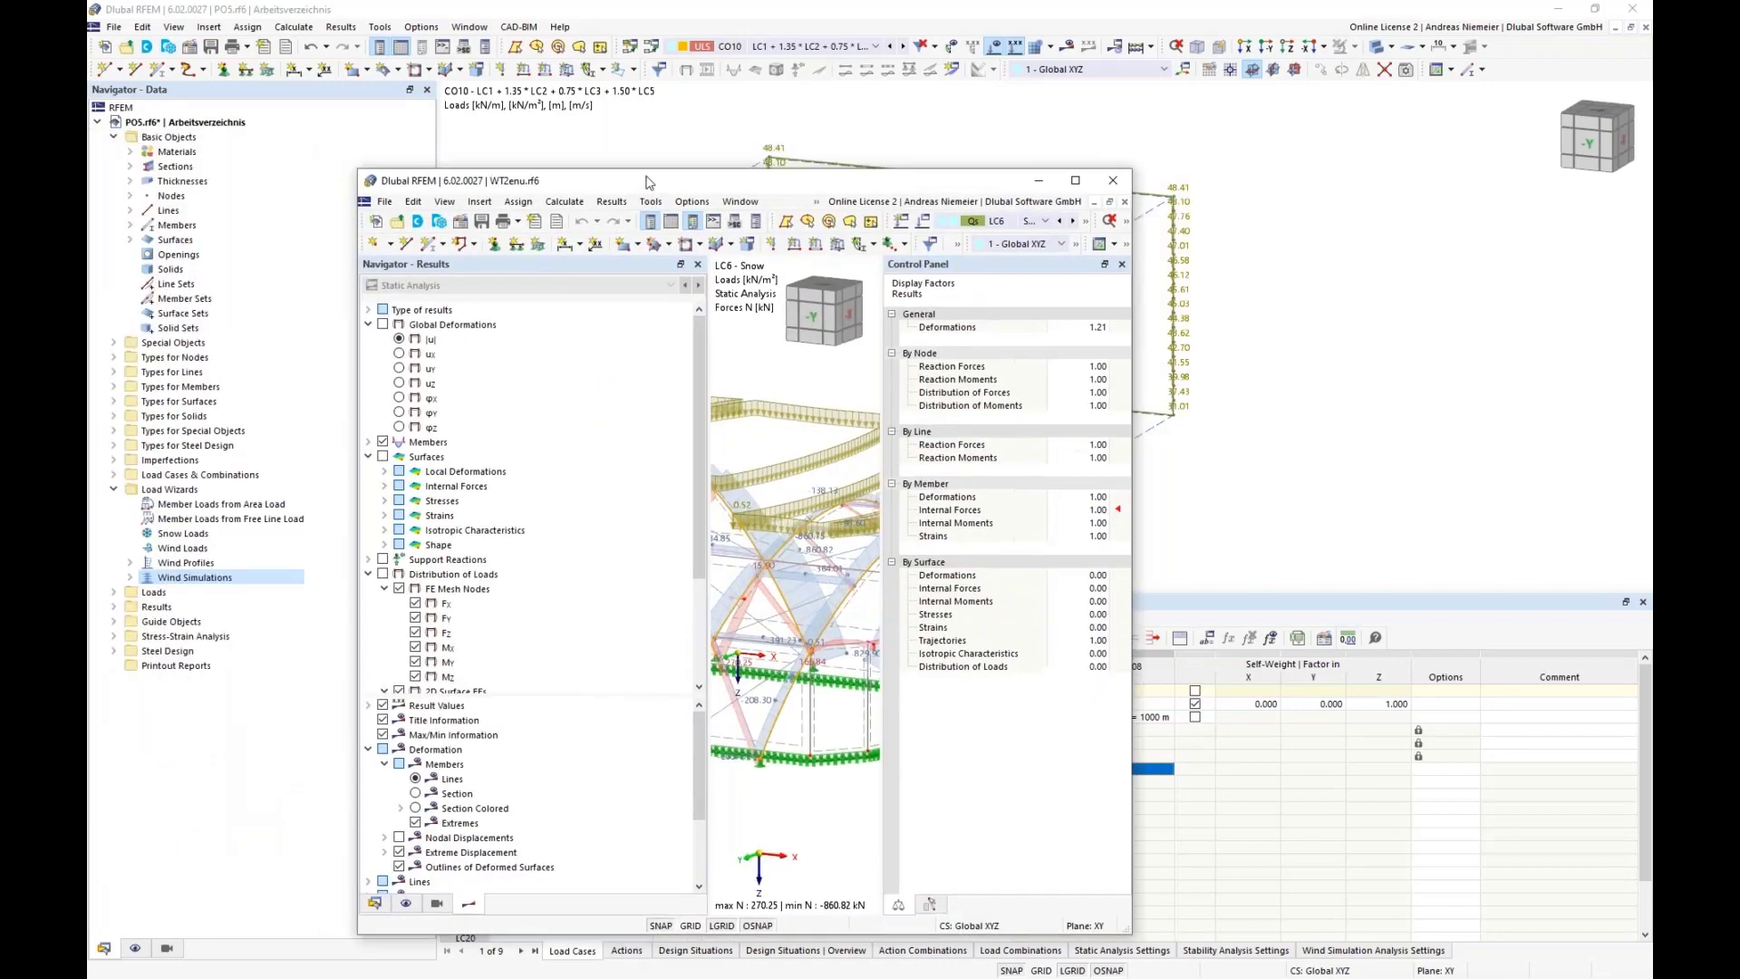
double_click(649, 182)
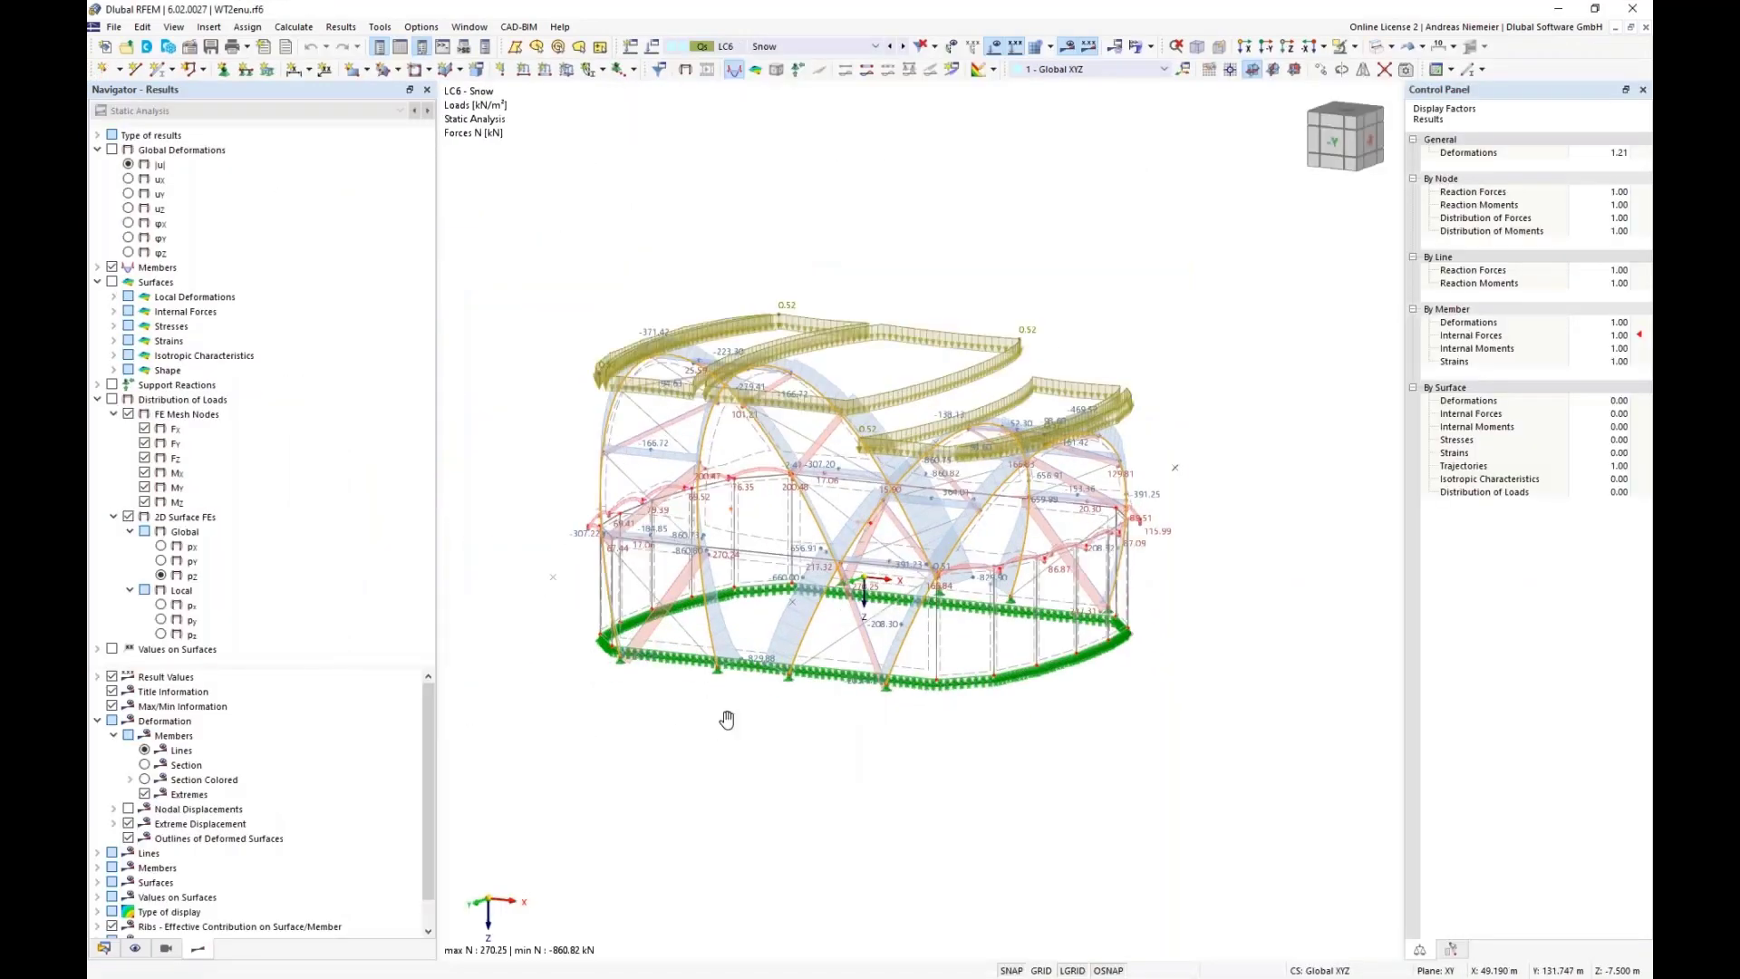
middle_click_drag(727, 720, 803, 708, "ctrl")
scroll(802, 709, "down", 1)
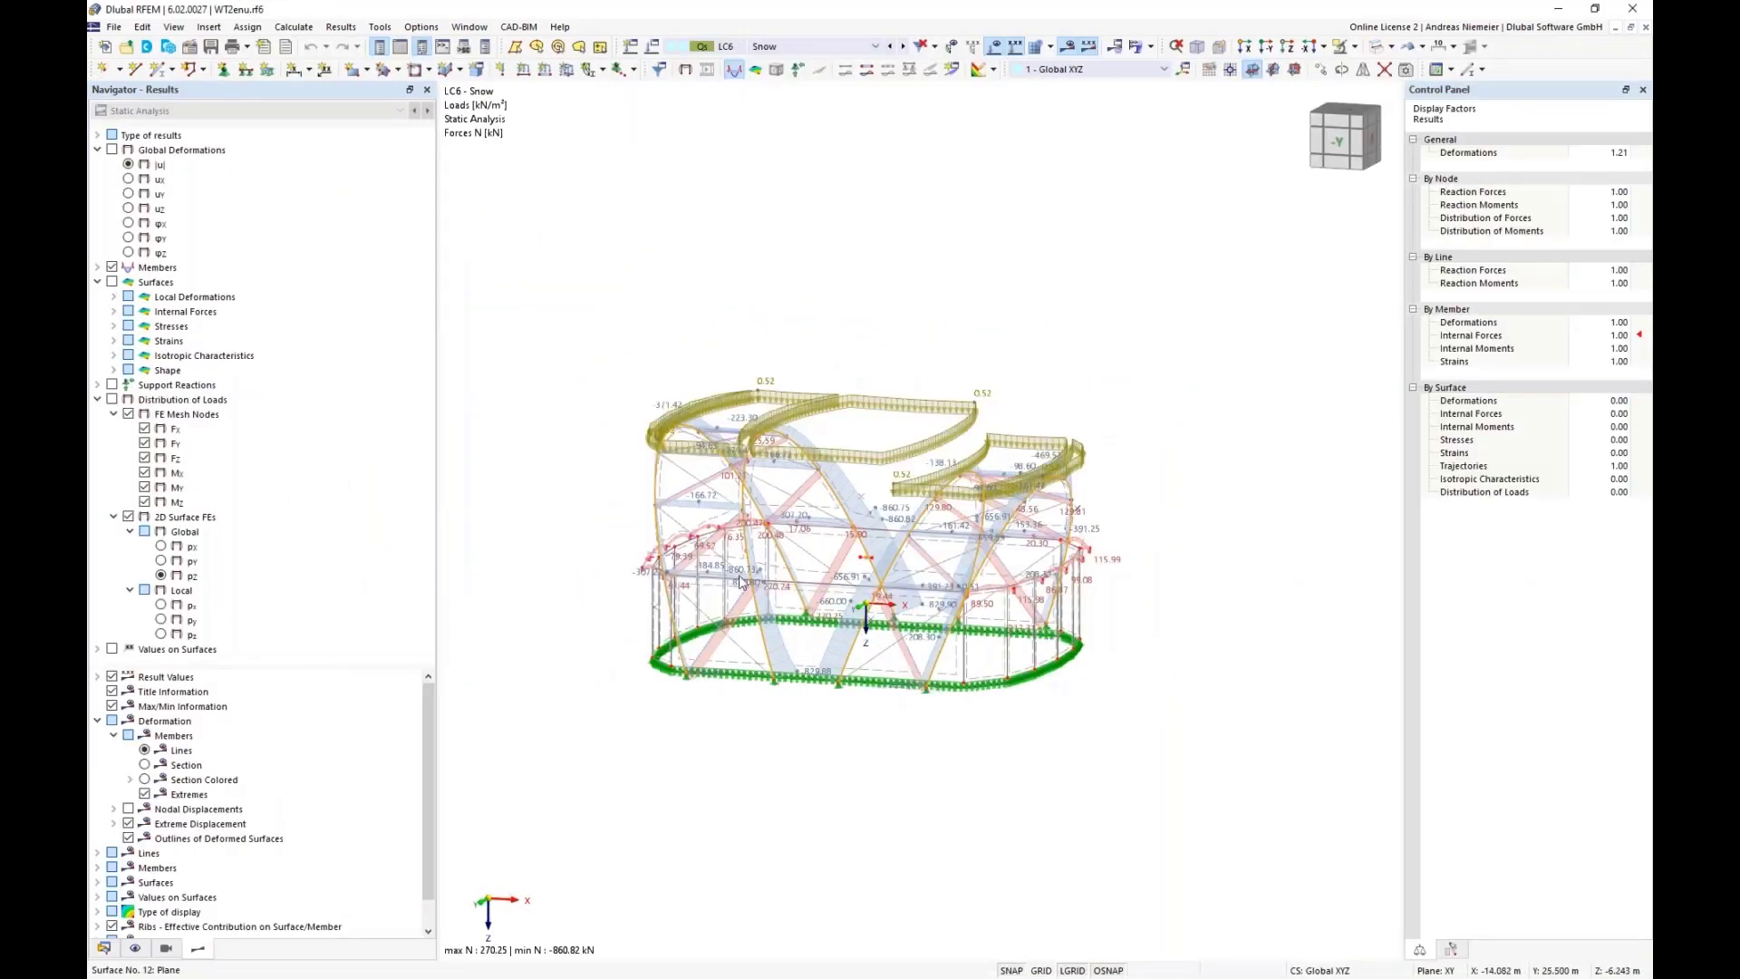
left_click(798, 47)
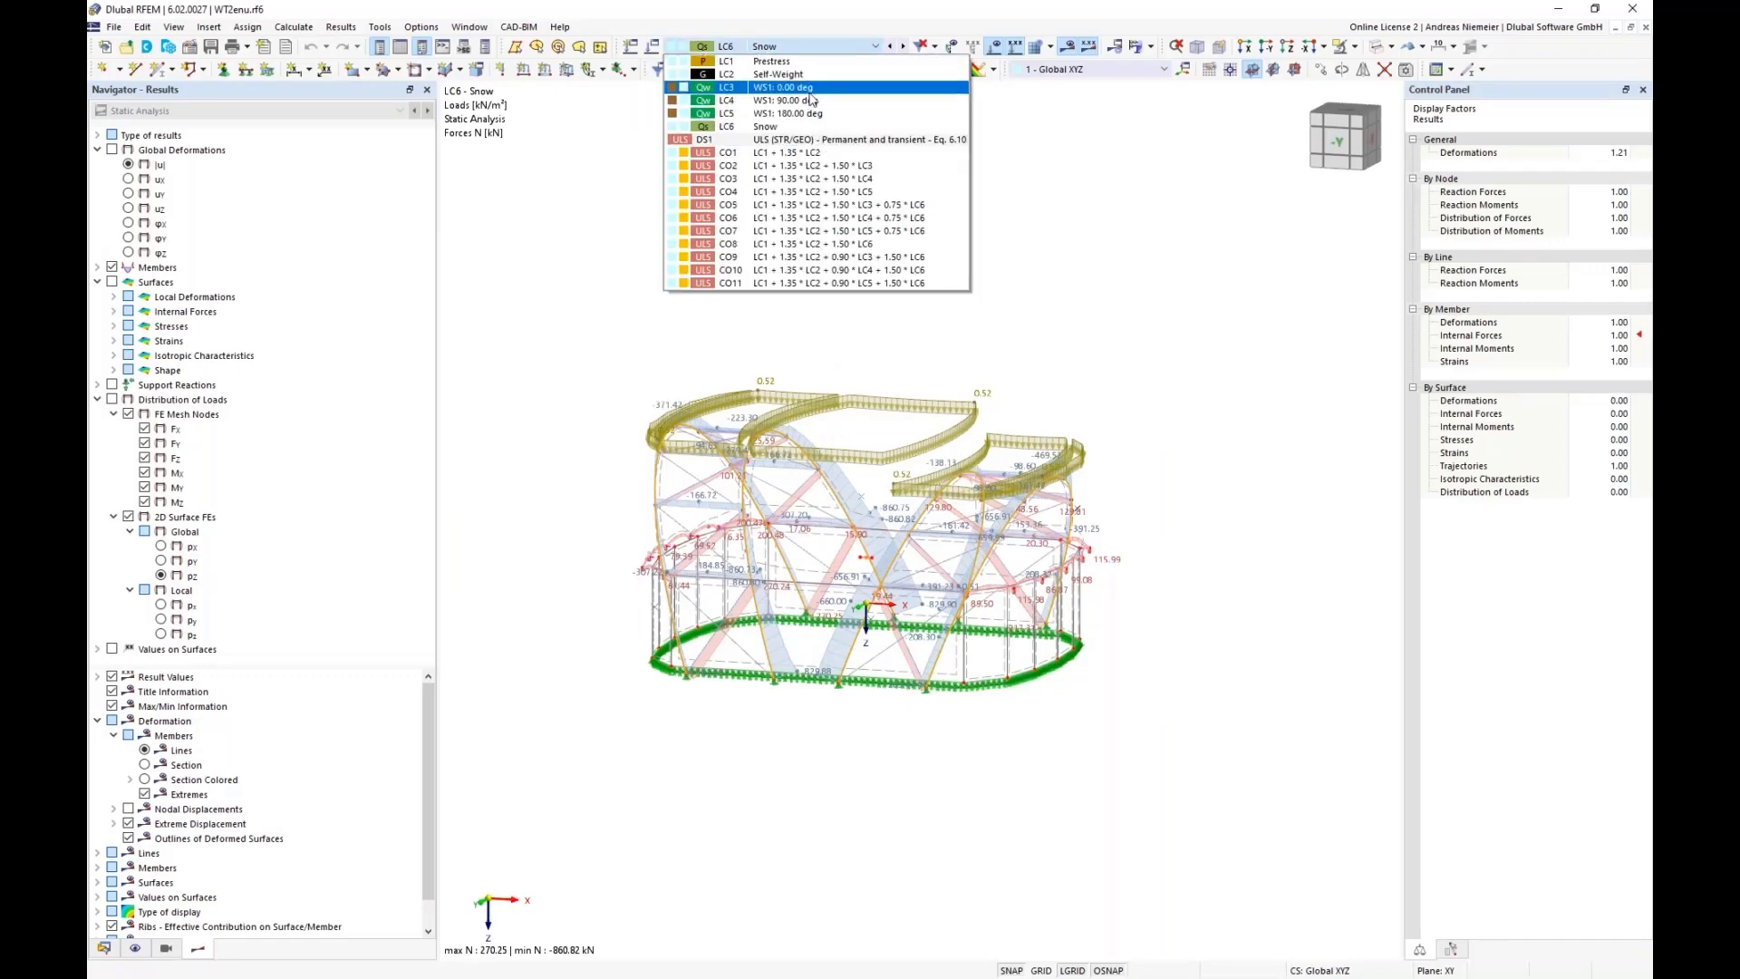
left_click(807, 89)
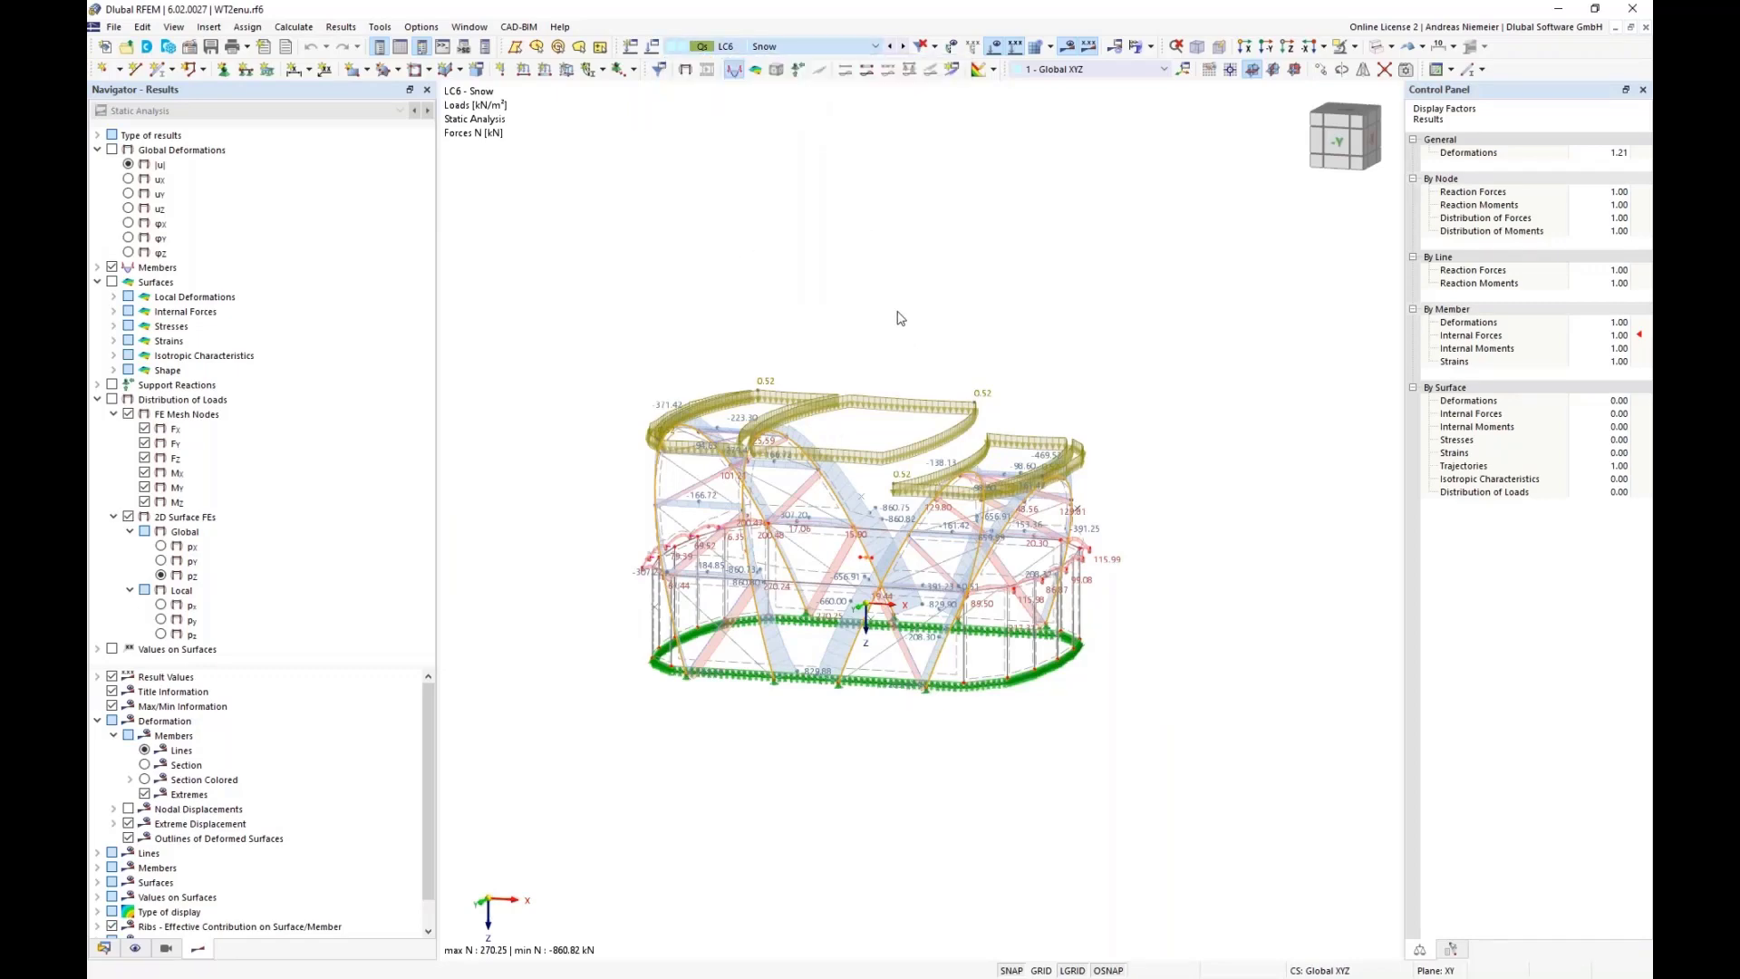
scroll(895, 308, "down", 4)
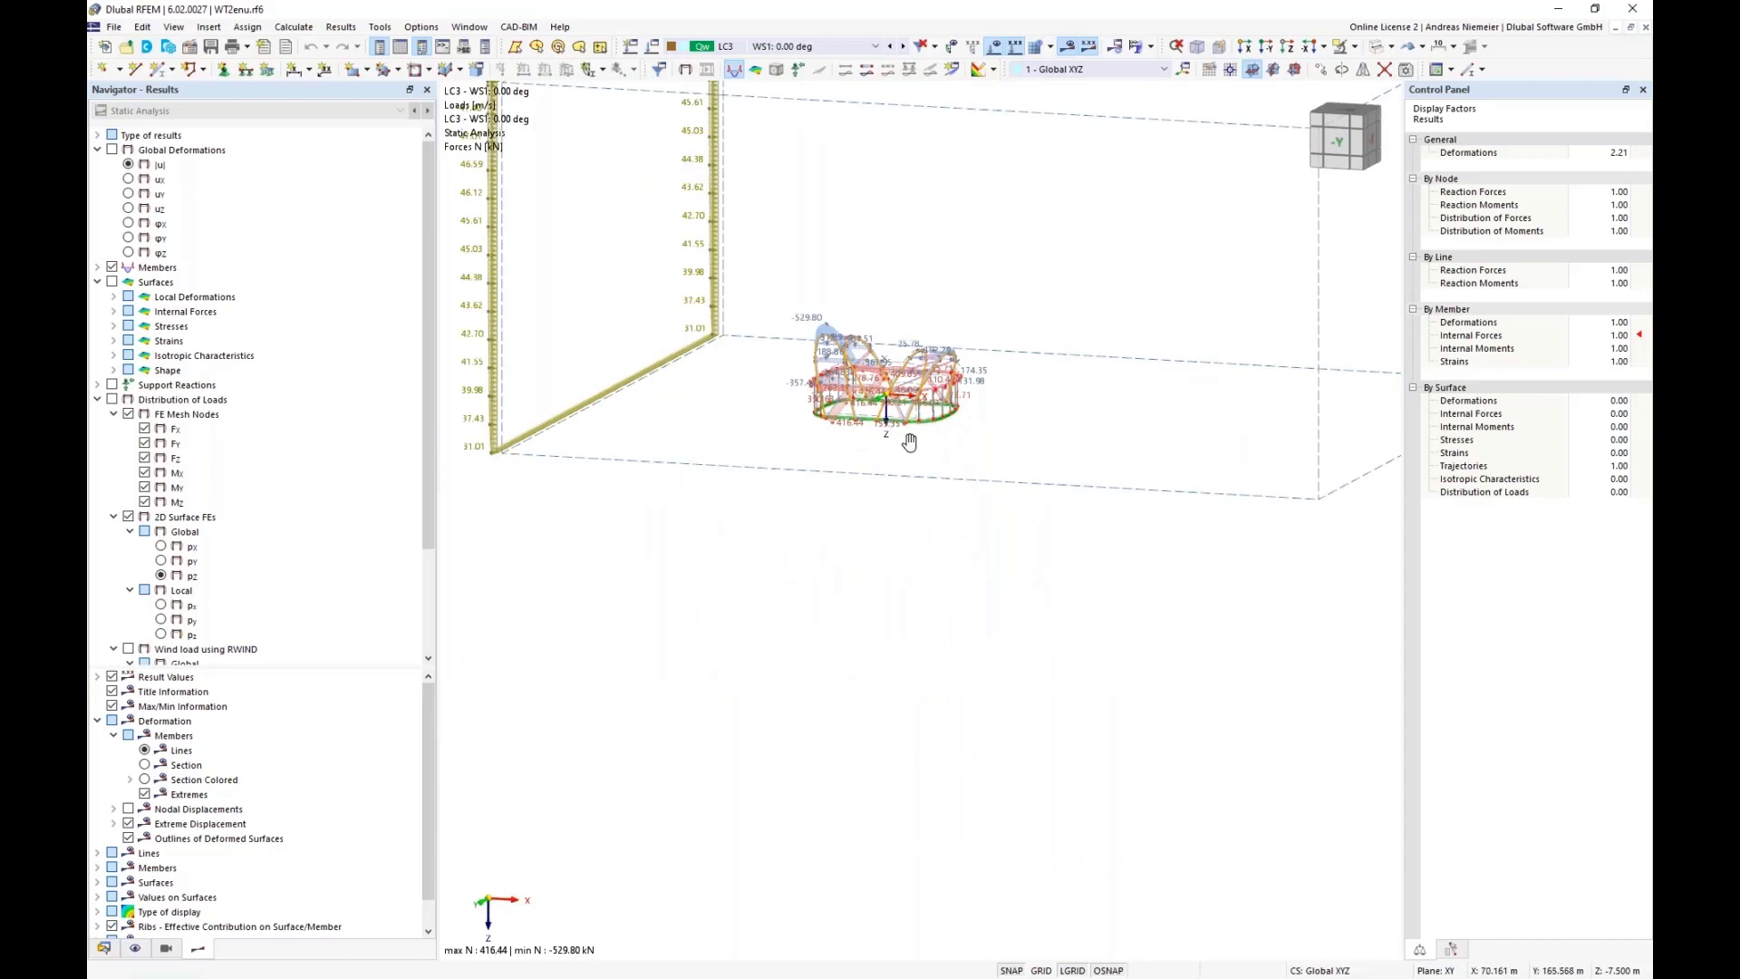
middle_click_drag(909, 441, 900, 533, "ctrl")
scroll(899, 533, "down", 1)
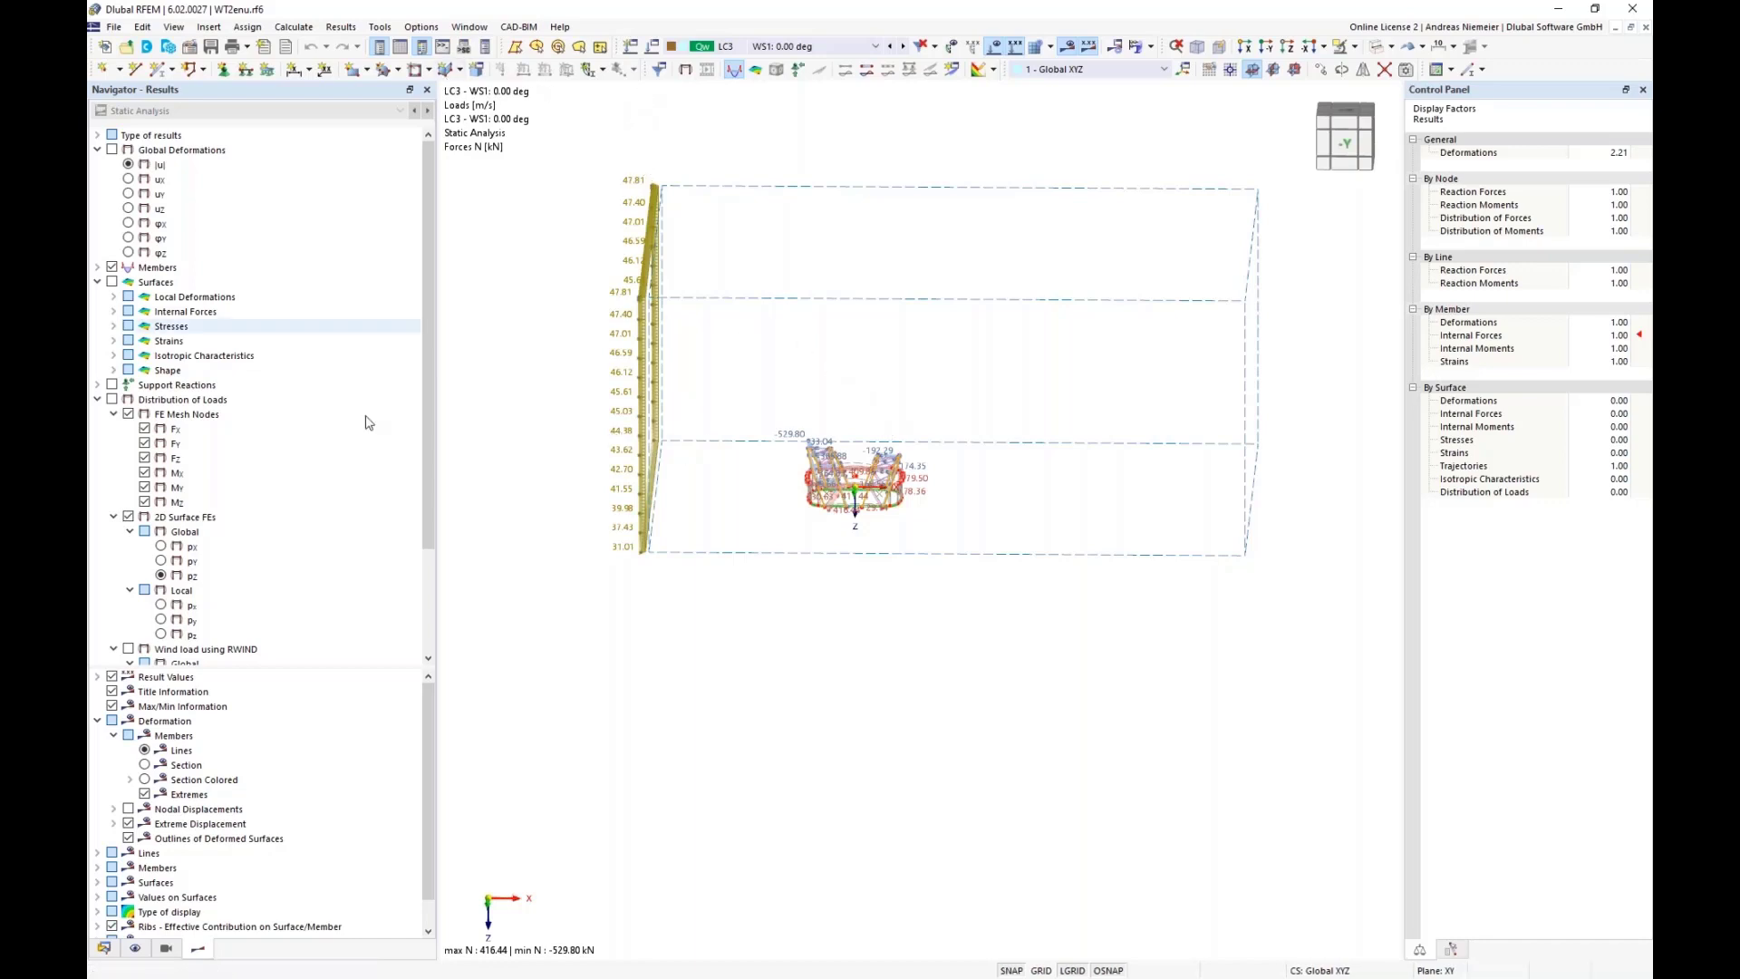
- Open the settings of load case LC4 (WS1: 90.00 deg) and show its wind simulation in RWIND
left_click(104, 948)
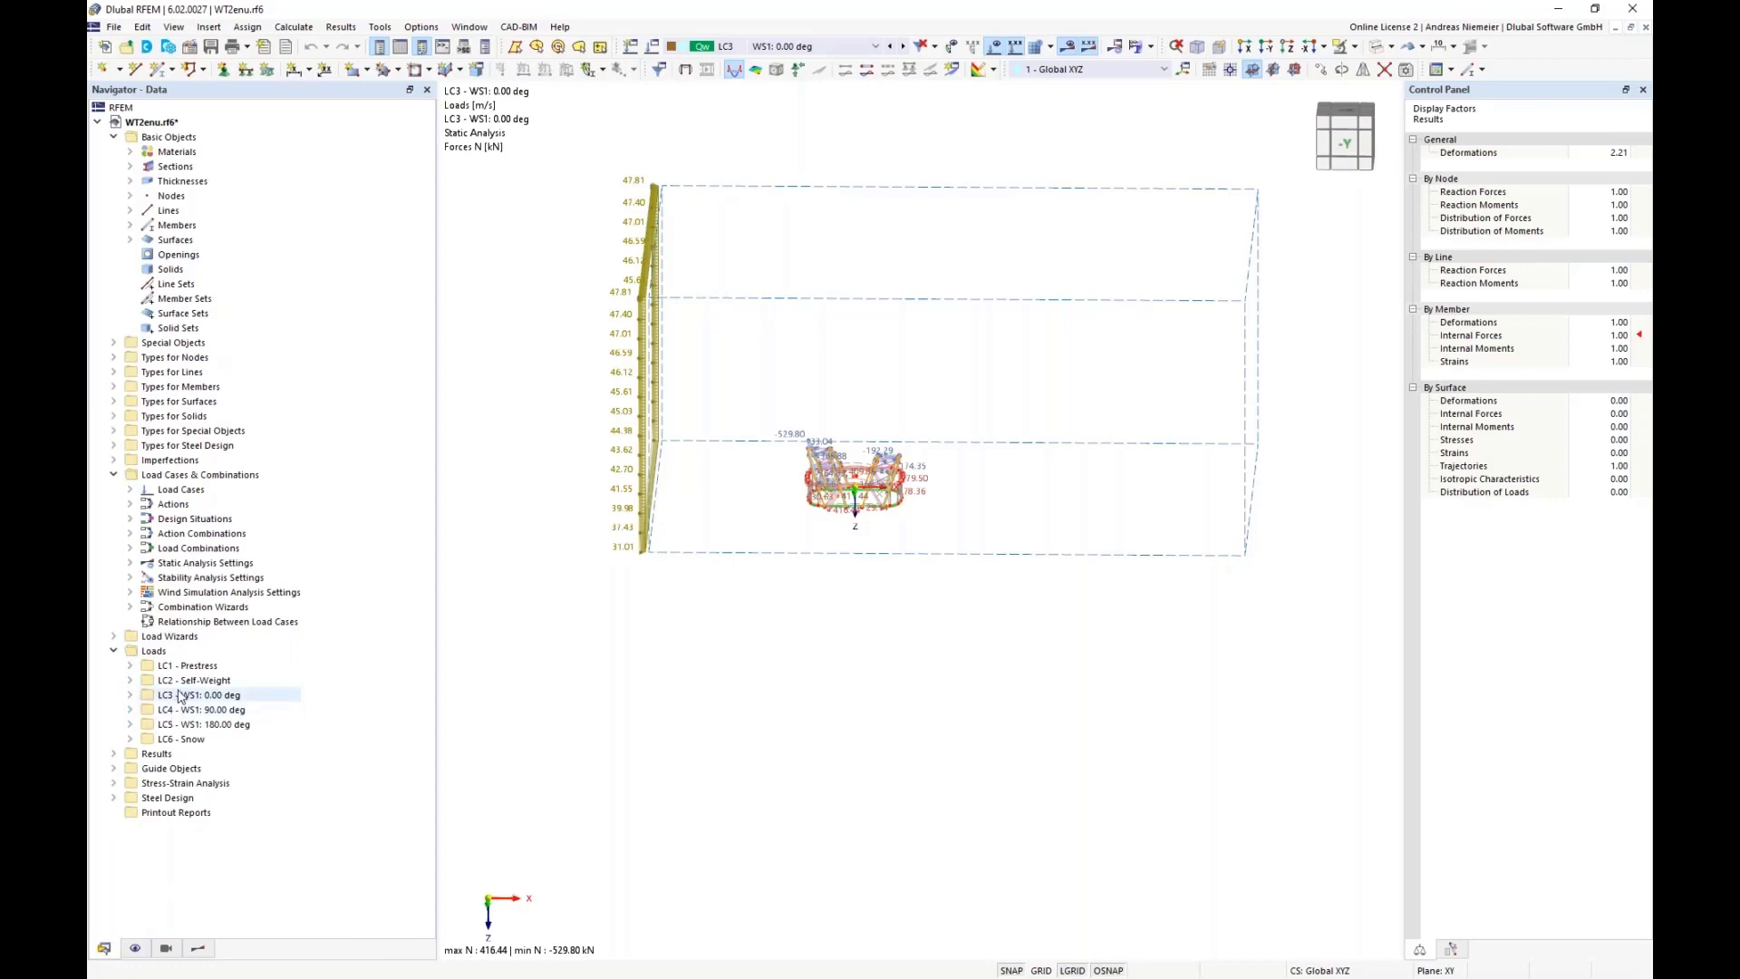
left_click(130, 489)
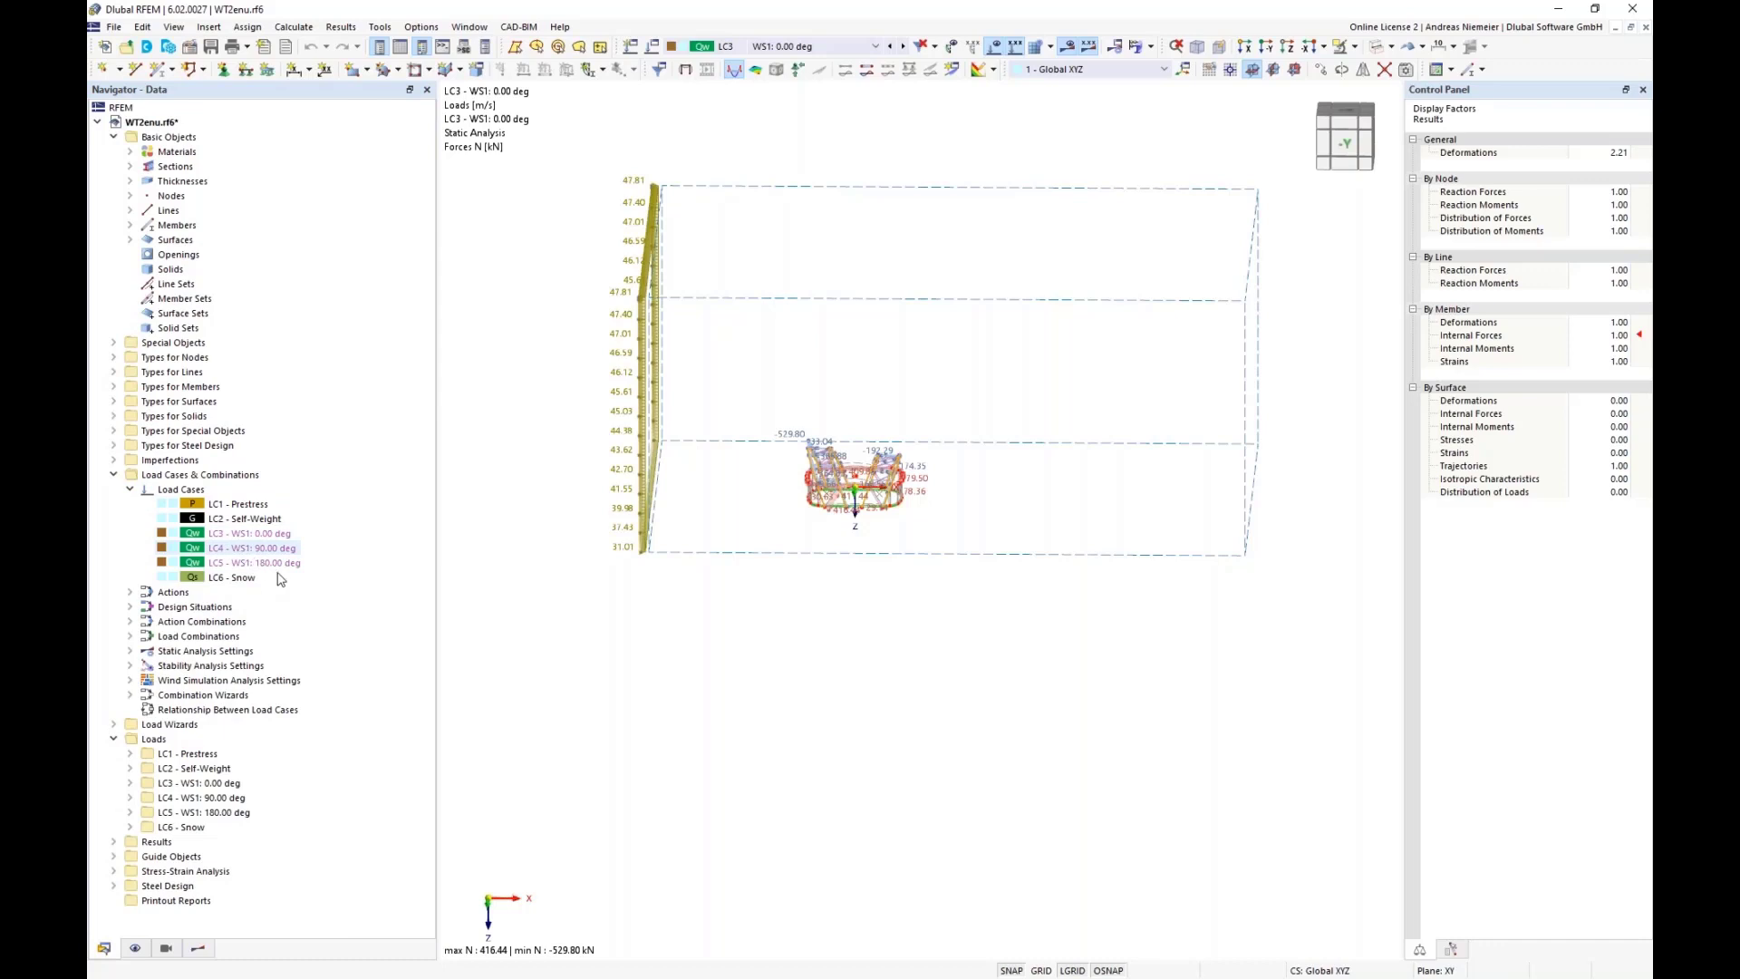
right_click(243, 548)
left_click(299, 562)
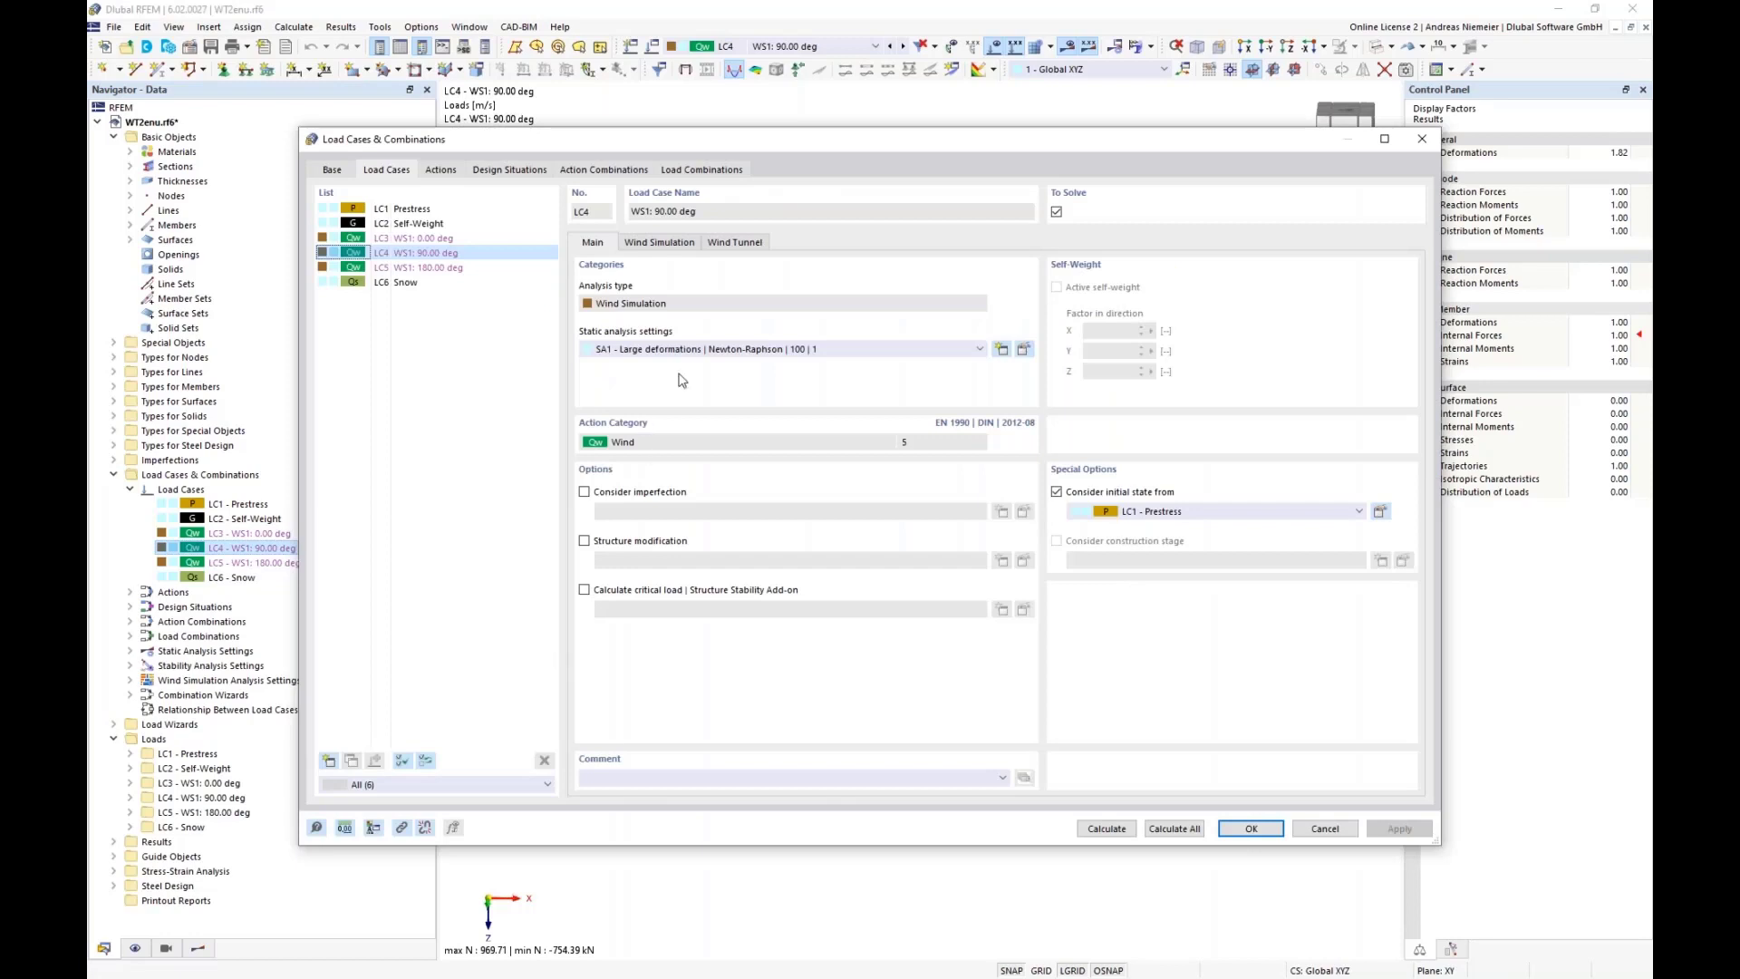
left_click(649, 245)
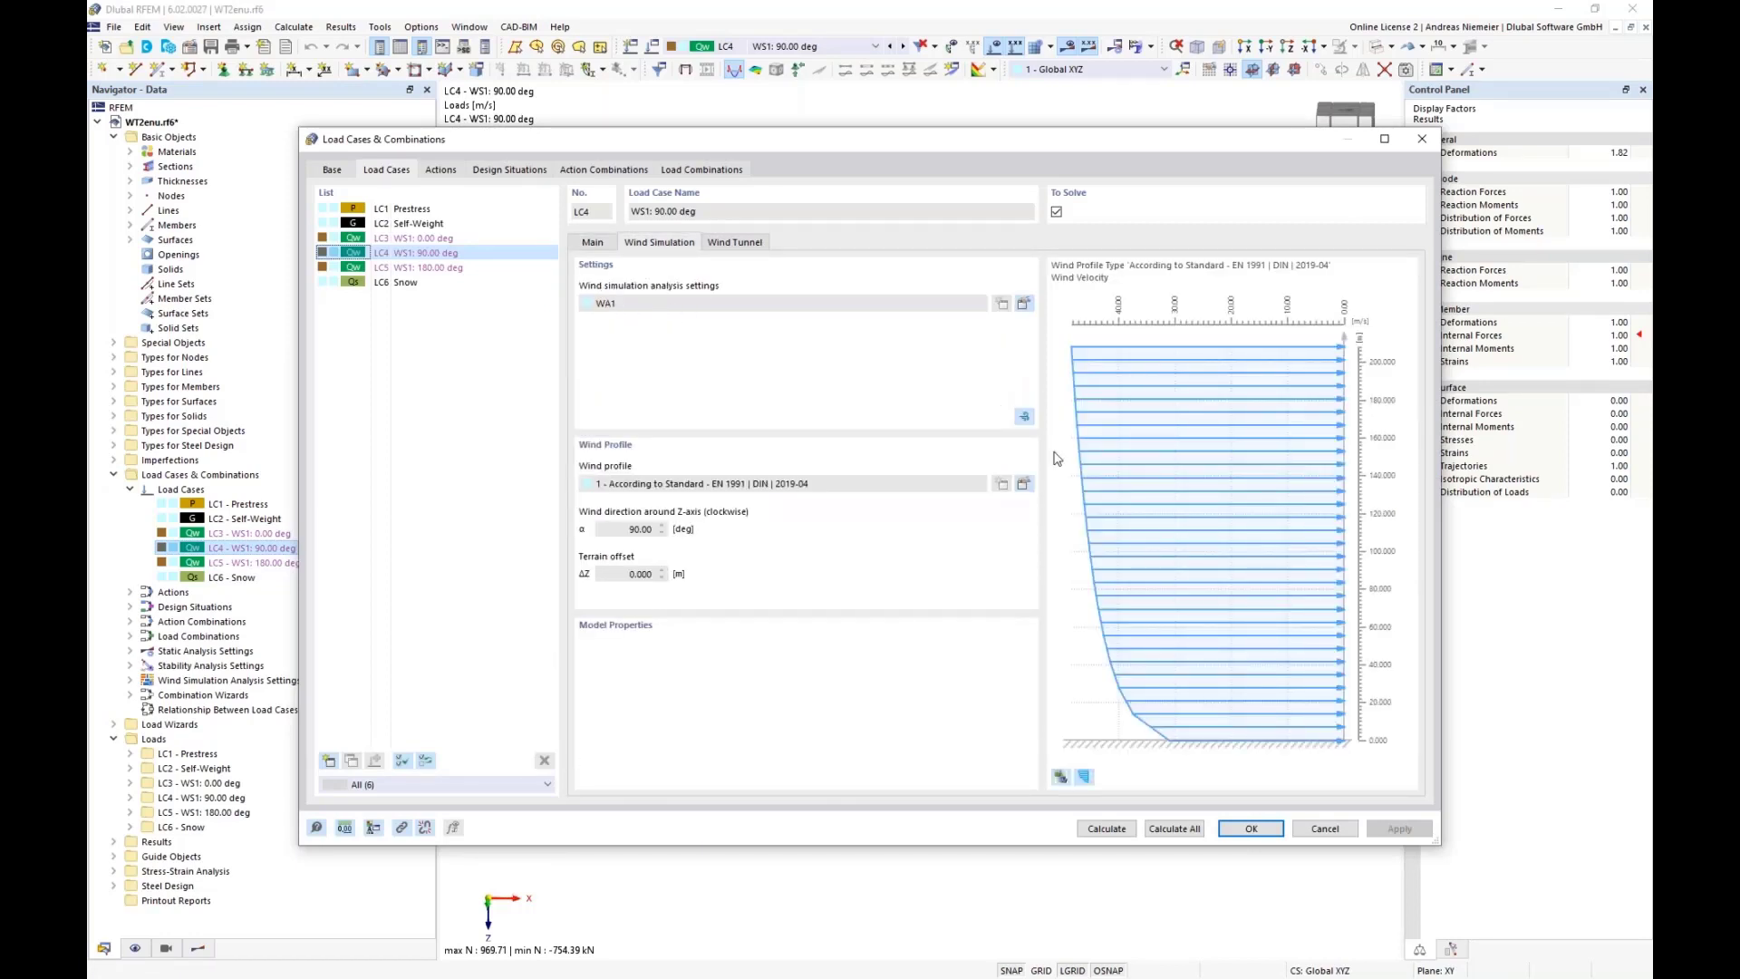
left_click(1025, 415)
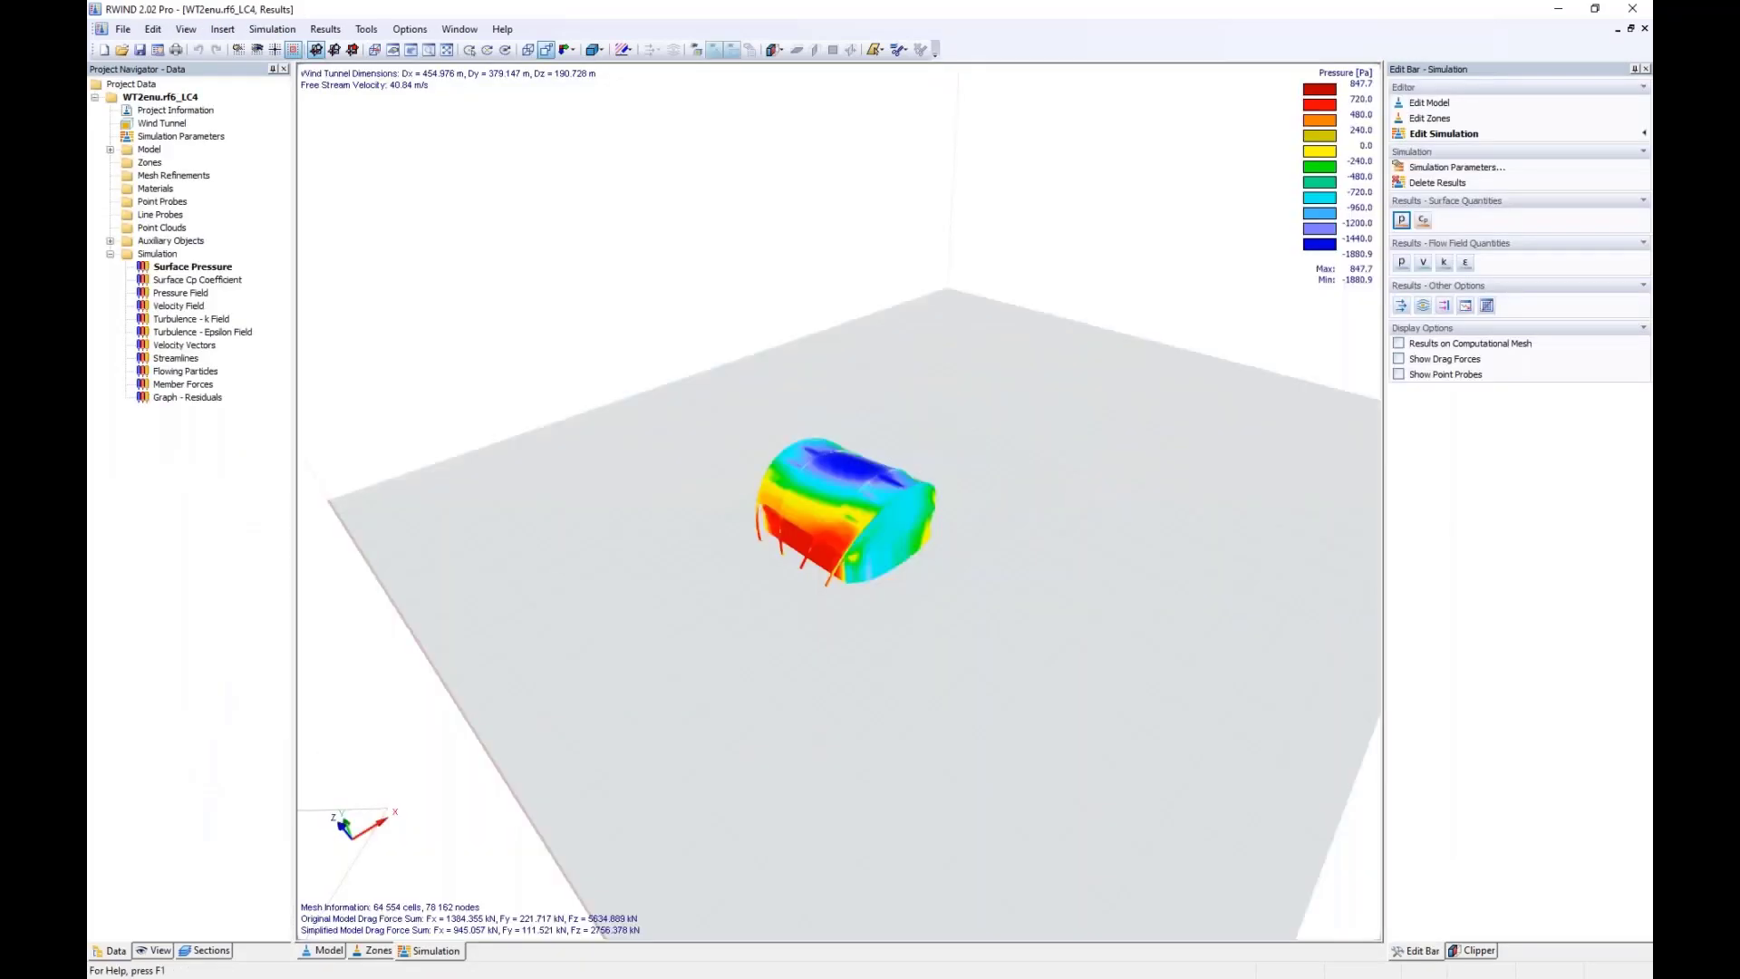
- Examine the surface pressure on the membrane structure up close and from several directions, and view the model in its wind tunnel
scroll(777, 551, "up", 10)
scroll(803, 536, "down", 12)
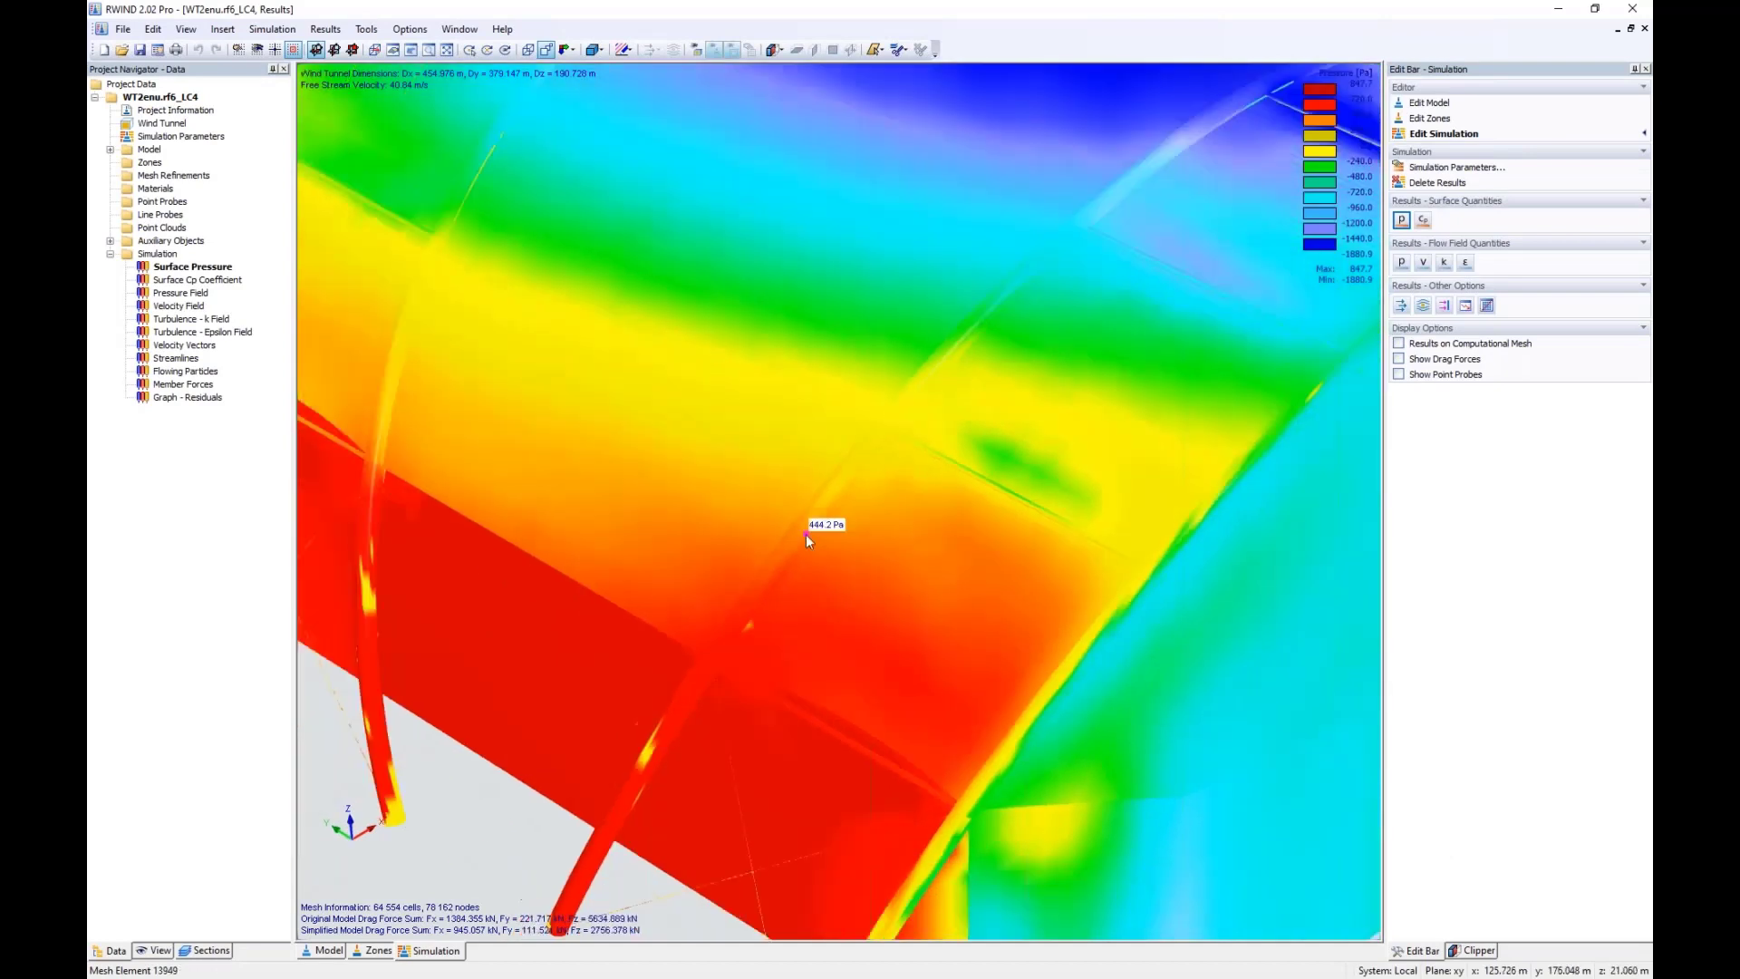
middle_click_drag(785, 635, 570, 537, "ctrl")
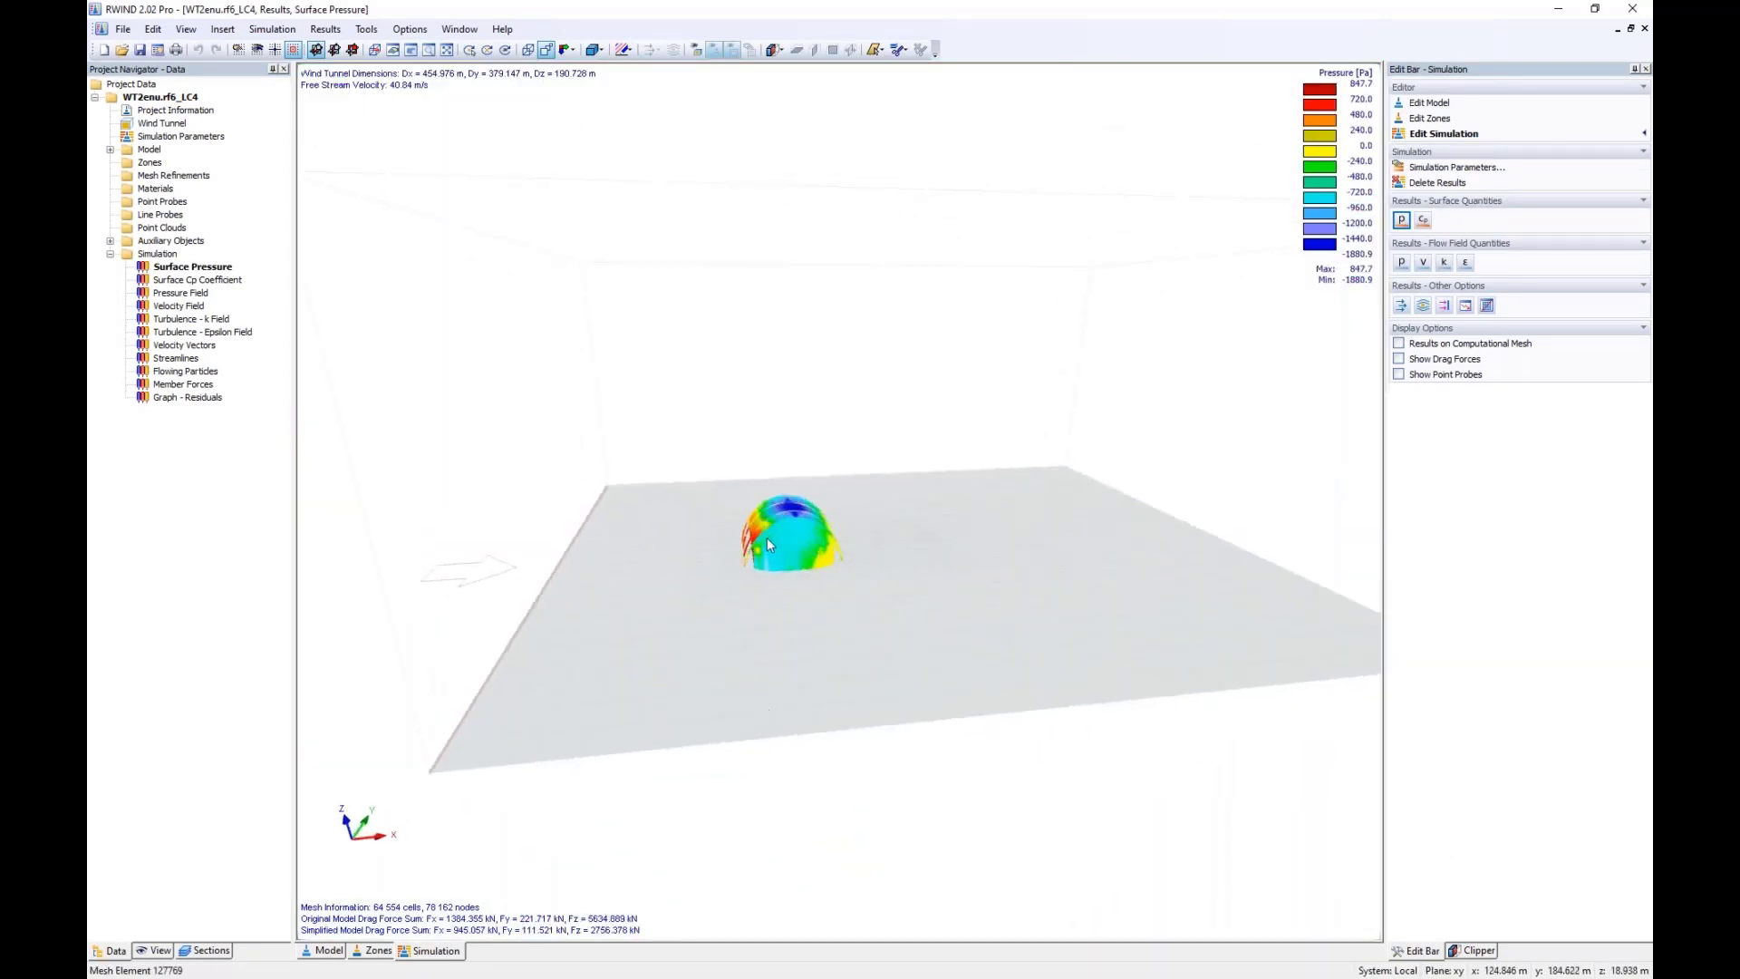
middle_click_drag(726, 631, 544, 886, "ctrl")
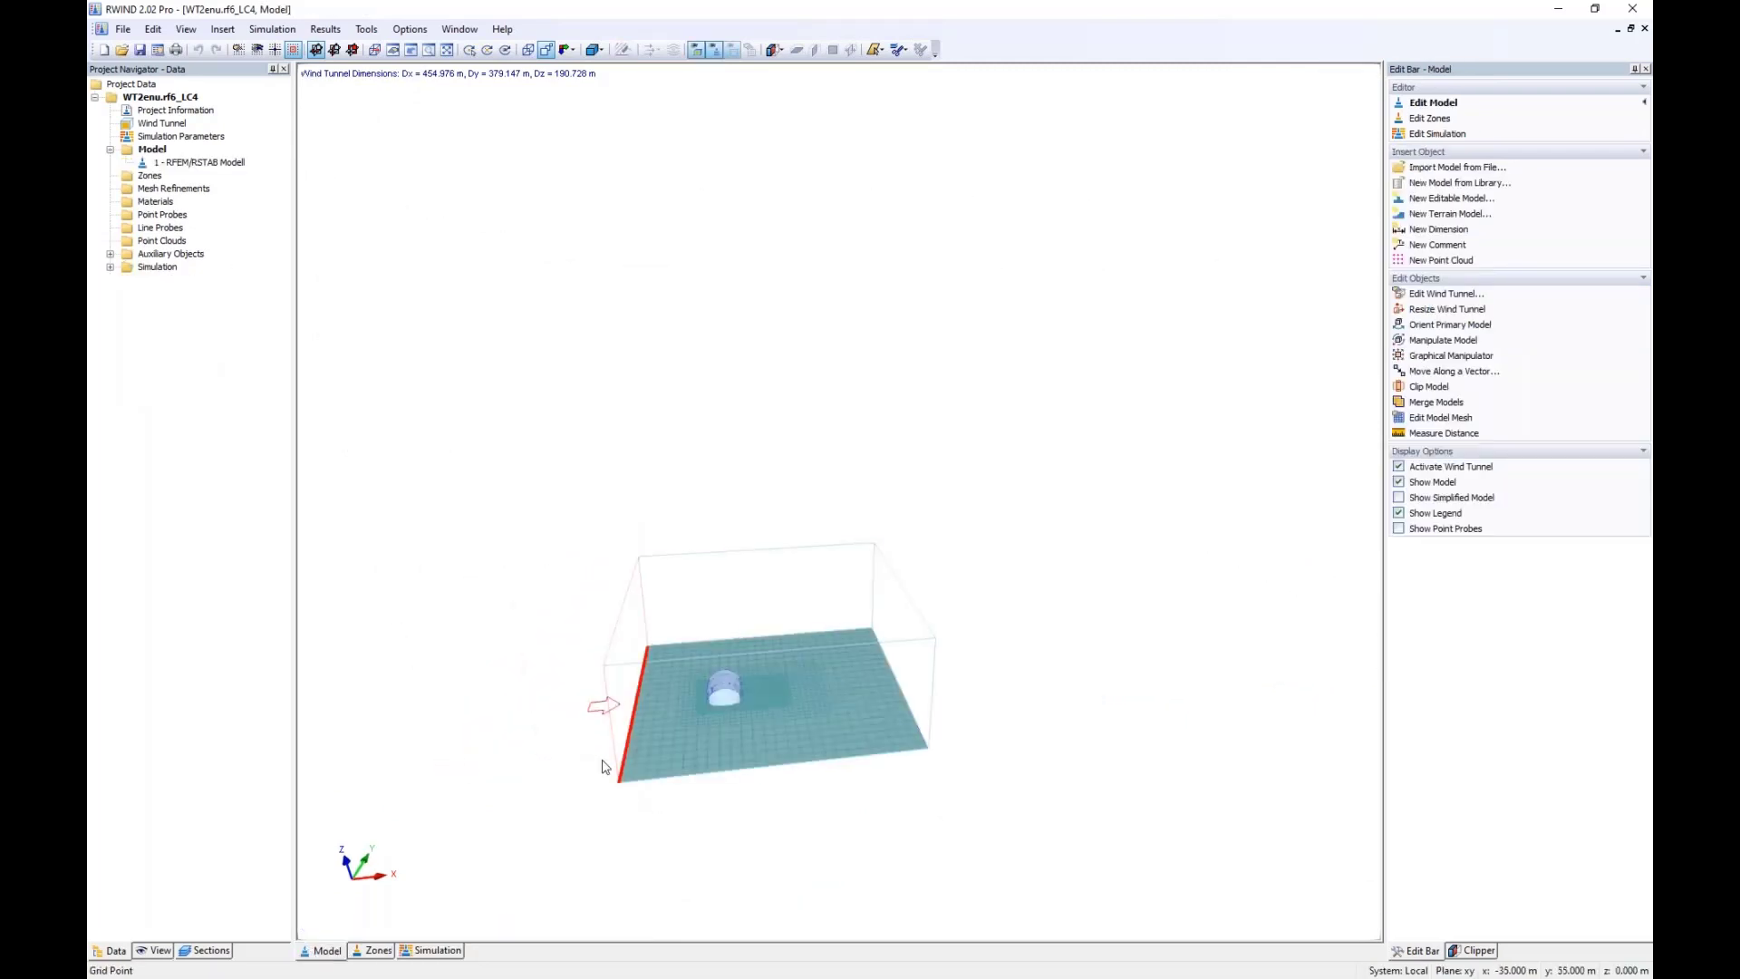
- Show the LC4 simulation results in the wind tunnel, first the surface pressure and then the pressure field around the structure
mouse_move(594, 769)
middle_mouse_down("ctrl")
mouse_move(902, 761)
mouse_move(1287, 686)
mouse_move(1041, 699)
mouse_move(606, 633)
mouse_move(609, 738)
middle_mouse_up("ctrl")
scroll(731, 723, "up", 2)
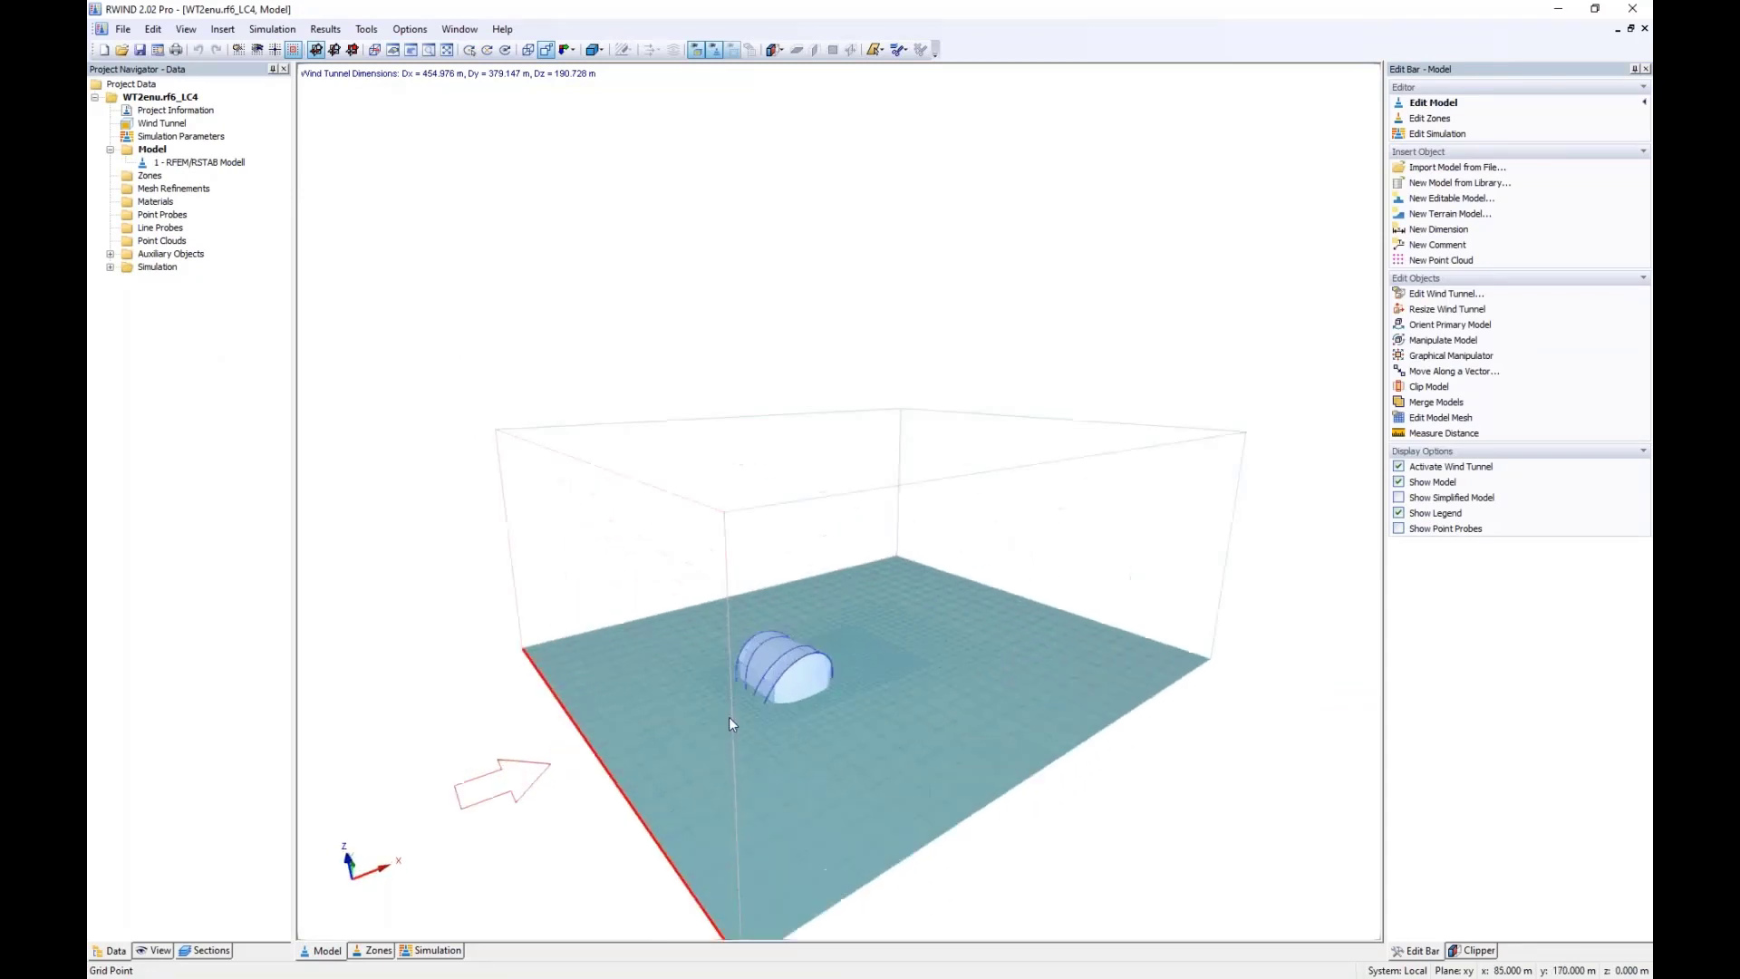
left_click(426, 952)
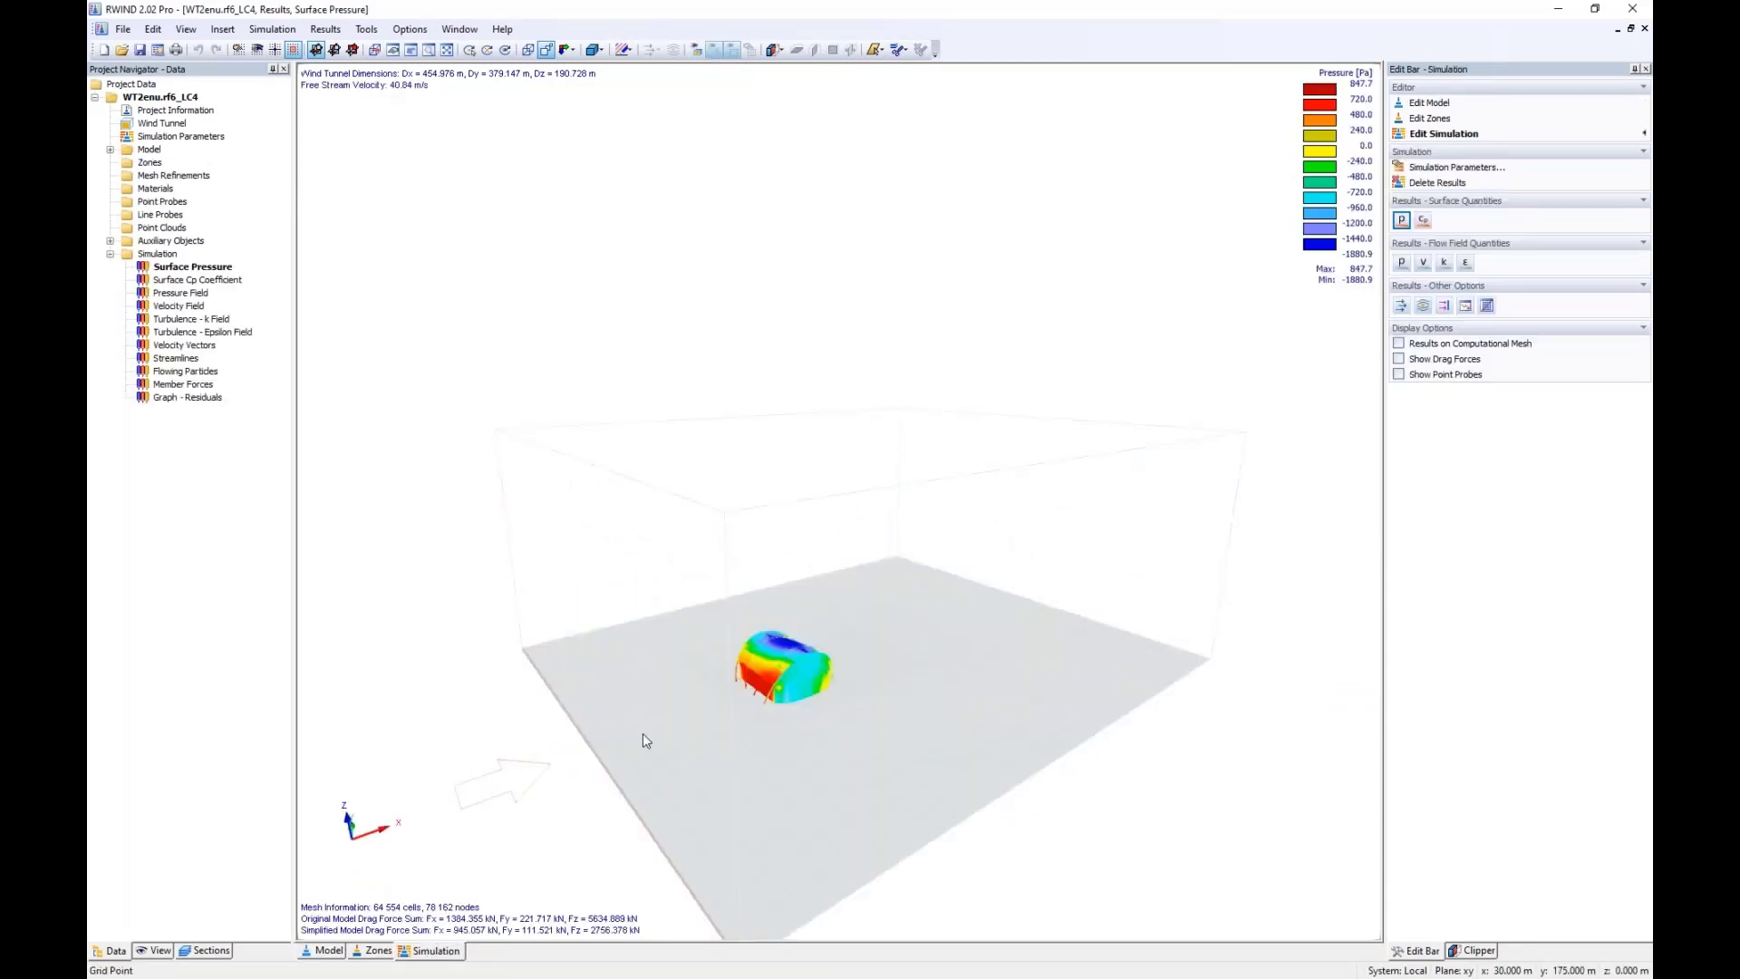
middle_click_drag(642, 739, 967, 703, "ctrl")
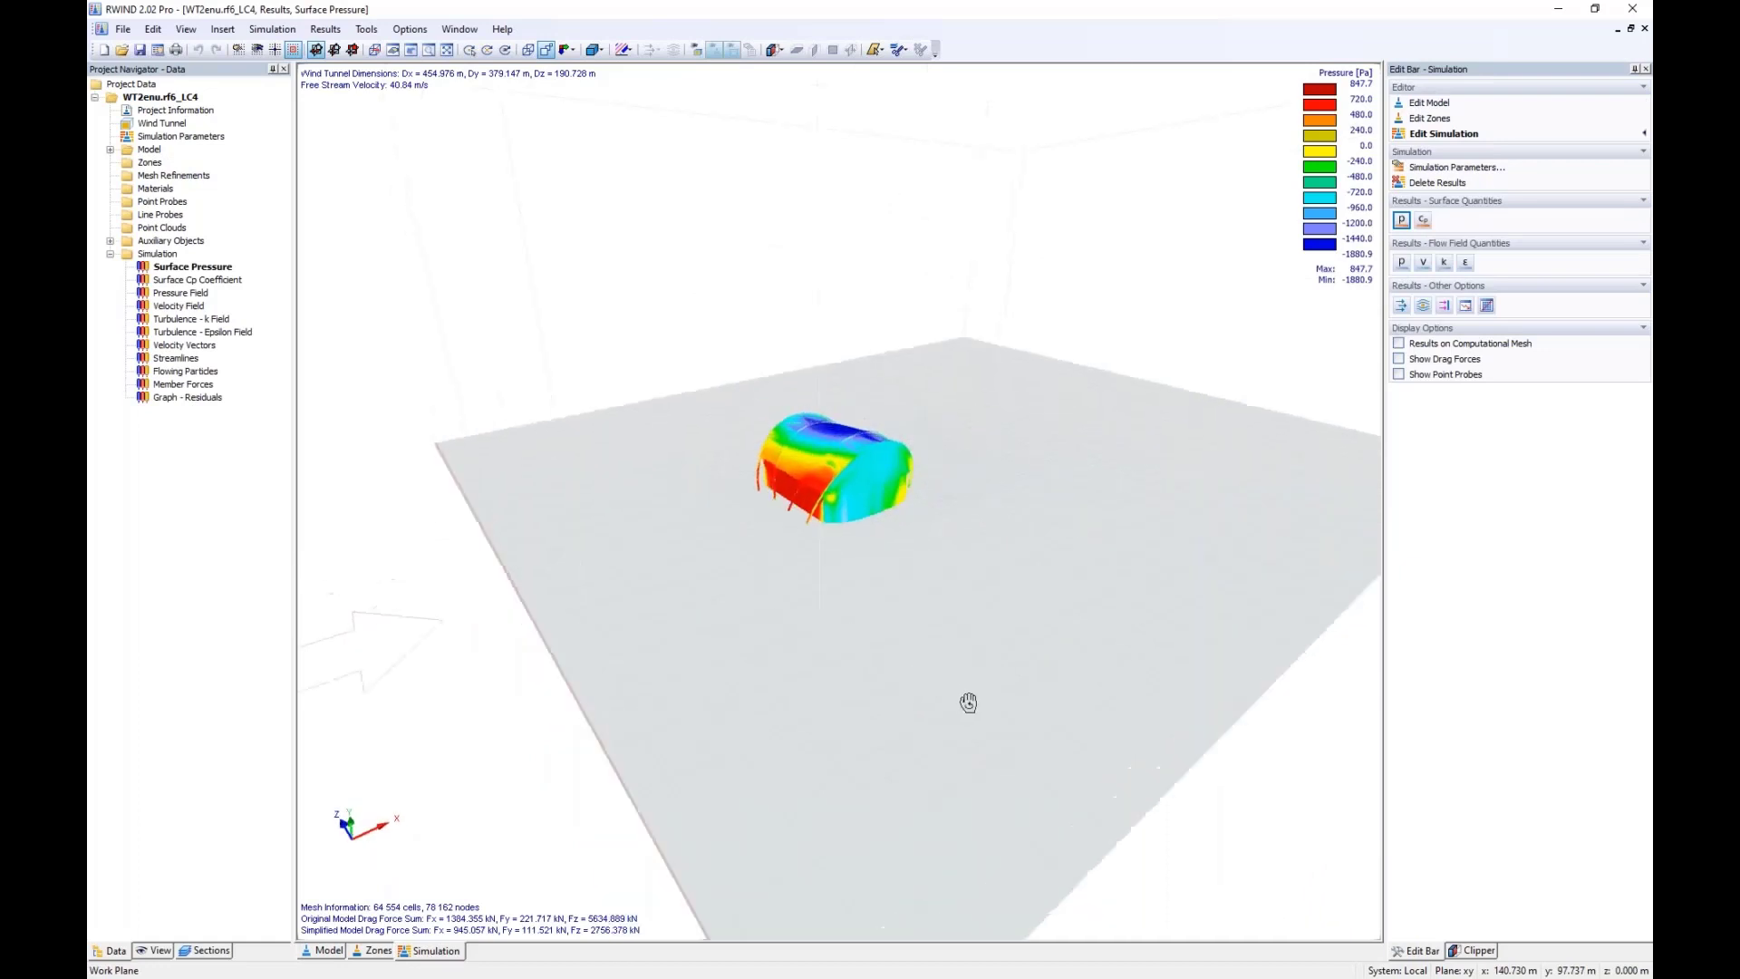
left_click(1401, 265)
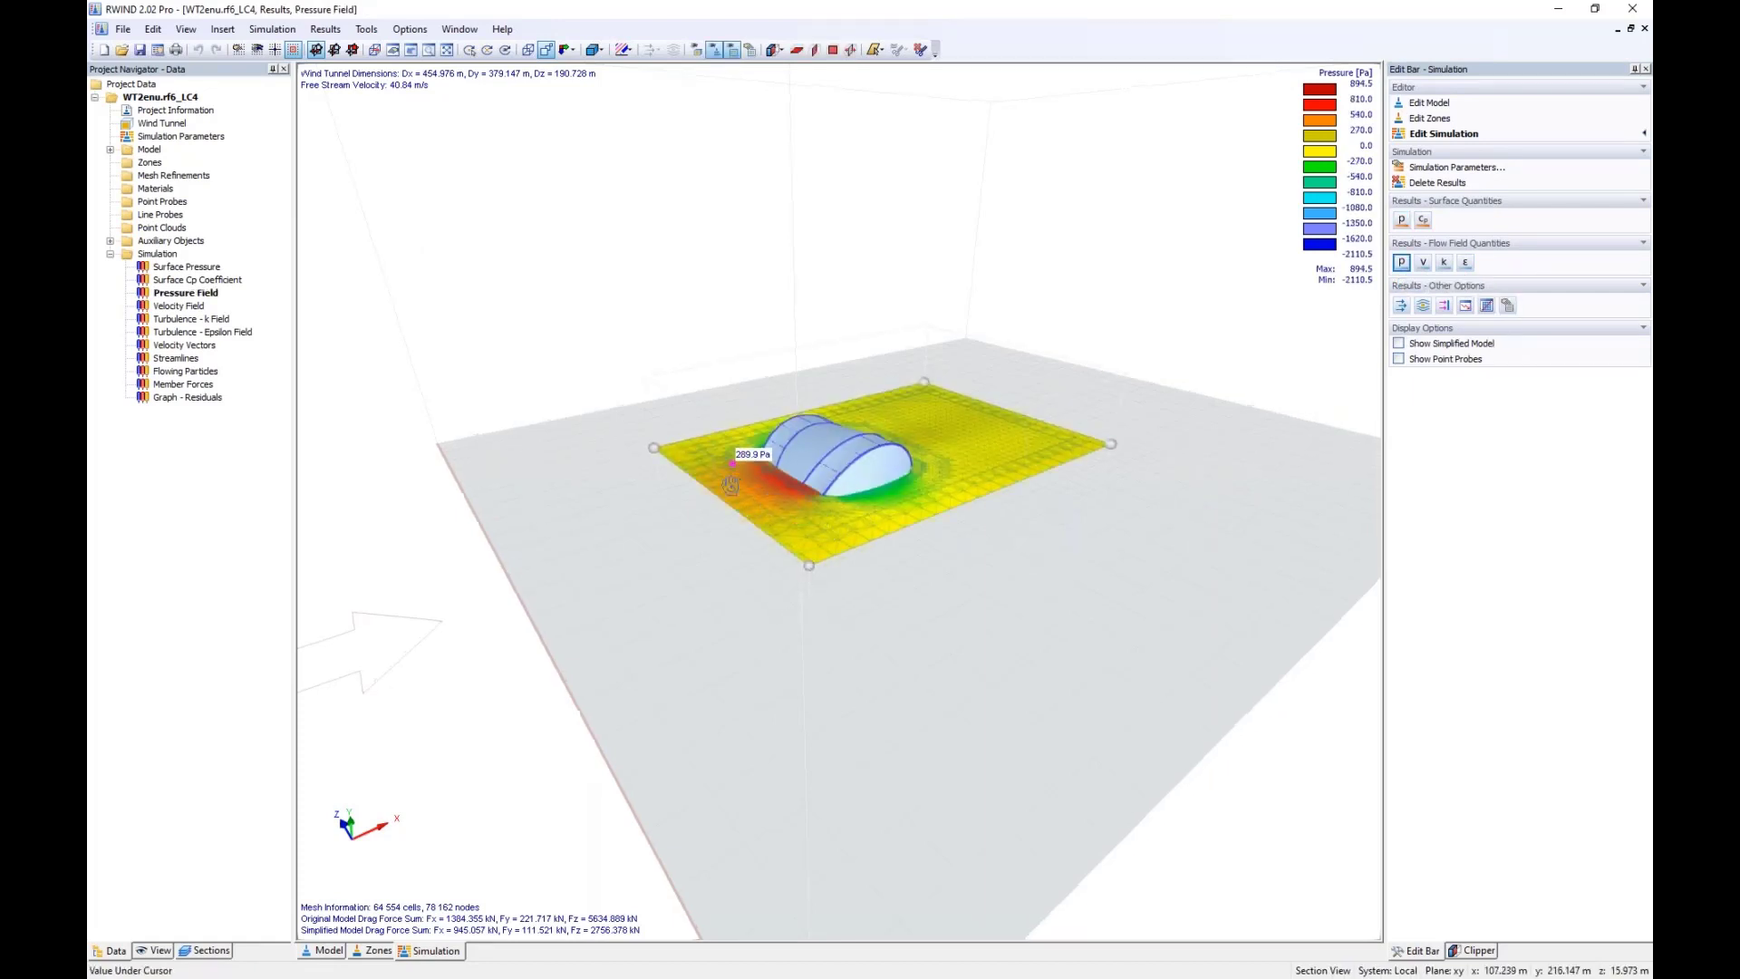
middle_click_drag(728, 464, 761, 626, "ctrl")
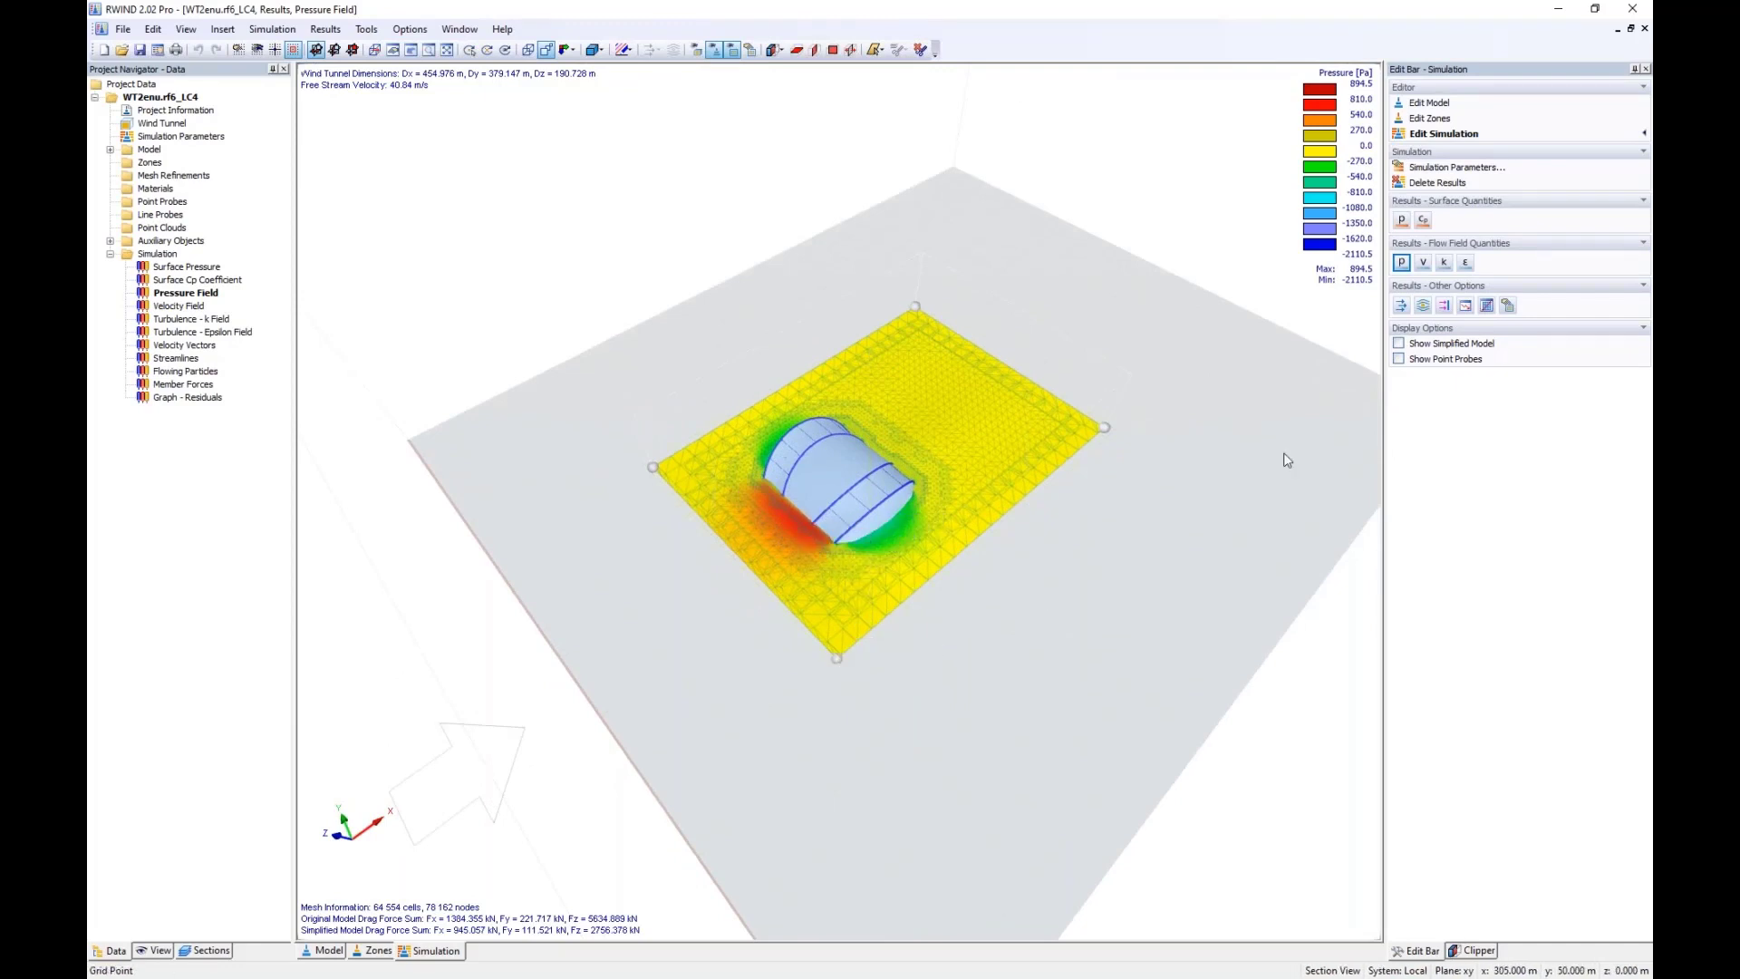
- Display the velocity field around the structure and lower the slicer plane towards the ground
left_click(1423, 262)
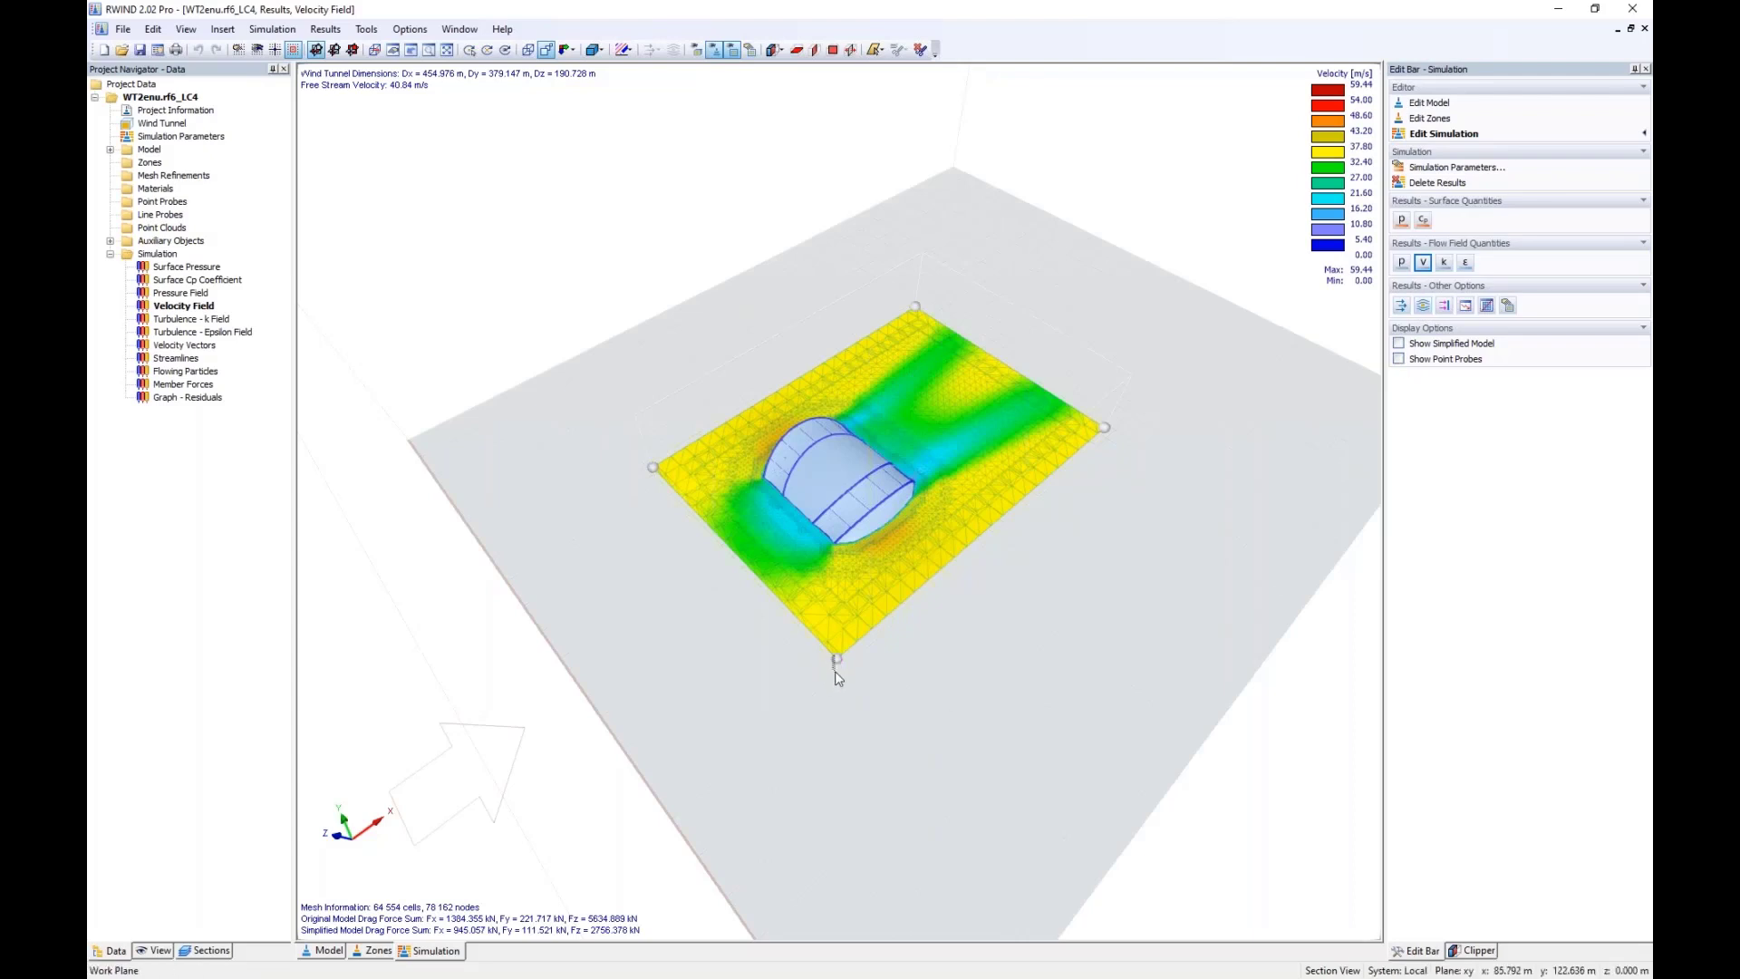
middle_click_drag(872, 673, 838, 621, "ctrl")
scroll(834, 621, "up", 3)
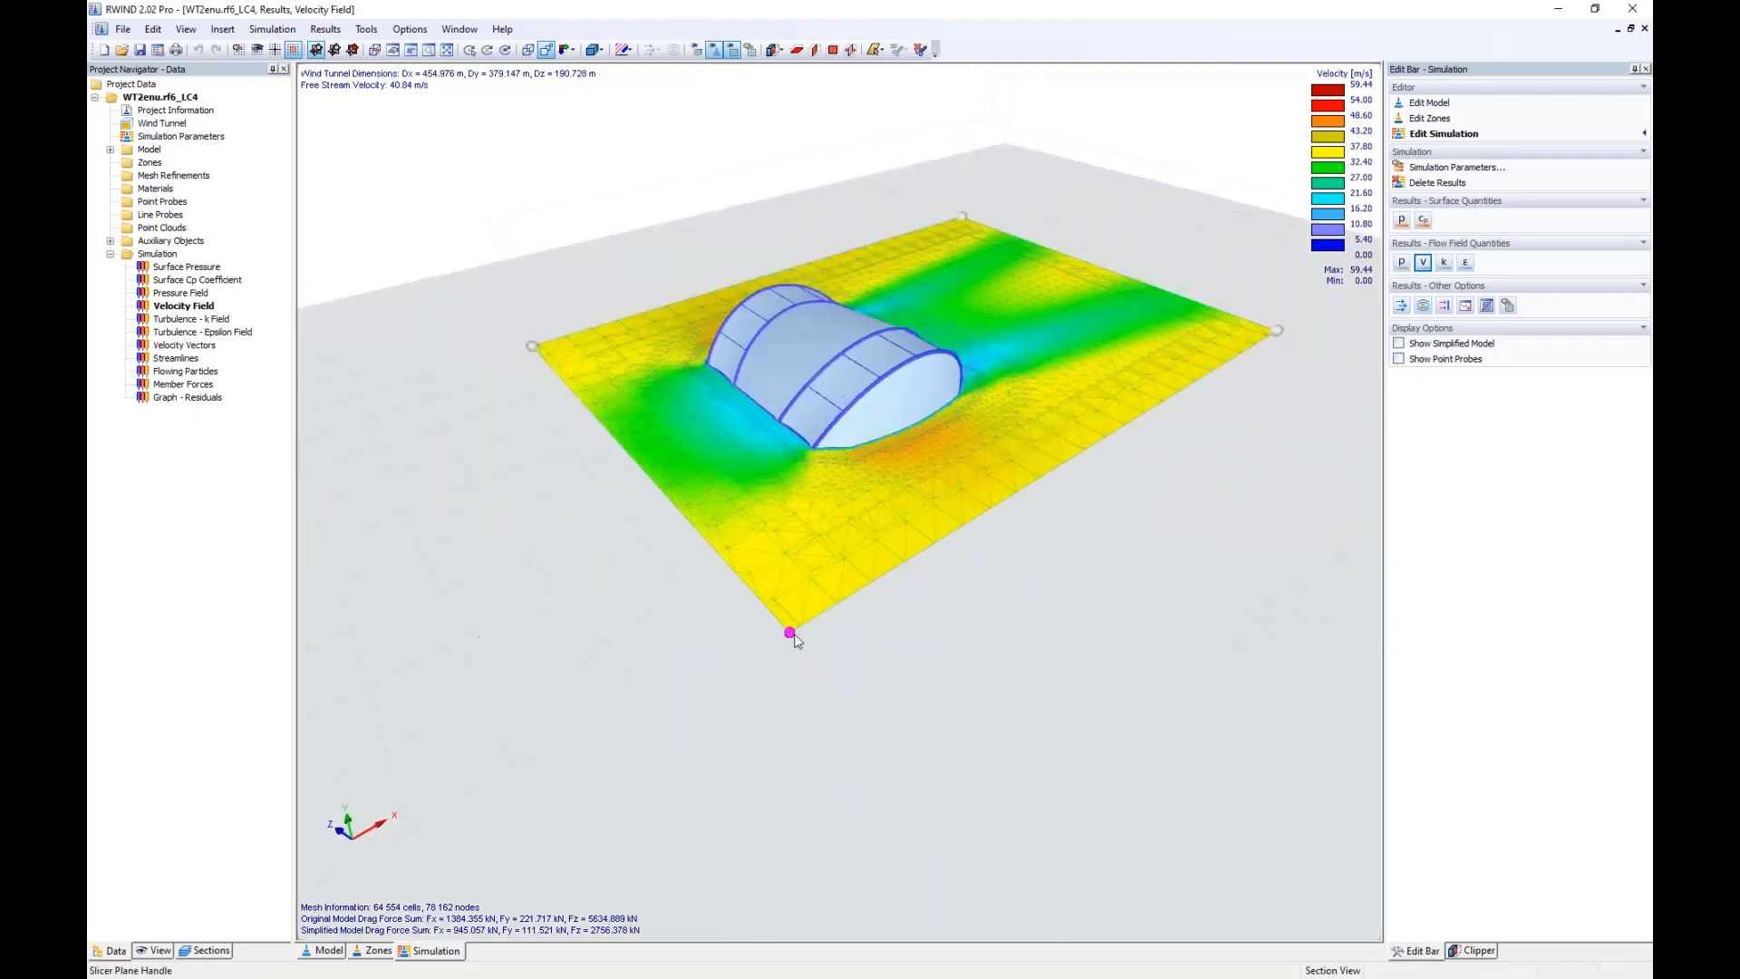
left_click_drag(793, 638, 794, 654)
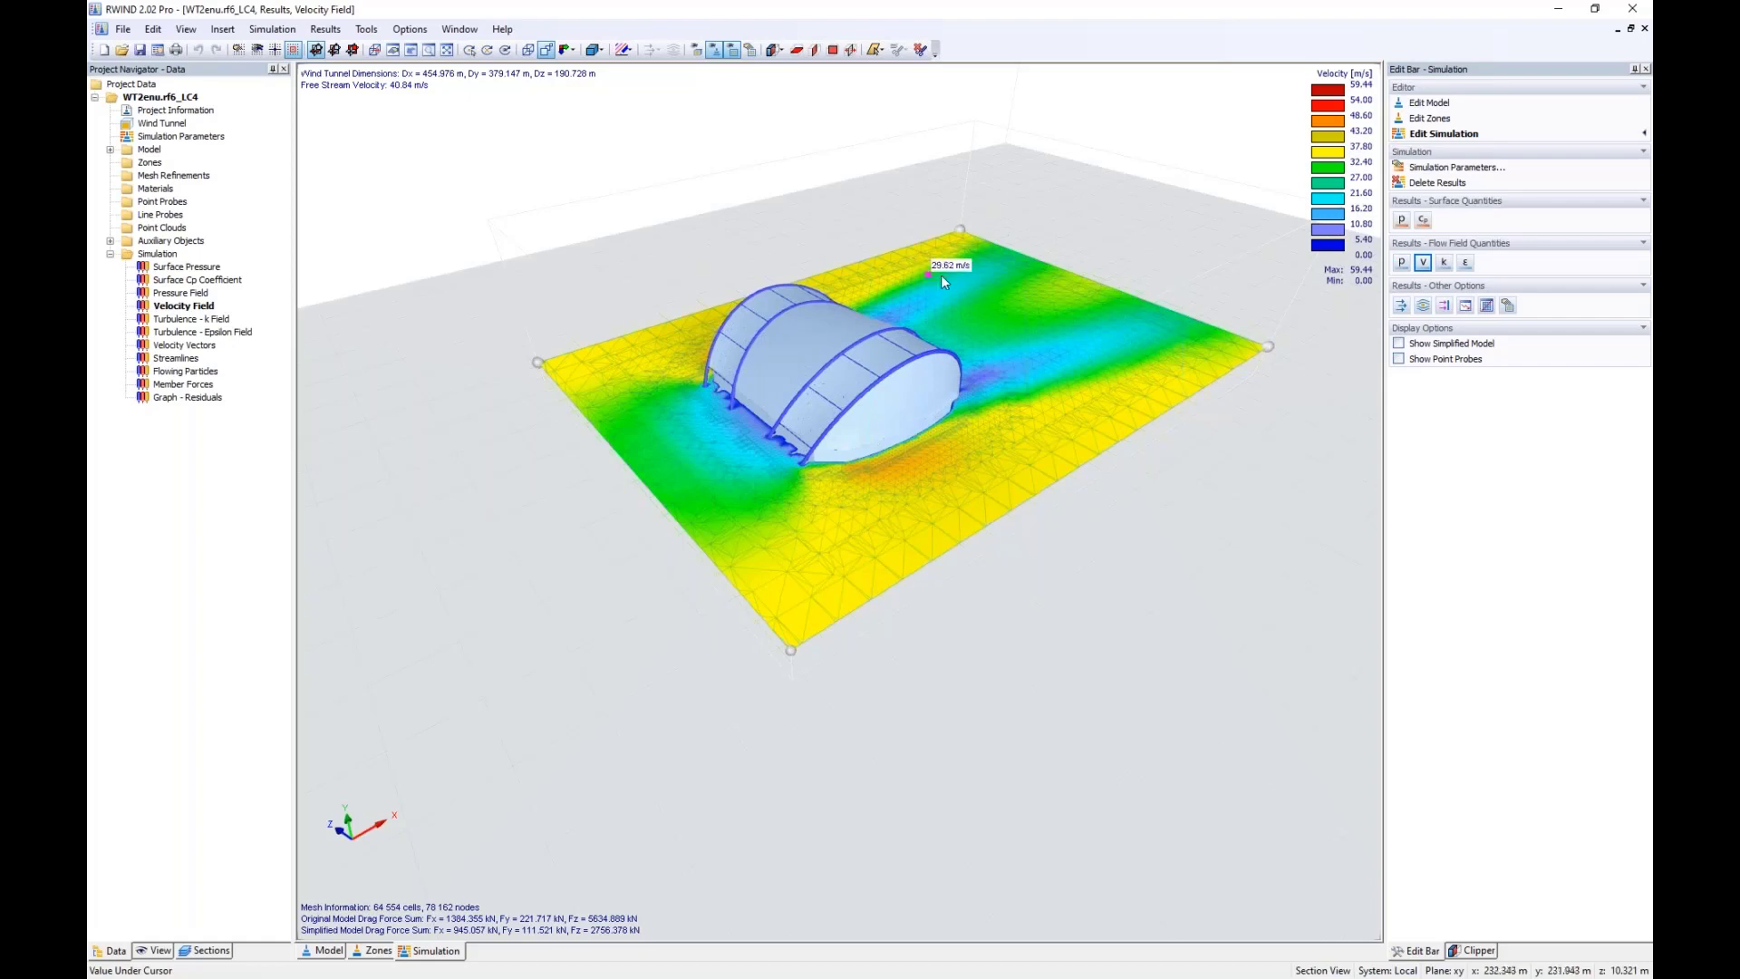
- Display the velocity vectors and examine the flow around the structure from above
left_click(1401, 306)
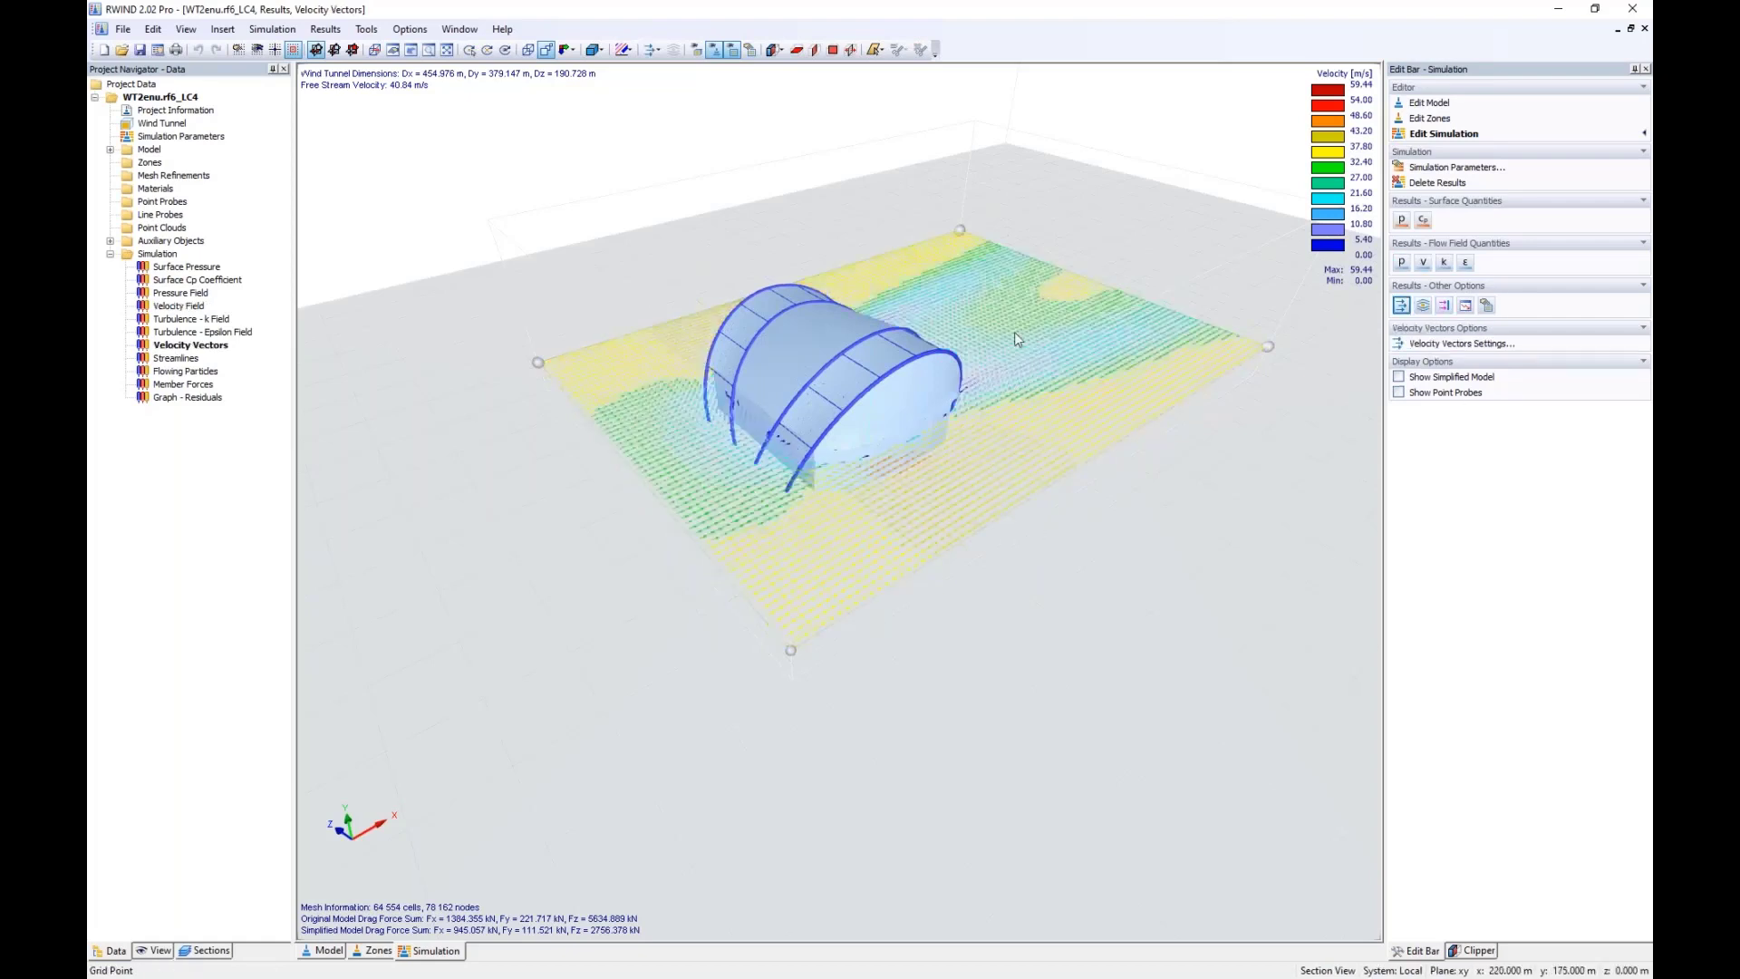
left_click(568, 50)
left_click(617, 124)
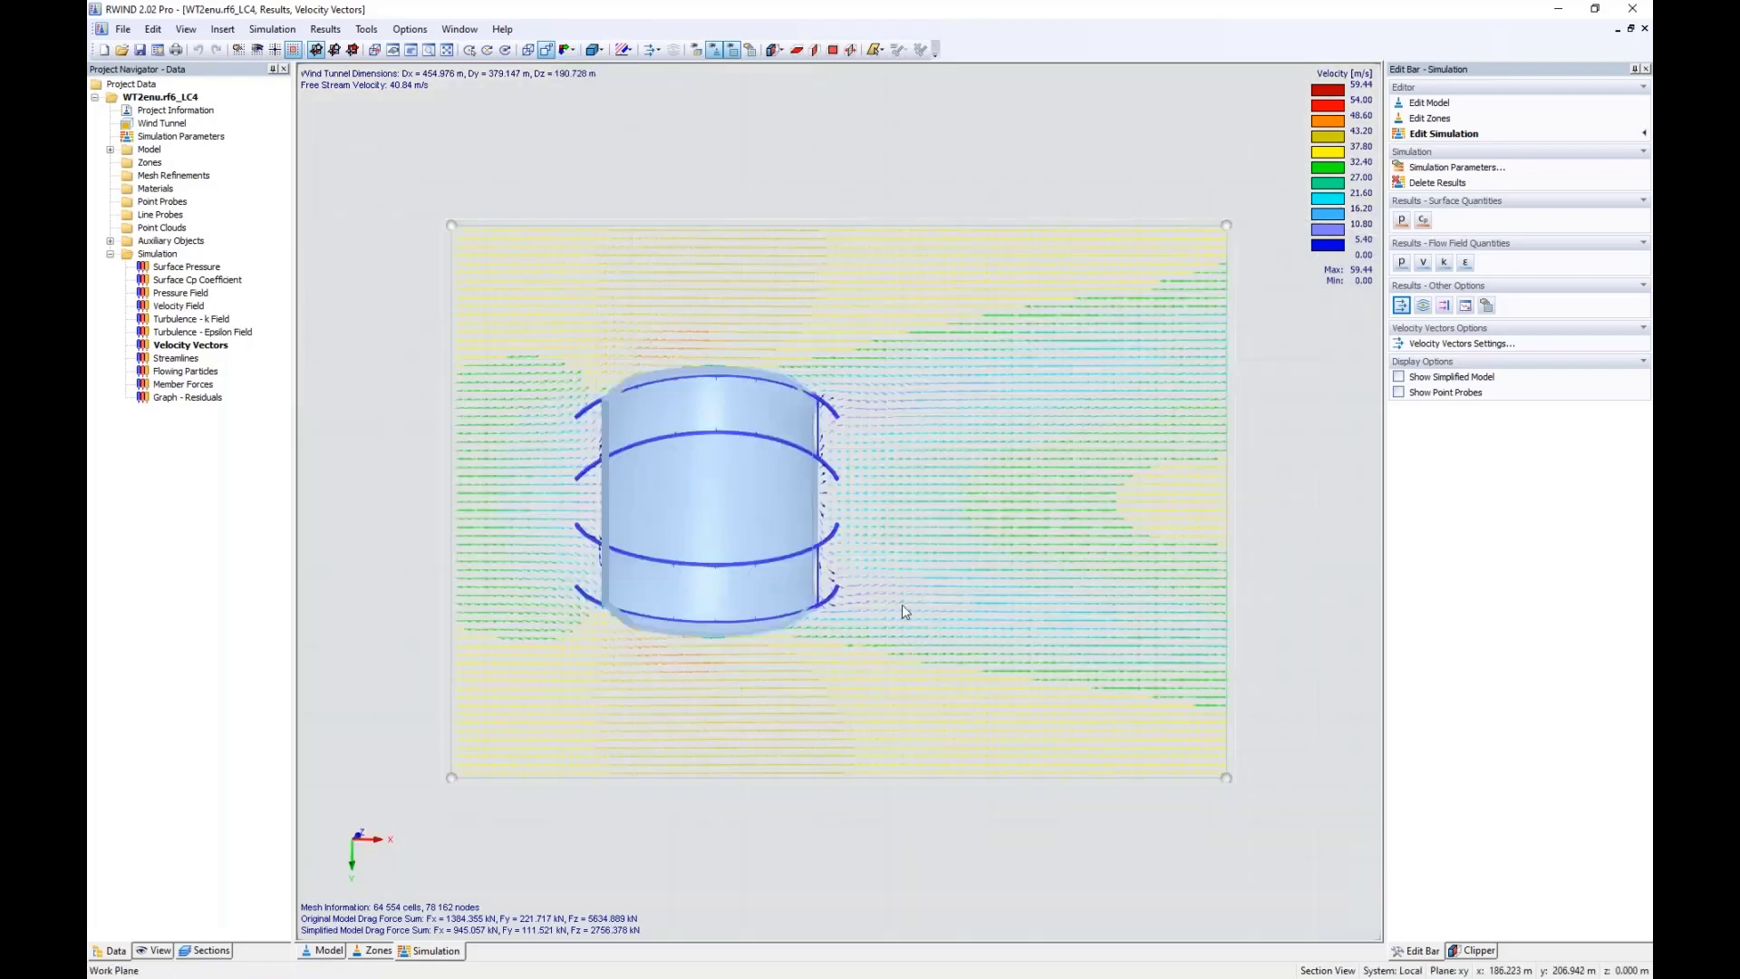
scroll(883, 601, "up", 5)
scroll(801, 622, "up", 1)
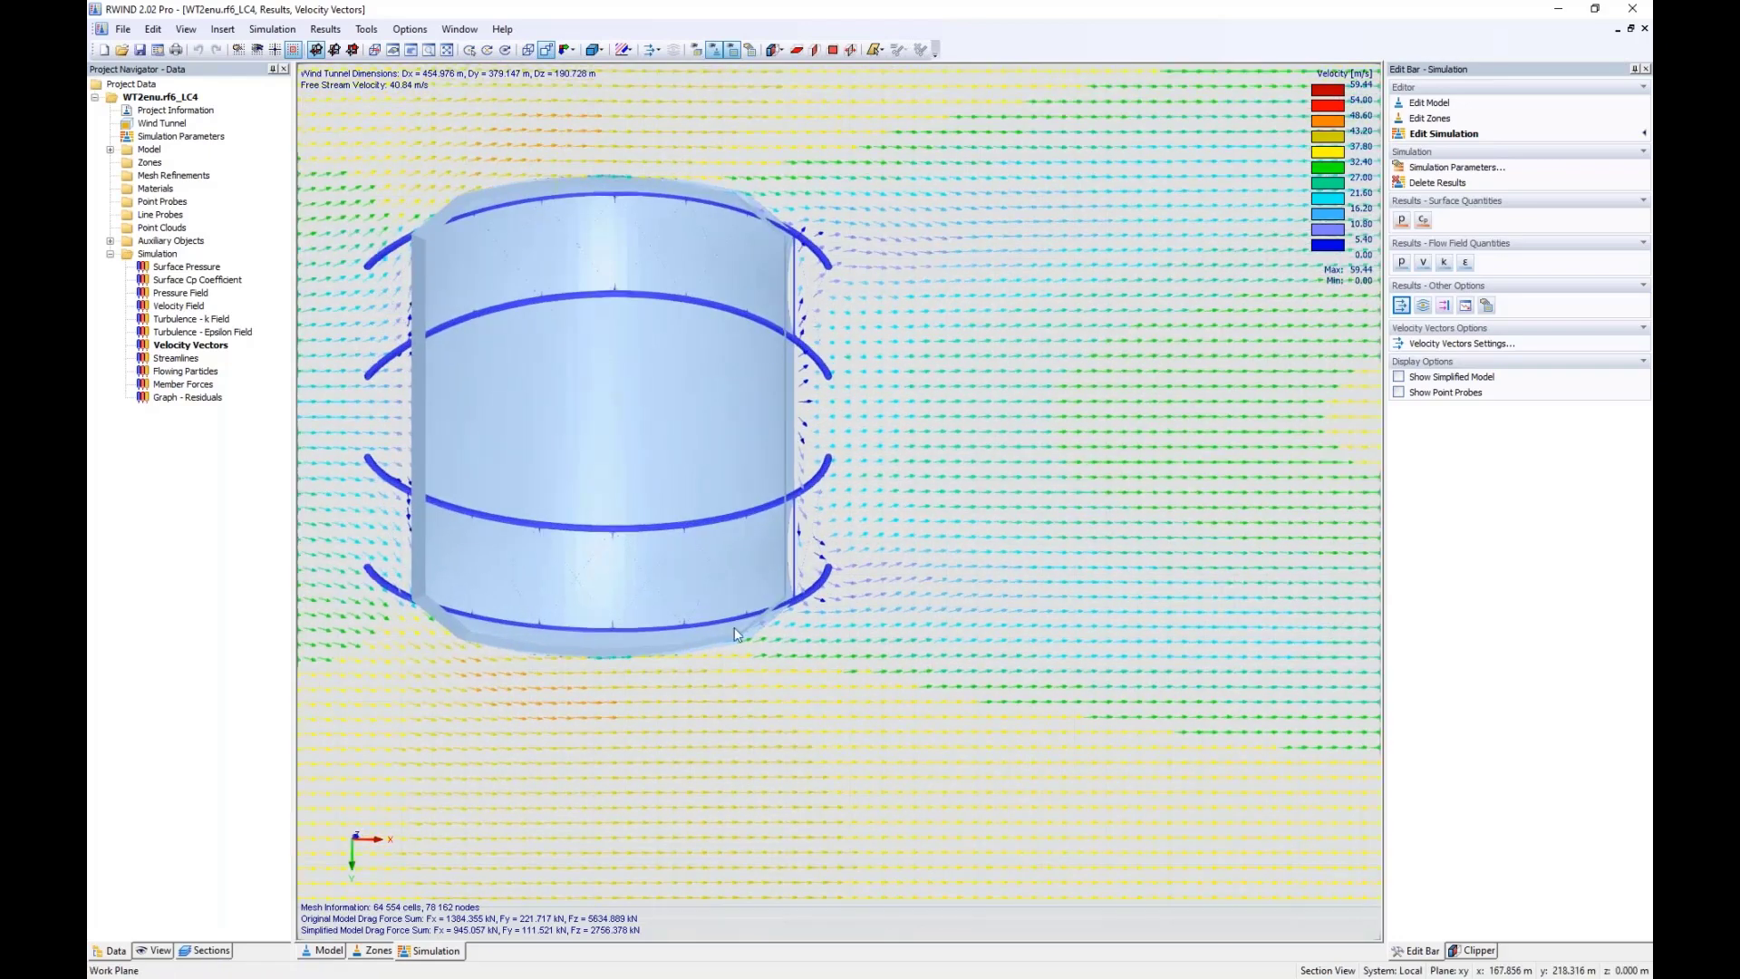
scroll(734, 627, "down", 3)
scroll(680, 655, "up", 1)
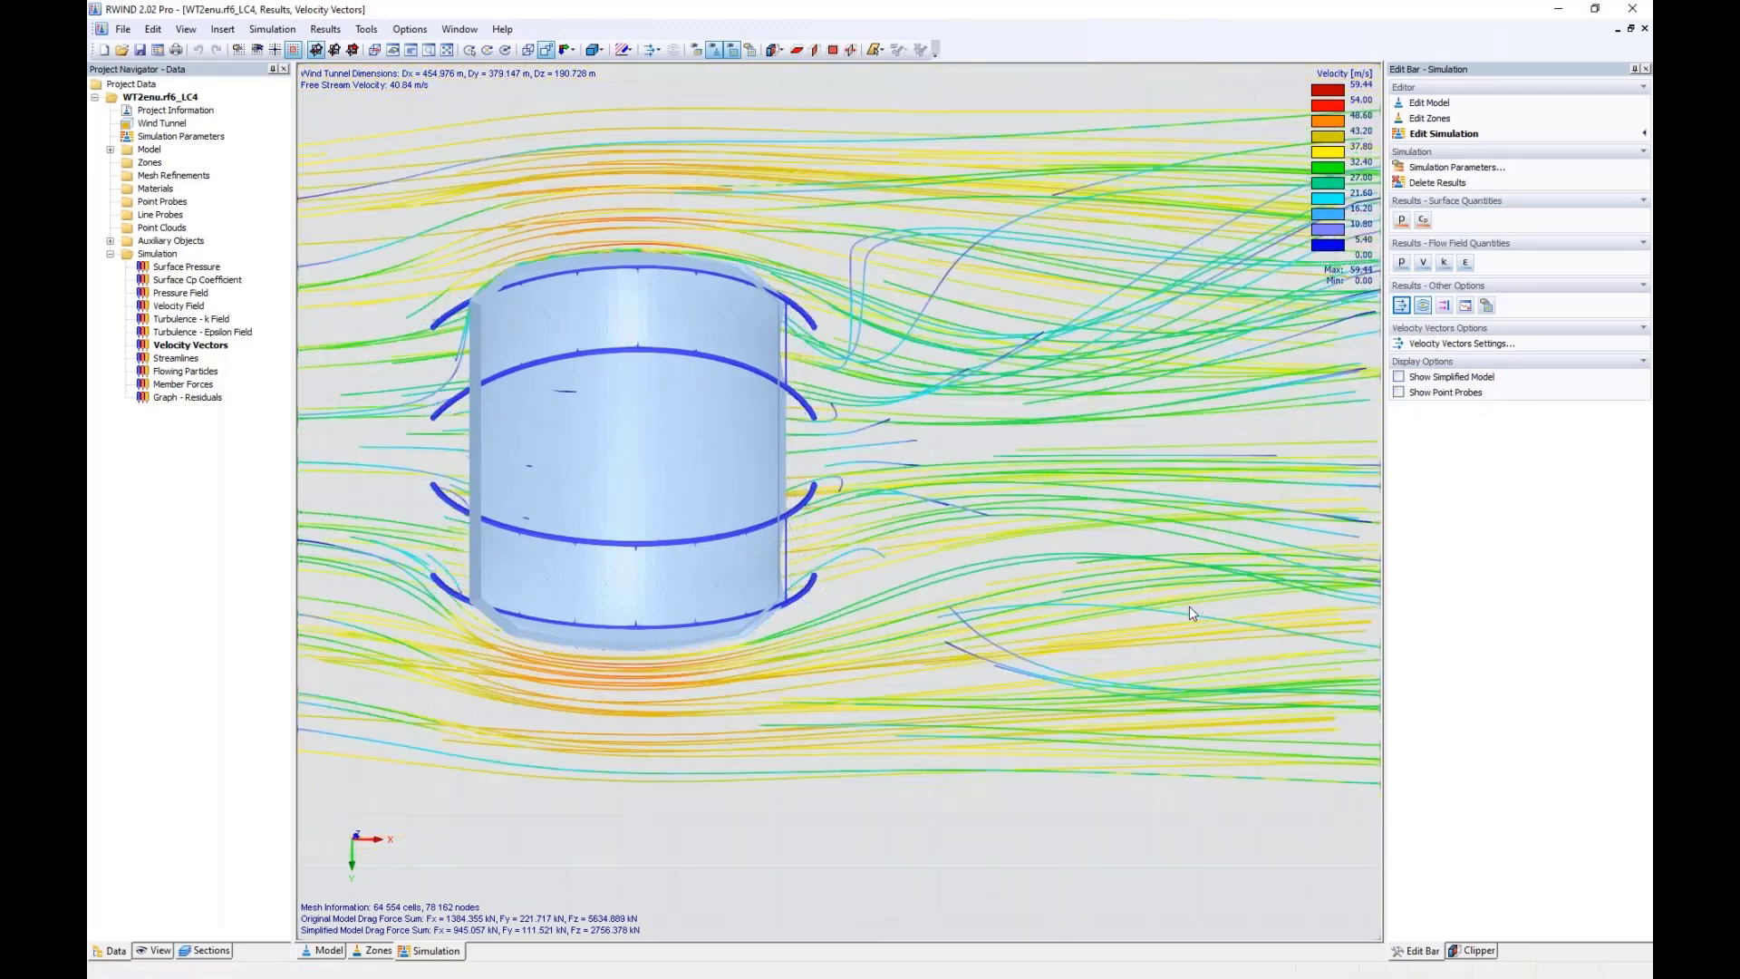
- Show the streamlines around the structure in an oblique view, and turn the flow animation on and off again
scroll(1133, 609, "down", 3)
middle_click_drag(862, 668, 818, 785, "ctrl")
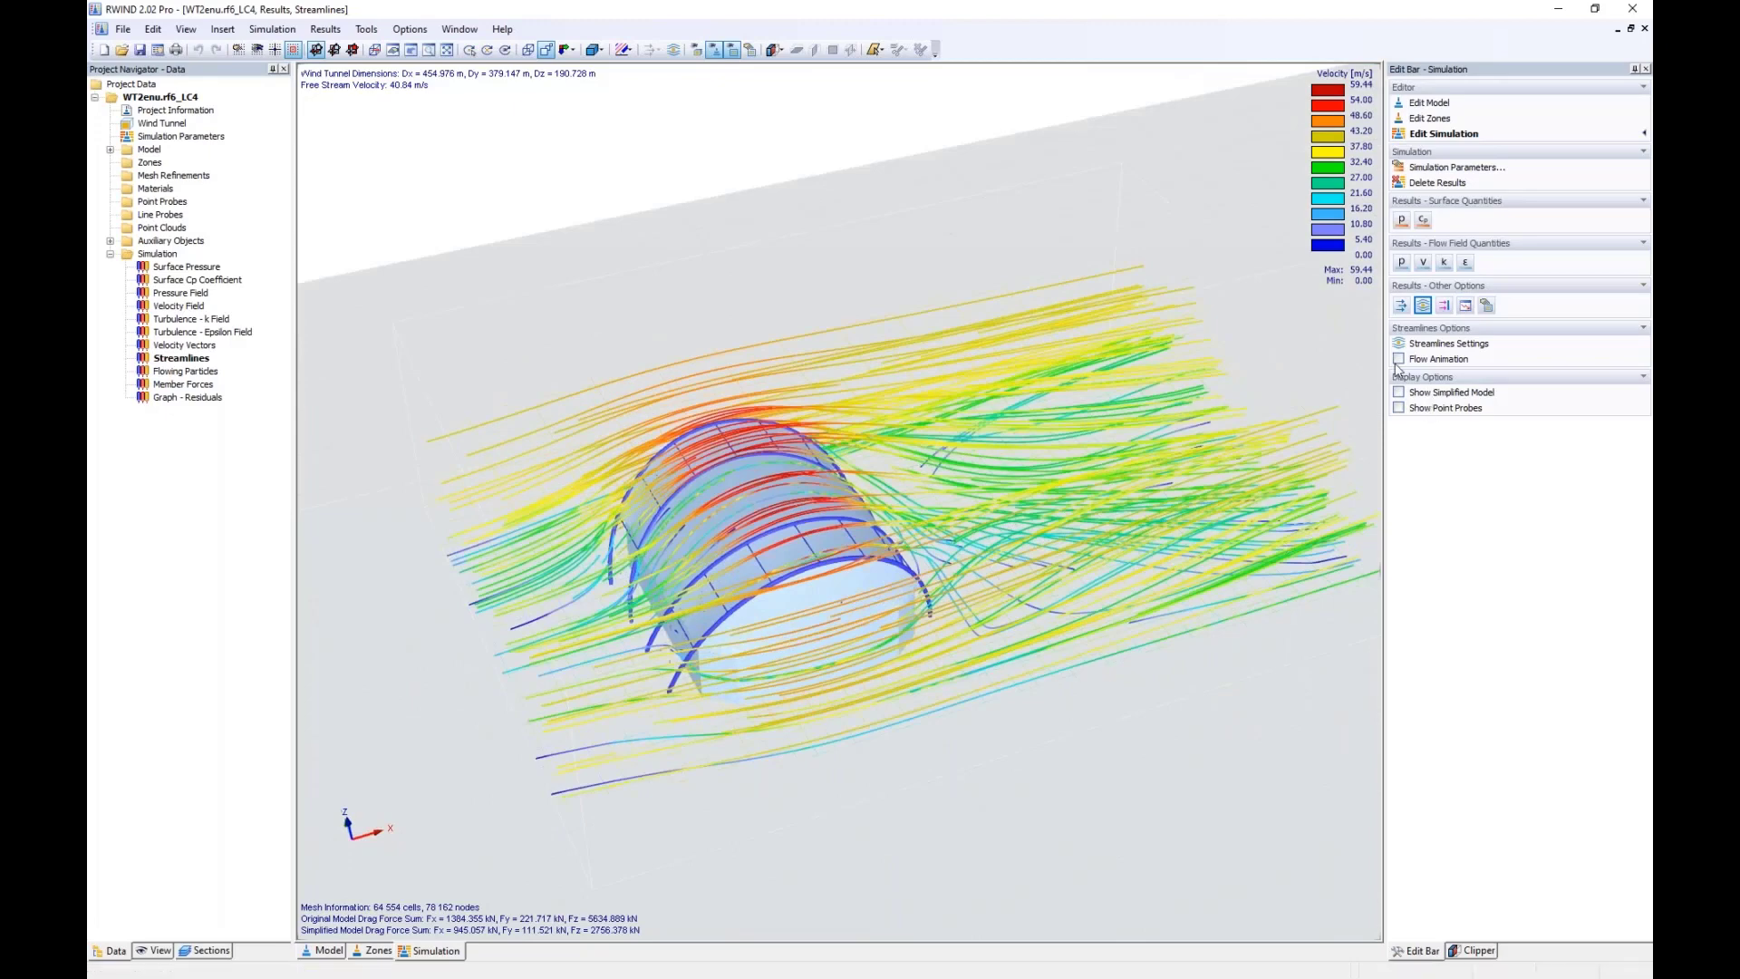
left_click(1400, 358)
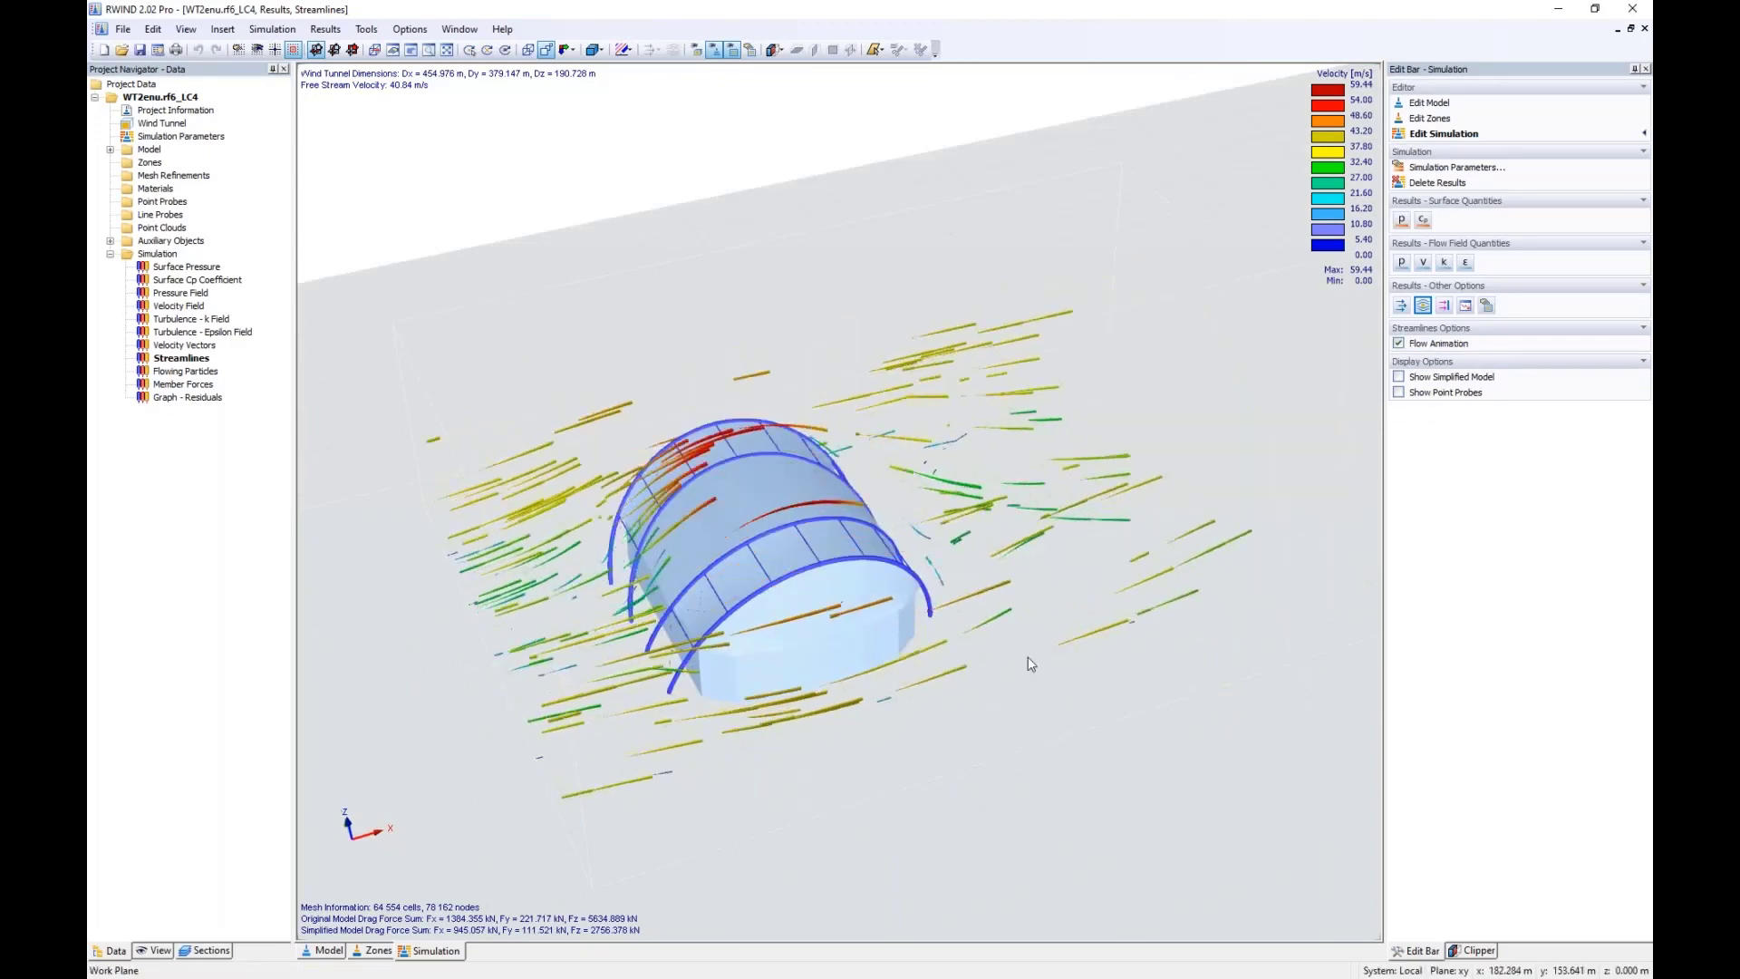
middle_click_drag(1030, 668, 1173, 622, "ctrl")
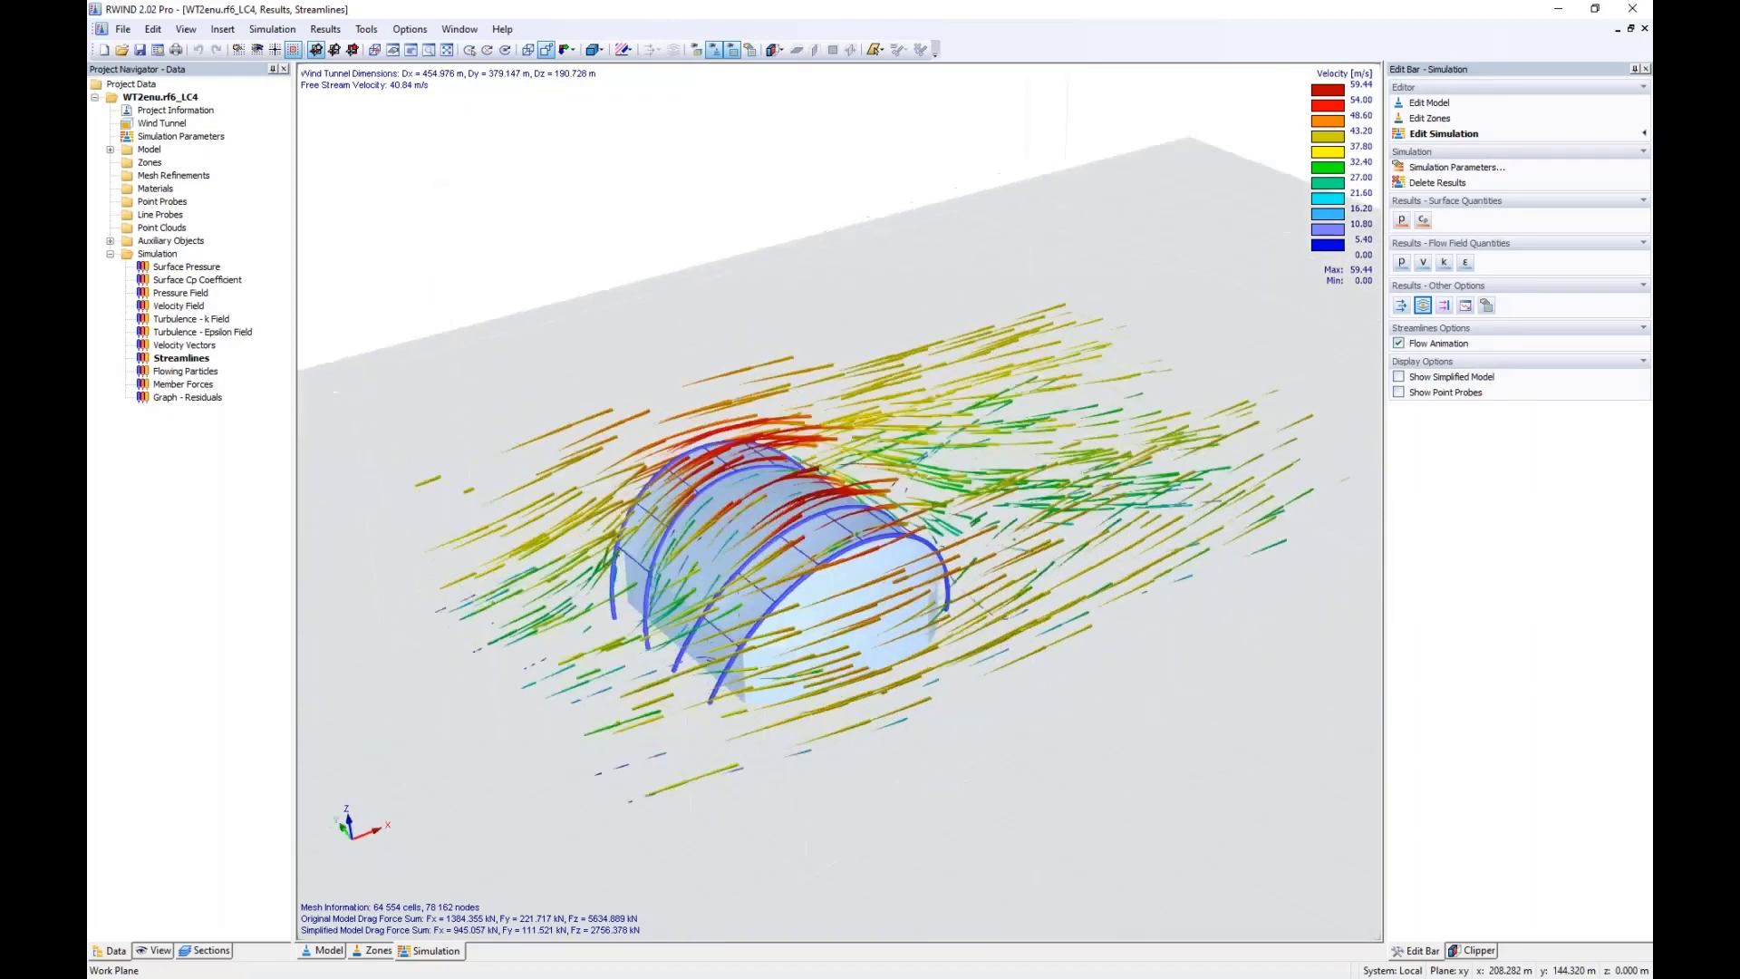
left_click(1400, 344)
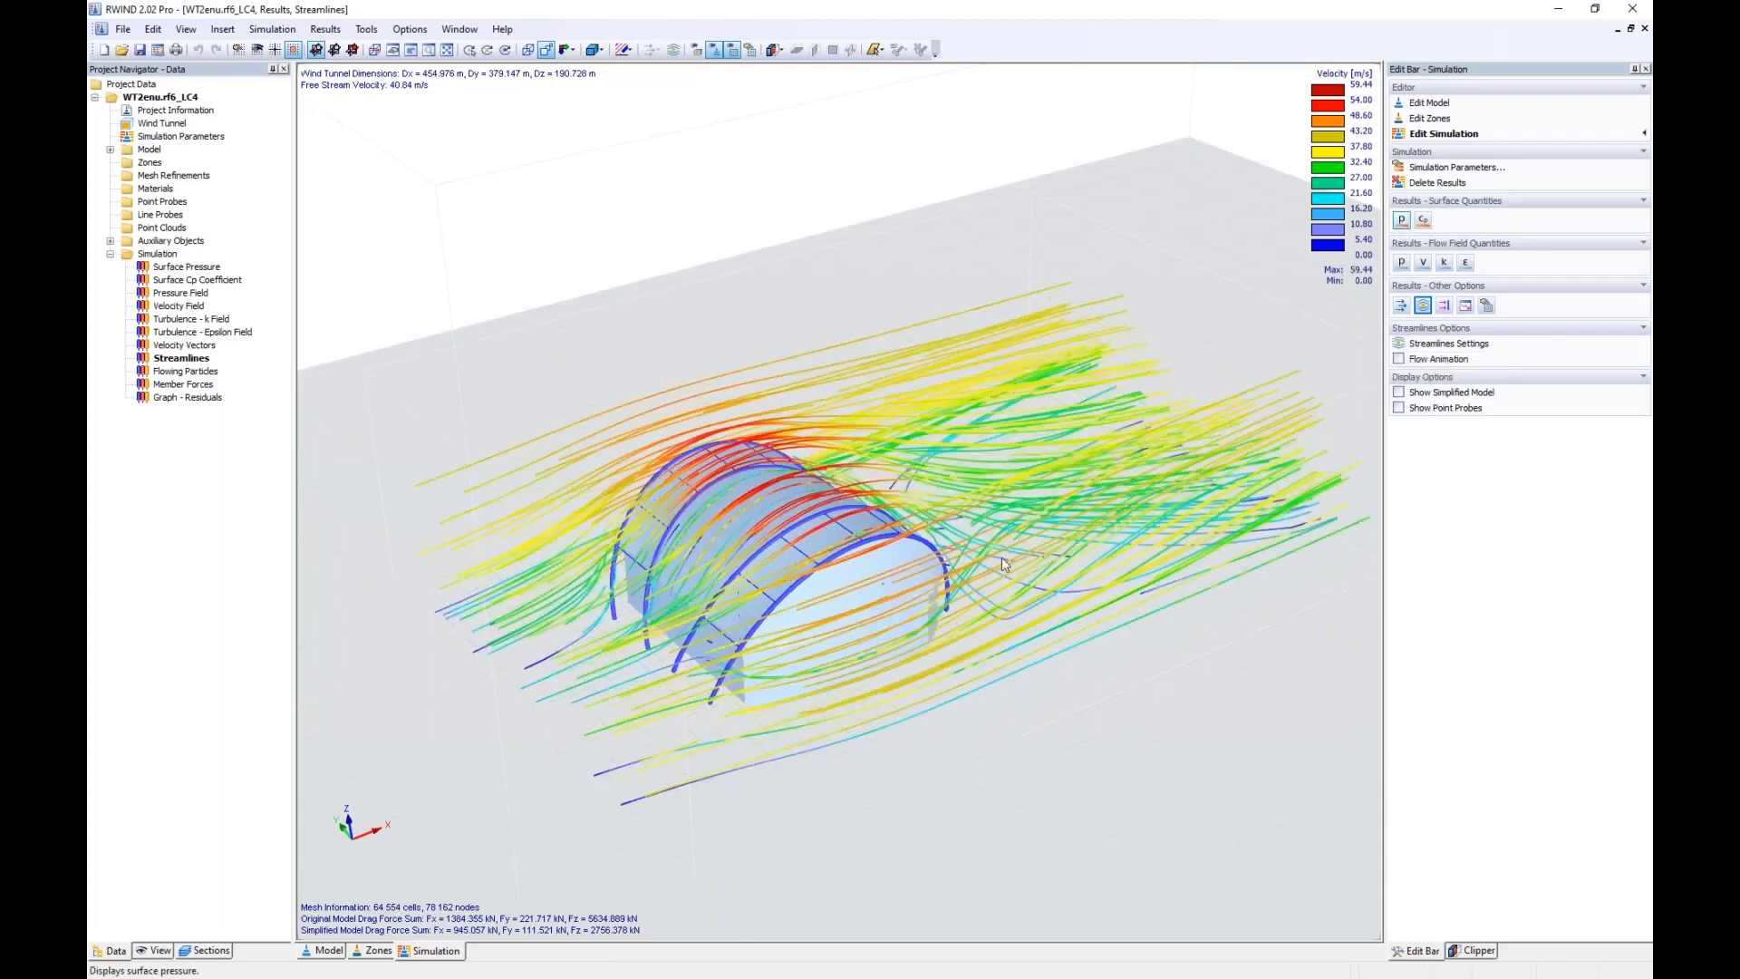
- Check the surface pressure on the structure up close, return to RFEM and discard the load case settings dialog
scroll(656, 709, "up", 3)
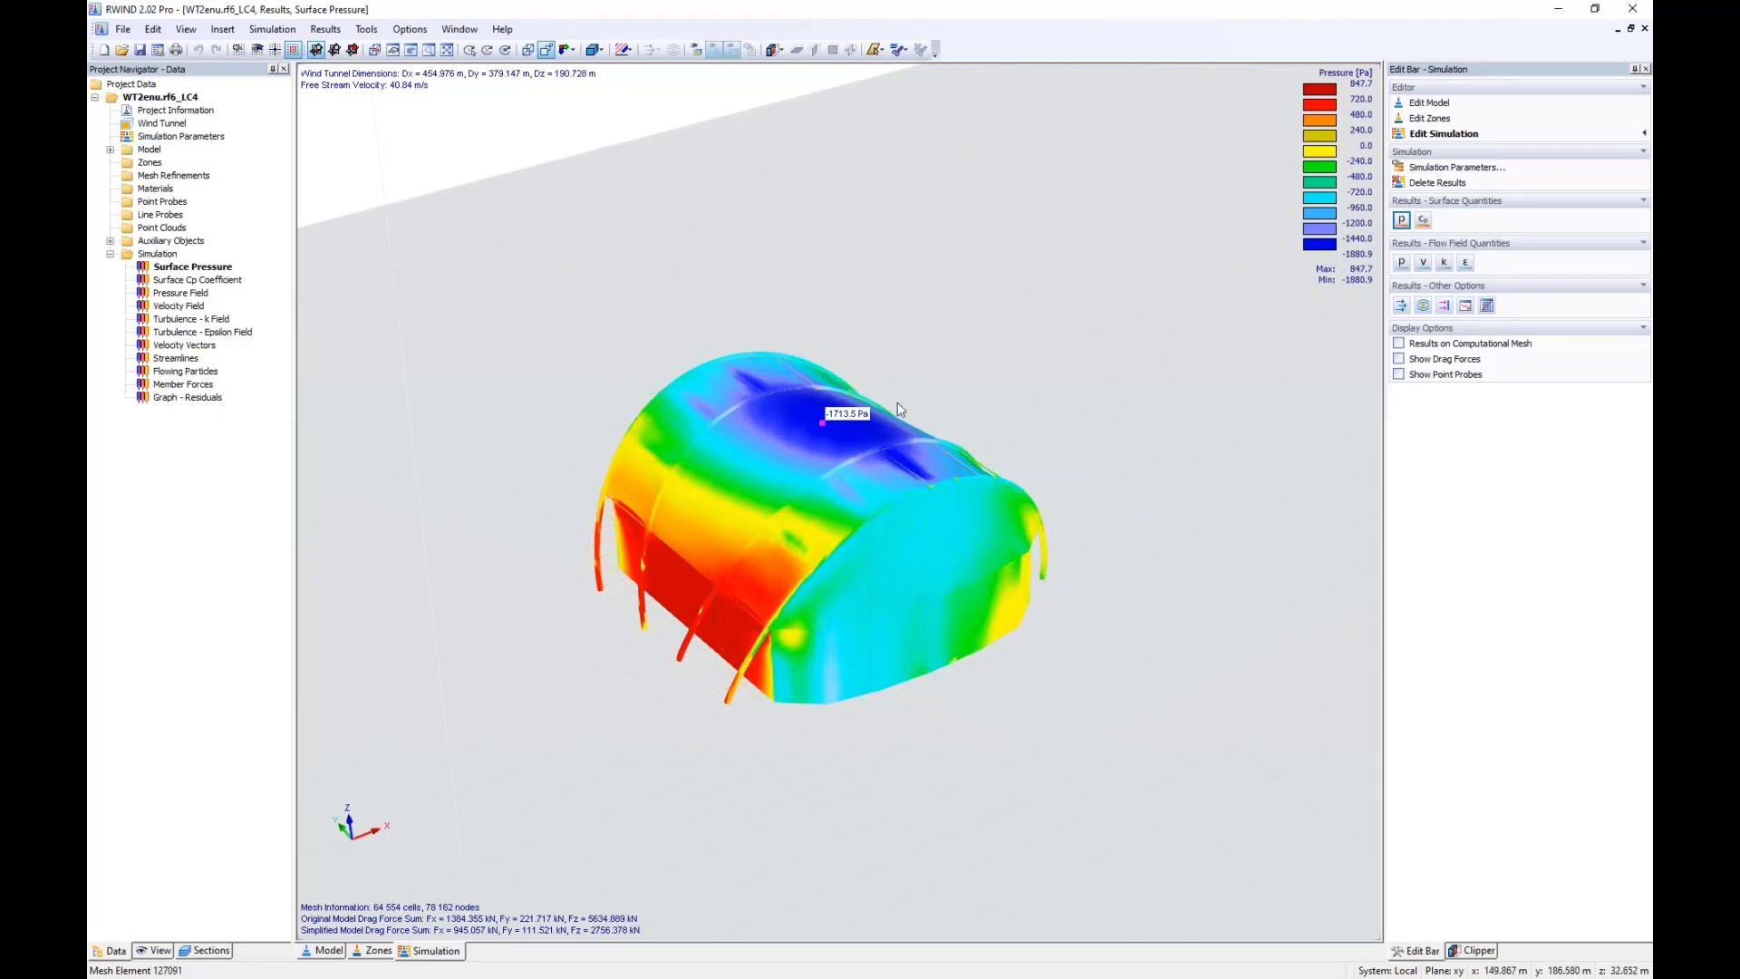
left_click(1639, 20)
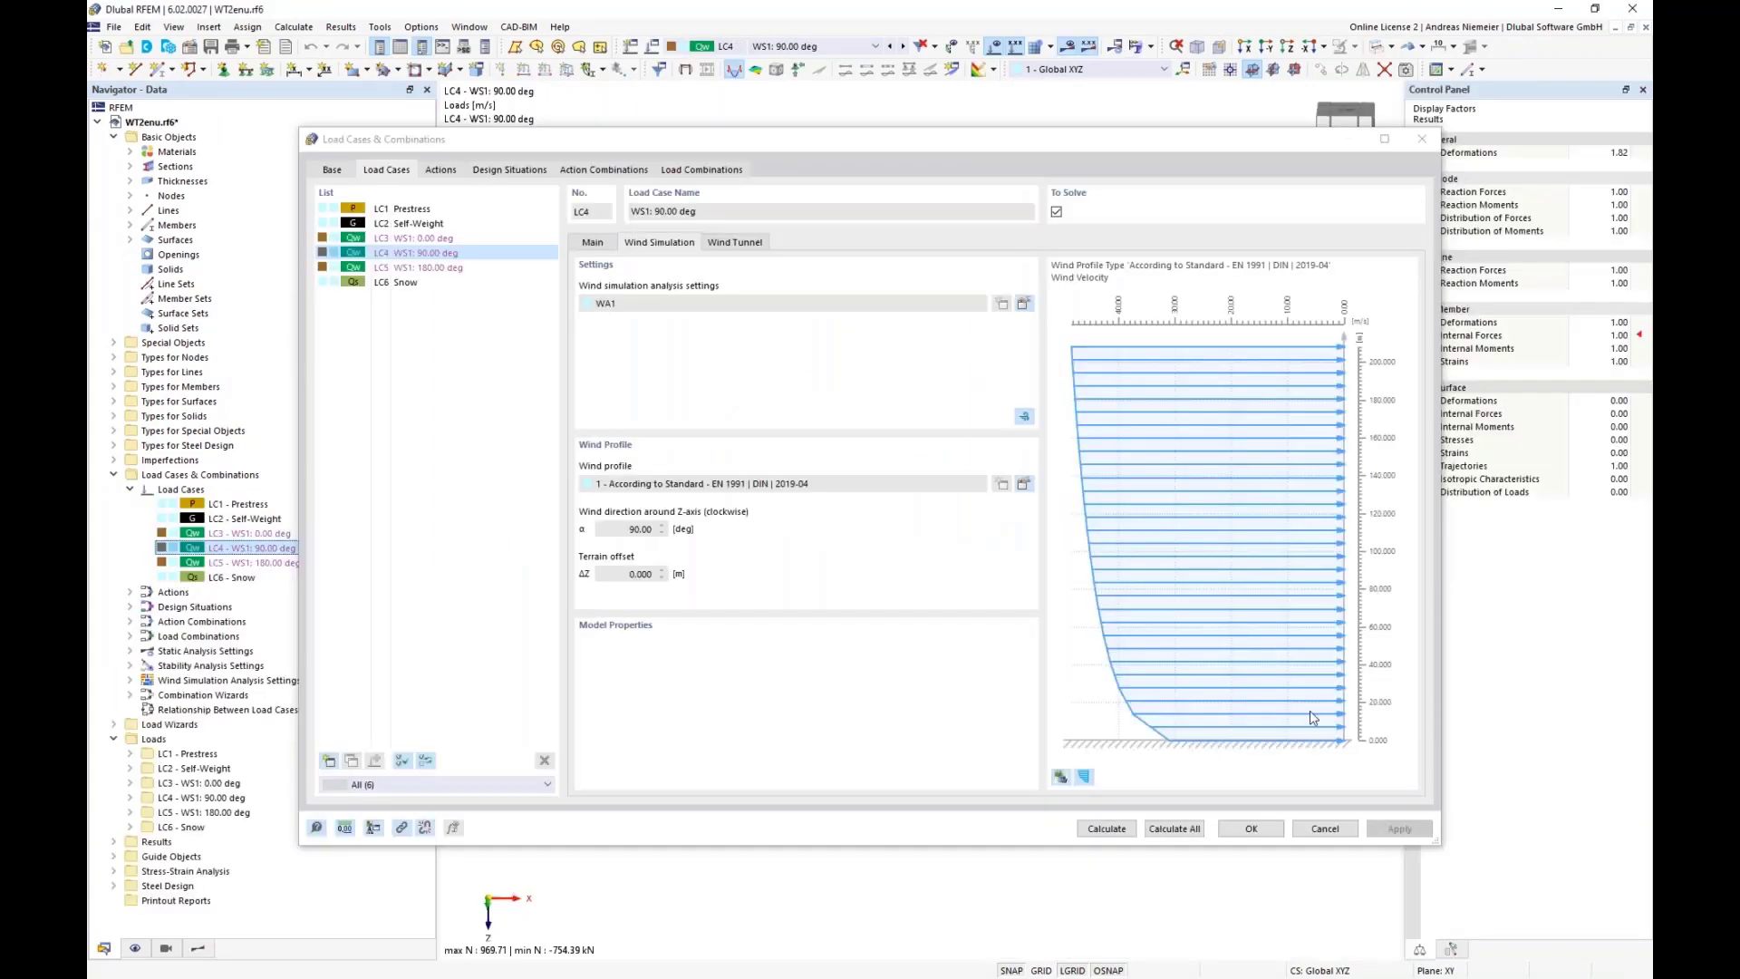
left_click(1323, 828)
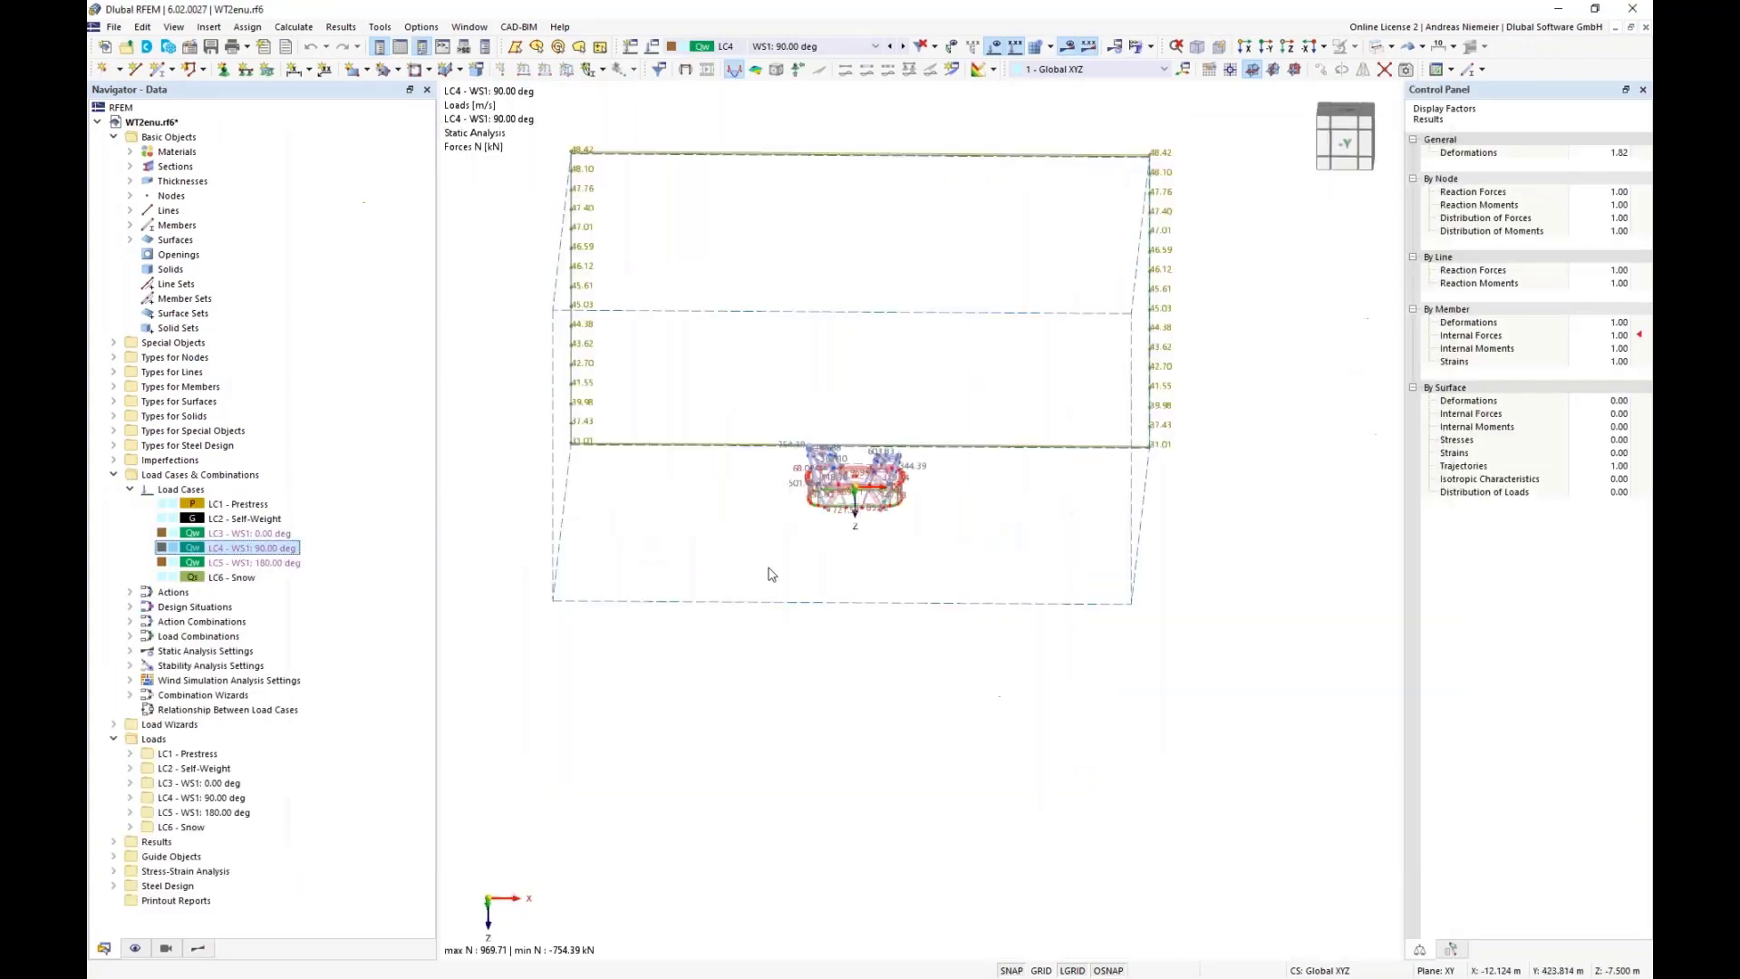
- Display the global deformations |u| of the structure for load case LC4 and examine them up close
middle_click_drag(1101, 534, 838, 530, "ctrl")
left_click(198, 949)
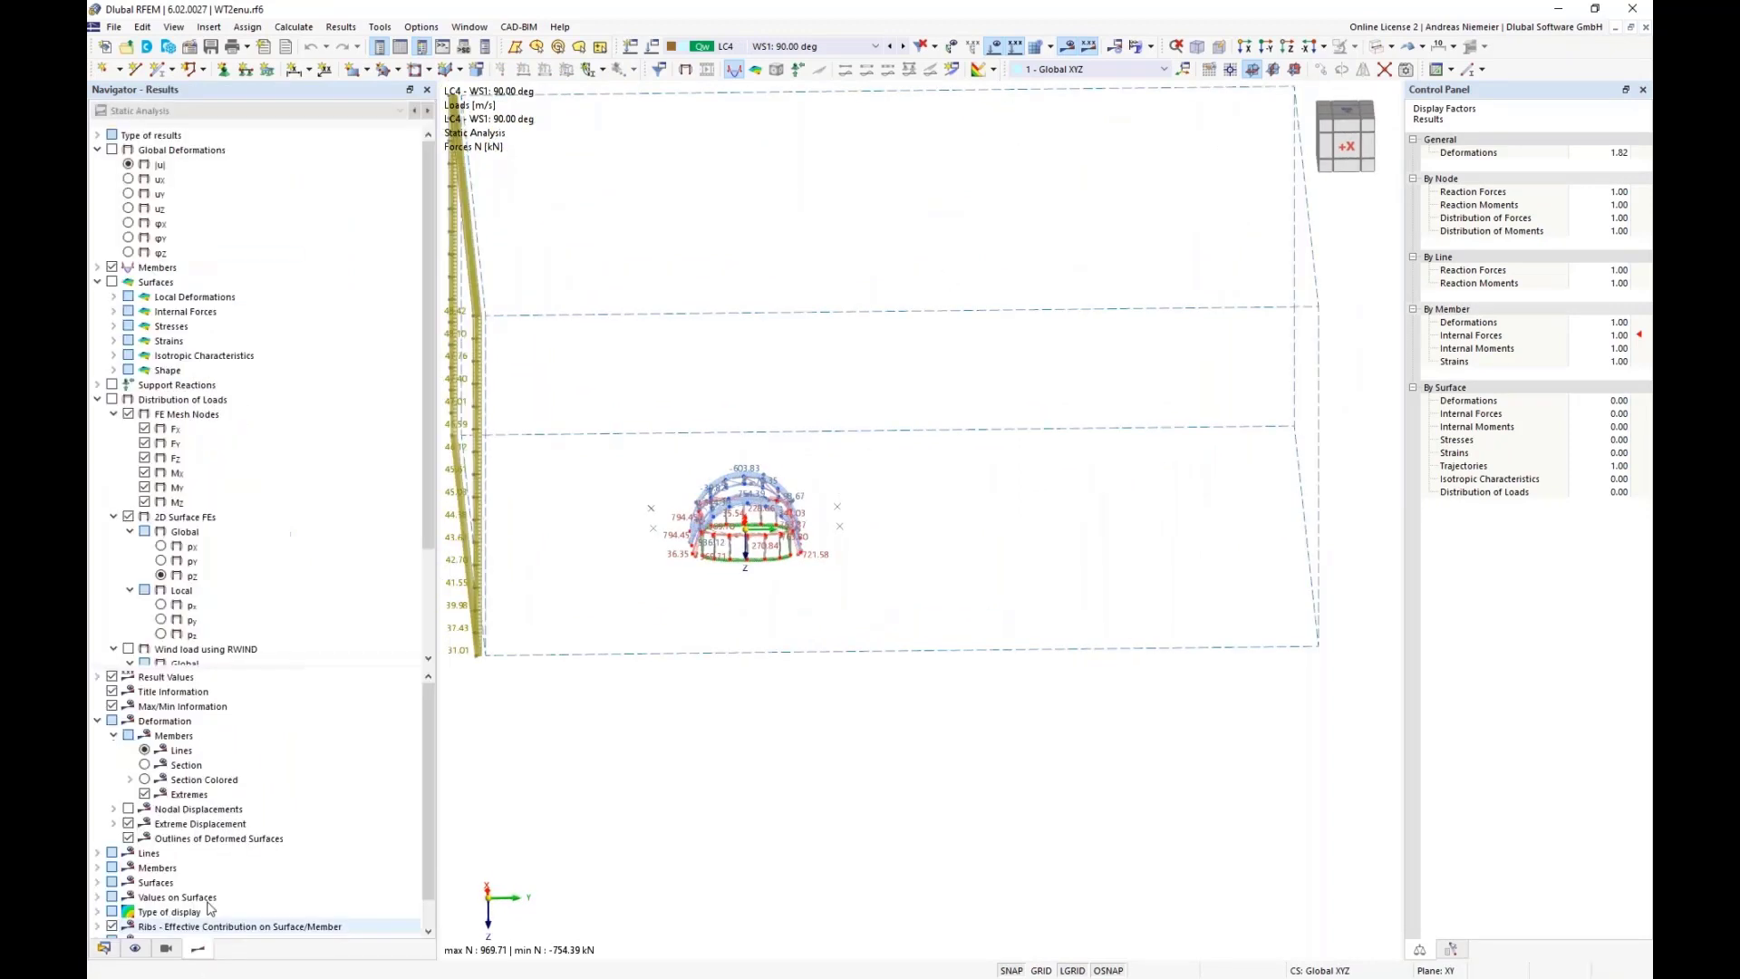
left_click(111, 150)
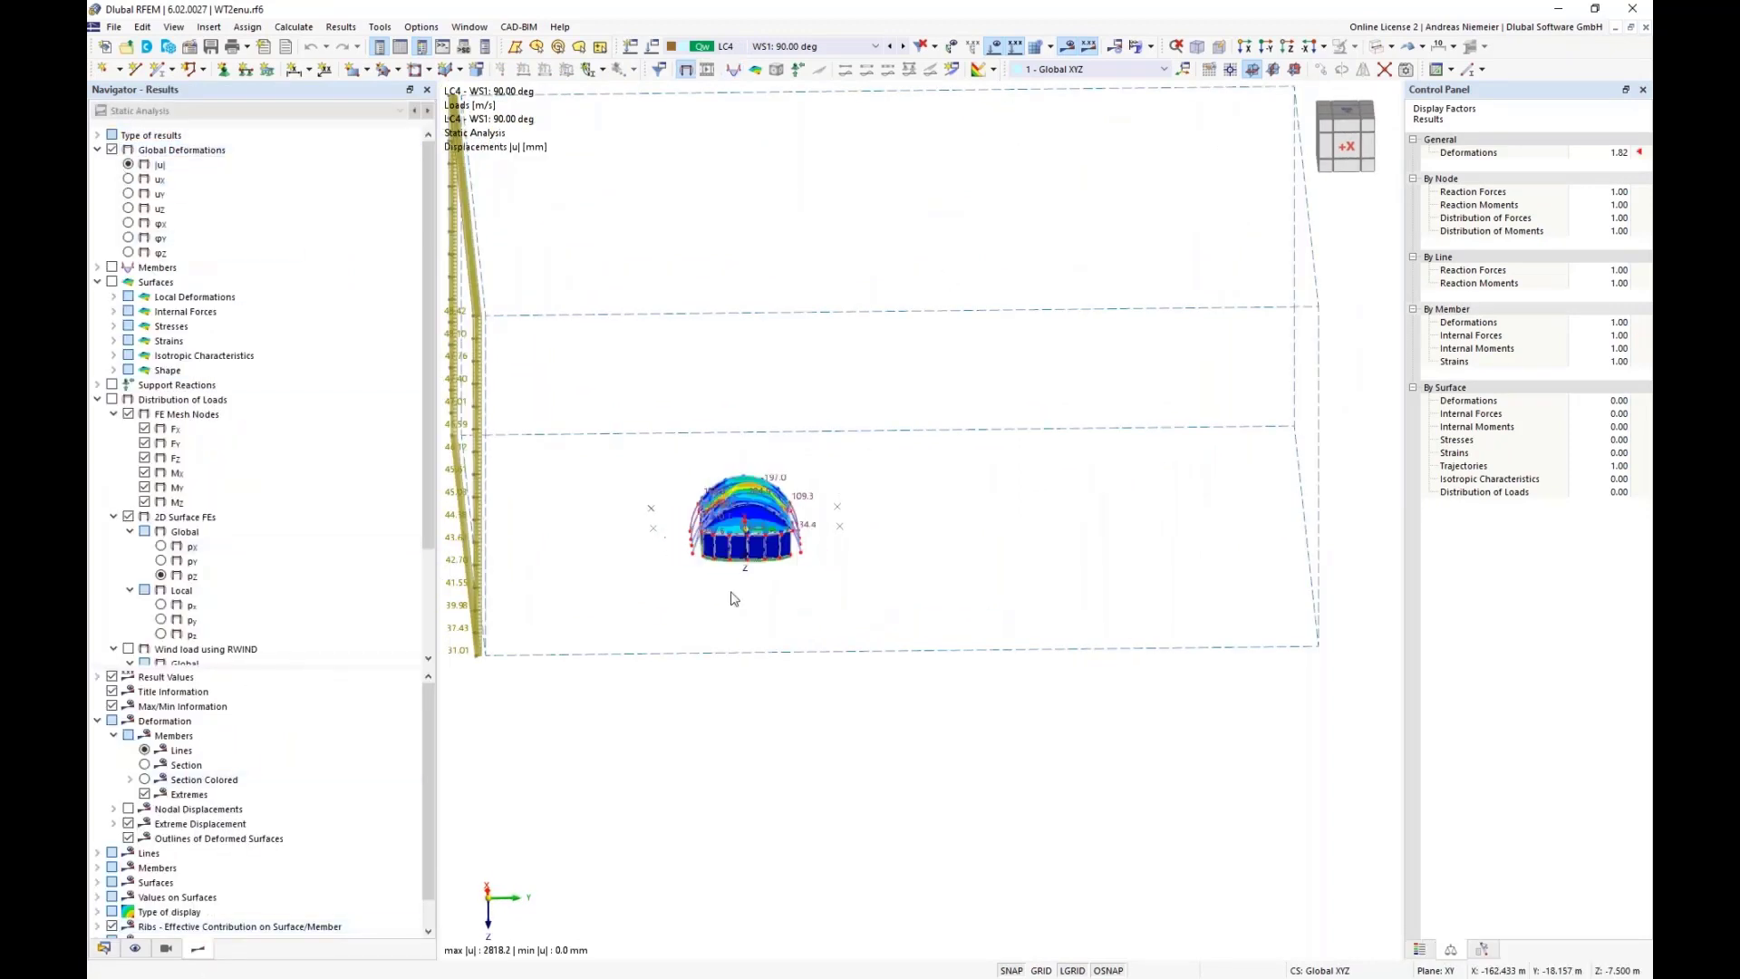
middle_click_drag(731, 595, 673, 485, "ctrl")
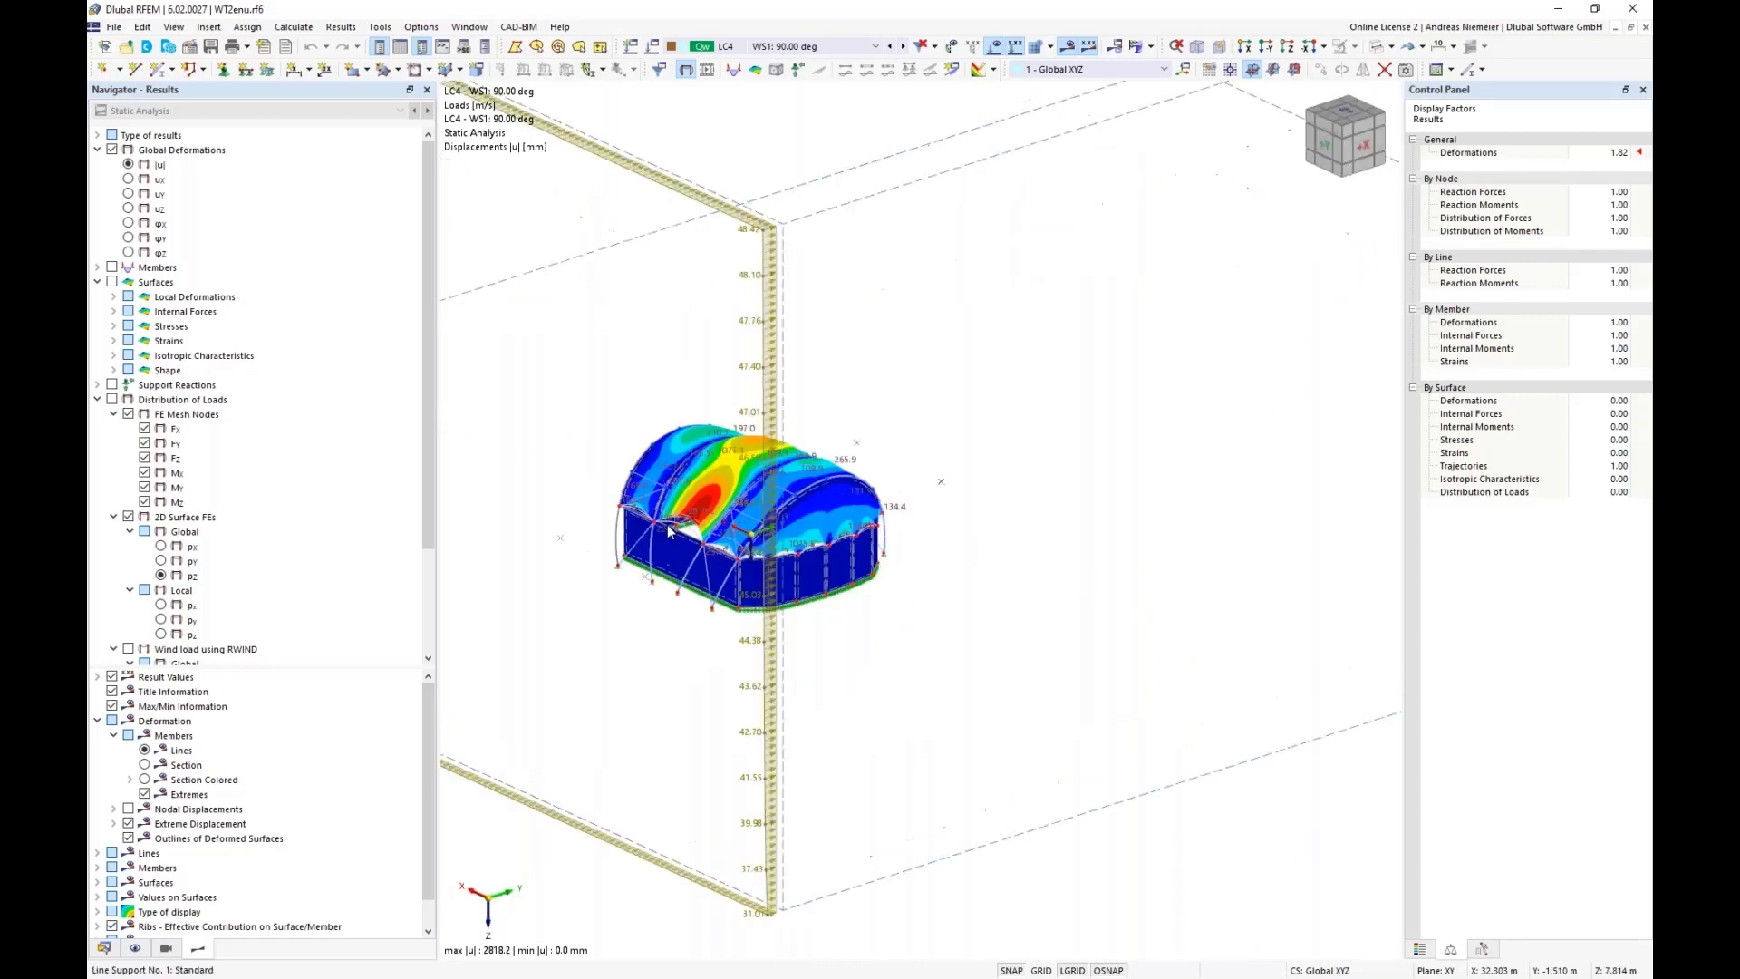
scroll(676, 467, "up", 3)
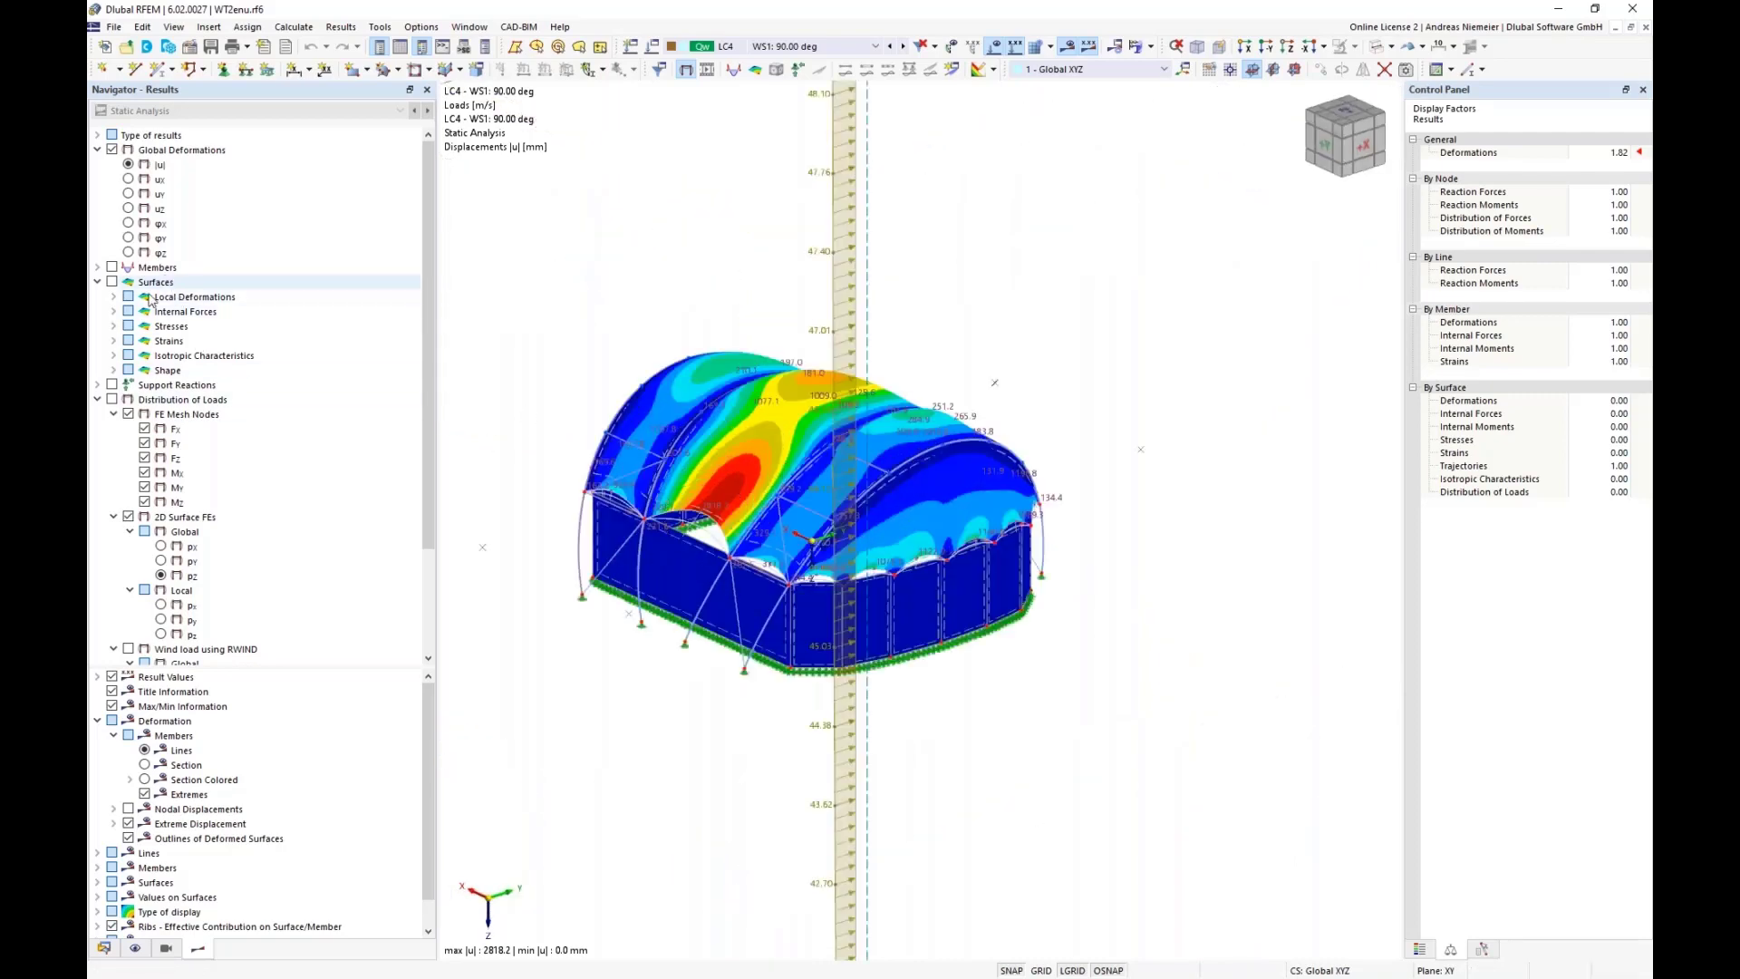
- Show the member axial forces N with loads hidden, for design situation DS1 - ULS (STR/GEO), and view them from different directions
left_click(112, 268)
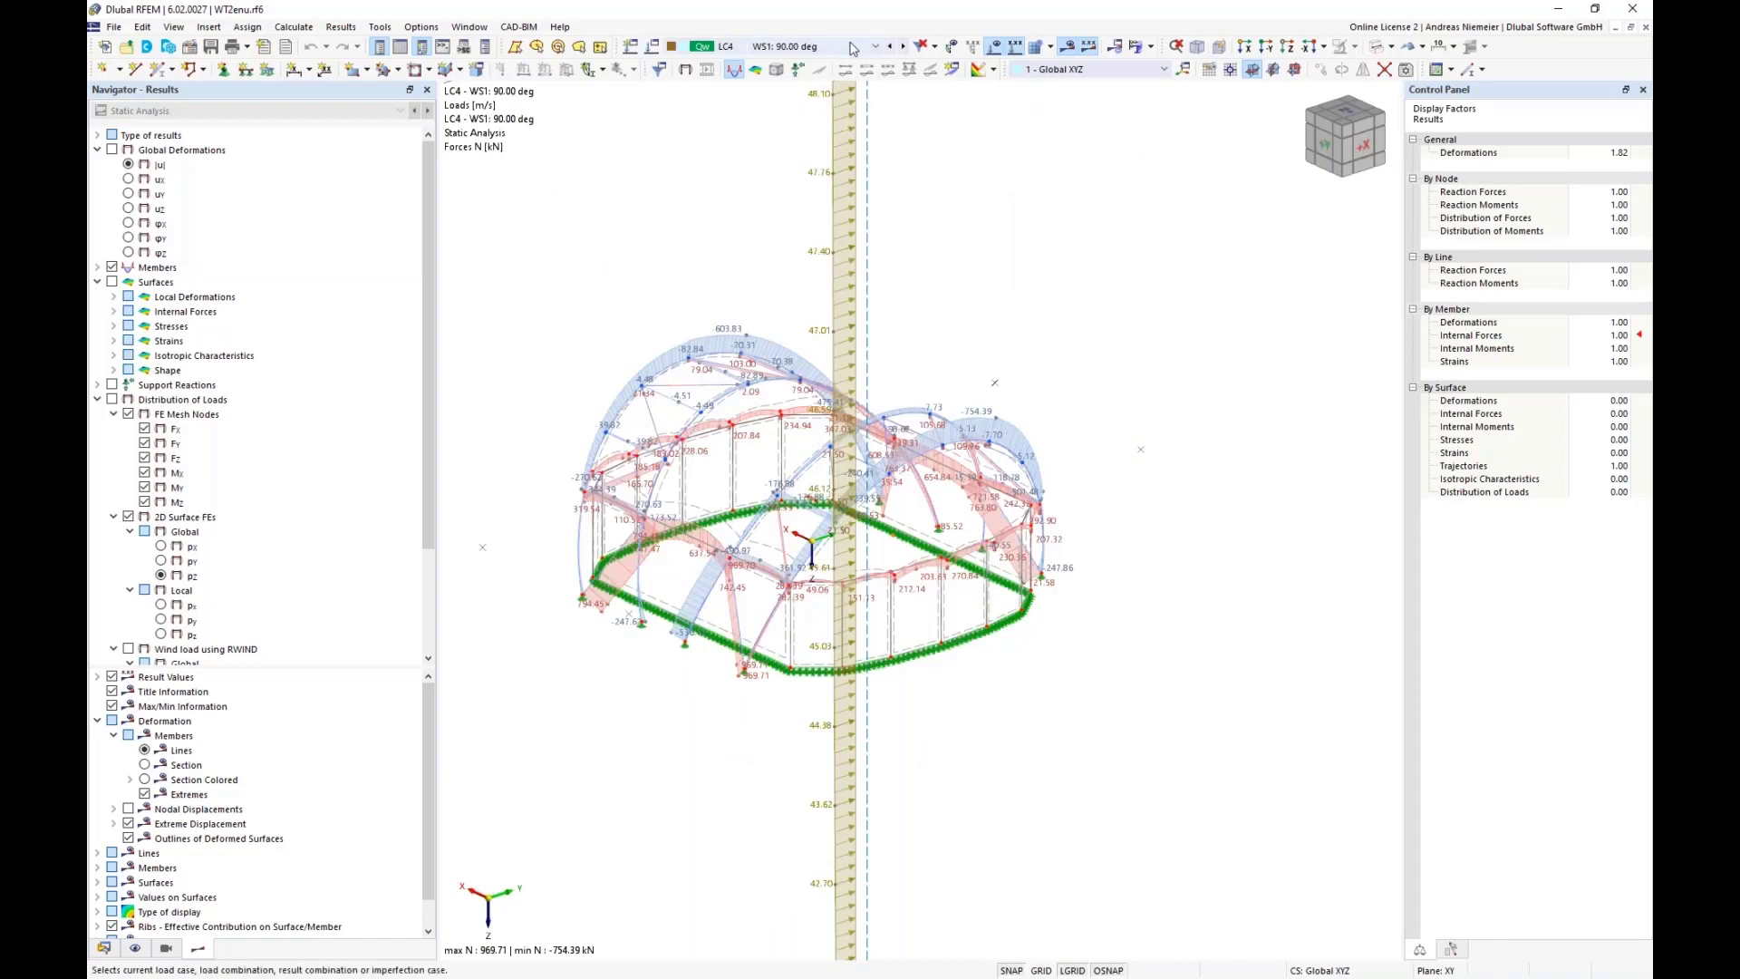
left_click(997, 48)
left_click(816, 47)
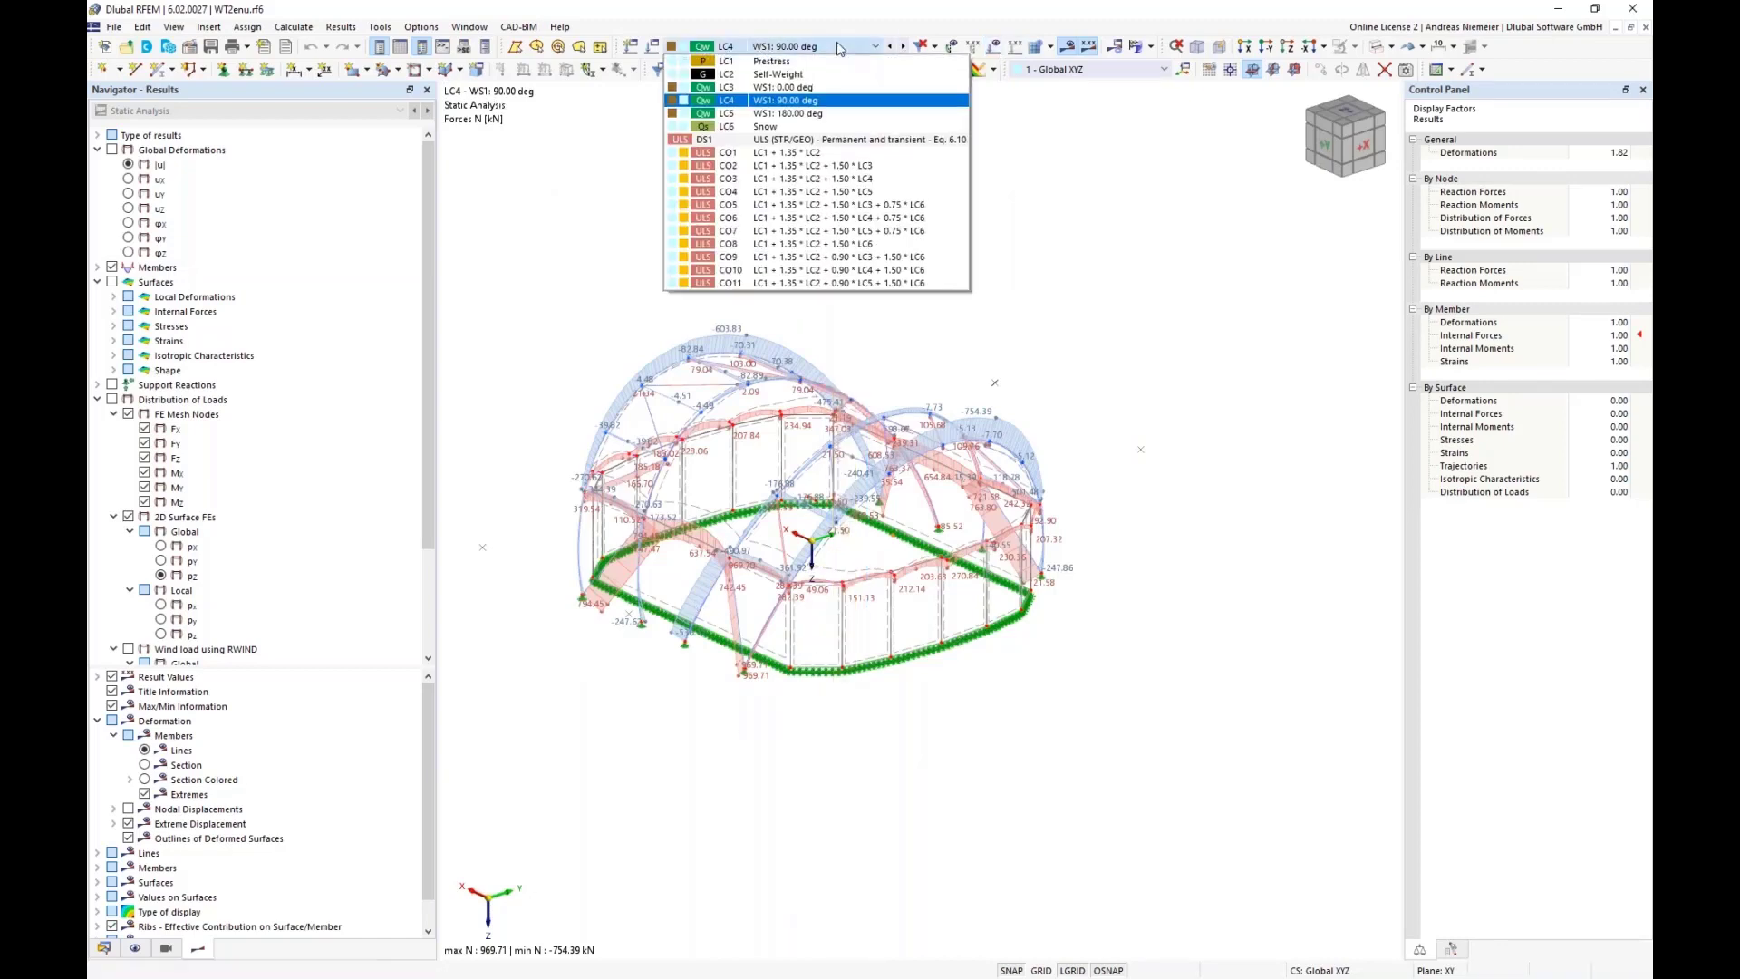
left_click(723, 139)
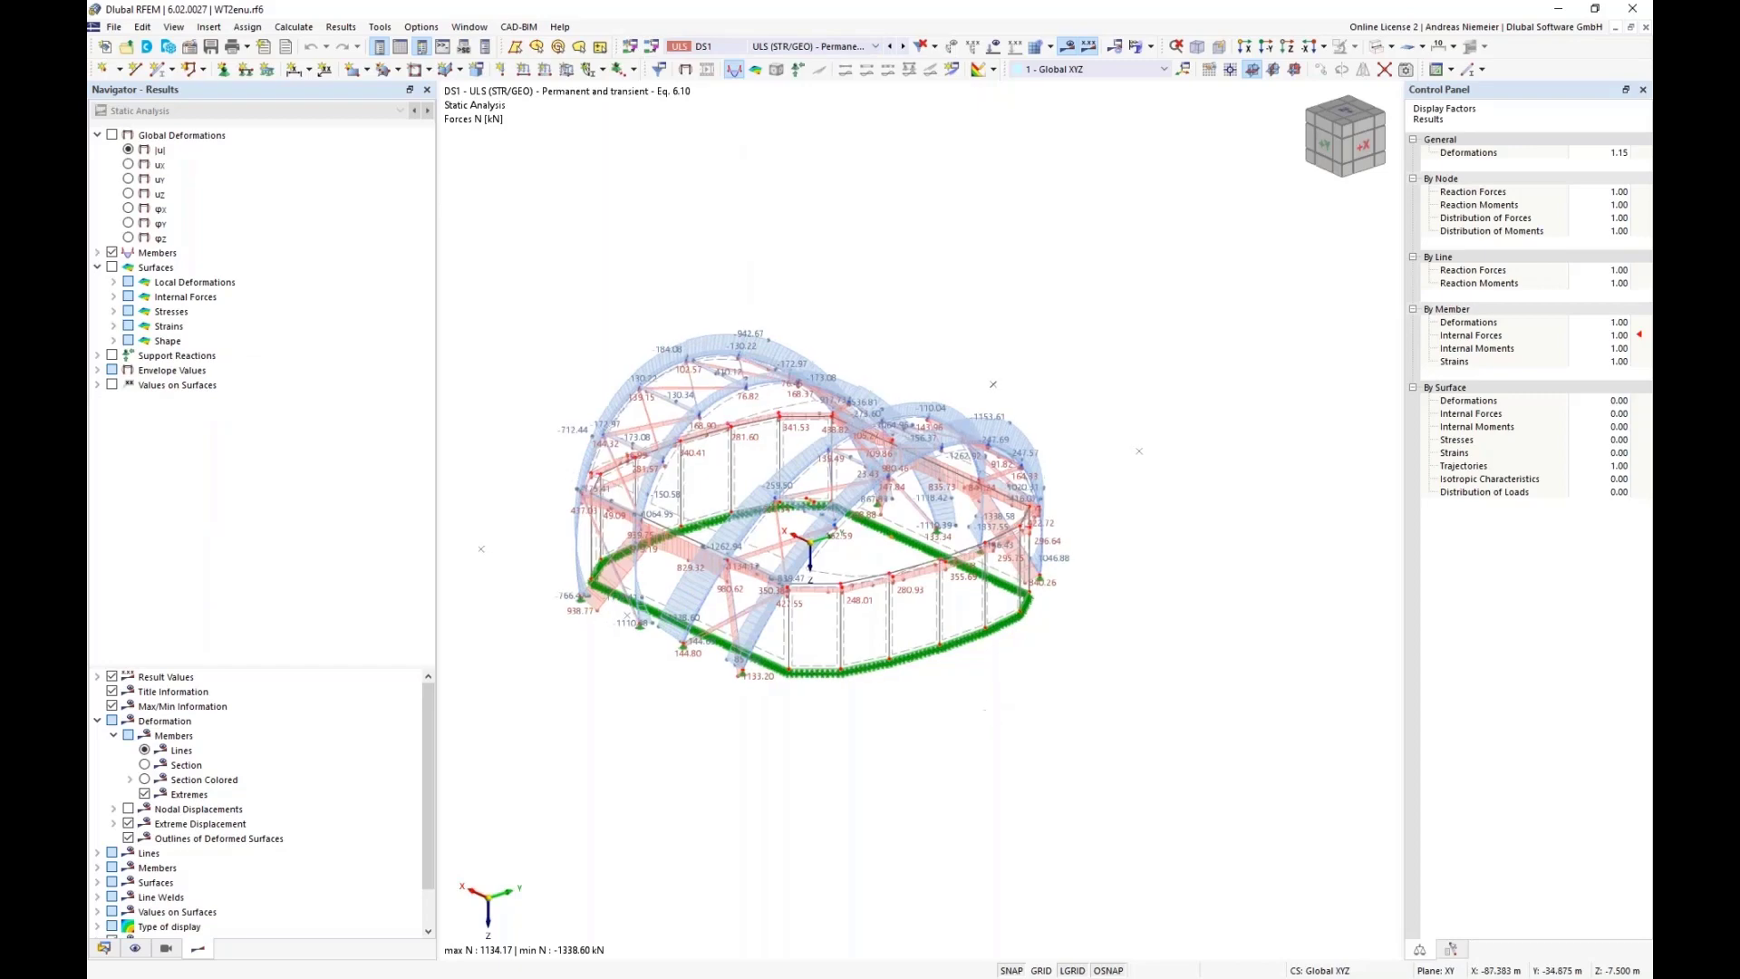
middle_click_drag(997, 713, 614, 690, "ctrl")
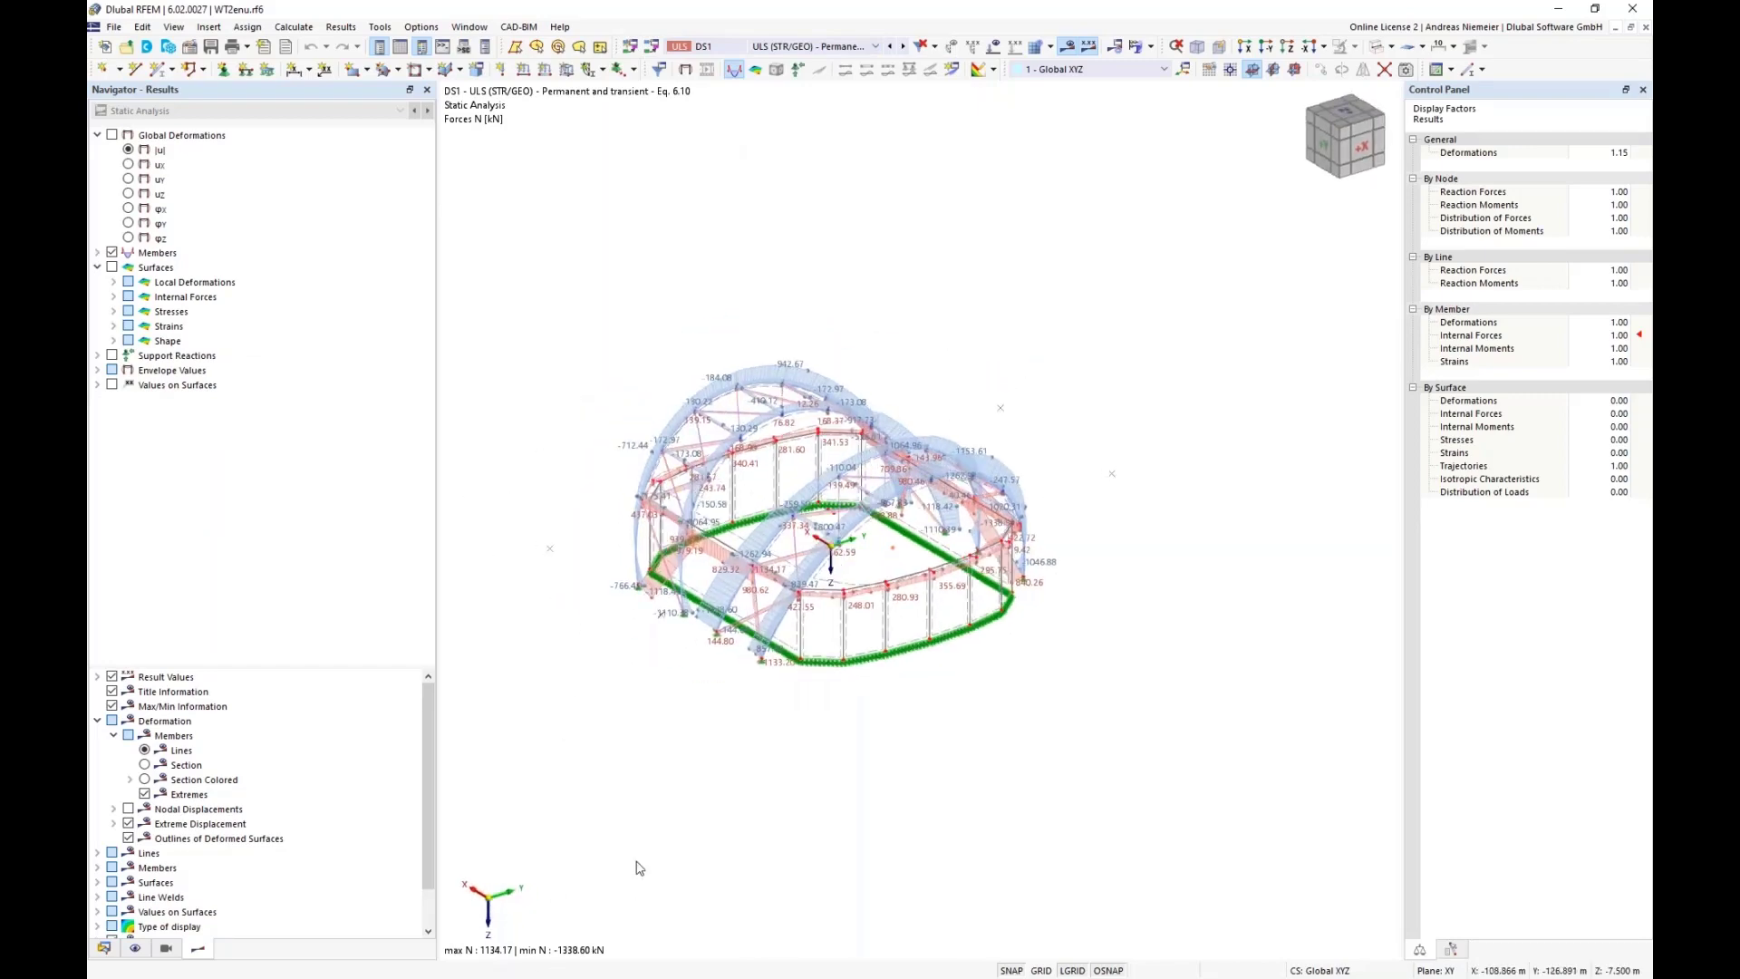
middle_click_drag(715, 764, 734, 766)
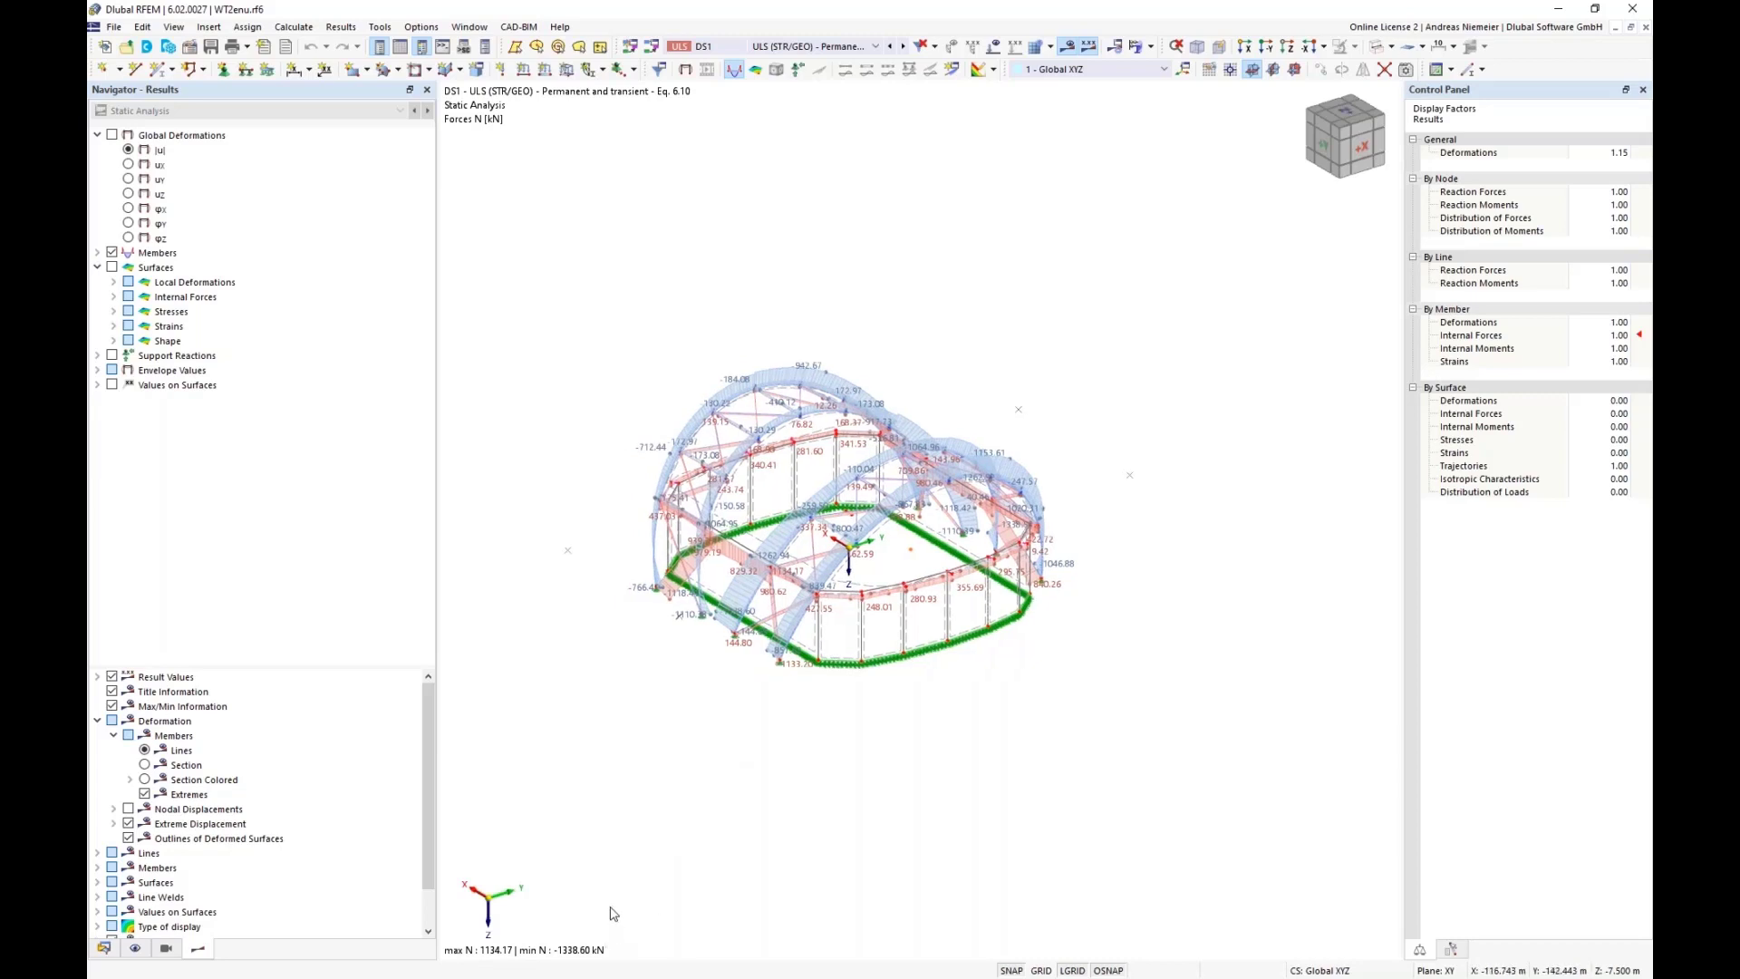
right_click_drag(777, 754, 812, 698)
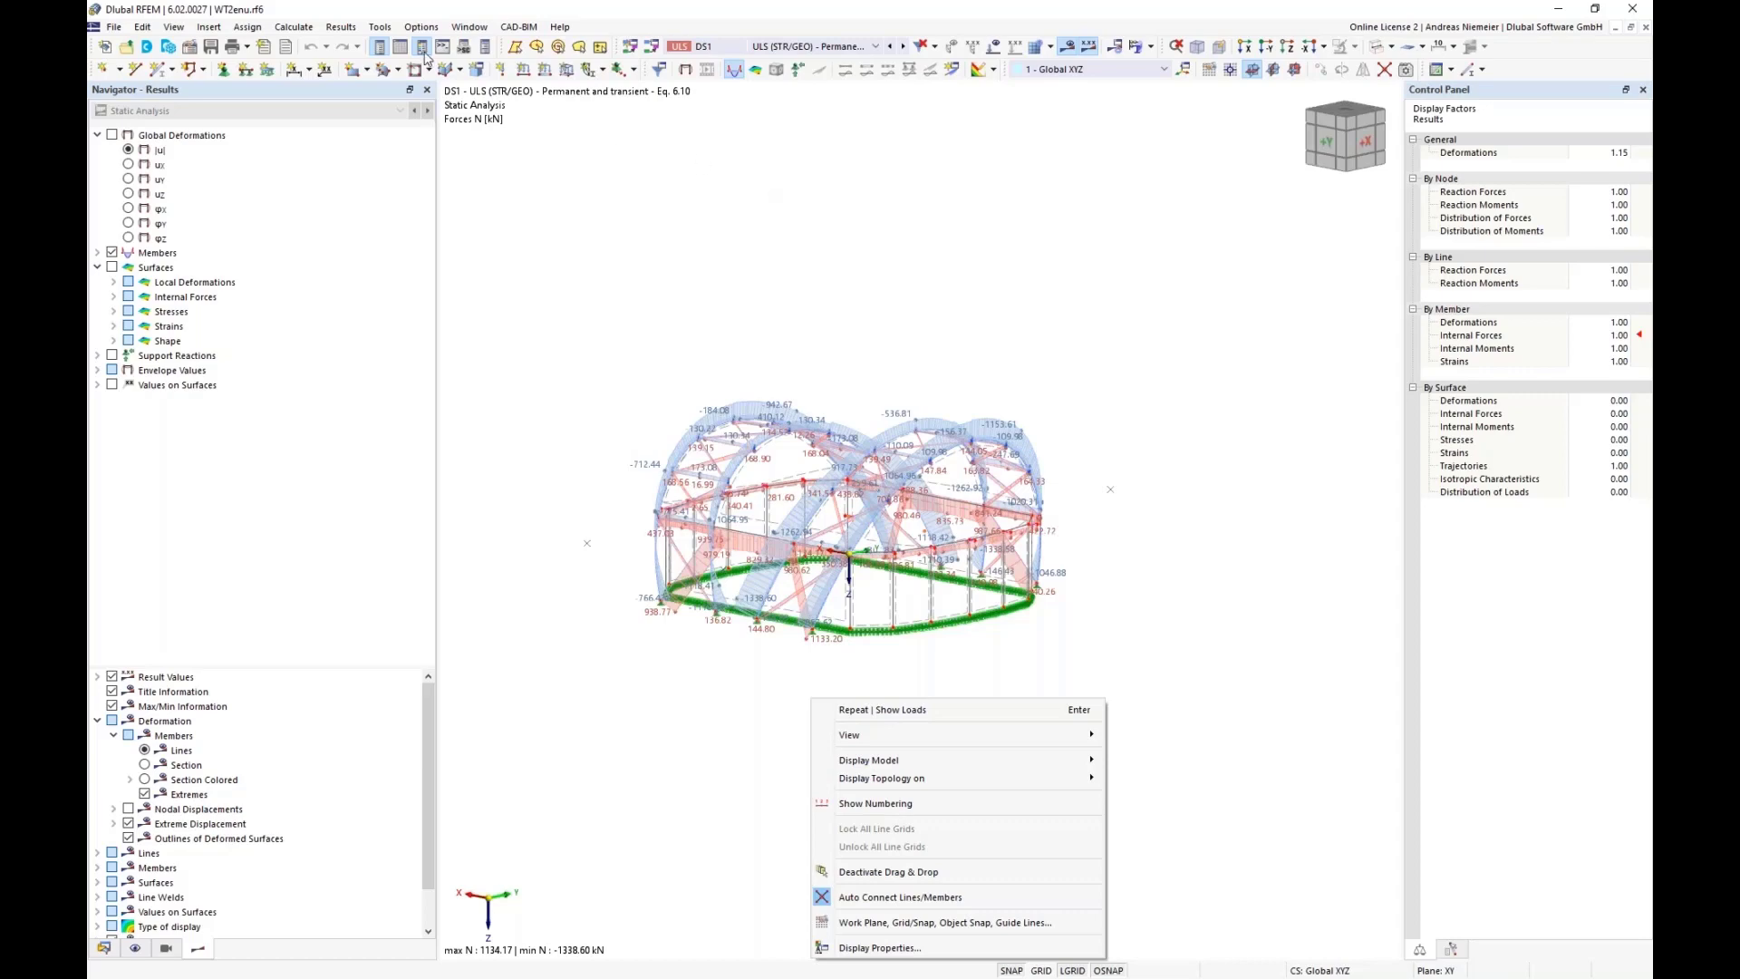
- Display the result tables for the static analysis, with the internal forces by member for design situation DS1
left_click(400, 47)
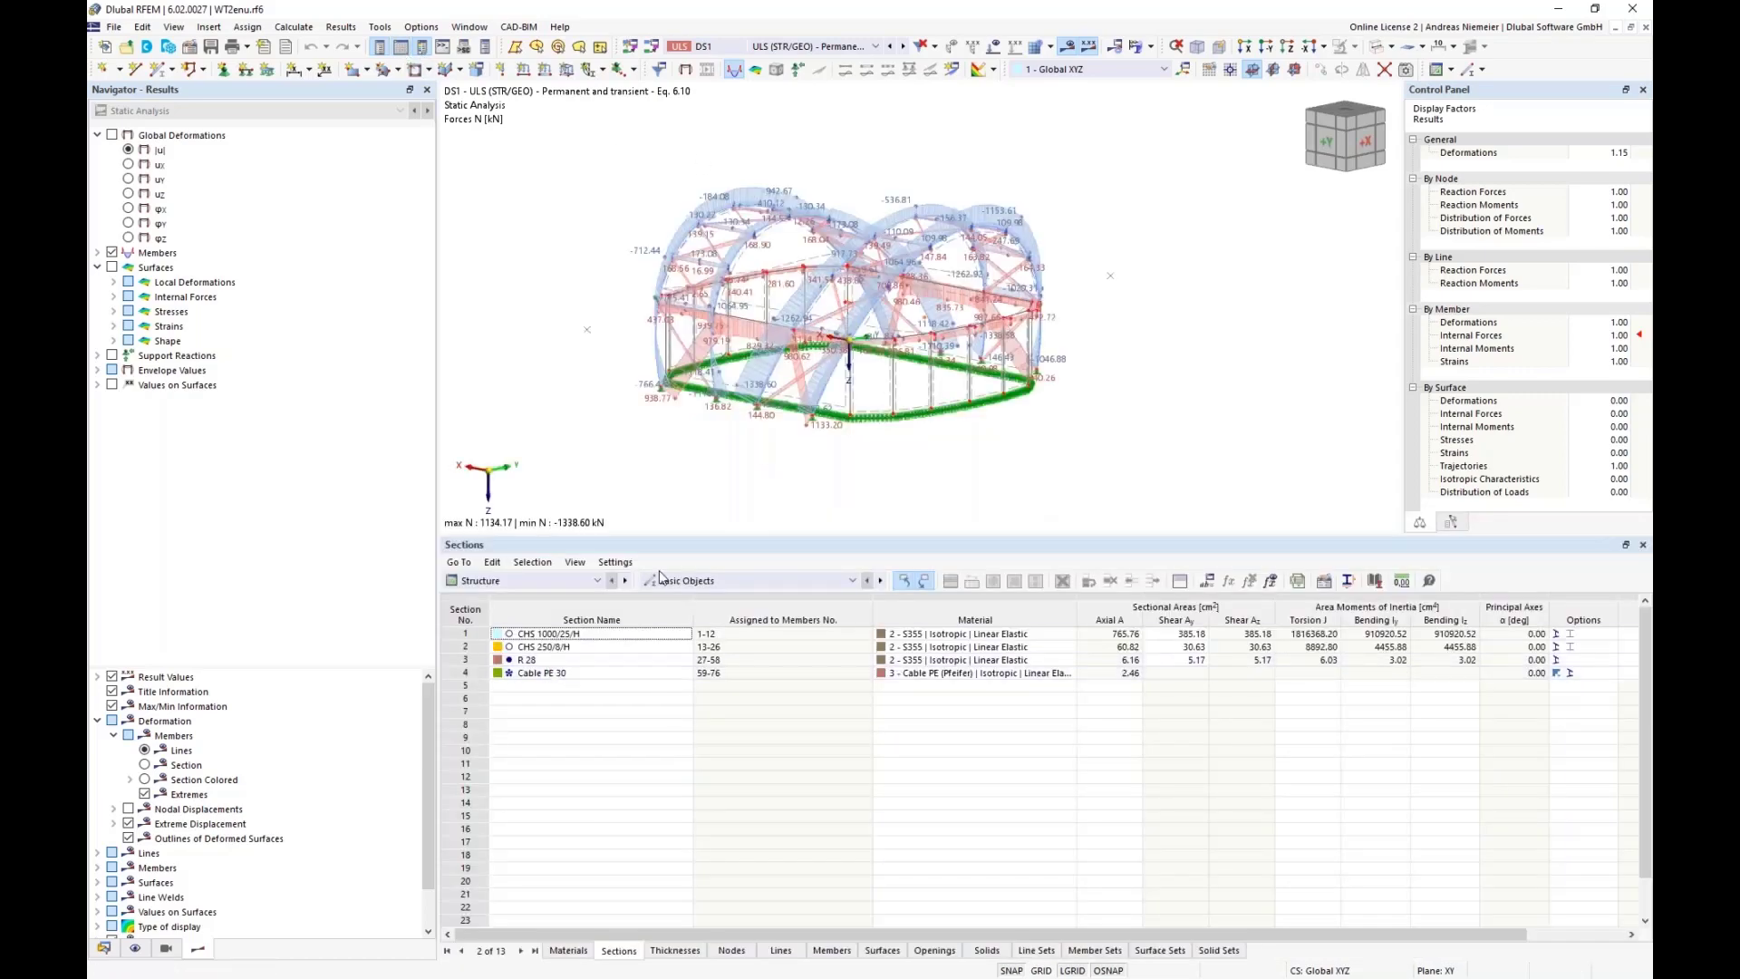
left_click(543, 581)
left_click(512, 657)
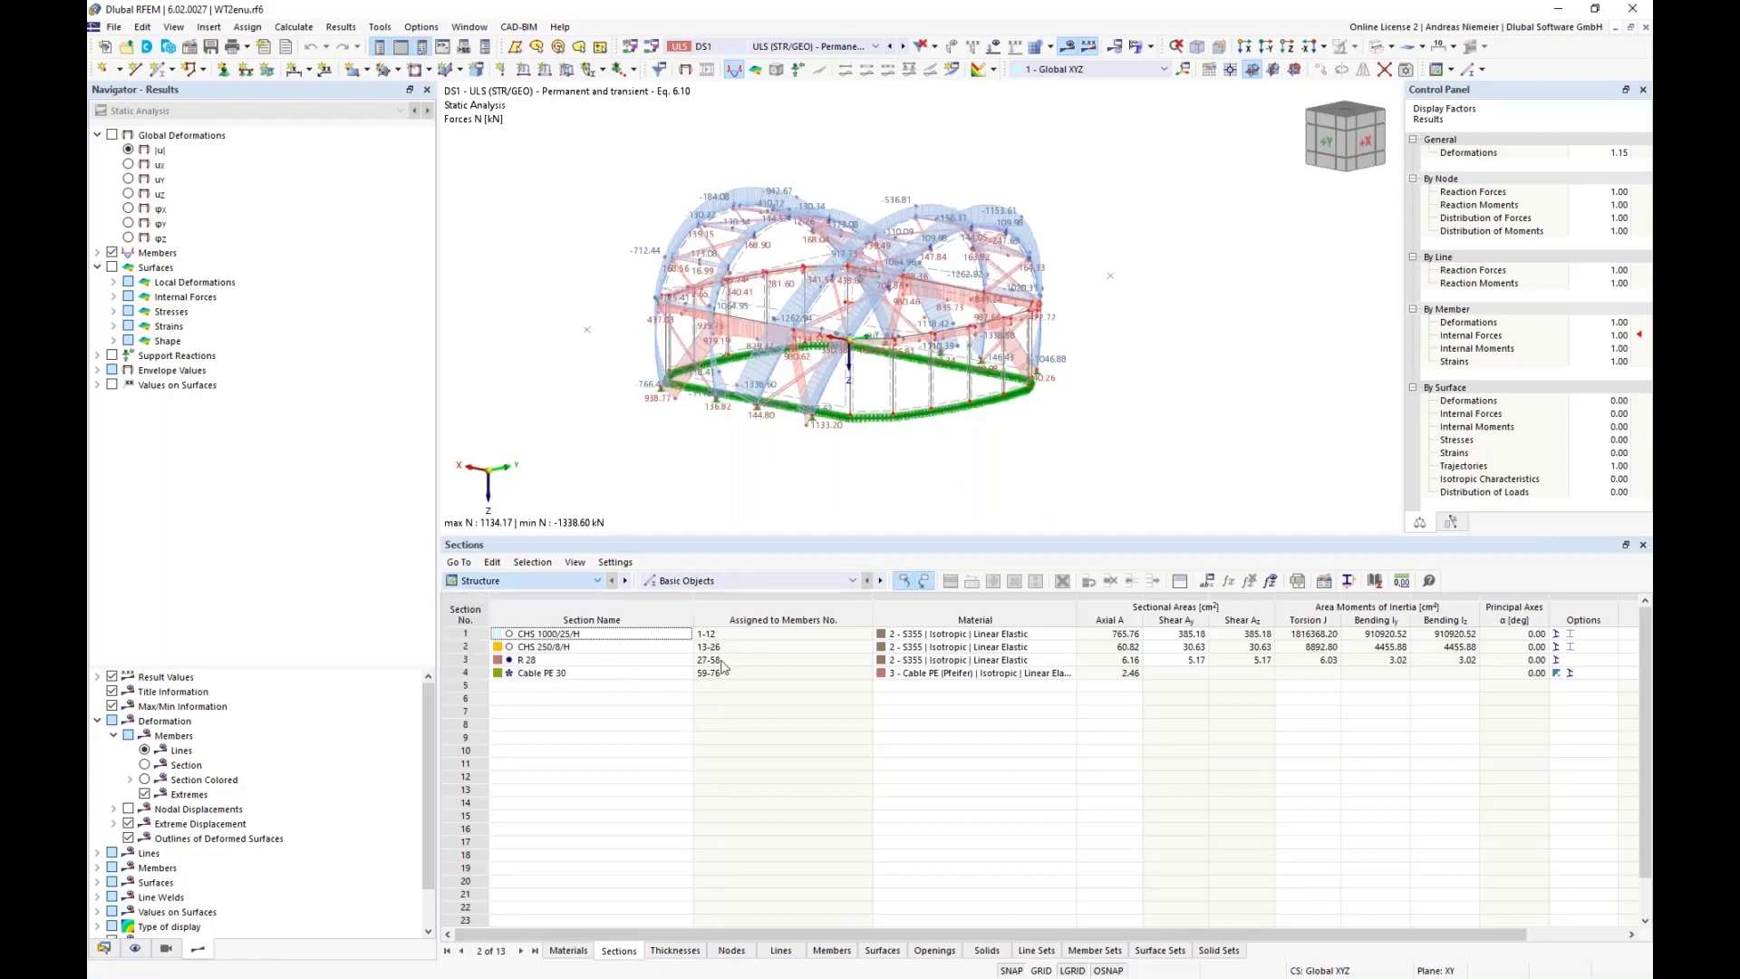
left_click(758, 581)
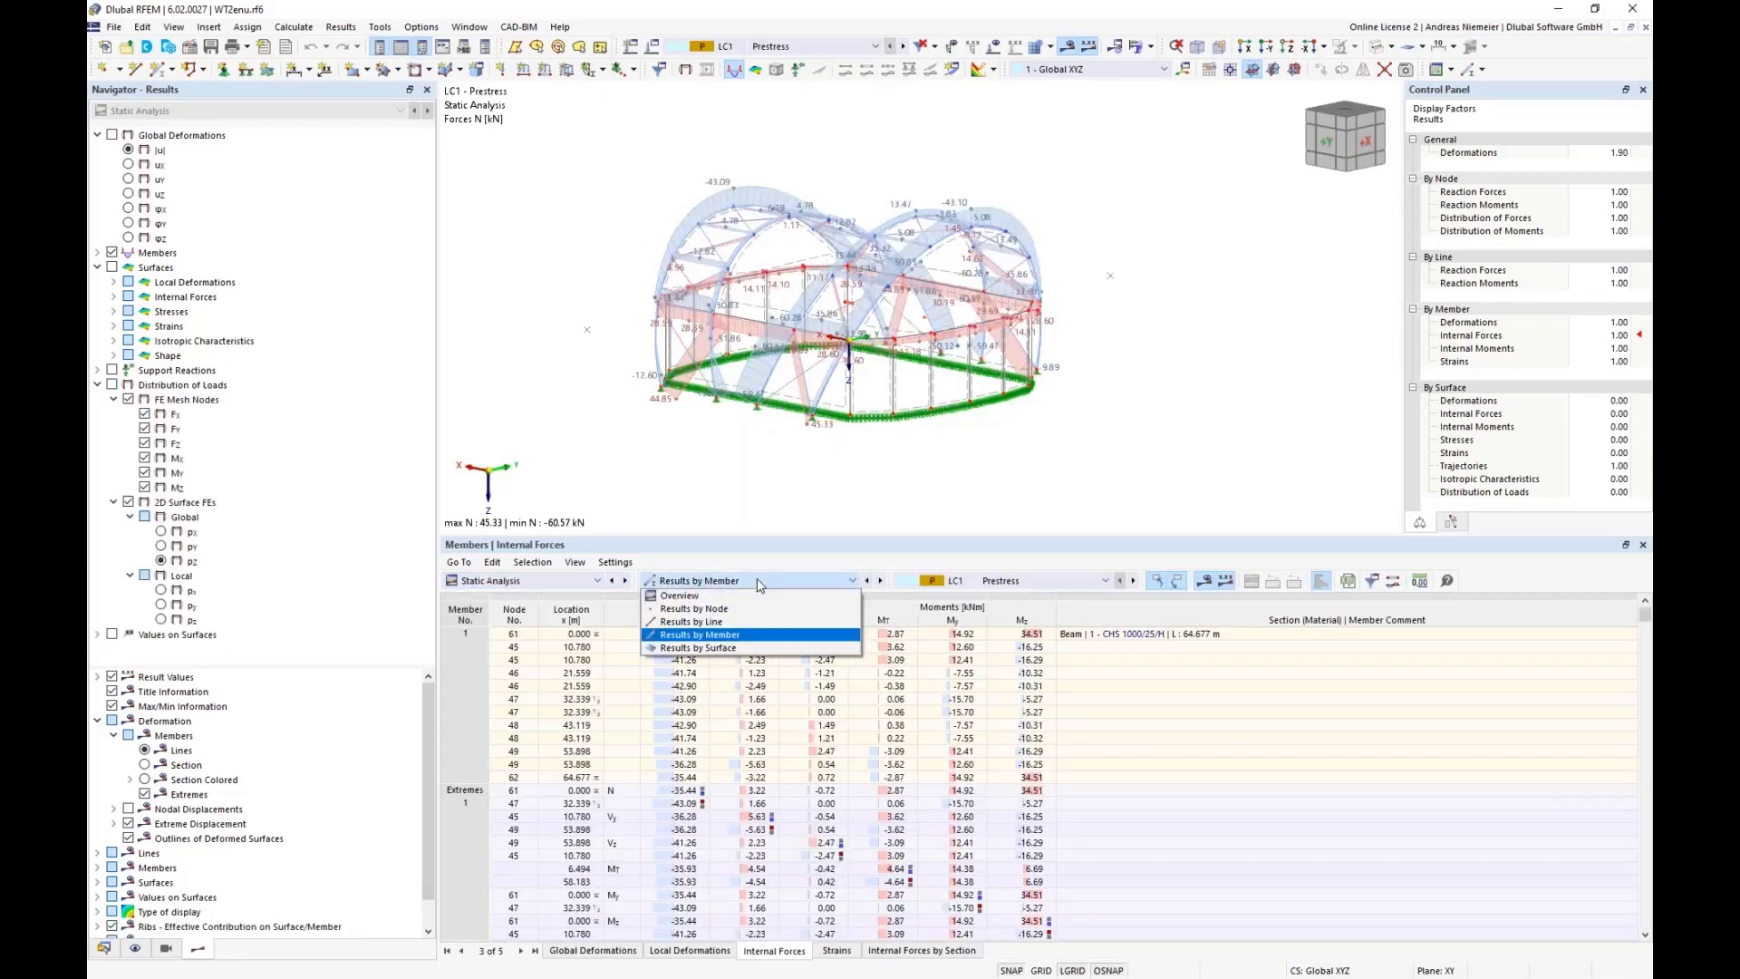
left_click(747, 639)
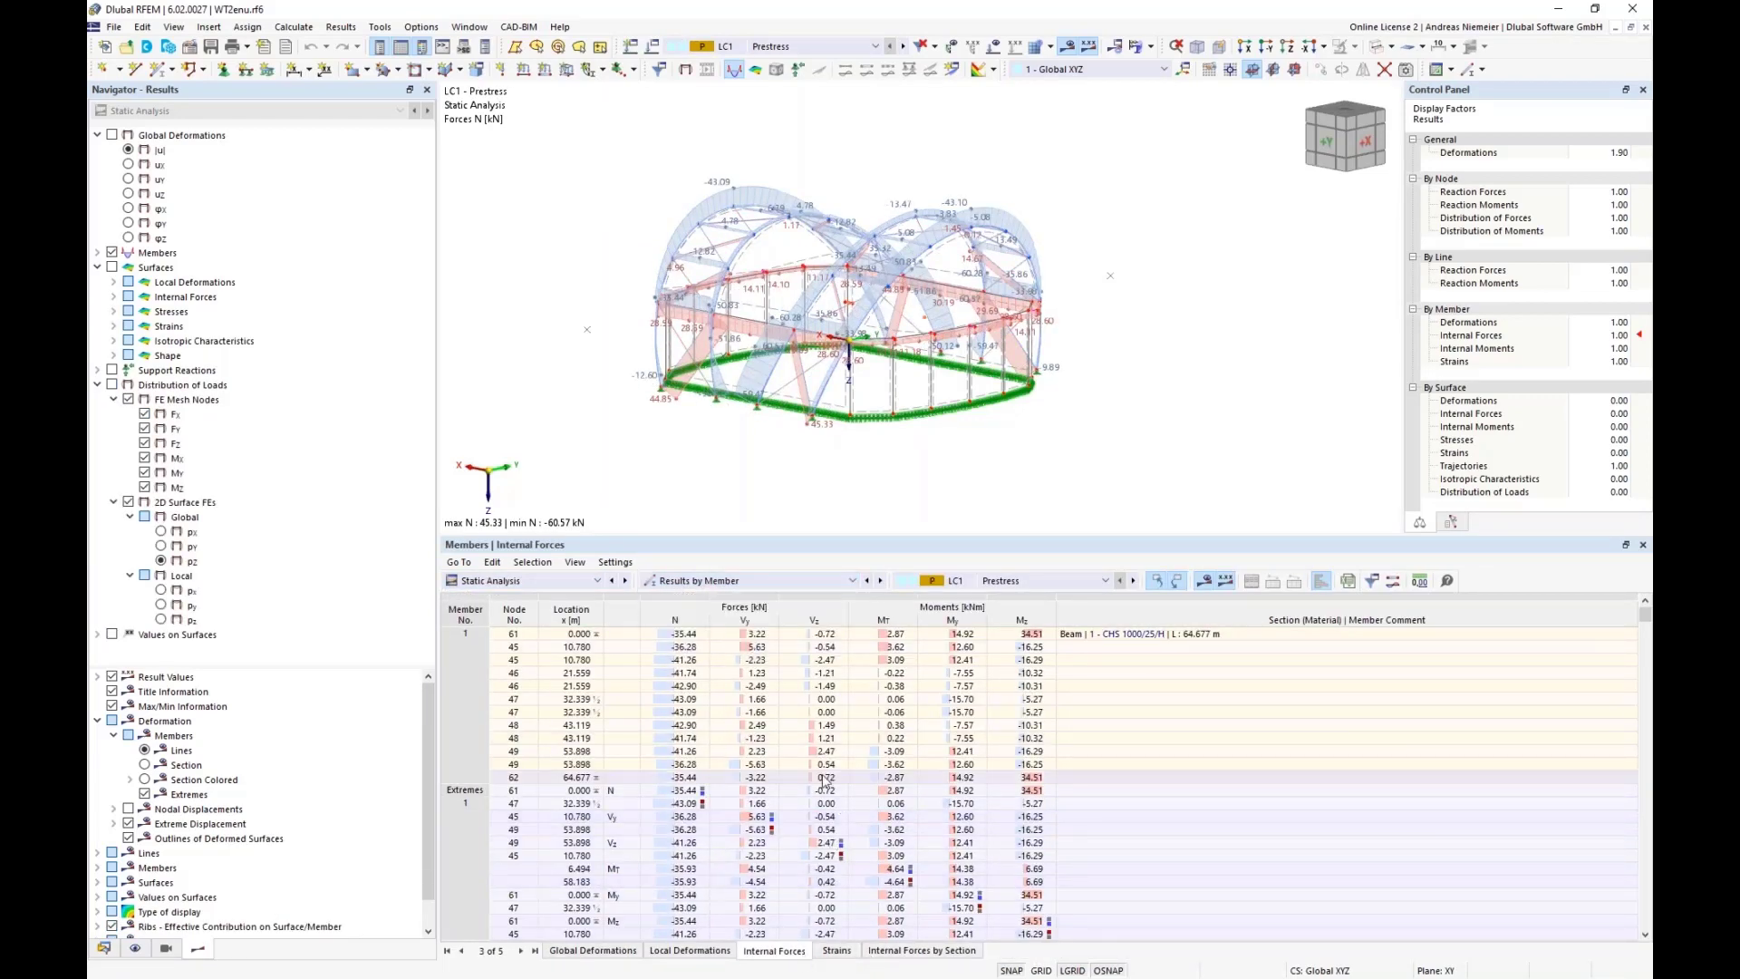
left_click(997, 581)
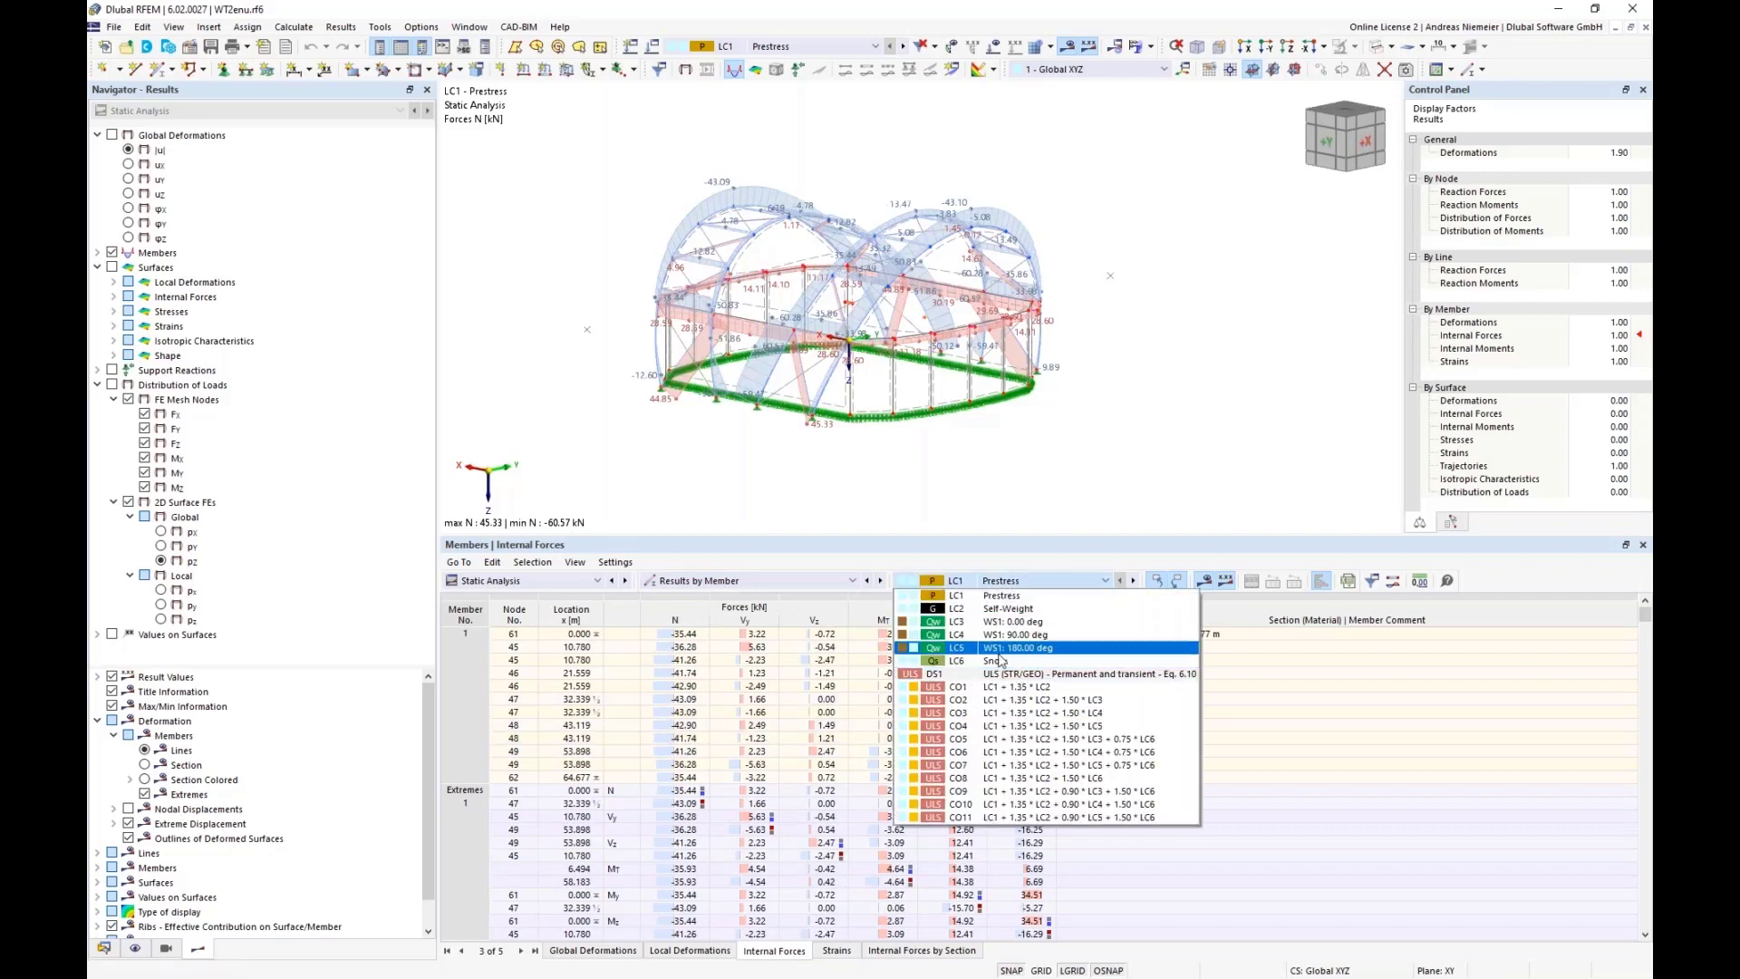
key("Escape")
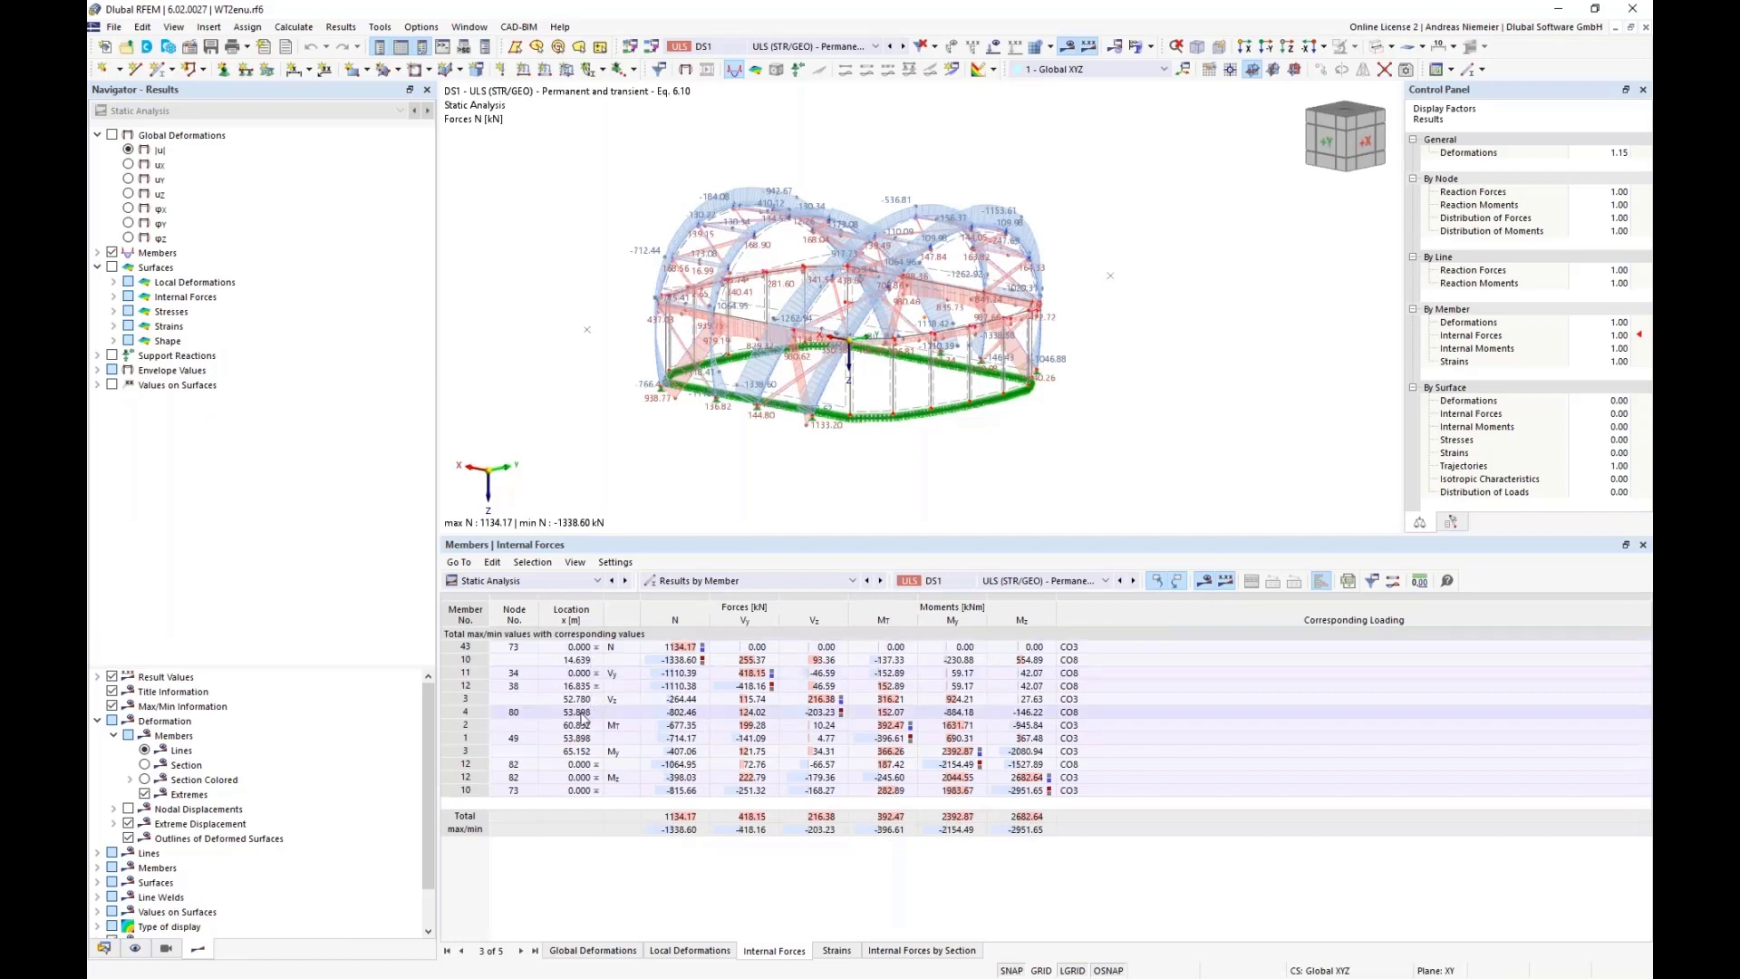
- Open the load combinations and review the settings and assigned load cases of combination CO8
left_click(680, 659)
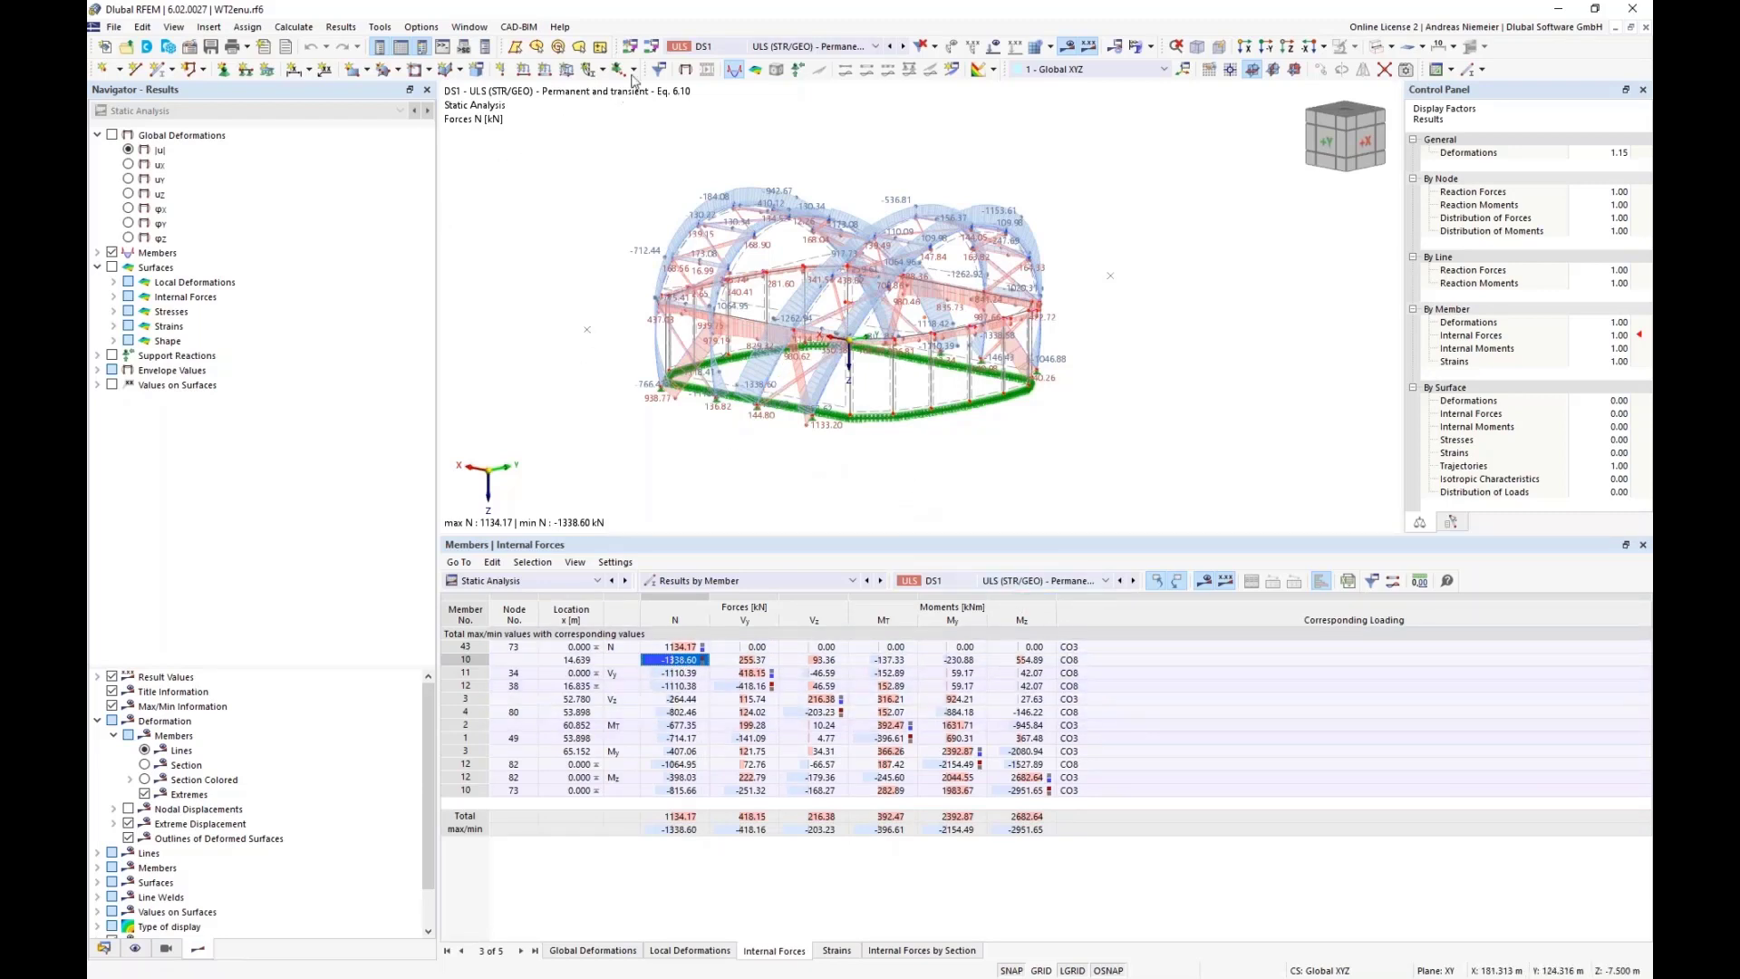
left_click(651, 47)
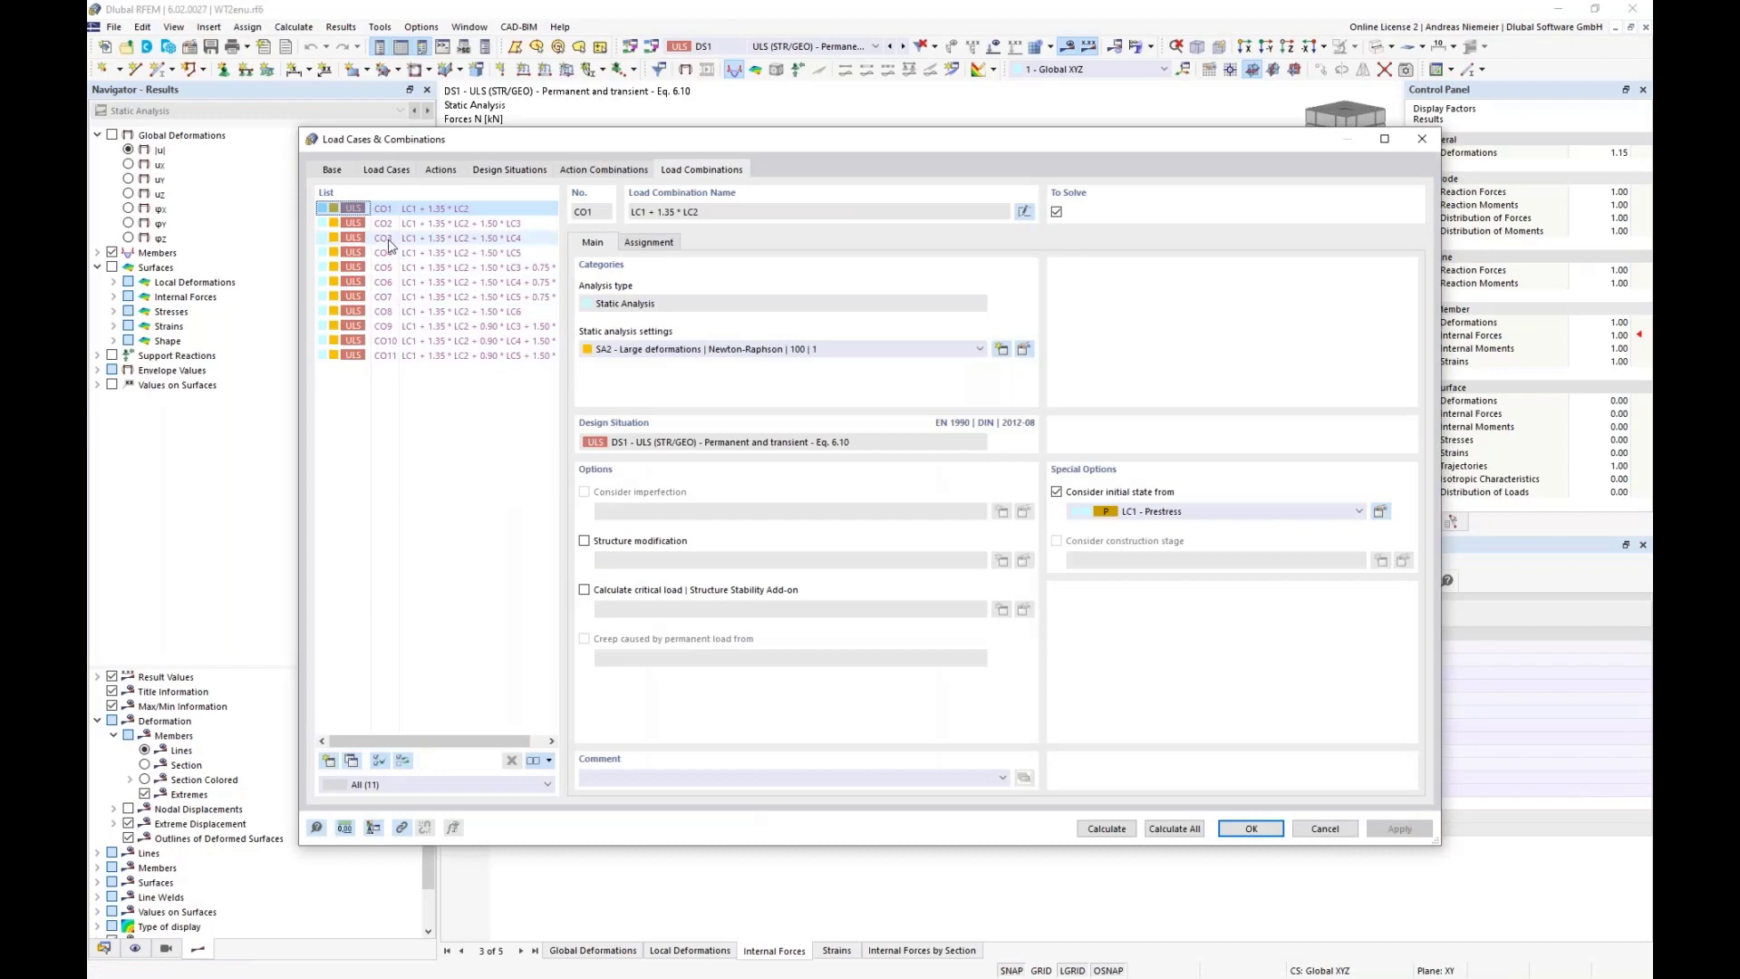
left_click(389, 311)
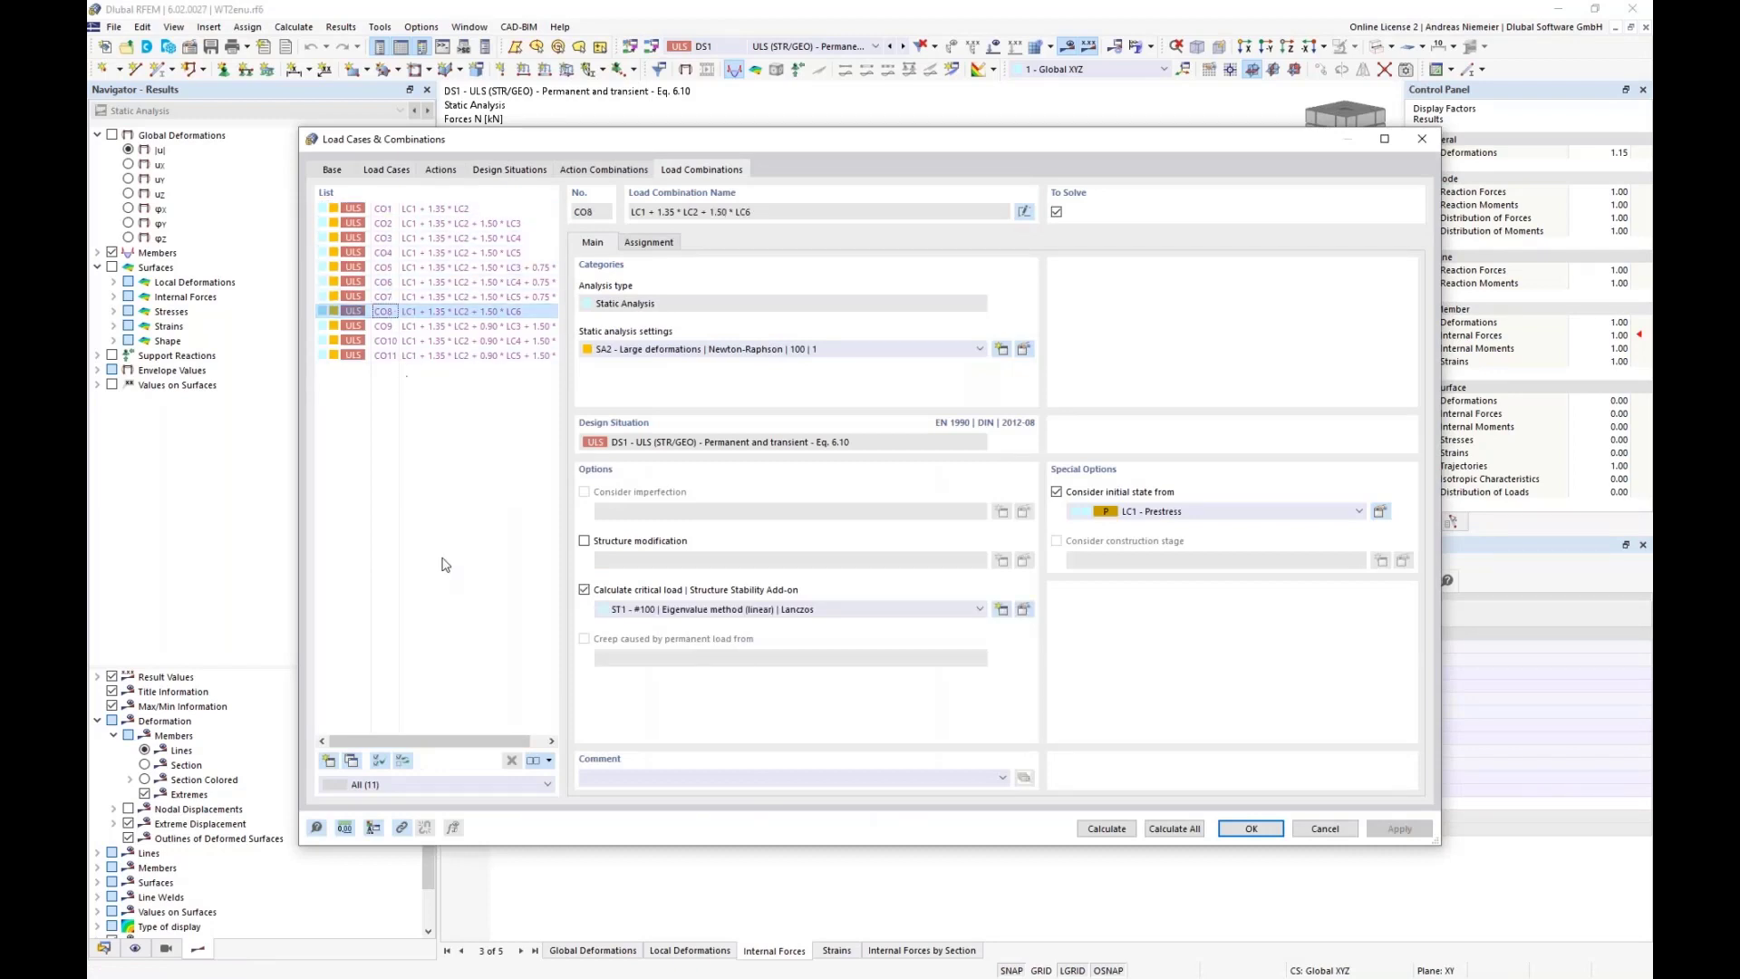
left_click(657, 245)
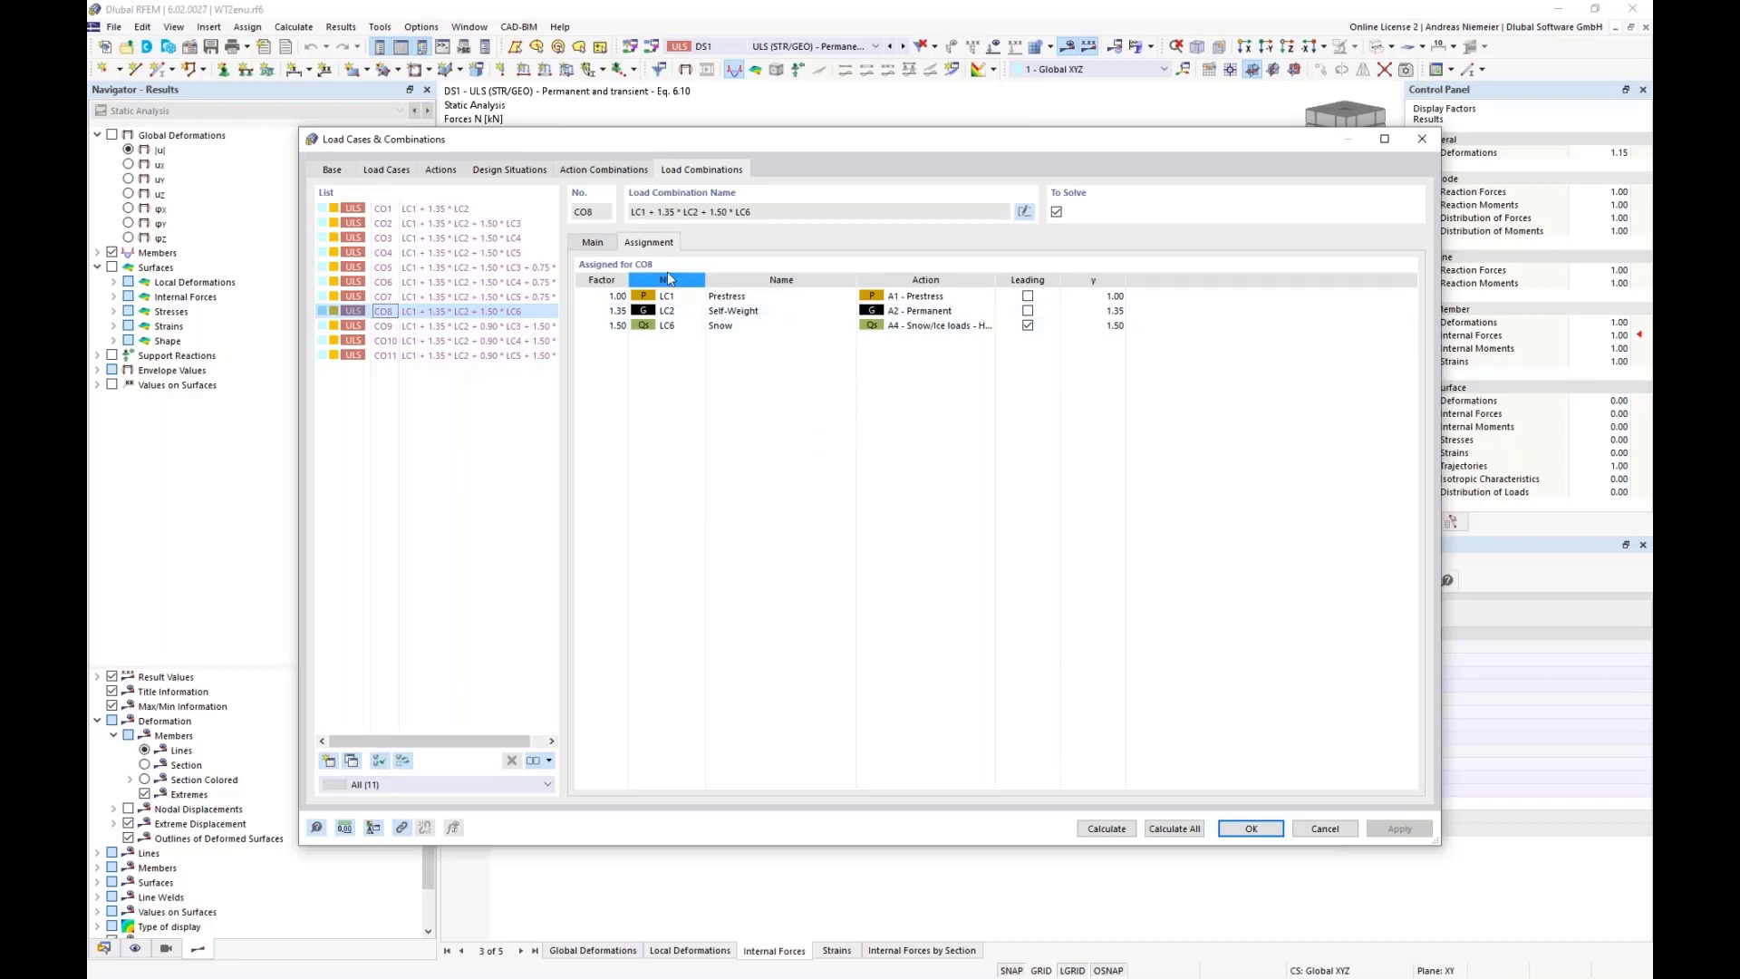
left_click(596, 243)
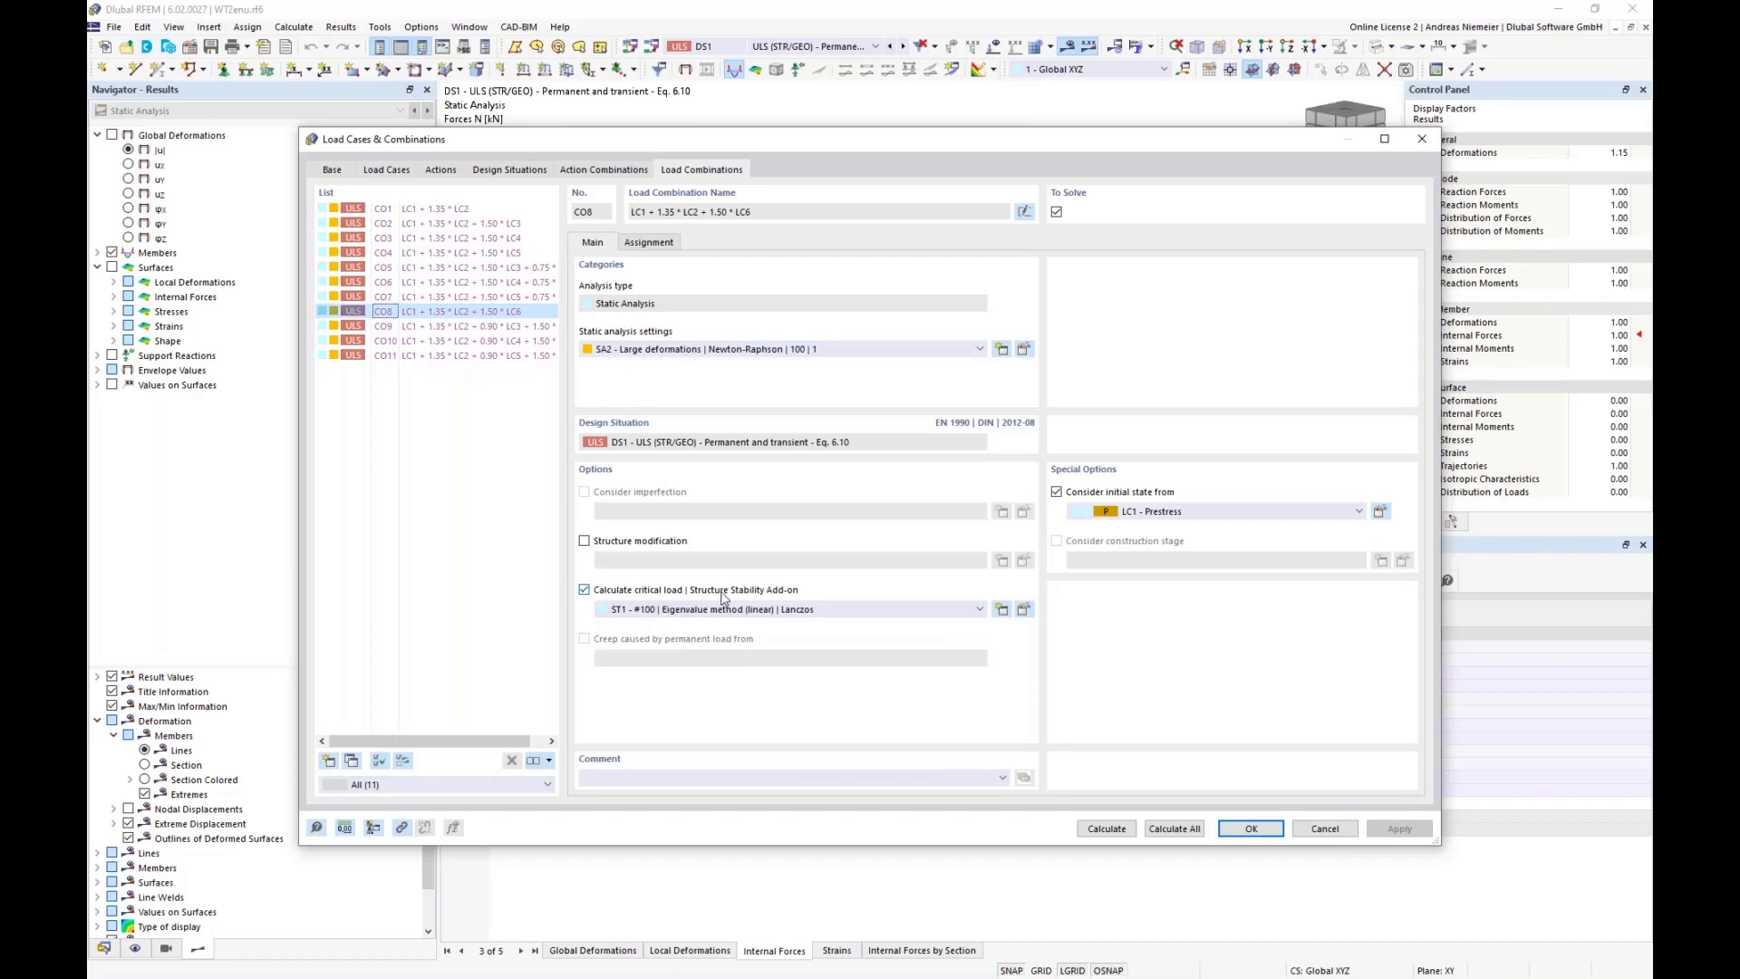
- Inspect CO8's stability analysis settings ST1 and the available stability analysis types, leaving the settings unchanged
left_click(1023, 609)
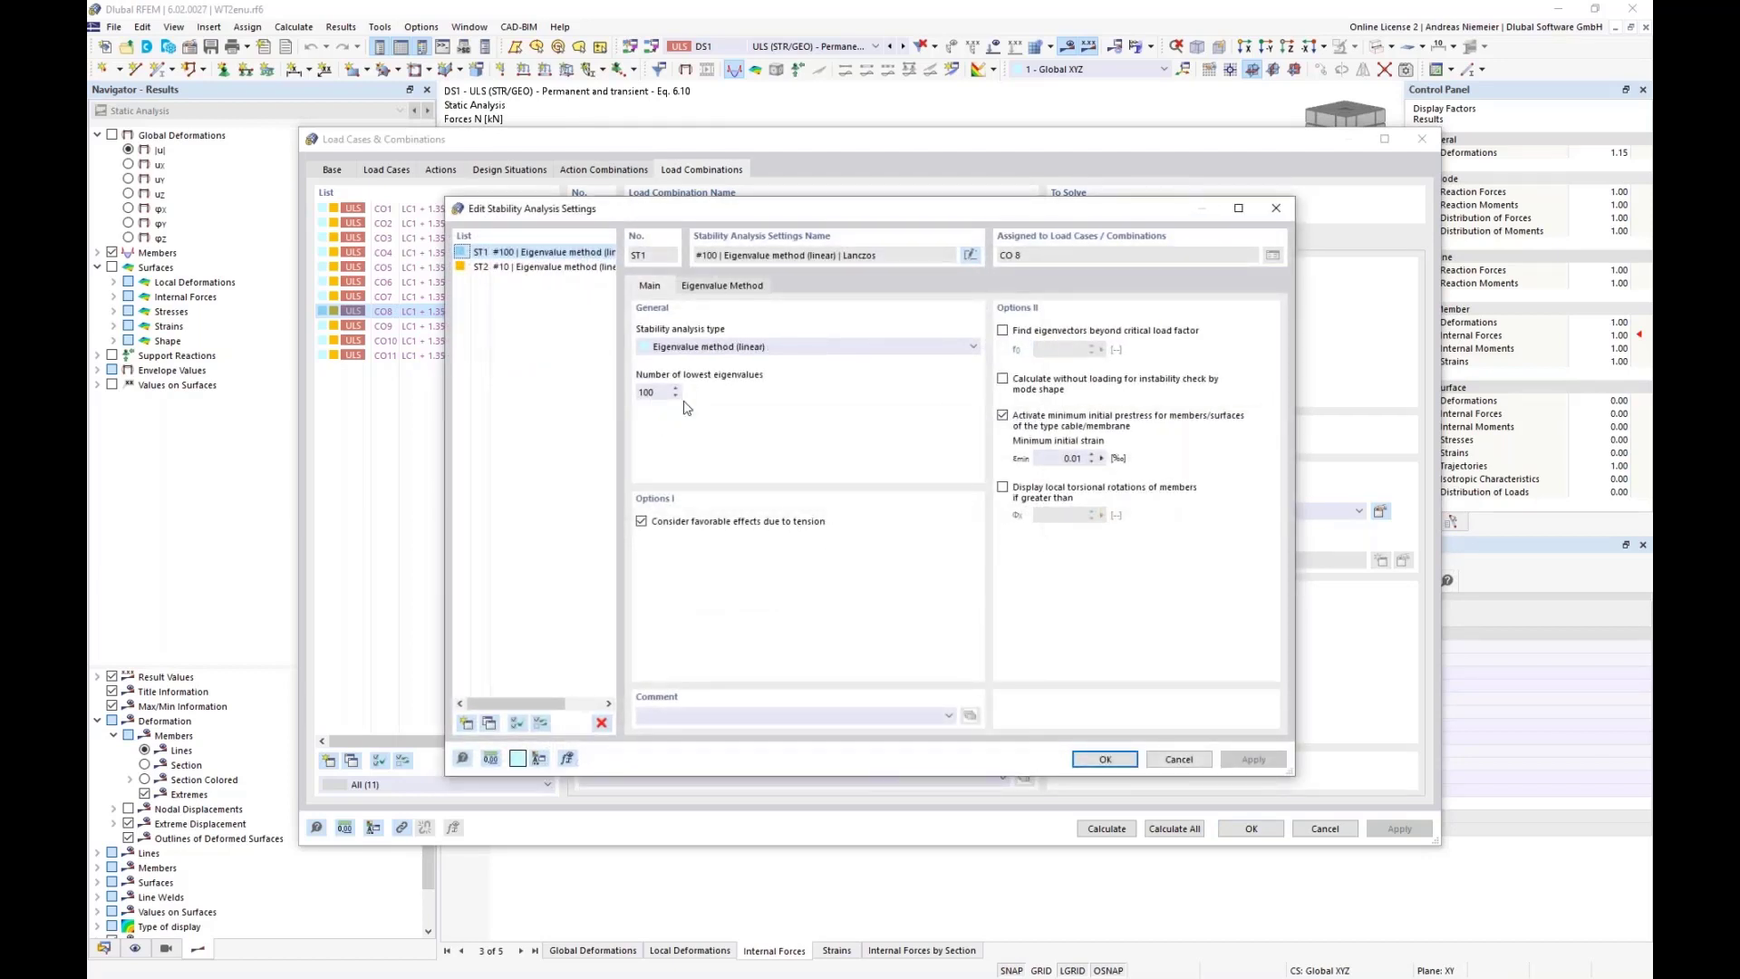
left_click(852, 350)
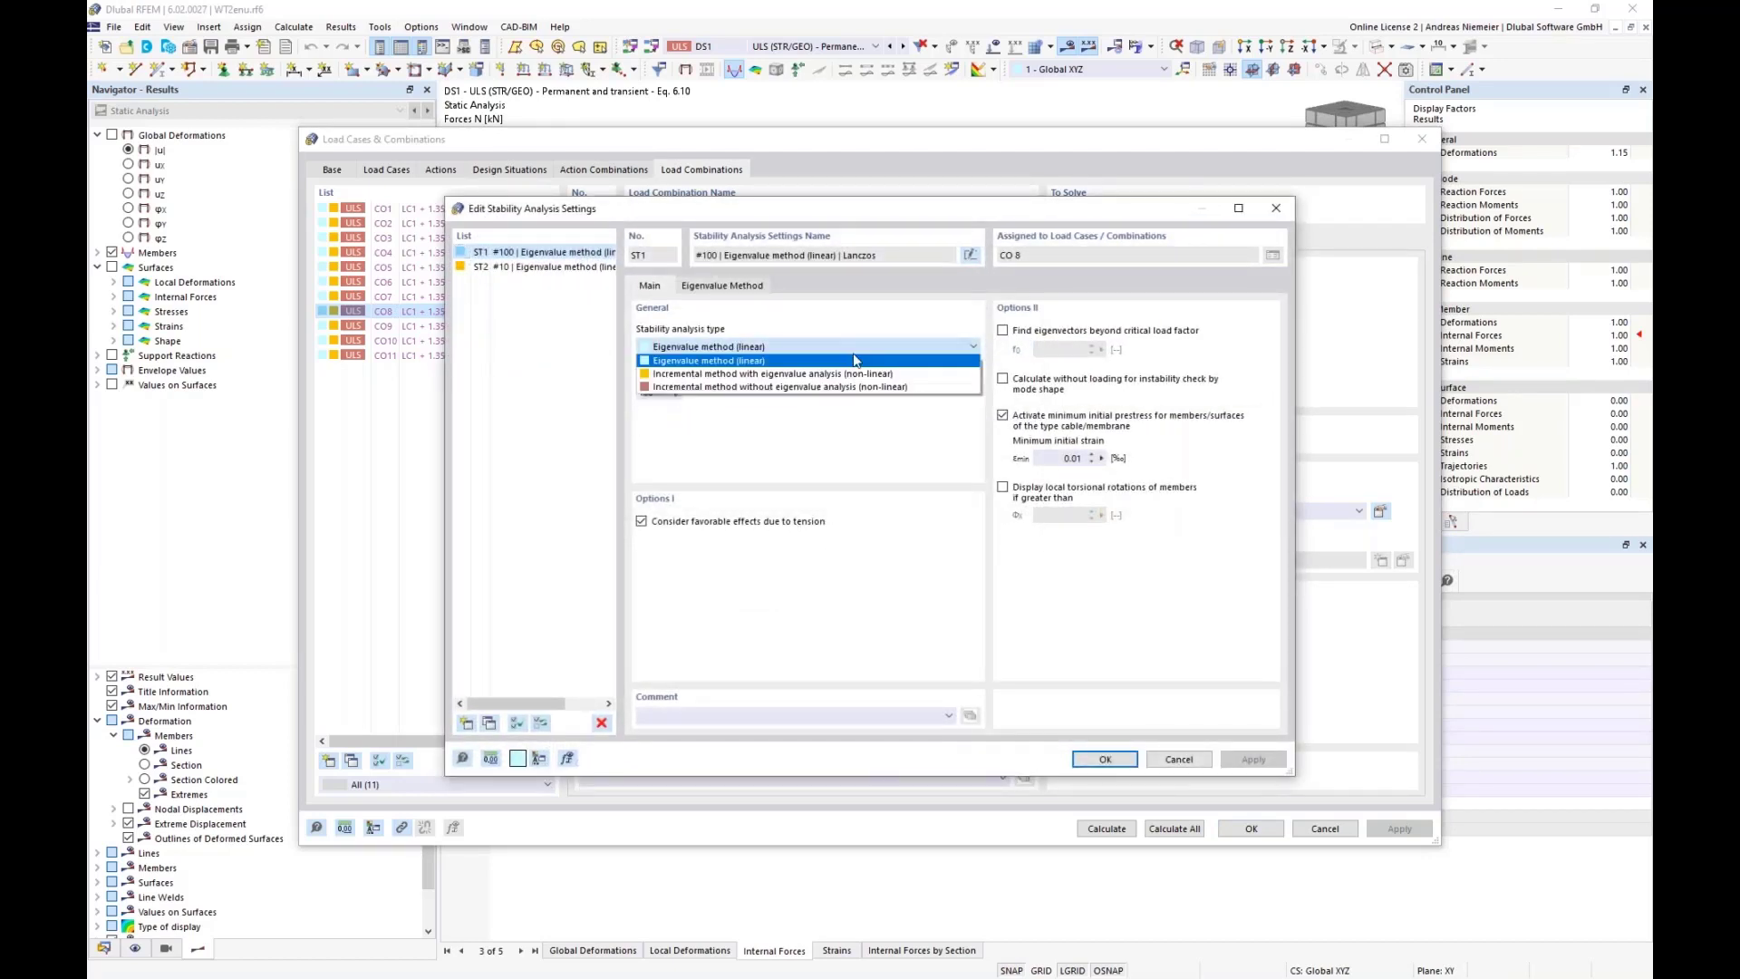
left_click(854, 359)
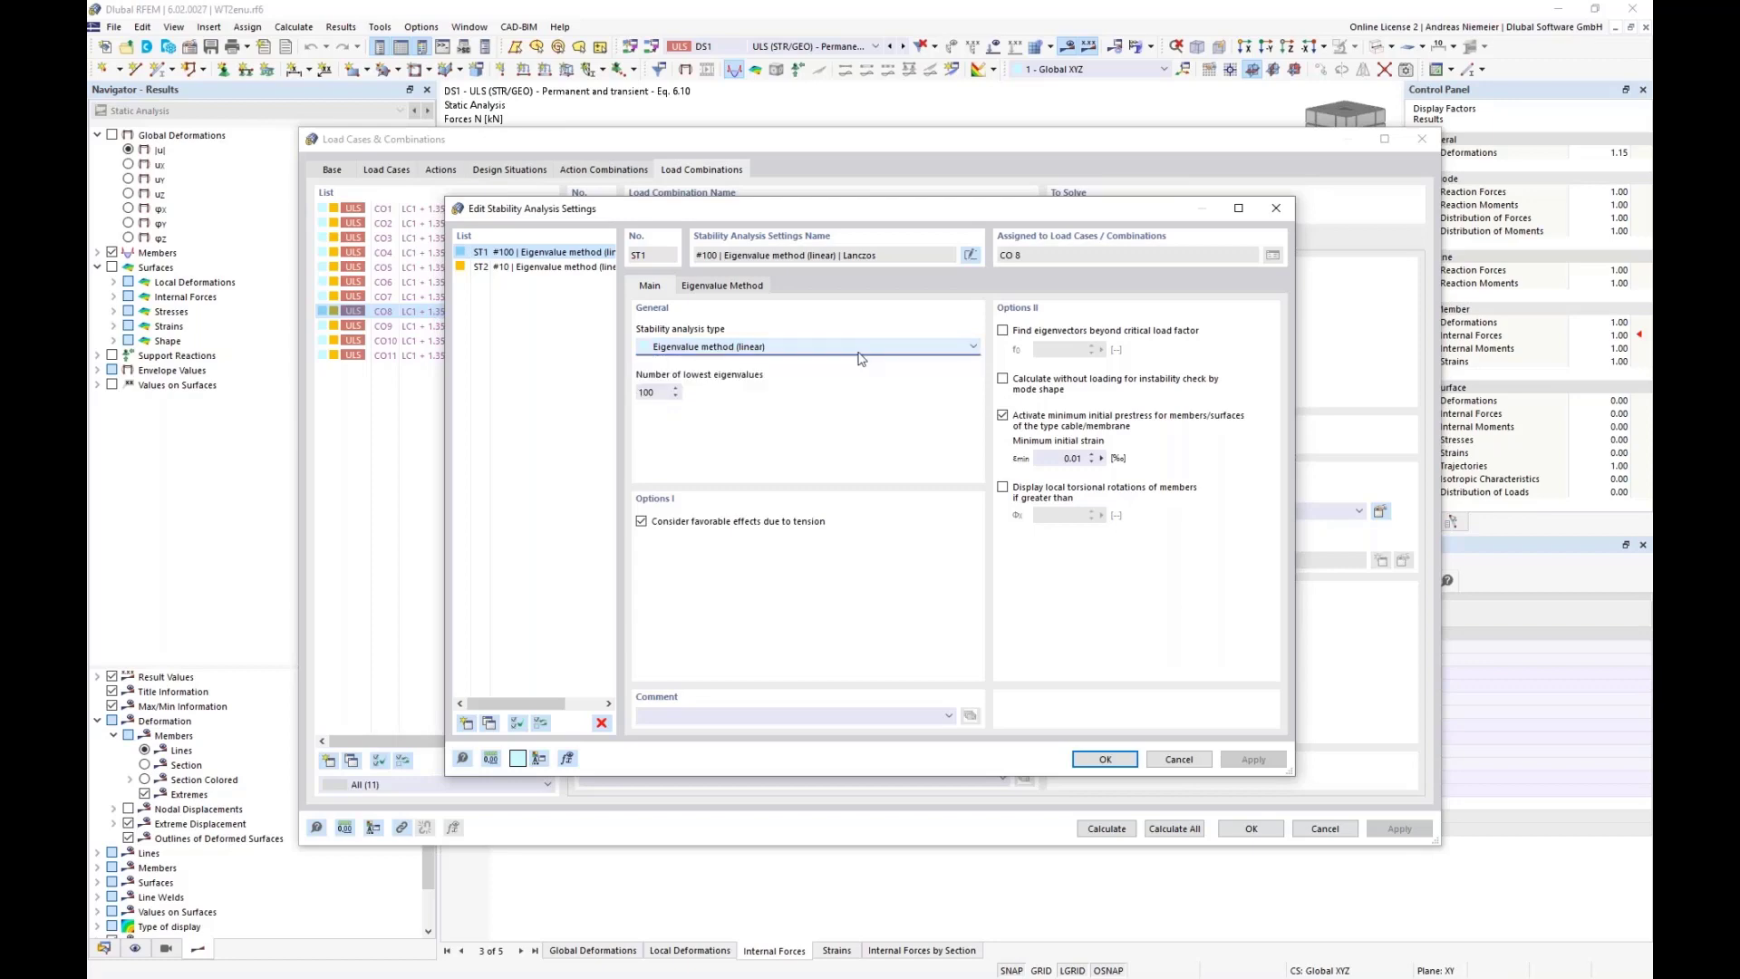
left_click(1178, 759)
- Calculate CO8 and display its stability analysis results with the mode shape, viewing the structure from an oblique angle
left_click(1107, 829)
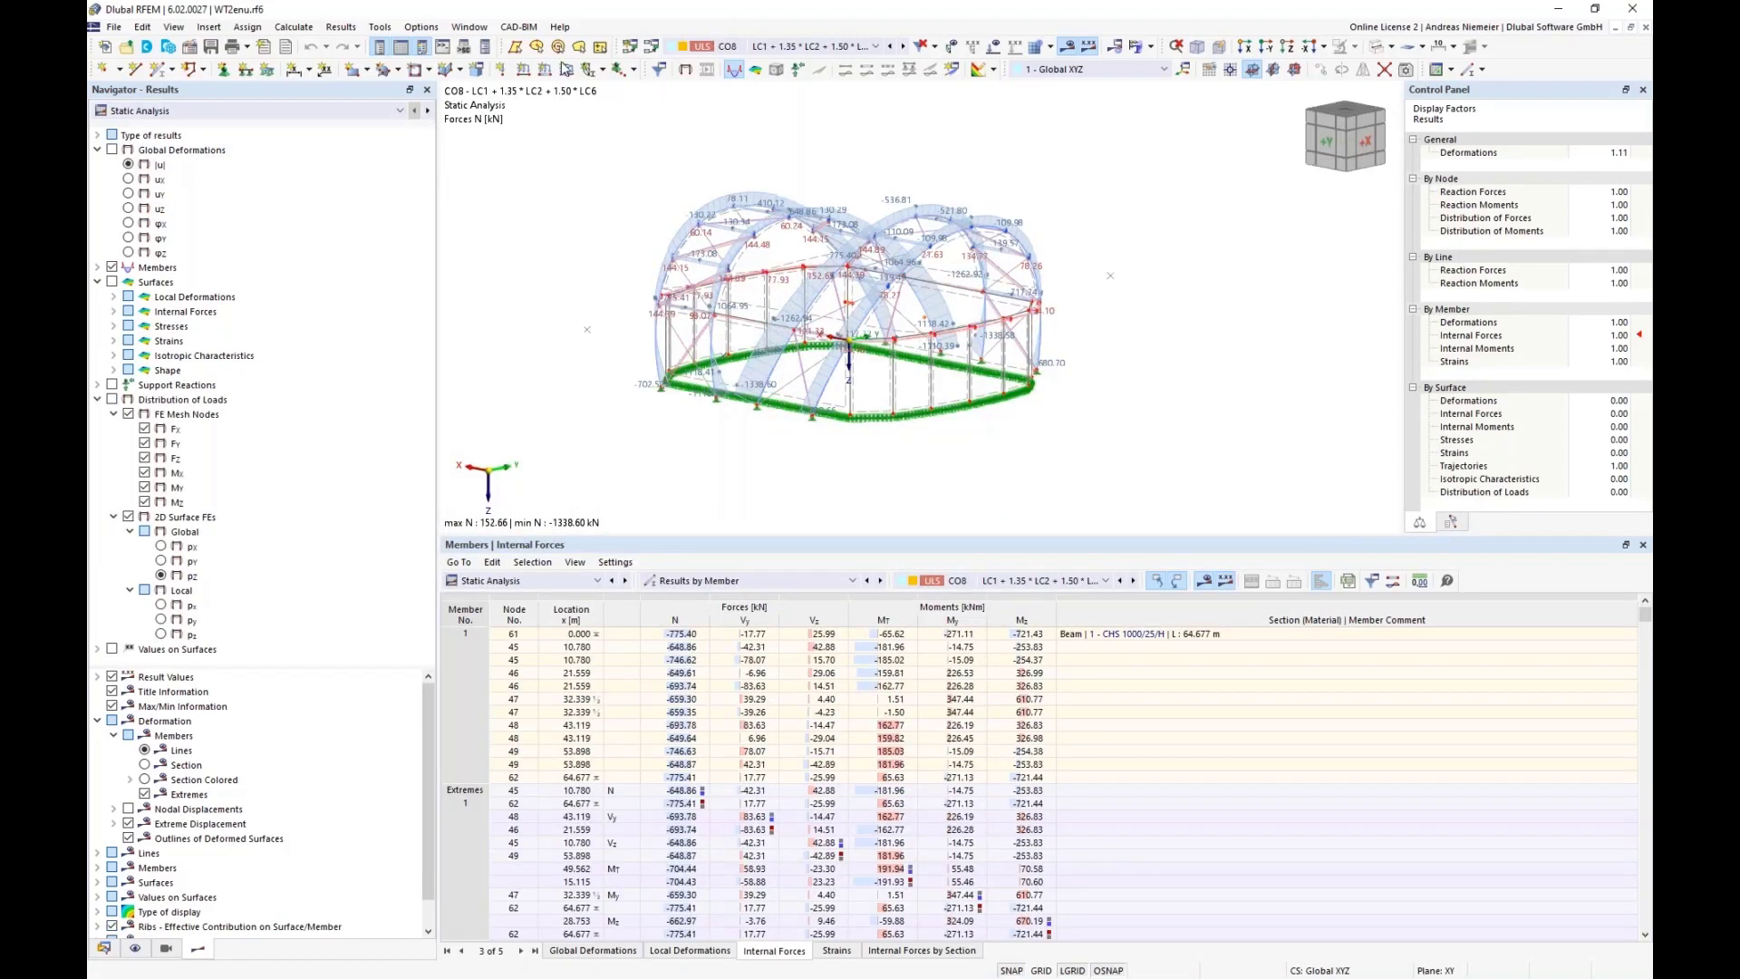
left_click(196, 111)
left_click(197, 138)
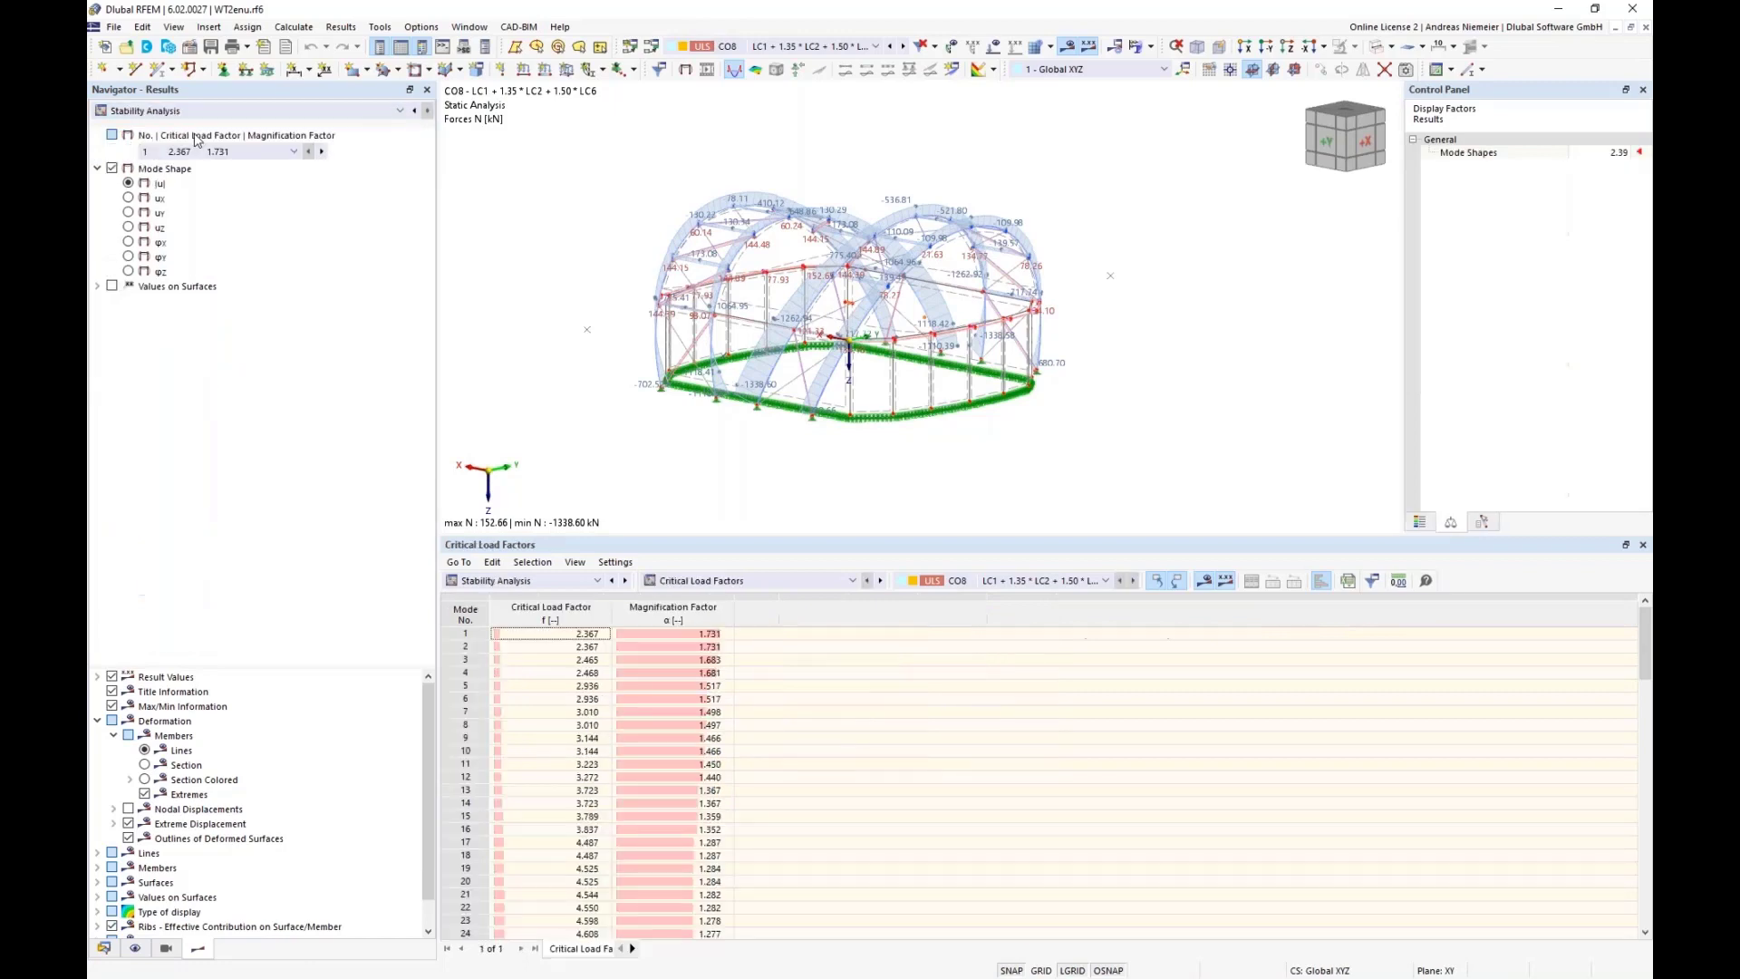
middle_click_drag(700, 304, 784, 377, "ctrl")
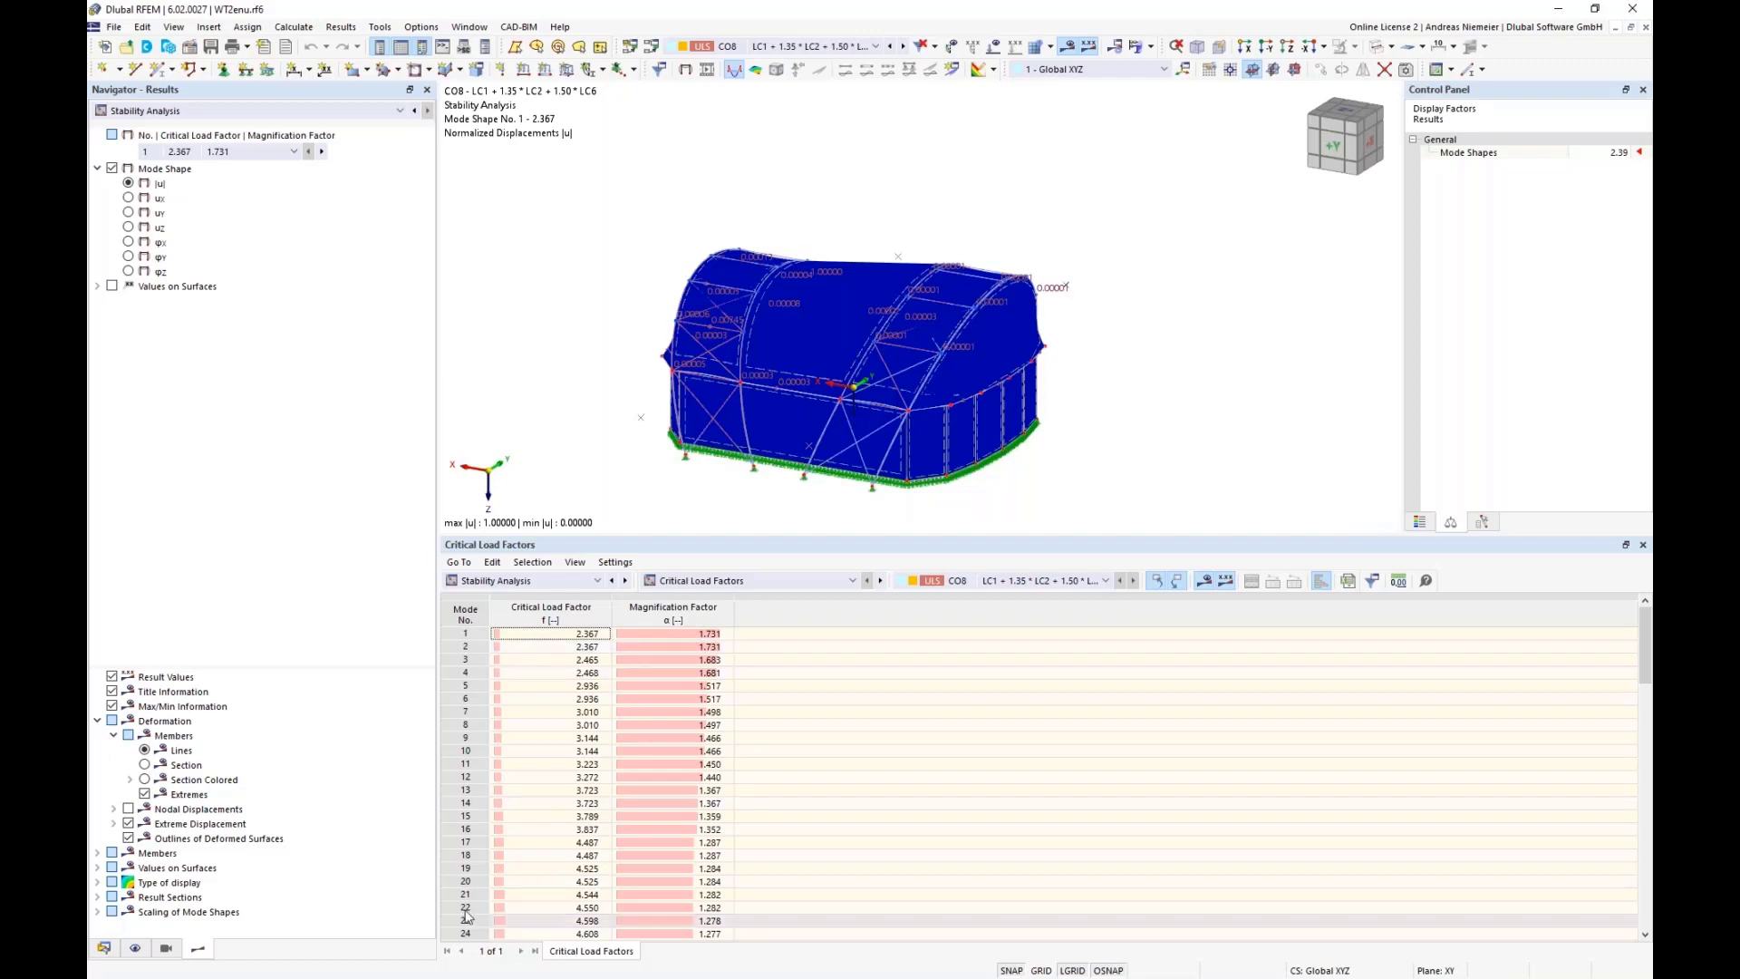
- Limit the visible objects to members by section, hiding all surfaces and showing CHS 1000/25/H, CHS 250/8/H, R 28 and Cable PE 30
left_click(136, 949)
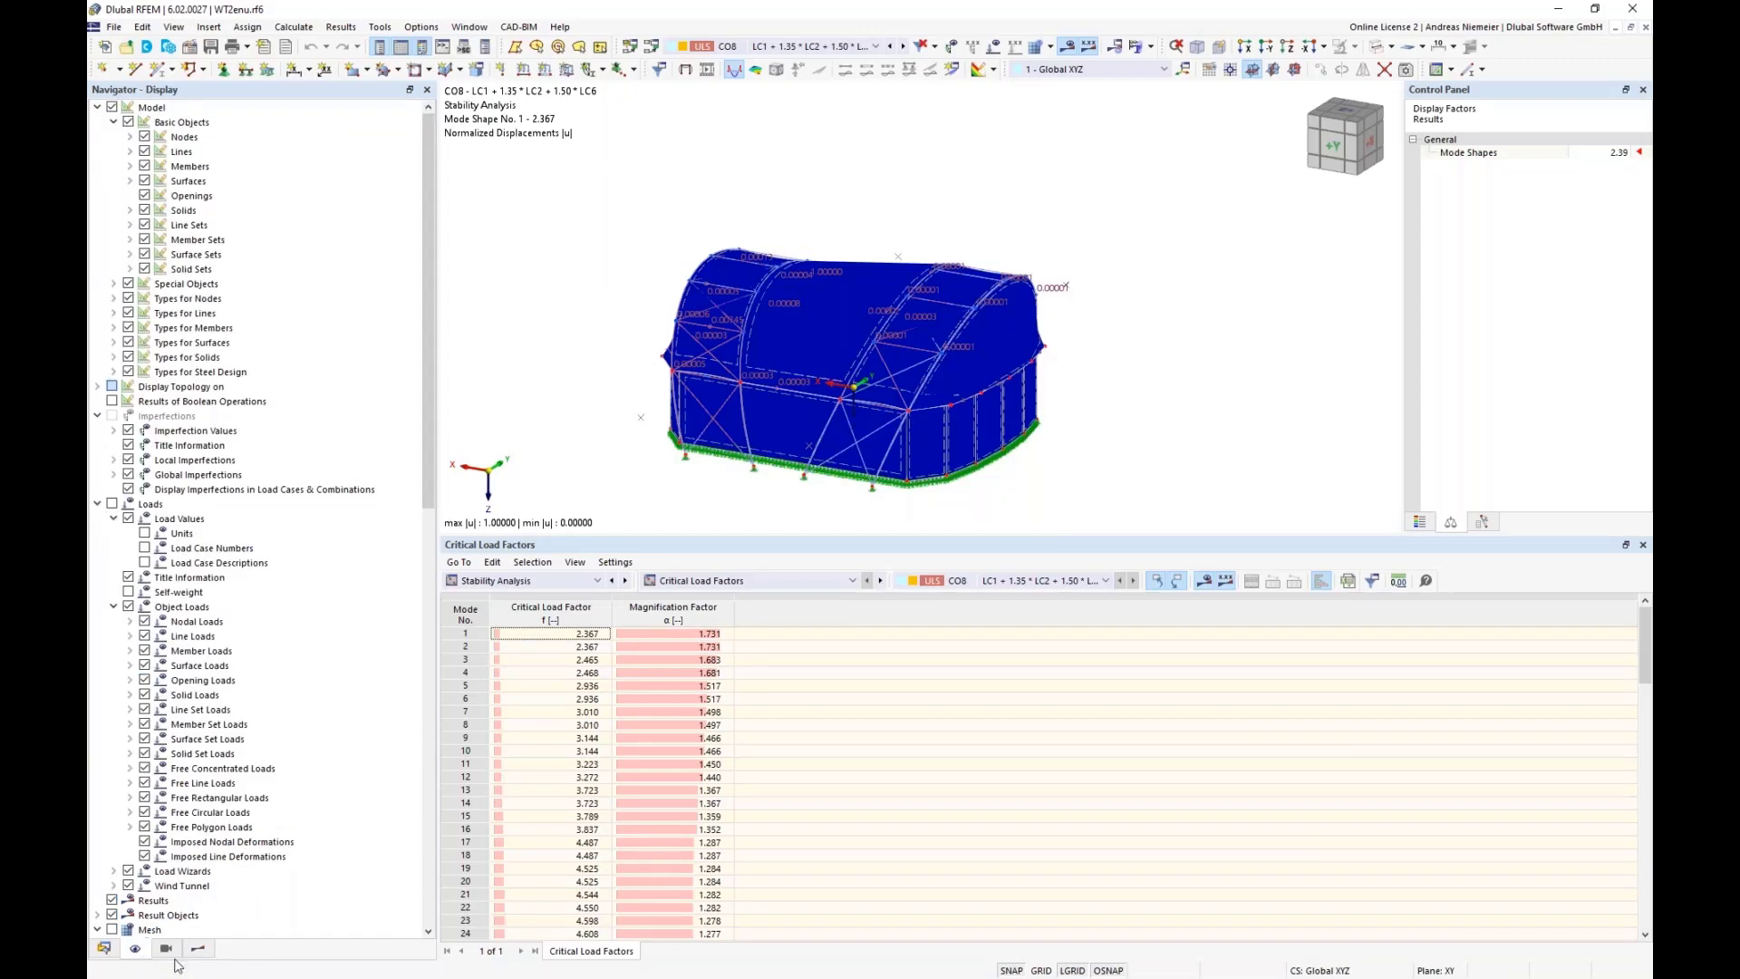
left_click(166, 949)
left_click(130, 711)
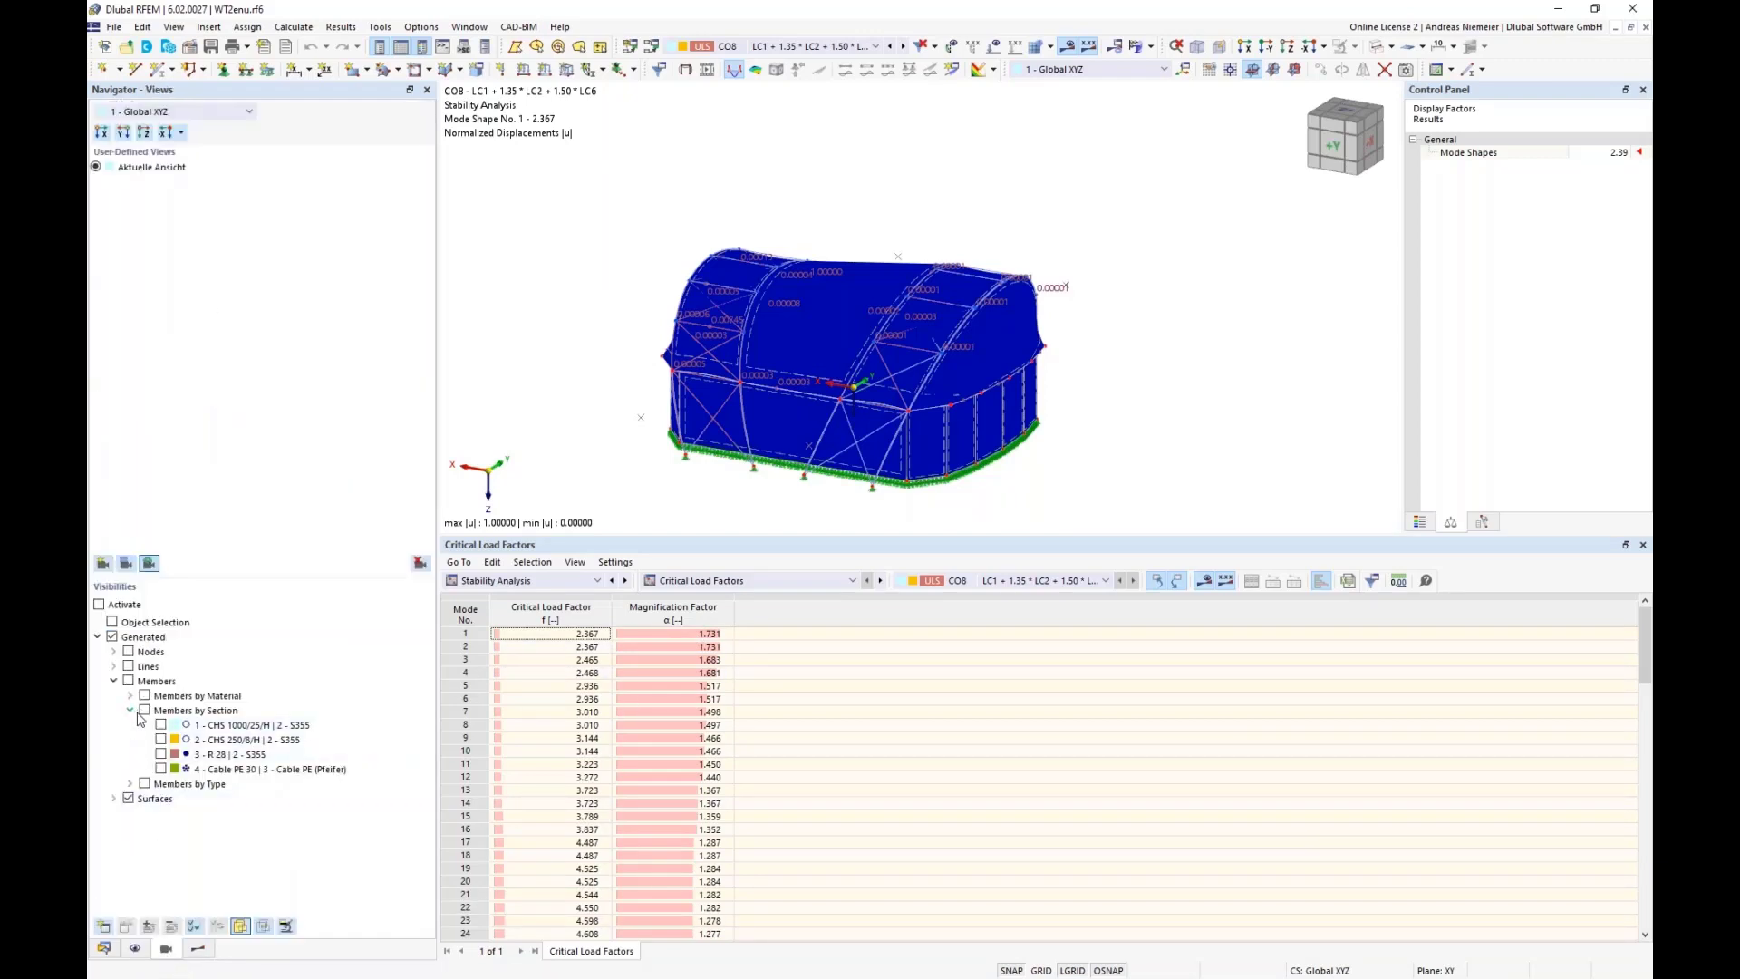
left_click(145, 710)
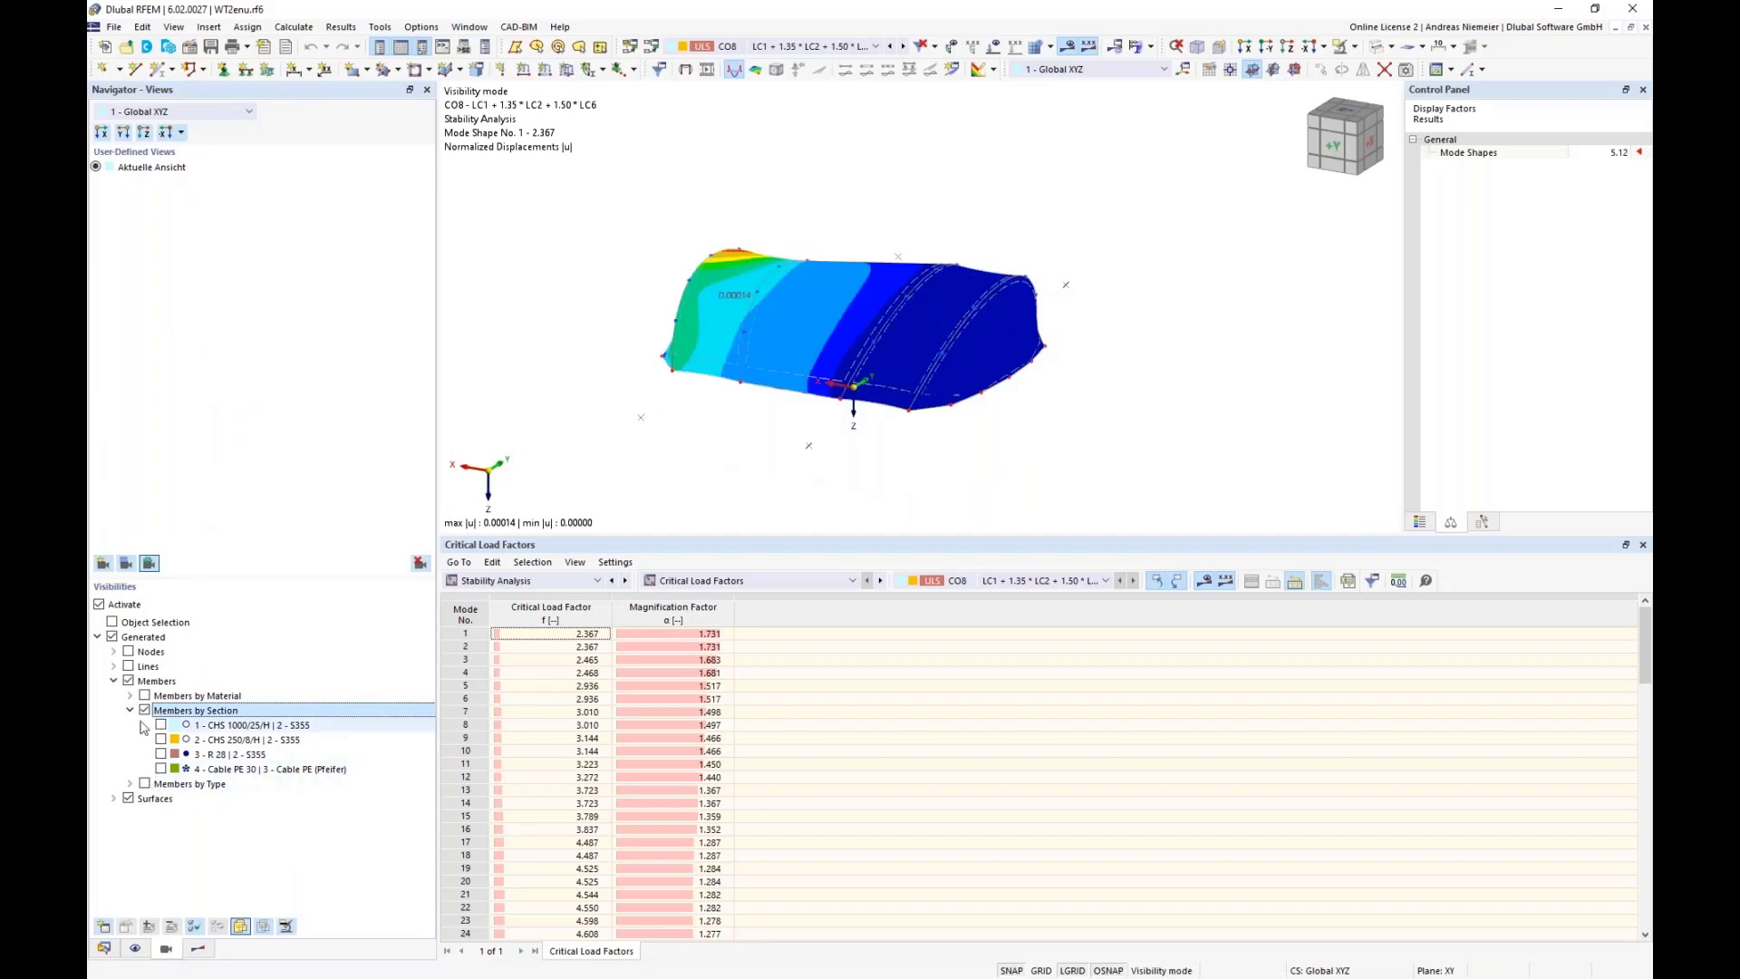
left_click(130, 800)
left_click(129, 800)
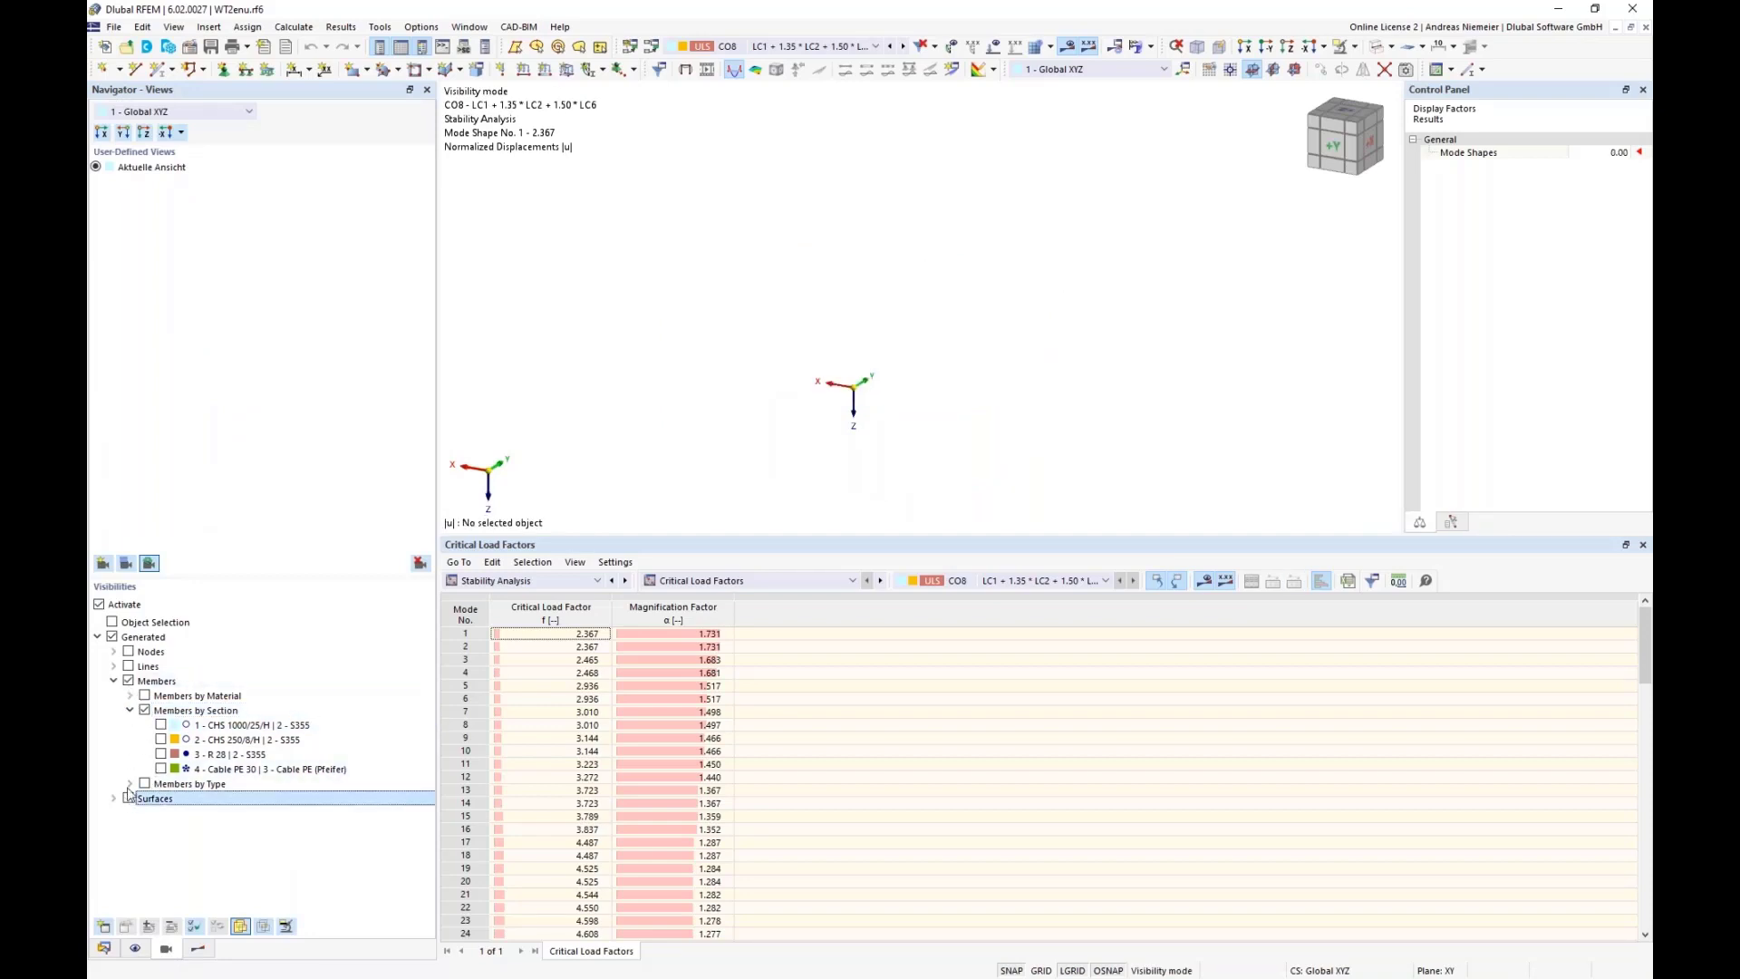
left_click(160, 740)
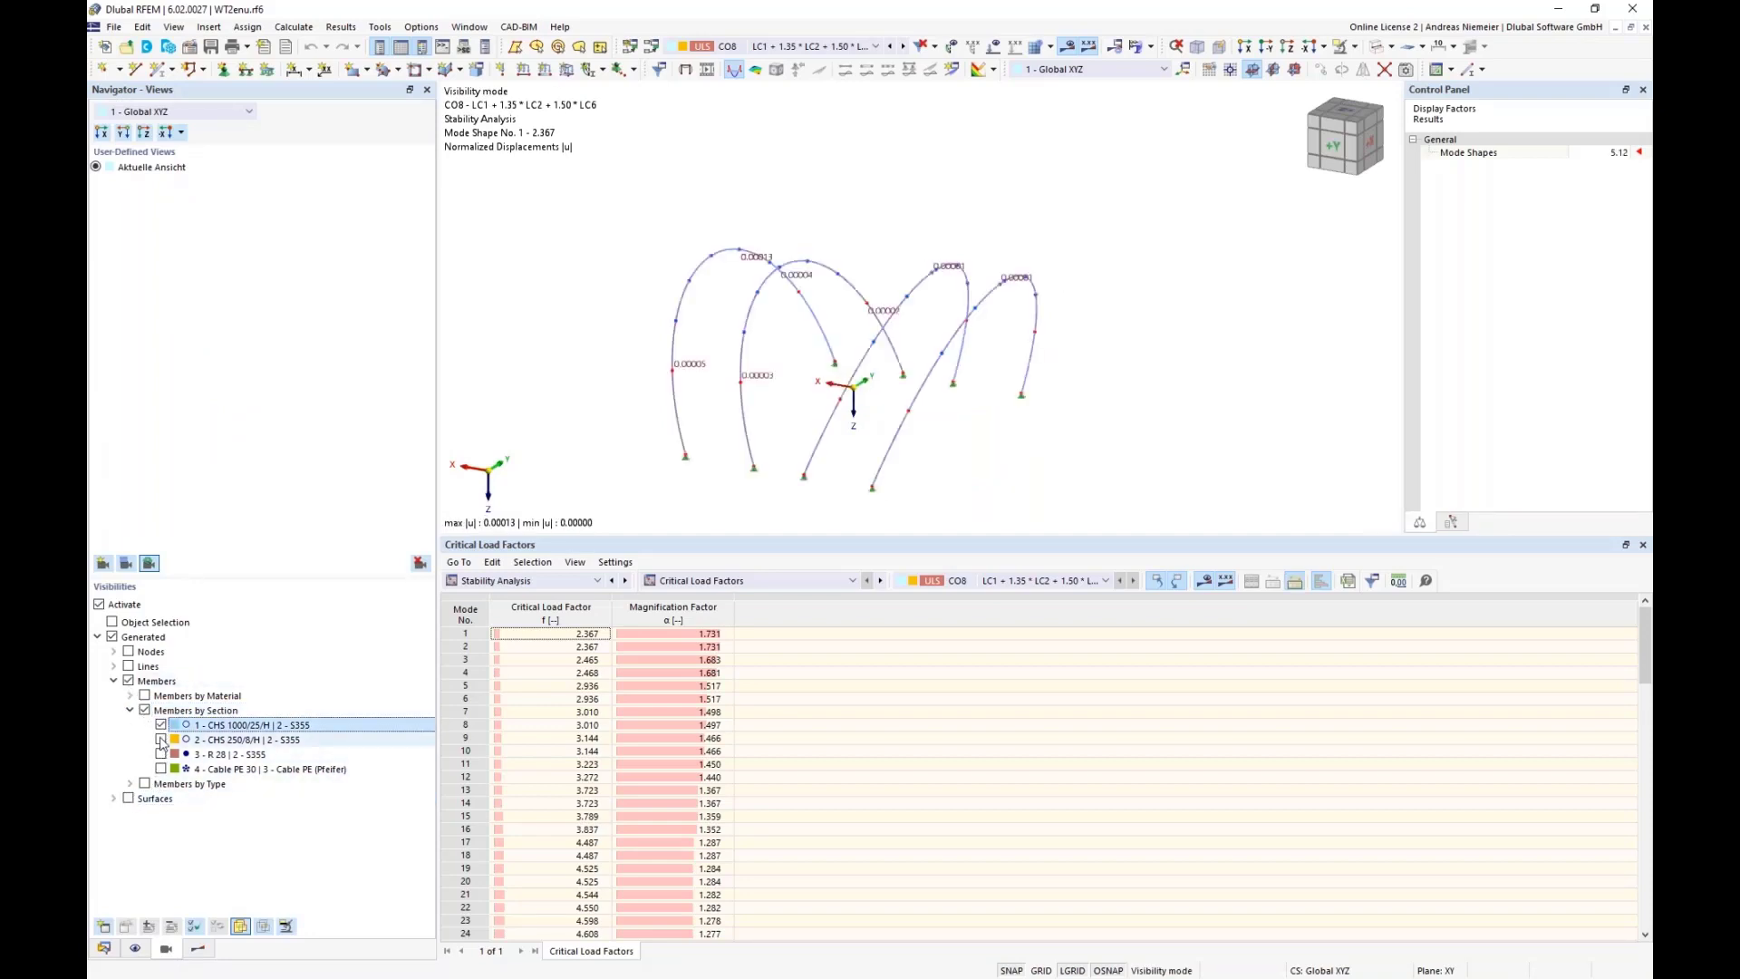
left_click(160, 754)
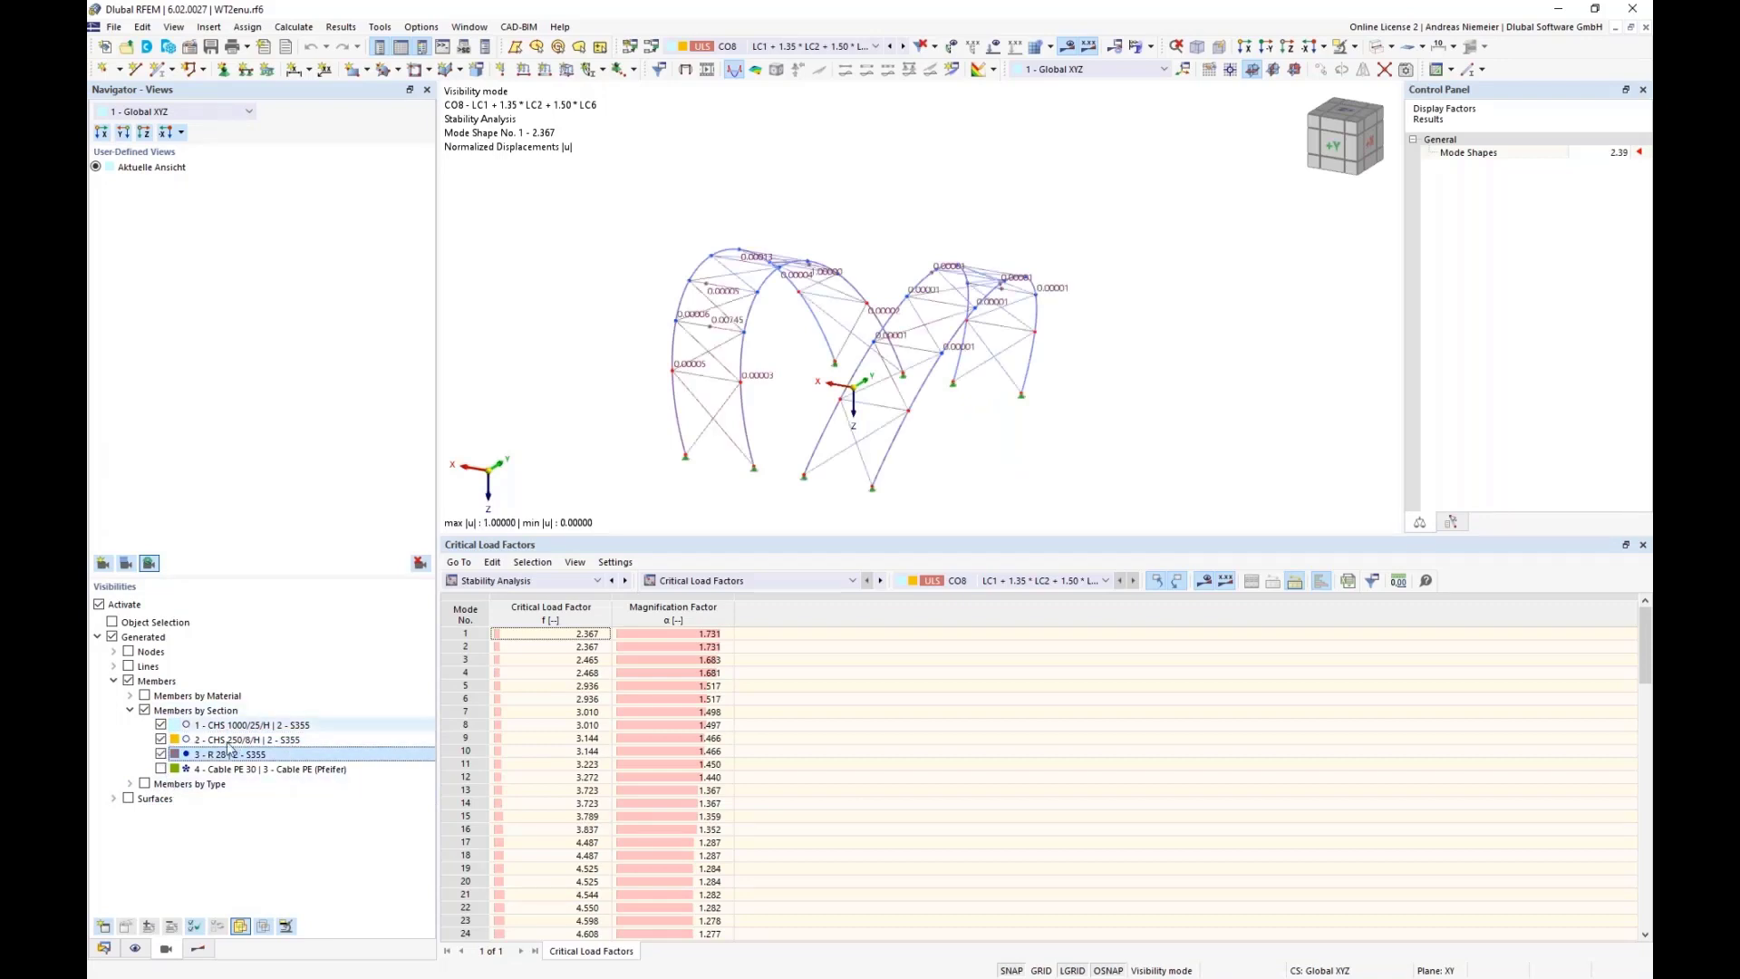
left_click(160, 768)
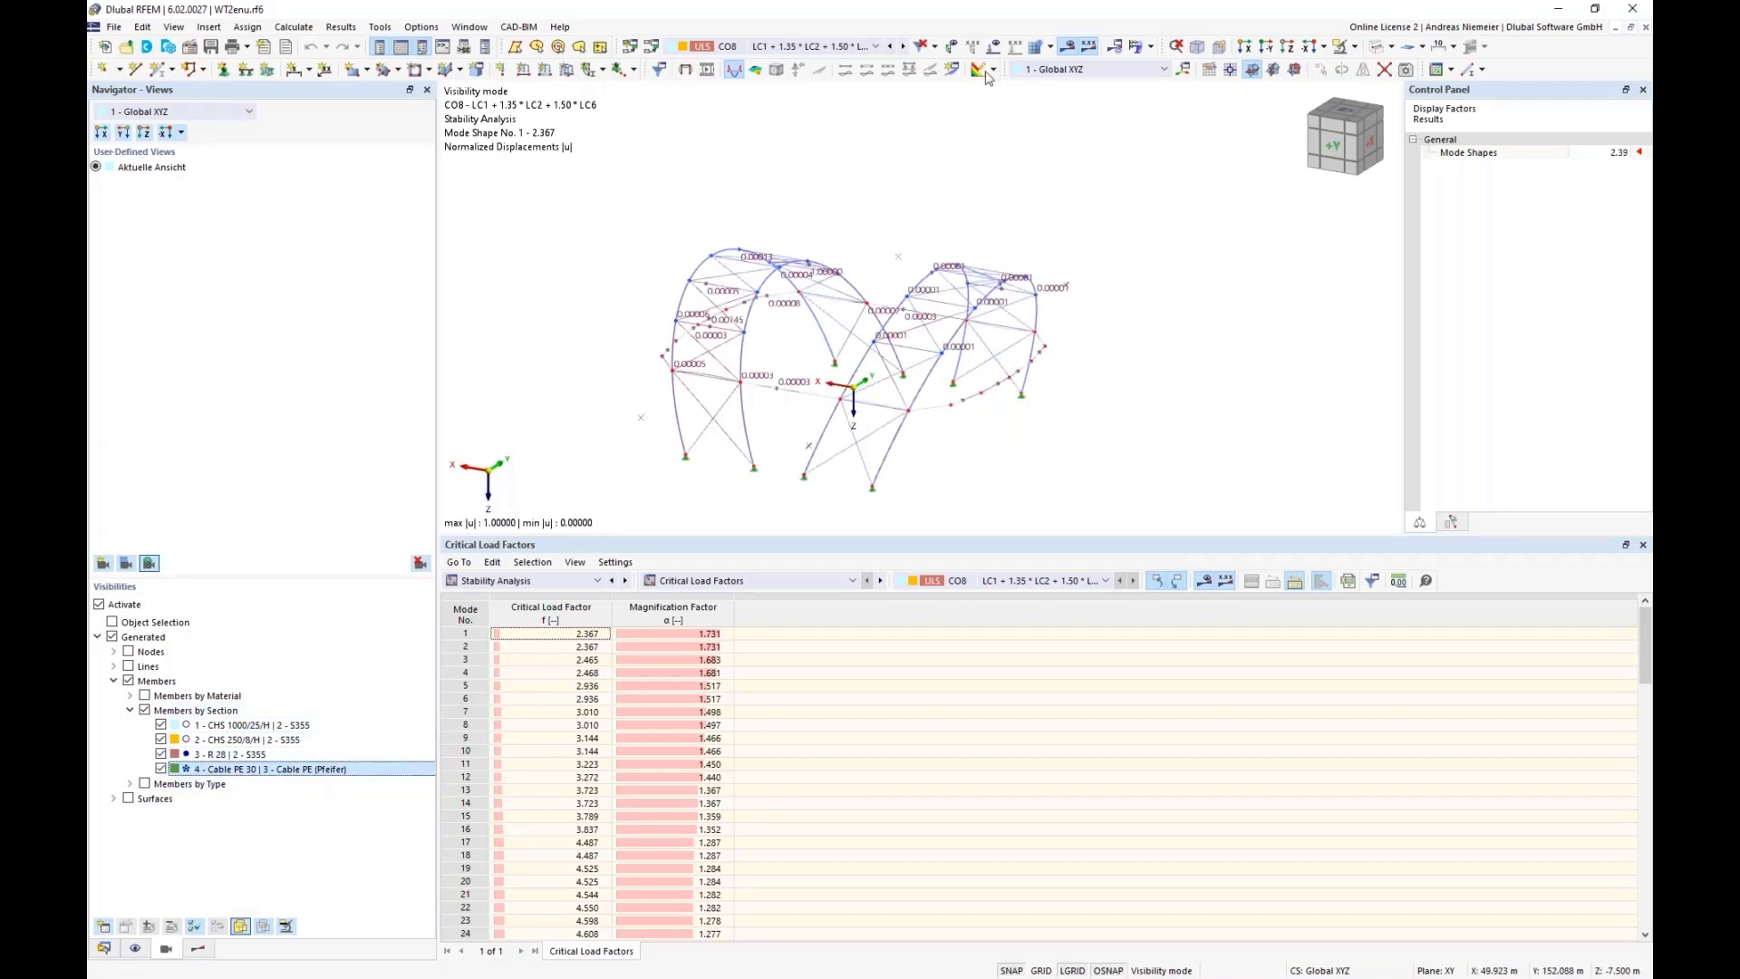
- Hide the result values, view the arches from above and display the member deformations as colored sections
left_click(1087, 50)
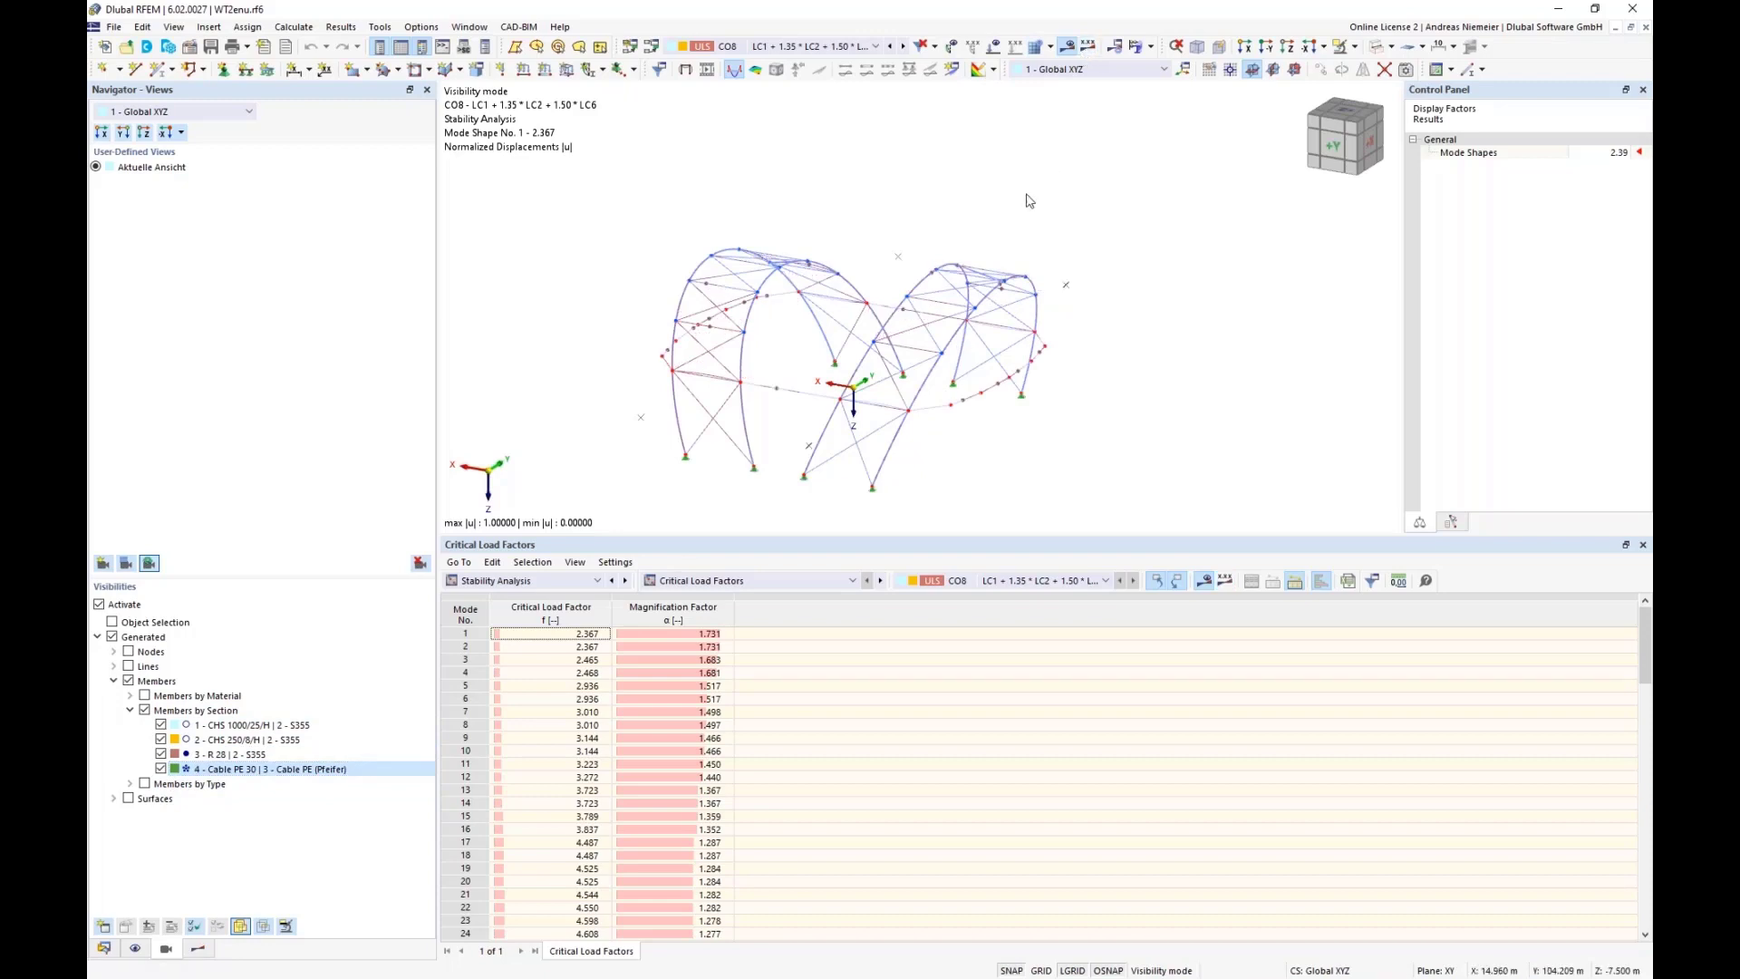
left_click(1291, 50)
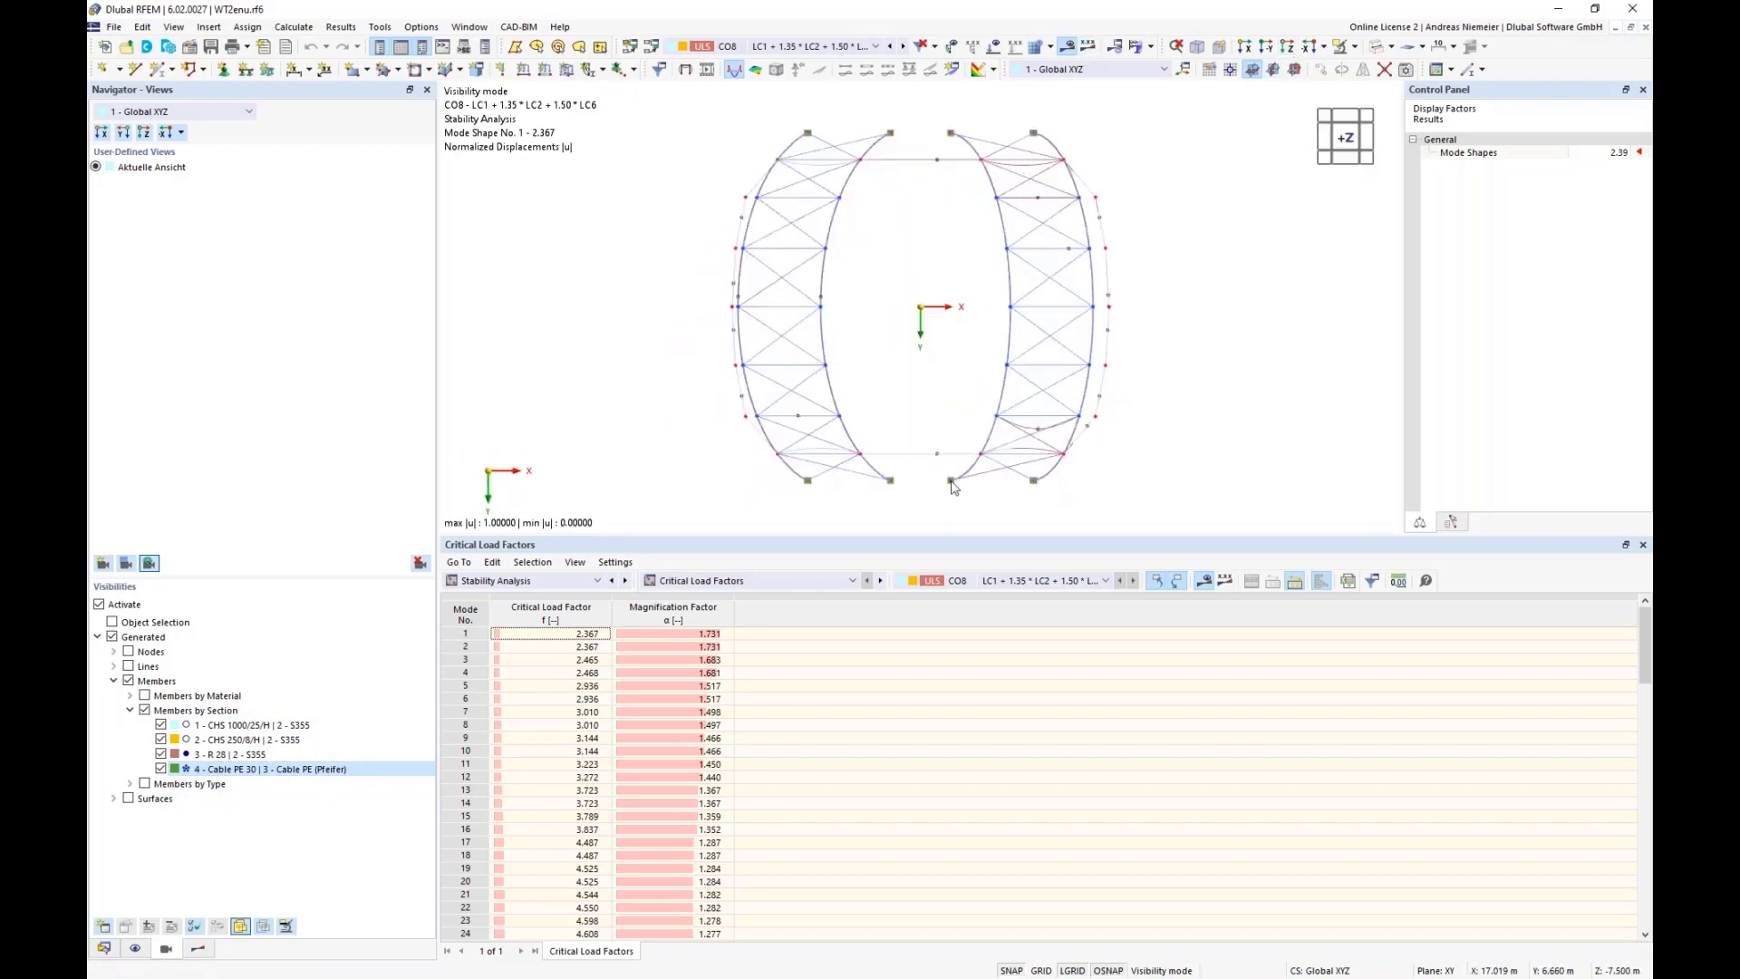
scroll(980, 407, "up", 2)
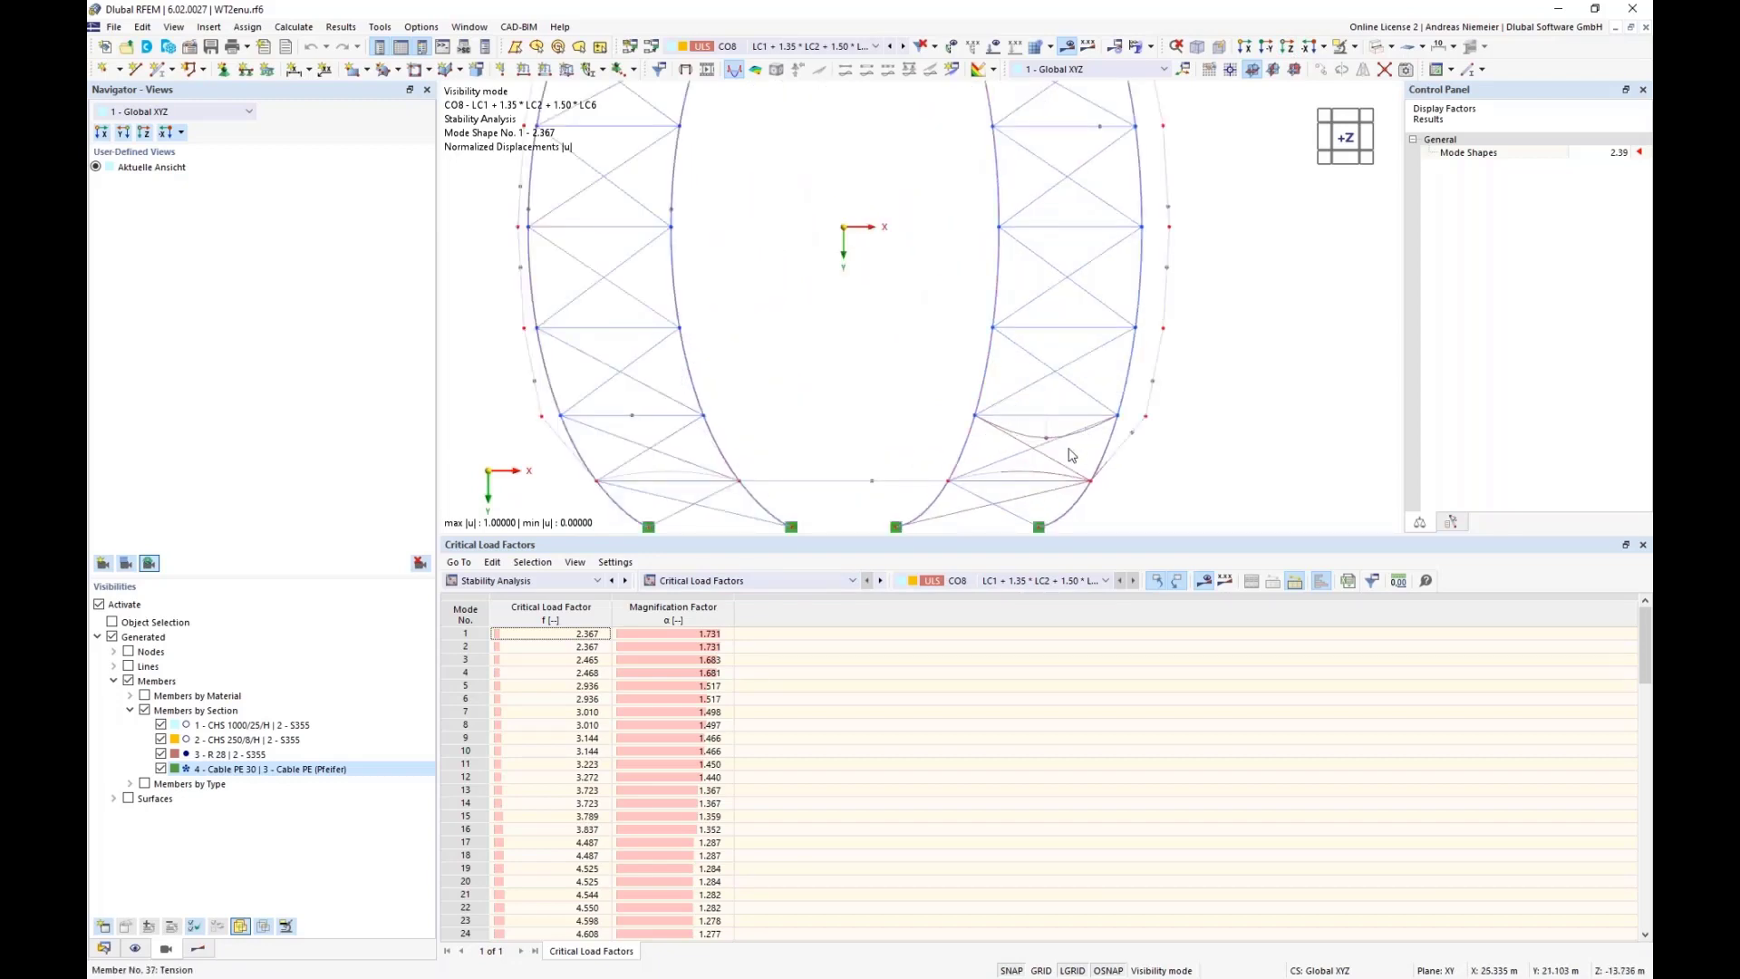
left_click(197, 949)
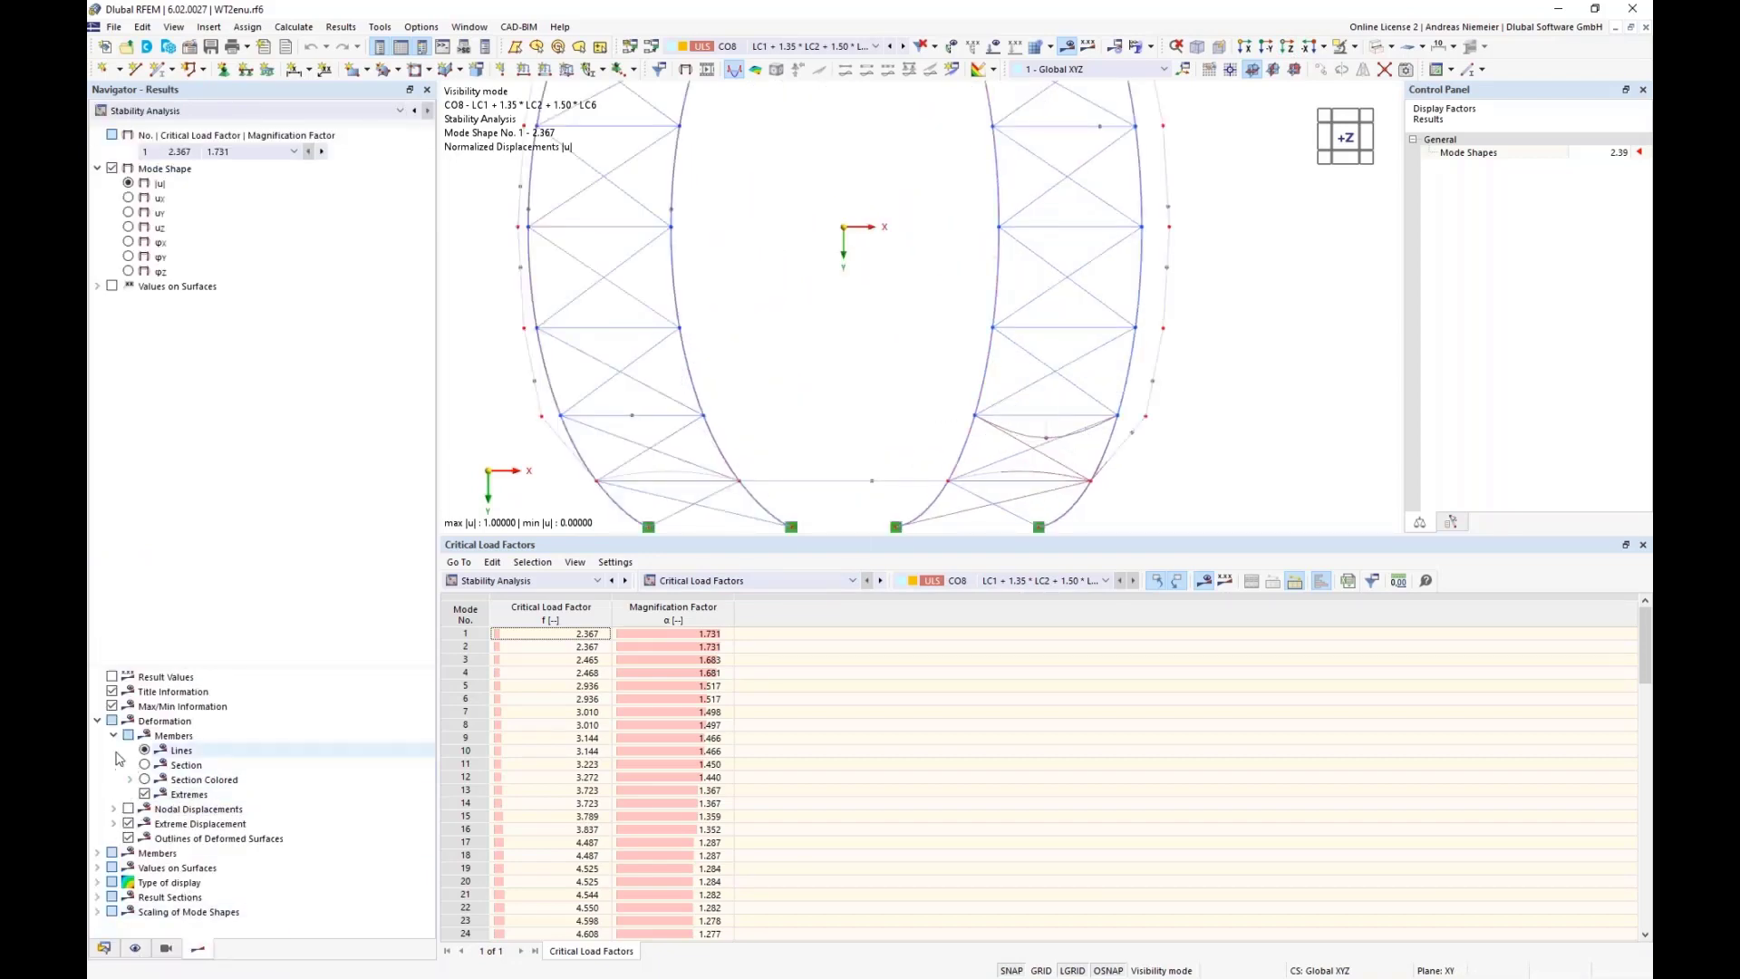
left_click(145, 781)
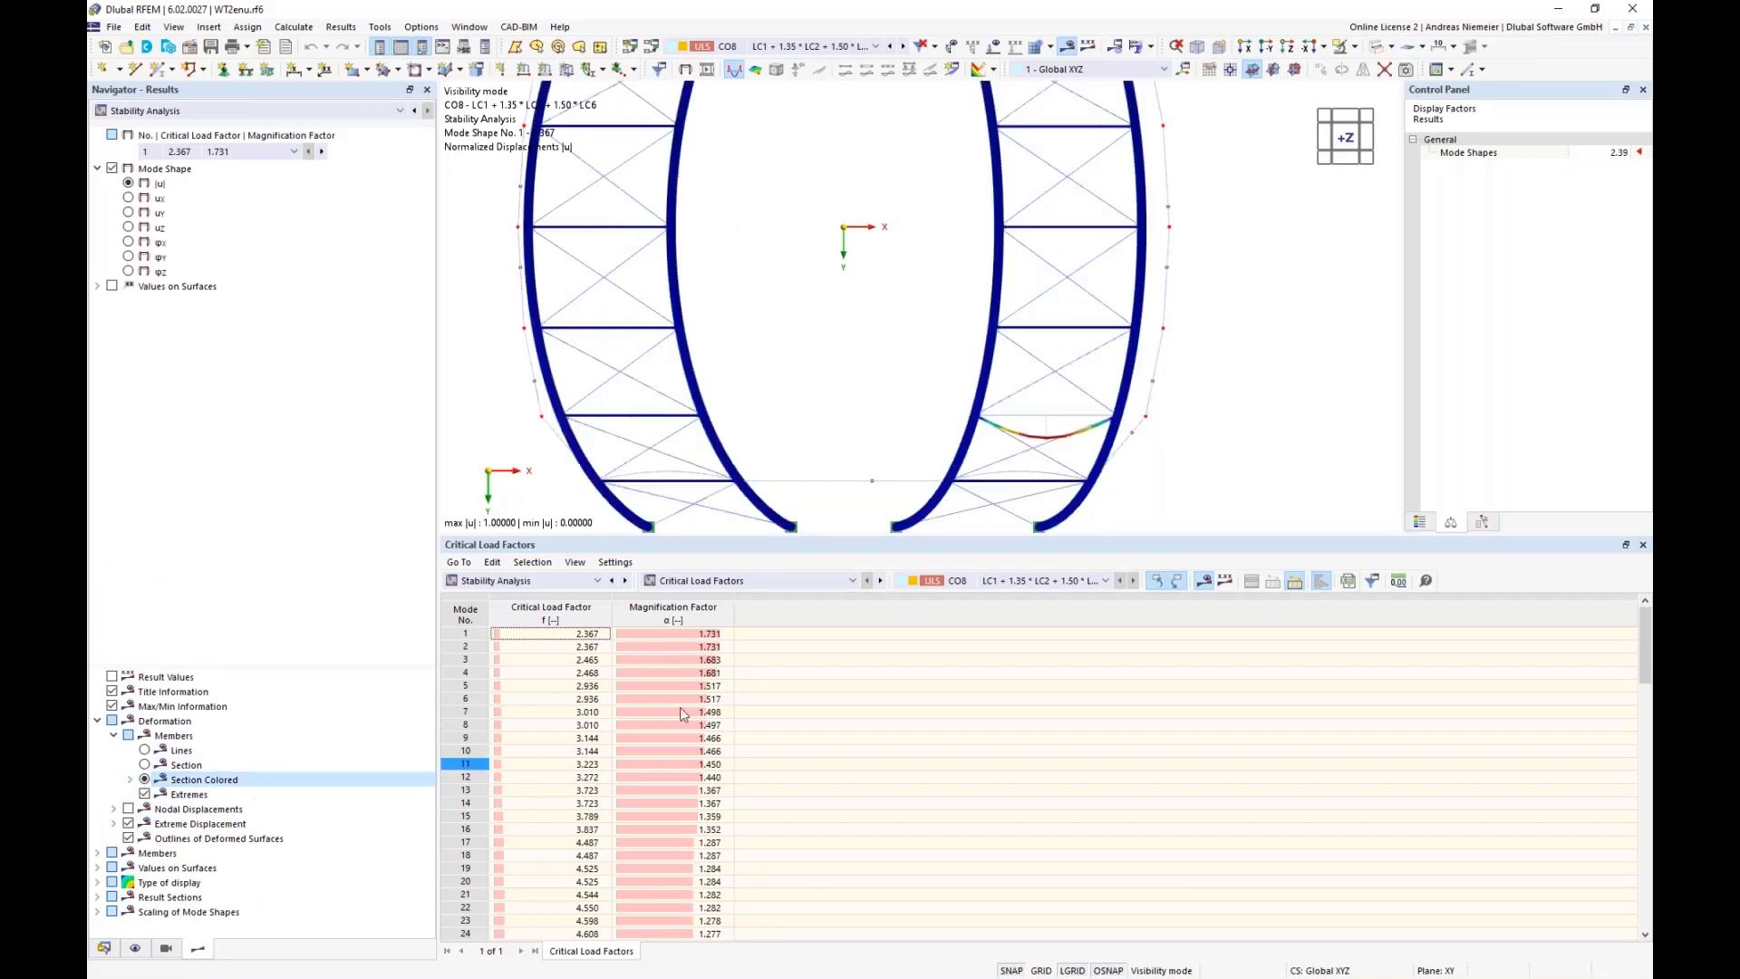
- Browse CO8's mode shapes one after another in the critical load factors table, up to mode 25, with the arches seen from above
scroll(1124, 376, "down", 2)
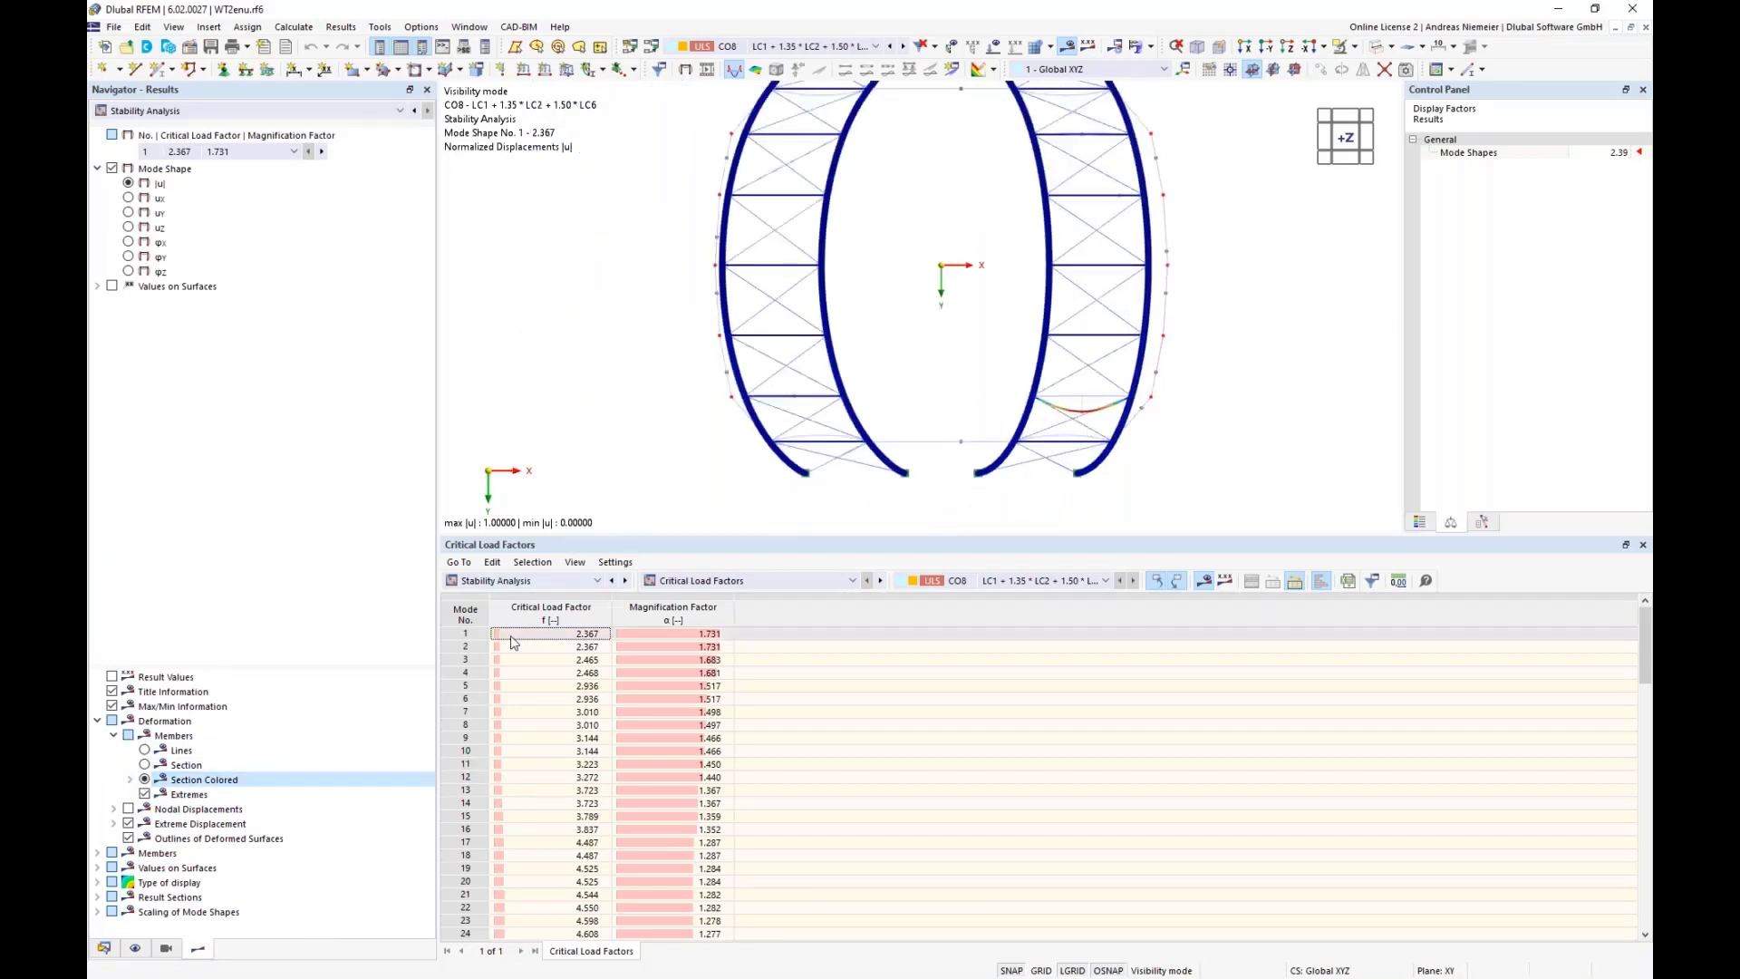
left_click(681, 645)
key("Down")
key("Down")
key("Down")
key("Down")
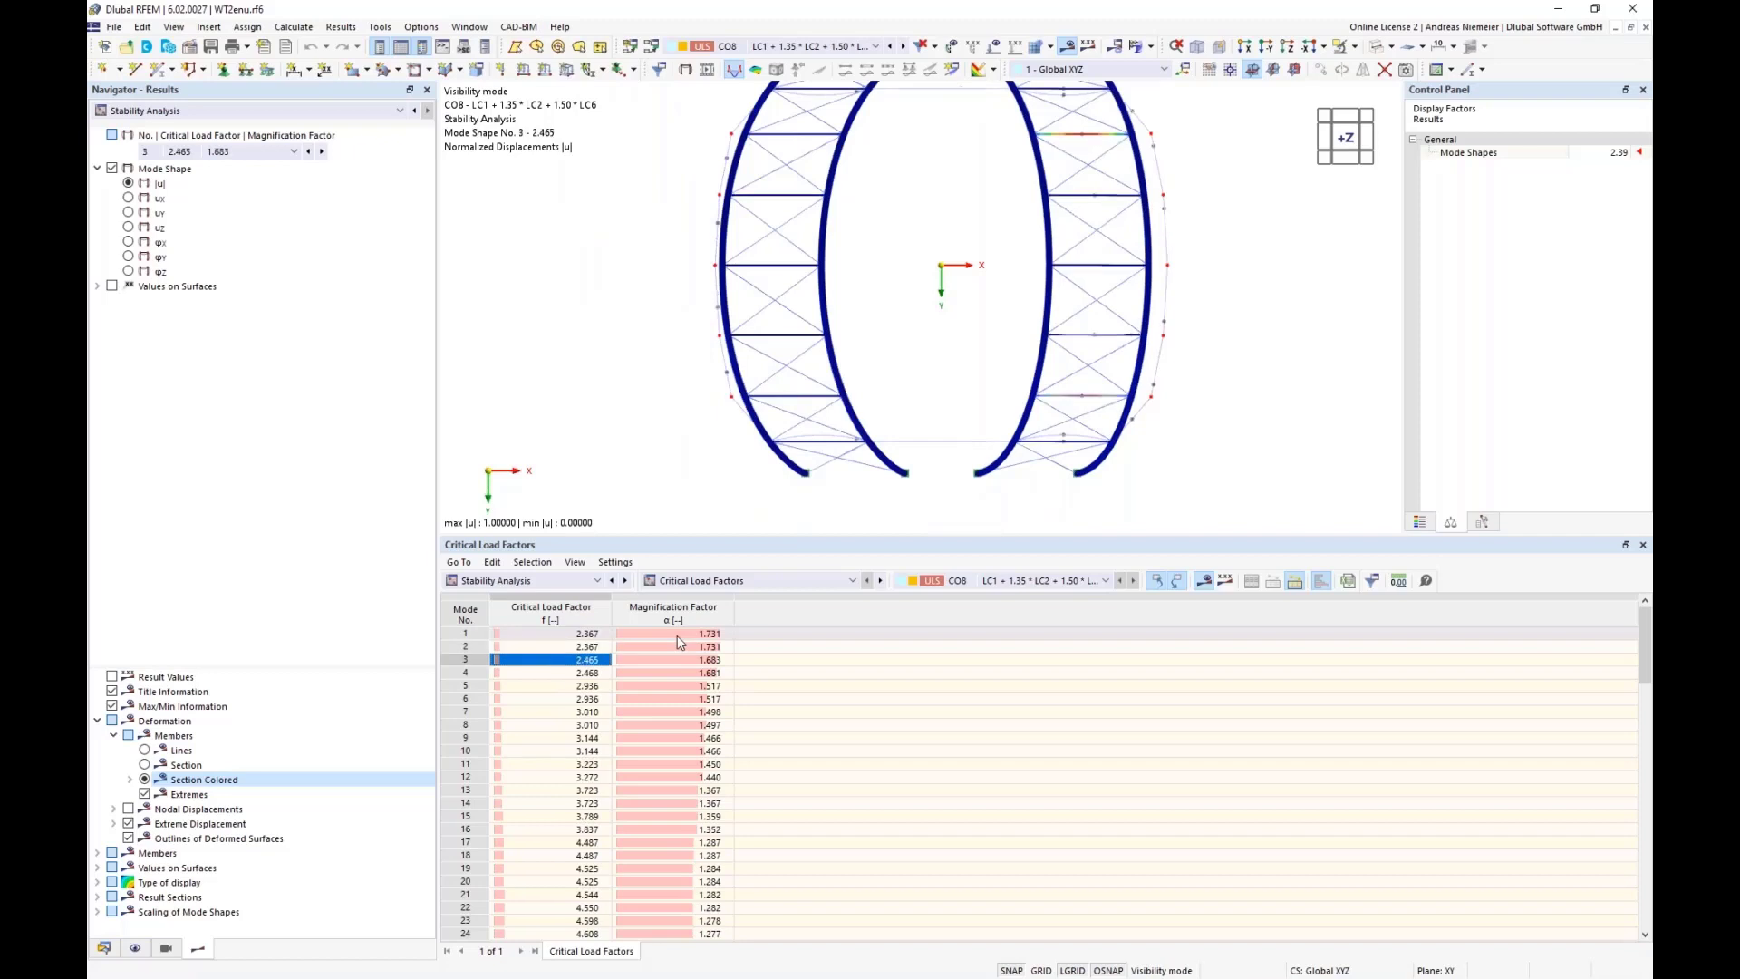
key("Down")
key("Down")
key("Down")
key("Down")
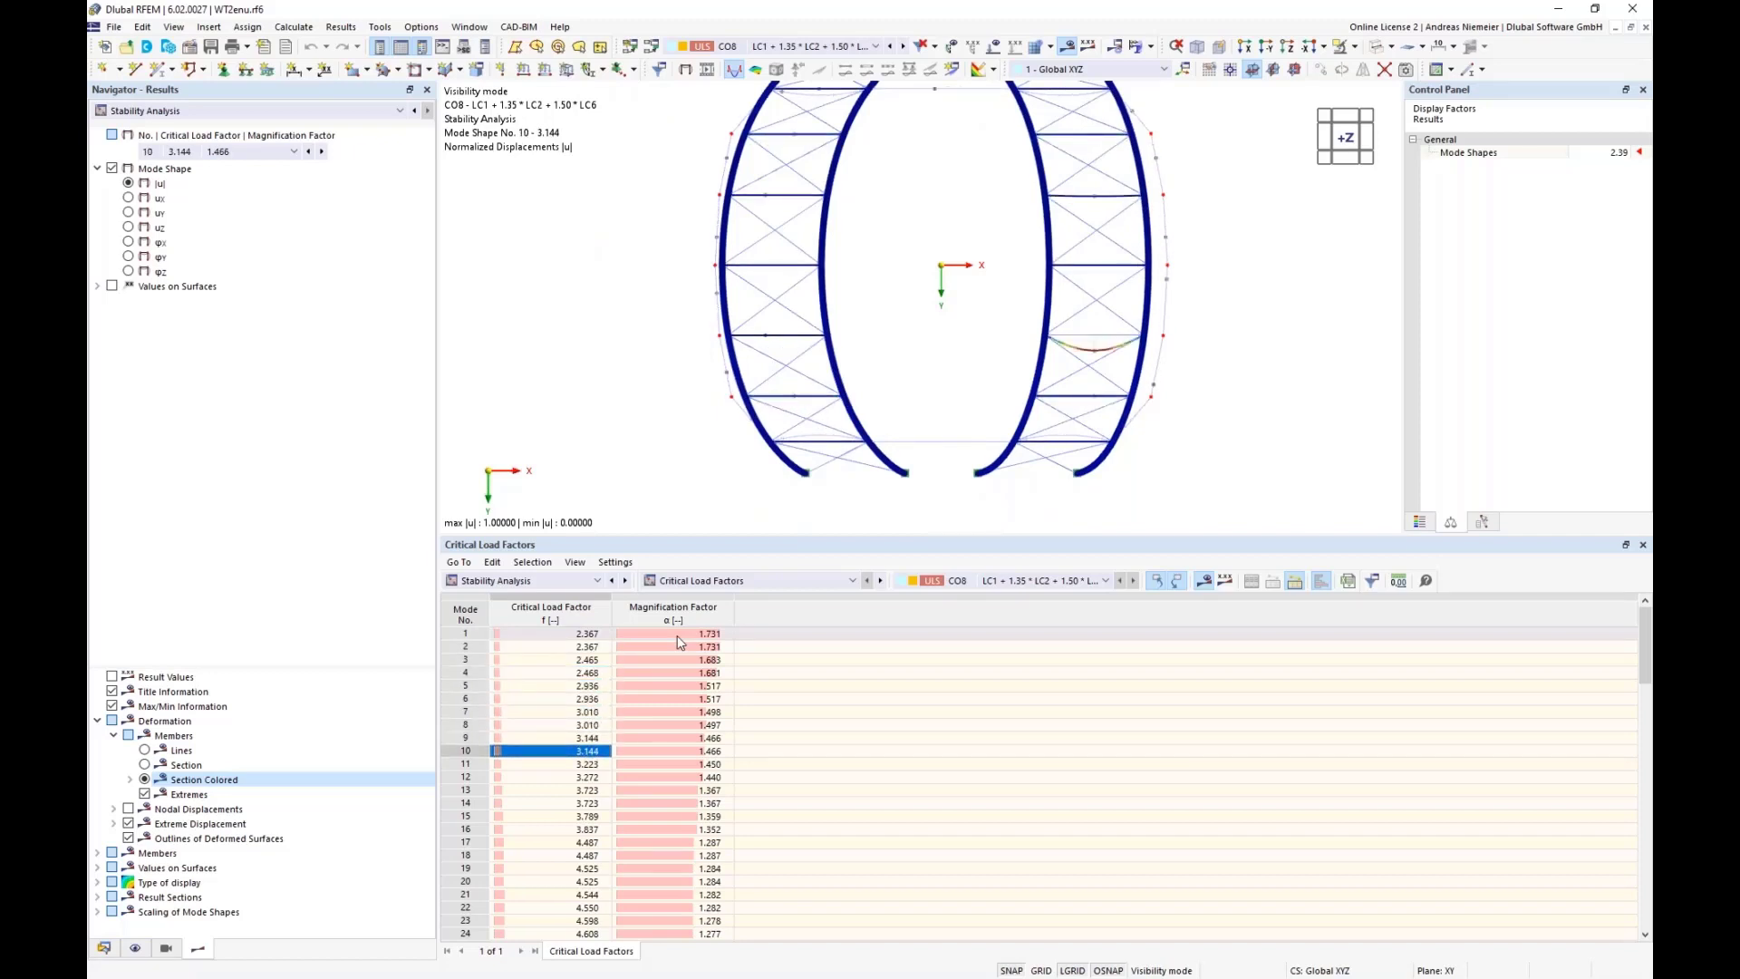
key("Down")
key("Down")
key("Down")
key("Down")
key("Down")
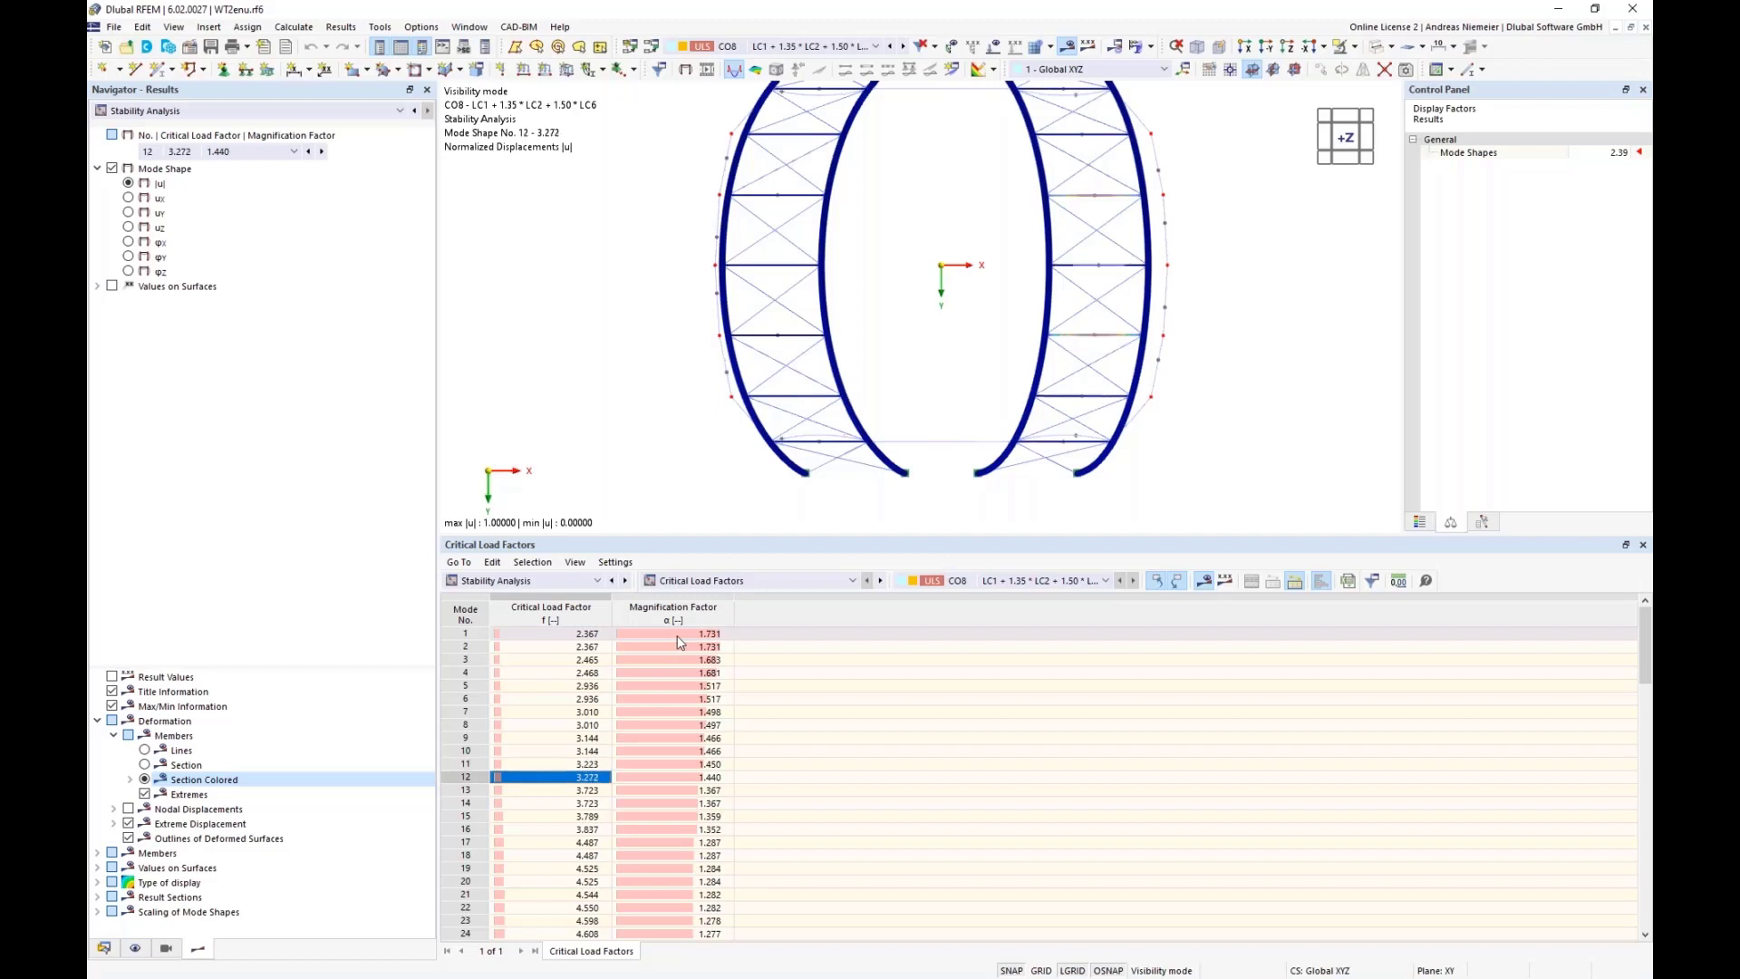
key("Down")
key("Down")
key("Down")
key("Down")
key("Down")
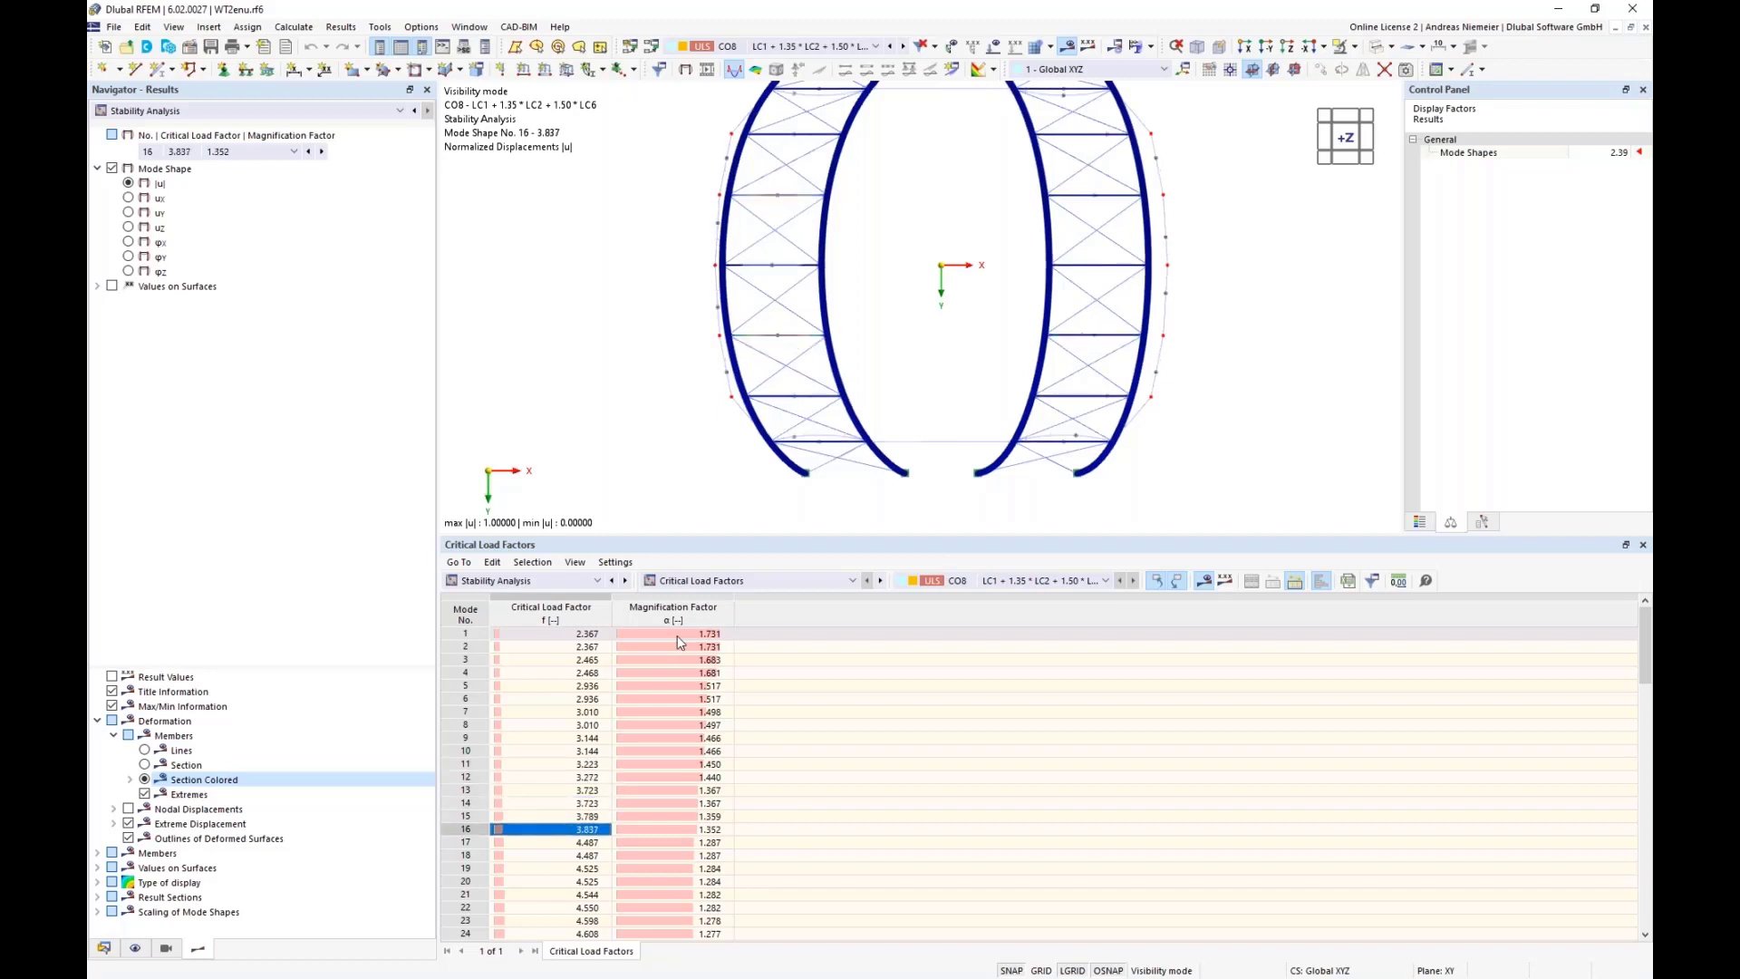
key("Down")
key("Down")
key("Down")
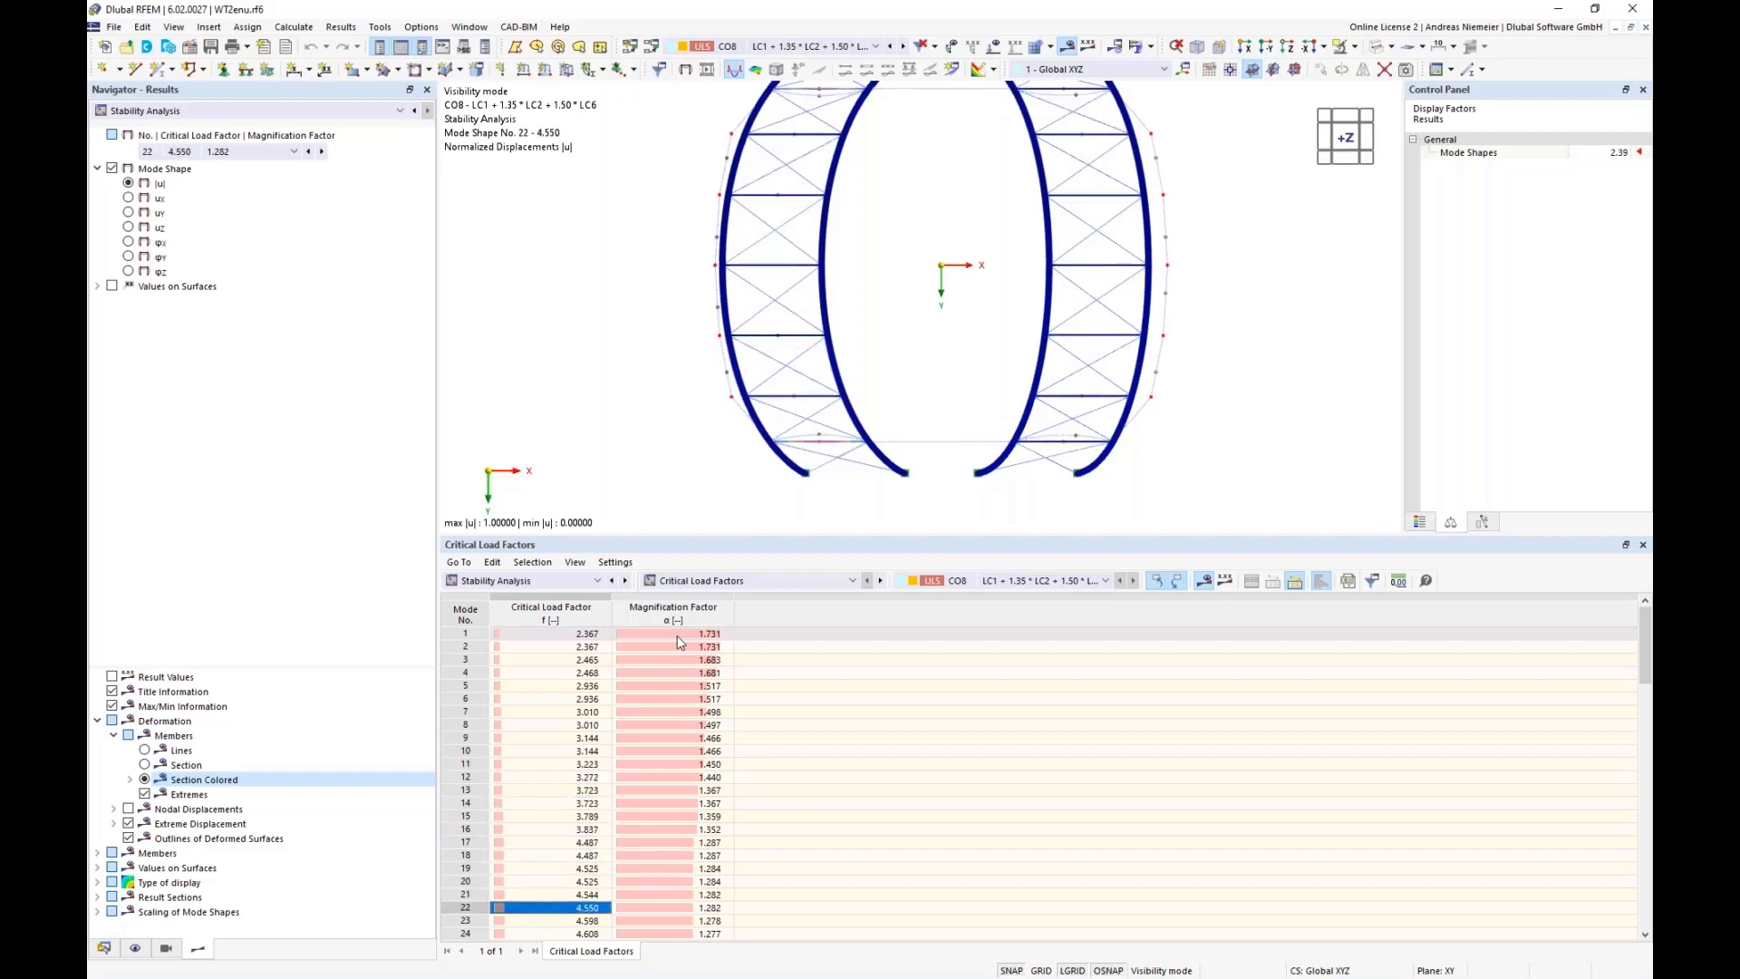
key("Down")
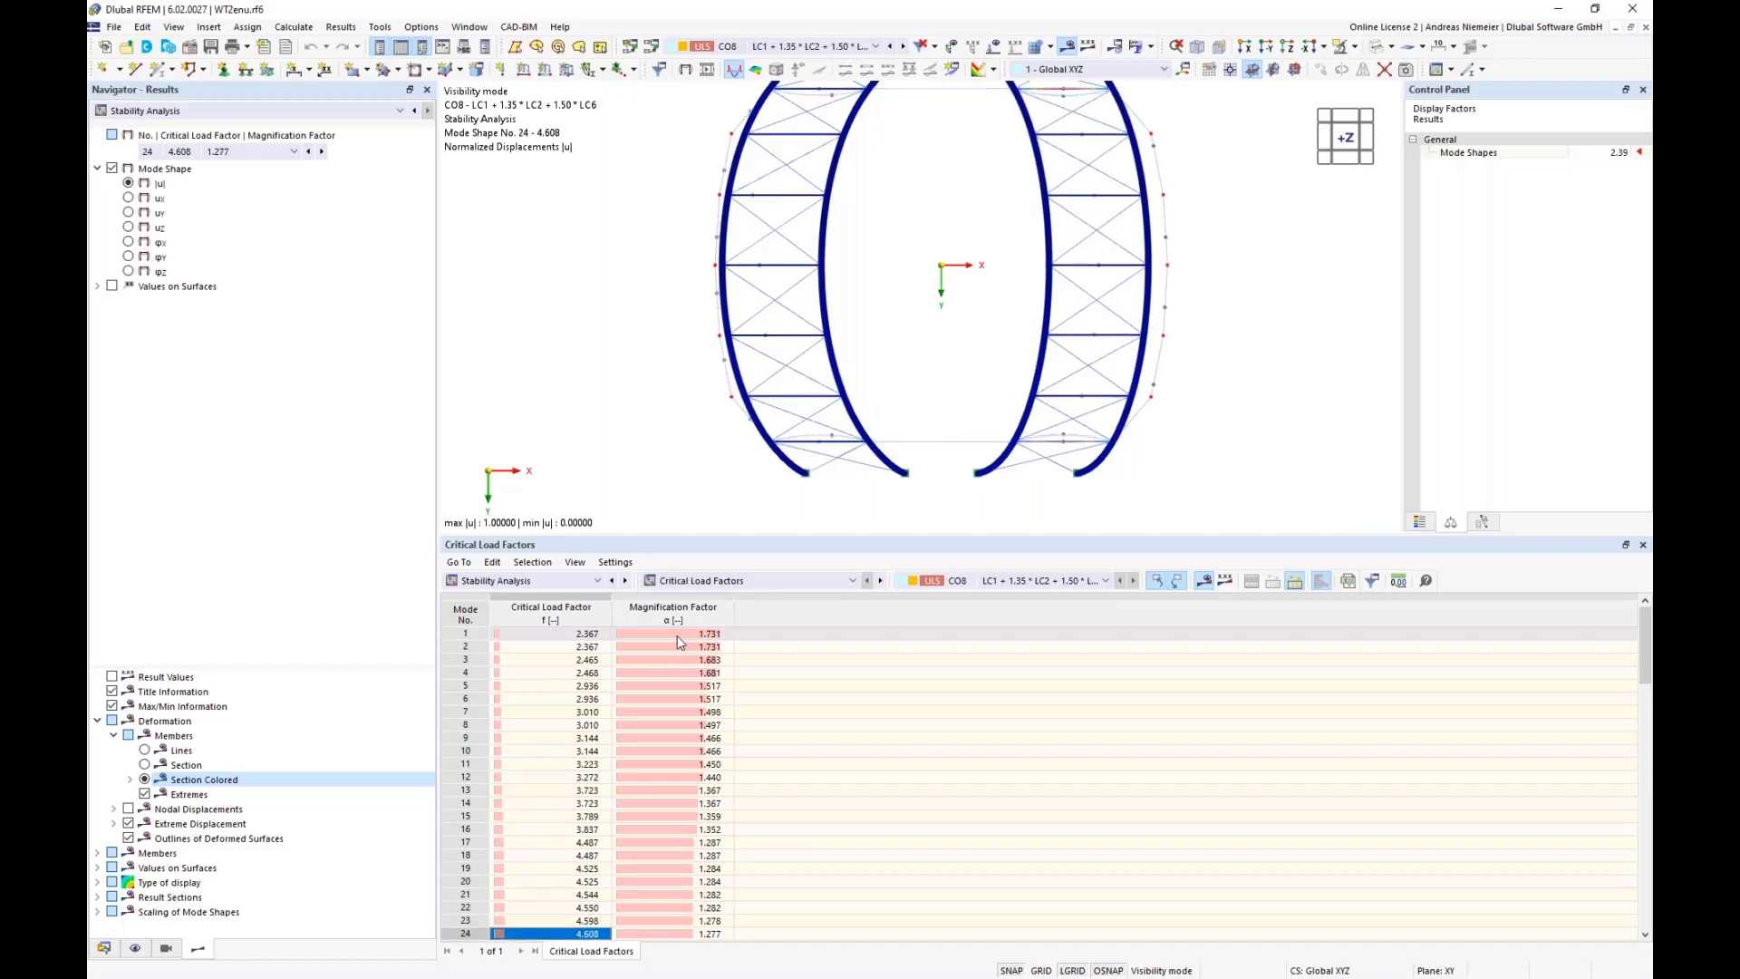
key("Down")
- Browse CO8's mode shapes one after another from mode 25 to mode 53, viewing the arches at an oblique angle
middle_click_drag(1178, 507, 1120, 364, "ctrl")
scroll(562, 803, "down", 1)
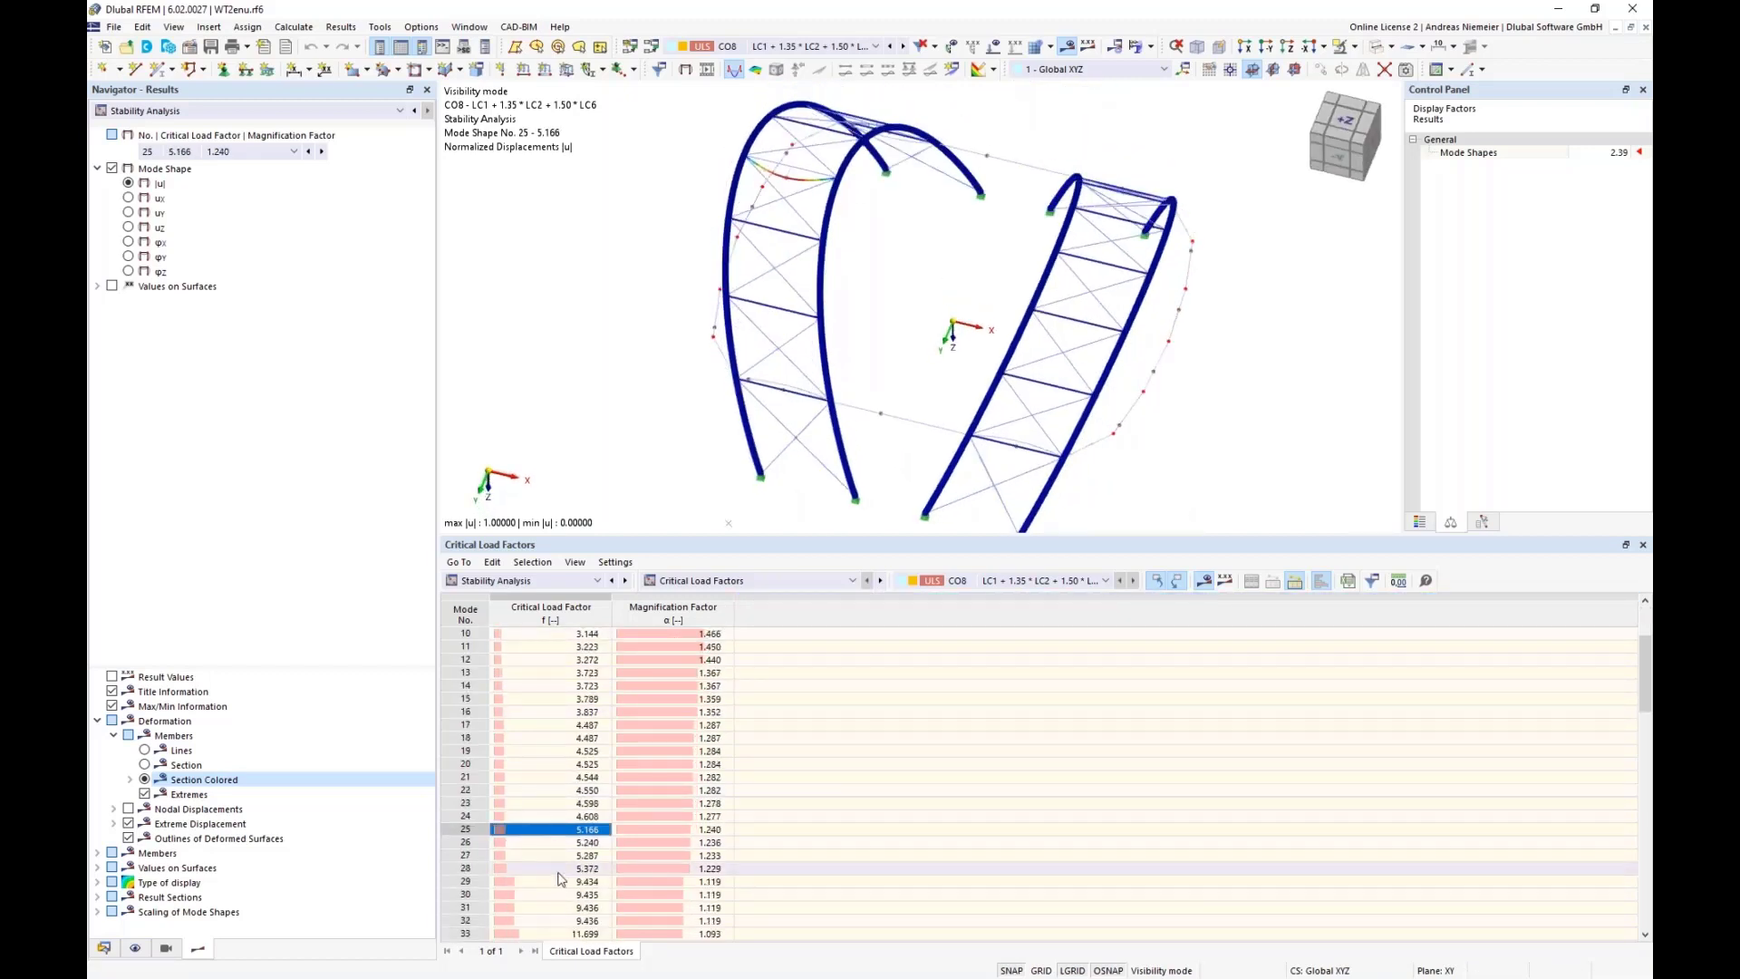
left_click(596, 842)
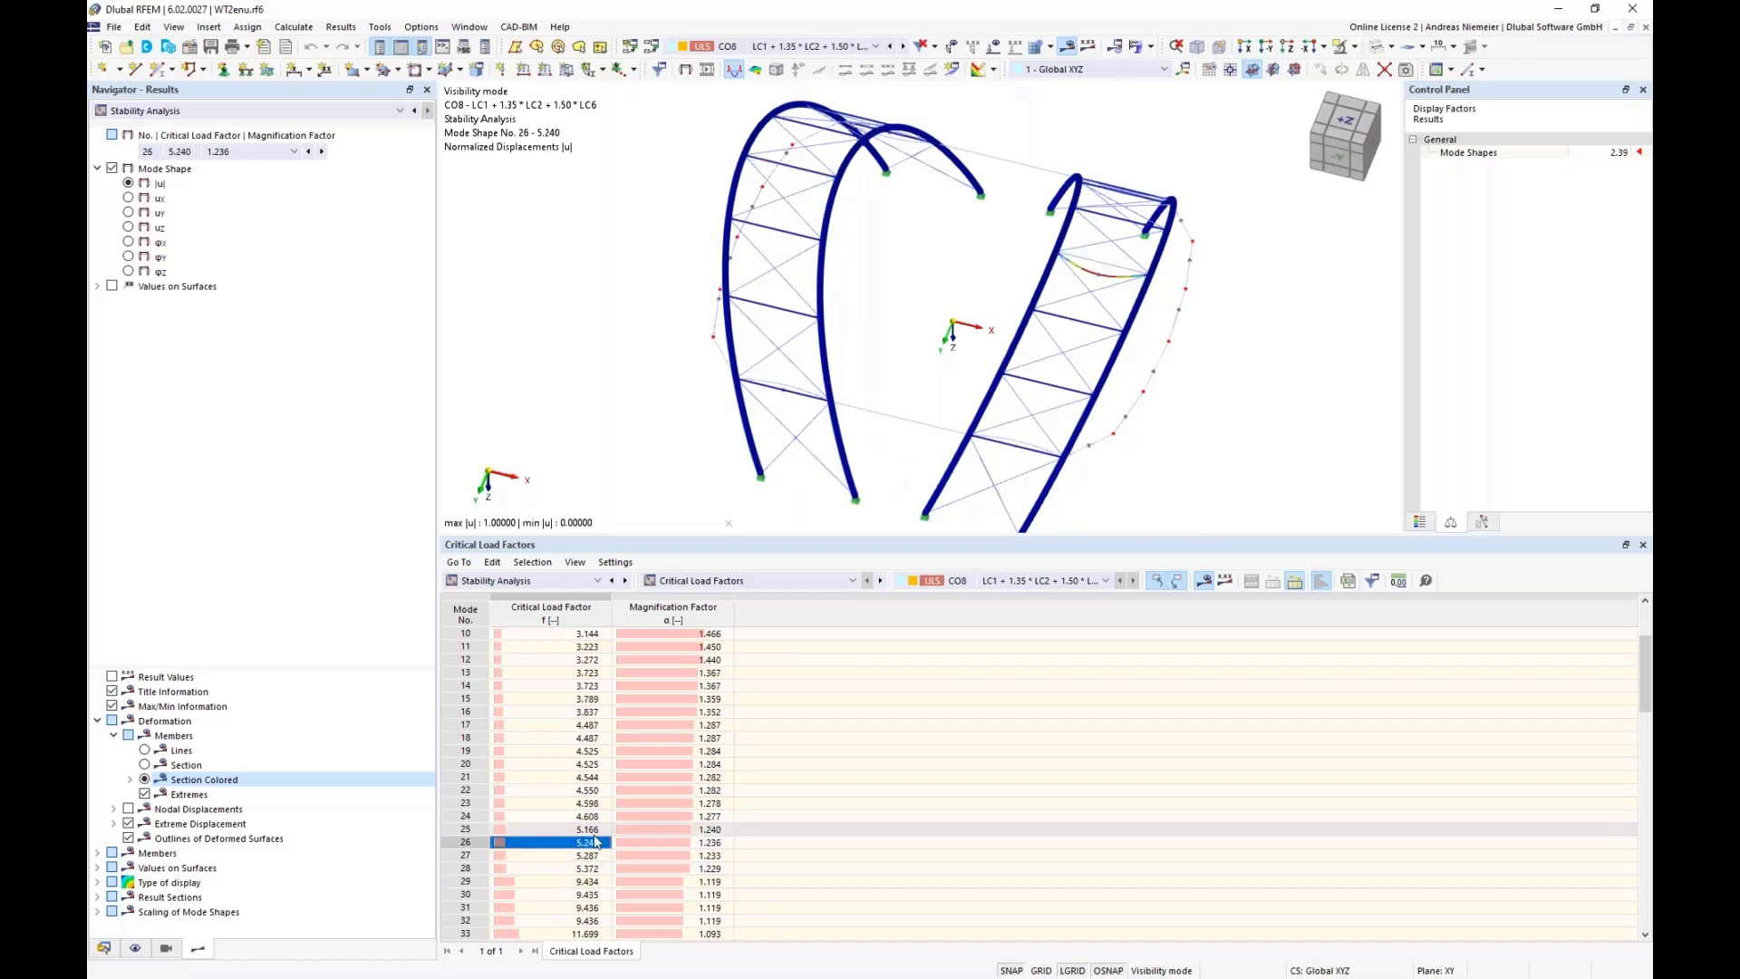
key("Down")
key("Down")
key("Down")
key("Down")
key("Down")
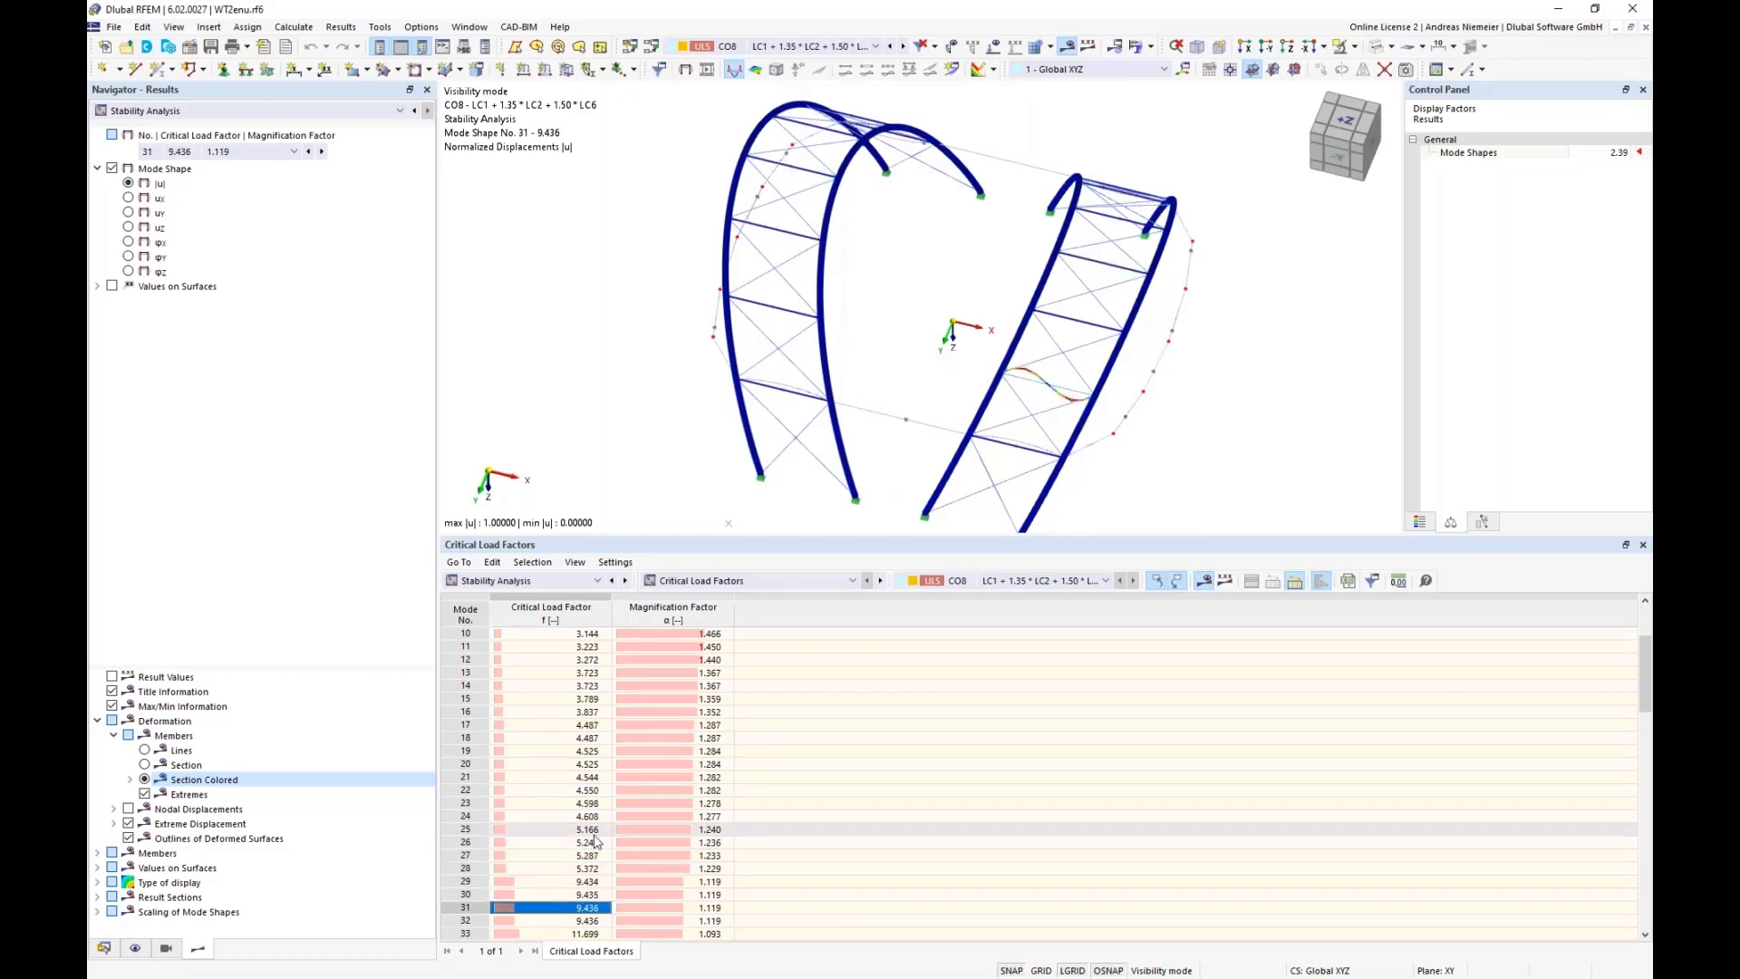
key("Down")
key("Down")
key("Down")
key("Down")
key("Down")
key("Down")
key("Down")
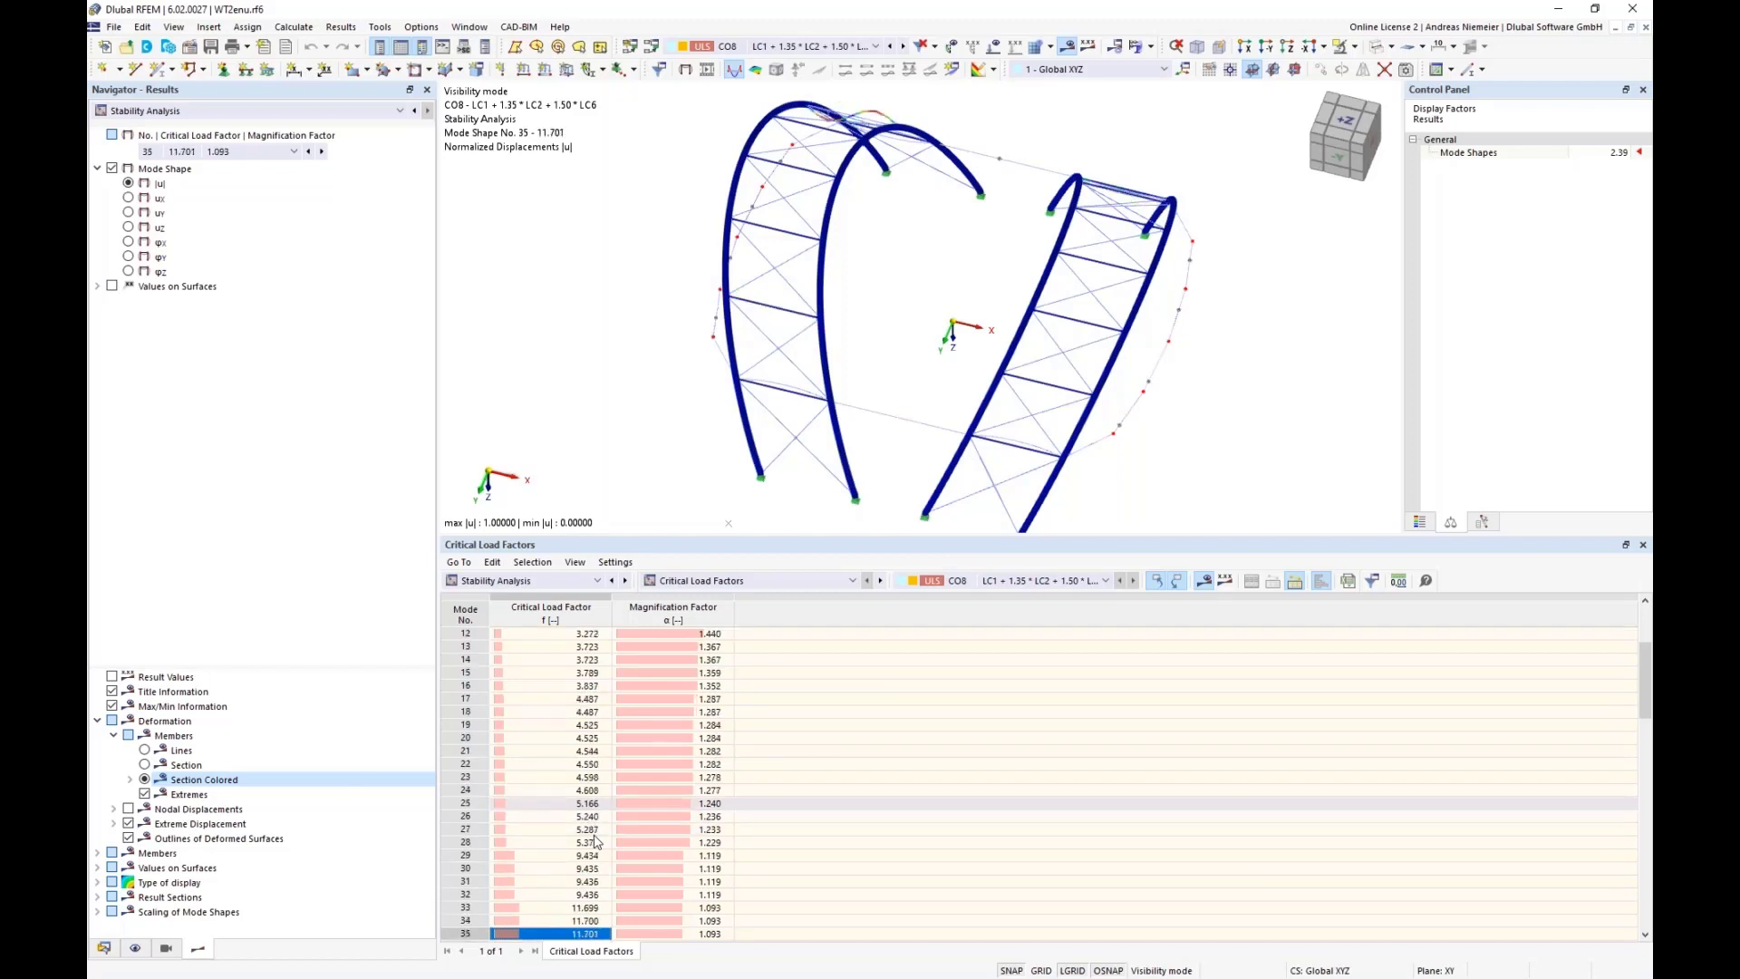
key("Down")
key("Down")
key("Down")
key("Down")
key("Down")
key("Down")
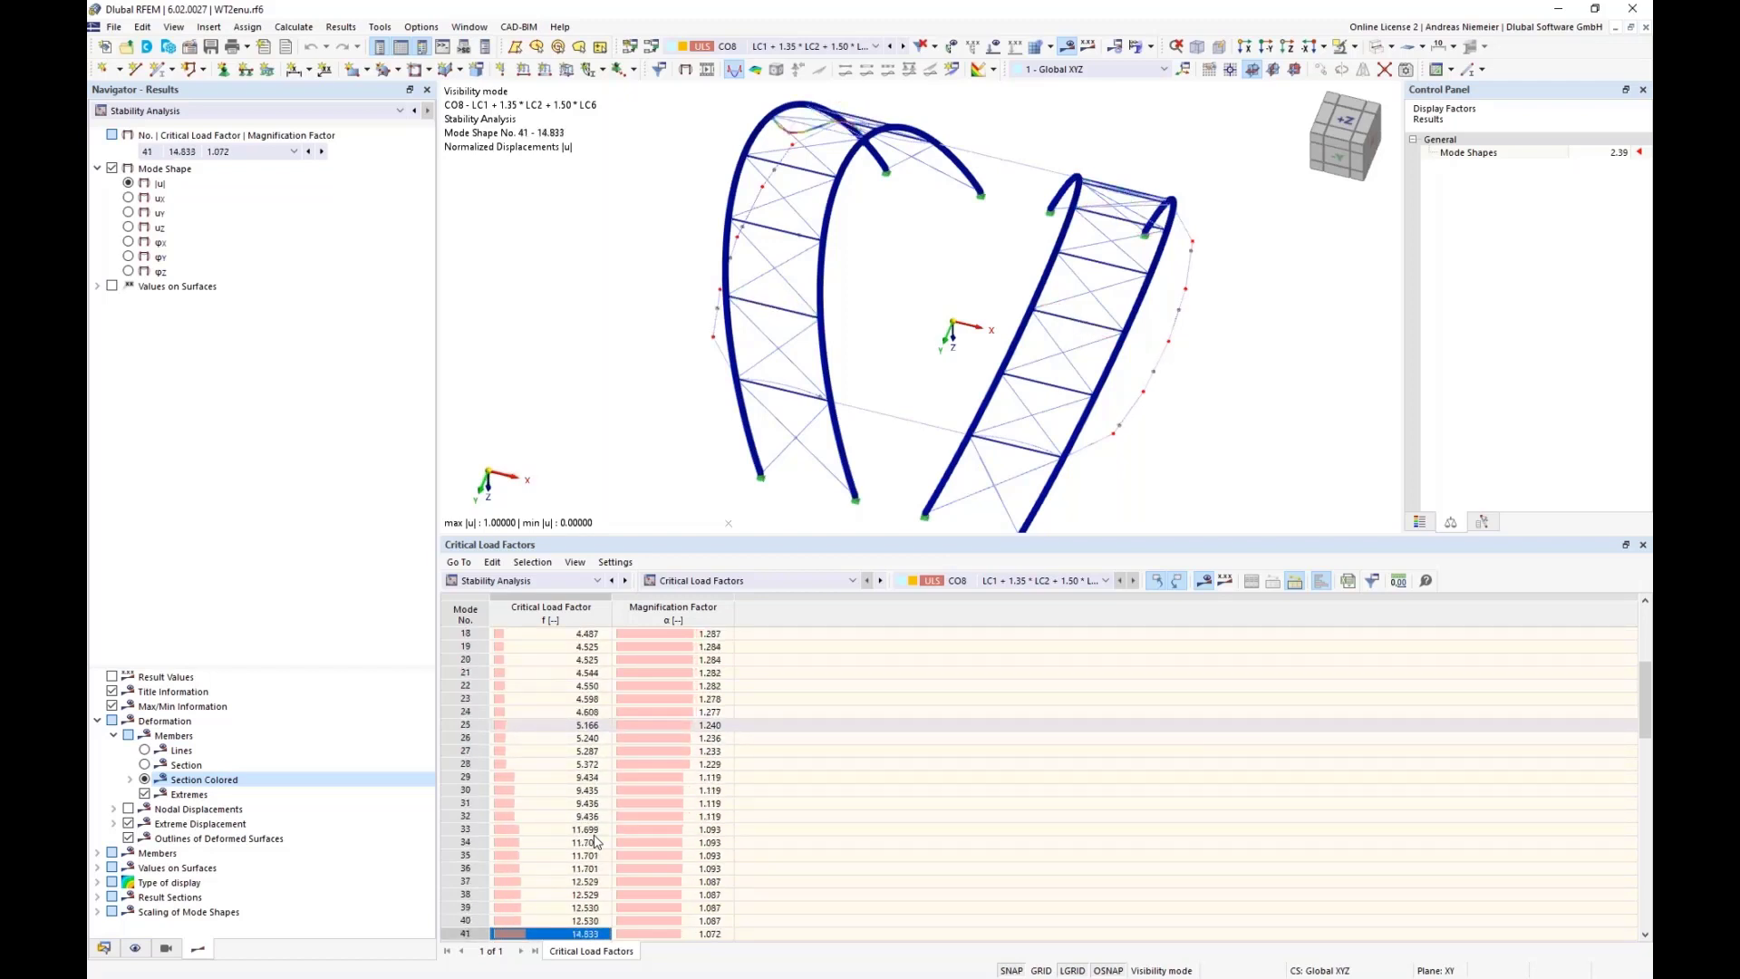
key("Down")
key("Down")
key("Down")
key("Down")
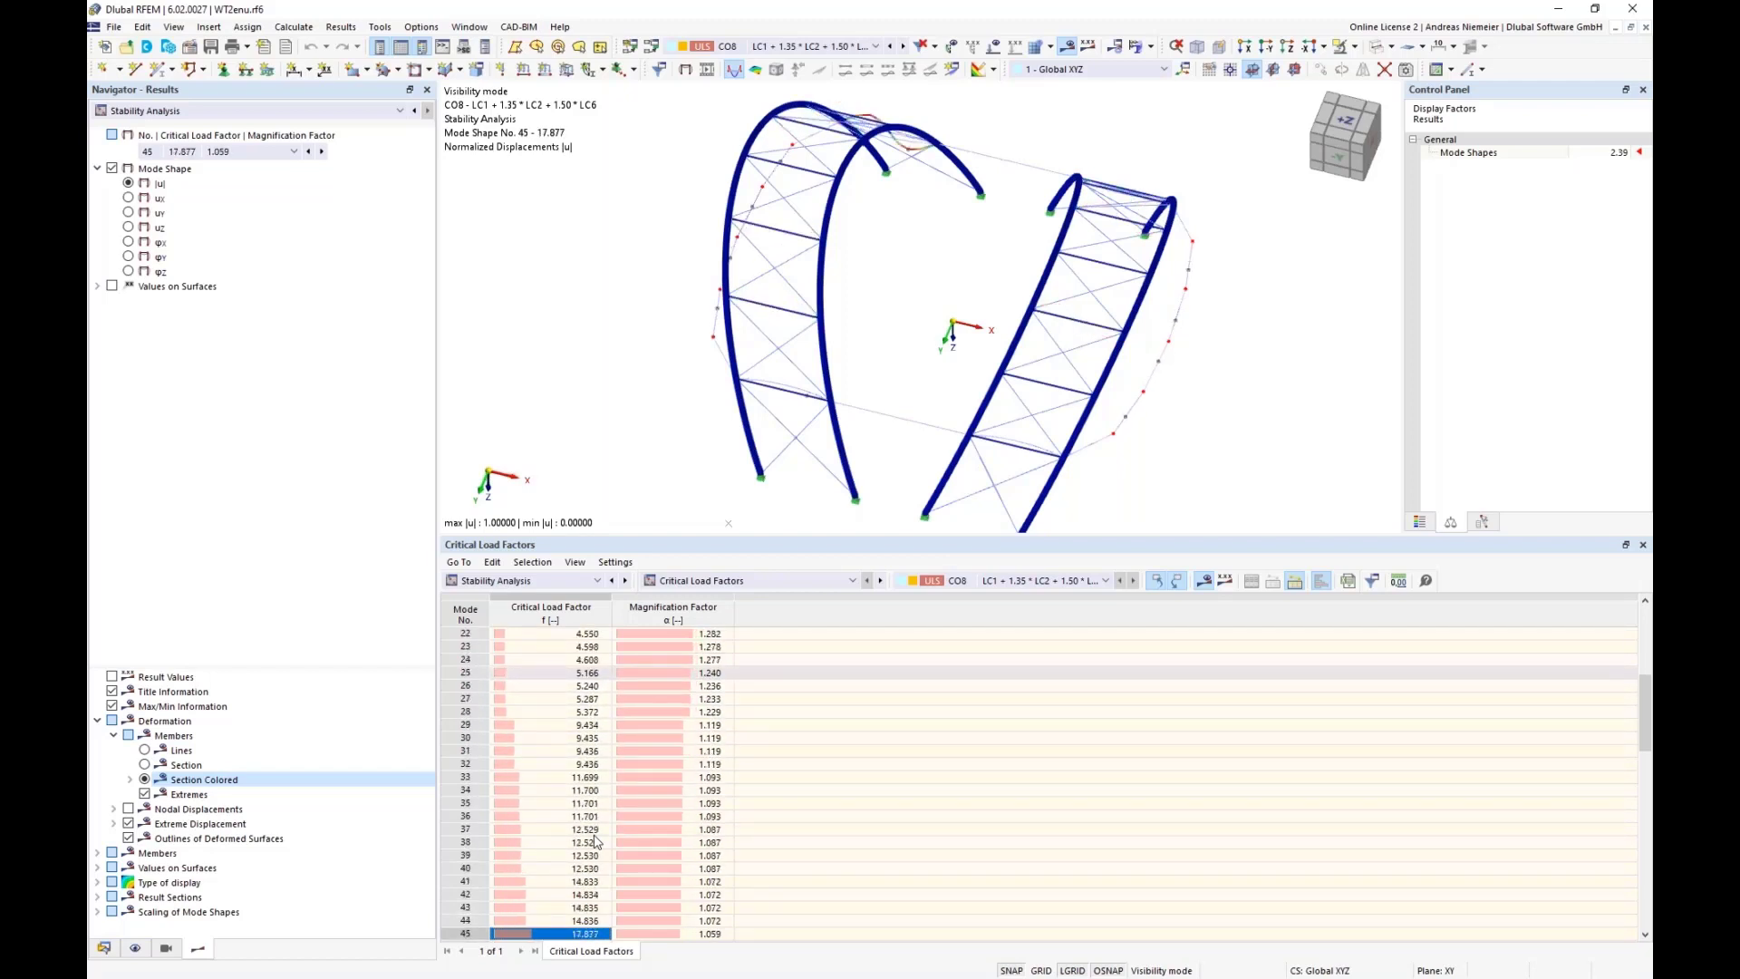
key("Down")
key("Down")
key("Down")
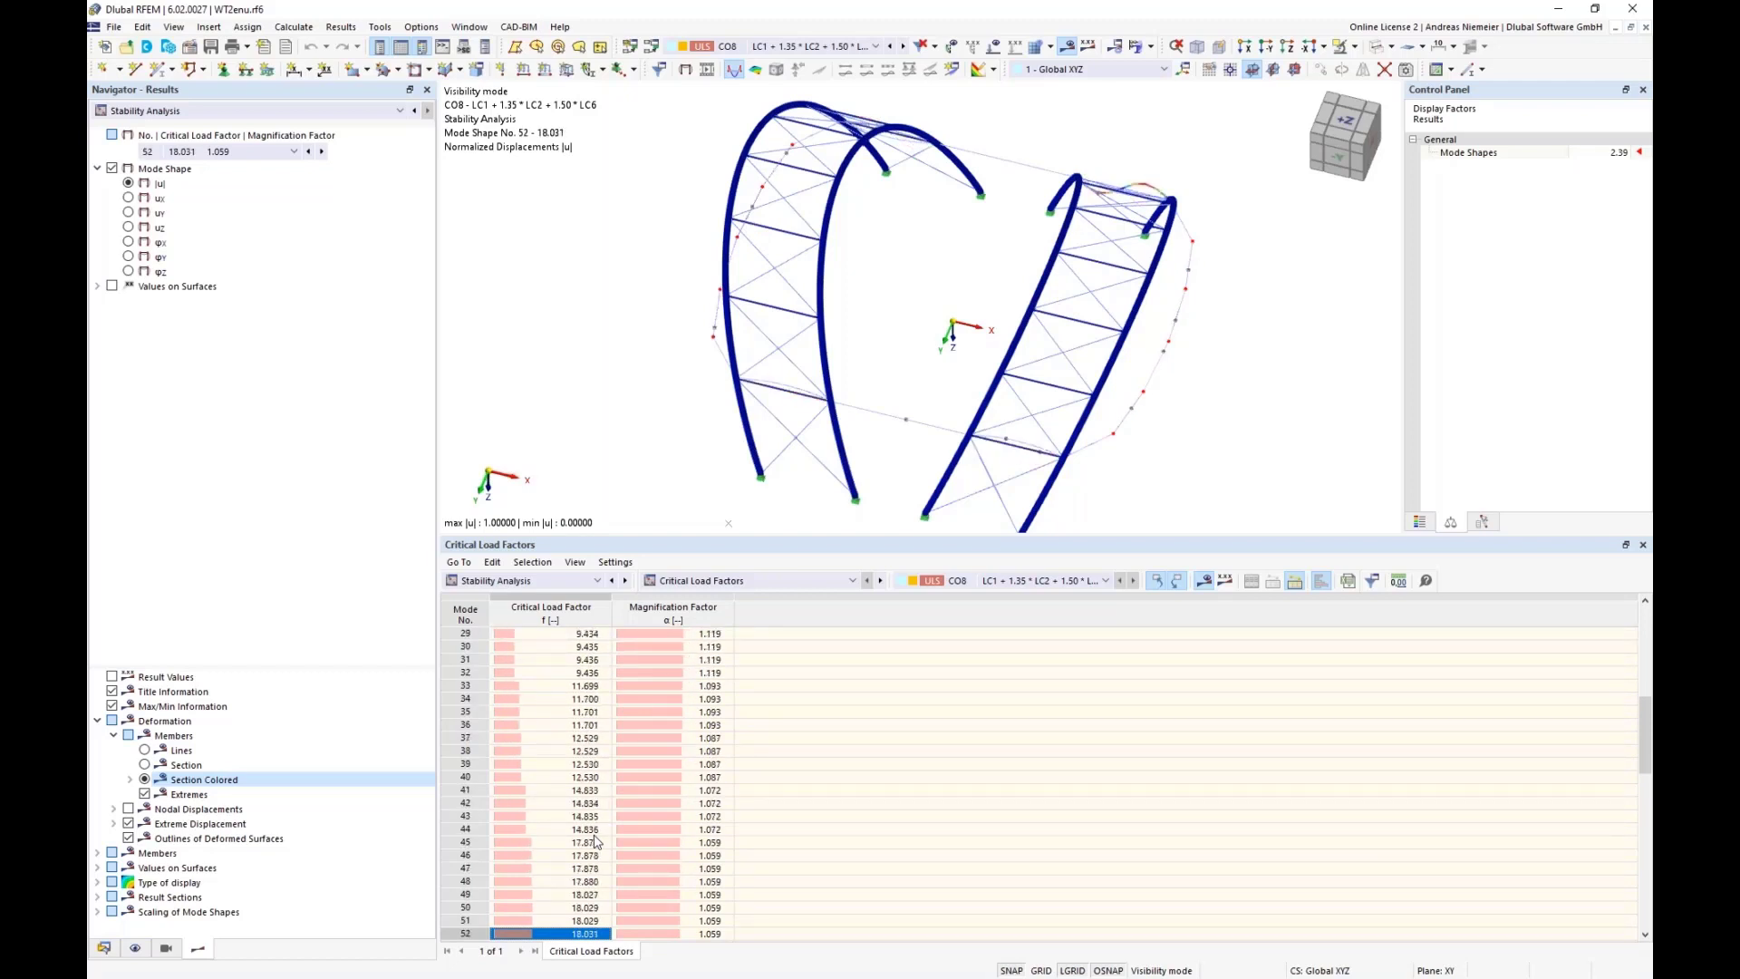
key("Down")
key("Down")
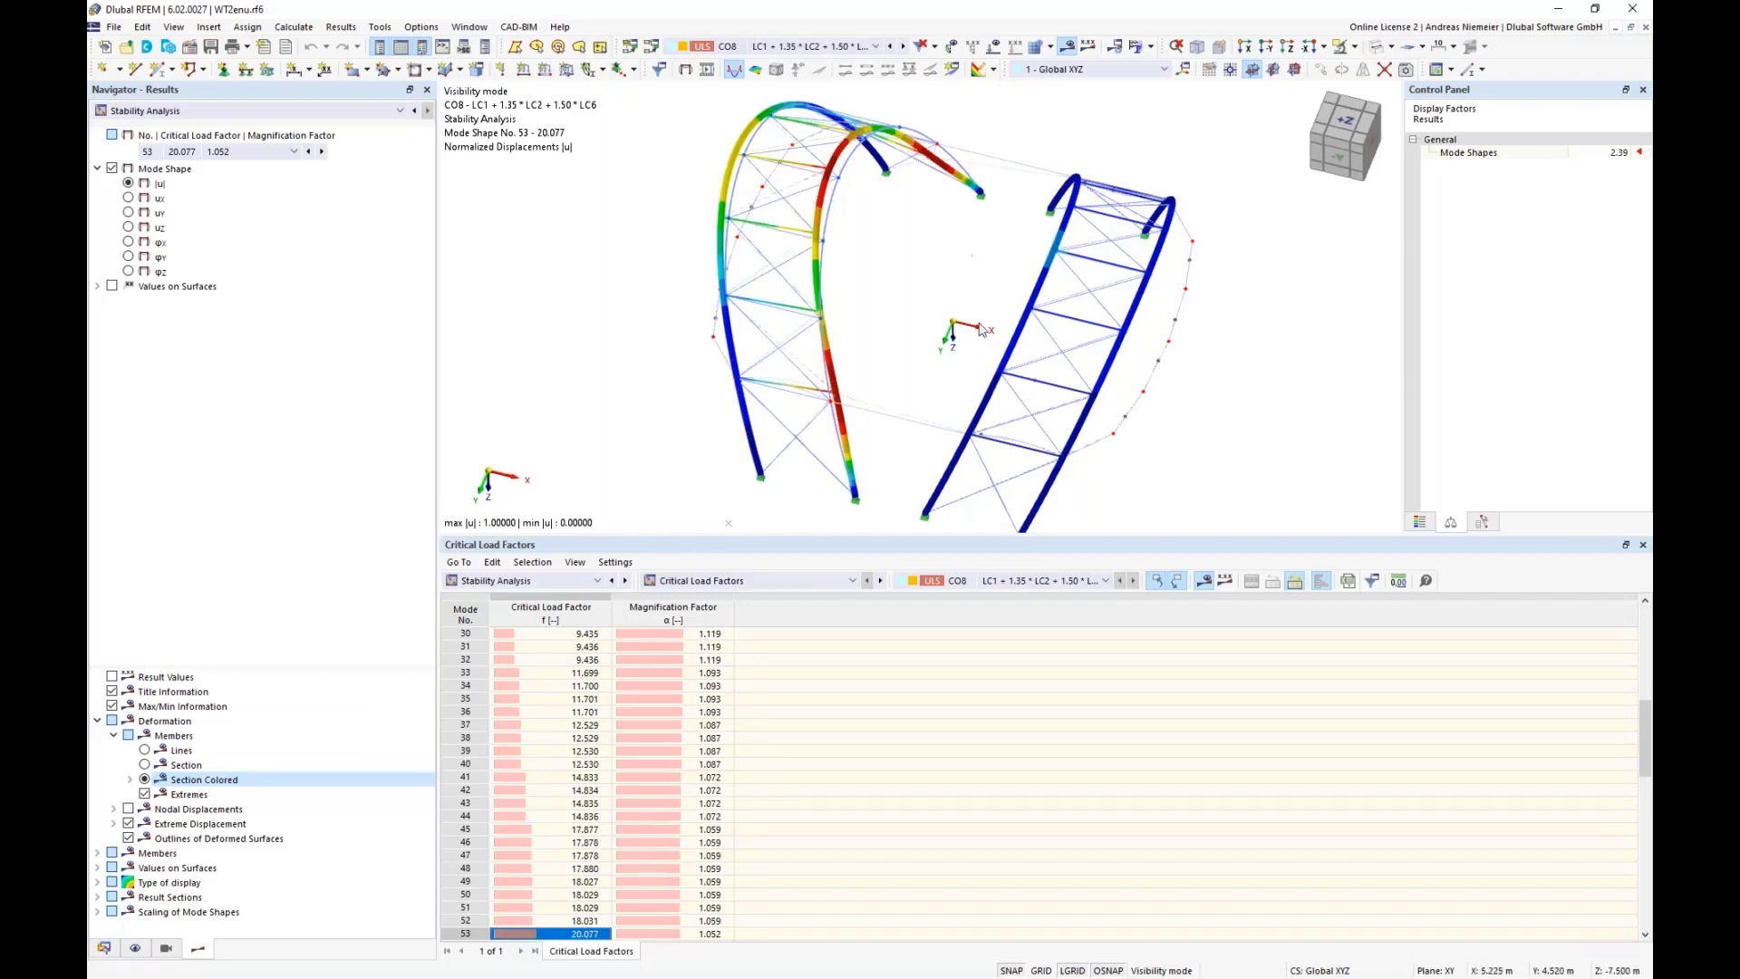
- Examine mode shape 53 obliquely and along the X-axis, and display mode shape 35 in an oblique view
middle_click_drag(1243, 442, 1104, 337, "ctrl")
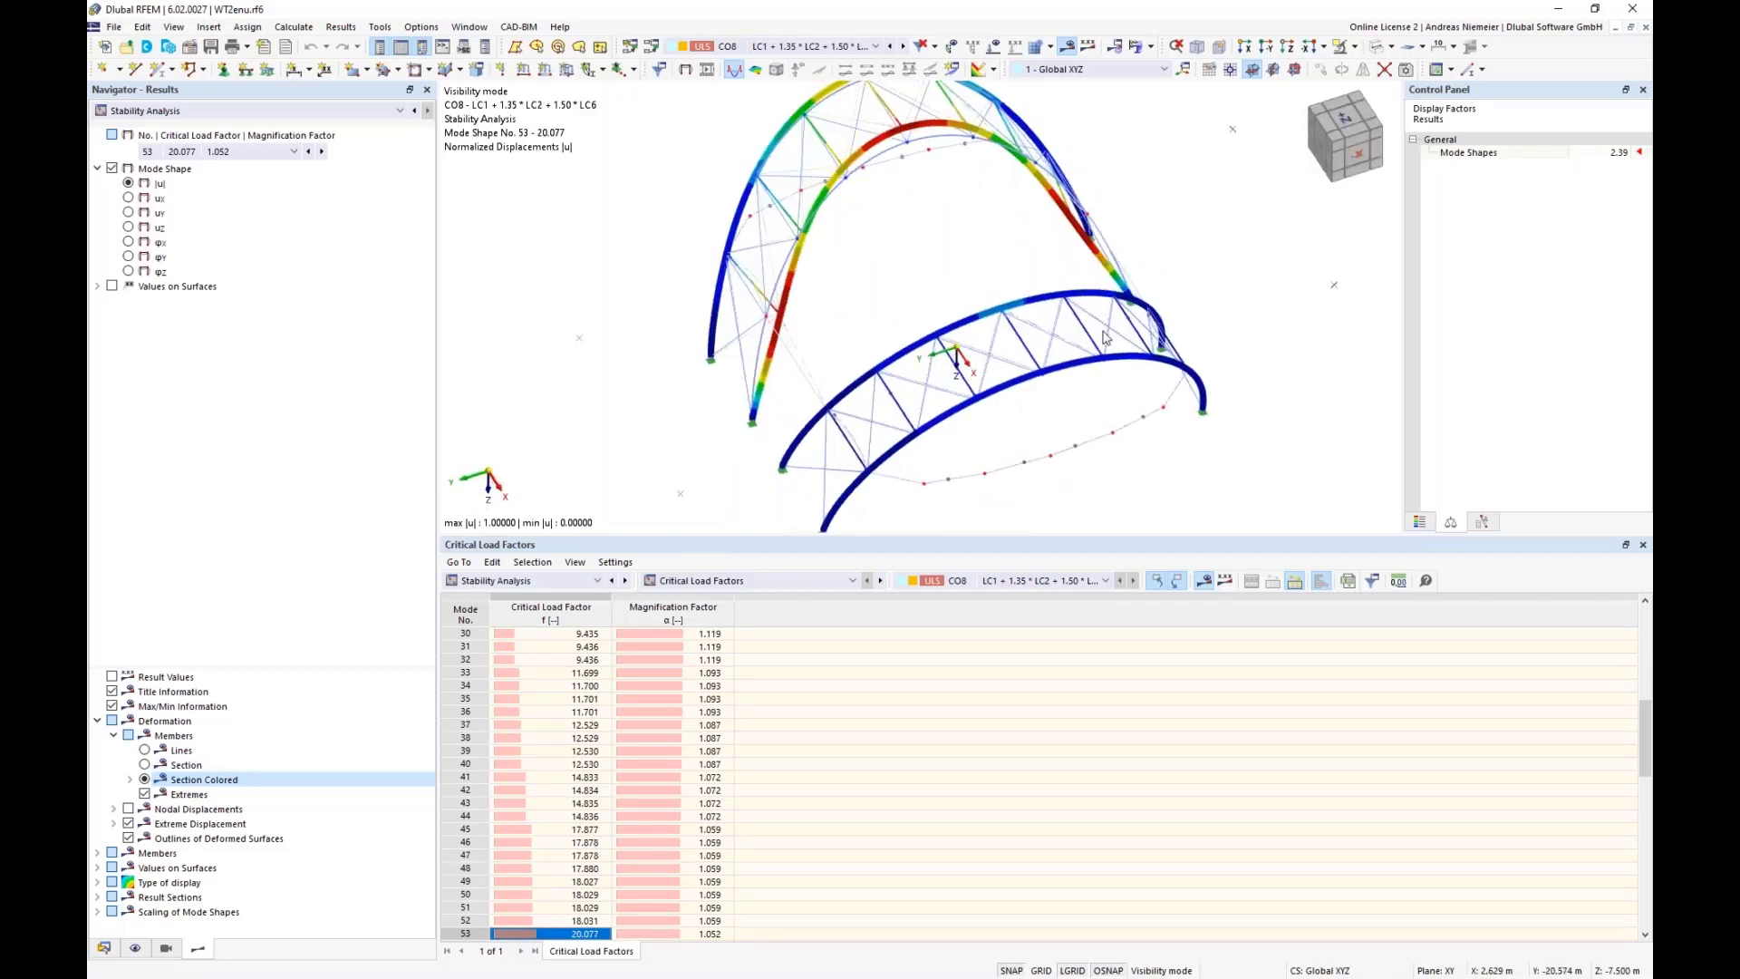
left_click(1362, 159)
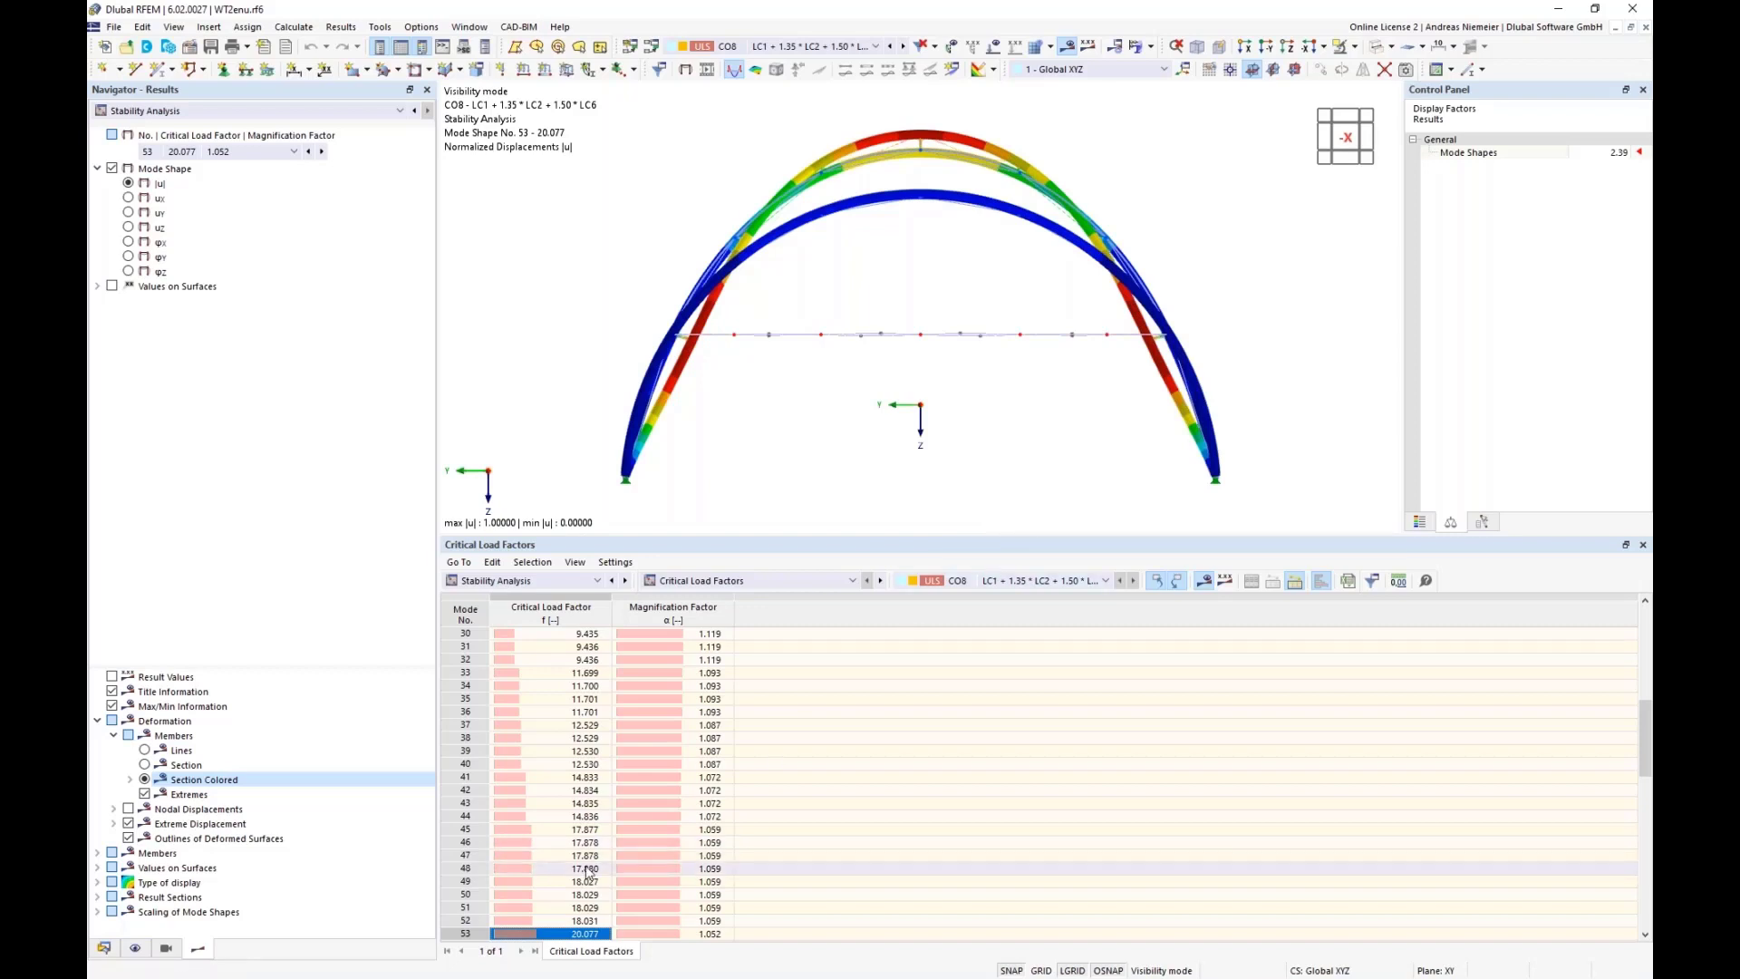
left_click(556, 699)
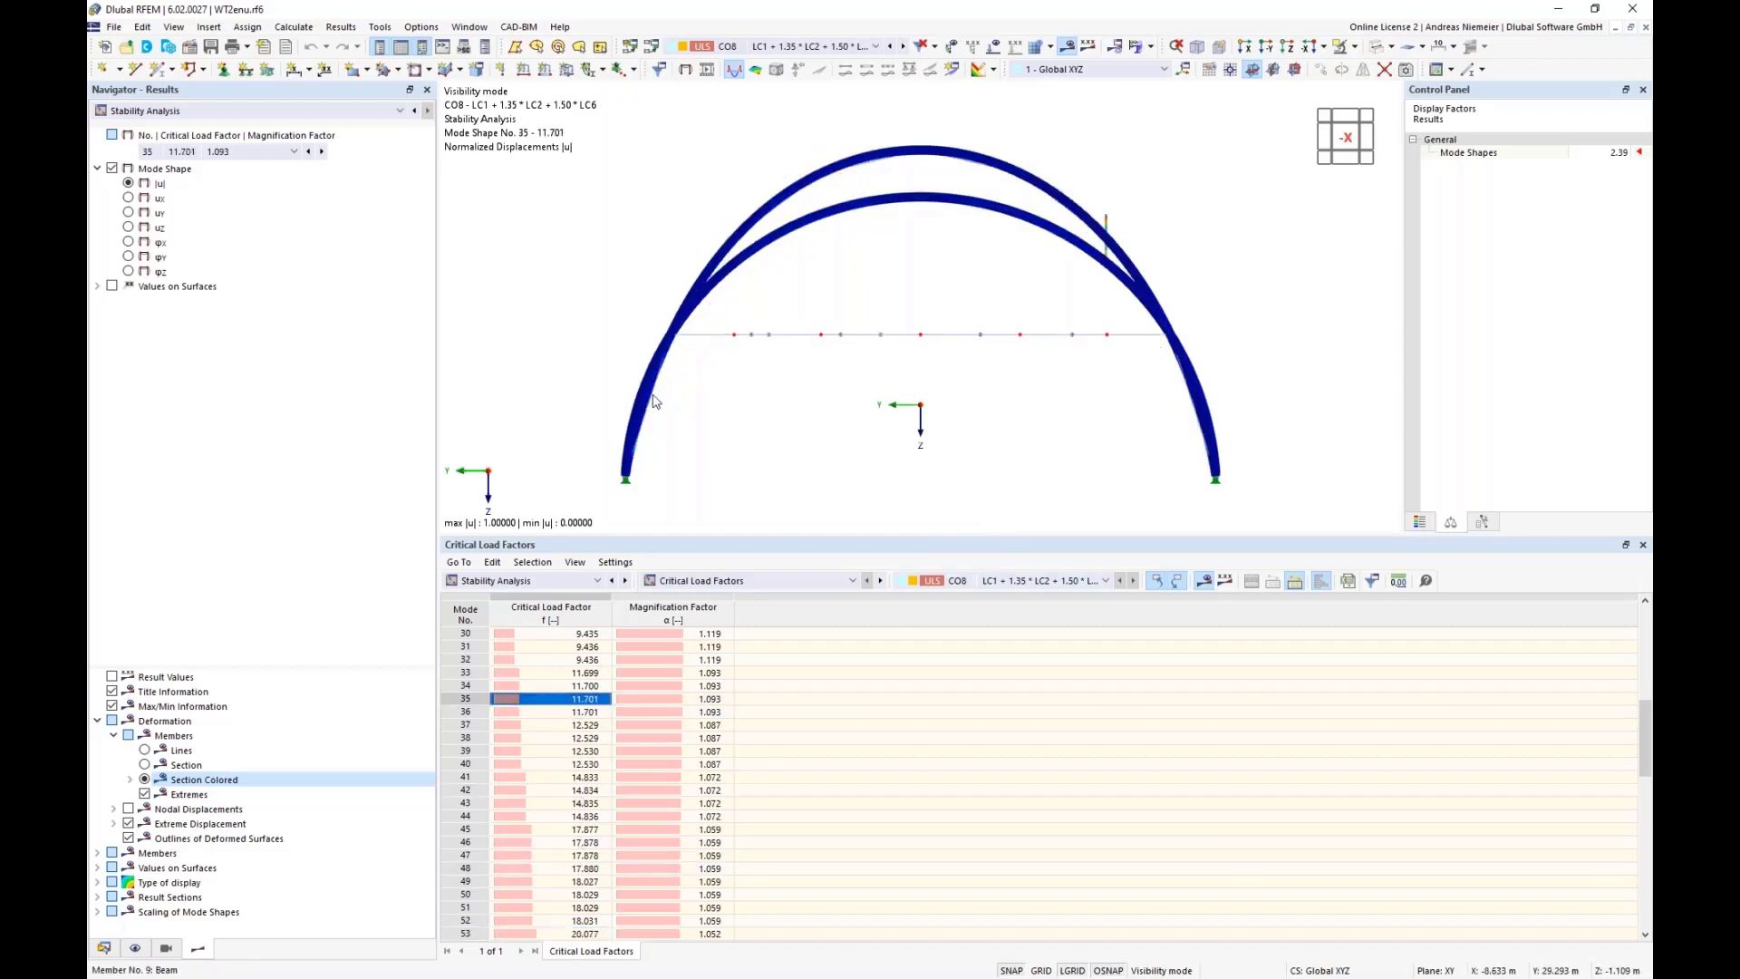
middle_click_drag(642, 354, 774, 376)
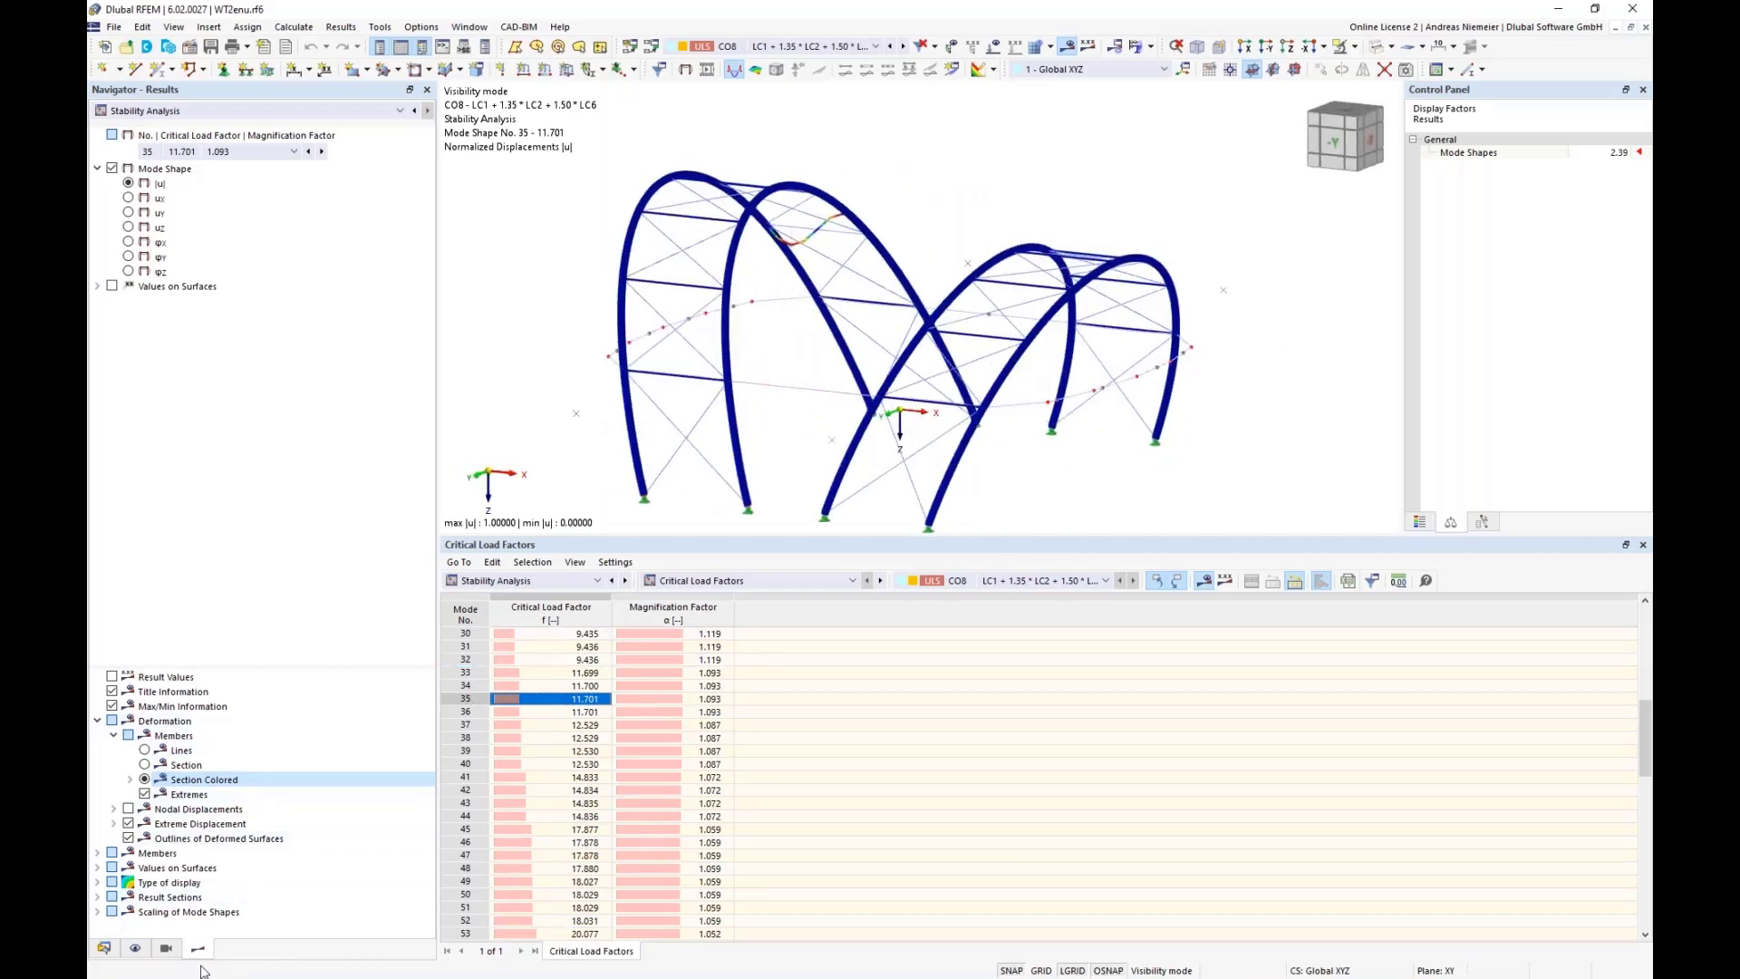
- Limit the visible members to section CHS 250/8/H, hiding CHS 1000/25/H, R 28 and Cable PE 30
left_click(166, 948)
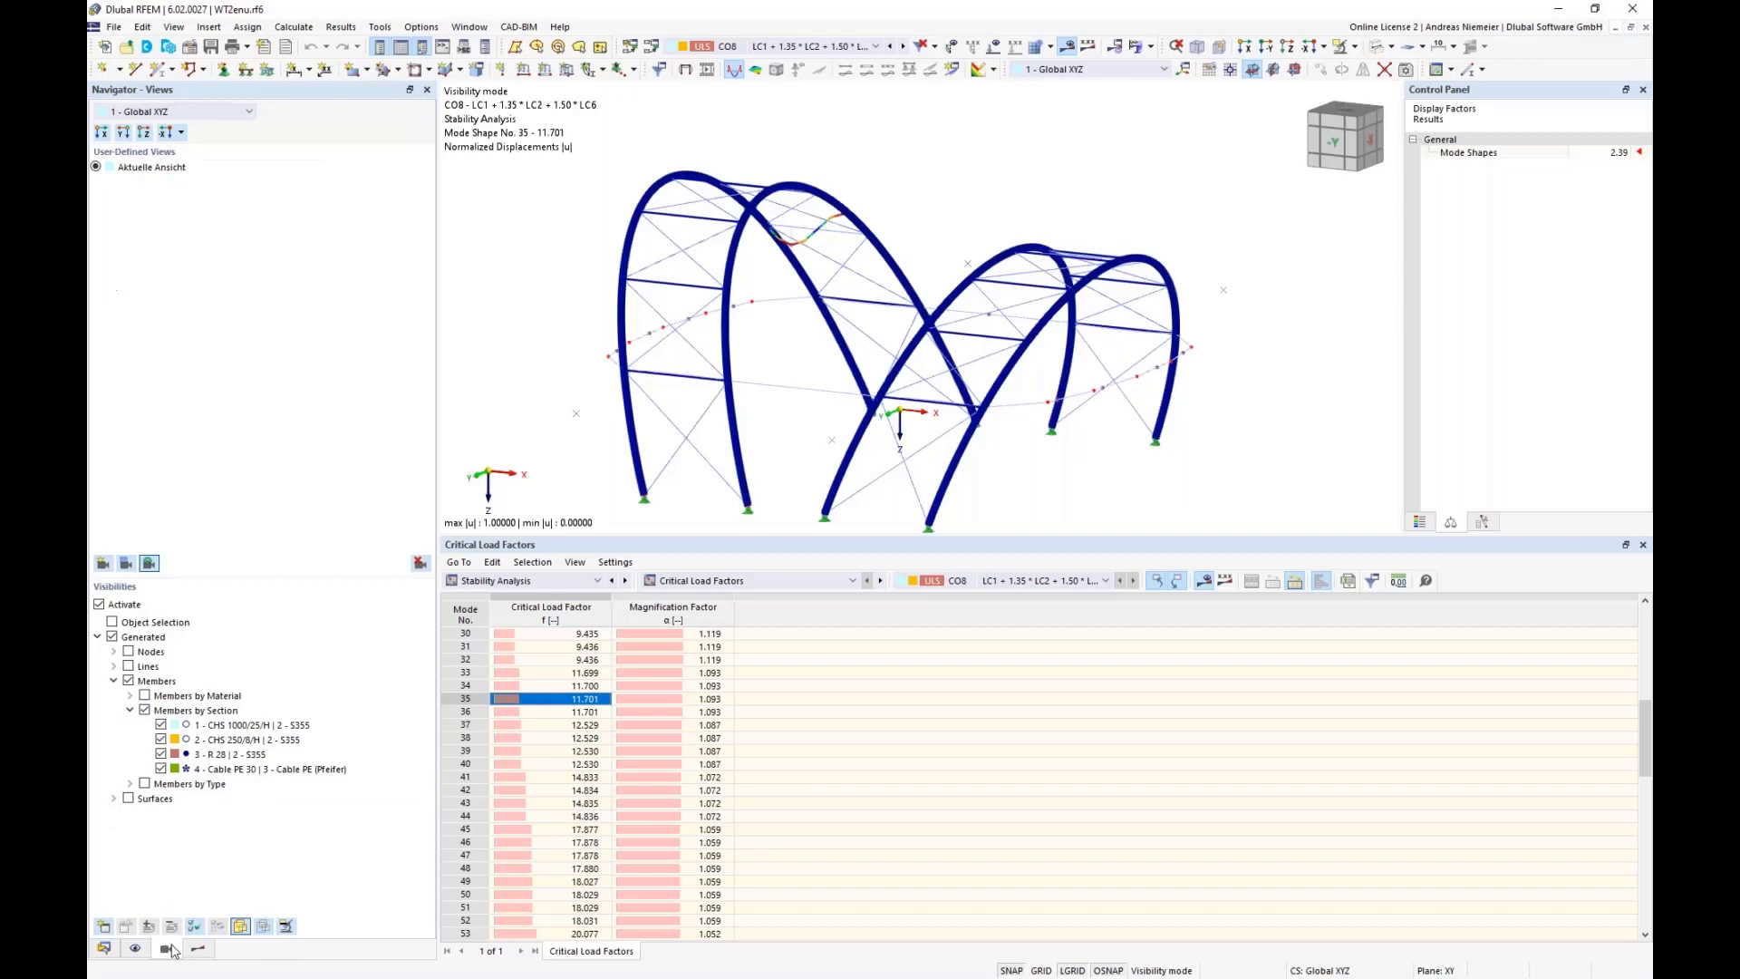
left_click(160, 768)
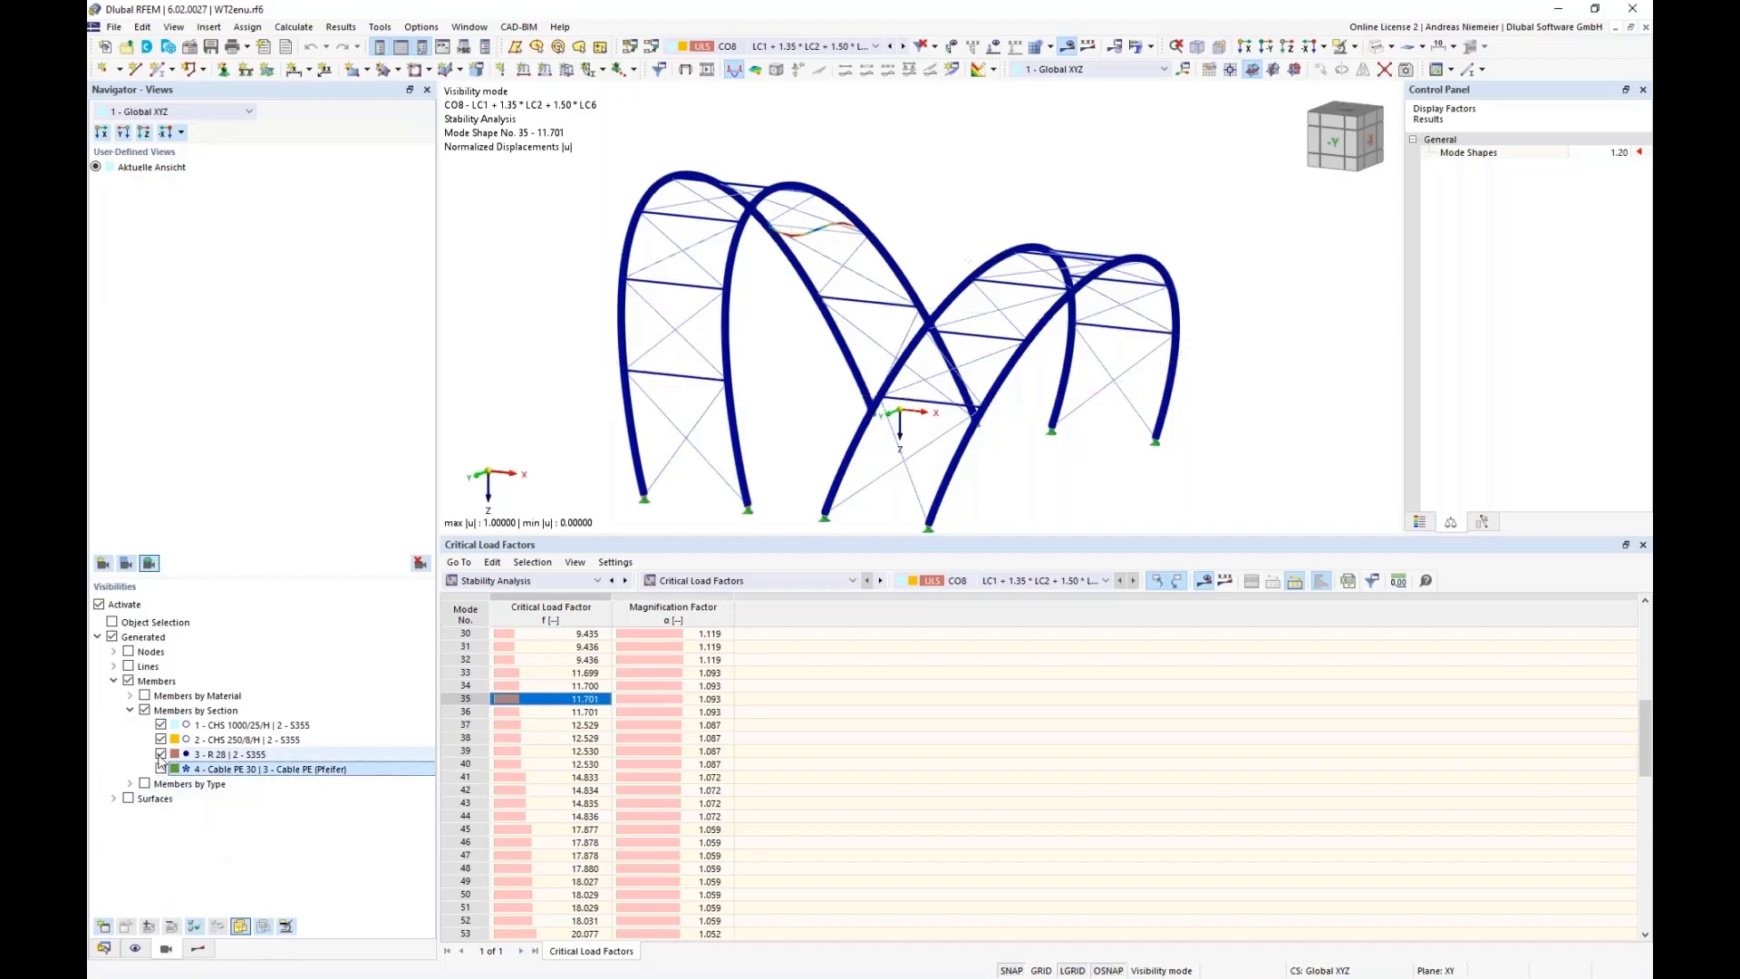
left_click(160, 754)
left_click(160, 725)
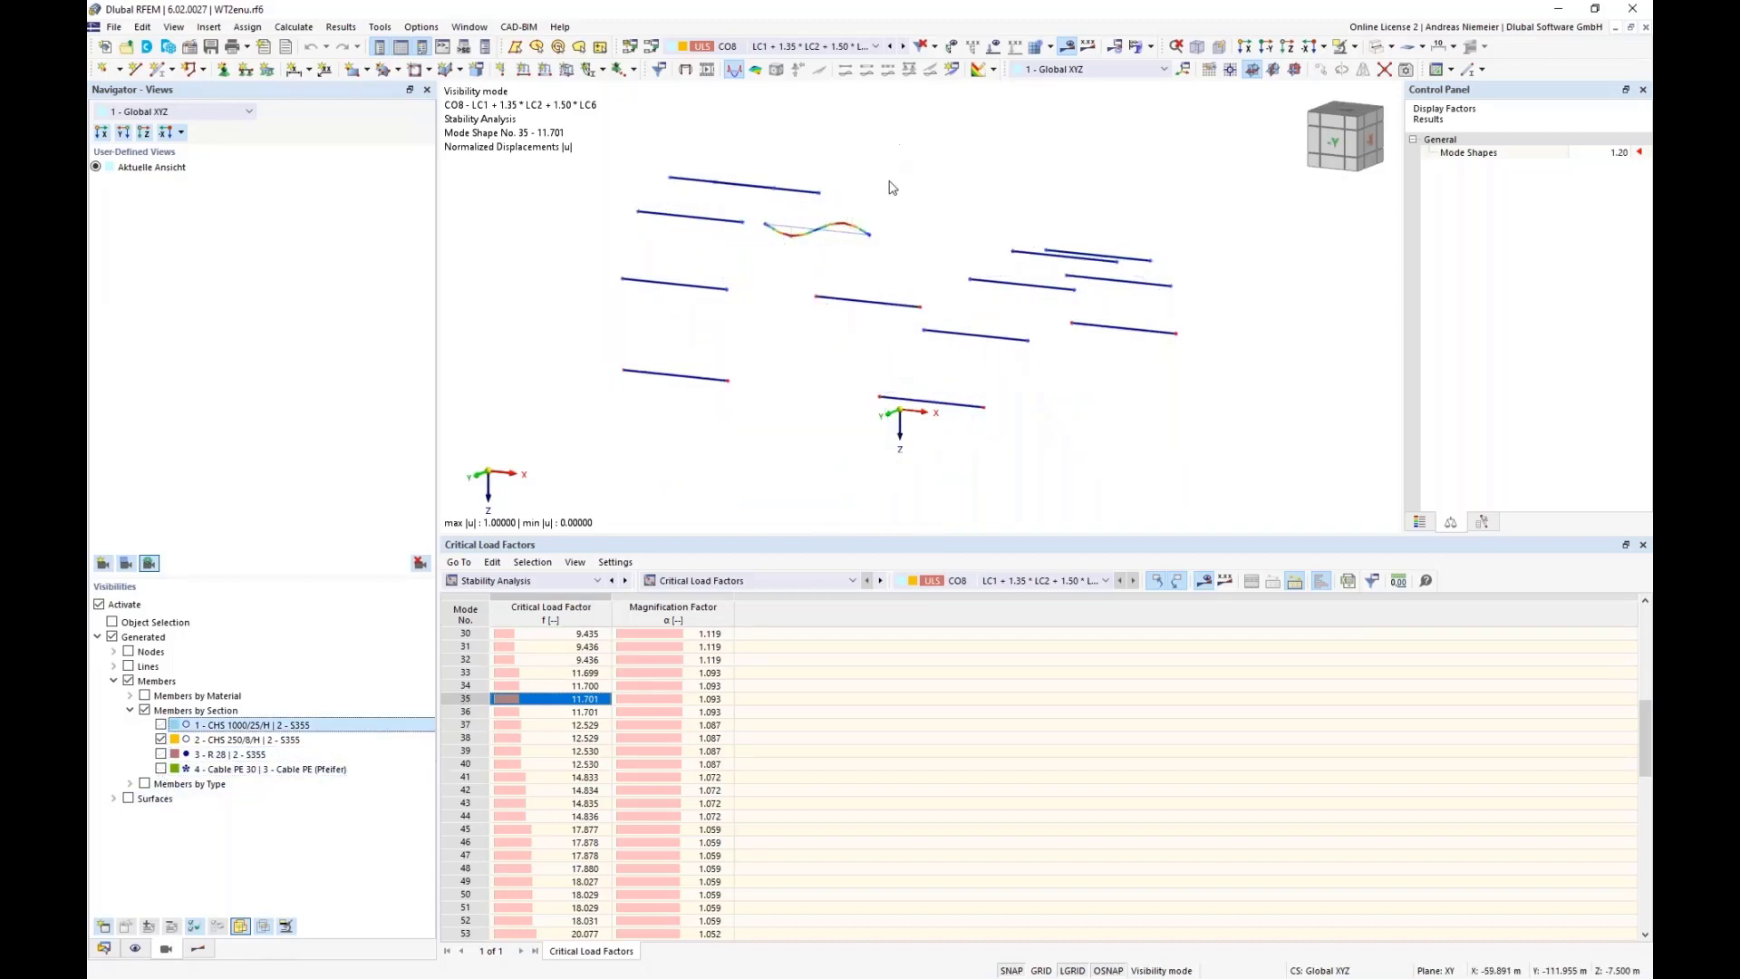
scroll(884, 213, "down", 3)
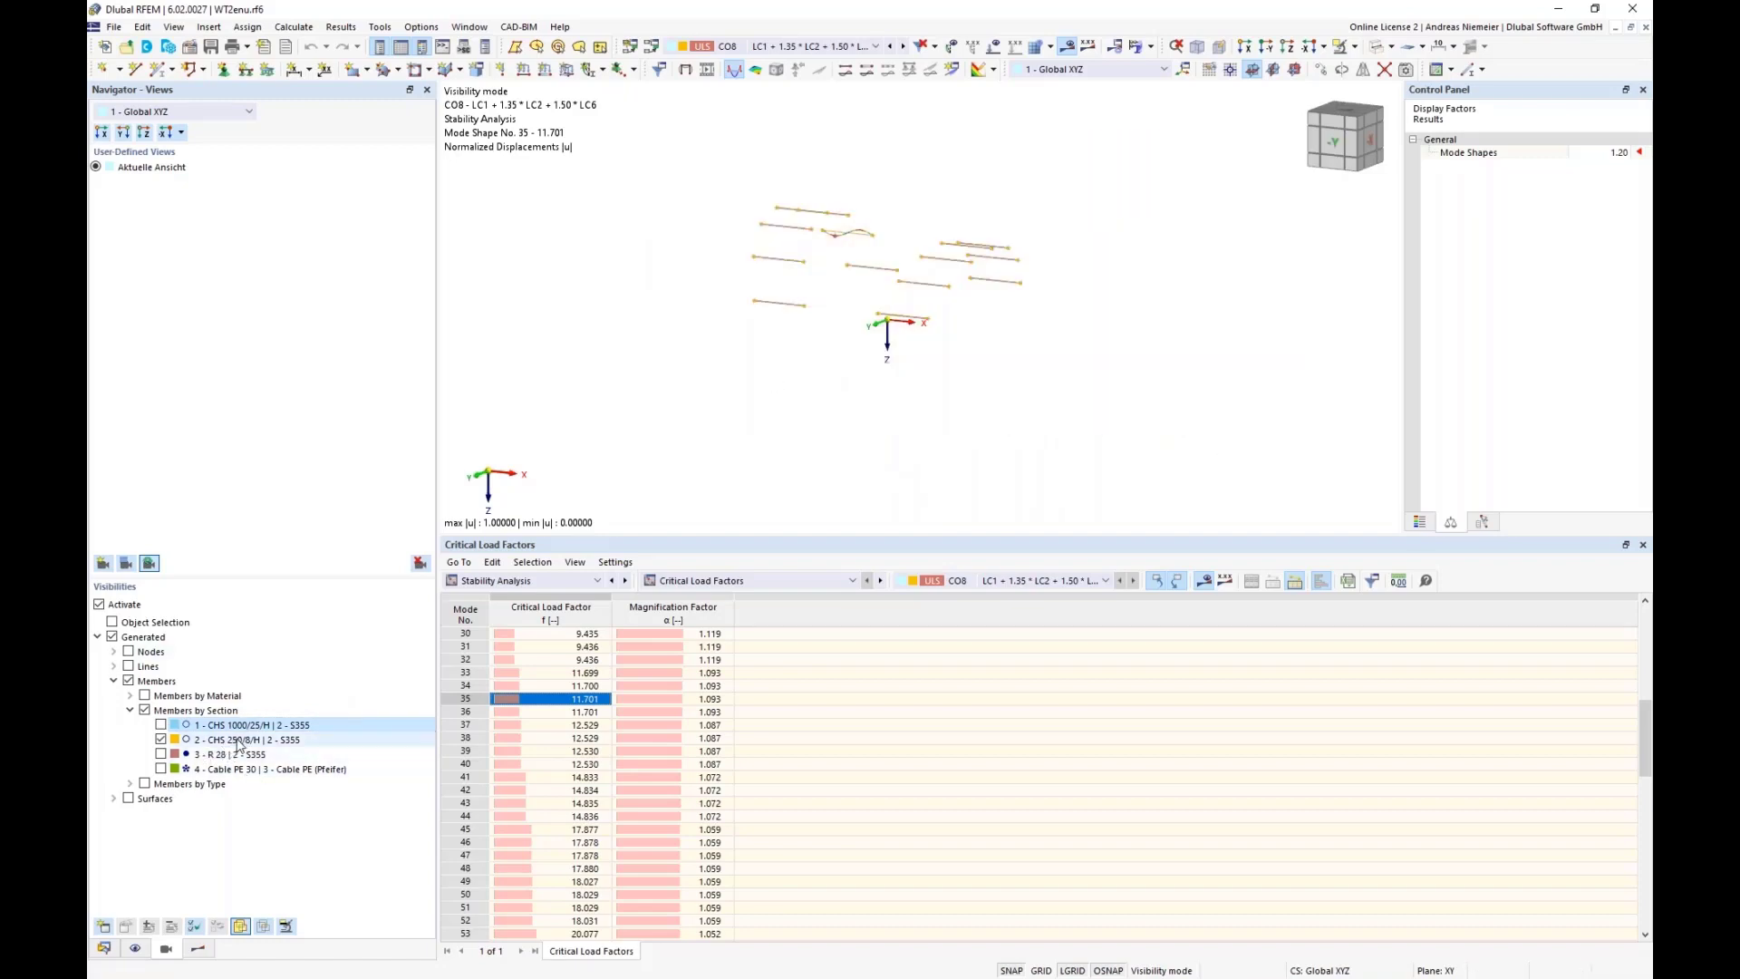
scroll(783, 241, "up", 3)
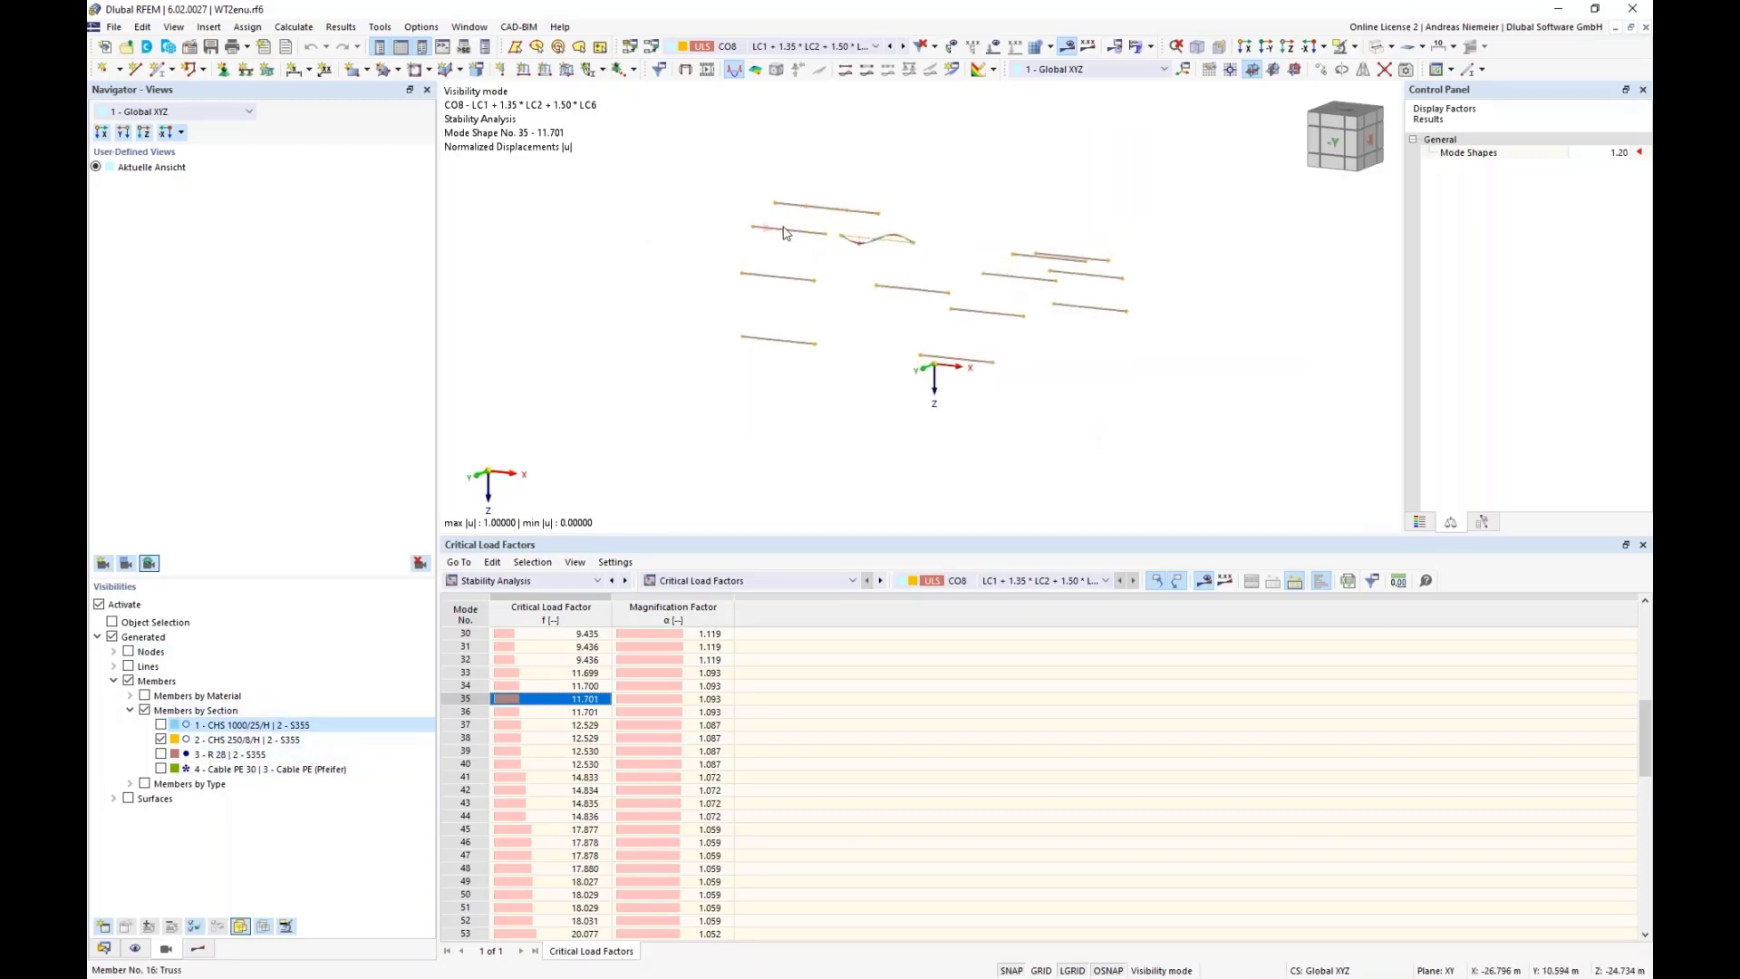
- Assign new steel design effective lengths to the CHS 250/8/H members 13-26, excluding torsional and lateral-torsional buckling and keeping the default nodal supports
right_click(782, 233)
right_click(776, 232)
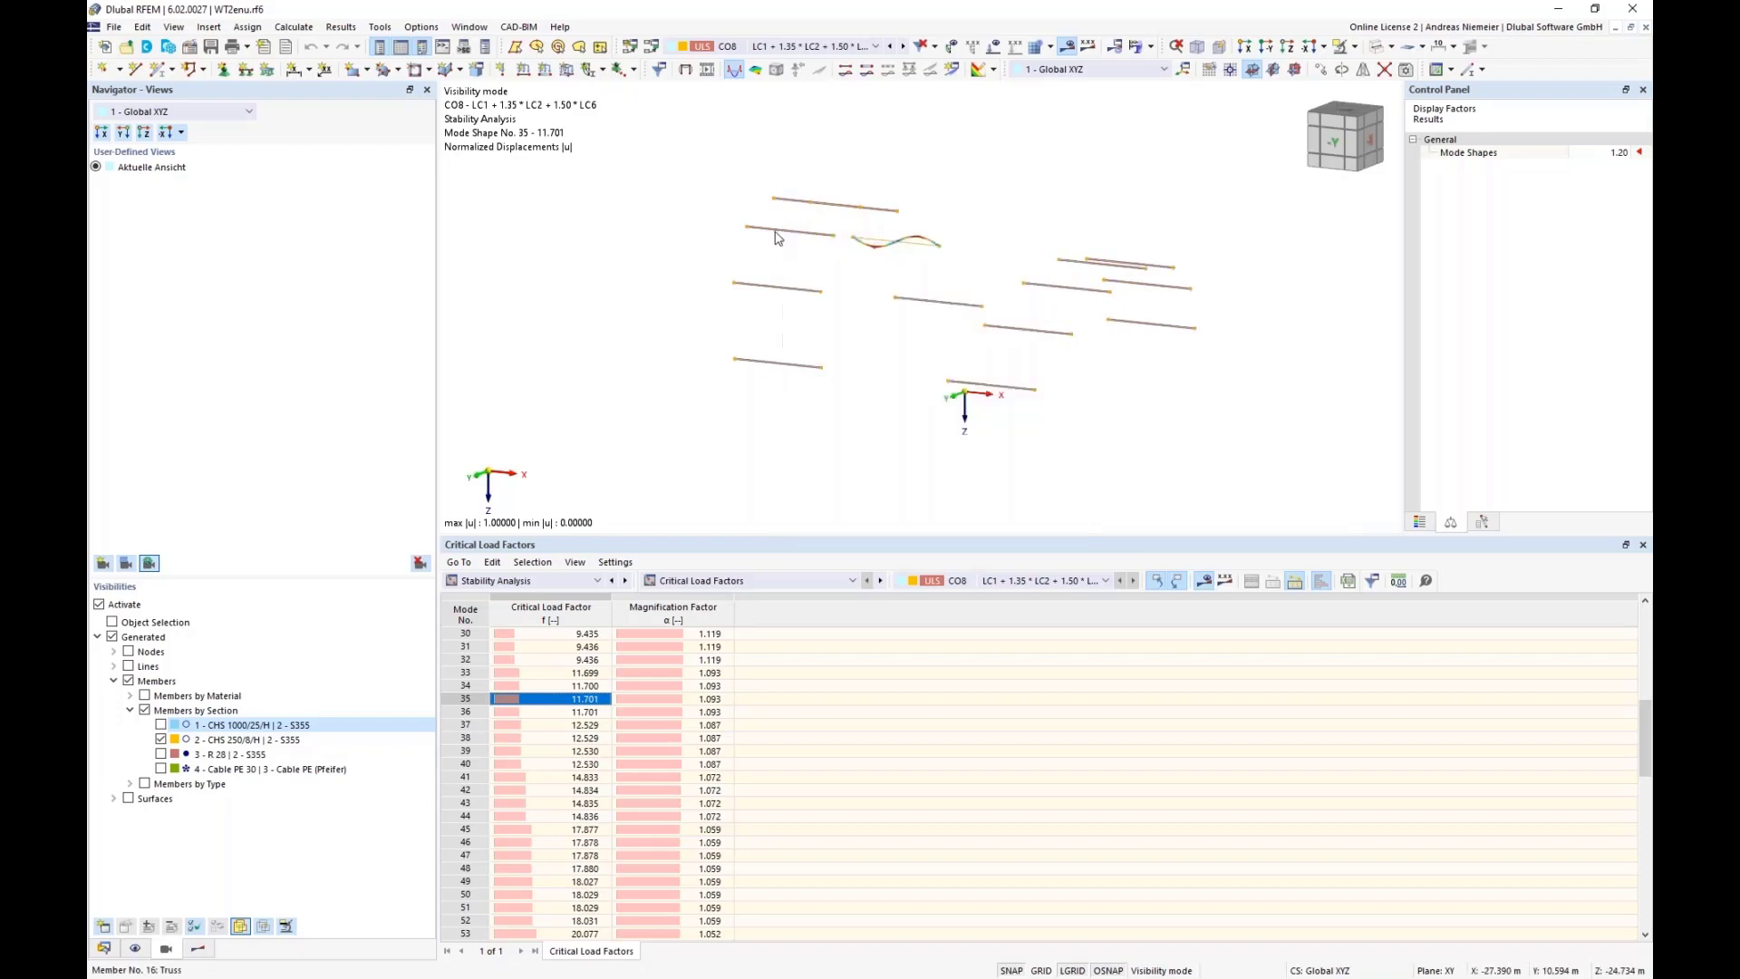
mouse_move(1053, 304)
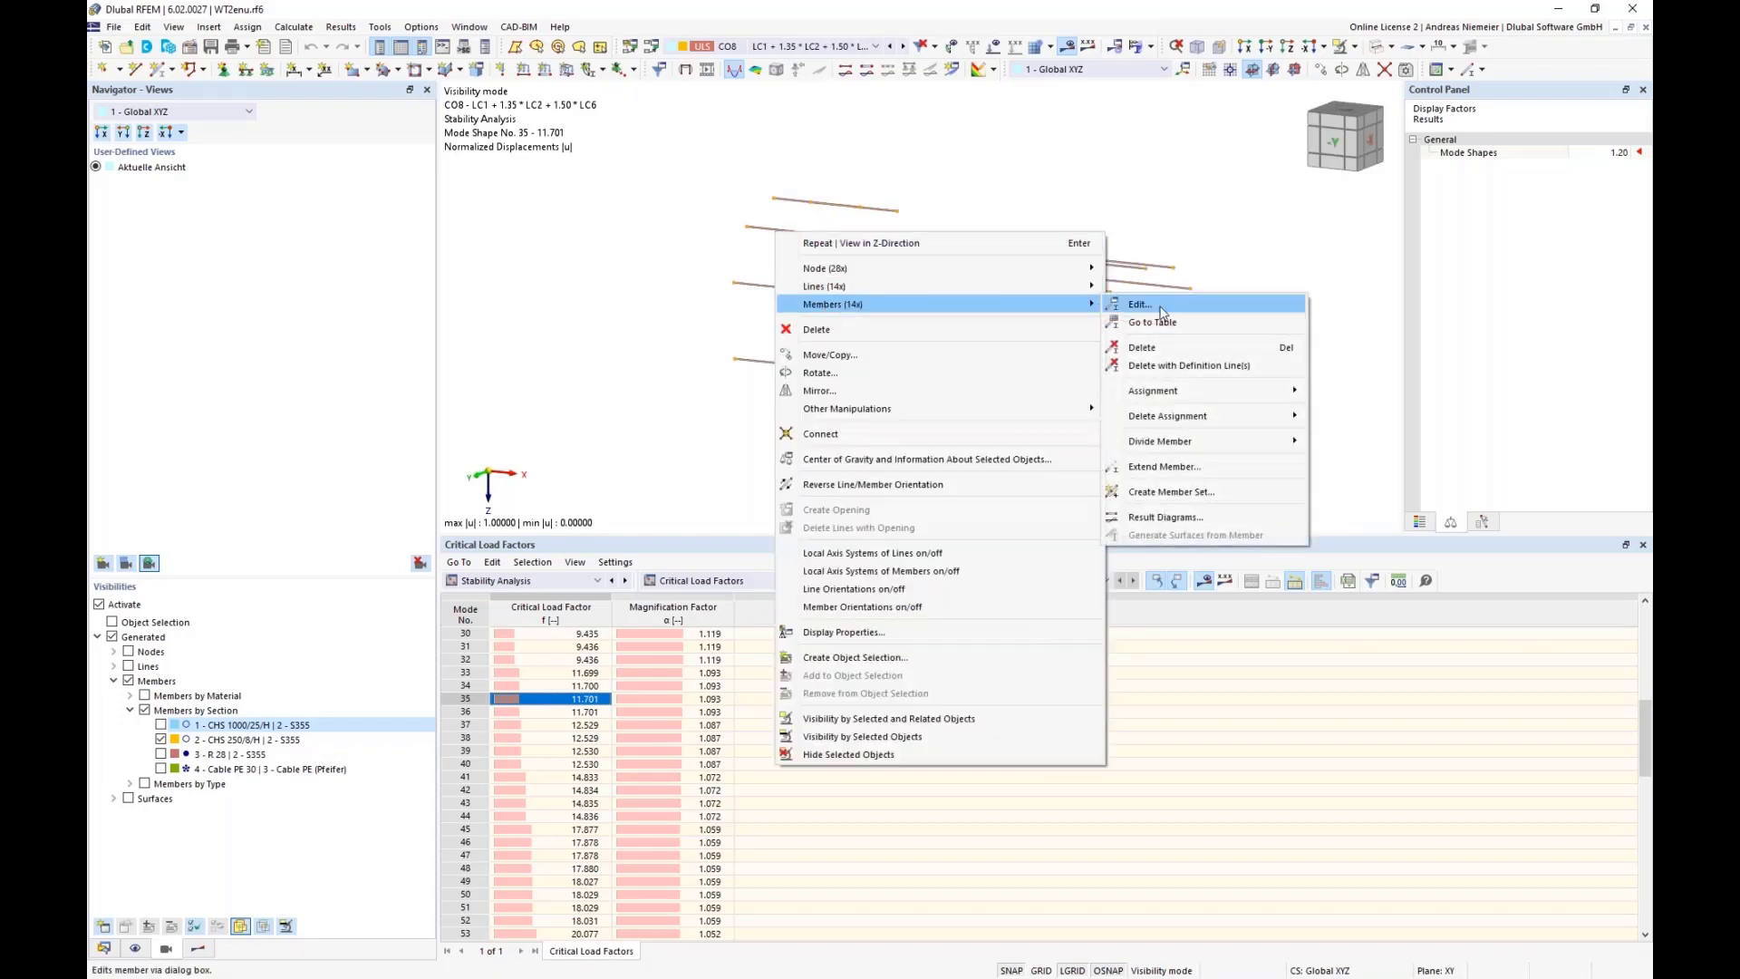
left_click(1120, 306)
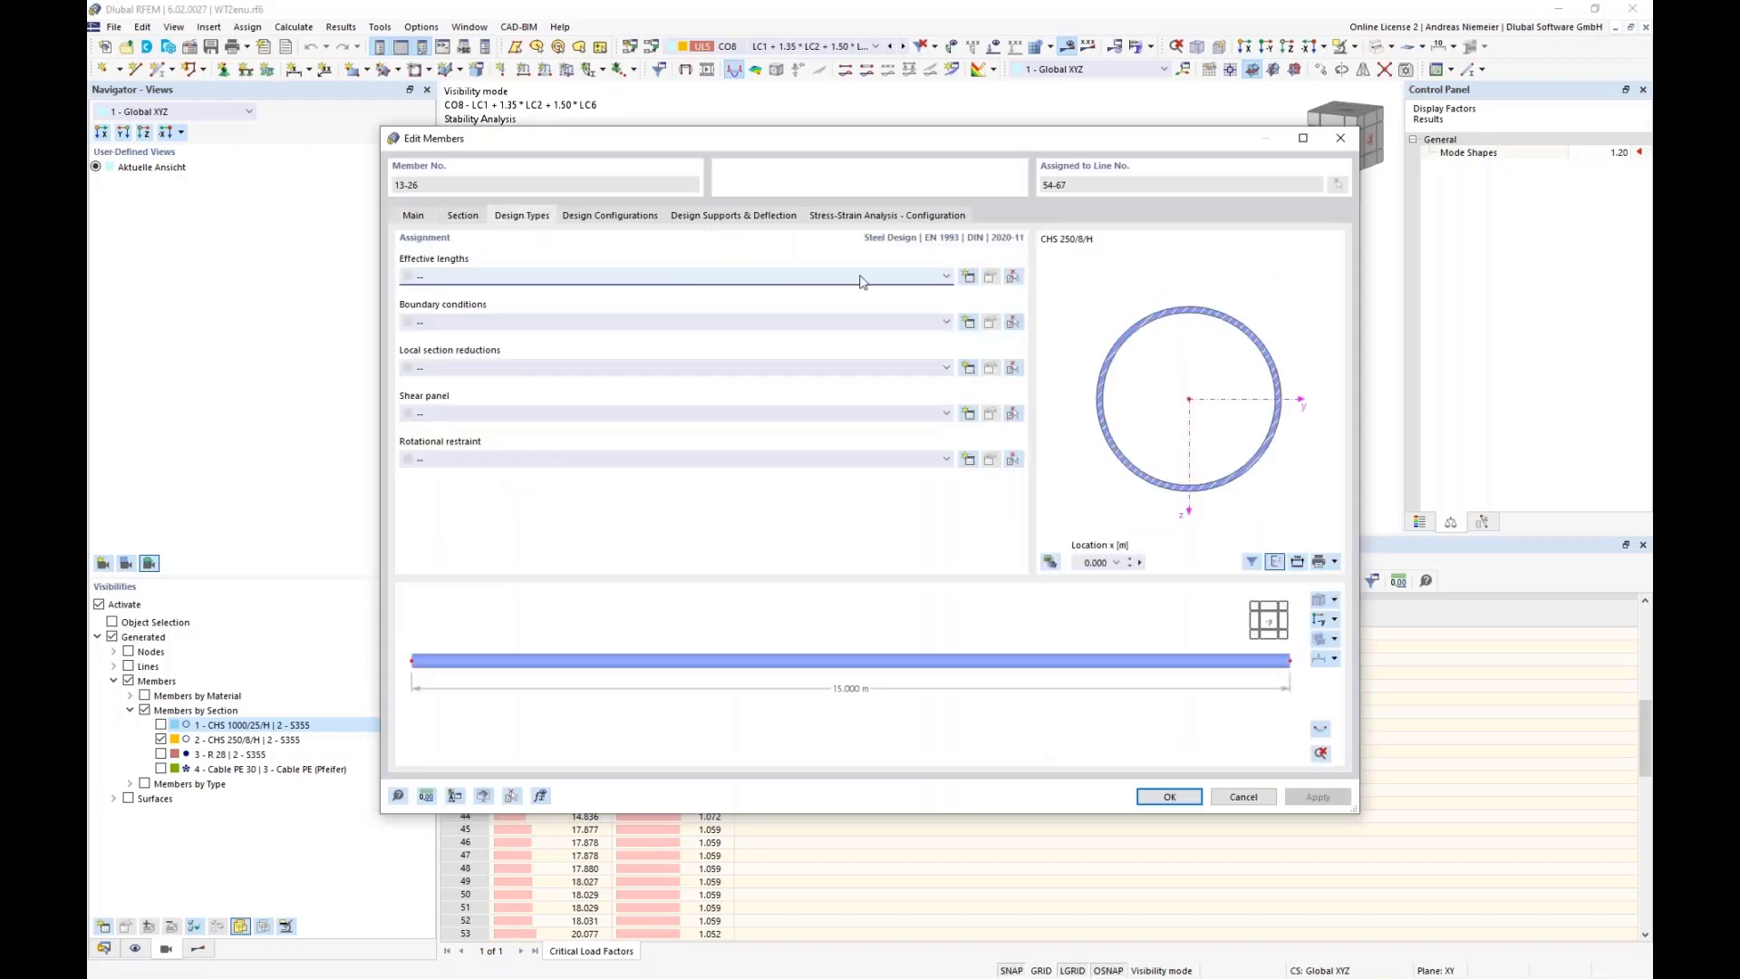
left_click(966, 279)
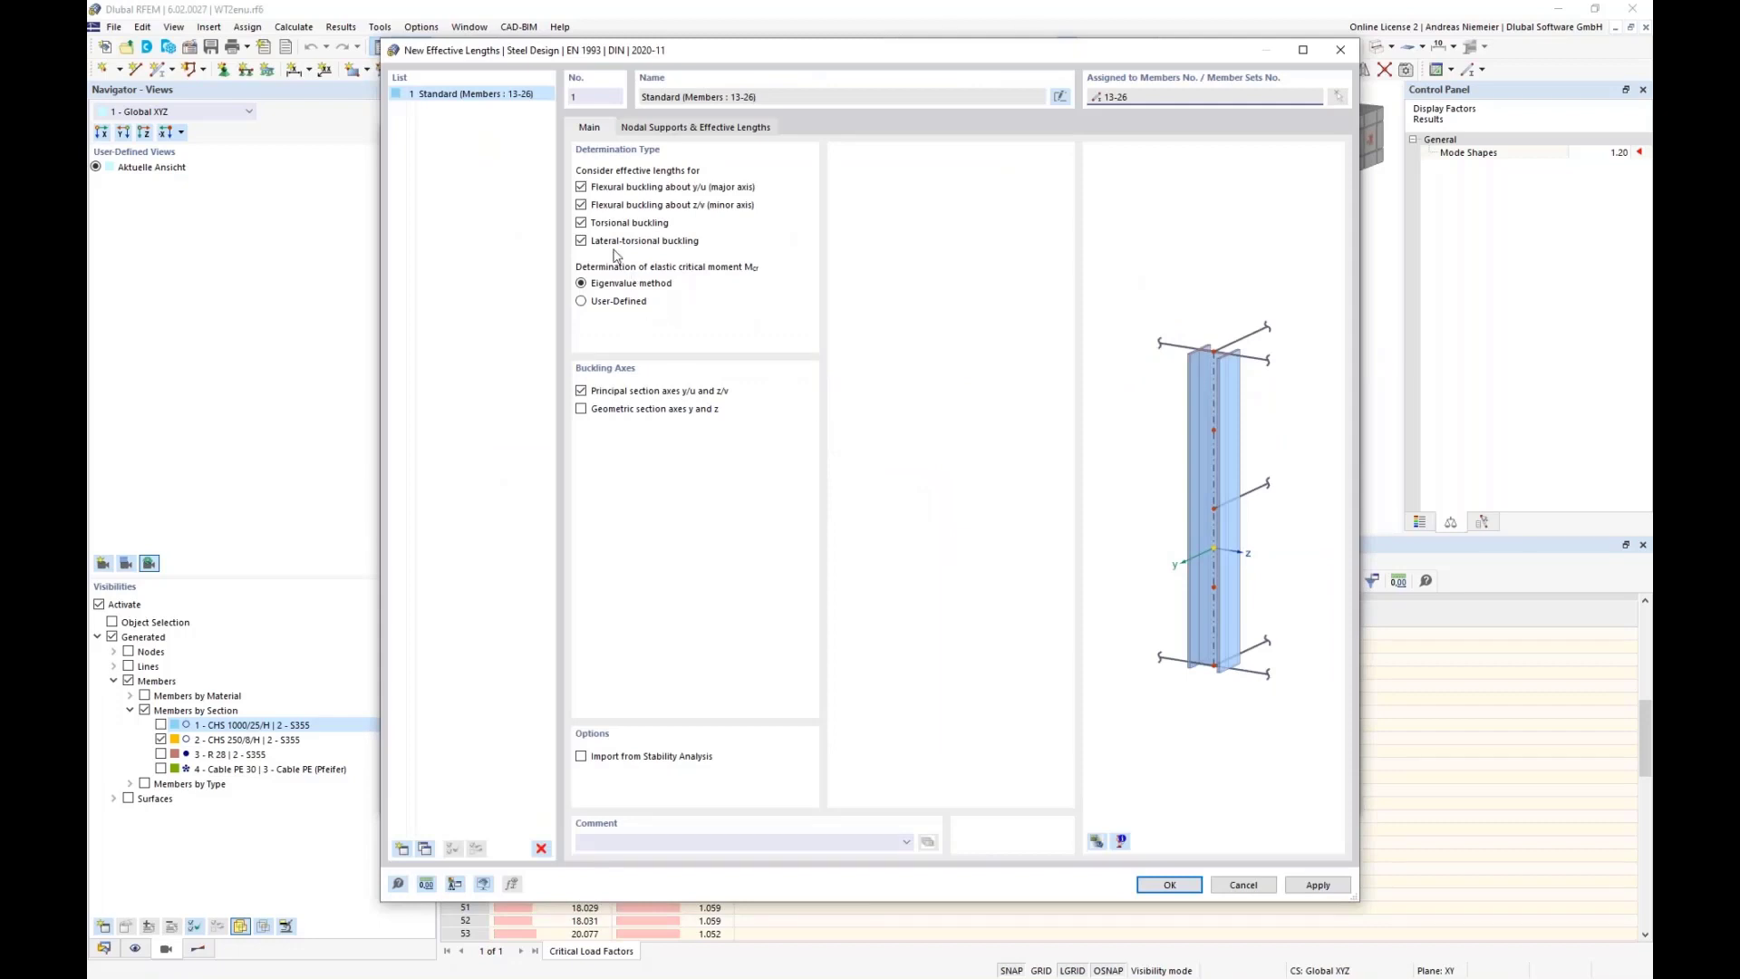
left_click(581, 223)
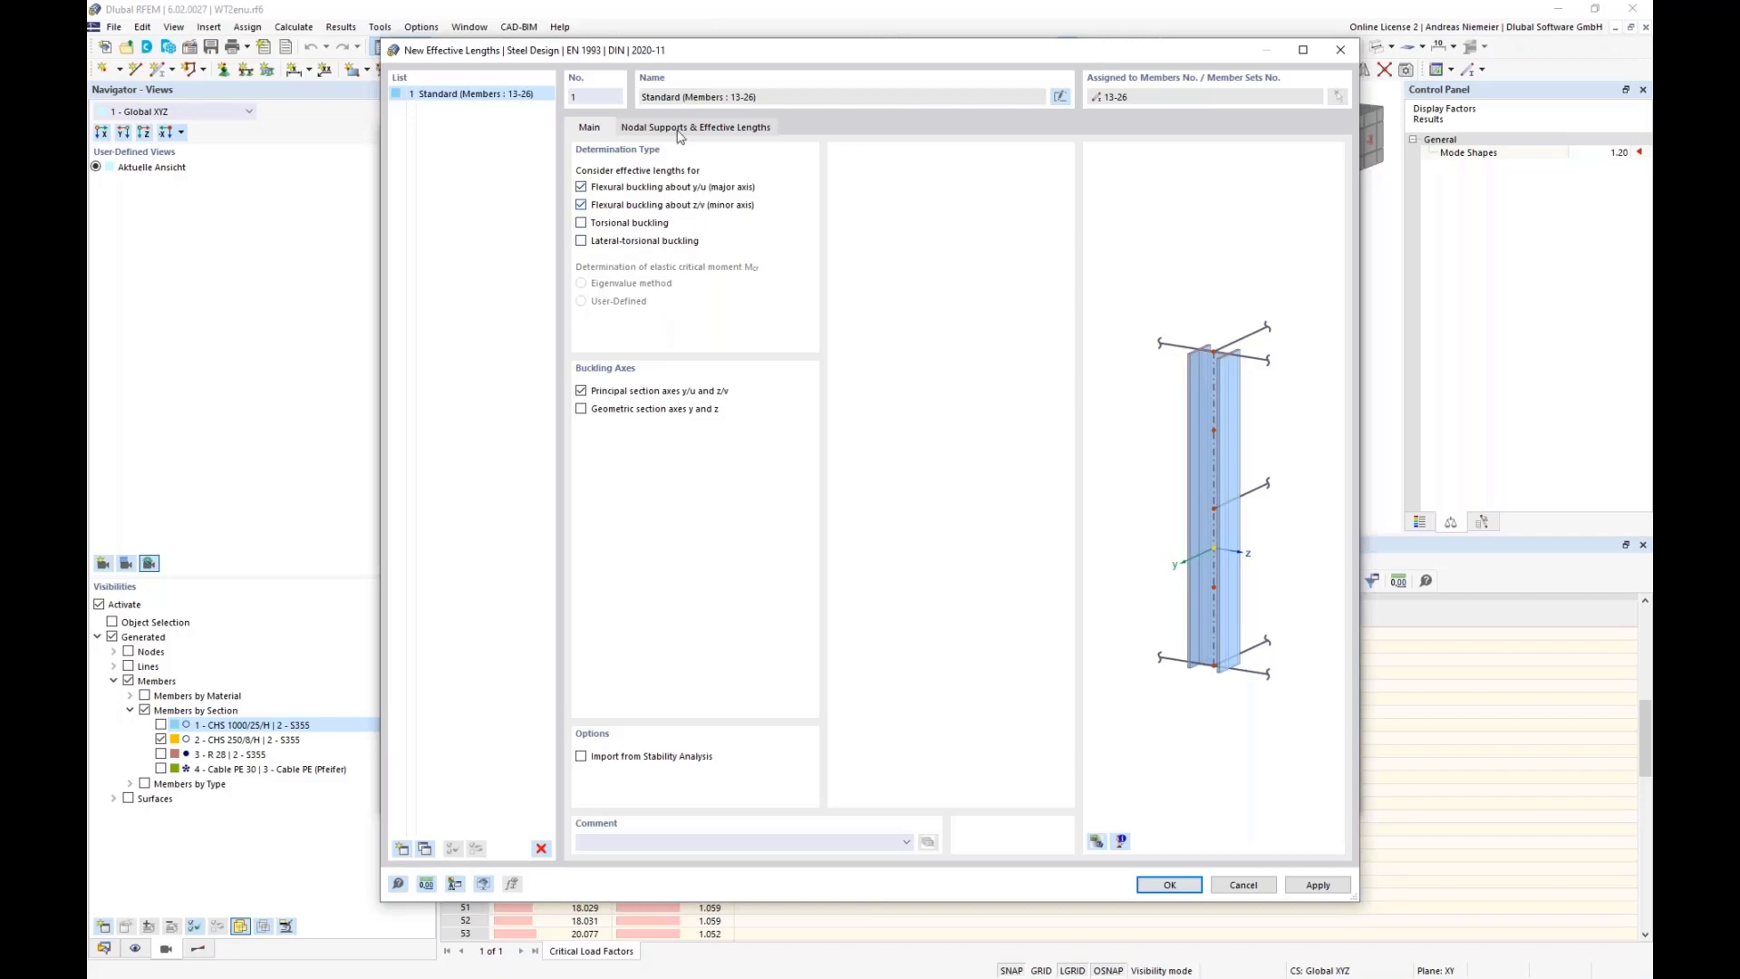
left_click(692, 130)
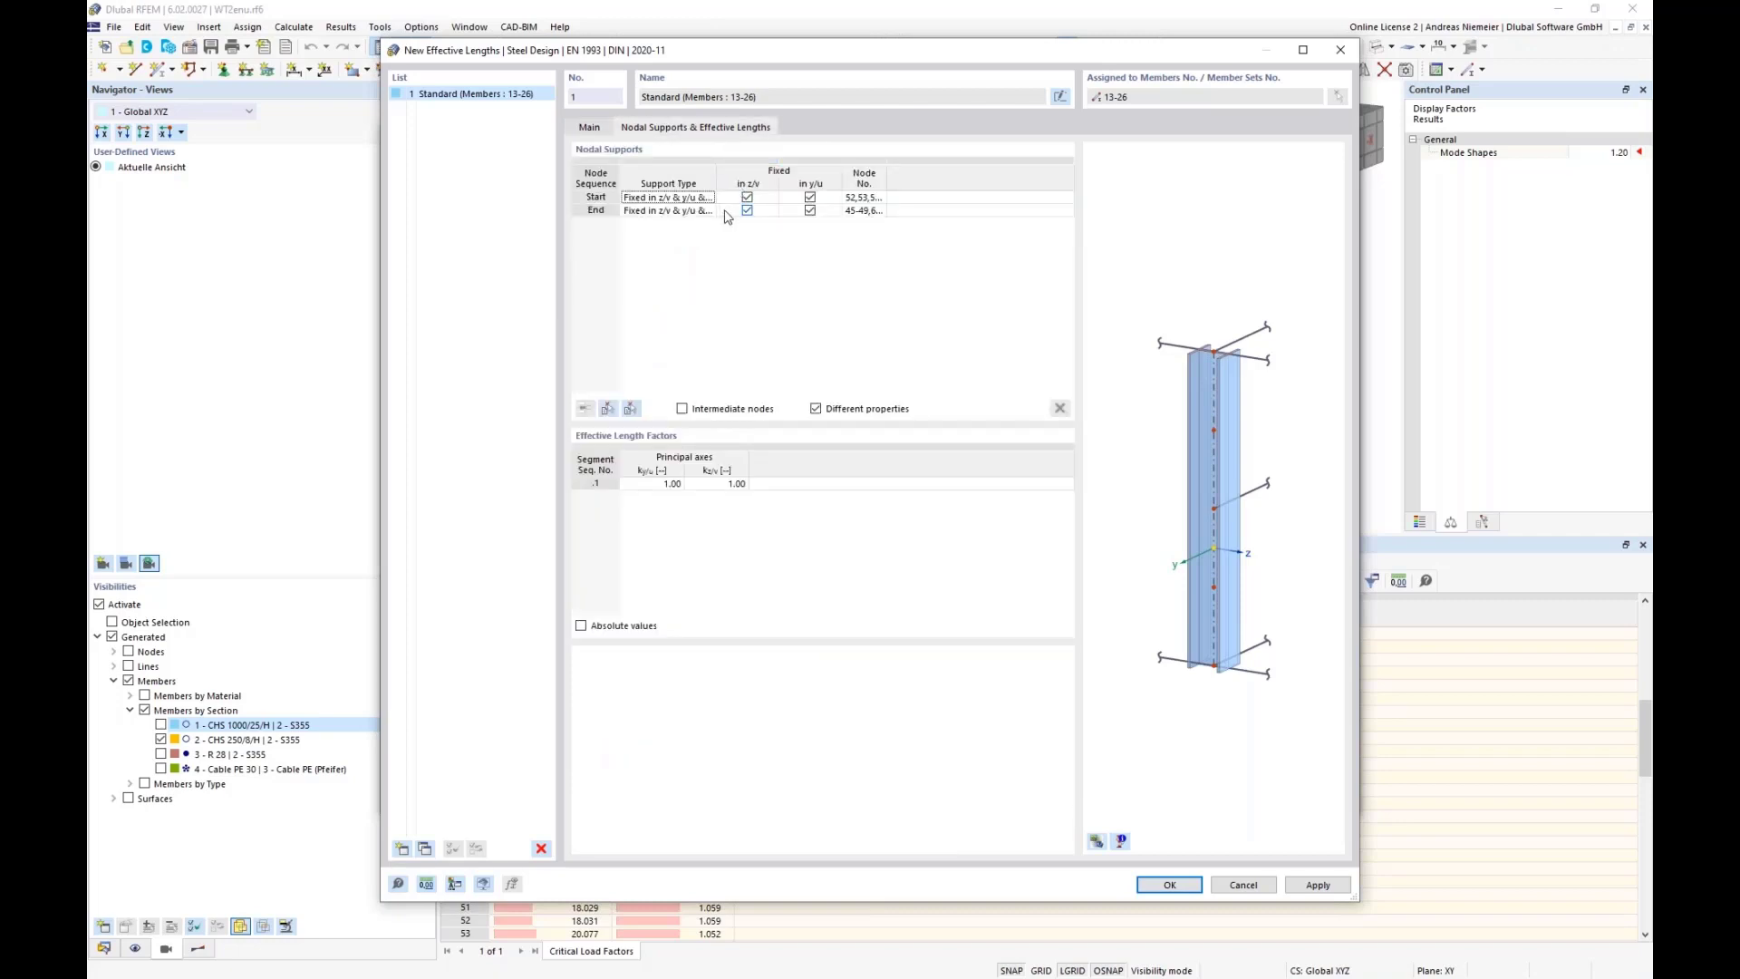
left_click(1149, 884)
left_click(1169, 797)
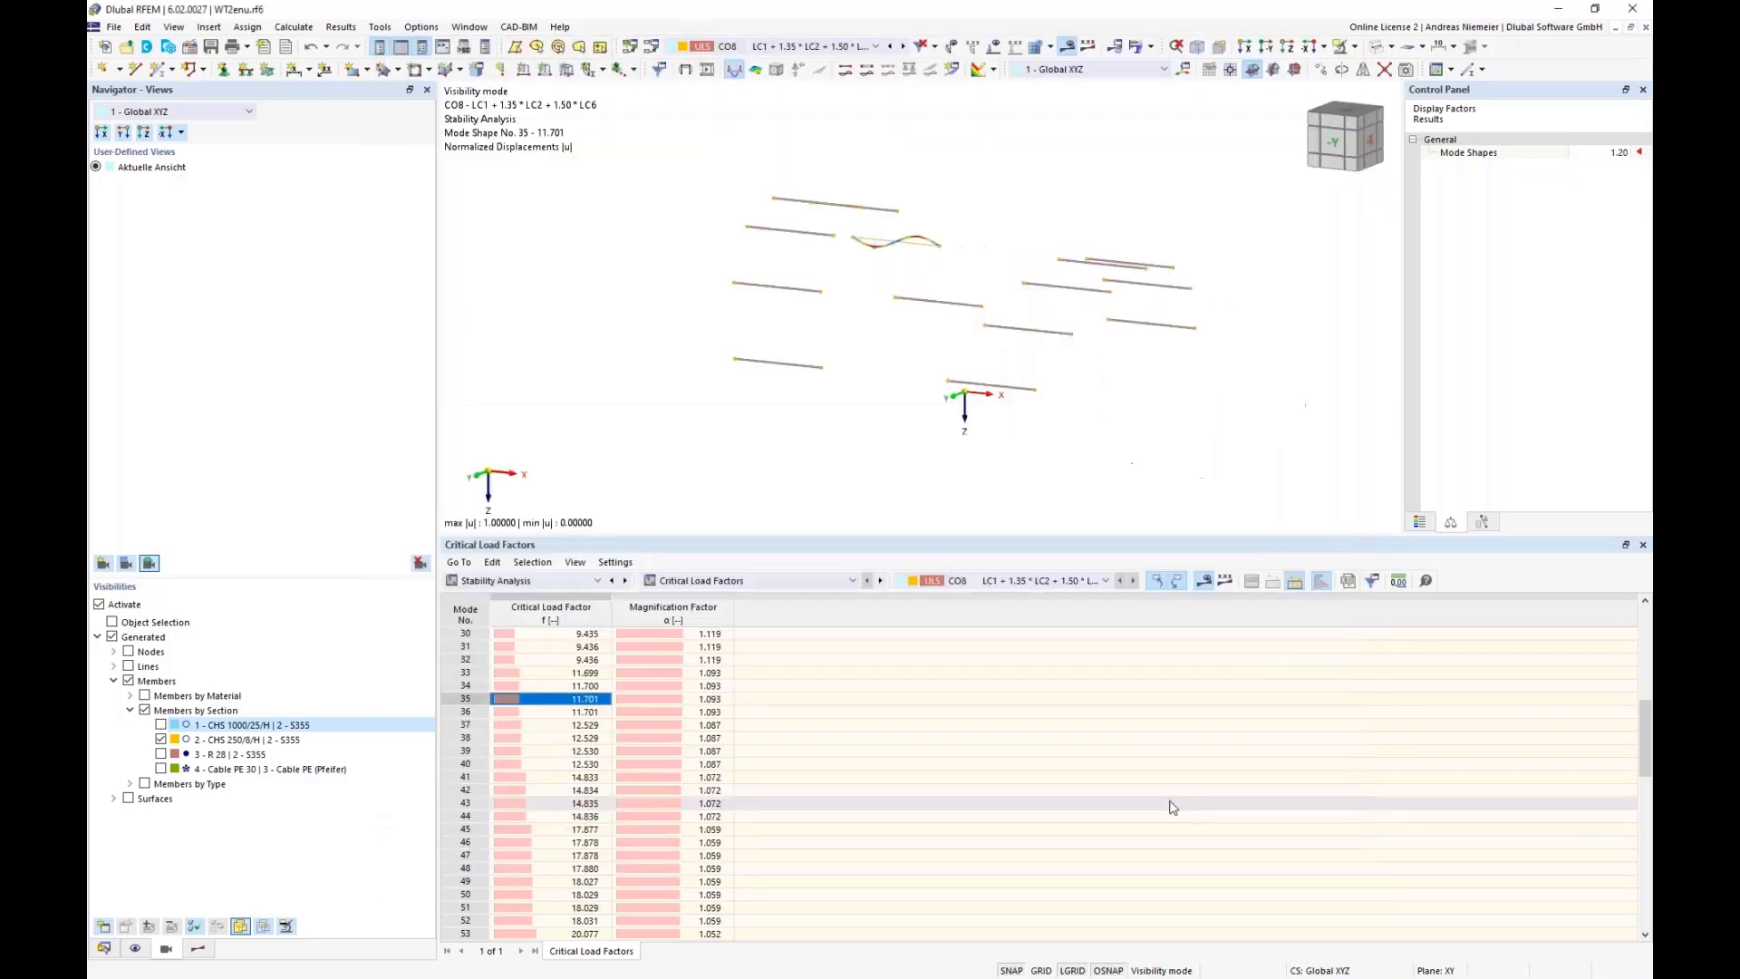
- Calculate the steel design and show the CHS 1000/25/H and R 28 members together with the CHS 250/8/H members
left_click(1151, 46)
left_click(1161, 110)
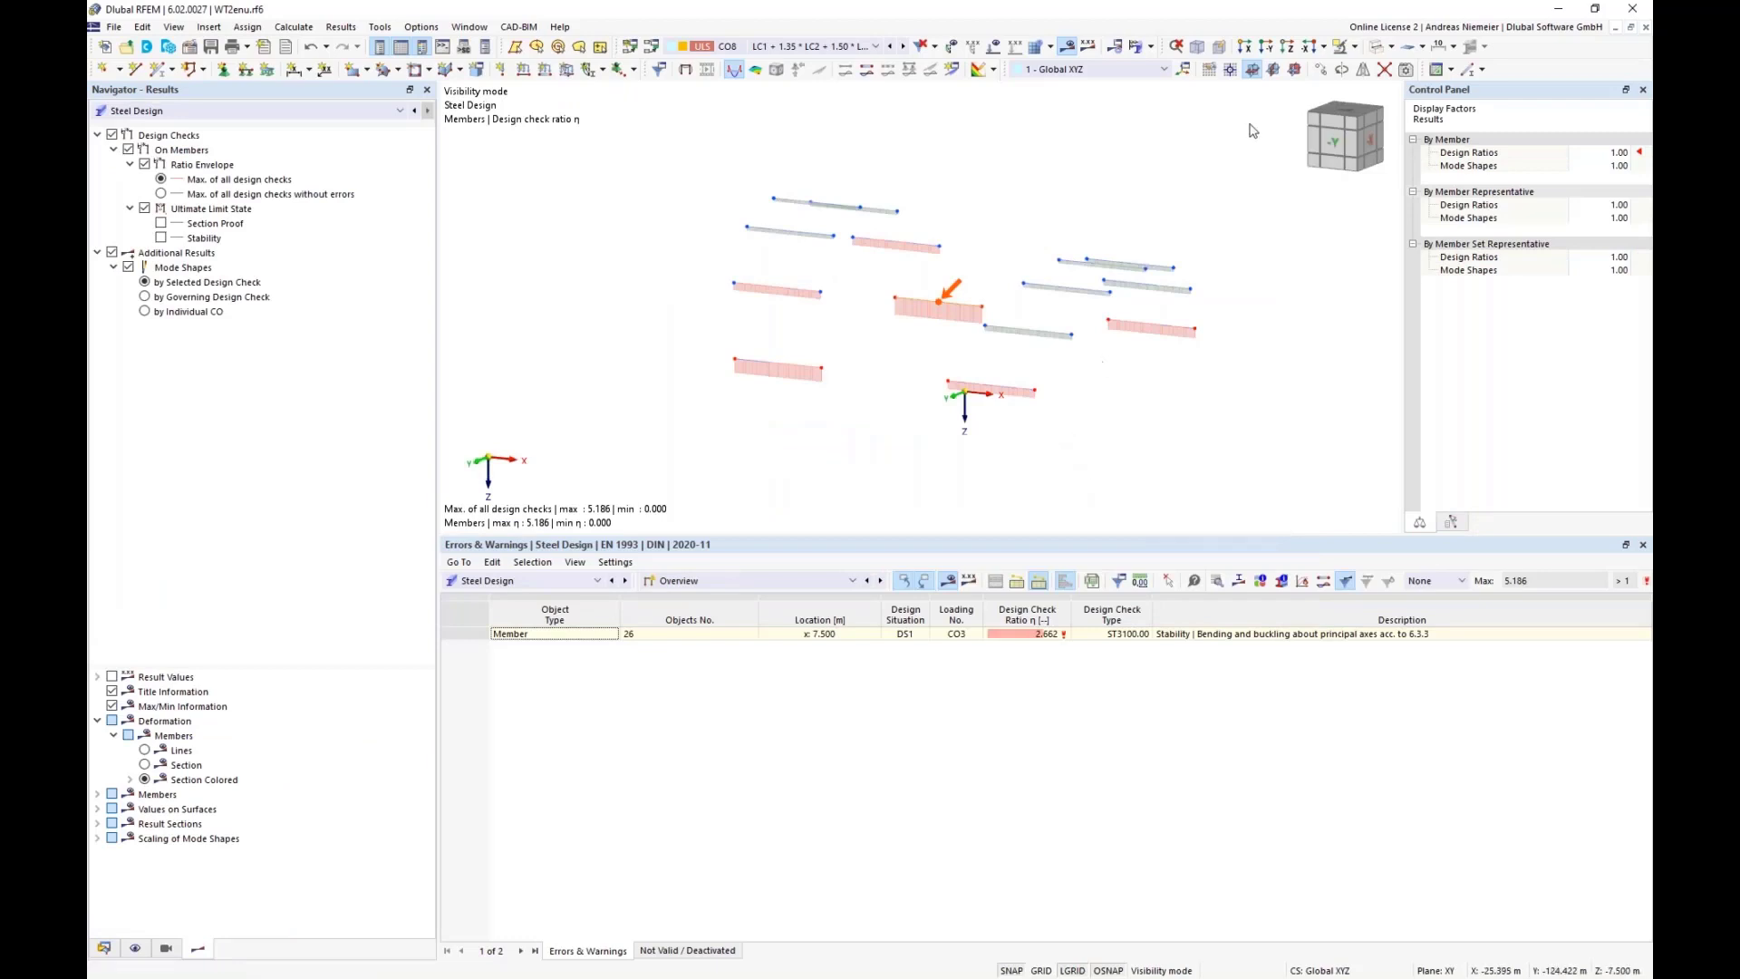
left_click(165, 949)
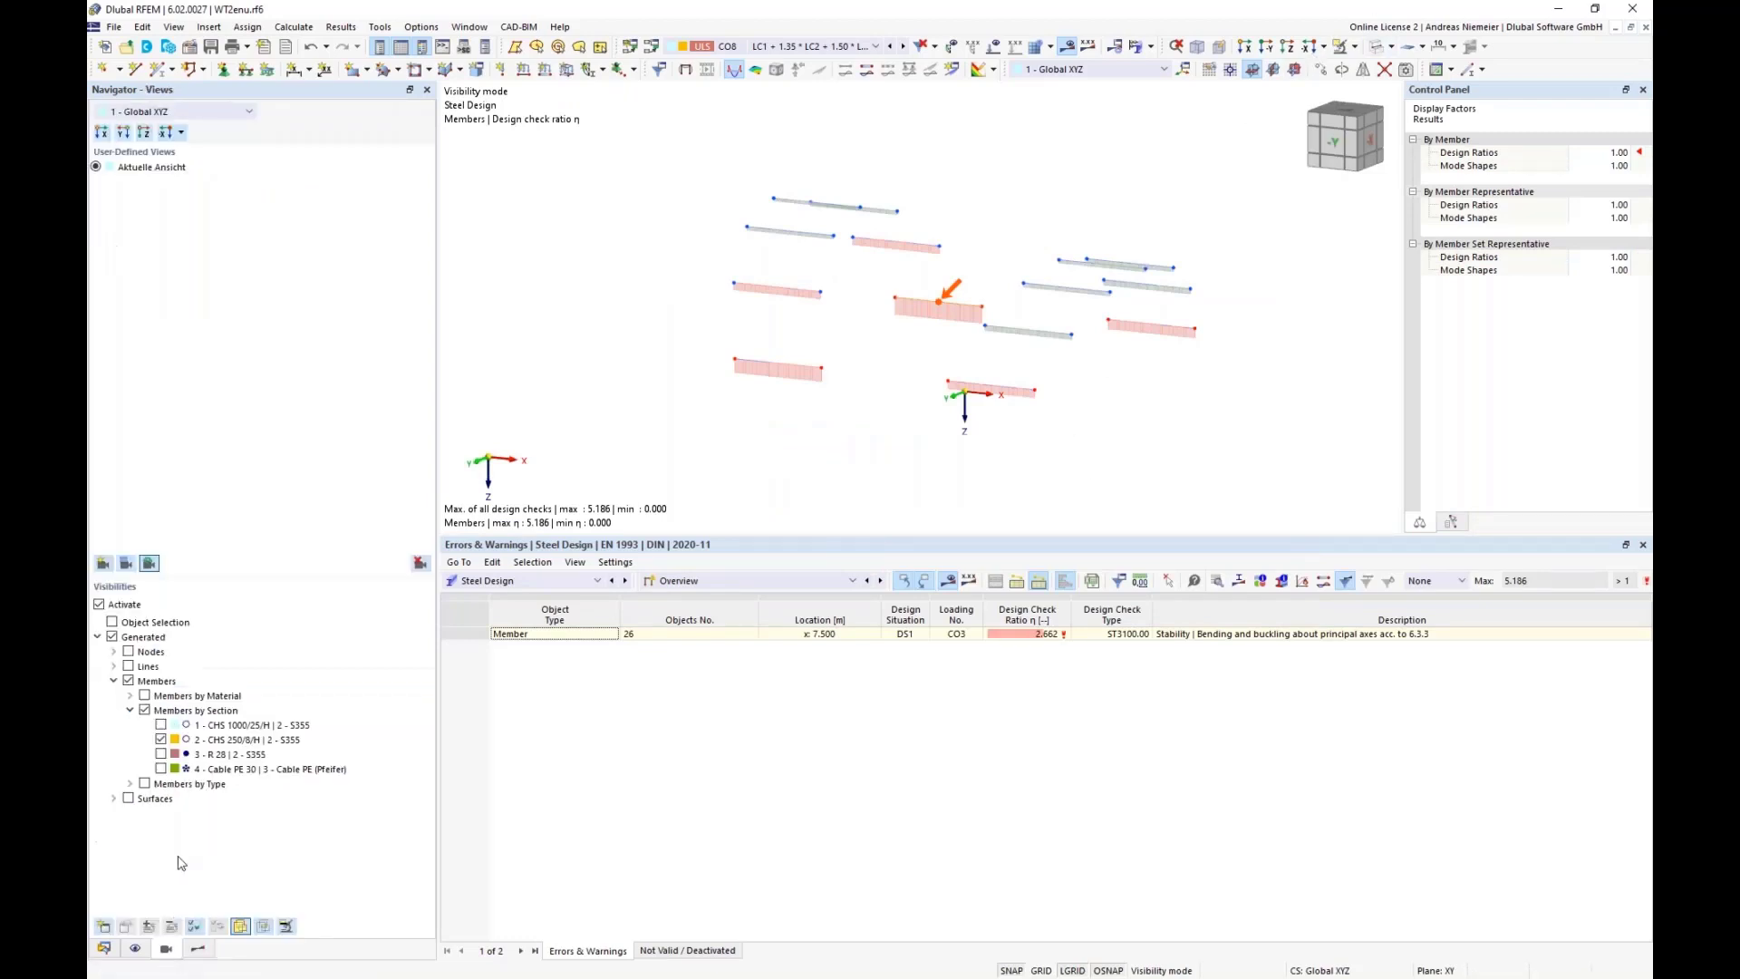
left_click(160, 754)
scroll(820, 331, "down", 3)
middle_click_drag(715, 398, 682, 430, "ctrl")
scroll(802, 385, "up", 2)
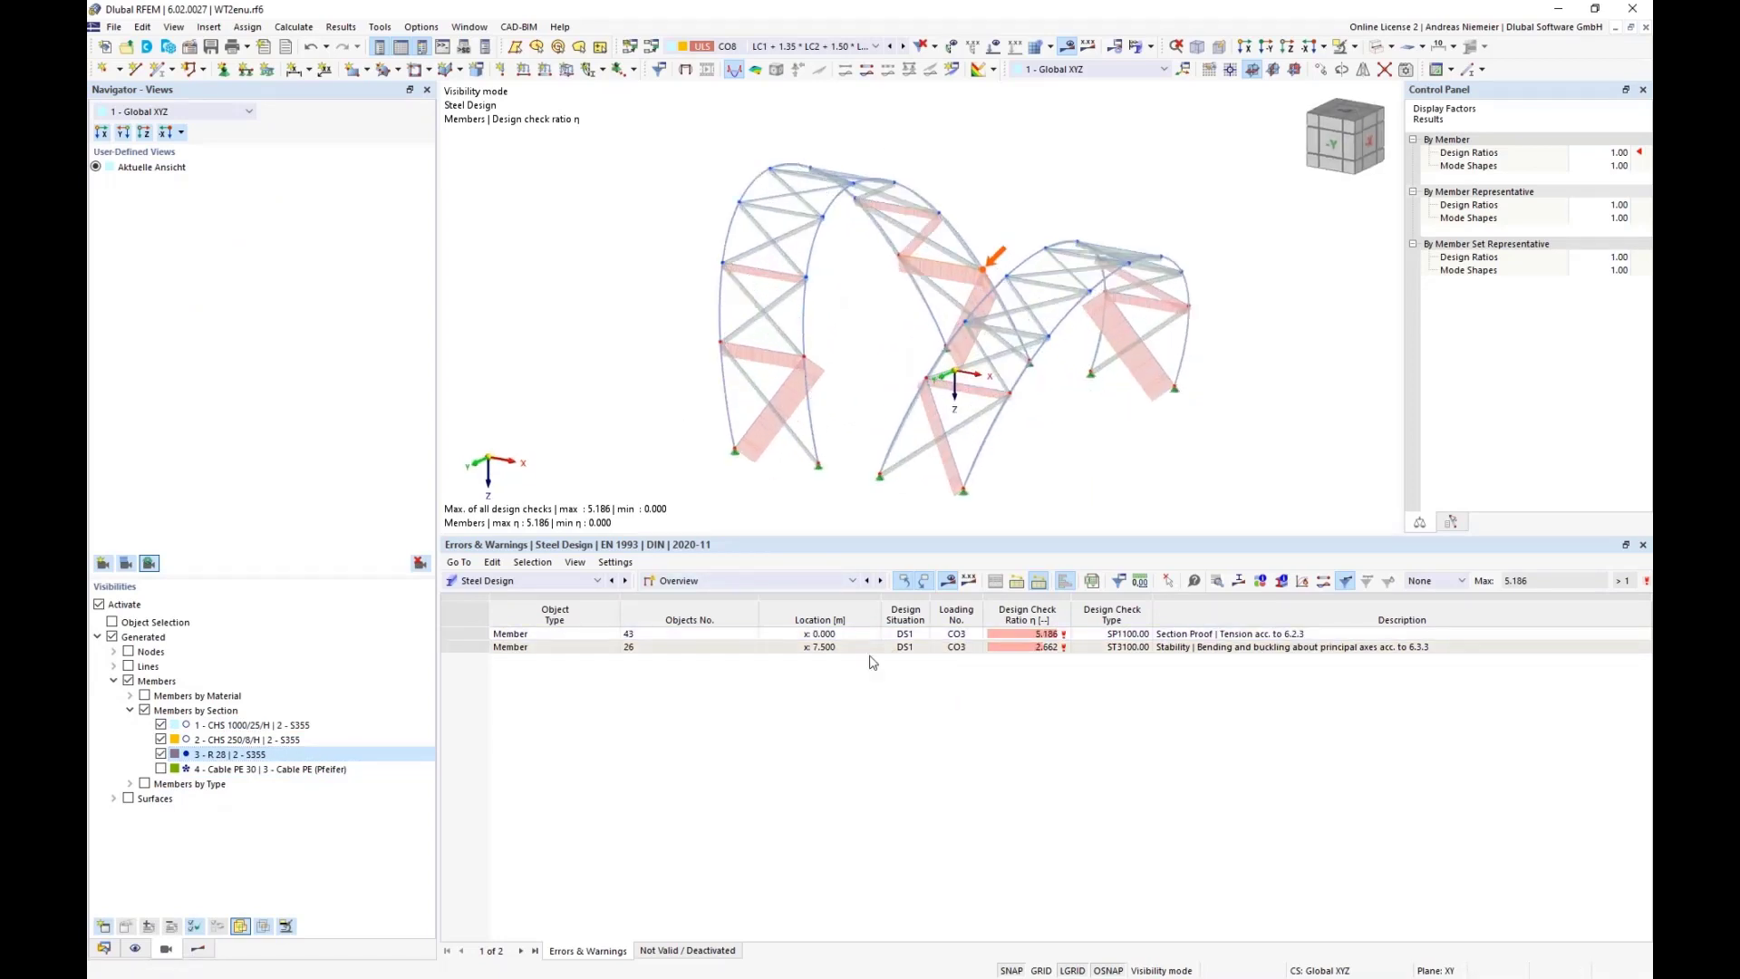
- List the design ratios on members and select stability check ST3100 of truss member 17 under CO2
left_click(712, 584)
left_click(721, 635)
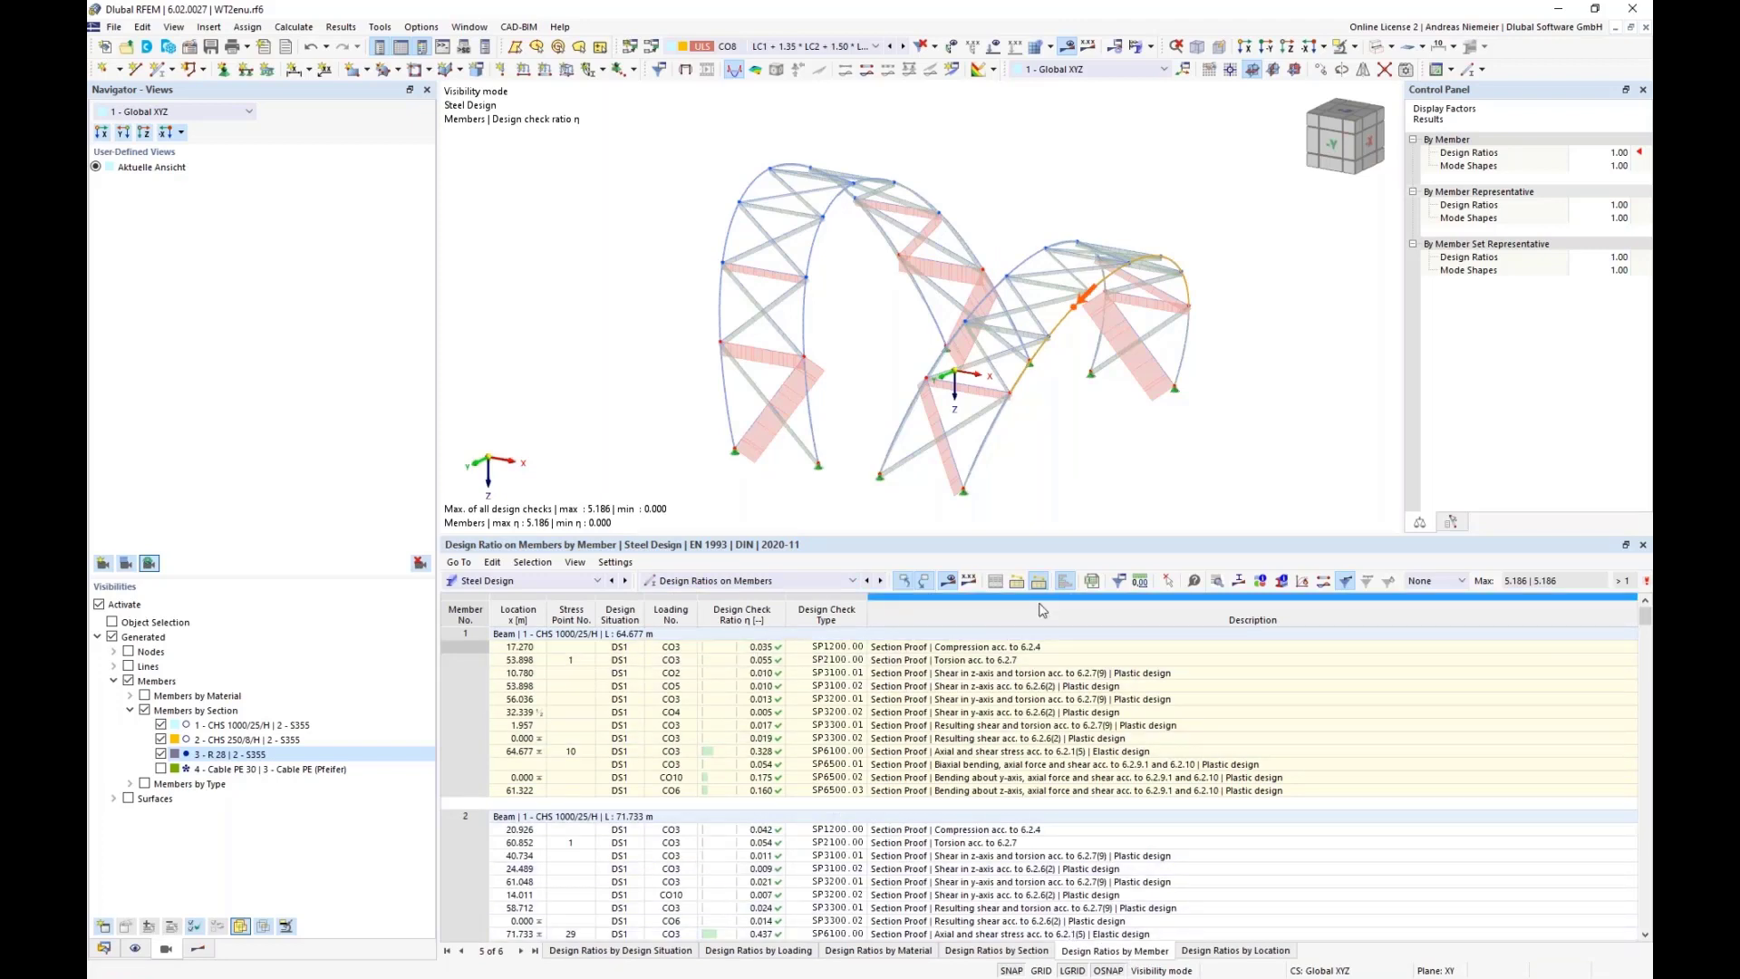
left_click(770, 348)
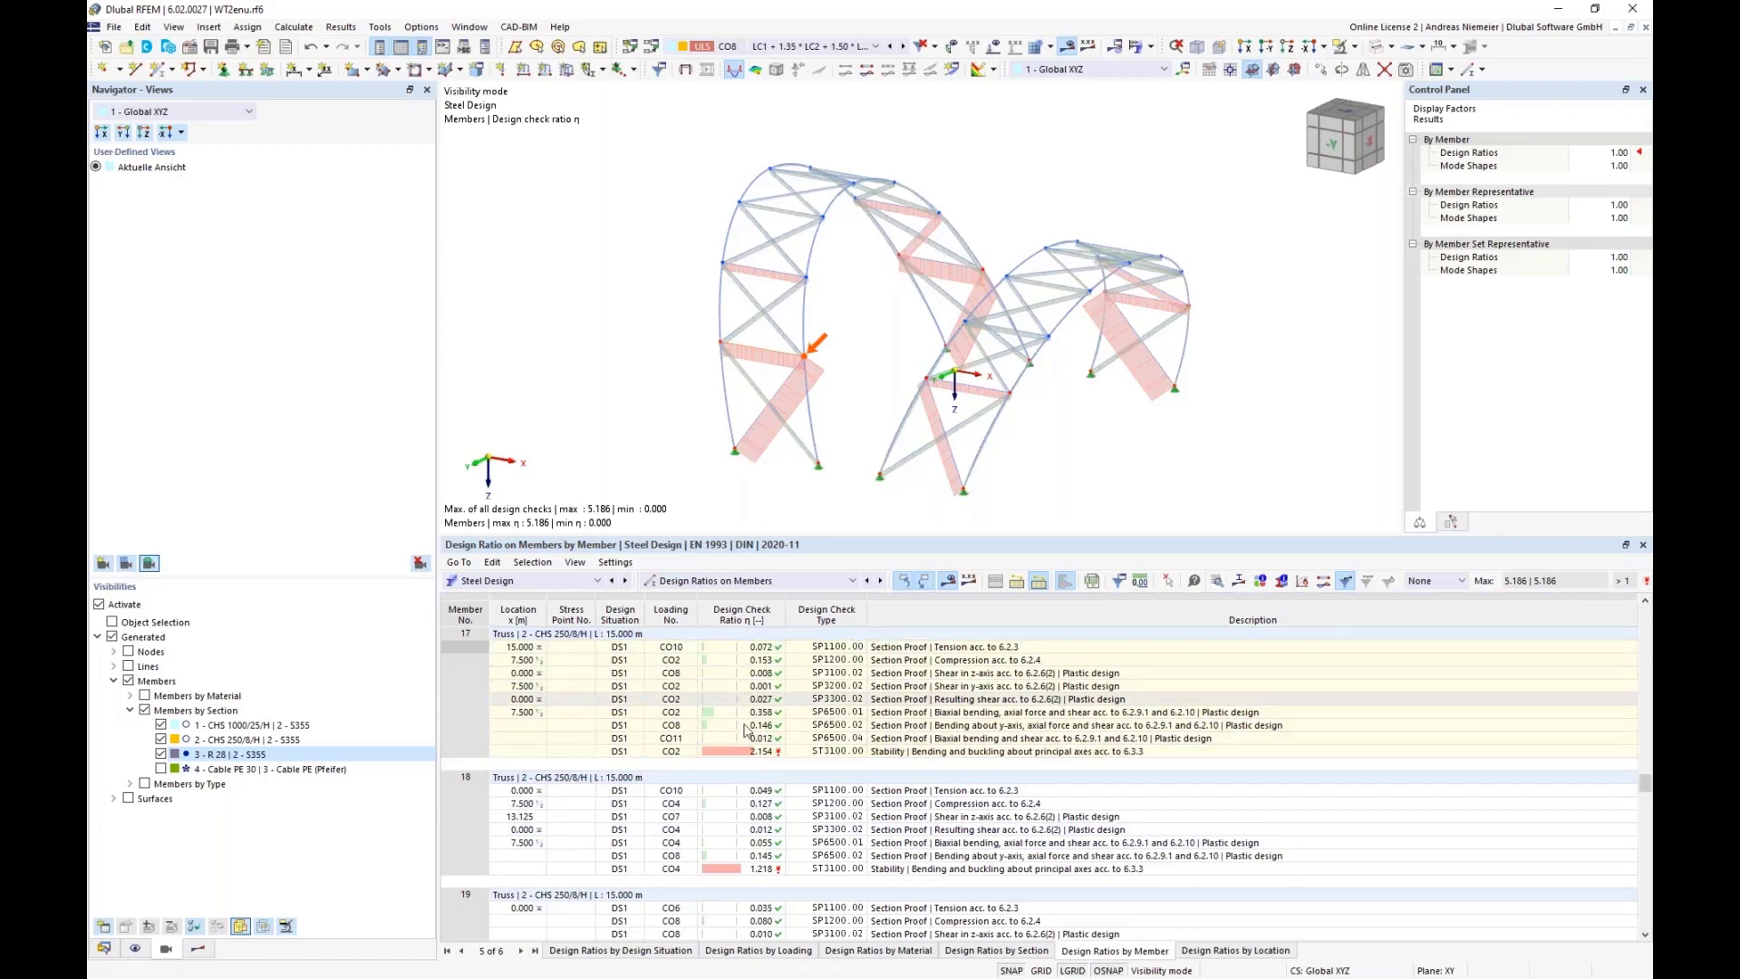
left_click(893, 754)
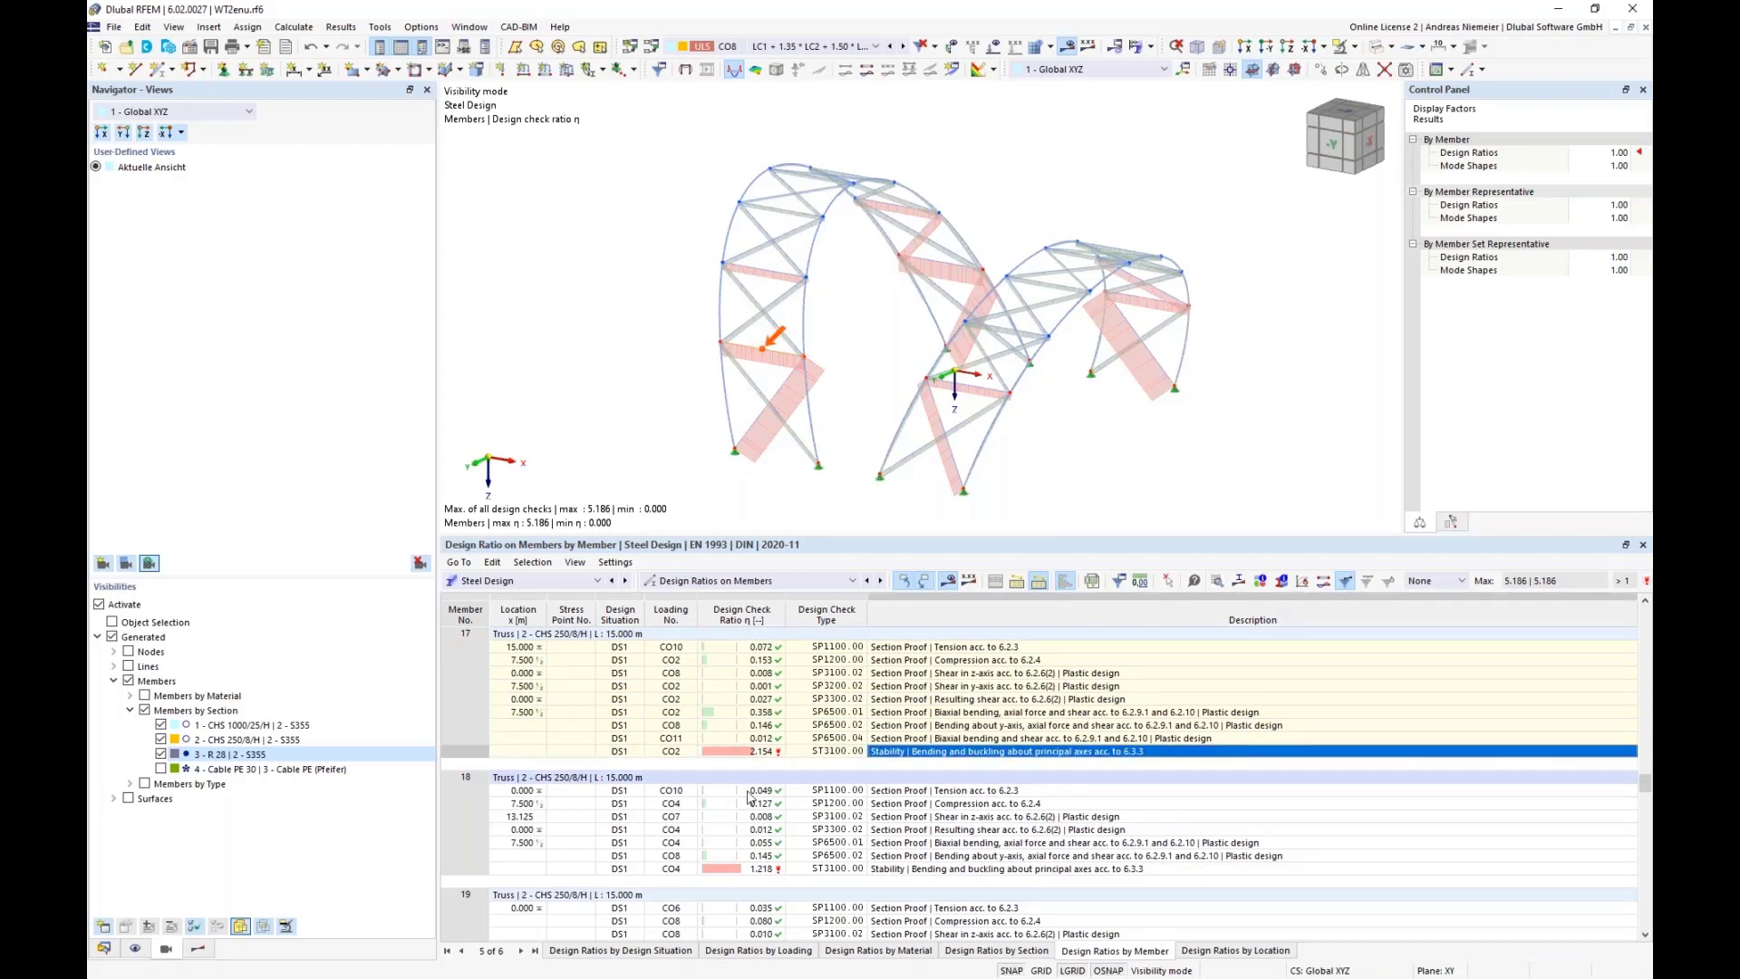
- Review the design check details of member 17's ST3100 stability check, including the formulas for bending and buckling per 6.3.3
left_click(1220, 583)
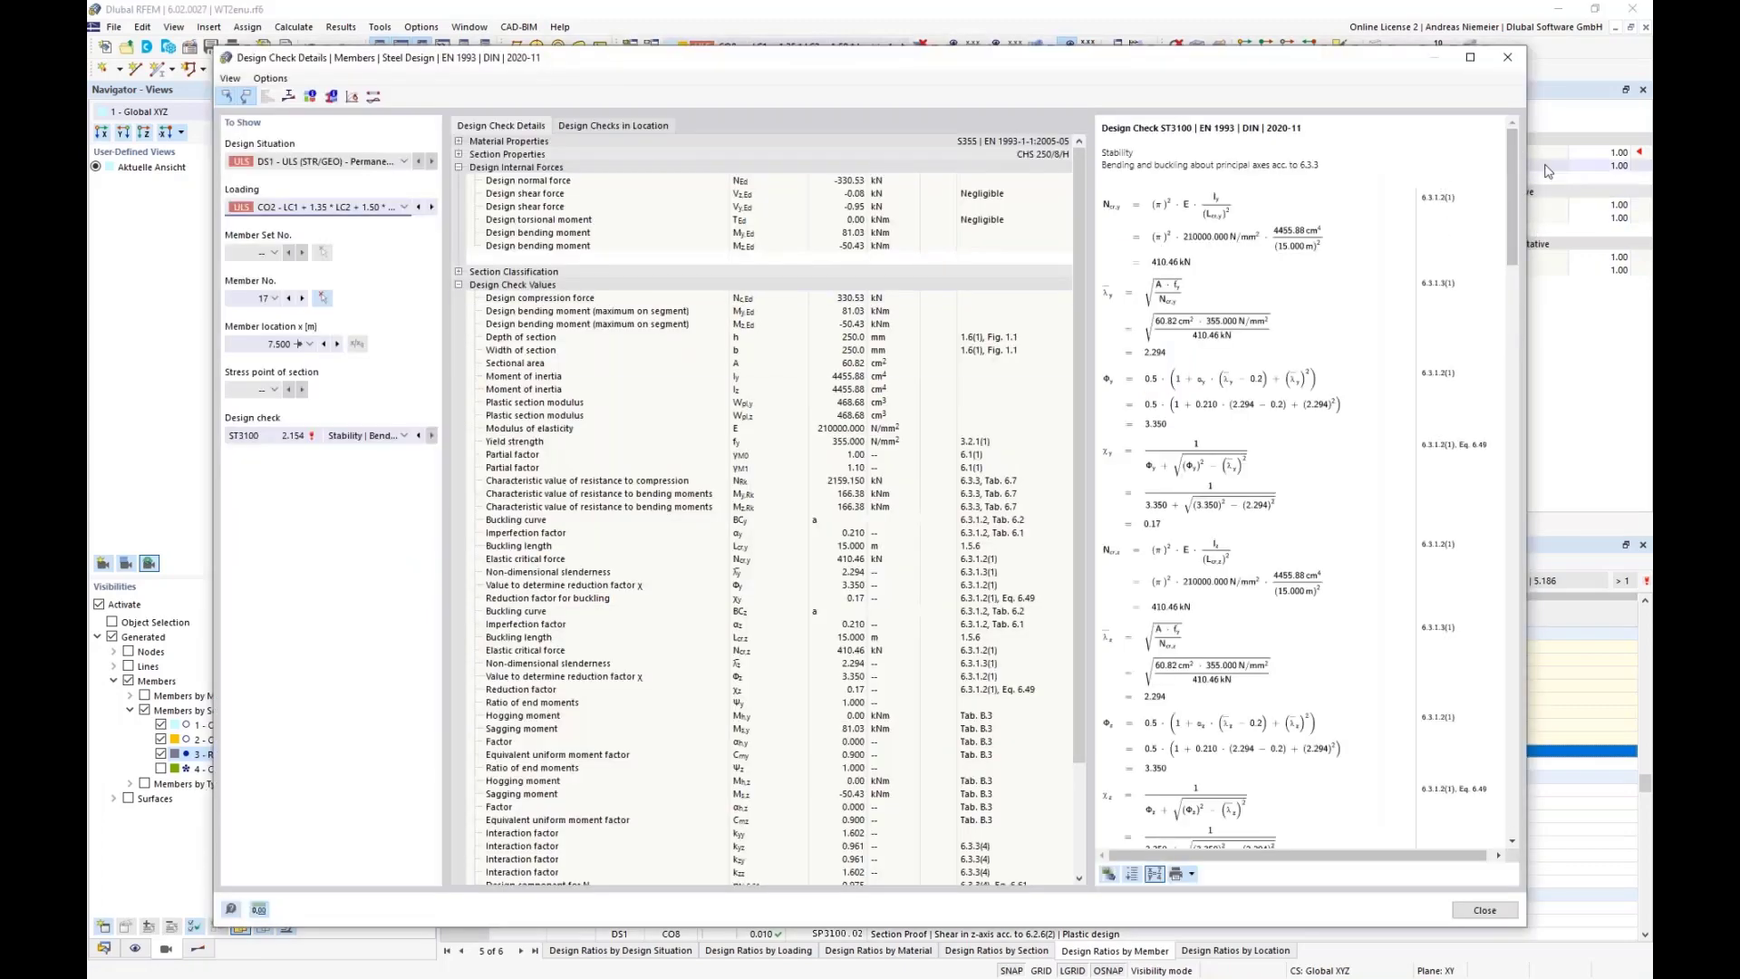
left_click_drag(1512, 172, 1495, 613)
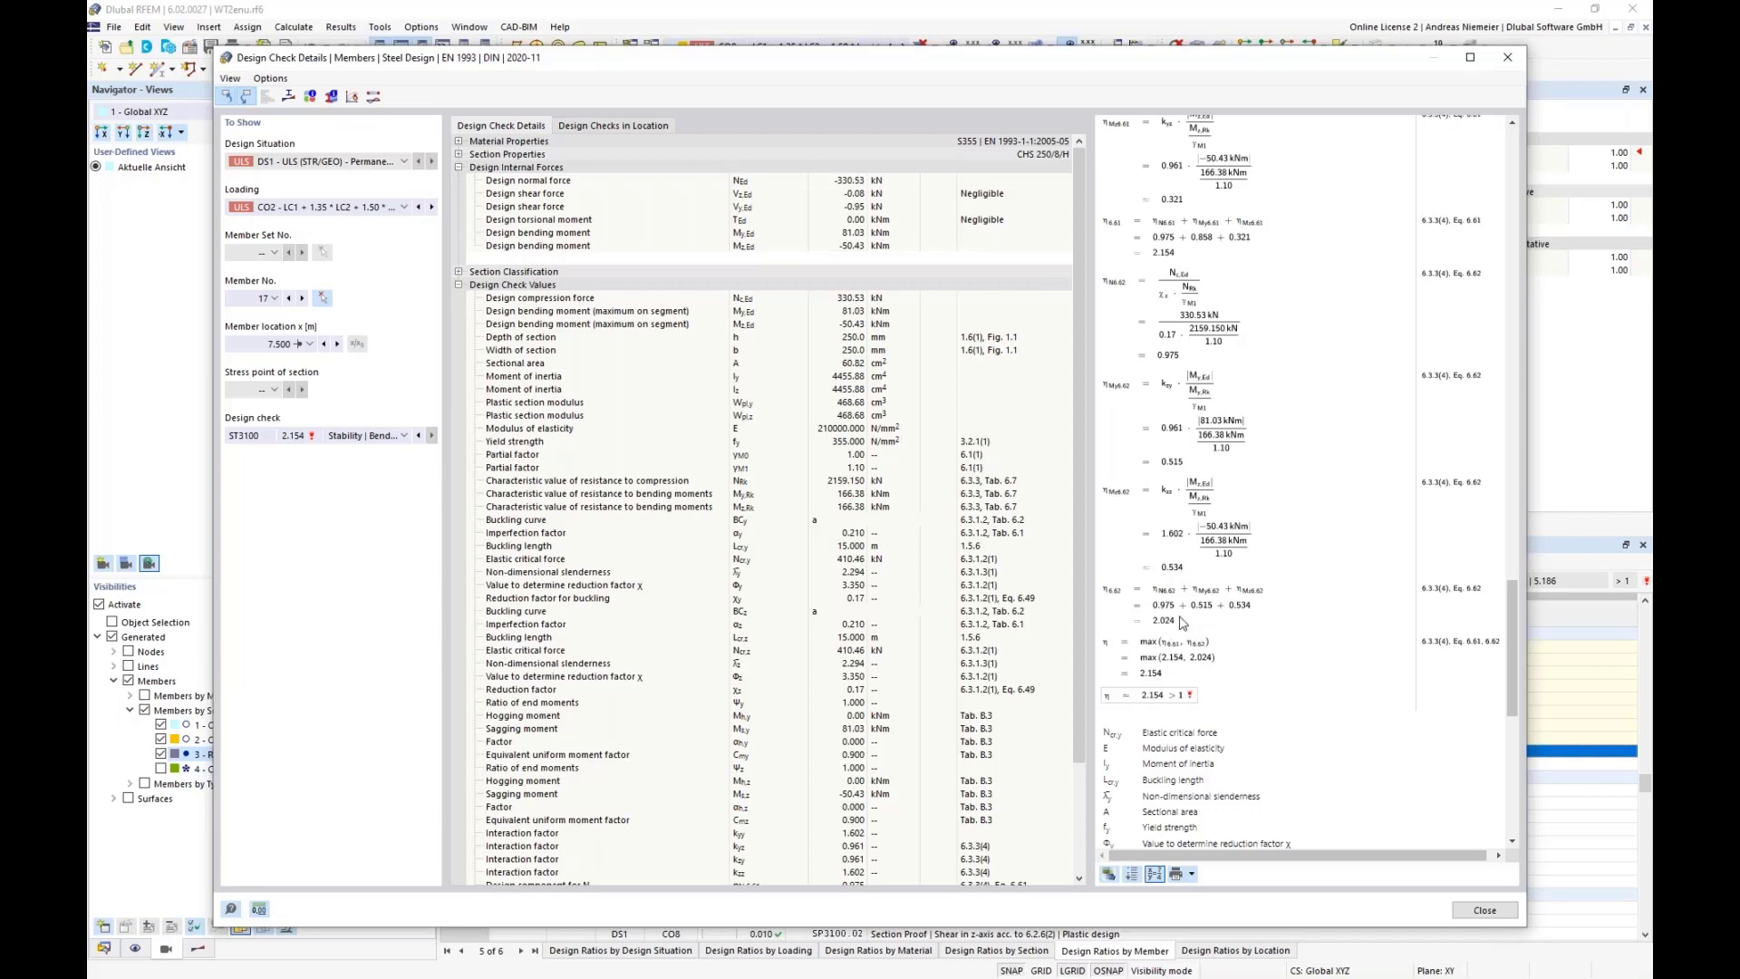
left_click(1484, 910)
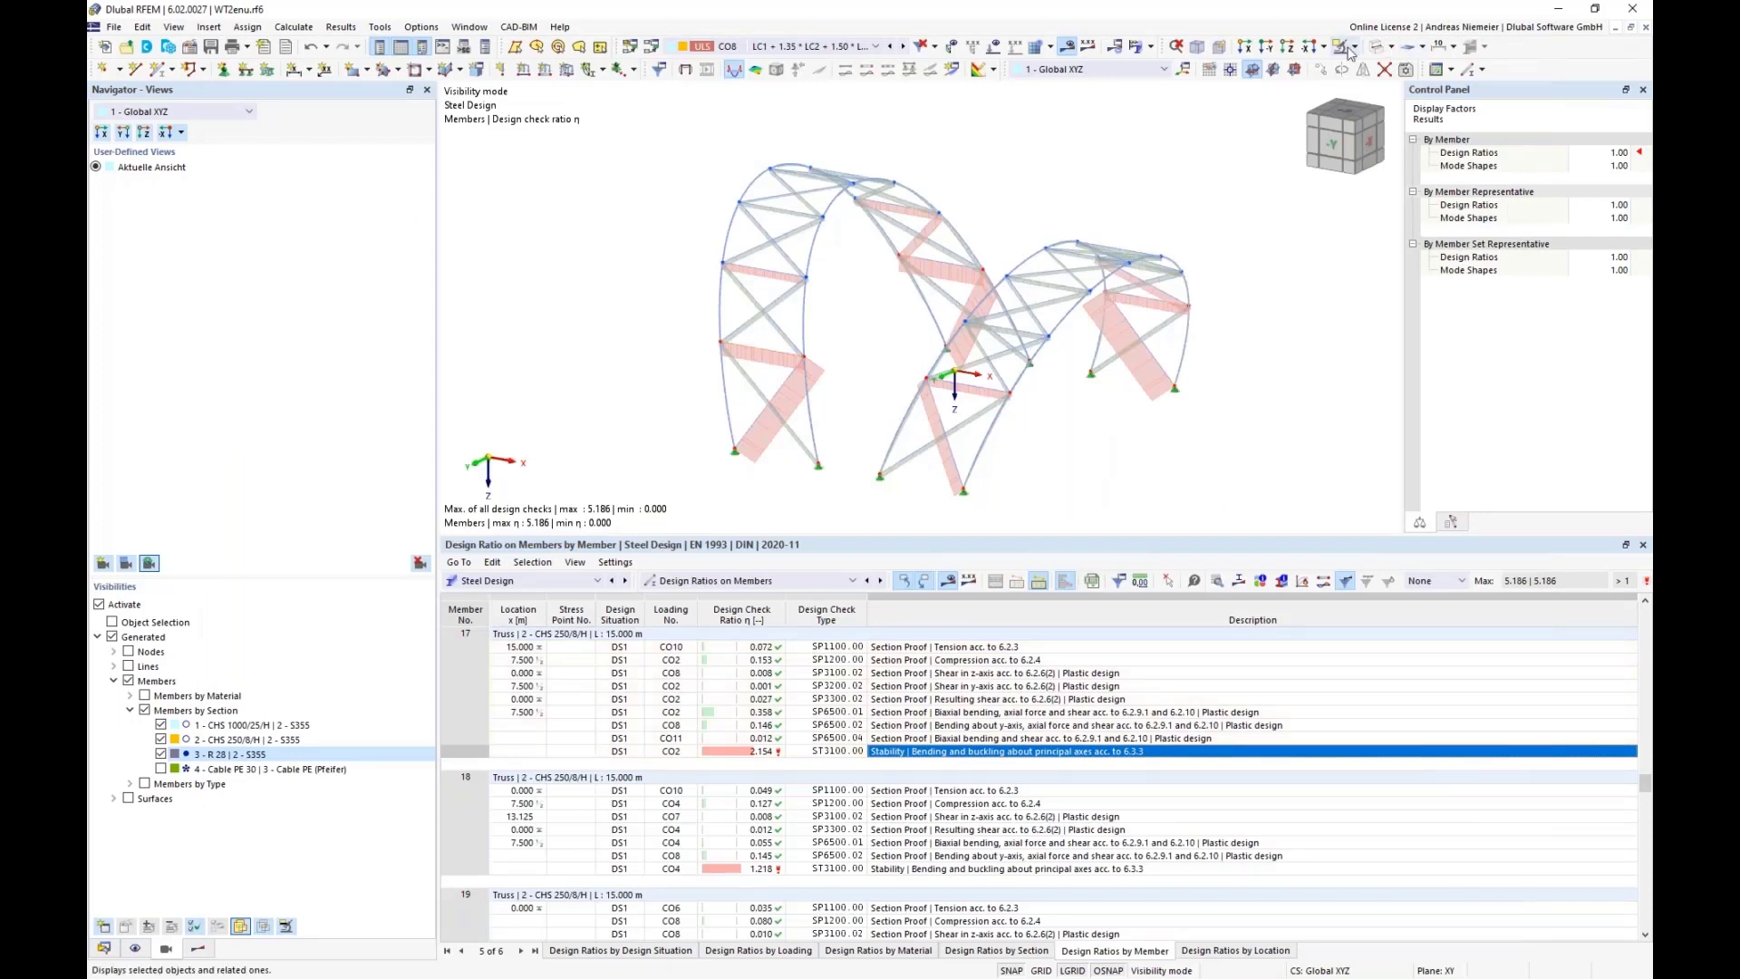
- Switch the tables from the steel design results to the Stress-Strain Analysis data
left_click(544, 581)
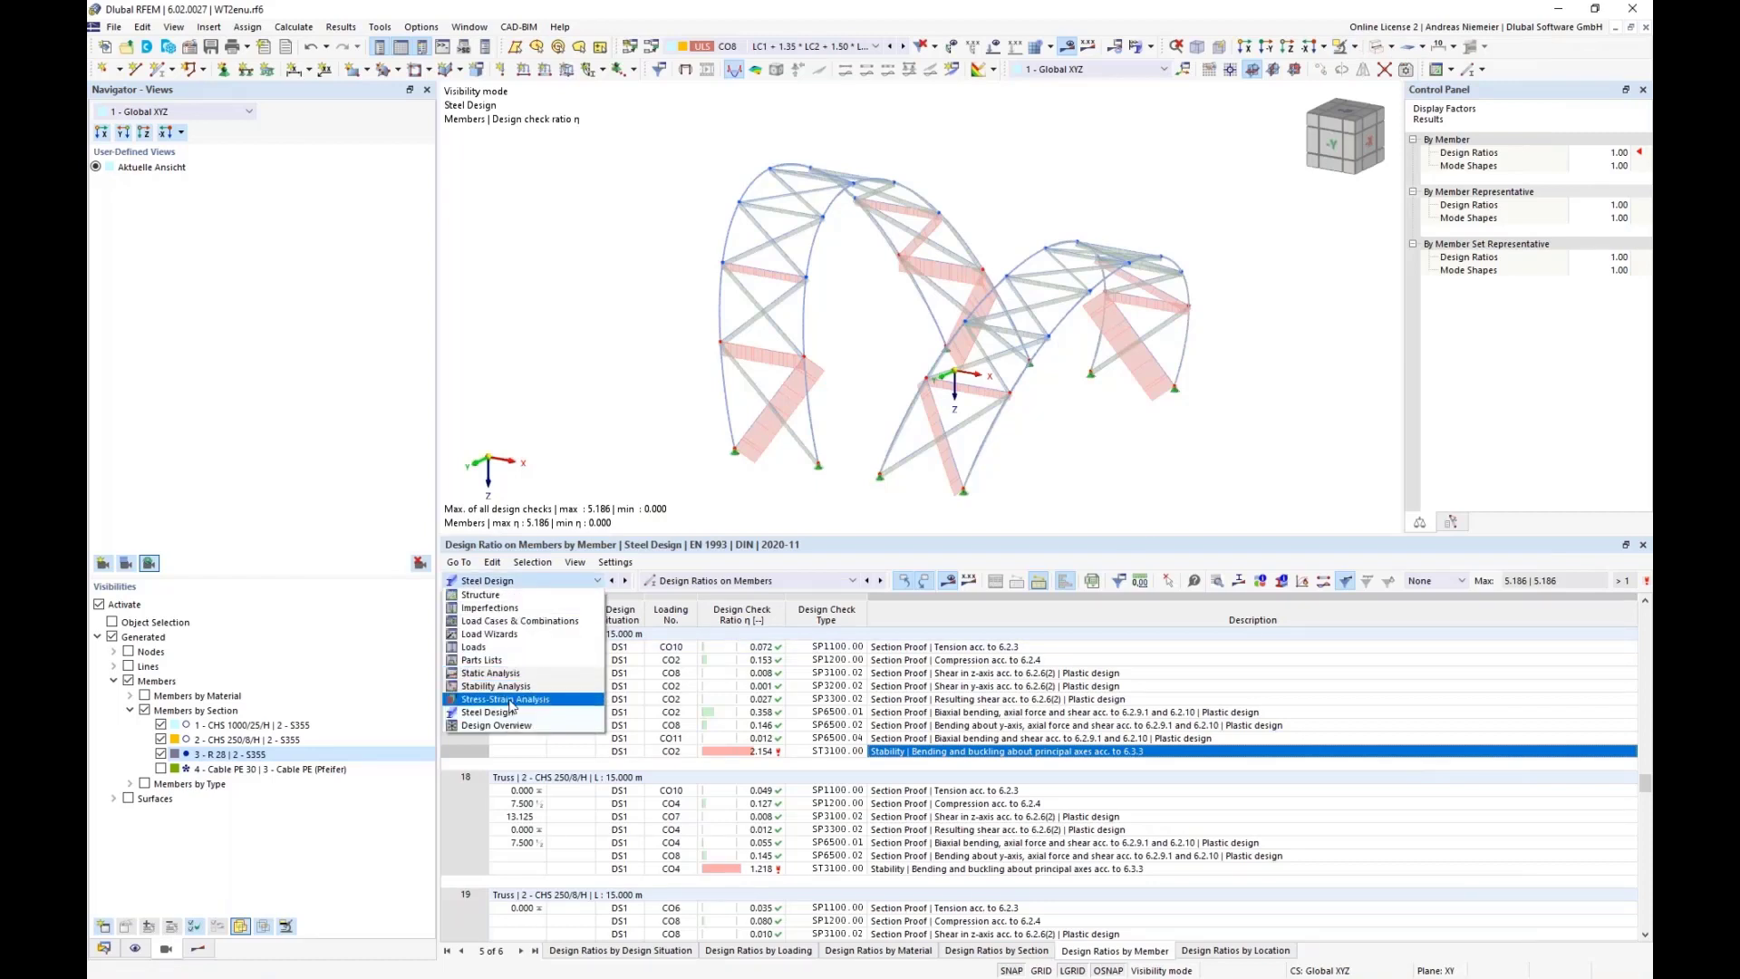
left_click(545, 699)
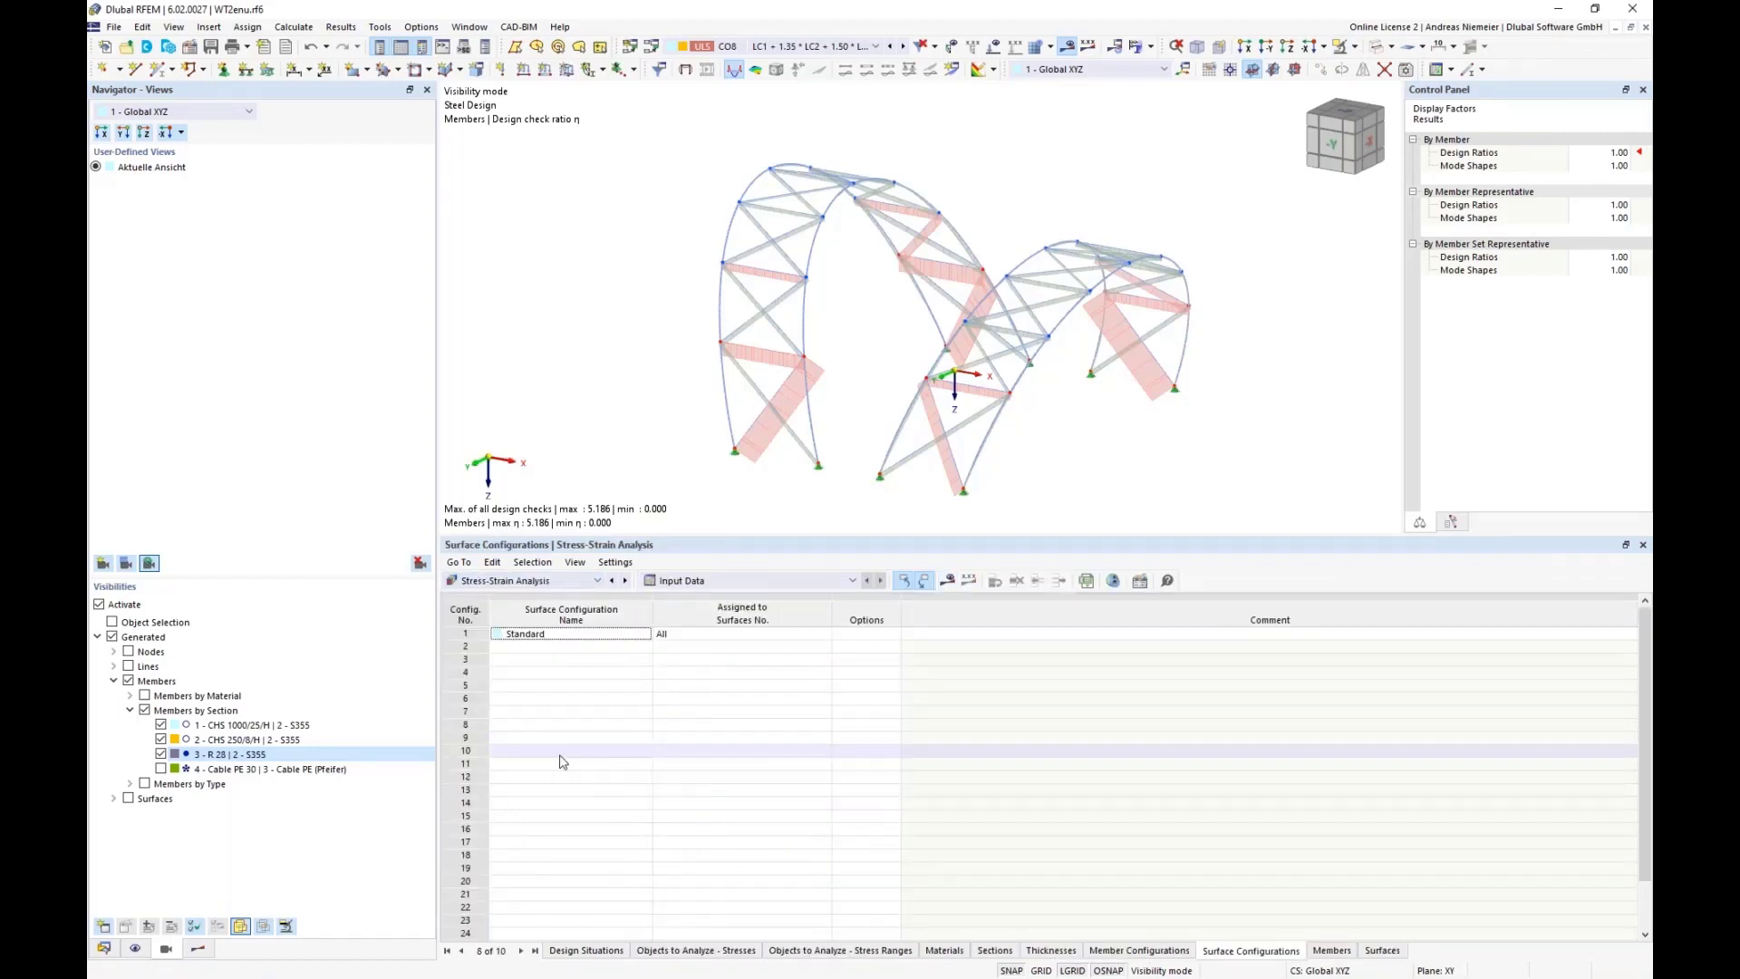
- Exclude all members from the objects to analyze for stresses, leaving only the surfaces
left_click(676, 954)
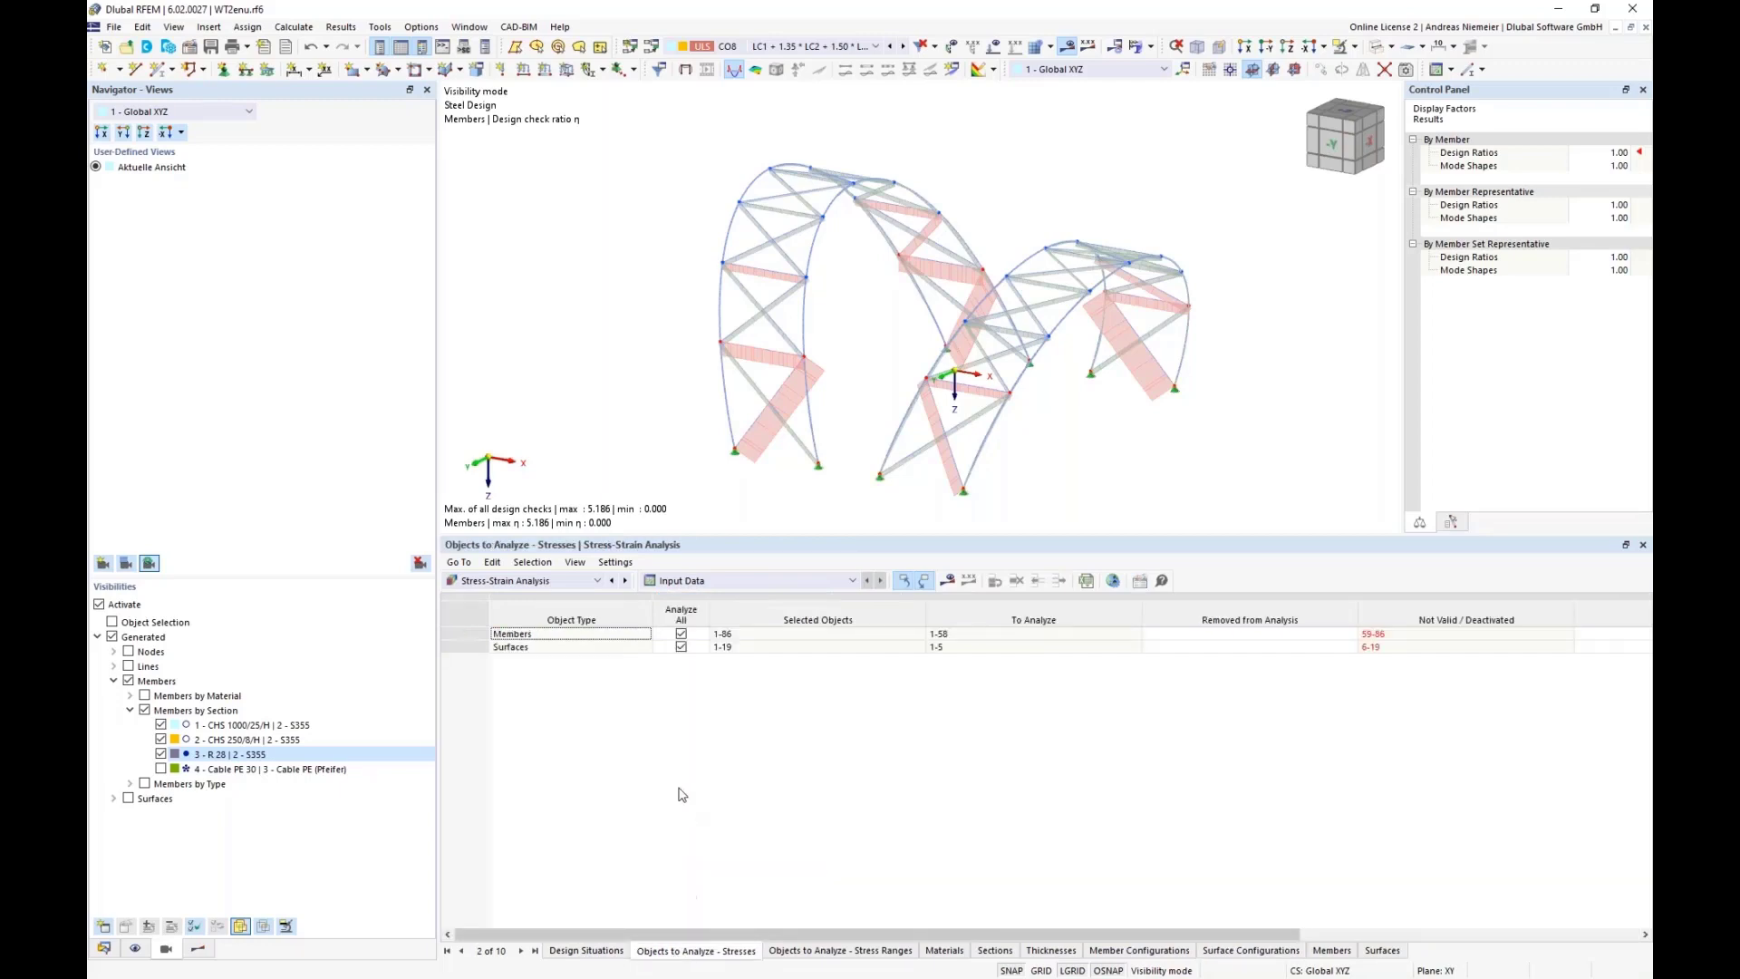
left_click(681, 634)
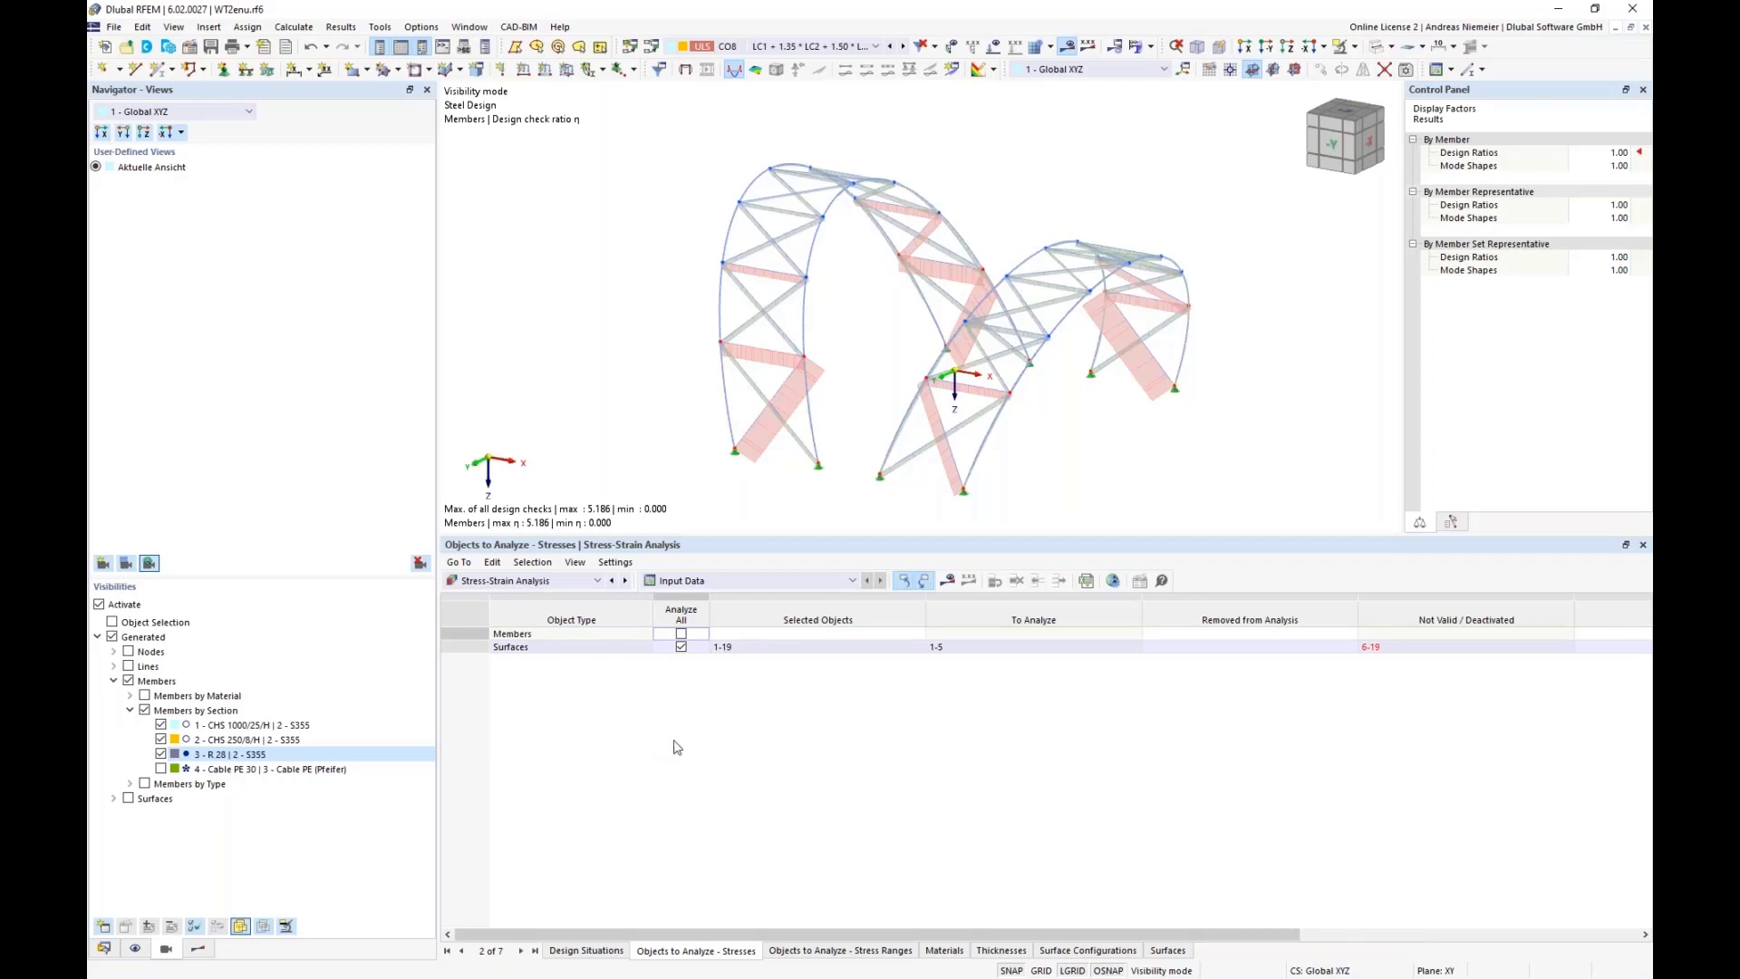
- In the Standard surface configuration, deselect all stress types and enable only the membrane stresses σx,m and σy,m
left_click(1077, 951)
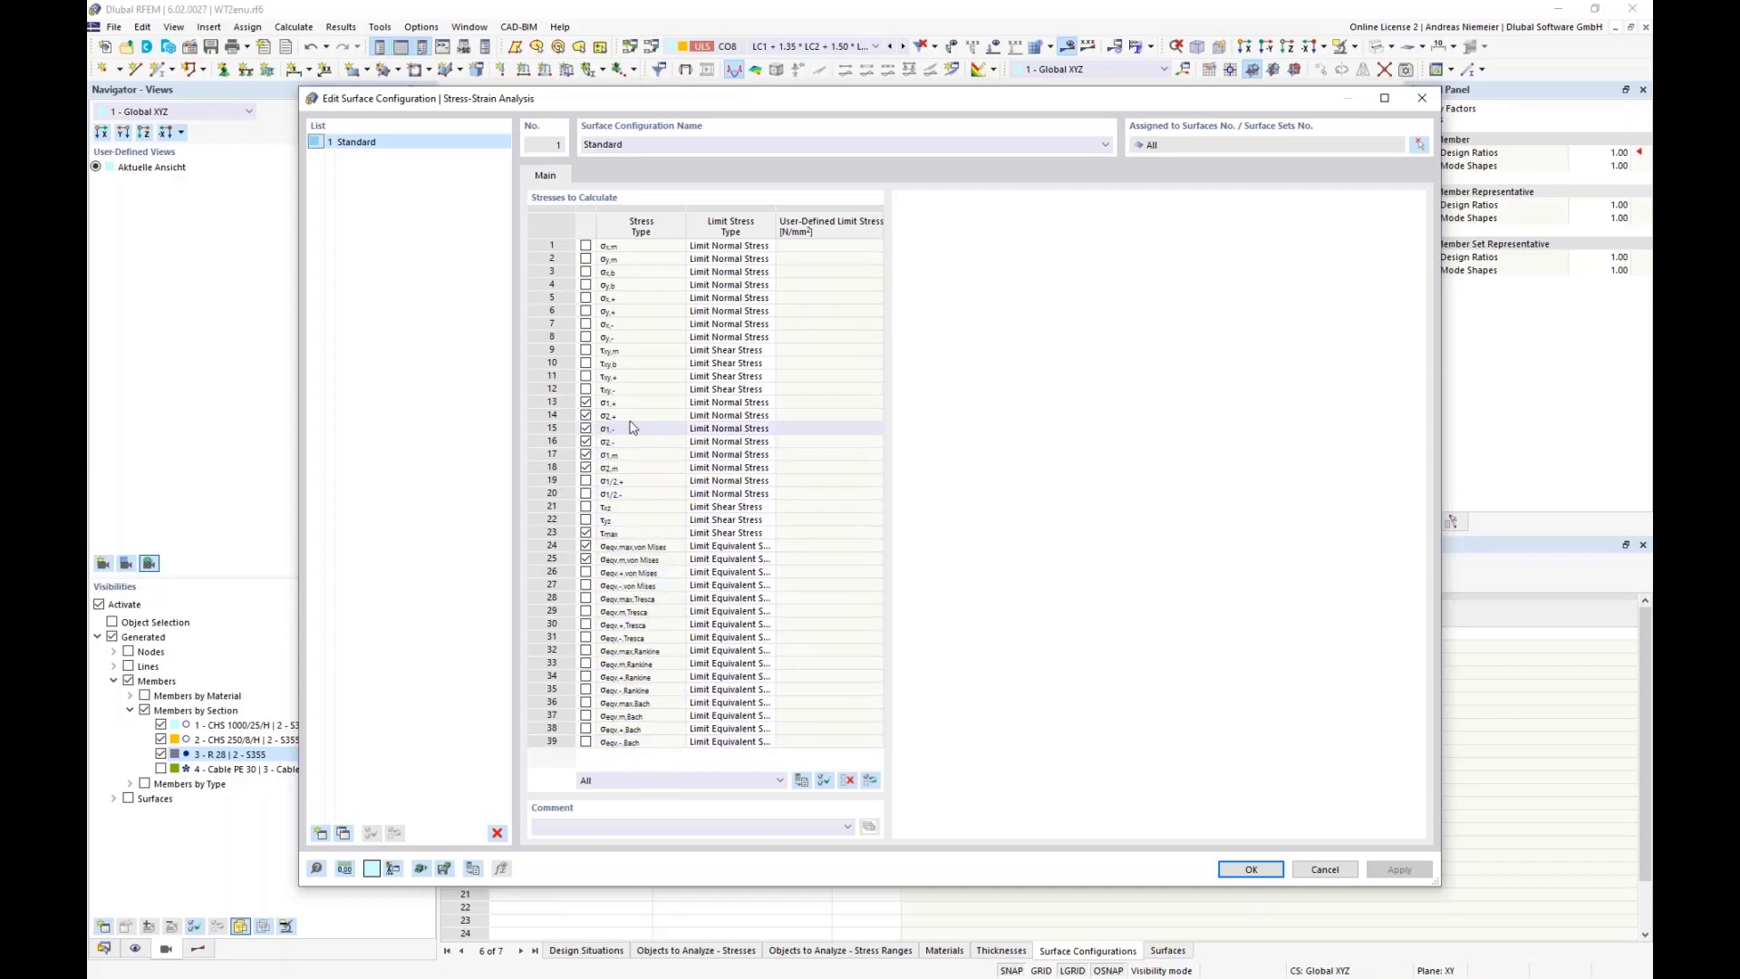
left_click(848, 780)
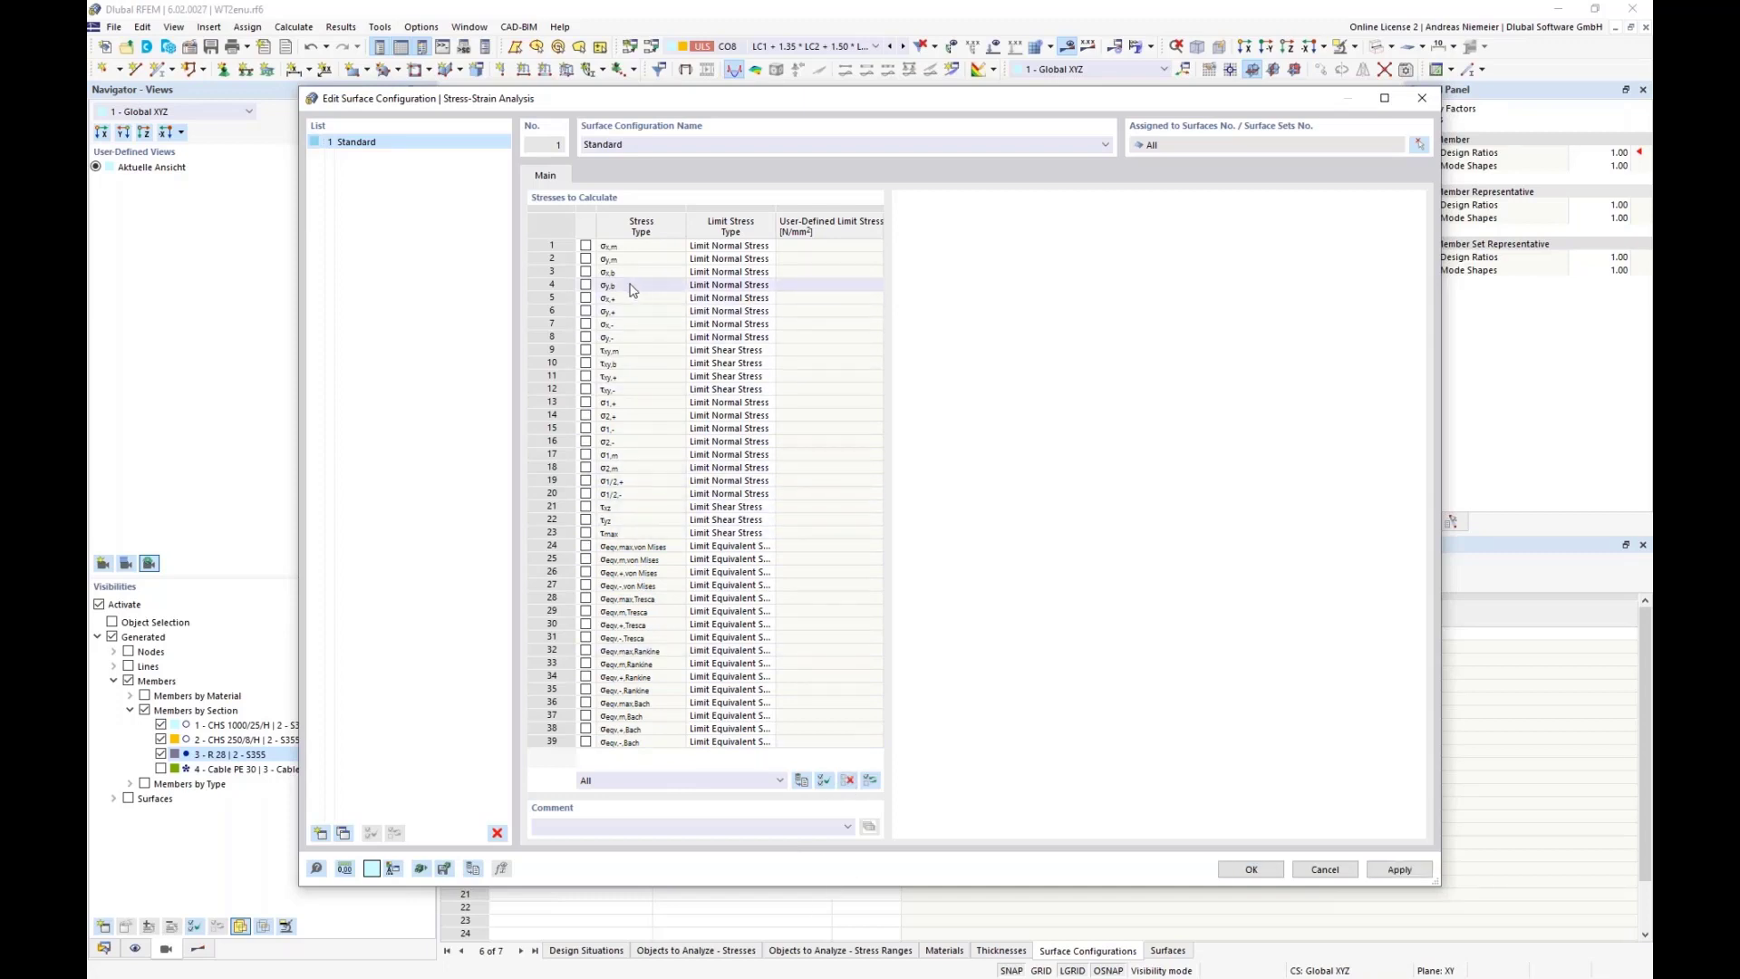
left_click(585, 246)
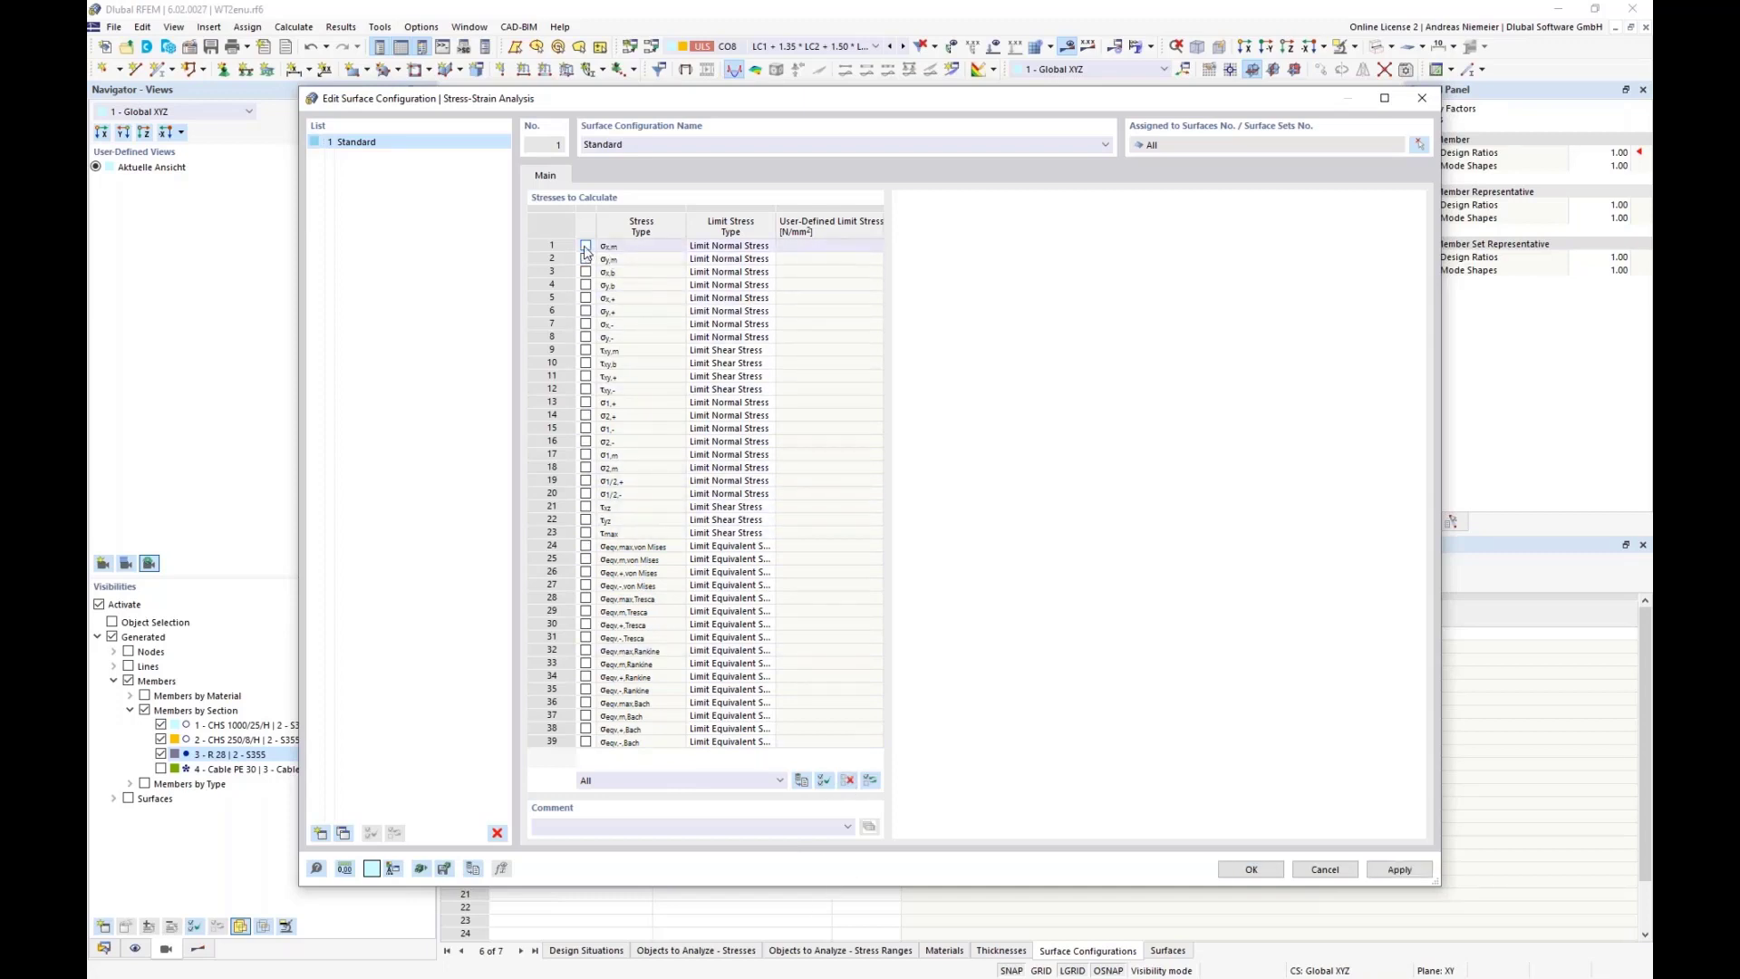
left_click(586, 259)
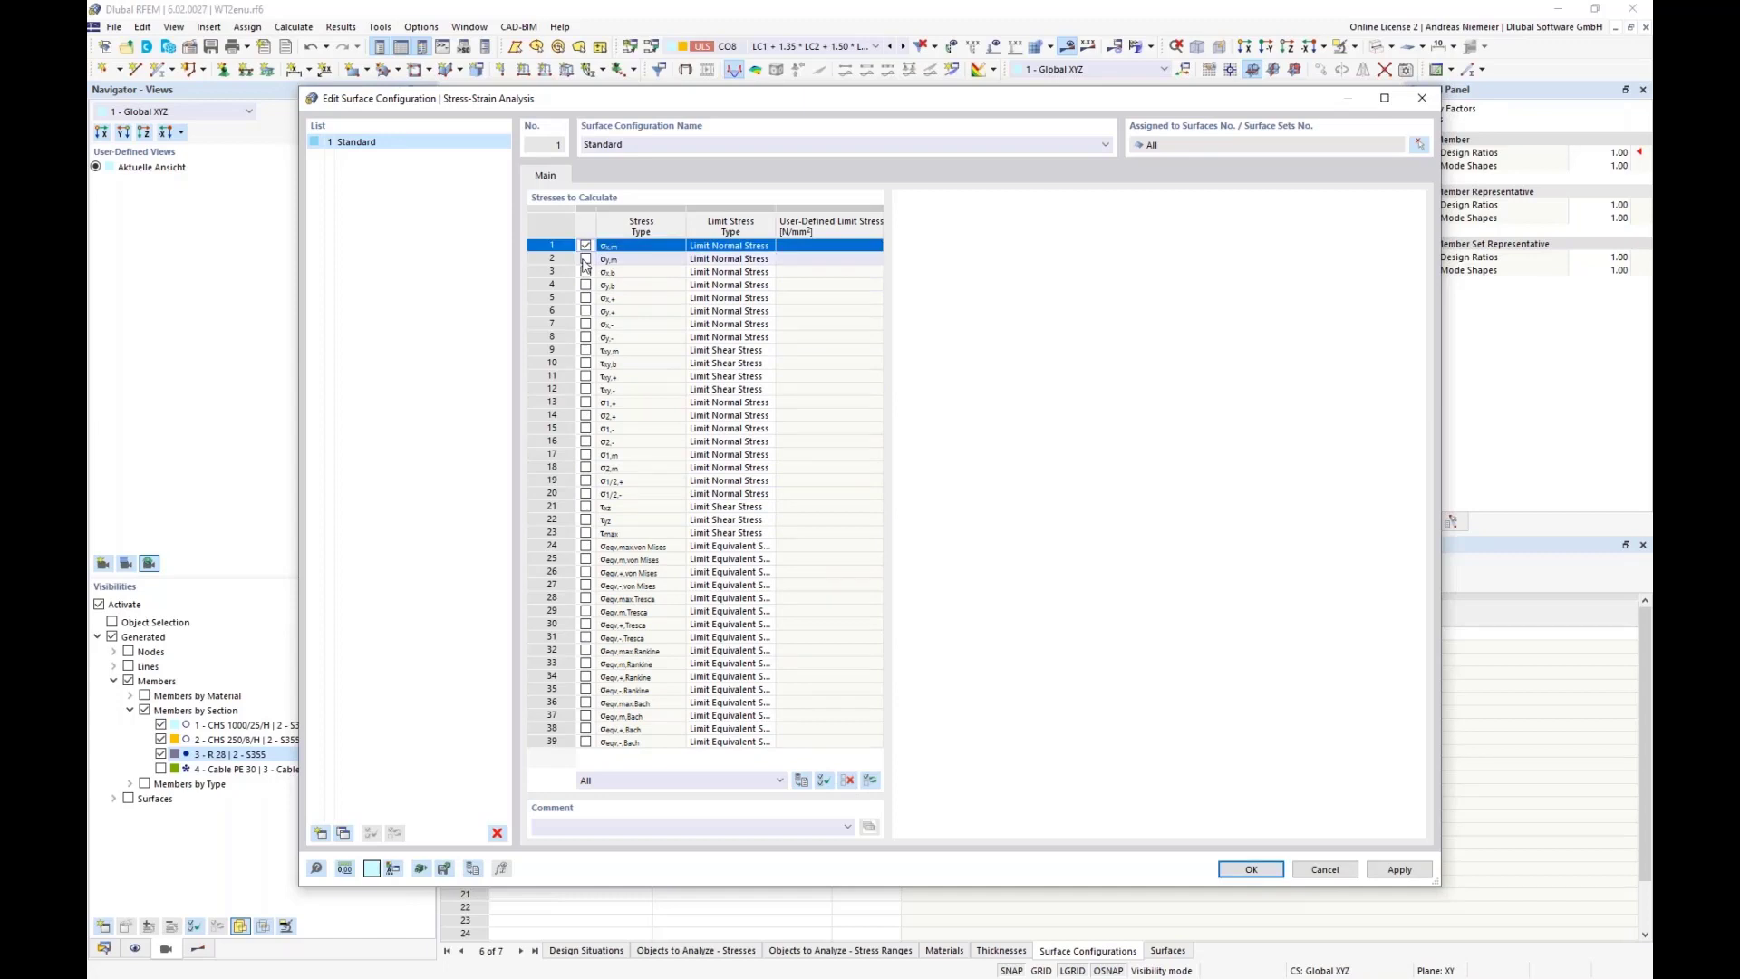
- Set the limit stress type of both σx,m and σy,m to User
left_click(737, 247)
left_click(737, 246)
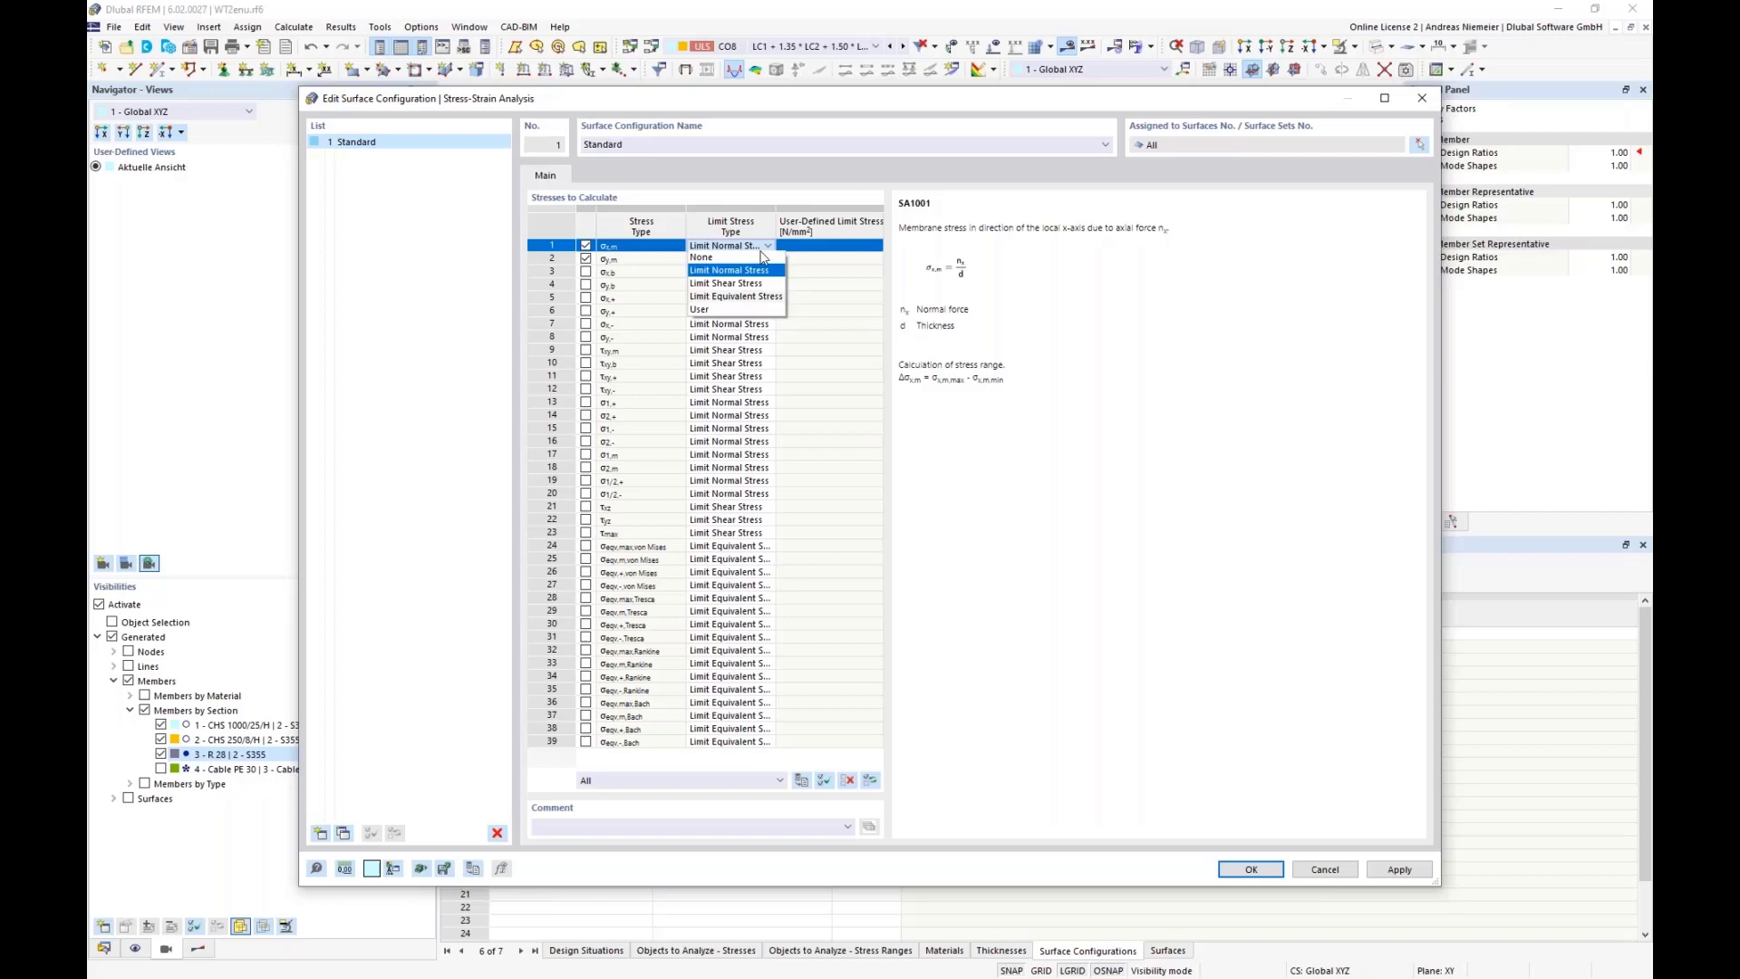
left_click(716, 310)
left_click(761, 261)
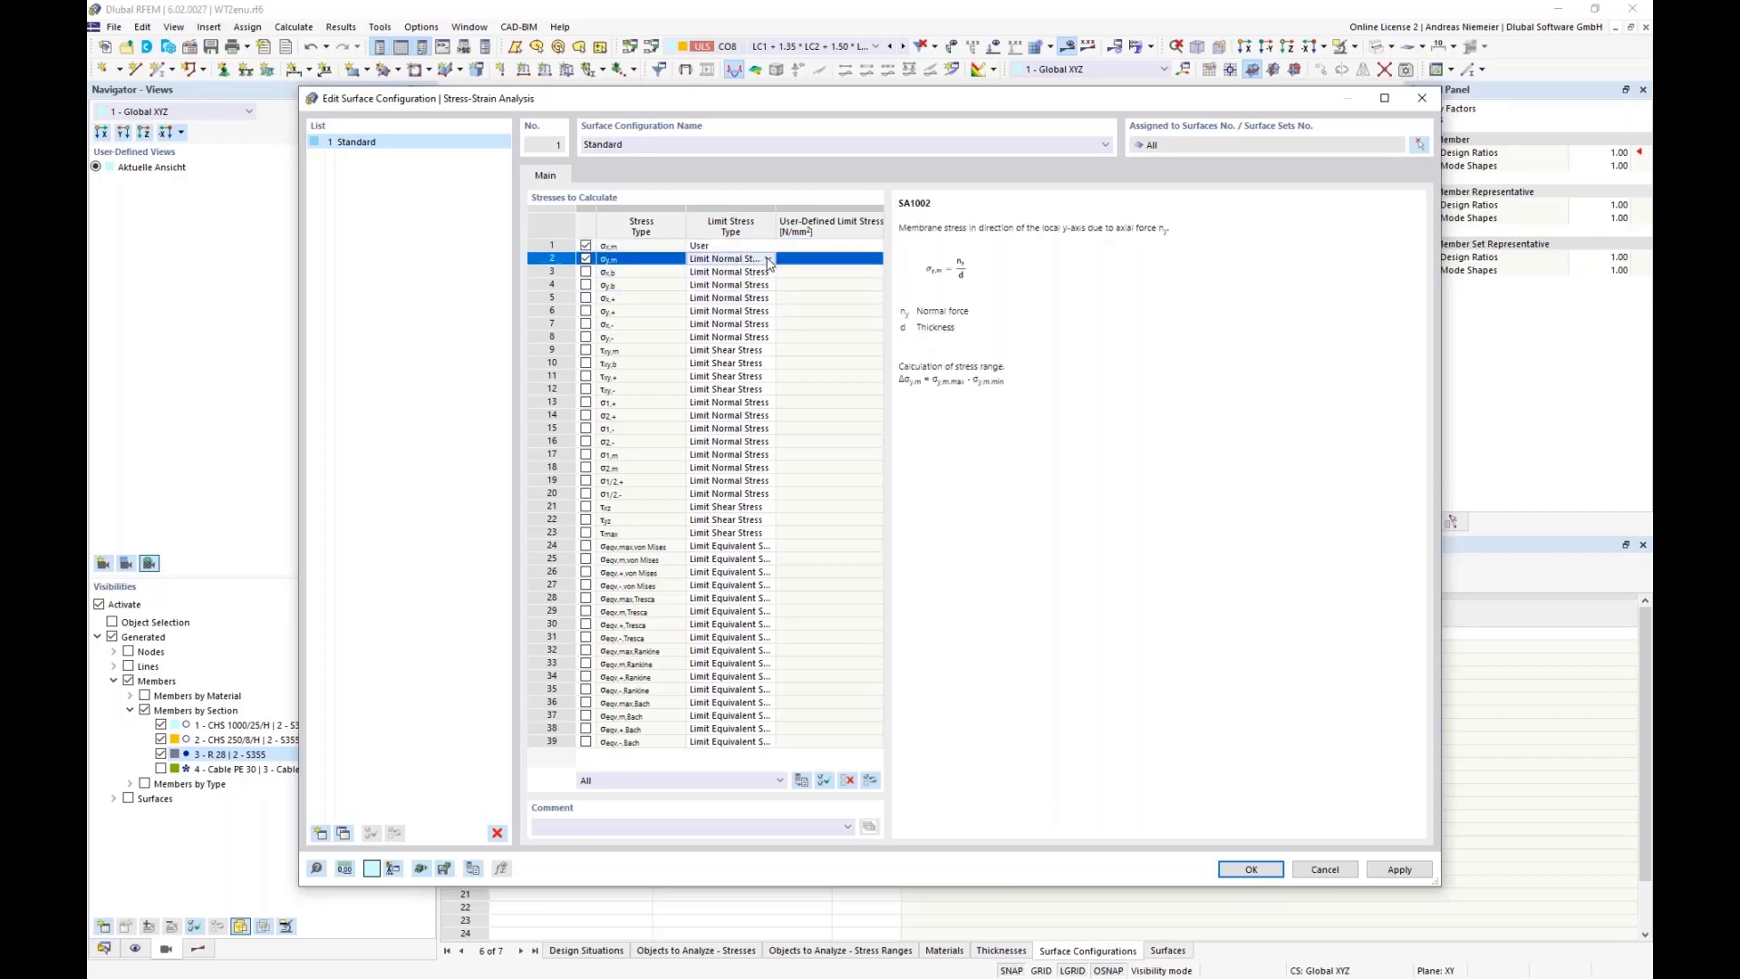
left_click(768, 260)
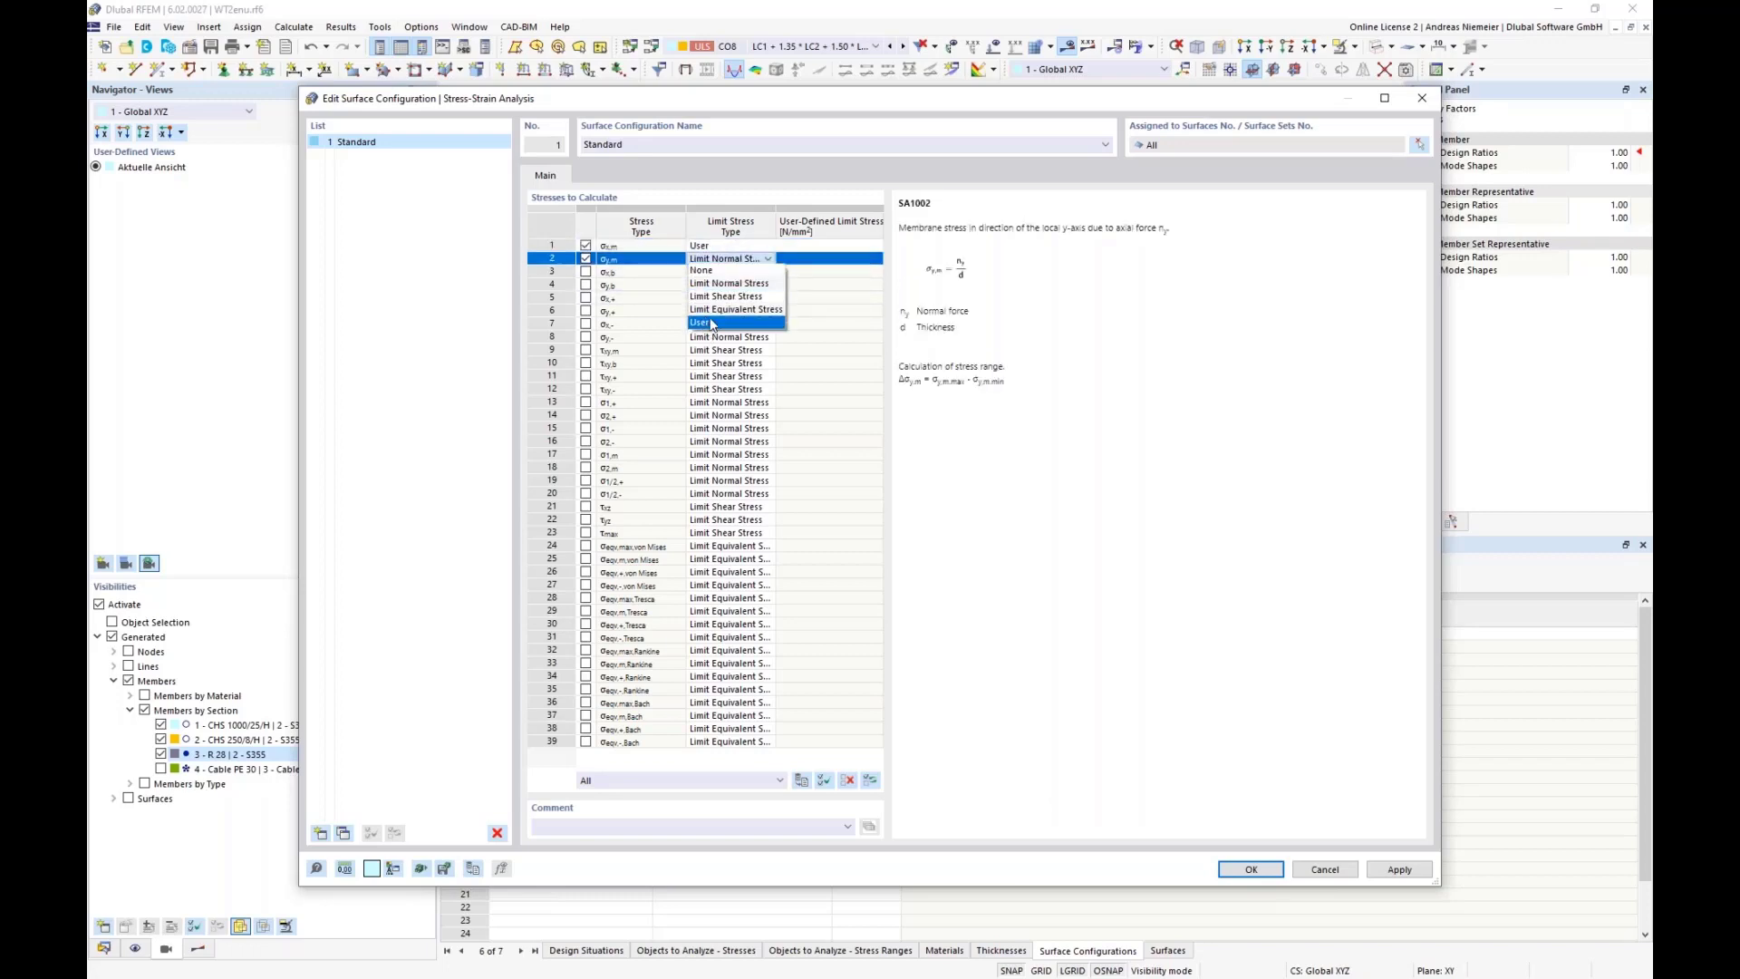
left_click(712, 321)
- Enter user-defined limit stresses of 30 N/mm² for σx,m and 26 N/mm² for σy,m and accept the configuration
left_click(819, 248)
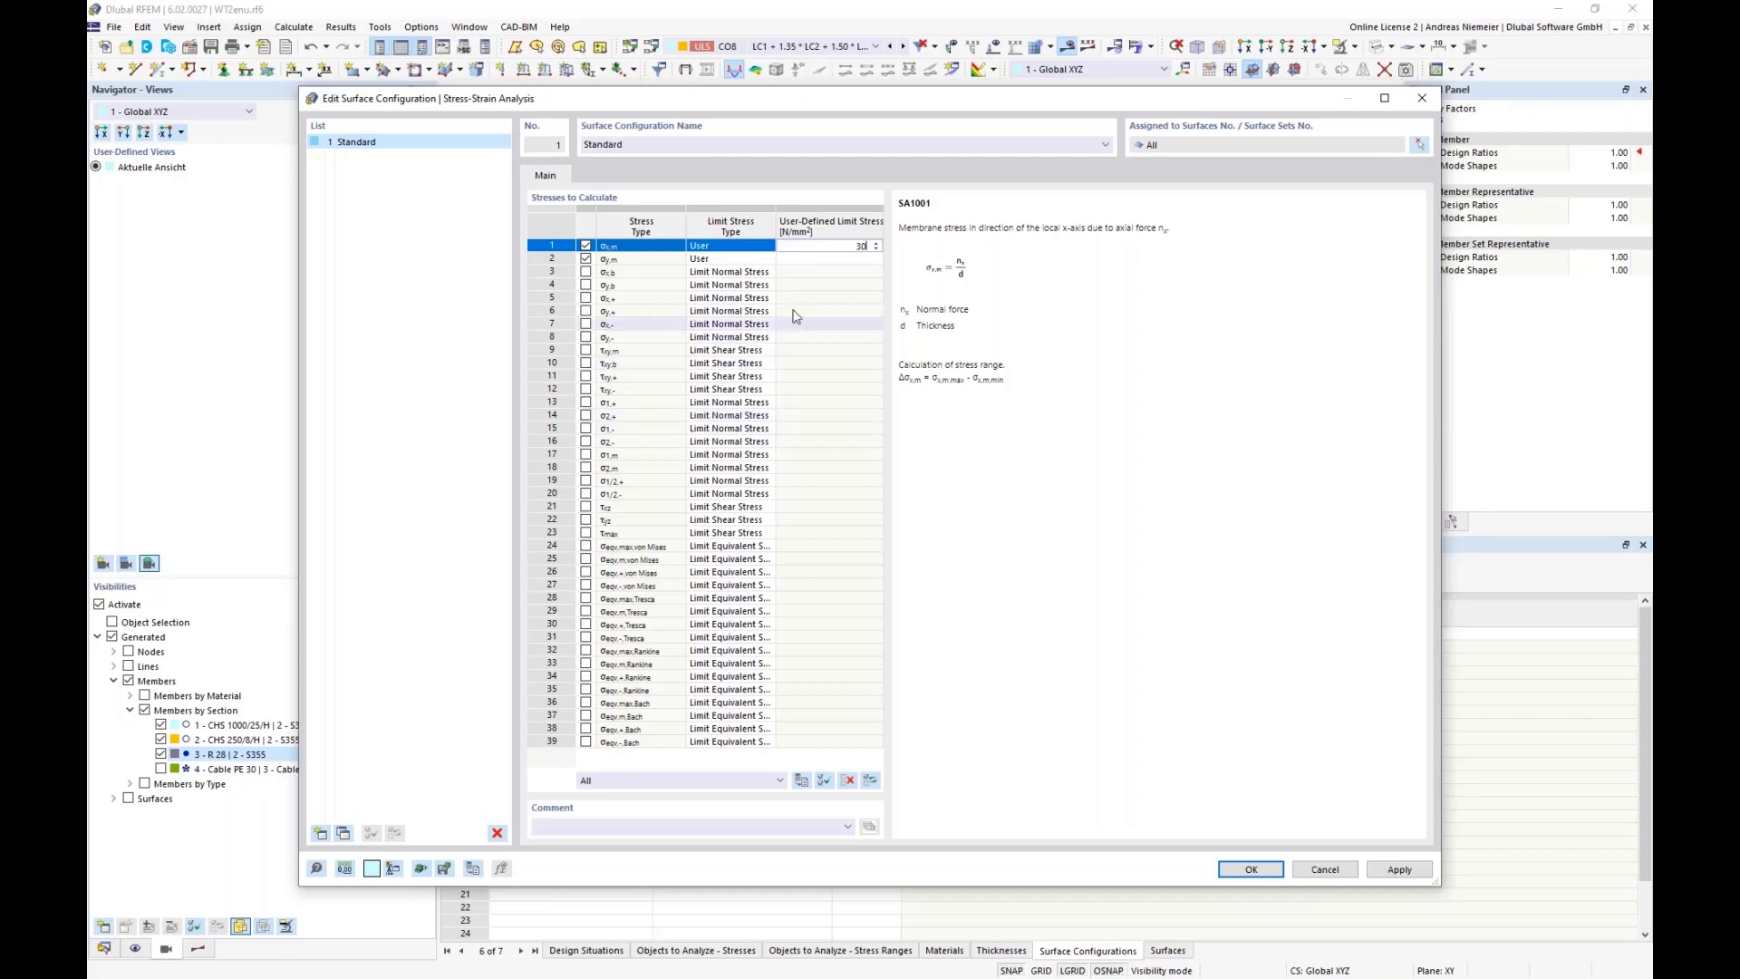
left_click(827, 258)
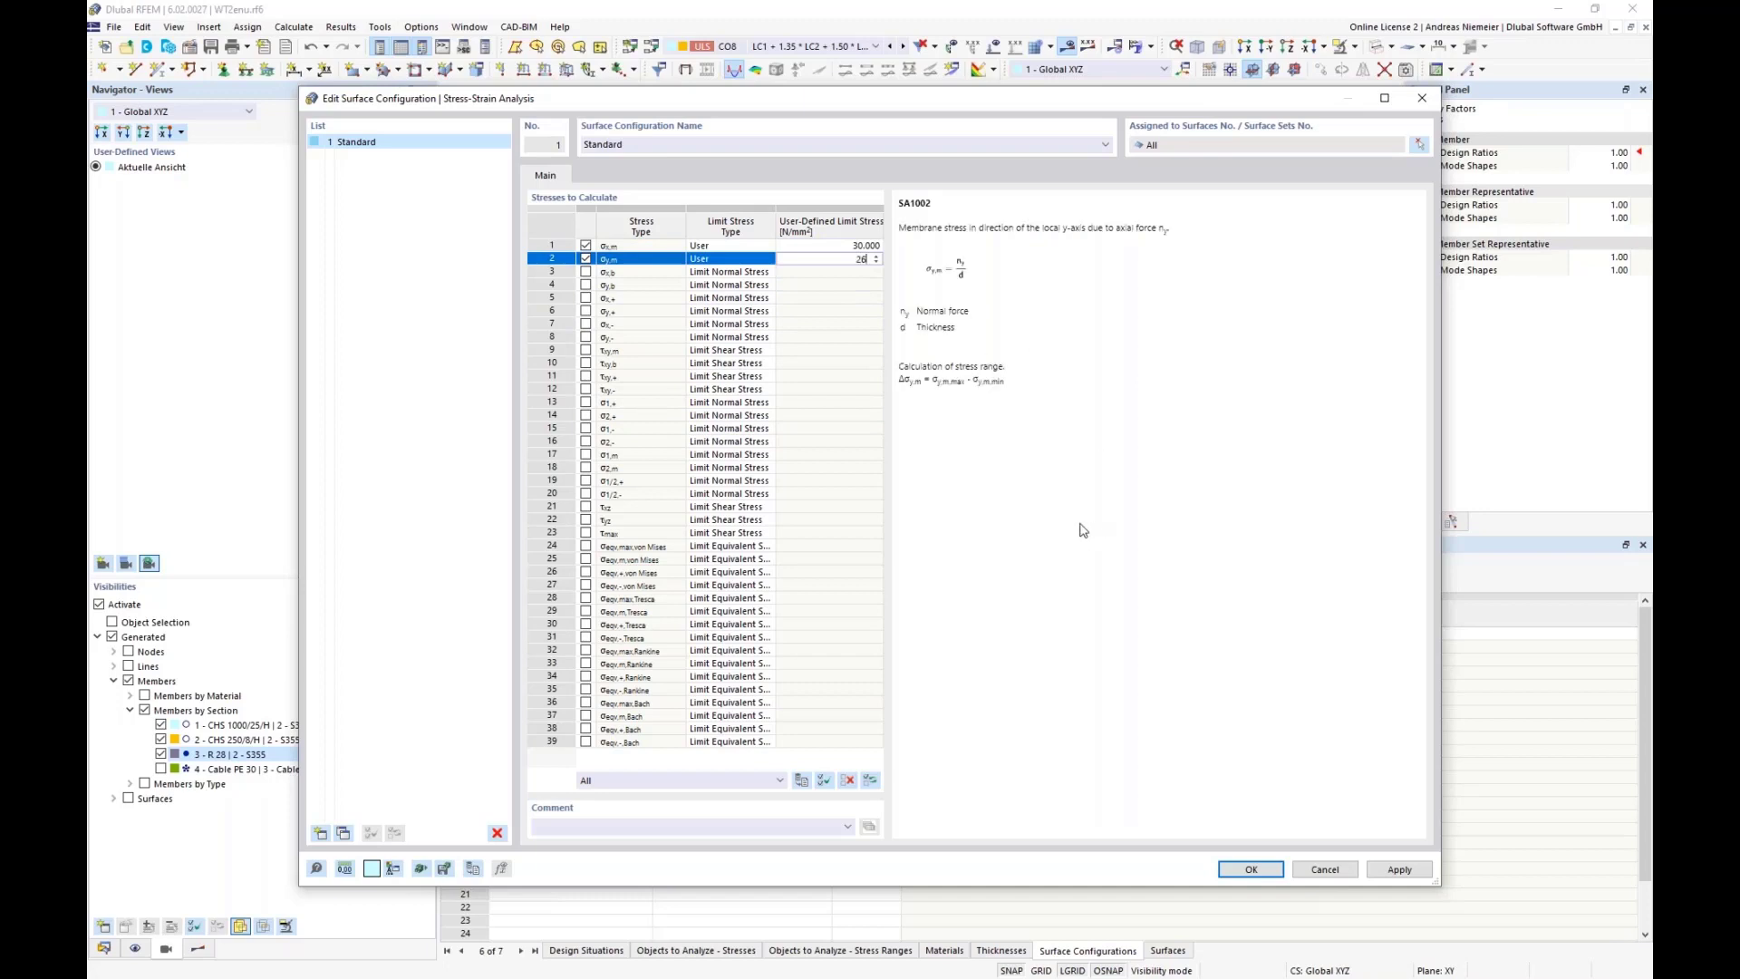
left_click(854, 311)
left_click(861, 247)
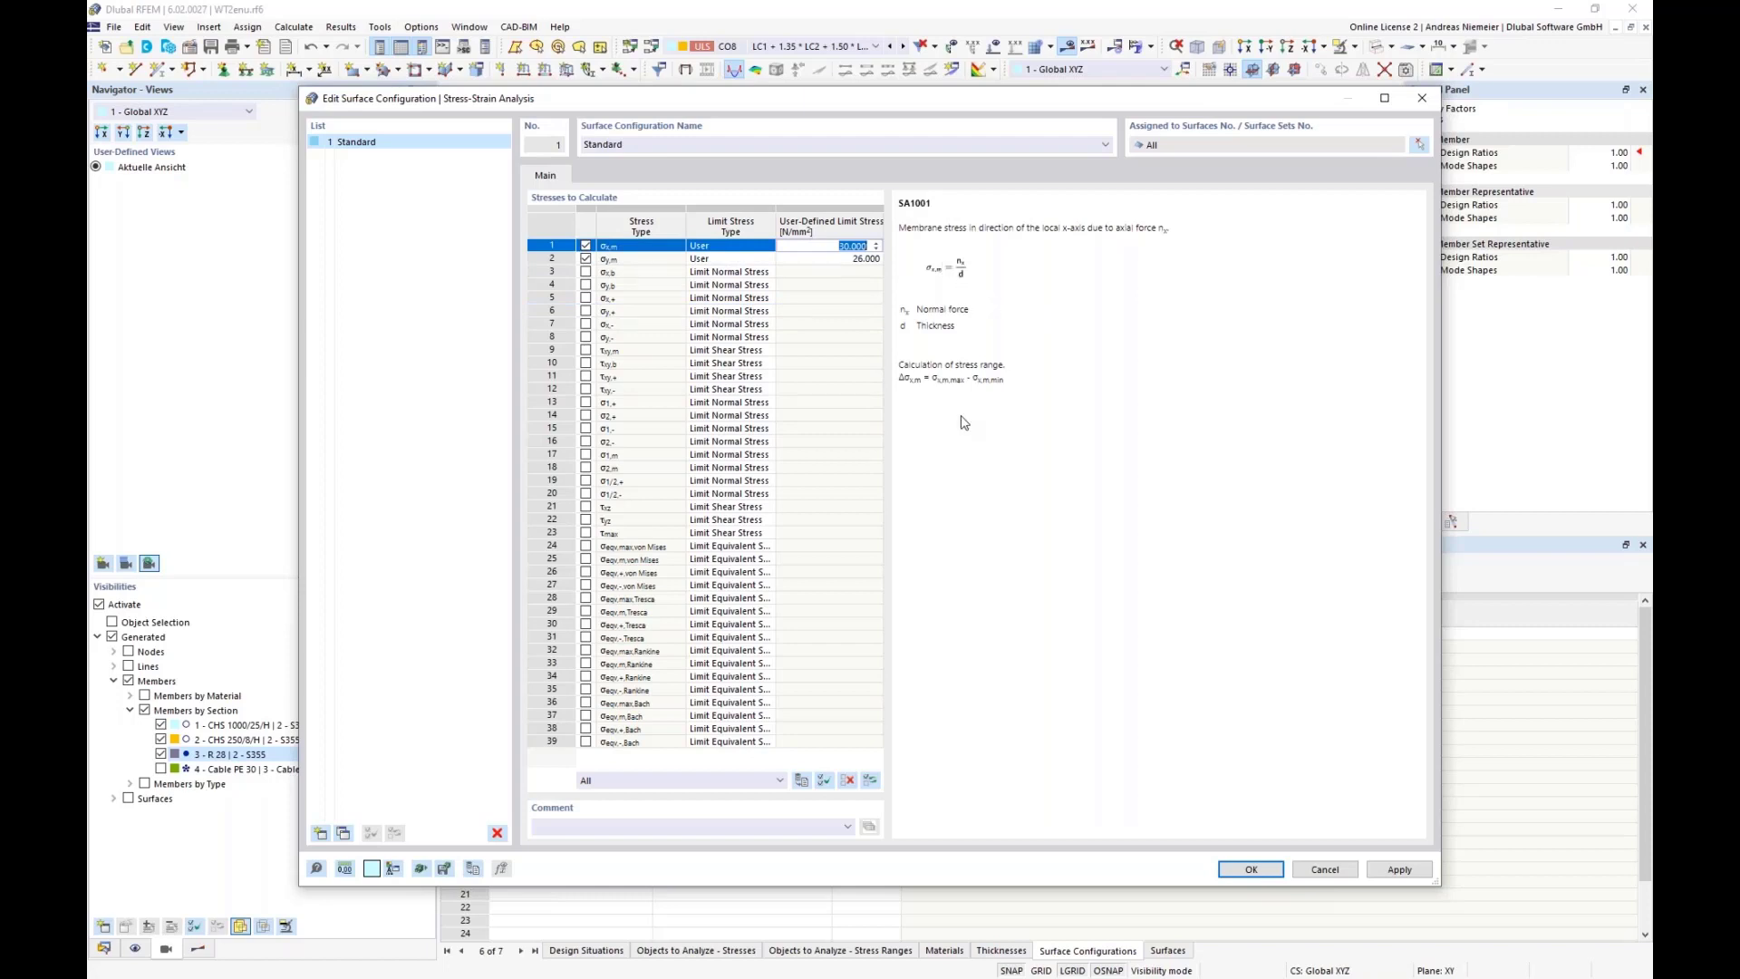
left_click(1251, 869)
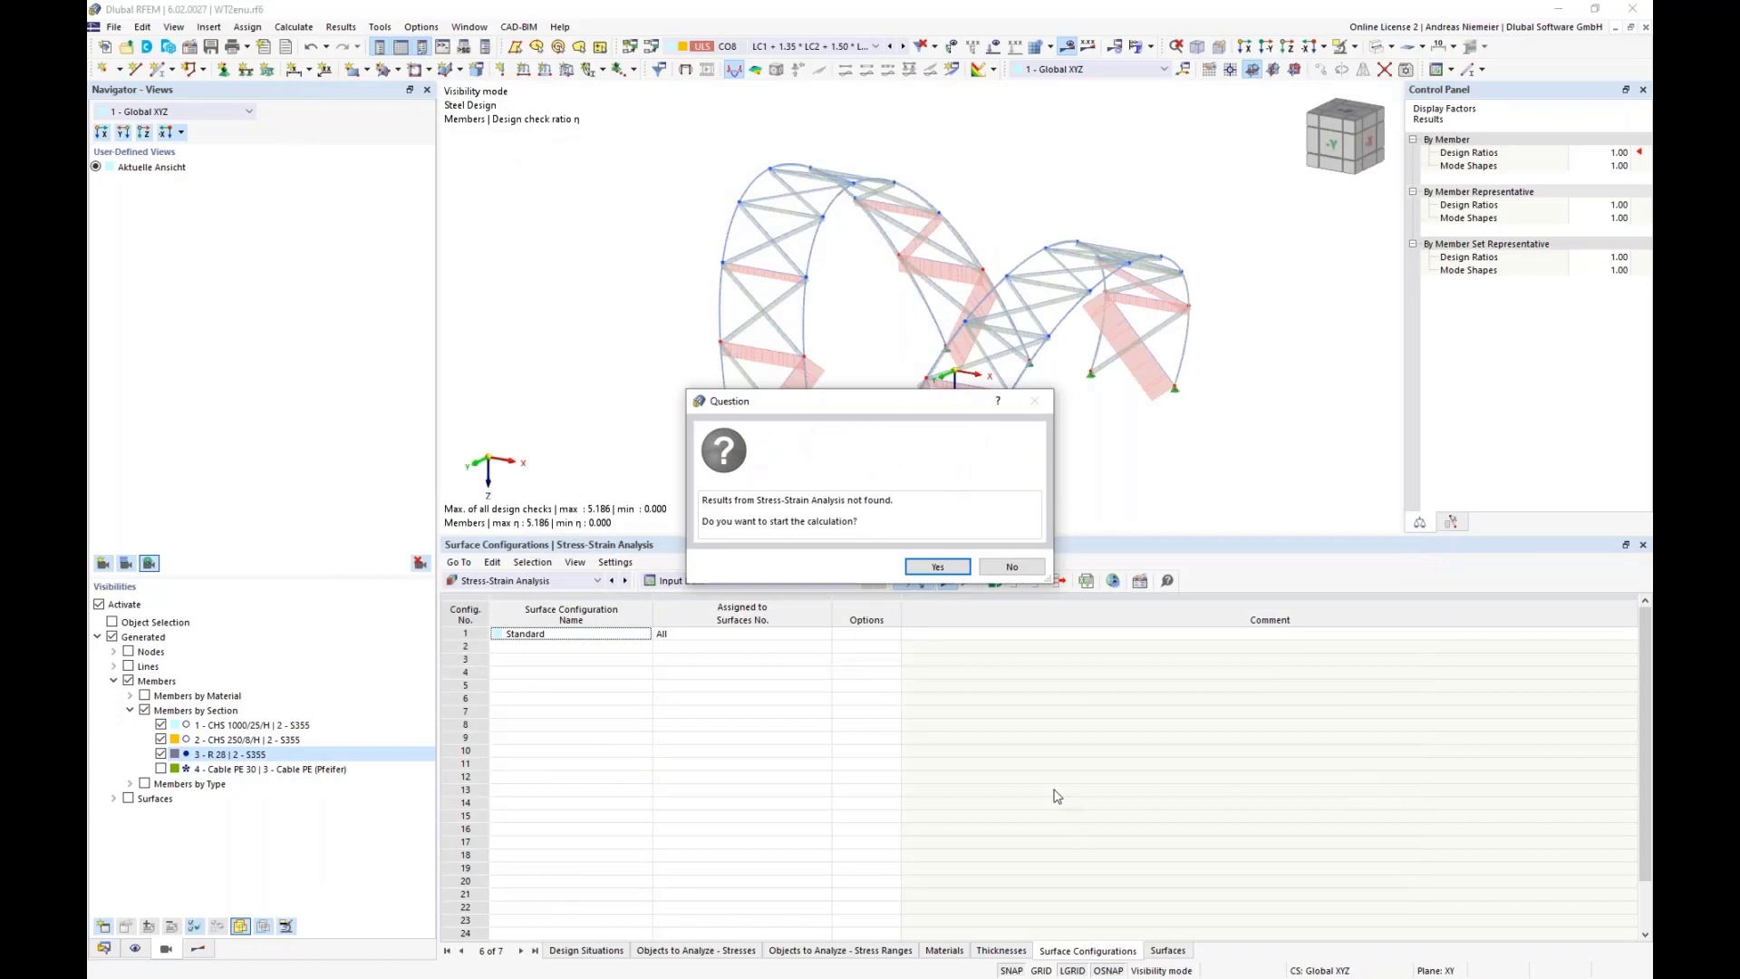
- Calculate the Stress-Strain Analysis and deactivate the visibility mode to display the complete membrane structure
left_click(933, 566)
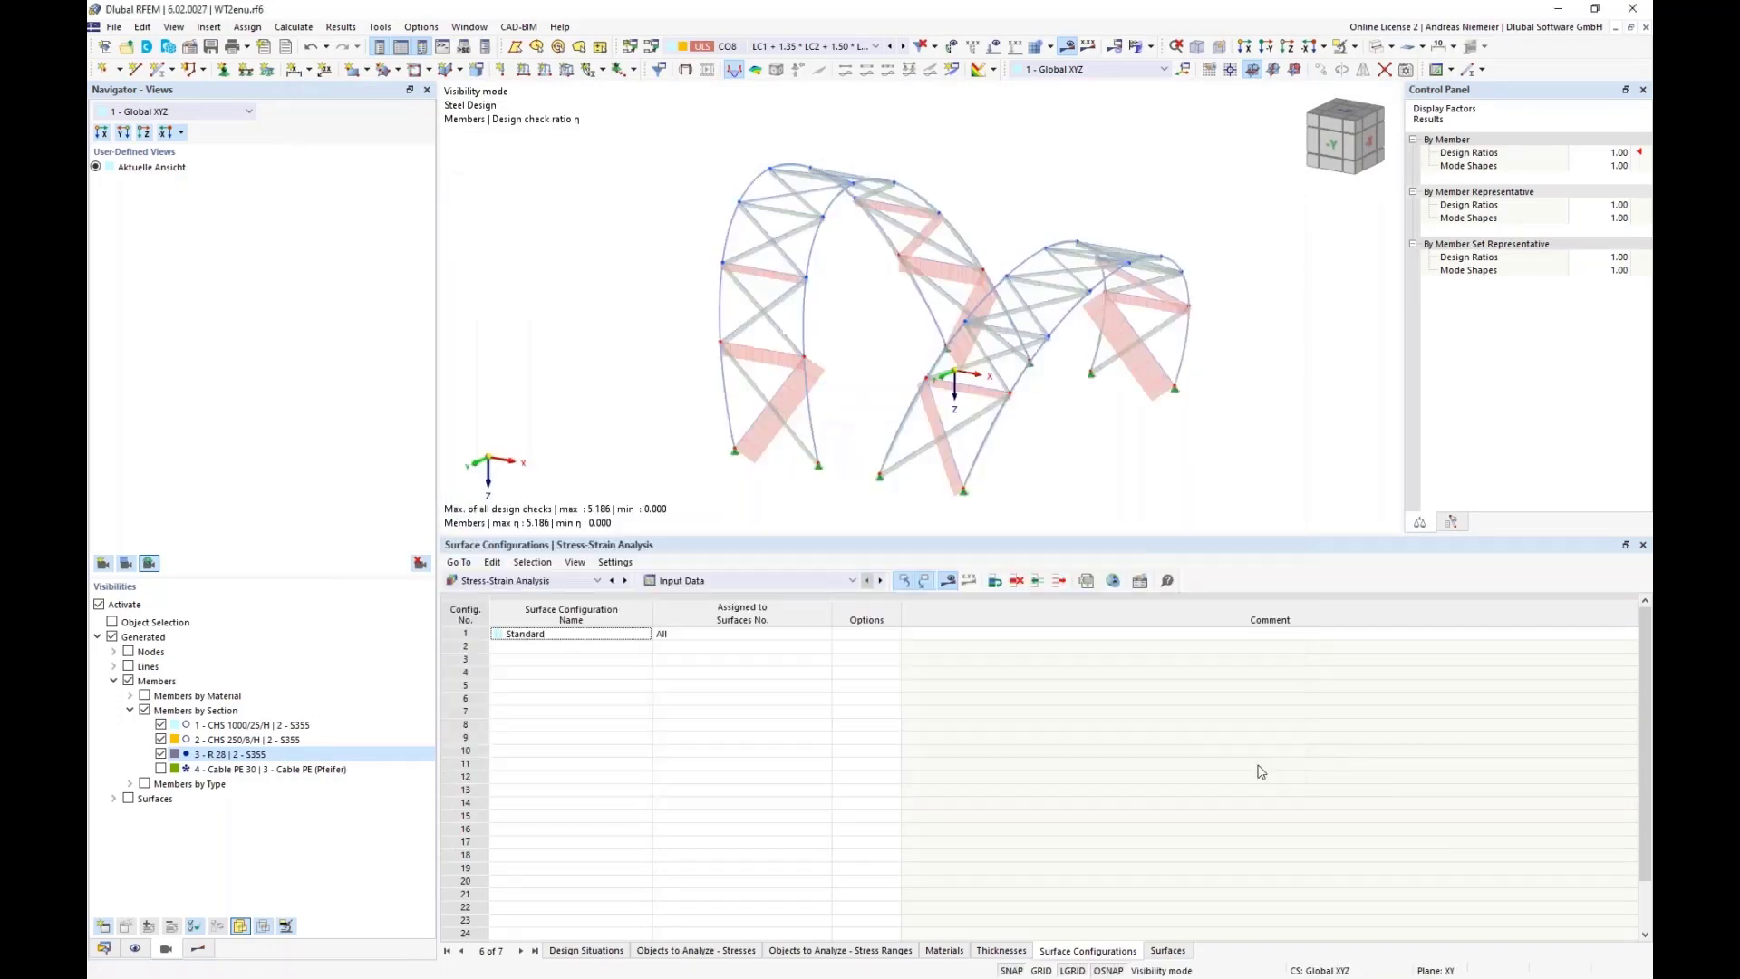
left_click(167, 952)
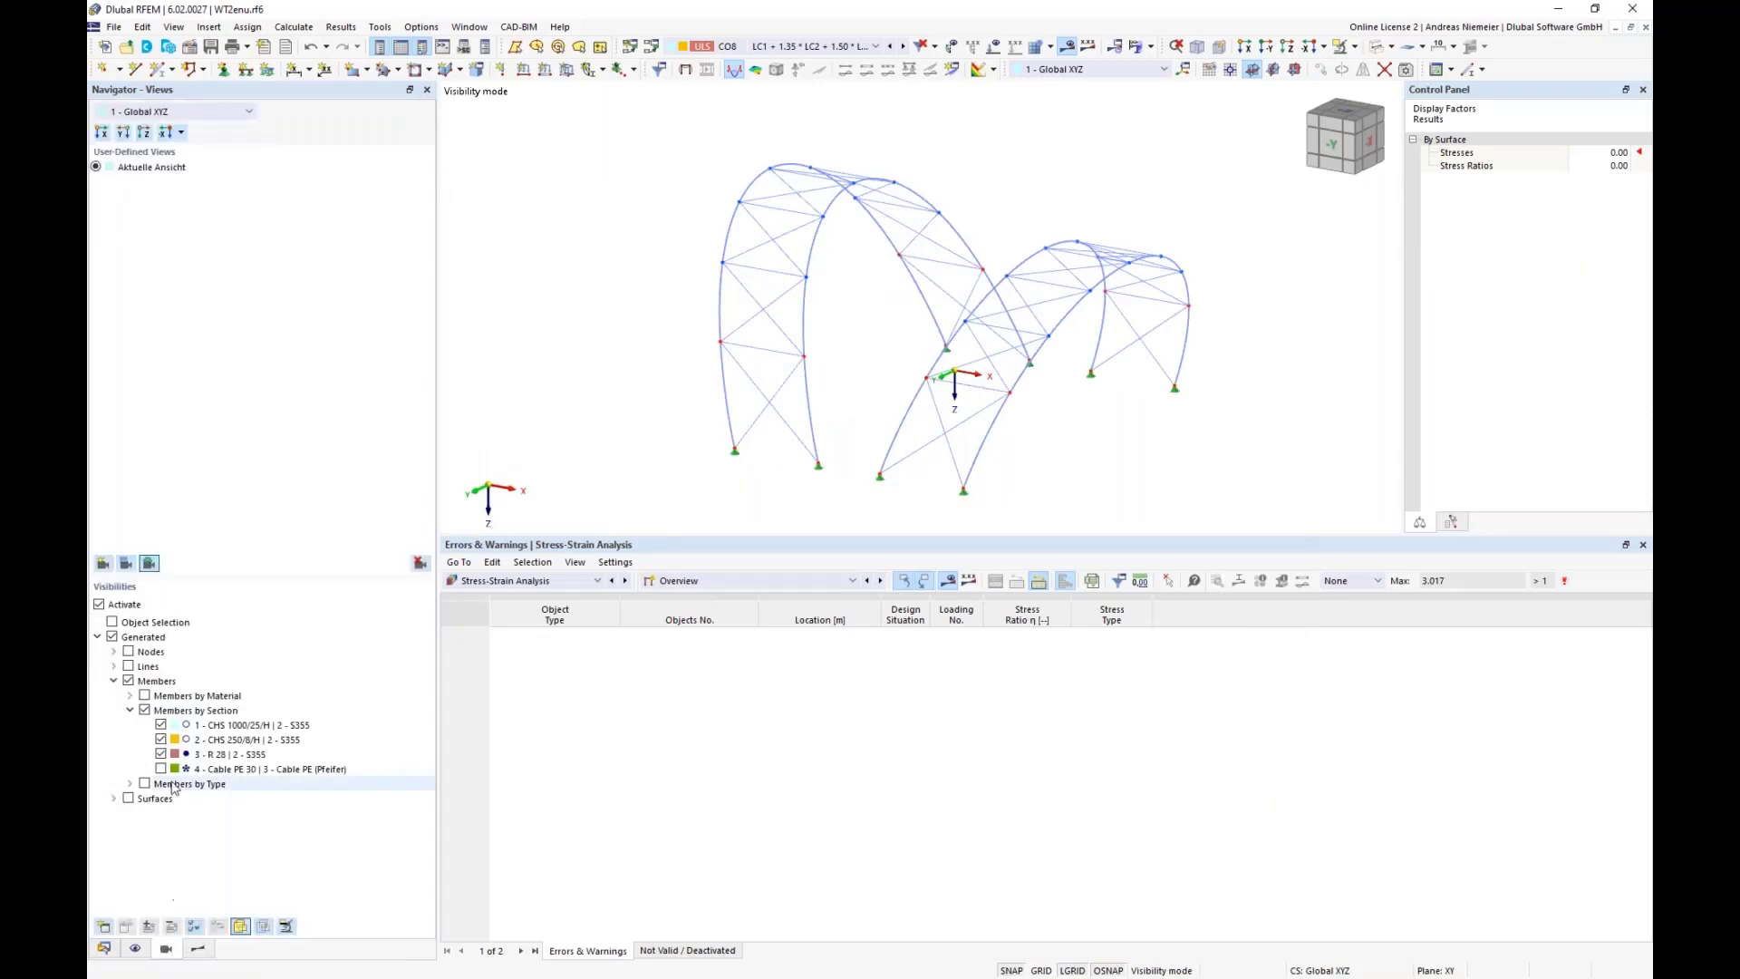
left_click(99, 604)
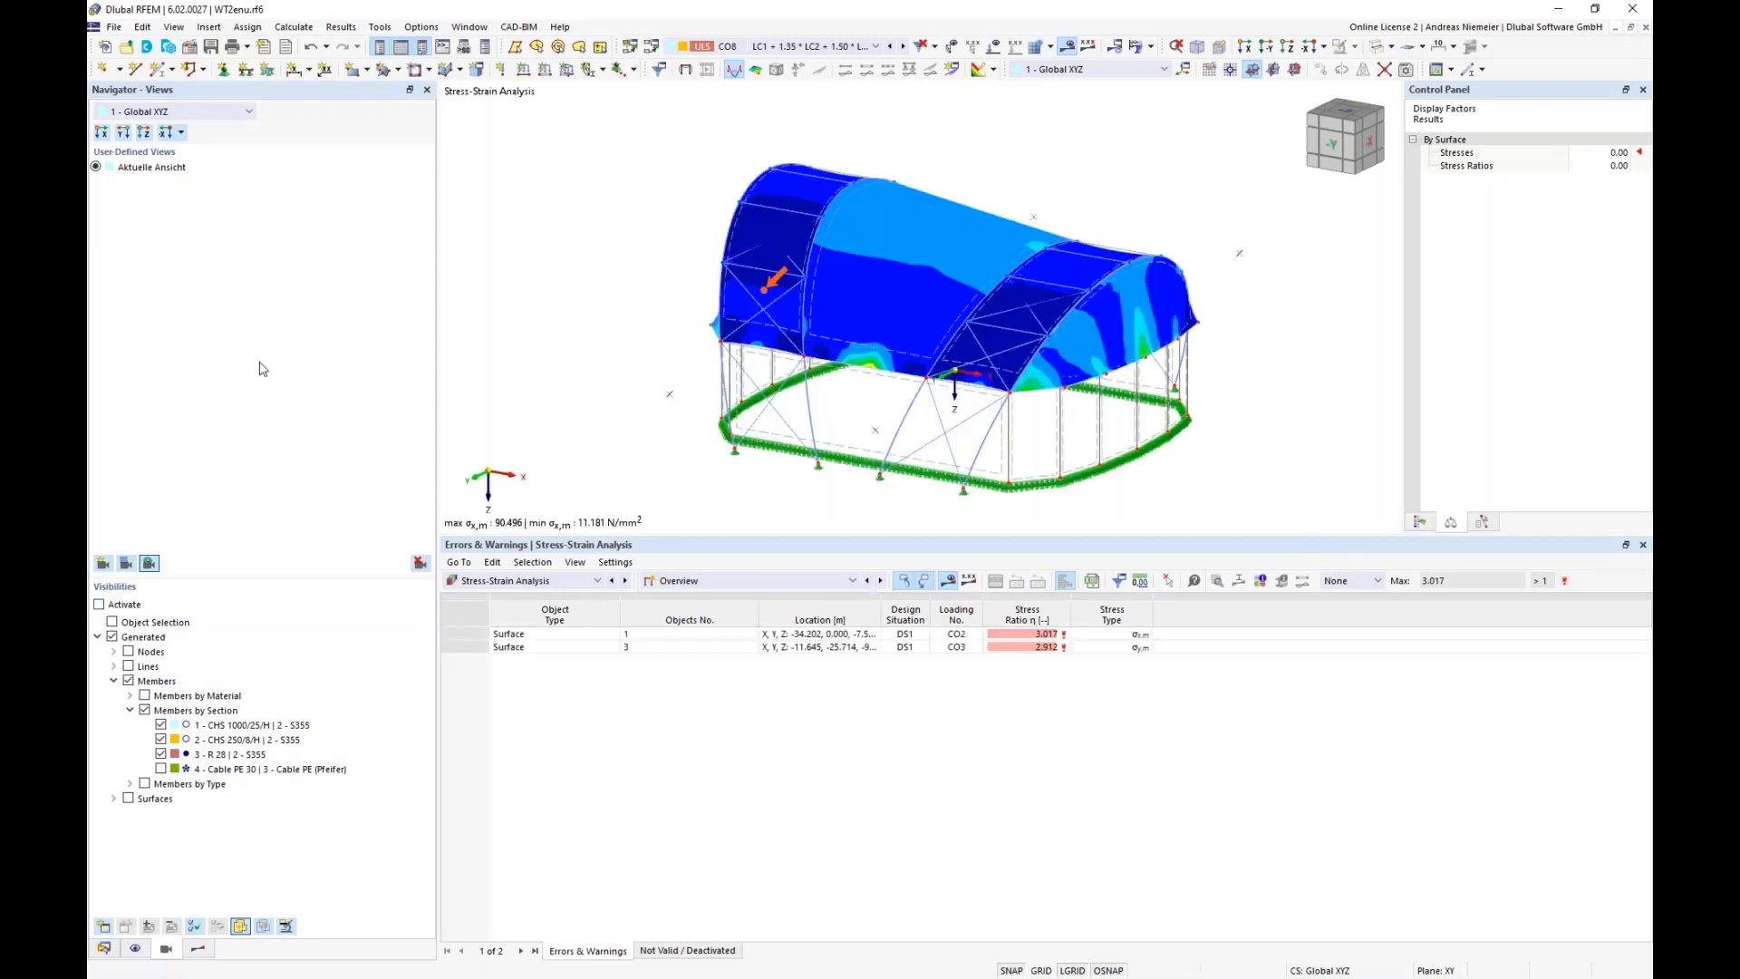
- Examine the membrane stress σx,m on the surfaces from the side and switch the display to σy,m
left_click(199, 949)
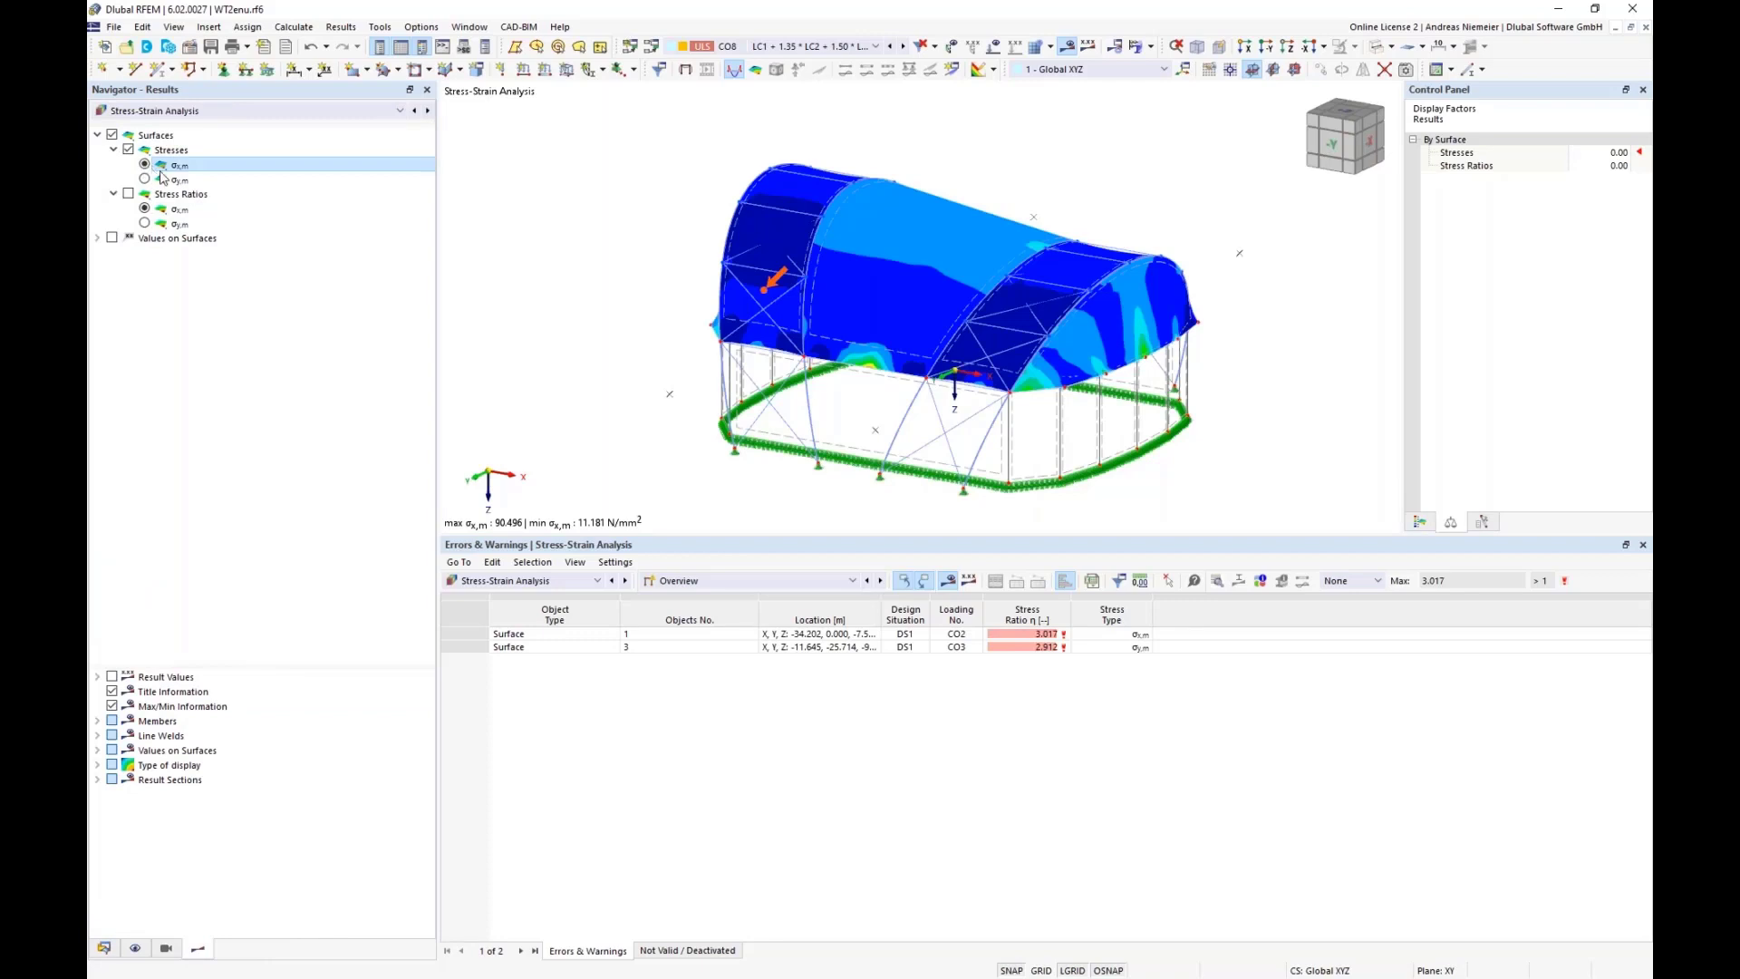
middle_click_drag(513, 406, 571, 367, "ctrl")
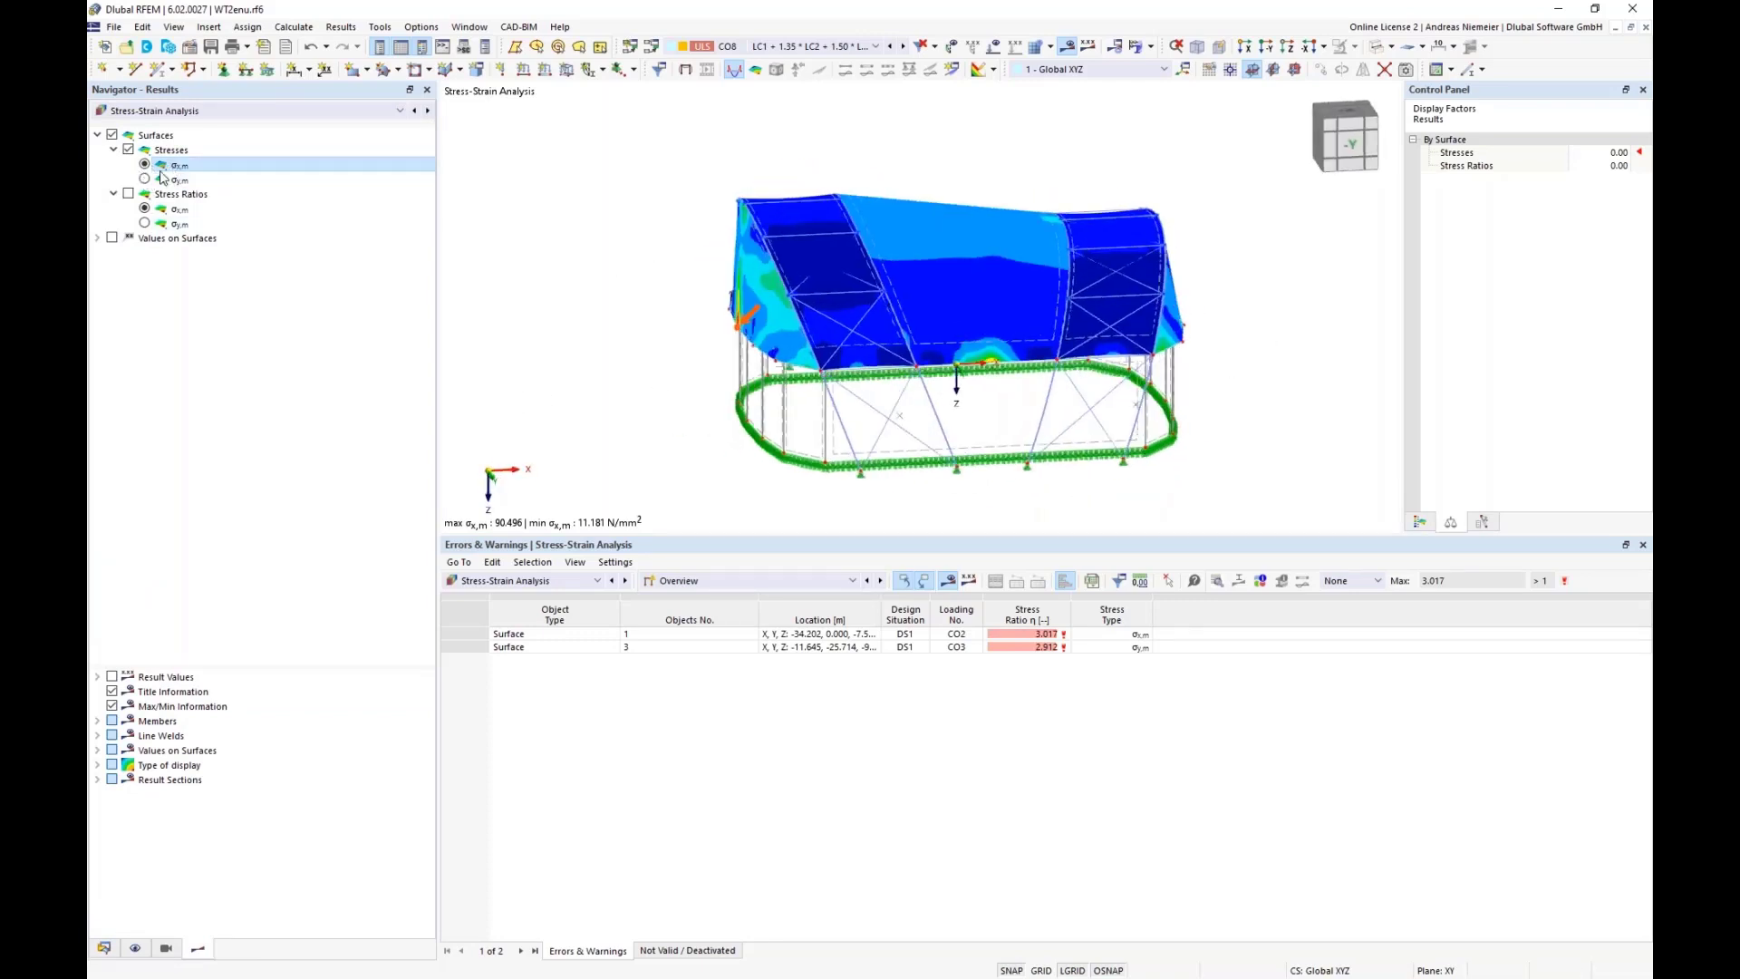
left_click(145, 179)
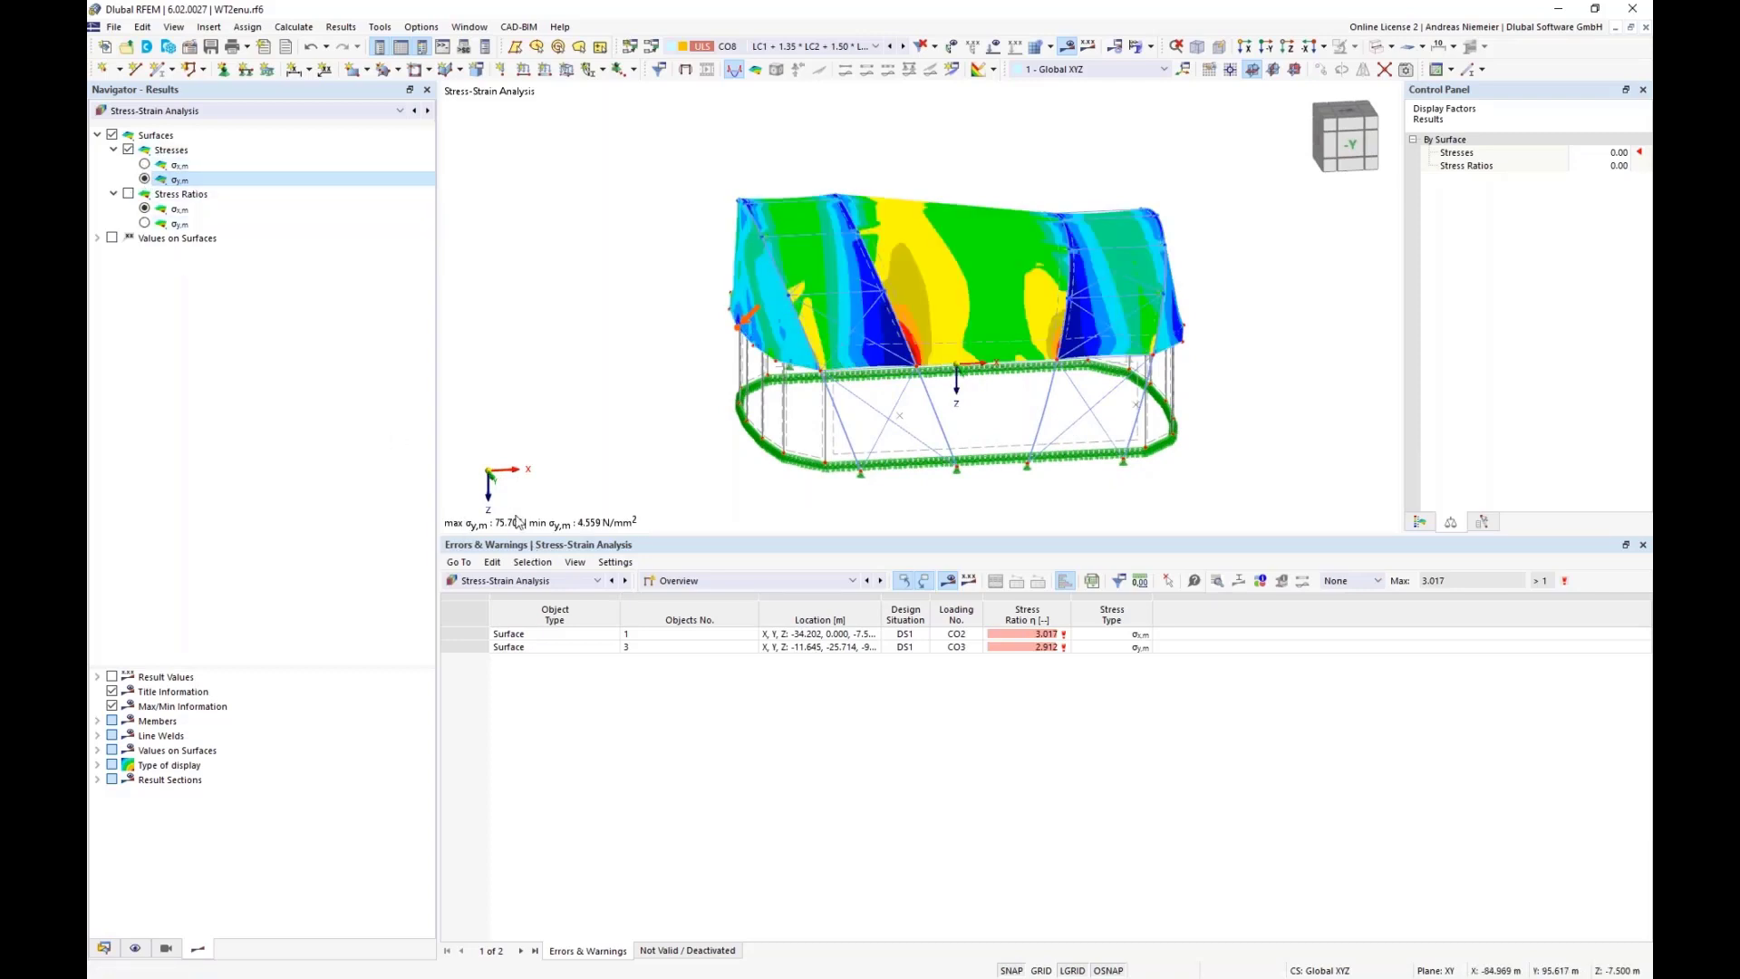
- Display the surface stress ratios for σx,m and inspect their distribution over the membrane with the color scale
left_click(128, 194)
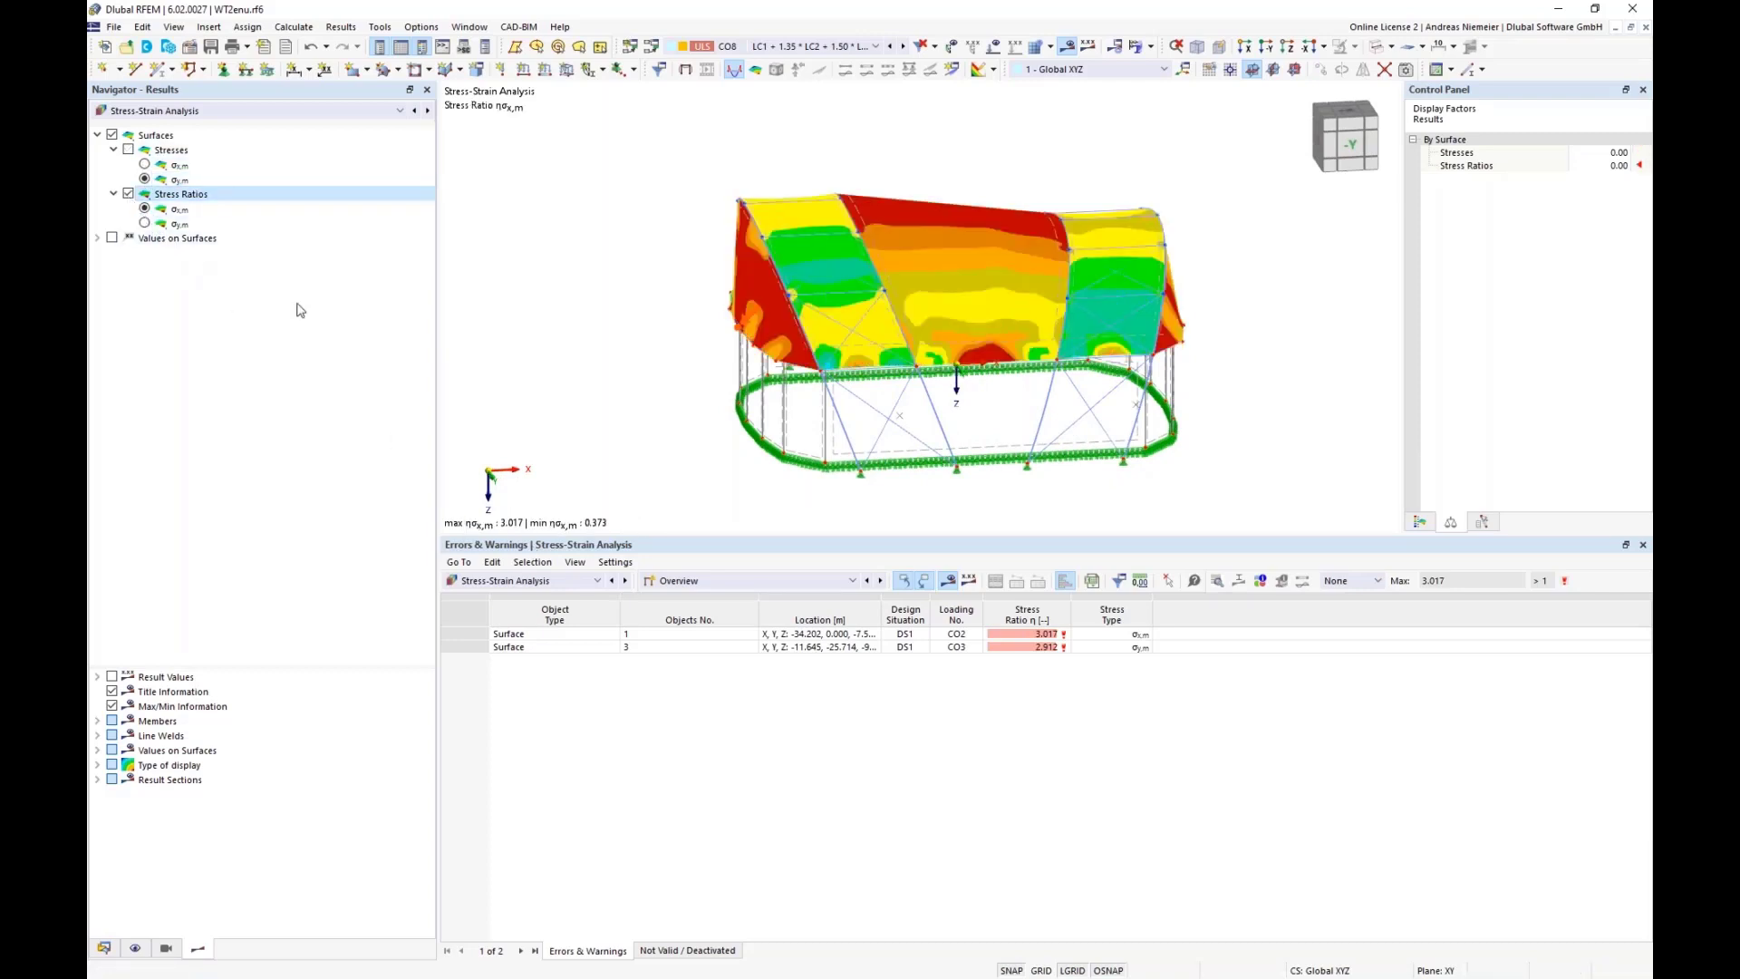
middle_click_drag(588, 346, 504, 378, "ctrl")
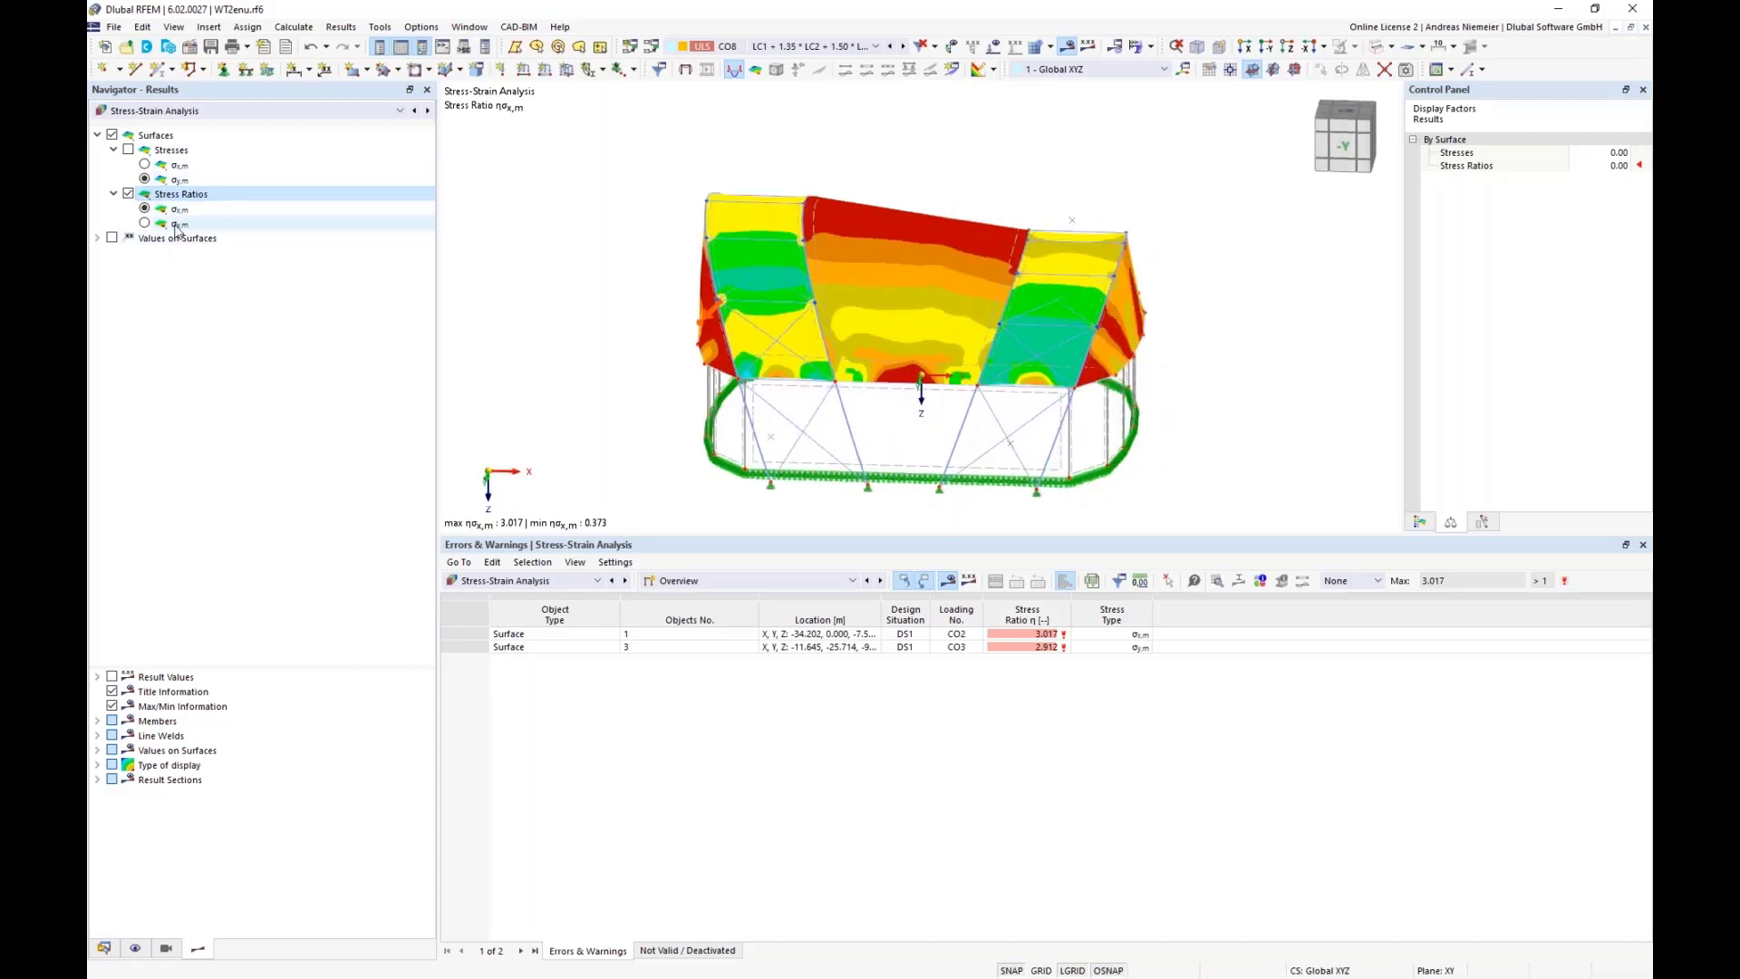
middle_click_drag(362, 327, 532, 357, "ctrl")
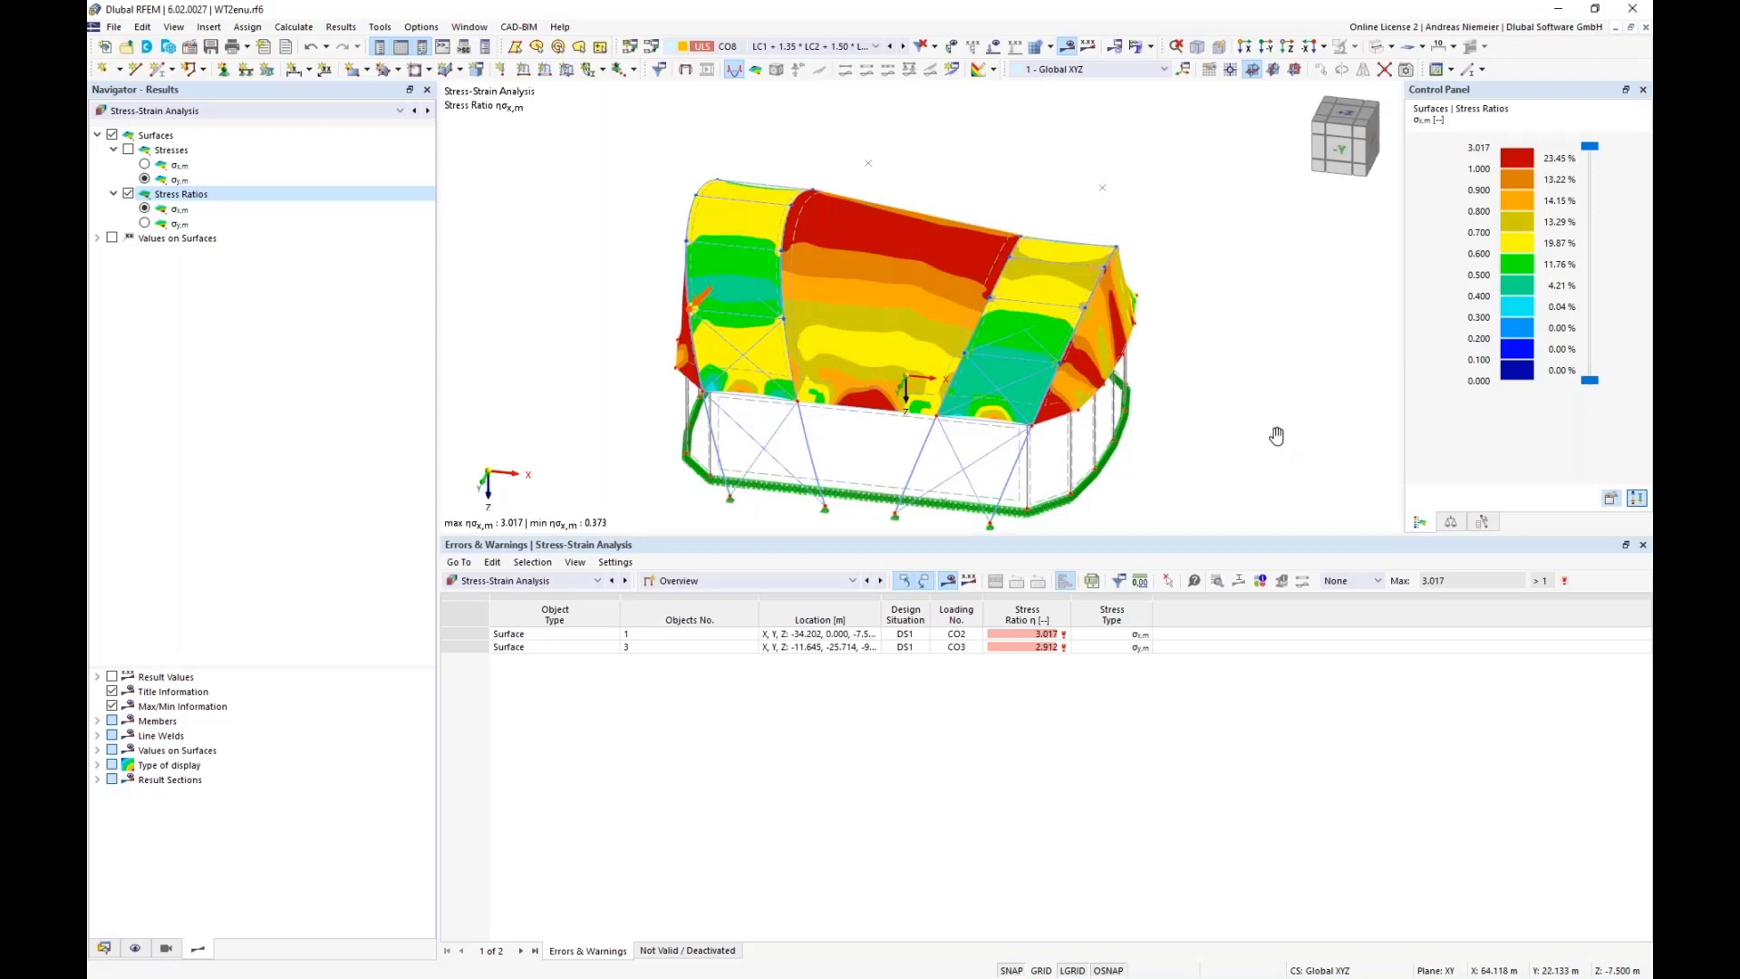
middle_click_drag(1277, 436, 1253, 421, "ctrl")
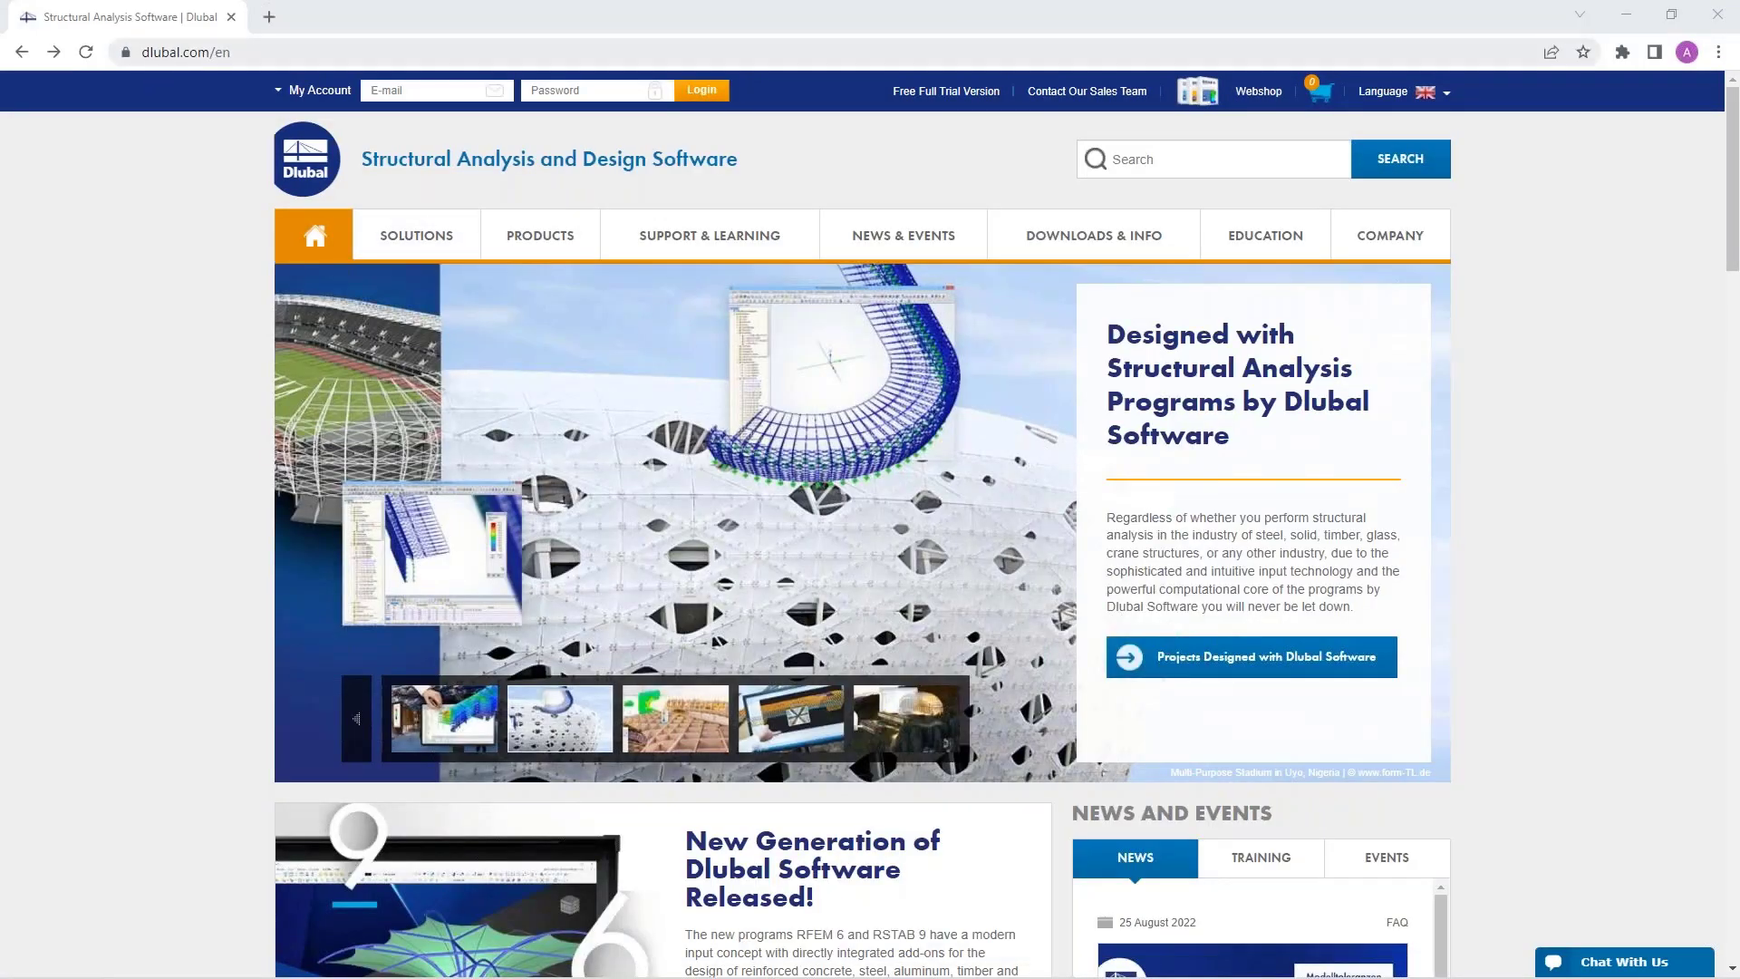
- On the Dlubal website in the browser, find and open the webinar "Form-Finding and Calculation of Membrane Structures in RFEM 6"
mouse_move(895, 241)
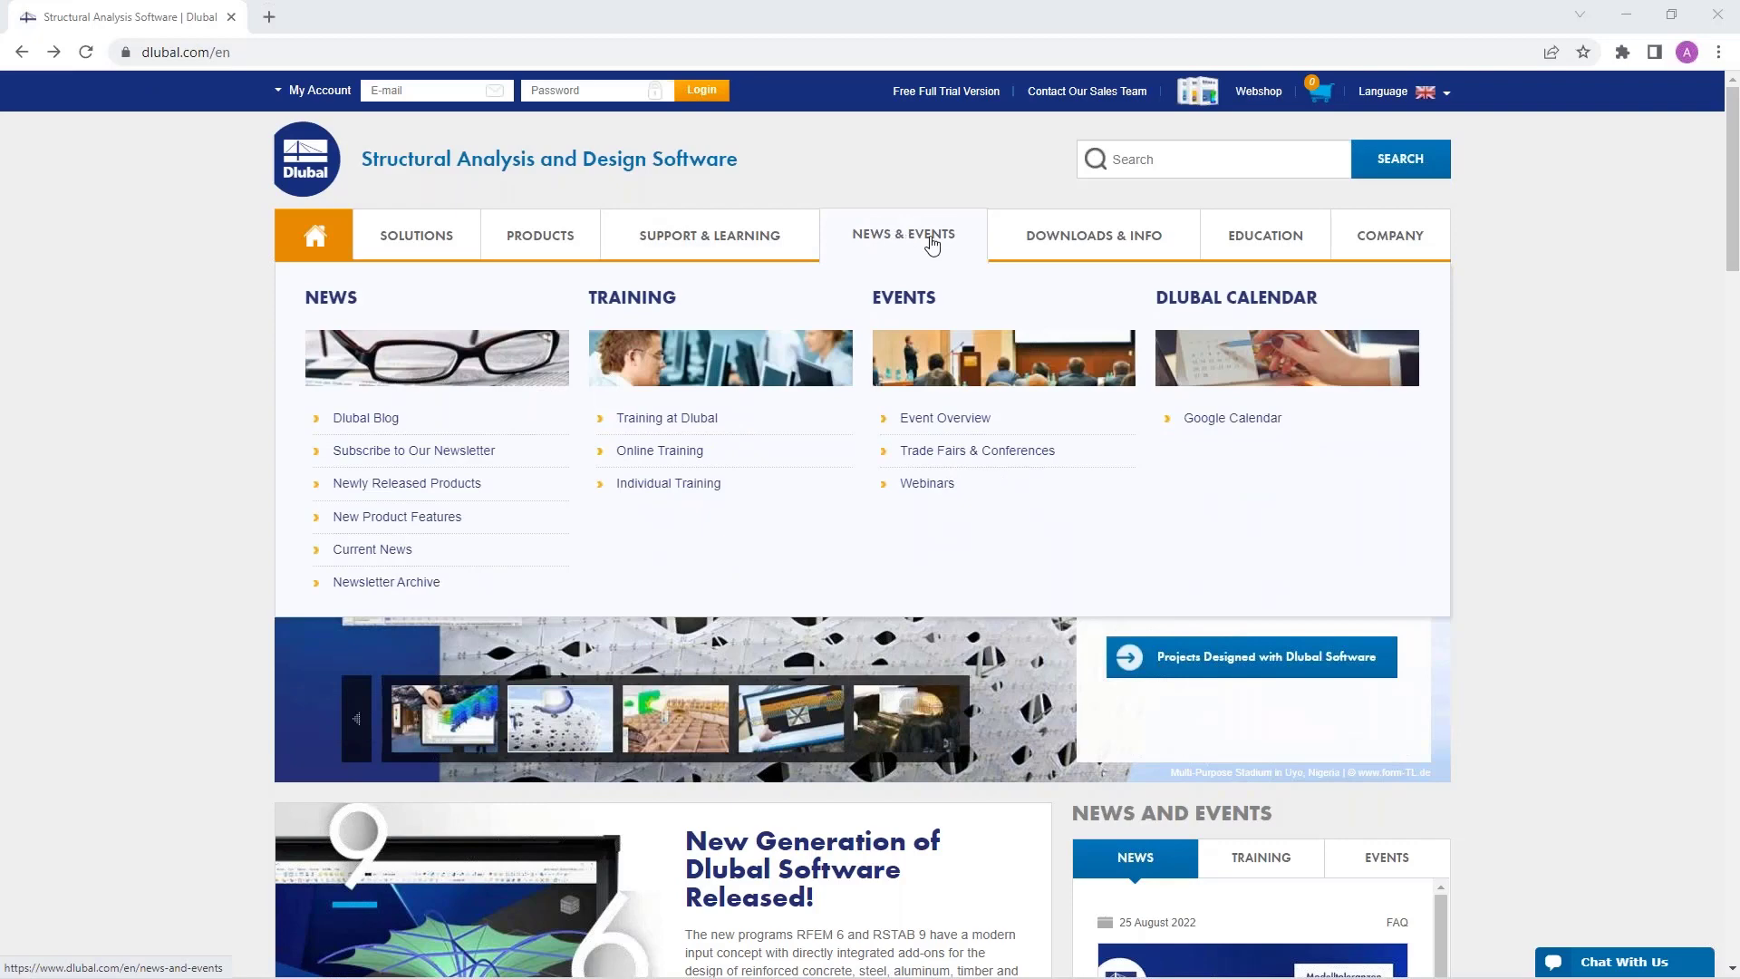
left_click(934, 483)
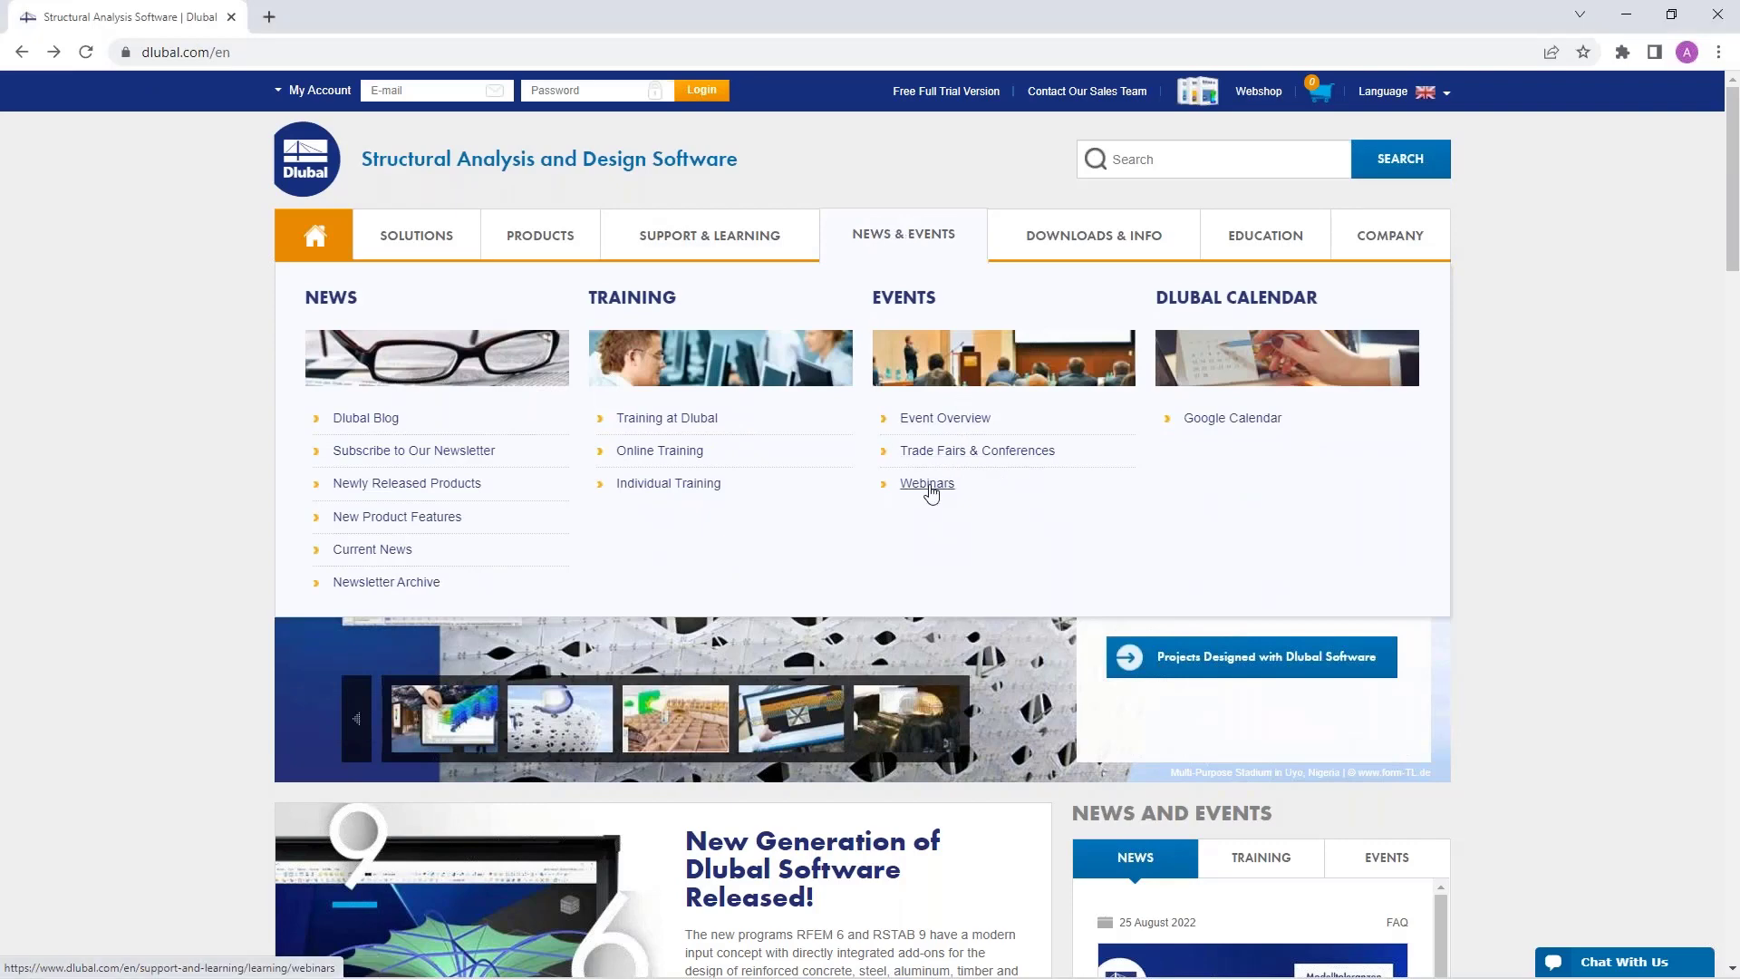
scroll(871, 544, "down", 13)
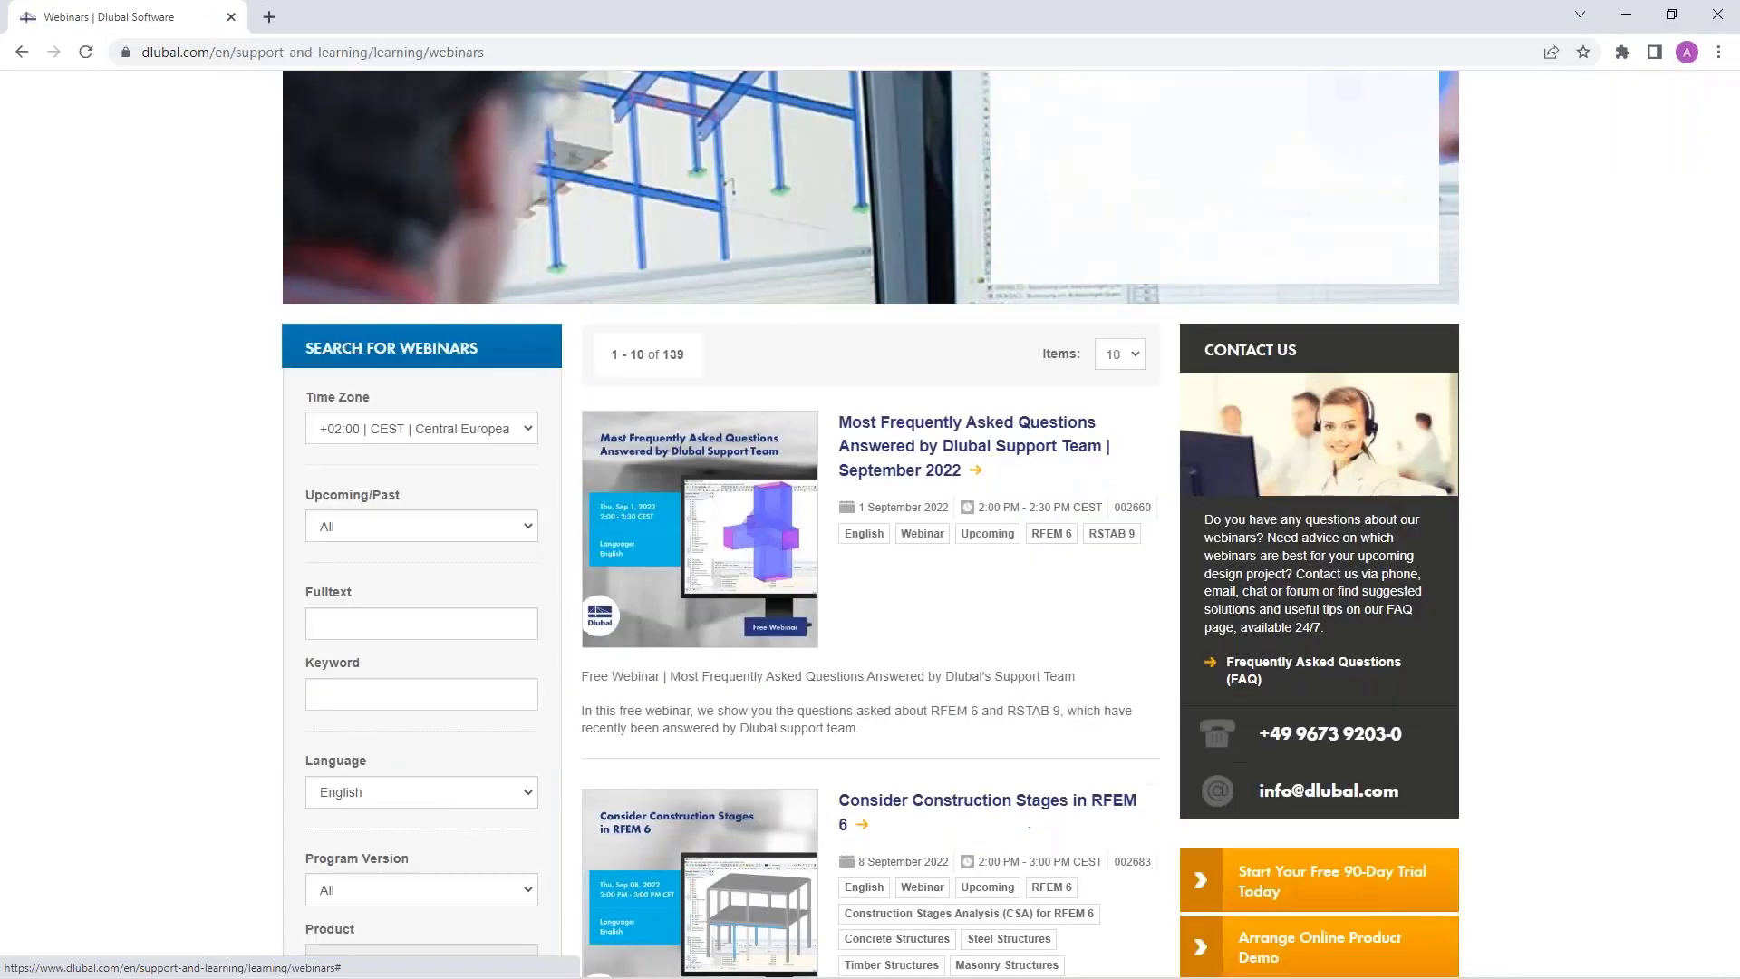
scroll(911, 429, "down", 9)
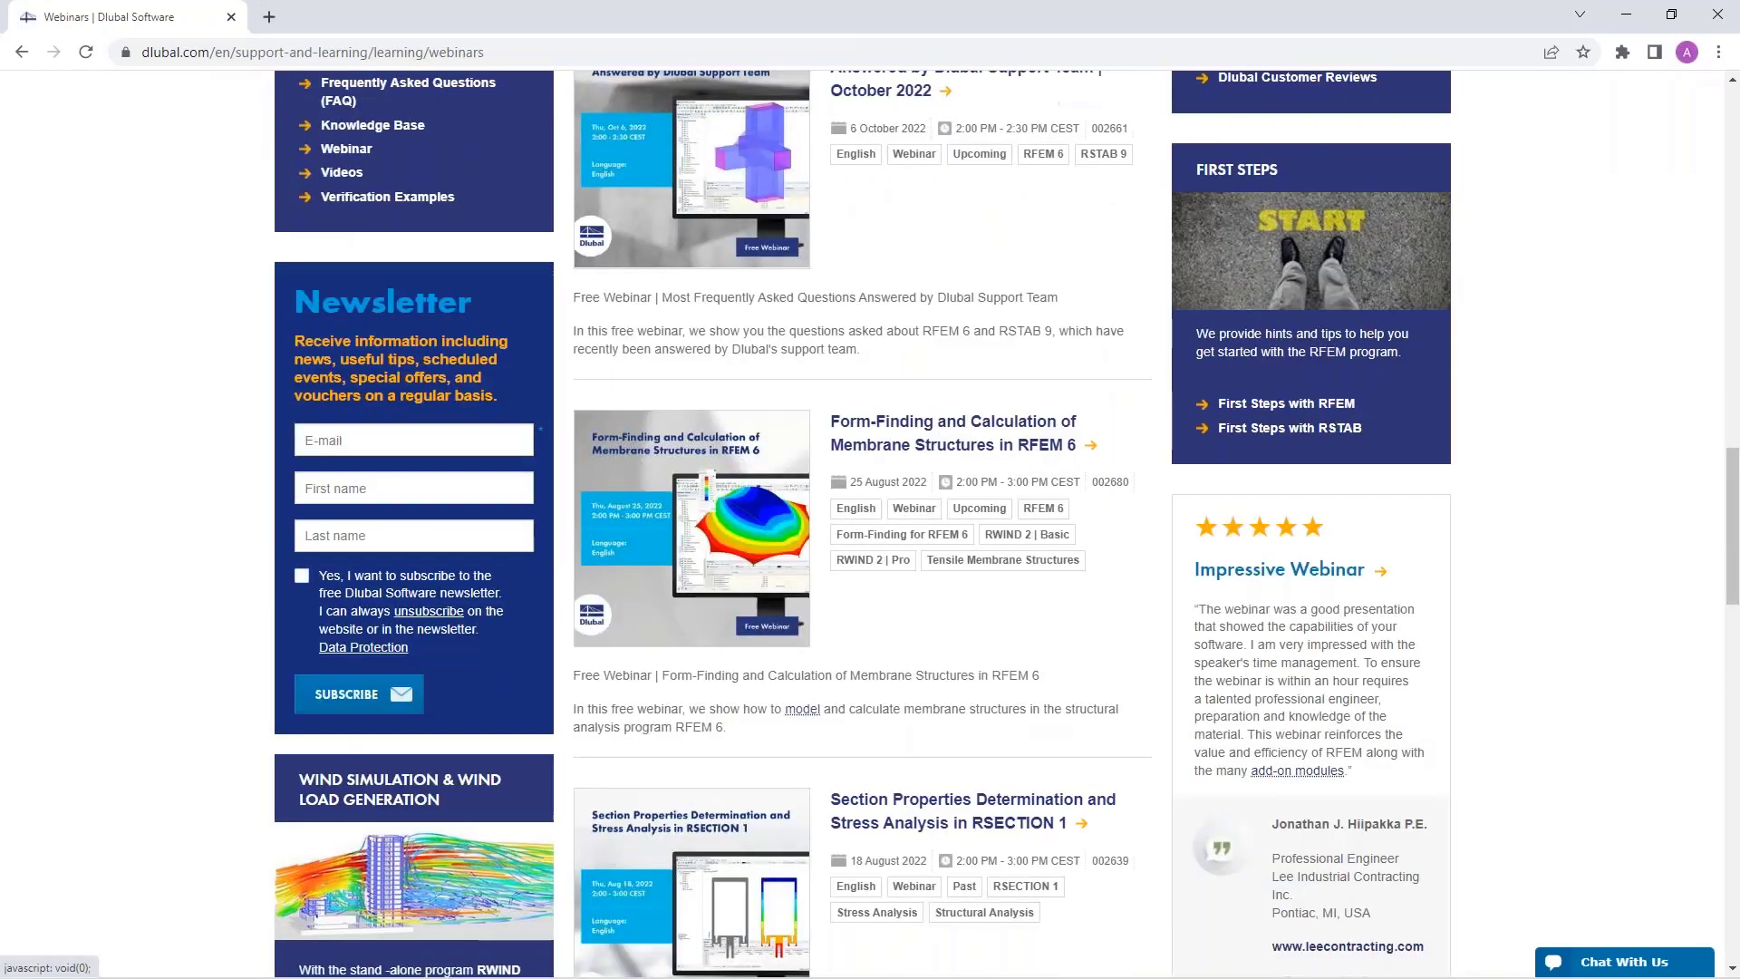
left_click(912, 429)
- Look through the webinar page's schedule, speakers, recommended events and videos, returning to its beginning
scroll(908, 525, "down", 6)
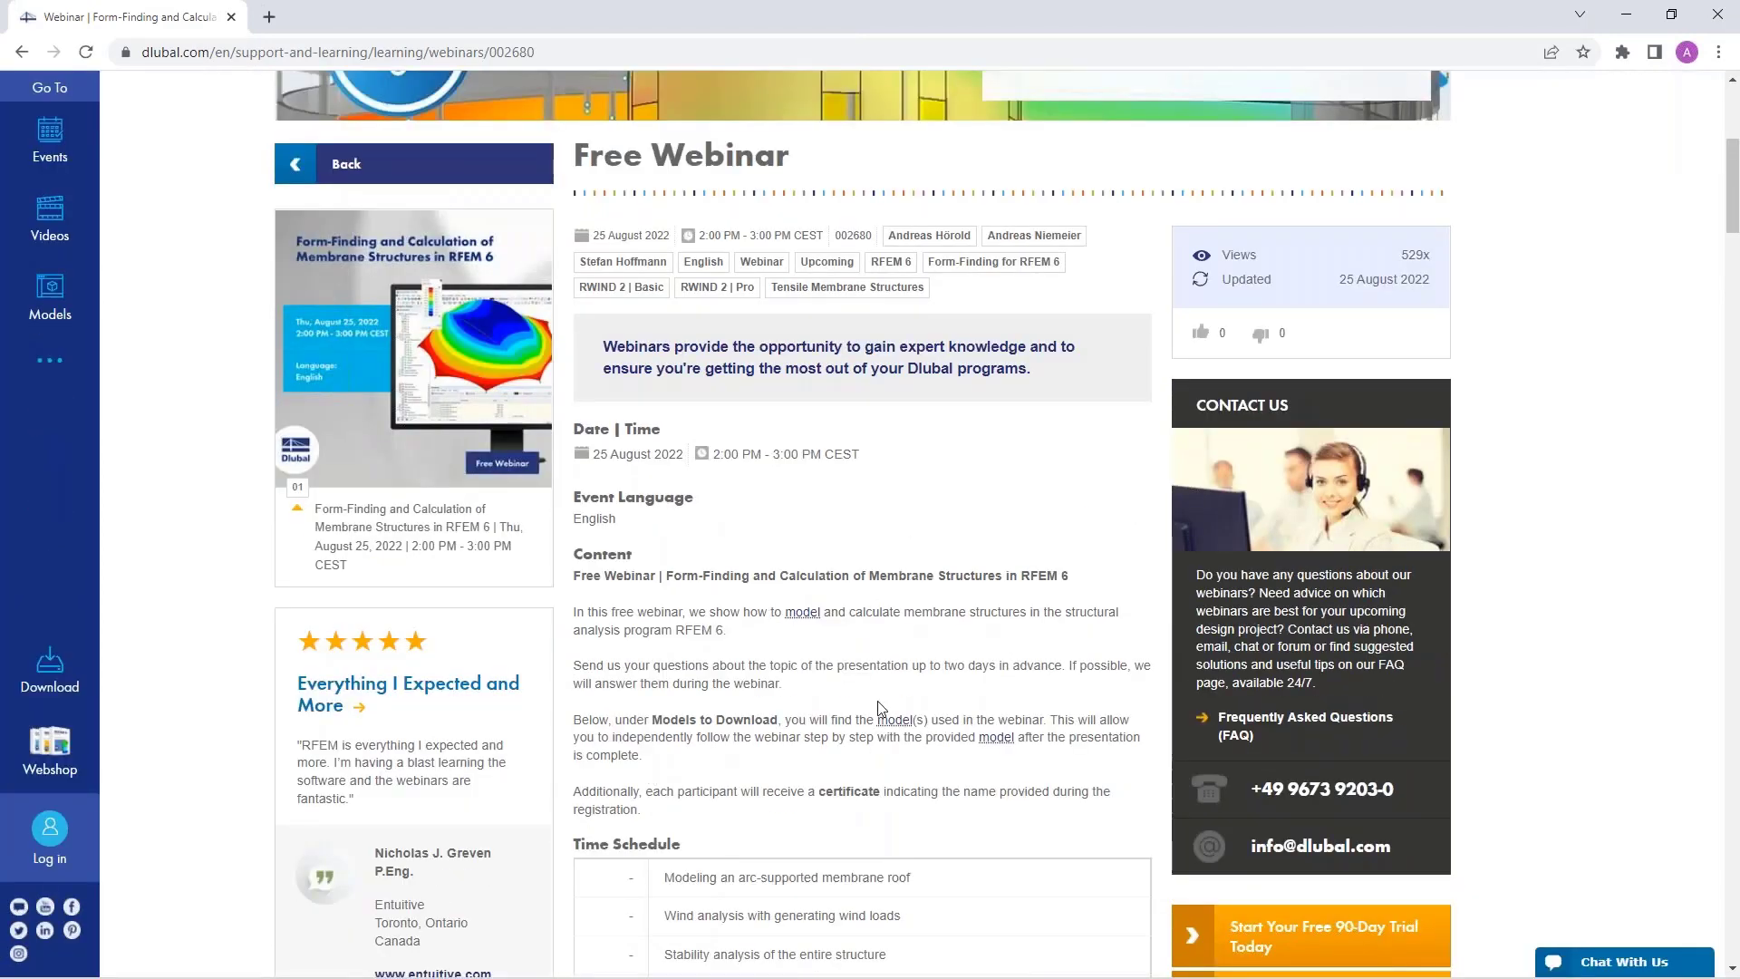
scroll(870, 525, "down", 15)
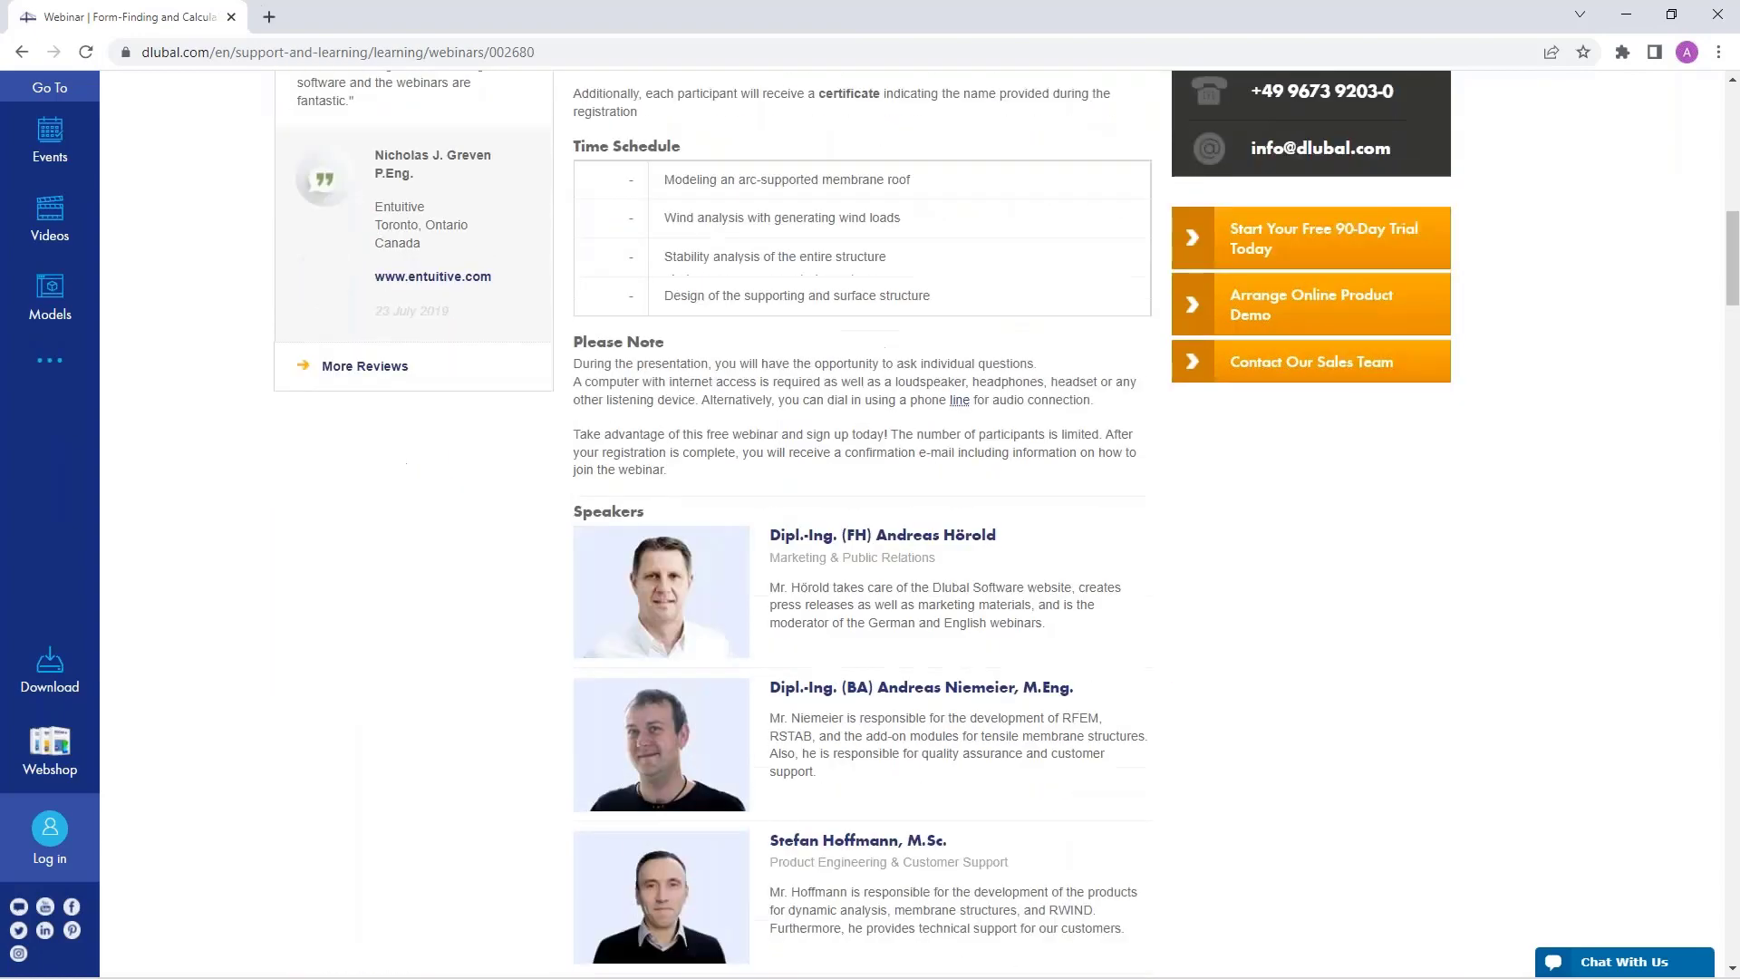
scroll(331, 762, "down", 14)
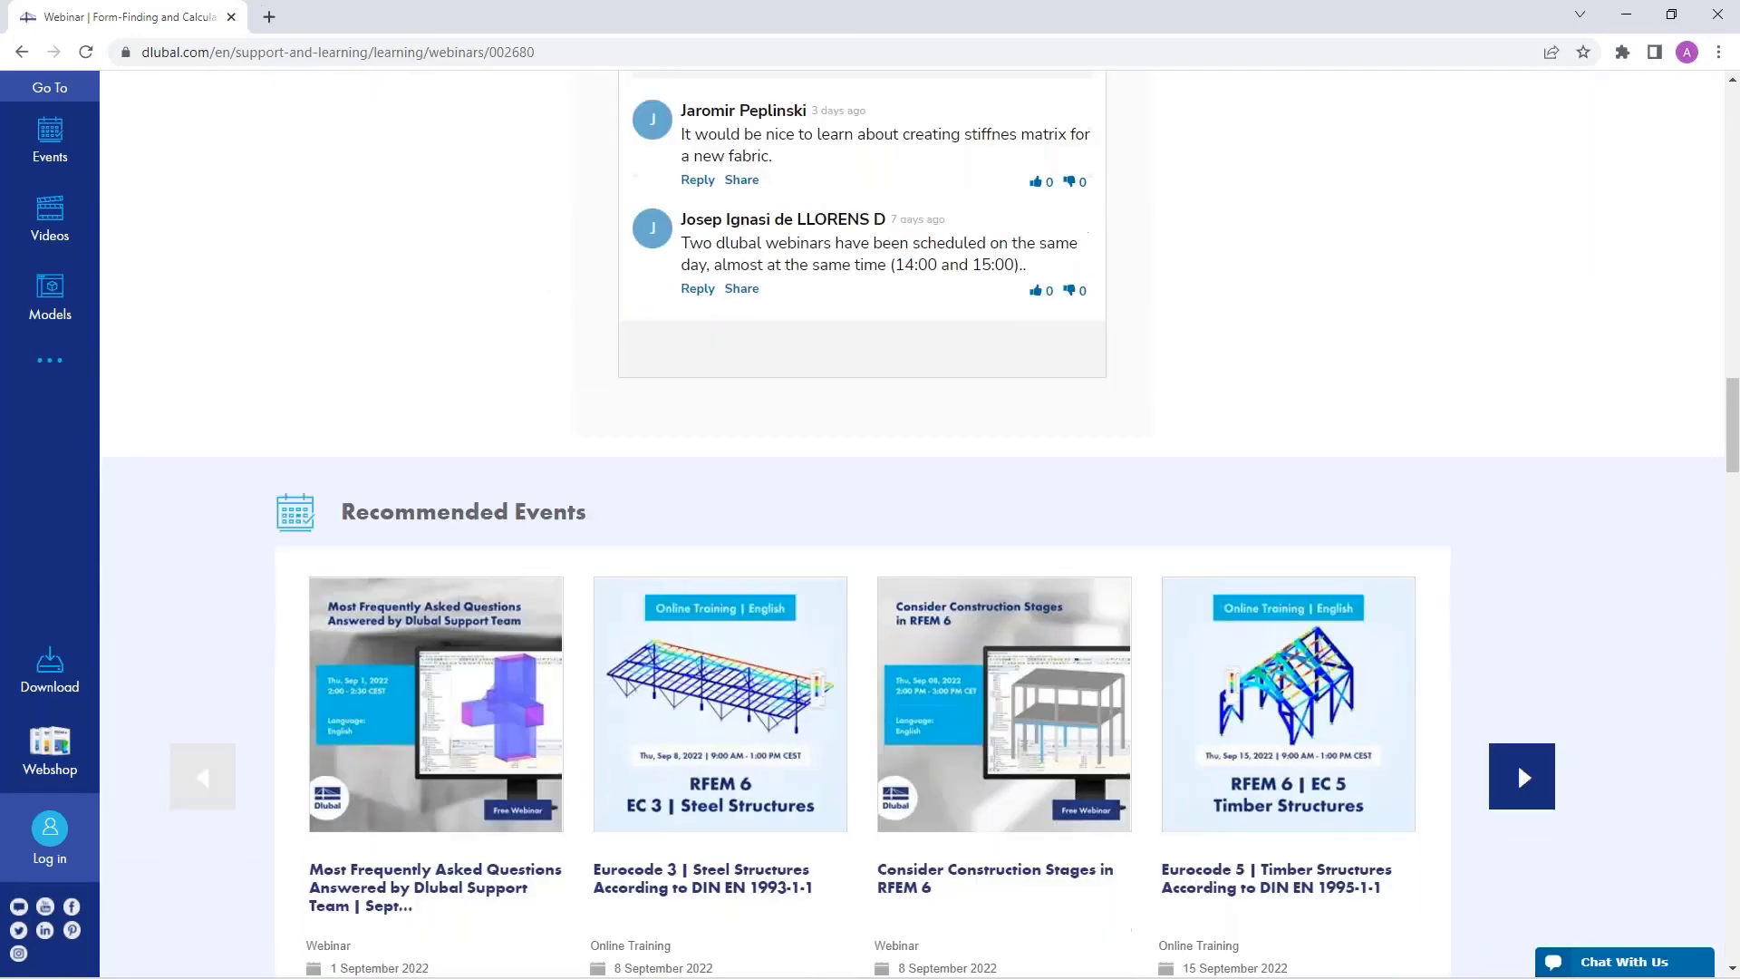
scroll(386, 720, "down", 5)
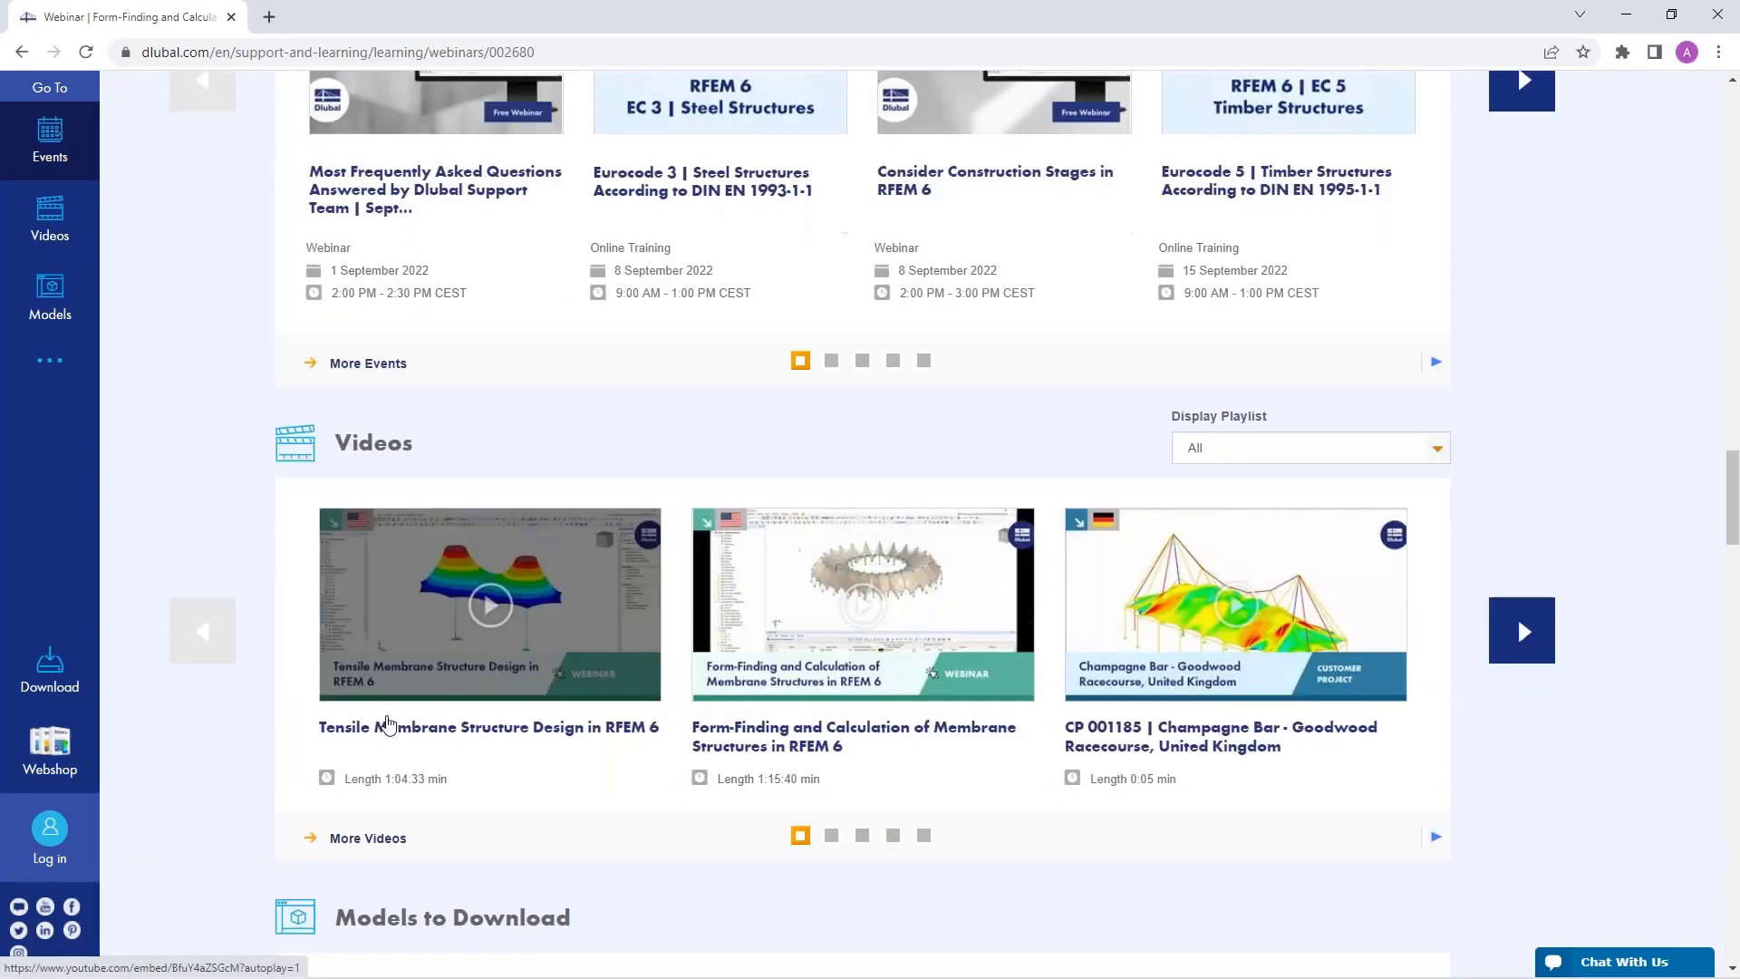
scroll(610, 672, "up", 20)
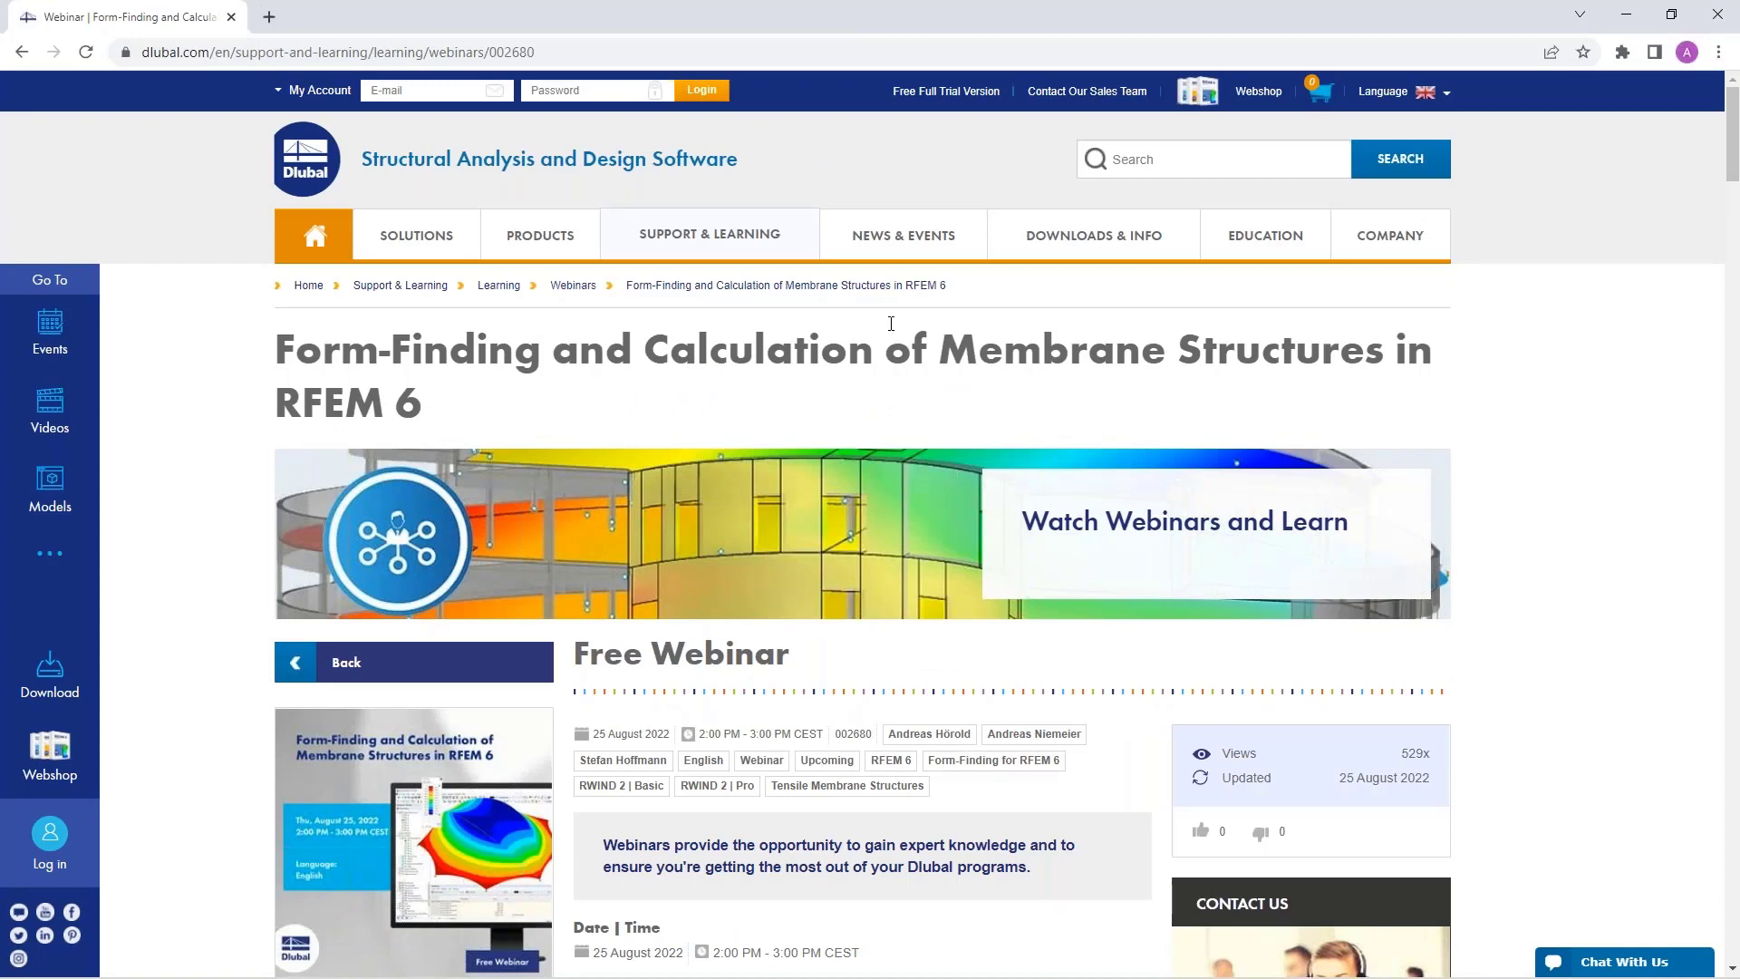
- Open the Free Full Trial Version page and view the available RFEM 6, RSTAB 9, RSECTION 1 and RWIND 2 trials
left_click(933, 94)
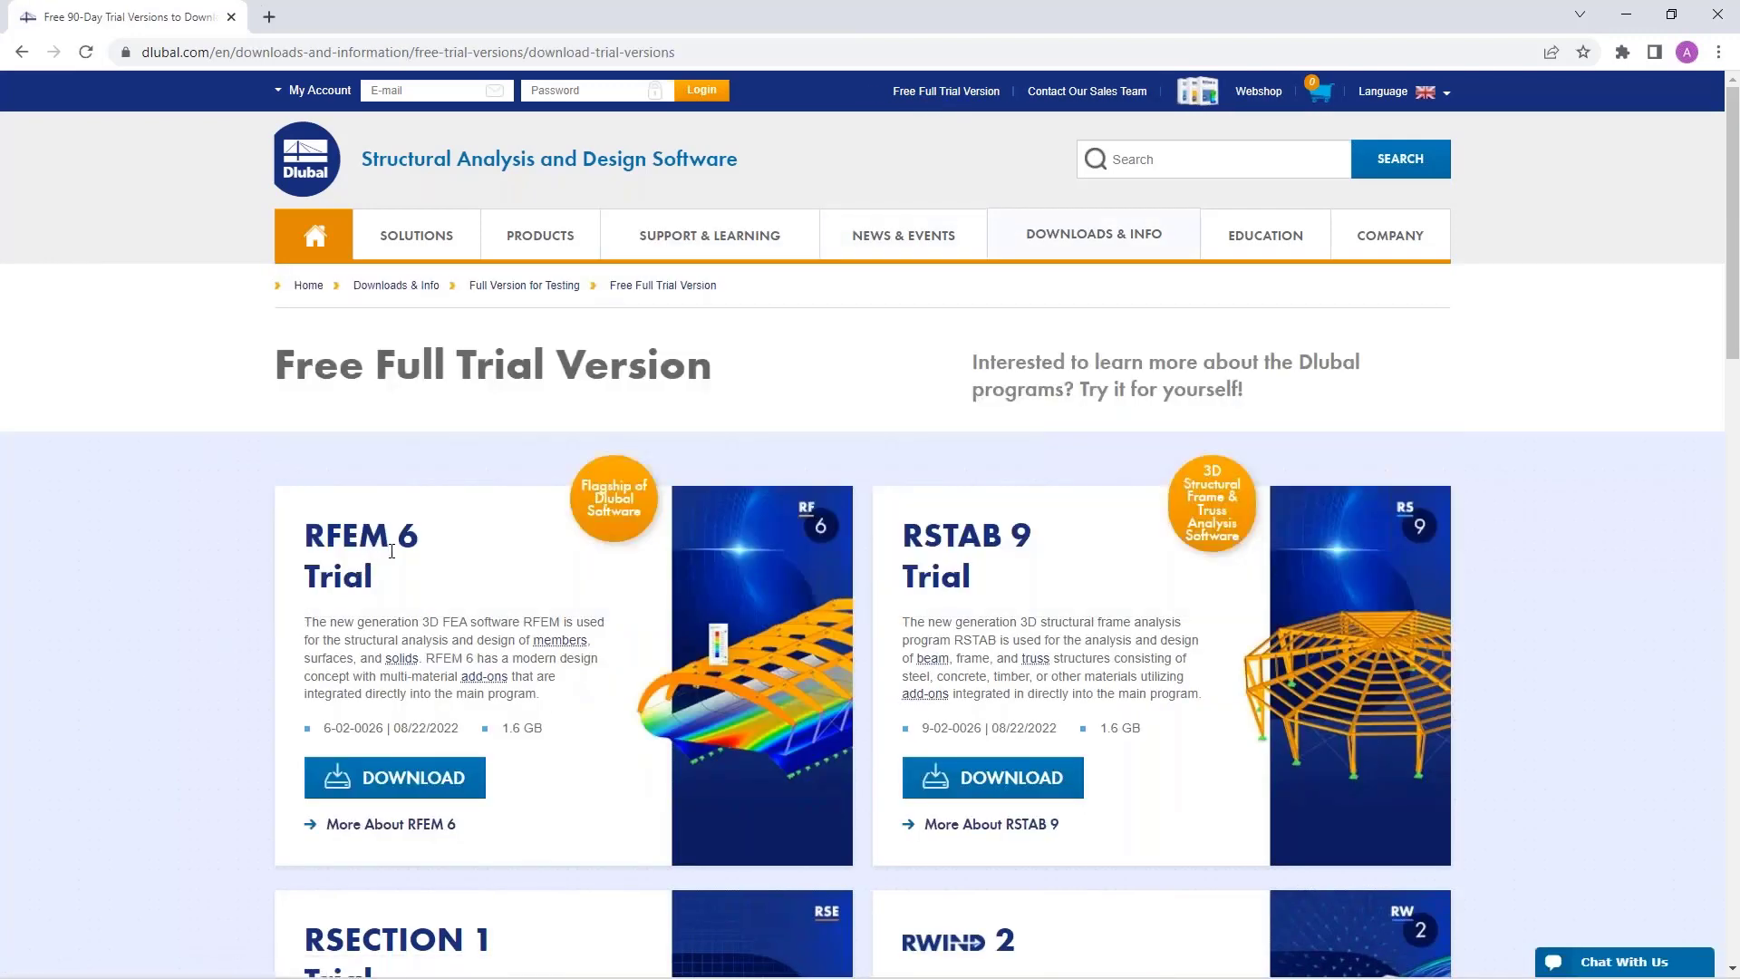
scroll(412, 574, "down", 3)
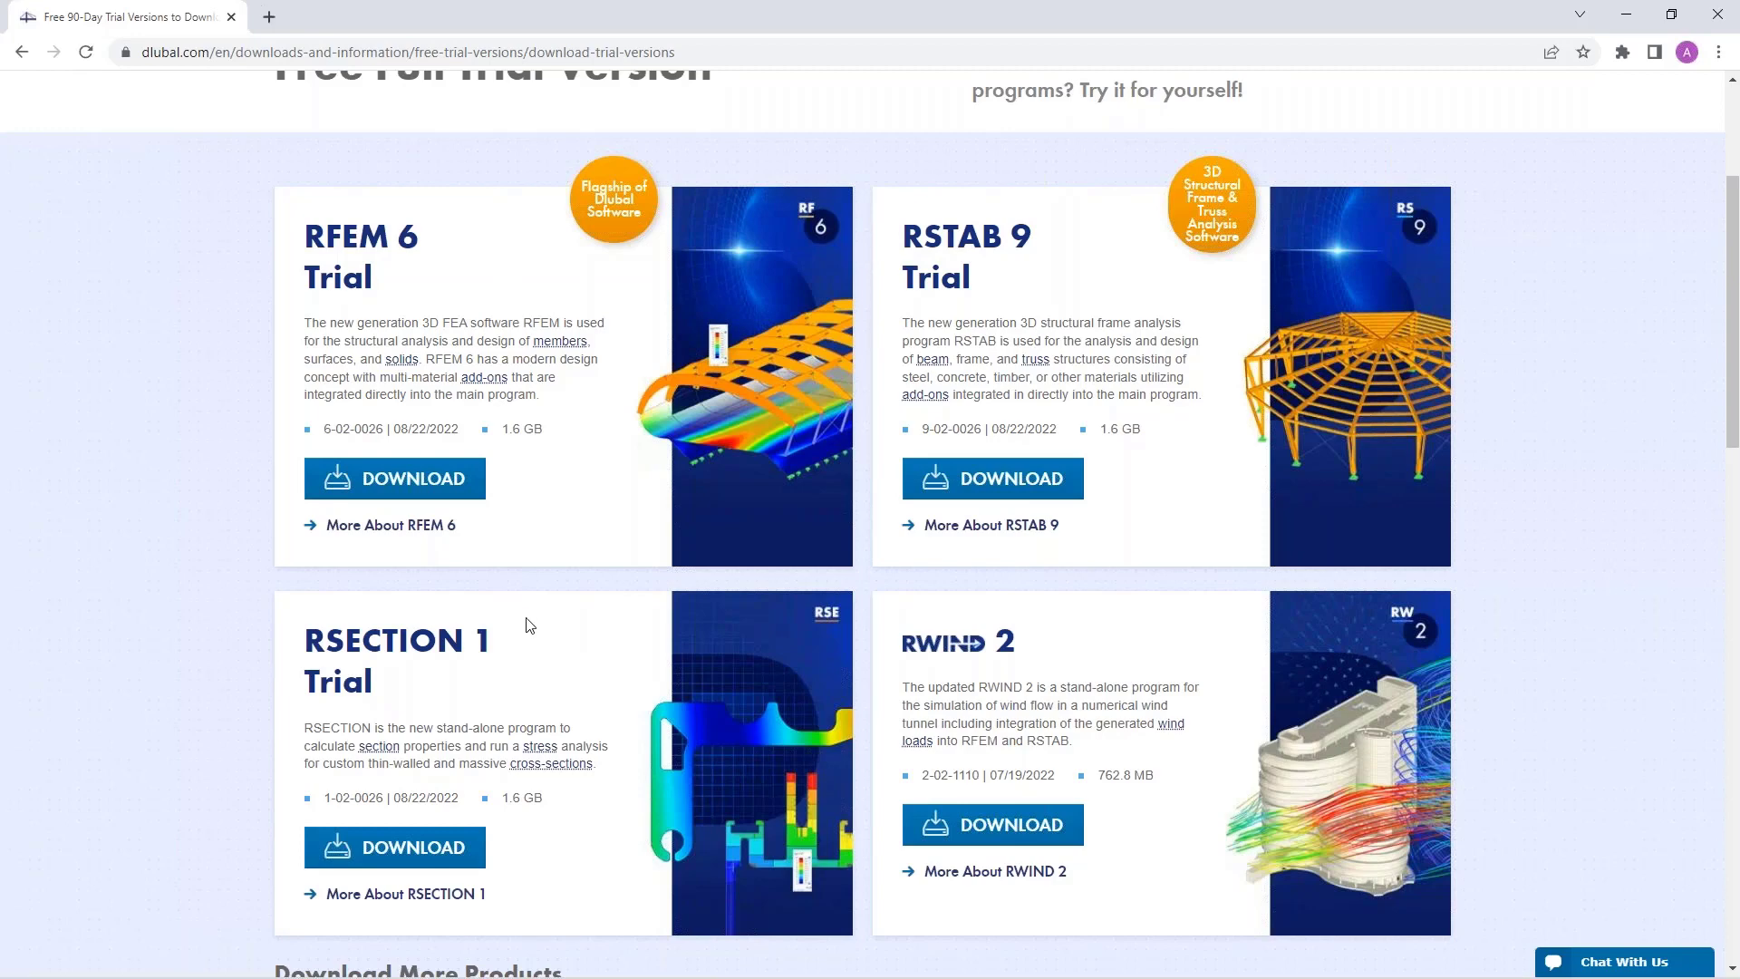
scroll(531, 626, "up", 3)
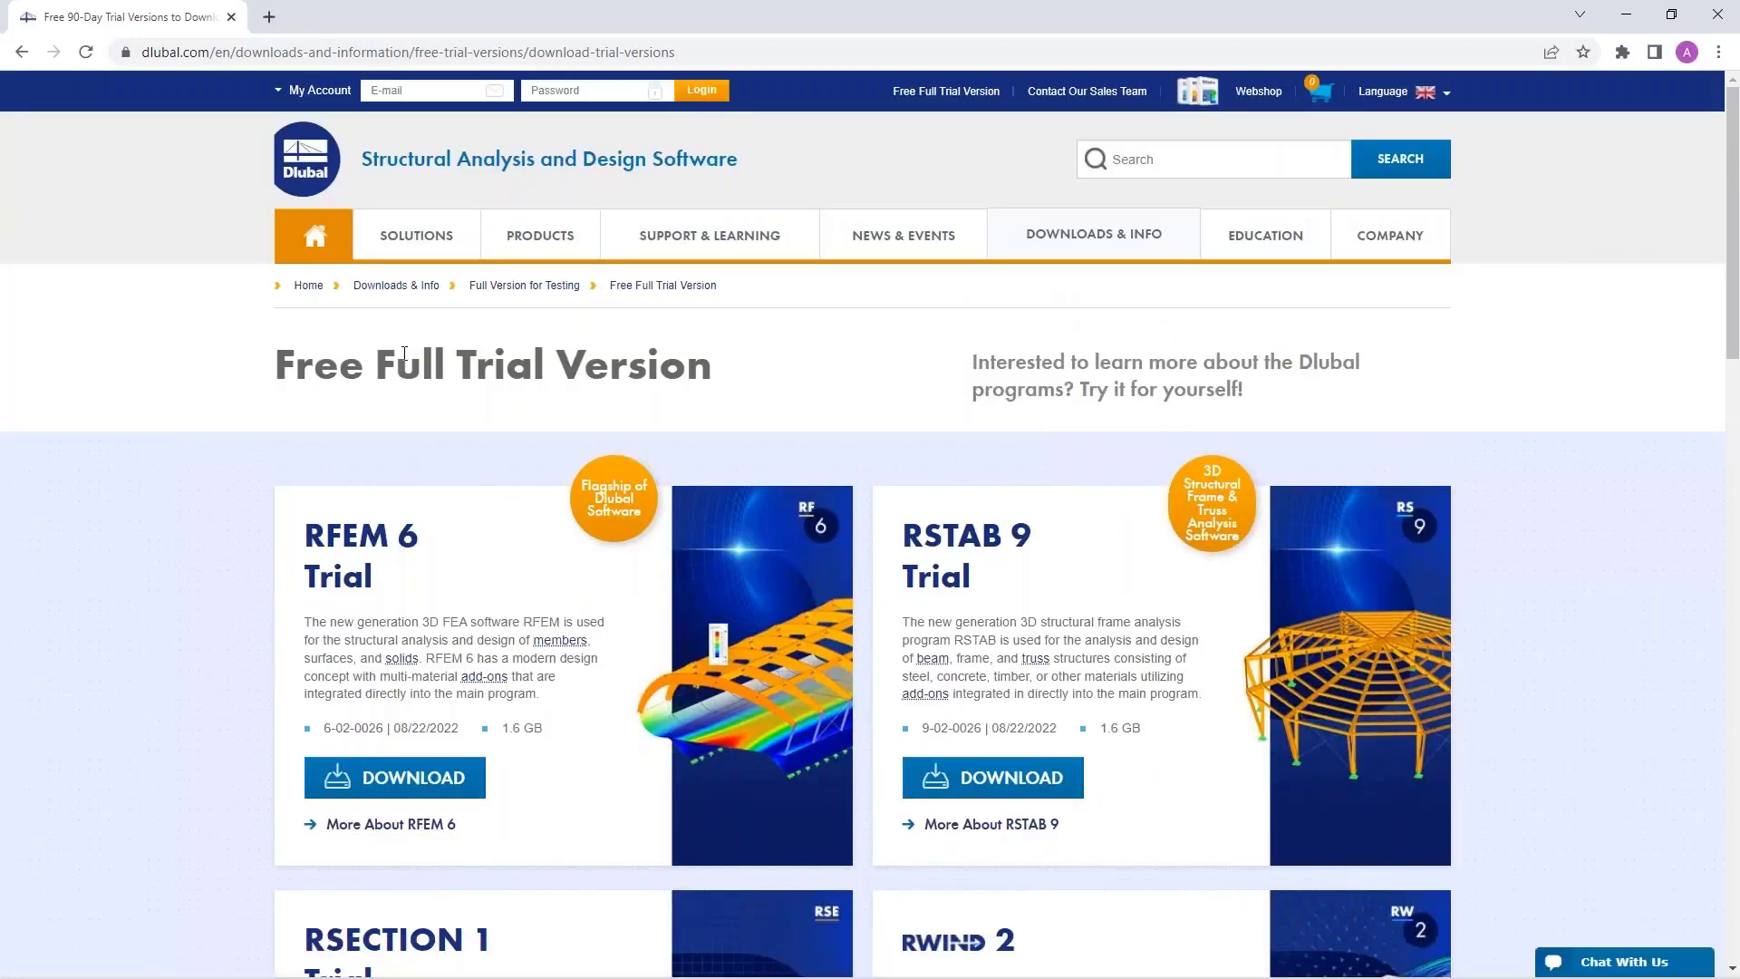